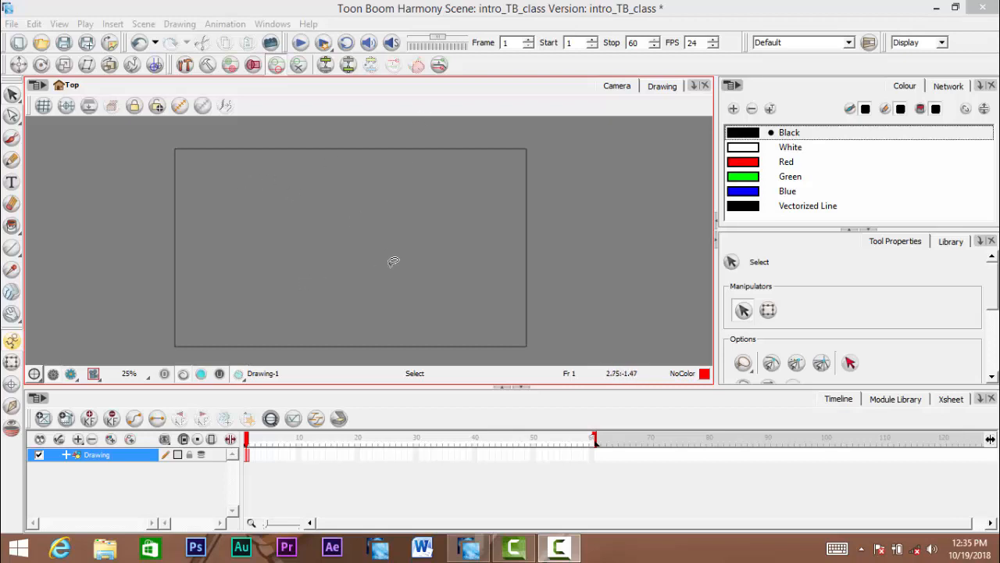
left_click(383, 261)
key("space")
mouse_move(368, 235)
left_mouse_down()
mouse_move(359, 246)
mouse_move(380, 261)
mouse_move(360, 261)
mouse_move(382, 281)
mouse_move(368, 286)
mouse_move(371, 276)
left_mouse_up()
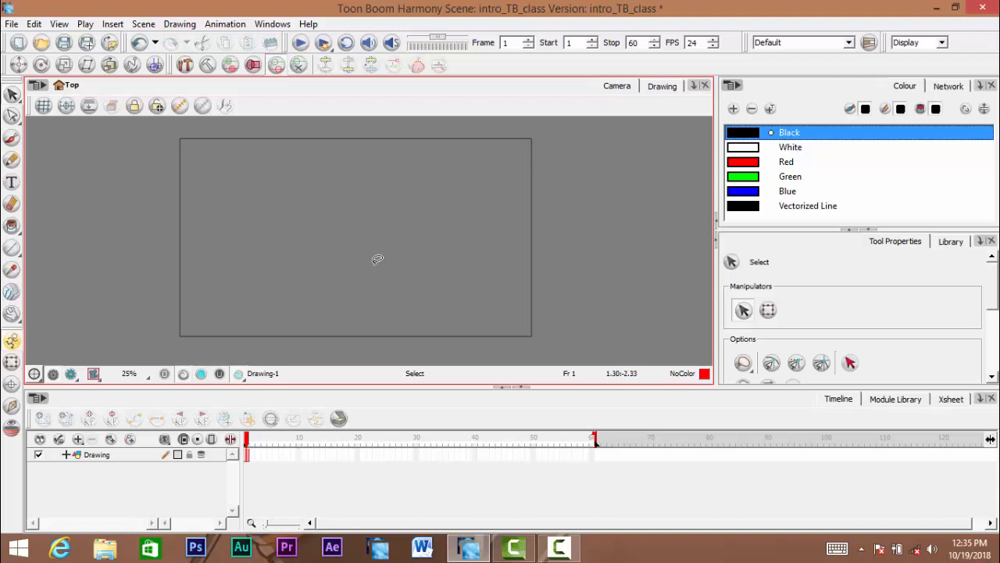
mouse_move(377, 260)
left_mouse_down()
mouse_move(364, 265)
mouse_move(391, 263)
mouse_move(383, 268)
left_mouse_up()
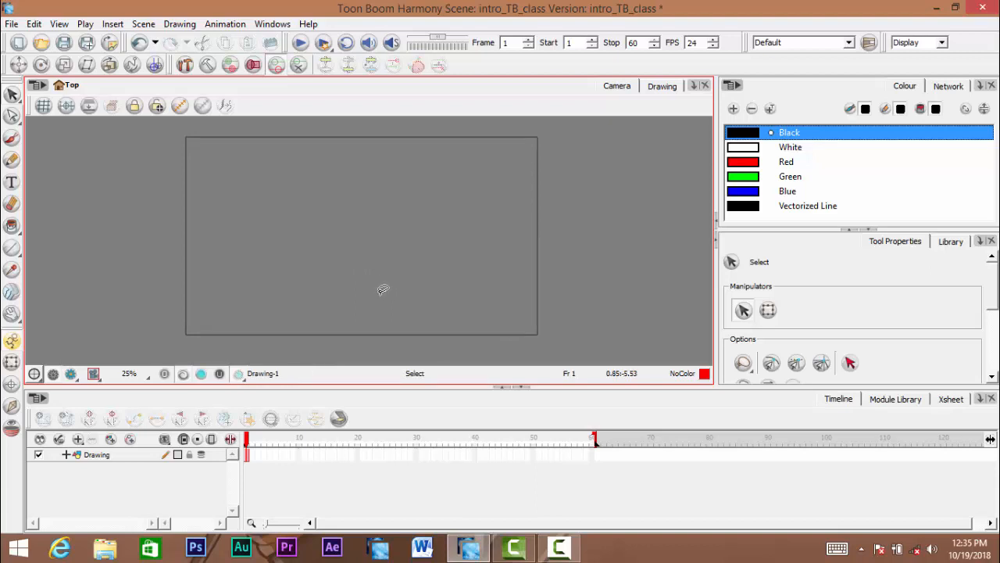
key("space")
left_click_drag(372, 263, 311, 259)
key("space")
key("space")
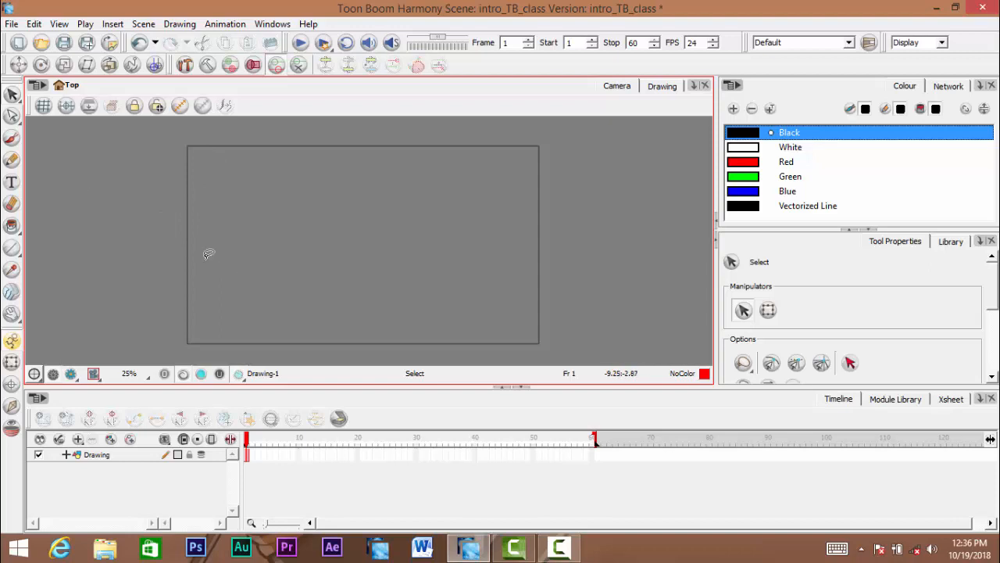
Start an image import and choose the "character design" picture from the rendered images folder
left_click(12, 25)
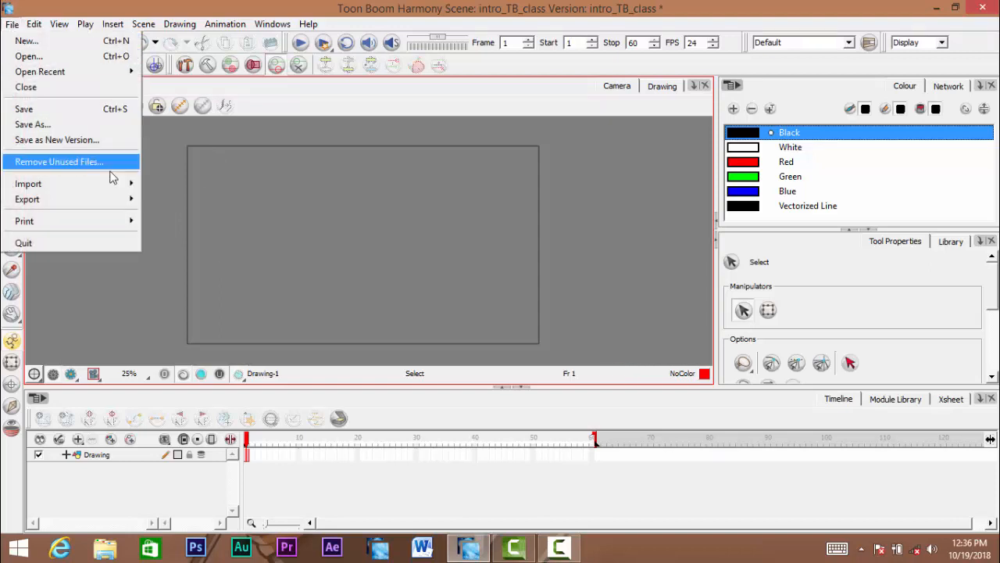
mouse_move(98, 183)
left_click(231, 203)
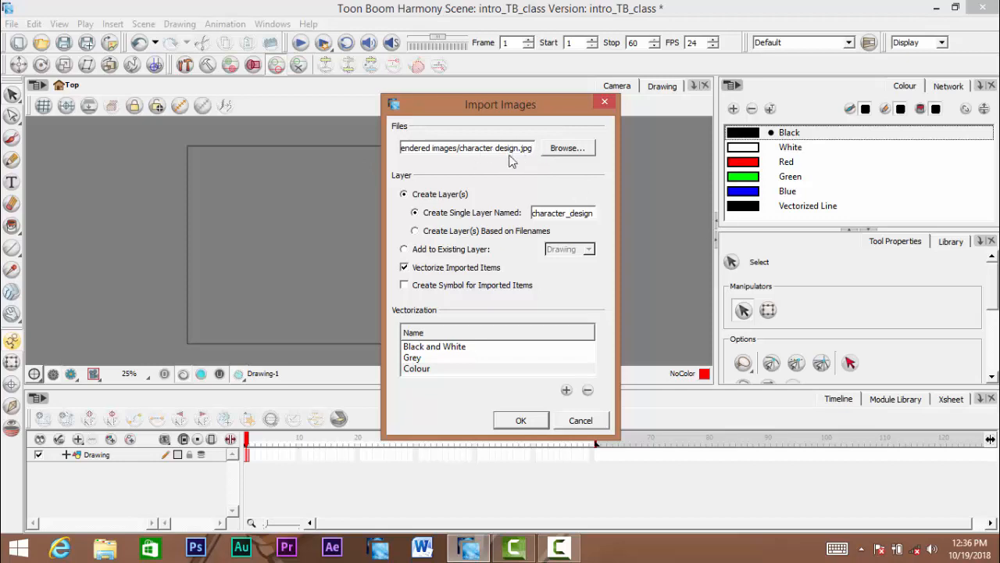
left_click(568, 150)
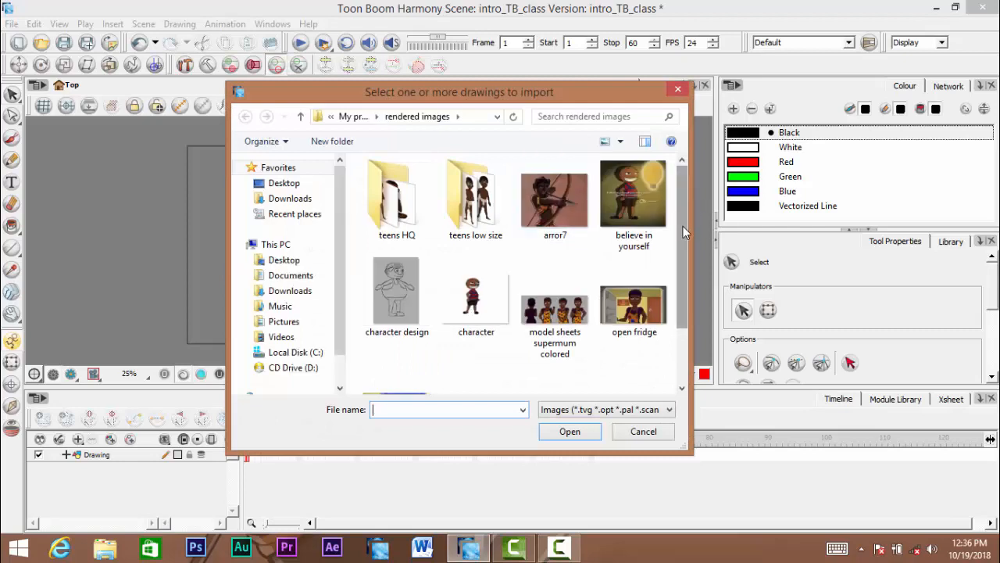
left_click_drag(683, 226, 640, 287)
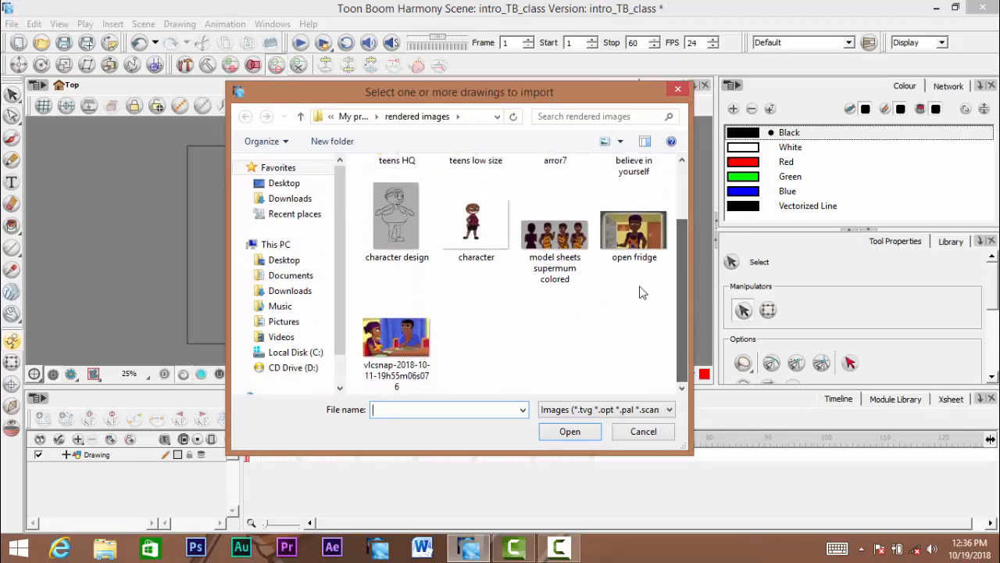
left_click(390, 226)
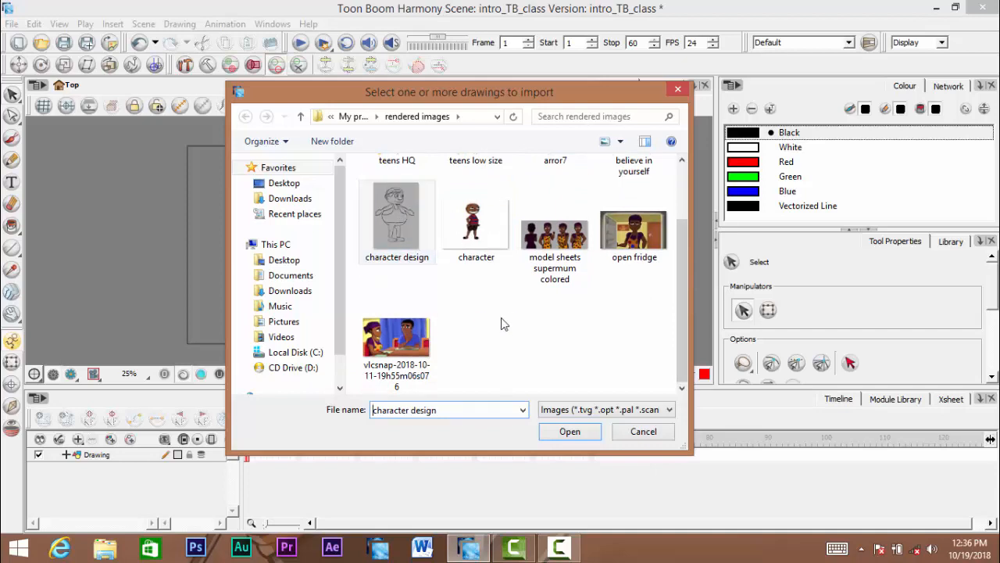
left_click(570, 431)
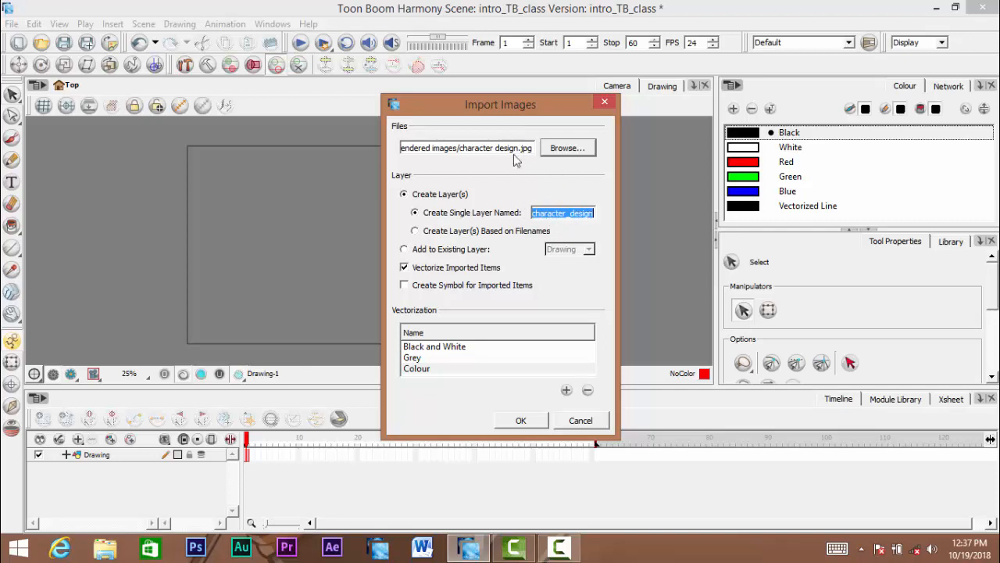
Try adding the image to the existing Drawing layer and turning off vectorizing, and restore both import options
left_click(404, 250)
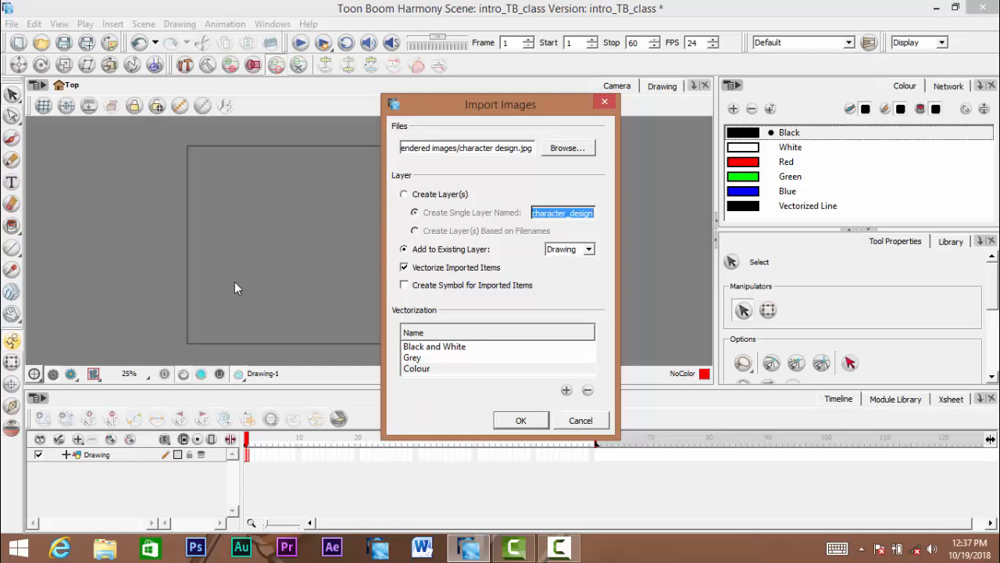
left_click(403, 194)
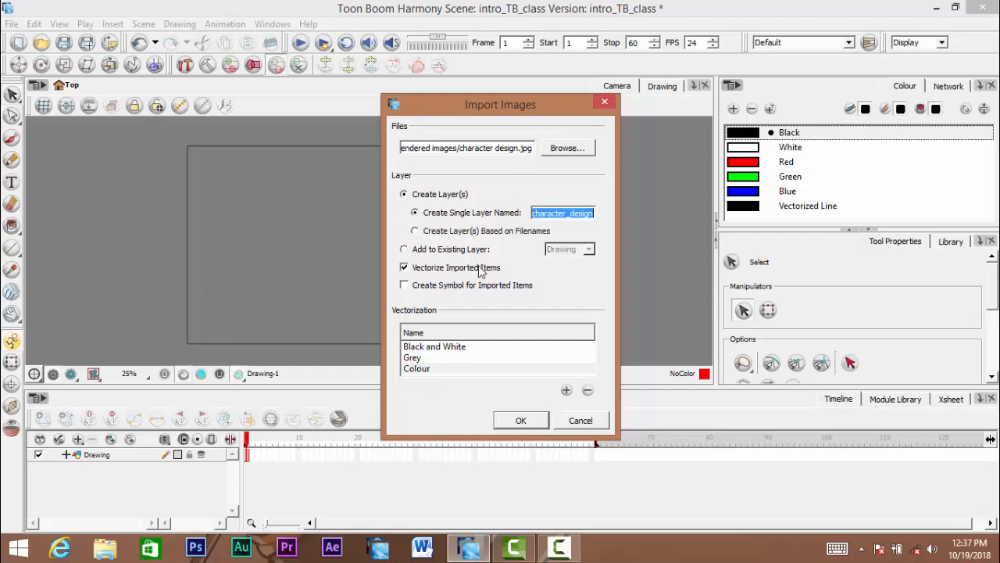
left_click(404, 268)
left_click(404, 268)
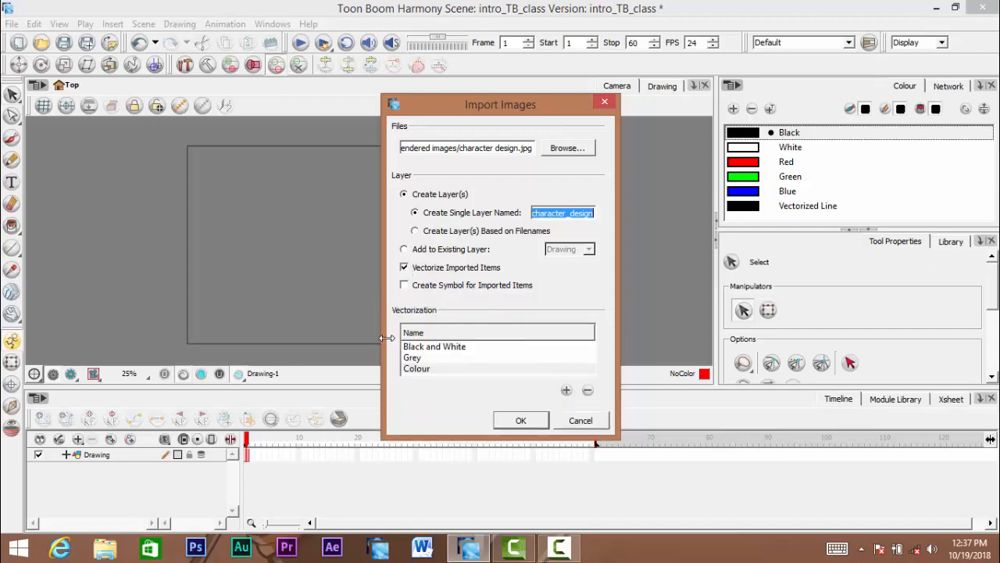
left_click(406, 272)
left_click(404, 268)
Import the vectorized picture as a new single layer named character_design, using the Colour vectorization preset
left_click(418, 370)
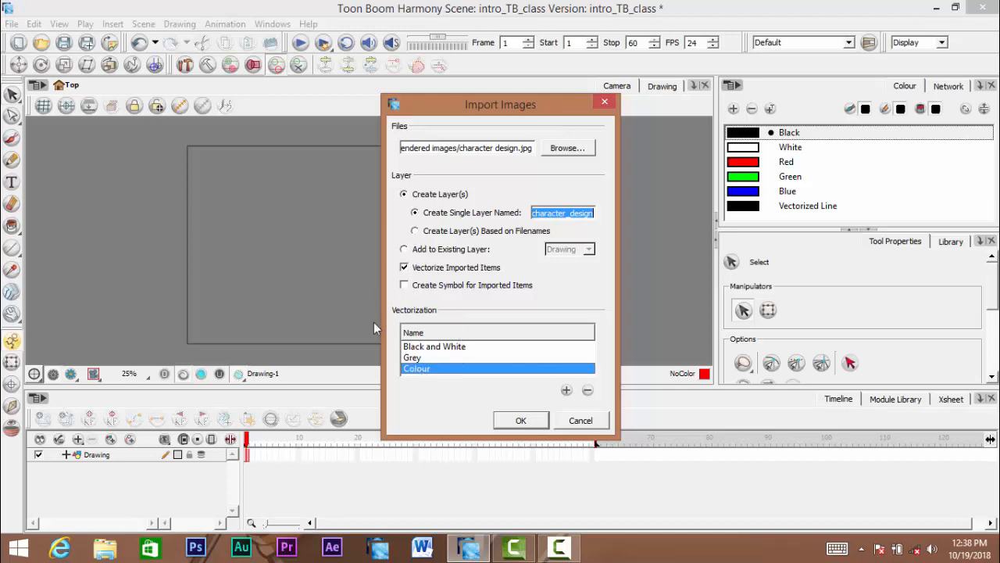
left_click(420, 352)
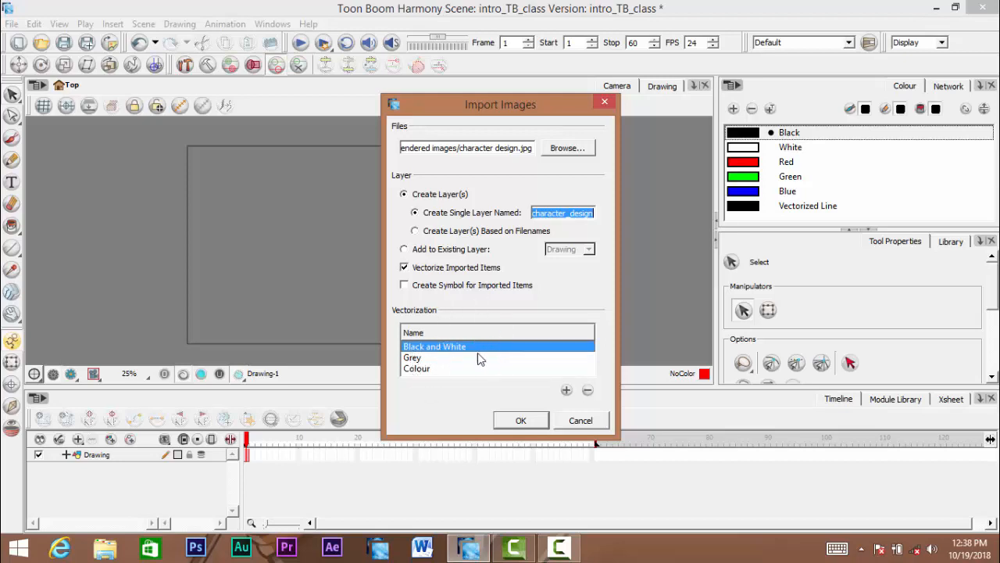
left_click(414, 368)
left_click(418, 358)
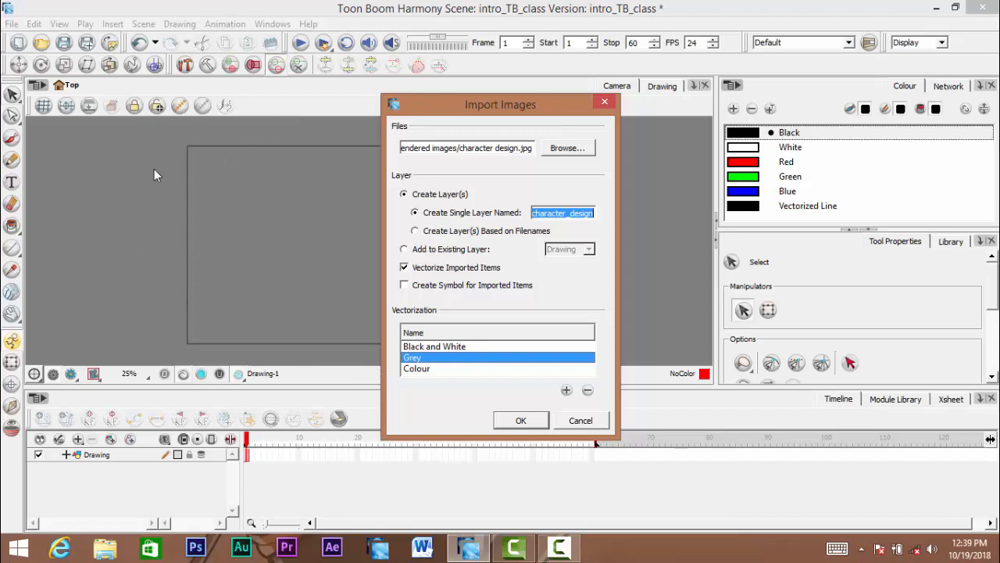
left_click(418, 369)
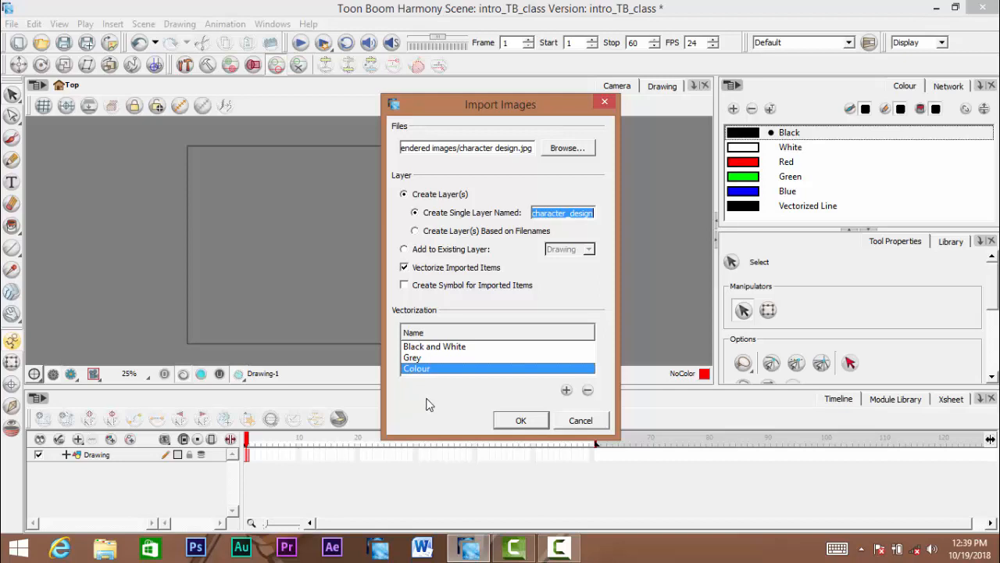
left_click(524, 421)
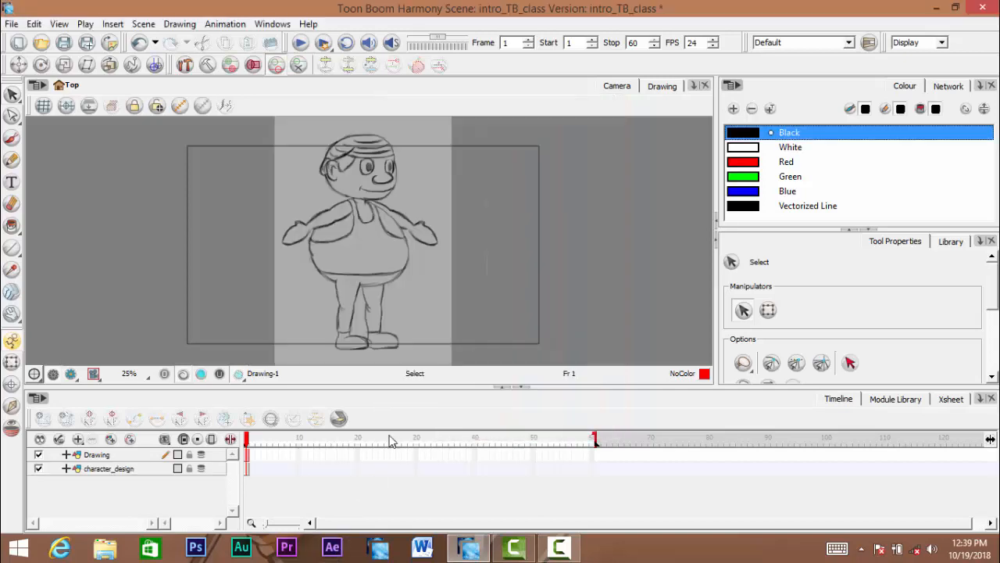
Examine the imported character sketch at different magnifications
key("space")
mouse_move(382, 270)
left_mouse_down()
mouse_move(434, 267)
mouse_move(455, 249)
left_mouse_up()
key("alt+z")
scroll(423, 275, "down", 1)
scroll(438, 263, "up", 1)
scroll(454, 261, "down", 1)
scroll(456, 247, "up", 2)
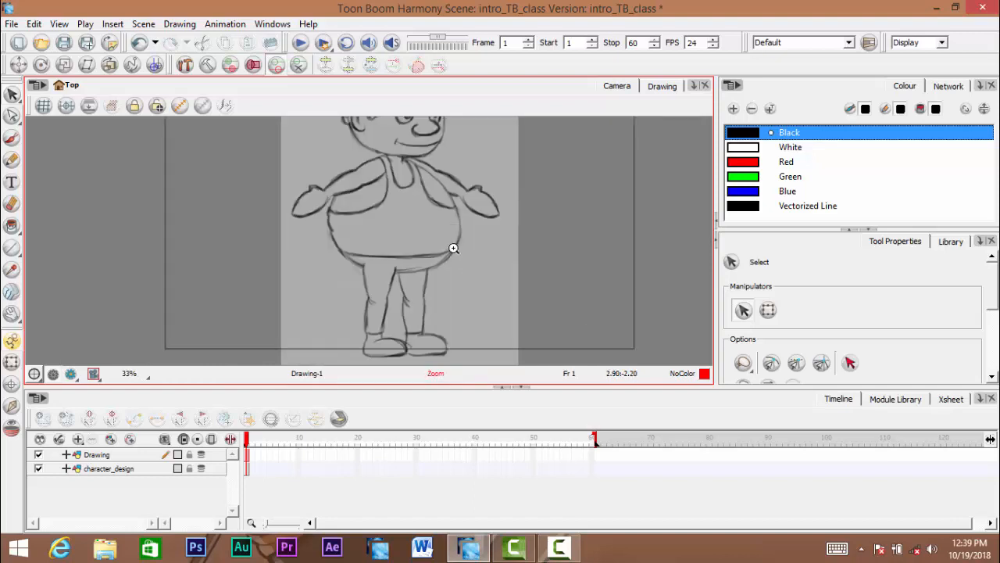
scroll(453, 245, "down", 1)
scroll(453, 245, "down", 1)
Try moving the imported character sketch out past the right side of the camera frame with Transform, and undo the move
left_click(11, 362)
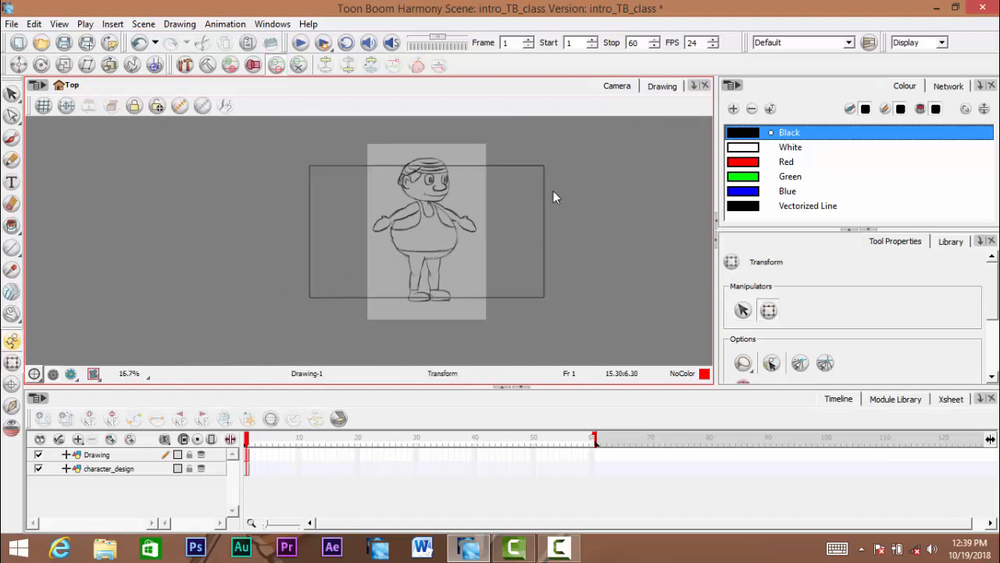
left_click(438, 241)
mouse_move(438, 240)
left_mouse_down()
mouse_move(707, 215)
mouse_move(719, 235)
mouse_move(703, 236)
left_mouse_up()
key("ctrl+z")
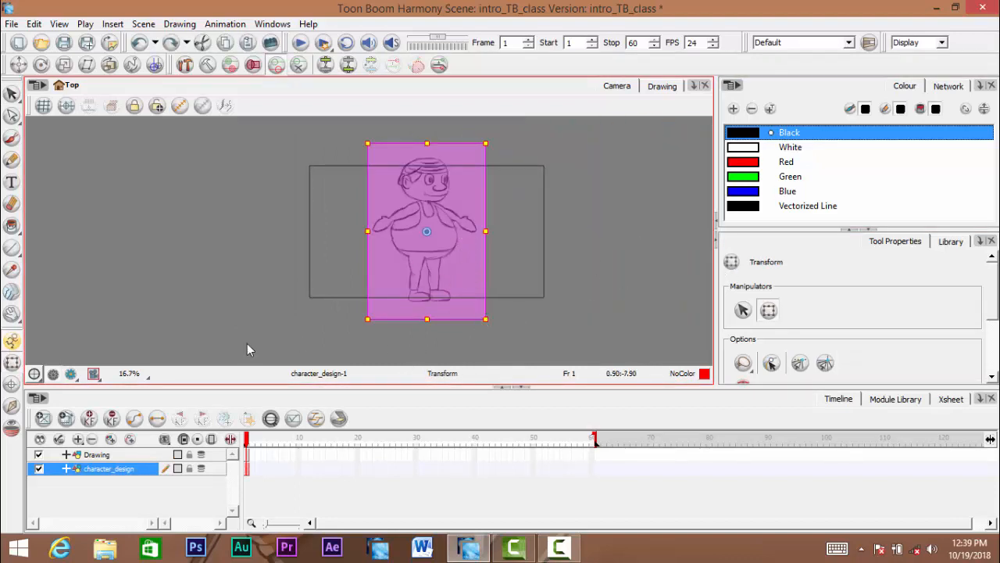
key("space")
left_click_drag(340, 221, 301, 233)
scroll(360, 227, "up", 1)
left_click_drag(397, 231, 384, 239)
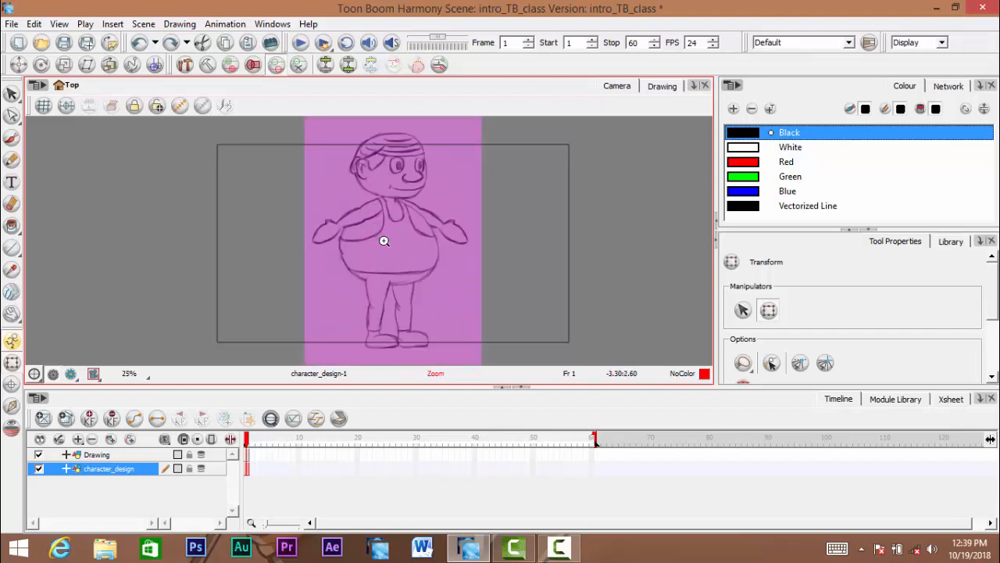
scroll(407, 286, "down", 1)
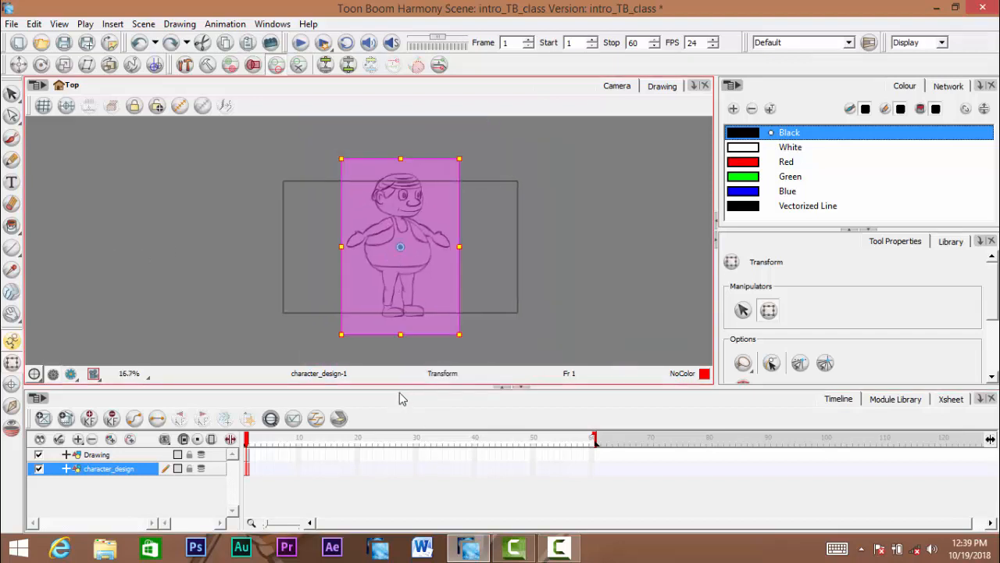
left_click_drag(395, 386, 363, 255)
key("space")
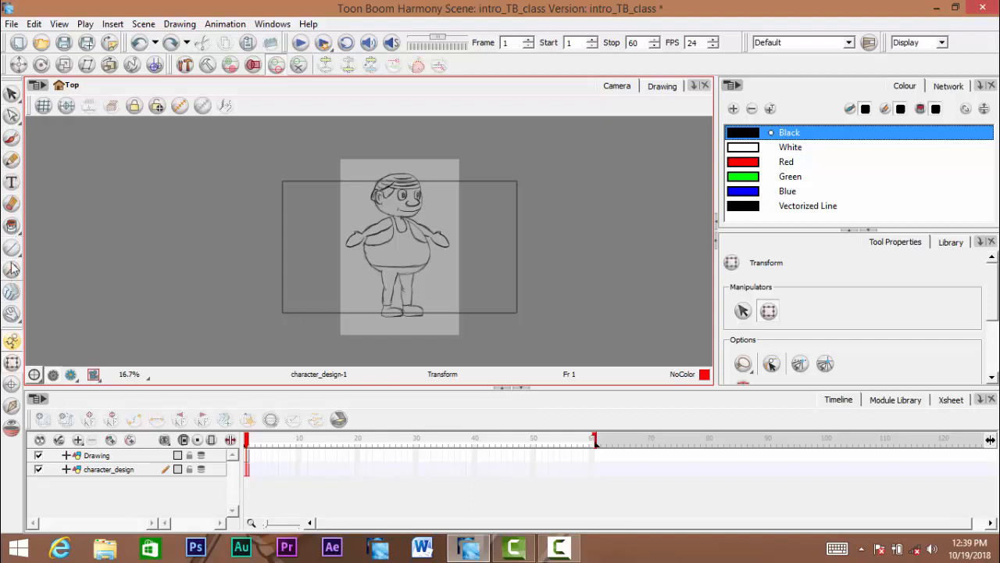
Preview the properties of the Dropper and Morphing tools and return to the Select tool
left_click(11, 94)
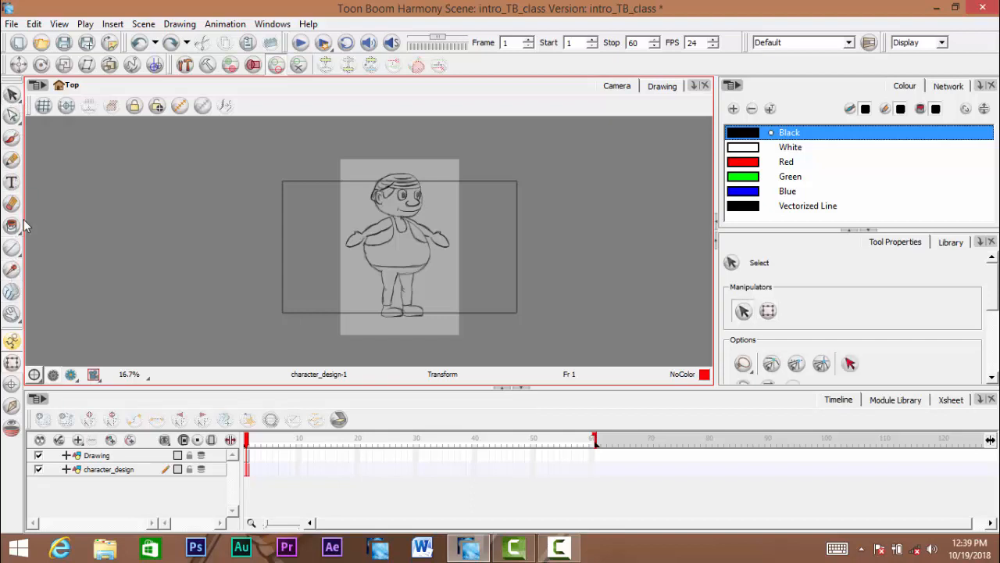
left_click(10, 270)
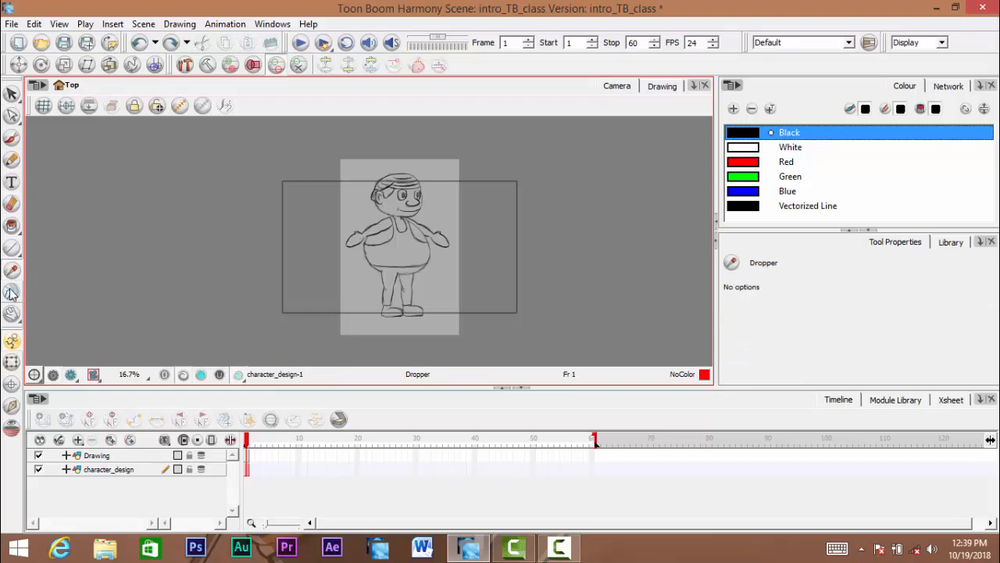
left_click(11, 293)
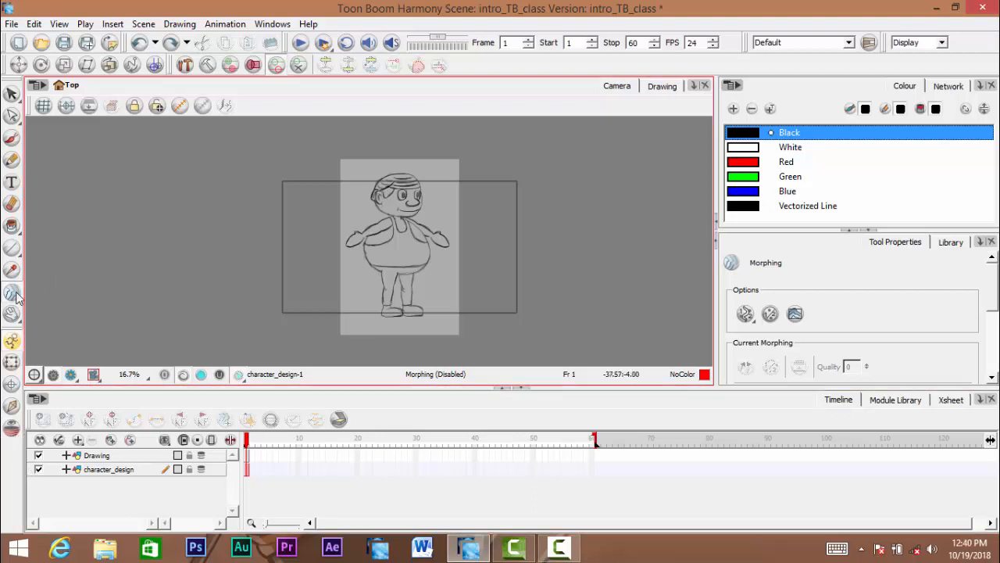
left_click(11, 94)
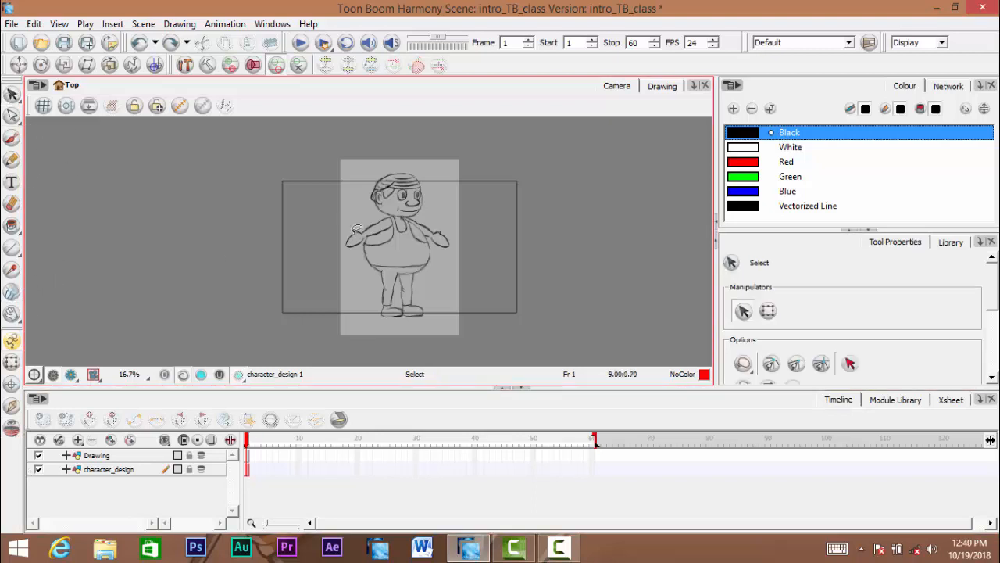
mouse_move(396, 238)
left_mouse_down()
mouse_move(383, 239)
mouse_move(386, 255)
mouse_move(376, 247)
mouse_move(375, 270)
mouse_move(368, 252)
mouse_move(381, 264)
mouse_move(370, 258)
mouse_move(393, 248)
mouse_move(392, 257)
left_mouse_up()
left_click(384, 239, "ctrl")
left_click(386, 254, "alt")
left_click(374, 249, "ctrl")
left_click(378, 249, "alt")
left_click(373, 244, "ctrl")
left_click(375, 269, "alt")
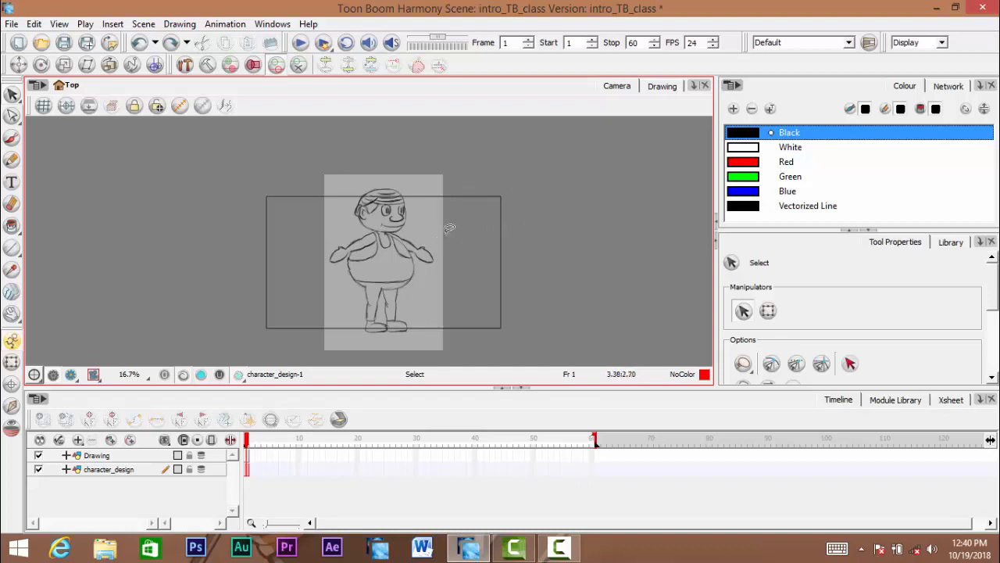
key("space")
mouse_move(404, 246)
left_mouse_down()
mouse_move(409, 227)
mouse_move(387, 249)
left_mouse_up()
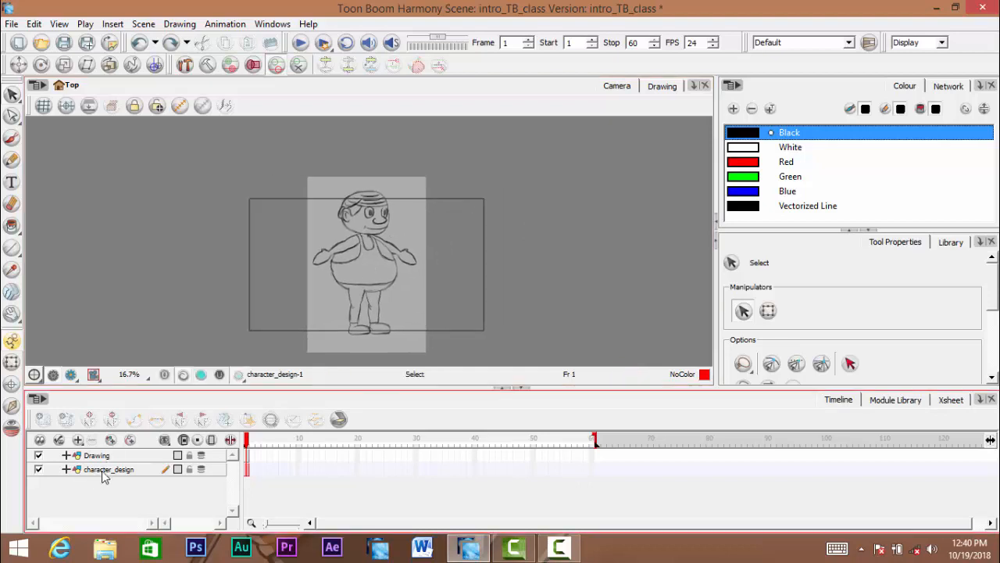
Select the character_design layer and activate the Transform tool on its sketch
left_click(100, 471)
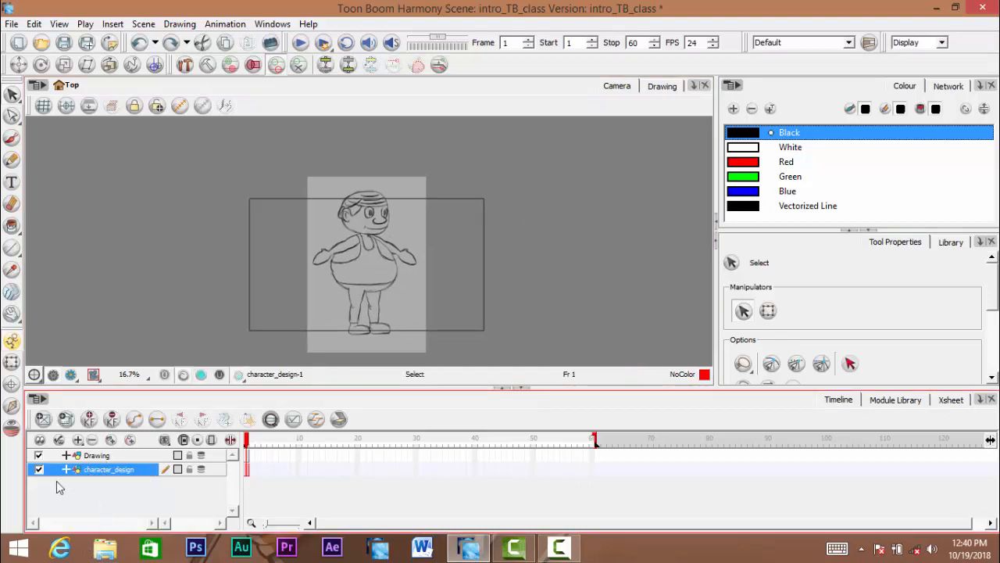
left_click(98, 456)
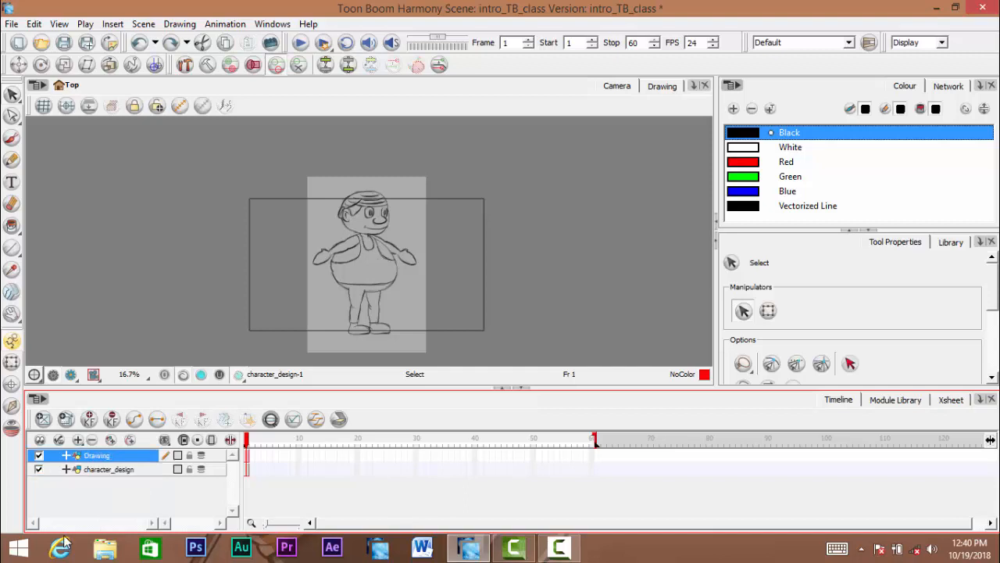
left_click(110, 470)
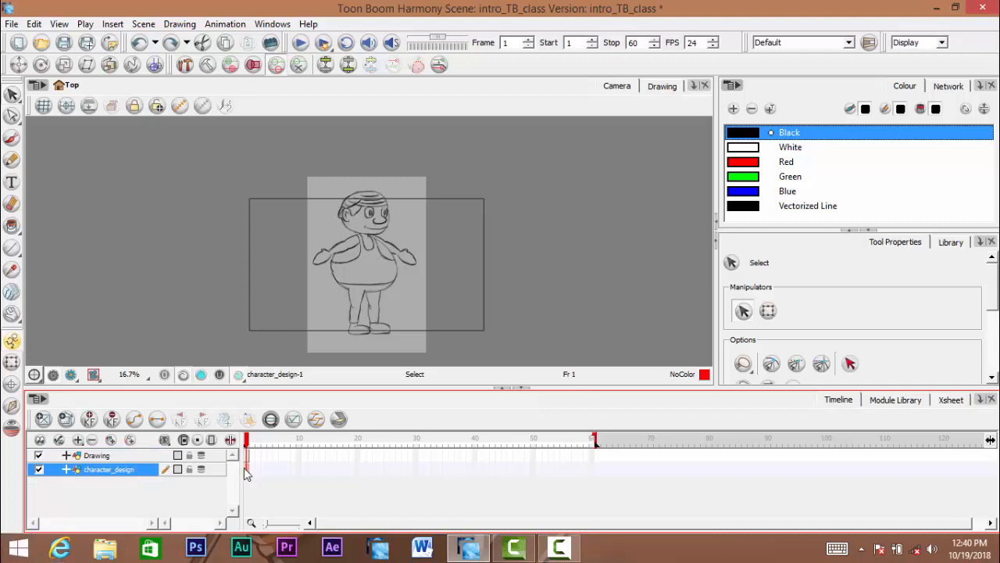
key("space")
left_click_drag(358, 227, 368, 208)
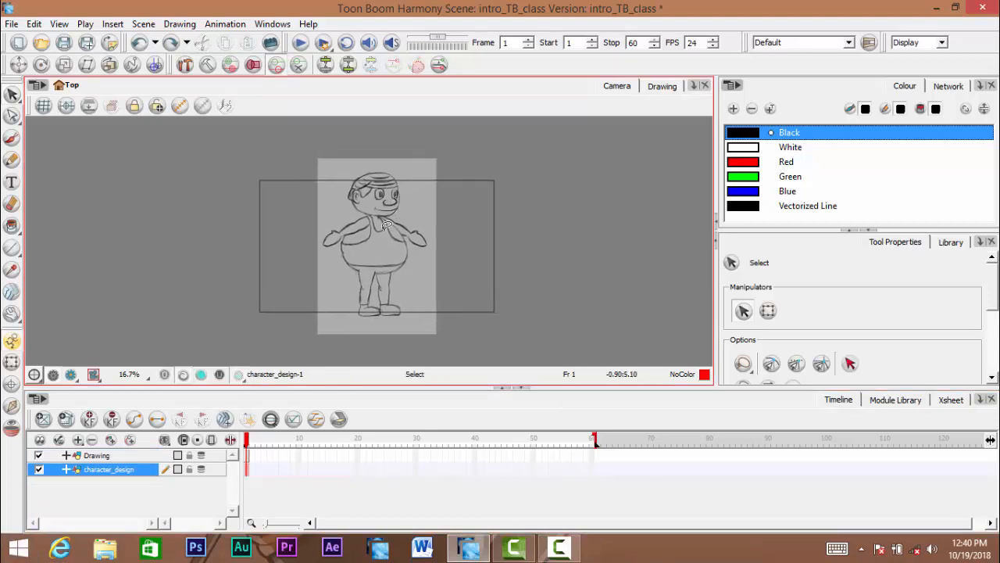
left_click(11, 361)
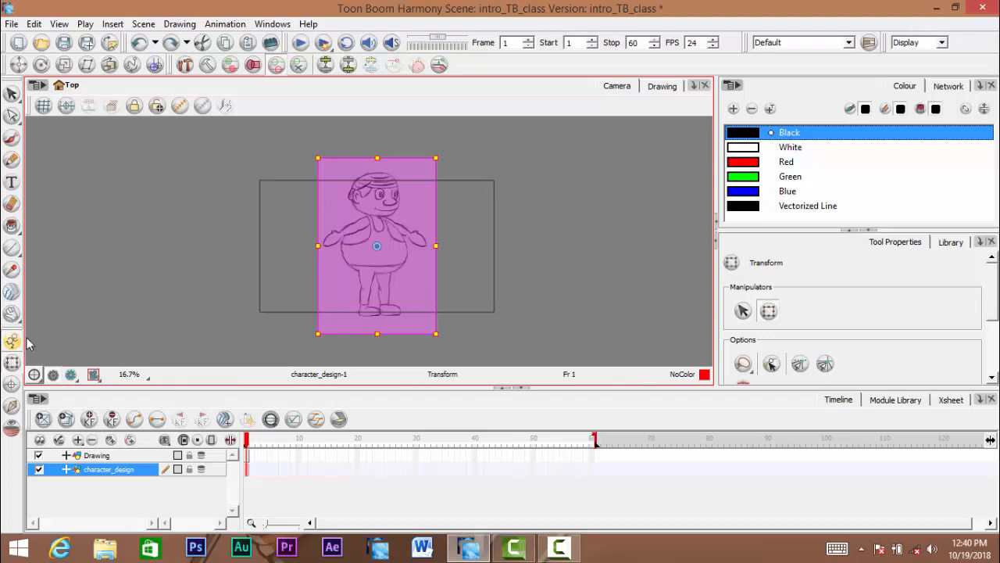
key("space")
mouse_move(414, 242)
left_mouse_down()
mouse_move(416, 232)
mouse_move(407, 258)
mouse_move(412, 241)
left_mouse_up()
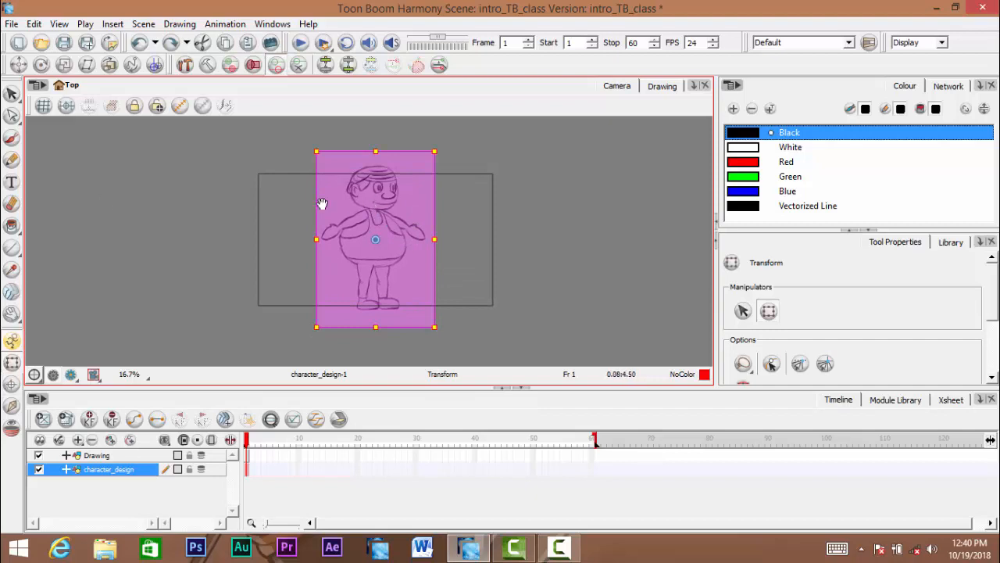
Try scaling the character sketch down to fit inside the camera frame with the Select tool, and undo the change
key("space")
left_click_drag(319, 205, 307, 208)
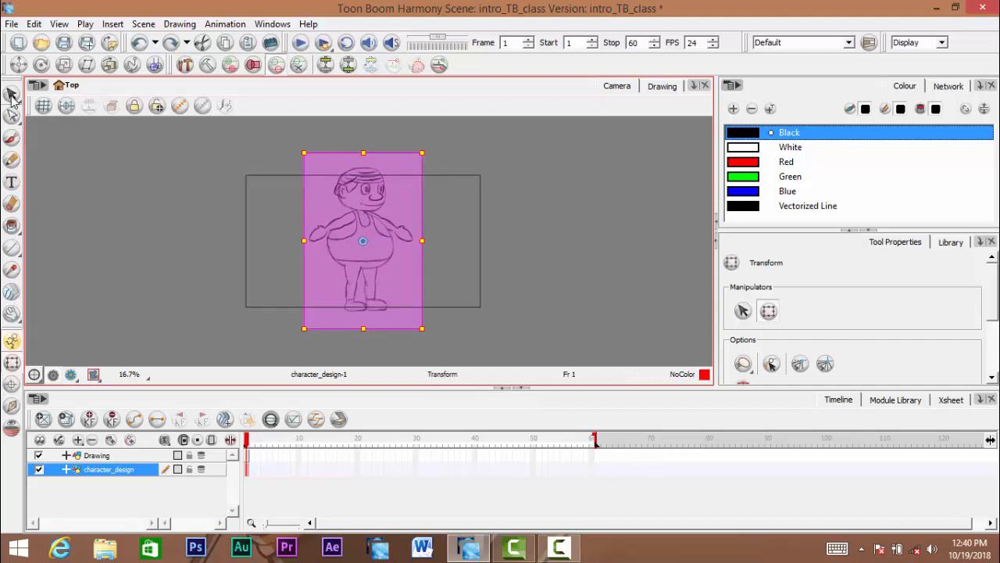
left_click(11, 95)
left_click(310, 187)
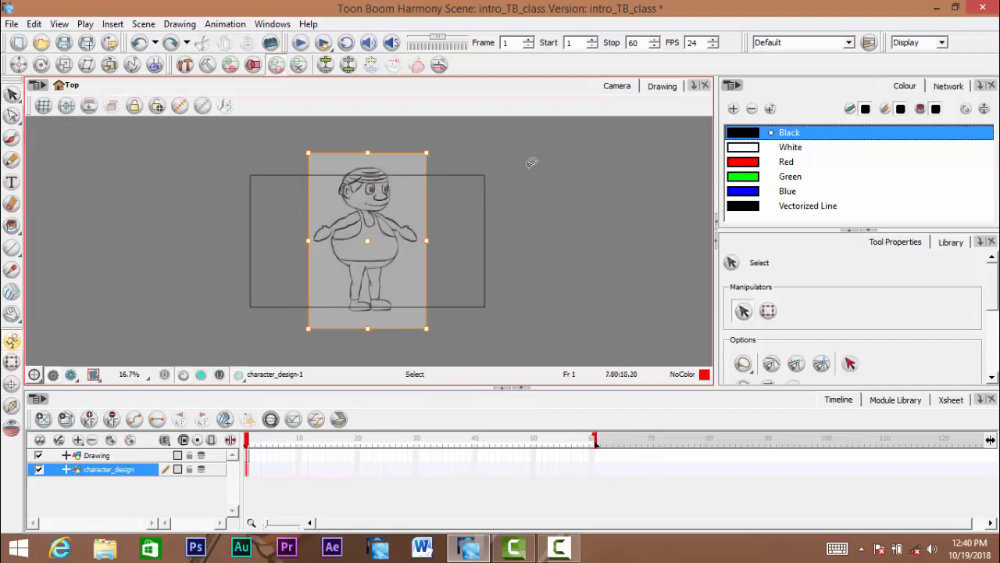
mouse_move(436, 159)
left_mouse_down()
mouse_move(421, 156)
mouse_move(407, 174)
mouse_move(415, 189)
mouse_move(392, 210)
left_mouse_up()
key("space")
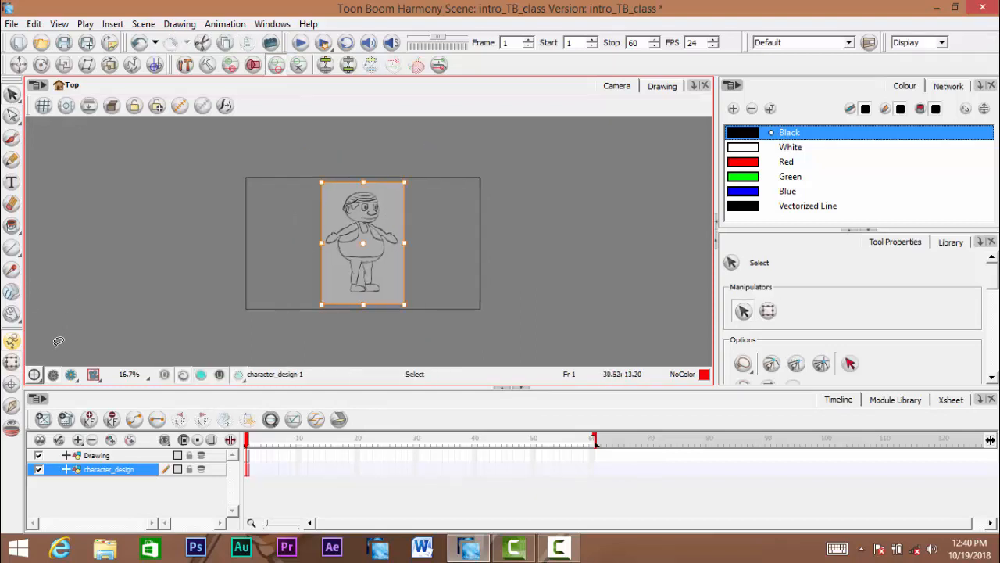
key("ctrl+z")
Try scaling the character sketch from its corner and rotating it clockwise with the Transform tool, undoing each change
left_click(12, 361)
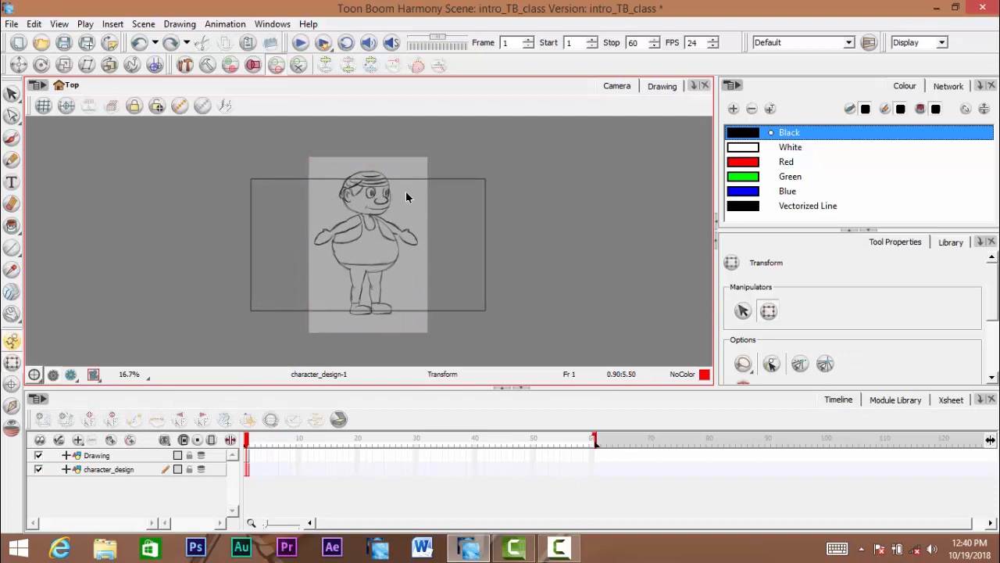
left_click(409, 193)
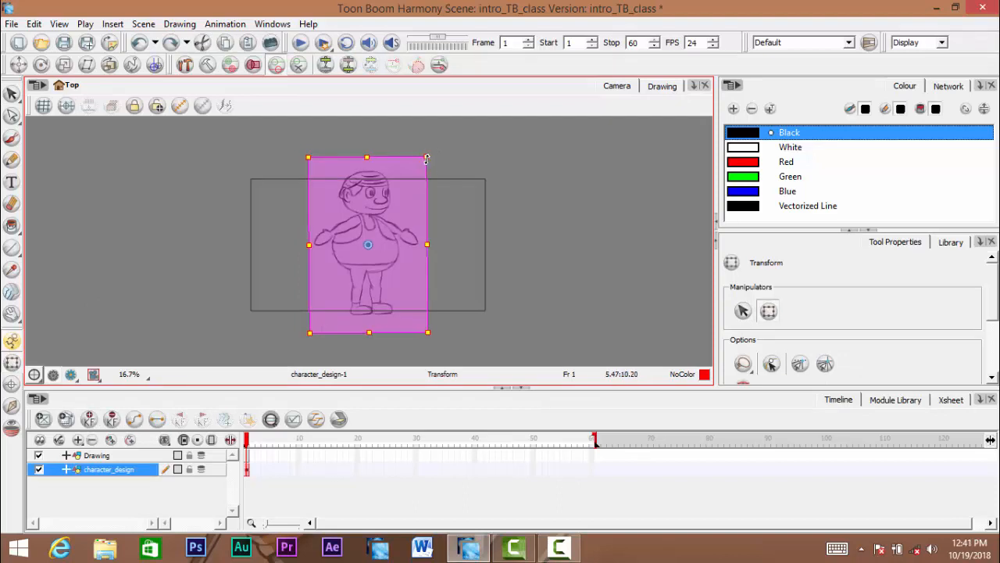
mouse_move(427, 156)
left_mouse_down()
mouse_move(458, 165)
mouse_move(536, 219)
mouse_move(167, 299)
mouse_move(353, 133)
mouse_move(489, 265)
left_mouse_up()
key("ctrl+z")
key("ctrl+z")
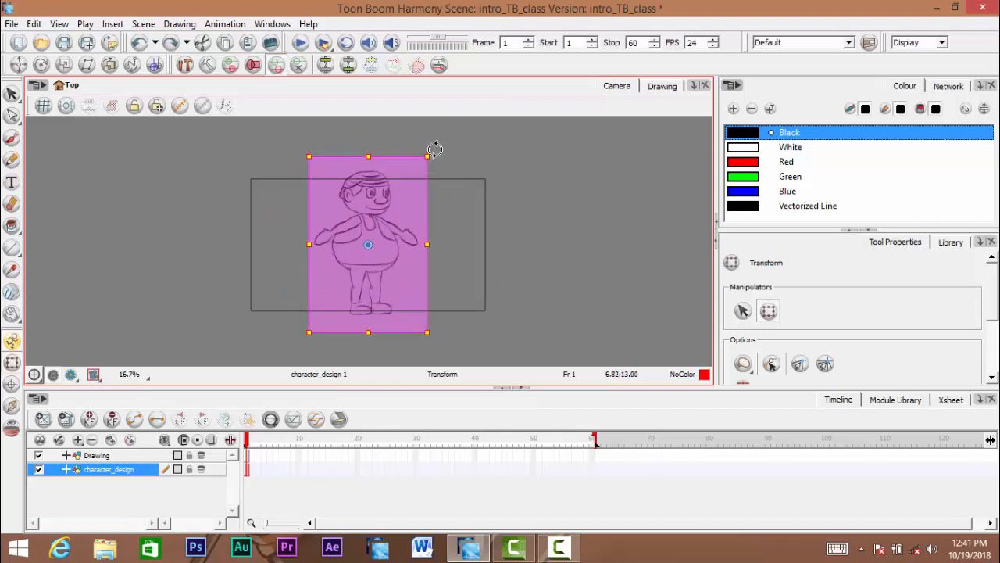
mouse_move(435, 149)
left_mouse_down()
mouse_move(480, 187)
mouse_move(467, 203)
left_mouse_up()
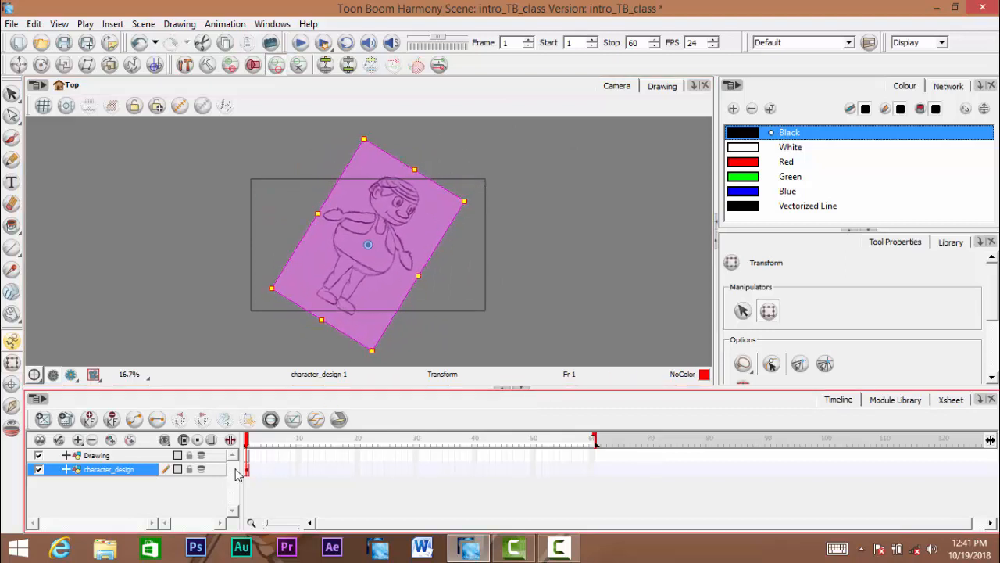
key("ctrl+z")
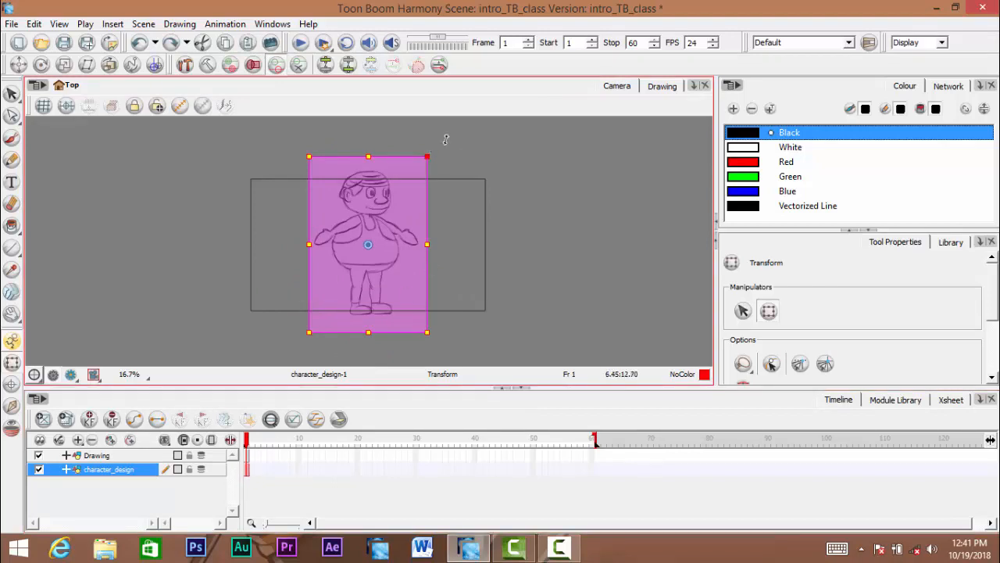
Try stretching the sketch wider than the camera frame and rotating it clockwise, undoing both, and save the scene when asked
left_click_drag(445, 140, 539, 128)
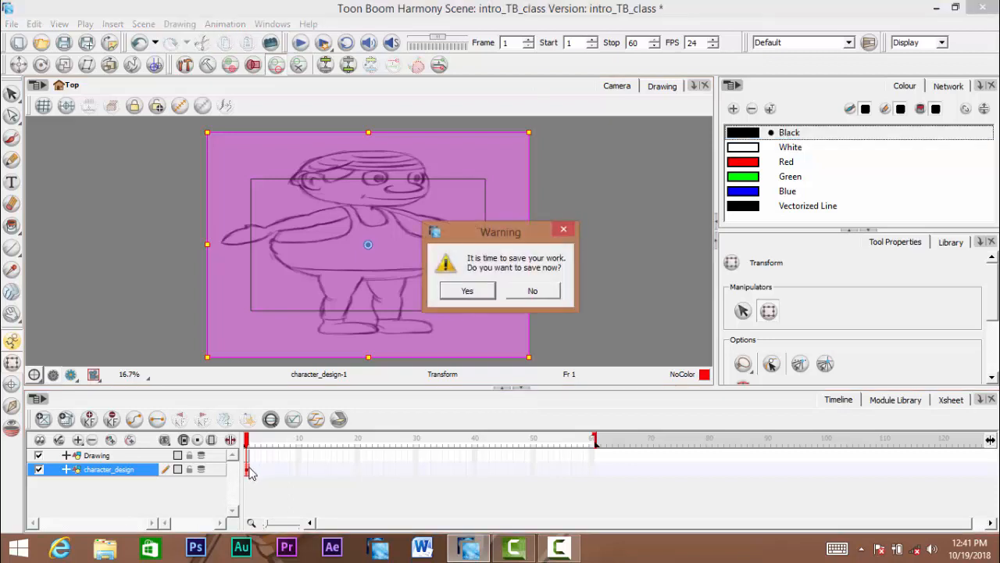
left_click(467, 291)
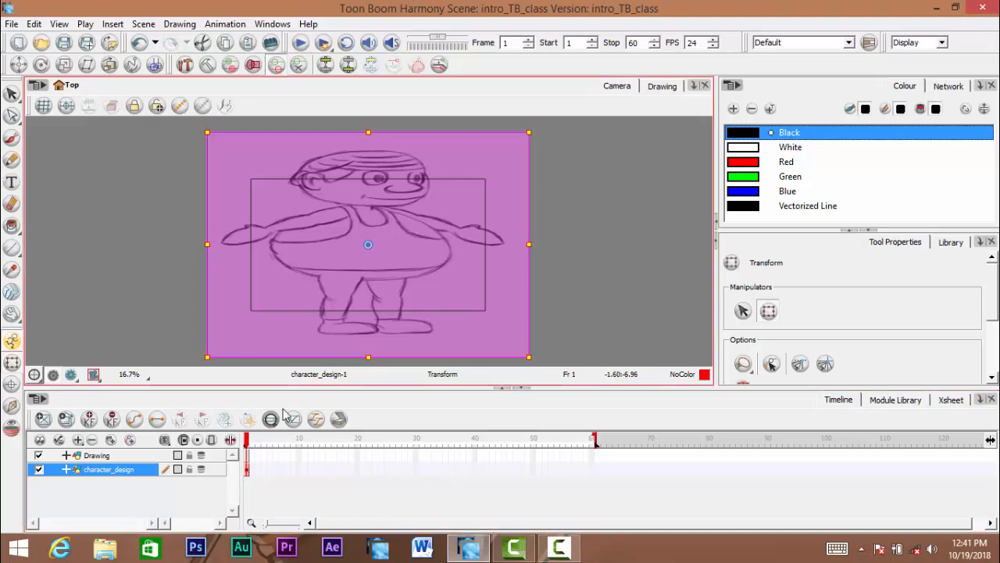
key("ctrl+z")
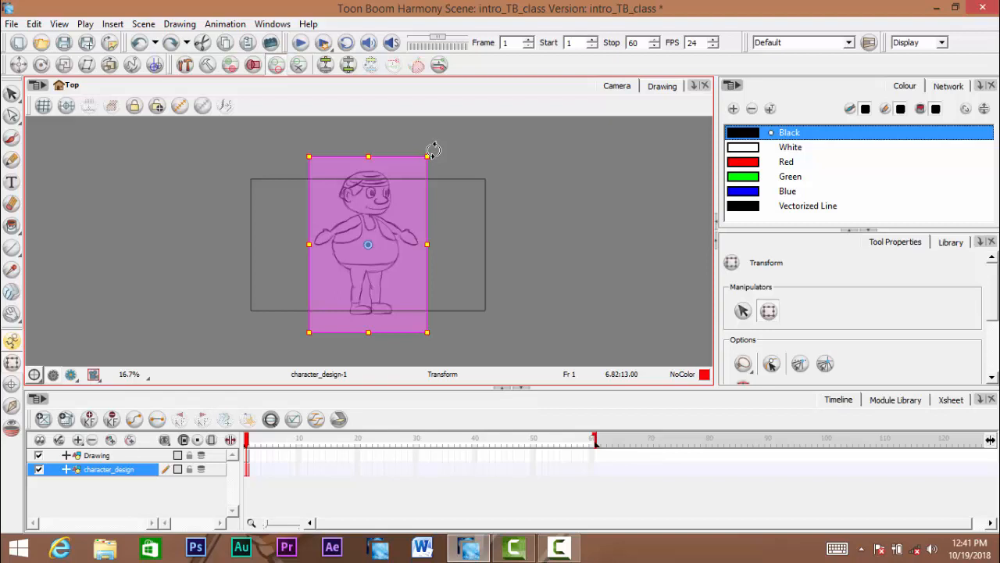
mouse_move(440, 152)
left_mouse_down()
mouse_move(505, 208)
mouse_move(506, 234)
mouse_move(504, 219)
left_mouse_up()
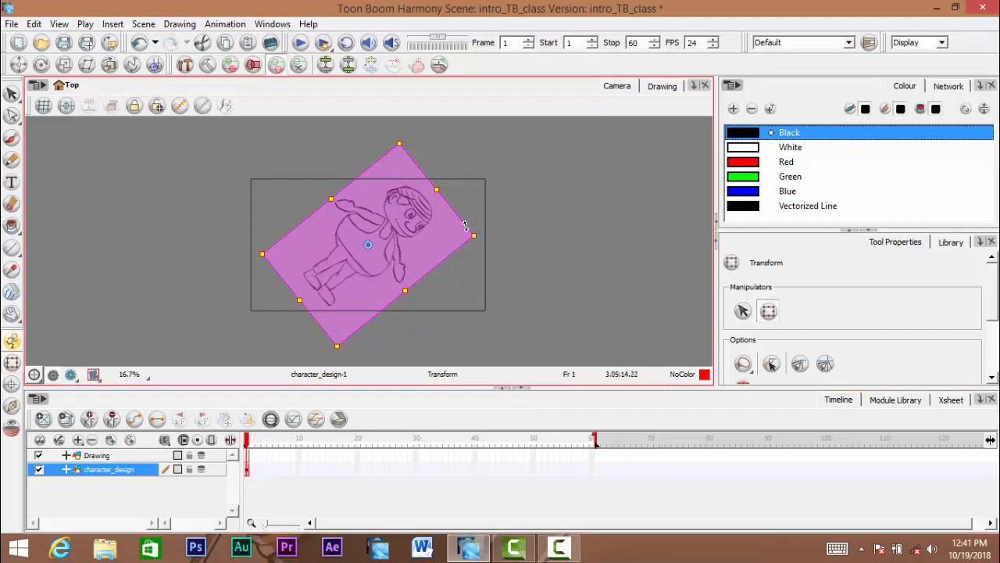
key("ctrl+z")
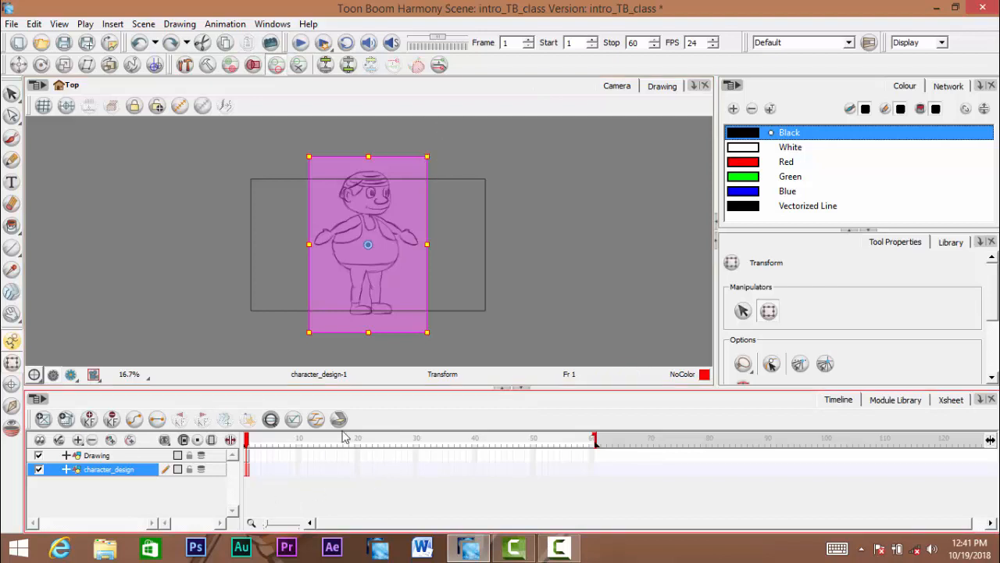
Check at which frames the character_design drawing is exposed by comparing frame 1 with frames up to 30
left_click(416, 473)
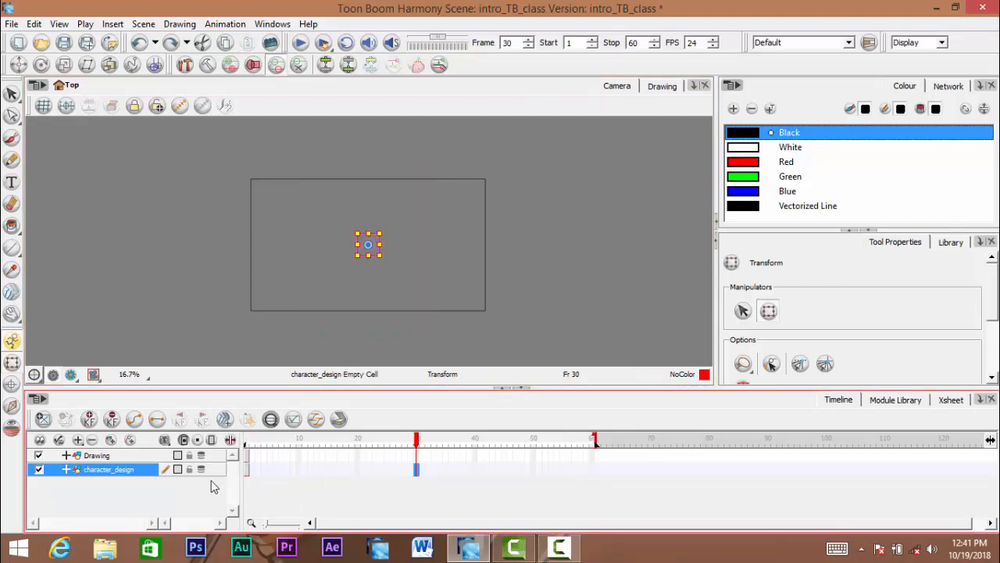
left_click(246, 472)
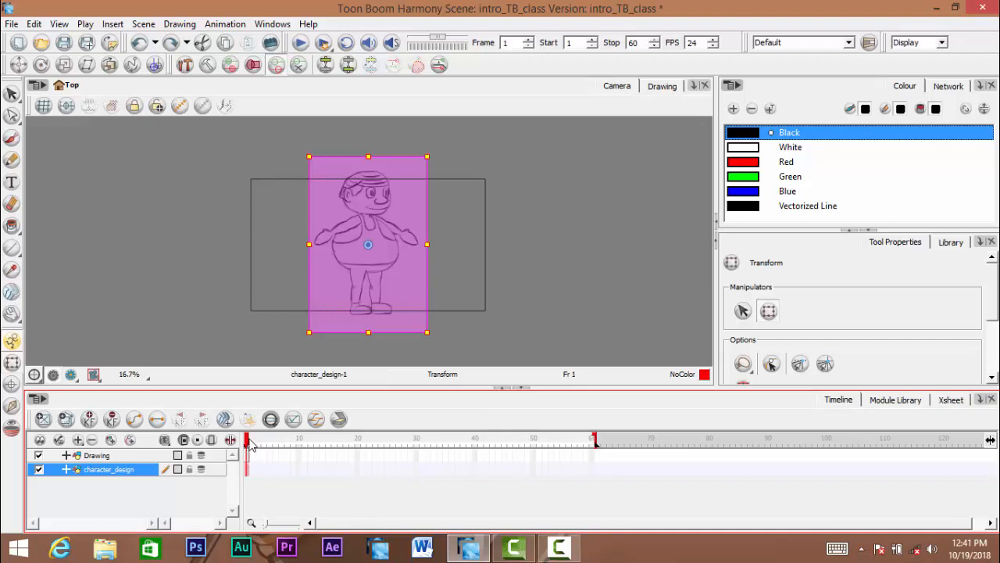
mouse_move(250, 443)
left_mouse_down()
mouse_move(626, 443)
mouse_move(289, 469)
mouse_move(472, 406)
left_mouse_up()
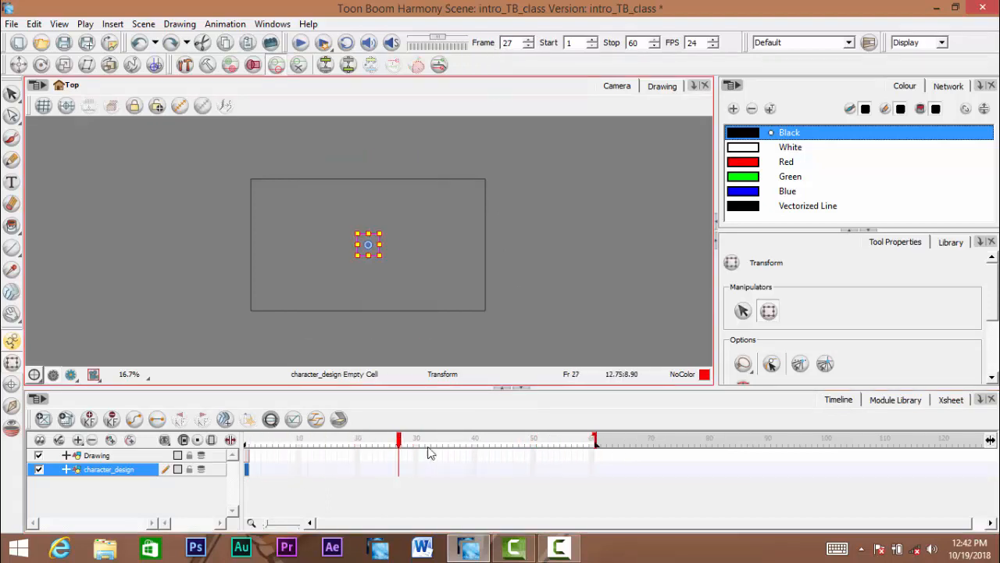
left_click_drag(412, 443, 420, 443)
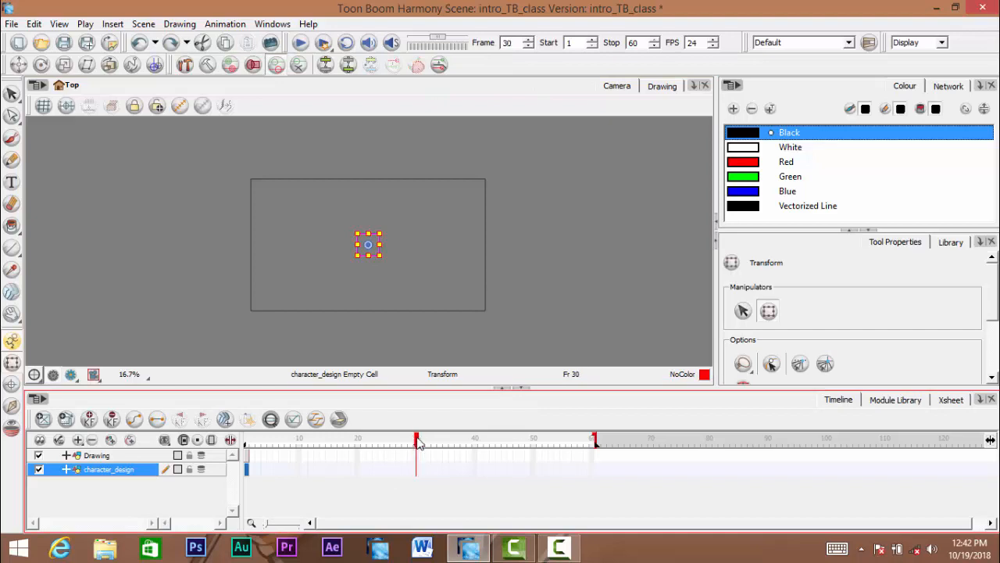
left_click(248, 469)
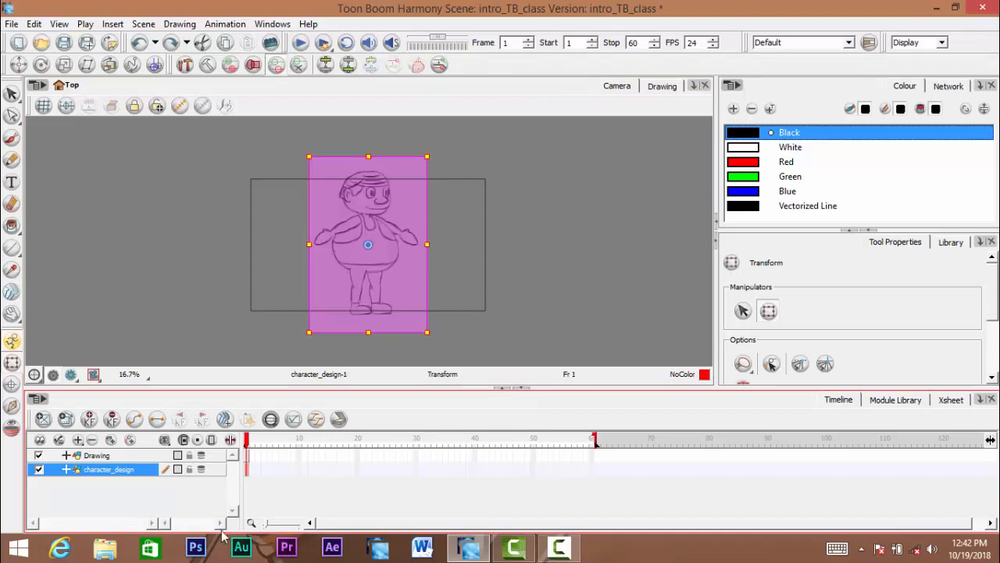
left_click(416, 469)
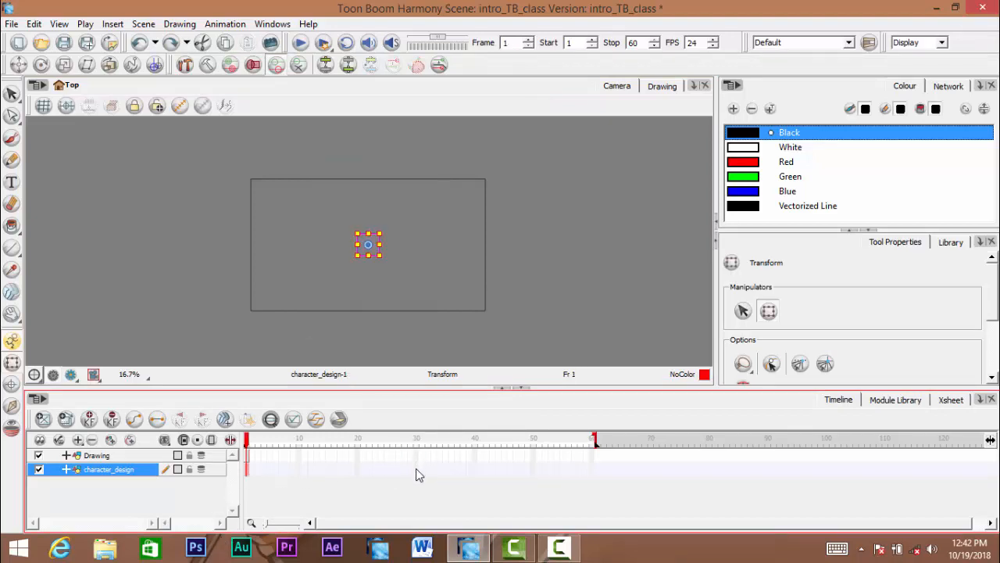
Extend the exposure of the character_design drawing to frame 60, check the last frames, and undo the extension
left_click(592, 471)
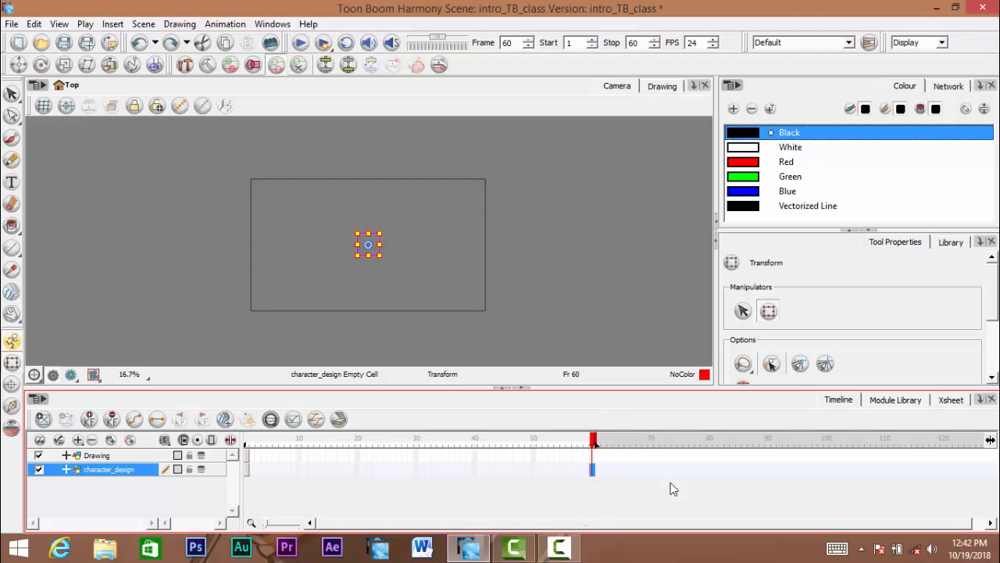
right_click(591, 471)
left_click(594, 476)
left_click(593, 470)
right_click(594, 472)
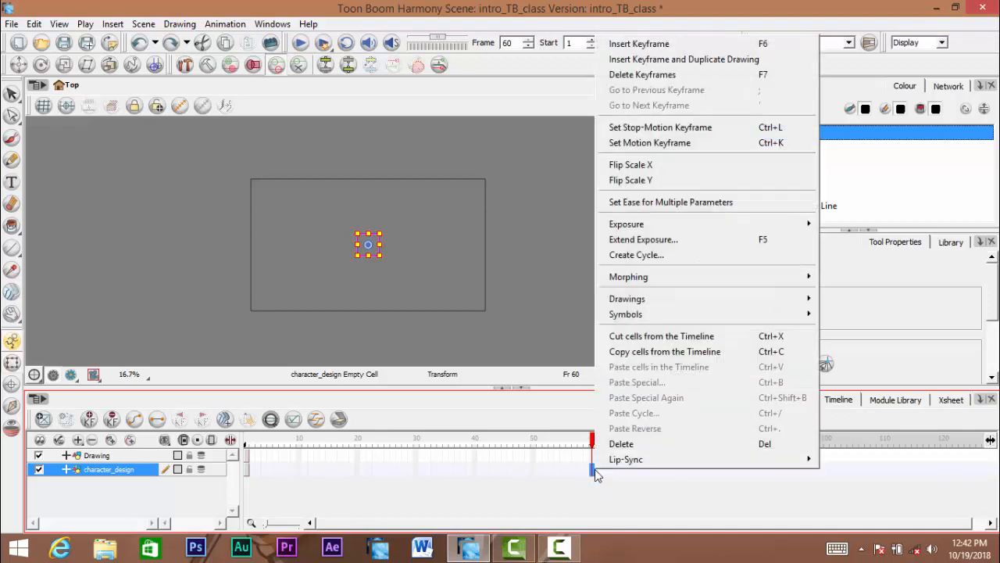
left_click(646, 245)
left_click(589, 442)
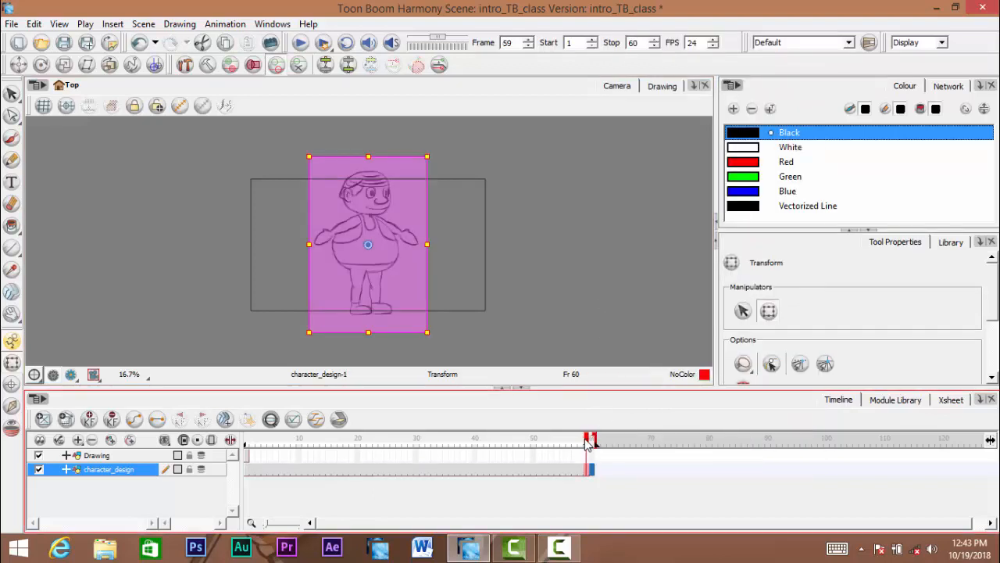
left_click_drag(588, 443, 604, 473)
key("ctrl+z")
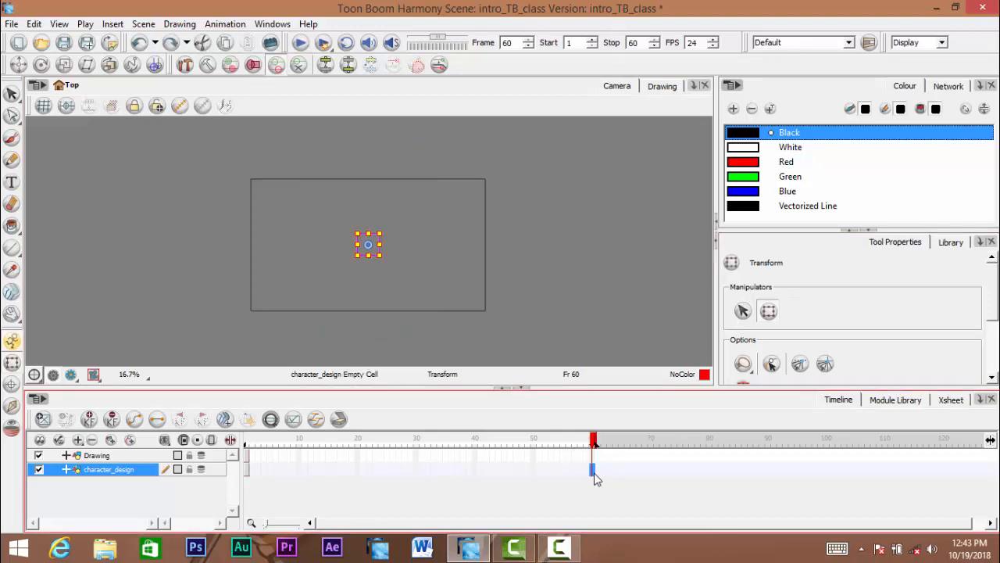
Extend the exposure of the character_design drawing up to frame 60
left_click(599, 496)
left_click(593, 470)
key("F5")
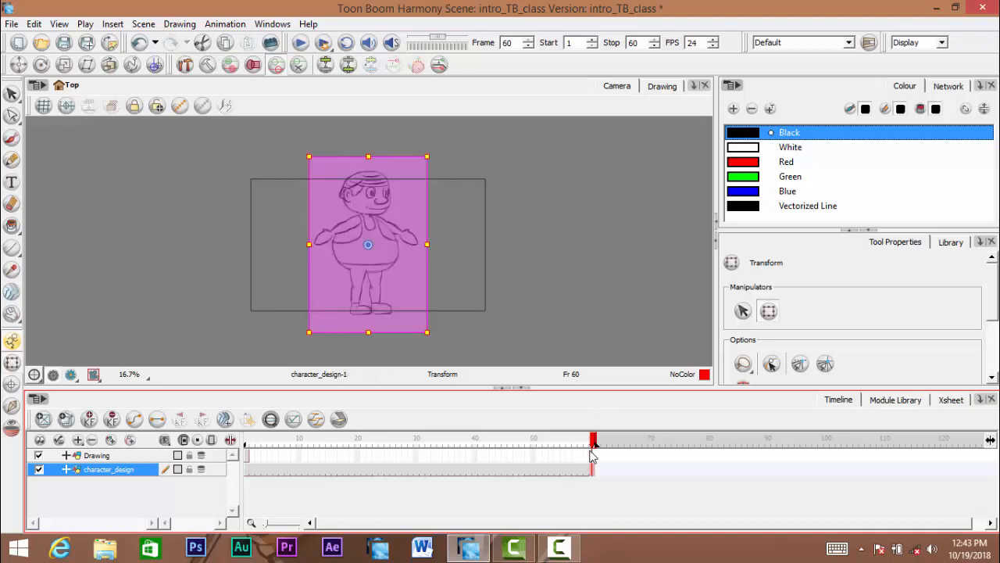
Animate the sketch's scale: shrink it to about the camera frame's height at frame 1 and enlarge it well beyond the frame at frame 60
left_click_drag(592, 441, 148, 478)
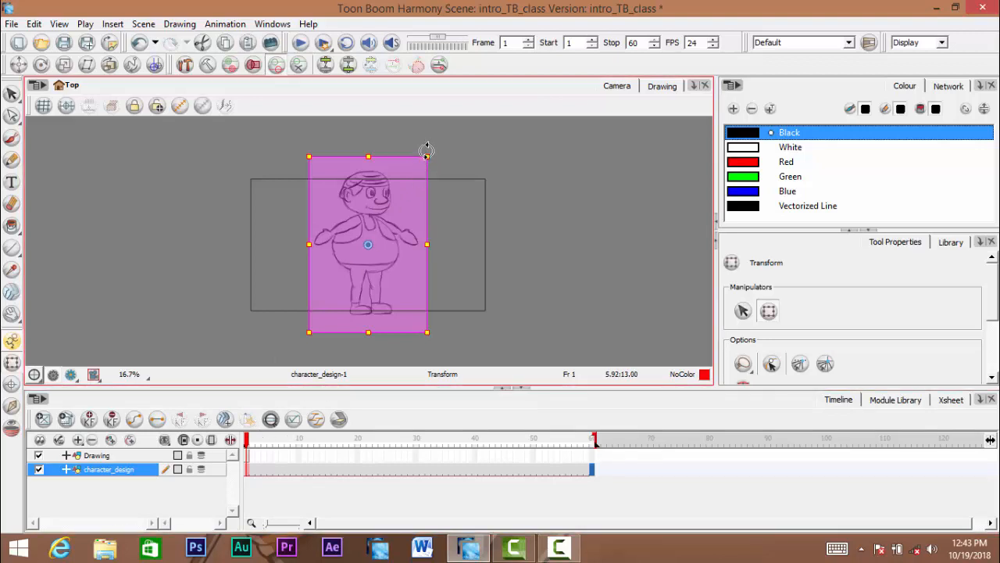
mouse_move(427, 153)
left_mouse_down()
mouse_move(412, 181)
mouse_move(426, 179)
left_mouse_up()
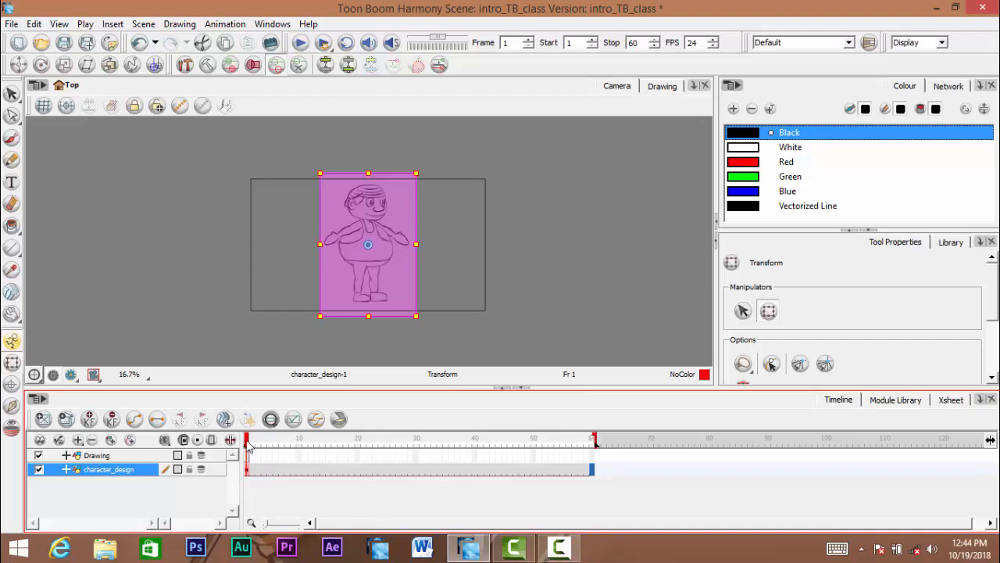
left_click_drag(247, 440, 646, 458)
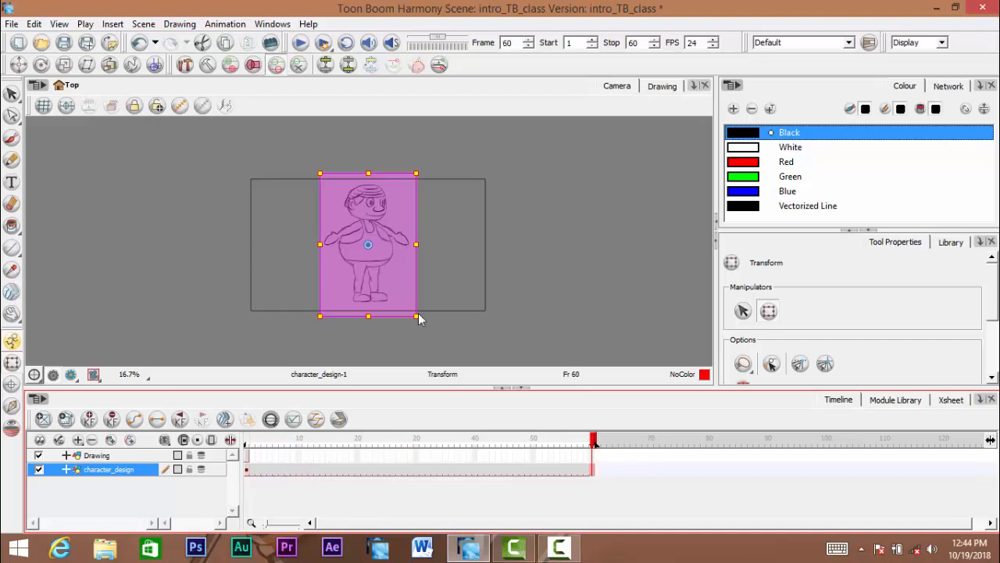
mouse_move(416, 173)
left_mouse_down()
mouse_move(495, 134)
mouse_move(518, 161)
left_mouse_up()
left_click(589, 490)
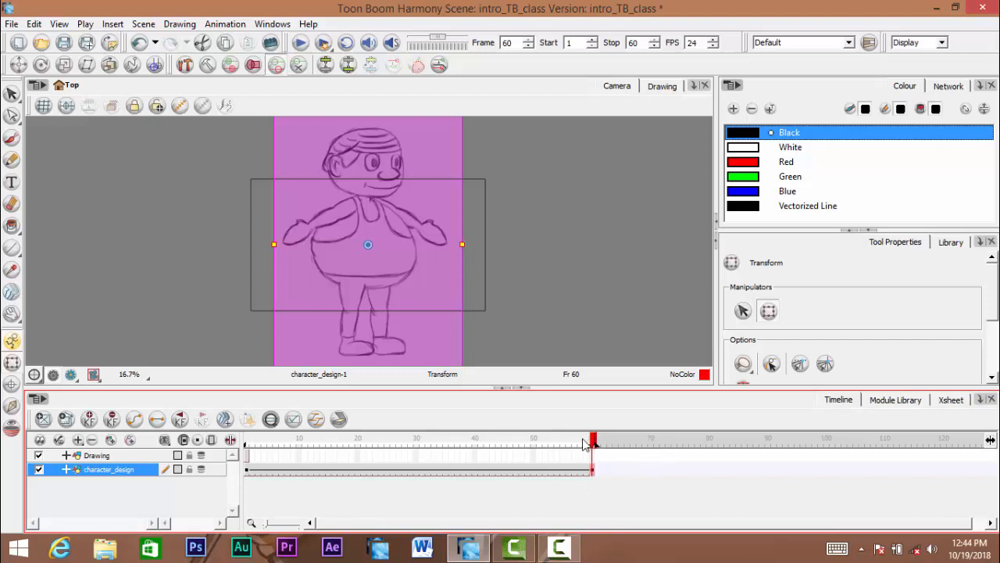
Play the scaling animation from frame 1, deselect the sketch, and play it again from the start
mouse_move(593, 443)
left_mouse_down()
mouse_move(245, 449)
mouse_move(307, 459)
mouse_move(248, 460)
mouse_move(518, 461)
mouse_move(247, 466)
mouse_move(568, 471)
mouse_move(247, 467)
left_mouse_up()
left_click(301, 43)
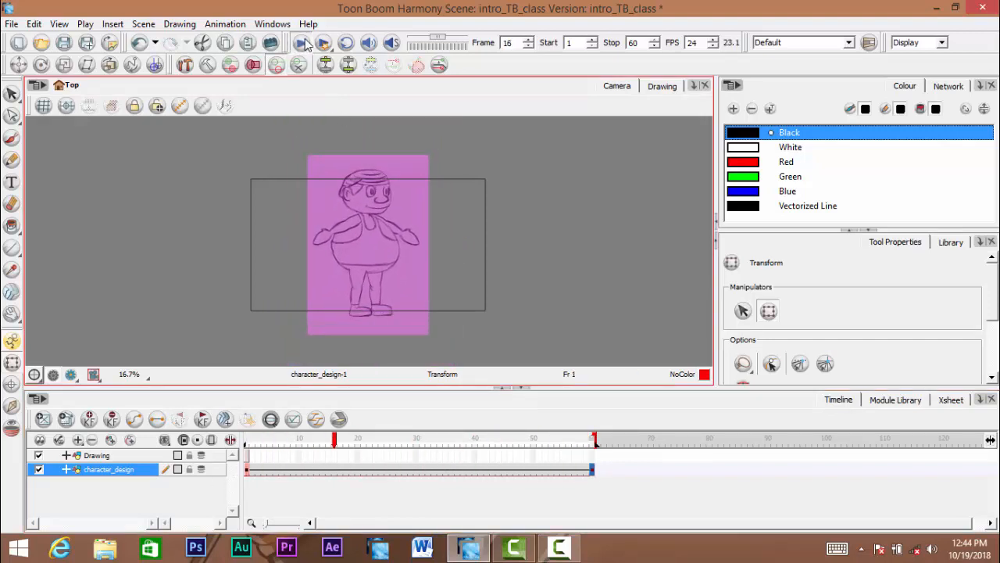
left_click(302, 44)
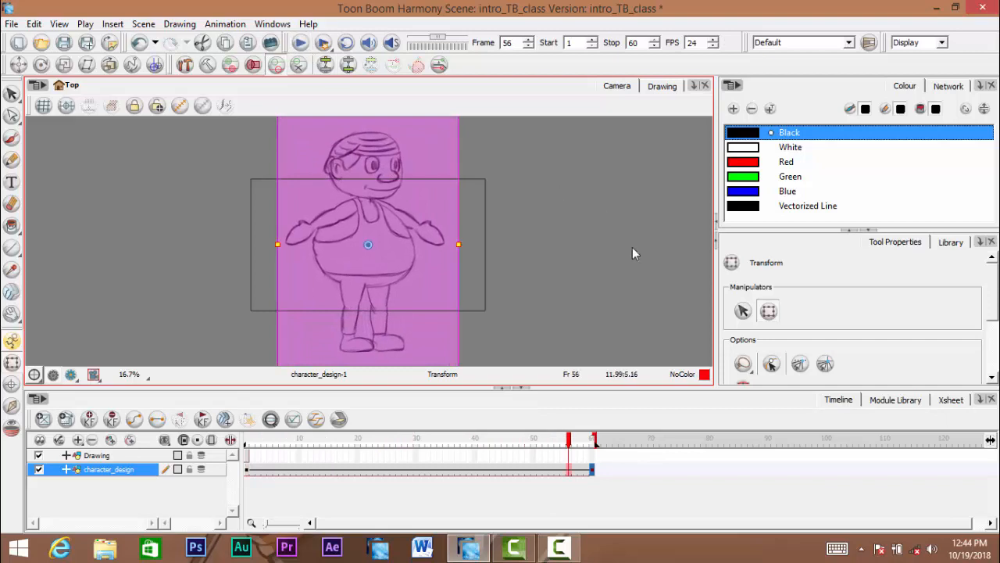
left_click(616, 250)
left_click_drag(570, 441, 247, 442)
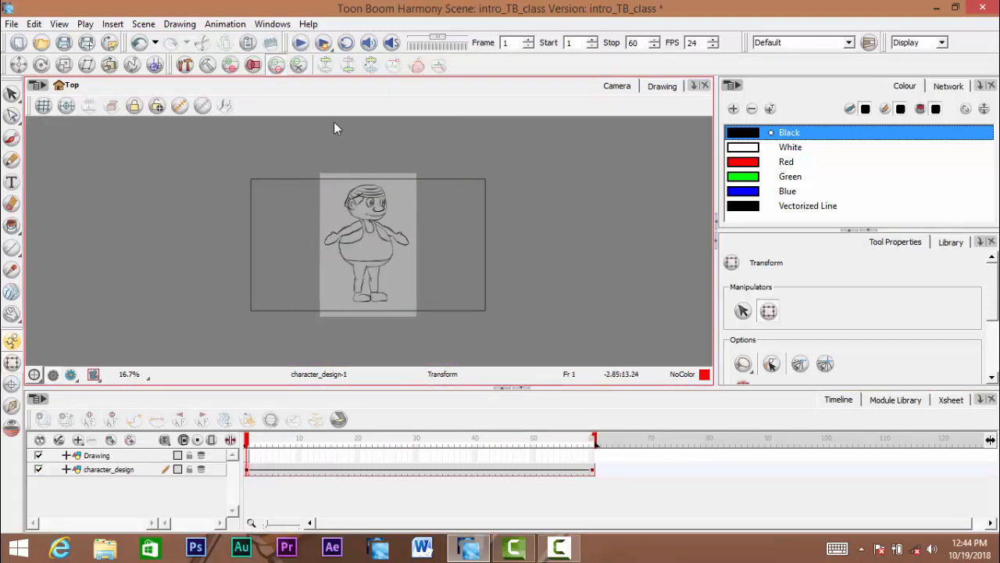
left_click(300, 43)
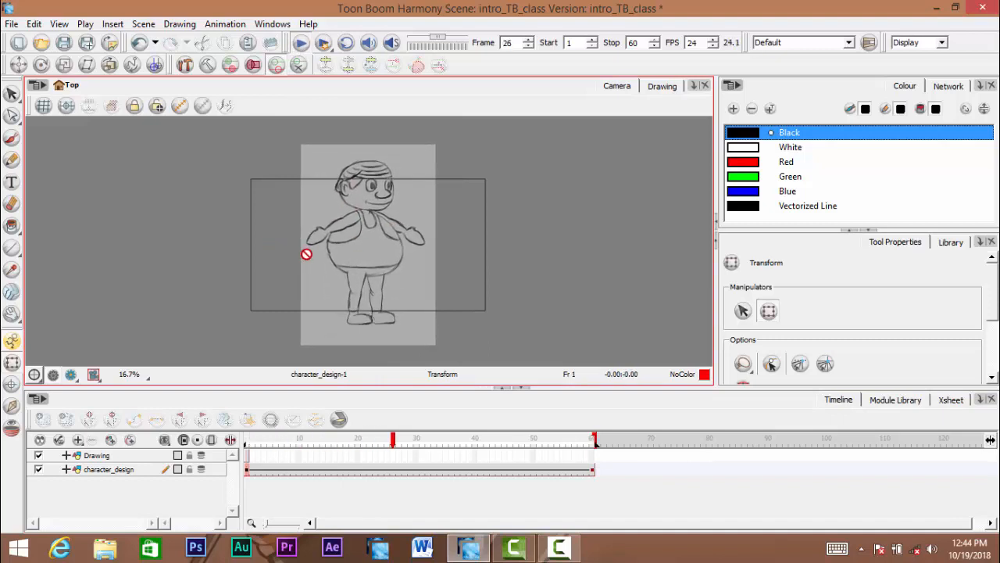
Preview the scaling animation in looped playback, stop it, turn looping off and return to frame 1
left_click(301, 43)
left_click(344, 45)
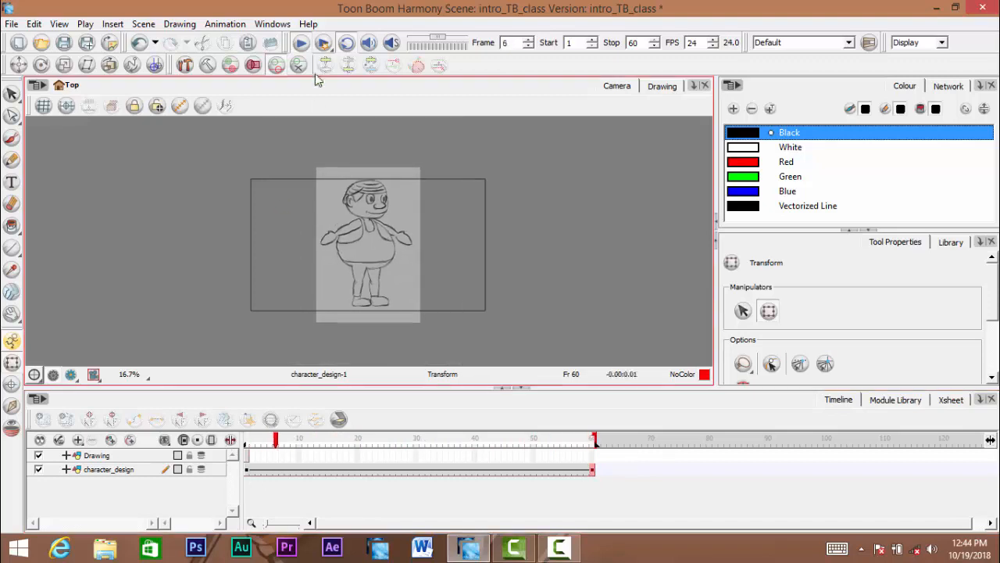
left_click(301, 43)
left_click(344, 45)
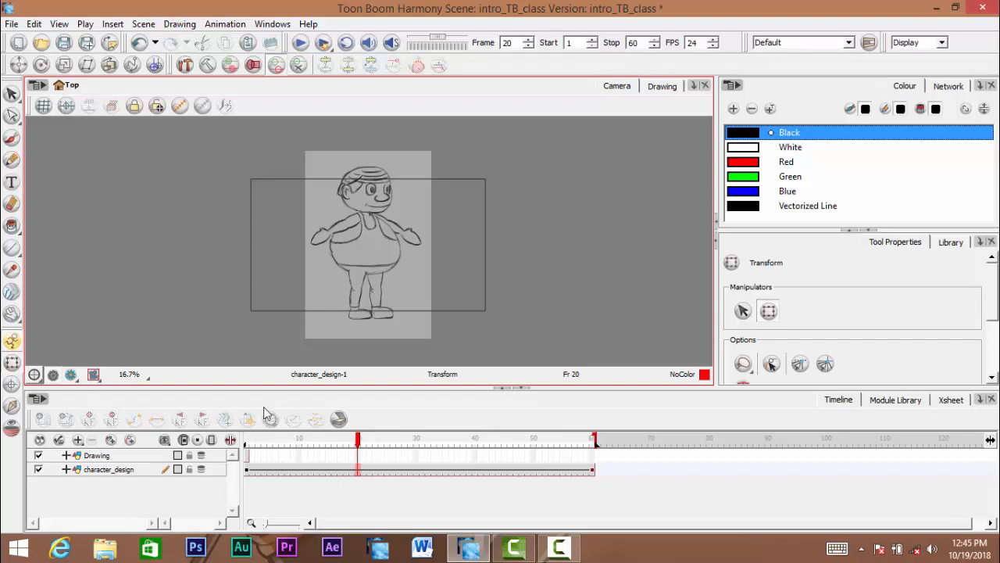
left_click_drag(357, 439, 246, 439)
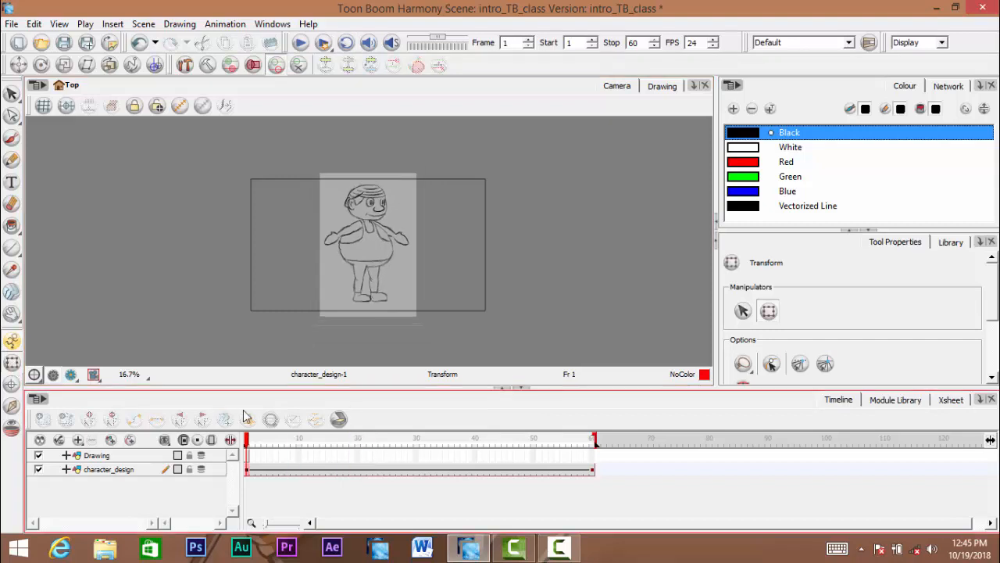
Select the character sketch and undo its scale changes at frames 1 and 60
left_click(399, 186)
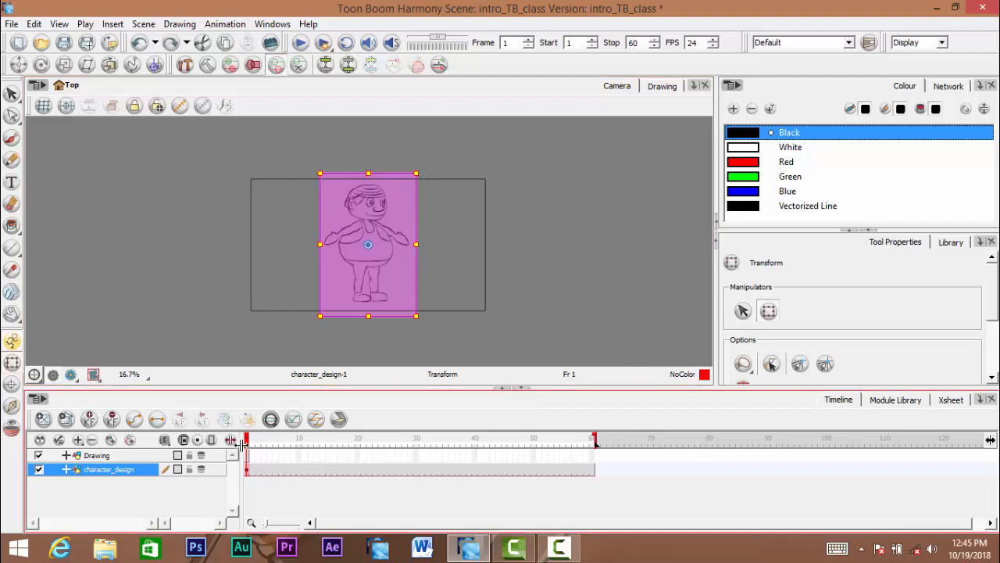
key("ctrl+z")
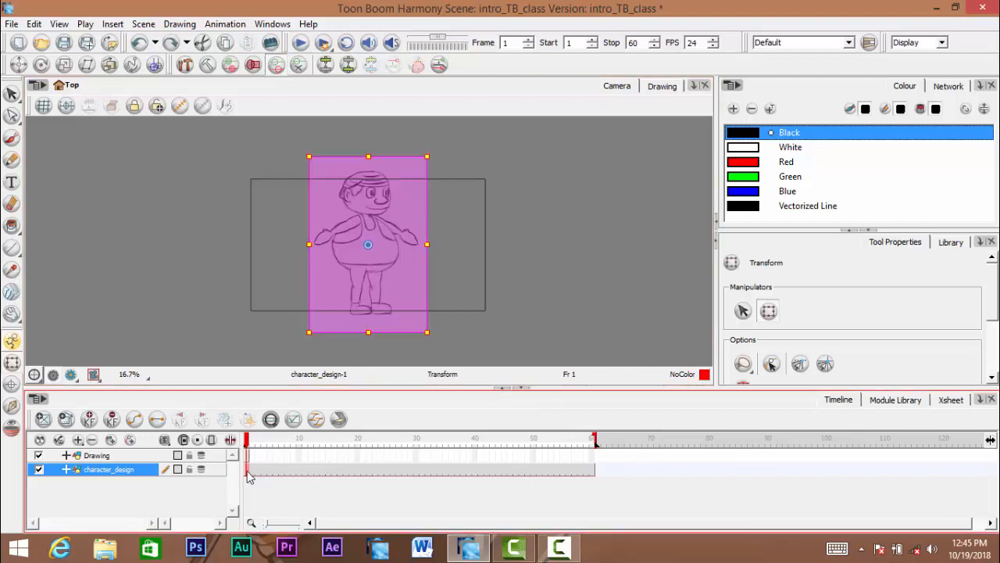
Animate the sketch's rotation: tilt it clockwise at frame 1 and rotate it until the head points to the upper left at frame 60
mouse_move(438, 145)
left_mouse_down()
mouse_move(472, 161)
mouse_move(508, 206)
left_mouse_up()
left_click_drag(249, 442, 672, 466)
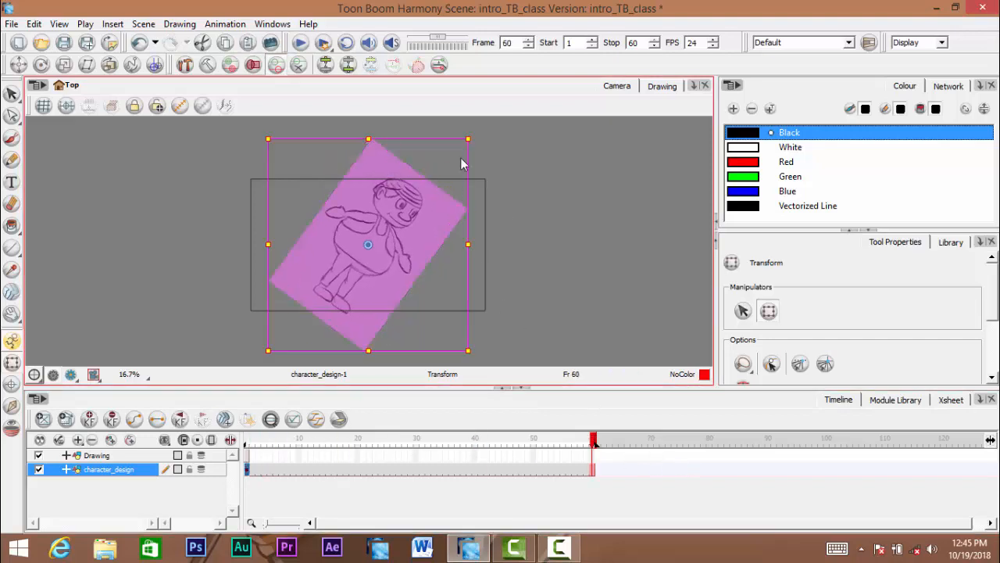
mouse_move(479, 135)
left_mouse_down()
mouse_move(343, 359)
mouse_move(239, 307)
mouse_move(289, 159)
left_mouse_up()
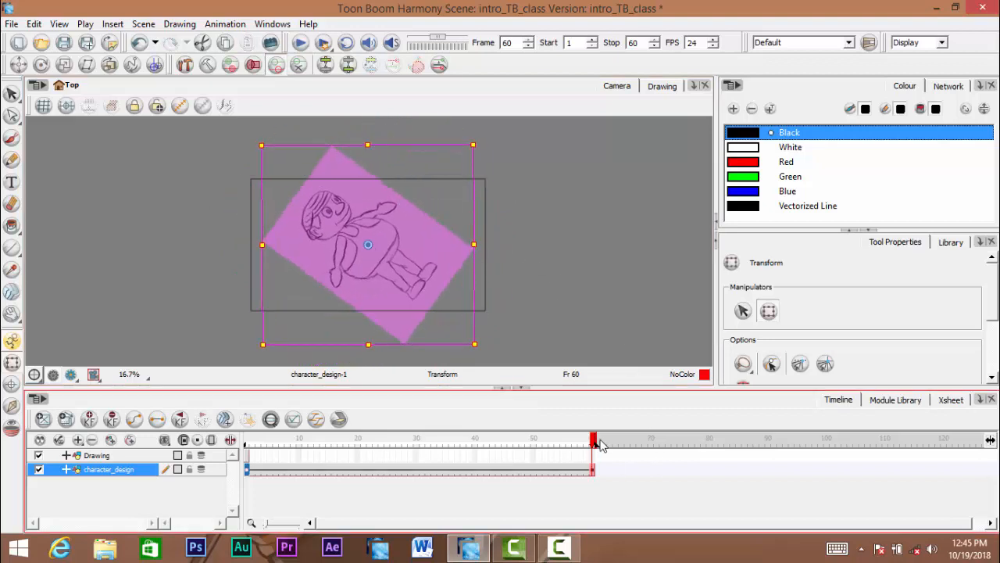
Return to frame 1 and play the rotation animation in a loop
left_click_drag(578, 447, 215, 455)
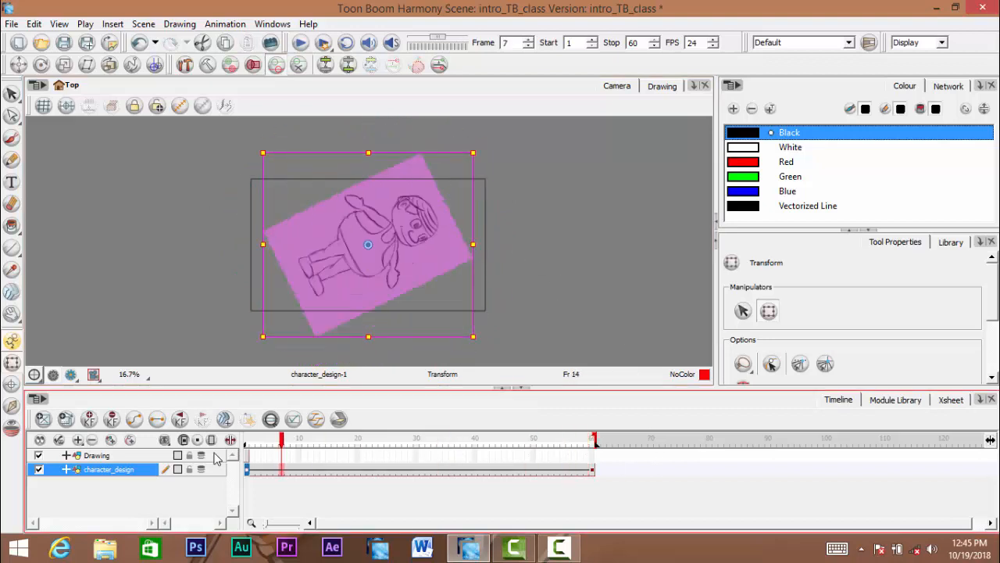
left_click(346, 43)
left_click(300, 43)
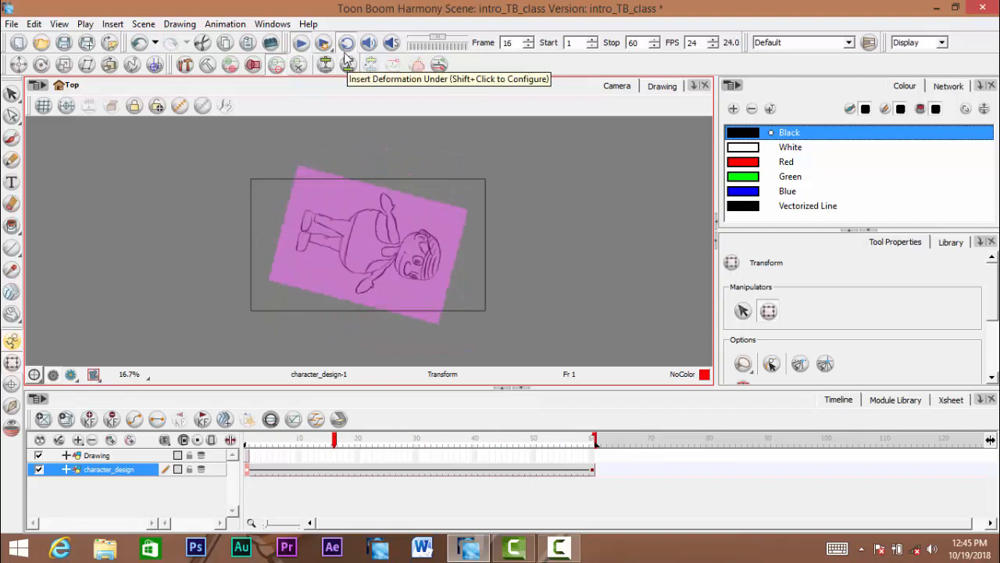
Stop the playback, undo the sketch's rotations at both keyframes and return to frame 1
left_click(299, 43)
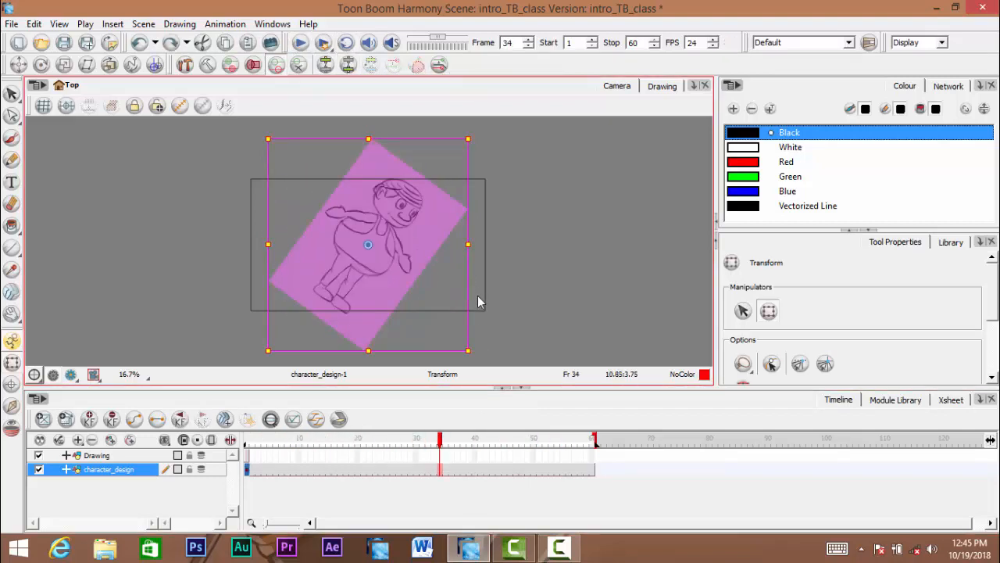
left_click_drag(440, 443, 247, 443)
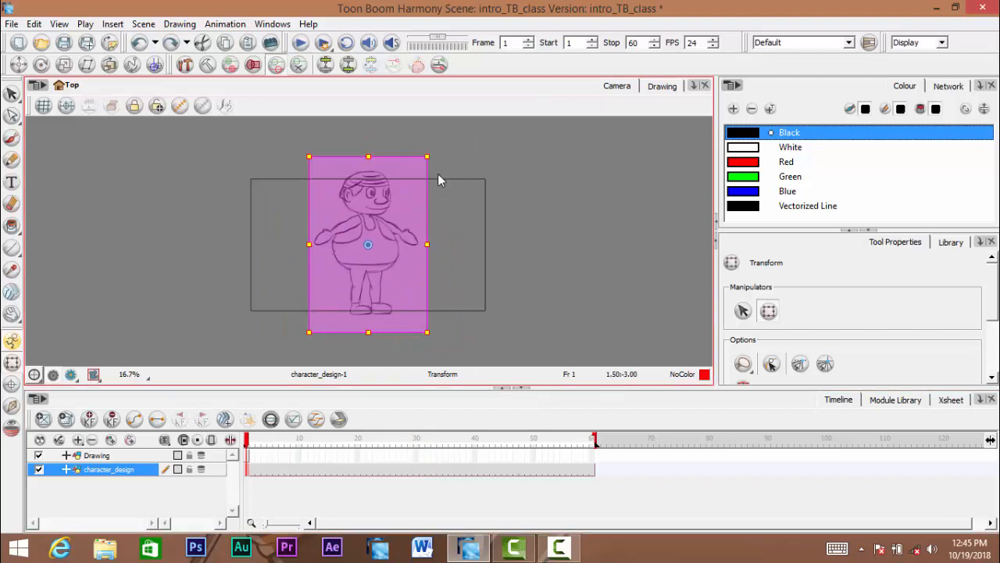
Examine the upright sketch in the Camera view at closer and wider magnifications
left_click_drag(385, 283, 406, 253)
left_click(393, 262, "ctrl")
left_click(411, 277, "alt")
left_click(410, 271, "ctrl")
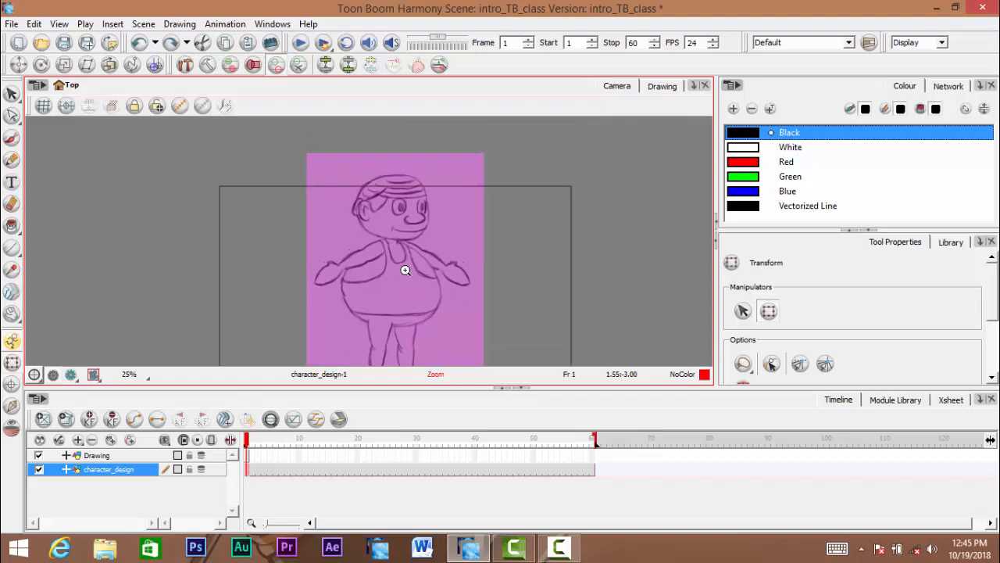
left_click(404, 268, "ctrl")
left_click(423, 239, "alt")
left_click(407, 265, "ctrl")
left_click(444, 233, "alt")
With the Select tool, shrink the sketch's artwork to slightly taller than the camera frame and nudge it down a little
left_click(12, 95)
left_click(421, 225, "alt")
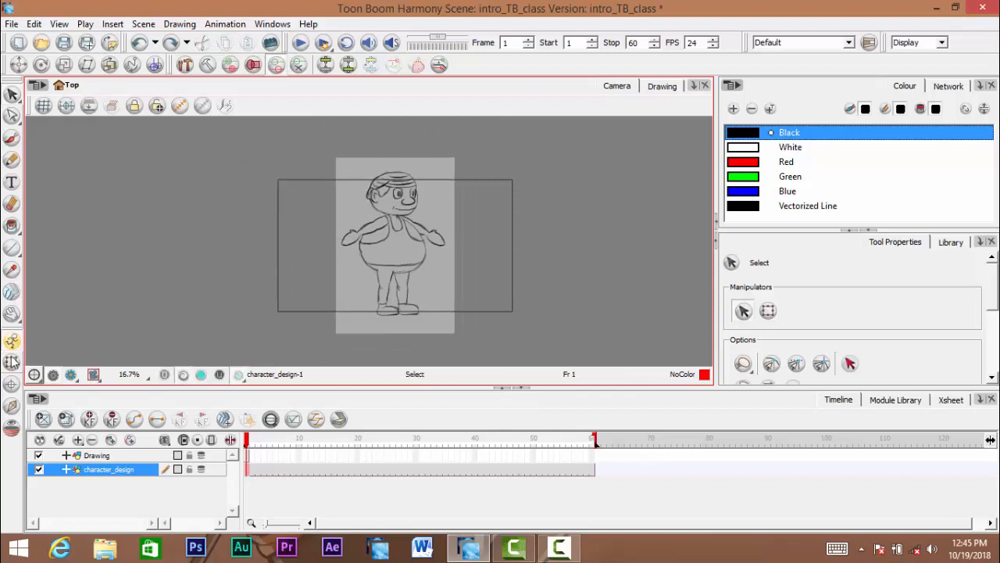
left_click(276, 490)
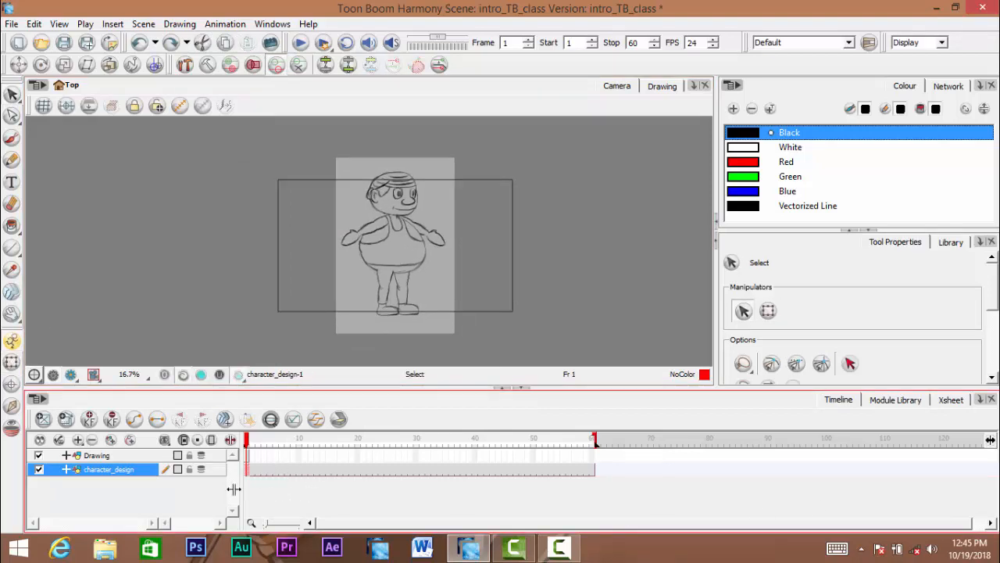
left_click(406, 303)
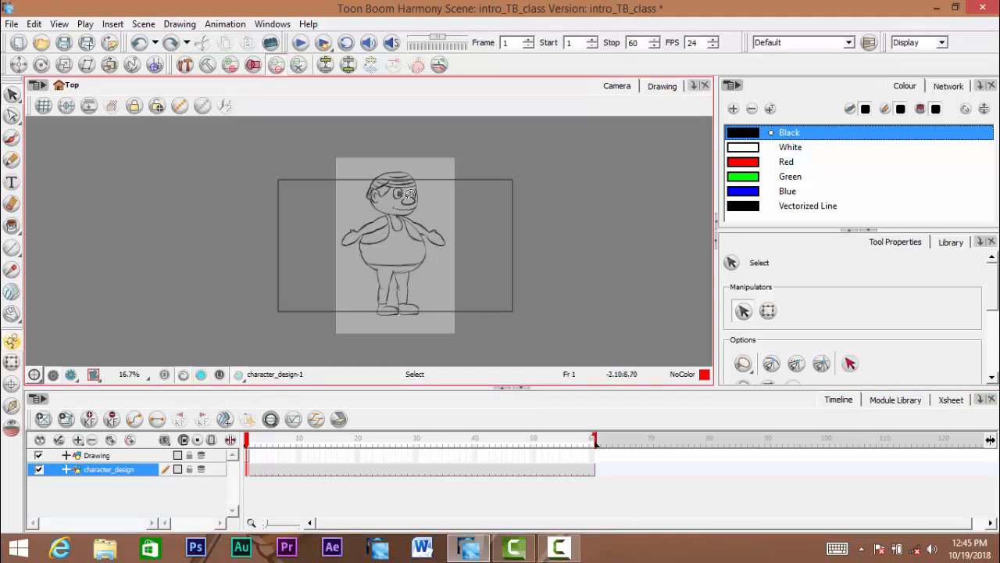
key("space")
mouse_move(424, 223)
left_mouse_down()
mouse_move(448, 223)
mouse_move(454, 209)
mouse_move(422, 225)
left_mouse_up()
left_click(446, 217)
scroll(447, 221, "up", 2)
scroll(448, 214, "down", 1)
scroll(444, 221, "down", 1)
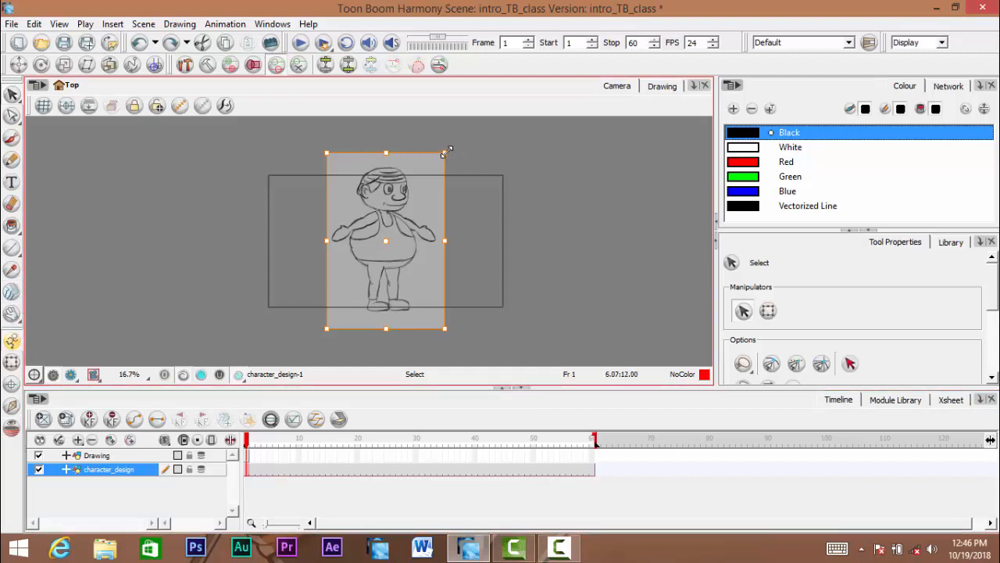
left_click_drag(443, 154, 435, 168)
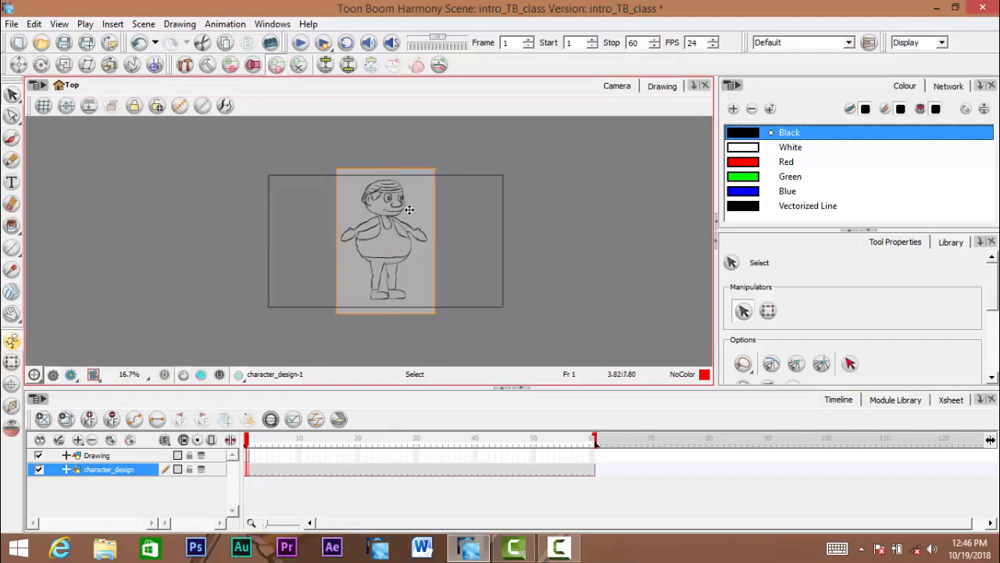
left_click_drag(409, 209, 409, 214)
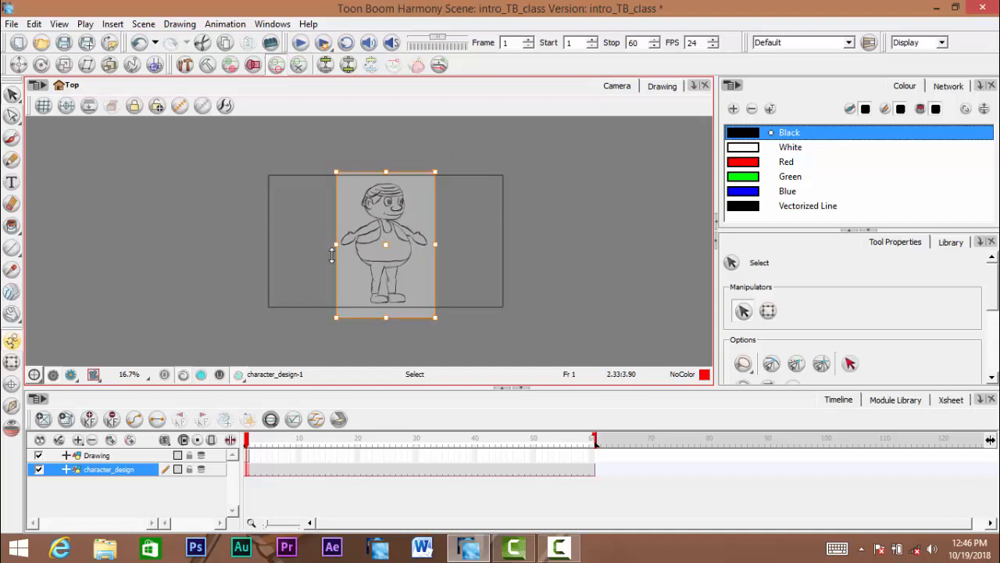
Examine the character's head up close in the Camera view, compare the sketch in the Drawing view, and return to the Camera view
scroll(424, 321, "up", 4)
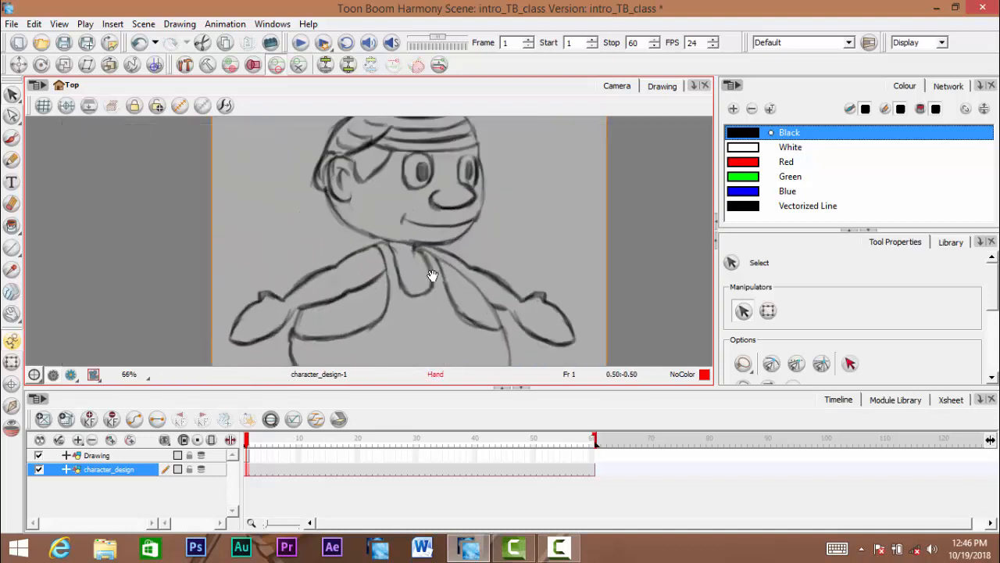
left_click_drag(432, 275, 421, 290)
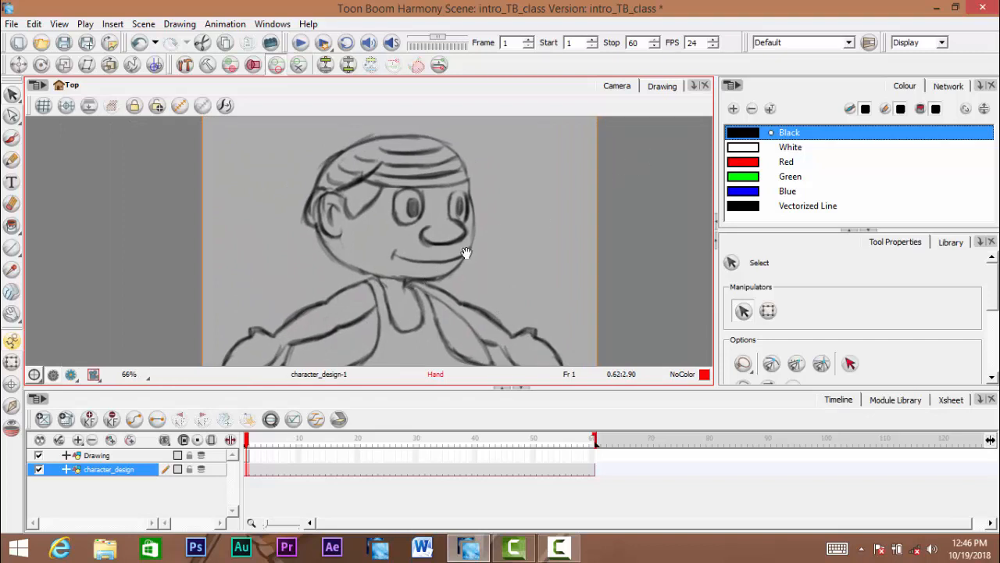
left_click_drag(464, 253, 471, 246)
left_click(662, 93)
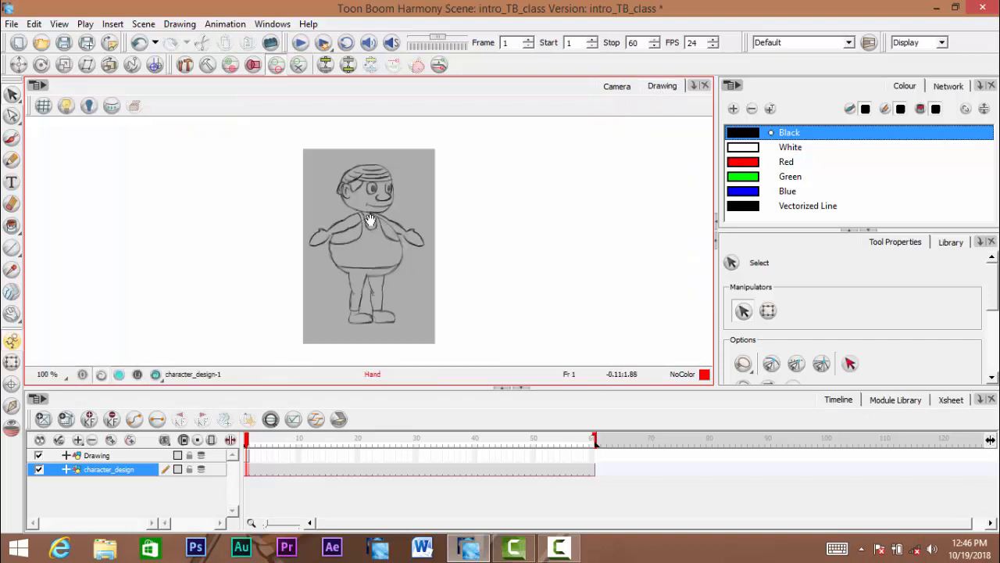
mouse_move(370, 222)
left_mouse_down()
mouse_move(382, 235)
mouse_move(411, 226)
left_mouse_up()
left_click(614, 87)
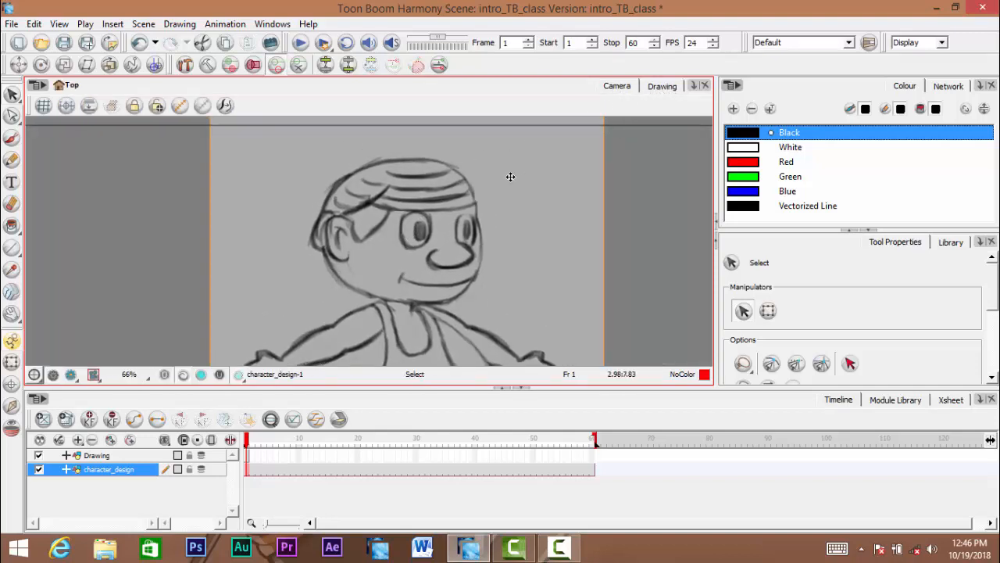
Show the character sketch in the Drawing view and examine its face up close
left_click(662, 89)
scroll(435, 232, "up", 4)
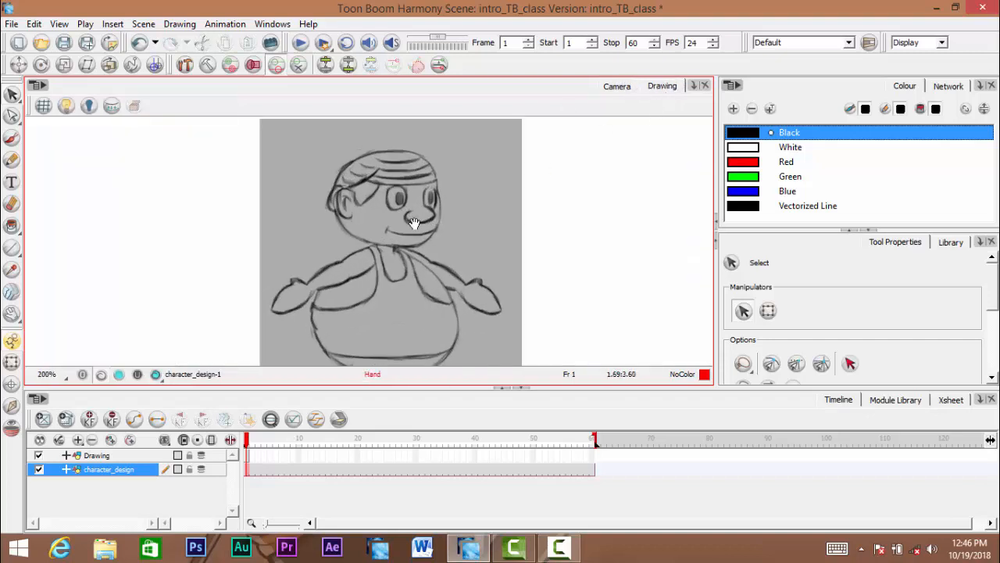
scroll(426, 239, "up", 2)
mouse_move(413, 225)
left_mouse_down()
mouse_move(432, 247)
mouse_move(440, 232)
left_mouse_up()
scroll(439, 232, "up", 2)
scroll(442, 231, "up", 2)
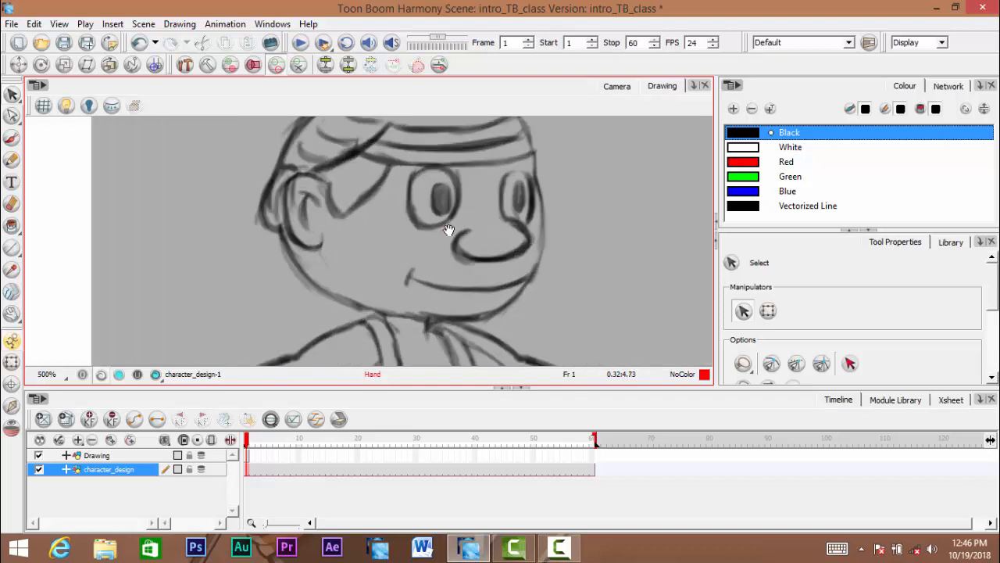
scroll(451, 230, "down", 1)
left_click_drag(438, 221, 434, 223)
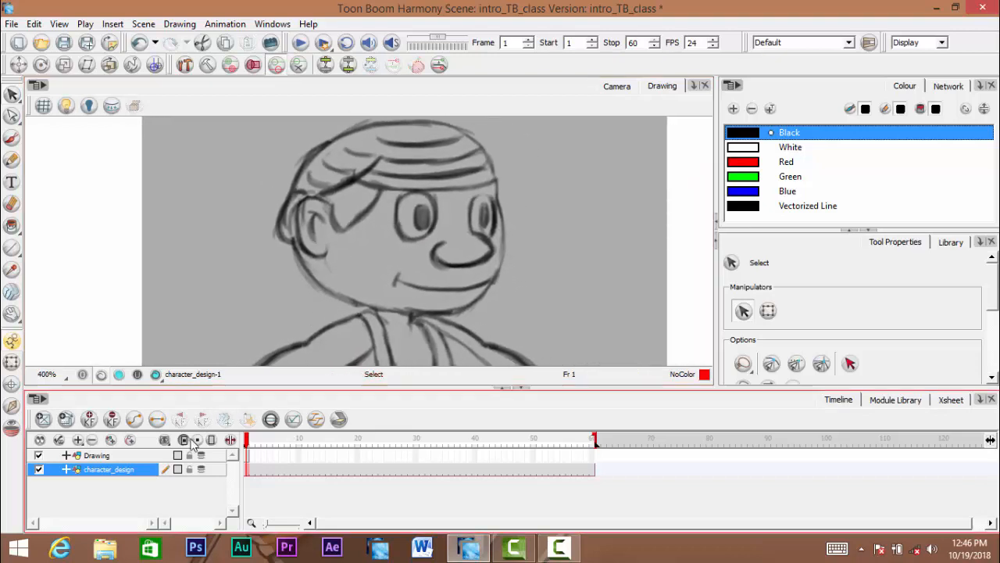
Look at the Drawing layer's content in the Drawing view and switch back to the character_design layer
left_click(100, 456)
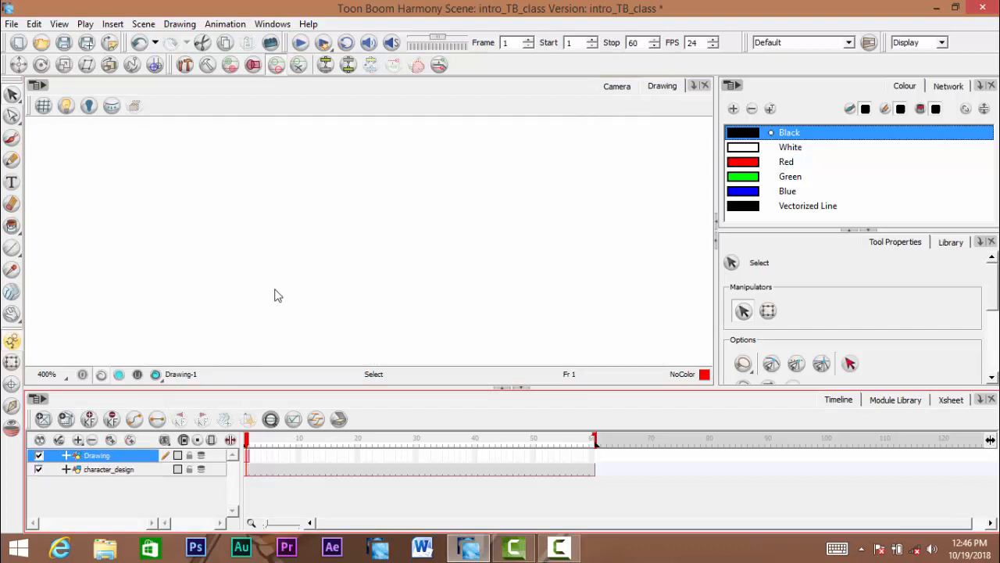
left_click(109, 469)
scroll(409, 243, "down", 1)
scroll(409, 244, "down", 3)
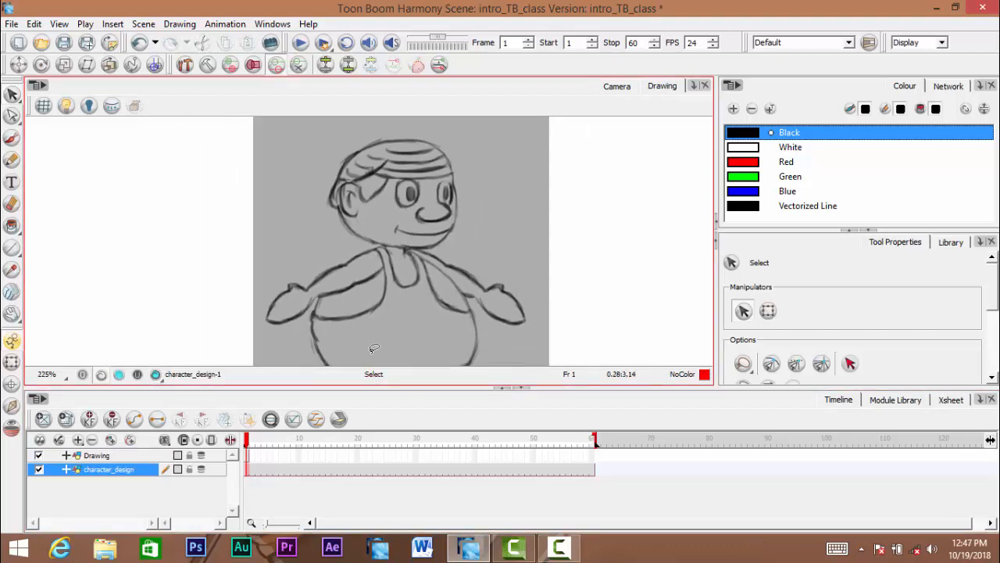
Examine the character's torso, arms, legs and head at different magnifications in the Drawing view
left_click_drag(374, 349, 424, 204)
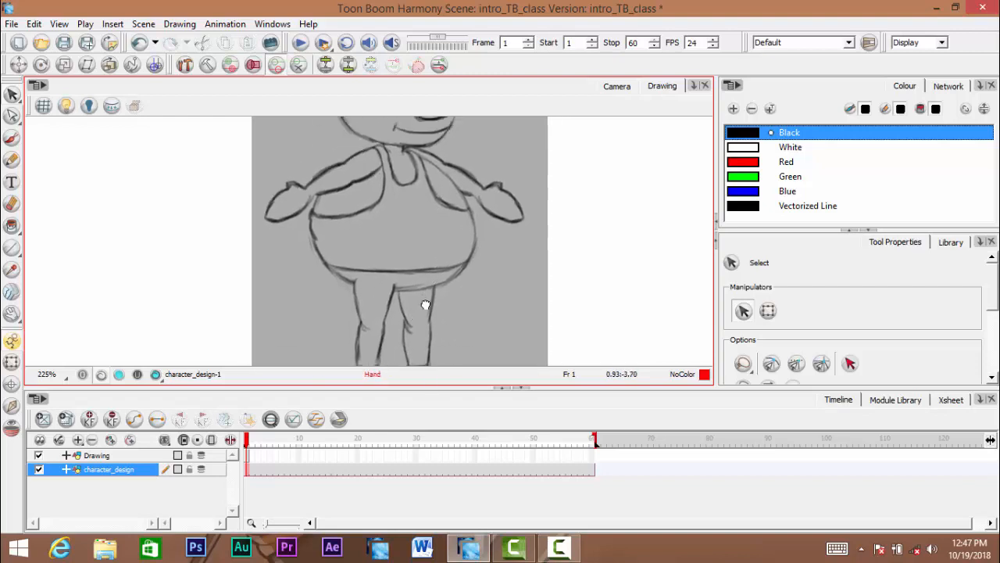
mouse_move(425, 305)
left_mouse_down()
mouse_move(444, 306)
mouse_move(453, 292)
left_mouse_up()
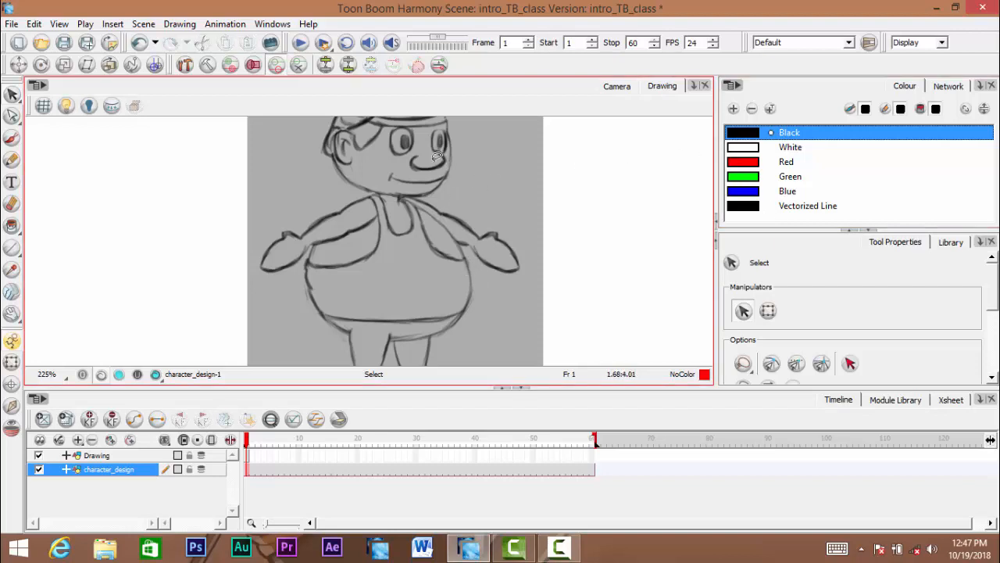
mouse_move(413, 216)
left_mouse_down()
mouse_move(415, 253)
mouse_move(434, 263)
mouse_move(404, 189)
left_mouse_up()
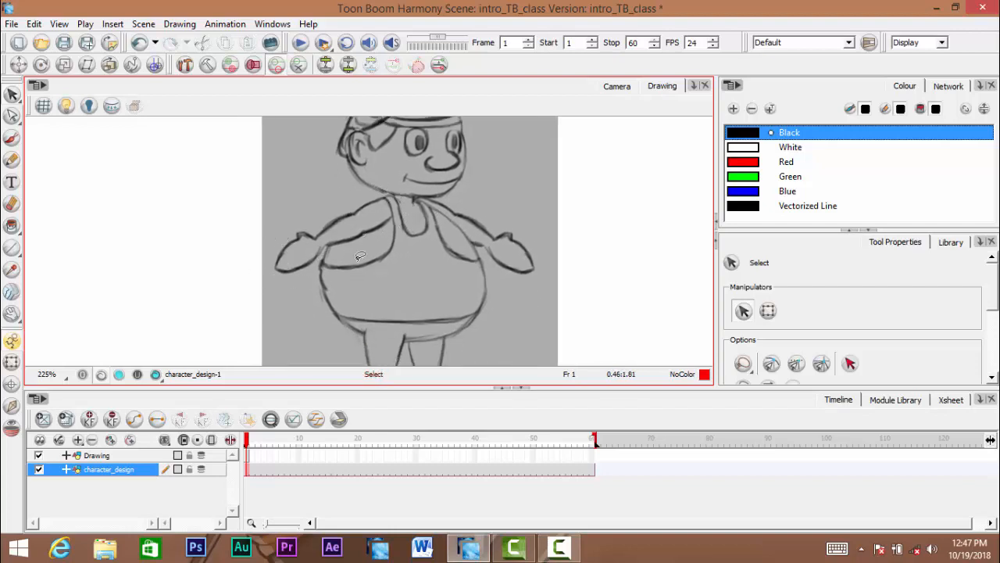
mouse_move(393, 274)
left_mouse_down()
mouse_move(384, 277)
mouse_move(391, 229)
left_mouse_up()
left_click_drag(377, 270, 396, 289)
key("2")
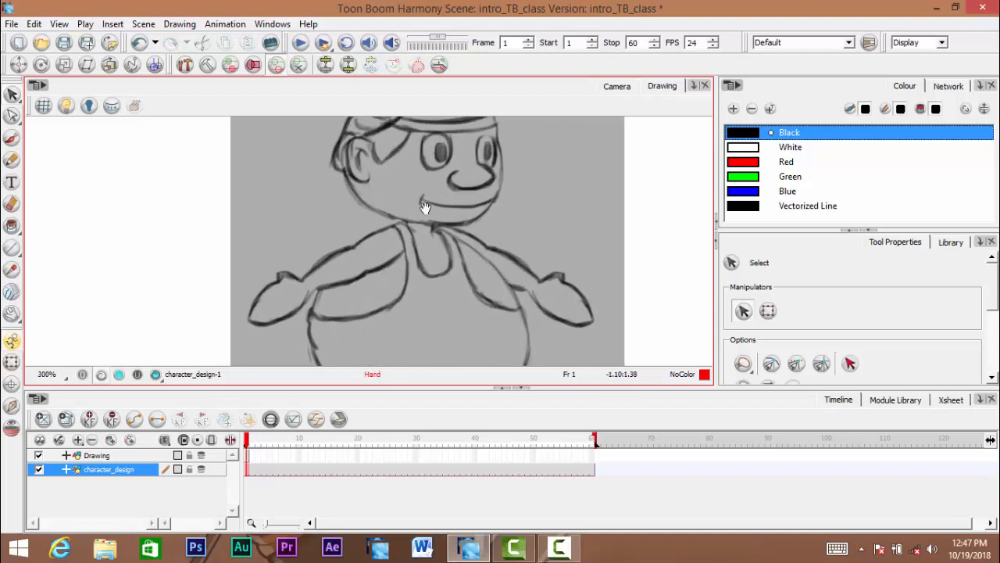
left_click_drag(422, 205, 397, 325)
left_click_drag(469, 301, 323, 170)
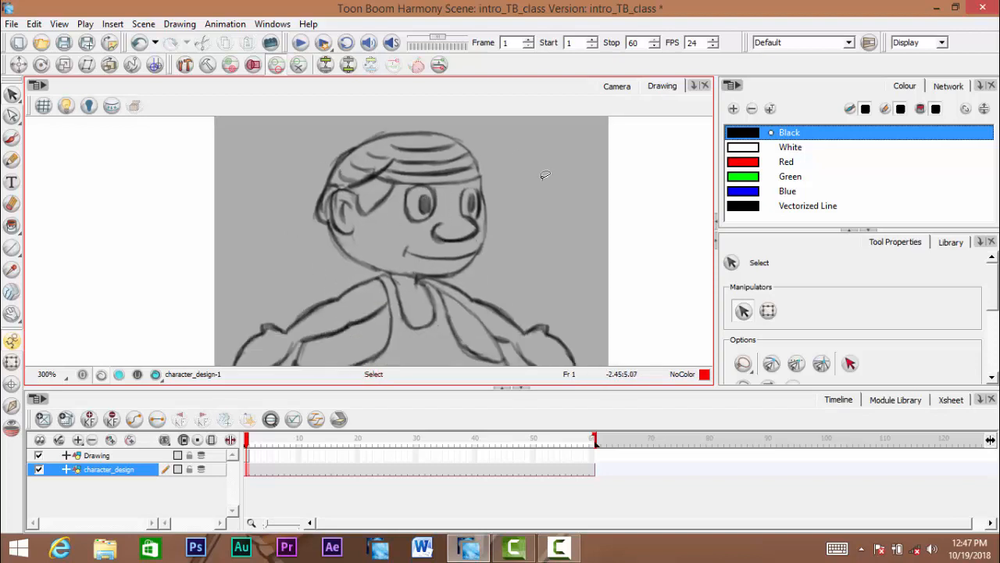
scroll(440, 310, "down", 3)
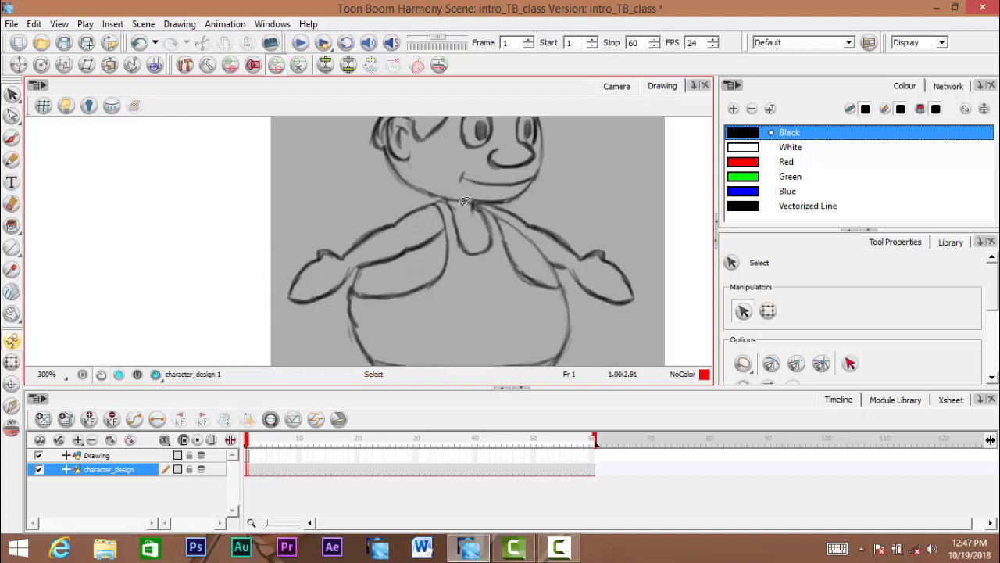
scroll(484, 195, "down", 5)
scroll(406, 215, "up", 4)
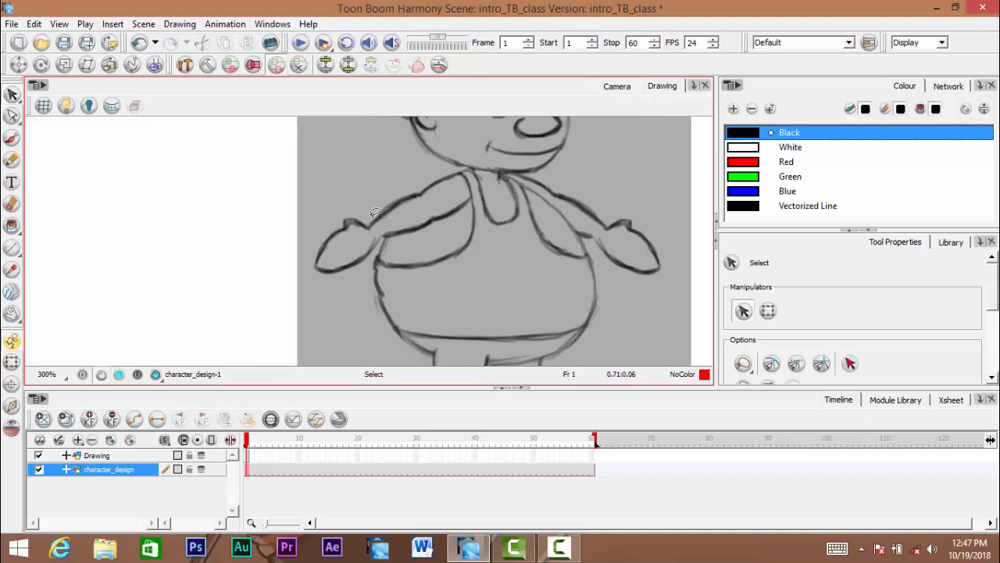
scroll(459, 244, "up", 1)
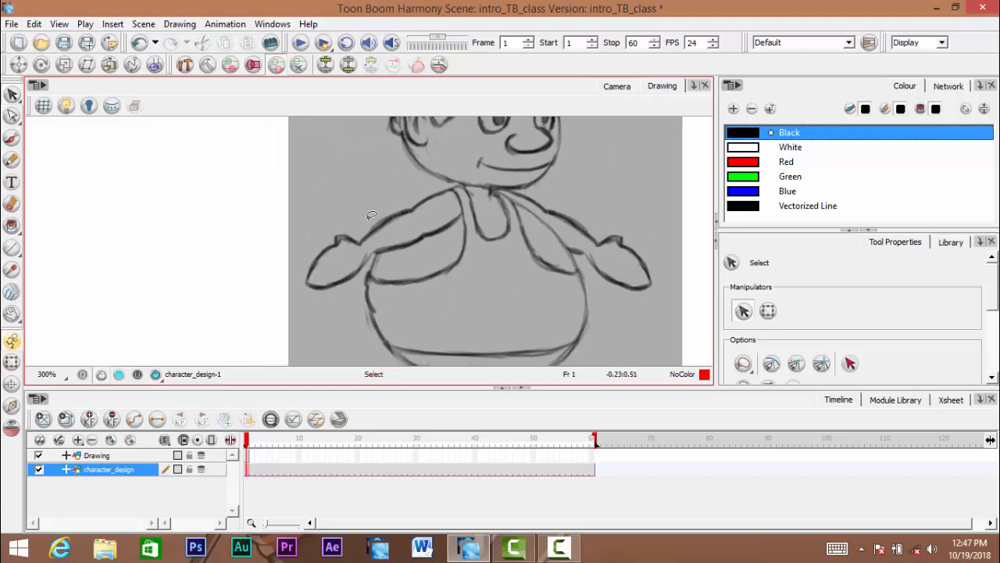
scroll(503, 205, "down", 6)
scroll(473, 226, "up", 12)
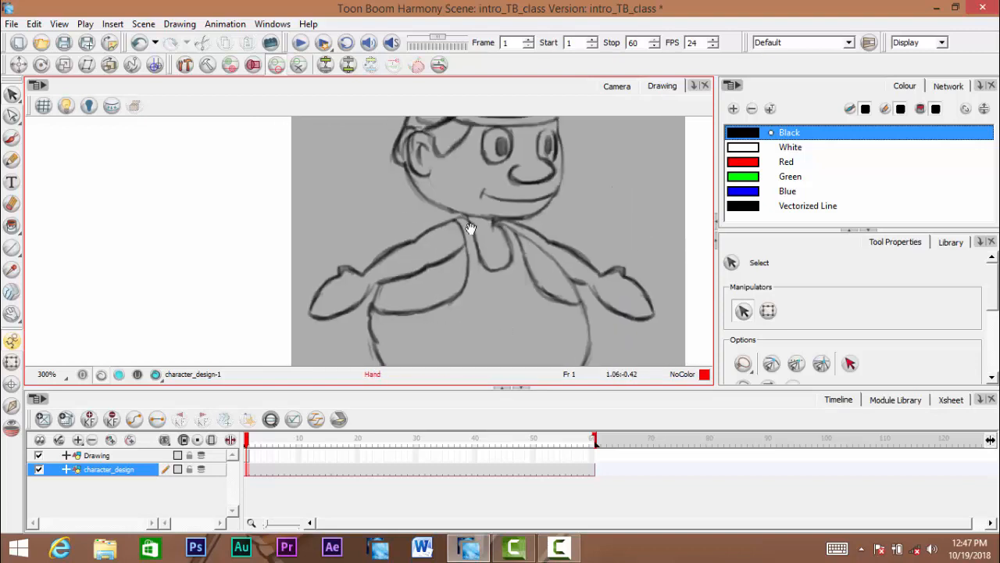
key("alt+z")
scroll(490, 270, "up", 10)
scroll(492, 270, "down", 10)
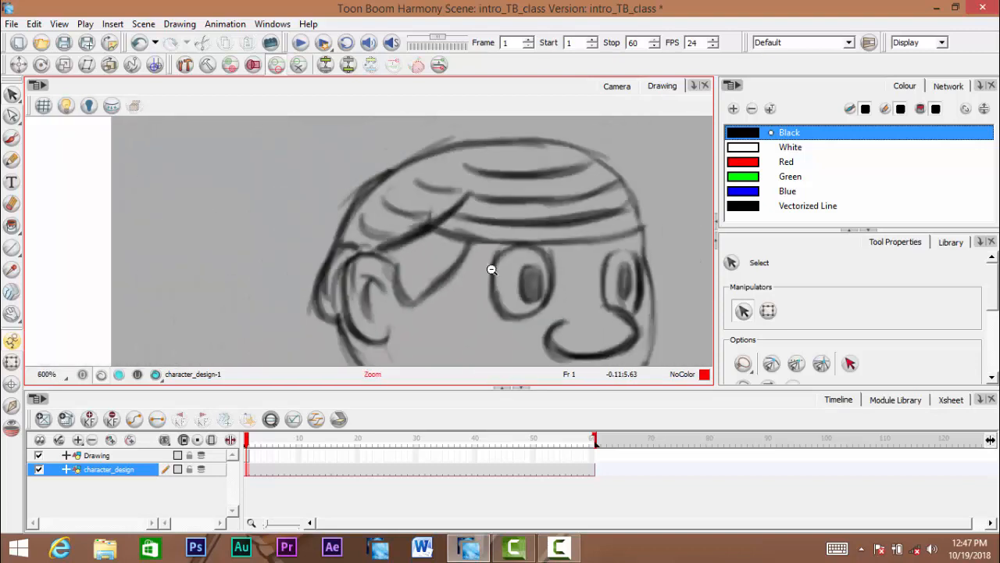
scroll(490, 273, "down", 1)
scroll(455, 250, "up", 3)
mouse_move(491, 273)
left_mouse_down()
mouse_move(453, 250)
mouse_move(476, 268)
left_mouse_up()
scroll(459, 248, "down", 1)
scroll(461, 249, "up", 3)
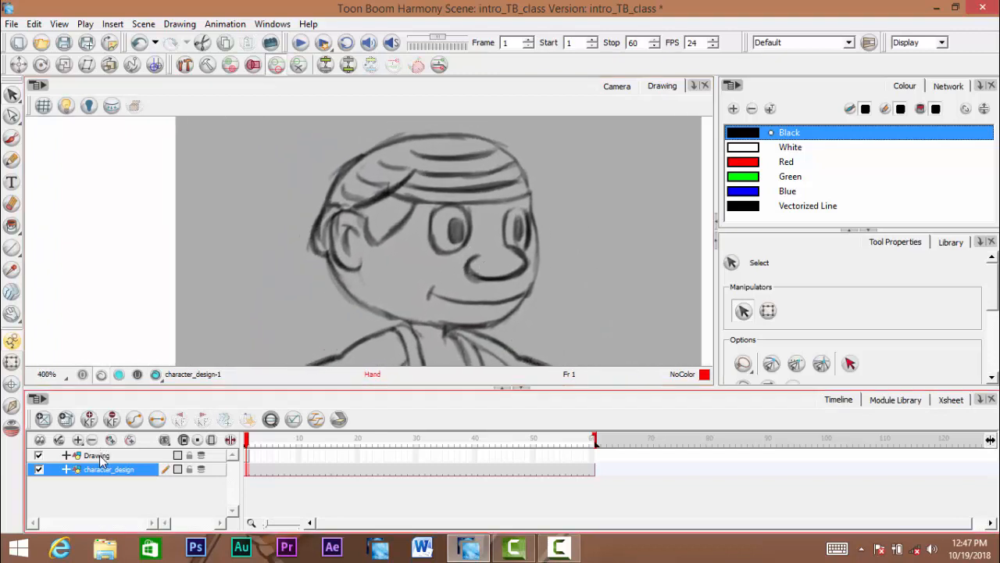
Compare the Drawing layer's content with the character_design layer's sketch in the Drawing view
left_click(97, 455)
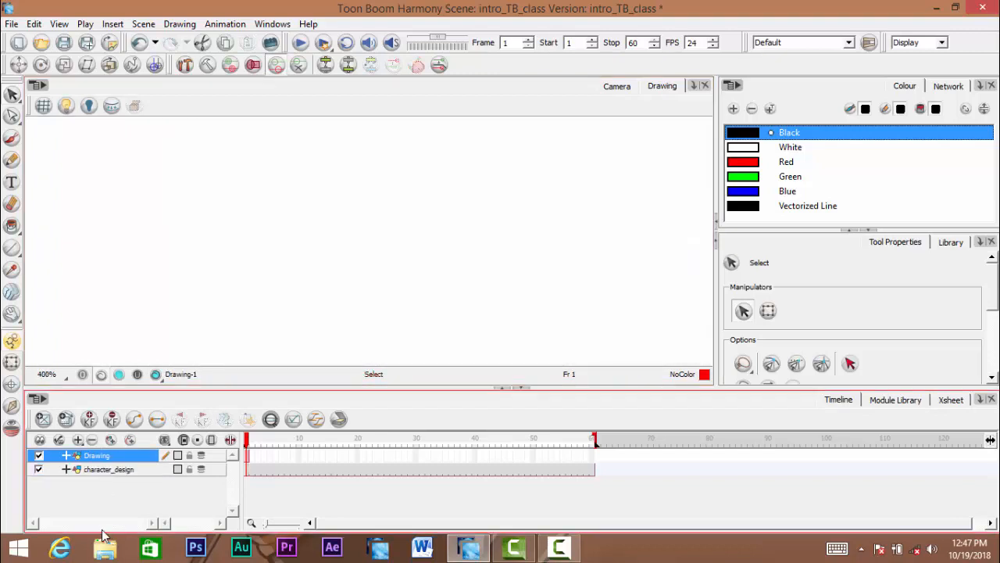
left_click(109, 470)
mouse_move(274, 304)
left_mouse_down()
mouse_move(284, 268)
mouse_move(279, 287)
mouse_move(286, 282)
left_mouse_up()
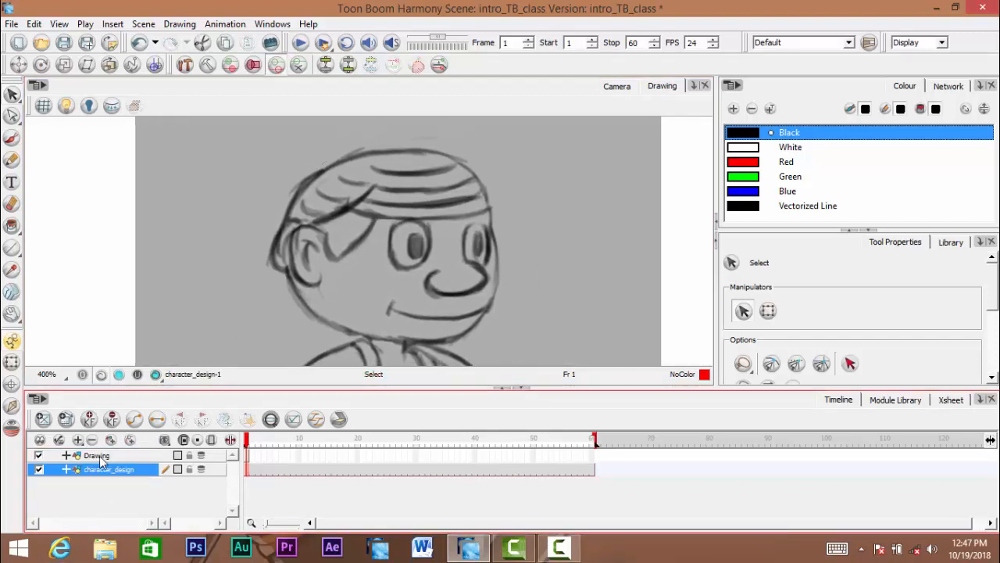
Make the Drawing layer active and turn on the light table to see the character sketch beneath it
left_click(97, 455)
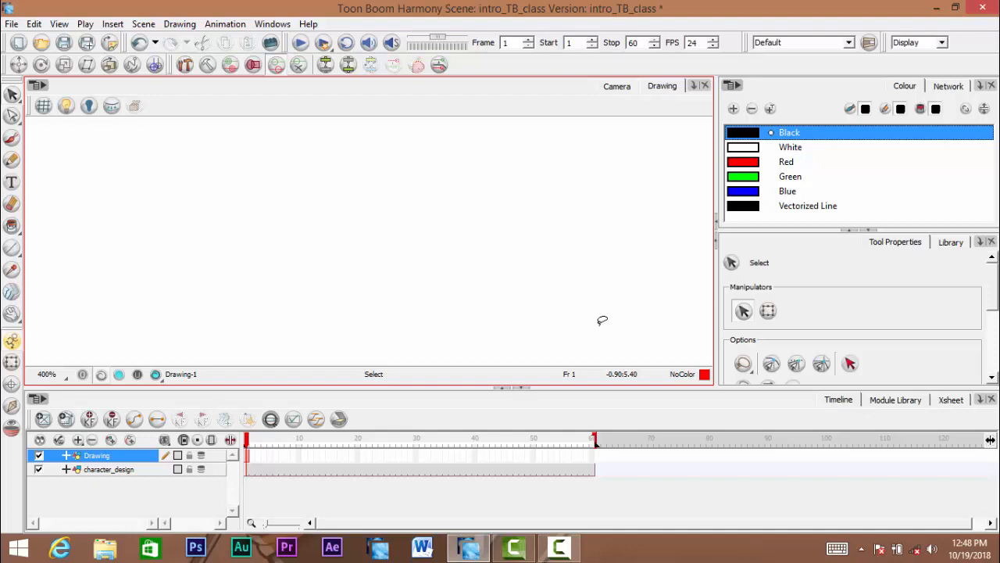
left_click(66, 107)
key("space")
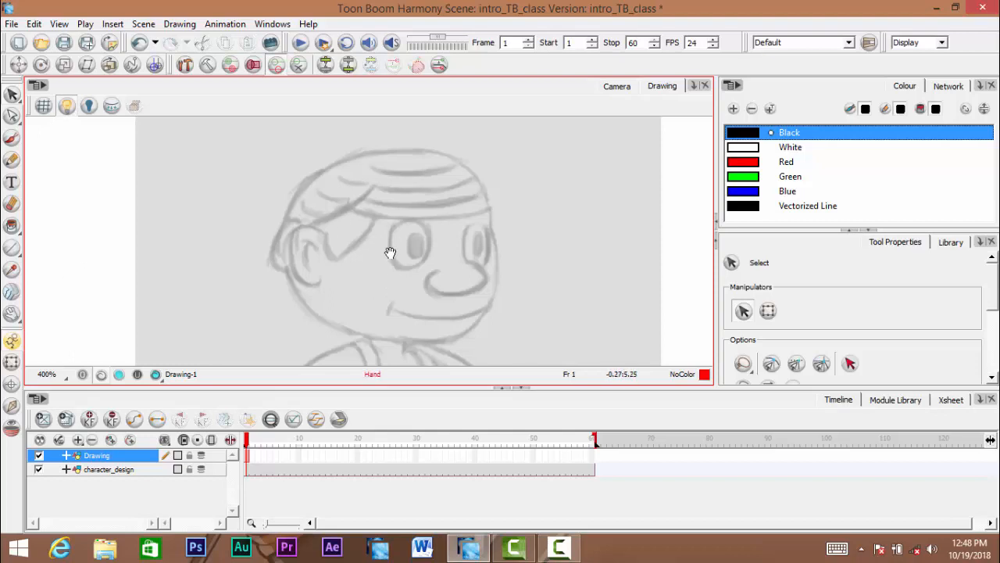
left_click_drag(391, 249, 387, 239)
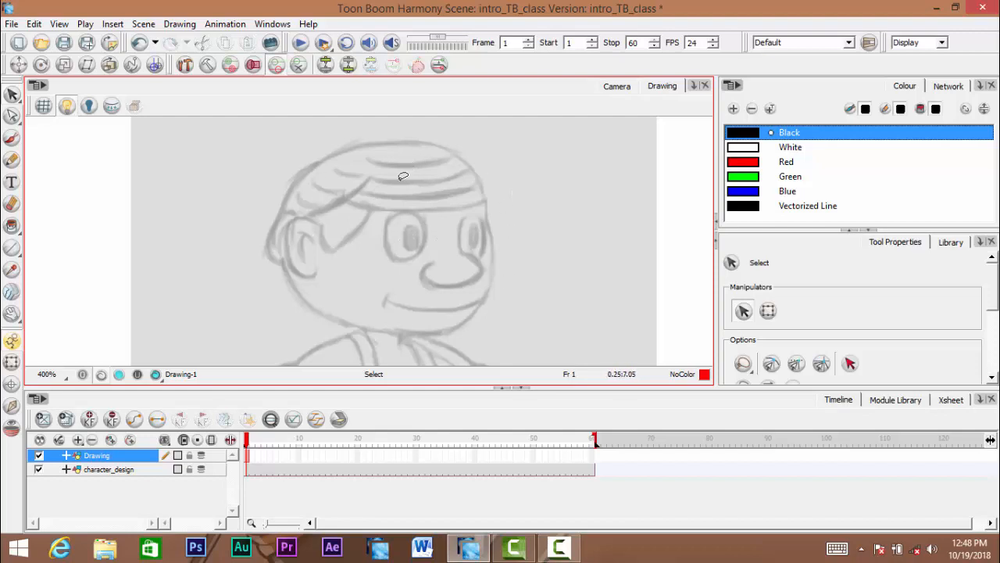
key("space")
mouse_move(416, 248)
left_mouse_down()
mouse_move(424, 234)
mouse_move(422, 245)
left_mouse_up()
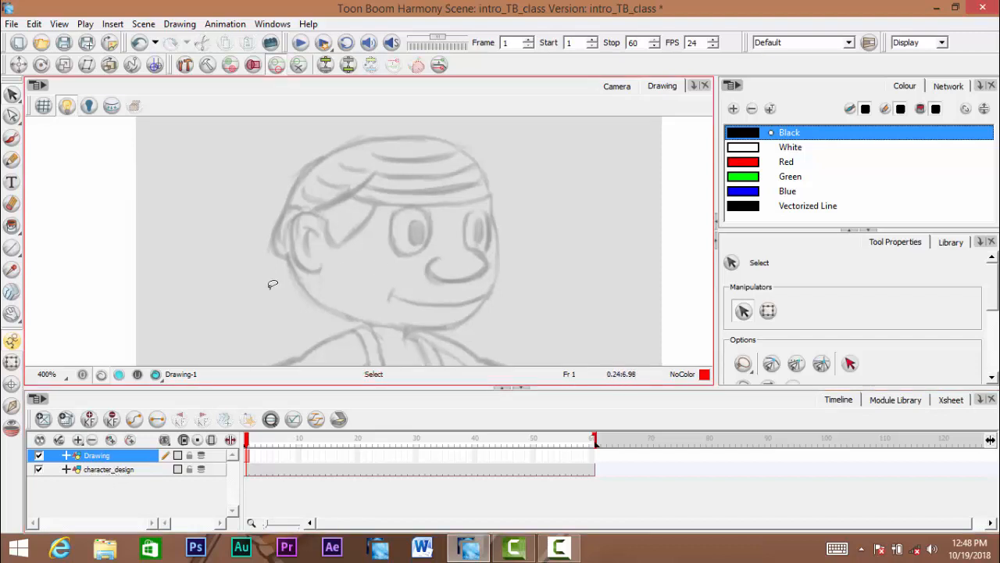
key("space")
left_click_drag(378, 263, 363, 251)
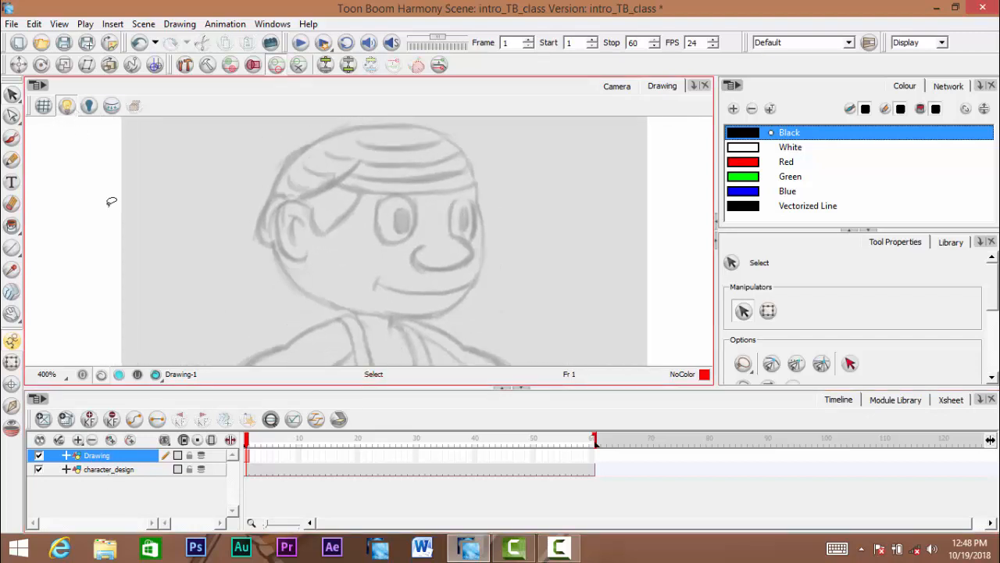
Compare the head on the character_design layer with its light-table display from the Drawing layer, ending on the Drawing layer
left_click(103, 469)
key("space")
left_click_drag(414, 241, 400, 264)
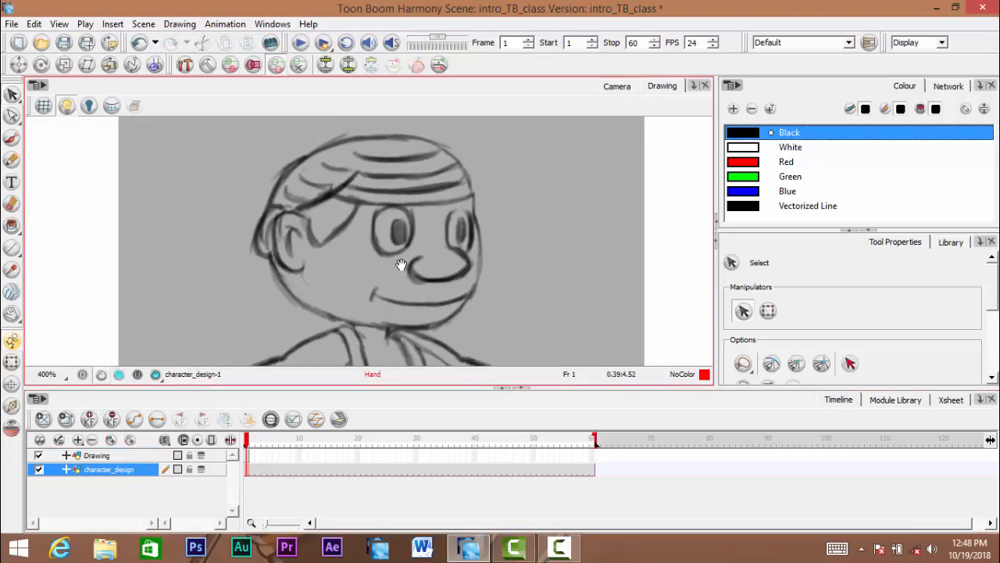
left_click_drag(442, 227, 440, 216)
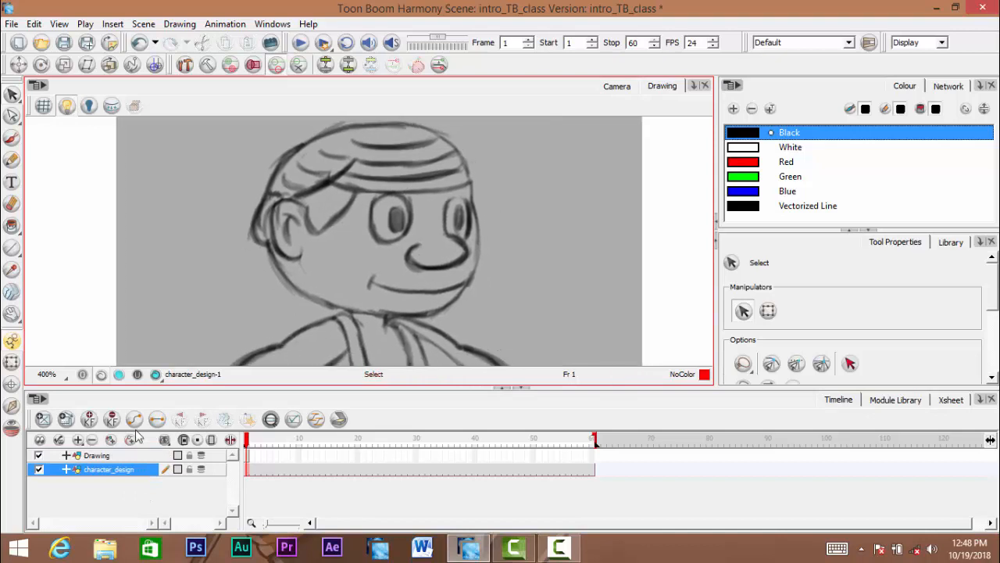
left_click(98, 457)
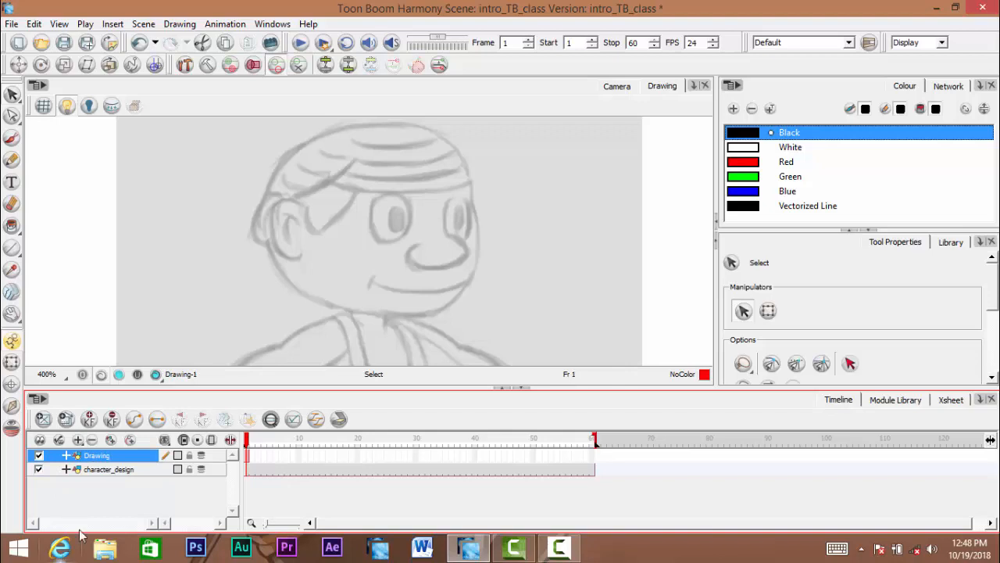
mouse_move(385, 252)
left_mouse_down()
mouse_move(407, 237)
mouse_move(368, 252)
mouse_move(357, 284)
mouse_move(382, 273)
mouse_move(356, 280)
mouse_move(368, 280)
left_mouse_up()
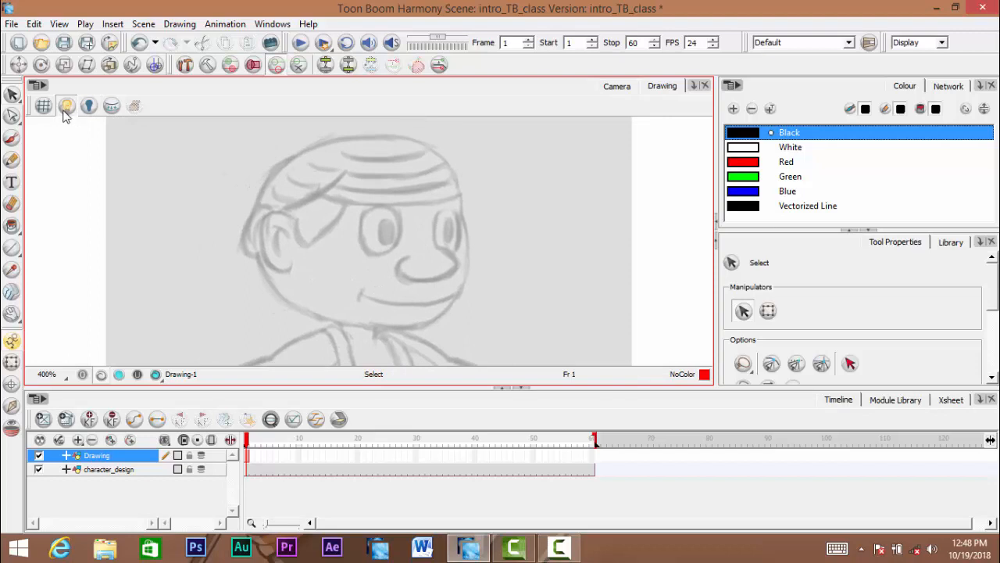
Toggle the light table off and on again, and examine the character's head through it
left_click(66, 107)
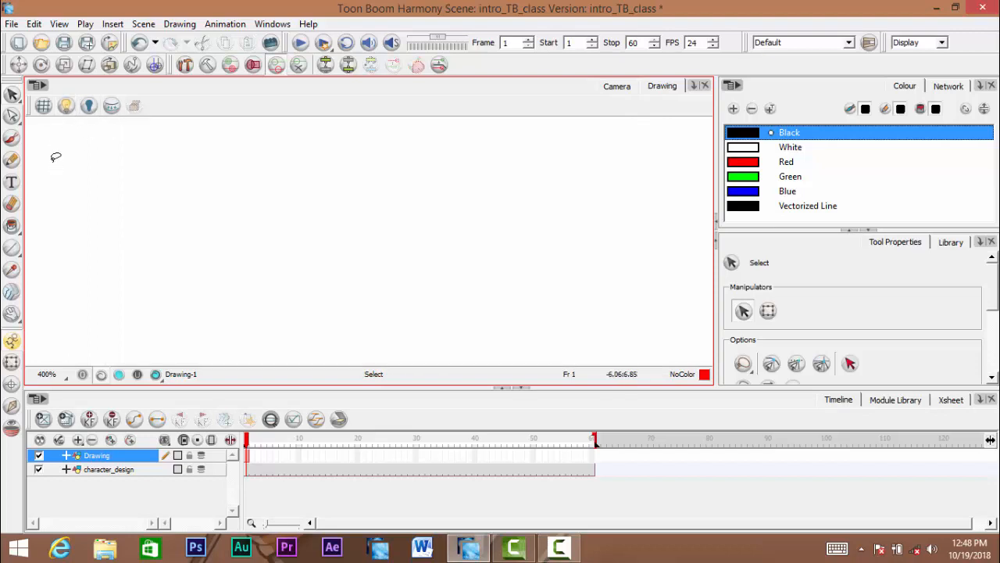
left_click(65, 110)
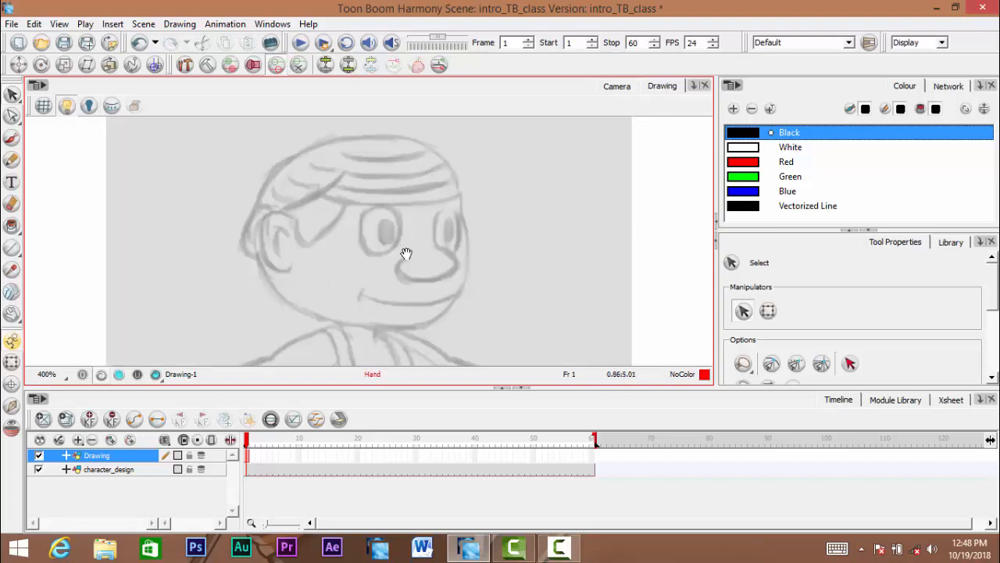
left_click_drag(406, 255, 388, 268)
left_click_drag(335, 241, 326, 232)
scroll(333, 233, "up", 3)
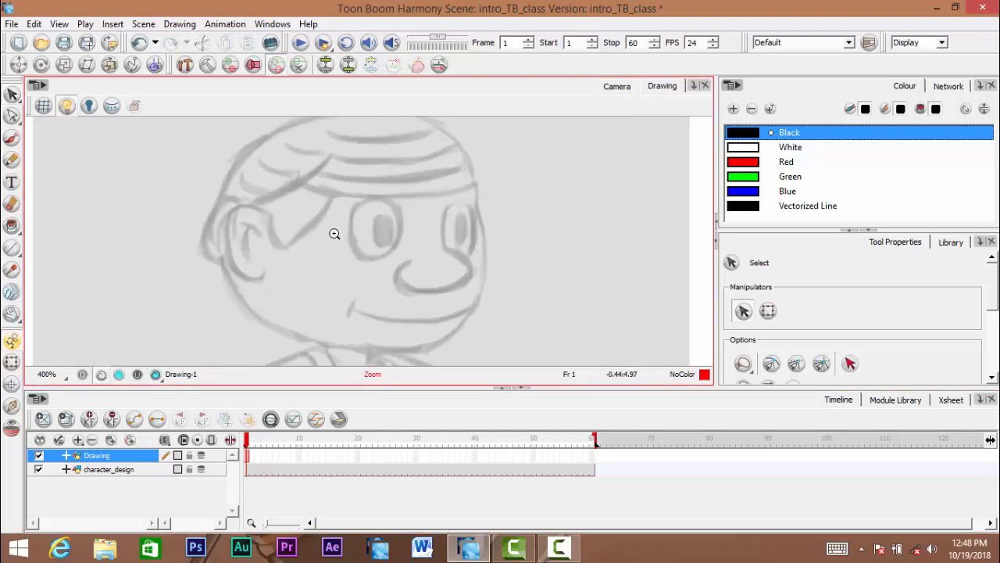
scroll(369, 236, "down", 1)
scroll(375, 236, "down", 2)
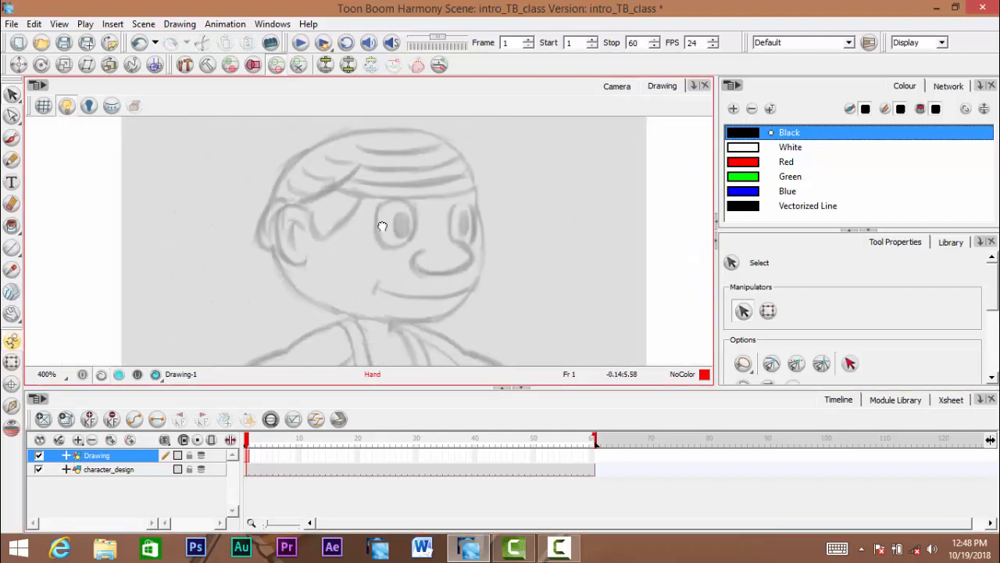
scroll(384, 227, "up", 1)
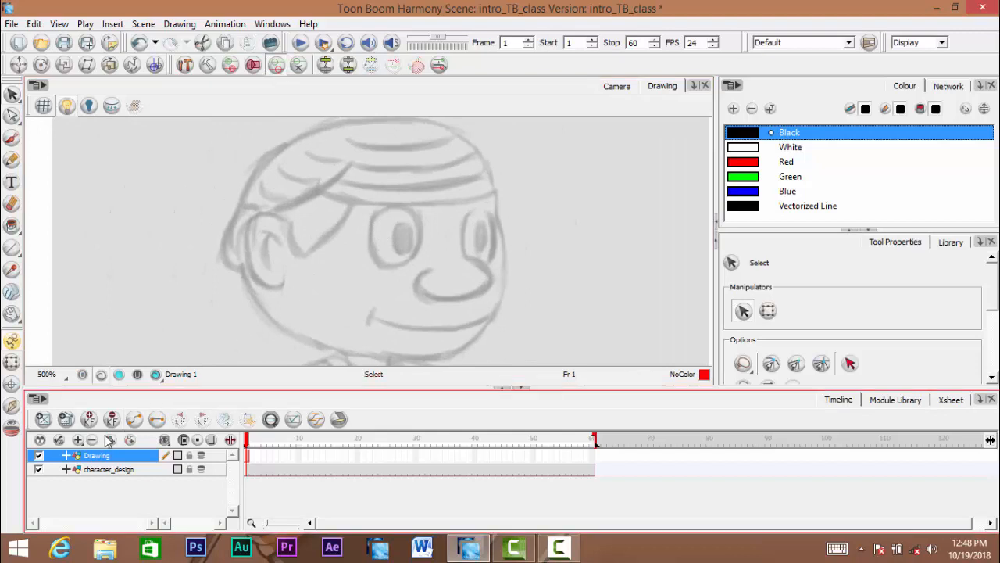
Add six new drawing layers above the Drawing layer
left_click(110, 440)
left_click(110, 439)
left_click(110, 440)
left_click(111, 440)
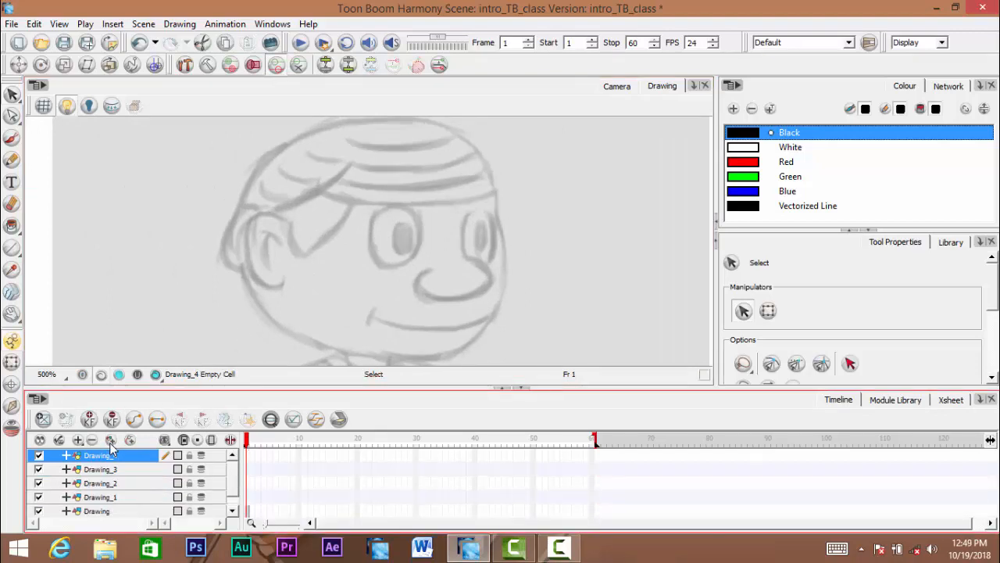
left_click(110, 440)
Examine the cap, ear and face of the light-table sketch up close in the Drawing view
key("space")
mouse_move(364, 227)
left_mouse_down()
mouse_move(353, 228)
mouse_move(370, 219)
mouse_move(402, 233)
left_mouse_up()
key("space")
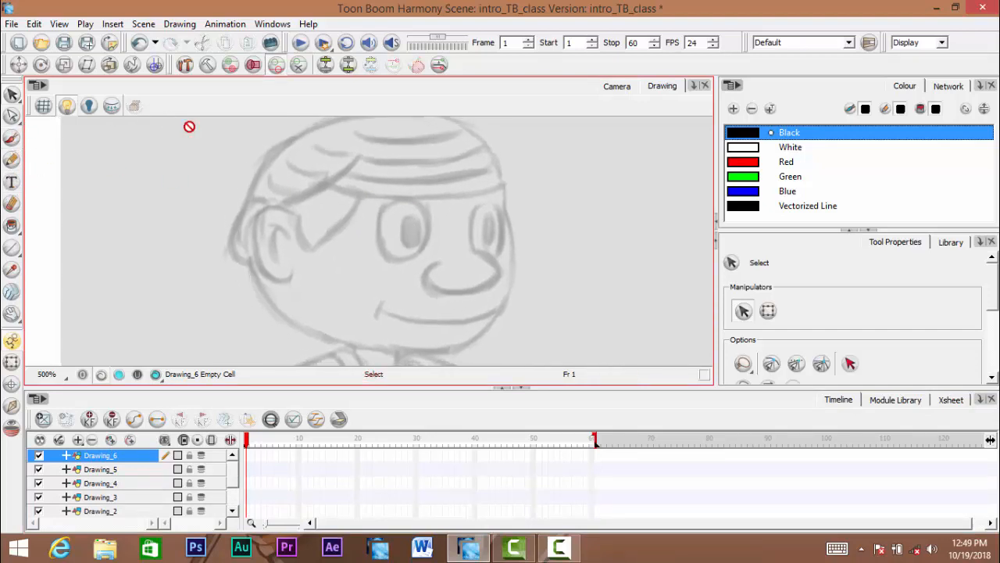
key("space")
mouse_move(360, 226)
left_mouse_down()
mouse_move(387, 229)
mouse_move(341, 221)
mouse_move(359, 254)
mouse_move(355, 234)
mouse_move(376, 244)
left_mouse_up()
key("space")
scroll(375, 227, "up", 1)
scroll(362, 229, "up", 3)
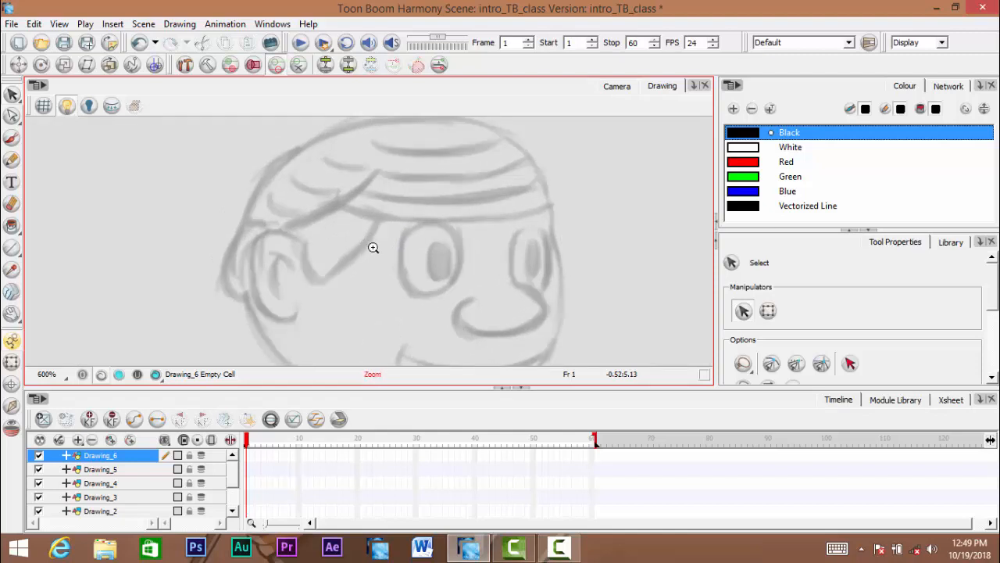
mouse_move(363, 250)
left_mouse_down()
mouse_move(370, 260)
mouse_move(319, 195)
mouse_move(331, 242)
mouse_move(332, 231)
left_mouse_up()
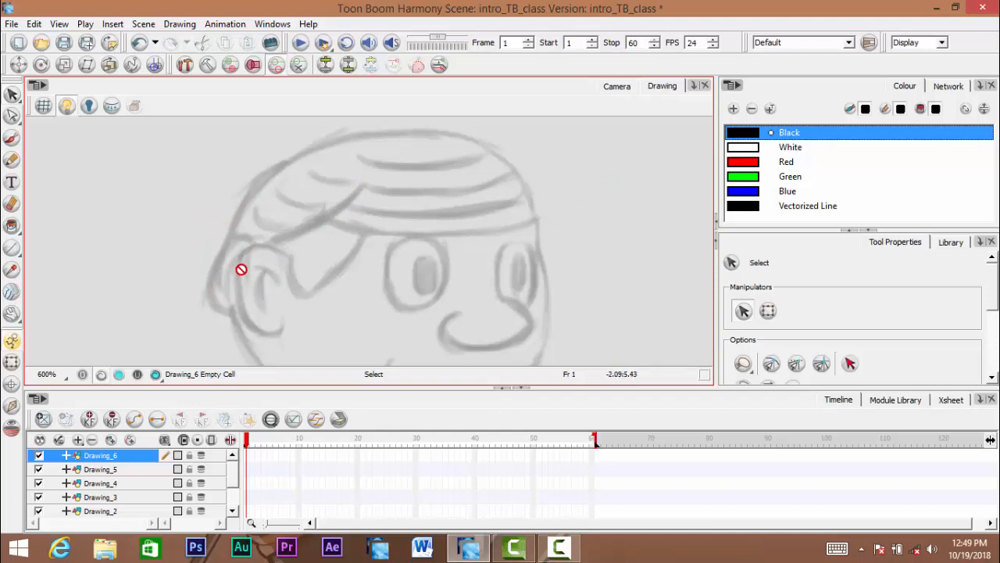
key("space")
left_click_drag(265, 241, 266, 232)
Rename the Drawing_6 layer to face and the Drawing_5 layer to cap
double_click(106, 458)
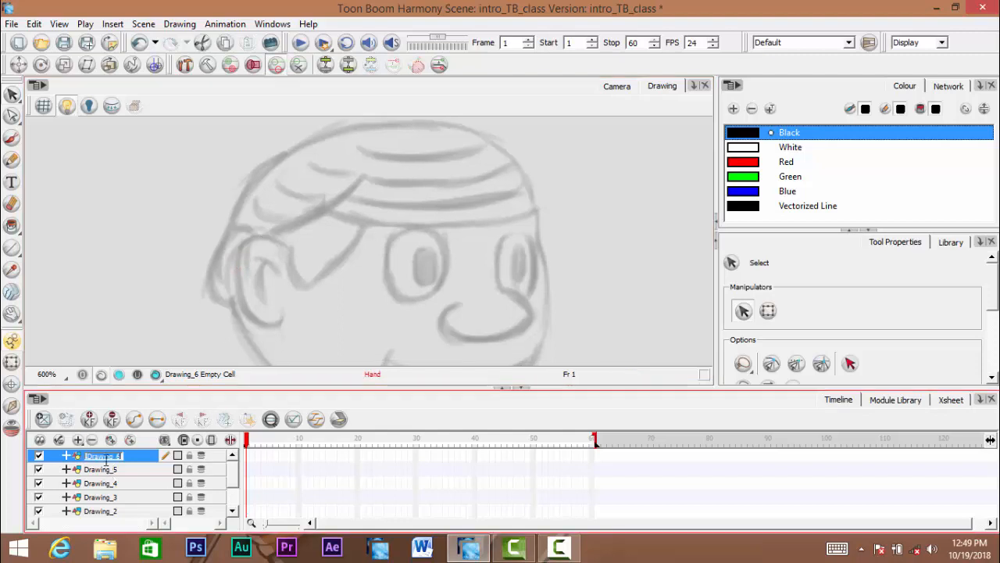
type("h")
left_click(98, 470)
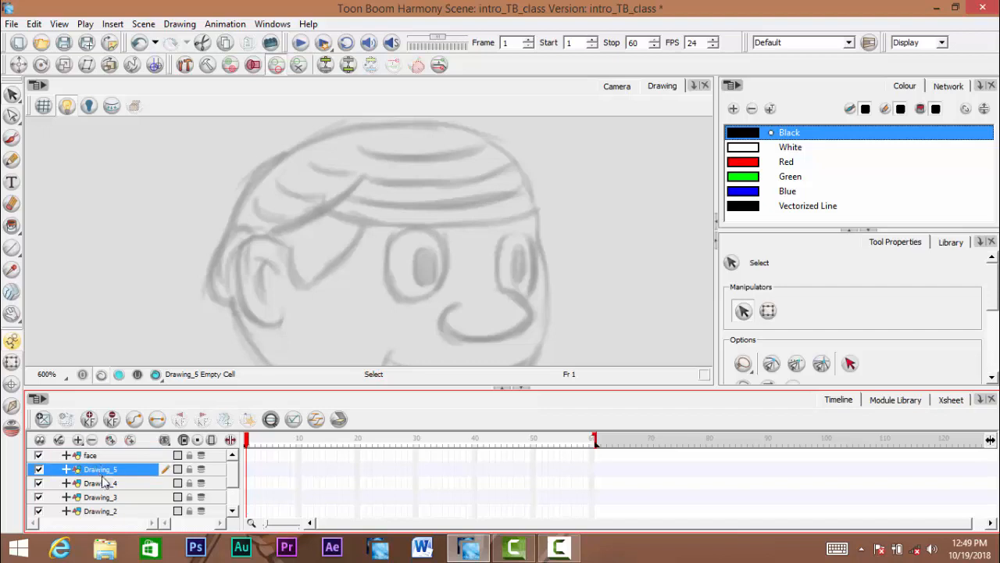
double_click(103, 474)
type("cal")
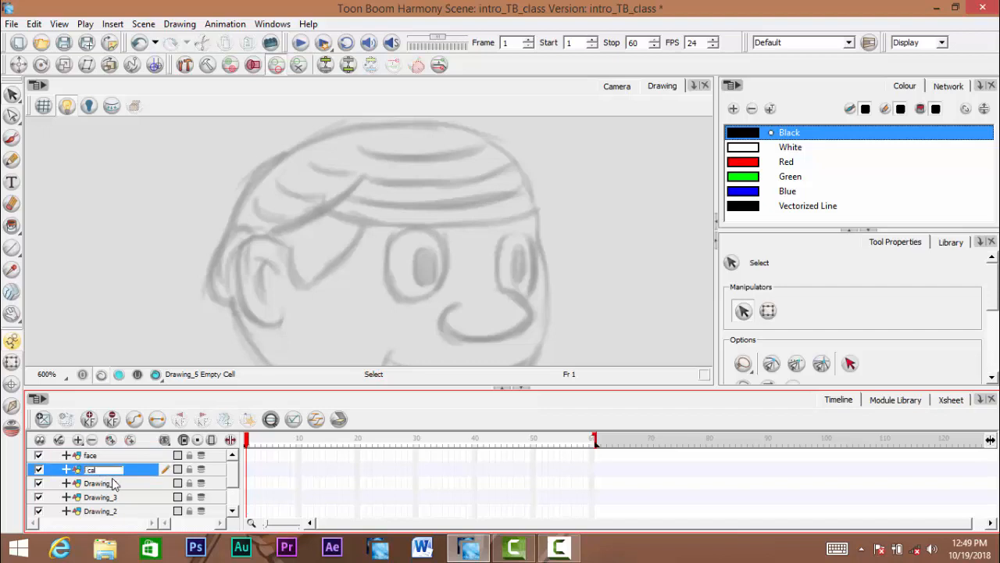
Rename the Drawing_4 layer to ear through its layer properties, and close the properties
left_click(105, 484)
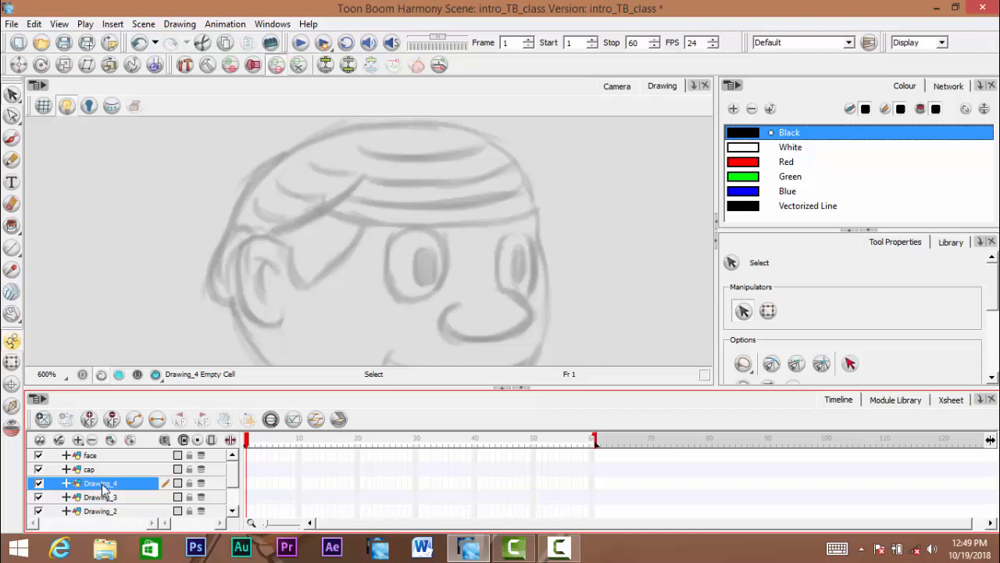
double_click(102, 485)
left_click(94, 498)
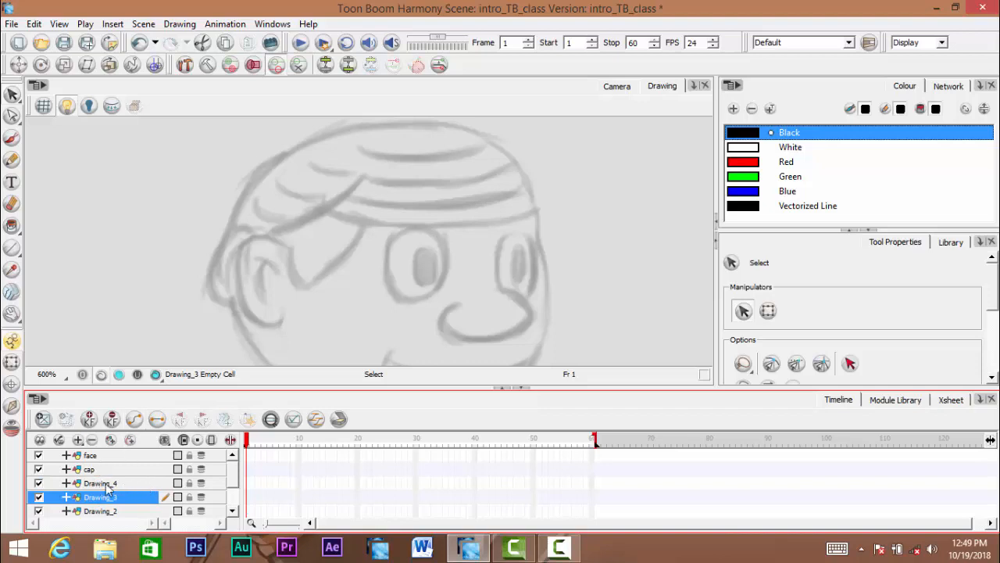
left_click(102, 484)
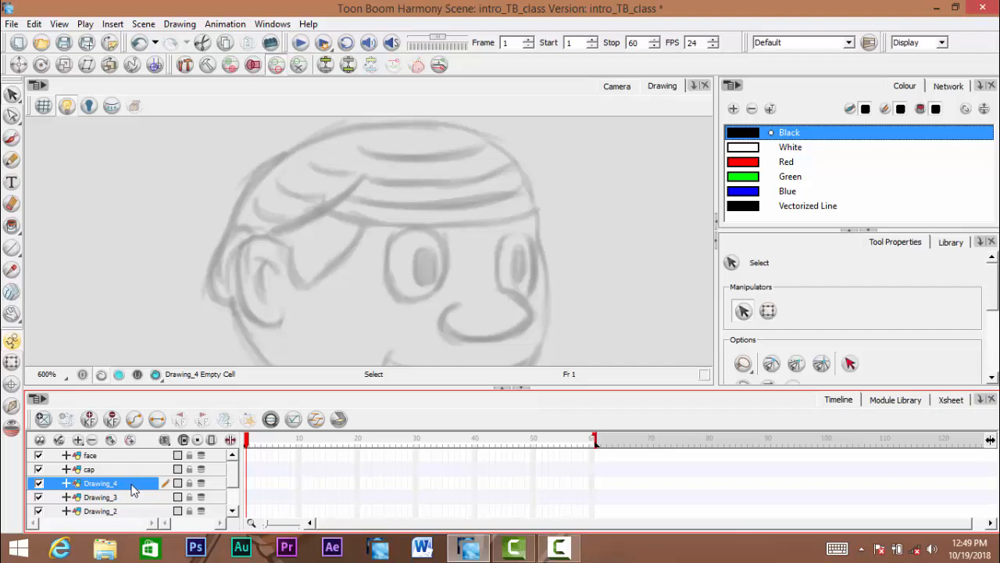
double_click(131, 488)
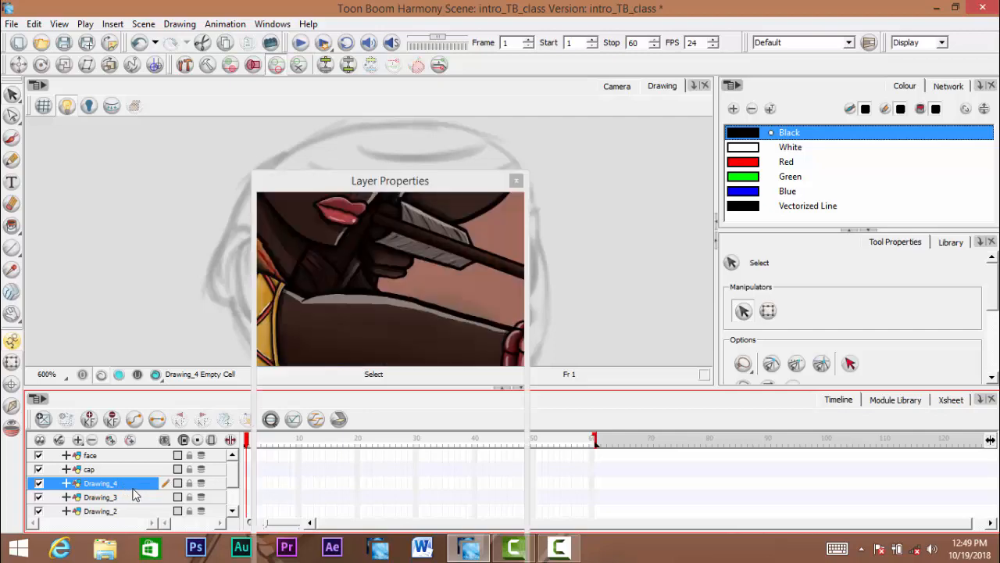
left_click_drag(800, 20, 838, 35)
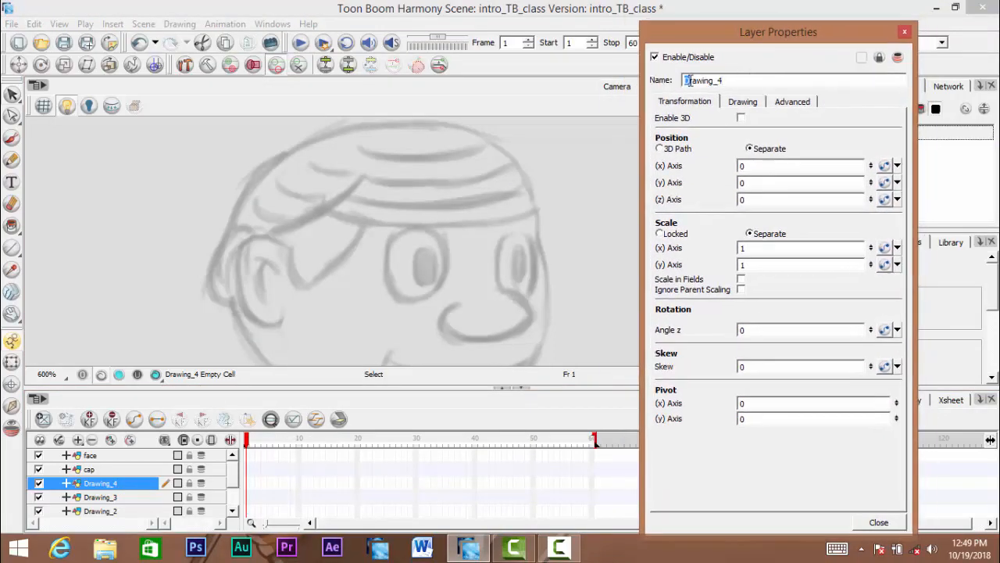
left_click_drag(733, 79, 701, 85)
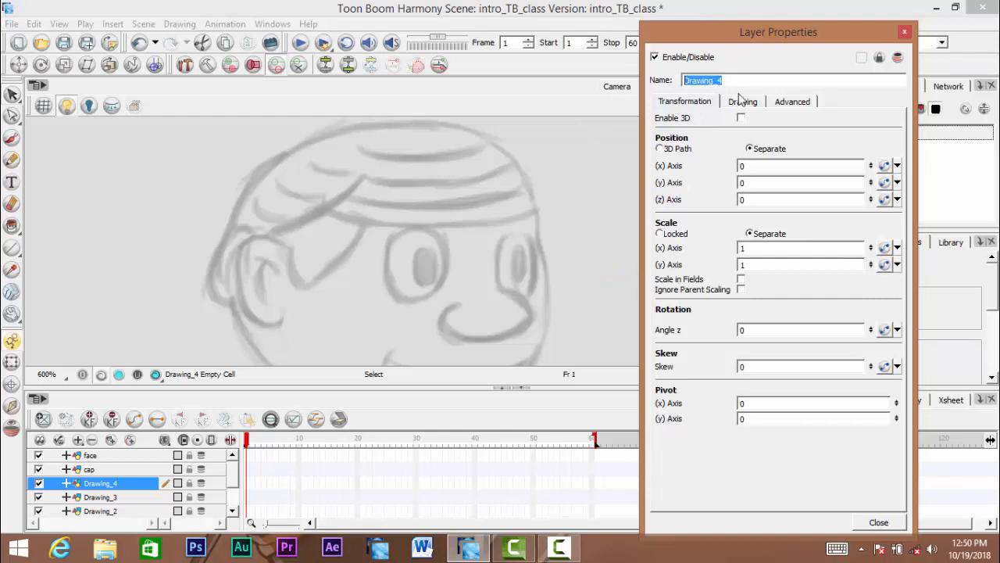
type("ear")
left_click(877, 522)
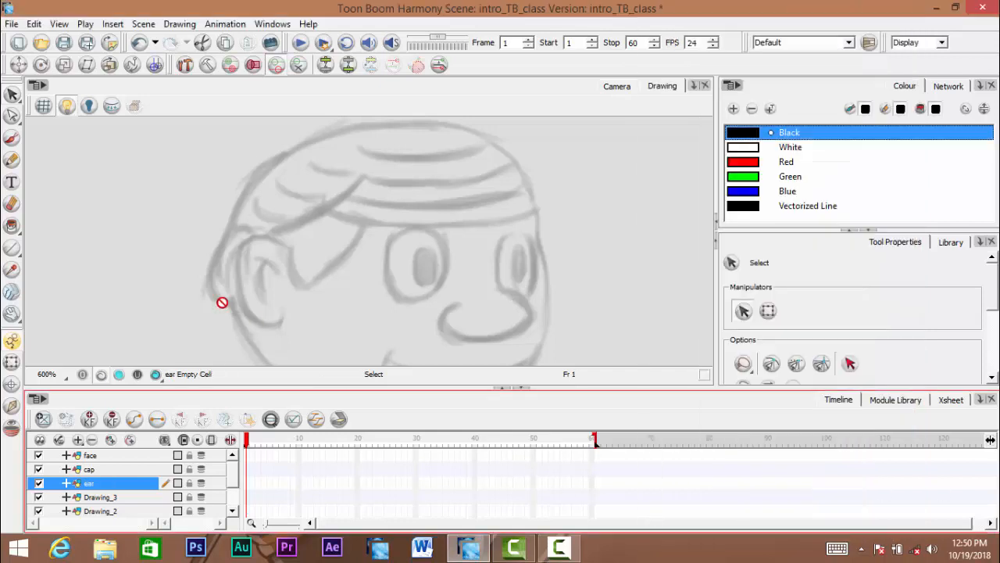
Select the first frame of the face layer, try the Brush tool and settle on the Pencil tool with the head in view
left_click(92, 455)
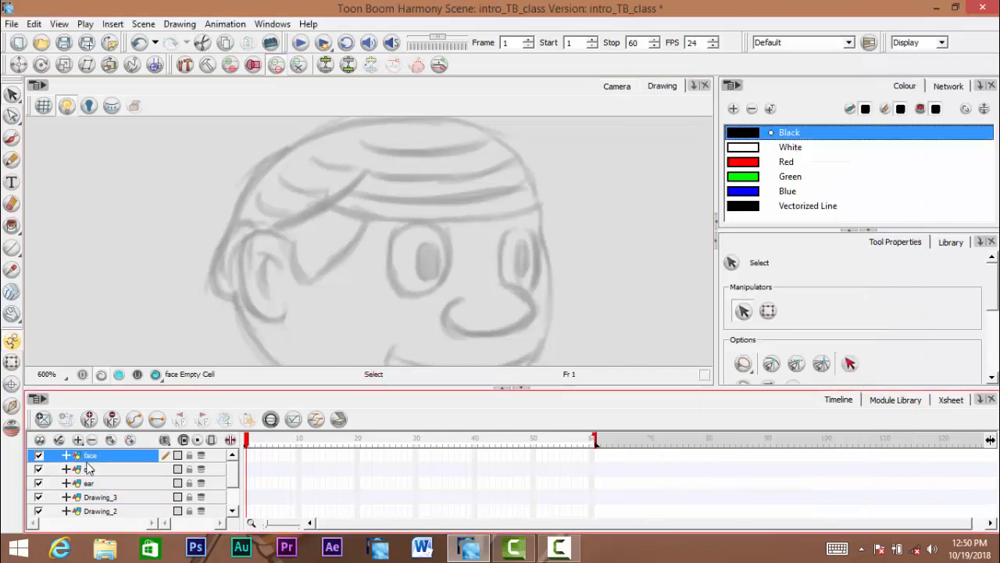
key("space")
left_click_drag(214, 219, 222, 211)
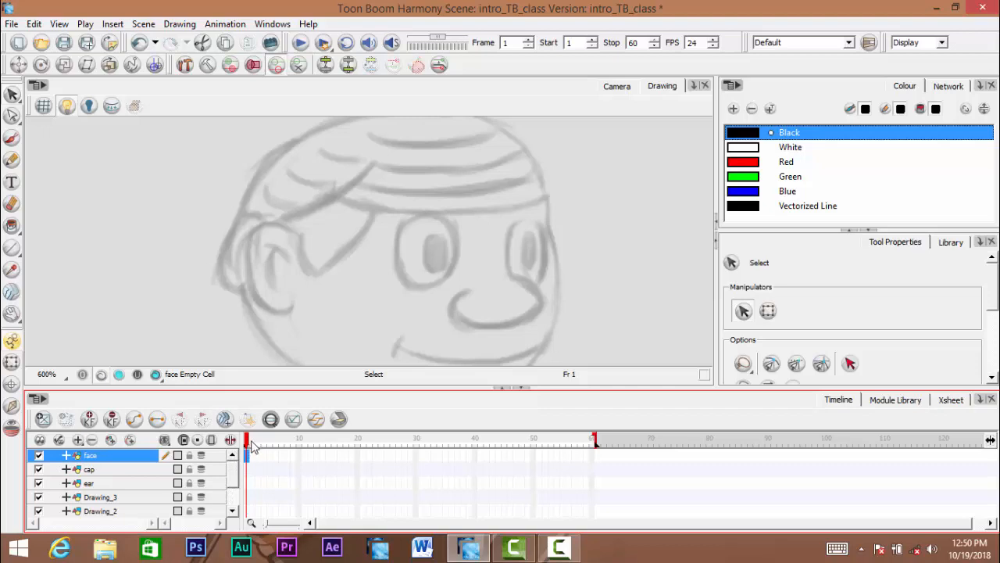
key("alt+b")
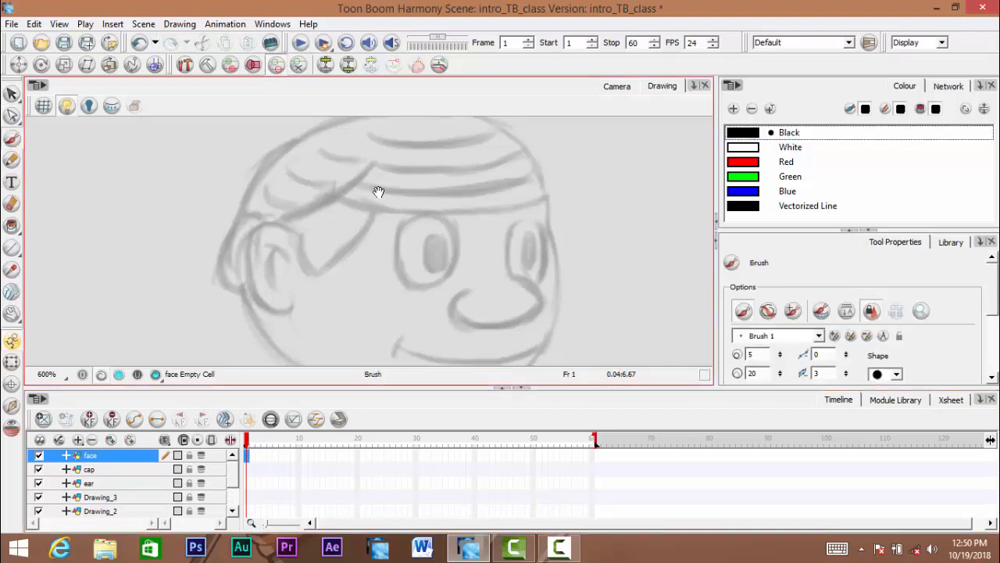
key("space")
mouse_move(373, 185)
left_mouse_down()
mouse_move(368, 223)
mouse_move(306, 179)
left_mouse_up()
scroll(336, 215, "up", 2)
scroll(337, 216, "down", 2)
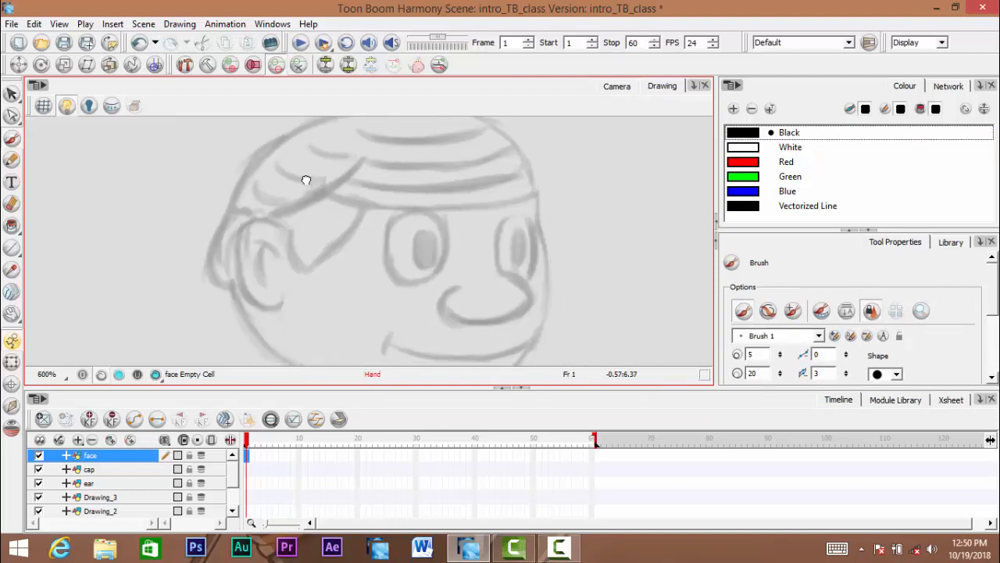
left_click(11, 159)
key("space")
mouse_move(382, 213)
left_mouse_down()
mouse_move(399, 243)
mouse_move(374, 251)
mouse_move(357, 226)
mouse_move(375, 223)
mouse_move(370, 242)
left_mouse_up()
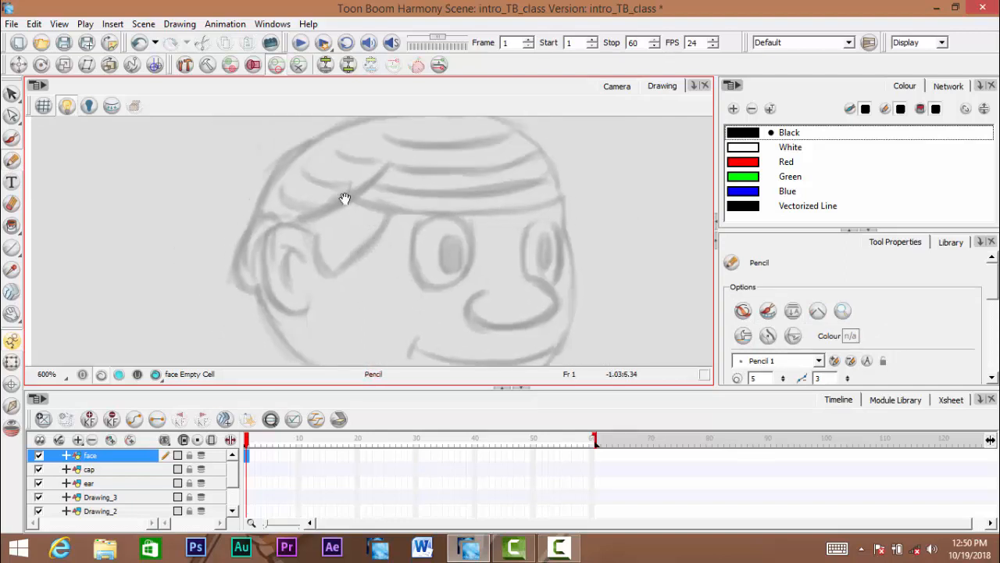
key("2")
key("1")
key("space")
left_click_drag(398, 202, 393, 228)
left_click_drag(308, 198, 304, 179)
key("space")
mouse_move(261, 208)
left_mouse_down()
mouse_move(267, 244)
mouse_move(259, 234)
mouse_move(278, 206)
left_mouse_up()
key("ctrl+z")
key("space")
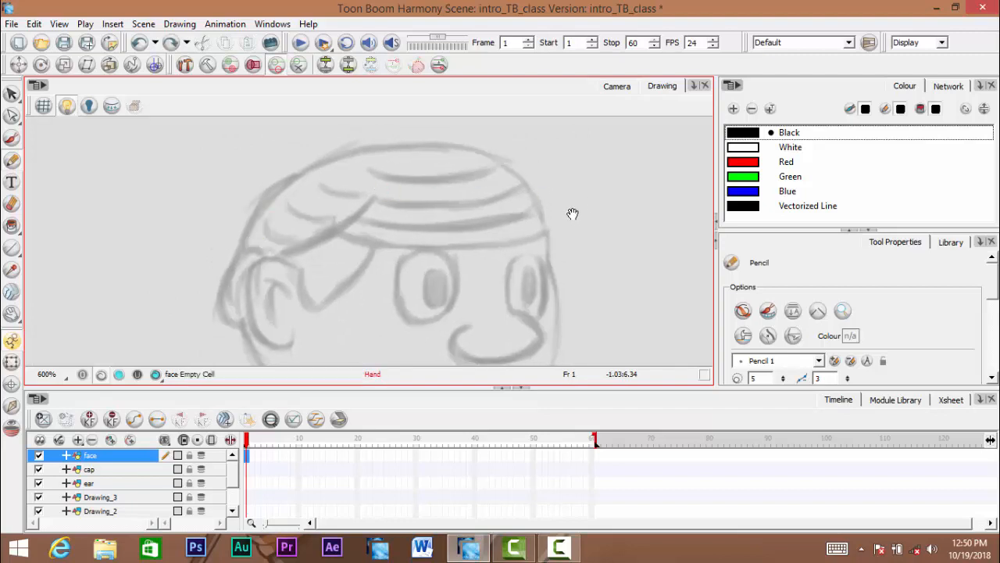
left_click_drag(571, 213, 561, 199)
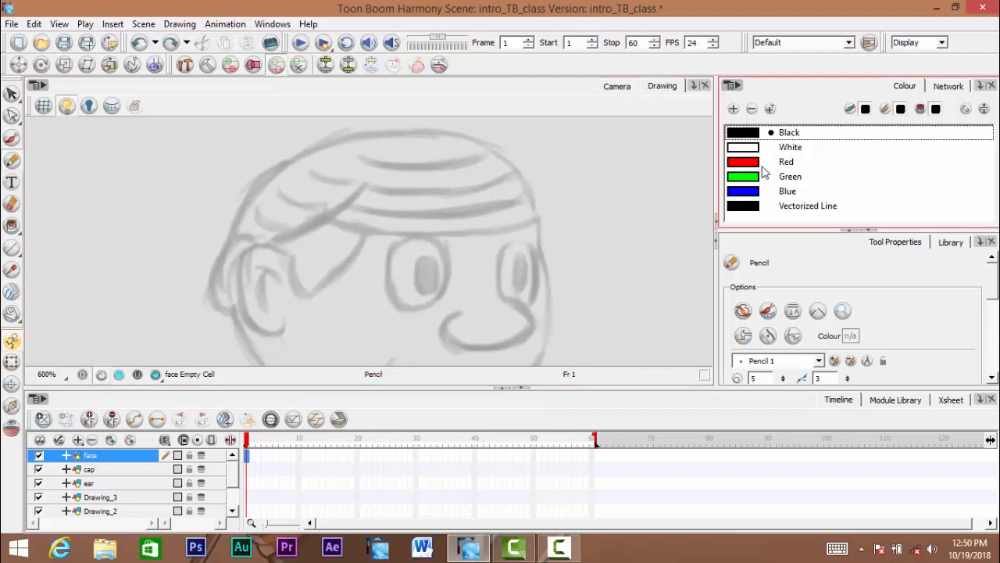
Select the Black colour swatch and set the Pencil tool's maximum size to 10
left_click(752, 138)
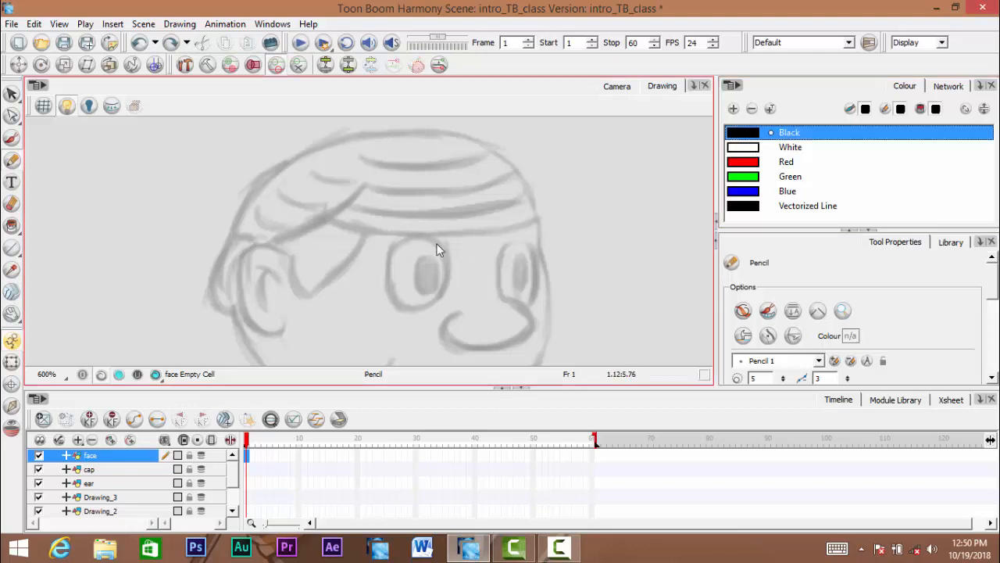
key("space")
left_click_drag(311, 200, 341, 208)
left_click_drag(275, 220, 352, 161)
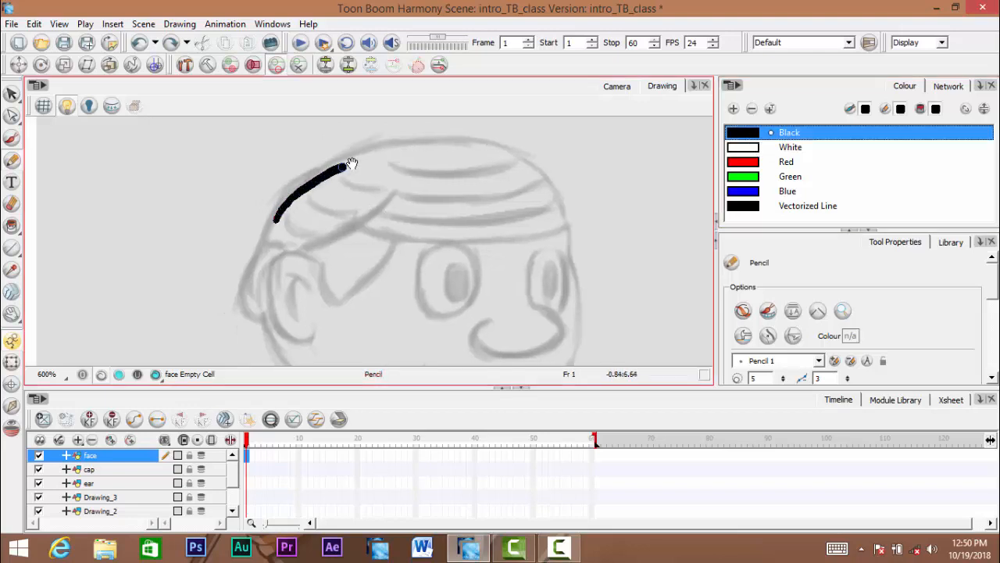
key("ctrl+z")
key("space")
left_click_drag(297, 190, 292, 176)
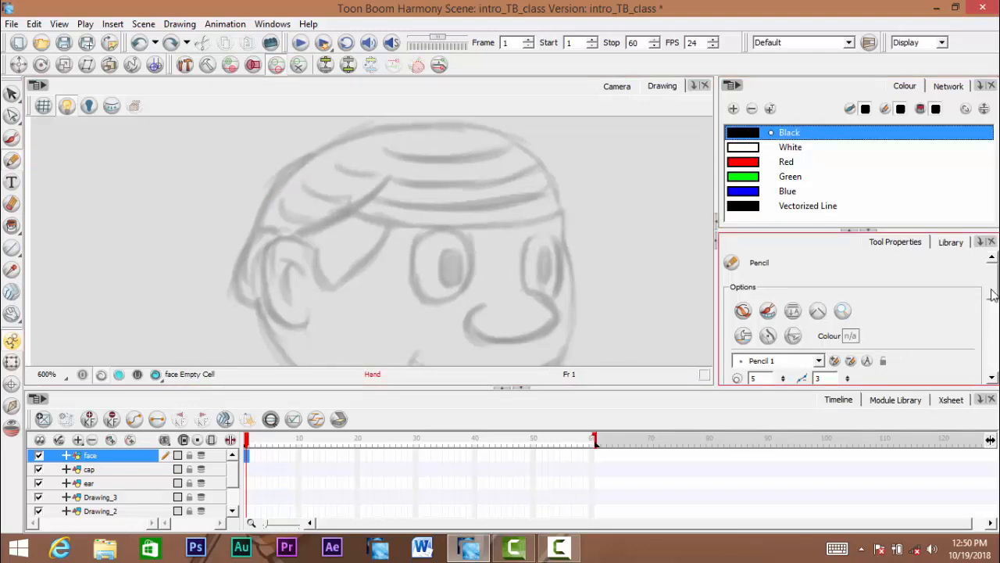
scroll(944, 317, "down", 2)
left_click(755, 339)
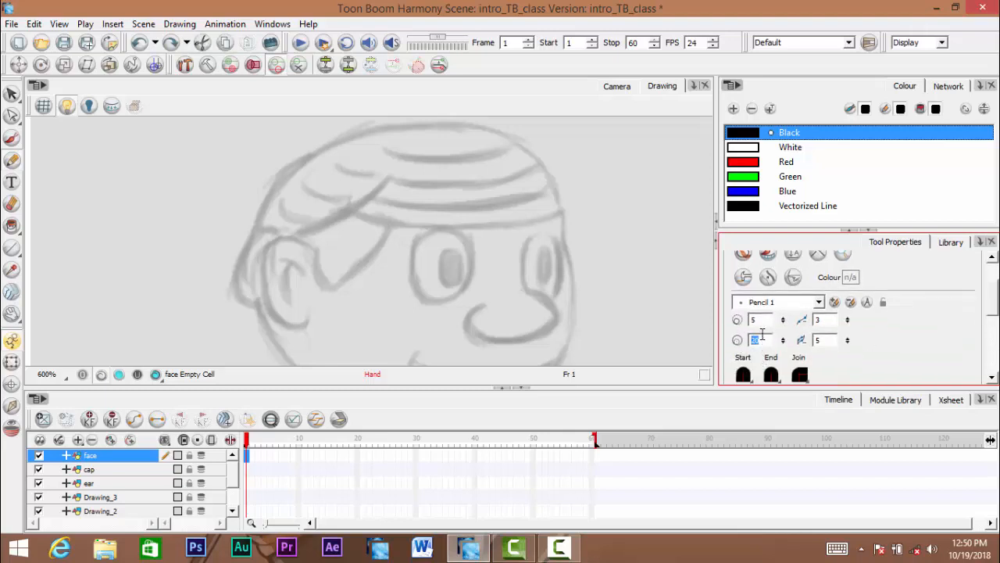
key("space")
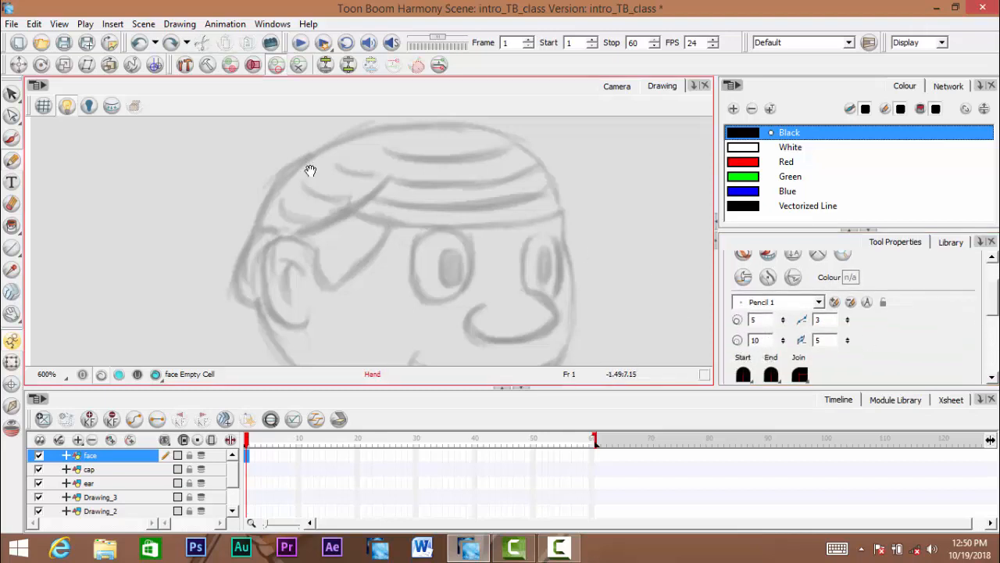
Try to trace the top curve of the head on the face layer with a single pencil stroke
mouse_move(283, 179)
left_mouse_down()
mouse_move(288, 204)
mouse_move(341, 174)
mouse_move(430, 151)
mouse_move(506, 160)
mouse_move(544, 182)
mouse_move(532, 179)
mouse_move(542, 205)
mouse_move(564, 204)
left_mouse_up()
key("space")
key("2")
key("space")
key("ctrl+z")
key("space")
mouse_move(219, 221)
left_mouse_down()
mouse_move(228, 245)
mouse_move(248, 196)
mouse_move(307, 178)
mouse_move(428, 170)
mouse_move(461, 195)
mouse_move(479, 239)
left_mouse_up()
scroll(228, 244, "down", 1)
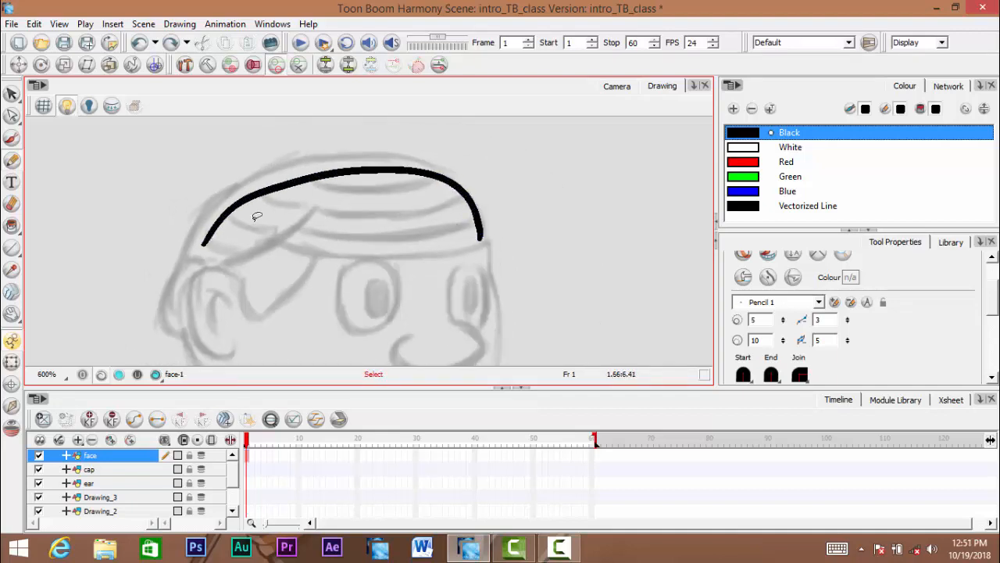
key("ctrl+z")
left_click_drag(202, 240, 277, 181)
key("ctrl+z")
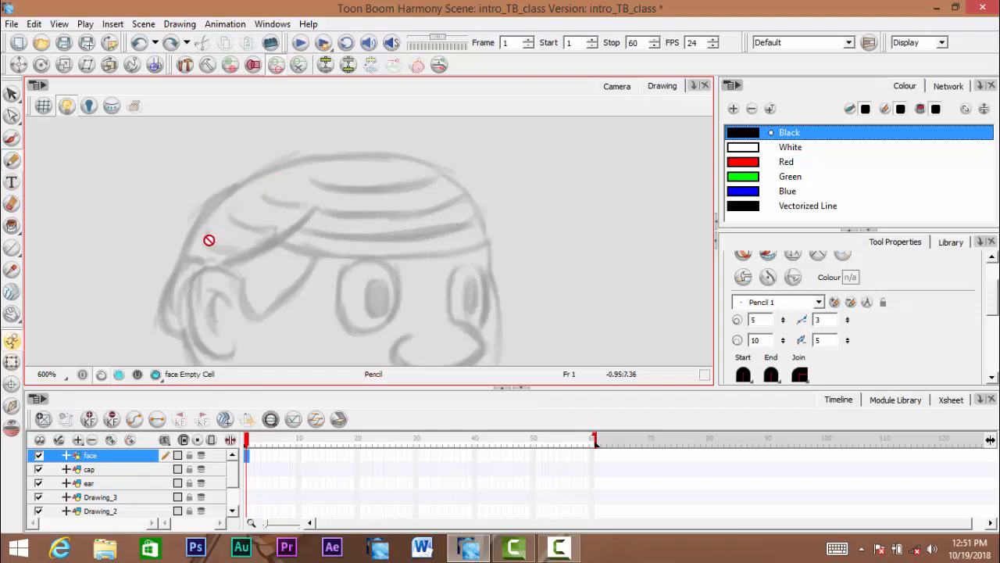
Retrace the top curve of the head, inspect the stroke's forehead end up close, and undo the stroke
mouse_move(200, 247)
left_mouse_down()
mouse_move(218, 221)
mouse_move(275, 185)
mouse_move(343, 168)
mouse_move(408, 167)
mouse_move(441, 182)
mouse_move(482, 241)
mouse_move(506, 184)
left_mouse_up()
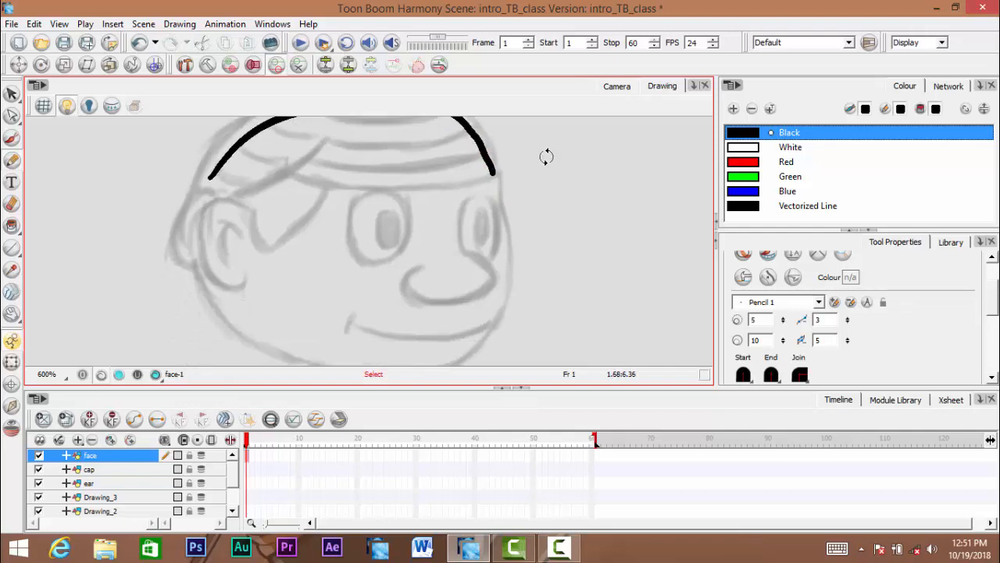
mouse_move(547, 157)
left_mouse_down()
mouse_move(326, 160)
mouse_move(357, 241)
mouse_move(339, 228)
mouse_move(333, 240)
left_mouse_up()
scroll(333, 240, "up", 3)
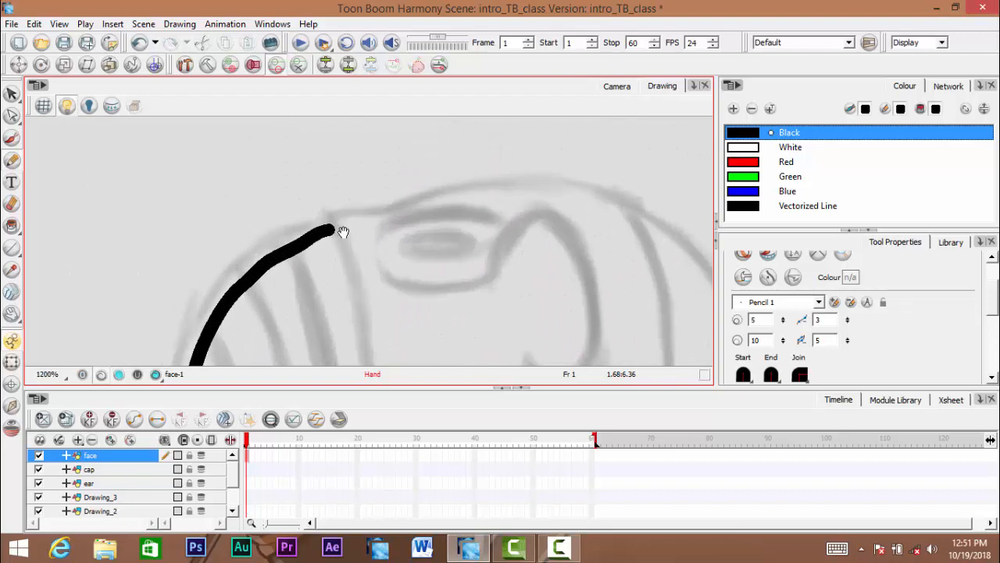
mouse_move(358, 194)
left_mouse_down()
mouse_move(550, 281)
mouse_move(549, 296)
mouse_move(516, 306)
left_mouse_up()
scroll(469, 292, "down", 3)
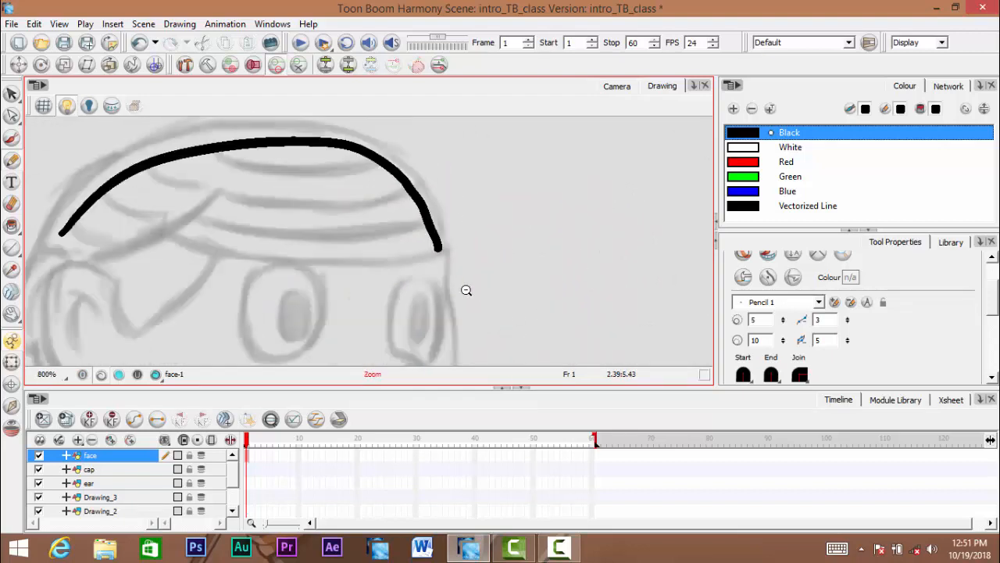
left_click_drag(391, 286, 460, 255)
scroll(460, 255, "up", 1)
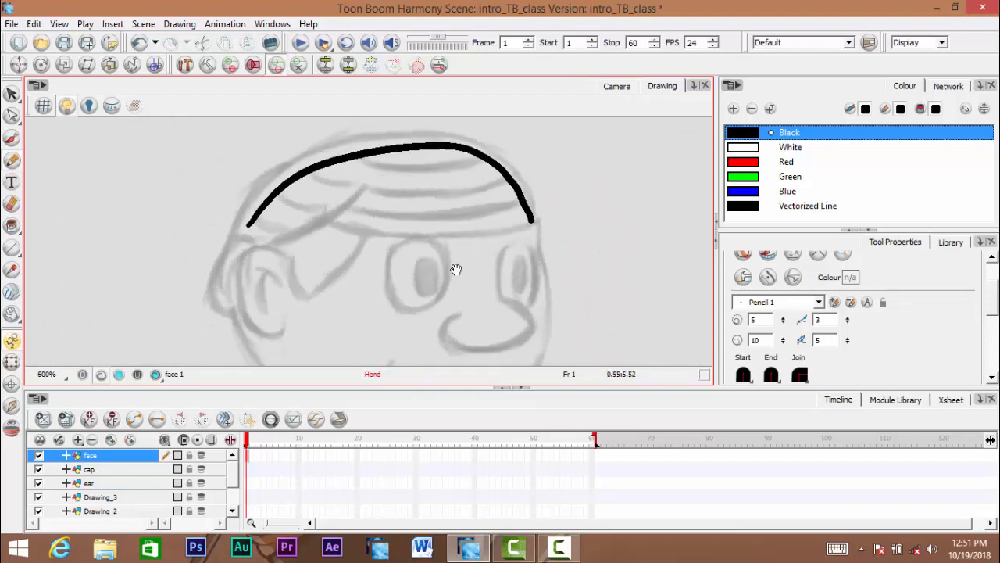
key("ctrl+z")
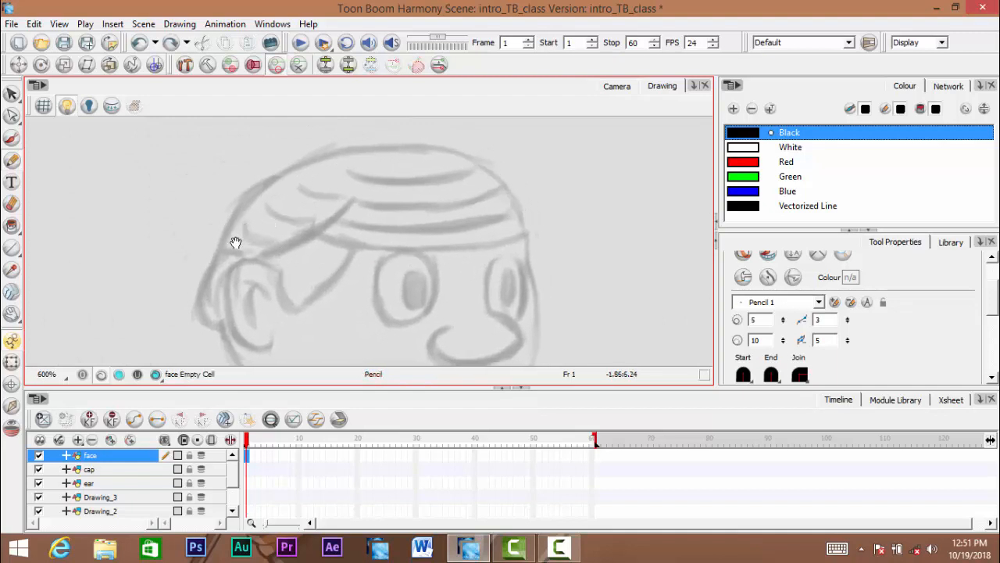
Trace the top curve of the head with one pencil stroke from above the ear across to the forehead
mouse_move(234, 247)
left_mouse_down()
mouse_move(261, 211)
mouse_move(317, 177)
mouse_move(379, 167)
mouse_move(436, 165)
mouse_move(479, 179)
mouse_move(499, 189)
mouse_move(515, 221)
left_mouse_up()
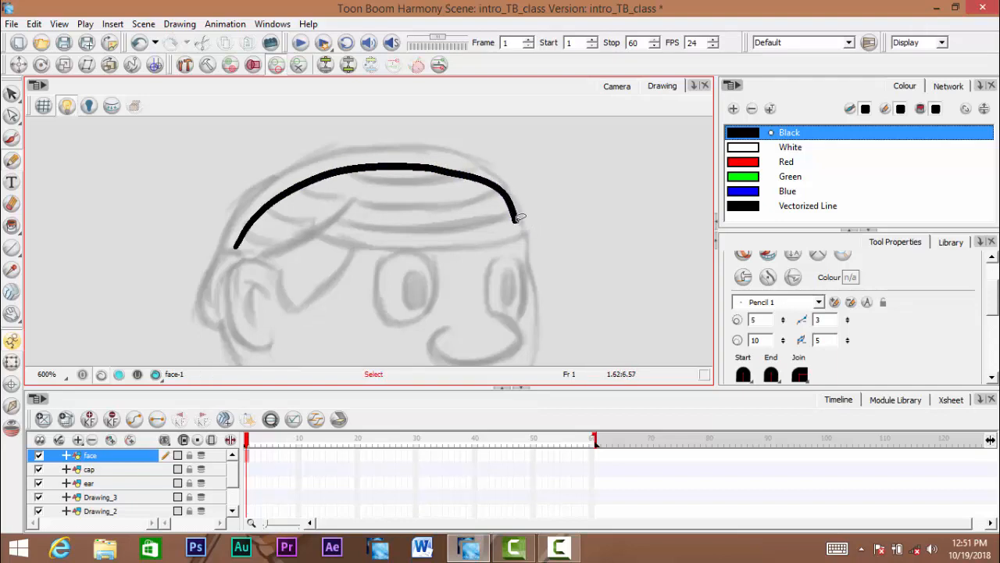
key("ctrl+alt")
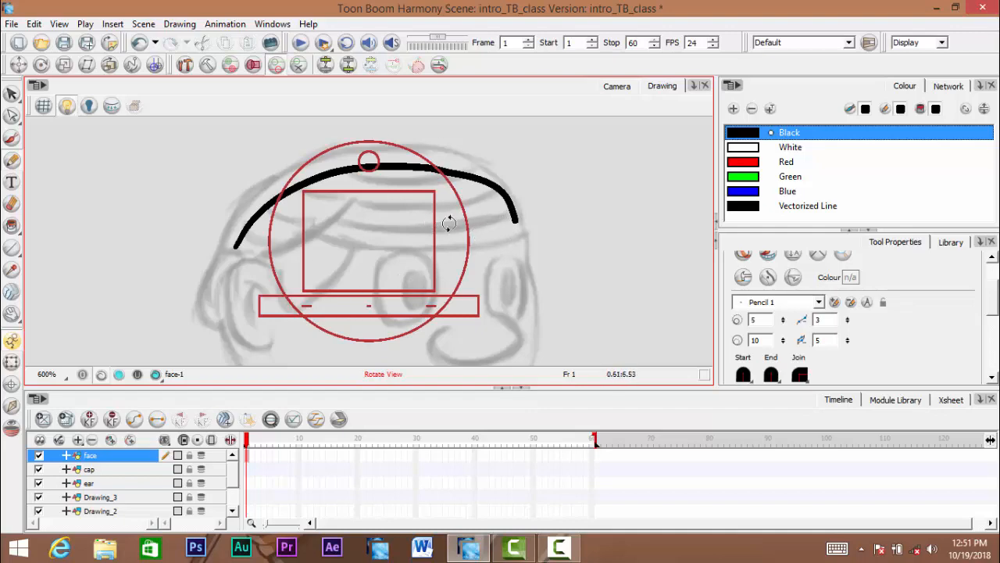
mouse_move(594, 179)
left_mouse_down()
mouse_move(558, 127)
mouse_move(466, 94)
mouse_move(335, 116)
mouse_move(544, 211)
mouse_move(234, 328)
mouse_move(527, 281)
mouse_move(297, 161)
mouse_move(383, 305)
mouse_move(527, 232)
mouse_move(424, 107)
mouse_move(538, 175)
mouse_move(551, 212)
mouse_move(492, 92)
mouse_move(507, 110)
mouse_move(504, 122)
mouse_move(495, 99)
mouse_move(504, 140)
mouse_move(500, 116)
mouse_move(557, 118)
left_mouse_up()
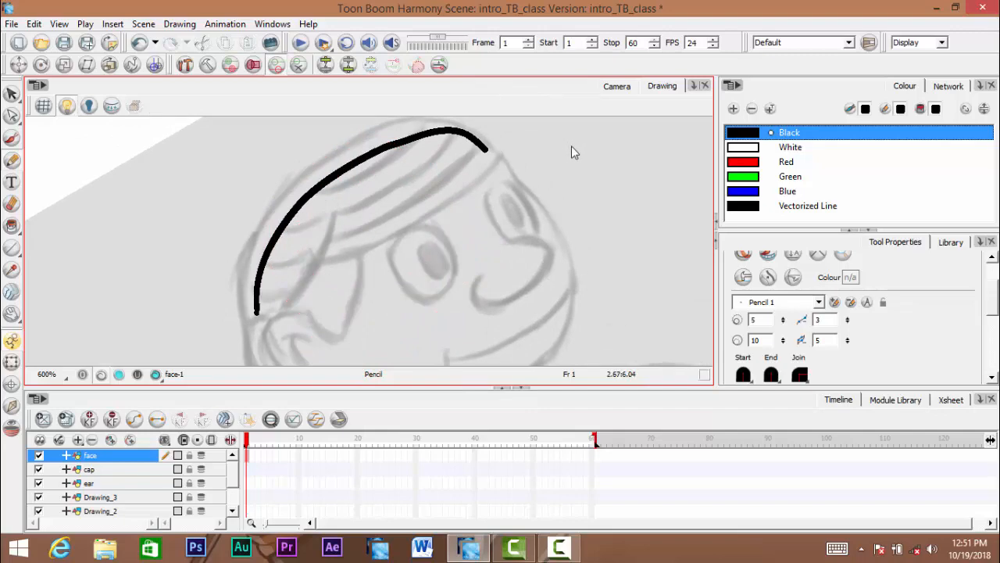
key("shift+x")
left_click_drag(493, 250, 497, 221)
key("2")
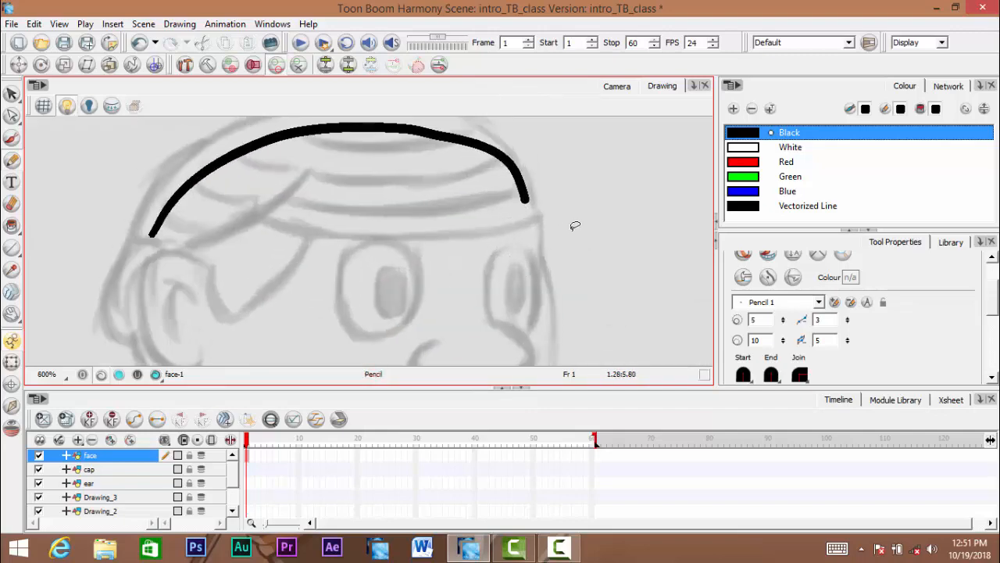
Extend the black head outline from the forehead end down to the far eye, and save the scene
left_click_drag(573, 224, 390, 246)
key("2")
left_click_drag(330, 238, 322, 254)
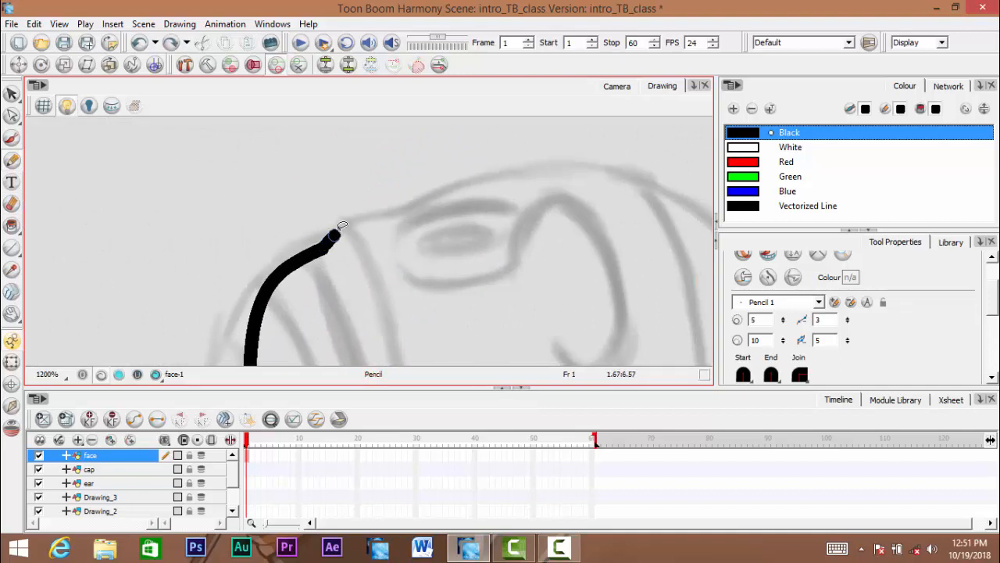
key("ctrl+z")
mouse_move(365, 220)
left_mouse_down()
mouse_move(337, 236)
mouse_move(404, 212)
mouse_move(401, 247)
left_mouse_up()
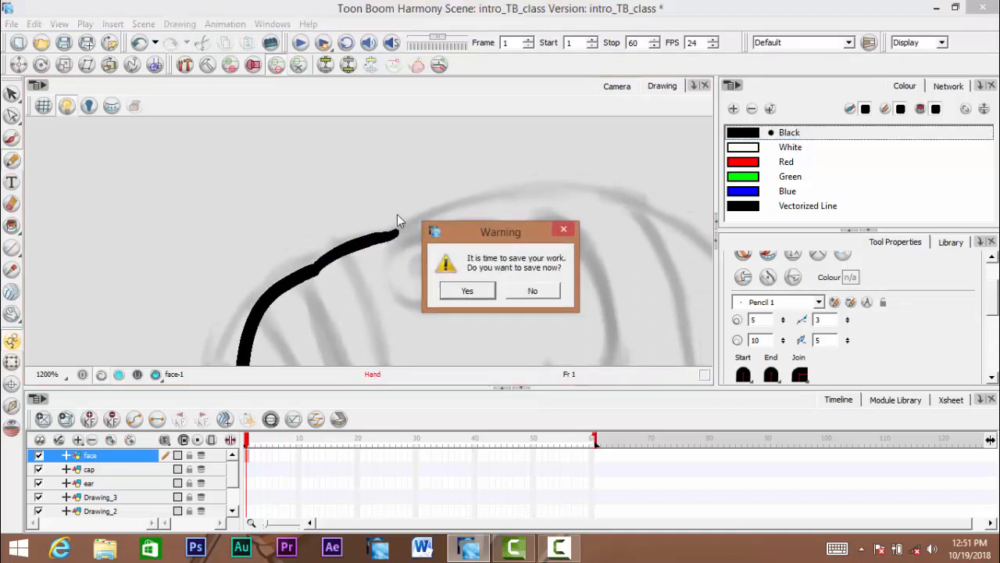
left_click(480, 289)
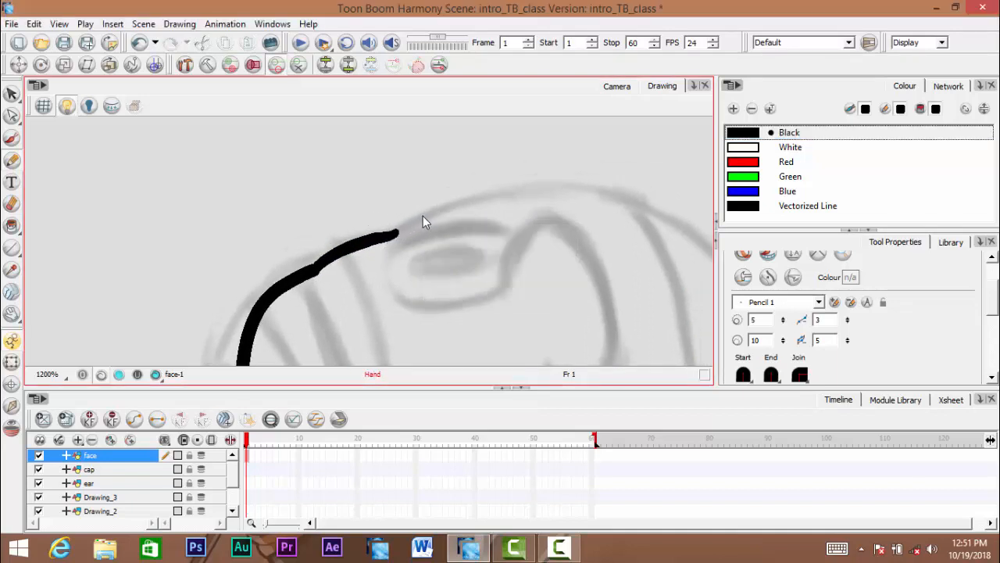
Continue the head outline from beside the far eye down along the nose side, redoing strokes that stray from the sketch
left_click_drag(428, 211, 366, 204)
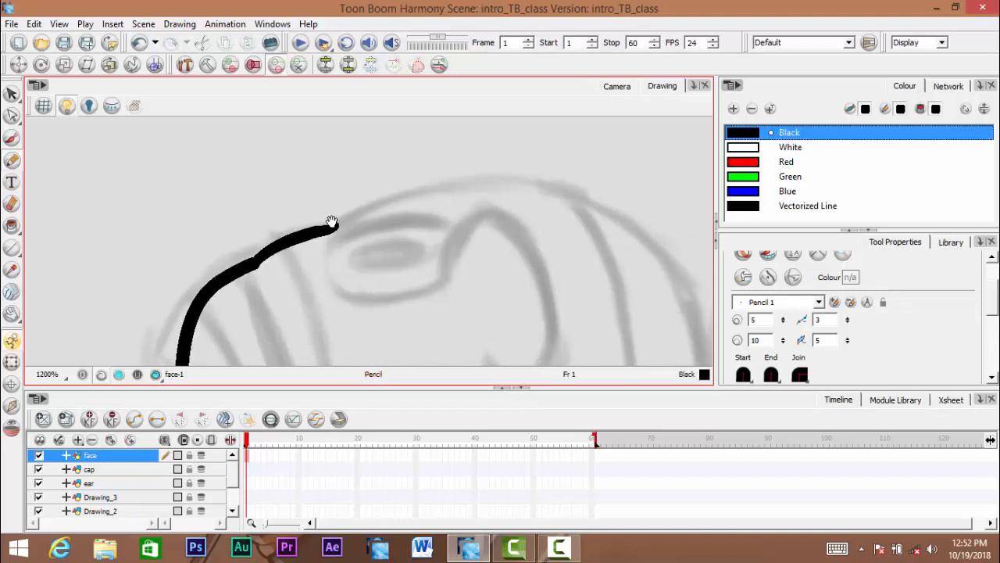
mouse_move(426, 192)
left_mouse_down()
mouse_move(599, 188)
mouse_move(498, 158)
left_mouse_up()
key("ctrl+z")
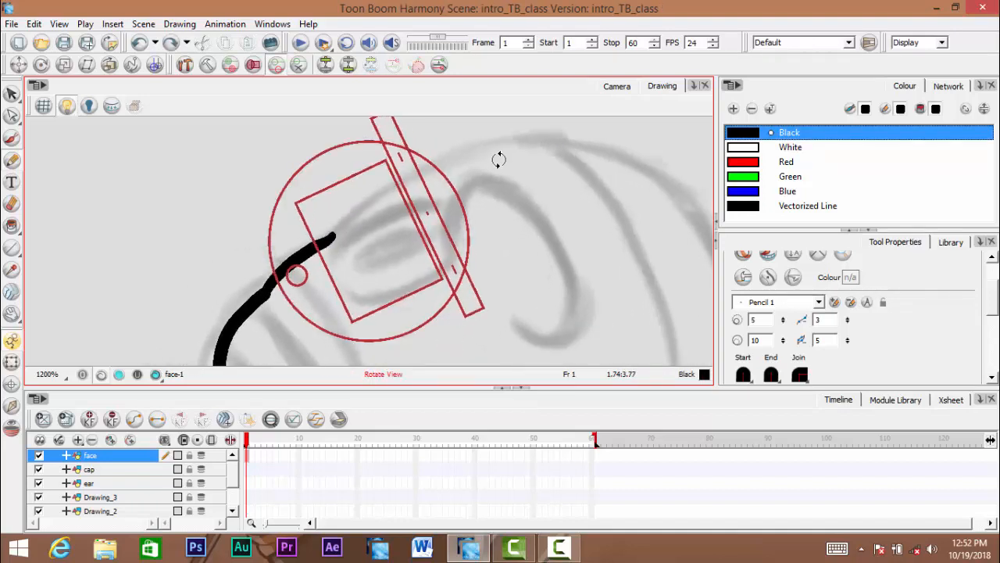
left_click_drag(464, 196, 443, 209)
left_click_drag(378, 218, 258, 256)
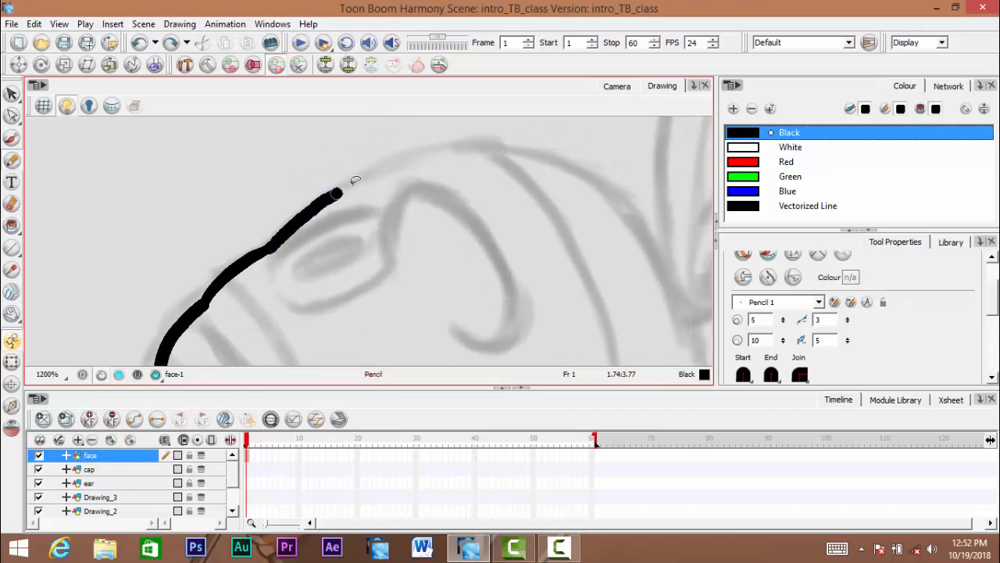
left_click_drag(356, 179, 486, 144)
key("ctrl+z")
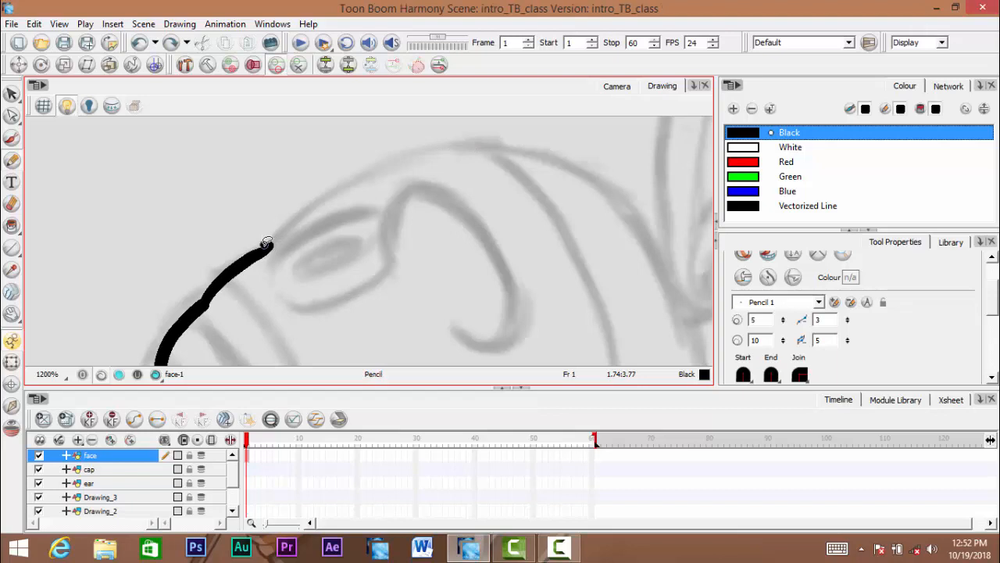
left_click_drag(266, 246, 306, 208)
key("ctrl+z")
mouse_move(270, 246)
left_mouse_down()
mouse_move(395, 163)
mouse_move(489, 143)
left_mouse_up()
mouse_move(488, 145)
left_mouse_down("ctrl+alt")
mouse_move(418, 112)
mouse_move(464, 212)
mouse_move(454, 213)
left_mouse_up("ctrl+alt")
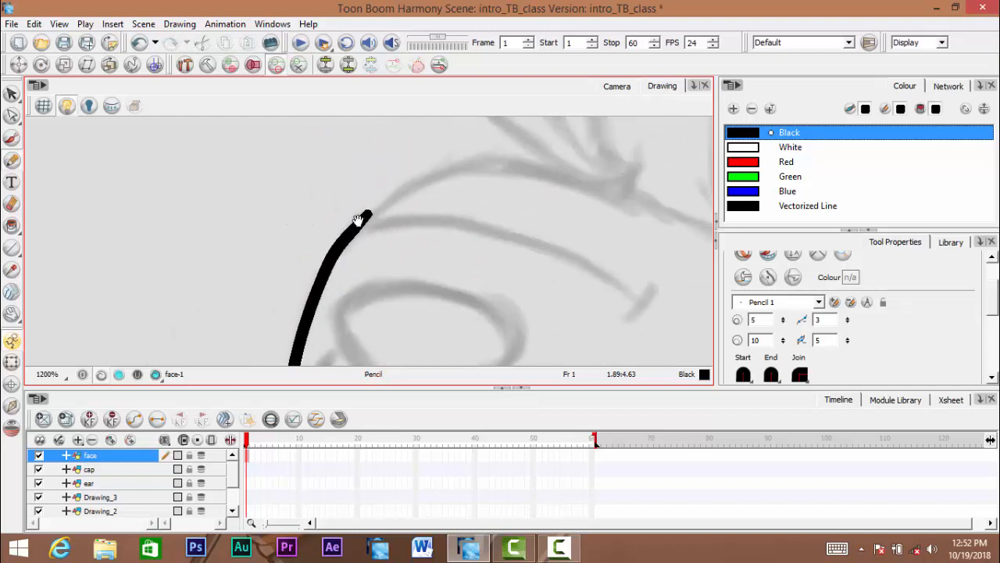
Trace the head outline around the cheek beside the mouth and along the chin
mouse_move(363, 218)
left_mouse_down()
mouse_move(434, 174)
mouse_move(525, 156)
left_mouse_up()
left_click_drag(522, 154, 454, 101, "ctrl+alt")
mouse_move(439, 194)
left_mouse_down()
mouse_move(314, 326)
mouse_move(449, 175)
left_mouse_up()
mouse_move(375, 219)
left_mouse_down()
mouse_move(357, 208)
mouse_move(232, 221)
mouse_move(418, 145)
left_mouse_up()
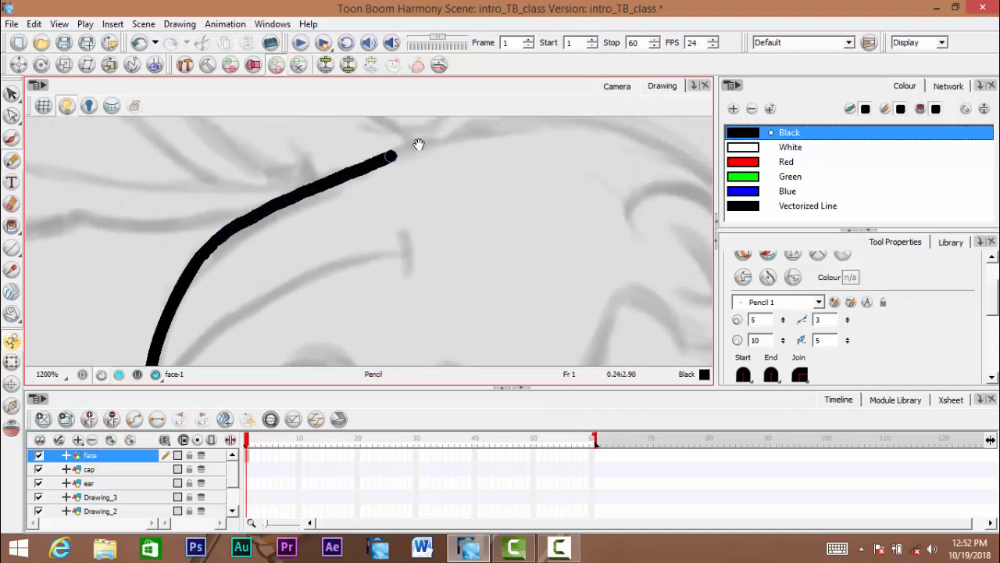
key("ctrl+z")
mouse_move(214, 241)
left_mouse_down()
mouse_move(248, 212)
mouse_move(360, 161)
mouse_move(533, 107)
mouse_move(338, 156)
mouse_move(368, 141)
mouse_move(406, 307)
left_mouse_up()
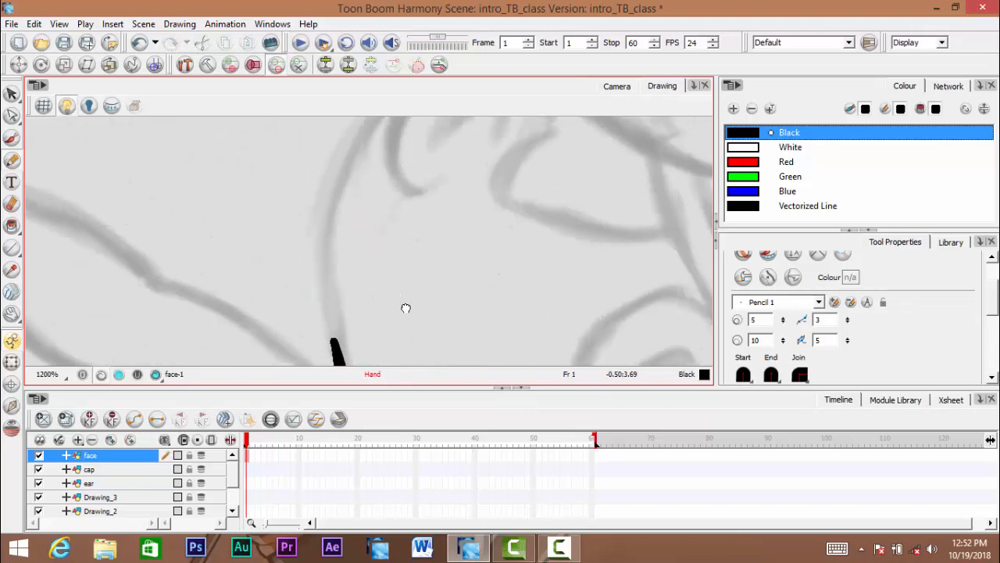
Trace the jaw and the back of the head behind the ear, closing the outline at the top curve's start
mouse_move(464, 128)
left_mouse_down()
mouse_move(495, 261)
mouse_move(456, 194)
mouse_move(517, 161)
mouse_move(485, 232)
mouse_move(450, 141)
mouse_move(422, 165)
mouse_move(366, 182)
mouse_move(272, 280)
mouse_move(286, 286)
mouse_move(239, 326)
mouse_move(271, 249)
mouse_move(314, 209)
left_mouse_up()
key("ctrl+z")
mouse_move(379, 168)
left_mouse_down()
mouse_move(426, 148)
mouse_move(500, 143)
left_mouse_up()
left_click_drag(555, 129, 297, 130)
left_click_drag(368, 142, 450, 323)
mouse_move(364, 214)
left_mouse_down()
mouse_move(453, 188)
mouse_move(394, 192)
mouse_move(360, 243)
left_mouse_up()
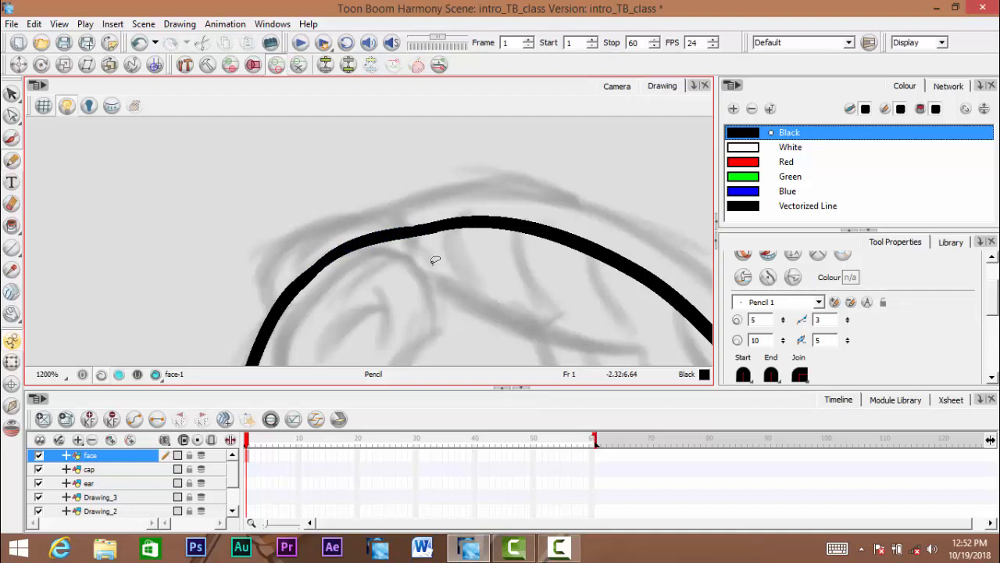
key("shift+x")
left_click_drag(467, 274, 513, 266)
mouse_move(639, 288)
left_mouse_down()
mouse_move(424, 241)
mouse_move(459, 275)
left_mouse_up()
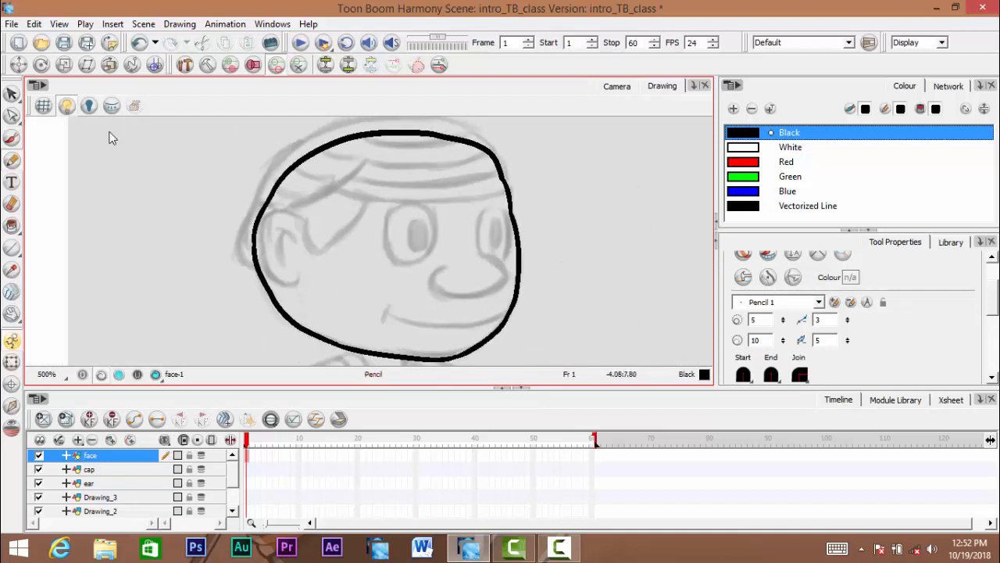
Examine the control points of the head outline's top stroke with the Contour Editor
left_click_drag(57, 137, 82, 148)
left_click(11, 115)
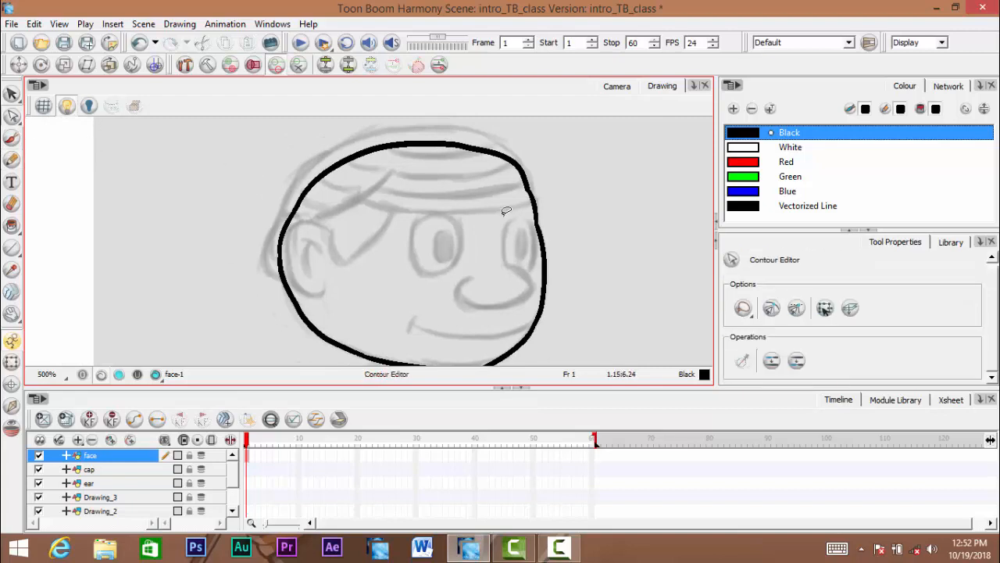
left_click(397, 141)
scroll(446, 257, "up", 1)
mouse_move(451, 258)
left_mouse_down()
mouse_move(461, 268)
mouse_move(435, 236)
mouse_move(442, 261)
mouse_move(439, 234)
left_mouse_up()
scroll(435, 236, "down", 1)
scroll(444, 247, "down", 1)
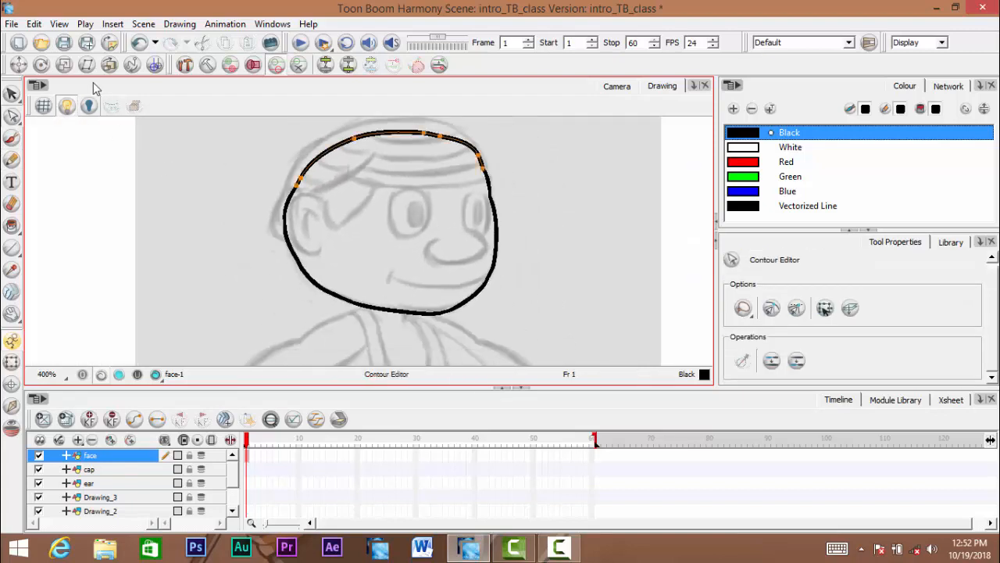
Select all the strokes of the head outline and merge them into one pencil line
left_click(11, 94)
mouse_move(378, 123)
left_mouse_down()
mouse_move(228, 292)
mouse_move(270, 187)
left_mouse_up()
scroll(750, 312, "down", 5)
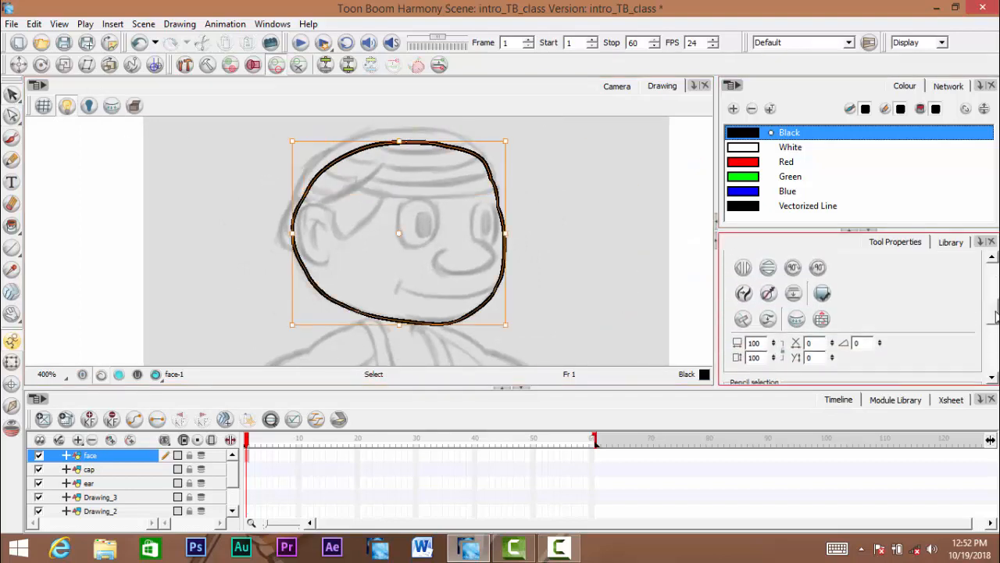
left_click(739, 328)
key("space")
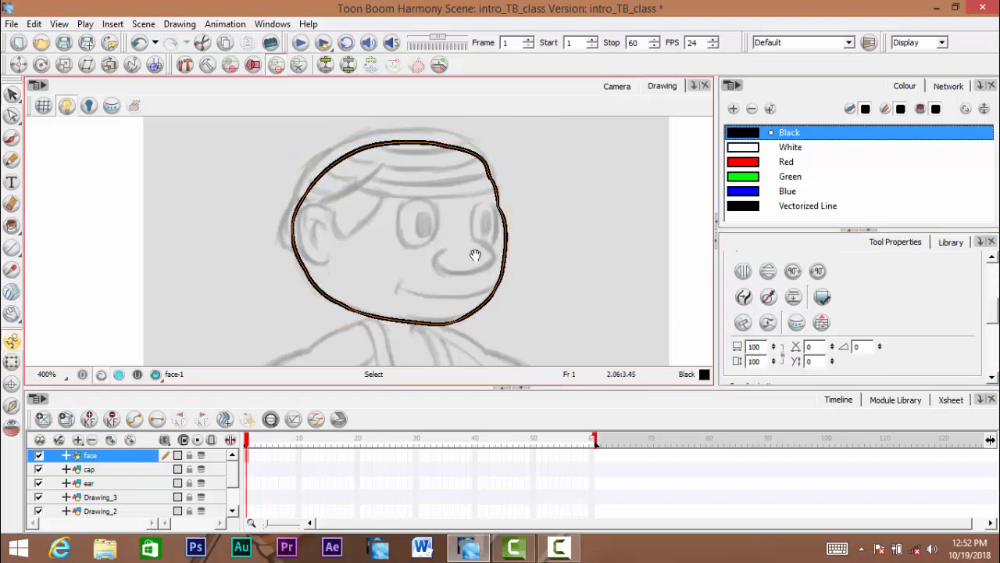
left_click_drag(506, 258, 510, 271)
scroll(560, 240, "up", 1)
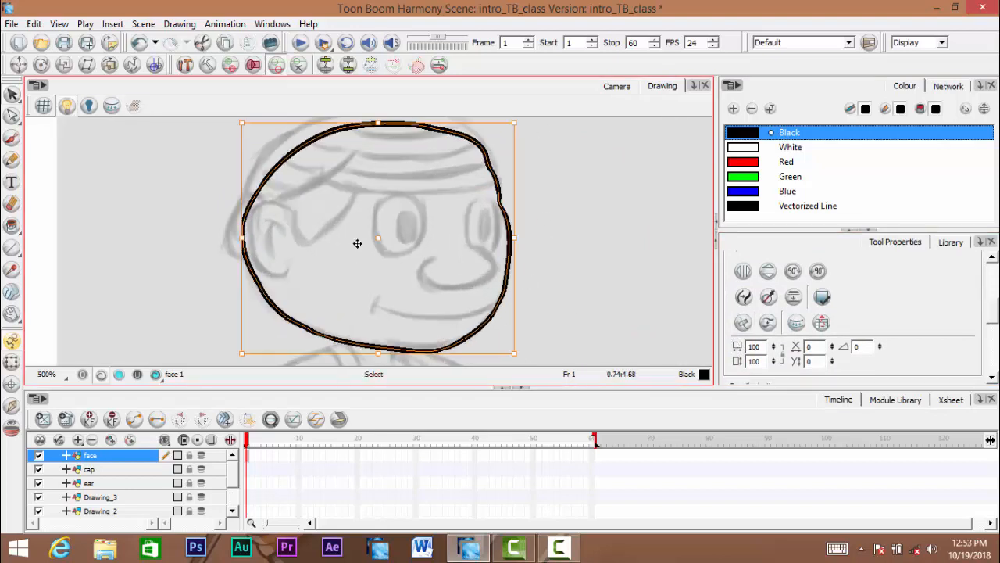
Delete the surplus control points at the bump on the lower jaw line with the Contour Editor
left_click(12, 116)
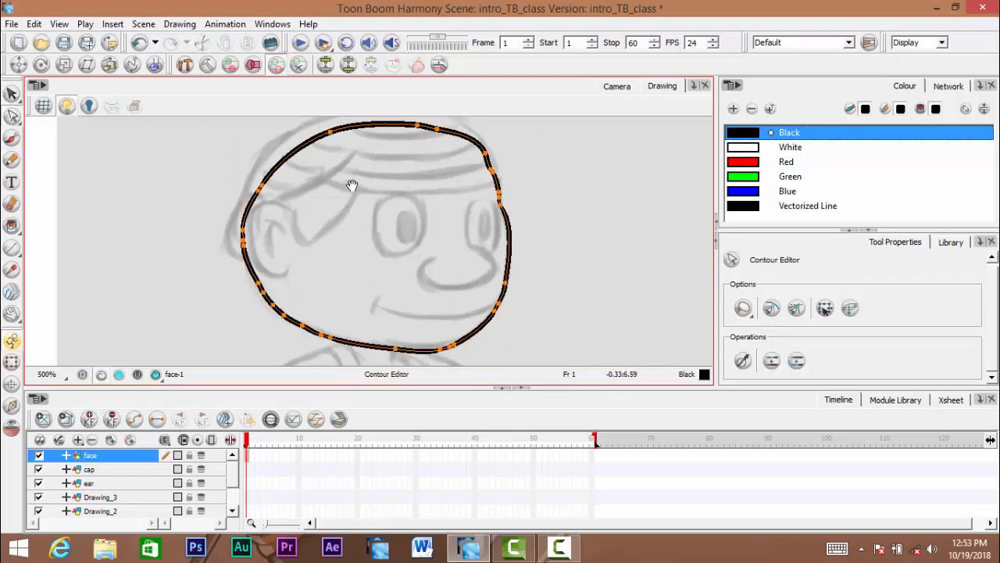
key("space")
left_click_drag(350, 185, 357, 193)
scroll(328, 230, "up", 1)
left_click_drag(328, 230, 340, 111)
left_click_drag(351, 217, 367, 224)
left_click(367, 224)
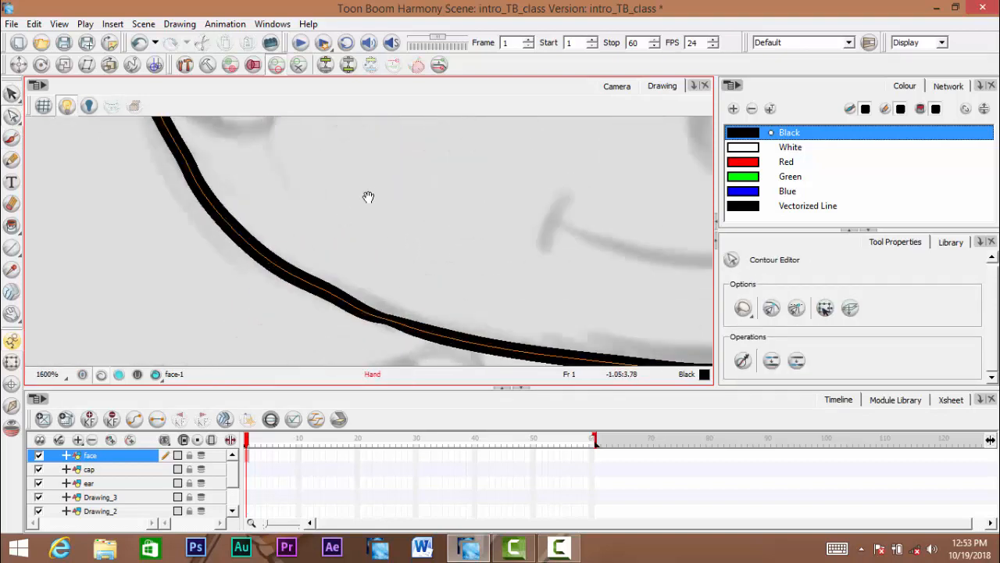
left_click(368, 196)
left_click(406, 219)
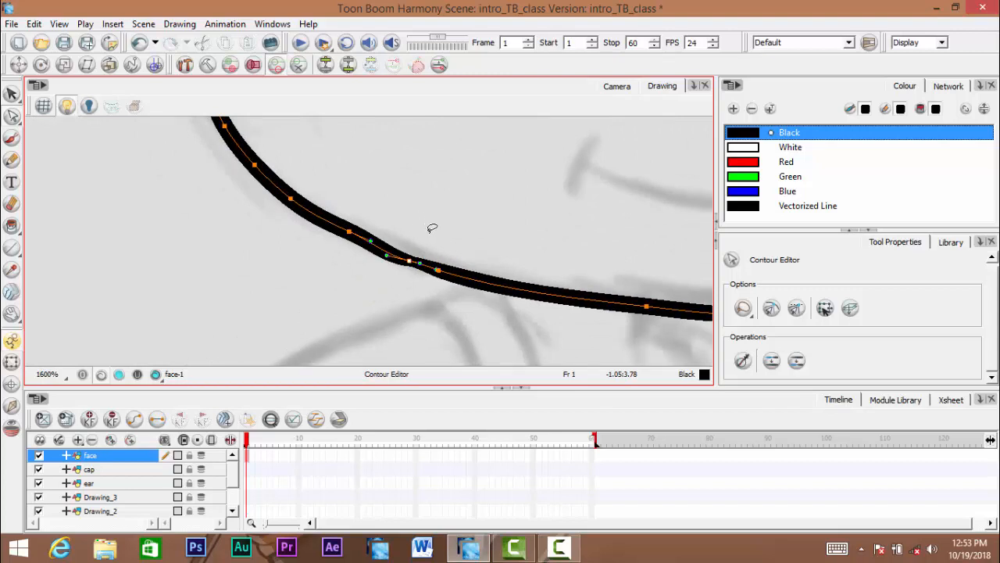
key("Delete")
left_click_drag(448, 225, 461, 231)
key("Delete")
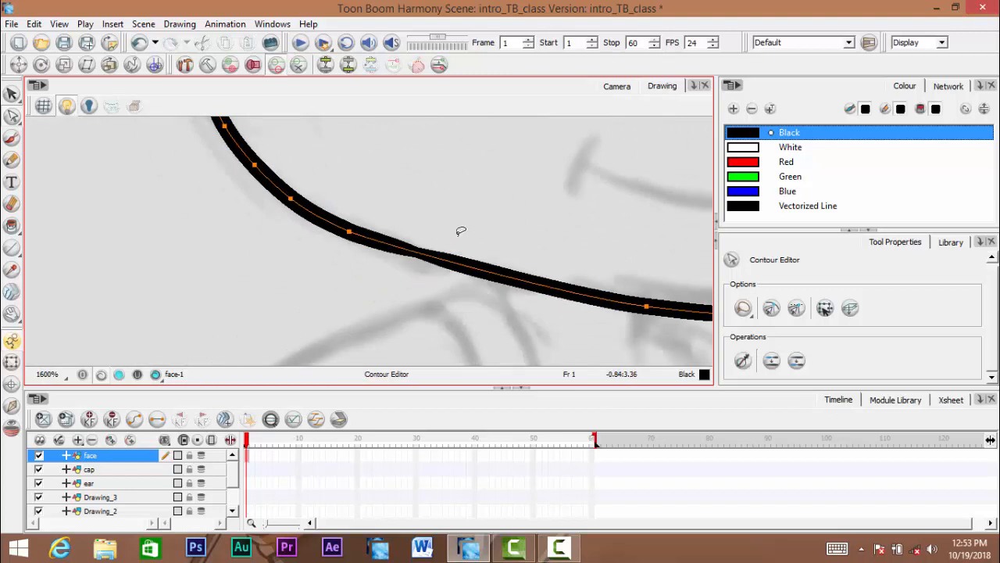
Delete the surplus control points along the chin of the head outline
left_click_drag(522, 227, 449, 226)
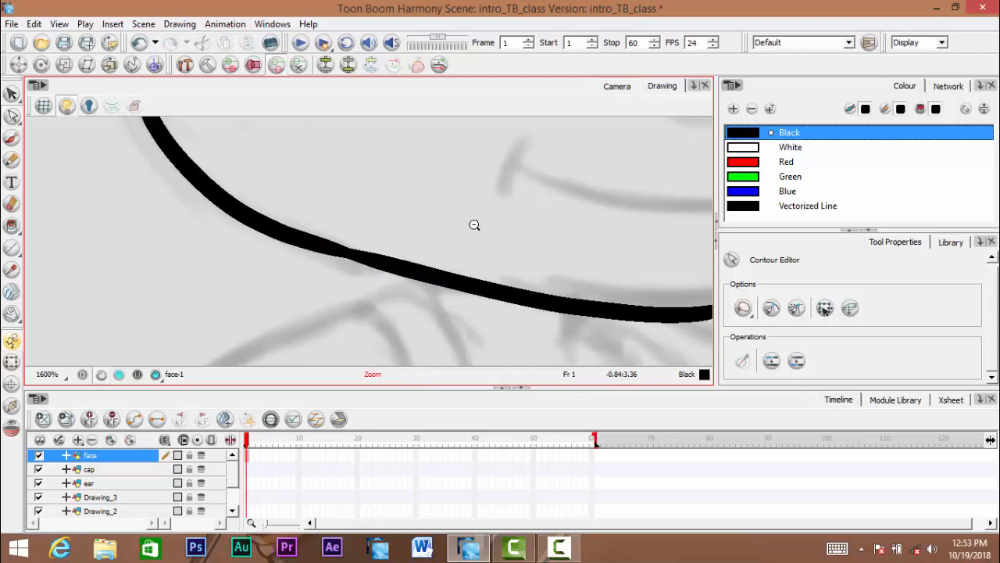
left_click(473, 233, "alt")
left_click(475, 248, "alt")
left_click(480, 257, "alt")
left_click(485, 256)
left_click_drag(410, 265, 359, 274)
left_click_drag(511, 258, 455, 261)
key("2")
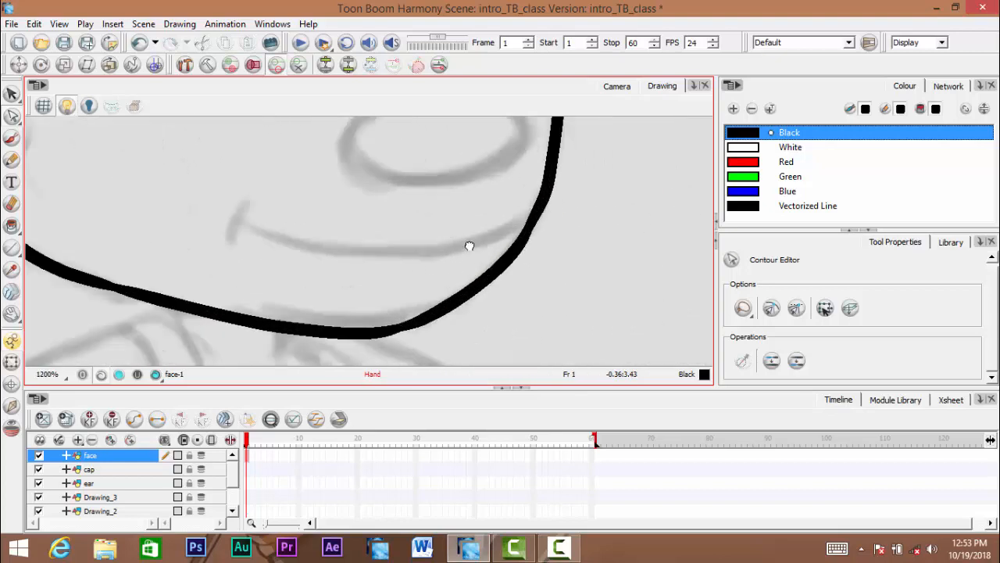
mouse_move(424, 309)
left_mouse_down()
mouse_move(456, 263)
mouse_move(444, 232)
left_mouse_up()
key("2")
key("Delete")
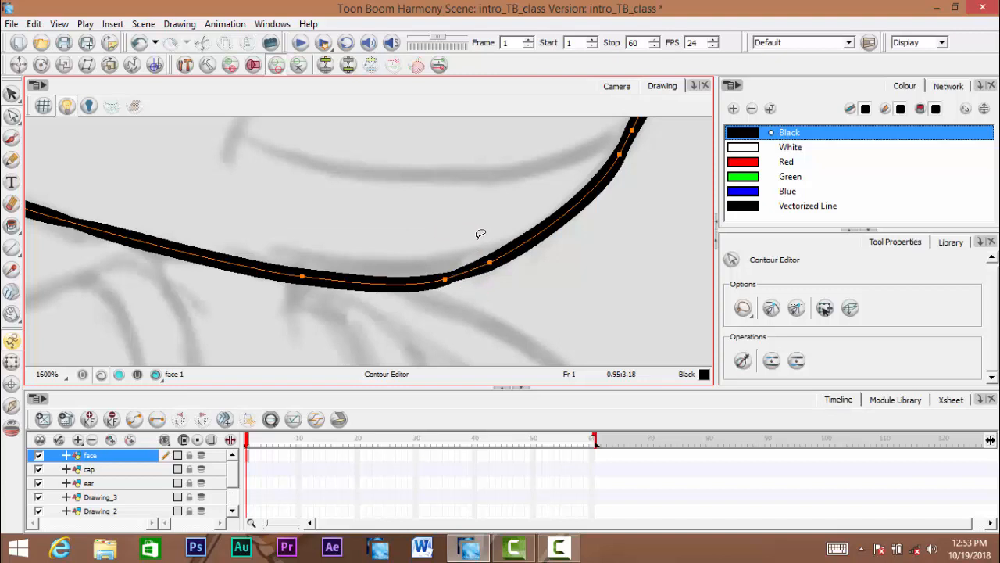
key("Delete")
Reposition the chin's control points and curve handle to smooth the bend from the chin into the cheek
mouse_move(485, 258)
left_mouse_down()
mouse_move(479, 228)
mouse_move(528, 247)
left_mouse_up()
left_click_drag(553, 225, 524, 208)
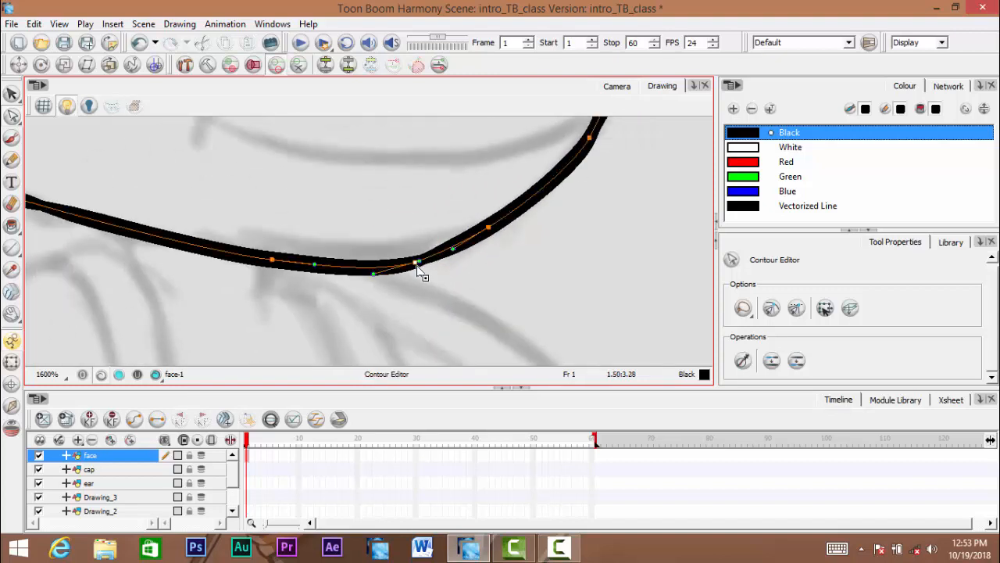
left_click_drag(375, 274, 368, 266)
left_click_drag(418, 261, 415, 255)
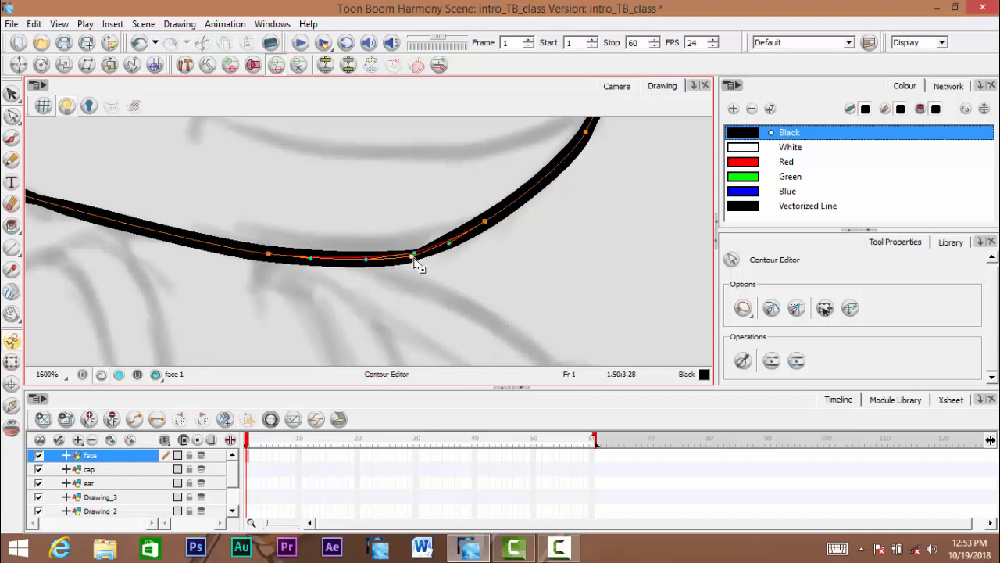
Delete the surplus control point on the cheek beside the mouth and reshape the curve there
left_click_drag(547, 191, 363, 302)
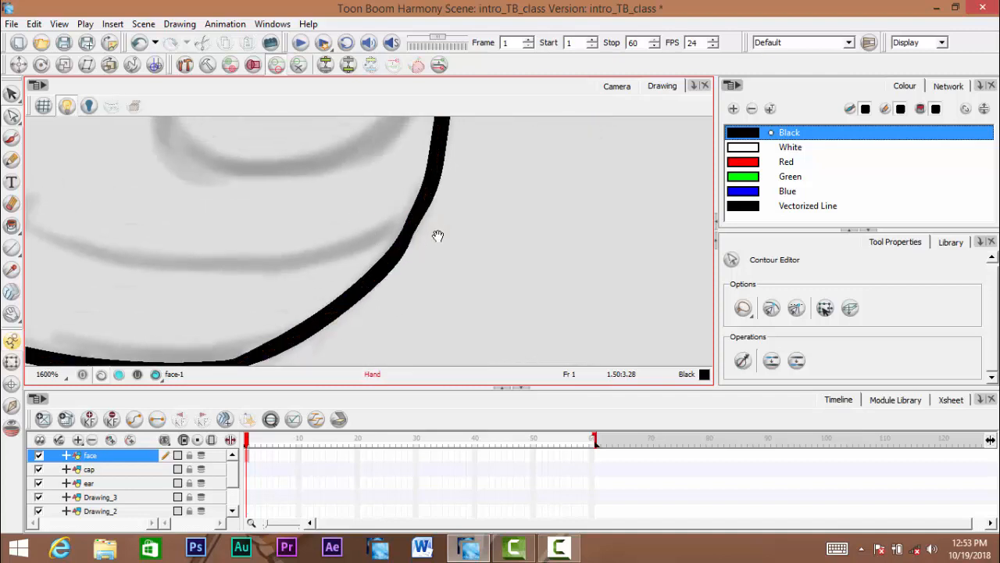
left_click_drag(437, 234, 429, 254)
mouse_move(354, 211)
left_mouse_down()
mouse_move(428, 218)
mouse_move(428, 232)
left_mouse_up()
key("Delete")
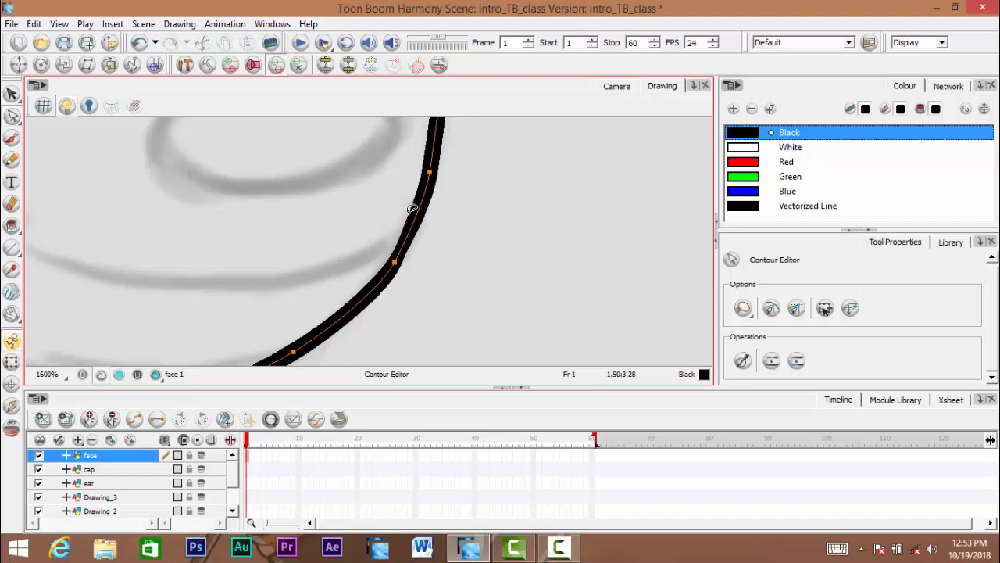
left_click_drag(396, 269, 393, 273)
left_click_drag(425, 205, 390, 299)
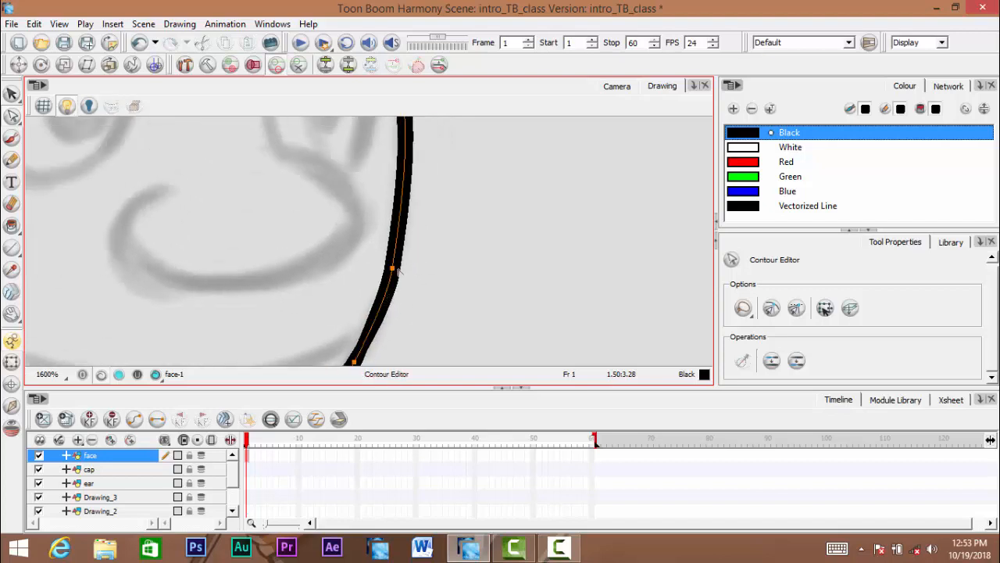
Remove the surplus control points from the head outline just above the notch beside the far eye
scroll(391, 268, "down", 3)
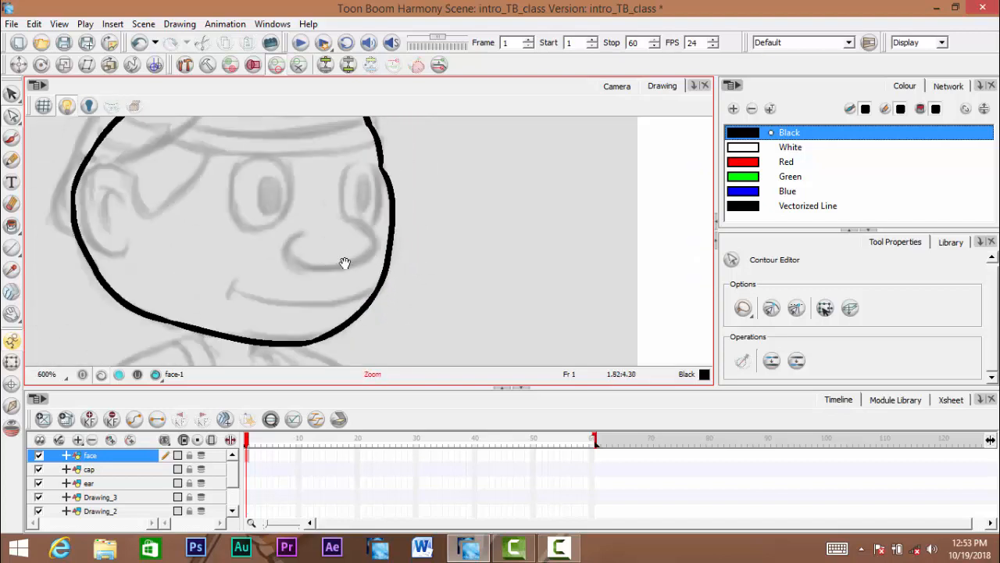
left_click_drag(346, 263, 398, 298)
scroll(469, 234, "up", 3)
left_click_drag(474, 234, 464, 270)
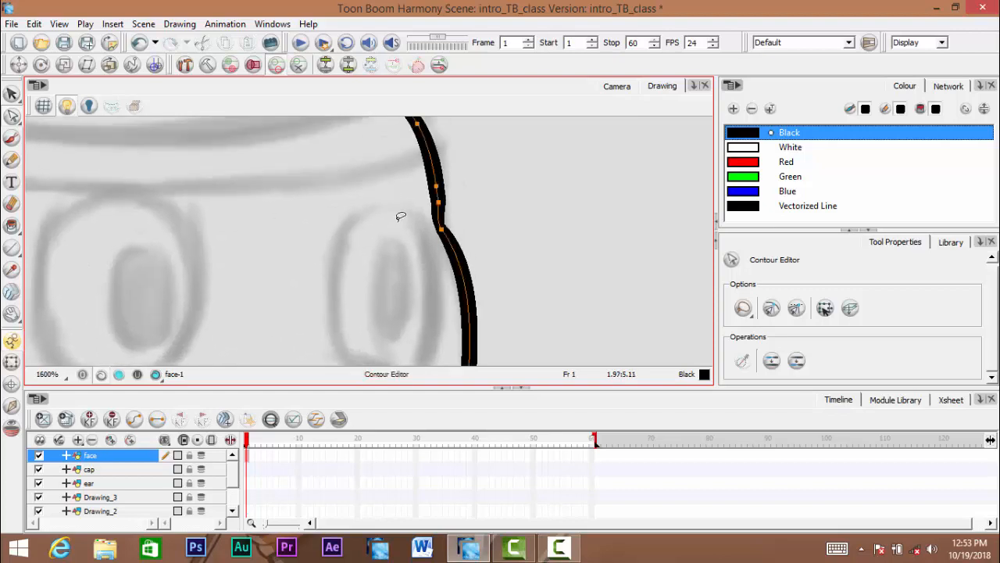
left_click_drag(412, 198, 440, 224)
left_click_drag(406, 177, 515, 166)
key("Delete")
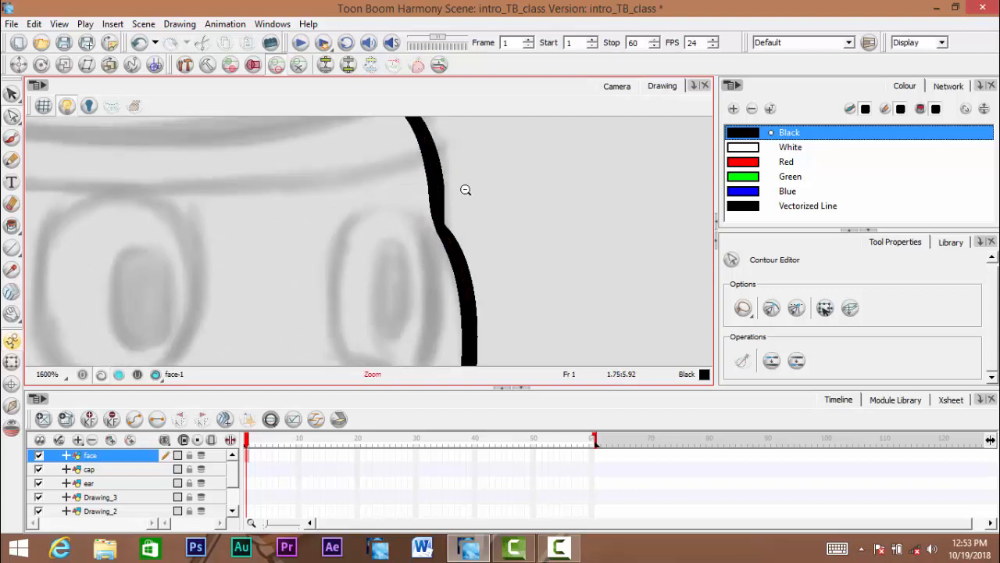
Adjust the remaining control points beside the far eye to soften the notch in the face outline
scroll(464, 190, "down", 3)
scroll(467, 202, "up", 1)
left_click_drag(477, 183, 484, 172)
mouse_move(496, 175)
left_mouse_down()
mouse_move(415, 194)
mouse_move(422, 188)
left_mouse_up()
mouse_move(464, 198)
left_mouse_down()
mouse_move(464, 188)
mouse_move(461, 219)
left_mouse_up()
left_click(465, 207)
scroll(480, 201, "up", 2)
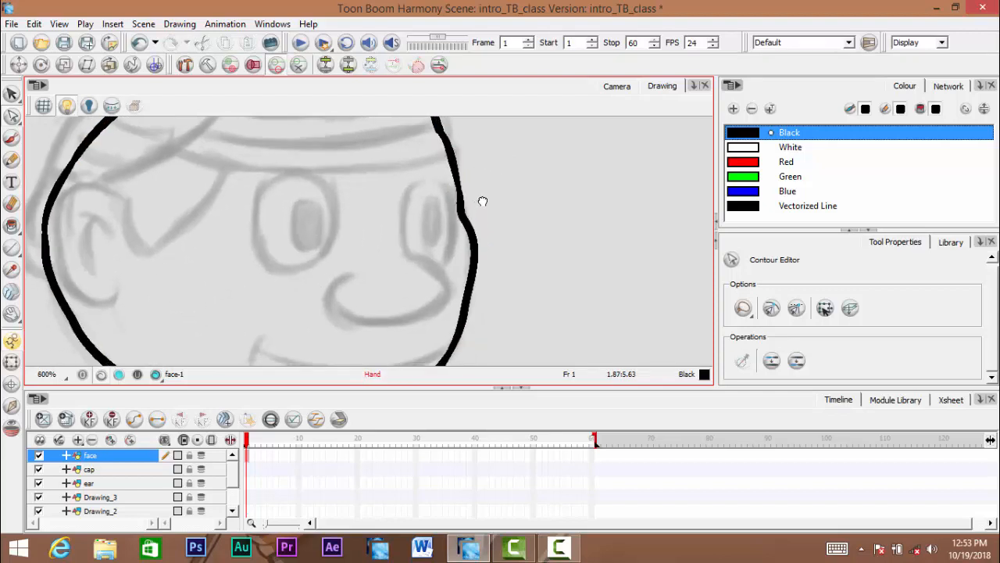
left_click(498, 201)
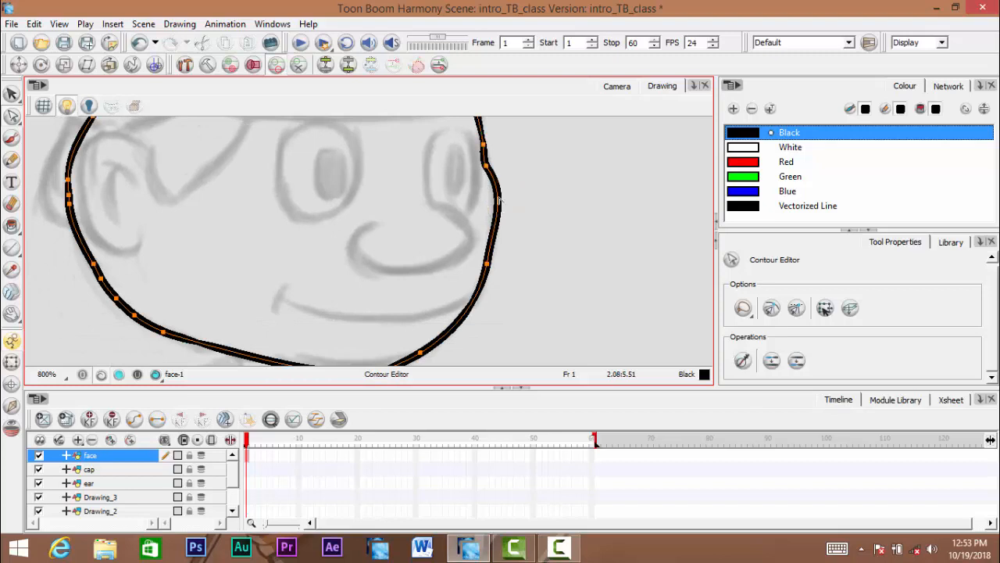
key("space")
left_click_drag(508, 193, 497, 272)
scroll(485, 248, "up", 1)
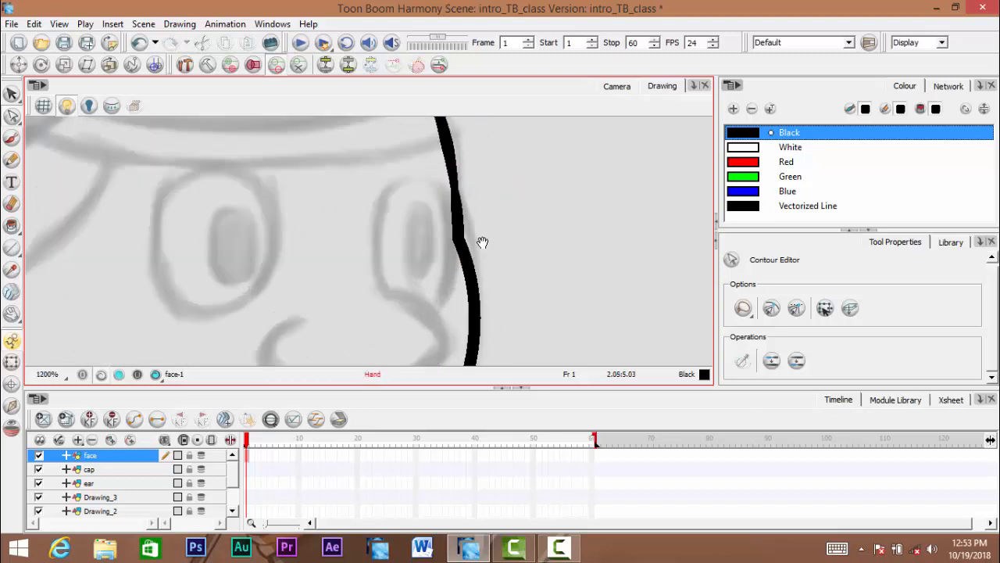
left_click_drag(463, 234, 511, 232)
Delete the surplus control point on the head outline behind the ear and reshape the curve above it
scroll(496, 234, "down", 2)
key("space")
left_click_drag(395, 254, 550, 224)
key("ctrl+space")
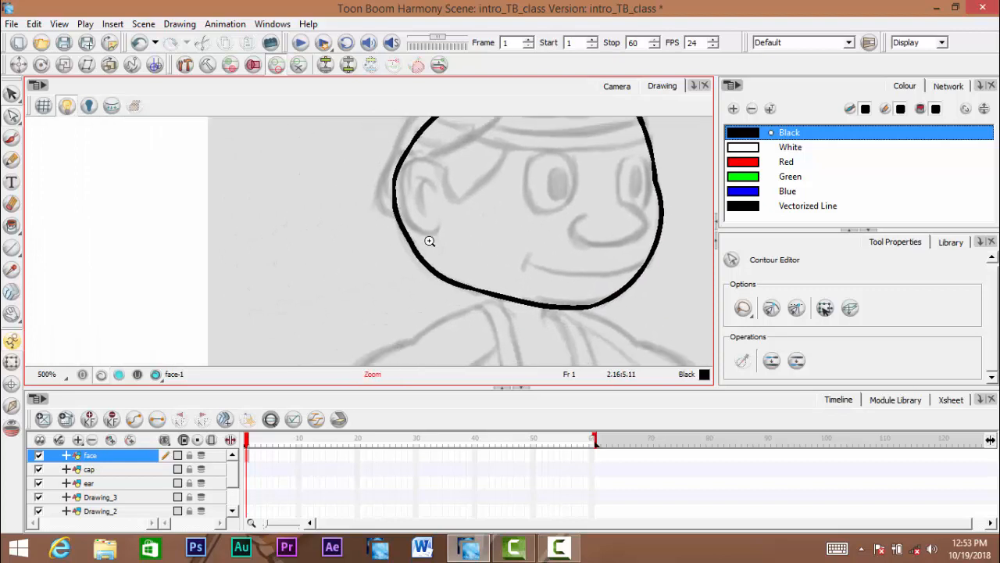
left_click_drag(429, 239, 411, 271)
scroll(411, 271, "up", 2)
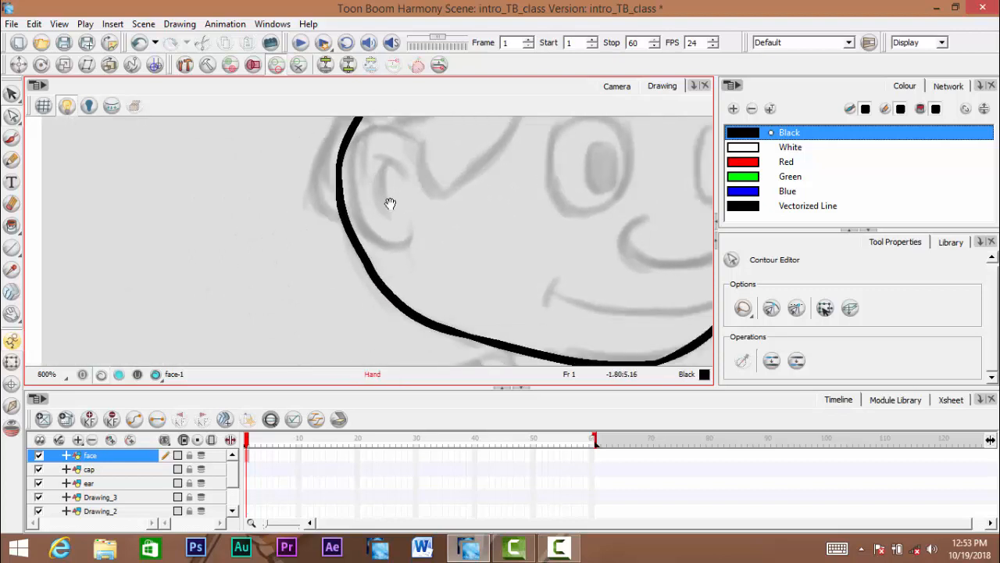
scroll(394, 188, "up", 1)
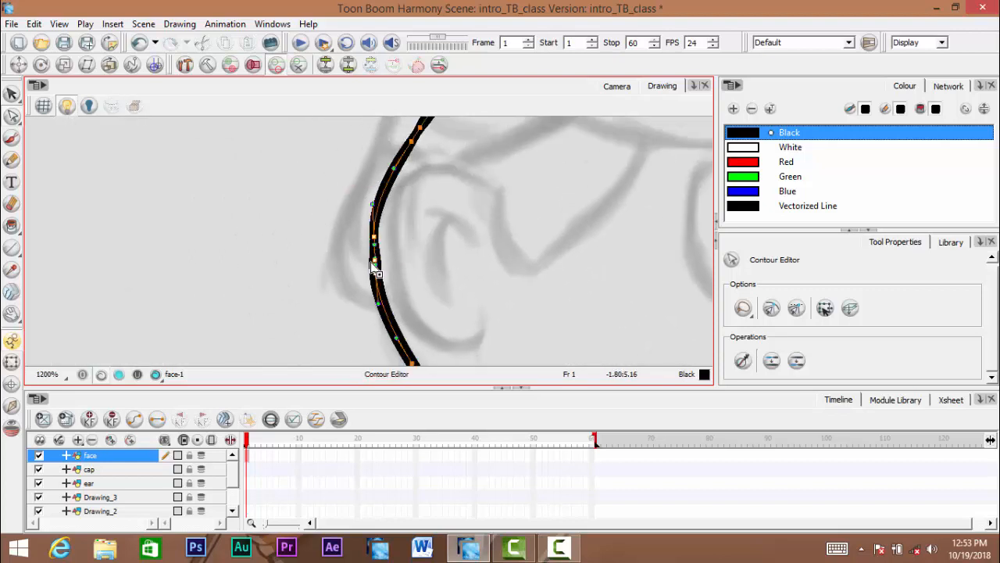
left_click_drag(434, 256, 448, 267)
left_click_drag(382, 276, 385, 277)
key("ctrl+z")
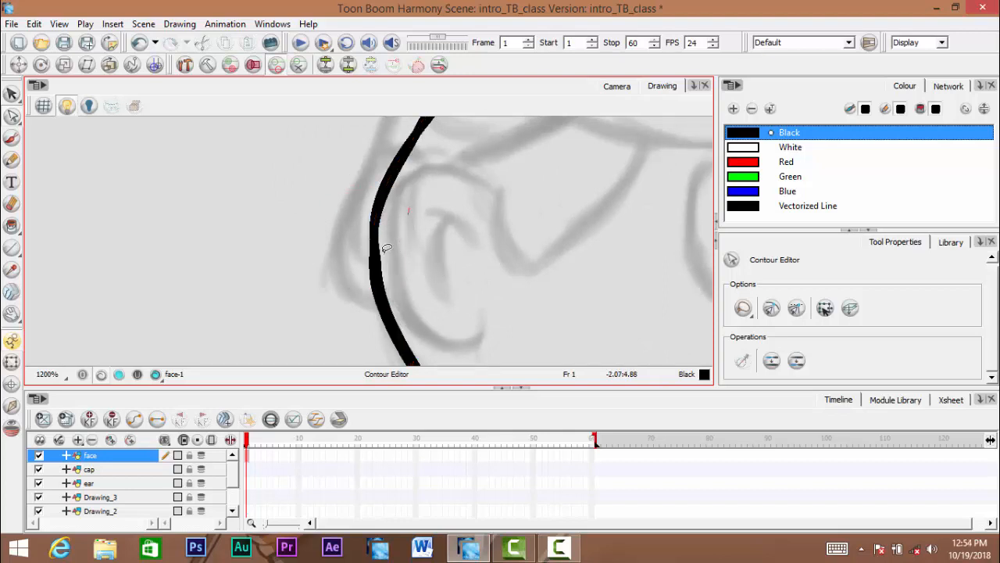
left_click(374, 237)
key("Delete")
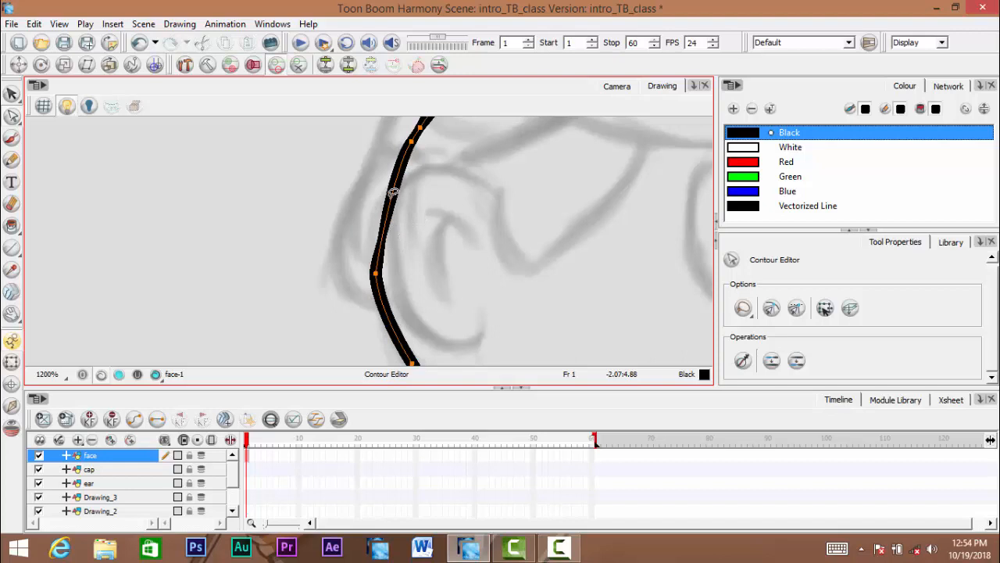
mouse_move(406, 197)
left_mouse_down()
mouse_move(391, 284)
mouse_move(395, 198)
left_mouse_up()
Remove the surplus control points from the jaw below the ear and bend the segment into a smooth curve
key("1")
key("1")
key("1")
left_click_drag(484, 157, 511, 110)
scroll(396, 242, "up", 4)
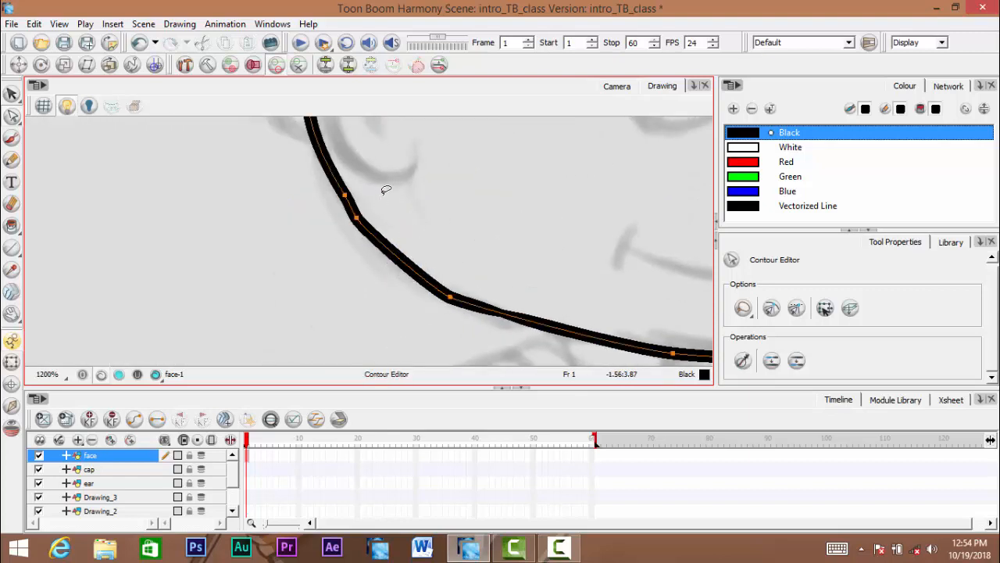
left_click_drag(386, 257, 375, 267)
key("space")
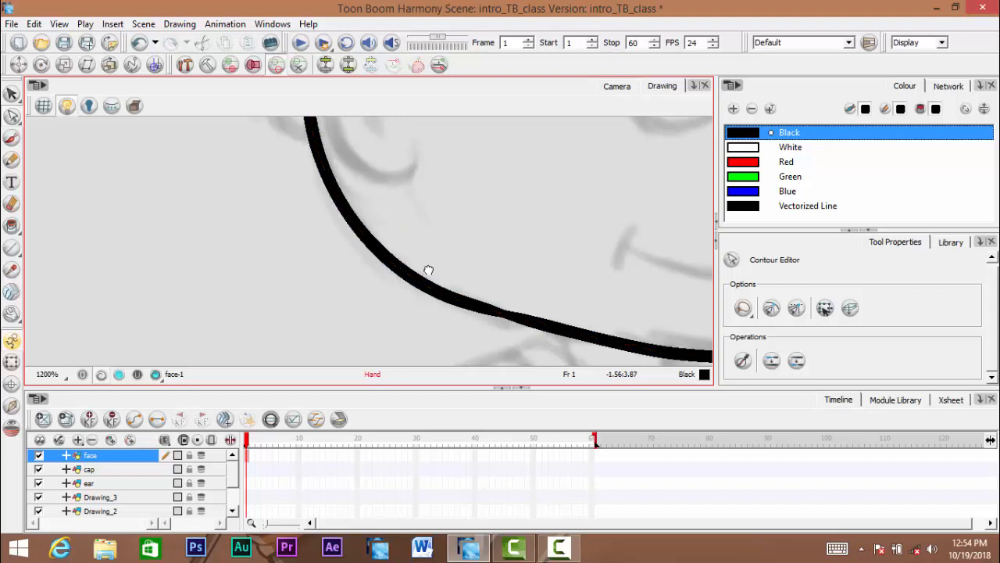
Examine the head outline behind the ear up close for flaws at its control point
scroll(437, 258, "down", 4)
left_click_drag(511, 203, 481, 261)
scroll(395, 206, "up", 6)
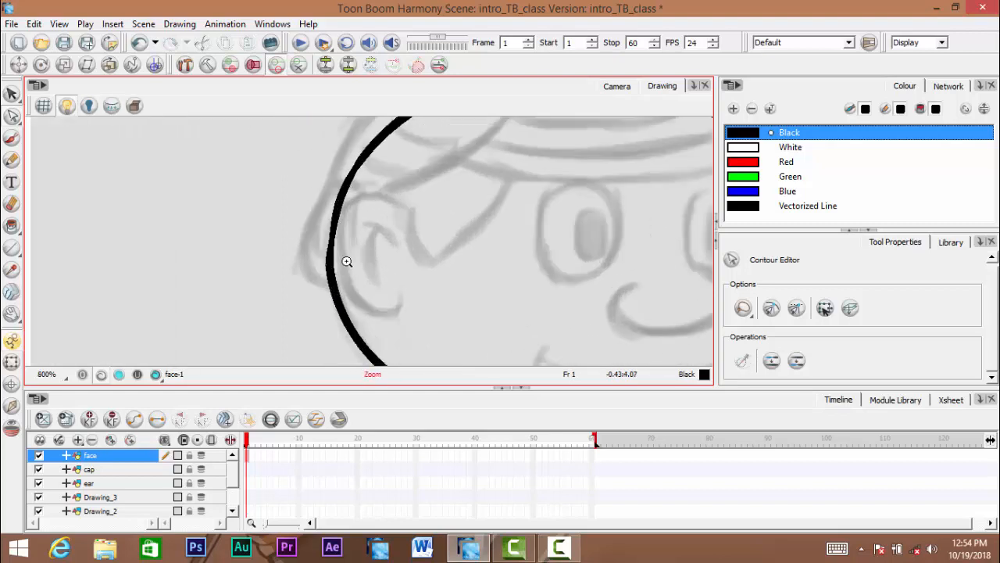
key("space")
scroll(386, 232, "down", 3)
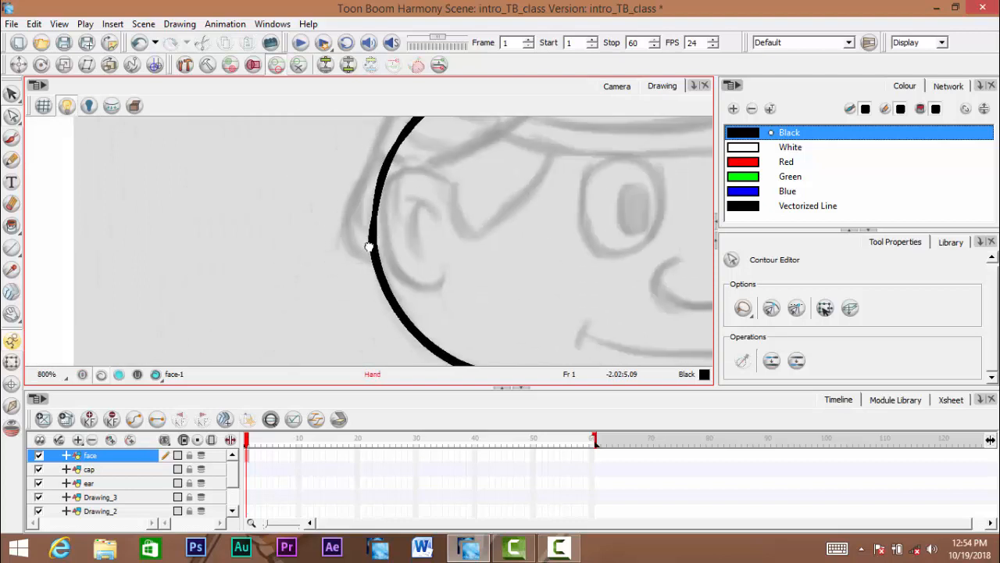
scroll(386, 235, "up", 10)
scroll(407, 239, "down", 6)
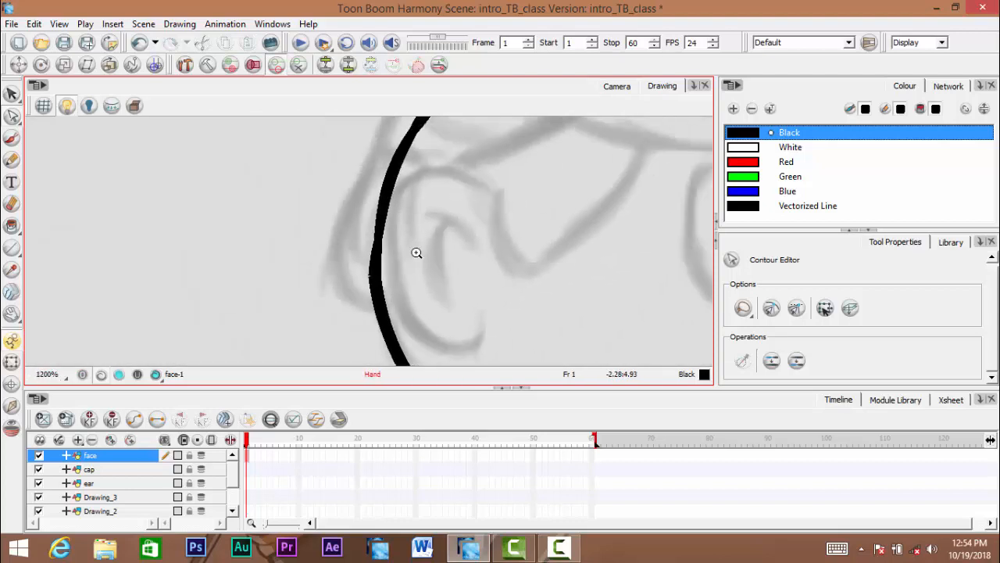
scroll(415, 253, "up", 2)
scroll(426, 225, "up", 3)
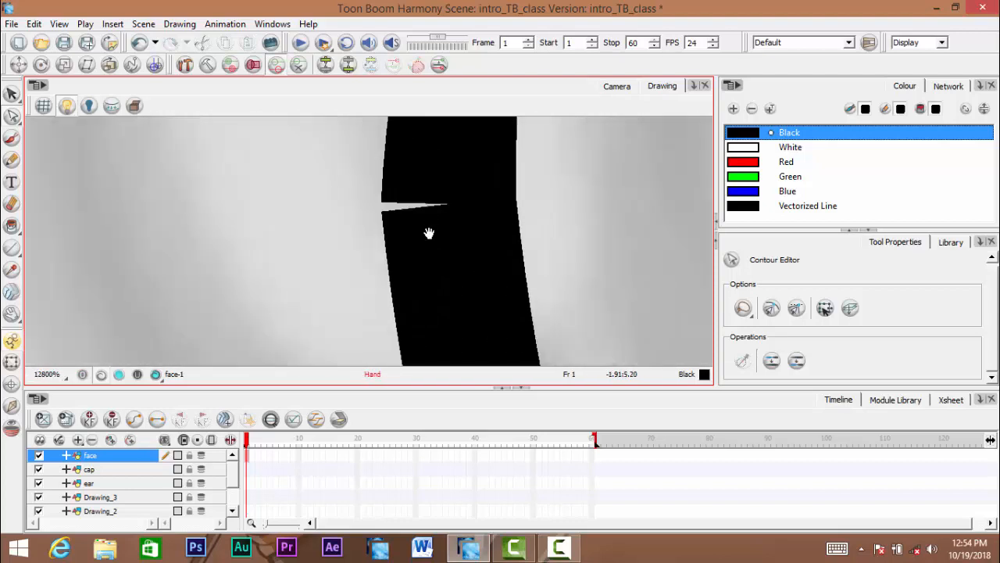
scroll(444, 241, "down", 2)
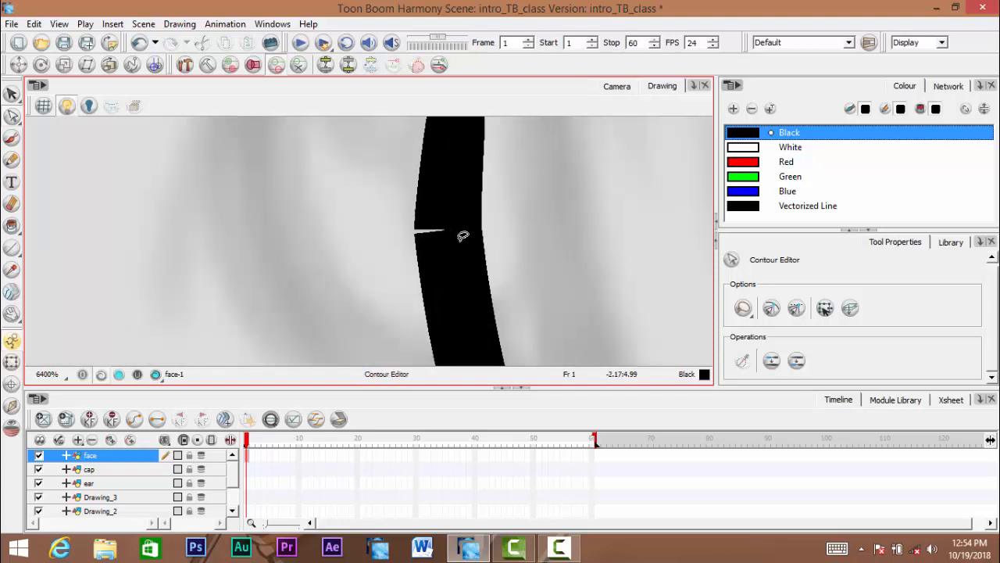
scroll(442, 246, "down", 4)
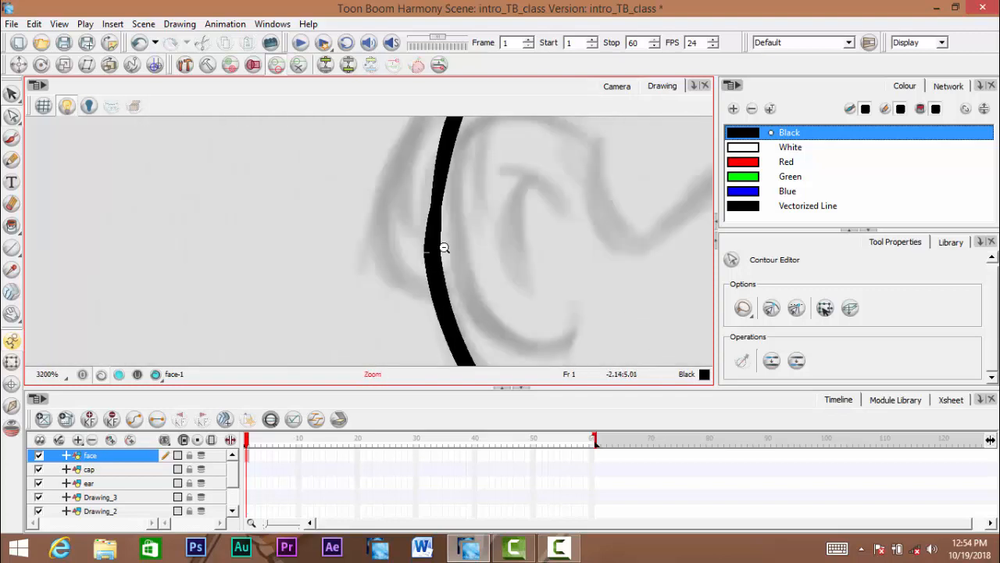
scroll(430, 242, "up", 4)
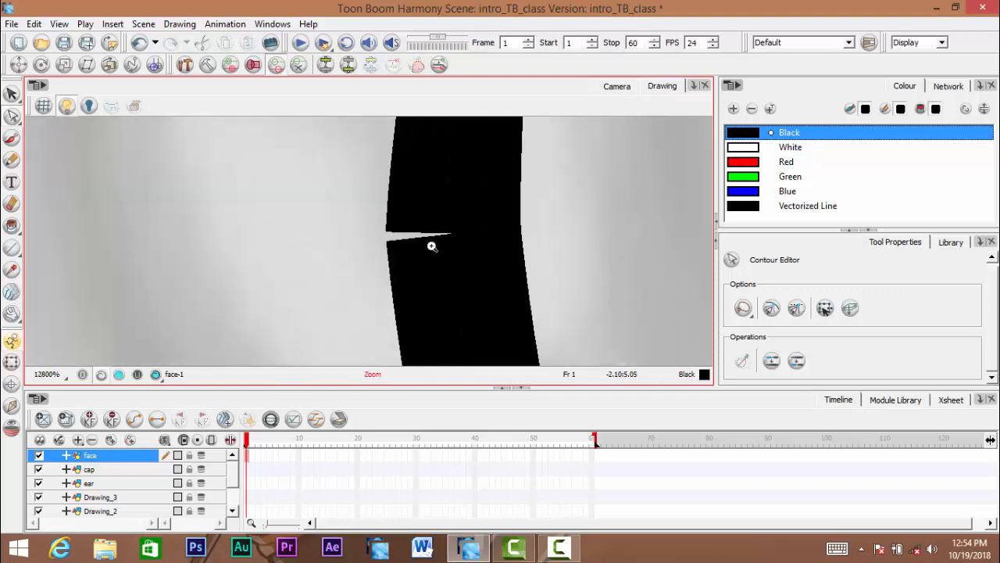
scroll(434, 243, "up", 1)
scroll(436, 241, "down", 3)
scroll(445, 239, "up", 1)
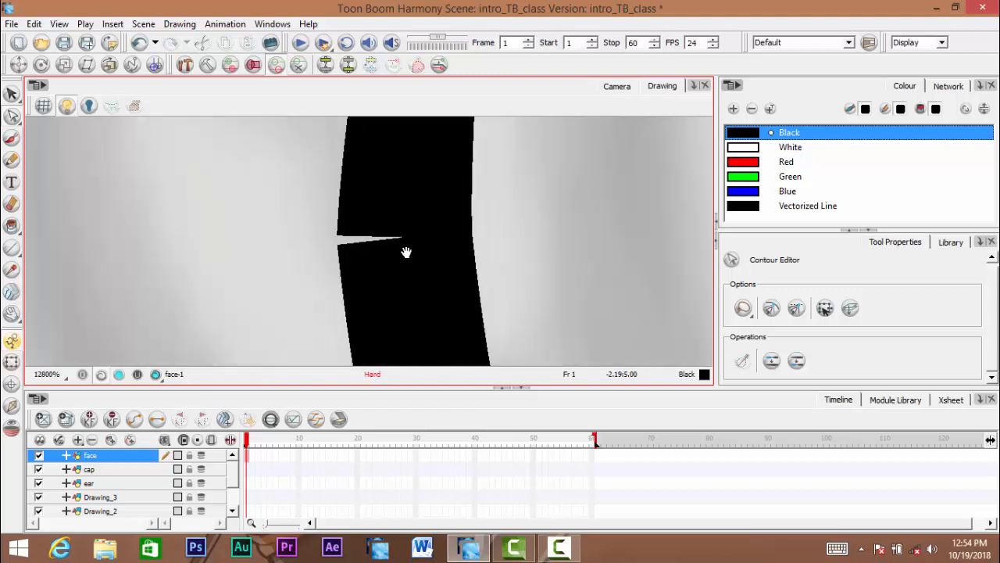
Try to close the notch in the head outline behind the ear by moving the stroke's outer edge points with the Pencil Editor
left_click(12, 117)
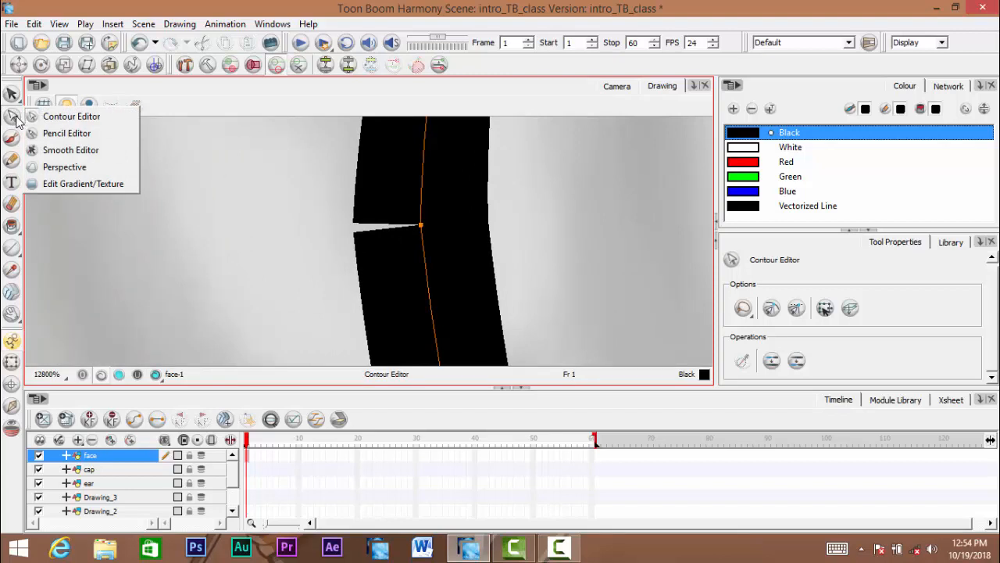
left_click(67, 134)
scroll(375, 264, "up", 1)
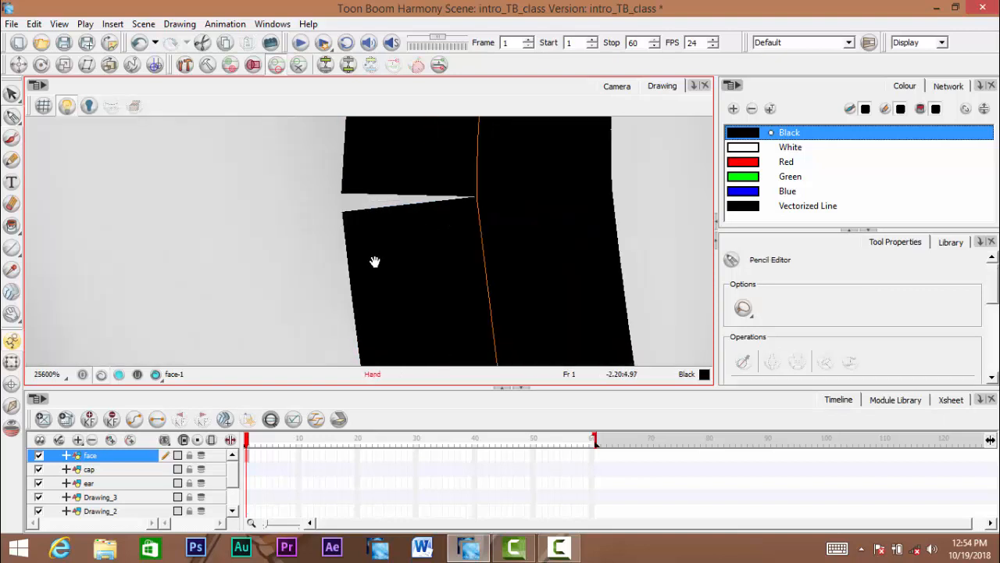
left_click_drag(387, 260, 393, 276)
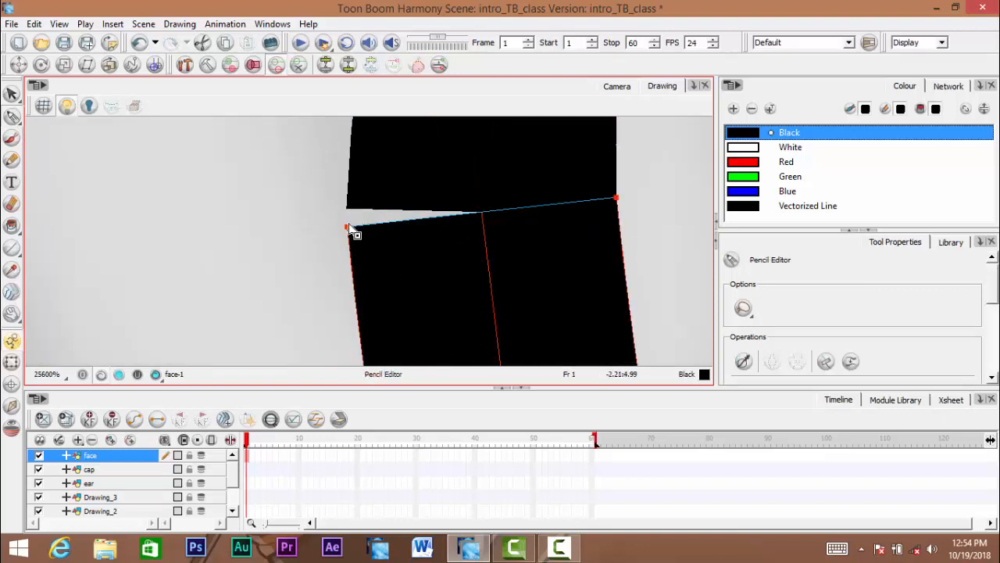
mouse_move(348, 226)
left_mouse_down()
mouse_move(356, 219)
mouse_move(349, 226)
left_mouse_up()
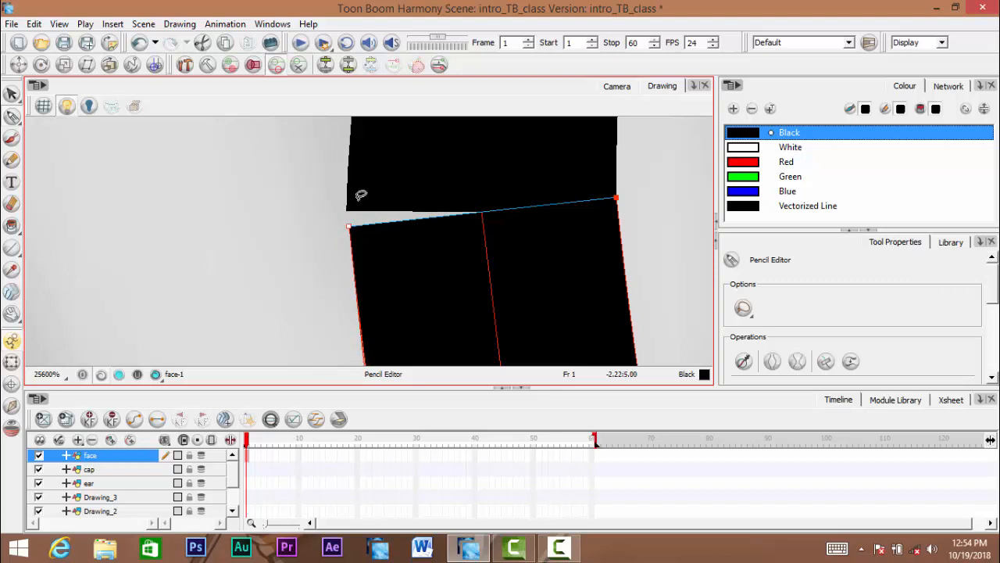
left_click(591, 185)
left_click_drag(390, 185, 391, 191)
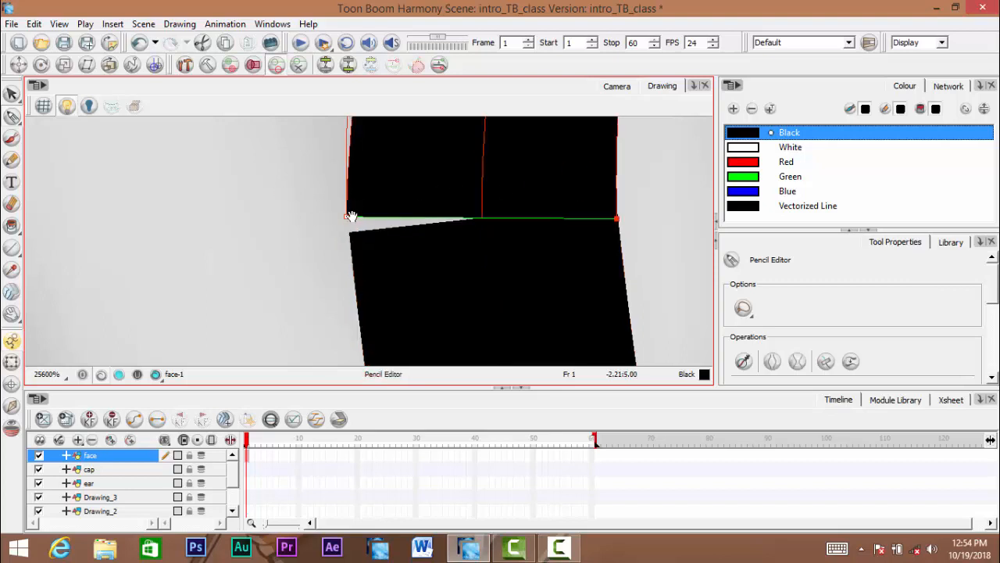
scroll(362, 217, "down", 4)
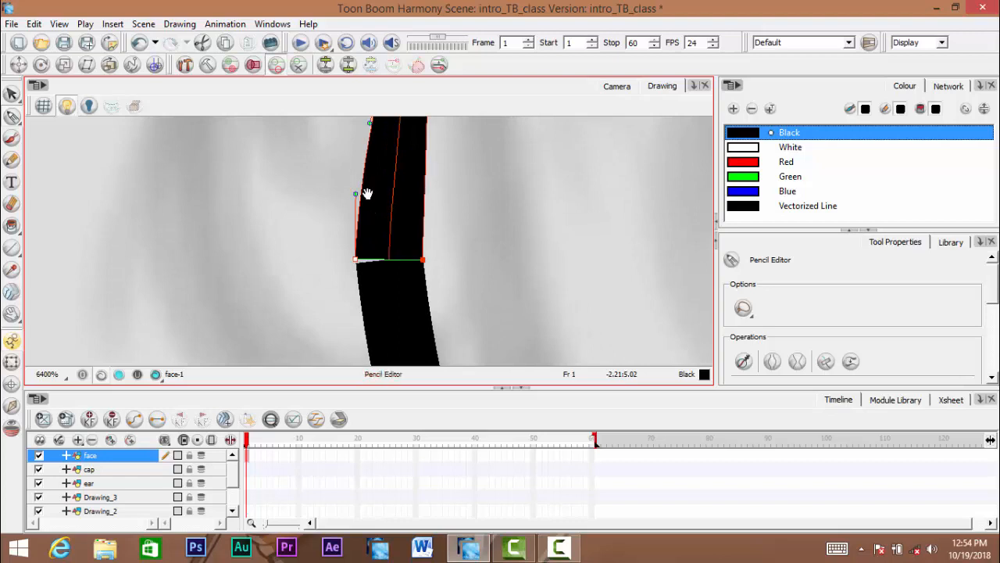
scroll(367, 196, "up", 3)
scroll(380, 205, "down", 2)
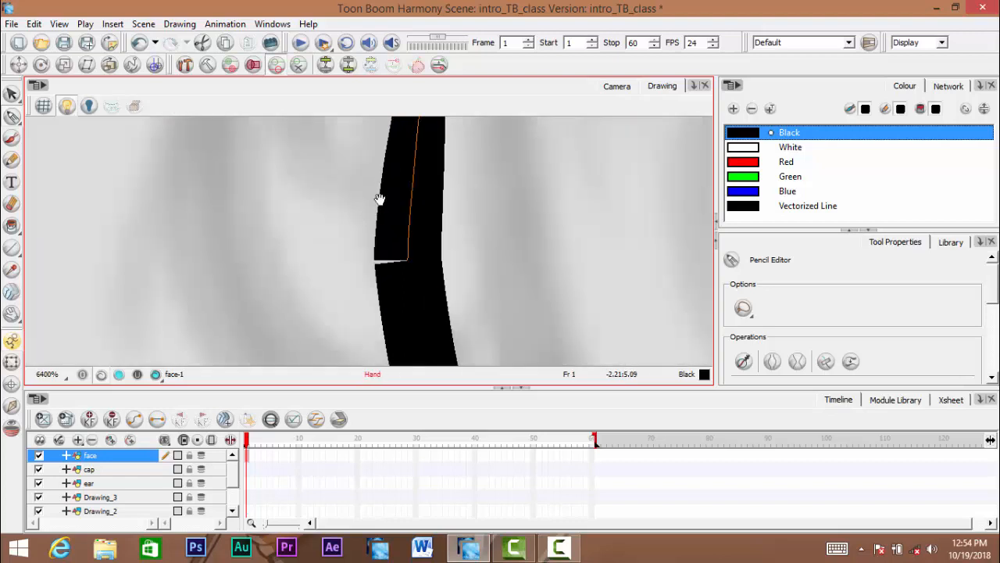
left_click_drag(349, 150, 336, 161)
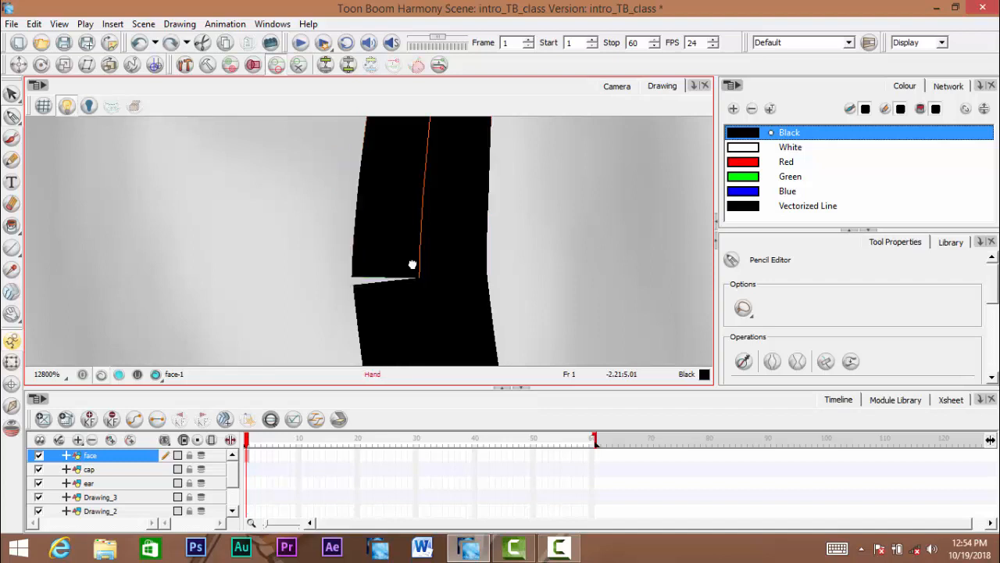
Try to adjust the thickness points on the inner edge of the head outline at the notch with the Pencil Editor
left_click_drag(412, 264, 389, 258)
left_click(469, 272)
left_click(464, 265)
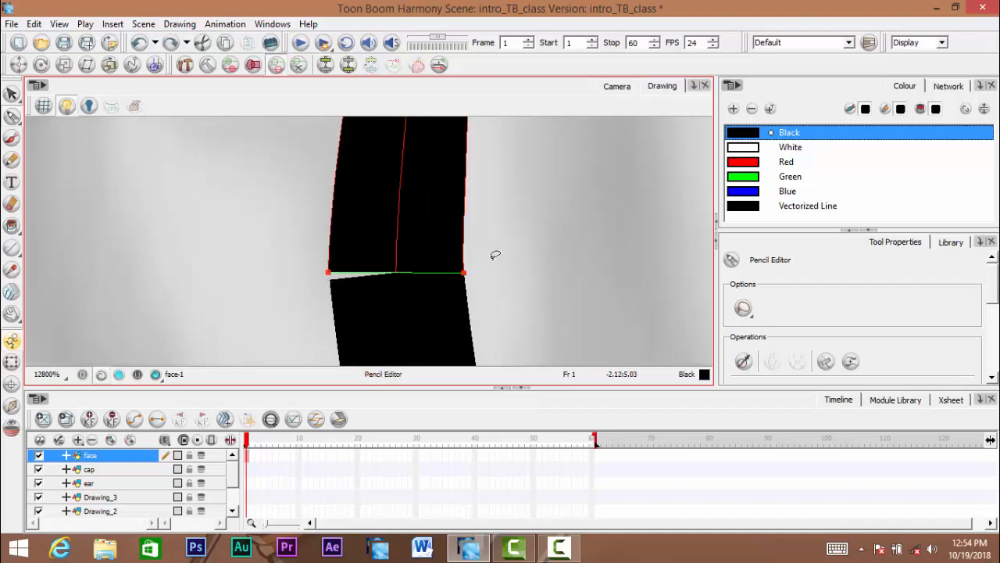
left_click(465, 273)
key("space")
left_click_drag(365, 286, 380, 277)
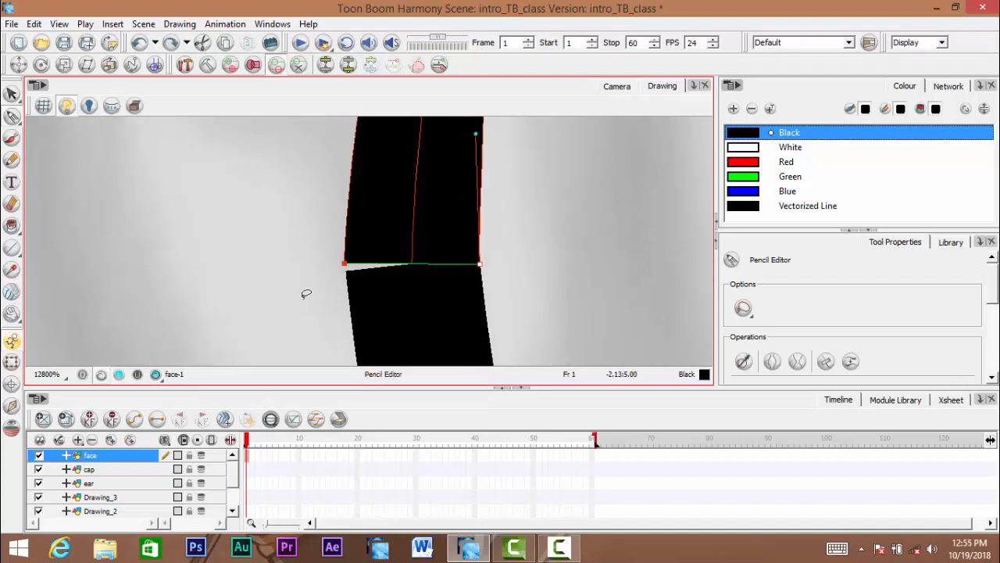
mouse_move(305, 294)
left_mouse_down()
mouse_move(361, 280)
mouse_move(349, 266)
mouse_move(343, 299)
left_mouse_up()
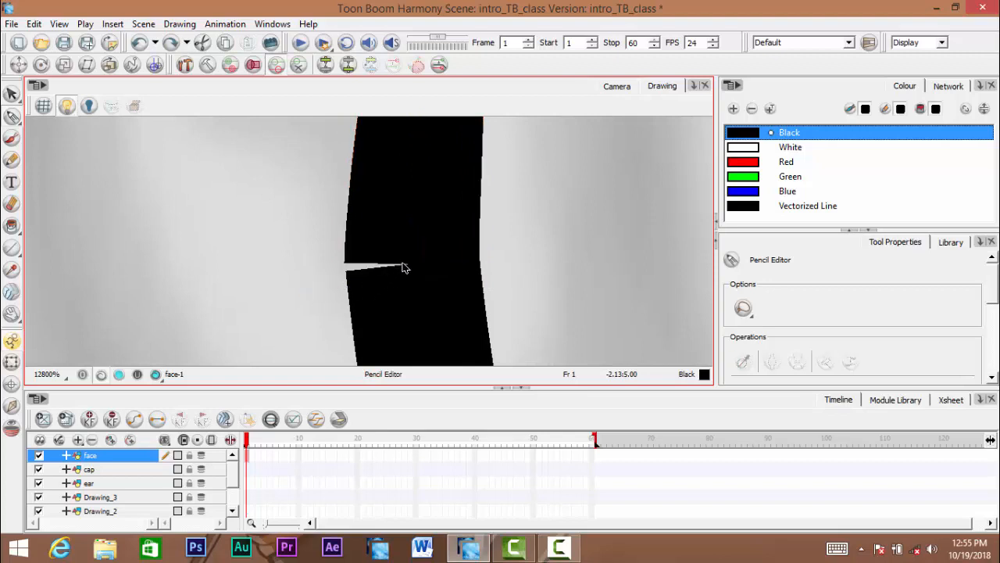
Rework the centre control point at the notch behind the ear with the Contour Editor to smooth the outline
left_click(13, 116)
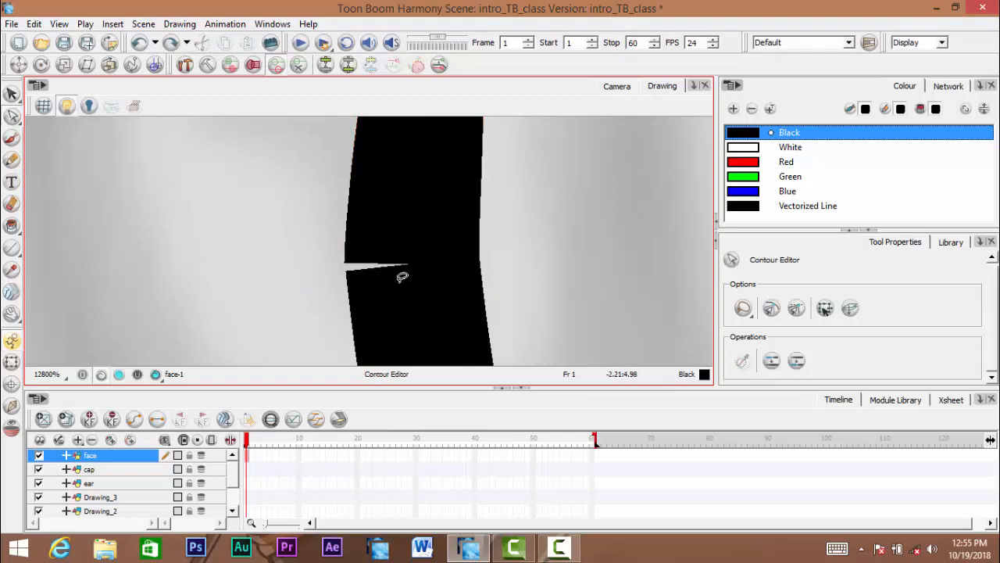
mouse_move(291, 319)
left_mouse_down()
mouse_move(544, 251)
mouse_move(483, 266)
left_mouse_up()
left_click_drag(412, 266, 414, 287)
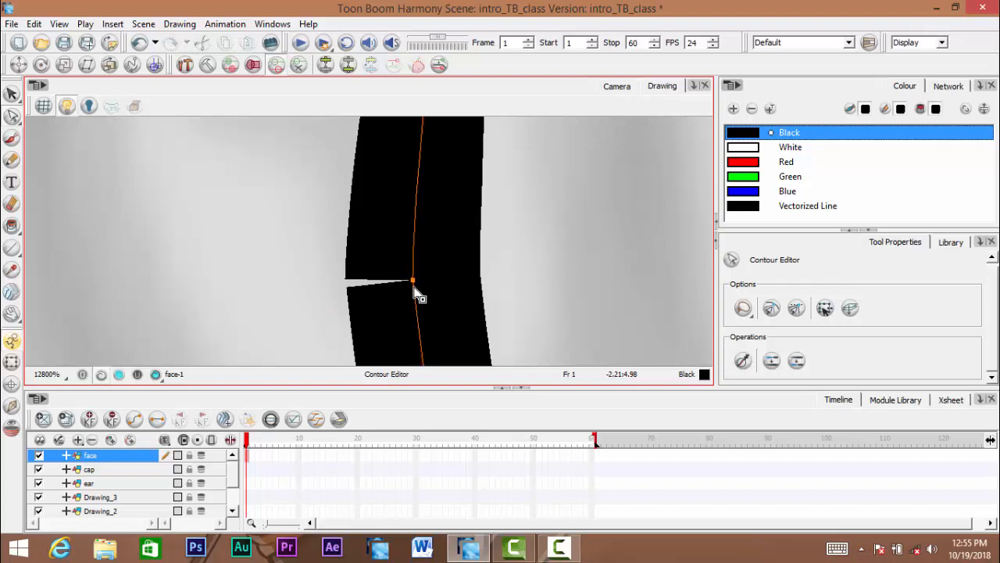
scroll(396, 310, "up", 1)
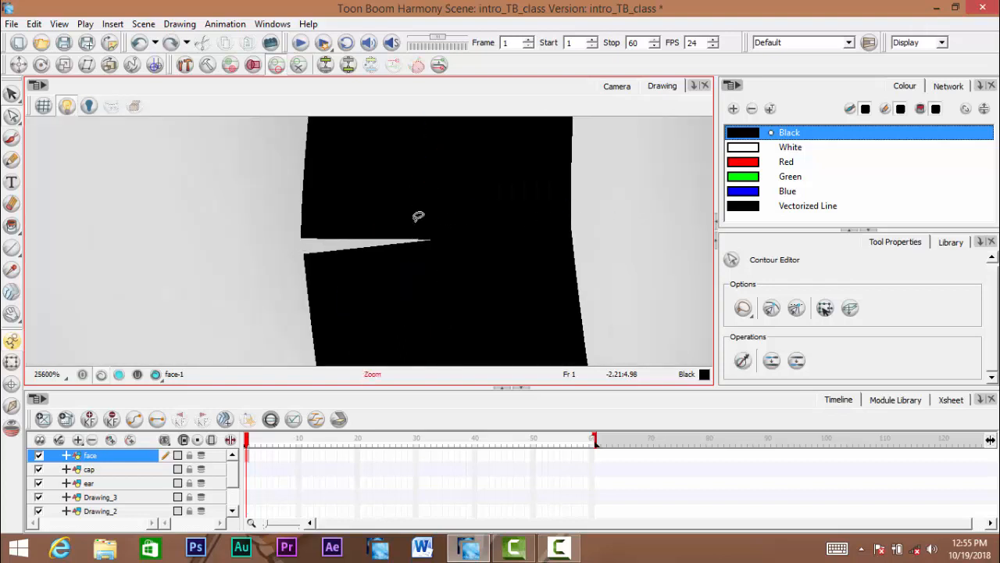
mouse_move(432, 182)
left_mouse_down()
mouse_move(445, 180)
mouse_move(449, 192)
mouse_move(439, 182)
left_mouse_up()
scroll(433, 218, "down", 5)
scroll(436, 221, "down", 5)
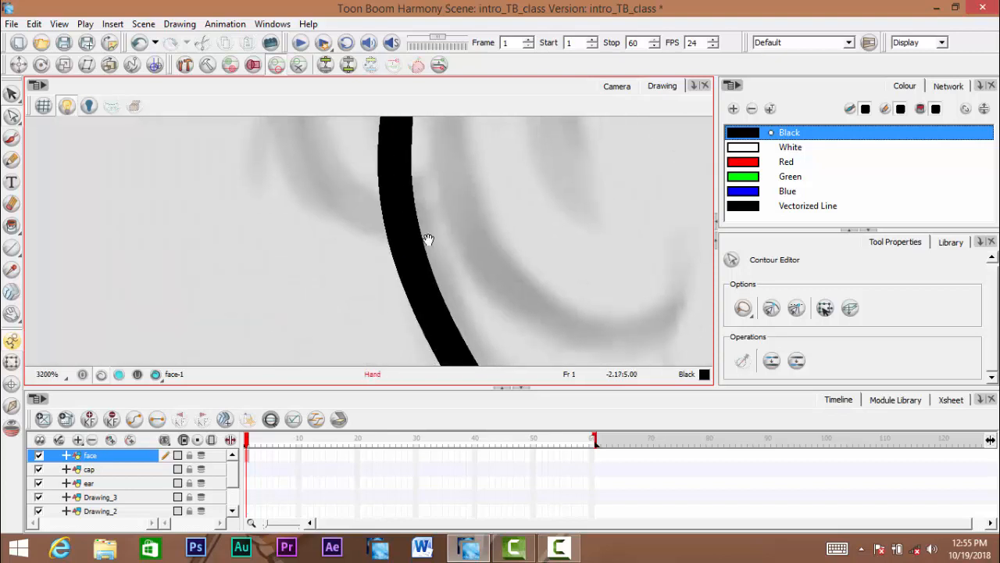
Examine the head outline around the ear, jaw, crown and chin for remaining bumps and surplus control points
scroll(438, 245, "up", 7)
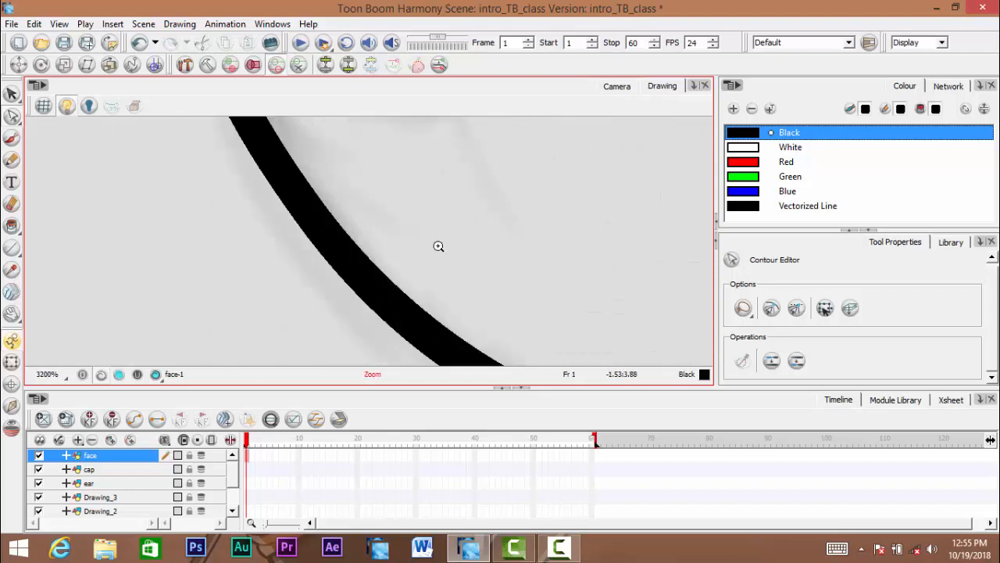
scroll(414, 217, "down", 2)
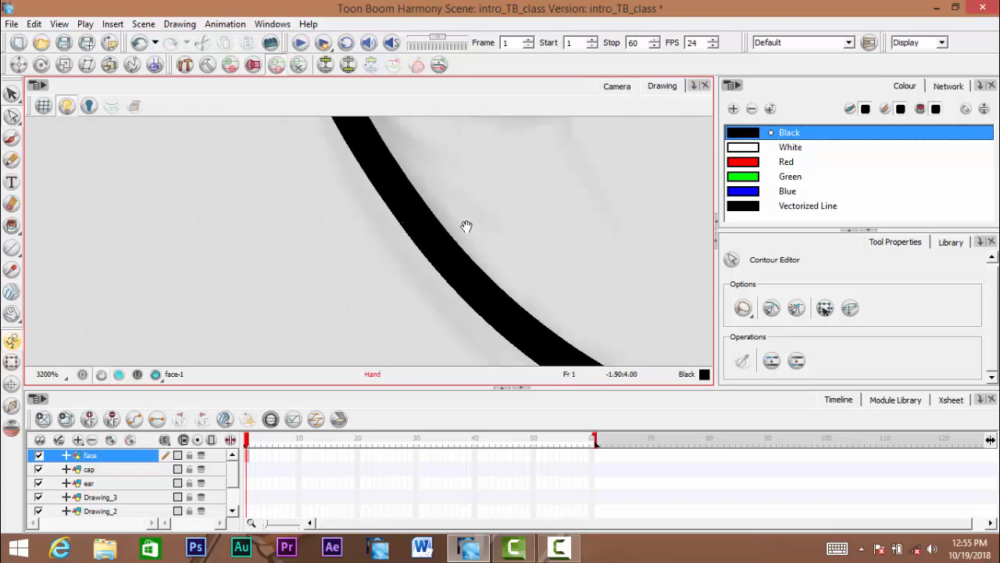
mouse_move(466, 226)
left_mouse_down()
mouse_move(422, 219)
mouse_move(354, 247)
mouse_move(476, 136)
mouse_move(502, 138)
mouse_move(503, 295)
mouse_move(464, 364)
left_mouse_up()
scroll(325, 236, "up", 2)
scroll(320, 230, "up", 1)
scroll(502, 138, "down", 7)
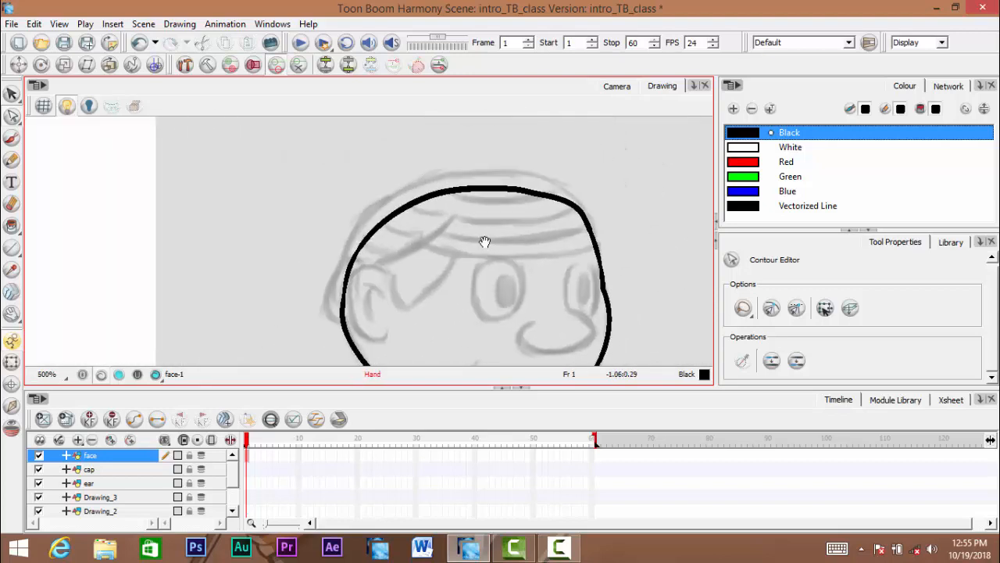
left_click_drag(478, 243, 471, 205)
scroll(493, 161, "up", 1)
left_click_drag(411, 144, 418, 229)
scroll(418, 230, "up", 6)
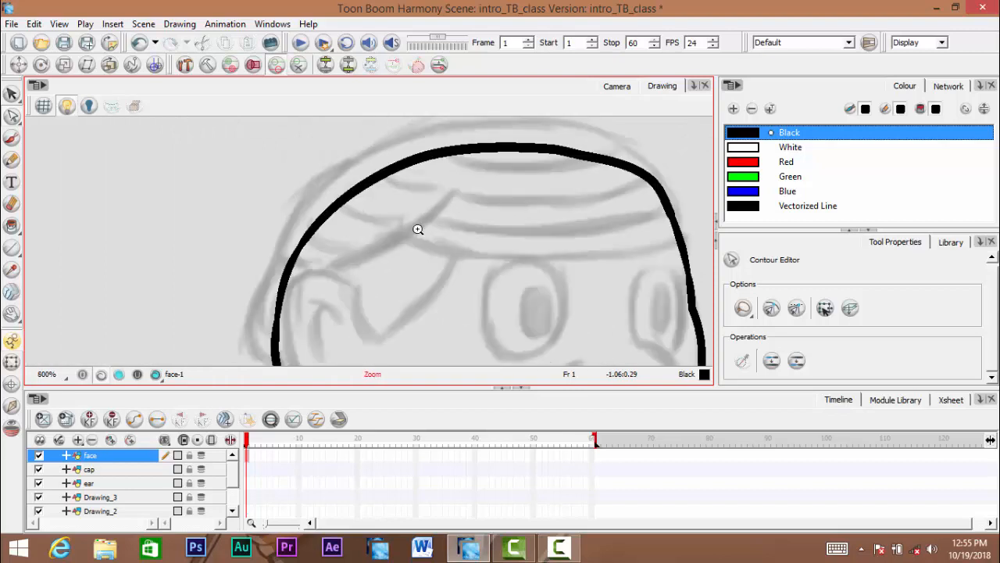
scroll(416, 230, "down", 7)
left_click_drag(291, 186, 183, 128)
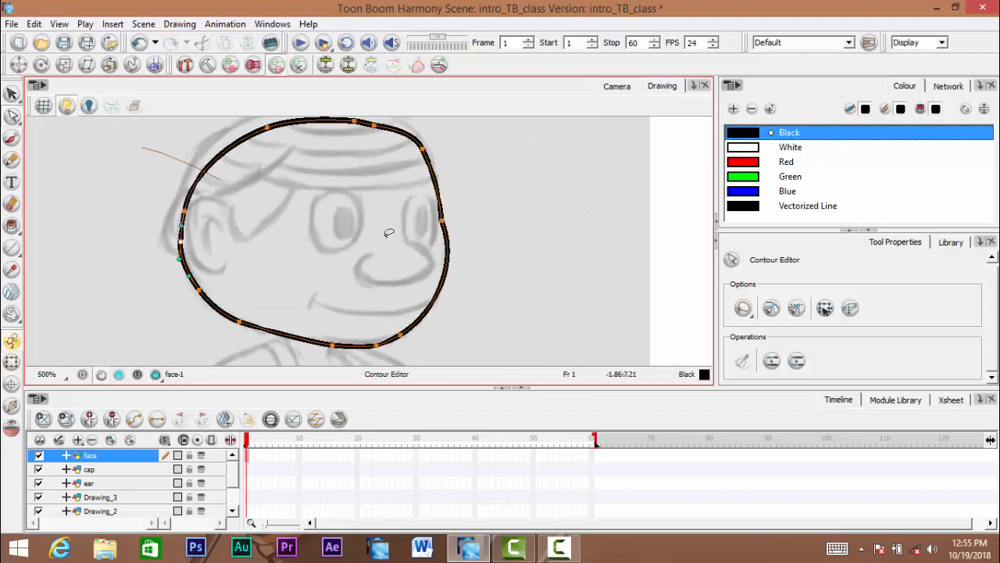
left_click_drag(346, 217, 371, 246)
scroll(390, 284, "up", 3)
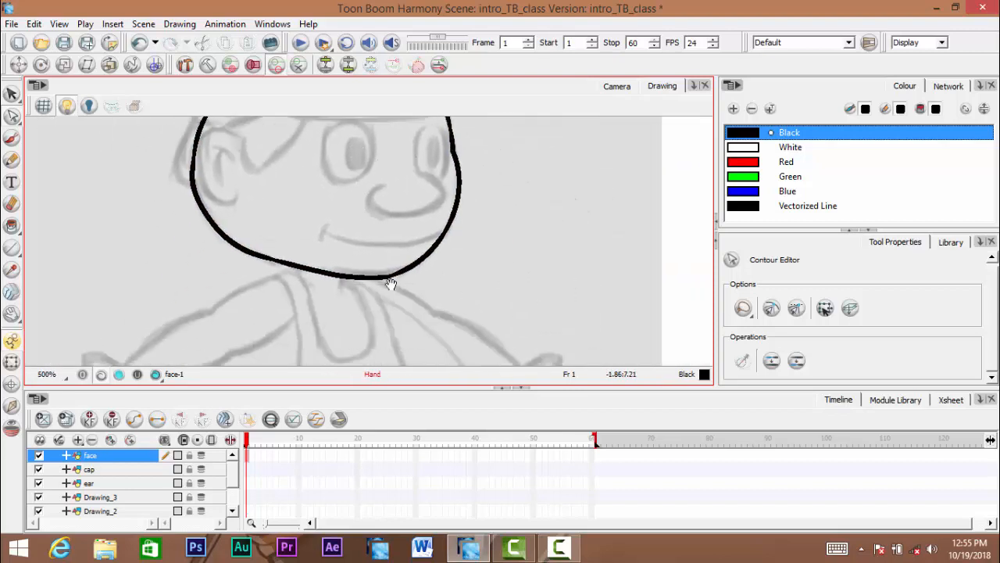
scroll(365, 243, "down", 5)
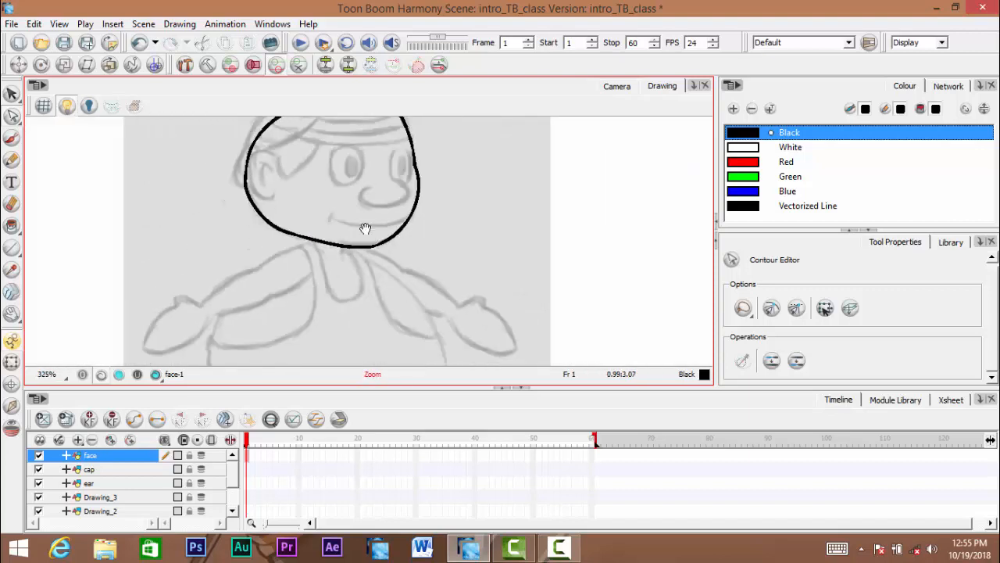
Delete the surplus control point at the bump on the crown of the head outline, above the forehead, and check the whole contour
scroll(397, 248, "up", 6)
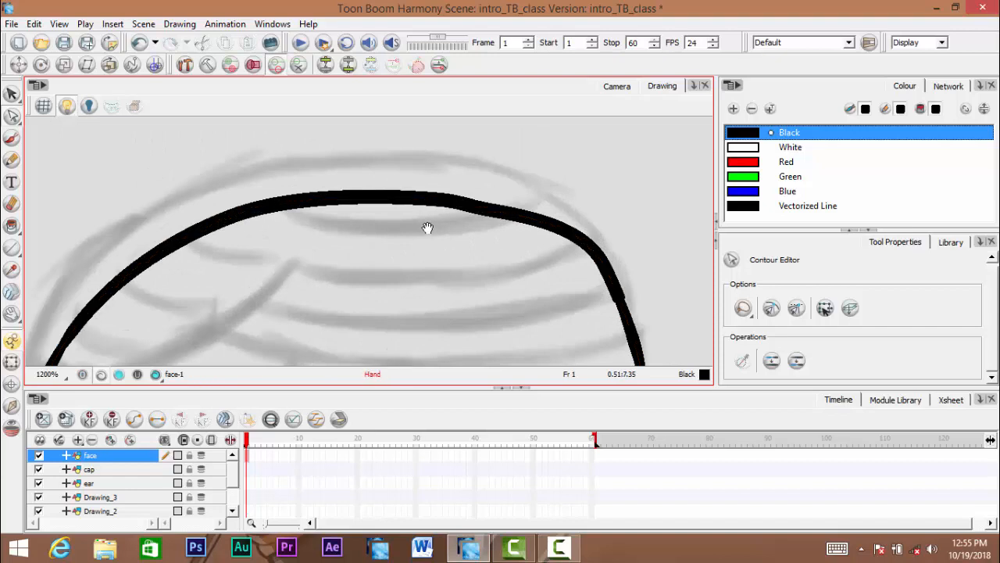
left_click_drag(450, 242, 418, 228)
scroll(417, 228, "up", 1)
left_click_drag(506, 141, 504, 161)
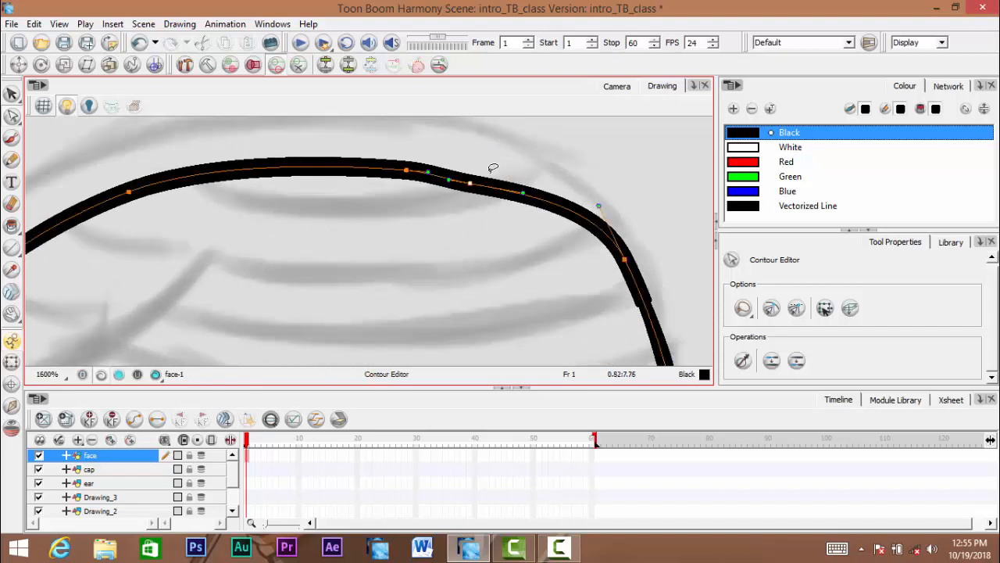
key("Delete")
scroll(466, 216, "down", 5)
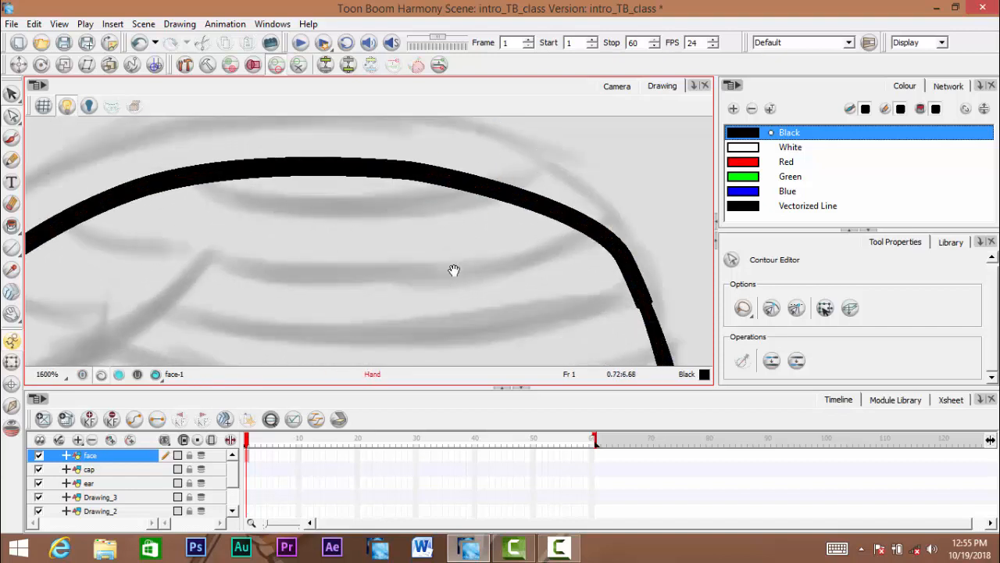
mouse_move(490, 245)
left_mouse_down()
mouse_move(495, 268)
mouse_move(480, 245)
left_mouse_up()
left_click(475, 144)
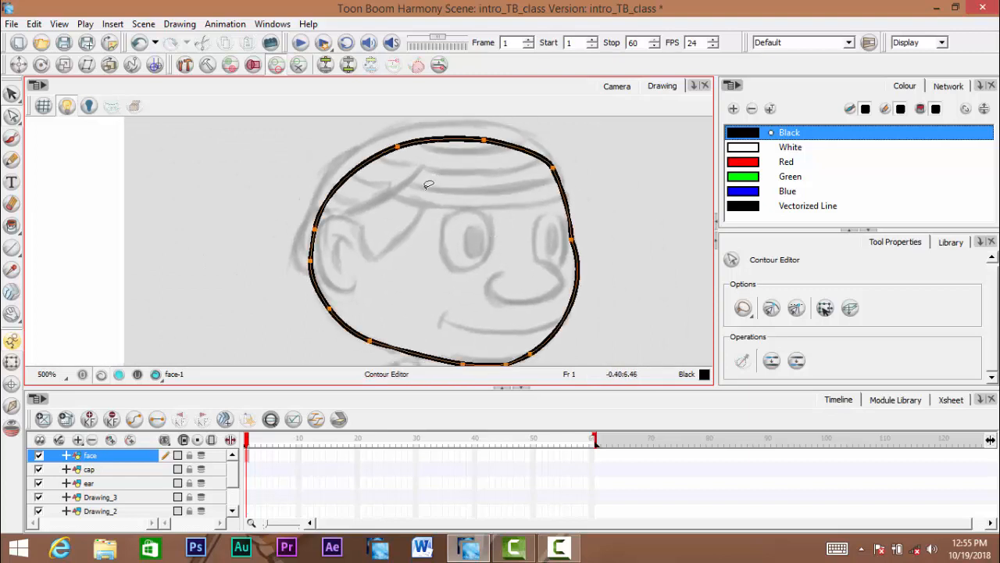
left_click_drag(445, 257, 454, 228)
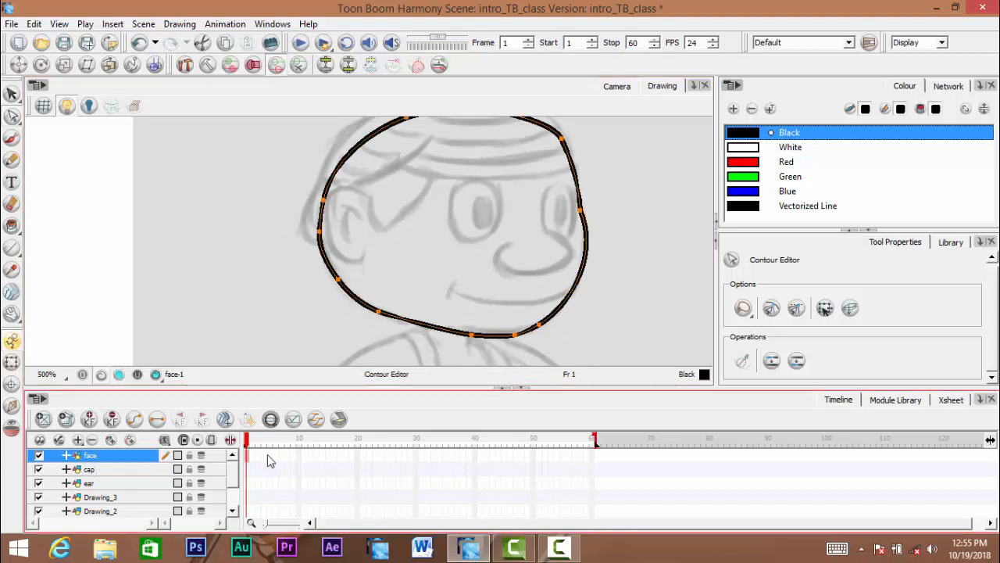
left_click(248, 457)
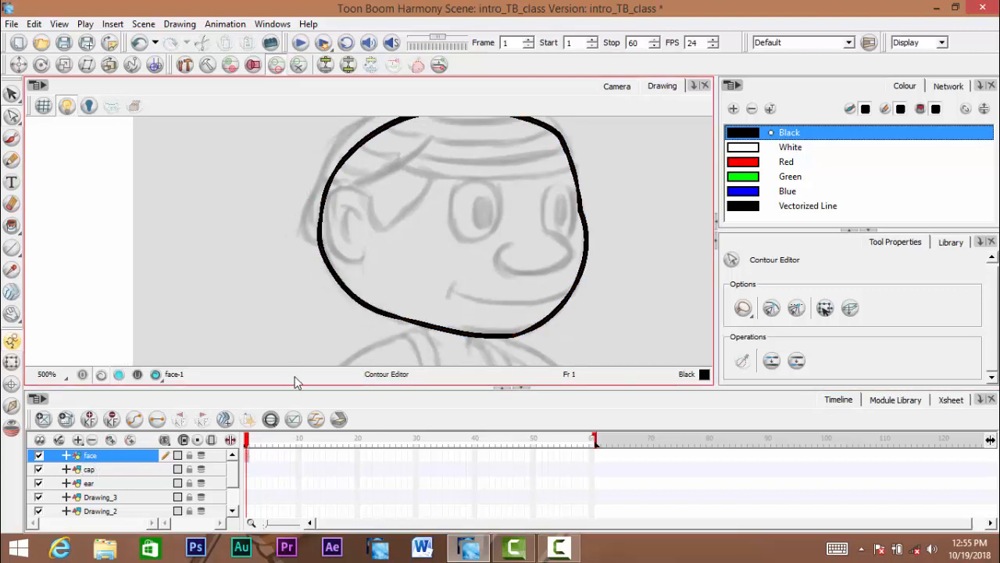
left_click_drag(376, 271, 356, 291)
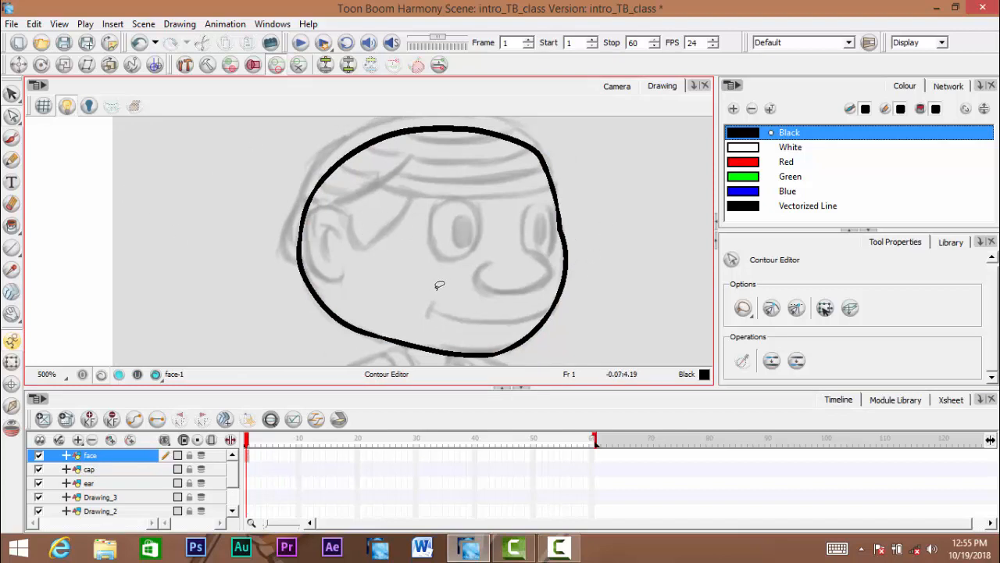
Select the cap layer for drawing and set the Brush's maximum size to 10, discarding the test stroke
left_click(116, 459)
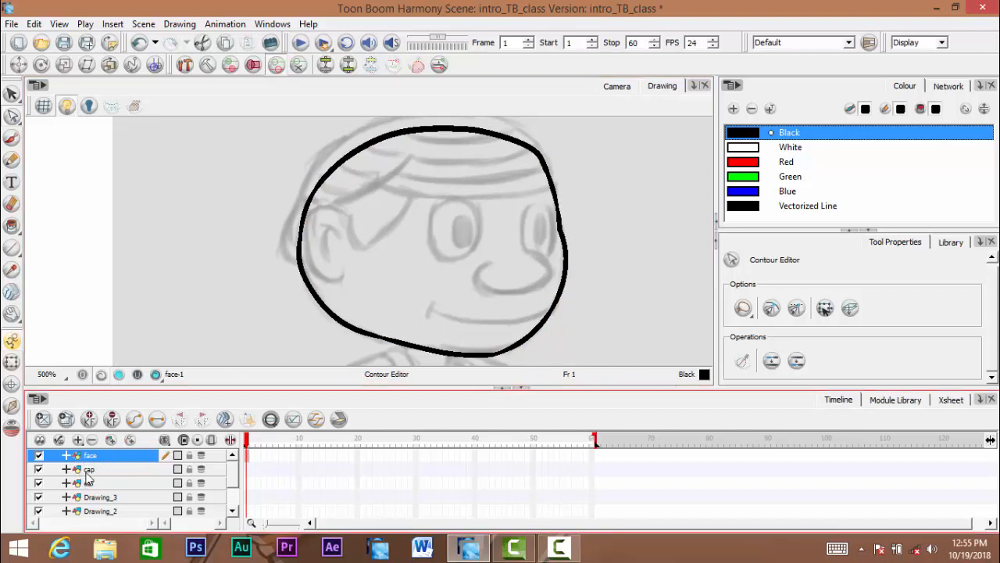
left_click(89, 470)
left_click(12, 138)
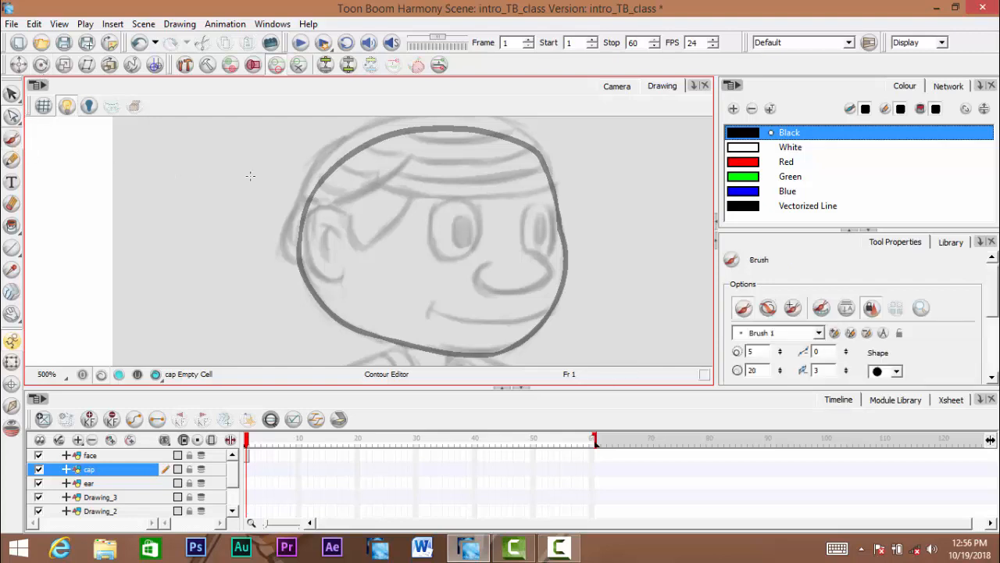
scroll(428, 223, "up", 1)
left_click_drag(427, 195, 421, 253)
scroll(415, 252, "up", 2)
left_click_drag(385, 224, 364, 223)
left_click_drag(315, 202, 397, 228)
key("ctrl+z")
left_click_drag(765, 368, 725, 376)
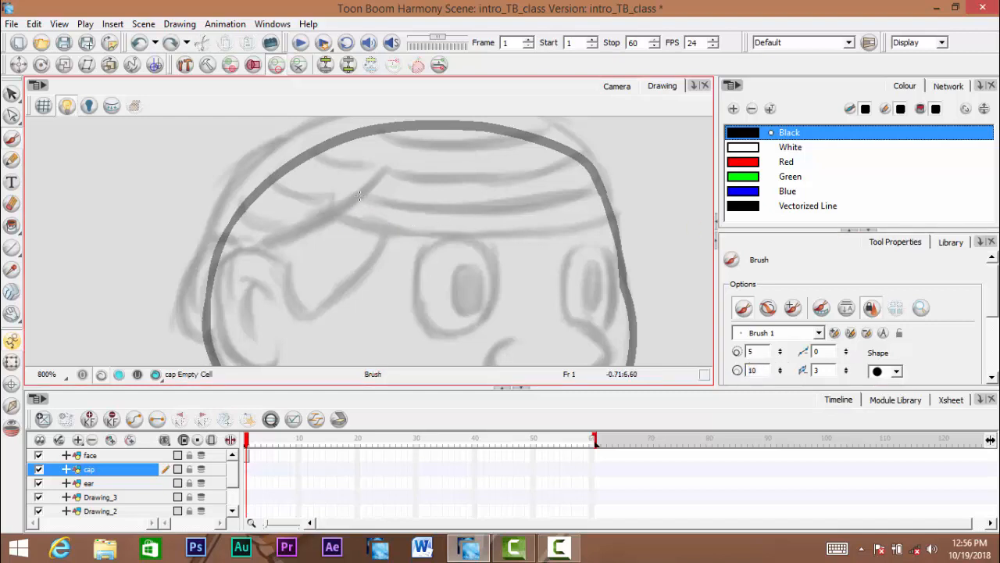
left_click_drag(530, 307, 491, 313)
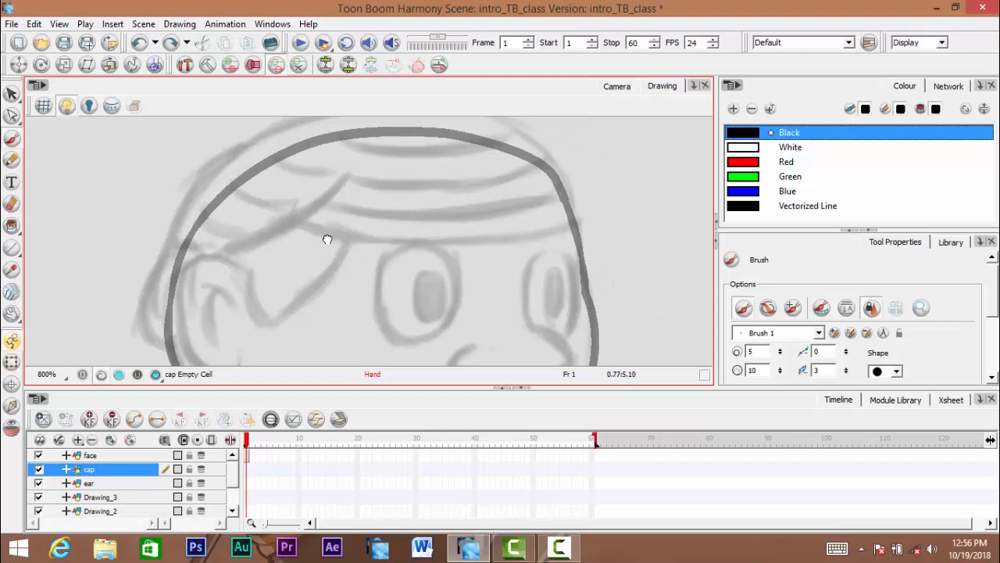
left_click_drag(326, 237, 340, 238)
mouse_move(282, 212)
left_mouse_down()
mouse_move(382, 240)
mouse_move(484, 244)
mouse_move(561, 236)
mouse_move(621, 211)
left_mouse_up()
left_click_drag(486, 208, 511, 215)
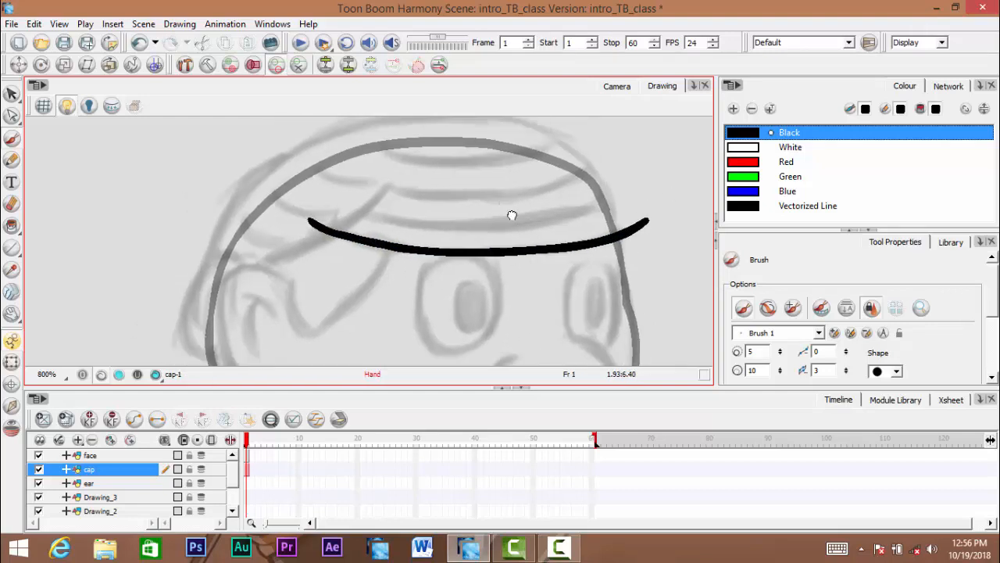
left_click_drag(618, 228, 611, 221)
mouse_move(639, 189)
left_mouse_down()
mouse_move(643, 203)
mouse_move(449, 124)
mouse_move(489, 250)
mouse_move(578, 165)
mouse_move(565, 185)
mouse_move(576, 125)
mouse_move(587, 148)
mouse_move(519, 158)
mouse_move(475, 186)
left_mouse_up()
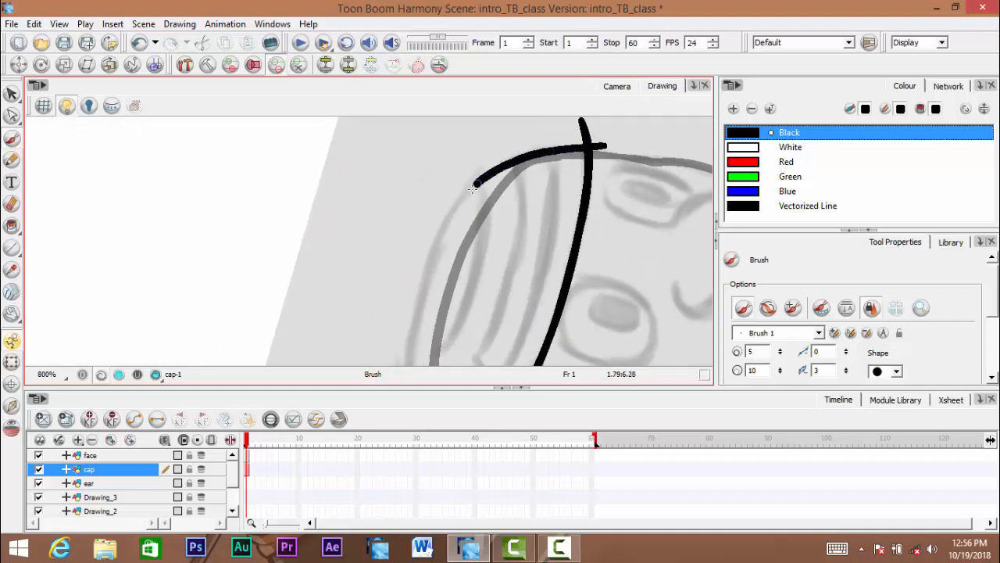
mouse_move(449, 221)
left_mouse_down()
mouse_move(413, 297)
mouse_move(409, 339)
left_mouse_up()
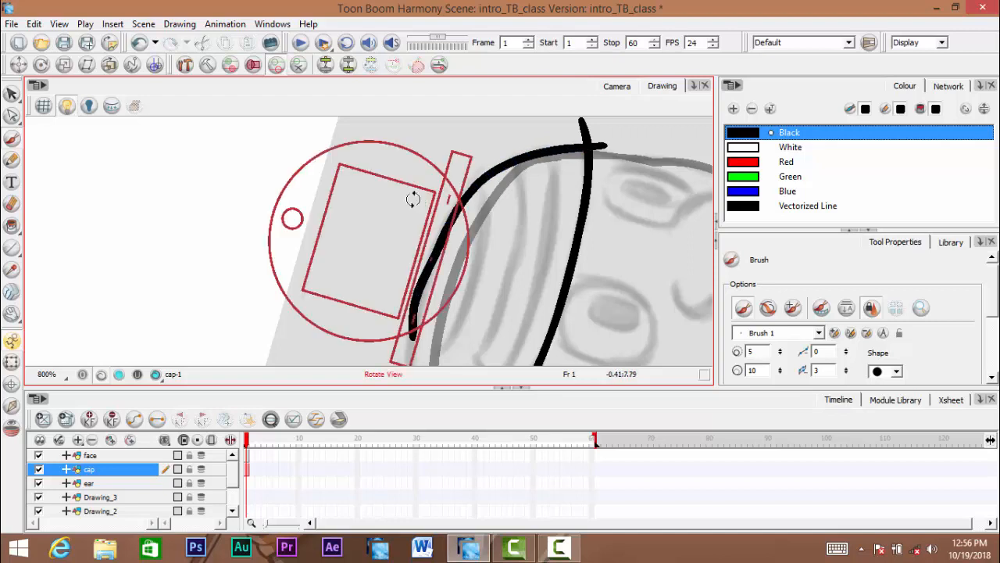
mouse_move(411, 196)
left_mouse_down()
mouse_move(580, 207)
mouse_move(546, 332)
left_mouse_up()
left_click_drag(393, 286, 586, 163)
key("ctrl+z")
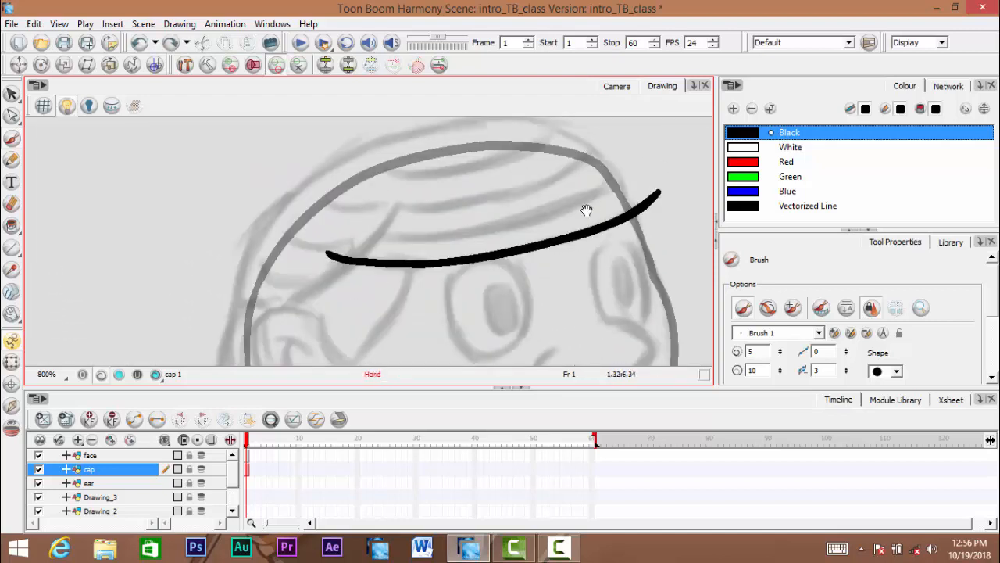
left_click_drag(586, 210, 521, 218)
key("ctrl+z")
Set the Brush's smoothness to 3 and draw the cap's curved lower edge across the forehead
left_click(826, 349)
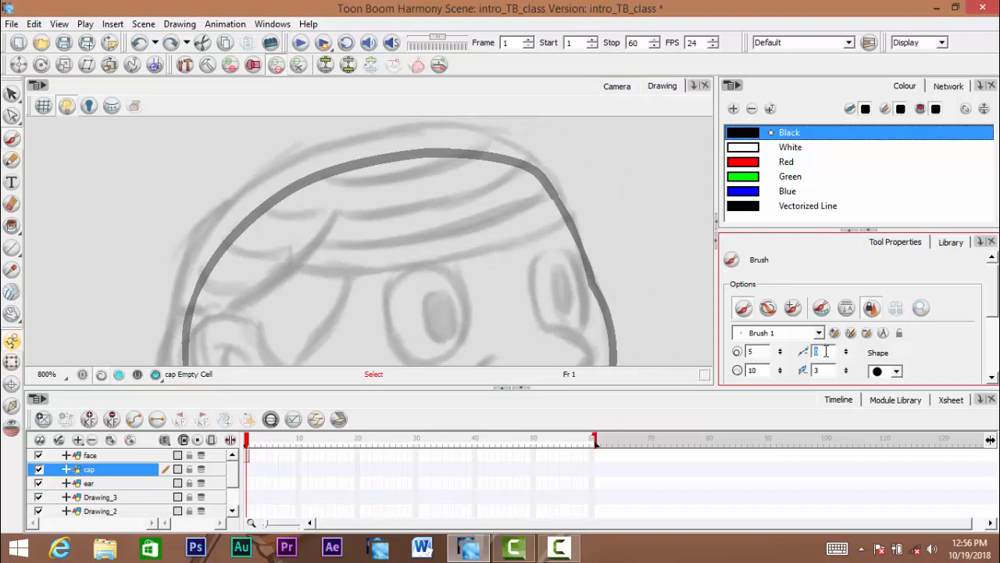
key("space")
left_click_drag(830, 356, 813, 349)
mouse_move(307, 233)
left_mouse_down()
mouse_move(267, 249)
mouse_move(241, 242)
mouse_move(292, 256)
mouse_move(377, 246)
mouse_move(439, 232)
mouse_move(536, 182)
left_mouse_up()
key("space")
mouse_move(411, 226)
left_mouse_down()
mouse_move(429, 216)
mouse_move(421, 213)
mouse_move(453, 232)
left_mouse_up()
Draw the cap's fold line from above the back end of the lower edge down toward the ear
left_click_drag(442, 189, 398, 233)
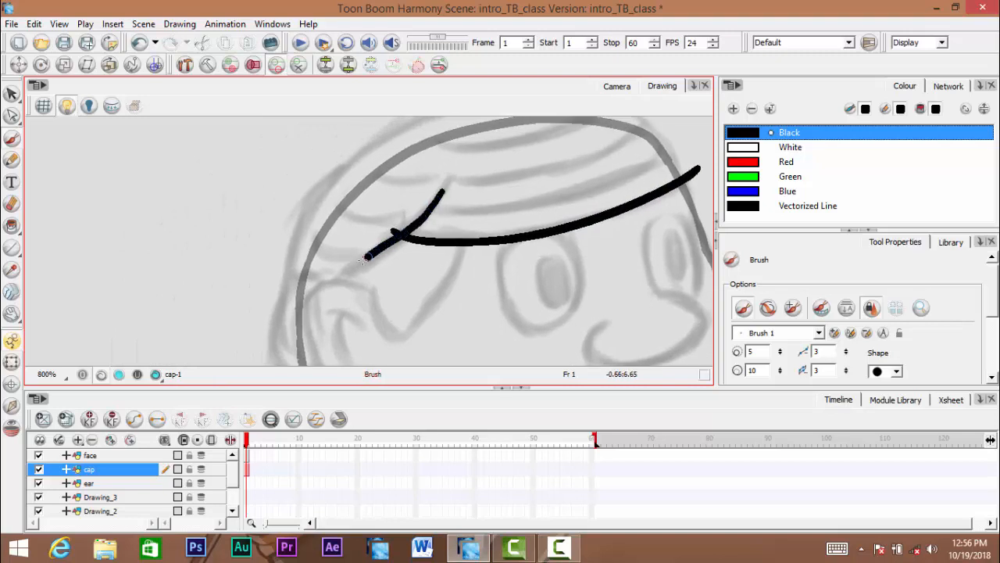
left_click_drag(335, 283, 319, 303)
key("space")
left_click_drag(332, 336, 359, 332)
mouse_move(415, 235)
left_mouse_down()
mouse_move(415, 279)
mouse_move(344, 262)
mouse_move(347, 276)
mouse_move(310, 268)
left_mouse_up()
key("space")
key("1")
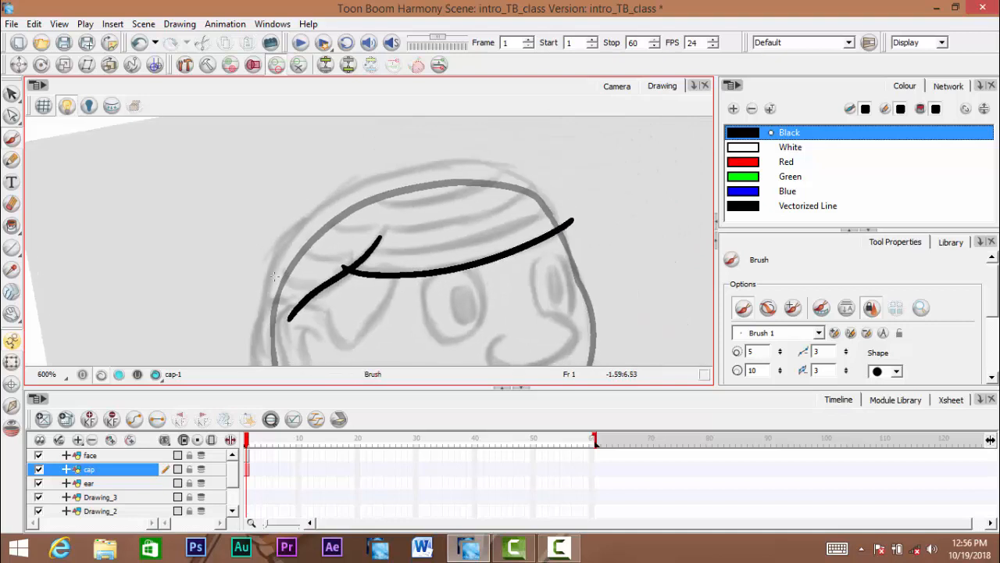
left_click_drag(340, 193, 414, 168)
key("ctrl+z")
key("ctrl+z")
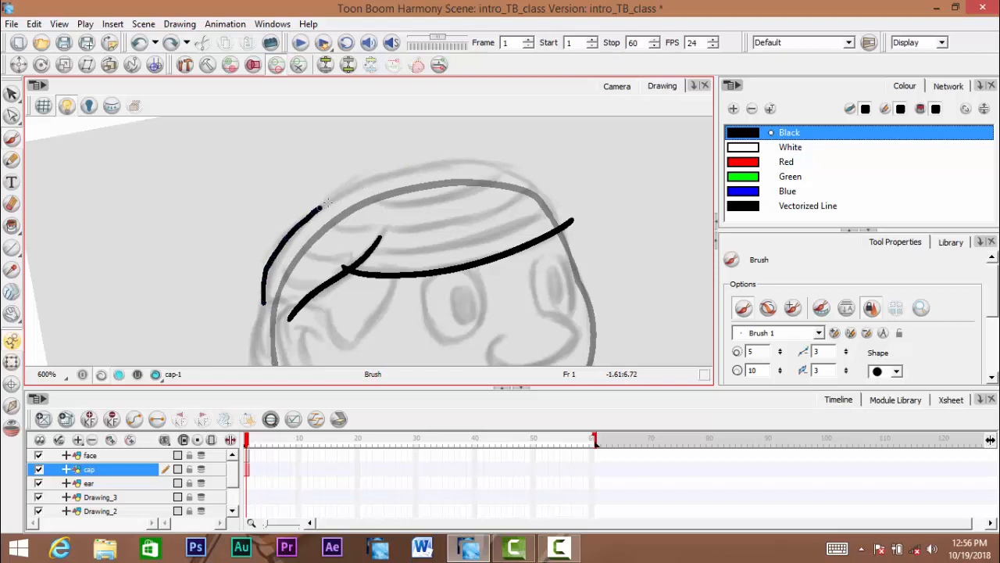
mouse_move(381, 178)
left_mouse_down()
mouse_move(431, 158)
mouse_move(492, 161)
left_mouse_up()
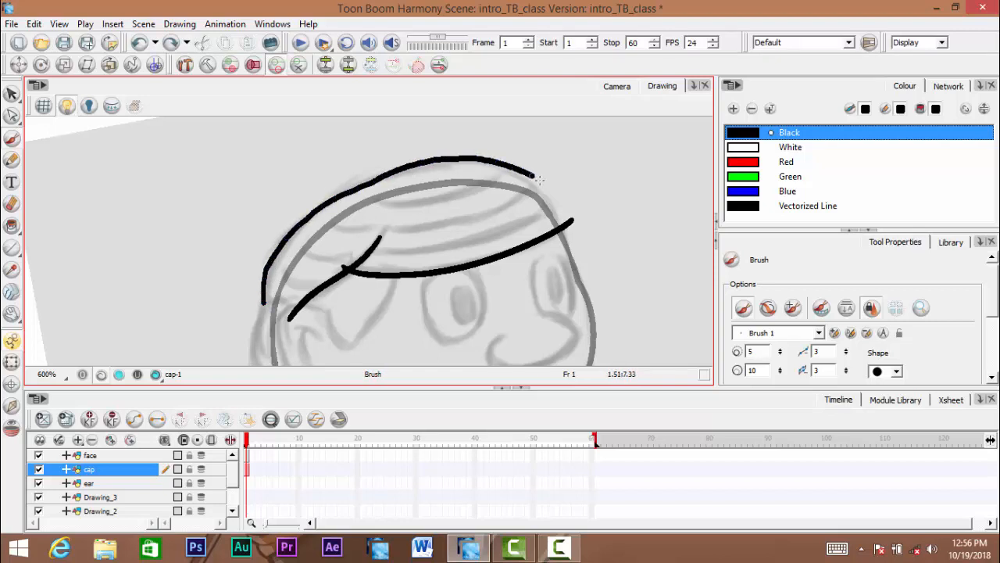
left_click_drag(560, 202, 583, 254)
key("ctrl+z")
key("space")
left_click_drag(354, 274, 308, 234)
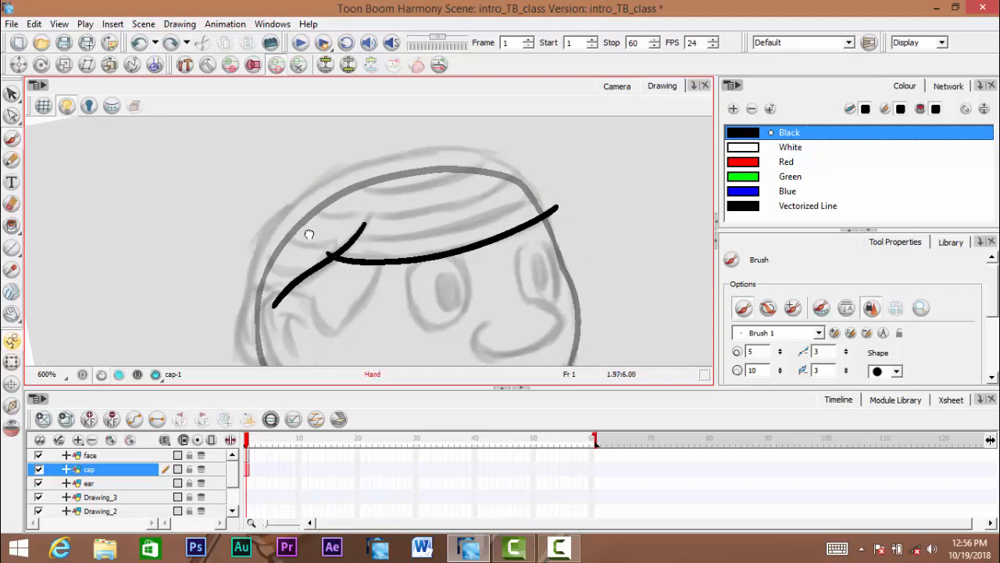
key("2")
left_click_drag(305, 177, 297, 213)
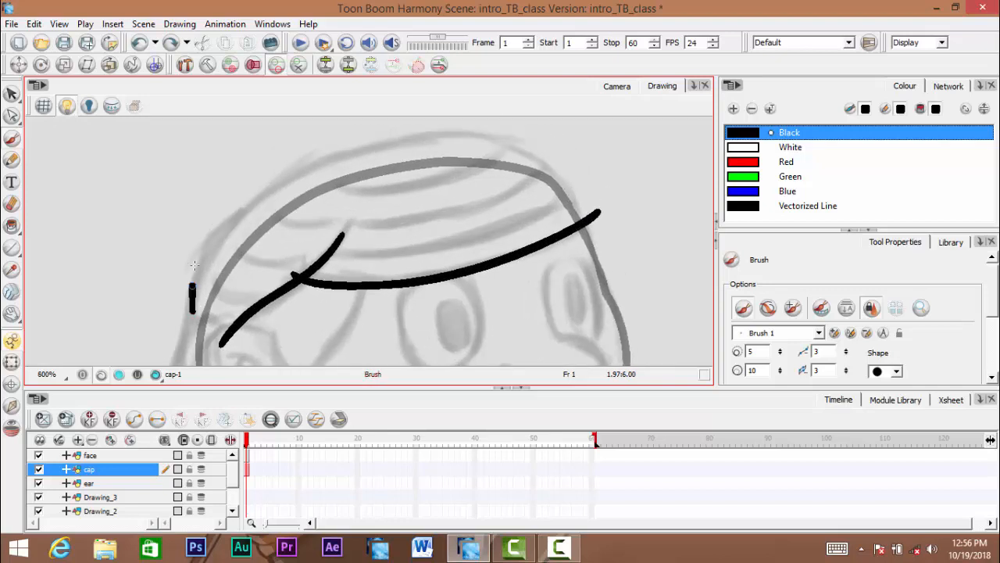
left_click_drag(194, 265, 206, 243)
key("ctrl+z")
Draw the cap's outer outline from behind the ear over the crown to the front end of the lower edge
mouse_move(188, 311)
left_mouse_down()
mouse_move(212, 239)
mouse_move(323, 160)
mouse_move(399, 133)
mouse_move(478, 134)
left_mouse_up()
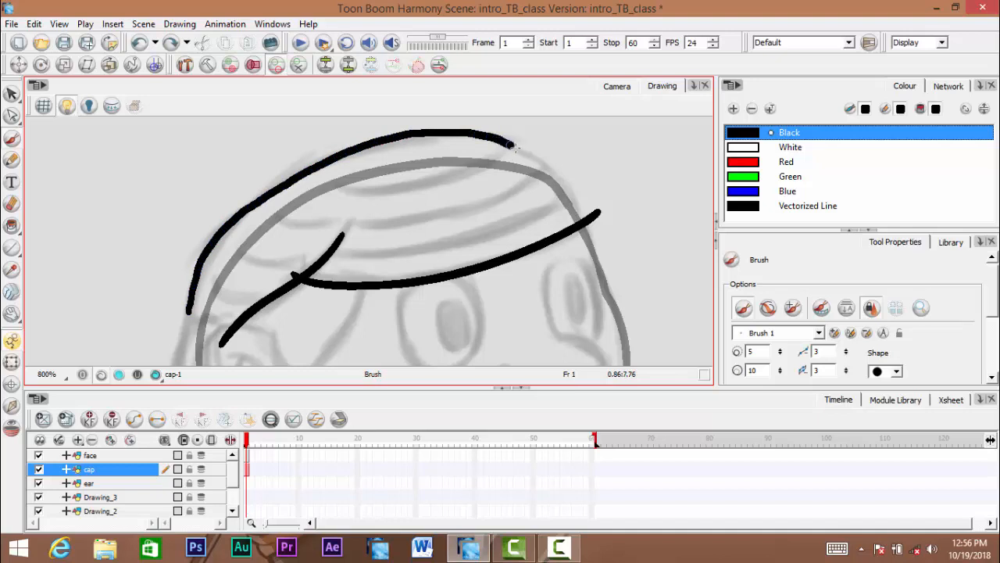
mouse_move(542, 161)
left_mouse_down()
mouse_move(566, 177)
mouse_move(597, 238)
left_mouse_up()
mouse_move(554, 275)
left_mouse_down()
mouse_move(578, 253)
mouse_move(654, 242)
left_mouse_up()
Extend the cap outline at the back and draw the rounded hanging end of the cap around the back of the head
left_click_drag(475, 281, 543, 243)
left_click_drag(384, 317, 360, 250)
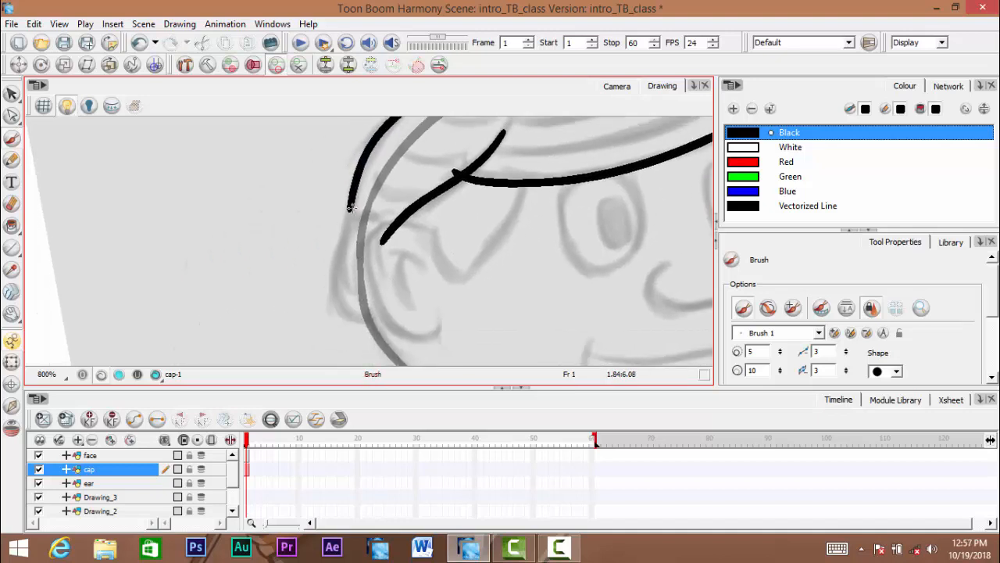
left_click_drag(351, 209, 345, 292)
key("ctrl+z")
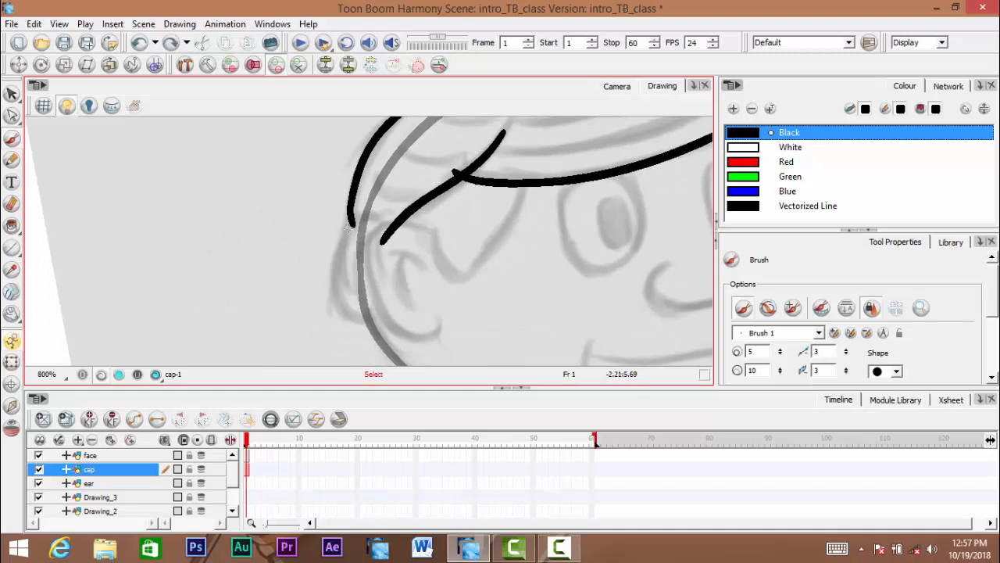
mouse_move(333, 239)
left_mouse_down()
mouse_move(334, 308)
mouse_move(371, 325)
left_mouse_up()
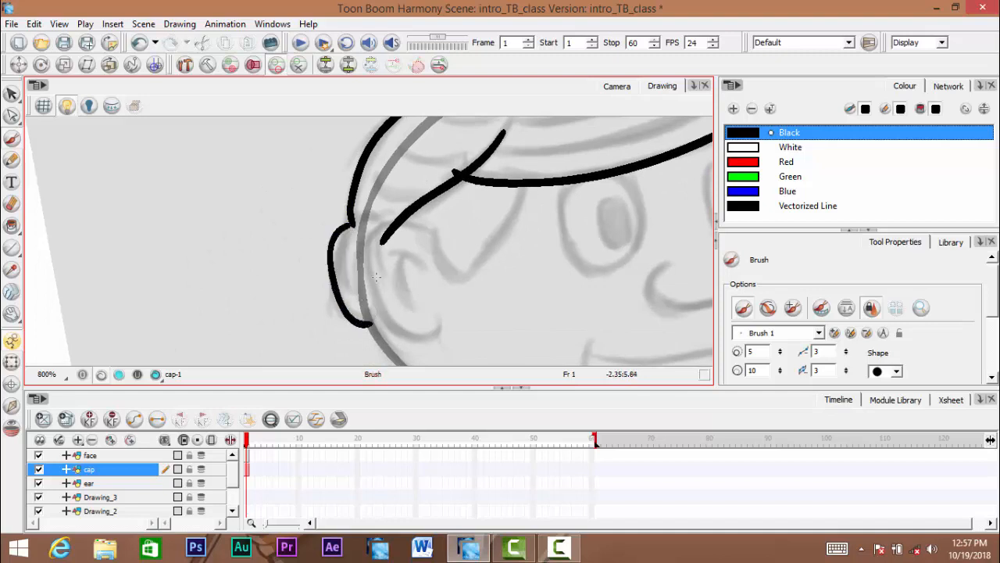
left_click_drag(375, 240, 398, 287)
Close the rounded end at its base and add short pleat strokes where it joins the cap
left_click_drag(365, 324, 368, 323)
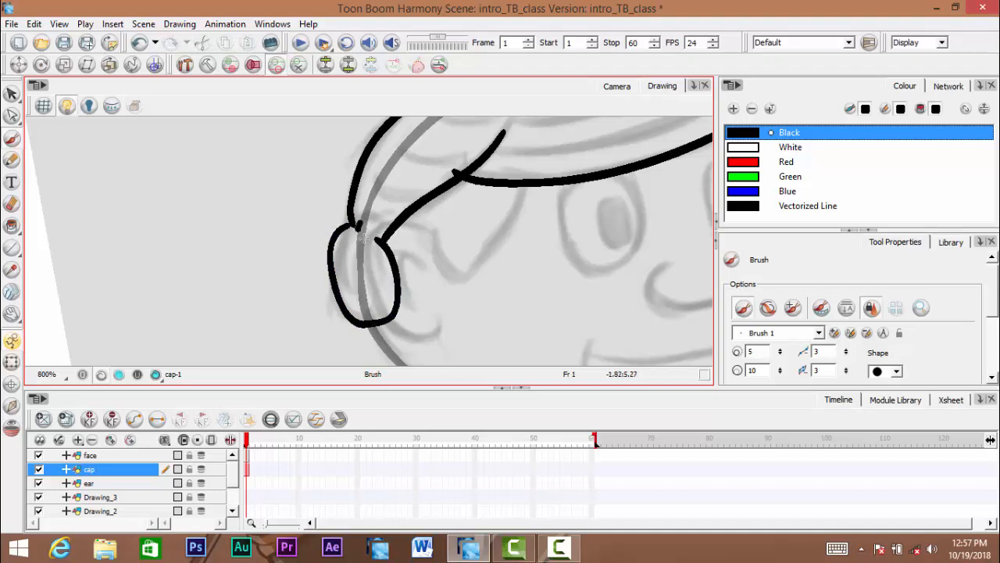
scroll(383, 257, "down", 2)
mouse_move(415, 261)
left_mouse_down()
mouse_move(382, 266)
mouse_move(382, 227)
left_mouse_up()
key("shift+x")
scroll(373, 261, "up", 4)
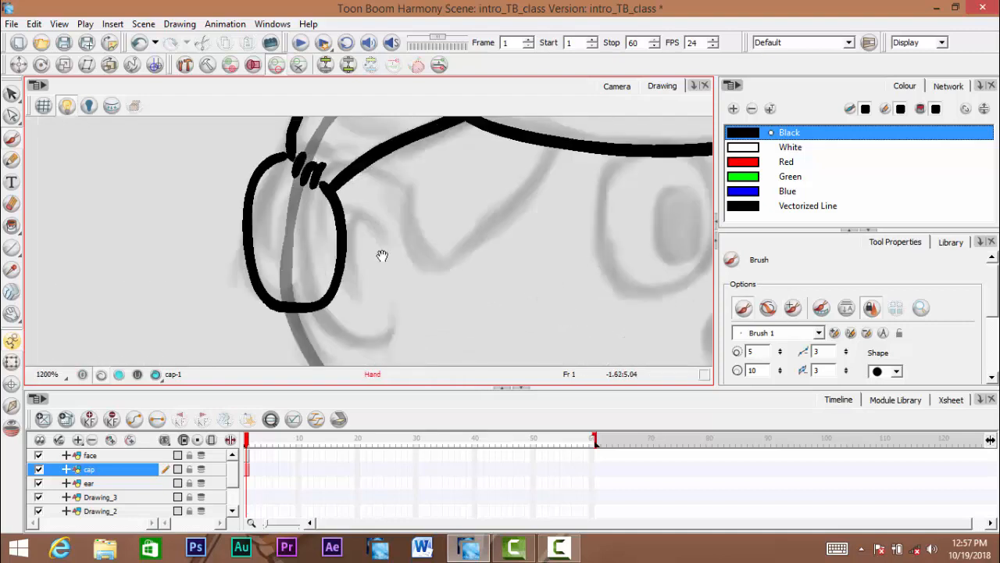
scroll(382, 255, "down", 3)
left_click_drag(404, 276, 372, 280)
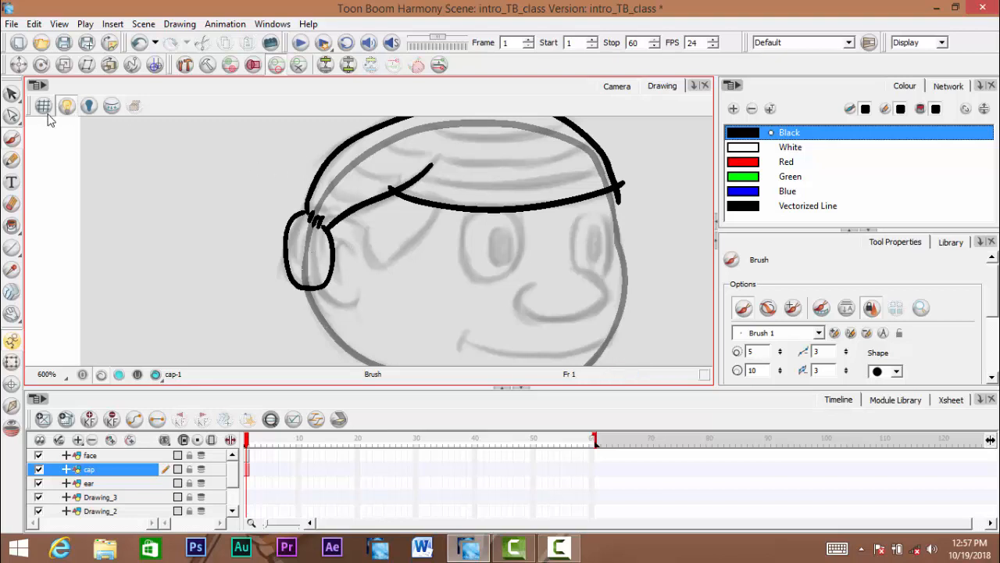
Cut away the overshooting line ends at the front corner where the cap outline meets the lower edge
left_click(12, 98)
left_click(53, 109)
scroll(440, 237, "up", 4)
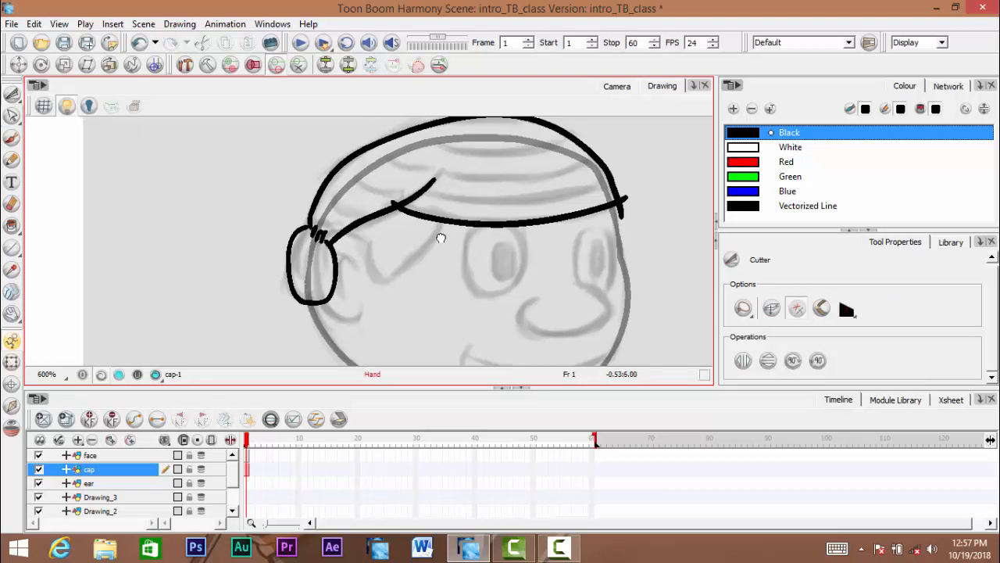
scroll(476, 161, "down", 3)
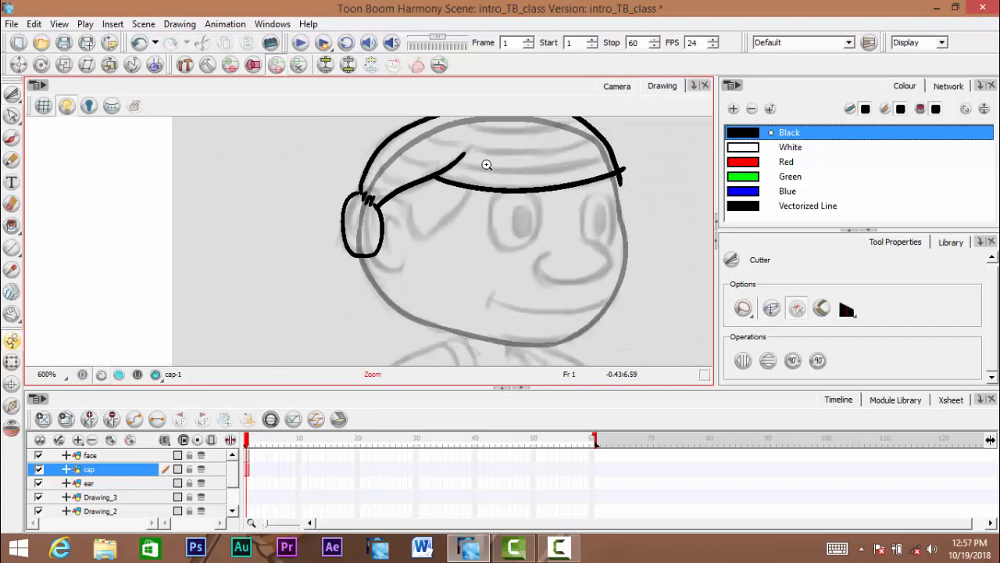
scroll(415, 223, "up", 3)
left_click_drag(359, 224, 408, 209)
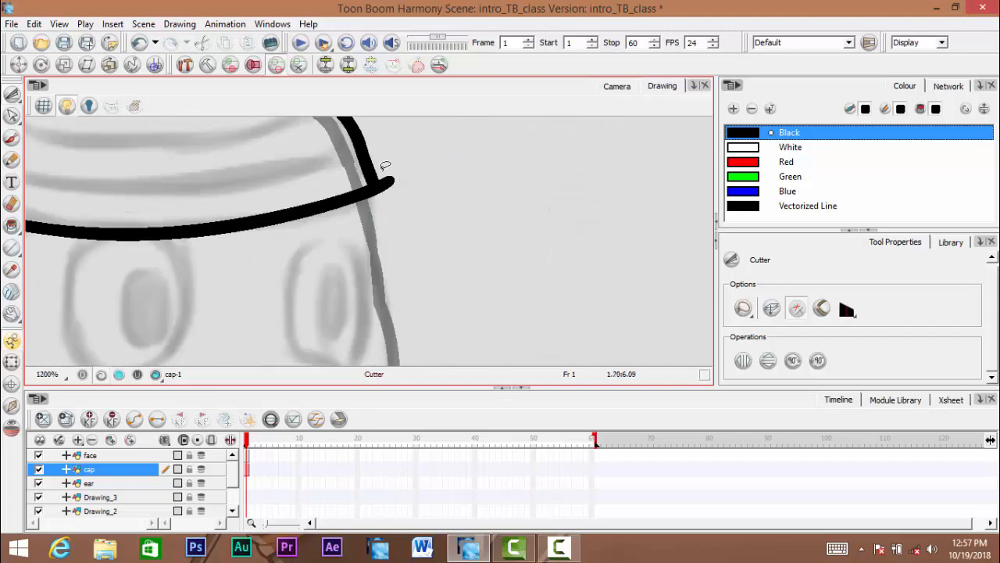
left_click_drag(385, 166, 395, 192)
scroll(397, 290, "down", 3)
left_click_drag(356, 311, 490, 282)
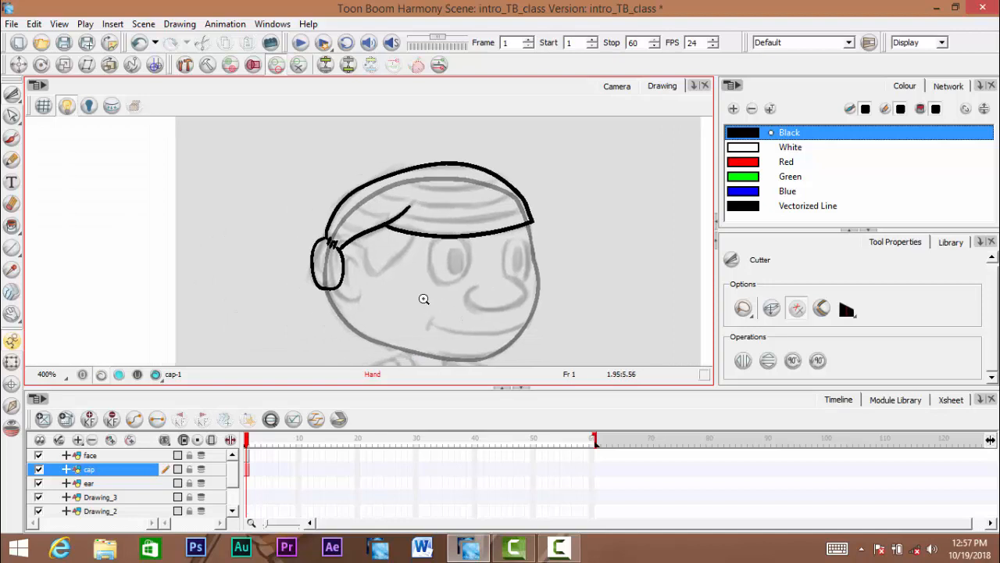
scroll(423, 298, "up", 1)
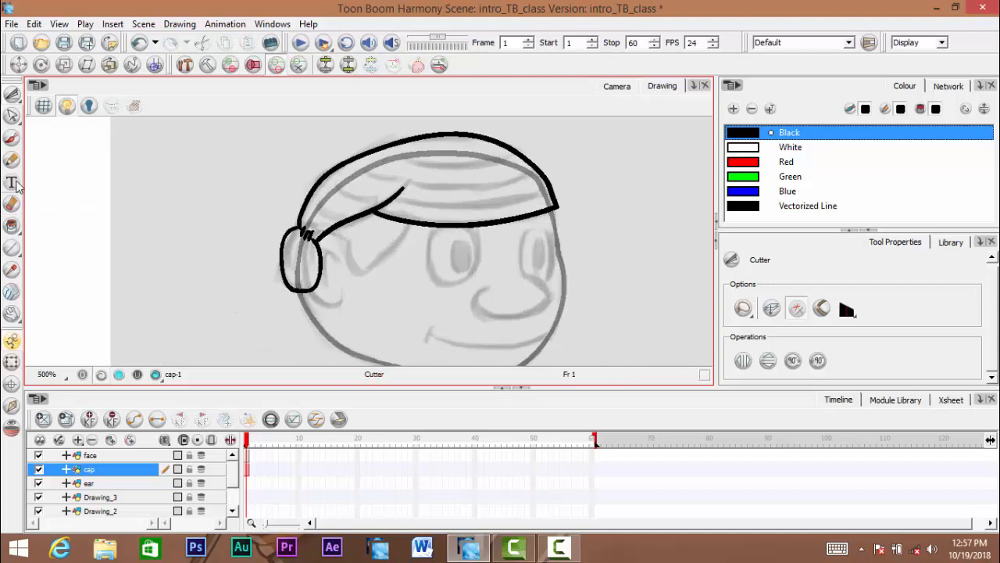
Draw the lowest stripe across the cap with the Brush, just above the lower edge, redoing it until it follows the sketch
left_click(12, 138)
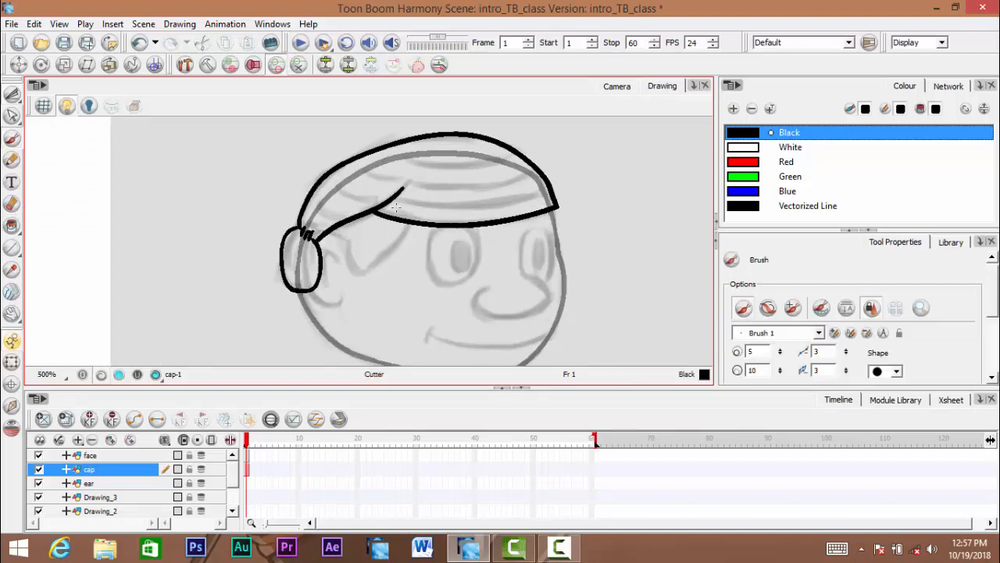
scroll(402, 240, "up", 3)
mouse_move(378, 243)
left_mouse_down()
mouse_move(363, 243)
mouse_move(478, 245)
mouse_move(585, 221)
left_mouse_up()
scroll(378, 241, "up", 1)
scroll(382, 242, "down", 3)
scroll(384, 241, "up", 2)
mouse_move(342, 237)
left_mouse_down()
mouse_move(327, 242)
mouse_move(421, 243)
mouse_move(583, 217)
left_mouse_up()
key("ctrl+z")
key("ctrl+z")
mouse_move(281, 231)
left_mouse_down()
mouse_move(461, 243)
mouse_move(601, 212)
mouse_move(315, 236)
mouse_move(327, 241)
left_mouse_up()
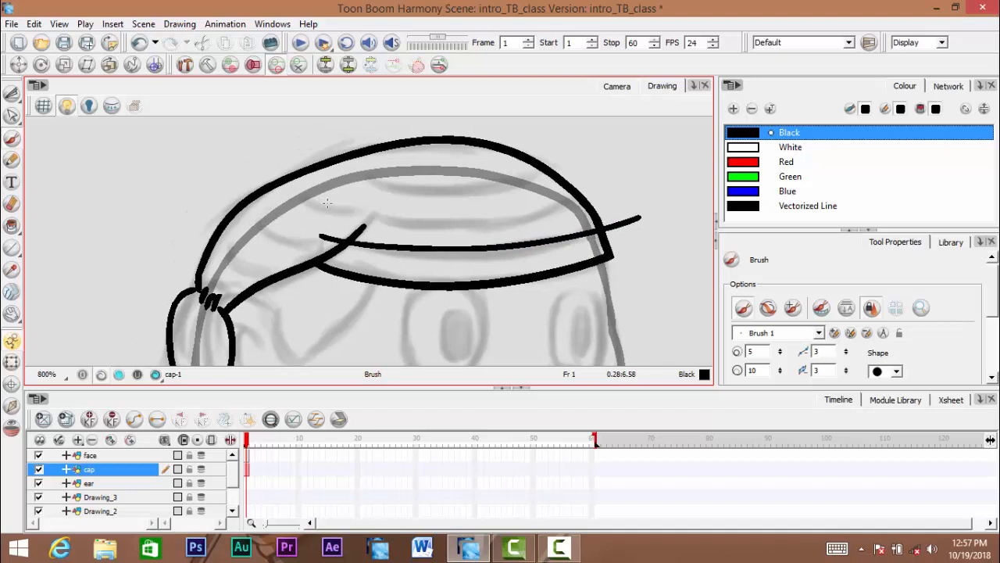
Draw three more curved stripes across the upper part of the cap, running past the outline on both sides
mouse_move(292, 189)
left_mouse_down()
mouse_move(465, 224)
mouse_move(641, 179)
left_mouse_up()
key("ctrl+z")
mouse_move(257, 170)
left_mouse_down()
mouse_move(365, 216)
mouse_move(495, 221)
mouse_move(647, 181)
left_mouse_up()
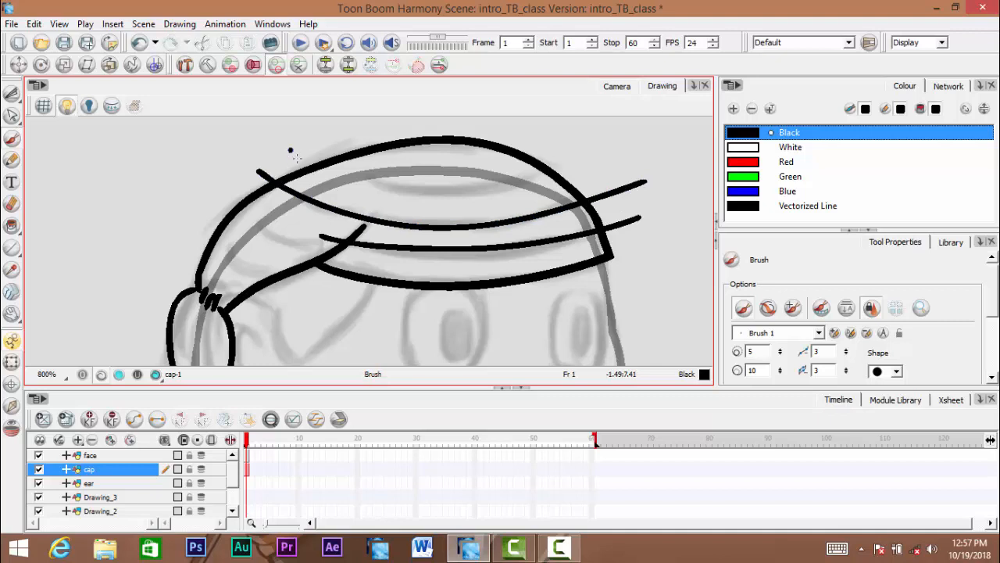
mouse_move(290, 150)
left_mouse_down()
mouse_move(403, 196)
mouse_move(642, 151)
left_mouse_up()
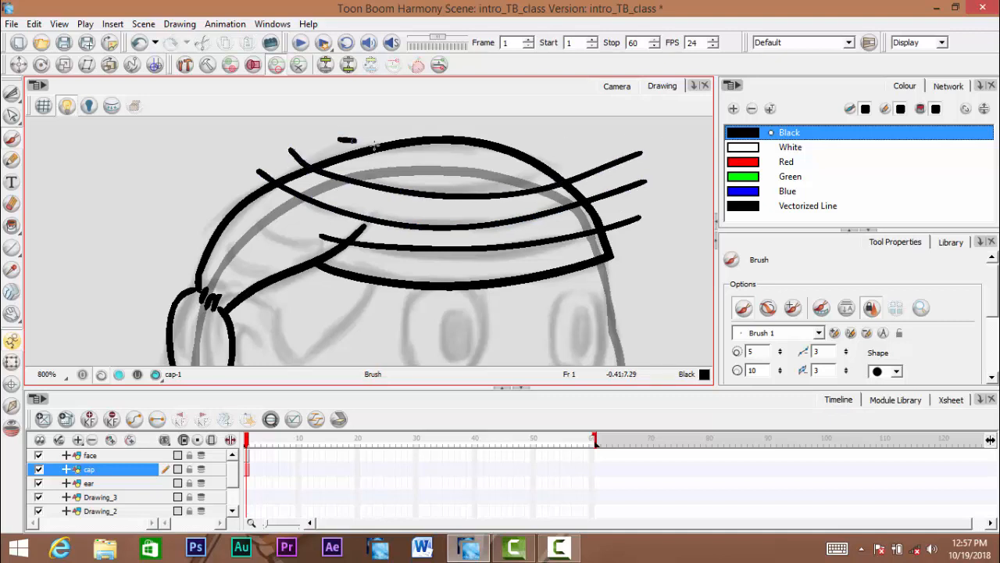
left_click_drag(375, 145, 574, 132)
key("ctrl+z")
mouse_move(339, 136)
left_mouse_down()
mouse_move(417, 157)
mouse_move(592, 130)
left_mouse_up()
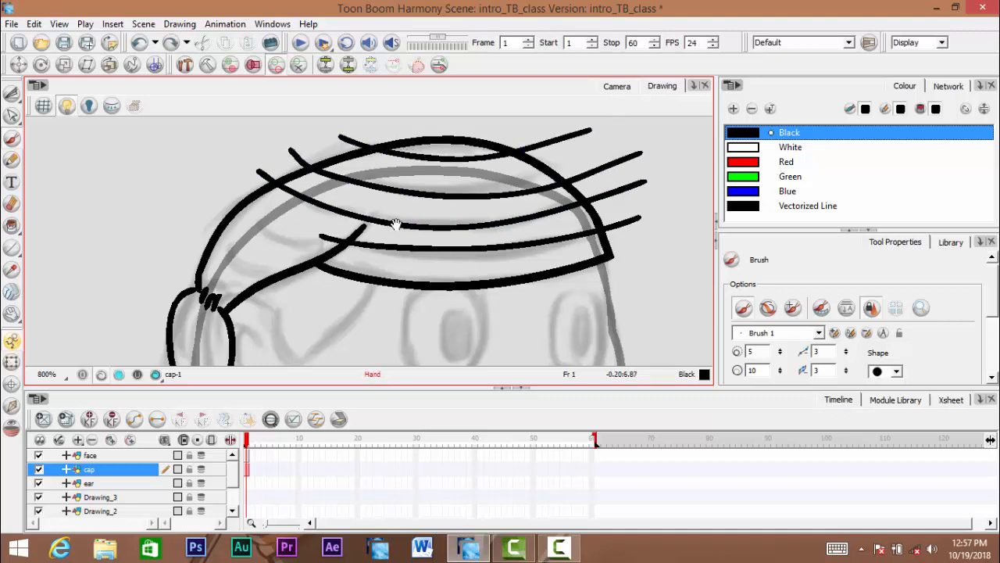
Draw a short stripe from the cap's back outline down across the fold line, redoing the first attempt
mouse_move(365, 243)
left_mouse_down()
mouse_move(400, 211)
mouse_move(442, 212)
left_mouse_up()
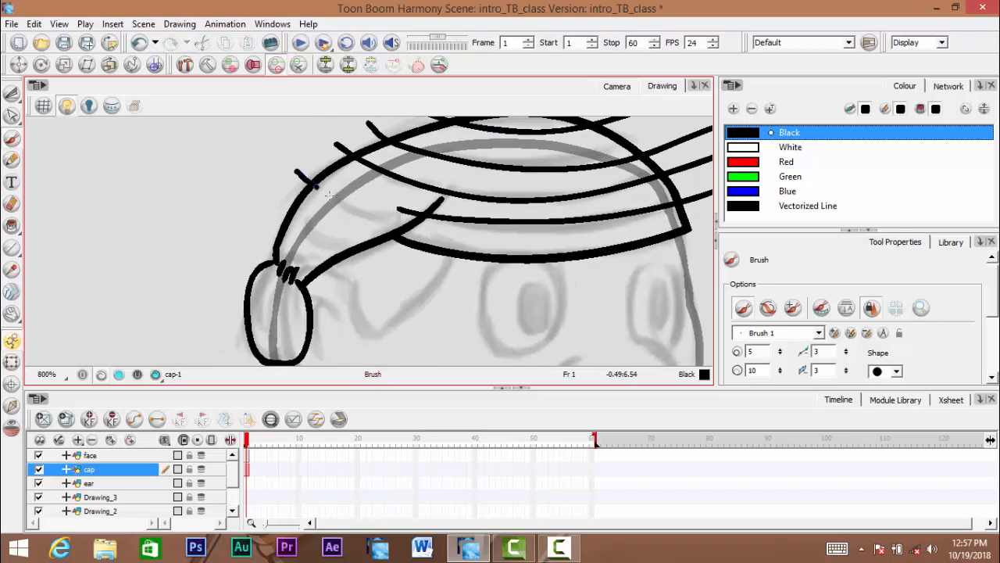
left_click_drag(330, 195, 406, 222)
key("ctrl+z")
mouse_move(309, 169)
left_mouse_down()
mouse_move(364, 208)
mouse_move(478, 227)
left_mouse_up()
key("ctrl+z")
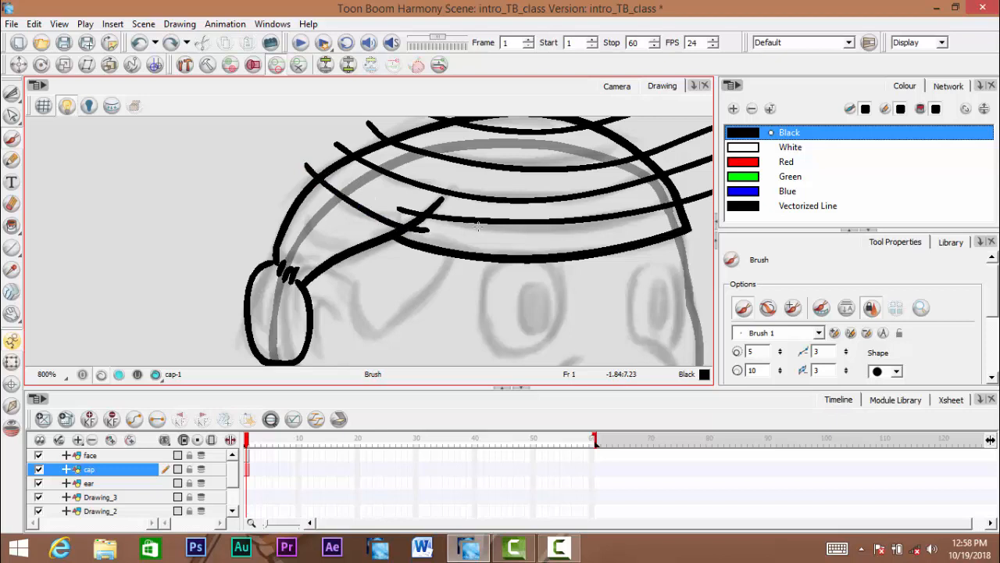
Draw two more short curved stripes on the back of the cap, between the previous stripe and the pleats
left_click_drag(298, 203, 377, 240)
key("ctrl+z")
left_click_drag(302, 196, 382, 241)
key("ctrl+z")
left_click_drag(289, 190, 391, 250)
key("ctrl+z")
left_click_drag(274, 180, 373, 251)
key("ctrl+z")
mouse_move(282, 176)
left_mouse_down()
mouse_move(320, 226)
mouse_move(389, 253)
left_mouse_up()
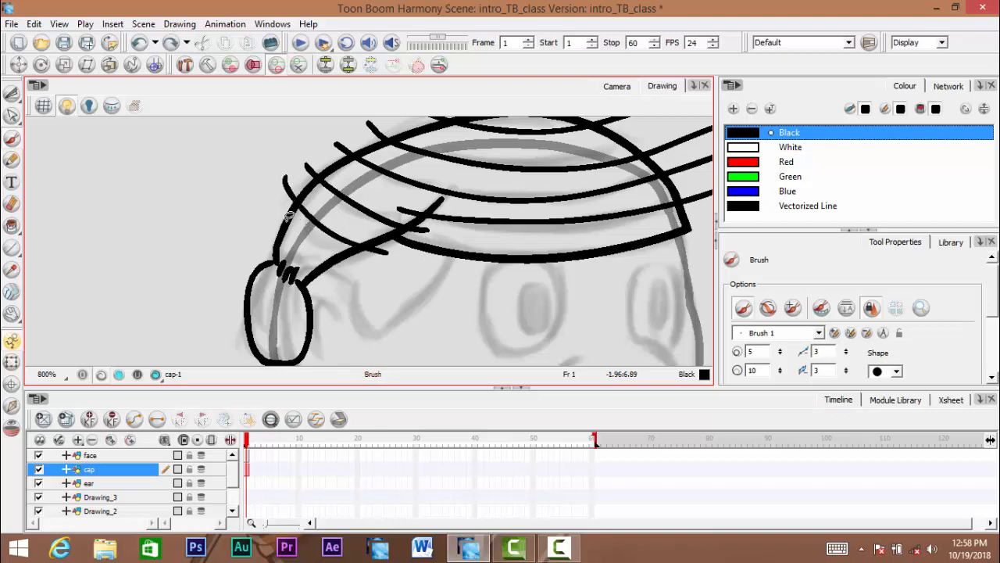
mouse_move(271, 205)
left_mouse_down()
mouse_move(278, 222)
mouse_move(383, 269)
left_mouse_up()
left_click_drag(433, 281, 411, 290)
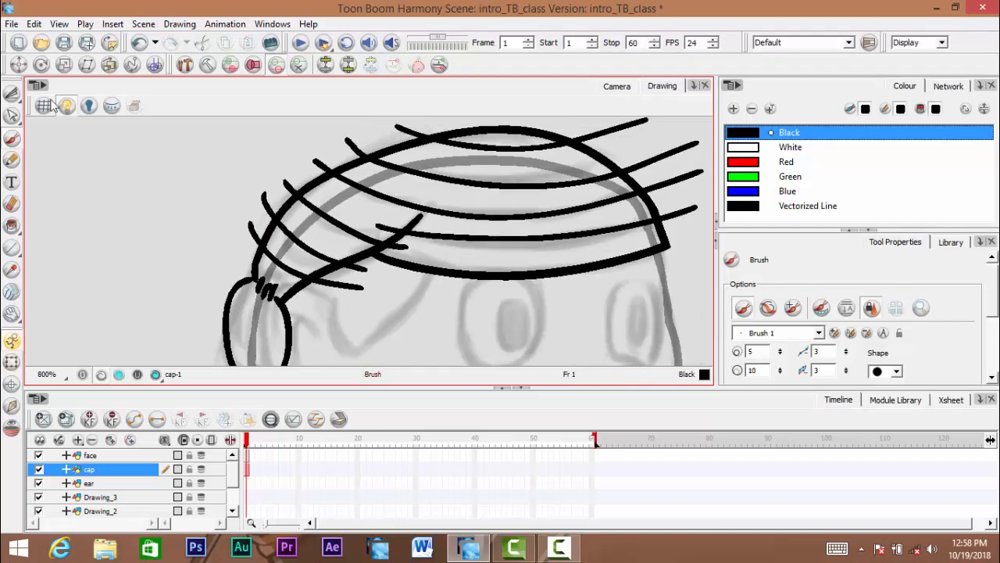
Cut away the stripe ends that stick out beyond the cap's outer outline with the Cutter
left_click(11, 94)
mouse_move(245, 224)
left_mouse_down()
mouse_move(334, 127)
mouse_move(261, 201)
mouse_move(418, 120)
left_mouse_up()
key("Delete")
left_click_drag(599, 147, 454, 182)
mouse_move(480, 143)
left_mouse_down()
mouse_move(542, 195)
mouse_move(553, 298)
left_mouse_up()
Trim the ends of the short back stripes that extend below the cap's fold line
mouse_move(225, 316)
left_mouse_down()
mouse_move(393, 230)
mouse_move(355, 160)
left_mouse_up()
key("2")
key("2")
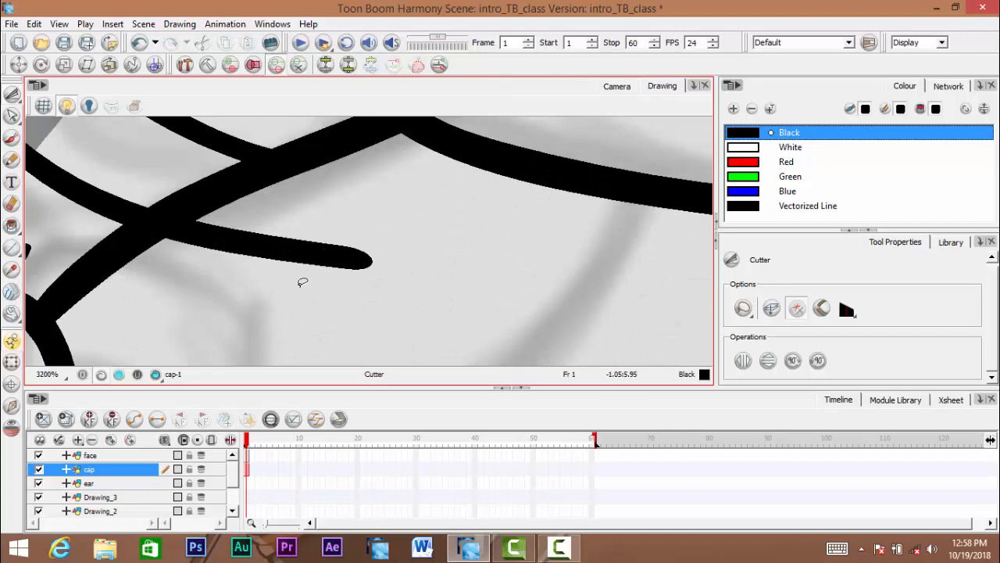
left_click_drag(302, 281, 320, 223)
key("1")
mouse_move(359, 279)
left_mouse_down()
mouse_move(395, 269)
mouse_move(381, 286)
mouse_move(371, 227)
mouse_move(317, 280)
left_mouse_up()
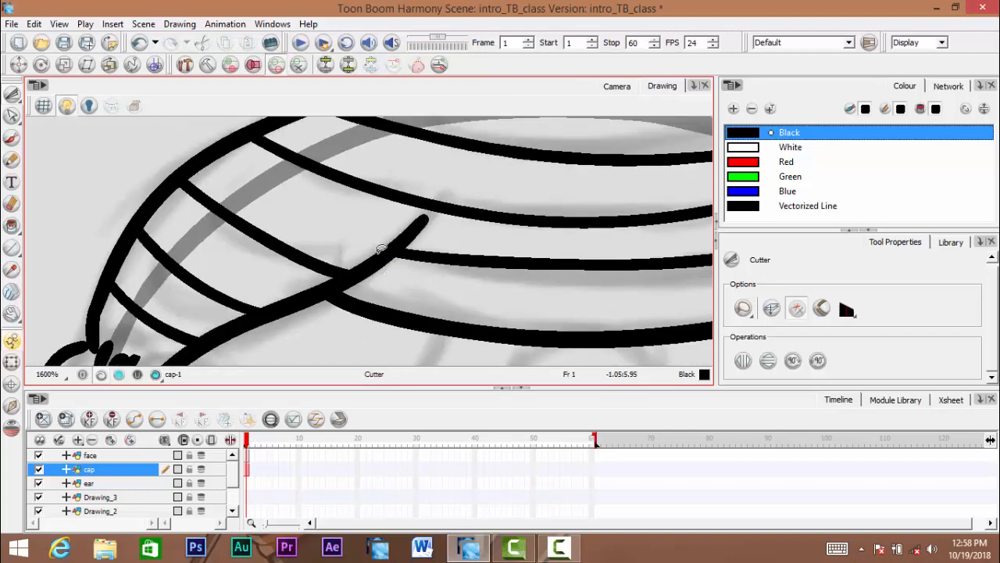
Switch to the Select tool and inspect the whole cap's strokes and its upper outline by selecting them, leaving nothing selected
scroll(390, 254, "down", 4)
left_click_drag(425, 266, 411, 244)
scroll(407, 244, "down", 1)
left_click_drag(452, 295, 438, 216)
left_click(10, 139)
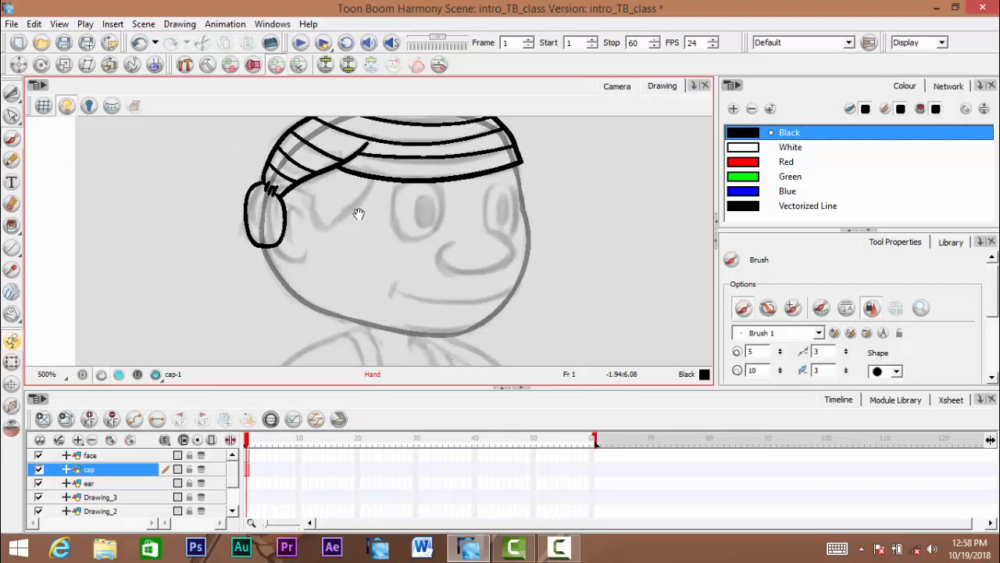
mouse_move(357, 214)
left_mouse_down()
mouse_move(371, 253)
mouse_move(348, 230)
mouse_move(345, 261)
mouse_move(323, 270)
mouse_move(322, 245)
mouse_move(305, 294)
mouse_move(312, 279)
left_mouse_up()
left_click_drag(12, 96, 50, 97)
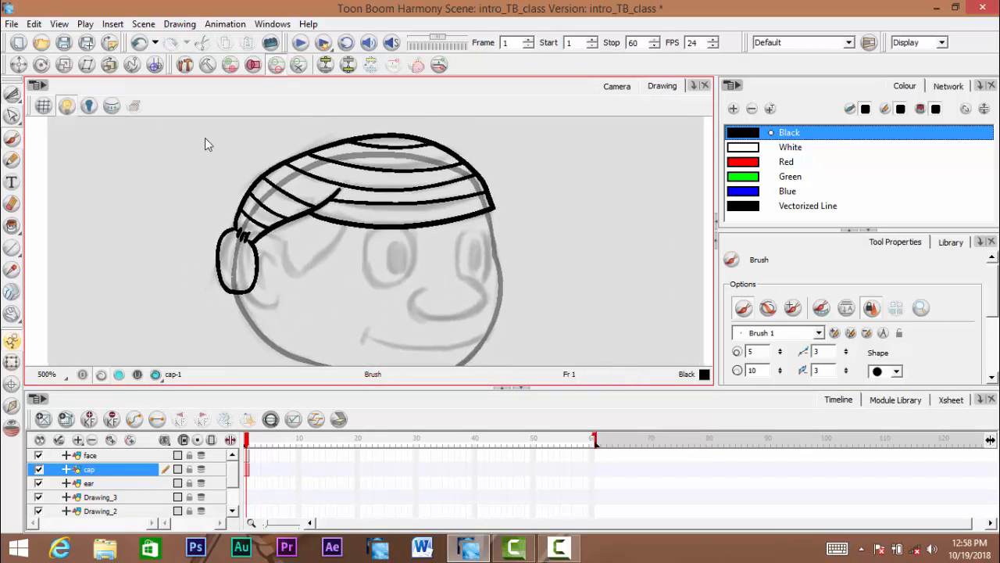
mouse_move(308, 254)
left_mouse_down()
mouse_move(336, 252)
mouse_move(339, 272)
left_mouse_up()
scroll(352, 283, "down", 1)
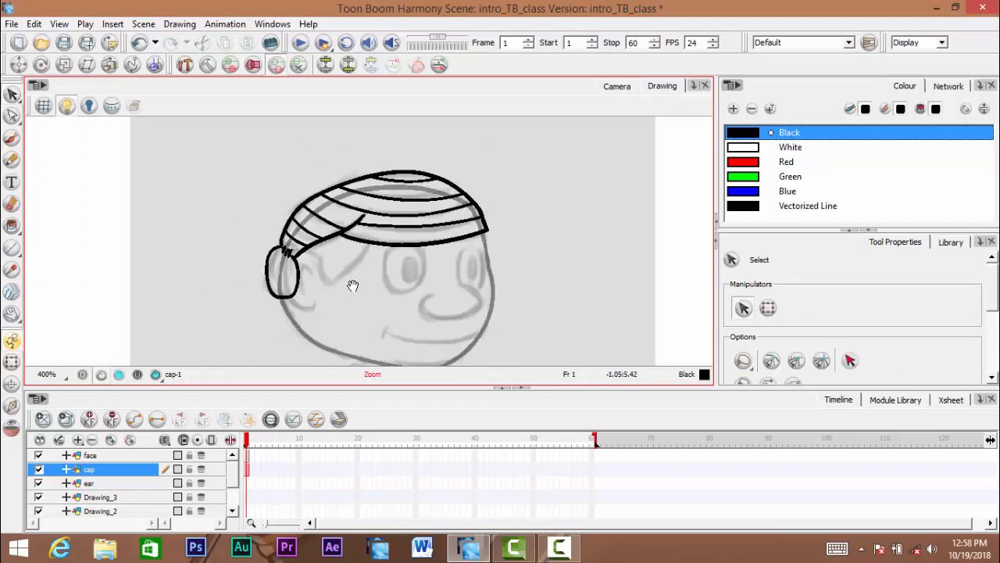
mouse_move(349, 134)
left_mouse_down()
mouse_move(127, 255)
mouse_move(156, 203)
left_mouse_up()
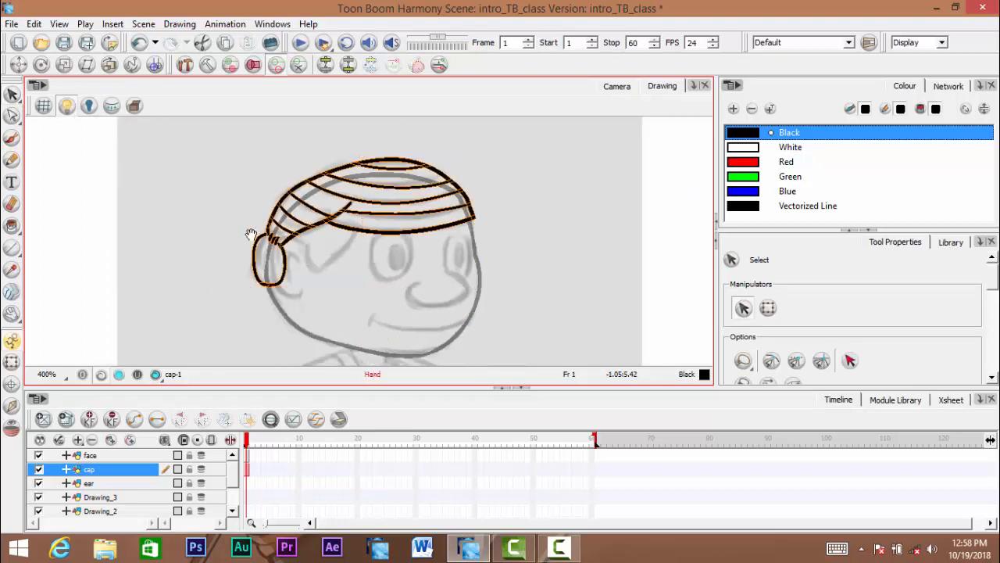
scroll(196, 246, "up", 1)
key("space")
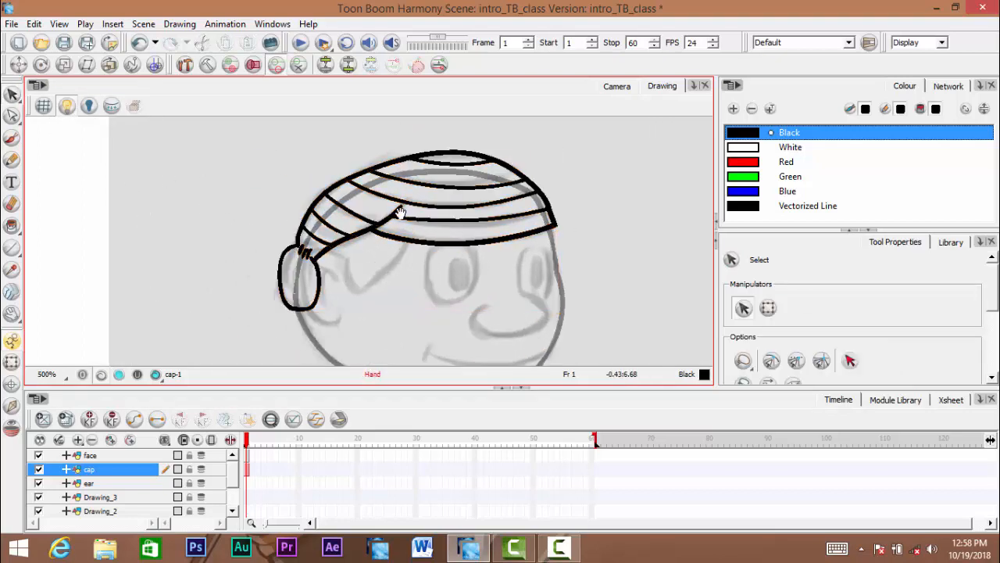
mouse_move(400, 214)
left_mouse_down()
mouse_move(375, 206)
mouse_move(287, 247)
left_mouse_up()
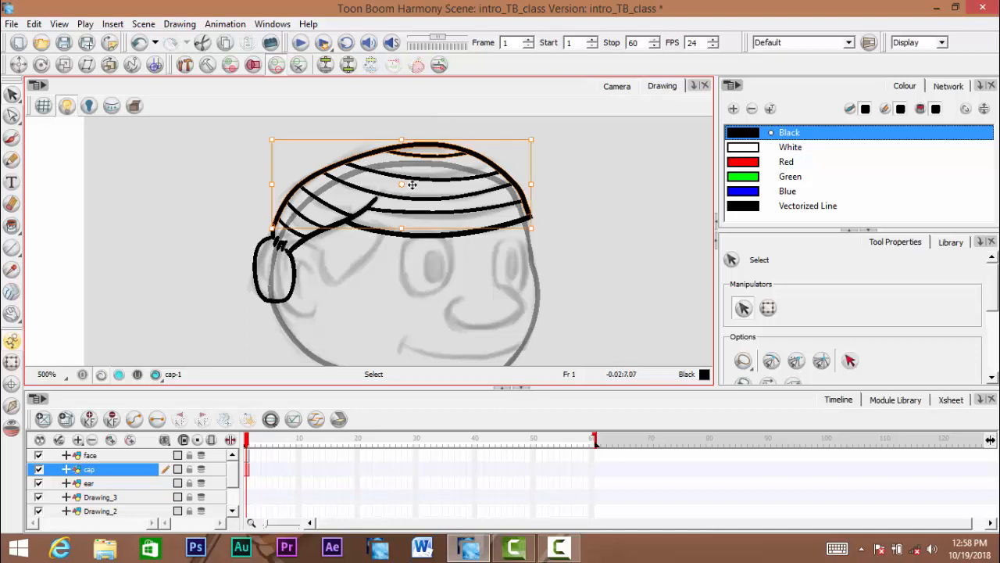
left_click(368, 143)
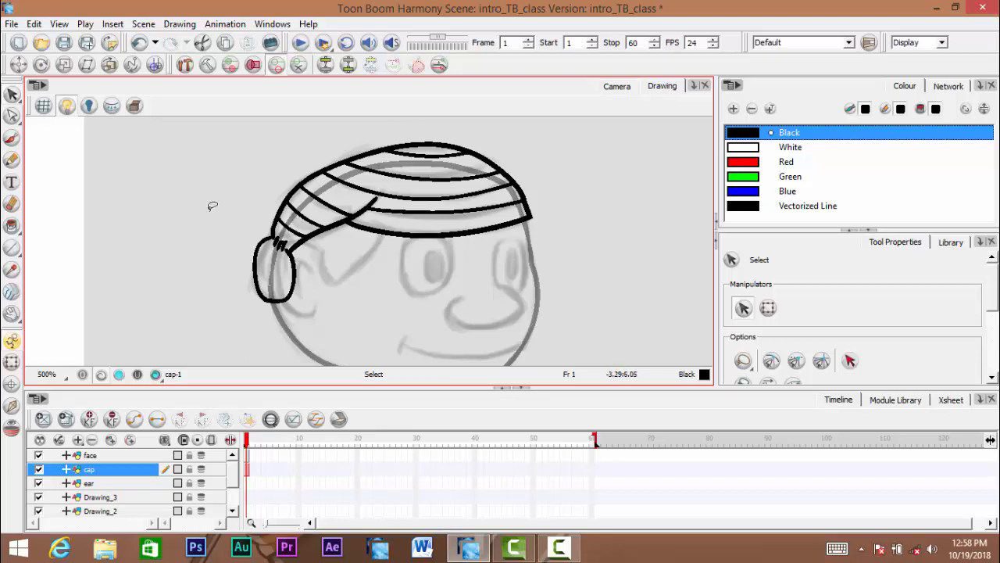
Select every stroke of the cap, try moving it away from the sketch, and undo the move
mouse_move(212, 205)
left_mouse_down()
mouse_move(430, 105)
mouse_move(617, 113)
mouse_move(683, 218)
mouse_move(558, 304)
mouse_move(343, 353)
mouse_move(134, 314)
mouse_move(89, 249)
mouse_move(144, 206)
mouse_move(205, 197)
left_mouse_up()
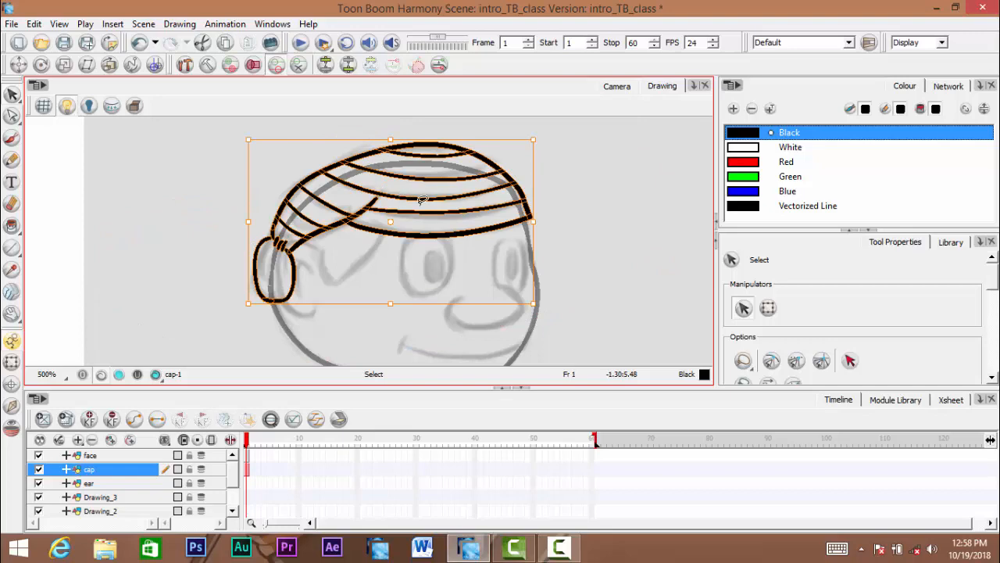
left_click_drag(419, 212, 612, 164)
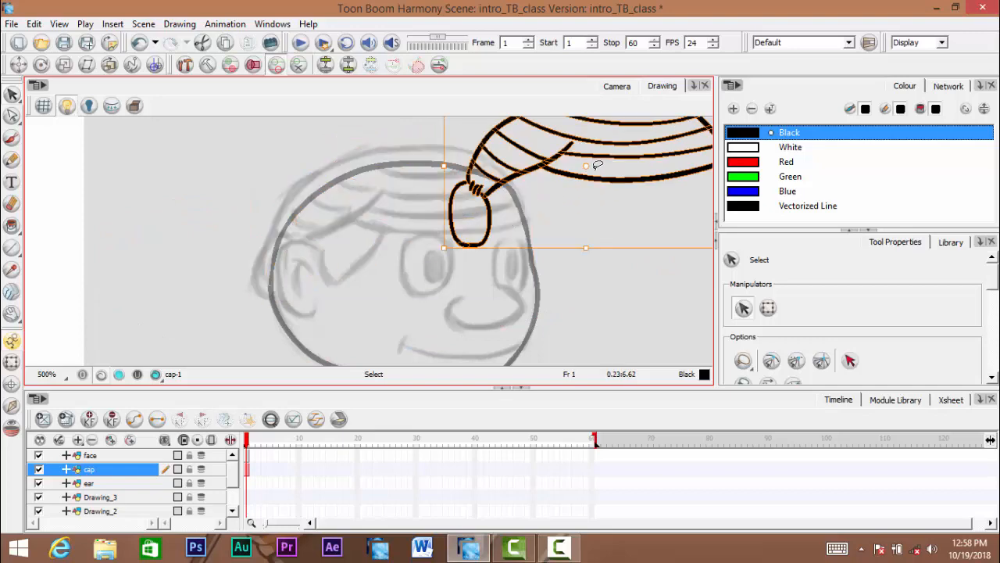
key("ctrl+z")
left_click(578, 163)
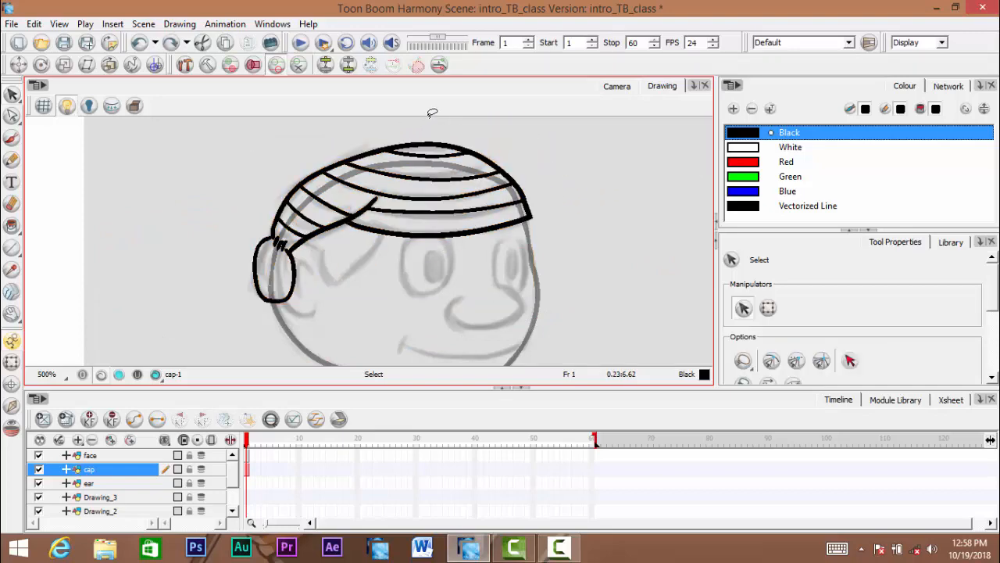
Try moving only the cap's upper outline away, undo it, and select the pompom's outline separately before clearing the selection
left_click(415, 145)
left_click_drag(413, 235, 664, 156)
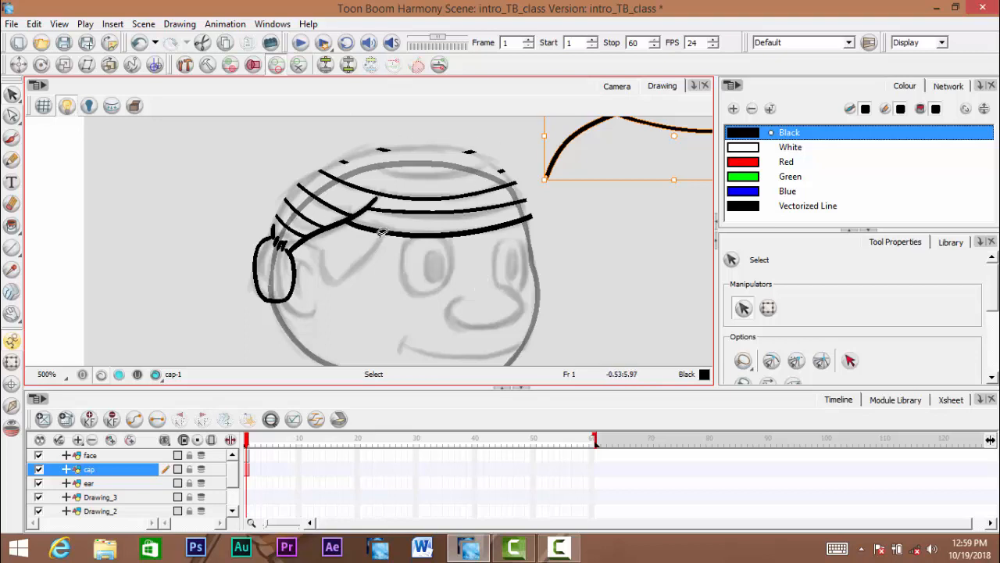
key("ctrl+z")
key("space")
mouse_move(372, 294)
left_mouse_down()
mouse_move(391, 276)
mouse_move(366, 295)
left_mouse_up()
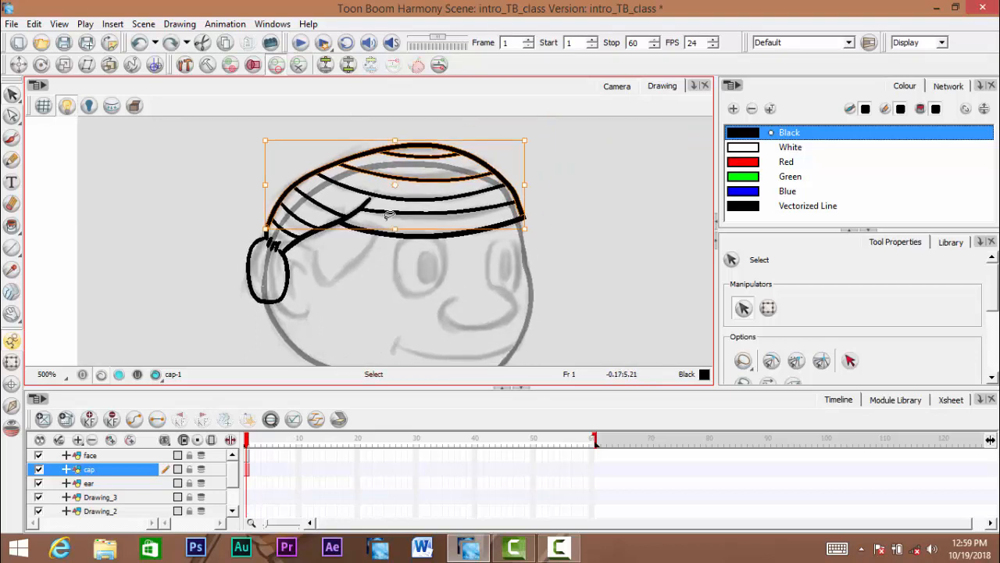
left_click(215, 178)
left_click(264, 281)
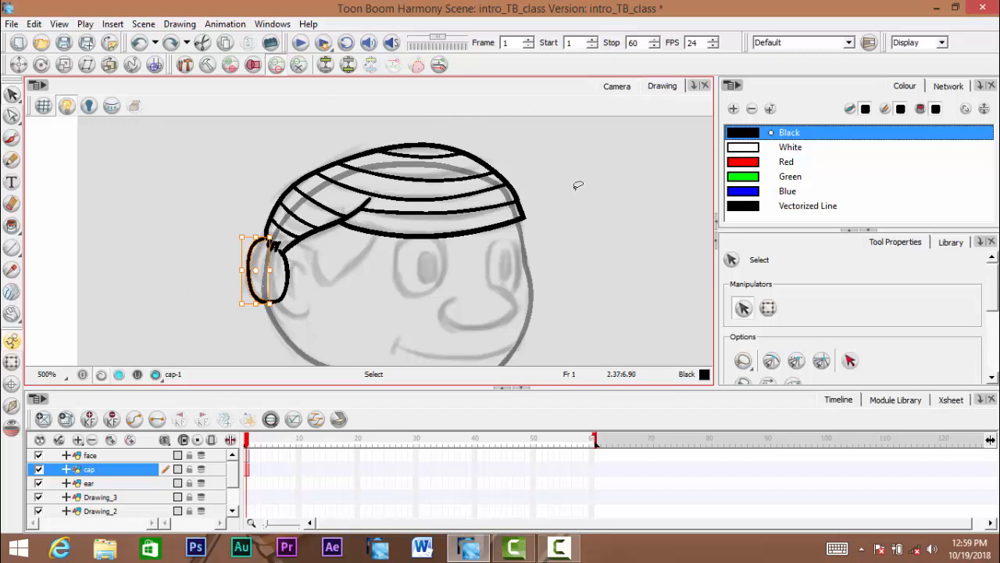
left_click(186, 218)
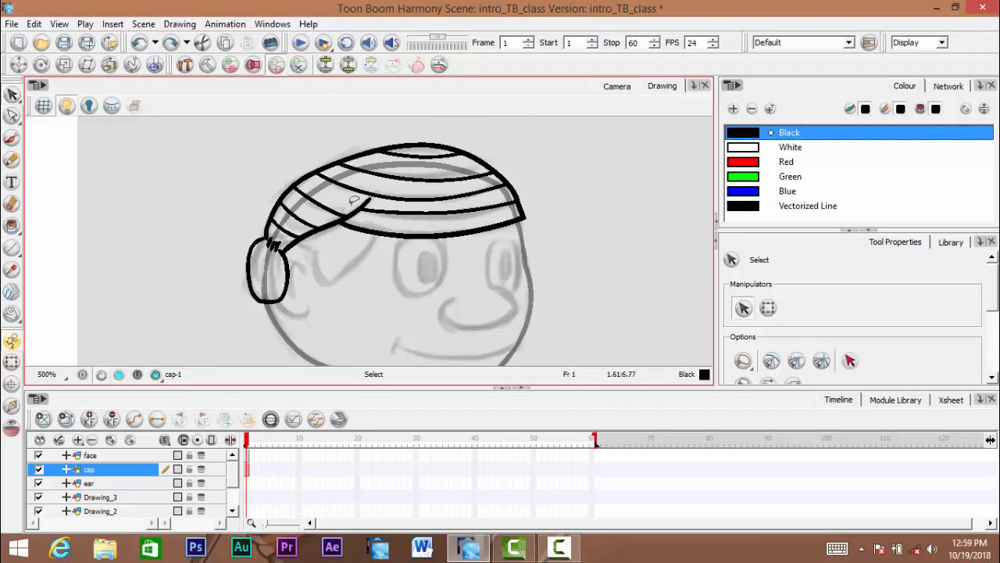
Select all strokes of the cap and flatten them into one shape
mouse_move(166, 232)
left_mouse_down()
mouse_move(222, 165)
mouse_move(605, 139)
mouse_move(336, 352)
mouse_move(141, 282)
mouse_move(178, 214)
left_mouse_up()
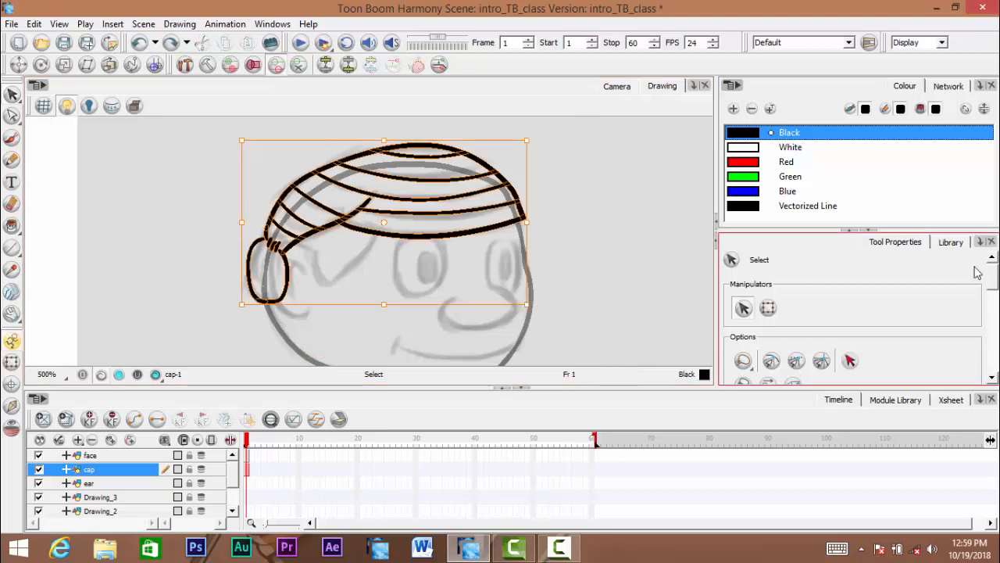
left_click_drag(991, 283, 995, 317)
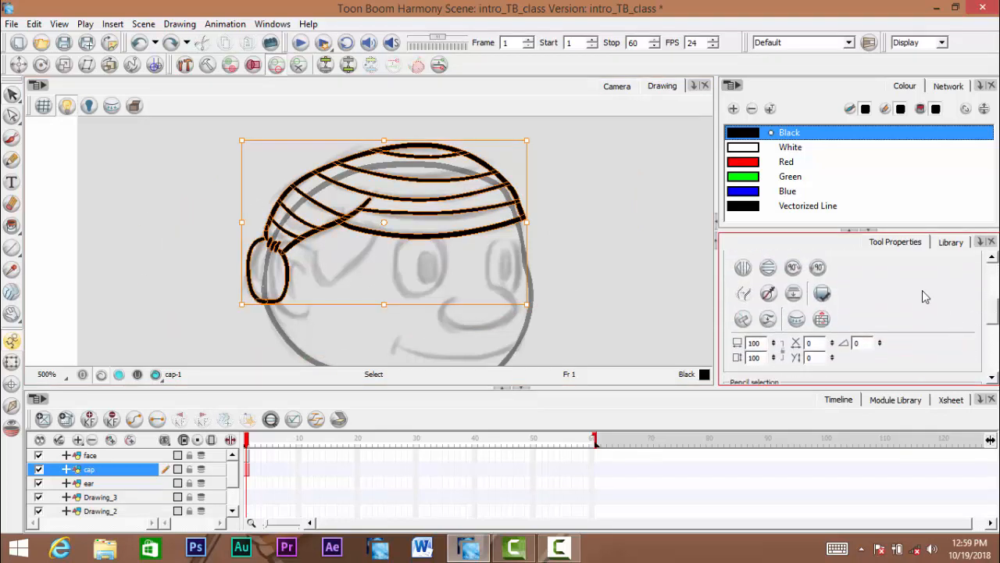
left_click(792, 295)
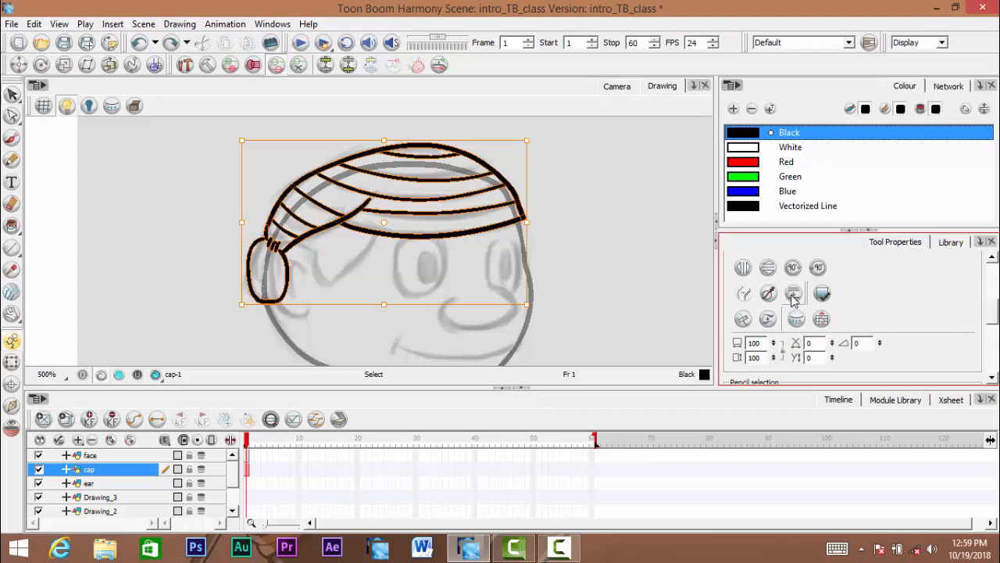
key("space")
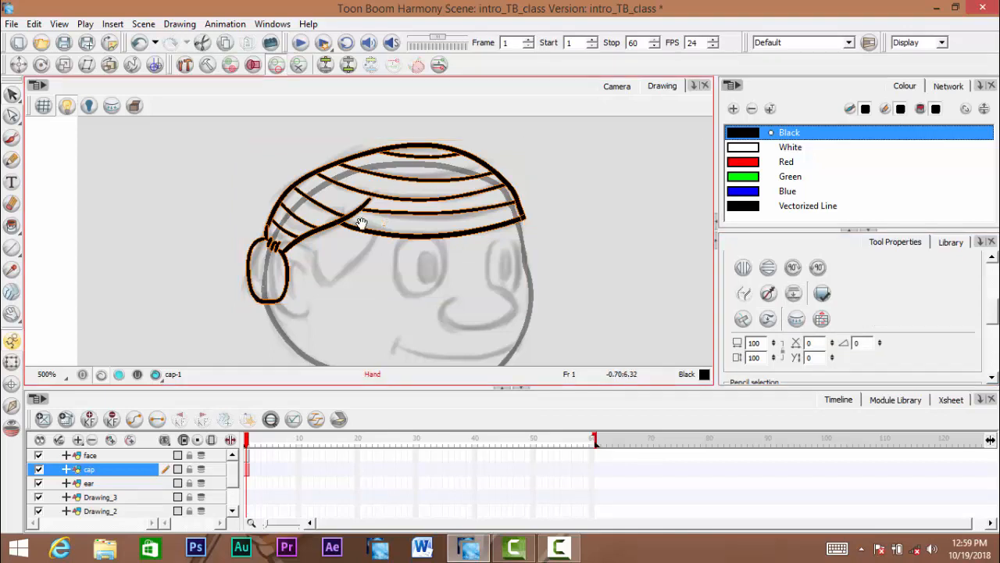
left_click_drag(362, 224, 397, 254)
key("2")
key("2")
key("1")
key("1")
key("2")
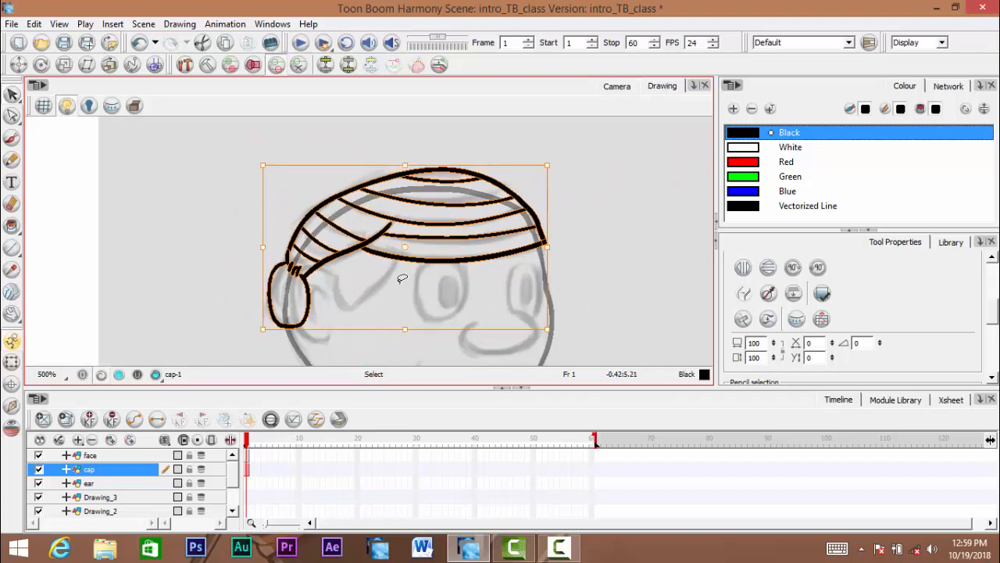
Remove the extra strokes from the selected cap drawing and clear the selection
left_click(180, 24)
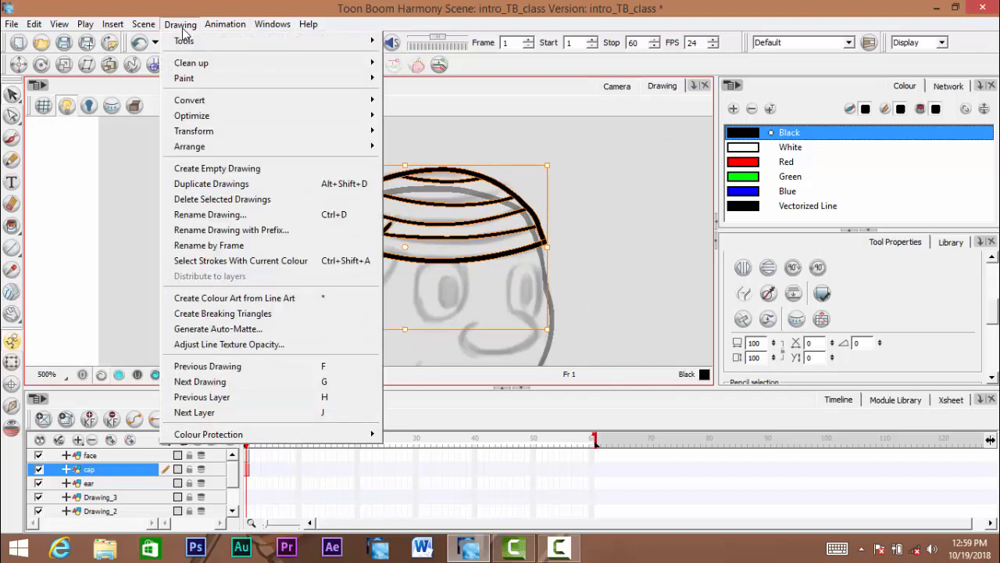
mouse_move(288, 118)
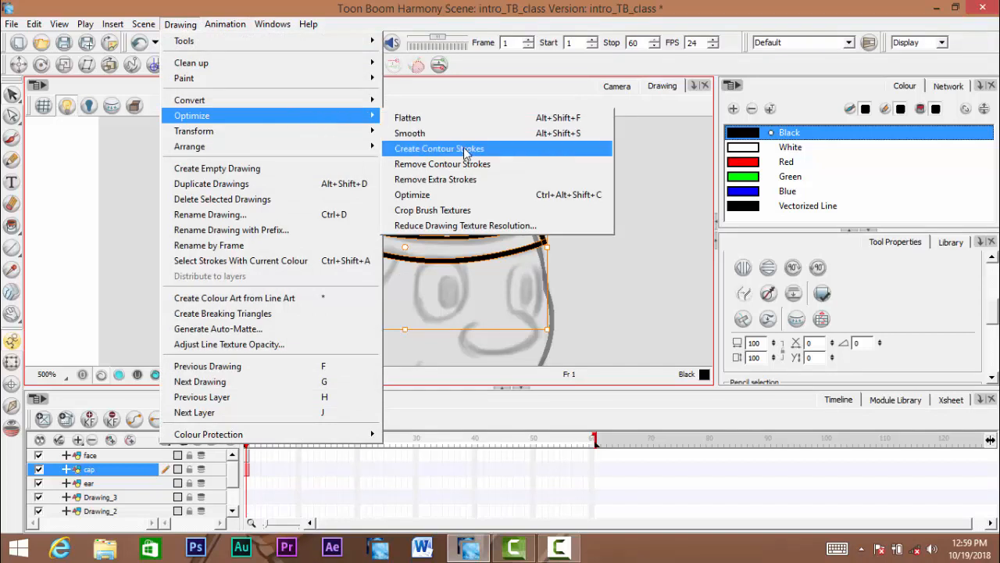
left_click(464, 182)
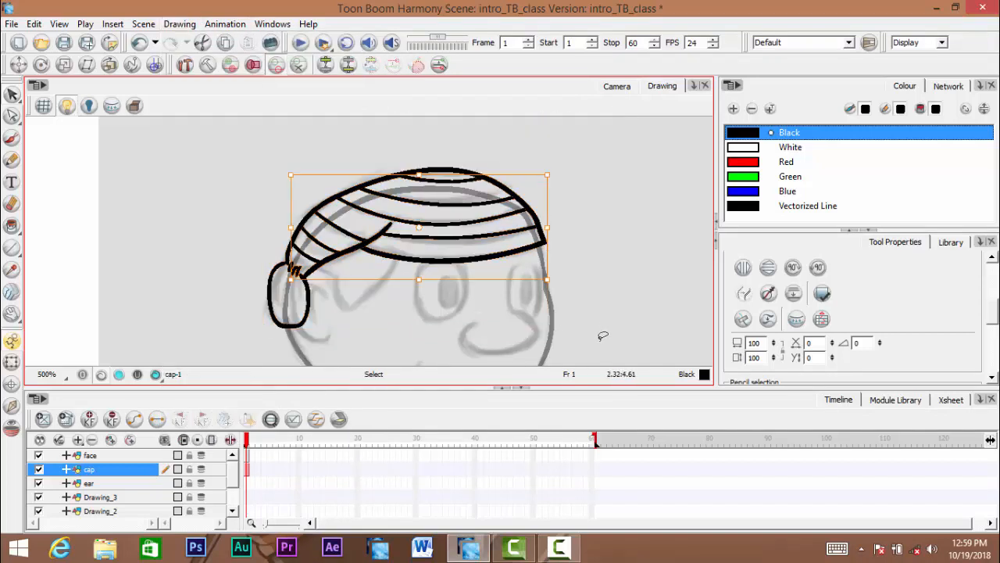
left_click(562, 188)
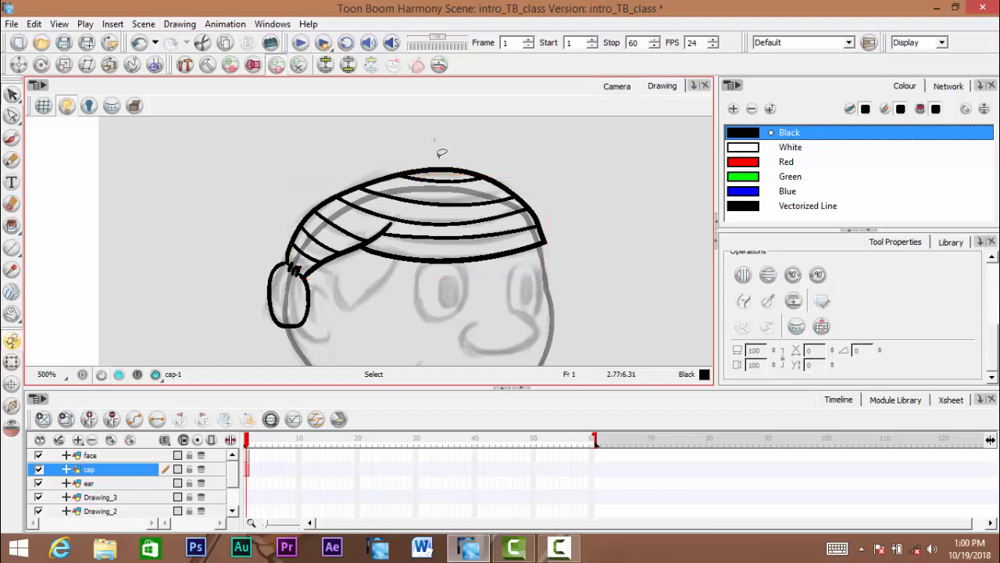
Try moving the flattened cap artwork away from the sketch and undo the move
key("ctrl+a")
left_click(443, 238)
mouse_move(443, 238)
left_mouse_down()
mouse_move(654, 170)
mouse_move(715, 176)
mouse_move(730, 192)
left_mouse_up()
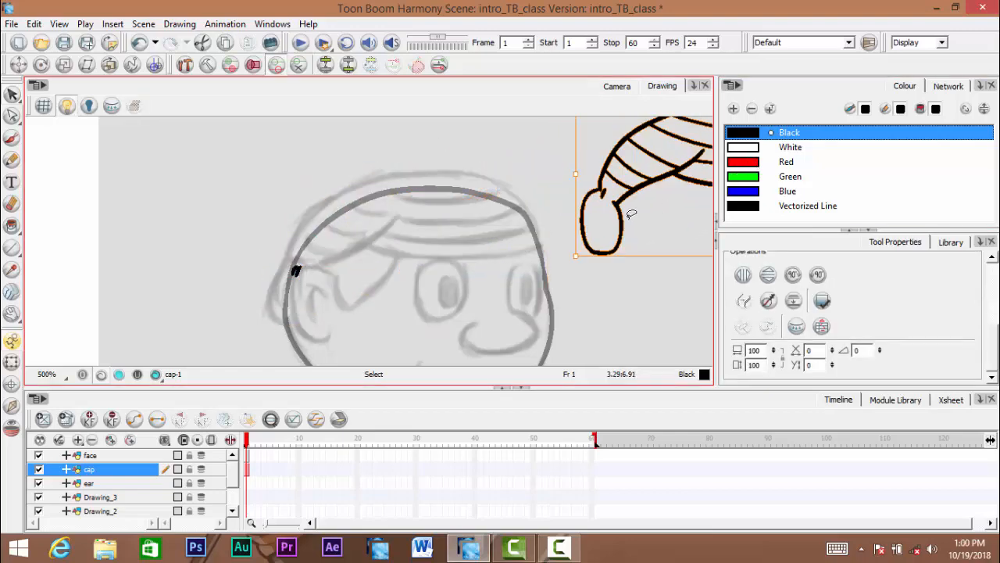
key("ctrl+z")
Examine the pleats between the cap and the pompom up close, selecting them and the adjoining cap strokes separately
scroll(314, 286, "up", 4)
left_click_drag(244, 268, 310, 267)
scroll(305, 254, "up", 3)
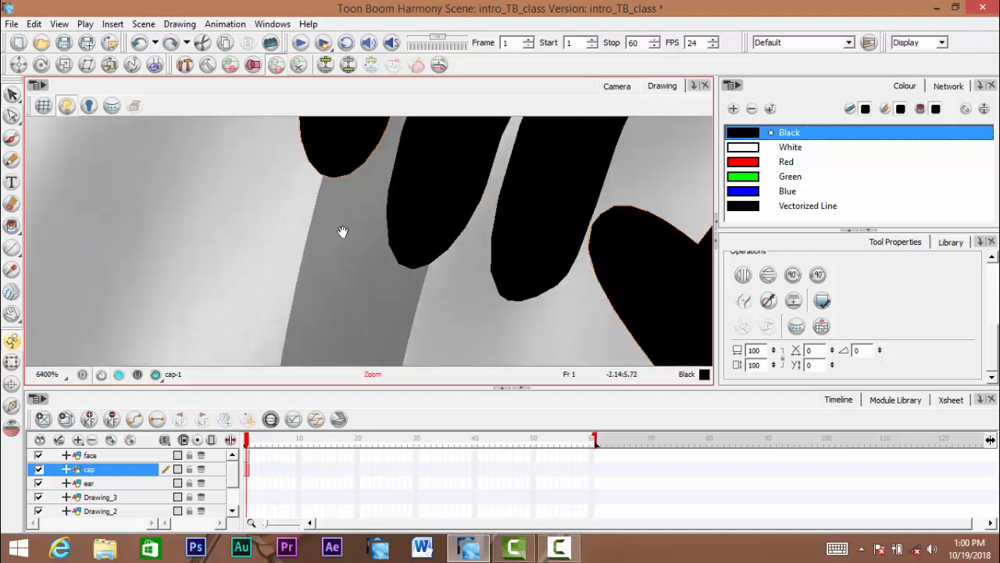
mouse_move(342, 232)
left_mouse_down()
mouse_move(335, 289)
mouse_move(380, 216)
left_mouse_up()
scroll(344, 286, "down", 1)
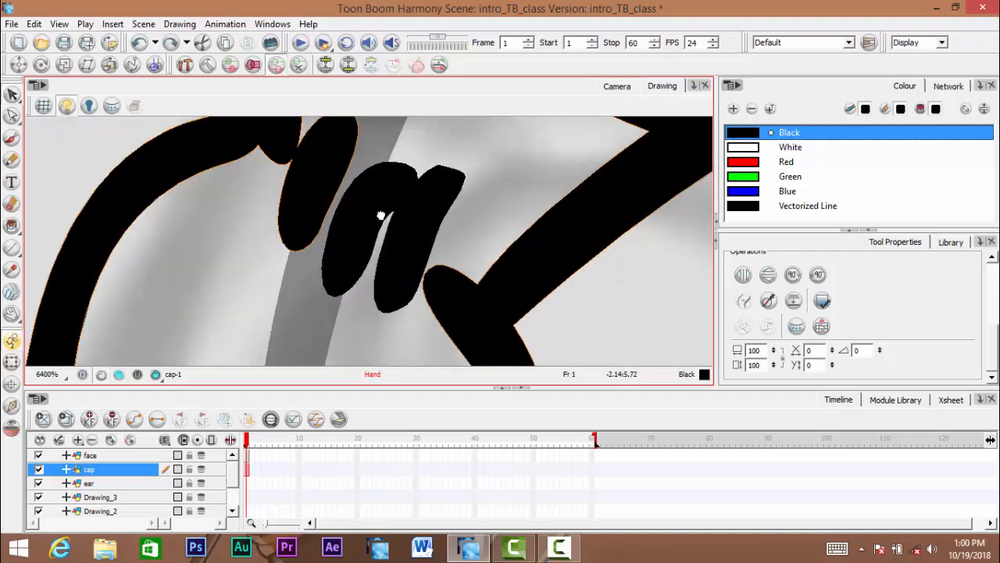
left_click(550, 175)
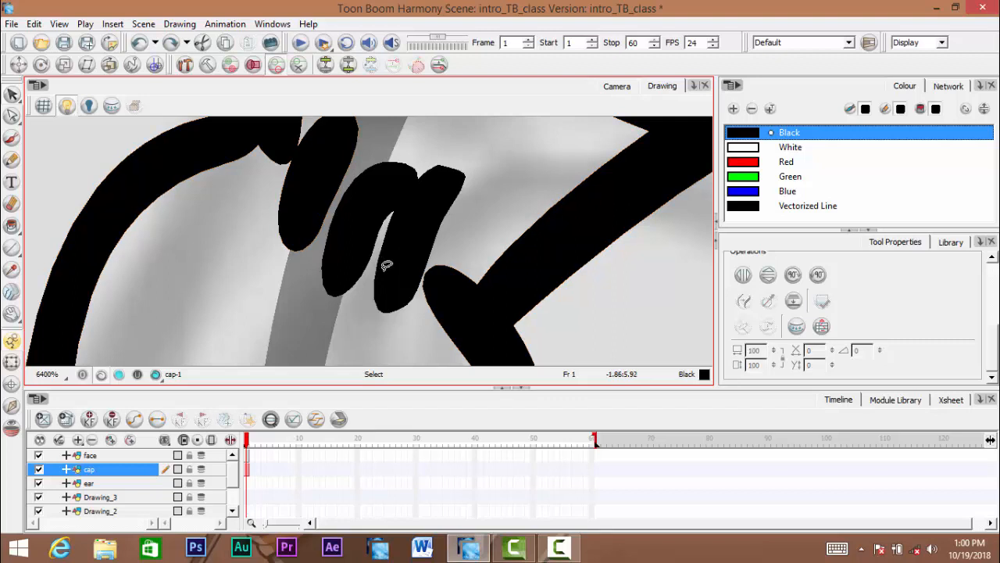
left_click(351, 209)
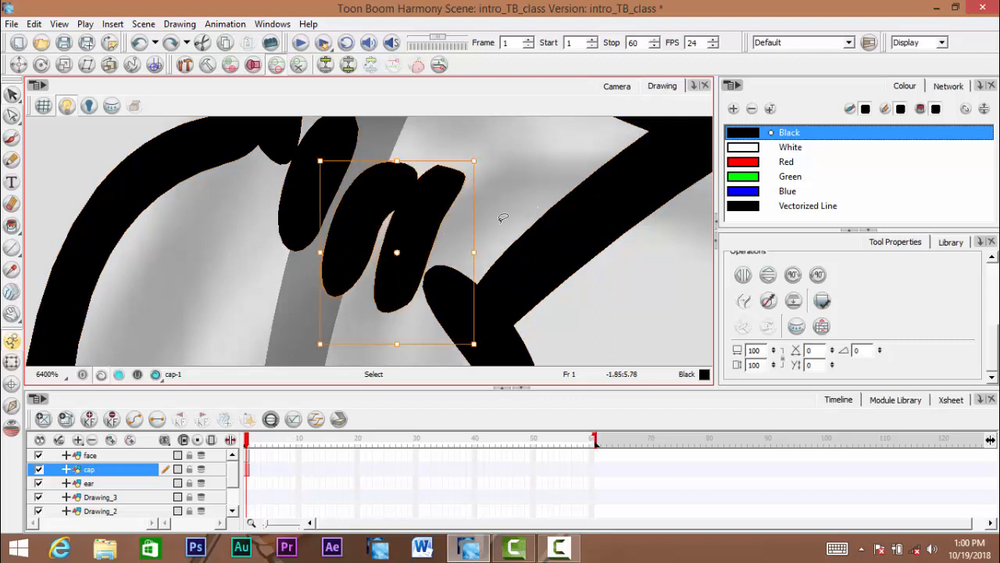
left_click(266, 200)
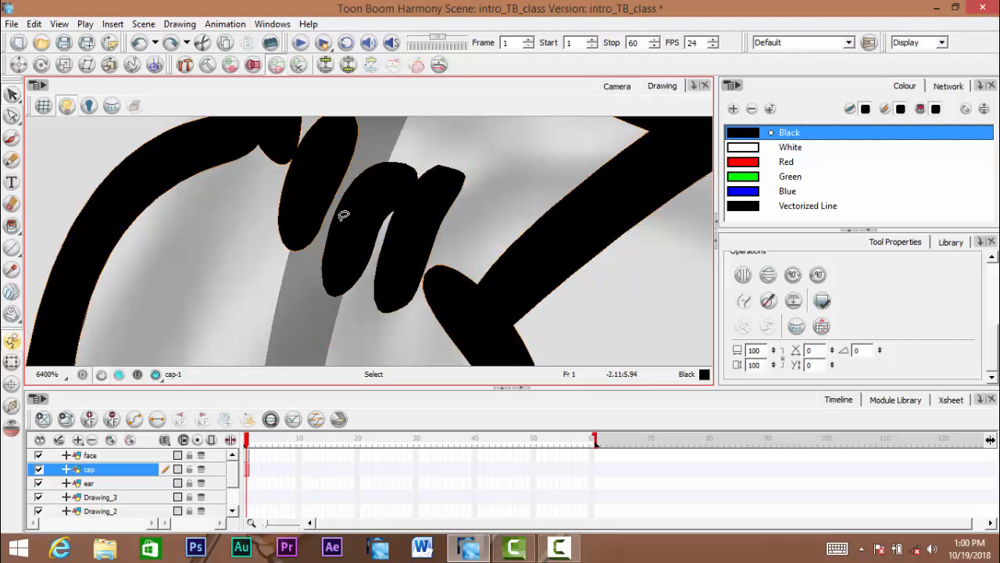
left_click_drag(455, 117, 500, 162)
key("ctrl+space")
scroll(370, 211, "up", 3)
scroll(317, 207, "down", 3)
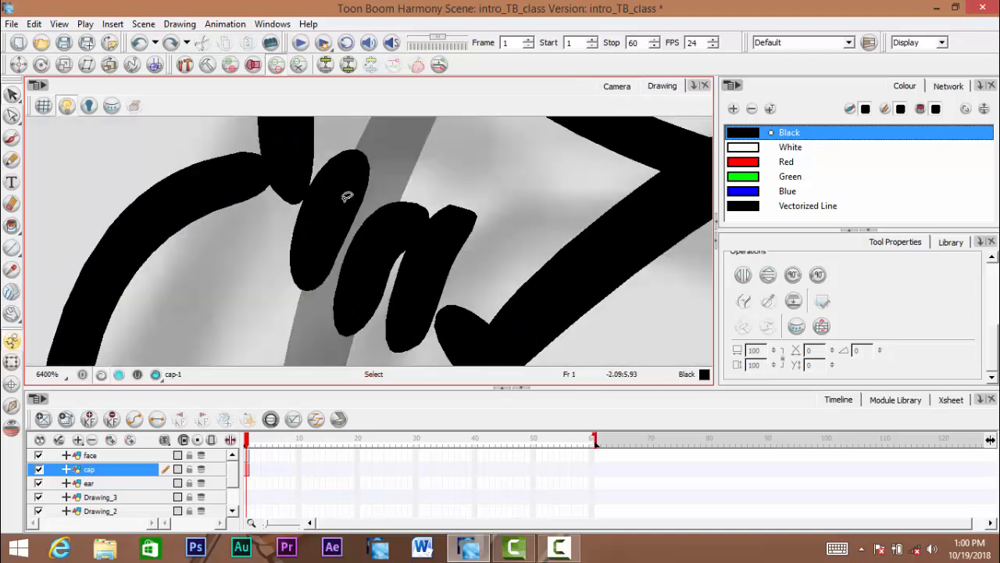
left_click(328, 216)
scroll(317, 191, "down", 8)
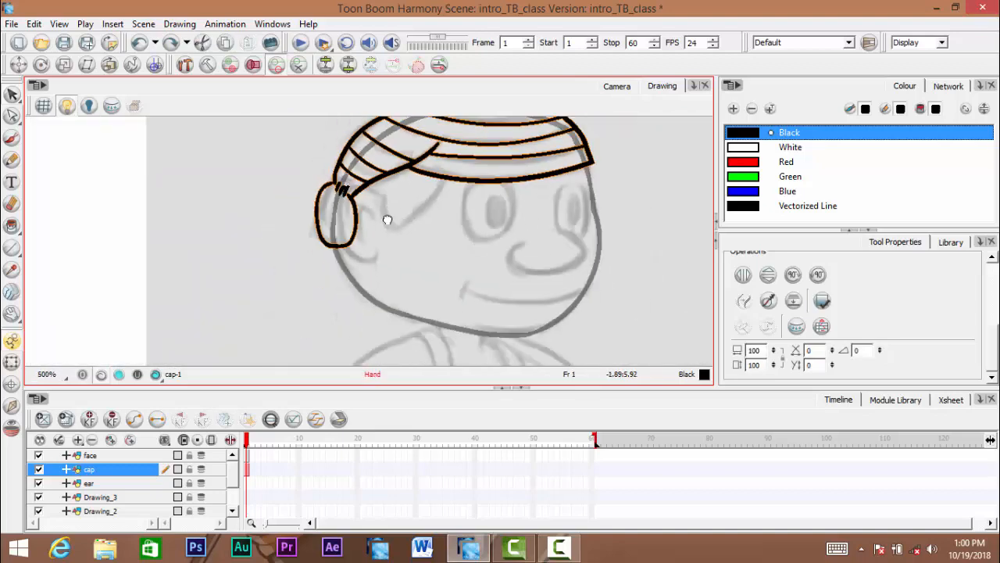
Try moving the cap without its loose pleats, undo the move, and select all the cap artwork once before deselecting it
left_click_drag(450, 215, 675, 146)
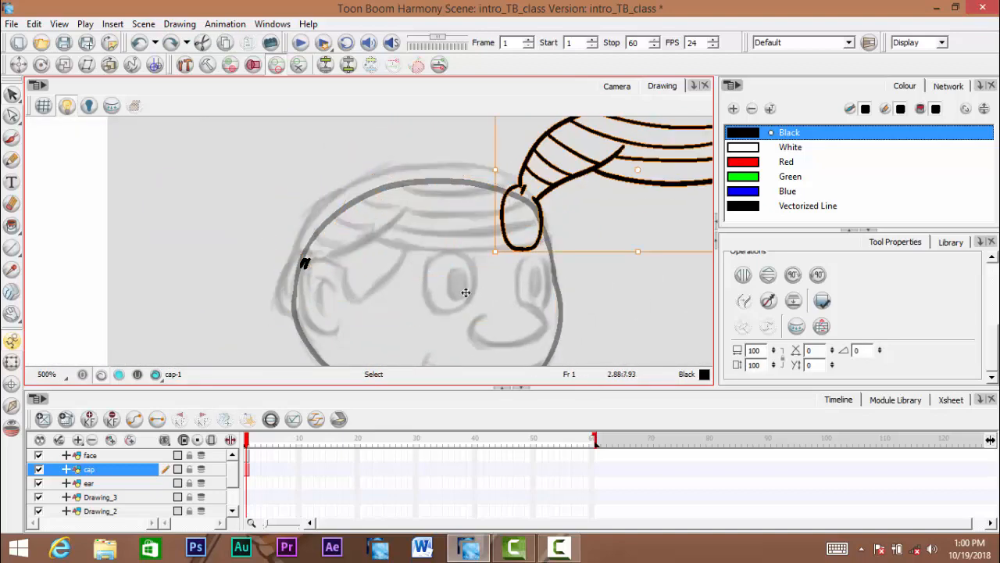
key("ctrl+z")
left_click(636, 201)
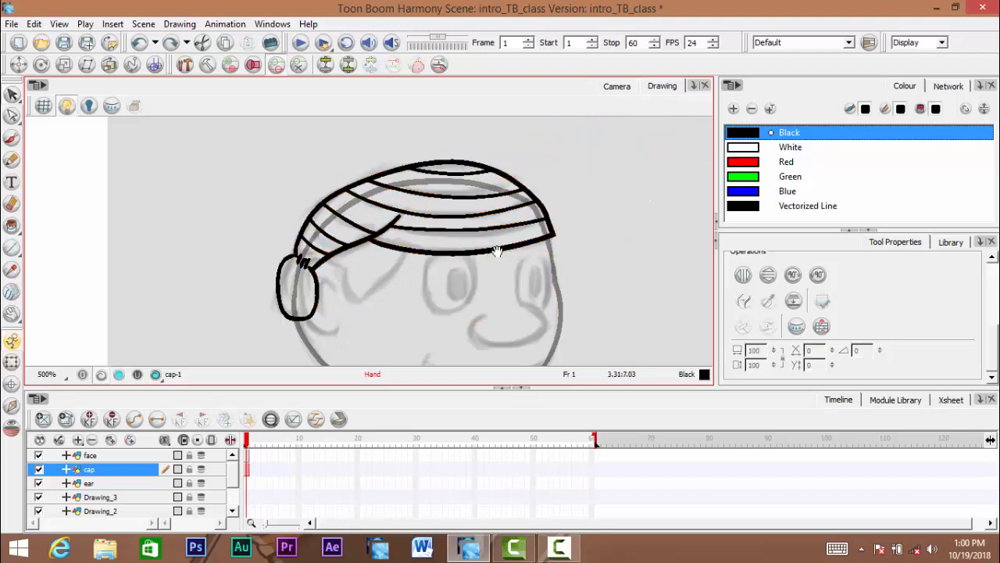
left_click_drag(498, 251, 512, 238)
key("ctrl+a")
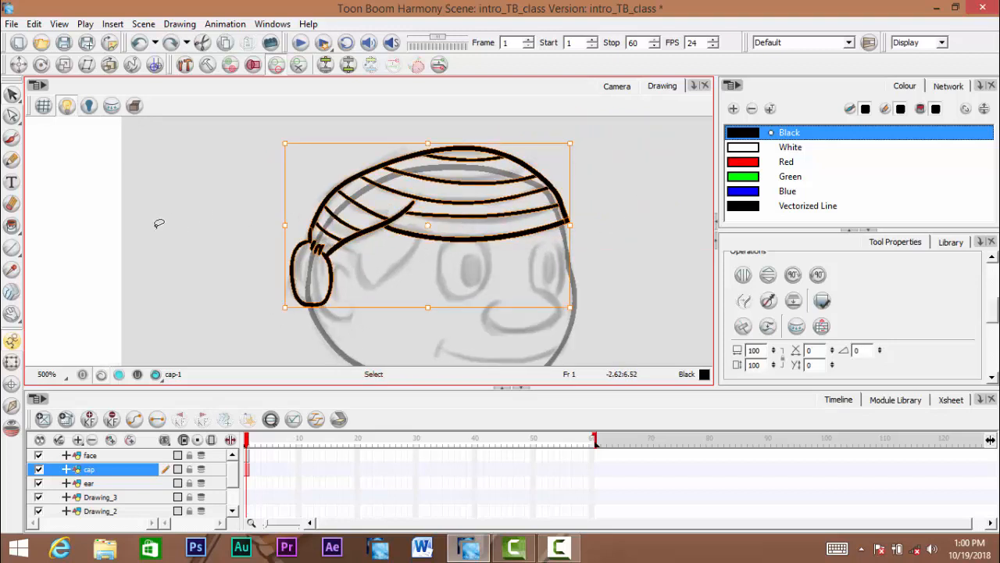
left_click(594, 207)
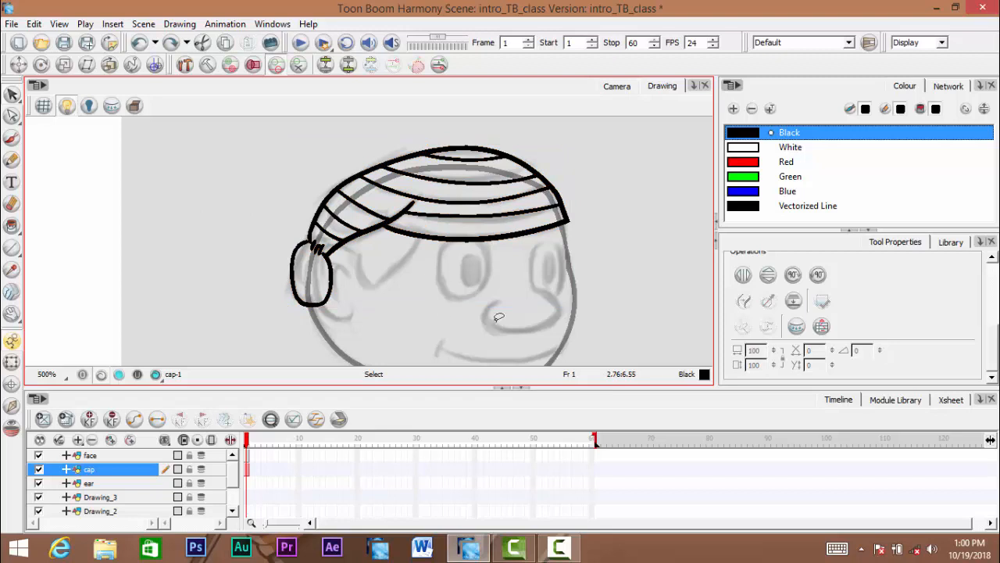
Select all the cap artwork including its pleats, try moving it away from the head, and undo the move
left_click_drag(994, 352, 943, 325)
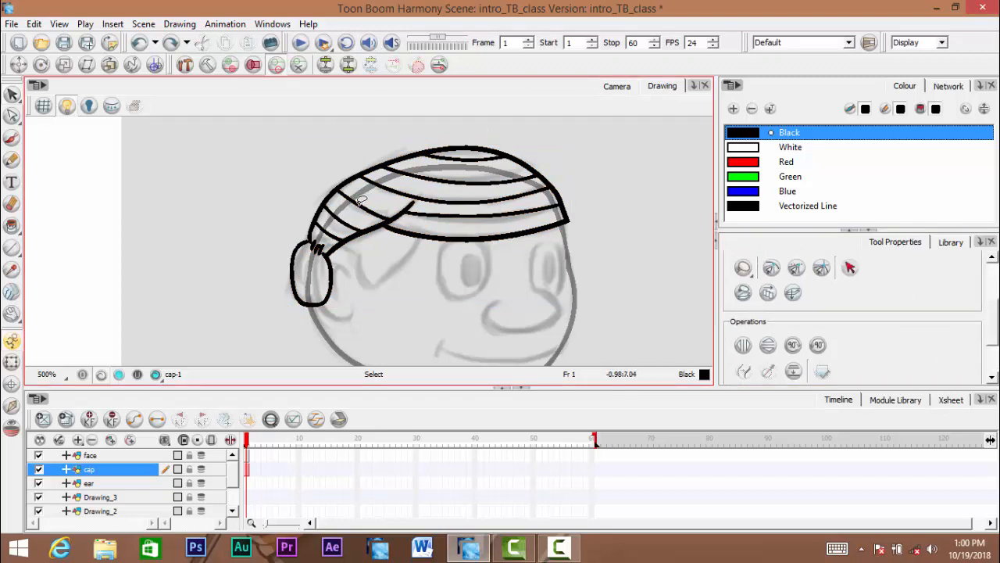
key("space")
mouse_move(554, 296)
left_mouse_down()
mouse_move(482, 317)
mouse_move(525, 268)
mouse_move(598, 263)
mouse_move(446, 263)
mouse_move(352, 246)
left_mouse_up()
mouse_move(310, 161)
left_mouse_down()
mouse_move(558, 112)
mouse_move(636, 208)
mouse_move(101, 297)
mouse_move(305, 250)
left_mouse_up()
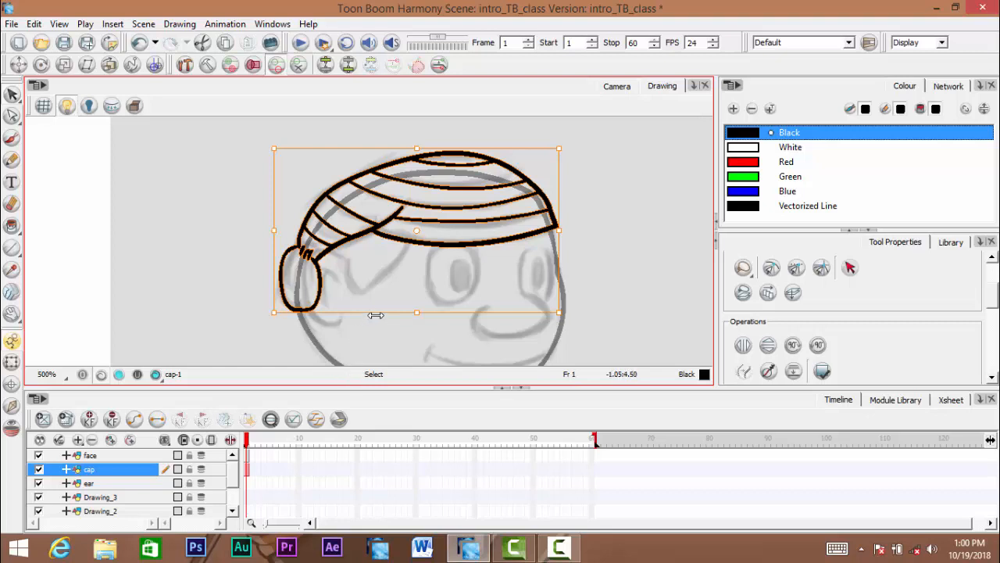
mouse_move(381, 310)
left_mouse_down()
mouse_move(411, 277)
mouse_move(383, 273)
mouse_move(433, 225)
mouse_move(403, 297)
mouse_move(391, 233)
mouse_move(346, 245)
mouse_move(413, 293)
mouse_move(399, 292)
mouse_move(406, 286)
left_mouse_up()
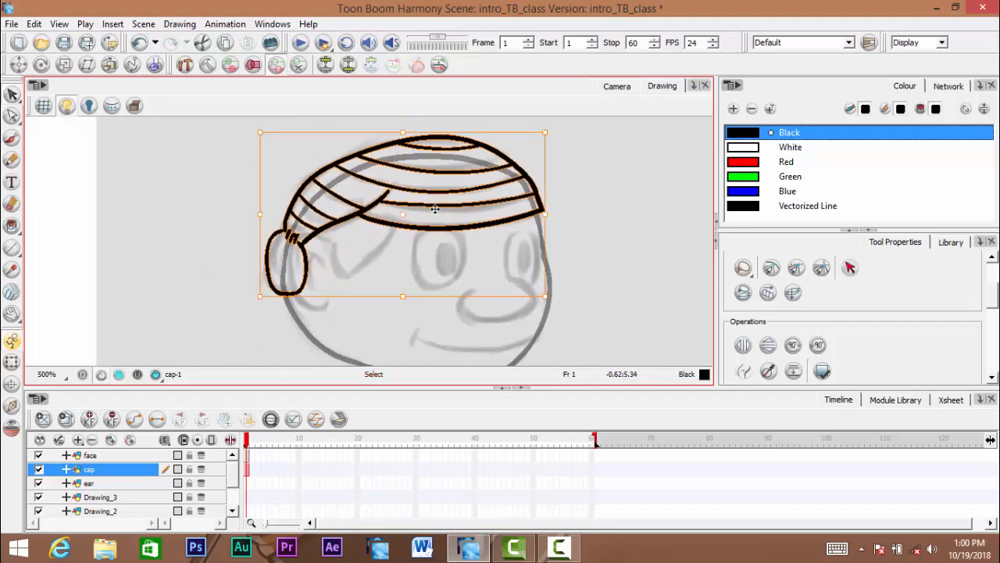
left_click_drag(438, 205, 681, 156)
key("ctrl+z")
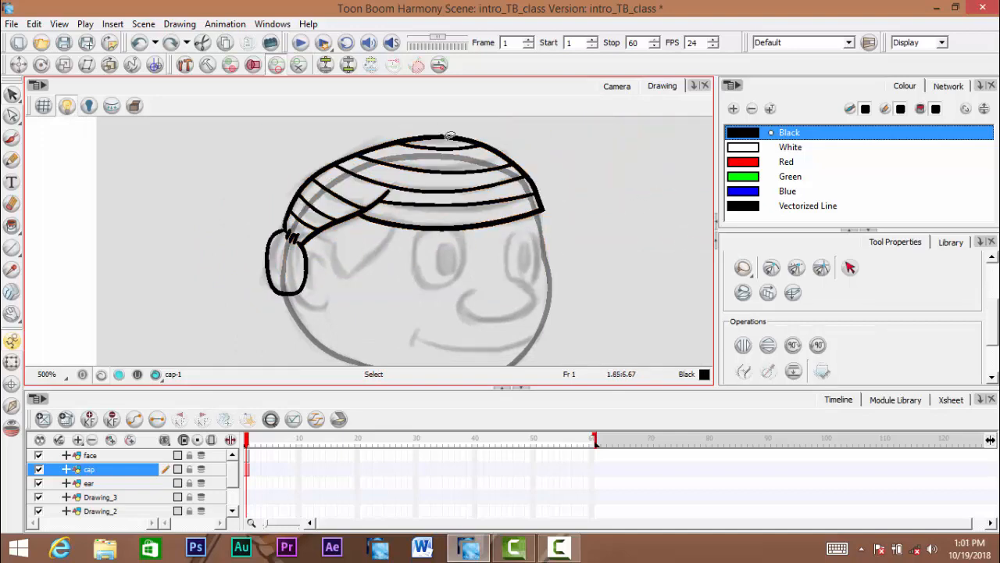
Try moving only the cap strokes without the loose pleats, undo that move, and clear the selection
left_click(436, 195)
left_click_drag(445, 172, 594, 172)
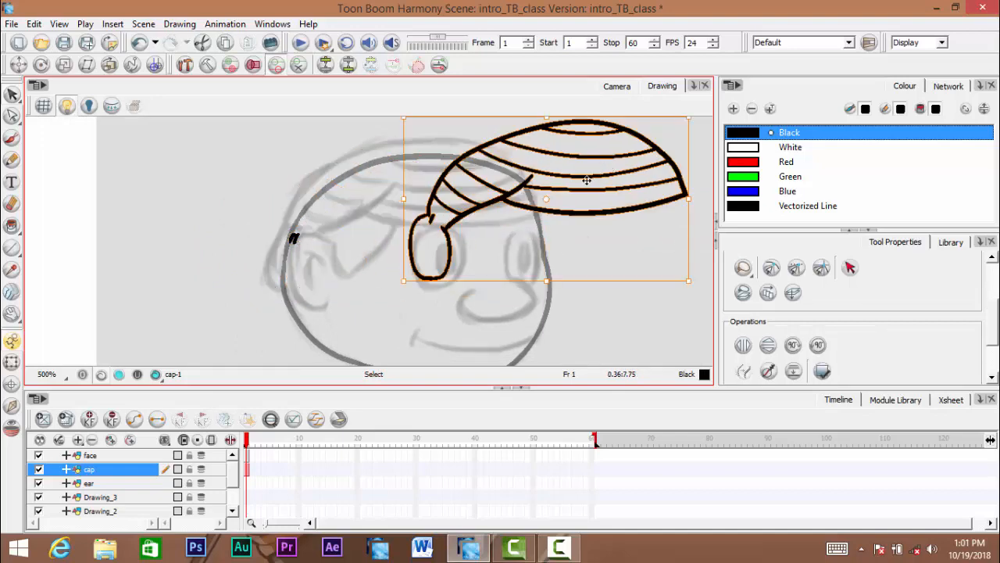
key("ctrl+z")
left_click(623, 212)
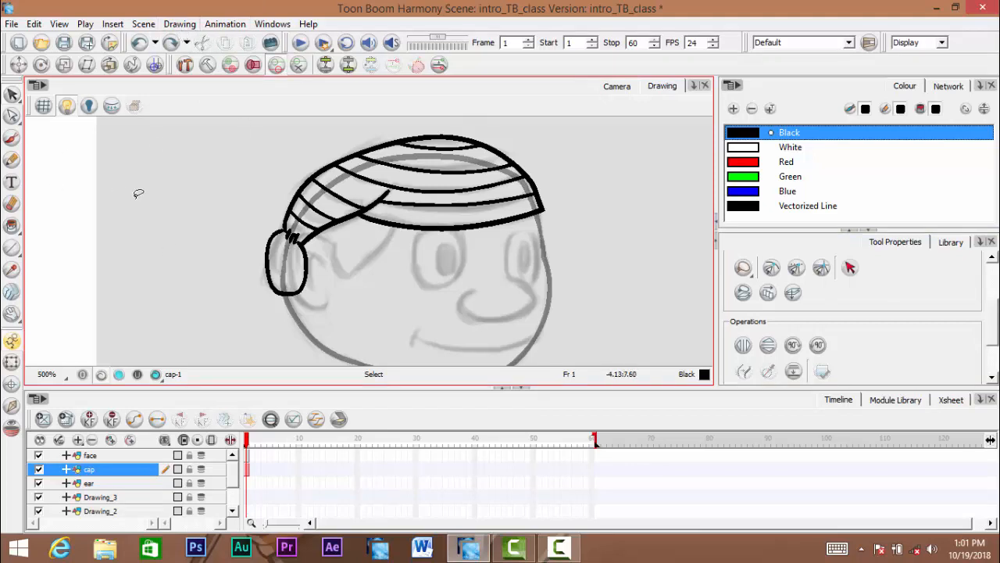
On the face layer, trace the sideburn and the forehead hairline under the cap in black with the Pencil tool
scroll(406, 305, "down", 3)
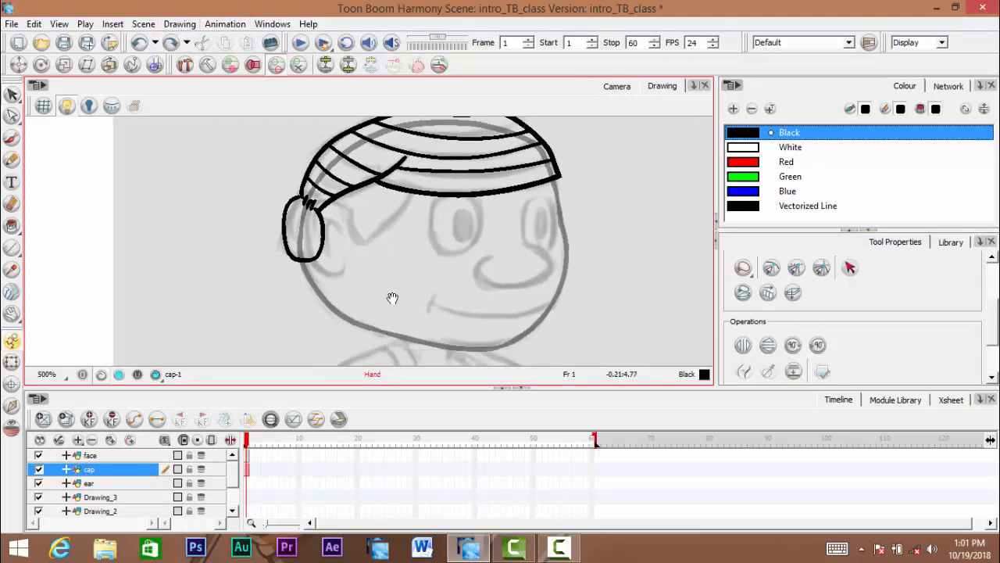
left_click(122, 455)
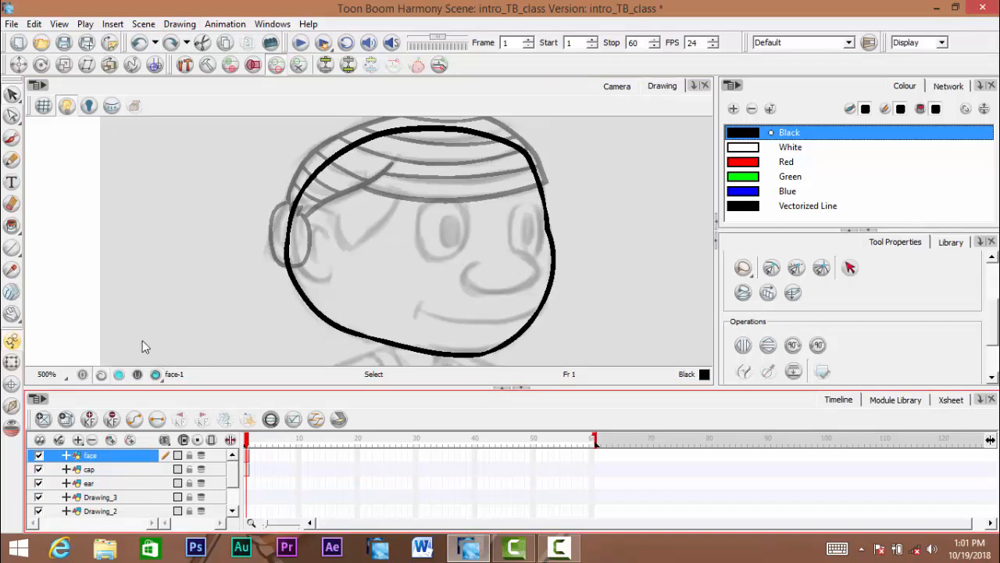
left_click(11, 160)
left_click_drag(351, 212, 384, 218)
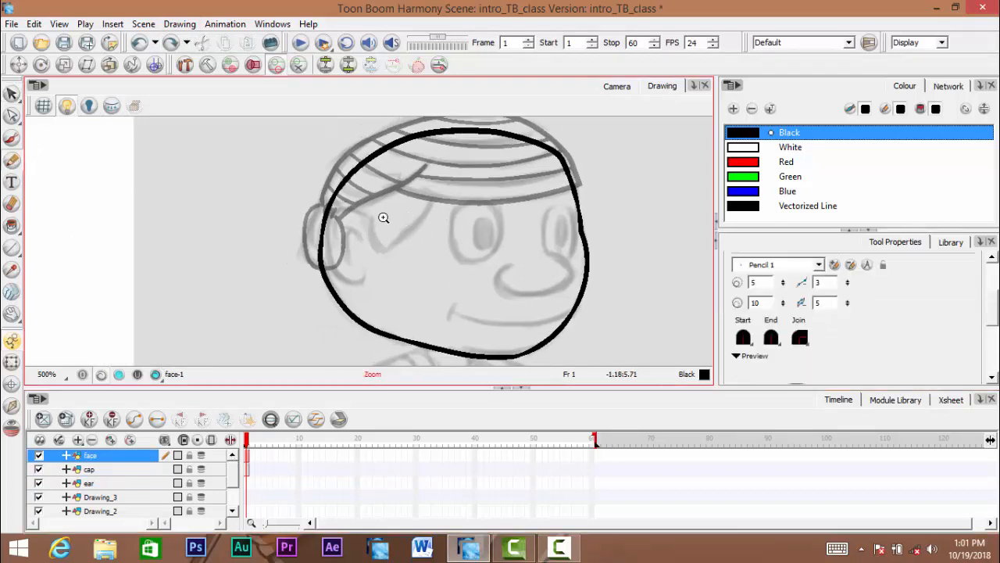
scroll(384, 218, "up", 4)
mouse_move(438, 196)
left_mouse_down()
mouse_move(428, 307)
mouse_move(460, 183)
mouse_move(440, 210)
mouse_move(456, 175)
left_mouse_up()
mouse_move(486, 140)
left_mouse_down()
mouse_move(458, 212)
mouse_move(340, 310)
mouse_move(311, 198)
mouse_move(449, 244)
mouse_move(384, 217)
mouse_move(302, 229)
left_mouse_up()
mouse_move(416, 283)
left_mouse_down()
mouse_move(392, 286)
mouse_move(120, 156)
left_mouse_up()
mouse_move(371, 227)
left_mouse_down()
mouse_move(400, 258)
mouse_move(380, 249)
mouse_move(511, 245)
mouse_move(665, 212)
mouse_move(712, 184)
left_mouse_up()
left_click_drag(629, 227, 521, 236)
left_click_drag(521, 236, 493, 228)
scroll(493, 228, "up", 1)
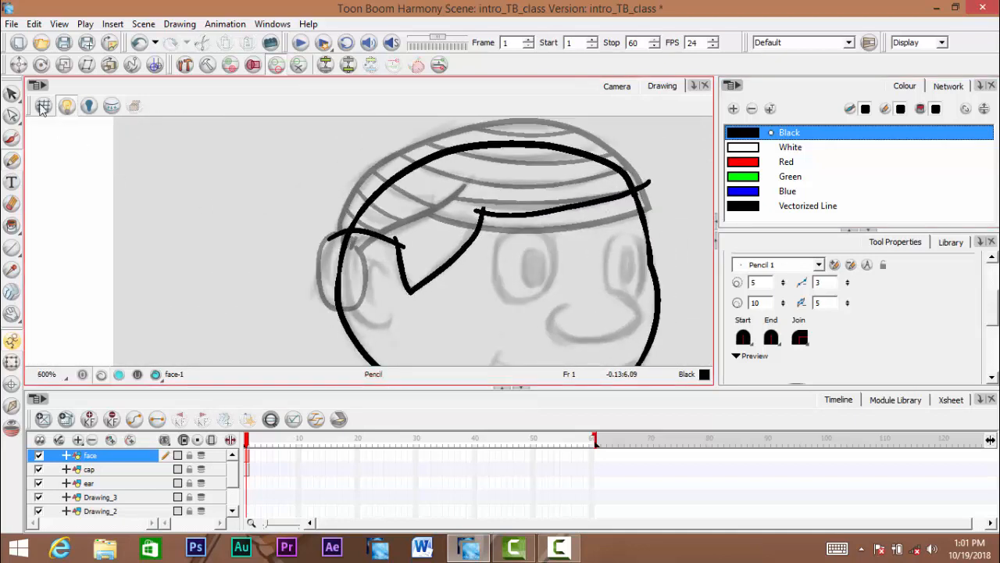
Switch to the Cutter tool and set its selection mode to Lasso
left_click_drag(11, 94, 84, 114)
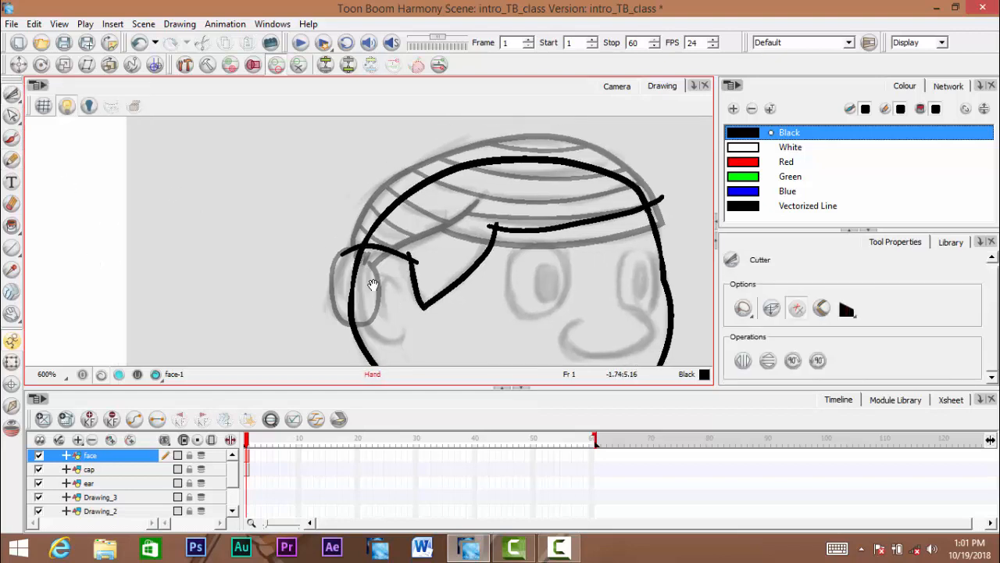
scroll(370, 289, "up", 3)
mouse_move(371, 270)
left_mouse_down()
mouse_move(368, 254)
mouse_move(356, 253)
left_mouse_up()
scroll(469, 233, "down", 3)
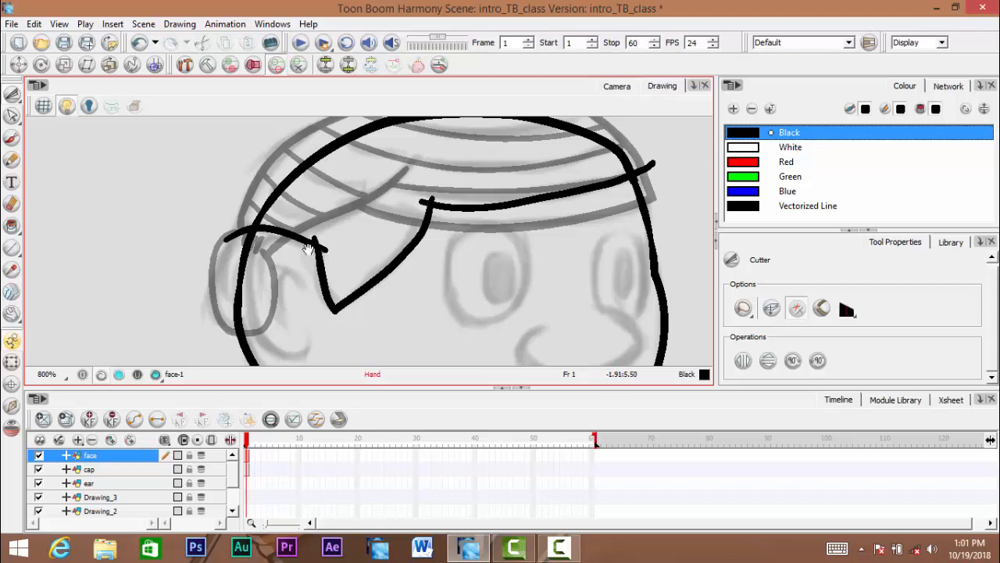
scroll(311, 262, "up", 3)
scroll(293, 227, "up", 1)
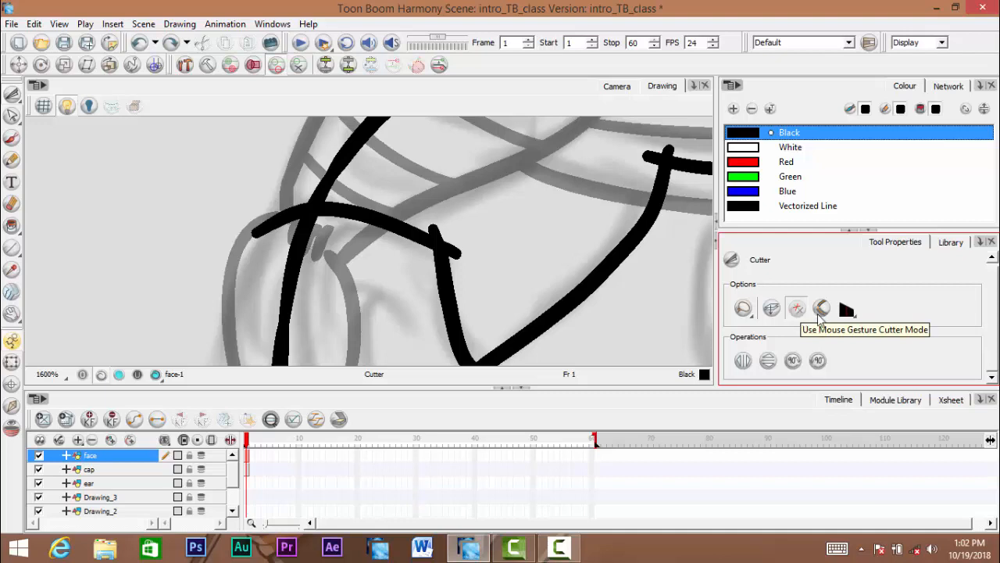
left_click(743, 308)
left_click(760, 332)
left_click(742, 308)
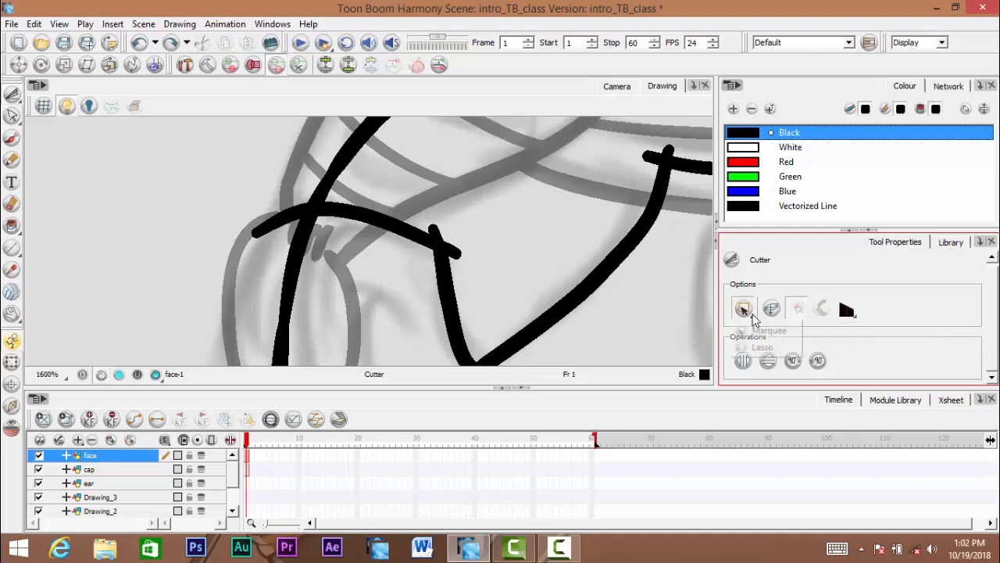
left_click(758, 346)
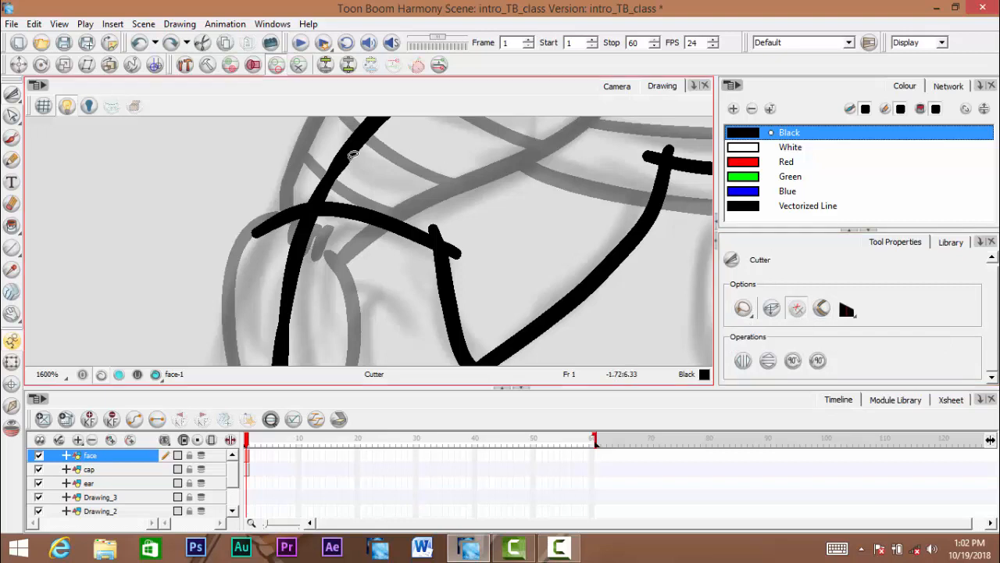
Try to cut the hairline end that overshoots the face outline beside the pompom, and undo the attempt
key("space")
mouse_move(282, 189)
left_mouse_down()
mouse_move(286, 176)
mouse_move(255, 231)
left_mouse_up()
key("space")
left_click_drag(191, 256, 217, 206)
key("ctrl+z")
Save the scene and cut off the hairline end protruding past the face outline beside the pompom
key("space")
key("ctrl+space")
scroll(216, 207, "down", 1)
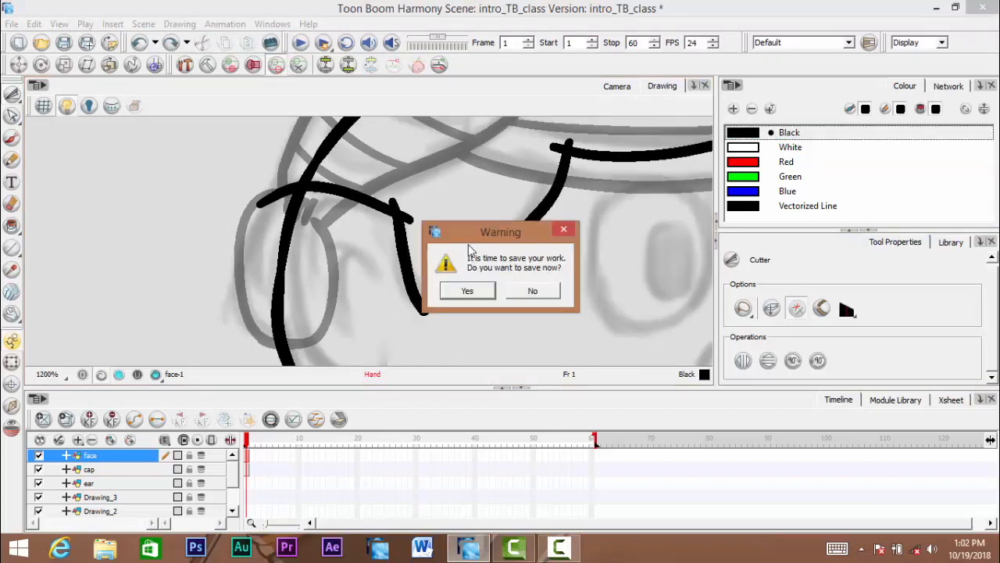
left_click(462, 290)
left_click_drag(266, 154, 258, 227)
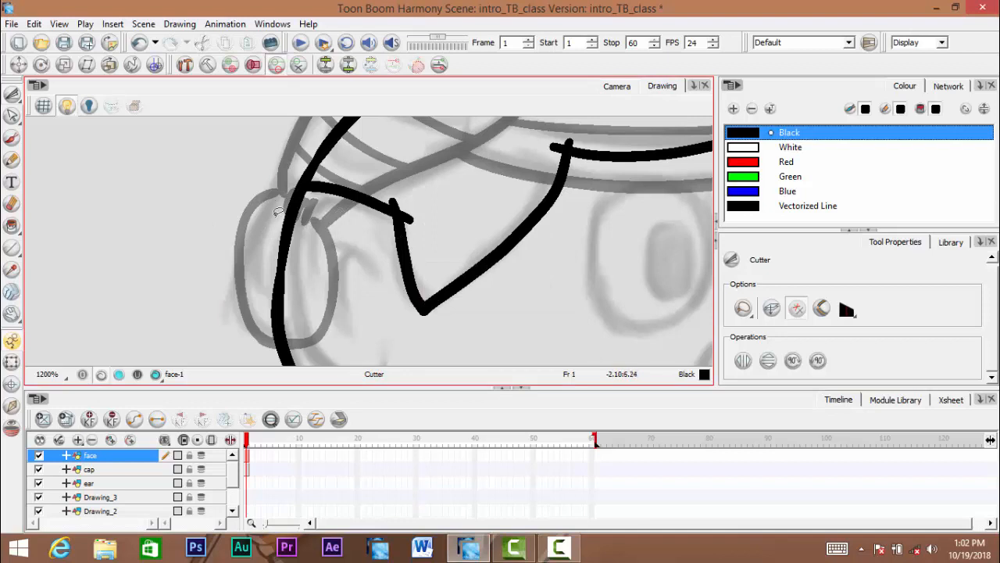
Trim the overshooting stroke end where the hairline meets the top of the sideburn
key("space")
scroll(402, 230, "up", 1)
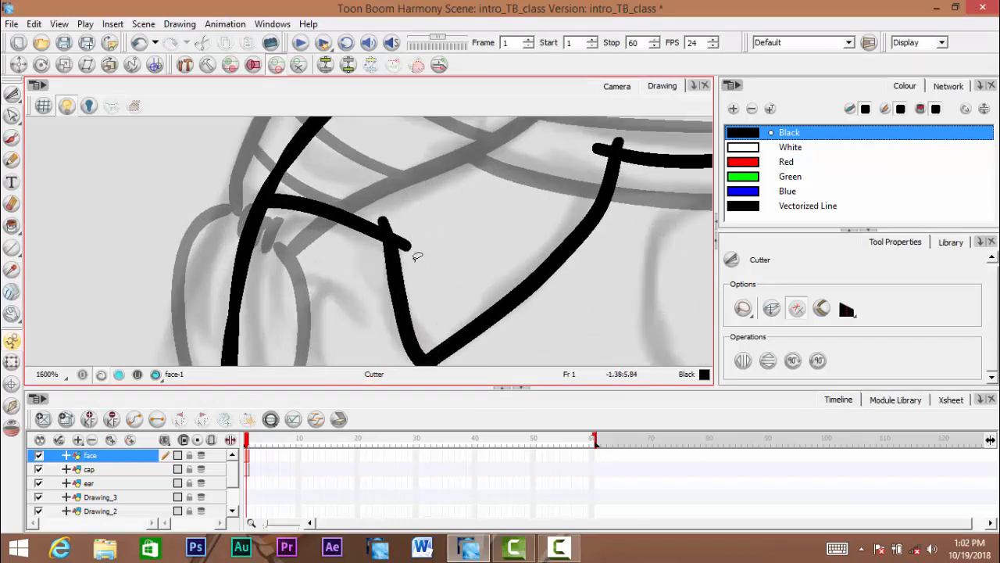
left_click_drag(406, 240, 402, 181)
left_click_drag(416, 270, 408, 212)
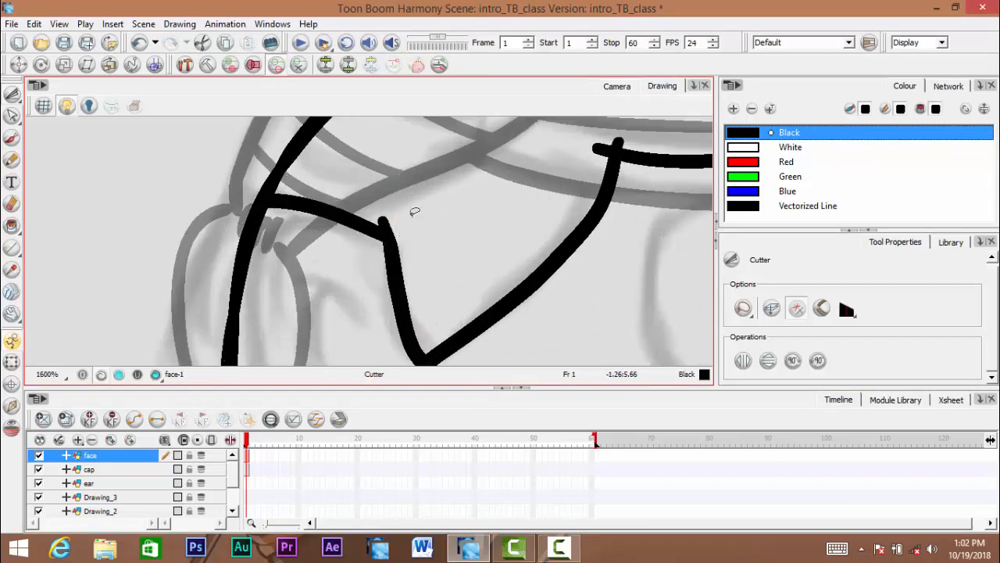
scroll(430, 238, "down", 1)
scroll(430, 236, "down", 2)
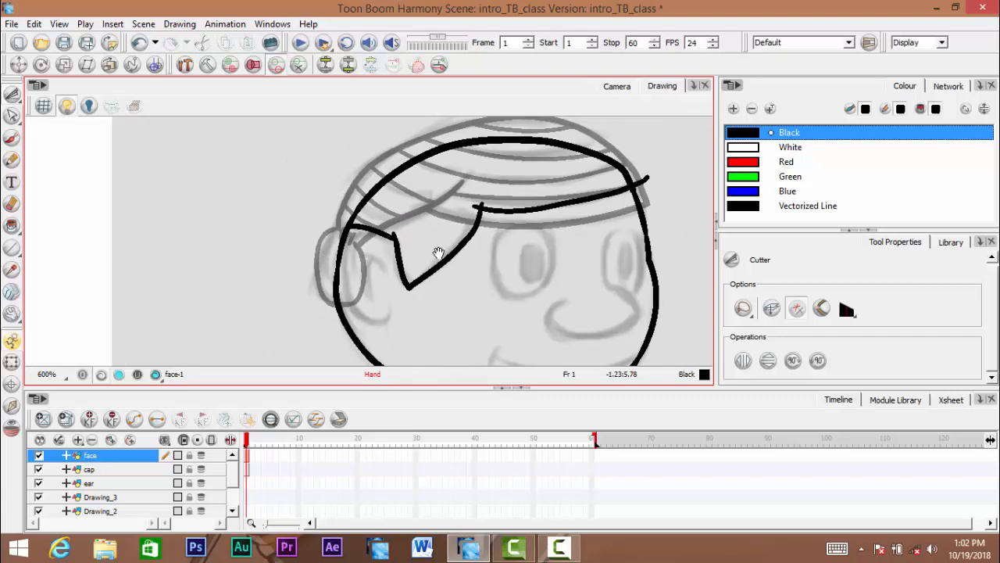
Trim the forehead hairline end that protrudes past the far side of the face outline
scroll(443, 236, "up", 2)
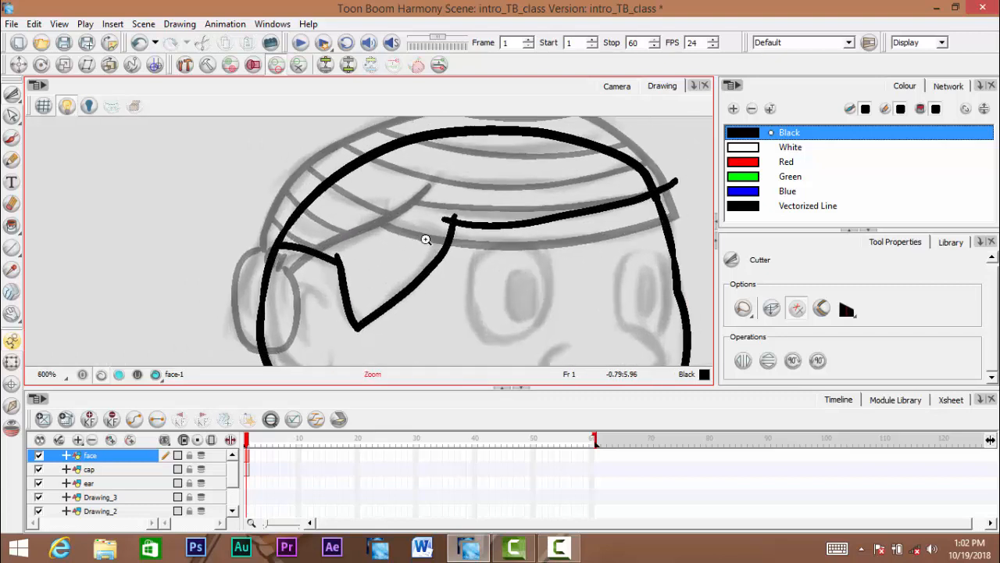
mouse_move(546, 198)
left_mouse_down()
mouse_move(404, 201)
mouse_move(306, 218)
left_mouse_up()
left_click_drag(521, 163, 637, 285)
scroll(531, 257, "down", 3)
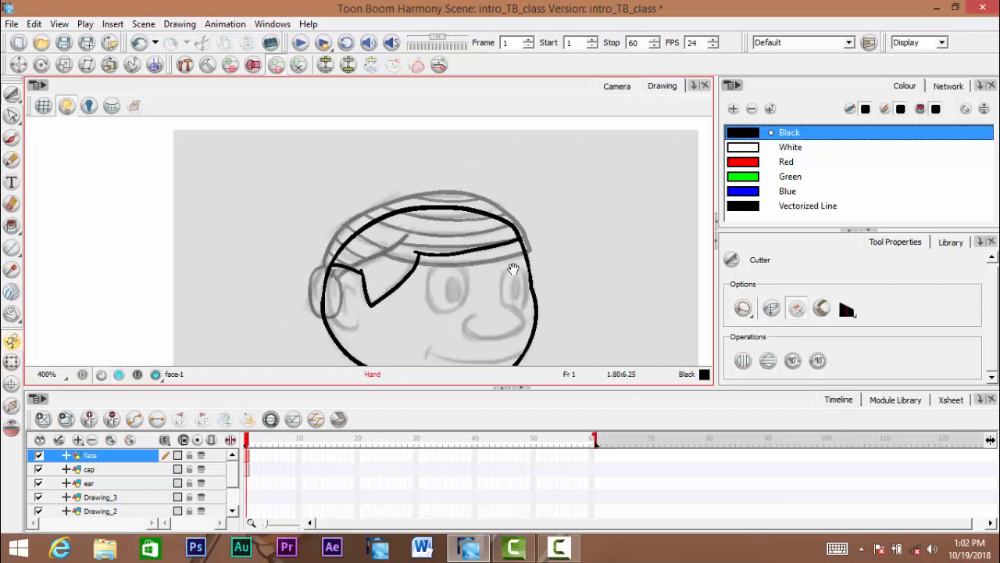
left_click_drag(405, 309, 428, 283)
scroll(414, 304, "up", 1)
mouse_move(317, 278)
left_mouse_down()
mouse_move(285, 245)
mouse_move(313, 284)
left_mouse_up()
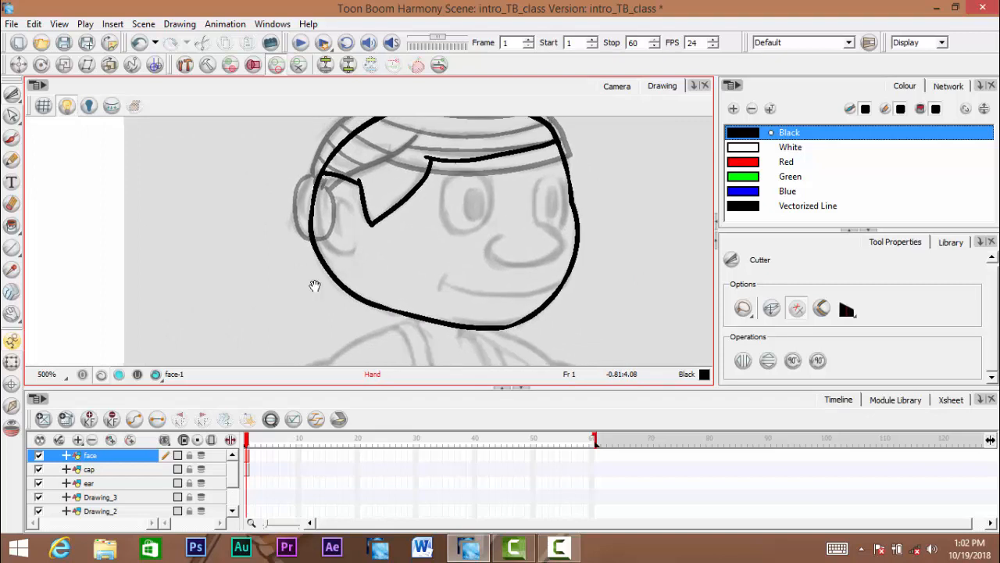
scroll(328, 232, "down", 1)
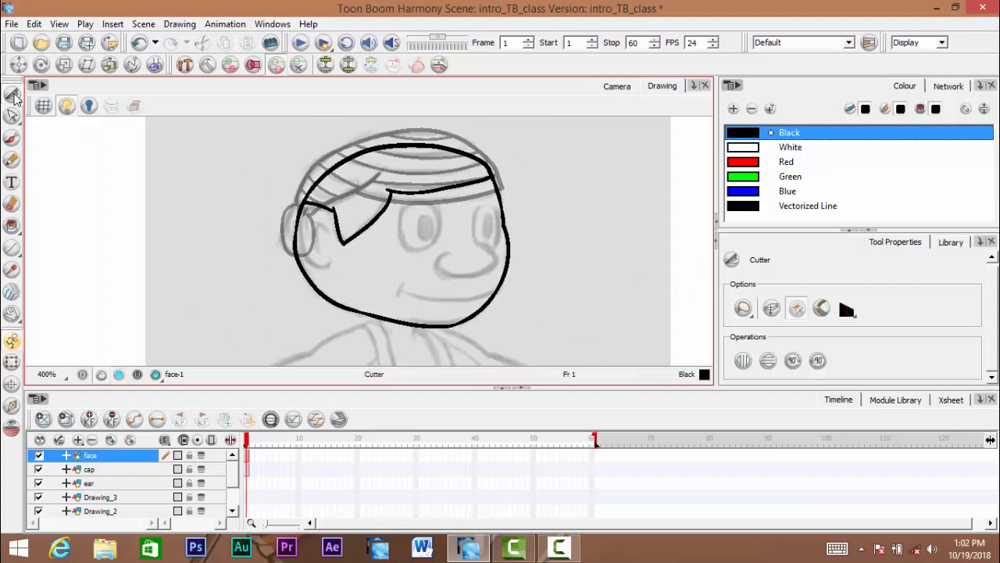
Select the whole face and hairline drawing, remove its extra strokes, and clear the selection
key("alt+s")
mouse_move(279, 190)
left_mouse_down()
mouse_move(499, 95)
mouse_move(500, 337)
left_mouse_up()
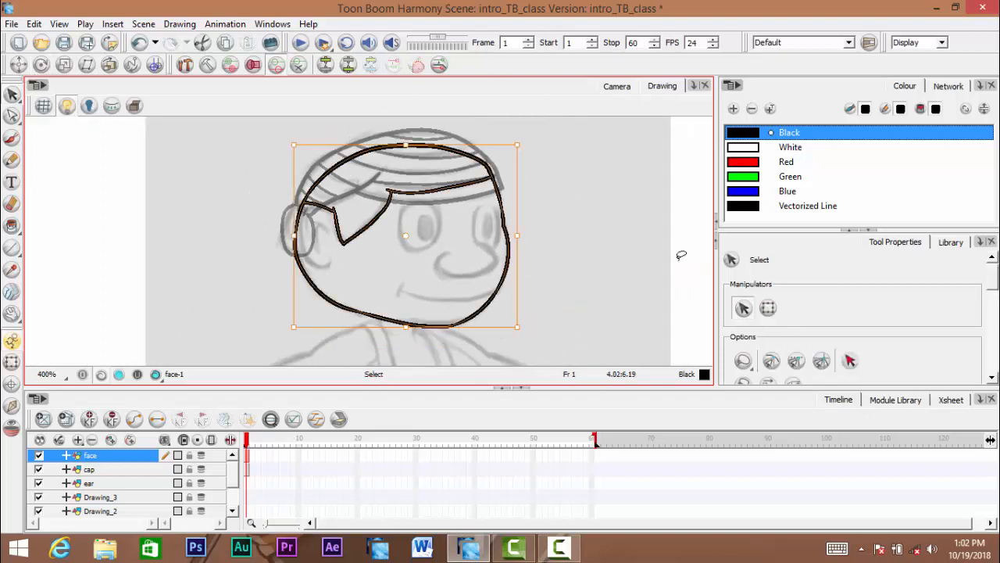
scroll(793, 323, "down", 5)
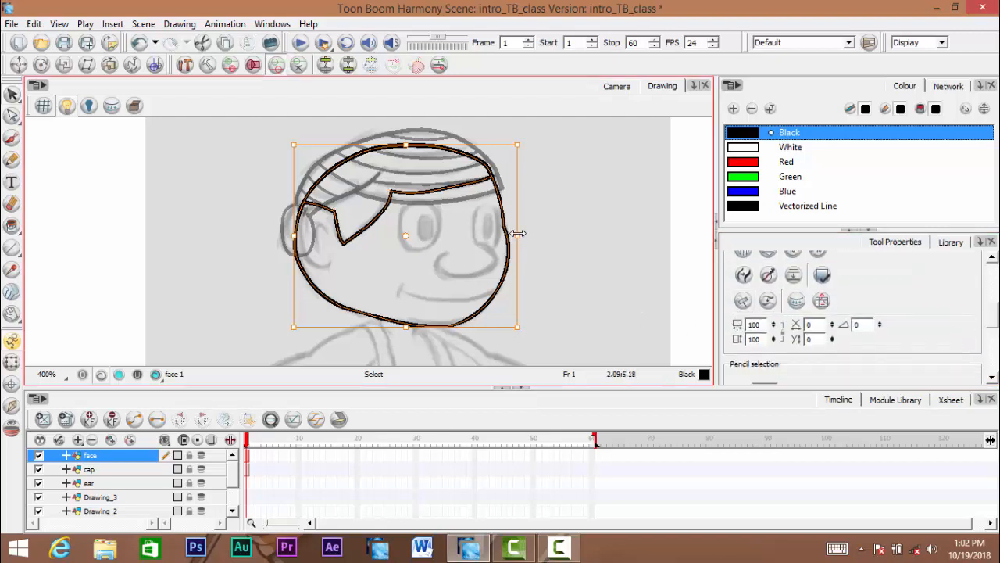
key("alt+z")
left_click(445, 233)
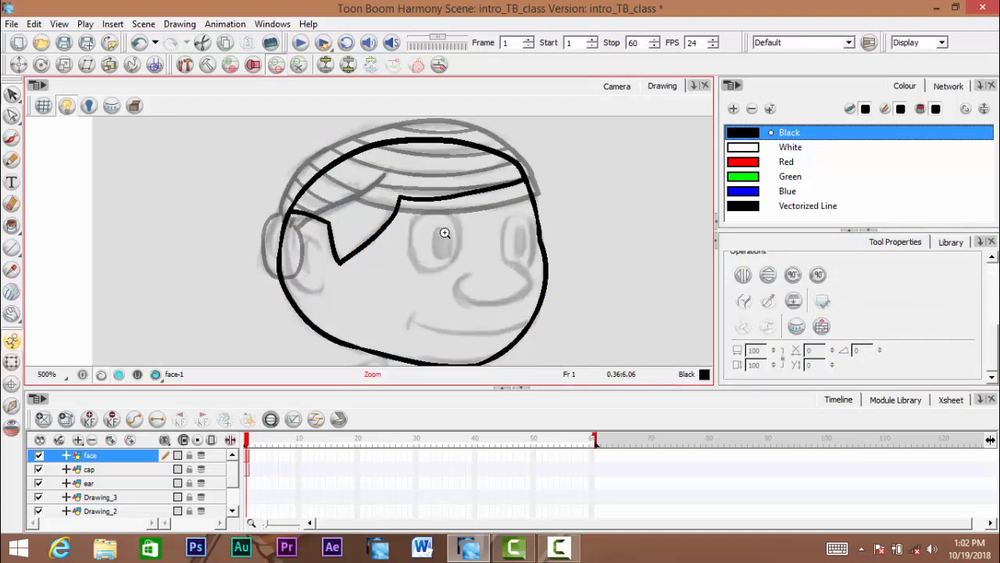
Make the ear layer active and choose the Brush tool for tracing the ear
left_click(414, 232)
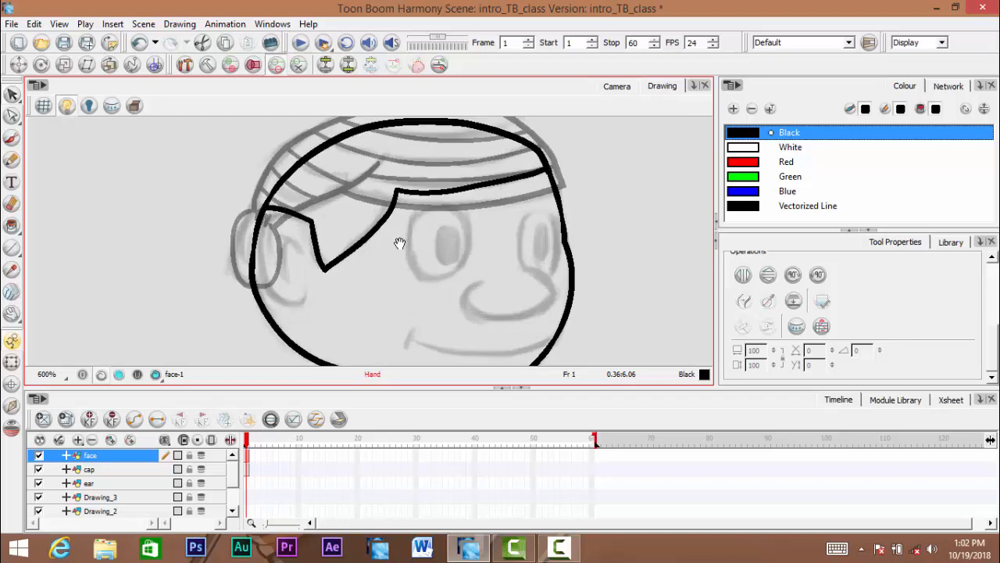
left_click(403, 242, "alt")
left_click(403, 242, "alt")
left_click(402, 241, "alt")
mouse_move(380, 239)
left_mouse_down()
mouse_move(407, 247)
mouse_move(396, 246)
left_mouse_up()
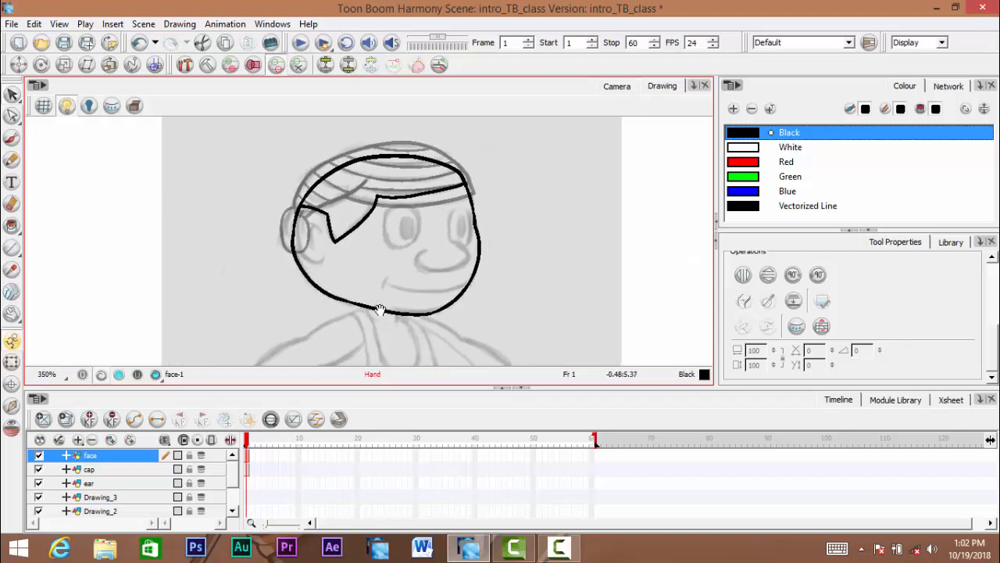
left_click_drag(332, 221, 328, 226)
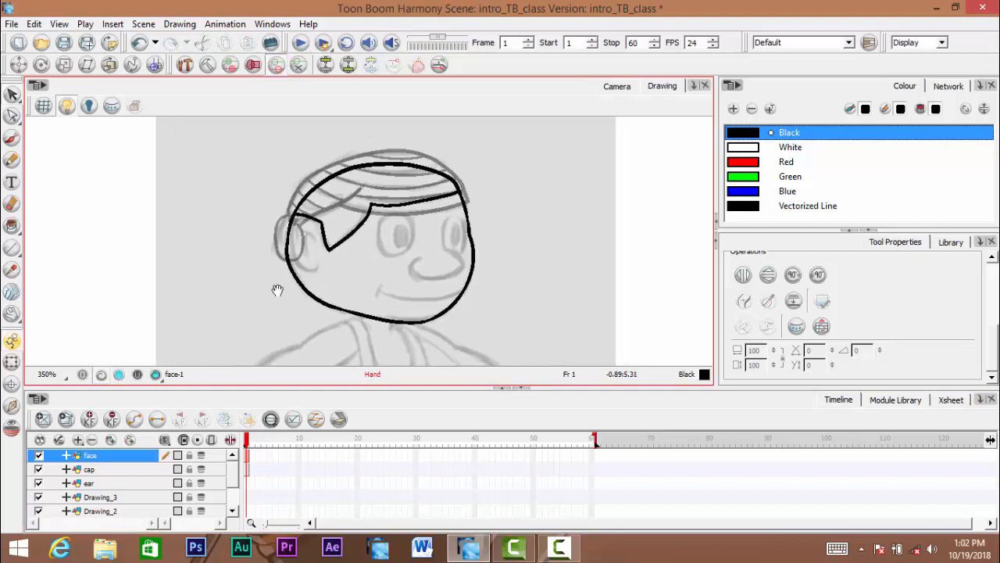
left_click(90, 470)
left_click(90, 470)
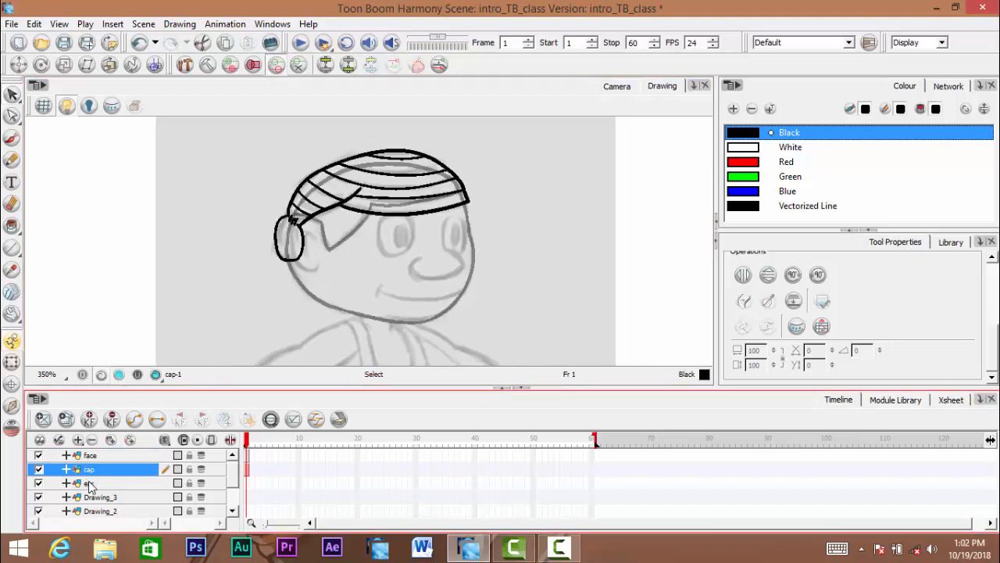
left_click(90, 484)
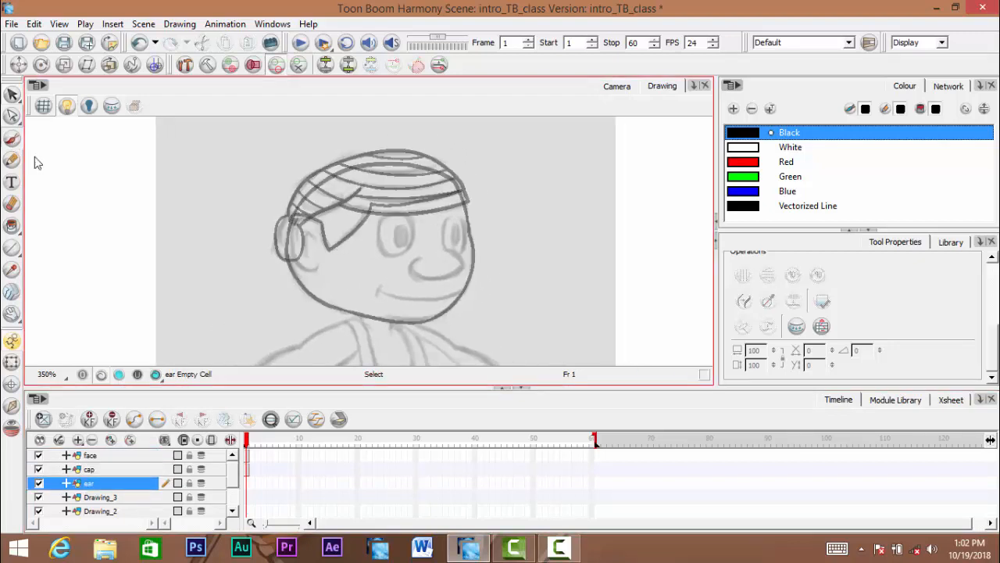
mouse_move(310, 217)
left_mouse_down()
mouse_move(314, 239)
mouse_move(318, 229)
mouse_move(324, 237)
left_mouse_up()
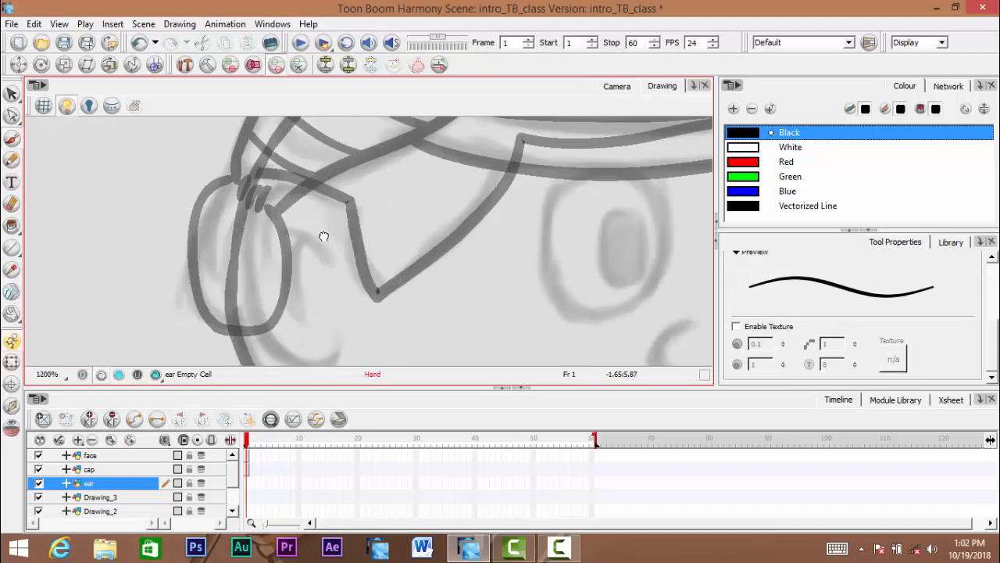
Try brushing the ear's outline over the sketch on the ear layer and undo the strokes
mouse_move(307, 200)
left_mouse_down()
mouse_move(405, 193)
mouse_move(365, 167)
mouse_move(333, 164)
mouse_move(310, 228)
mouse_move(332, 316)
mouse_move(361, 341)
mouse_move(414, 320)
left_mouse_up()
left_click_drag(436, 288, 473, 283)
key("ctrl+z")
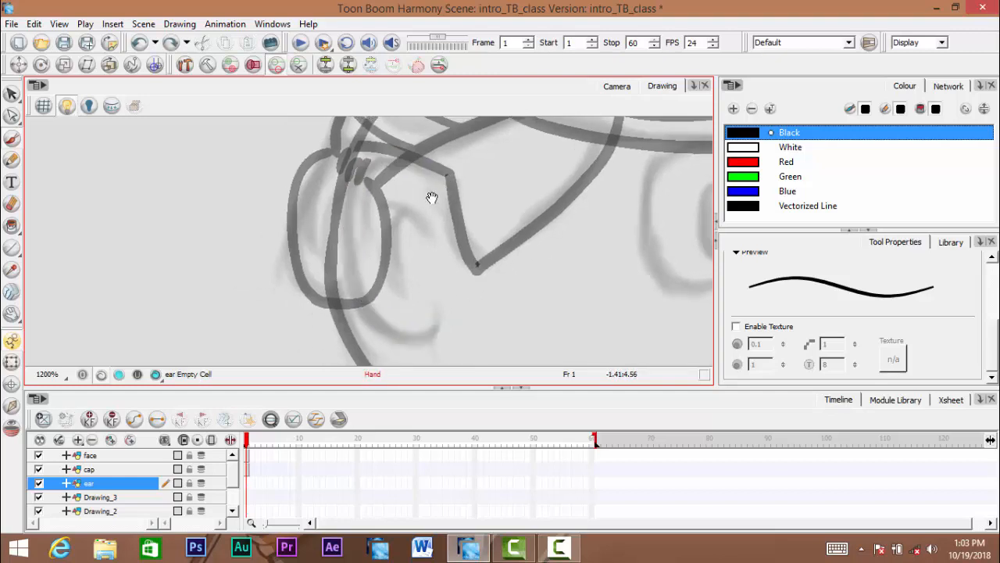
left_click_drag(431, 196, 439, 168)
key("ctrl+z")
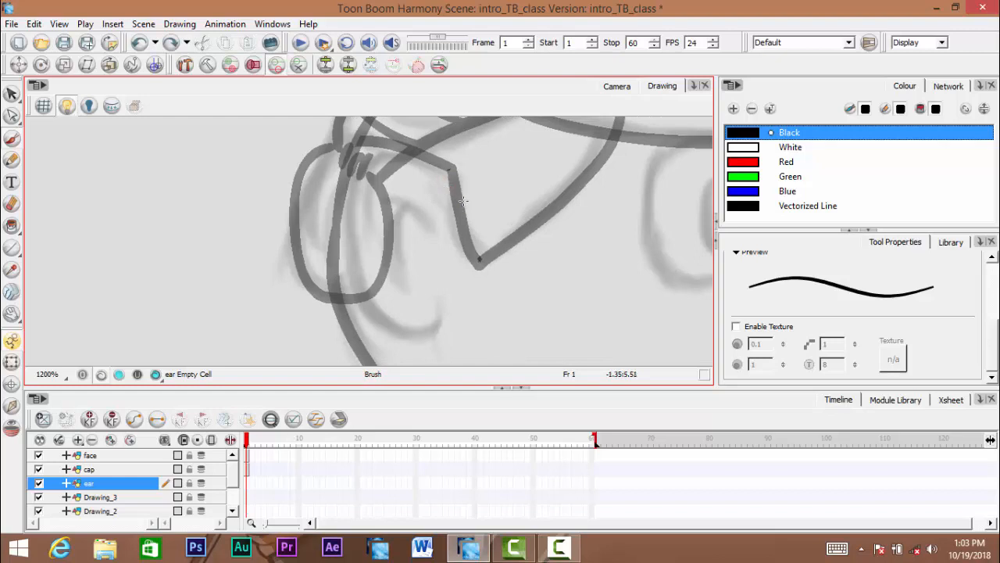
Brush the ear's outer curve over the sketch, undoing the first stroke and leaving the face side open
mouse_move(464, 201)
left_mouse_down()
mouse_move(454, 175)
mouse_move(398, 149)
mouse_move(356, 161)
mouse_move(350, 195)
left_mouse_up()
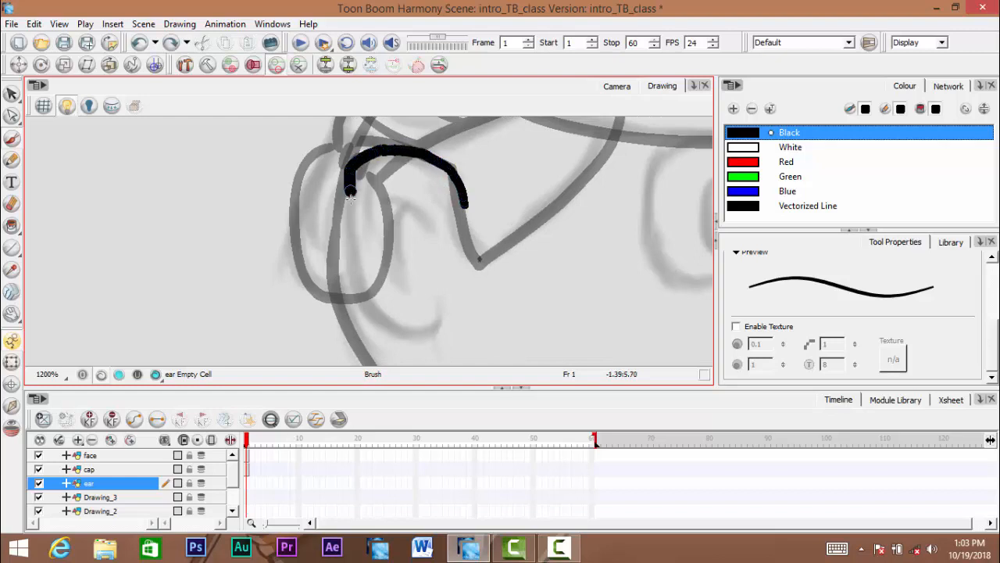
key("ctrl+z")
mouse_move(451, 235)
left_mouse_down()
mouse_move(547, 172)
mouse_move(558, 188)
mouse_move(514, 144)
mouse_move(468, 143)
mouse_move(447, 197)
mouse_move(461, 289)
mouse_move(488, 316)
mouse_move(516, 327)
mouse_move(541, 319)
left_mouse_up()
Brush the two inner fold lines of the ear, undoing and redrawing the upper one
left_click_drag(472, 203, 550, 238)
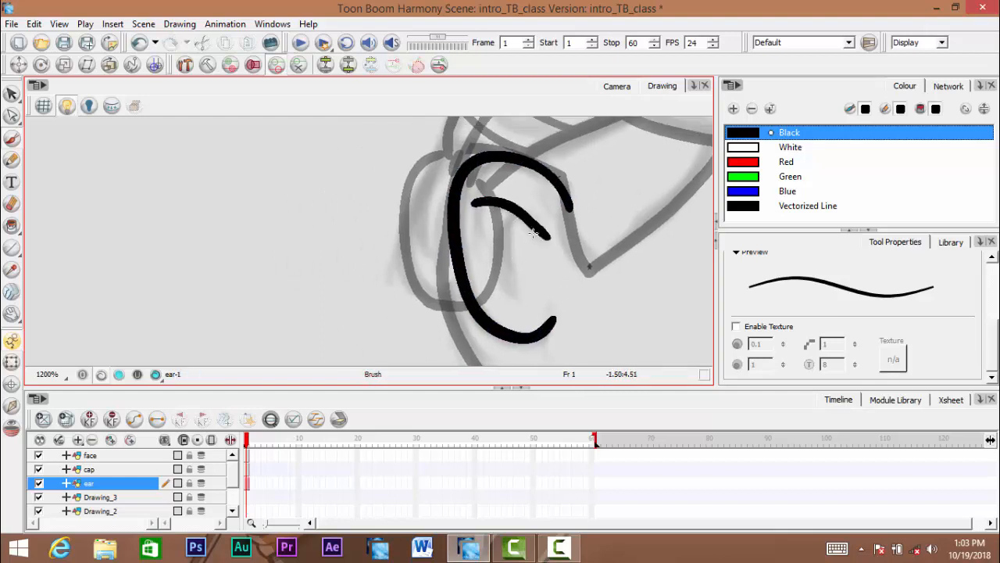
key("ctrl+z")
mouse_move(470, 203)
left_mouse_down()
mouse_move(514, 211)
mouse_move(541, 244)
left_mouse_up()
mouse_move(510, 209)
left_mouse_down()
mouse_move(501, 239)
mouse_move(517, 302)
left_mouse_up()
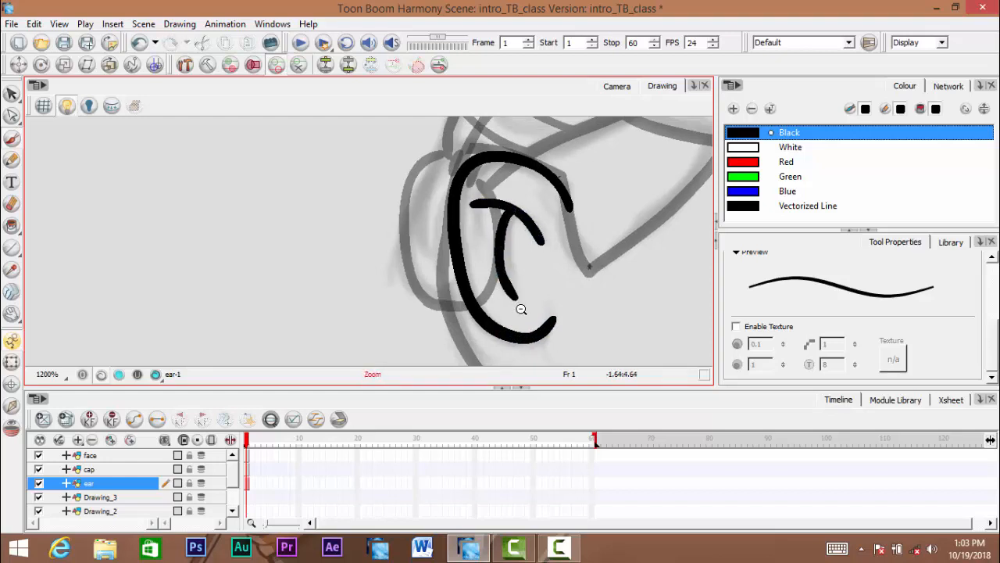
Examine the brushed ear from close up and against the rest of the face
scroll(521, 307, "down", 3)
left_click_drag(580, 339, 392, 266)
scroll(392, 266, "up", 10)
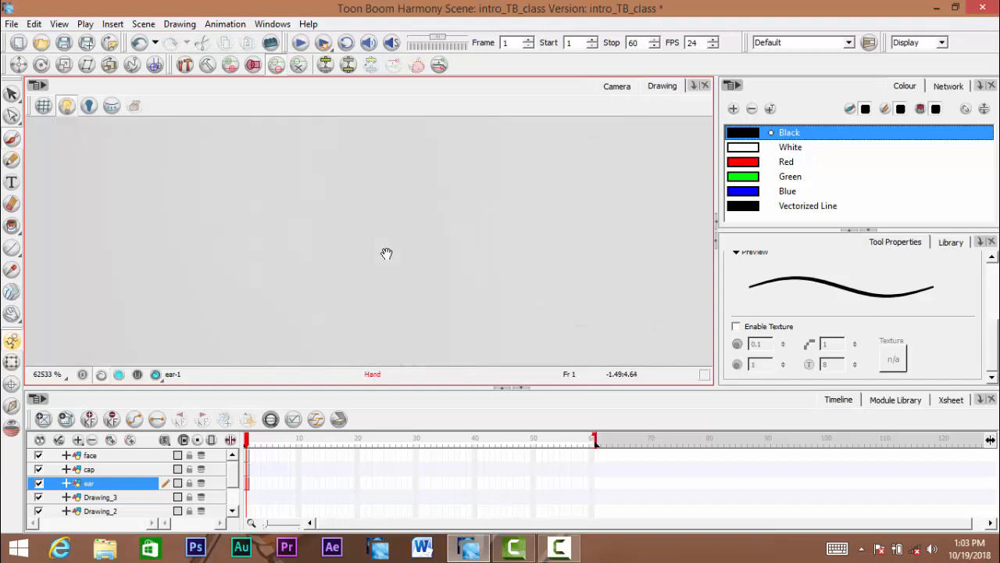
scroll(402, 243, "down", 6)
scroll(418, 244, "down", 4)
scroll(422, 244, "up", 4)
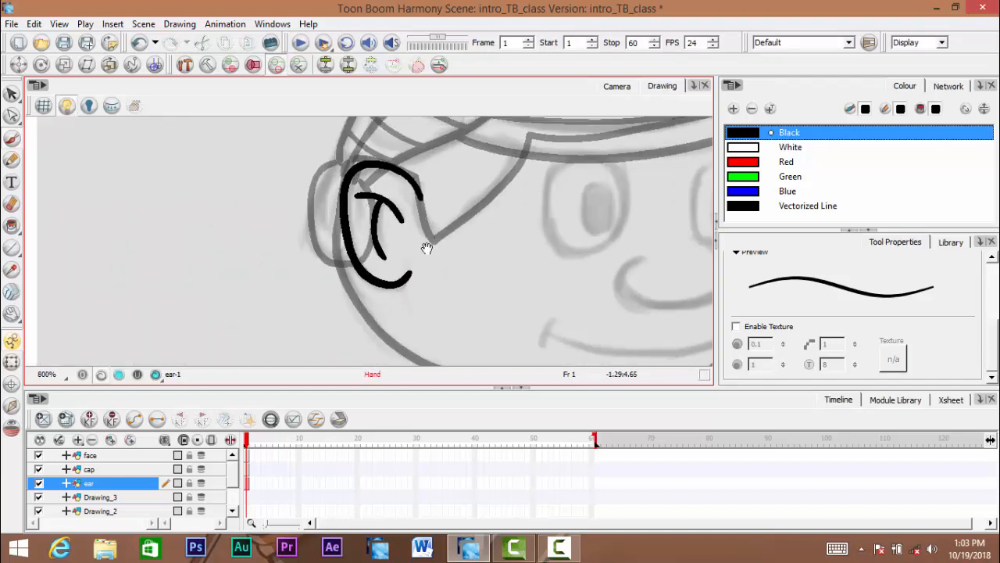
scroll(427, 246, "down", 2)
scroll(445, 243, "down", 1)
mouse_move(429, 250)
left_mouse_down()
mouse_move(428, 264)
mouse_move(438, 242)
mouse_move(433, 264)
left_mouse_up()
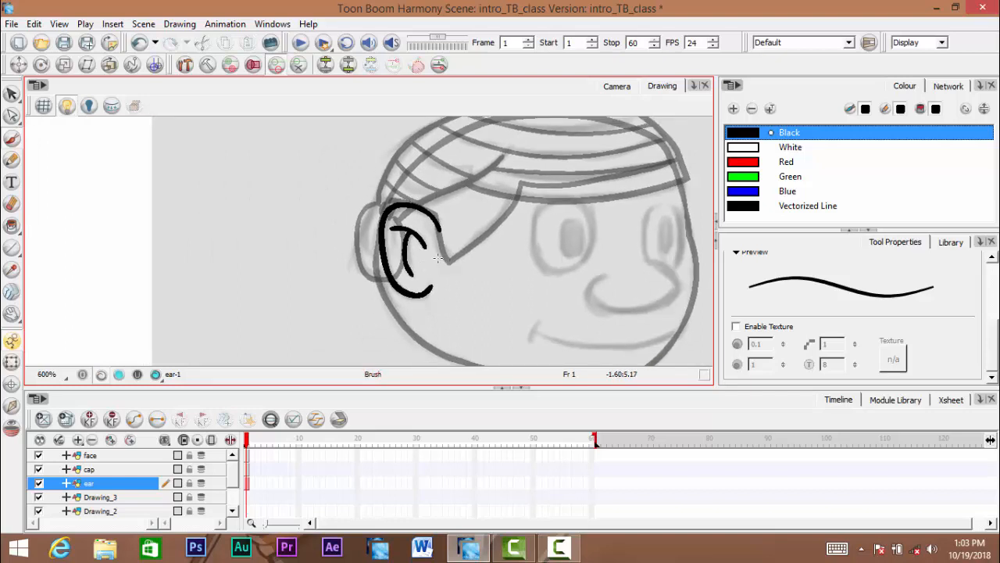
Try to close the open side of the ear with a brush stroke and undo it
scroll(436, 267, "up", 4)
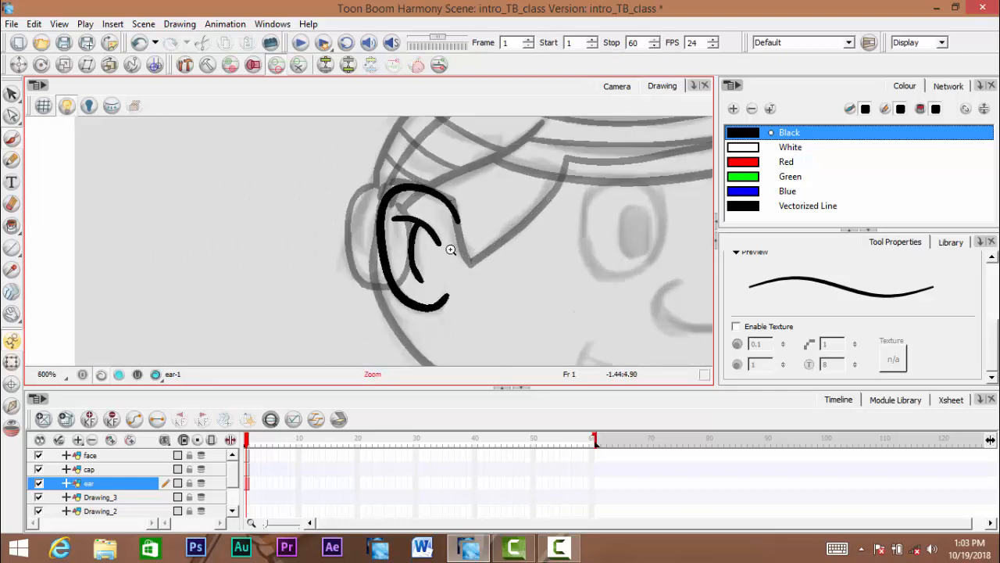
left_click_drag(467, 213, 464, 202)
mouse_move(457, 162)
left_mouse_down()
mouse_move(458, 230)
mouse_move(435, 309)
left_mouse_up()
key("ctrl+z")
left_click_drag(444, 259, 450, 269)
mouse_move(477, 188)
left_mouse_down()
mouse_move(468, 308)
mouse_move(442, 345)
left_mouse_up()
mouse_move(504, 312)
left_mouse_down()
mouse_move(494, 264)
mouse_move(532, 295)
left_mouse_up()
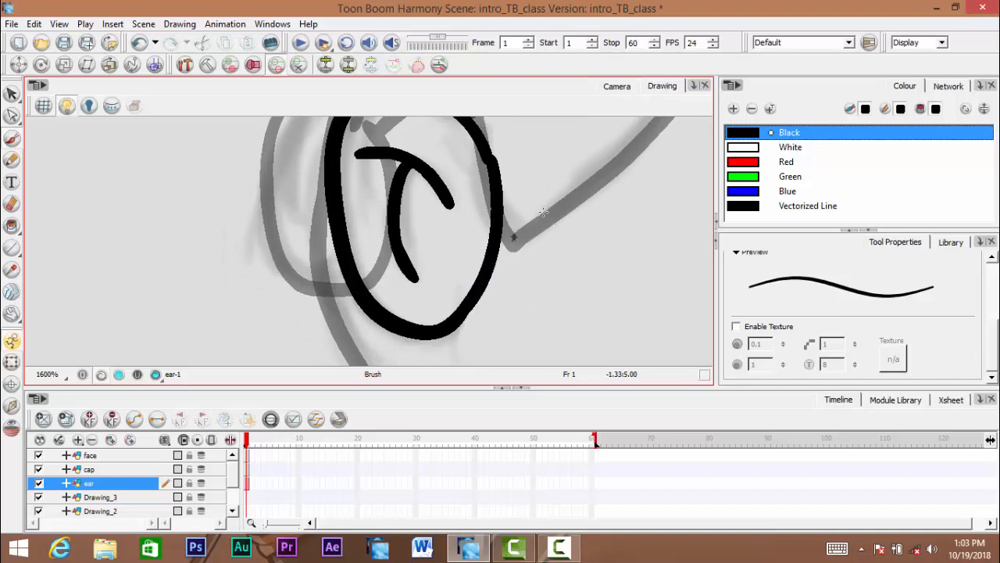
key("ctrl+z")
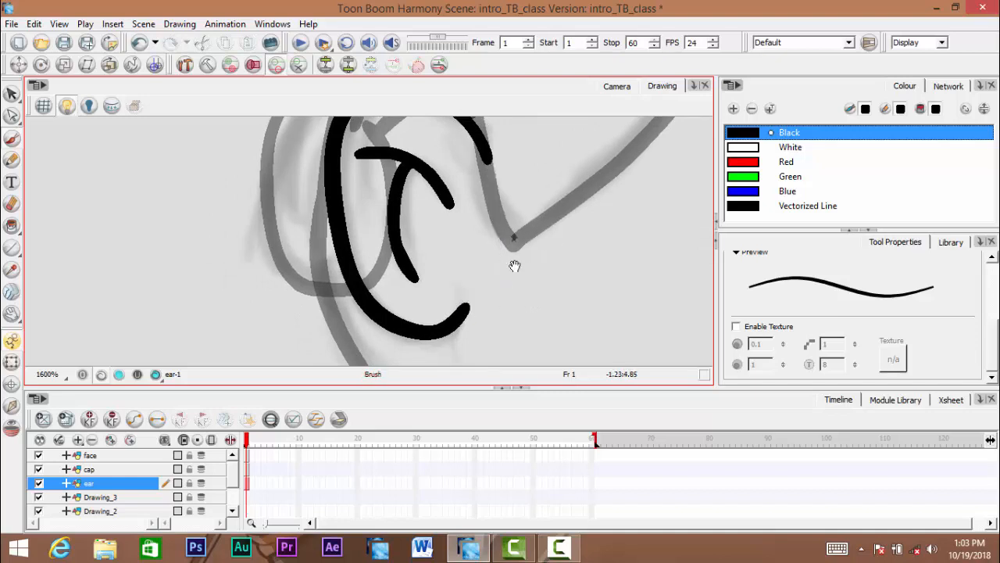
Draw an invisible line across the ear's open side with the Stroke tool and dismiss the message
mouse_move(530, 246)
left_mouse_down()
mouse_move(507, 259)
mouse_move(538, 235)
left_mouse_up()
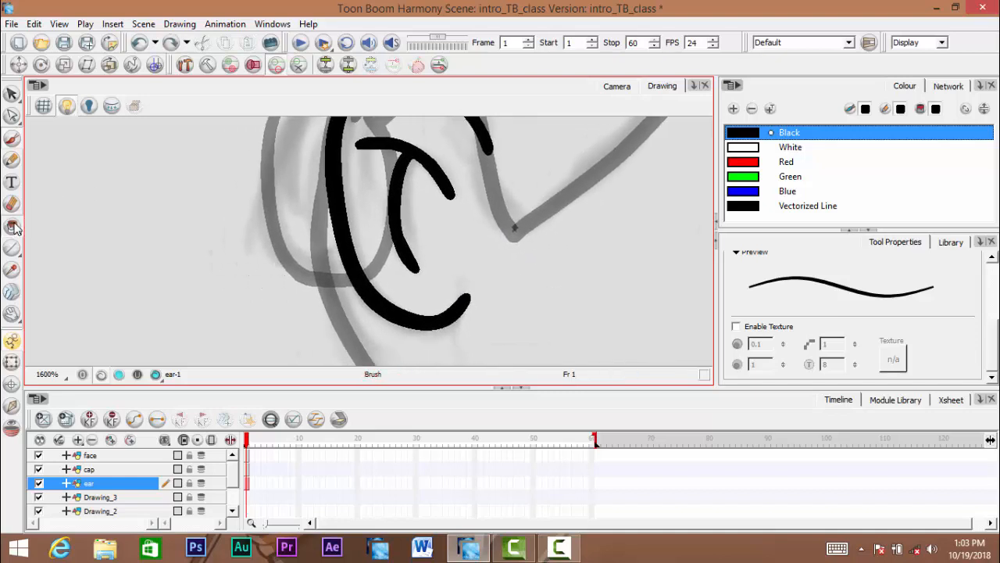
mouse_move(12, 226)
left_mouse_down()
mouse_move(84, 277)
mouse_move(81, 312)
left_mouse_up()
key("space")
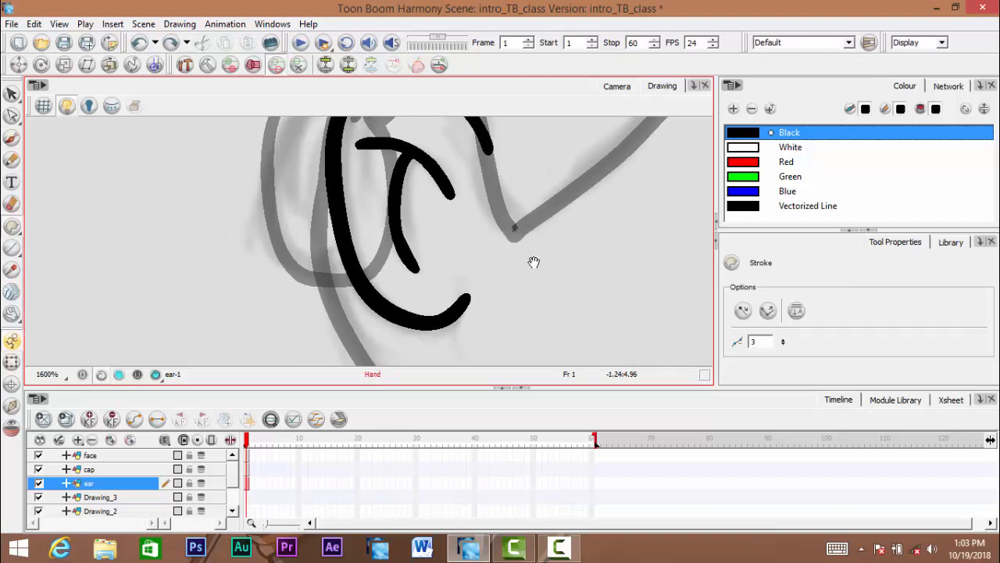
mouse_move(534, 261)
left_mouse_down()
mouse_move(491, 263)
mouse_move(523, 249)
left_mouse_up()
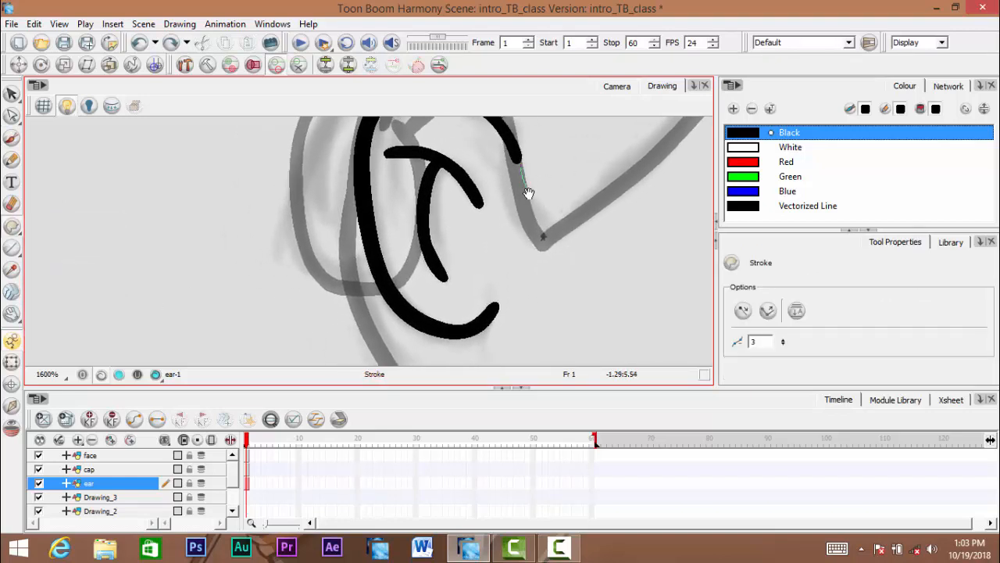
mouse_move(529, 193)
left_mouse_down()
mouse_move(531, 230)
mouse_move(498, 306)
left_mouse_up()
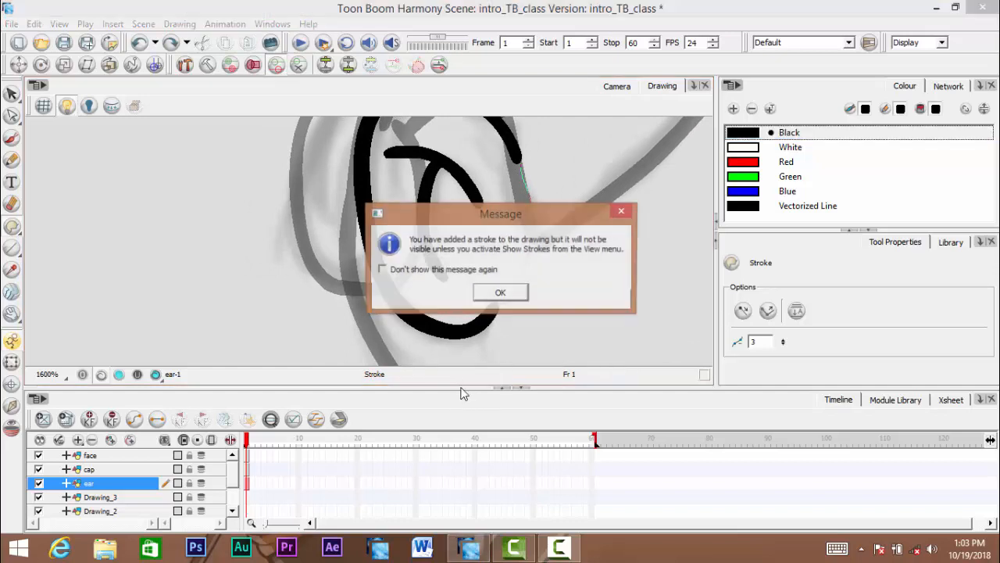
key("Return")
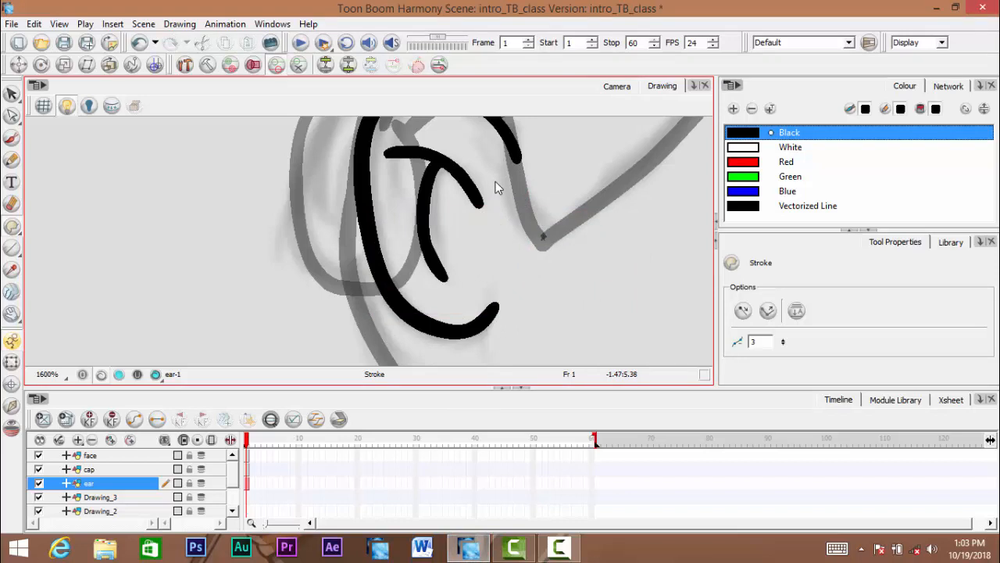
Show the strokes and redraw the invisible closing line from the ear outline's upper tip to its lower tip
scroll(542, 196, "up", 2)
left_click_drag(508, 249, 511, 223)
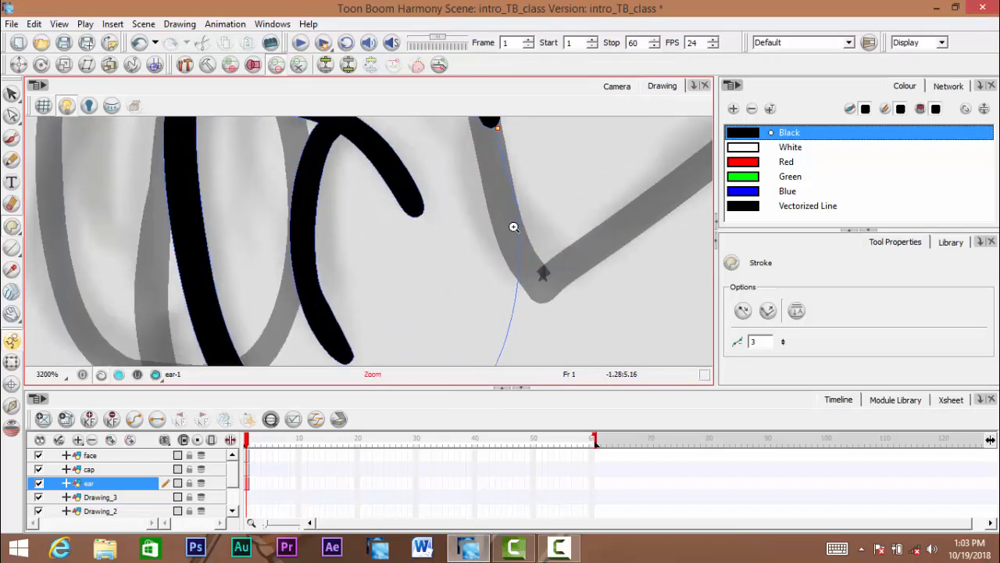
scroll(520, 208, "down", 1)
mouse_move(507, 274)
left_mouse_down()
mouse_move(520, 196)
mouse_move(508, 293)
left_mouse_up()
scroll(523, 231, "up", 1)
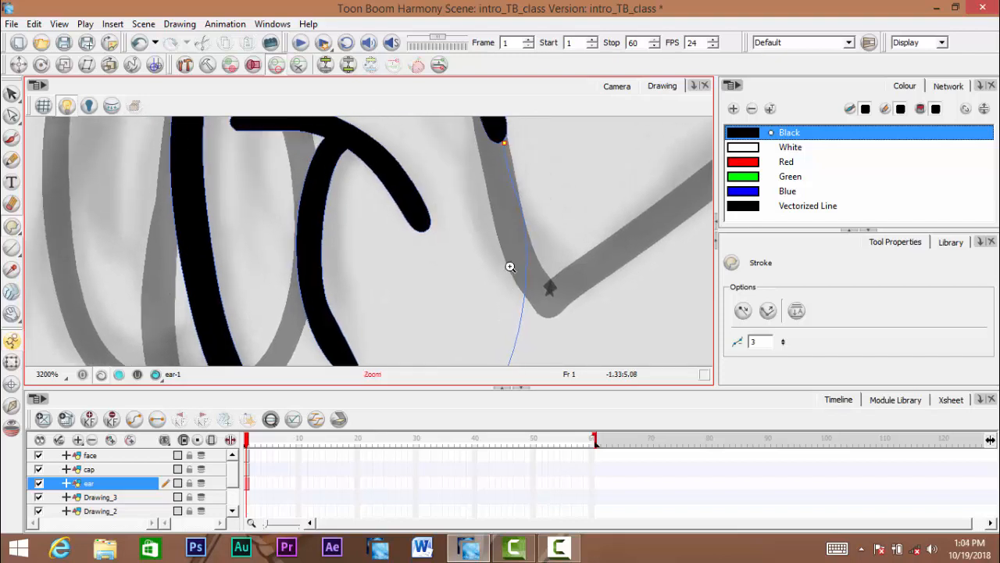
scroll(504, 230, "down", 1)
scroll(493, 232, "up", 1)
scroll(494, 232, "down", 1)
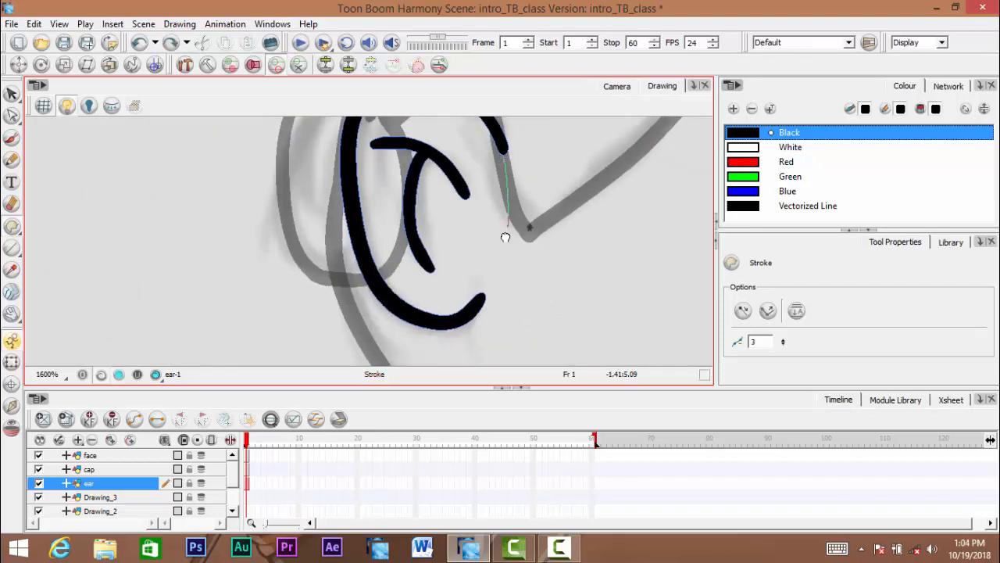
left_click_drag(486, 293, 484, 295)
left_click_drag(501, 236, 500, 247)
left_click_drag(493, 307, 485, 258)
Use the Contour Editor to move the closing stroke's lower end point onto the edge of the ear outline
scroll(492, 254, "up", 5)
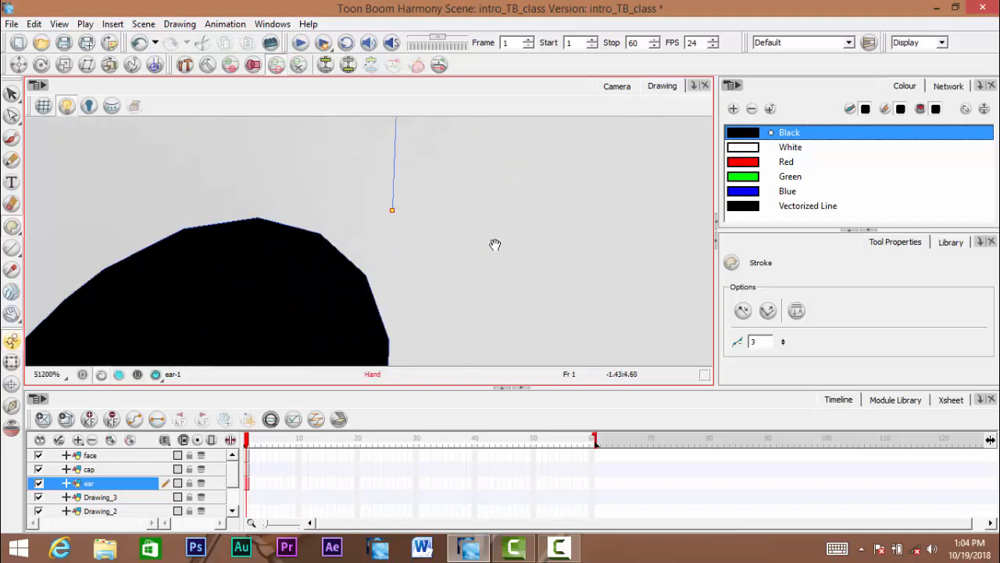
scroll(499, 262, "up", 1)
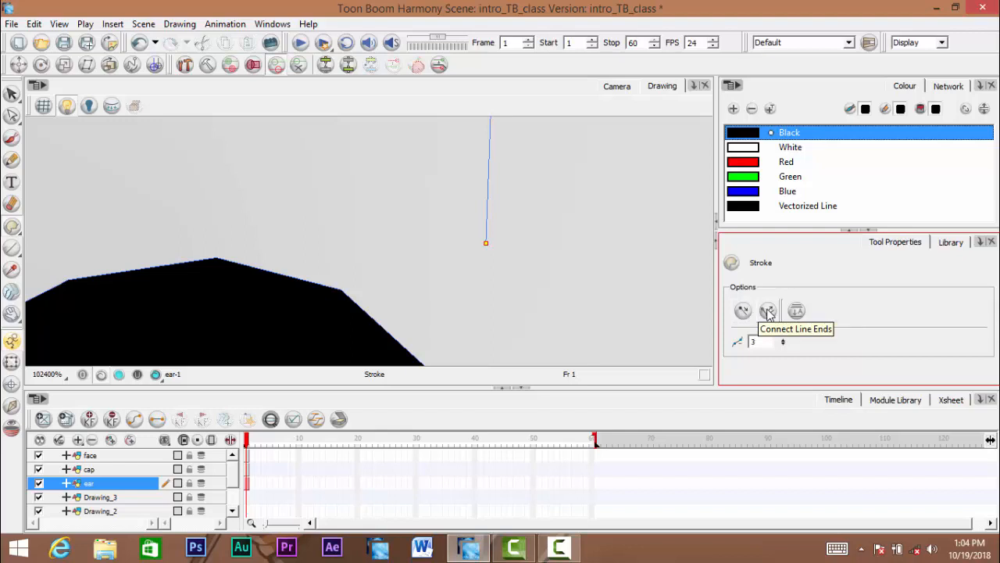
left_click_drag(487, 245, 449, 164)
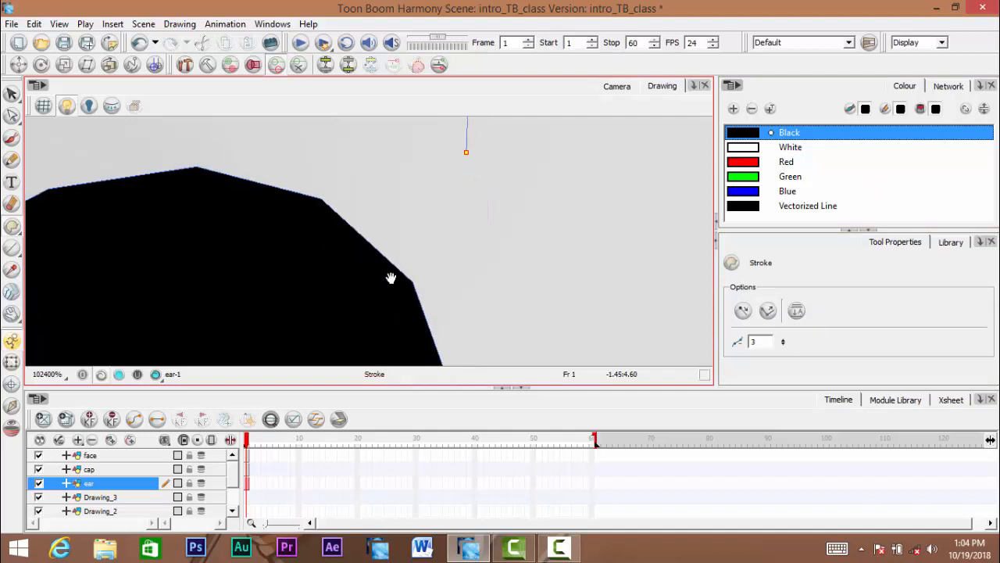
left_click(12, 115)
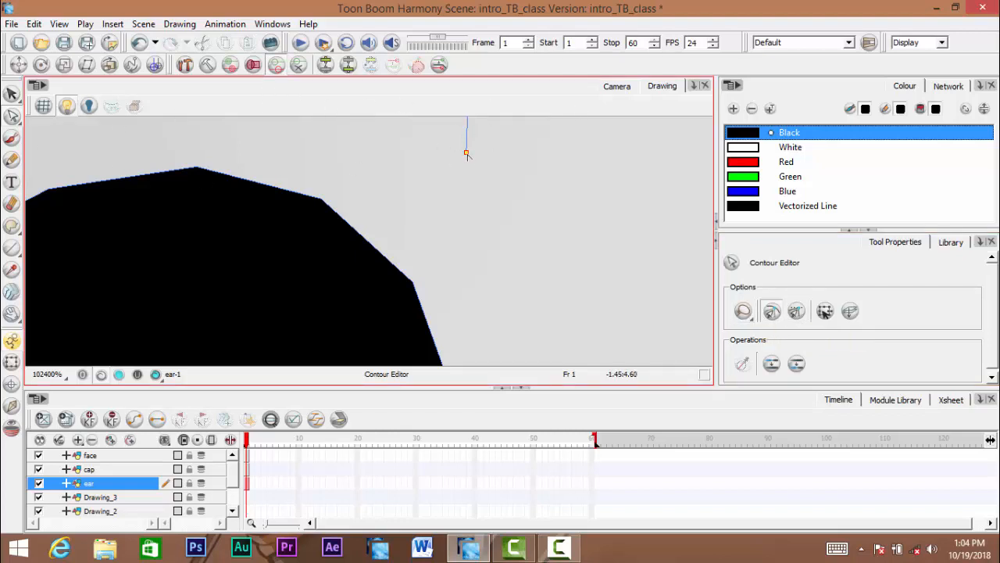
left_click_drag(467, 155, 418, 287)
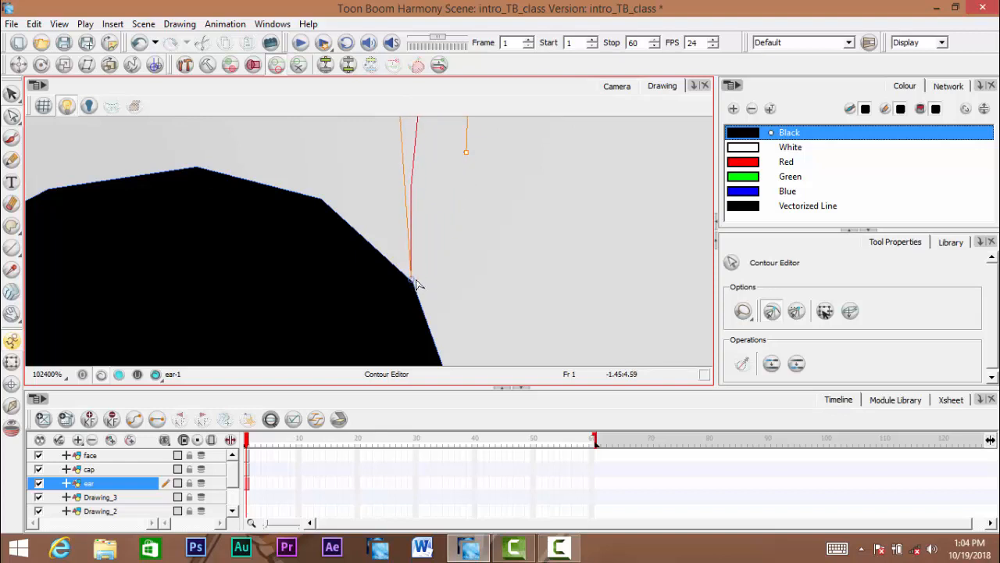
left_click_drag(416, 283, 438, 296)
key("space")
key("space")
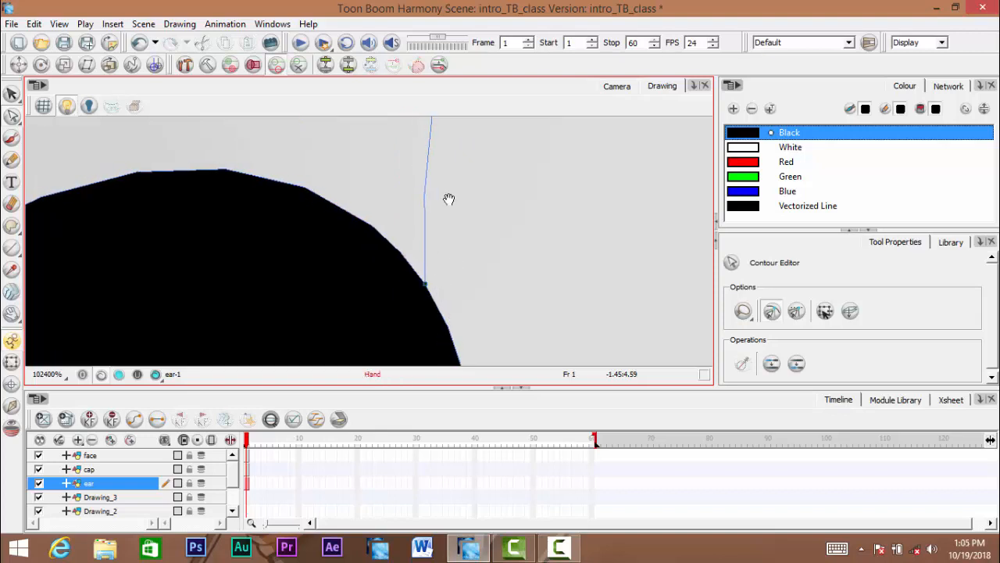
key("ctrl+space")
triple_click(429, 287)
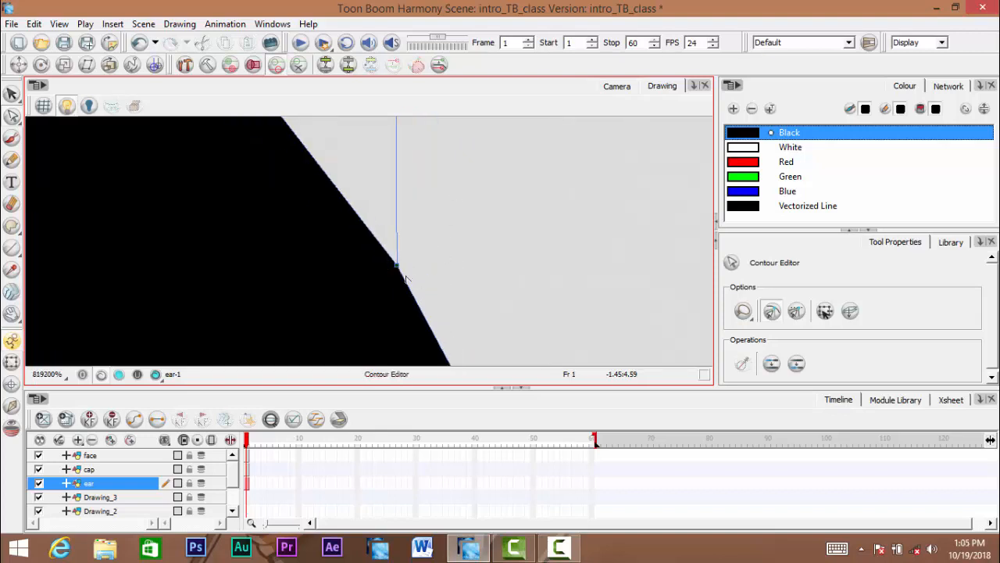
Move the closing stroke's upper end point onto the upper tip of the ear outline
scroll(426, 239, "down", 6)
key("space")
left_click_drag(486, 125, 418, 406)
left_click_drag(489, 121, 438, 266)
left_click_drag(461, 129, 453, 313)
key("ctrl+space")
left_click(445, 286)
double_click(445, 287)
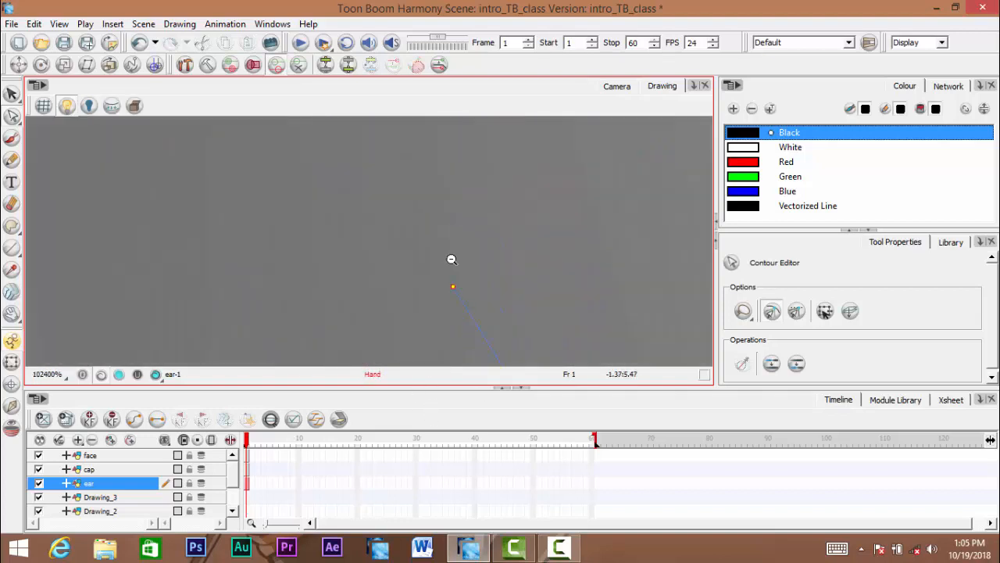
left_click(451, 258)
left_click(453, 264)
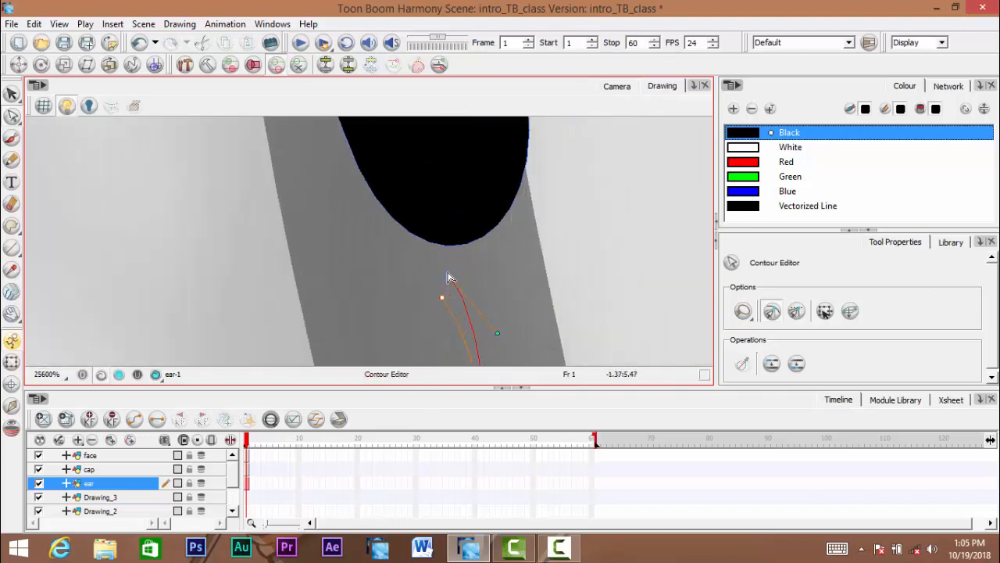
left_click_drag(449, 277, 452, 247)
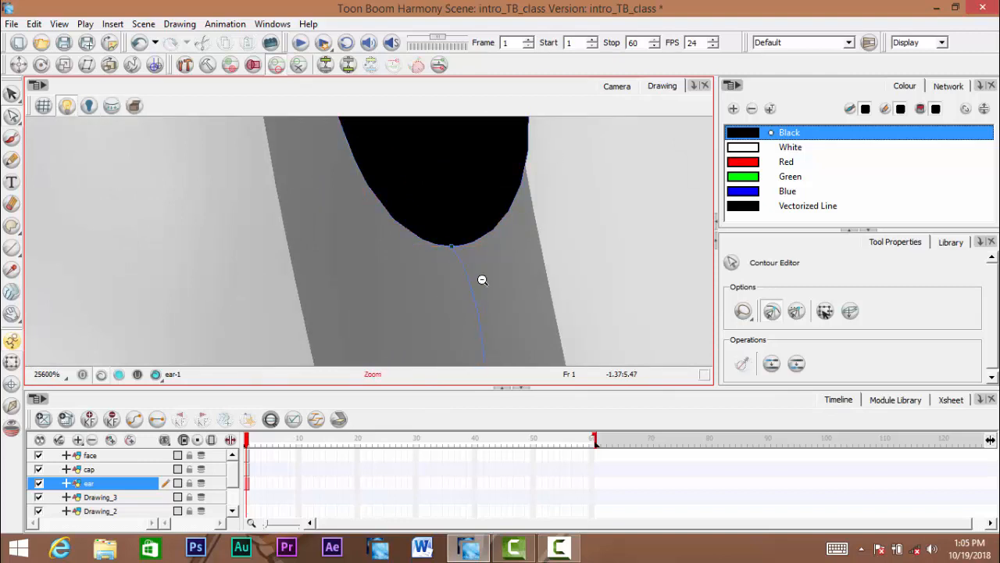
scroll(482, 279, "down", 5)
left_click_drag(522, 311, 440, 221)
left_click(518, 217)
left_click(515, 224)
left_click(511, 238)
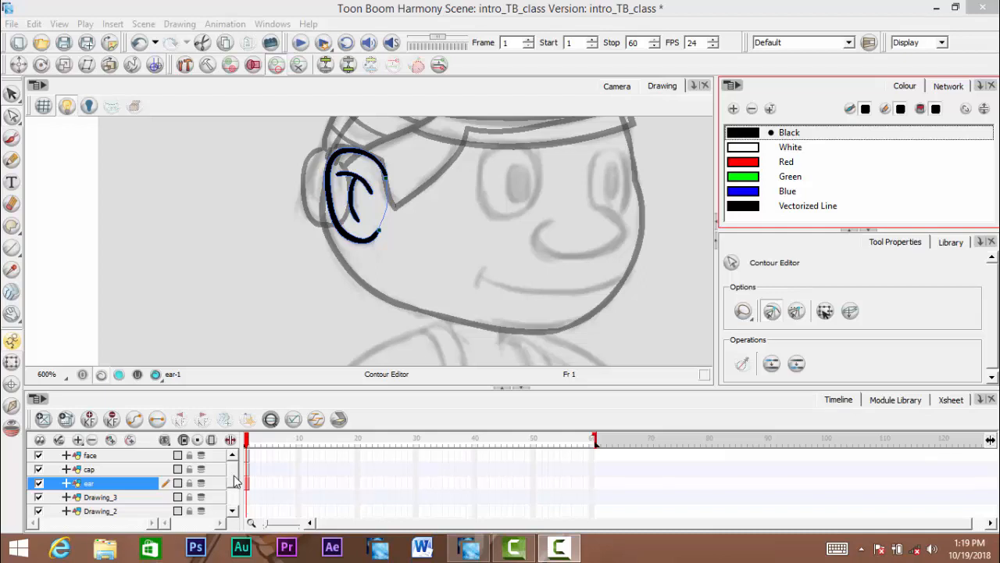
Select the Drawing_3 layer and save the scene
left_click(234, 480)
scroll(177, 491, "down", 2)
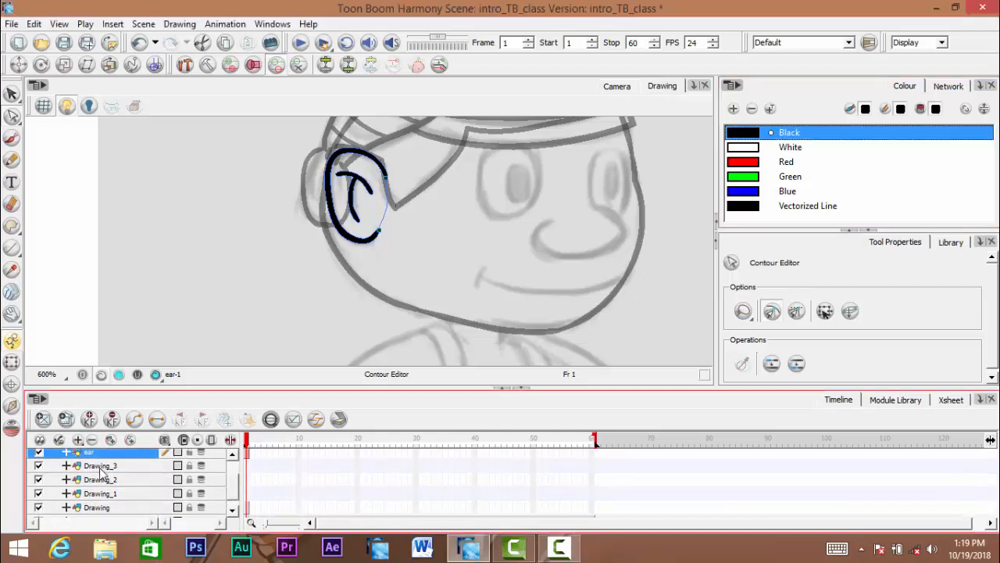
left_click(100, 466)
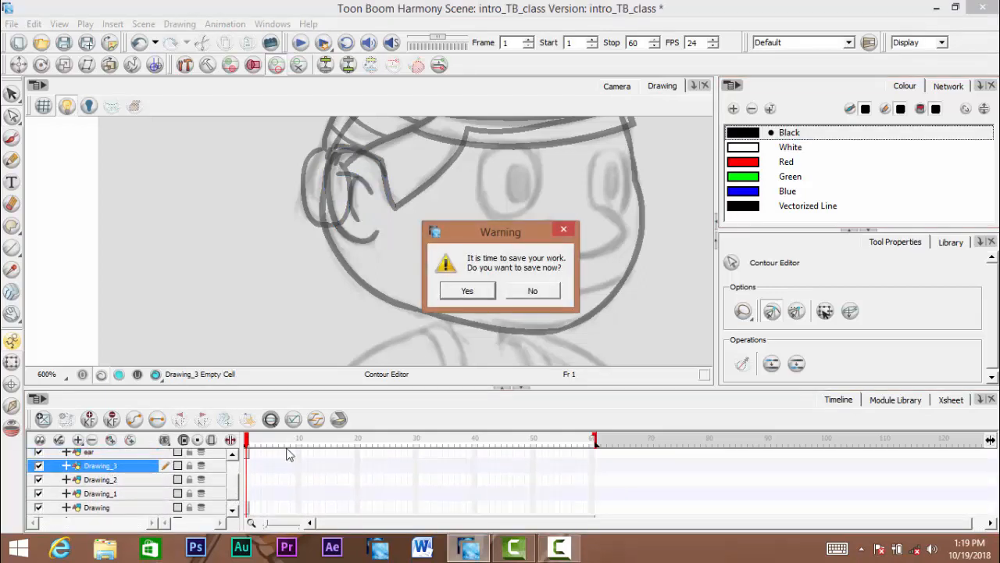
left_click(467, 291)
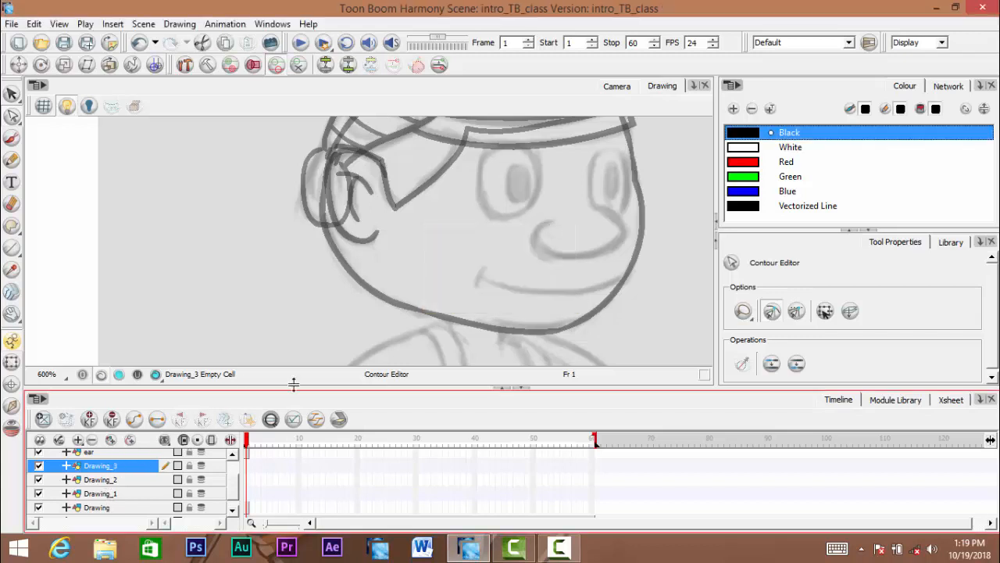
Rename the Drawing_3 layer to browLft
left_click_drag(539, 231, 478, 307)
left_click(508, 239, "ctrl")
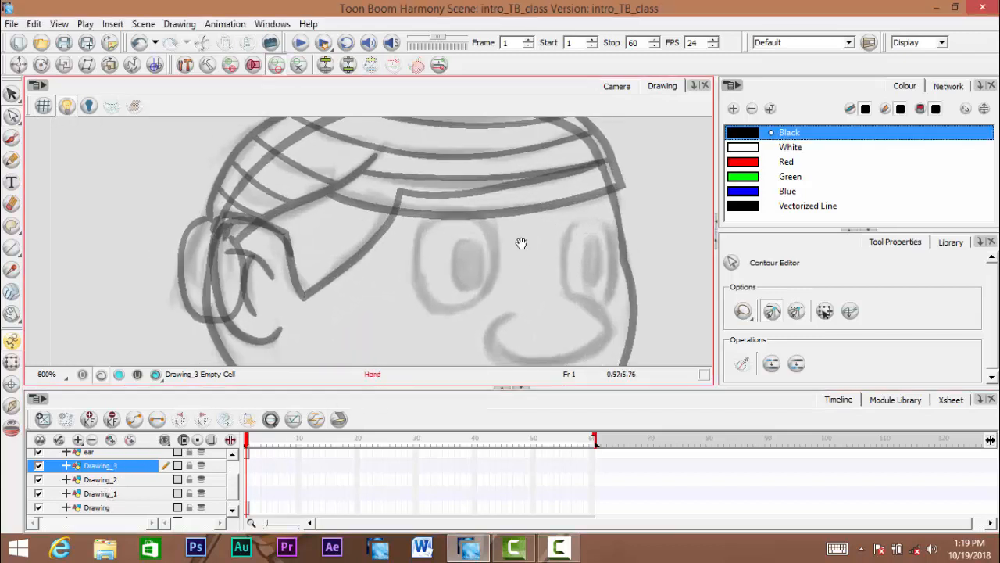
left_click_drag(511, 252, 545, 245)
double_click(103, 467)
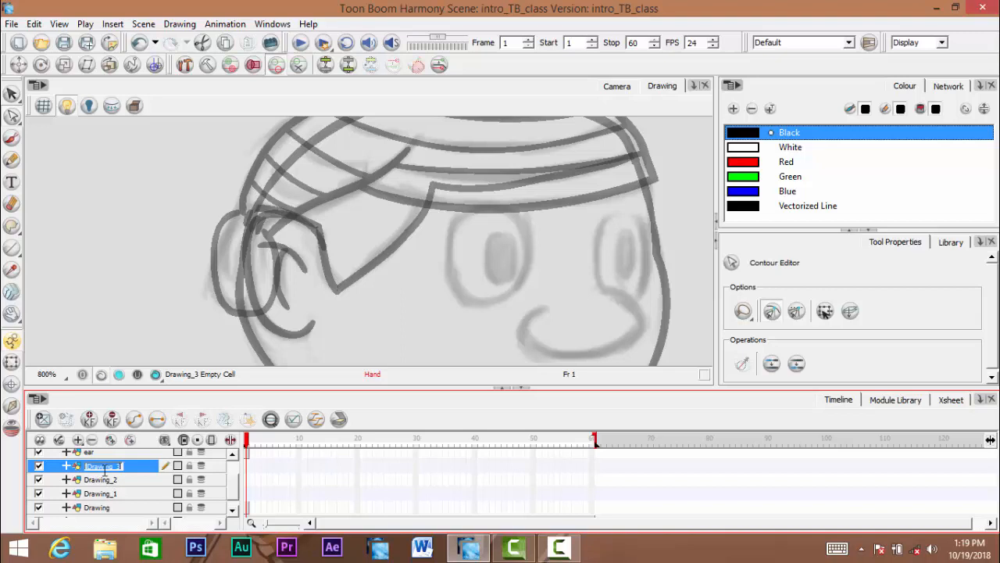
type("B")
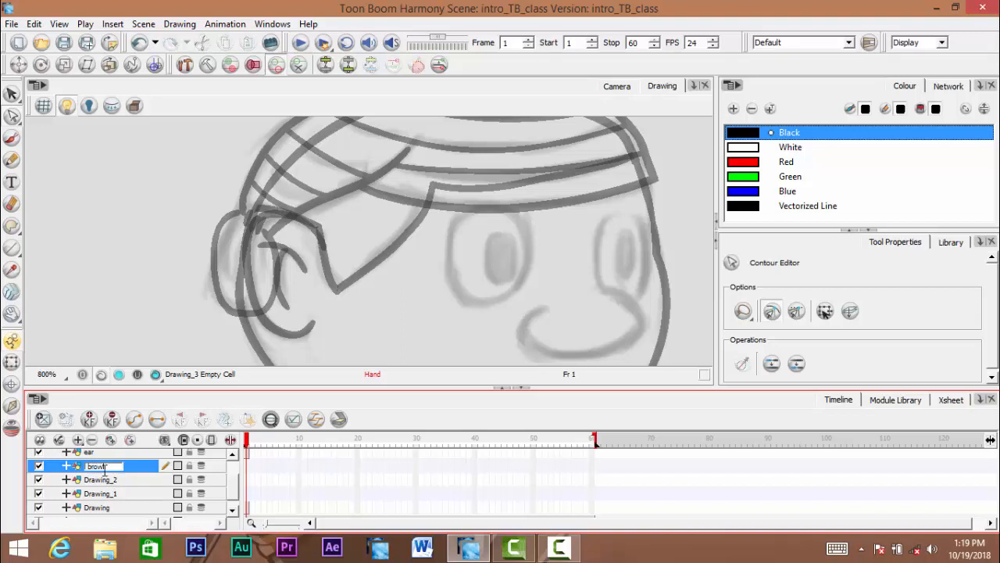
key("Return")
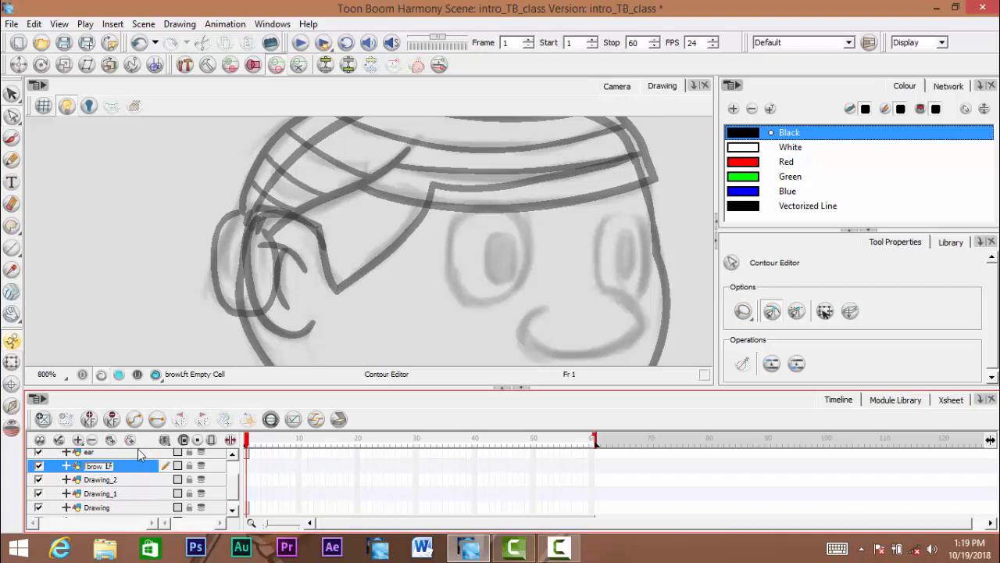
Rename the Drawing_2 layer to brow_rgt
left_click(109, 481)
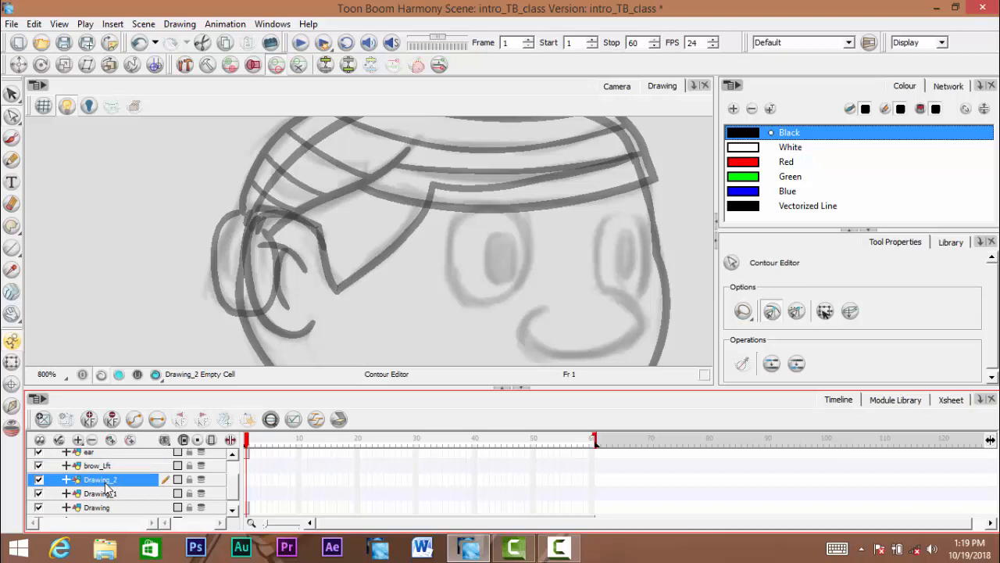
double_click(108, 482)
type("b")
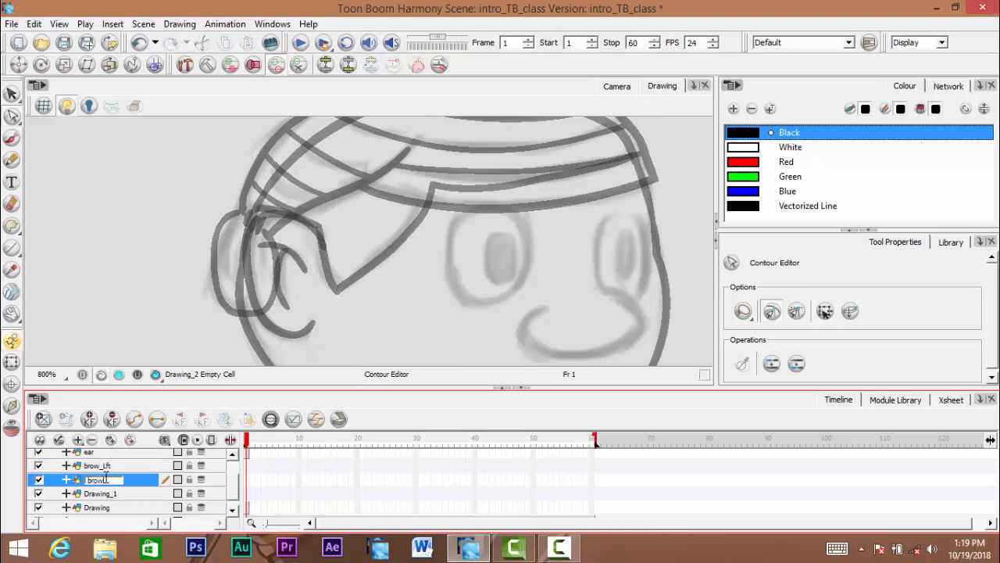
type("row")
key("Return")
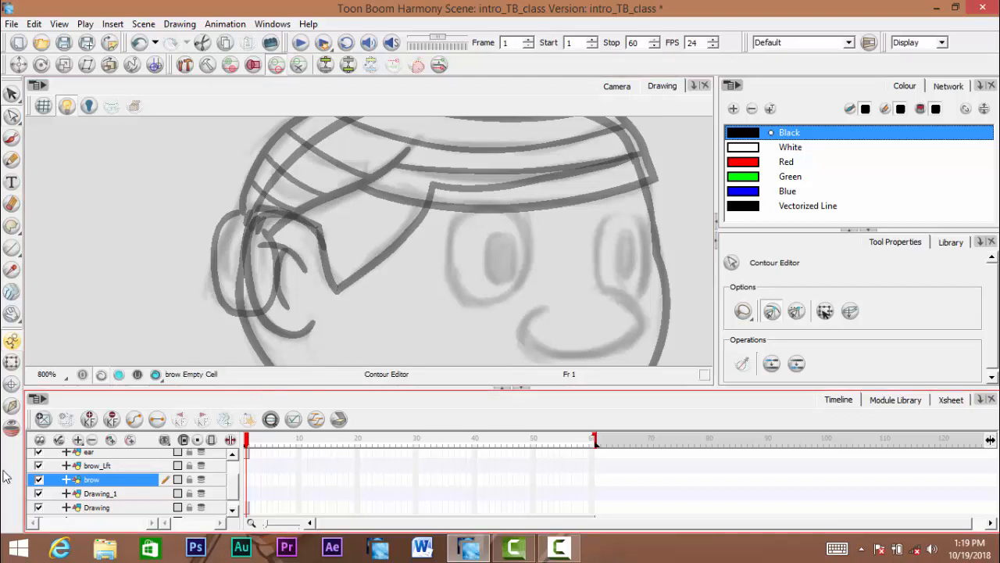
double_click(99, 483)
left_click(109, 480)
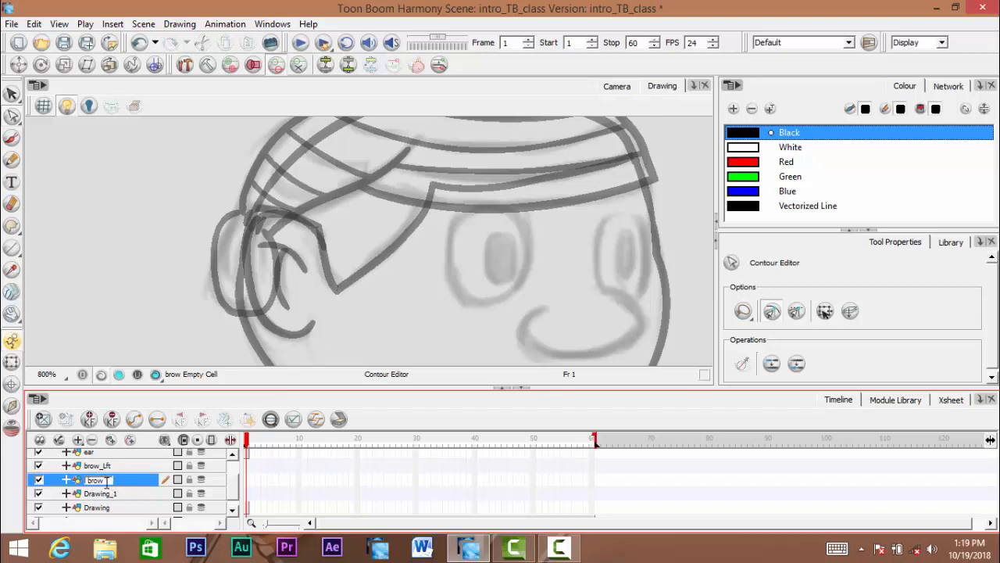
type("_rgt")
key("Return")
On the brow_Lft layer, draw the left brow with the Brush as one black, slightly arched stroke above the left eye
left_click(103, 466)
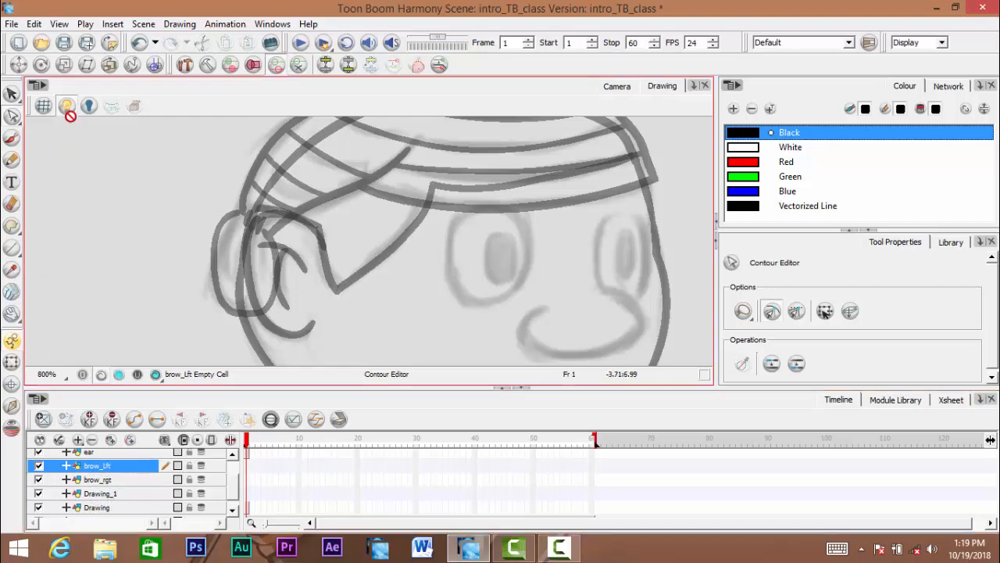
key("alt+b")
mouse_move(503, 223)
left_mouse_down()
mouse_move(488, 240)
mouse_move(503, 234)
left_mouse_up()
left_click(506, 238, "alt")
scroll(507, 236, "down", 7)
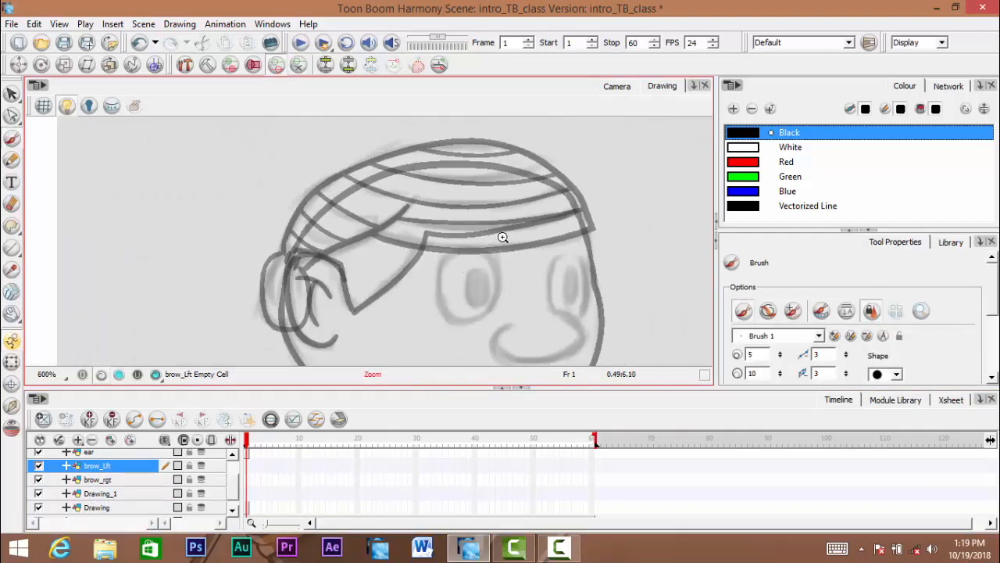
scroll(467, 252, "up", 2)
mouse_move(476, 253)
left_mouse_down()
mouse_move(424, 251)
mouse_move(453, 219)
mouse_move(519, 212)
left_mouse_up()
scroll(485, 257, "down", 1)
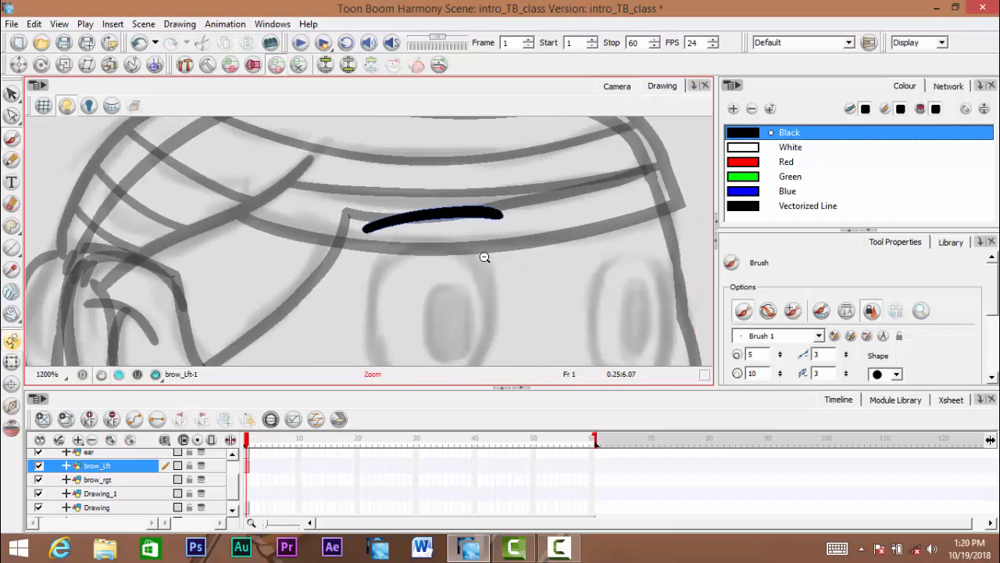
left_click_drag(471, 259, 442, 259)
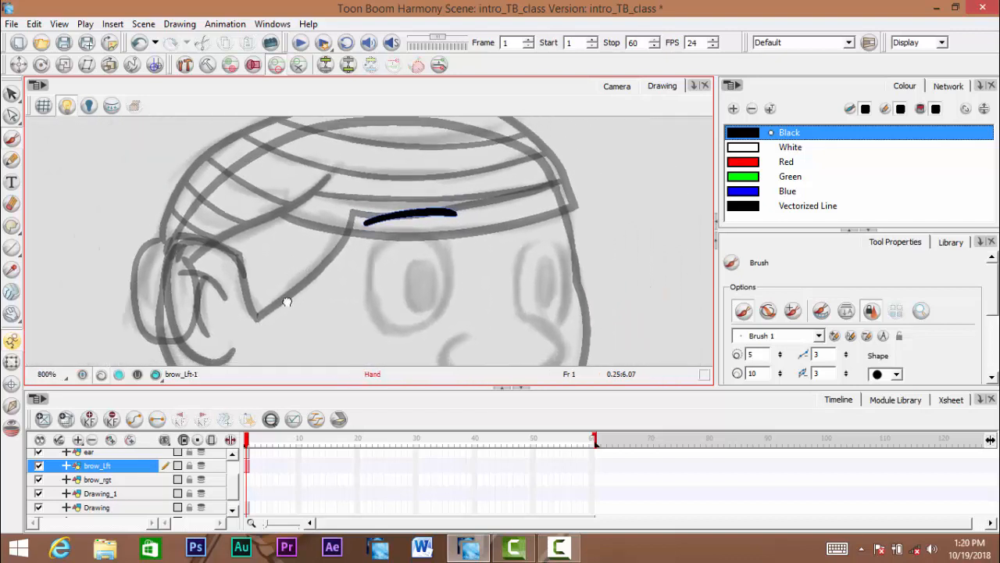
Copy the left brow stroke and paste it onto the brow_rgt layer
left_click(11, 93)
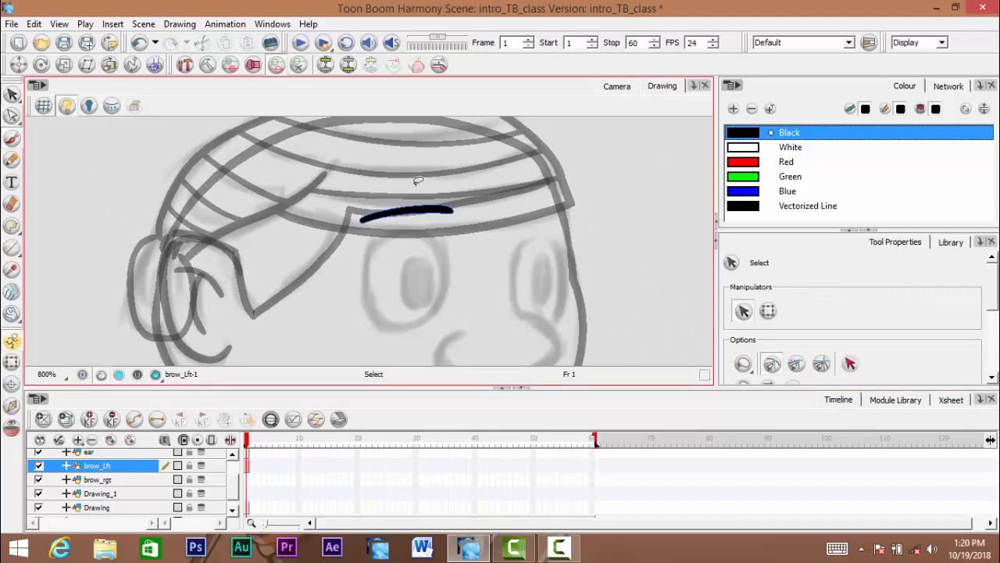
mouse_move(337, 205)
left_mouse_down()
mouse_move(497, 189)
mouse_move(493, 211)
mouse_move(385, 238)
mouse_move(323, 216)
left_mouse_up()
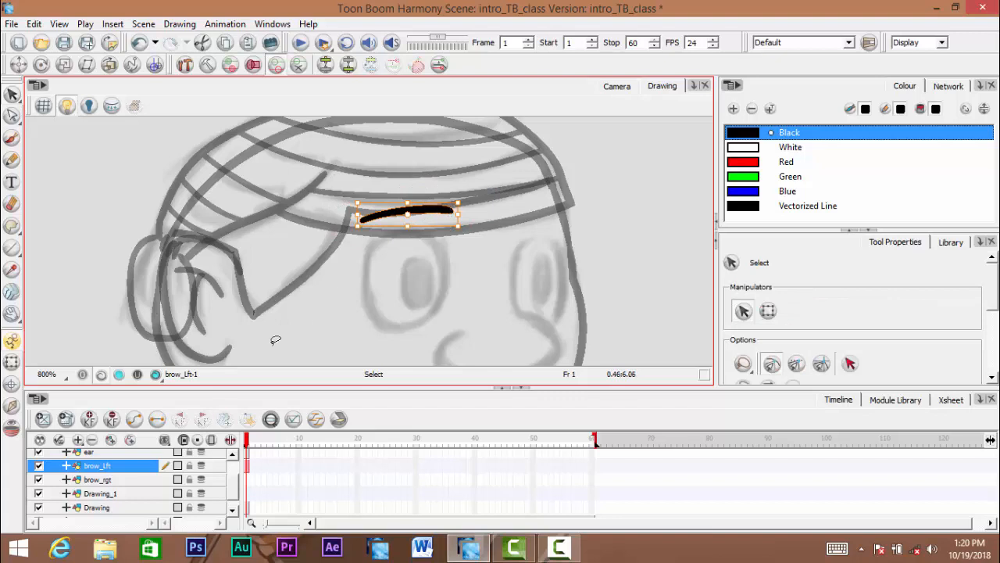
left_click(100, 479)
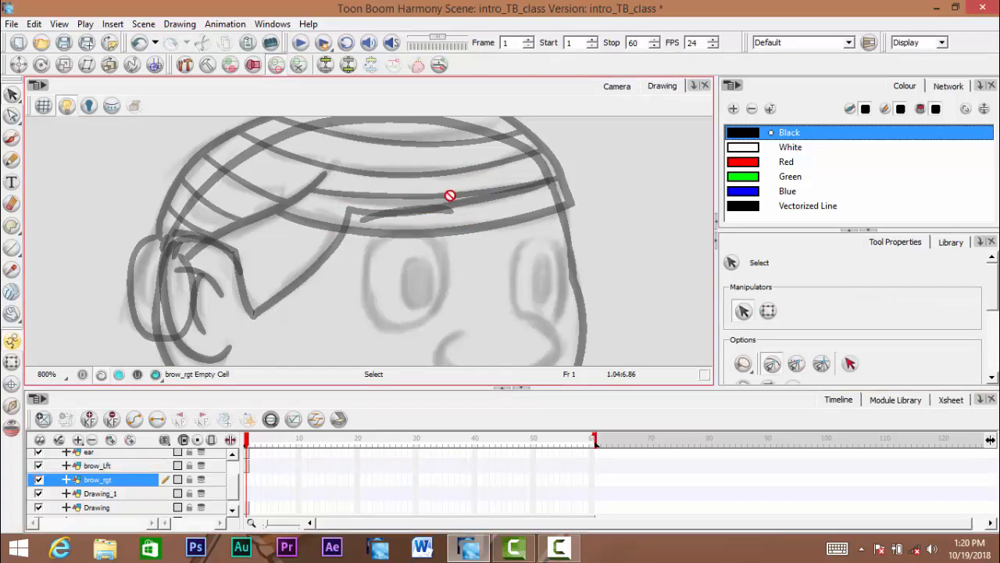
key("ctrl+v")
Flip the pasted brow horizontally and move it above the right eye
scroll(799, 340, "down", 3)
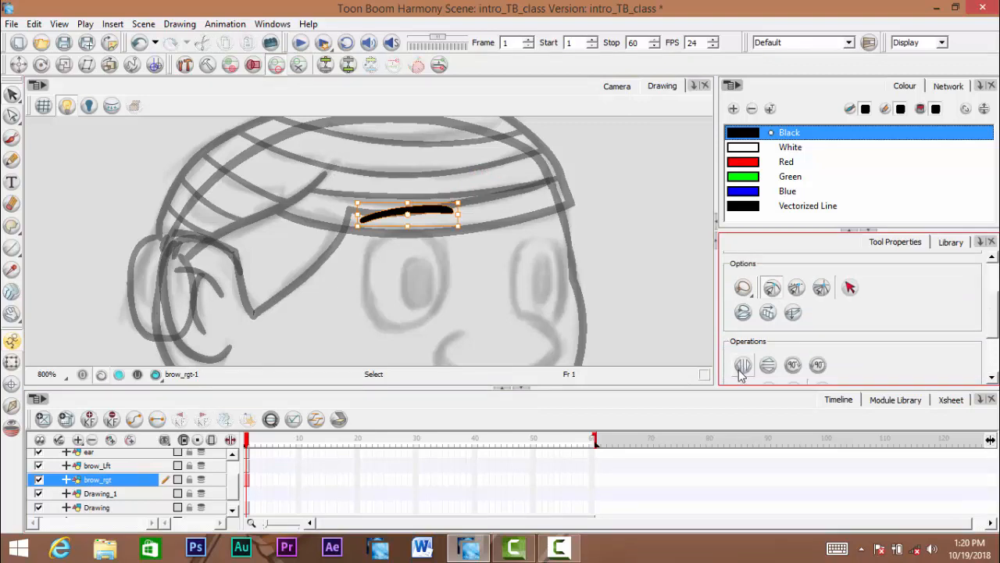
mouse_move(990, 320)
left_mouse_down()
mouse_move(990, 335)
mouse_move(991, 323)
left_mouse_up()
scroll(743, 344, "down", 1)
left_click(742, 334)
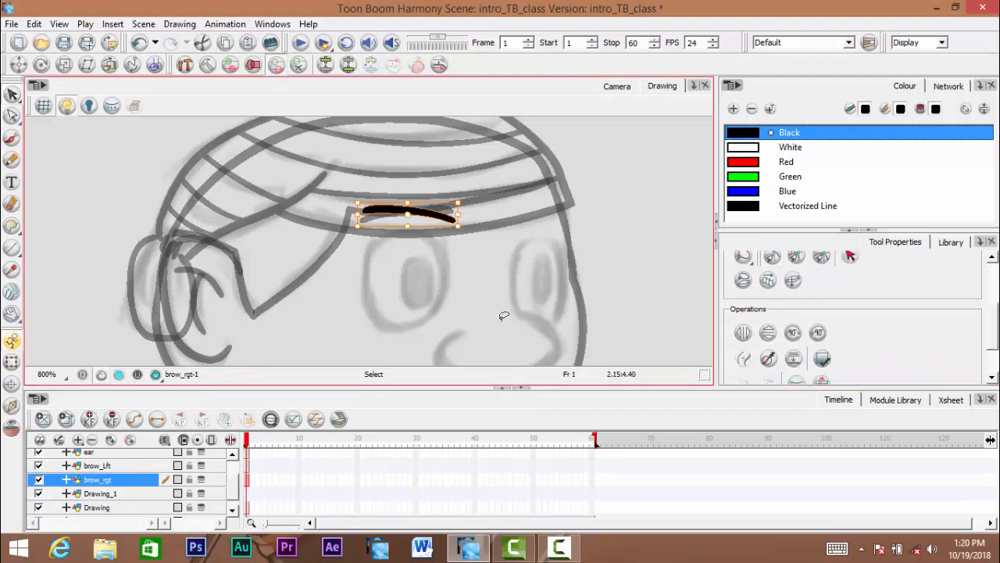
left_click_drag(424, 213, 549, 196)
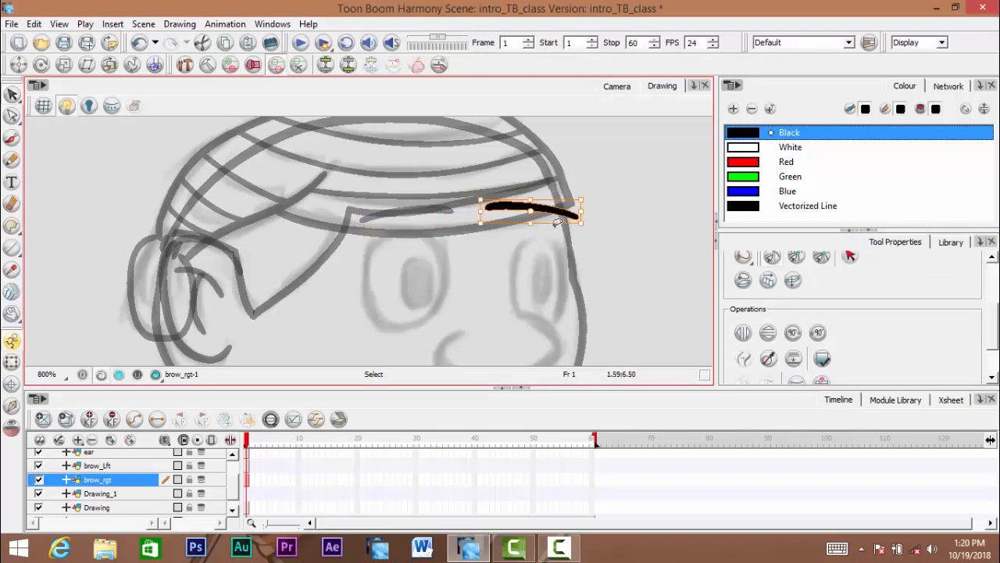
key("space")
mouse_move(489, 259)
left_mouse_down()
mouse_move(468, 253)
mouse_move(462, 230)
mouse_move(490, 238)
left_mouse_up()
scroll(485, 246, "down", 2)
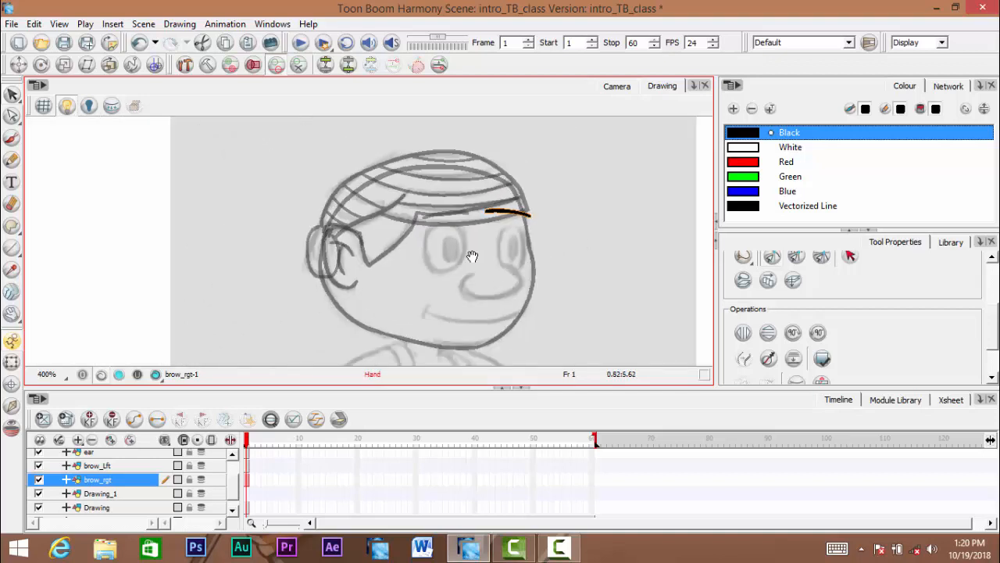
Open the Drawing_1 layer's name for editing
left_click(101, 494)
double_click(101, 495)
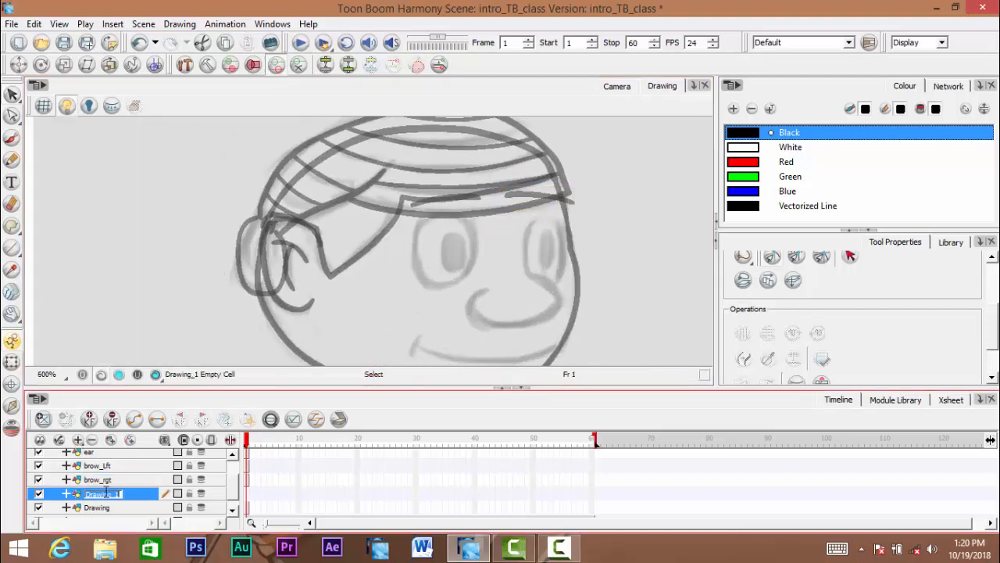
Rename the new drawing layer eye_lft and ready the Brush on its first frame
type("eye")
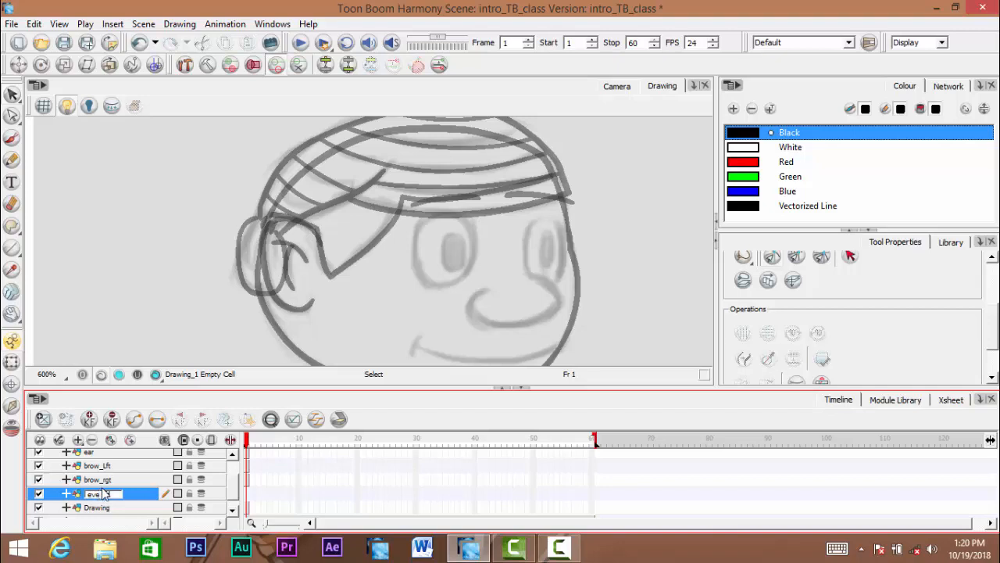
key("Return")
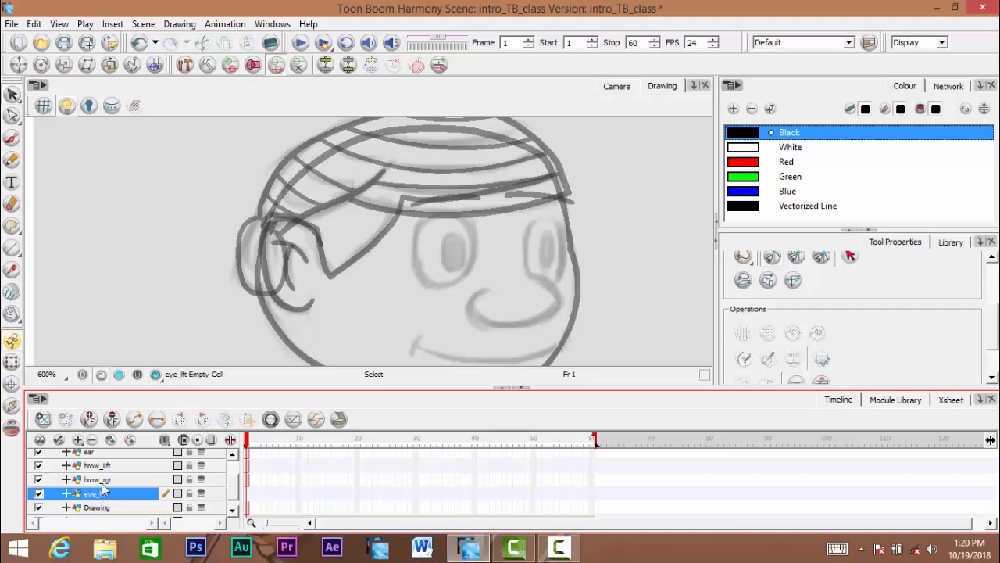
left_click(247, 497)
left_click(12, 139)
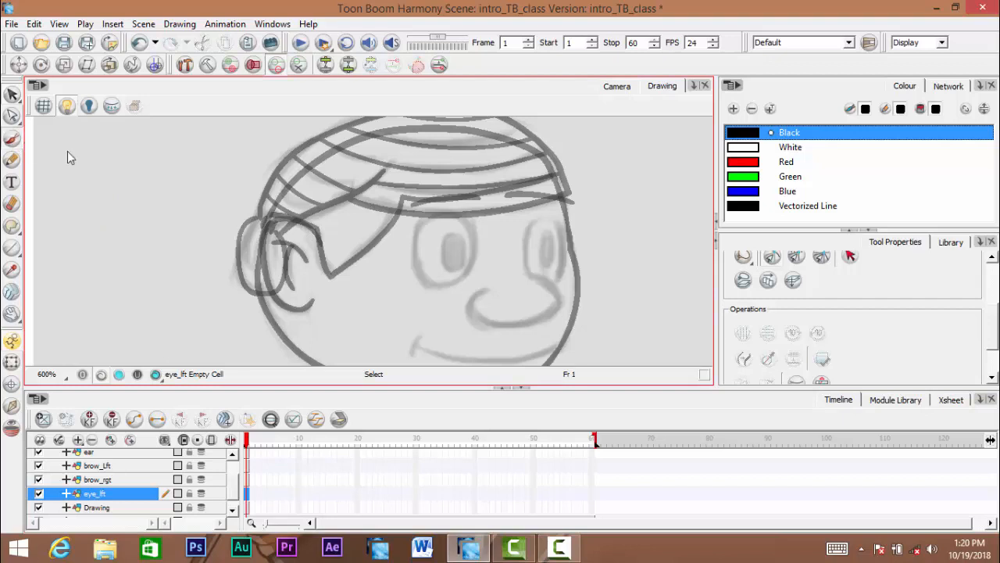
key("space")
scroll(415, 250, "up", 4)
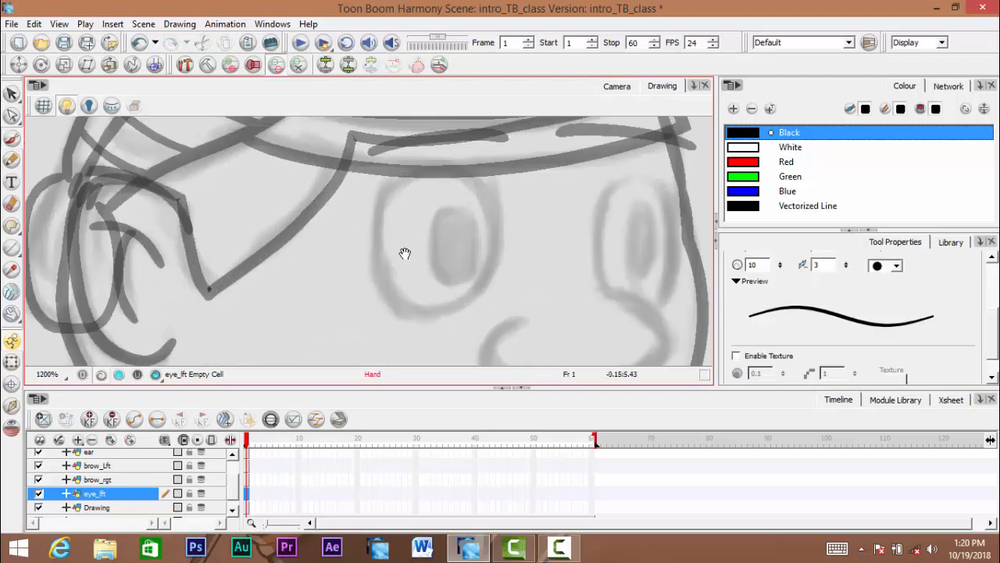
mouse_move(407, 239)
left_mouse_down()
mouse_move(441, 221)
mouse_move(373, 214)
mouse_move(387, 185)
mouse_move(443, 164)
mouse_move(483, 184)
mouse_move(493, 203)
mouse_move(489, 255)
mouse_move(461, 300)
mouse_move(436, 314)
mouse_move(413, 317)
mouse_move(381, 297)
mouse_move(373, 233)
left_mouse_up()
key("space")
scroll(384, 273, "down", 4)
scroll(407, 275, "up", 3)
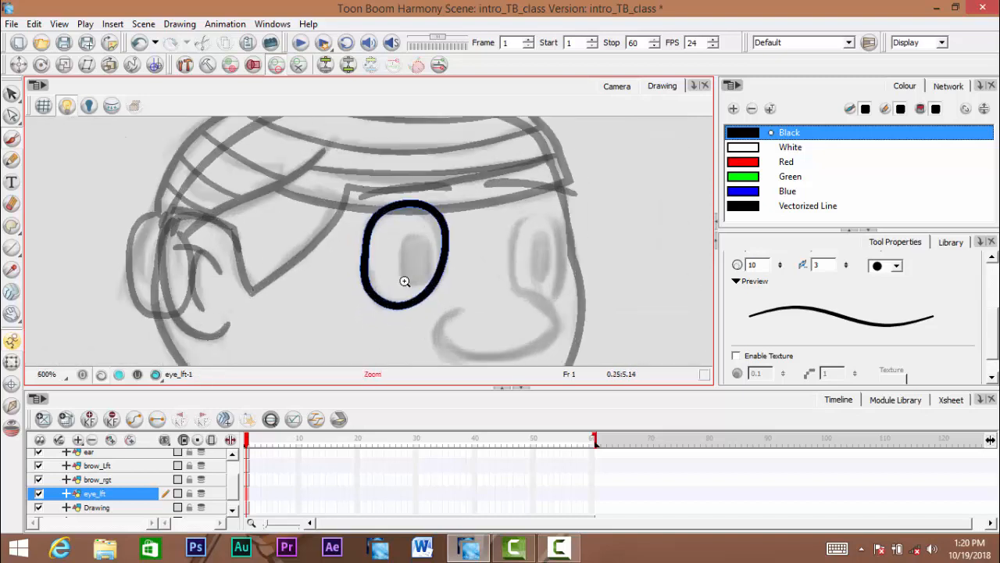
key("ctrl+z")
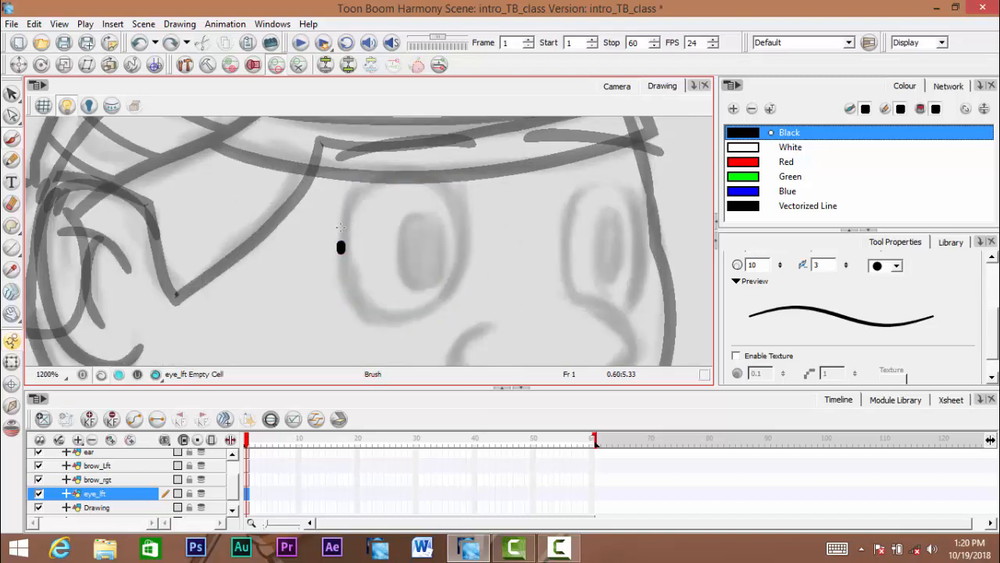
Brush a closed black outline of the left eye on frame 1 of eye_lft, tracing the rough sketch
mouse_move(341, 247)
left_mouse_down()
mouse_move(368, 179)
mouse_move(408, 167)
mouse_move(433, 174)
mouse_move(462, 223)
mouse_move(462, 255)
mouse_move(426, 307)
mouse_move(377, 312)
mouse_move(343, 276)
left_mouse_up()
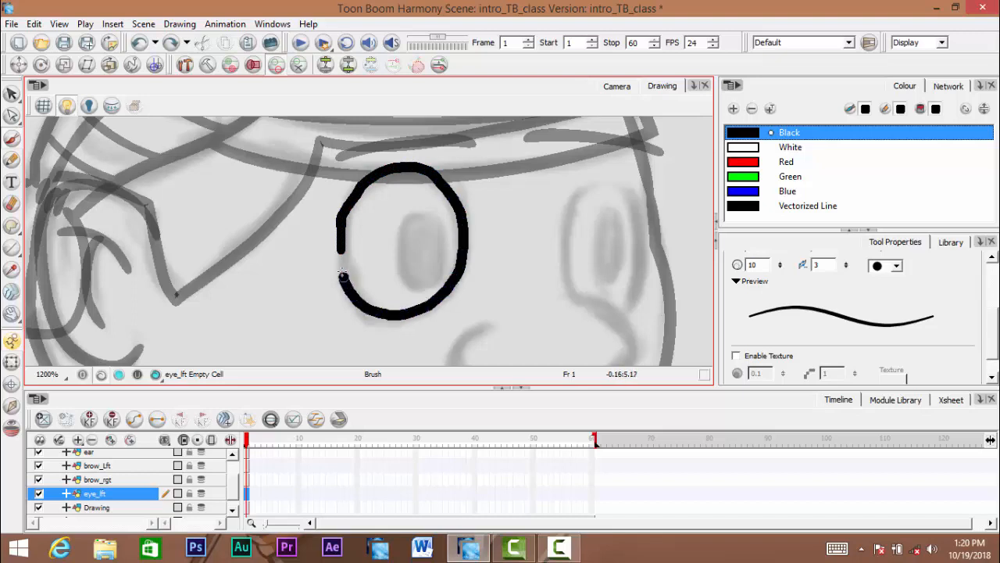
left_click_drag(338, 219, 339, 223)
scroll(386, 252, "down", 4)
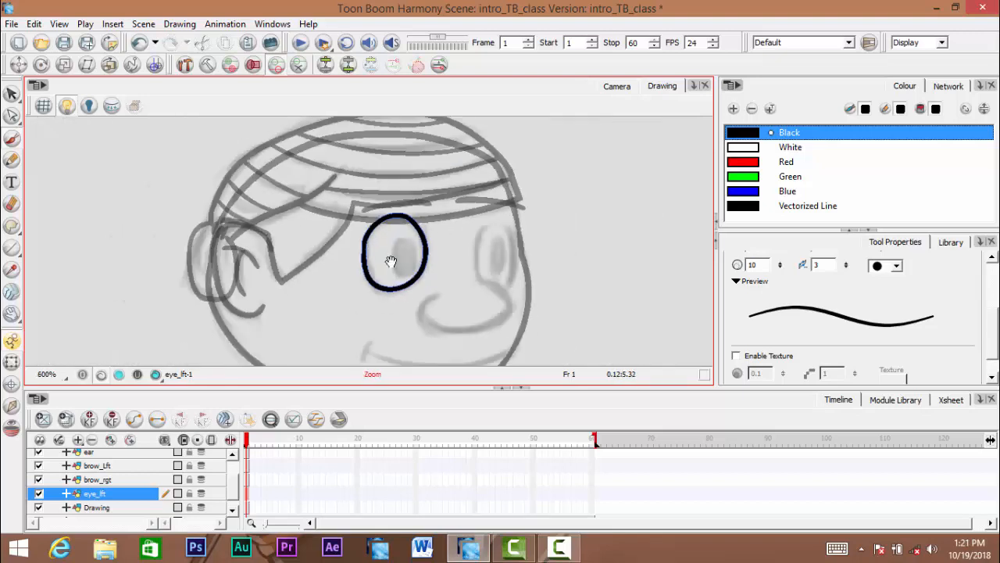
scroll(403, 276, "up", 4)
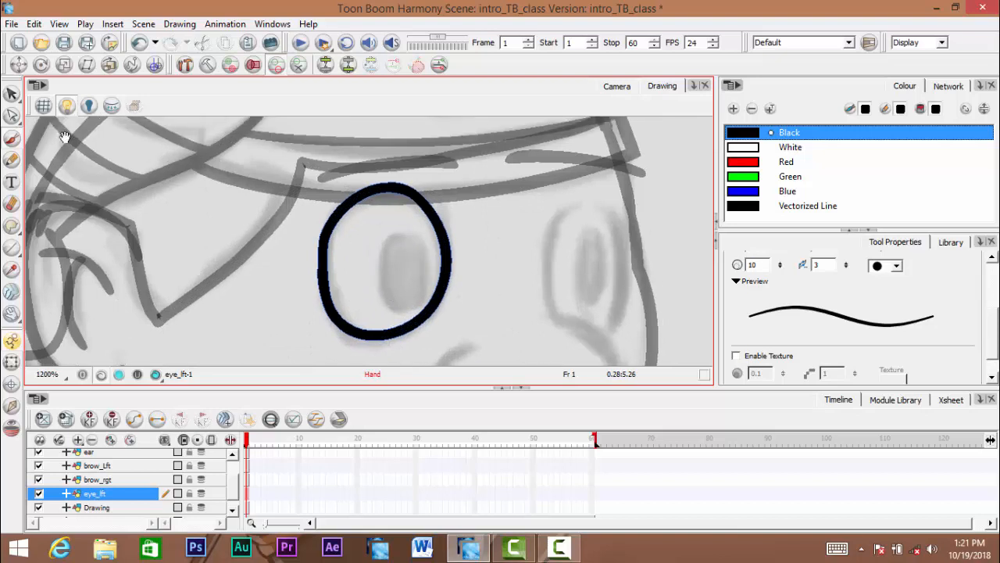
left_click_drag(65, 137, 65, 143)
Select the black left eye outline on frame 1 with the Select tool
left_click(12, 94)
left_click_drag(277, 242, 207, 233)
mouse_move(357, 273)
left_mouse_down()
mouse_move(361, 263)
mouse_move(448, 254)
left_mouse_up()
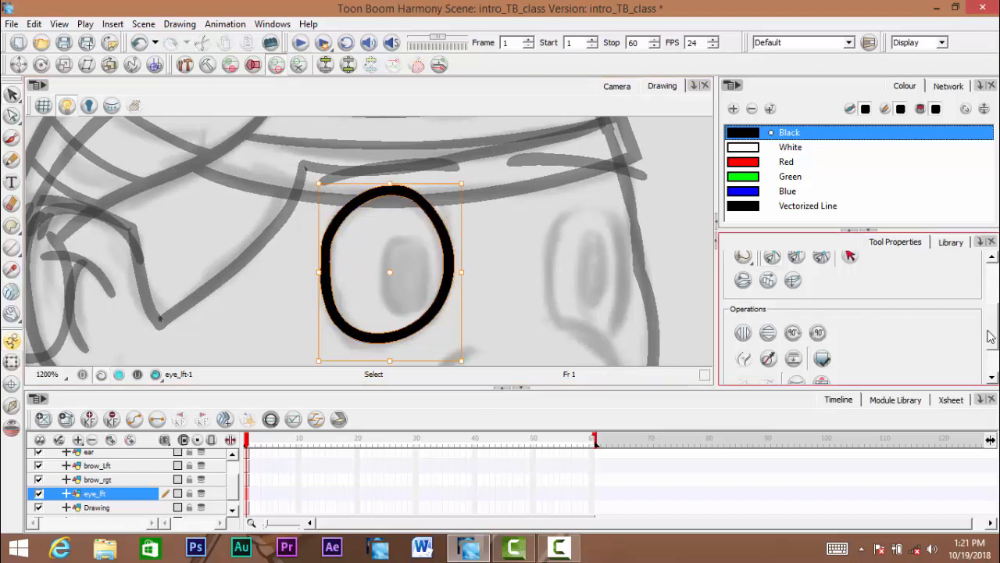
scroll(989, 336, "up", 3)
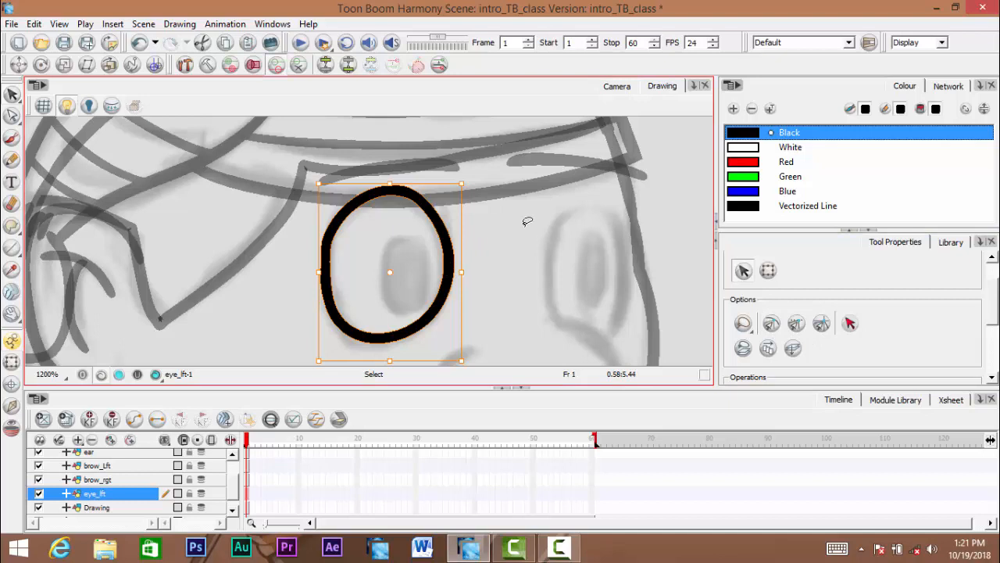
mouse_move(527, 222)
left_mouse_down()
mouse_move(462, 325)
mouse_move(316, 180)
left_mouse_up()
mouse_move(446, 251)
left_mouse_down()
mouse_move(479, 251)
mouse_move(449, 256)
left_mouse_up()
key("space")
left_click_drag(371, 325, 382, 315)
key("ctrl+alt+space")
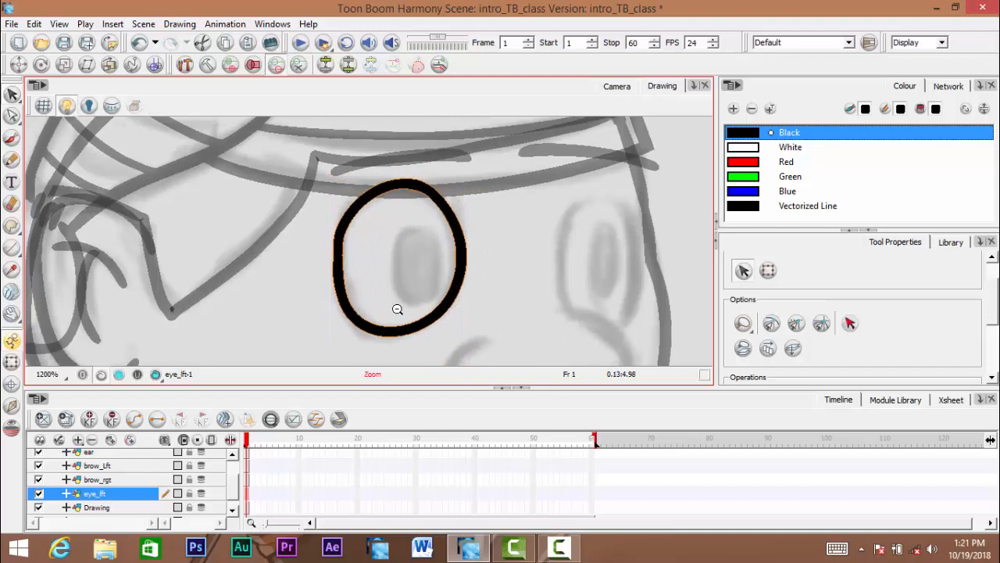
Examine how the black eye outline fits the rough sketch of the left eye
left_click(397, 309, "ctrl+alt")
left_click(396, 309, "ctrl+alt")
left_click(418, 286, "ctrl")
left_click_drag(435, 290, 440, 263)
left_click(427, 288, "ctrl")
left_click(408, 276, "ctrl")
left_click(411, 274, "ctrl+alt")
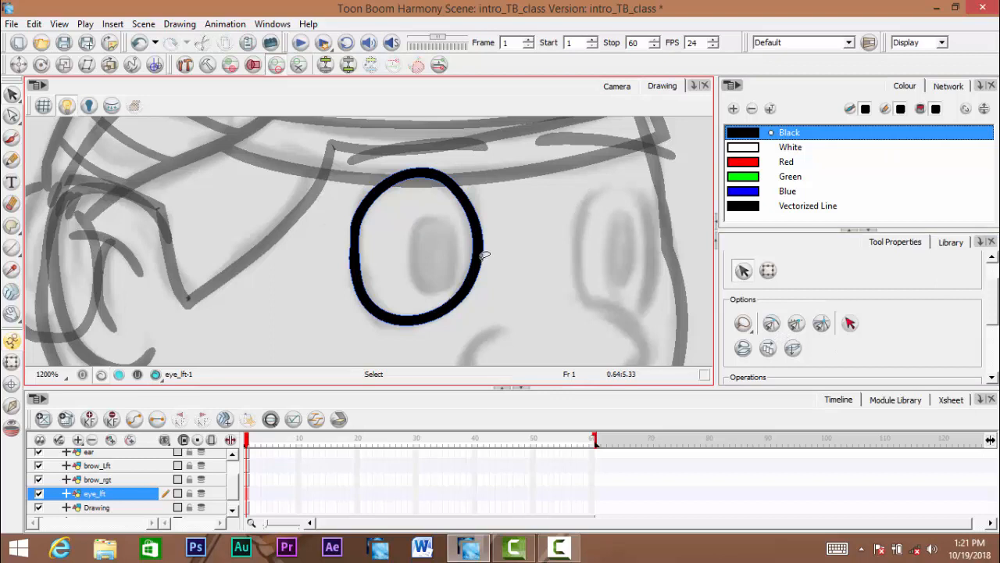
key("space")
mouse_move(376, 244)
left_mouse_down()
mouse_move(404, 242)
mouse_move(400, 249)
left_mouse_up()
left_click(267, 478)
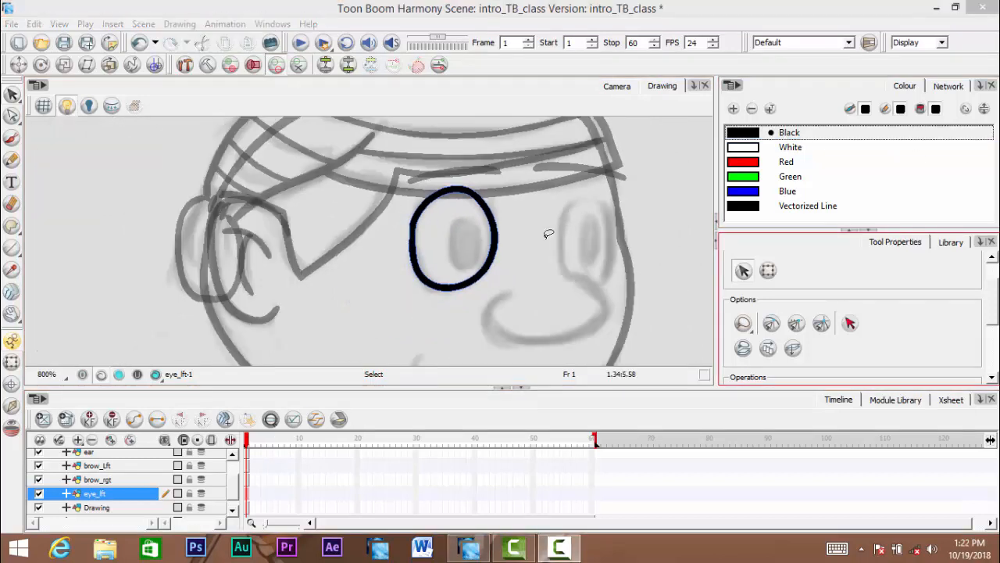
left_click(520, 245)
key("space")
scroll(492, 262, "up", 1)
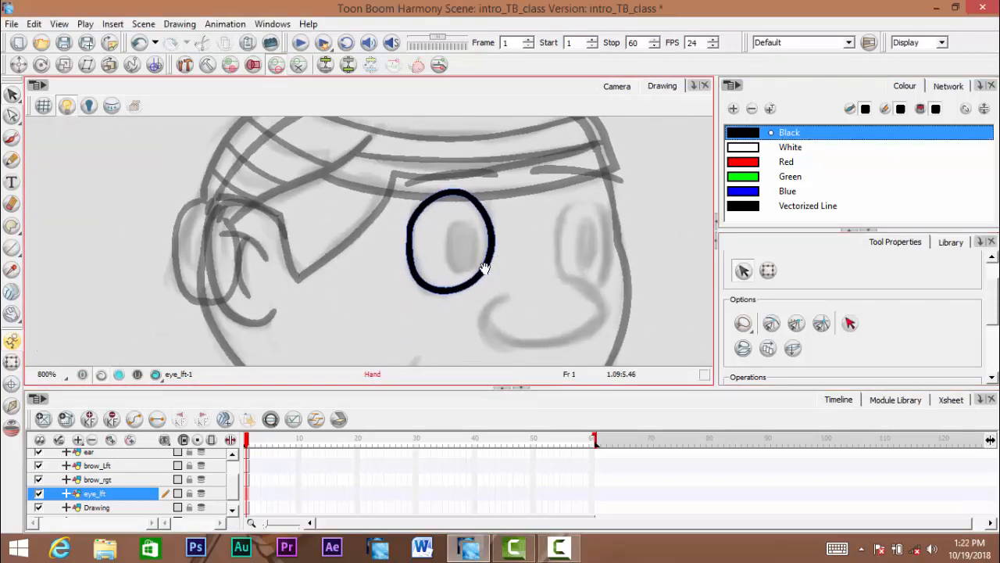
scroll(486, 272, "down", 2)
scroll(487, 290, "up", 2)
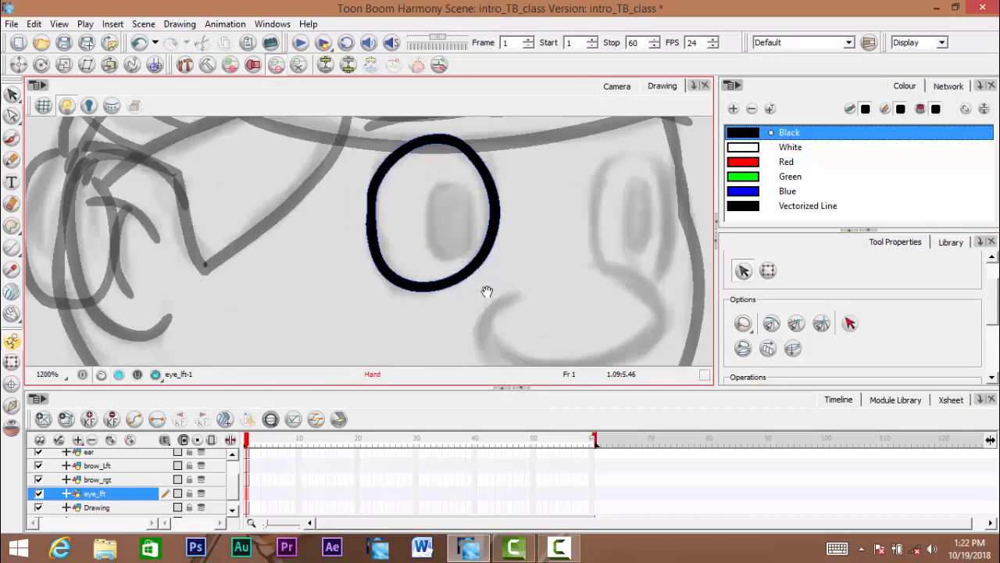
left_click_drag(507, 243, 518, 252)
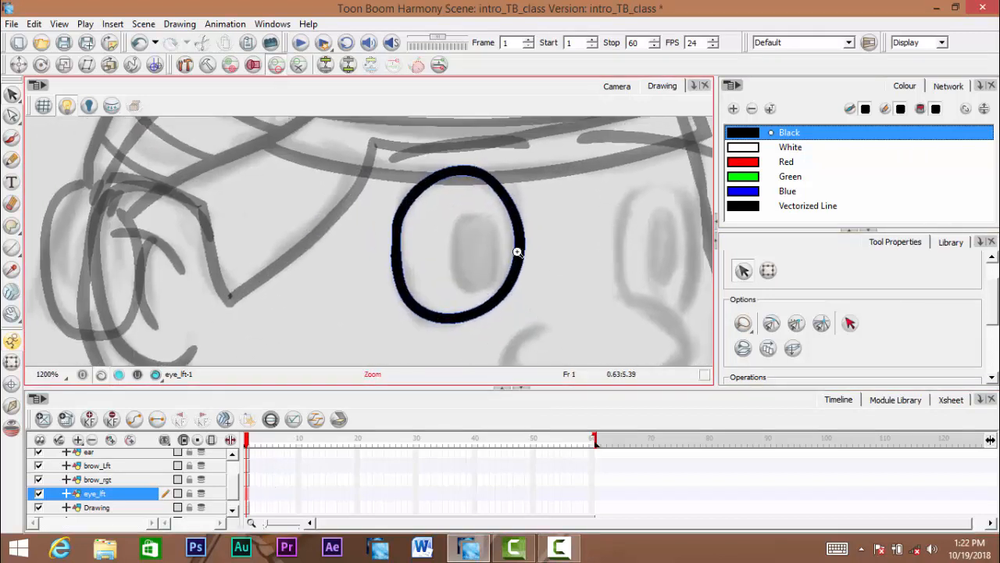
scroll(518, 253, "up", 1)
scroll(508, 257, "down", 1)
left_click_drag(409, 279, 450, 253)
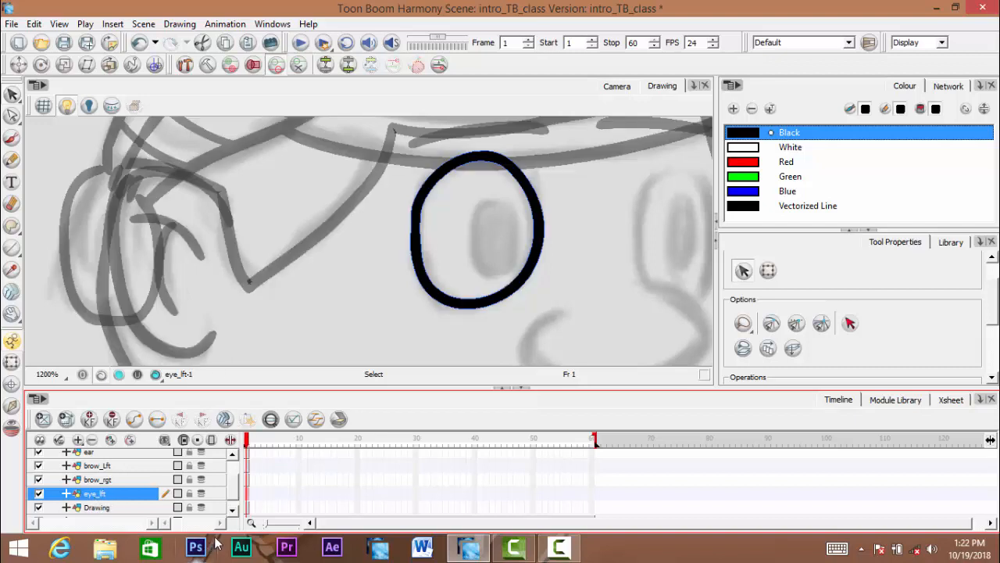
Go to frame 2 of the eye_lft layer and turn on onion skin to reference the frame 1 eye outline
left_click(258, 497)
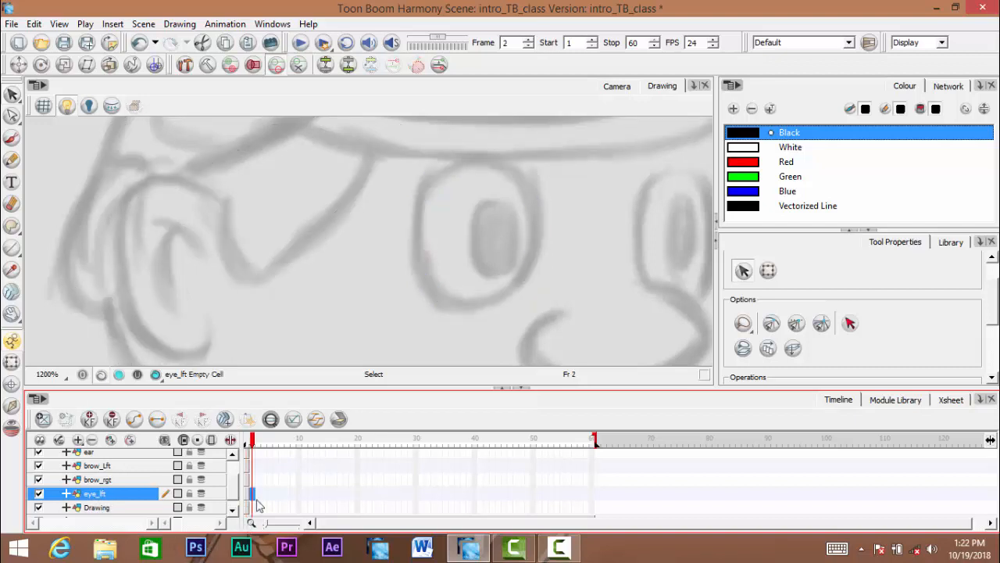
key("space")
left_click_drag(440, 302, 466, 275)
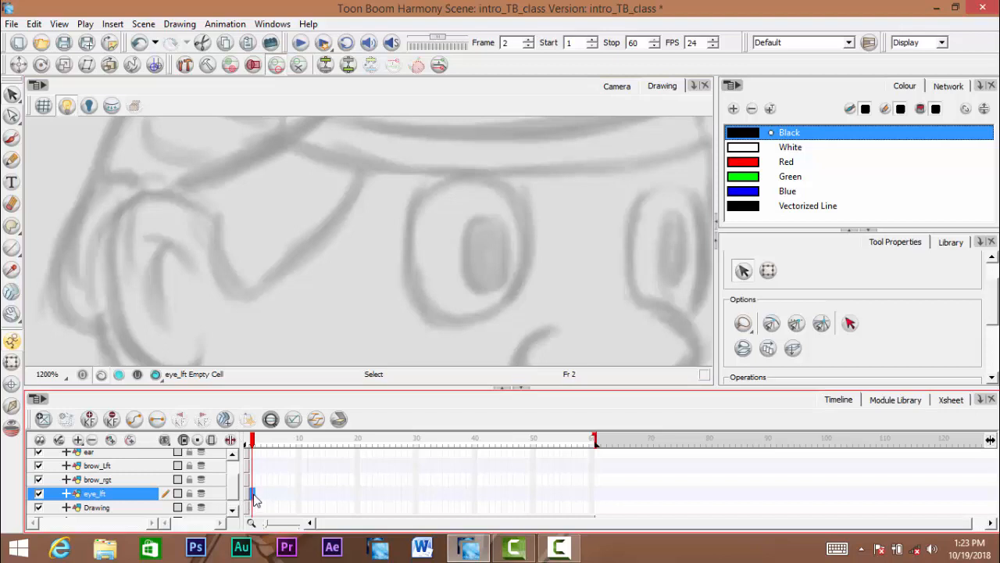
key("alt+b")
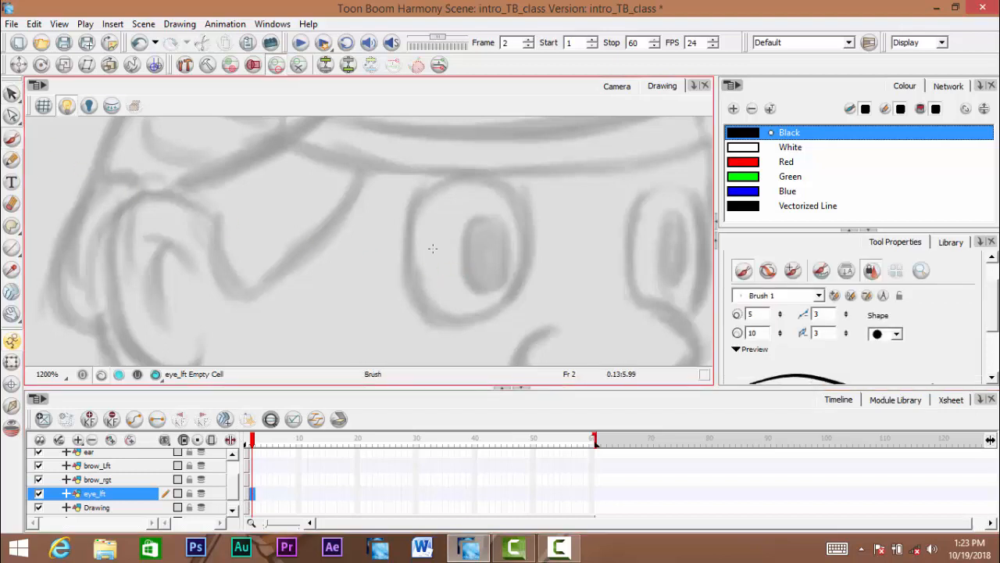
key("space")
left_click_drag(439, 242, 414, 214)
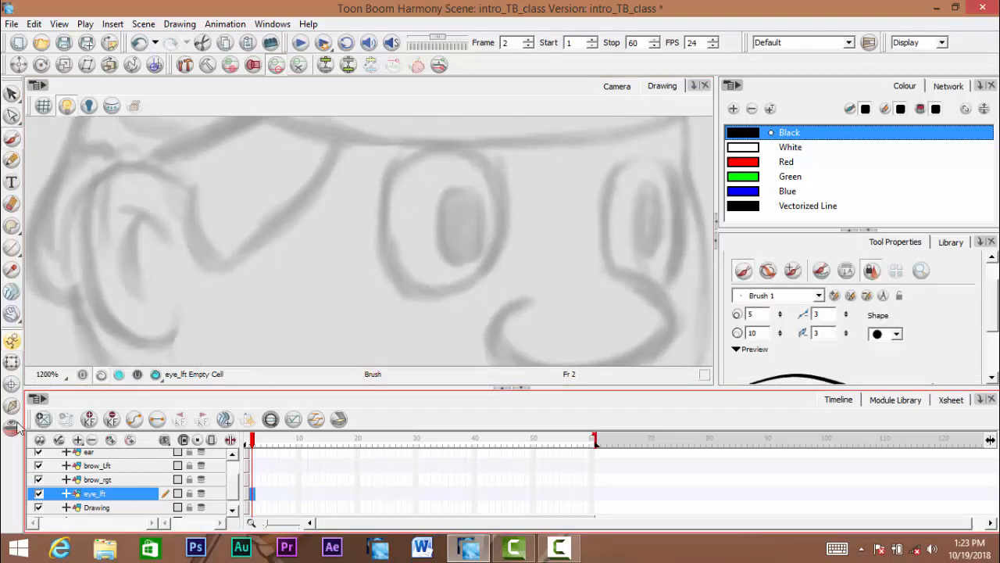
key("space")
left_click_drag(443, 241, 457, 259)
left_click(457, 260, "ctrl")
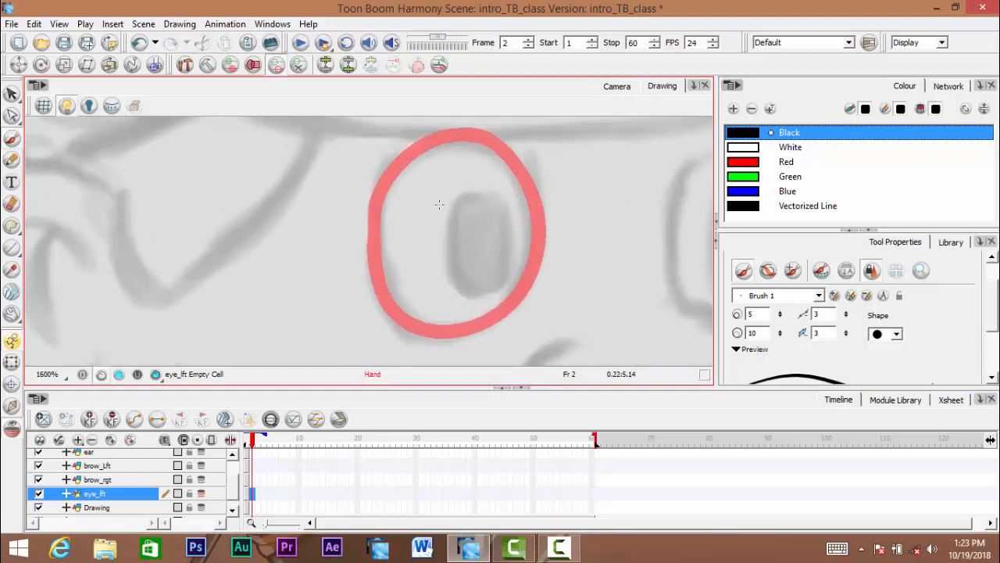
left_click(239, 442)
left_click(251, 442)
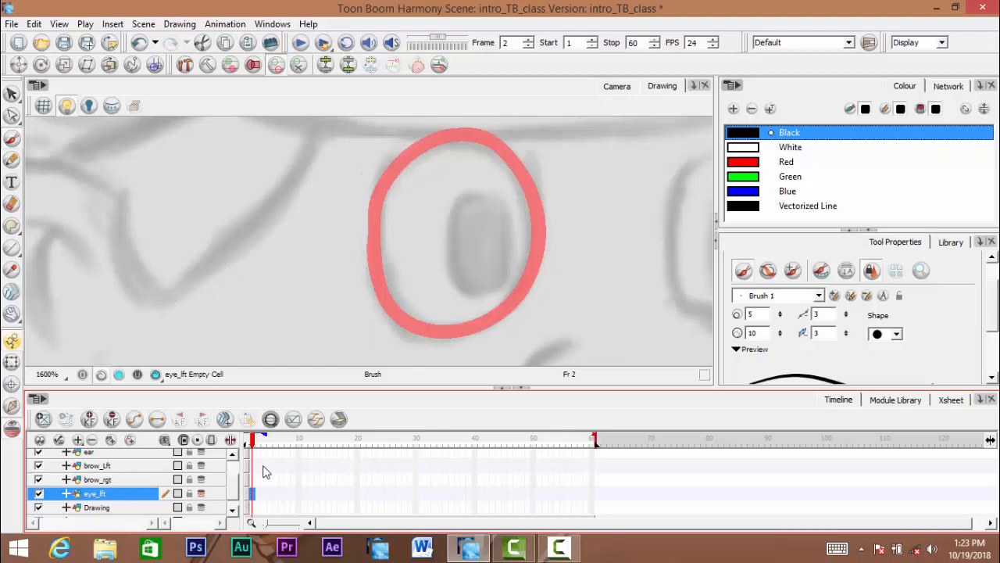
key("space")
left_click_drag(458, 214, 464, 226)
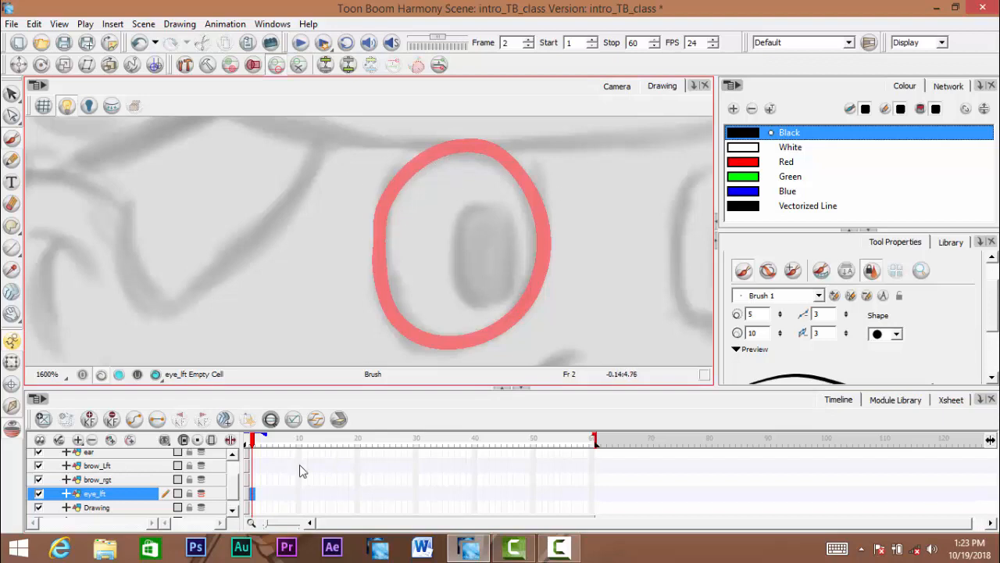
key("space")
mouse_move(450, 237)
left_mouse_down()
mouse_move(429, 237)
mouse_move(436, 224)
left_mouse_up()
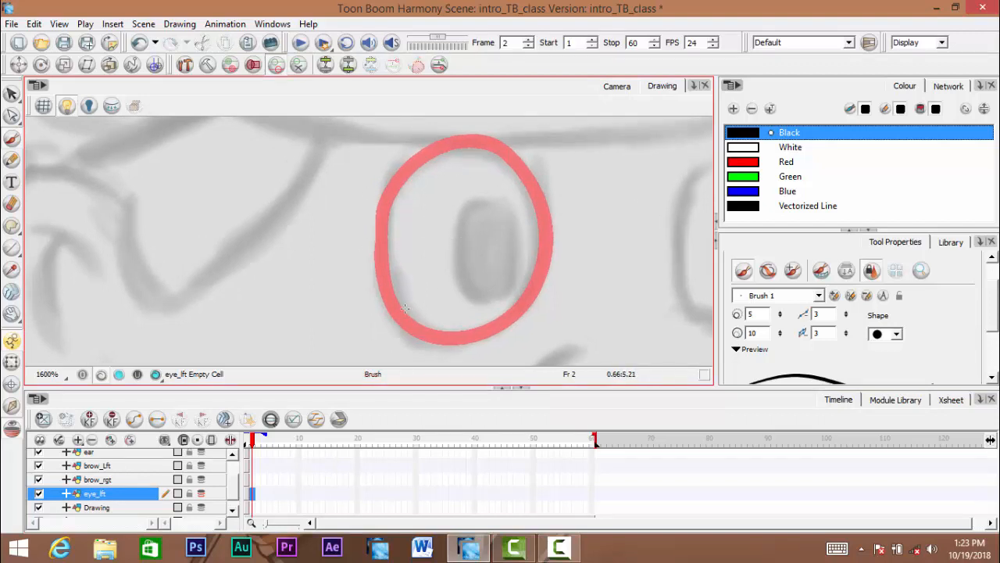
left_click_drag(404, 219, 380, 214)
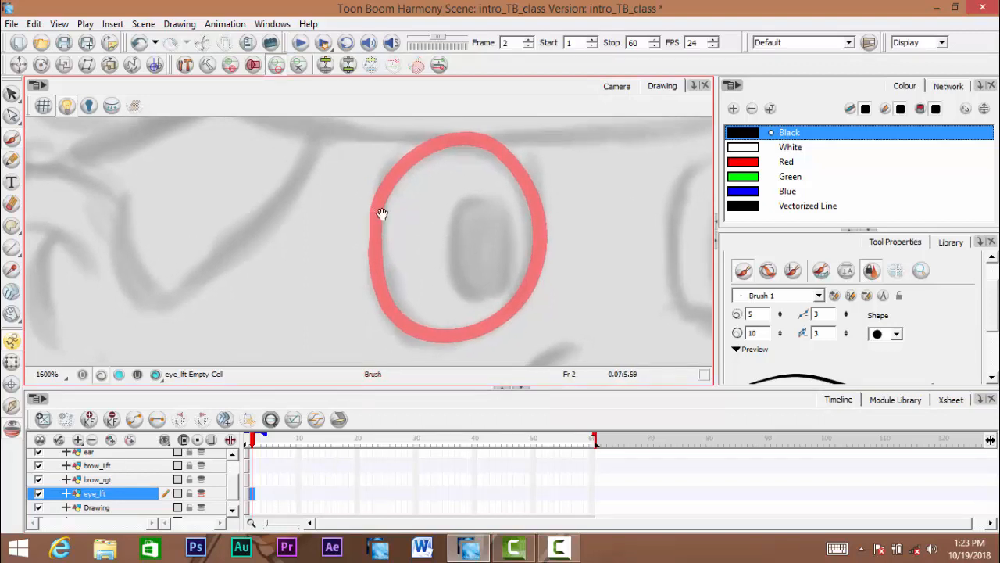
Copy the eye outline from frame 1 of eye_lft and paste it into frame 2
left_click(248, 494)
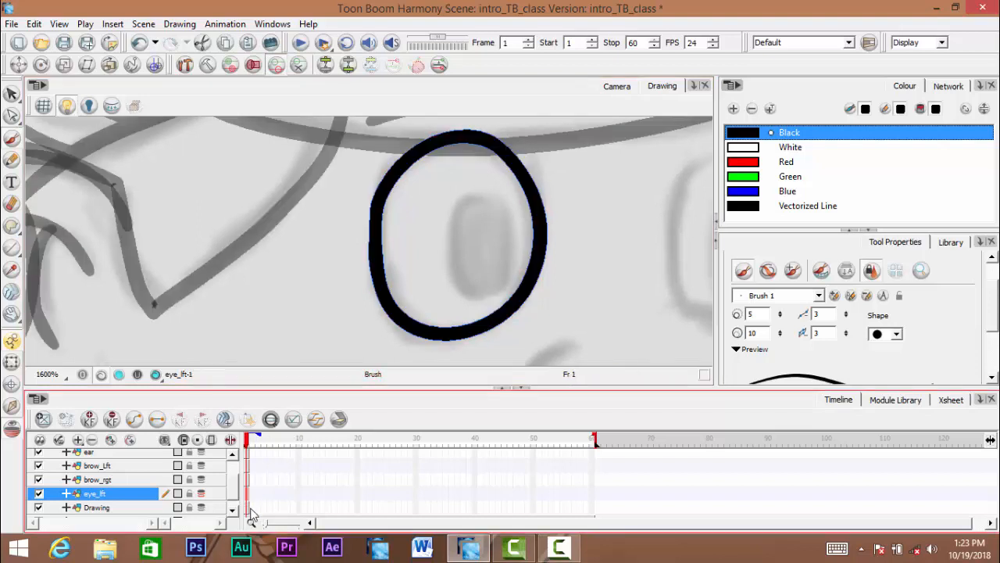
left_click(12, 95)
mouse_move(336, 129)
left_mouse_down()
mouse_move(636, 292)
mouse_move(507, 197)
left_mouse_up()
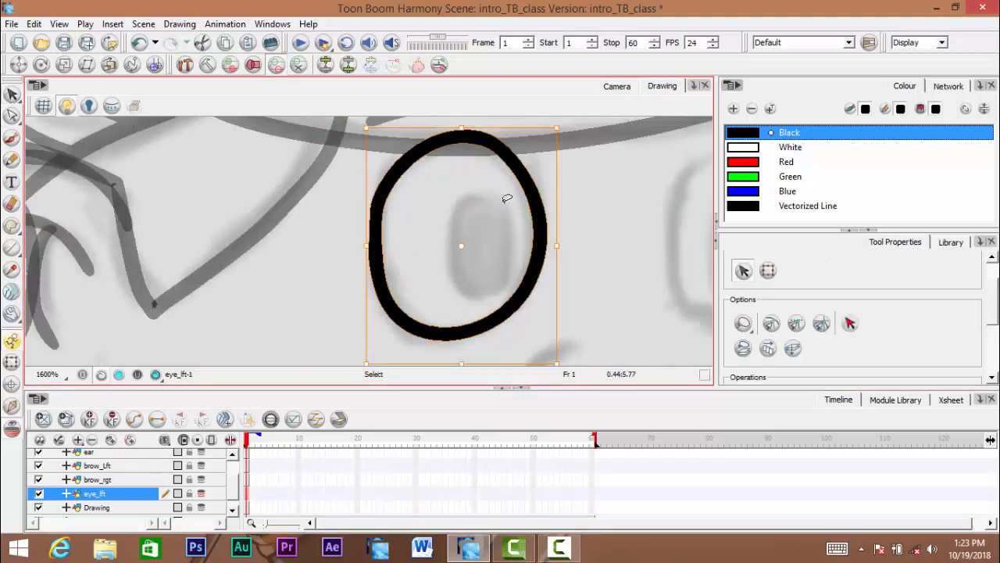
left_click(255, 495)
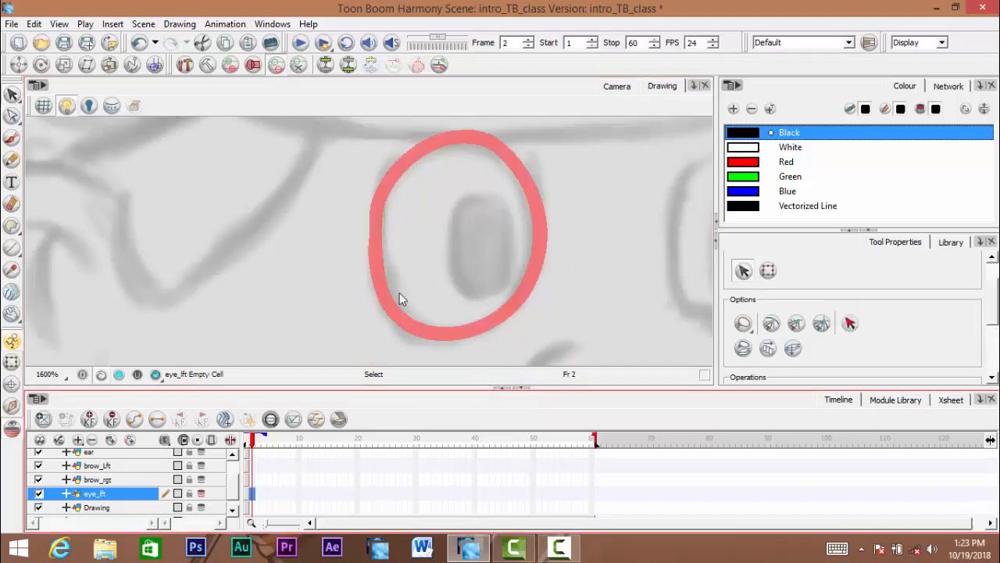
key("ctrl+v")
Brush two black eyelid lines across the eye on frame 2, one through its upper part and one through its lower part
left_click(11, 138)
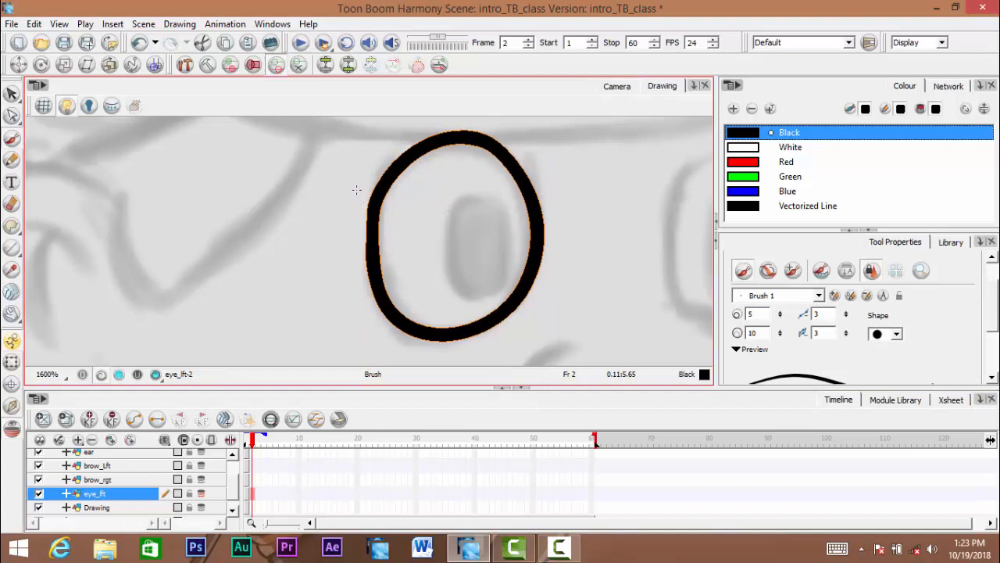
mouse_move(356, 189)
left_mouse_down()
mouse_move(376, 200)
mouse_move(519, 190)
mouse_move(576, 174)
left_mouse_up()
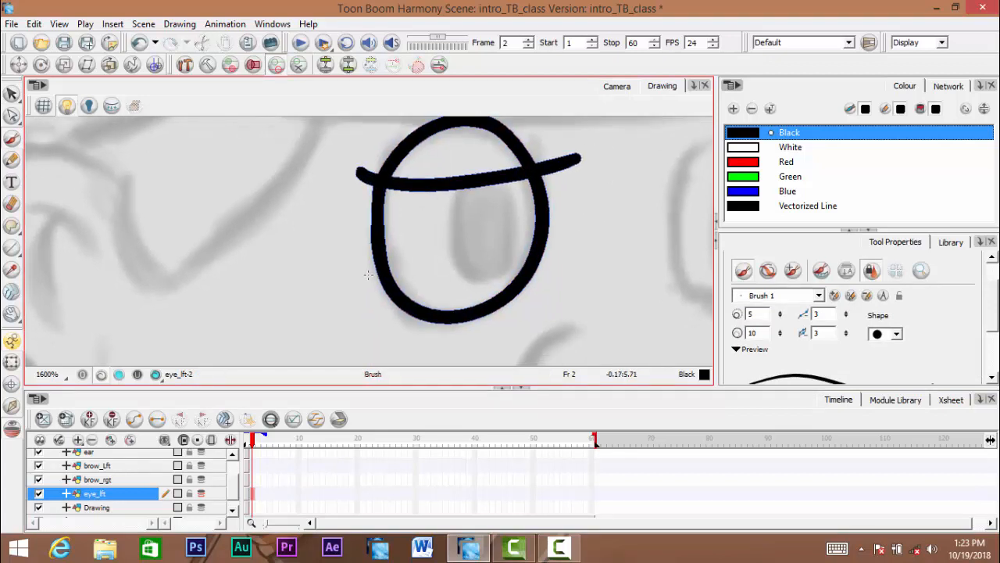
left_click_drag(362, 288, 573, 279)
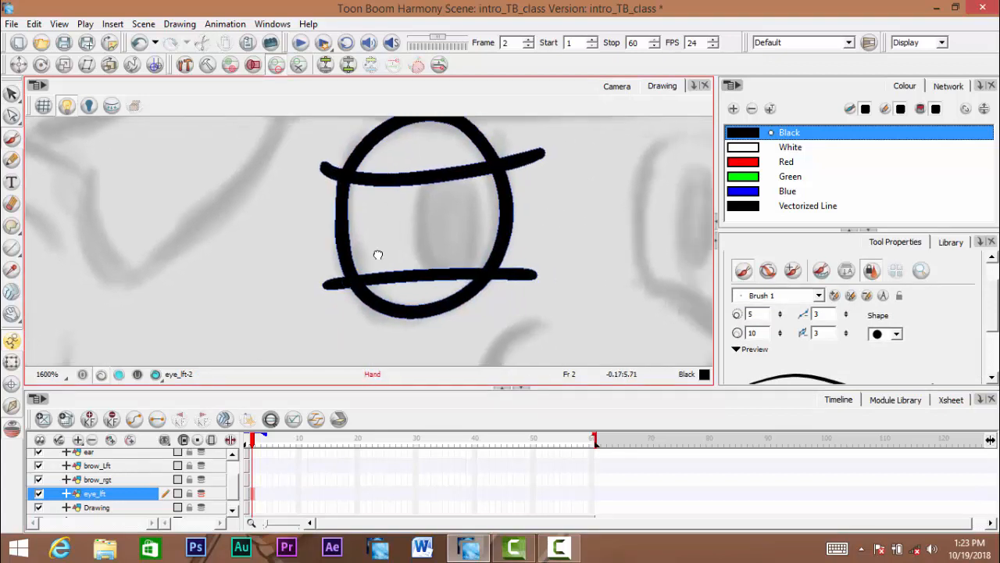
Trim the eyelid line ends that stick out on both sides of the eye outline with the Cutter
left_click_drag(11, 93, 85, 104)
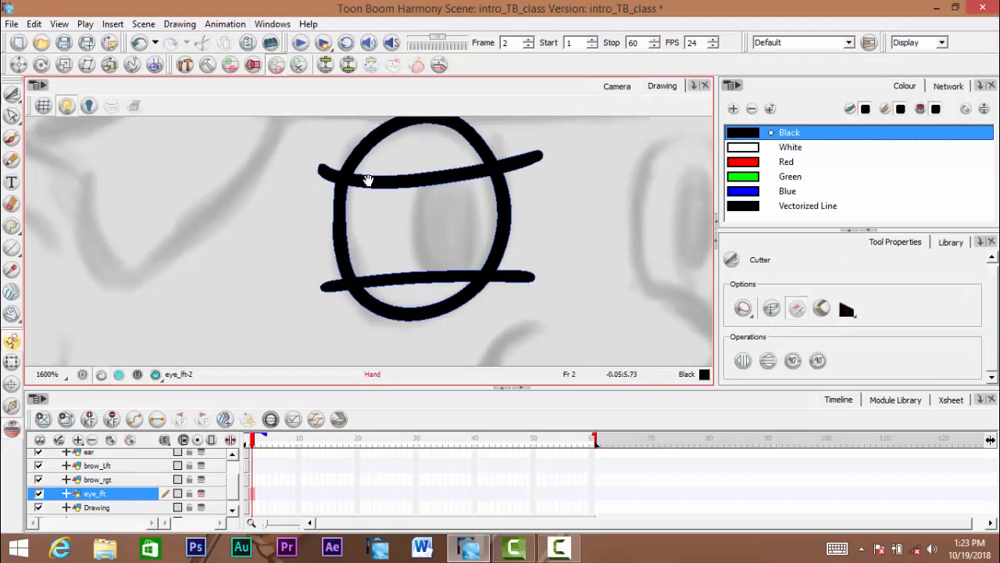
left_click_drag(338, 145, 341, 306)
left_click_drag(534, 152, 532, 304)
left_click_drag(434, 214, 440, 239)
Select the eye outline and eyelid lines on frame 2 and flatten them into one shape
left_click_drag(11, 93, 57, 97)
scroll(304, 176, "down", 1)
left_click_drag(308, 172, 313, 111)
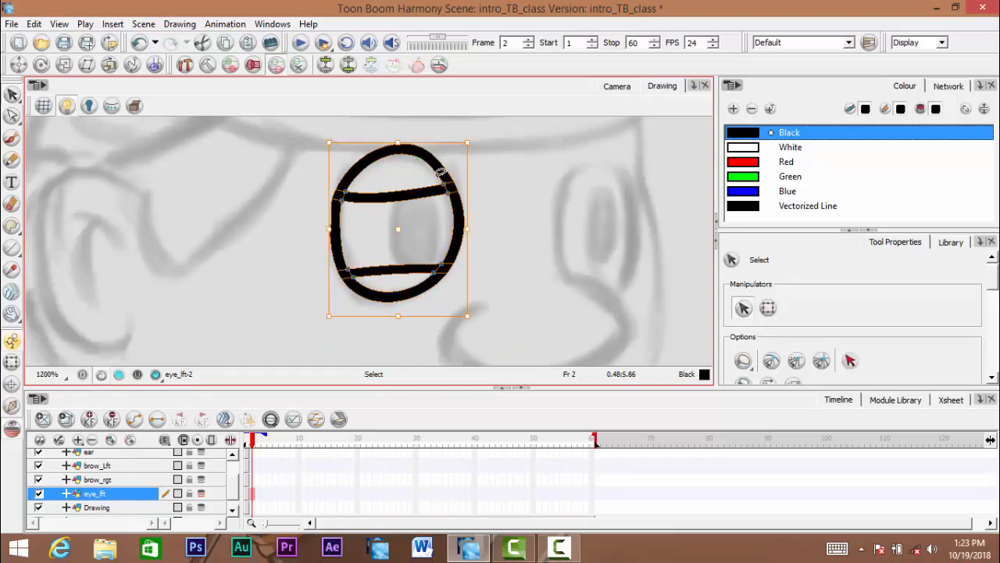
left_click(401, 252)
scroll(408, 252, "up", 2)
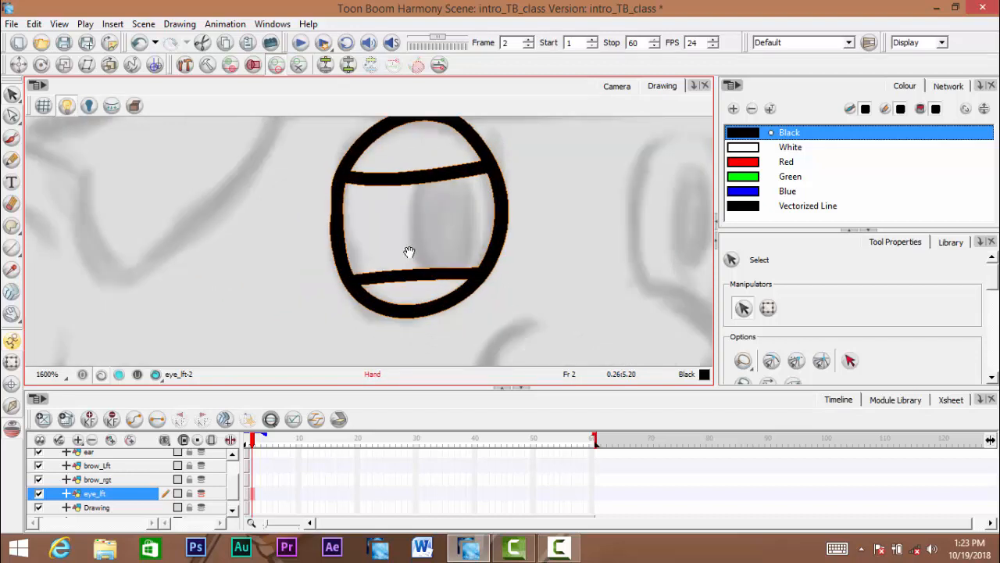
left_click_drag(409, 252, 430, 268)
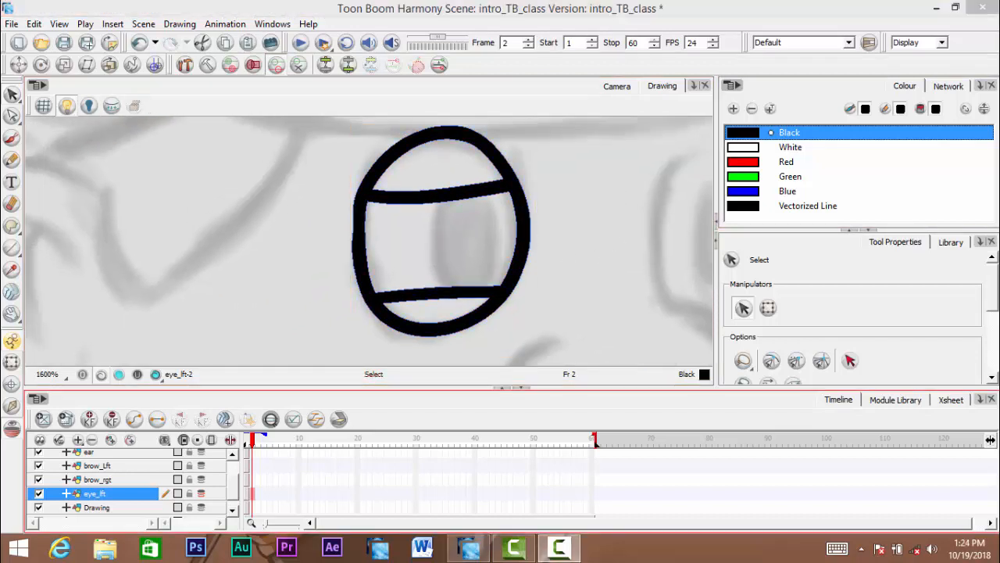
Try to cut the upper part of the flattened eye drawing on frame 2 with the Cutter
left_click(259, 202)
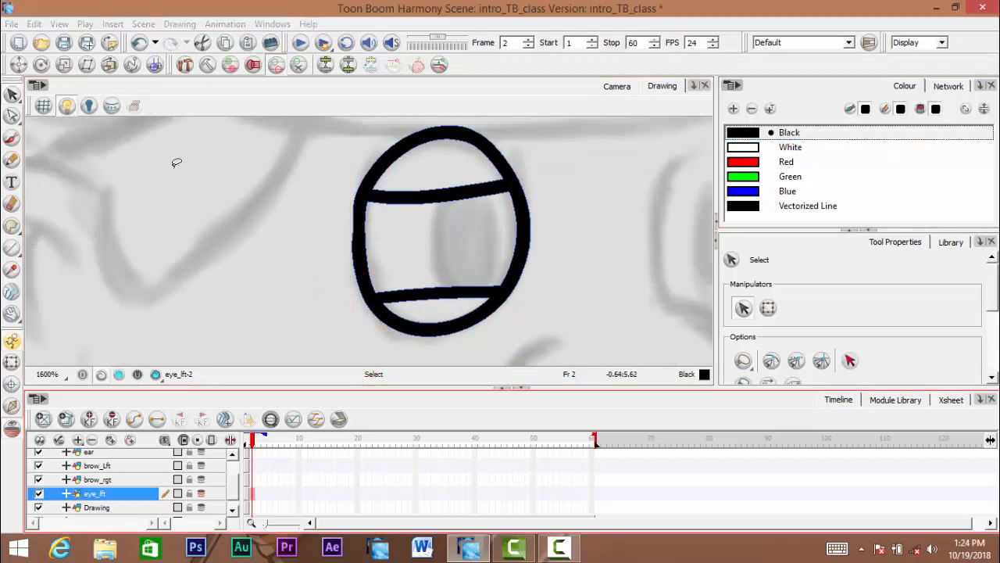
left_click(13, 96)
left_click(53, 107)
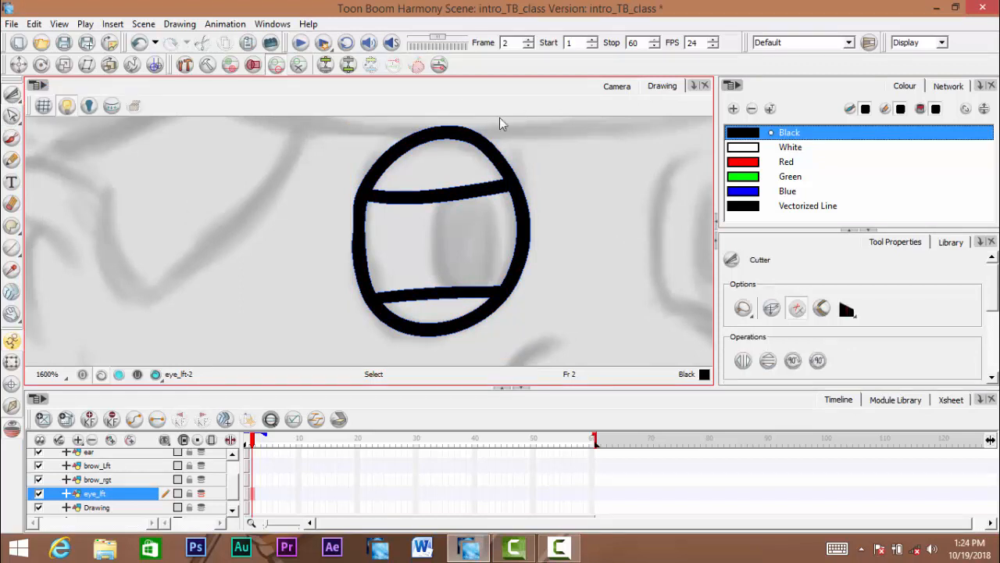
key("space")
left_click_drag(477, 278, 516, 304)
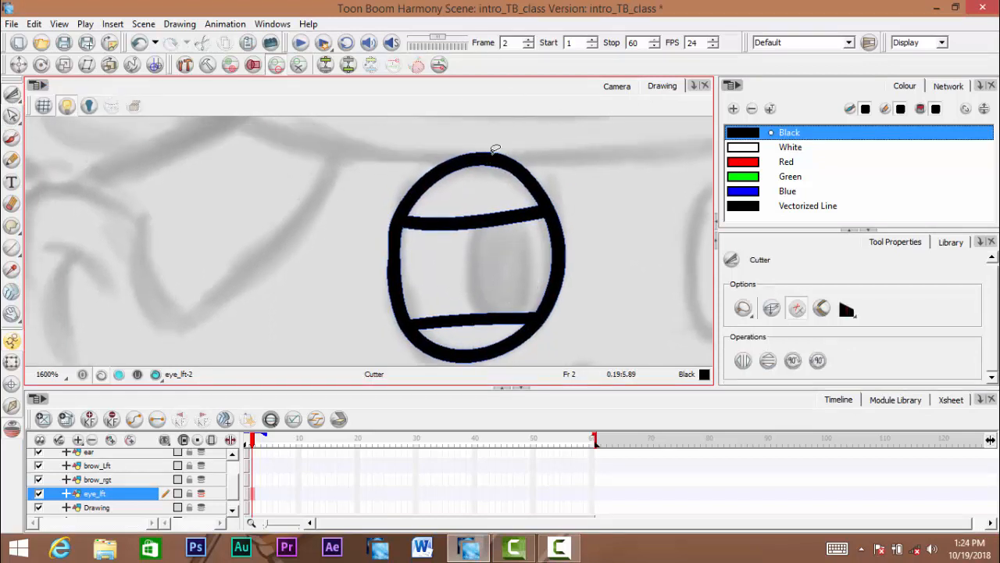
left_click_drag(485, 151, 473, 223)
Undo the flattening and the eyelid line trims on frame 2
key("ctrl+z")
key("ctrl+z")
key("ctrl+z")
key("ctrl+z")
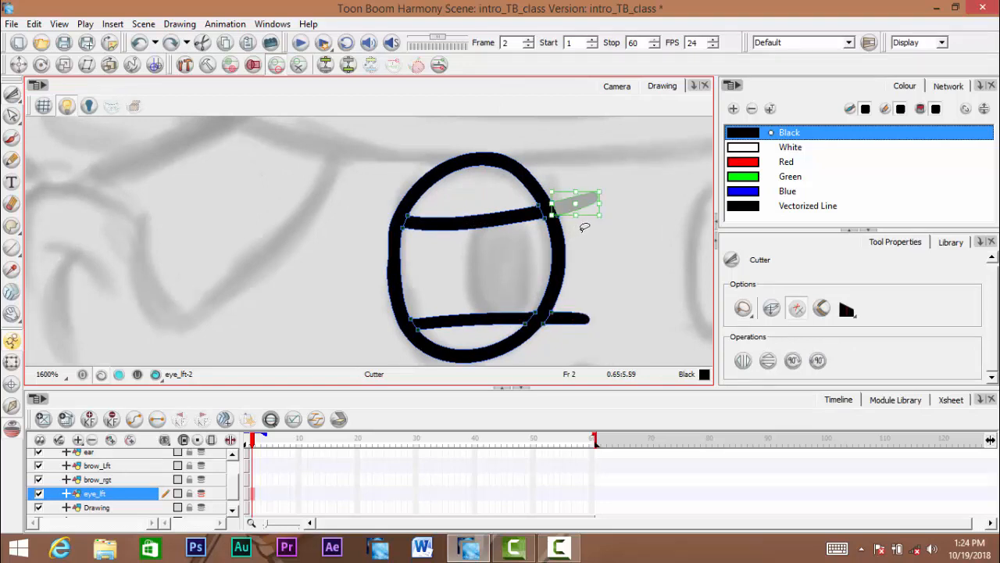
key("ctrl+z")
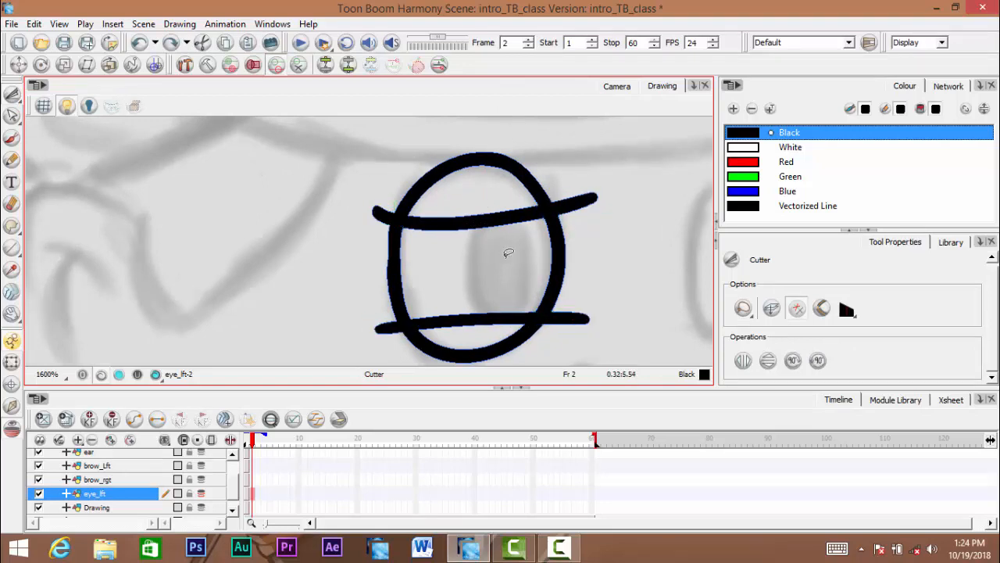
Cut away the eye outline above and below the eyelid lines on frame 2, and trim the protruding line ends
left_click_drag(488, 195, 489, 145)
key("space")
mouse_move(482, 304)
left_mouse_down()
mouse_move(478, 282)
mouse_move(484, 416)
left_mouse_up()
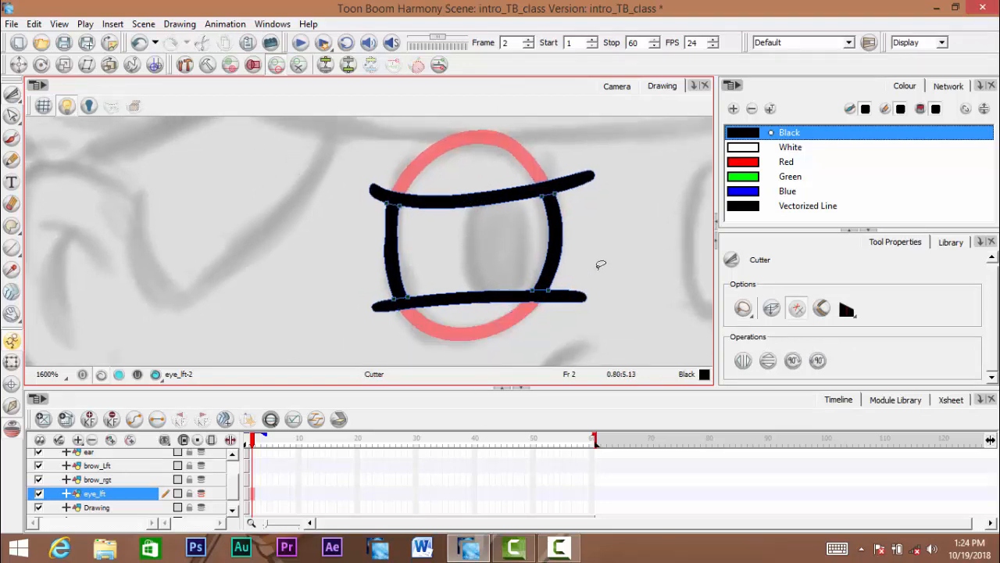
left_click_drag(568, 196, 606, 316)
mouse_move(384, 167)
left_mouse_down()
mouse_move(353, 285)
mouse_move(412, 331)
left_mouse_up()
scroll(433, 330, "down", 3)
scroll(430, 330, "up", 3)
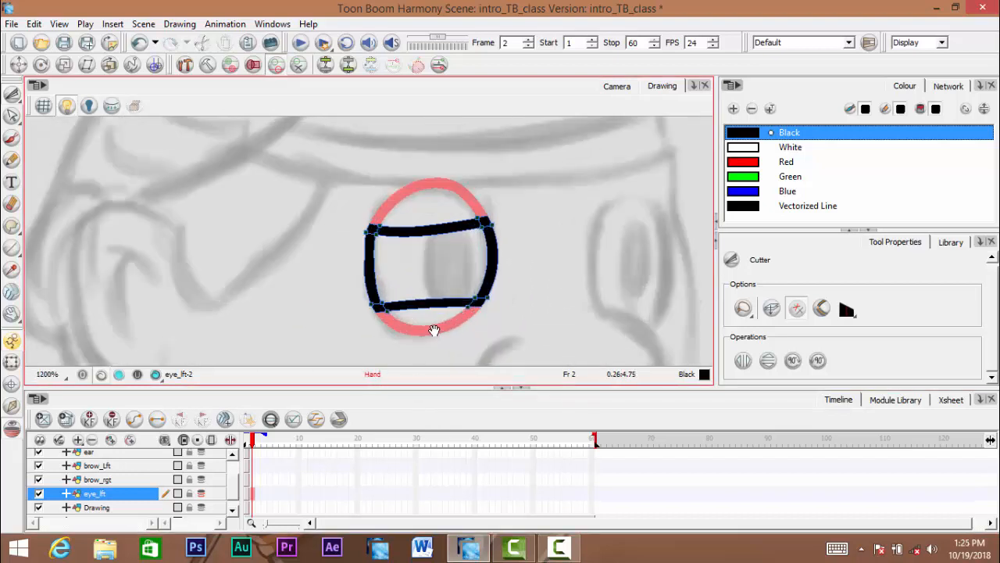
scroll(431, 330, "up", 2)
scroll(424, 308, "down", 3)
scroll(434, 304, "up", 1)
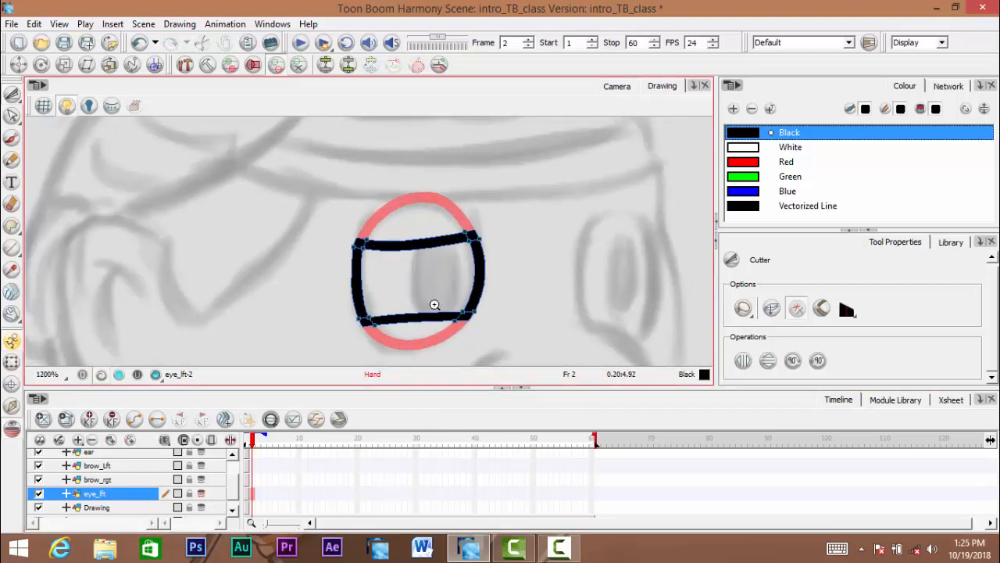
scroll(433, 305, "up", 1)
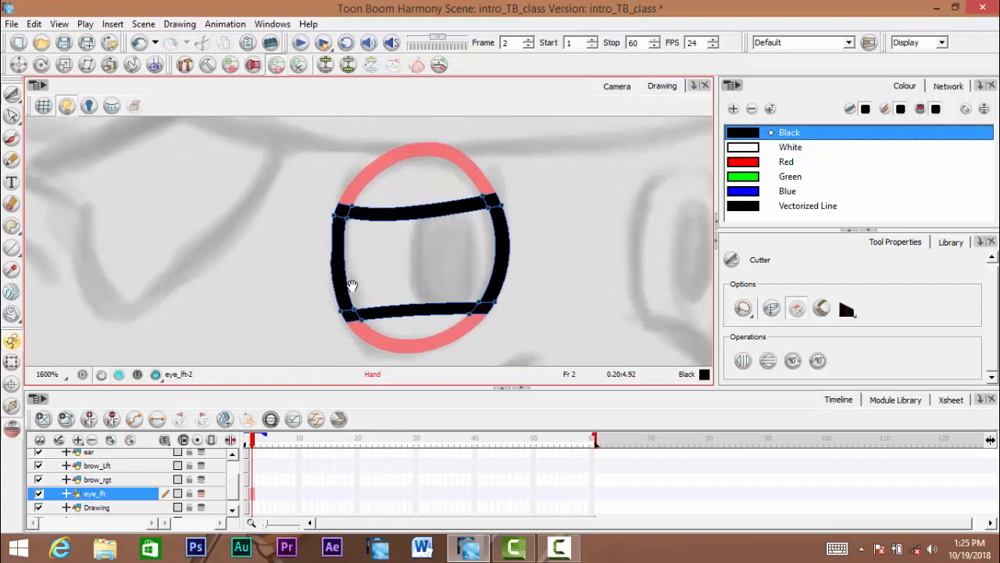
Undo the outline cuts and line trims on frame 2 to restore the full eye outline and both eyelid lines
key("ctrl+z")
key("ctrl+z")
key("ctrl+z")
key("ctrl+z")
key("ctrl+z")
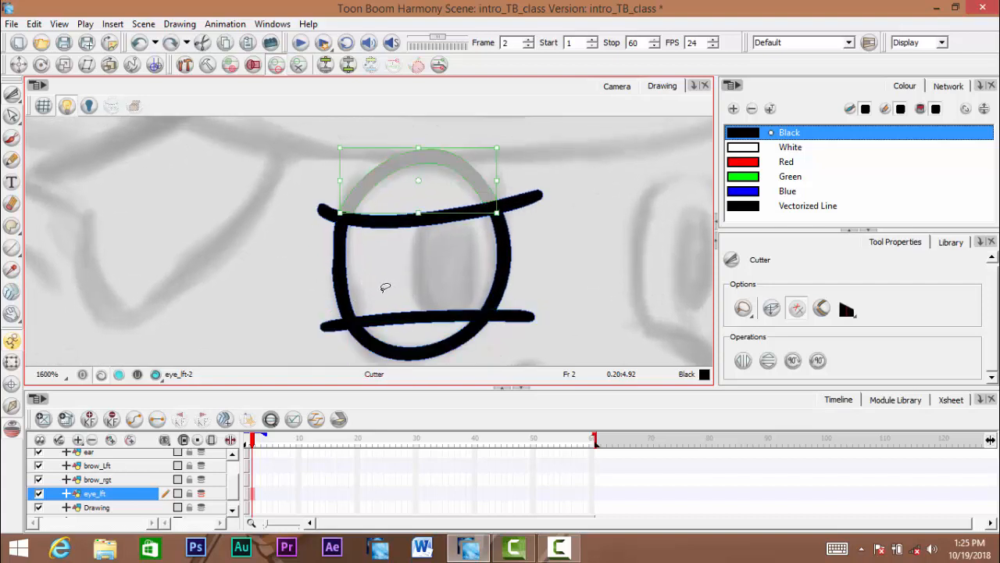
key("ctrl+z")
key("ctrl+z")
key("ctrl+shift+z")
Trim the eyelid line ends outside both sides of the eye outline on frame 2 with the Cutter, and flatten the drawing
left_click(14, 100)
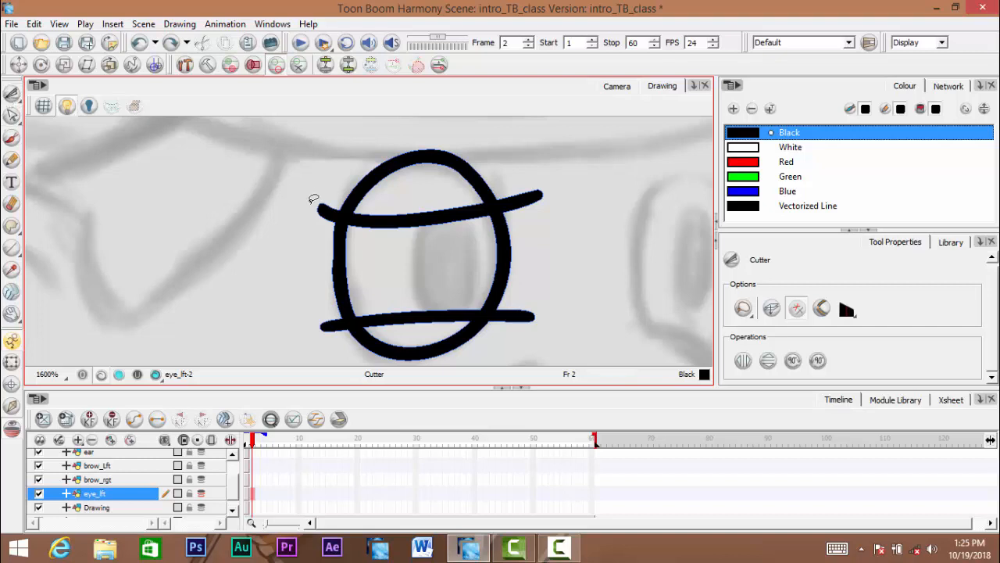
mouse_move(346, 183)
left_mouse_down()
mouse_move(308, 332)
mouse_move(352, 367)
left_mouse_up()
mouse_move(532, 271)
left_mouse_down()
mouse_move(526, 449)
mouse_move(570, 319)
mouse_move(547, 178)
left_mouse_up()
left_click_drag(11, 95, 44, 98)
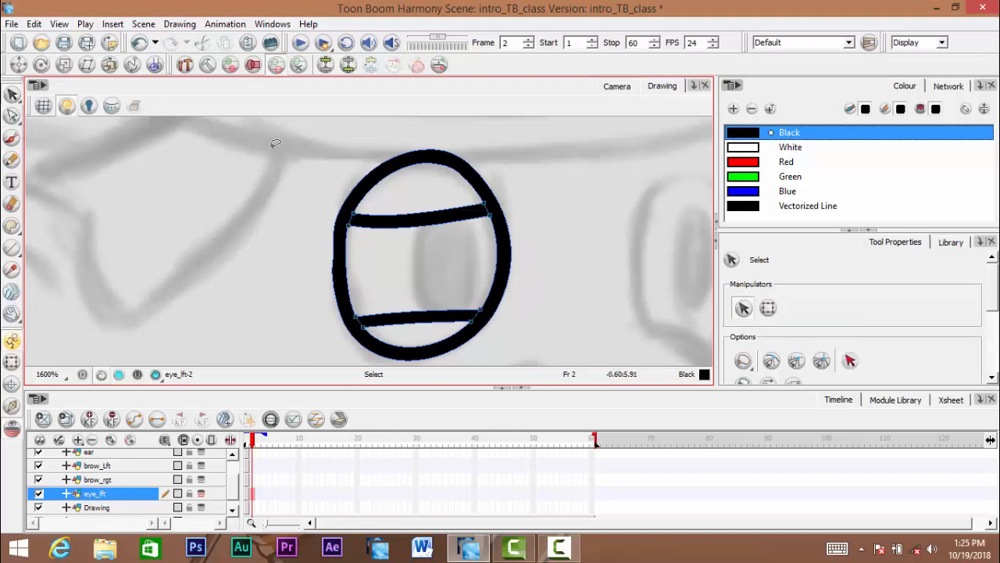
left_click_drag(272, 145, 642, 340)
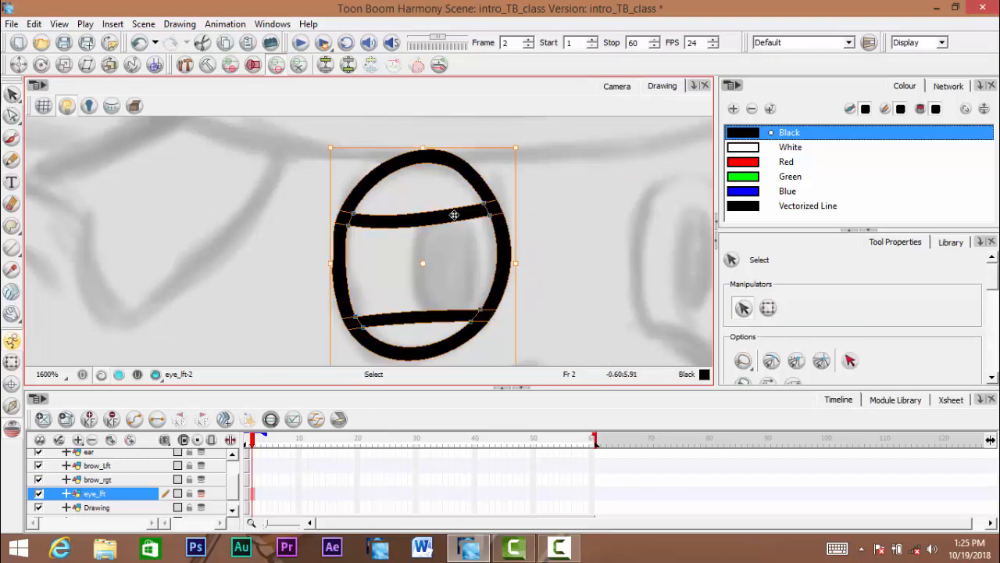
Go to frame 3 of the eye_lft layer and paste the copied eye outline there
left_click(11, 139)
left_click(245, 442)
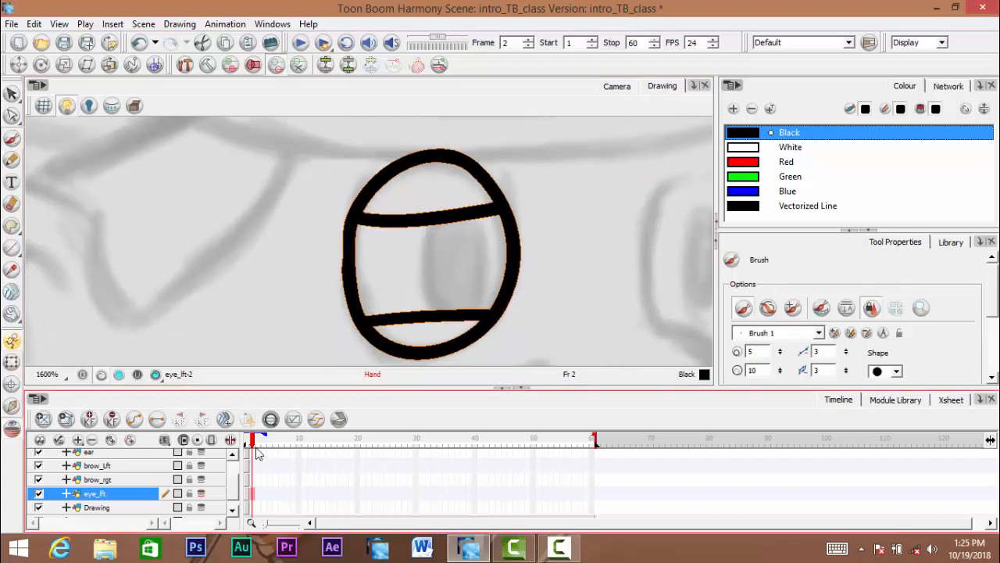
left_click_drag(245, 444, 261, 453)
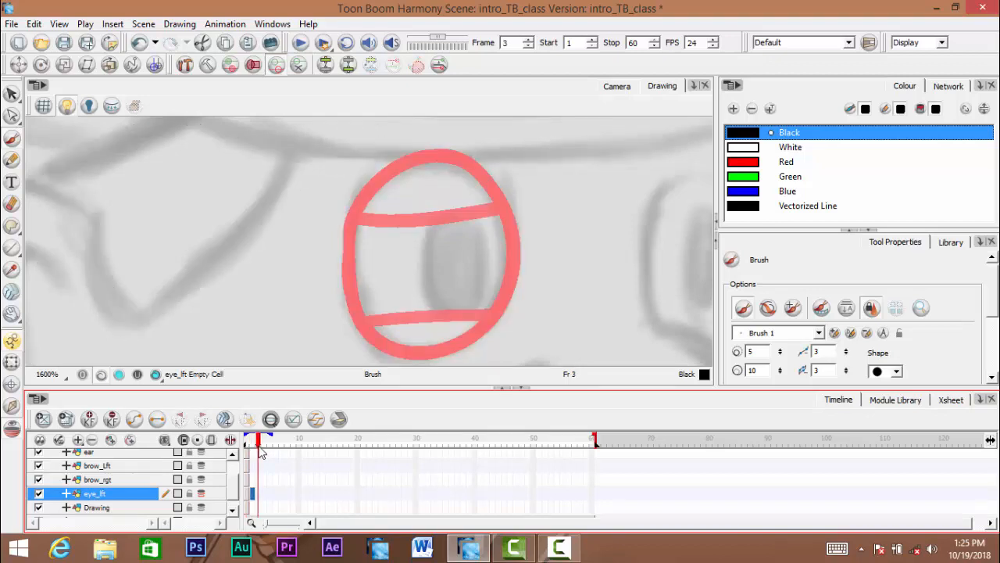
key("ctrl+v")
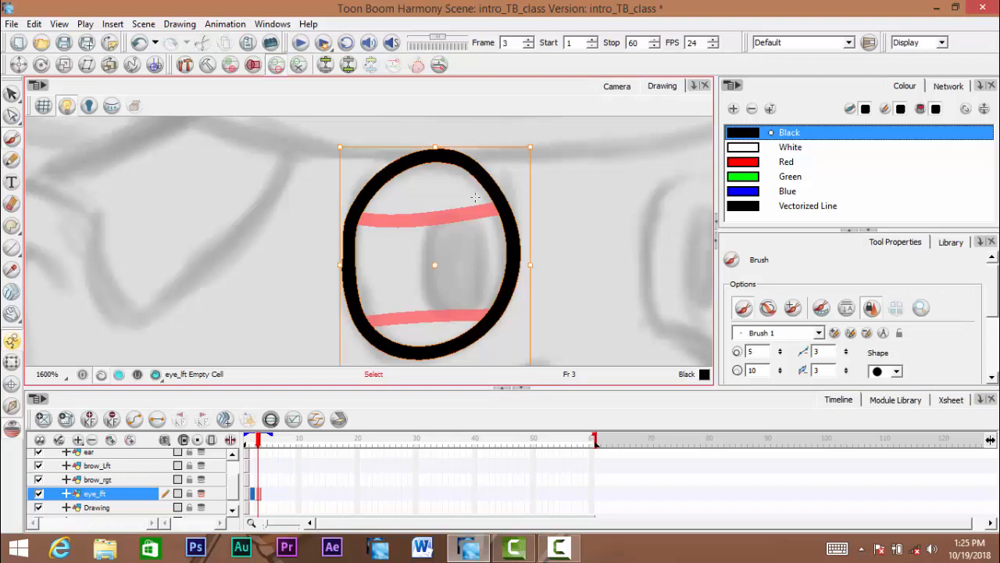
Brush two black eyelid lines across the eye on frame 3, closer together than the onion-skinned lines of frame 2
key("space")
left_click_drag(357, 190, 345, 170)
scroll(400, 254, "up", 2)
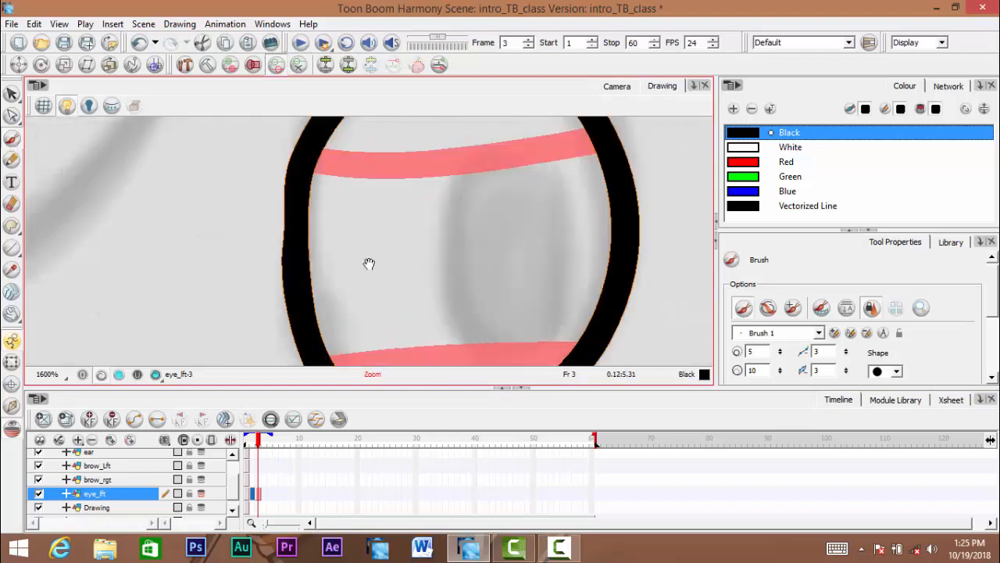
scroll(352, 255, "down", 2)
scroll(328, 217, "up", 2)
scroll(358, 229, "down", 1)
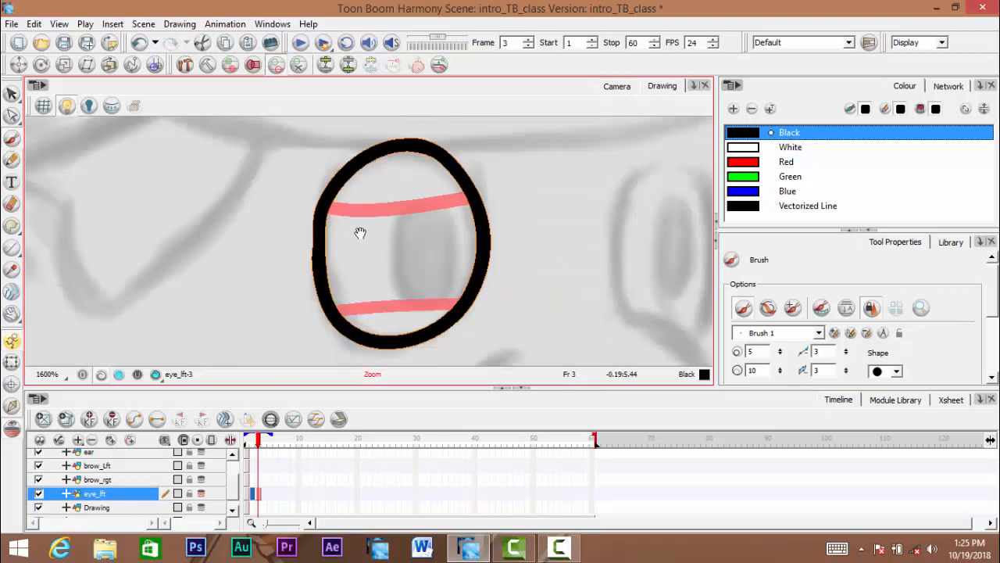
mouse_move(359, 229)
left_mouse_down()
mouse_move(323, 227)
mouse_move(323, 195)
mouse_move(342, 197)
left_mouse_up()
key("space")
key("space")
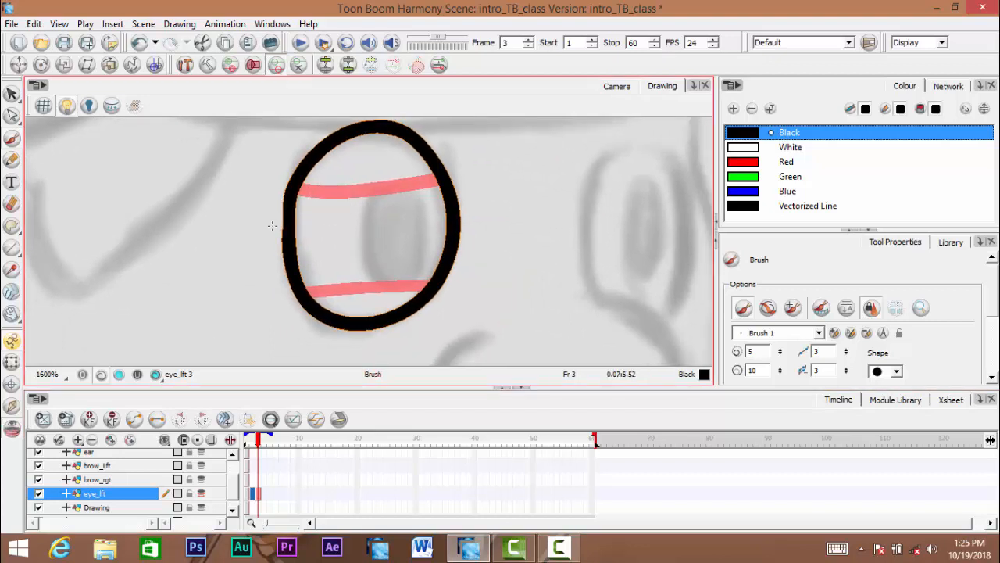
mouse_move(272, 226)
left_mouse_down()
mouse_move(368, 236)
mouse_move(478, 221)
left_mouse_up()
key("ctrl+z")
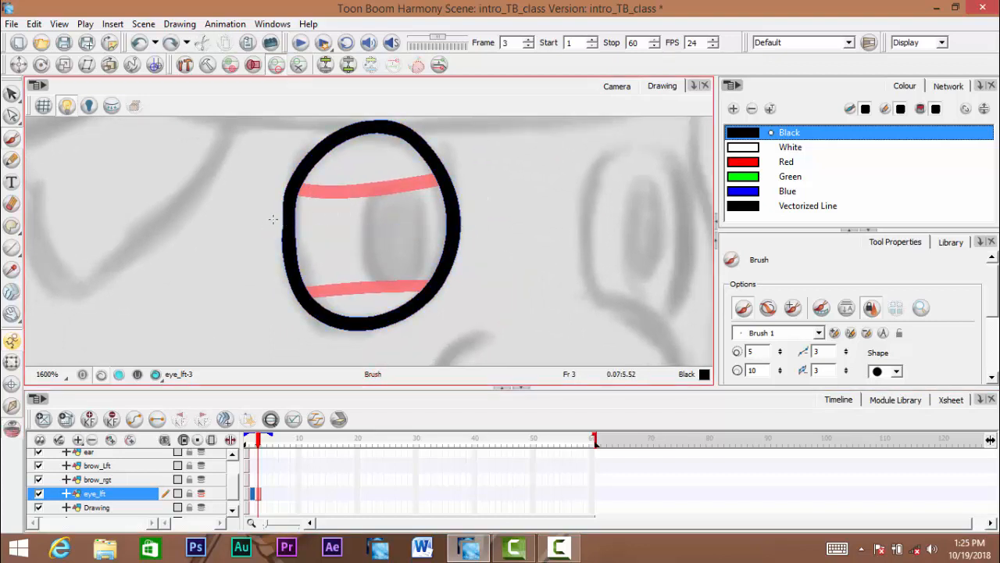
mouse_move(273, 218)
left_mouse_down()
mouse_move(344, 224)
mouse_move(491, 202)
left_mouse_up()
mouse_move(274, 280)
left_mouse_down()
mouse_move(386, 258)
mouse_move(494, 264)
left_mouse_up()
key("ctrl+z")
mouse_move(272, 275)
left_mouse_down()
mouse_move(328, 263)
mouse_move(494, 266)
left_mouse_up()
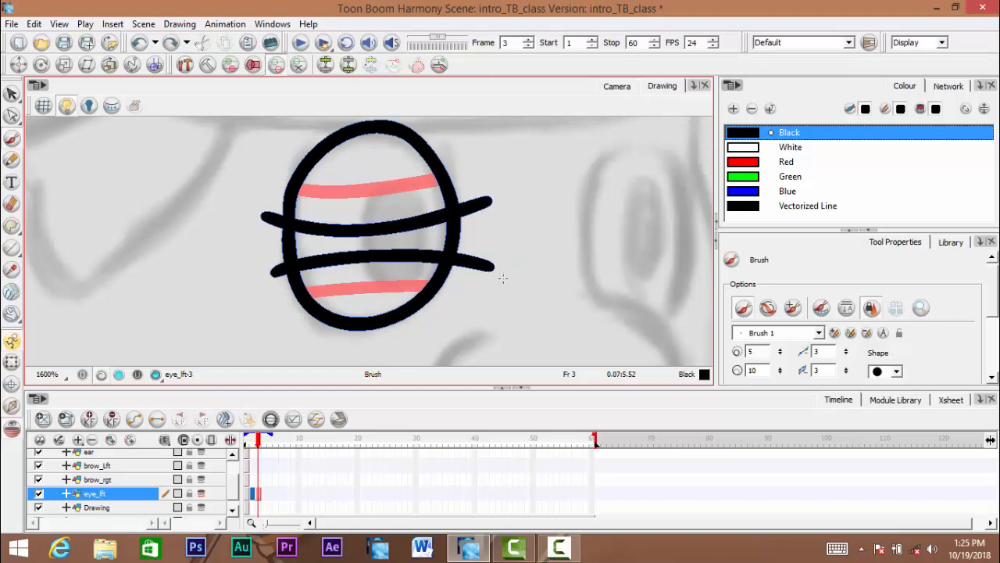
Trim the eyelid line ends that stick out on both sides of the eye outline on frame 3 with the Cutter
left_click(14, 96)
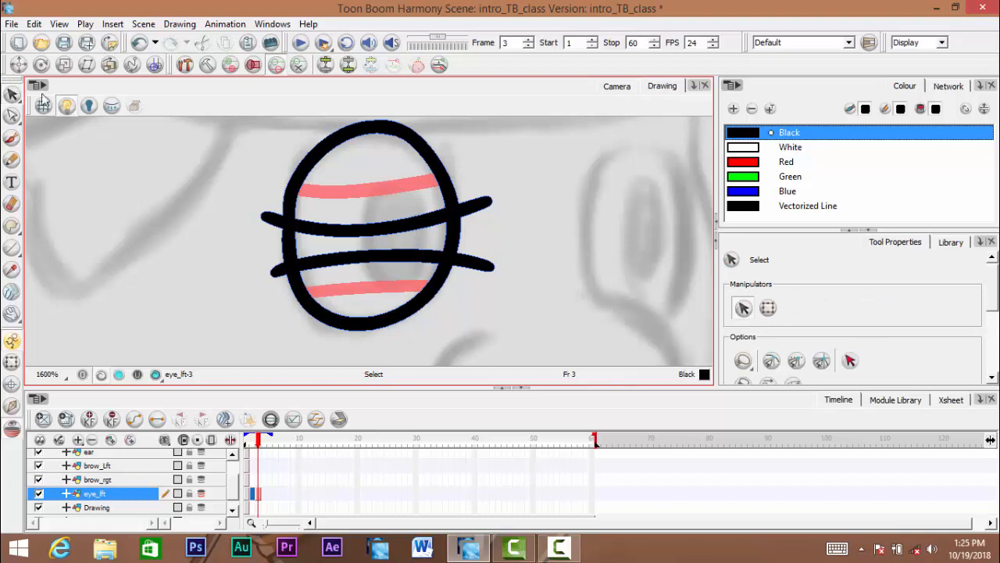
left_click(63, 110)
left_click_drag(268, 205, 291, 289)
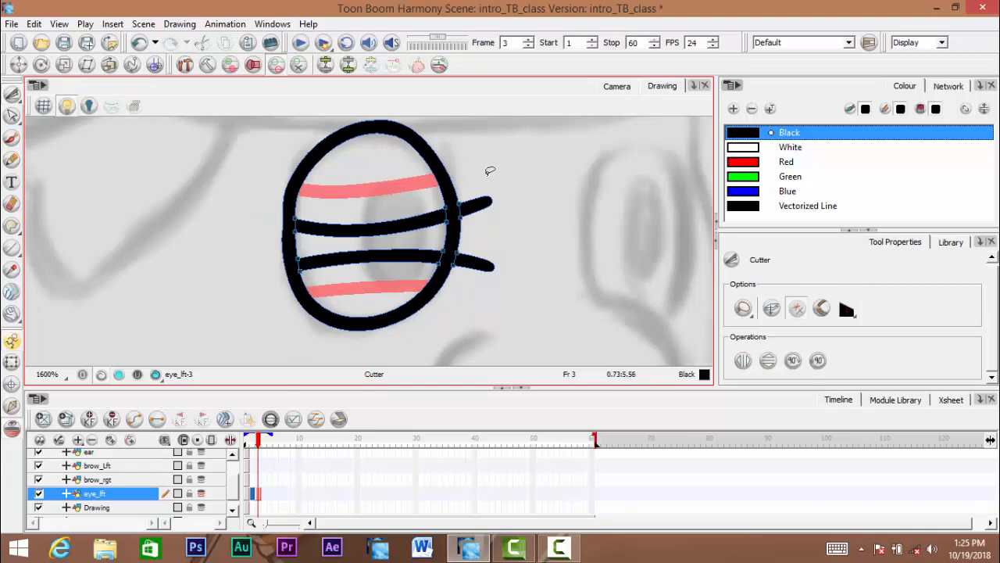
left_click_drag(490, 171, 480, 352)
Select the eye outline and eyelid lines on frame 3 and flatten them into one shape
left_click(14, 95)
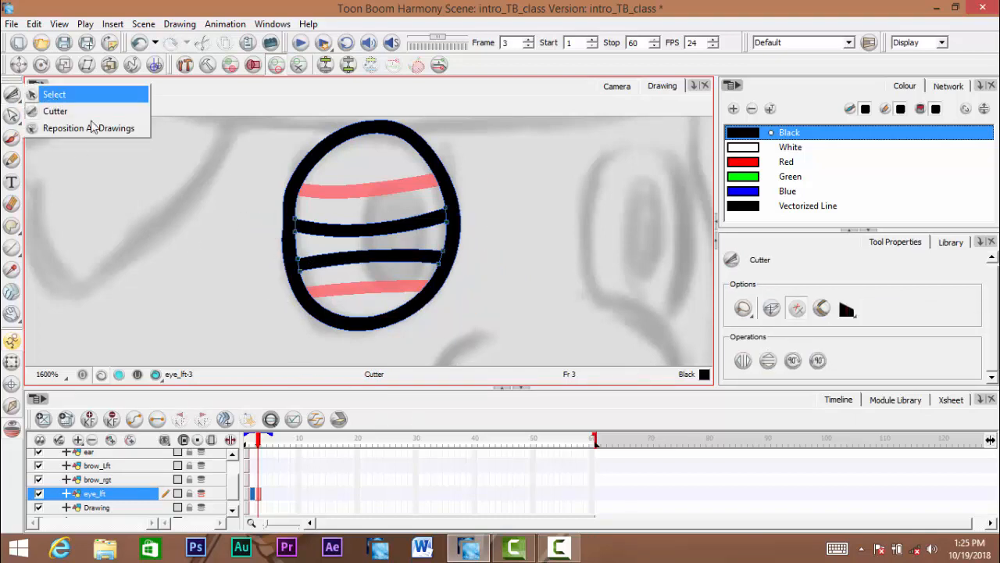
left_click(63, 95)
key("space")
mouse_move(278, 197)
left_mouse_down()
mouse_move(380, 367)
mouse_move(386, 159)
left_mouse_up()
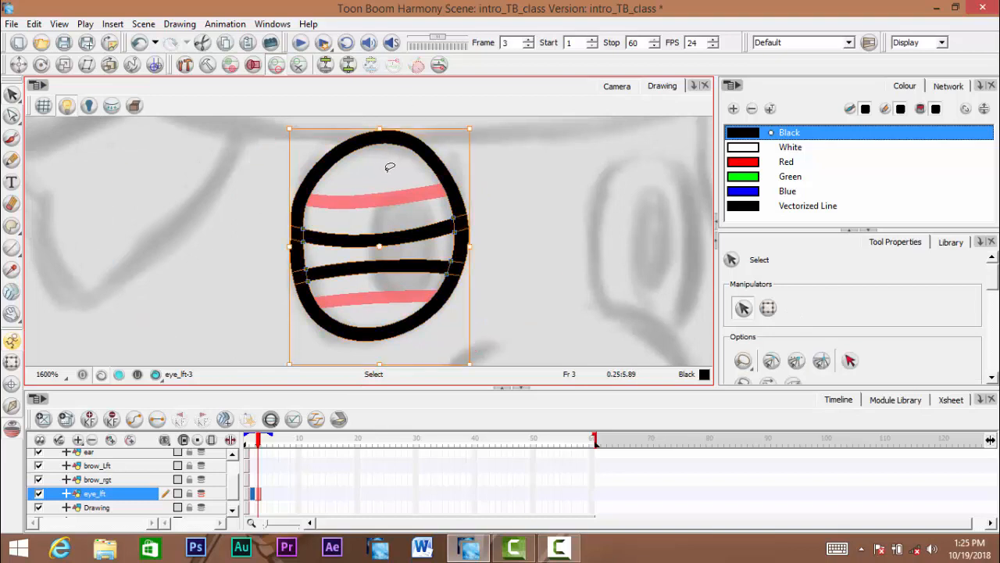
key("alt+shift+f")
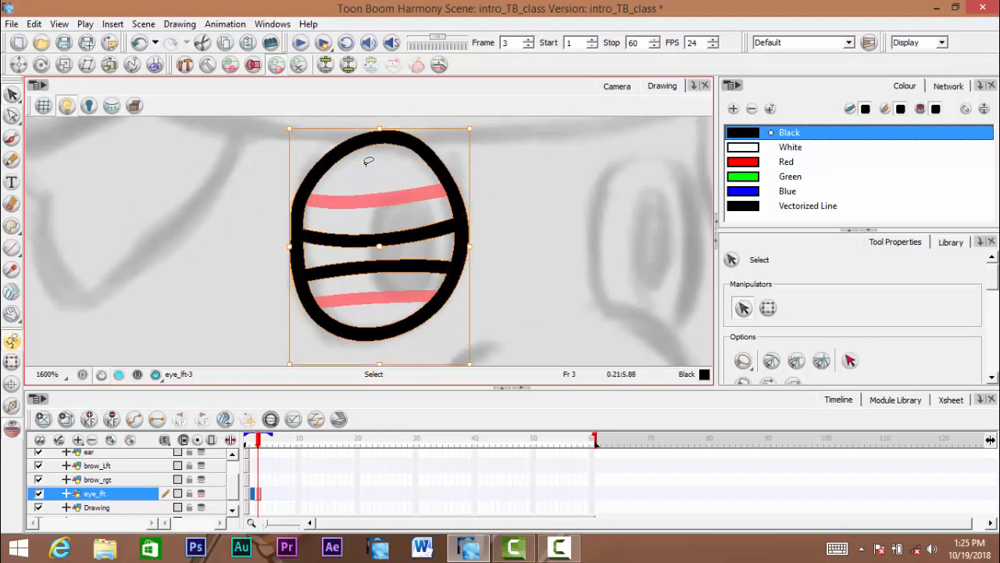
Go to frame 4 of the eye_lft layer and paste the copied eye outline there
key("space")
left_click_drag(368, 226, 360, 199)
key("space")
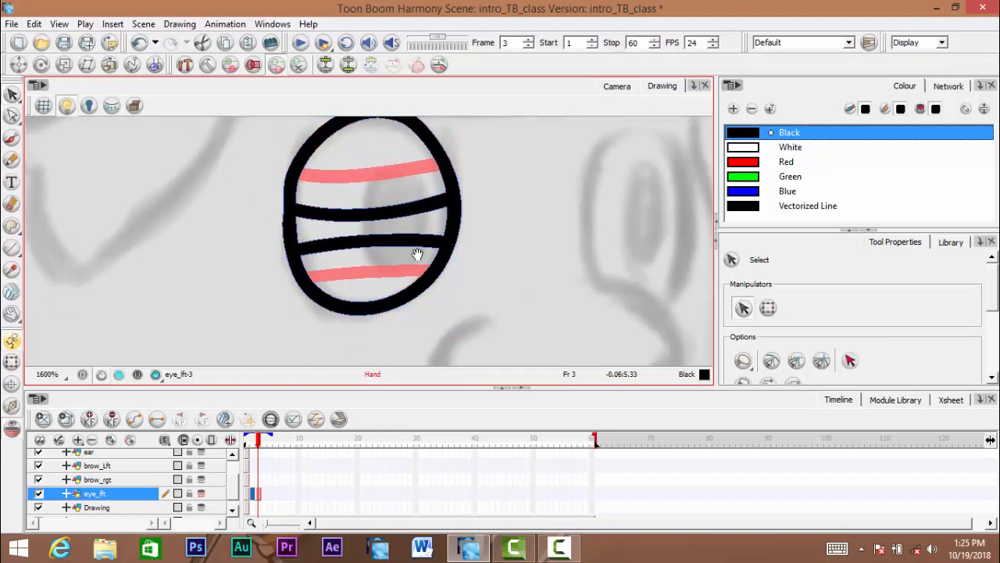
left_click_drag(406, 238, 418, 256)
key("ctrl+space")
left_click(418, 257)
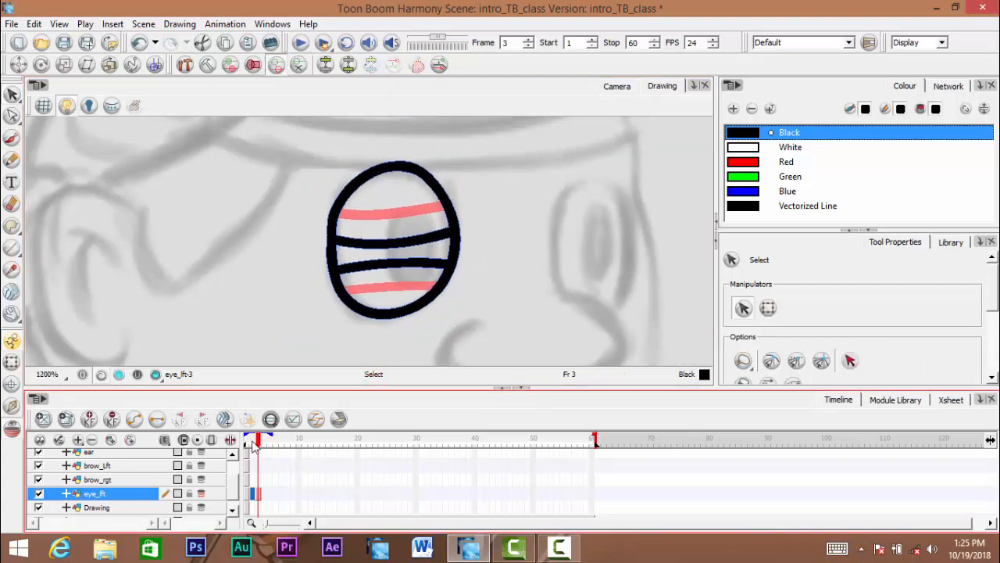
left_click(251, 445)
left_click_drag(251, 447, 265, 451)
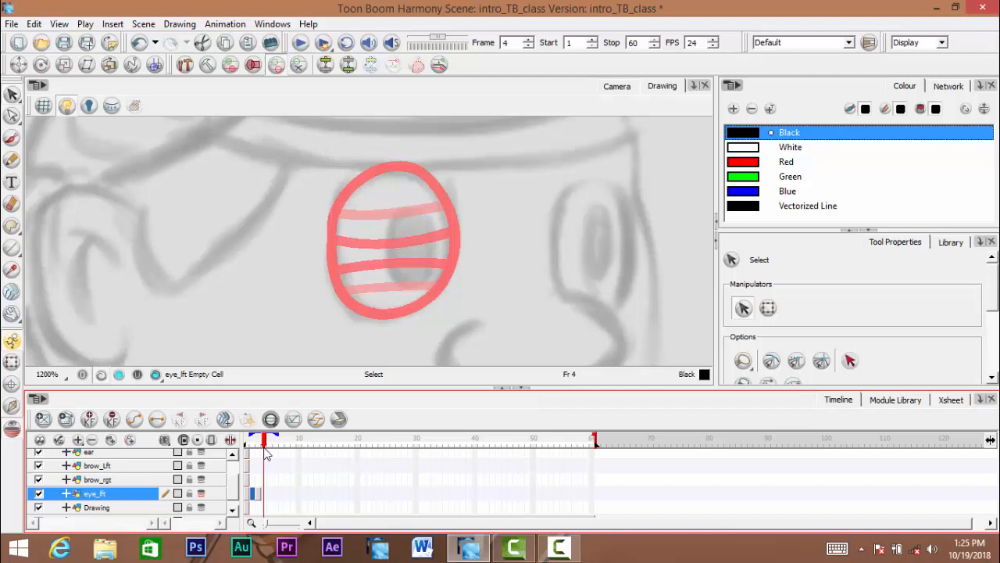
key("space")
left_click_drag(352, 297, 351, 285)
key("ctrl+space")
left_click(351, 285)
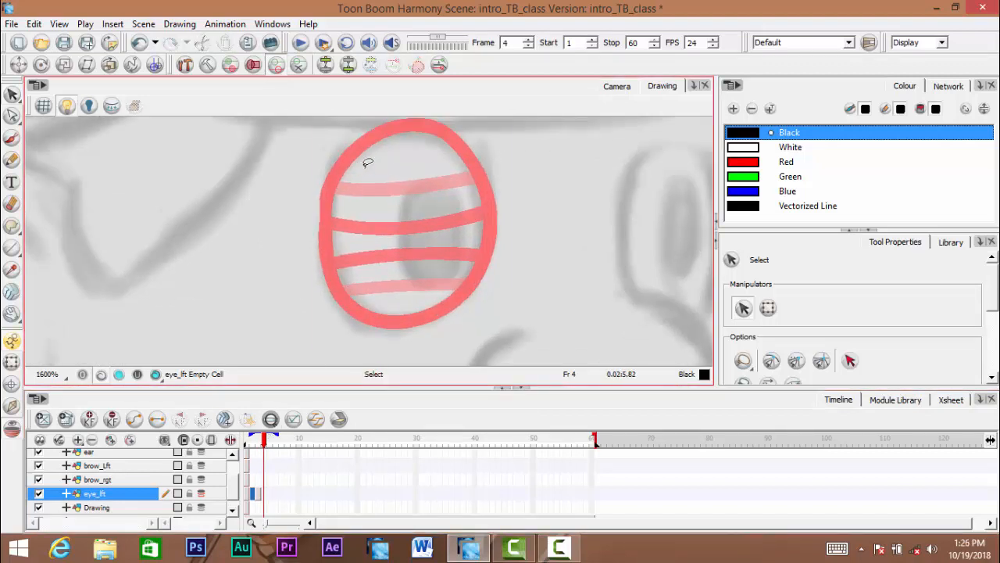
key("ctrl+v")
Brush a single black closed-eyelid line across the middle of the eye on frame 4, between the onion-skinned lines of frame 3
left_click(12, 137)
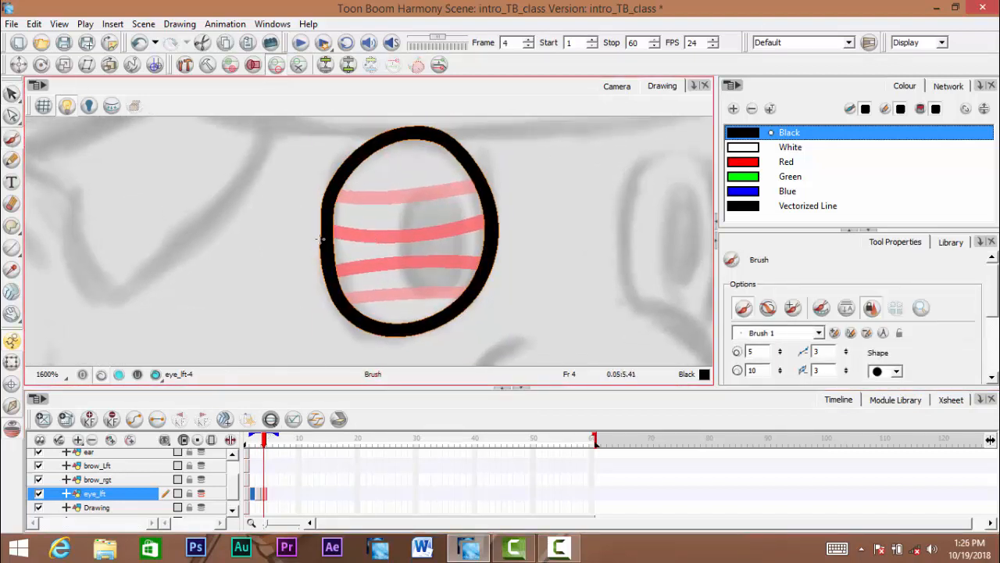
mouse_move(307, 231)
left_mouse_down()
mouse_move(426, 250)
mouse_move(515, 226)
left_mouse_up()
left_click(11, 94)
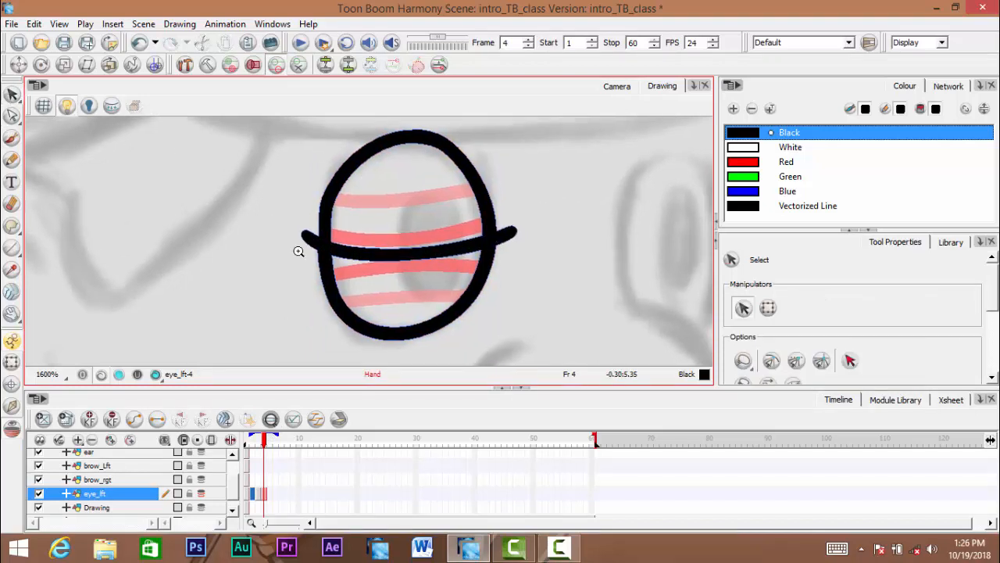
Trim the closed-eyelid line ends that stick out on both sides of the eye outline on frame 4 with the Cutter
scroll(305, 247, "up", 3)
left_click(330, 193)
scroll(286, 214, "down", 4)
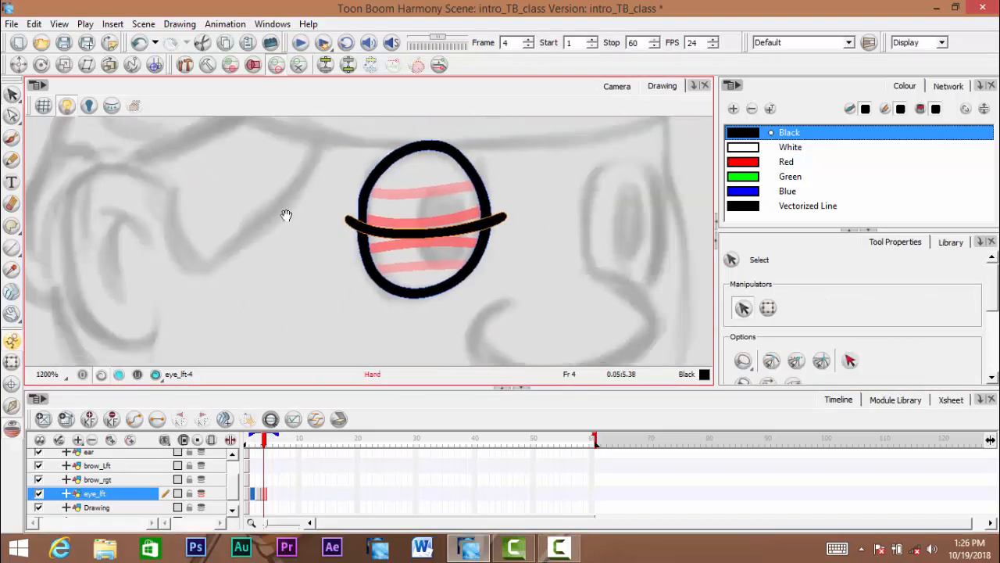
left_click_drag(16, 97, 47, 111)
scroll(276, 201, "up", 1)
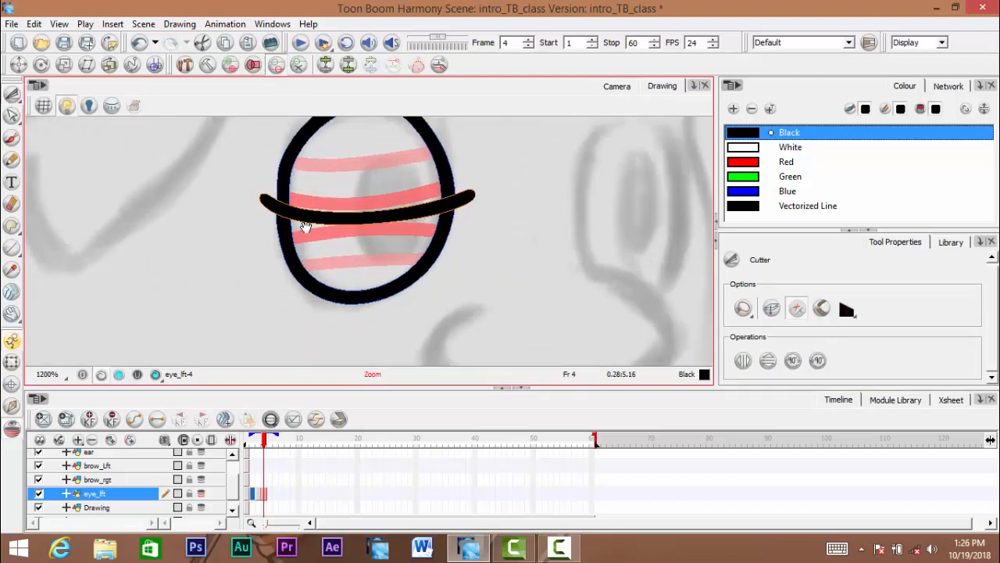
left_click_drag(268, 164, 259, 319)
mouse_move(469, 160)
left_mouse_down()
mouse_move(489, 347)
mouse_move(469, 179)
left_mouse_up()
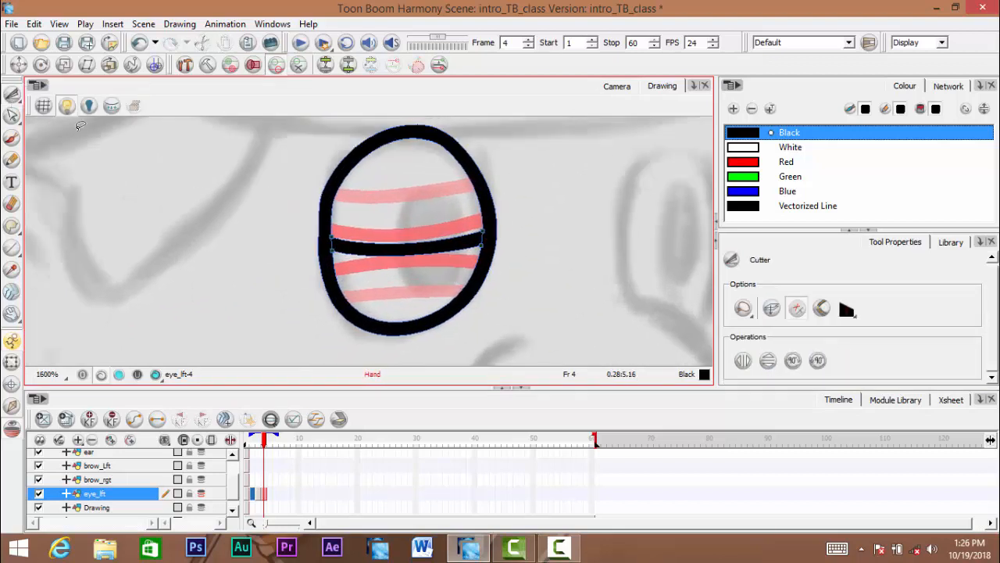
Select the eye outline and closed-eyelid line on frame 4 and flatten them into one shape
mouse_move(15, 97)
left_mouse_down()
mouse_move(39, 104)
mouse_move(47, 95)
left_mouse_up()
mouse_move(299, 223)
left_mouse_down()
mouse_move(606, 321)
mouse_move(421, 230)
left_mouse_up()
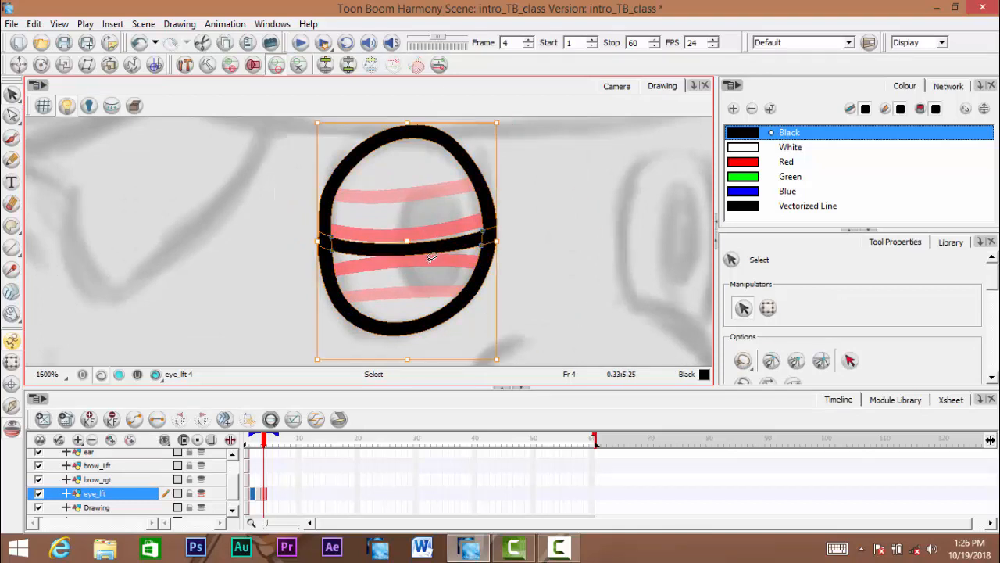
key("alt+shift+f")
key("space")
left_click_drag(425, 270, 433, 257)
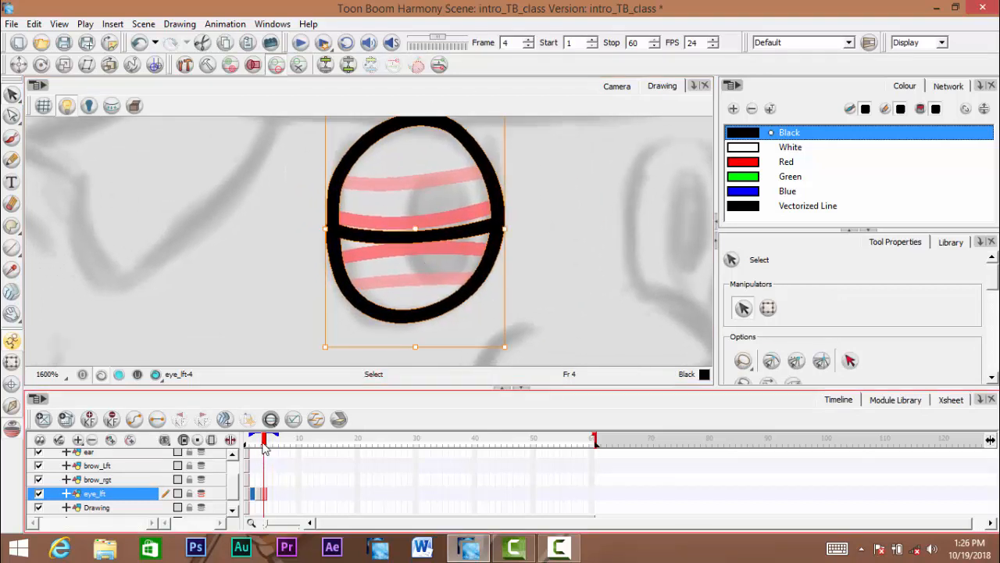
Scrub the timeline back to frame 1 to review the left-eye blink drawings
mouse_move(263, 444)
left_mouse_down()
mouse_move(253, 448)
mouse_move(264, 444)
left_mouse_up()
key("space")
key("1")
left_click_drag(426, 302, 433, 312)
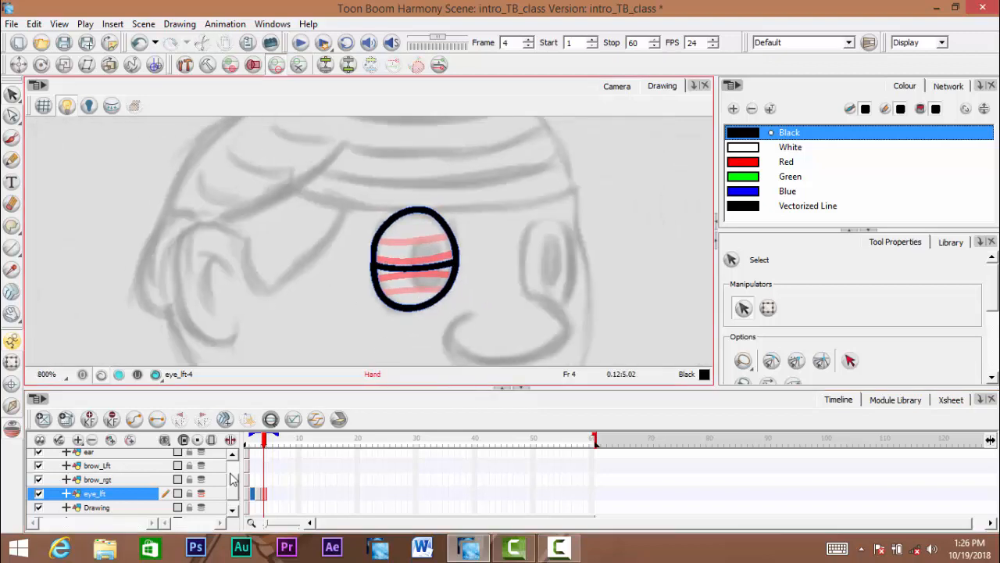
left_click_drag(270, 443, 244, 450)
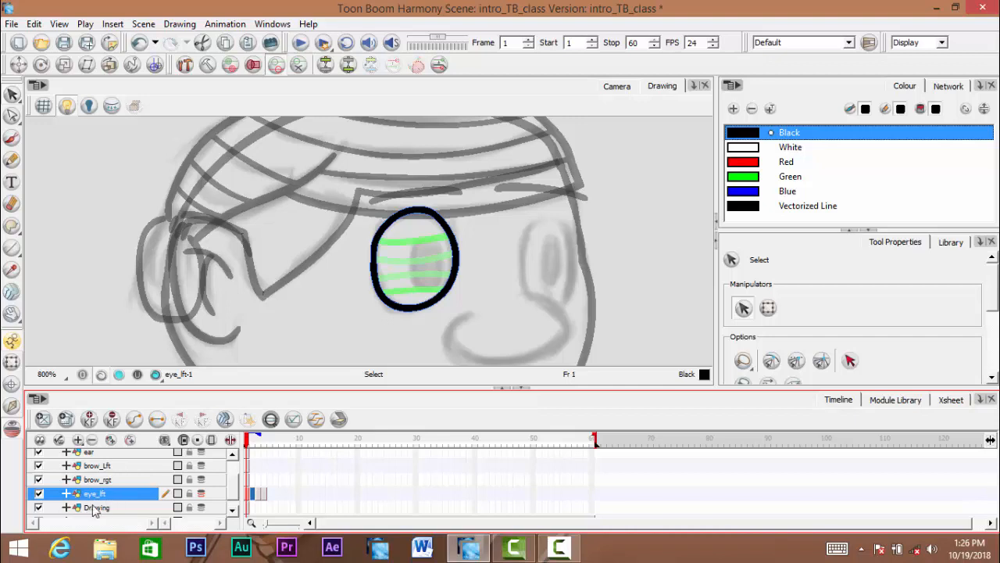
mouse_move(247, 444)
left_mouse_down()
mouse_move(267, 444)
mouse_move(251, 444)
mouse_move(240, 459)
left_mouse_up()
Rename the Drawing layer below eye_lft as eye_rgt
scroll(234, 495, "down", 1)
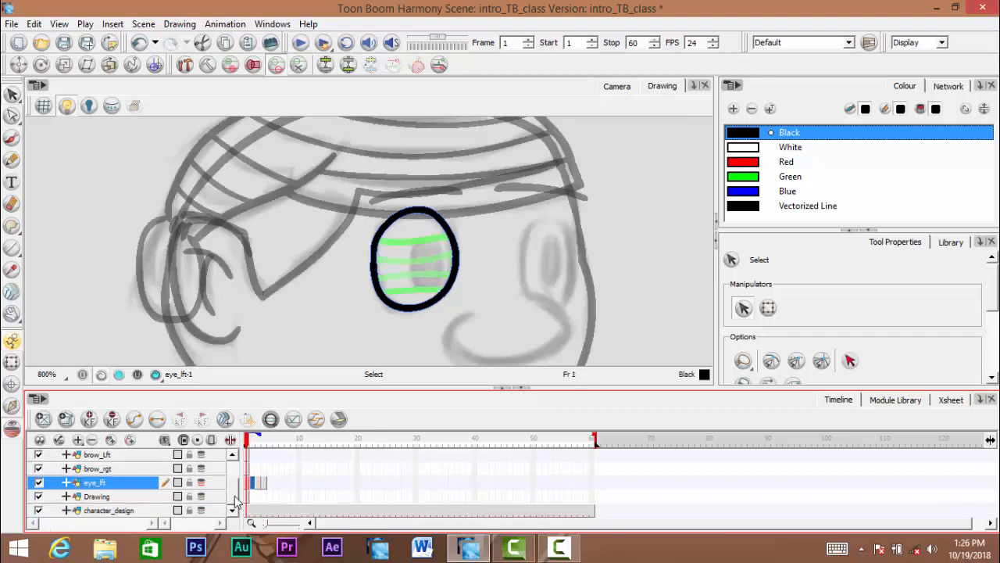
left_click(97, 497)
double_click(97, 498)
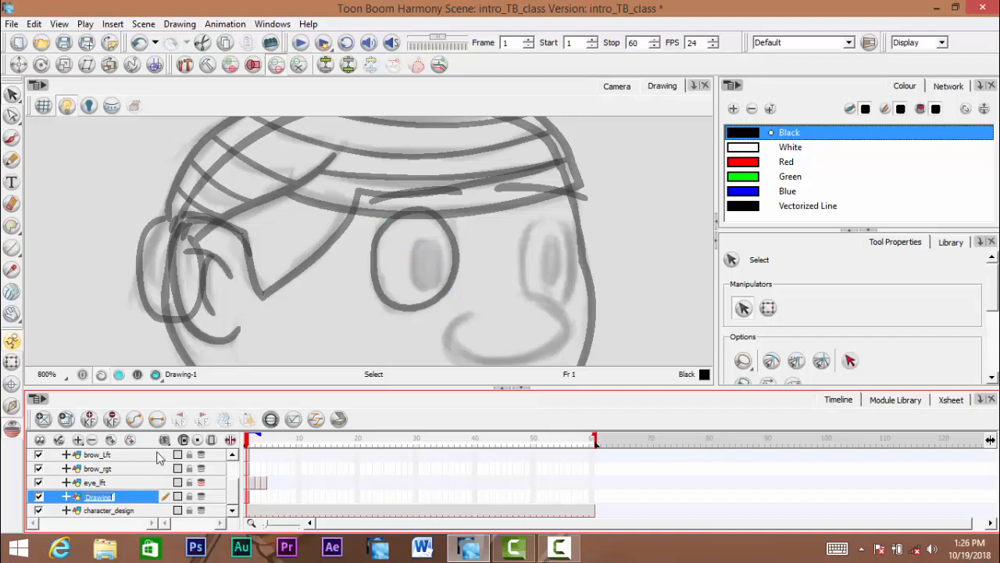
type("eye_r")
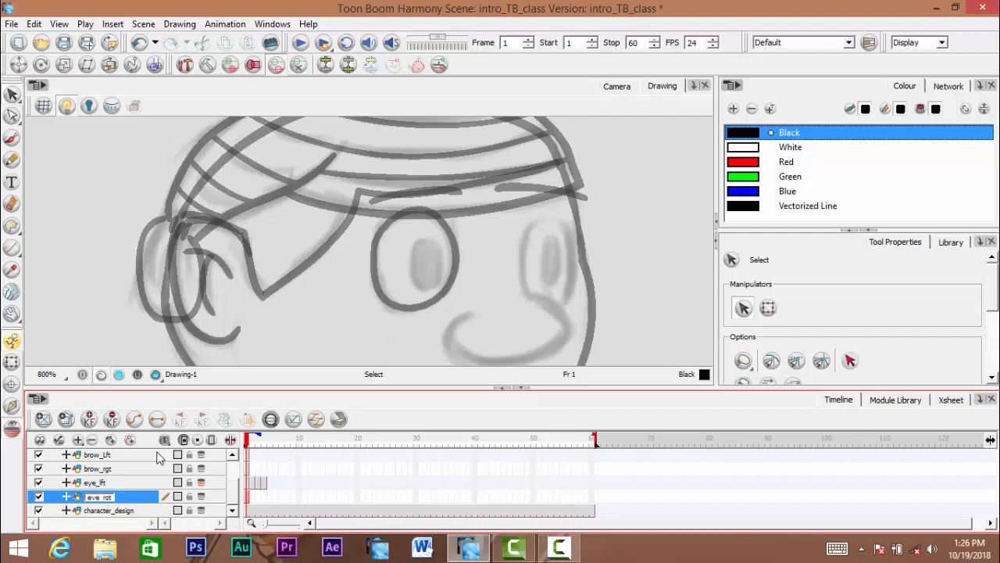
type("gt")
key("Return")
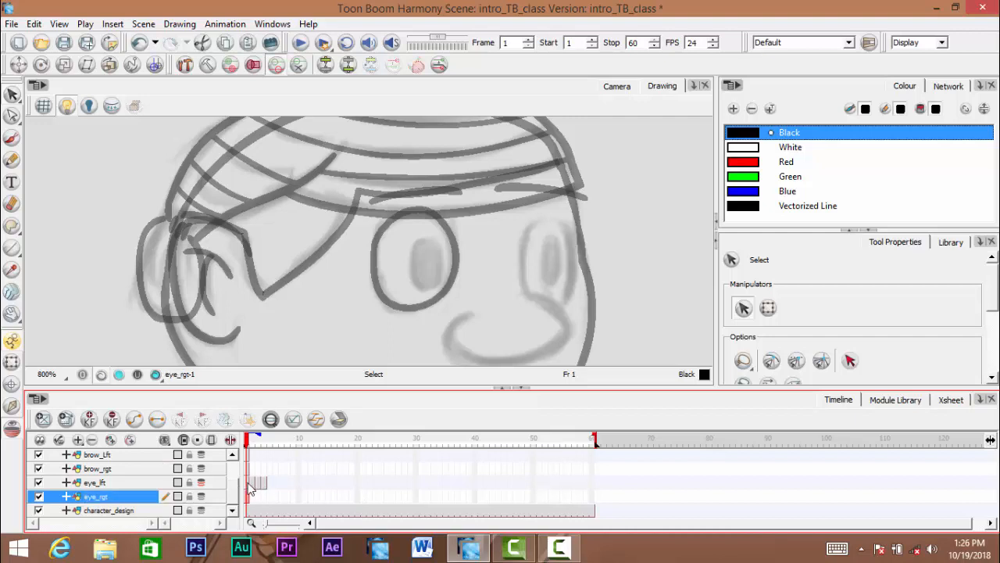
Copy the open eye outline from frame 1 of eye_lft and paste it into frame 1 of eye_rgt
left_click(250, 484)
mouse_move(391, 352)
left_mouse_down()
mouse_move(250, 201)
mouse_move(475, 215)
left_mouse_up()
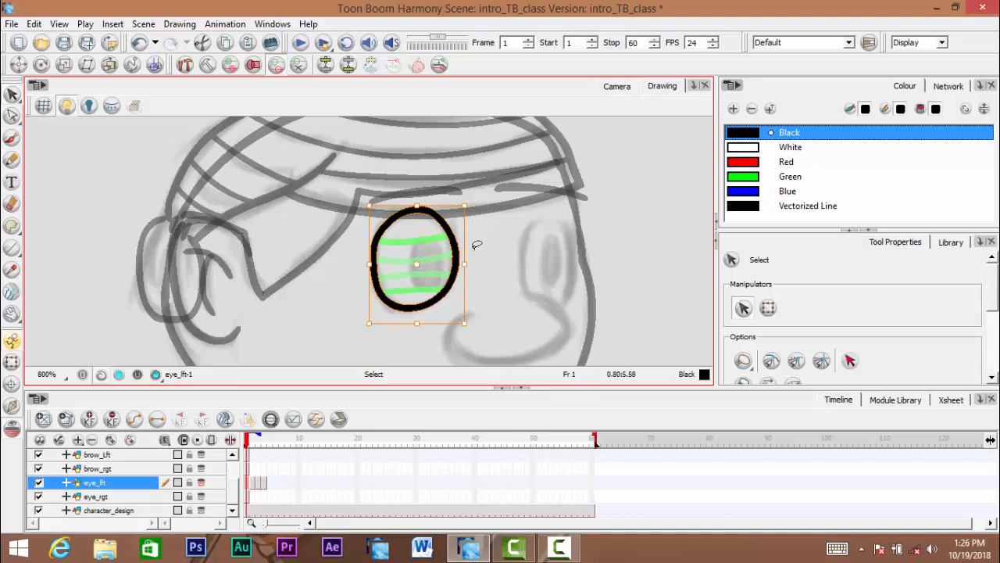
left_click(249, 497)
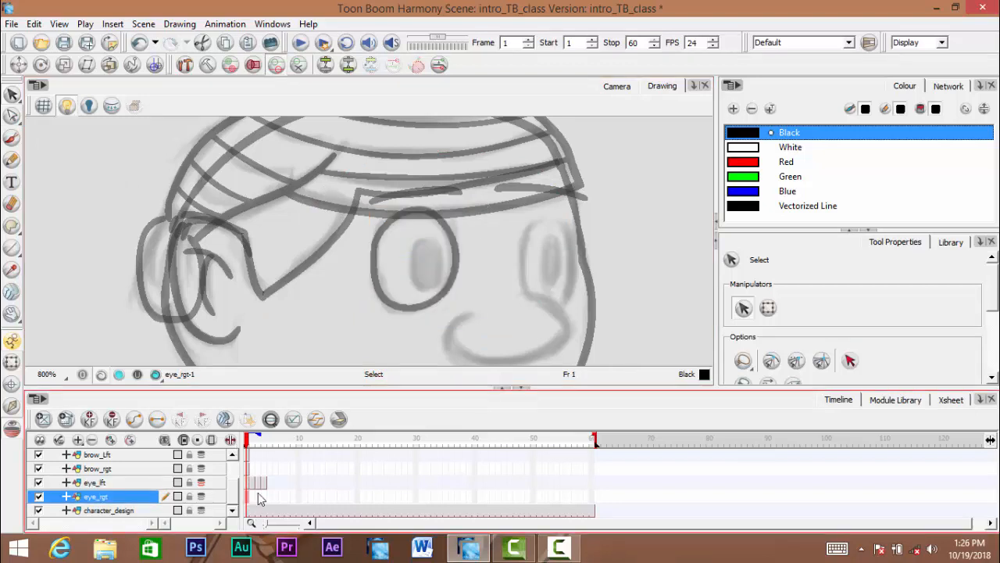
left_click(453, 264)
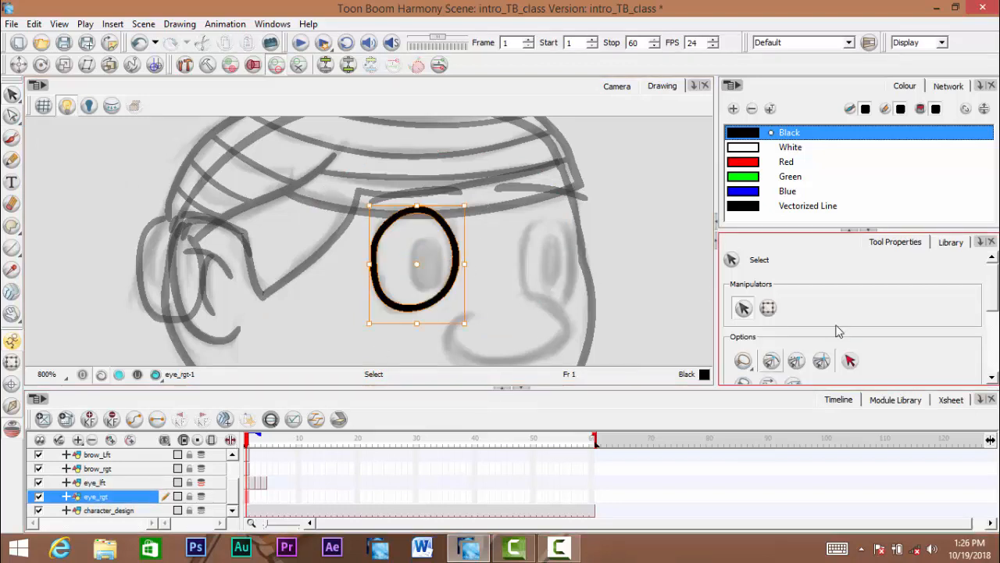
Move the pasted outline over the sketched right eye on frame 1 and narrow it to fit the sketch
left_click_drag(428, 264, 538, 275)
key("space")
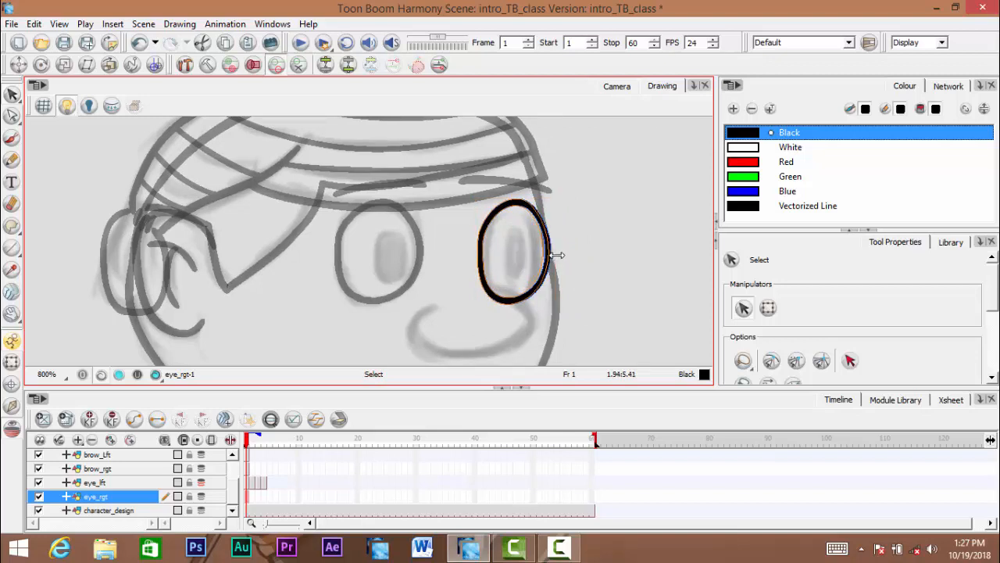
left_click_drag(556, 254, 551, 255)
left_click(469, 293)
key("space")
left_click_drag(472, 296, 466, 287)
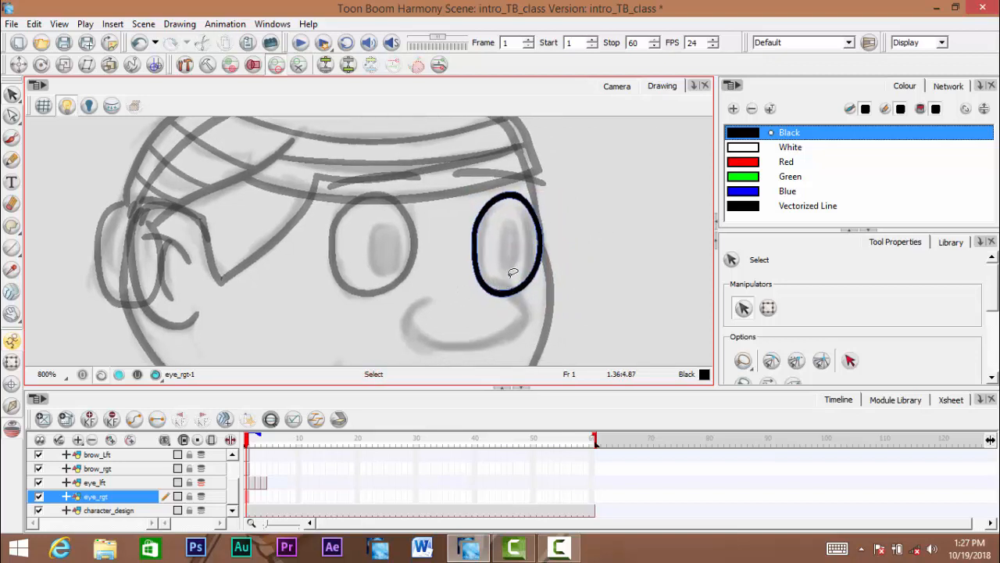
left_click(535, 279)
left_click_drag(509, 311, 511, 307)
key("space")
mouse_move(436, 302)
left_mouse_down()
mouse_move(460, 299)
mouse_move(431, 277)
mouse_move(440, 283)
mouse_move(417, 305)
left_mouse_up()
Copy the partly closed eye from frame 2 of eye_lft into frame 2 of eye_rgt and flip it horizontally
left_click(251, 482)
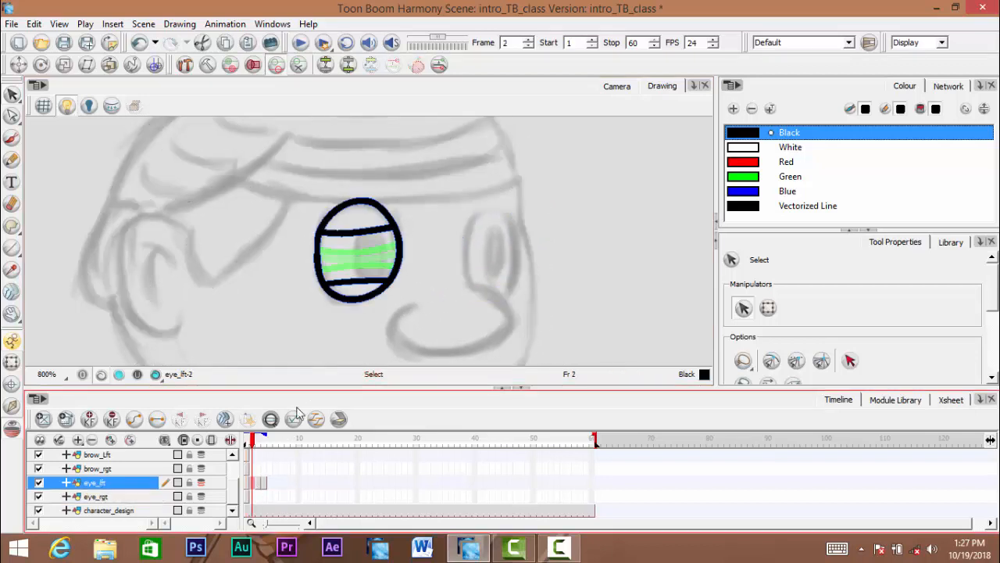
key("space")
left_click_drag(297, 261, 305, 267)
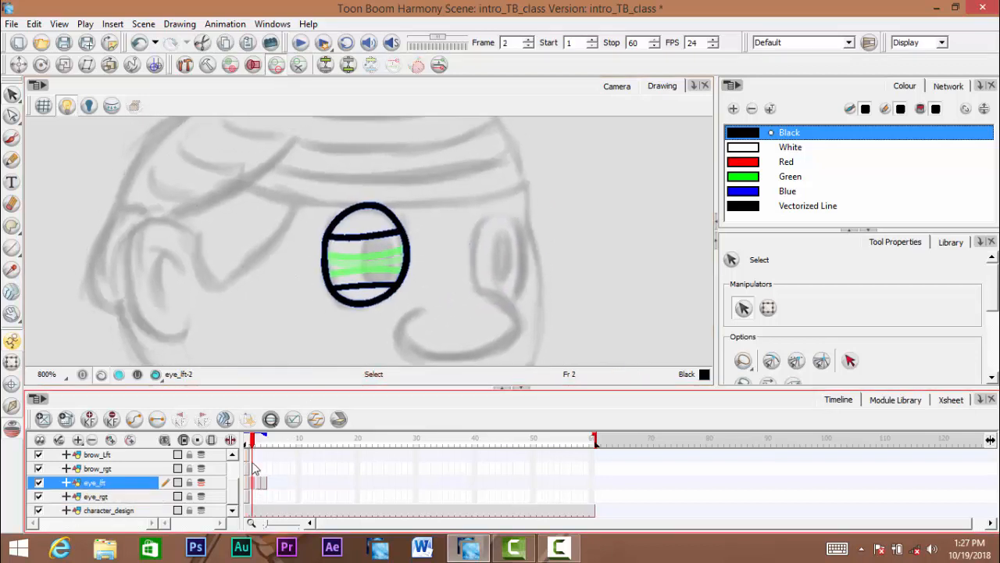
left_click(364, 205)
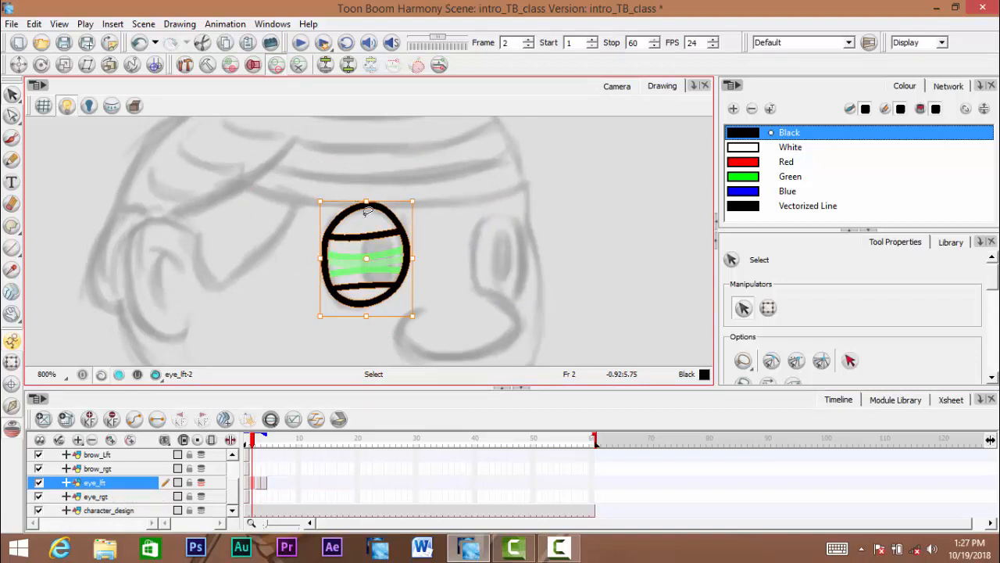
left_click(254, 497)
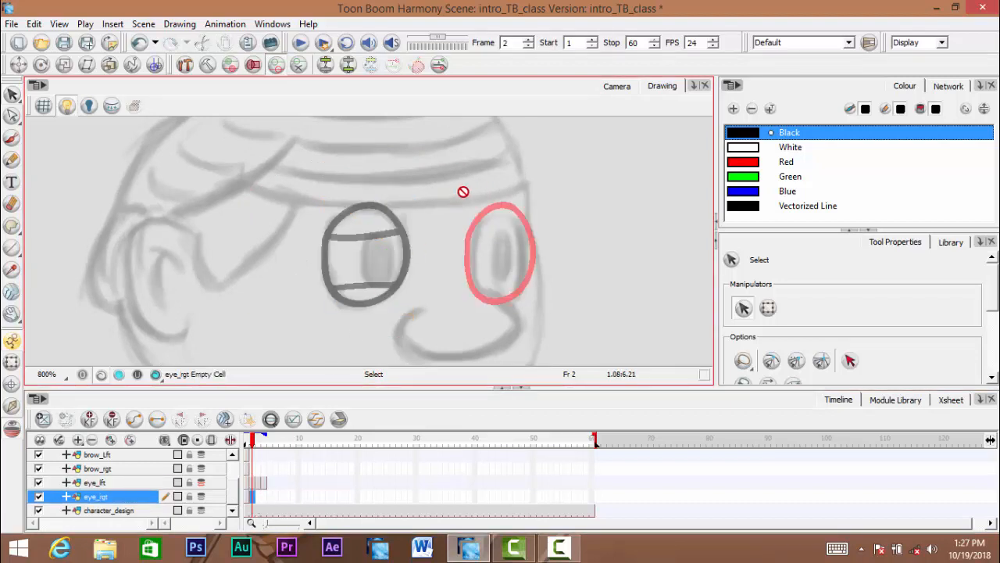
scroll(990, 287, "down", 2)
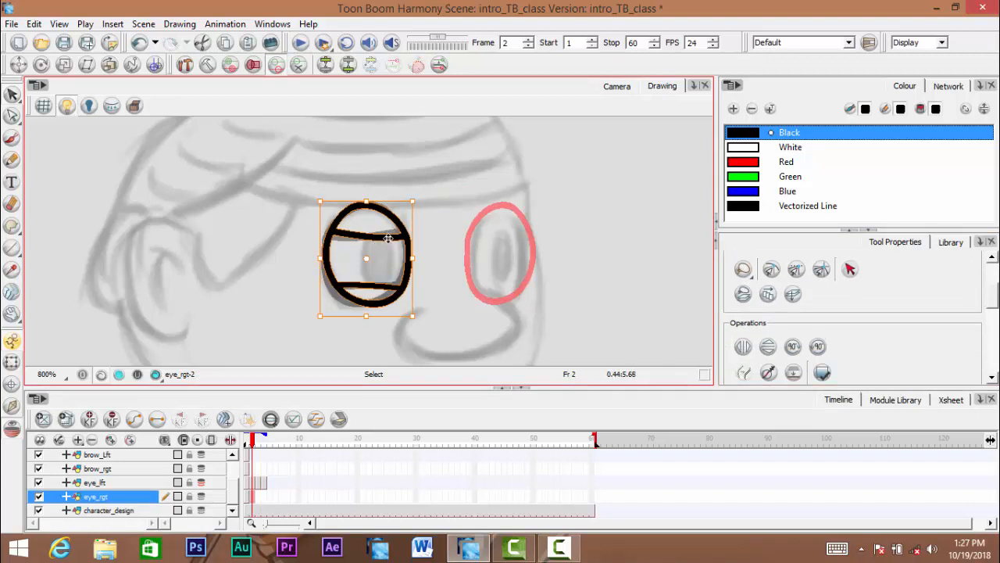
Move the flipped frame 2 eye over the right eye and narrow it towards the onion-skinned outline's width
left_click_drag(388, 238, 523, 227)
left_click_drag(551, 259, 536, 260)
key("space")
left_click_drag(501, 295, 504, 294)
scroll(509, 263, "up", 1)
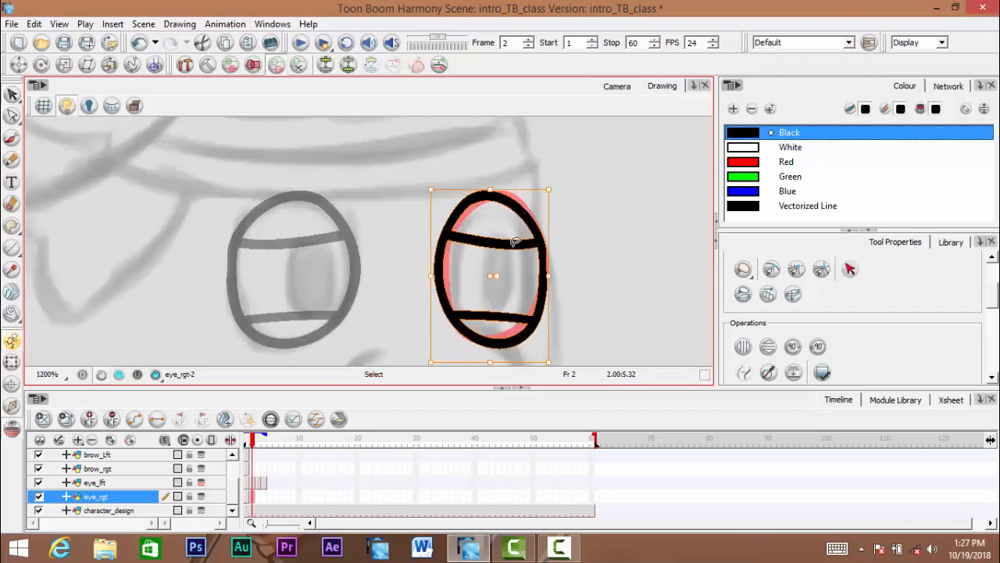
Nudge the frame 2 right eye and reduce its height to align it with the onion-skinned outline of frame 1
left_click_drag(521, 244, 526, 249)
left_click_drag(499, 351, 499, 349)
left_click(553, 285)
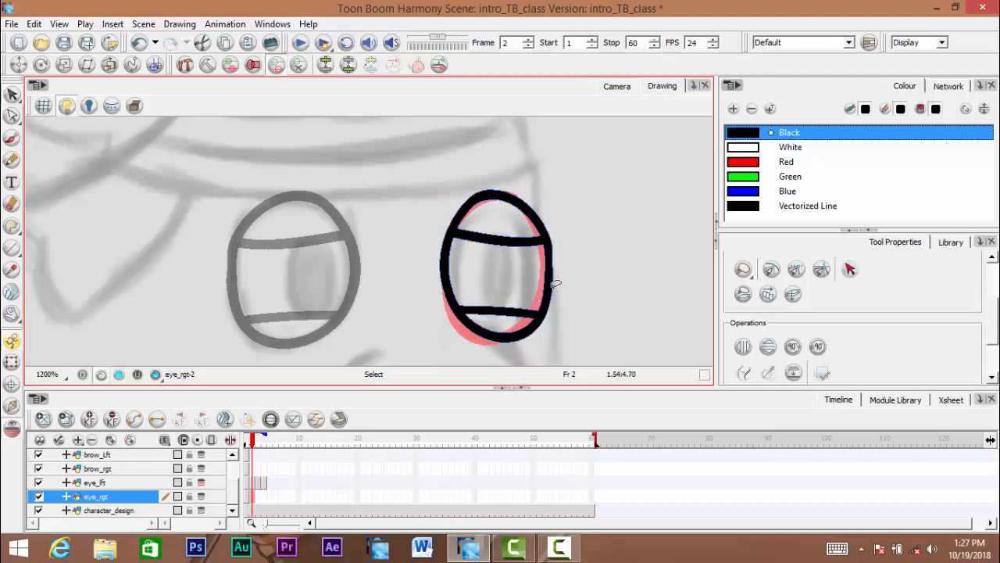
left_click(547, 285)
left_click_drag(543, 241, 544, 241)
mouse_move(543, 241)
left_mouse_down()
mouse_move(542, 259)
mouse_move(535, 237)
left_mouse_up()
key("ctrl+z")
key("space")
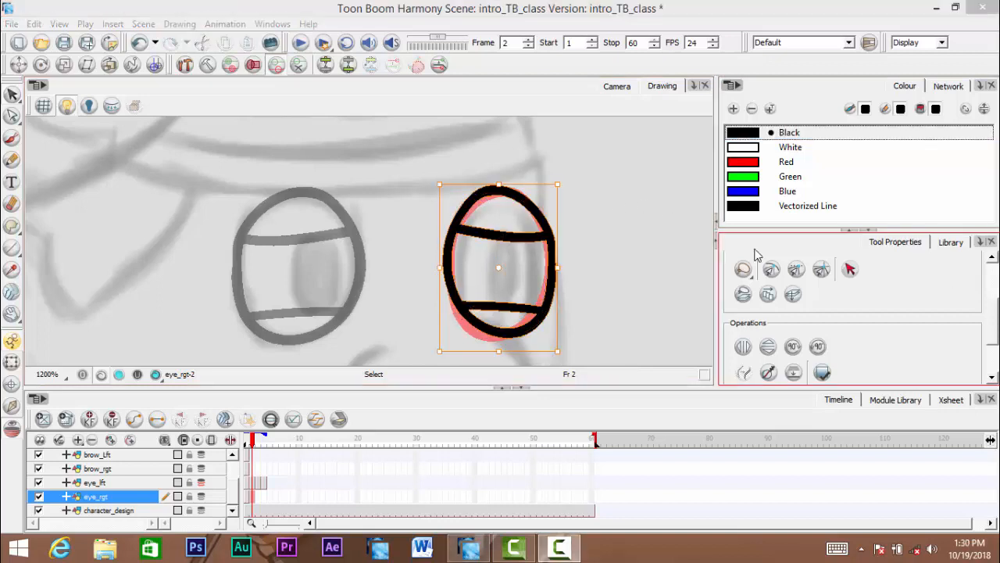
Go to frame 3 of the eye_lft layer and accept the reminder to save the scene
left_click(261, 483)
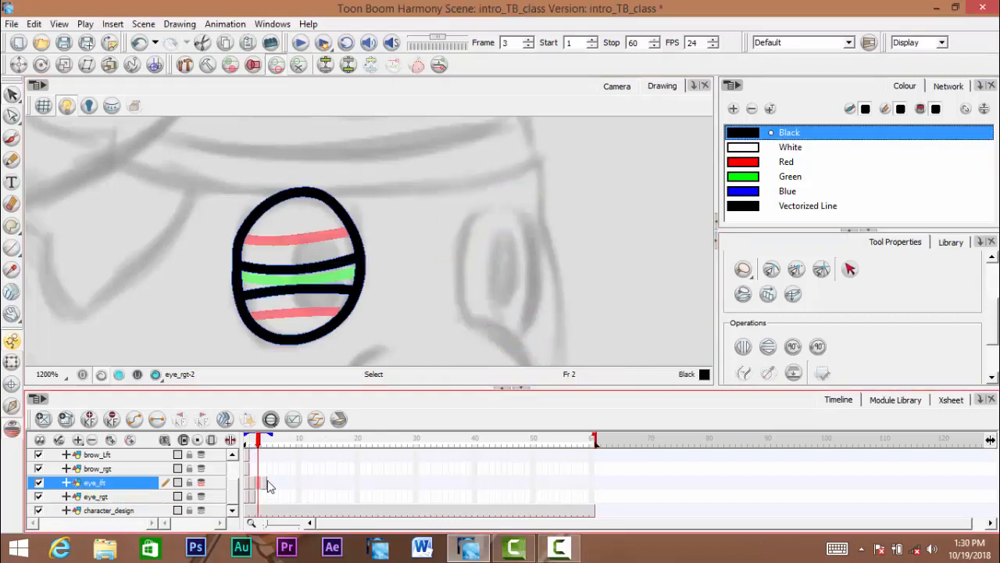
key("space")
left_click_drag(173, 179, 179, 163)
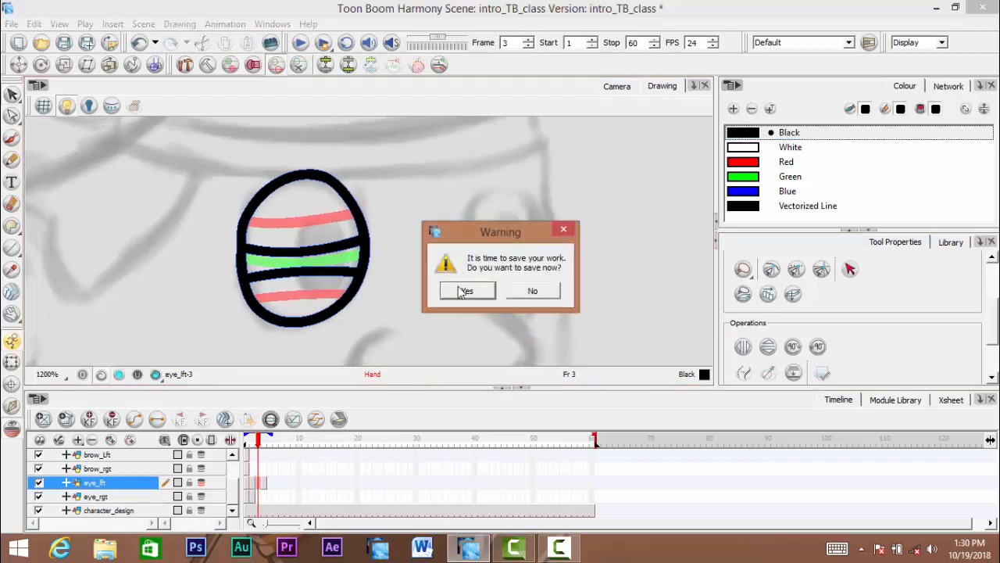
key("Return")
Copy the nearly closed eye from frame 3 of eye_lft into frame 3 of eye_rgt and flip it horizontally
mouse_move(212, 199)
left_mouse_down()
mouse_move(458, 183)
mouse_move(282, 166)
left_mouse_up()
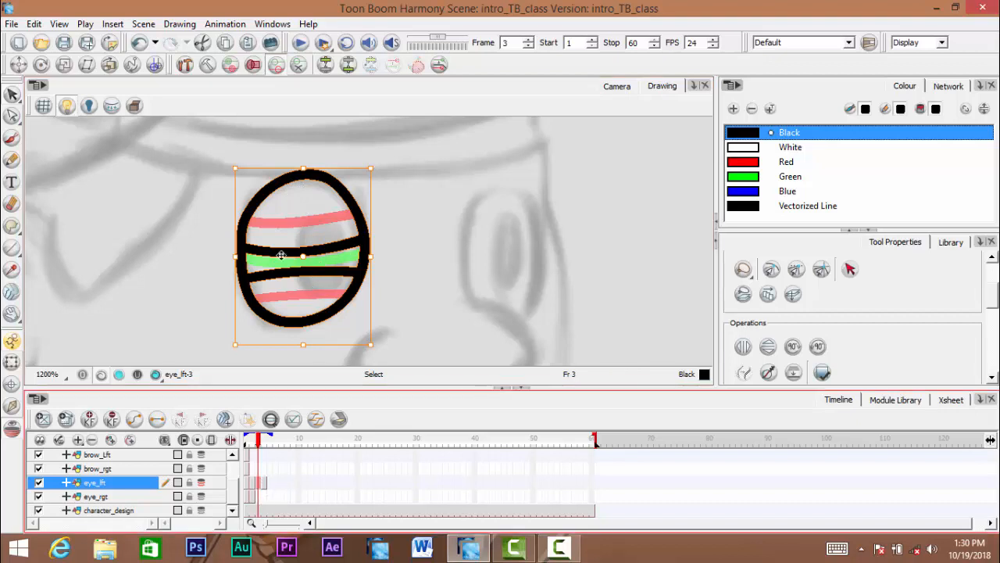
key("space")
left_click_drag(343, 270, 354, 255)
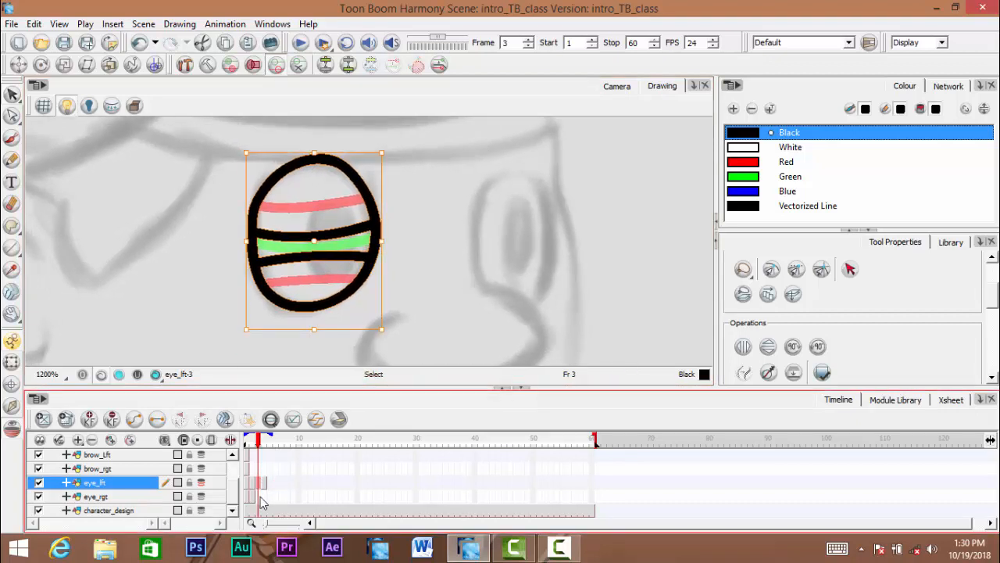
left_click(262, 500)
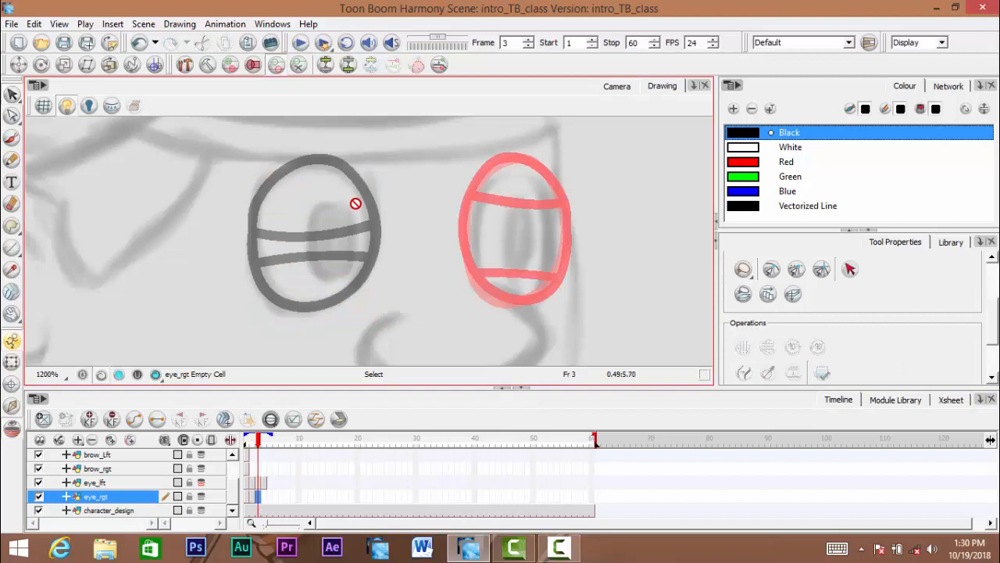
key("ctrl+v")
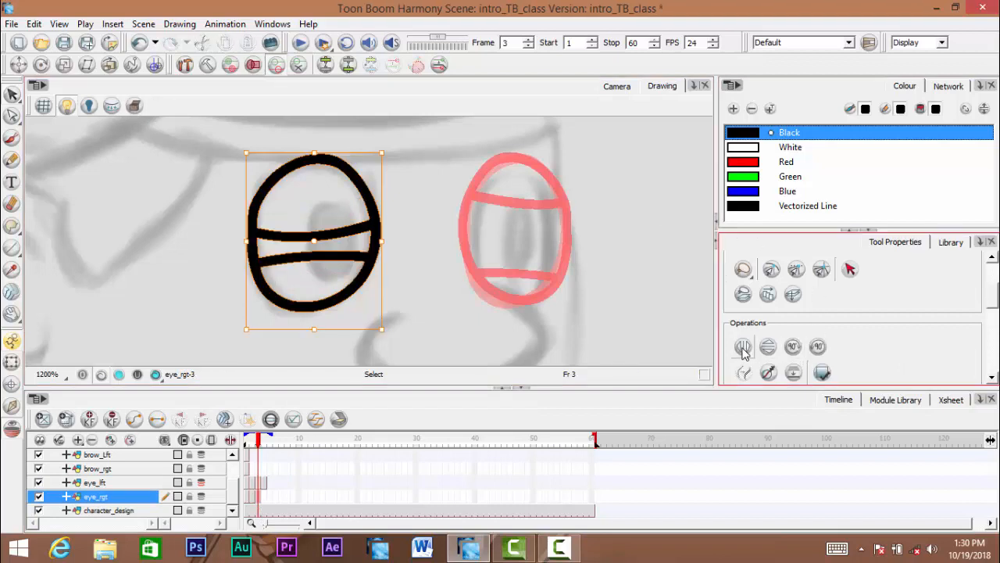
left_click(743, 348)
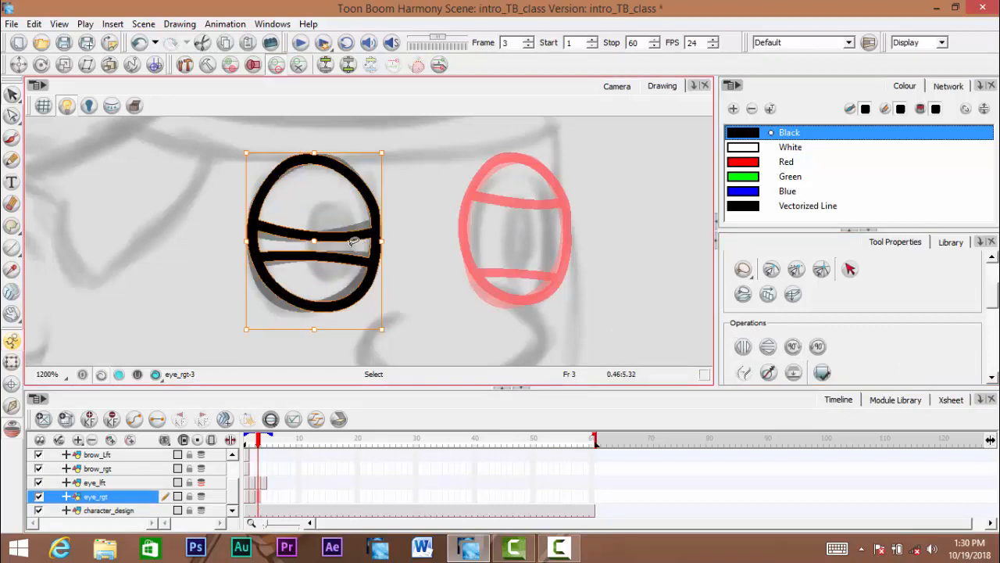
Move the flipped frame 3 eye over the right eye, then narrow and shorten it to match the onion-skinned frame 2 drawing
mouse_move(349, 236)
left_mouse_down()
mouse_move(561, 221)
mouse_move(569, 238)
left_mouse_up()
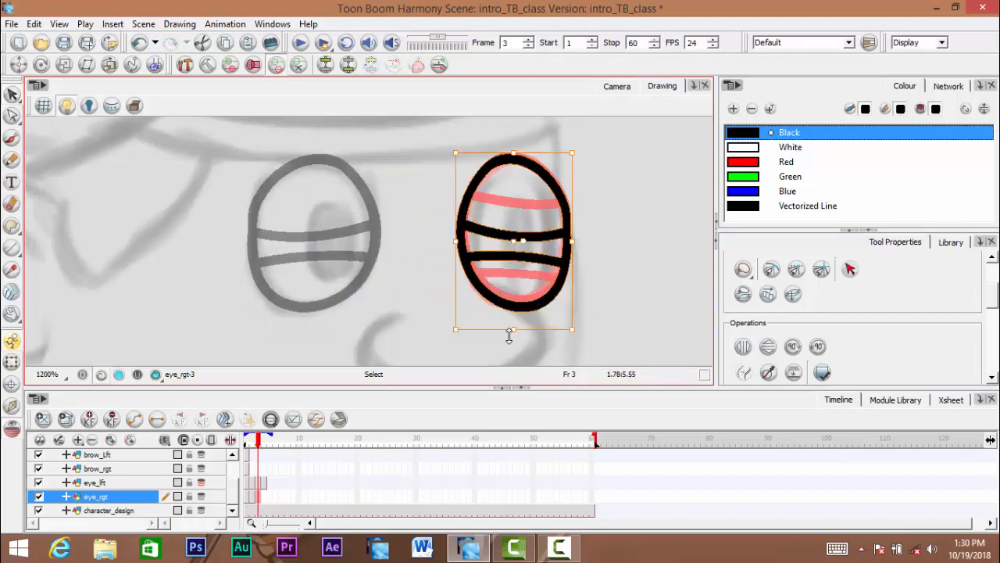
mouse_move(509, 336)
left_mouse_down()
mouse_move(513, 320)
mouse_move(516, 330)
left_mouse_up()
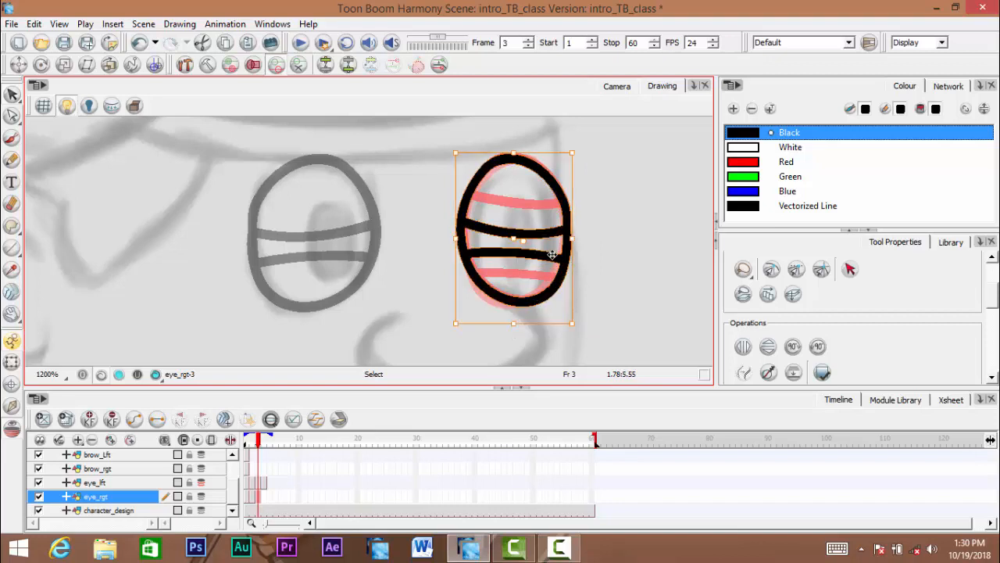
left_click(541, 239)
left_click(530, 253)
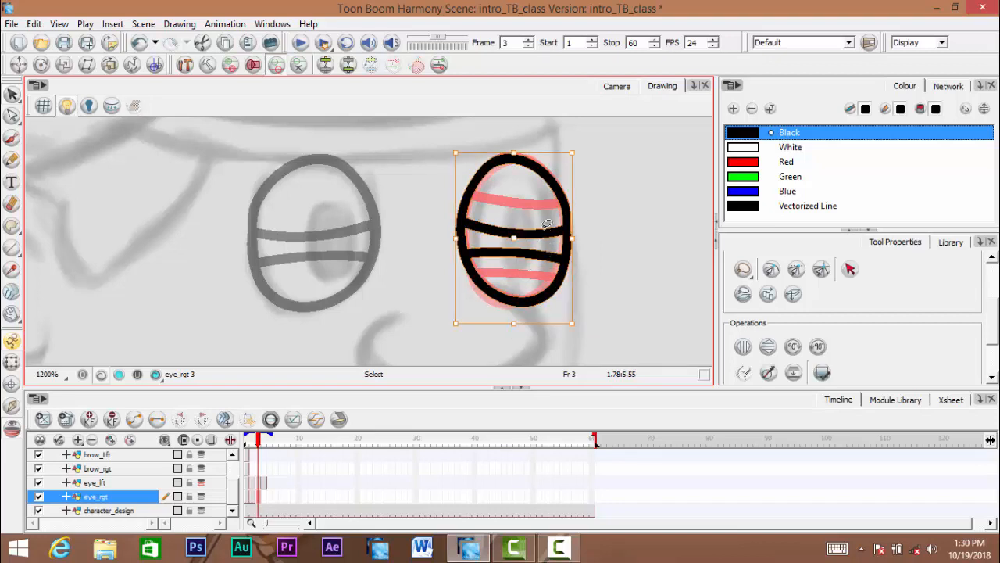
left_click(538, 199)
left_click(537, 197)
left_click(541, 231)
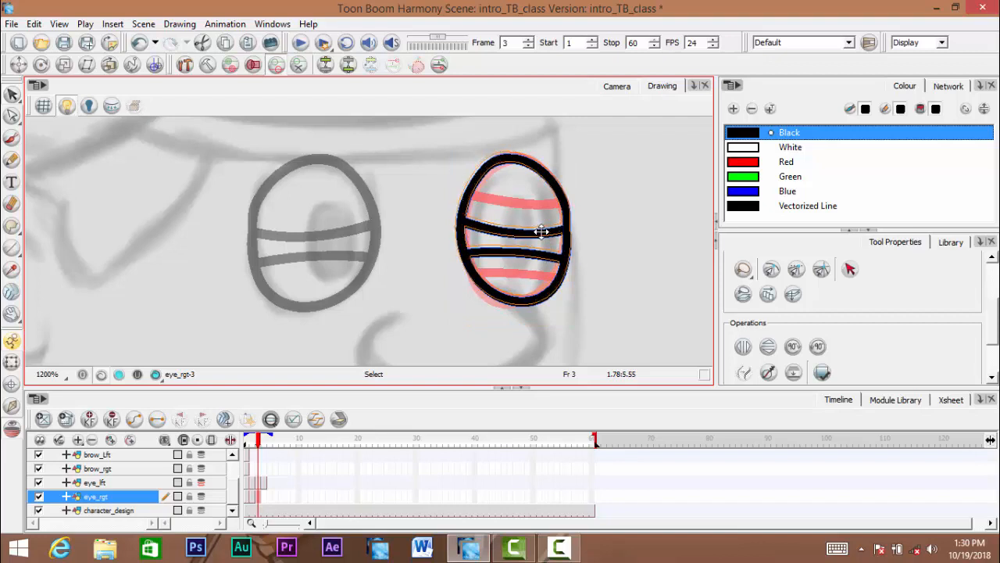
Copy the closed eye from frame 4 of eye_lft into frame 4 of eye_rgt and flip it horizontally
left_click_drag(541, 231, 553, 254)
key("space")
left_click(388, 334)
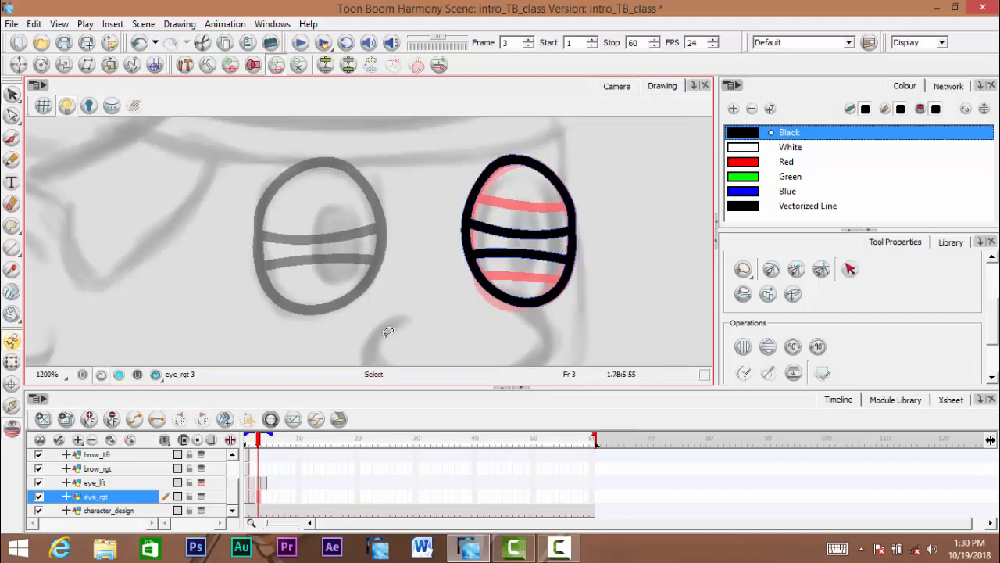
left_click(264, 483)
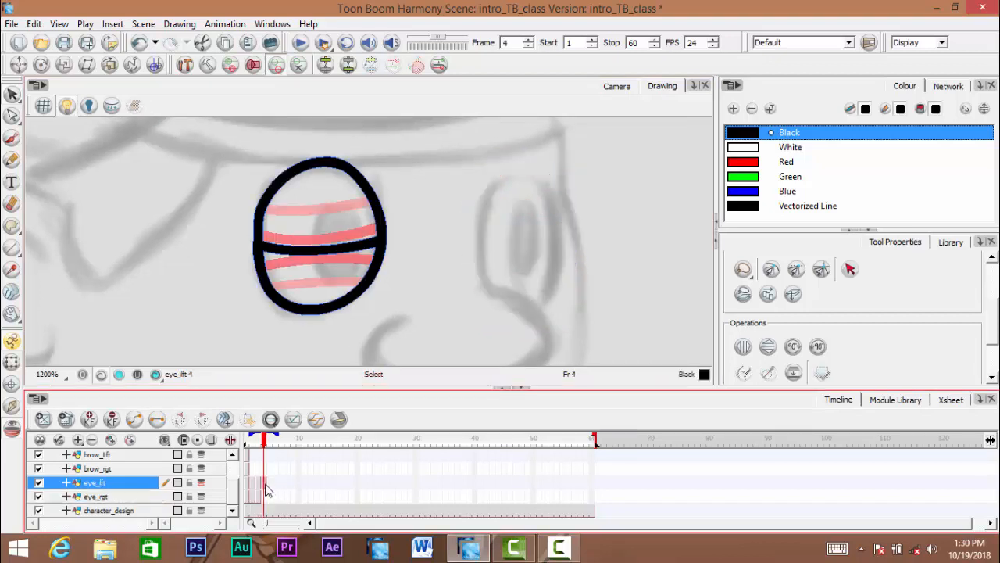
left_click_drag(319, 117, 315, 117)
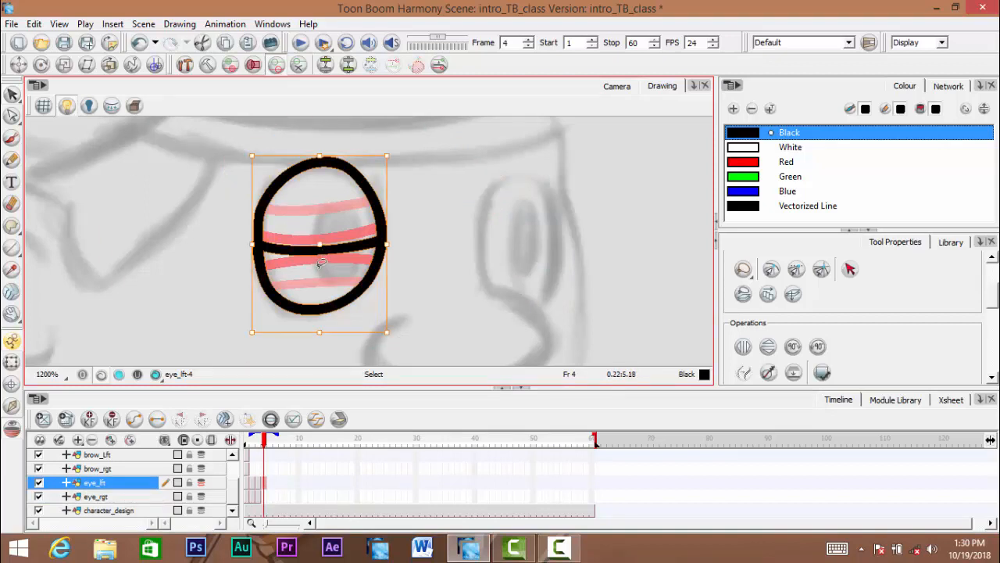
left_click(263, 496)
left_click(383, 265)
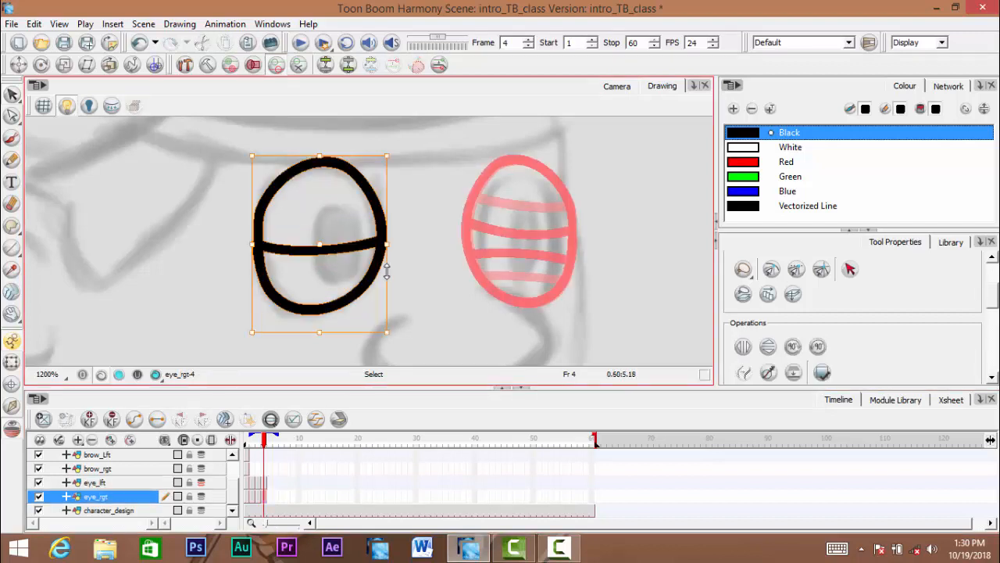
left_click(743, 347)
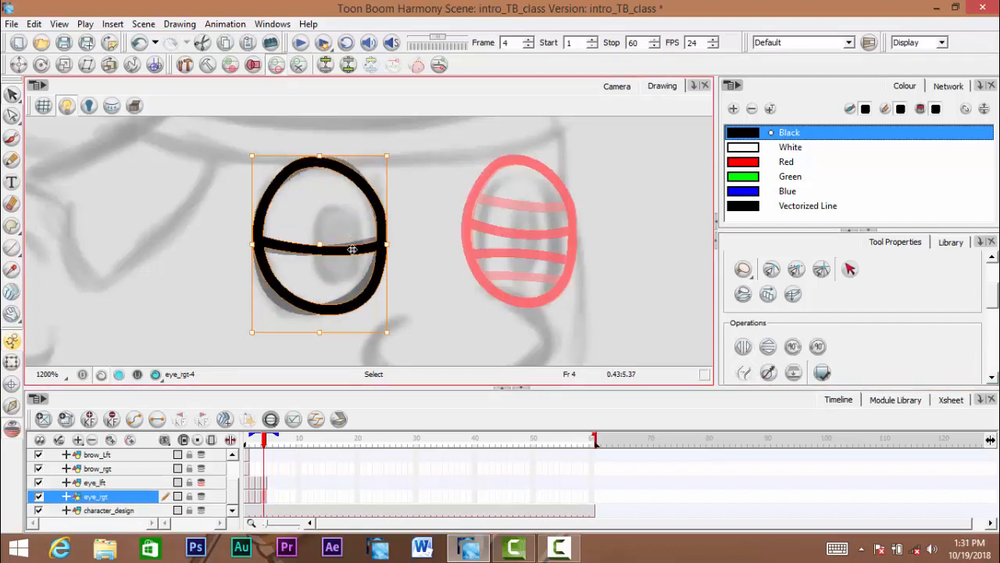
Move the flipped frame 4 eye over the right eye, then narrow and shorten it to match the onion-skinned frame 3 drawing
mouse_move(352, 249)
left_mouse_down()
mouse_move(525, 234)
mouse_move(588, 244)
mouse_move(577, 244)
left_mouse_up()
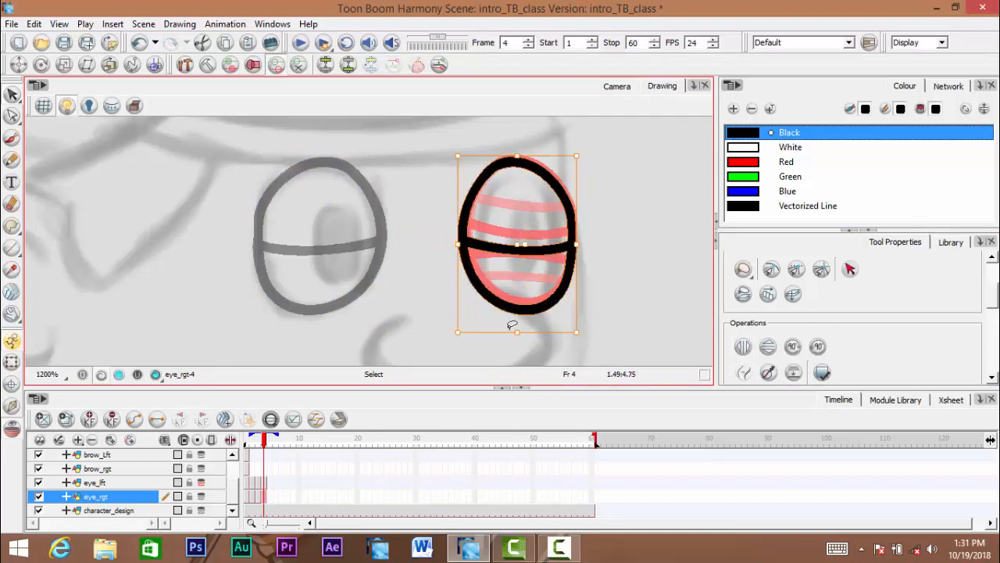
left_click_drag(519, 332, 519, 319)
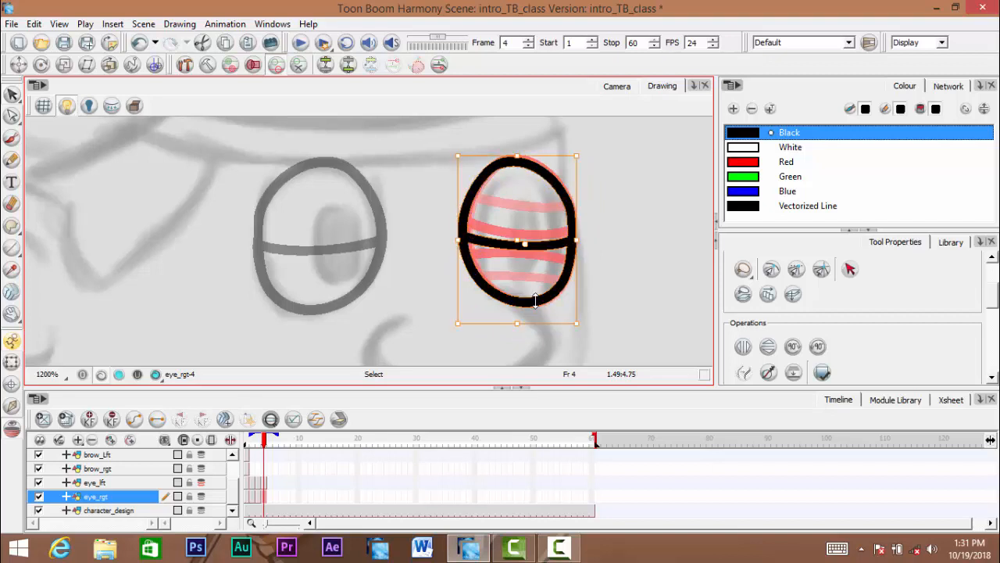
key("space")
left_click_drag(528, 277, 509, 293)
scroll(547, 268, "down", 3)
scroll(536, 285, "up", 1)
scroll(539, 286, "up", 1)
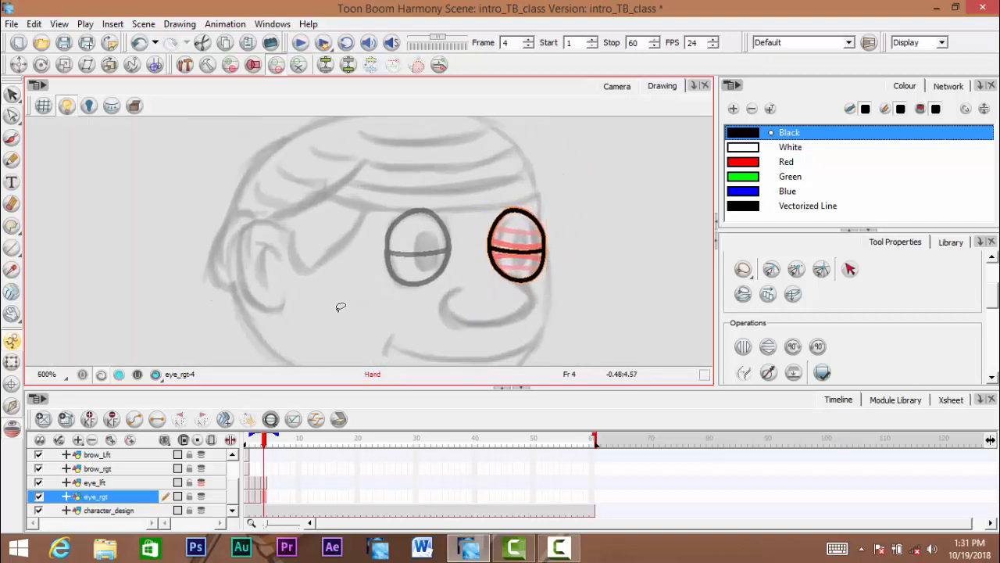
Scrub back to frame 1 and check the drawings on the face, cap, ear, brow_Lft and brow_rgt layers
mouse_move(264, 443)
left_mouse_down()
mouse_move(245, 442)
mouse_move(265, 444)
mouse_move(245, 444)
mouse_move(263, 455)
mouse_move(236, 467)
left_mouse_up()
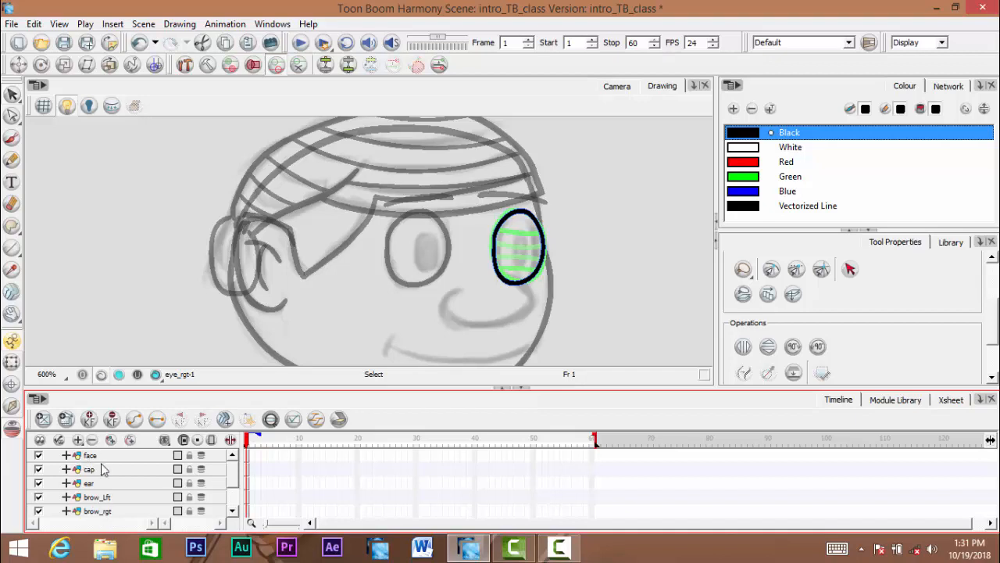
left_click(247, 459)
left_click(248, 474)
left_click(249, 487)
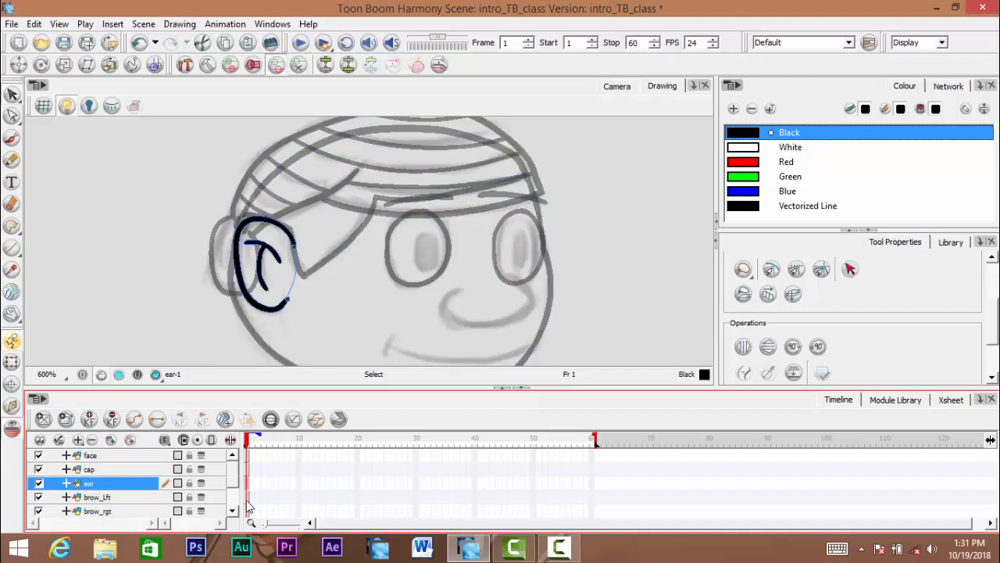
left_click(248, 502)
left_click(249, 484)
left_click(249, 497)
left_click(248, 511)
scroll(235, 485, "down", 3)
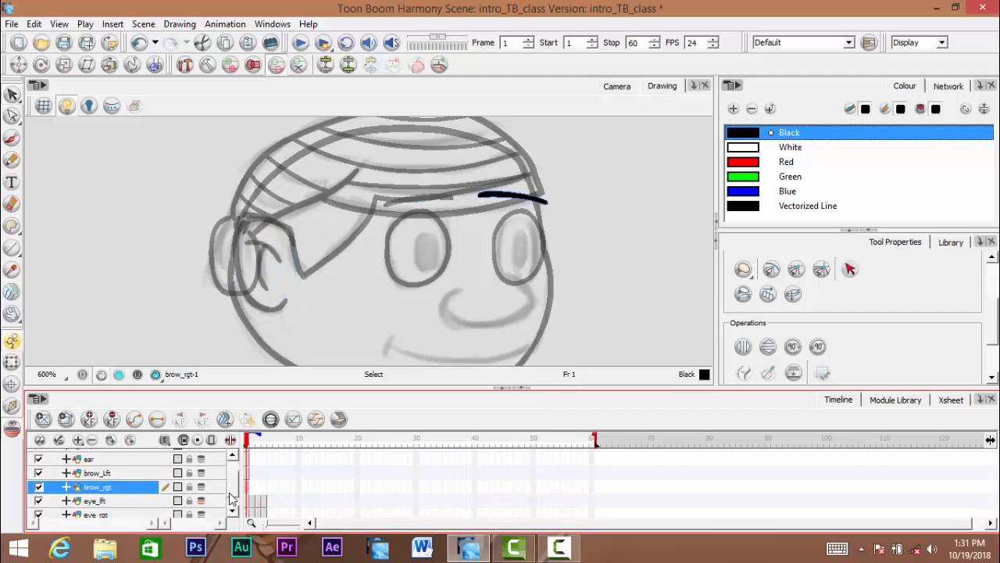
Review the layer list from face down to character_design and examine the nose and mouth area of the sketch
mouse_move(250, 444)
left_mouse_down()
mouse_move(594, 444)
mouse_move(213, 466)
left_mouse_up()
scroll(239, 485, "up", 3)
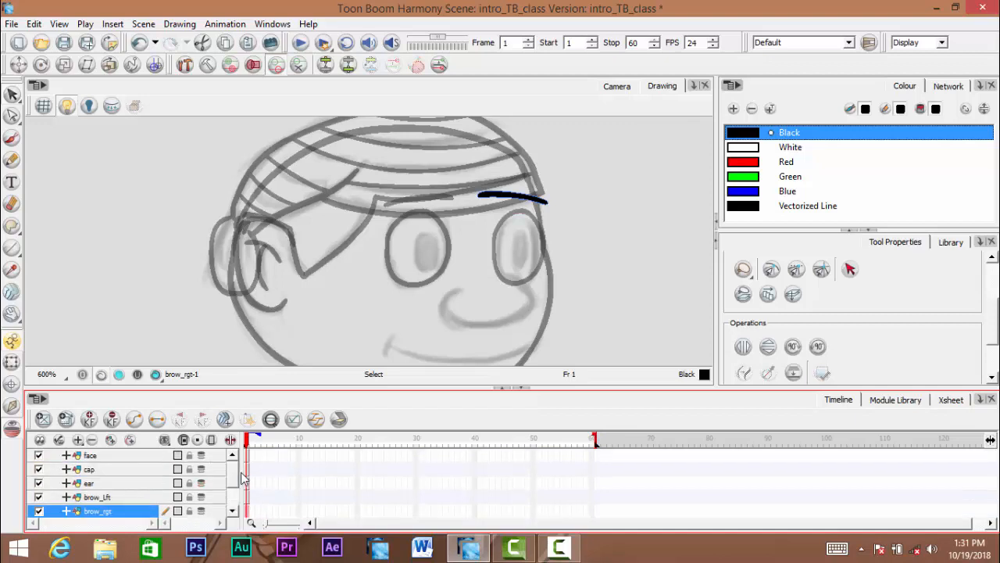
scroll(239, 482, "down", 3)
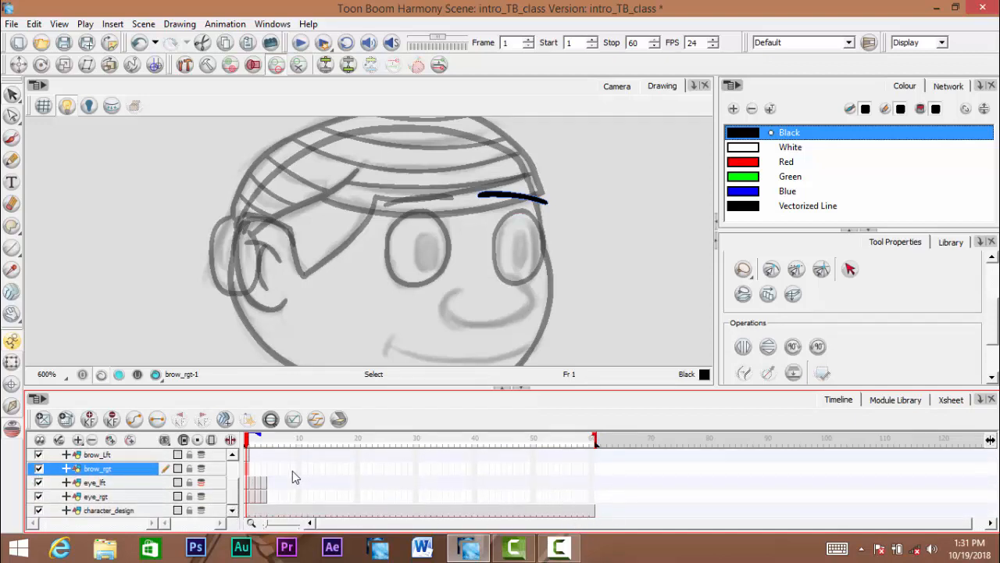
scroll(232, 501, "up", 3)
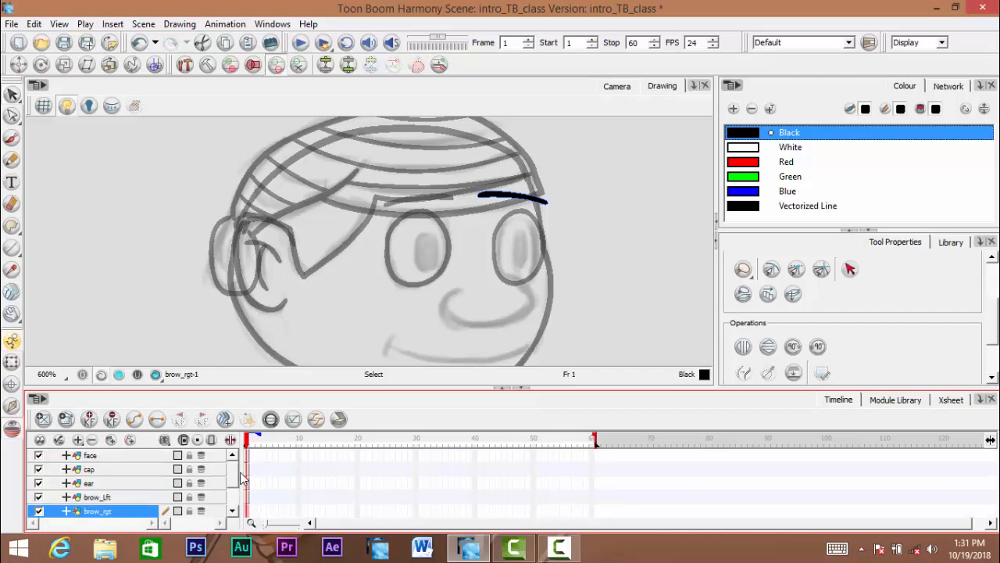
scroll(236, 492, "down", 3)
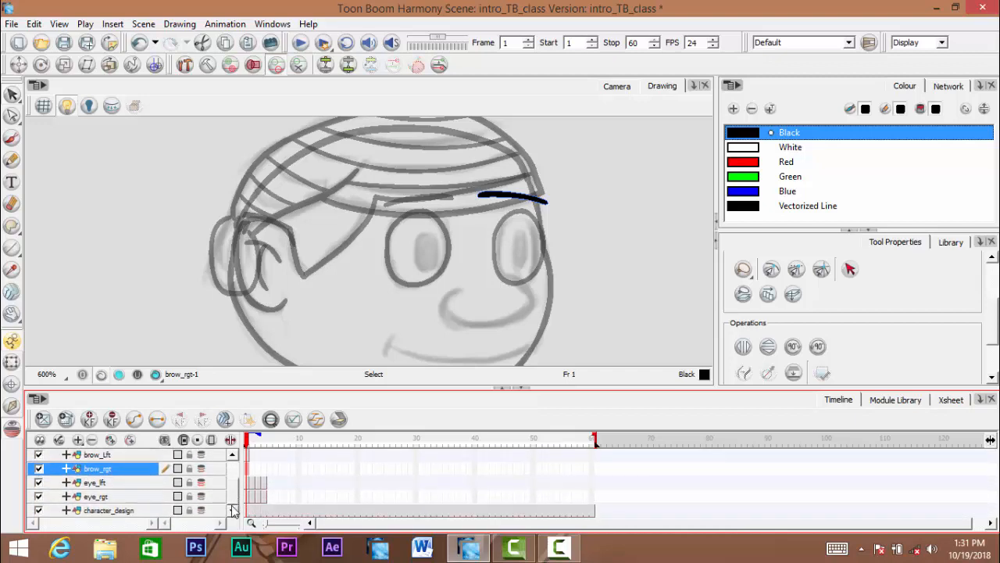
scroll(233, 503, "up", 3)
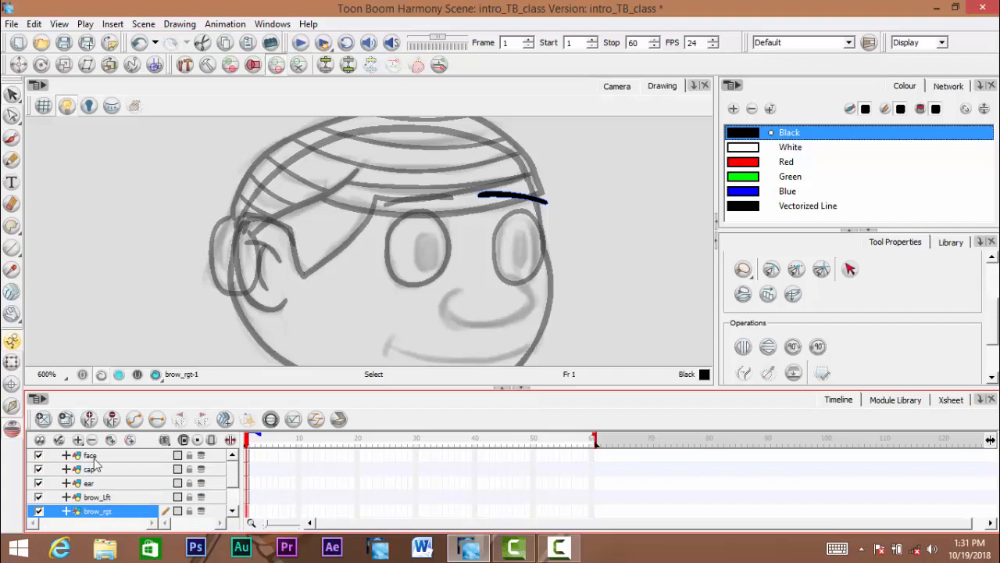
scroll(237, 496, "down", 3)
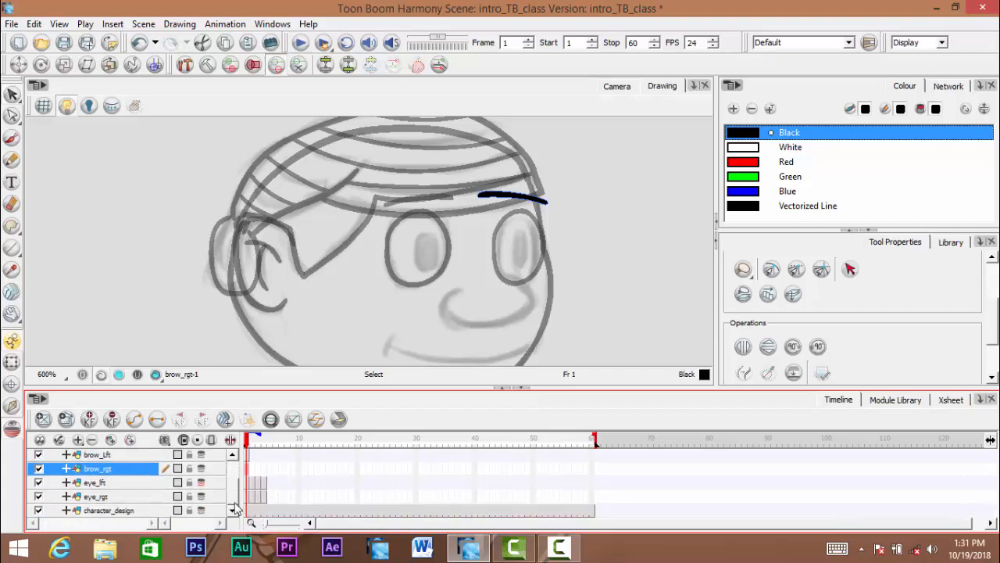
left_click(94, 497)
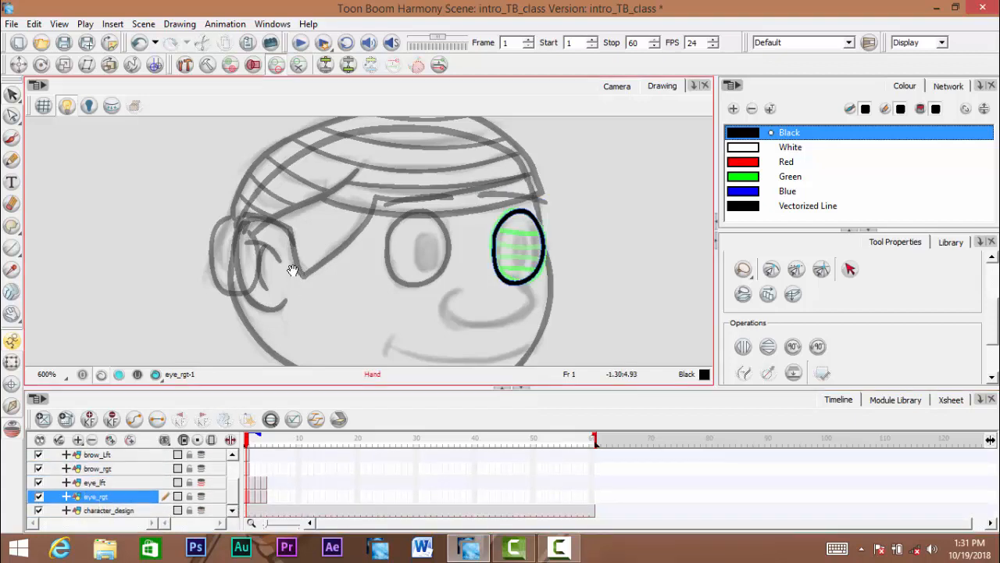
left_click_drag(289, 268, 294, 177)
left_click(105, 510)
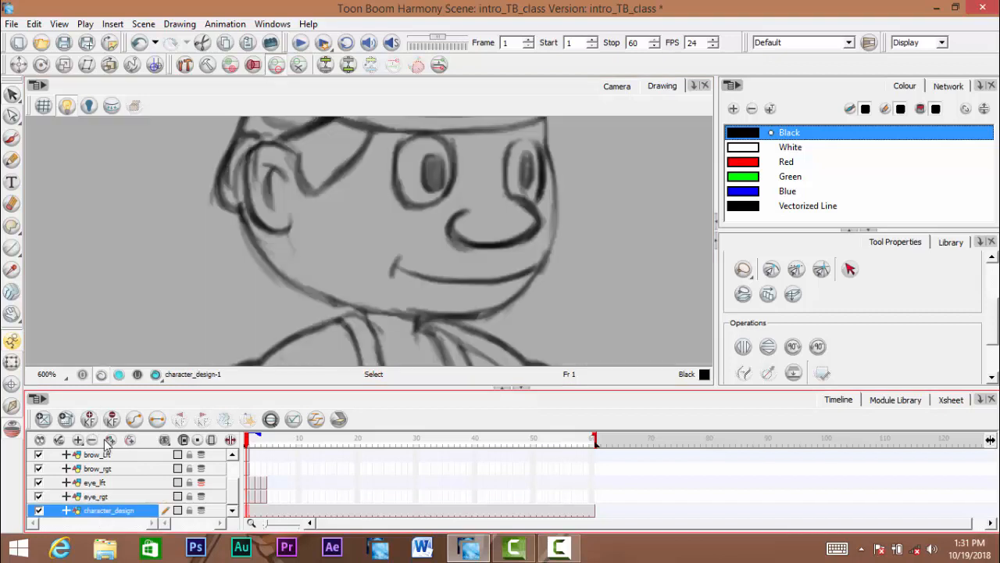
scroll(235, 458, "up", 1)
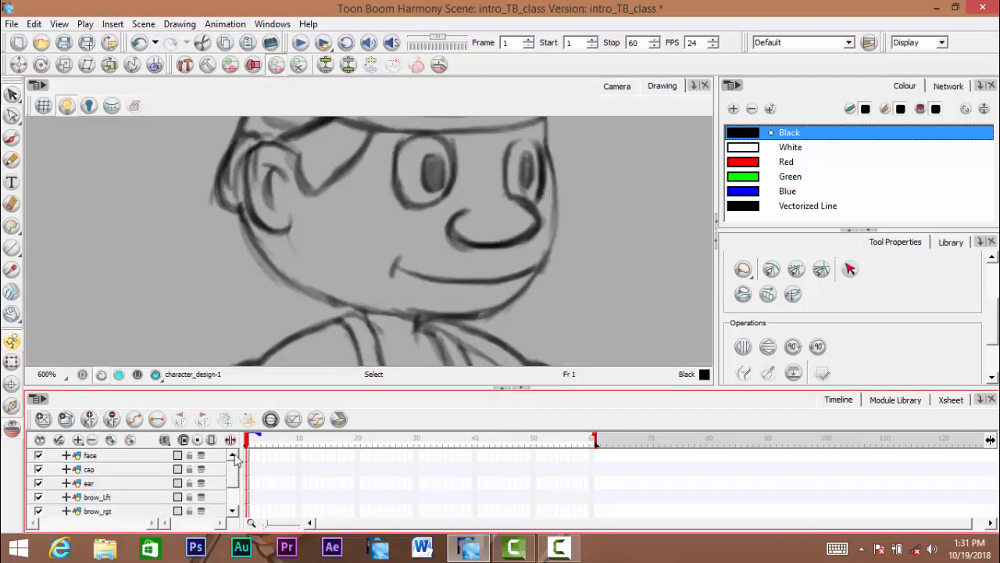
Add six new drawing layers above the face layer and name the topmost one nose
left_click(91, 457)
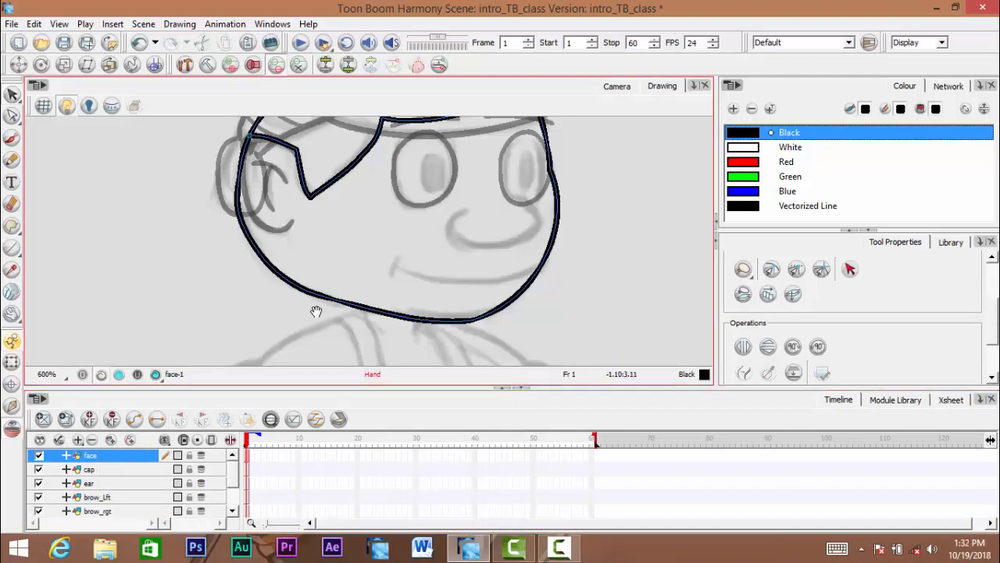
mouse_move(314, 310)
left_mouse_down()
mouse_move(315, 346)
mouse_move(334, 338)
mouse_move(336, 292)
left_mouse_up()
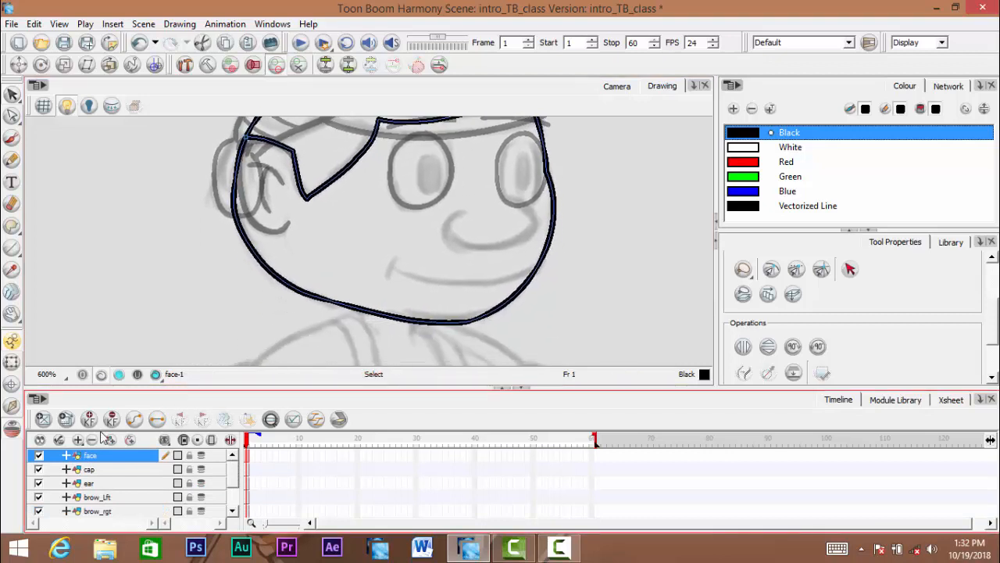
left_click(110, 441)
left_click(110, 442)
left_click(111, 441)
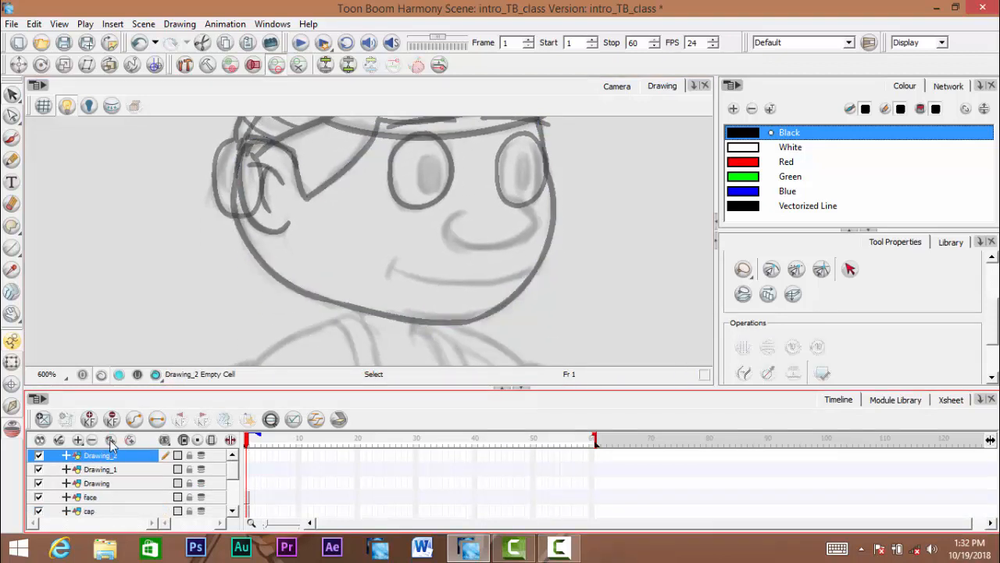
left_click(110, 442)
left_click(110, 442)
left_click(110, 442)
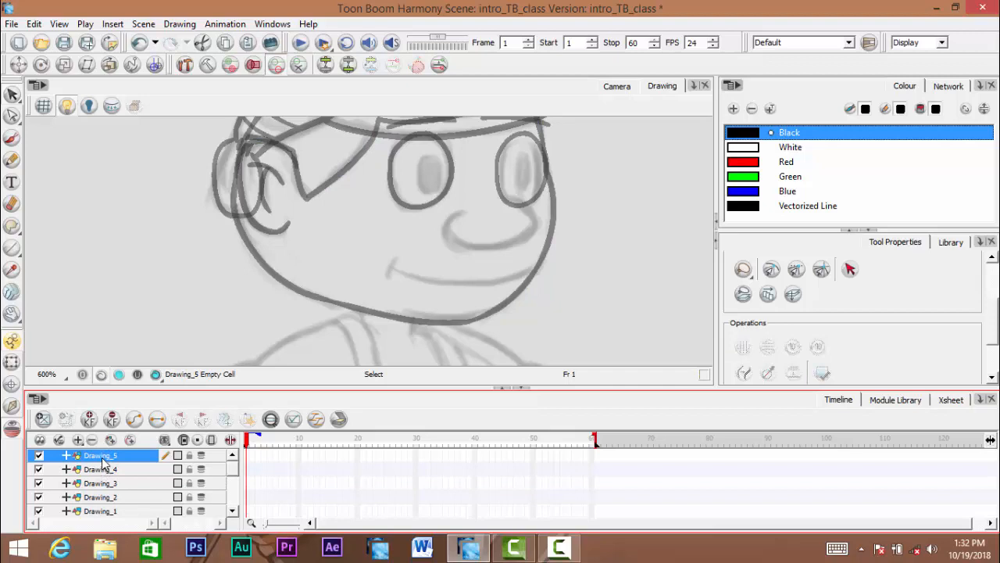
double_click(100, 456)
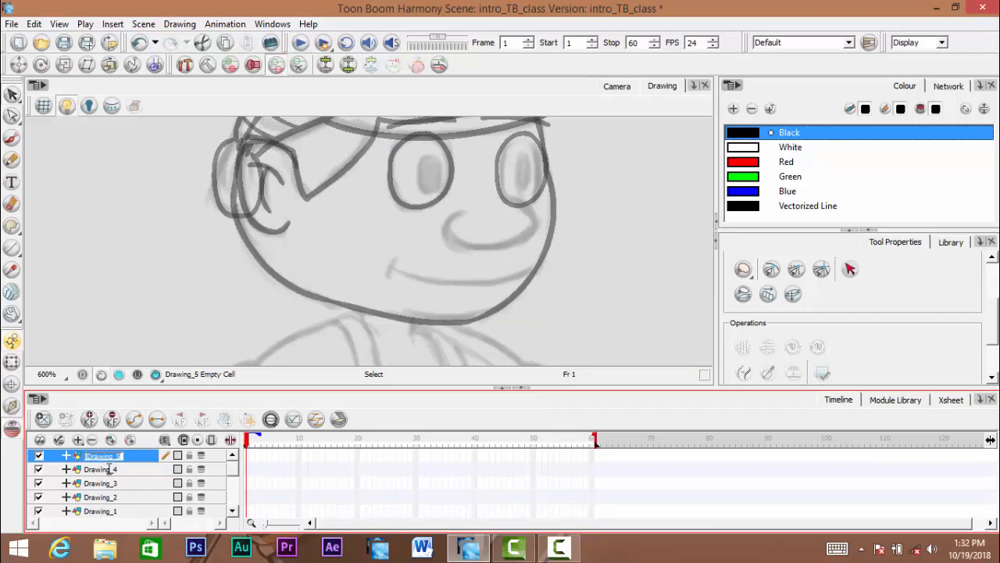
type("nose")
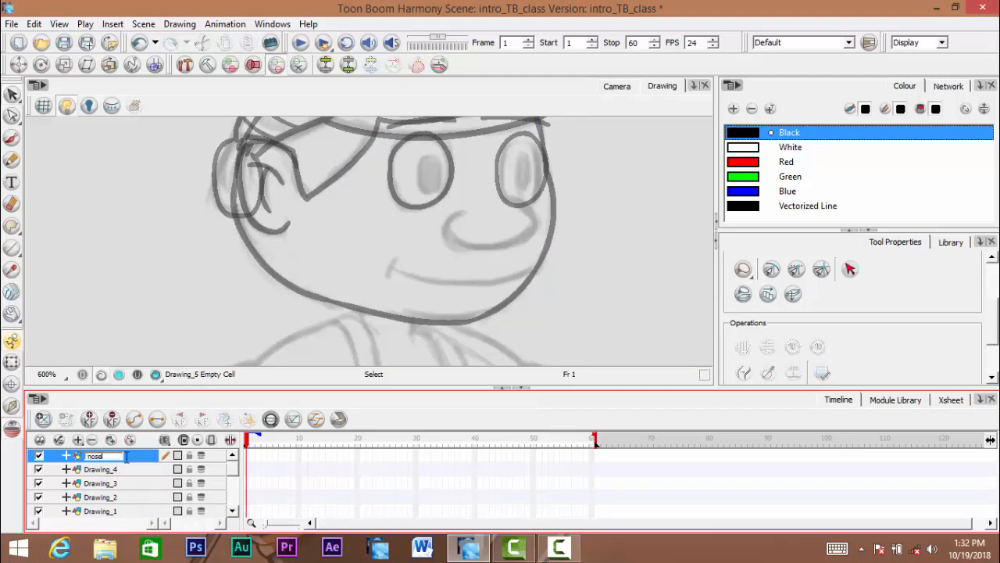
Try to trace the sketched nose in black with the Brush tool on frame 1 of the nose layer
left_click(12, 139)
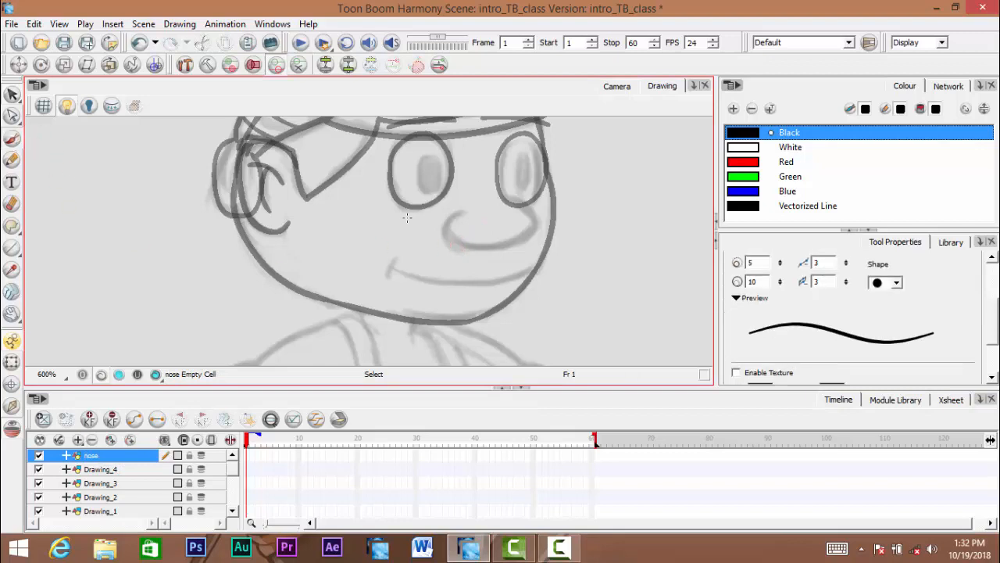
key("alt+z")
mouse_move(472, 282)
left_mouse_down()
mouse_move(491, 263)
mouse_move(474, 170)
mouse_move(476, 202)
left_mouse_up()
key("1")
key("ctrl+z")
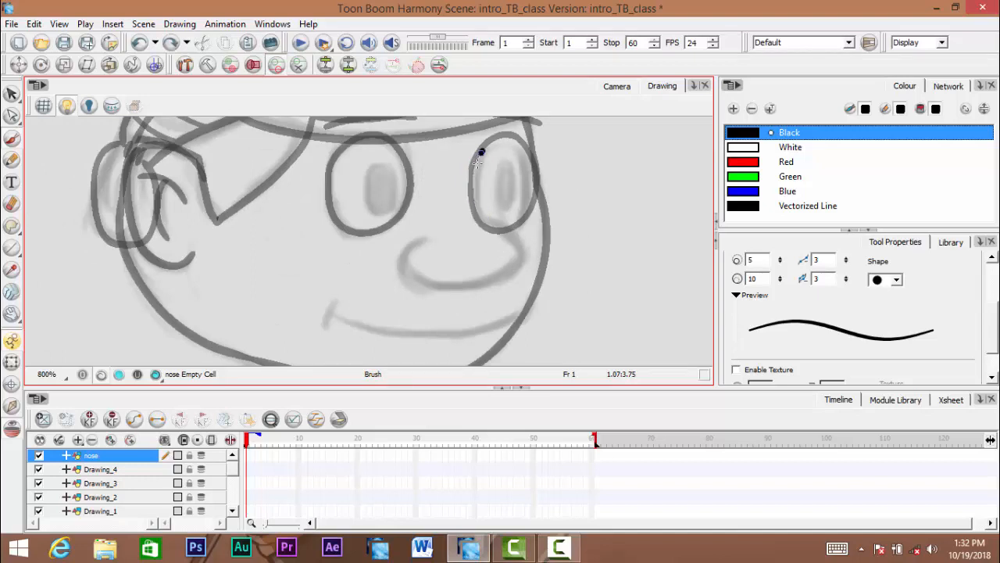
mouse_move(477, 162)
left_mouse_down()
mouse_move(478, 207)
mouse_move(525, 239)
mouse_move(521, 262)
mouse_move(475, 288)
mouse_move(405, 276)
mouse_move(400, 259)
mouse_move(435, 238)
left_mouse_up()
key("space")
left_click_drag(498, 217, 496, 225)
key("ctrl+z")
Brush the nose outline in black over the sketch, including the bridge line running up beside the right eye
scroll(484, 201, "up", 1)
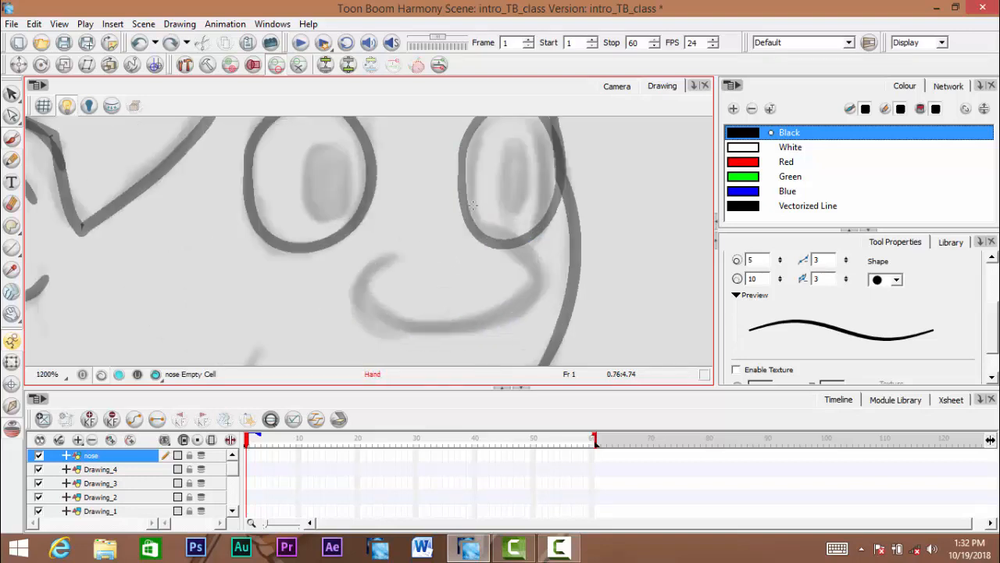
mouse_move(469, 134)
left_mouse_down()
mouse_move(475, 198)
mouse_move(466, 201)
mouse_move(512, 206)
mouse_move(532, 233)
mouse_move(531, 257)
mouse_move(494, 279)
mouse_move(407, 293)
mouse_move(361, 269)
mouse_move(361, 248)
mouse_move(394, 223)
left_mouse_up()
scroll(438, 270, "down", 3)
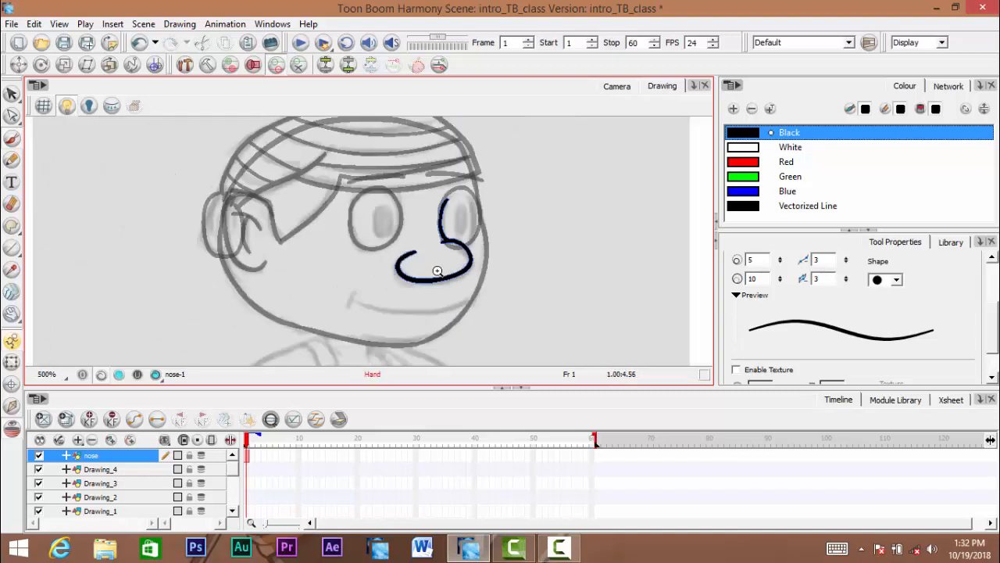
Close the open side of the nose with an invisible curved stroke from its outline's loose end to the top of the bridge
scroll(436, 264, "up", 4)
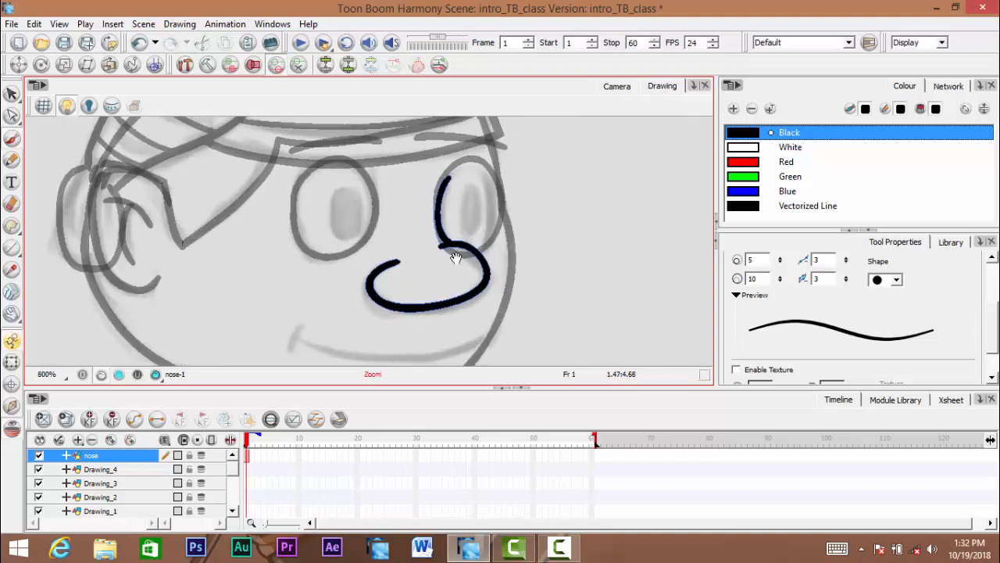
scroll(434, 254, "up", 2)
left_click_drag(420, 257, 420, 254)
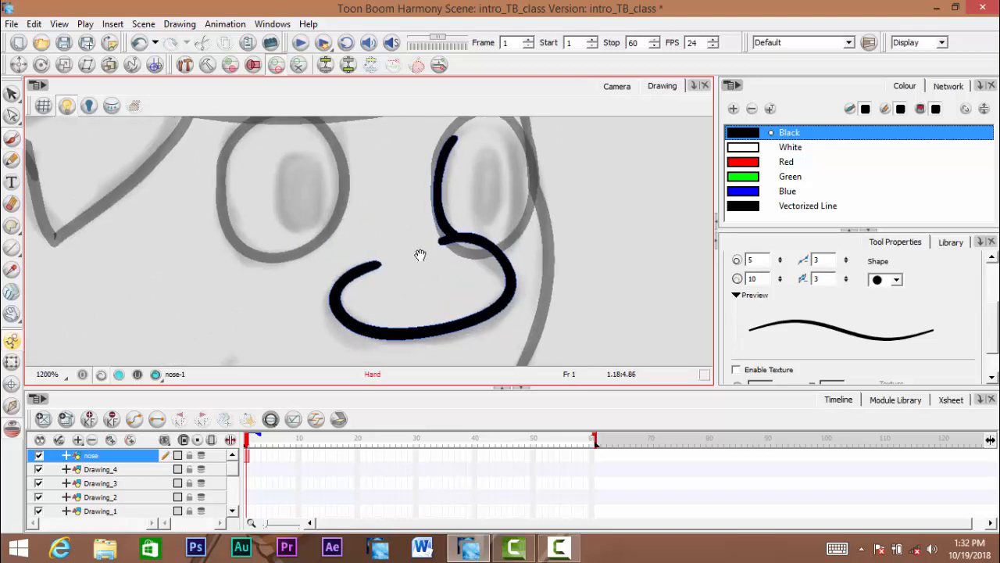
scroll(435, 237, "up", 1)
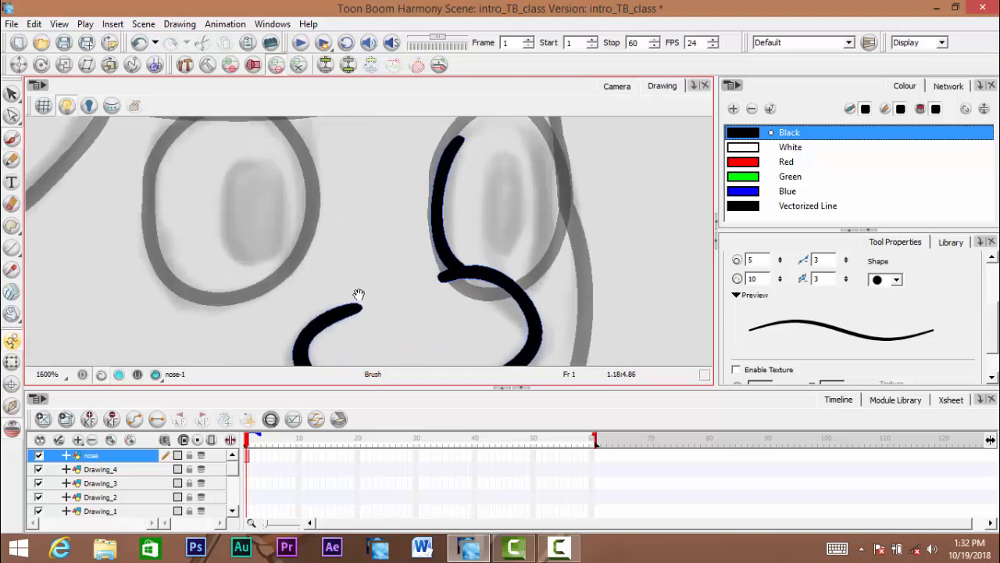
left_click(11, 227)
mouse_move(311, 263)
left_mouse_down()
mouse_move(339, 275)
mouse_move(382, 204)
mouse_move(461, 145)
left_mouse_up()
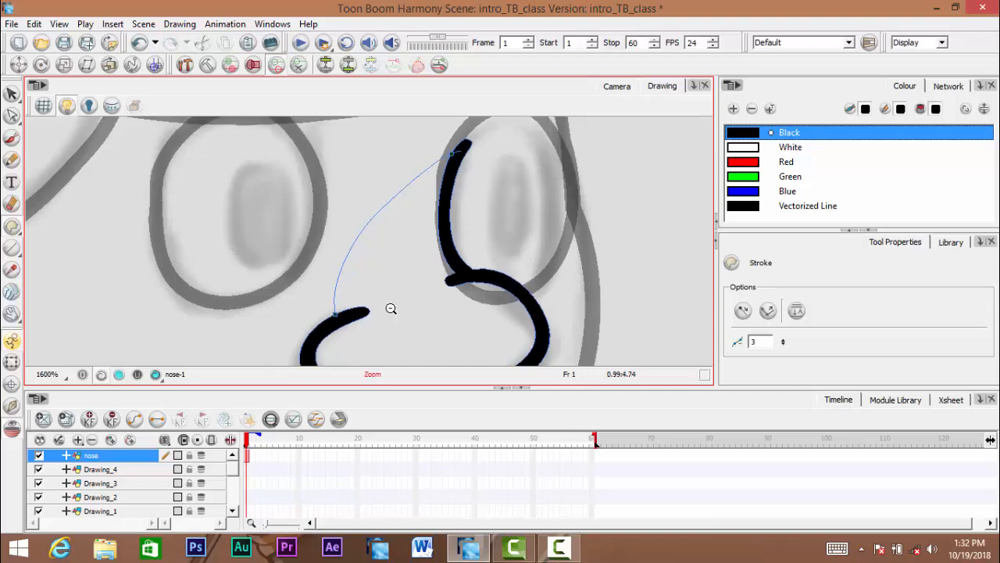
scroll(391, 308, "down", 3)
scroll(401, 286, "up", 3)
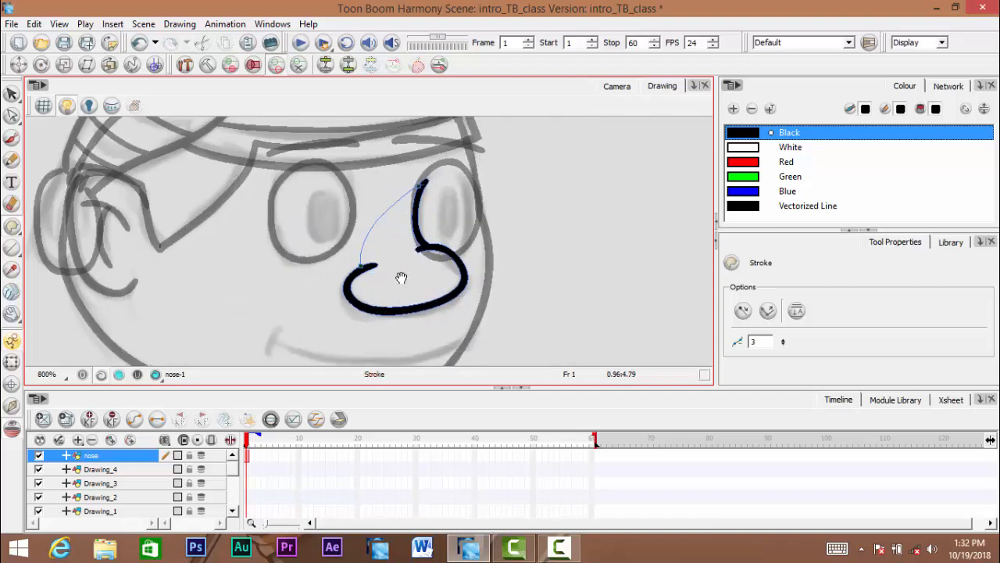
Rename the Drawing_4 layer below the nose layer as mouth
scroll(398, 275, "up", 1)
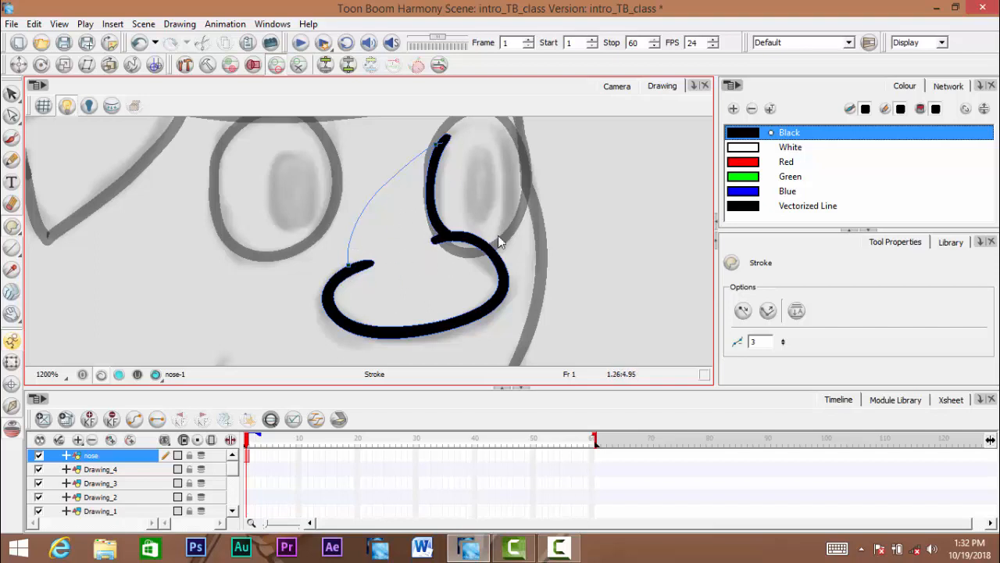
key("space")
mouse_move(427, 265)
left_mouse_down()
mouse_move(408, 282)
mouse_move(387, 241)
left_mouse_up()
mouse_move(266, 268)
left_mouse_down()
mouse_move(355, 284)
mouse_move(342, 231)
left_mouse_up()
scroll(318, 261, "down", 5)
scroll(355, 284, "up", 3)
left_click(100, 470)
double_click(101, 470)
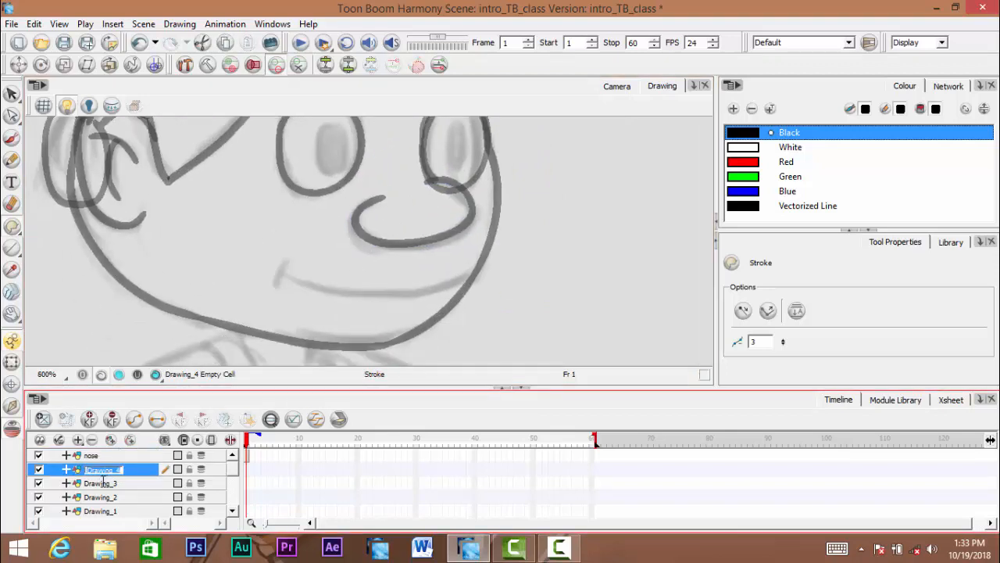
type("ml")
type("uth")
key("Return")
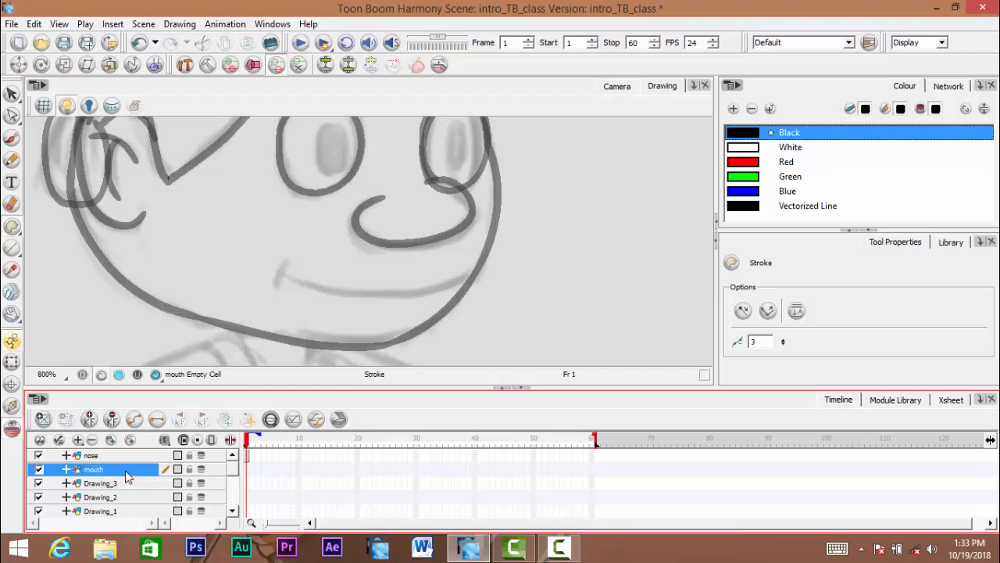
Brush the sketched smile in black on frame 1 of the mouth layer, including the short crease at its free end
scroll(335, 257, "up", 3)
left_click_drag(128, 208, 136, 199)
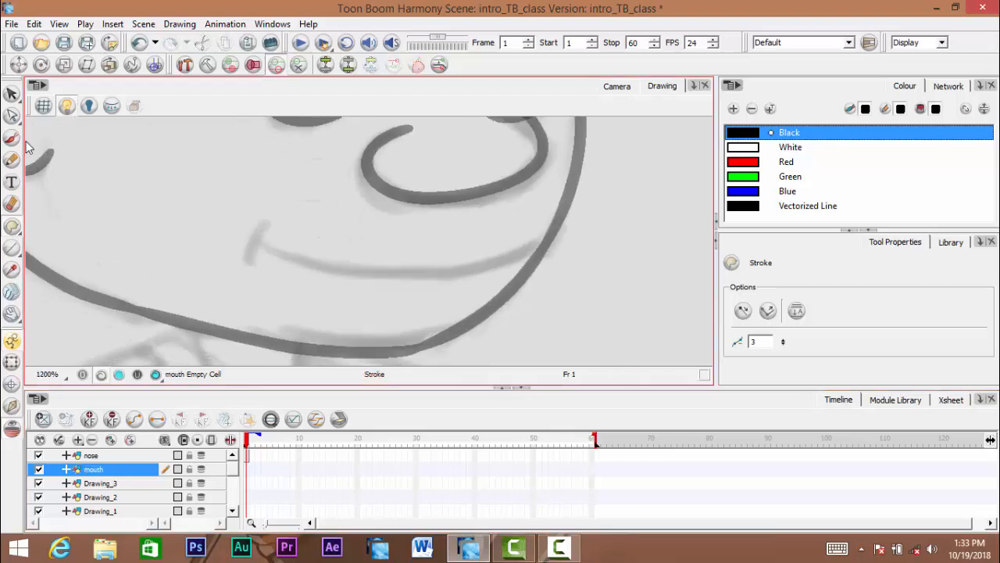
left_click(12, 139)
mouse_move(273, 253)
left_mouse_down()
mouse_move(305, 276)
mouse_move(410, 290)
mouse_move(464, 287)
mouse_move(543, 254)
mouse_move(266, 247)
left_mouse_up()
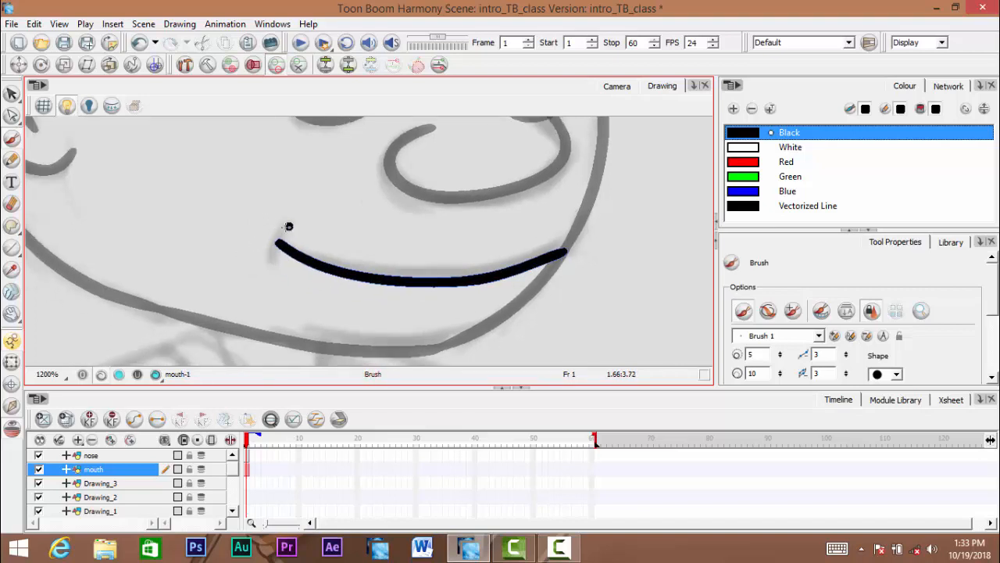
scroll(288, 226, "down", 3)
mouse_move(320, 286)
left_mouse_down()
mouse_move(335, 308)
mouse_move(356, 295)
left_mouse_up()
left_click(341, 306, "ctrl")
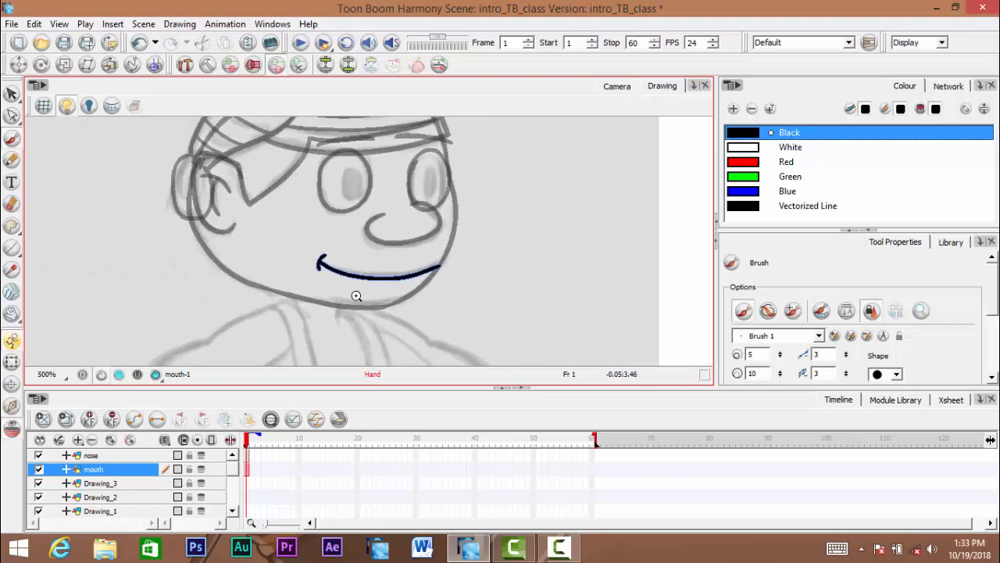
left_click(356, 296, "ctrl")
left_click_drag(434, 268, 444, 273)
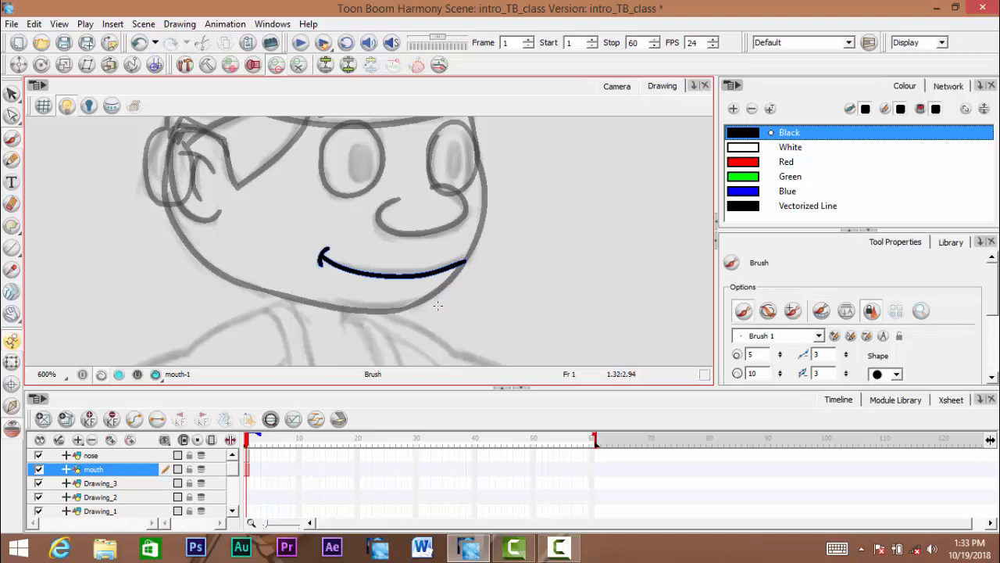
Rename the Drawing_3 layer below the mouth layer as neck
key("space")
mouse_move(444, 308)
left_mouse_down()
mouse_move(493, 362)
mouse_move(529, 339)
mouse_move(495, 202)
mouse_move(479, 181)
left_mouse_up()
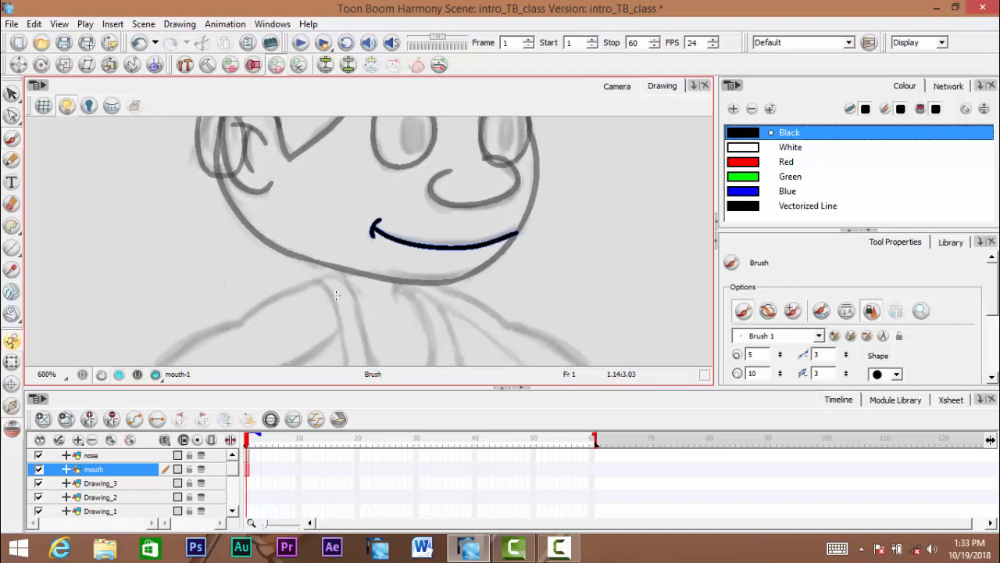
key("space")
mouse_move(409, 273)
left_mouse_down()
mouse_move(446, 292)
mouse_move(456, 327)
mouse_move(461, 268)
left_mouse_up()
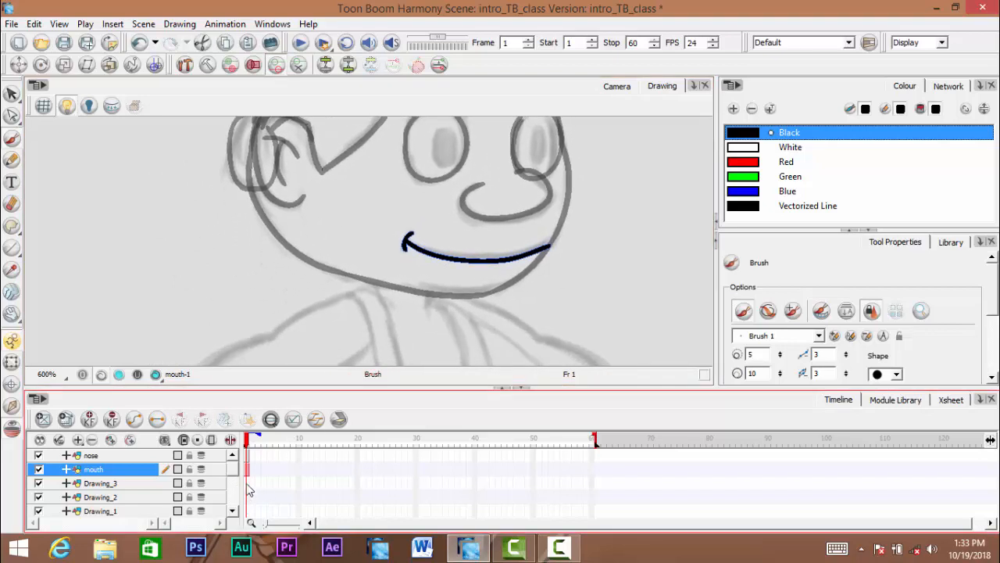
left_click(100, 483)
key("space")
left_click_drag(390, 268, 379, 210)
double_click(104, 483)
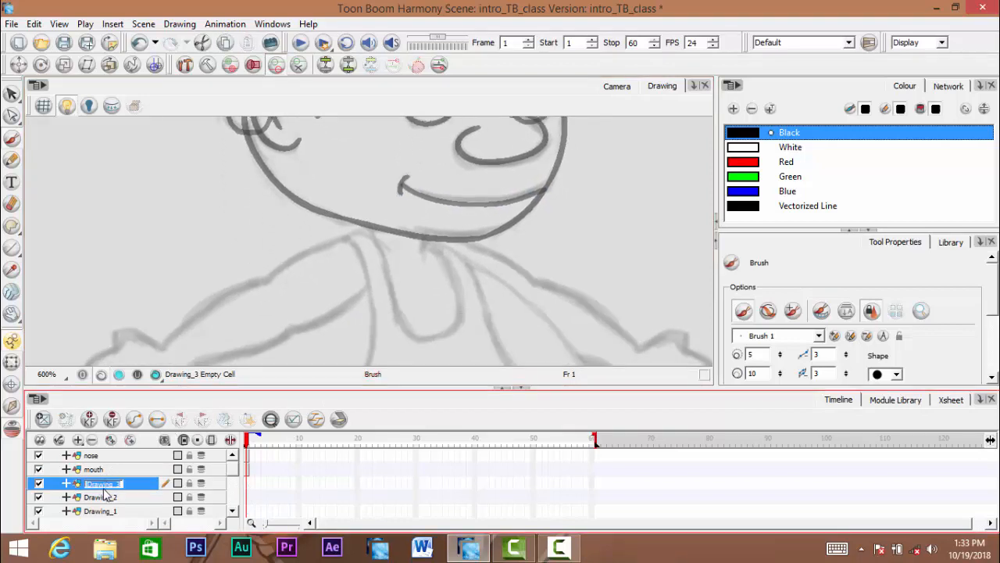
type("neck")
key("Return")
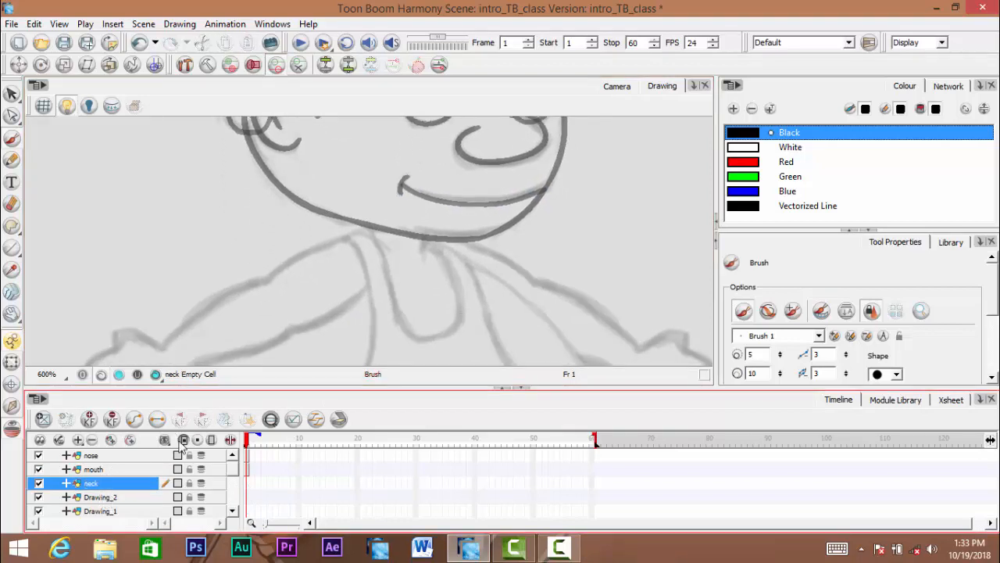
Try to brush the right side line of the neck in black across the chin on frame 1 of the neck layer
key("space")
mouse_move(383, 256)
left_mouse_down()
mouse_move(409, 246)
mouse_move(476, 247)
mouse_move(454, 239)
mouse_move(471, 284)
left_mouse_up()
scroll(465, 239, "up", 2)
key("space")
left_click_drag(361, 244, 383, 236)
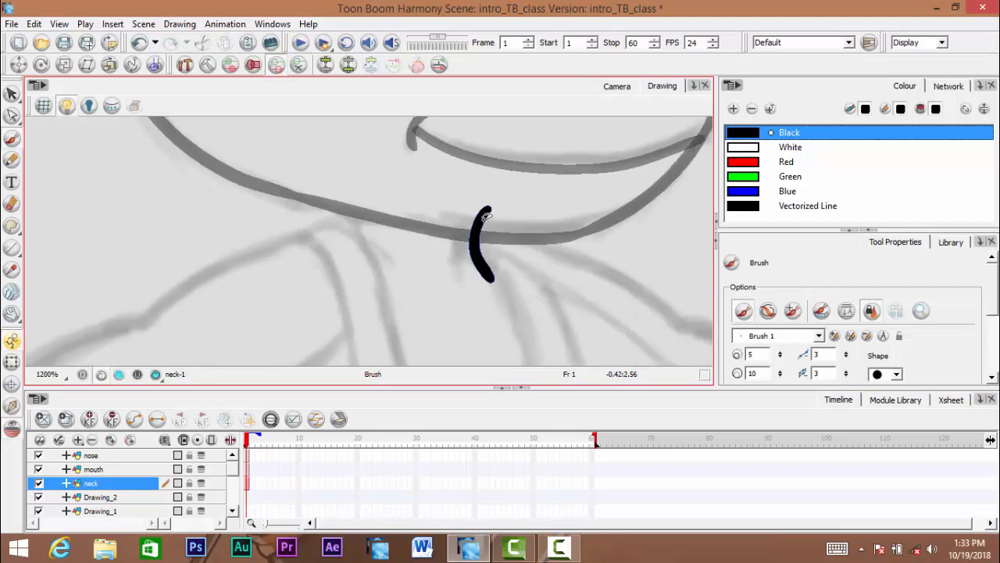
key("ctrl+z")
left_click_drag(479, 200, 467, 267)
key("ctrl+z")
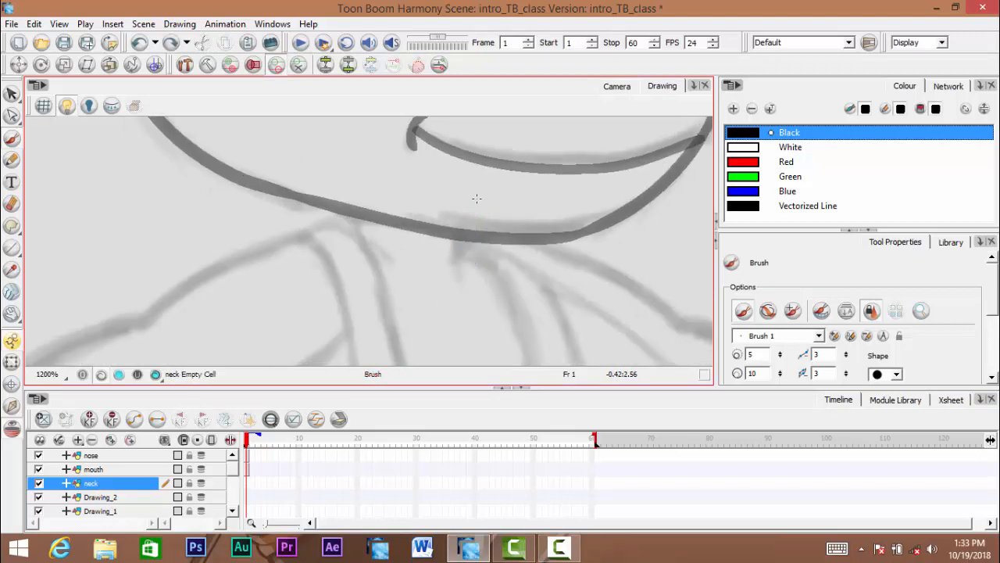
Brush the right and left side lines of the neck in black on the neck layer, starting inside the chin
left_click_drag(478, 196, 462, 274)
key("space")
mouse_move(357, 220)
left_mouse_down()
mouse_move(378, 217)
mouse_move(387, 243)
left_mouse_up()
key("ctrl+z")
left_click_drag(367, 186, 373, 237)
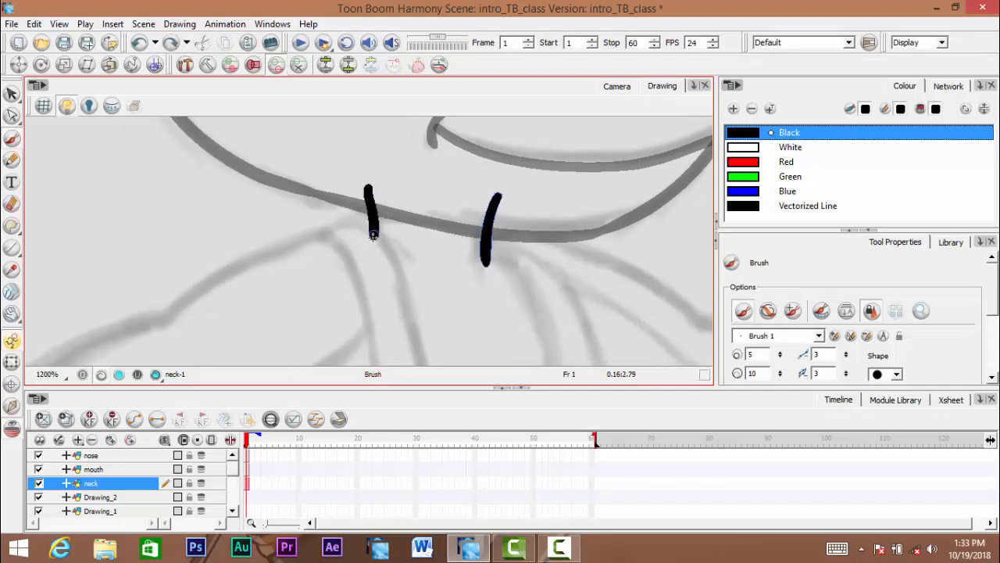
key("ctrl+z")
left_click_drag(367, 186, 372, 248)
key("space")
left_click_drag(215, 206, 192, 197)
Close the neck with invisible strokes, one curving below between the lower line ends and one joining the upper ends
left_click(13, 225)
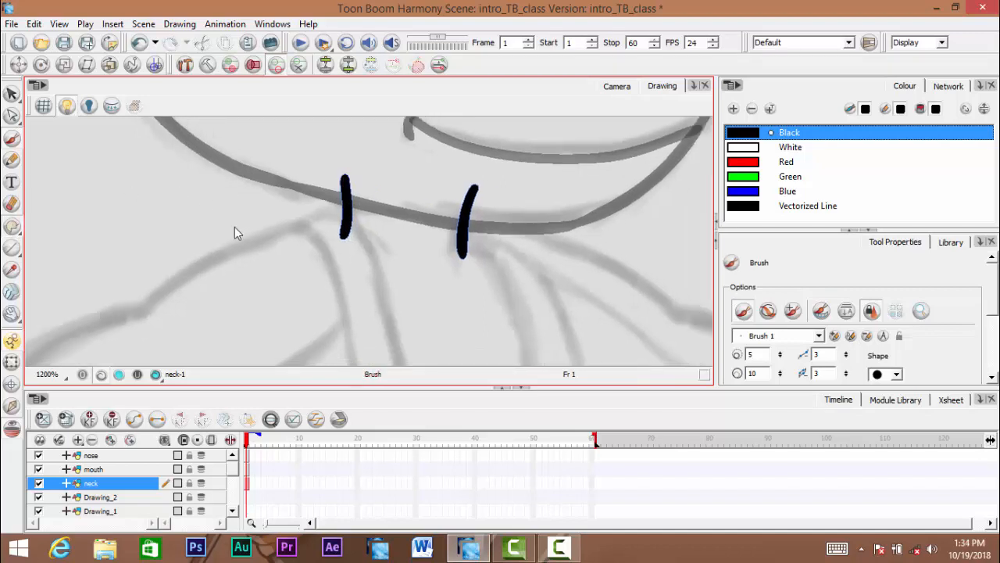
key("space")
left_click_drag(367, 238, 396, 271)
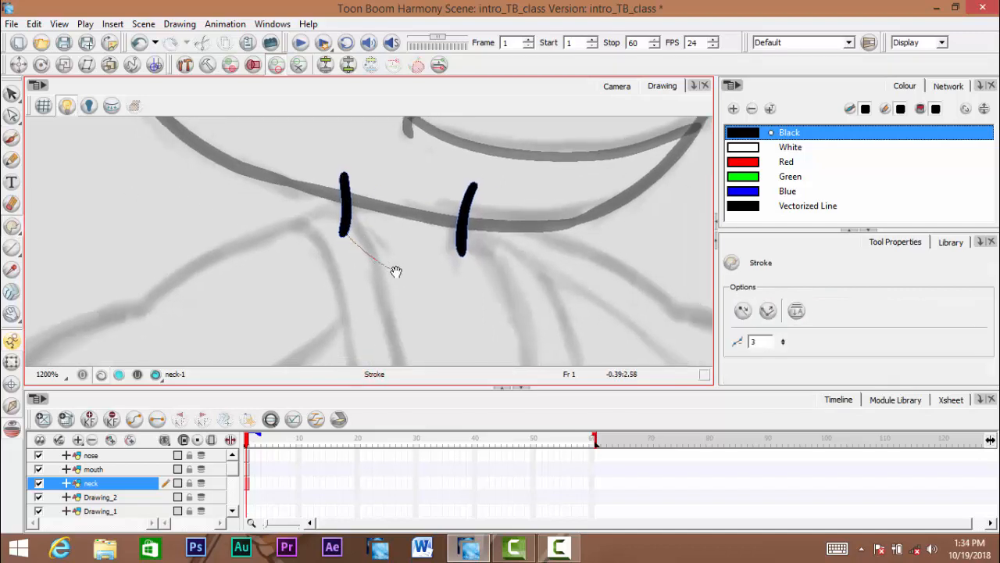
left_click_drag(461, 281, 469, 264)
left_click_drag(405, 222, 417, 243)
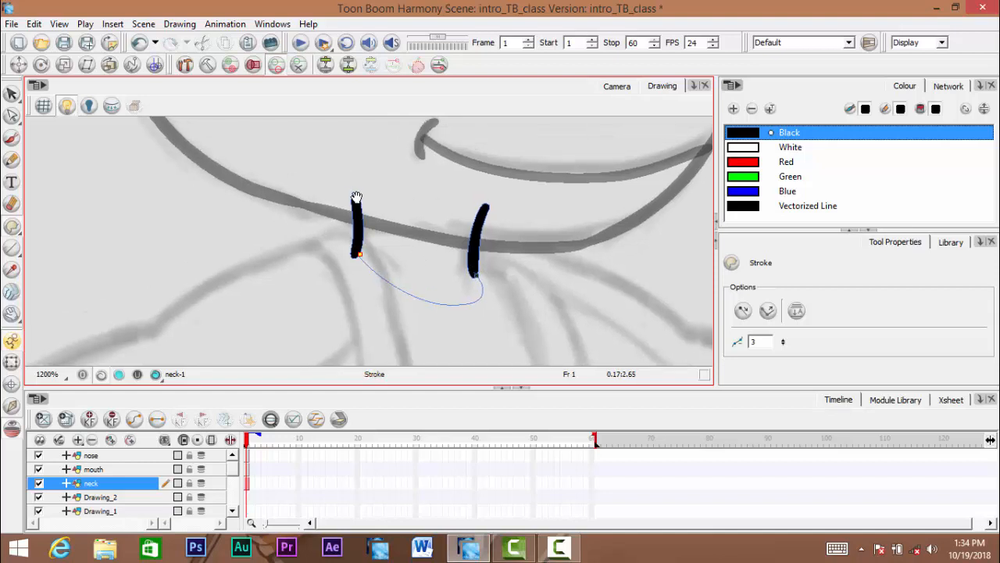
mouse_move(356, 195)
left_mouse_down()
mouse_move(418, 182)
mouse_move(487, 202)
left_mouse_up()
Reshape the lower stroke's left end with the Contour Editor and attach its endpoint to the left neck line's edge
scroll(384, 264, "up", 3)
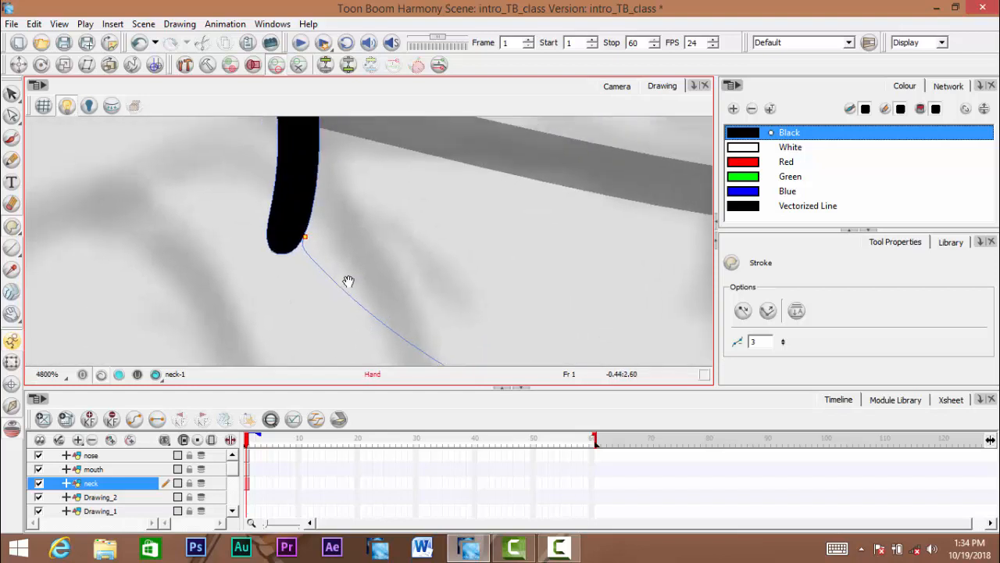
scroll(348, 281, "down", 5)
left_click_drag(511, 200, 493, 248)
scroll(383, 290, "up", 10)
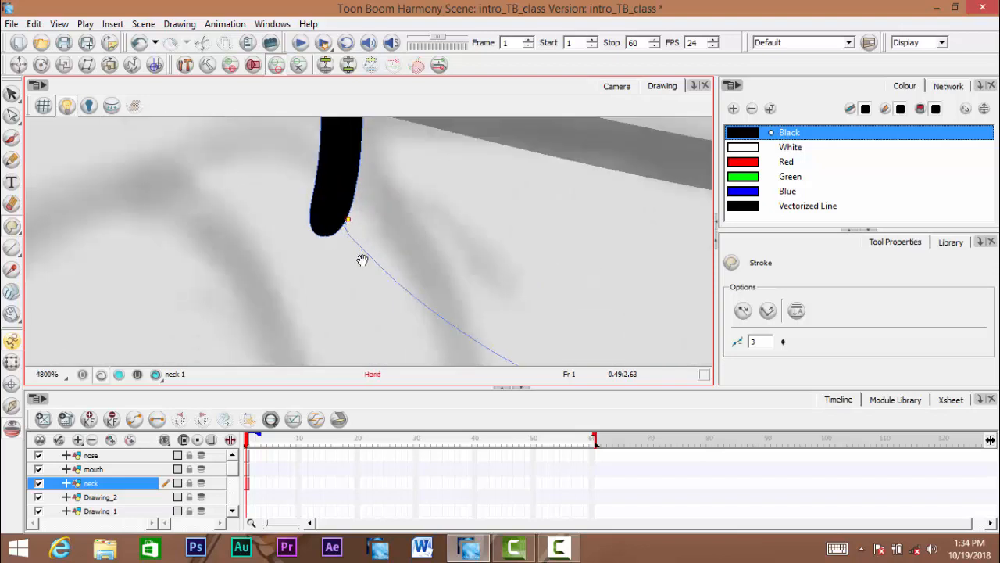
left_click_drag(389, 243, 401, 247)
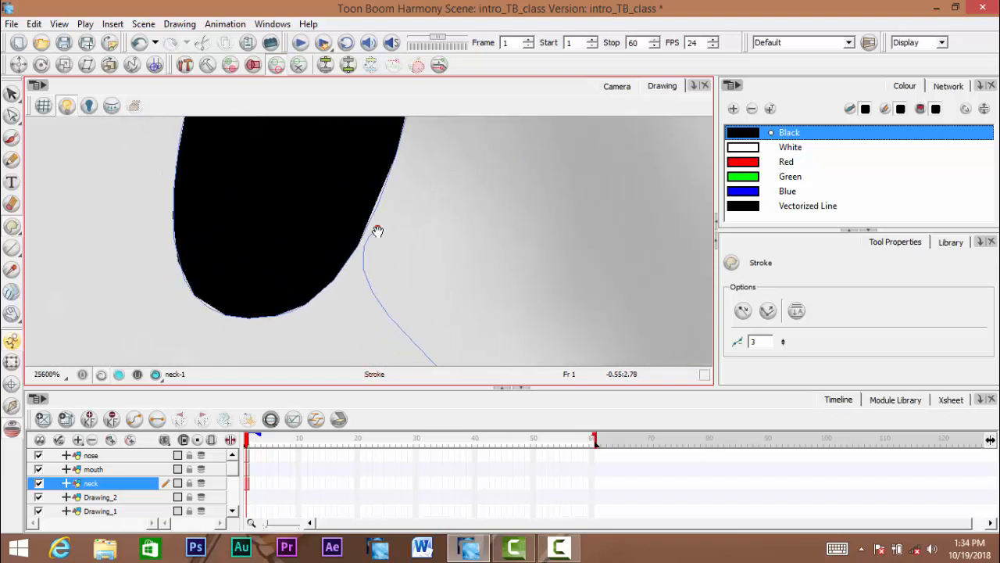
key("alt+q")
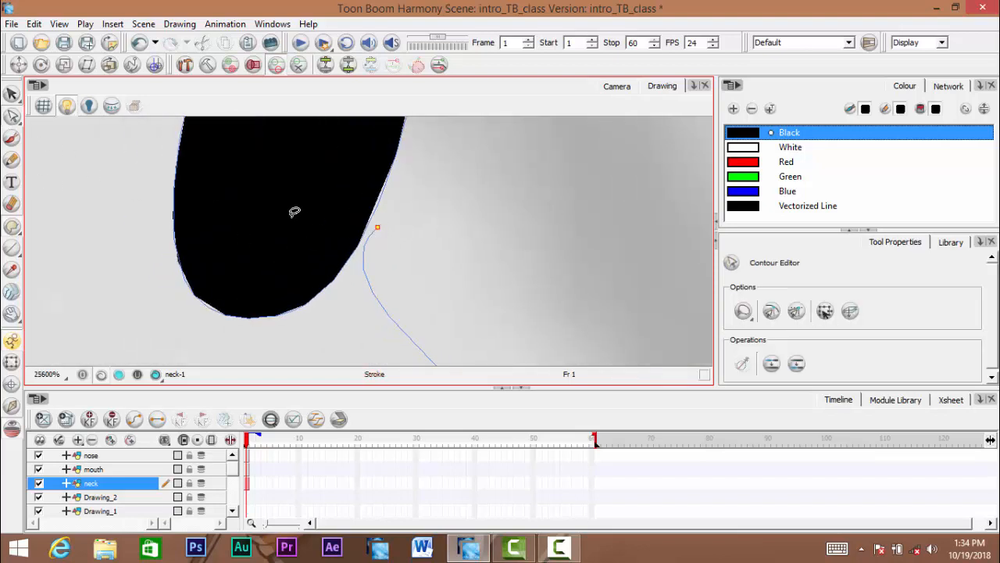
left_click(377, 230)
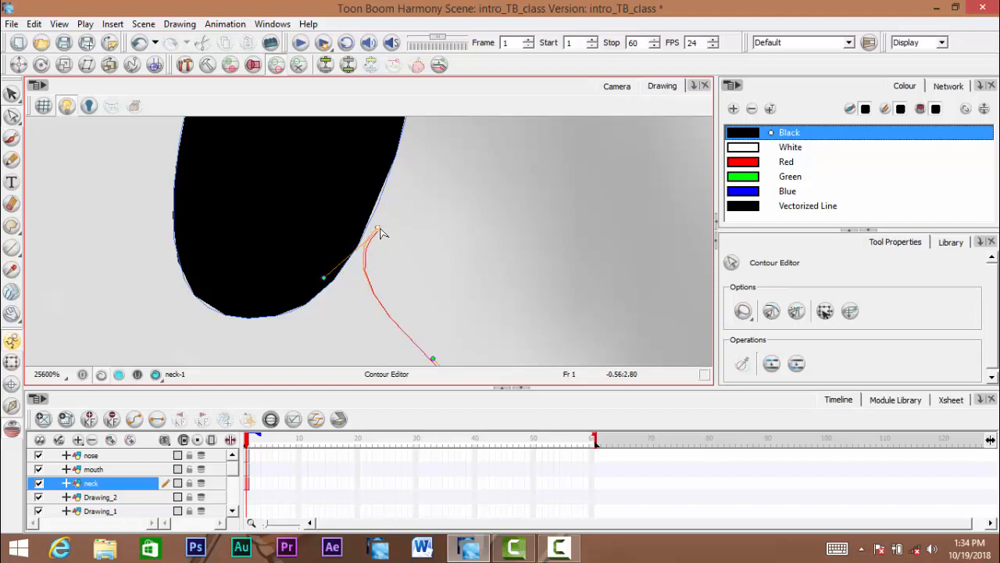
mouse_move(379, 231)
left_mouse_down()
mouse_move(327, 271)
mouse_move(364, 297)
mouse_move(392, 291)
left_mouse_up()
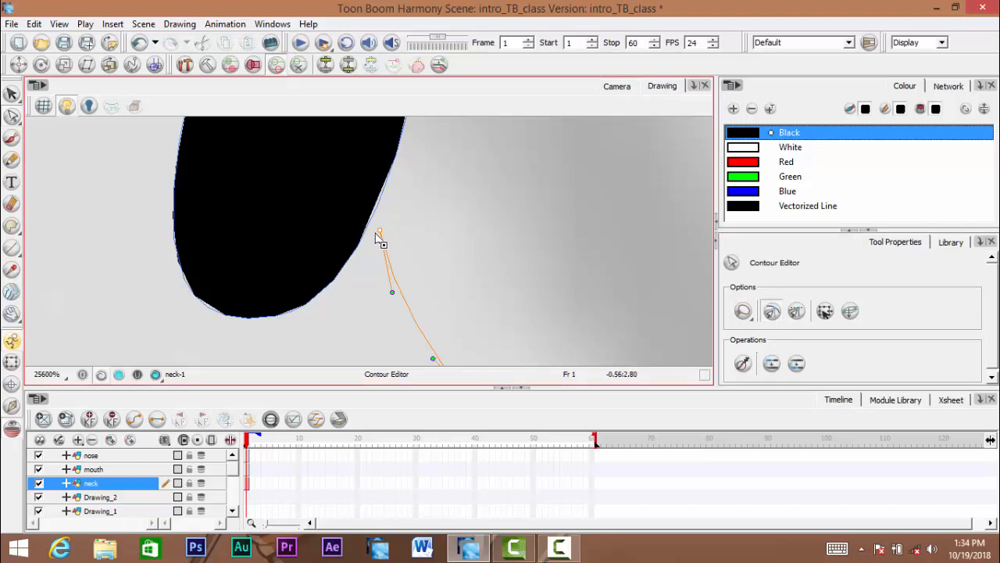
left_click_drag(379, 232, 366, 230)
key("space")
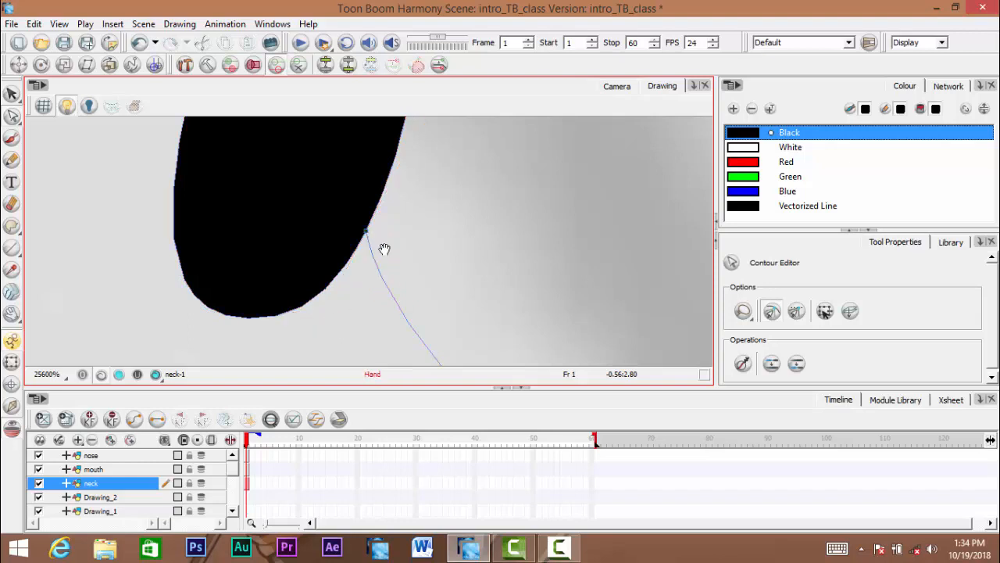
left_click_drag(246, 190, 257, 200)
scroll(395, 241, "down", 5)
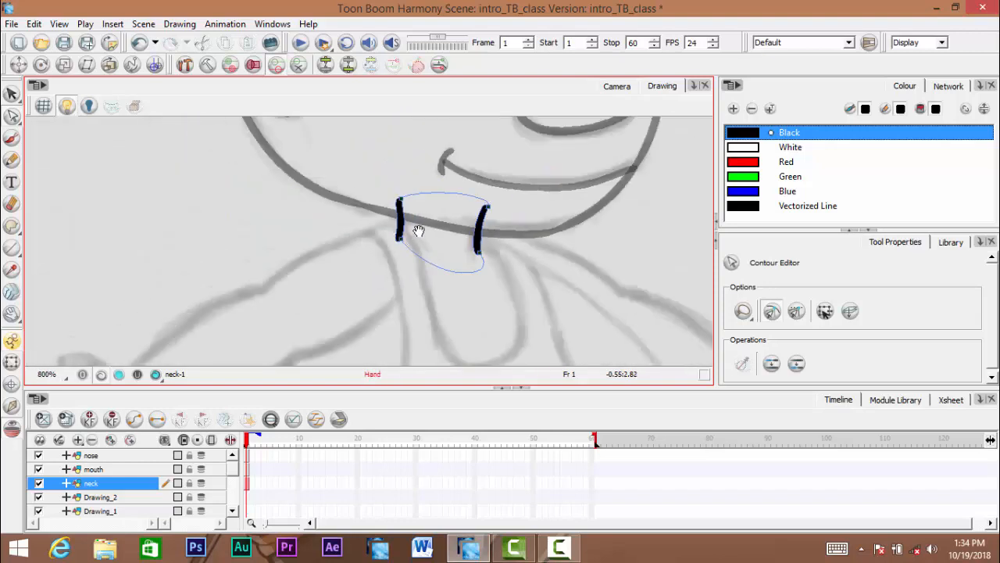
left_click_drag(419, 230, 407, 243)
scroll(410, 269, "up", 3)
scroll(186, 153, "down", 2)
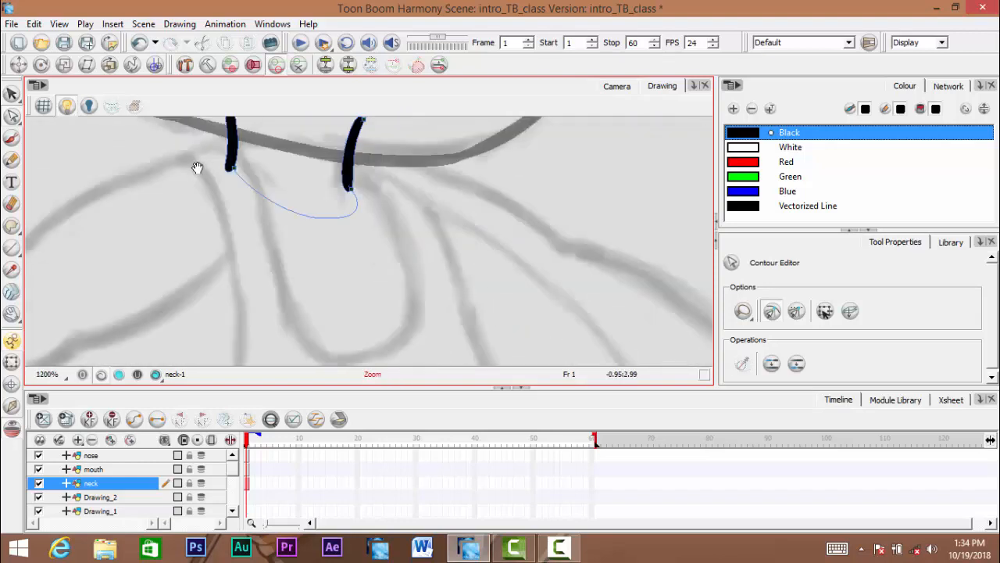
scroll(198, 168, "down", 1)
left_click_drag(306, 198, 344, 230)
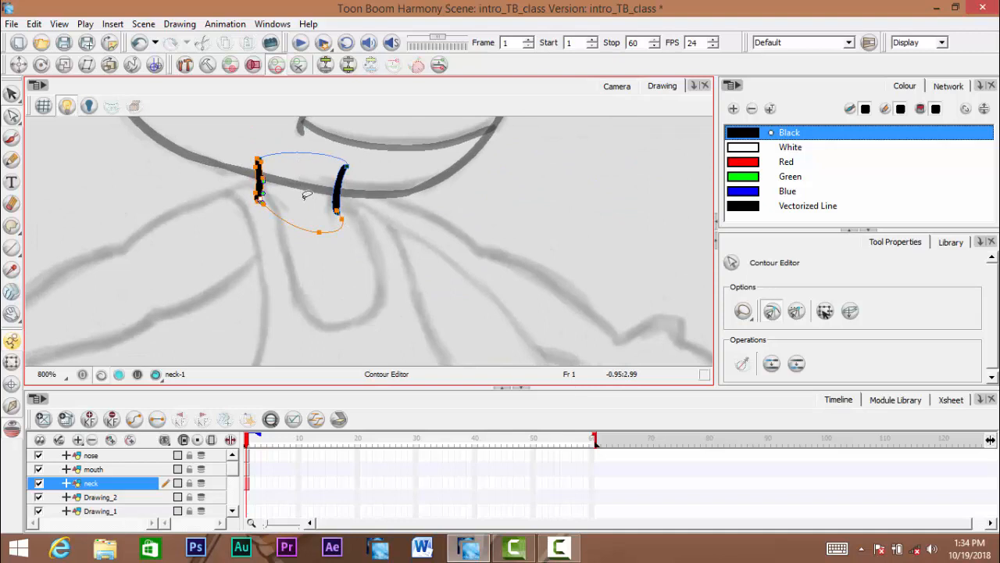
Activate the Brush tool and rename the Drawing_2 layer below the neck layer as upper_arm_lft
left_click(12, 136)
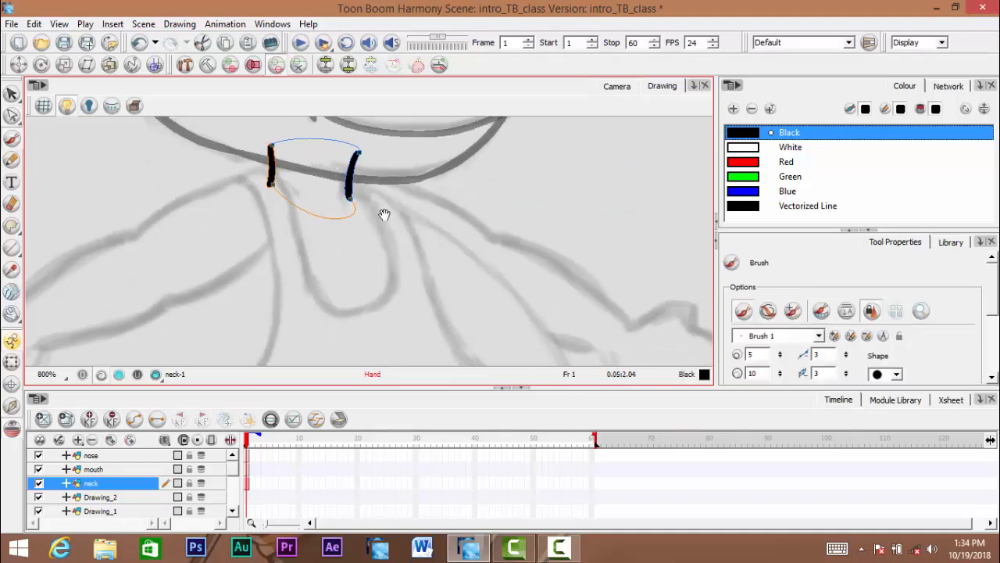
left_click_drag(228, 473, 225, 481)
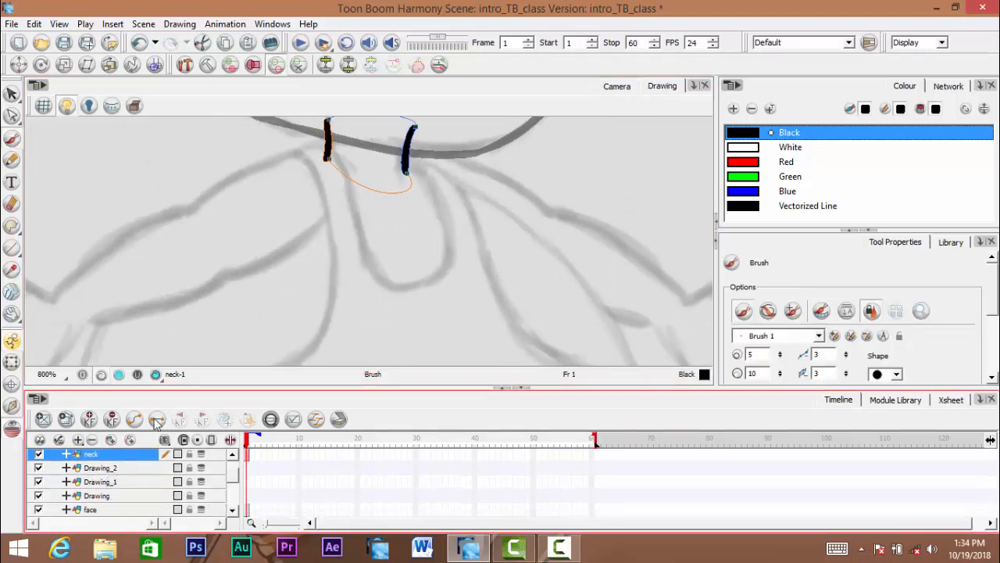
left_click_drag(388, 207, 397, 282)
scroll(395, 229, "down", 2)
scroll(399, 233, "down", 1)
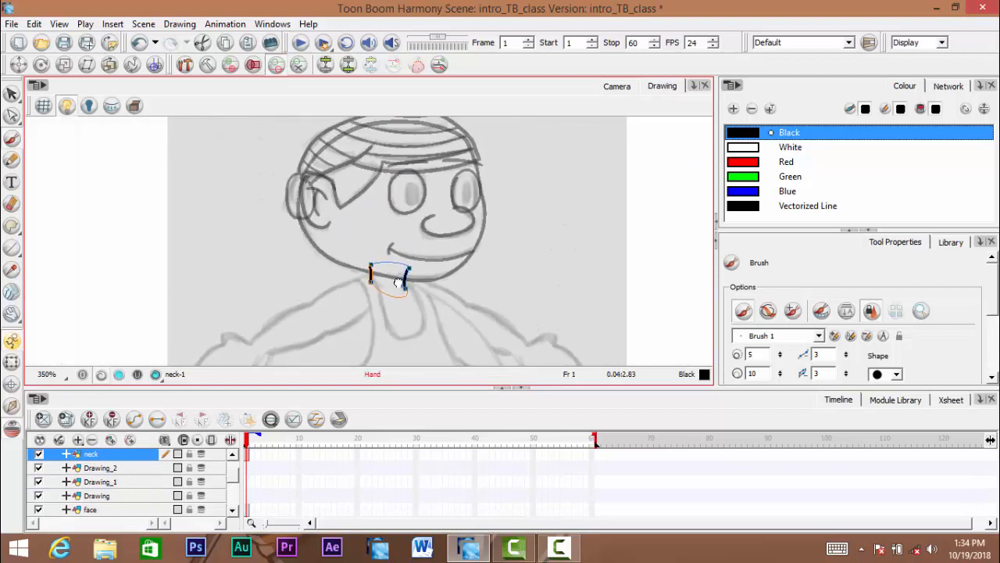
left_click_drag(357, 323, 365, 166)
scroll(431, 195, "up", 2)
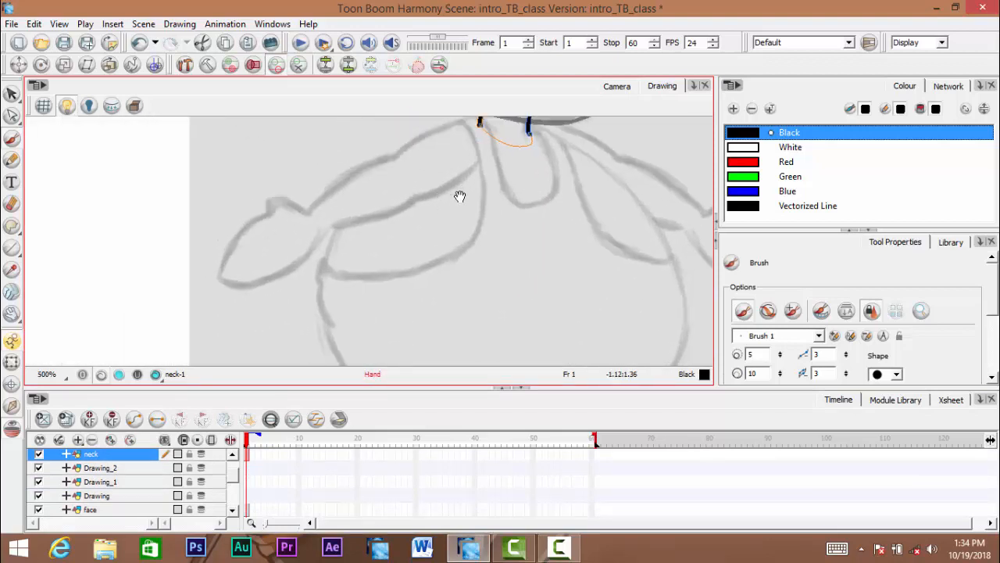
left_click(104, 469)
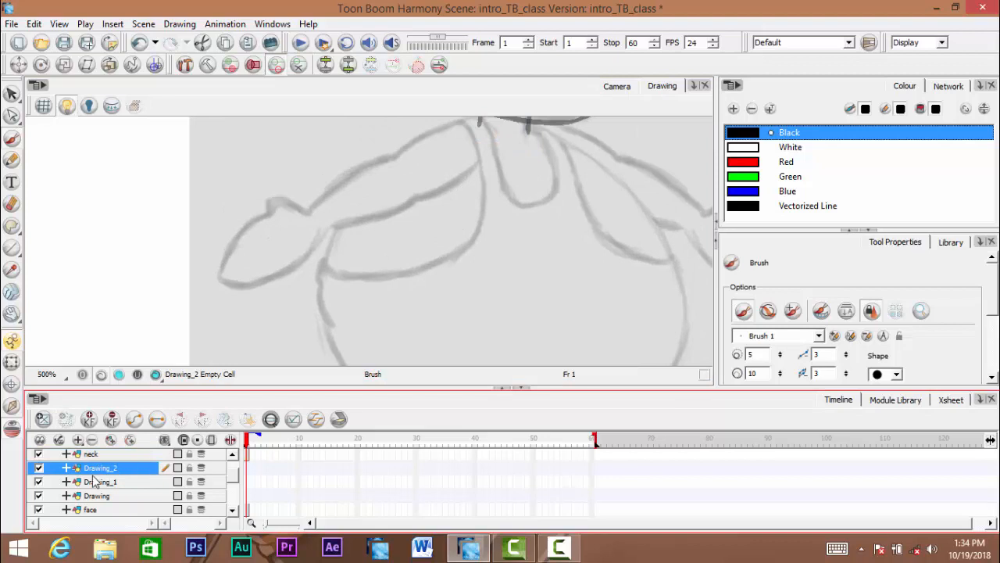
double_click(106, 469)
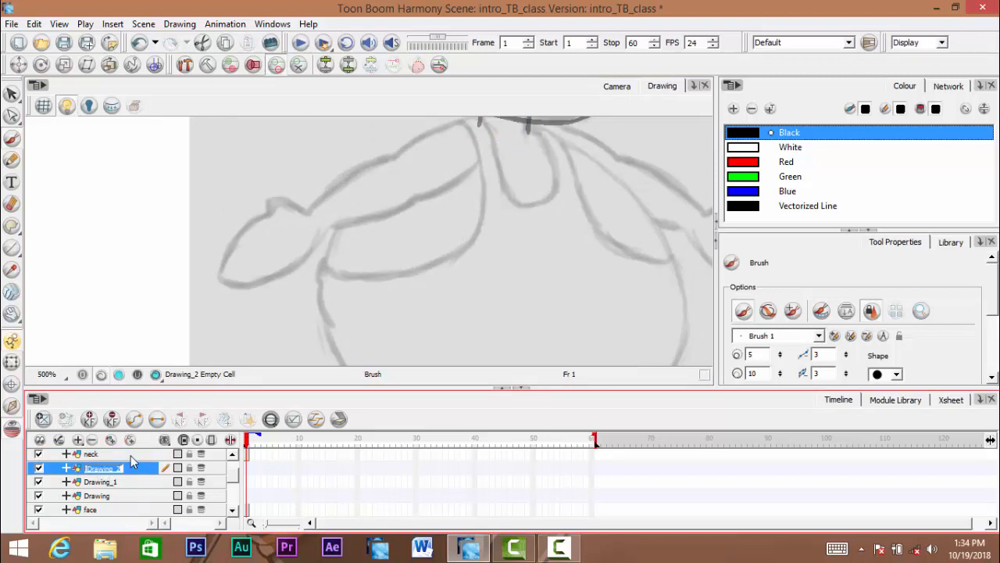
type("uppe")
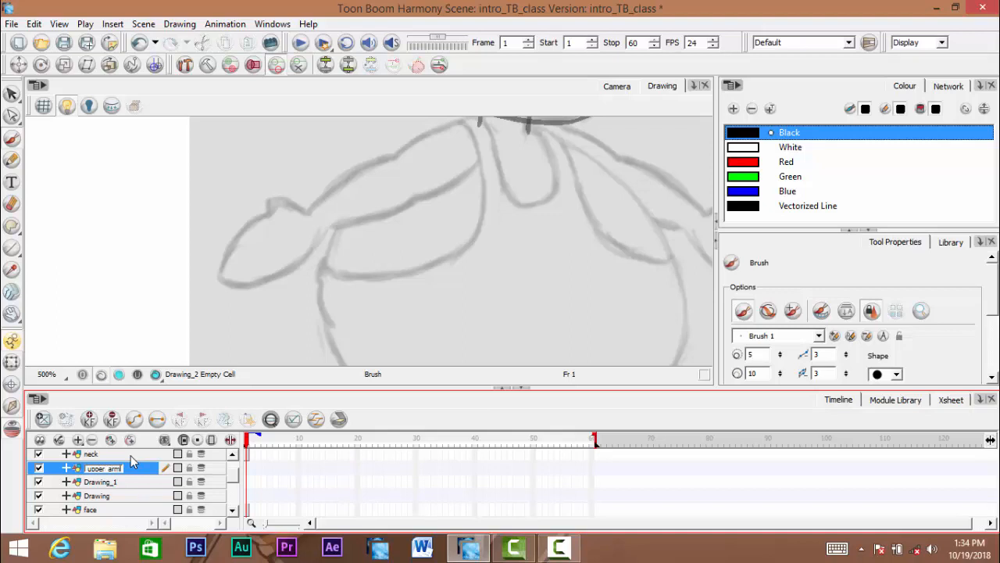
type("r_arm_lft")
key("Return")
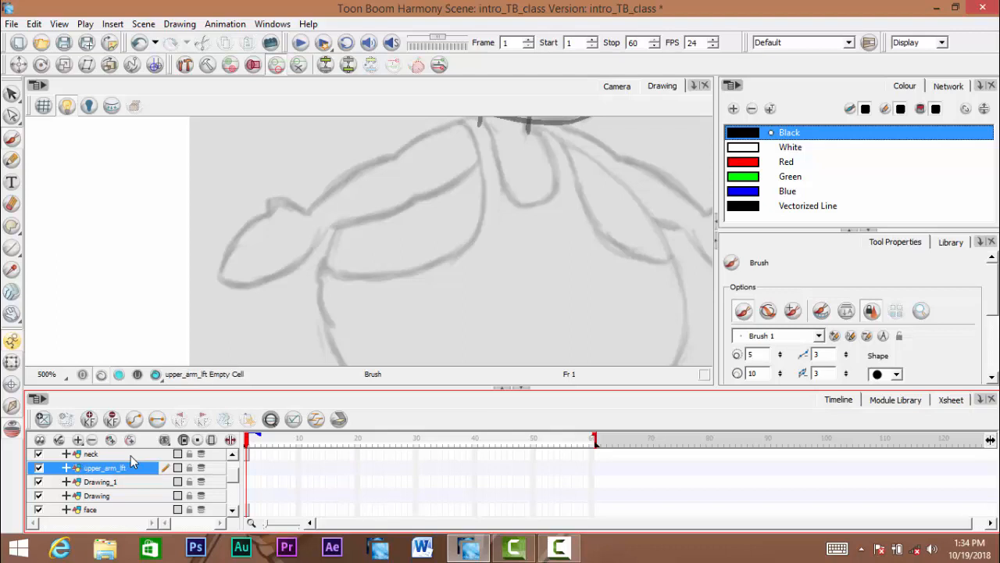
key("space")
left_click_drag(433, 154, 442, 197)
left_click_drag(406, 249, 415, 229)
key("ctrl+space")
left_click(471, 196)
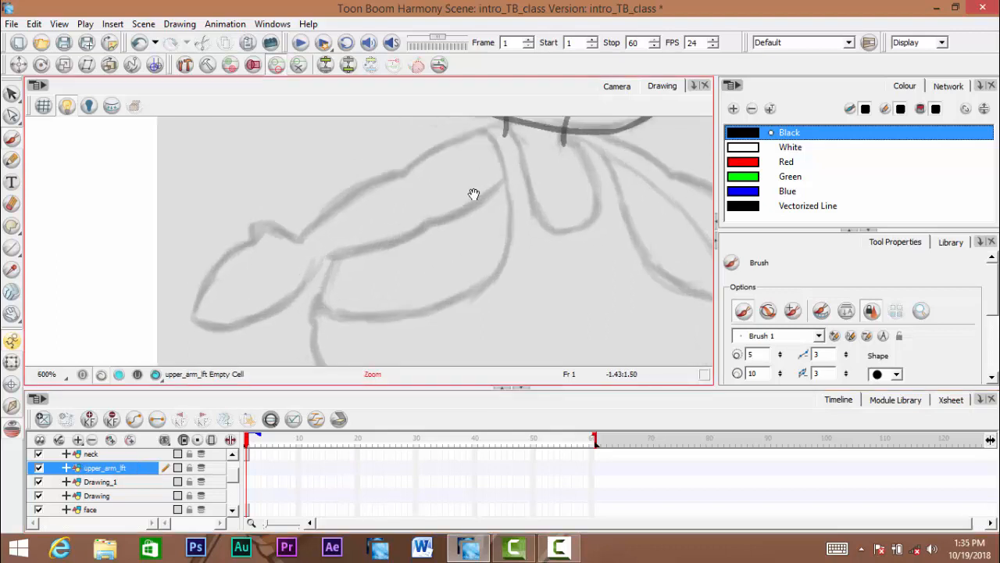
left_click_drag(452, 158, 421, 214)
left_click(422, 214)
key("ctrl+space")
left_click(496, 178)
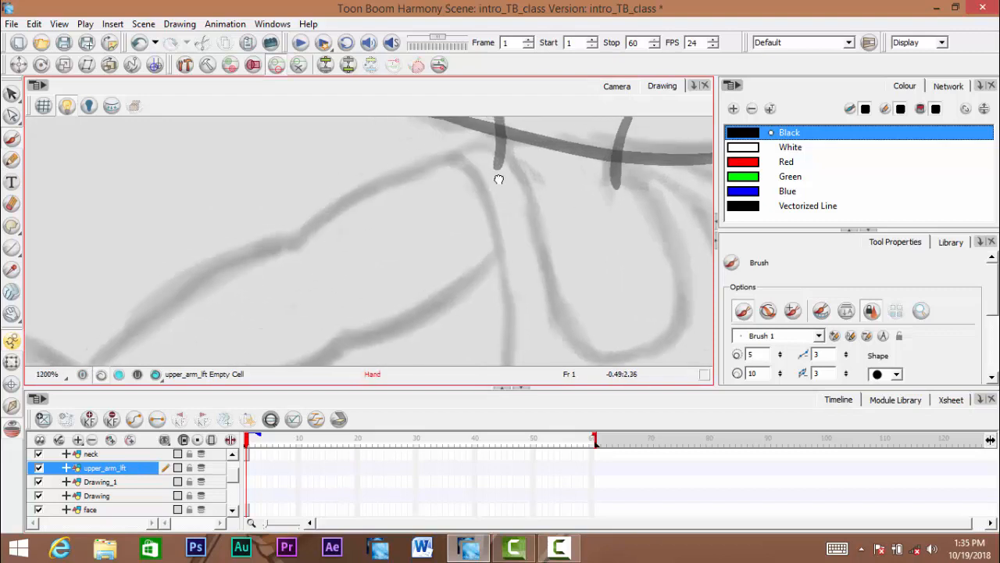
mouse_move(505, 152)
left_mouse_down()
mouse_move(550, 177)
mouse_move(475, 162)
mouse_move(390, 181)
mouse_move(379, 170)
left_mouse_up()
key("ctrl+z")
Brush the upper edge of the left upper arm in black over the sketch, from beside the neck to the elbow
key("ctrl+space")
left_click(536, 196, "alt")
key("space")
key("ctrl+space")
left_click(509, 174)
key("ctrl+space")
left_click(506, 168, "alt")
key("ctrl+space")
left_click(384, 192, "alt")
key("space")
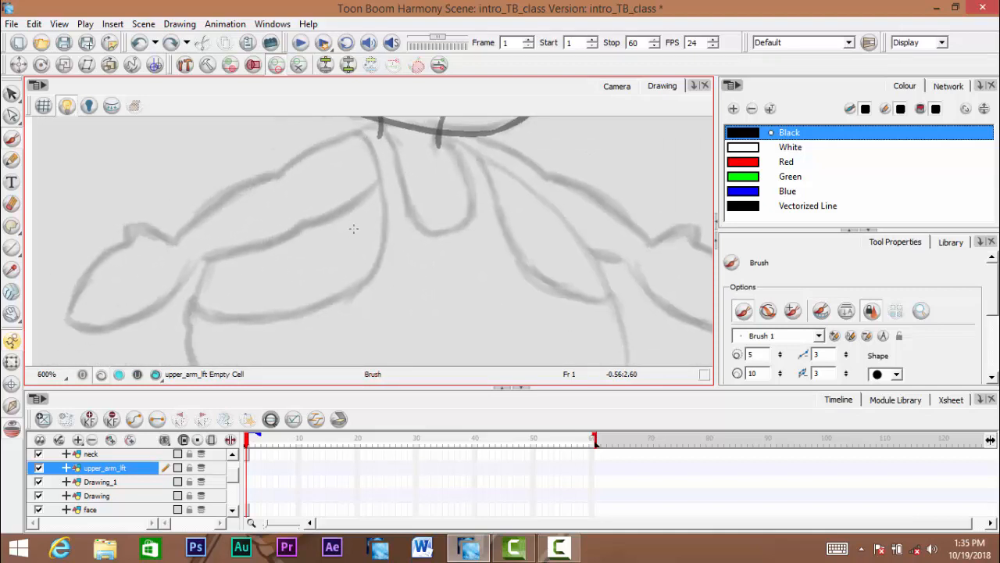
key("space")
key("2")
mouse_move(353, 161)
left_mouse_down()
mouse_move(363, 183)
mouse_move(374, 148)
mouse_move(366, 147)
left_mouse_up()
key("ctrl+space")
left_click(374, 156)
left_click(374, 156, "alt")
left_click(369, 162, "alt")
key("2")
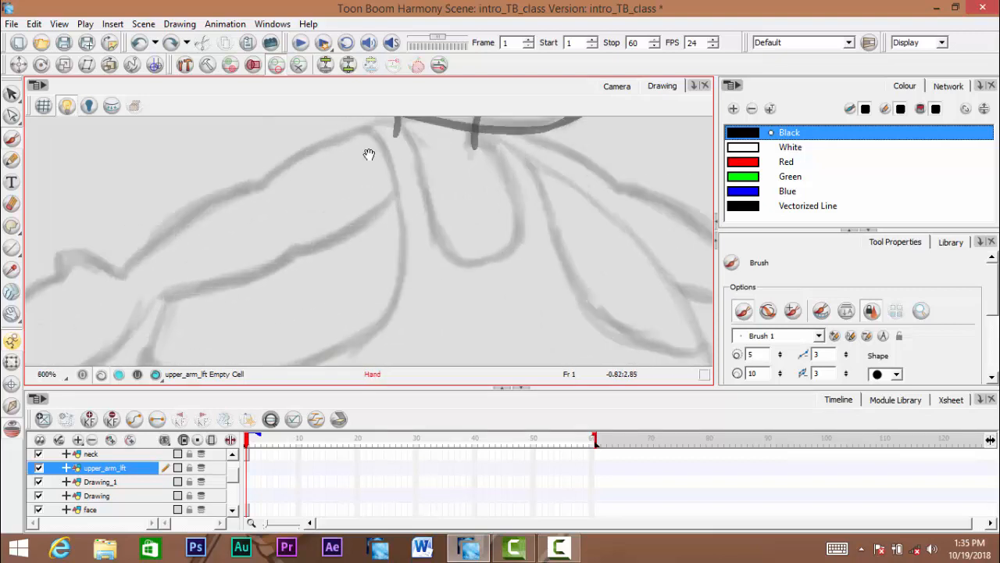
left_click_drag(375, 158, 382, 133)
left_click(373, 158)
left_click(382, 159, "alt")
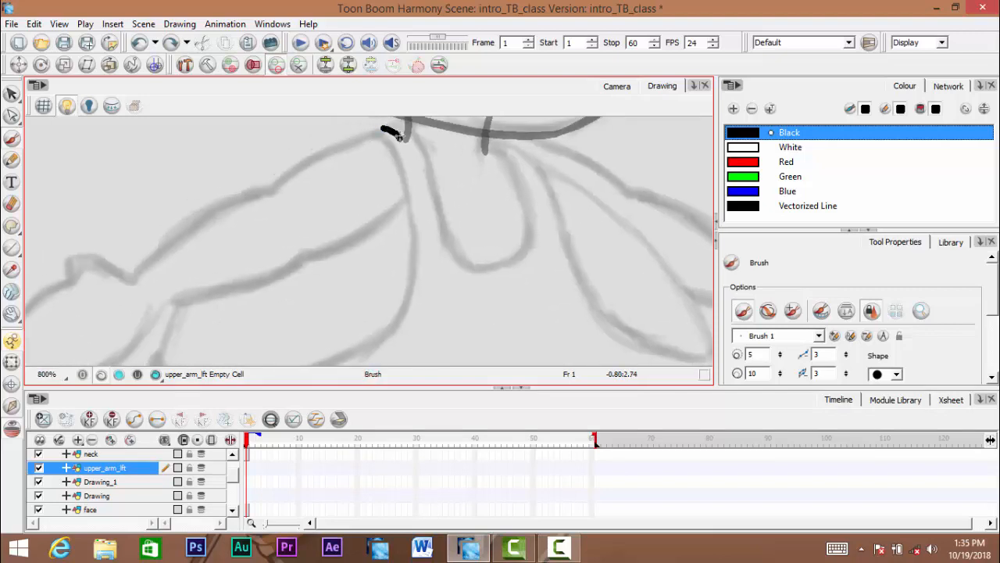
key("ctrl+z")
left_click_drag(284, 177, 263, 201)
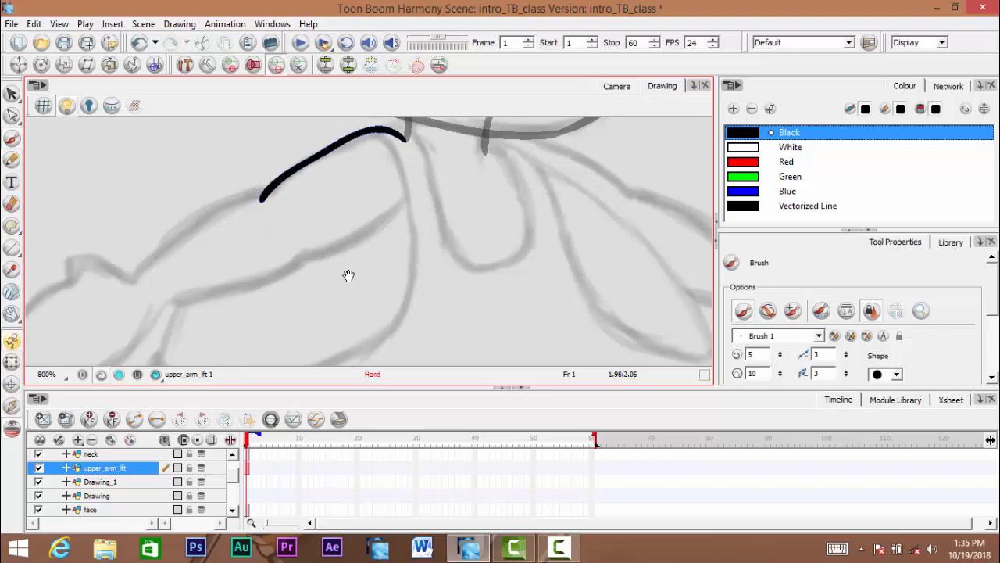
Brush the lower edge of the upper arm in black from below the elbow up towards the shoulder
left_click_drag(308, 252, 392, 232)
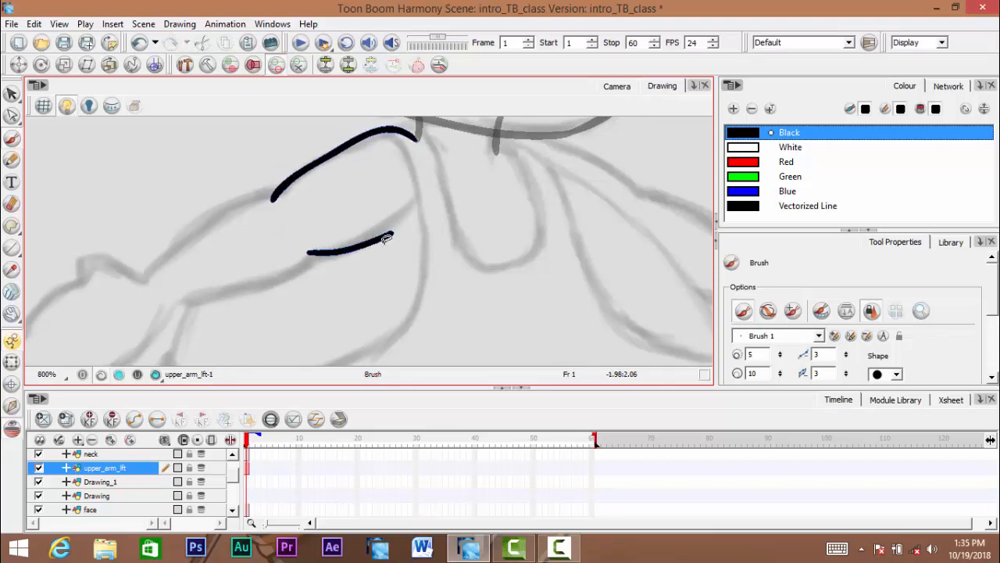
key("ctrl+z")
left_click_drag(307, 251, 415, 200)
key("ctrl+z")
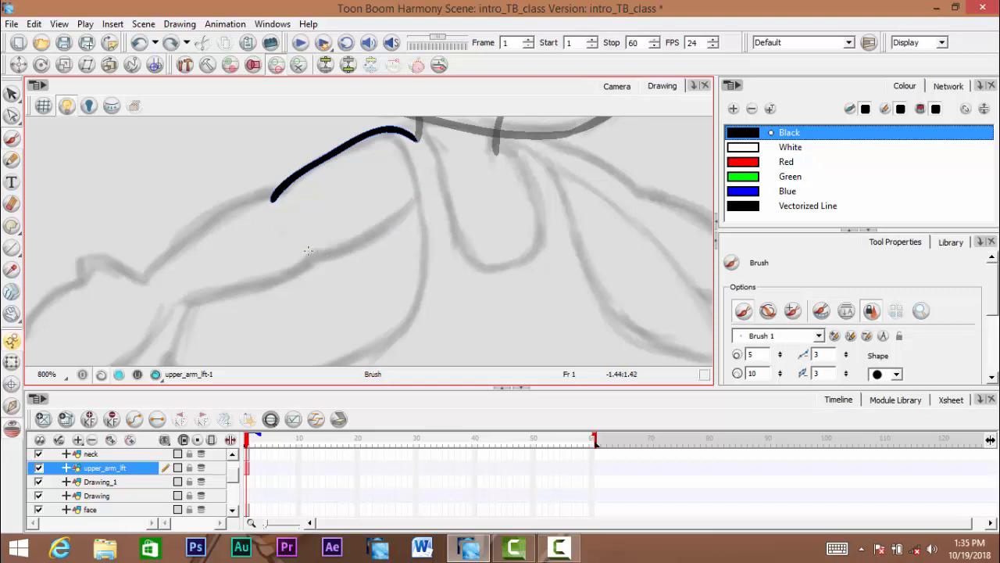
left_click_drag(332, 251, 389, 226)
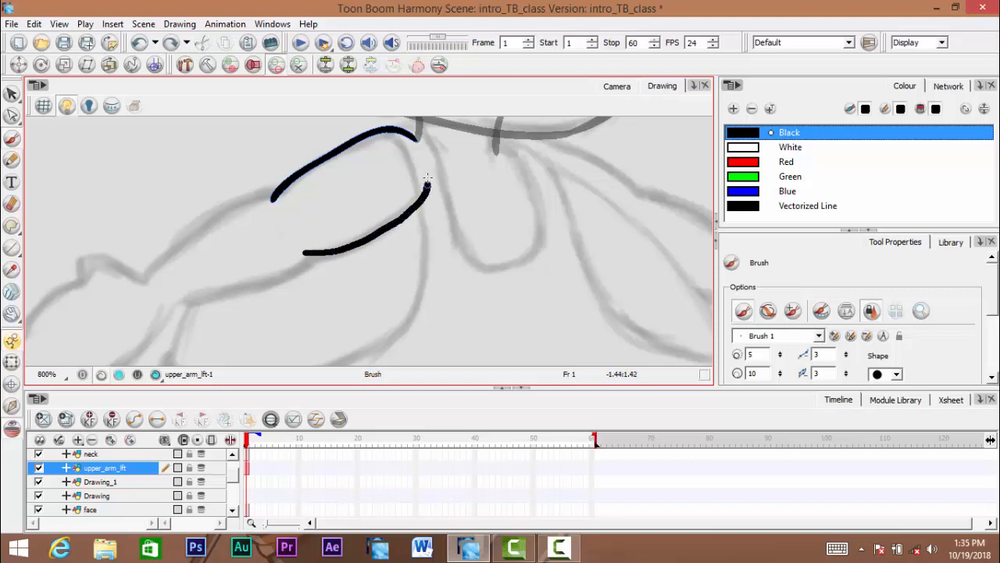
left_click_drag(428, 178, 428, 171)
Join the upper arm's two edge lines at the shoulder with a rounded black brush stroke
left_click_drag(400, 233, 416, 306)
scroll(403, 239, "up", 1)
mouse_move(447, 205)
left_mouse_down()
mouse_move(440, 221)
mouse_move(433, 203)
mouse_move(429, 223)
mouse_move(449, 297)
left_mouse_up()
scroll(447, 233, "up", 1)
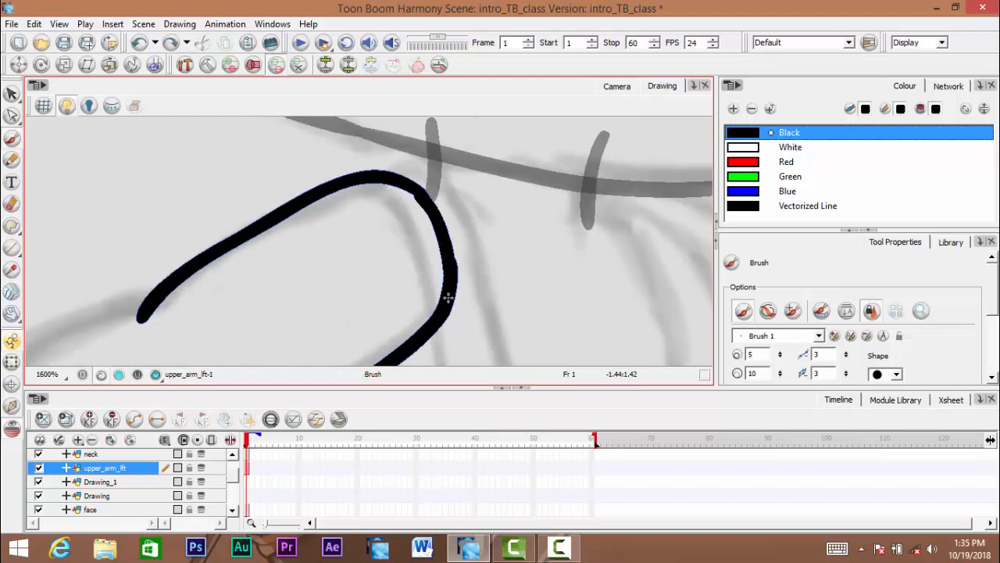
key("ctrl+z")
left_click_drag(421, 191, 447, 251)
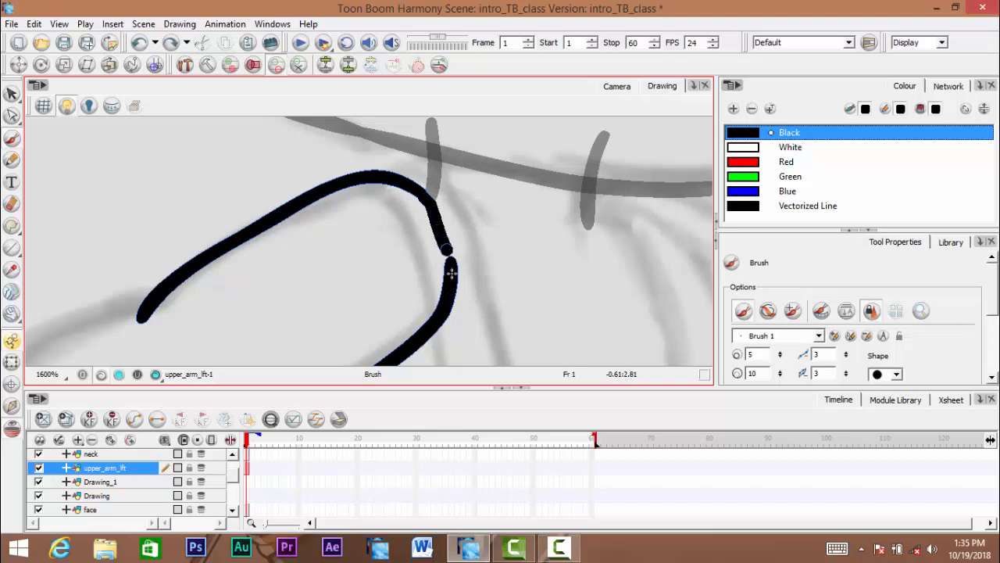
key("ctrl+z")
mouse_move(426, 199)
left_mouse_down()
mouse_move(440, 239)
mouse_move(442, 312)
left_mouse_up()
Close the elbow end of the upper arm with a curved black brush stroke between the two line ends
left_click_drag(364, 316, 532, 175)
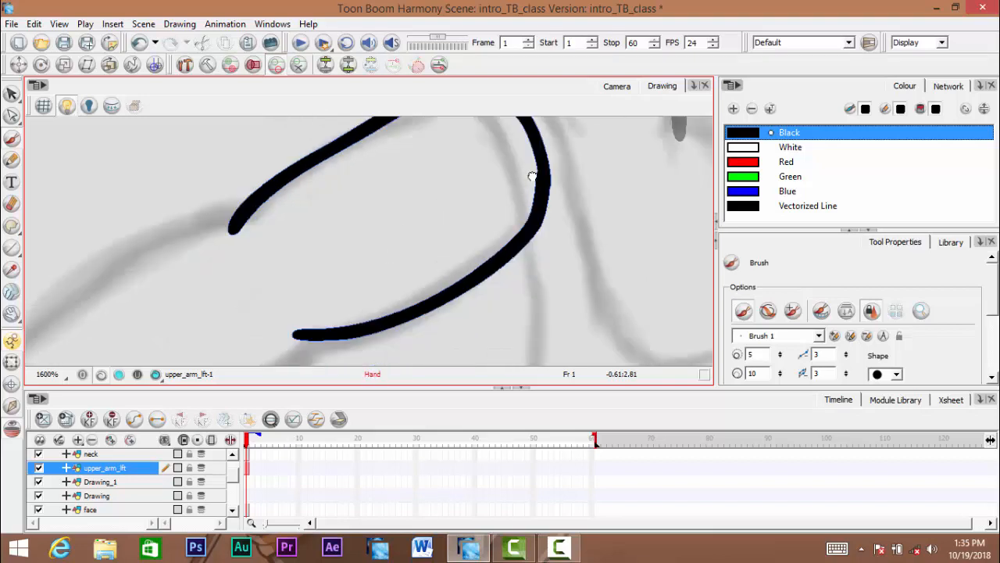
mouse_move(485, 202)
left_mouse_down()
mouse_move(429, 268)
mouse_move(458, 251)
mouse_move(440, 252)
mouse_move(442, 235)
mouse_move(437, 249)
mouse_move(433, 211)
mouse_move(467, 185)
mouse_move(429, 186)
mouse_move(418, 208)
mouse_move(416, 257)
mouse_move(442, 283)
mouse_move(494, 291)
left_mouse_up()
scroll(449, 249, "up", 3)
key("ctrl+z")
key("alt+s")
key("ctrl+z")
key("alt+b")
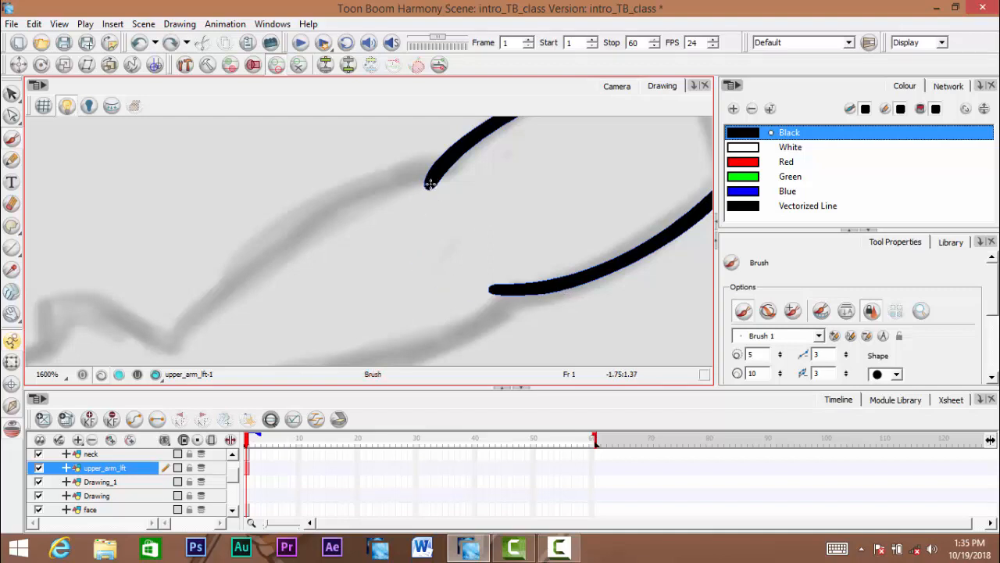
mouse_move(428, 179)
left_mouse_down()
mouse_move(409, 239)
mouse_move(431, 279)
mouse_move(553, 291)
mouse_move(469, 301)
mouse_move(447, 285)
left_mouse_up()
Select the whole upper arm outline and examine its shape against the sketch
key("alt+z")
left_click(539, 297, "alt")
key("1")
key("1")
key("2")
left_click(11, 94)
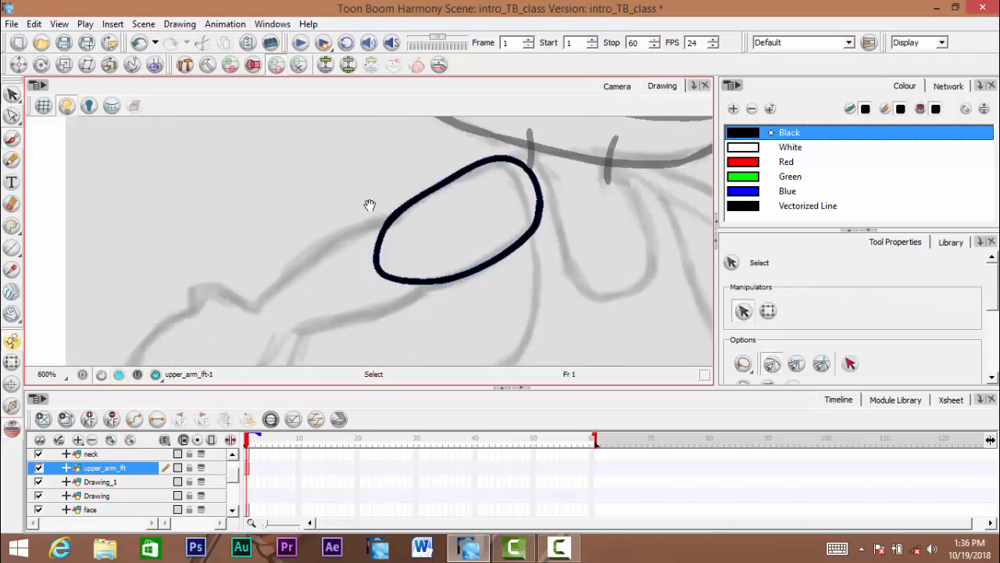
mouse_move(376, 202)
left_mouse_down()
mouse_move(502, 324)
mouse_move(373, 204)
left_mouse_up()
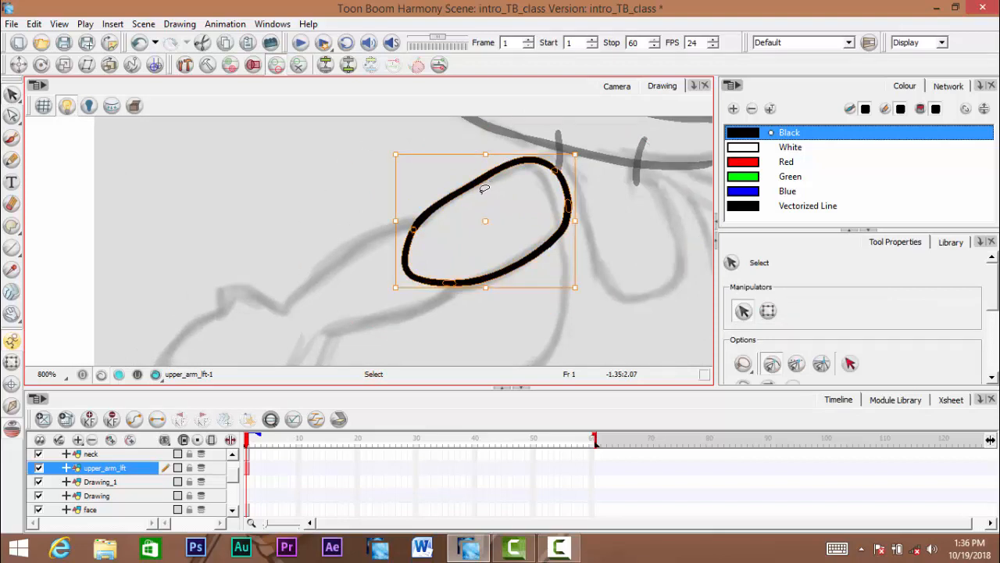
left_click_drag(469, 258, 486, 245)
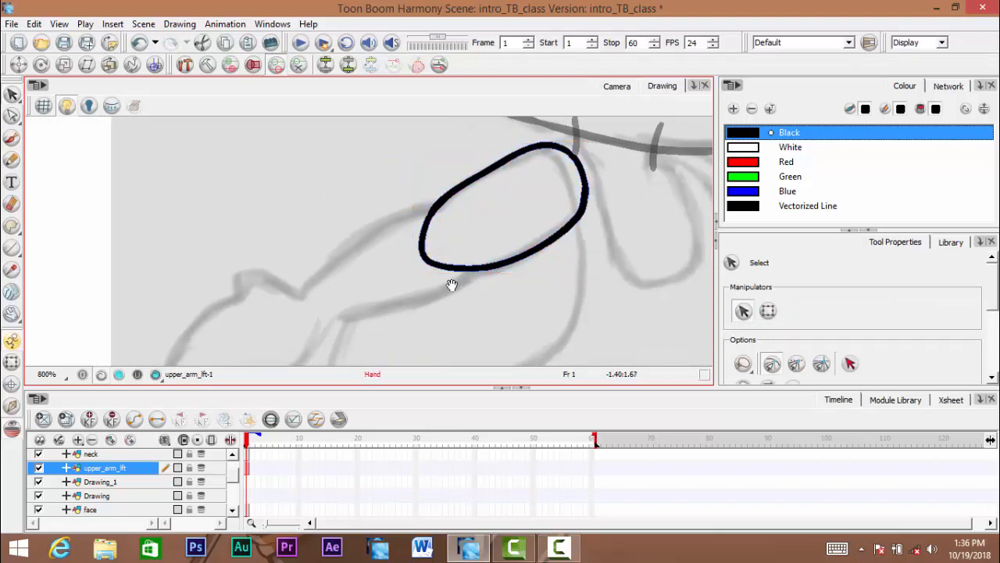
mouse_move(442, 298)
left_mouse_down()
mouse_move(437, 264)
mouse_move(456, 250)
mouse_move(431, 265)
mouse_move(361, 242)
left_mouse_up()
mouse_move(289, 269)
left_mouse_down()
mouse_move(435, 230)
mouse_move(422, 242)
left_mouse_up()
Rename the Drawing_1 layer below upper_arm_lft as lower_arm_lft
left_click(100, 482)
double_click(102, 483)
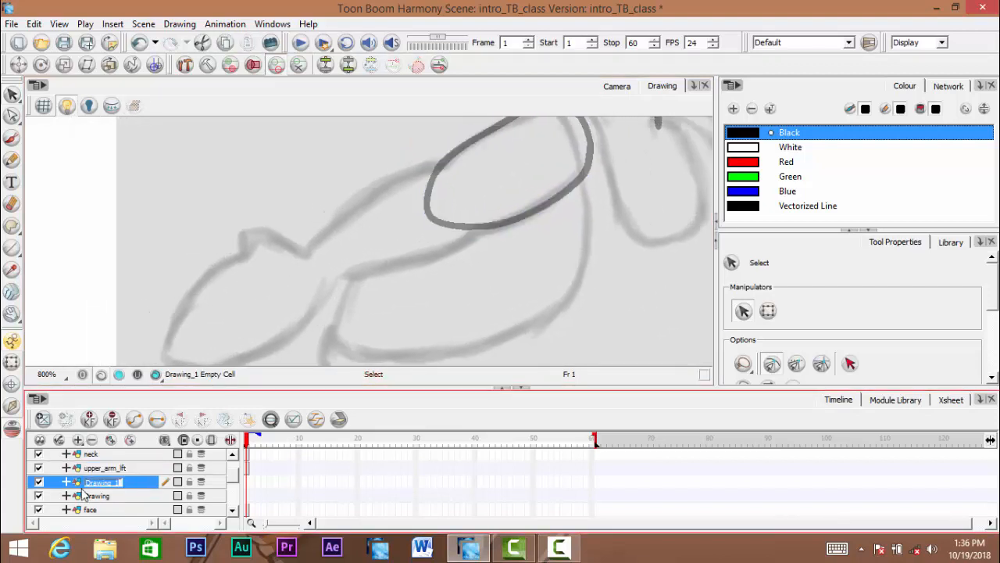
type("lower_ar")
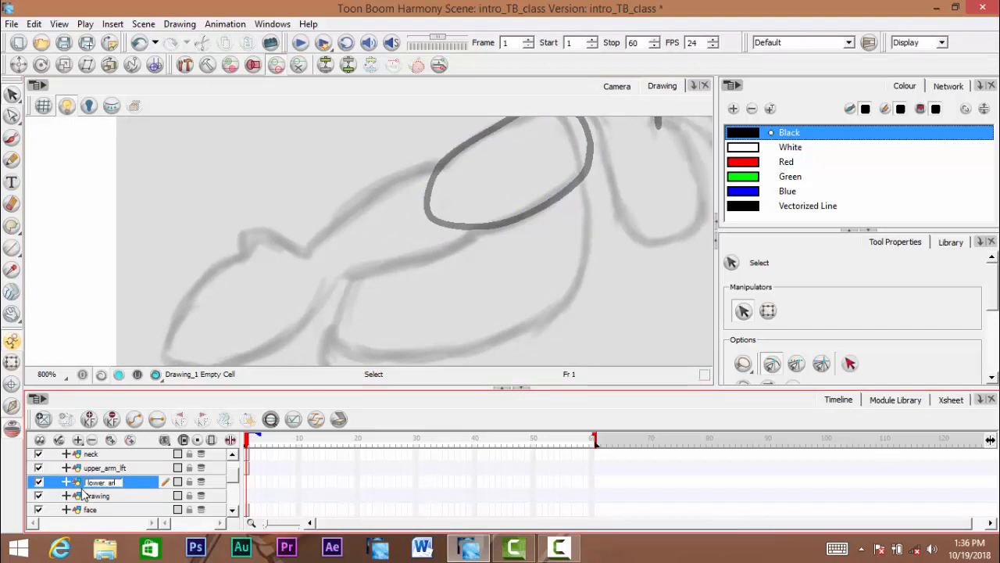
type("m_lft")
key("Return")
Brush the upper edge of the lower arm in black on its layer, starting inside the upper arm's elbow end
left_click(12, 138)
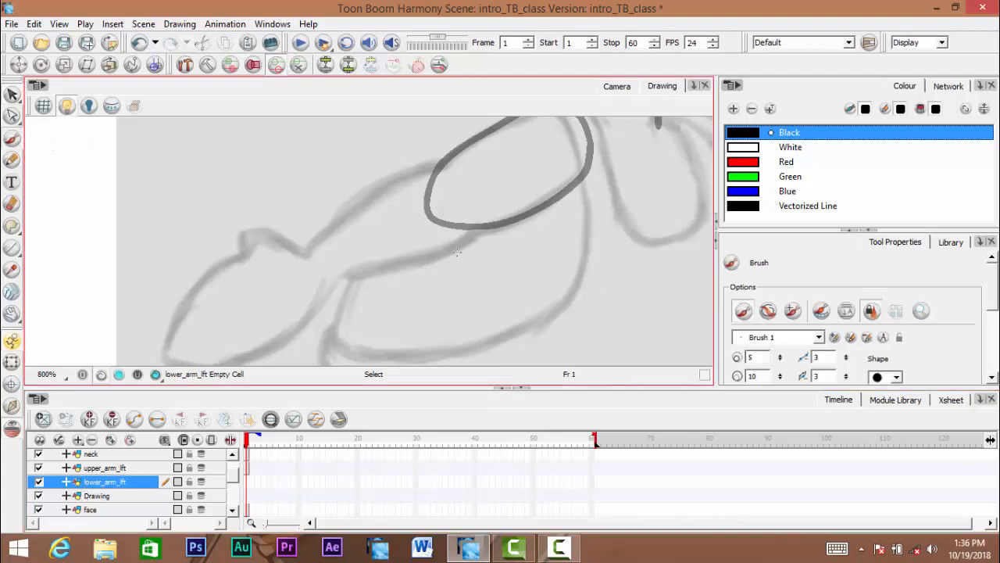
left_click_drag(457, 251, 523, 261)
left_click(522, 261, "ctrl")
left_click_drag(485, 210, 496, 218)
left_click_drag(517, 163, 563, 185)
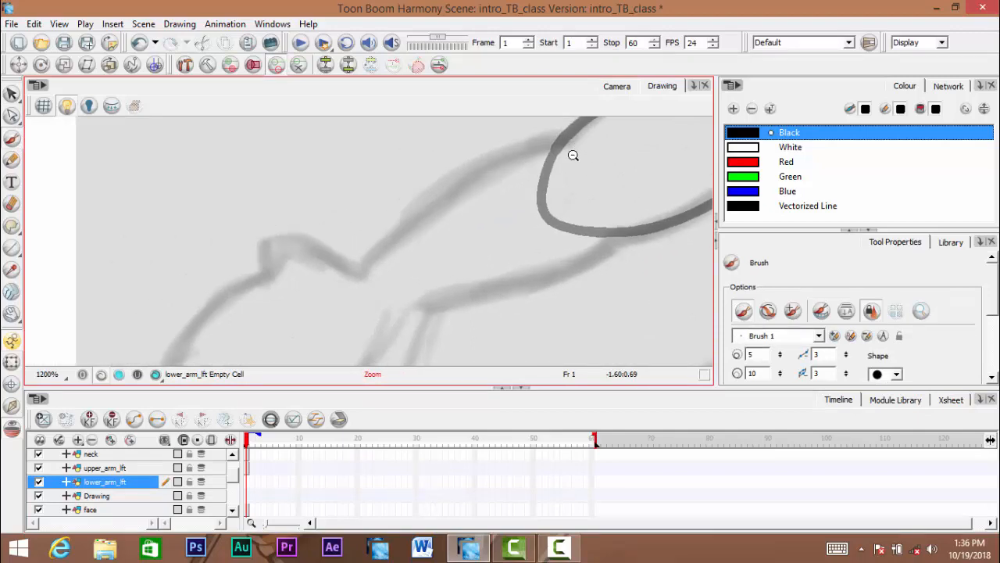
left_click(573, 156, "ctrl+alt")
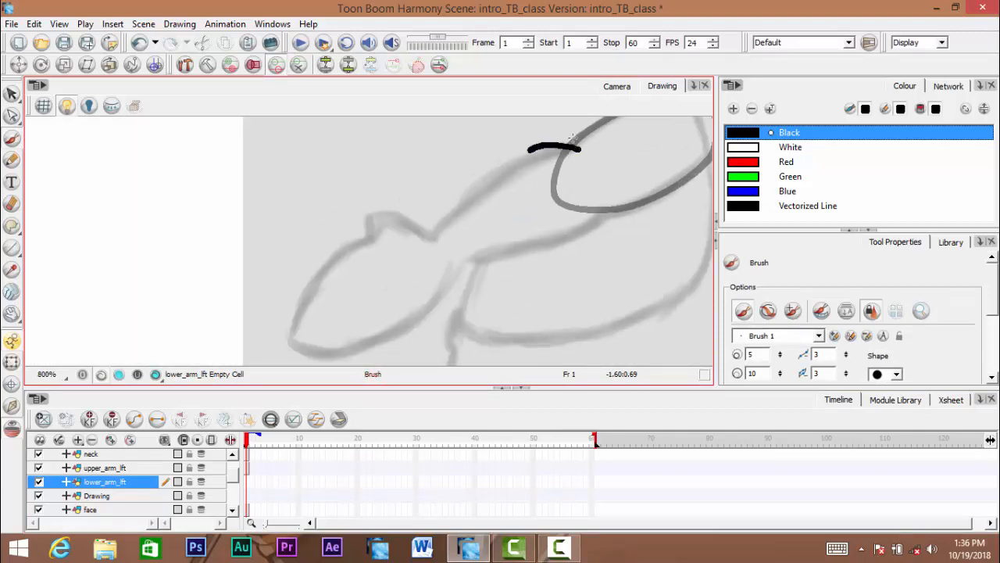
key("ctrl+z")
left_click(570, 156, "ctrl")
mouse_move(570, 156)
left_mouse_down()
mouse_move(415, 290)
mouse_move(391, 111)
mouse_move(279, 304)
mouse_move(352, 245)
mouse_move(358, 222)
left_mouse_up()
Brush the lower edge of the lower arm in black between the elbow and the wrist
left_click(312, 268, "ctrl")
left_click(353, 247, "ctrl+alt")
left_click(351, 252, "ctrl+alt")
mouse_move(326, 265)
left_mouse_down()
mouse_move(295, 303)
mouse_move(326, 299)
mouse_move(387, 261)
left_mouse_up()
left_click_drag(414, 230, 435, 201)
Close the wrist end of the lower arm with a rounded black brush stroke joining both edge lines
mouse_move(310, 261)
left_mouse_down()
mouse_move(275, 256)
mouse_move(283, 245)
mouse_move(273, 258)
mouse_move(291, 234)
mouse_move(393, 193)
mouse_move(352, 272)
left_mouse_up()
key("ctrl+z")
key("space")
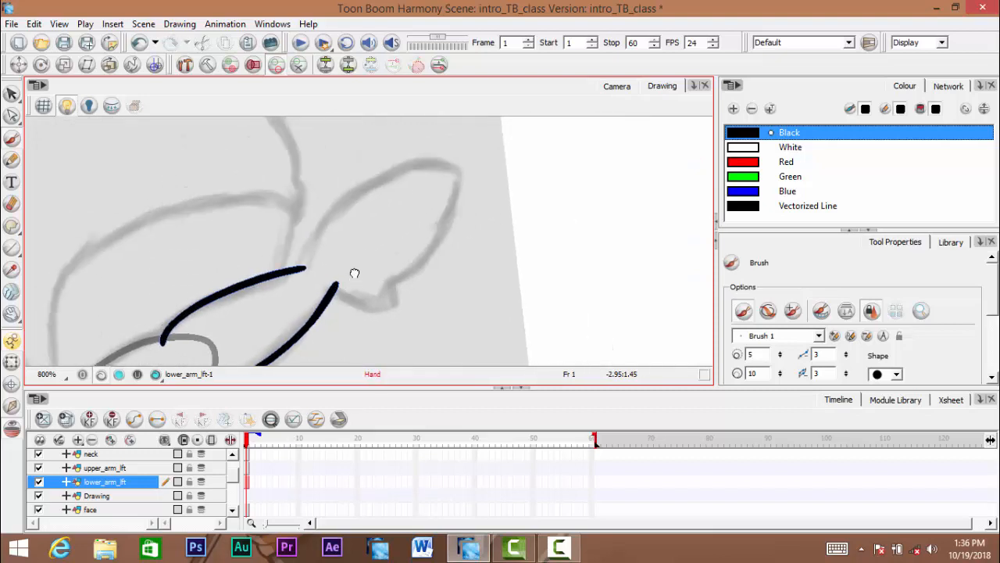
key("2")
key("space")
mouse_move(288, 276)
left_mouse_down()
mouse_move(338, 241)
mouse_move(375, 239)
left_mouse_up()
key("ctrl+z")
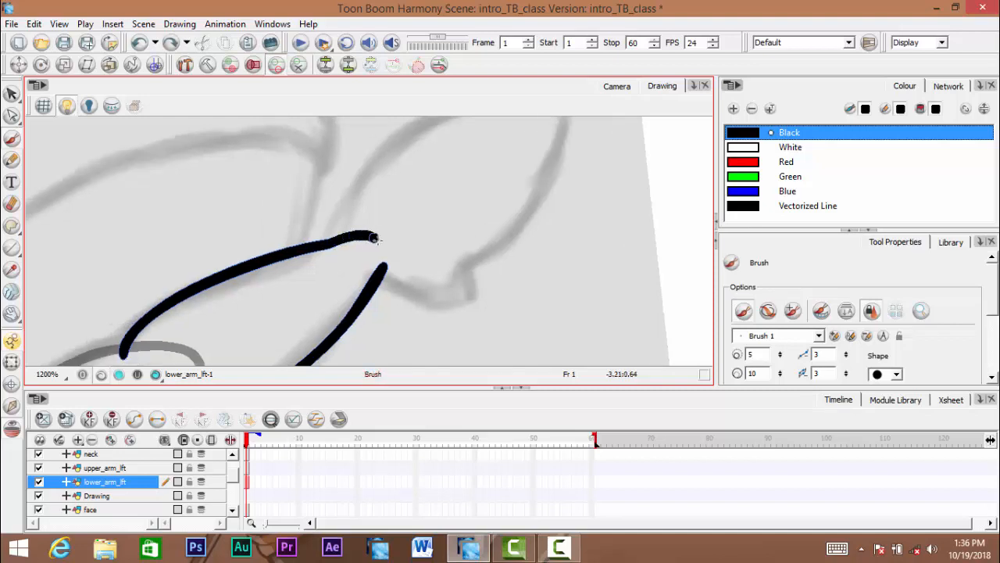
scroll(341, 312, "down", 3)
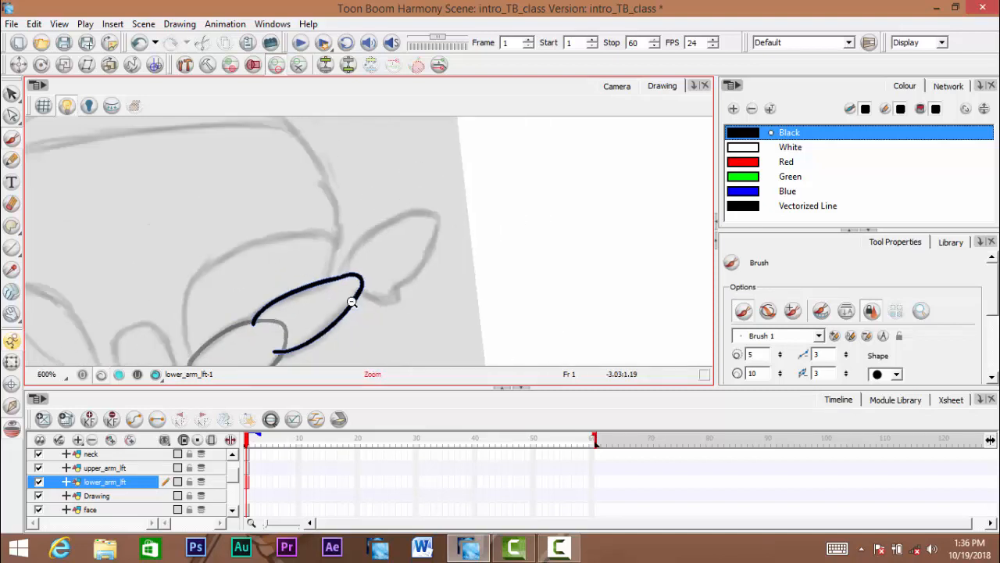
Close the elbow end of the lower arm with a curved invisible stroke inside the upper arm
left_click_drag(348, 305, 406, 277)
scroll(387, 289, "up", 1)
key("shift+x")
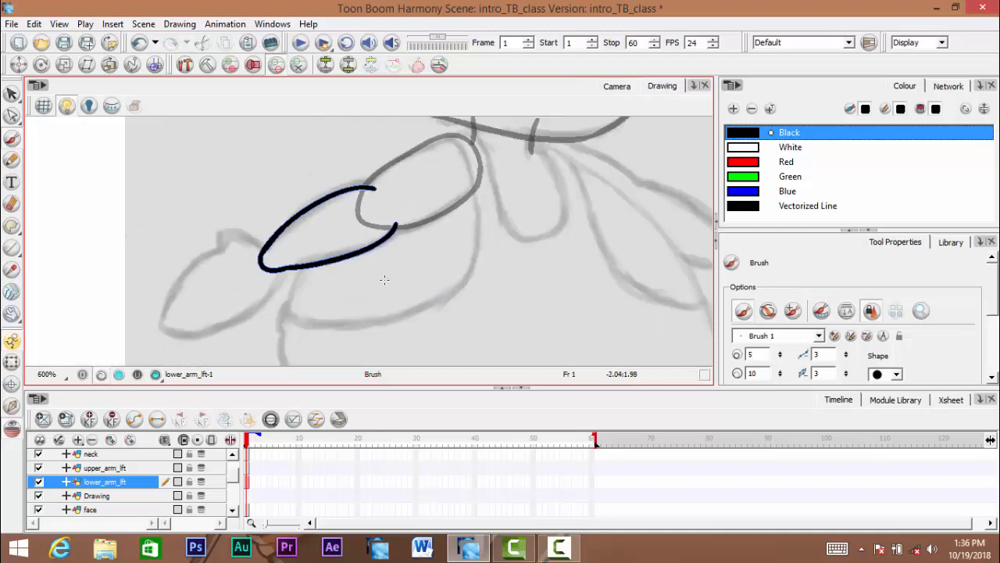
mouse_move(435, 222)
left_mouse_down()
mouse_move(440, 259)
mouse_move(373, 266)
mouse_move(449, 209)
left_mouse_up()
scroll(400, 248, "up", 4)
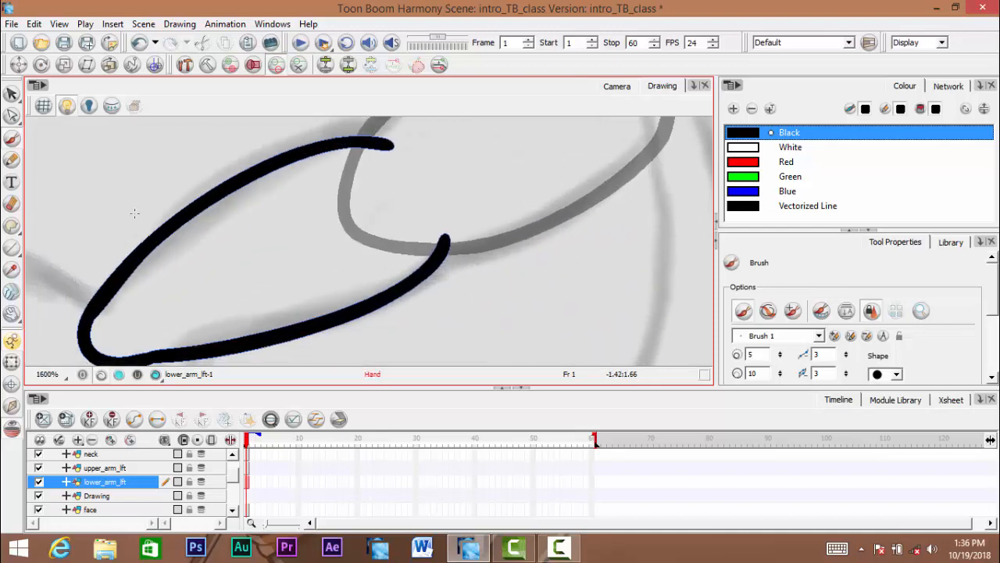
left_click(13, 227)
mouse_move(410, 150)
left_mouse_down()
mouse_move(295, 132)
mouse_move(279, 230)
left_mouse_up()
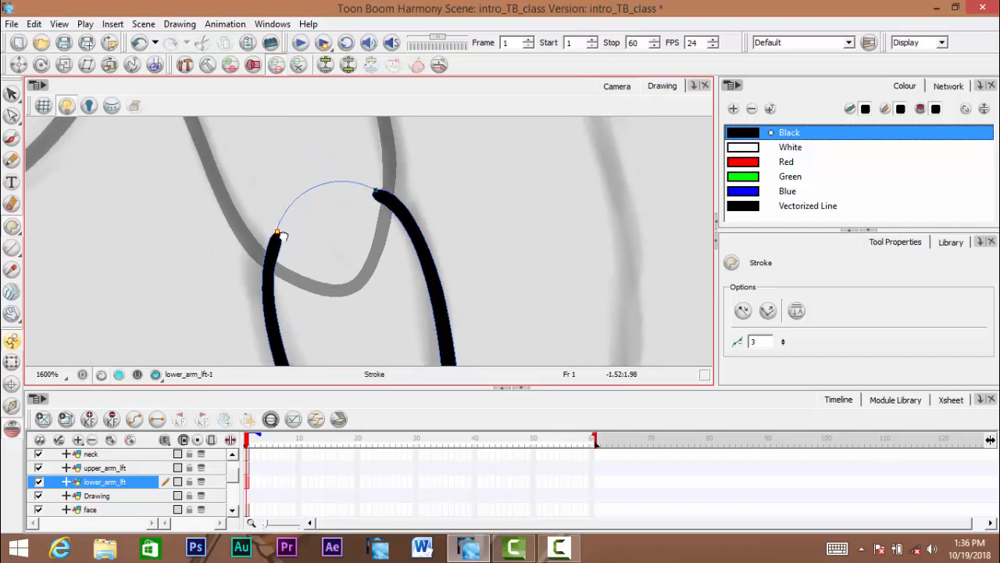
scroll(315, 201, "down", 5)
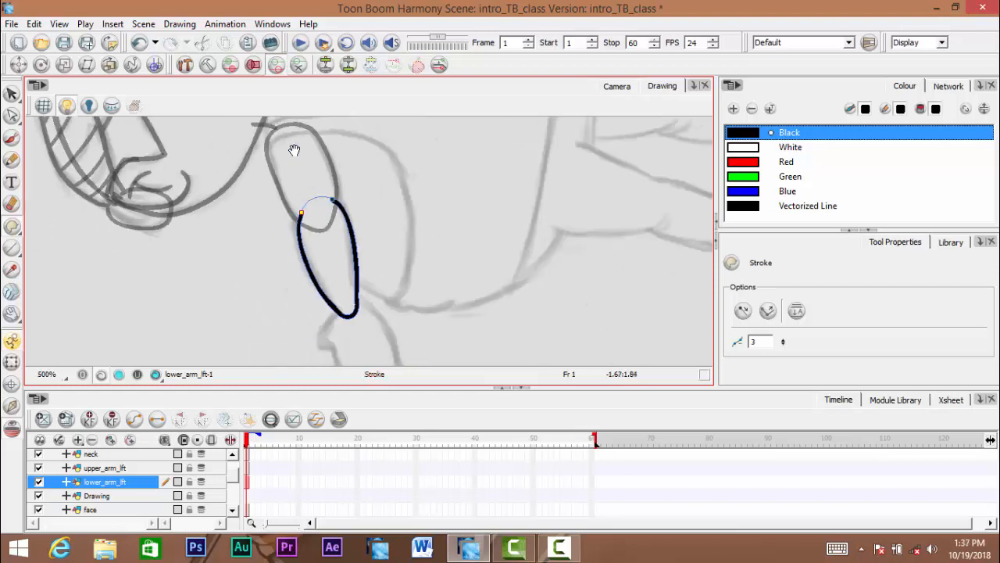
Move the invisible stroke's endpoint onto the edge of the lower arm's brush line end with the Contour Editor
scroll(324, 297, "up", 5)
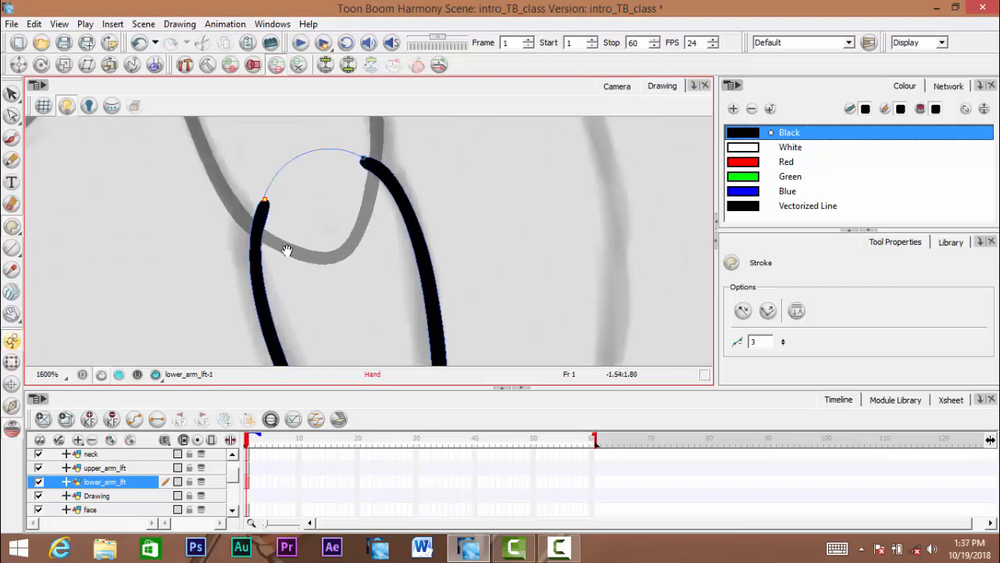
scroll(293, 253, "up", 1)
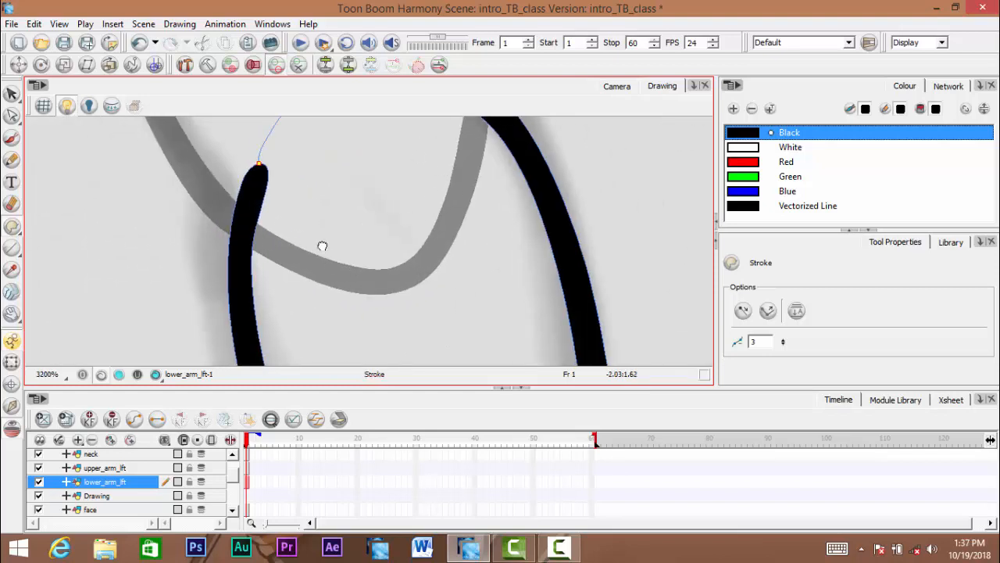
key("space")
left_click_drag(309, 197, 368, 273)
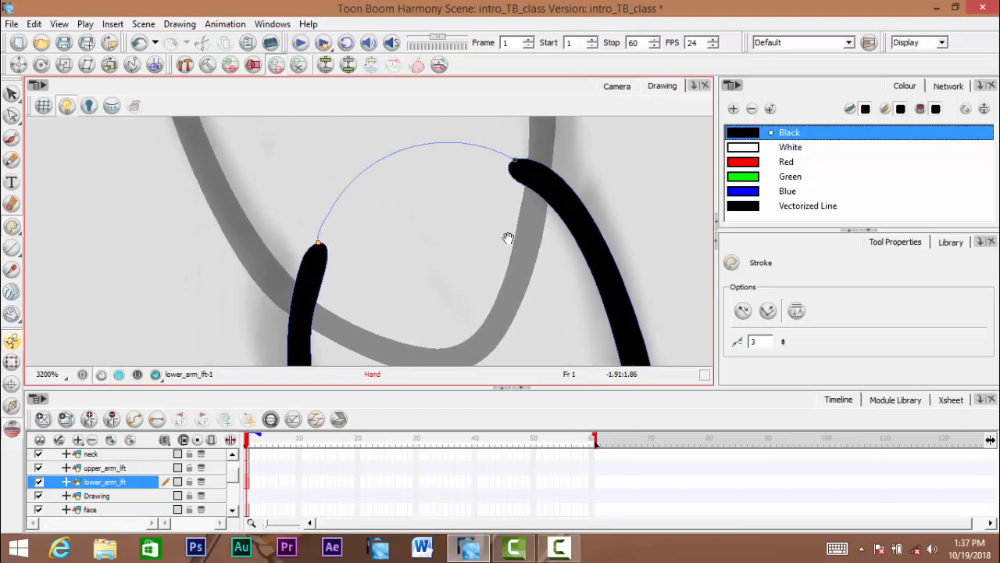
left_click(12, 114)
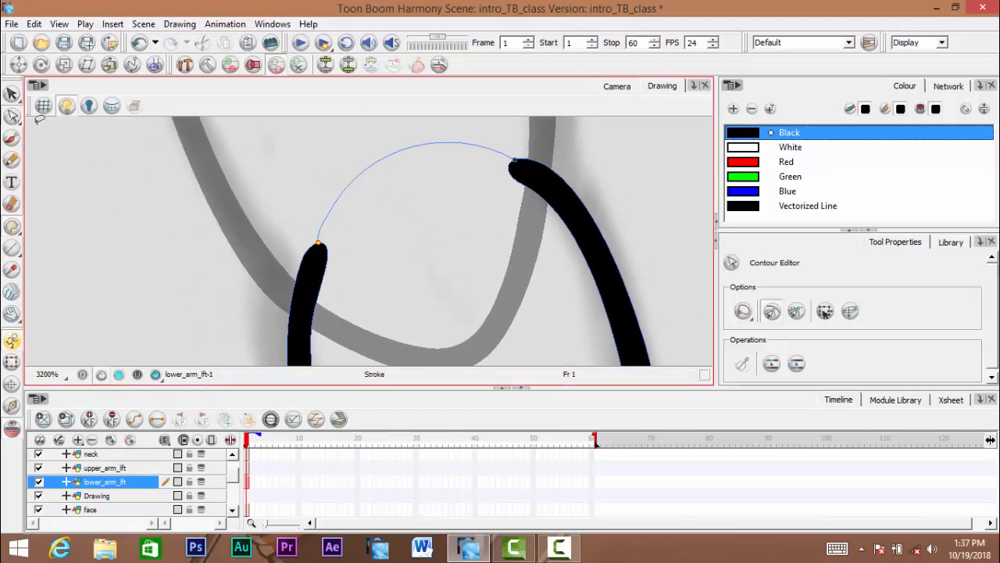
scroll(336, 238, "up", 3)
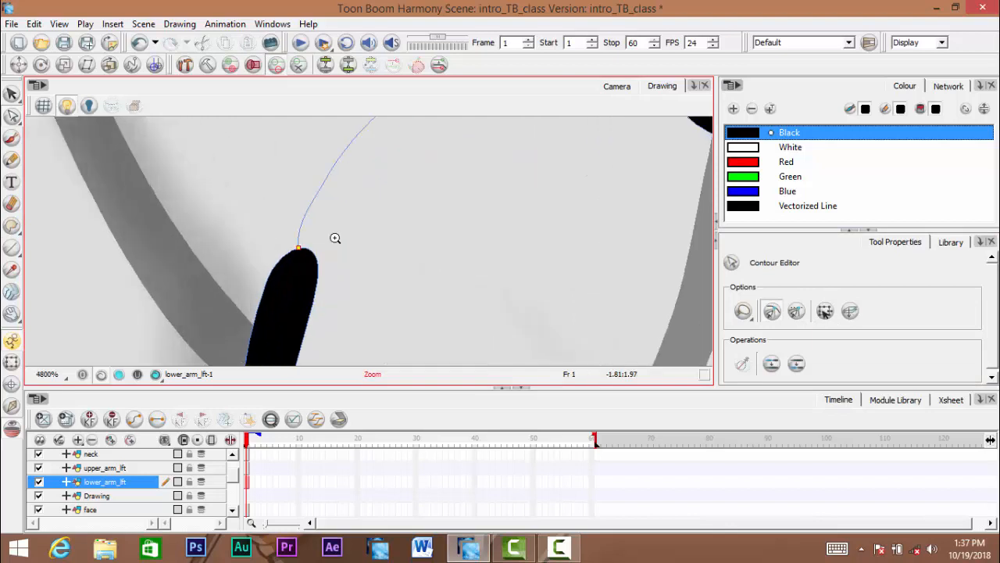
scroll(311, 226, "up", 5)
scroll(530, 237, "down", 7)
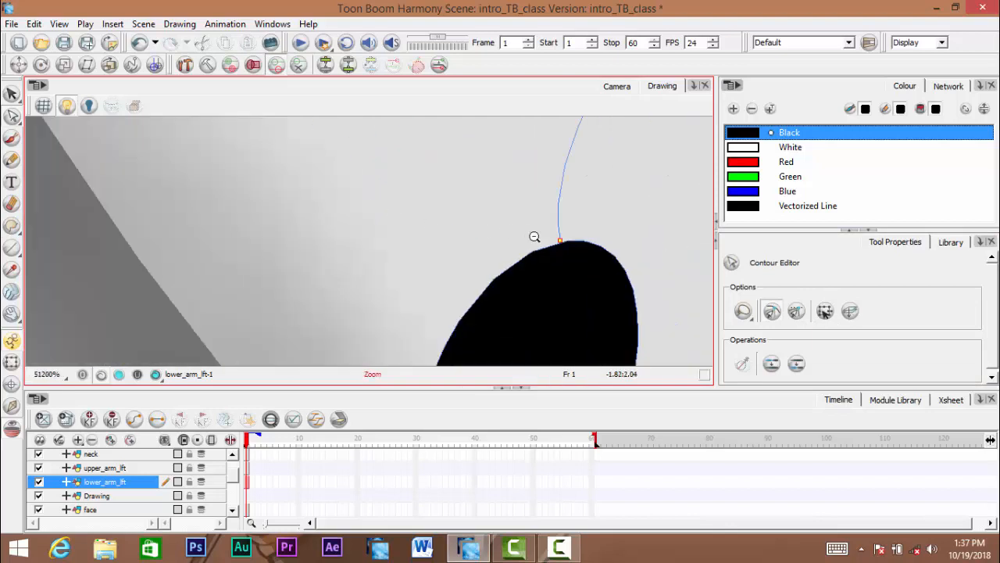
key("space")
left_click_drag(534, 237, 427, 259)
scroll(471, 259, "up", 4)
key("space")
left_click_drag(157, 356, 349, 200)
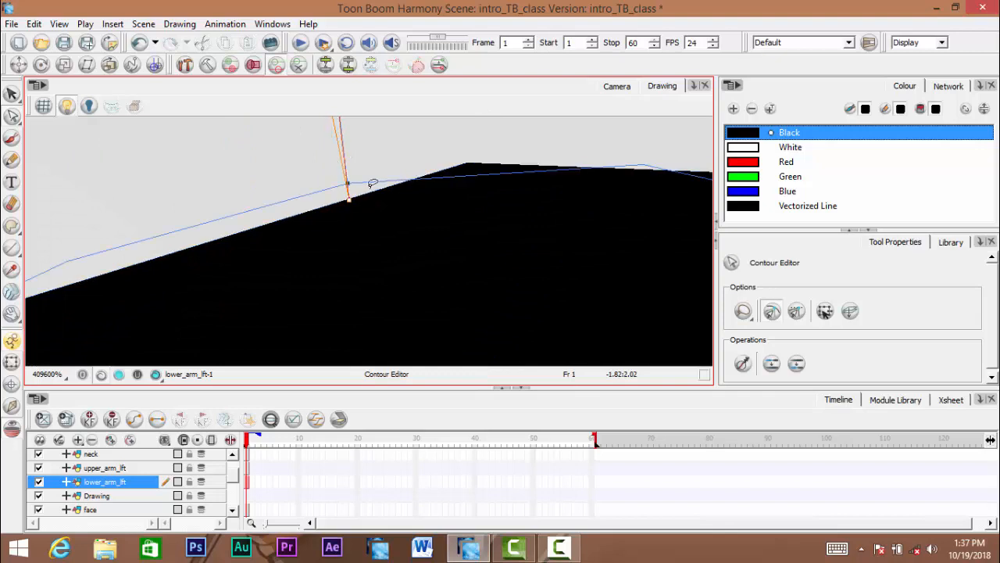
Rename the layer below lower_arm_lft to hand_lft
scroll(386, 184, "down", 2)
scroll(386, 184, "down", 5)
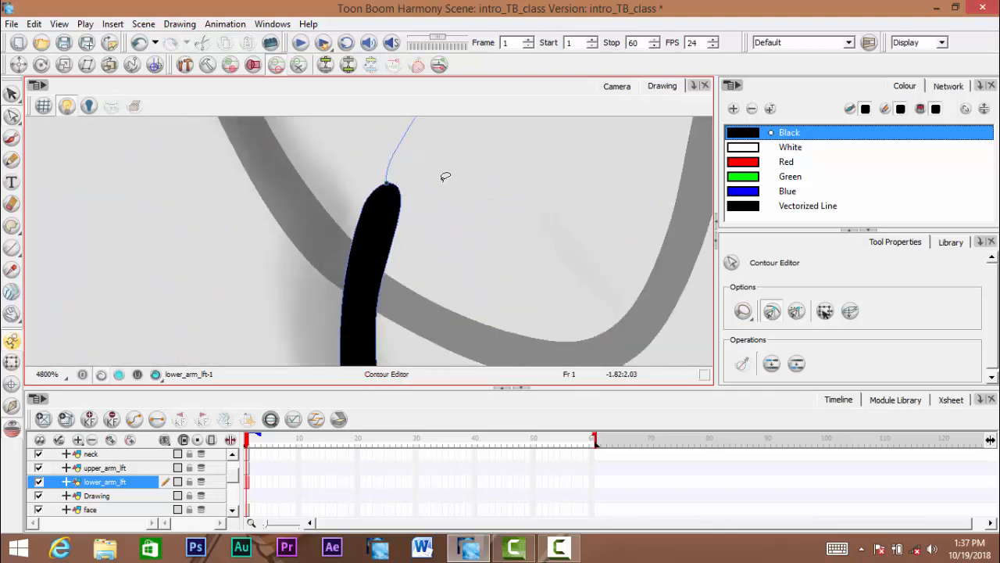
scroll(445, 177, "down", 5)
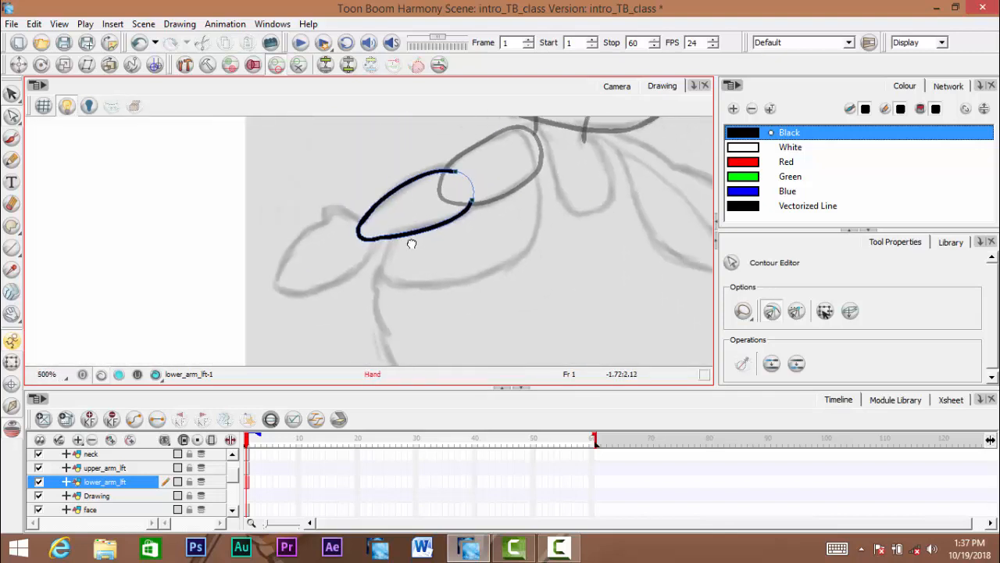
left_click_drag(377, 304, 392, 283)
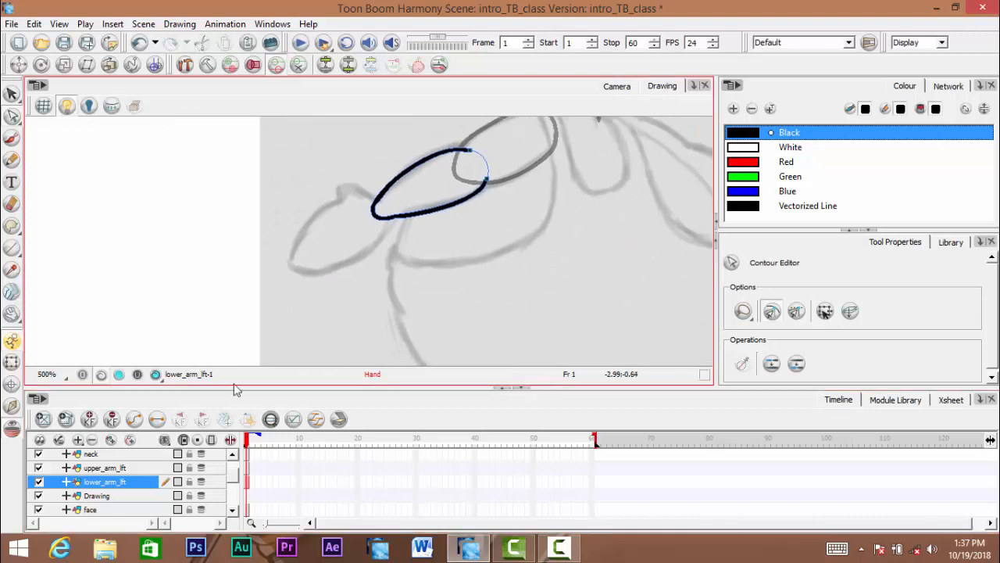
double_click(97, 497)
type("H")
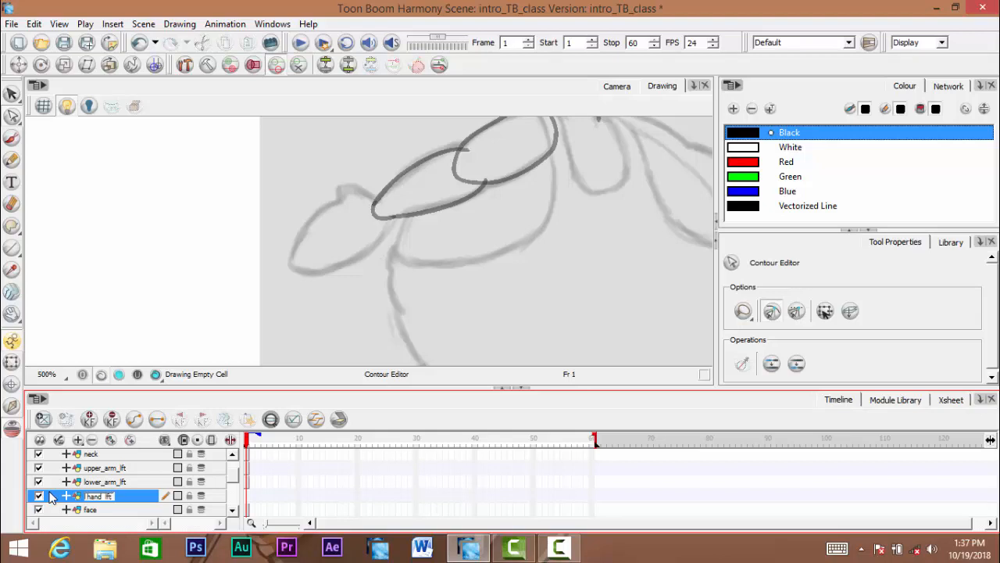
key("Return")
Brush the left hand's outline and thumb in black over the sketch, leaving the wrist end open
left_click(12, 138)
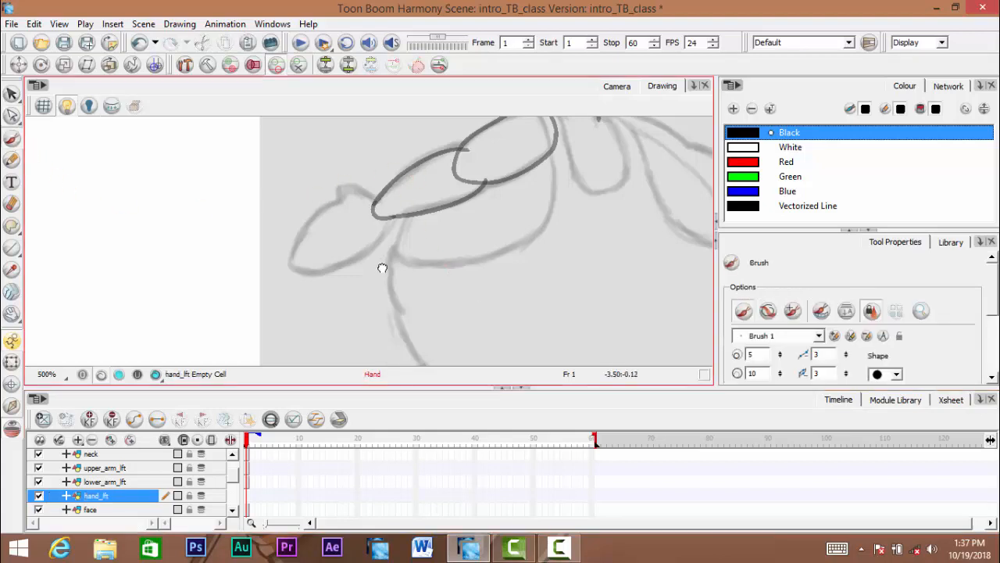
left_click_drag(382, 268, 402, 281)
key("2")
key("2")
mouse_move(404, 230)
left_mouse_down()
mouse_move(476, 181)
mouse_move(387, 139)
mouse_move(369, 180)
mouse_move(394, 190)
left_mouse_up()
key("2")
mouse_move(408, 189)
left_mouse_down()
mouse_move(464, 146)
mouse_move(422, 160)
mouse_move(392, 188)
mouse_move(433, 204)
mouse_move(417, 196)
mouse_move(387, 236)
left_mouse_up()
key("ctrl+z")
mouse_move(457, 177)
left_mouse_down()
mouse_move(491, 131)
mouse_move(478, 173)
left_mouse_up()
key("ctrl+z")
mouse_move(494, 132)
left_mouse_down()
mouse_move(437, 165)
mouse_move(386, 231)
left_mouse_up()
key("ctrl+z")
mouse_move(464, 186)
left_mouse_down()
mouse_move(539, 201)
mouse_move(543, 221)
mouse_move(551, 198)
mouse_move(558, 207)
mouse_move(458, 163)
mouse_move(452, 186)
left_mouse_up()
key("ctrl+z")
mouse_move(451, 186)
left_mouse_down()
mouse_move(505, 173)
mouse_move(517, 146)
mouse_move(446, 201)
mouse_move(408, 267)
mouse_move(406, 286)
mouse_move(463, 310)
mouse_move(558, 293)
mouse_move(638, 209)
mouse_move(496, 273)
left_mouse_up()
Examine the brushed hand outline and how its open wrist ends meet the lower arm
key("1")
key("1")
key("1")
mouse_move(427, 296)
left_mouse_down()
mouse_move(353, 276)
mouse_move(354, 300)
mouse_move(399, 286)
mouse_move(464, 313)
mouse_move(440, 314)
mouse_move(413, 261)
mouse_move(373, 245)
left_mouse_up()
key("1")
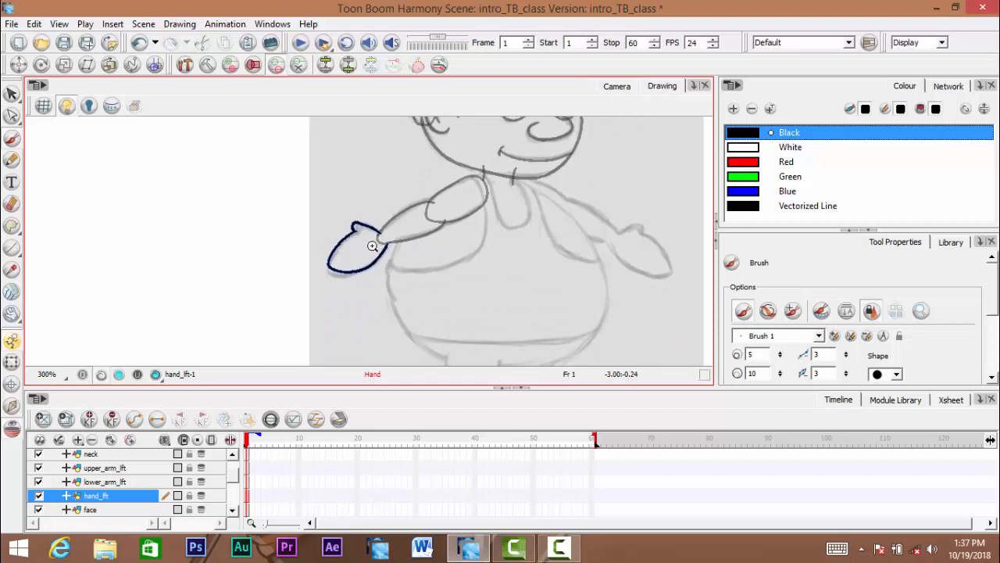
key("2")
key("2")
key("2")
key("2")
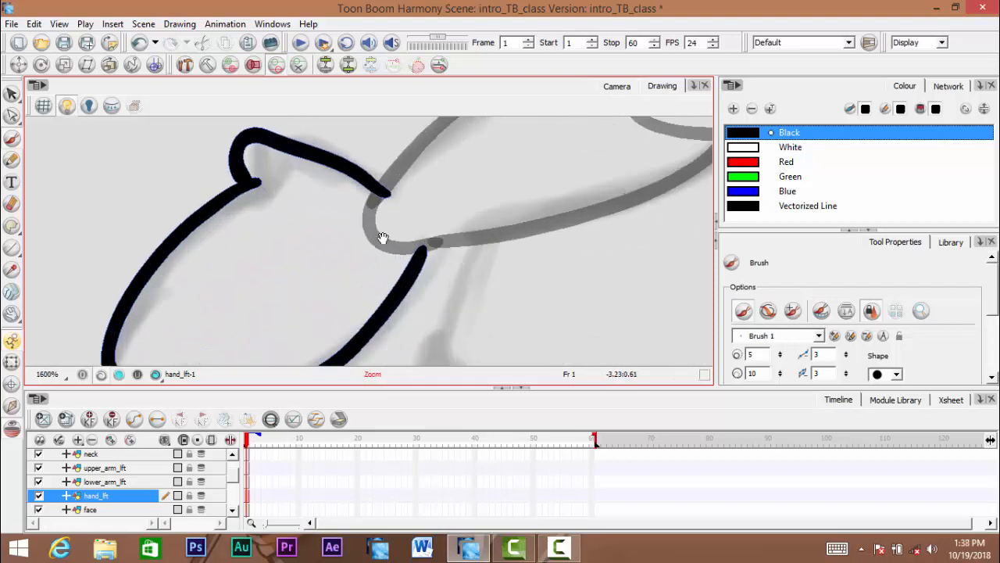
left_click_drag(390, 241, 383, 250)
key("1")
key("1")
key("1")
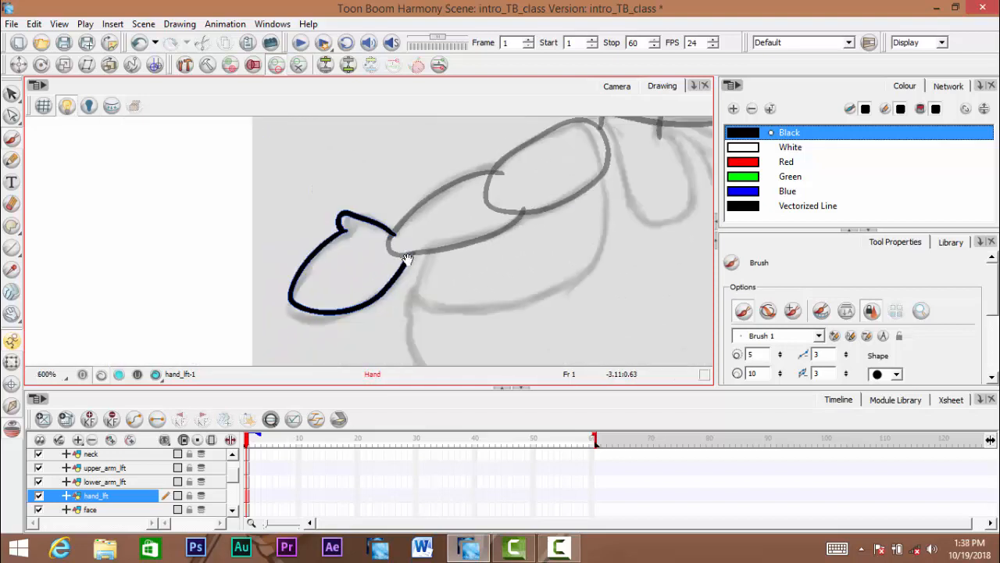
mouse_move(368, 298)
left_mouse_down()
mouse_move(372, 274)
mouse_move(384, 270)
mouse_move(335, 351)
left_mouse_up()
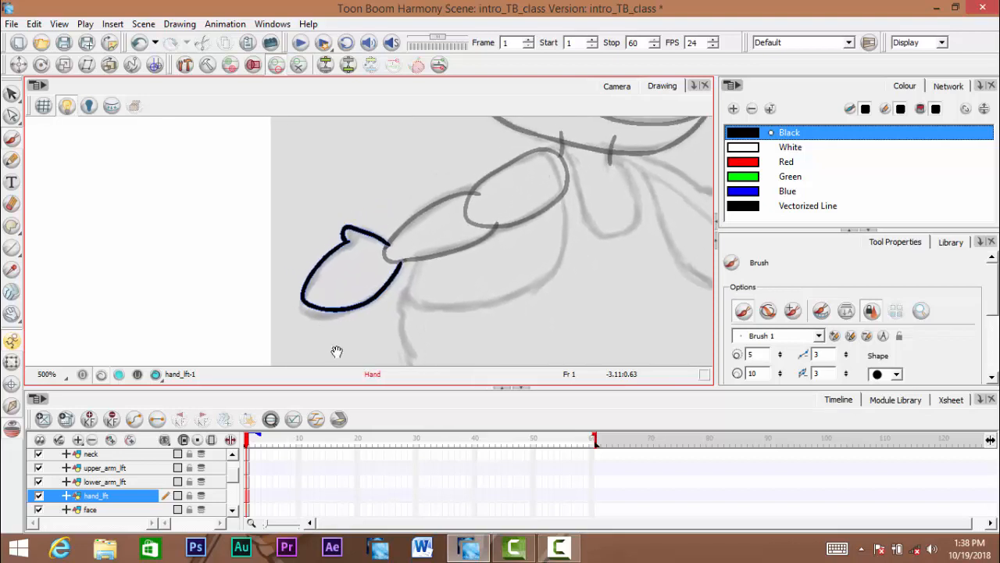
Select the whole lower arm drawing to inspect its outline and invisible closing stroke
left_click(251, 481)
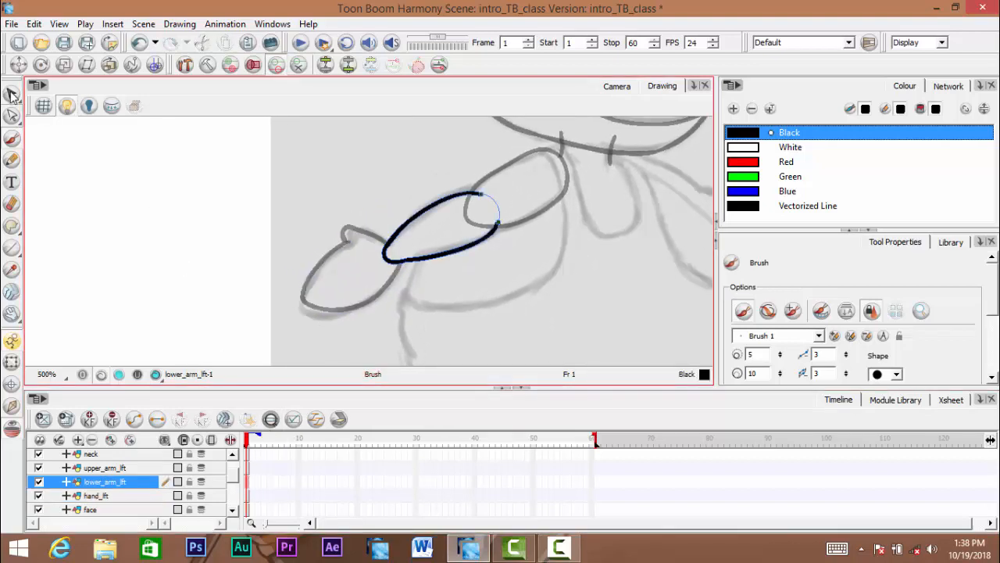
left_click(12, 94)
left_click(74, 96)
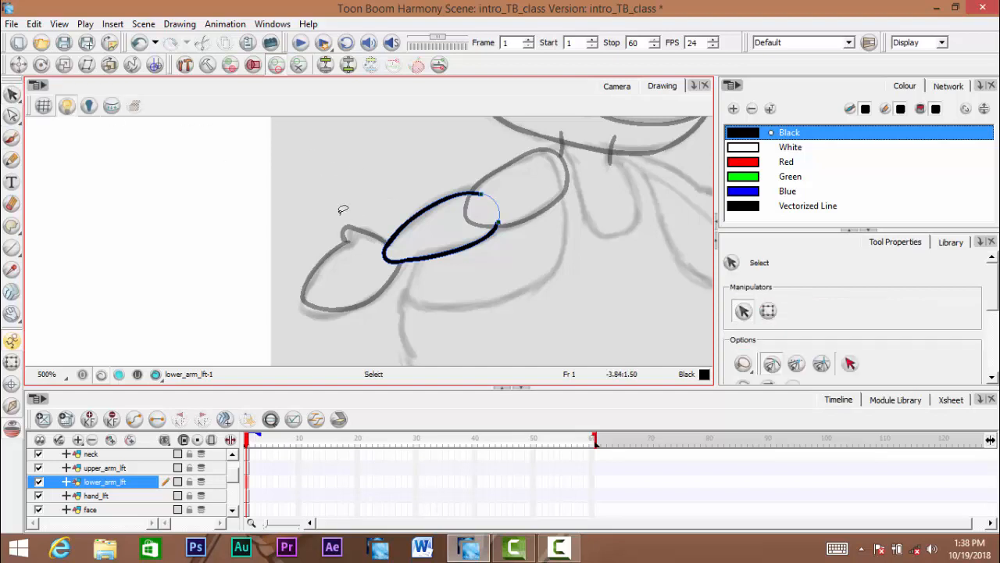
mouse_move(342, 210)
left_mouse_down()
mouse_move(402, 153)
mouse_move(453, 199)
left_mouse_up()
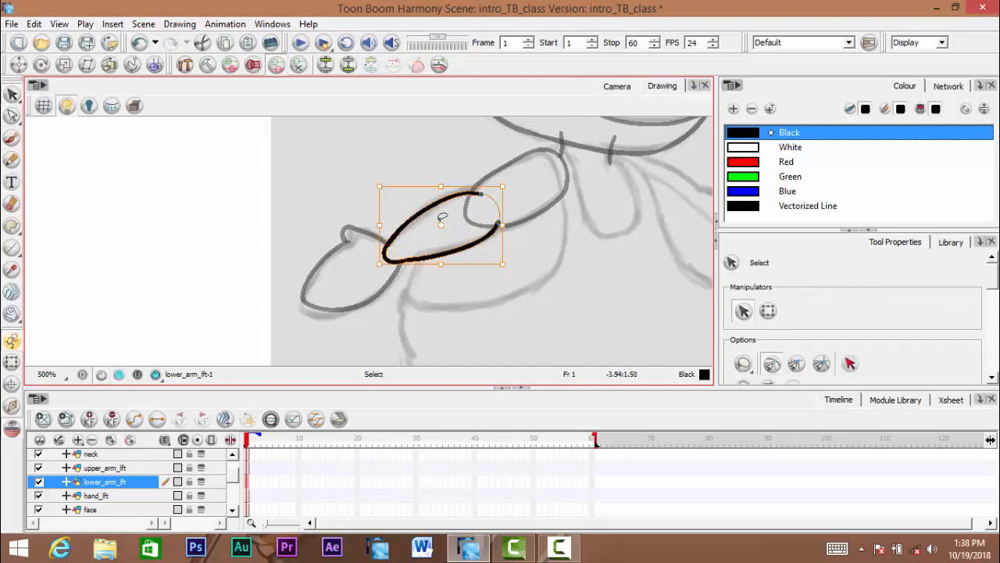
Close the wrist end of the hand on hand_lft with a curved invisible stroke inside the lower arm
left_click(249, 498)
scroll(395, 291, "up", 8)
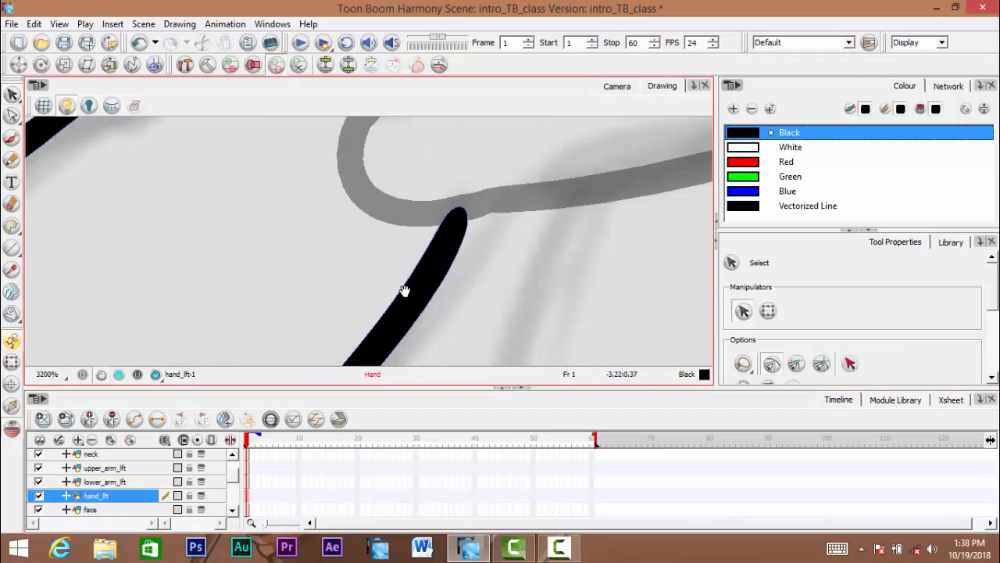
left_click(11, 226)
scroll(457, 214, "up", 3)
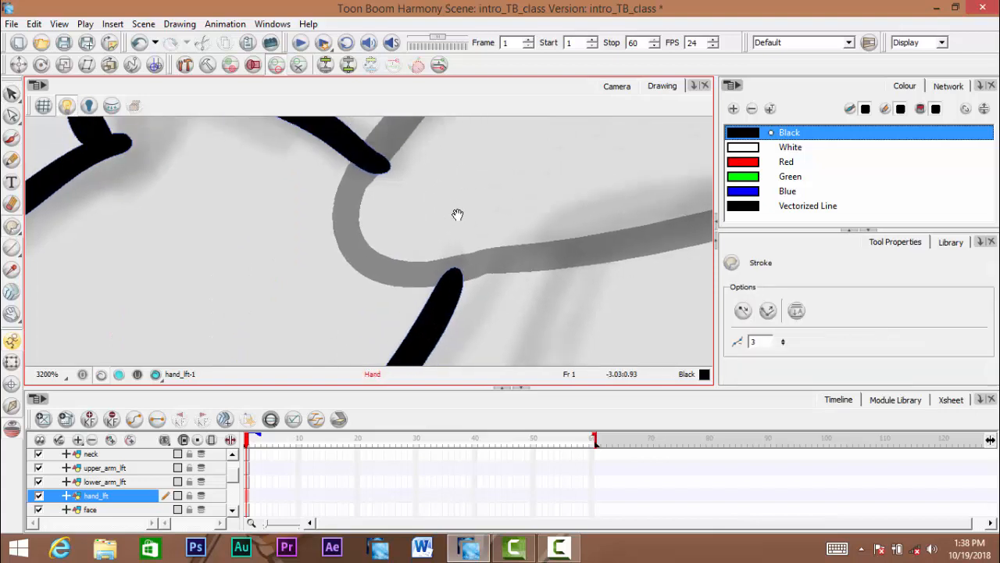
scroll(457, 214, "up", 1)
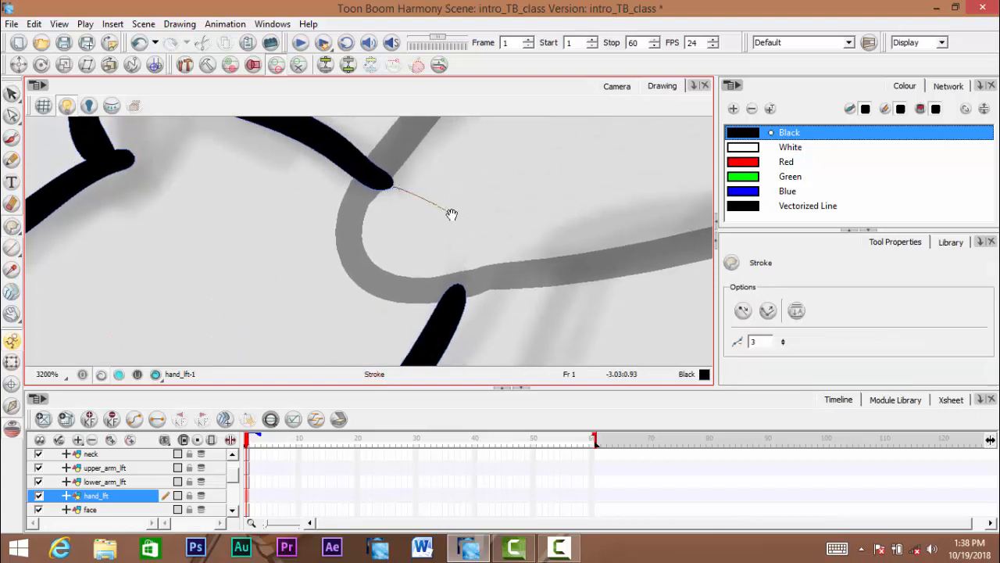
left_click_drag(461, 280, 460, 284)
key("ctrl+z")
mouse_move(463, 289)
left_mouse_down()
mouse_move(466, 306)
mouse_move(467, 288)
left_mouse_up()
scroll(466, 289, "up", 2)
scroll(469, 287, "down", 3)
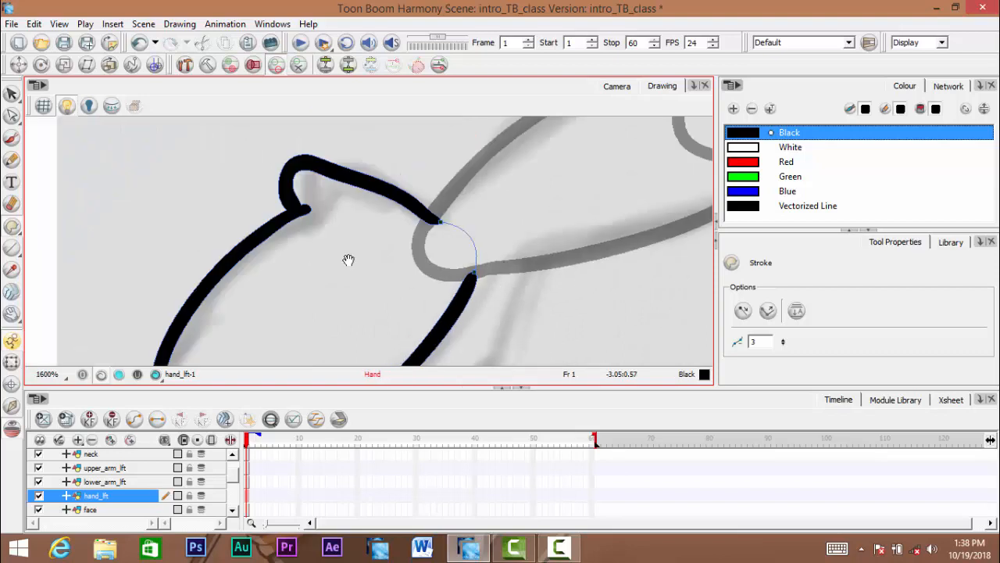
Try to raise the tip of the hand's lower wrist line together with the invisible stroke's endpoint using the Contour Editor
left_click(11, 93)
left_click(11, 115)
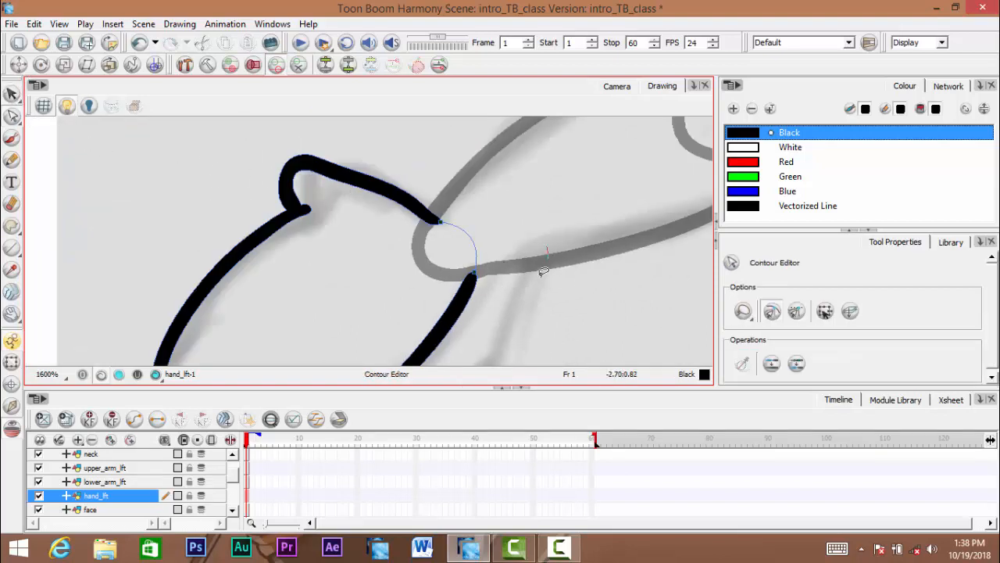
left_click_drag(544, 270, 517, 273)
scroll(508, 275, "up", 1)
left_click_drag(443, 273, 449, 255)
left_click(771, 312)
key("space")
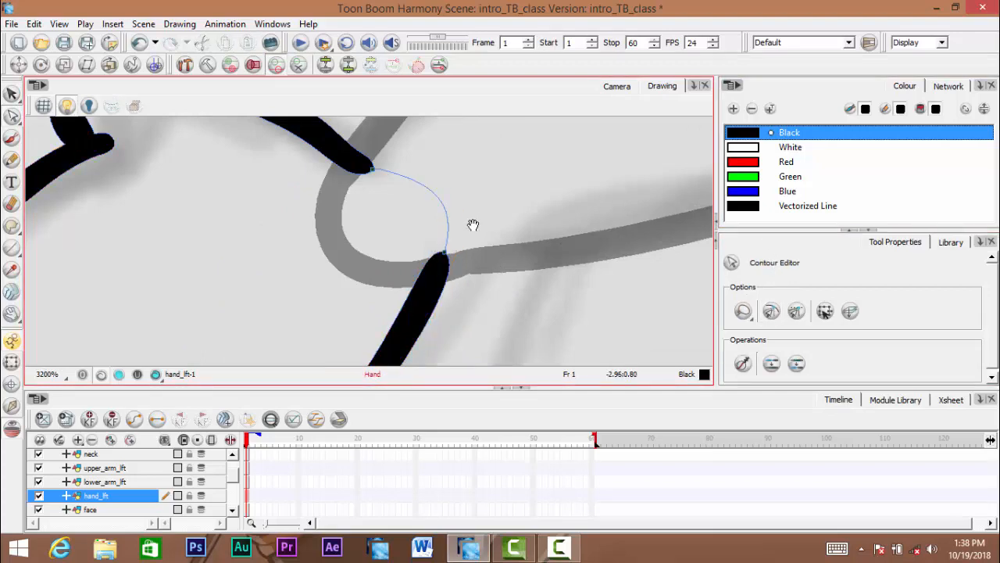
scroll(473, 225, "down", 4)
scroll(469, 256, "up", 5)
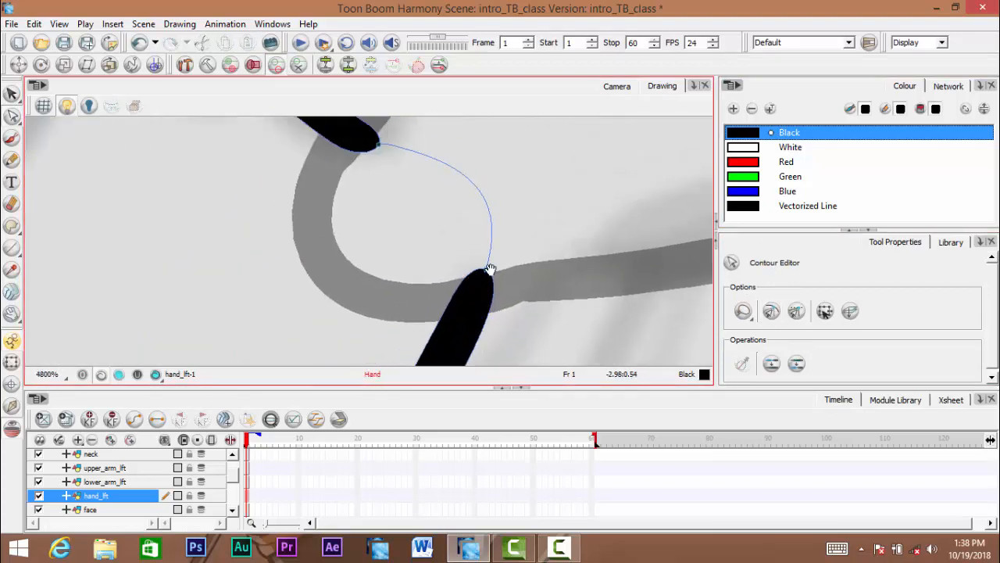
left_click(513, 262)
key("ctrl+z")
Examine up close where the invisible stroke meets the hand's lower wrist line
key("space")
mouse_move(496, 332)
left_mouse_down()
mouse_move(489, 277)
mouse_move(461, 320)
left_mouse_up()
key("space")
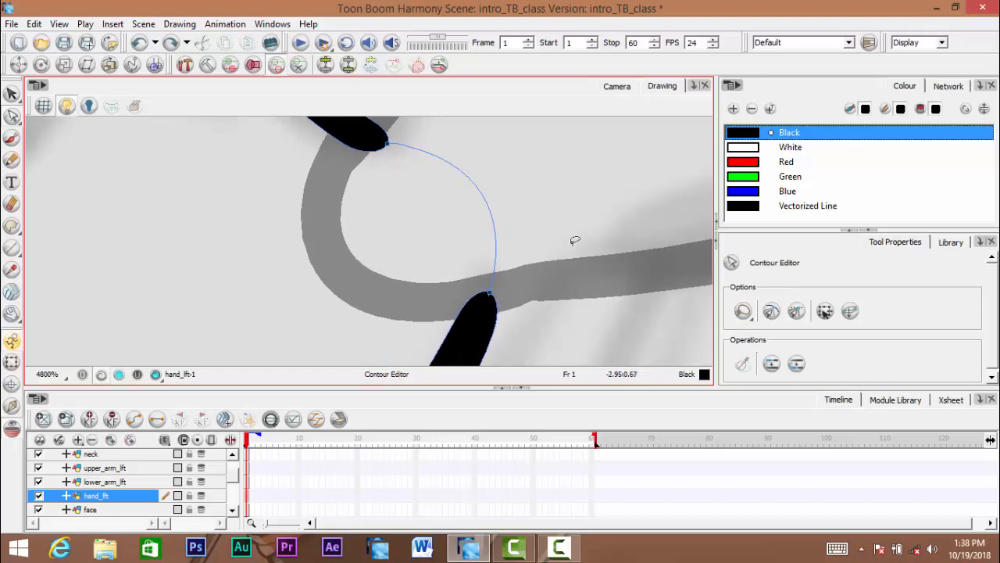
scroll(487, 301, "up", 4)
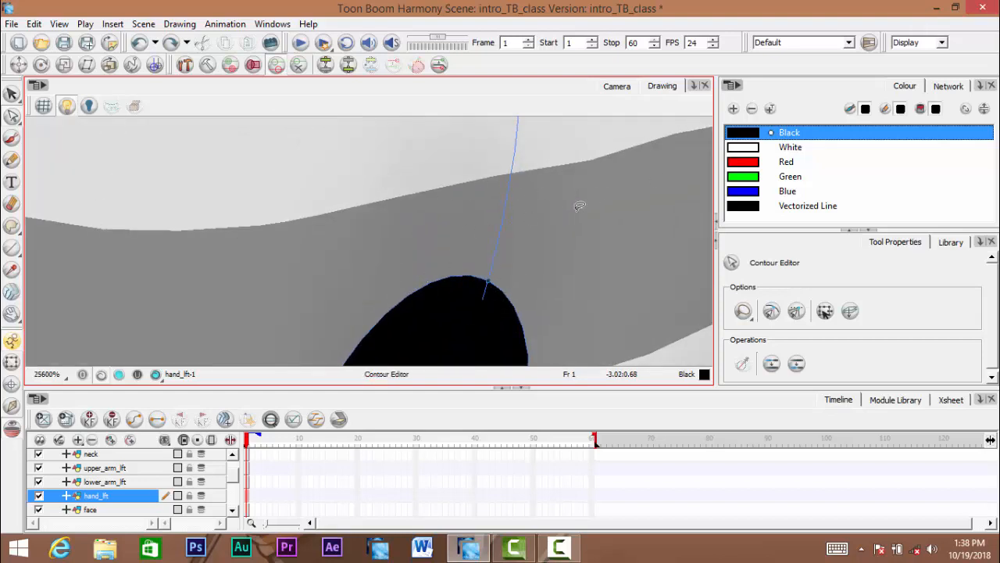
scroll(525, 227, "down", 7)
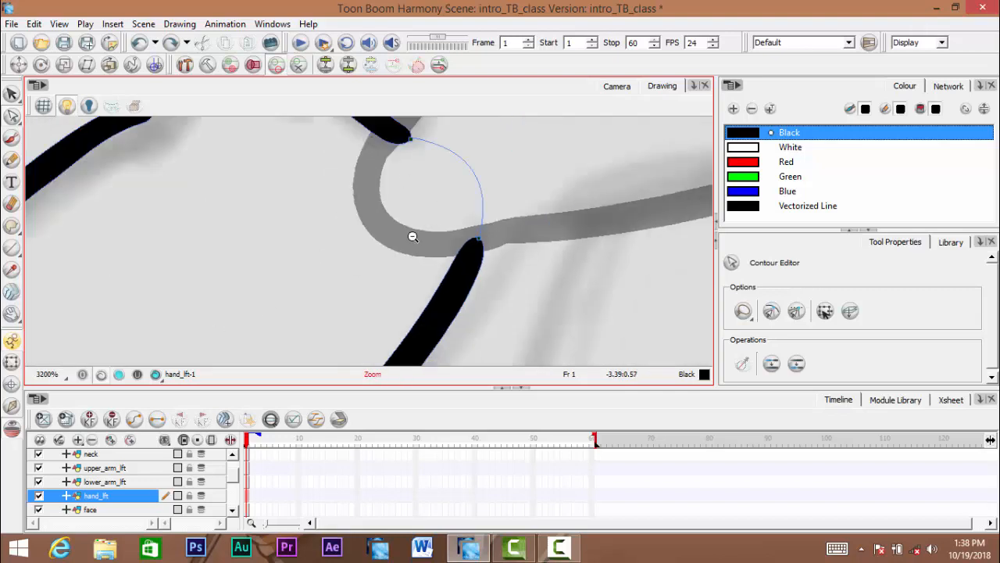
scroll(406, 231, "up", 5)
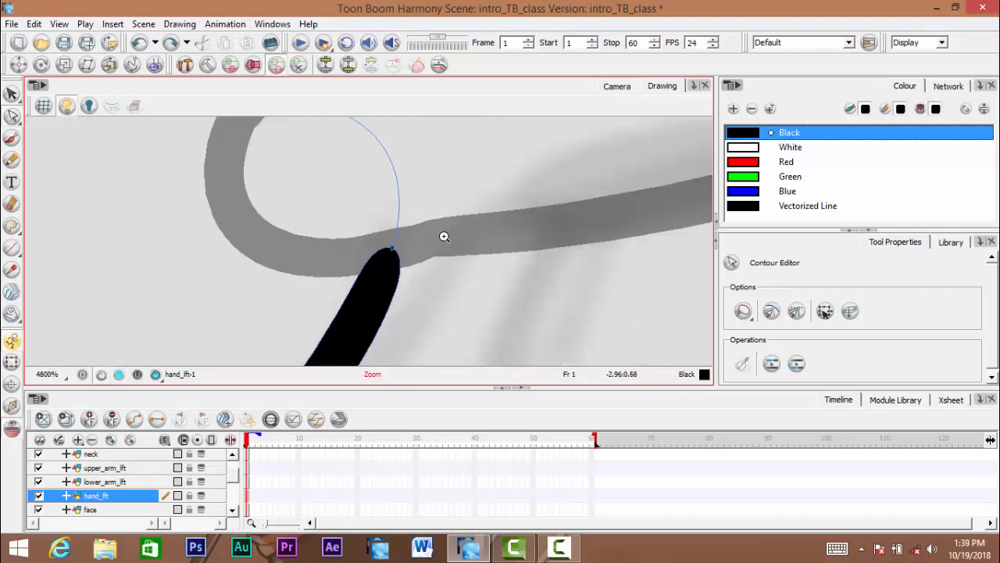
left_click_drag(388, 241, 450, 210)
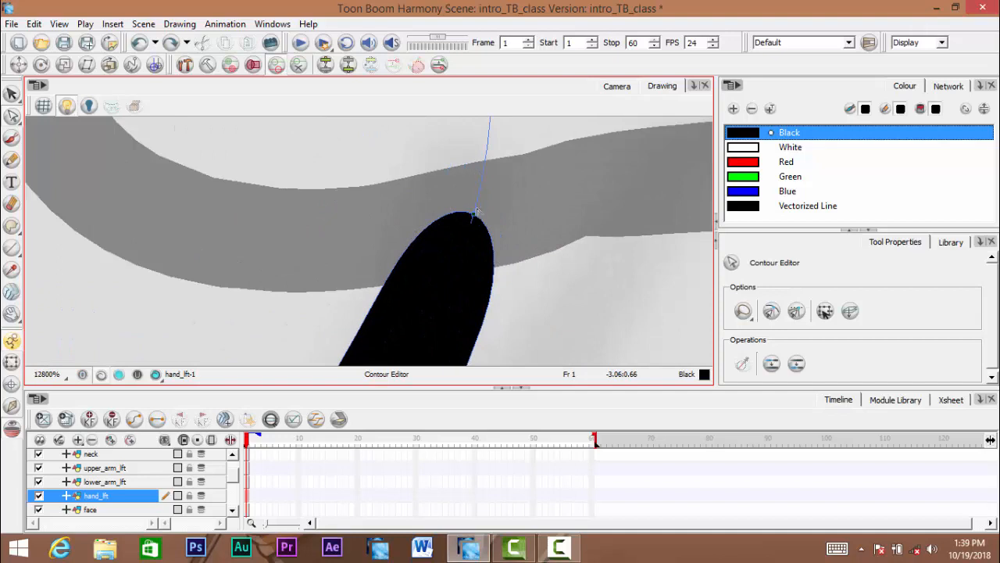
scroll(492, 191, "down", 5)
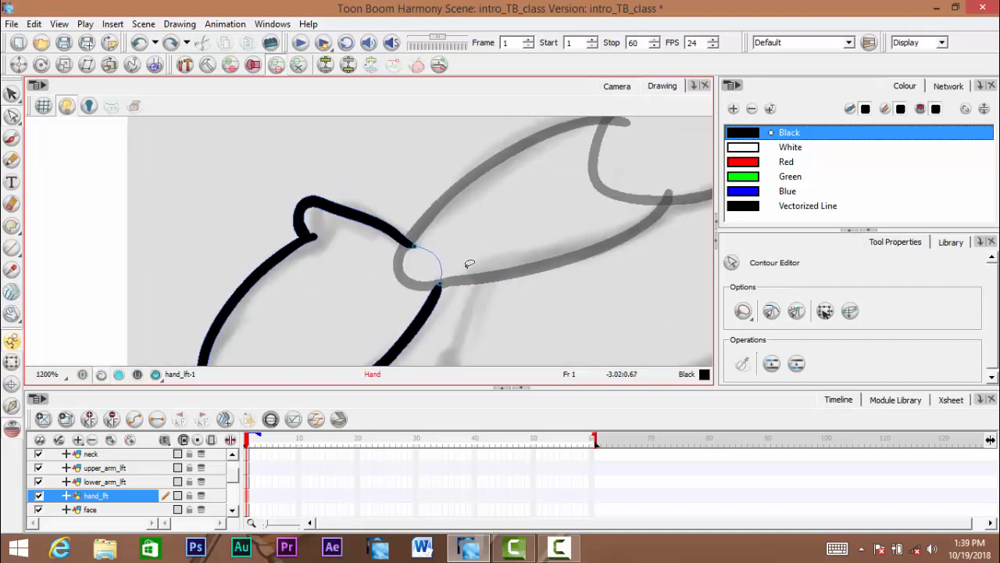
scroll(437, 234, "up", 4)
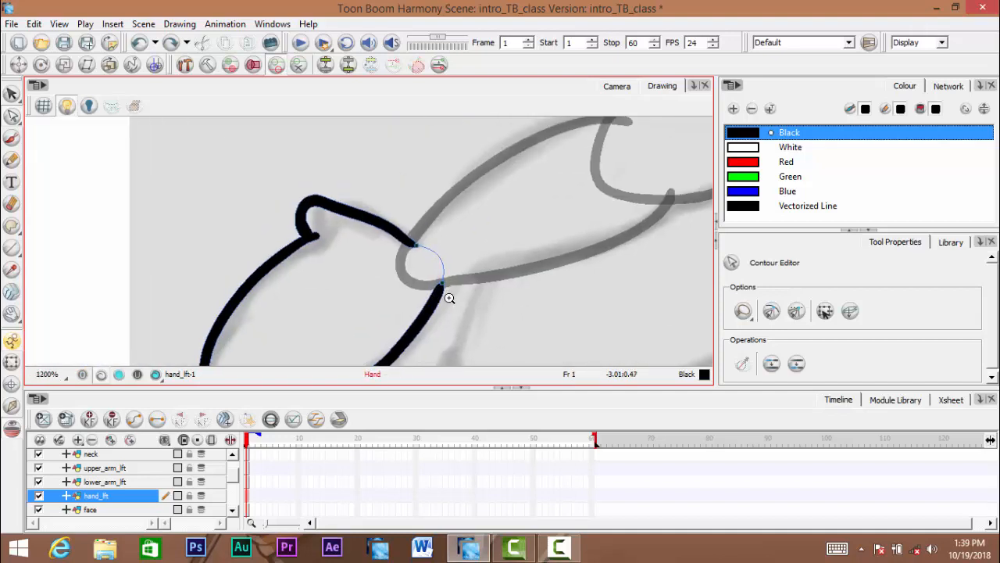
scroll(449, 213, "up", 2)
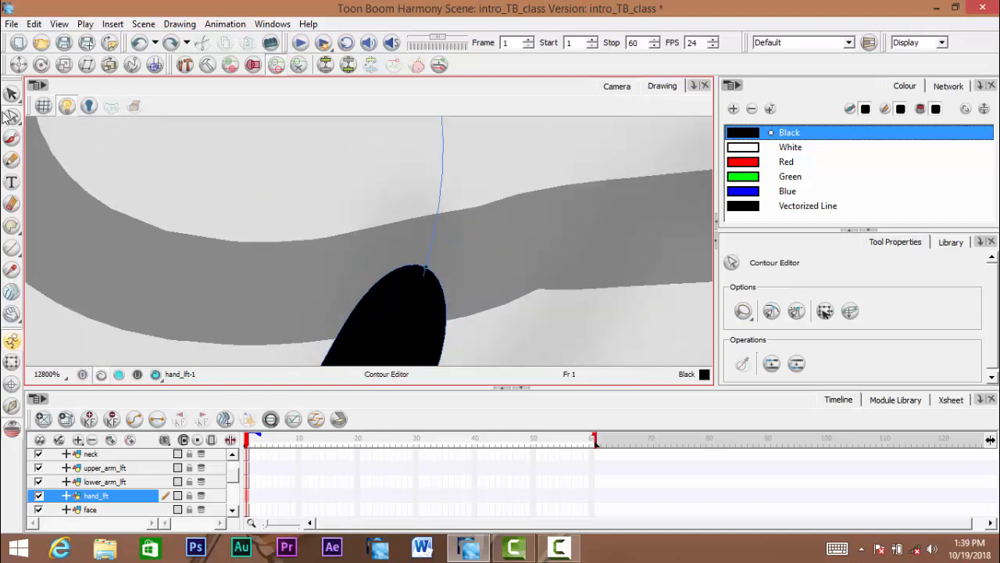
Try to move the selected points at the hand's lower wrist tip upward across the arm's edge line
left_click_drag(405, 304, 401, 295)
mouse_move(323, 205)
left_mouse_down()
mouse_move(419, 172)
mouse_move(375, 324)
left_mouse_up()
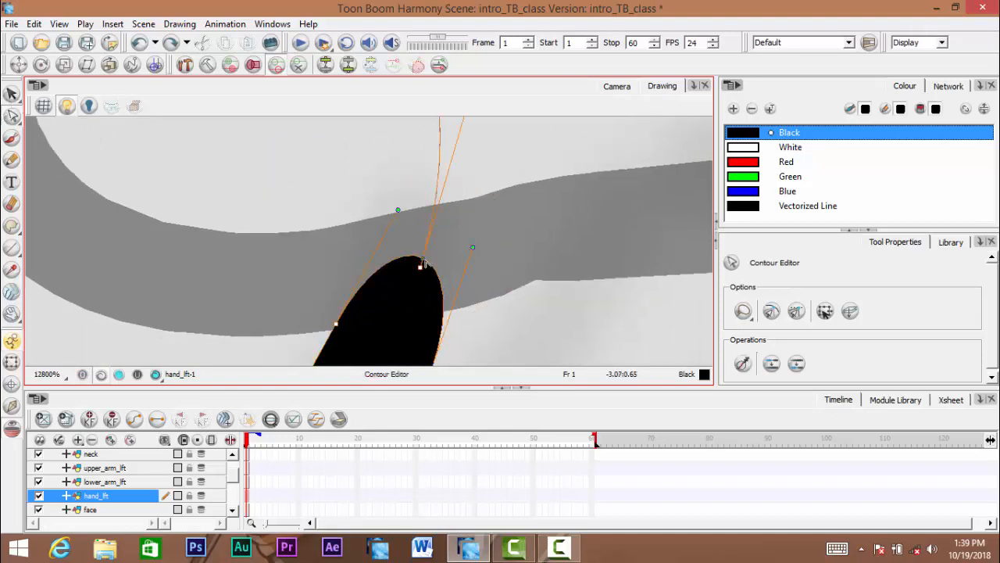
left_click_drag(422, 262, 431, 215)
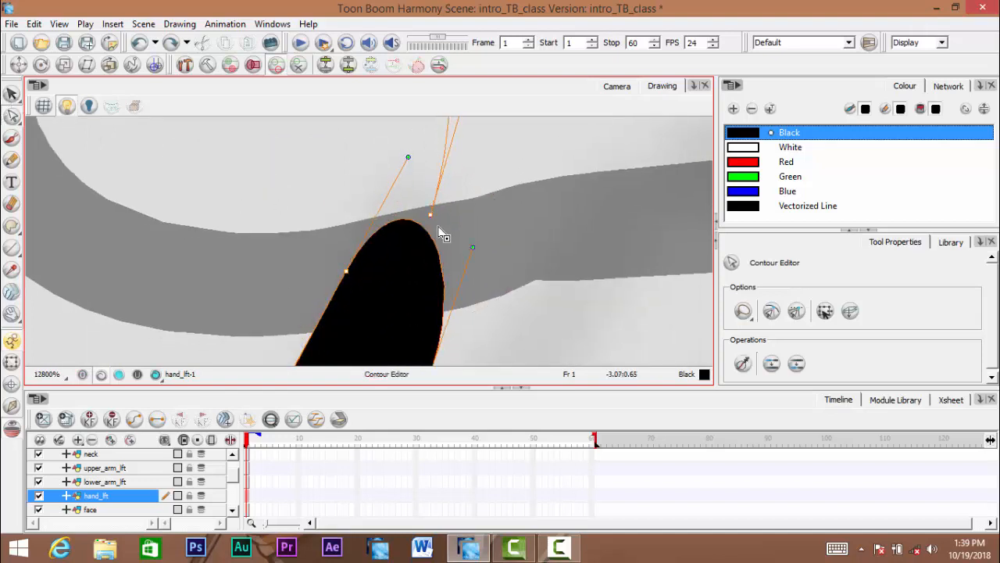
key("ctrl+z")
Move the hand's lower wrist tip and the attached stroke end up to the inner edge of the lower arm's line
left_click_drag(413, 252, 400, 246)
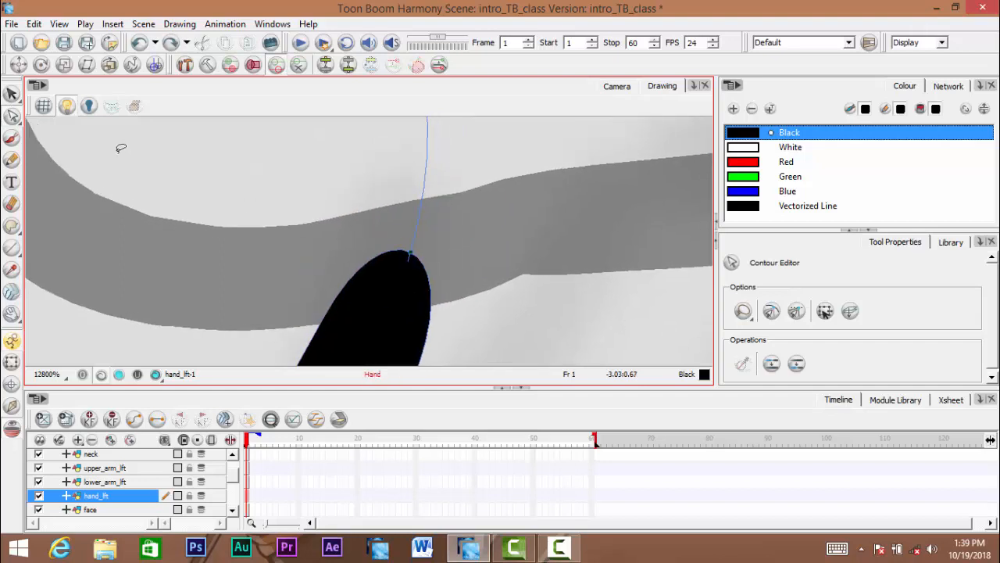
left_click(13, 114)
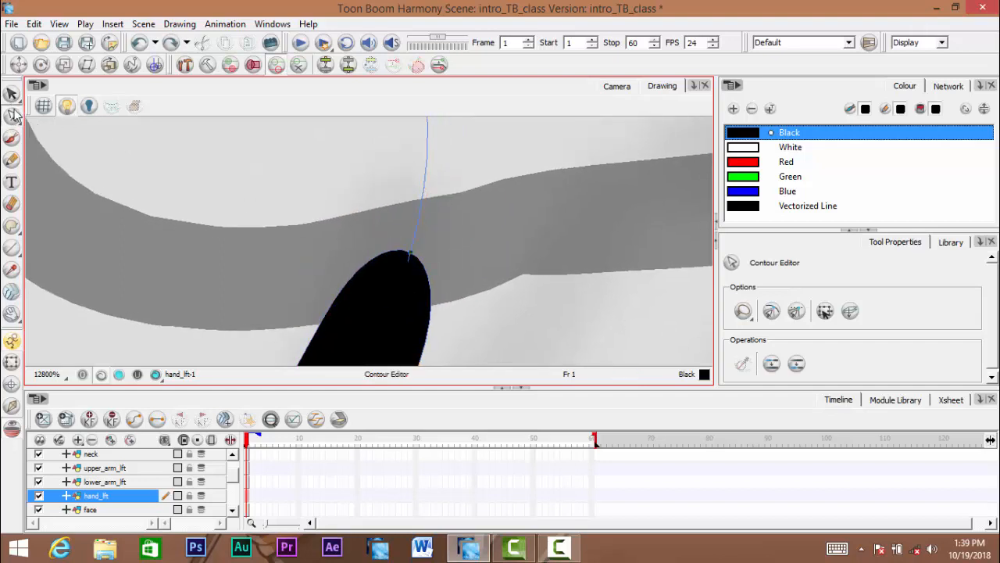
left_click(411, 257)
mouse_move(408, 258)
left_mouse_down()
mouse_move(418, 207)
mouse_move(422, 234)
mouse_move(430, 213)
mouse_move(415, 263)
mouse_move(420, 256)
left_mouse_up()
scroll(414, 268, "down", 2)
scroll(422, 262, "up", 2)
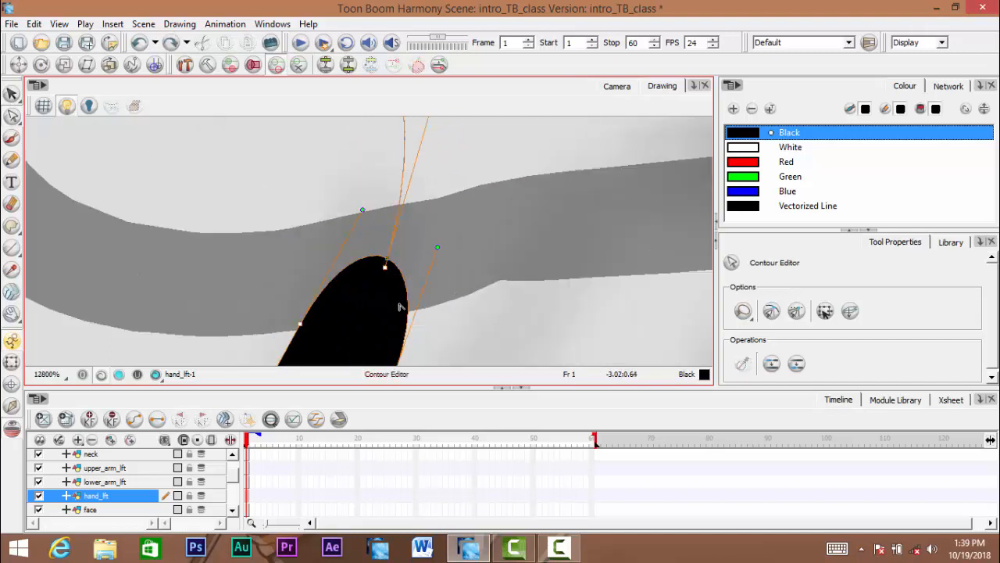
left_click_drag(327, 305, 338, 254)
scroll(407, 225, "up", 2)
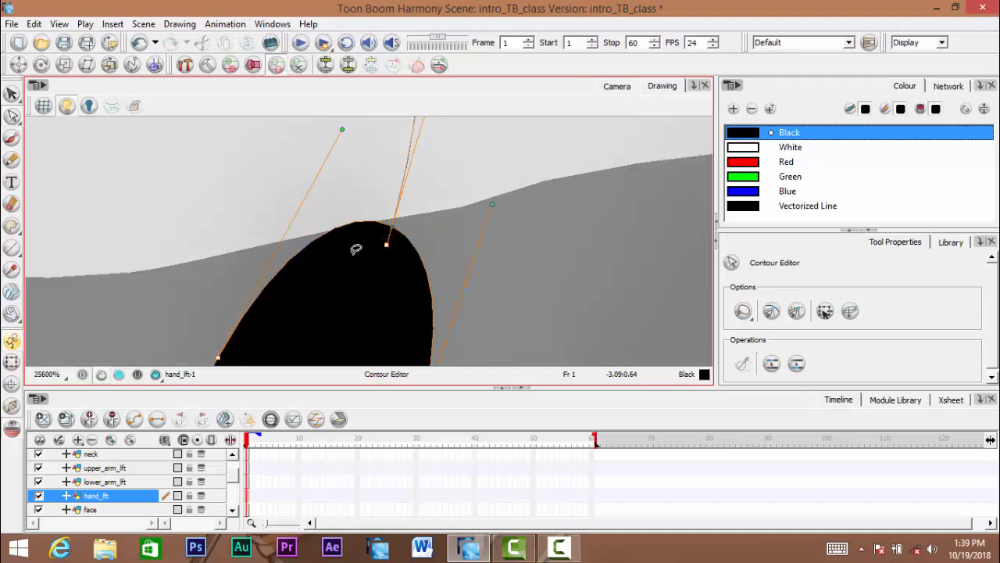
scroll(399, 223, "down", 3)
left_click(444, 182)
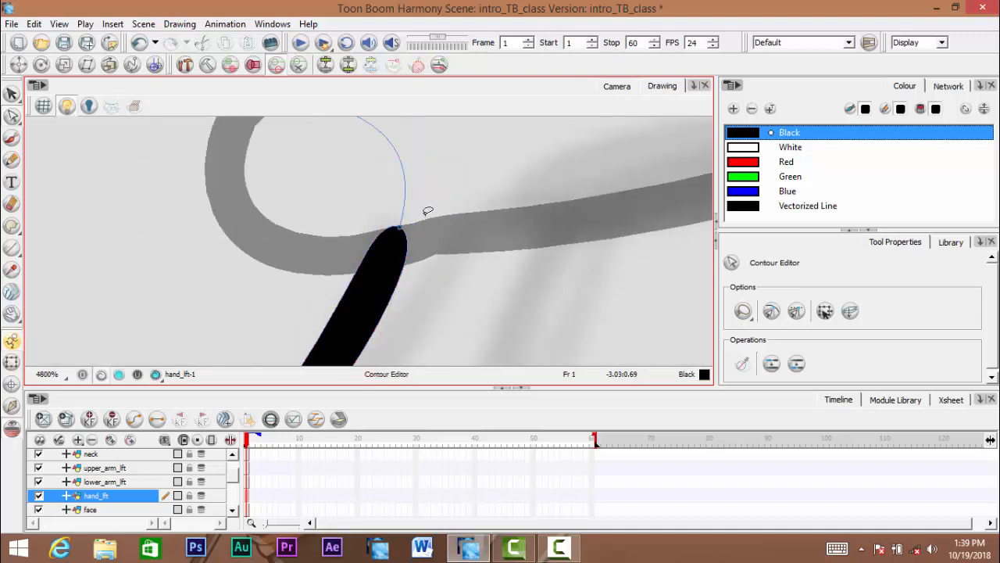
scroll(468, 230, "down", 3)
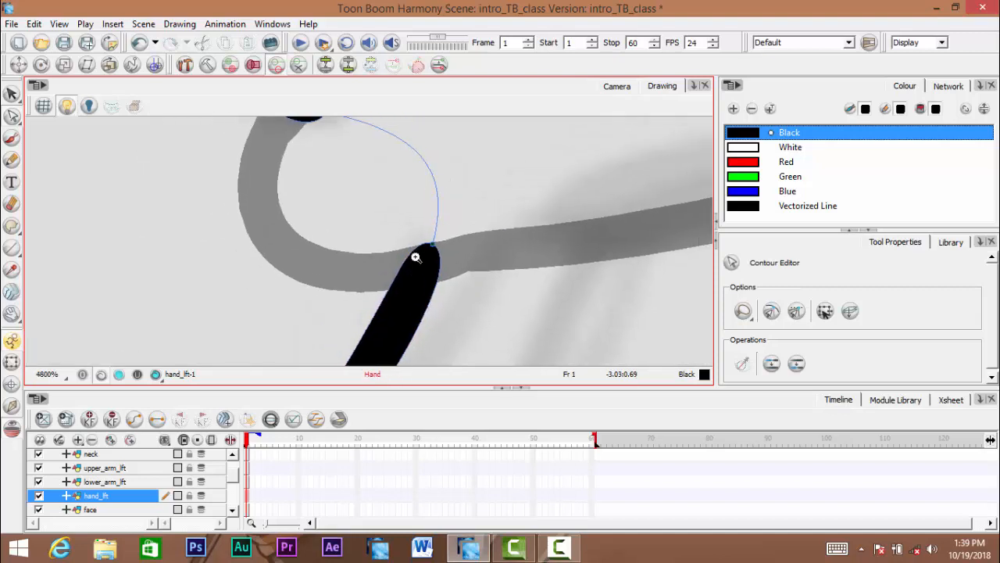
Examine the traced left hand with the arm and the full character sketch, checking the upper_arm_lft and hand_lft layers
scroll(419, 270, "down", 2)
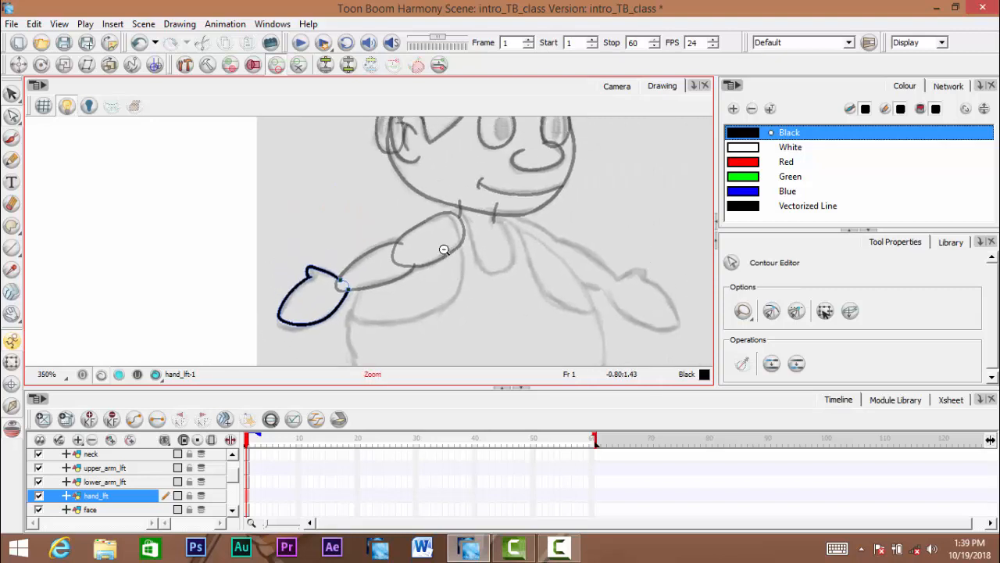
scroll(442, 248, "down", 1)
mouse_move(418, 257)
left_mouse_down()
mouse_move(396, 246)
mouse_move(437, 255)
mouse_move(410, 273)
left_mouse_up()
scroll(409, 239, "down", 1)
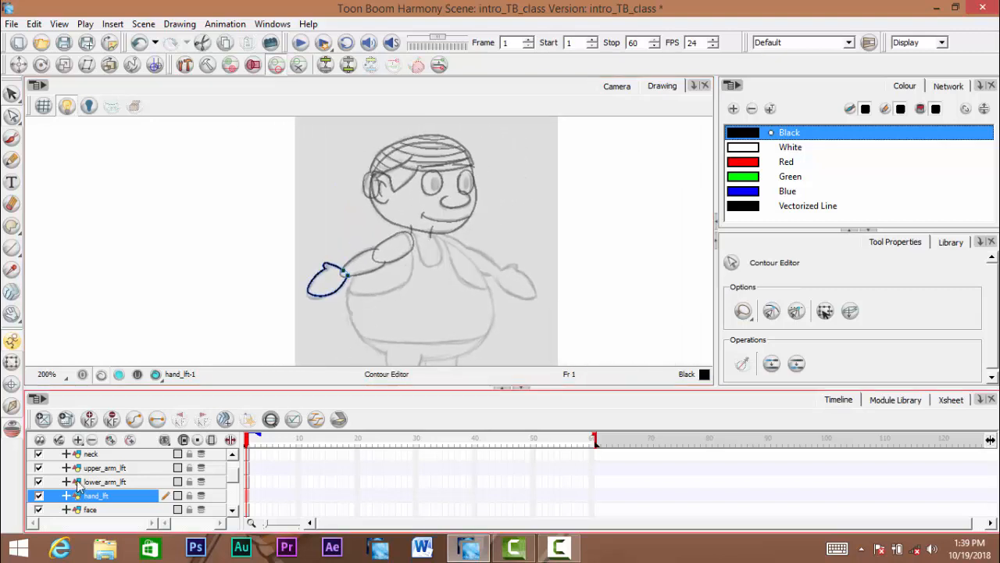
left_click(103, 467)
left_click_drag(232, 476, 238, 477)
left_click(100, 493)
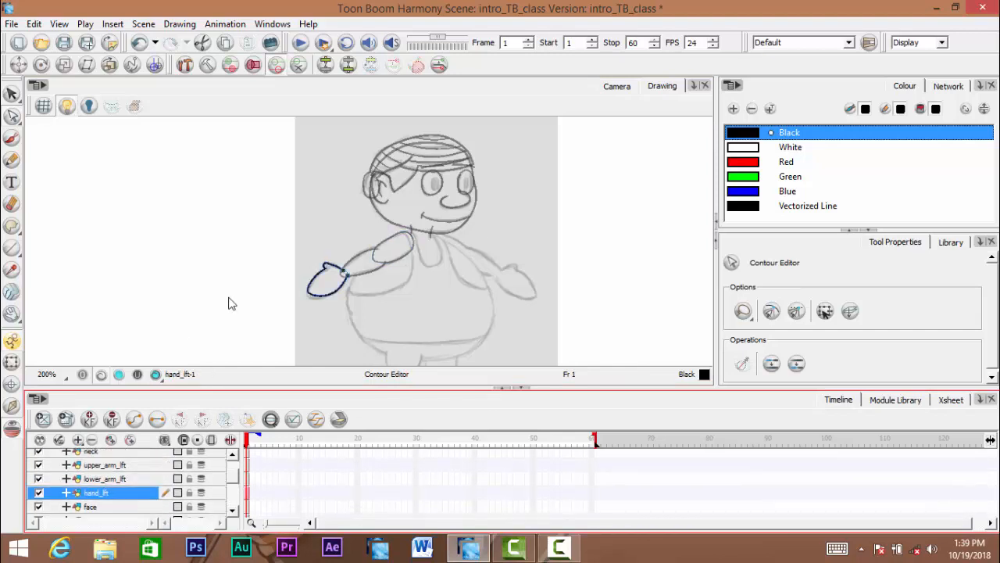
scroll(397, 304, "up", 1)
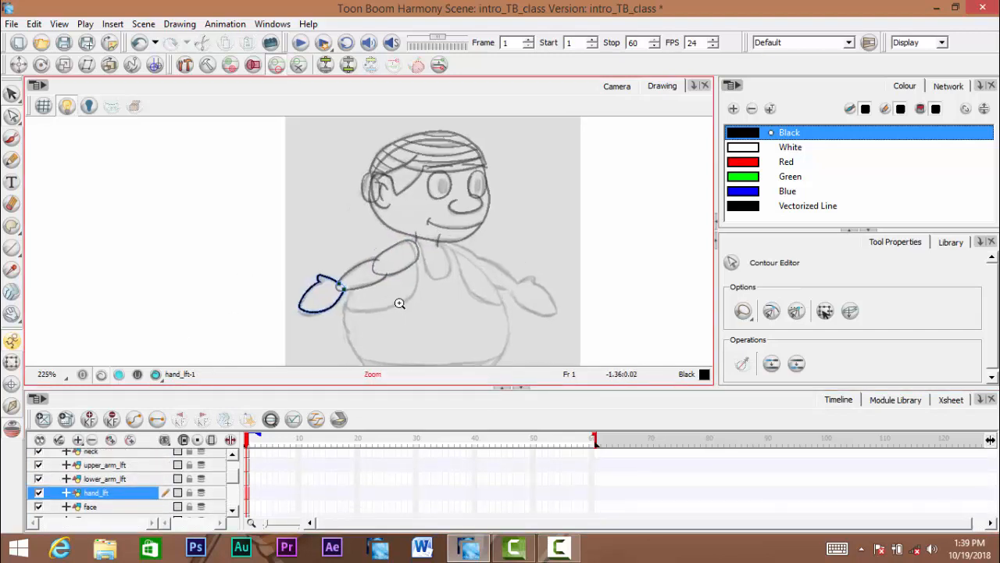
scroll(399, 303, "up", 1)
mouse_move(387, 311)
left_mouse_down()
mouse_move(359, 286)
mouse_move(392, 275)
left_mouse_up()
scroll(365, 285, "up", 1)
scroll(360, 286, "up", 1)
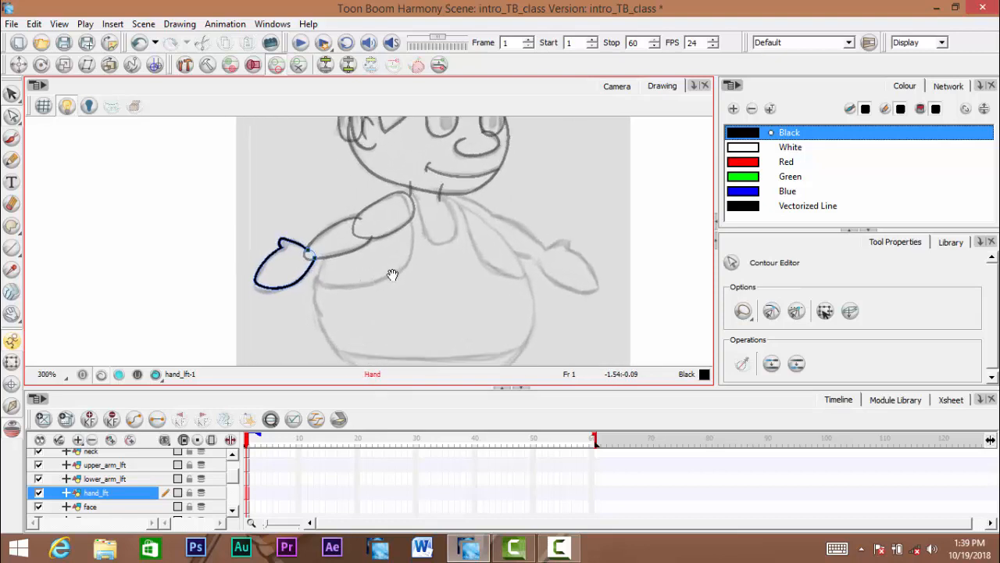
scroll(392, 275, "up", 1)
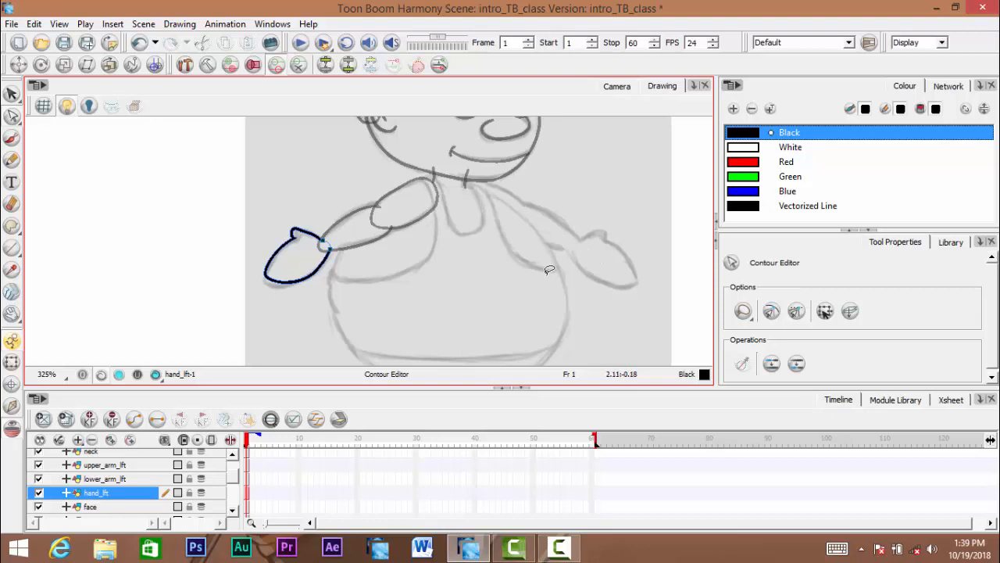
Add three new drawing layers directly above the upper_arm_lft layer
left_click(105, 465)
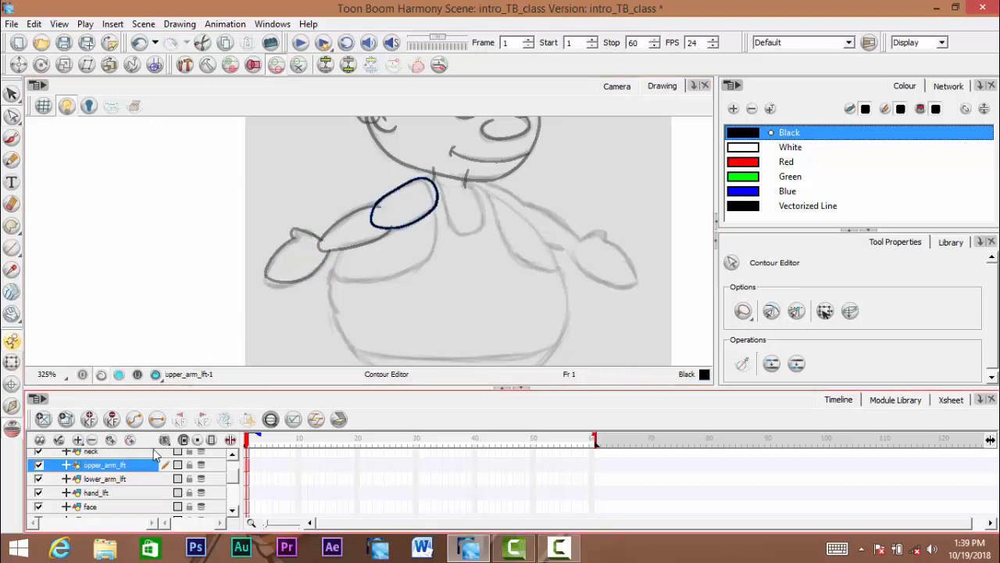
left_click(111, 440)
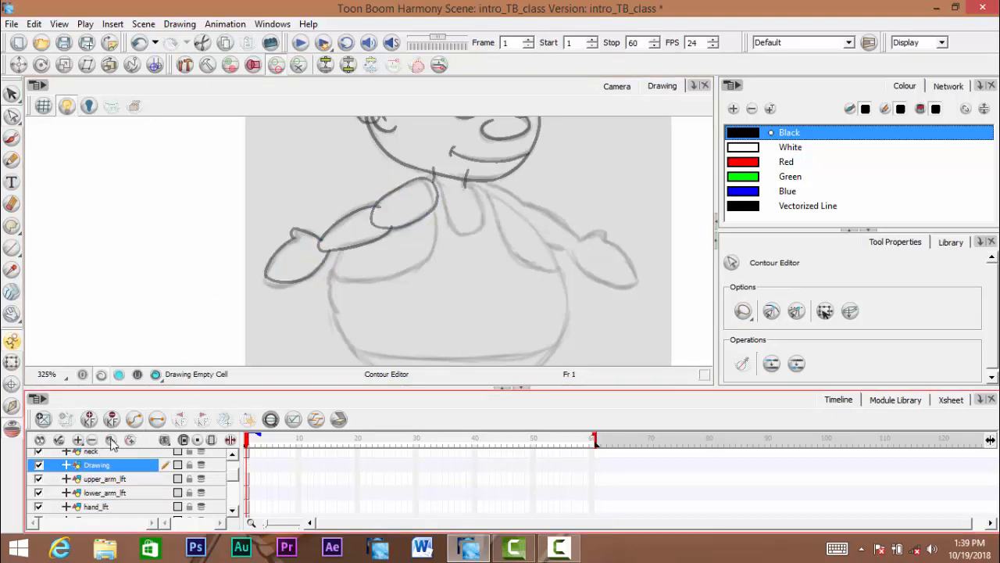
left_click(111, 440)
left_click(111, 440)
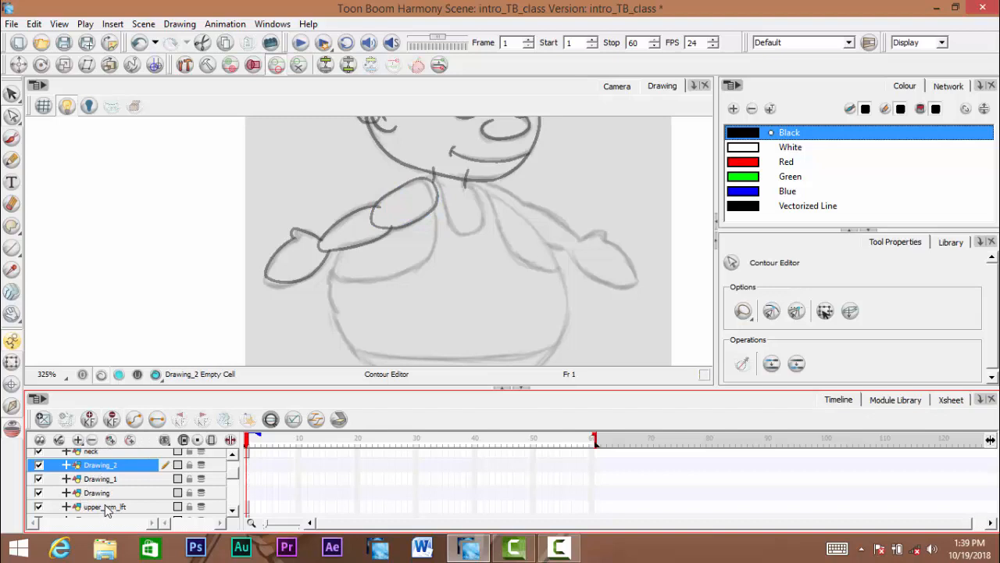
Rename the topmost new drawing layer to upper_arm_rgt, reusing the copied name of the upper_arm_lft layer
left_click(106, 507)
double_click(111, 508)
key("ctrl+c")
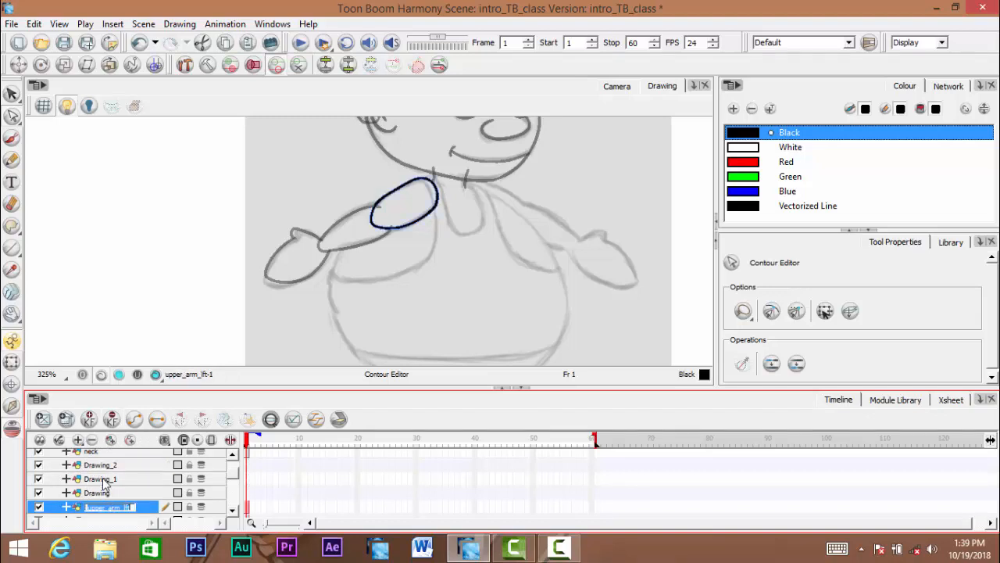
left_click(105, 469)
double_click(104, 469)
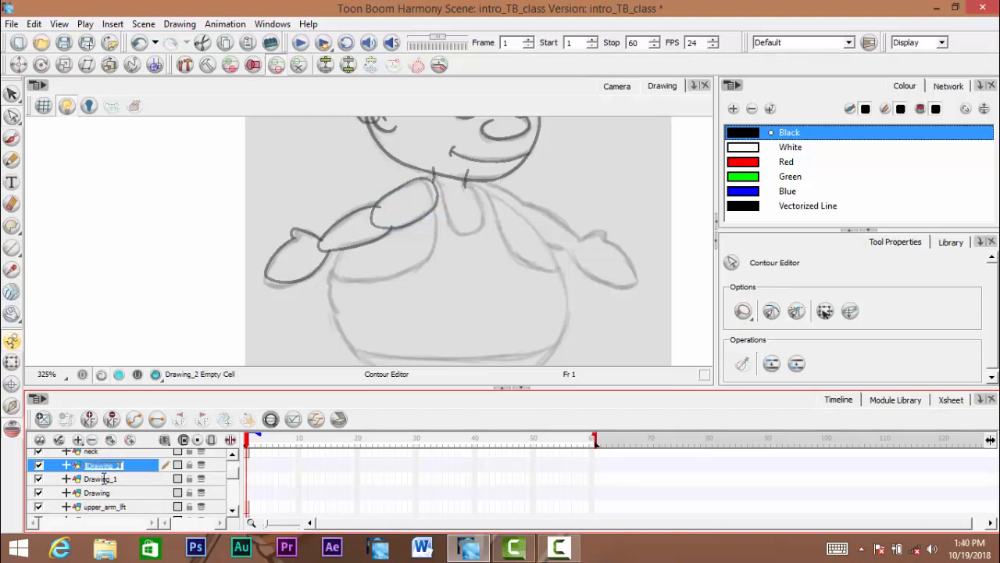
key("ctrl+v")
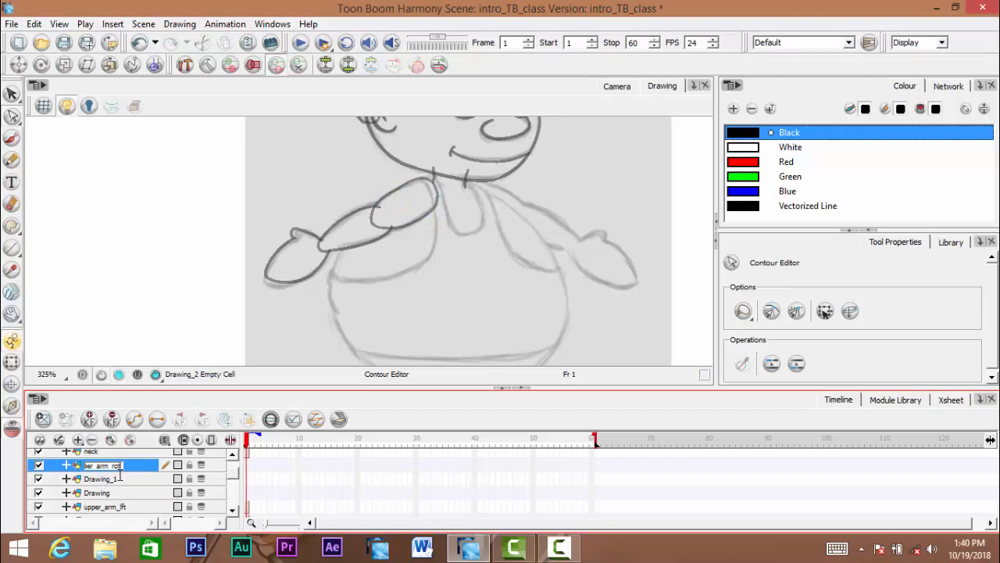
key("Return")
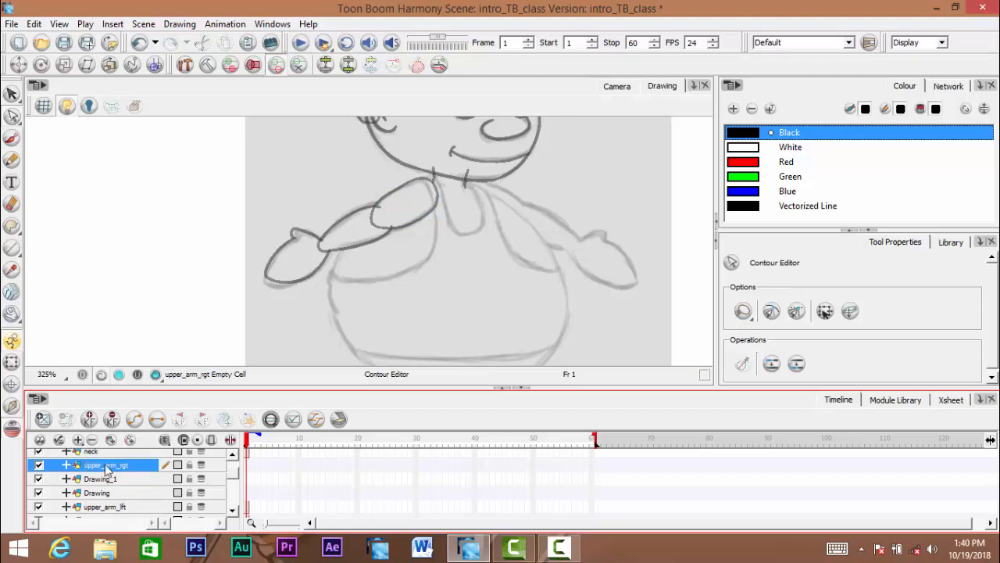
Copy the whole upper arm shape from upper_arm_lft and paste it into the upper_arm_rgt layer
left_click(106, 508)
left_click_drag(285, 217, 253, 235)
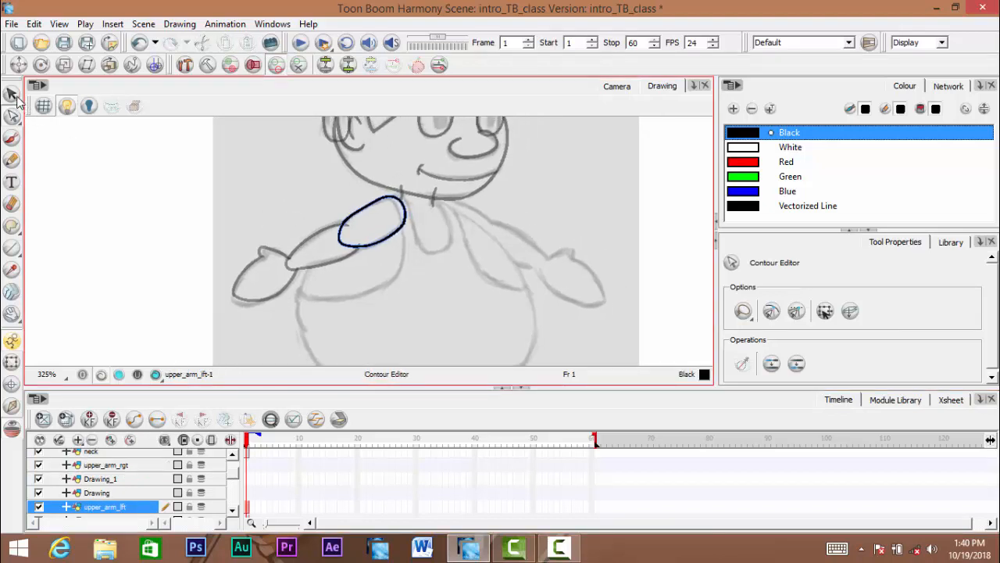
left_click(13, 95)
left_click_drag(307, 218, 426, 179)
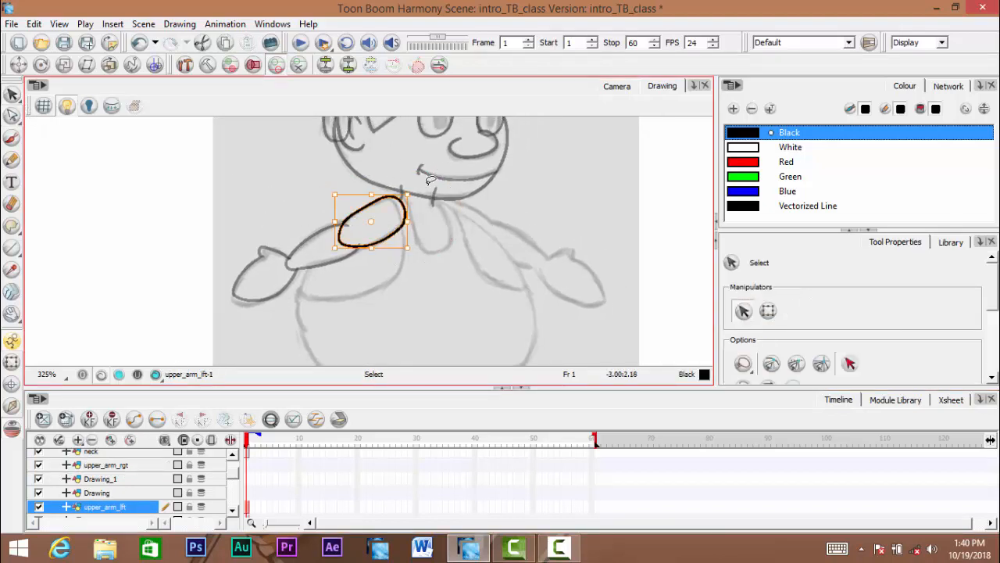
left_click(110, 465)
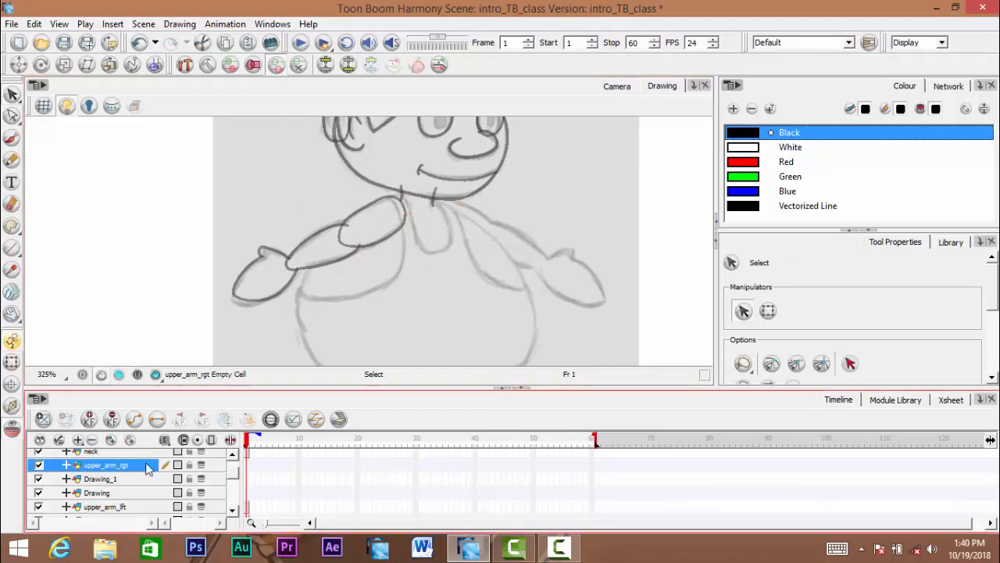
key("ctrl+v")
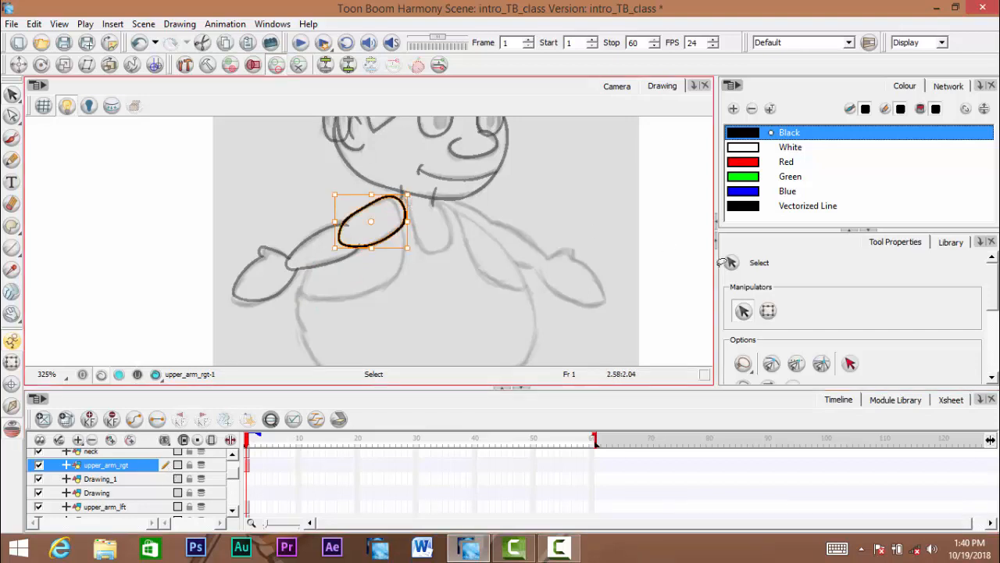
Flip the pasted upper arm horizontally, place it at the opposite shoulder beside the neck, and save the scene
scroll(993, 303, "down", 3)
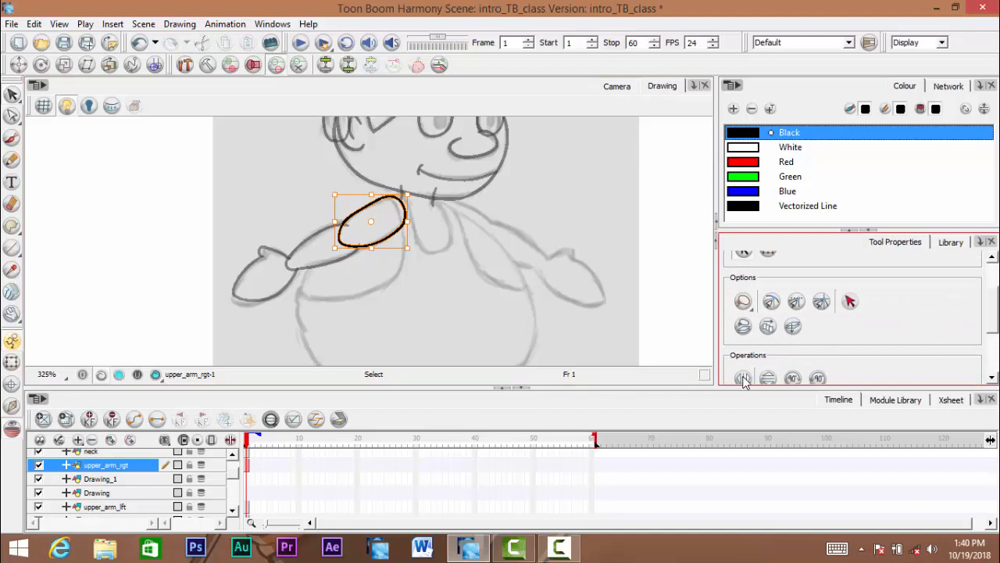
left_click(743, 378)
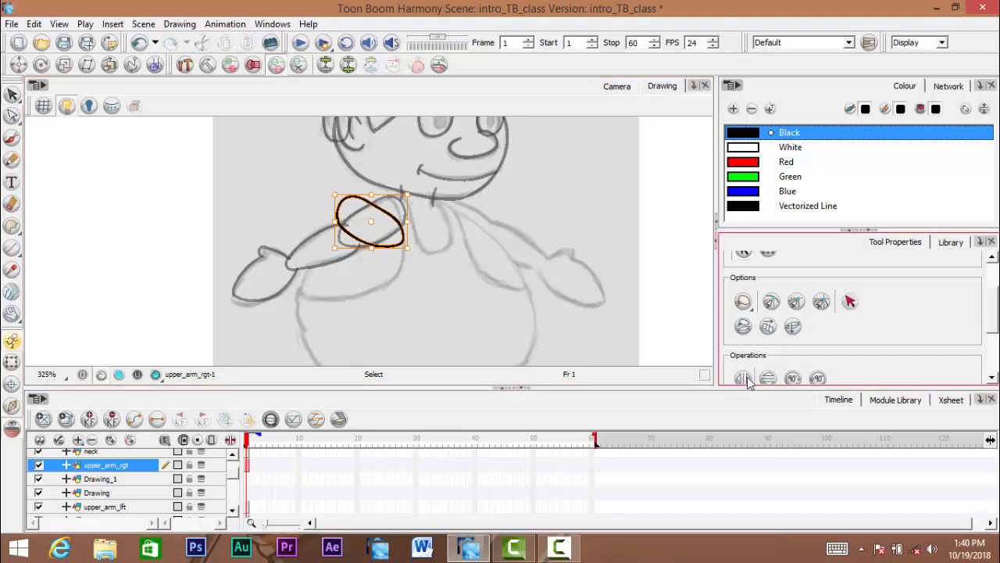
scroll(391, 262, "up", 1)
left_click_drag(384, 263, 482, 267)
key("space")
left_click_drag(377, 280, 380, 252)
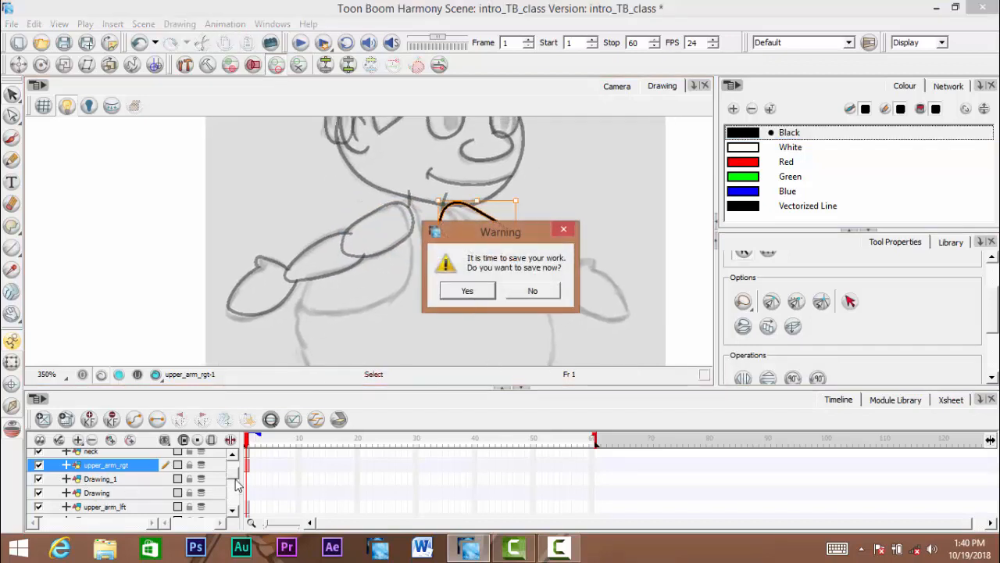
left_click(468, 290)
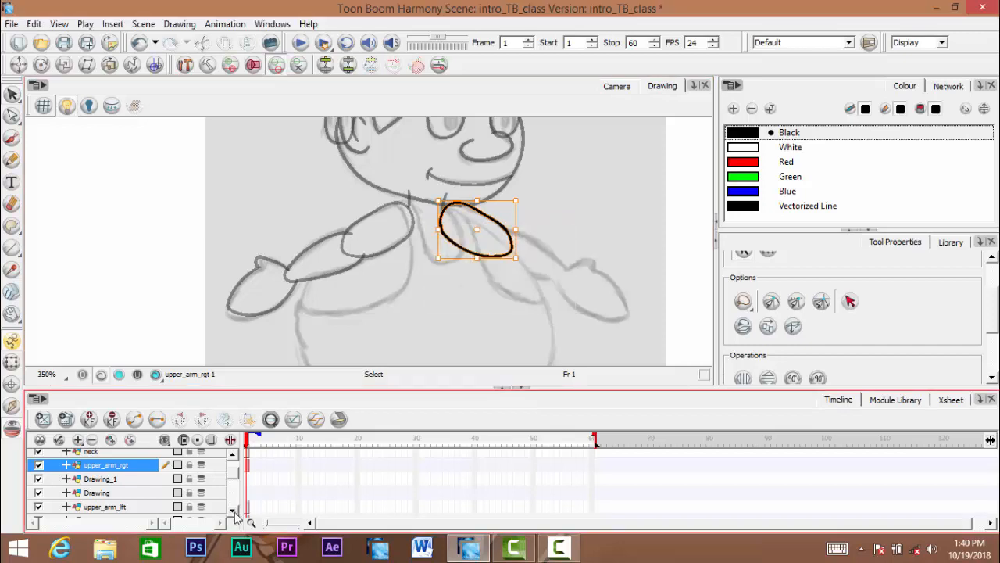
Rename the Drawing_1 layer to lower_arm_rgt, reusing the copied name of the lower_arm_lft layer
scroll(101, 483, "down", 1)
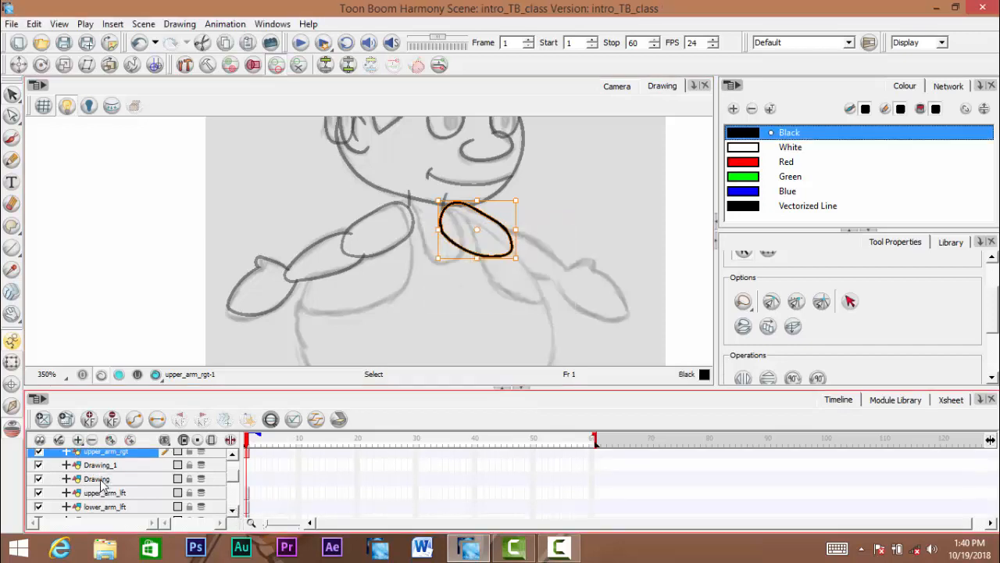
double_click(108, 465)
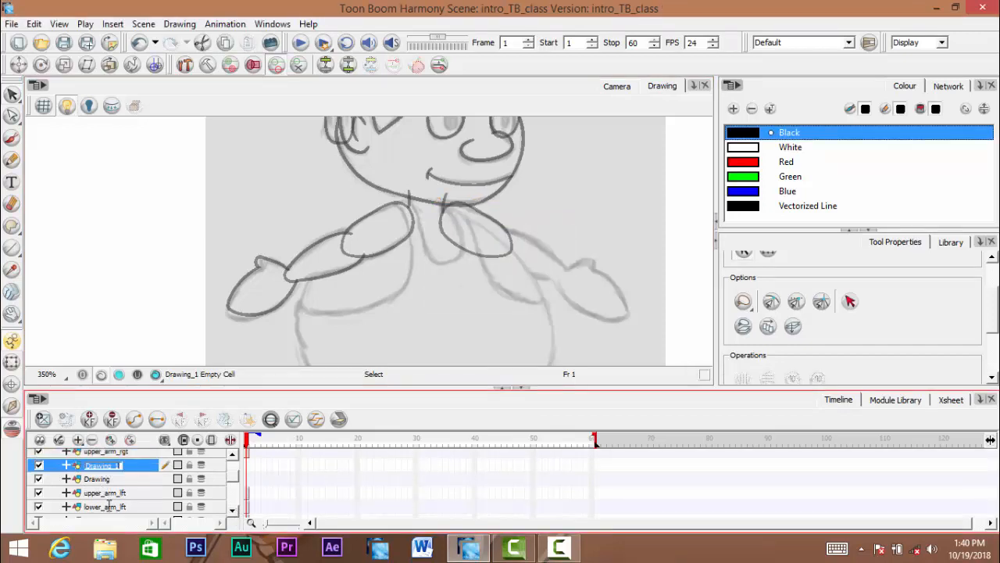
left_click(102, 508)
left_click(114, 508)
key("ctrl+c")
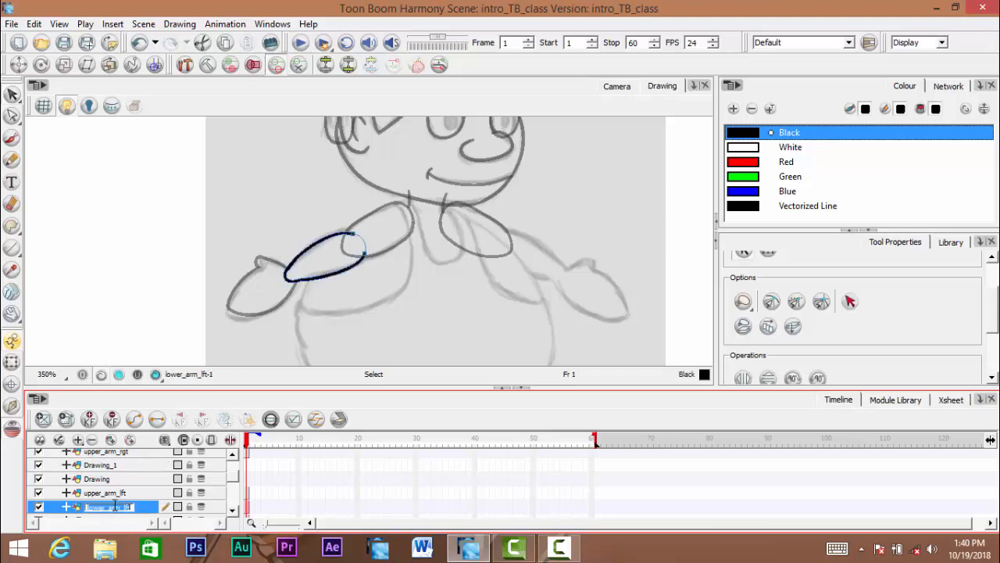
left_click(105, 469)
double_click(106, 469)
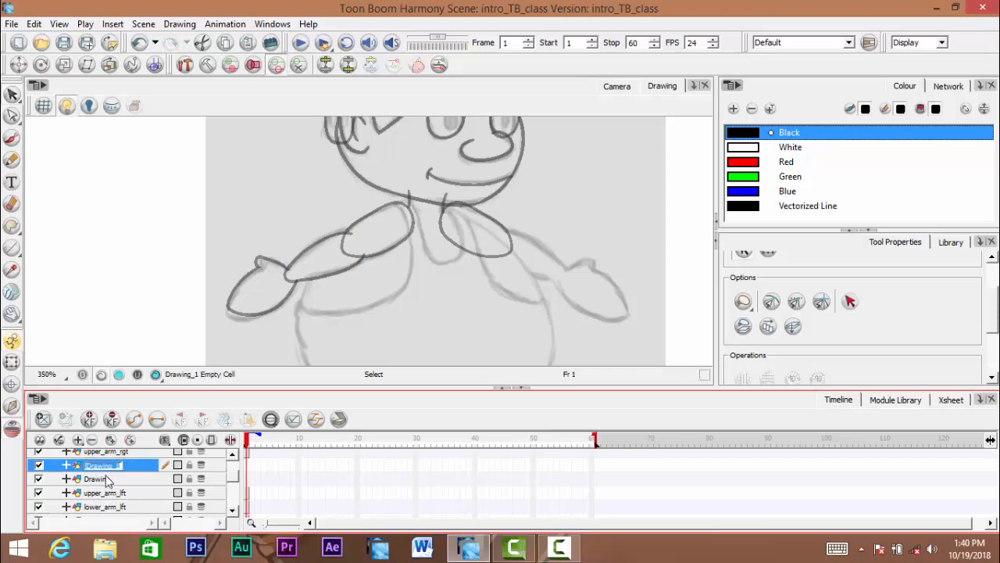
key("ctrl+v")
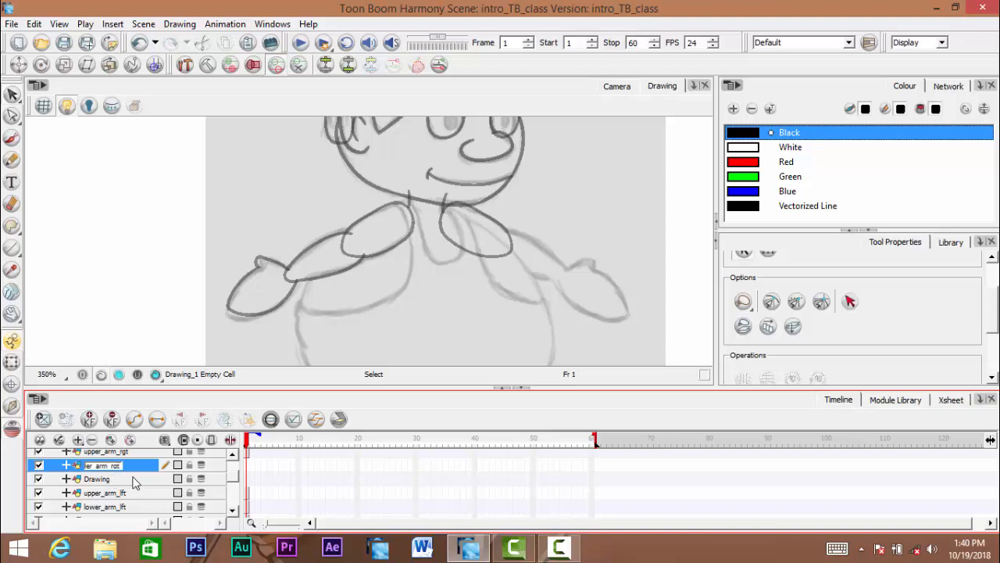
key("Return")
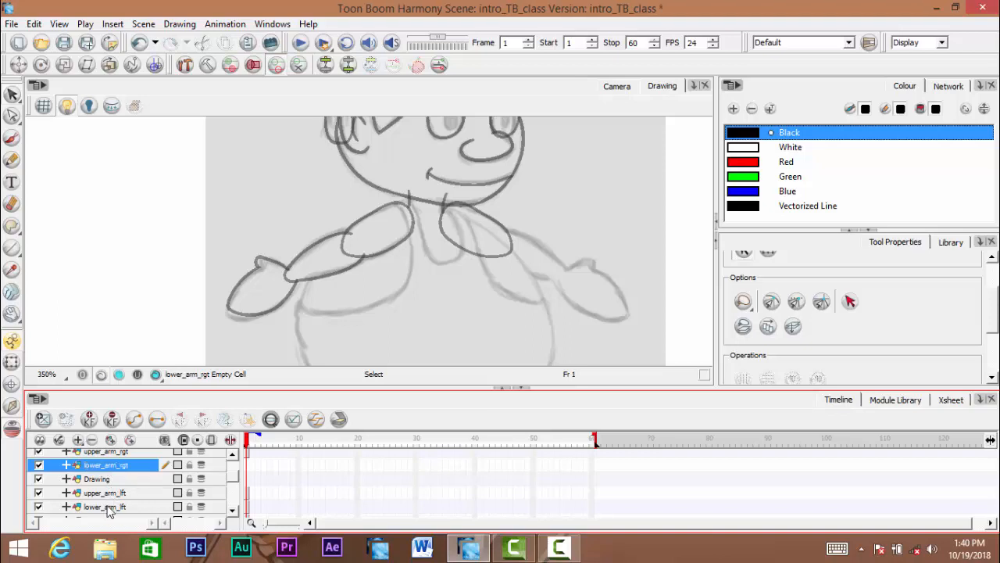
Copy the lower arm shape from lower_arm_lft and paste it into the lower_arm_rgt layer
left_click(105, 507)
mouse_move(328, 211)
left_mouse_down()
mouse_move(257, 214)
mouse_move(316, 261)
left_mouse_up()
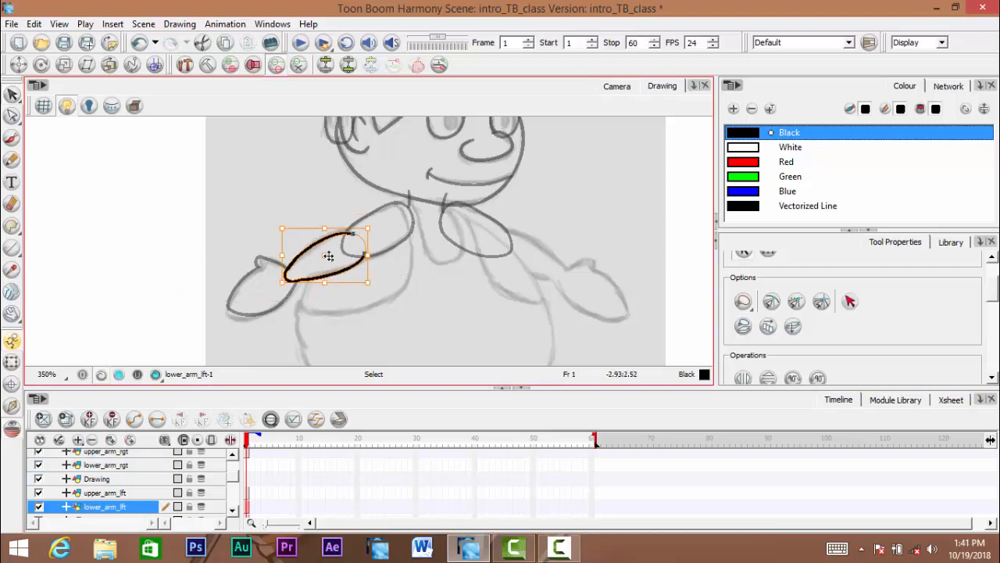
left_click(106, 465)
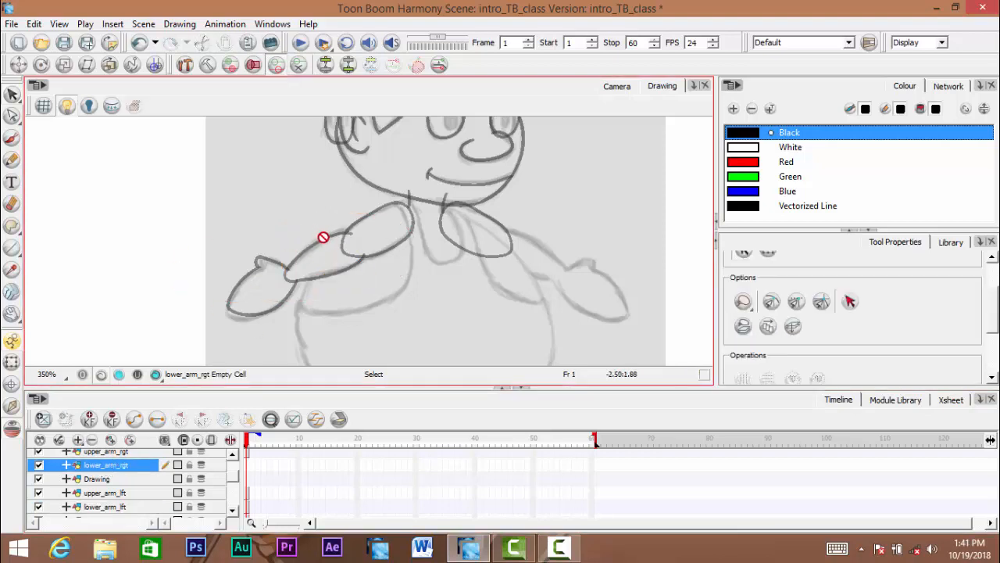
key("ctrl+v")
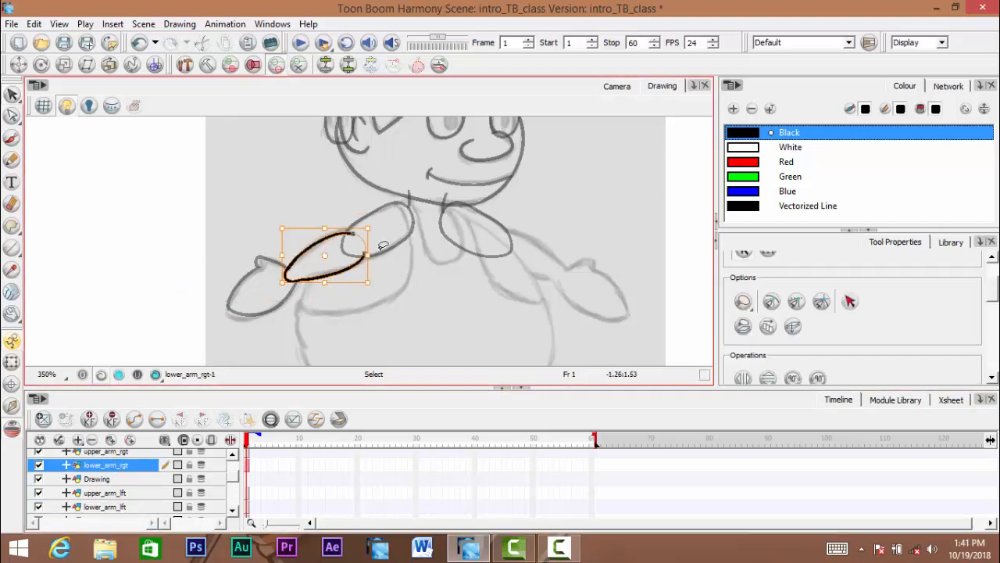
Flip the pasted lower arm horizontally and move it to overlap the outer end of the mirrored upper arm
left_click(743, 378)
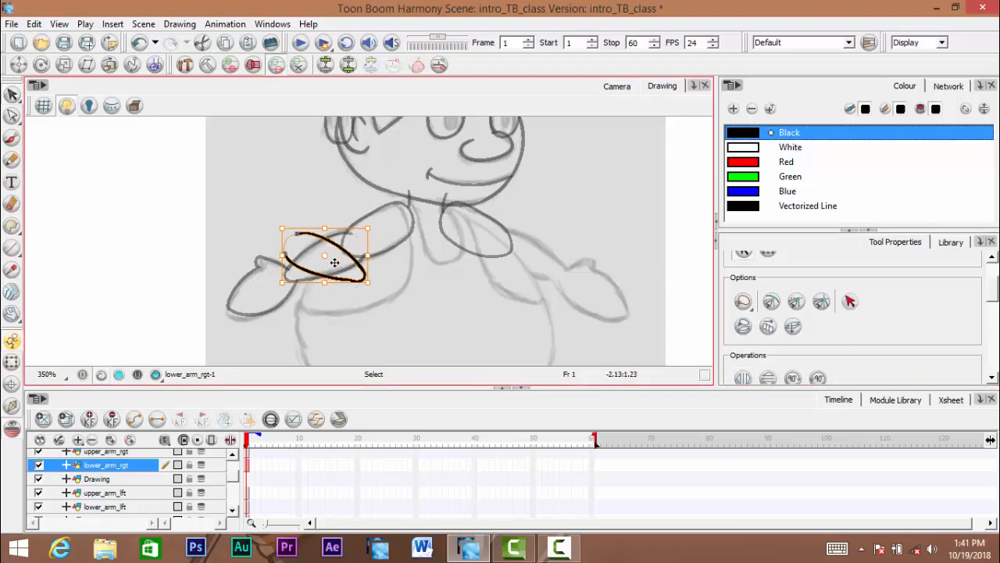
scroll(330, 275, "up", 1)
left_click_drag(315, 272, 549, 280)
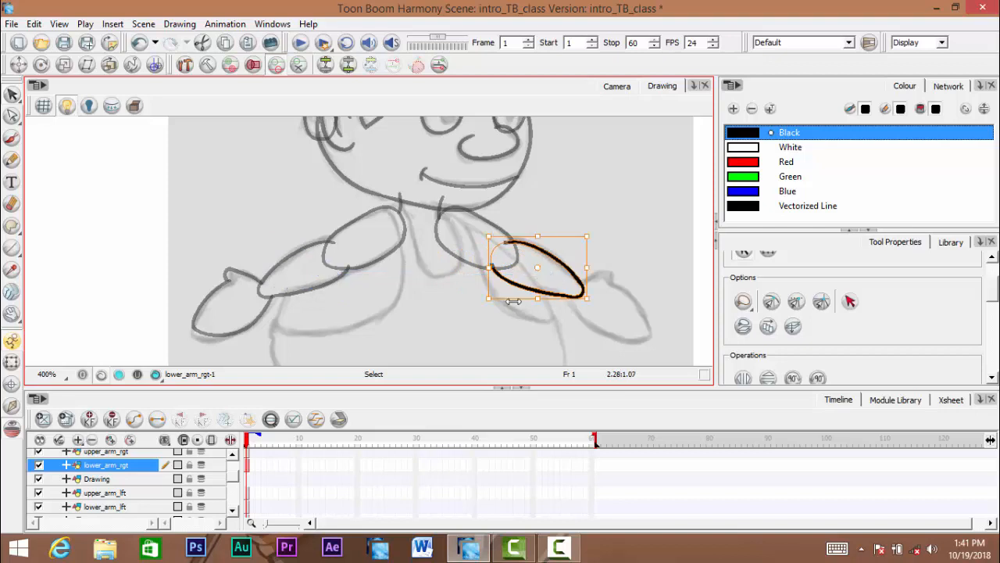
Copy the layer name hand_lft from that layer's properties
key("space")
mouse_move(475, 317)
left_mouse_down()
mouse_move(461, 317)
mouse_move(490, 310)
left_mouse_up()
left_click_drag(327, 357, 408, 294)
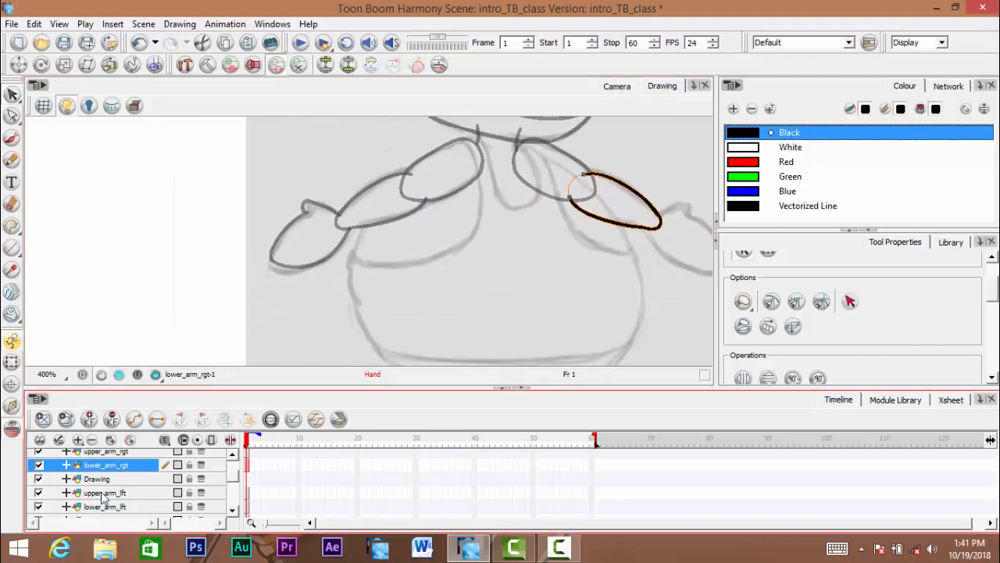
scroll(235, 482, "down", 1)
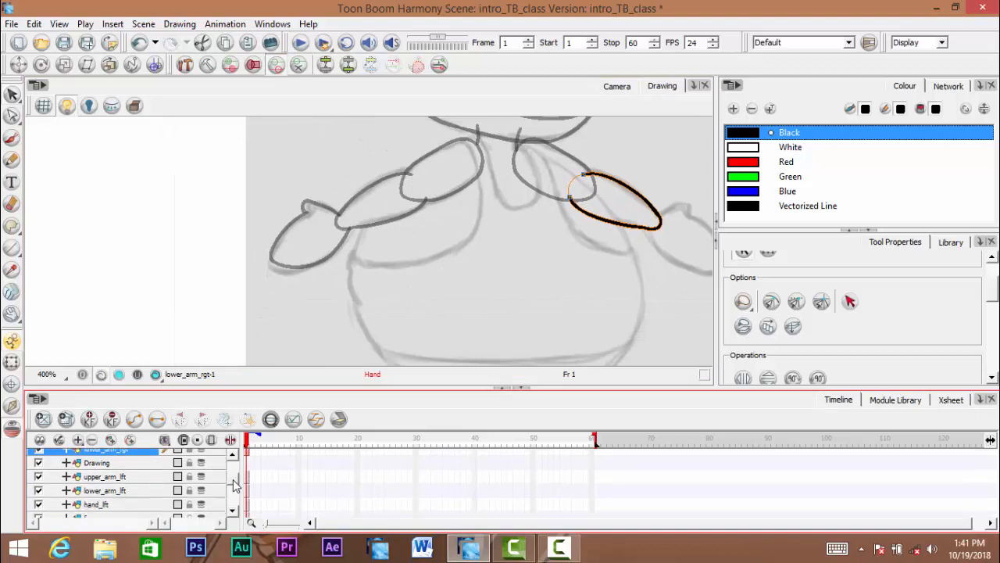
left_click(98, 507)
double_click(104, 508)
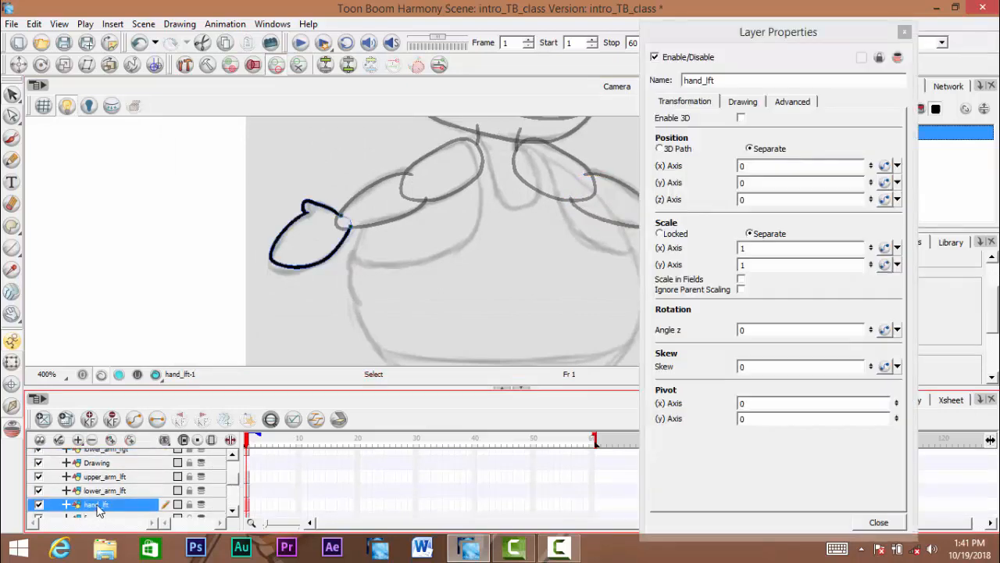
double_click(725, 81)
key("ctrl+c")
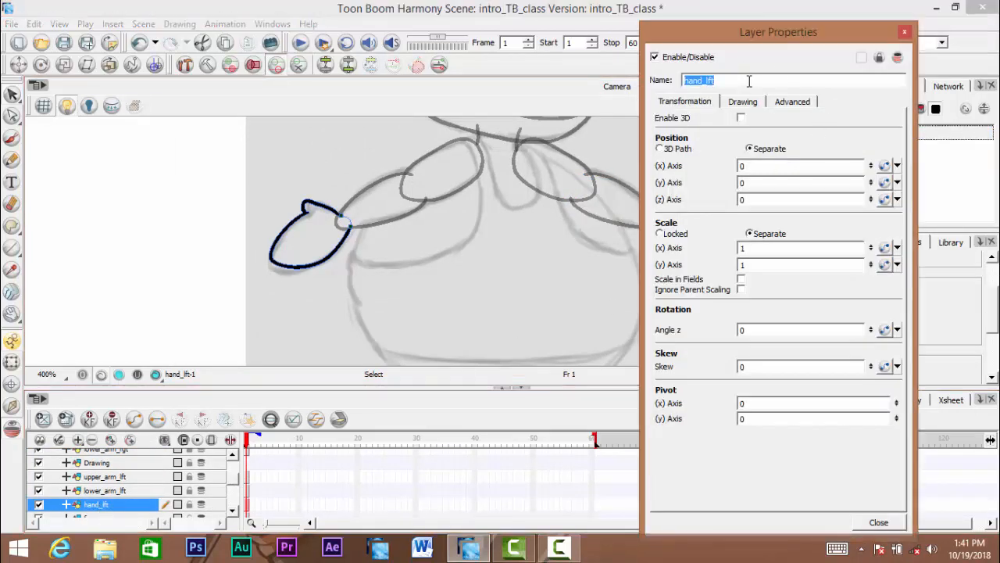
left_click(904, 32)
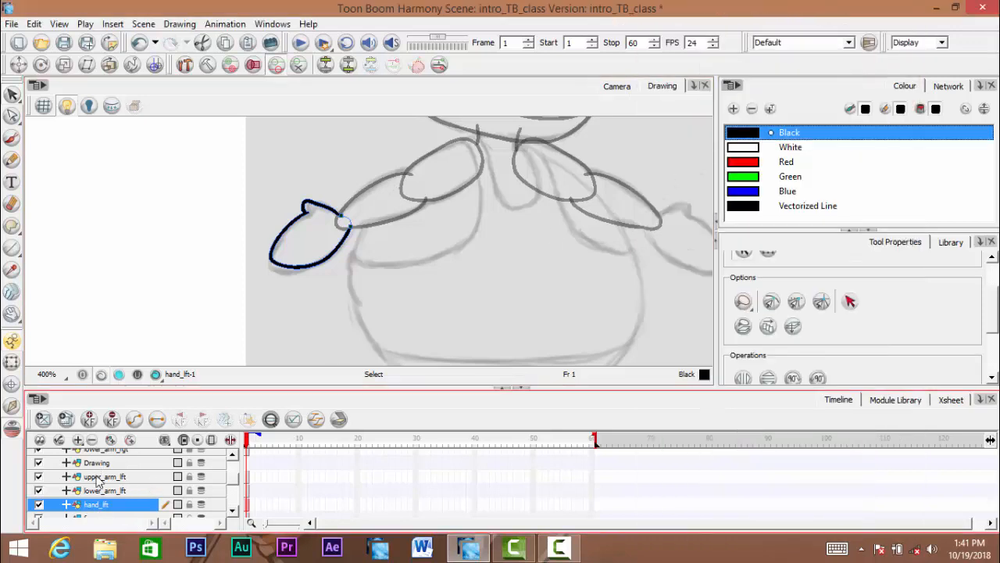
Rename the empty Drawing layer above upper_arm_lft to hand_rgt, reusing the copied name
left_click(101, 464)
left_click(102, 466)
key("ctrl+v")
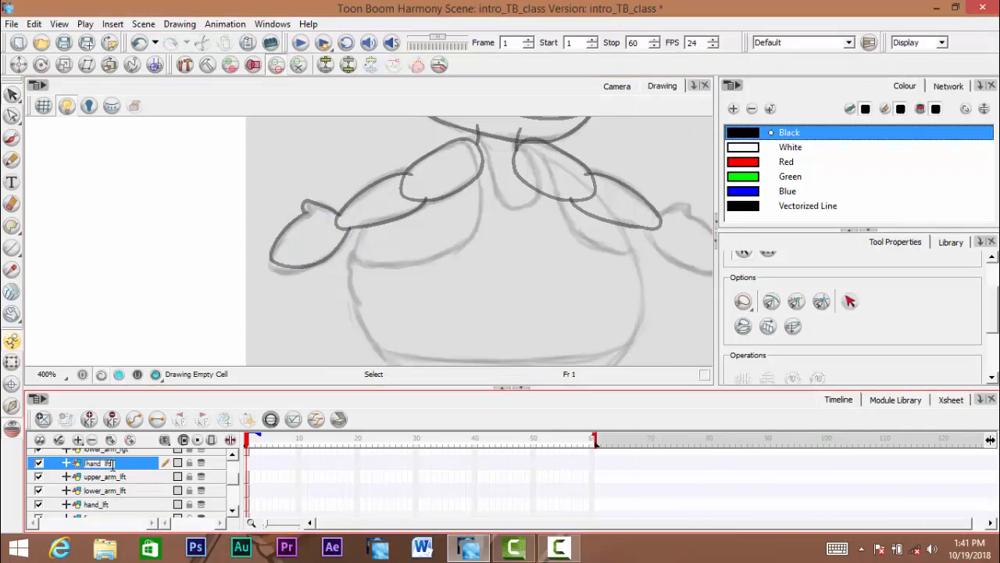
key("BackSpace")
key("BackSpace")
key("Return")
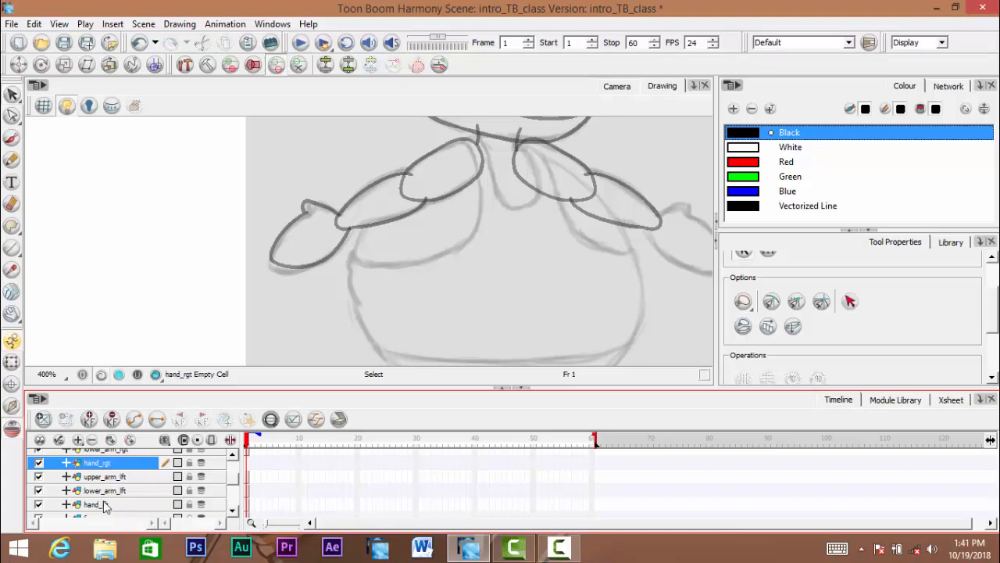
Try pasting the left hand drawing into hand_rgt, and remove the pasted shape
left_click(105, 504)
key("space")
left_click_drag(281, 208, 279, 217)
mouse_move(238, 216)
left_mouse_down()
mouse_move(199, 291)
mouse_move(313, 200)
left_mouse_up()
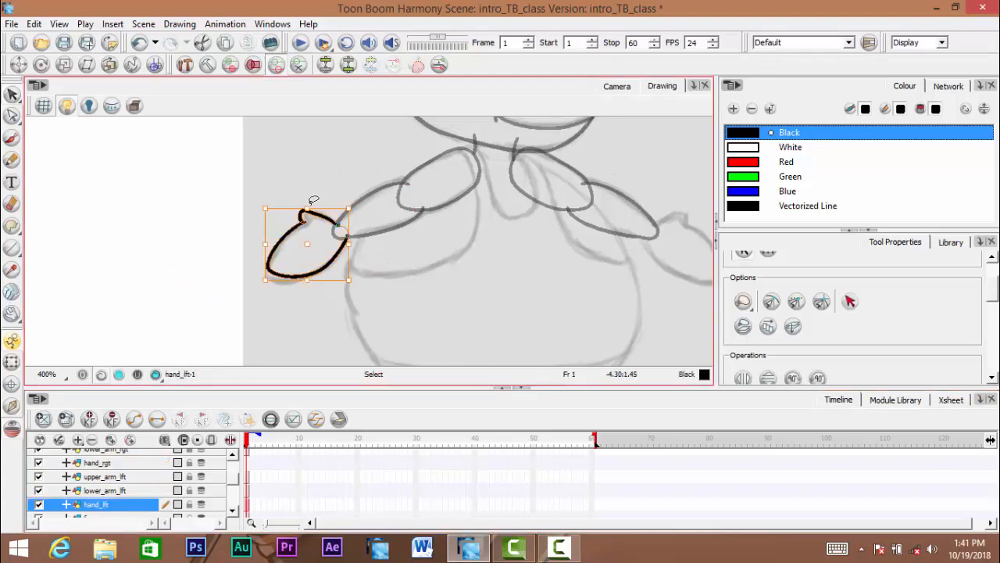
left_click(103, 463)
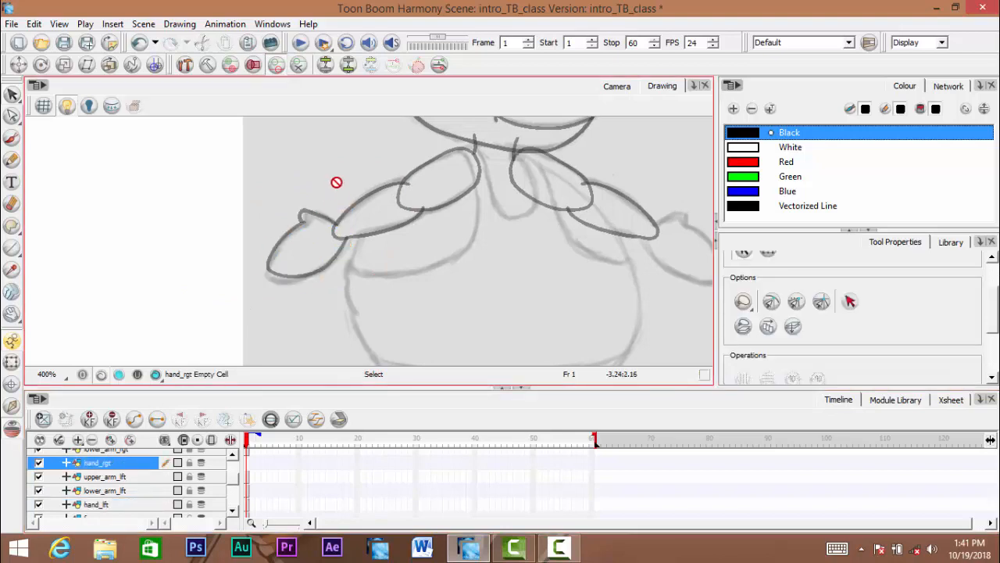
key("ctrl+v")
key("space")
left_click_drag(464, 250, 433, 255)
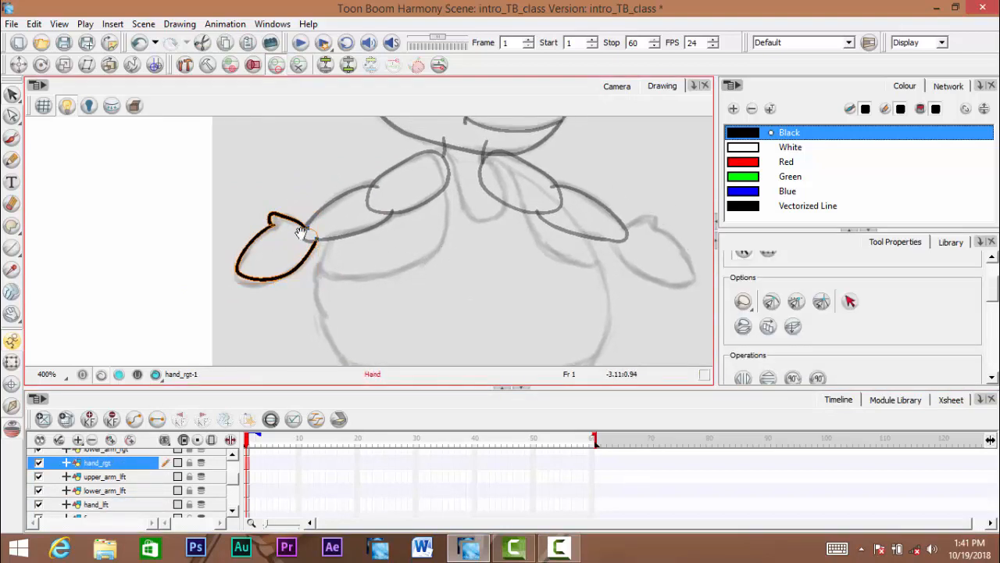
left_click_drag(305, 233, 373, 238)
key("2")
key("1")
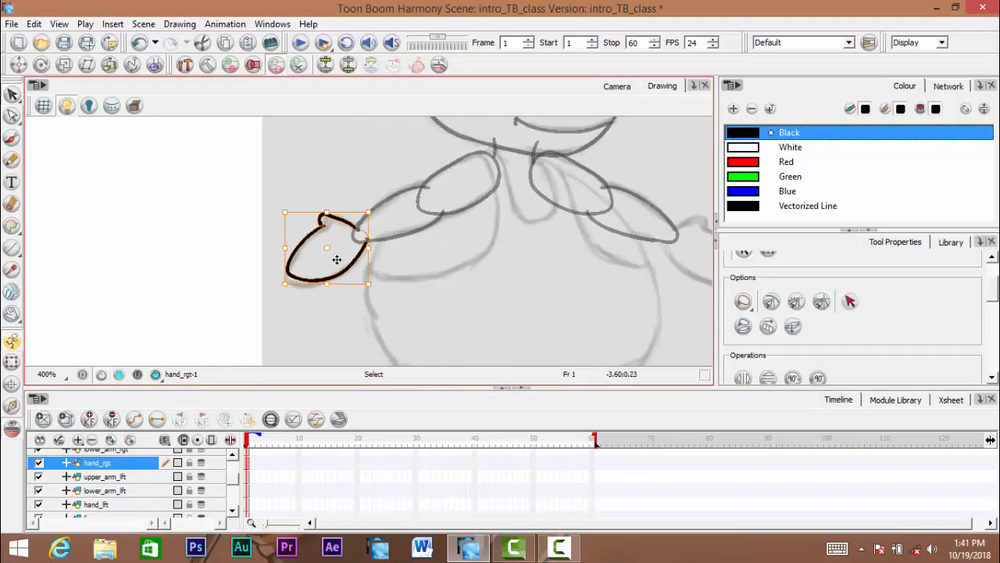
key("Delete")
Copy the complete hand shape from hand_lft and paste it into the hand_rgt layer
left_click(95, 504)
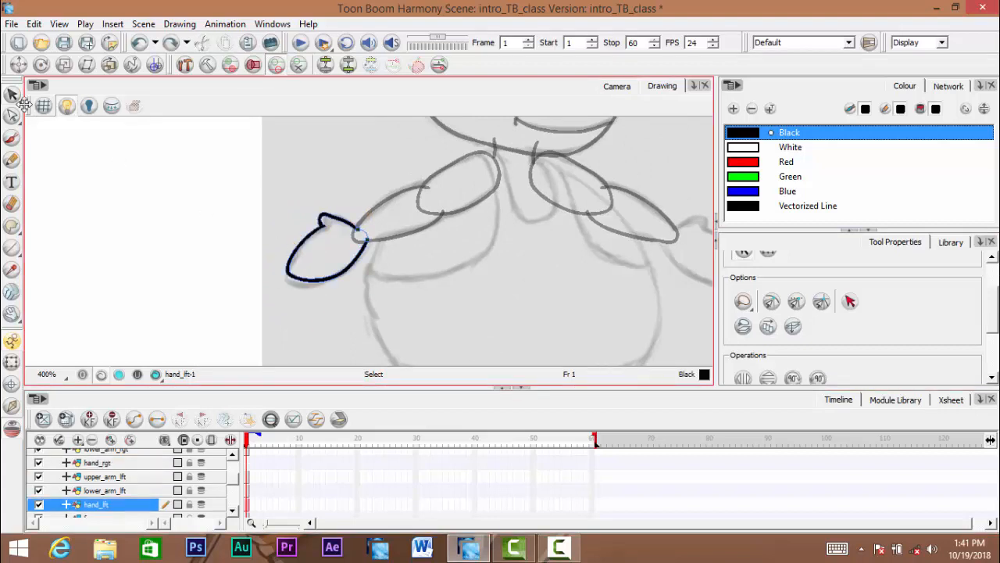
mouse_move(358, 167)
left_mouse_down()
mouse_move(227, 248)
mouse_move(353, 238)
mouse_move(351, 262)
left_mouse_up()
key("2")
key("2")
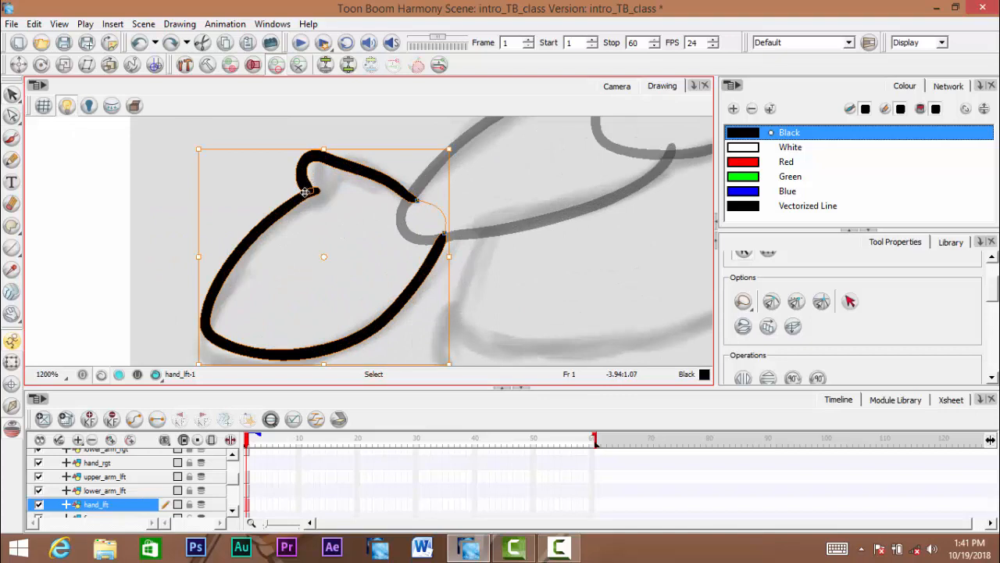
key("1")
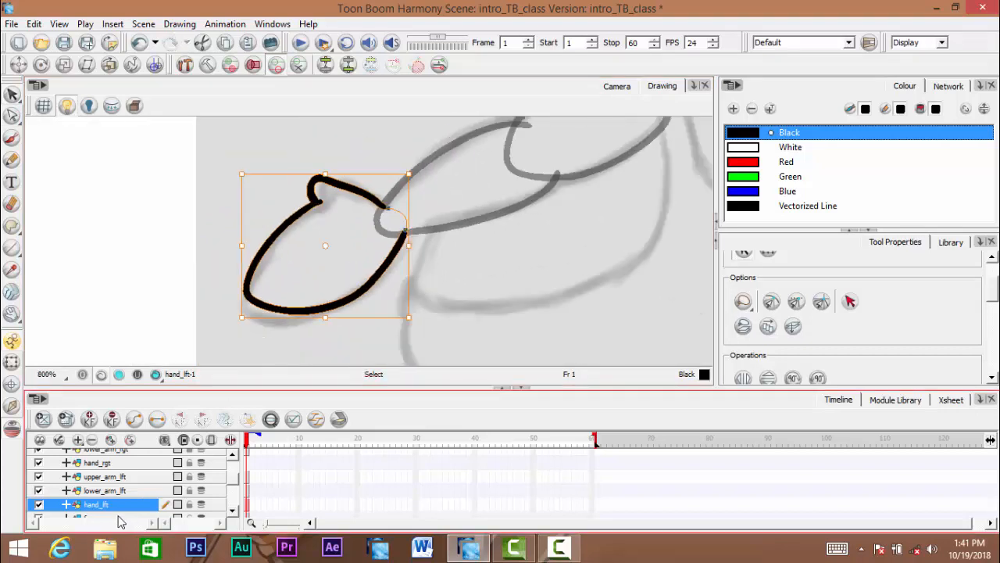
left_click(97, 462)
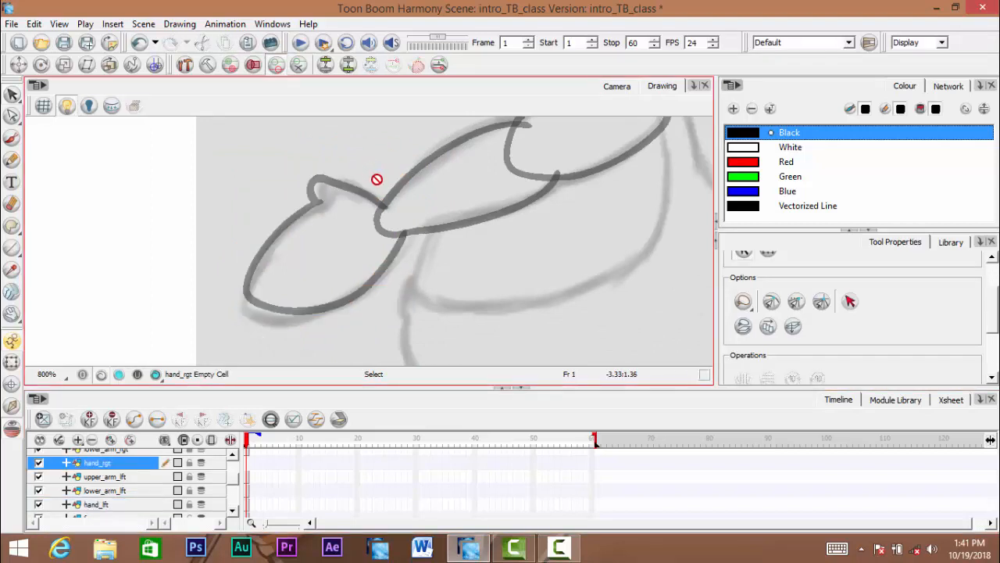
key("ctrl+v")
Flip the pasted hand horizontally and move it to the outer end of the mirrored lower arm
key("1")
key("1")
left_click_drag(459, 240, 394, 255)
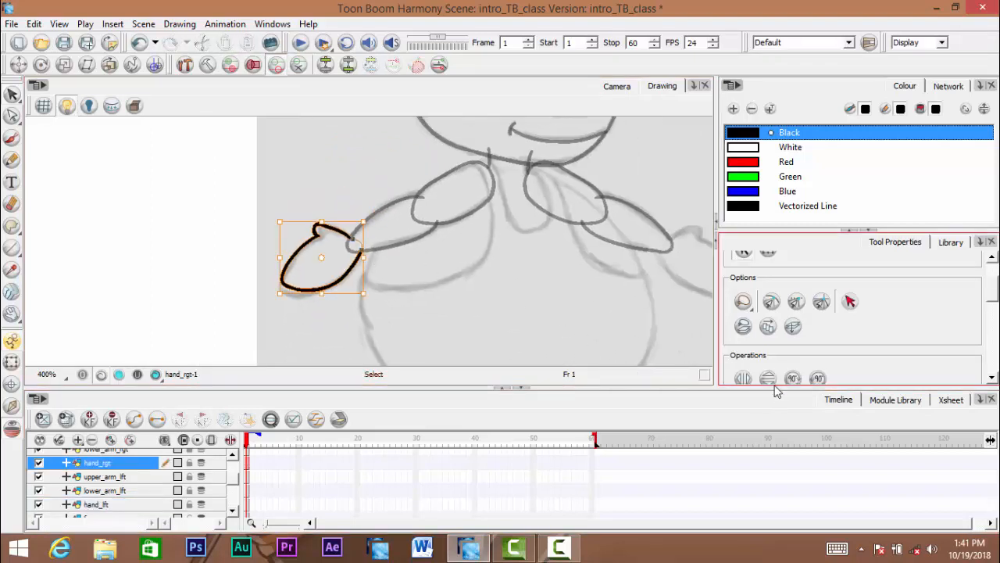
left_click(743, 377)
mouse_move(285, 250)
left_mouse_down()
mouse_move(181, 253)
mouse_move(602, 270)
left_mouse_up()
Examine both finished arms together against the head and body sketch
key("alt+z")
left_click(427, 320, "alt")
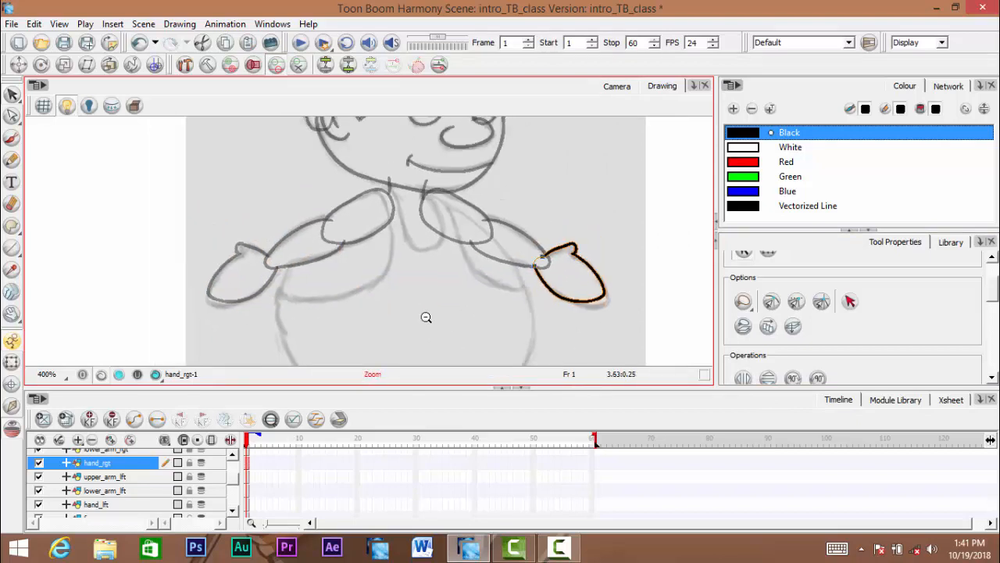
left_click(425, 317, "alt")
key("space")
left_click_drag(503, 305, 430, 288)
key("space")
key("space")
key("alt+z")
left_click(421, 275, "alt")
left_click(421, 275, "alt")
key("space")
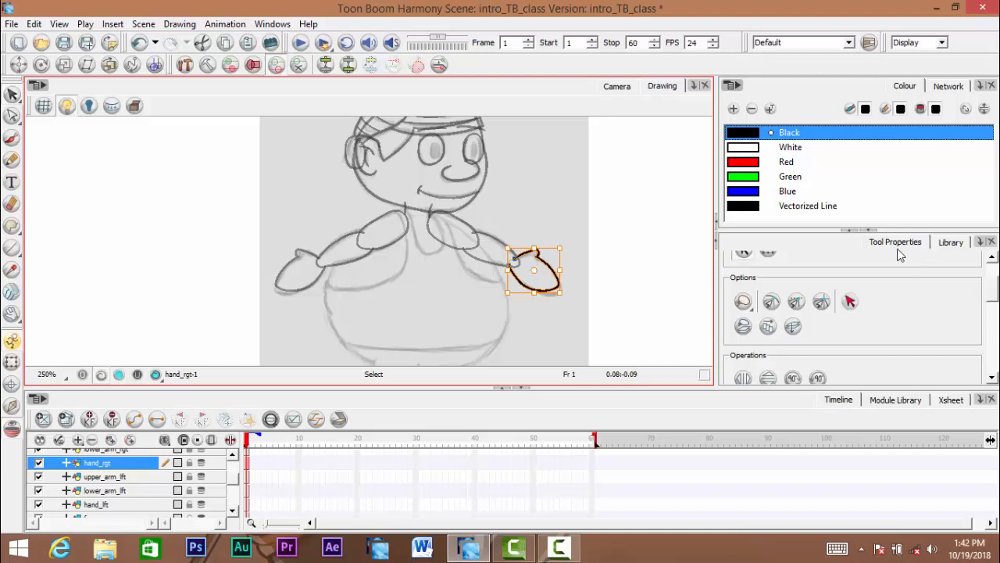
key("space")
left_click_drag(423, 327, 446, 310)
mouse_move(419, 252)
left_mouse_down()
mouse_move(427, 273)
mouse_move(425, 247)
left_mouse_up()
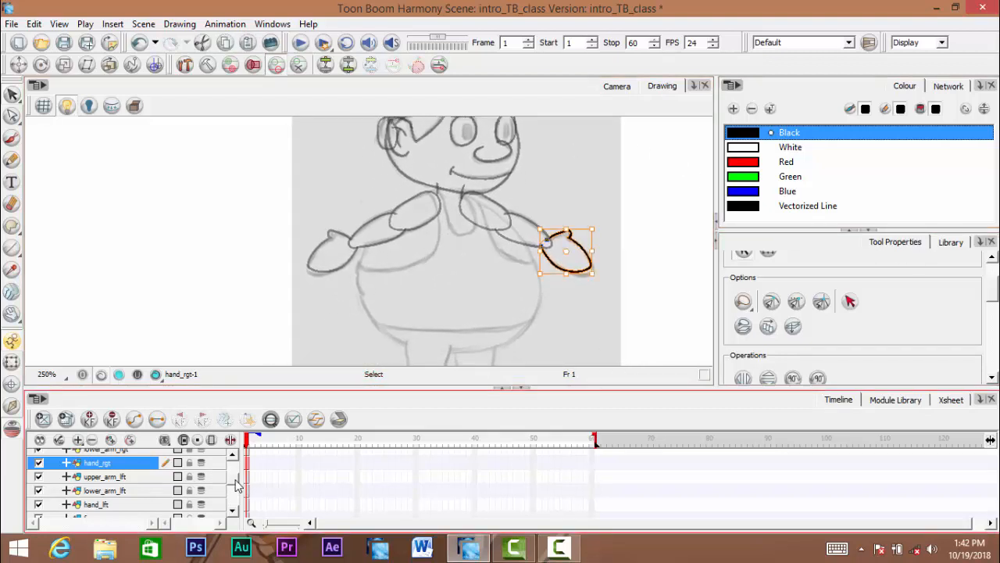
Add a new drawing layer directly above the neck layer and name it torso
scroll(129, 488, "up", 2)
left_click(110, 475)
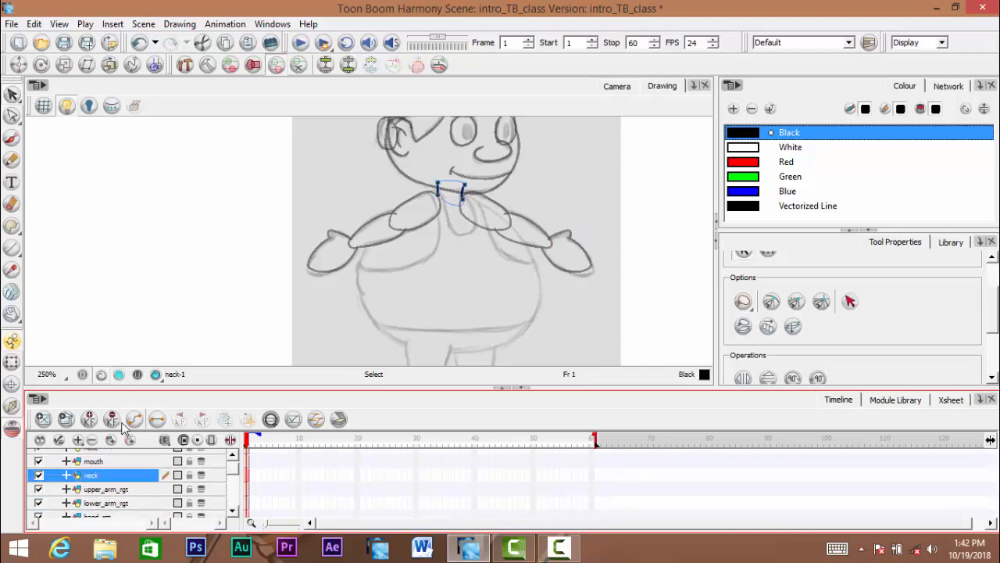
left_click(110, 441)
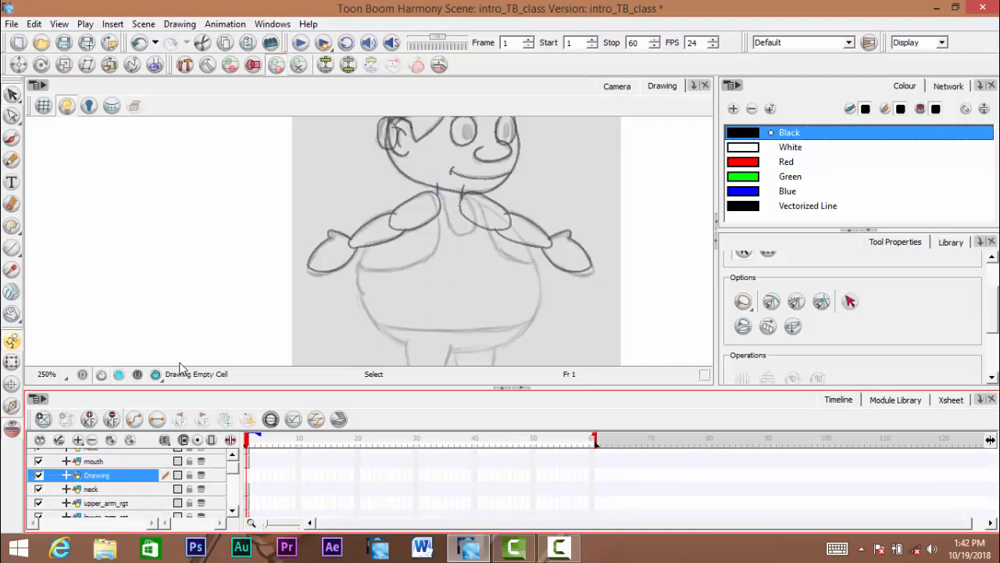
left_click_drag(431, 279, 425, 220)
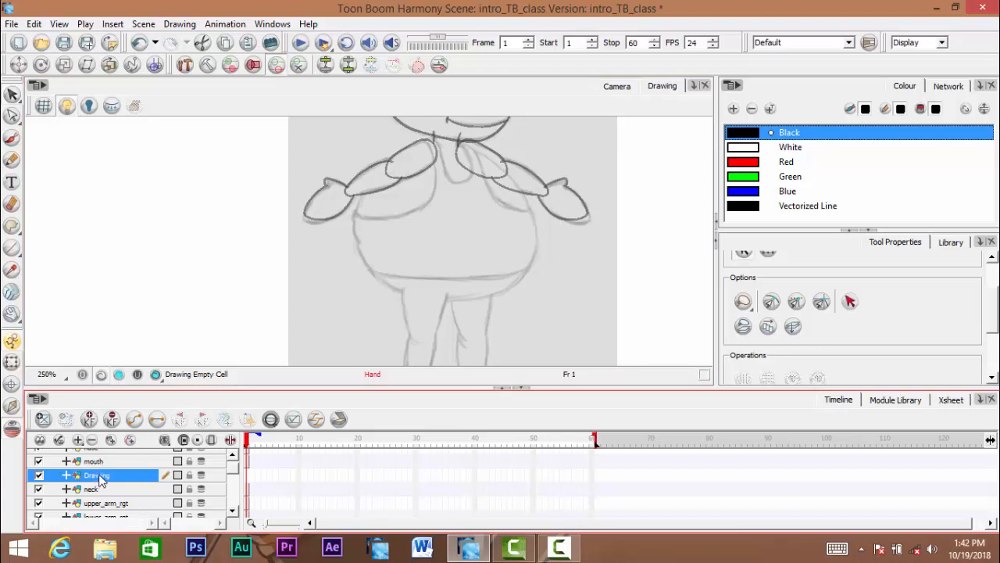
double_click(100, 476)
type("d")
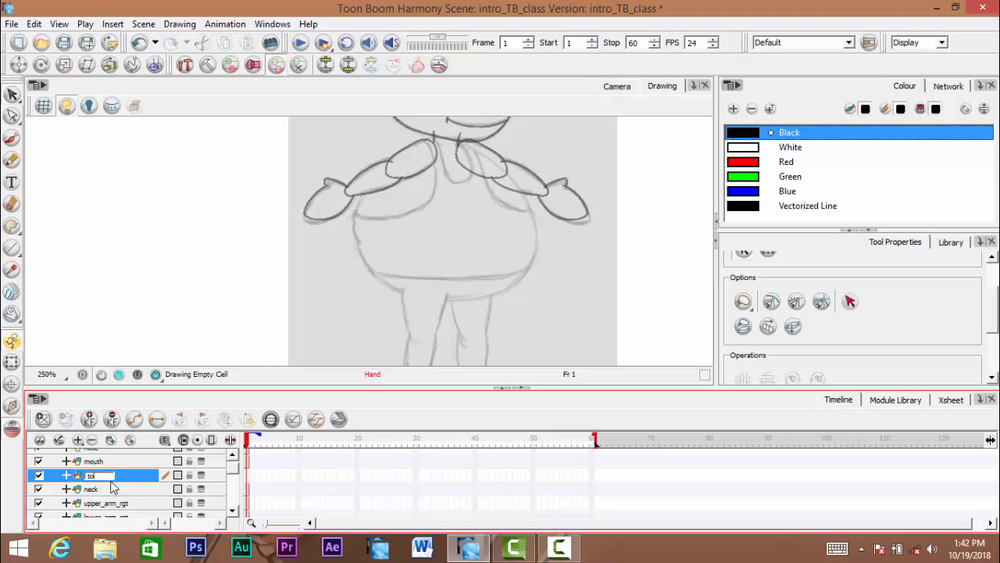
key("Return")
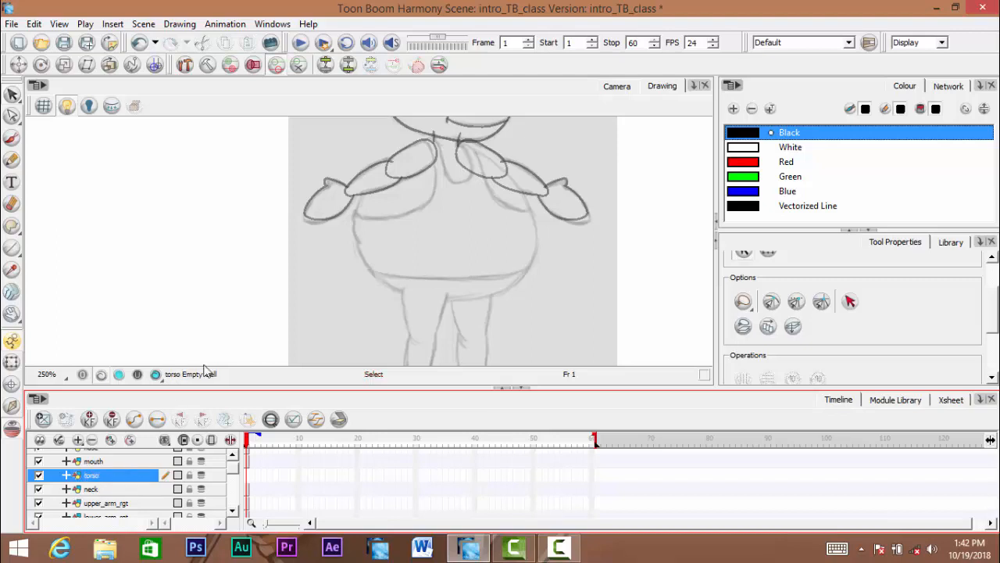
Try drawing a wide ellipse across the whole belly sketch on the torso layer with the Ellipse tool
left_click_drag(377, 232, 361, 262)
scroll(372, 232, "up", 1)
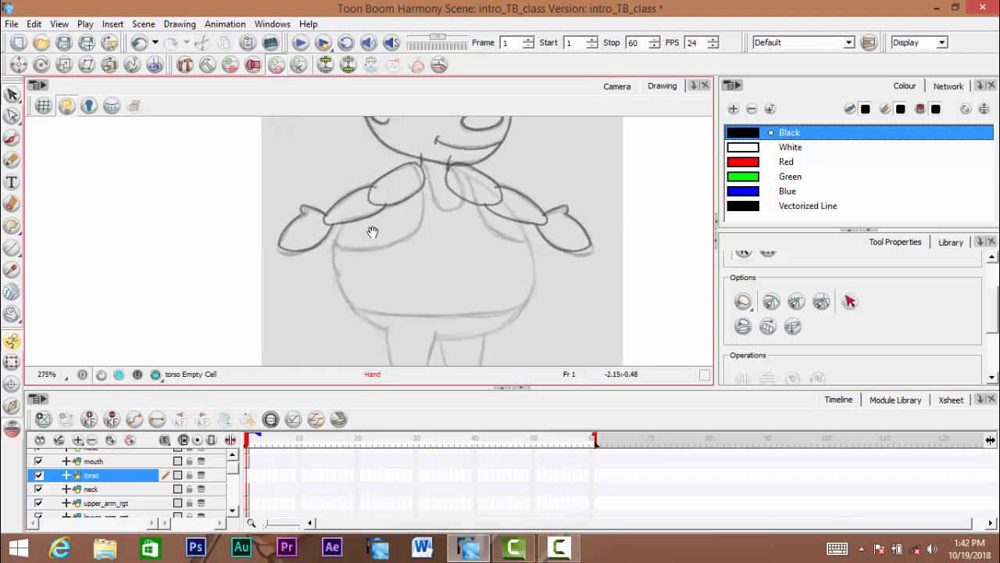
left_click(12, 159)
scroll(384, 229, "up", 1)
scroll(384, 230, "up", 1)
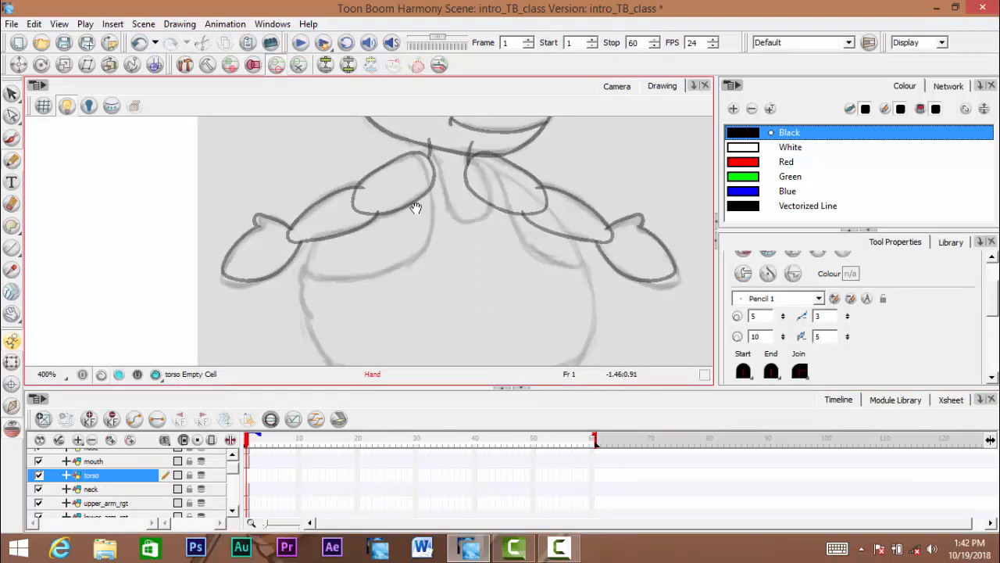
scroll(414, 206, "up", 1)
mouse_move(411, 194)
left_mouse_down()
mouse_move(404, 206)
mouse_move(421, 185)
mouse_move(405, 188)
left_mouse_up()
scroll(421, 185, "down", 3)
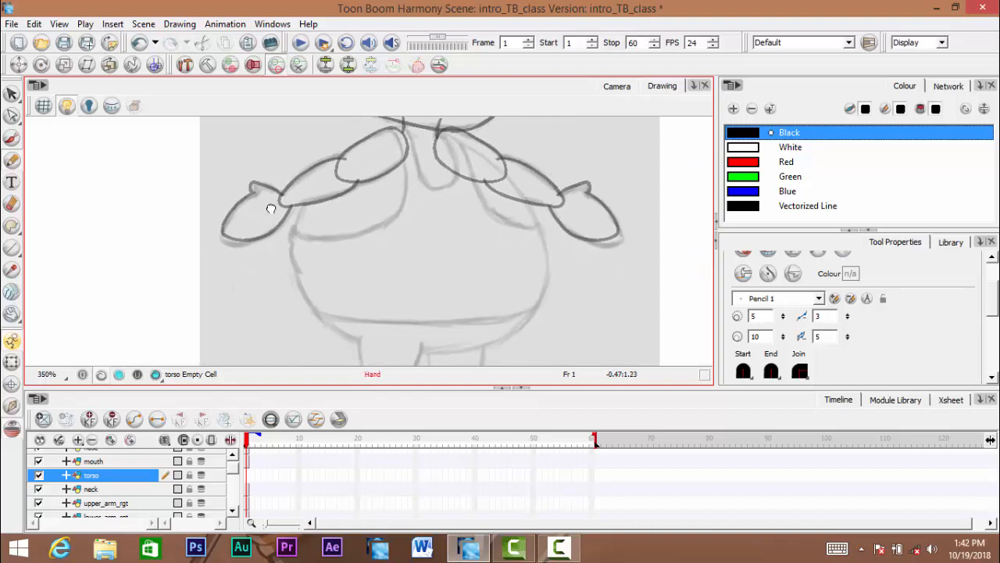
left_click(12, 228)
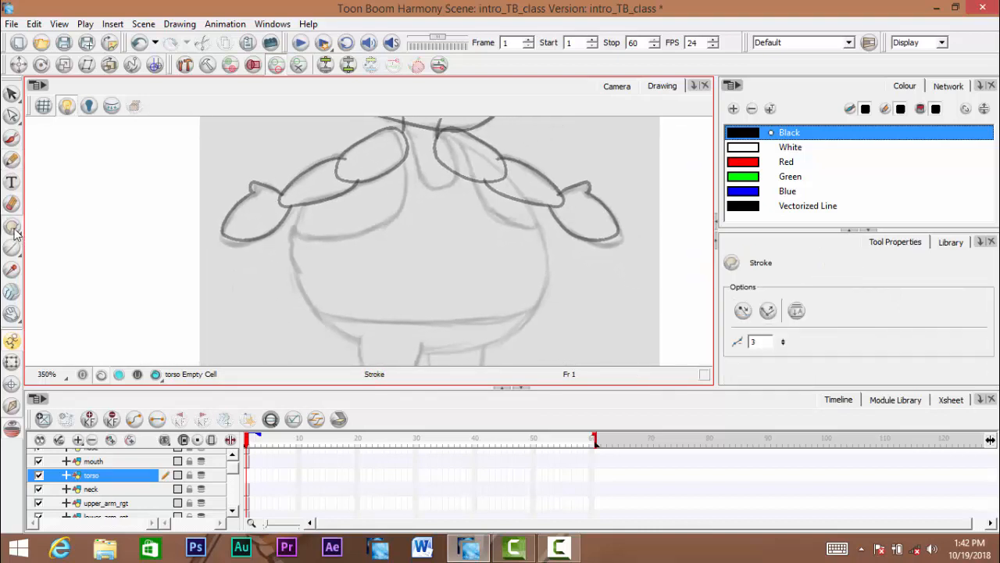
left_click(13, 227)
left_click(12, 247)
left_click(81, 275)
left_click_drag(286, 157, 549, 302)
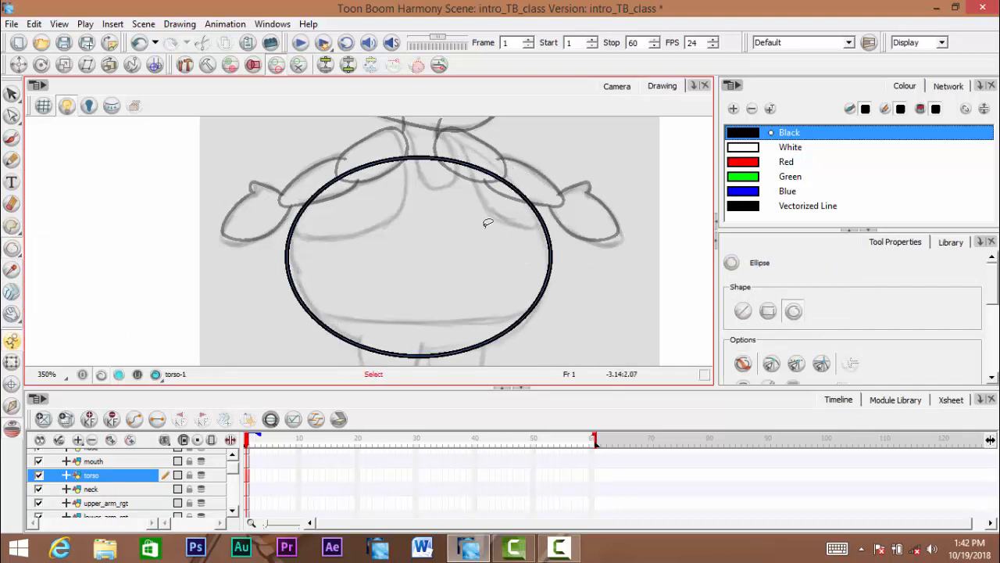
key("ctrl+z")
Draw a rounder ellipse over the belly sketch on the torso layer and compare its line thickness with the arm outlines
key("space")
left_click_drag(458, 227, 465, 235)
scroll(990, 293, "down", 2)
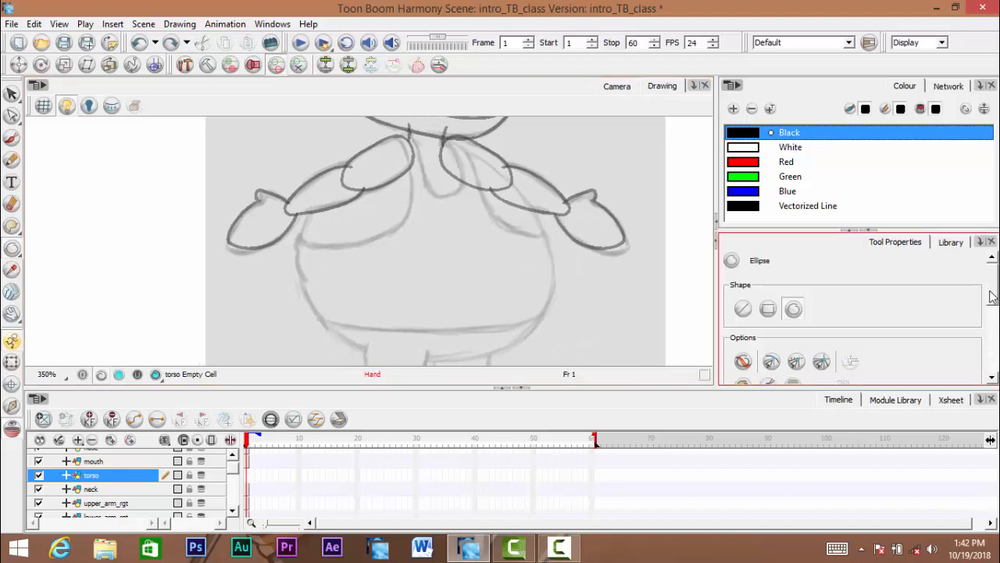
mouse_move(343, 158)
left_mouse_down()
mouse_move(469, 291)
mouse_move(550, 318)
mouse_move(556, 291)
left_mouse_up()
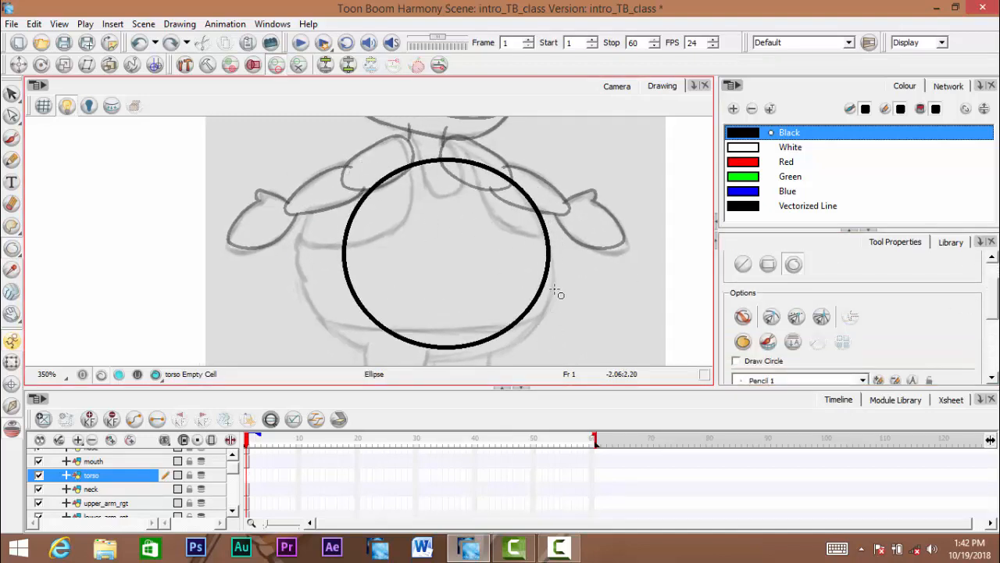
scroll(555, 226, "up", 4)
scroll(570, 230, "up", 4)
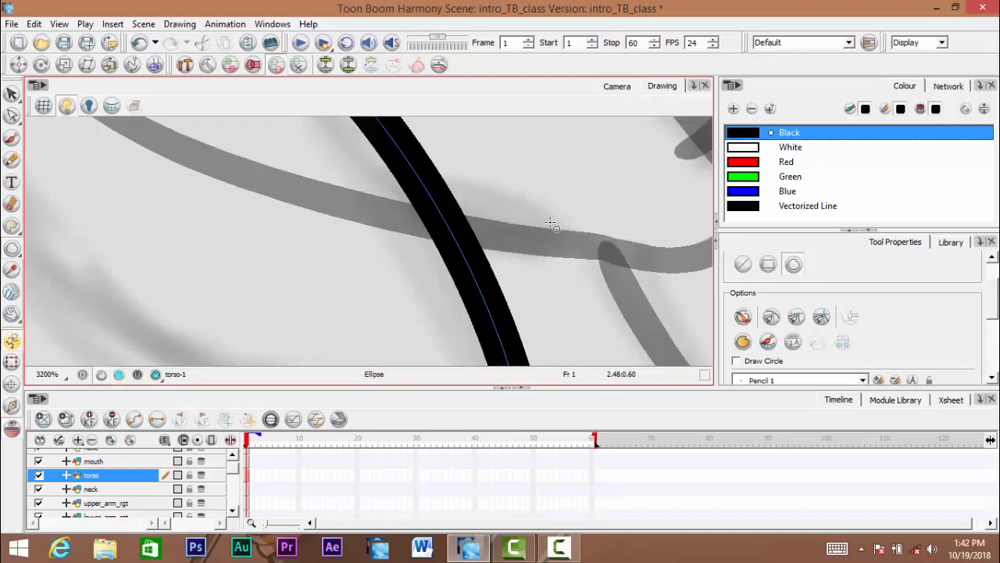
scroll(566, 209, "down", 6)
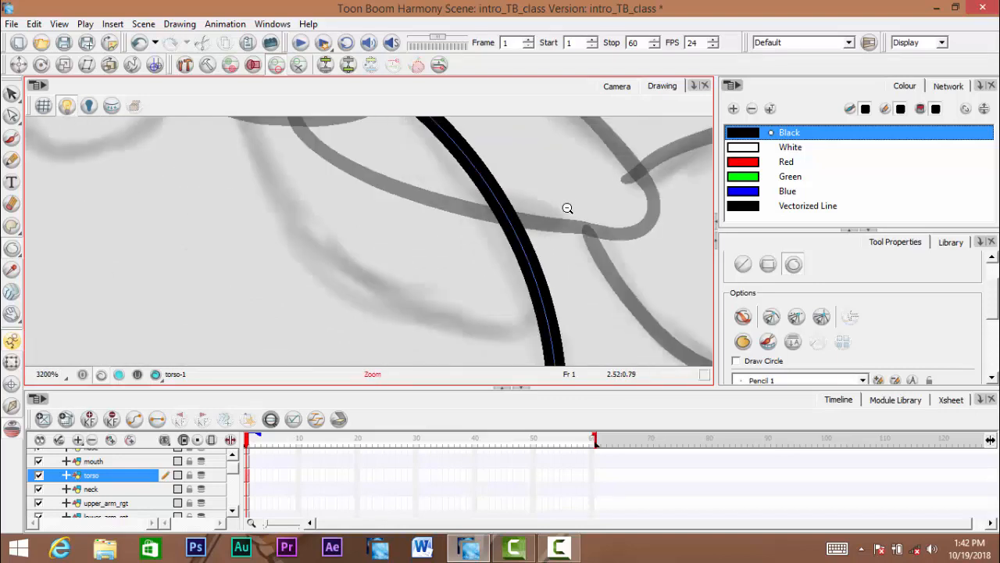
scroll(564, 208, "down", 1)
scroll(536, 234, "up", 2)
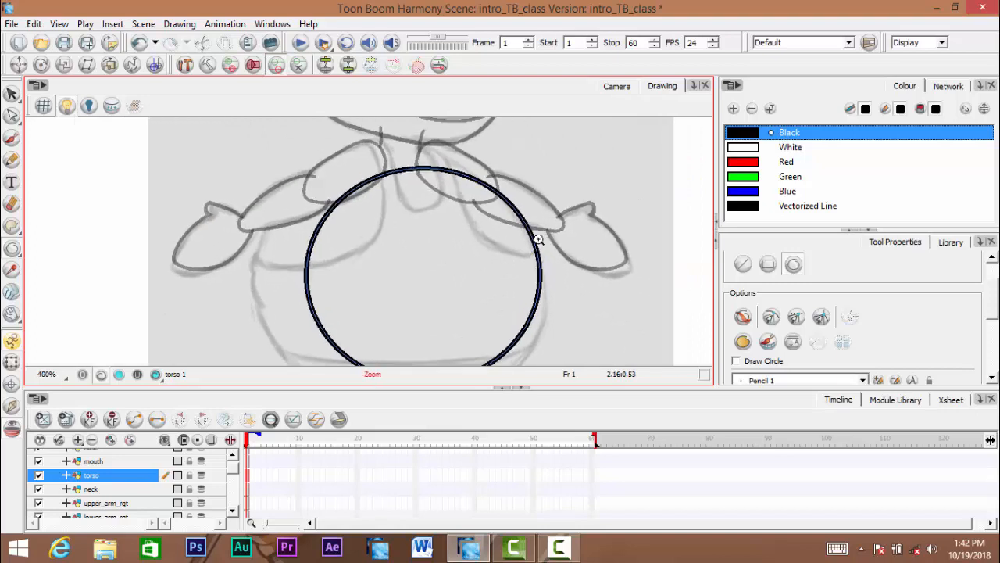
scroll(533, 237, "up", 2)
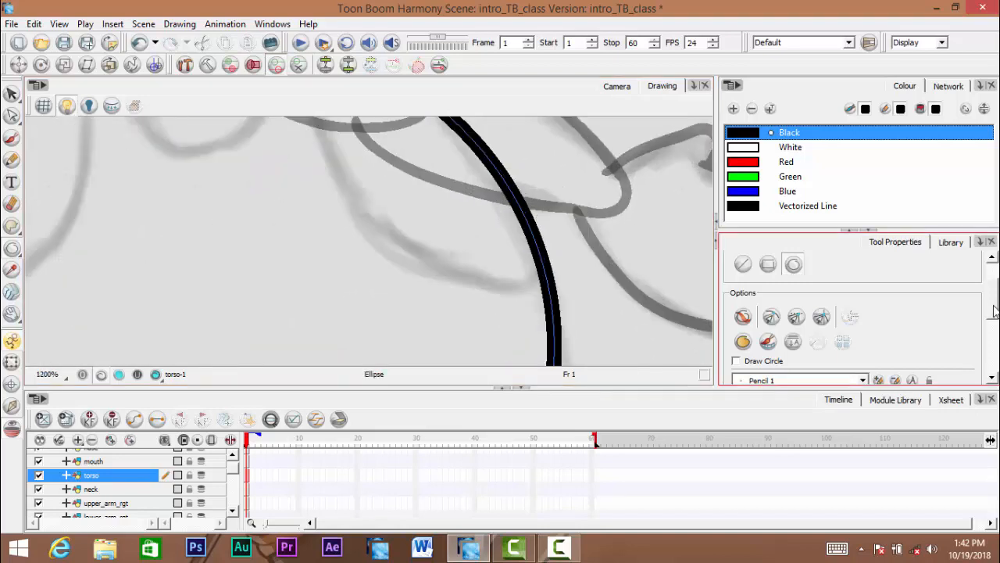
Undo the torso ellipse, set the Ellipse tool's pencil size to 5 and try a test ellipse beside the arm outline
left_click_drag(993, 311, 994, 334)
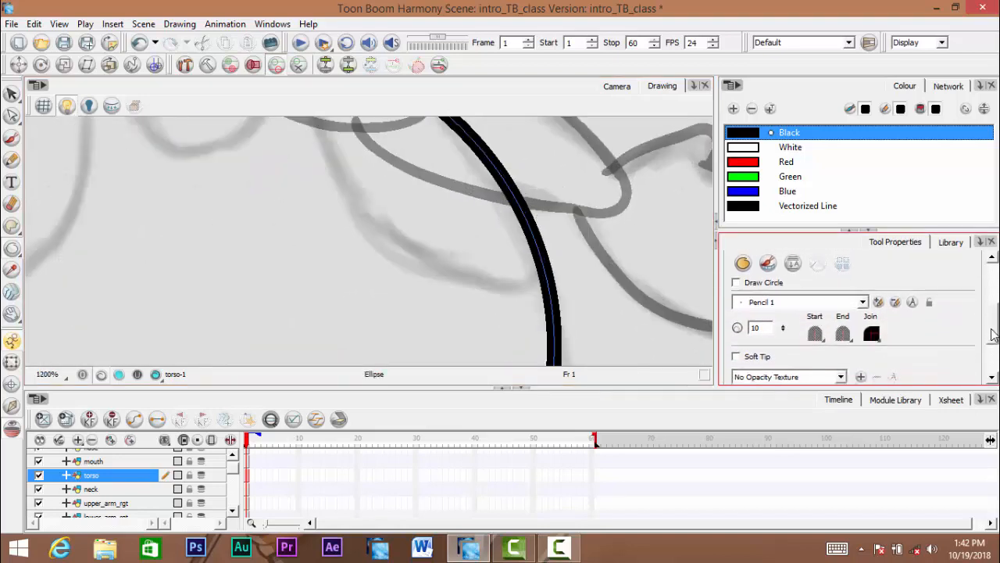
left_click_drag(764, 327, 743, 328)
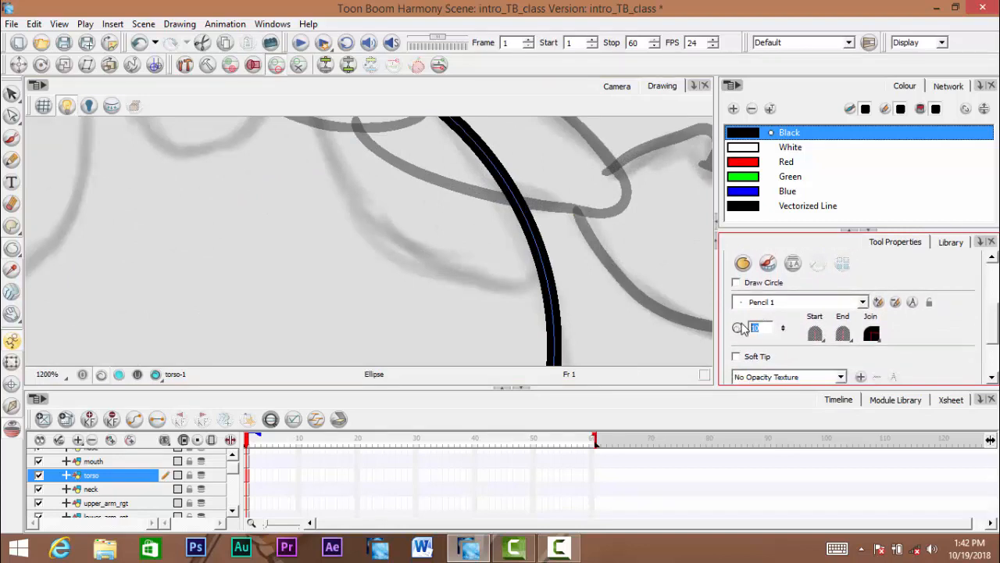
key("ctrl+z")
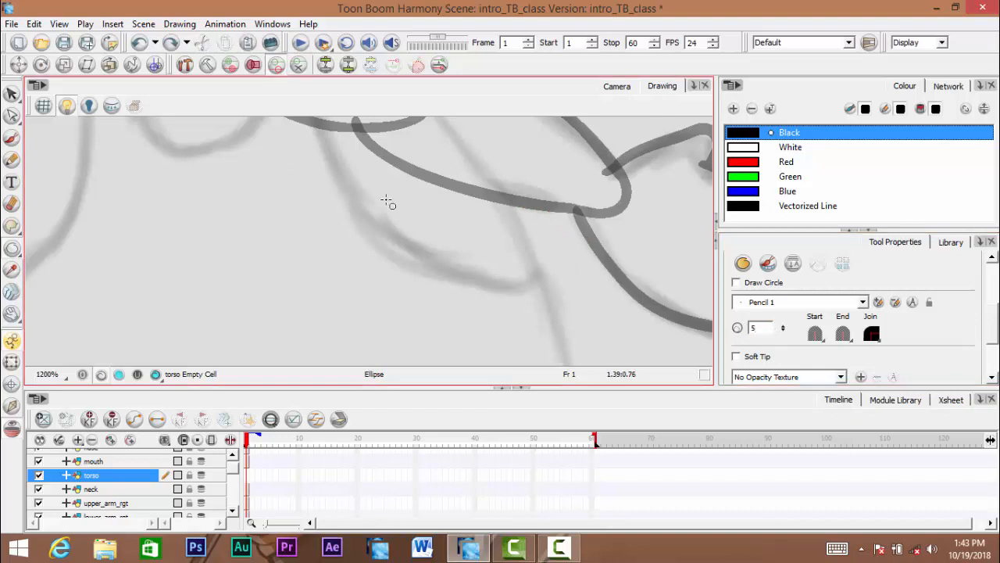
left_click_drag(408, 219, 603, 387)
key("ctrl+z")
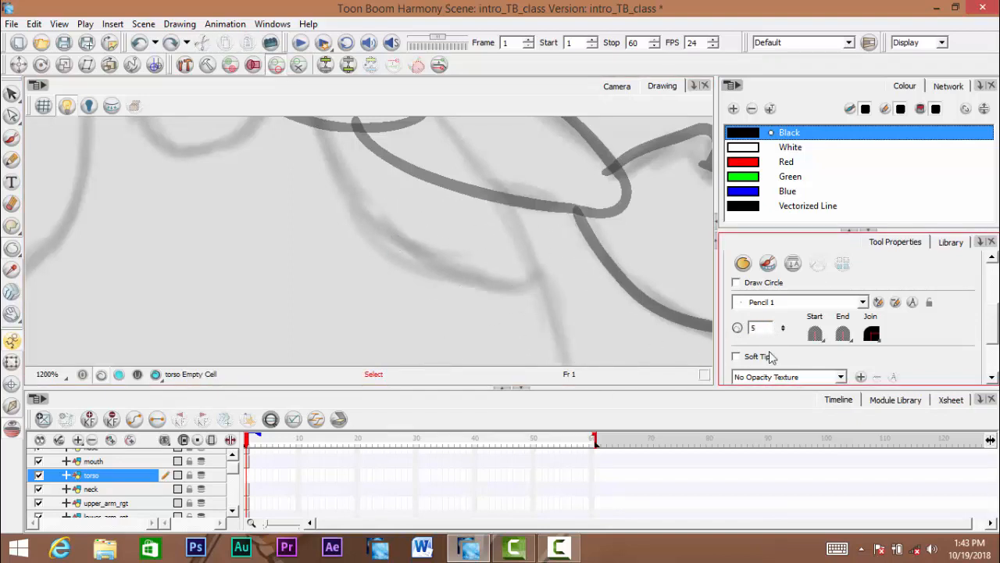
Try a pencil size of 8 with a test ellipse over the forearm line on the torso layer
double_click(769, 327)
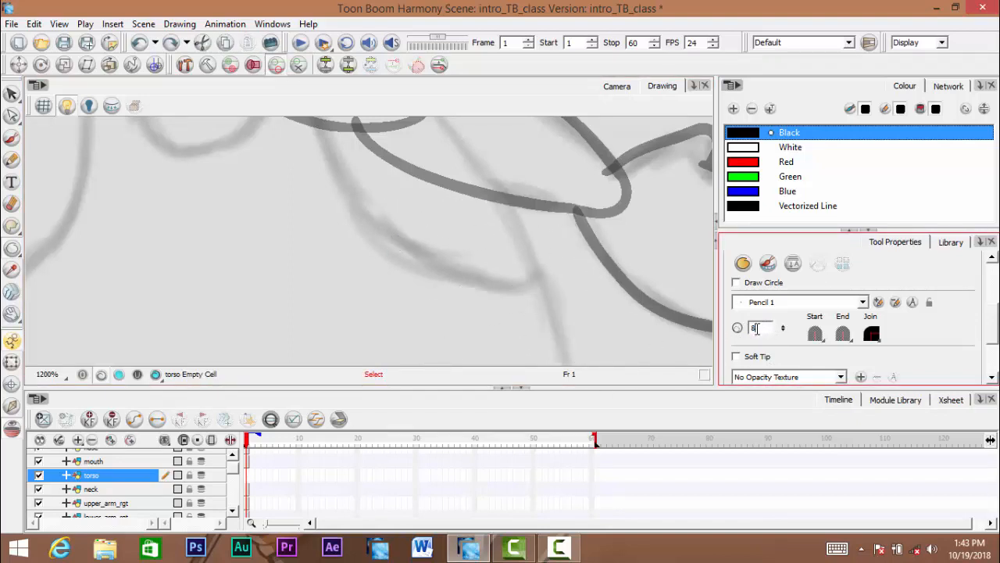
left_click_drag(329, 153, 582, 351)
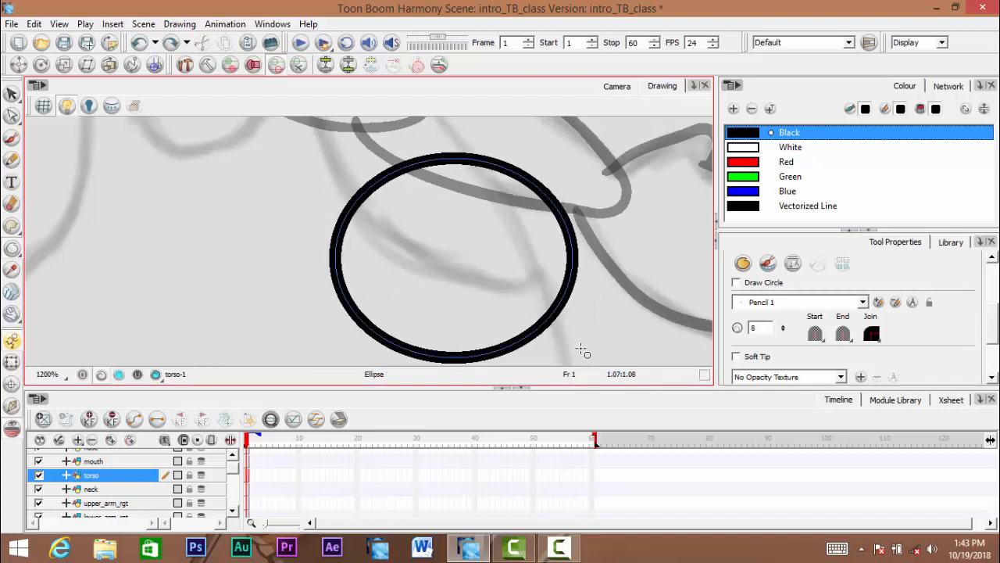
key("ctrl+z")
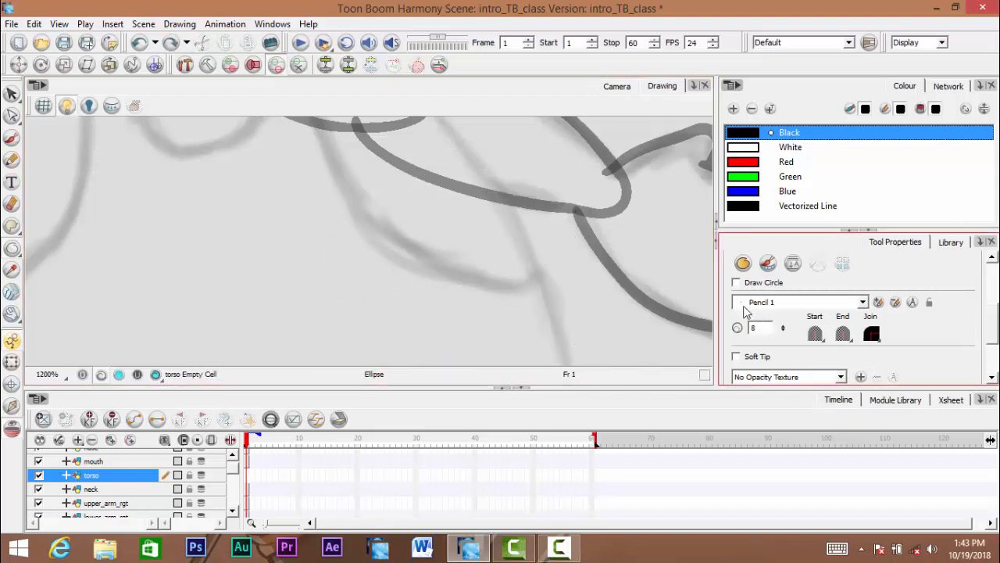
Set the pencil size to 7 and check the thickness with a test ellipse beside the arm outline, then undo it
type("7")
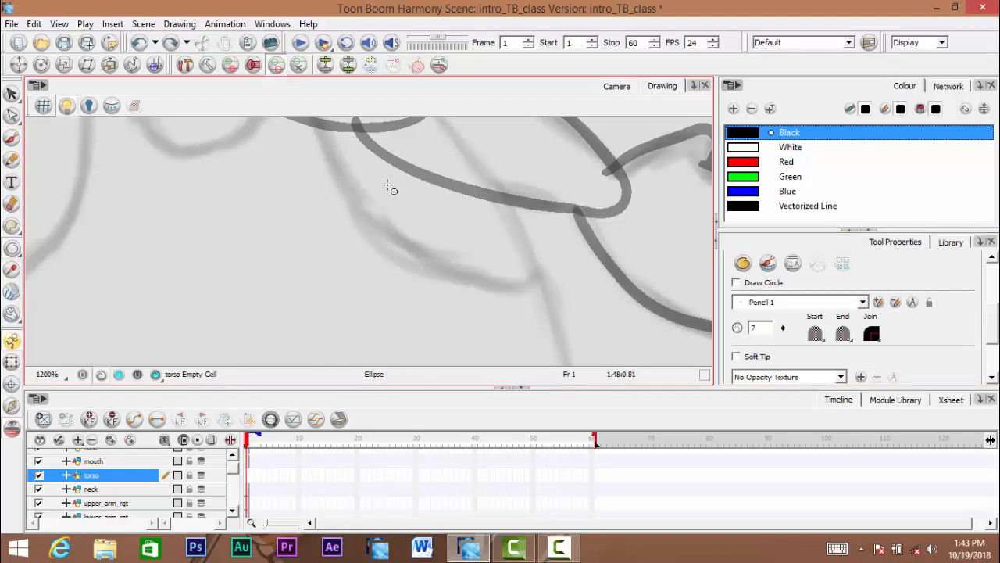
left_click_drag(388, 185, 559, 352)
mouse_move(554, 253)
left_mouse_down()
mouse_move(523, 261)
mouse_move(570, 253)
mouse_move(471, 247)
left_mouse_up()
key("ctrl+z")
key("1")
key("1")
key("1")
key("1")
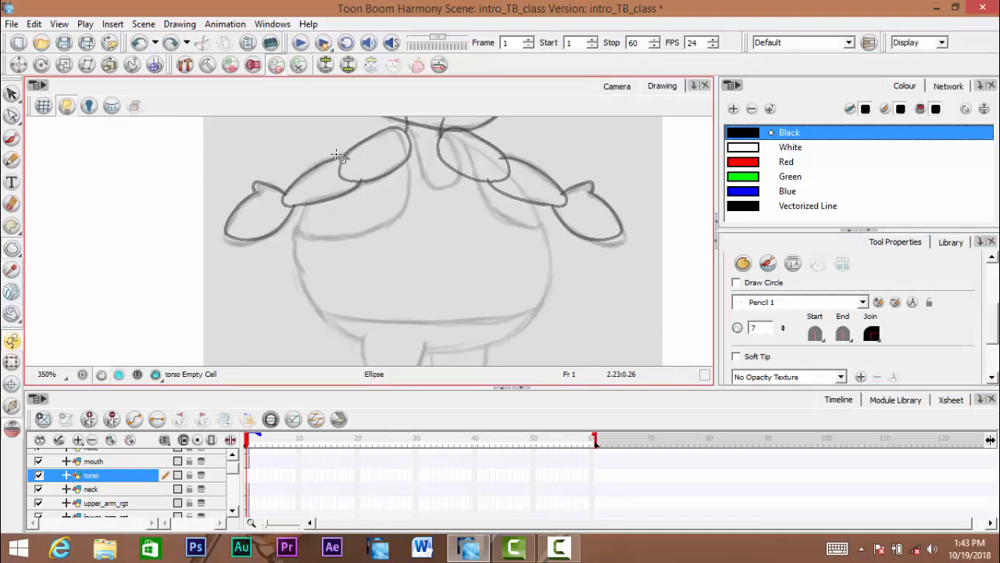
Draw a large ellipse on the torso layer spanning the belly sketch from the base of the neck to the tops of the legs
left_click_drag(336, 155, 571, 376)
key("ctrl+z")
left_click_drag(329, 172, 300, 171)
scroll(293, 172, "down", 1)
left_click_drag(268, 132, 503, 353)
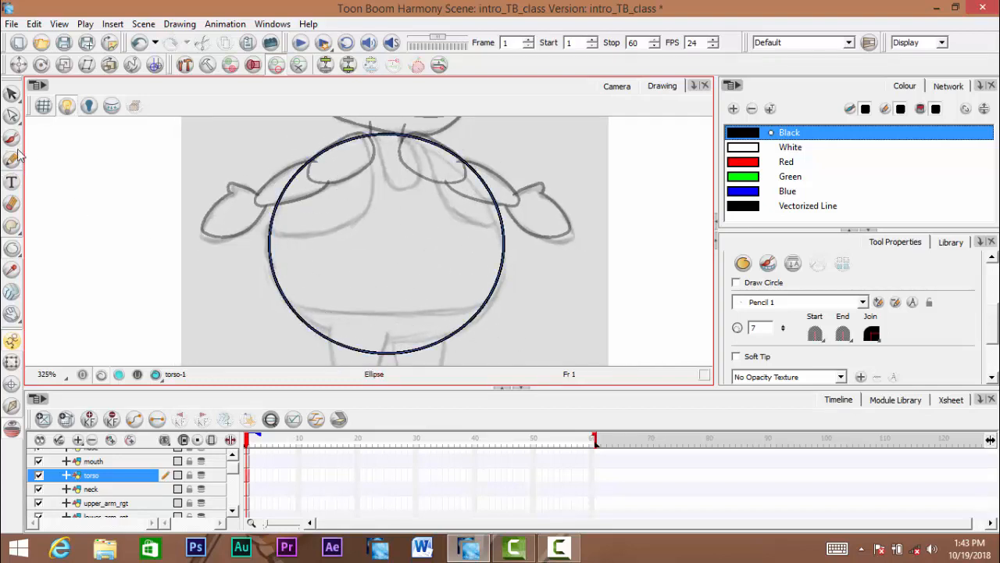
Reshape the lower part of the torso ellipse with the Contour Editor so it follows the flatter bottom of the belly sketch
left_click(12, 117)
left_click_drag(358, 328, 357, 297)
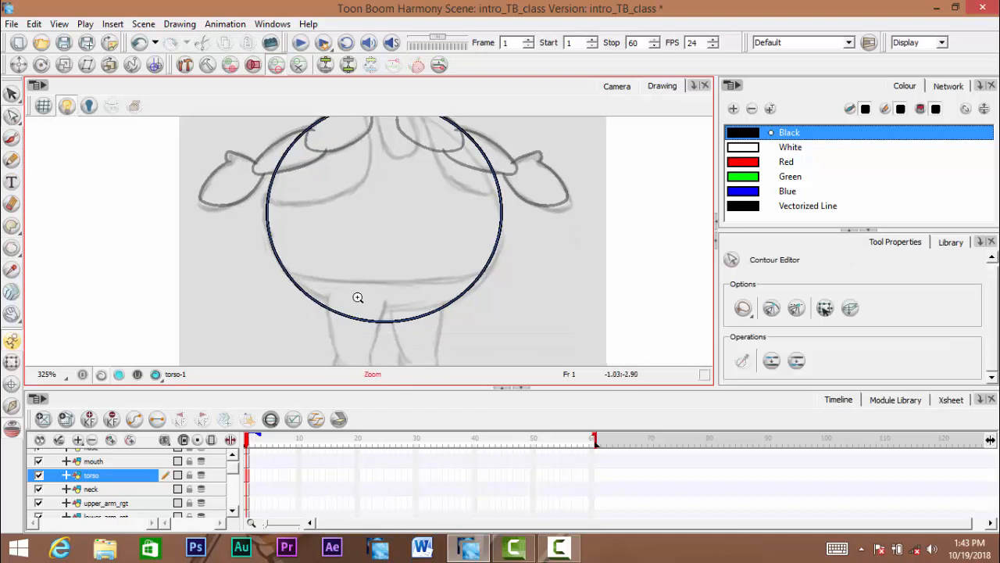
scroll(357, 297, "up", 1)
scroll(385, 326, "up", 2)
left_click_drag(384, 331, 385, 278)
left_click_drag(514, 279, 525, 274)
left_click_drag(389, 290, 388, 306)
left_click_drag(270, 278, 297, 298)
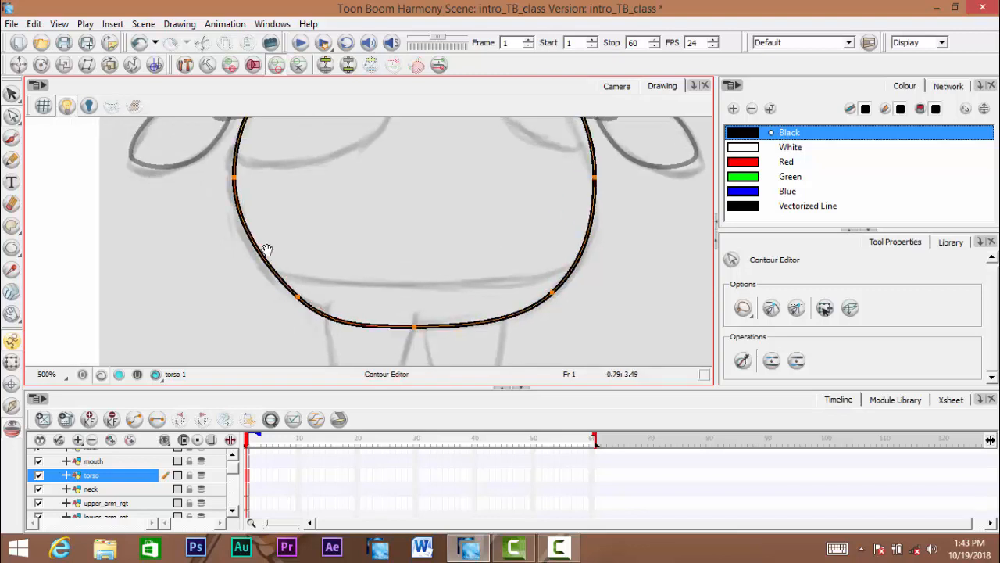
Refine the lower-left curve of the torso outline by moving its contour point onto the belly sketch
scroll(266, 252, "up", 3)
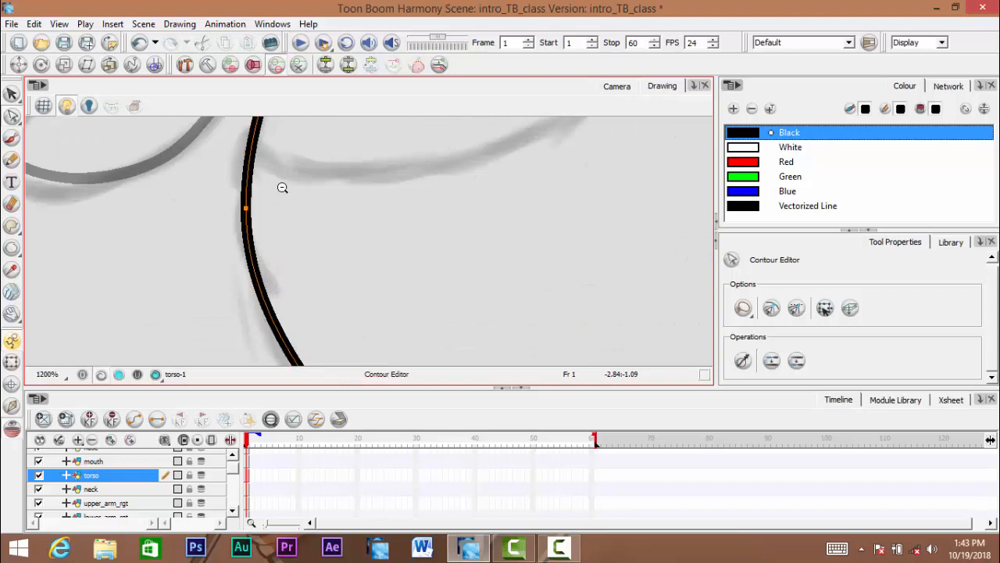
scroll(283, 188, "down", 3)
scroll(334, 285, "up", 1)
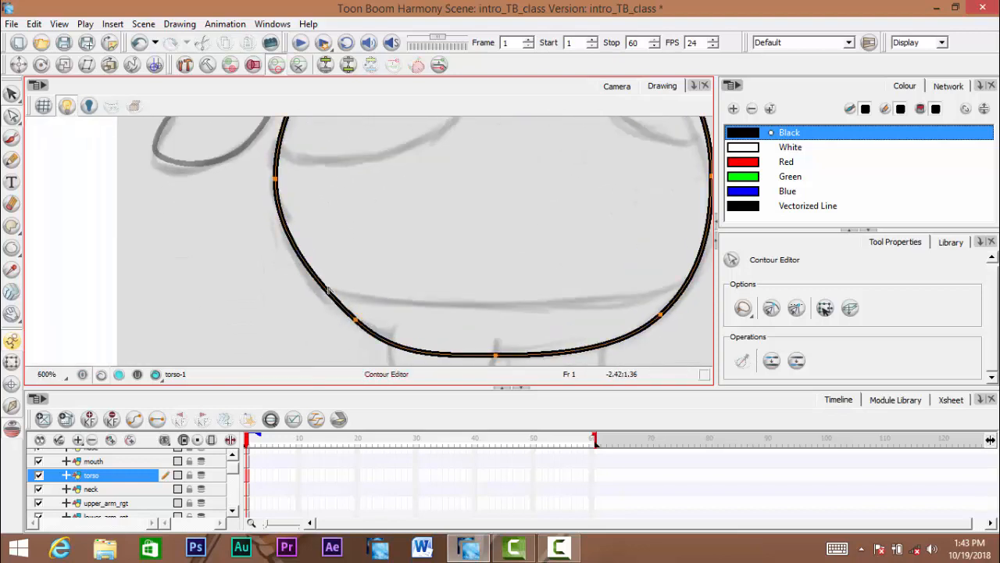
left_click_drag(355, 318, 336, 309)
mouse_move(406, 285)
left_mouse_down()
mouse_move(417, 257)
mouse_move(342, 259)
mouse_move(380, 297)
mouse_move(435, 214)
left_mouse_up()
left_click_drag(410, 267, 420, 270)
Lower the top arc of the torso outline toward the base of the neck and shoulders
left_click_drag(414, 156, 426, 282)
mouse_move(415, 236)
left_mouse_down()
mouse_move(402, 145)
mouse_move(405, 239)
mouse_move(464, 232)
mouse_move(478, 192)
mouse_move(491, 207)
mouse_move(490, 195)
left_mouse_up()
key("2")
mouse_move(324, 193)
left_mouse_down()
mouse_move(480, 223)
mouse_move(379, 194)
left_mouse_up()
left_click(403, 183, "ctrl")
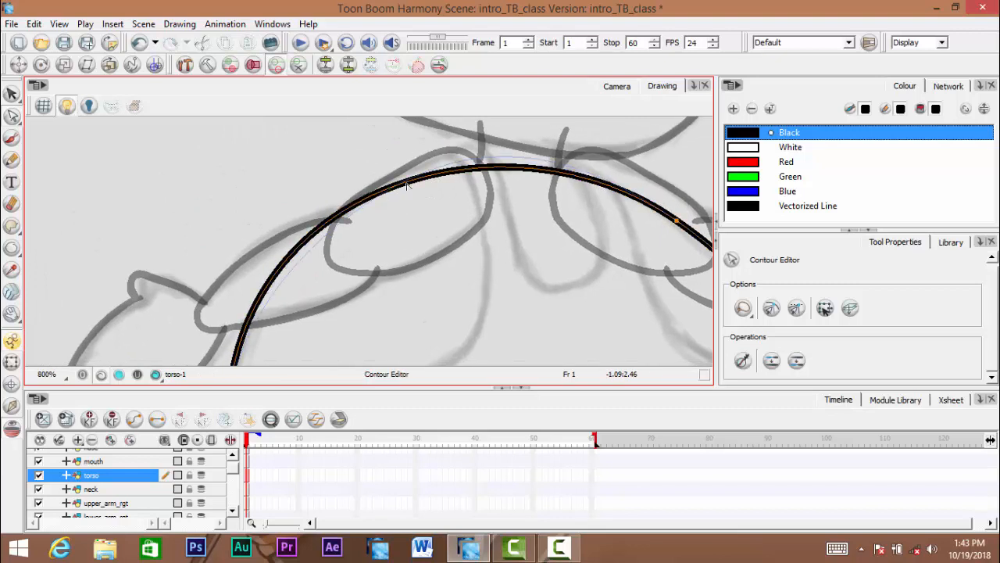
mouse_move(491, 169)
left_mouse_down()
mouse_move(487, 160)
mouse_move(478, 177)
mouse_move(496, 188)
left_mouse_up()
mouse_move(579, 234)
left_mouse_down()
mouse_move(470, 181)
mouse_move(456, 117)
left_mouse_up()
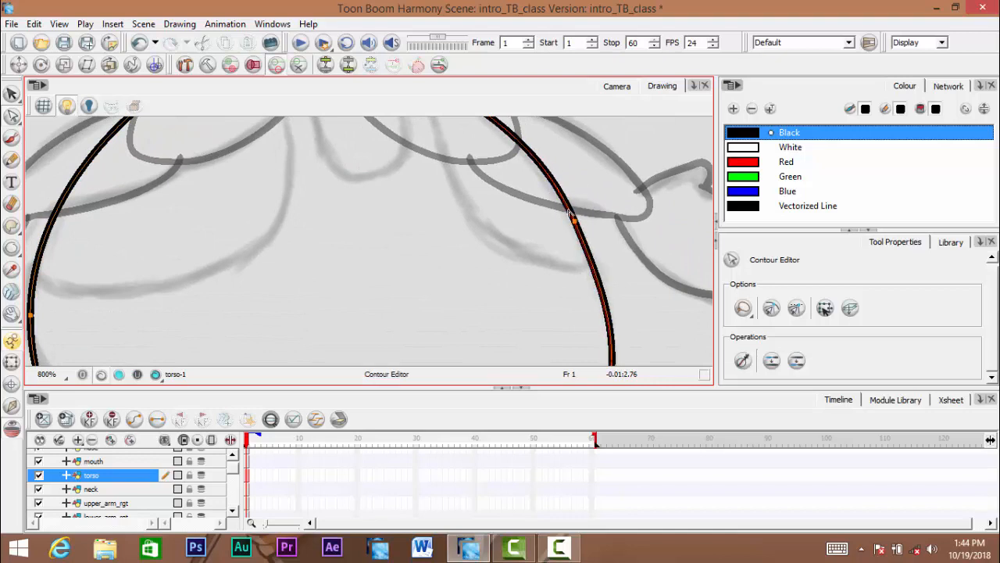
Examine the sides and bottom of the torso outline against the belly sketch
left_click_drag(586, 320, 589, 151)
mouse_move(250, 322)
left_mouse_down()
mouse_move(339, 239)
mouse_move(442, 270)
left_mouse_up()
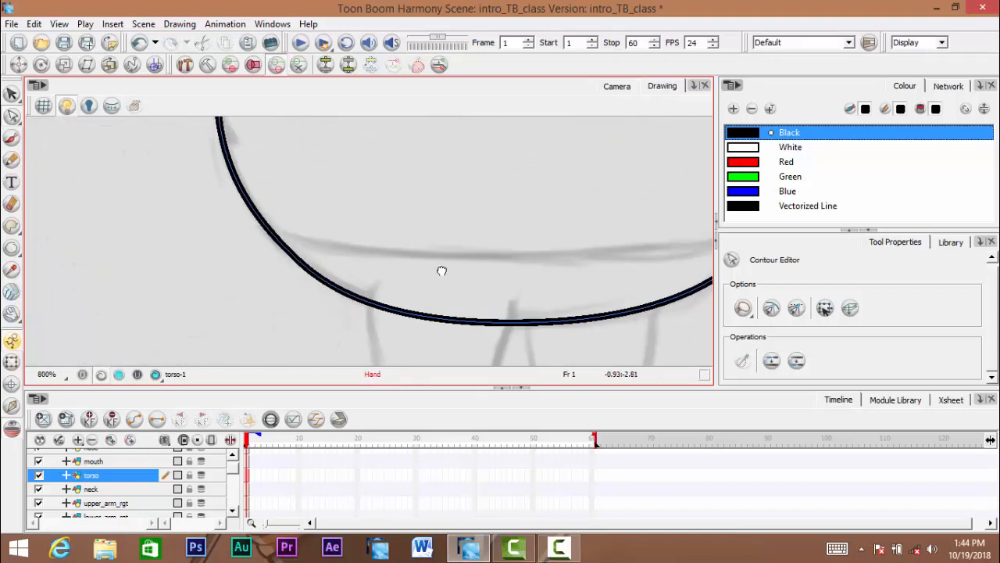
mouse_move(332, 203)
left_mouse_down()
mouse_move(377, 306)
mouse_move(326, 178)
left_mouse_up()
left_click(368, 217, "alt")
left_click(368, 217, "alt")
left_click(368, 217, "alt")
left_click(368, 217, "alt")
left_click_drag(397, 274, 395, 390)
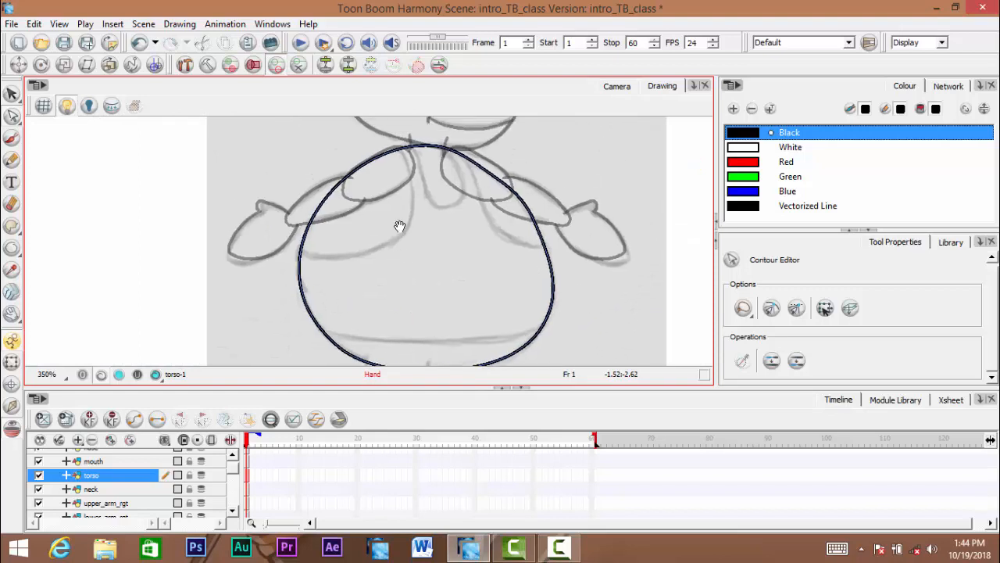
Move the top contour point to the left edge of the neck and lift the curve at the neck's right edge
left_click(328, 247)
mouse_move(331, 240)
left_mouse_down()
mouse_move(323, 265)
mouse_move(335, 275)
left_mouse_up()
left_click_drag(395, 239, 339, 279)
left_click(360, 201)
left_click_drag(360, 202, 357, 217)
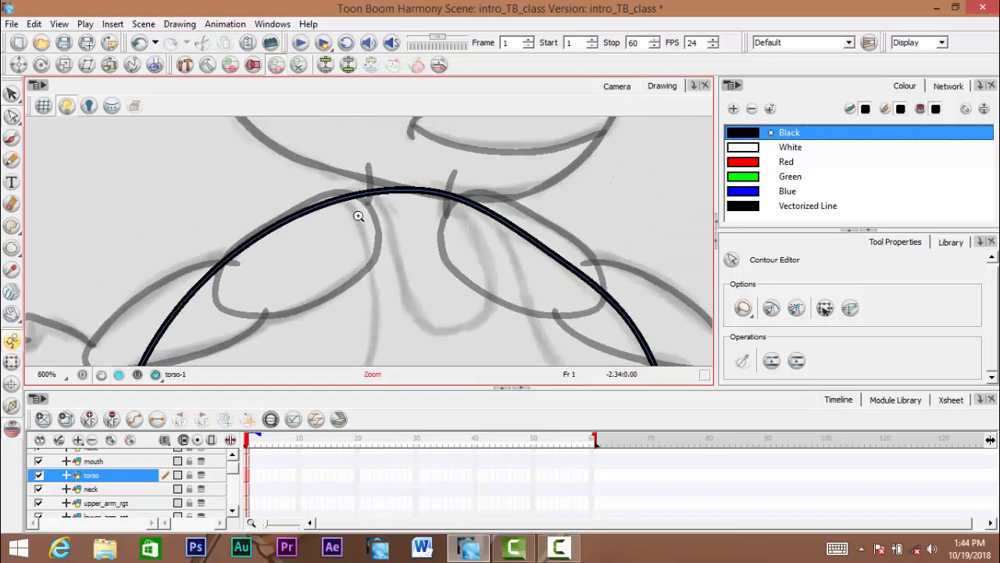
left_click(357, 217)
left_click_drag(458, 179, 367, 179)
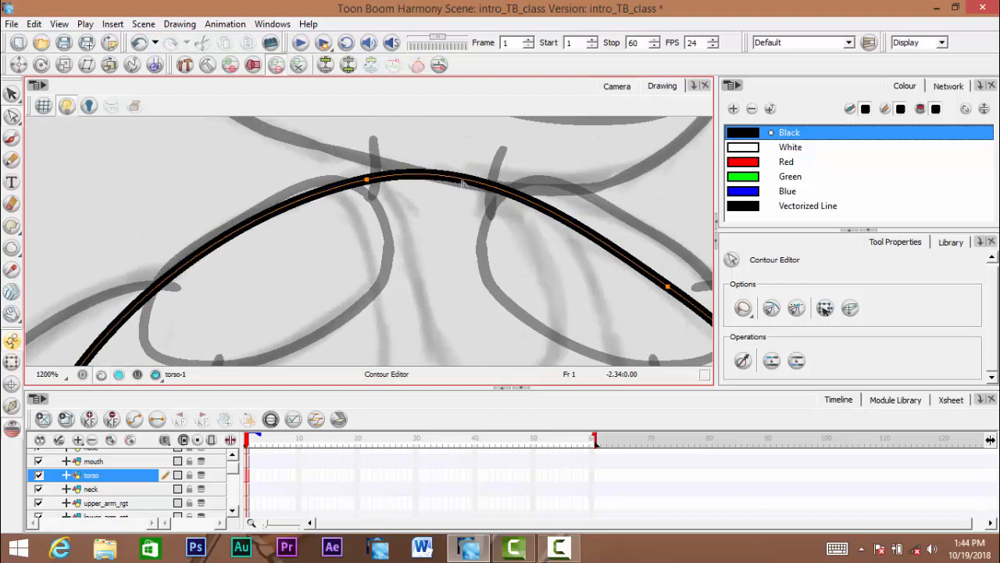
left_click_drag(509, 193, 505, 183)
Select the contour point where the torso outline crosses the right forearm and adjust its handle to follow the sketch
scroll(496, 186, "down", 3)
left_click_drag(344, 264, 375, 192)
left_click_drag(625, 196, 529, 212)
scroll(526, 216, "up", 3)
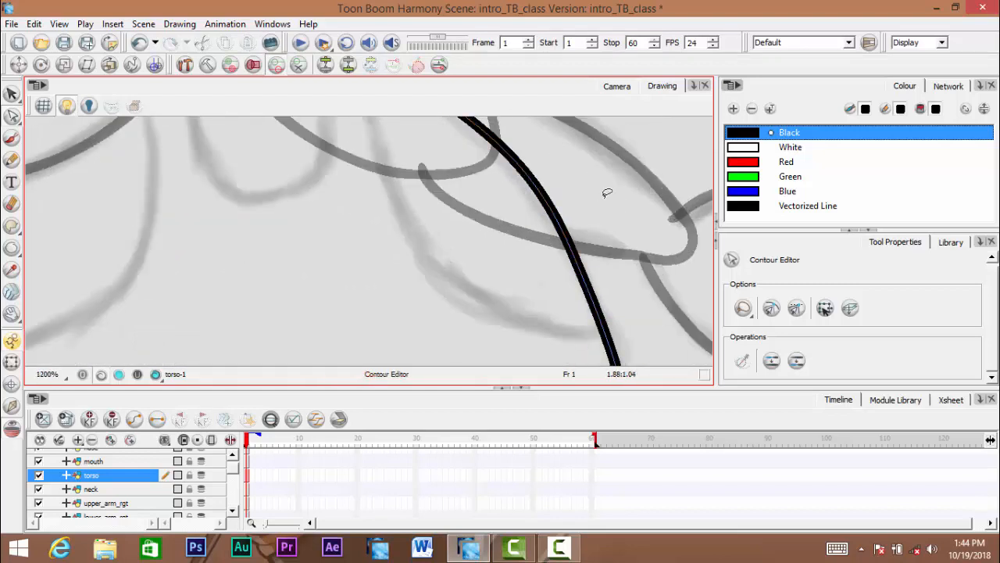
left_click_drag(605, 194, 590, 239)
left_click_drag(537, 178, 529, 180)
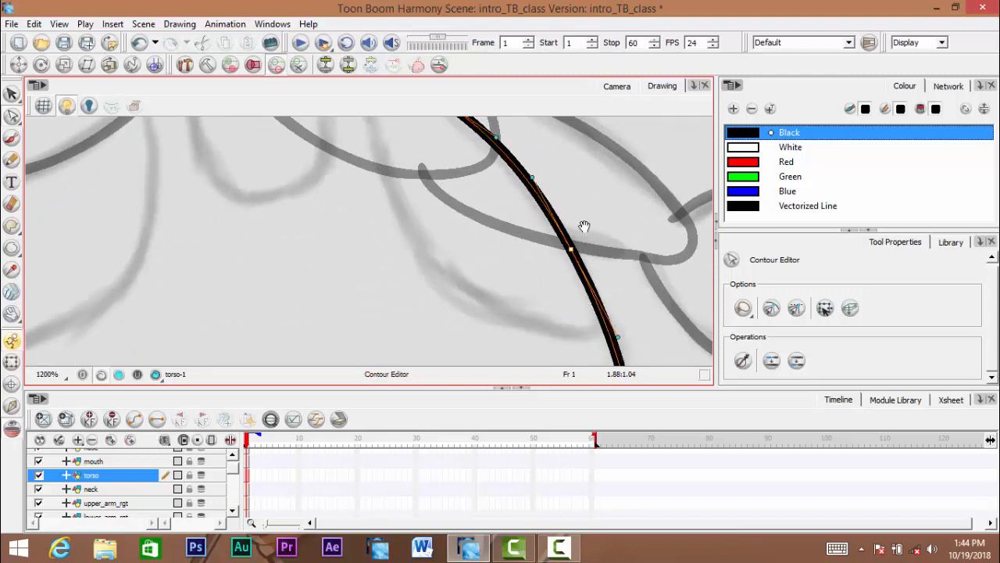
mouse_move(586, 225)
left_mouse_down()
mouse_move(577, 192)
mouse_move(556, 217)
left_mouse_up()
Smooth the torso outline's curve between the right shoulder and the forearm by adjusting its contour points and handles
scroll(553, 217, "down", 2)
scroll(553, 217, "down", 2)
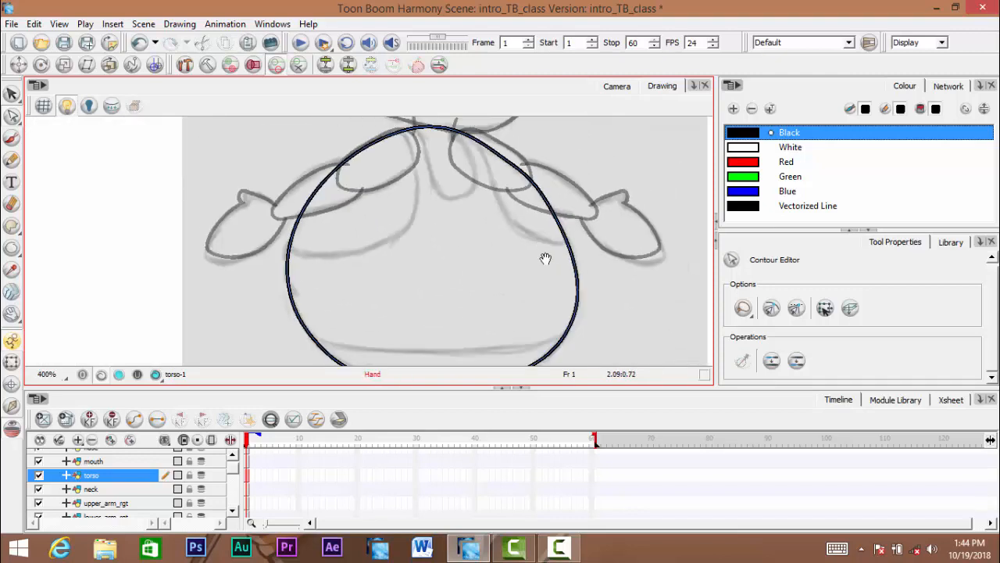
left_click_drag(545, 258, 553, 311)
scroll(535, 228, "up", 2)
scroll(508, 192, "up", 4)
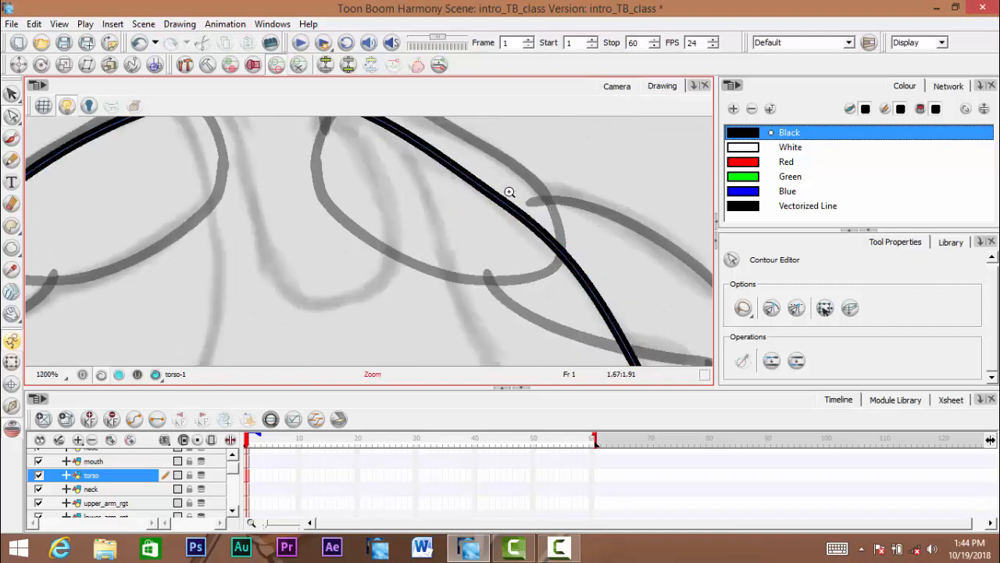
left_click_drag(497, 225, 498, 235)
scroll(525, 222, "down", 4)
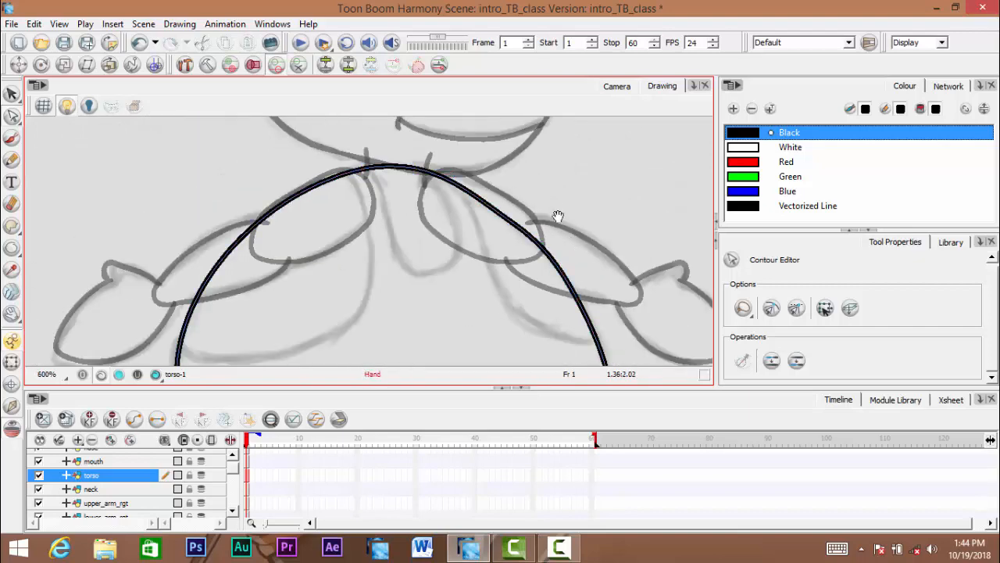
scroll(557, 220, "up", 3)
left_click_drag(569, 270, 571, 270)
key("space")
left_click_drag(545, 222, 546, 228)
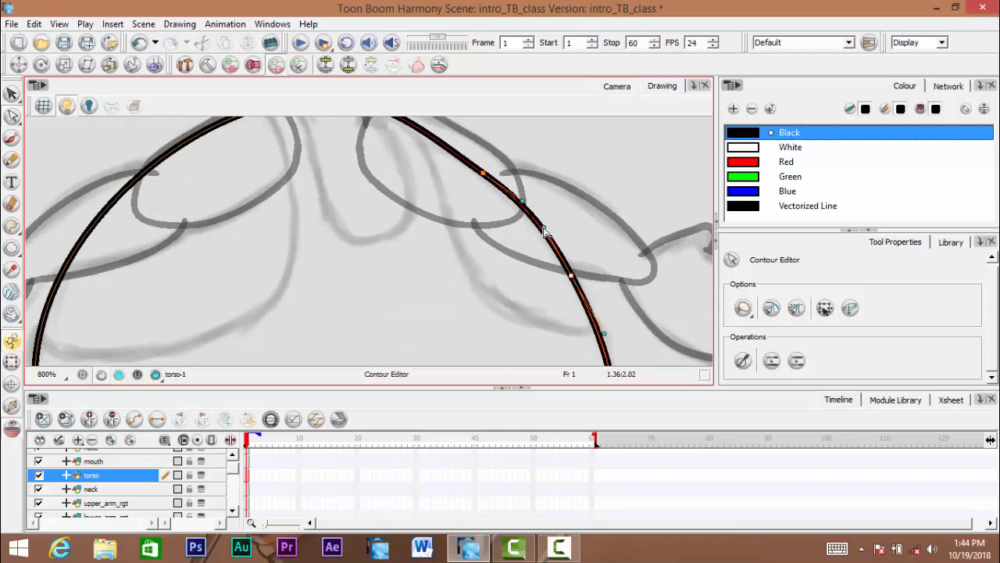
key("space")
Refine the torso outline's contour points across the neck and over the left shoulder
left_click_drag(439, 155, 538, 250)
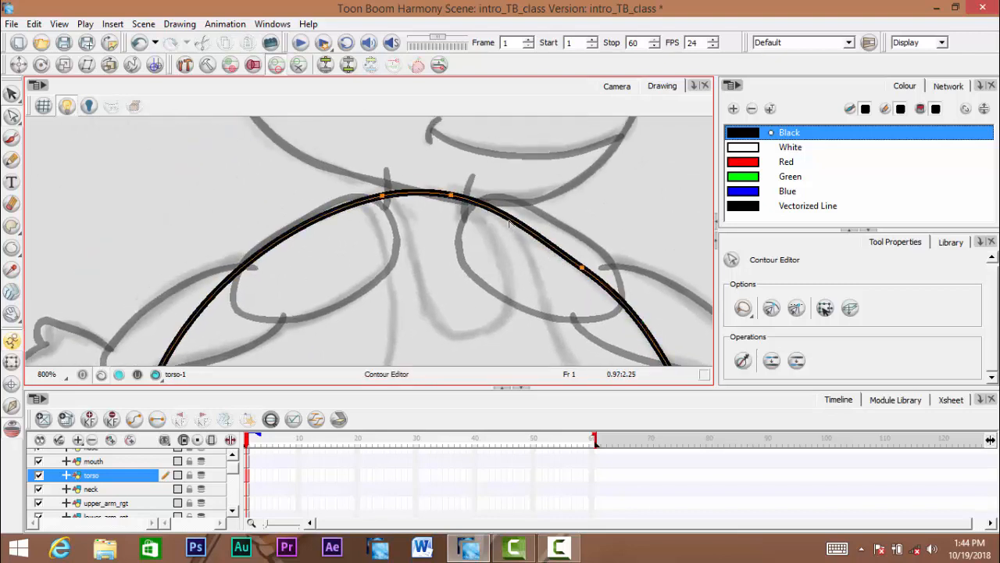
left_click(451, 196)
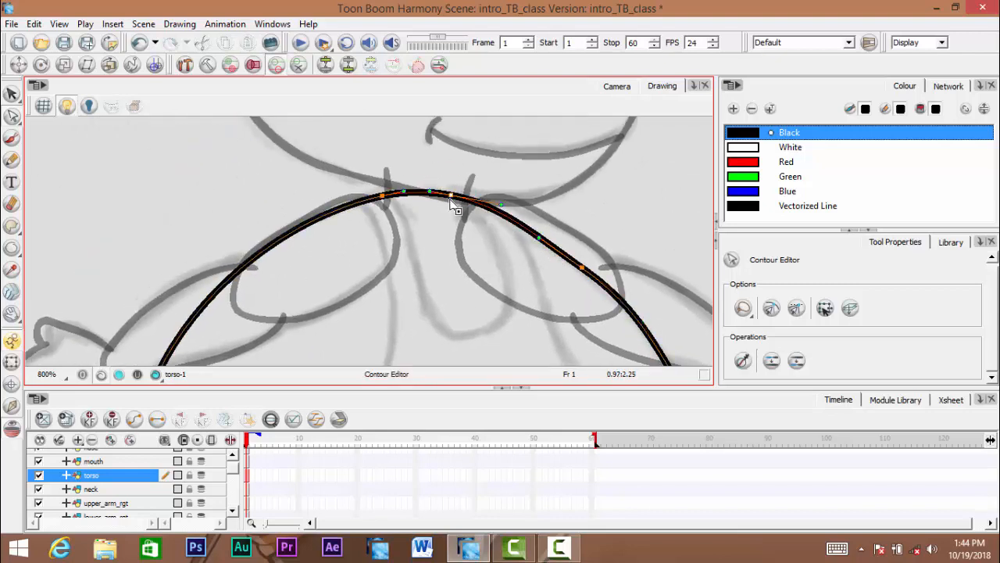
left_click(383, 196)
key("space")
left_click_drag(301, 304, 399, 205)
left_click_drag(365, 275, 368, 336)
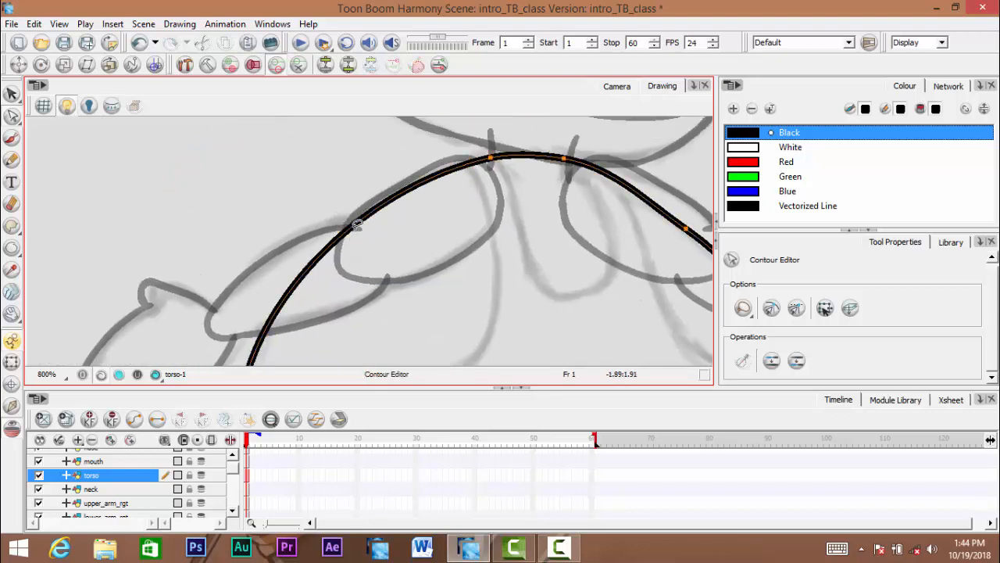
key("space")
left_click_drag(359, 189, 362, 159)
Push the right side of the torso outline slightly outward below the forearm to match the belly sketch
mouse_move(328, 301)
left_mouse_down()
mouse_move(355, 195)
mouse_move(336, 185)
left_mouse_up()
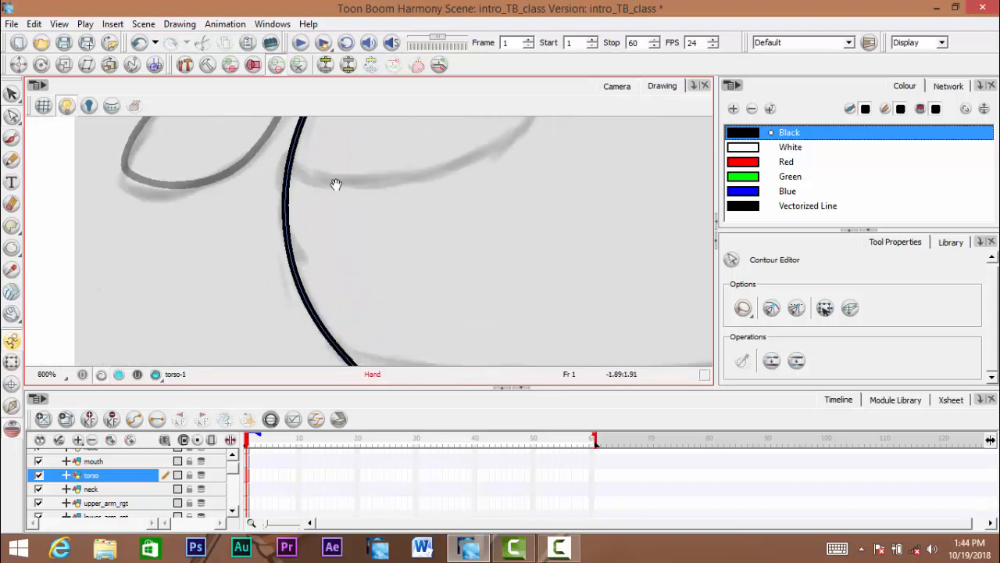
scroll(335, 255, "down", 3)
key("space")
mouse_move(441, 269)
left_mouse_down()
mouse_move(425, 266)
mouse_move(437, 305)
mouse_move(452, 274)
mouse_move(447, 344)
left_mouse_up()
scroll(436, 226, "up", 3)
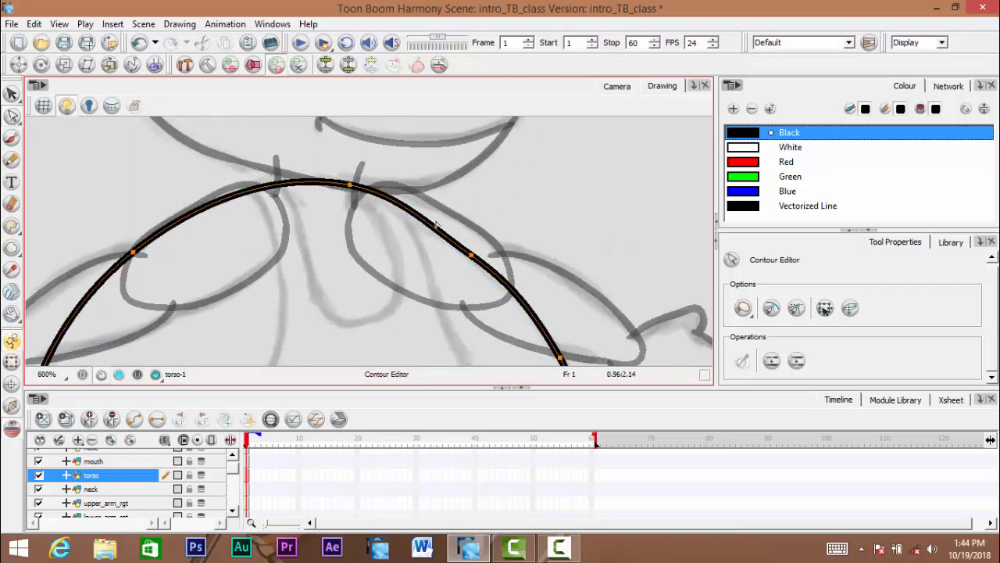
scroll(439, 231, "down", 2)
key("space")
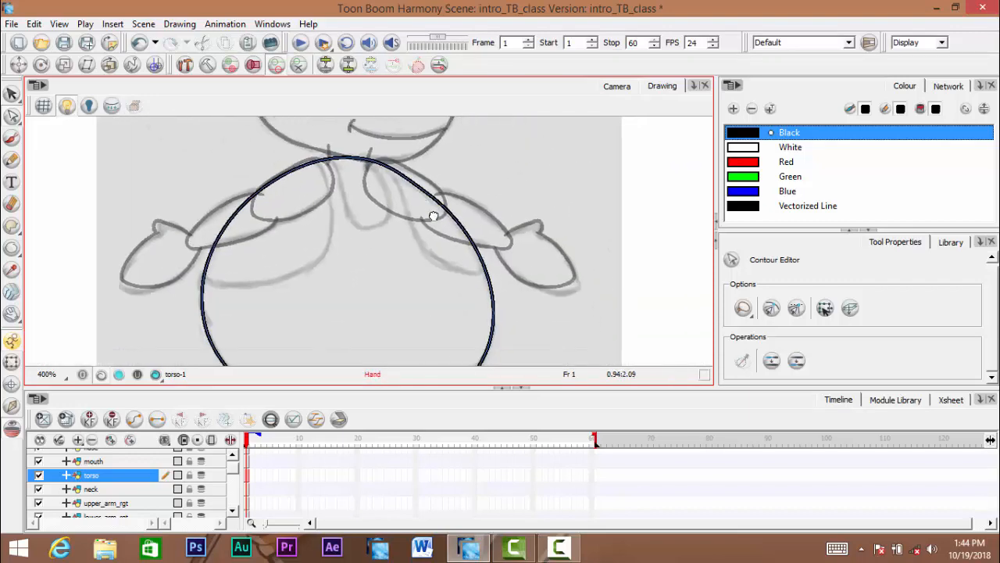
scroll(484, 285, "up", 2)
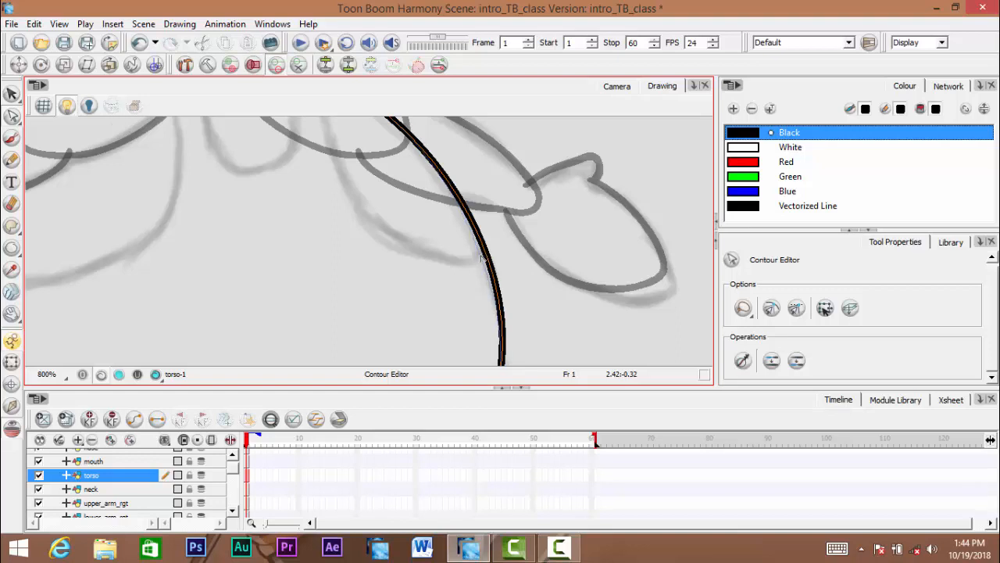
key("ctrl+space")
left_click_drag(477, 261, 427, 289)
key("space")
mouse_move(329, 313)
left_mouse_down()
mouse_move(382, 281)
mouse_move(371, 353)
left_mouse_up()
Brush the left vest edge on the torso layer, curving from the neck down to the torso's left side
left_click(12, 138)
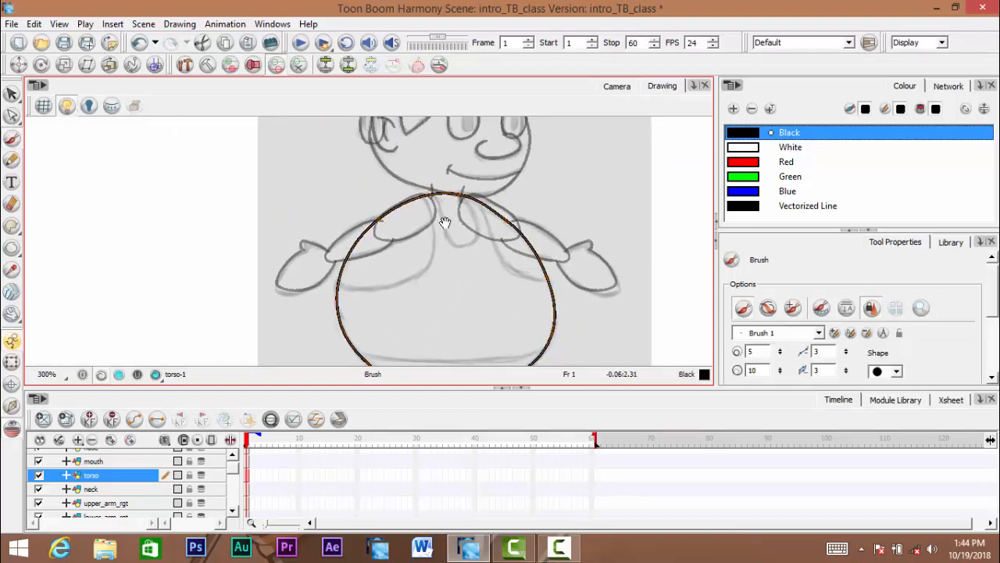
key("space")
mouse_move(401, 287)
left_mouse_down()
mouse_move(398, 278)
mouse_move(406, 284)
mouse_move(412, 269)
mouse_move(390, 160)
mouse_move(394, 196)
left_mouse_up()
key("ctrl+space")
key("space")
key("ctrl+space")
mouse_move(395, 195)
left_mouse_down()
mouse_move(418, 171)
mouse_move(421, 128)
left_mouse_up()
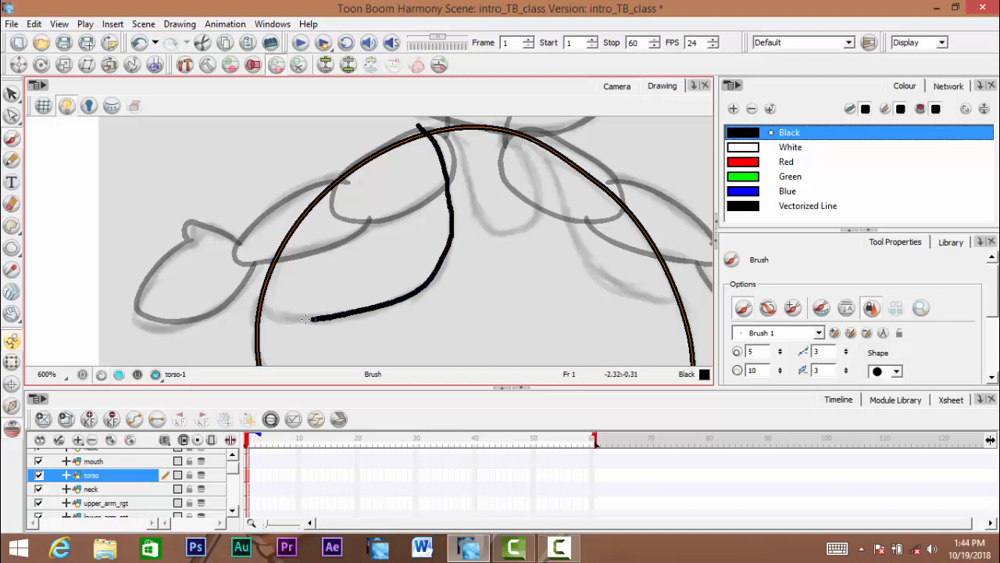
key("space")
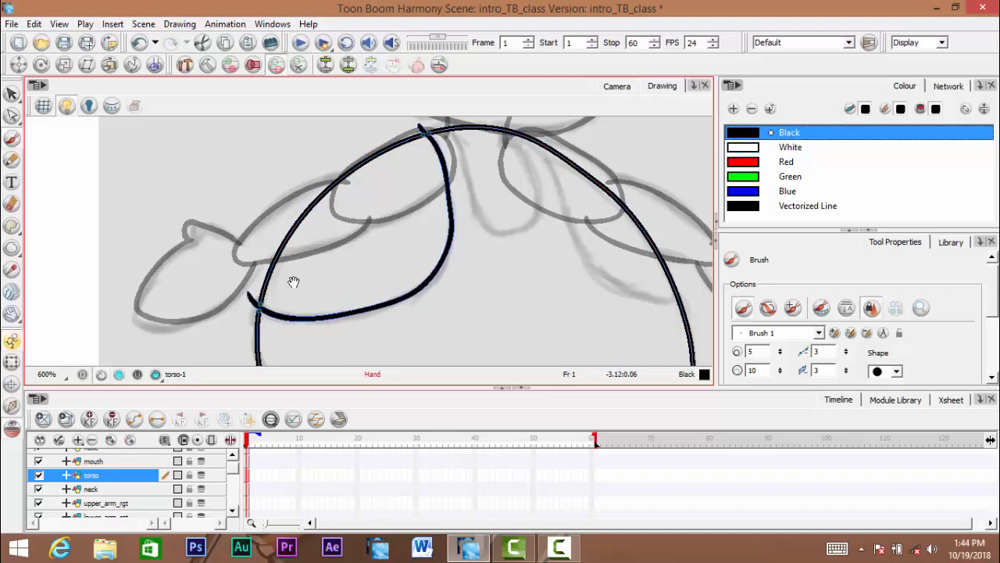
Brush the U-shaped neckline below the chin, following the sketch
left_click_drag(292, 281, 174, 305)
left_click_drag(336, 254, 299, 286)
left_click_drag(294, 188, 292, 176)
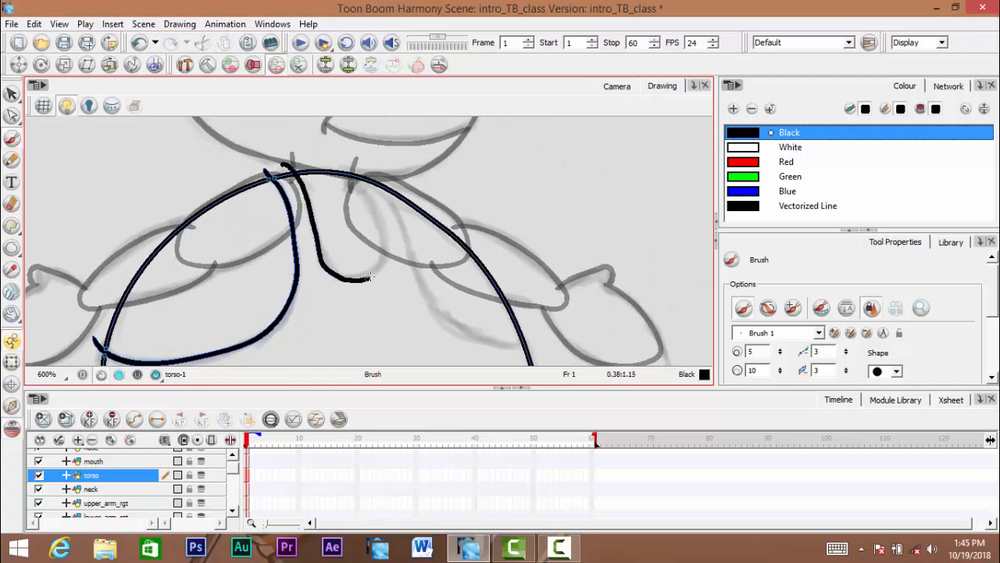
mouse_move(370, 193)
left_mouse_down()
mouse_move(344, 167)
mouse_move(371, 152)
mouse_move(338, 136)
left_mouse_up()
Brush the right vest edge from beside the neckline down to the torso's right side
key("space")
key("space")
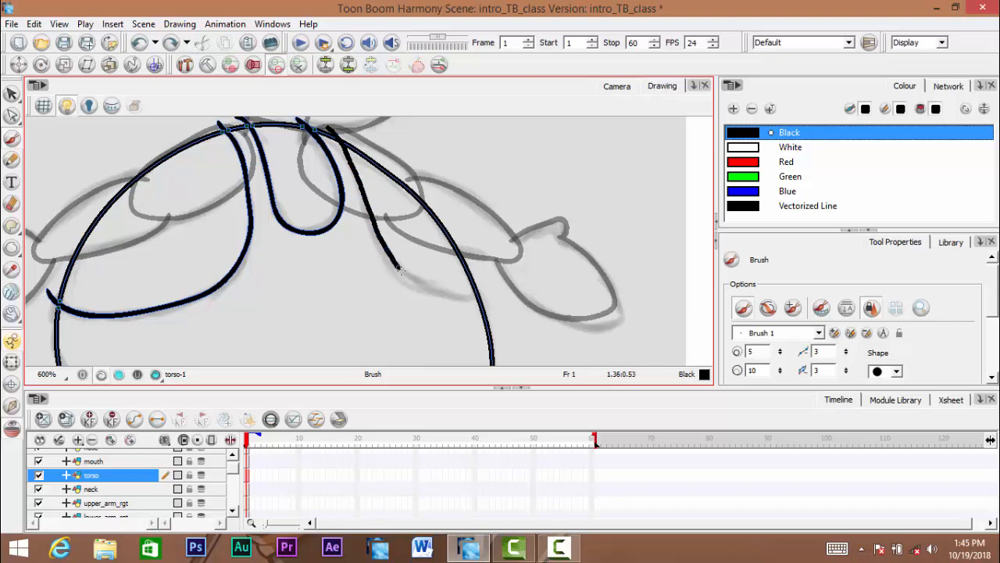
mouse_move(464, 296)
left_mouse_down()
mouse_move(431, 304)
mouse_move(418, 273)
mouse_move(299, 262)
left_mouse_up()
Brush a short curved crease across the torso's left edge just below the vest line, redoing the first stroke
key("space")
scroll(299, 261, "up", 3)
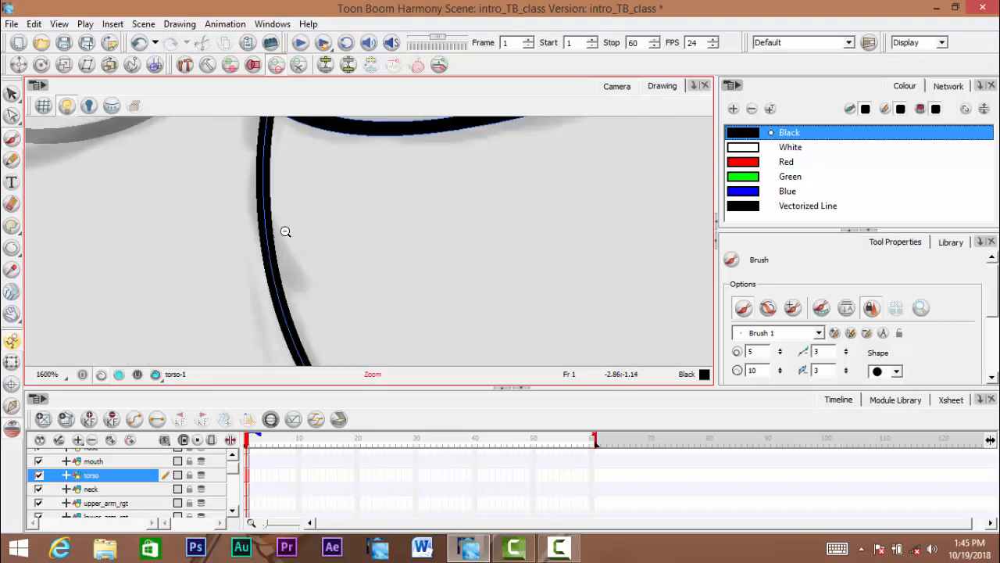
scroll(285, 231, "down", 2)
key("space")
left_click_drag(273, 196, 275, 210)
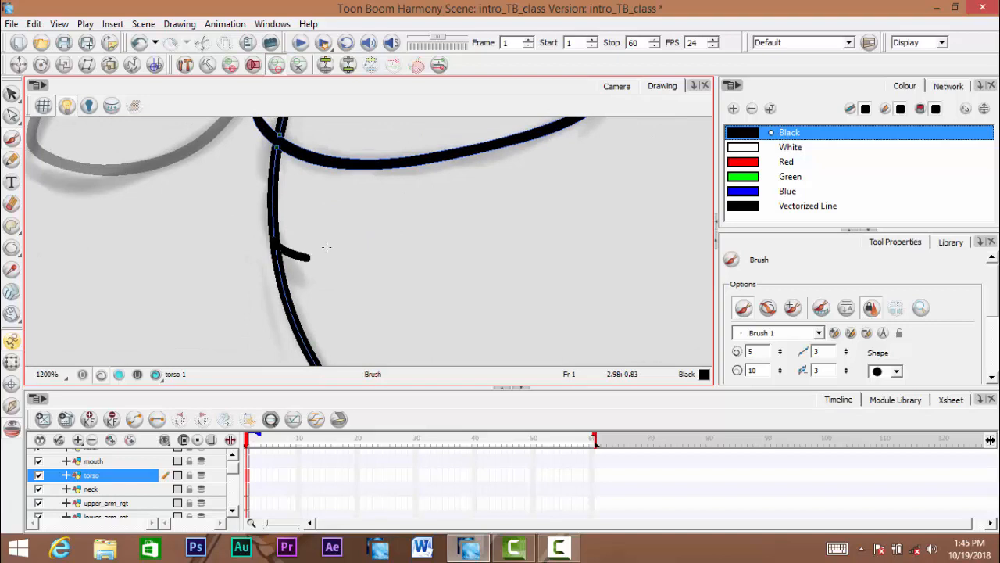
left_click_drag(274, 251, 336, 270)
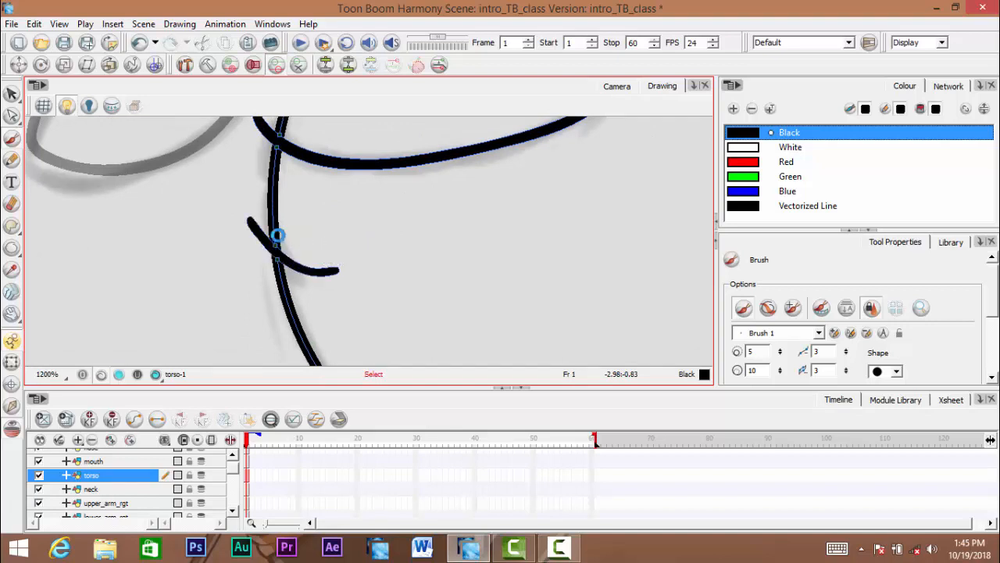
key("ctrl+z")
left_click_drag(253, 215, 334, 275)
key("space")
left_click_drag(465, 280, 386, 214)
Examine the lower torso outline against the sketched waistline and the tops of the legs
scroll(487, 210, "down", 2)
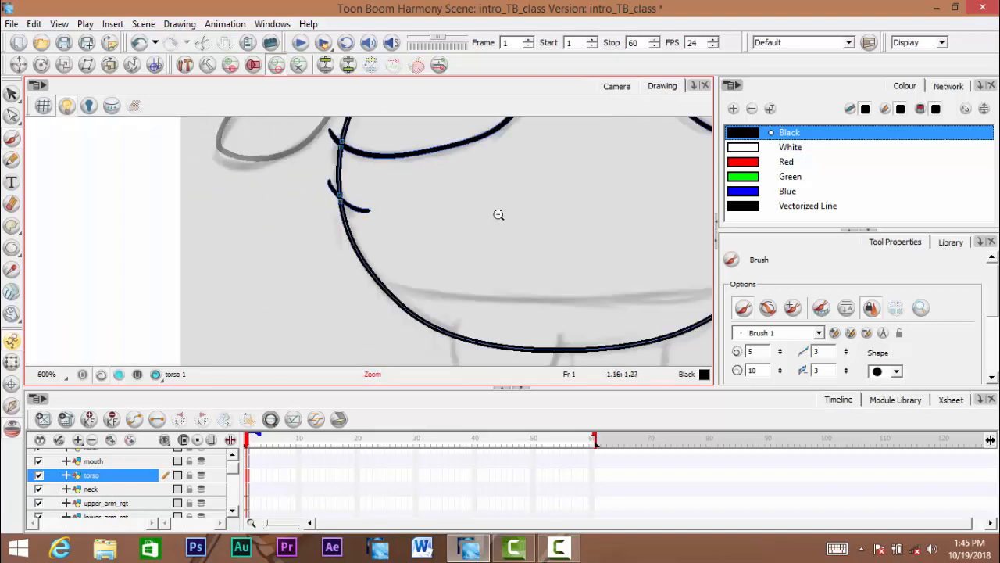
key("space")
left_click_drag(664, 215, 387, 252)
scroll(388, 251, "down", 1)
scroll(419, 245, "up", 1)
key("space")
left_click_drag(187, 311, 387, 250)
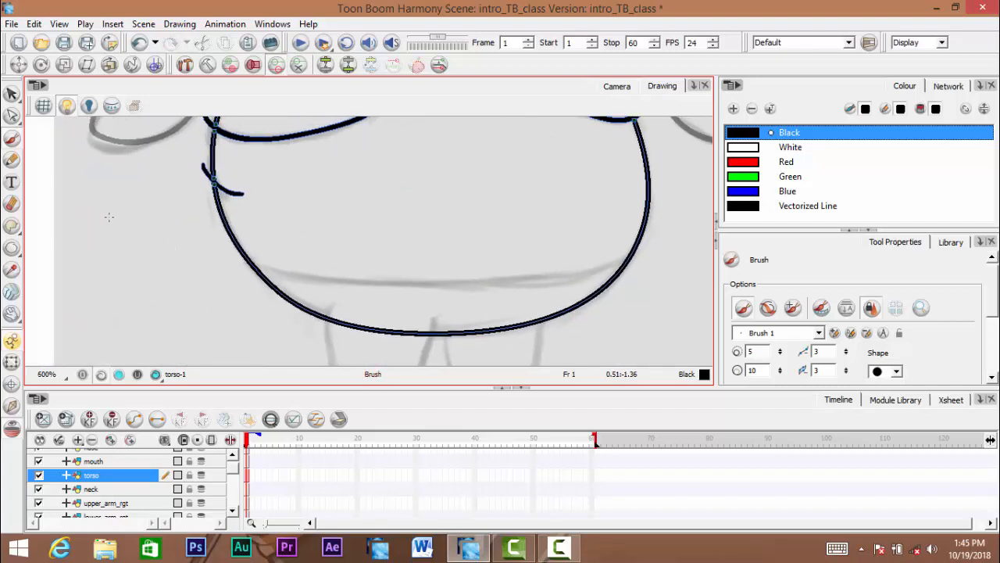
key("space")
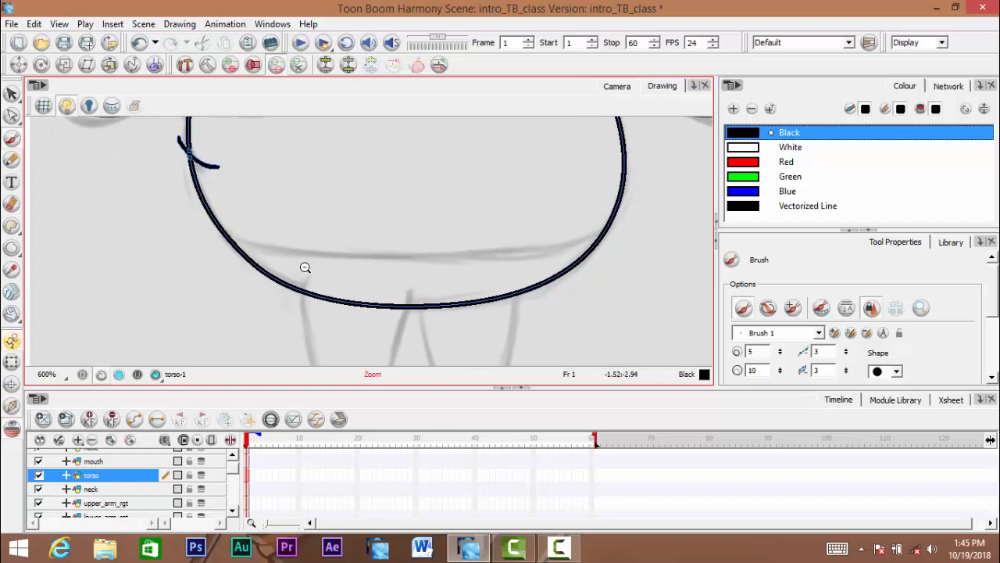
scroll(304, 267, "down", 1)
key("space")
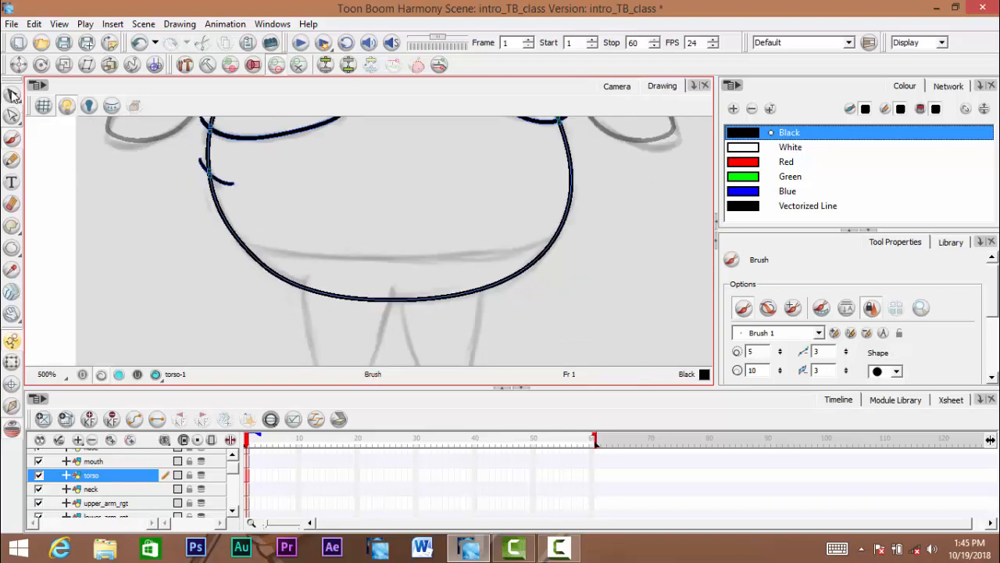
Trim the ends of the crease and left vest line that stick out past the torso's left edge with the Cutter
left_click_drag(13, 93, 43, 109)
scroll(215, 168, "up", 3)
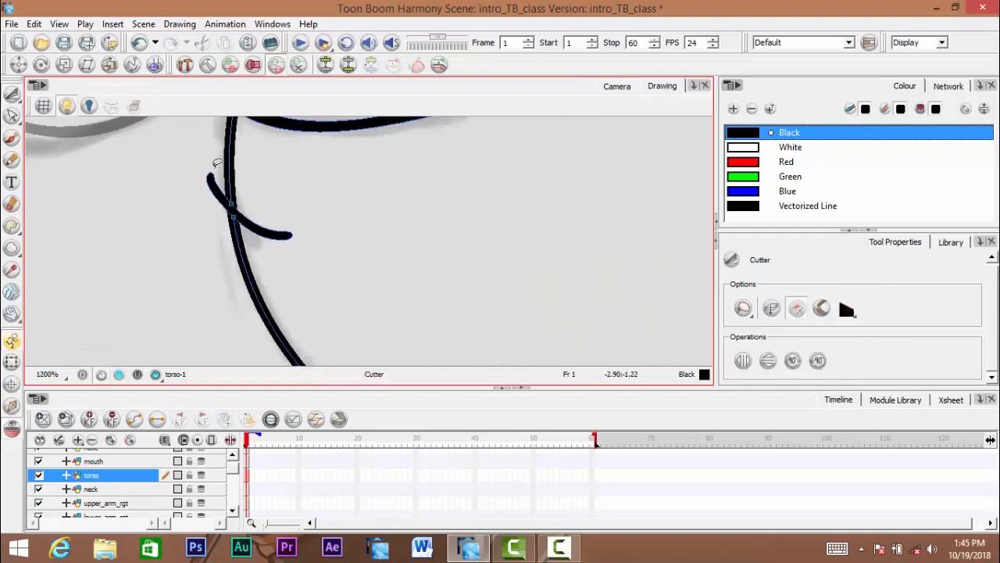
scroll(240, 168, "down", 1)
scroll(279, 290, "down", 2)
key("space")
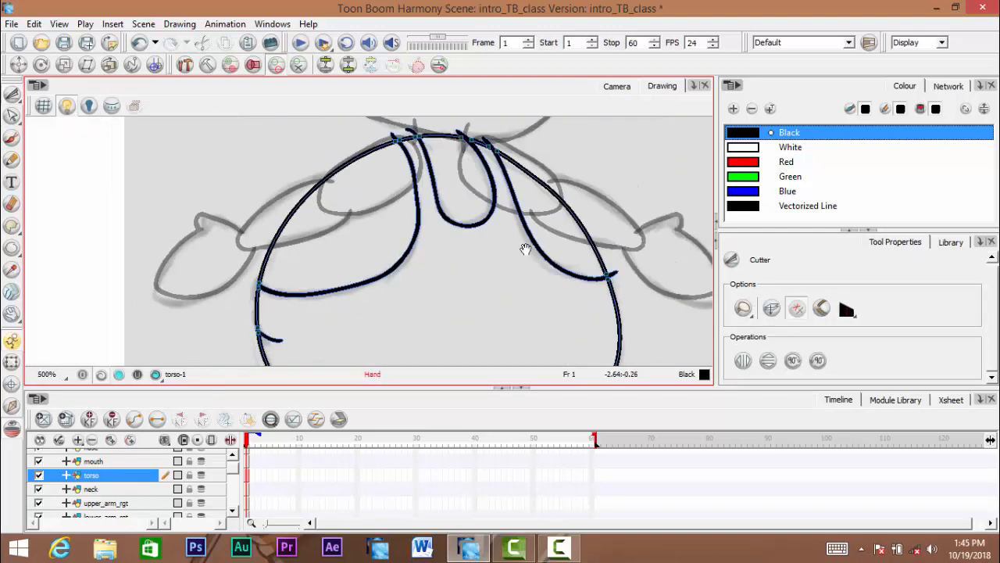
Cut off the vest and neckline stroke ends that overshoot the torso outline at the shoulders and right side
left_click_drag(526, 248, 290, 216)
scroll(295, 264, "up", 2)
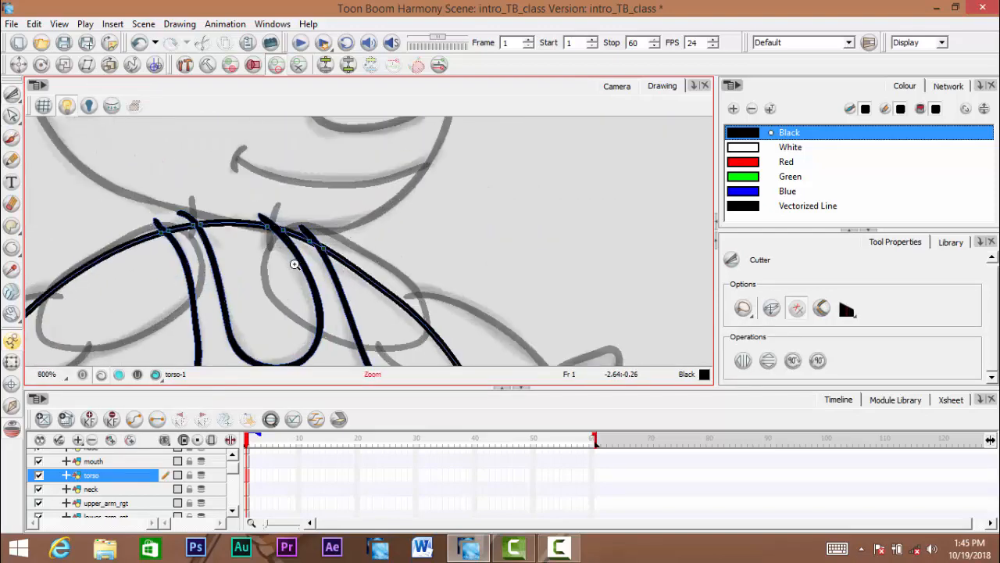
scroll(294, 264, "up", 2)
mouse_move(218, 175)
left_mouse_down()
mouse_move(300, 172)
mouse_move(303, 196)
left_mouse_up()
key("space")
left_click_drag(93, 177, 382, 170)
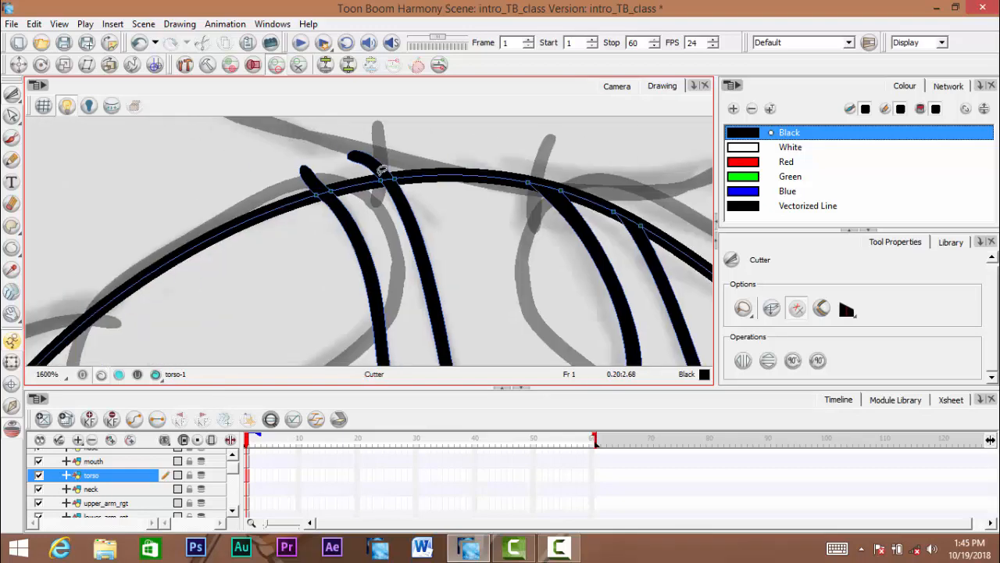
left_click_drag(285, 187, 524, 116)
scroll(393, 185, "down", 5)
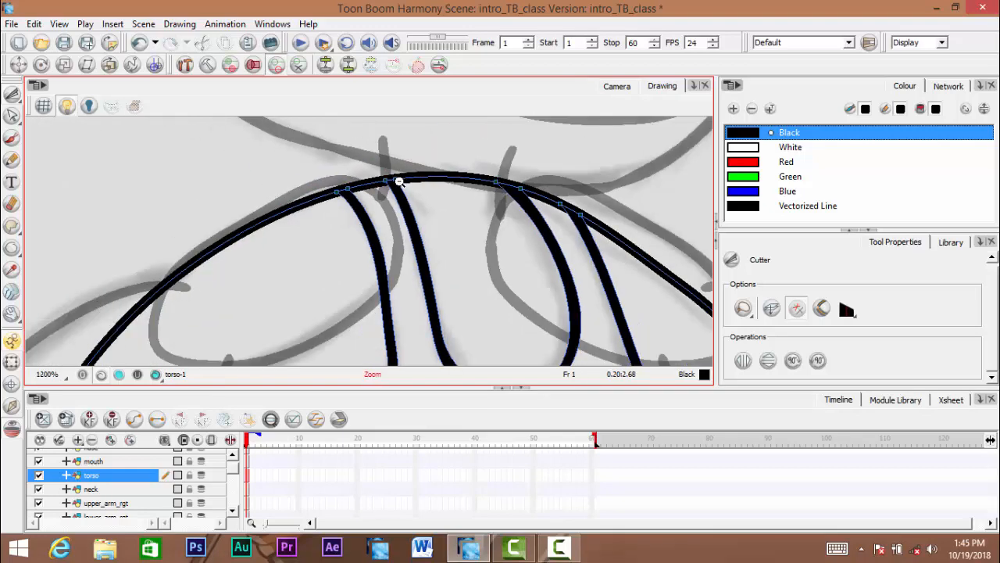
Check the trimmed clothing lines over the whole torso and the sketched waist and legs below it
left_click_drag(392, 188, 374, 155)
scroll(376, 214, "down", 1)
left_click_drag(376, 213, 342, 217)
scroll(339, 217, "down", 1)
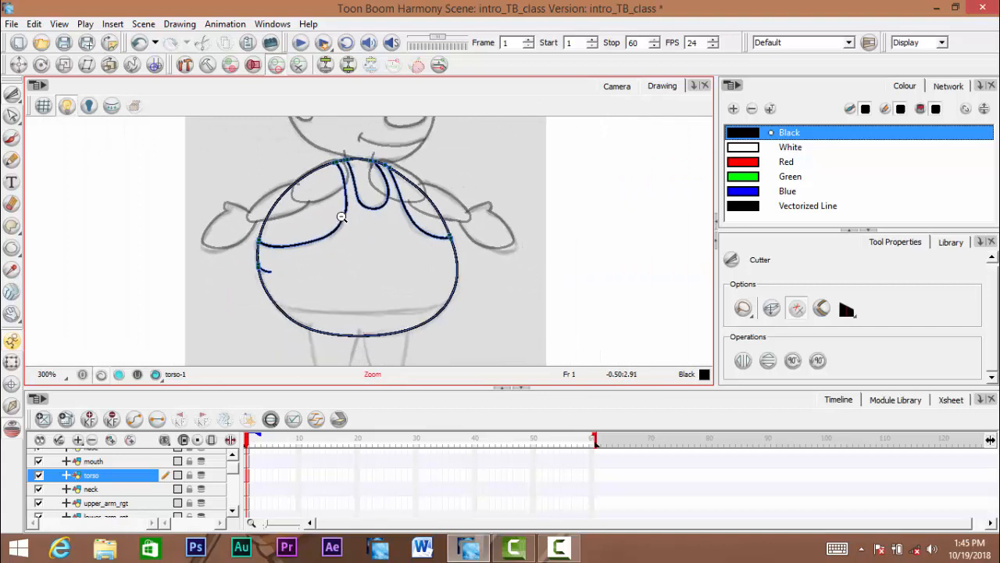
left_click_drag(312, 249, 339, 219)
left_click_drag(363, 308, 350, 261)
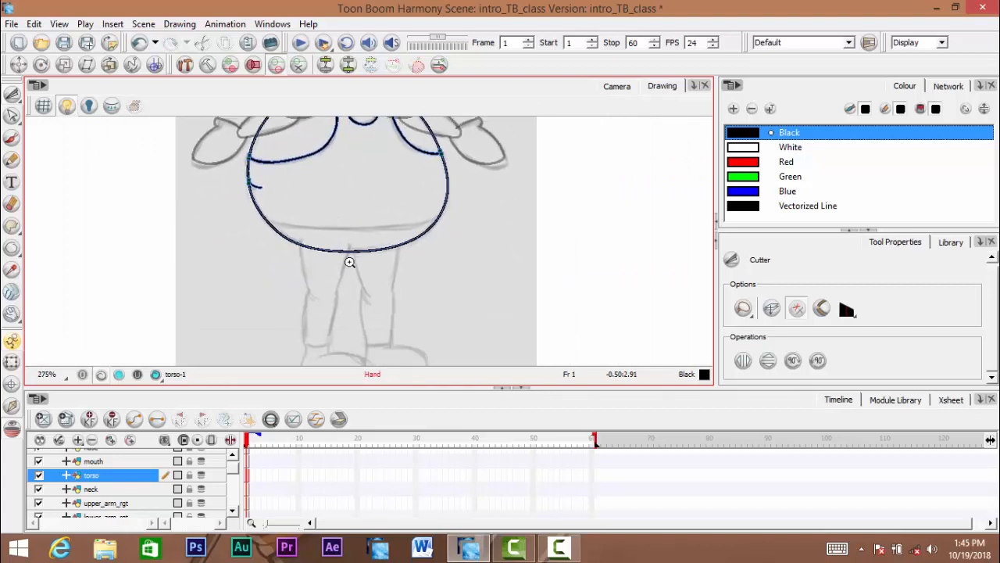
scroll(349, 259, "up", 2)
scroll(350, 258, "up", 3)
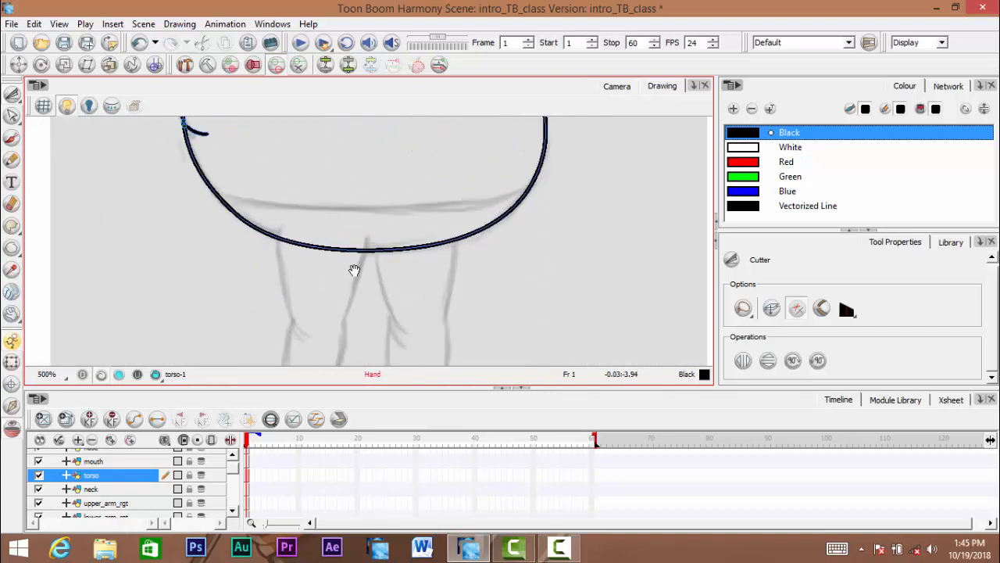
Add three drawing layers above the torso layer and rename the topmost one waist
left_click(112, 441)
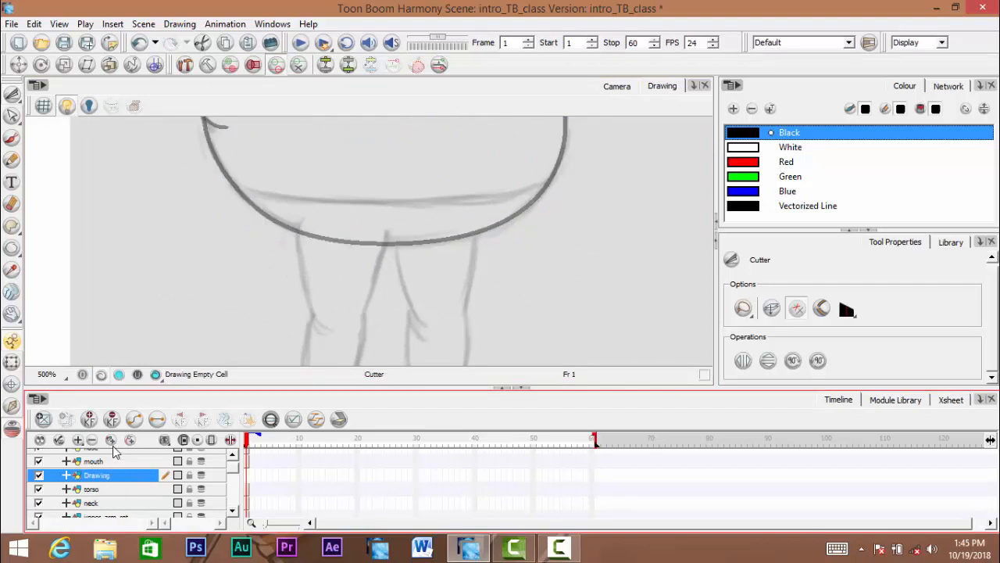
left_click(111, 441)
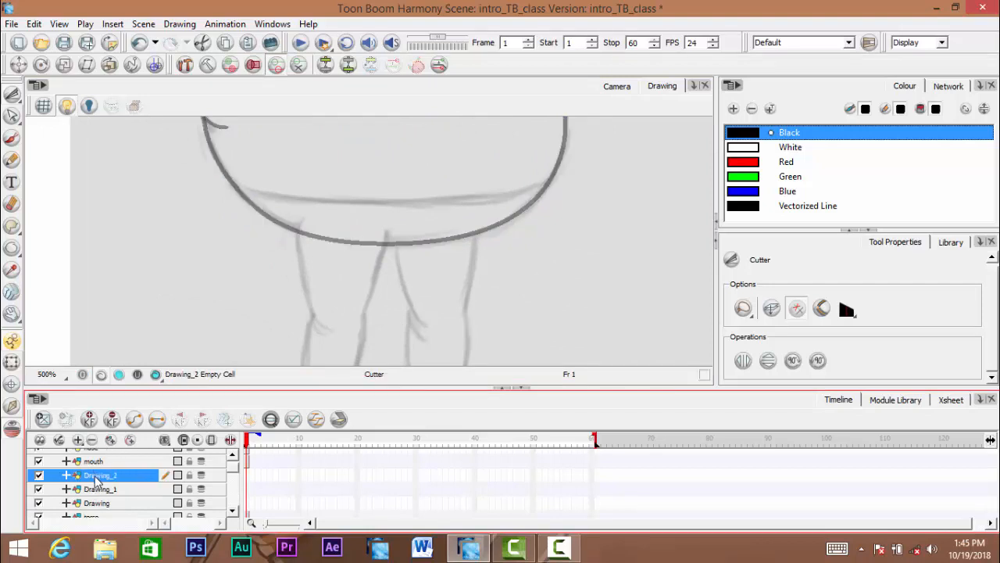
double_click(99, 477)
type("waist")
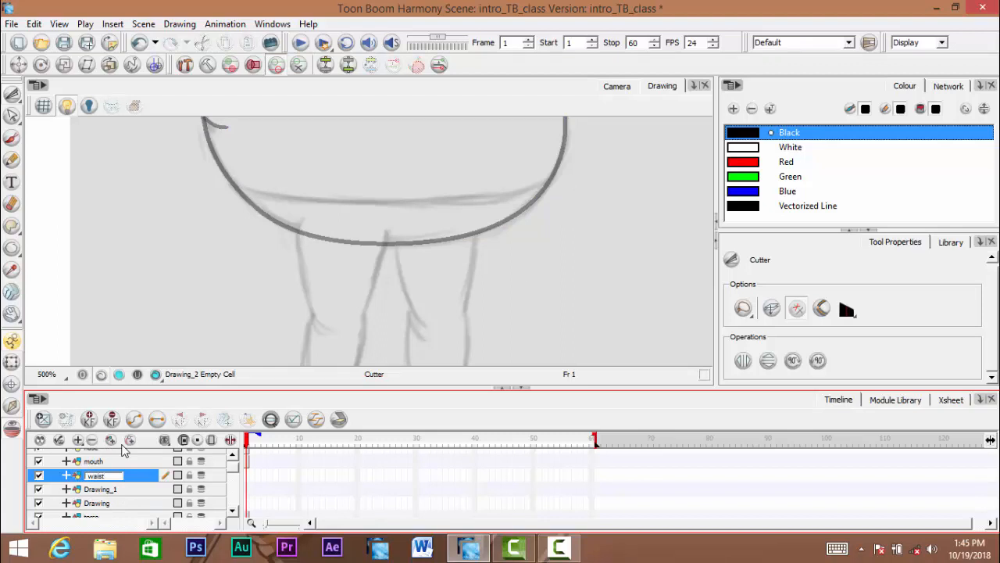
key("Return")
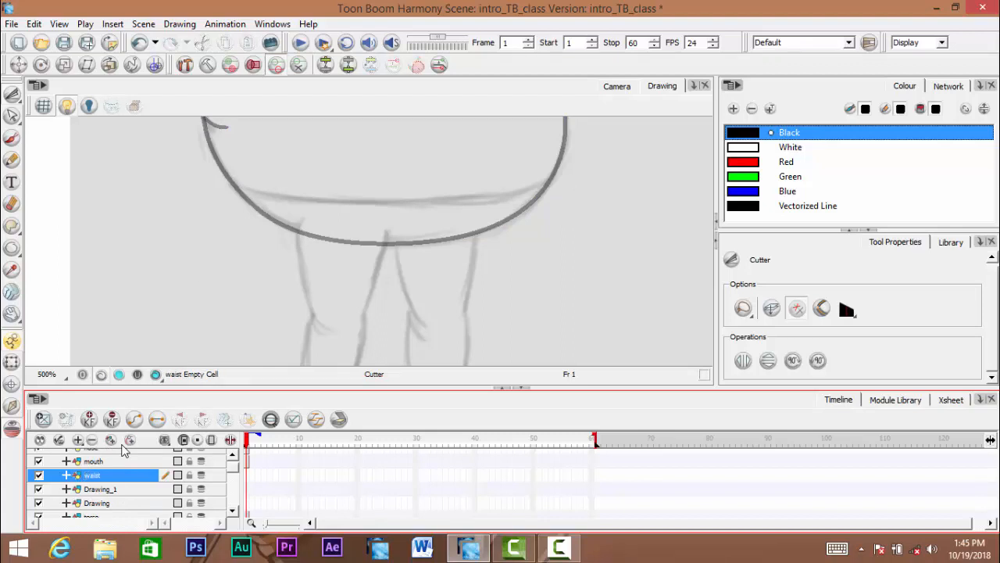
Brush the upper waistline on the waist layer as one curve across the lower torso, redoing strokes that miss the sketch
left_click(9, 139)
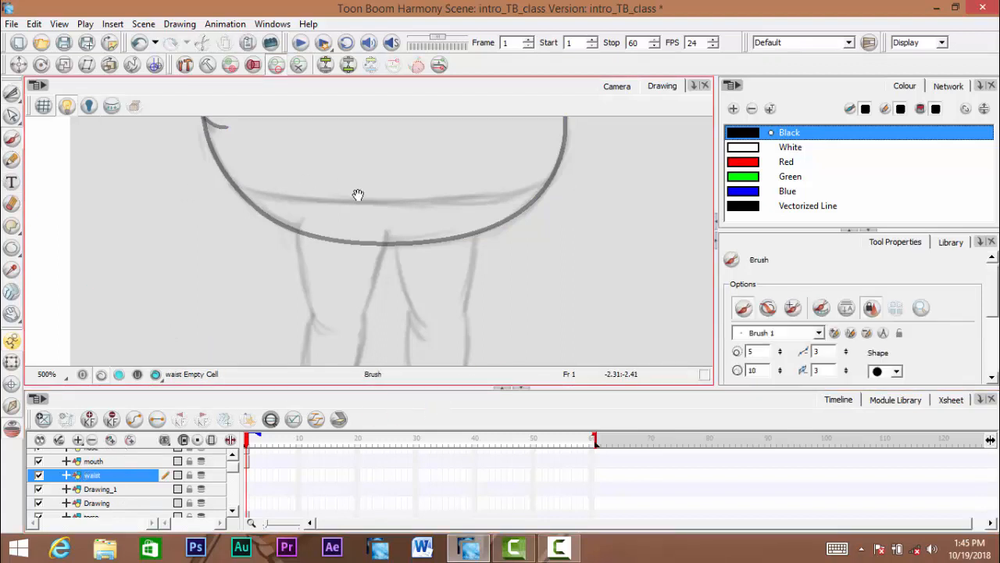
left_click_drag(348, 244, 353, 287)
left_click(359, 289, "ctrl")
left_click(350, 290, "ctrl")
scroll(350, 290, "down", 1)
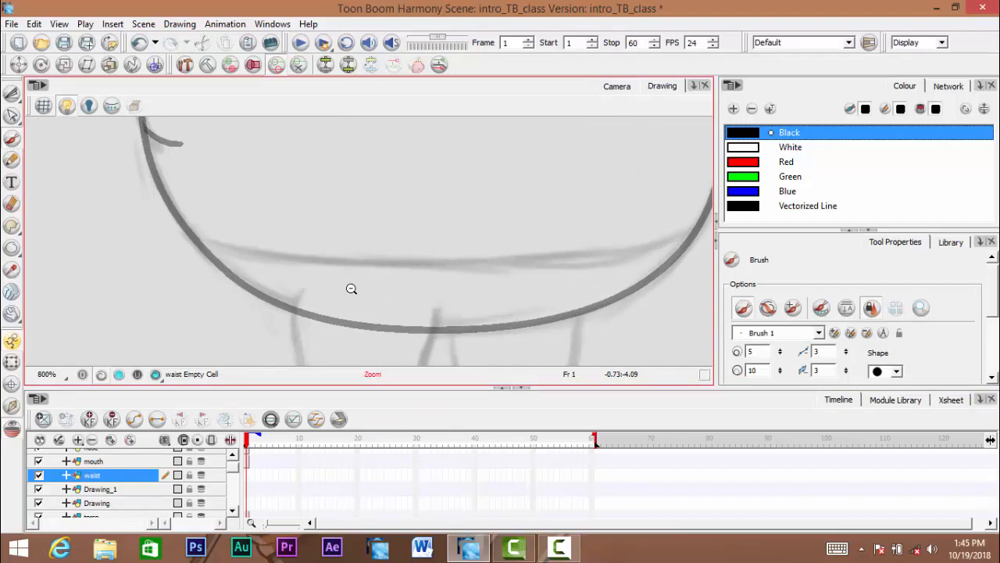
left_click_drag(222, 243, 215, 240)
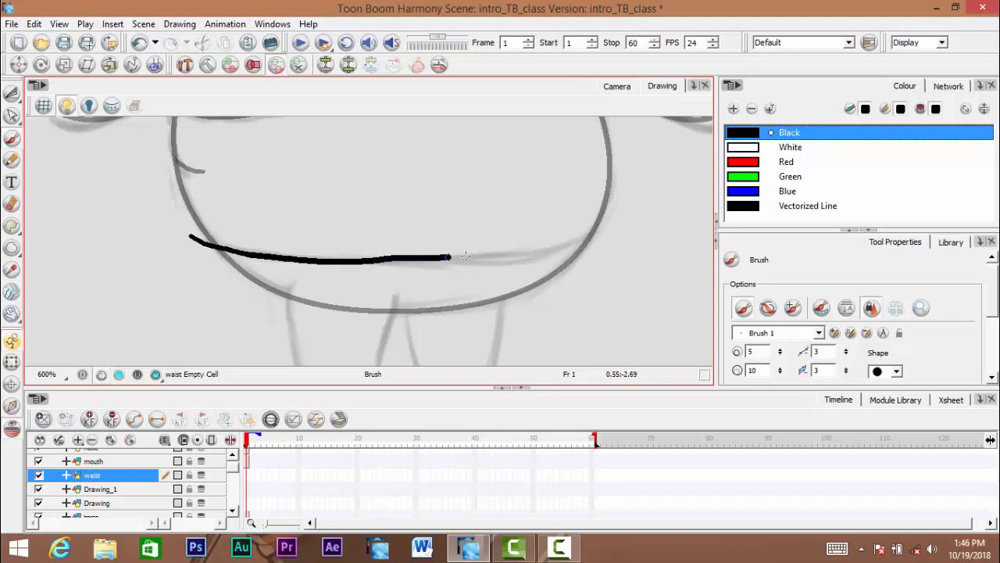
left_click_drag(536, 250, 633, 222)
key("ctrl+z")
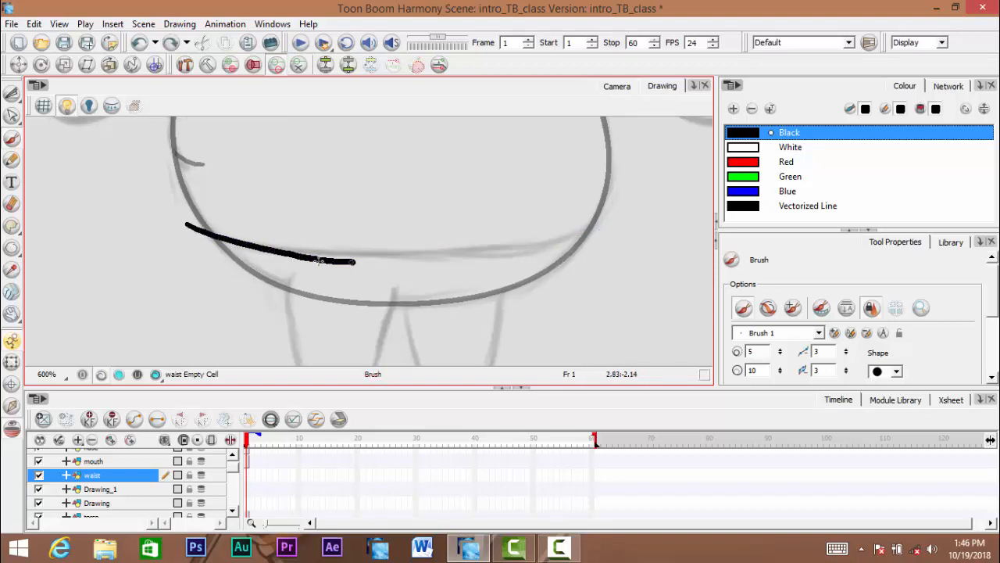
key("ctrl+z")
left_click_drag(176, 221, 266, 248)
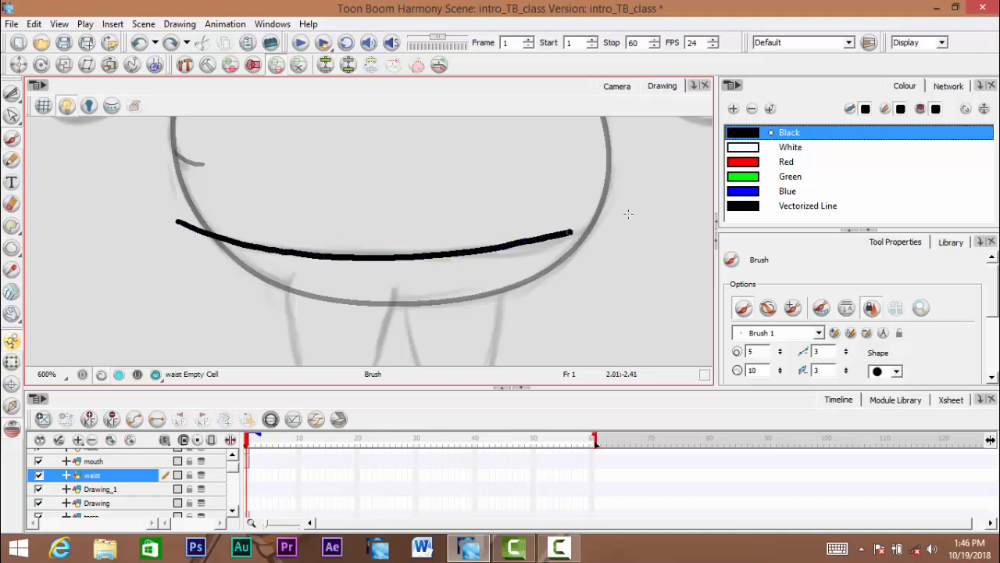
left_click_drag(628, 213, 630, 214)
key("ctrl+z")
mouse_move(242, 238)
left_mouse_down()
mouse_move(445, 250)
mouse_move(551, 241)
mouse_move(643, 216)
left_mouse_up()
Brush the lower waist curve along the torso's bottom edge, joining both ends of the upper waistline
key("space")
mouse_move(553, 256)
left_mouse_down()
mouse_move(598, 232)
mouse_move(648, 187)
mouse_move(629, 190)
mouse_move(553, 246)
left_mouse_up()
key("2")
key("ctrl+z")
mouse_move(631, 181)
left_mouse_down()
mouse_move(576, 242)
mouse_move(455, 283)
mouse_move(353, 293)
mouse_move(252, 285)
mouse_move(190, 255)
mouse_move(135, 217)
mouse_move(106, 168)
left_mouse_up()
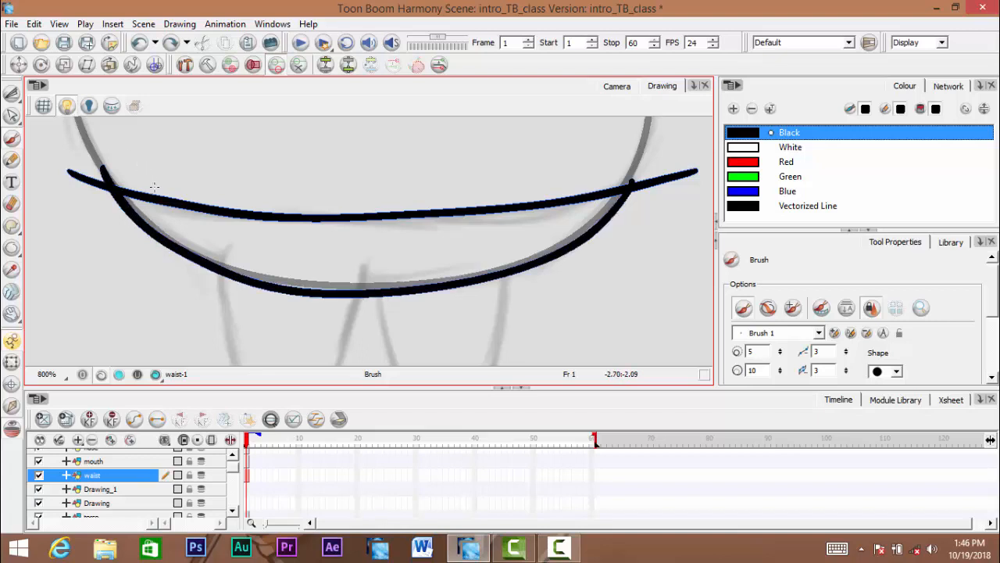
Trim the overshooting stroke ends at both corners of the waist shape with the Cutter
left_click_drag(212, 243, 264, 246)
left_click(11, 93)
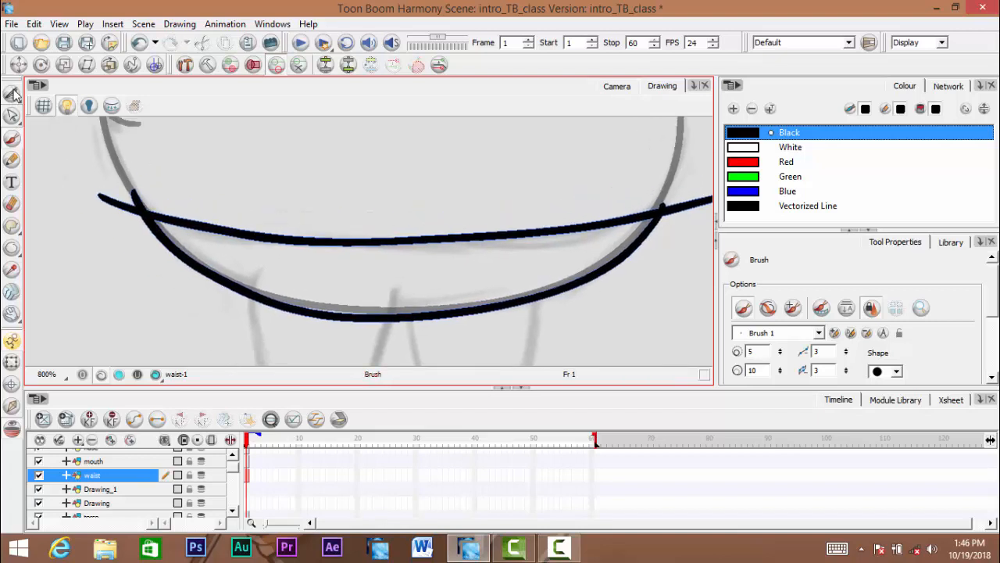
key("2")
mouse_move(243, 182)
left_mouse_down()
mouse_move(132, 177)
mouse_move(101, 304)
left_mouse_up()
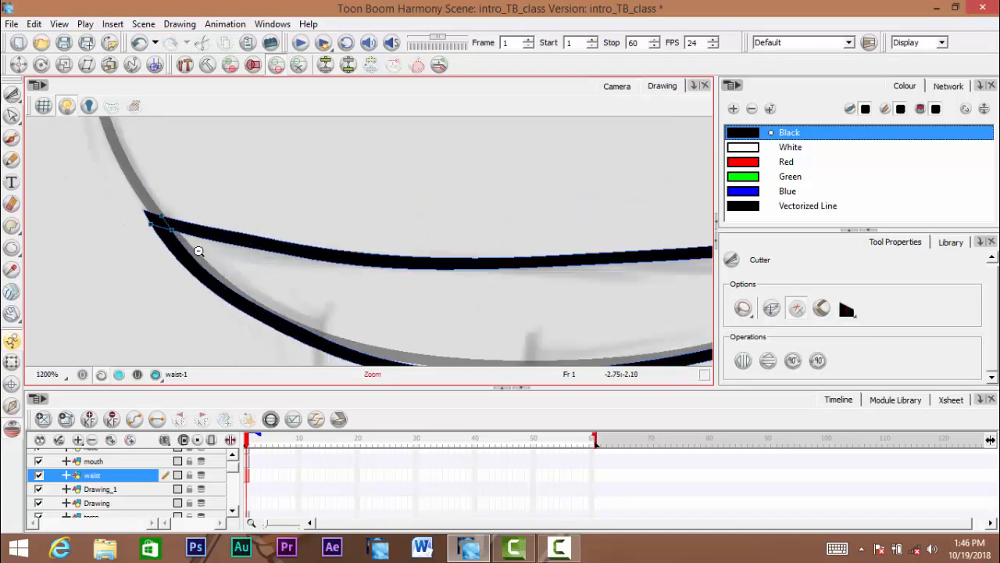
key("1")
key("1")
left_click_drag(464, 223, 239, 242)
key("2")
key("2")
left_click_drag(359, 227, 338, 347)
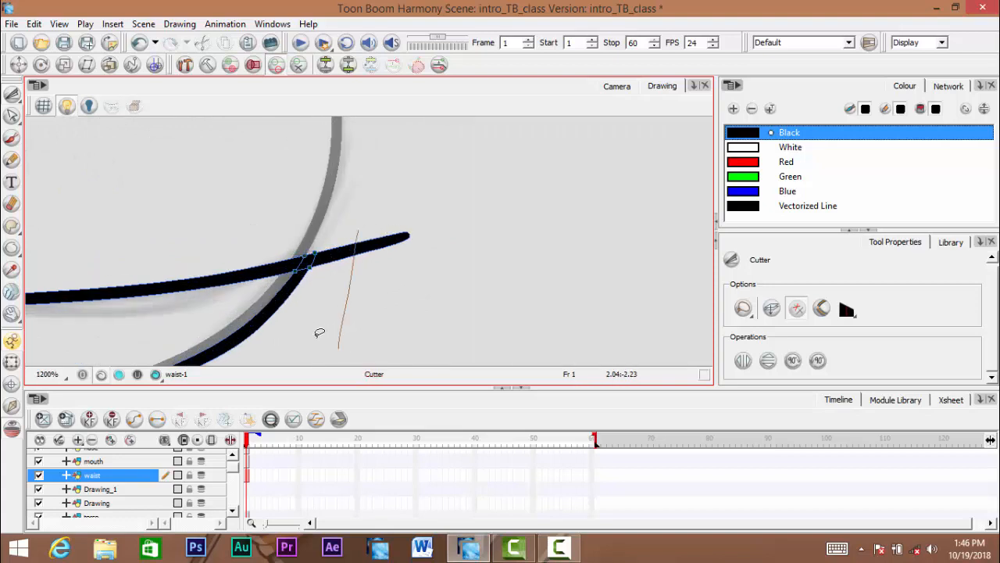
Inspect the trimmed waist corners and how the lower waist curve lines up with the torso outline
key("1")
key("1")
left_click_drag(283, 323, 403, 319)
key("2")
key("2")
key("1")
key("1")
mouse_move(365, 274)
left_mouse_down()
mouse_move(388, 305)
mouse_move(385, 319)
mouse_move(401, 205)
left_mouse_up()
key("1")
key("2")
key("2")
key("2")
left_click_drag(386, 258, 339, 270)
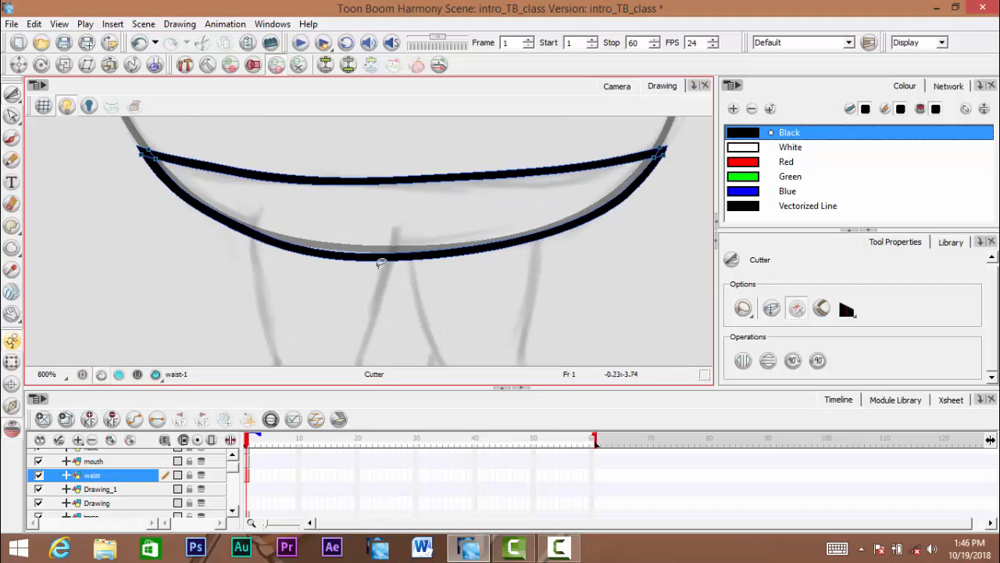
key("2")
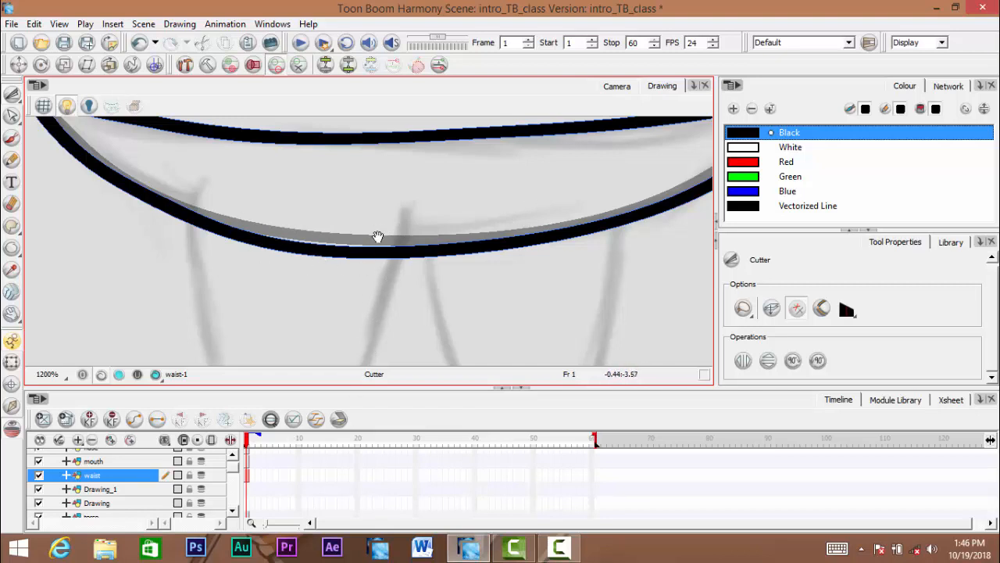
Examine the gap between the lower waist curve and the torso outline along its whole length, up to both corners
key("1")
key("1")
left_click_drag(404, 241, 397, 265)
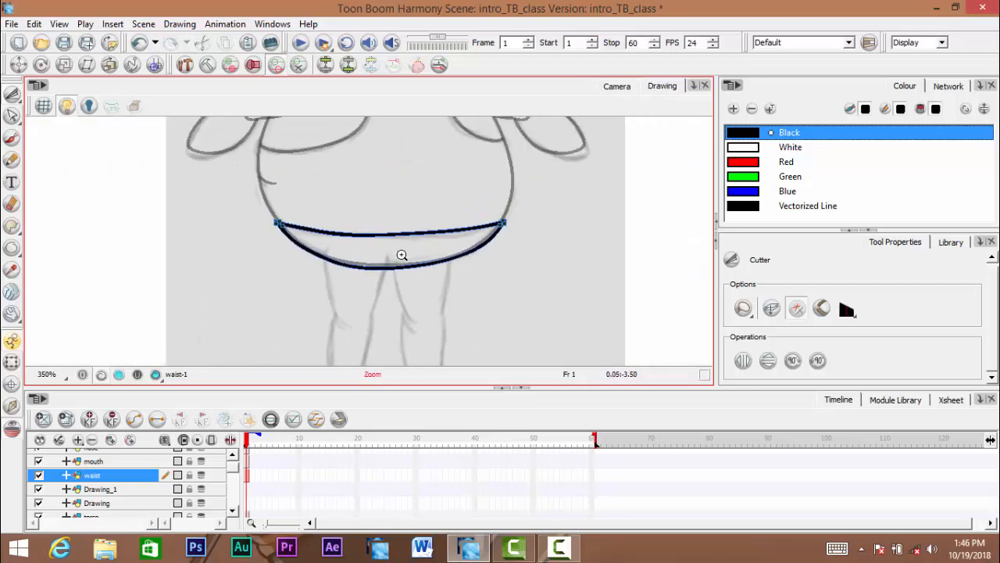
key("2")
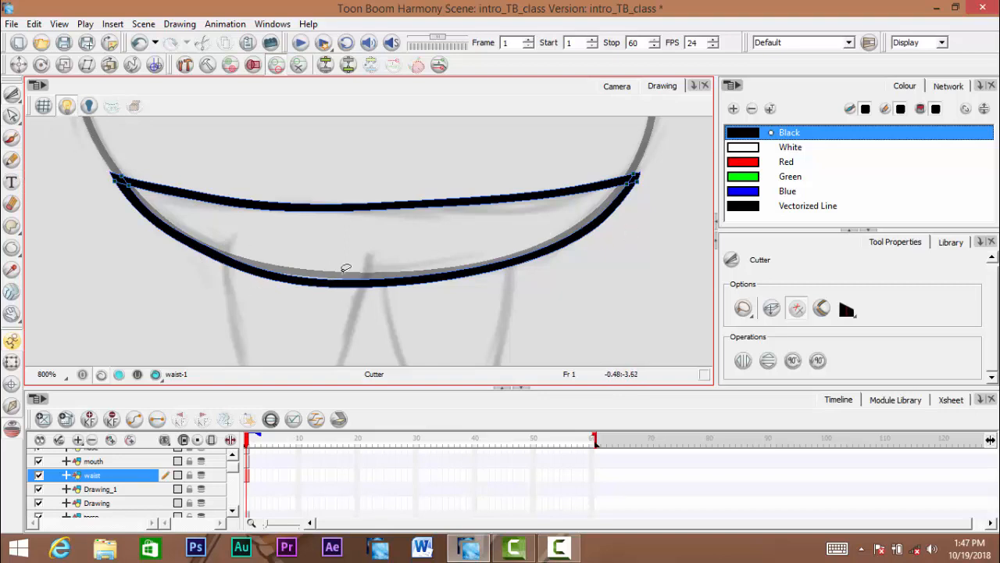
left_click_drag(283, 283, 330, 266)
key("2")
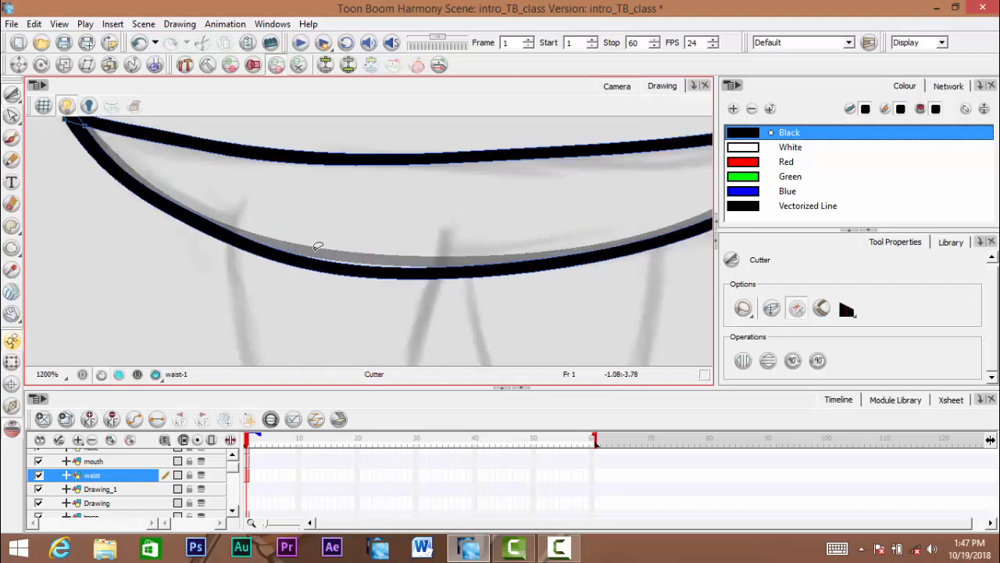
key("2")
key("2")
key("2")
key("2")
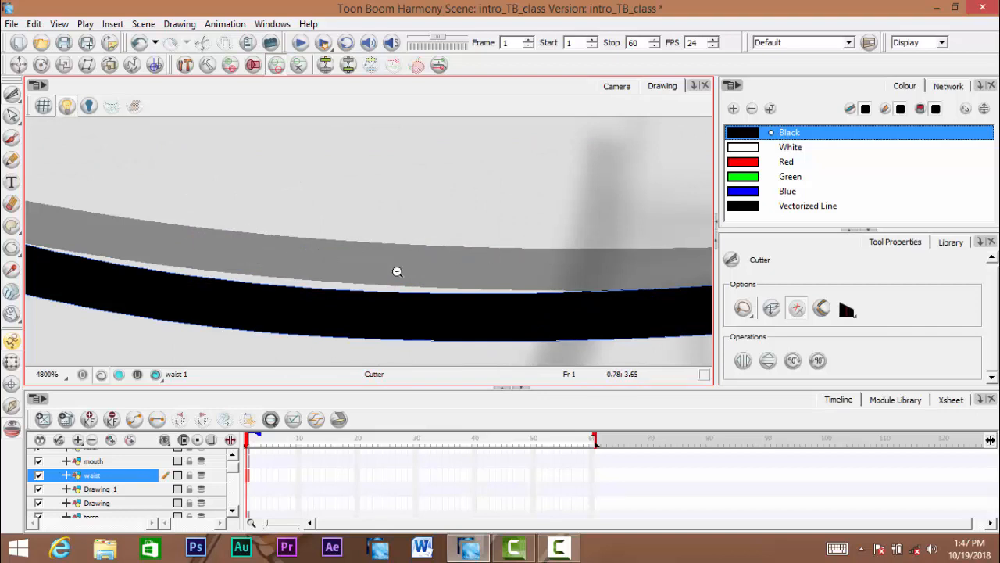
key("1")
key("1")
key("1")
left_click_drag(552, 266, 418, 277)
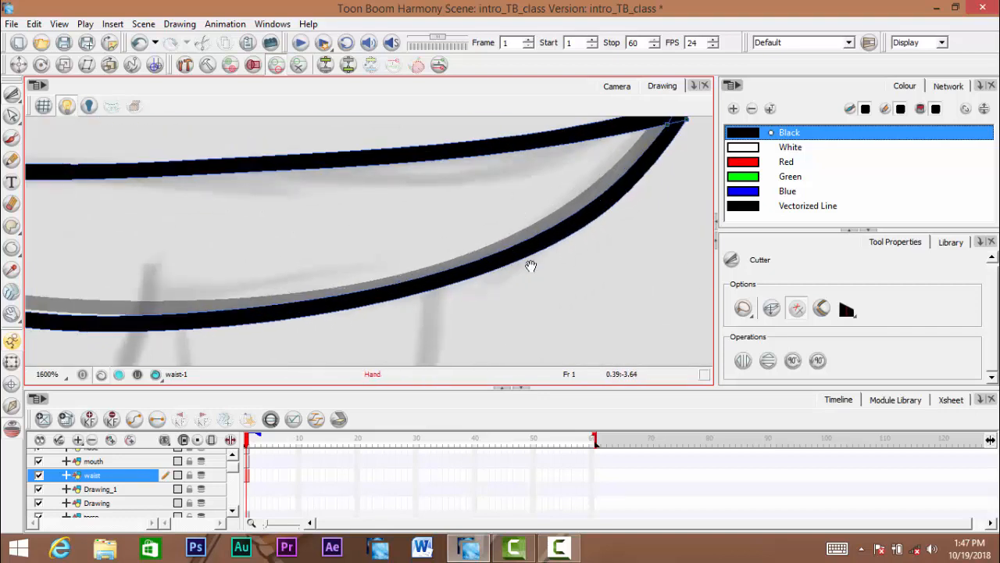
key("1")
key("1")
key("1")
left_click_drag(380, 328, 398, 259)
Select all the waist strokes, flatten them into one clean shape, and deselect the drawing
left_click_drag(12, 98, 48, 95)
scroll(258, 204, "down", 1)
mouse_move(315, 166)
left_mouse_down()
mouse_move(35, 250)
mouse_move(461, 225)
left_mouse_up()
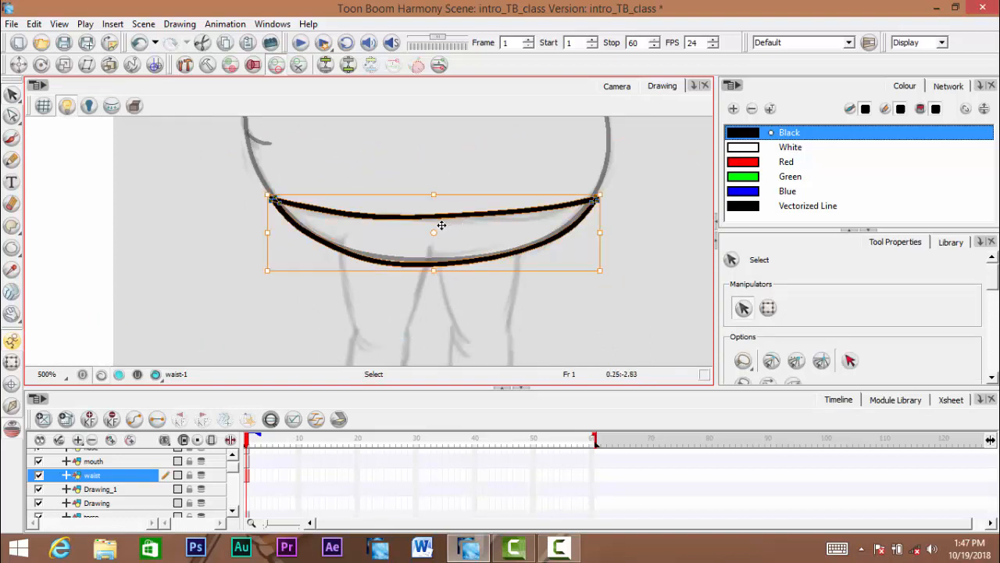
left_click_drag(406, 281, 423, 261)
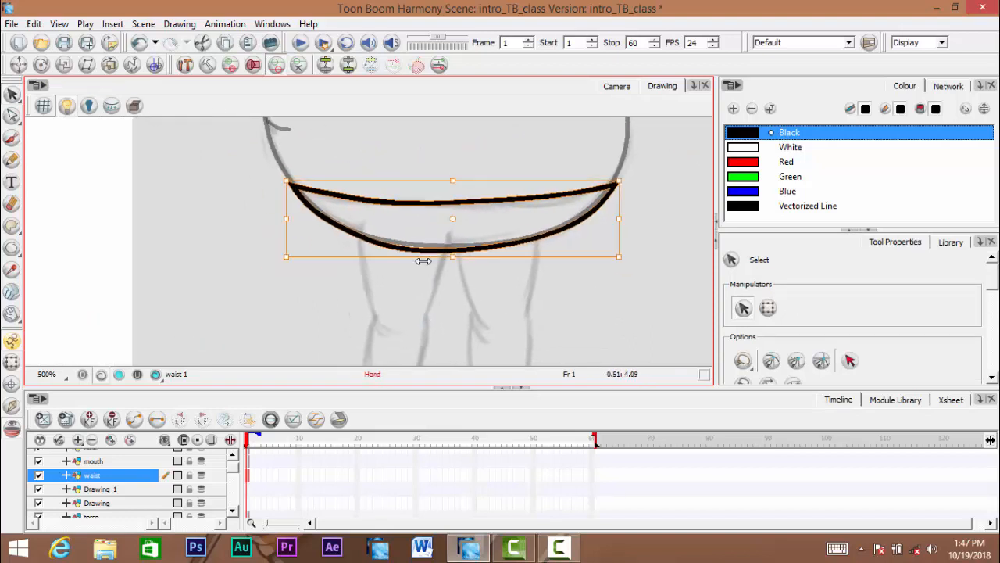
left_click(230, 235)
left_click_drag(445, 302, 388, 281)
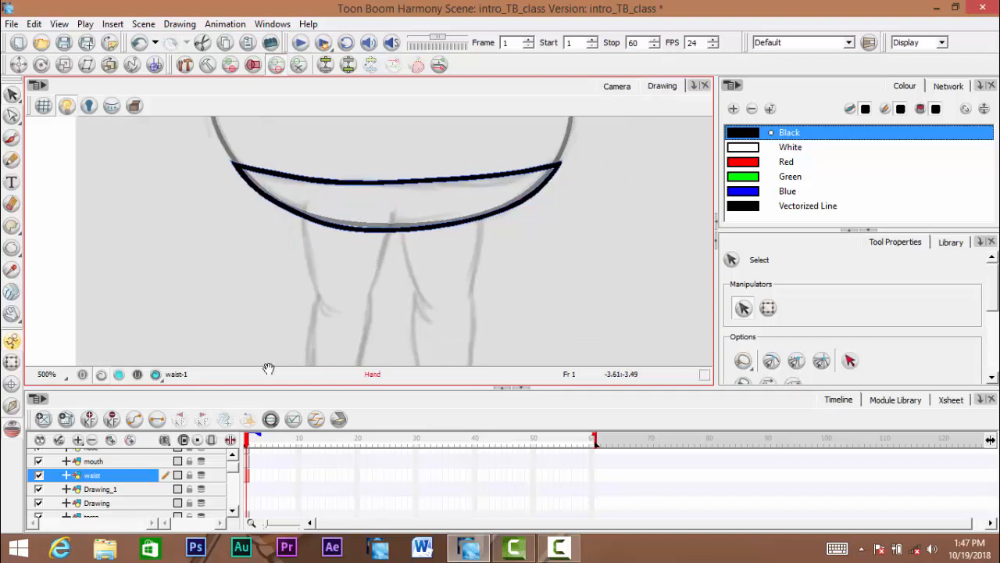
Rename the Drawing_1 layer to upper_leg_lft and activate the Brush for drawing on it
double_click(103, 491)
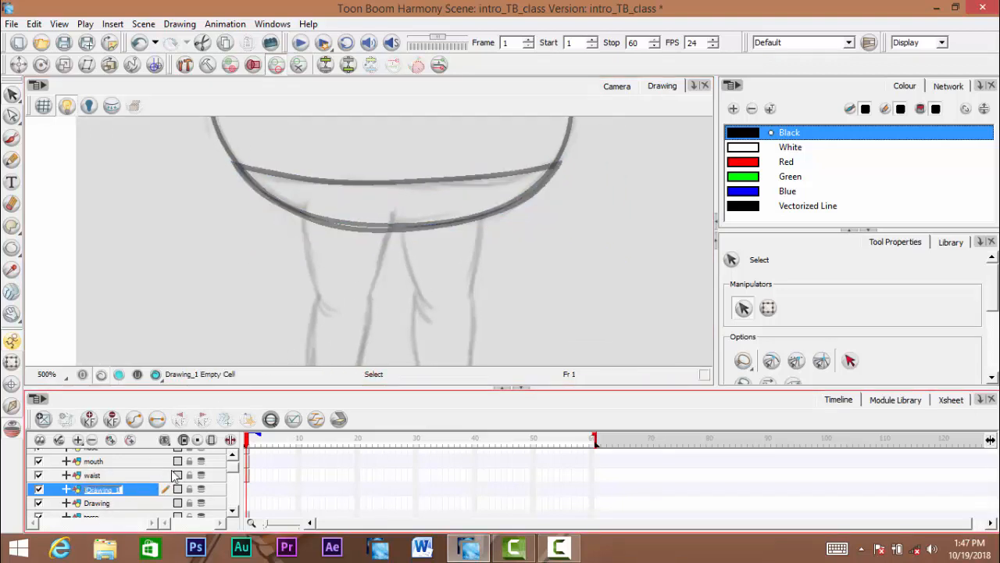
type("upper leg")
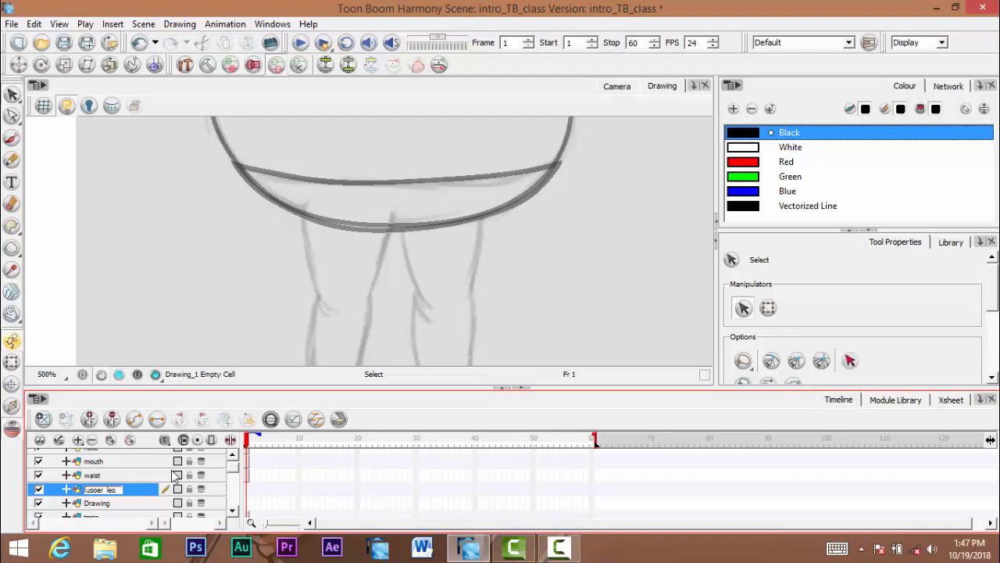
key("Return")
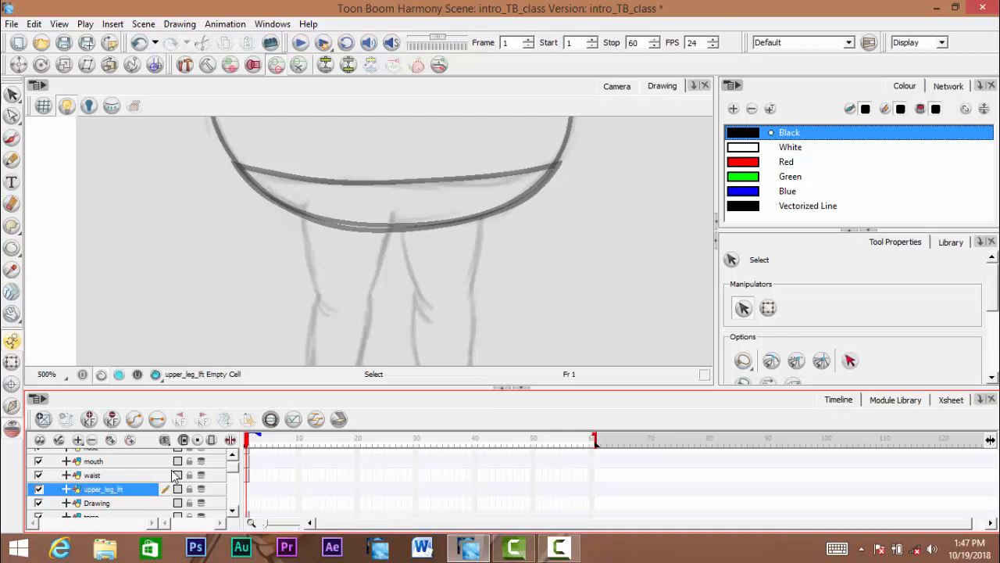
left_click(473, 195)
left_click(12, 139)
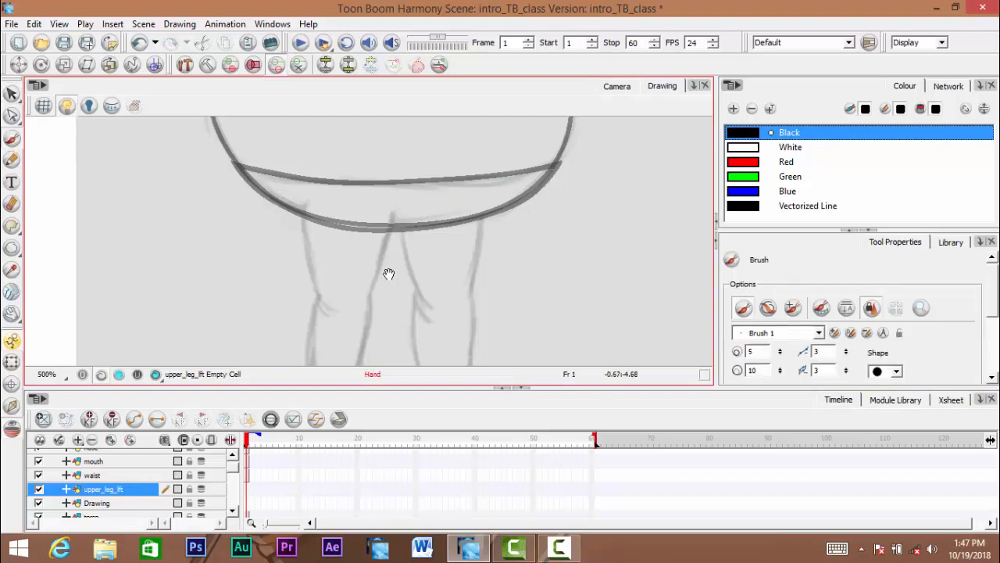
Try to brush the outer thigh line and its forked knee end over the sketch, and undo the strokes
left_click_drag(388, 273, 420, 269)
key("2")
left_click_drag(330, 230, 351, 250)
key("2")
mouse_move(354, 210)
left_mouse_down()
mouse_move(461, 178)
mouse_move(386, 224)
mouse_move(488, 161)
mouse_move(472, 175)
mouse_move(479, 180)
mouse_move(520, 143)
mouse_move(433, 186)
mouse_move(384, 231)
mouse_move(403, 207)
left_mouse_up()
key("2")
key("1")
key("1")
key("2")
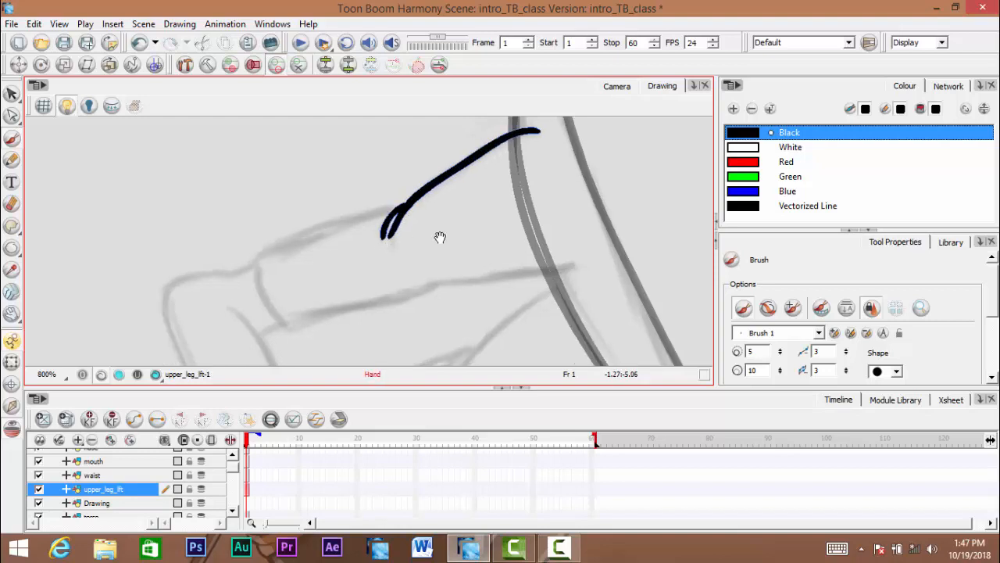
key("ctrl+alt")
mouse_move(586, 167)
left_mouse_down()
mouse_move(452, 109)
mouse_move(376, 108)
left_mouse_up()
mouse_move(404, 161)
left_mouse_down()
mouse_move(424, 209)
mouse_move(442, 217)
left_mouse_up()
key("ctrl+z")
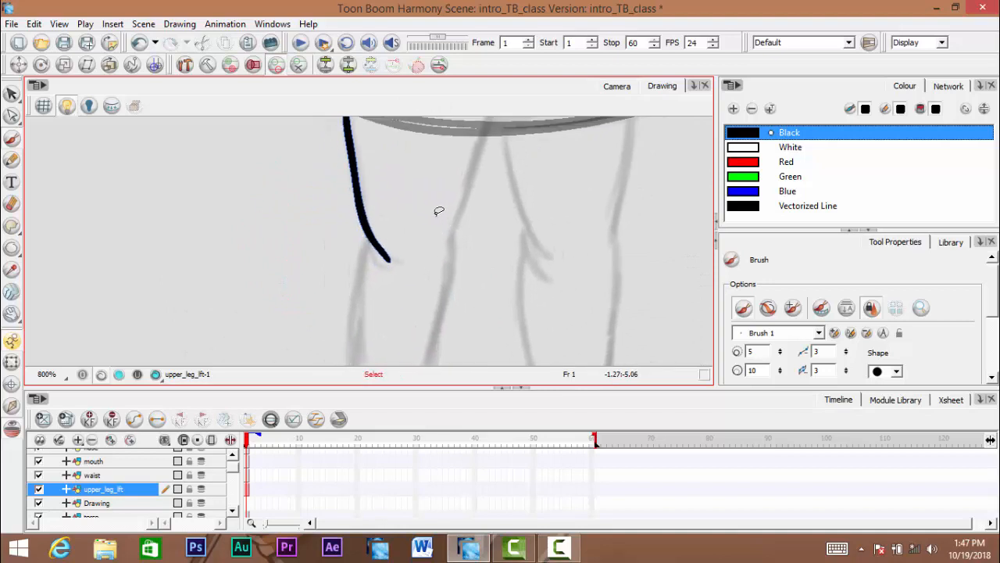
key("ctrl+z")
Brush the outer thigh line from the waist down to the bend at the knee, undoing strokes that miss the sketch
mouse_move(370, 161)
left_mouse_down()
mouse_move(560, 161)
mouse_move(551, 164)
left_mouse_up()
mouse_move(468, 196)
left_mouse_down()
mouse_move(468, 172)
mouse_move(477, 175)
left_mouse_up()
left_click(475, 190, "ctrl")
key("1")
mouse_move(558, 152)
left_mouse_down()
mouse_move(533, 149)
mouse_move(473, 174)
mouse_move(453, 188)
mouse_move(545, 149)
mouse_move(475, 175)
mouse_move(419, 219)
left_mouse_up()
key("ctrl+z")
key("ctrl+z")
mouse_move(568, 148)
left_mouse_down()
mouse_move(500, 161)
mouse_move(478, 184)
mouse_move(554, 148)
mouse_move(483, 175)
mouse_move(443, 205)
mouse_move(411, 249)
left_mouse_up()
key("ctrl+z")
scroll(422, 223, "up", 1)
left_click_drag(418, 207, 391, 264)
key("ctrl+z")
key("ctrl+z")
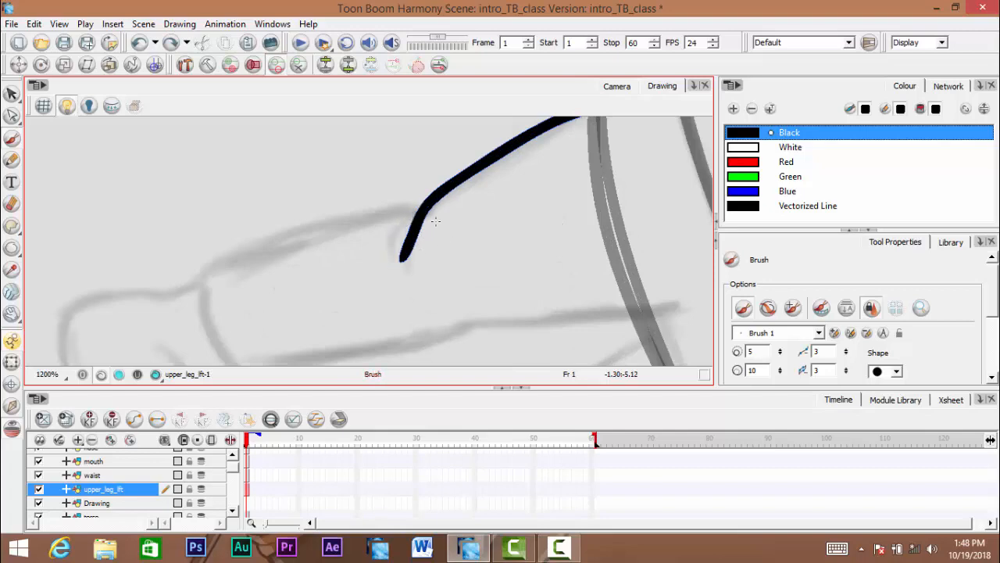
Brush a second short curved stroke at the knee end of the thigh line to form the fork
left_click_drag(424, 207, 393, 257)
key("ctrl+alt")
mouse_move(497, 180)
left_mouse_down()
mouse_move(292, 222)
mouse_move(261, 270)
mouse_move(448, 243)
mouse_move(424, 195)
left_mouse_up()
key("space")
key("ctrl+alt")
key("space")
left_click_drag(357, 198, 341, 234)
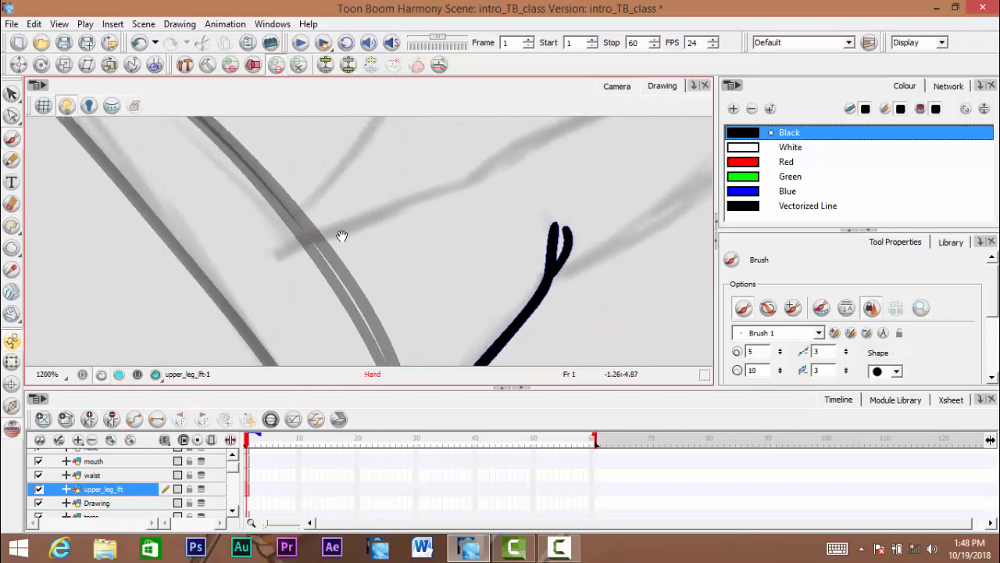
Close the open top of the upper_leg_lft outline with an arched Stroke tool line joining its two upper ends
mouse_move(267, 264)
left_mouse_down()
mouse_move(481, 180)
mouse_move(544, 184)
mouse_move(560, 220)
mouse_move(552, 239)
left_mouse_up()
key("1")
key("1")
key("1")
key("shift+x")
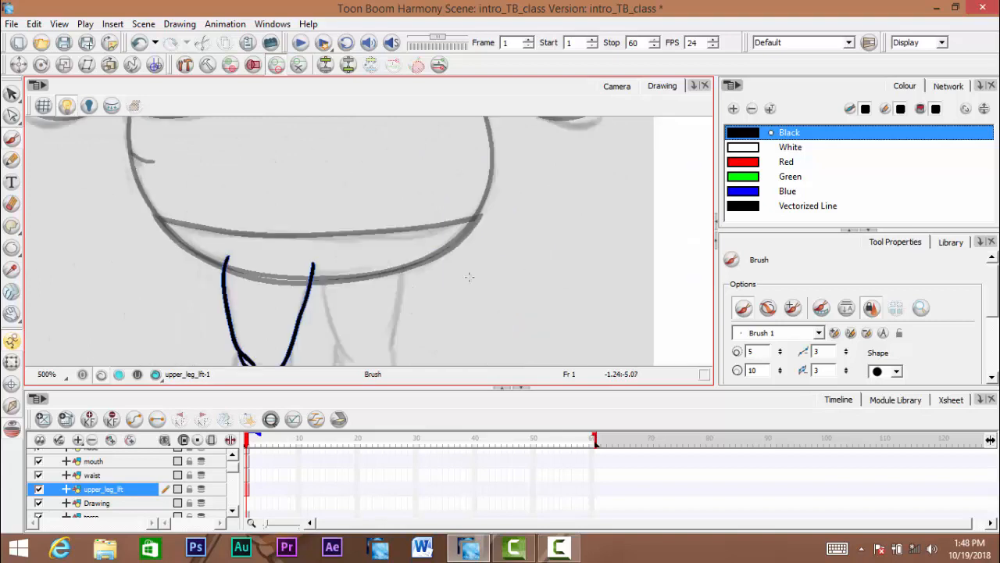
key("space")
scroll(285, 271, "up", 4)
scroll(294, 266, "down", 4)
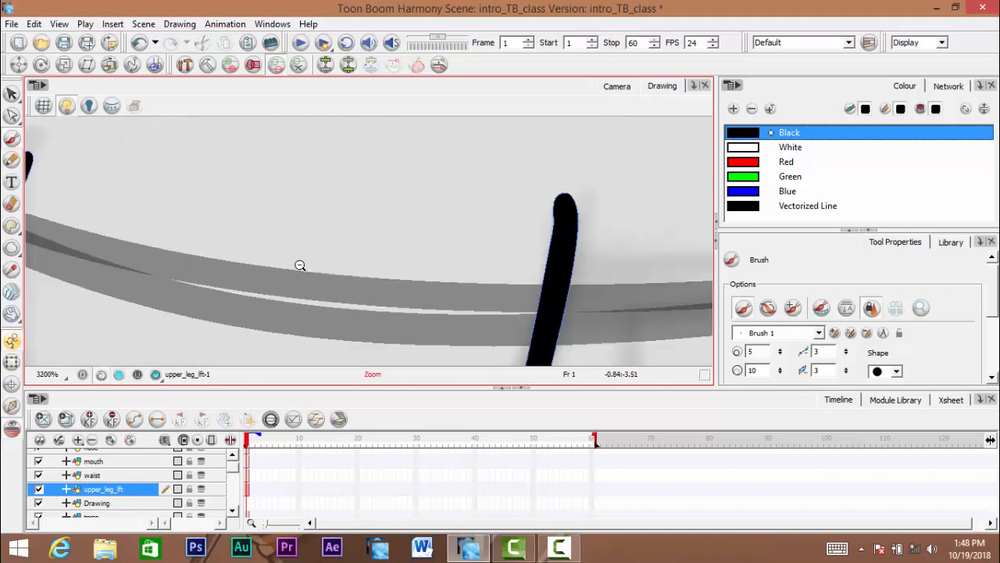
mouse_move(295, 269)
left_mouse_down()
mouse_move(352, 201)
mouse_move(313, 221)
left_mouse_up()
key("alt+k")
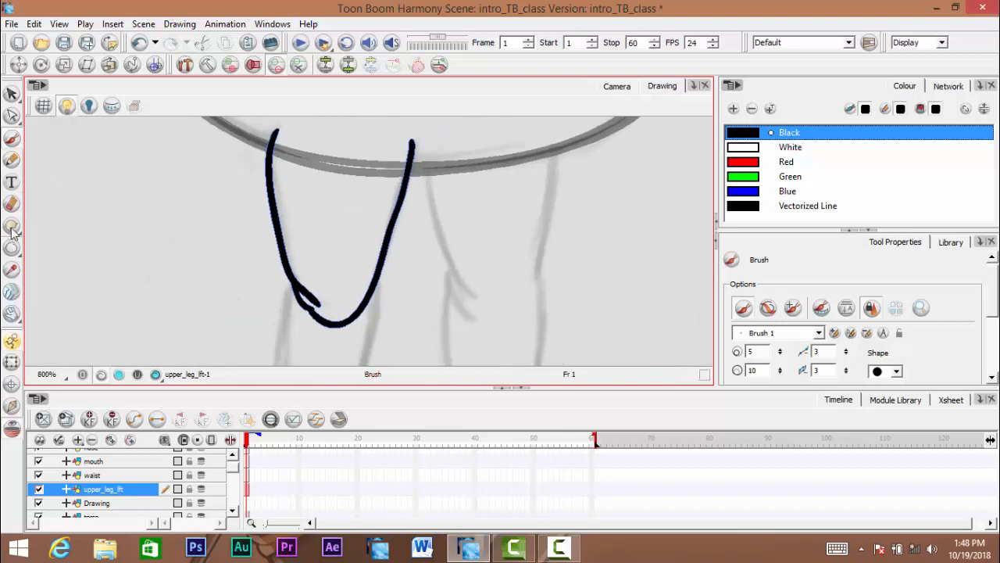
scroll(312, 221, "up", 2)
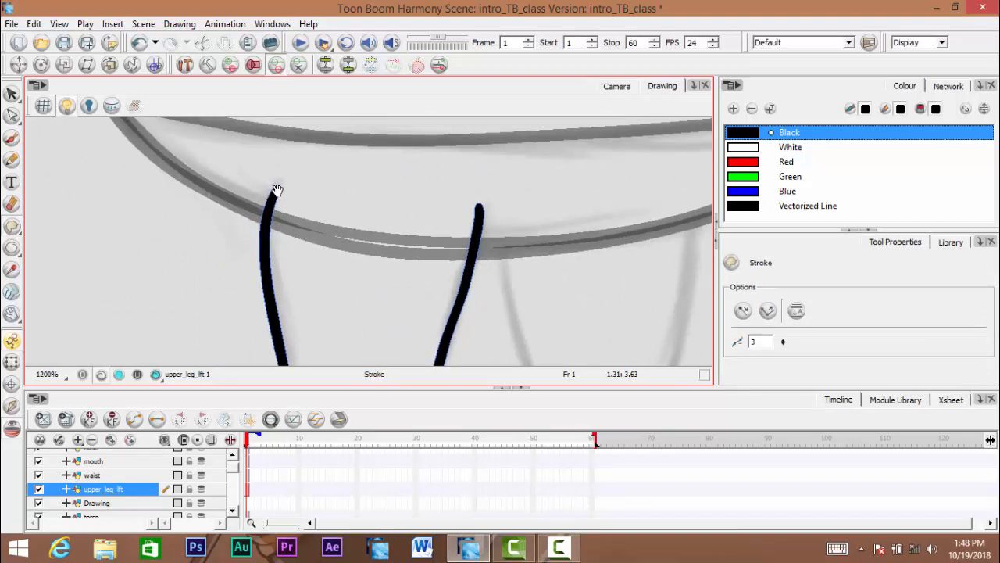
mouse_move(276, 189)
left_mouse_down()
mouse_move(350, 170)
mouse_move(437, 179)
mouse_move(478, 204)
left_mouse_up()
scroll(402, 255, "down", 3)
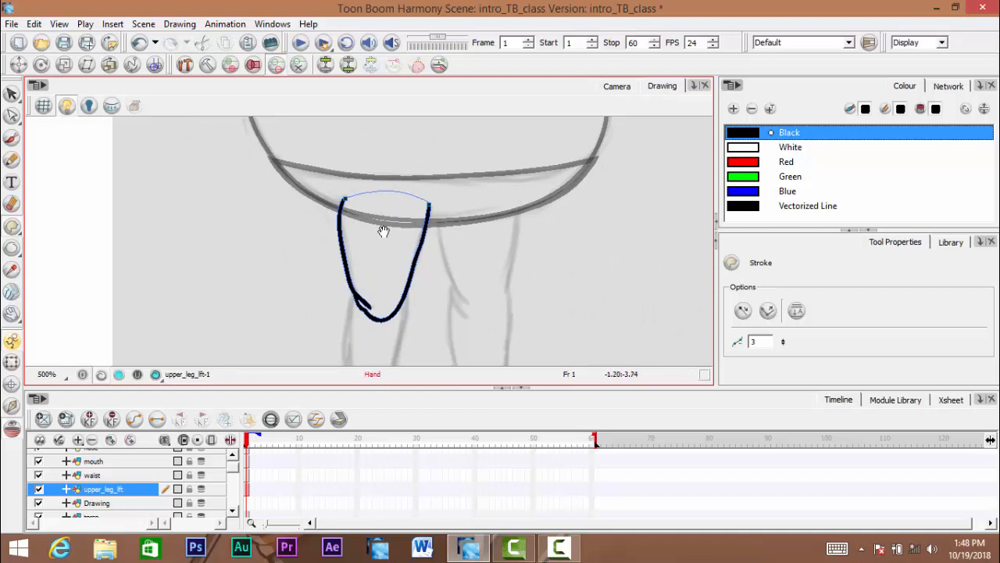
Try to paint a black brush line along the closing stroke at the top of the upper leg, and undo it
scroll(383, 230, "up", 1)
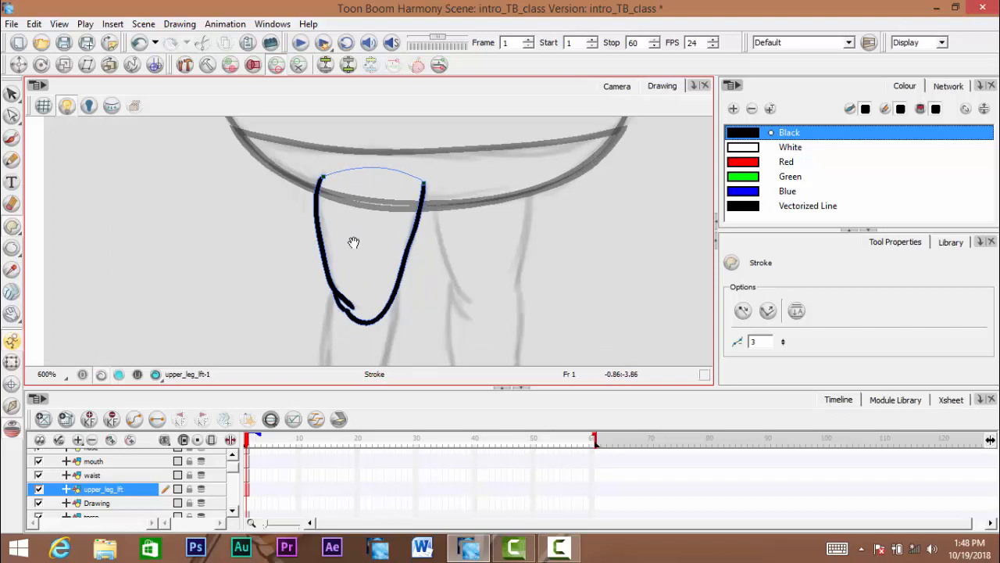
left_click_drag(373, 297, 359, 201)
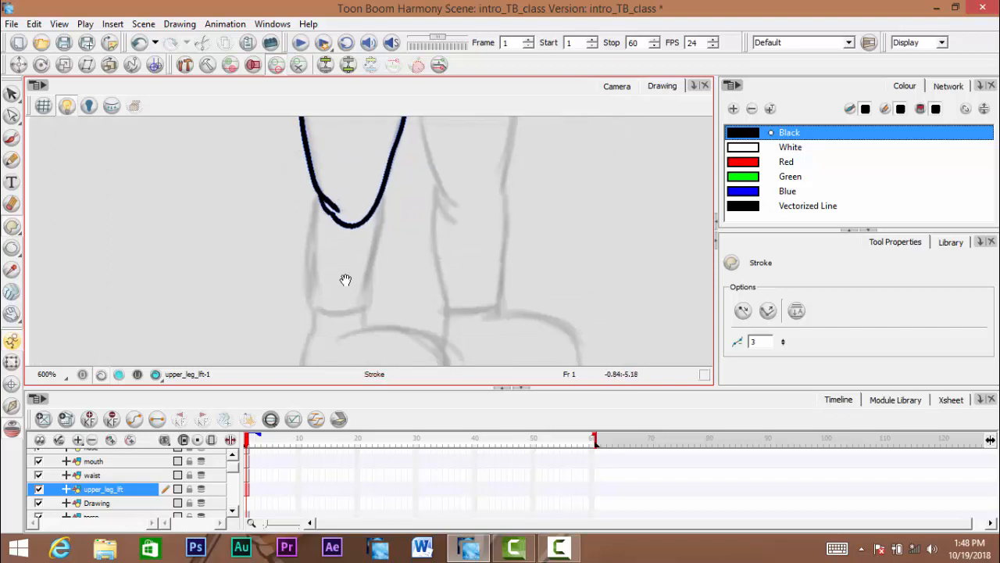
left_click_drag(366, 166, 350, 297)
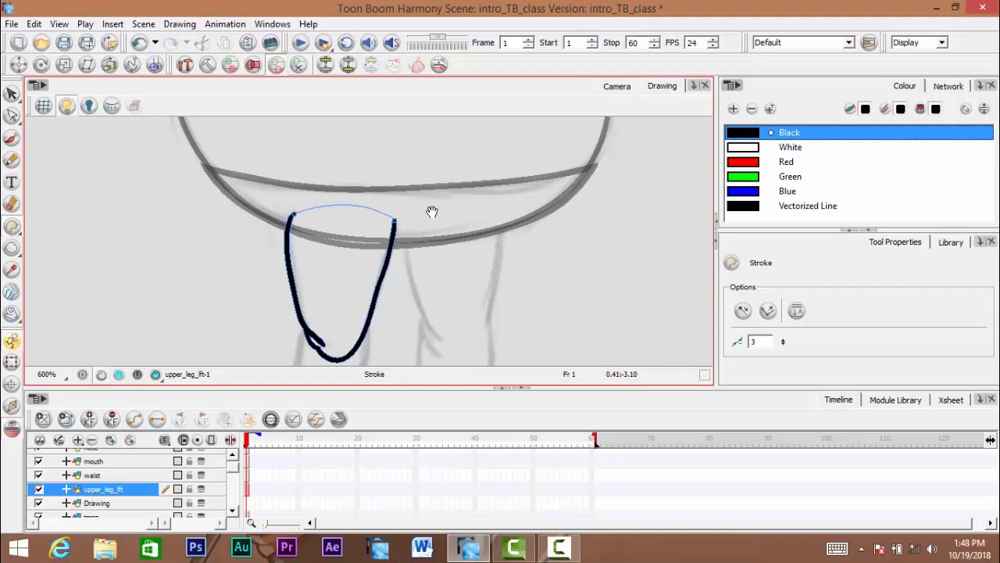
scroll(316, 217, "up", 3)
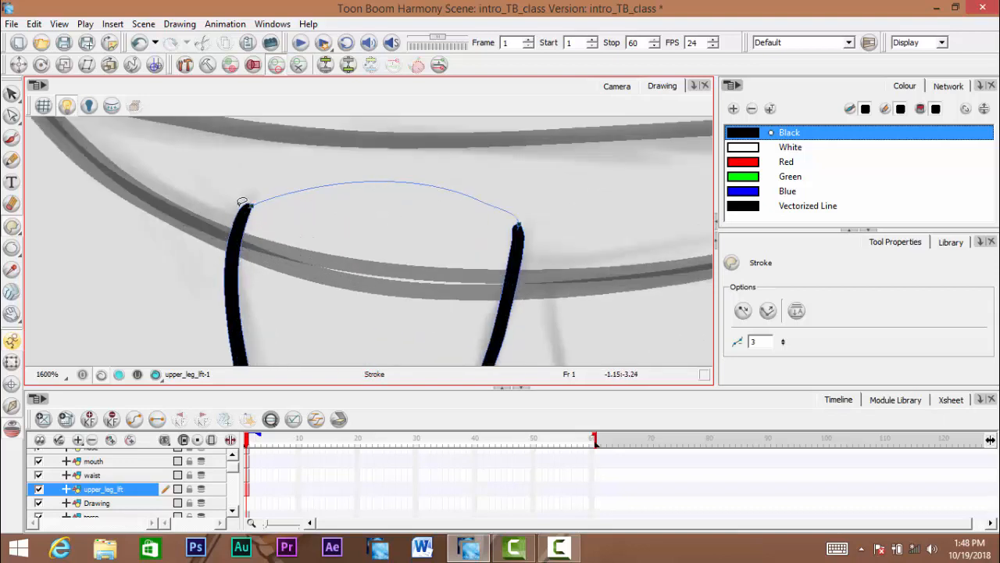
left_click(12, 138)
mouse_move(243, 205)
left_mouse_down()
mouse_move(285, 192)
mouse_move(369, 185)
mouse_move(467, 195)
mouse_move(516, 223)
left_mouse_up()
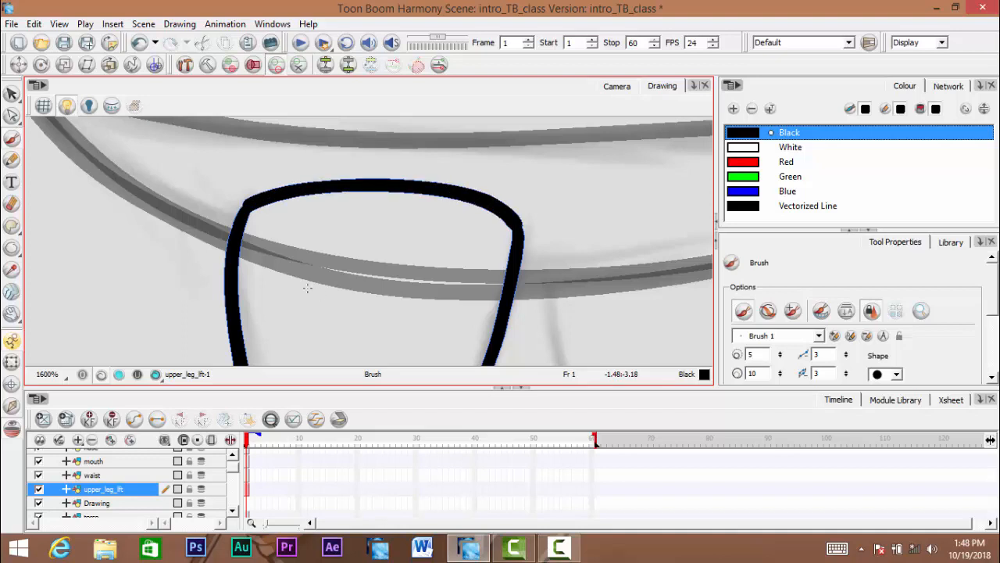
key("ctrl+z")
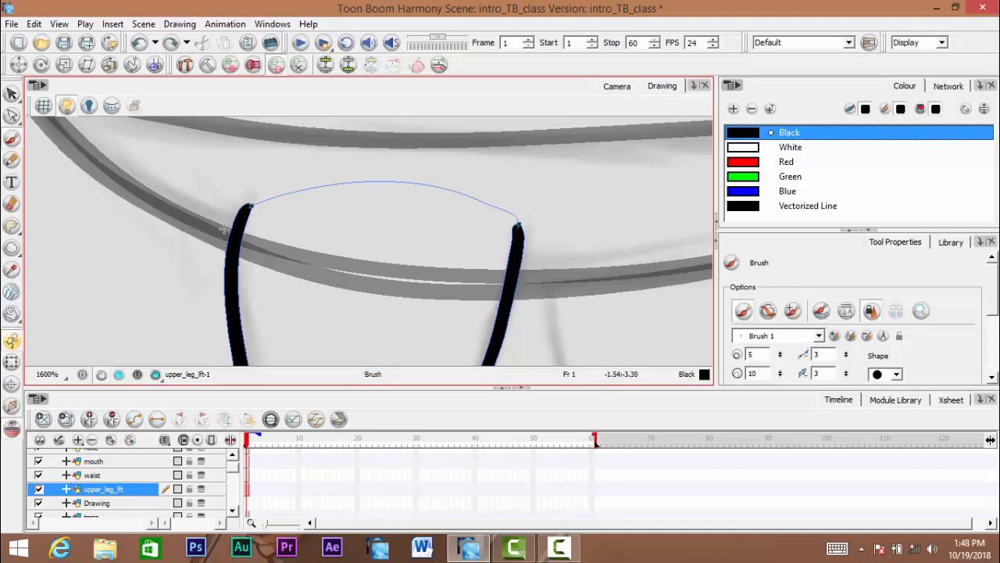
Select the whole upper leg drawing to examine its outline and the closing stroke at its top
scroll(500, 248, "down", 5)
mouse_move(502, 250)
left_mouse_down()
mouse_move(440, 230)
mouse_move(307, 241)
mouse_move(219, 263)
mouse_move(385, 210)
left_mouse_up()
left_click(12, 93)
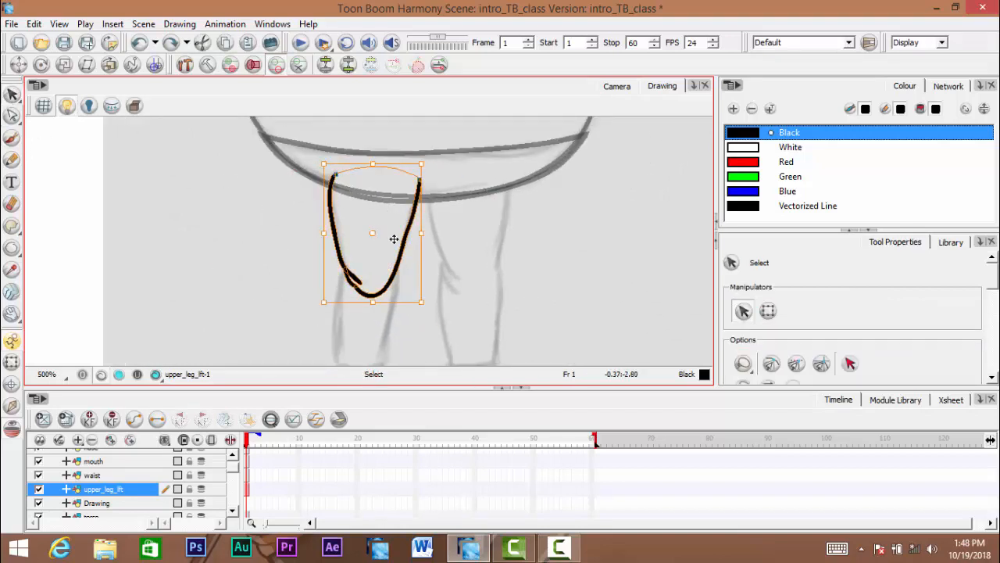
left_click_drag(380, 261, 399, 244)
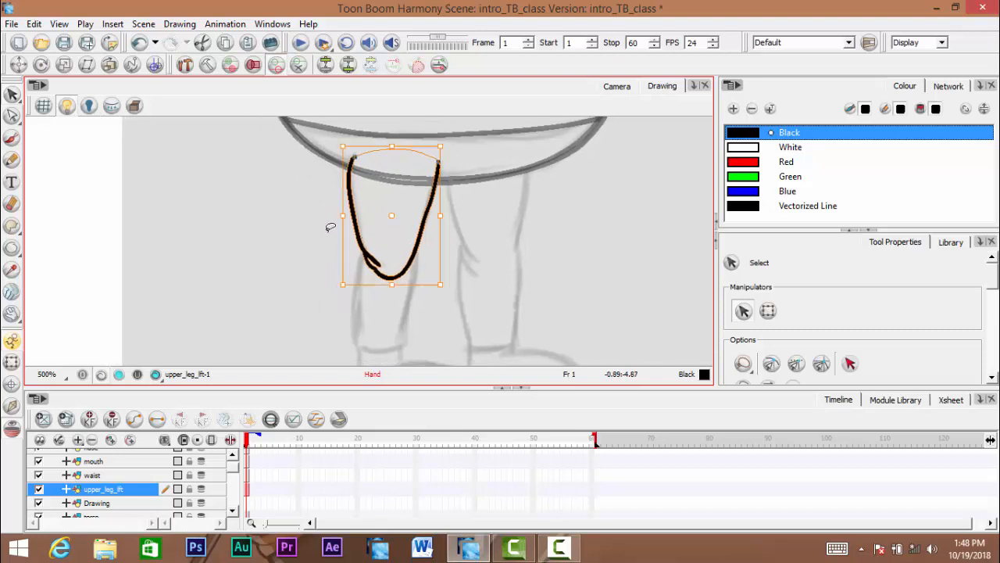
Activate the Brush tool and rename the empty Drawing layer below upper_leg_lft as lower_leg_lft
left_click(12, 138)
mouse_move(406, 313)
left_mouse_down()
mouse_move(402, 283)
mouse_move(391, 285)
mouse_move(395, 270)
mouse_move(353, 226)
left_mouse_up()
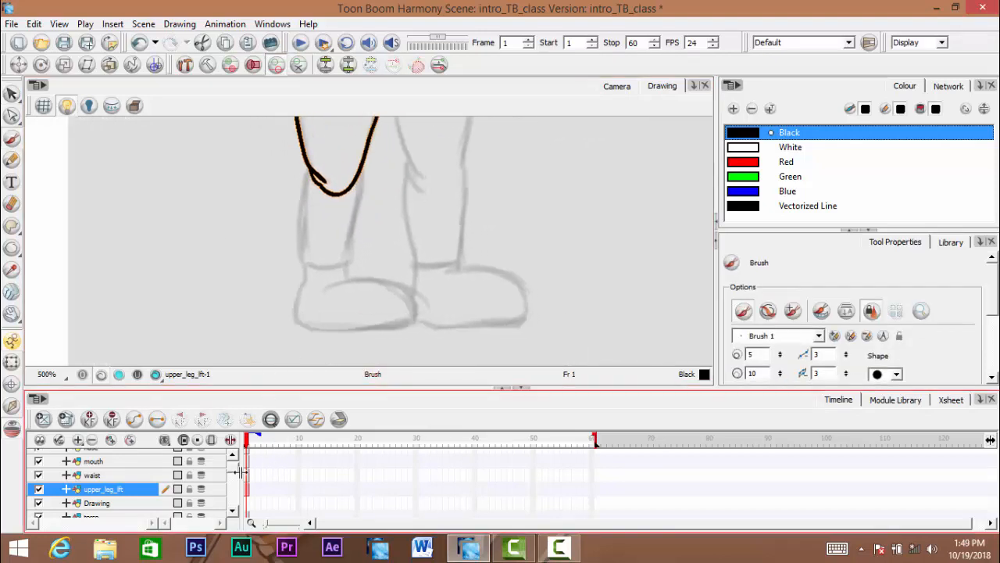
scroll(241, 471, "down", 3)
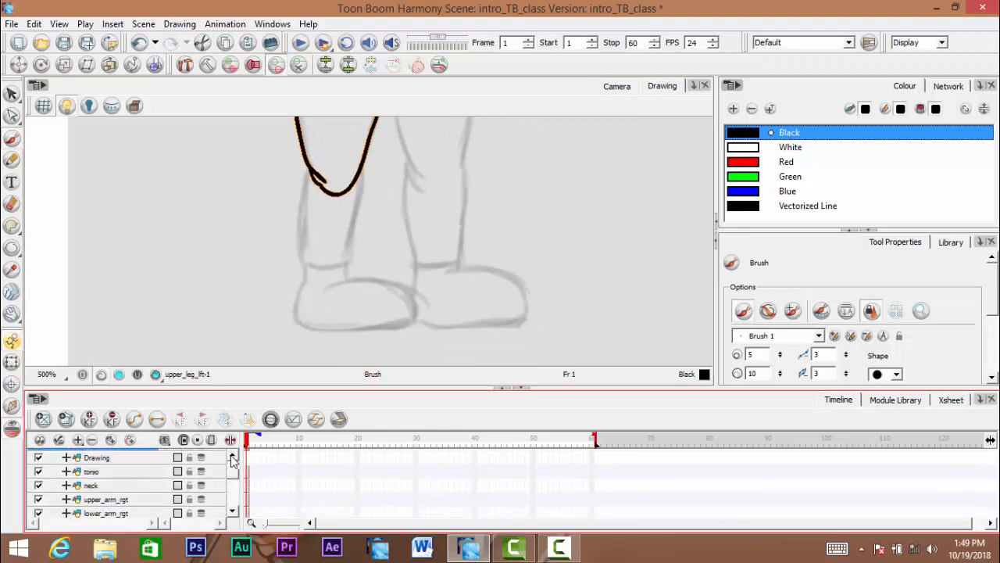
left_click(232, 457)
scroll(241, 481, "down", 10)
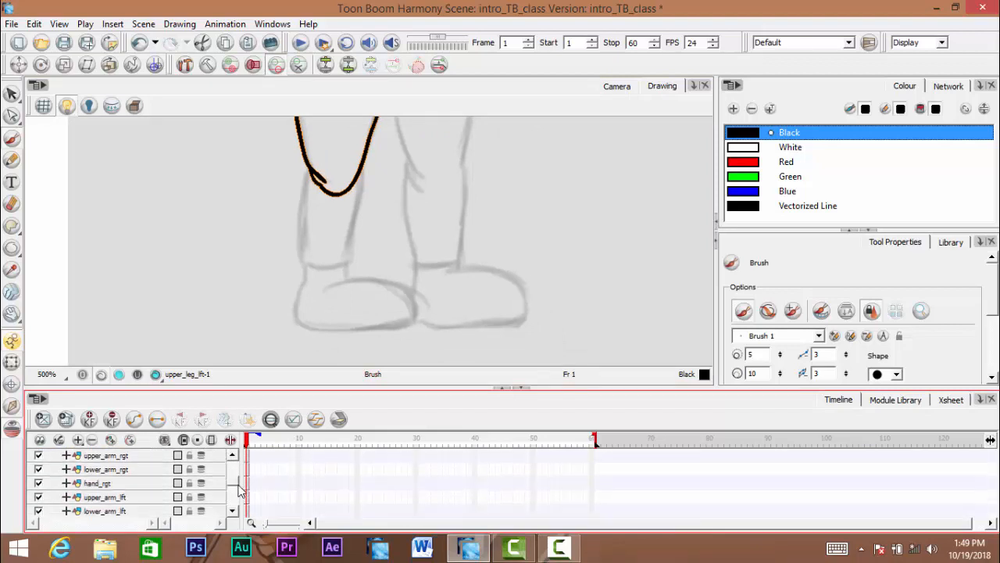
scroll(242, 478, "up", 9)
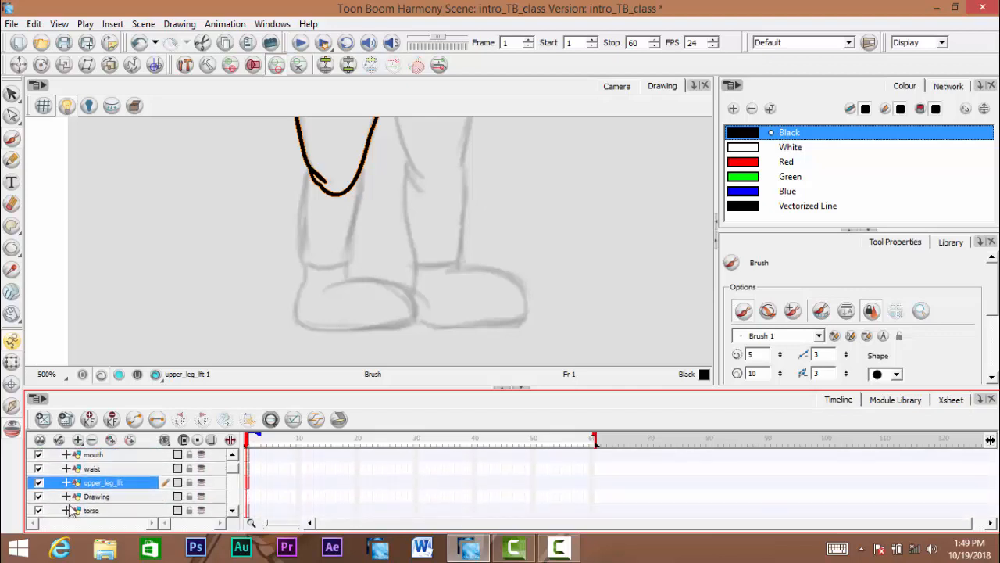
left_click(95, 497)
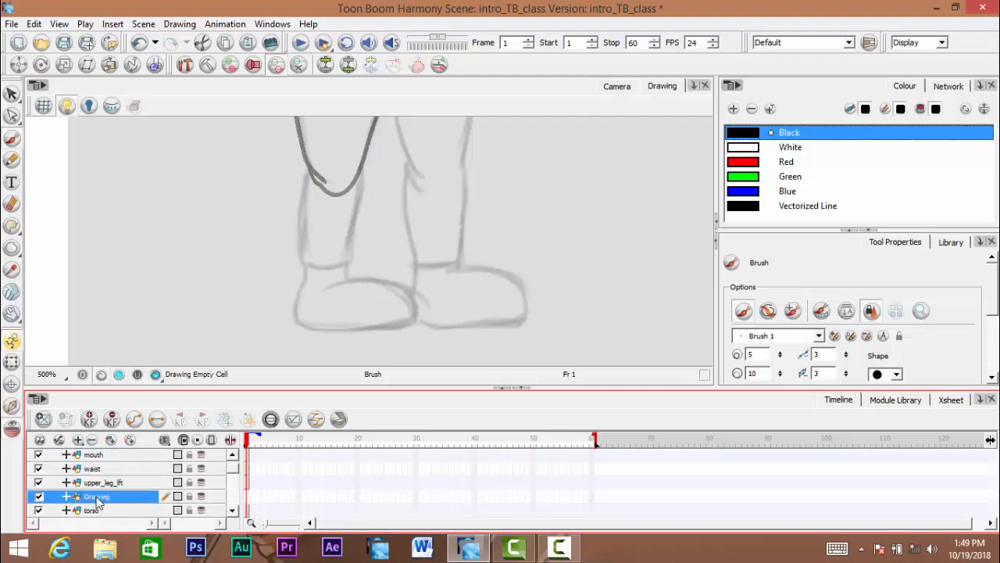
double_click(107, 495)
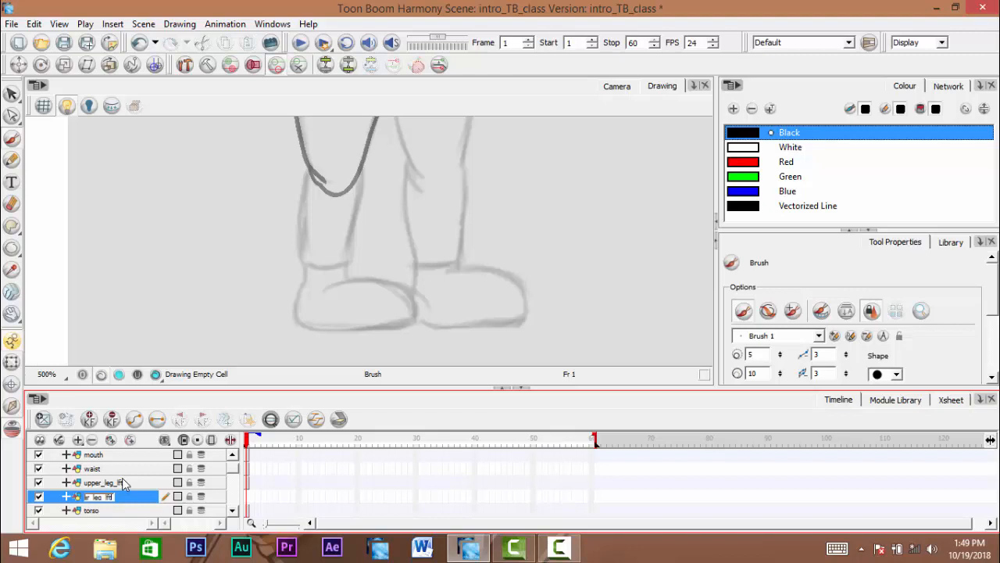
key("Return")
Try to ink the outer edge of the lower left leg over the sketch, working in a rotated close-up view
key("space")
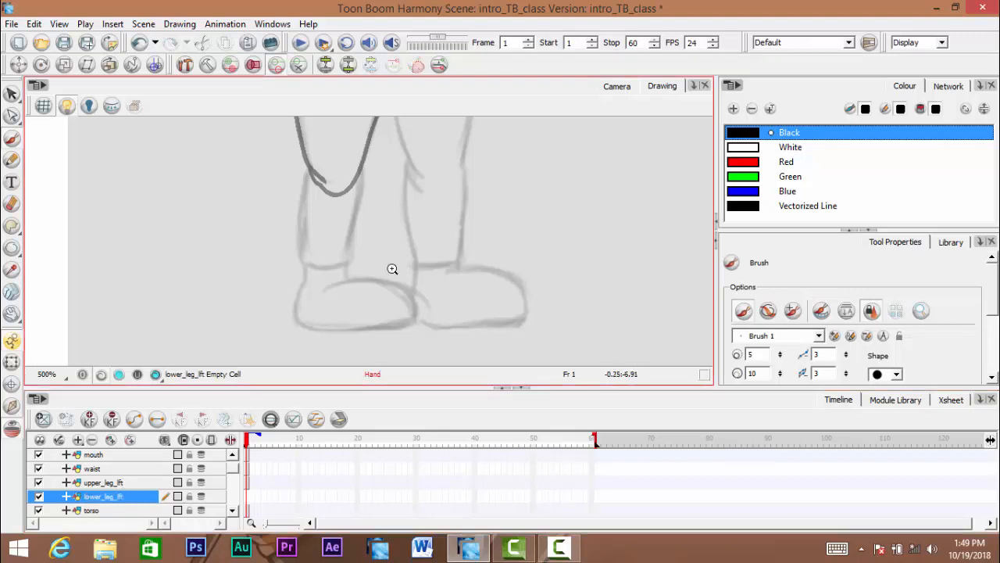
left_click_drag(390, 270, 401, 286)
key("2")
mouse_move(338, 251)
left_mouse_down()
mouse_move(346, 156)
mouse_move(435, 127)
left_mouse_up()
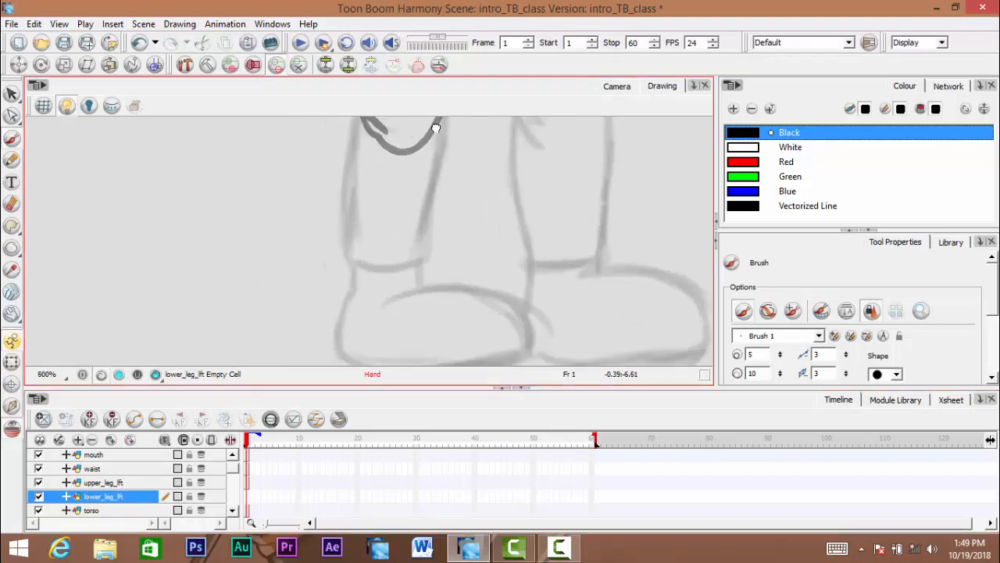
scroll(440, 128, "up", 2)
scroll(431, 164, "up", 2)
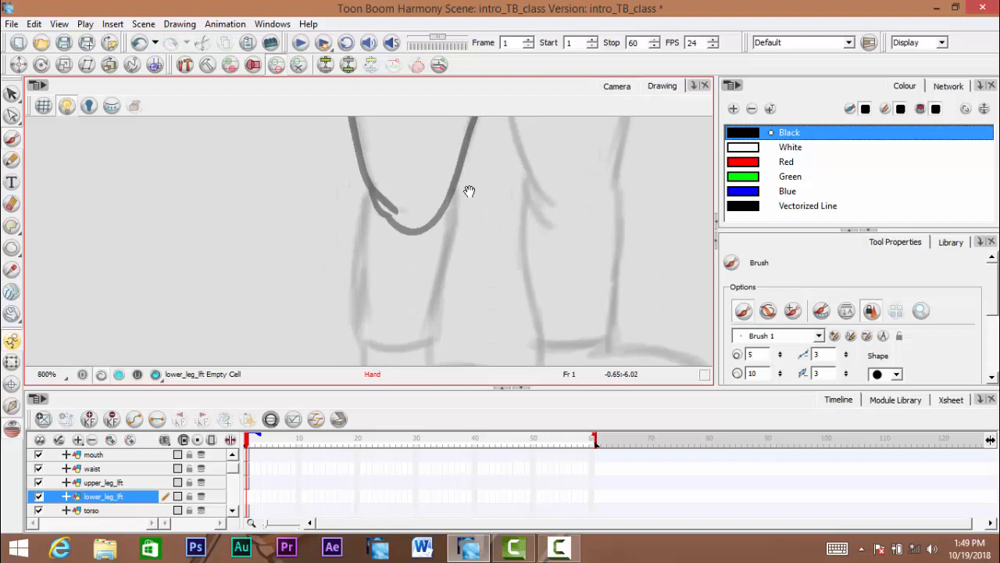
left_click_drag(439, 147, 490, 135)
left_click_drag(357, 194, 433, 198)
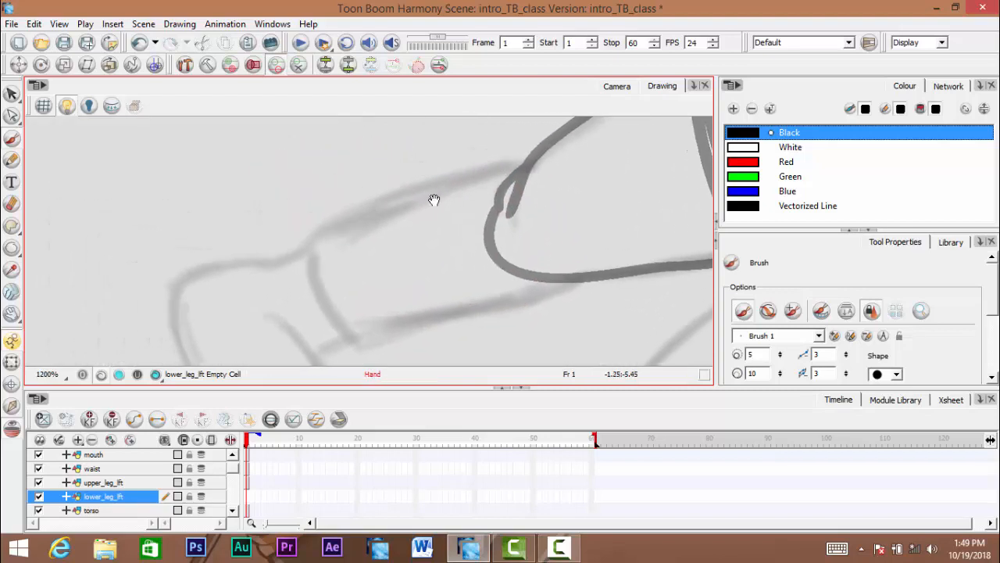
mouse_move(508, 170)
left_mouse_down()
mouse_move(526, 176)
mouse_move(488, 188)
left_mouse_up()
key("ctrl+z")
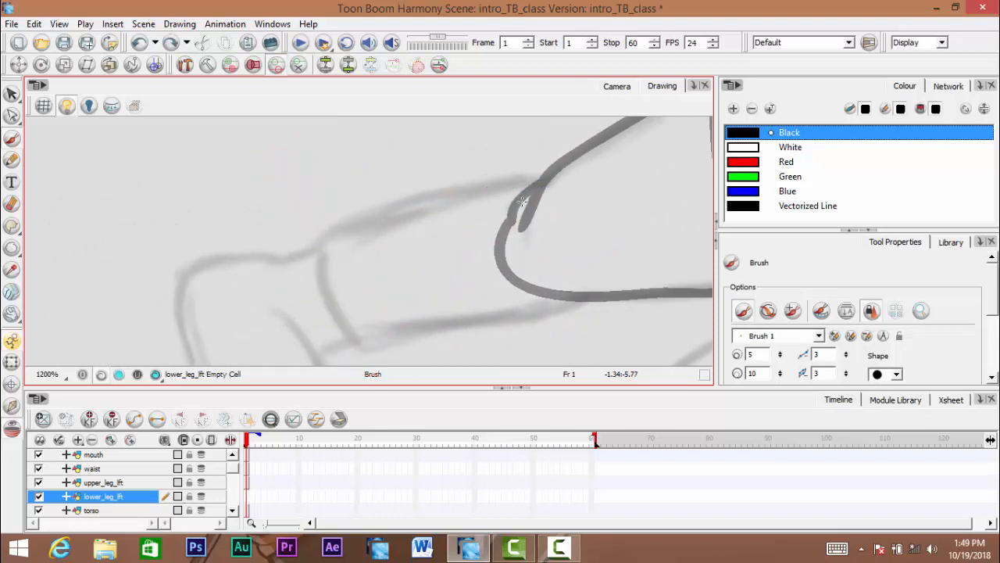
key("ctrl+z")
left_click_drag(555, 184, 513, 182)
left_click_drag(457, 196, 380, 229)
key("ctrl+z")
Ink the outer edge of the lower left leg with one curved black brush line from the knee to the ankle
mouse_move(525, 180)
left_mouse_down()
mouse_move(533, 161)
mouse_move(565, 161)
mouse_move(531, 200)
left_mouse_up()
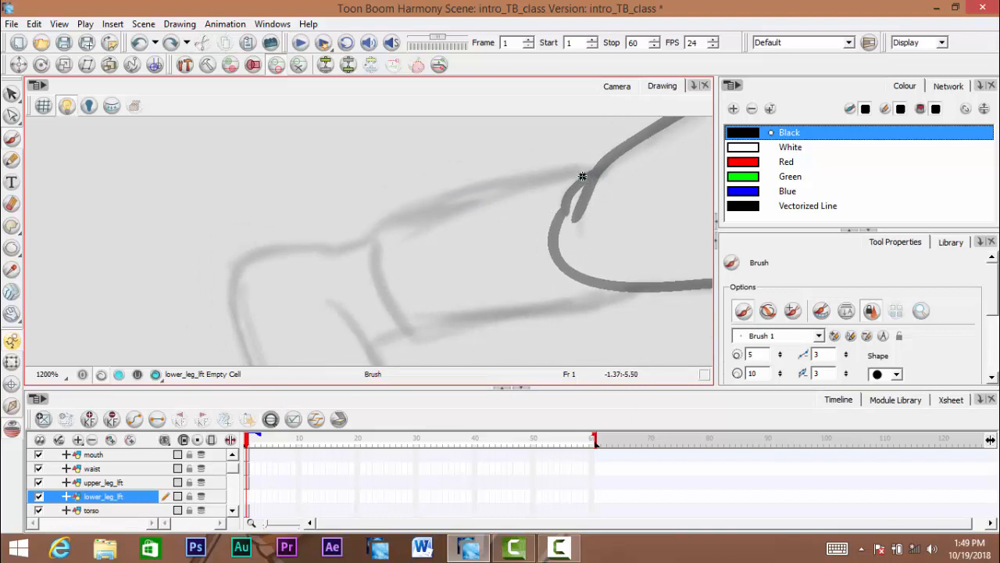
mouse_move(582, 175)
left_mouse_down()
mouse_move(536, 176)
mouse_move(348, 249)
left_mouse_up()
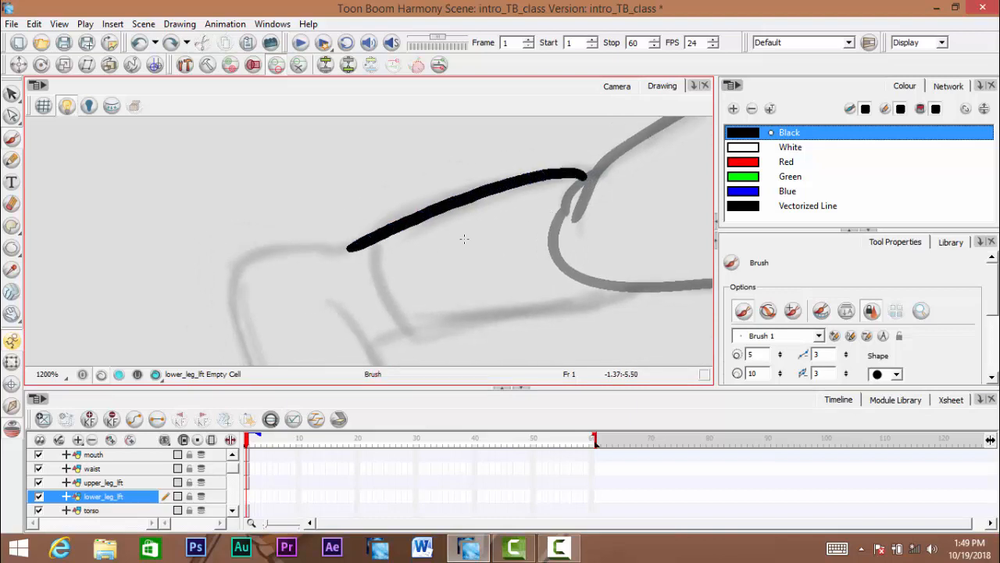
mouse_move(464, 238)
left_mouse_down()
mouse_move(564, 208)
mouse_move(496, 176)
mouse_move(382, 173)
mouse_move(459, 242)
mouse_move(526, 216)
mouse_move(523, 178)
mouse_move(508, 166)
mouse_move(469, 198)
mouse_move(474, 269)
left_mouse_up()
Try to ink the inner edge of the lower left leg downward from the knee, undoing the strokes
left_click_drag(479, 234, 487, 156)
key("ctrl+z")
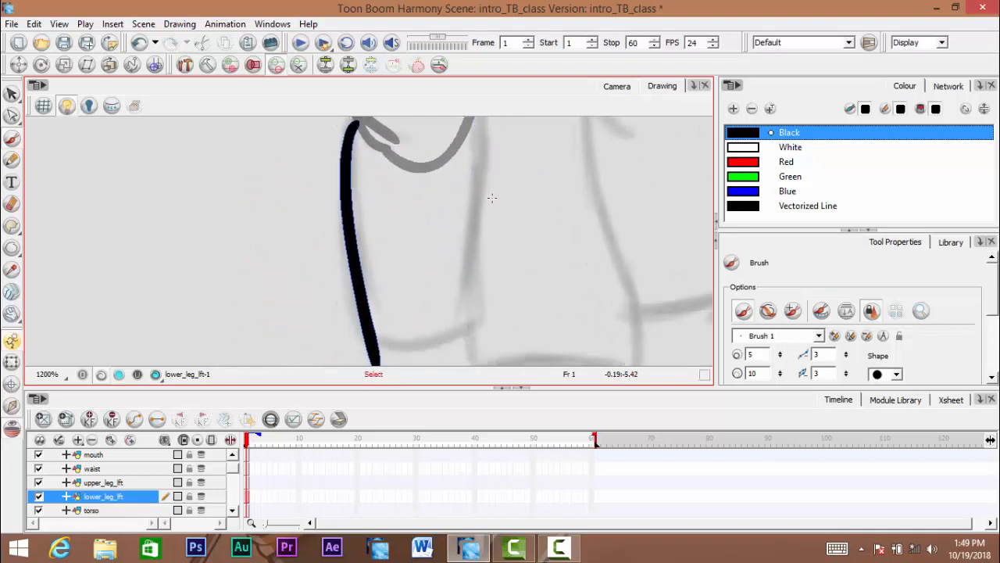
scroll(494, 203, "down", 4)
left_click_drag(490, 200, 471, 219)
scroll(470, 218, "up", 1)
scroll(464, 193, "up", 1)
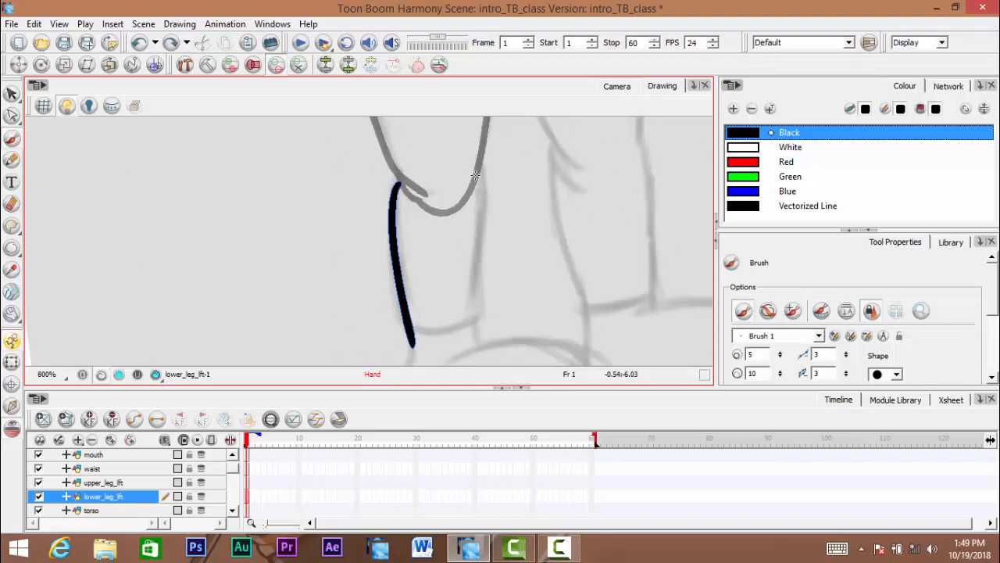
left_click_drag(477, 172, 476, 168)
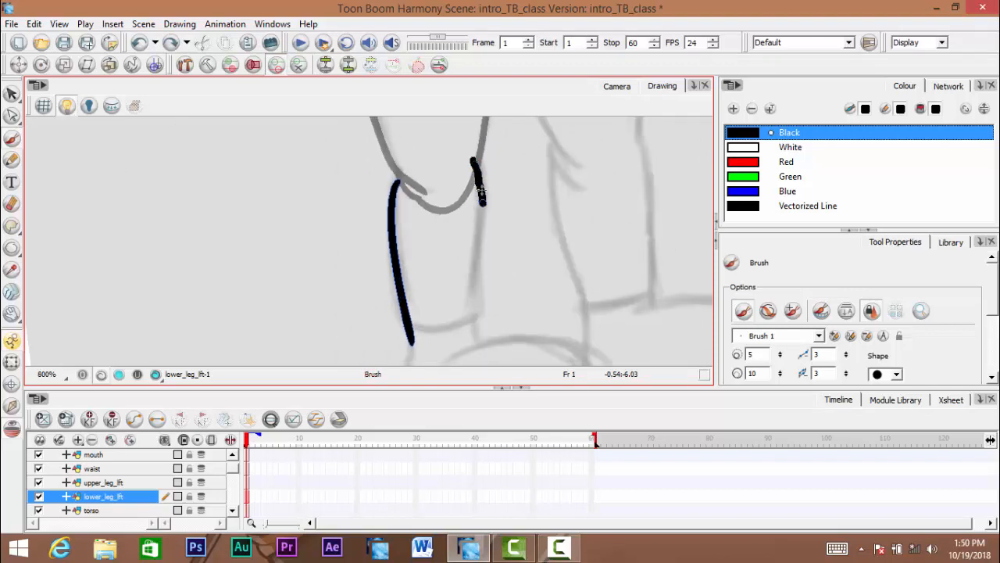
key("ctrl+z")
key("ctrl+z")
left_click_drag(475, 160, 480, 197)
key("ctrl+z")
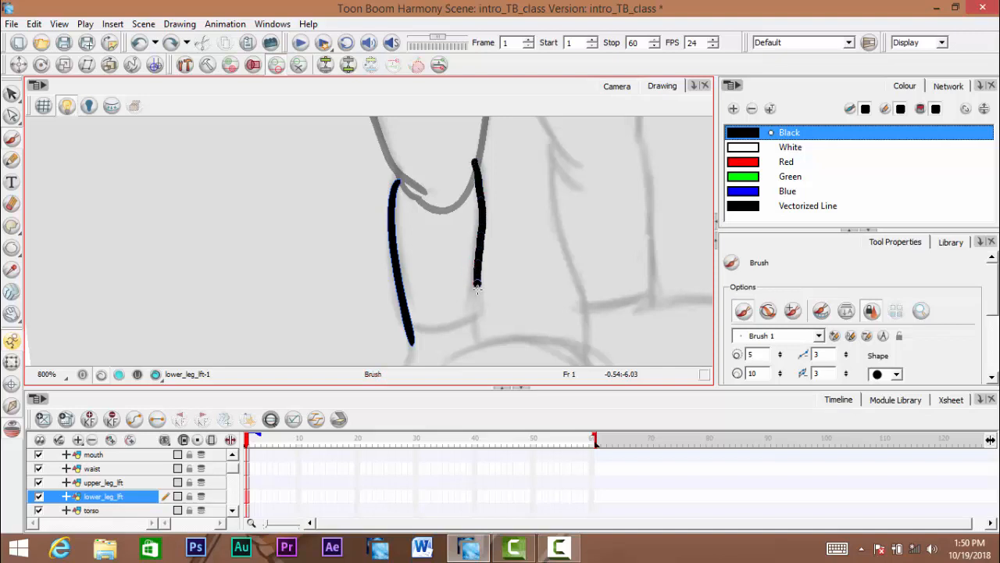
Try to carry the lower leg's inner brush line down to the ankle, and undo it
left_click_drag(478, 289, 490, 314)
key("space")
key("2")
mouse_move(432, 330)
left_mouse_down()
mouse_move(414, 287)
mouse_move(516, 251)
left_mouse_up()
key("space")
key("ctrl+z")
mouse_move(350, 306)
left_mouse_down()
mouse_move(406, 313)
mouse_move(484, 293)
mouse_move(505, 273)
left_mouse_up()
key("ctrl+z")
key("ctrl+z")
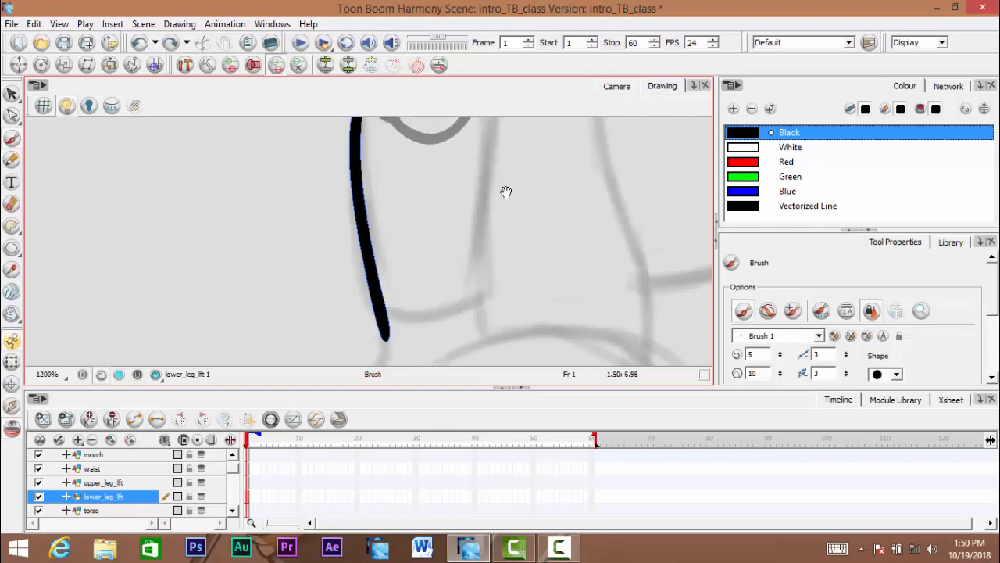
Retry the lower leg's inner brush line several times from where it meets the upper leg, undoing each attempt
key("space")
key("1")
left_click_drag(506, 199, 498, 250)
left_click(474, 163)
key("space")
mouse_move(476, 153)
left_mouse_down()
mouse_move(491, 144)
mouse_move(477, 244)
left_mouse_up()
key("ctrl+z")
key("space")
key("ctrl+z")
key("ctrl+z")
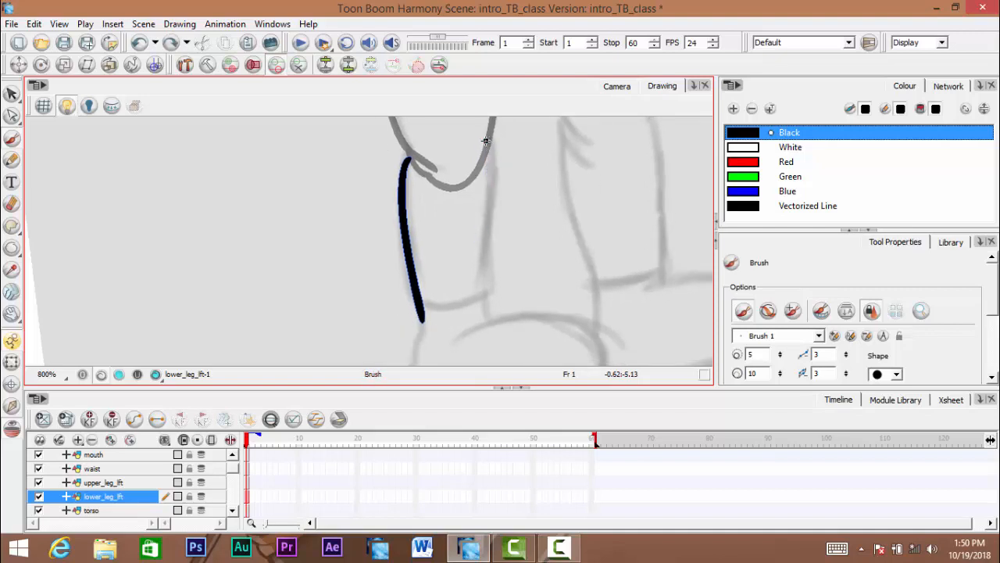
left_click_drag(486, 140, 489, 178)
key("ctrl+z")
left_click_drag(487, 133, 486, 184)
key("ctrl+z")
left_click_drag(485, 234, 482, 249)
key("ctrl+z")
Ink the inner edge of the lower left leg with a black brush line from the knee down towards the ankle
left_click_drag(486, 142, 491, 196)
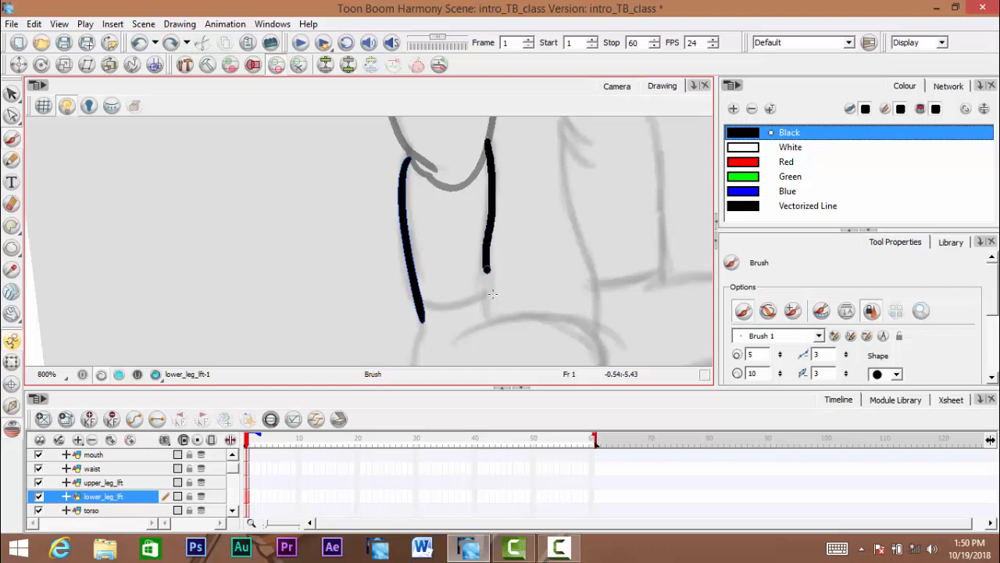
left_click_drag(492, 294, 494, 305)
scroll(458, 305, "up", 1)
left_click_drag(405, 304, 525, 274)
scroll(505, 261, "up", 3)
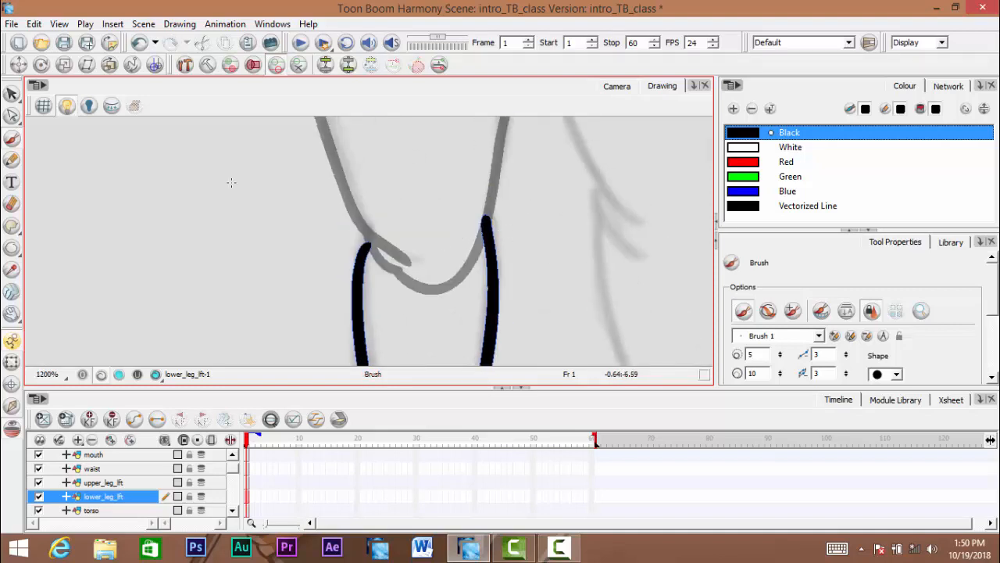
Try to close the top of the lower left leg with a Stroke line that follows the knee crease
left_click(12, 226)
mouse_move(379, 247)
left_mouse_down()
mouse_move(382, 269)
mouse_move(401, 268)
mouse_move(424, 293)
mouse_move(433, 373)
mouse_move(435, 241)
mouse_move(419, 272)
mouse_move(384, 237)
mouse_move(395, 255)
mouse_move(393, 245)
left_mouse_up()
scroll(382, 269, "up", 1)
scroll(402, 268, "down", 5)
scroll(442, 261, "up", 4)
scroll(438, 261, "up", 1)
left_click(244, 482)
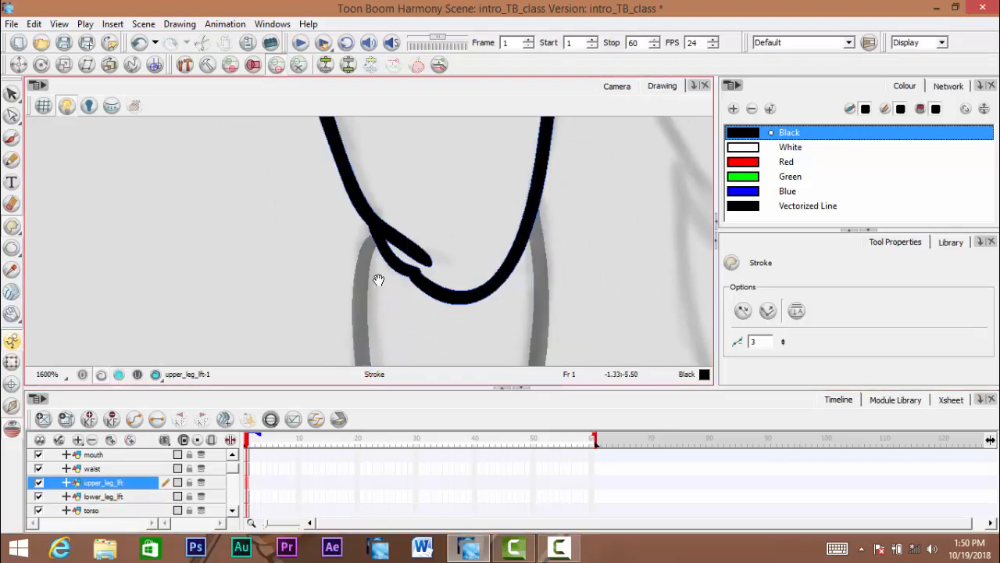
mouse_move(380, 279)
left_mouse_down()
mouse_move(388, 265)
mouse_move(399, 281)
mouse_move(395, 306)
mouse_move(387, 255)
left_mouse_up()
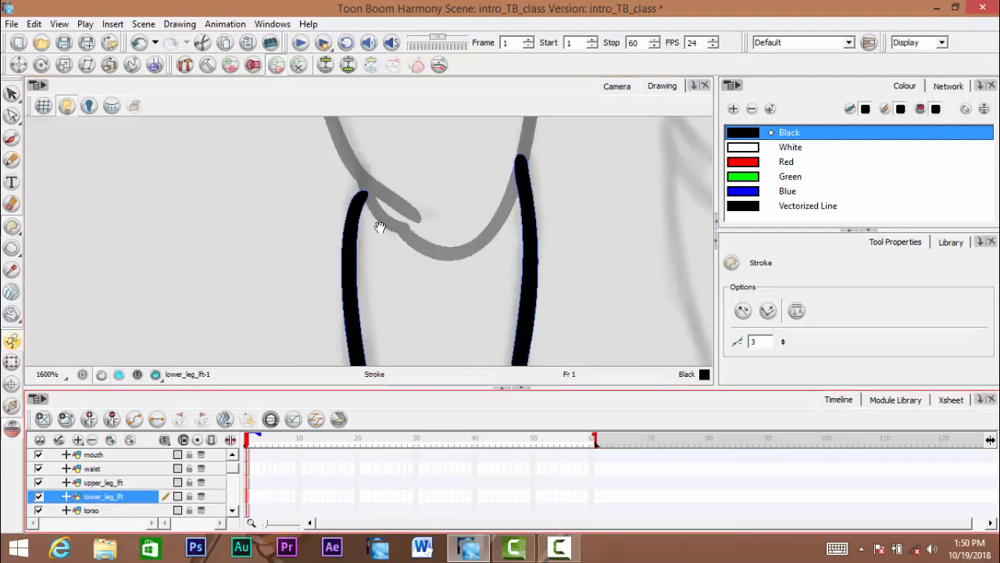
left_click_drag(375, 202, 375, 230)
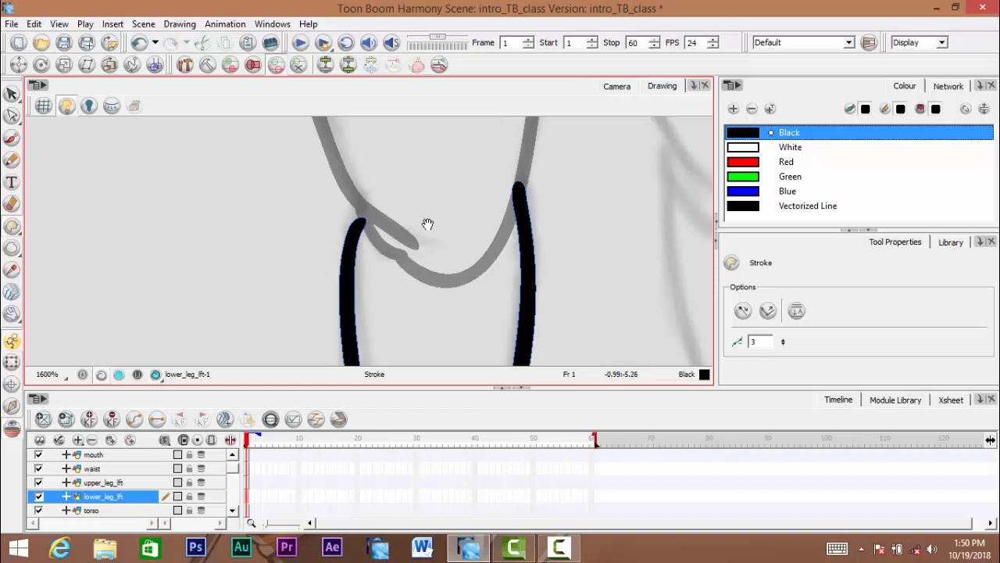
left_click_drag(388, 228, 389, 222)
scroll(390, 225, "down", 4)
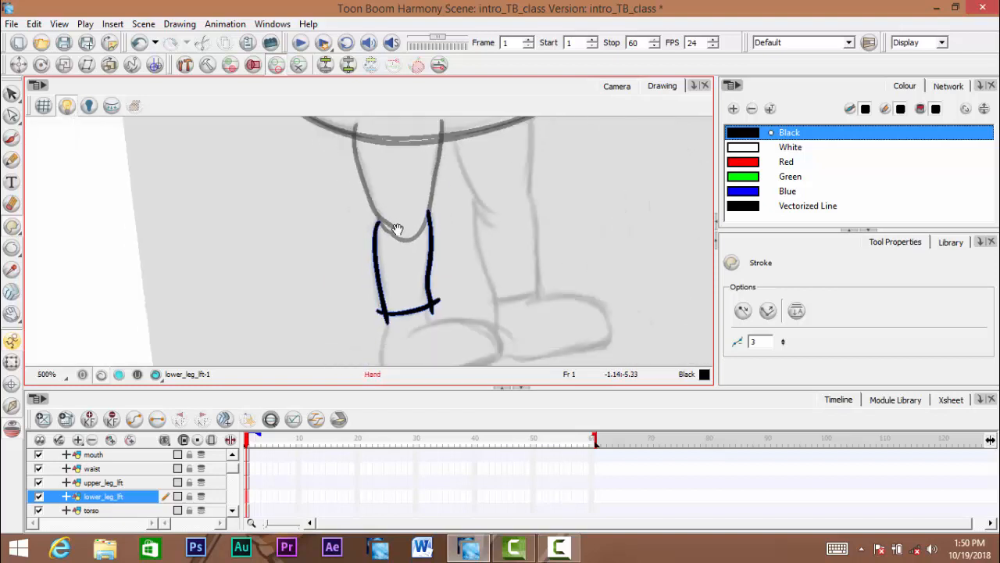
scroll(403, 228, "up", 4)
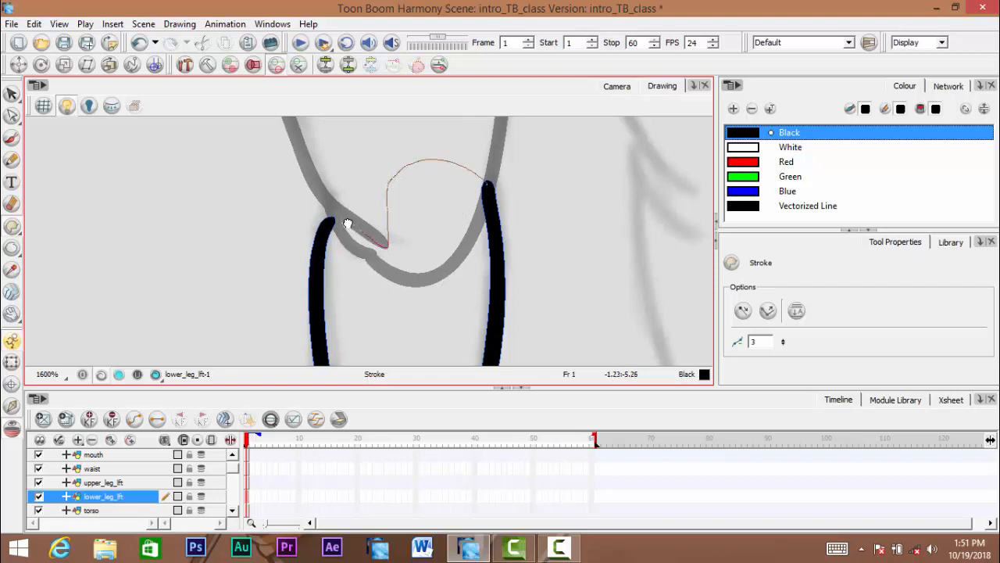
scroll(394, 246, "down", 4)
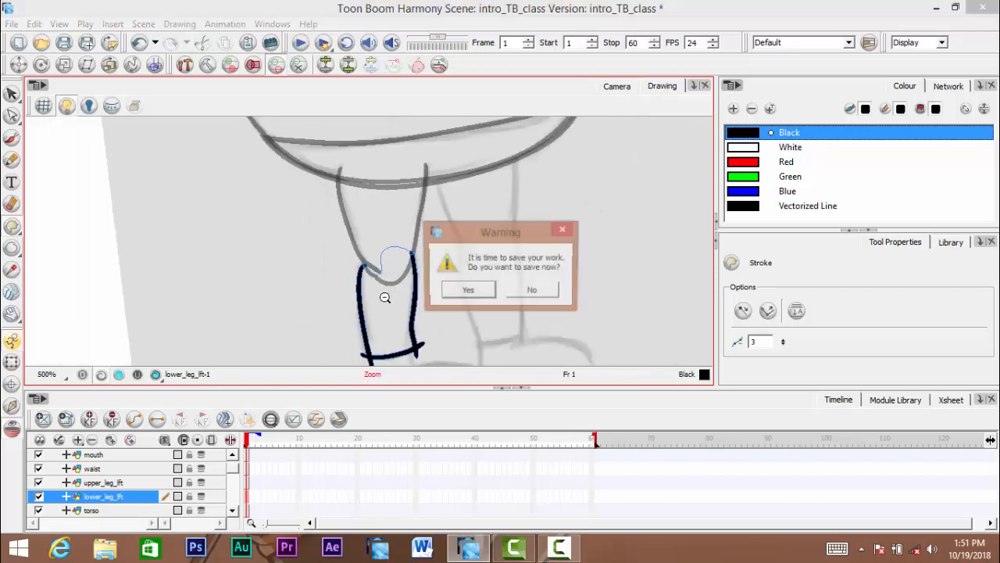
Save the scene and close the top of the lower left leg with an arched Stroke line between its two side edges
left_click(467, 290)
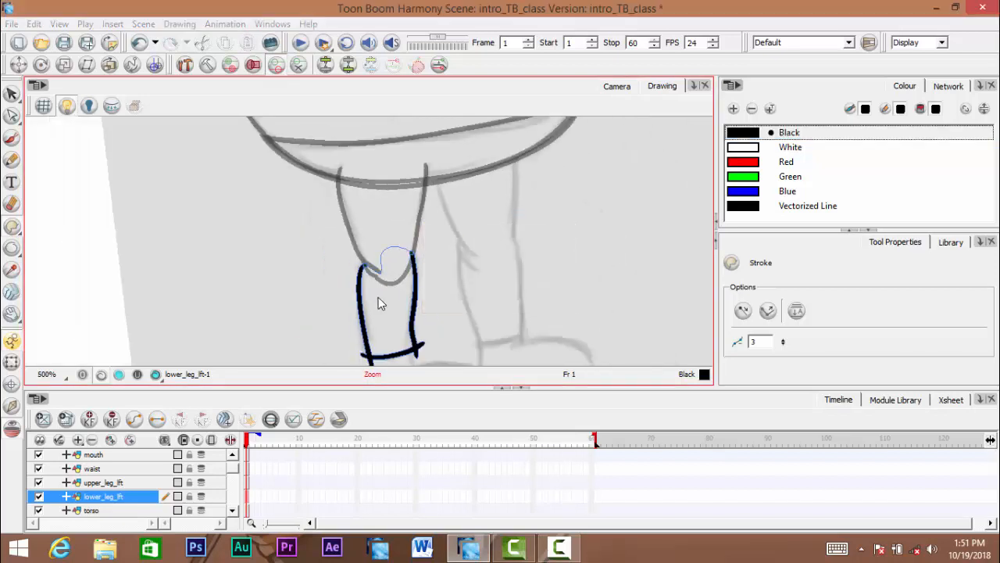
scroll(380, 305, "up", 5)
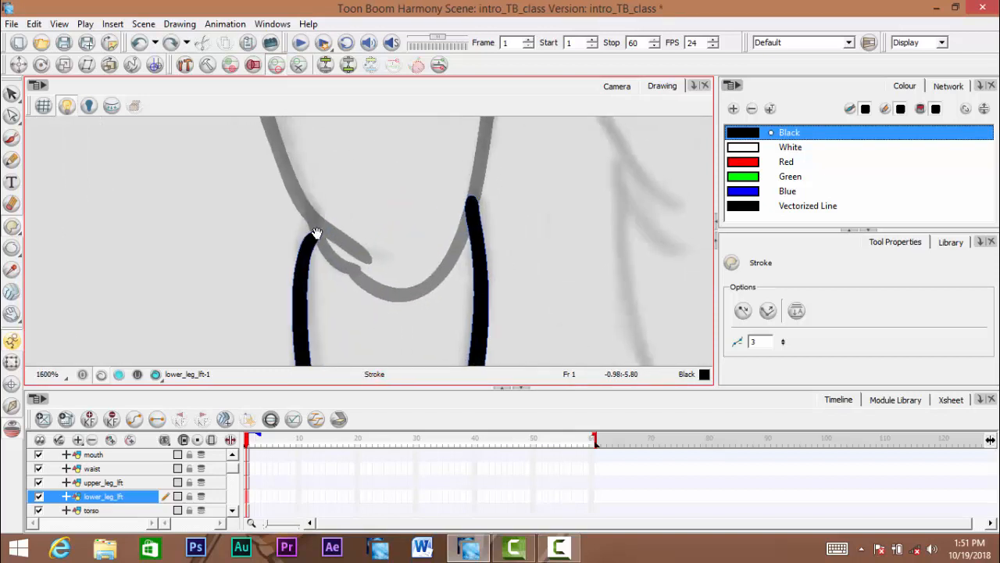
mouse_move(342, 200)
left_mouse_down()
mouse_move(415, 179)
mouse_move(469, 196)
left_mouse_up()
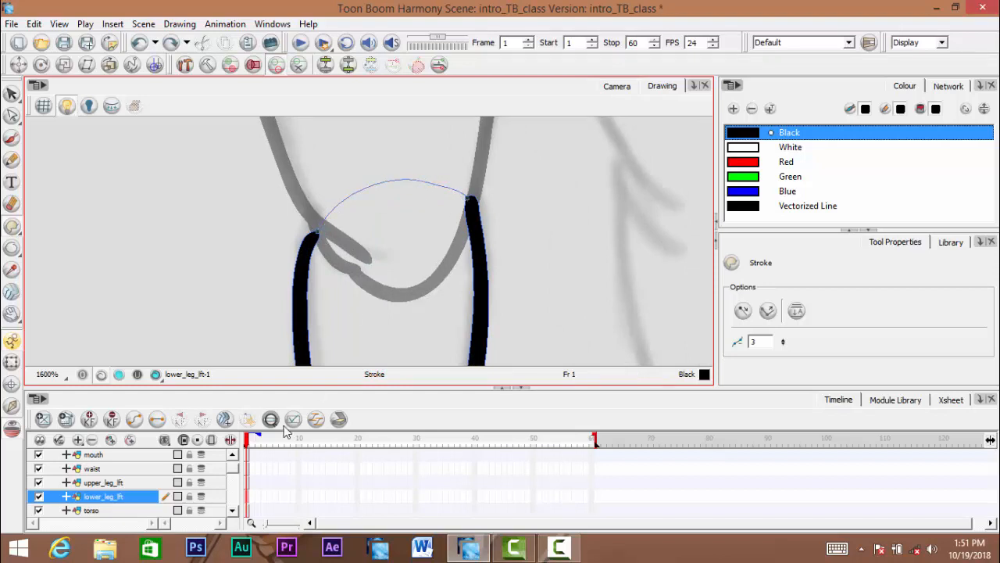
On upper_leg_lft, cut out the extra crease line inside the knee with the Cutter and delete it
left_click(109, 482)
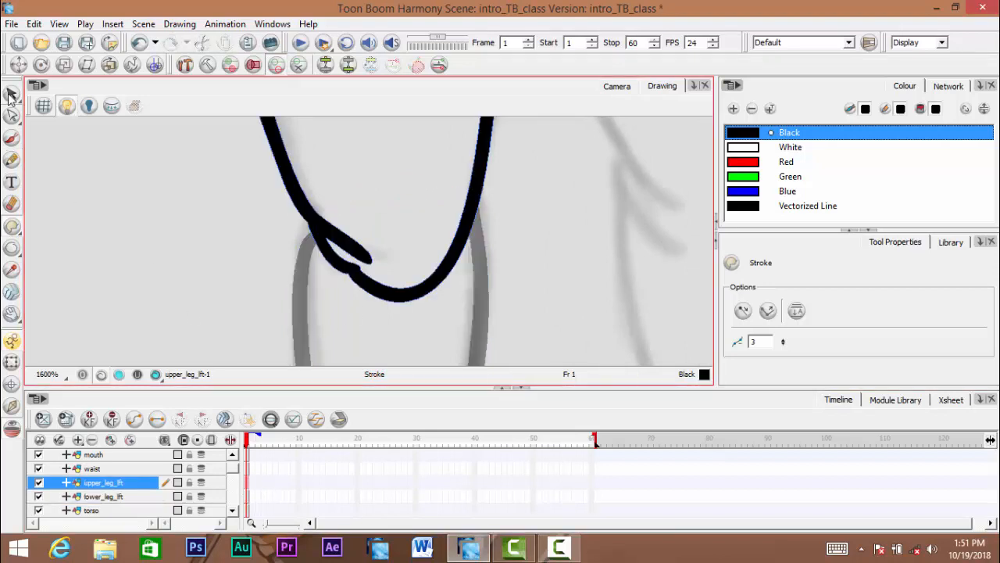
key("alt+t")
left_click(365, 251)
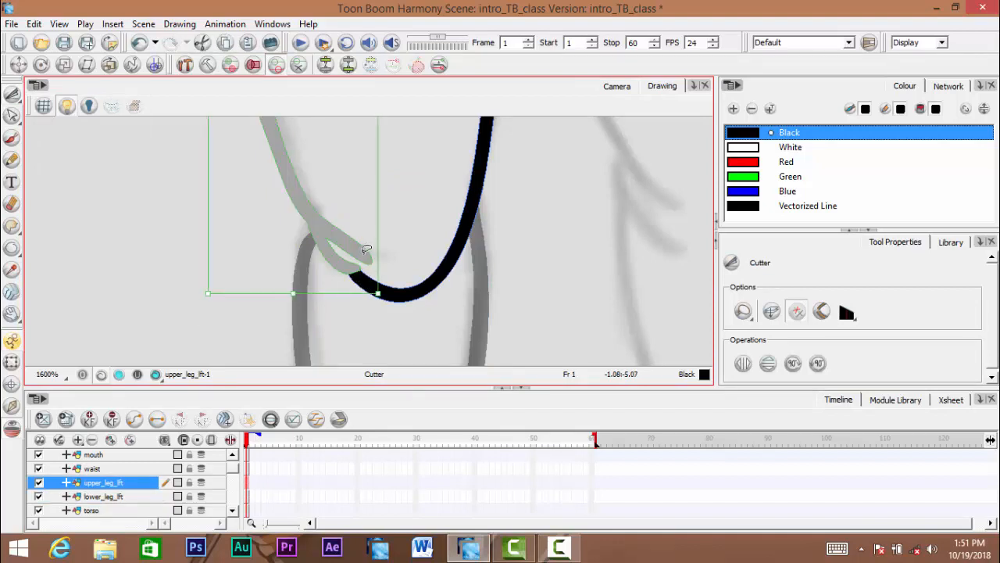
mouse_move(398, 236)
left_mouse_down()
mouse_move(357, 176)
mouse_move(369, 202)
left_mouse_up()
left_click(373, 233)
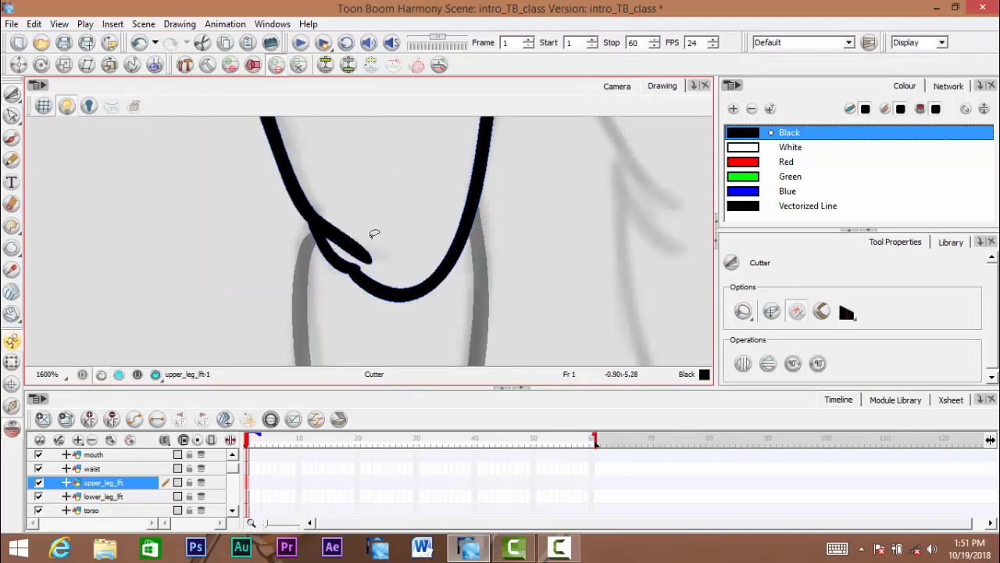
key("space")
key("2")
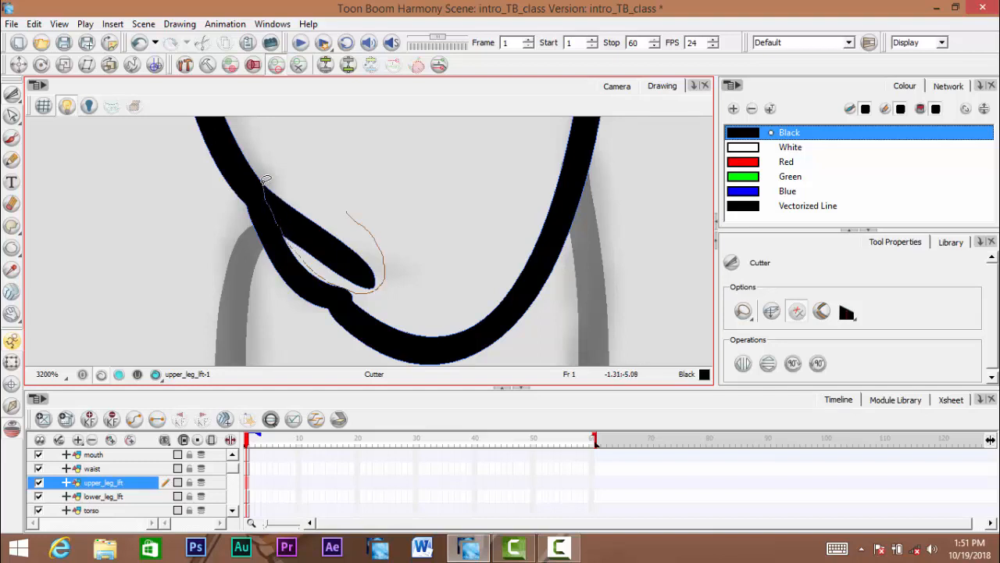
left_click_drag(370, 196, 383, 236)
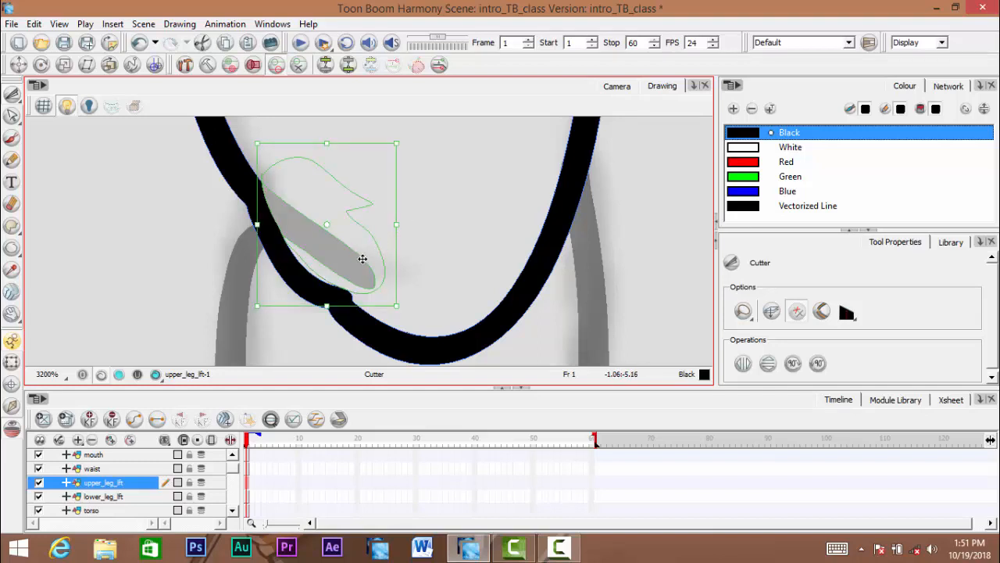
key("Delete")
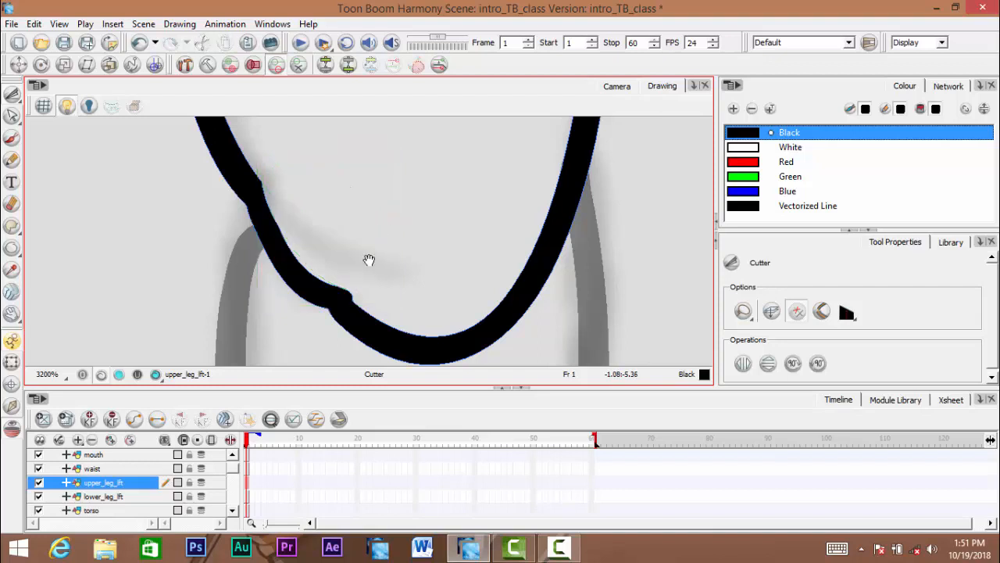
Erase the uneven section of the upper leg's outer outline around the knee
key("1")
key("1")
left_click_drag(378, 266, 377, 286)
key("2")
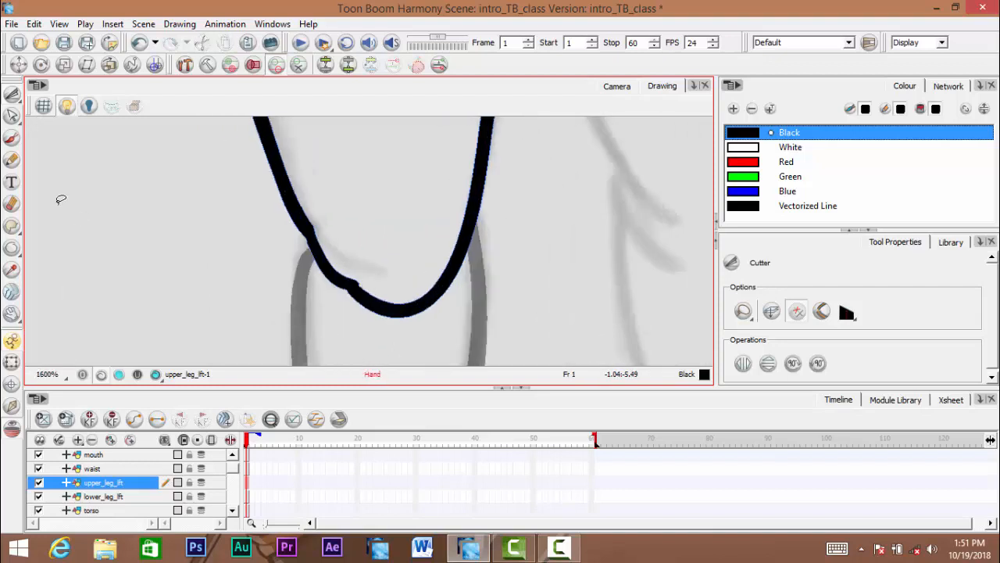
left_click(12, 203)
mouse_move(315, 237)
left_mouse_down()
mouse_move(330, 230)
mouse_move(345, 248)
mouse_move(335, 235)
mouse_move(362, 226)
mouse_move(335, 272)
mouse_move(360, 291)
left_mouse_up()
mouse_move(351, 215)
left_mouse_down()
mouse_move(341, 220)
mouse_move(515, 201)
left_mouse_up()
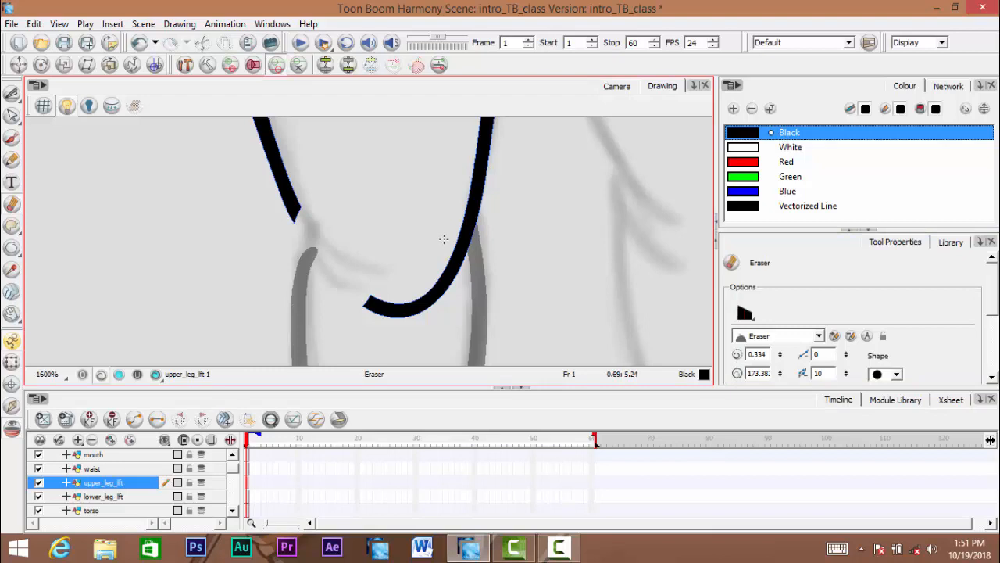
Reduce the Eraser's maximum size to about 14
mouse_move(443, 238)
left_mouse_down()
mouse_move(399, 248)
mouse_move(414, 238)
left_mouse_up()
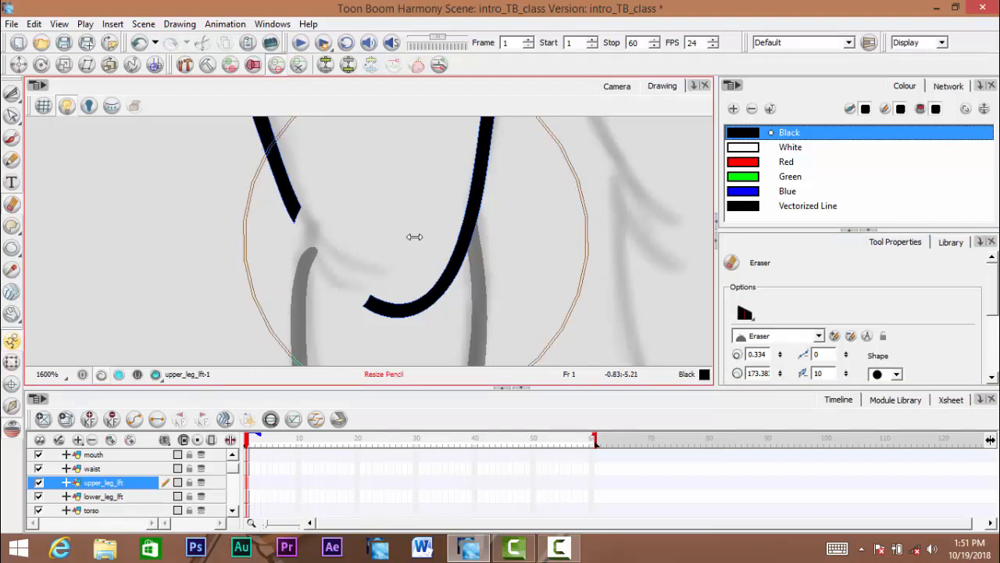
mouse_move(414, 236)
left_mouse_down()
mouse_move(328, 243)
mouse_move(255, 273)
left_mouse_up()
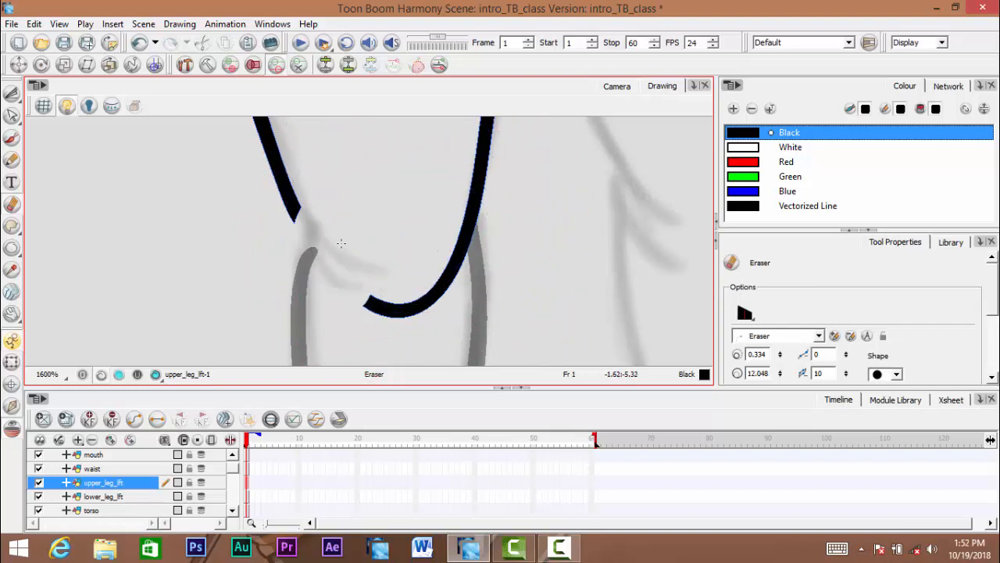
mouse_move(384, 231)
left_mouse_down()
mouse_move(390, 225)
mouse_move(380, 223)
mouse_move(455, 208)
mouse_move(351, 229)
mouse_move(393, 226)
left_mouse_up()
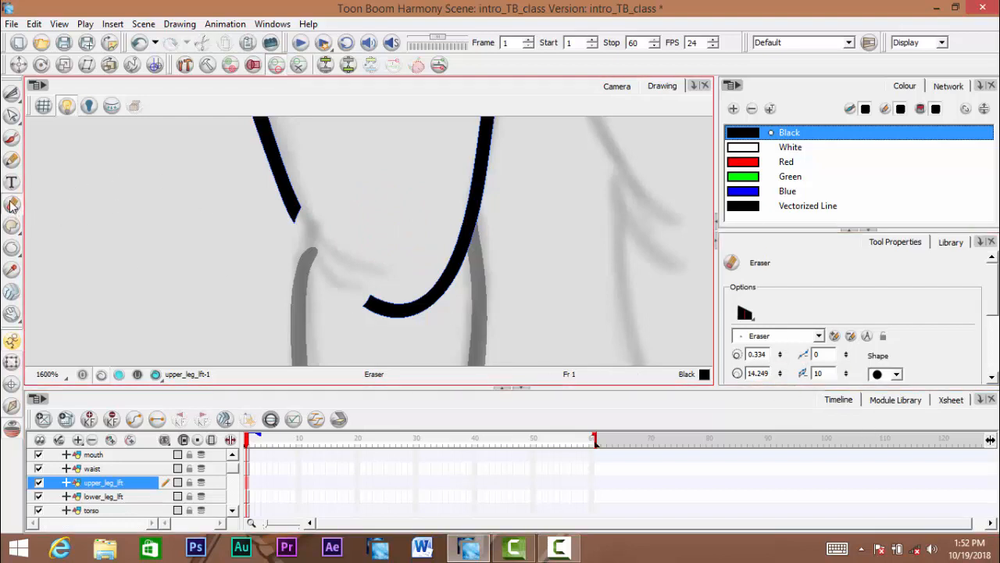
Redraw the missing knee section of the upper leg outline with a smooth black brush stroke joining both ends
left_click(13, 139)
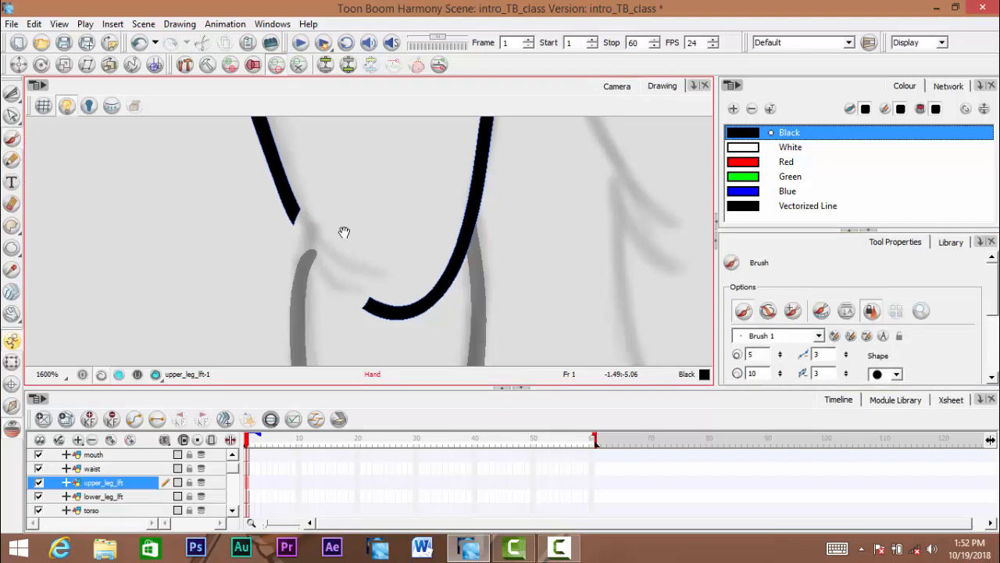
mouse_move(304, 219)
left_mouse_down()
mouse_move(289, 206)
mouse_move(342, 284)
mouse_move(400, 304)
left_mouse_up()
key("ctrl+z")
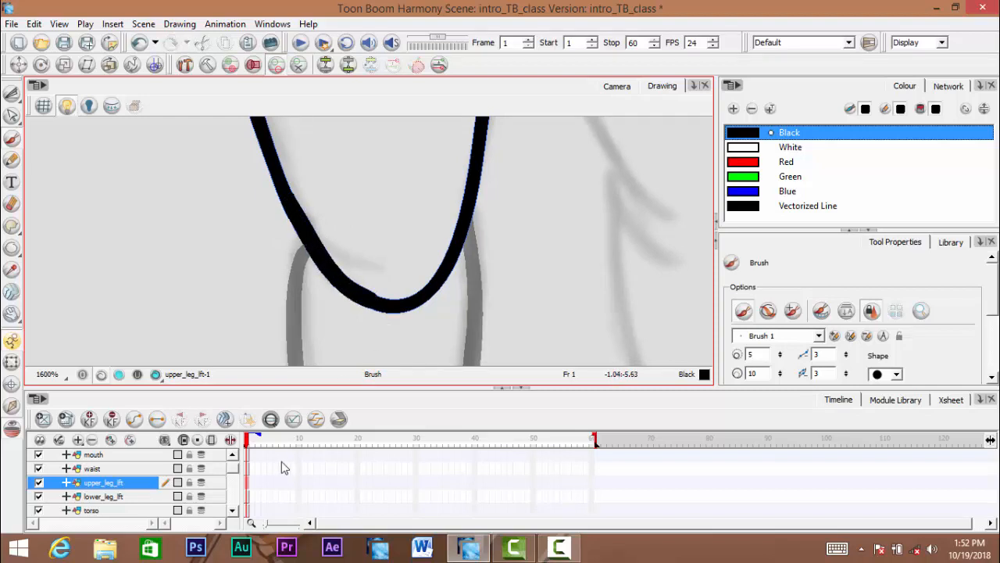
Select the whole upper leg drawing to check its repaired outline and closing stroke
left_click(9, 94)
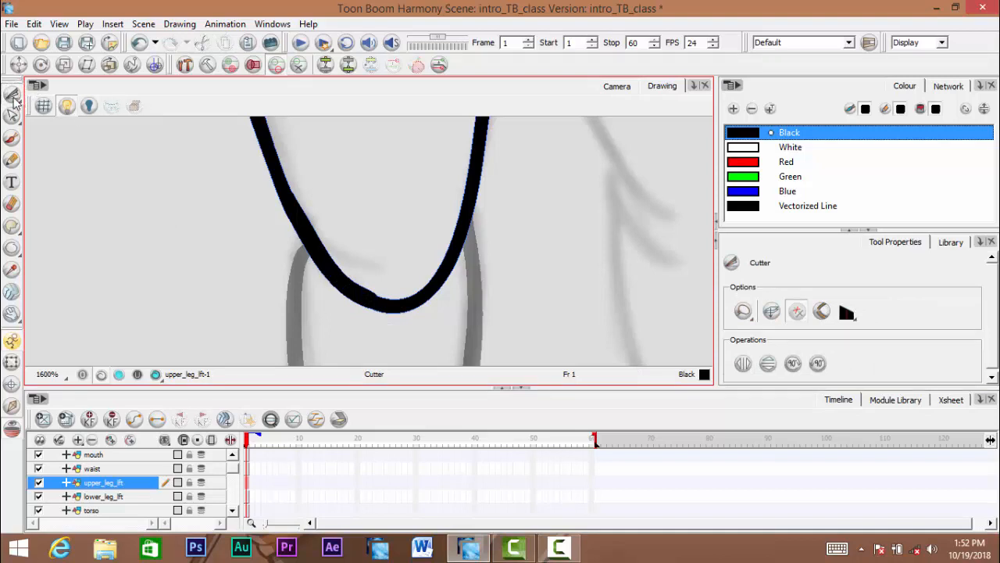
left_click_drag(14, 102, 45, 93)
scroll(302, 190, "down", 3)
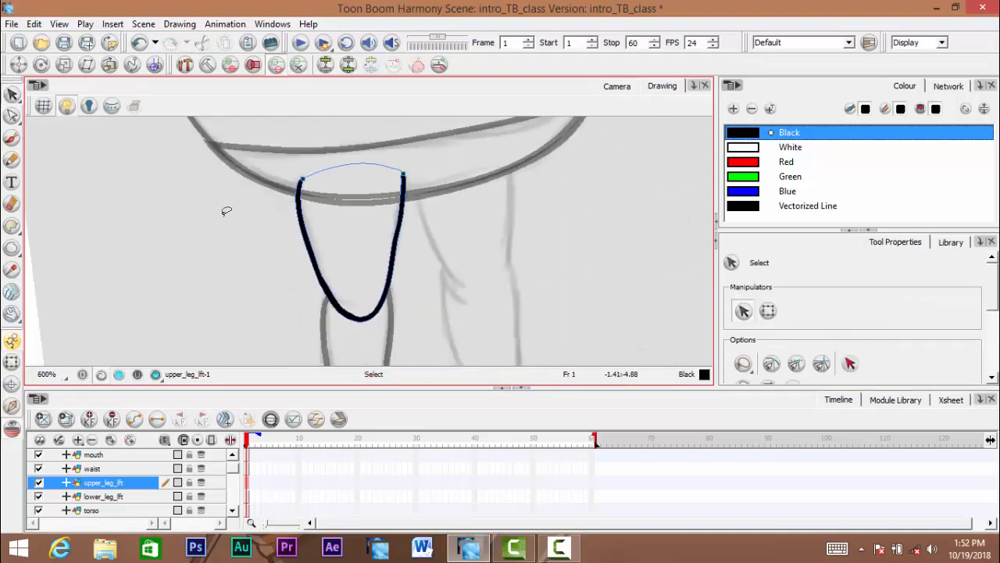
mouse_move(227, 211)
left_mouse_down()
mouse_move(300, 133)
mouse_move(337, 161)
left_mouse_up()
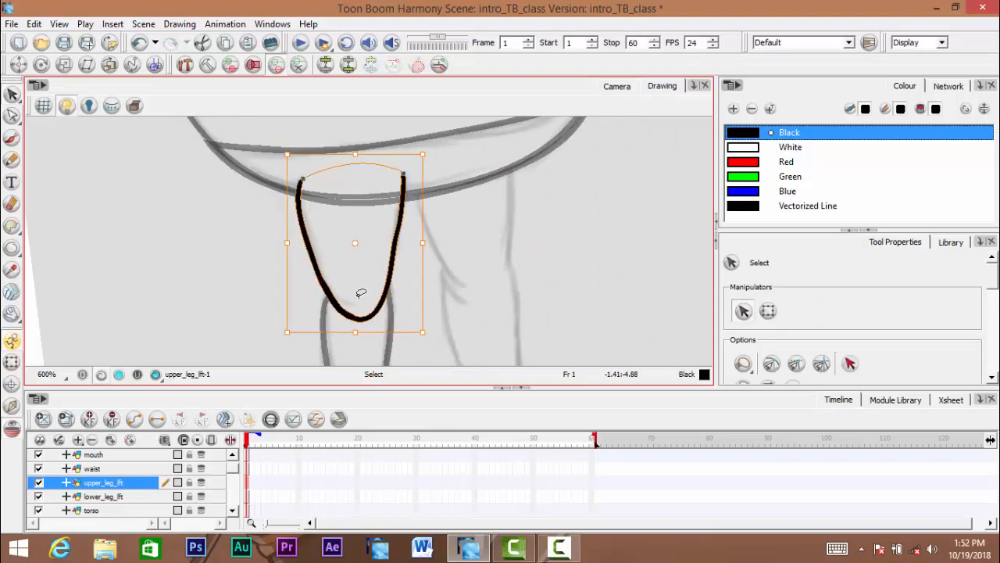
On lower_leg_lft, ink two short black crease lines curving inward from the outer corner of the knee
scroll(364, 263, "up", 2)
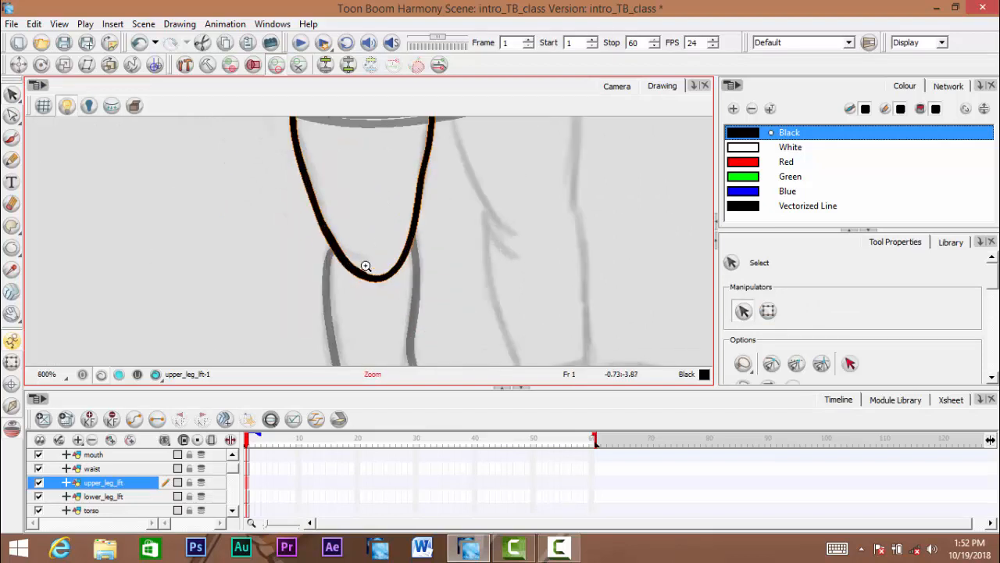
left_click(250, 497)
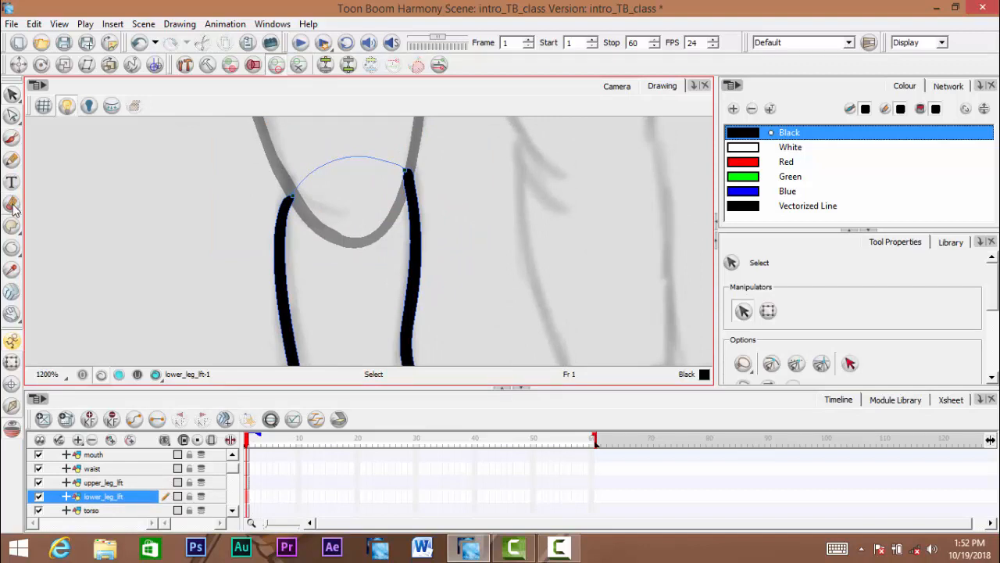
left_click(12, 139)
scroll(320, 230, "up", 2)
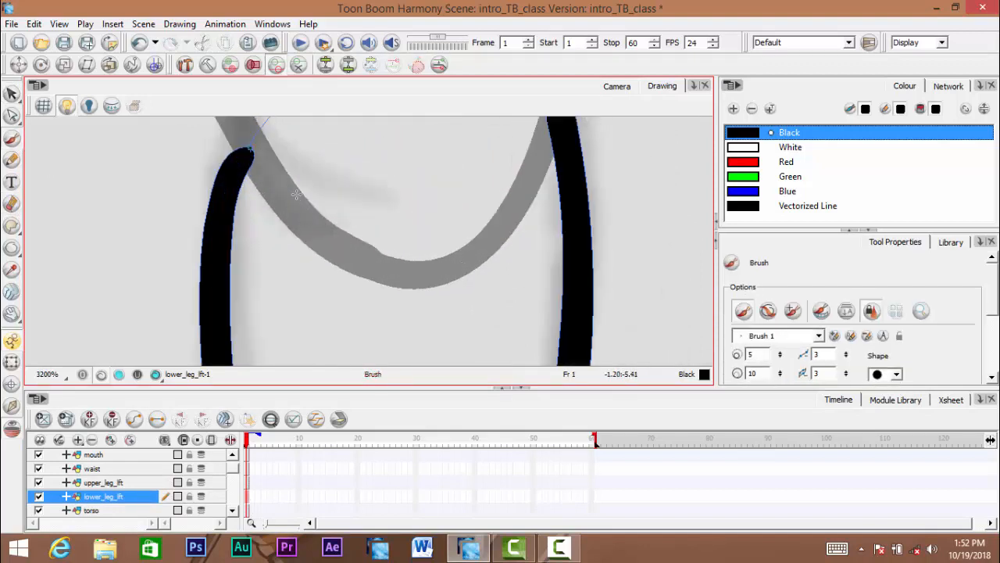
scroll(300, 192, "down", 1)
mouse_move(300, 190)
left_mouse_down()
mouse_move(308, 207)
mouse_move(344, 217)
left_mouse_up()
key("ctrl+z")
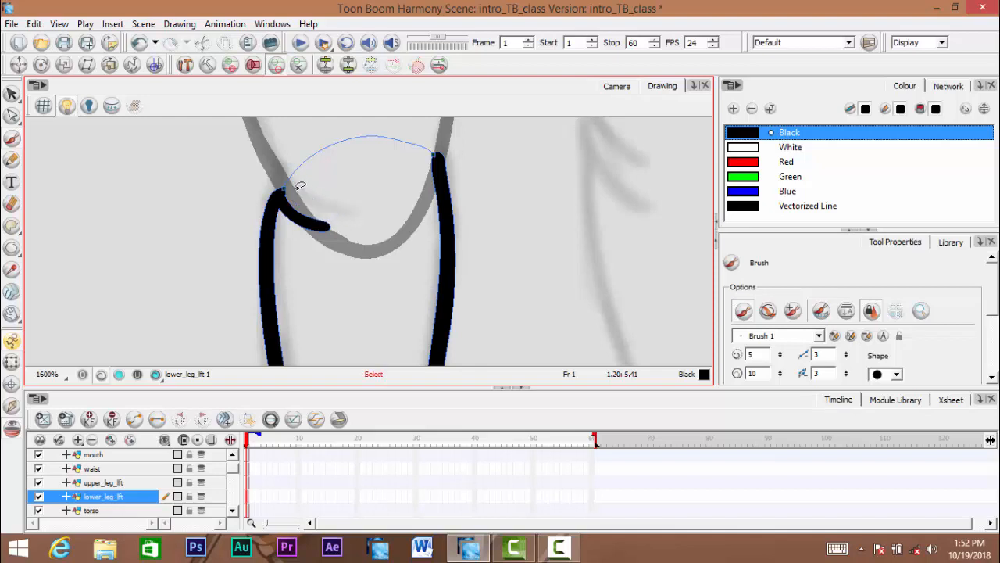
left_click_drag(286, 186, 354, 210)
scroll(346, 233, "down", 3)
mouse_move(357, 276)
left_mouse_down()
mouse_move(357, 261)
mouse_move(359, 281)
mouse_move(356, 274)
left_mouse_up()
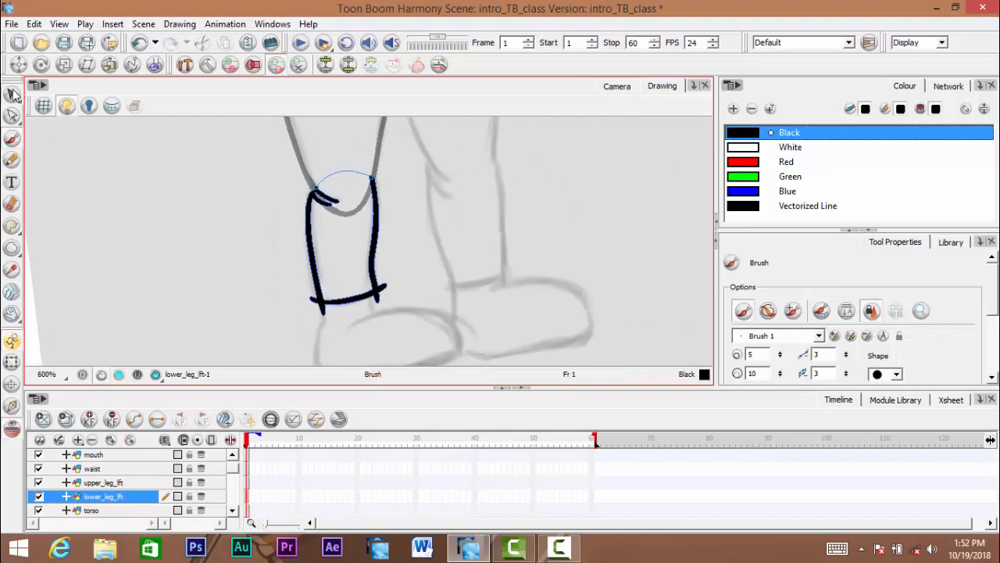
Trim the overshooting line ends at both ankle corners of the lower left leg with the Cutter
left_click_drag(11, 93, 47, 110)
scroll(335, 316, "up", 3)
mouse_move(264, 233)
left_mouse_down()
mouse_move(316, 341)
mouse_move(326, 341)
left_mouse_up()
mouse_move(388, 290)
left_mouse_down()
mouse_move(517, 233)
mouse_move(451, 279)
left_mouse_up()
scroll(451, 279, "down", 3)
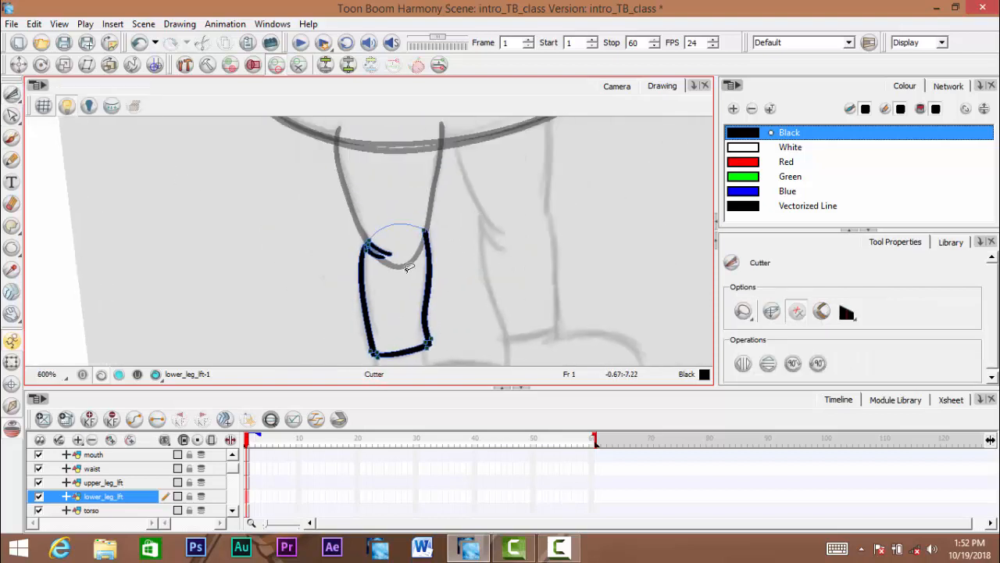
Select the whole lower leg drawing to check its trimmed outline down to the ankle
left_click(14, 92)
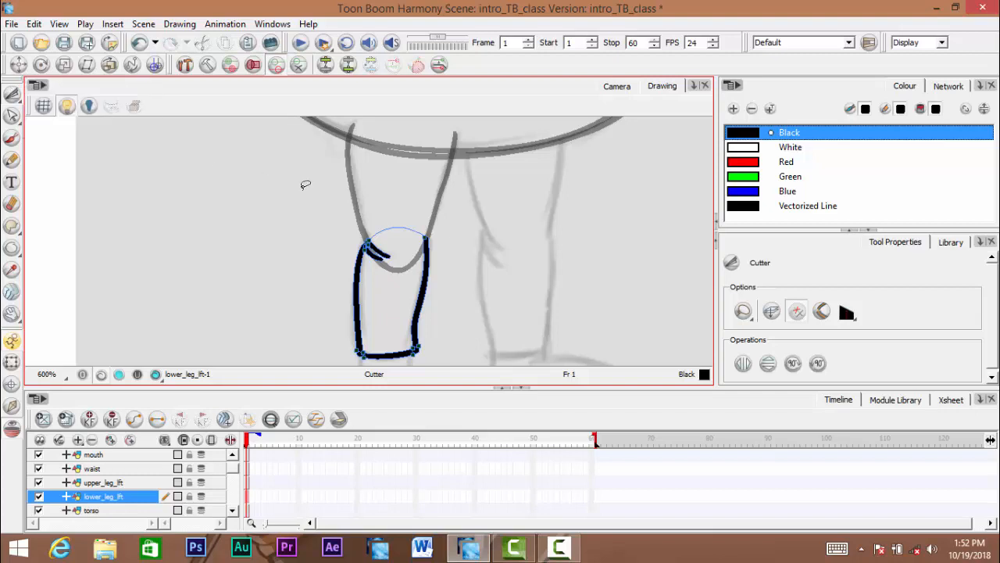
scroll(375, 228, "down", 1)
left_click_drag(375, 227, 372, 233)
mouse_move(297, 241)
left_mouse_down()
mouse_move(426, 384)
mouse_move(291, 189)
left_mouse_up()
left_click_drag(393, 297, 390, 257)
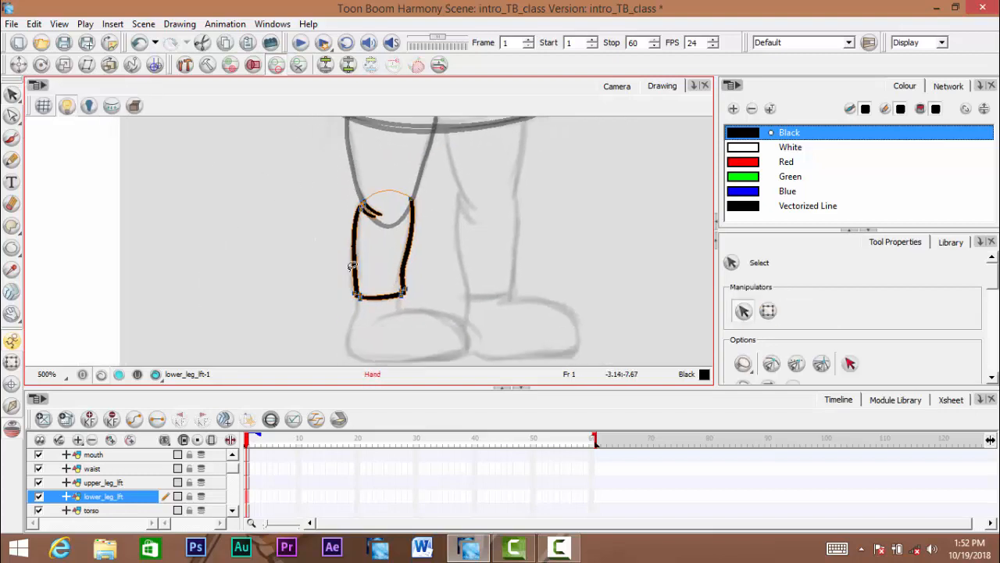
scroll(352, 297, "up", 4)
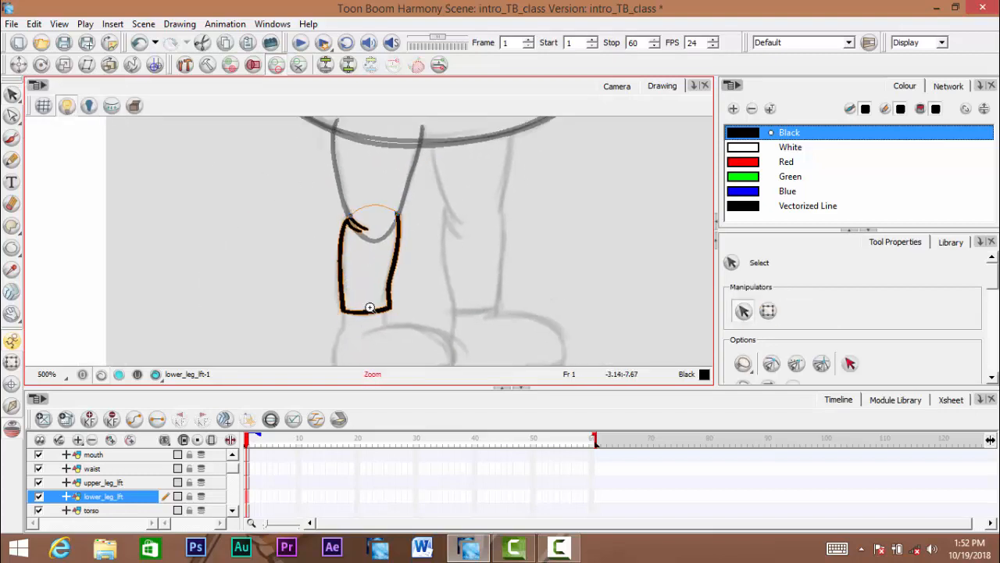
scroll(358, 309, "down", 4)
left_click_drag(344, 289, 259, 179)
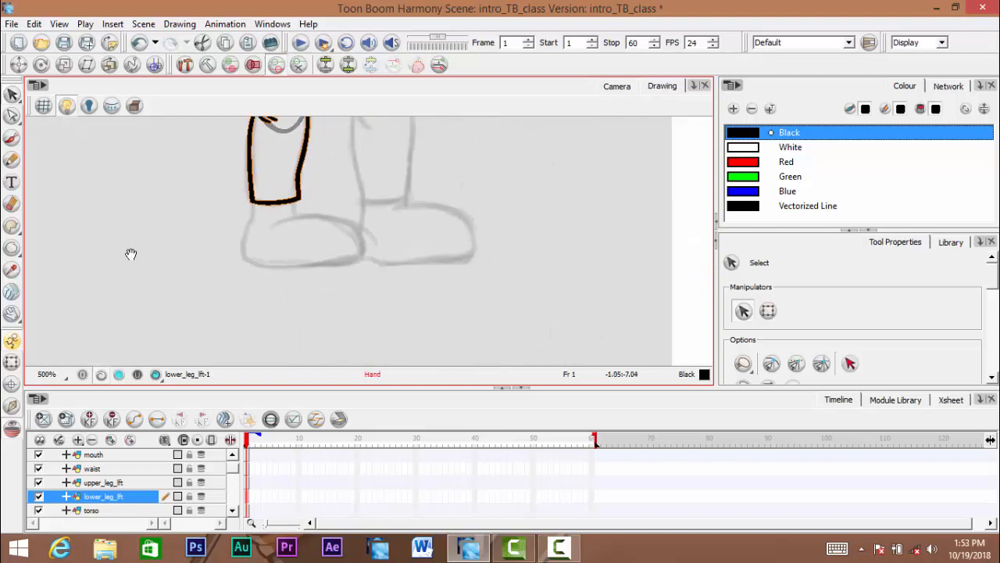
Add a new drawing layer above lower_leg_lft and name it feet_lft
scroll(232, 473, "down", 3)
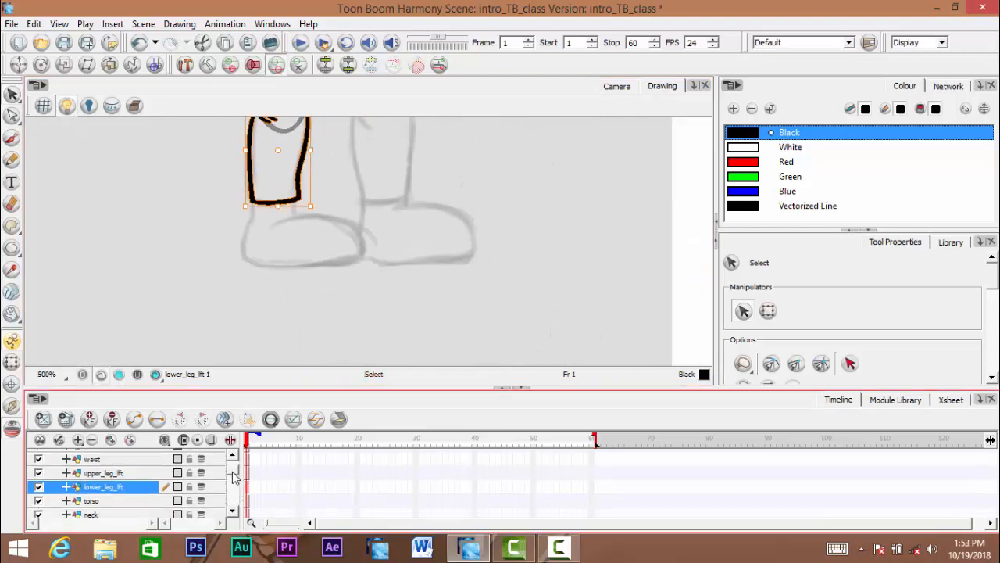
key("ctrl+r")
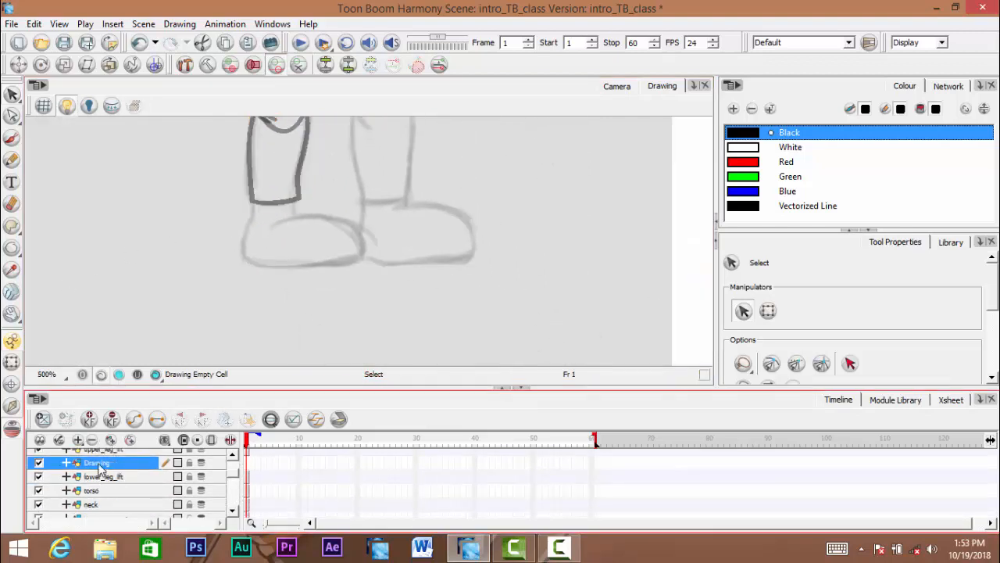
type("lft")
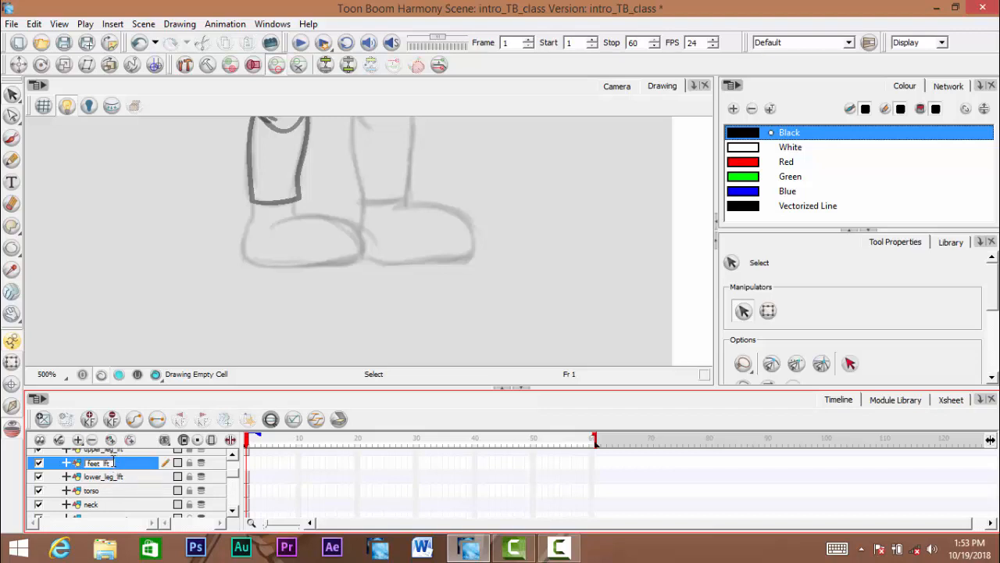
key("Return")
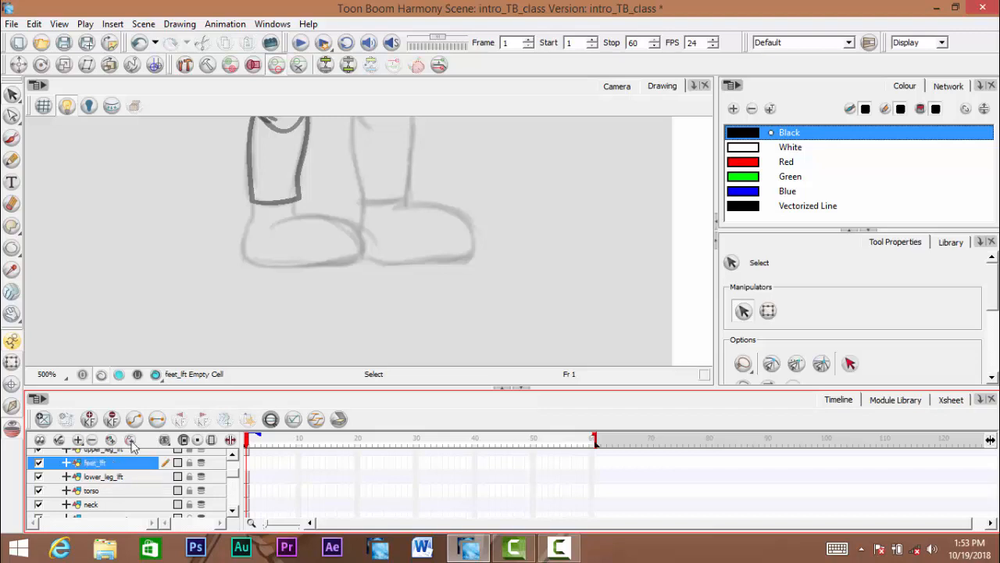
On feet_lft, ink the left foot's heel and sole in black with the Brush, starting inside the ankle and running to the toe
key("alt+b")
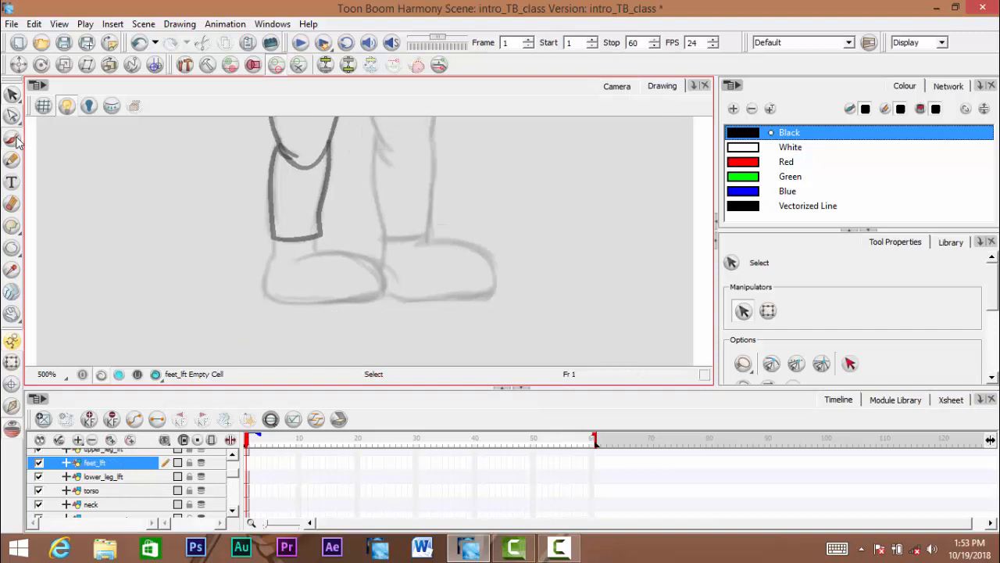
scroll(310, 275, "up", 3)
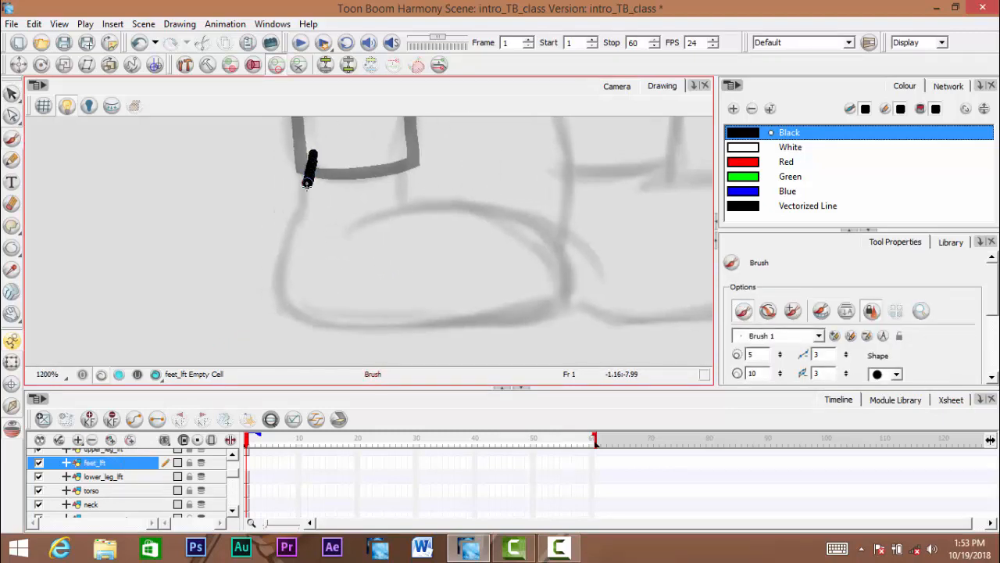
left_click_drag(306, 199, 304, 206)
key("ctrl+z")
mouse_move(311, 149)
left_mouse_down()
mouse_move(310, 192)
mouse_move(274, 261)
mouse_move(272, 286)
mouse_move(299, 320)
mouse_move(242, 304)
mouse_move(287, 321)
mouse_move(494, 305)
left_mouse_up()
key("space")
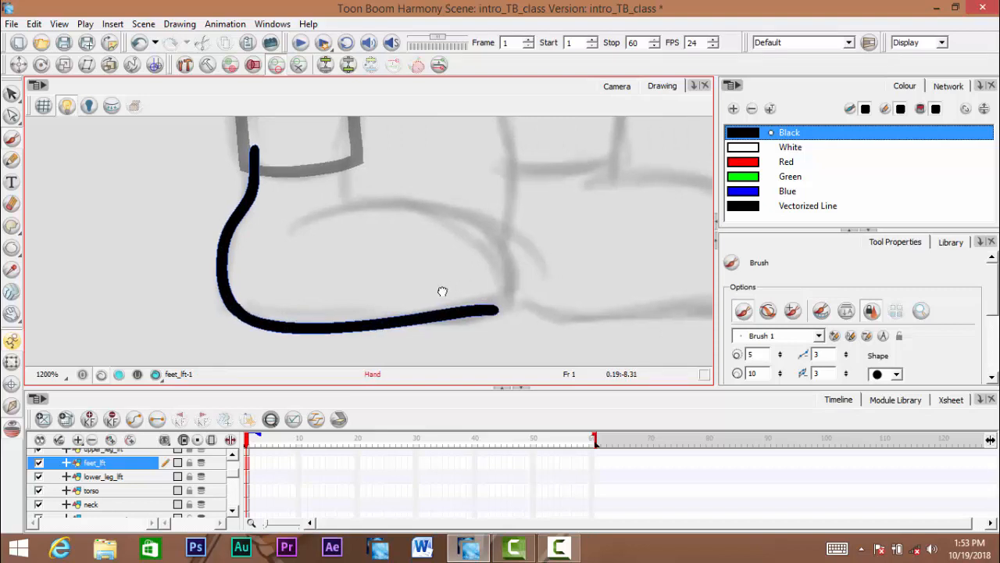
key("ctrl+z")
key("space")
mouse_move(242, 309)
left_mouse_down()
mouse_move(313, 323)
mouse_move(513, 309)
left_mouse_up()
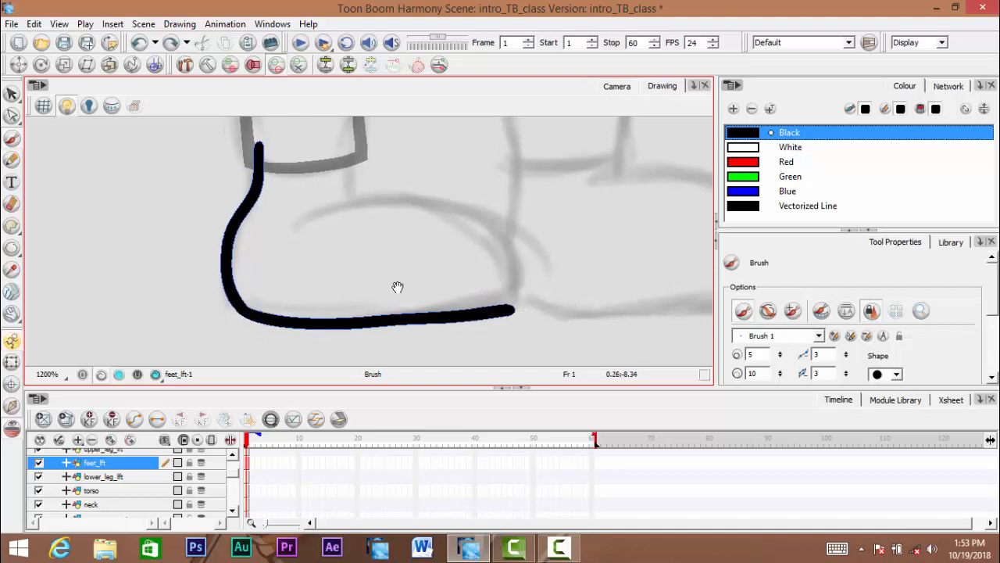
Ink the front line of the left ankle and the curved top of the foot down to the toe
key("space")
left_click_drag(356, 193, 345, 226)
left_click_drag(339, 156, 350, 233)
key("space")
mouse_move(322, 231)
left_mouse_down()
mouse_move(406, 202)
mouse_move(437, 204)
left_mouse_up()
key("ctrl+z")
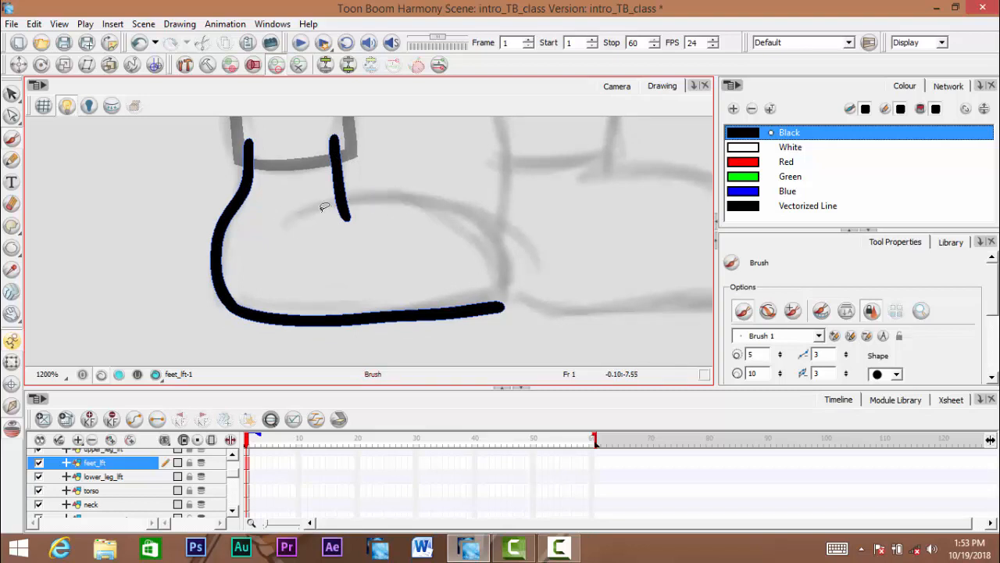
left_click_drag(285, 222, 375, 195)
key("ctrl+z")
mouse_move(308, 207)
left_mouse_down()
mouse_move(386, 198)
mouse_move(450, 212)
mouse_move(494, 250)
mouse_move(502, 305)
left_mouse_up()
Ink a closing line across the top of the ankle that overshoots both side lines
key("1")
left_click_drag(373, 305, 372, 341)
key("2")
mouse_move(308, 239)
left_mouse_down()
mouse_move(316, 256)
mouse_move(332, 245)
mouse_move(452, 243)
left_mouse_up()
key("2")
key("ctrl+z")
left_click_drag(278, 247, 508, 235)
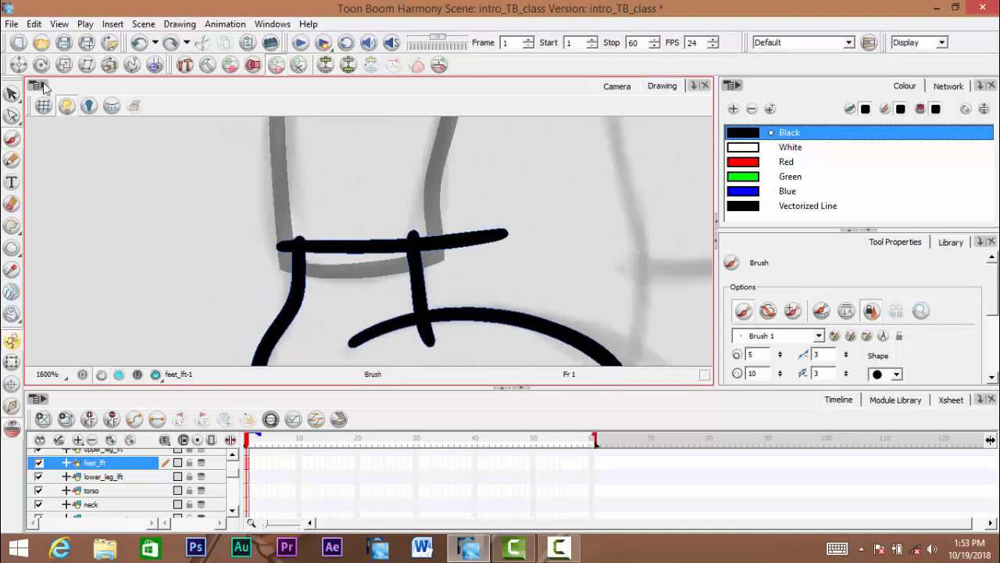
Trim the overshooting line ends at both top corners of the ankle with the Cutter
left_click(37, 84)
left_click(11, 94)
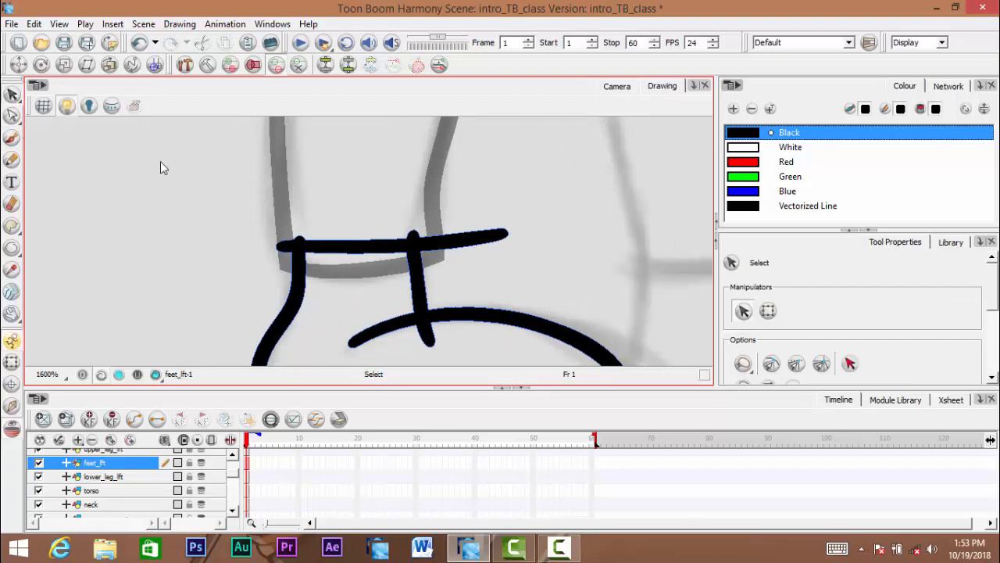
key("alt+t")
left_click_drag(445, 206, 453, 266)
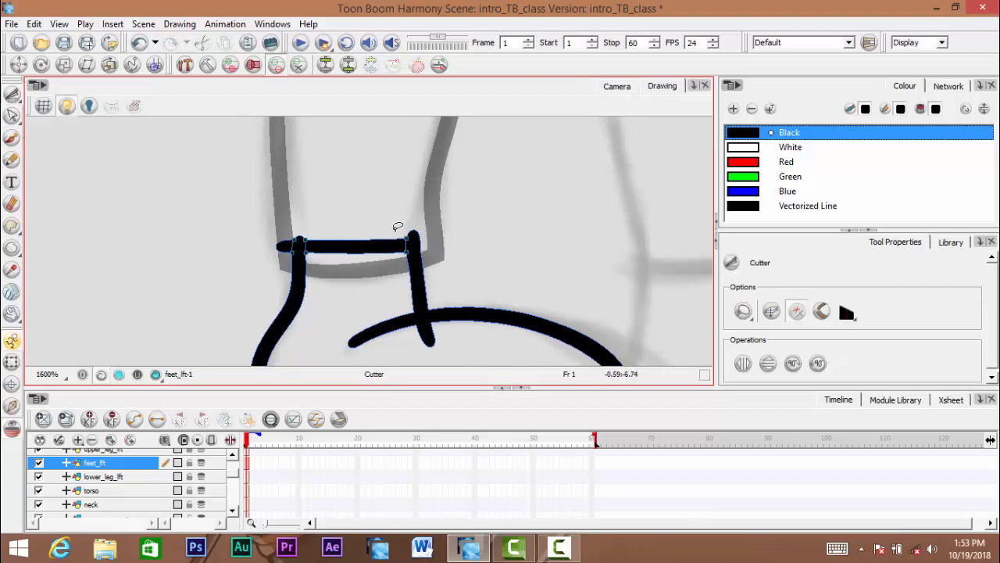
left_click_drag(397, 226, 536, 225)
left_click_drag(270, 266, 335, 207)
key("space")
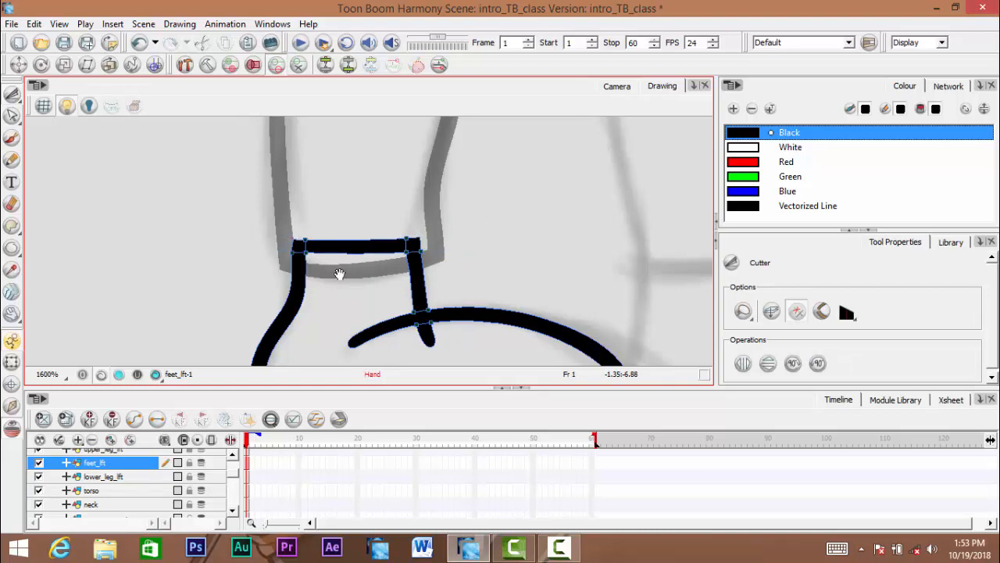
Try to cut off the end of the ankle's front line where it crosses the foot's top curve
left_click_drag(339, 273, 339, 161)
left_click_drag(391, 240, 508, 206)
key("space")
left_click_drag(443, 289, 455, 253)
key("ctrl+space")
left_click(408, 239, "alt")
left_click_drag(426, 211, 393, 295)
Undo the ankle cuts and the closing line across the top of the ankle
key("ctrl+z")
key("ctrl+z")
key("ctrl+z")
key("ctrl+z")
key("ctrl+z")
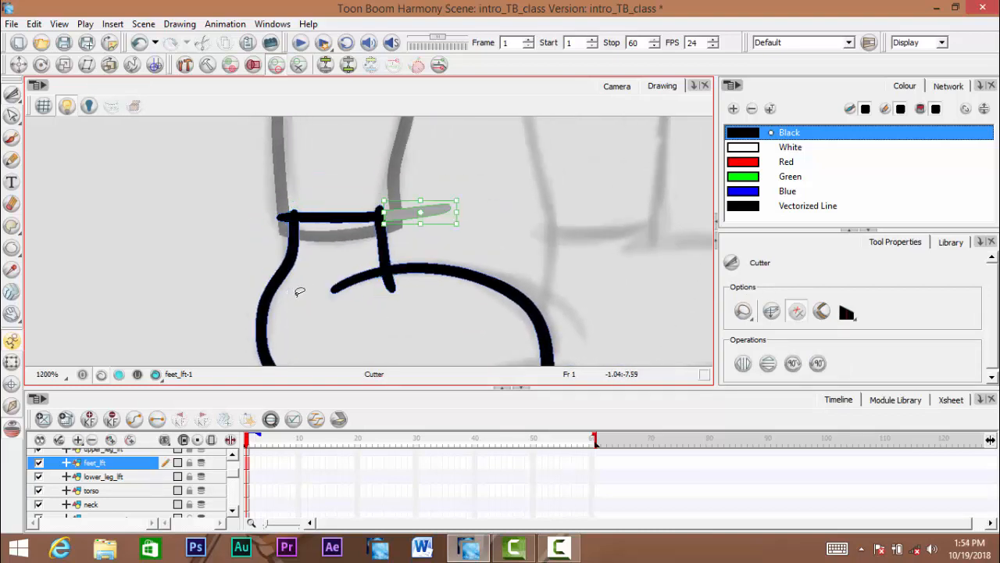
key("ctrl+z")
key("ctrl+shift+z")
key("space")
mouse_move(339, 248)
left_mouse_down()
mouse_move(344, 261)
mouse_move(369, 262)
left_mouse_up()
key("2")
key("2")
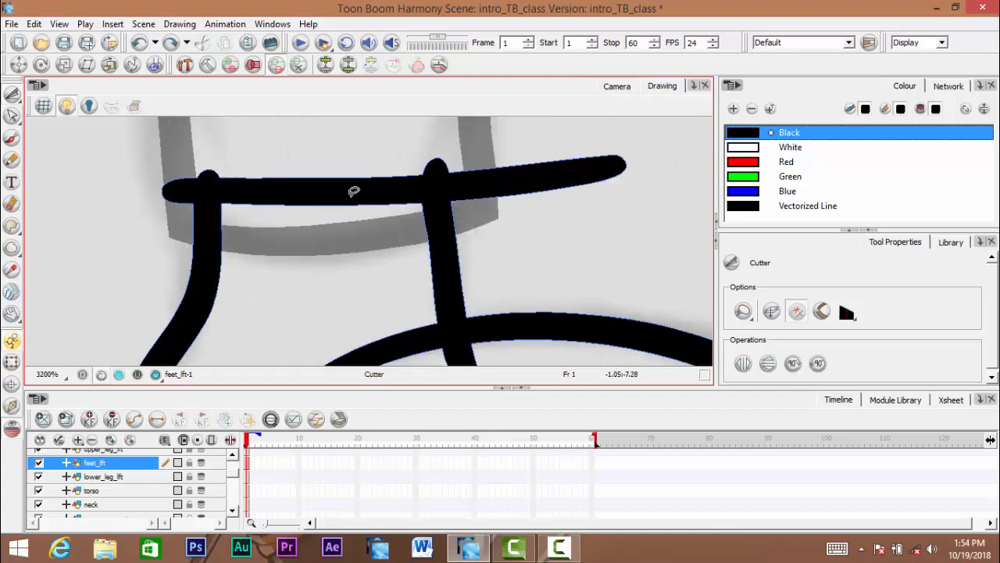
key("ctrl+z")
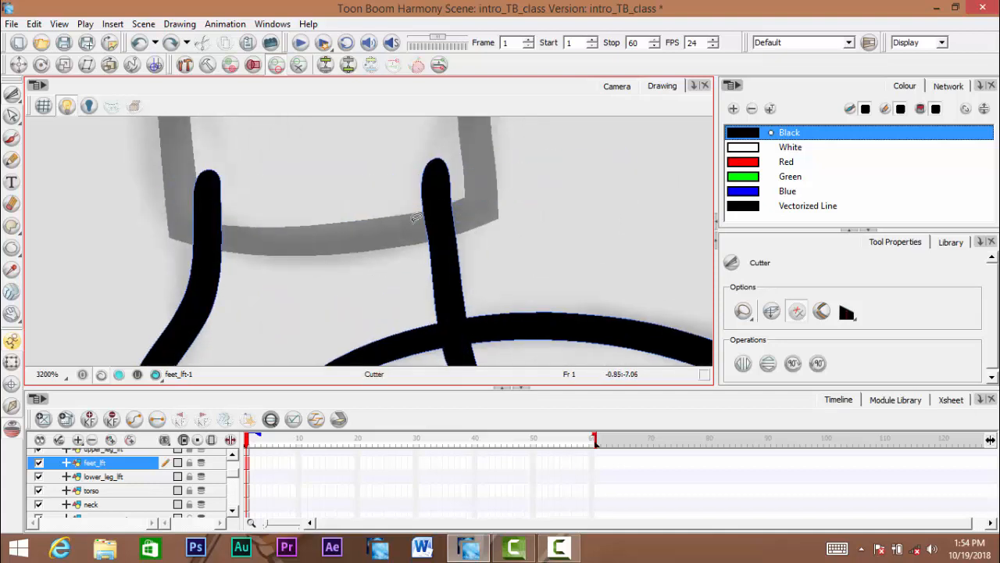
Ink a closing line ending exactly on the two ankle lines and try to trim its corners with the Cutter
left_click(13, 138)
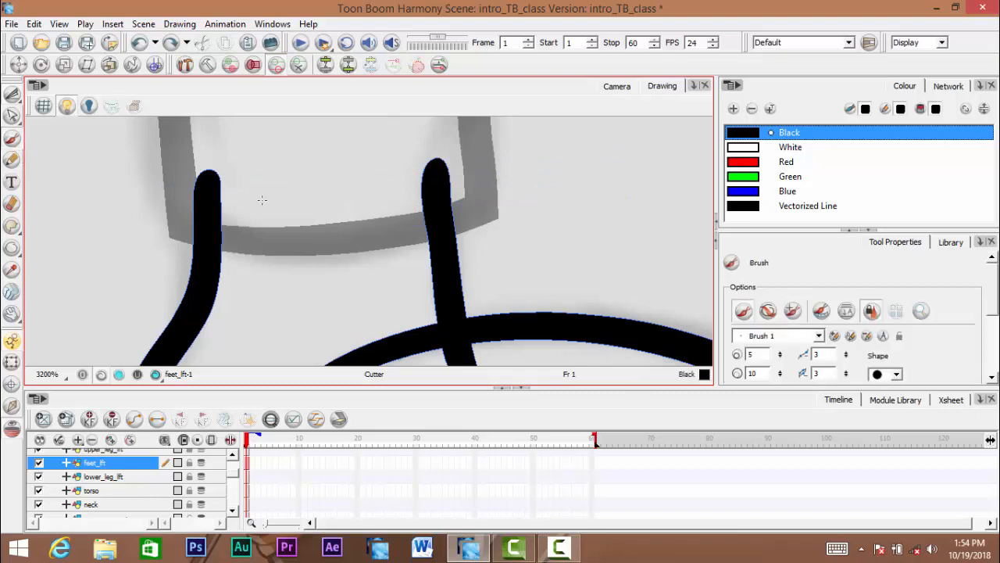
left_click_drag(206, 196, 437, 167)
left_click(12, 92)
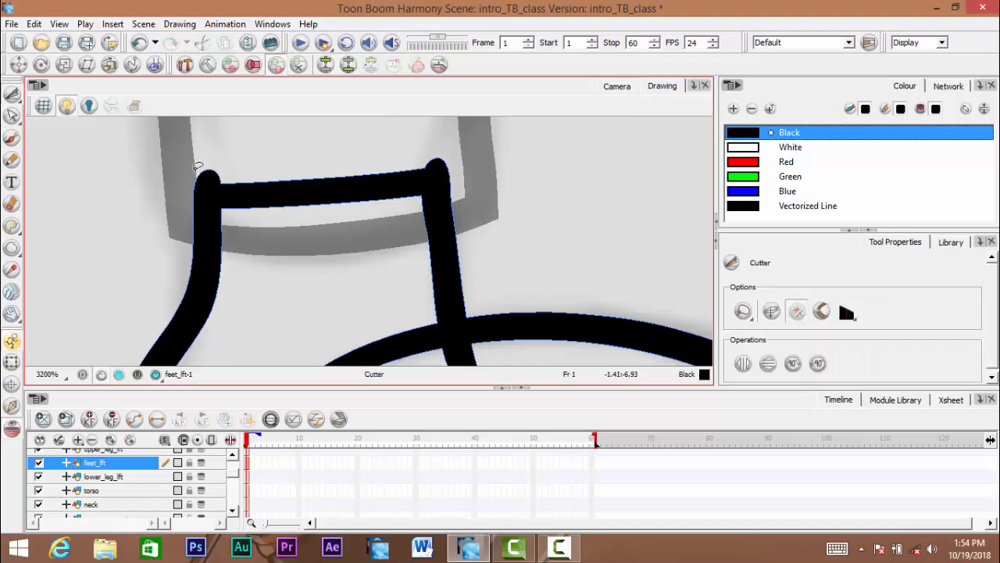
left_click_drag(566, 146, 408, 163)
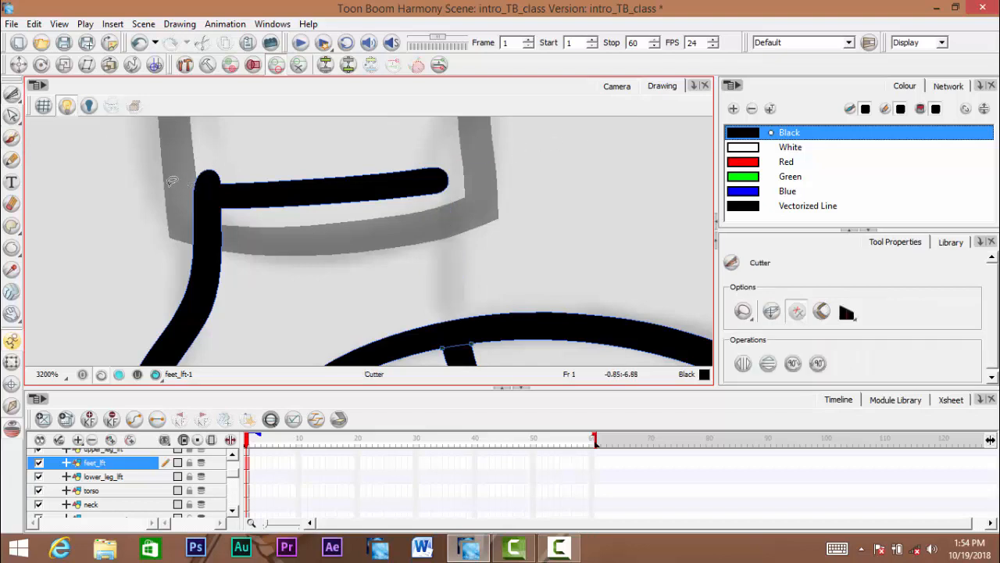
left_click_drag(173, 182, 257, 174)
key("space")
left_click_drag(433, 218, 382, 161)
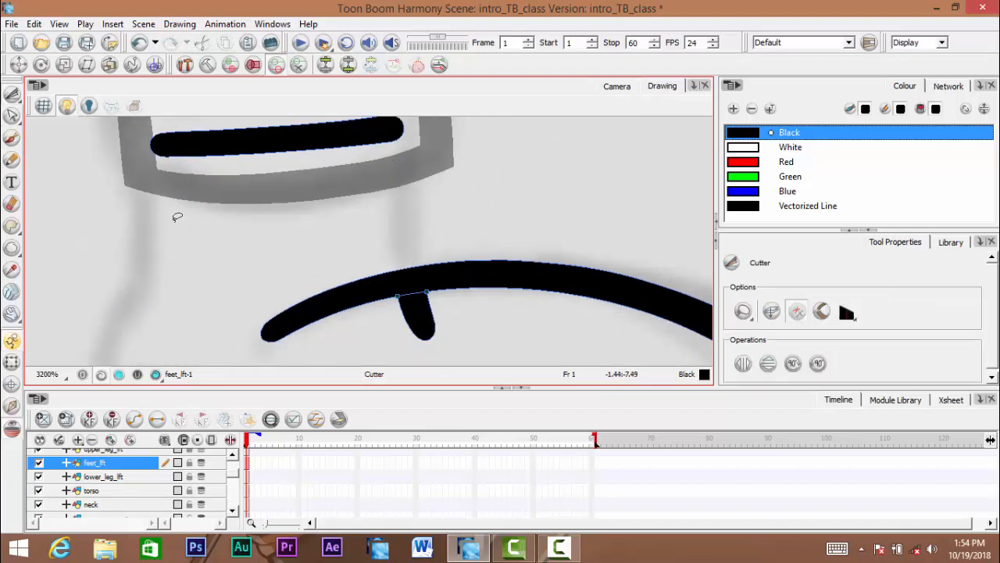
Undo the corner cuts and the closing line drawn between the two ankle lines
key("ctrl+z")
key("ctrl+z")
key("ctrl+z")
key("space")
left_click_drag(261, 200, 314, 324)
key("ctrl+z")
key("space")
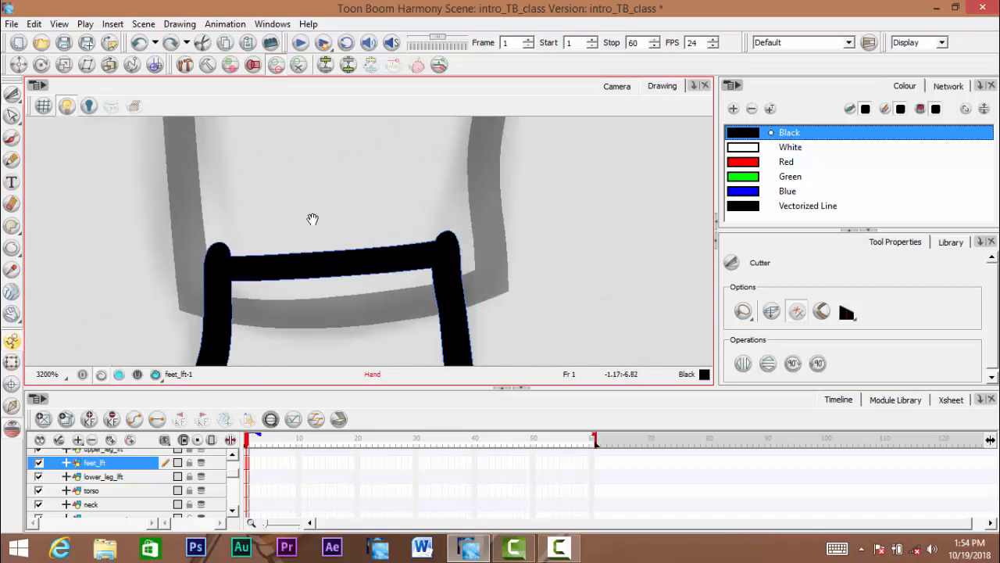
mouse_move(313, 219)
left_mouse_down()
mouse_move(312, 194)
mouse_move(255, 238)
left_mouse_up()
left_click(12, 138)
key("ctrl+z")
With the Brush, ink a slightly rising closing line across the ankle top, extending past both side lines
key("space")
key("space")
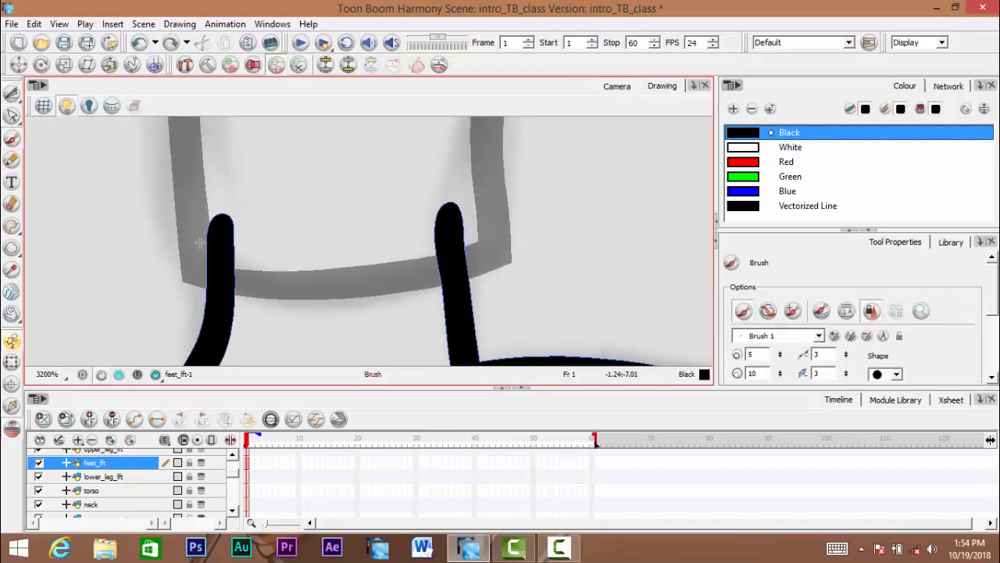
mouse_move(186, 237)
left_mouse_down()
mouse_move(419, 228)
mouse_move(518, 209)
left_mouse_up()
key("ctrl+z")
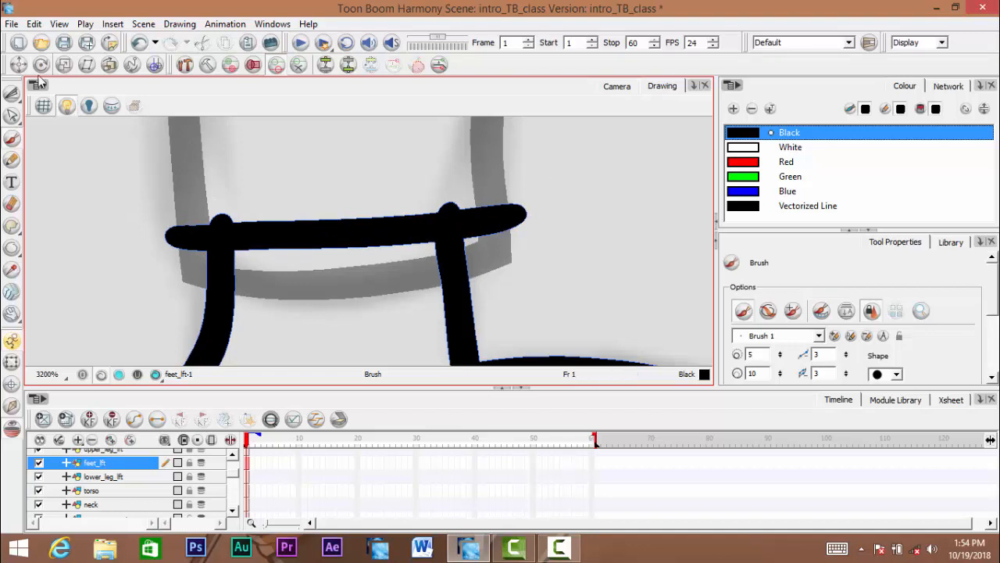
Trim the overshooting line ends at both top corners of the left foot's ankle with the Cutter
left_click(12, 94)
mouse_move(195, 191)
left_mouse_down()
mouse_move(191, 249)
mouse_move(316, 196)
left_mouse_up()
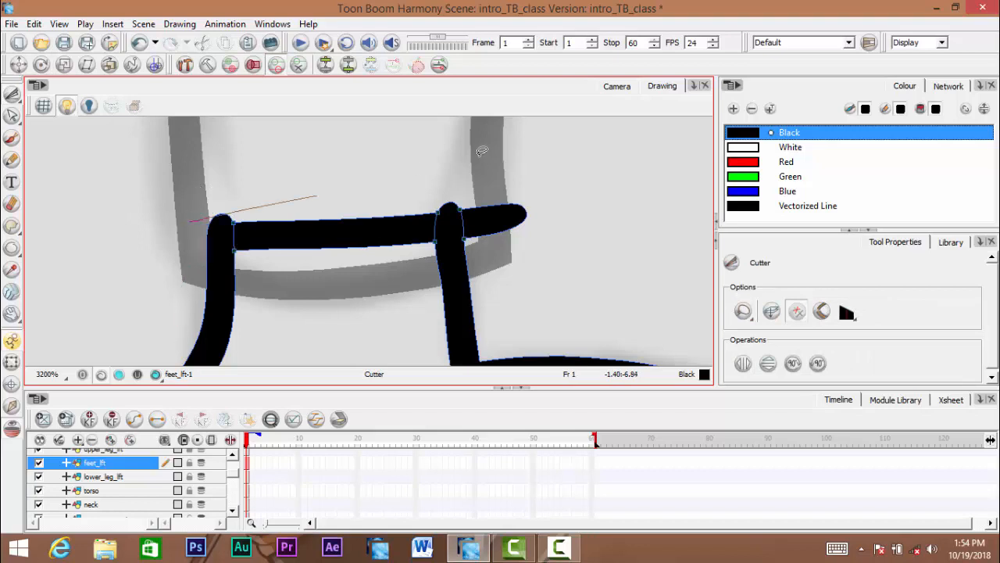
mouse_move(418, 203)
left_mouse_down()
mouse_move(489, 195)
mouse_move(512, 327)
mouse_move(469, 231)
mouse_move(442, 272)
left_mouse_up()
key("1")
key("1")
key("1")
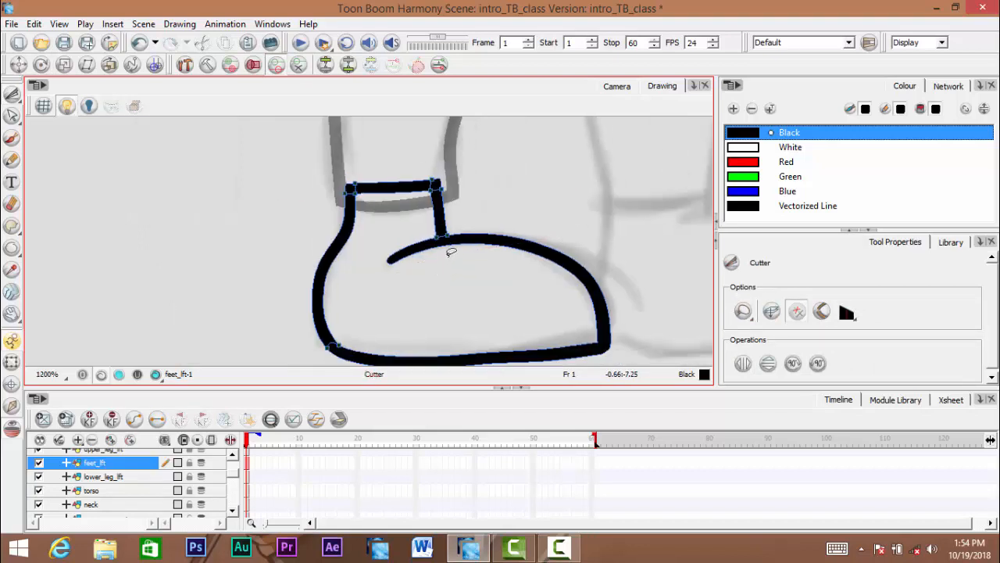
Cut away the tail of the ankle's front line protruding below the foot's top curve
key("ctrl+z")
key("2")
key("2")
key("2")
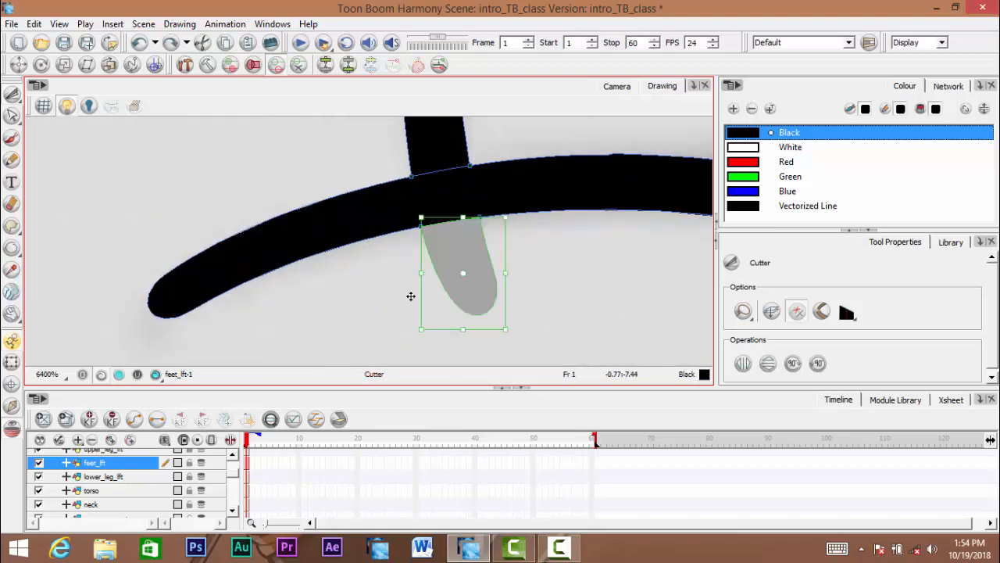
left_click_drag(329, 315, 515, 251)
key("1")
key("1")
key("1")
key("1")
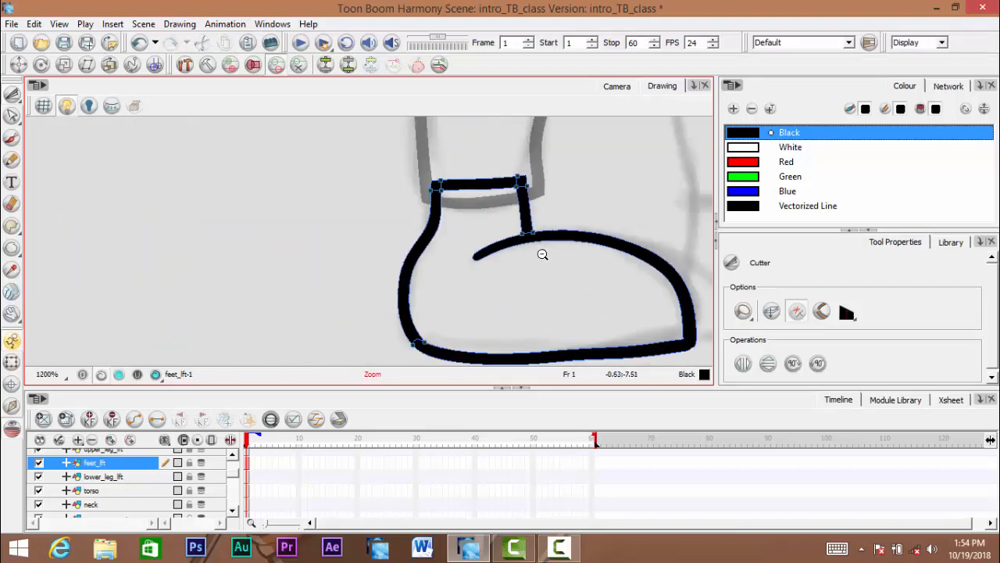
Select the whole left foot drawing to check its closed outline against the leg
left_click_drag(238, 142, 135, 173)
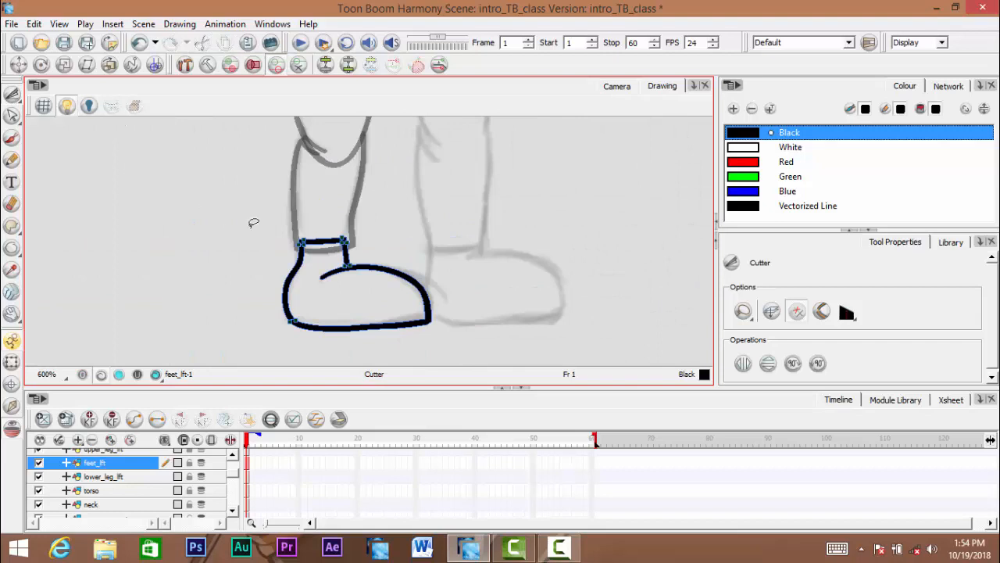
key("alt+s")
mouse_move(216, 263)
left_mouse_down()
mouse_move(542, 241)
mouse_move(258, 329)
left_mouse_up()
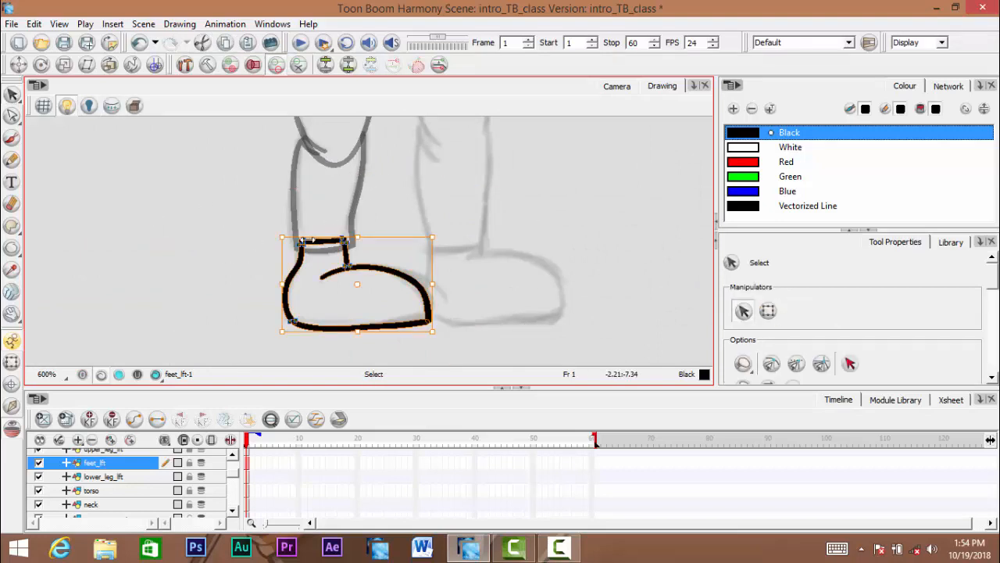
left_click_drag(366, 336, 393, 315)
scroll(401, 311, "down", 3)
mouse_move(409, 278)
left_mouse_down()
mouse_move(425, 338)
mouse_move(418, 297)
left_mouse_up()
scroll(414, 295, "up", 3)
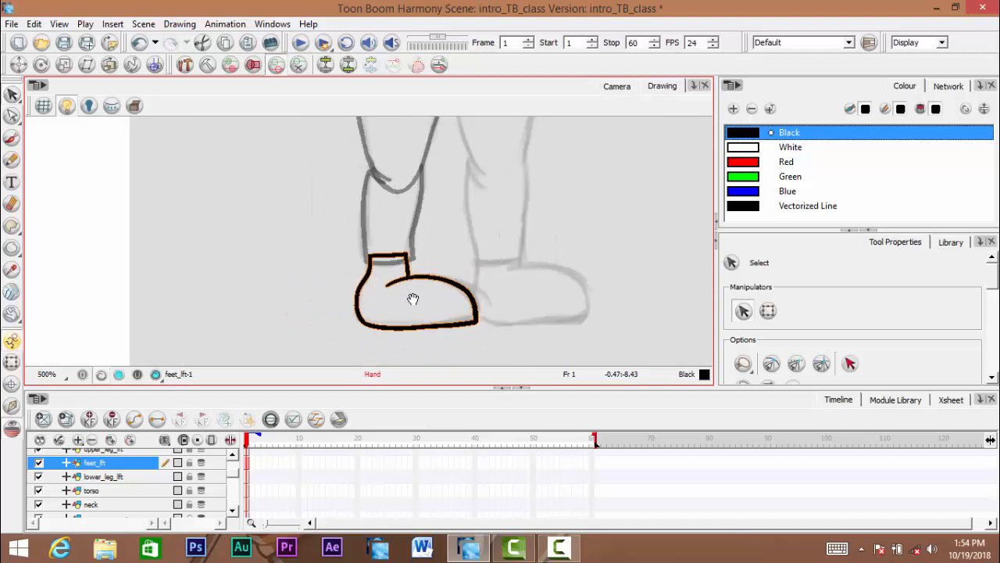
scroll(413, 297, "down", 1)
scroll(235, 477, "up", 1)
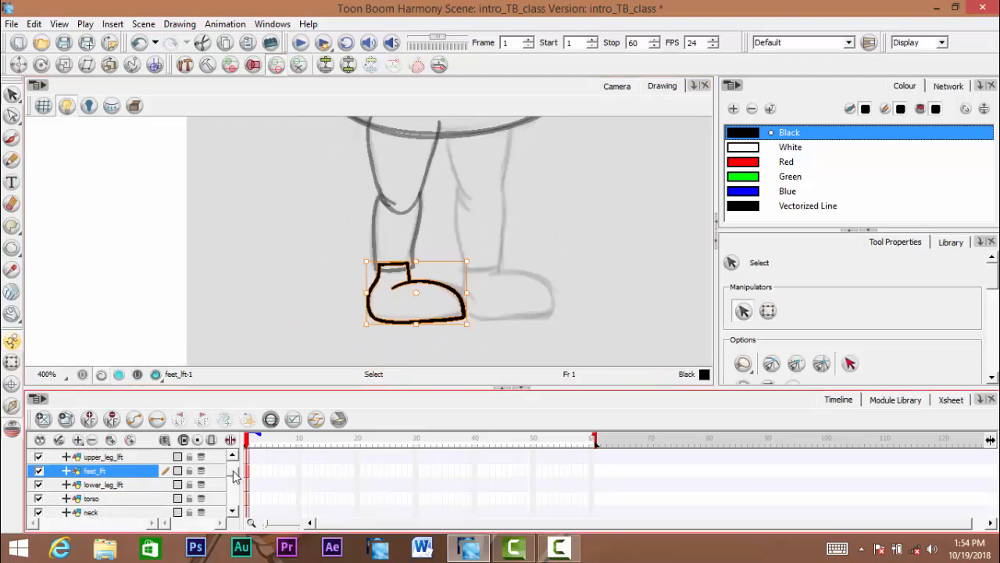
Add three new drawing layers directly above the feet_lft layer
scroll(235, 477, "up", 3)
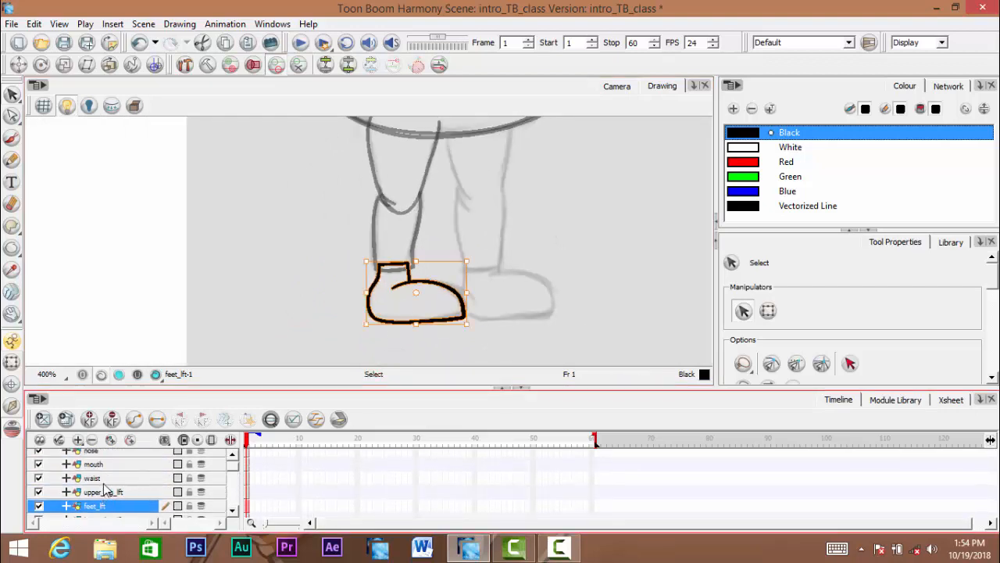
left_click(111, 441)
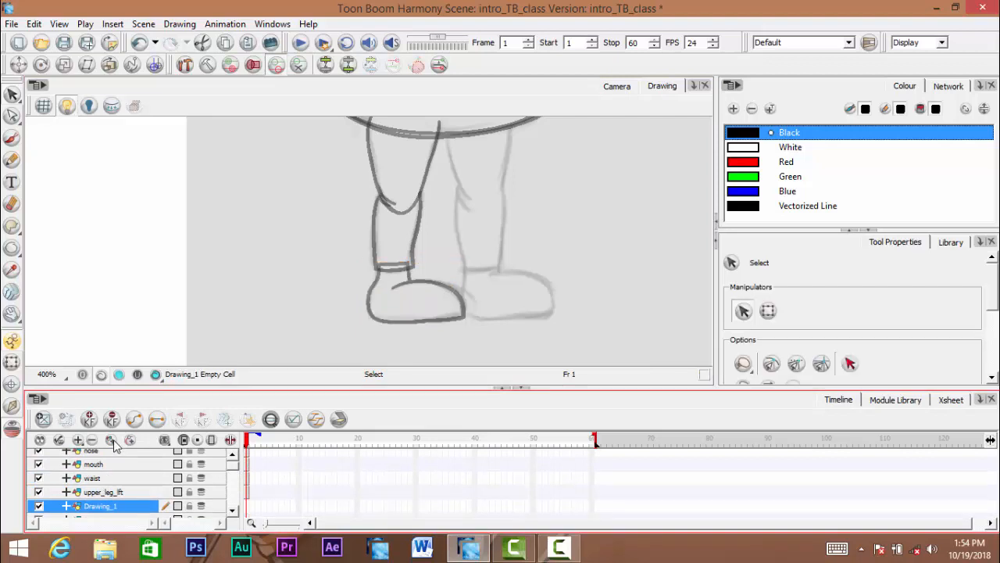
scroll(232, 516, "down", 3)
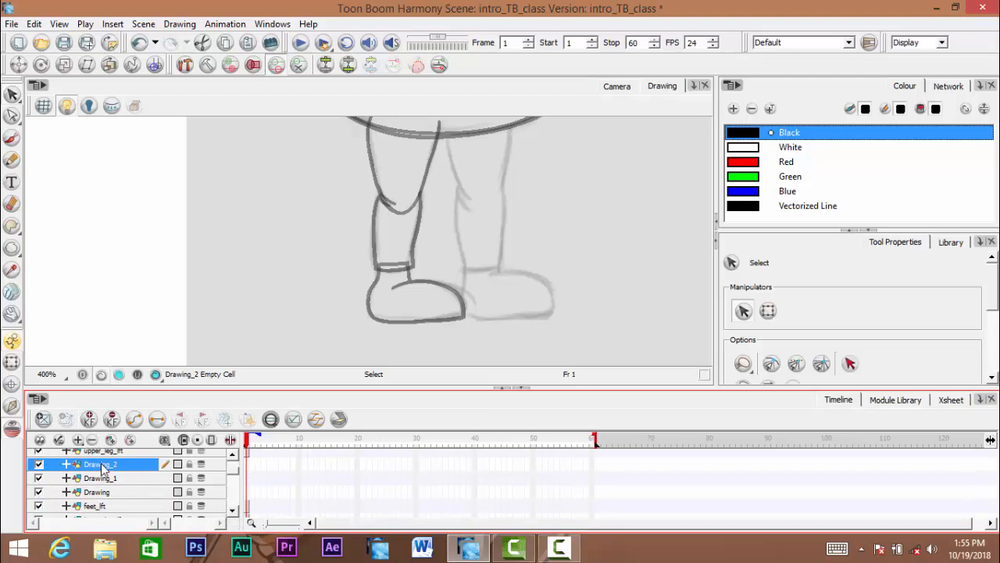
Rename the uppermost new layer to upper_leg_rgt, reusing the copied name of the upper_leg_lft layer
double_click(100, 468)
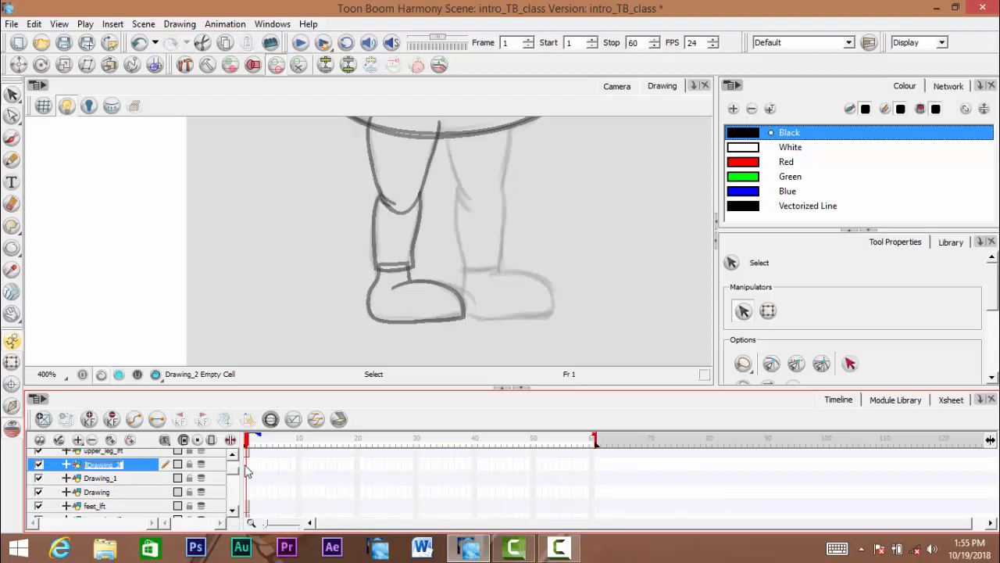
left_click(96, 452)
double_click(104, 452)
key("ctrl+c")
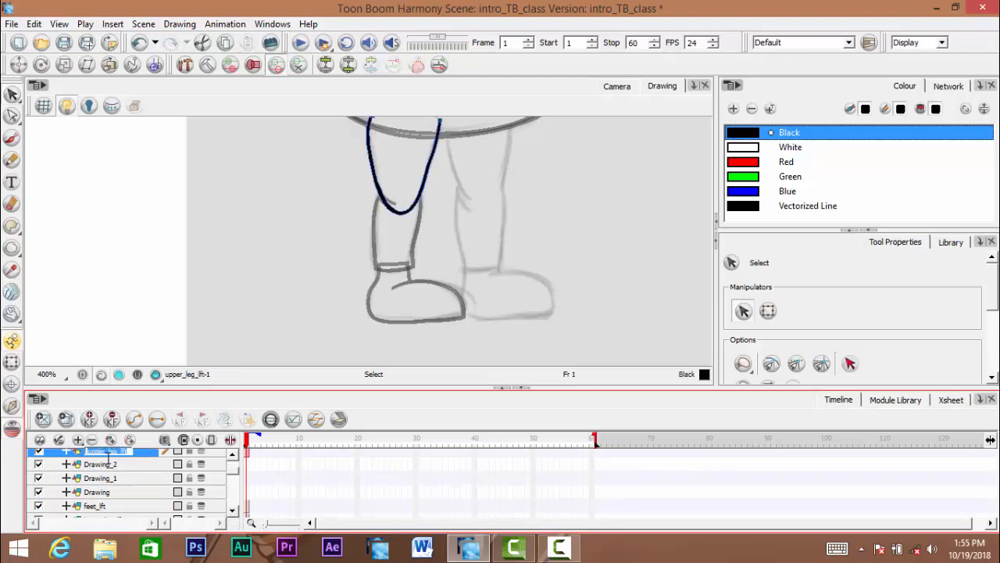
left_click(101, 466)
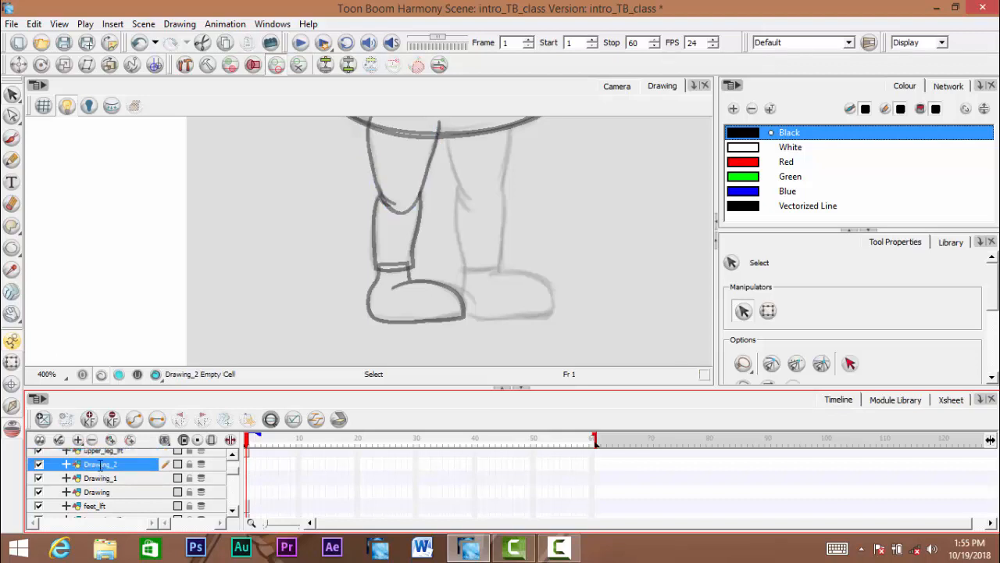
double_click(100, 465)
key("ctrl+v")
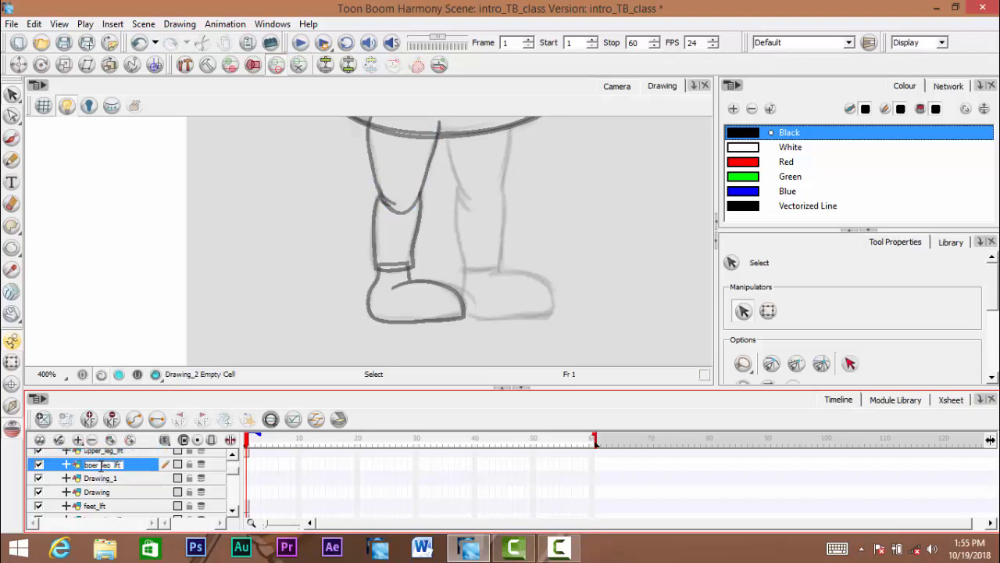
type("rgt")
key("Return")
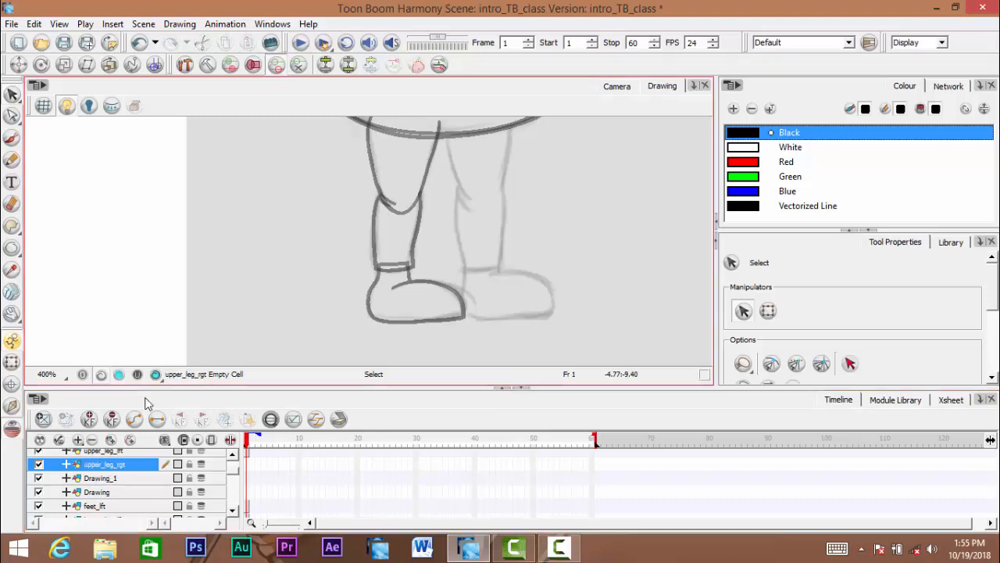
Copy the whole left upper leg drawing and paste it into the upper_leg_rgt layer
left_click(101, 451)
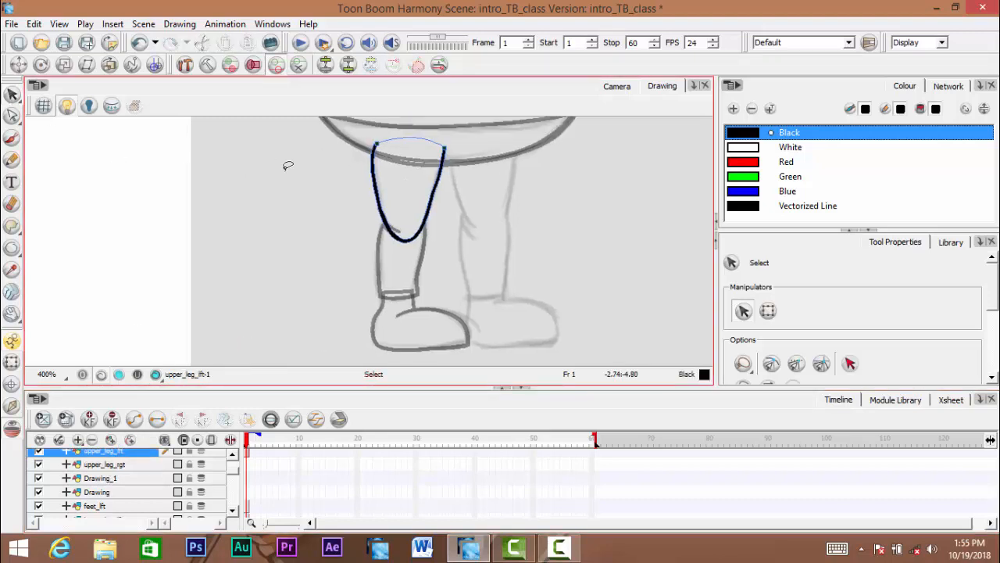
left_click_drag(286, 164, 458, 179)
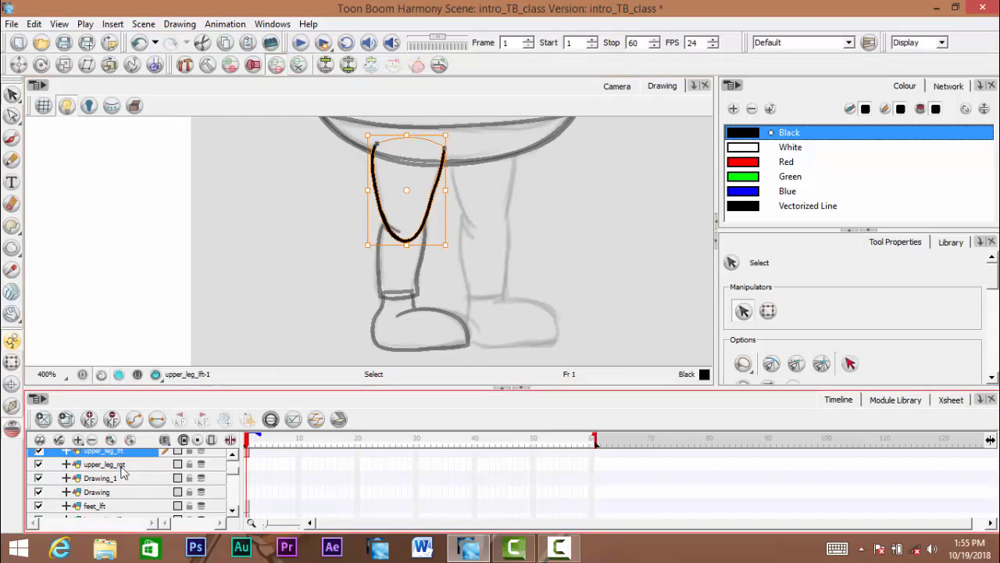
left_click(147, 464)
key("ctrl+v")
Try flipping the pasted upper leg horizontally
left_click(799, 313)
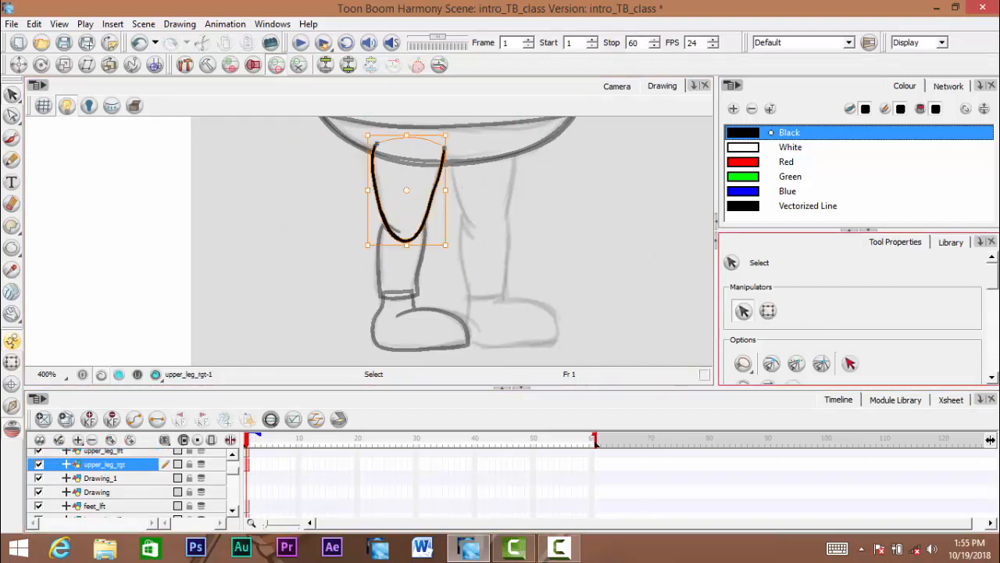
scroll(992, 289, "down", 4)
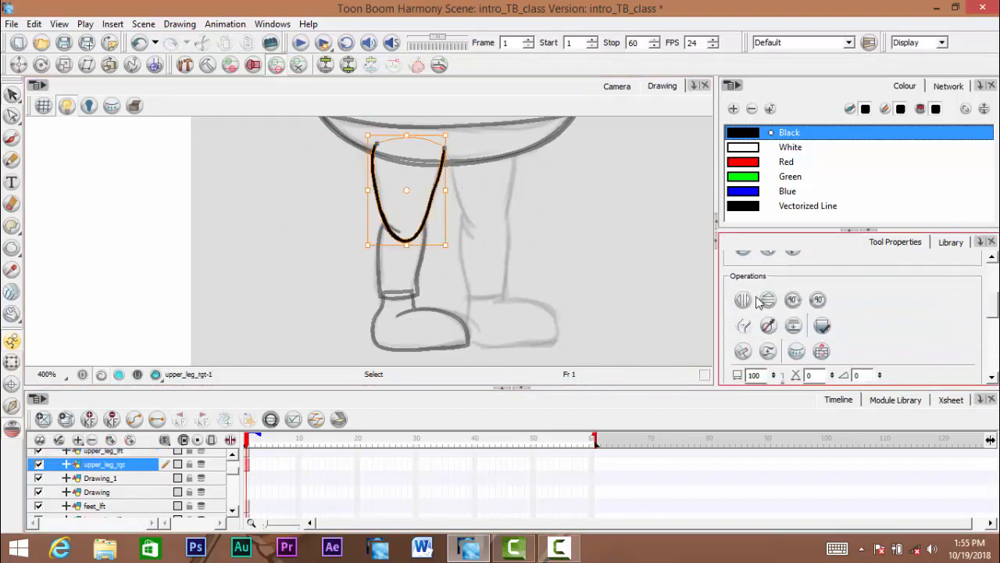
left_click(742, 302)
left_click(744, 301)
left_click(744, 302)
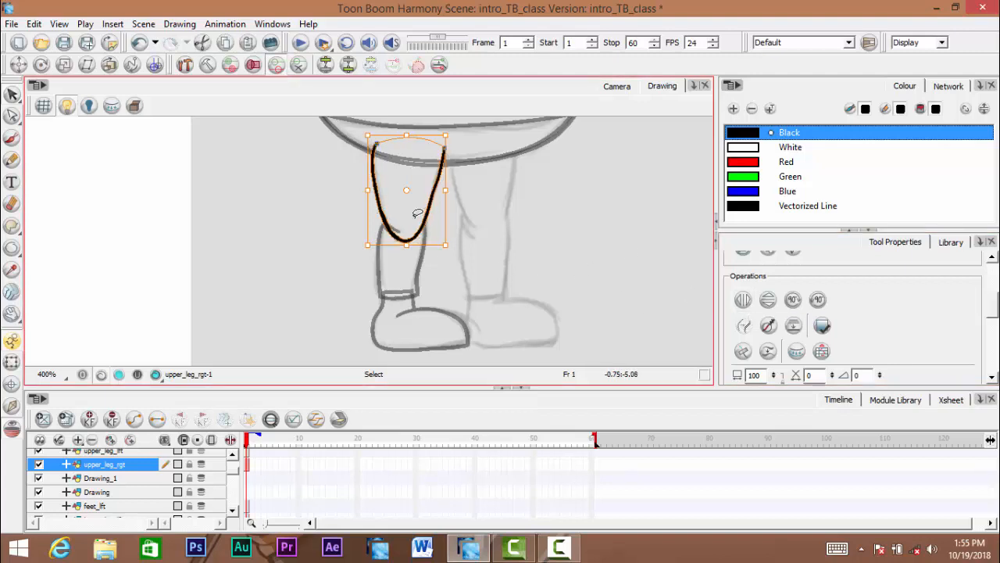
Move the pasted upper leg onto the sketched right thigh and fine-tune its position level with the left one
left_click_drag(418, 191, 493, 189)
scroll(485, 196, "up", 1)
left_click_drag(456, 239, 453, 242)
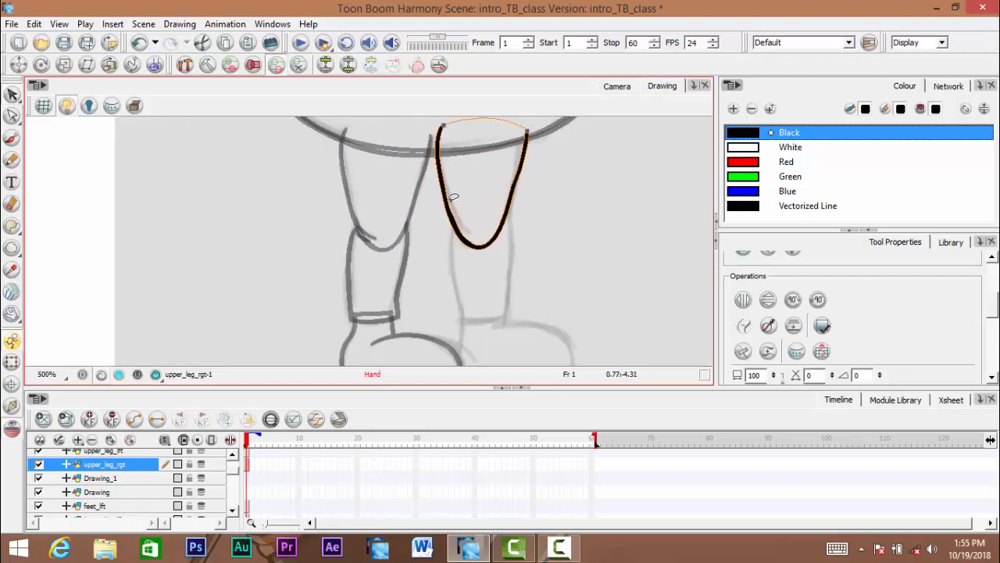
scroll(467, 268, "down", 2)
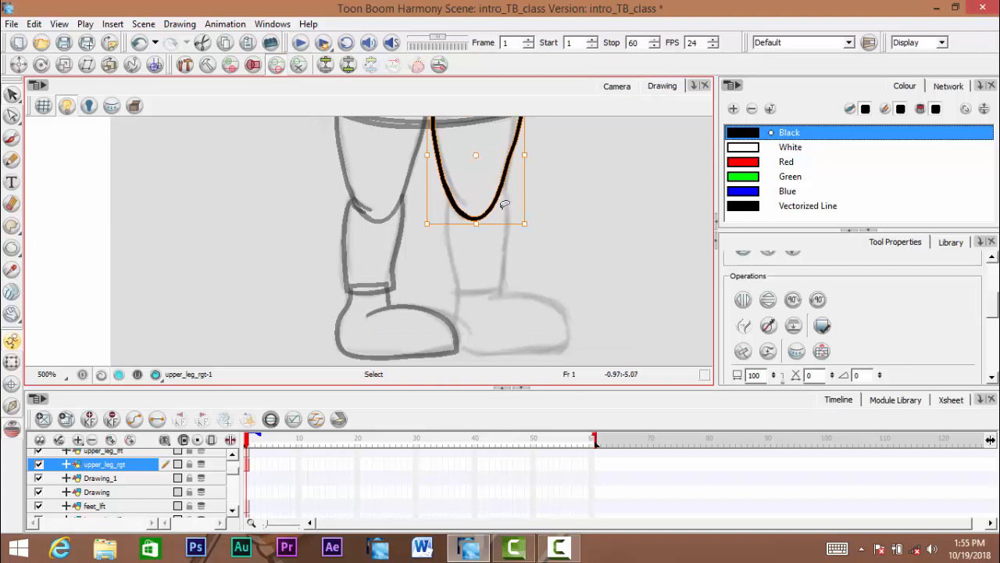
scroll(508, 226, "down", 2)
mouse_move(523, 170)
left_mouse_down()
mouse_move(446, 252)
mouse_move(445, 270)
mouse_move(452, 139)
left_mouse_up()
scroll(487, 225, "up", 1)
mouse_move(468, 298)
left_mouse_down()
mouse_move(487, 226)
mouse_move(493, 239)
left_mouse_up()
scroll(493, 239, "up", 1)
scroll(495, 238, "up", 2)
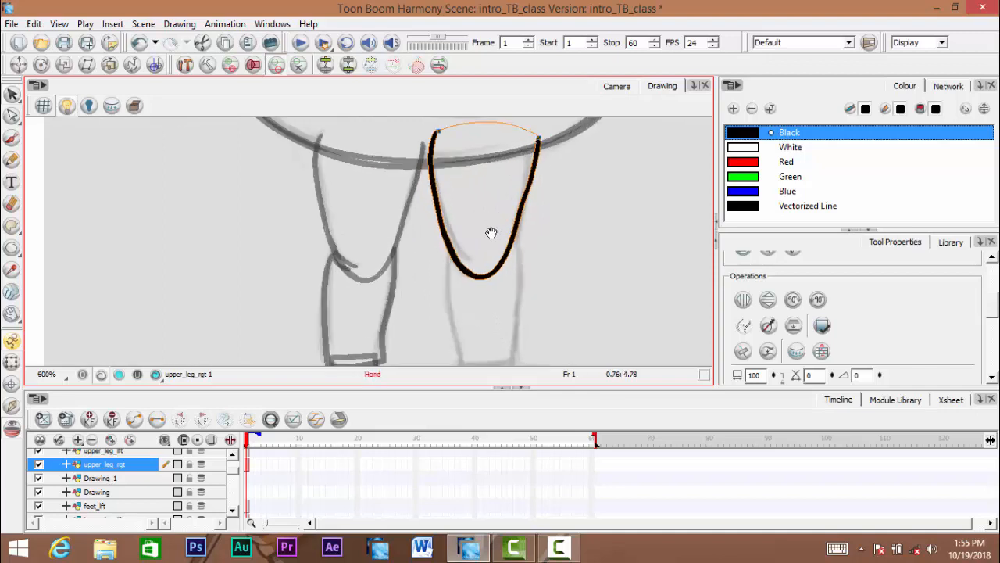
left_click(474, 205)
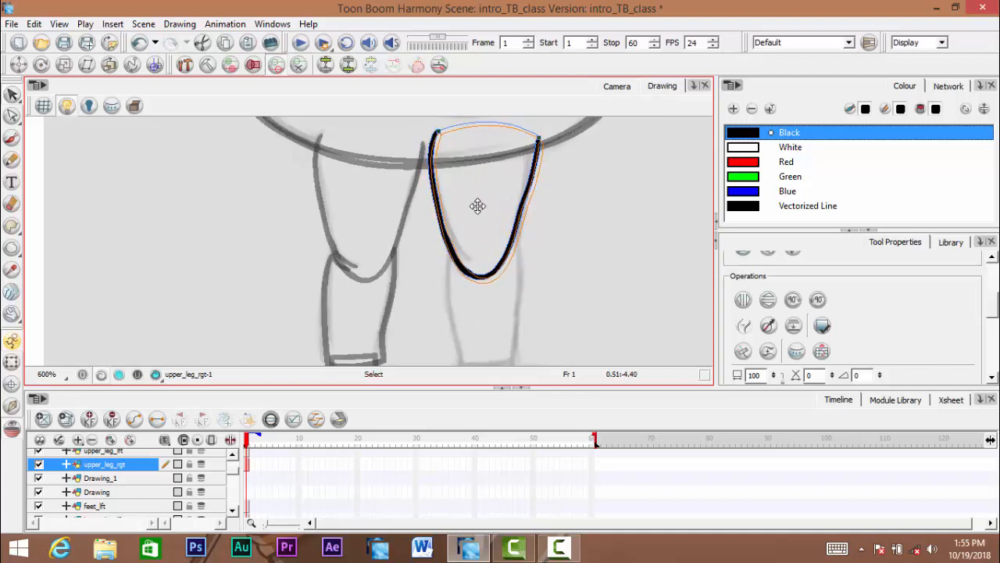
key("space")
mouse_move(476, 242)
left_mouse_down()
mouse_move(464, 227)
mouse_move(479, 242)
left_mouse_up()
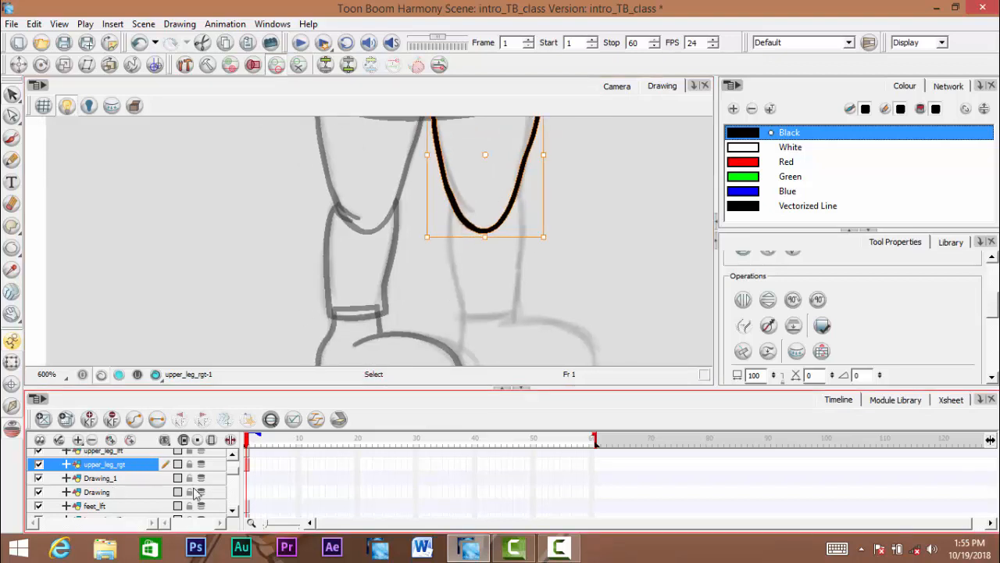
Rename the Drawing_1 layer to lower_leg_rgt, reusing the copied name of the lower_leg_lft layer
scroll(234, 478, "up", 1)
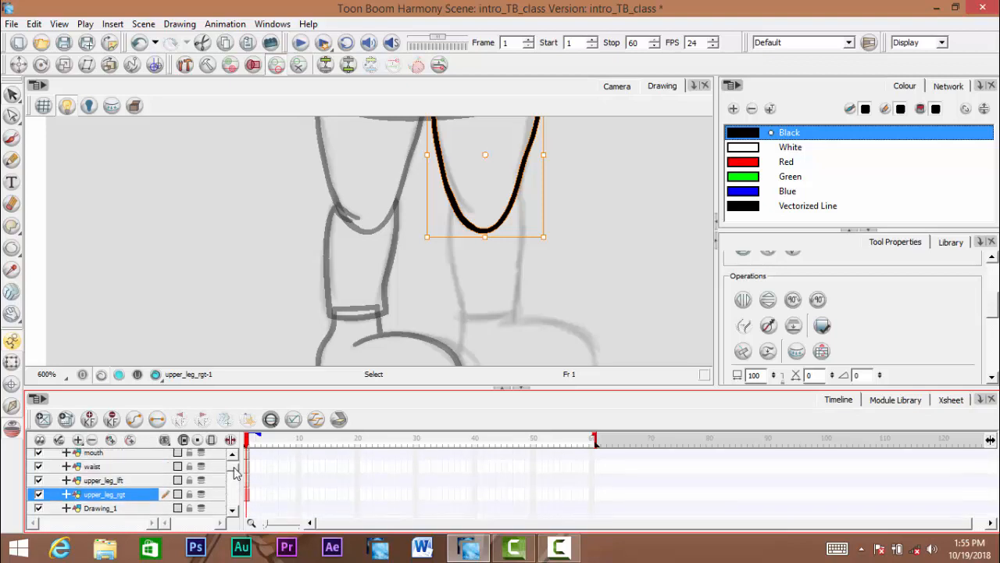
scroll(227, 481, "down", 3)
scroll(221, 485, "down", 1)
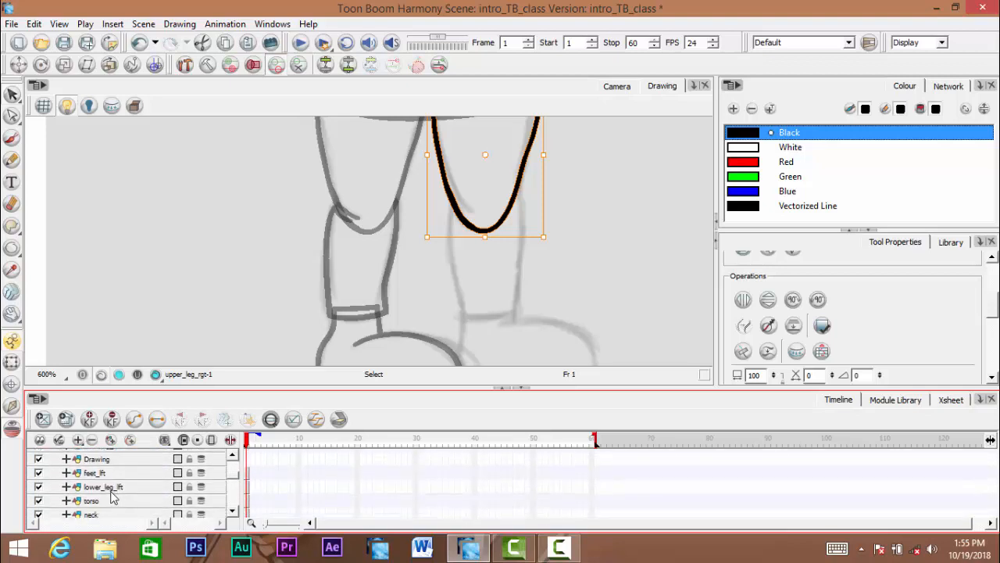
left_click(109, 488)
double_click(108, 490)
key("ctrl+c")
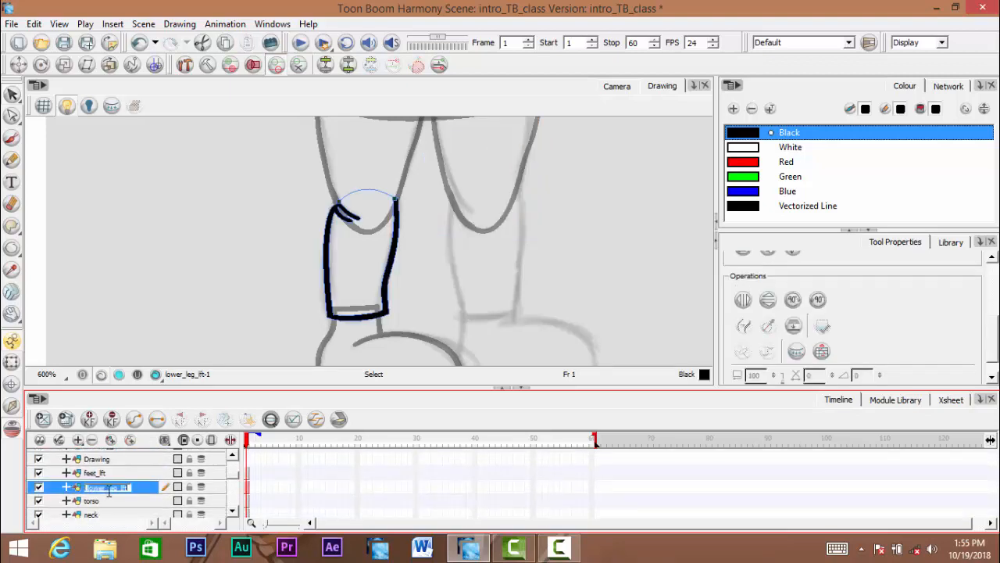
scroll(228, 483, "up", 3)
scroll(117, 476, "down", 1)
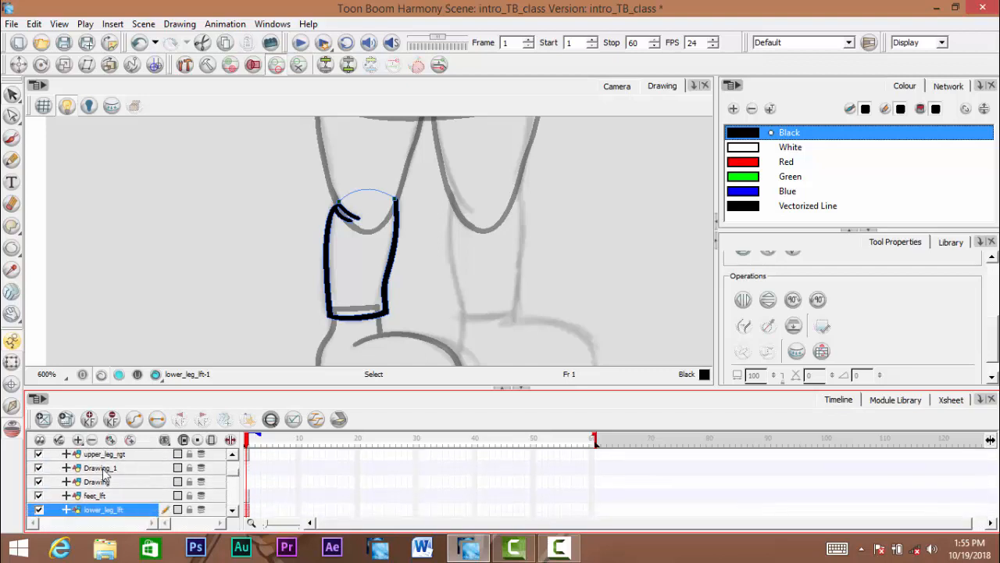
left_click(102, 468)
double_click(102, 469)
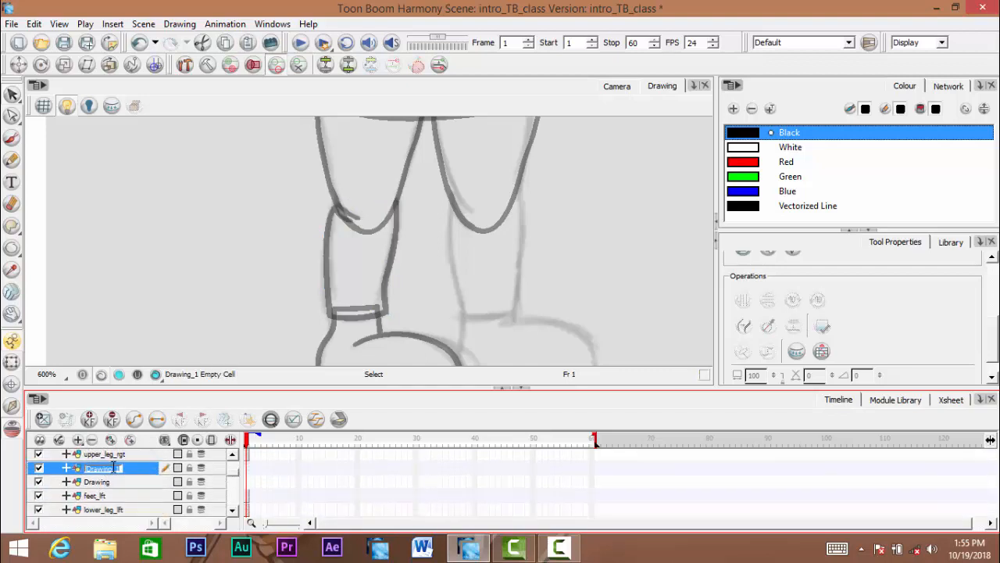
key("ctrl+v")
key("BackSpace")
key("BackSpace")
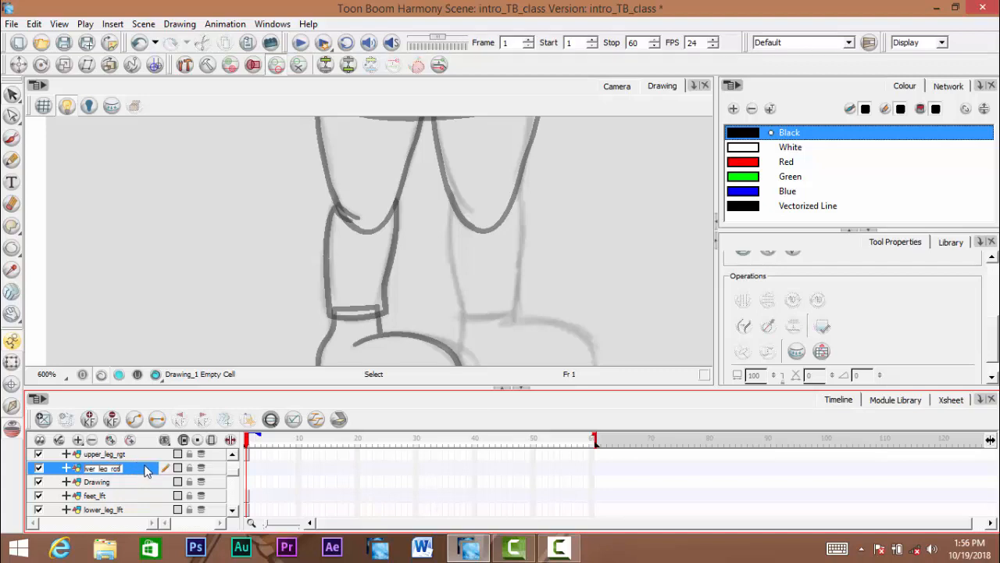
key("Return")
Copy the whole left lower leg drawing and paste it into the lower_leg_rgt layer
left_click(95, 508)
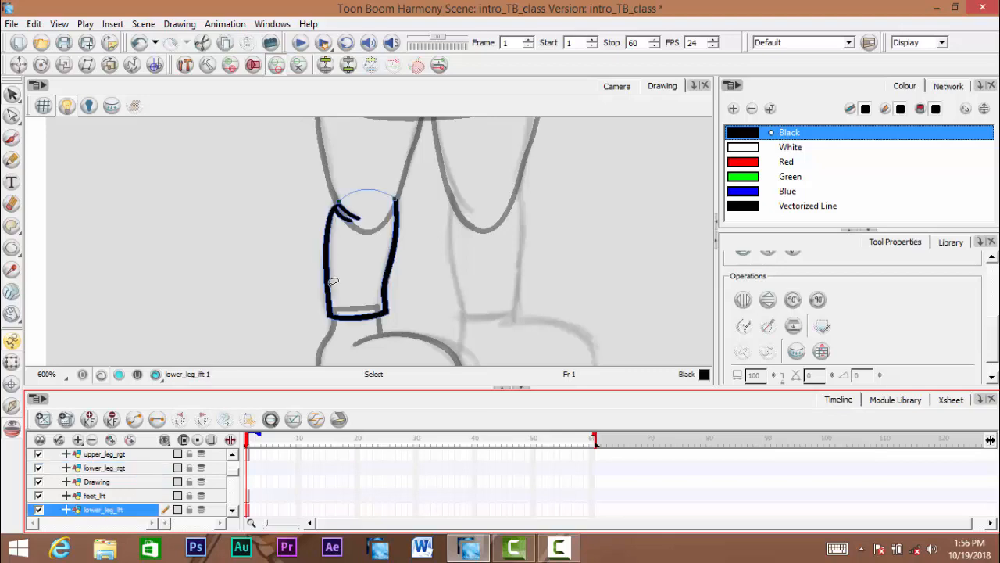
mouse_move(361, 271)
left_mouse_down()
mouse_move(351, 261)
mouse_move(351, 273)
left_mouse_up()
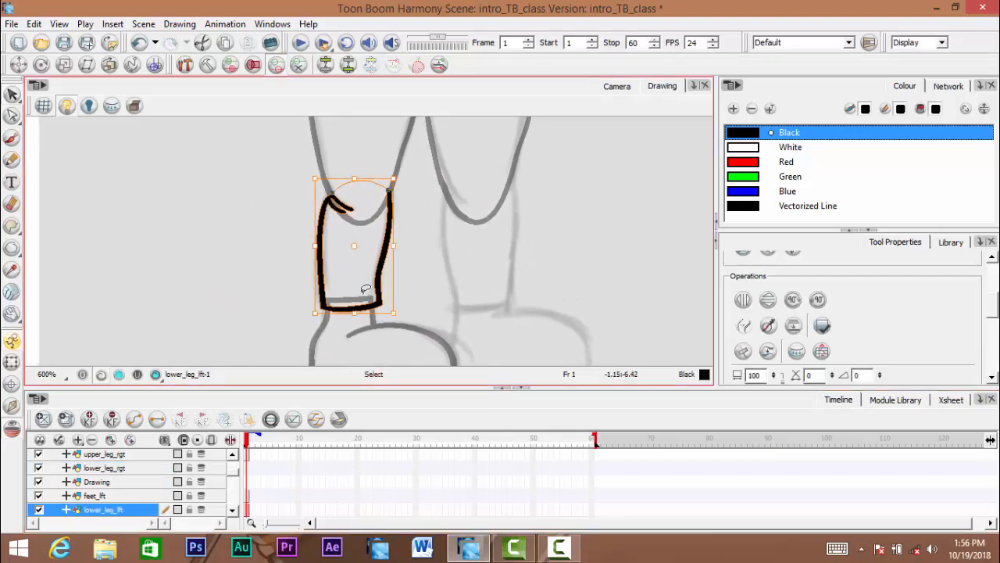
left_click(104, 467)
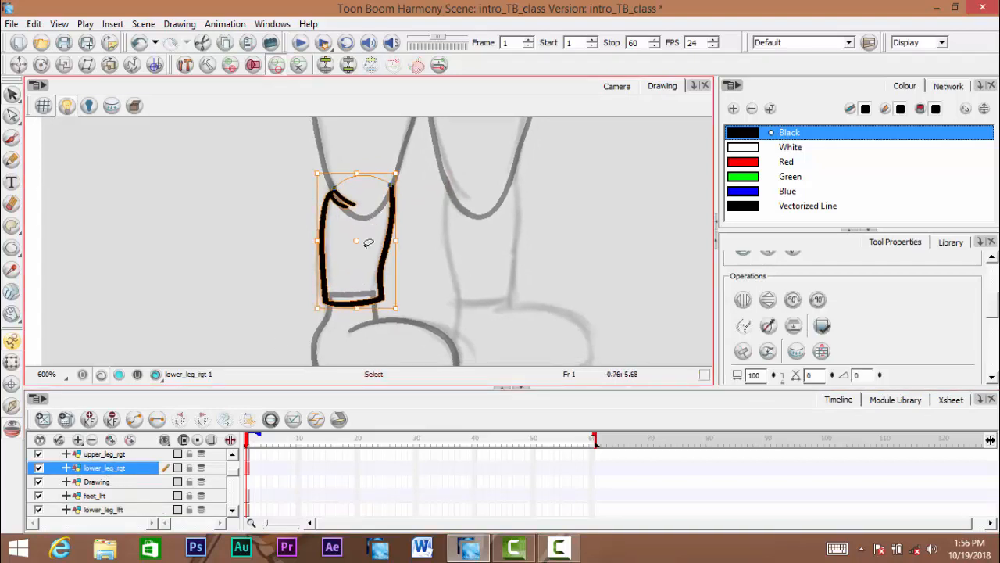
Move the pasted lower leg onto the sketched right shin, with its top tucked under the right upper leg
mouse_move(369, 243)
left_mouse_down()
mouse_move(491, 235)
mouse_move(435, 274)
mouse_move(433, 319)
left_mouse_up()
key("space")
left_click_drag(478, 229, 472, 254)
left_click_drag(448, 330, 471, 214)
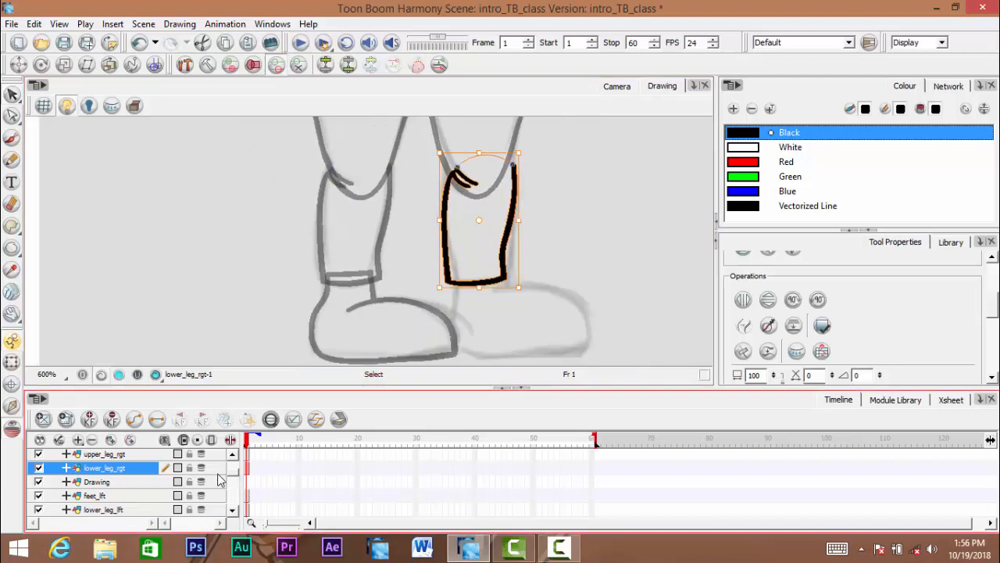
Select the right upper leg drawing and shift it slightly outward so its knee sits over the lower leg
left_click(247, 454)
key("space")
left_click_drag(464, 215, 453, 288)
mouse_move(347, 162)
left_mouse_down()
mouse_move(612, 163)
mouse_move(436, 244)
mouse_move(447, 244)
left_mouse_up()
key("space")
mouse_move(586, 230)
left_mouse_down()
mouse_move(592, 208)
mouse_move(574, 225)
left_mouse_up()
key("space")
left_click(263, 461)
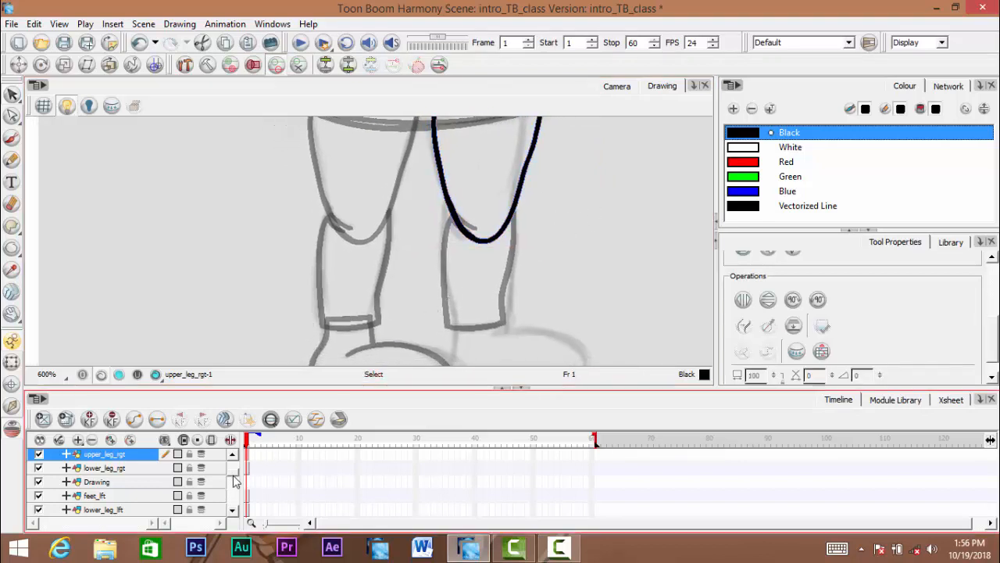
Copy the whole left foot drawing from feet_lft and paste it into the empty Drawing layer above it
scroll(234, 480, "down", 3)
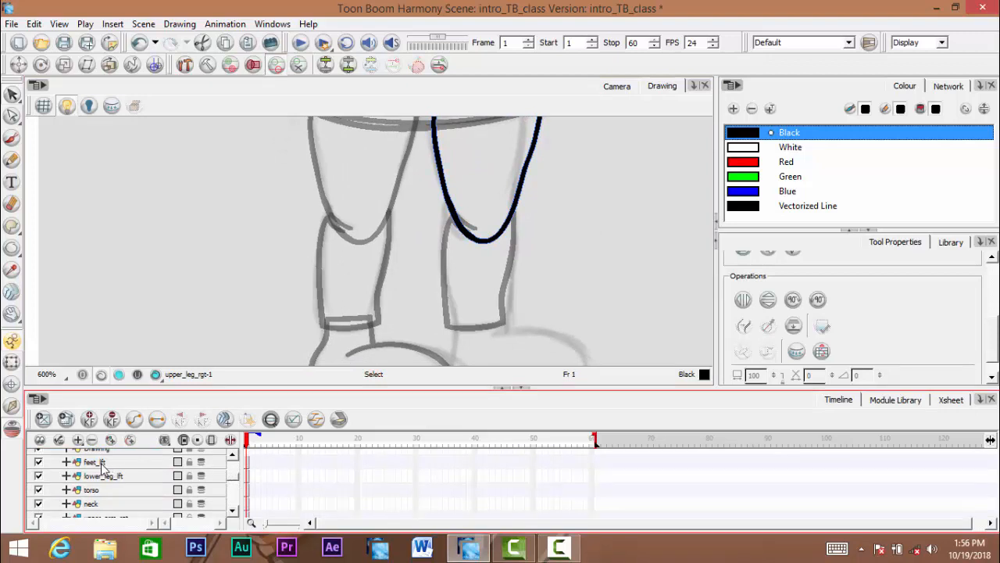
left_click(101, 463)
key("space")
left_click_drag(362, 261, 349, 187)
mouse_move(234, 252)
left_mouse_down()
mouse_move(382, 180)
mouse_move(402, 215)
left_mouse_up()
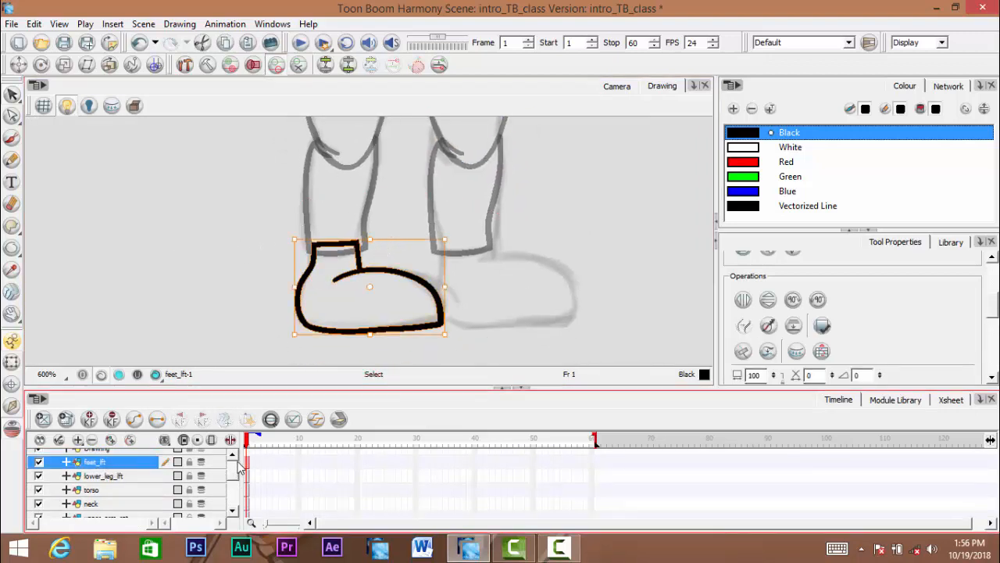
scroll(237, 465, "up", 1)
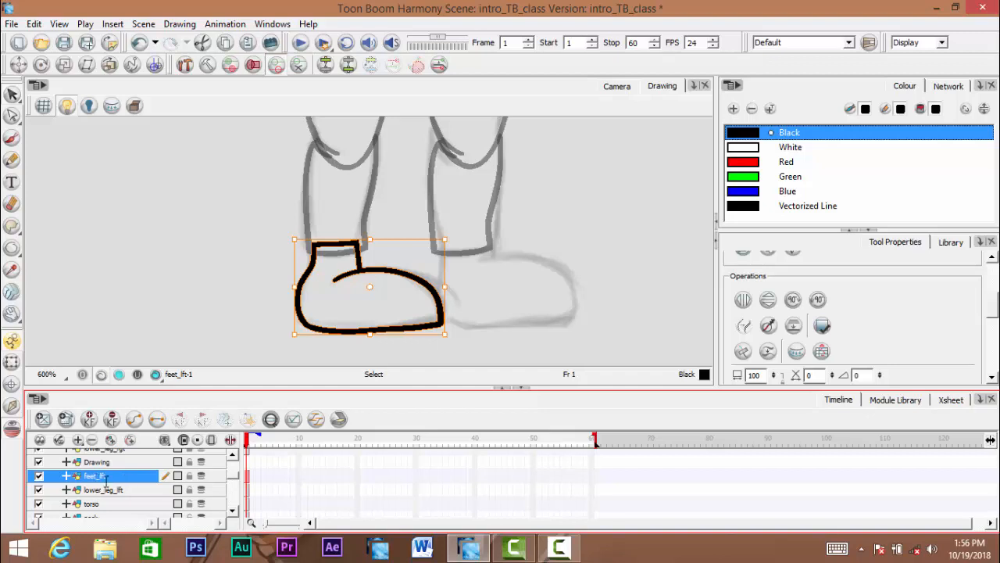
double_click(95, 476)
left_click(107, 467)
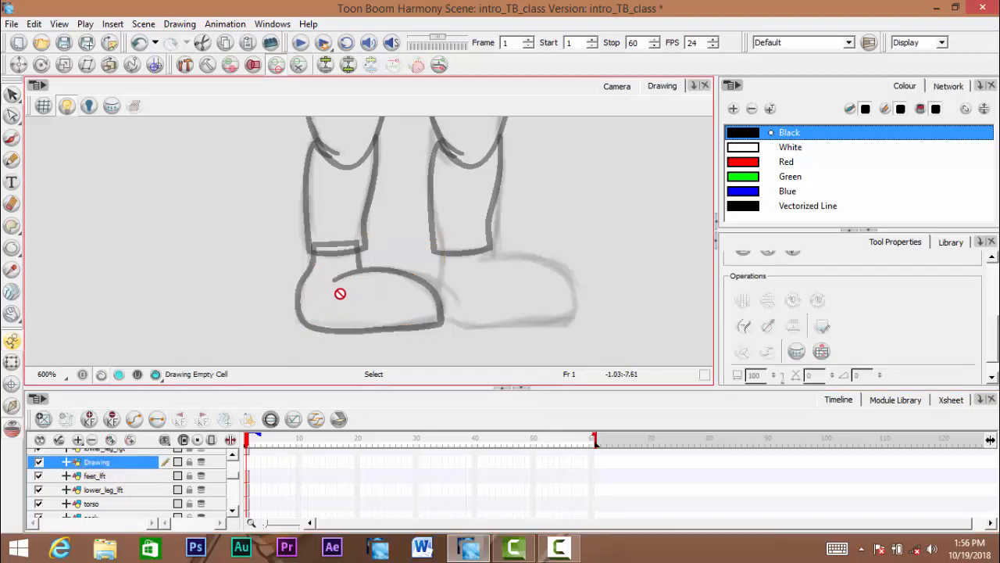
key("ctrl+v")
Move the pasted foot onto the sketched right foot, with its ankle overlapping the right lower leg's bottom edge
key("space")
left_click_drag(593, 300, 596, 295)
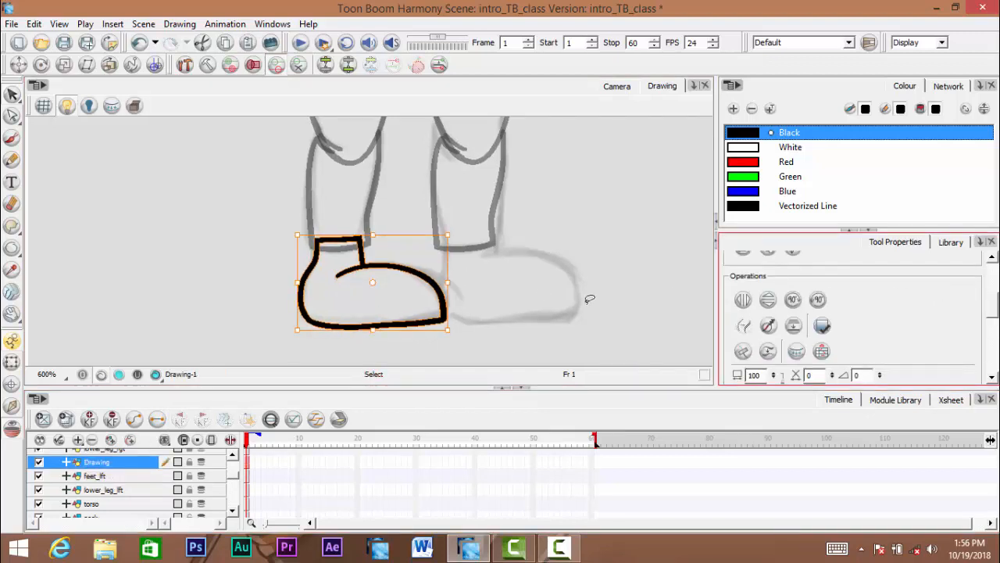
left_click_drag(385, 282, 515, 273)
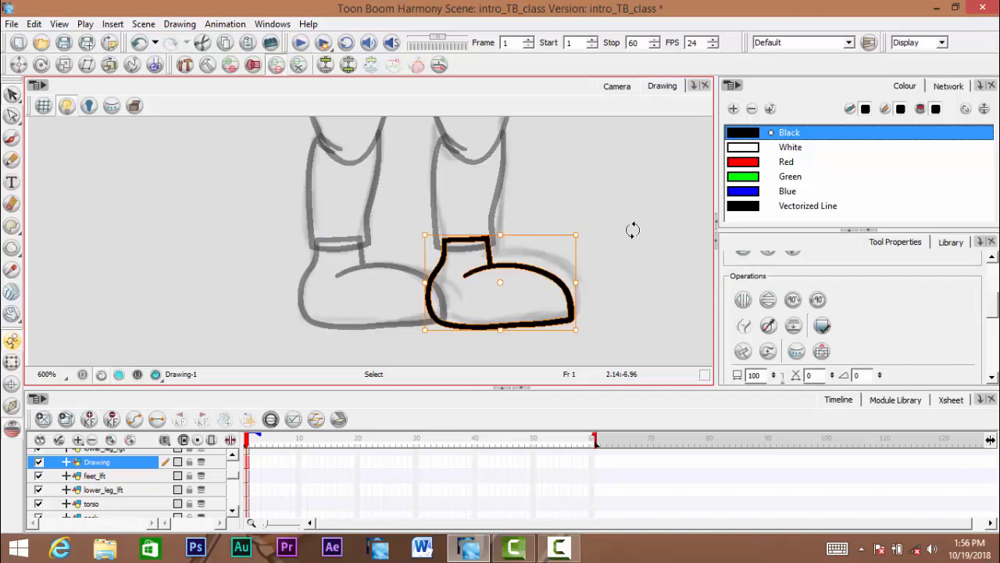
Rename the Drawing layer holding the pasted right foot as feet_rgt, following the naming of feet_lft
key("space")
scroll(483, 303, "down", 3)
mouse_move(487, 308)
left_mouse_down()
mouse_move(483, 327)
mouse_move(490, 286)
left_mouse_up()
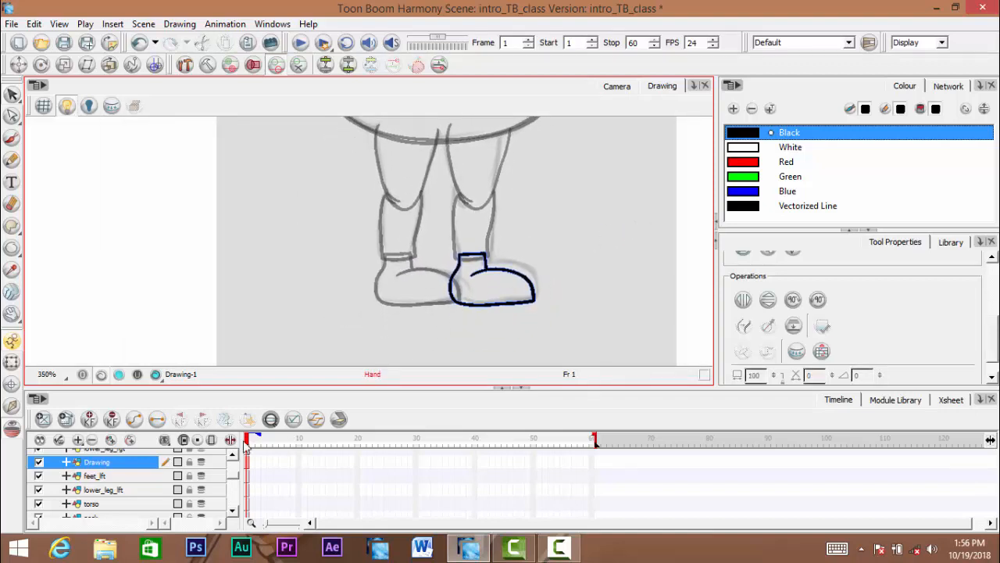
double_click(97, 463)
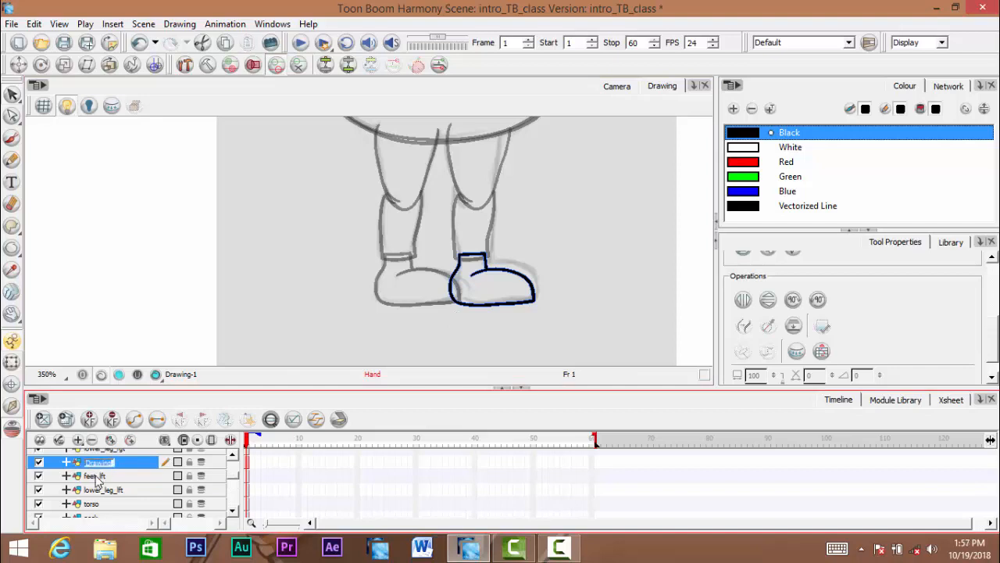
left_click(95, 476)
double_click(100, 477)
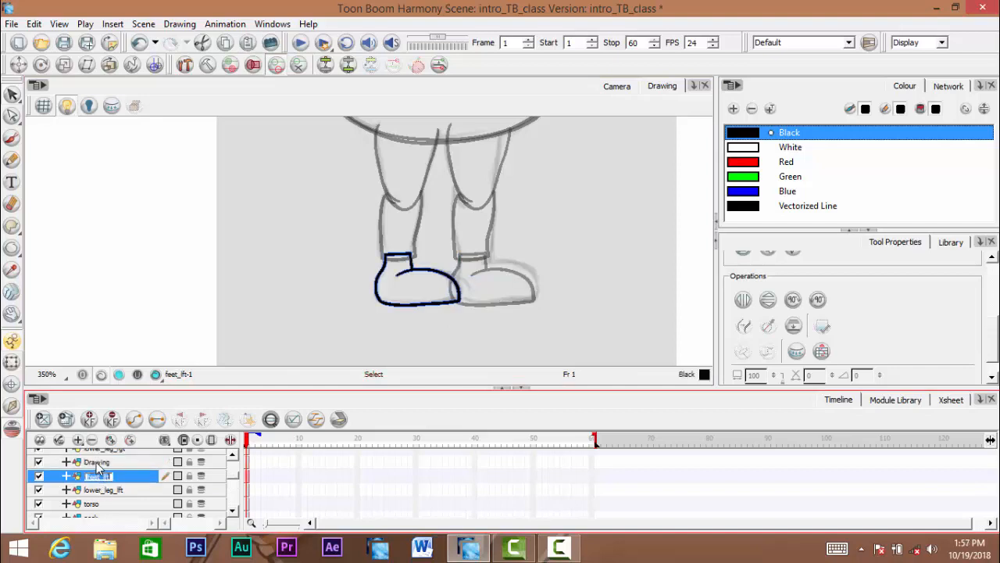
left_click(97, 462)
double_click(98, 463)
type("feet_rft")
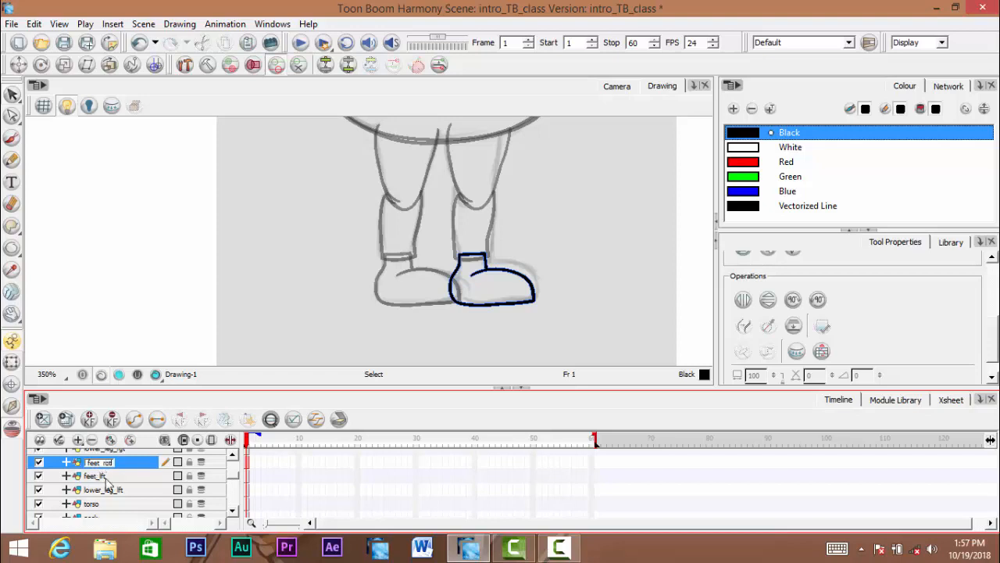
key("Return")
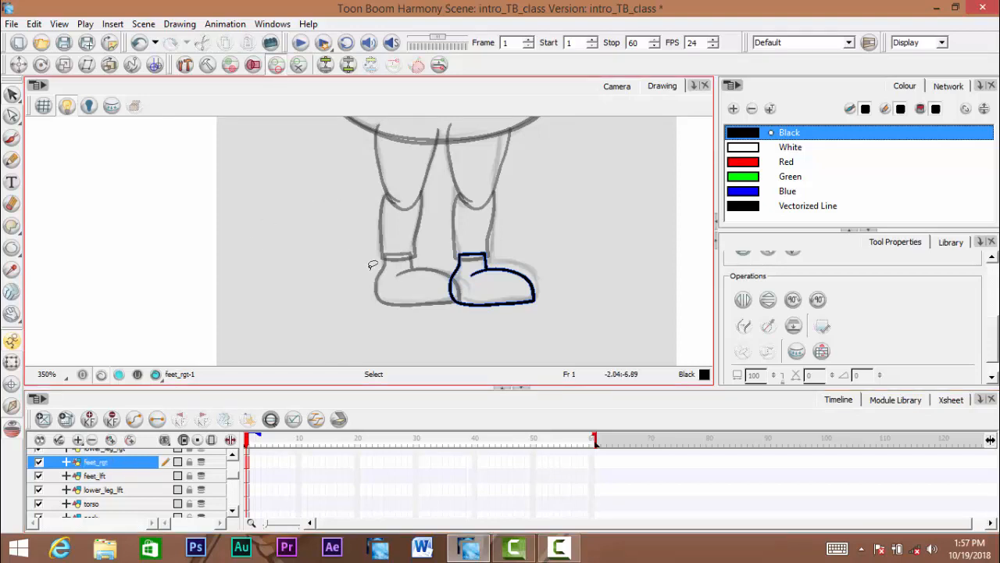
Select the foot drawing on feet_rgt and shift it slightly upward so the ankle overlaps the right lower leg more
left_click_drag(397, 268, 392, 319)
scroll(398, 294, "down", 2)
scroll(444, 323, "up", 4)
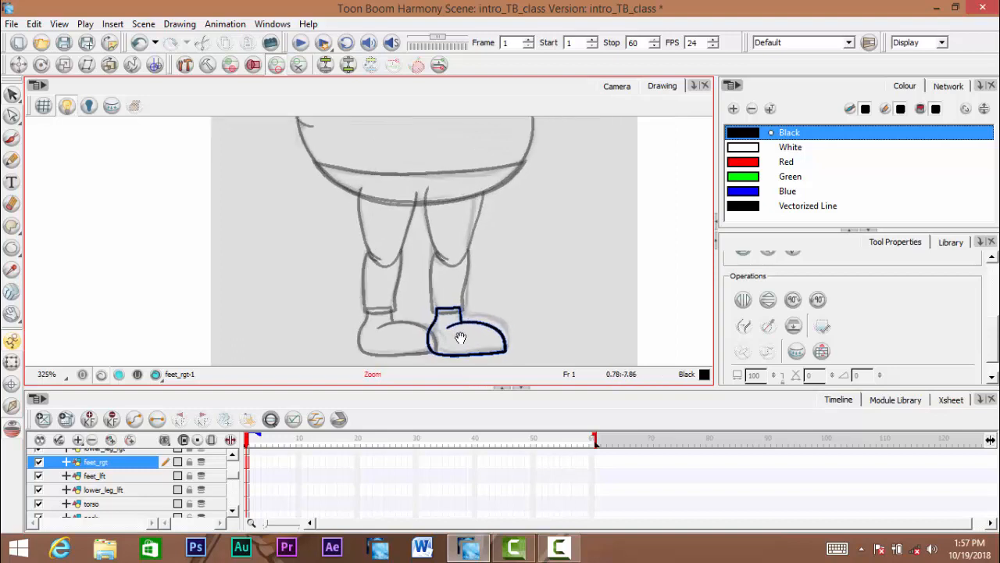
left_click(101, 474)
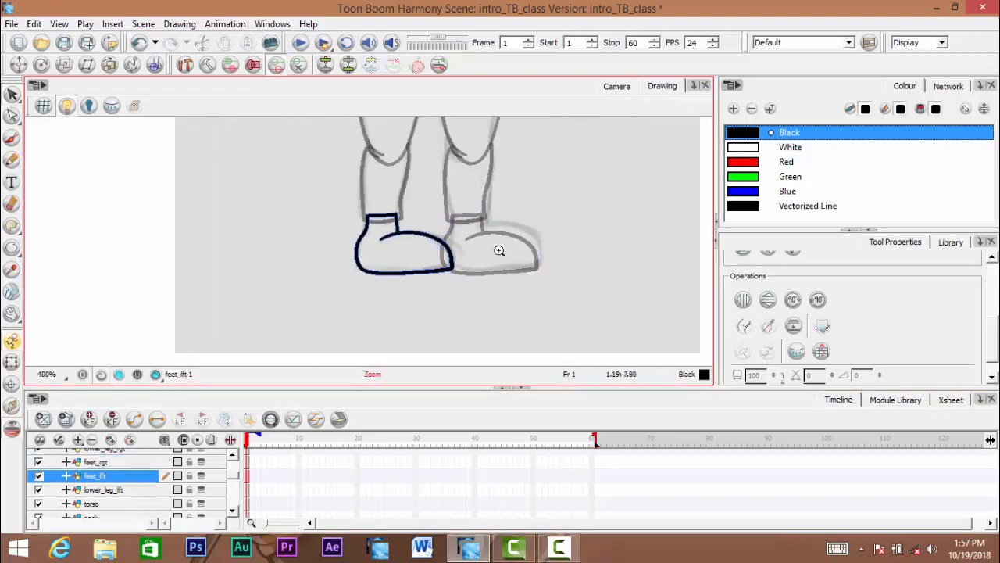
scroll(496, 250, "up", 1)
left_click(109, 462)
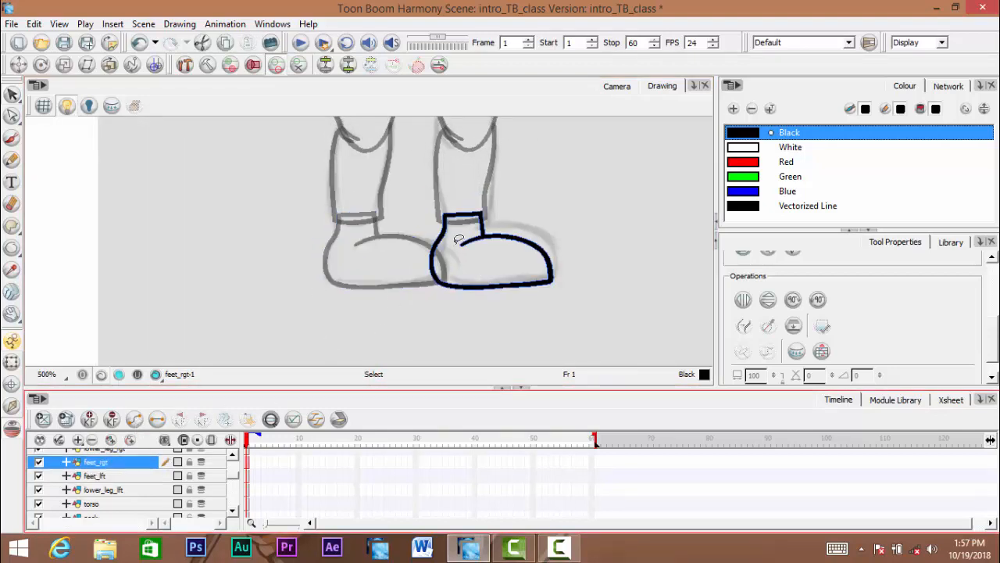
left_click_drag(498, 242, 491, 250)
left_click(509, 247)
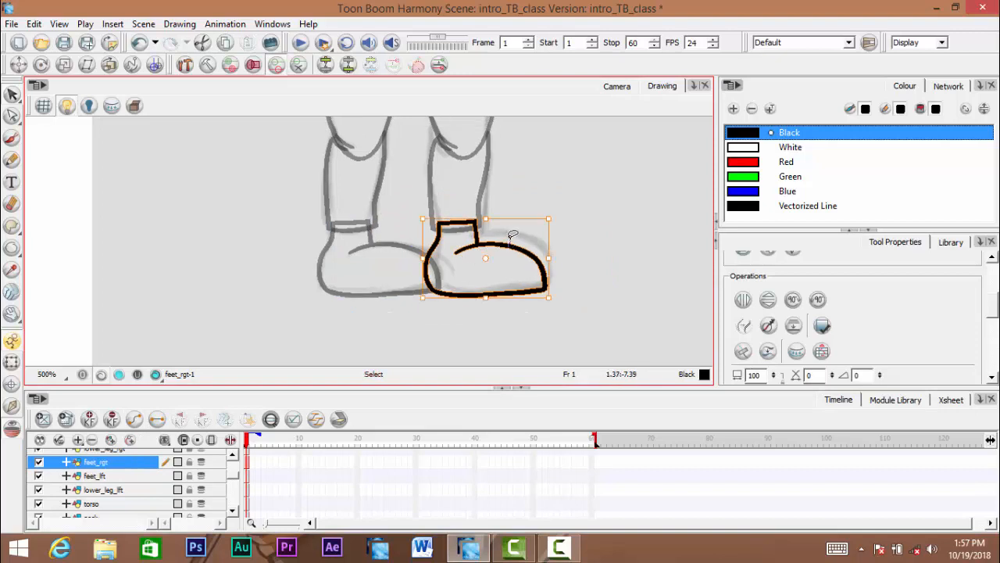
mouse_move(415, 186)
left_mouse_down()
mouse_move(375, 270)
mouse_move(391, 244)
left_mouse_up()
left_click_drag(498, 246, 499, 237)
key("space")
left_click_drag(500, 235, 505, 274)
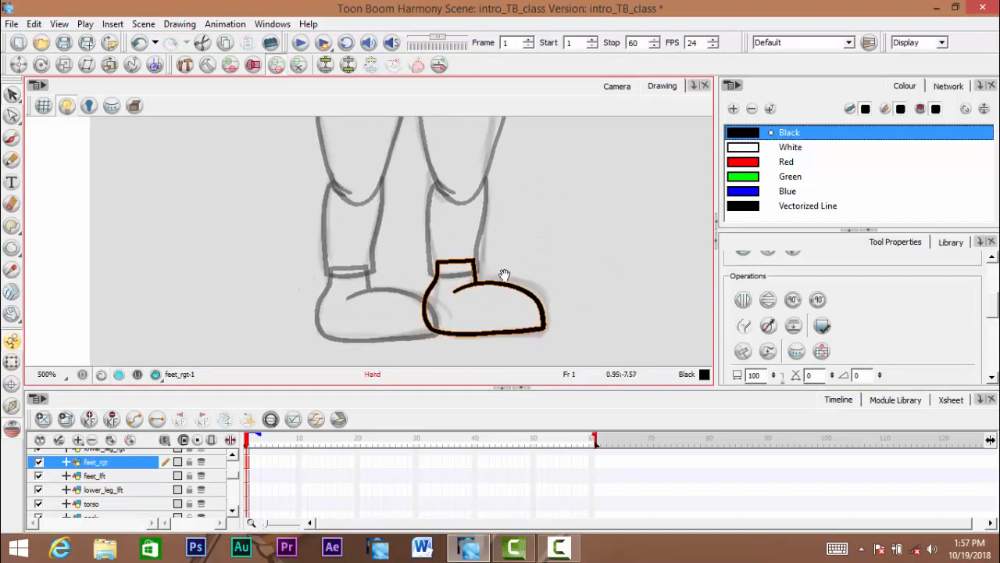
Examine the traced torso, arms, waist and legs against the rough sketch
key("alt+z")
left_click(549, 221, "alt")
left_click(552, 221, "alt")
left_click(553, 221, "alt")
key("space")
left_click_drag(557, 240, 480, 369)
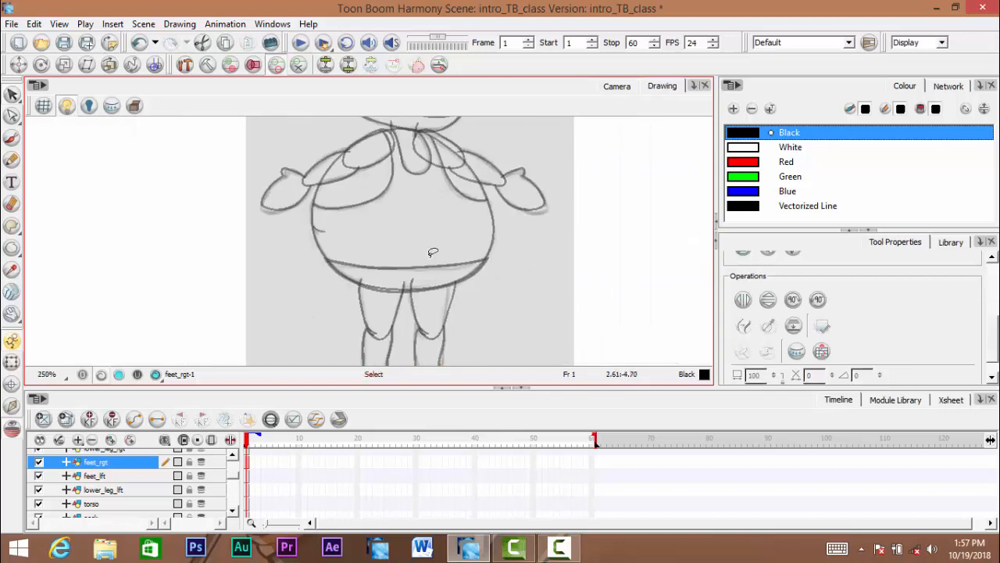
key("alt+z")
left_click(445, 237, "alt")
key("space")
mouse_move(460, 198)
left_mouse_down()
mouse_move(461, 282)
mouse_move(507, 224)
mouse_move(438, 257)
mouse_move(432, 240)
mouse_move(425, 256)
mouse_move(439, 247)
mouse_move(432, 252)
left_mouse_up()
key("2")
left_click(428, 236)
key("space")
left_click(439, 246)
key("space")
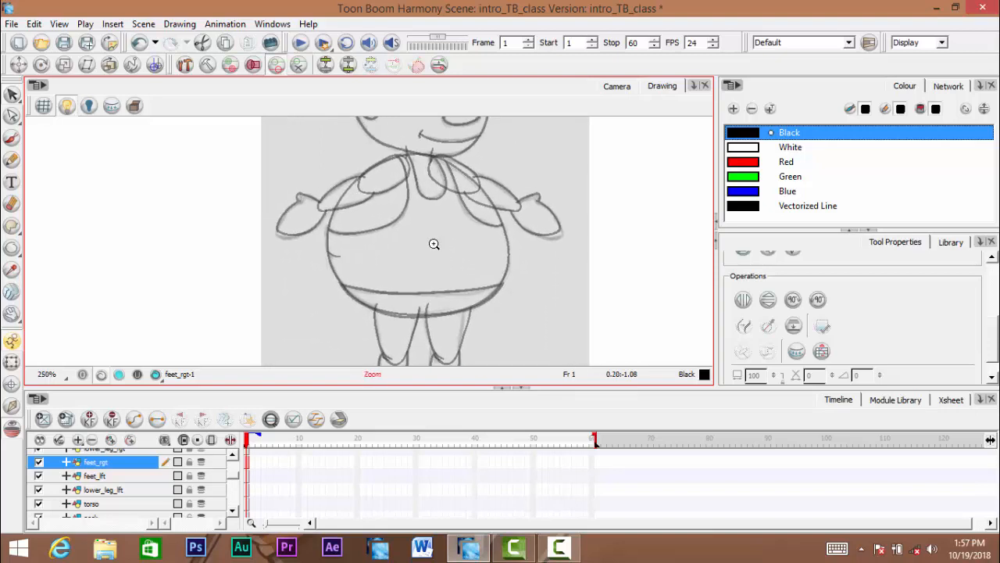
left_click(433, 244)
scroll(233, 468, "up", 3)
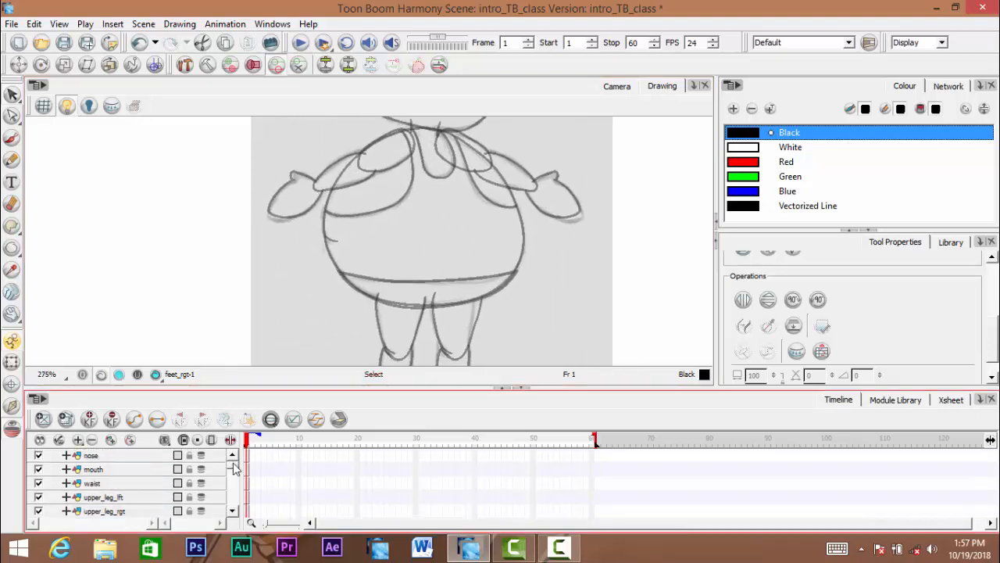
Inspect the line work of the nose and mouth layers on the face, ending on the nose layer
mouse_move(233, 467)
left_mouse_down()
mouse_move(233, 517)
mouse_move(233, 460)
left_mouse_up()
left_click(92, 457)
key("space")
left_click_drag(466, 122, 482, 257)
left_click(455, 230, "ctrl")
left_click(456, 229, "ctrl")
left_click(461, 263, "ctrl")
left_click(473, 263, "ctrl")
left_click(479, 263, "ctrl")
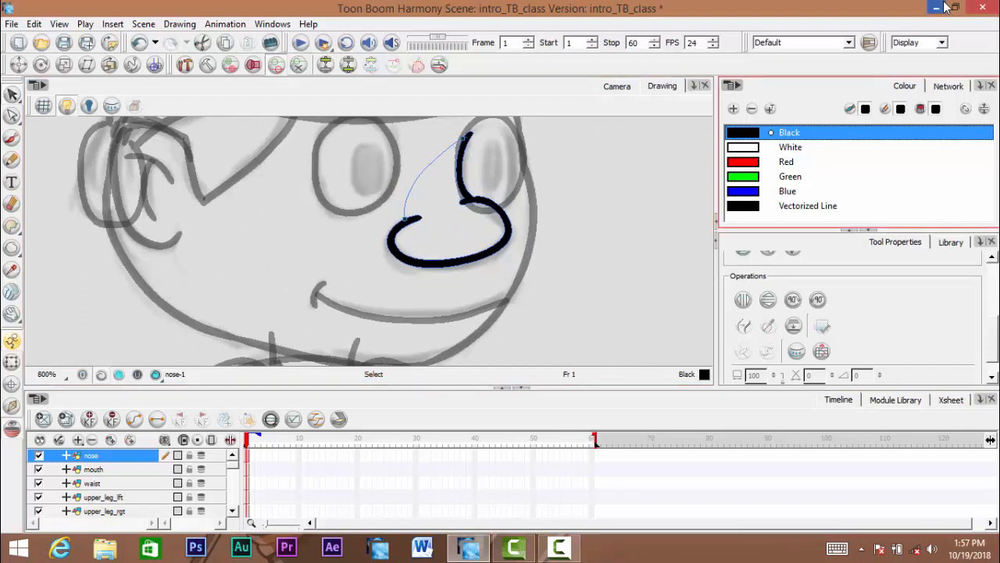
key("space")
left_click(400, 236, "ctrl+alt")
left_click_drag(384, 246, 453, 253)
left_click(400, 237, "ctrl+alt")
mouse_move(439, 308)
left_mouse_down()
mouse_move(494, 199)
mouse_move(468, 256)
left_mouse_up()
key("2")
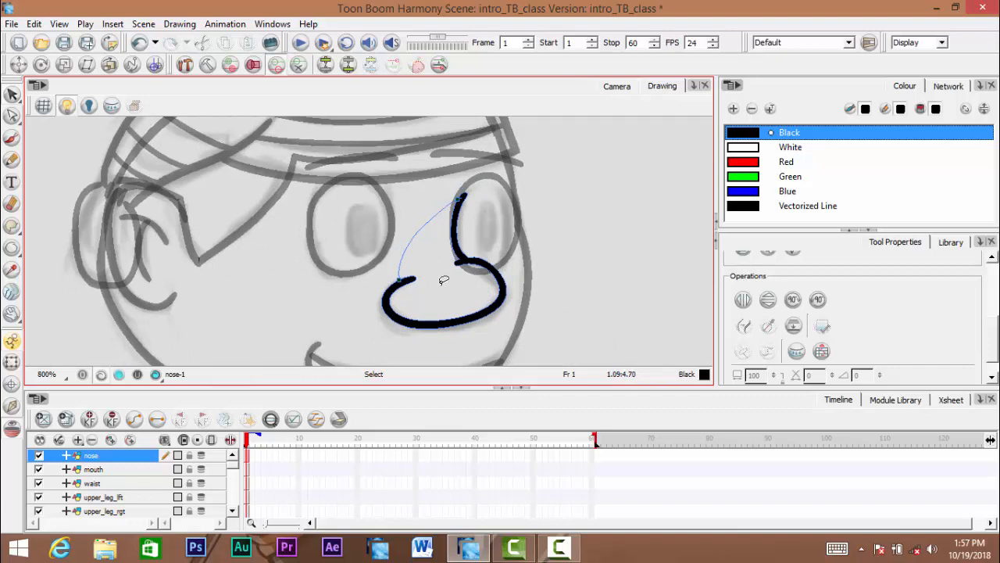
left_click(94, 469)
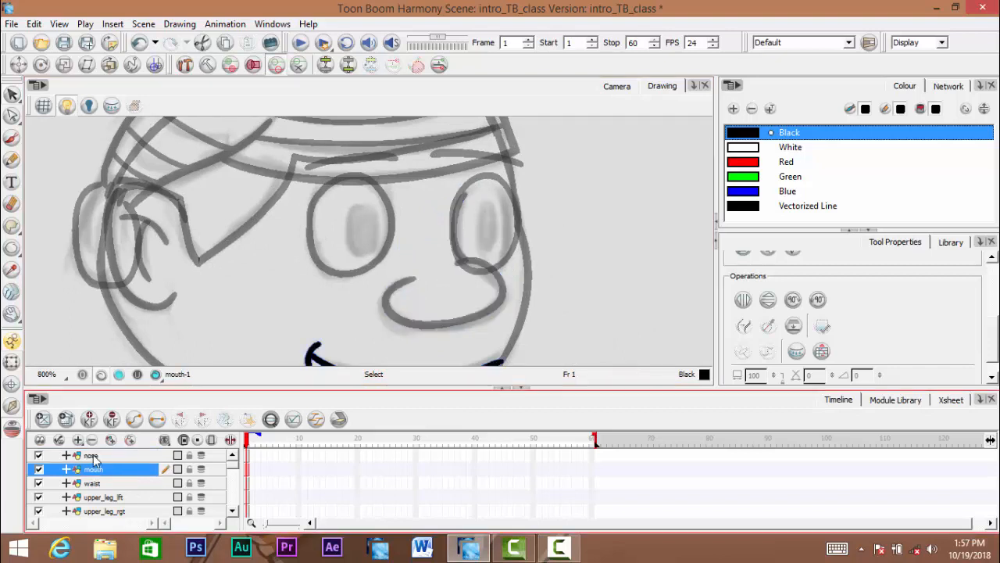
left_click(106, 455)
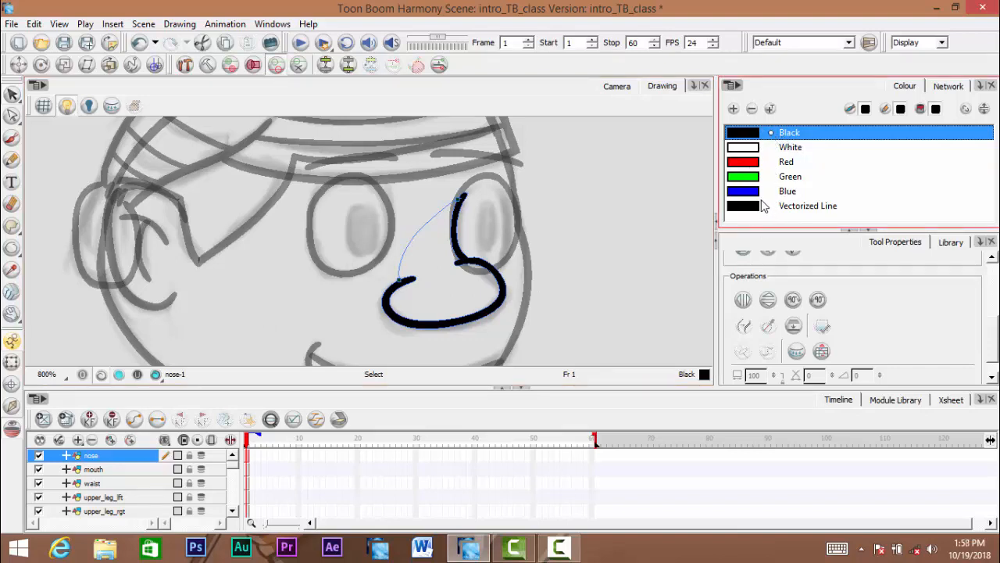
Check the traced head and upper body for parts of the sketch that are still missing
key("space")
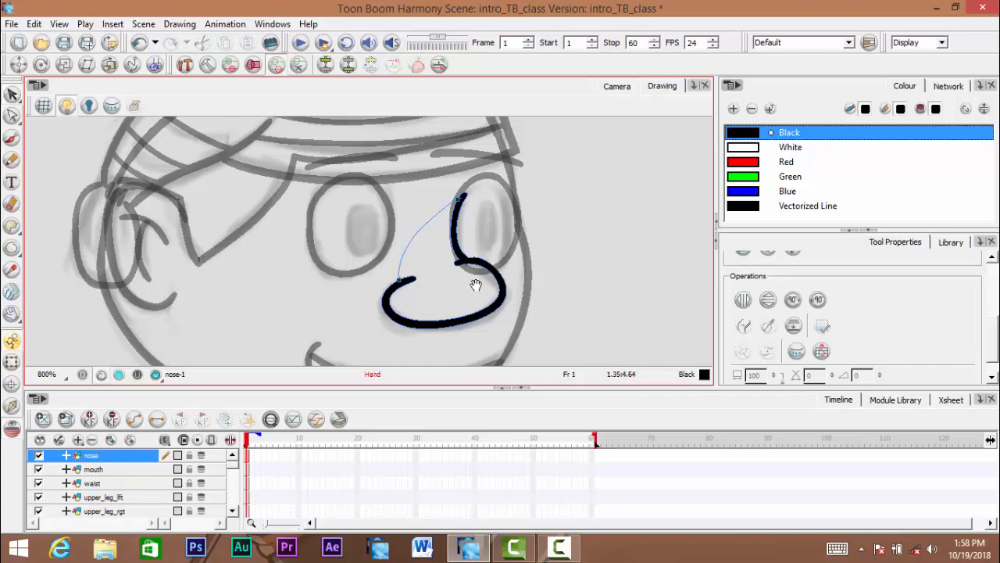
left_click_drag(472, 335, 505, 223)
mouse_move(431, 216)
left_mouse_down()
mouse_move(456, 265)
mouse_move(491, 247)
left_mouse_up()
scroll(455, 265, "down", 2)
left_click_drag(396, 134, 407, 171)
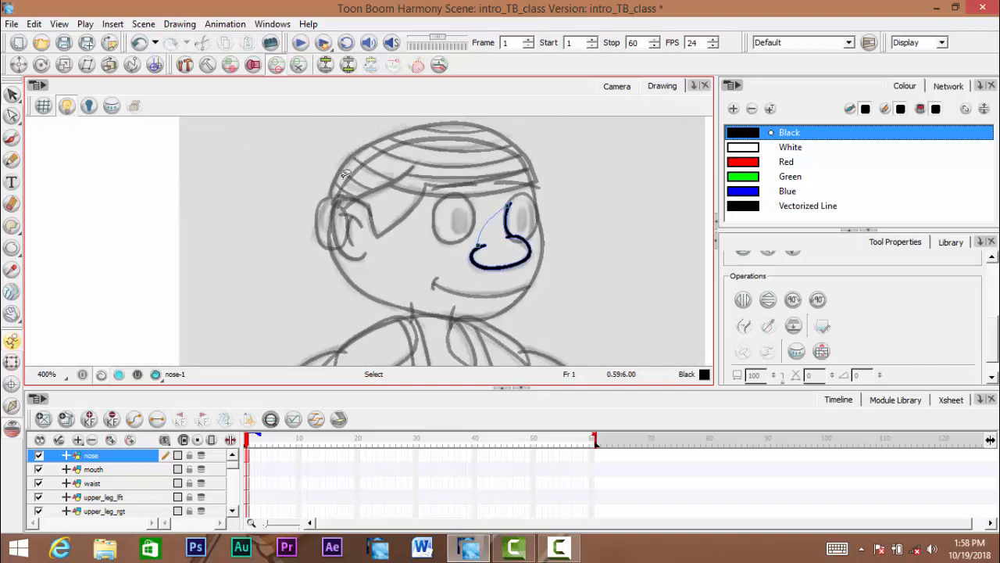
key("space")
left_click_drag(467, 272, 457, 107)
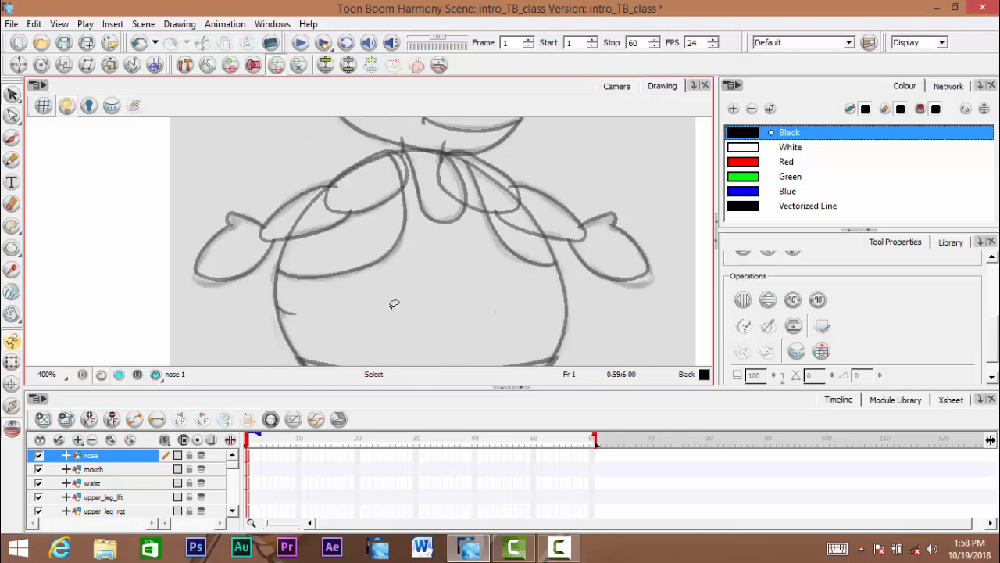
key("space")
left_click_drag(506, 277, 532, 340)
key("space")
left_click_drag(522, 208, 511, 331)
Add two new drawing layers above nose and name the upper one pupil_lft
key("ctrl+space")
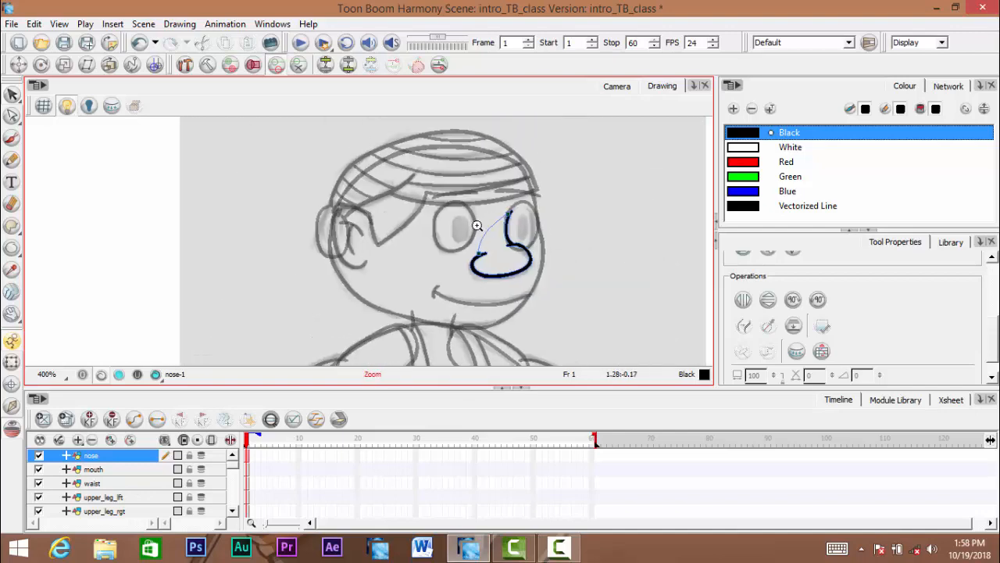
scroll(479, 226, "up", 4)
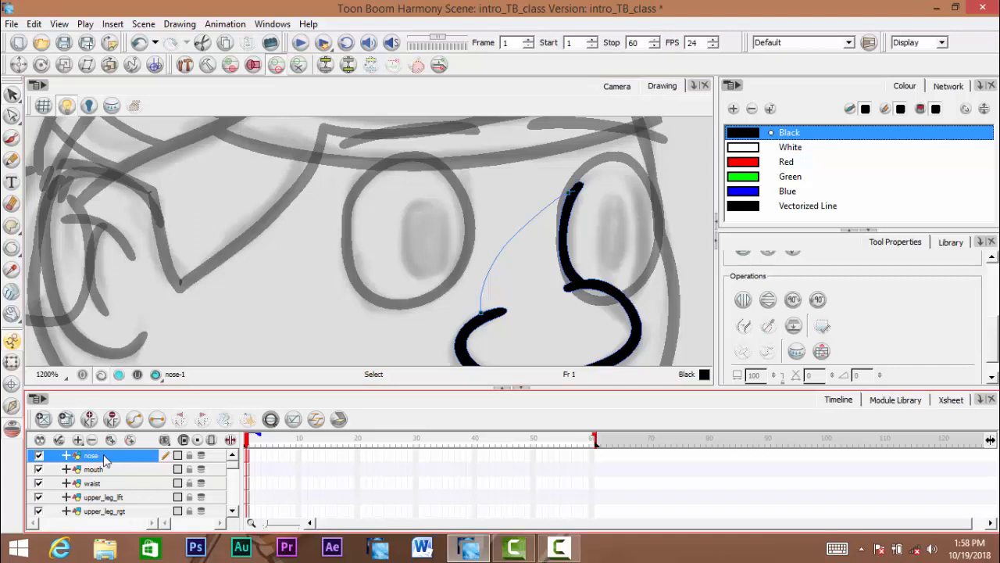
left_click(110, 440)
left_click(111, 439)
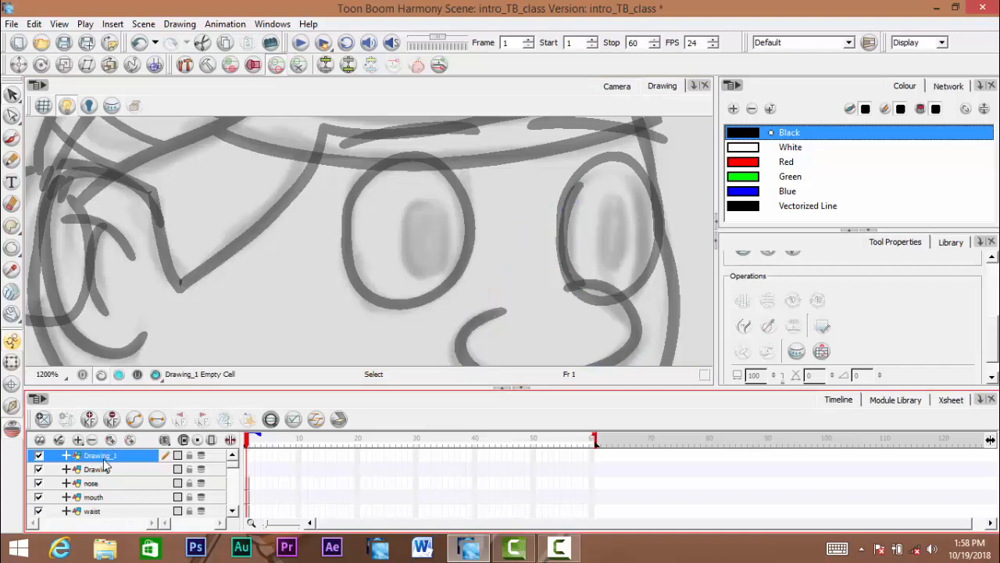
type("bul")
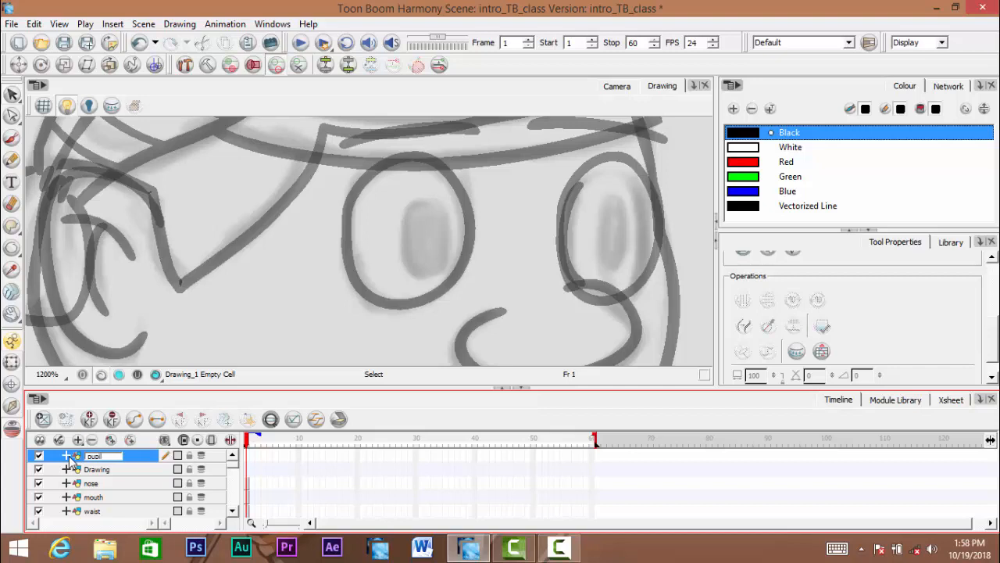
type("il_lft")
key("Return")
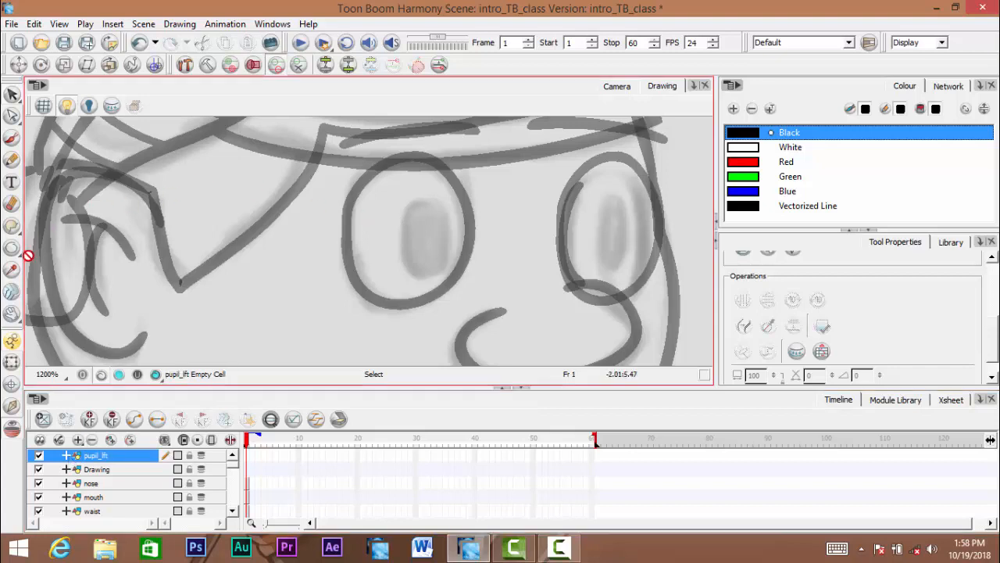
Draw a black ellipse with automatic fill over the sketched pupil of the left eye on pupil_lft
mouse_move(11, 248)
left_mouse_down()
mouse_move(51, 257)
mouse_move(67, 282)
left_mouse_up()
scroll(414, 226, "up", 1)
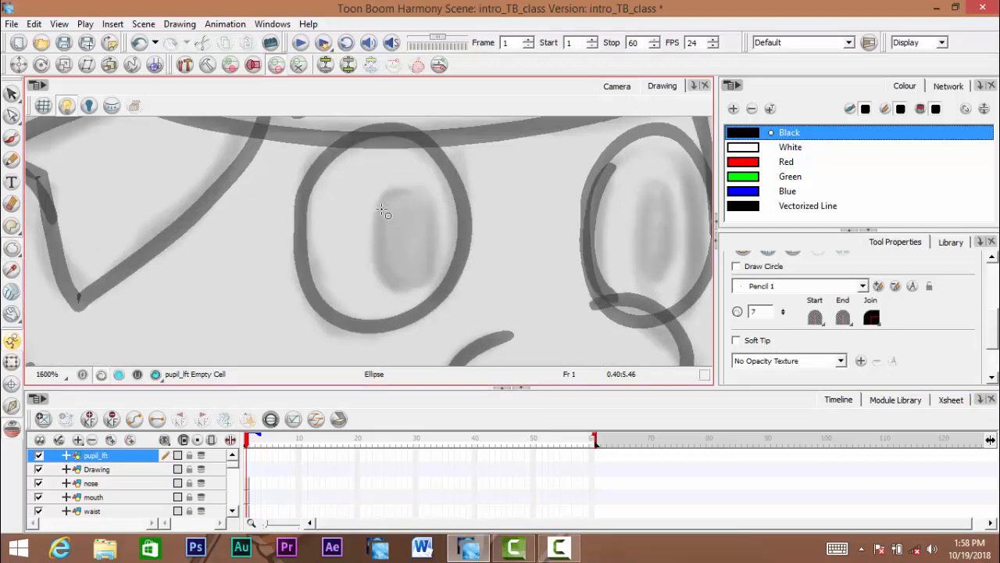
mouse_move(381, 202)
left_mouse_down()
mouse_move(414, 271)
mouse_move(439, 290)
left_mouse_up()
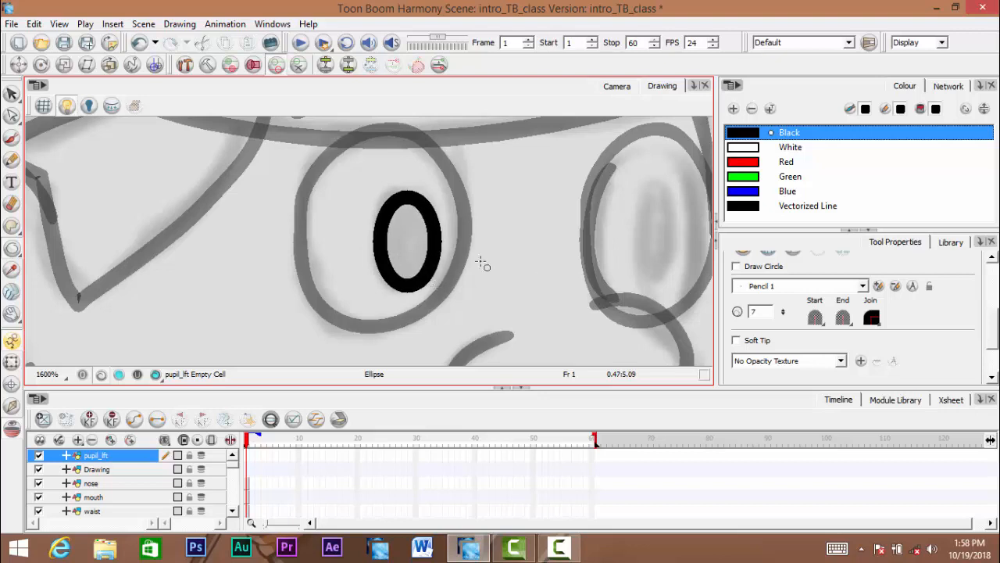
key("ctrl+z")
left_click_drag(991, 336, 992, 307)
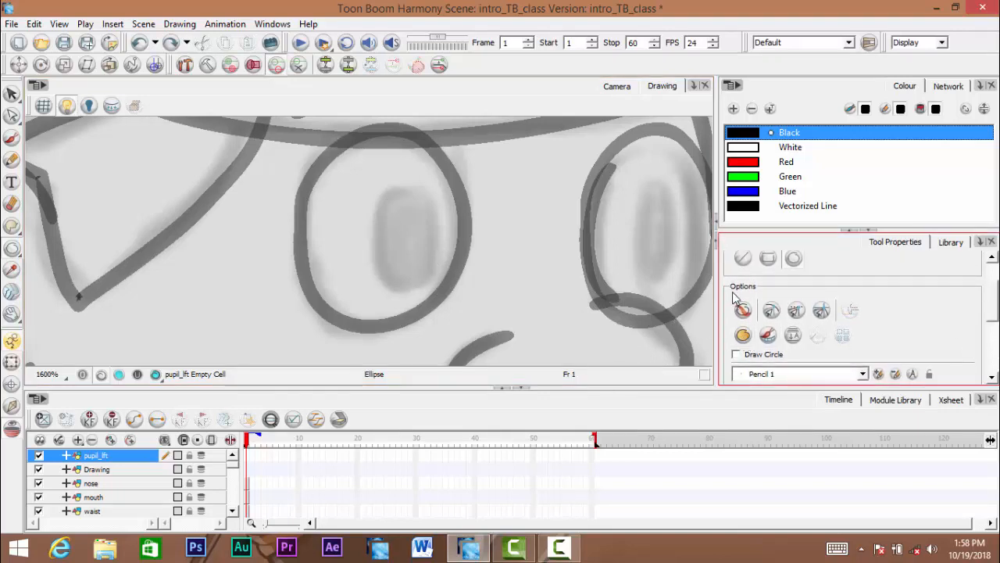
left_click(744, 336)
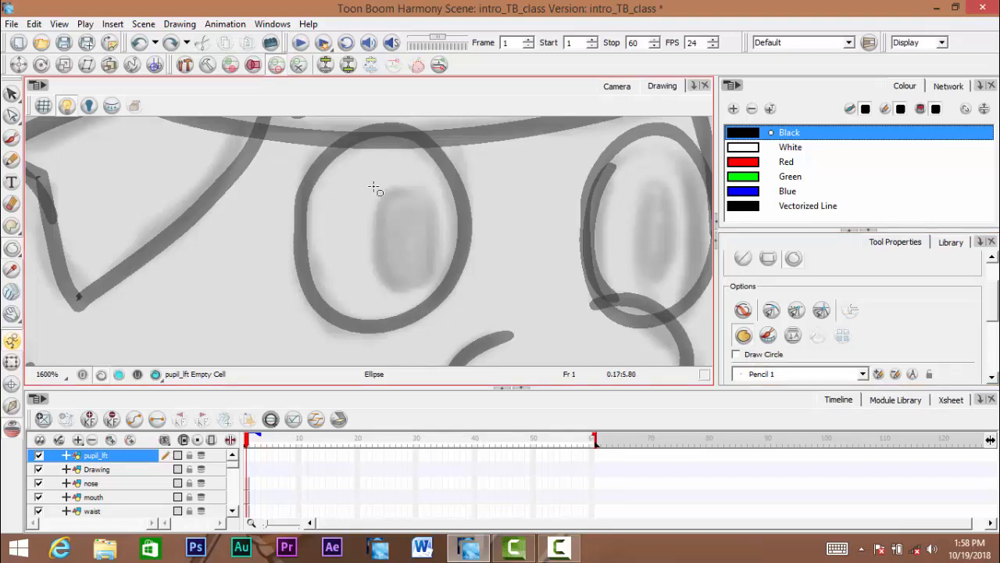
left_click_drag(375, 187, 440, 287)
key("shift")
scroll(458, 294, "down", 3)
Draw a small filled White circle as a highlight on the upper outer edge of the black pupil
scroll(458, 295, "up", 6)
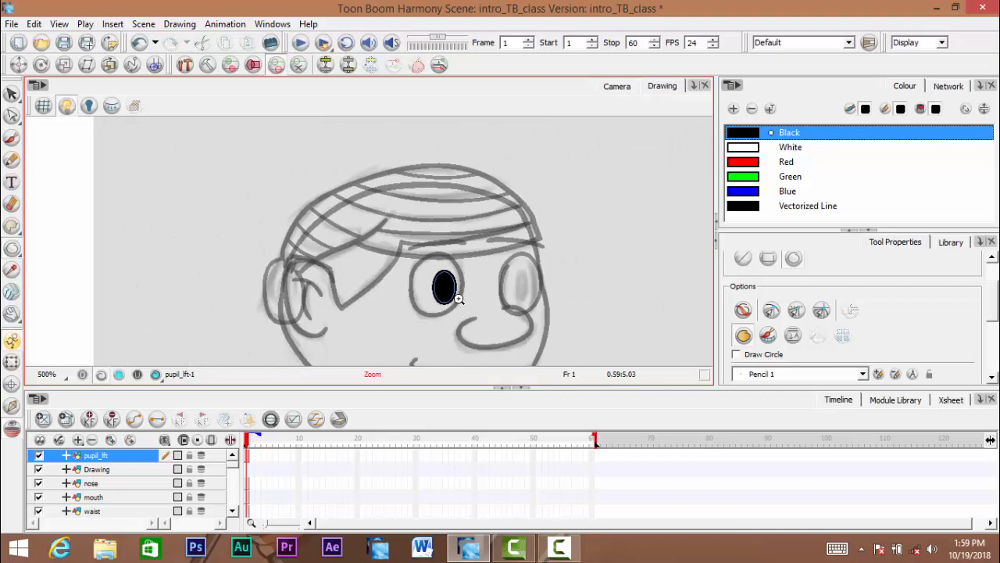
left_click(786, 147)
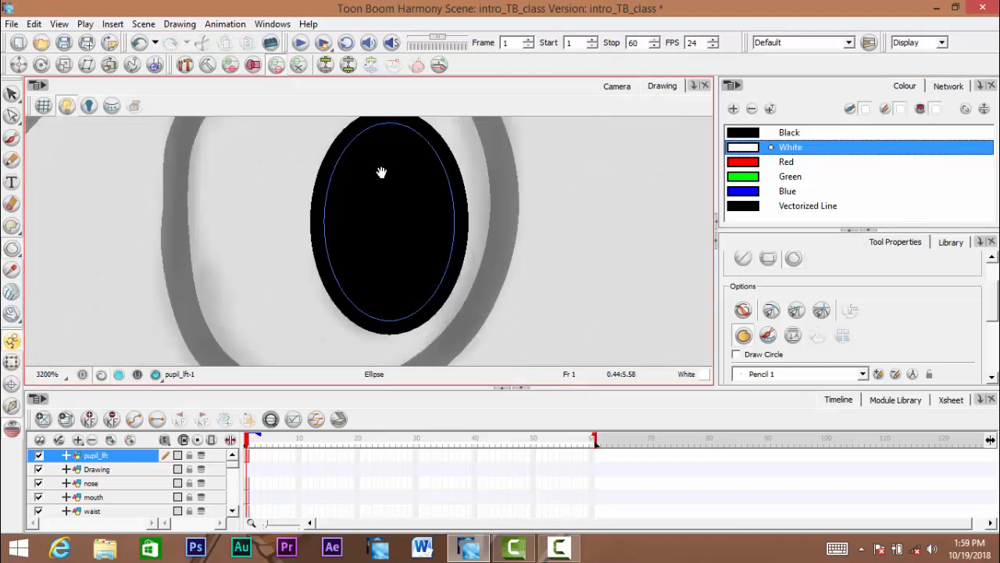
left_click_drag(322, 175, 370, 221)
key("ctrl+z")
left_click_drag(311, 157, 359, 248)
key("1")
key("1")
key("2")
key("2")
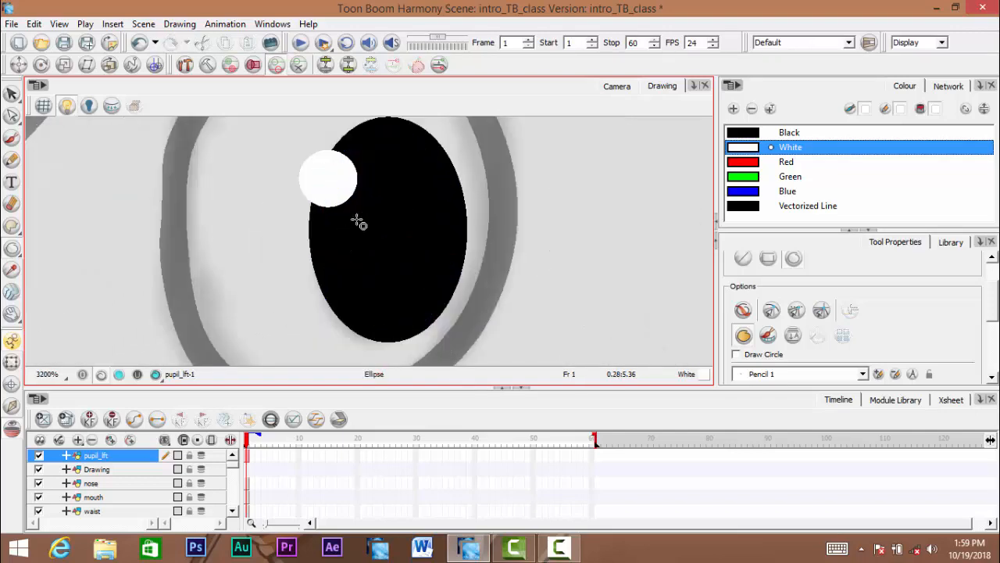
key("1")
key("1")
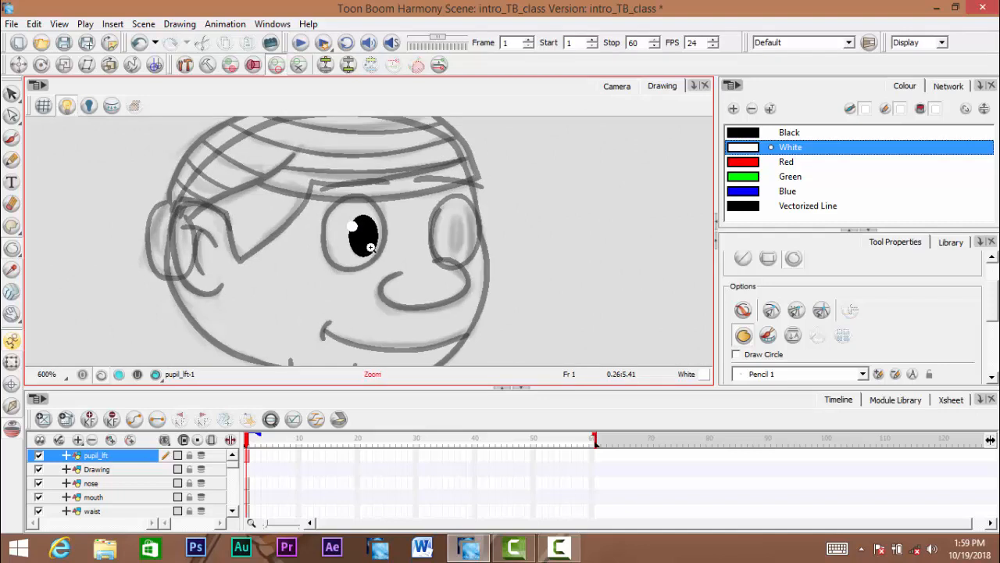
Copy the black pupil with its white highlight from pupil_lft and paste it onto the Drawing layer below
key("2")
key("k")
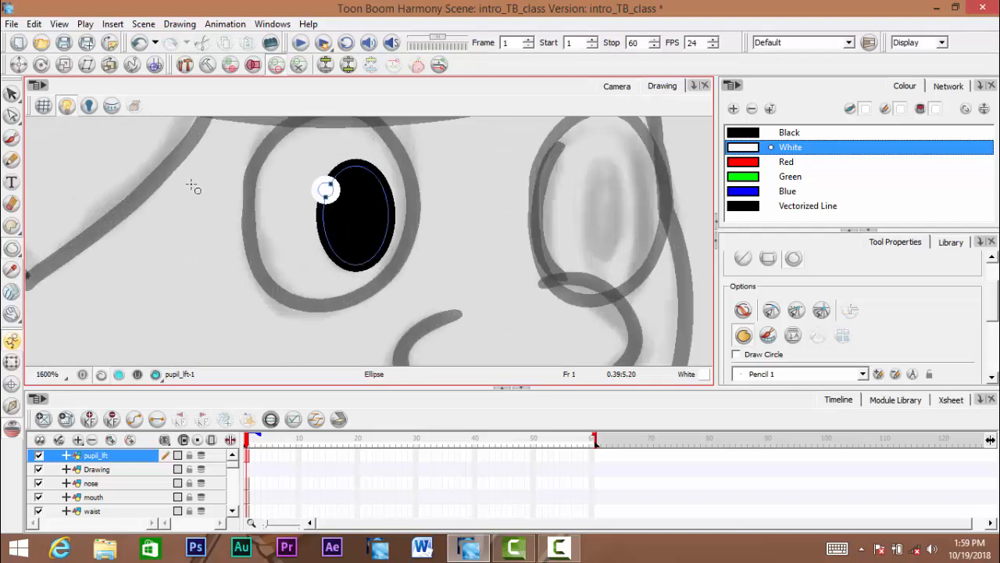
left_click(13, 95)
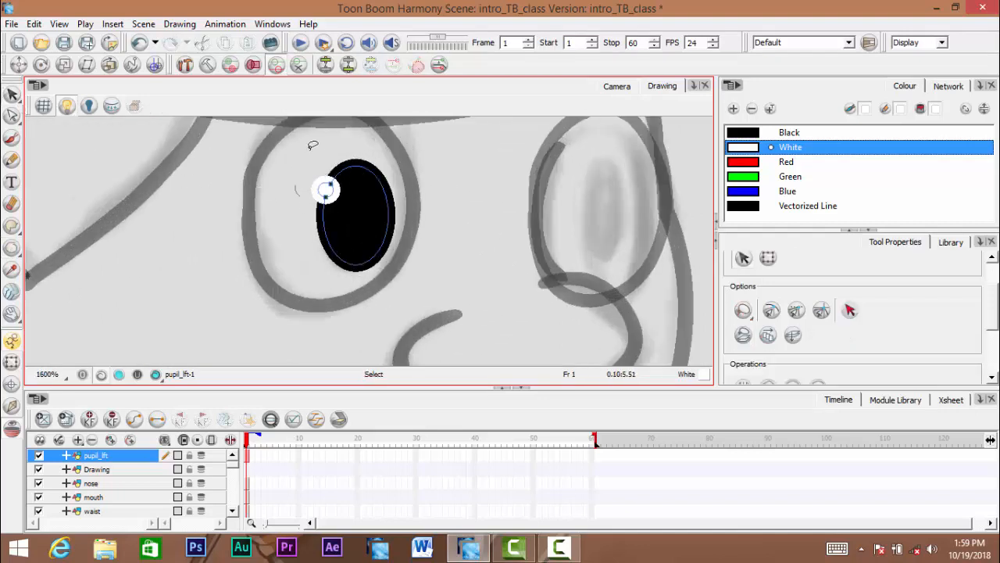
mouse_move(312, 145)
left_mouse_down()
mouse_move(278, 226)
mouse_move(312, 207)
left_mouse_up()
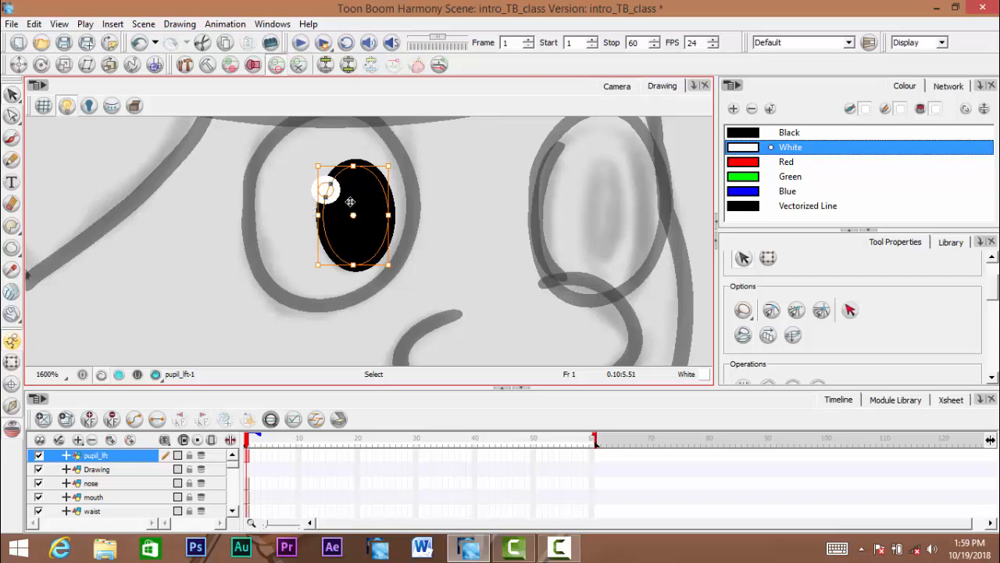
left_click(113, 470)
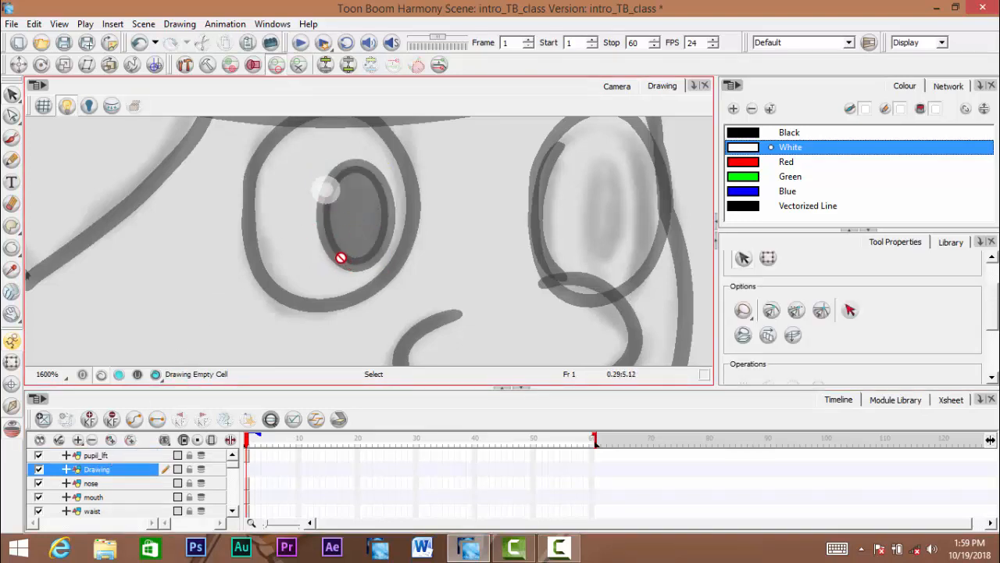
key("ctrl+v")
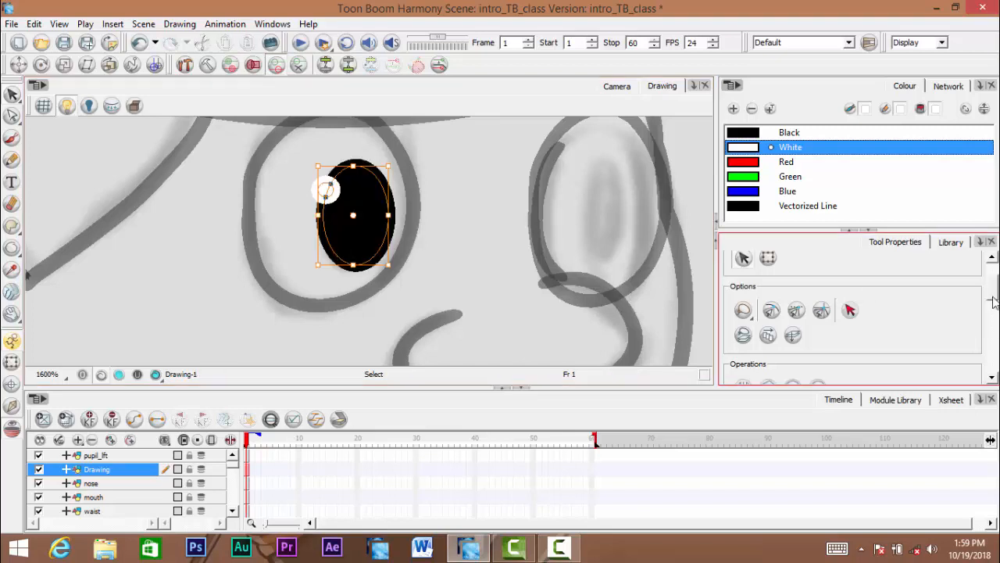
Flip the pasted pupil horizontally and move it over the sketched pupil of the right eye
scroll(819, 315, "down", 3)
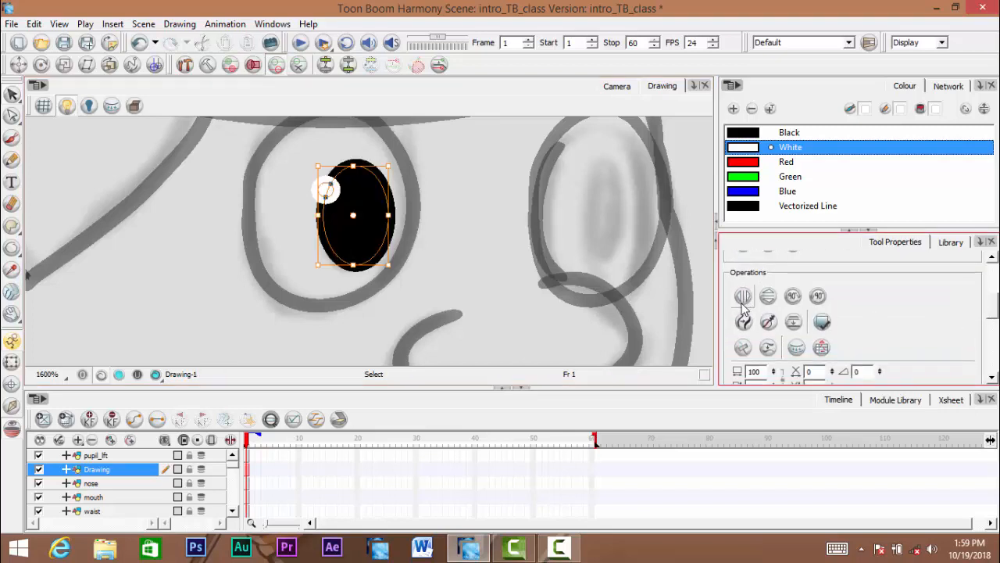
left_click(743, 297)
left_click_drag(321, 229, 581, 229)
mouse_move(450, 281)
left_mouse_down()
mouse_move(414, 319)
mouse_move(444, 275)
mouse_move(420, 268)
left_mouse_up()
left_click(544, 225)
Rename the Drawing layer holding the copied pupil as pupil_rgt
left_click(120, 470)
double_click(105, 474)
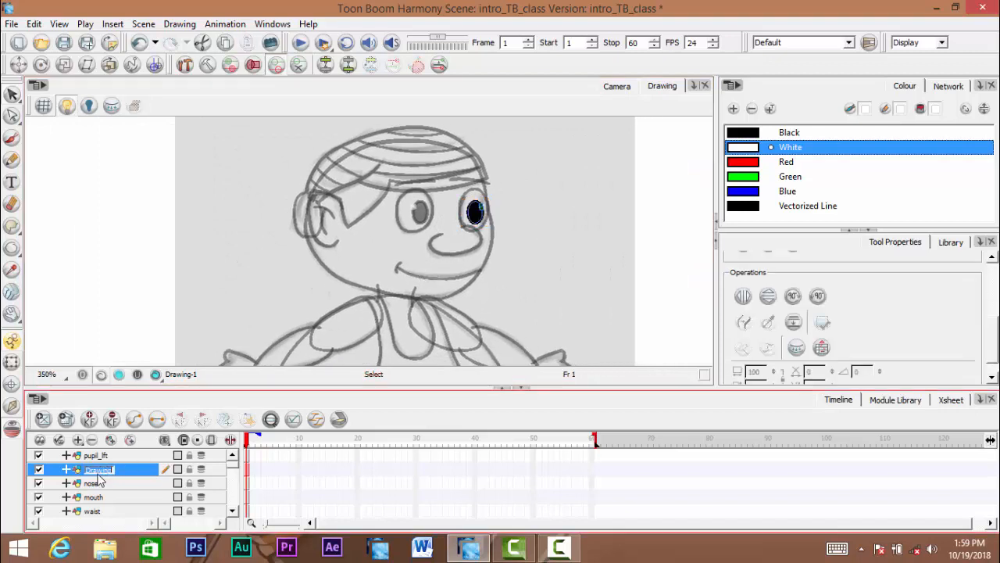
left_click(95, 457)
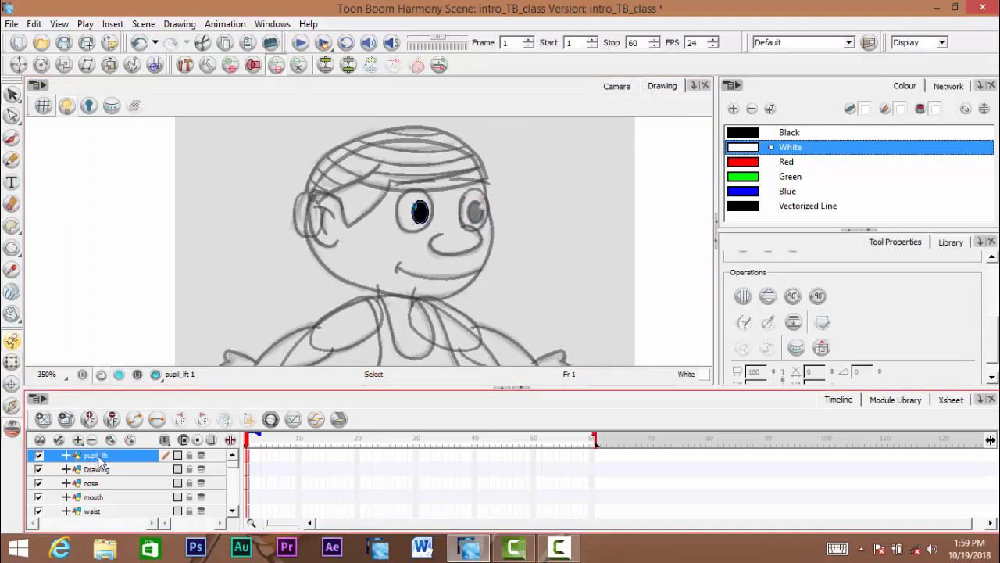
double_click(98, 458)
key("ctrl+c")
double_click(102, 470)
key("ctrl+v")
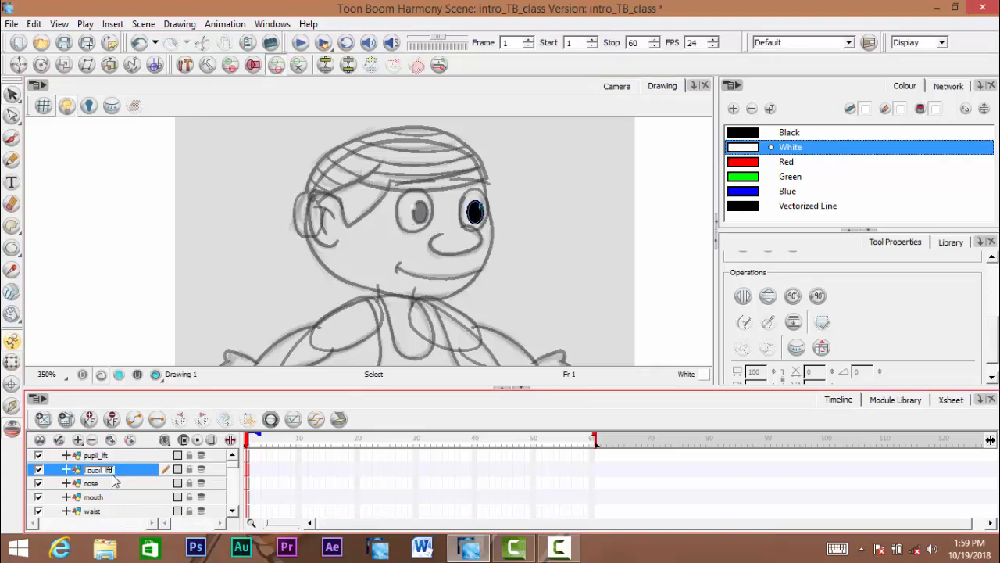
type("rgt")
key("Return")
Review the character's upper body and the artwork on the pupil, nose and mouth layers
key("space")
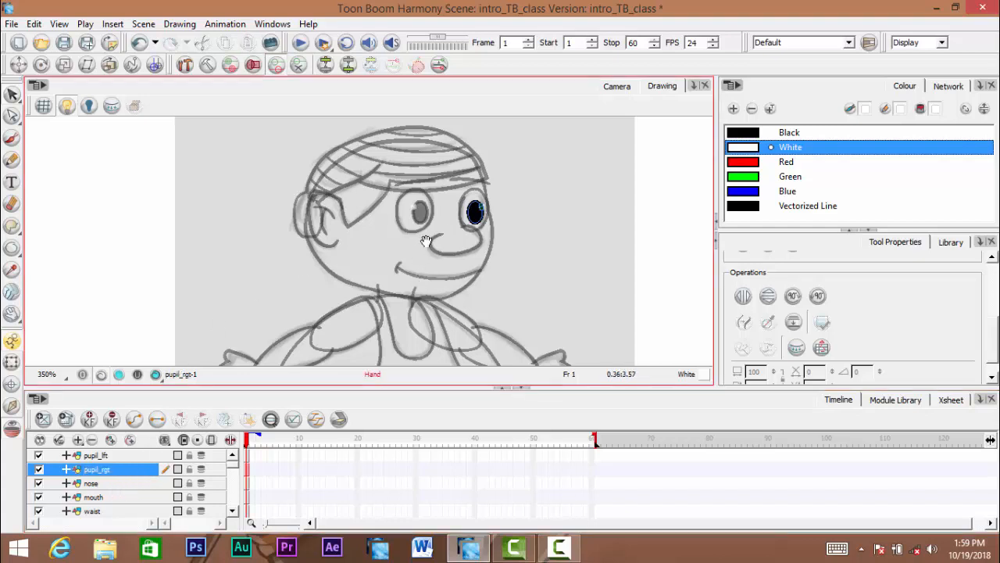
left_click_drag(426, 241, 440, 194)
mouse_move(434, 258)
left_mouse_down()
mouse_move(438, 300)
mouse_move(435, 260)
left_mouse_up()
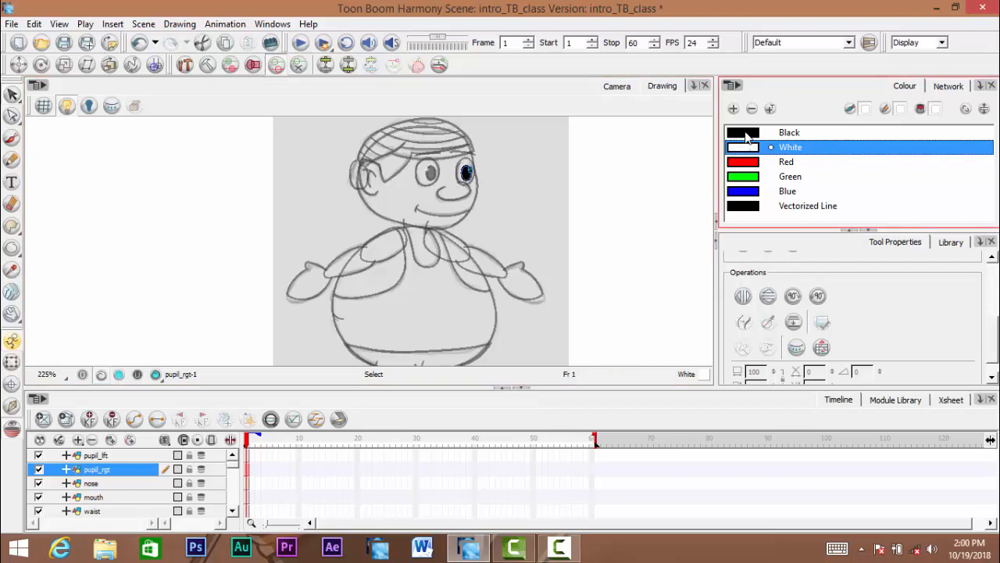
left_click(748, 134)
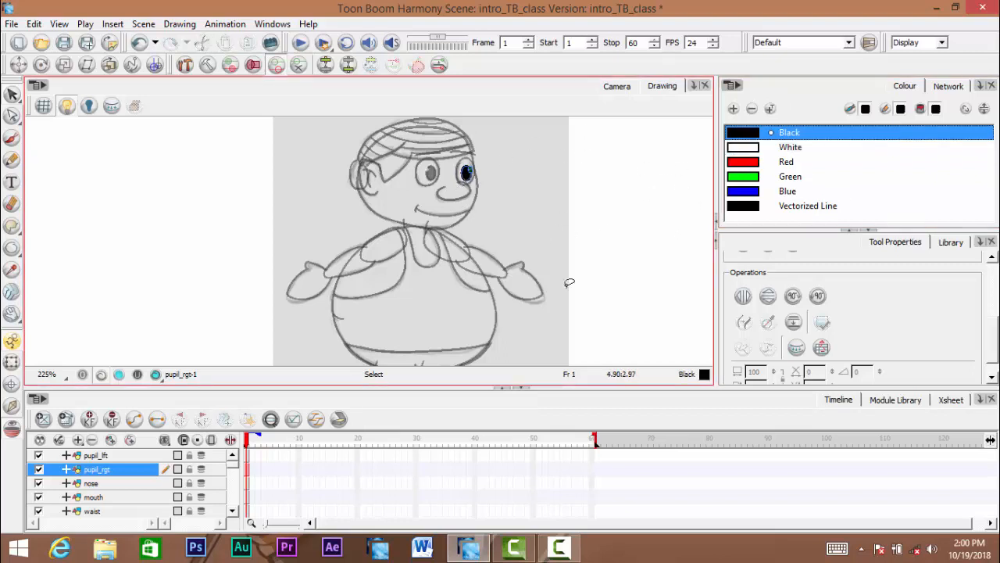
left_click(99, 457)
left_click(123, 484)
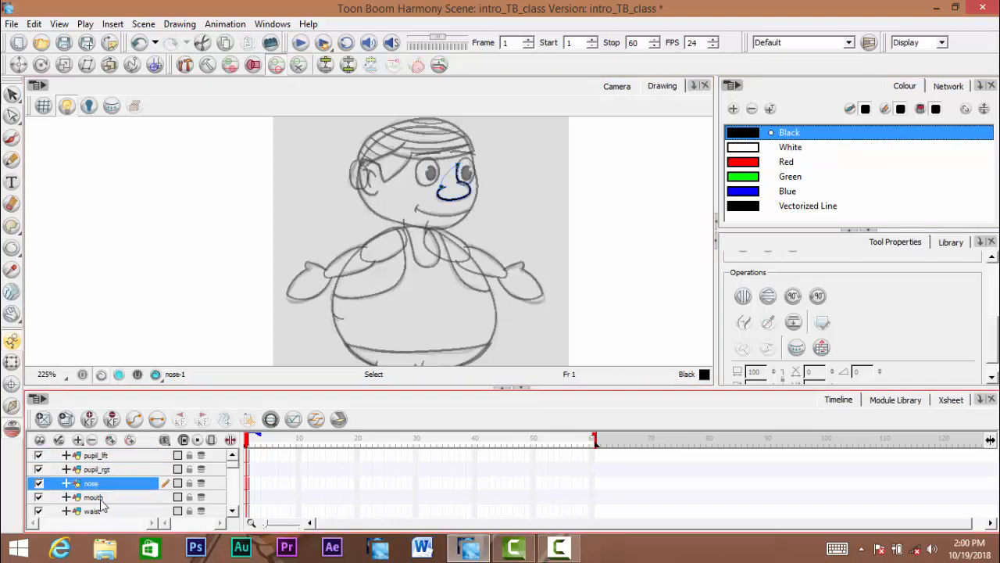
left_click(100, 498)
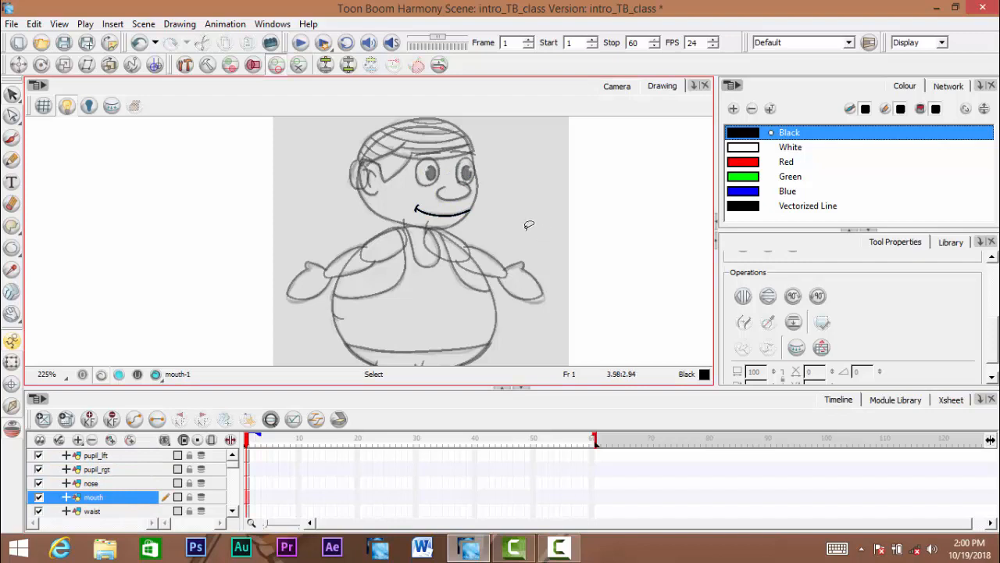
Try blue tones on the Black swatch to see the traced lines recolour, and return the swatch to pure black
scroll(492, 235, "up", 4)
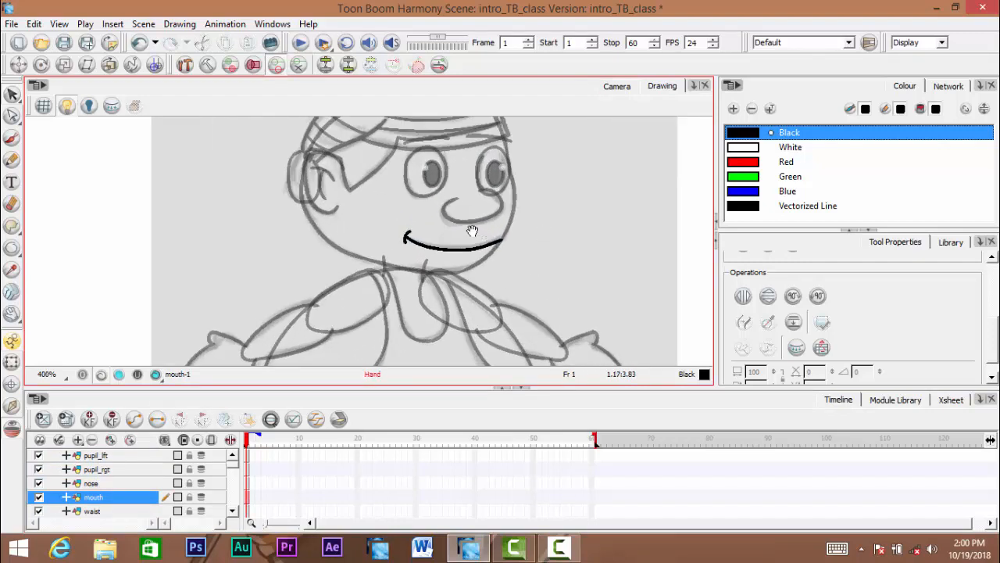
scroll(472, 230, "up", 3)
double_click(746, 137)
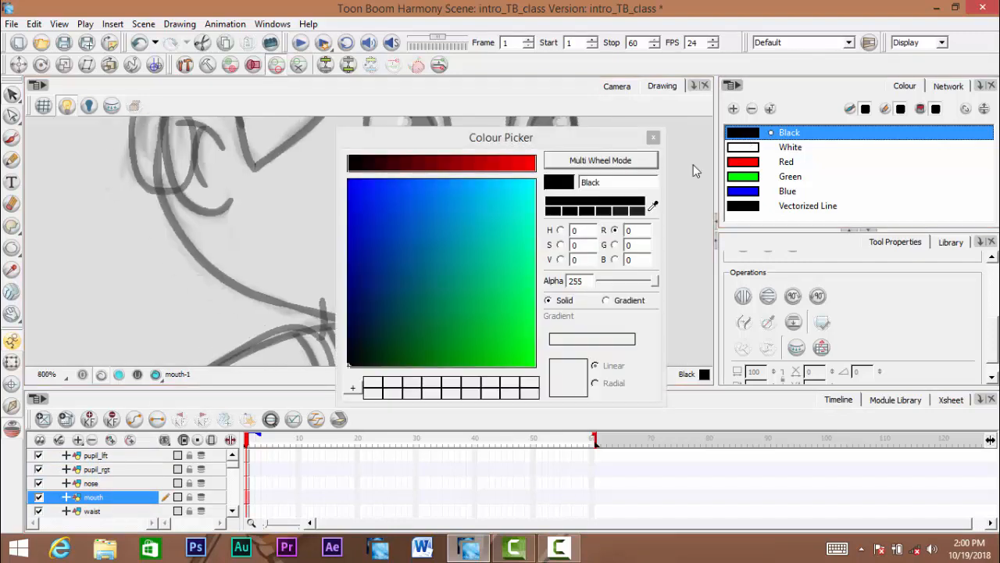
left_click_drag(578, 141, 888, 118)
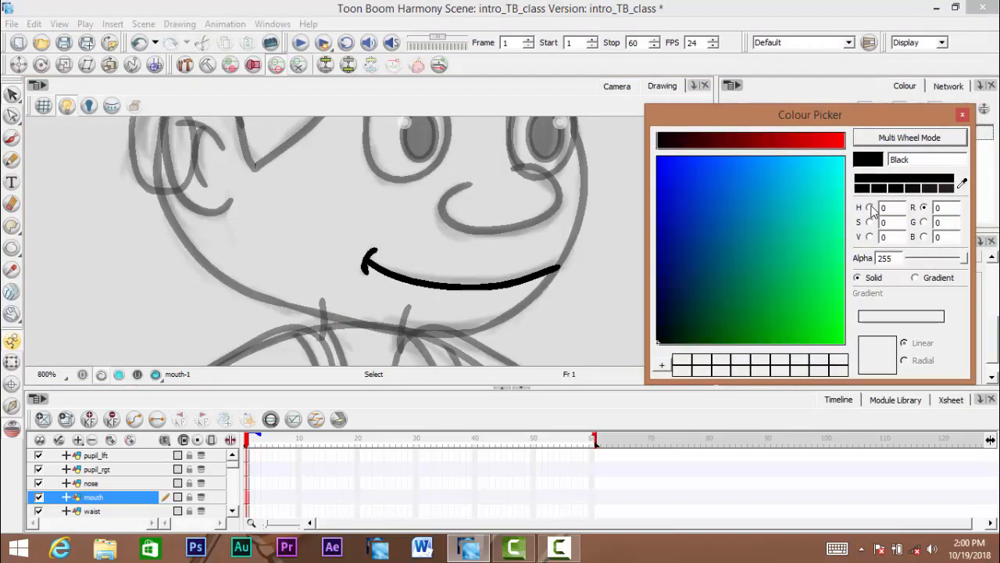
left_click(870, 207)
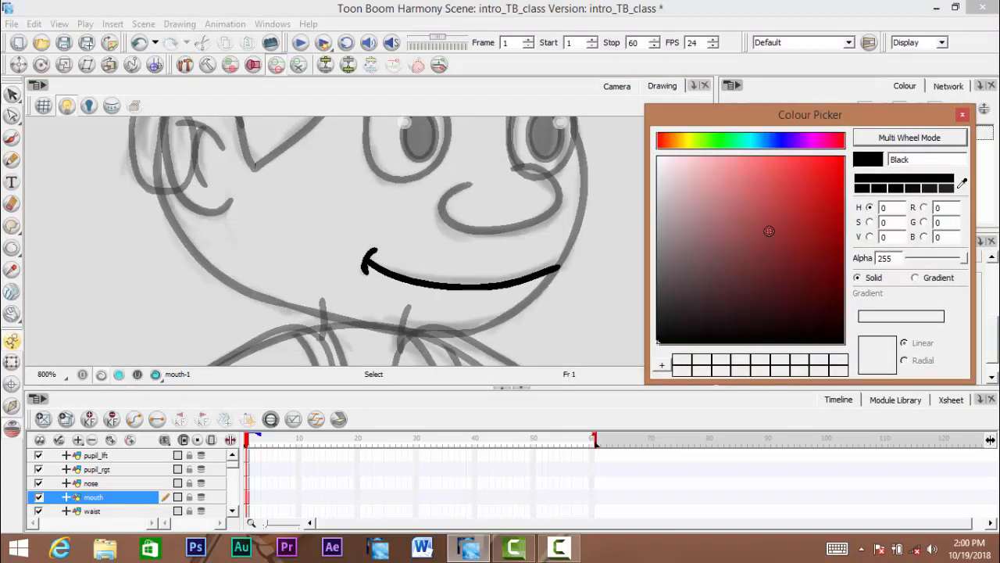
mouse_move(769, 231)
left_mouse_down()
mouse_move(815, 185)
mouse_move(804, 196)
left_mouse_up()
scroll(462, 268, "down", 5)
mouse_move(452, 273)
left_mouse_down()
mouse_move(334, 161)
mouse_move(379, 227)
left_mouse_up()
scroll(350, 179, "down", 1)
mouse_move(810, 198)
left_mouse_down()
mouse_move(787, 239)
mouse_move(677, 197)
mouse_move(790, 237)
mouse_move(823, 224)
left_mouse_up()
left_click_drag(785, 142, 760, 140)
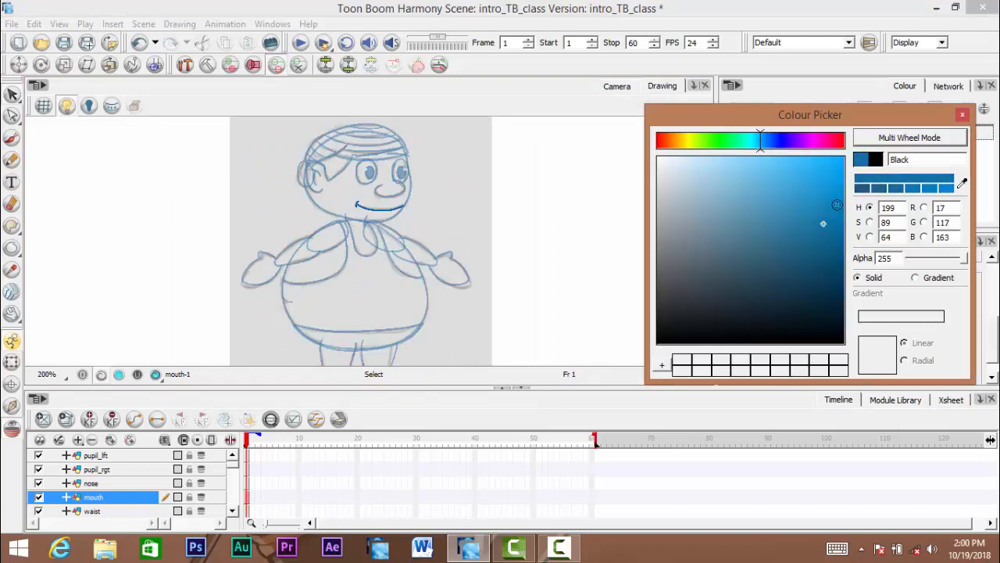
mouse_move(836, 205)
left_mouse_down()
mouse_move(766, 275)
mouse_move(819, 186)
left_mouse_up()
mouse_move(757, 142)
left_mouse_down()
mouse_move(714, 142)
mouse_move(750, 143)
left_mouse_up()
left_click_drag(819, 188, 611, 386)
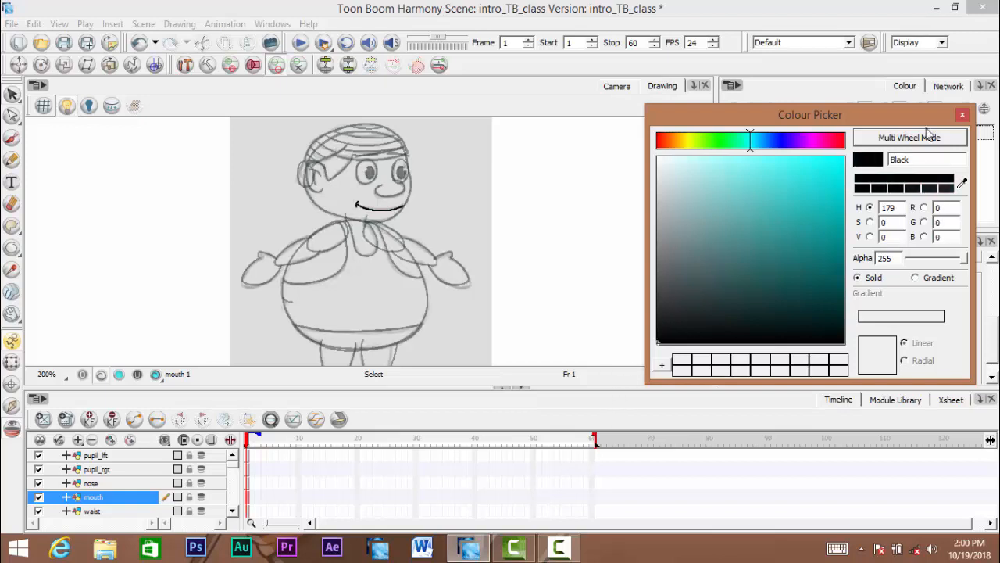
left_click(962, 116)
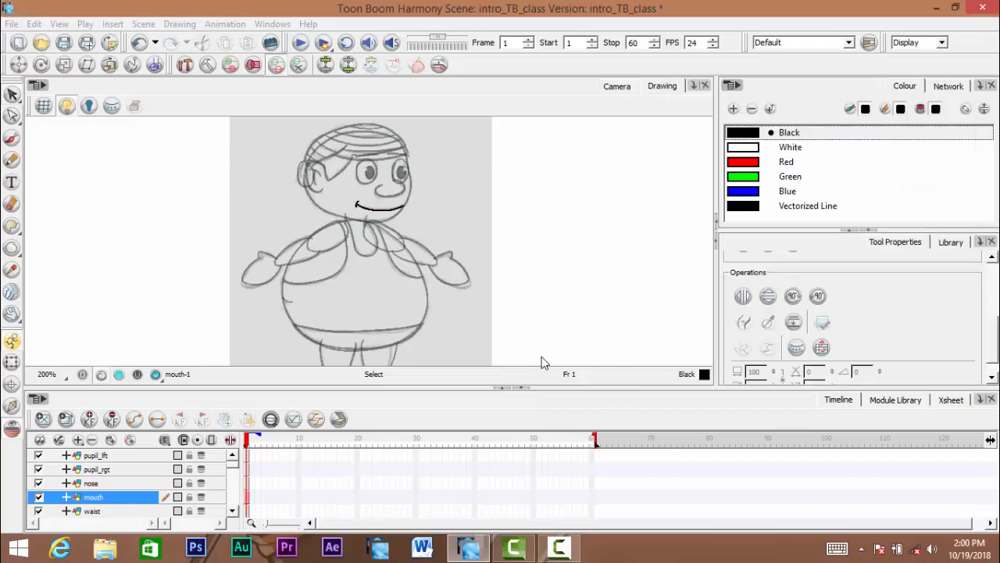
Select the White swatch and examine the eyes and the rest of the face up close
left_click(743, 147)
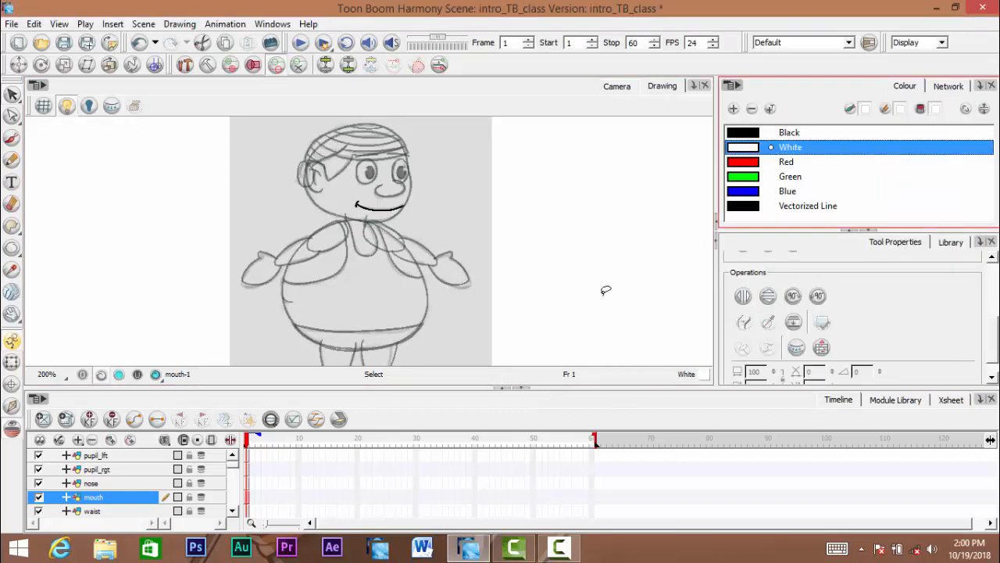
left_click(604, 290)
left_click_drag(406, 216, 465, 311)
left_click(447, 272, "ctrl")
left_click(447, 271, "ctrl")
left_click(448, 274, "ctrl")
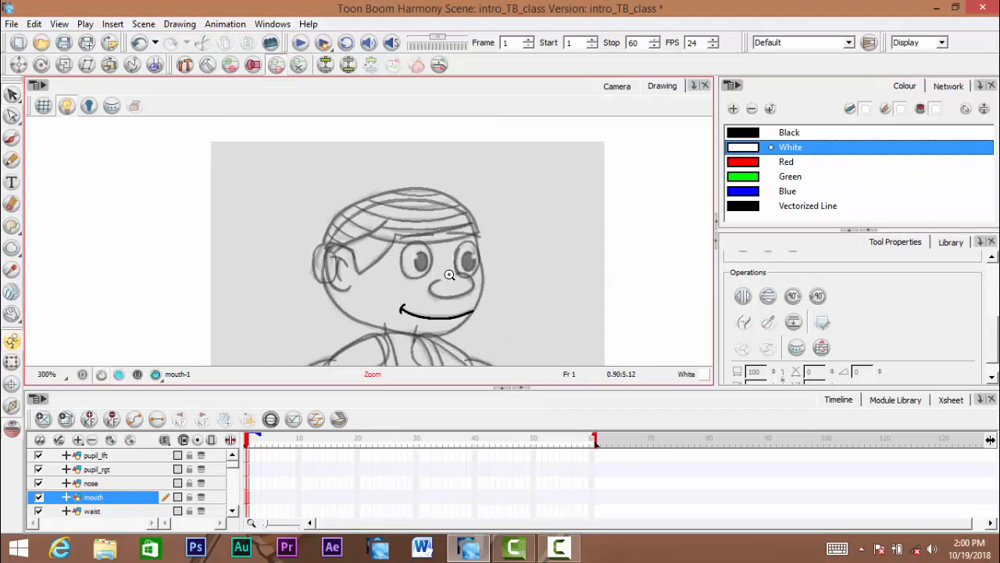
left_click(448, 274, "ctrl")
left_click(442, 255, "ctrl")
left_click_drag(440, 270, 448, 224)
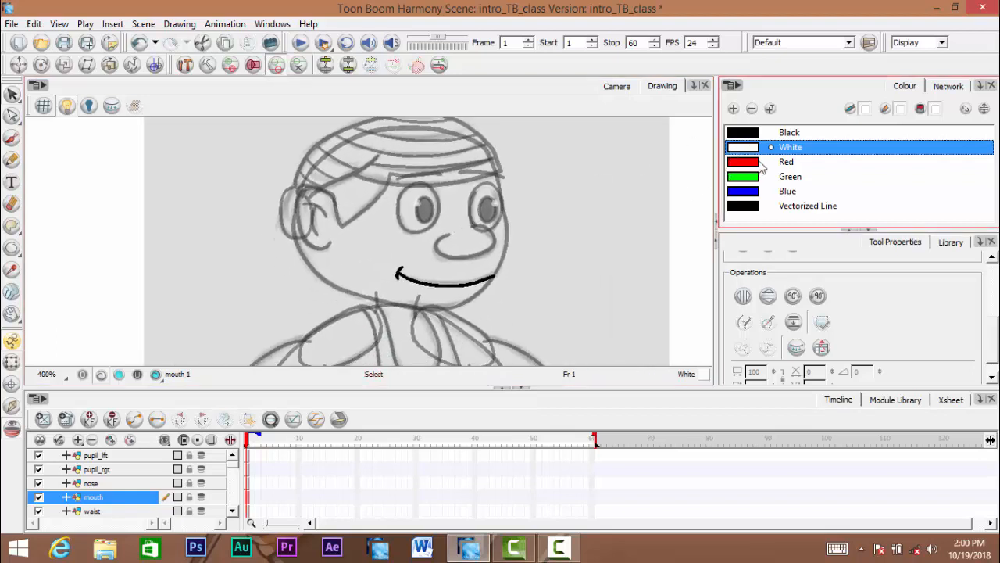
Change the Red swatch to a brown with R 136, G 74, B 49, and save the scene when asked
left_click(740, 162)
left_click(510, 277, "ctrl+alt")
left_click(507, 273, "ctrl+alt")
mouse_move(507, 305)
left_mouse_down()
mouse_move(476, 255)
mouse_move(488, 242)
left_mouse_up()
left_click(475, 255, "ctrl+alt")
left_click(476, 268, "ctrl+alt")
left_click(489, 282, "ctrl+alt")
left_click_drag(489, 282, 471, 265)
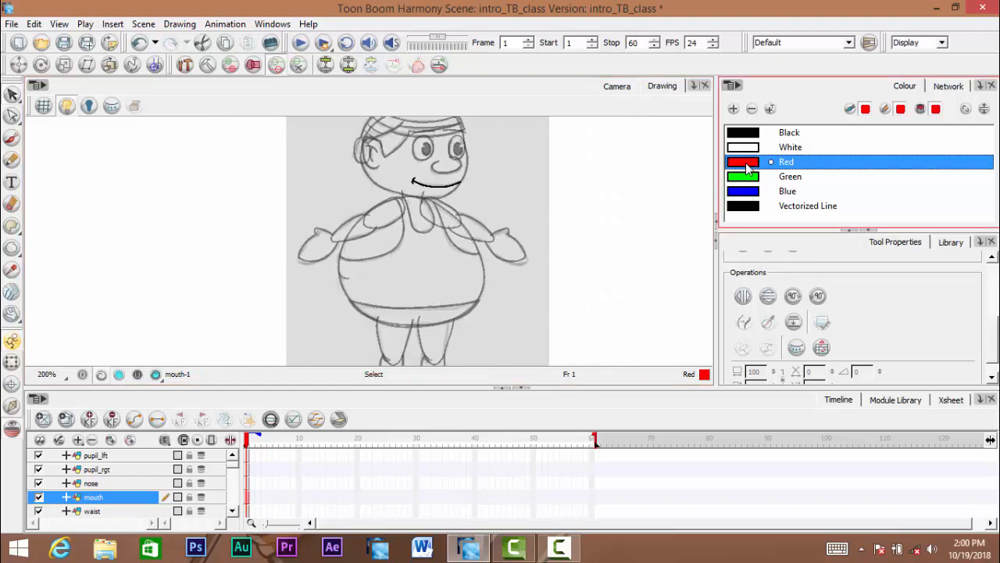
double_click(746, 166)
left_click_drag(832, 113, 744, 114)
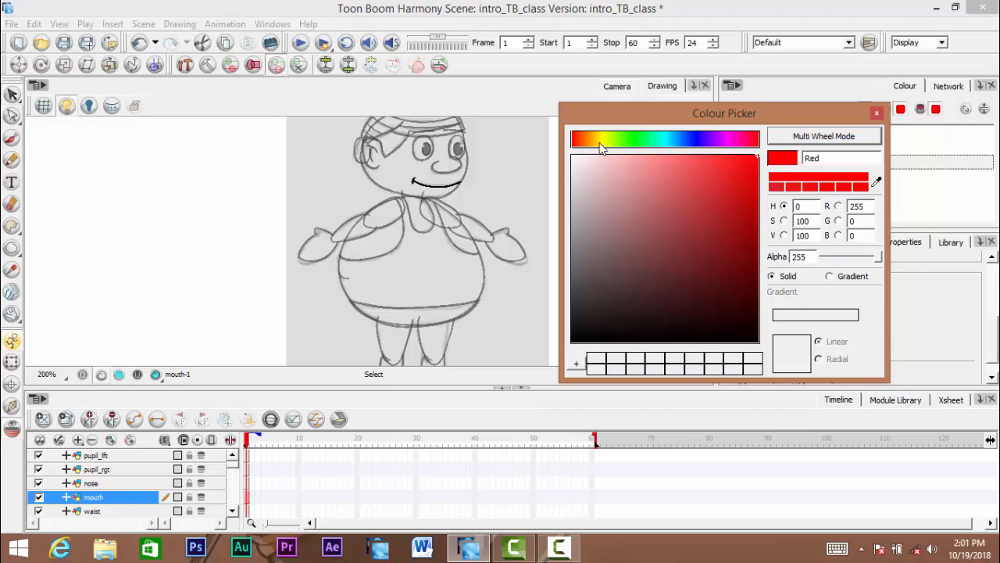
left_click_drag(599, 141, 583, 151)
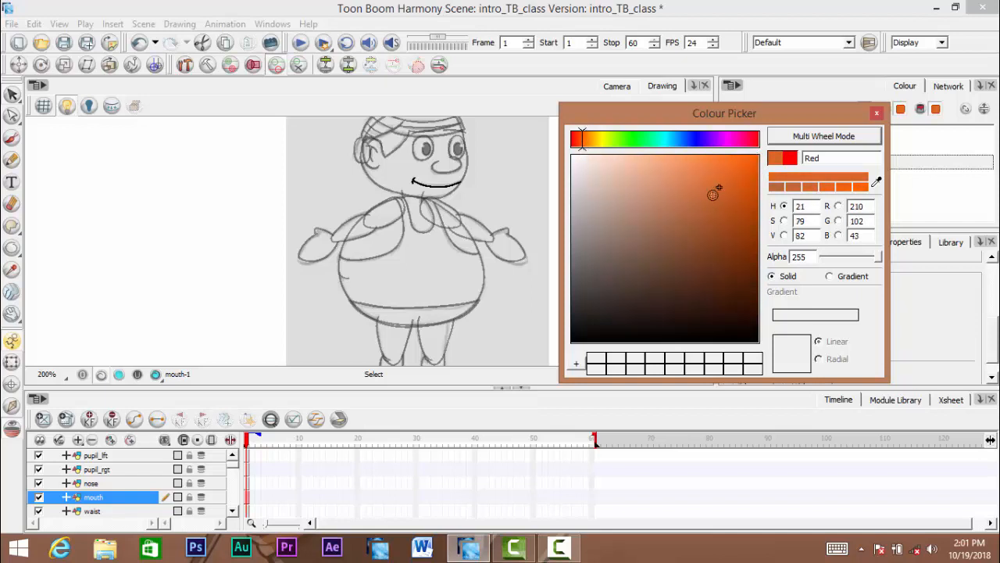
mouse_move(702, 214)
left_mouse_down()
mouse_move(694, 230)
mouse_move(677, 209)
mouse_move(693, 238)
left_mouse_up()
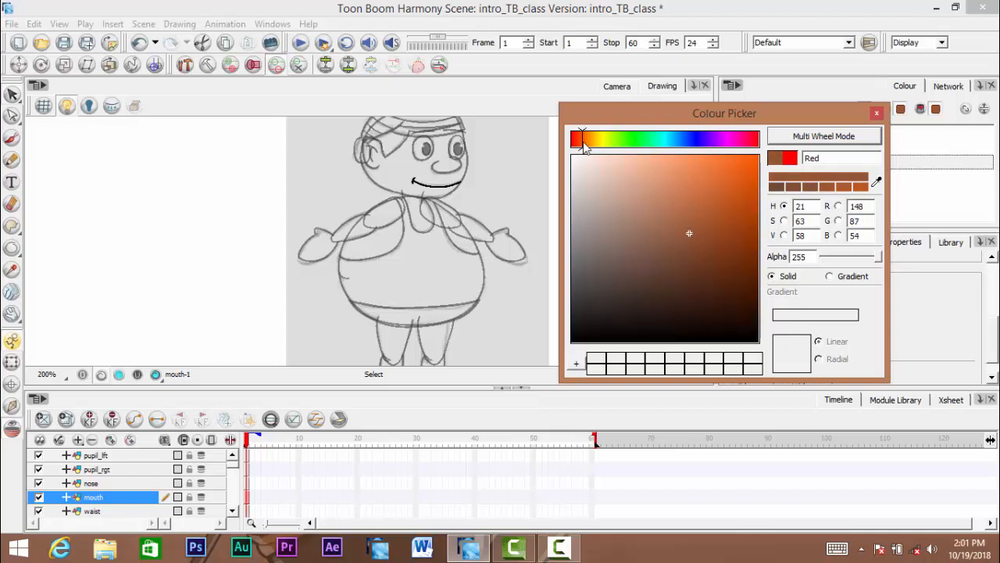
left_click_drag(582, 139, 581, 145)
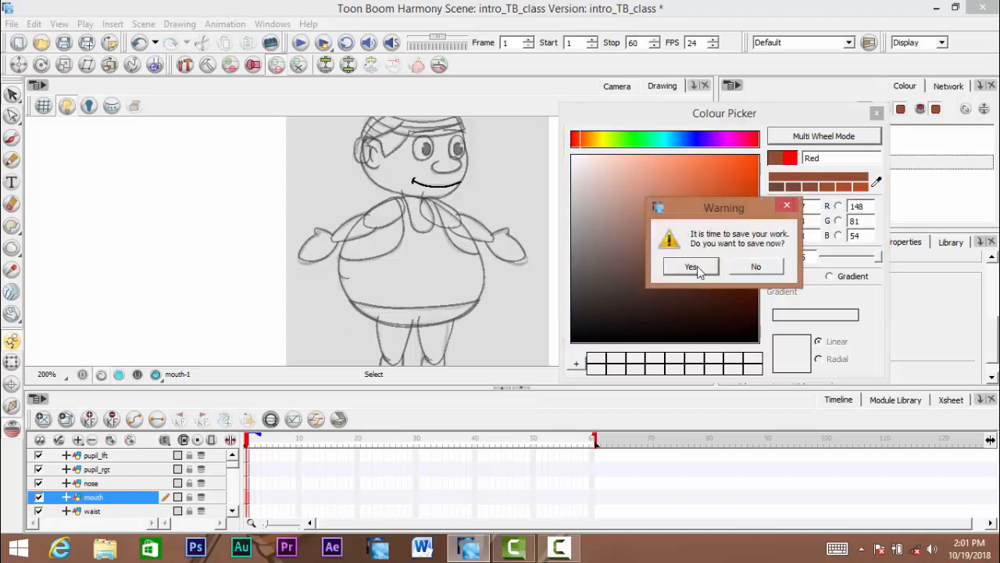
left_click(694, 266)
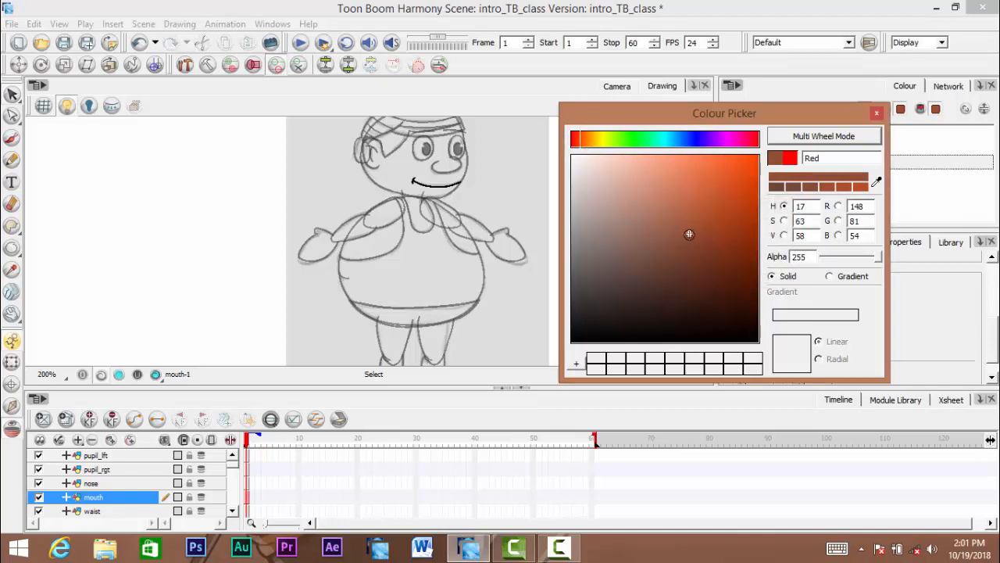
mouse_move(688, 234)
left_mouse_down()
mouse_move(685, 252)
mouse_move(685, 232)
mouse_move(690, 241)
left_mouse_up()
Rename the brown swatch as skin and finish editing its colour
left_click_drag(804, 159, 851, 143)
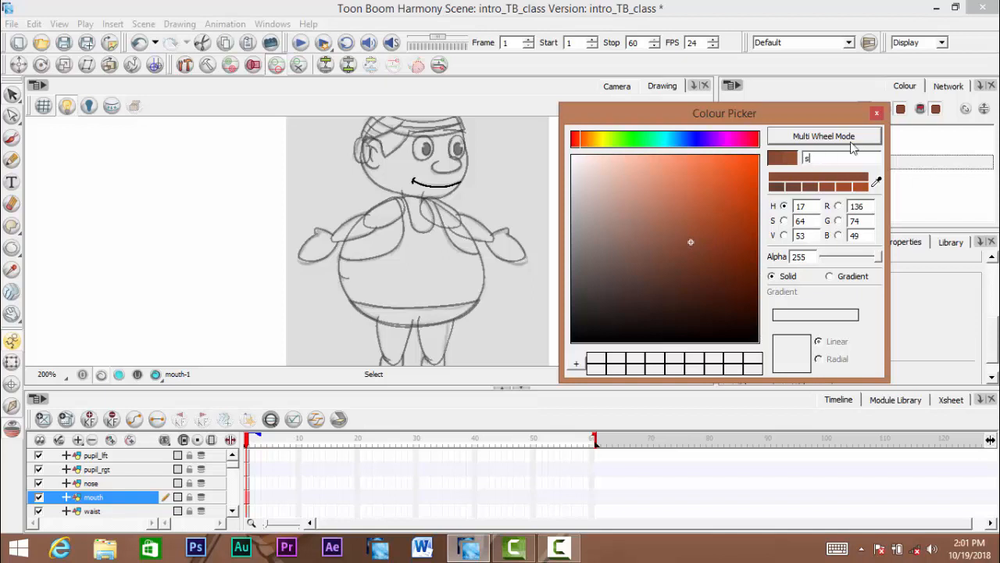
type("skin")
left_click(876, 115)
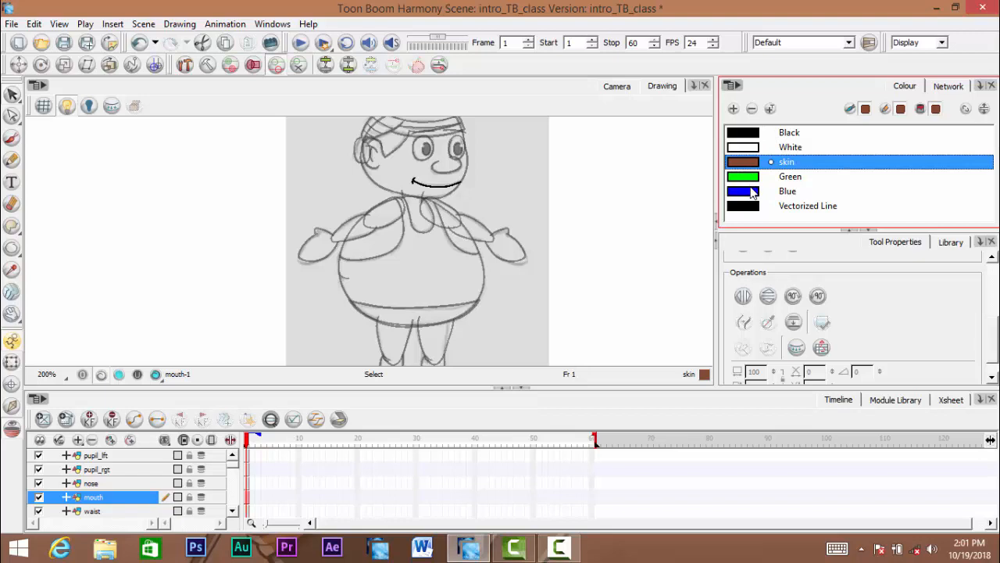
Add a new swatch directly below skin and darken it to R 114, G 61, B 41
left_click(733, 108)
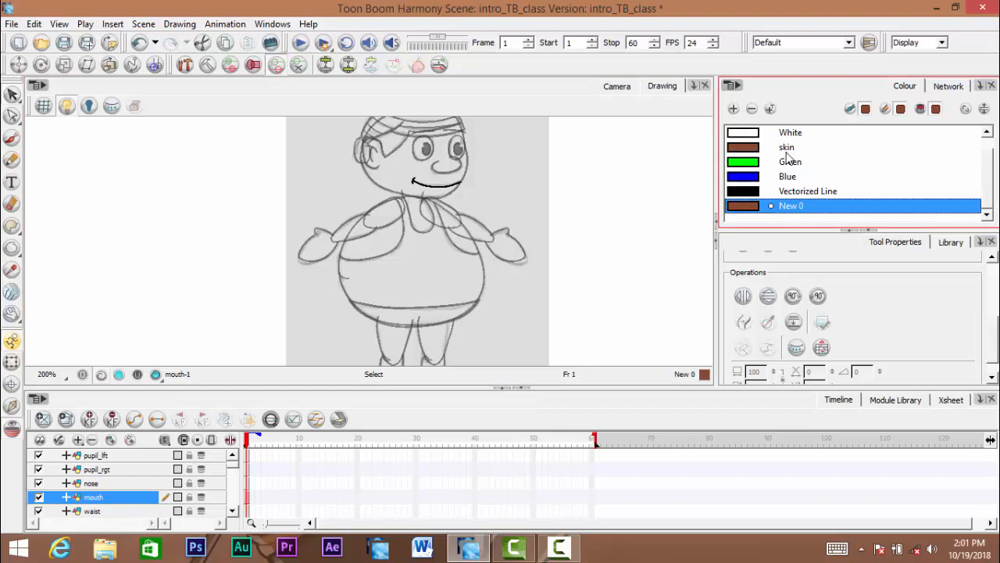
left_click_drag(789, 206, 785, 162)
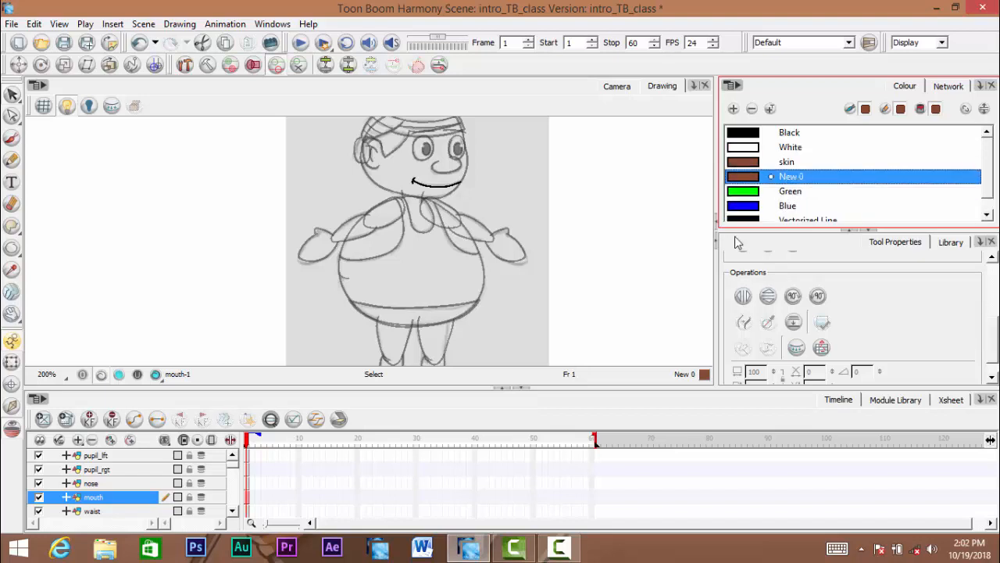
double_click(752, 181)
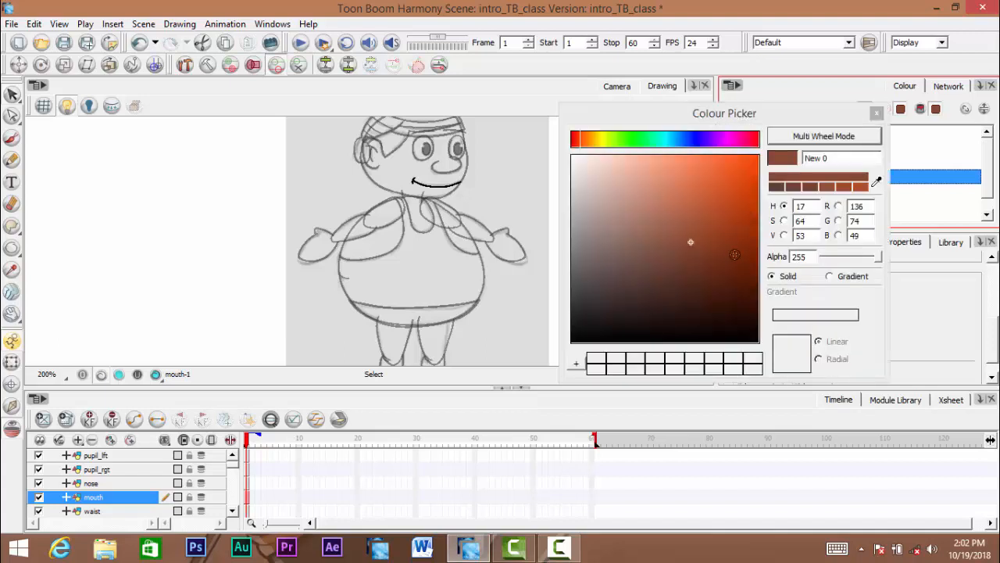
left_click_drag(691, 244, 690, 251)
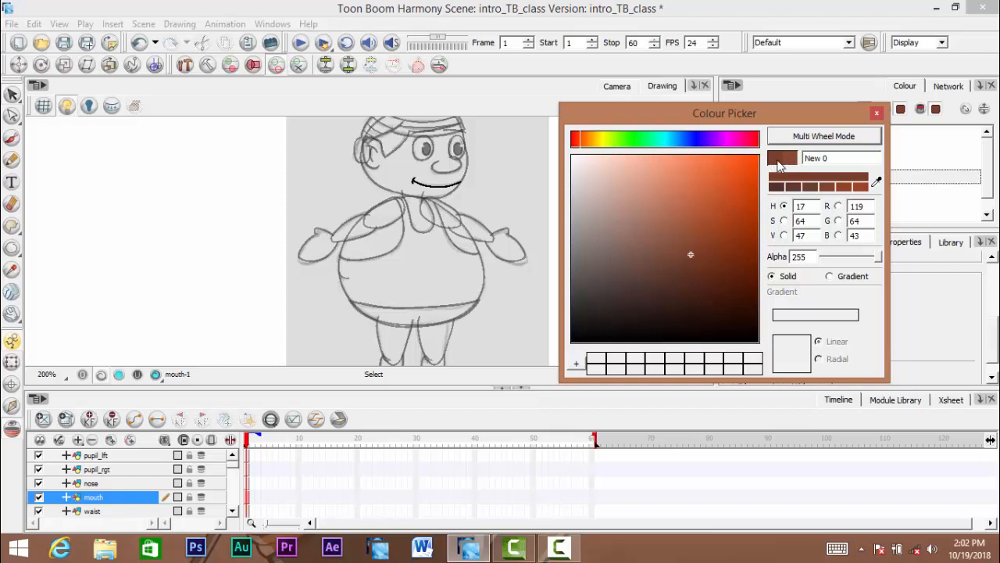
left_click(692, 254)
left_click(691, 258)
Rename the darker brown swatch as skin shadow and finish editing its colour
double_click(834, 157)
type("ski")
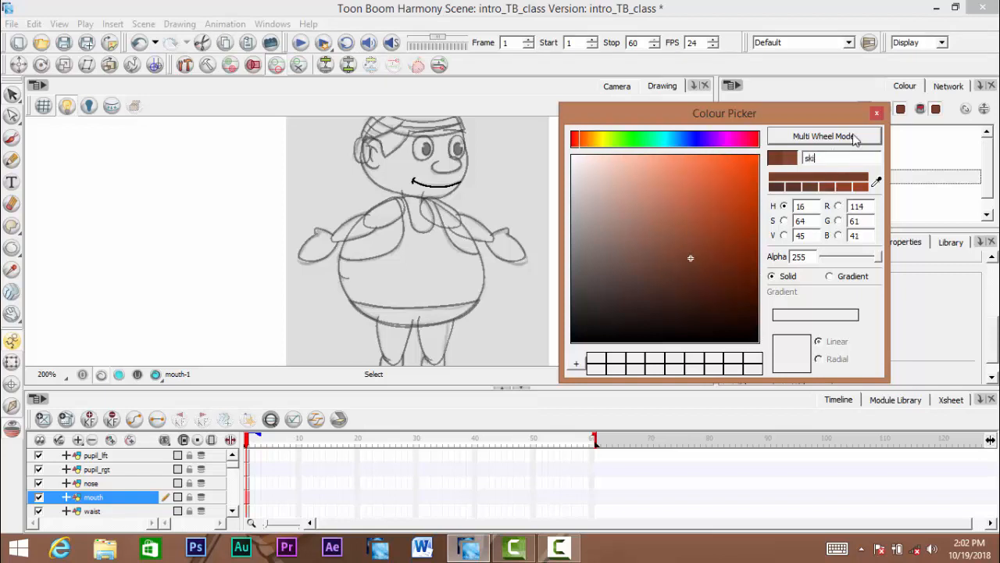
type("n shado")
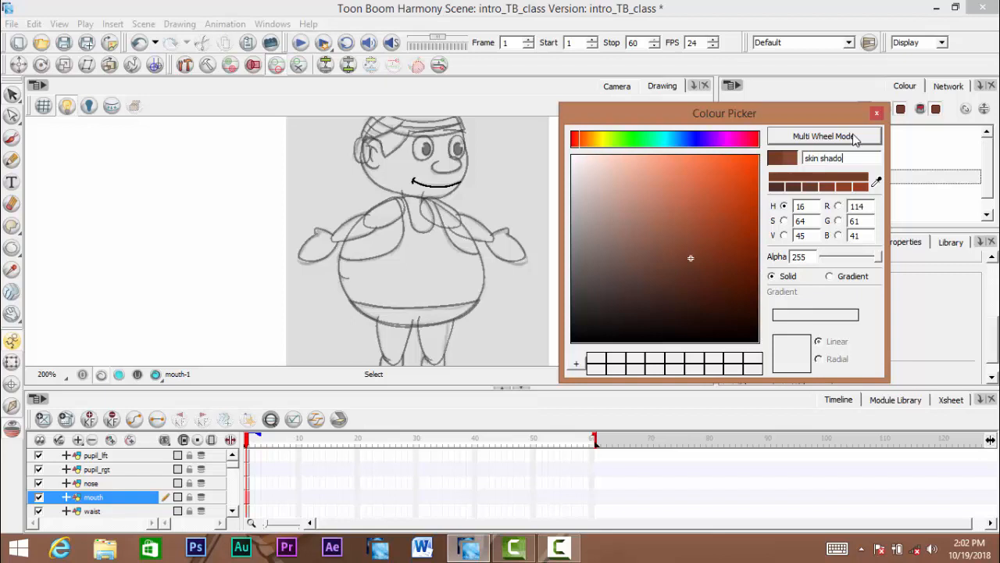
type("w")
left_click(877, 113)
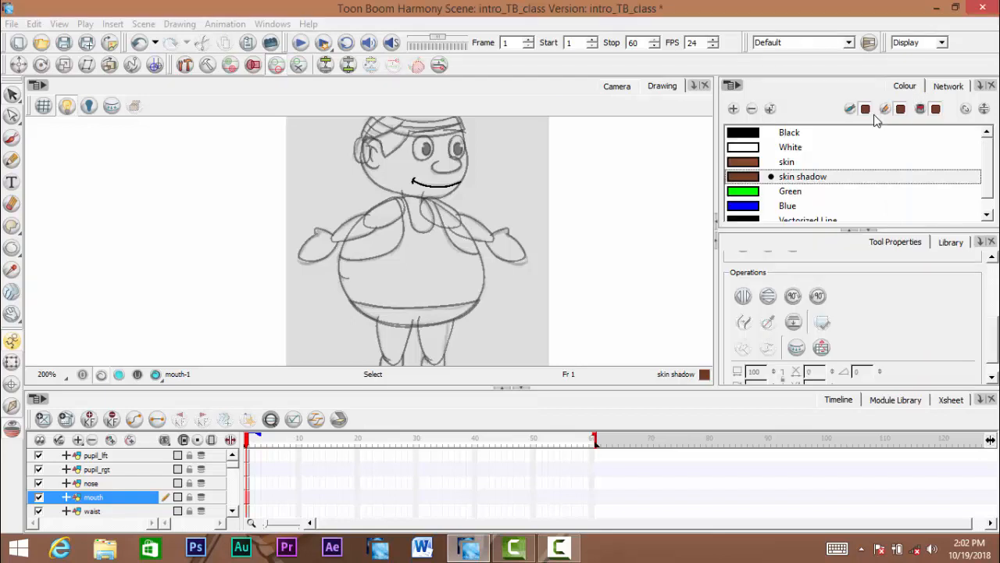
Select the skin swatch, make the nose layer active, and choose the Stroke tool for work on the nose
left_click(753, 162)
left_click_drag(426, 155, 433, 210)
scroll(433, 209, "up", 4)
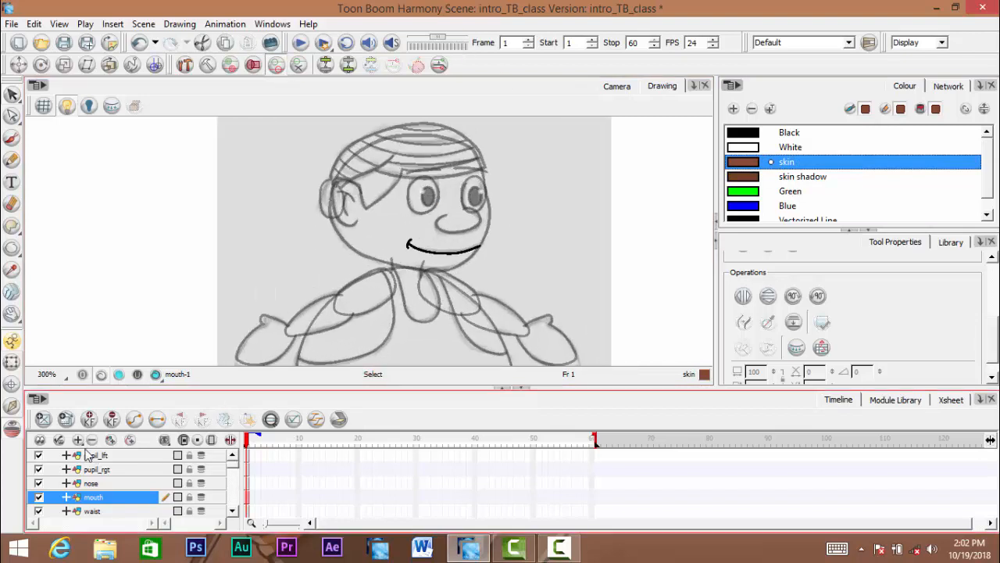
left_click(92, 483)
scroll(502, 225, "up", 3)
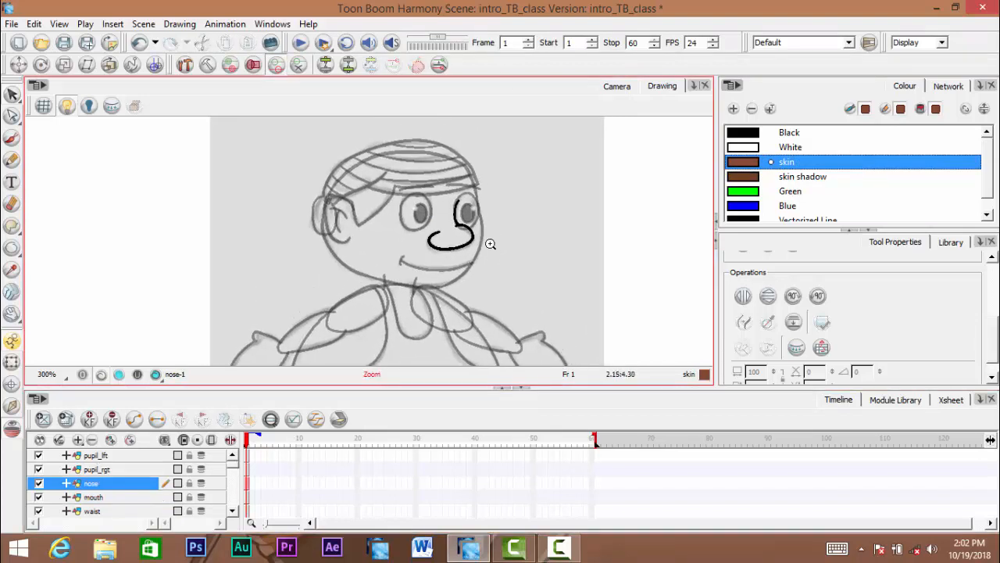
left_click(441, 260)
mouse_move(441, 254)
left_mouse_down()
mouse_move(442, 274)
mouse_move(439, 257)
left_mouse_up()
scroll(442, 274, "up", 4)
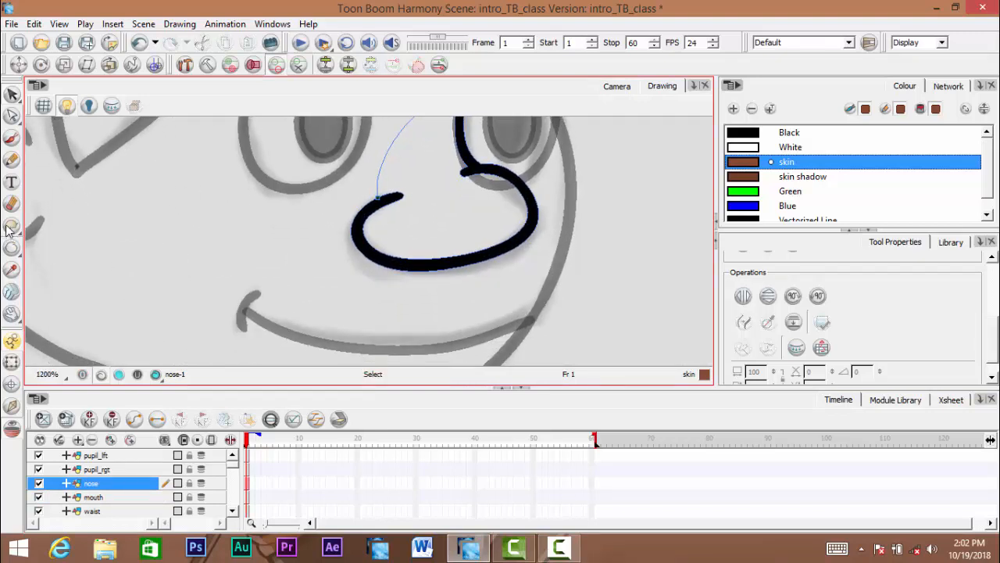
key("alt+v")
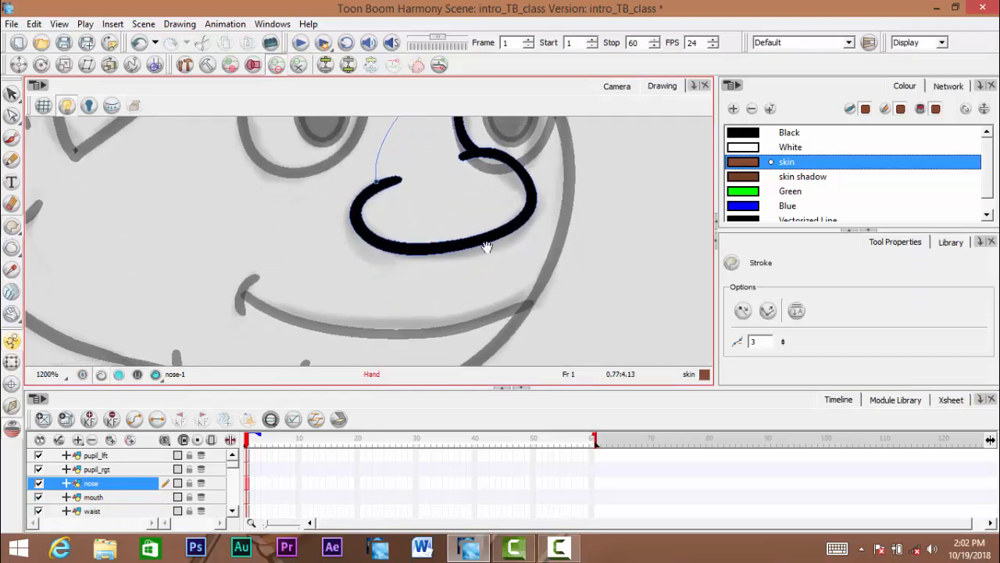
Try a curved invisible stroke beneath the nose tip as a shadow edge, and undo the attempts
mouse_move(515, 231)
left_mouse_down()
mouse_move(510, 247)
mouse_move(462, 275)
mouse_move(412, 275)
mouse_move(382, 253)
left_mouse_up()
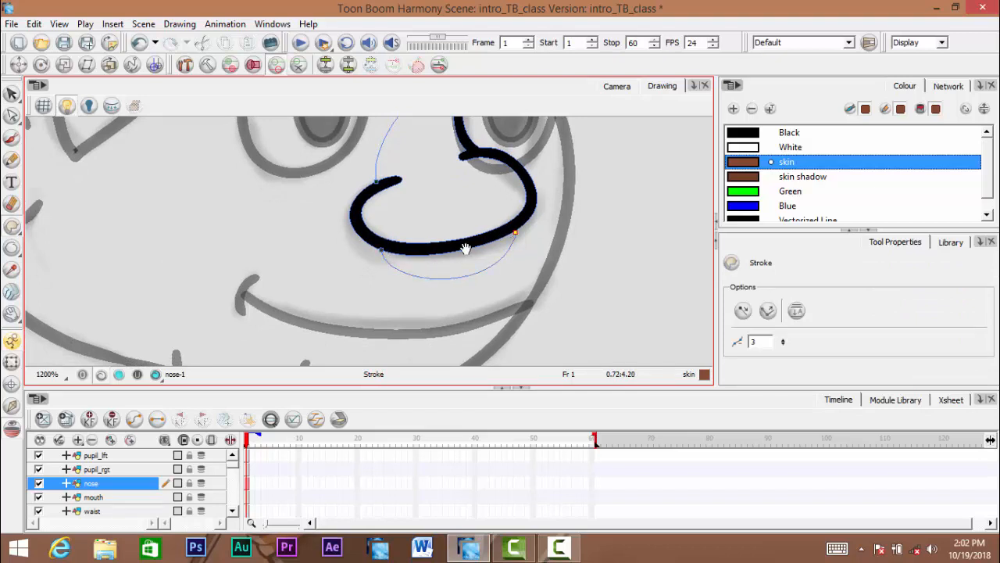
mouse_move(538, 245)
left_mouse_down()
mouse_move(487, 276)
mouse_move(406, 276)
mouse_move(379, 254)
left_mouse_up()
key("ctrl+z")
key("2")
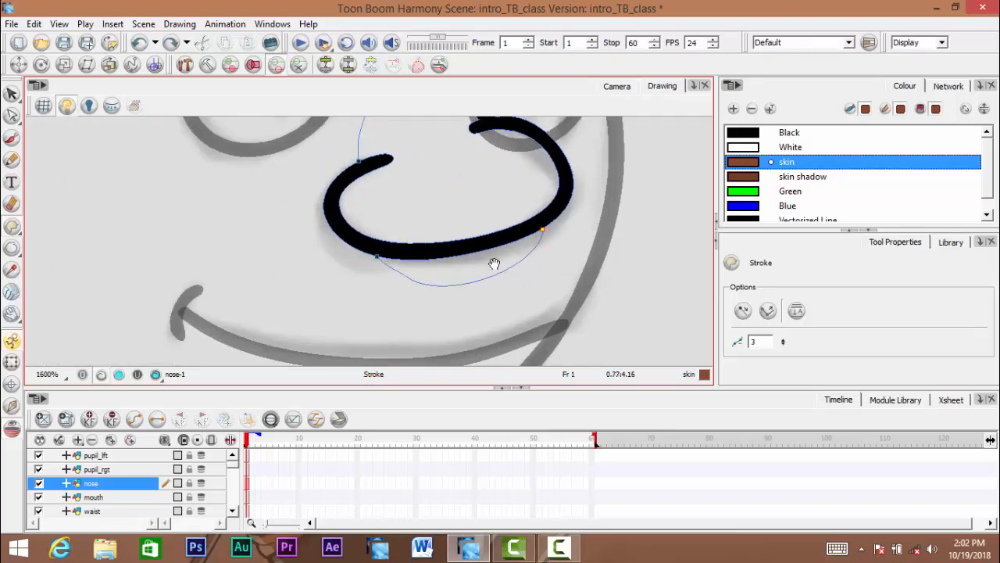
key("ctrl+z")
Draw a smooth invisible stroke curving under the nose tip to enclose a crescent-shaped shadow area
mouse_move(545, 218)
left_mouse_down()
mouse_move(490, 265)
mouse_move(406, 269)
mouse_move(375, 247)
left_mouse_up()
scroll(504, 288, "down", 3)
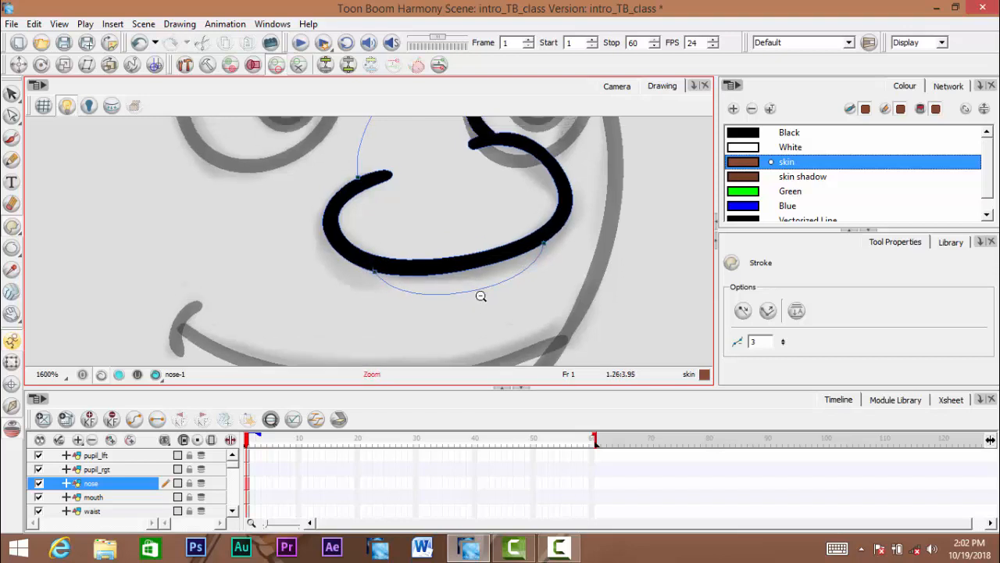
scroll(501, 279, "up", 2)
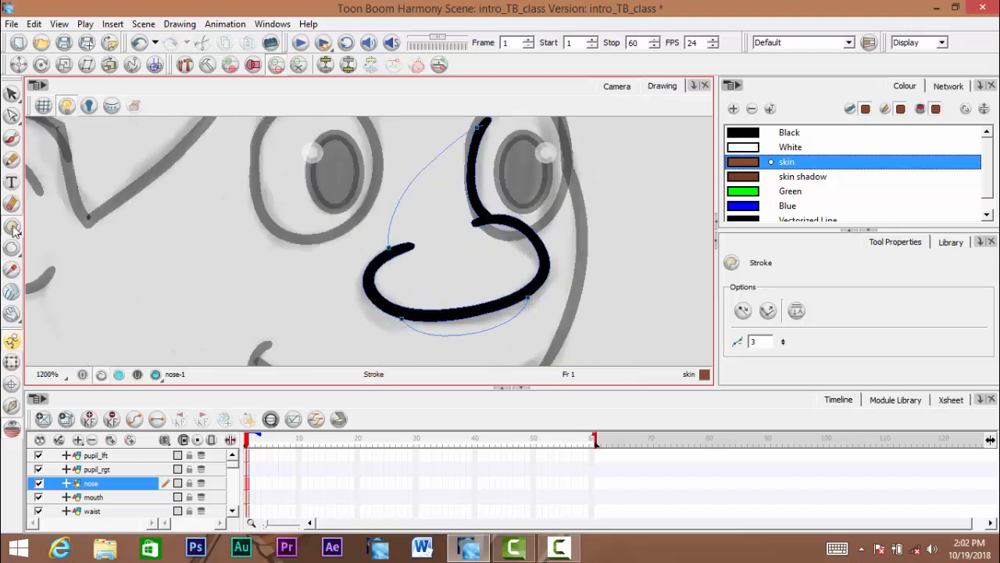
Fill the enclosed nose area with the skin colour using the Paint tool
left_click_drag(14, 229, 47, 224)
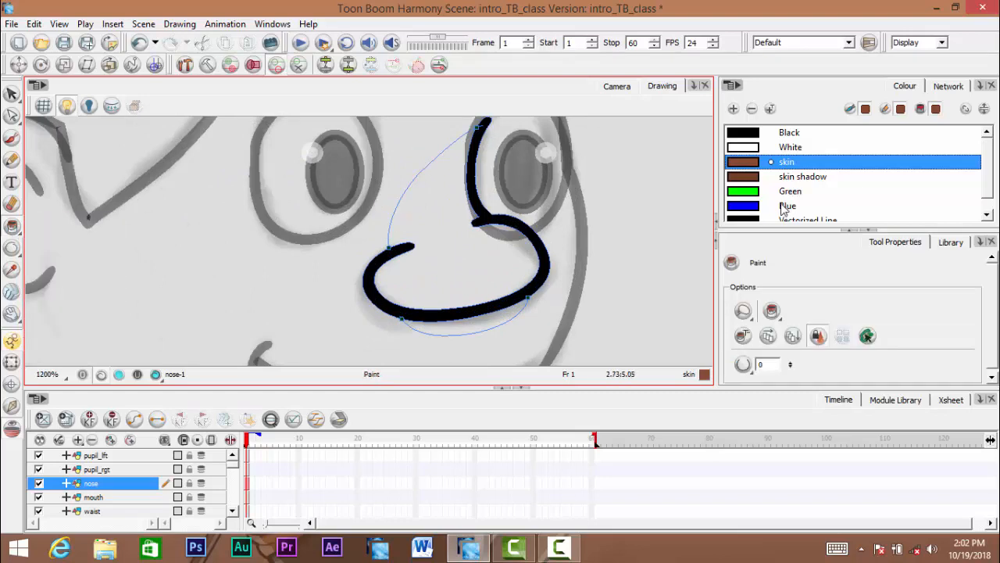
left_click(473, 245)
mouse_move(496, 286)
left_mouse_down()
mouse_move(480, 277)
mouse_move(494, 263)
mouse_move(492, 282)
left_mouse_up()
Fill the crescent beneath the nose with the skin shadow colour and check the painted nose against the face
left_click(751, 178)
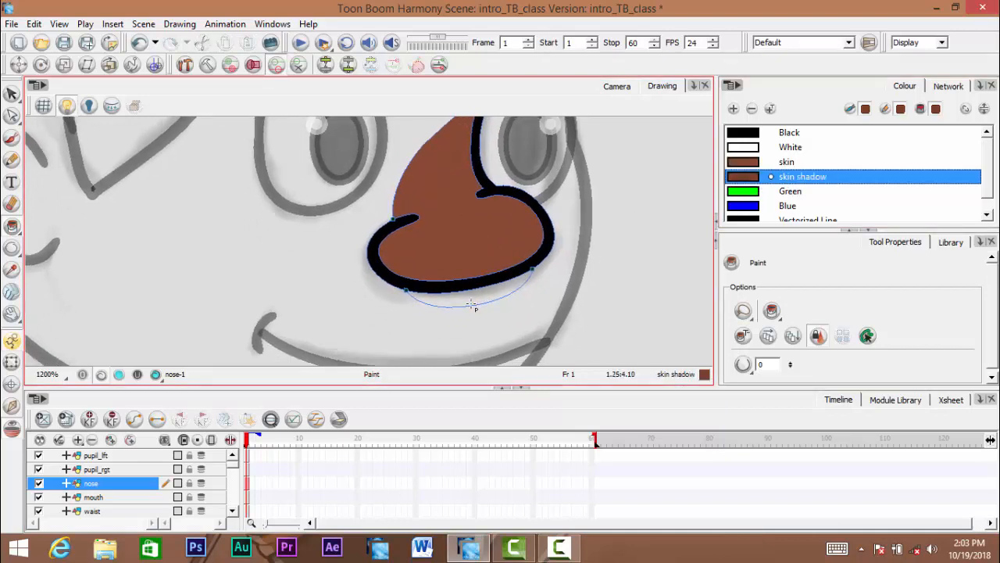
left_click(471, 304)
left_click(443, 312, "alt")
left_click(442, 321, "alt")
left_click_drag(445, 329, 449, 324)
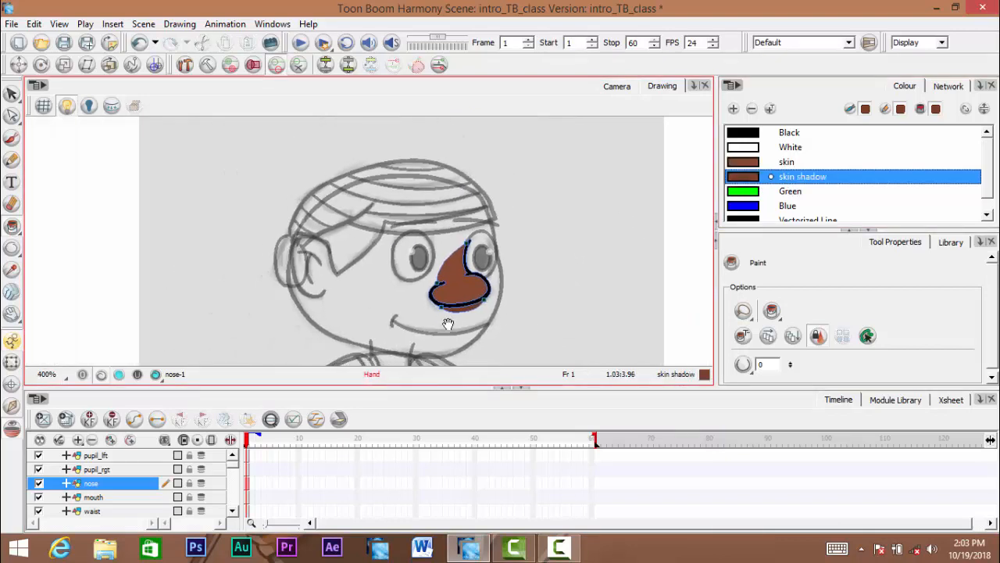
key("k")
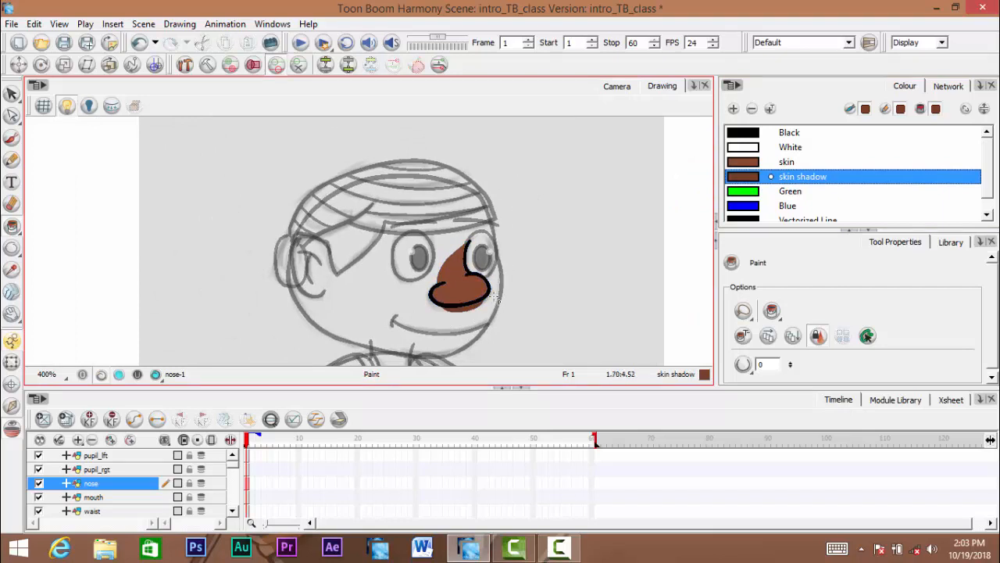
key("k")
left_click(469, 317, "ctrl")
mouse_move(459, 310)
left_mouse_down()
mouse_move(469, 322)
mouse_move(531, 290)
left_mouse_up()
left_click(468, 317, "ctrl")
Look over the mouth drawing and make the waist layer active with its outline in view
left_click(93, 497)
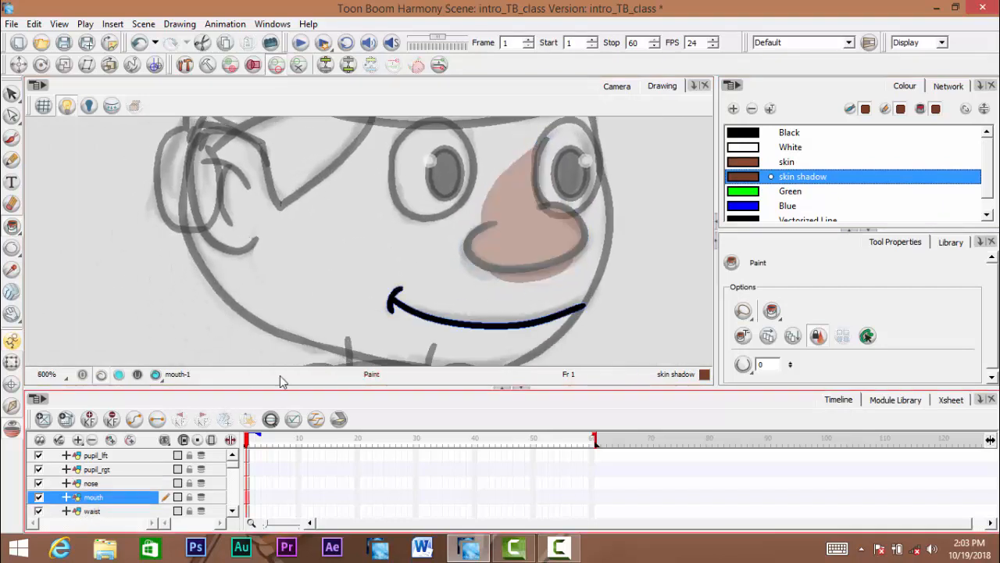
scroll(416, 275, "up", 1)
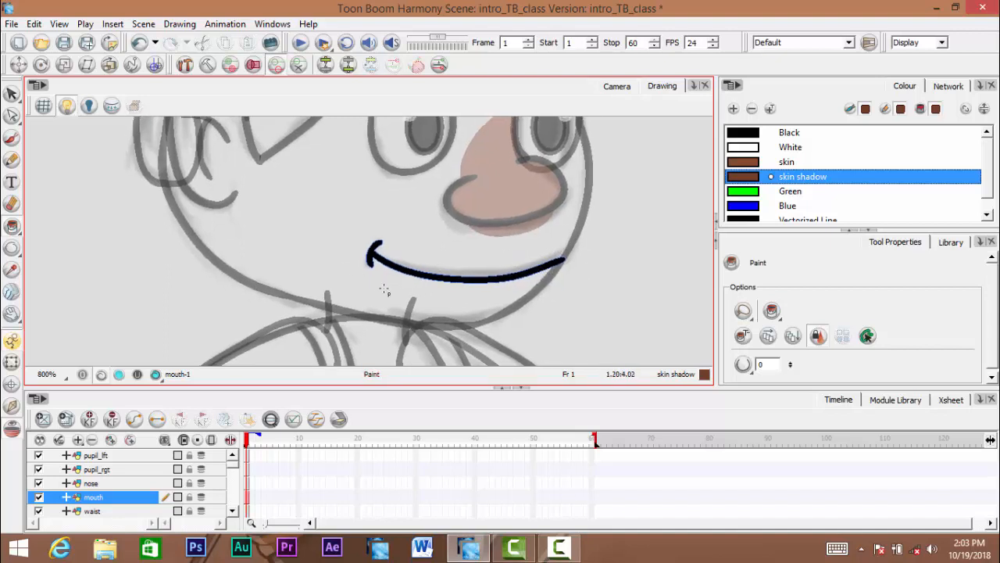
scroll(102, 469, "down", 3)
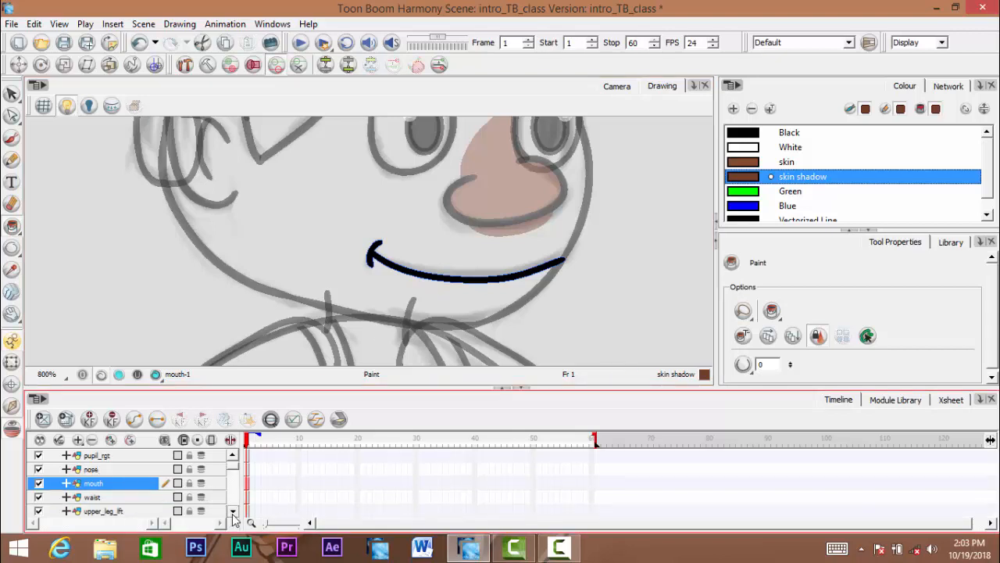
left_click(101, 468)
left_click_drag(428, 293, 422, 160)
mouse_move(422, 219)
left_mouse_down()
mouse_move(414, 304)
mouse_move(424, 236)
mouse_move(428, 266)
mouse_move(415, 275)
left_mouse_up()
left_click(424, 236)
left_click(424, 238)
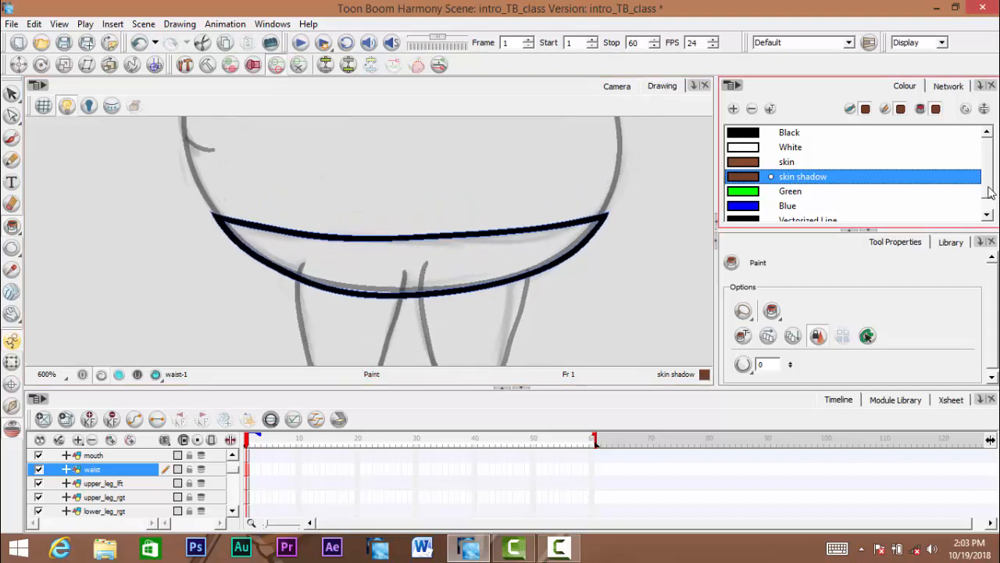
Change the Green swatch to a muted teal with R 53, G 155, B 135
scroll(990, 193, "down", 1)
left_click(750, 181)
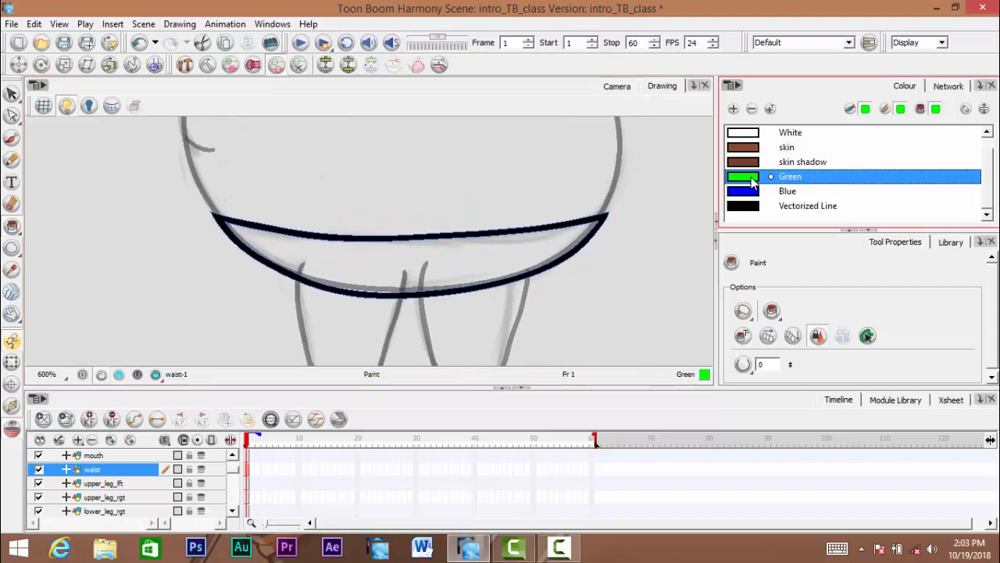
double_click(751, 180)
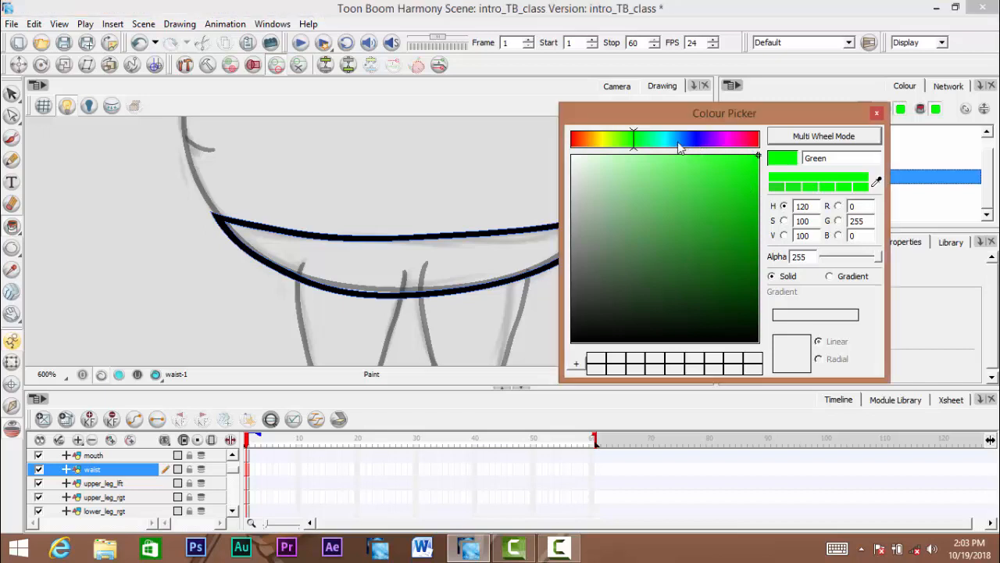
left_click_drag(633, 140, 668, 149)
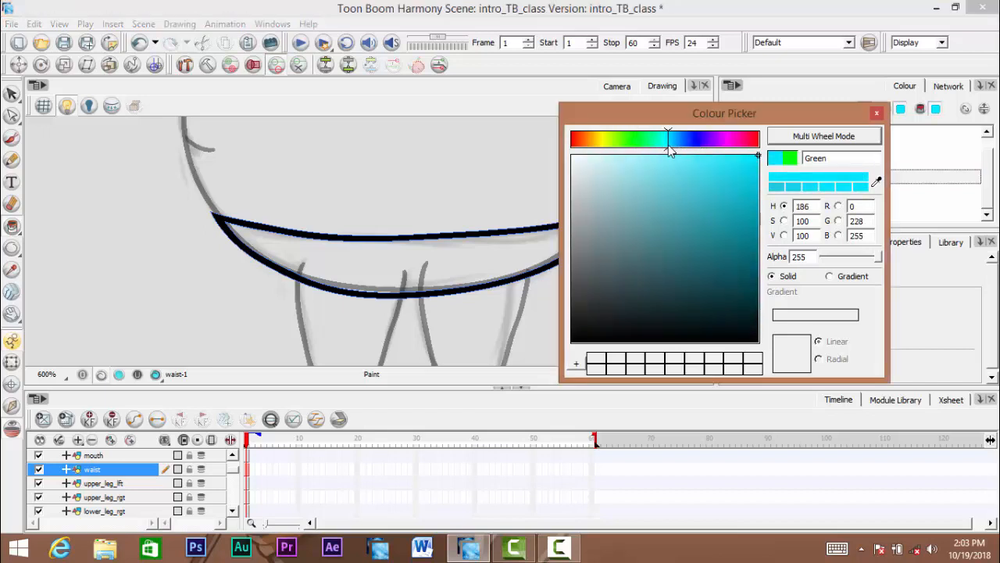
mouse_move(724, 191)
left_mouse_down()
mouse_move(712, 219)
mouse_move(690, 206)
mouse_move(697, 217)
left_mouse_up()
left_click(661, 142)
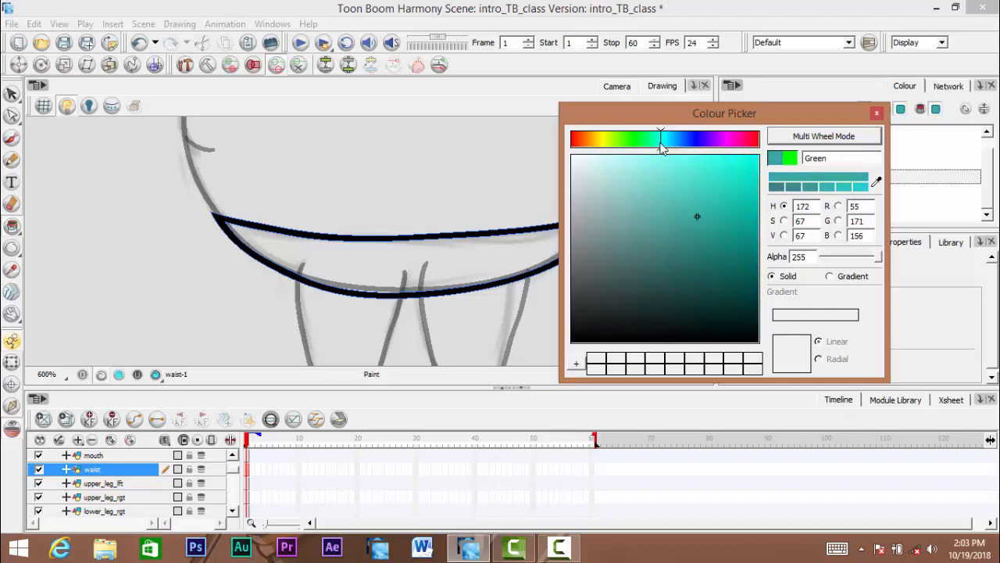
left_click_drag(661, 145, 658, 146)
left_click(692, 223)
left_click_drag(692, 223, 694, 228)
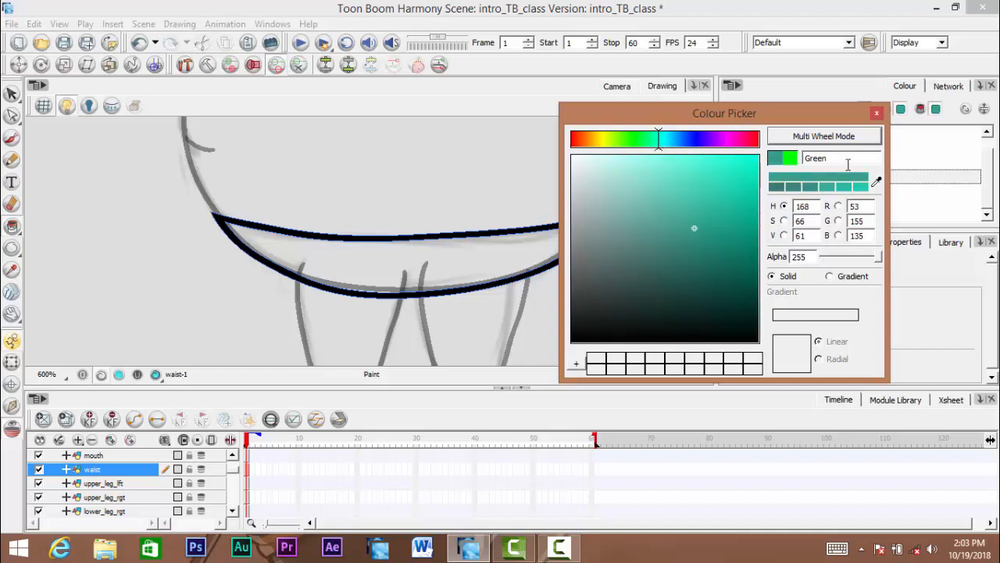
Rename the teal swatch as trouser and darken it to R 45, G 129, B 112
double_click(832, 160)
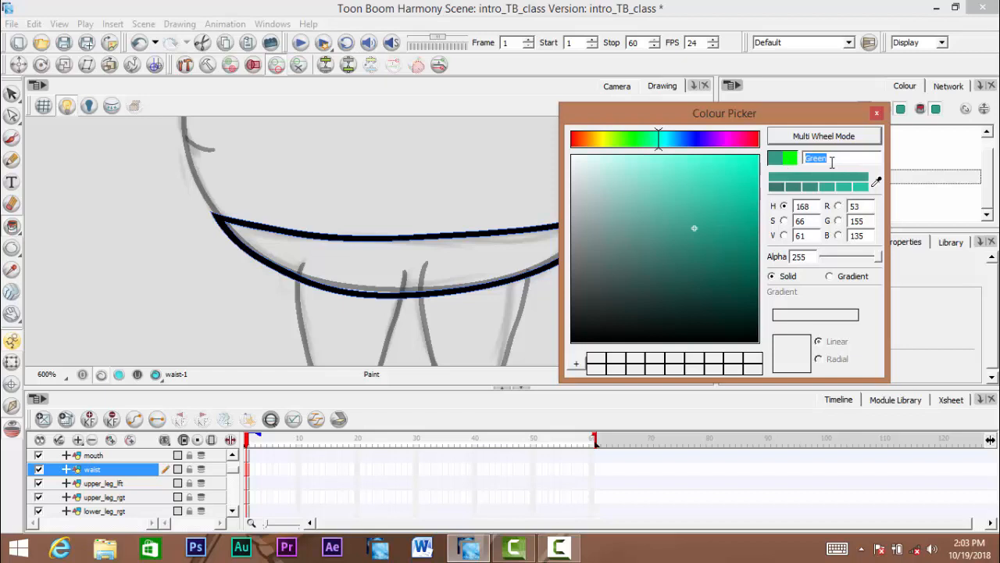
type("trouser")
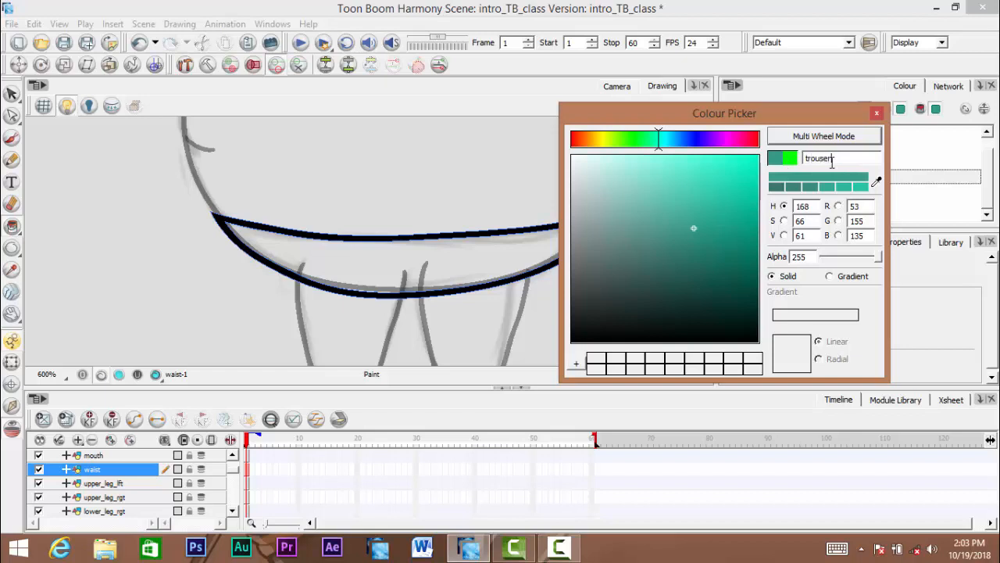
left_click(727, 252)
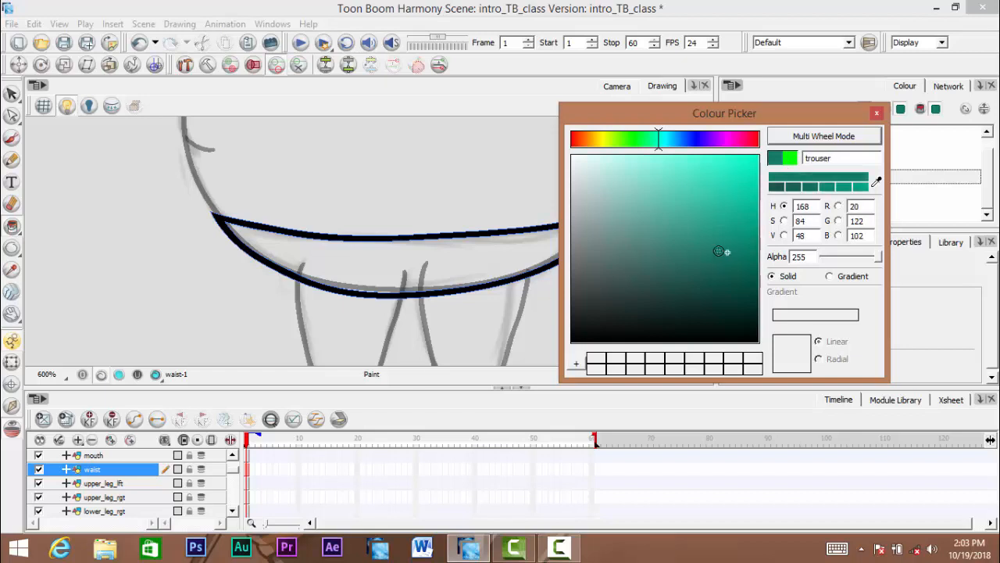
mouse_move(727, 252)
left_mouse_down()
mouse_move(670, 249)
mouse_move(693, 247)
left_mouse_up()
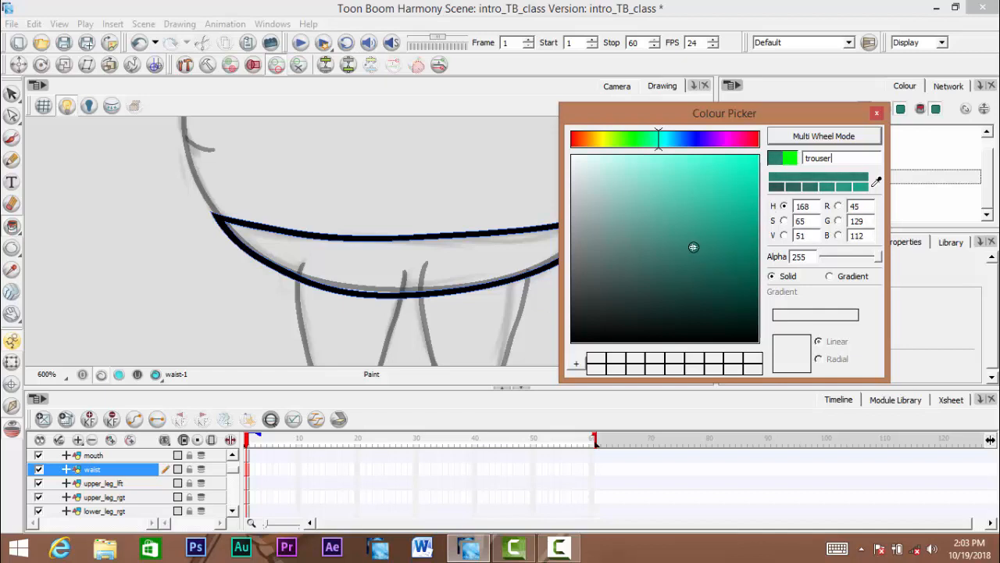
left_click(877, 112)
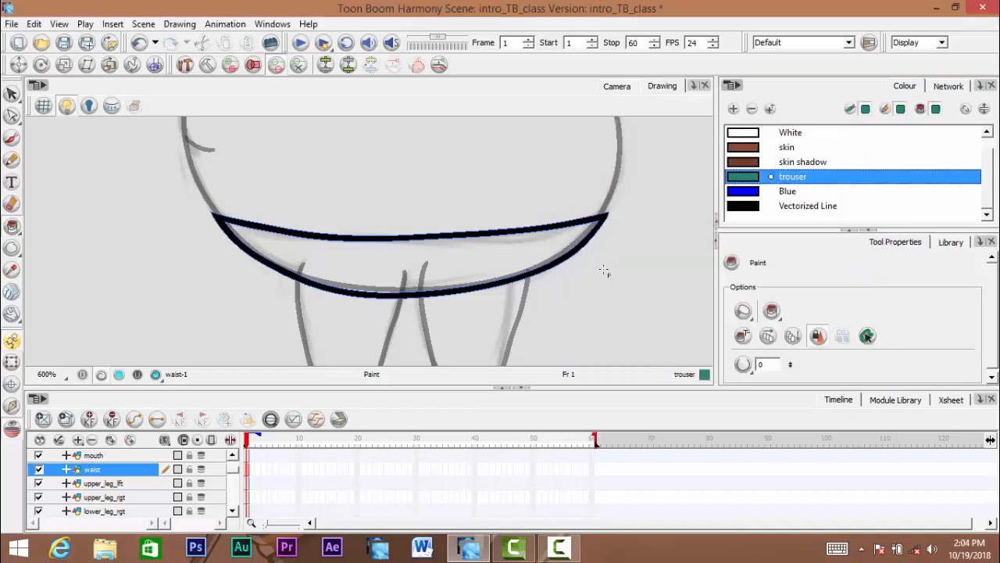
Fill the waist shape with the trouser colour
left_click(401, 263)
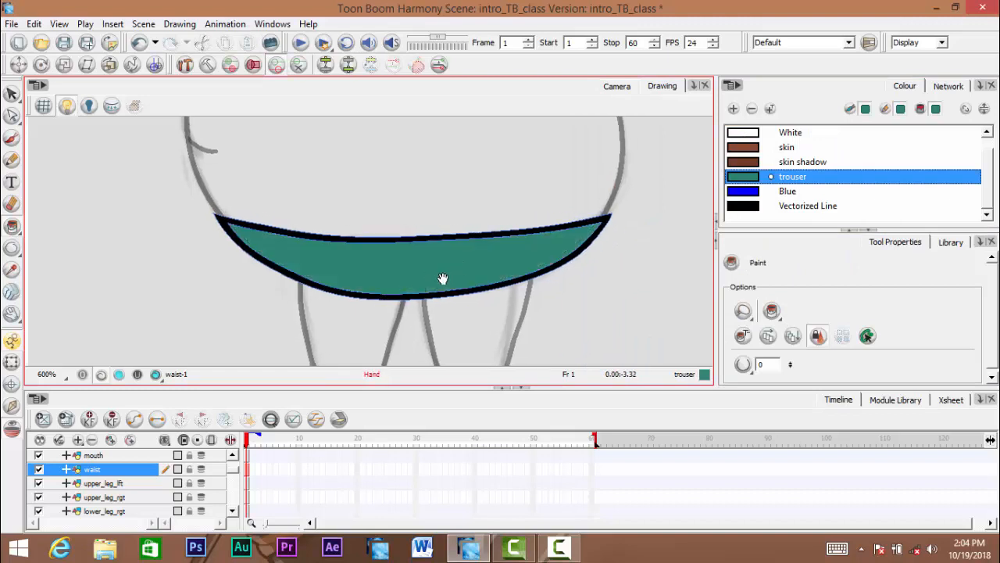
left_click_drag(442, 278, 444, 272)
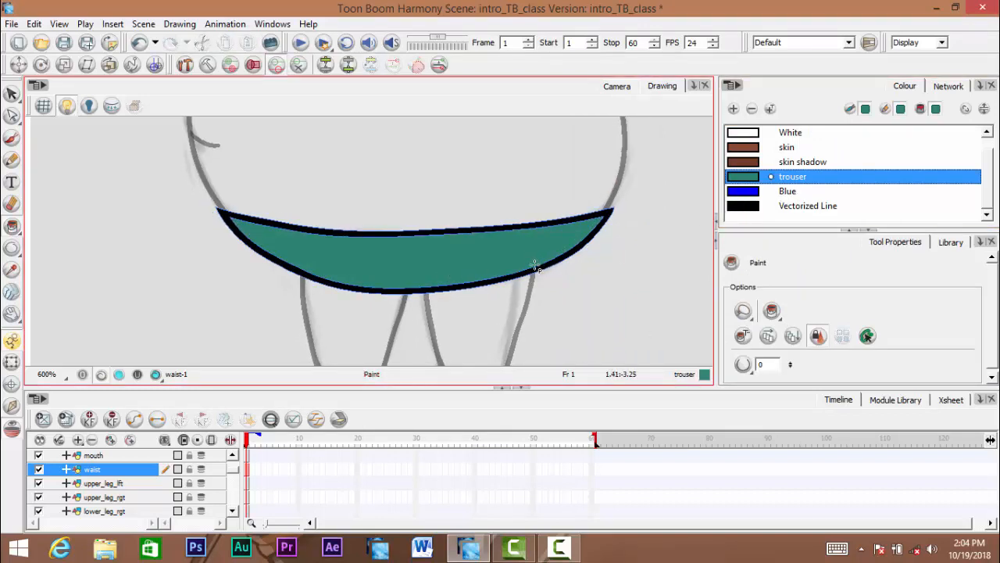
Undo the trouser-coloured fill of the waist shape
left_click_drag(520, 273, 535, 278)
key("ctrl+z")
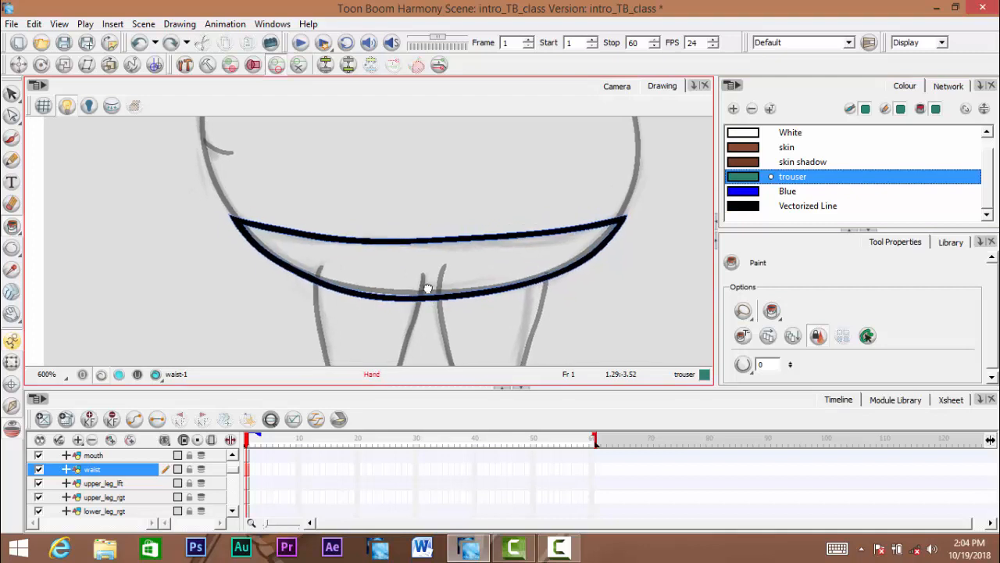
left_click_drag(427, 289, 432, 286)
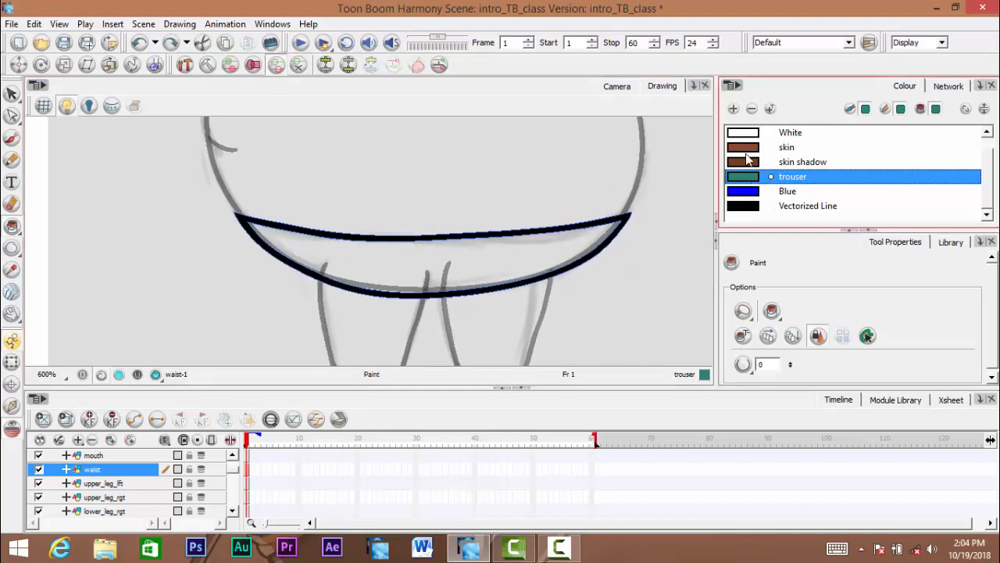
Add a swatch named trouser shadow and darken it to R 41, G 121, B 103
left_click(734, 108)
left_click_drag(750, 209, 749, 180)
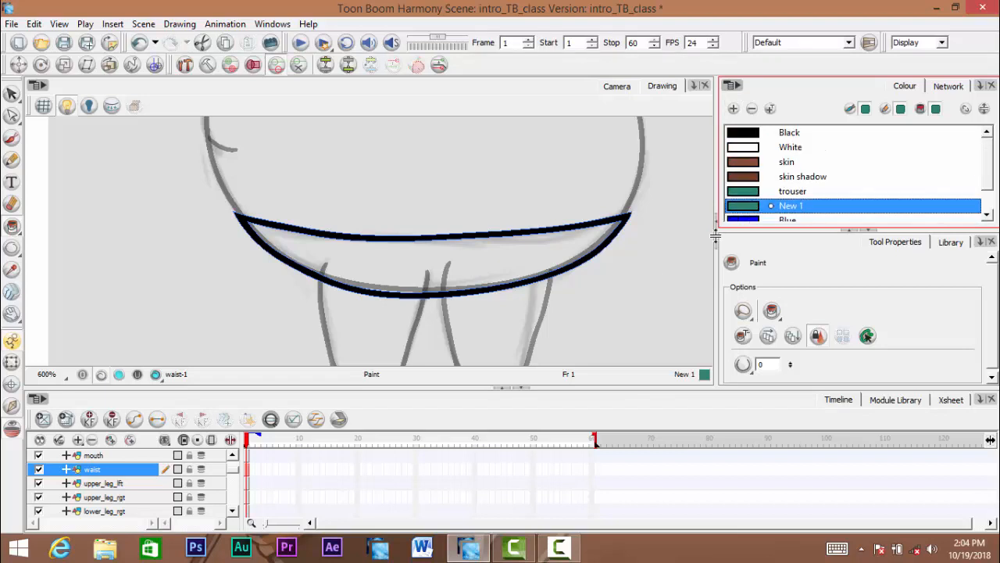
left_click(755, 192)
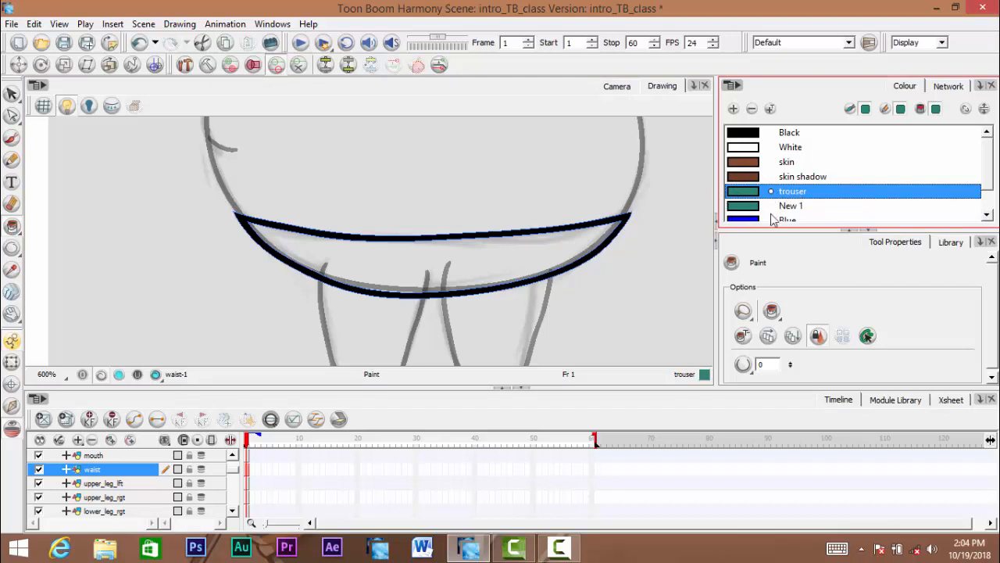
left_click(747, 207)
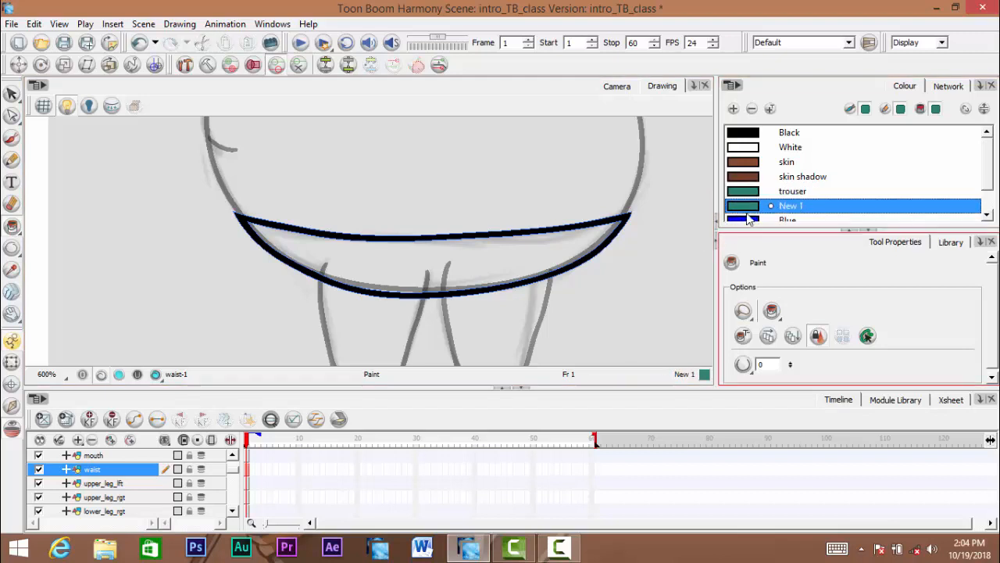
double_click(746, 208)
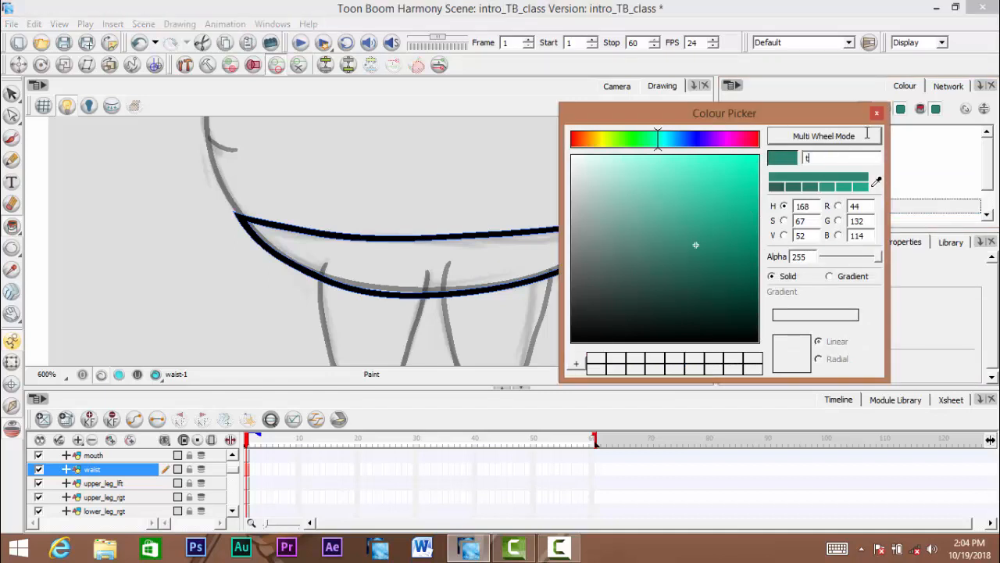
type("trouser shadow")
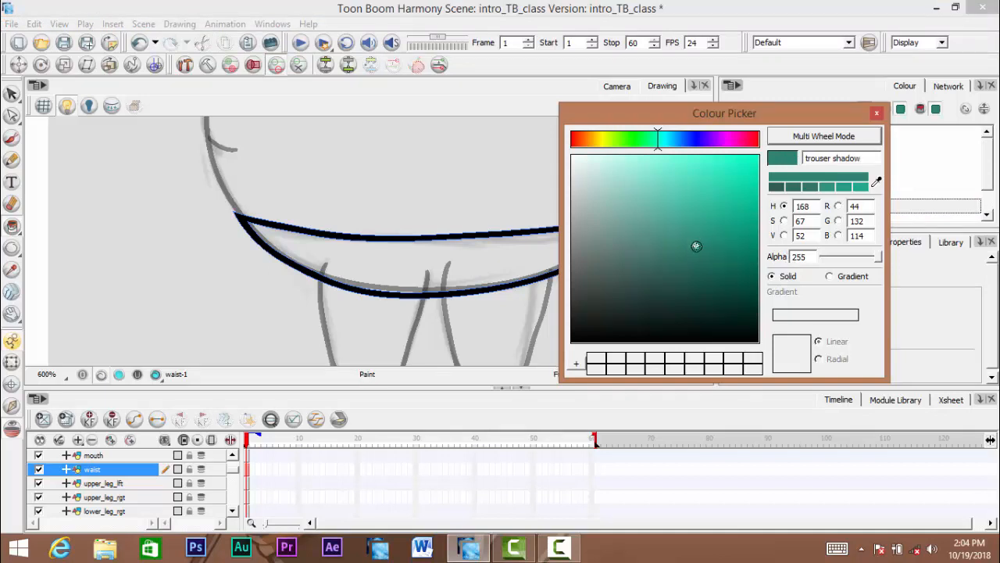
left_click_drag(697, 245, 693, 252)
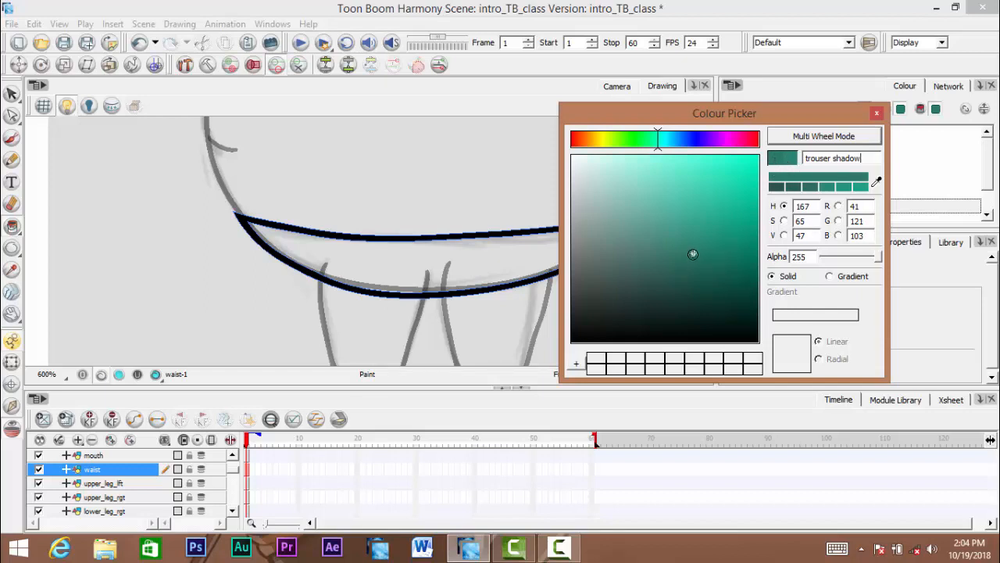
left_click(876, 114)
Draw a slanted Stroke line across the waist near its left end, joining the upper and lower outlines
mouse_move(12, 225)
left_mouse_down()
mouse_move(88, 247)
mouse_move(78, 310)
left_mouse_up()
scroll(321, 238, "up", 1)
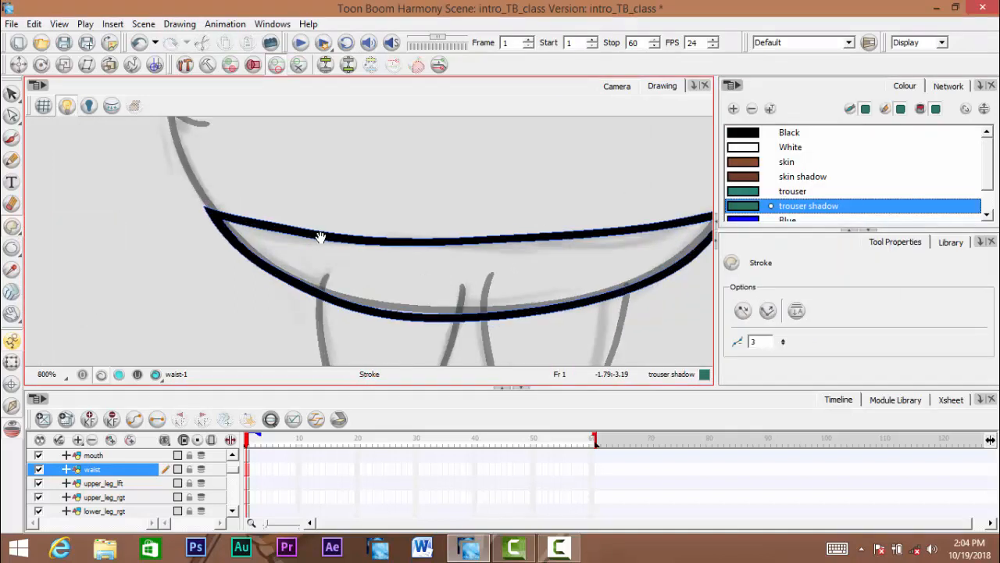
mouse_move(310, 239)
left_mouse_down()
mouse_move(325, 268)
mouse_move(386, 310)
mouse_move(375, 315)
left_mouse_up()
scroll(375, 315, "down", 2)
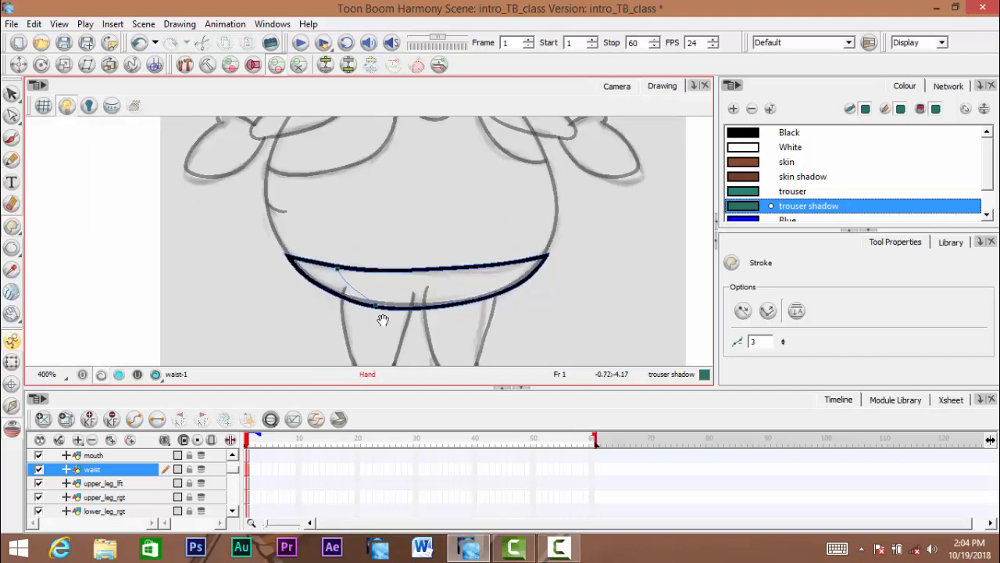
Paint the large right part of the waist with trouser and the small left part with trouser shadow
left_click(751, 191)
left_click_drag(13, 226, 56, 227)
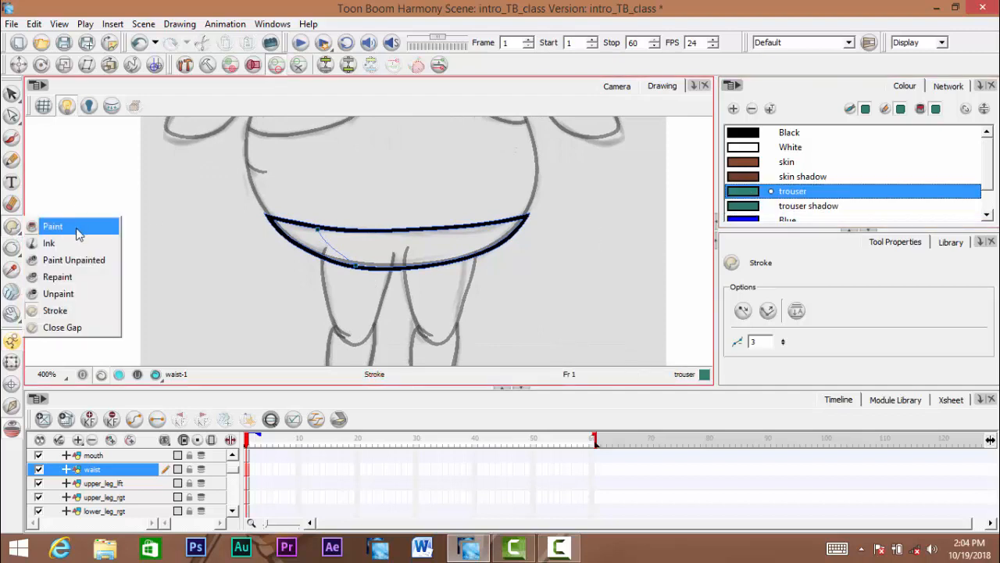
left_click(78, 234)
scroll(328, 192, "up", 2)
left_click(397, 262)
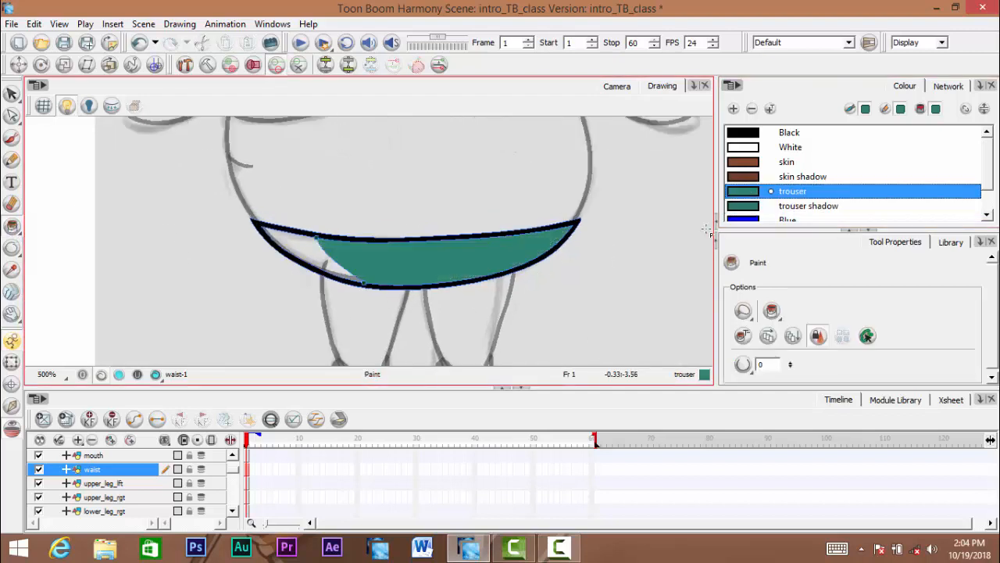
left_click(750, 207)
left_click(297, 248)
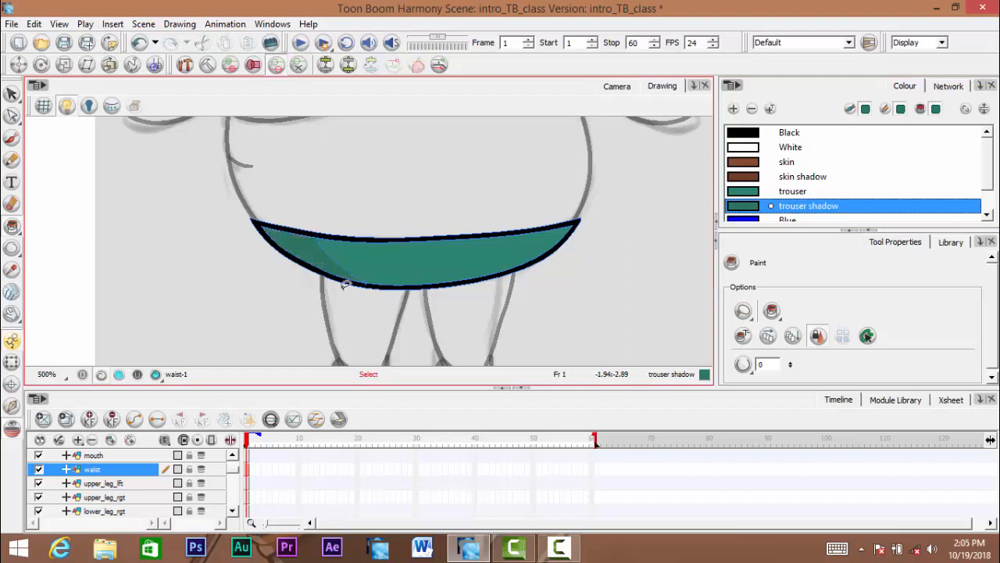
Hide the stroke lines and examine the shading on the waist and how it meets the legs
scroll(346, 277, "down", 2)
key("k")
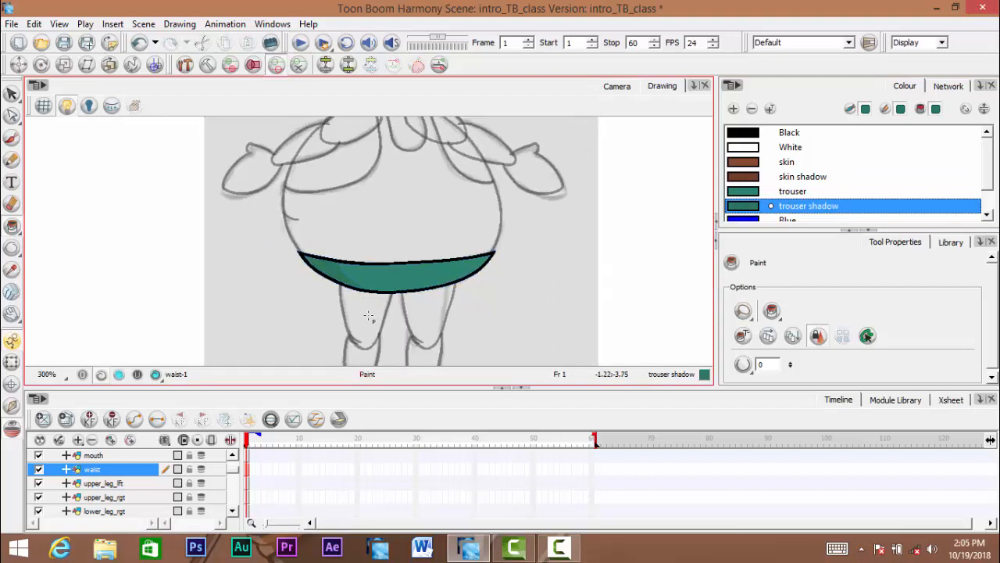
left_click_drag(364, 301, 361, 312)
scroll(360, 303, "up", 6)
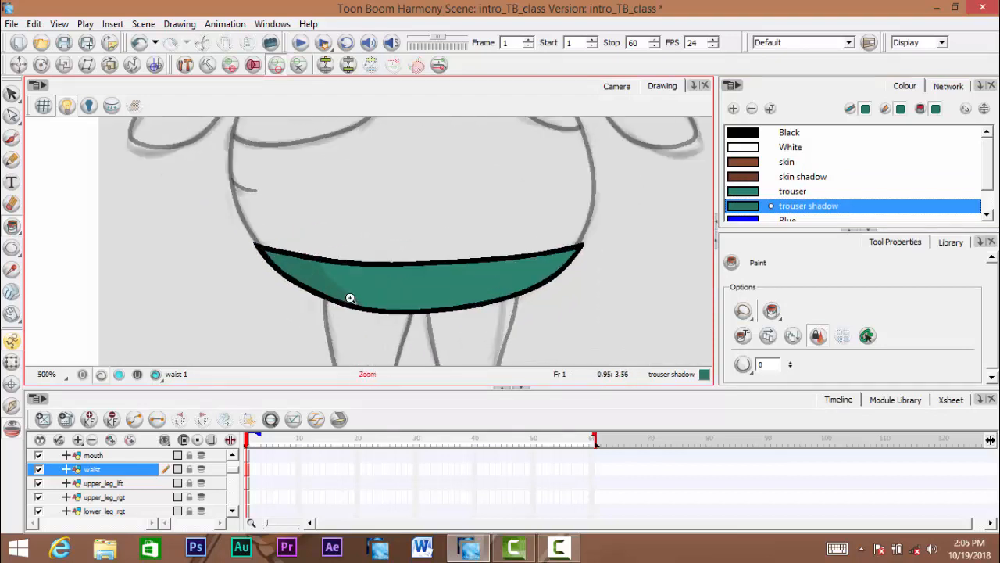
scroll(324, 283, "down", 1)
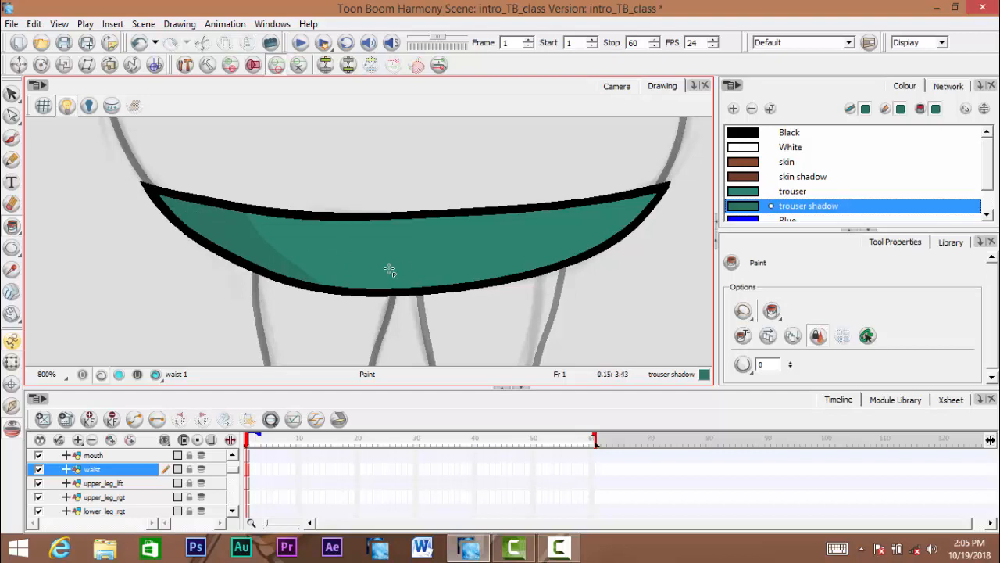
scroll(347, 263, "down", 3)
left_click_drag(346, 295, 394, 295)
scroll(375, 267, "up", 1)
scroll(370, 271, "up", 1)
left_click_drag(461, 306, 454, 293)
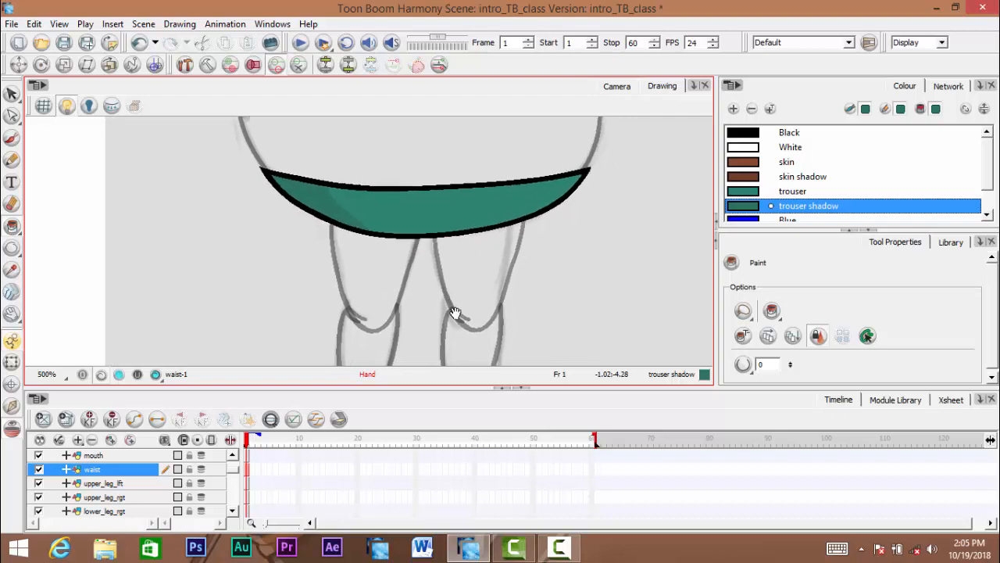
Close the open top of the upper_leg_lft outline with a curved Stroke line between its two ends
left_click(106, 484)
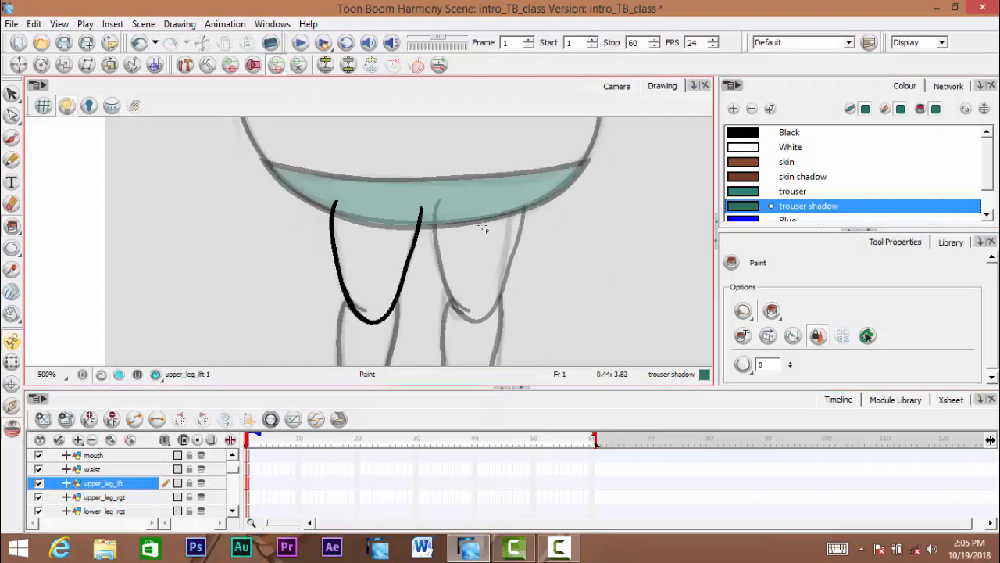
left_click_drag(436, 249, 453, 242)
scroll(444, 259, "up", 2)
mouse_move(412, 274)
left_mouse_down()
mouse_move(461, 262)
mouse_move(463, 282)
left_mouse_up()
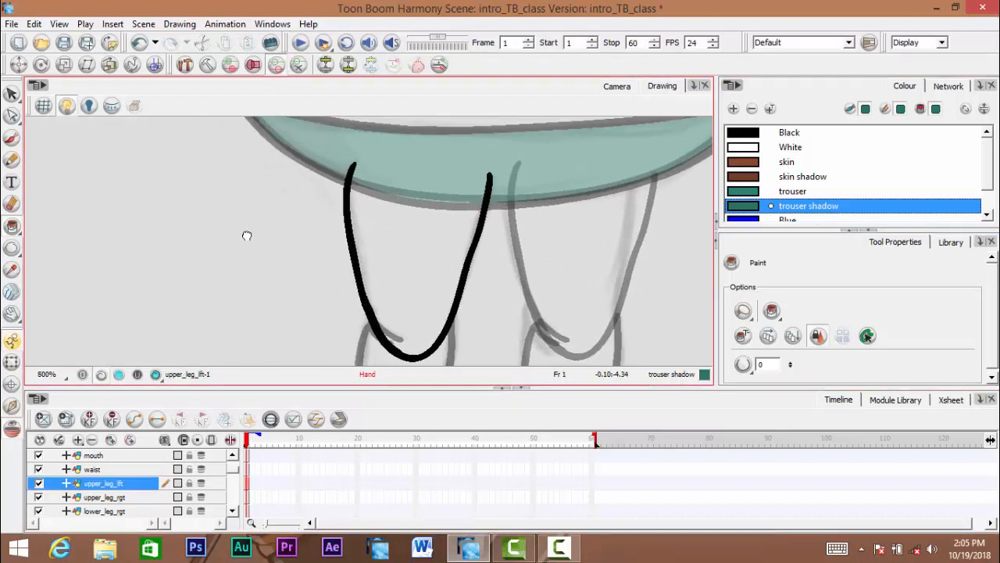
left_click(11, 226)
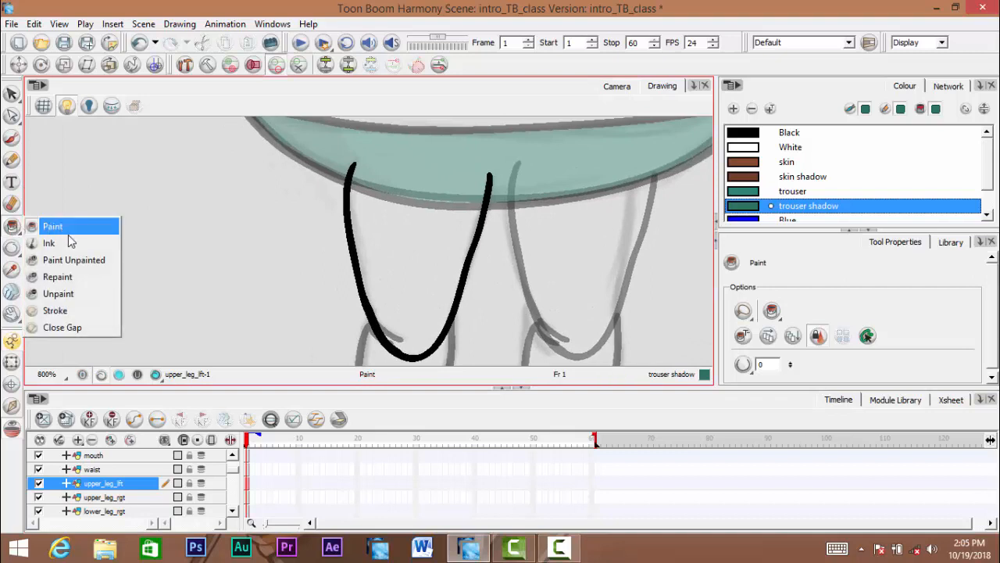
left_click(69, 311)
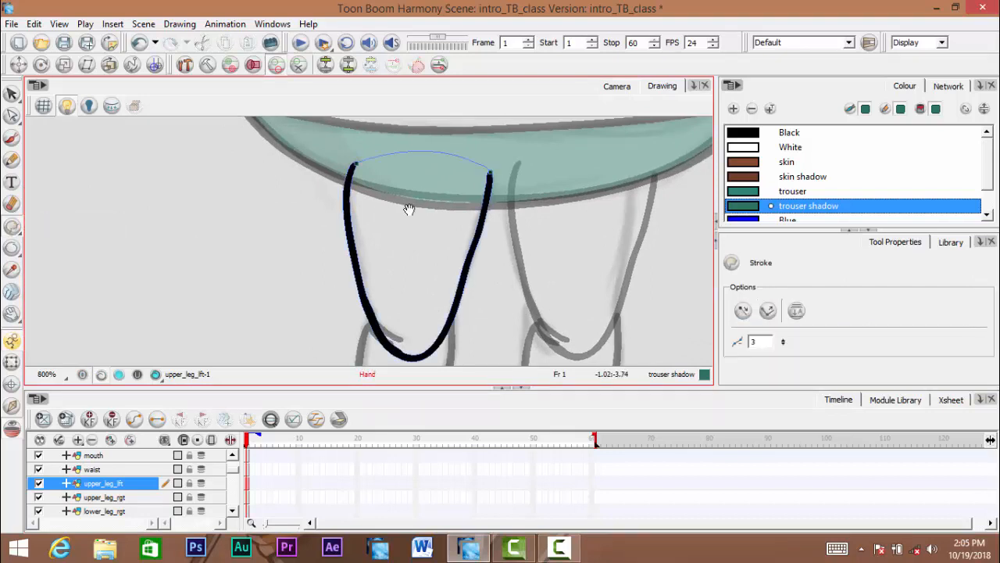
scroll(415, 227, "up", 3)
scroll(412, 232, "down", 3)
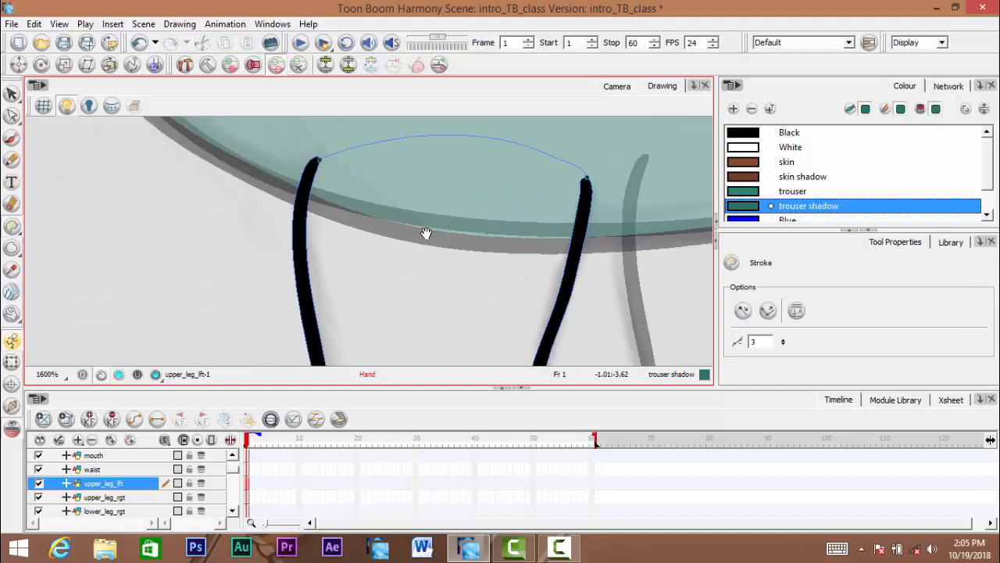
scroll(417, 212, "up", 1)
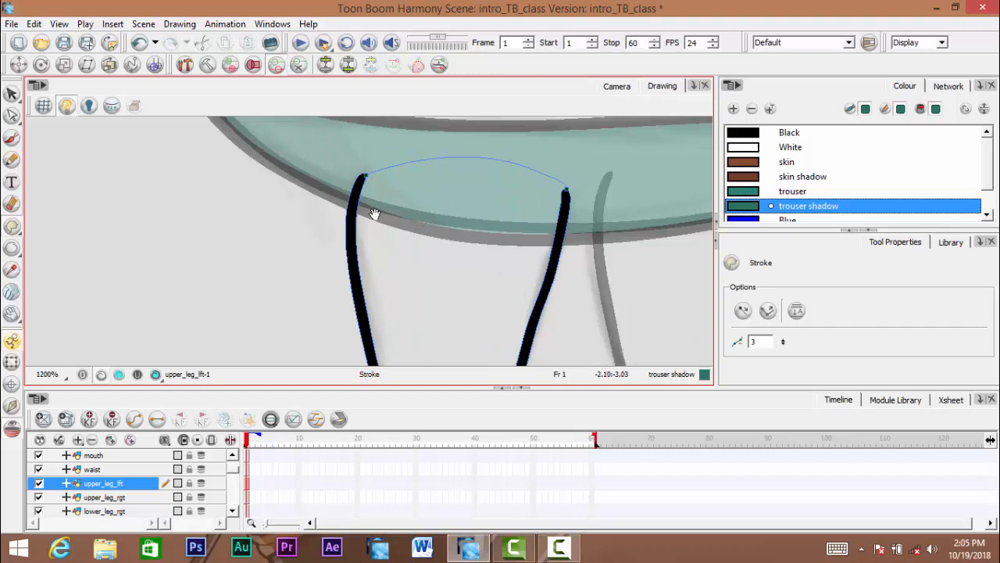
Try to draw a shadow stroke from the closing curve down the inside of the left upper leg
left_click_drag(351, 181, 364, 208)
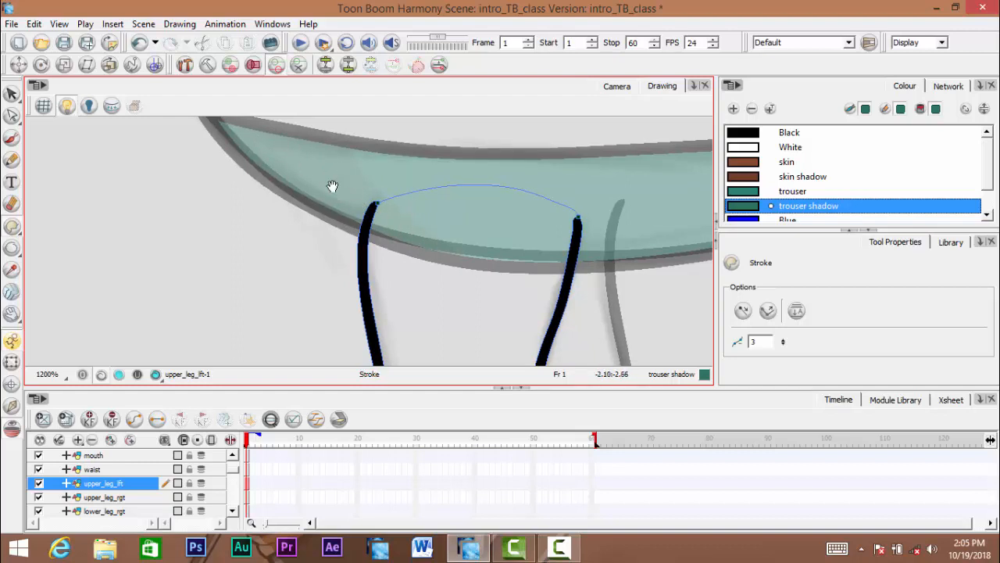
mouse_move(420, 223)
left_mouse_down()
mouse_move(431, 154)
mouse_move(418, 179)
mouse_move(377, 173)
left_mouse_up()
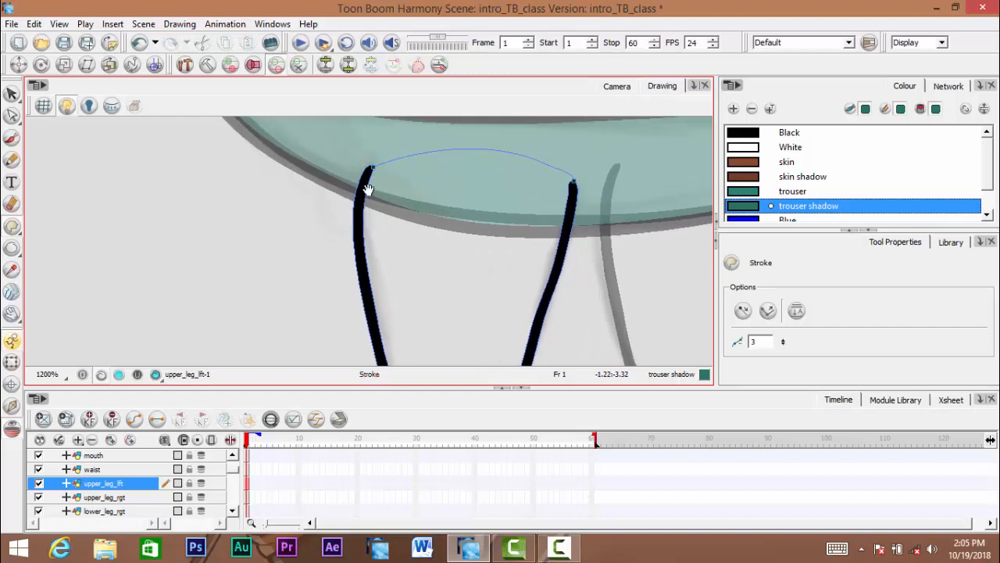
left_click_drag(451, 226, 452, 193)
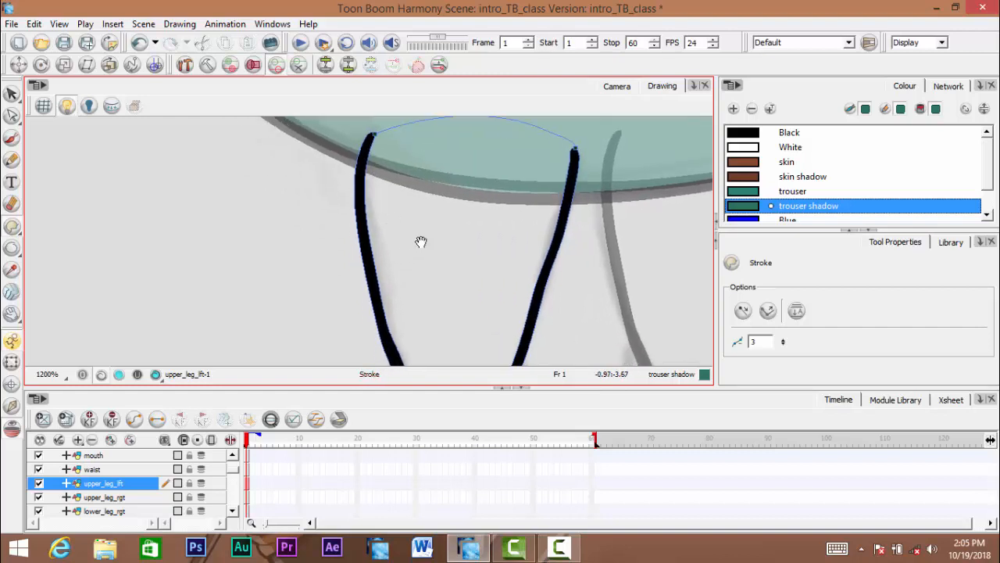
mouse_move(420, 241)
left_mouse_down()
mouse_move(437, 274)
mouse_move(471, 241)
mouse_move(473, 170)
mouse_move(520, 198)
mouse_move(524, 189)
left_mouse_up()
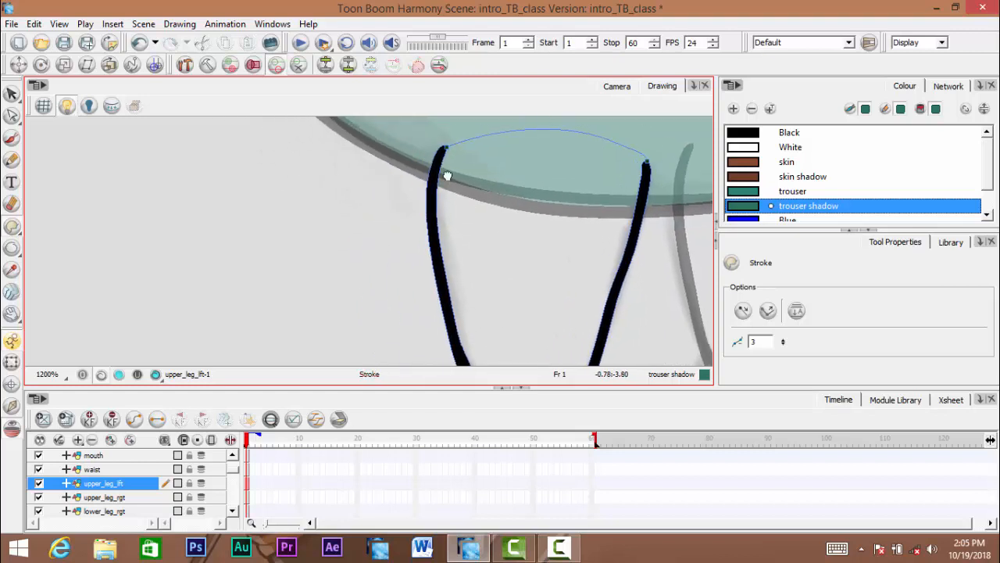
mouse_move(446, 176)
left_mouse_down()
mouse_move(479, 219)
mouse_move(516, 168)
mouse_move(502, 166)
left_mouse_up()
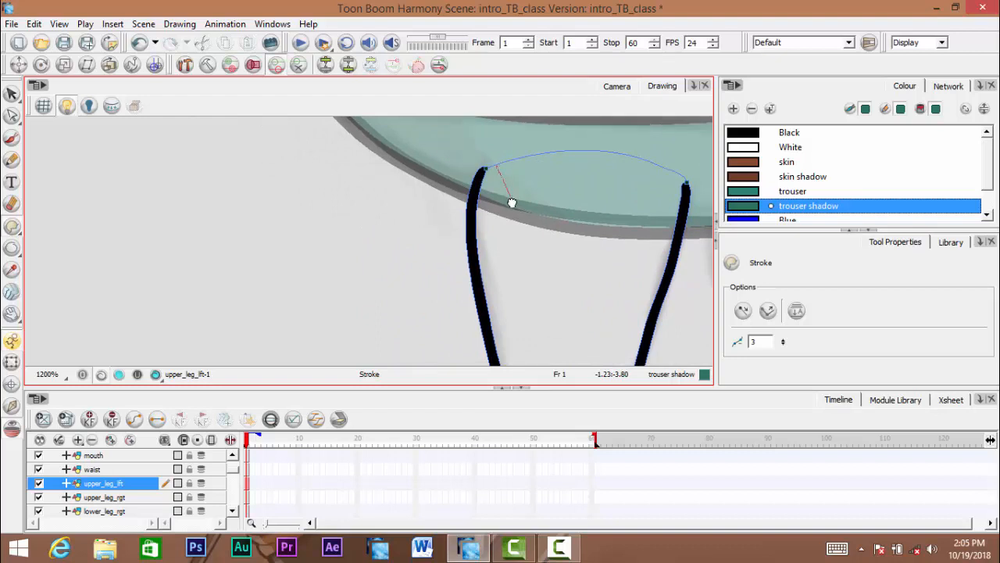
left_click_drag(523, 257, 536, 379)
mouse_move(568, 253)
left_mouse_down()
mouse_move(536, 192)
mouse_move(304, 188)
mouse_move(395, 276)
left_mouse_up()
Rotate the canvas and draw a shadow dividing stroke along the left inner side of the left upper leg
key("1")
key("2")
mouse_move(315, 258)
left_mouse_down()
mouse_move(325, 282)
mouse_move(362, 305)
left_mouse_up()
key("1")
key("2")
key("2")
key("1")
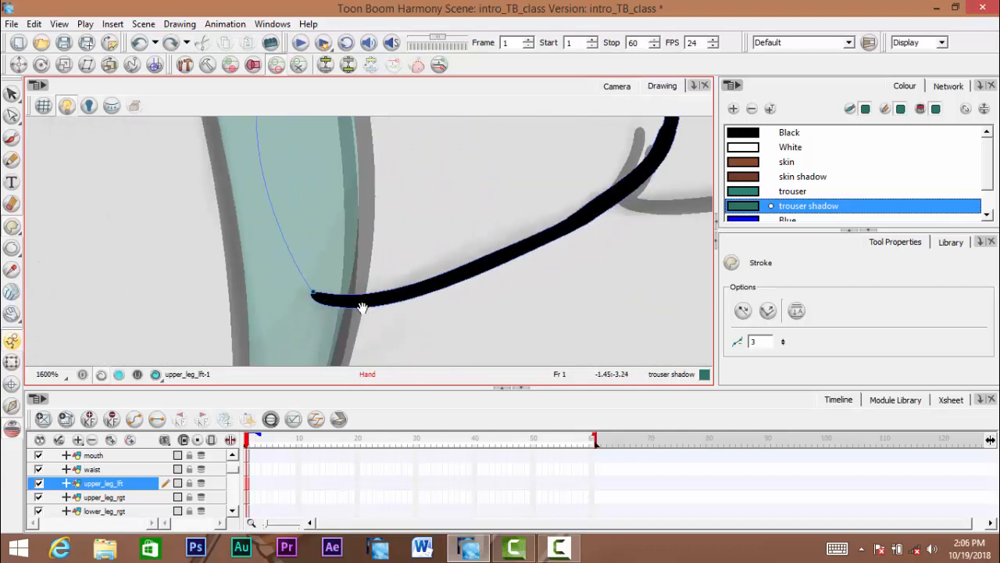
key("2")
key("1")
mouse_move(304, 263)
left_mouse_down()
mouse_move(295, 277)
mouse_move(460, 215)
mouse_move(609, 118)
left_mouse_up()
key("2")
key("1")
left_click_drag(589, 188, 494, 250)
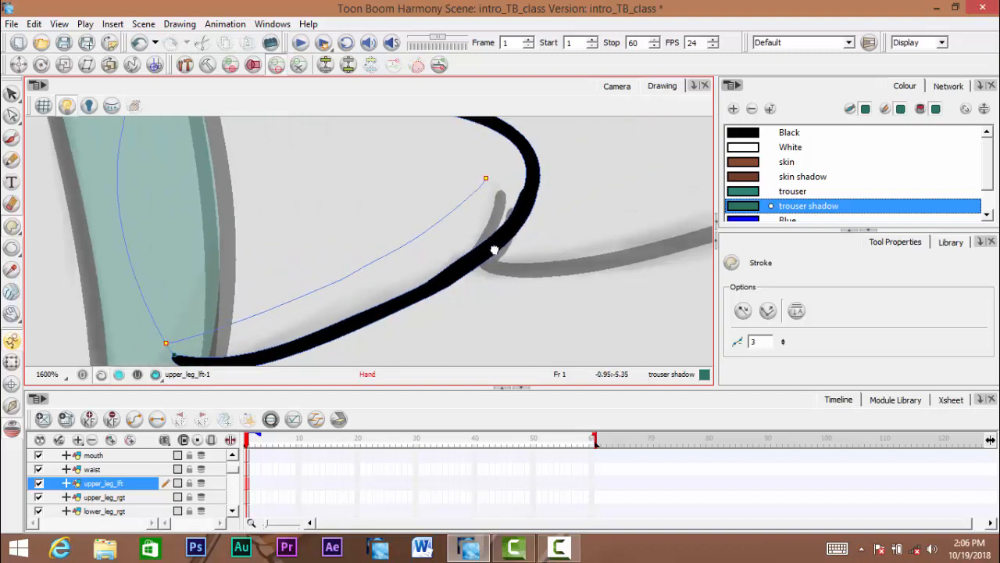
Inspect where the shadow stroke meets the closing curve and reset the canvas rotation
left_click_drag(424, 278, 541, 242)
scroll(293, 303, "up", 3)
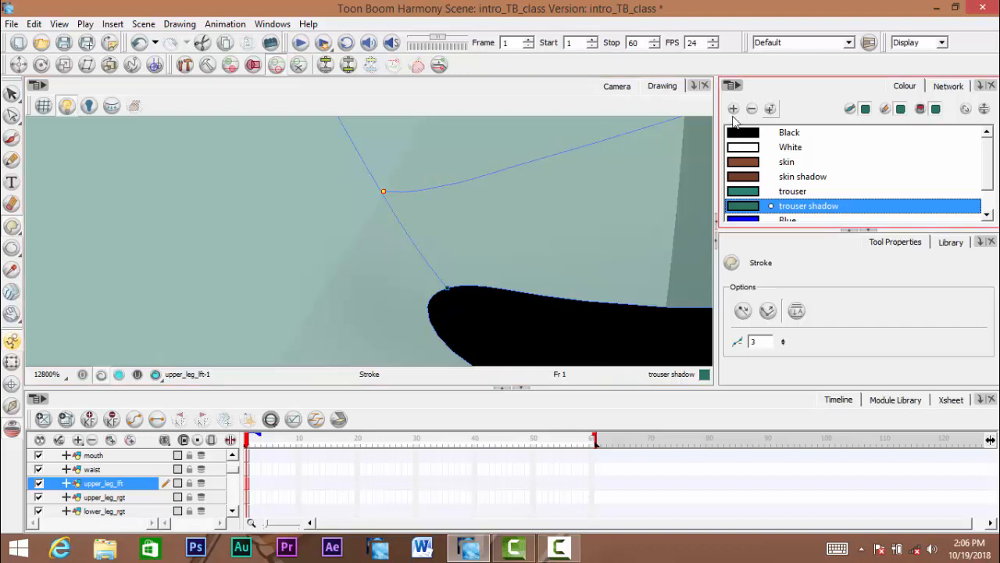
key("shift+x")
scroll(469, 268, "down", 4)
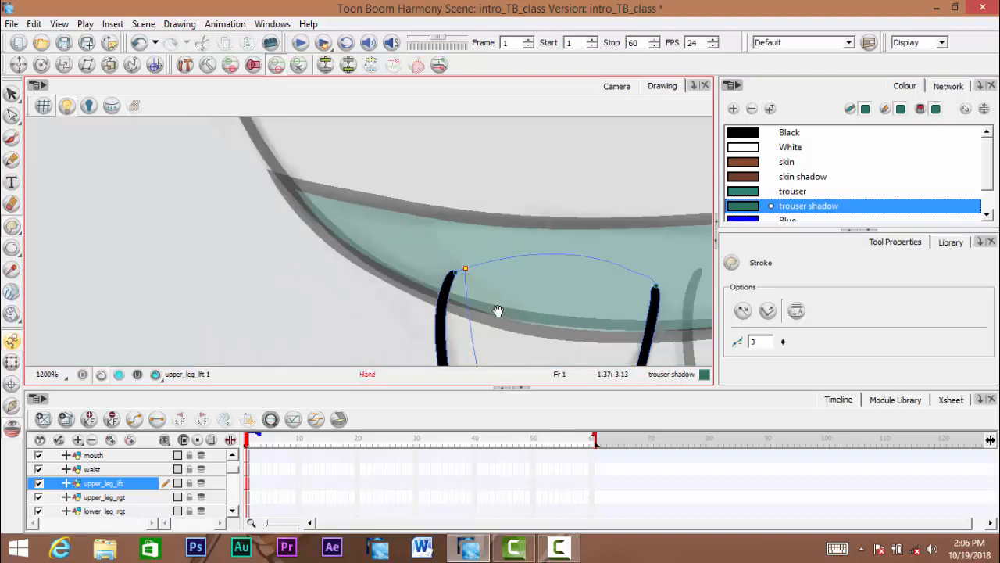
Extend the shadow stroke's lower end to the bottom outline of the left upper leg with the Contour Editor and delete the surplus point
left_click_drag(476, 218, 478, 192)
mouse_move(527, 292)
left_mouse_down()
mouse_move(480, 284)
mouse_move(461, 244)
left_mouse_up()
left_click_drag(435, 190, 427, 97)
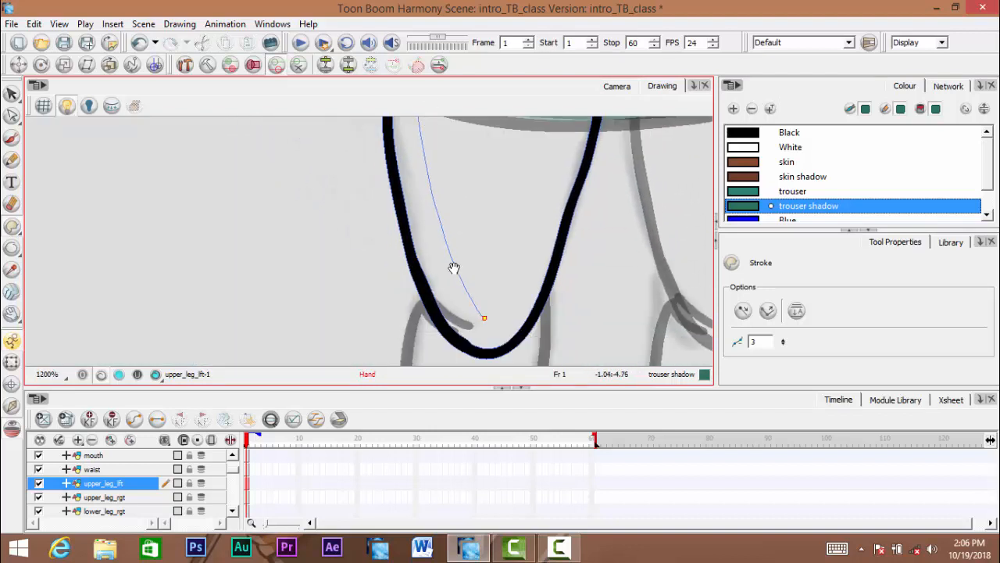
left_click_drag(453, 268, 429, 286)
left_click(11, 117)
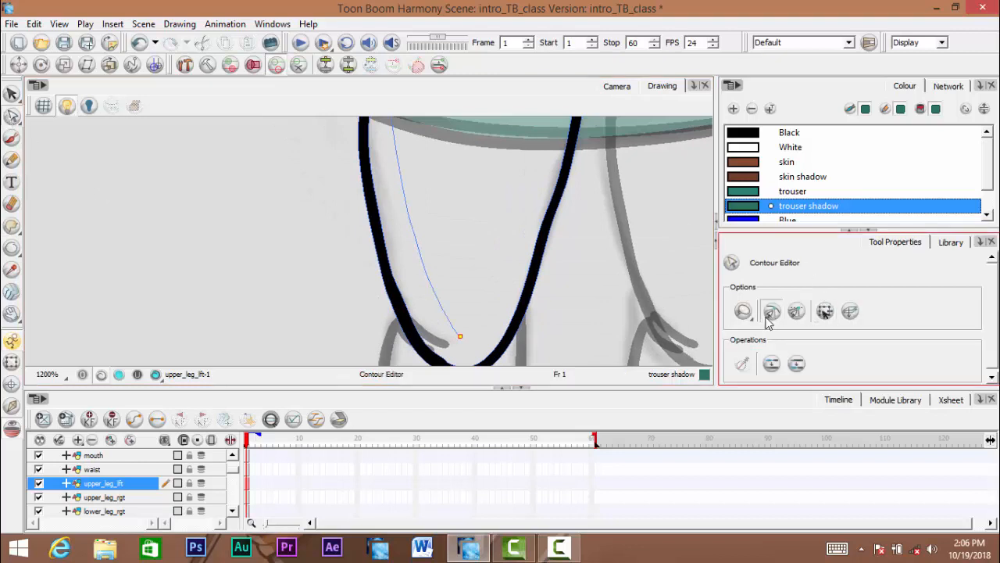
mouse_move(461, 296)
left_mouse_down()
mouse_move(458, 240)
mouse_move(436, 217)
mouse_move(430, 277)
mouse_move(417, 279)
mouse_move(428, 286)
left_mouse_up()
scroll(437, 217, "up", 4)
scroll(435, 216, "down", 1)
left_click_drag(415, 278, 428, 266)
left_click_drag(426, 196, 433, 233)
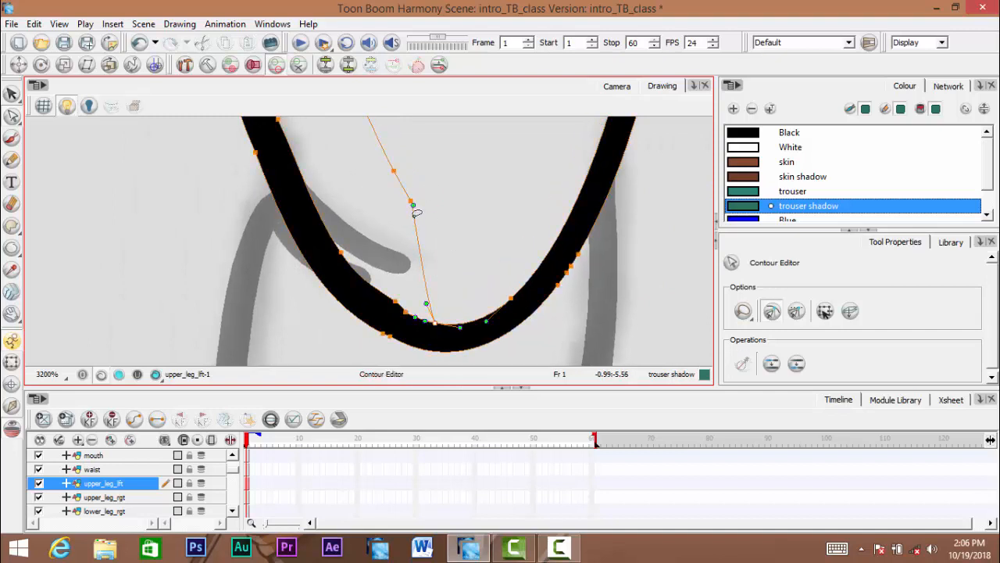
left_click(412, 203)
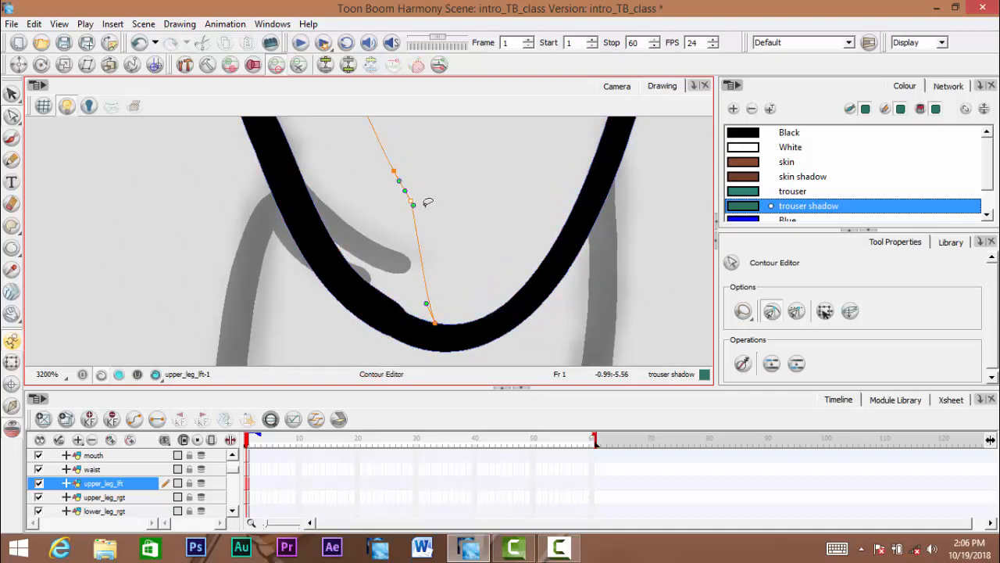
key("Delete")
scroll(400, 185, "down", 2)
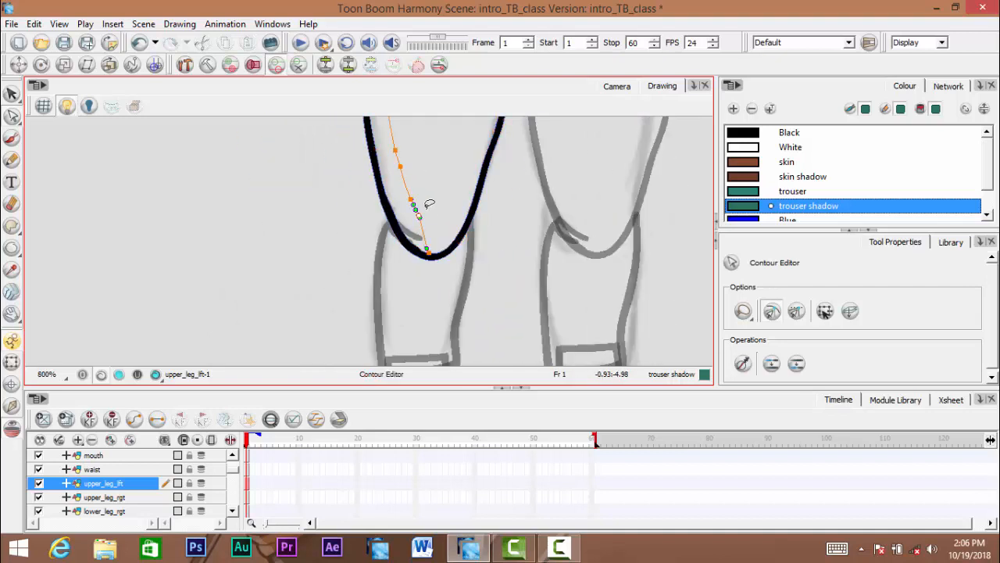
Join the shadow stroke's upper end to the closing curve at the top of the left upper leg
left_click_drag(429, 177, 460, 339)
scroll(420, 202, "up", 2)
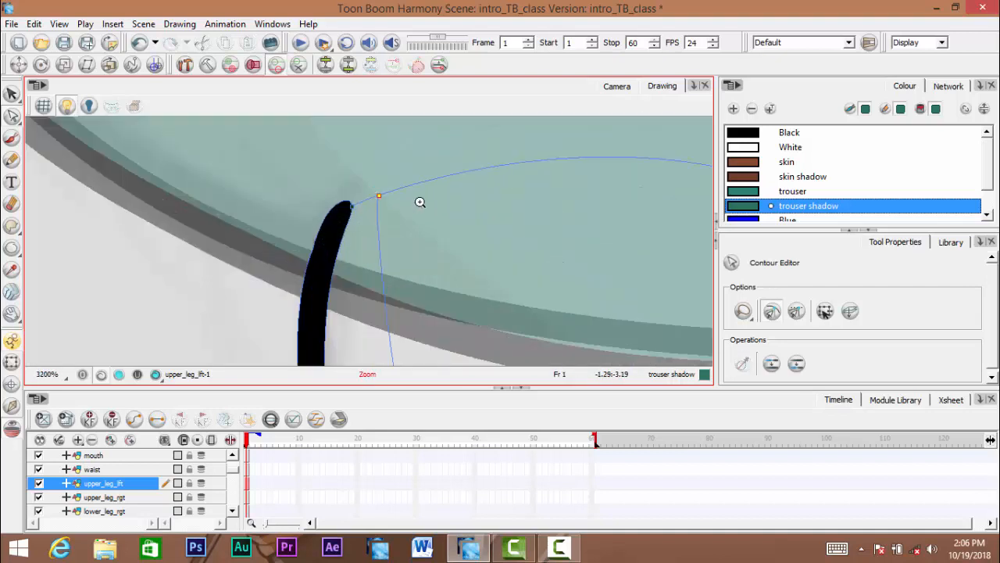
scroll(379, 195, "up", 4)
left_click_drag(355, 215, 326, 172)
scroll(364, 207, "down", 7)
Paint the main area of the left upper leg with the trouser colour
left_click_drag(12, 226, 65, 226)
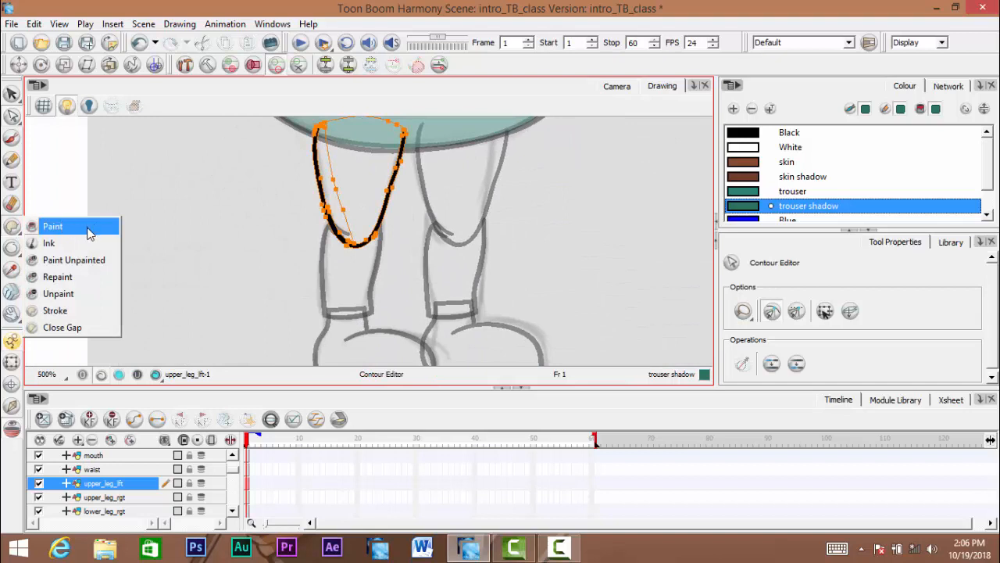
left_click(87, 228)
mouse_move(582, 171)
left_mouse_down()
mouse_move(575, 197)
mouse_move(558, 193)
left_mouse_up()
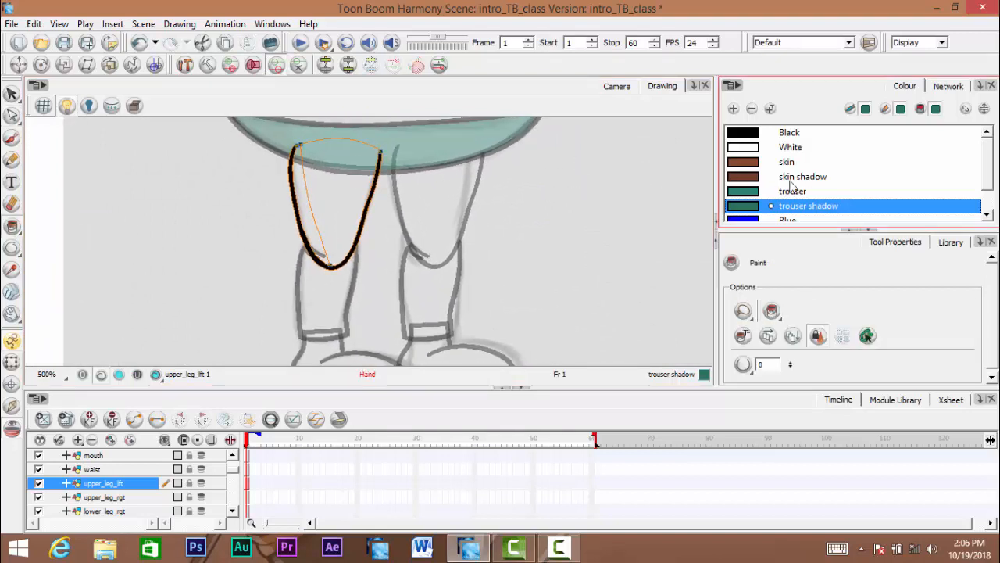
left_click(793, 191)
scroll(402, 214, "up", 1)
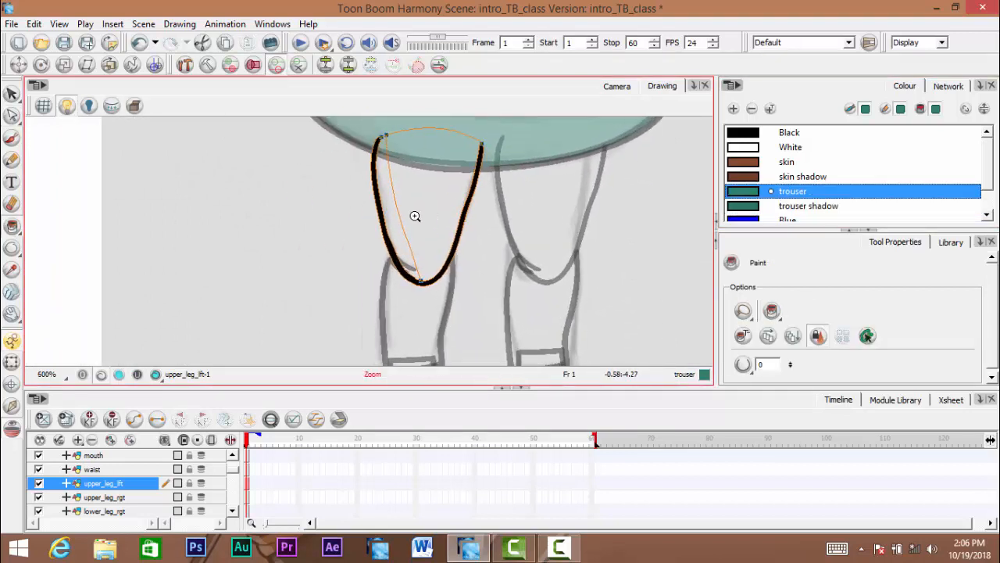
scroll(415, 216, "up", 2)
left_click(425, 215)
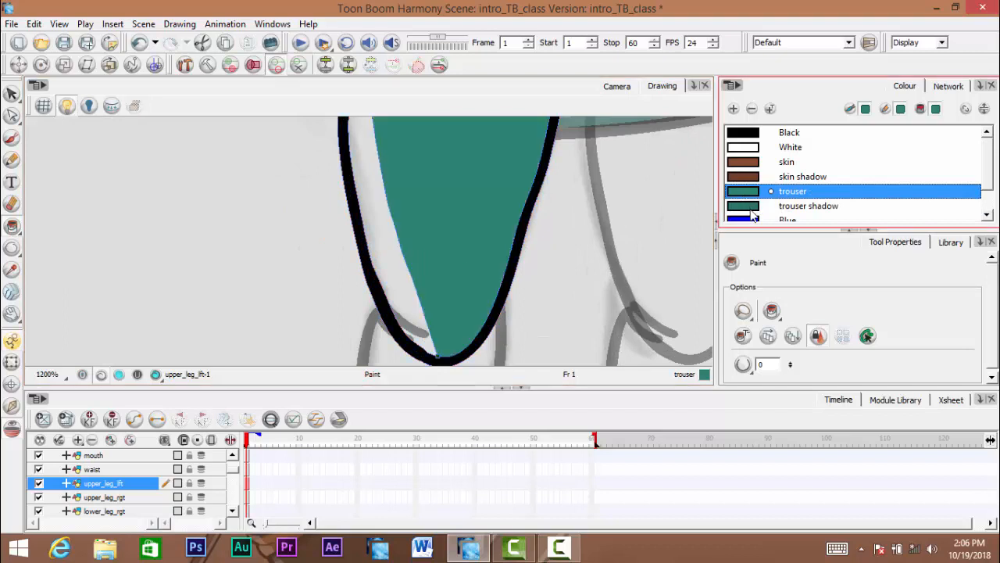
Paint the narrow strip along the left upper leg's outer edge with the trouser shadow colour
left_click(750, 207)
left_click(377, 244)
scroll(391, 266, "down", 4)
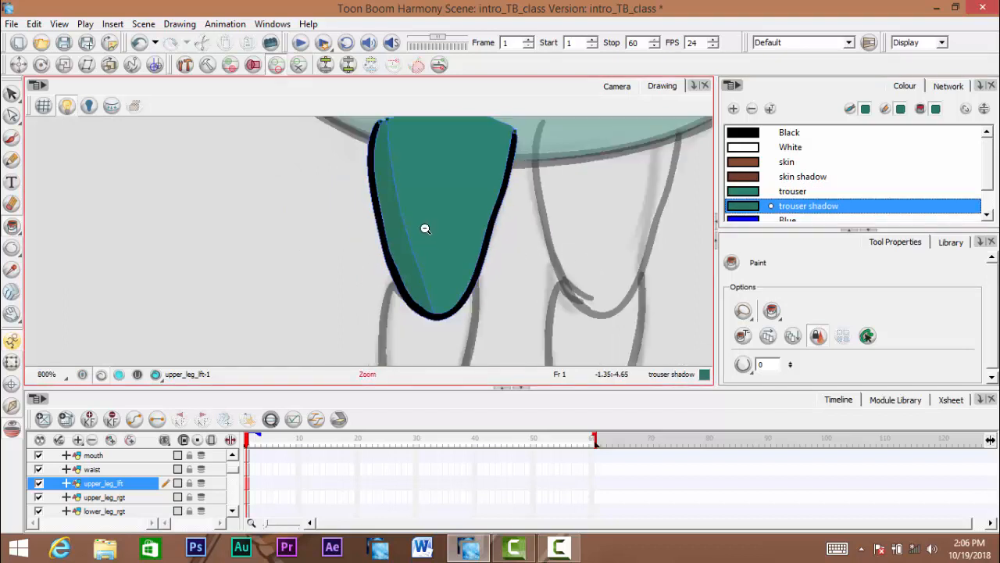
Make lower_leg_lft the active layer and choose the Stroke tool for its shadow line
scroll(434, 250, "up", 3)
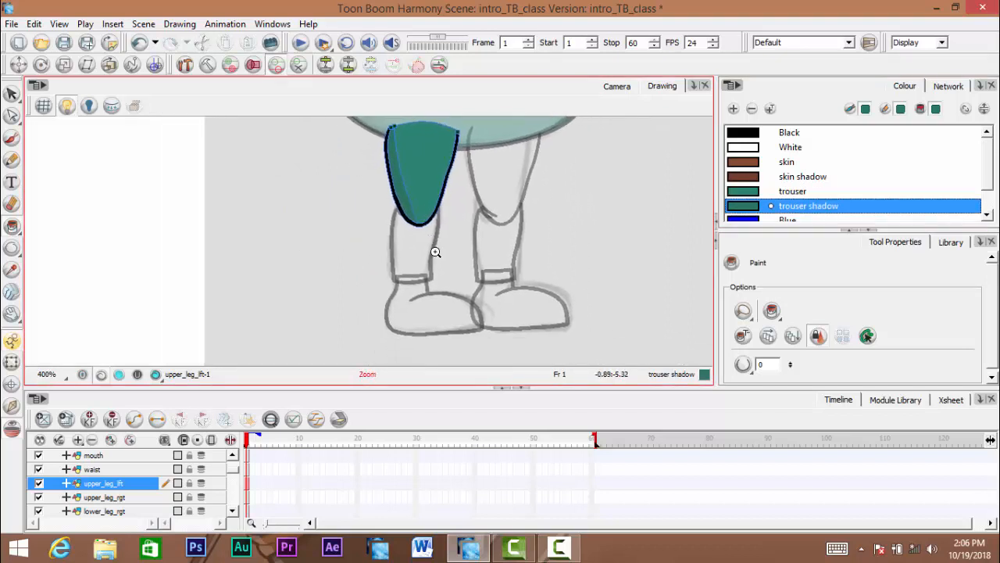
left_click_drag(441, 258, 469, 249)
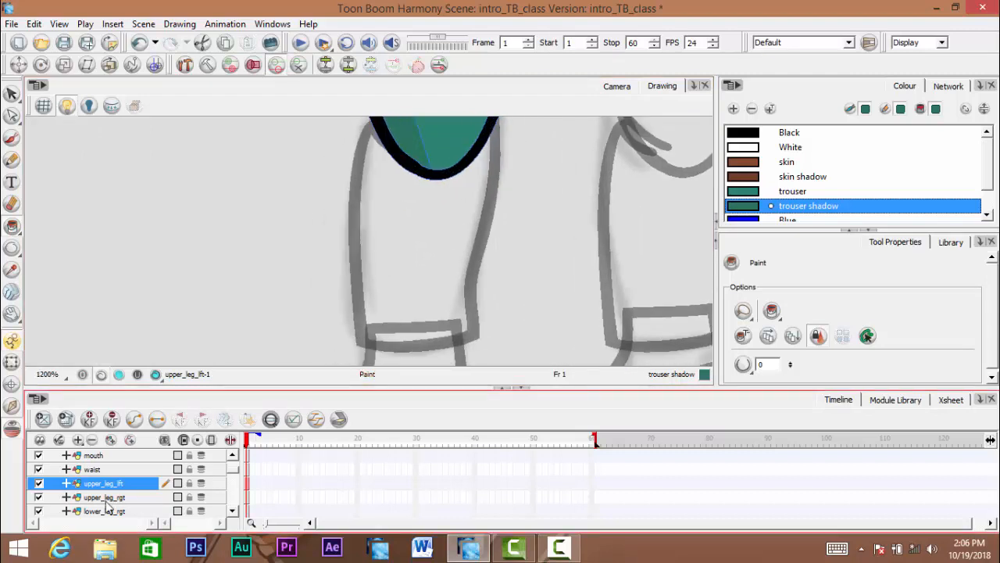
scroll(234, 475, "down", 3)
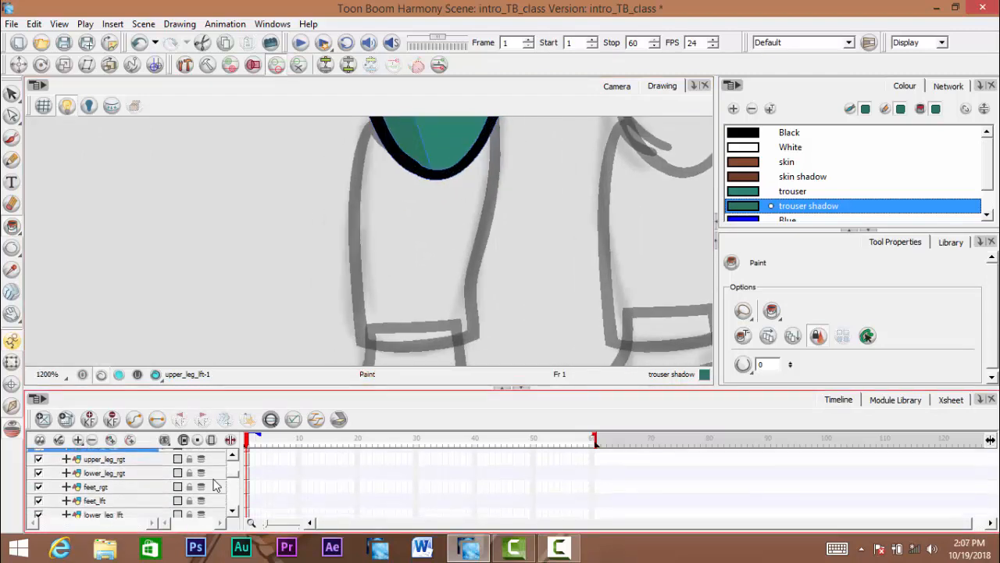
left_click(110, 513)
left_click_drag(451, 179, 444, 251)
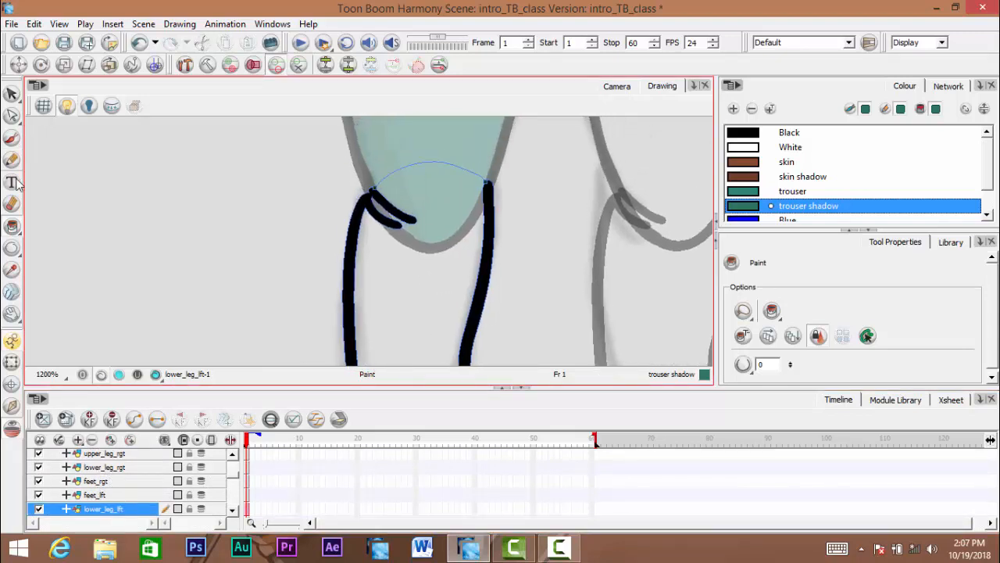
mouse_move(12, 225)
left_mouse_down()
mouse_move(74, 258)
mouse_move(70, 308)
left_mouse_up()
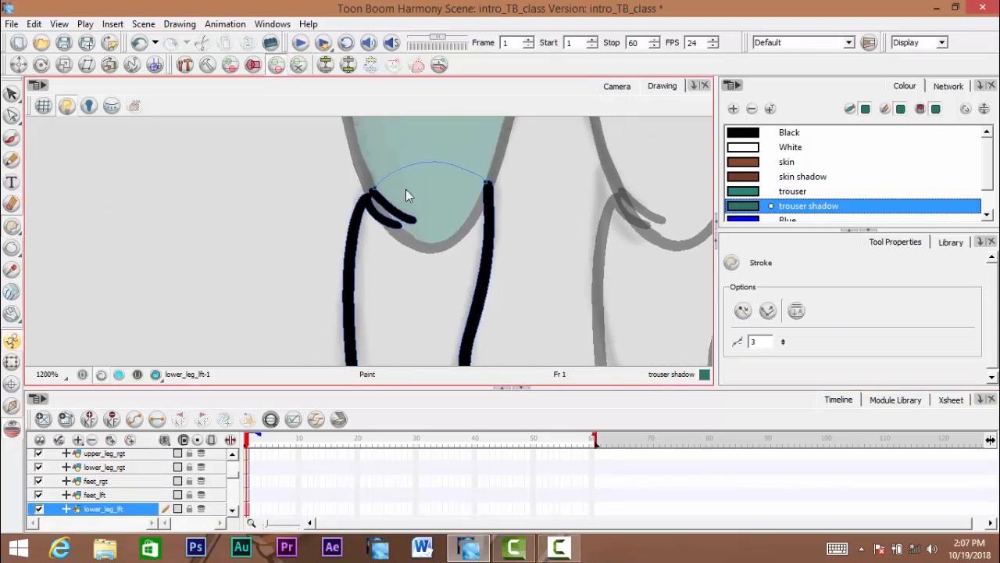
Rotate the canvas and try to draw a shadow stroke from the left lower leg's closing curve towards the knee crease
mouse_move(411, 193)
left_mouse_down()
mouse_move(415, 206)
mouse_move(408, 178)
mouse_move(431, 258)
mouse_move(403, 349)
left_mouse_up()
key("2")
key("ctrl+z")
mouse_move(486, 170)
left_mouse_down()
mouse_move(476, 156)
mouse_move(292, 132)
mouse_move(270, 152)
left_mouse_up()
left_click_drag(337, 201, 337, 227)
left_click_drag(258, 240, 244, 243)
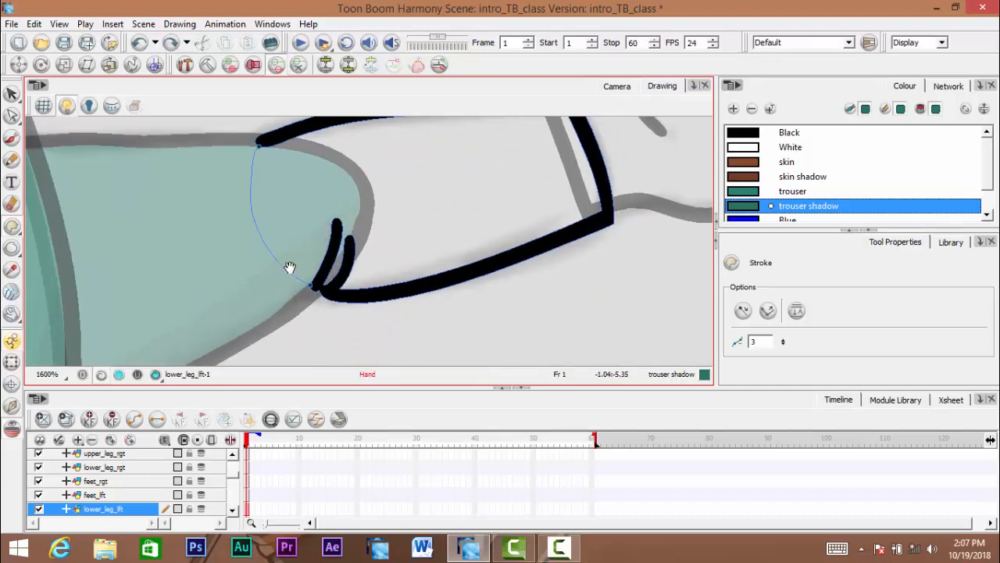
mouse_move(287, 268)
left_mouse_down()
mouse_move(252, 284)
mouse_move(263, 261)
mouse_move(292, 243)
mouse_move(333, 241)
left_mouse_up()
key("ctrl+z")
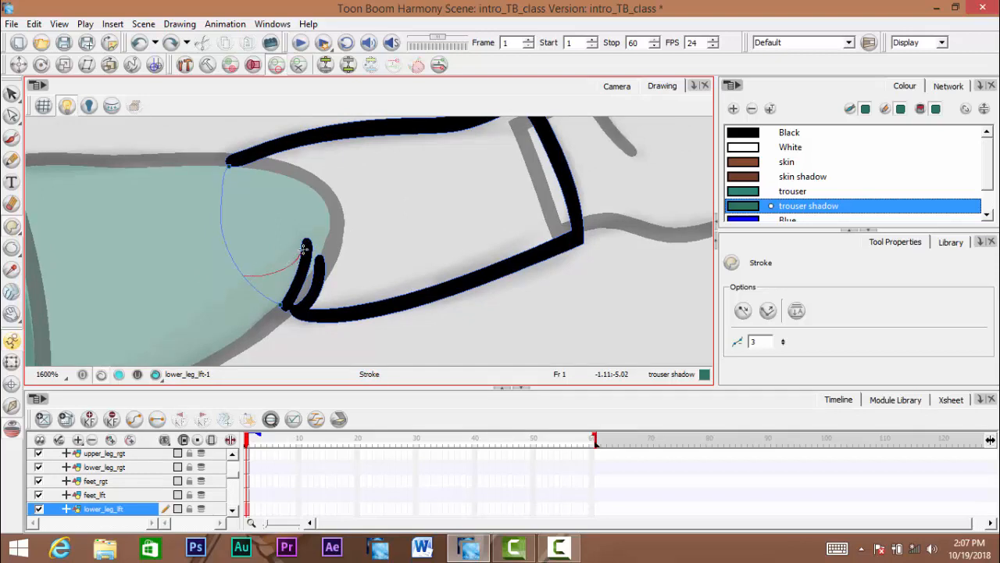
Draw shadow dividing strokes from the left lower leg's closing curve to the knee crease, between the crease lines, and down to the hem
scroll(302, 258, "up", 1)
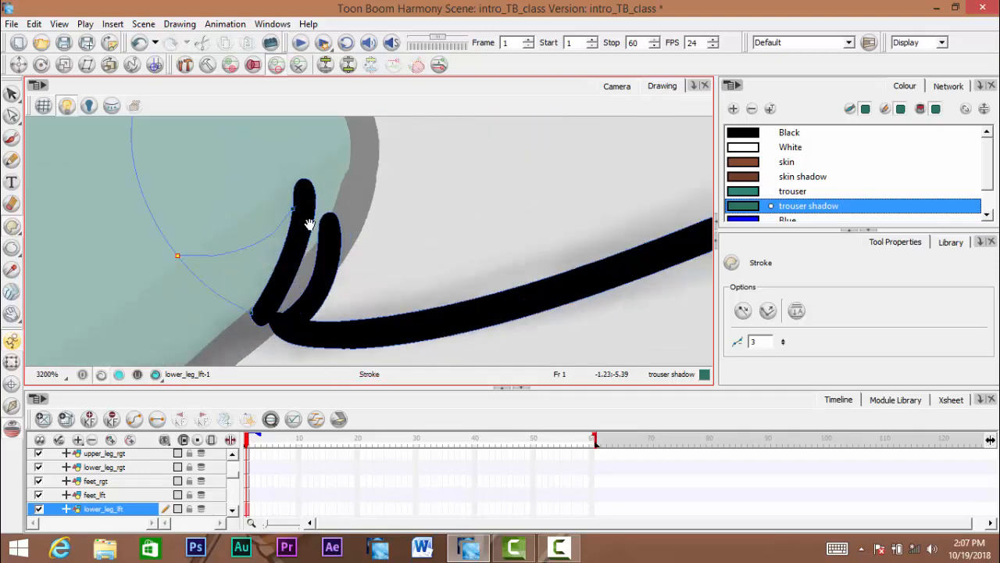
left_click_drag(167, 272, 239, 275)
scroll(239, 274, "up", 2)
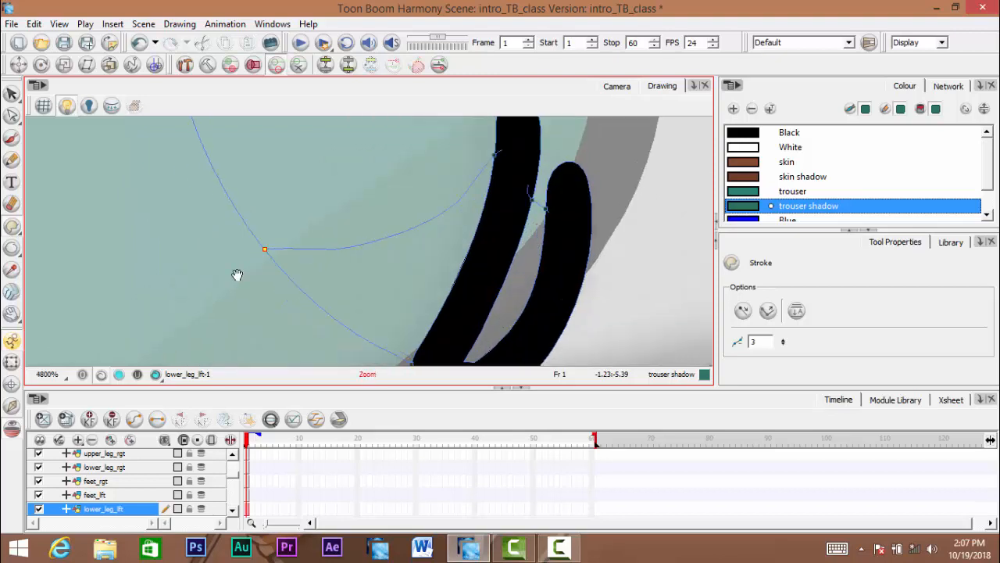
scroll(370, 232, "down", 3)
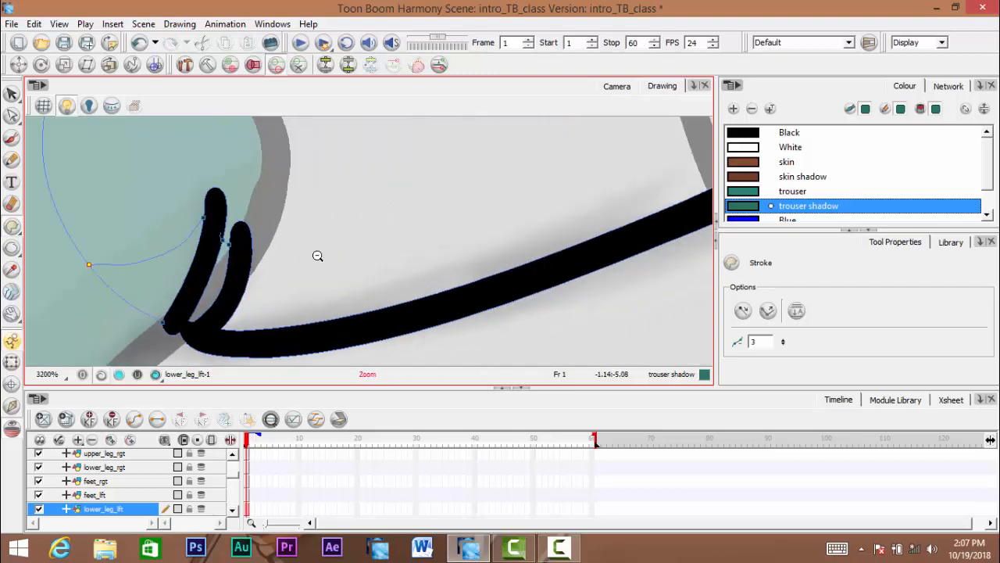
mouse_move(314, 266)
left_mouse_down()
mouse_move(263, 263)
mouse_move(239, 275)
left_mouse_up()
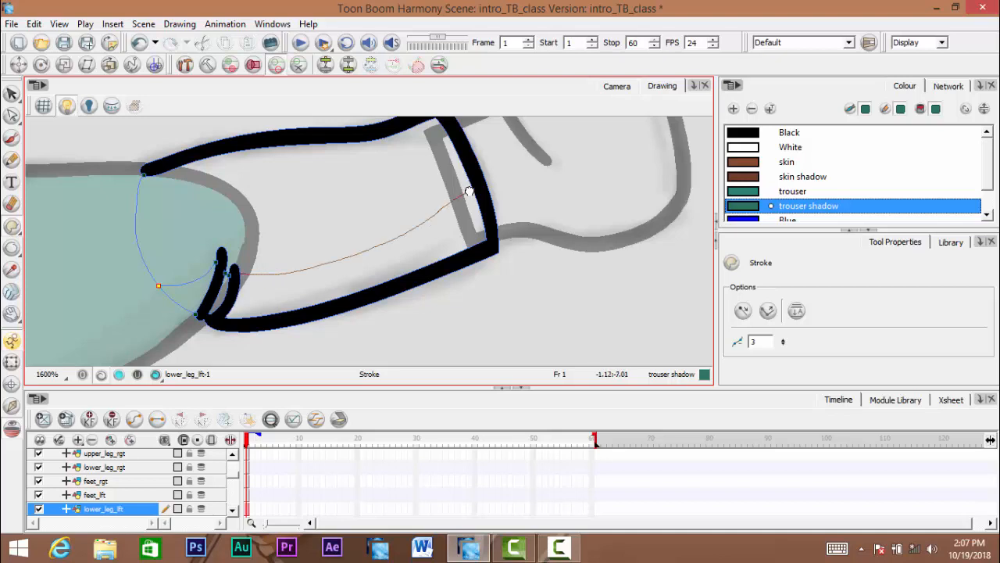
left_click_drag(471, 189, 475, 224)
left_click_drag(211, 293, 373, 266)
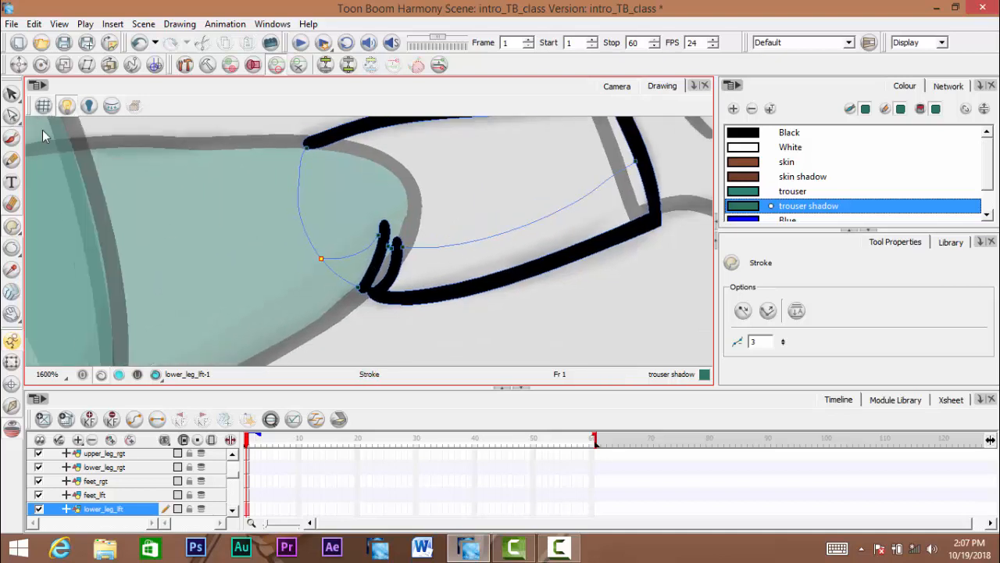
Join the shadow stroke's upper end to the left lower leg's closing curve with the Contour Editor
left_click(11, 115)
key("ctrl+space")
left_click(320, 252)
left_click(309, 271)
left_click(322, 267)
left_click(333, 257)
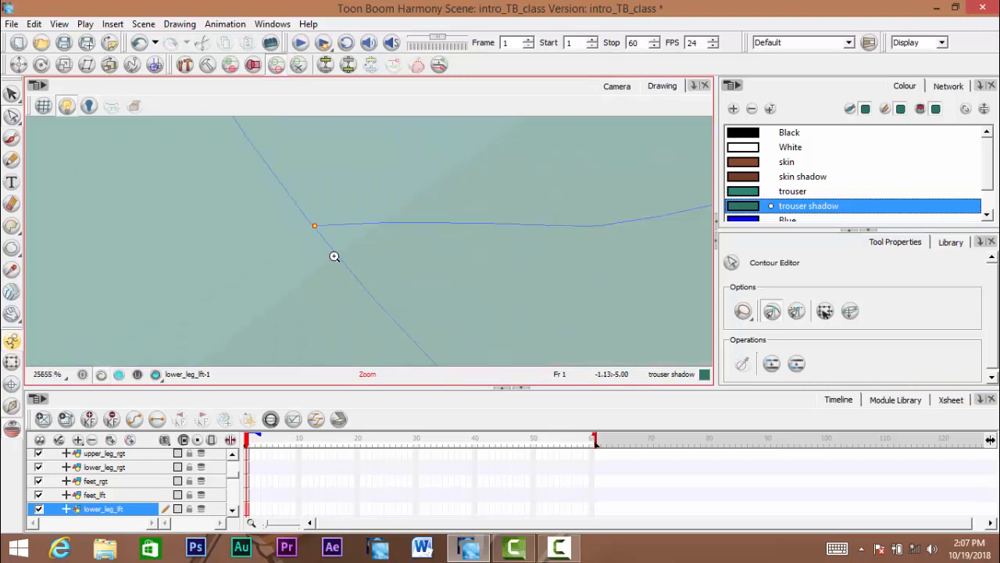
left_click_drag(275, 208, 414, 244)
left_click(220, 239)
key("ctrl+alt+space")
left_click(224, 248)
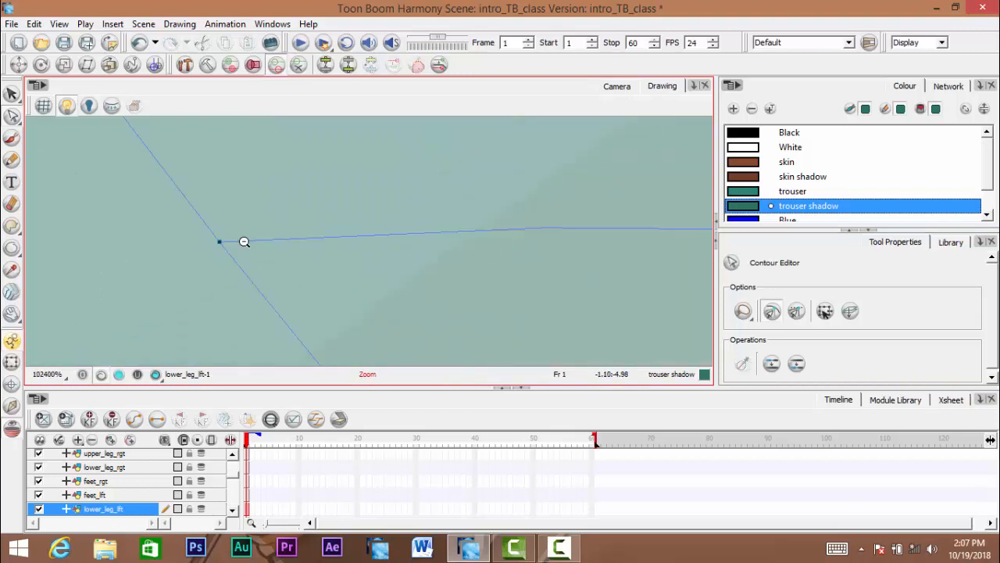
Reset the canvas rotation and examine the left lower leg's shadow stroke from the knee creases down to the hem
left_click(243, 242)
left_click(244, 241)
key("ctrl+alt+space")
left_click(283, 243)
left_click(289, 239)
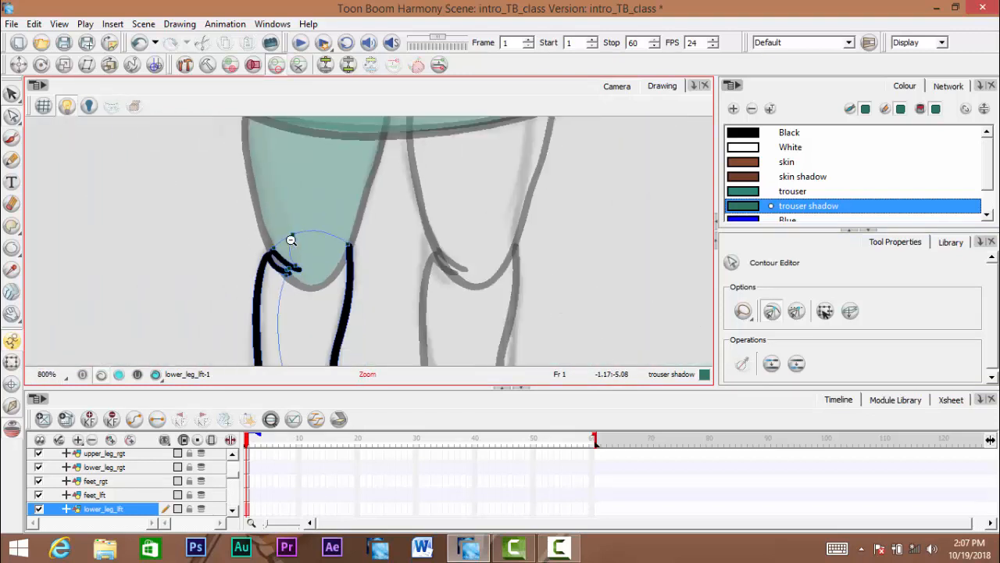
left_click(290, 239)
key("space")
mouse_move(318, 276)
left_mouse_down()
mouse_move(364, 264)
mouse_move(369, 277)
mouse_move(375, 253)
mouse_move(365, 230)
mouse_move(383, 264)
left_mouse_up()
key("ctrl+space")
left_click(367, 261)
key("space")
key("ctrl+space")
left_click(383, 264)
key("space")
left_click_drag(396, 207, 364, 55)
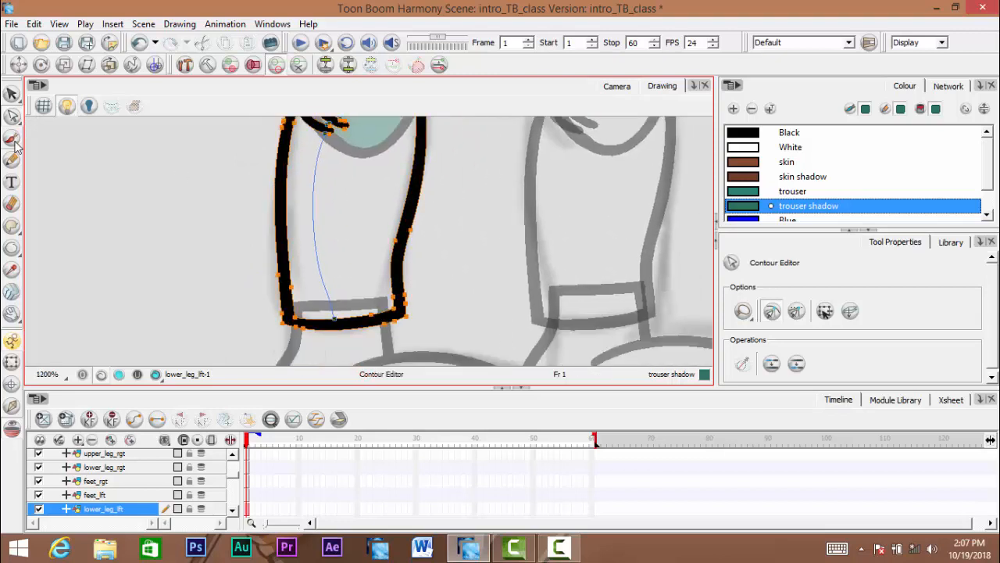
Paint the main area of the left lower leg with the trouser colour
left_click(12, 226)
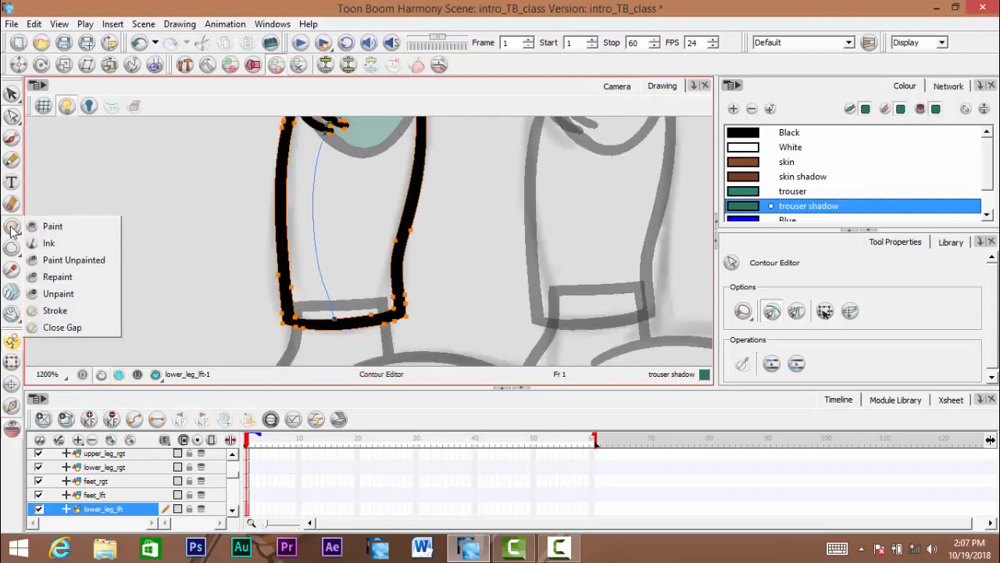
left_click(54, 227)
left_click(750, 193)
mouse_move(388, 188)
left_mouse_down()
mouse_move(446, 223)
mouse_move(438, 268)
mouse_move(450, 268)
left_mouse_up()
left_click(419, 250)
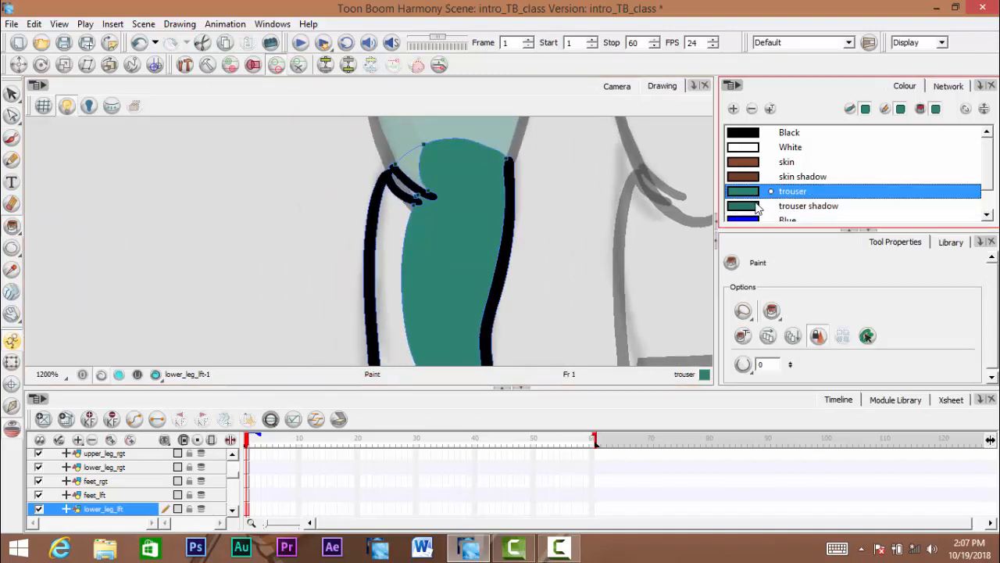
Paint the shadow areas around the knee creases and along the left lower leg's outer edge with the trouser shadow colour
left_click(808, 205)
left_click(403, 188)
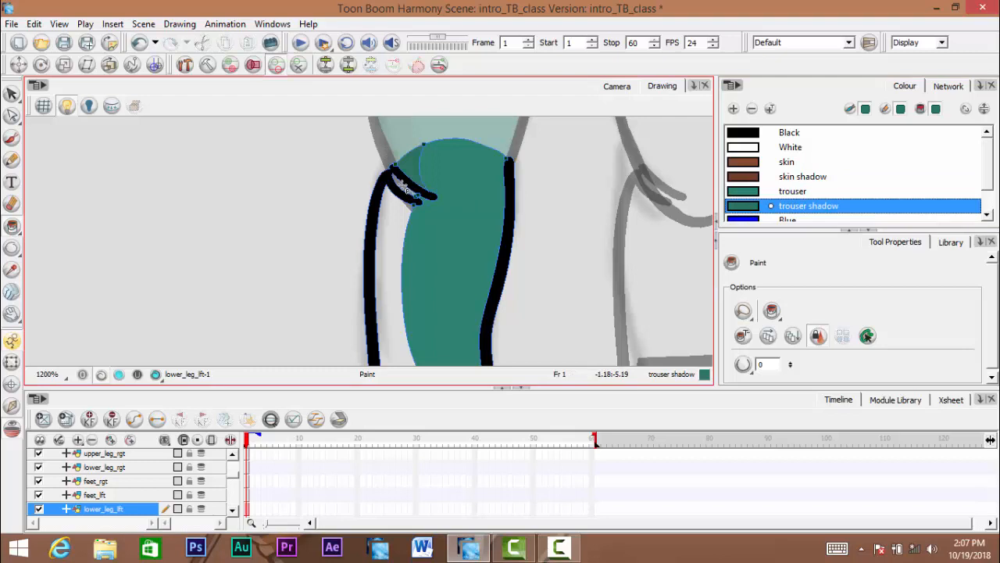
left_click(390, 248)
left_click_drag(408, 277, 444, 152)
Bring the left foot into view and select the Blue swatch in the palette
scroll(489, 209, "down", 3)
left_click_drag(501, 214, 473, 226)
scroll(470, 232, "up", 2)
left_click_drag(454, 311, 403, 157)
scroll(406, 232, "up", 1)
left_click_drag(407, 232, 362, 229)
scroll(987, 183, "down", 1)
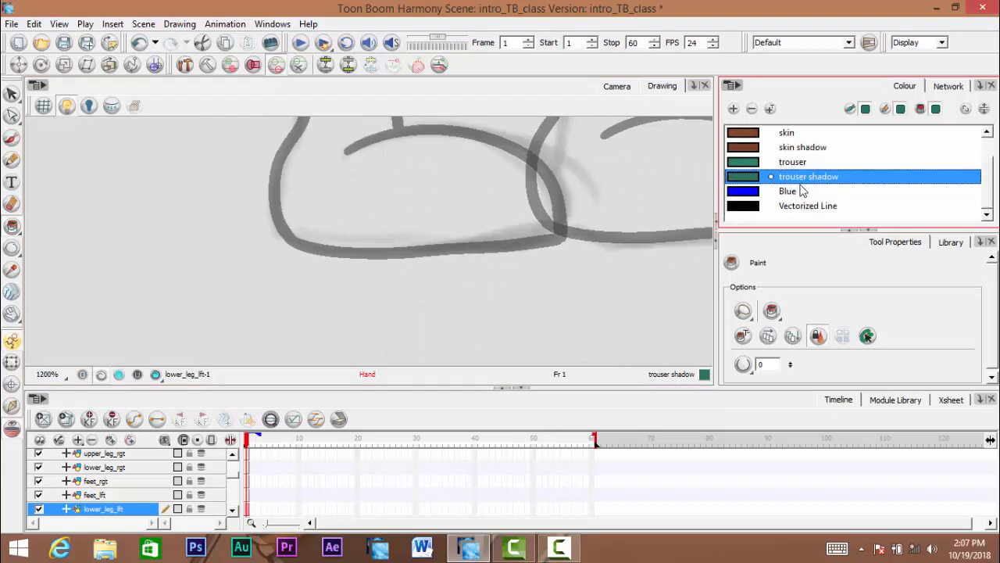
left_click(747, 194)
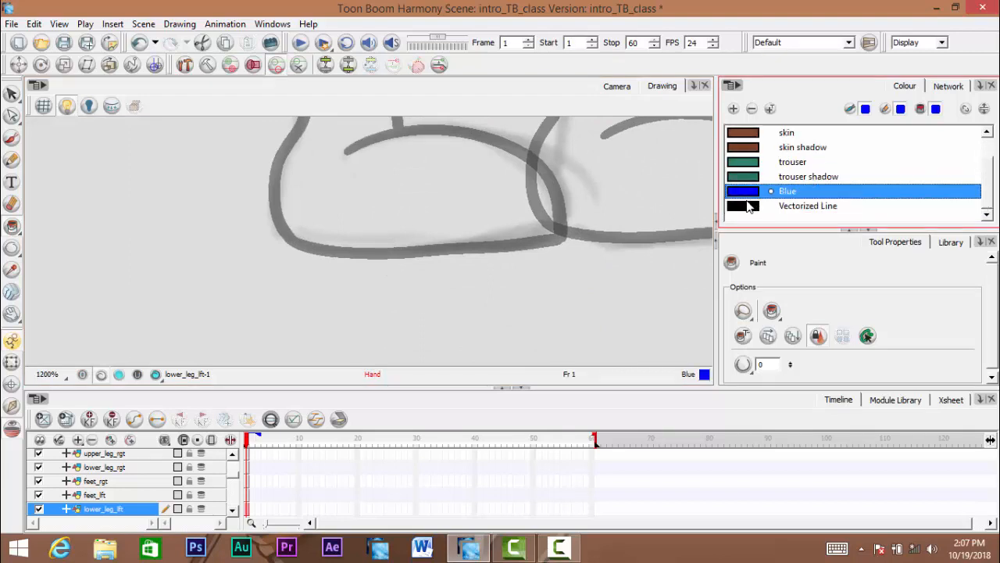
scroll(380, 270, "down", 3)
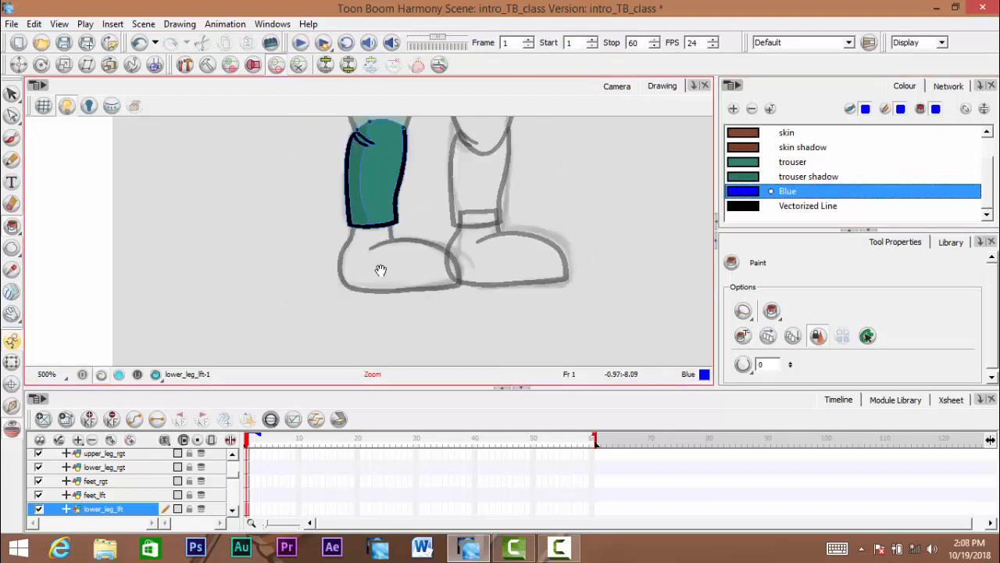
left_click_drag(383, 270, 358, 261)
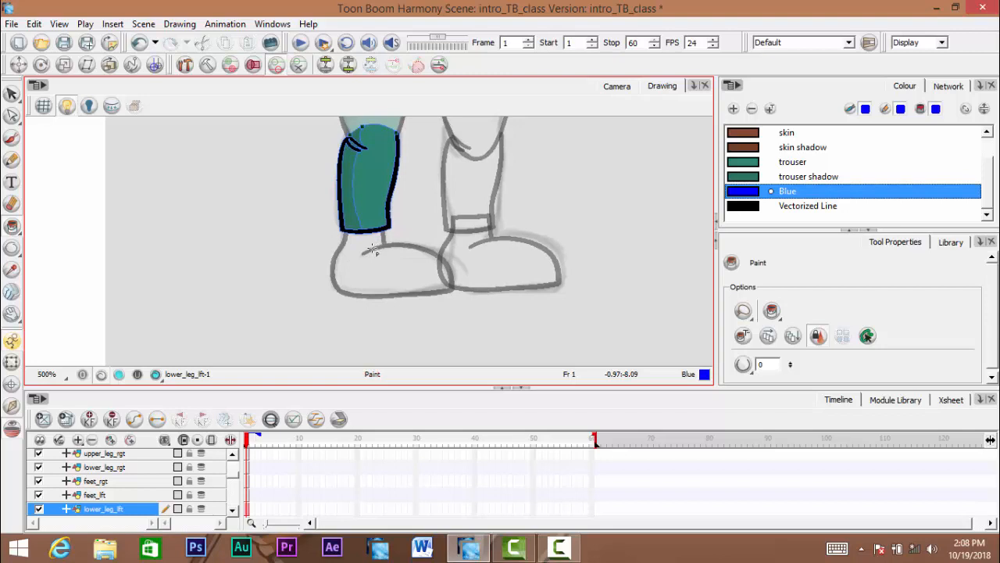
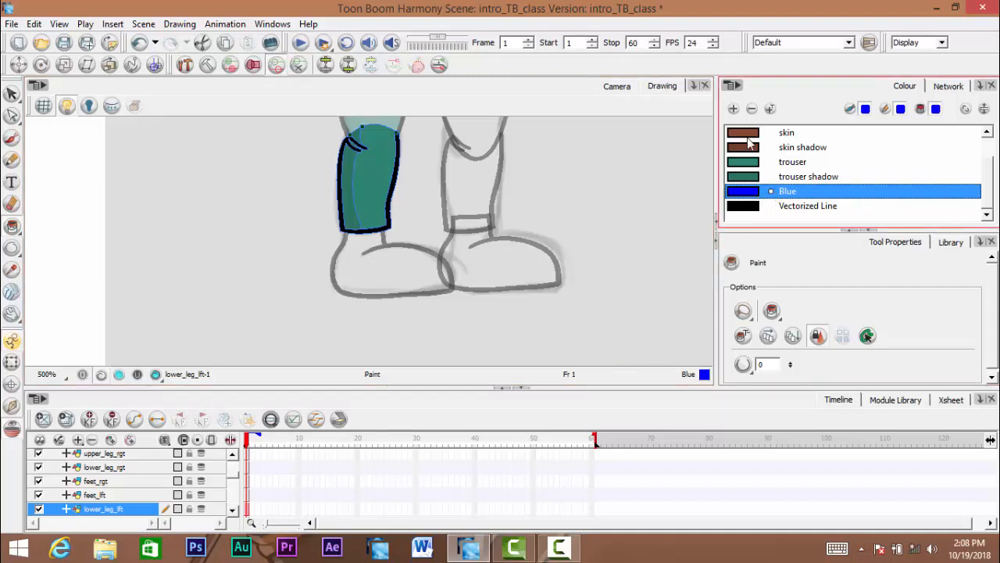
Delete the Blue swatch from the palette and rename the Vectorized Line swatch as shoe
left_click(751, 109)
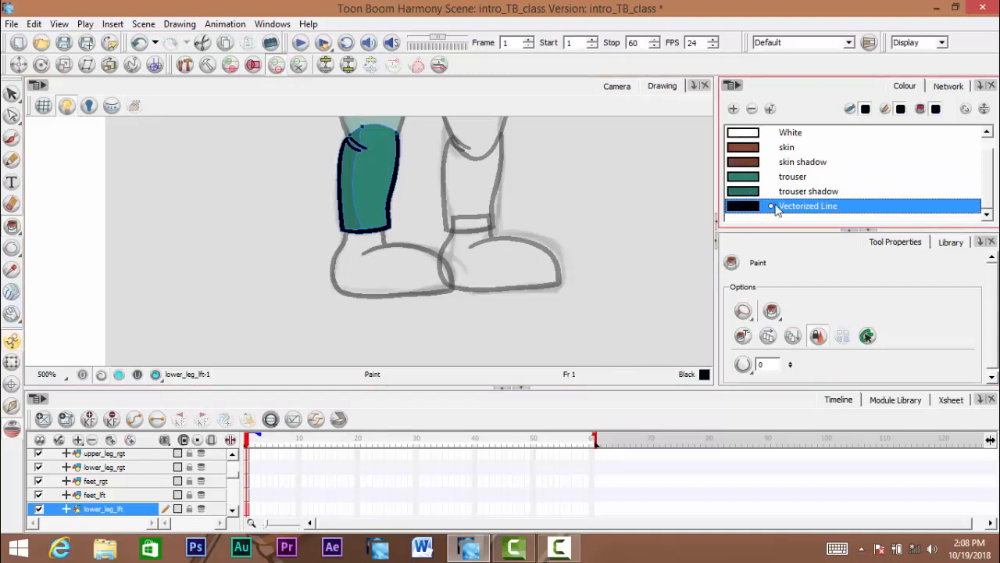
double_click(743, 208)
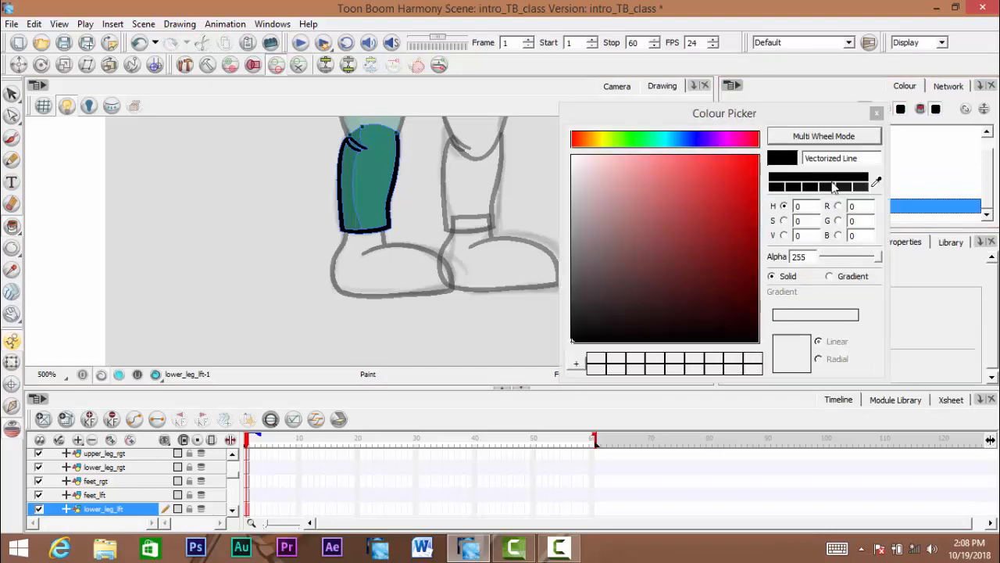
left_click_drag(869, 156, 795, 138)
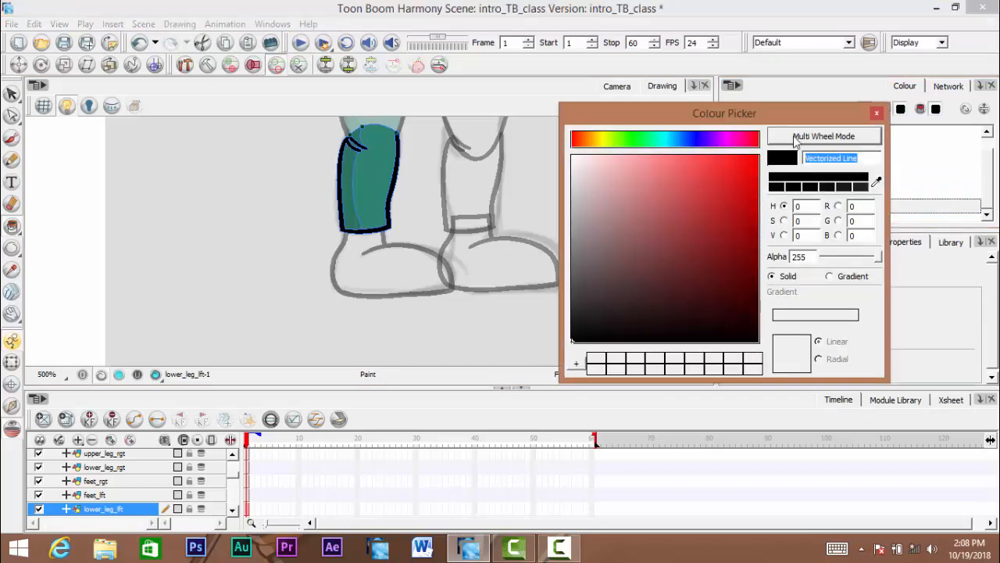
type("shoe")
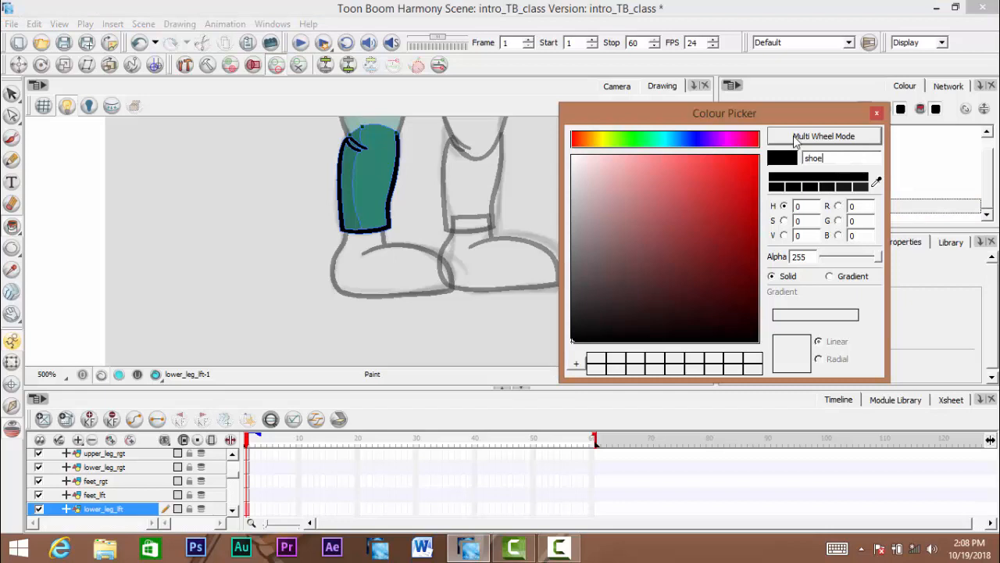
left_click(878, 116)
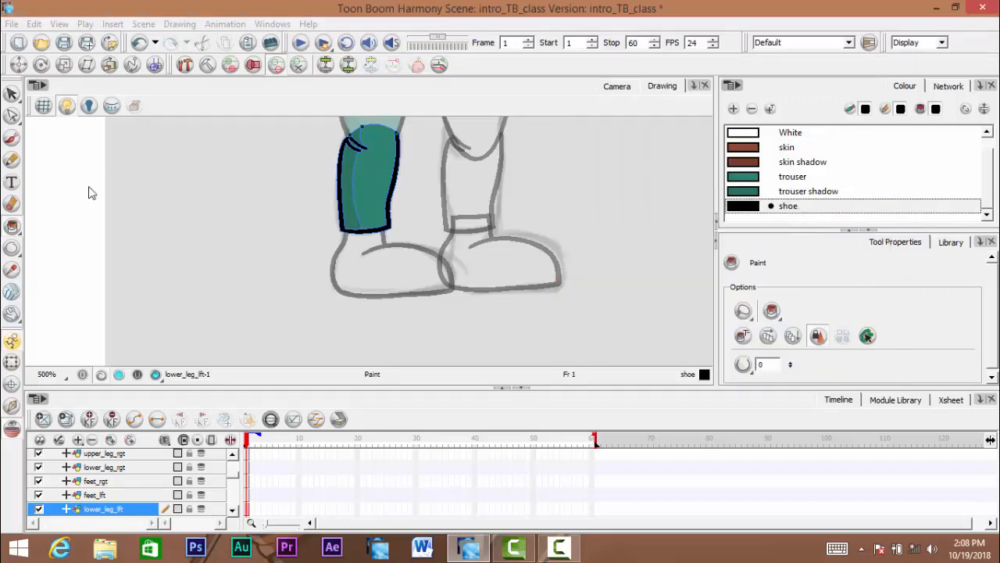
On the feet_lft layer, draw a curved invisible stroke from the ankle down to the sole to divide the heel area from the front
mouse_move(14, 228)
left_mouse_down()
mouse_move(62, 257)
mouse_move(62, 292)
left_mouse_up()
mouse_move(382, 268)
left_mouse_down()
mouse_move(370, 164)
mouse_move(391, 148)
mouse_move(366, 230)
mouse_move(375, 271)
mouse_move(464, 303)
left_mouse_up()
left_click(107, 494)
scroll(391, 149, "down", 2)
scroll(390, 150, "up", 1)
scroll(446, 315, "up", 1)
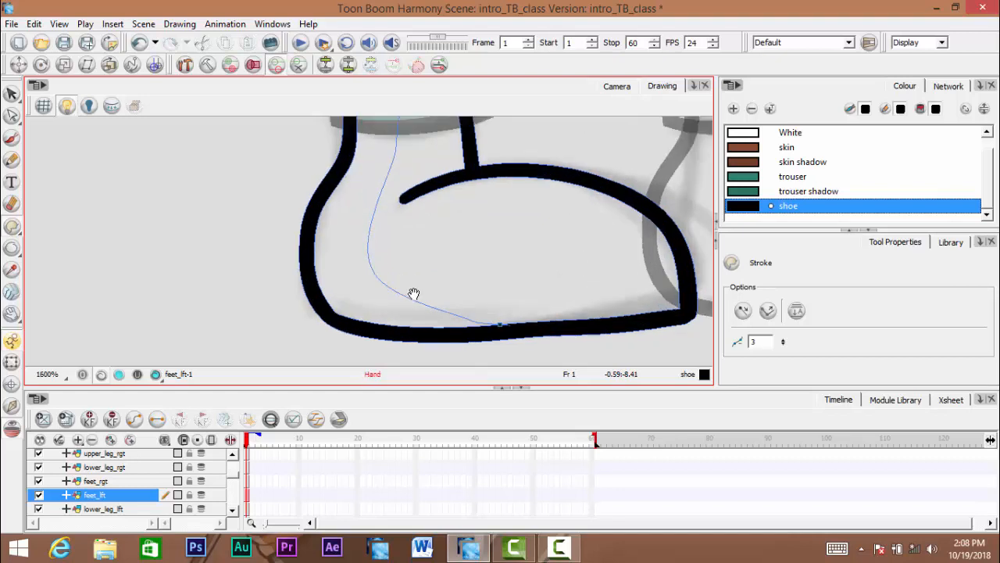
left_click_drag(13, 229, 53, 225)
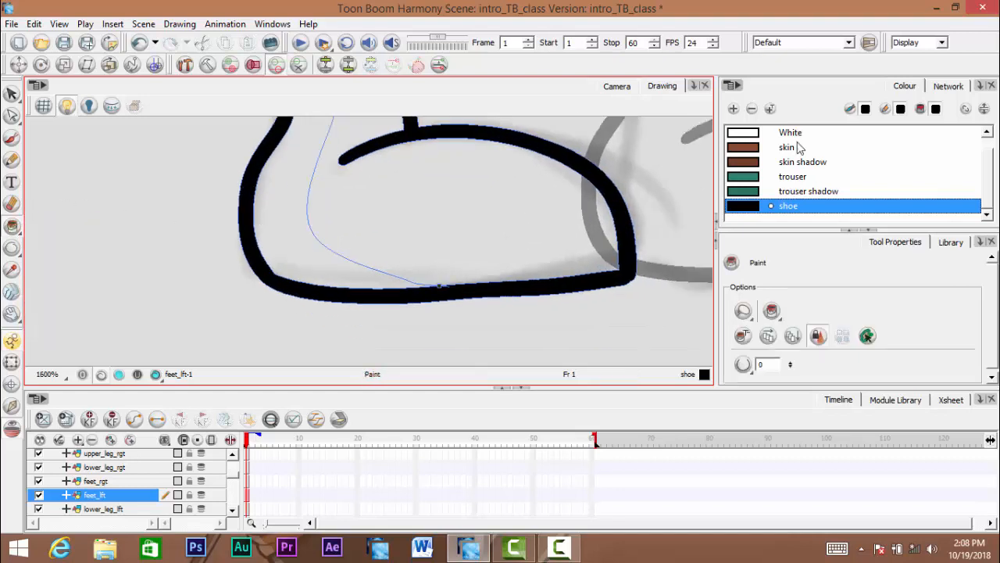
Add a new palette swatch named shoe highlight
left_click(733, 109)
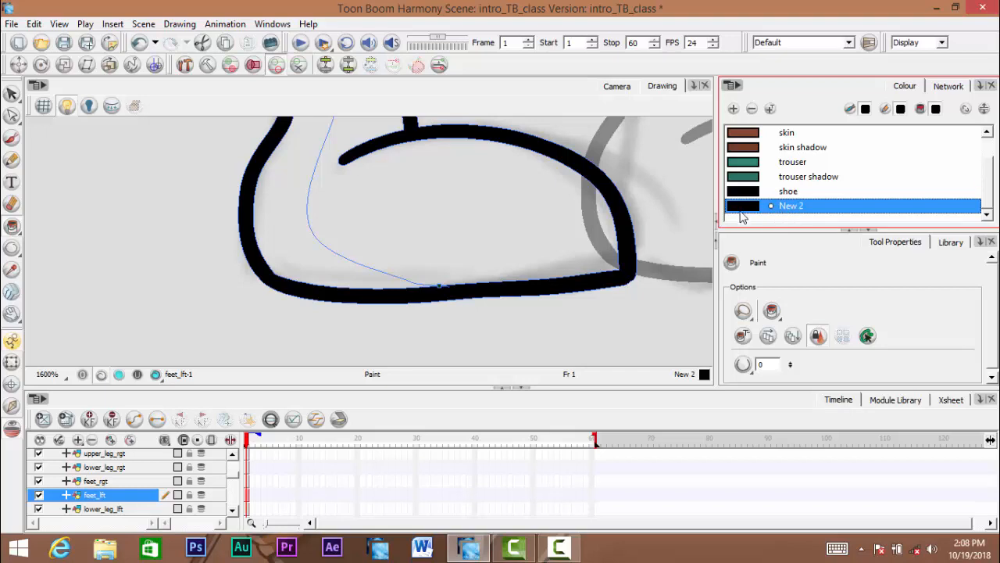
double_click(743, 206)
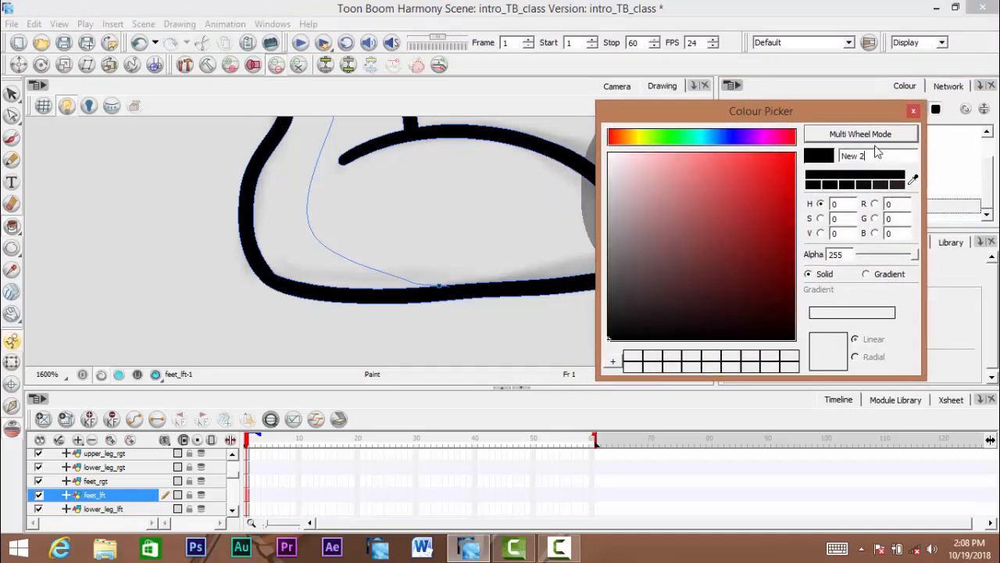
type("sh")
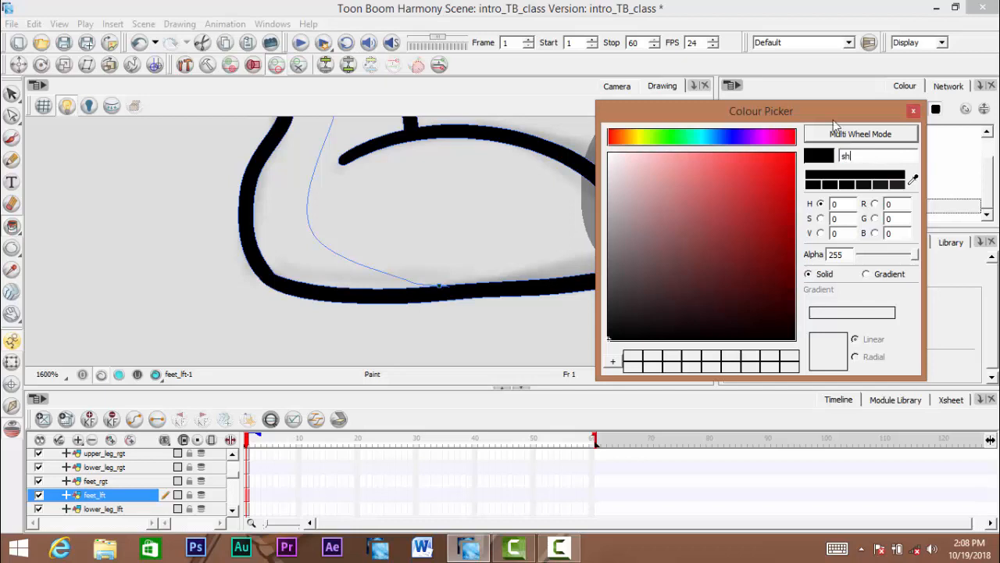
type("oe hi")
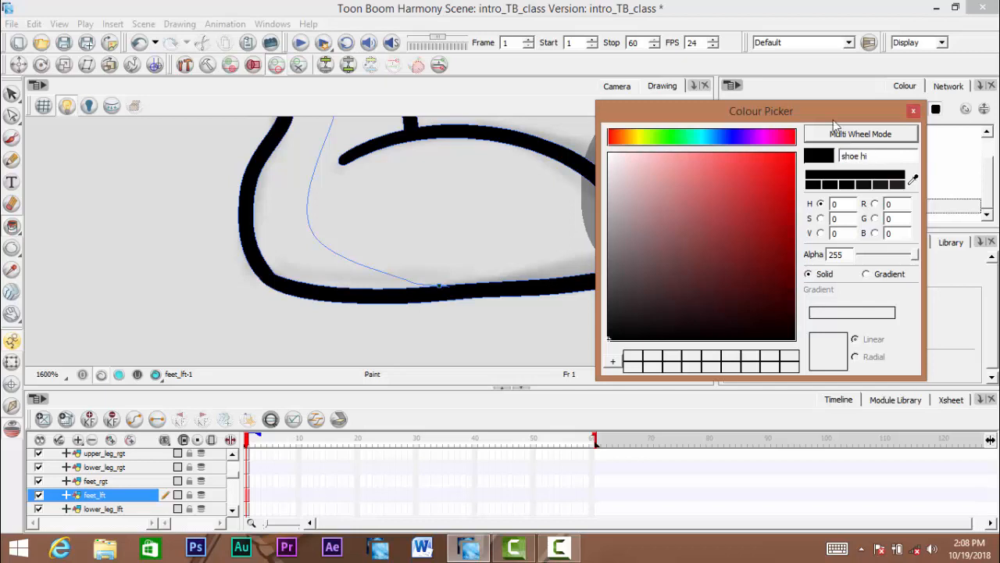
type("ghlight")
left_click(914, 113)
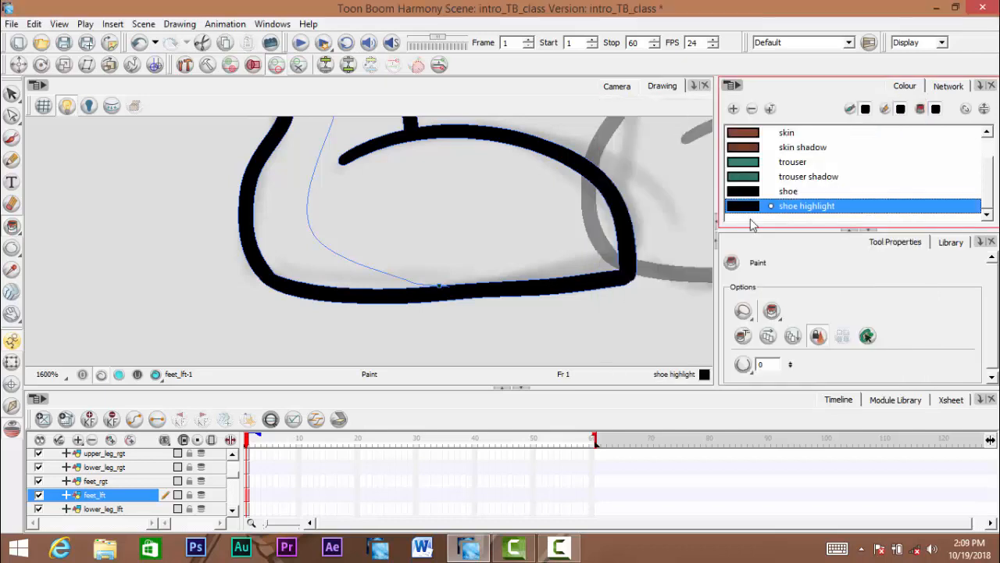
Paint the left foot's heel area with shoe and the rest with shoe highlight, set to a dark grey with value 15
left_click(749, 192)
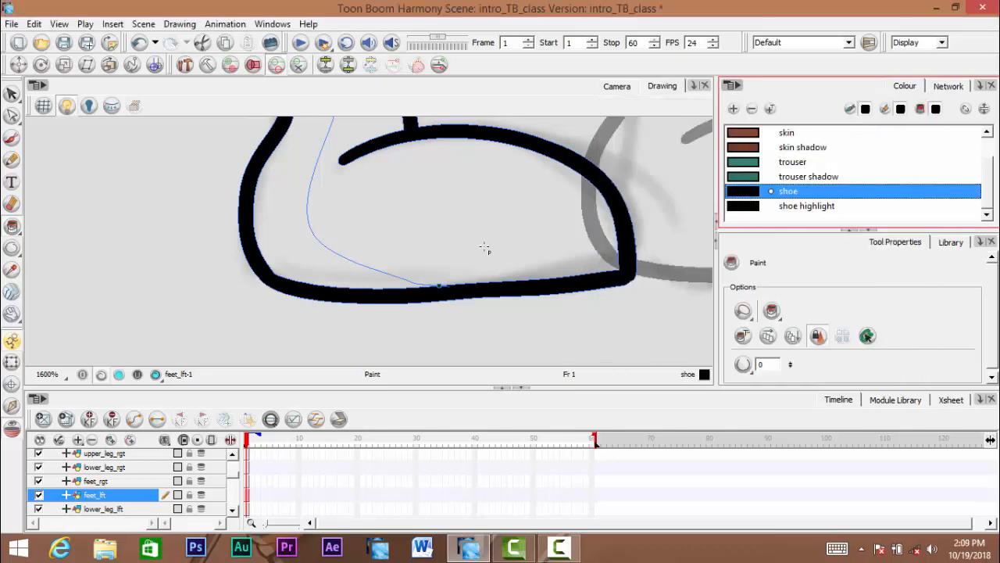
left_click(286, 217)
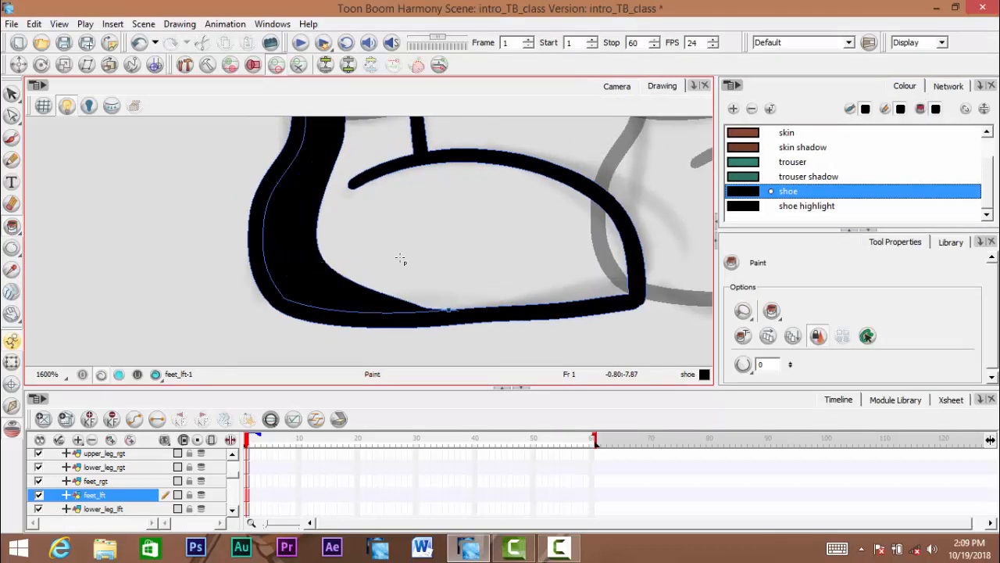
double_click(742, 206)
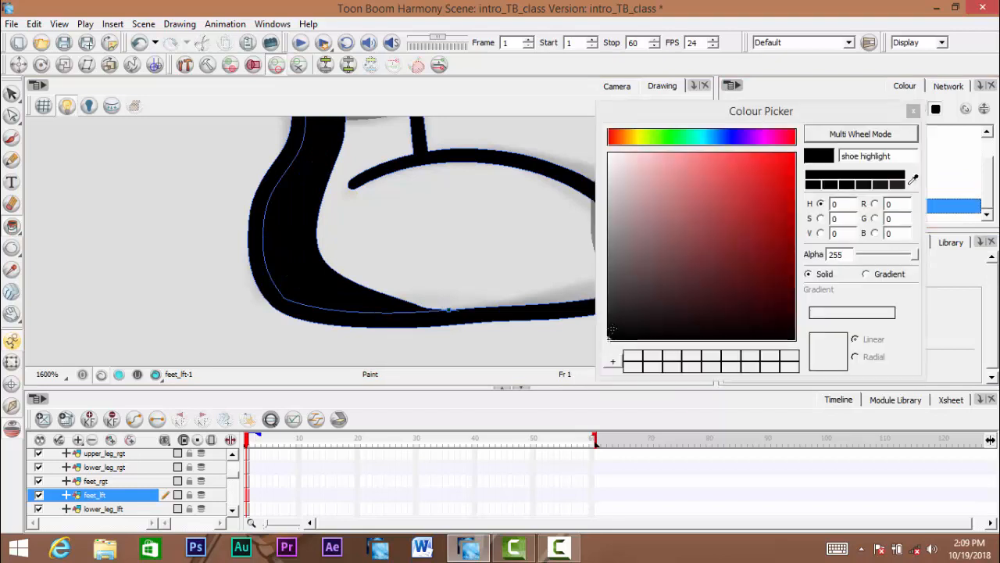
left_click(607, 315)
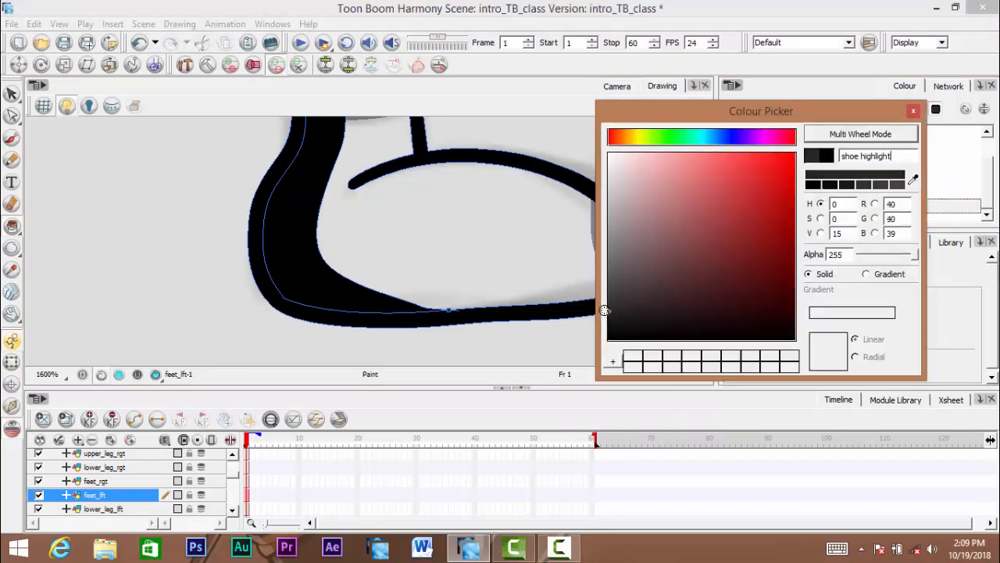
left_click(912, 111)
left_click(506, 212)
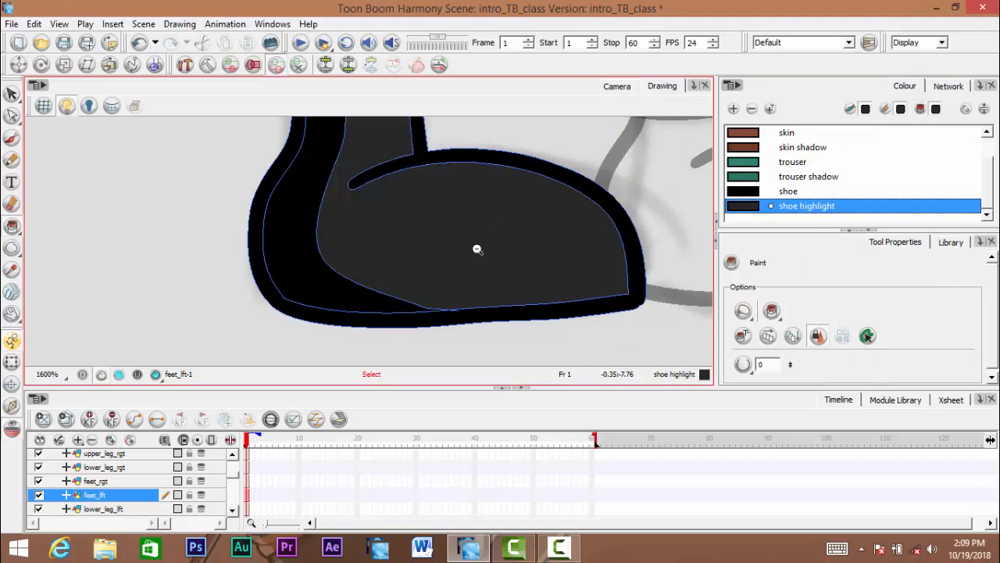
Turn off the display of stroke lines on the painted left foot
scroll(477, 249, "down", 5)
left_click_drag(477, 248, 399, 286)
scroll(395, 298, "up", 1)
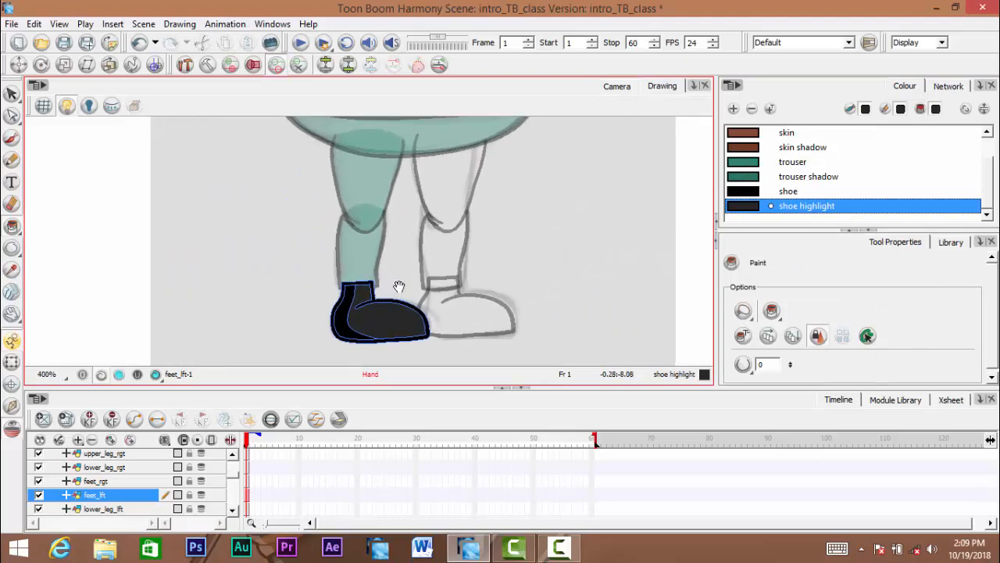
scroll(383, 303, "up", 1)
left_click_drag(362, 316, 389, 278)
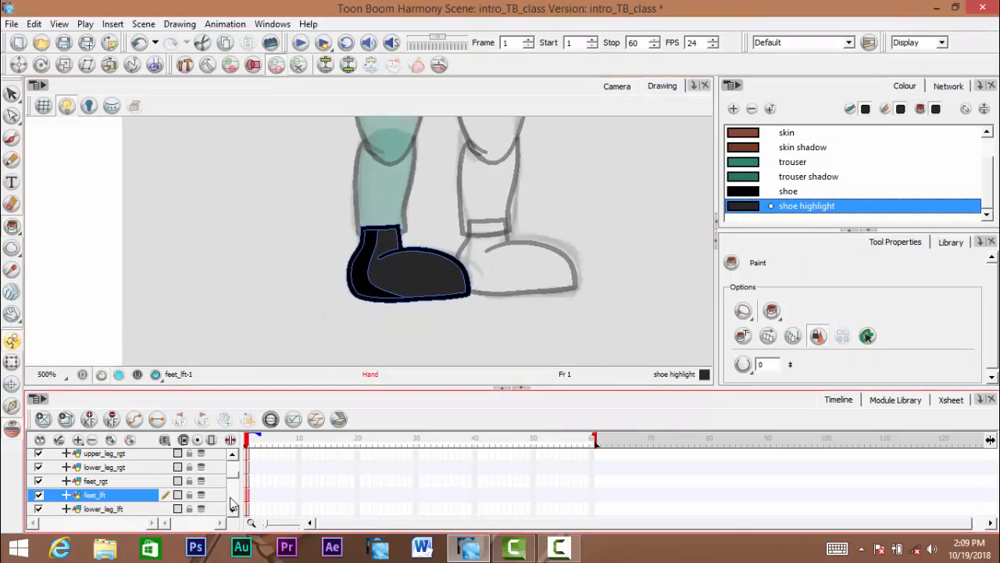
key("k")
scroll(394, 295, "down", 4)
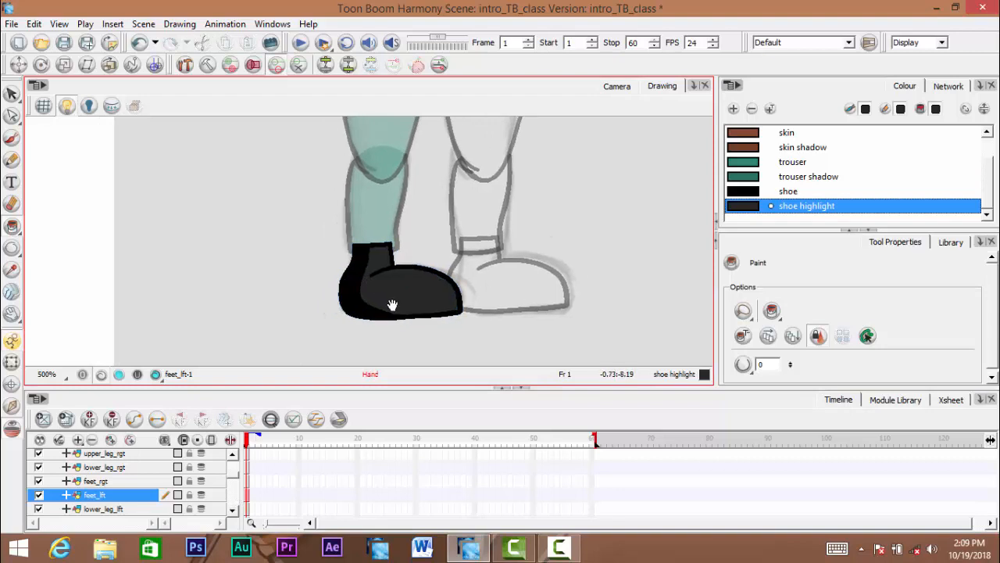
Examine the painted left foot against the legs and the rest of the character
scroll(452, 243, "up", 1)
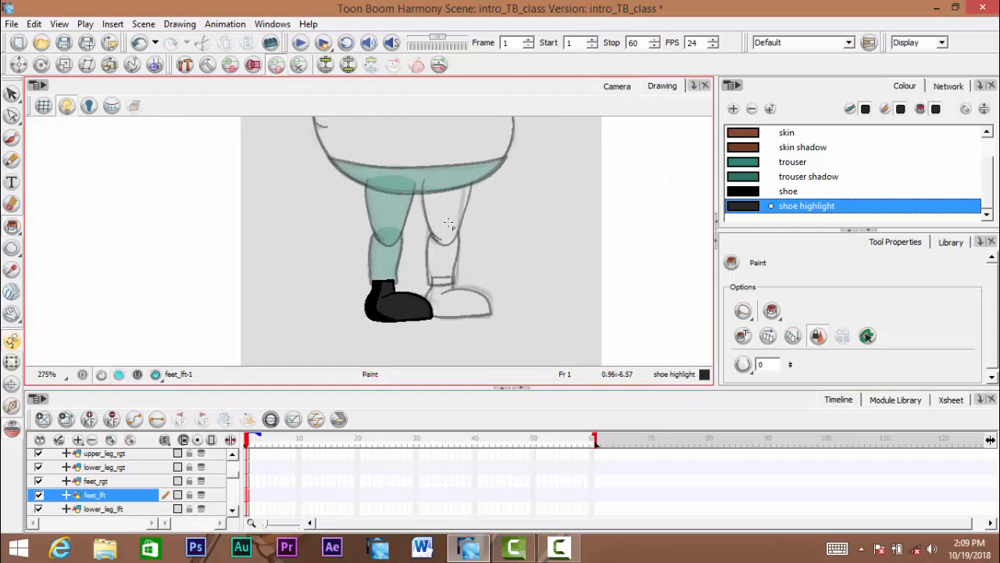
scroll(451, 288, "up", 1)
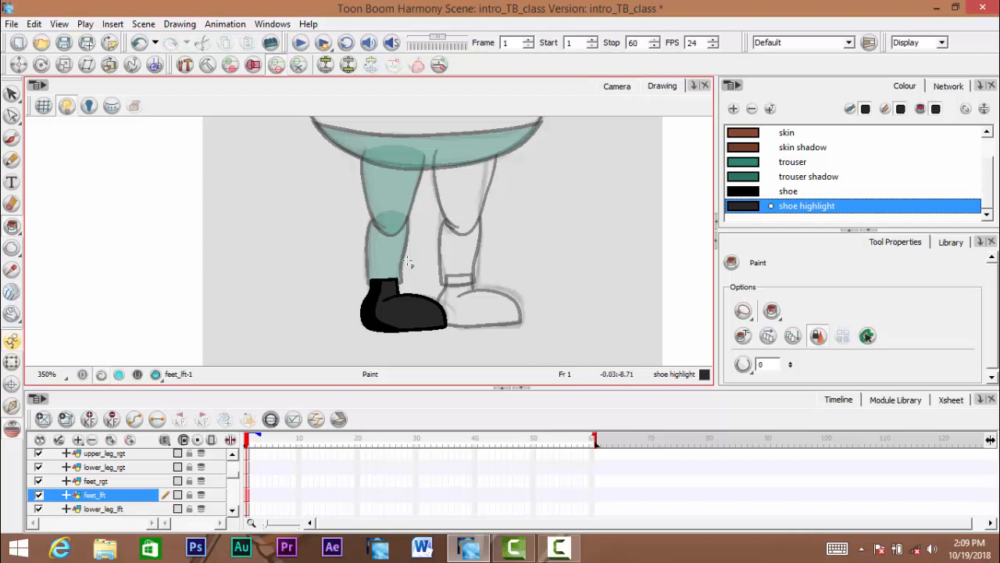
left_click_drag(447, 183, 466, 284)
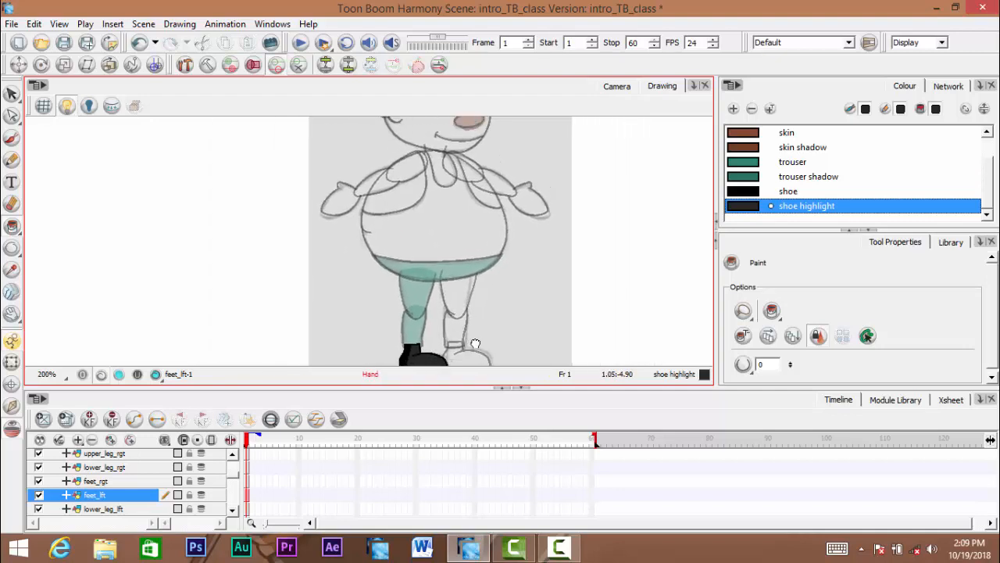
left_click_drag(465, 319, 463, 209)
scroll(463, 210, "up", 2)
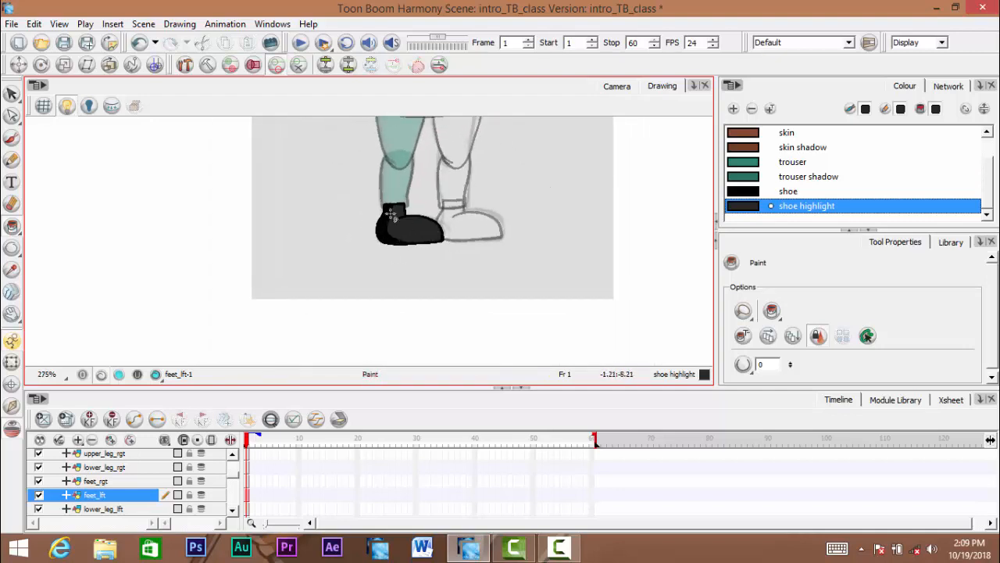
left_click_drag(425, 228, 416, 288)
scroll(407, 280, "up", 2)
scroll(403, 278, "up", 4)
scroll(401, 277, "down", 3)
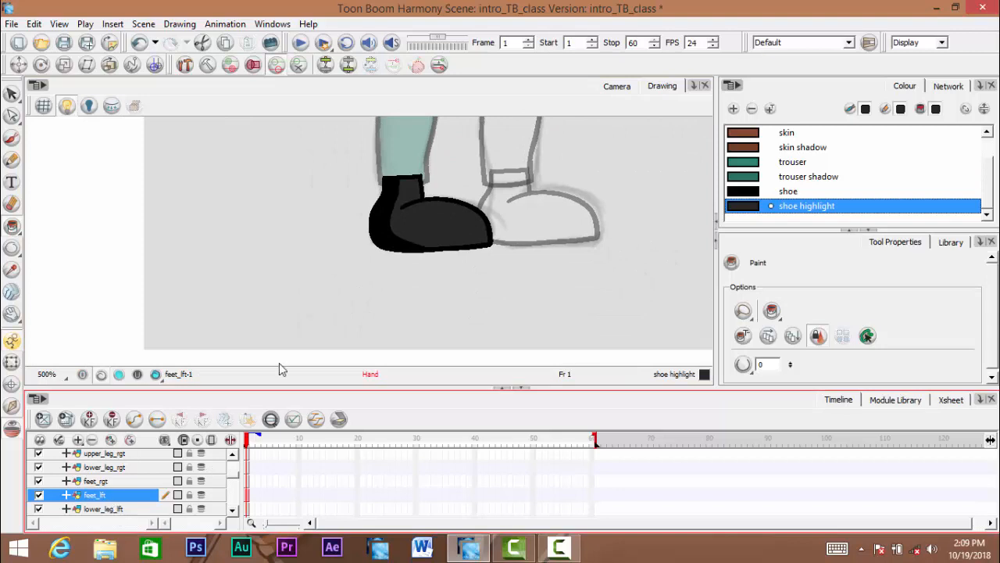
Replace the outline on the feet_rgt layer with a copy of the painted left foot, positioned under the right lower leg
left_click(12, 94)
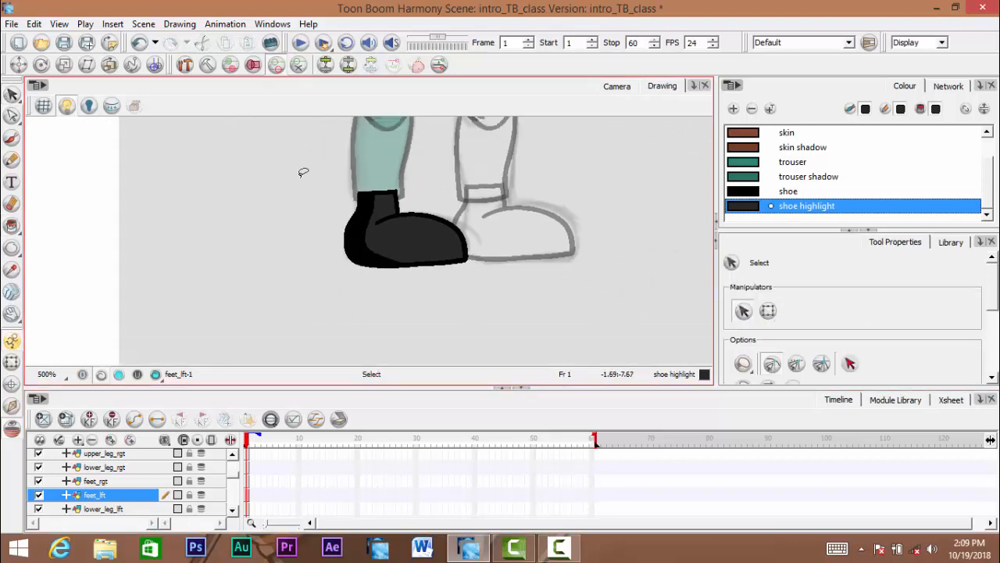
left_click(377, 204)
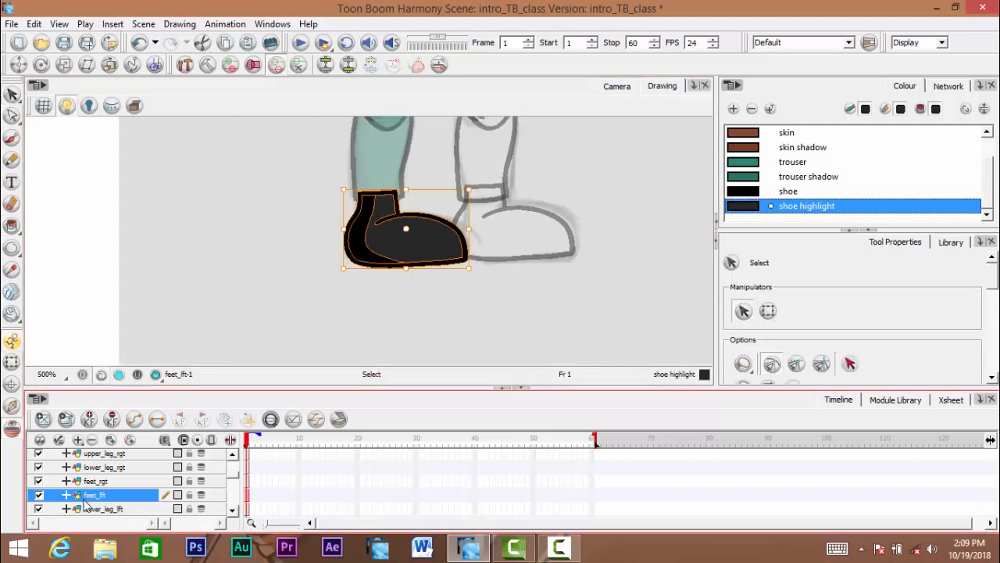
left_click(109, 482)
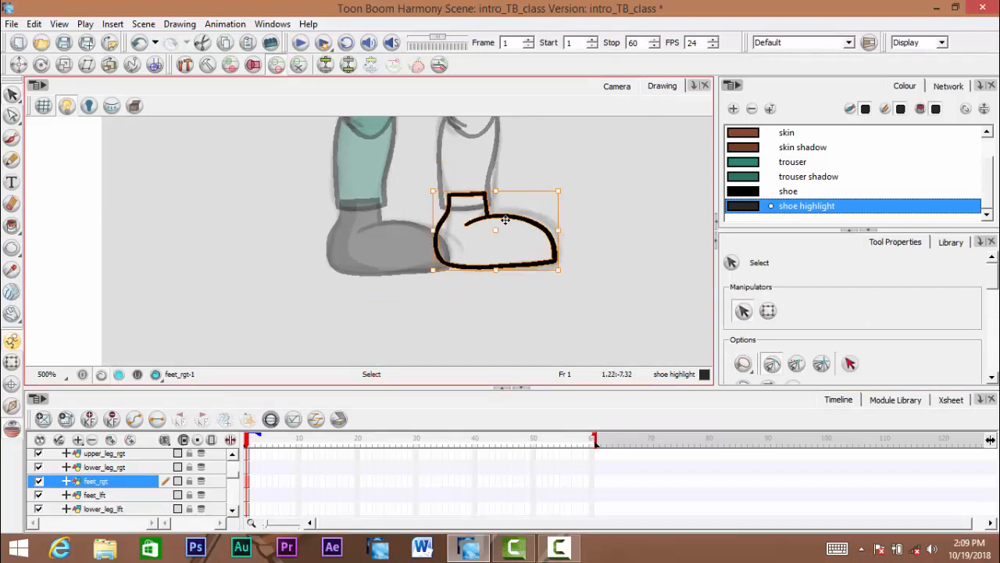
key("Delete")
key("ctrl+v")
left_click_drag(392, 249, 491, 248)
scroll(367, 248, "up", 1)
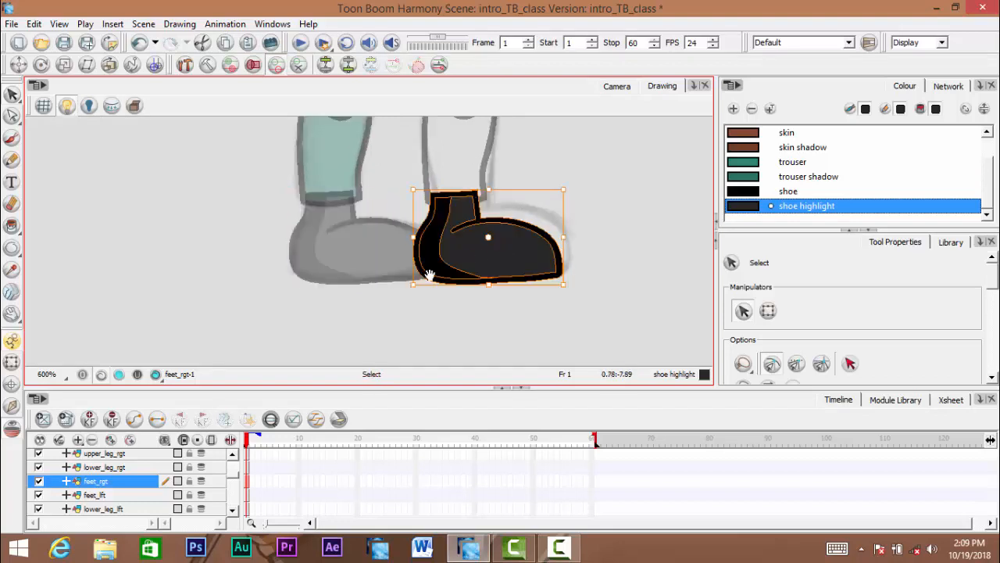
left_click_drag(429, 275, 443, 282)
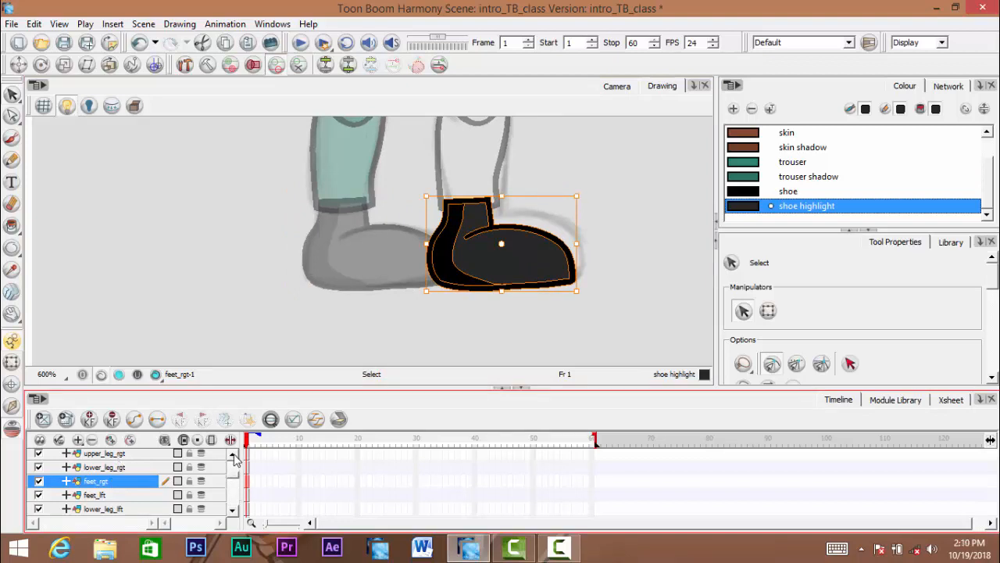
Copy the whole painted lower leg drawing from the lower_leg_lft layer
left_click(99, 509)
left_click_drag(268, 297, 270, 361)
scroll(269, 311, "down", 1)
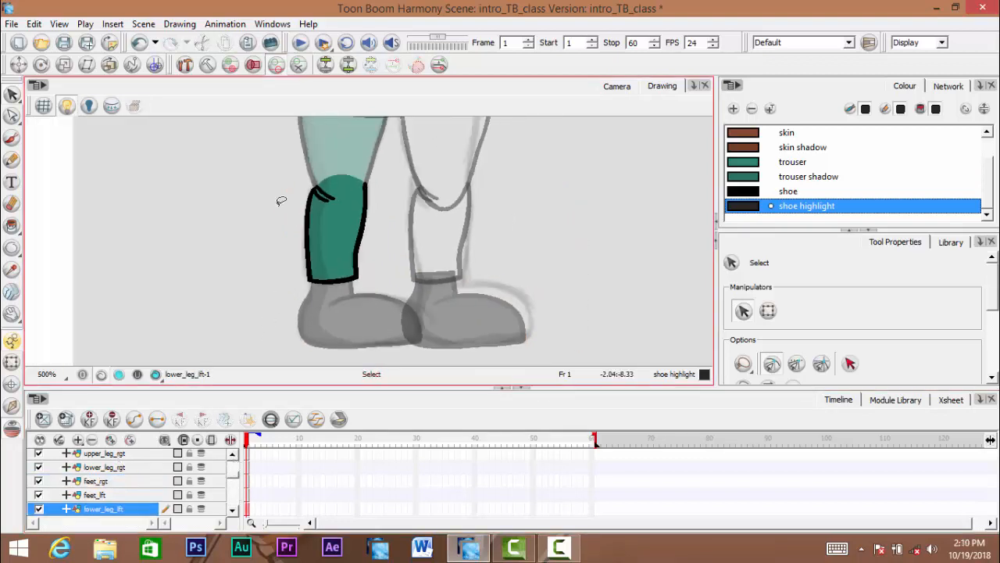
mouse_move(279, 196)
left_mouse_down()
mouse_move(235, 183)
mouse_move(270, 176)
left_mouse_up()
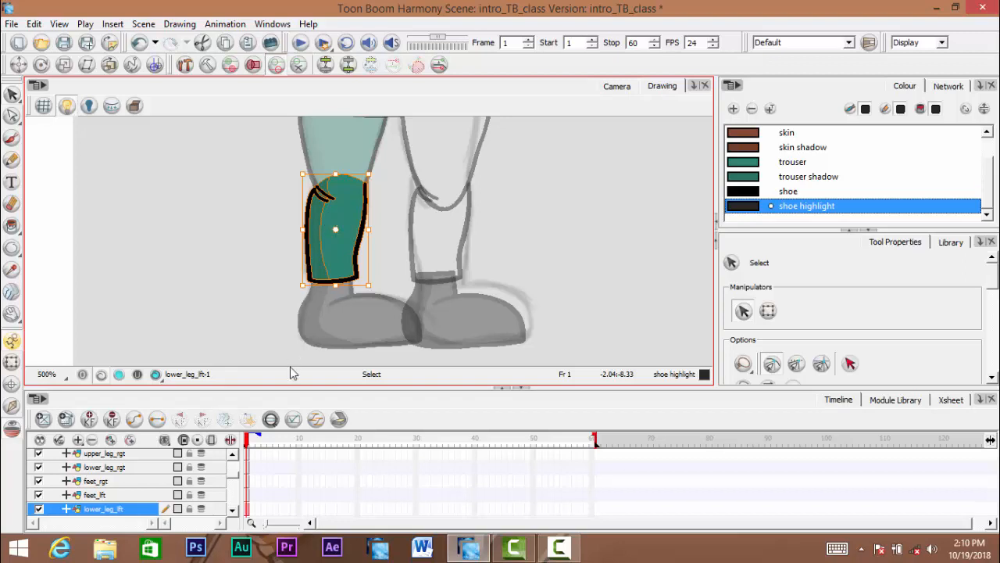
left_click_drag(290, 316, 294, 291)
Delete the unpainted lower leg outline on the lower_leg_rgt layer
left_click(108, 467)
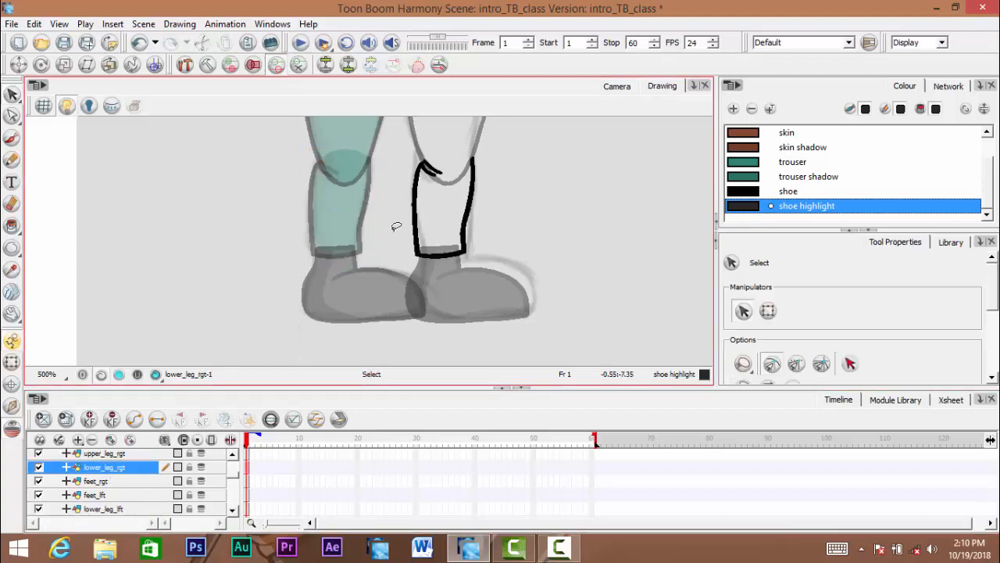
left_click_drag(406, 209, 398, 210)
left_click_drag(383, 149, 489, 124)
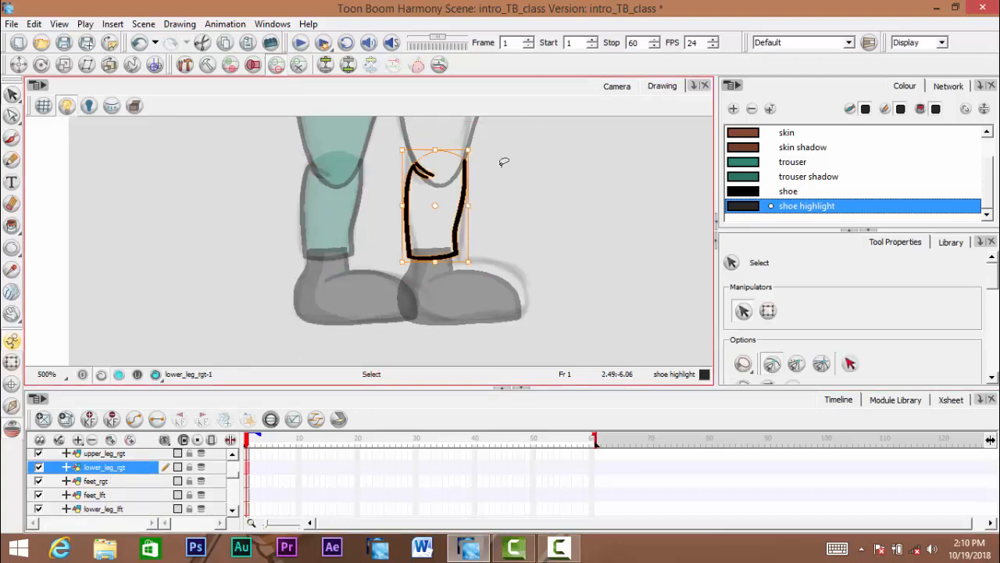
key("Delete")
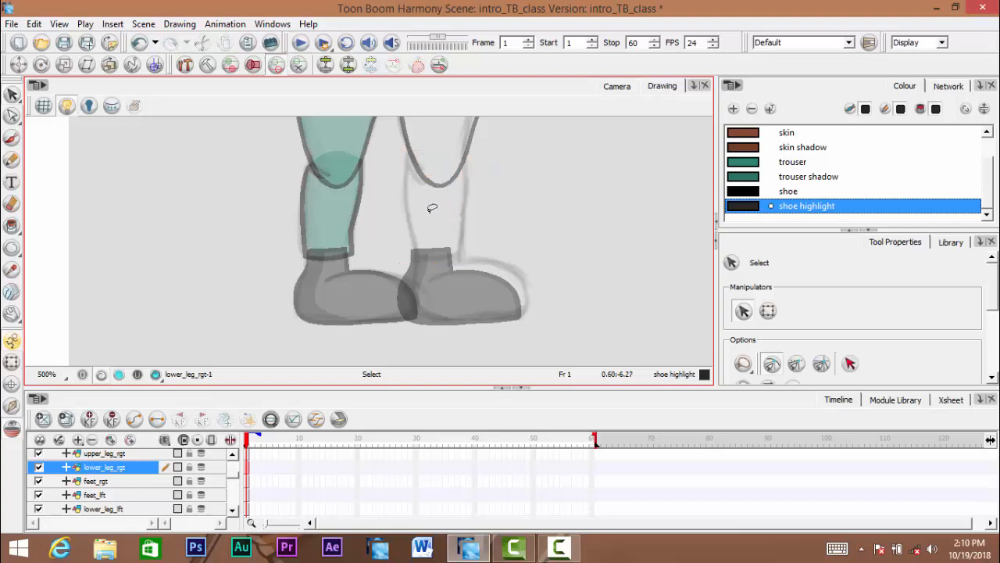
Paste the painted lower leg onto the lower_leg_rgt layer and move it into place above the right shoe
key("ctrl+z")
left_click(331, 213)
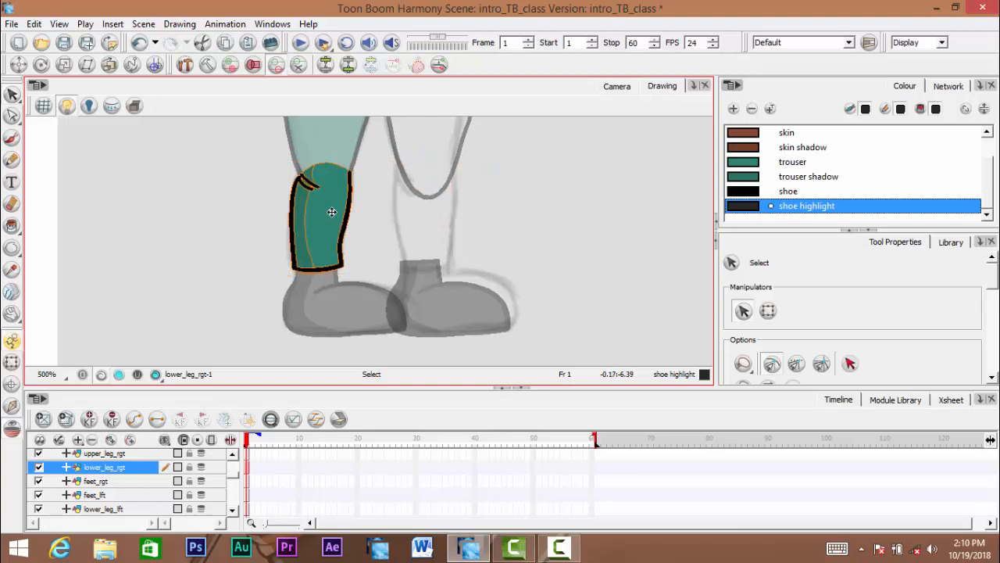
left_click_drag(330, 212, 435, 214)
key("space")
mouse_move(372, 269)
left_mouse_down()
mouse_move(375, 261)
mouse_move(402, 285)
left_mouse_up()
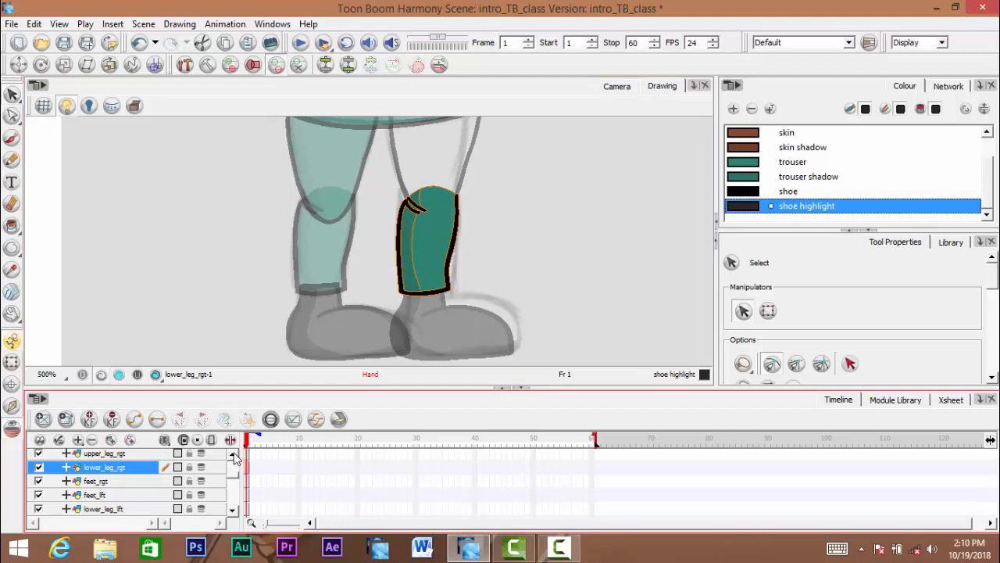
Copy the whole painted upper leg drawing from the upper_leg_lft layer
scroll(234, 457, "up", 3)
left_click(119, 483)
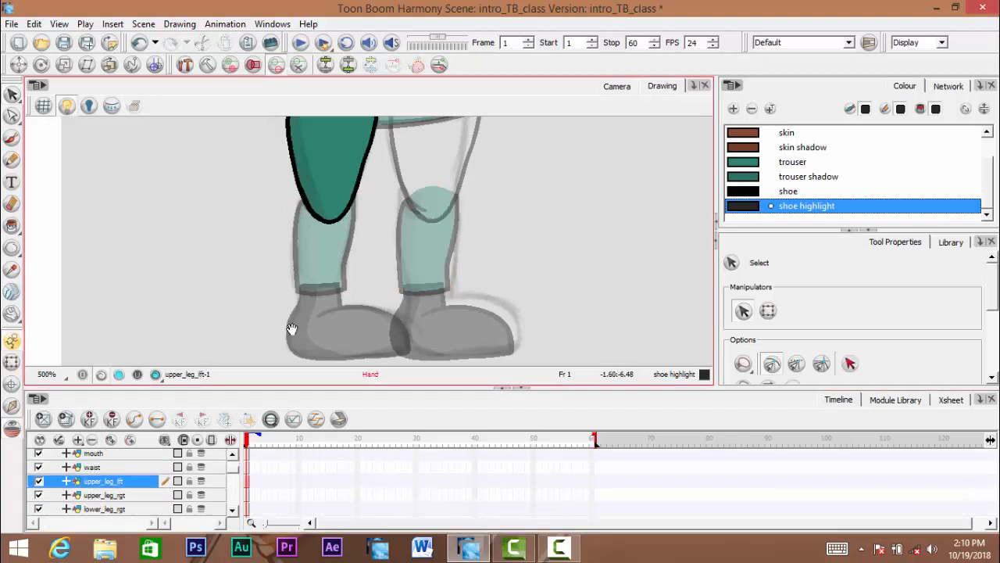
left_click_drag(281, 138, 277, 217)
mouse_move(344, 264)
left_mouse_down()
mouse_move(364, 229)
mouse_move(359, 278)
left_mouse_up()
Replace the unpainted outline on the upper_leg_rgt layer with the copied painted upper leg, positioned over the right lower leg
left_click(118, 494)
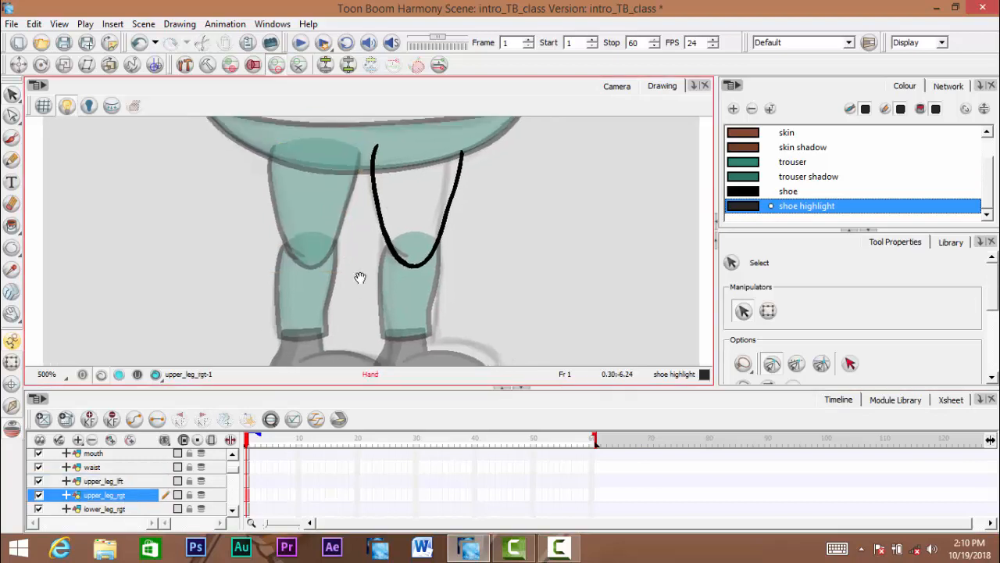
left_click_drag(419, 89, 508, 286)
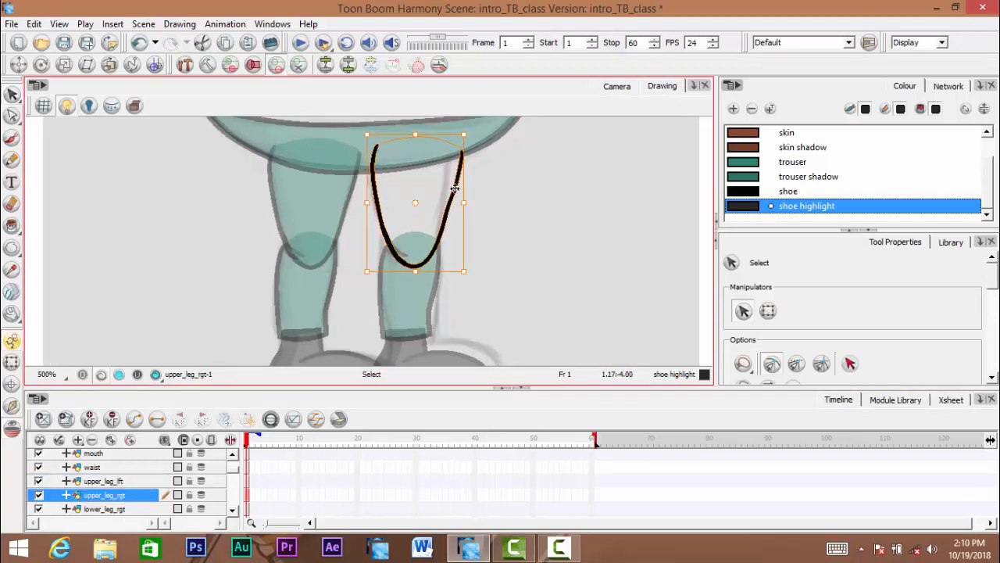
key("Delete")
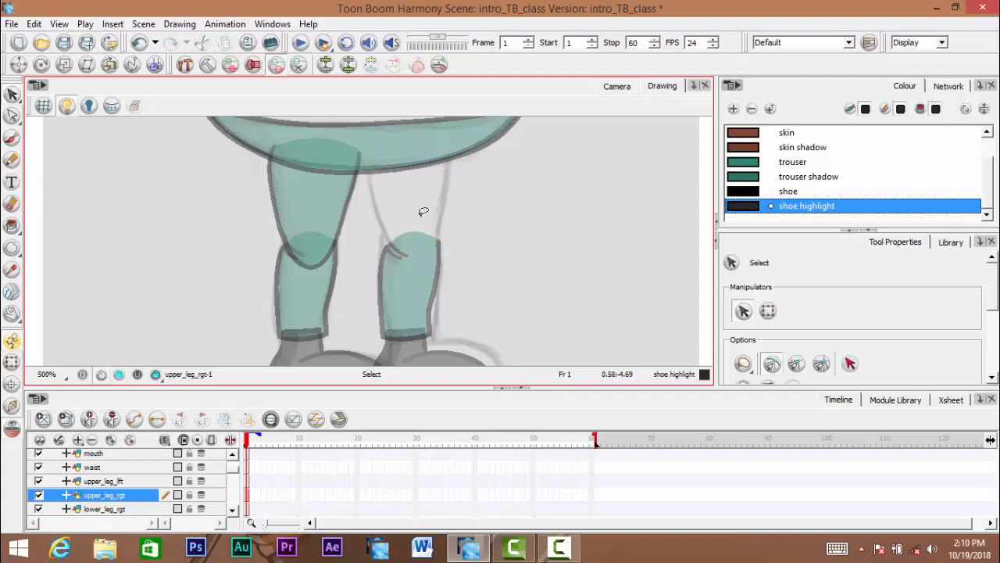
key("ctrl+v")
mouse_move(353, 218)
left_mouse_down()
mouse_move(357, 232)
mouse_move(430, 226)
left_mouse_up()
left_click_drag(431, 285, 430, 279)
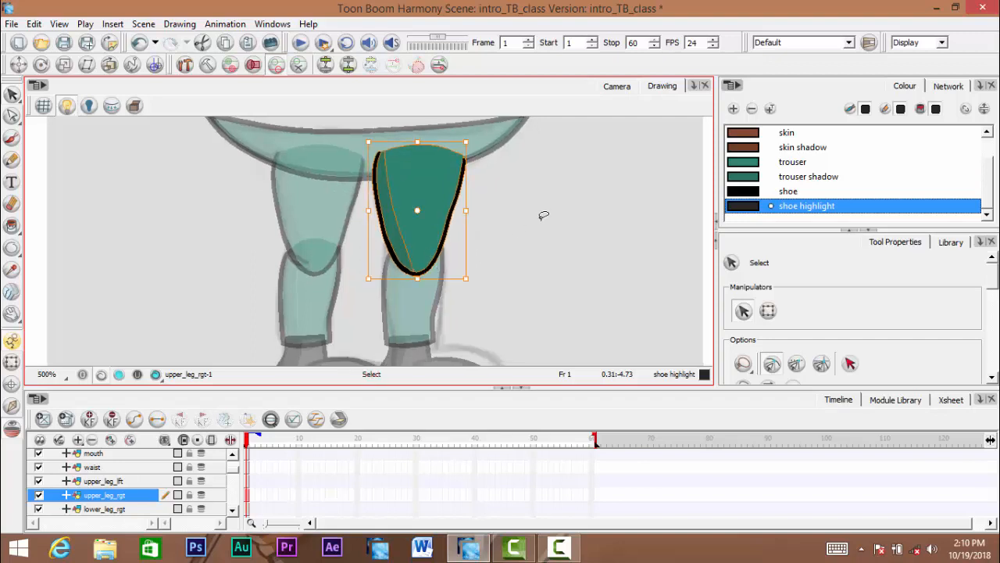
key("1")
left_click_drag(453, 232, 447, 215)
mouse_move(435, 140)
left_mouse_down()
mouse_move(440, 232)
mouse_move(498, 168)
left_mouse_up()
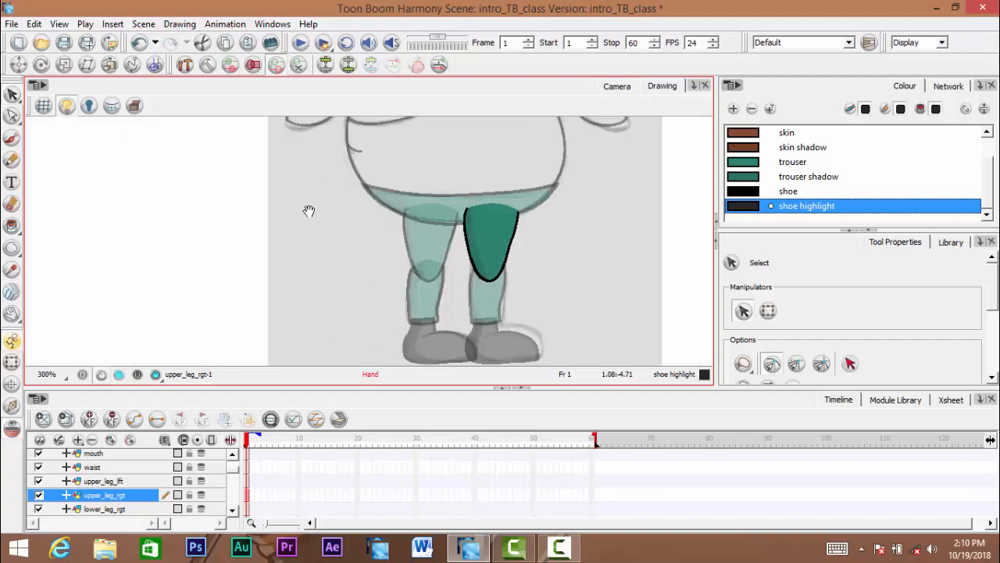
Find the torso layer in the timeline and make it the active drawing
left_click(518, 190)
left_click_drag(468, 256, 466, 357)
left_click_drag(431, 212, 404, 323)
key("2")
key("2")
key("2")
key("2")
left_click_drag(400, 276, 400, 242)
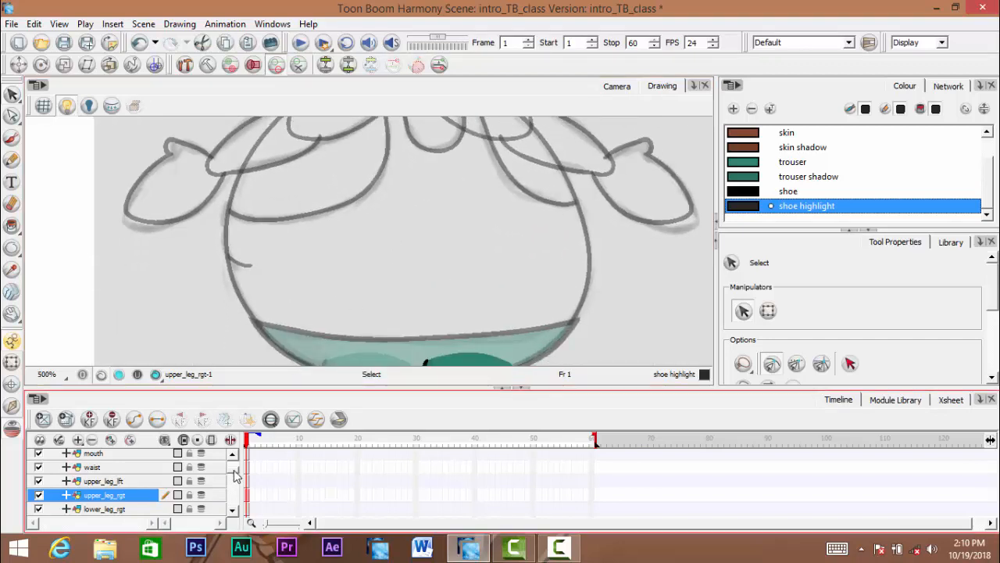
scroll(236, 475, "up", 3)
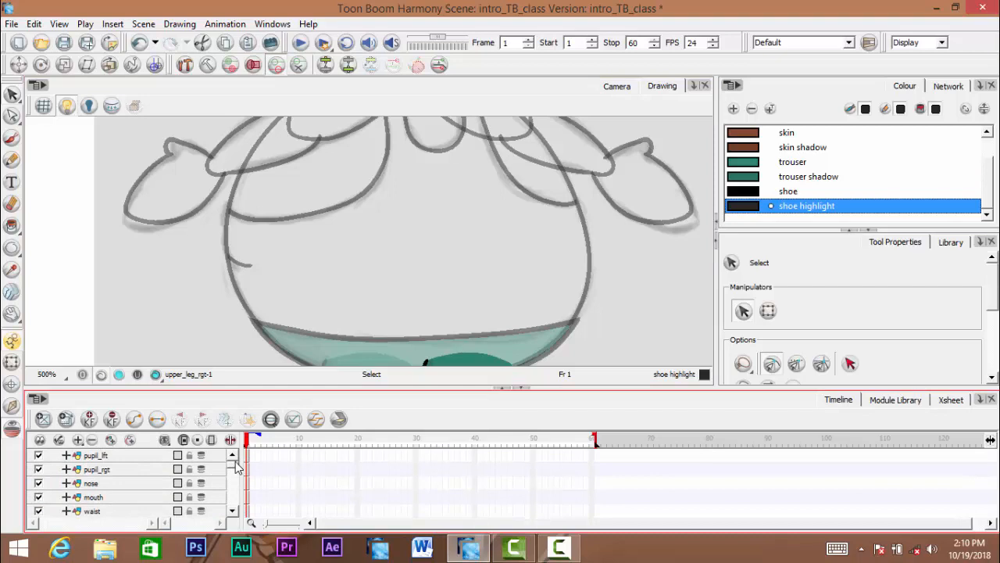
scroll(237, 467, "down", 3)
scroll(239, 476, "down", 4)
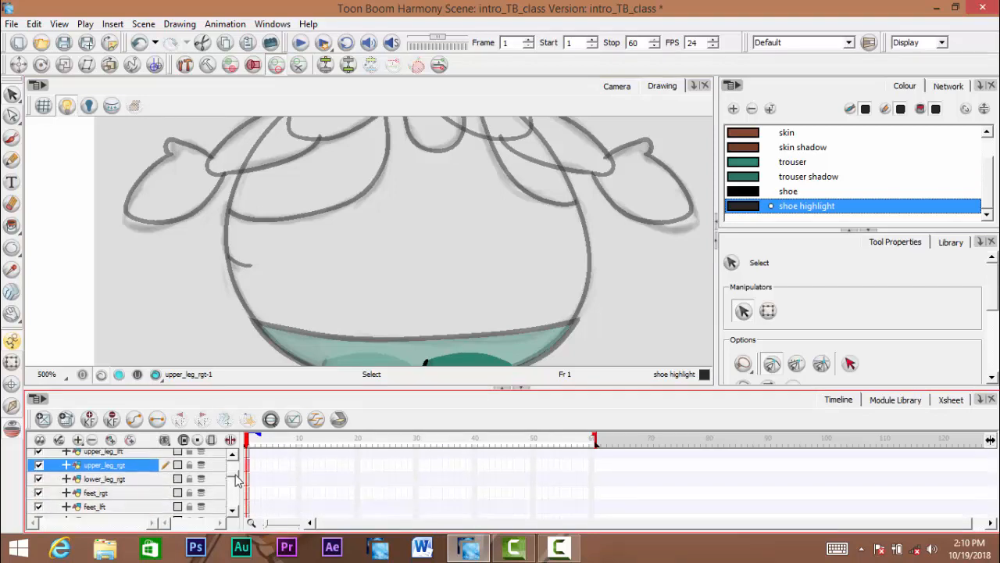
scroll(239, 479, "up", 2)
scroll(239, 478, "down", 5)
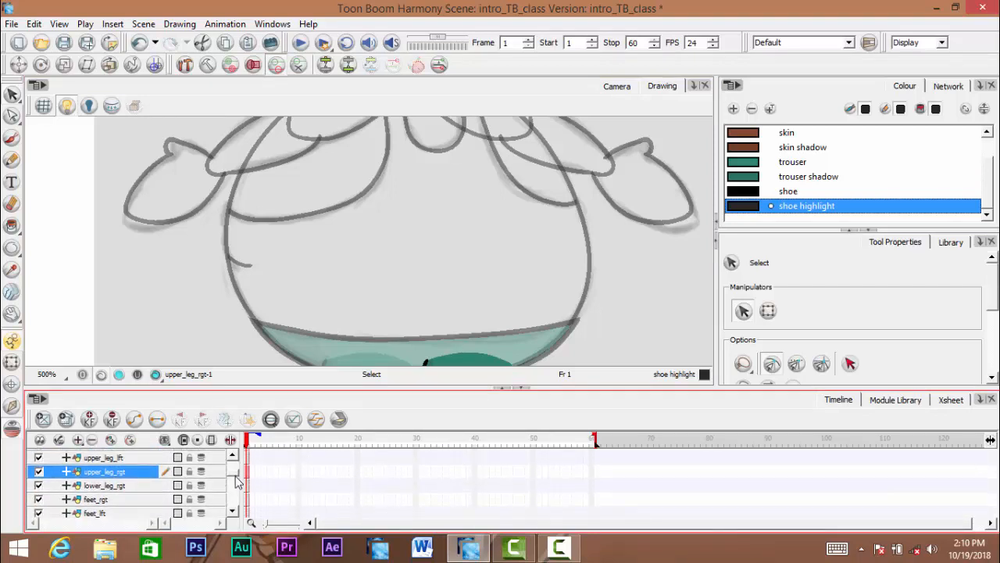
scroll(239, 484, "down", 1)
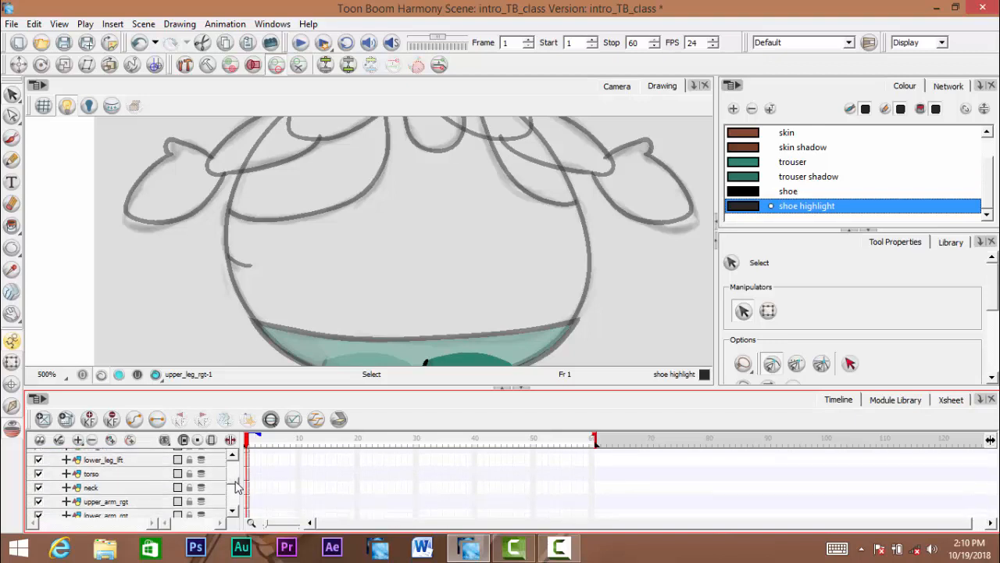
scroll(131, 470, "down", 1)
left_click(103, 470)
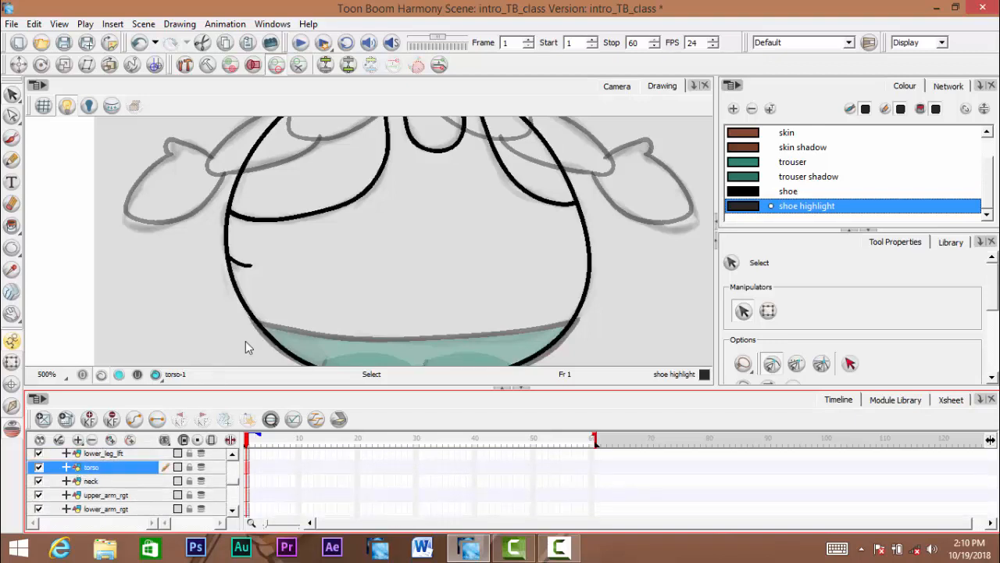
Draw a shadow boundary with the Stroke tool from the neckline down inside the torso's left outline, and dismiss the stroke visibility message
key("space")
left_click_drag(394, 210, 401, 156)
scroll(364, 244, "up", 1)
left_click_drag(364, 252, 368, 264)
scroll(368, 265, "down", 1)
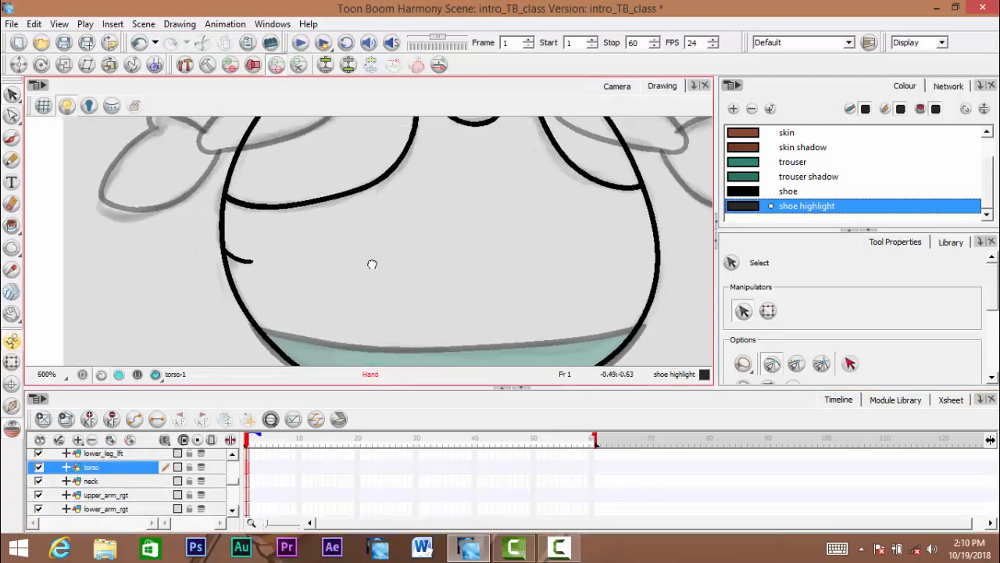
left_click(18, 233)
left_click(67, 310)
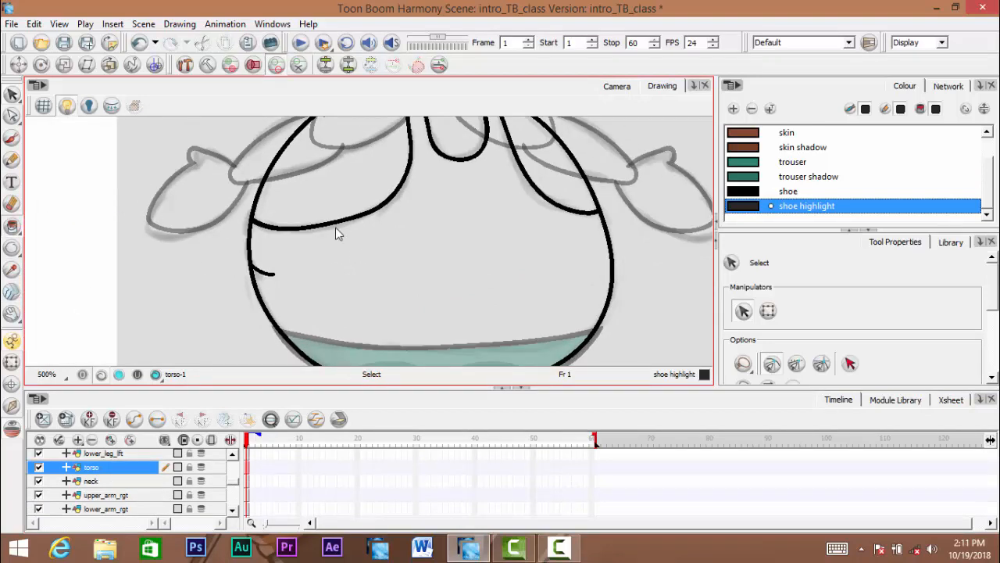
key("space")
mouse_move(411, 205)
left_mouse_down()
mouse_move(427, 254)
mouse_move(422, 245)
mouse_move(440, 237)
mouse_move(440, 192)
left_mouse_up()
scroll(421, 245, "up", 1)
mouse_move(424, 151)
left_mouse_down()
mouse_move(430, 161)
mouse_move(488, 163)
left_mouse_up()
scroll(482, 166, "up", 1)
scroll(479, 169, "down", 2)
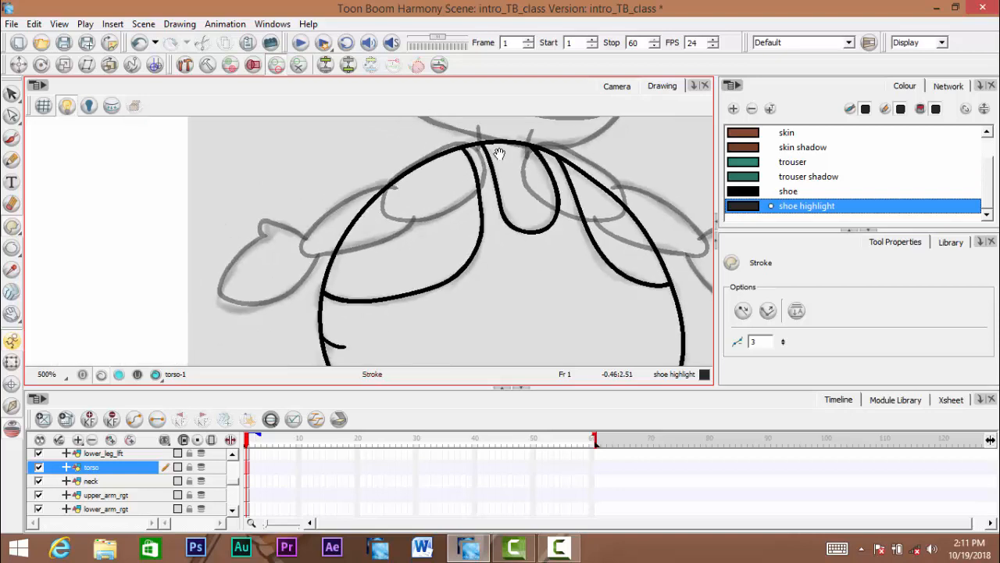
scroll(474, 156, "up", 1)
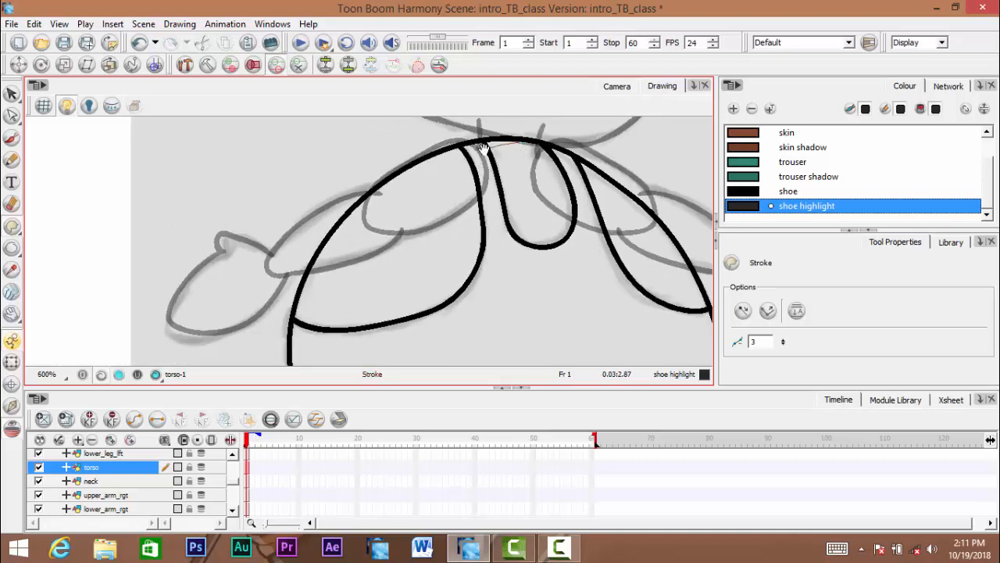
left_click_drag(386, 206, 349, 244)
left_click_drag(318, 293, 313, 362)
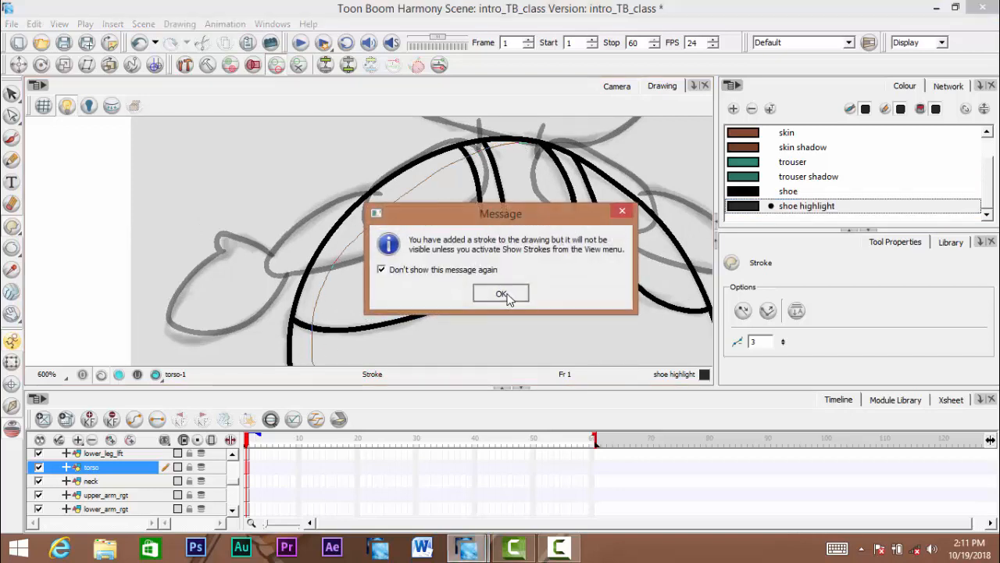
left_click(501, 294)
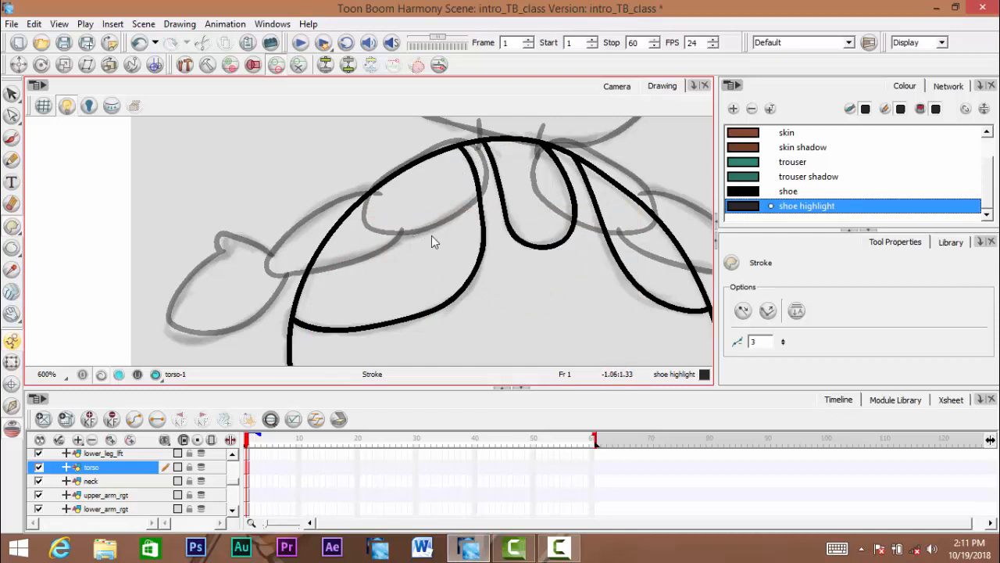
Turn on the display of strokes and try to continue the shadow boundary to the tip of the belly crease
key("k")
key("space")
mouse_move(355, 332)
left_mouse_down()
mouse_move(384, 161)
mouse_move(408, 281)
mouse_move(405, 156)
left_mouse_up()
key("2")
key("2")
key("2")
left_click_drag(375, 188, 406, 206)
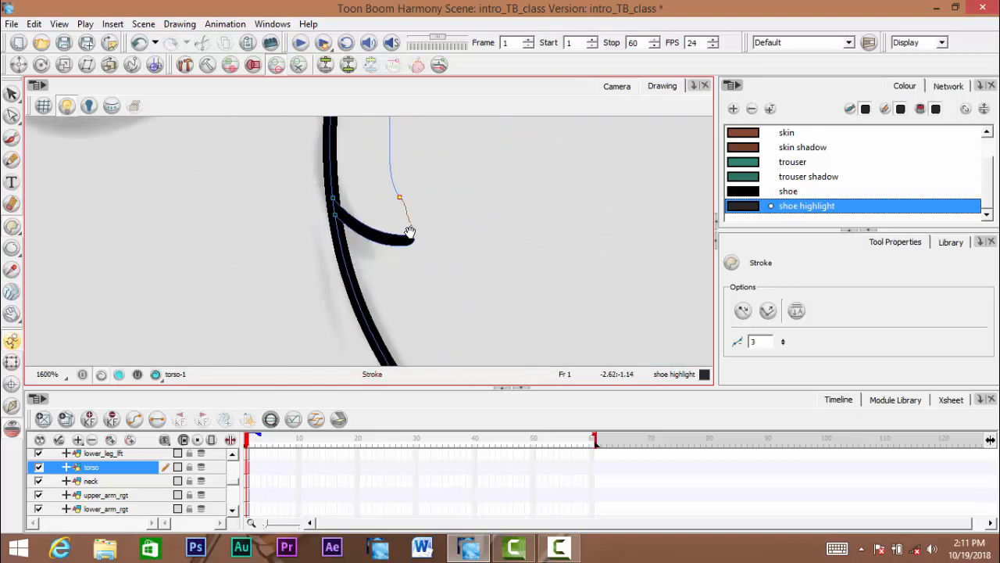
Redo the short stroke joining the shadow boundary to the belly crease's tip, and save the scene
key("ctrl+z")
key("space")
left_click_drag(401, 273, 386, 196)
left_click(388, 193, "ctrl")
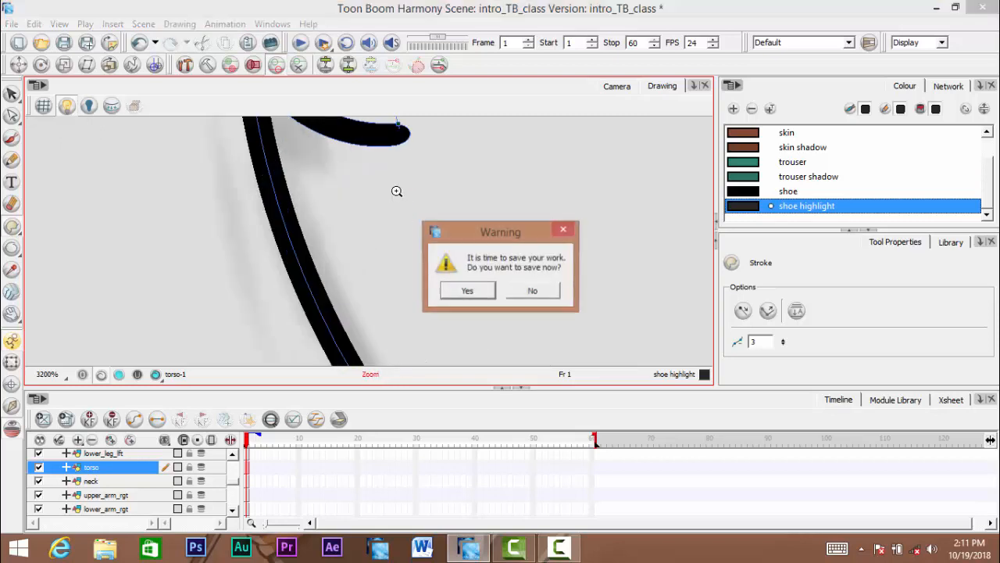
left_click(475, 291)
key("1")
key("1")
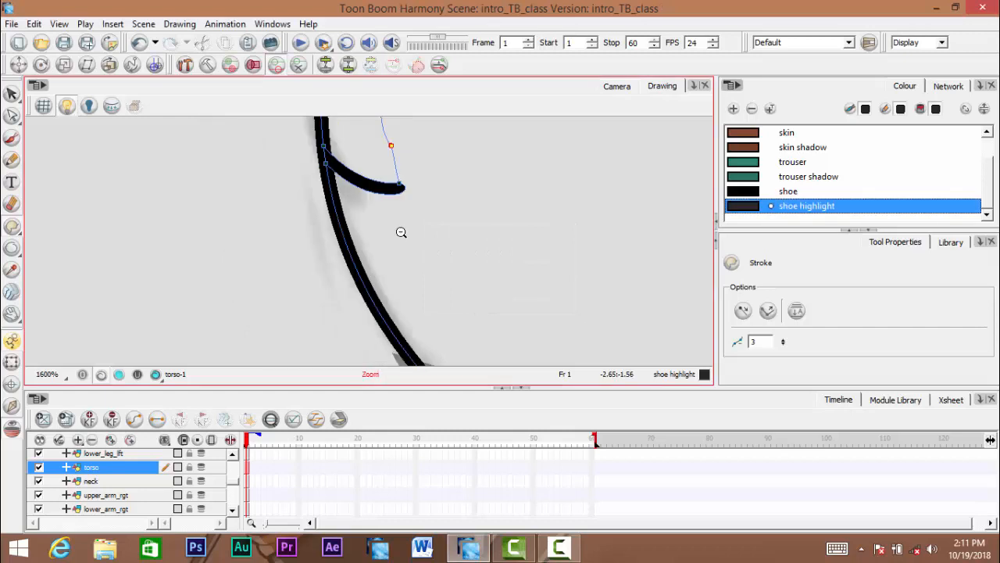
Draw a stroke continuing the shadow boundary from beneath the crease tip across the waistline toward the torso's lower outline
key("space")
left_click_drag(391, 211, 385, 188)
left_click_drag(344, 129, 344, 148)
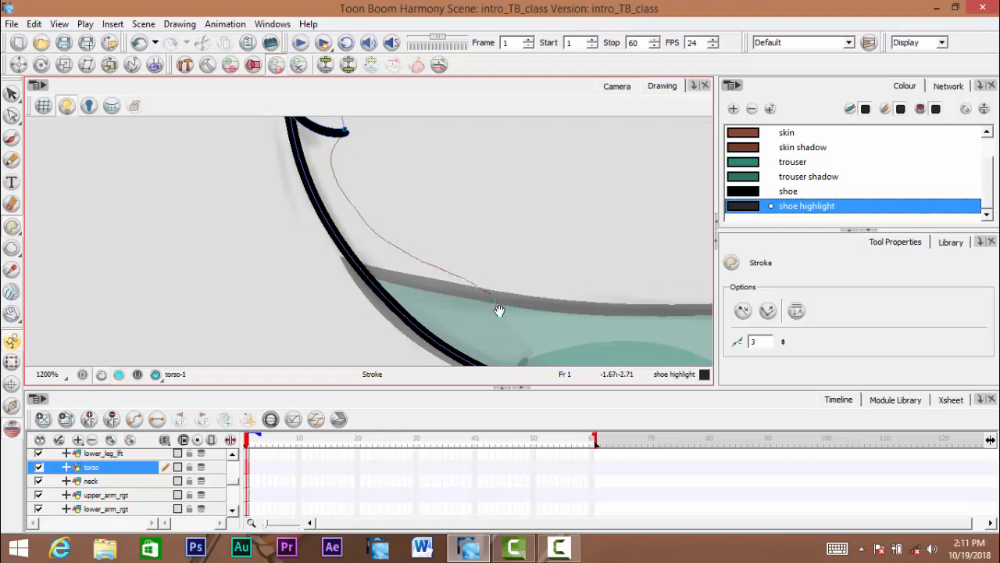
left_click_drag(498, 310, 538, 362)
mouse_move(554, 297)
left_mouse_down()
mouse_move(476, 200)
mouse_move(491, 271)
mouse_move(522, 335)
left_mouse_up()
left_click_drag(434, 286, 430, 249)
Thin out the lower shadow stroke's points below the waistline with the Contour Editor and shift its bend point slightly down
left_click(11, 114)
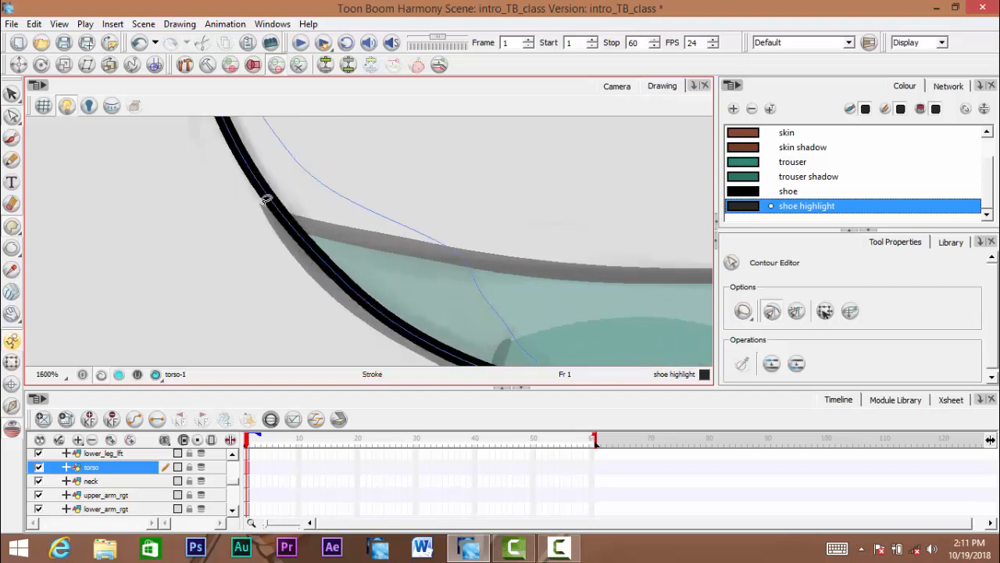
left_click(470, 270)
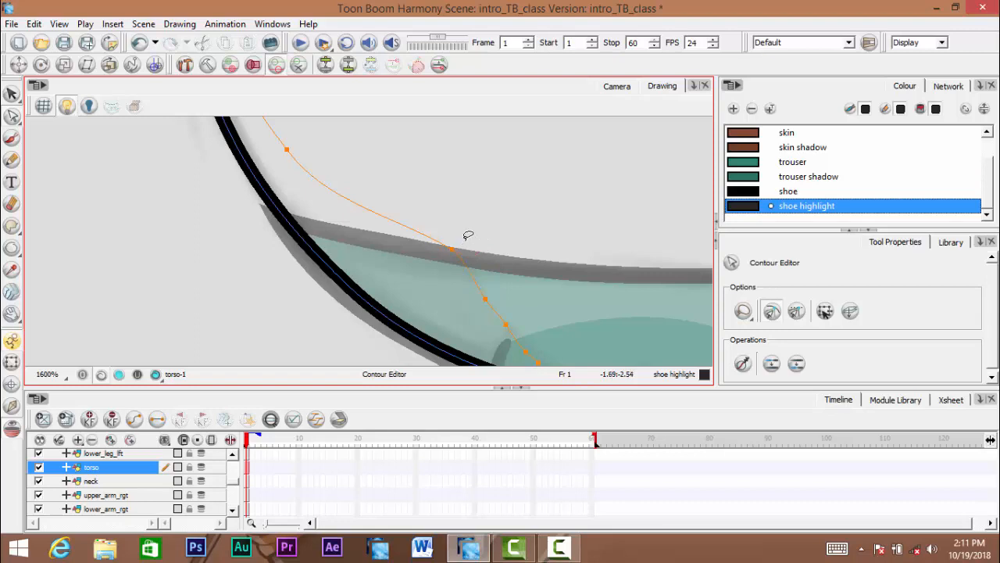
mouse_move(468, 235)
left_mouse_down()
mouse_move(507, 277)
mouse_move(512, 332)
left_mouse_up()
key("Delete")
mouse_move(451, 250)
left_mouse_down()
mouse_move(451, 261)
mouse_move(460, 257)
mouse_move(468, 236)
mouse_move(469, 279)
mouse_move(467, 269)
left_mouse_up()
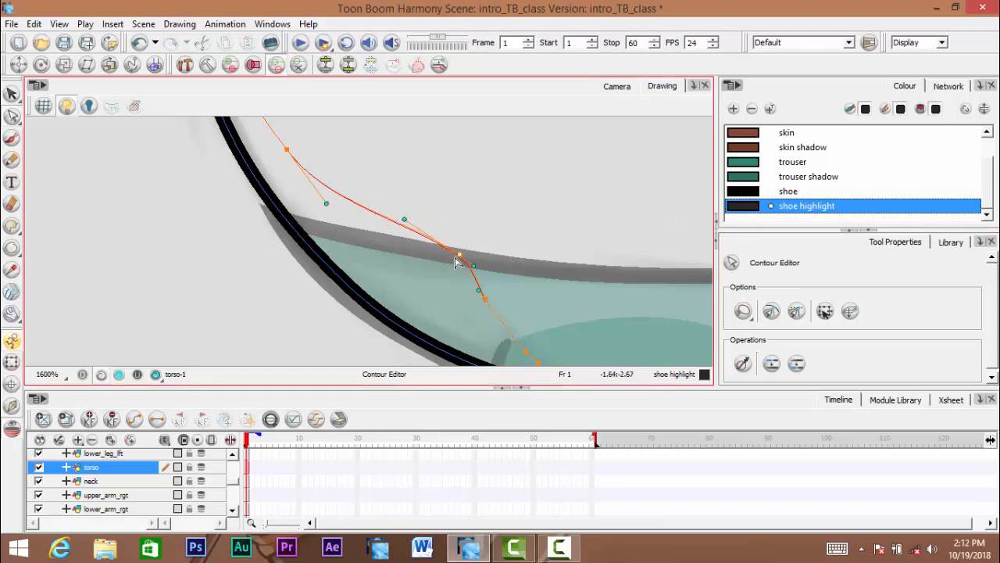
left_click_drag(401, 224, 401, 211)
Delete the extra point just below the bend at the waistline and adjust the bend point's curve handle
mouse_move(509, 281)
left_mouse_down()
mouse_move(469, 294)
mouse_move(491, 275)
mouse_move(460, 258)
left_mouse_up()
key("Delete")
left_click(460, 258)
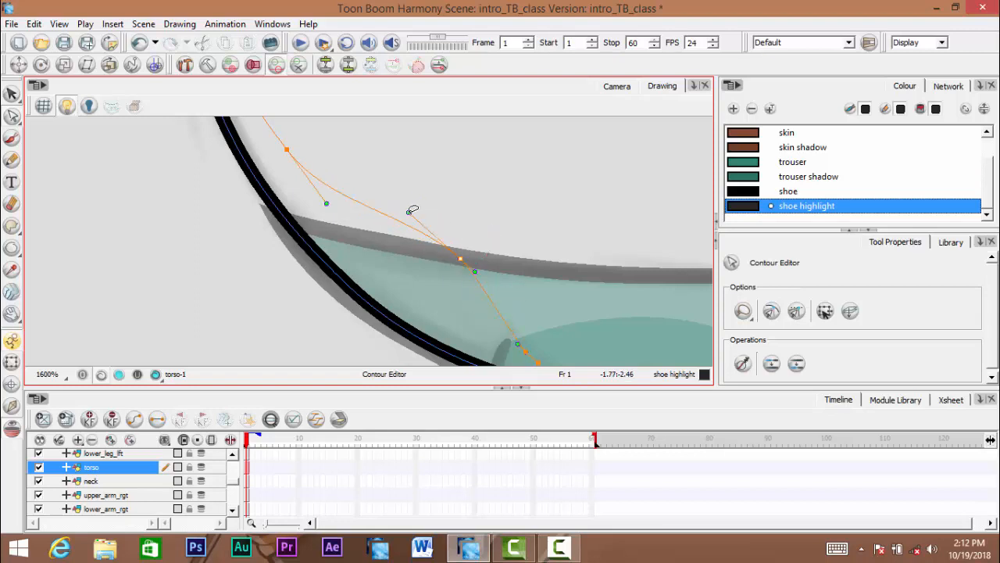
left_click_drag(412, 211, 412, 213)
Delete the contour point just below the crease tip and smooth the shadow stroke between the crease and the waistline
left_click_drag(336, 159, 395, 257)
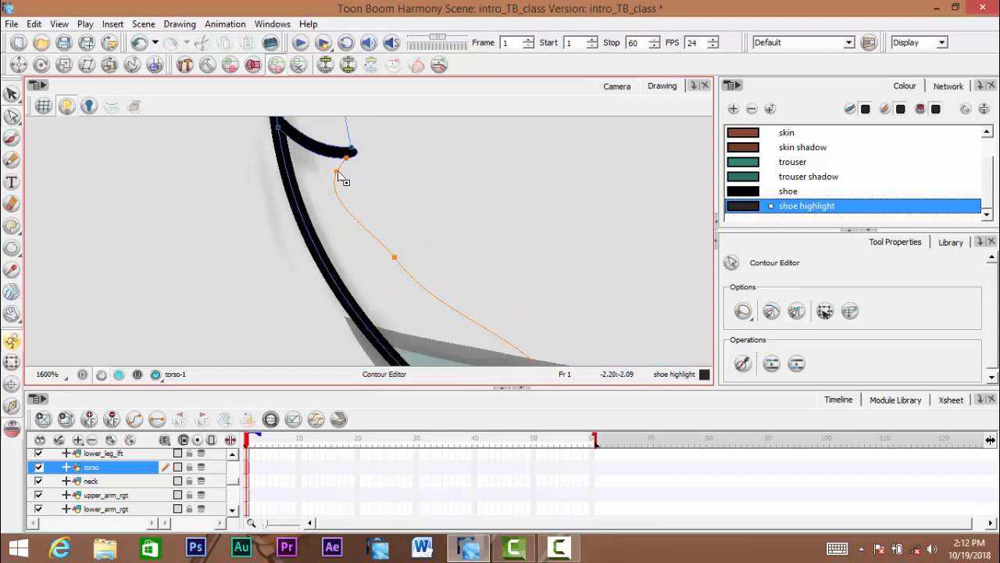
mouse_move(337, 171)
left_mouse_down()
mouse_move(380, 218)
mouse_move(389, 209)
left_mouse_up()
key("space")
key("2")
key("Delete")
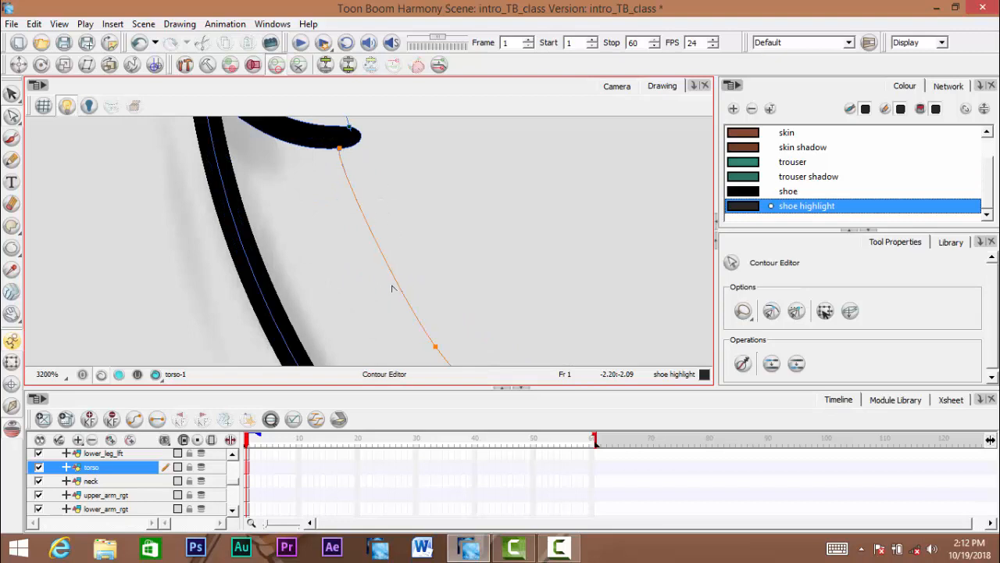
key("1")
key("1")
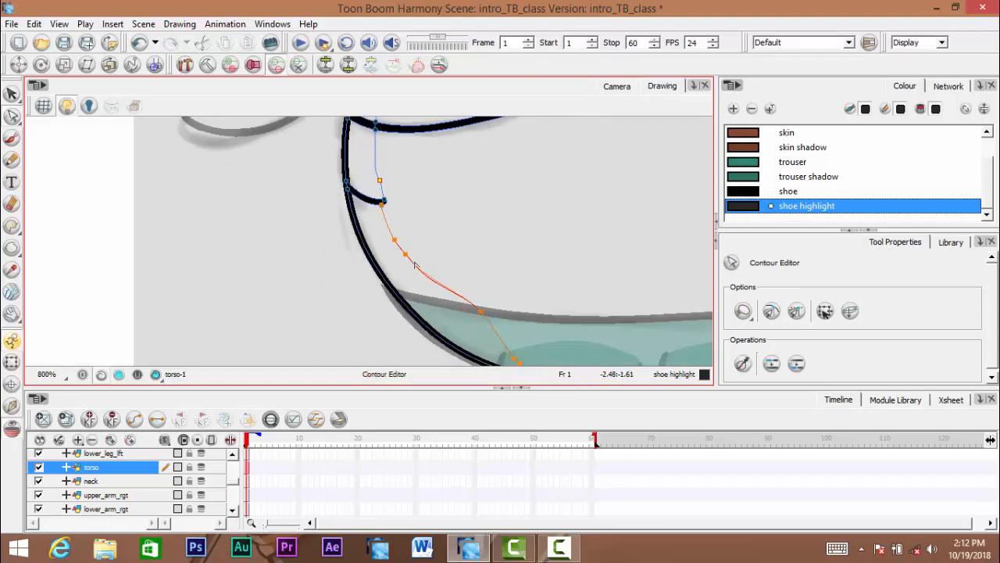
Close the gap above the belly crease by snapping the short stroke's end point onto the end of the upper shadow stroke
key("space")
left_click_drag(418, 220, 423, 247)
key("2")
key("2")
key("space")
left_click_drag(336, 203, 394, 255)
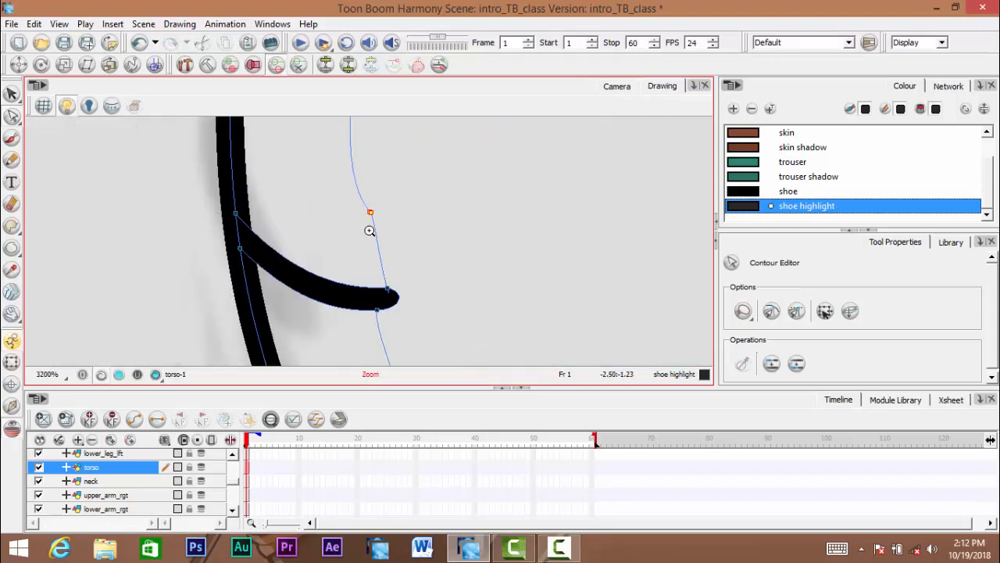
key("2")
left_click_drag(382, 193, 420, 204)
key("space")
left_click_drag(323, 212, 389, 206)
left_click_drag(381, 239, 377, 243)
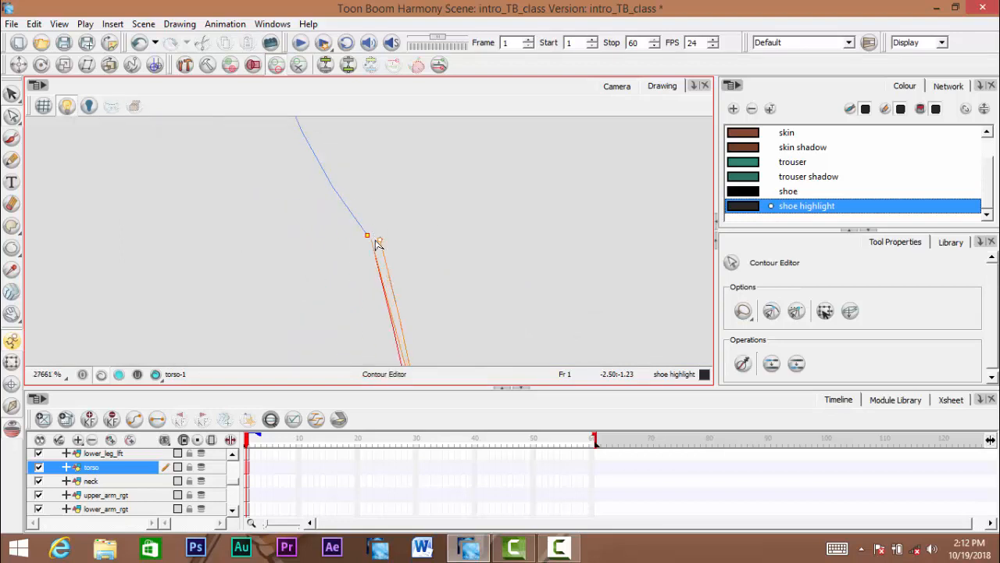
left_click(771, 311)
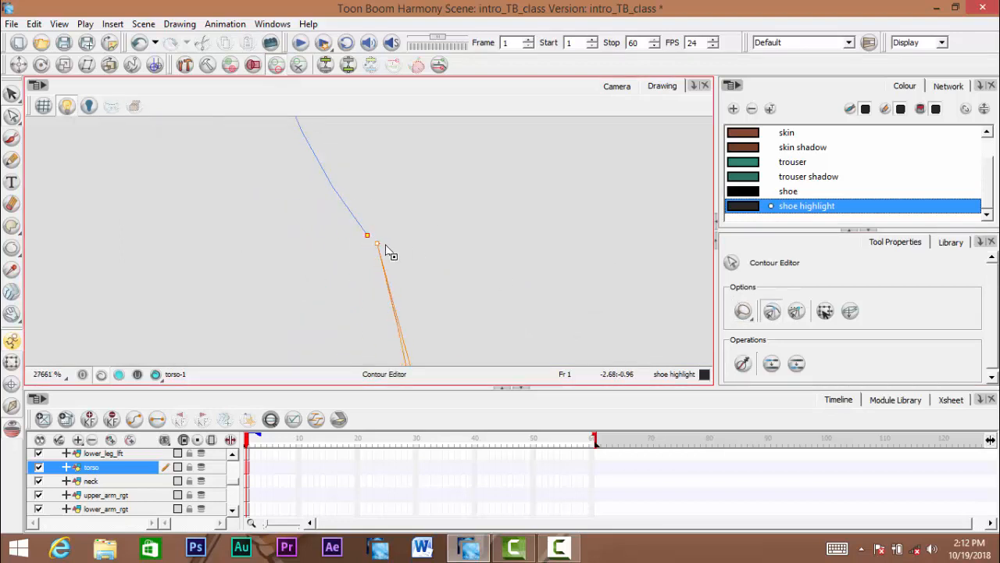
left_click_drag(377, 243, 368, 235)
key("ctrl+space")
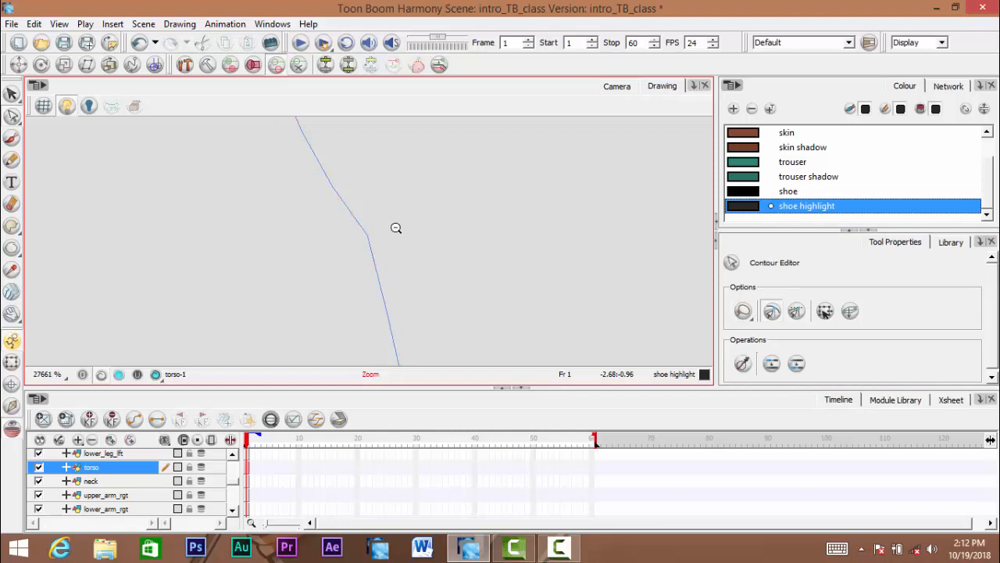
Smooth the torso shadow stroke just above the belly crease tip by adjusting the curve handle and bend point
key("1")
key("1")
left_click_drag(356, 187, 369, 182)
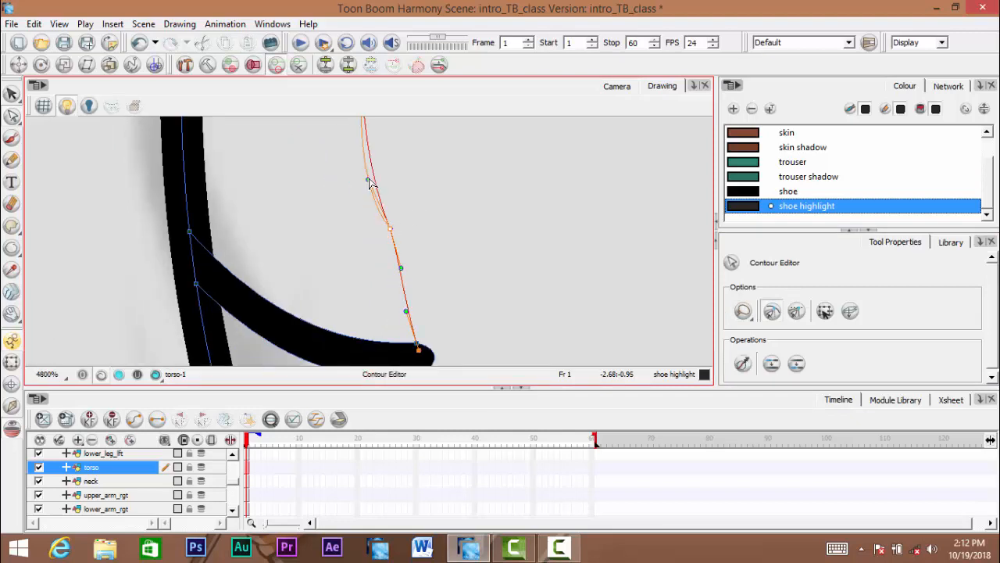
left_click_drag(386, 219, 388, 233)
Close the gap at the shadow stroke's upper end near the neck by snapping its end point onto the torso outline
key("1")
key("1")
key("1")
left_click_drag(457, 258, 433, 337)
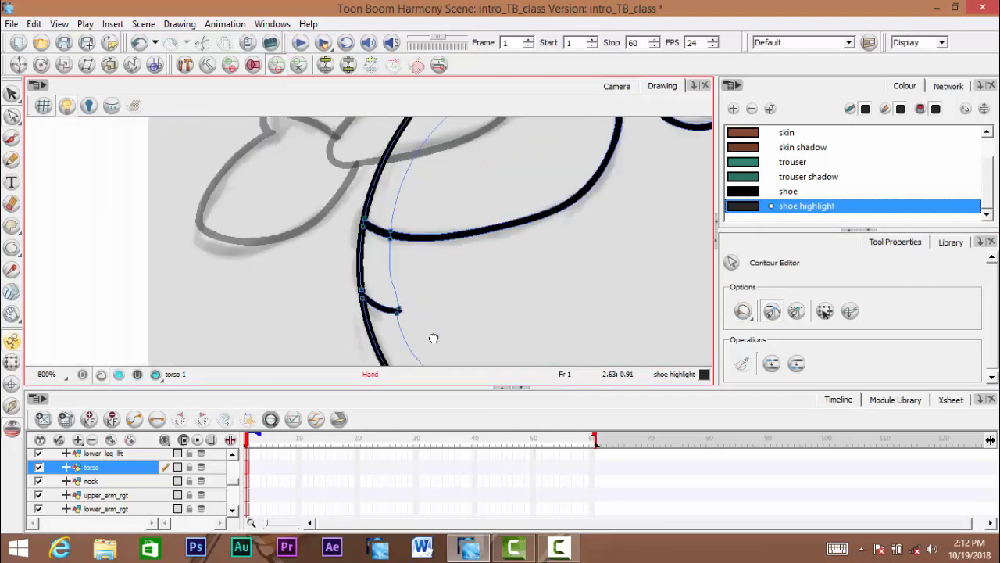
left_click_drag(563, 141, 522, 323)
left_click_drag(655, 205, 559, 243)
key("2")
key("2")
key("2")
key("2")
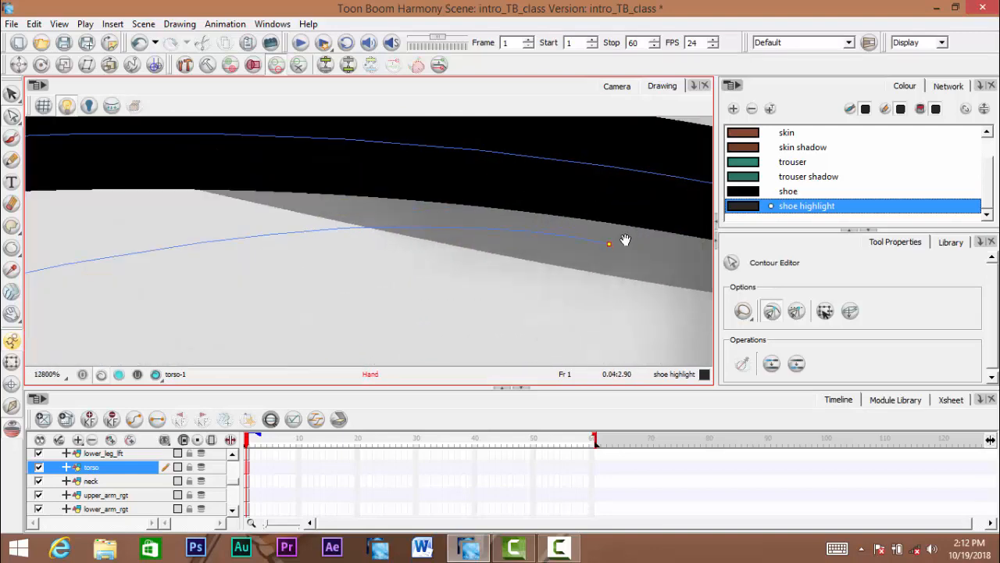
left_click_drag(499, 243, 522, 175)
Close the gap at the shadow stroke's lower end by snapping its end point onto the torso's bottom outline
key("1")
key("1")
key("1")
key("1")
key("1")
left_click_drag(257, 240, 266, 246)
left_click_drag(219, 359, 400, 214)
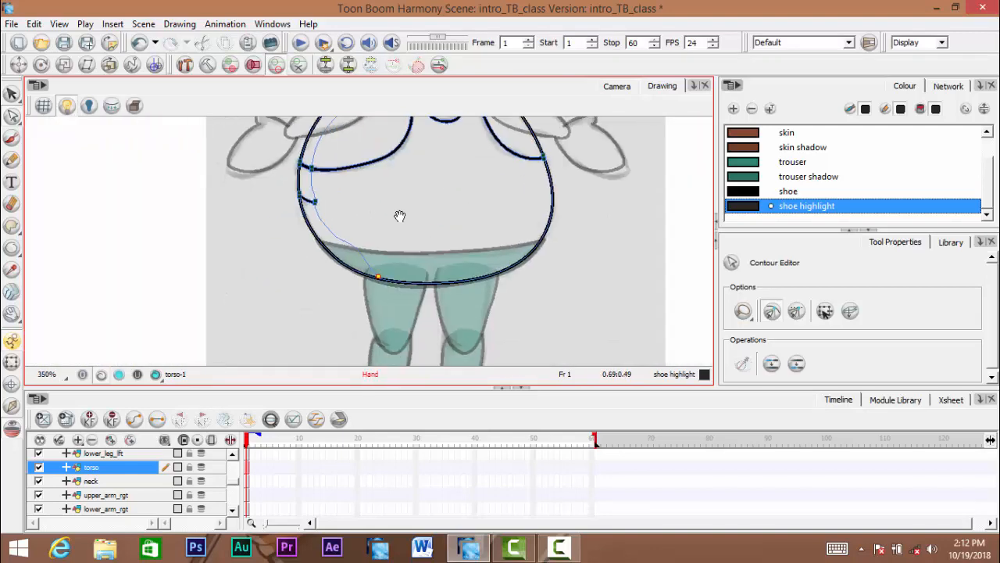
left_click_drag(386, 285, 354, 235)
left_click_drag(449, 242, 438, 235)
left_click_drag(215, 233, 443, 275)
left_click(196, 254)
left_click_drag(195, 253, 196, 329)
scroll(146, 300, "down", 5)
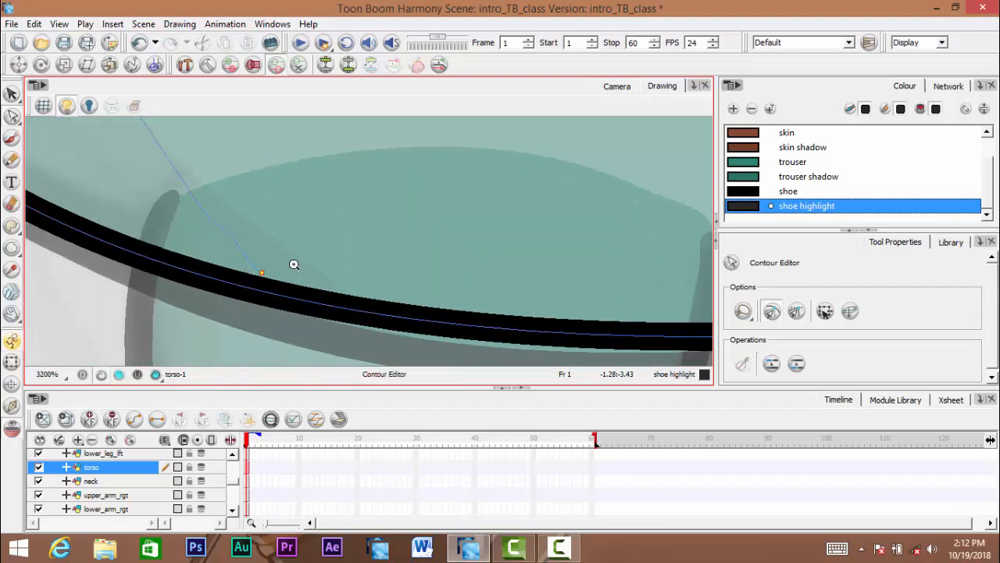
left_click(371, 314)
scroll(298, 244, "down", 2)
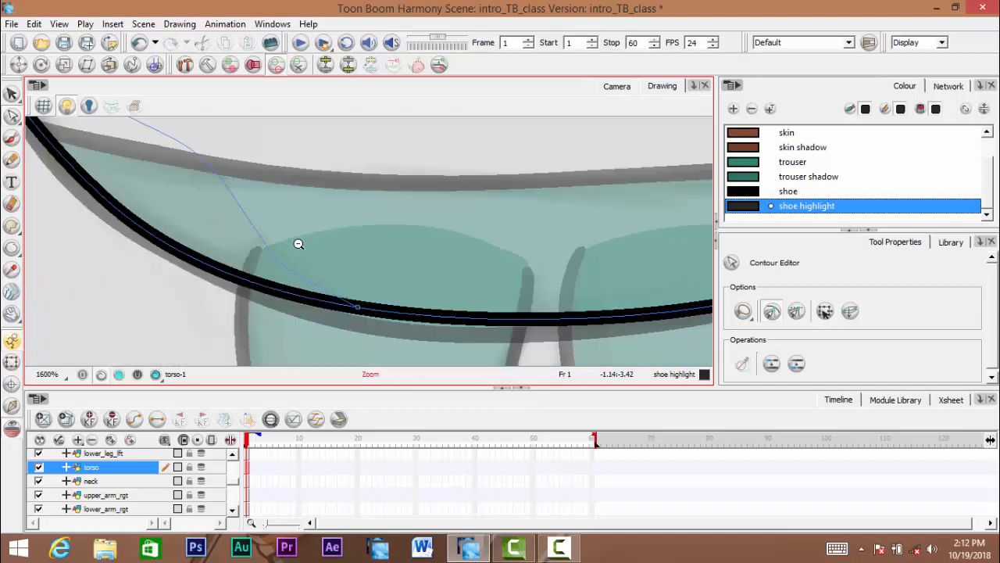
Reposition the two close contour points above the shadow stroke's lower end to smooth the kink there
scroll(275, 246, "up", 2)
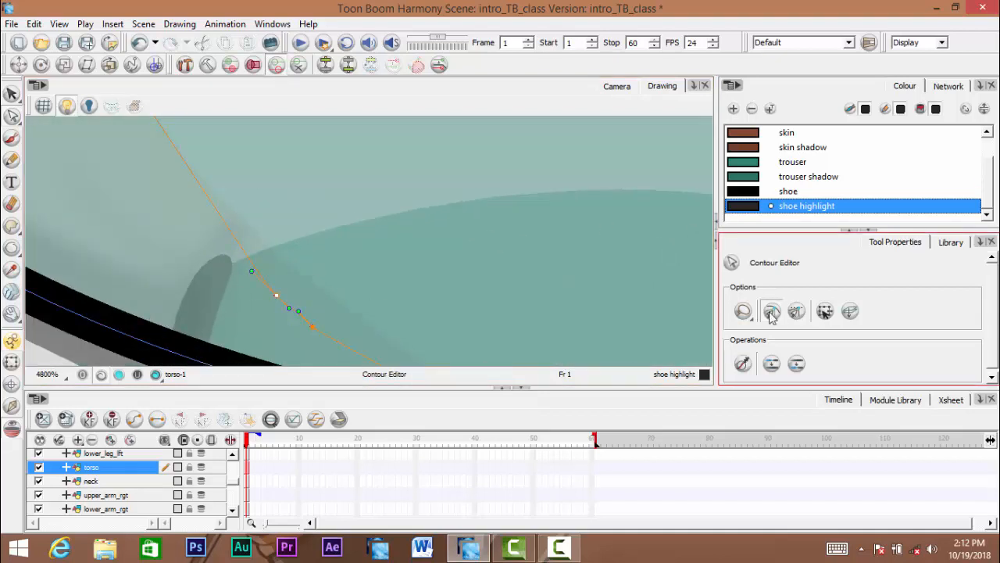
key("space")
left_click_drag(335, 265, 307, 220)
mouse_move(255, 174)
left_mouse_down()
mouse_move(259, 263)
mouse_move(274, 239)
left_mouse_up()
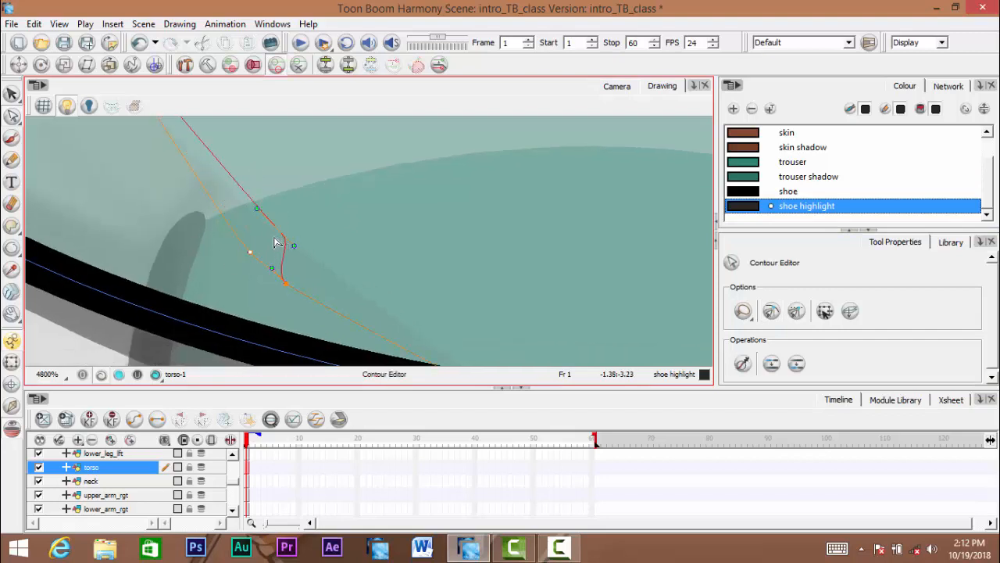
left_click_drag(288, 283, 349, 284)
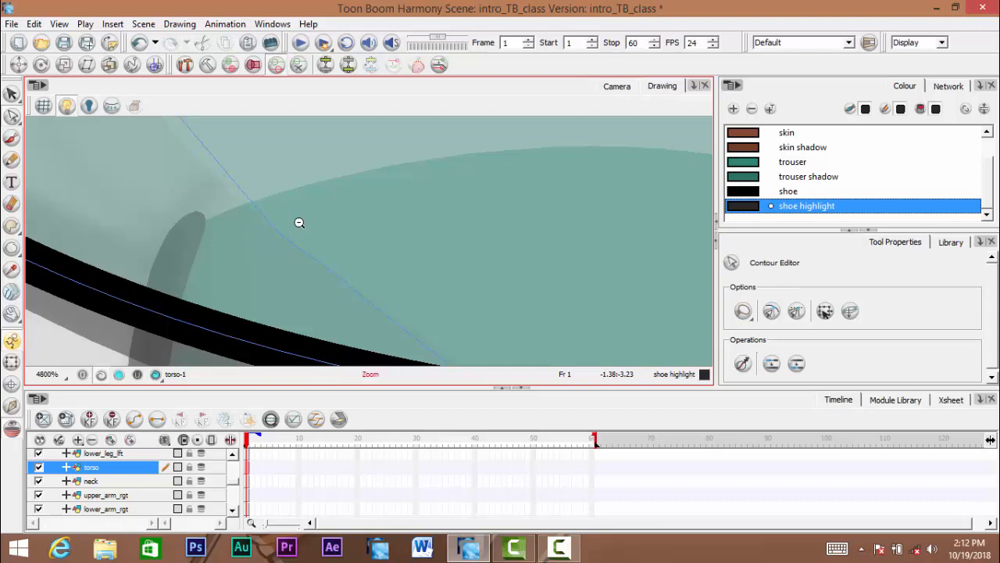
Nudge the shadow stroke's contour point at the waistline slightly inward toward the belly
key("1")
key("1")
left_click_drag(261, 186, 359, 244)
key("2")
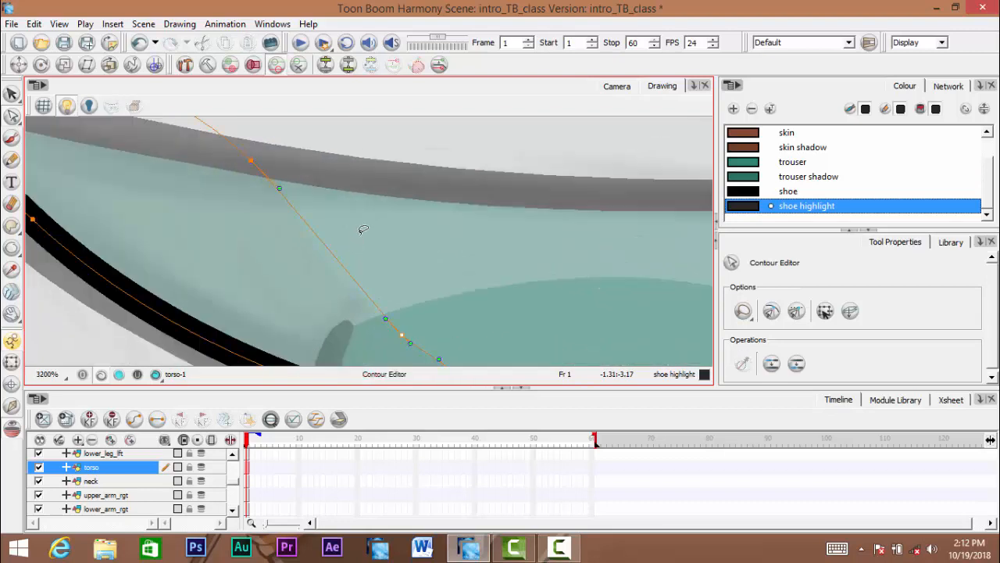
left_click(265, 178)
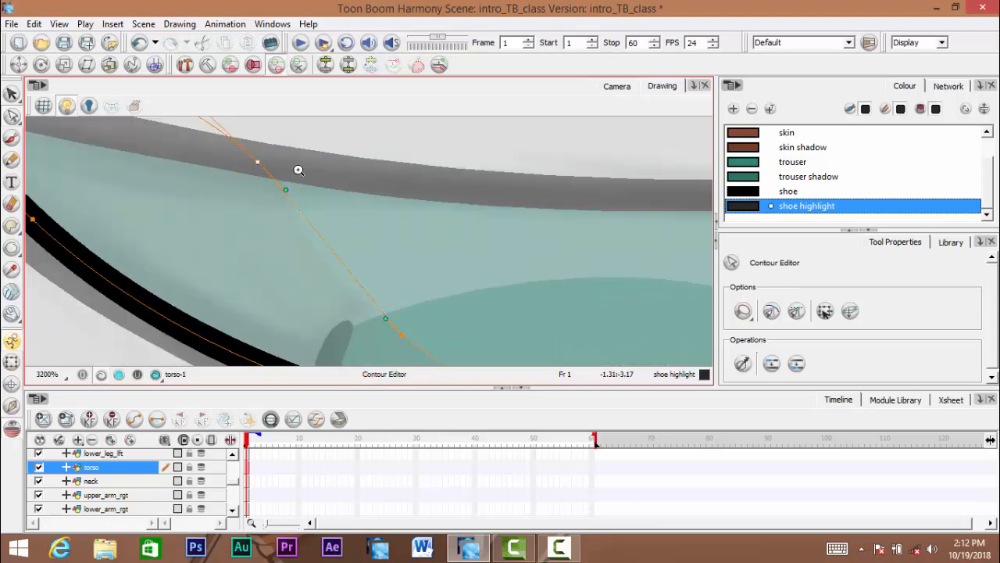
Smooth the shadow stroke segment just above the waistline by adjusting its curve and moving its upper point slightly inward
key("1")
key("1")
key("1")
mouse_move(311, 172)
left_mouse_down()
mouse_move(395, 253)
mouse_move(466, 263)
mouse_move(488, 290)
mouse_move(477, 298)
mouse_move(489, 280)
left_mouse_up()
key("2")
key("2")
key("2")
mouse_move(426, 275)
left_mouse_down()
mouse_move(447, 191)
mouse_move(476, 242)
left_mouse_up()
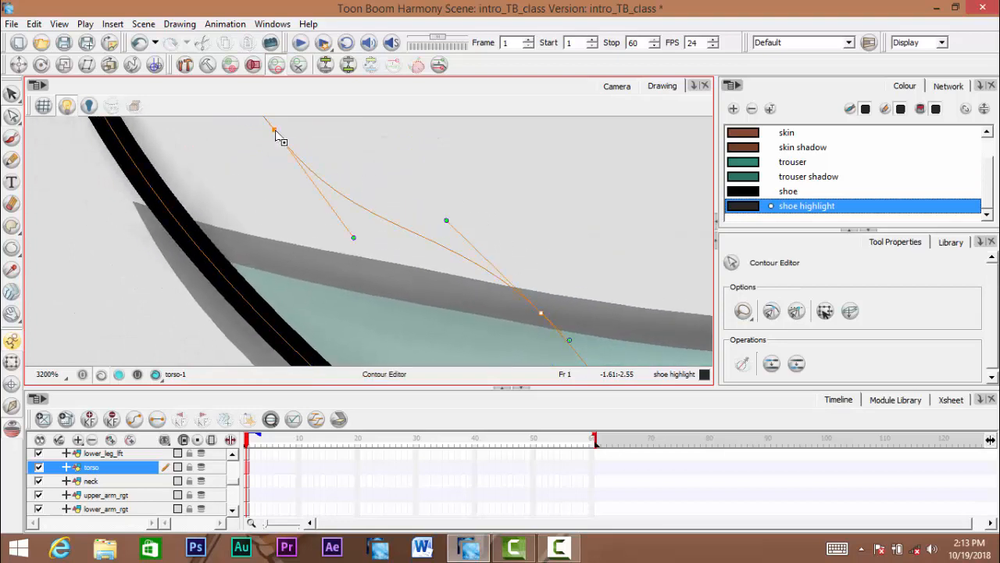
left_click_drag(275, 132, 291, 137)
Examine the reshaped shadow stroke along the torso from the chest down to the trouser area
key("1")
key("1")
key("1")
key("1")
left_click_drag(429, 176, 412, 257)
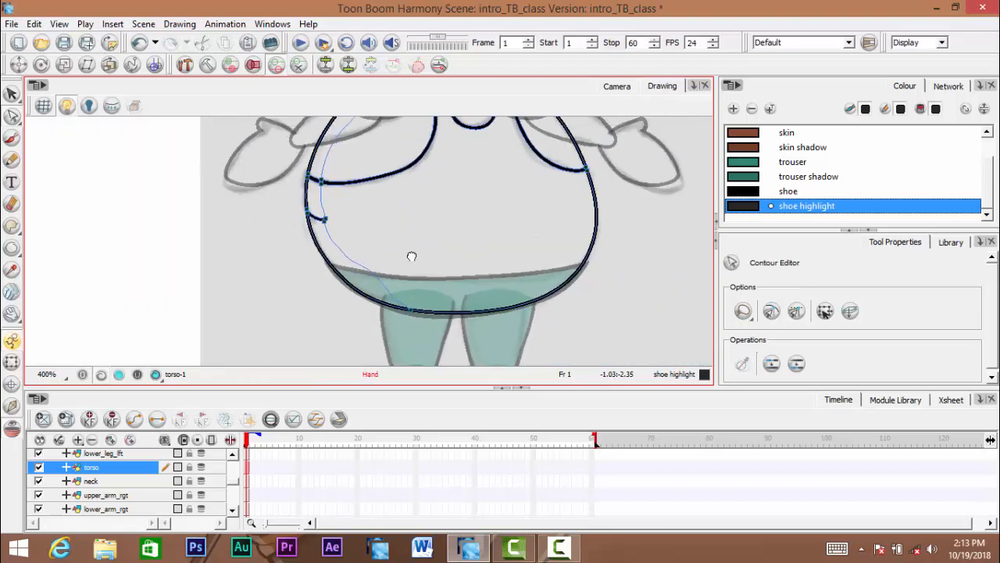
mouse_move(455, 217)
left_mouse_down()
mouse_move(444, 255)
mouse_move(460, 239)
left_mouse_up()
left_click_drag(540, 242, 514, 262)
left_click_drag(496, 319, 464, 251)
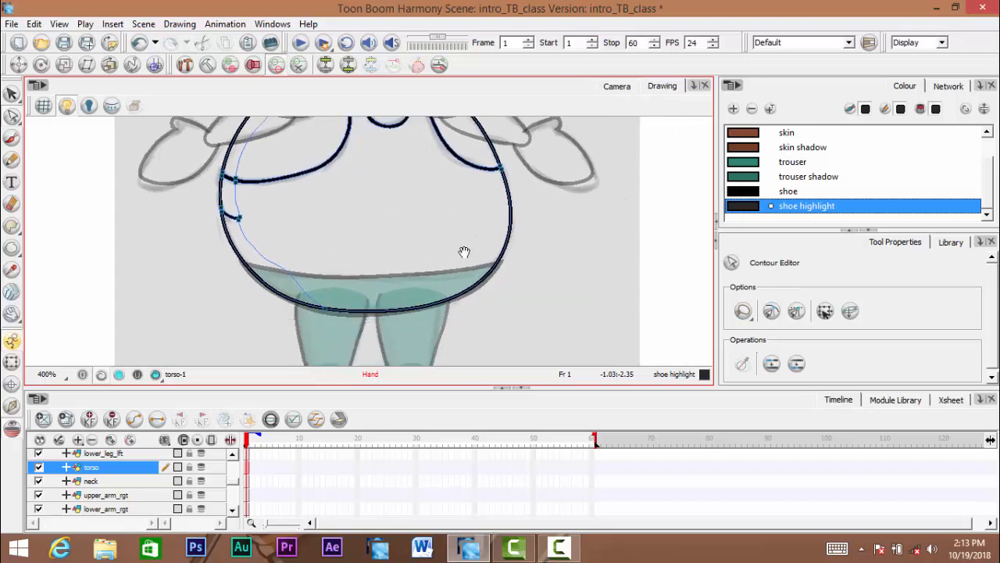
mouse_move(424, 218)
left_mouse_down()
mouse_move(476, 279)
mouse_move(472, 262)
left_mouse_up()
left_click_drag(289, 240, 260, 197)
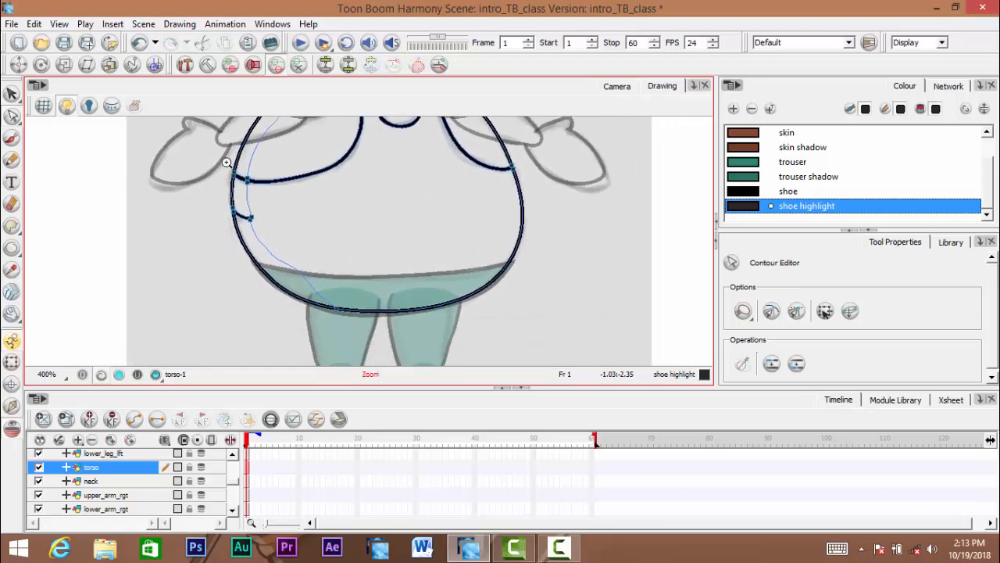
mouse_move(227, 162)
left_mouse_down()
mouse_move(277, 206)
mouse_move(232, 216)
mouse_move(309, 251)
left_mouse_up()
left_click_drag(309, 251, 233, 212)
Switch to the Paint tool and add two new colour swatches after shoe highlight in the palette
left_click_drag(12, 228, 59, 226)
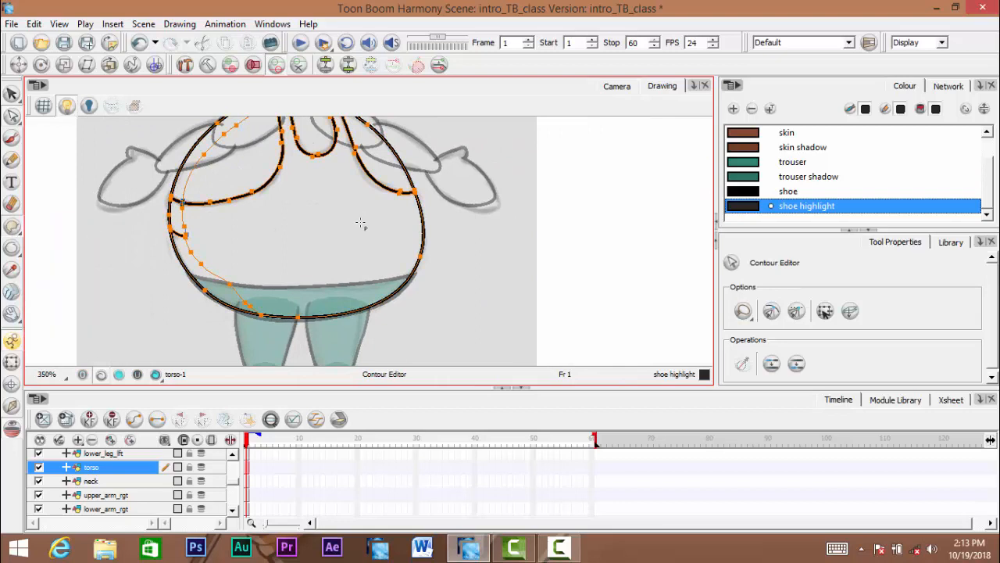
left_click(953, 209)
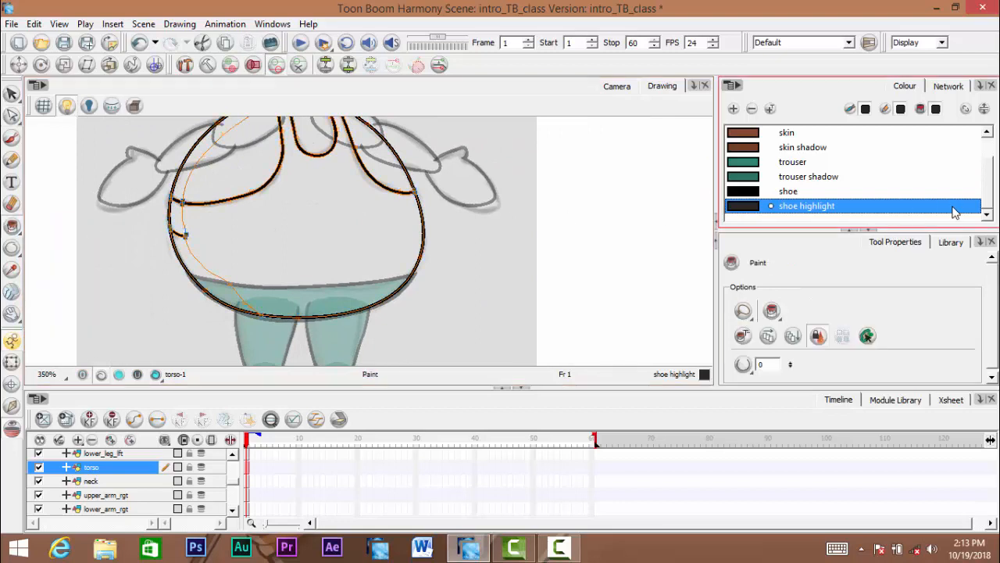
left_click(735, 110)
left_click(732, 108)
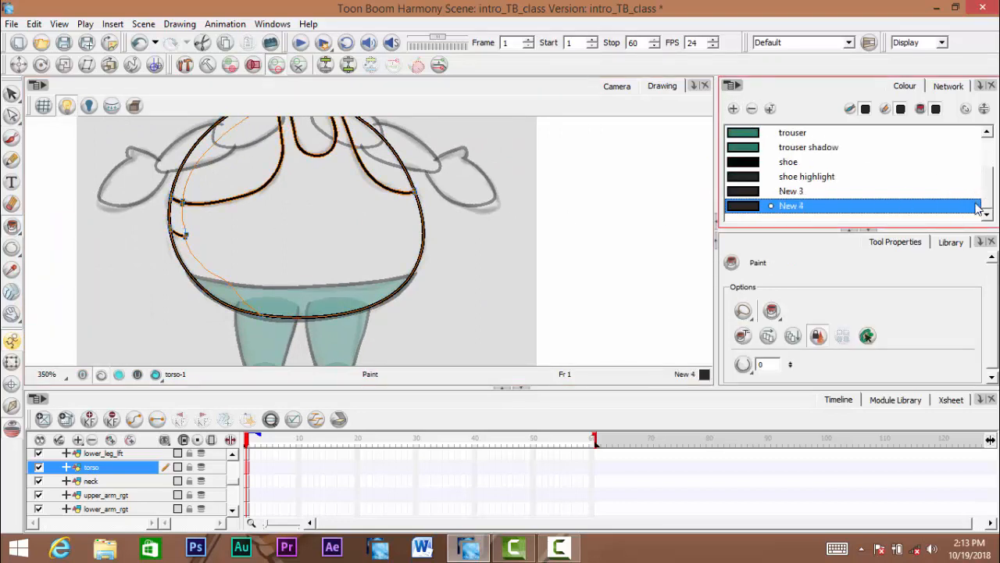
Set the New 3 swatch to a pale cream with RGB 233, 224, 197 and rename it singlet
left_click_drag(391, 203, 530, 237)
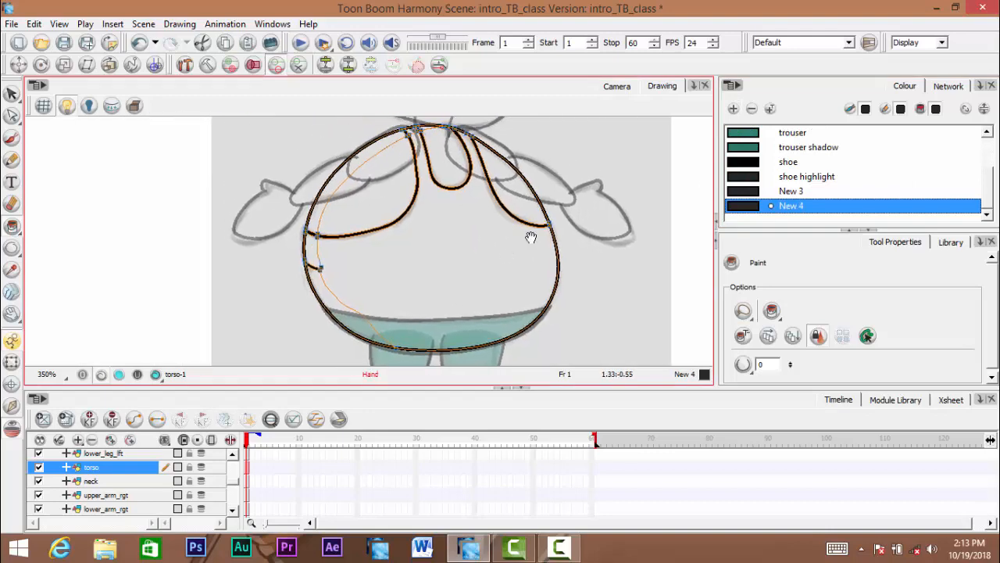
double_click(750, 194)
left_click_drag(768, 117, 714, 93)
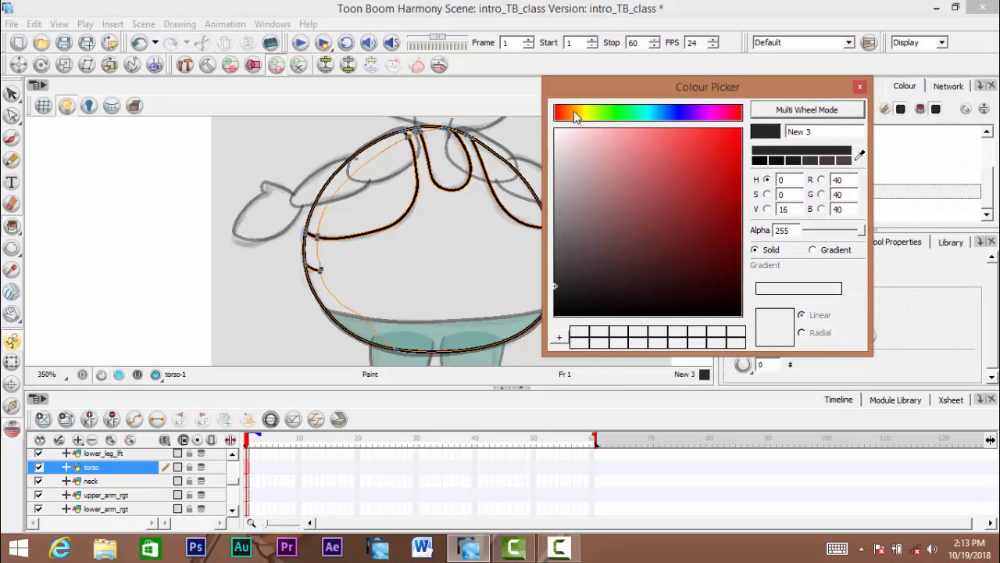
mouse_move(576, 114)
left_mouse_down()
mouse_move(586, 114)
mouse_move(577, 114)
left_mouse_up()
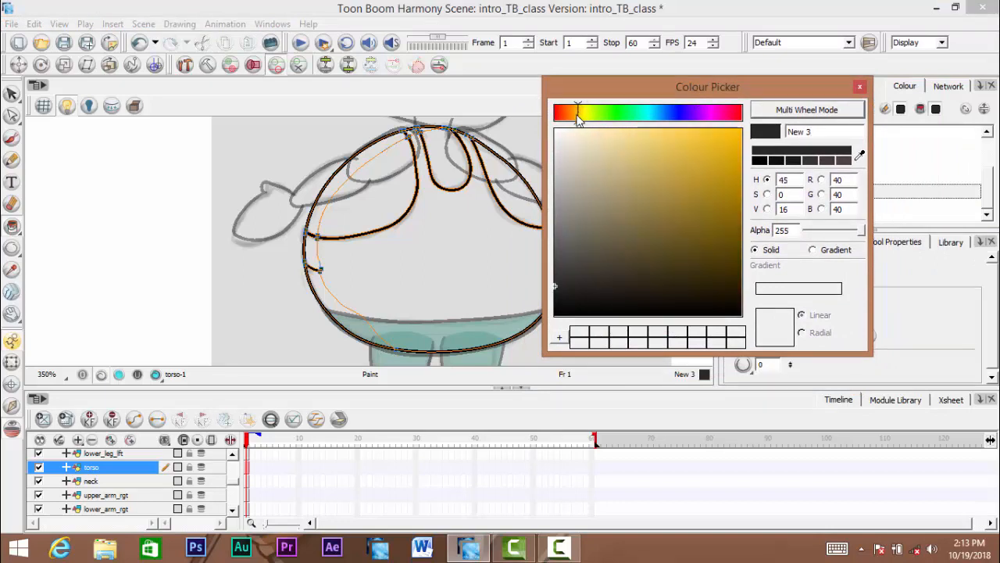
mouse_move(560, 264)
left_mouse_down()
mouse_move(587, 153)
mouse_move(599, 159)
mouse_move(585, 138)
mouse_move(588, 160)
mouse_move(589, 145)
left_mouse_up()
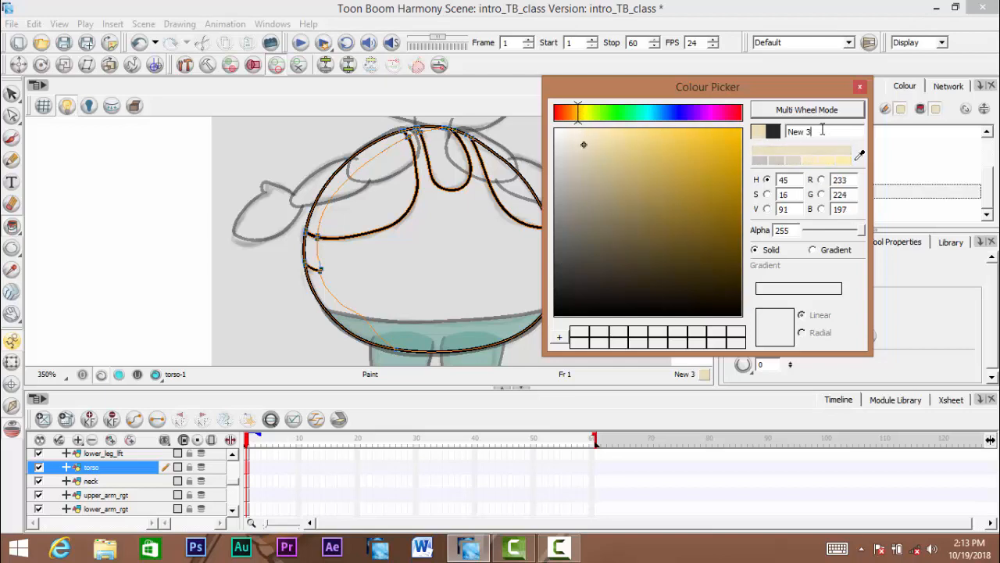
left_click_drag(822, 130, 760, 141)
type("singlet")
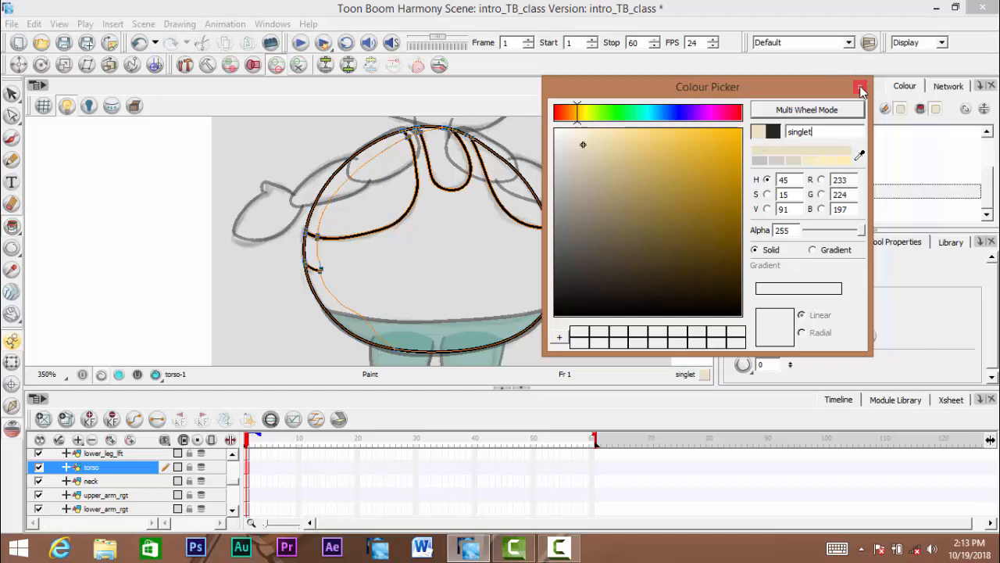
left_click(861, 87)
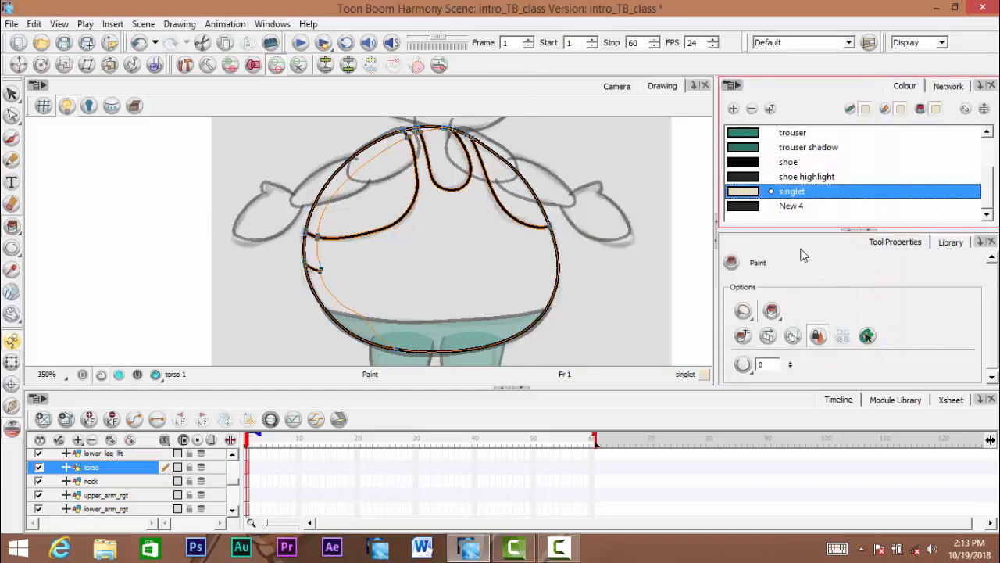
Delete the New 4 swatch and add a darker beige swatch based on singlet, about RGB 215, 206, 182
left_click(751, 208)
left_click(752, 109)
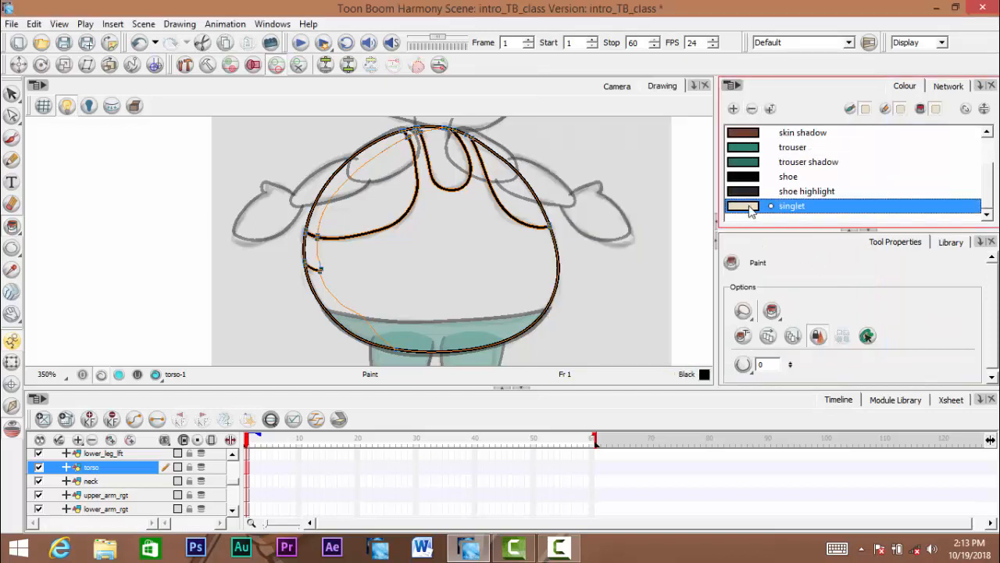
left_click(733, 109)
double_click(743, 206)
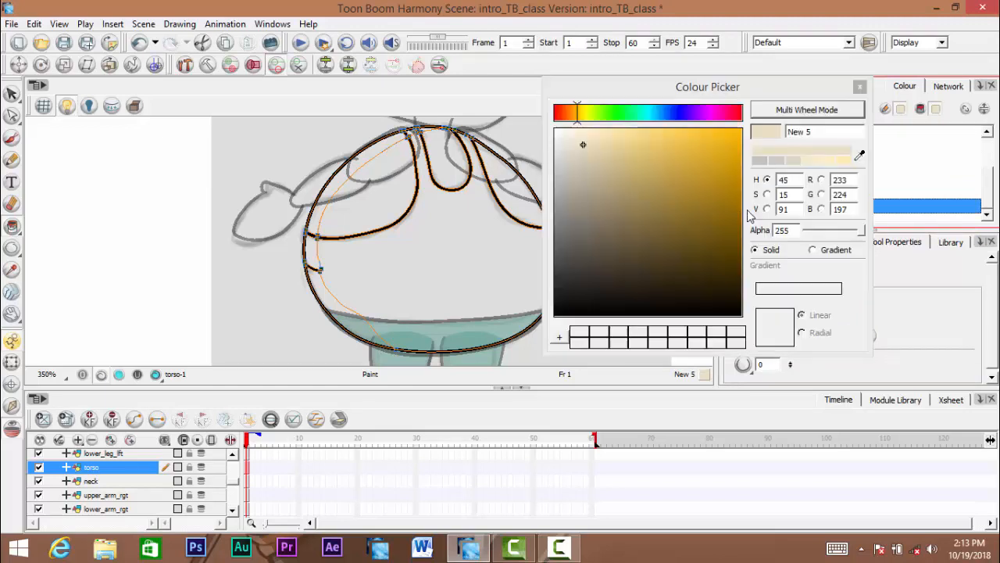
left_click_drag(582, 148, 583, 156)
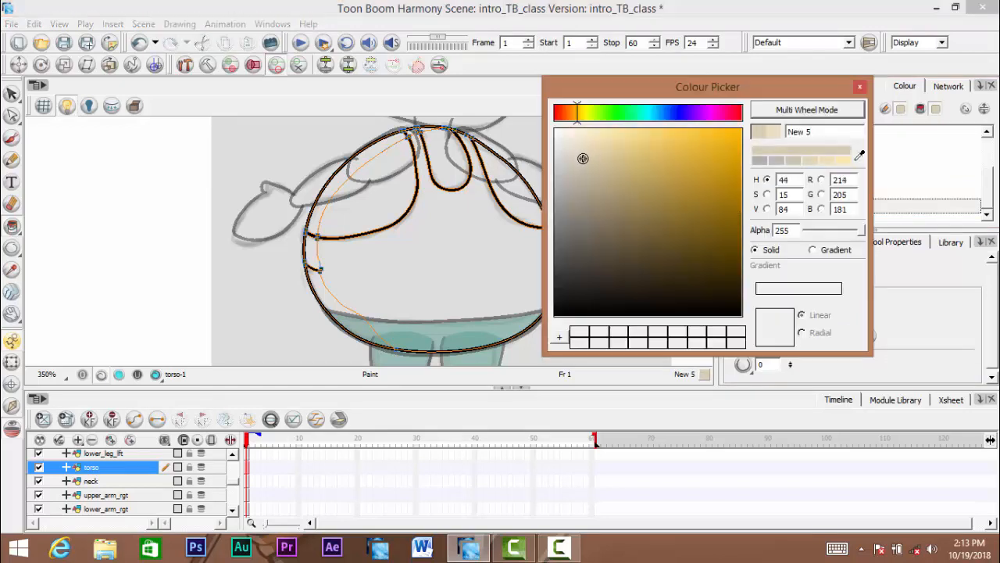
Name the new darker beige swatch "singlet shadow" and finish editing the colour
left_click_drag(823, 130, 774, 133)
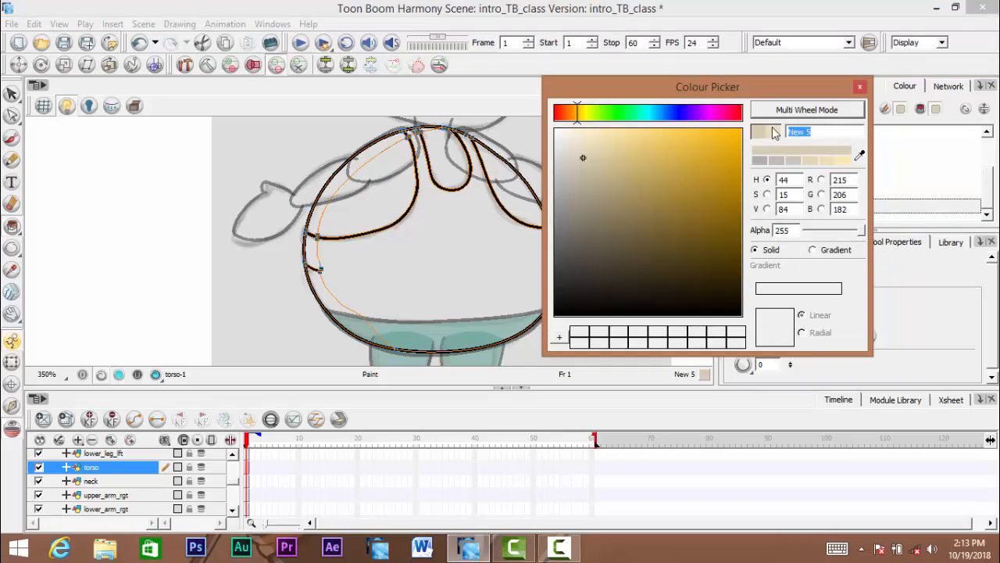
type("singlet")
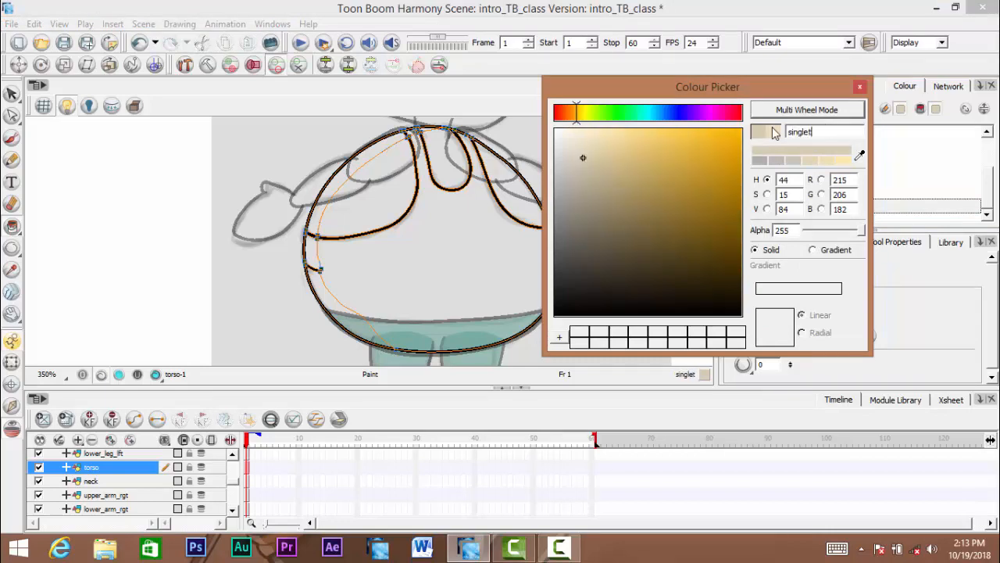
type(" shadow")
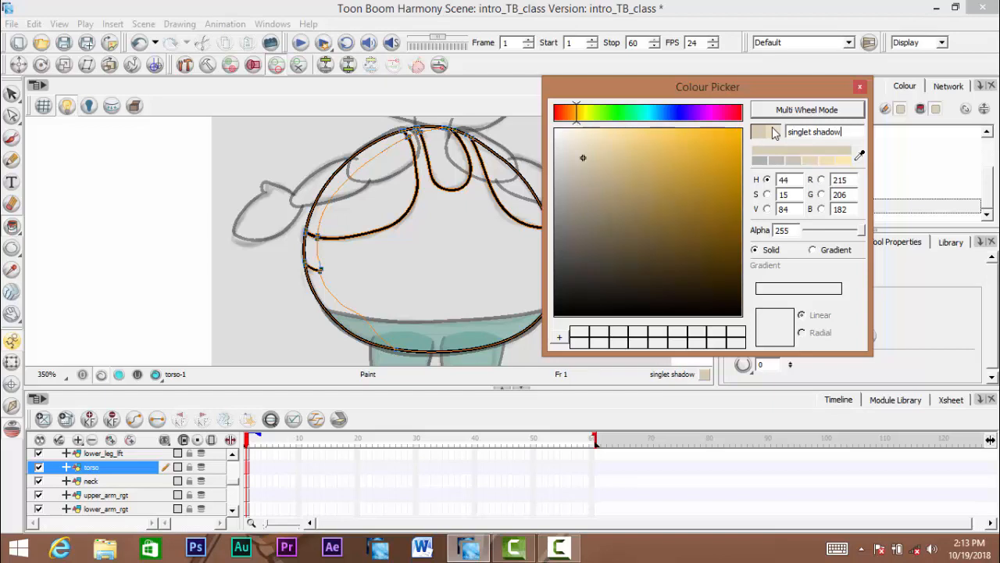
left_click(860, 87)
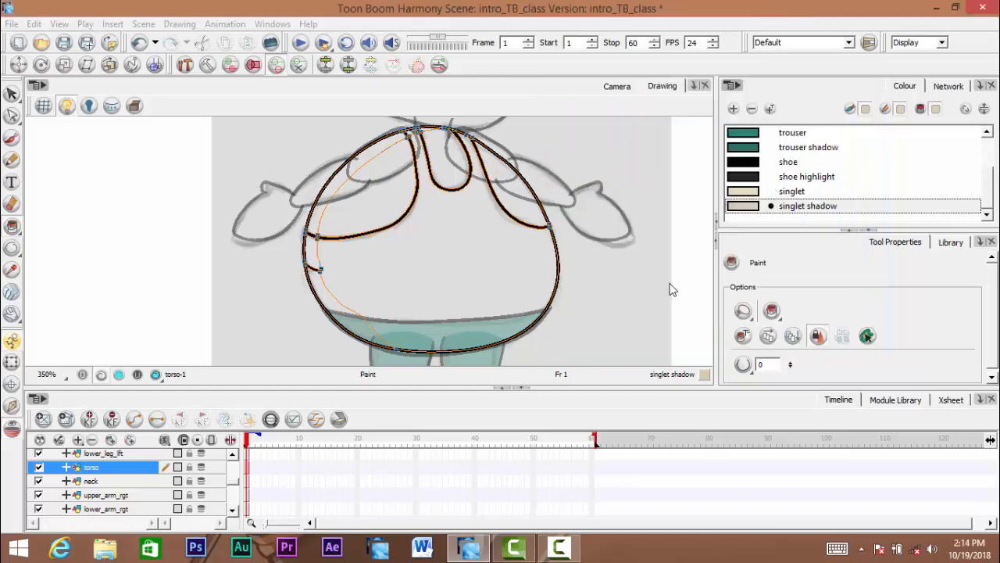
Fill the main singlet area of the torso drawing, including both straps, with the singlet colour
left_click(739, 205)
left_click(748, 192)
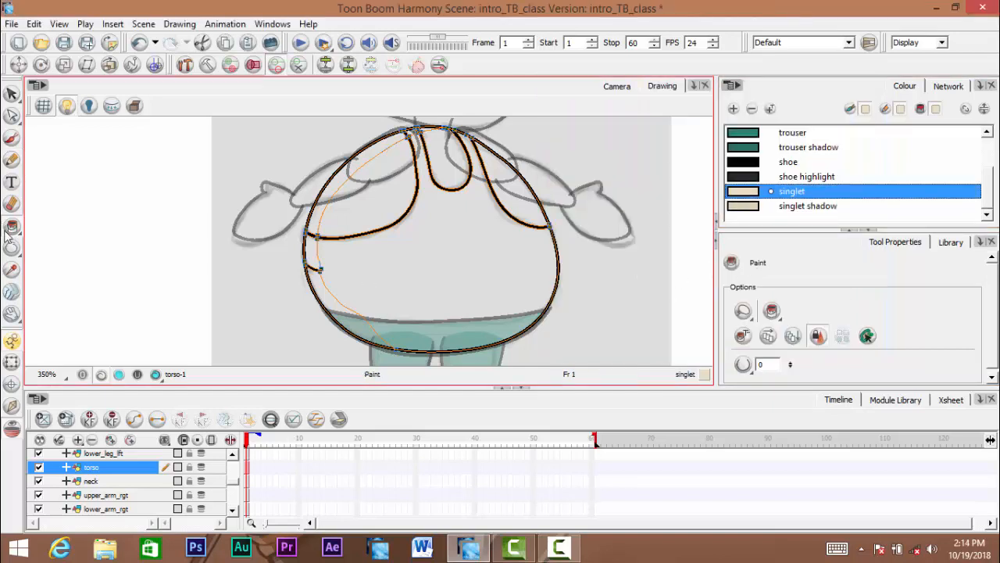
left_click(458, 239)
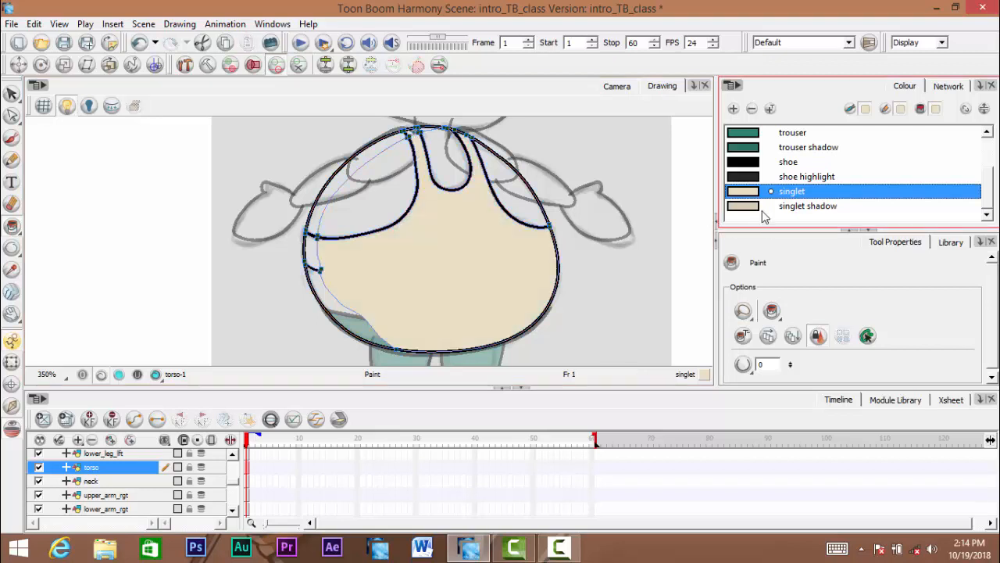
left_click_drag(406, 170, 460, 157)
Fill the shadow strips along the torso's left edge and across the top of the strap and neckline with singlet shadow
left_click(808, 205)
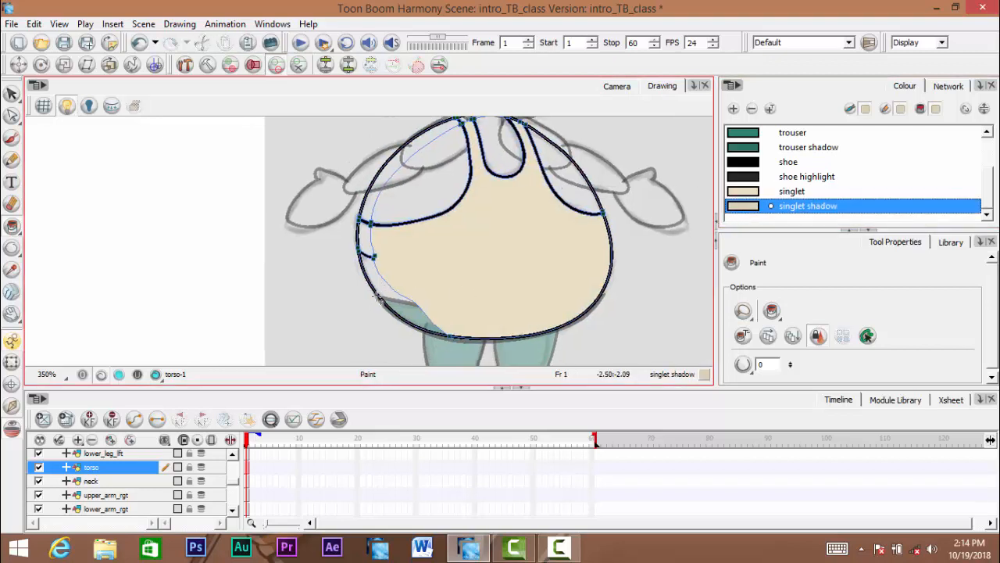
left_click(380, 293)
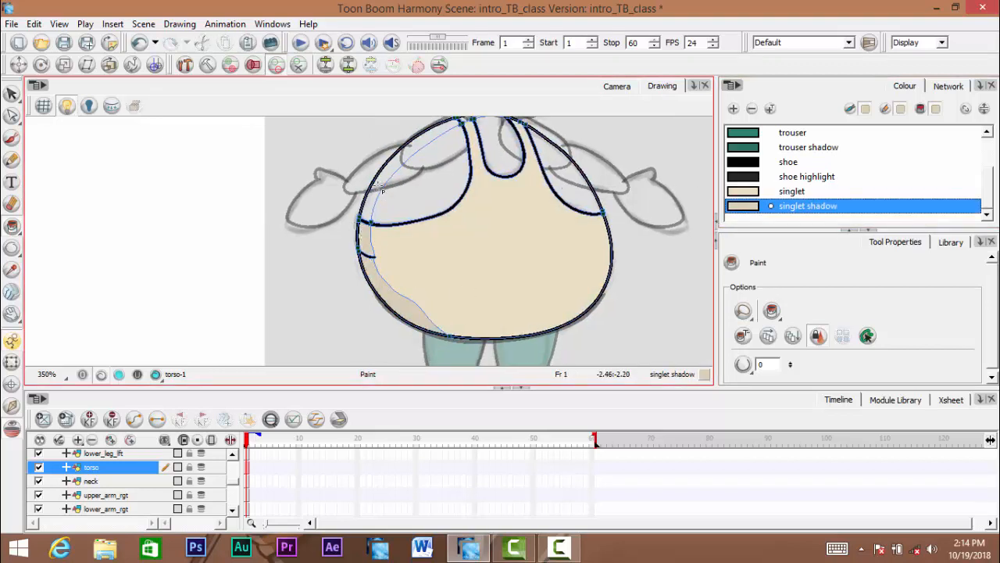
scroll(381, 187, "up", 10)
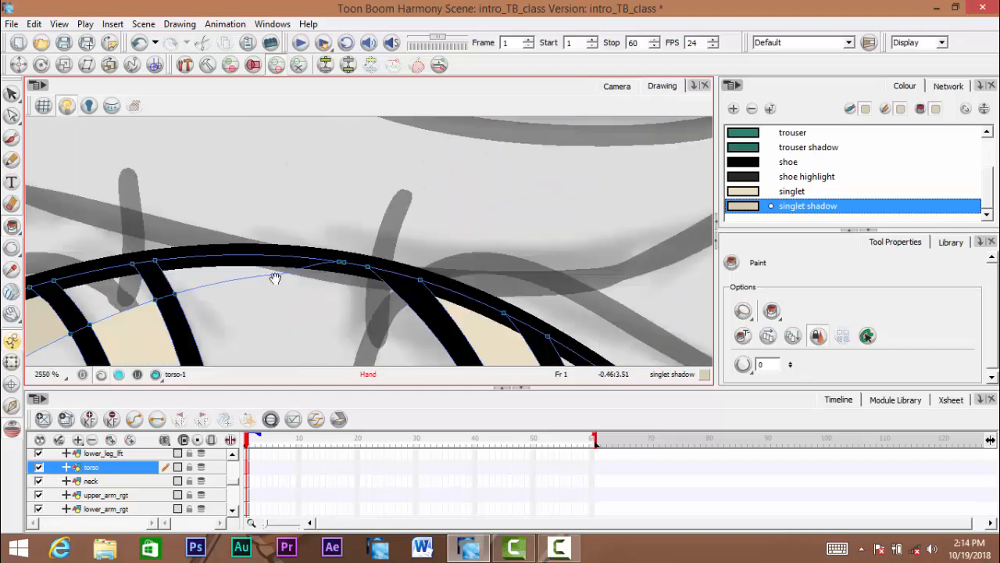
left_click_drag(275, 278, 411, 202)
scroll(434, 203, "down", 3)
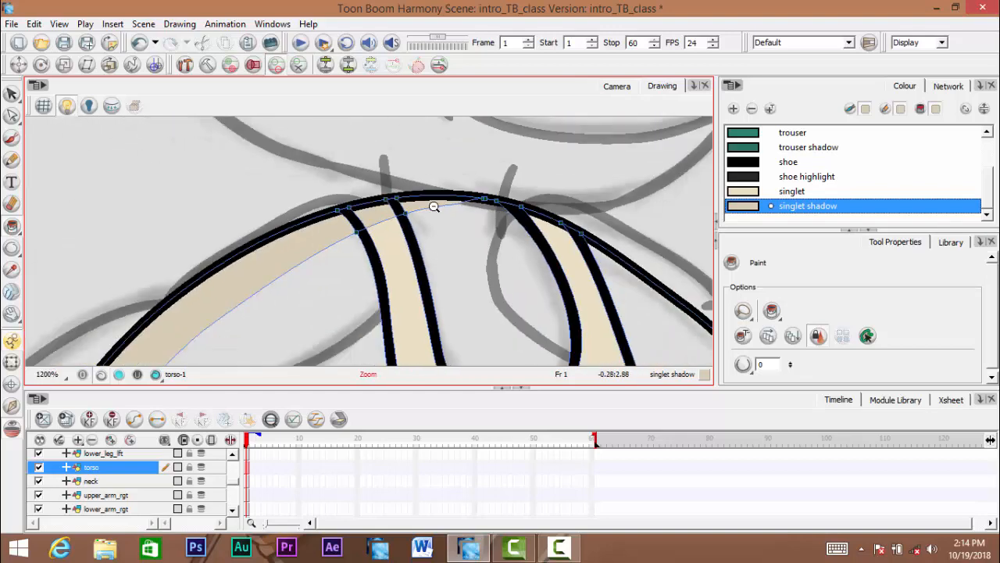
scroll(432, 211, "up", 5)
scroll(239, 237, "down", 12)
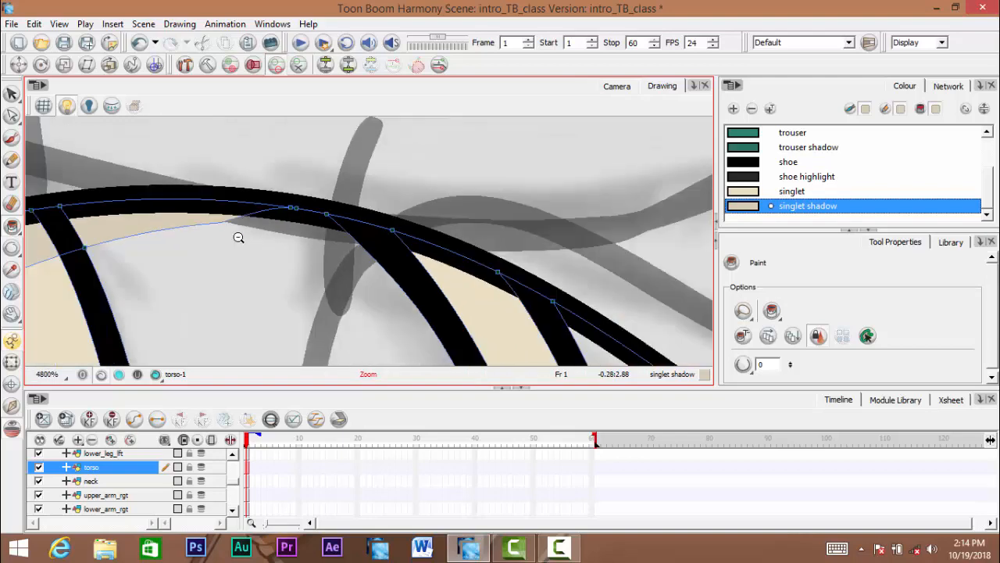
left_click_drag(329, 218, 362, 183)
left_click_drag(256, 301, 360, 212)
scroll(361, 212, "up", 2)
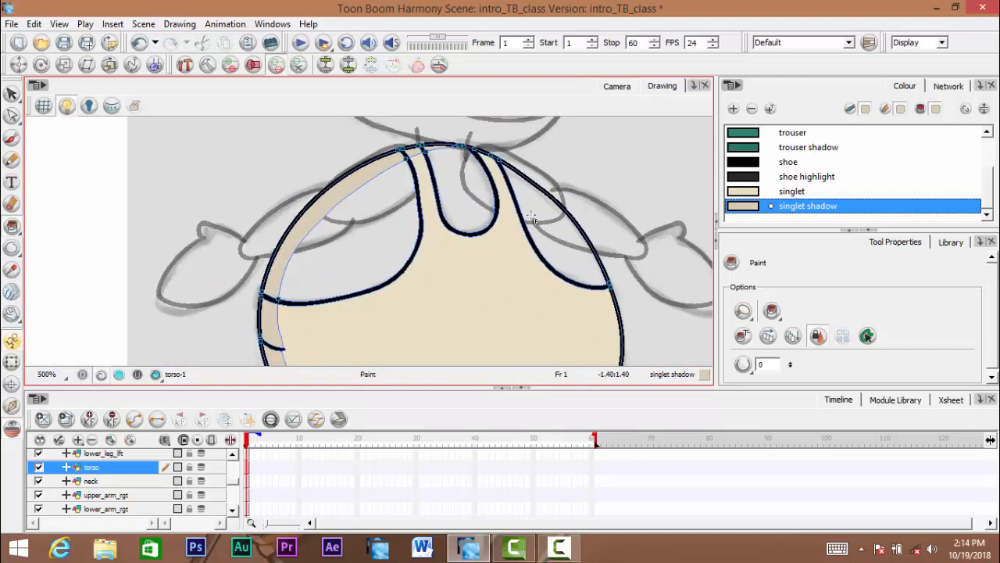
Fill both armhole areas and the neckline area of the torso with the skin colour
left_click_drag(986, 192, 973, 163)
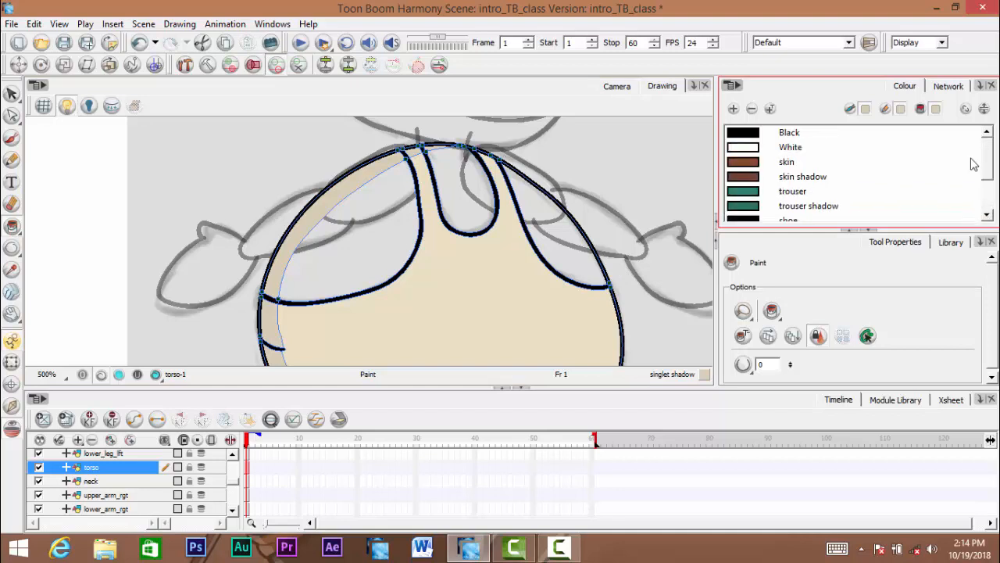
left_click(743, 162)
left_click(389, 233)
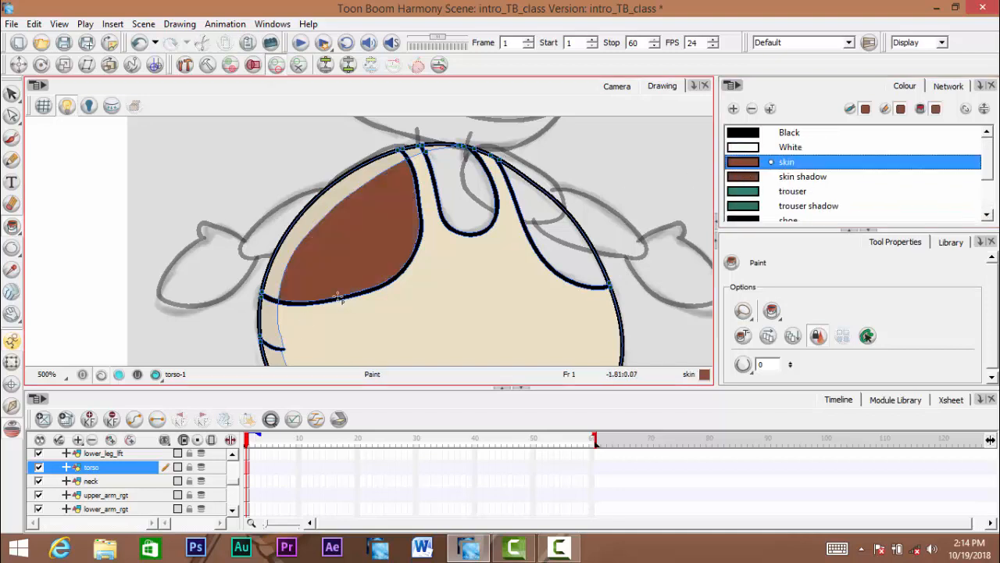
left_click(465, 207)
left_click(561, 243)
Repaint the shadow strips in the torso's left armhole and at the top of the neckline with skin shadow
scroll(458, 265, "down", 3)
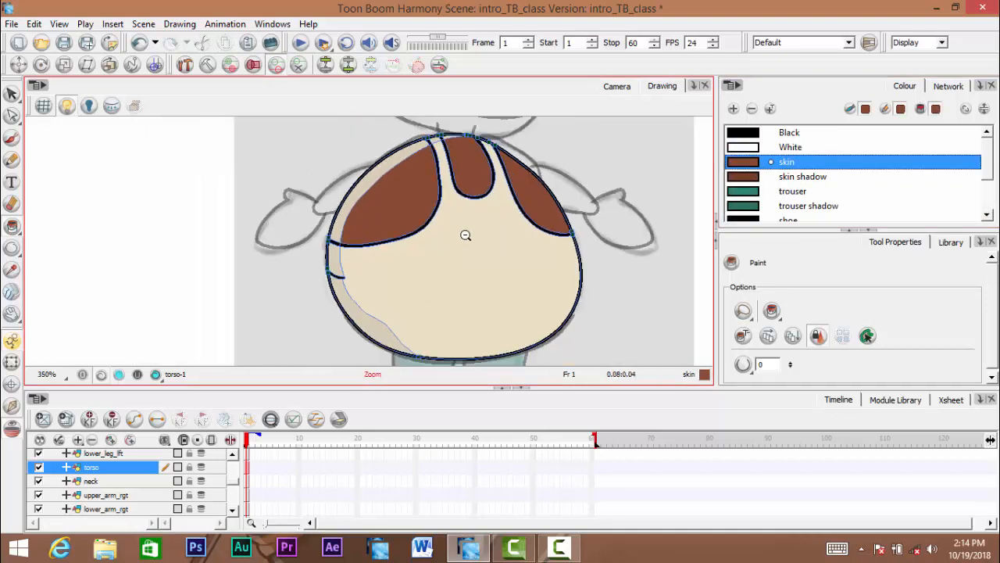
scroll(432, 254, "down", 1)
mouse_move(435, 270)
left_mouse_down()
mouse_move(445, 295)
mouse_move(393, 271)
left_mouse_up()
scroll(393, 271, "up", 4)
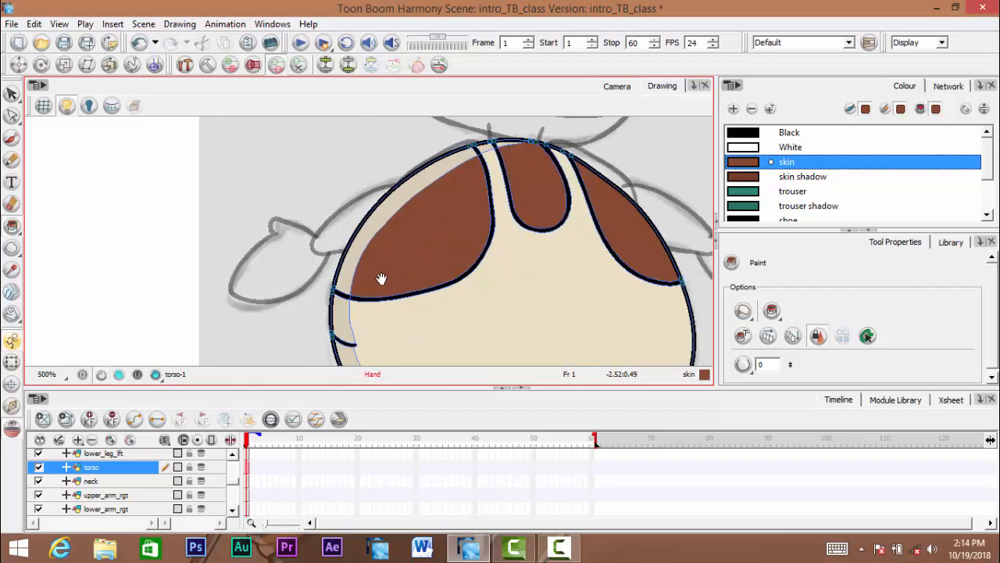
left_click(747, 176)
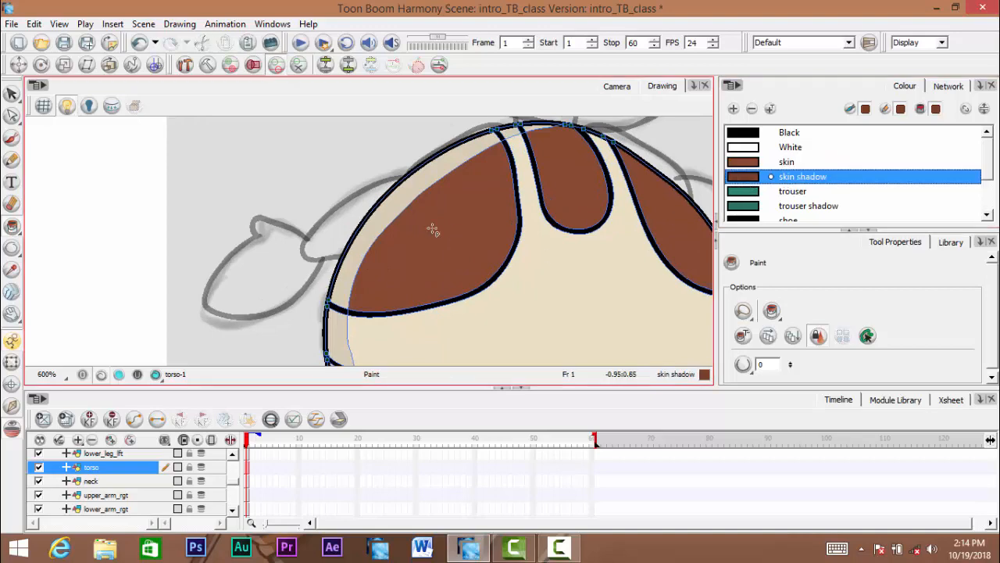
left_click(372, 222)
scroll(480, 161, "up", 5)
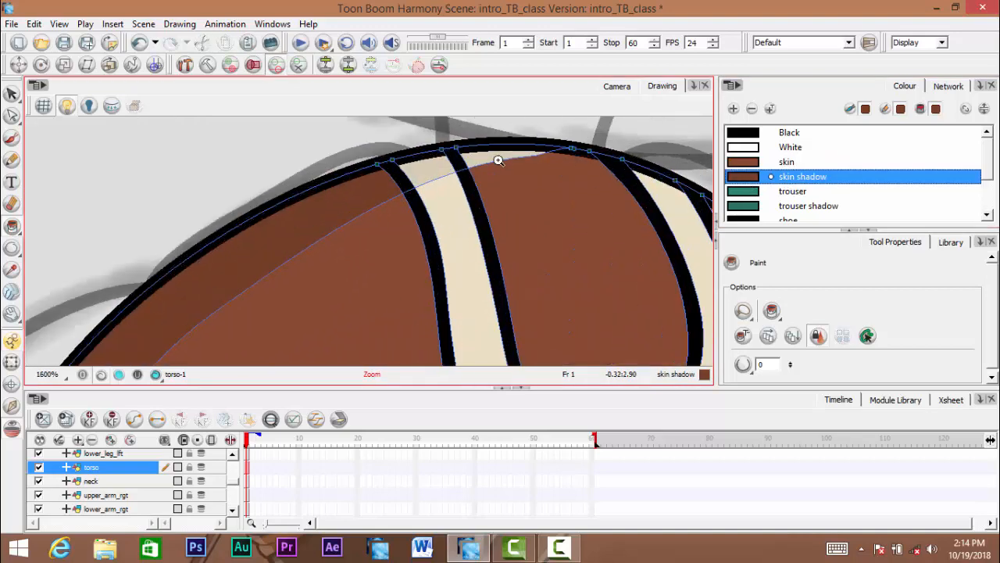
scroll(480, 162, "down", 6)
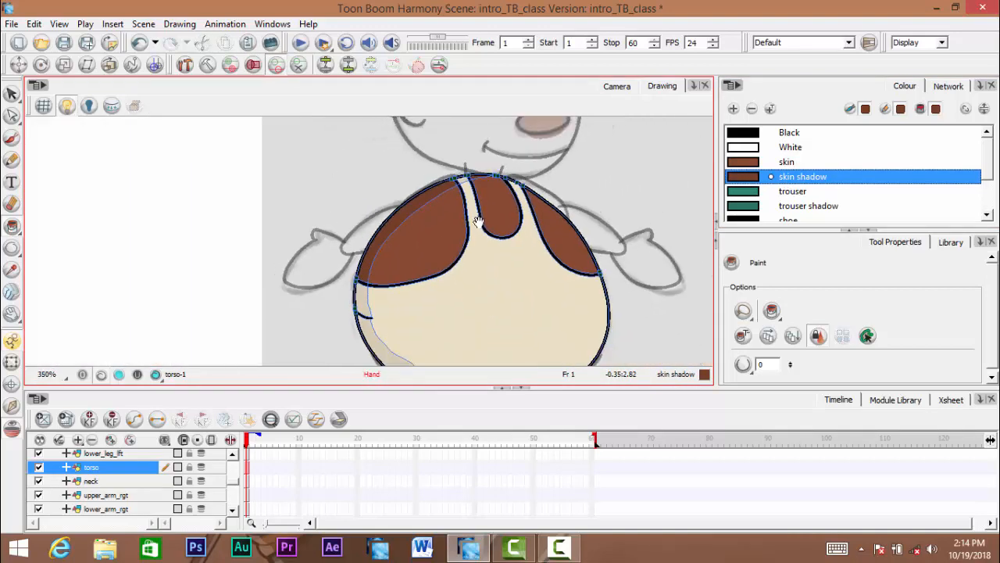
mouse_move(475, 230)
left_mouse_down()
mouse_move(485, 230)
mouse_move(480, 248)
mouse_move(465, 263)
left_mouse_up()
left_click_drag(595, 314, 593, 322)
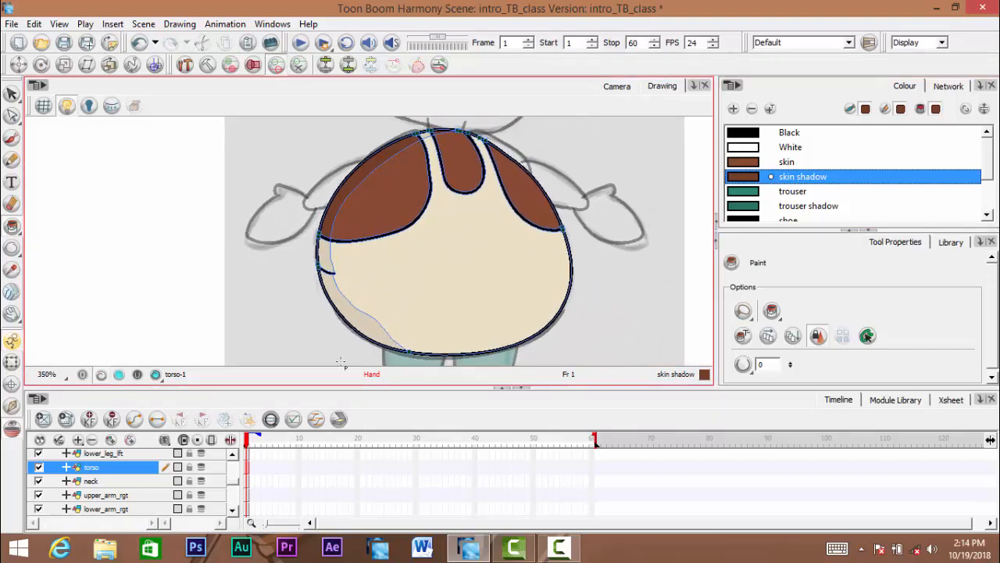
Fill the shape on the neck layer with the skin shadow colour
left_click(91, 480)
scroll(473, 239, "up", 6)
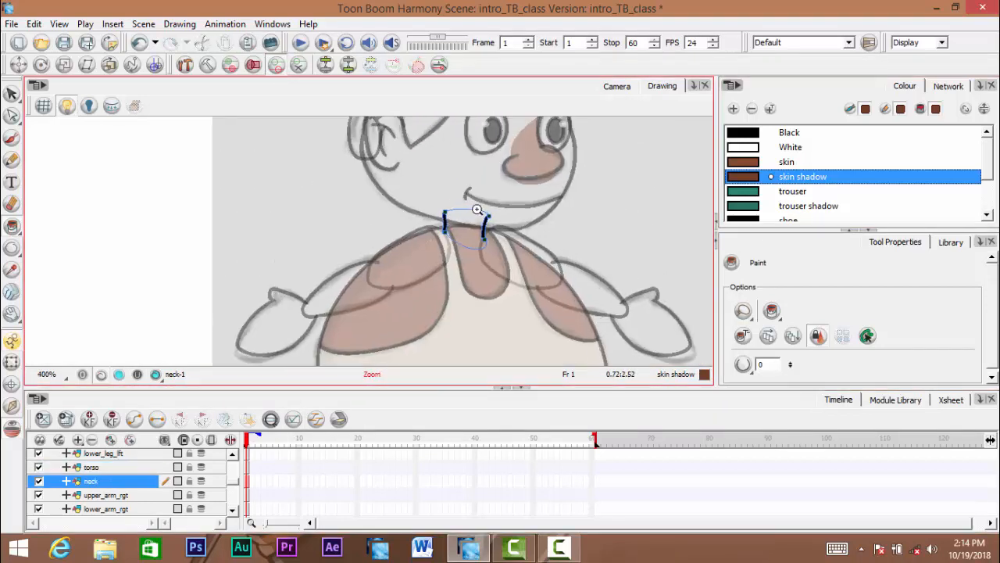
left_click_drag(473, 239, 476, 240)
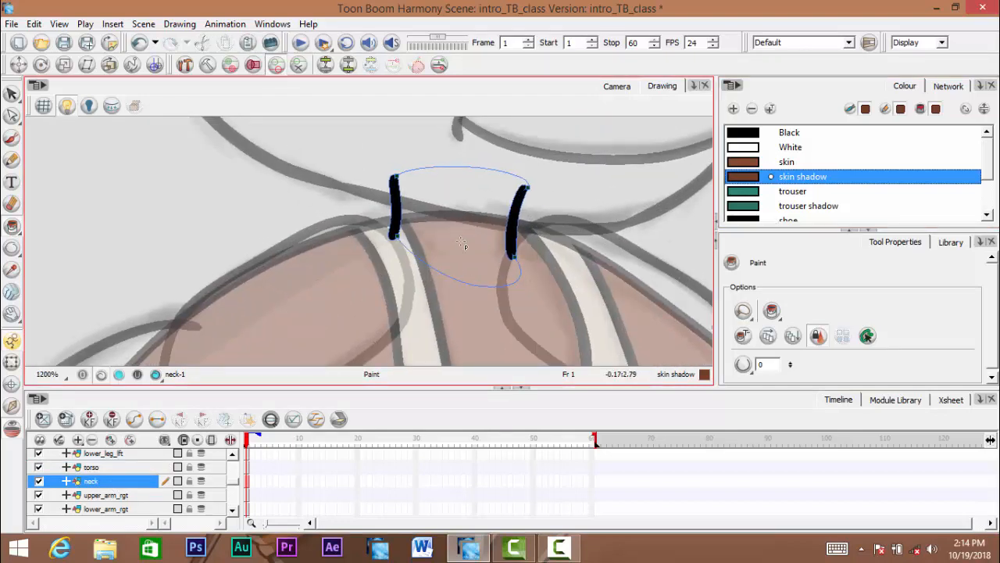
left_click(451, 291)
scroll(489, 263, "down", 4)
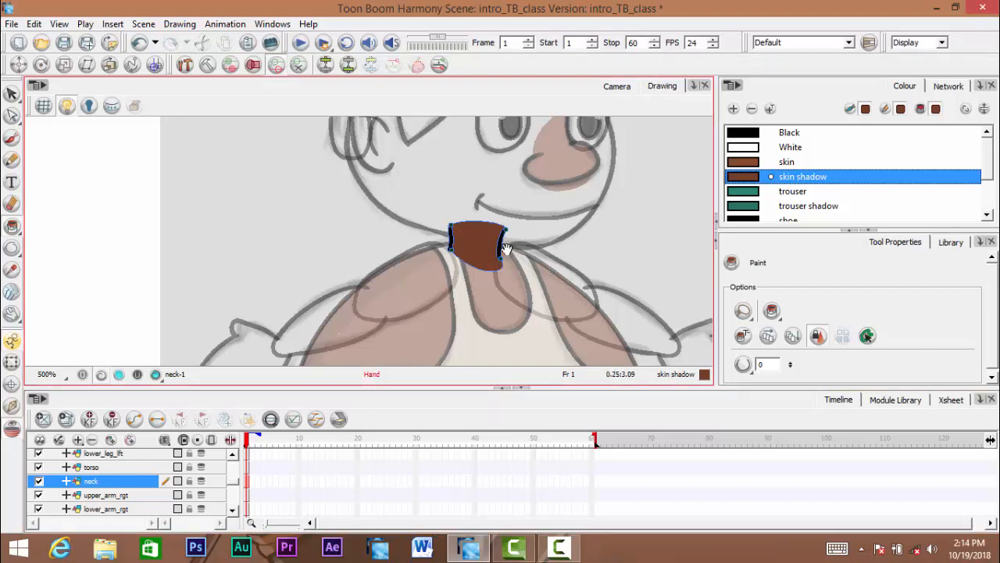
scroll(467, 249, "down", 2)
mouse_move(468, 249)
left_mouse_down()
mouse_move(489, 284)
mouse_move(498, 273)
mouse_move(467, 268)
mouse_move(480, 260)
mouse_move(399, 268)
left_mouse_up()
On the upper_arm_rgt layer, draw an invisible Stroke line inside the arm's lower edge, from its left side to its lower-right end
left_click(106, 494)
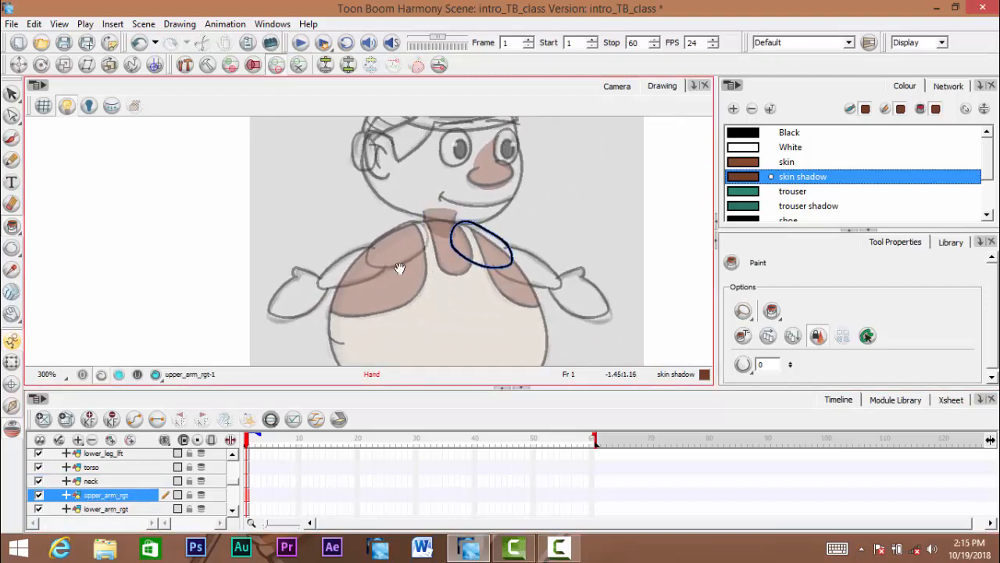
mouse_move(511, 255)
left_mouse_down()
mouse_move(462, 283)
mouse_move(487, 237)
left_mouse_up()
left_click_drag(285, 307, 290, 282)
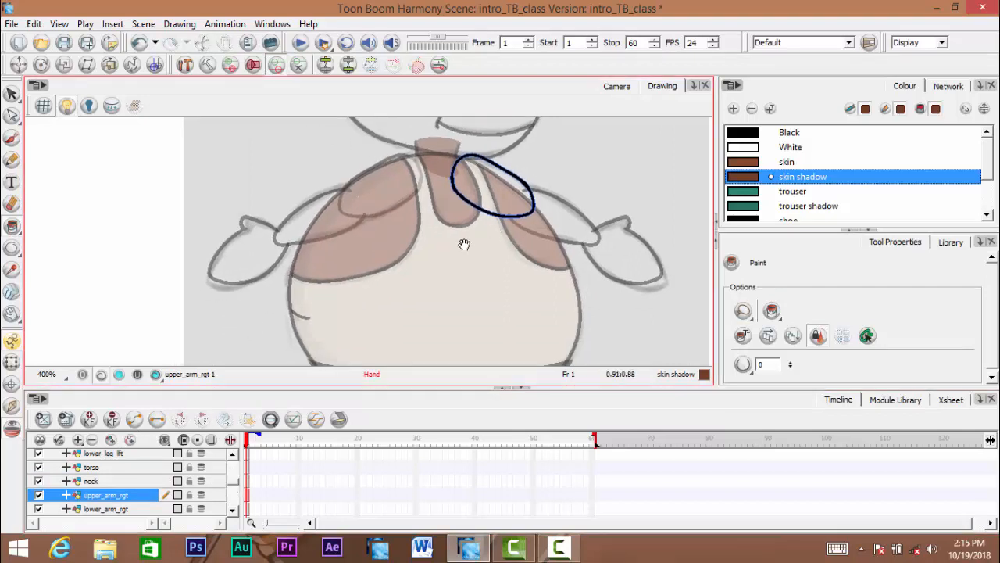
scroll(468, 240, "up", 10)
mouse_move(464, 243)
left_mouse_down()
mouse_move(413, 260)
mouse_move(454, 272)
left_mouse_up()
scroll(467, 238, "down", 6)
scroll(467, 238, "down", 6)
scroll(453, 273, "up", 1)
mouse_move(318, 265)
left_mouse_down()
mouse_move(368, 299)
mouse_move(359, 241)
left_mouse_up()
scroll(368, 300, "up", 1)
scroll(360, 241, "down", 1)
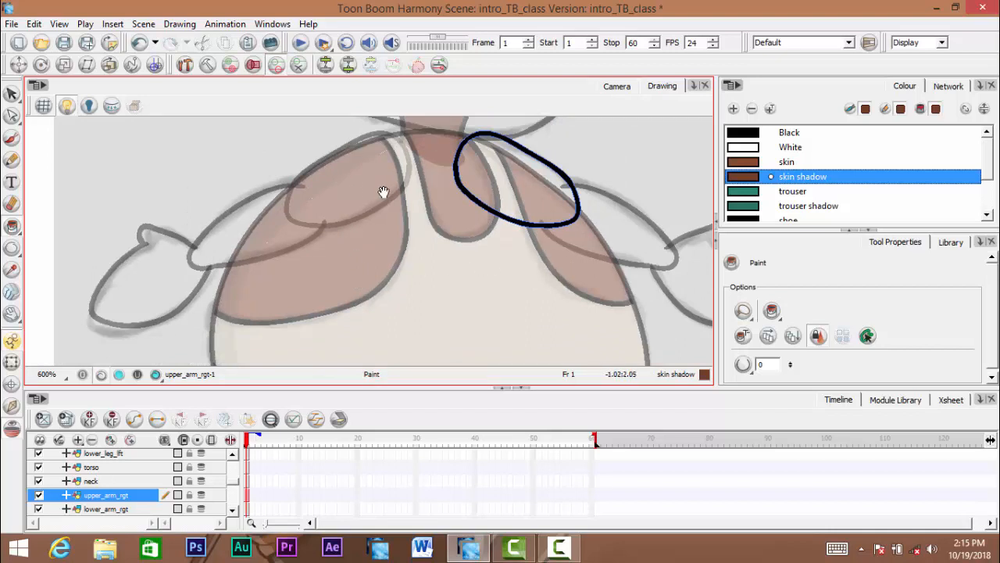
left_click_drag(384, 192, 415, 214)
scroll(414, 214, "up", 1)
left_click_drag(614, 210, 433, 190)
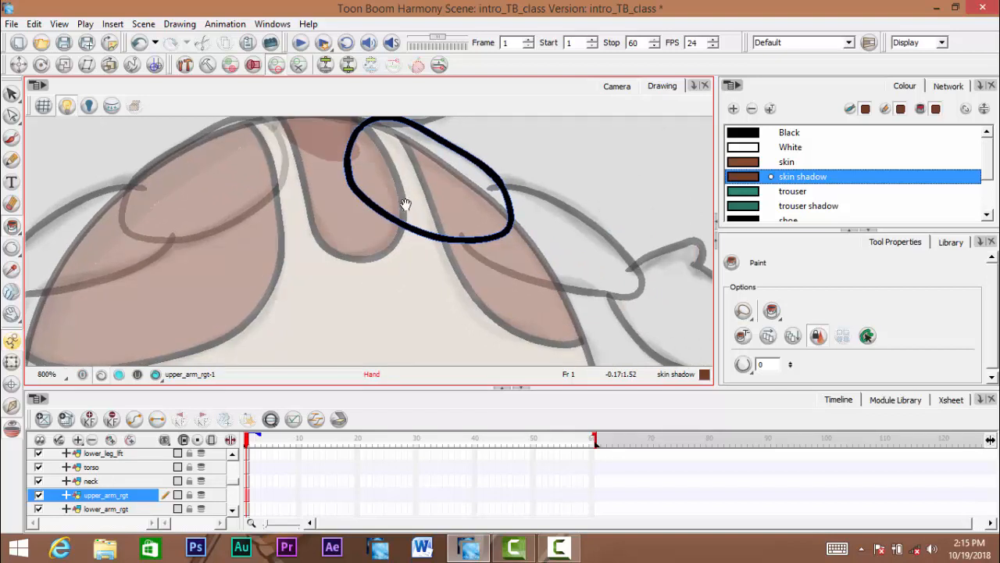
left_click_drag(391, 219, 371, 204)
scroll(370, 205, "up", 1)
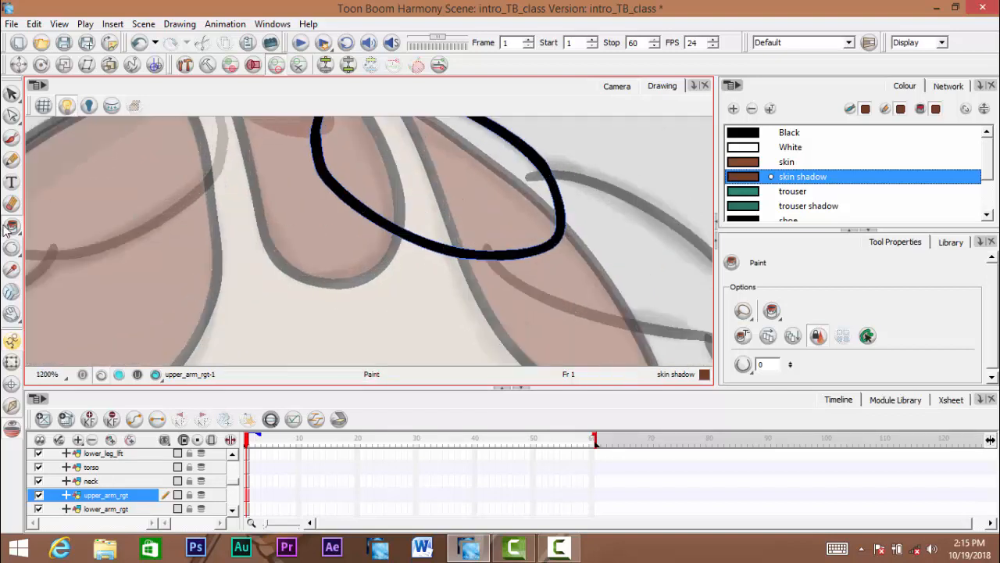
left_click_drag(12, 226, 75, 312)
left_click_drag(371, 144, 398, 194)
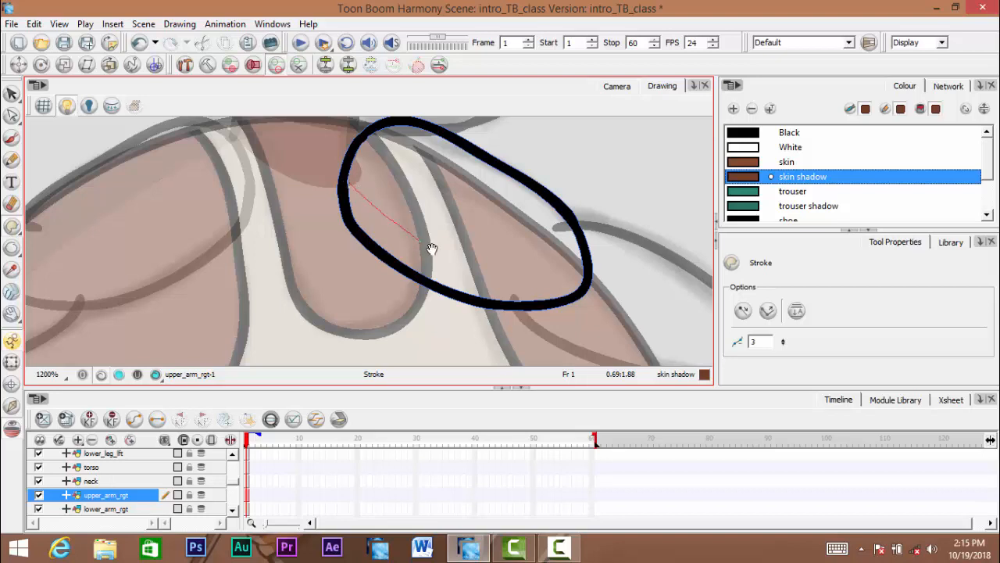
double_click(563, 296)
Use the Contour Editor to pull the upper-left end of the arm's shadow stroke onto the black outline
left_click(12, 115)
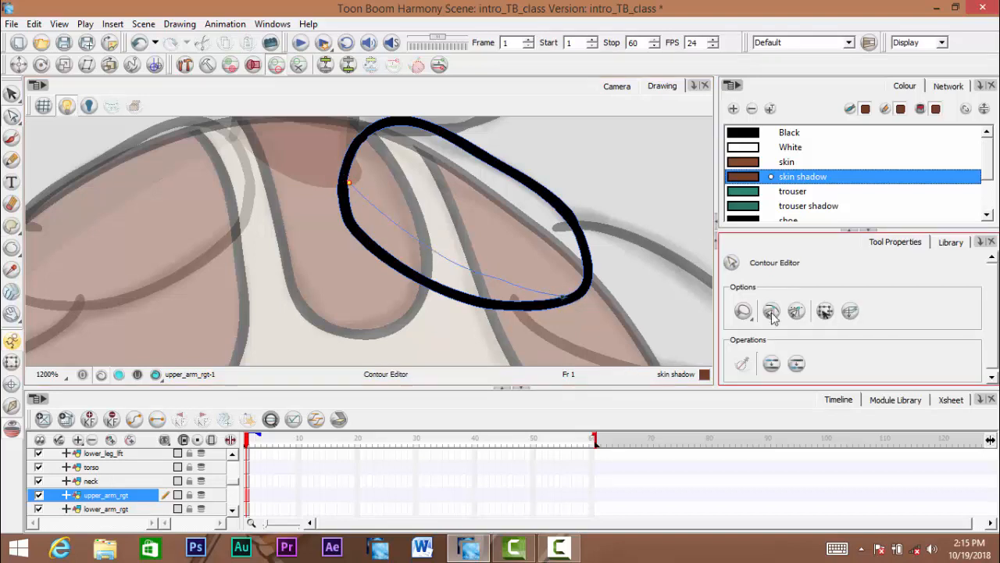
scroll(424, 207, "up", 5)
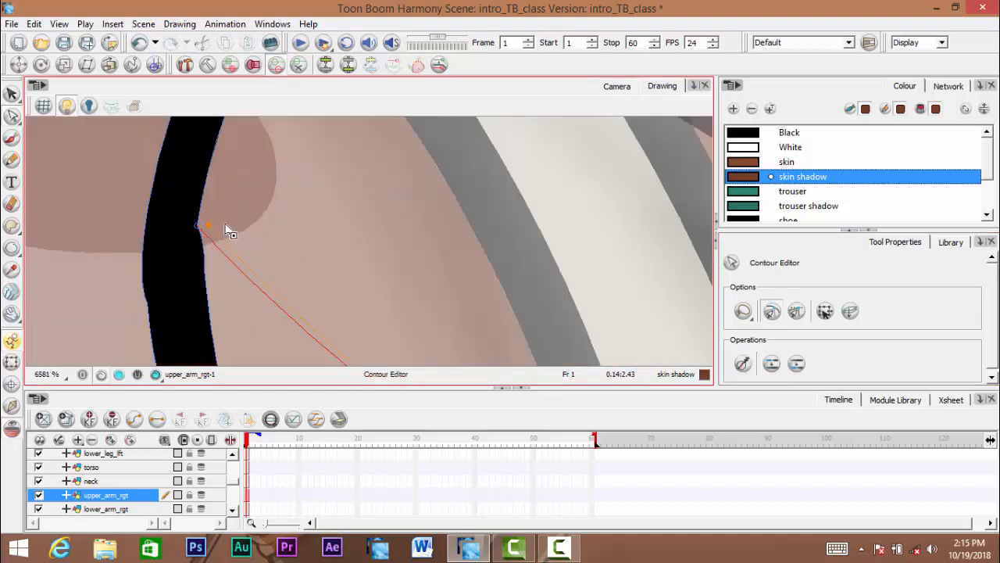
scroll(235, 223, "down", 10)
scroll(408, 246, "up", 1)
mouse_move(275, 233)
left_mouse_down()
mouse_move(408, 247)
mouse_move(422, 223)
left_mouse_up()
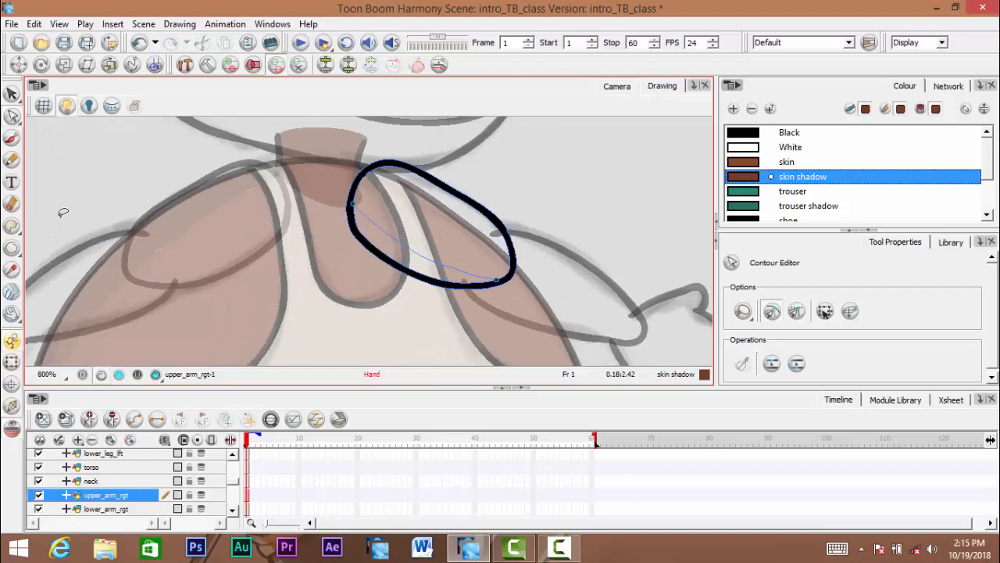
Fill the upper_arm_rgt strip below the stroke with skin shadow and the rest of the arm with skin
left_click(13, 225)
left_click(63, 226)
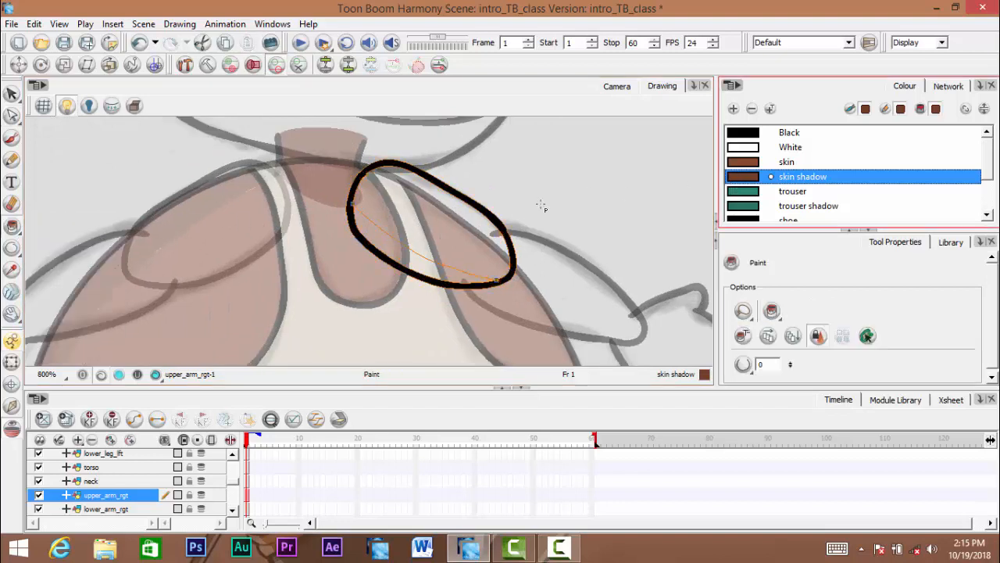
left_click(437, 259)
left_click(769, 162)
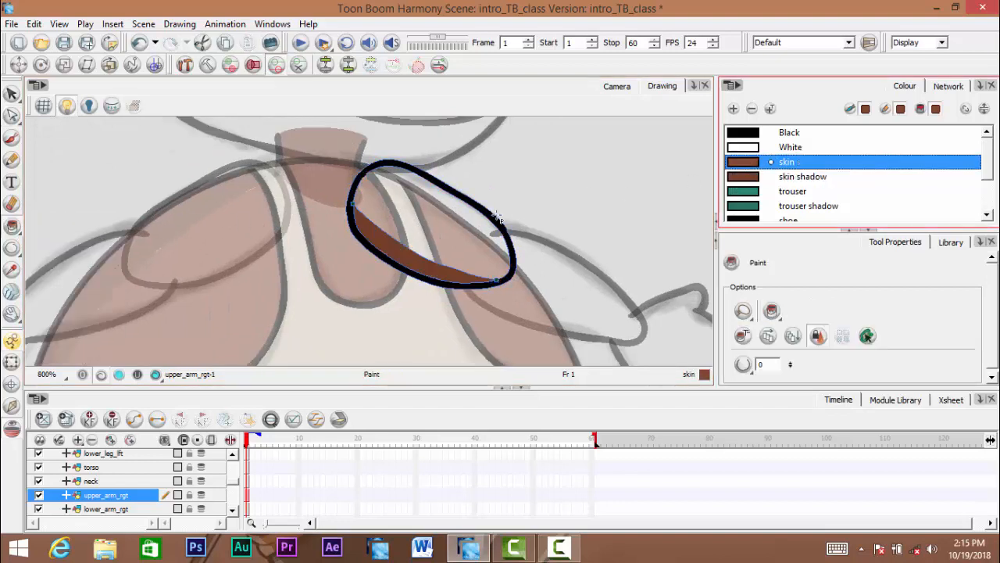
left_click(408, 217)
On the lower_arm_rgt layer, draw an invisible Stroke line lengthwise inside the arm, from its open elbow end to near the wrist
scroll(409, 217, "down", 3)
mouse_move(424, 231)
left_mouse_down()
mouse_move(490, 252)
mouse_move(489, 278)
left_mouse_up()
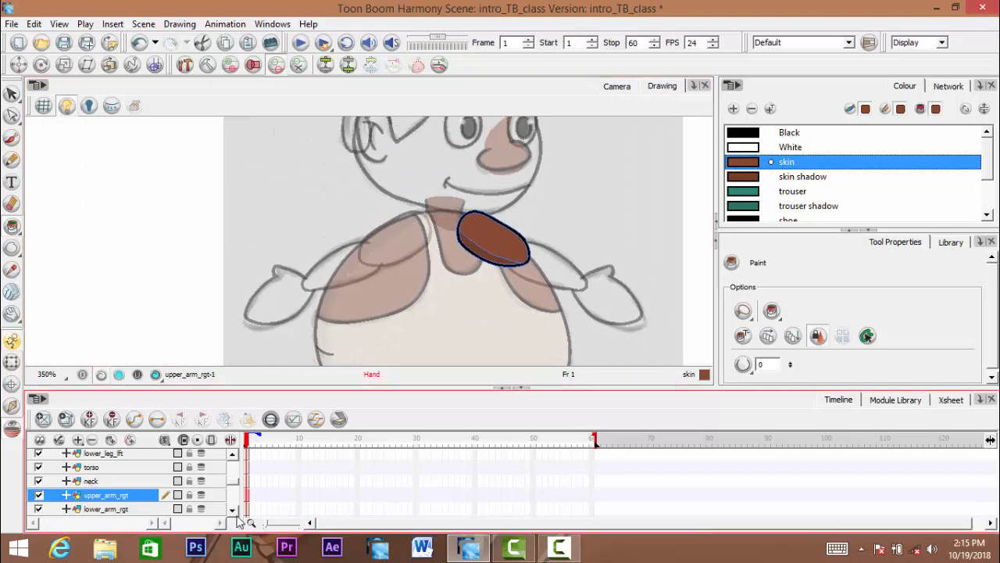
left_click(232, 510)
left_click(232, 509)
left_click(141, 481)
left_click_drag(569, 242, 440, 242)
scroll(384, 263, "up", 5)
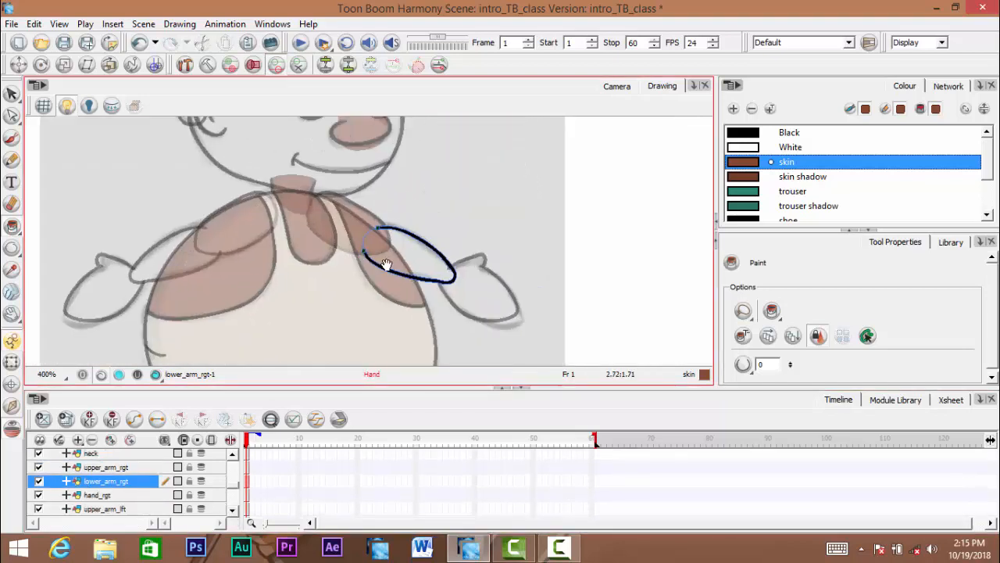
scroll(410, 245, "up", 4)
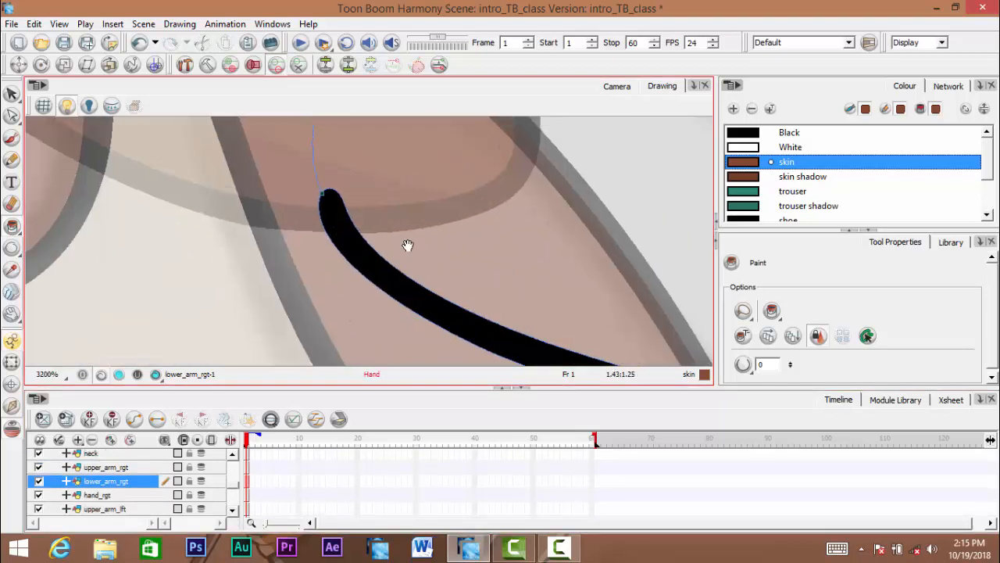
mouse_move(14, 226)
left_mouse_down()
mouse_move(72, 297)
mouse_move(56, 311)
left_mouse_up()
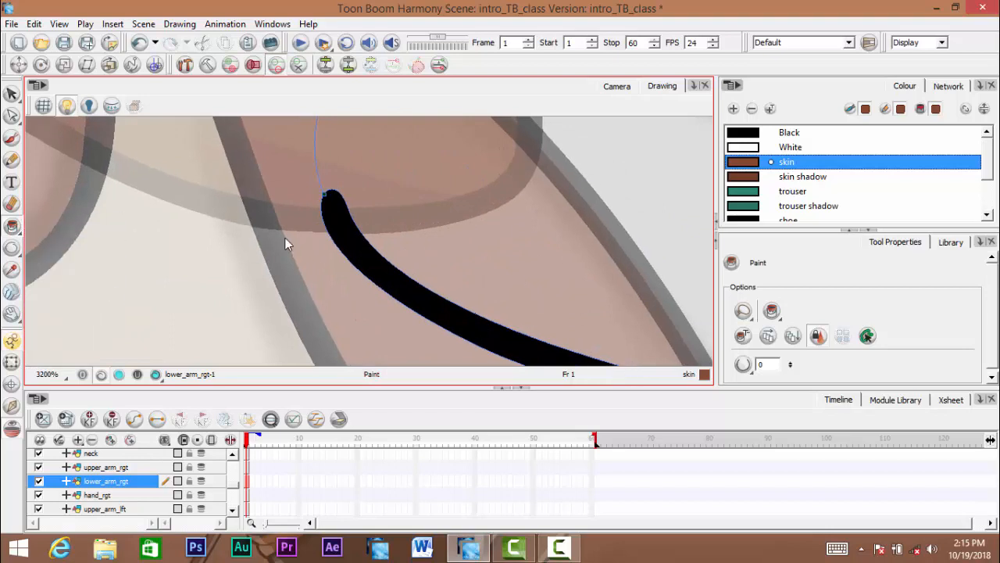
left_click_drag(384, 181, 393, 214)
key("ctrl+alt")
left_click_drag(474, 164, 348, 133)
mouse_move(386, 156)
left_mouse_down()
mouse_move(395, 207)
mouse_move(289, 300)
left_mouse_up()
scroll(389, 201, "down", 2)
scroll(353, 257, "up", 2)
scroll(363, 243, "down", 2)
scroll(336, 268, "up", 2)
scroll(318, 279, "down", 2)
scroll(301, 285, "up", 2)
scroll(320, 269, "down", 2)
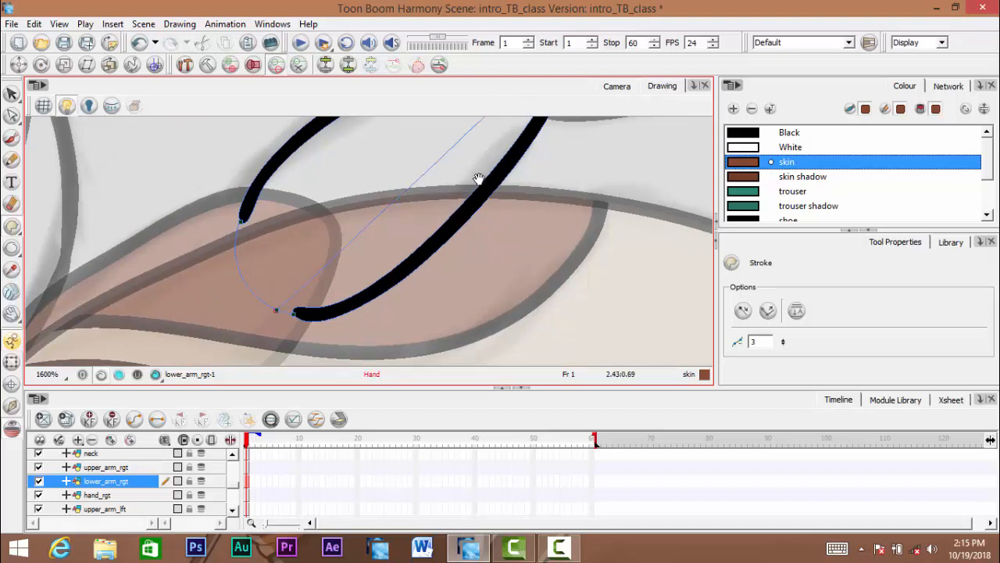
Use the Contour Editor to pull the wrist end of the lower arm's shadow stroke onto the black outline
mouse_move(475, 179)
left_mouse_down()
mouse_move(357, 284)
mouse_move(407, 168)
left_mouse_up()
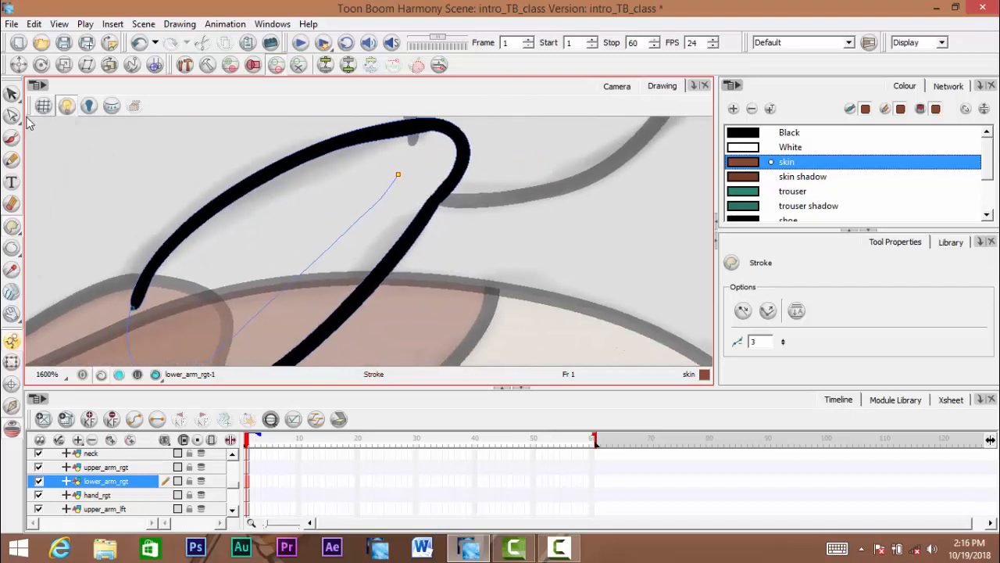
left_click(12, 116)
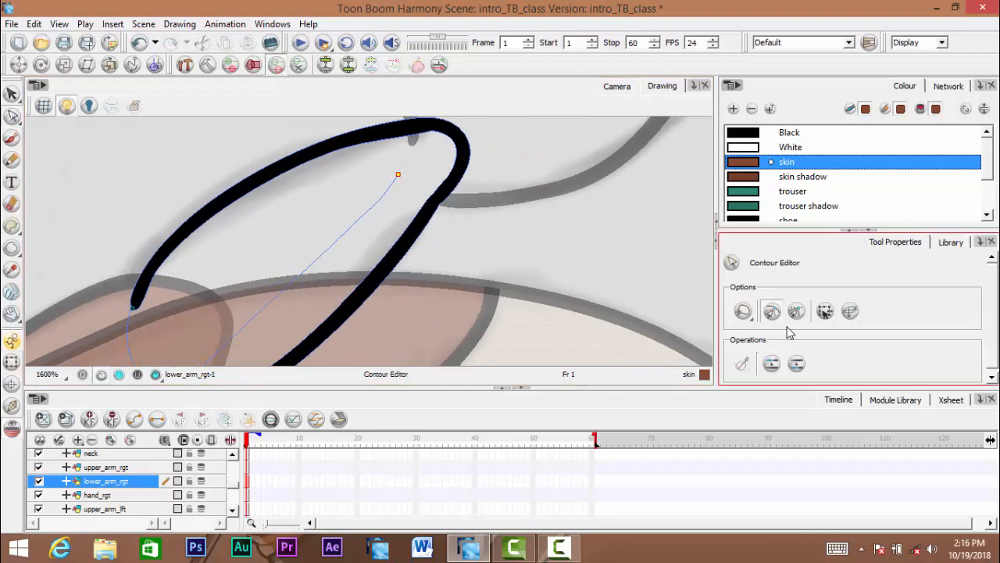
left_click(396, 175)
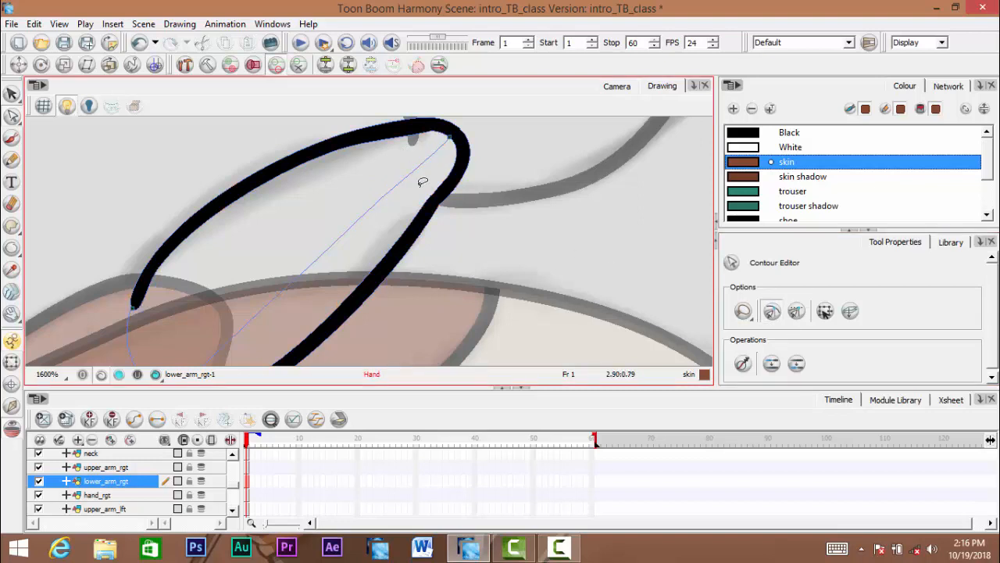
Fill the lower_arm_rgt area above the stroke with skin and the area below it with skin shadow
scroll(407, 185, "down", 4)
left_click_drag(238, 229, 232, 201)
left_click(13, 226)
left_click(64, 228)
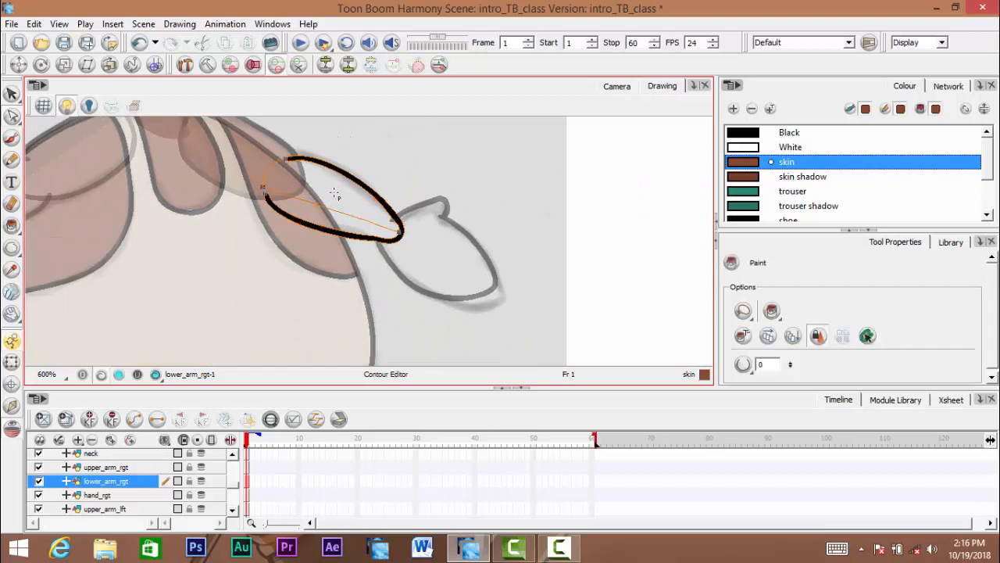
scroll(385, 209, "up", 1)
left_click(734, 176)
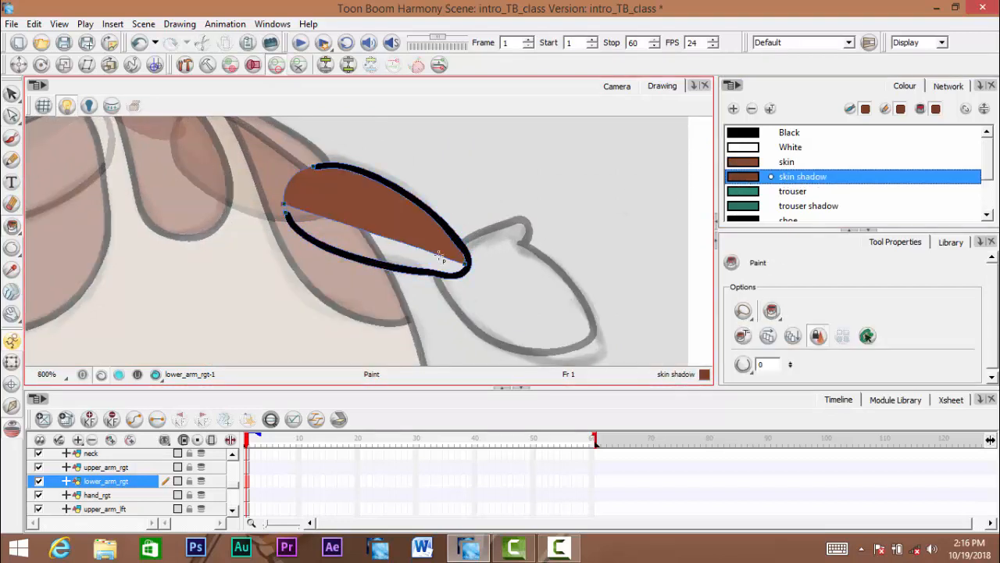
left_click(365, 255)
Fill the hand shape on the hand_rgt layer with the skin colour
left_click_drag(366, 279, 311, 274)
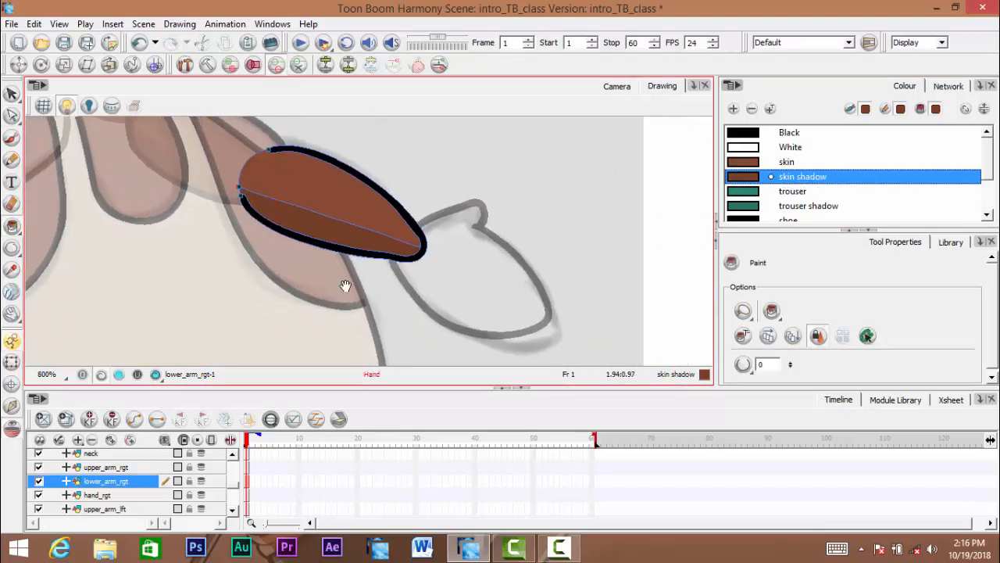
left_click(109, 494)
left_click(762, 161)
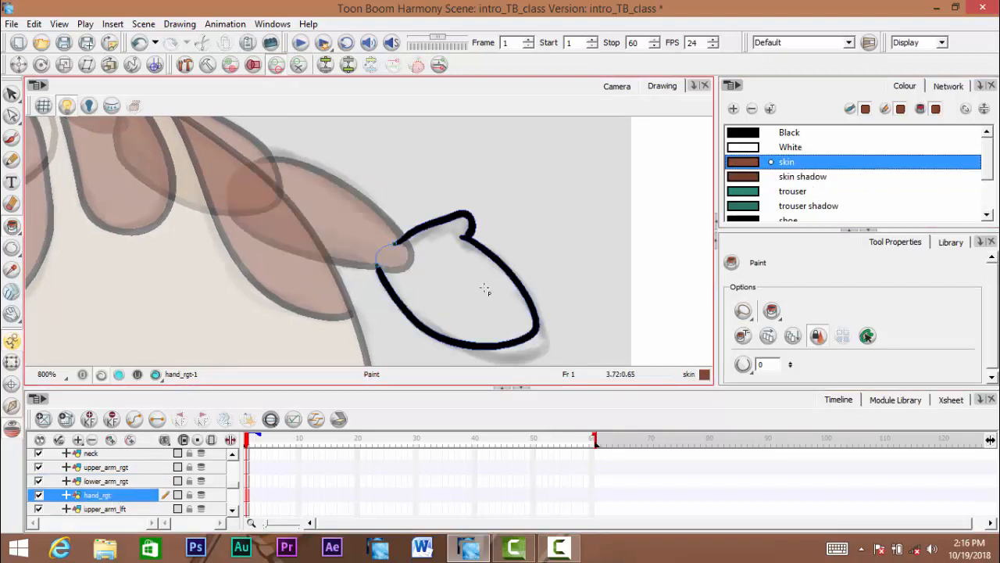
left_click(448, 290)
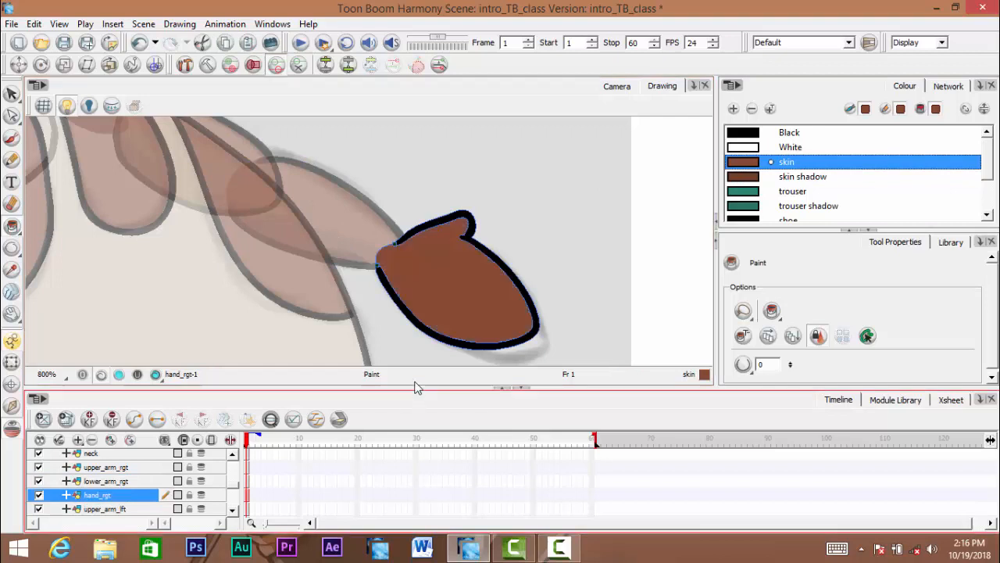
Examine the character's coloured and uncoloured body parts, from the head down to the trousers and across both arms
scroll(442, 300, "down", 4)
left_click_drag(514, 273, 514, 293)
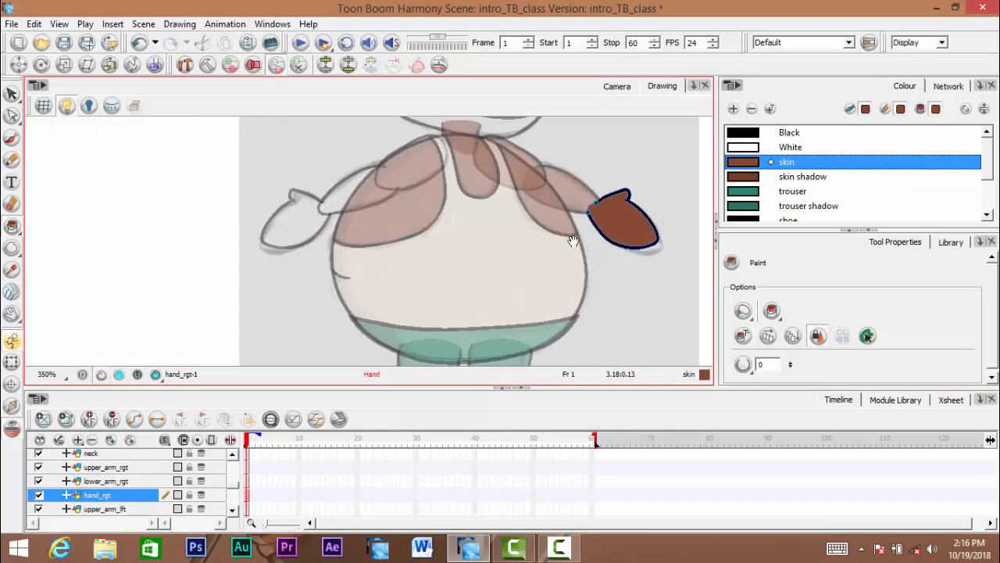
left_click_drag(561, 240, 557, 268)
left_click_drag(493, 248, 497, 282)
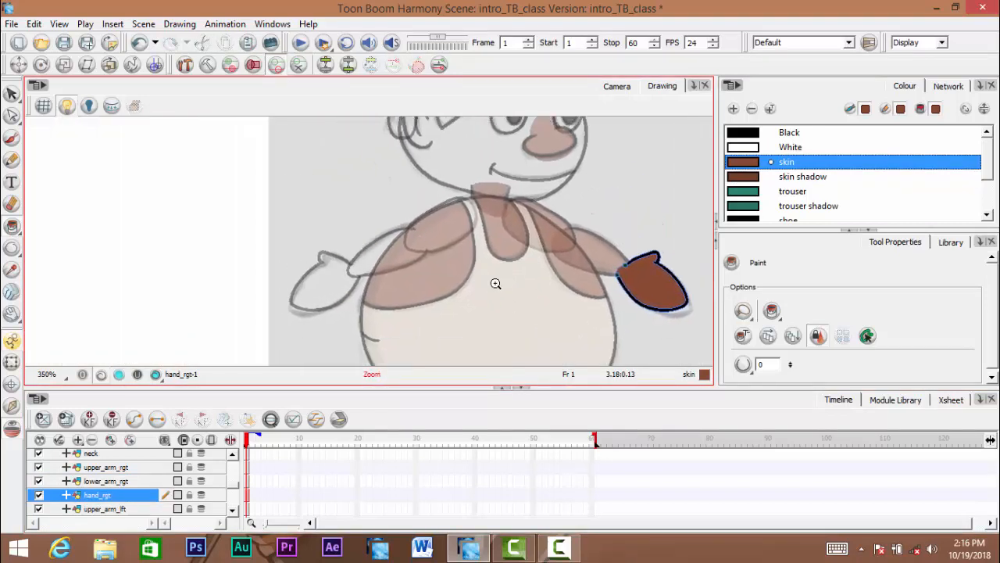
scroll(496, 284, "up", 1)
left_click_drag(550, 211, 511, 263)
left_click(535, 260)
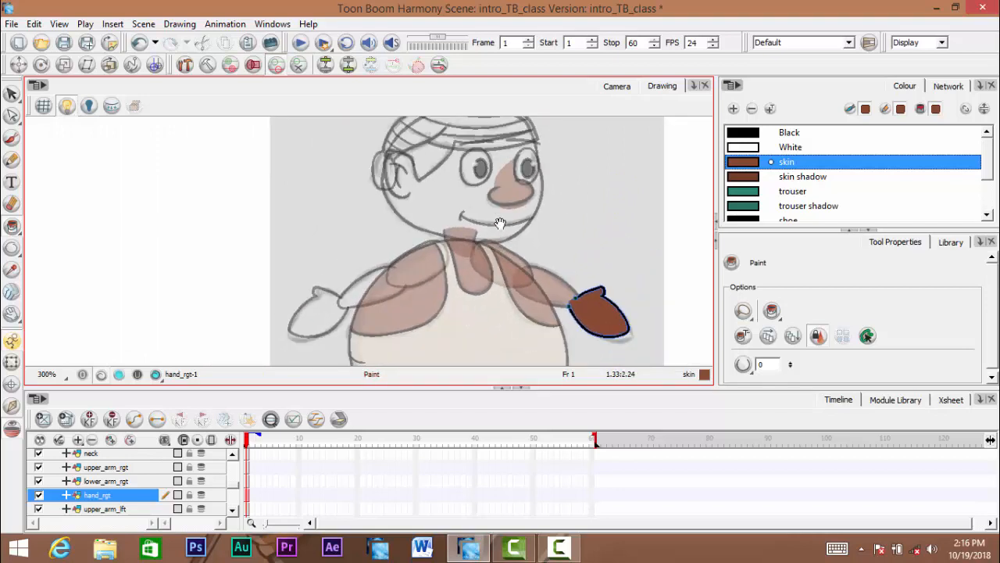
scroll(460, 224, "down", 3)
left_click_drag(491, 306, 518, 176)
scroll(520, 169, "down", 1)
left_click_drag(453, 133, 421, 239)
scroll(420, 239, "up", 2)
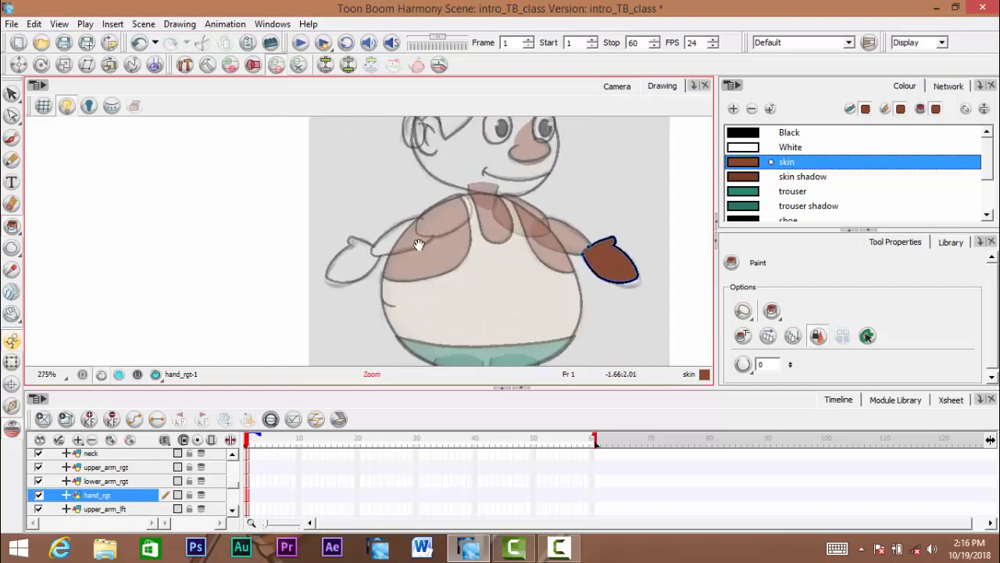
scroll(416, 247, "up", 1)
scroll(415, 254, "up", 4)
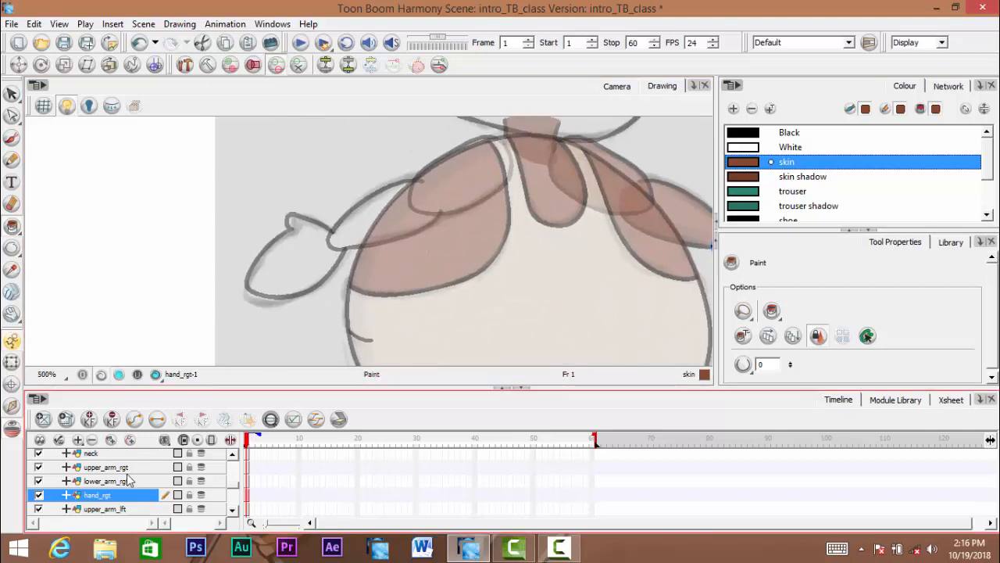
Try to replace the upper_arm_lft outline with a pasted copy of the coloured upper_arm_rgt drawing
left_click(128, 468)
left_click_drag(247, 190, 165, 181)
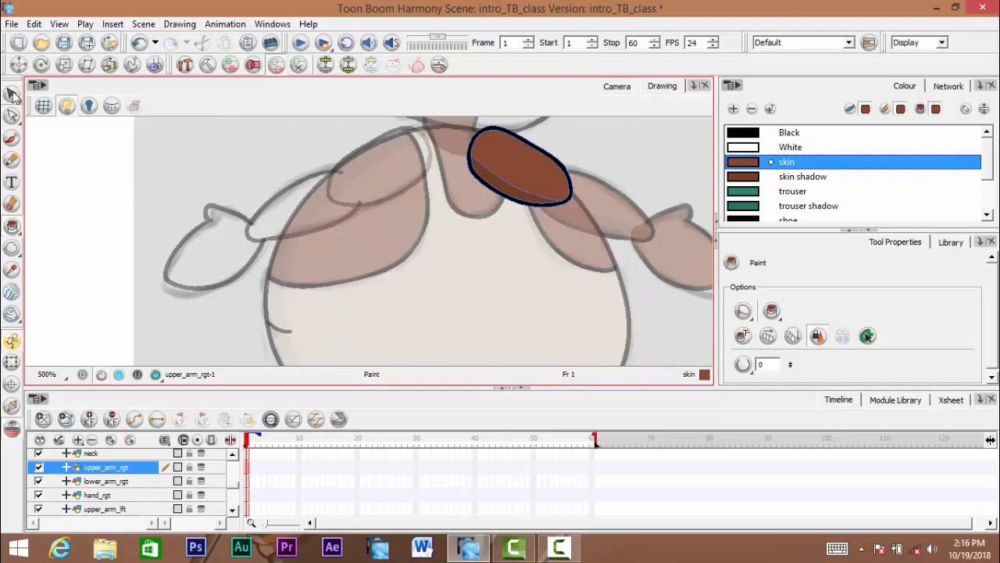
left_click(12, 94)
left_click_drag(501, 198, 494, 214)
left_click_drag(452, 127, 523, 127)
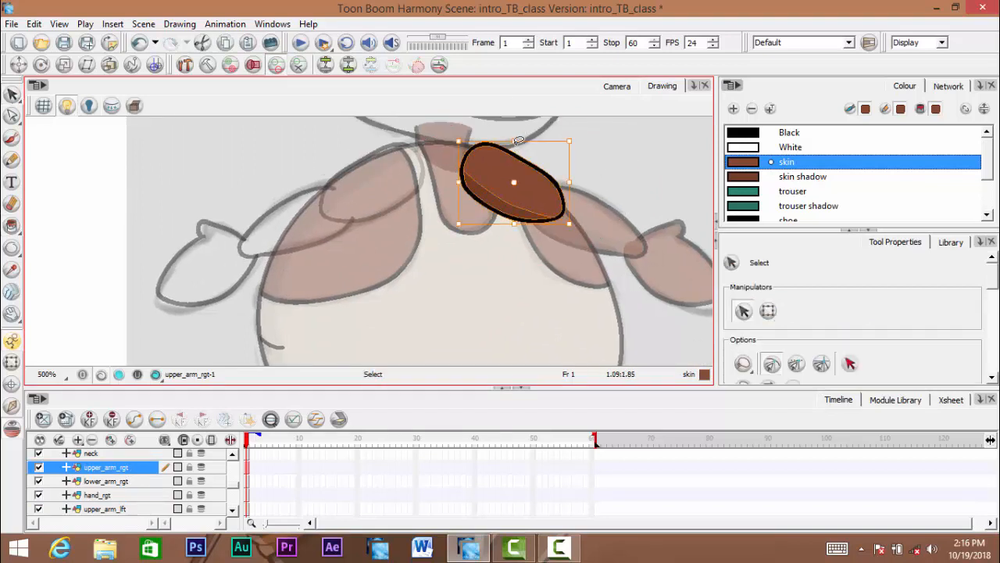
left_click(125, 508)
left_click_drag(387, 237, 393, 261)
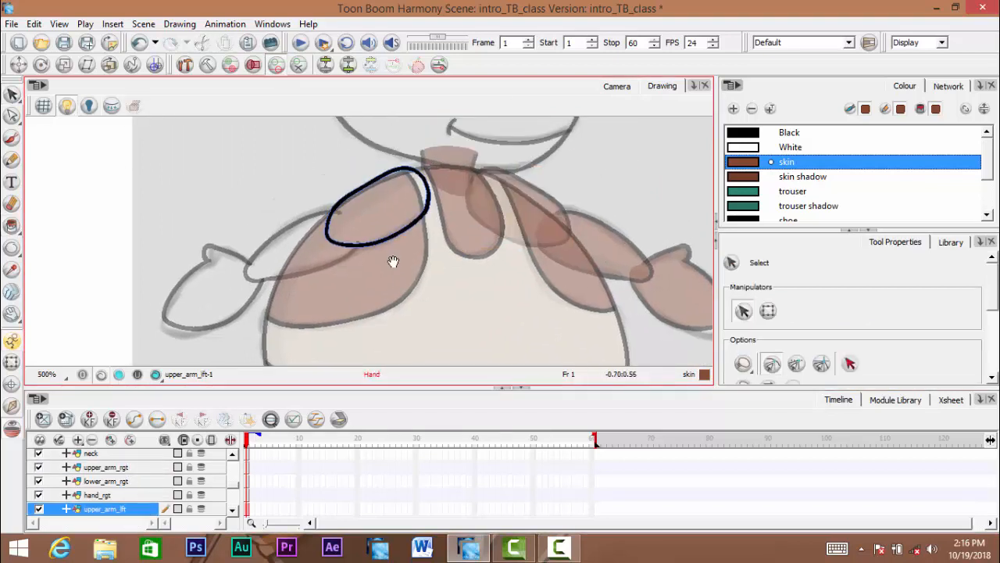
mouse_move(477, 133)
left_mouse_down()
mouse_move(509, 234)
mouse_move(427, 146)
left_mouse_up()
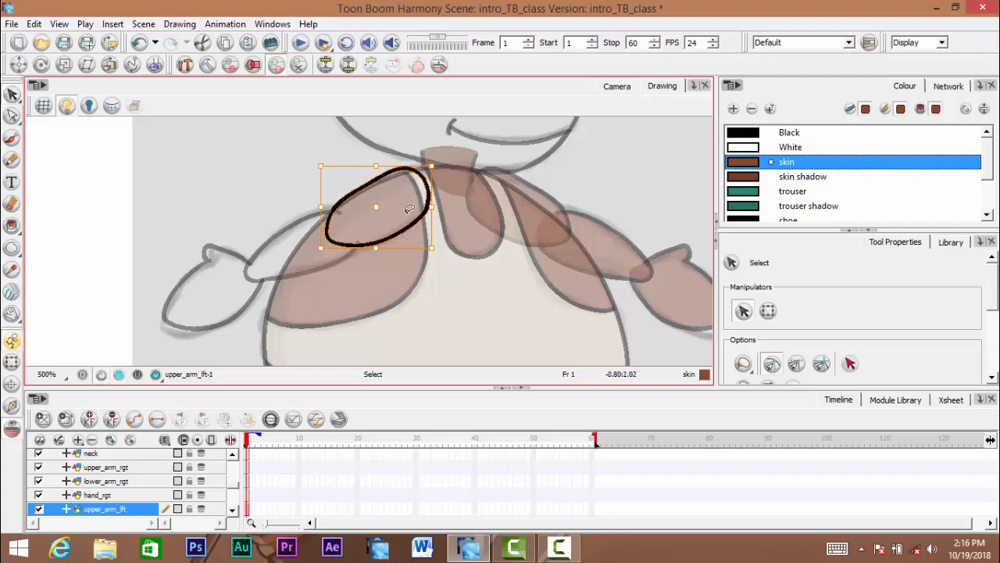
key("Delete")
key("ctrl+z")
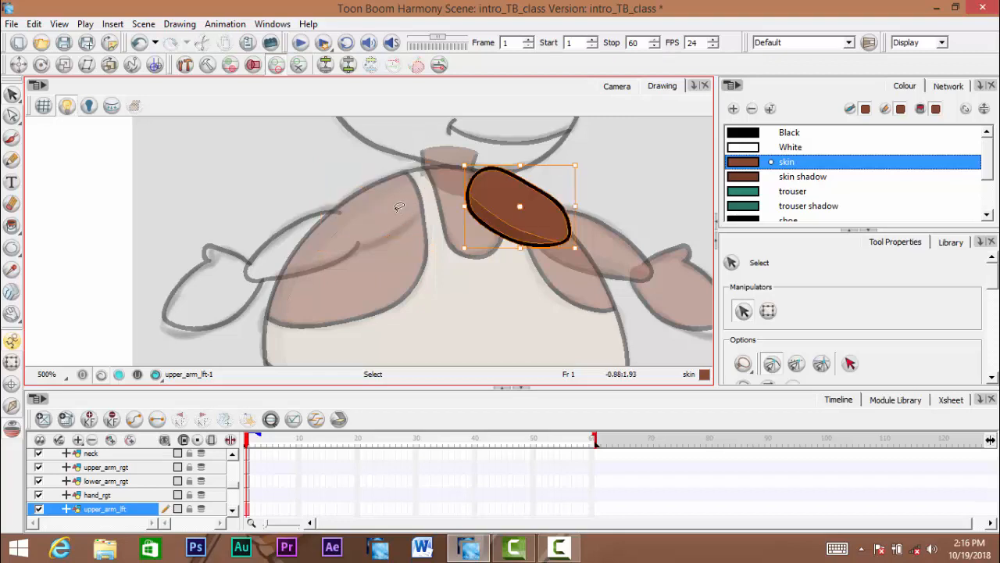
Try flipping the pasted arm horizontally and moving it onto the shoulder at the upper_arm_lft position
scroll(996, 291, "down", 3)
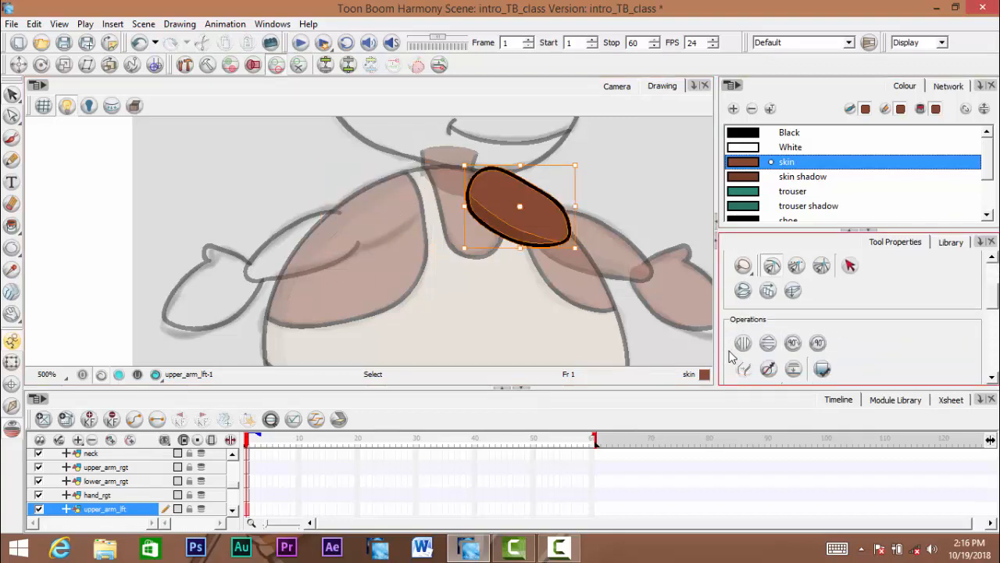
left_click(742, 343)
left_click_drag(543, 199, 395, 197)
key("space")
left_click_drag(357, 259, 358, 264)
key("ctrl+space")
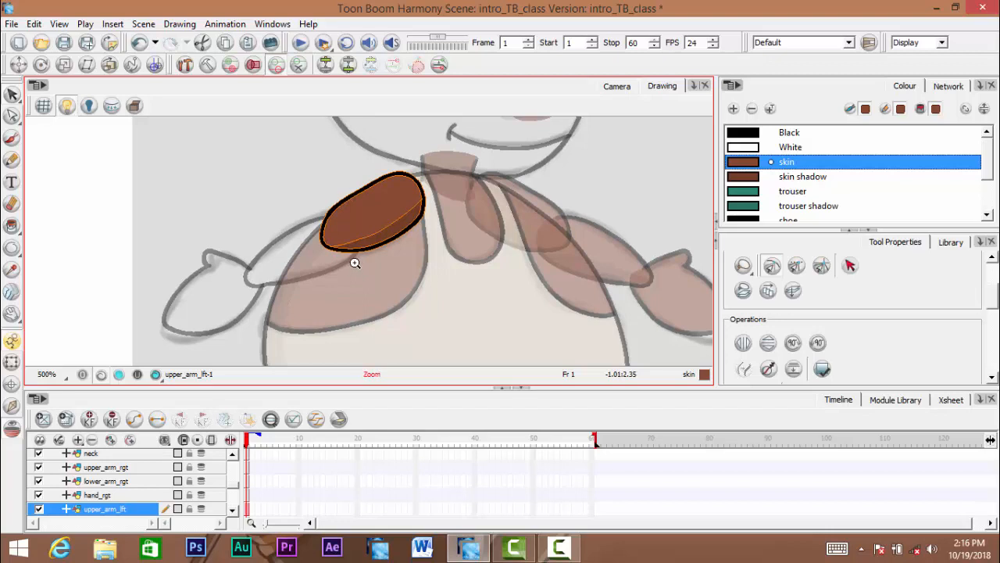
left_click(355, 263)
scroll(353, 257, "up", 1)
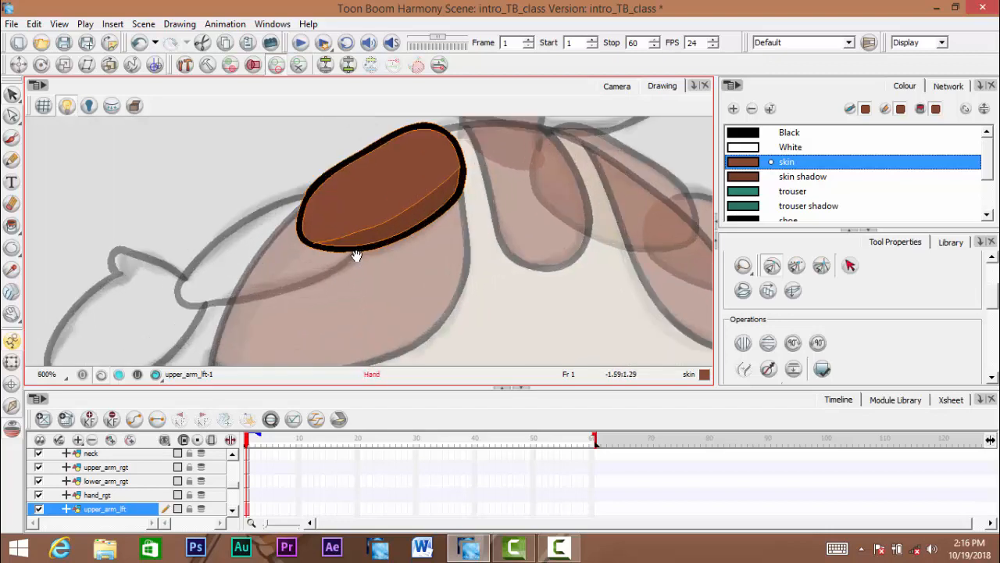
left_click(356, 254, "alt")
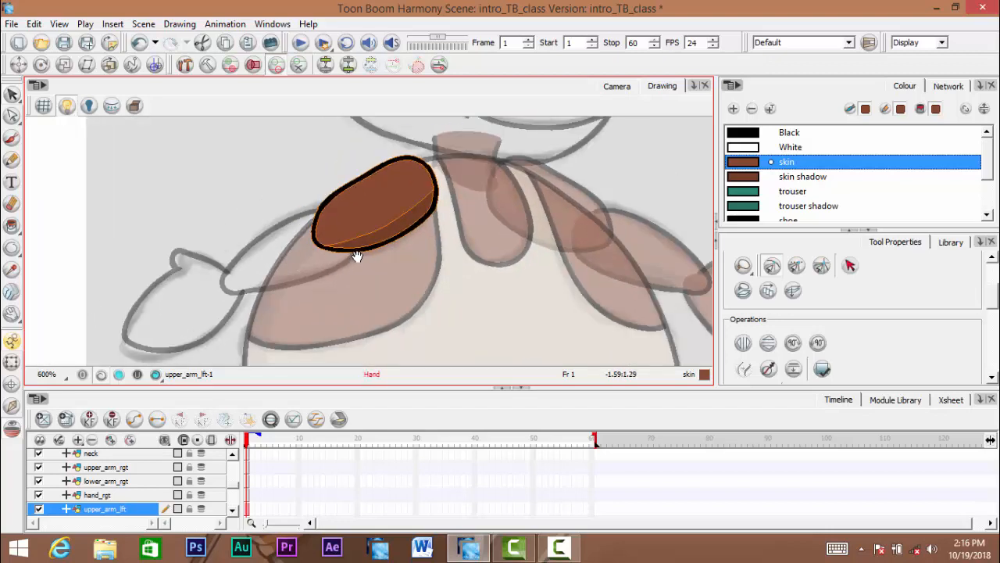
left_click_drag(357, 256, 357, 263)
left_click(361, 251, "ctrl")
Undo the move, flip, paste and deletion to restore the original upper_arm_lft outline
key("ctrl+z")
key("ctrl+z")
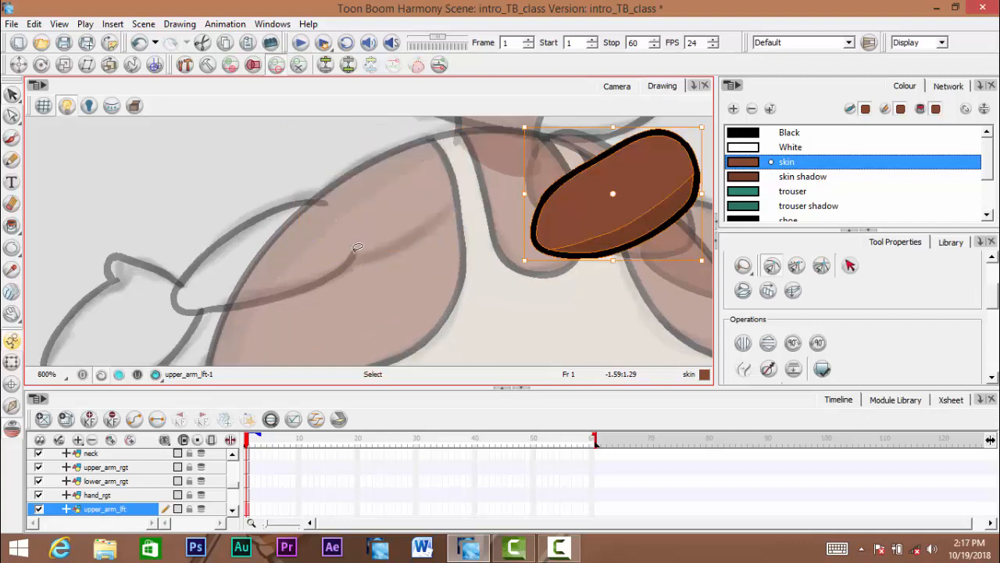
key("ctrl+z")
key("ctrl+z")
key("ctrl+z")
key("space")
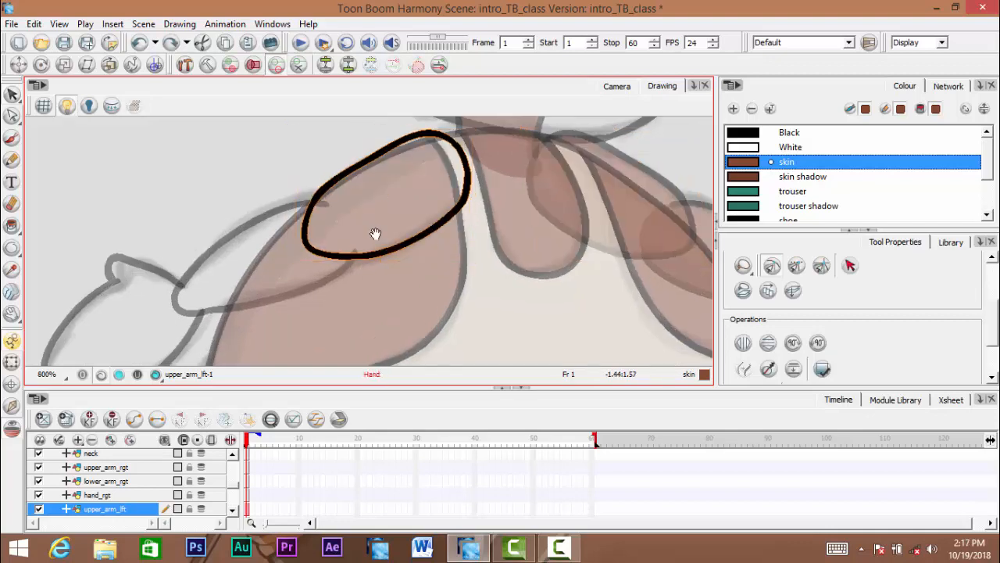
left_click_drag(375, 233, 383, 229)
key("space")
left_click_drag(275, 270, 343, 183)
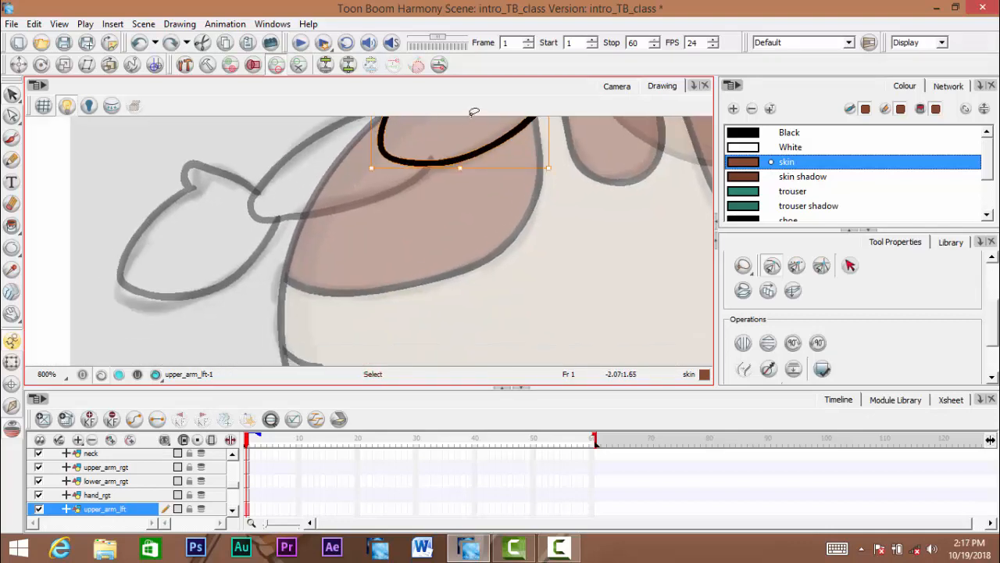
key("space")
mouse_move(353, 248)
left_mouse_down()
mouse_move(308, 299)
mouse_move(402, 219)
left_mouse_up()
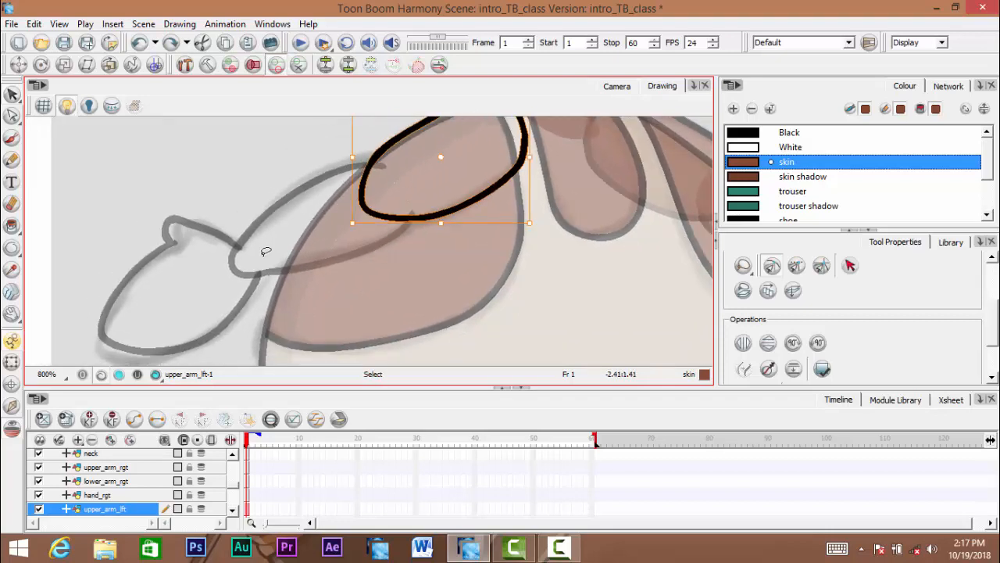
left_click_drag(658, 195, 451, 235)
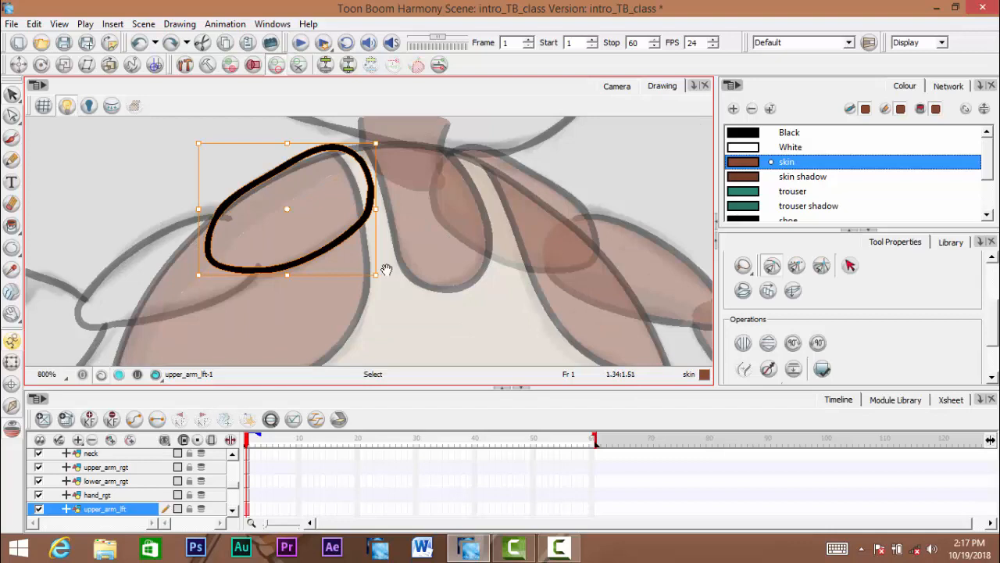
mouse_move(386, 270)
left_mouse_down()
mouse_move(535, 273)
mouse_move(568, 240)
left_mouse_up()
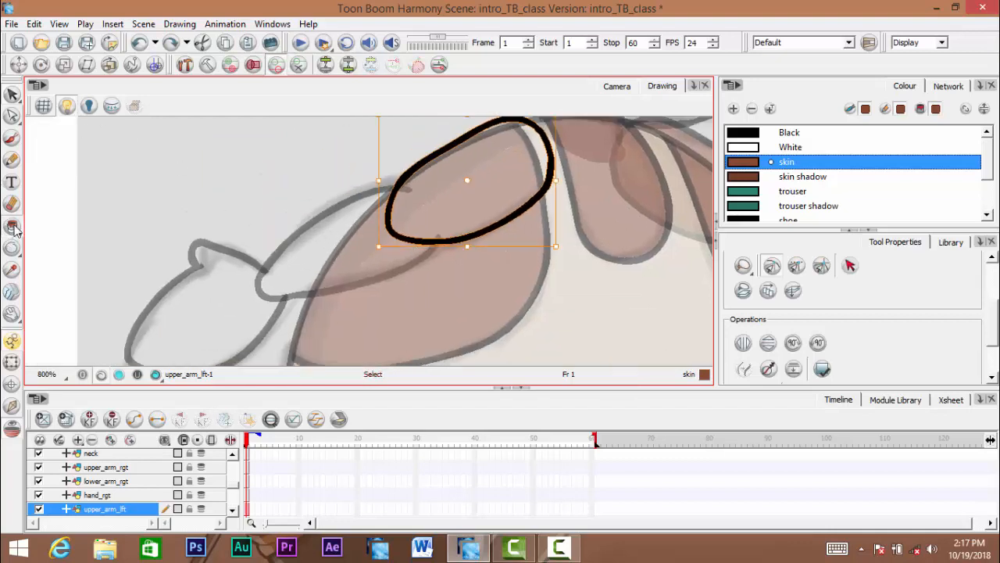
Draw an invisible shadow-dividing stroke lengthwise across the upper_arm_lft drawing, from the shoulder end to the elbow end
left_click_drag(14, 229, 74, 315)
left_click(73, 315)
key("2")
mouse_move(533, 133)
left_mouse_down()
mouse_move(534, 196)
mouse_move(533, 186)
mouse_move(582, 151)
left_mouse_up()
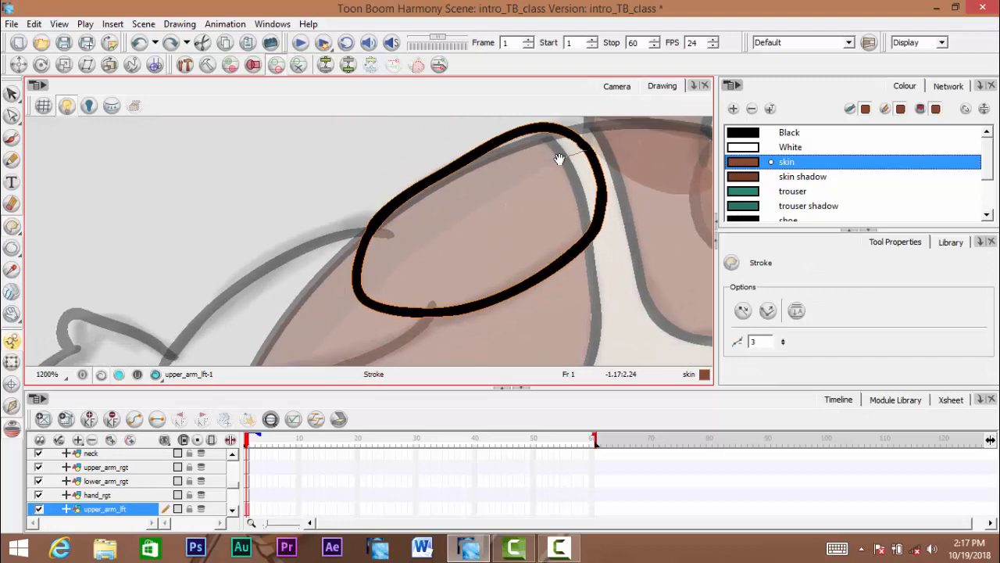
mouse_move(481, 203)
left_mouse_down()
mouse_move(407, 250)
mouse_move(365, 298)
left_mouse_up()
key("space")
mouse_move(419, 317)
left_mouse_down()
mouse_move(402, 253)
mouse_move(367, 209)
left_mouse_up()
key("1")
key("space")
key("space")
left_click_drag(286, 243, 328, 315)
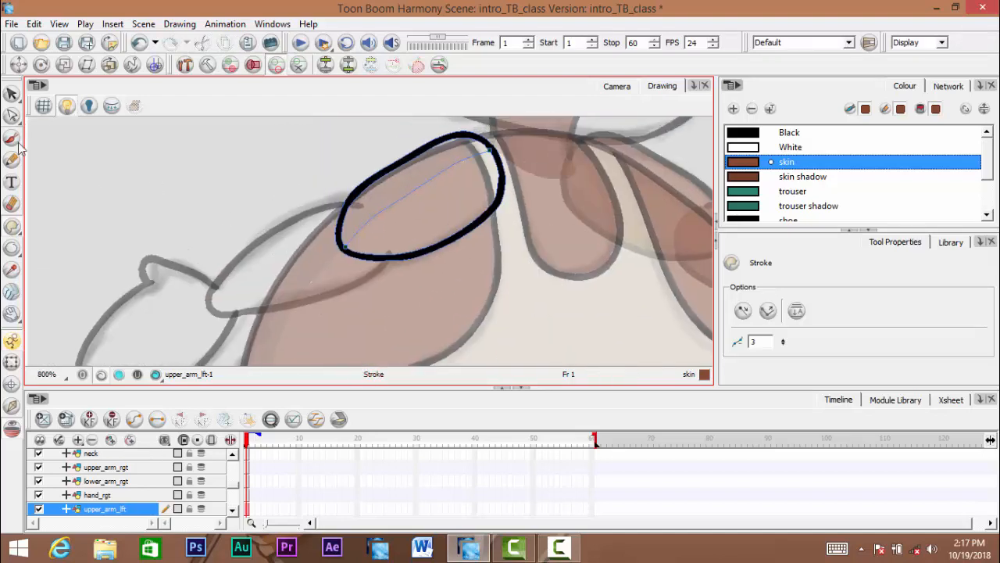
Fill the lower part of upper_arm_lft with the skin colour and the strip above the dividing line with skin shadow
left_click(12, 226)
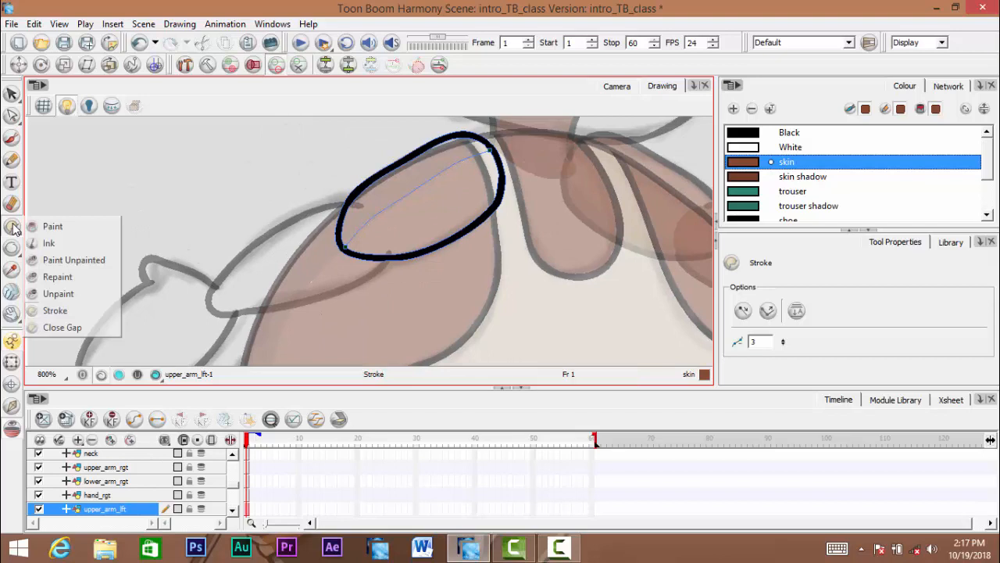
left_click(68, 232)
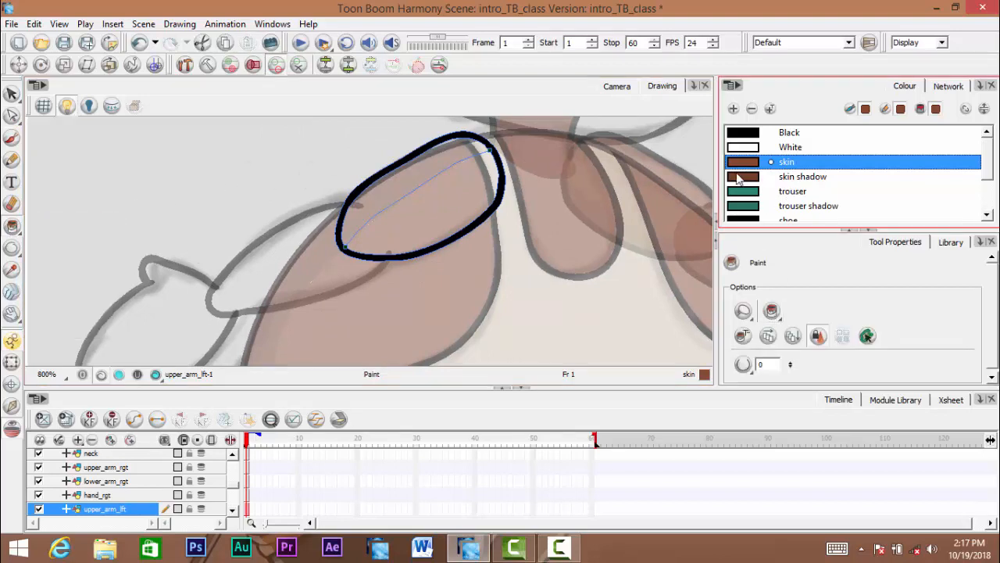
left_click(456, 203)
left_click(803, 176)
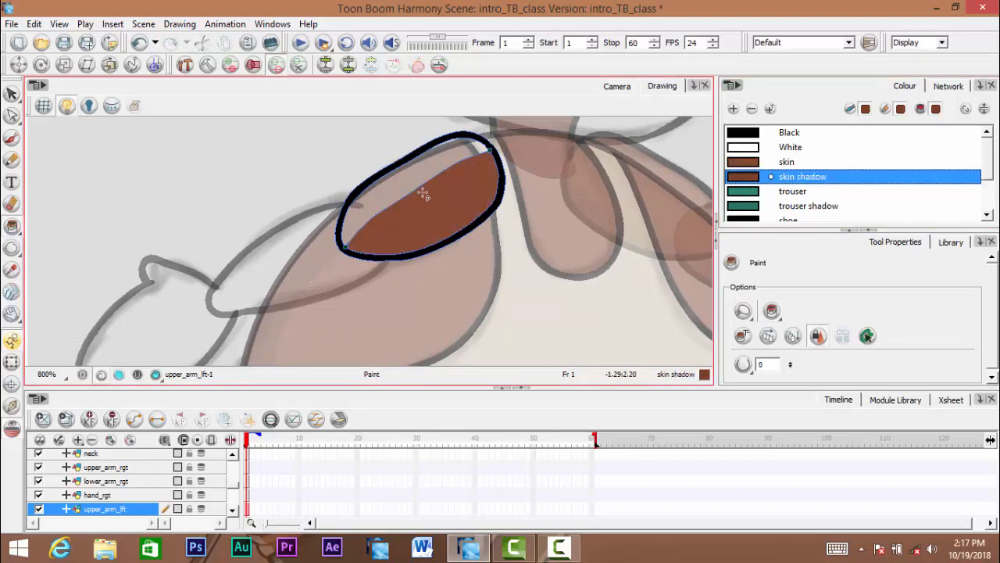
left_click(401, 240)
left_click_drag(374, 267, 381, 174)
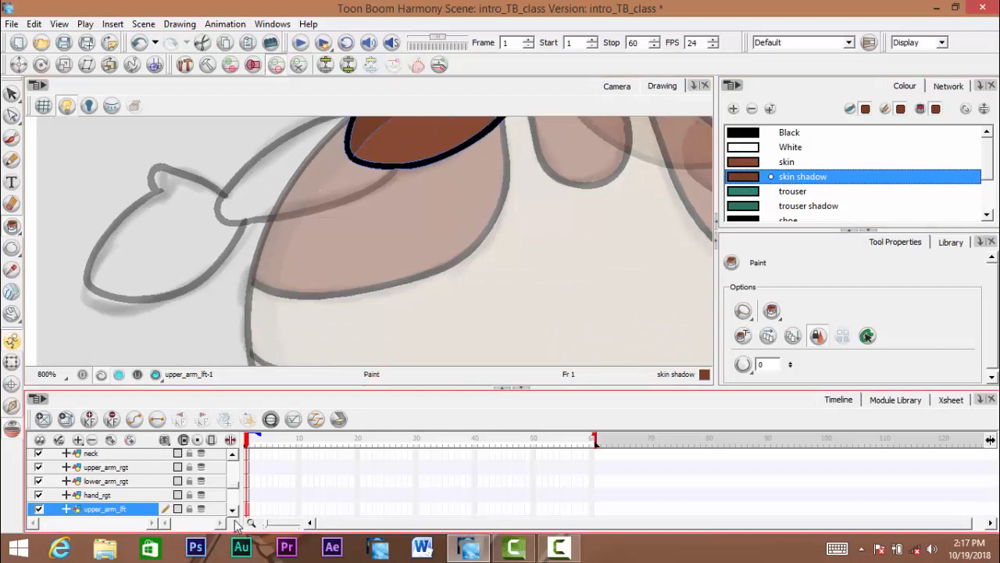
On the lower_arm_lft drawing, draw a shadow-dividing stroke lengthwise from the elbow end to the wrist end
left_click(232, 510)
left_click(117, 509)
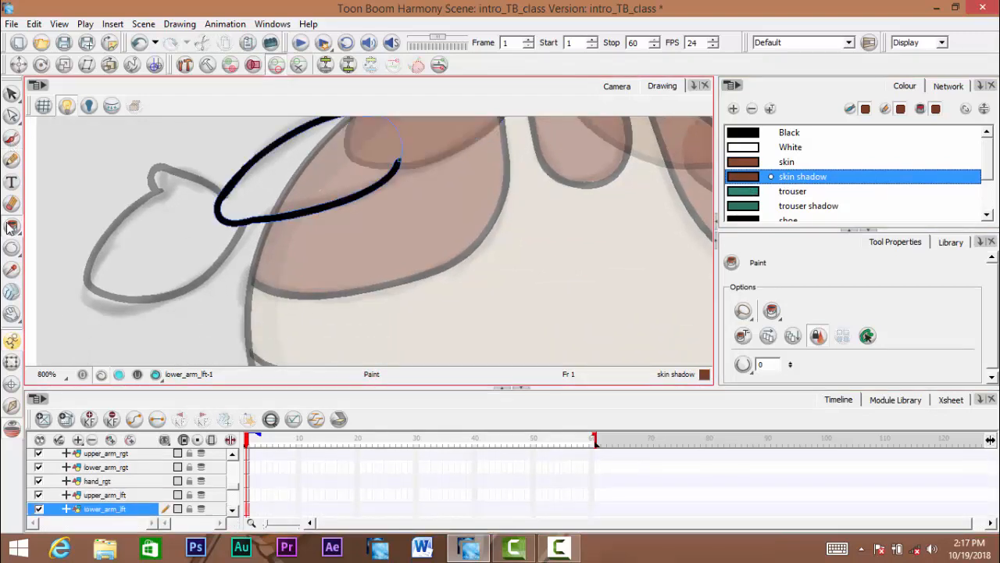
mouse_move(11, 226)
left_mouse_down()
mouse_move(61, 265)
mouse_move(71, 311)
left_mouse_up()
key("space")
key("2")
mouse_move(402, 183)
left_mouse_down()
mouse_move(474, 272)
mouse_move(500, 256)
left_mouse_up()
mouse_move(496, 220)
left_mouse_down()
mouse_move(481, 238)
mouse_move(548, 178)
left_mouse_up()
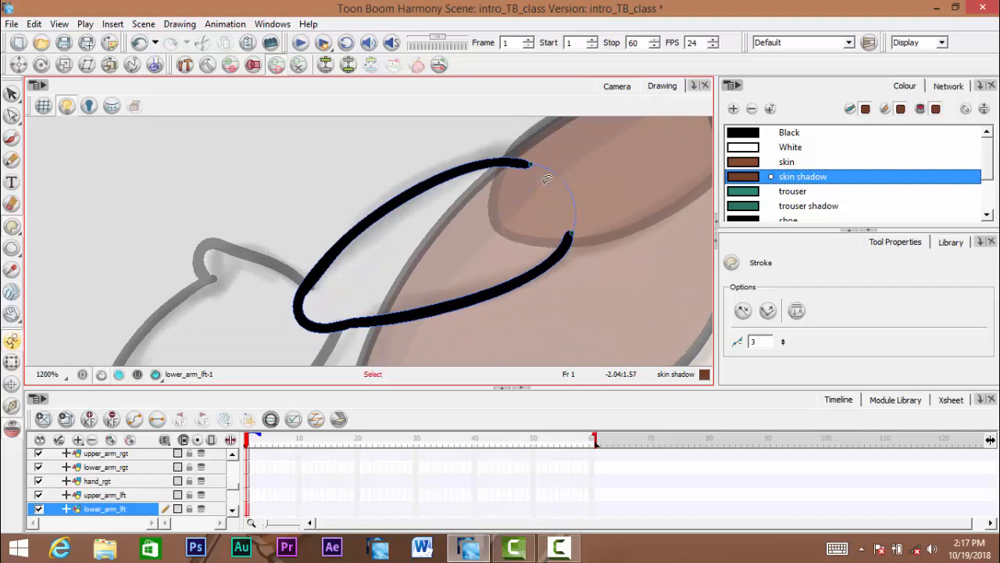
key("ctrl+z")
left_click_drag(554, 175, 569, 181)
key("ctrl+z")
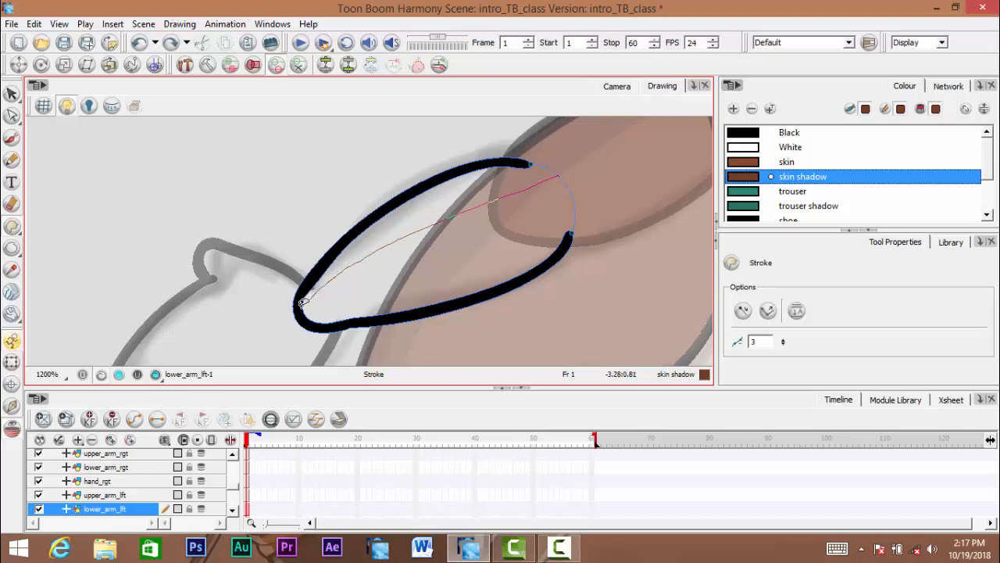
left_click_drag(302, 302, 302, 304)
scroll(330, 329, "down", 3)
mouse_move(339, 331)
left_mouse_down()
mouse_move(359, 287)
mouse_move(325, 268)
left_mouse_up()
scroll(358, 303, "up", 2)
scroll(315, 264, "up", 1)
left_click_drag(138, 188, 168, 187)
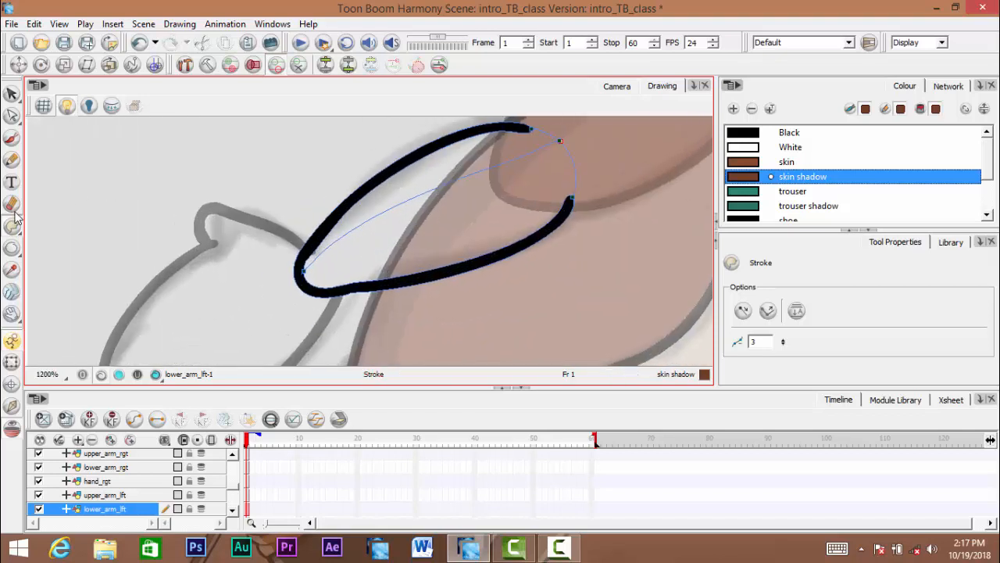
Fill the upper strip of lower_arm_lft with skin shadow and the area below the dividing line with skin
left_click(18, 228)
left_click(78, 226)
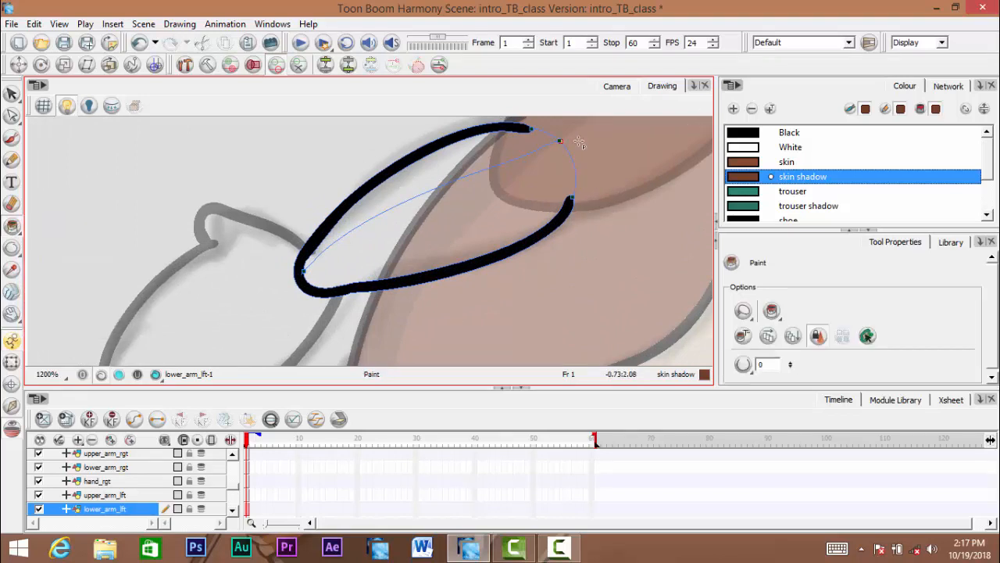
left_click(426, 180)
left_click(781, 162)
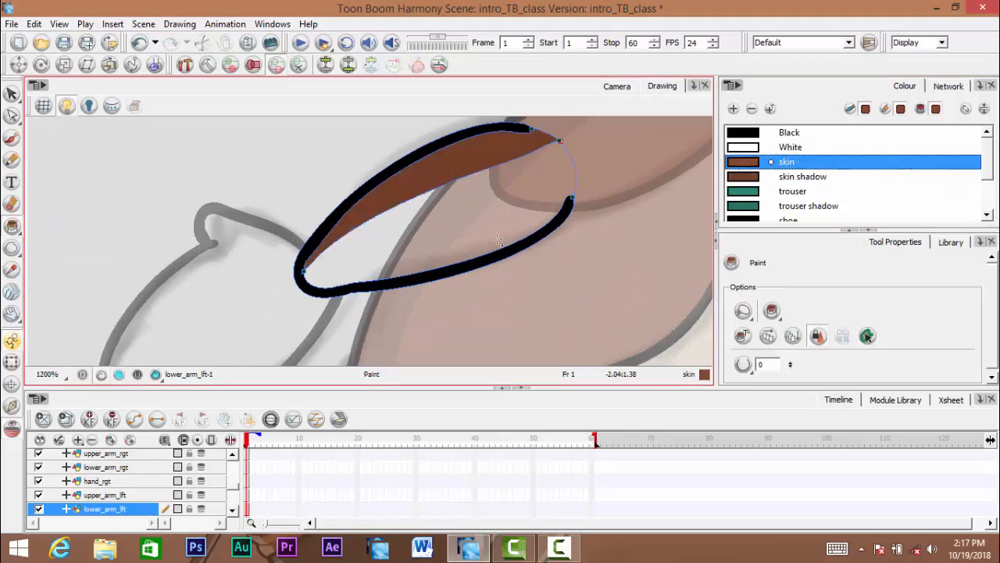
left_click(500, 207)
scroll(482, 268, "down", 1)
scroll(482, 268, "down", 2)
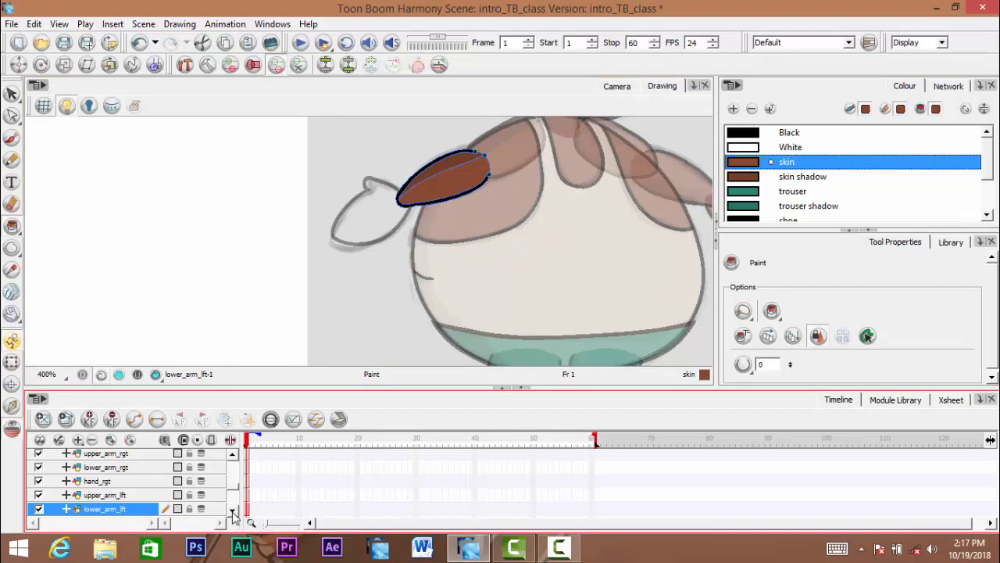
Fill the whole hand_lft drawing with the skin colour
scroll(232, 512, "down", 2)
left_click(98, 496)
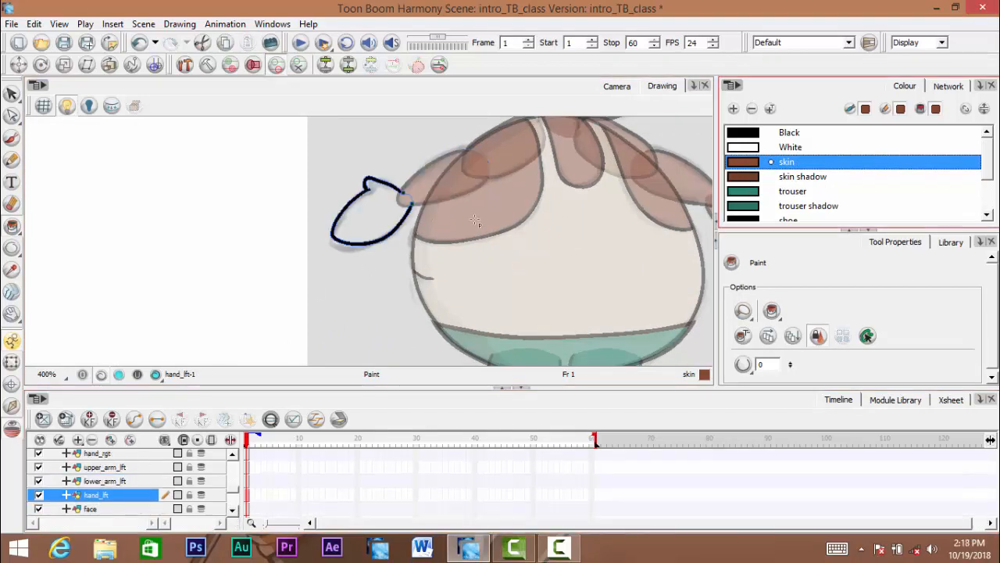
left_click(375, 212)
scroll(426, 223, "up", 1)
scroll(426, 223, "down", 1)
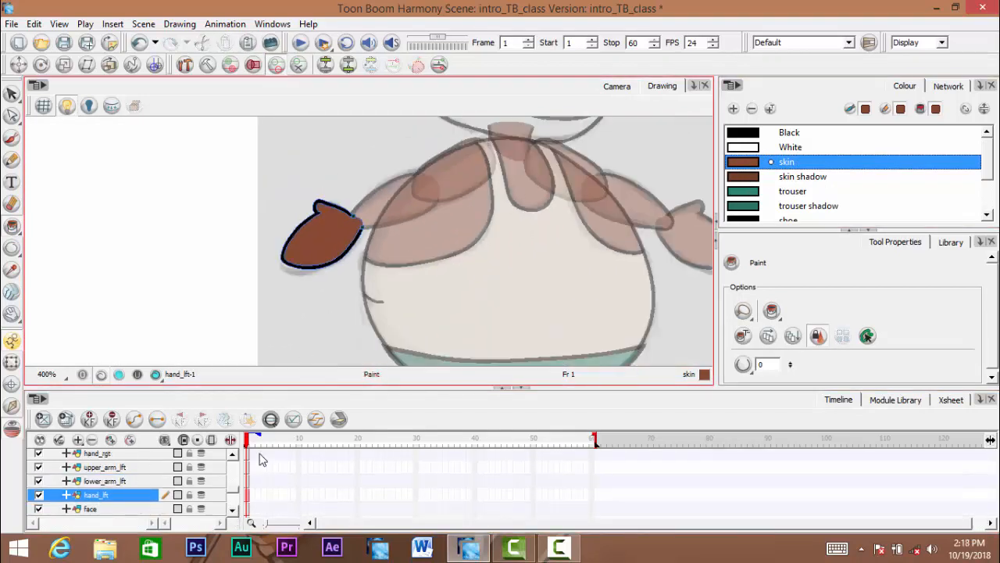
Bring up the face drawing for editing and switch from Paint to the Stroke tool
left_click(232, 510)
left_click(105, 481)
key("space")
left_click_drag(540, 128, 454, 327)
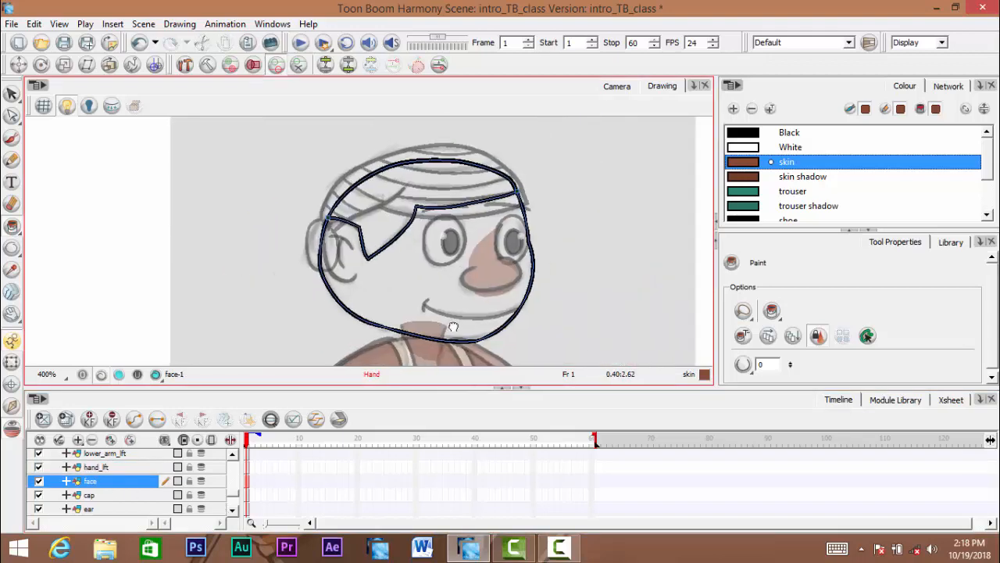
scroll(457, 291, "up", 2)
scroll(462, 282, "up", 1)
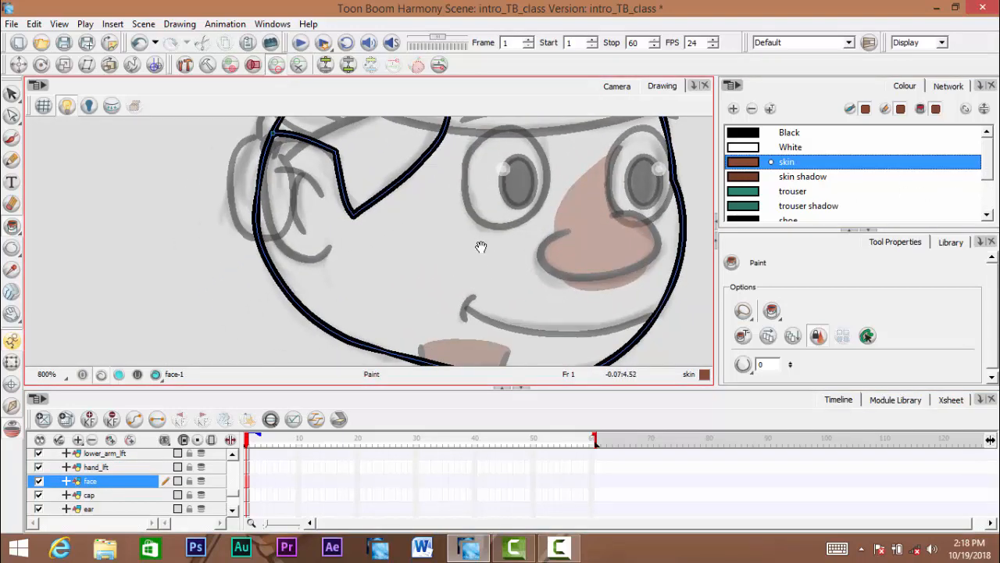
key("space")
mouse_move(476, 244)
left_mouse_down()
mouse_move(478, 270)
mouse_move(447, 194)
left_mouse_up()
scroll(478, 261, "down", 1)
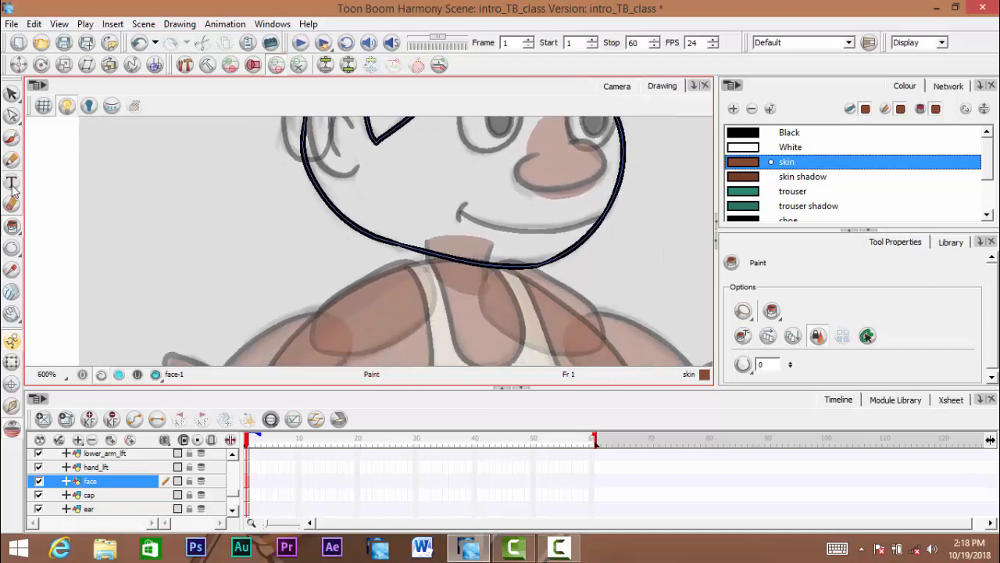
left_click_drag(13, 227, 82, 316)
left_click(82, 313)
key("space")
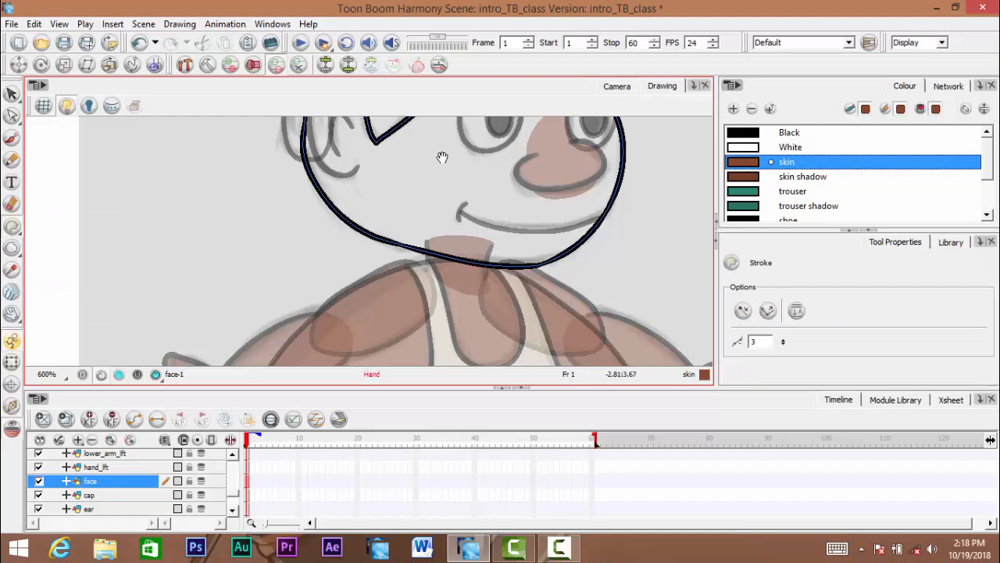
left_click_drag(426, 134, 432, 238)
scroll(386, 235, "up", 1)
Try to draw a curved shadow-dividing stroke from the sideburn corner of the hairline down the cheek
mouse_move(354, 243)
left_mouse_down()
mouse_move(372, 172)
mouse_move(368, 143)
left_mouse_up()
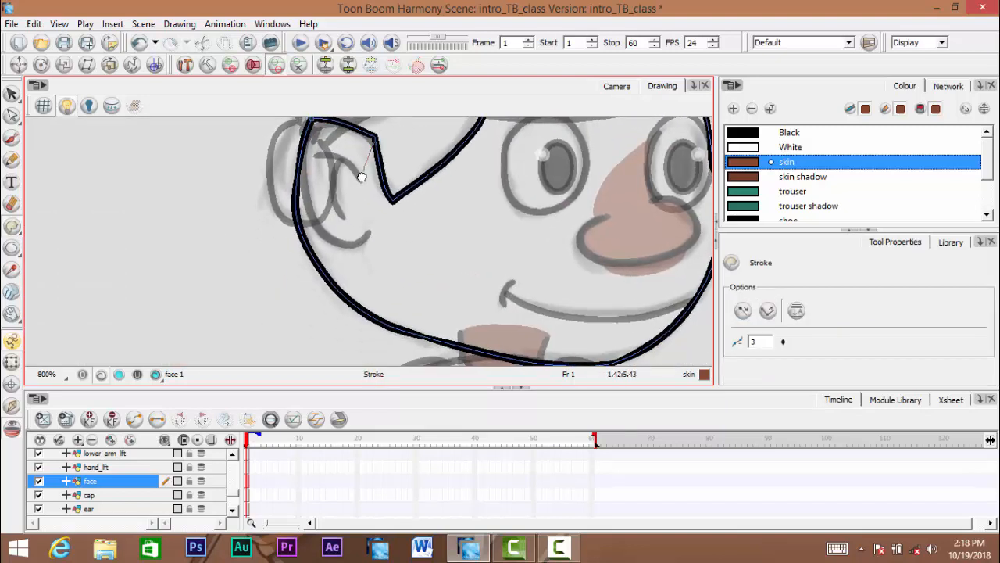
left_click_drag(356, 227, 377, 275)
mouse_move(411, 319)
left_mouse_down()
mouse_move(469, 352)
mouse_move(438, 319)
left_mouse_up()
left_click(441, 317, "ctrl")
key("ctrl+z")
left_click(405, 233, "ctrl+alt")
left_click(404, 233, "ctrl+alt")
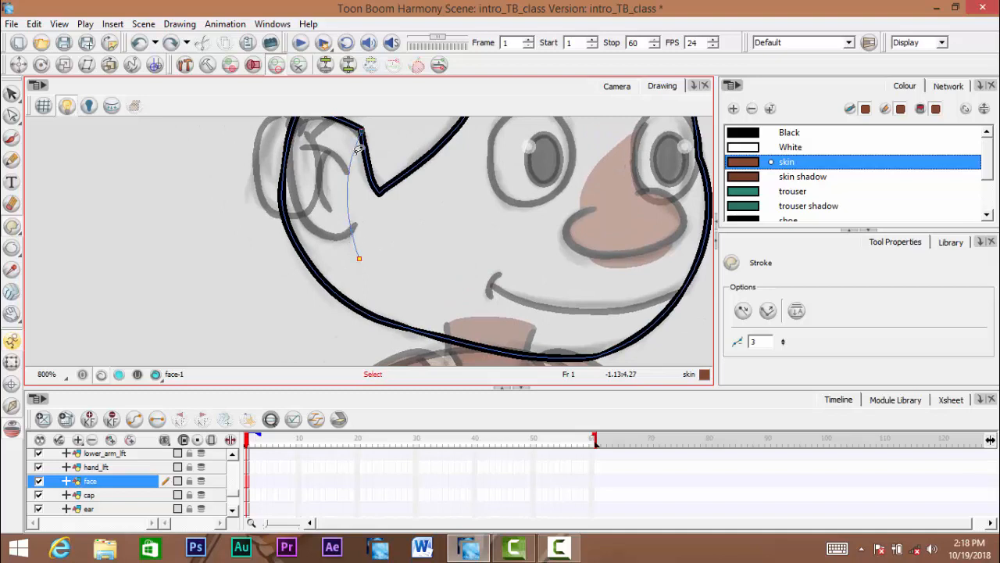
left_click_drag(365, 129, 398, 147)
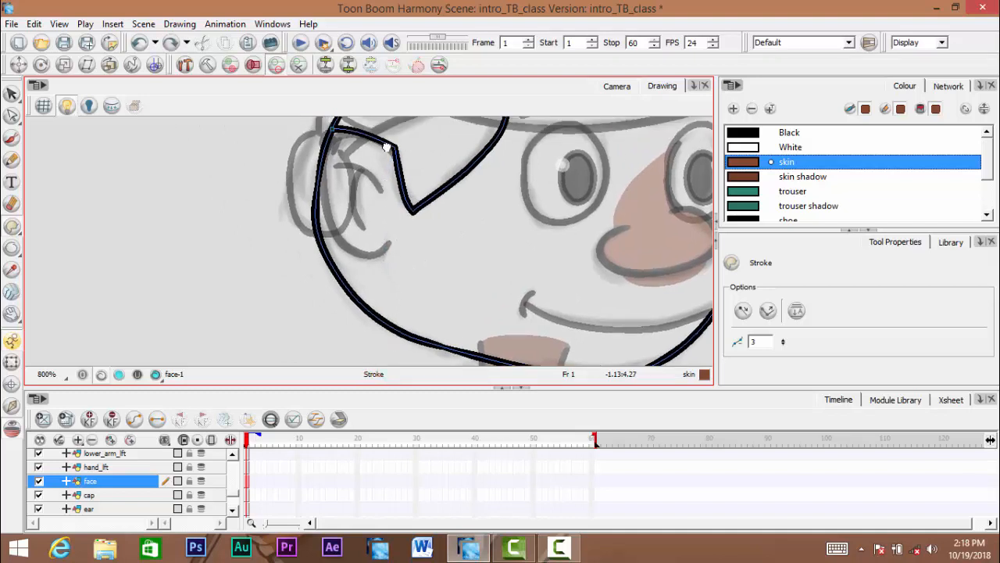
Draw a curved shadow-dividing stroke on the face from the sideburn corner down to the jawline at the neck
mouse_move(370, 210)
left_mouse_down()
mouse_move(406, 307)
mouse_move(481, 359)
mouse_move(462, 297)
left_mouse_up()
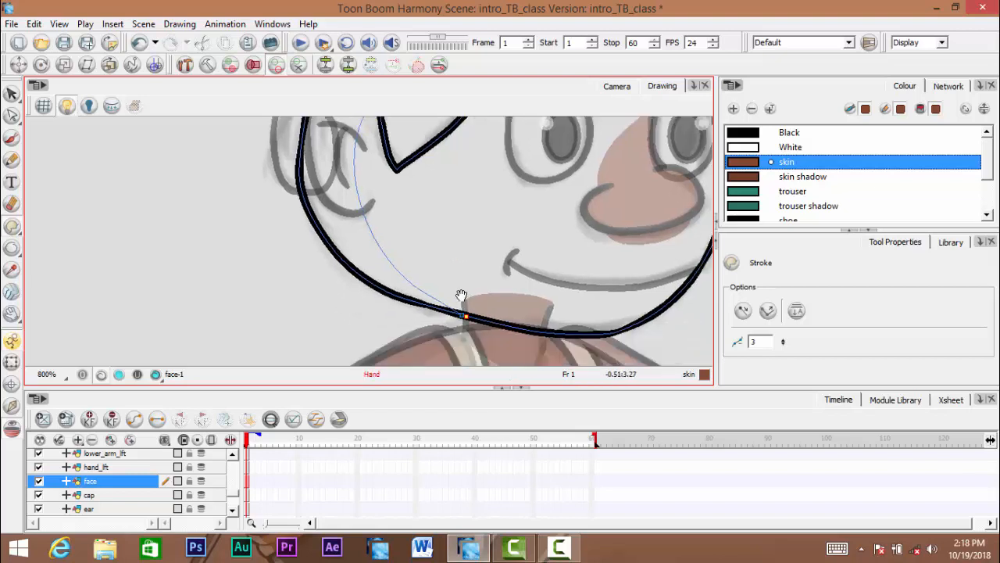
scroll(422, 243, "down", 2)
mouse_move(422, 244)
left_mouse_down()
mouse_move(411, 263)
mouse_move(296, 247)
left_mouse_up()
scroll(411, 262, "up", 1)
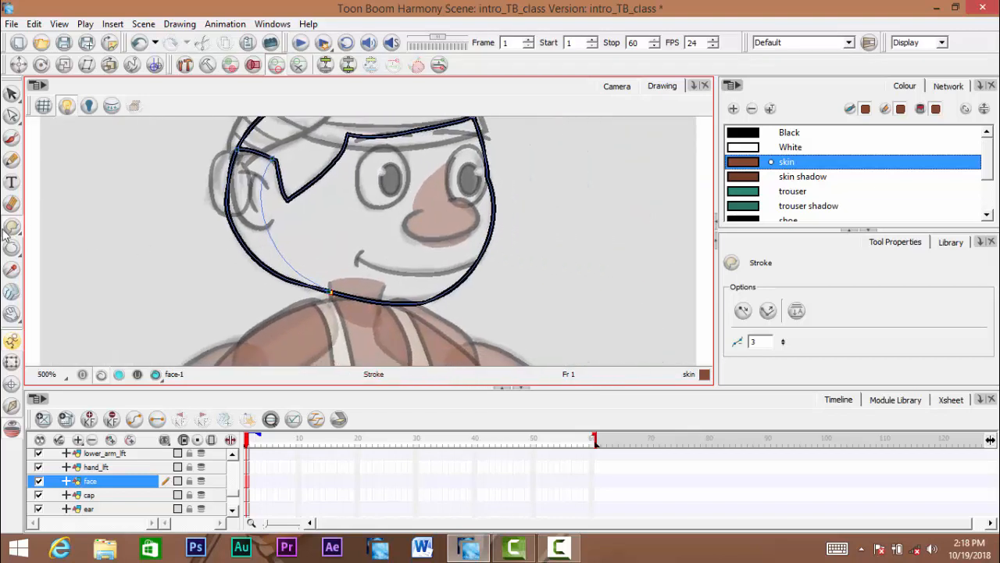
Fill the main face area with skin and the strip beside the ear with skin shadow
left_click_drag(11, 228, 87, 233)
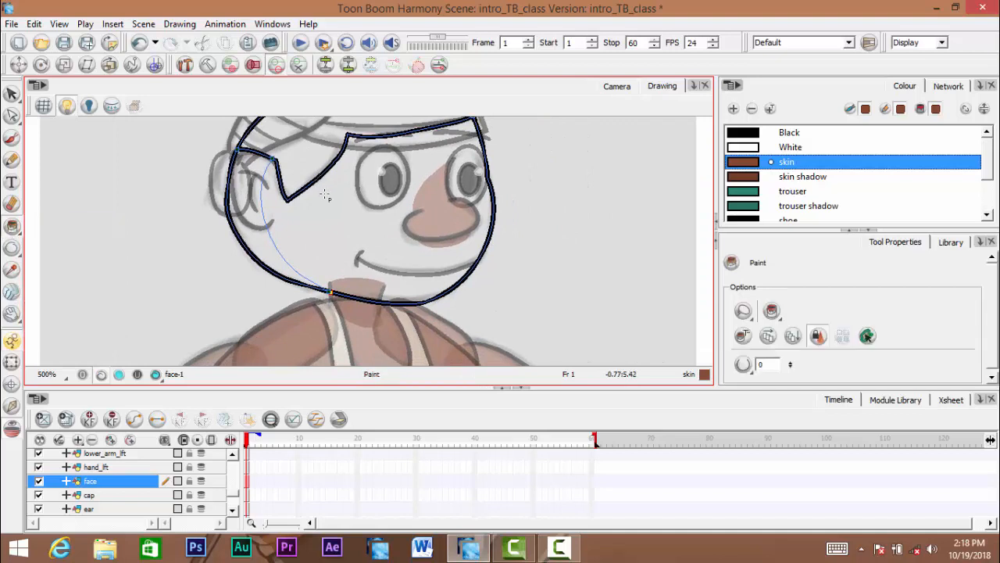
left_click(330, 196)
left_click(804, 176)
left_click(255, 238)
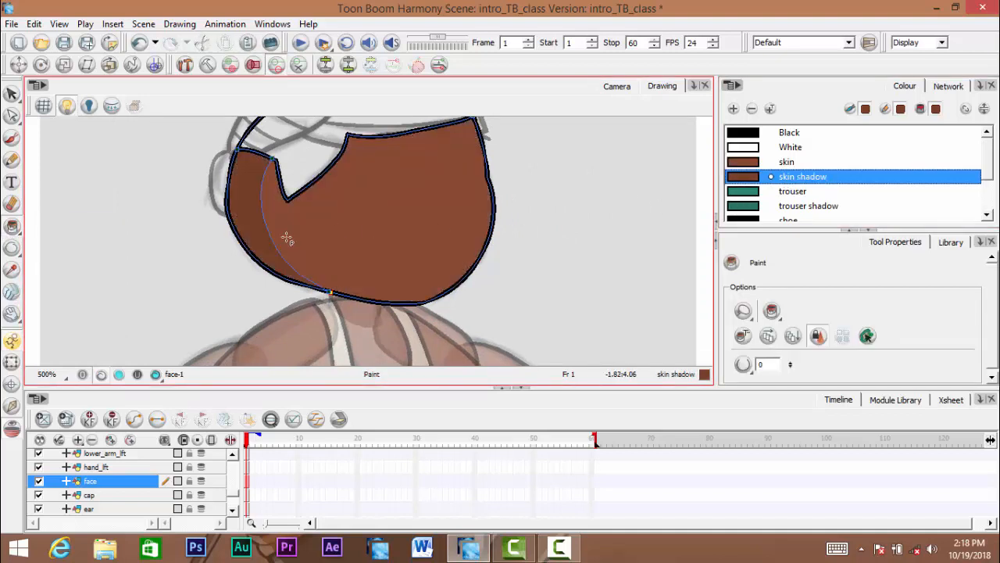
Add a new black palette colour named hair after the singlet shadow swatch
left_click_drag(291, 204, 327, 243)
scroll(317, 234, "up", 3)
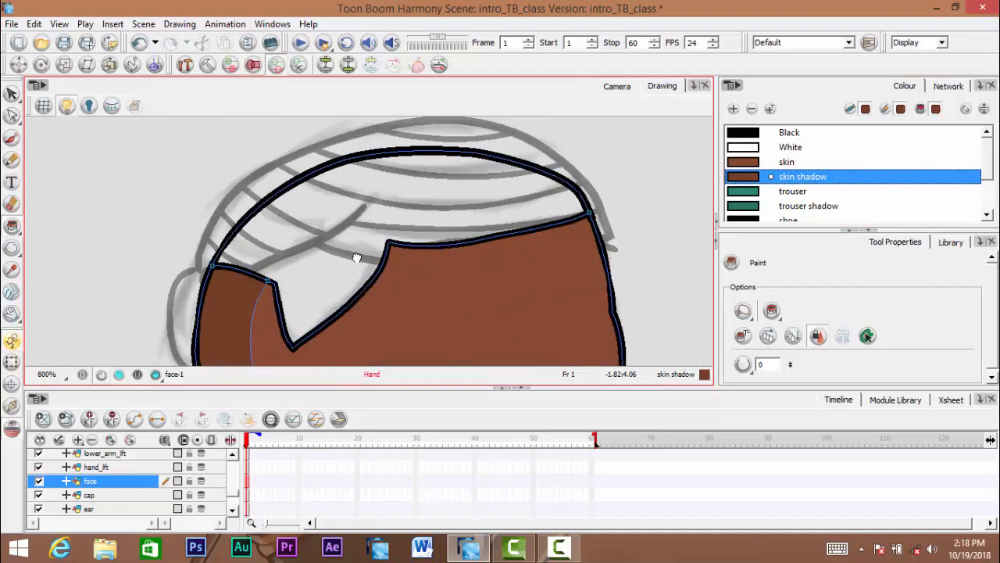
mouse_move(991, 184)
left_mouse_down()
mouse_move(990, 214)
mouse_move(991, 178)
left_mouse_up()
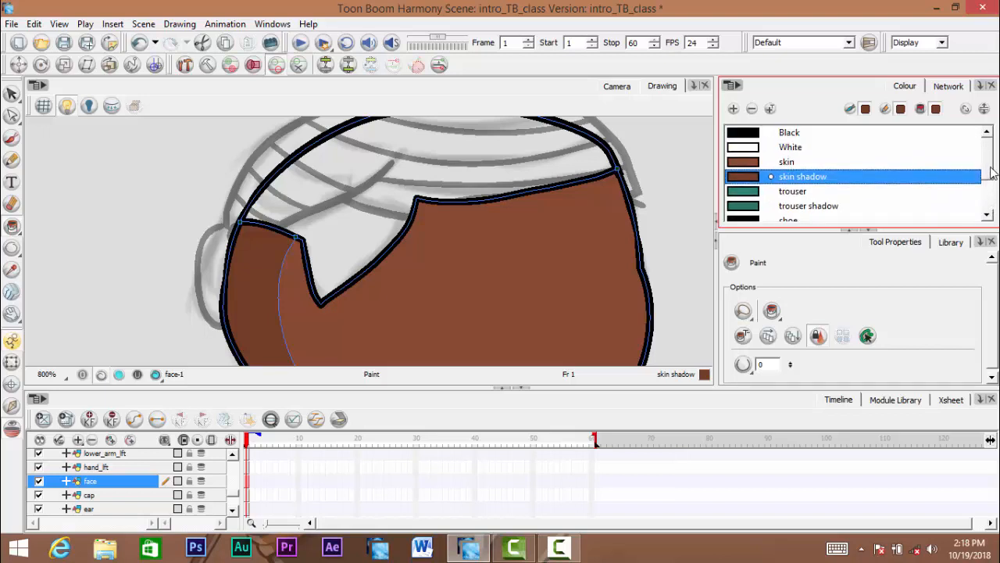
left_click_drag(991, 176, 990, 211)
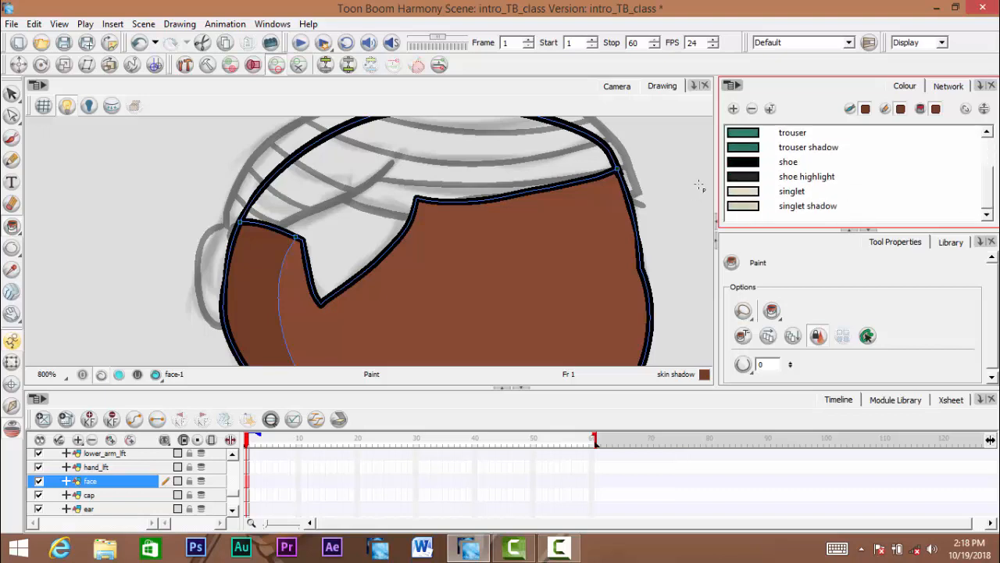
left_click(758, 205)
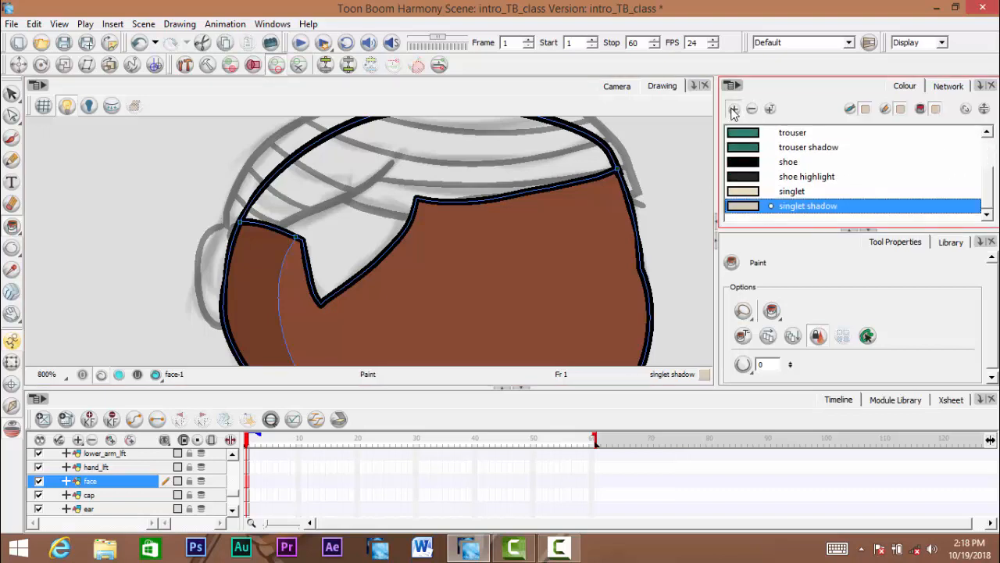
left_click(733, 109)
double_click(741, 208)
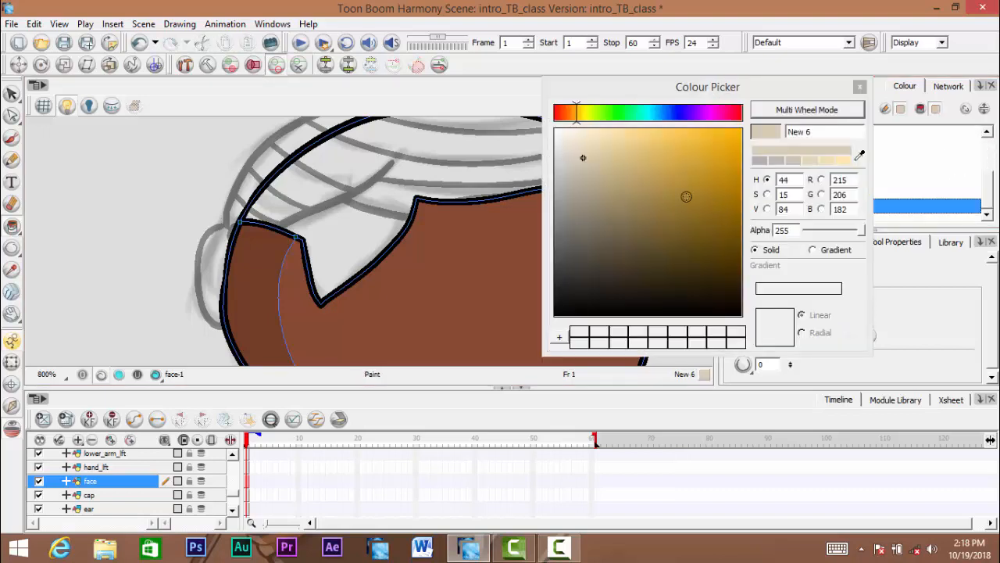
left_click(560, 309)
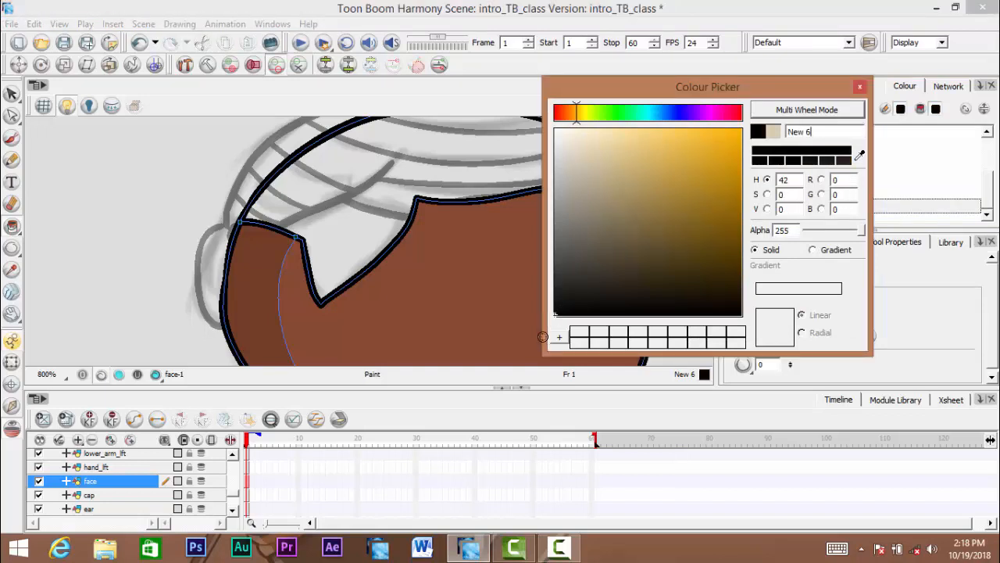
left_click(826, 132)
type("hair")
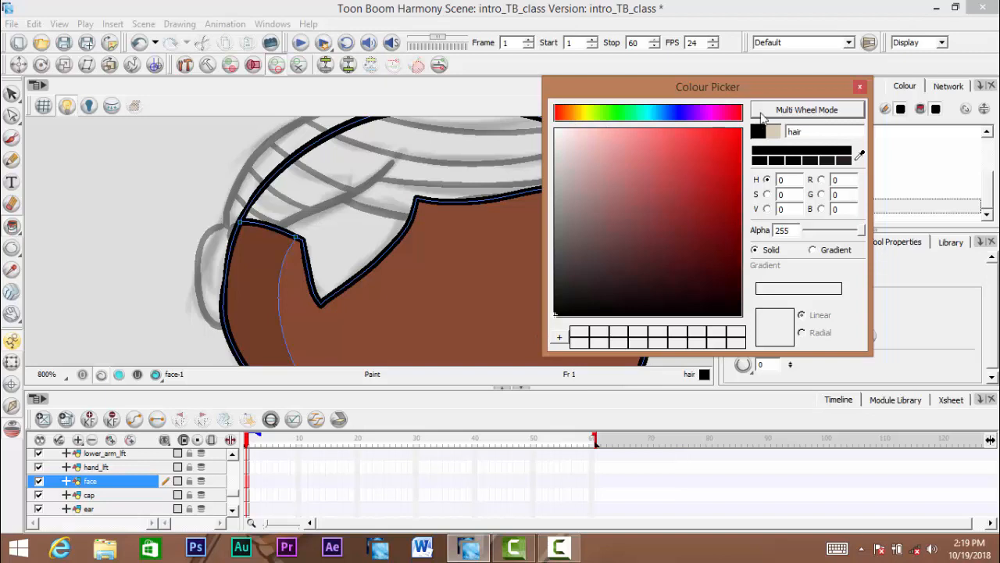
left_click(860, 87)
Try filling the hair area above the face with the hair colour, and undo the fill
left_click(352, 218)
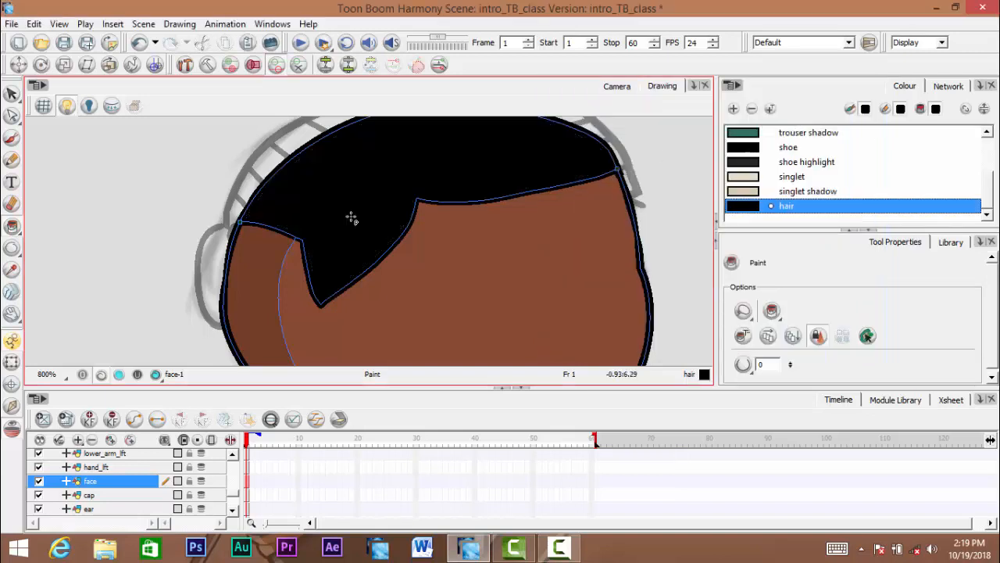
left_click(354, 223, "ctrl+alt")
left_click(355, 224, "ctrl+alt")
mouse_move(351, 264)
left_mouse_down()
mouse_move(359, 251)
mouse_move(346, 274)
left_mouse_up()
left_click(353, 258, "ctrl")
left_click(336, 247, "ctrl")
left_click_drag(330, 179, 324, 237)
left_click(326, 236, "ctrl")
key("ctrl+z")
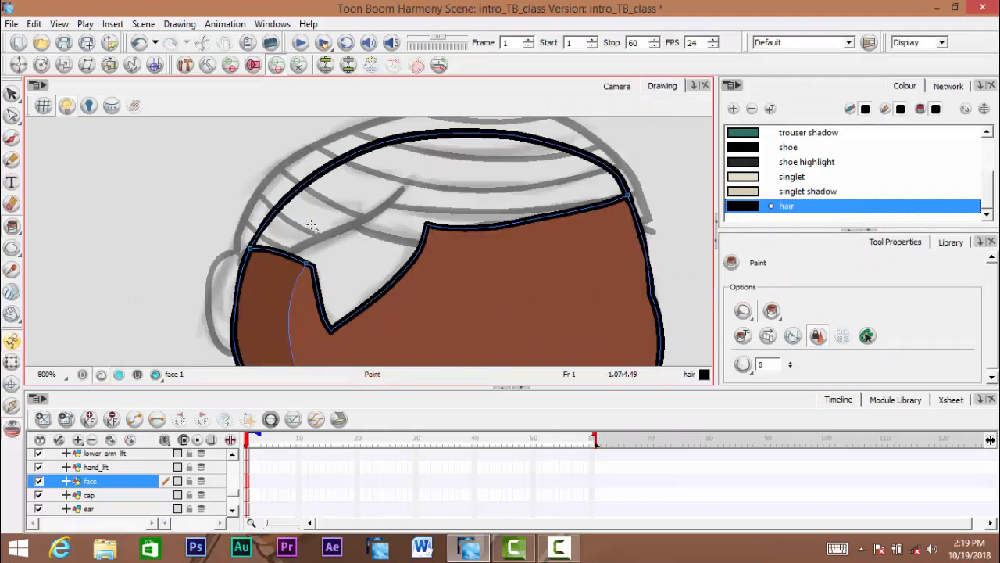
Close the gap in the hair outline on the face drawing with the Stroke tool, where the hairline meets the head outline
left_click_drag(228, 250, 228, 240)
mouse_move(14, 227)
left_mouse_down()
mouse_move(69, 275)
mouse_move(76, 311)
left_mouse_up()
mouse_move(258, 208)
left_mouse_down()
mouse_move(233, 281)
mouse_move(249, 244)
mouse_move(294, 212)
left_mouse_up()
left_click(246, 228, "ctrl")
left_click(263, 248, "ctrl+alt")
left_click_drag(353, 181, 448, 171)
key("space")
left_click_drag(534, 197, 544, 198)
mouse_move(620, 196)
left_mouse_down()
mouse_move(402, 123)
mouse_move(367, 129)
mouse_move(407, 261)
left_mouse_up()
key("2")
key("1")
mouse_move(520, 140)
left_mouse_down()
mouse_move(446, 123)
mouse_move(266, 235)
mouse_move(278, 215)
left_mouse_up()
mouse_move(282, 215)
left_mouse_down()
mouse_move(337, 273)
mouse_move(339, 308)
mouse_move(267, 328)
mouse_move(254, 345)
mouse_move(324, 311)
mouse_move(368, 272)
left_mouse_up()
key("1")
key("2")
key("ctrl+z")
key("ctrl+z")
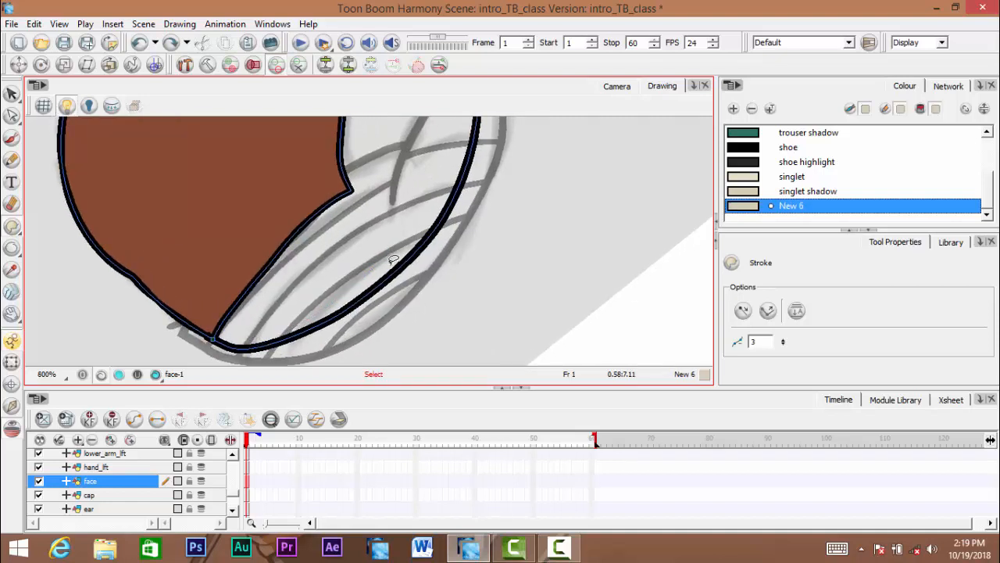
key("ctrl+shift+z")
key("ctrl+shift+z")
Reset the rotated view and fill the hair area above the face with the hair colour
key("shift+x")
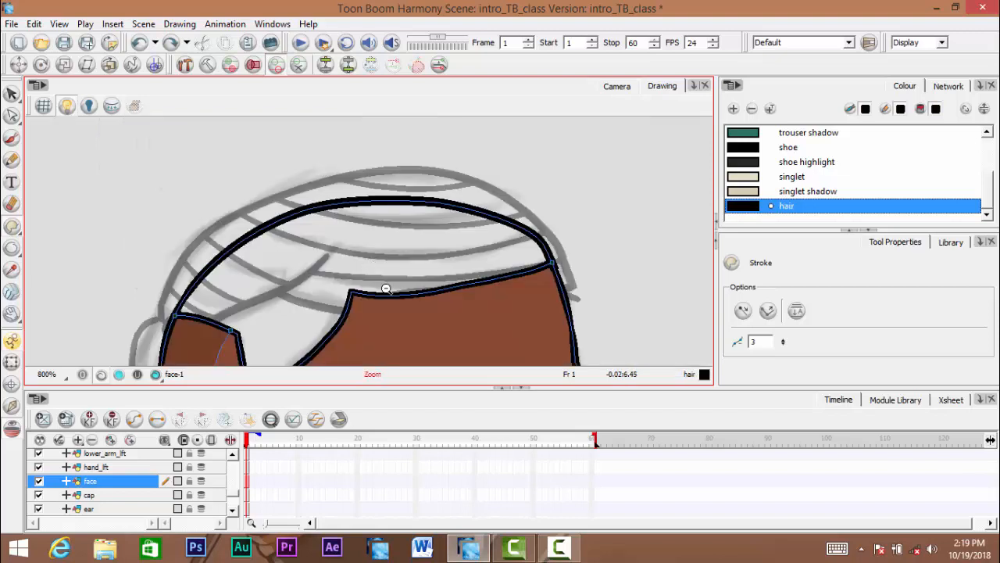
key("2")
left_click_drag(388, 273, 373, 272)
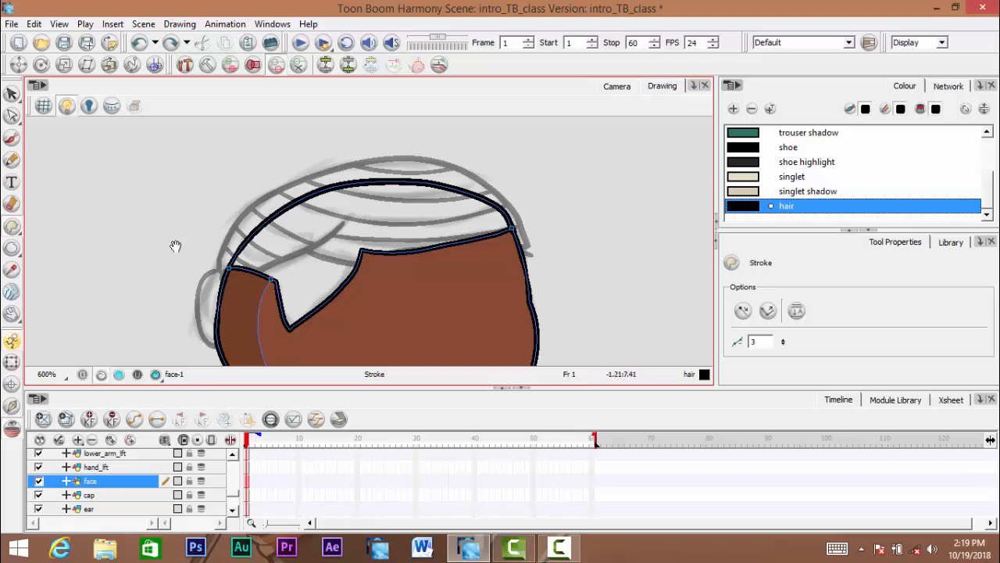
left_click(13, 227)
left_click(369, 220)
left_click_drag(469, 341, 485, 237)
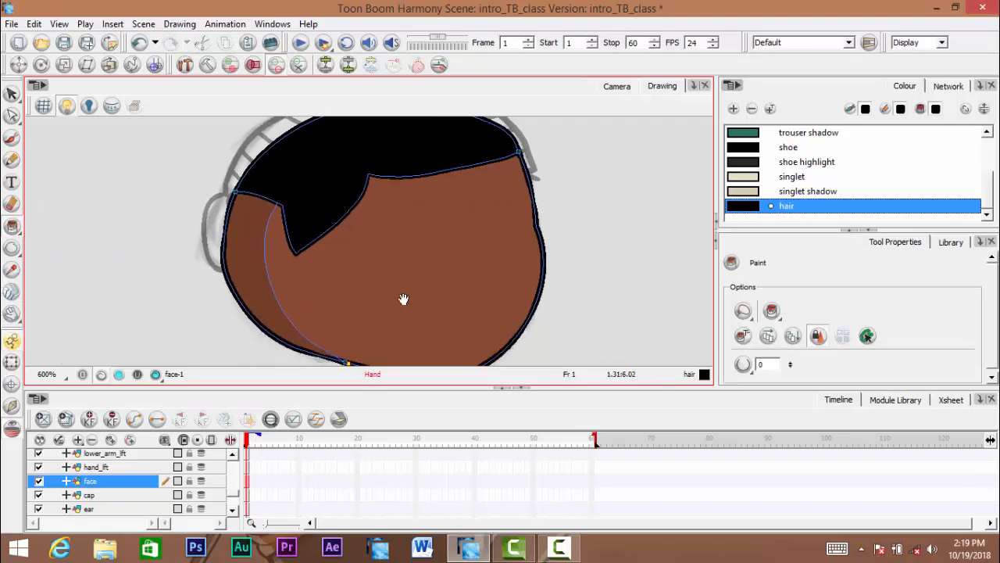
On the cap drawing, add two palette colours and set the first to red (RGB 209, 0, 0), named cap red
left_click(92, 497)
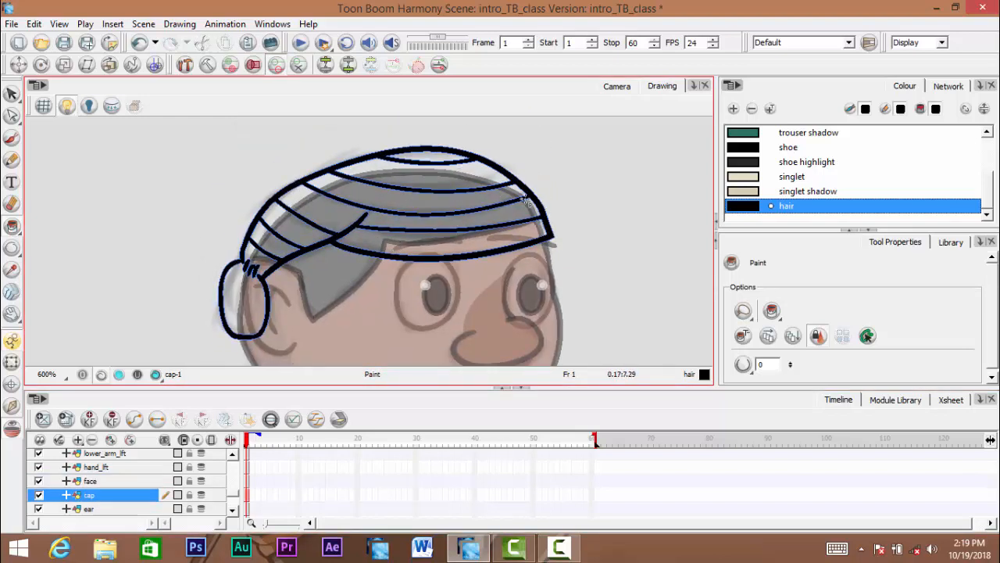
mouse_move(344, 243)
left_mouse_down()
mouse_move(328, 161)
mouse_move(354, 249)
left_mouse_up()
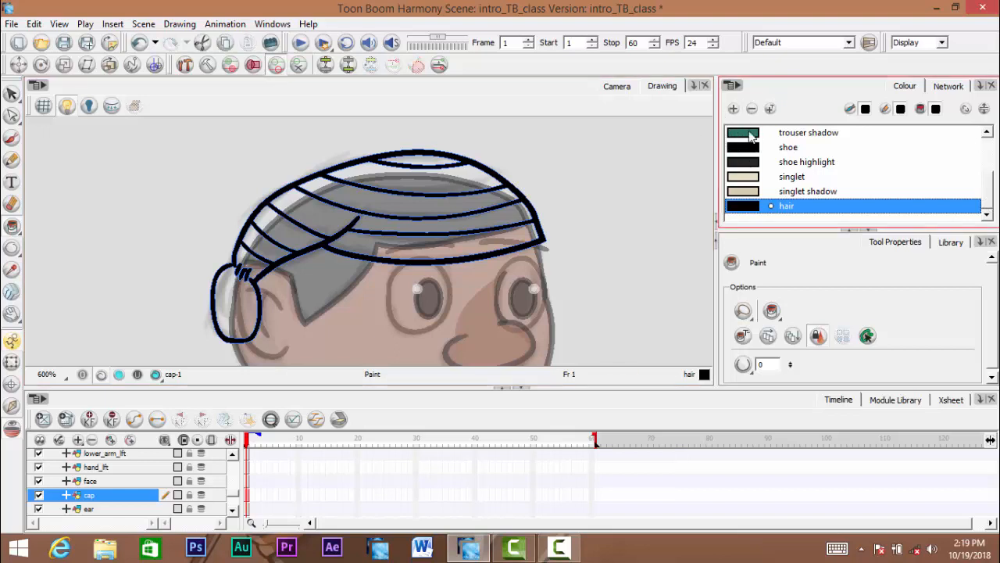
left_click(733, 111)
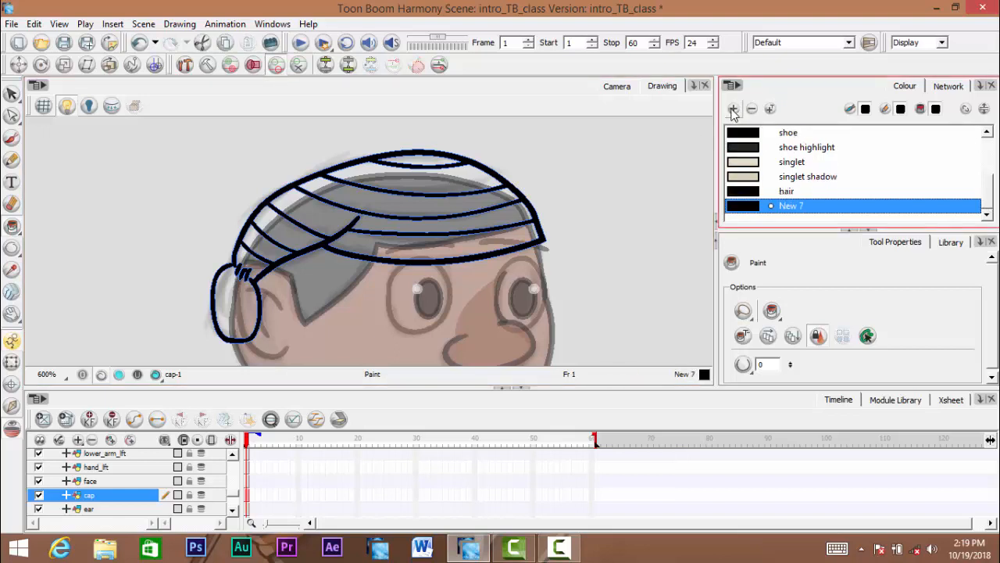
left_click(733, 111)
double_click(752, 192)
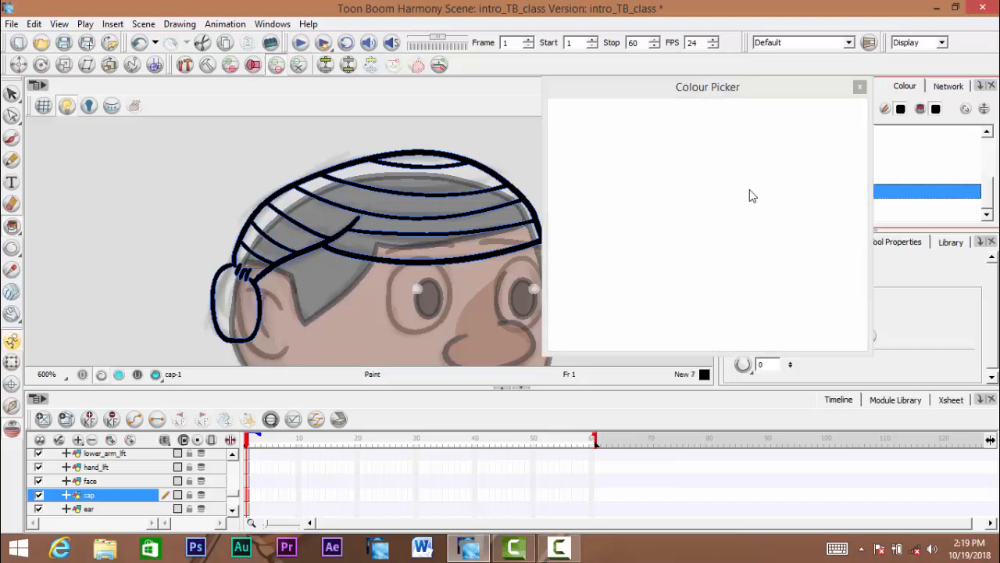
mouse_move(740, 90)
left_mouse_down()
mouse_move(765, 90)
mouse_move(759, 86)
left_mouse_up()
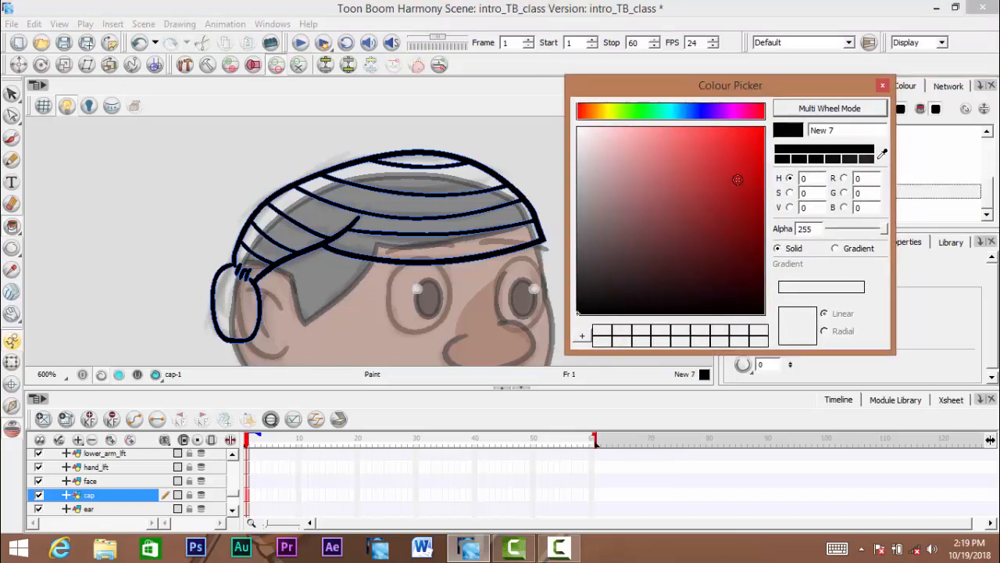
left_click_drag(762, 143, 768, 162)
left_click_drag(840, 127, 807, 128)
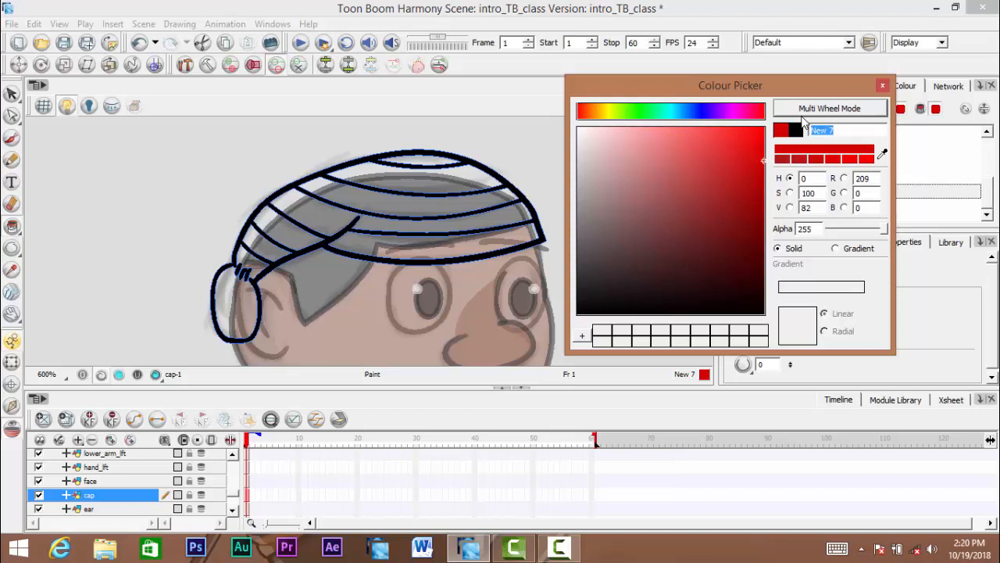
type("ca")
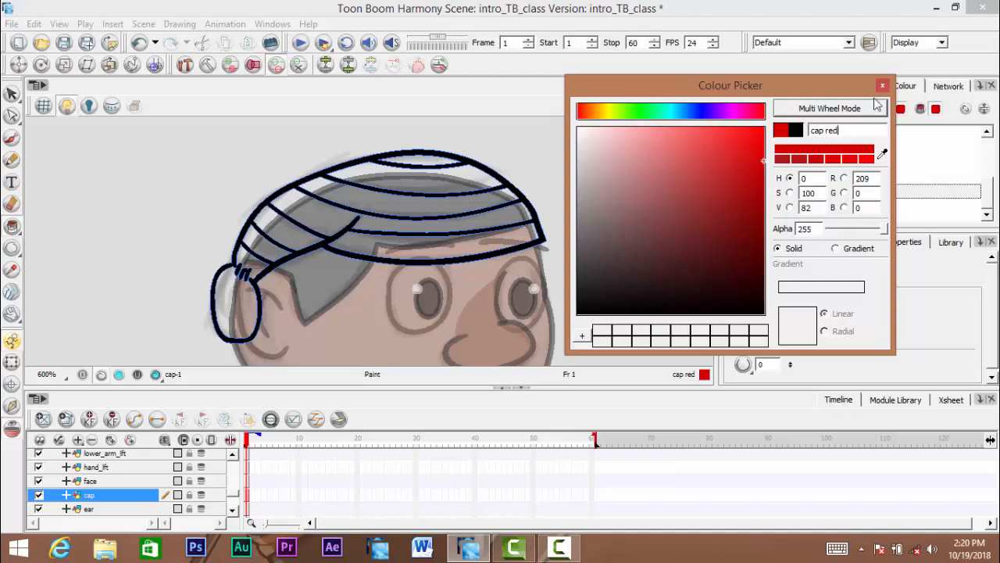
type("p red")
left_click(883, 86)
Set the second new palette colour to blue (RGB 27, 73, 187) and name it cap blue
double_click(747, 205)
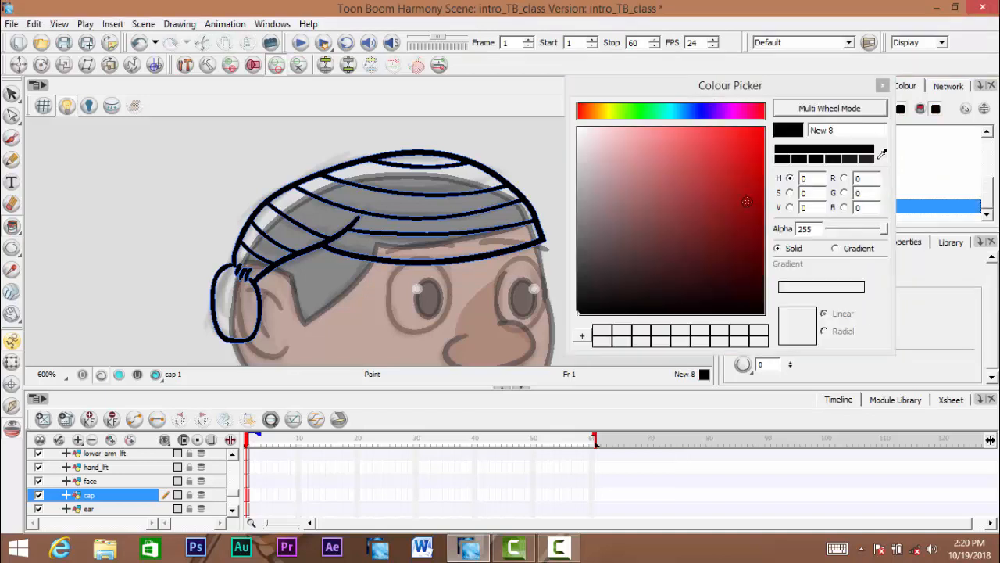
left_click_drag(707, 116, 692, 113)
mouse_move(714, 153)
left_mouse_down()
mouse_move(750, 178)
mouse_move(726, 157)
mouse_move(728, 182)
left_mouse_up()
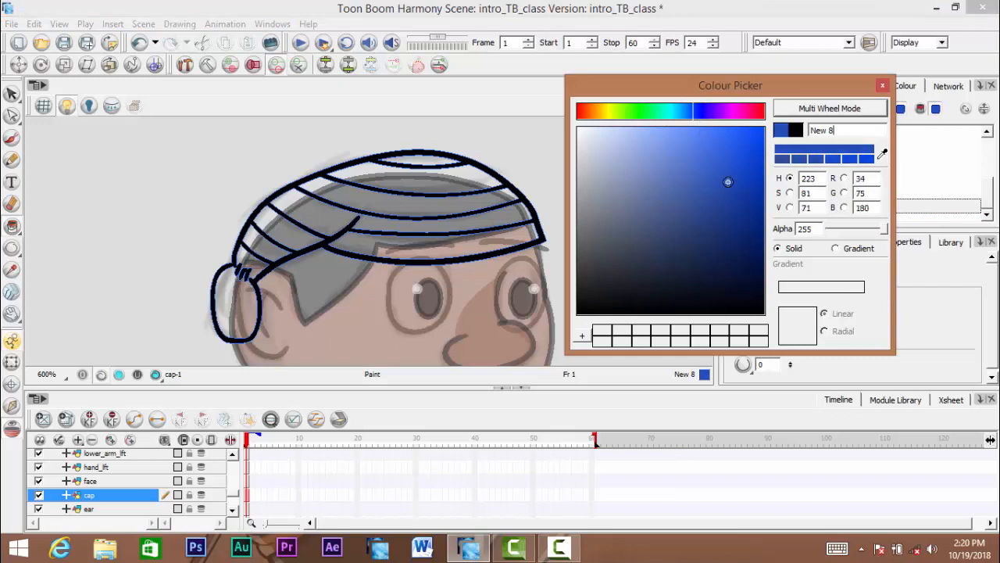
left_click_drag(837, 130, 781, 127)
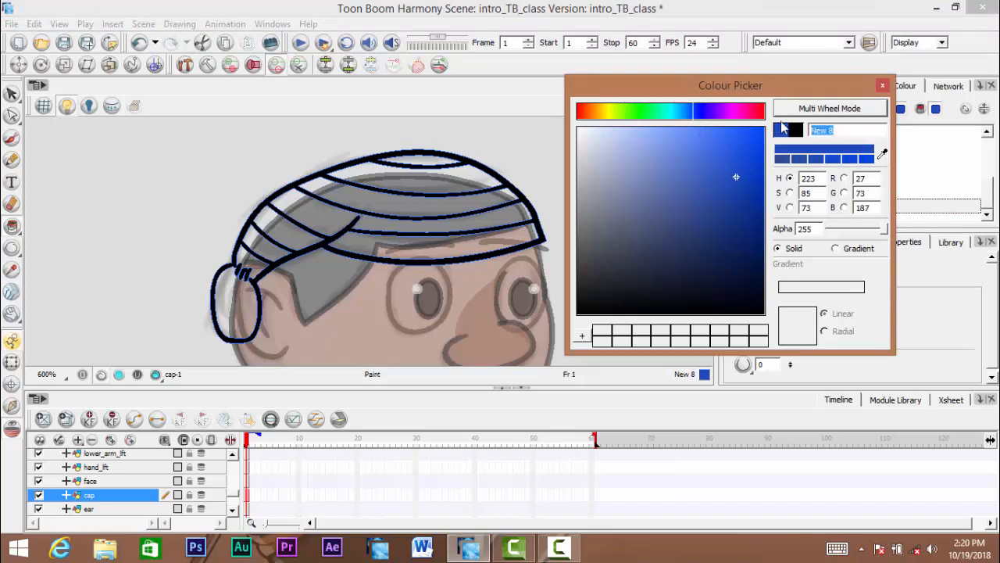
type("cap blue")
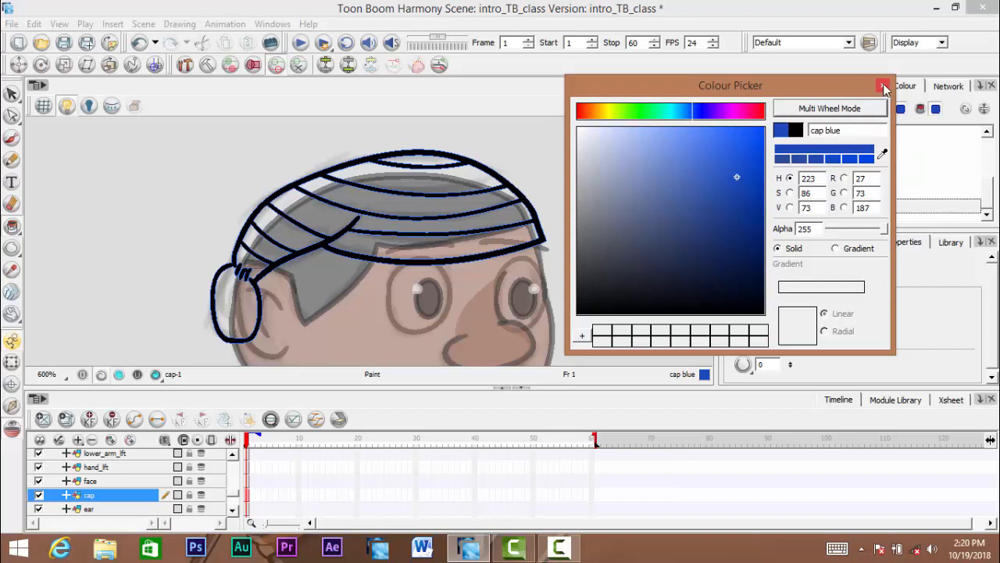
left_click(882, 85)
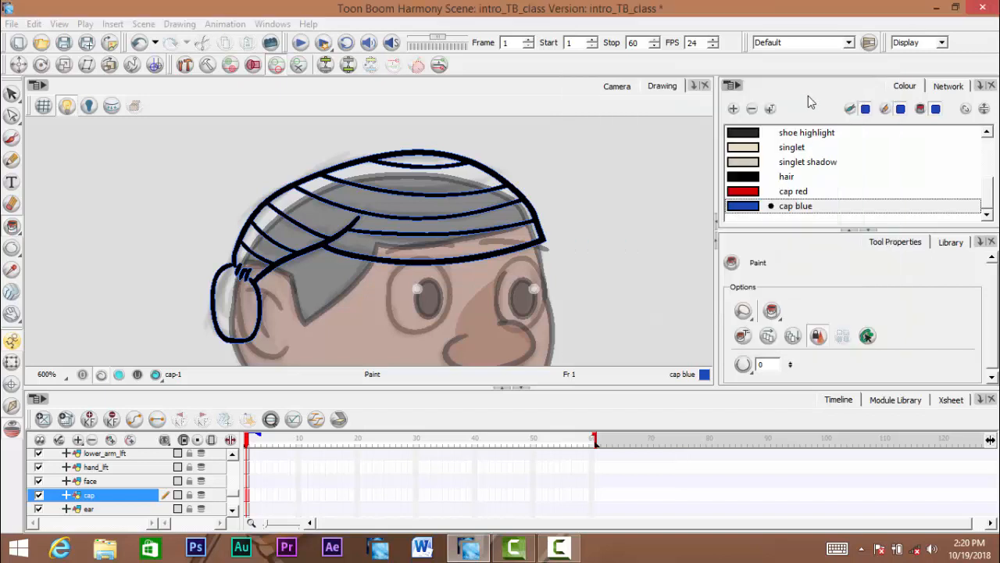
Add another palette colour, make it a warm off-white and name it cap white
left_click(734, 109)
double_click(752, 206)
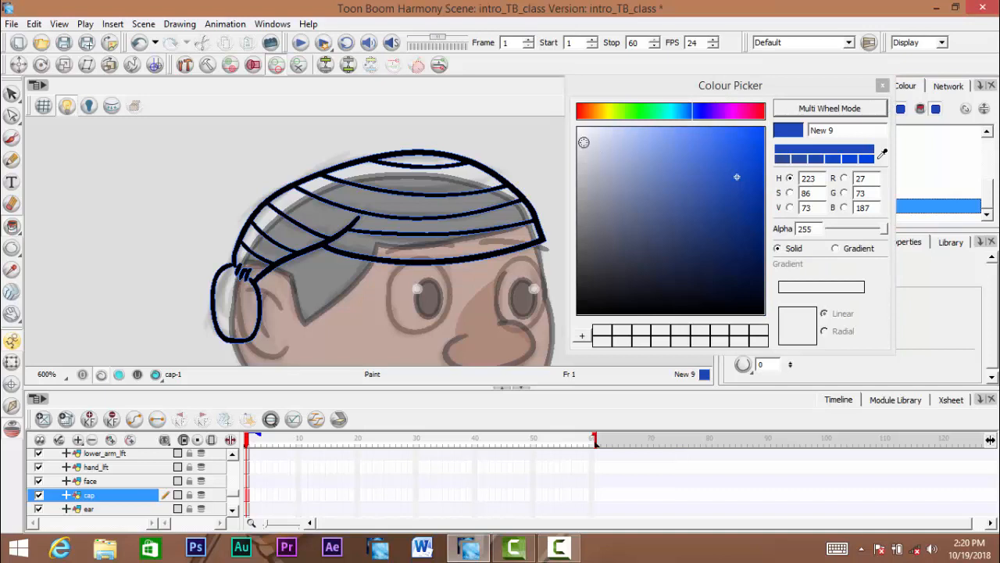
left_click_drag(584, 142, 553, 119)
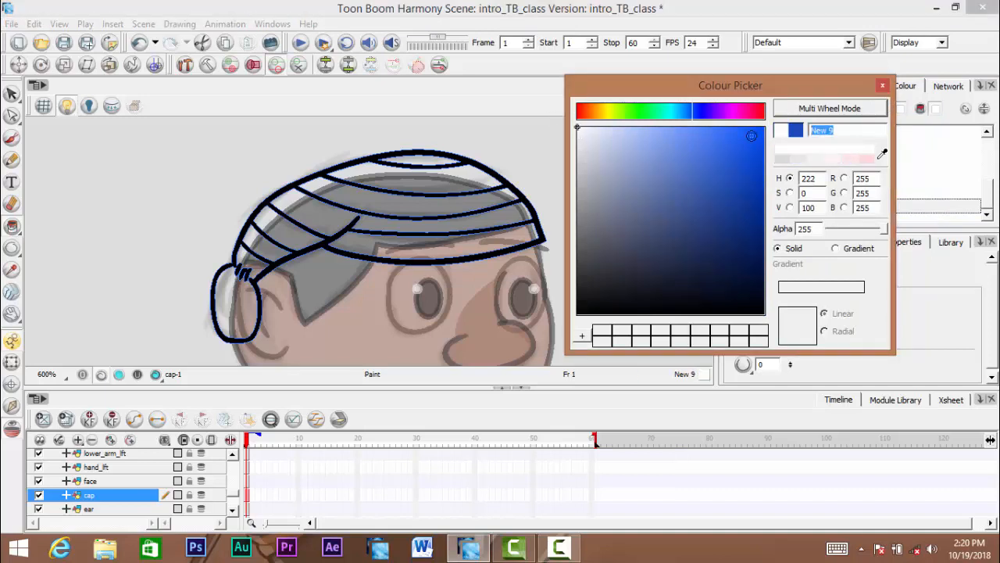
type("cap wh")
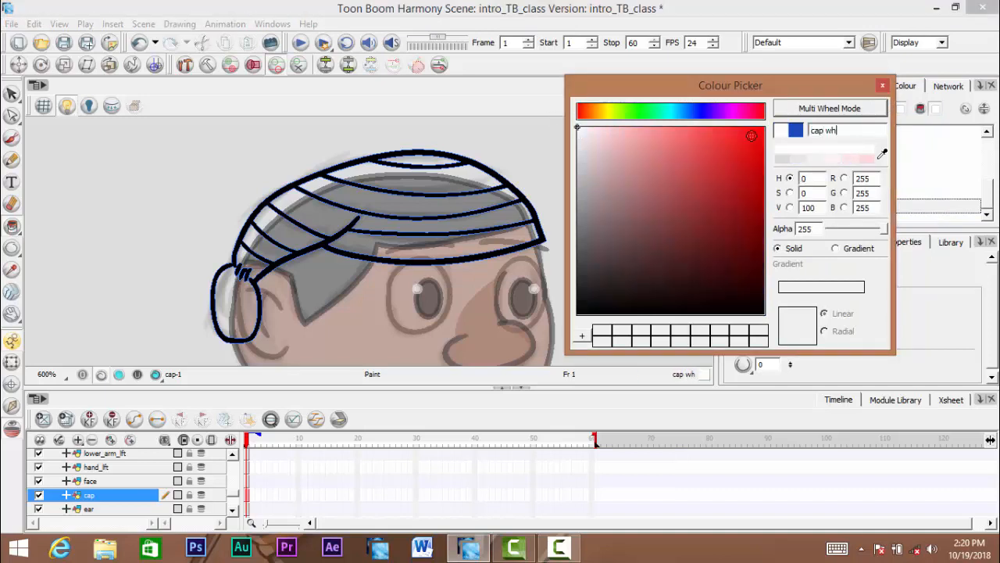
type("ite")
mouse_move(600, 114)
left_mouse_down()
mouse_move(582, 134)
mouse_move(592, 146)
left_mouse_up()
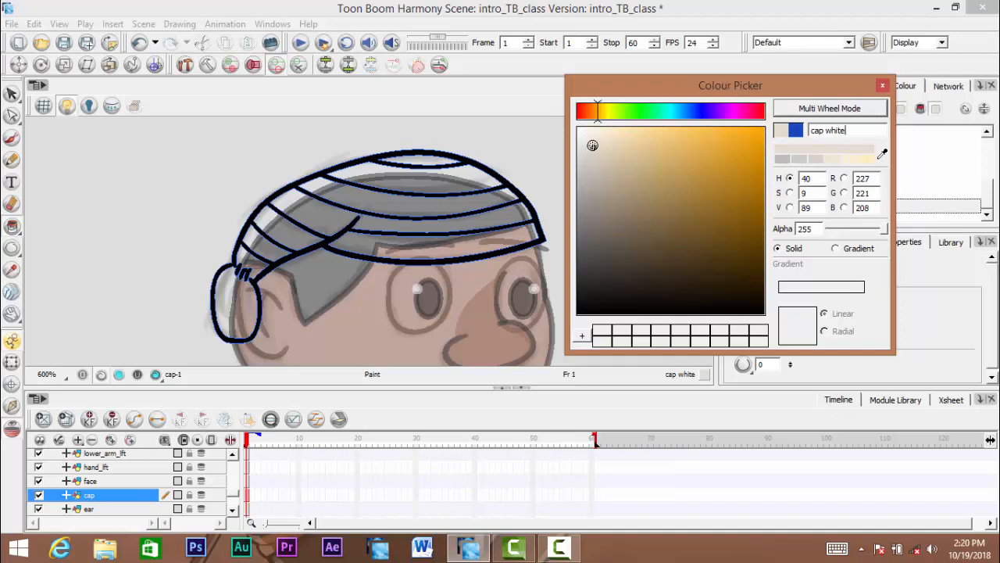
left_click(882, 86)
Fill the cap's topmost segment with cap red and the band directly below it with cap blue
left_click(793, 176)
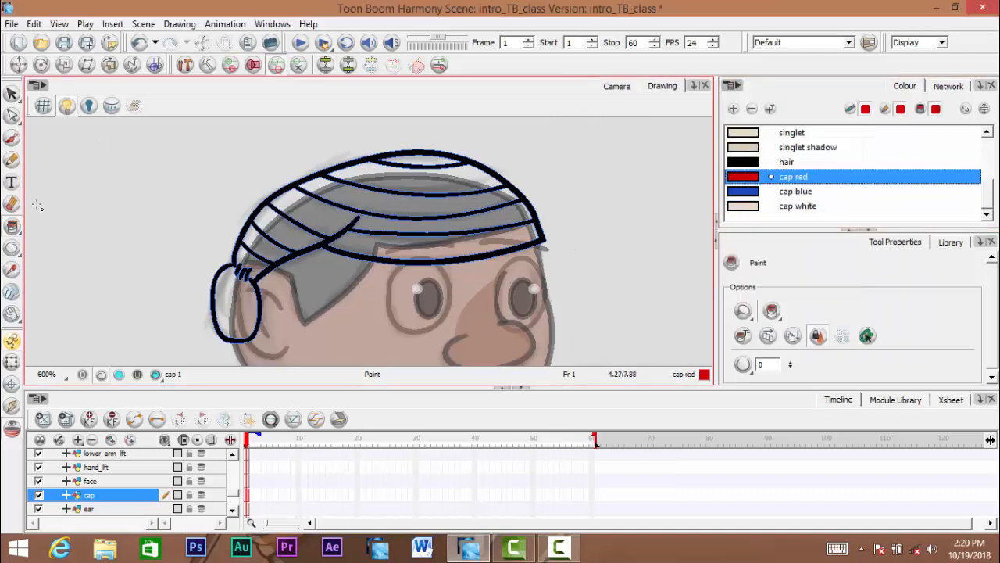
left_click_drag(417, 167, 429, 167)
left_click(433, 160)
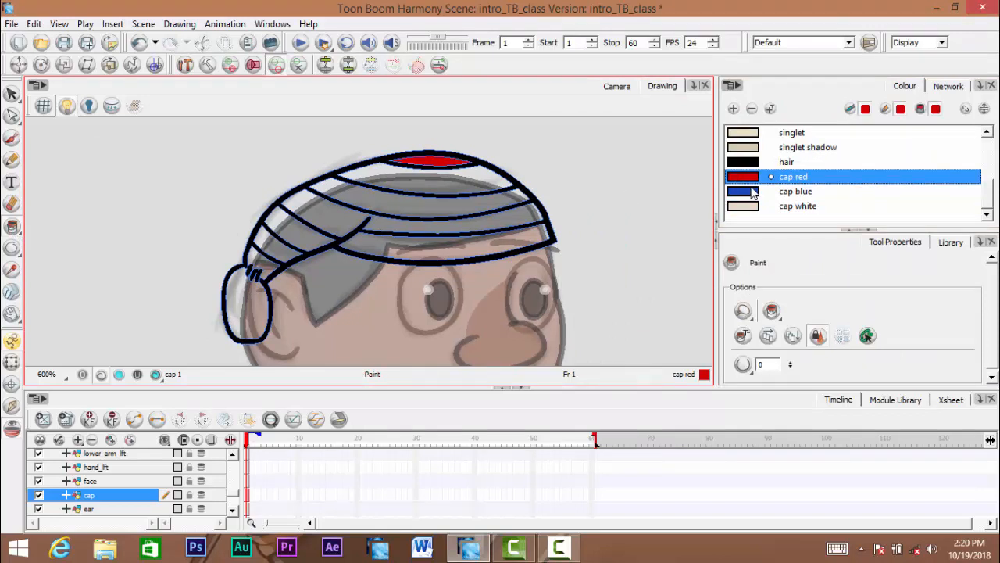
left_click(753, 191)
left_click(428, 178)
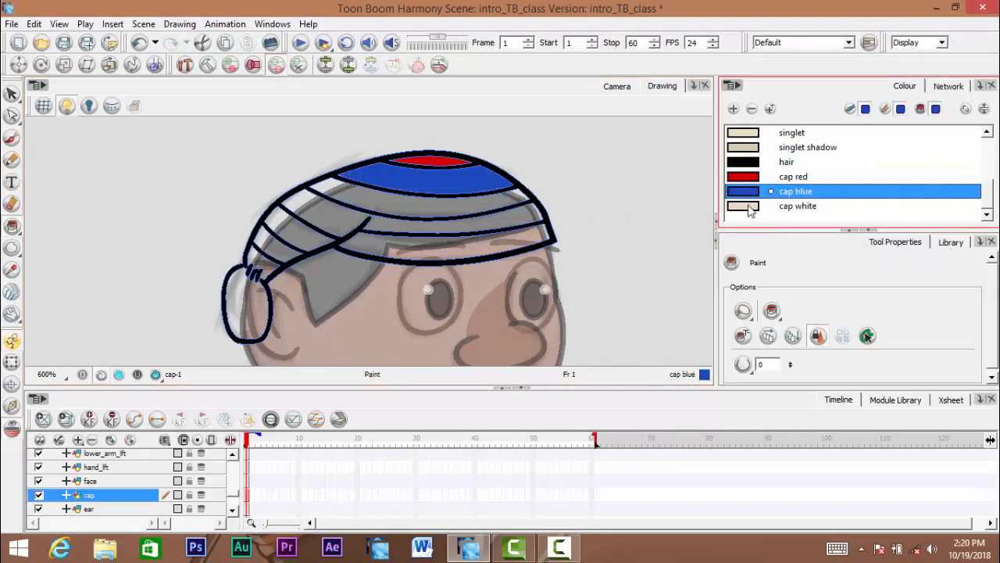
Fill the pompom at the back of the cap with cap white
left_click(748, 207)
left_click(250, 309)
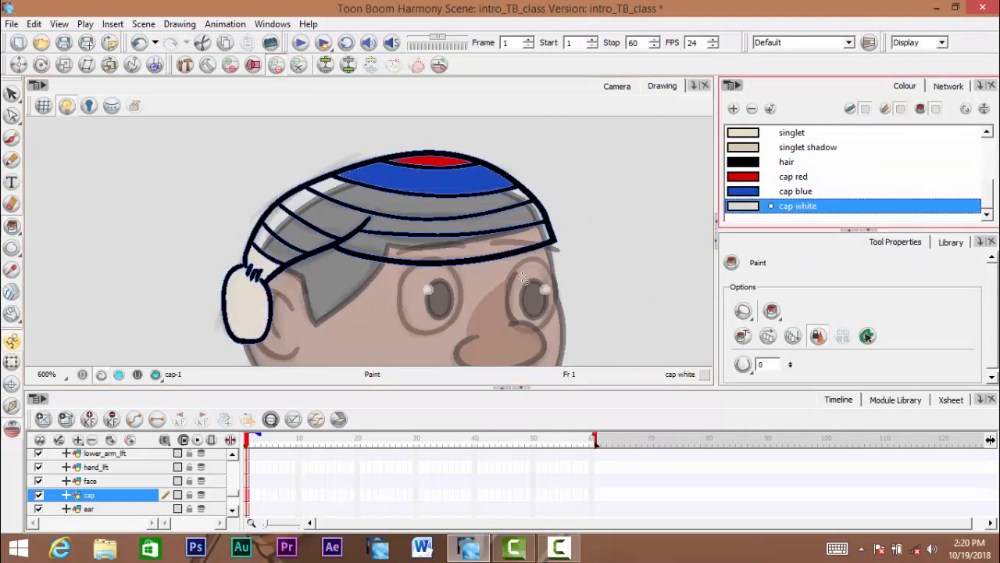
left_click_drag(413, 284, 419, 275)
mouse_move(513, 253)
left_mouse_down()
mouse_move(502, 250)
mouse_move(520, 250)
left_mouse_up()
Fill the cap's fourth band with cap blue, and the third band and the lowest brim band with cap red
left_click(748, 206)
left_click(749, 192)
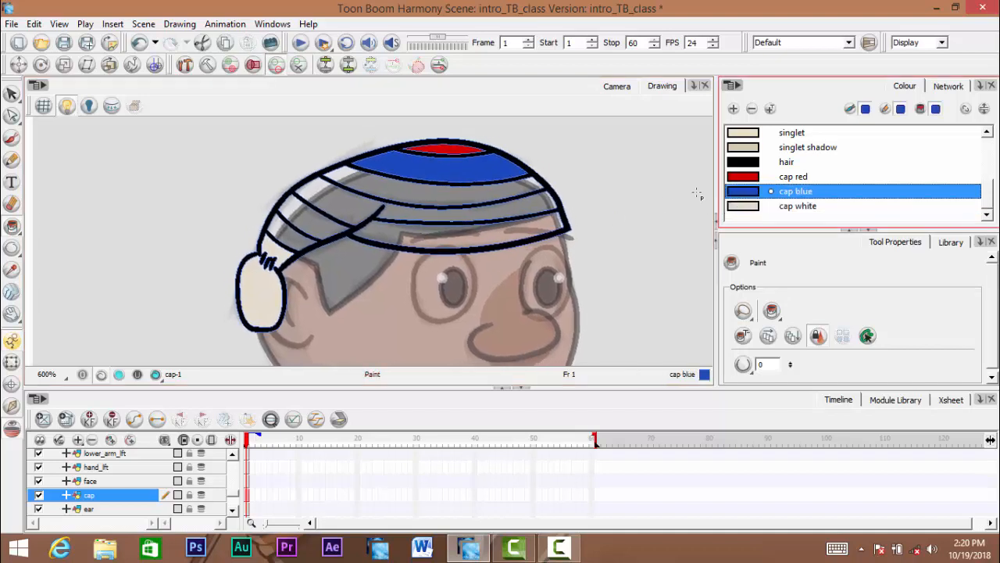
left_click(478, 206)
left_click(747, 179)
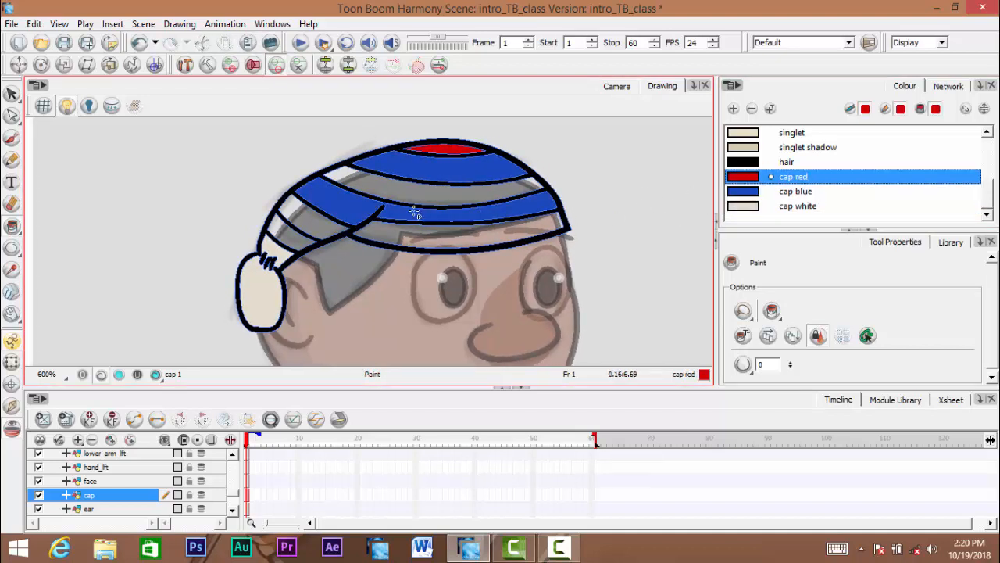
left_click(413, 205)
left_click(439, 242)
Fill the two remaining stripes toward the pompom with cap red and cap blue, continuing the alternating pattern
left_click(748, 194)
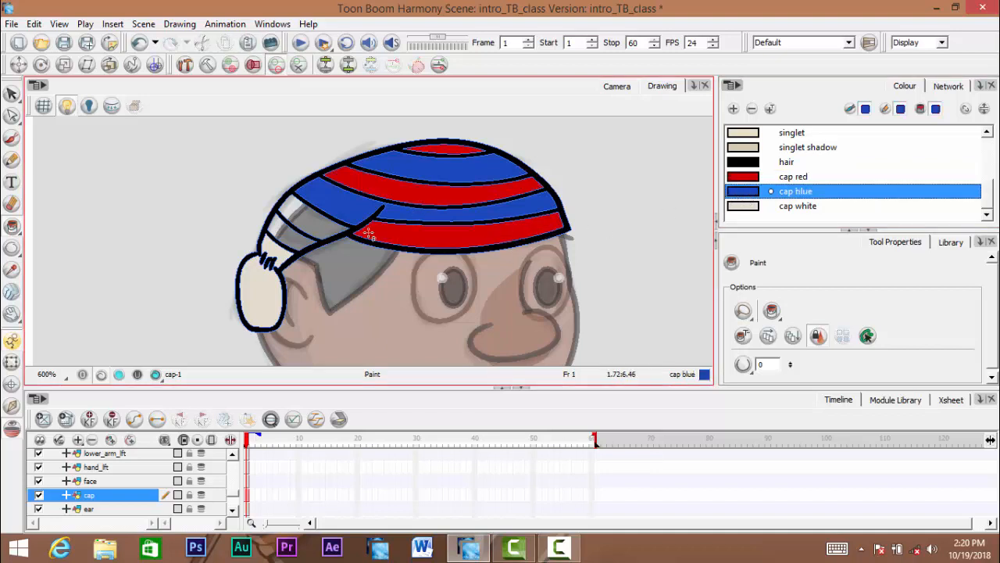
left_click(746, 178)
left_click(309, 223)
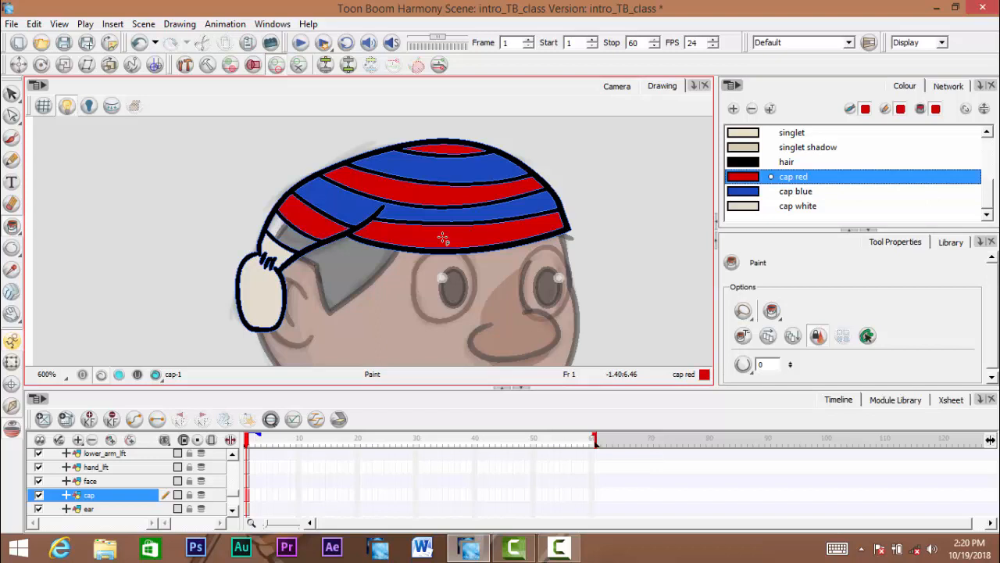
left_click(746, 191)
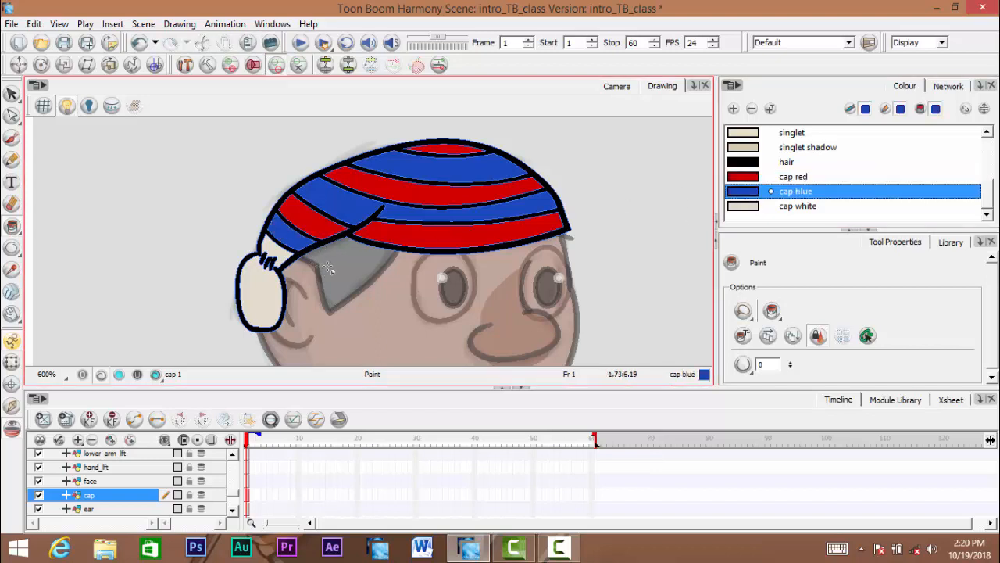
scroll(377, 268, "down", 1)
scroll(378, 268, "down", 2)
left_click_drag(439, 253, 440, 290)
scroll(441, 228, "up", 1)
scroll(442, 240, "down", 3)
scroll(425, 247, "up", 3)
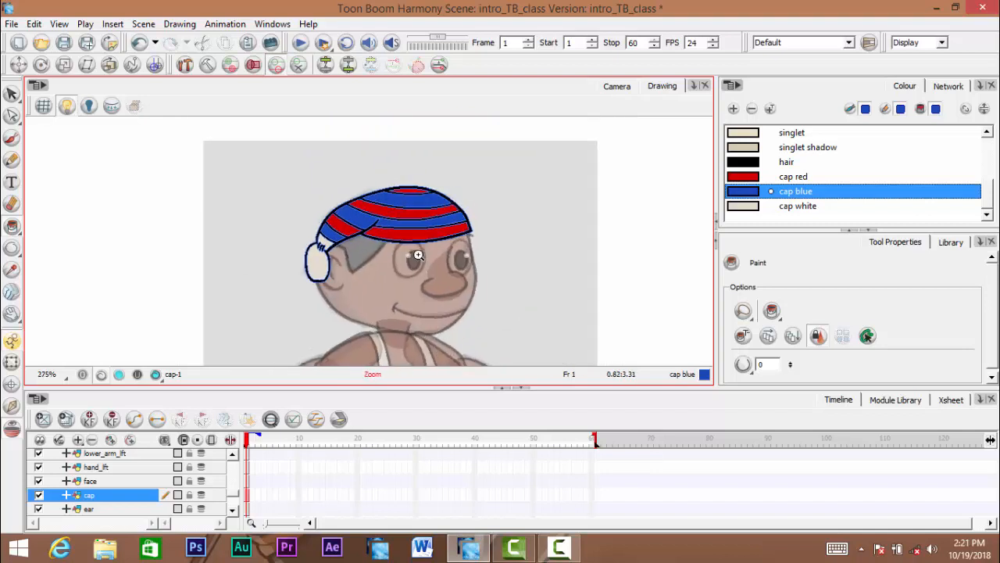
On the ear layer, draw a Stroke line inside the inner fold to enclose its front shadow area, with the skin colour active
scroll(101, 490, "down", 3)
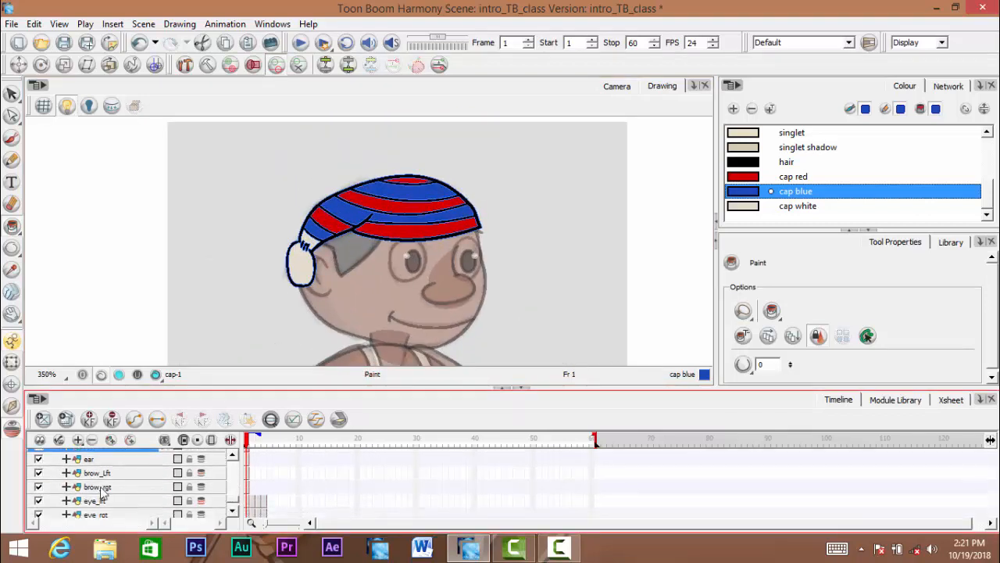
left_click(93, 460)
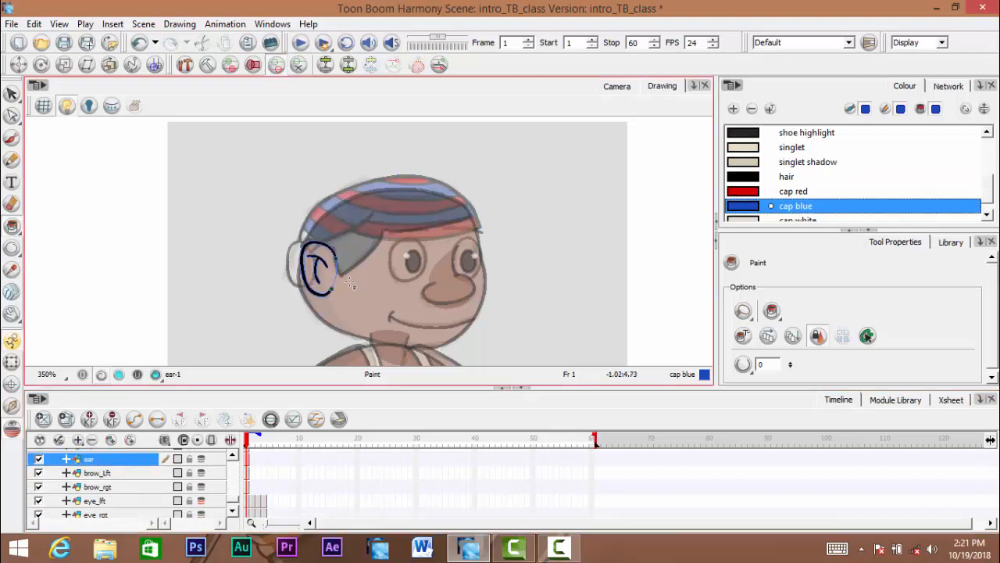
mouse_move(321, 283)
left_mouse_down()
mouse_move(355, 304)
mouse_move(361, 252)
mouse_move(369, 260)
left_mouse_up()
scroll(355, 294, "up", 8)
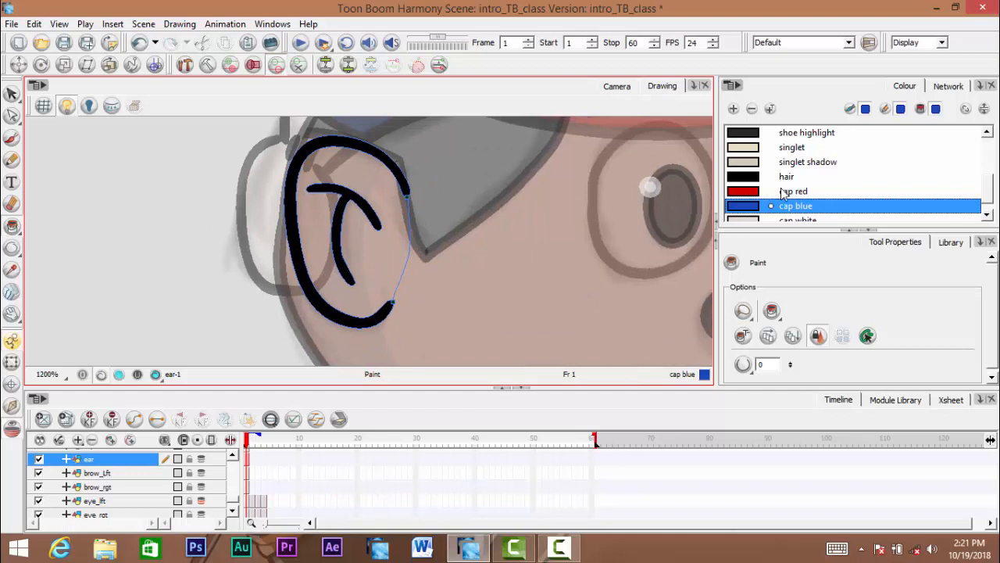
left_click_drag(989, 191, 990, 157)
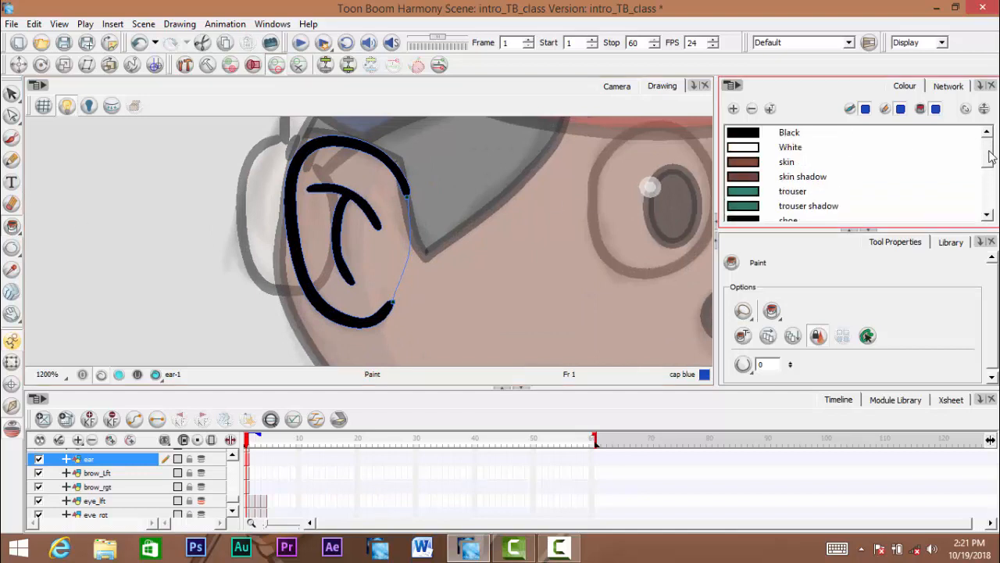
left_click(744, 165)
scroll(364, 220, "up", 1)
left_click_drag(373, 223, 375, 230)
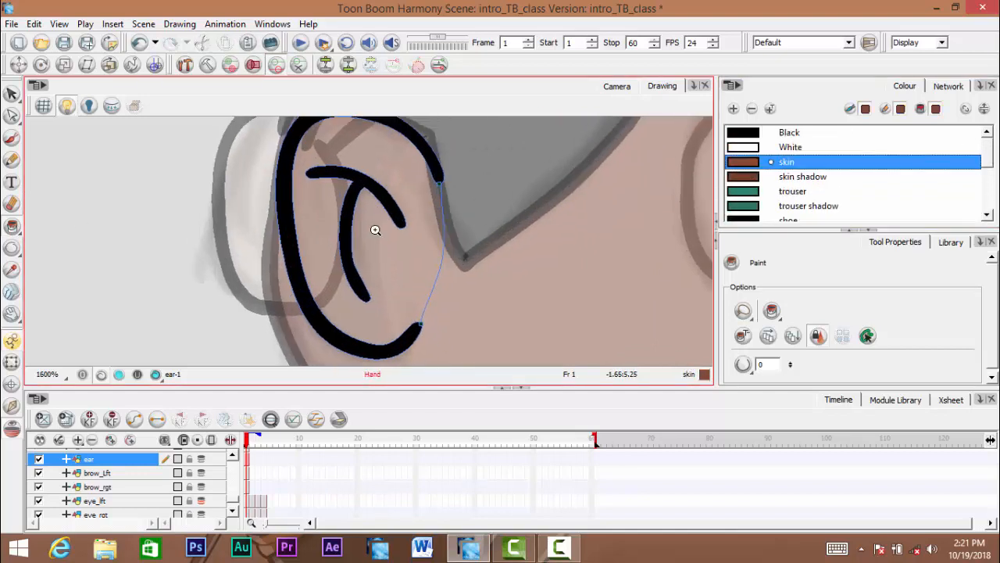
scroll(375, 230, "up", 2)
left_click(12, 226)
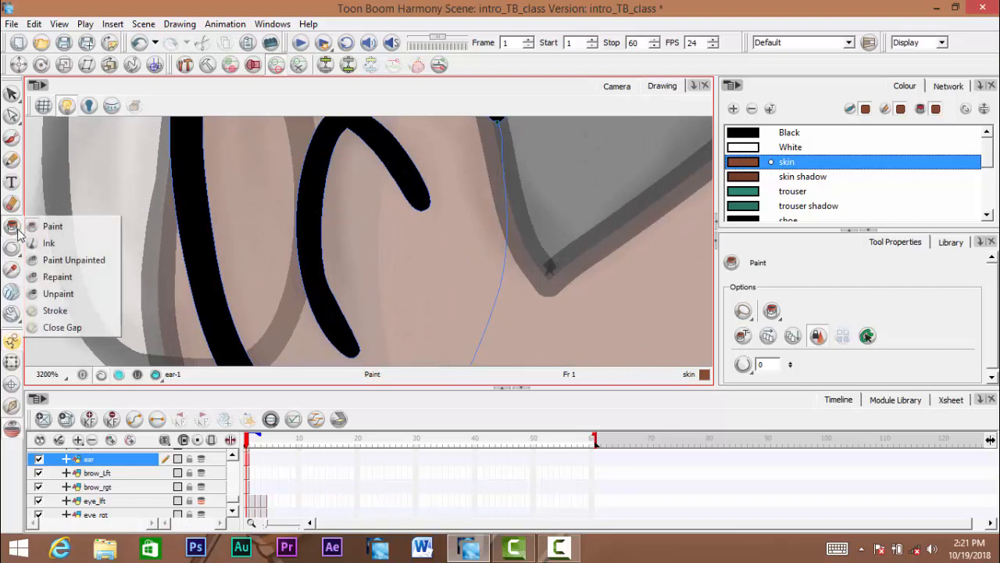
left_click(52, 310)
mouse_move(375, 178)
left_mouse_down()
mouse_move(410, 209)
mouse_move(434, 202)
mouse_move(397, 211)
mouse_move(378, 235)
mouse_move(379, 335)
left_mouse_up()
Draw a second Stroke line across the rear corner between the inner fold's upper and downward lines, redoing the first attempt
left_click_drag(299, 132, 326, 182)
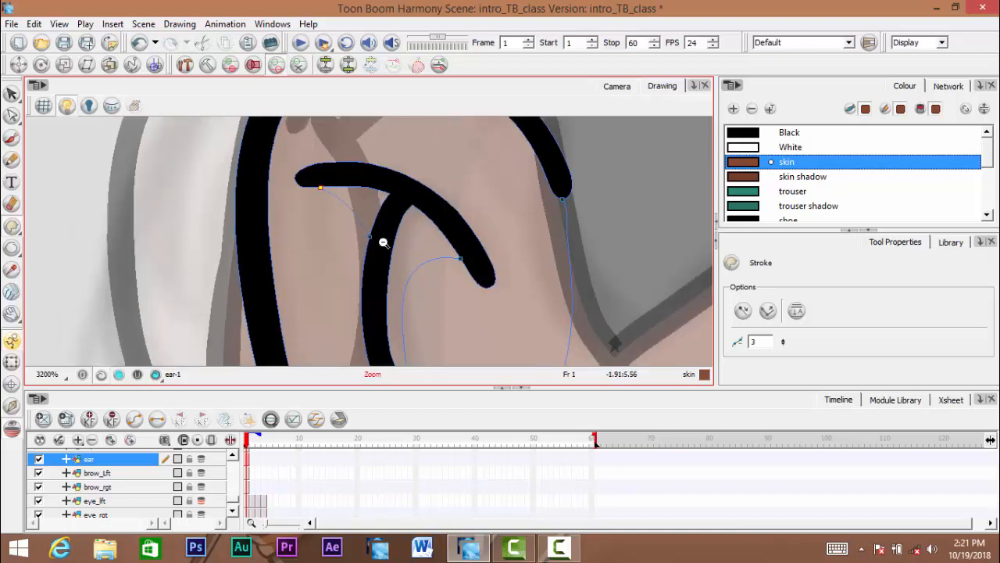
scroll(384, 242, "down", 2)
scroll(367, 231, "up", 4)
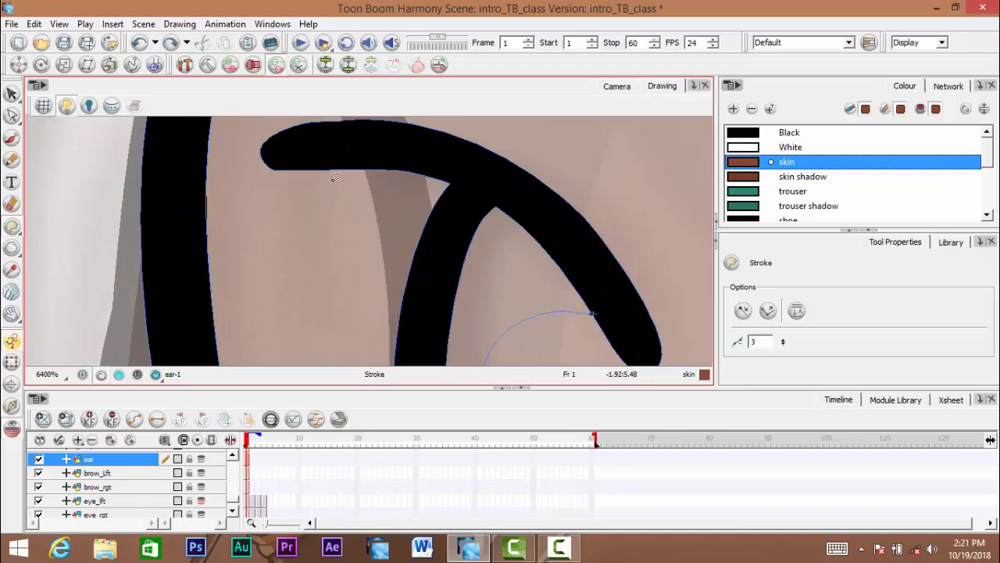
mouse_move(335, 179)
left_mouse_down()
mouse_move(396, 239)
mouse_move(415, 279)
mouse_move(412, 271)
left_mouse_up()
Adjust the rear shadow stroke in the ear with the Contour Editor so it meets the black fold line
left_click(11, 116)
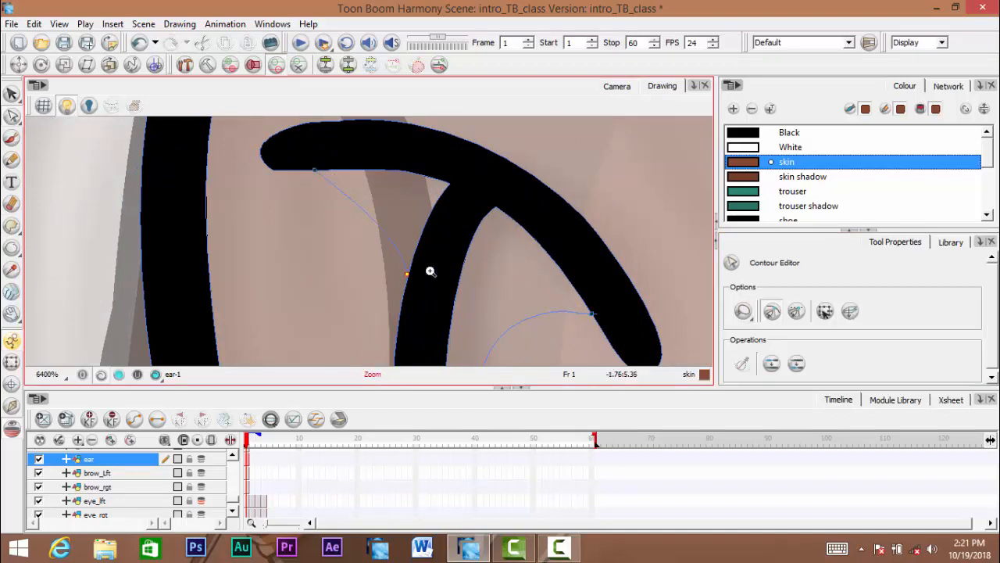
scroll(427, 270, "up", 3)
left_click_drag(268, 303, 294, 293)
scroll(322, 291, "down", 4)
scroll(323, 292, "down", 3)
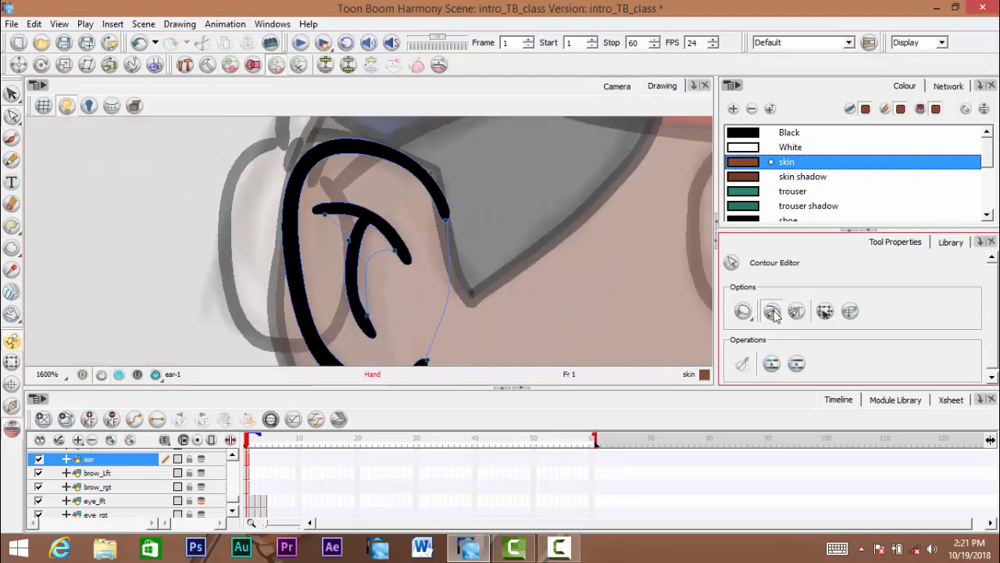
mouse_move(457, 273)
left_mouse_down()
mouse_move(378, 216)
mouse_move(373, 243)
left_mouse_up()
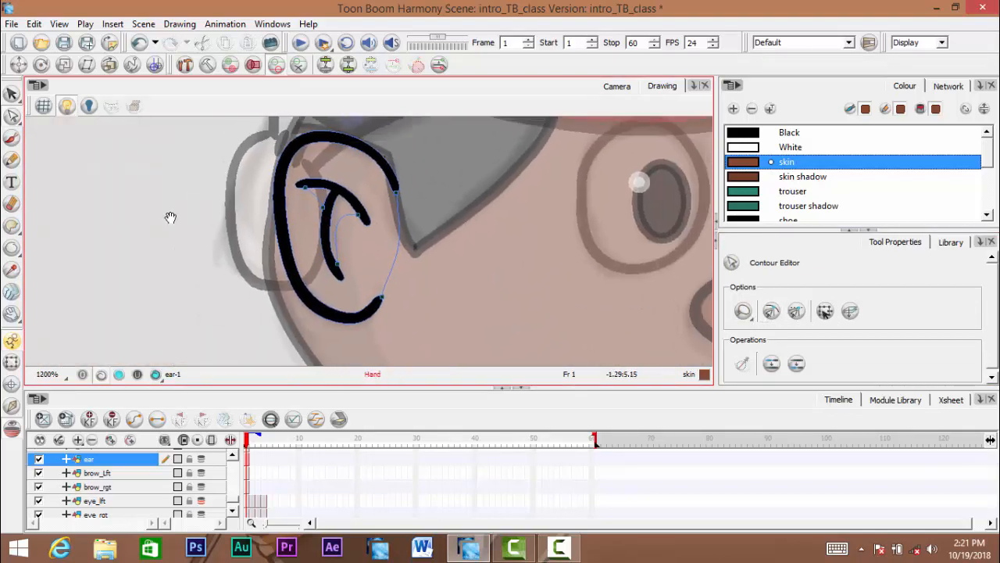
Fill the ear with skin and the enclosed areas beside its inner fold with skin shadow
left_click(13, 227)
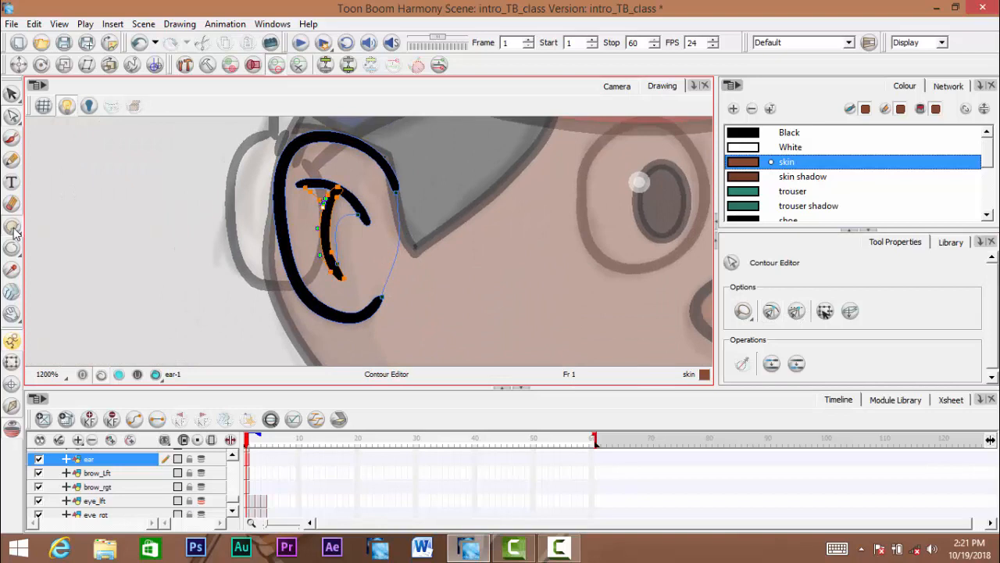
left_click(367, 252)
left_click(789, 177)
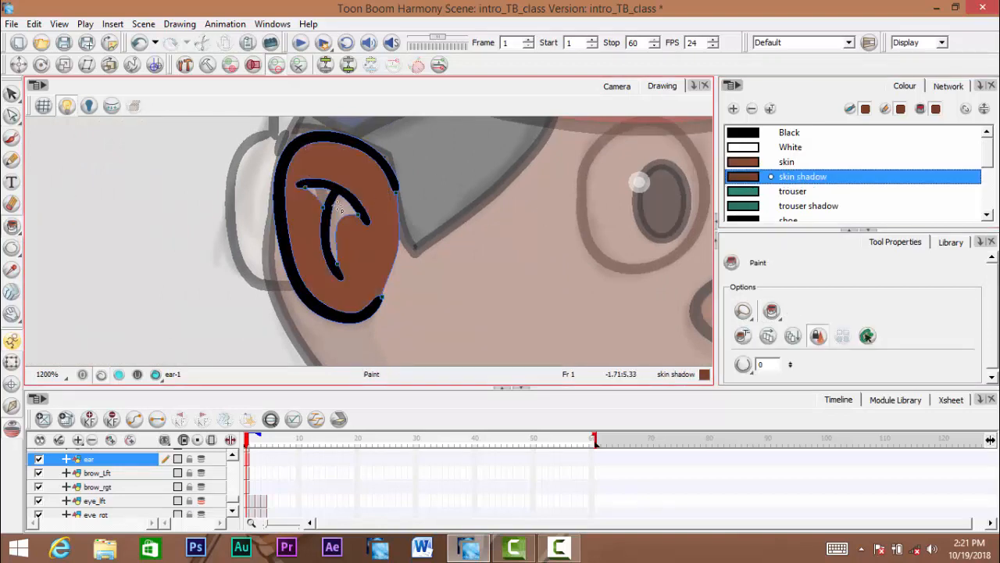
left_click(337, 210)
scroll(345, 231, "down", 5)
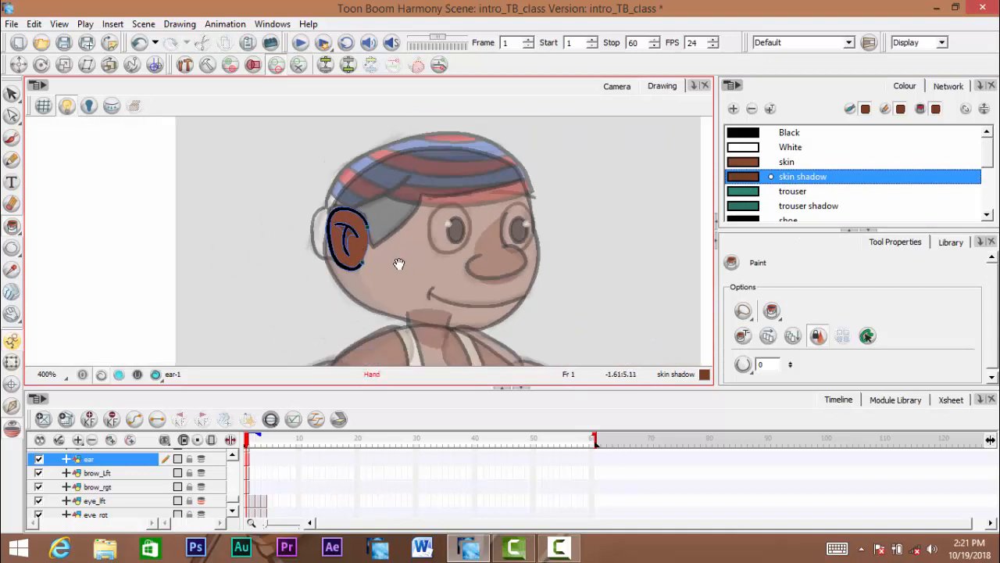
Look over the brow_Lft and brow_rgt drawings and save the scene
left_click(101, 474)
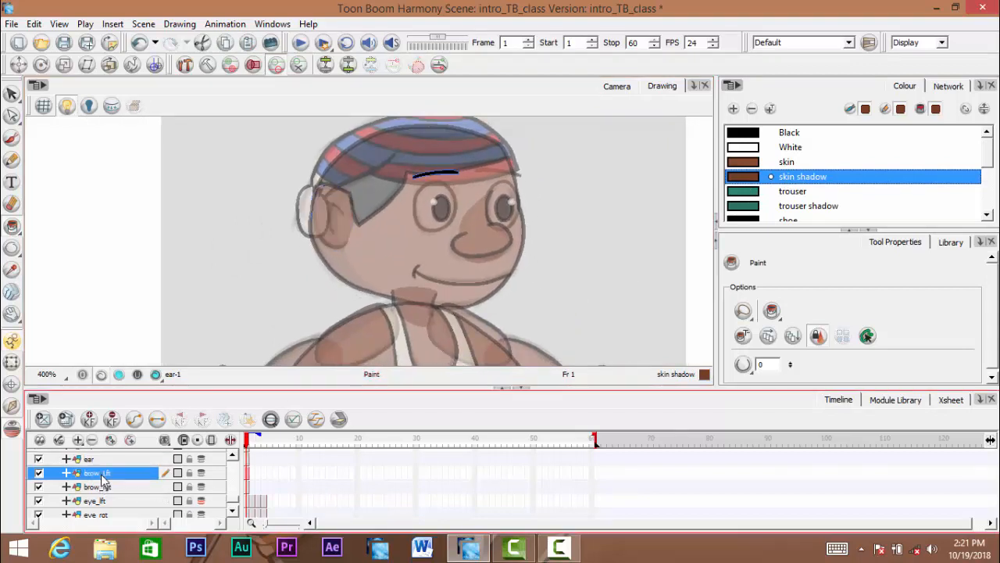
left_click(103, 486)
left_click_drag(464, 226, 444, 235)
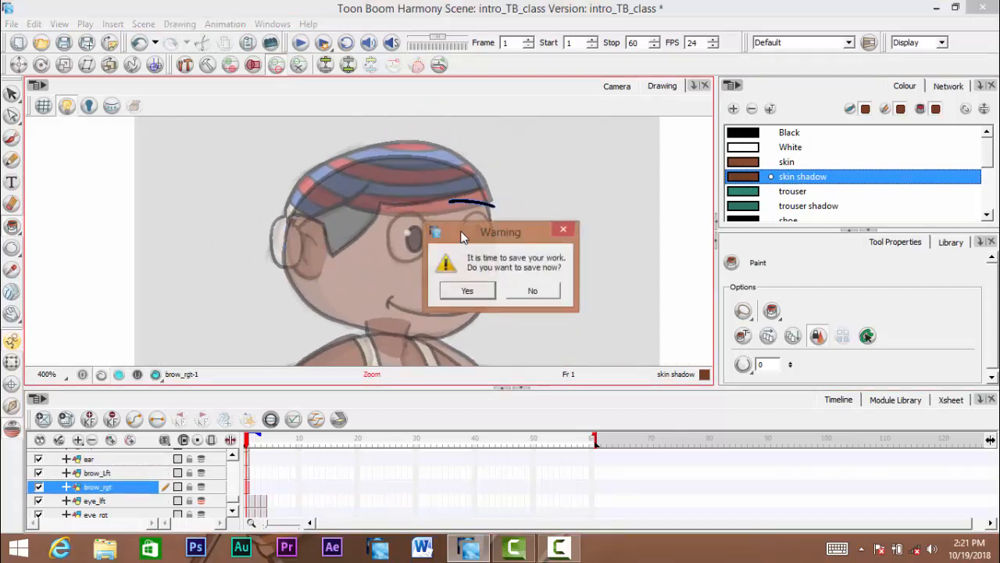
left_click(481, 292)
Fill the whole eyeball of the eye_lft drawing on frame 1 with White
left_click(104, 500)
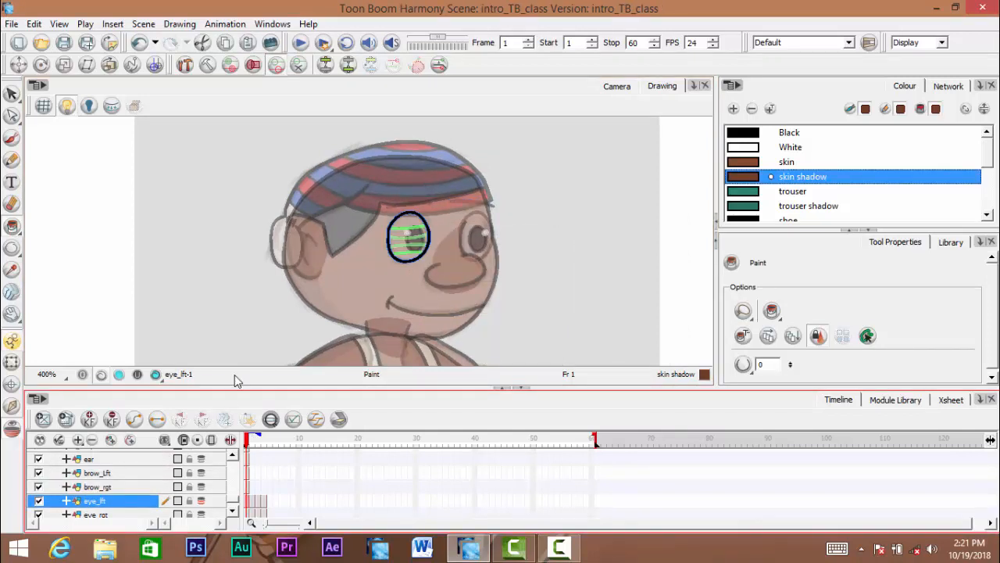
scroll(416, 245, "up", 2)
scroll(422, 253, "up", 3)
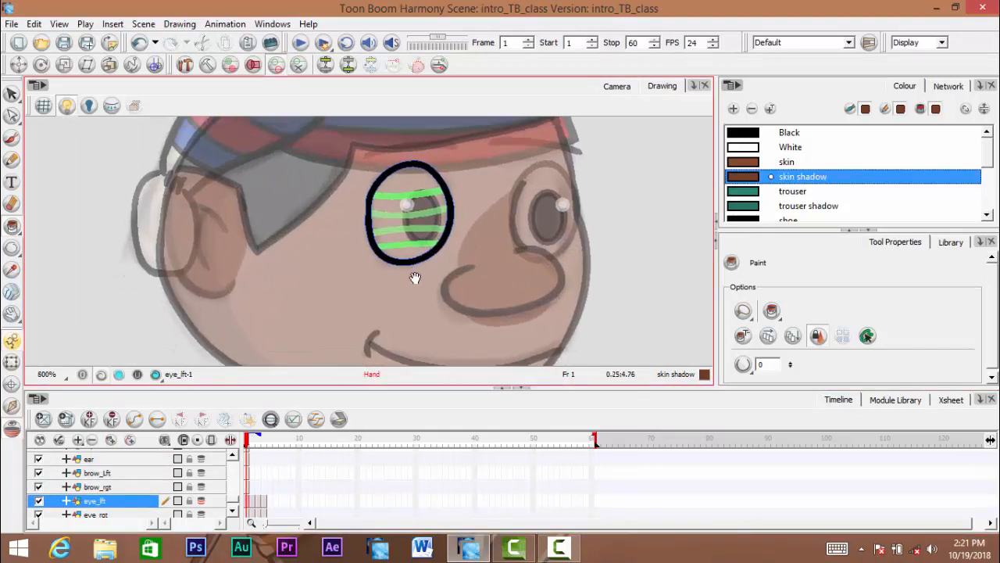
left_click_drag(414, 264, 410, 268)
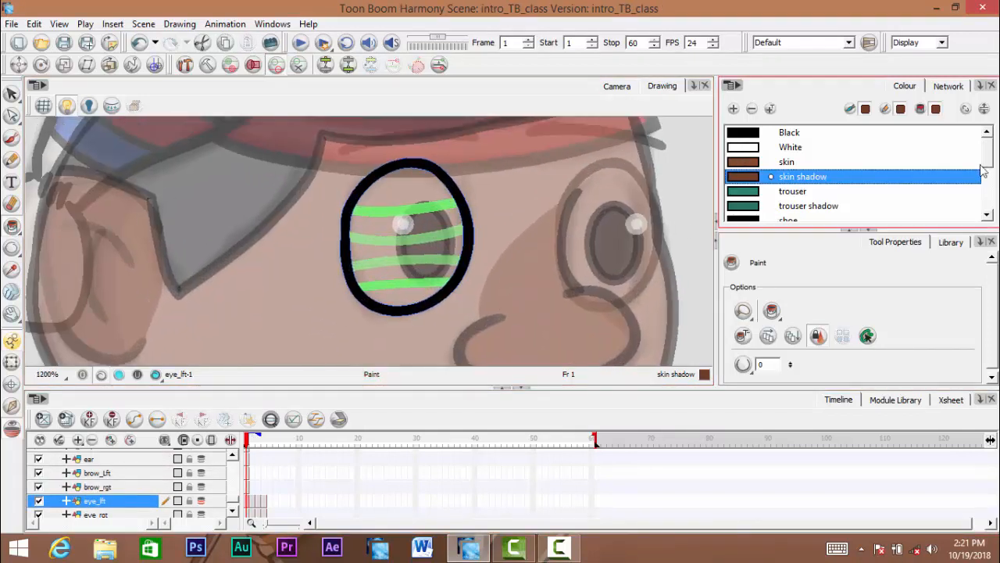
scroll(986, 166, "down", 2)
scroll(986, 196, "up", 3)
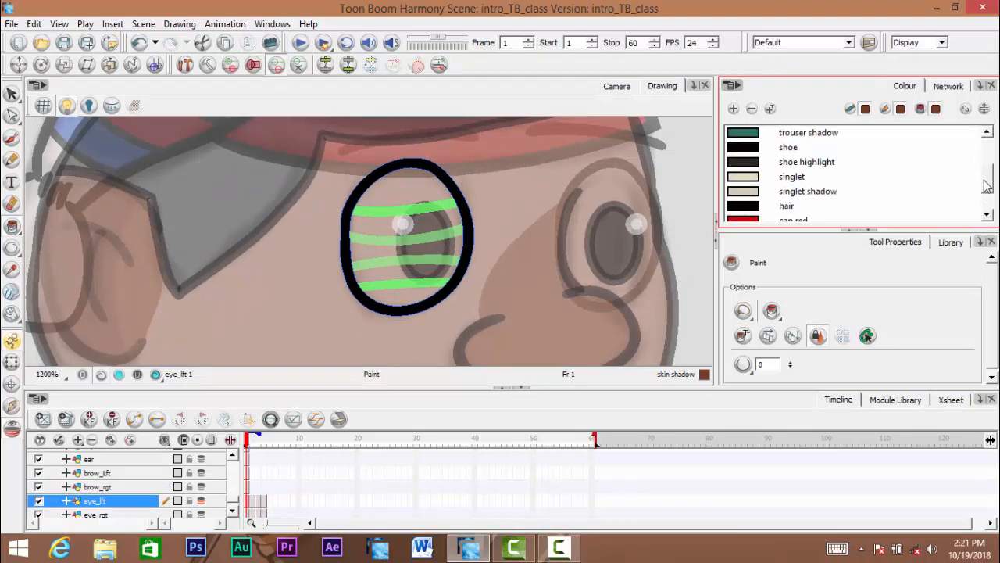
left_click(751, 152)
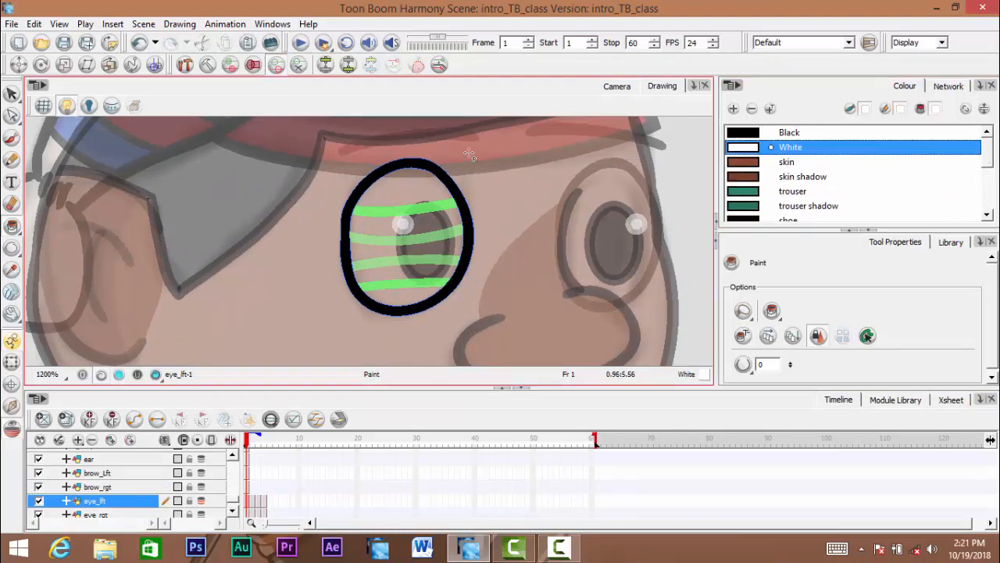
left_click(380, 264)
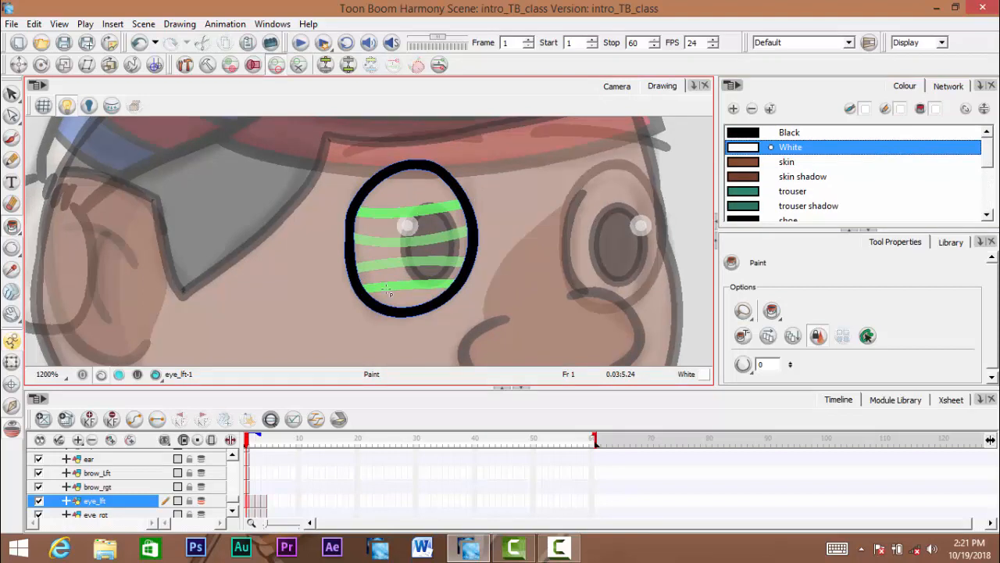
left_click(367, 247)
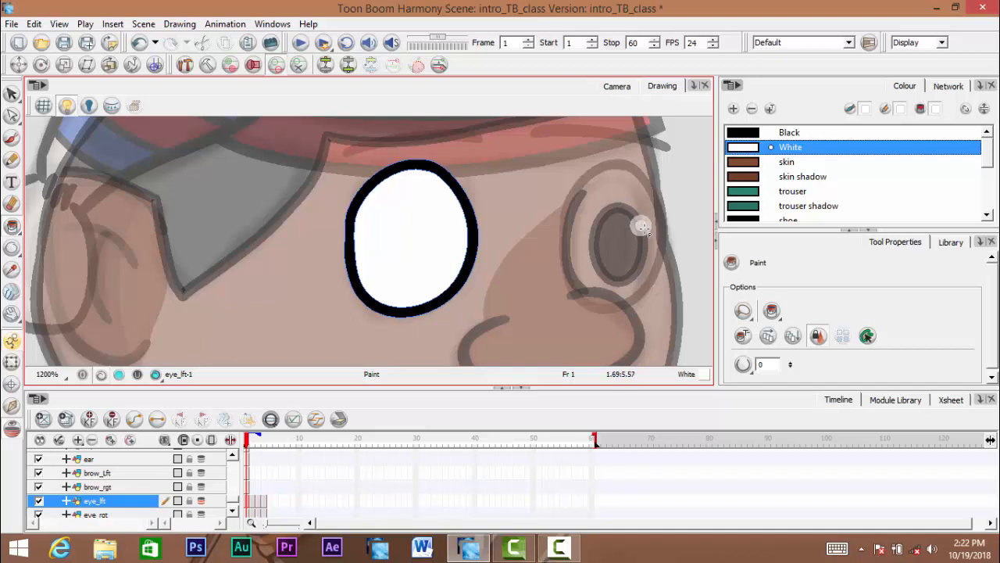
On frame 2 of eye_lft, fill the eye opening with White and the upper and lower lids with skin shadow
left_click_drag(246, 442, 257, 453)
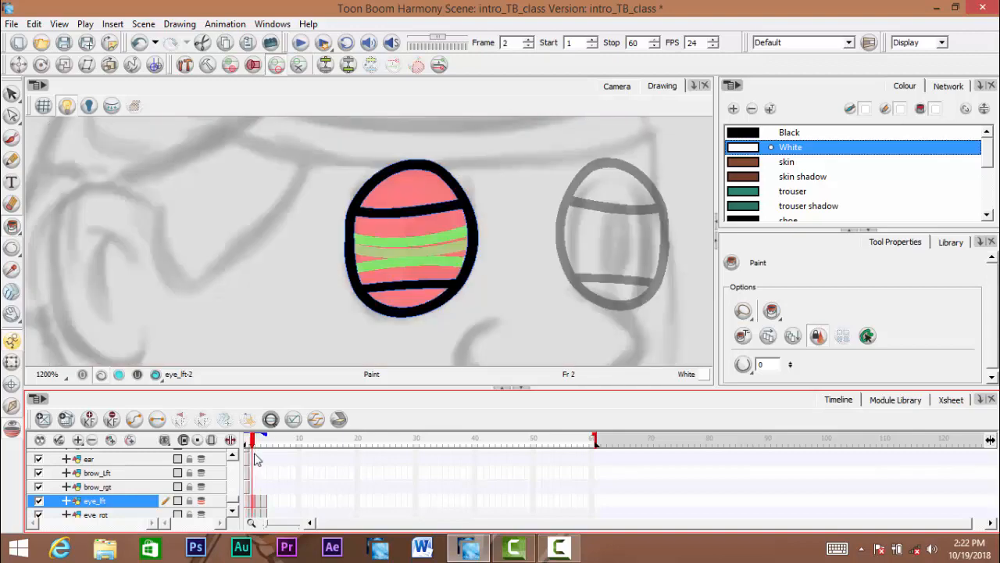
left_click(259, 452)
left_click(253, 450)
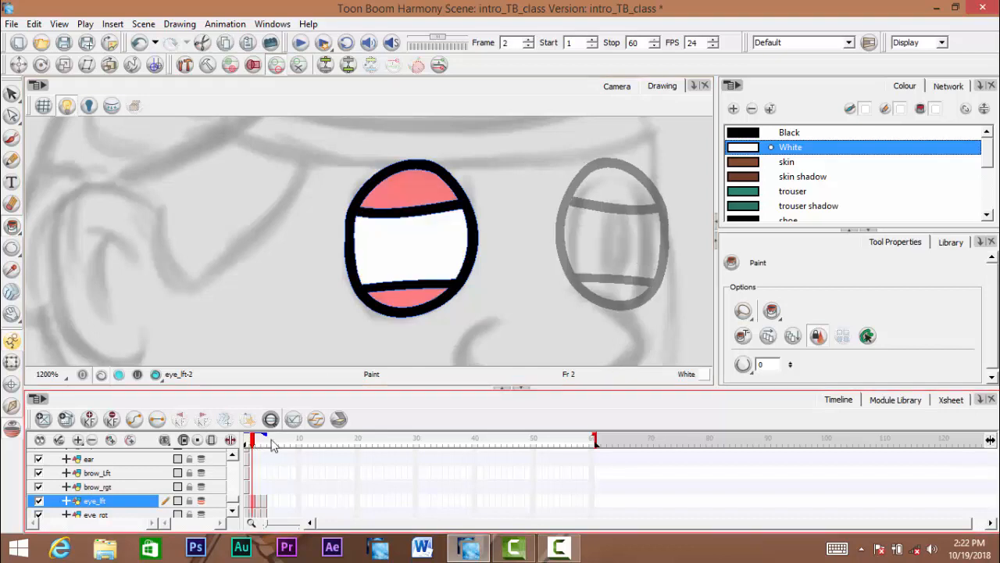
left_click(803, 177)
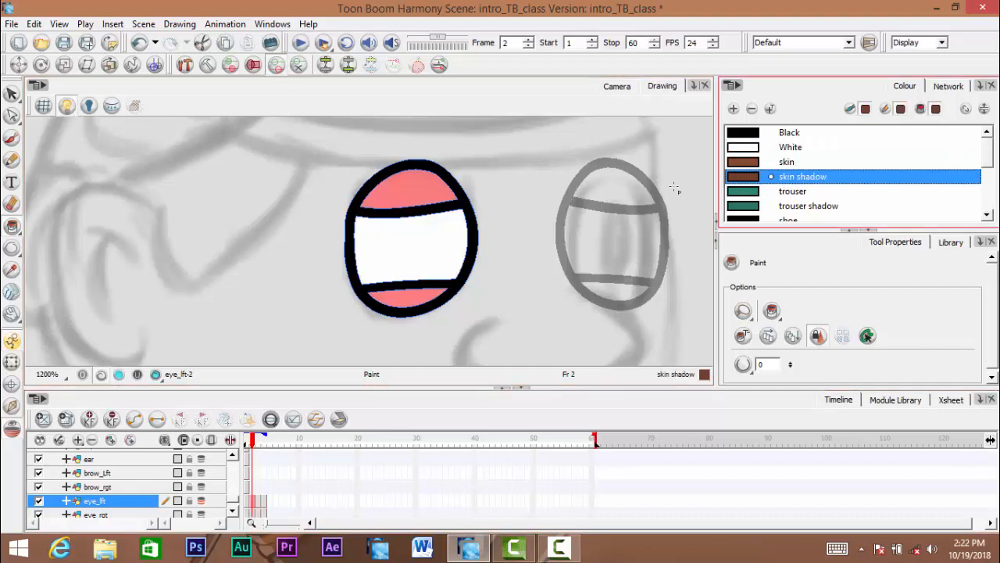
left_click(422, 199)
left_click(418, 300)
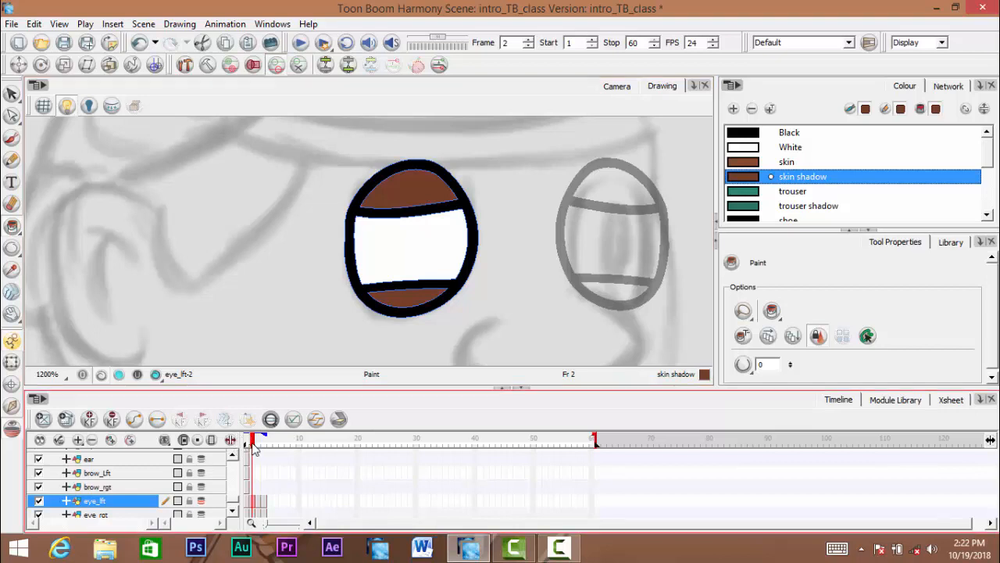
On frame 3 of eye_lft, fill both lids with skin shadow and the narrow eye opening with White
left_click(259, 446)
left_click(407, 228)
left_click(397, 285)
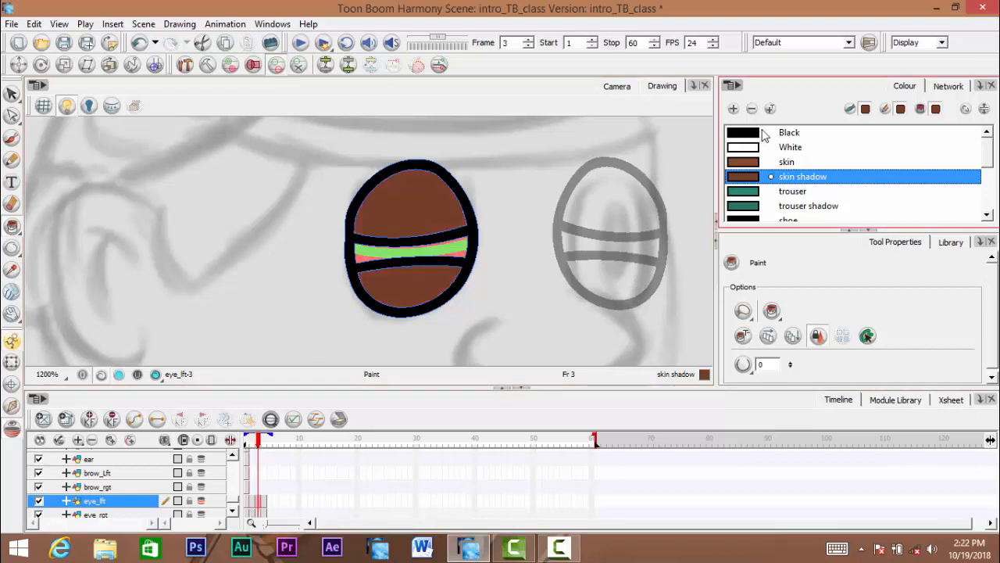
left_click(790, 147)
left_click(461, 243)
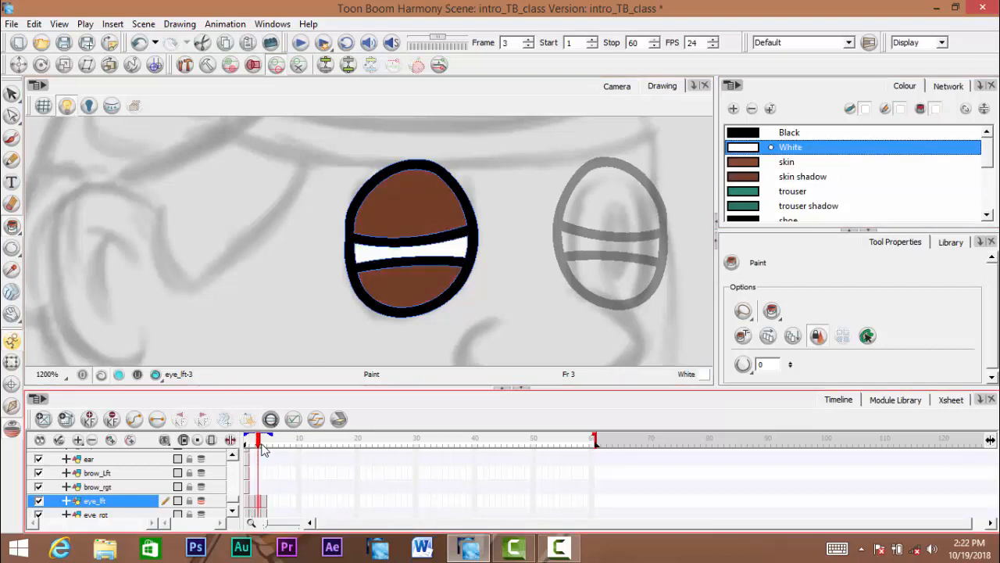
On frame 4 of eye_lft, fill both halves of the closed eye with skin shadow
left_click(264, 445)
left_click(803, 177)
left_click(418, 227)
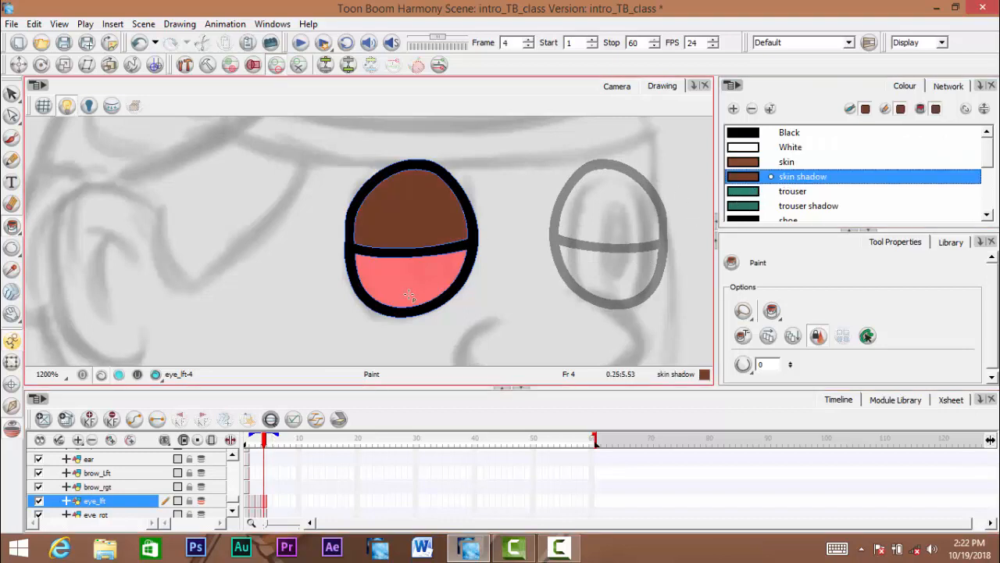
left_click(409, 296)
On frame 4 of eye_rgt, fill both halves of the closed eye with skin shadow
scroll(247, 500, "down", 2)
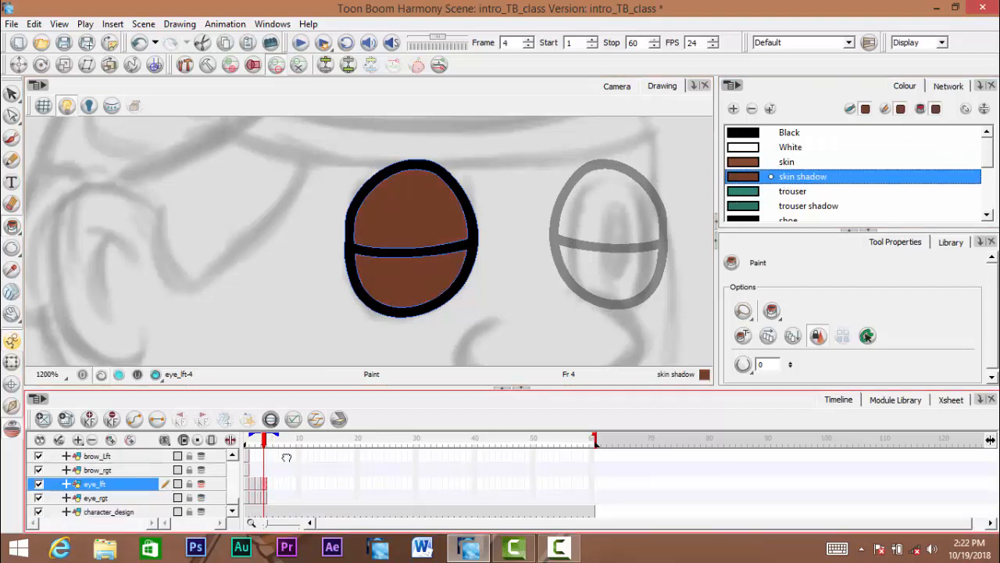
left_click(265, 500)
key("space")
left_click_drag(648, 215, 607, 227)
left_click(580, 227)
left_click(580, 303)
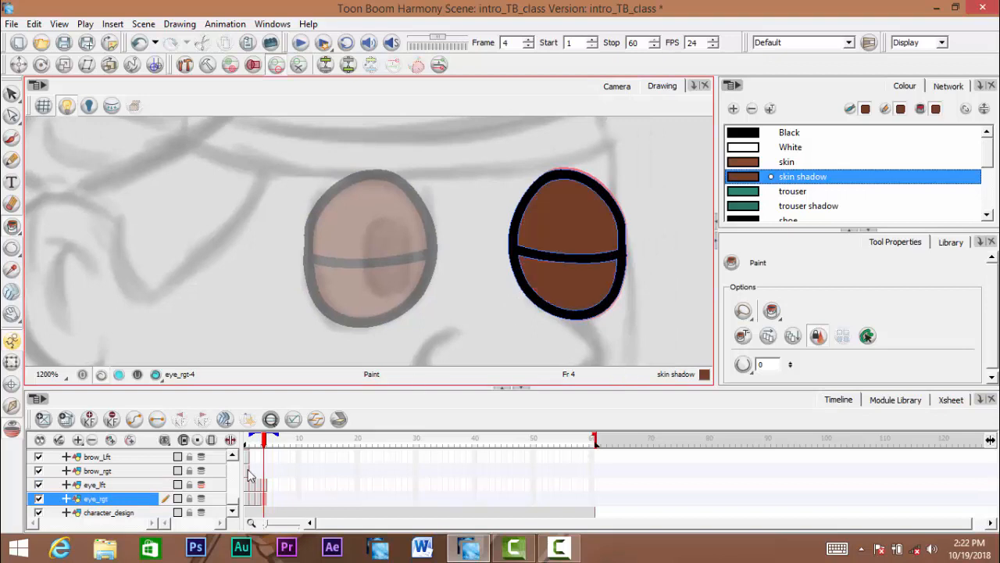
On frame 3 of eye_rgt, fill both lids with skin shadow and the narrow eye opening with White
left_click(260, 446)
left_click(583, 225)
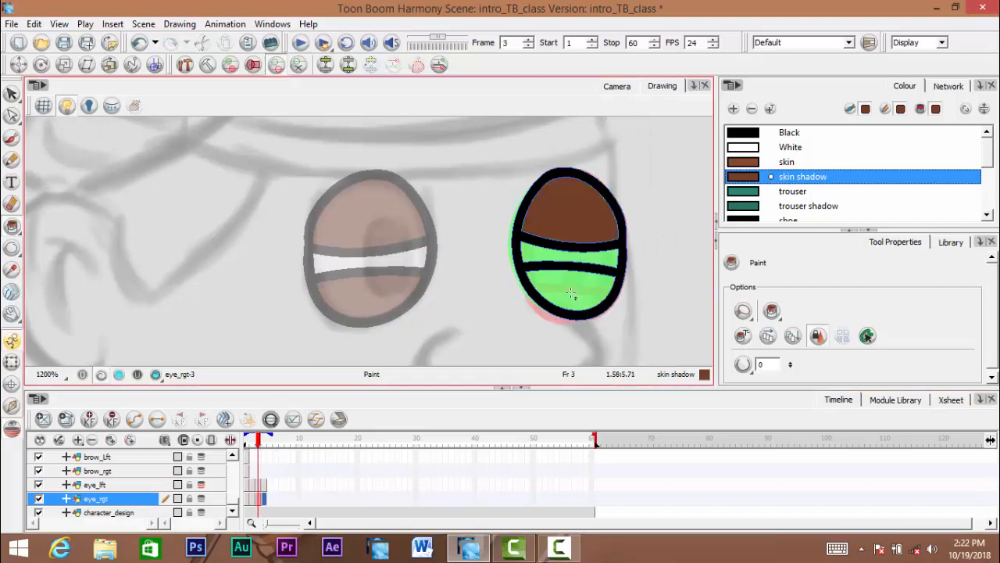
left_click(580, 282)
left_click(760, 148)
left_click(534, 254)
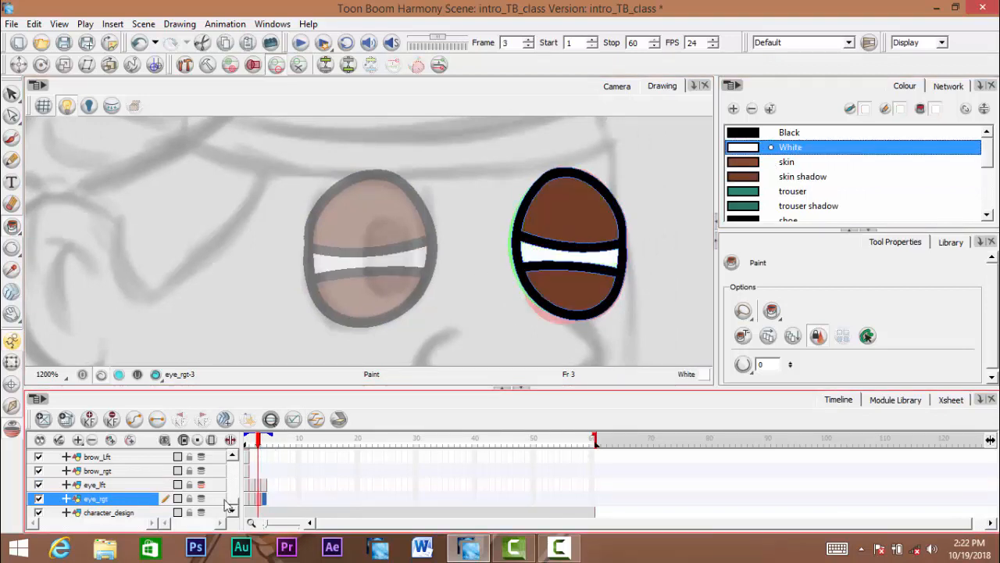
On frame 2 of eye_rgt, fill the eye opening with White and both lids with skin shadow
left_click(253, 501)
left_click(575, 201)
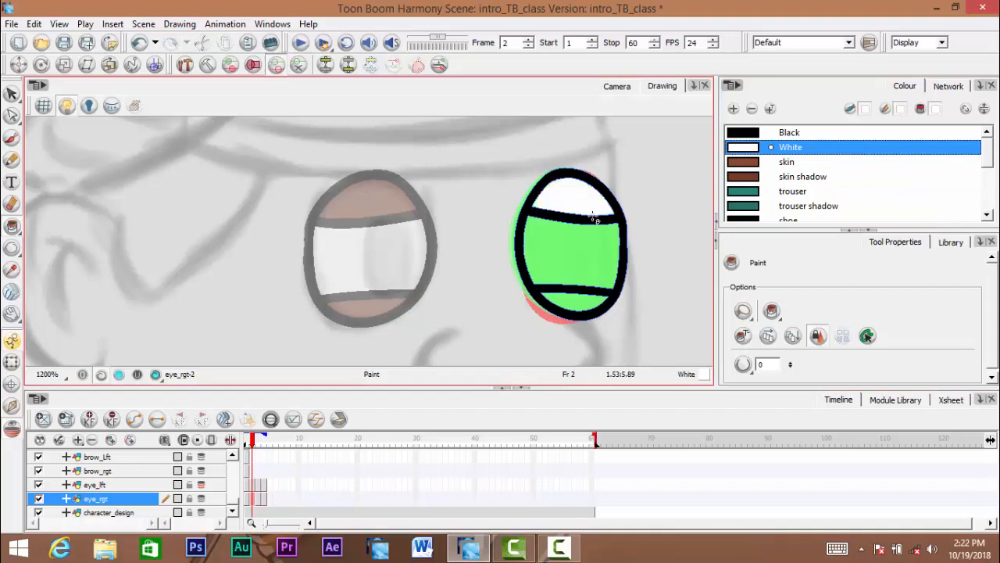
key("ctrl+z")
left_click(568, 262)
left_click(794, 177)
left_click(575, 196)
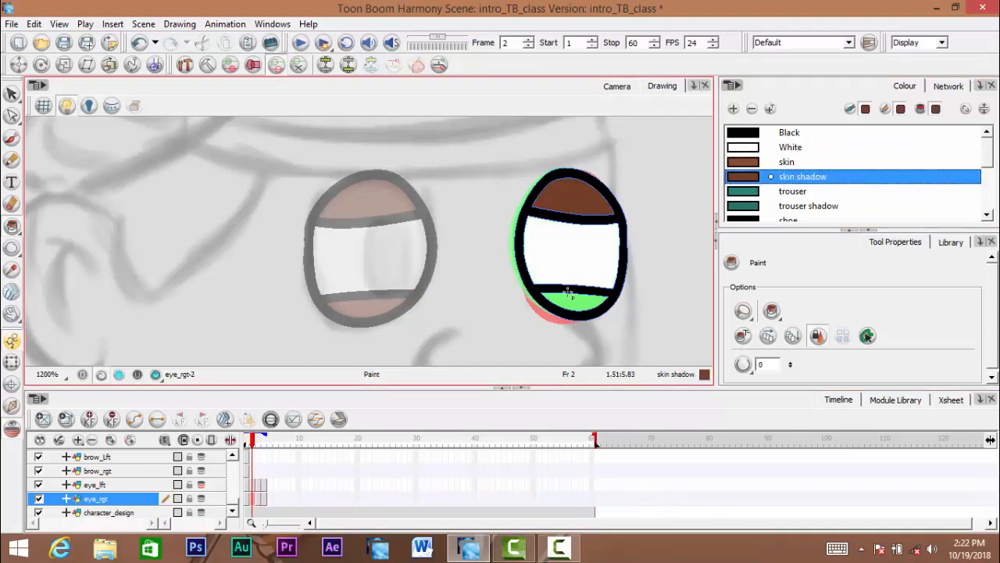
left_click(575, 303)
On frame 1 of eye_rgt, fill the whole open eye with White
left_click(271, 420)
left_click(251, 439)
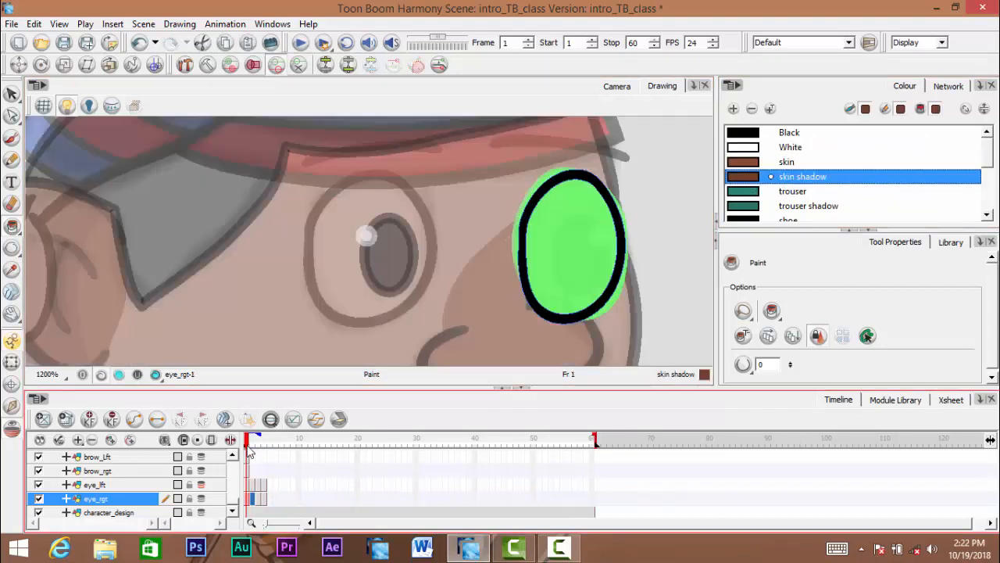
left_click(790, 147)
left_click(565, 257)
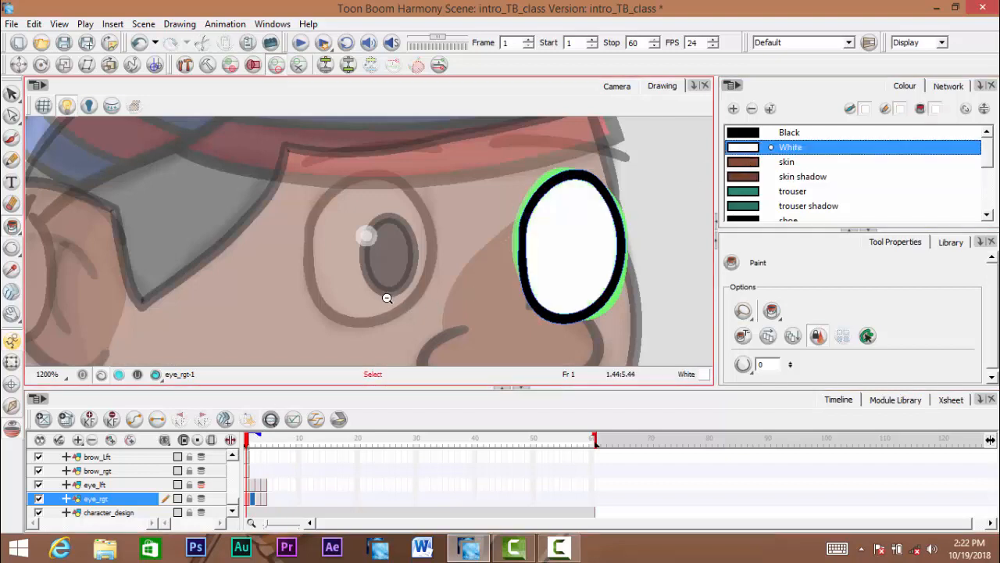
Show the character in the camera view, activate the Transform tool and clear the selection
scroll(394, 302, "down", 3)
scroll(394, 302, "down", 2)
left_click_drag(424, 359, 458, 201)
scroll(471, 200, "down", 3)
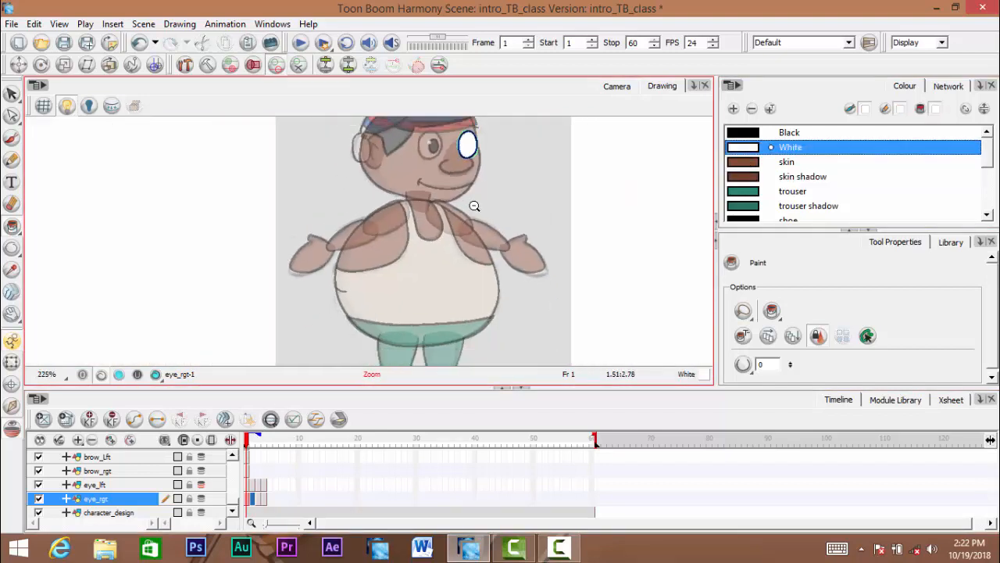
left_click(616, 86)
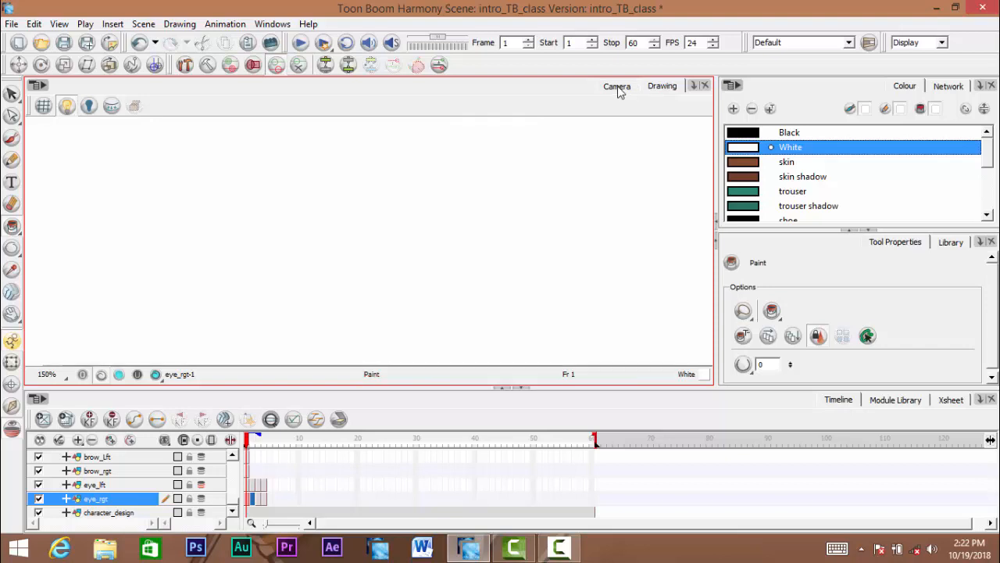
left_click_drag(341, 263, 331, 196)
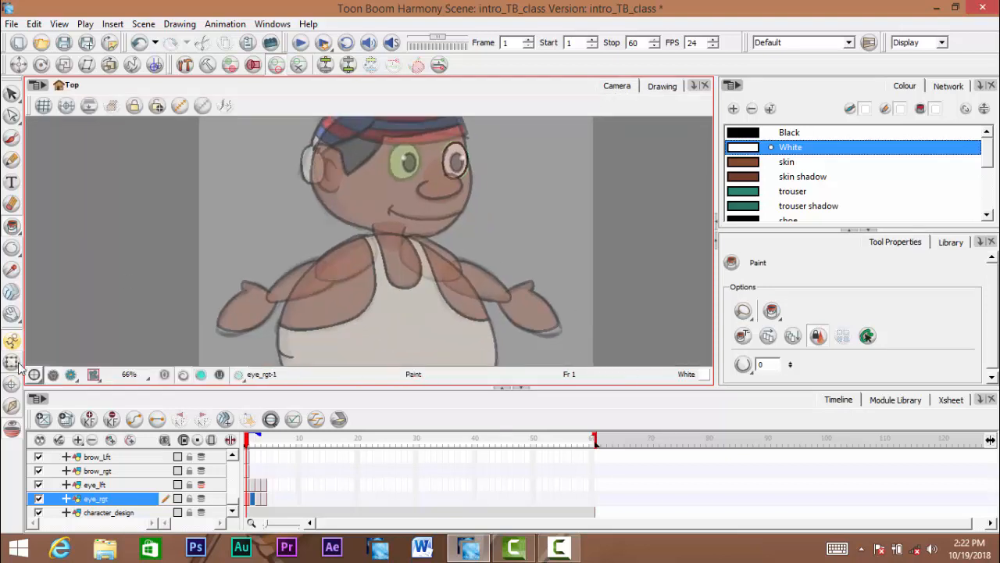
left_click(12, 364)
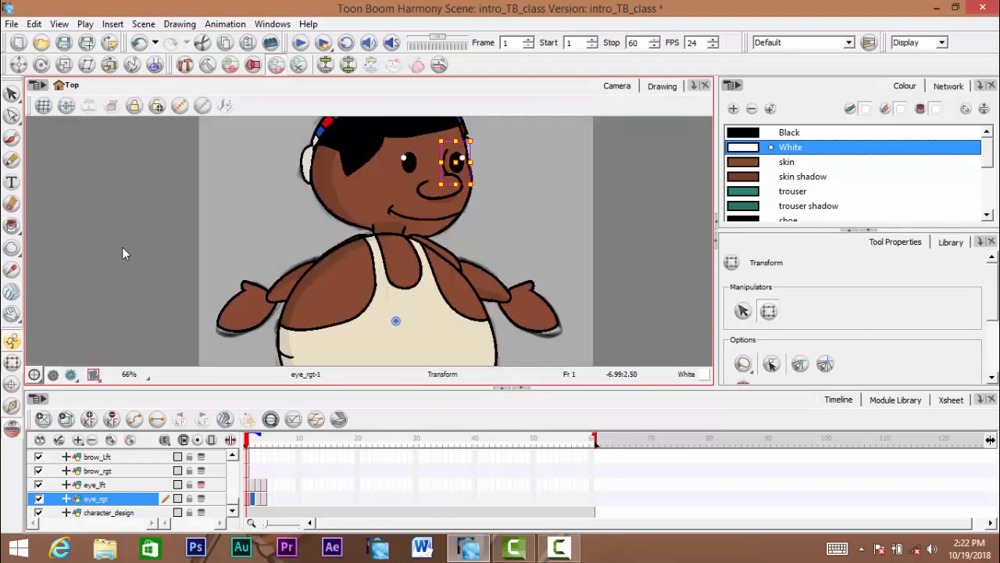
left_click(133, 287)
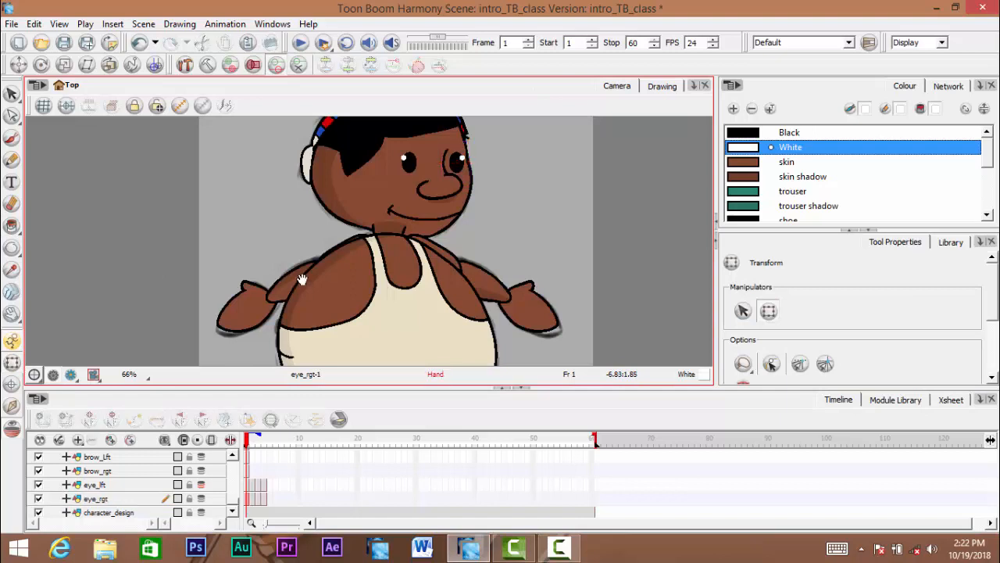
Examine the coloured character from cap to shoes in the camera view for missing fills and stacking problems
scroll(331, 268, "down", 3)
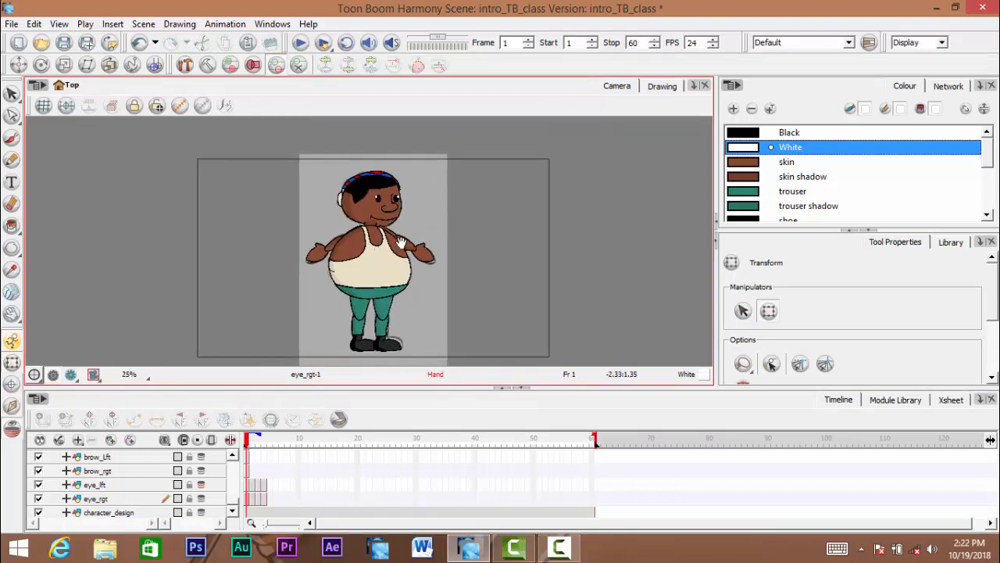
scroll(401, 243, "up", 2)
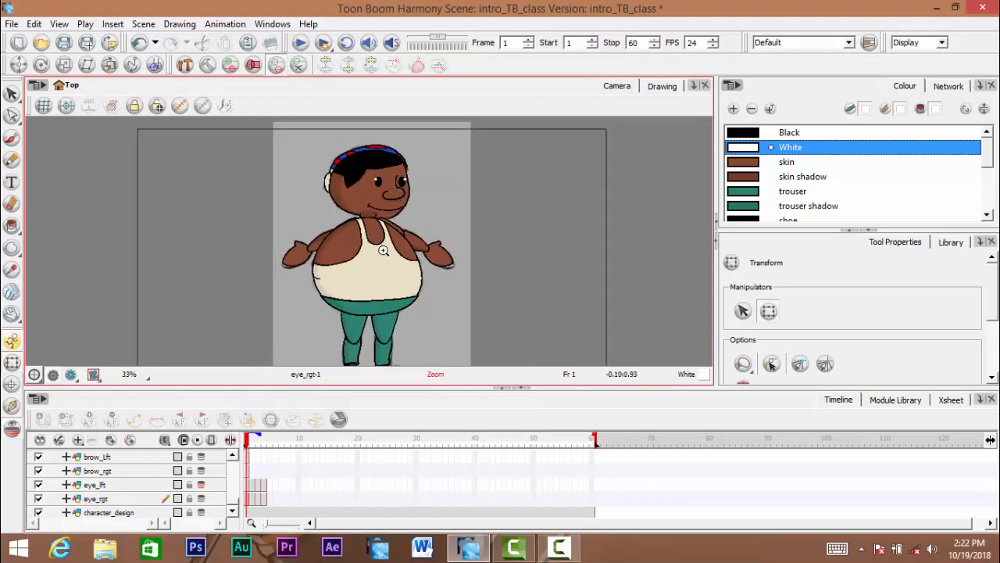
left_click_drag(401, 243, 397, 181)
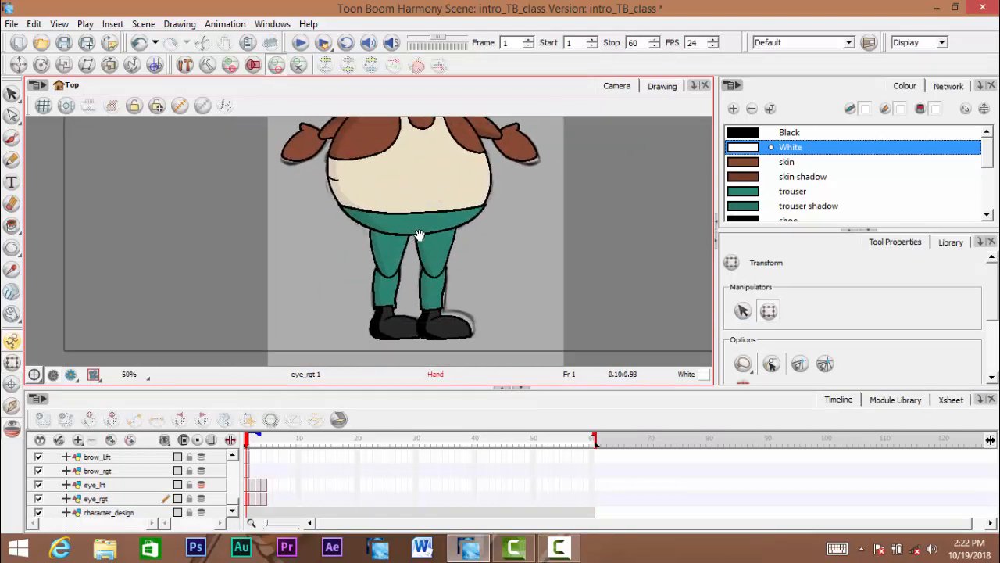
left_click_drag(419, 234, 436, 192)
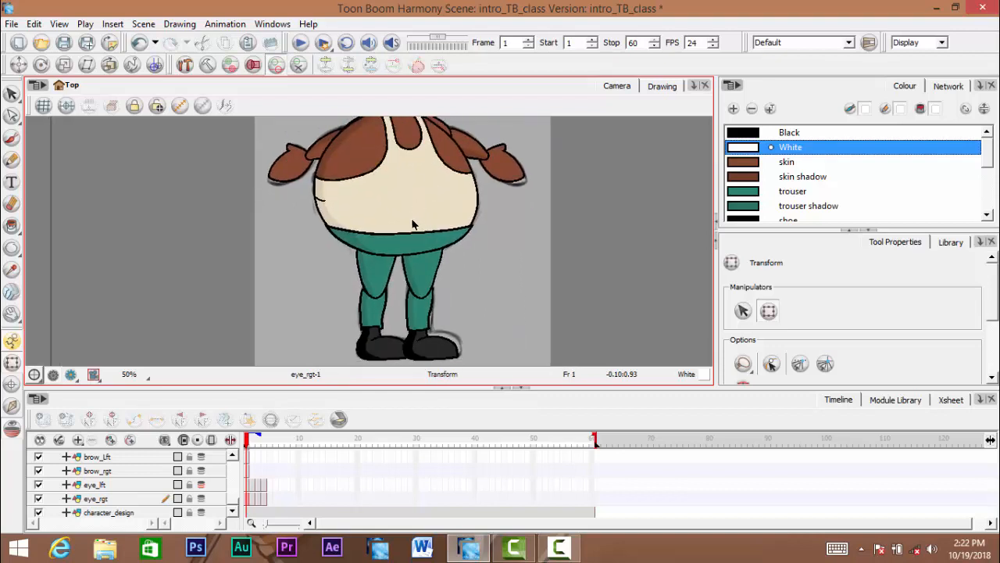
left_click_drag(414, 165, 405, 264)
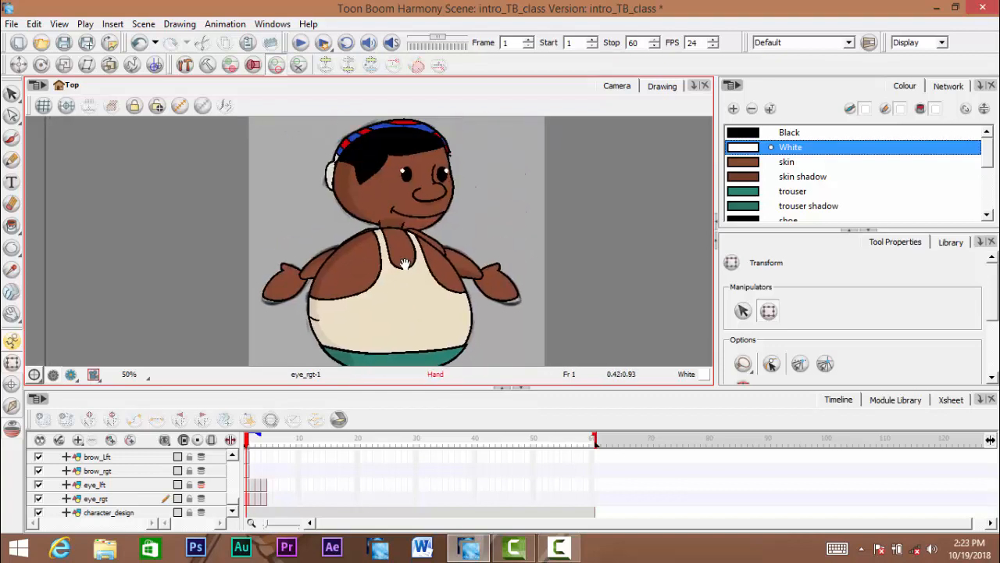
scroll(405, 263, "down", 2)
scroll(420, 204, "up", 1)
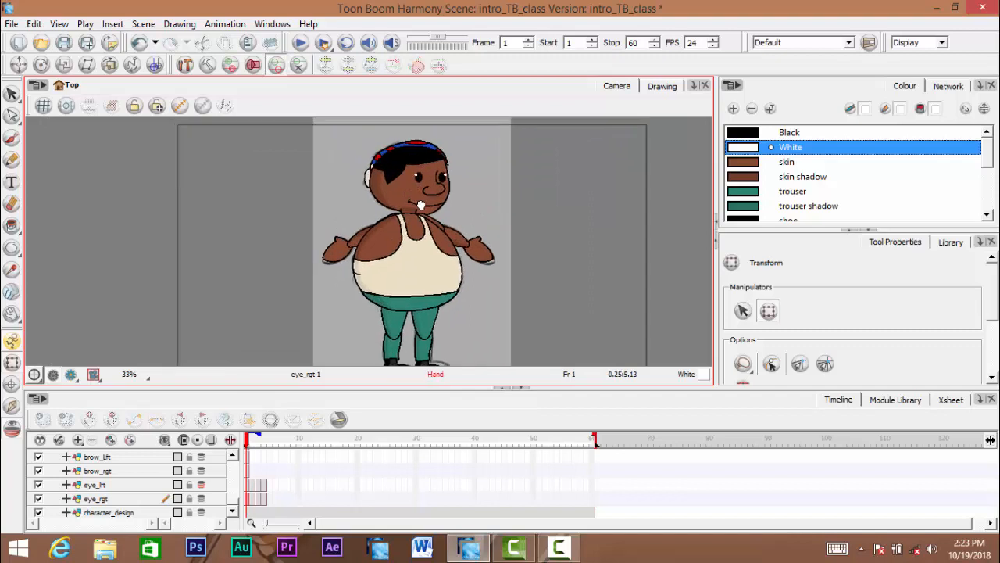
scroll(425, 207, "up", 1)
left_click_drag(421, 204, 409, 233)
scroll(420, 208, "up", 1)
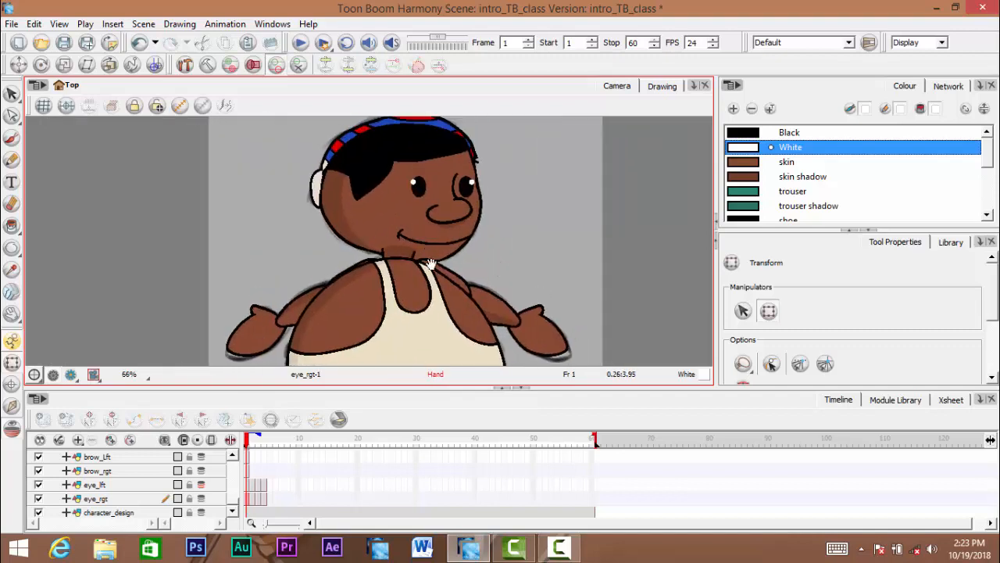
left_click_drag(432, 318, 417, 217)
left_click_drag(398, 273, 425, 152)
scroll(430, 231, "down", 3)
left_click_drag(438, 193, 429, 246)
scroll(429, 246, "up", 1)
left_click_drag(433, 282, 440, 253)
left_click_drag(349, 262, 347, 205)
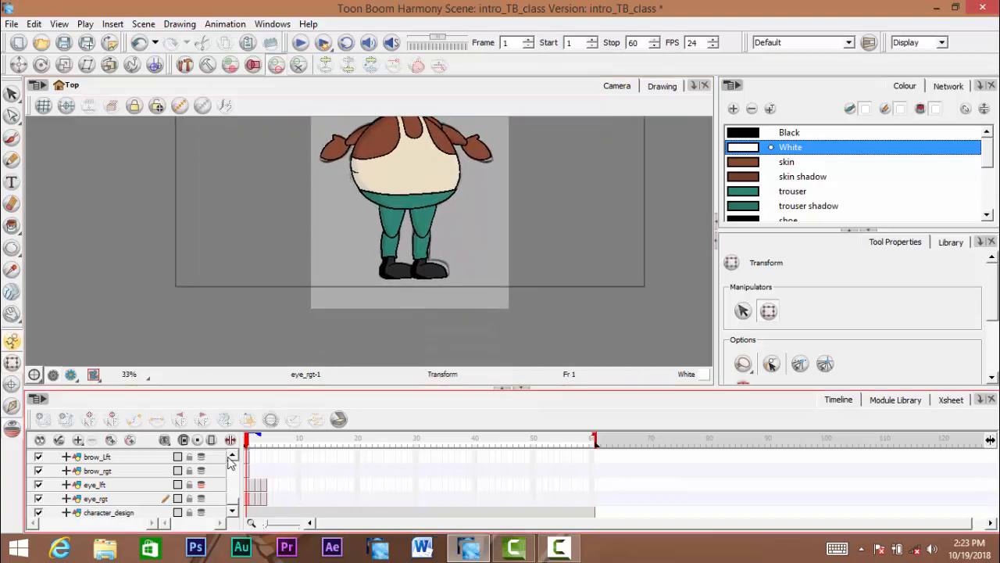
Hide the character_design sketch layer so only the coloured body parts show
left_click_drag(233, 501, 233, 508)
left_click(111, 512)
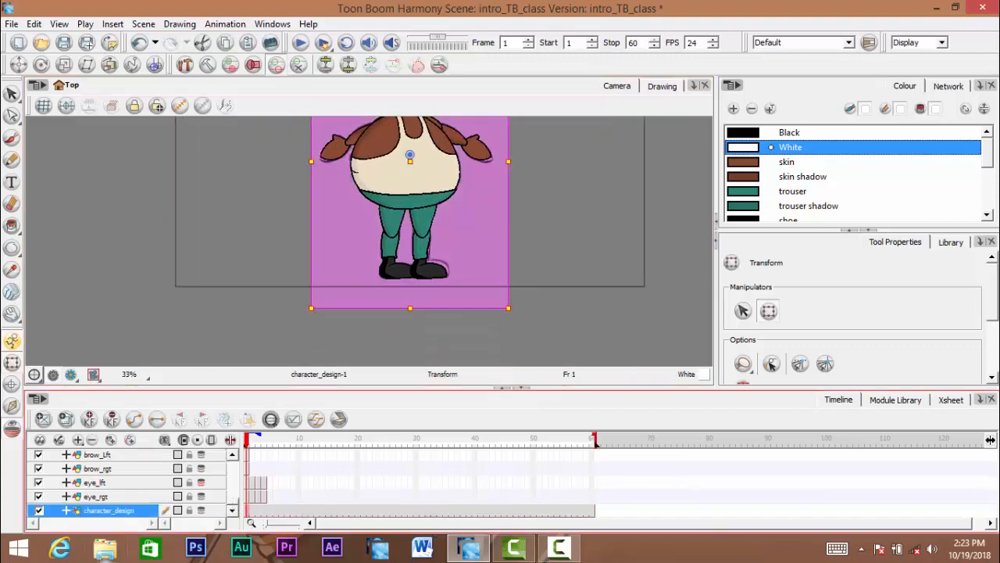
mouse_move(422, 190)
left_mouse_down()
mouse_move(407, 217)
mouse_move(405, 193)
left_mouse_up()
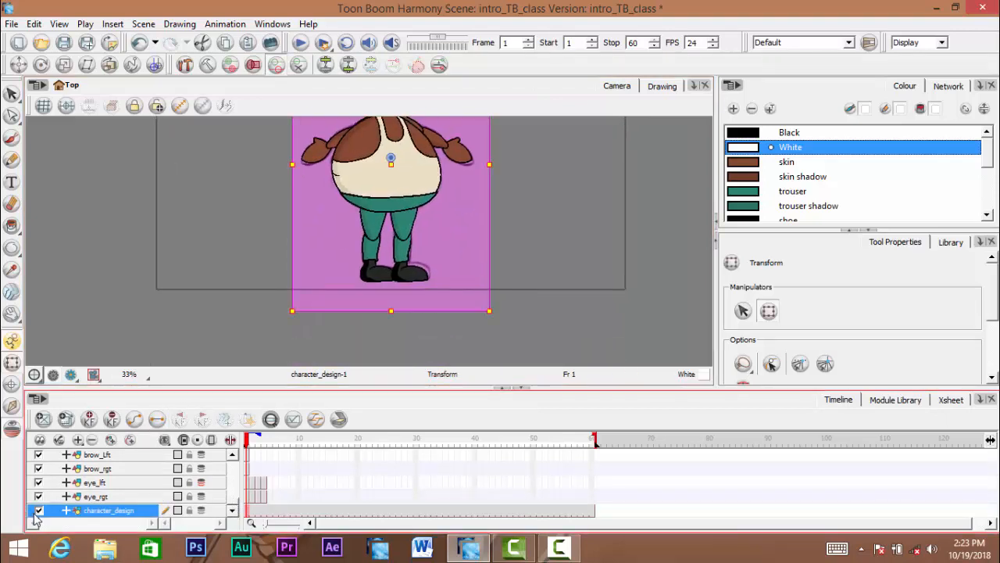
left_click(38, 510)
mouse_move(338, 255)
left_mouse_down()
mouse_move(323, 308)
mouse_move(341, 313)
mouse_move(374, 260)
left_mouse_up()
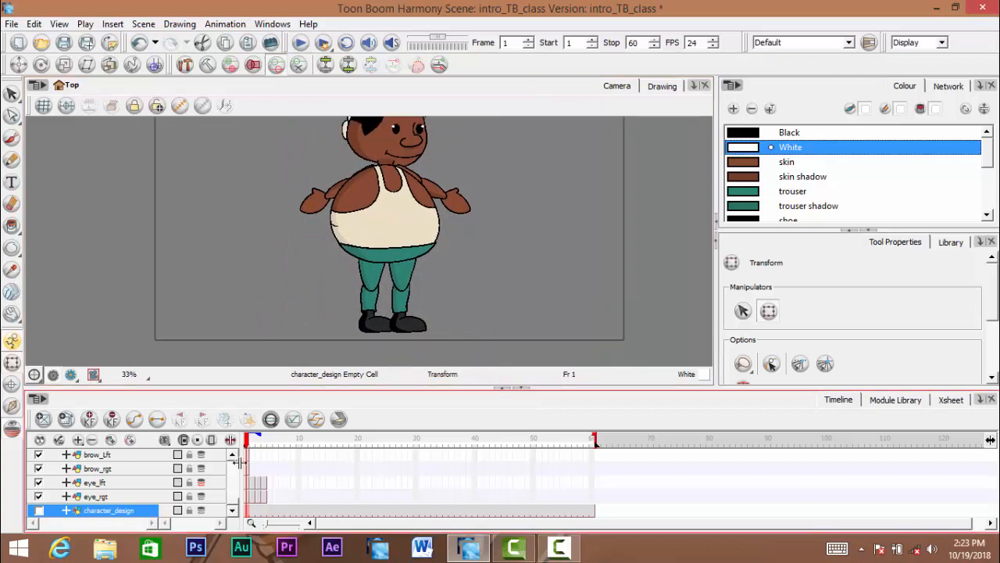
Examine the face and the pupil_lft and pupil_rgt layers to check how the facial features are stacked
left_click_drag(234, 509, 237, 463)
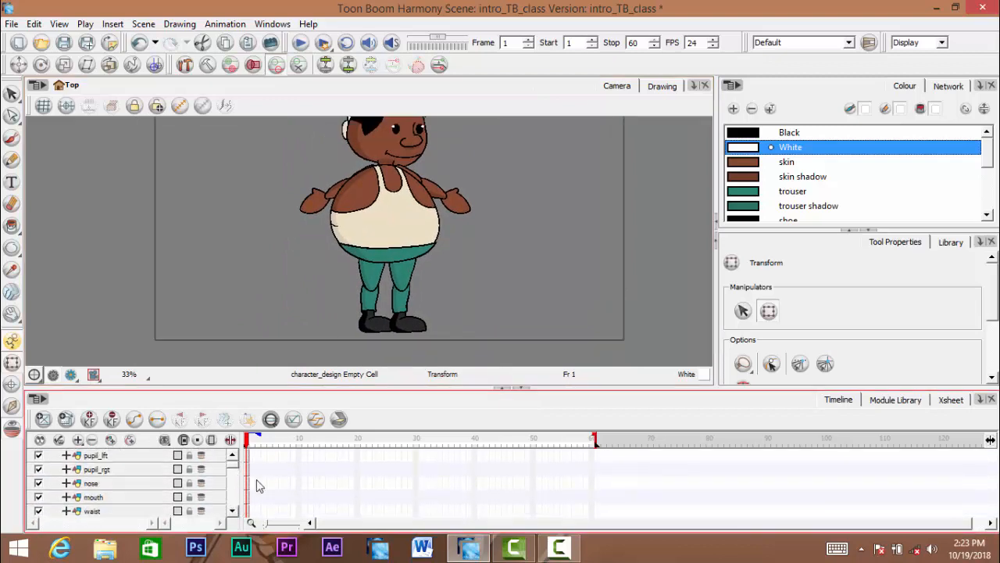
left_click(247, 456)
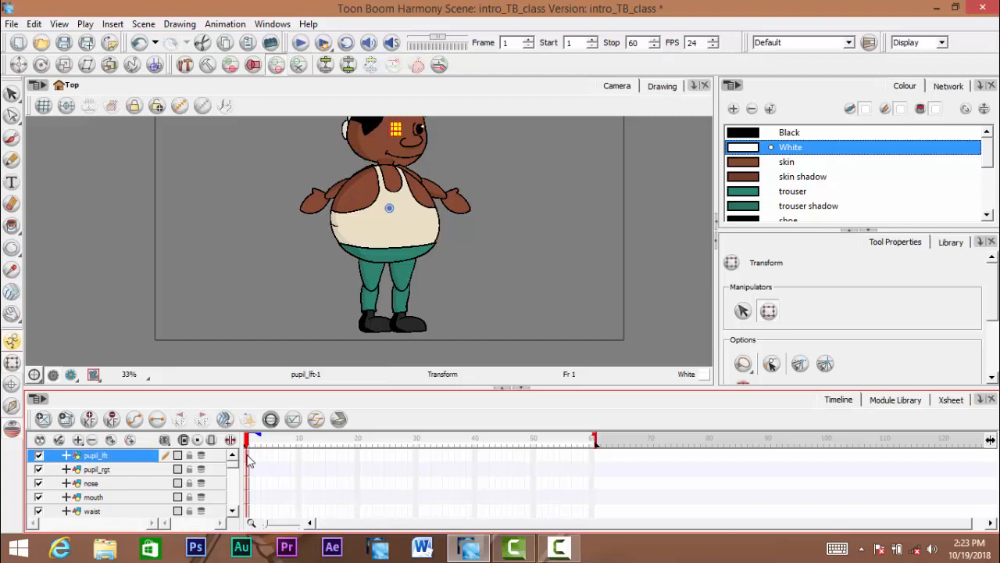
left_click_drag(454, 230, 468, 237)
left_click(545, 212)
left_click_drag(414, 143, 440, 209)
left_click(416, 223, "ctrl")
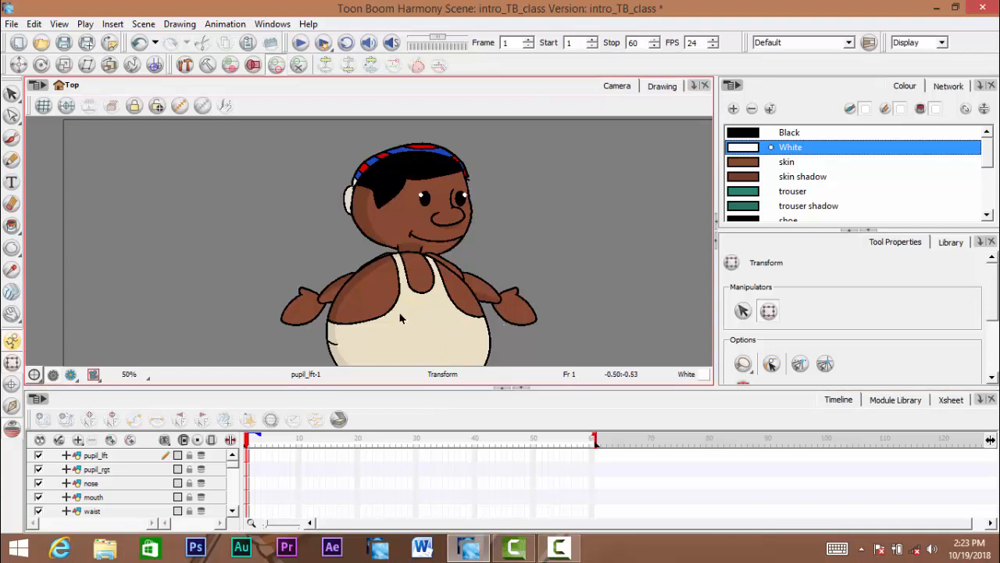
scroll(347, 259, "down", 3)
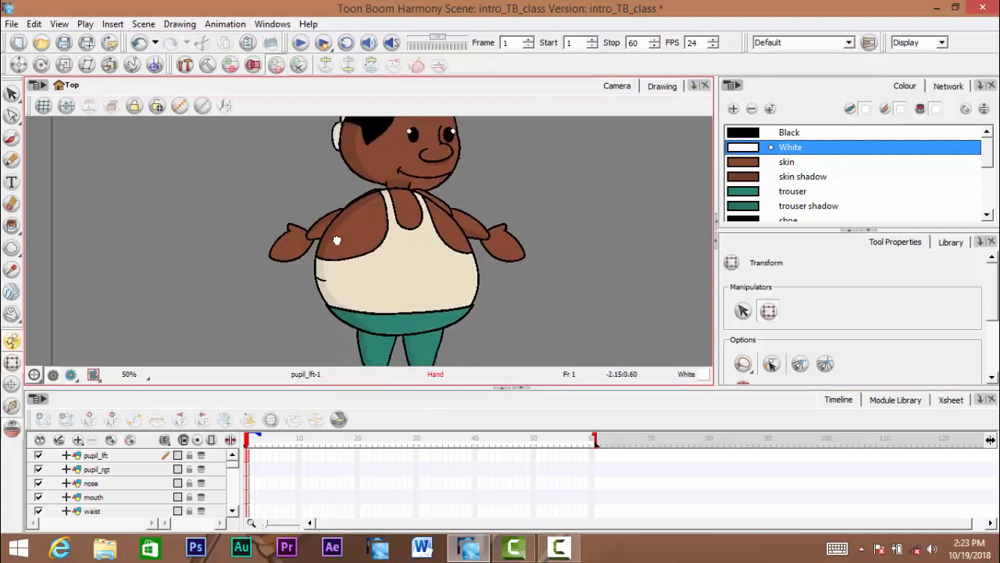
left_click(98, 456)
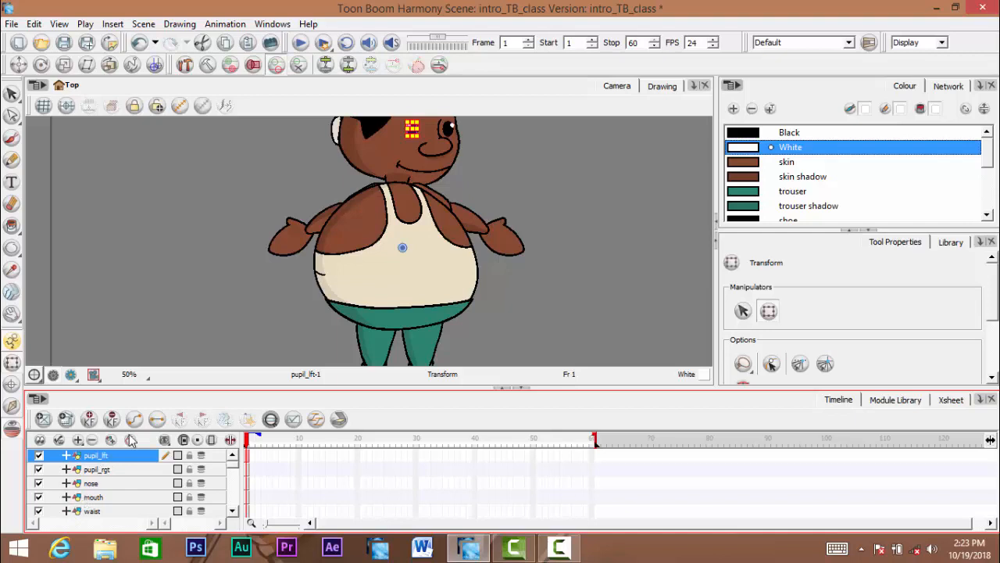
left_click_drag(421, 252, 420, 289)
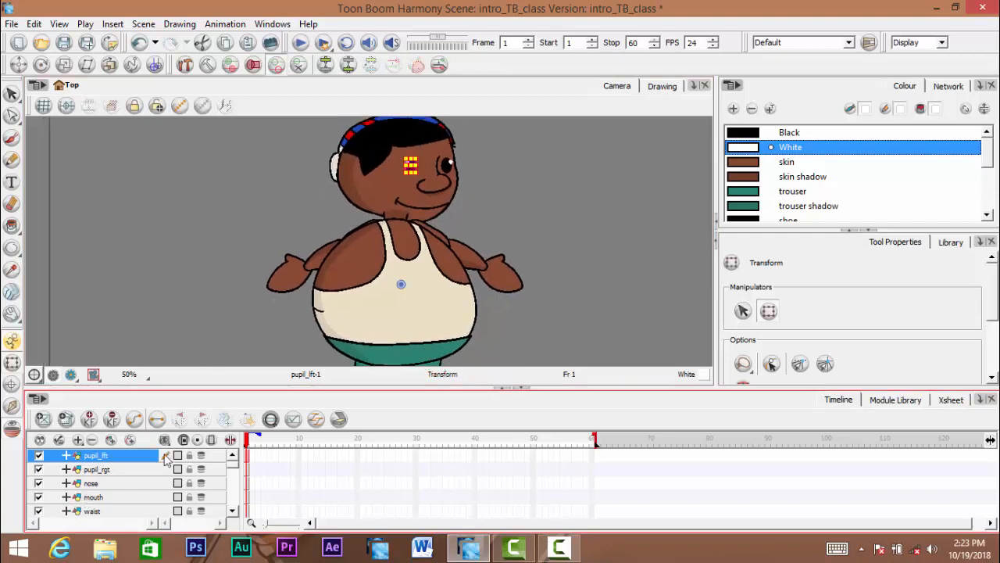
left_click(98, 471)
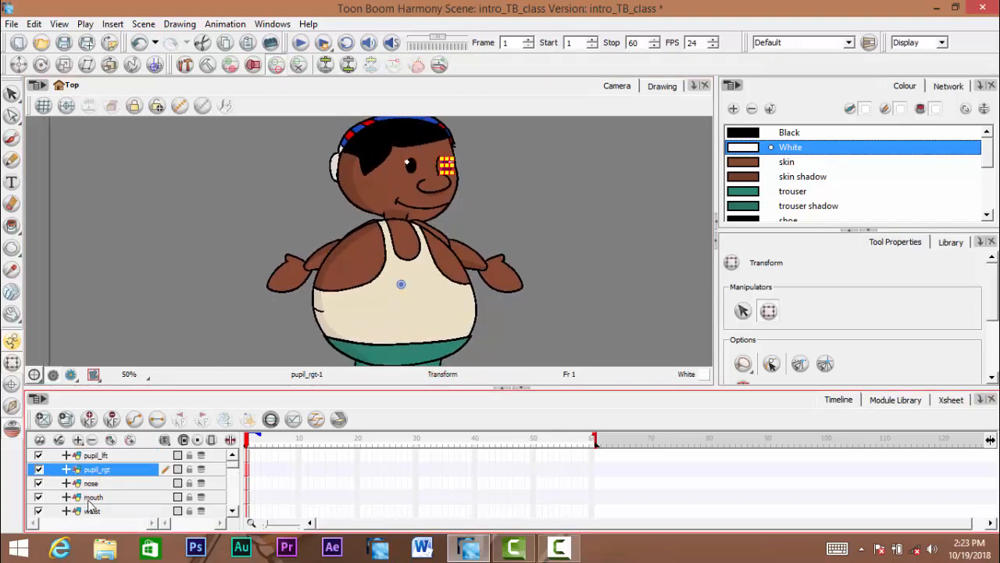
left_click(230, 276)
left_click_drag(433, 207, 430, 227)
scroll(434, 226, "up", 1)
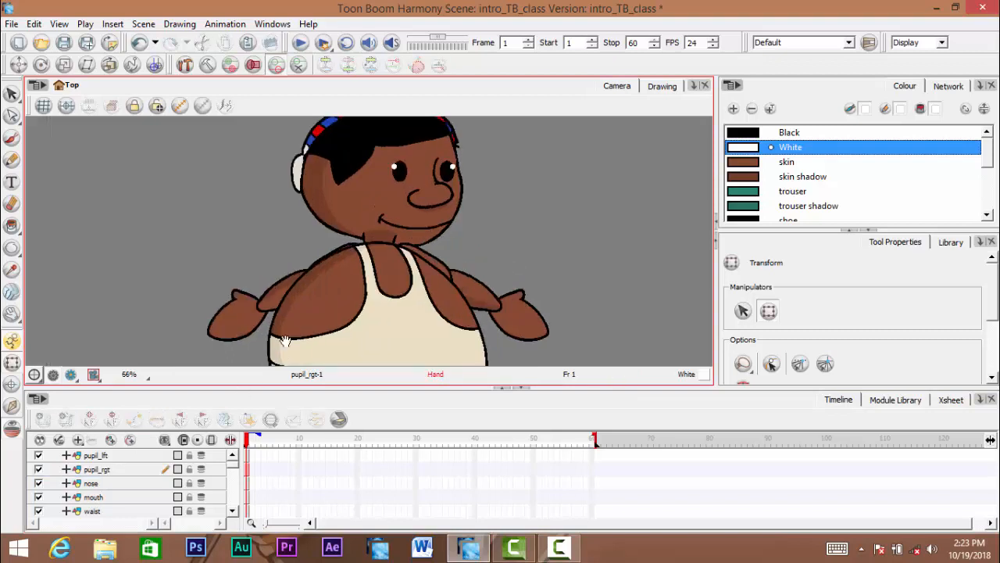
left_click_drag(285, 340, 302, 322)
Move the nose layer above pupil_lft in the layer order and clear the selection
left_click(92, 484)
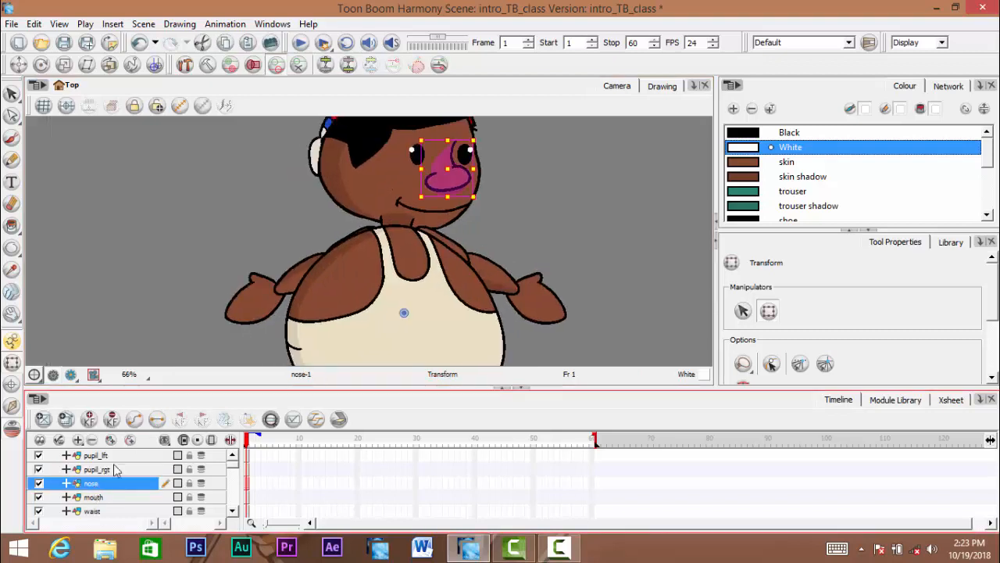
key("space")
left_click_drag(190, 292, 201, 294)
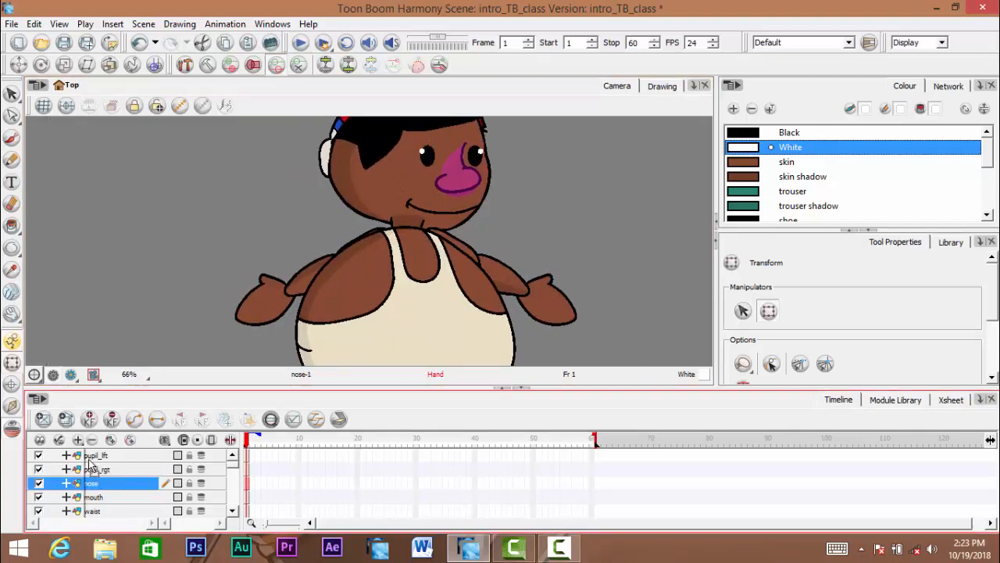
left_click_drag(56, 482, 56, 451)
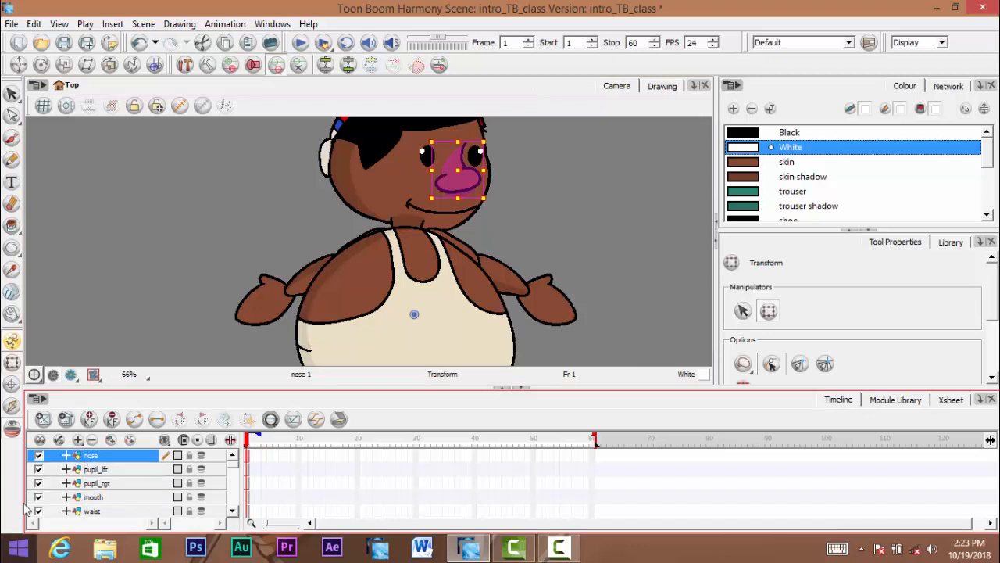
left_click(204, 278)
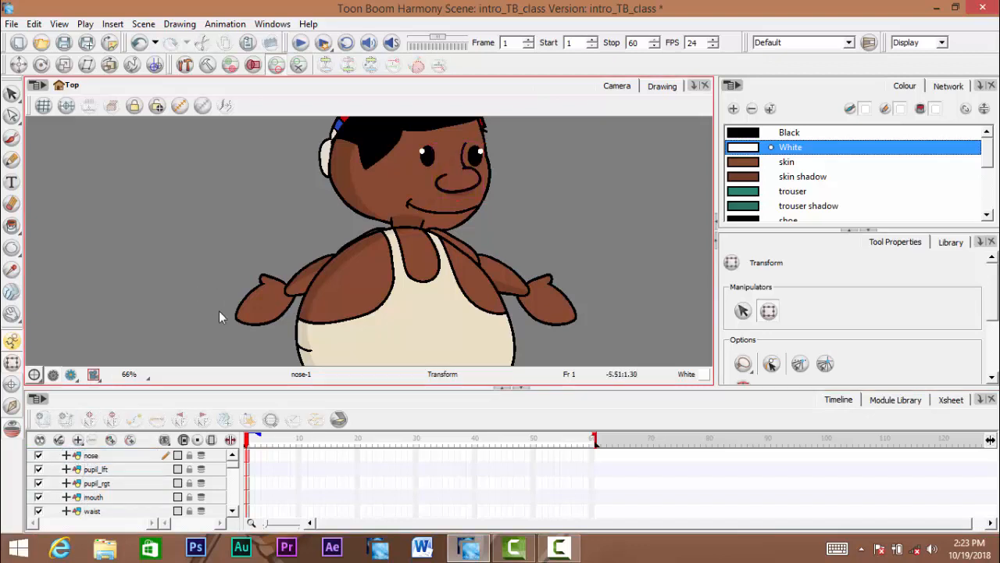
Try to move the mouth layer above the pupil layers, and look further down the layer list
left_click(94, 497)
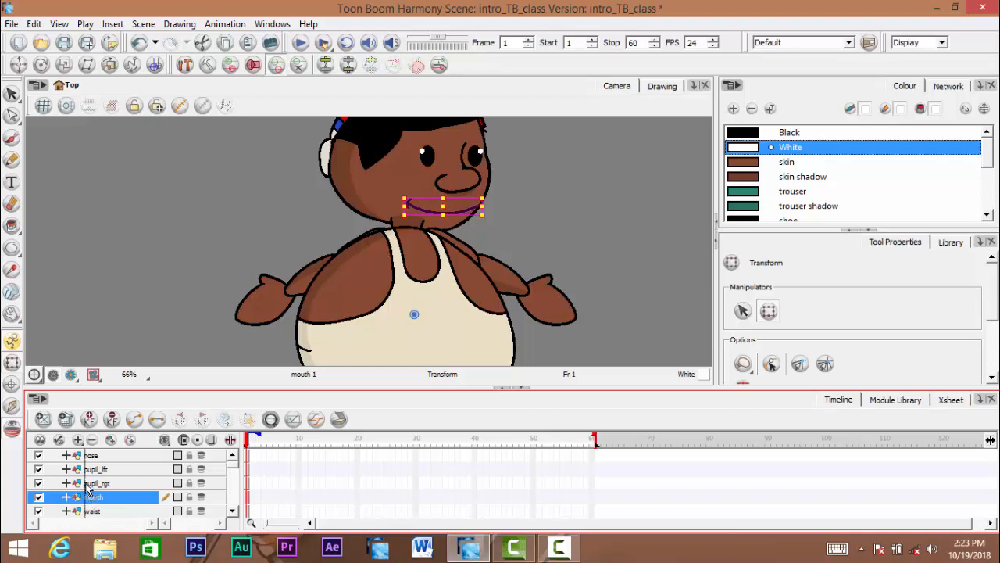
left_click_drag(89, 491, 71, 472)
left_click(232, 511)
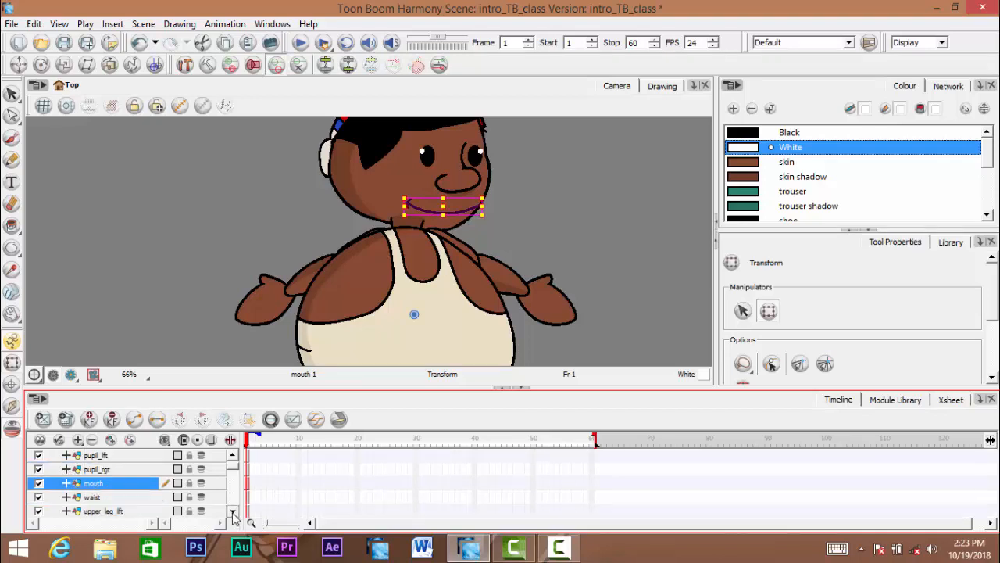
left_click(232, 511)
left_click(232, 511)
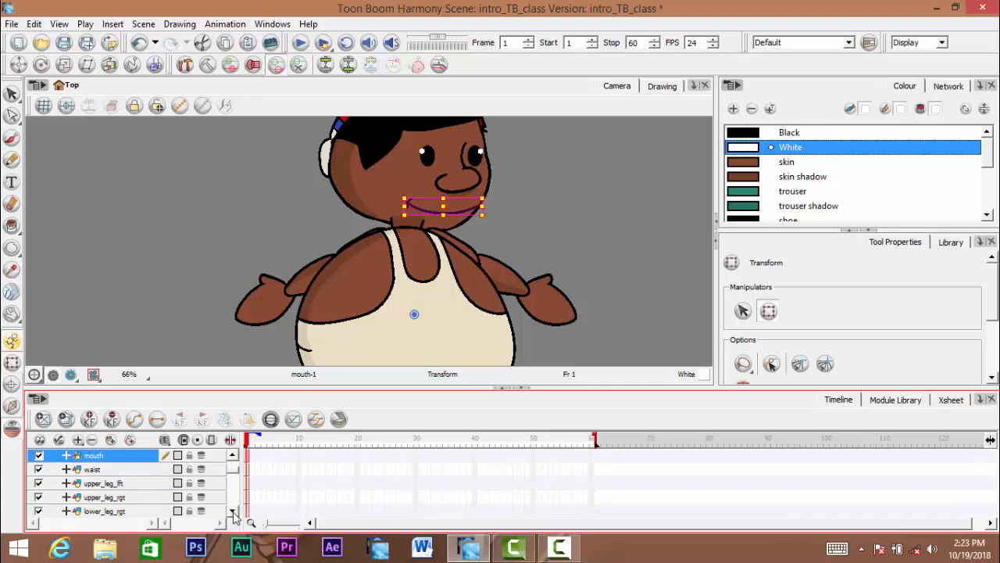
Move the cap, ear, brow_Lft, brow_rgt, eye_lft and eye_rgt layers together to directly below the mouth layer, and clear the selection
left_click(232, 511)
left_click(232, 511)
left_click(232, 511)
left_click(234, 512)
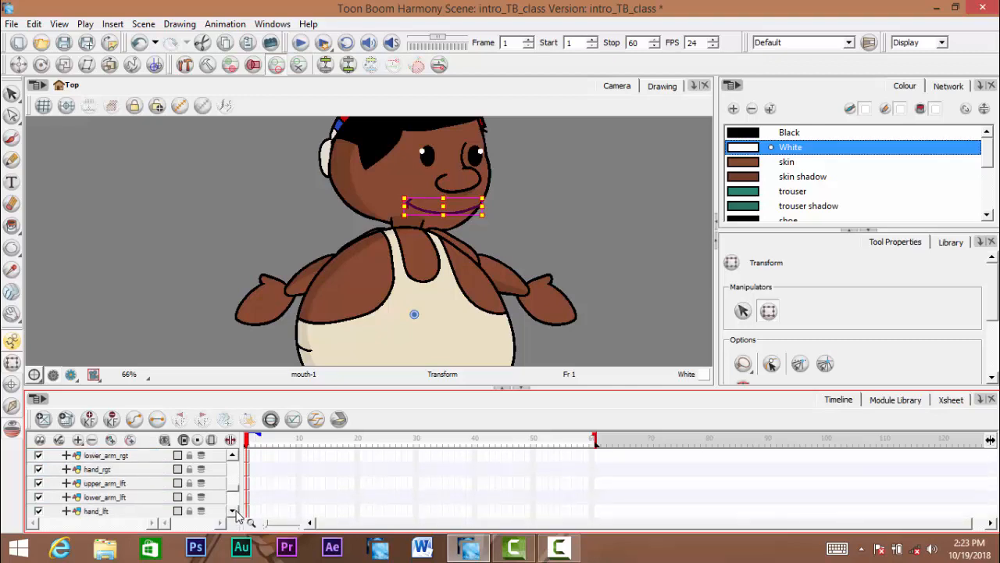
left_click(233, 512)
left_click(233, 512)
left_click(234, 512)
left_click(234, 511)
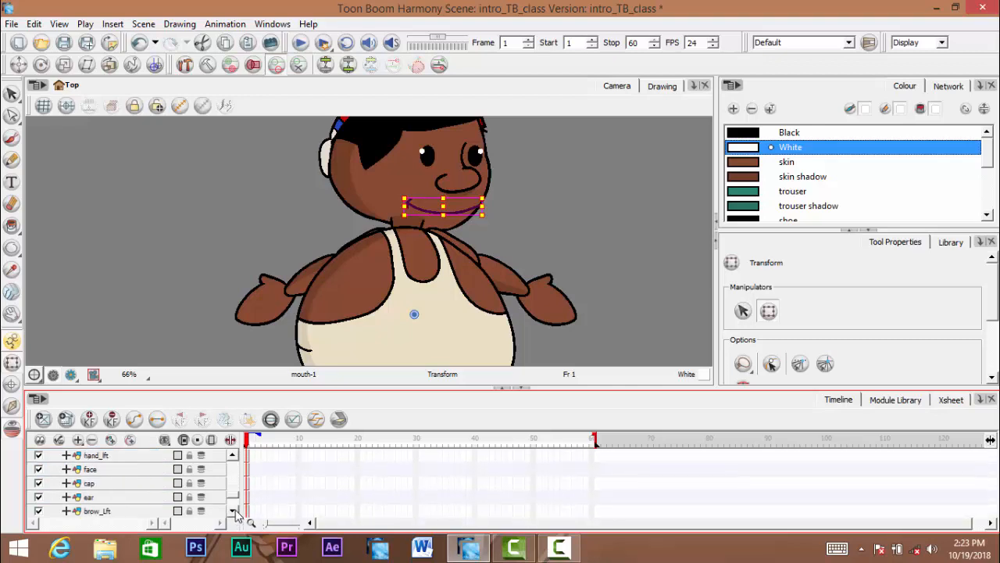
left_click(92, 484)
left_click(93, 500, "shift")
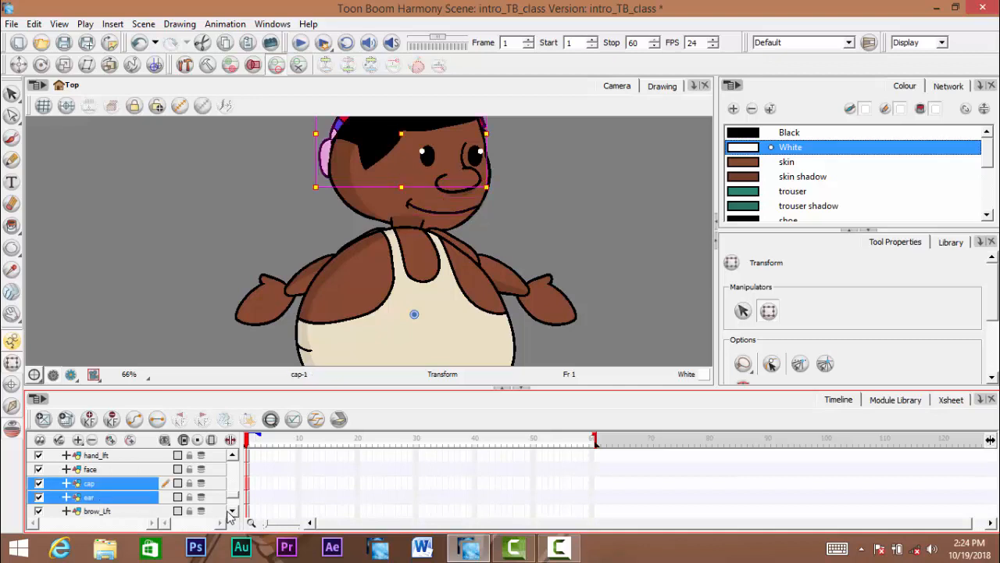
left_click(232, 511)
left_click(232, 511)
left_click(110, 486, "shift")
left_click(110, 498, "shift")
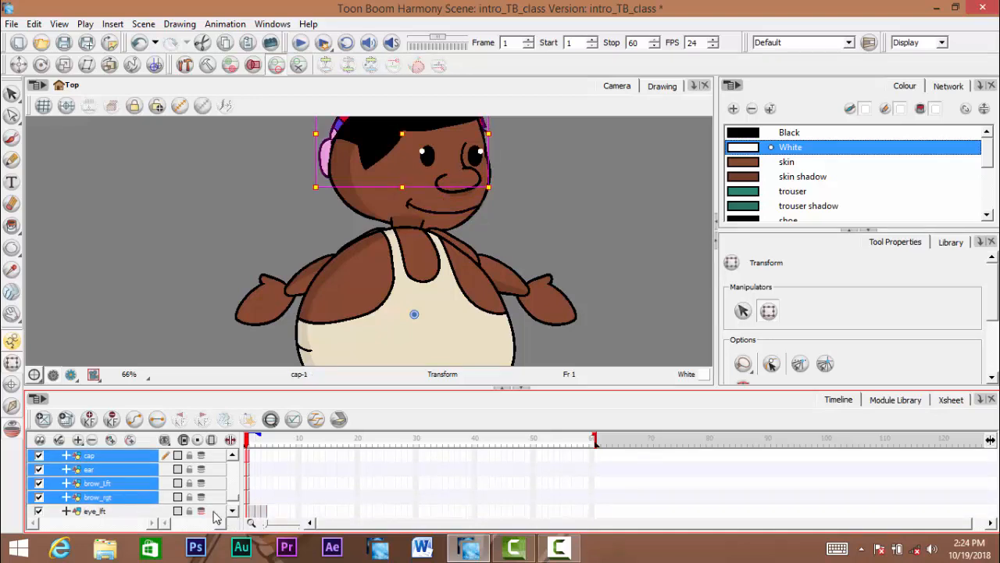
left_click(232, 511)
left_click(232, 511)
left_click(106, 484, "shift")
left_click(107, 497, "shift")
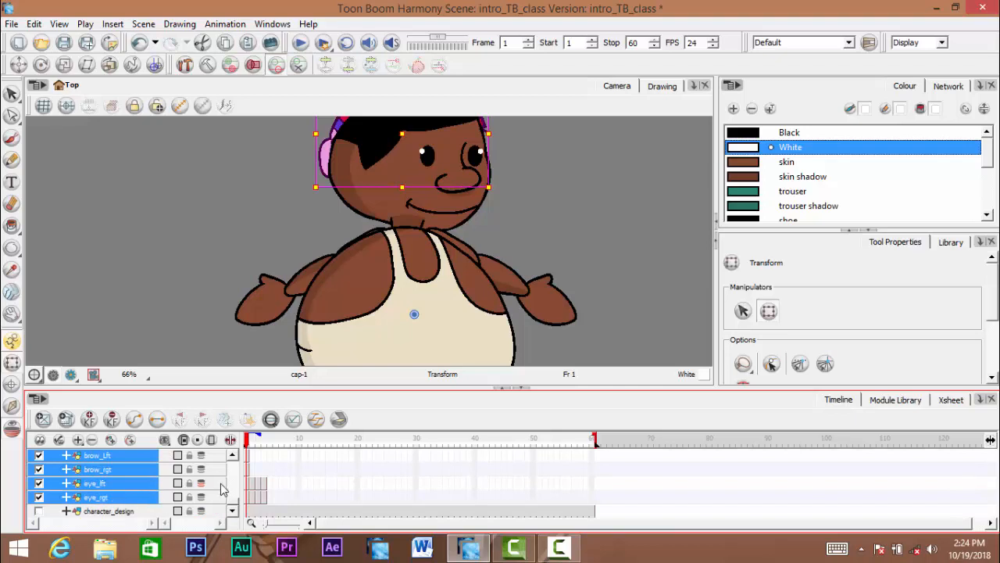
left_click_drag(235, 502, 236, 491)
left_click_drag(107, 506, 41, 510)
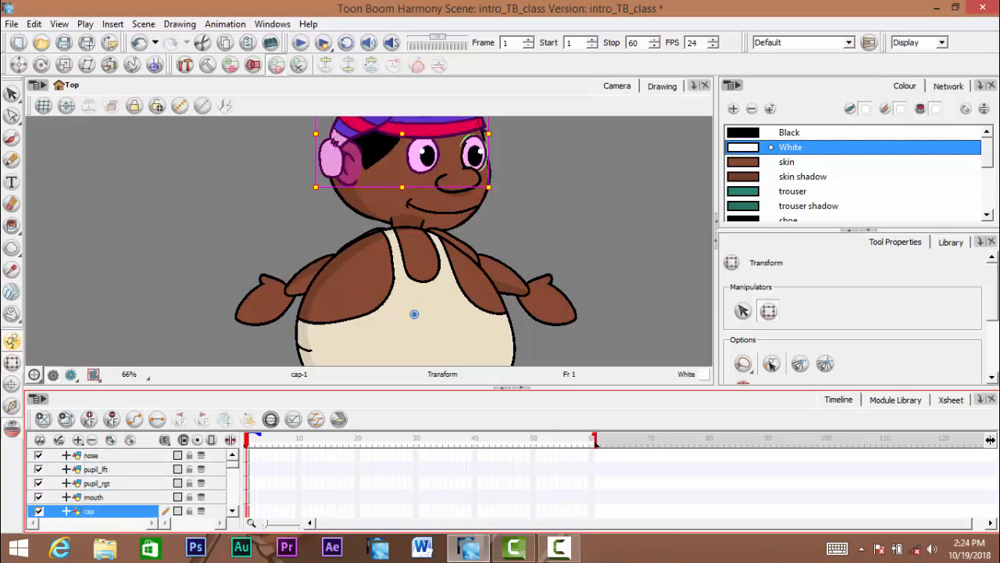
left_click(176, 265)
key("space")
mouse_move(225, 292)
left_mouse_down()
mouse_move(205, 314)
mouse_move(212, 297)
left_mouse_up()
left_click_drag(286, 271, 327, 210)
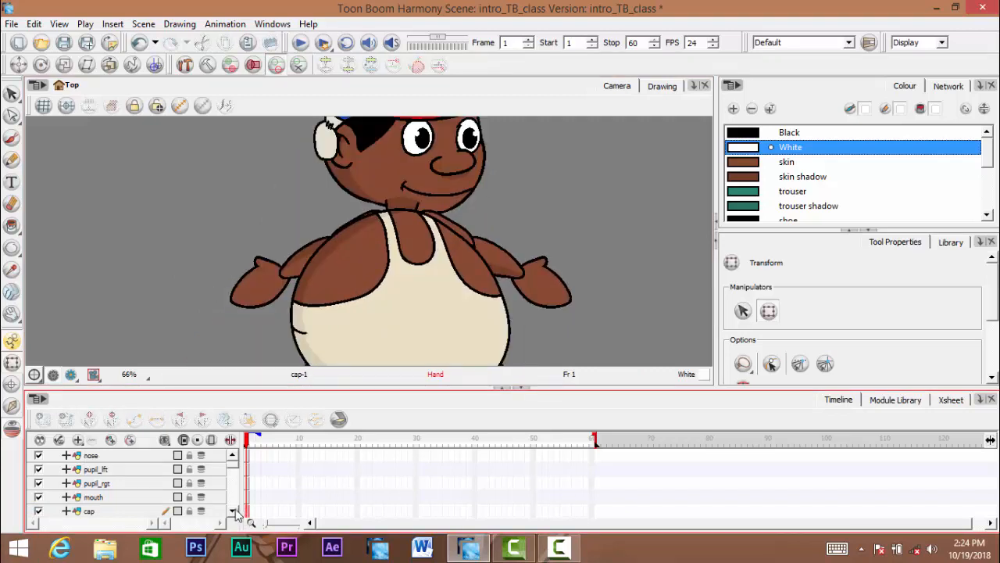
Move the face layer up to between the eye_rgt and waist layers, and clear the selection
left_click_drag(234, 461, 232, 509)
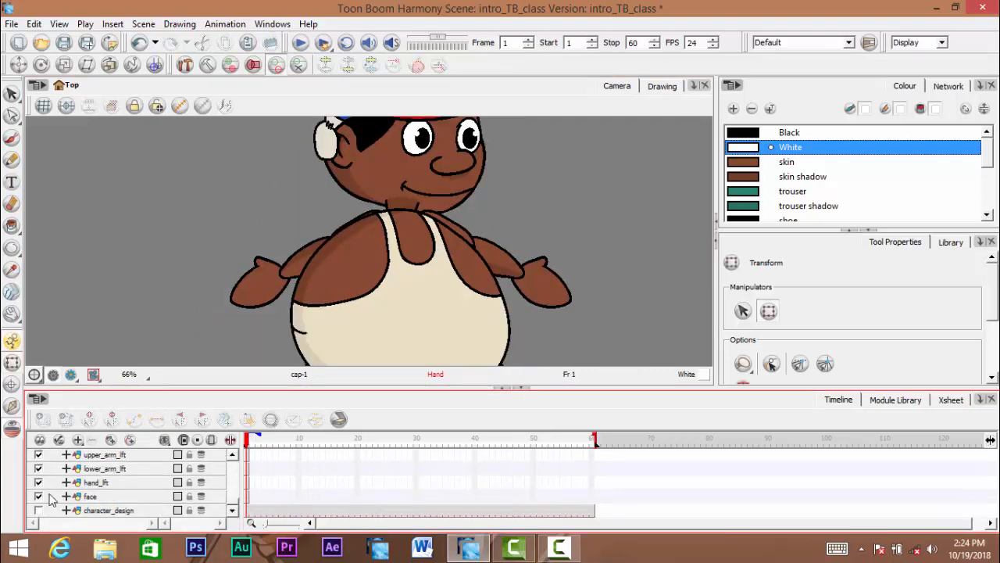
left_click(88, 496)
scroll(56, 469, "up", 5)
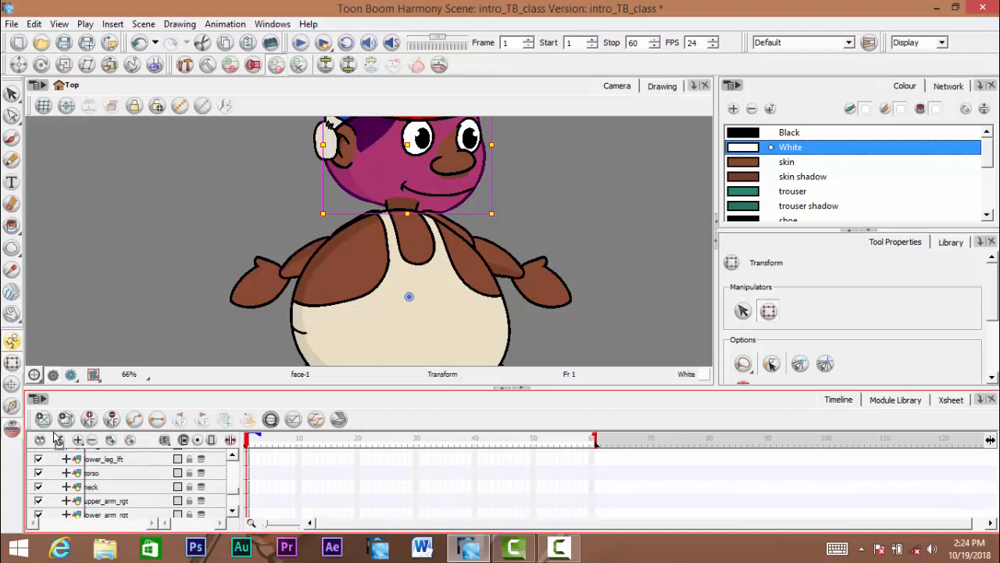
scroll(59, 456, "up", 1)
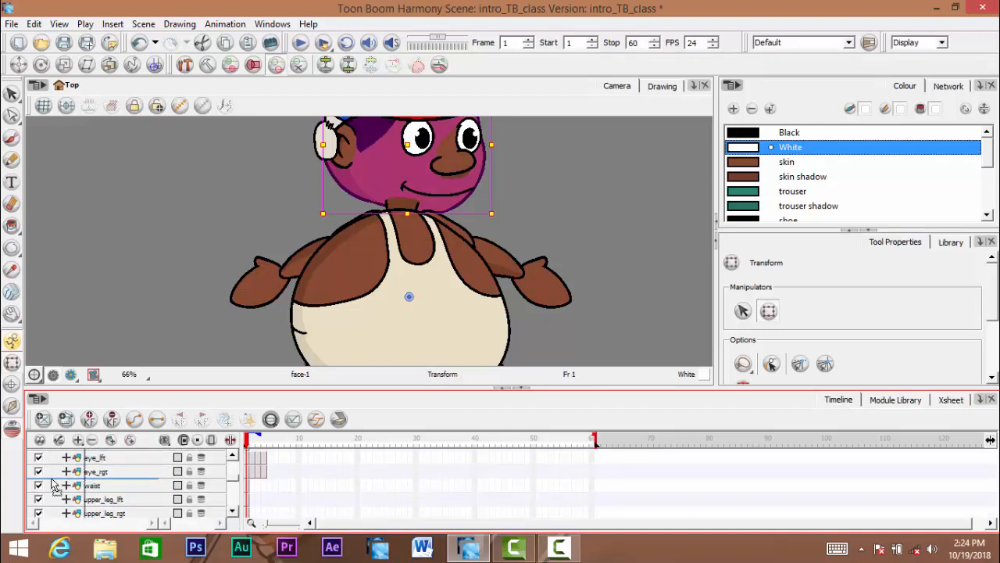
left_click_drag(52, 483, 51, 485)
left_click(166, 239)
key("space")
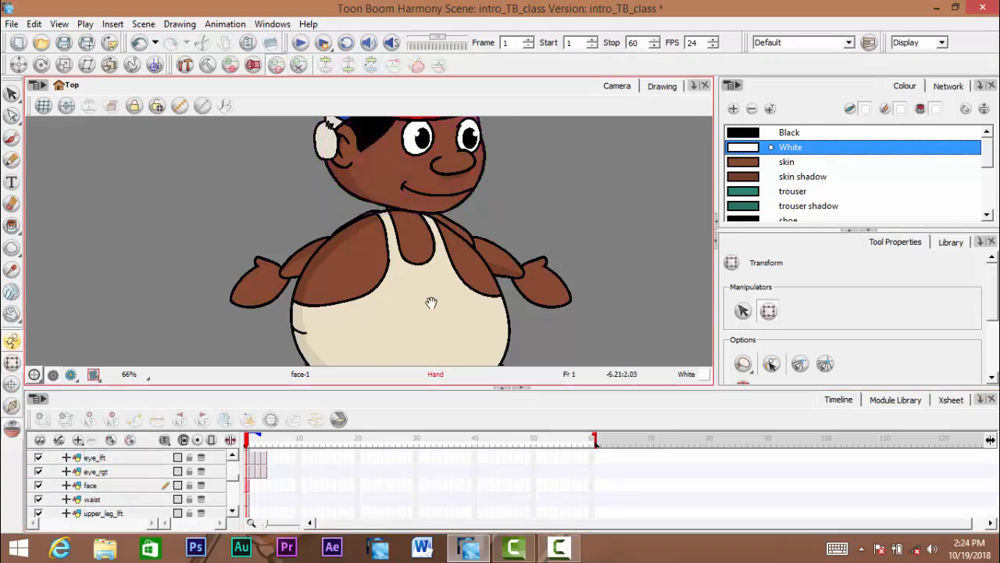
left_click_drag(468, 181, 455, 294)
mouse_move(480, 235)
left_mouse_down()
mouse_move(495, 232)
mouse_move(458, 262)
mouse_move(484, 218)
left_mouse_up()
key("2")
left_click_drag(213, 323, 264, 273)
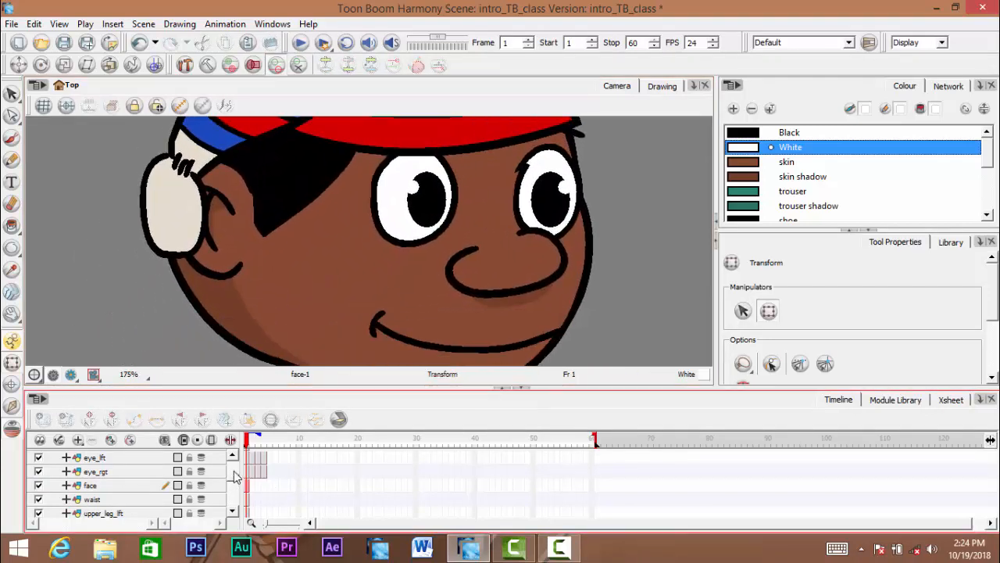
Move the brow_Lft and brow_rgt layers up to between the nose and pupil_lft layers, and clear the selection
scroll(237, 473, "down", 3)
scroll(237, 469, "up", 2)
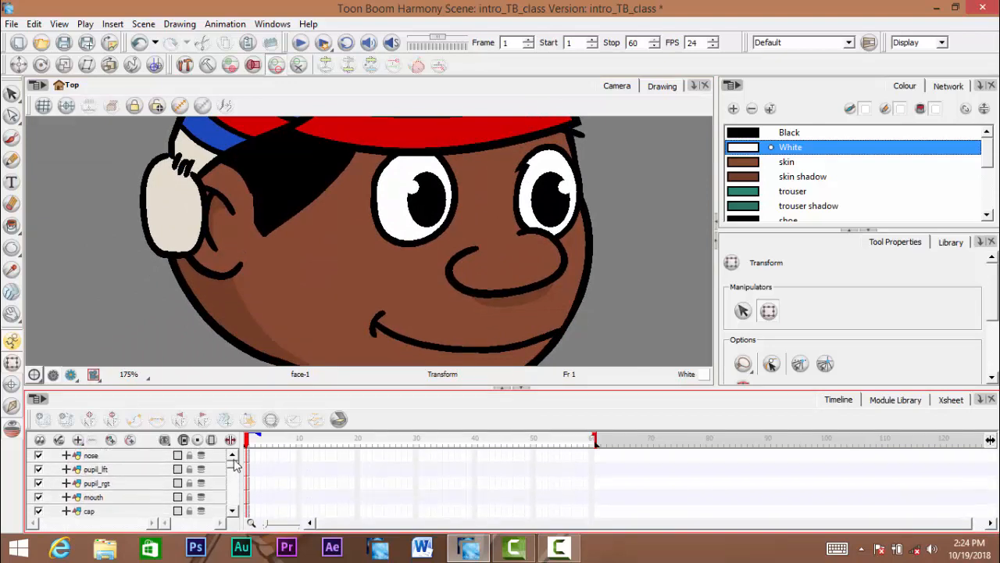
scroll(237, 463, "down", 3)
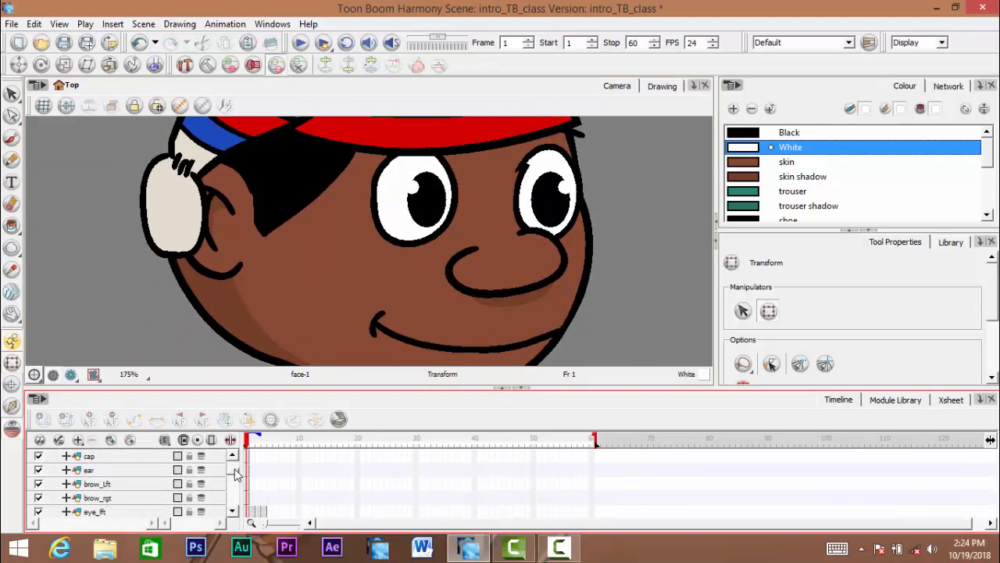
left_click(89, 477)
left_click(103, 492, "ctrl")
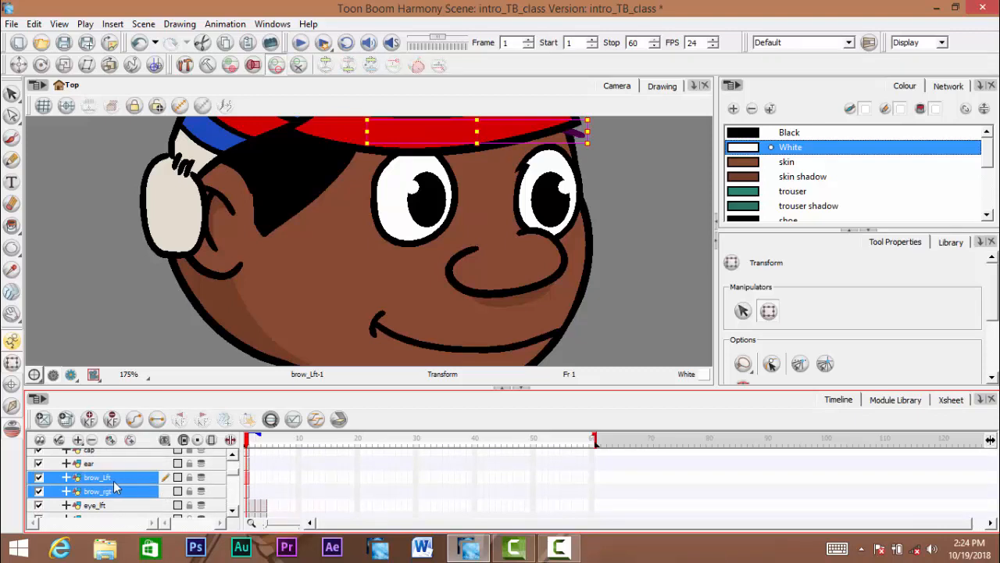
scroll(219, 478, "up", 2)
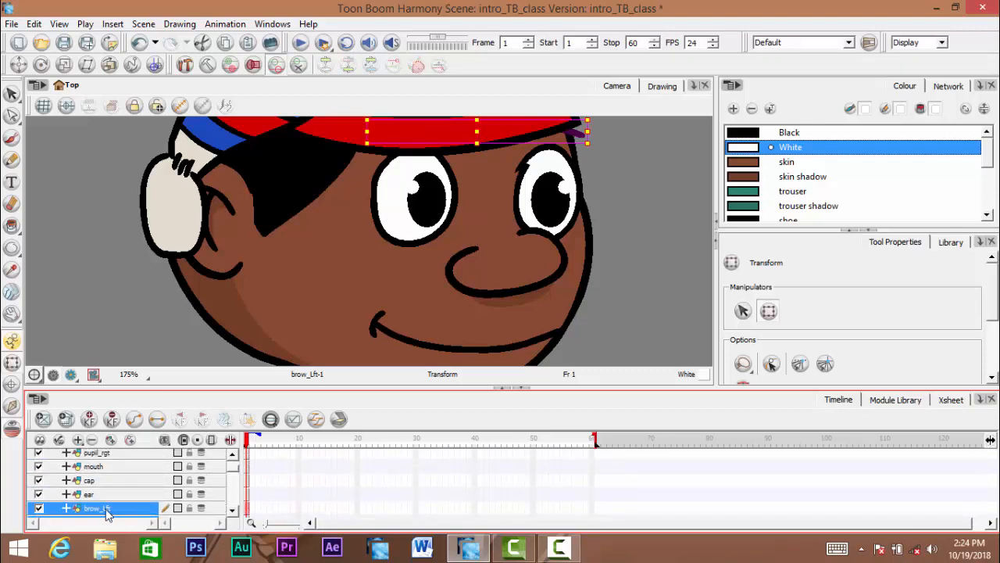
scroll(78, 469, "up", 2)
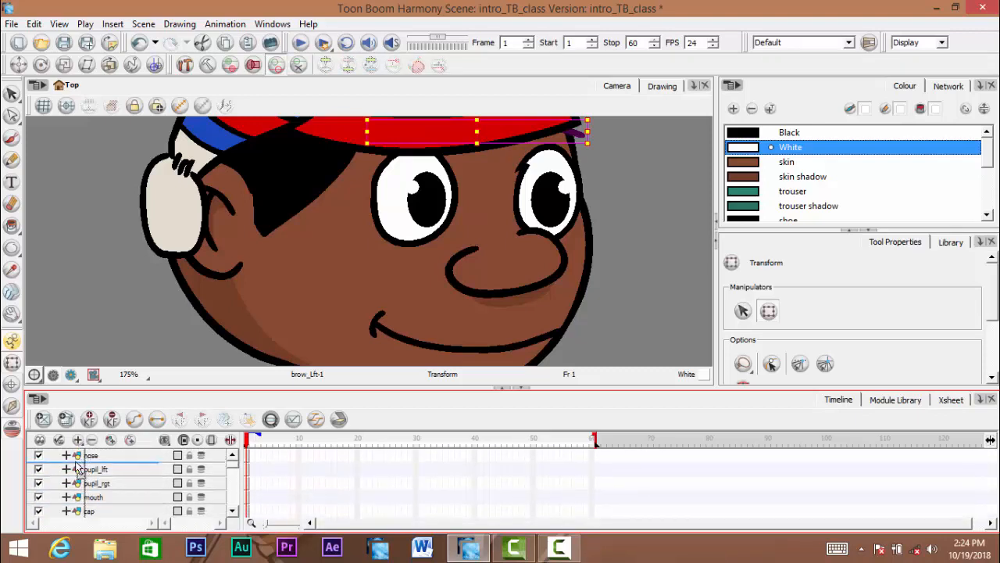
left_click_drag(48, 445, 65, 476)
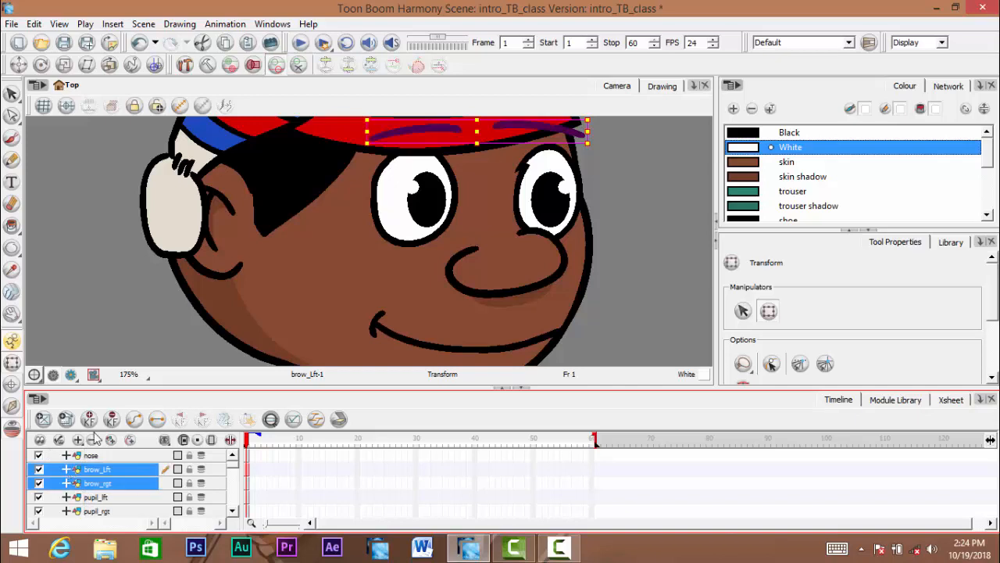
left_click(205, 340)
scroll(426, 247, "down", 3)
left_click_drag(423, 272, 398, 250)
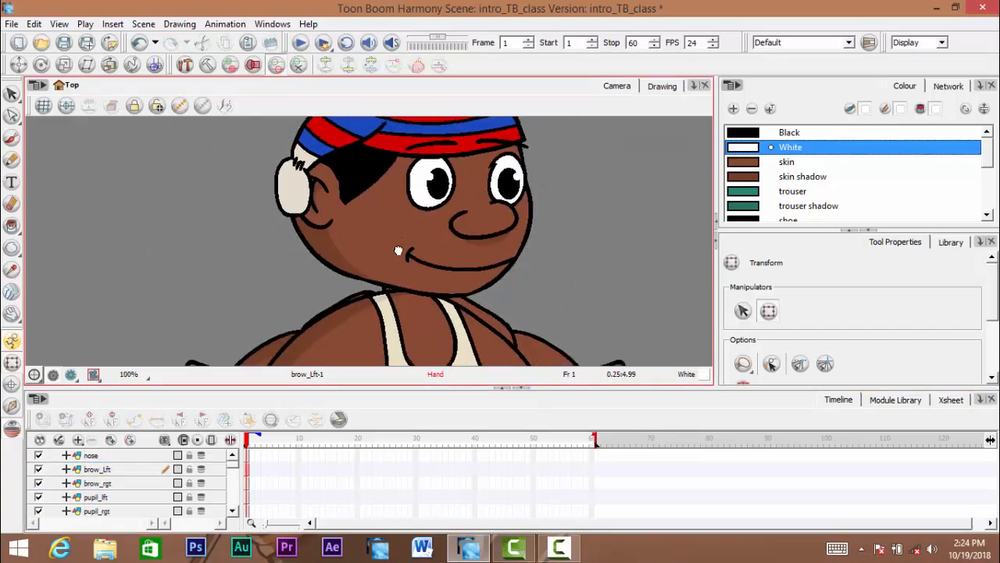
Move the ear layer above the cap layer and clear the selection
scroll(301, 279, "up", 1)
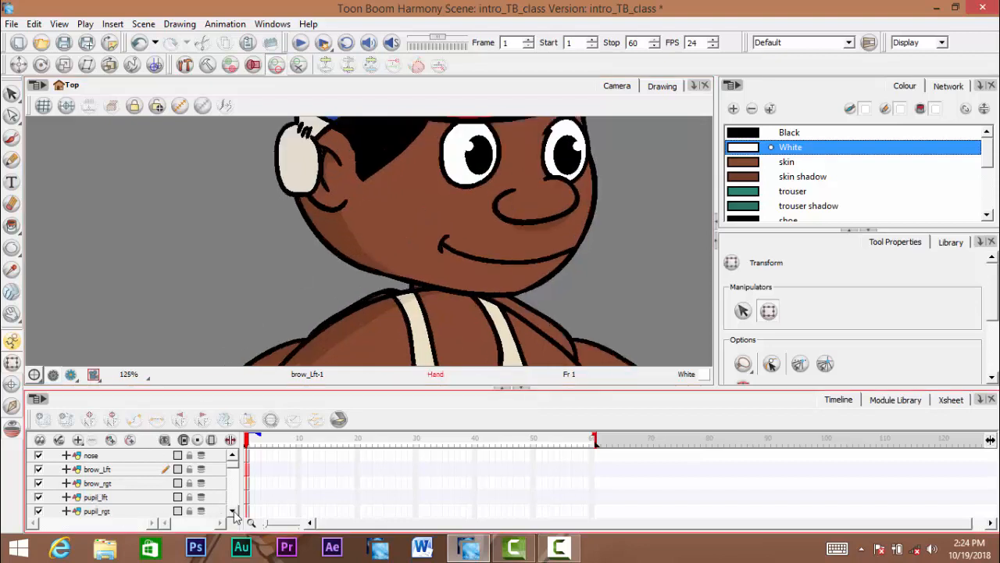
scroll(235, 512, "down", 2)
left_click(53, 500)
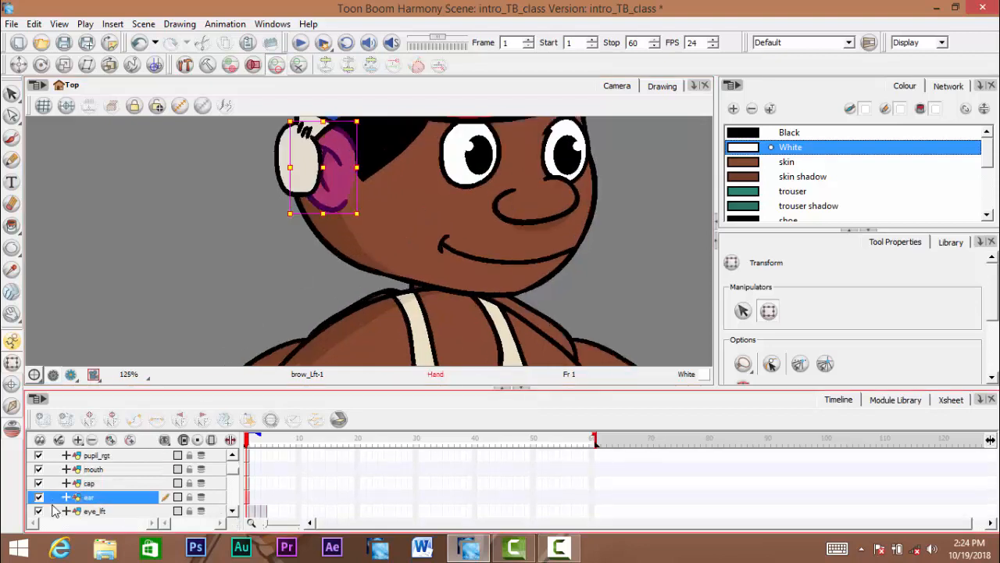
left_click_drag(53, 504, 56, 478)
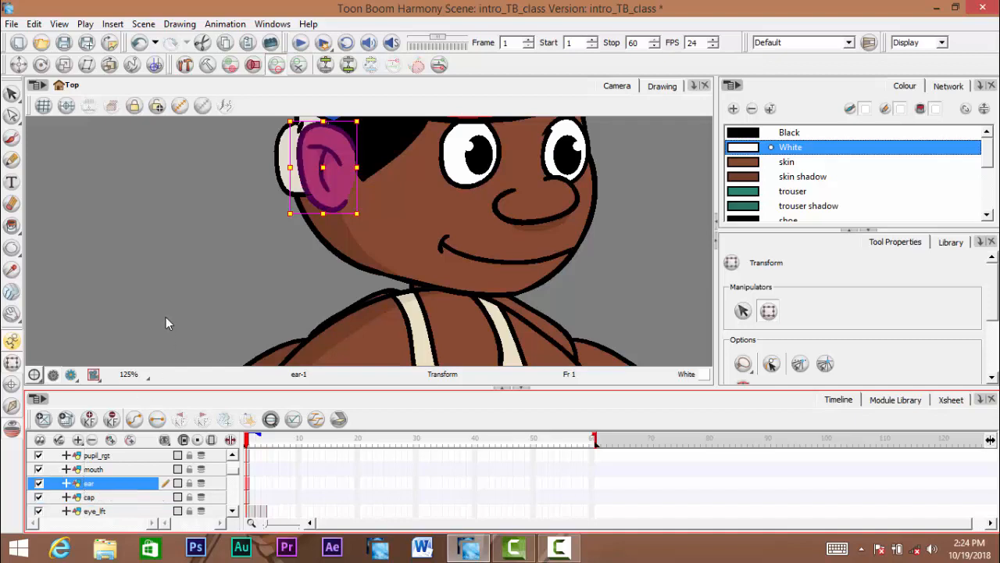
left_click(165, 316)
Examine the character's head, neck and torso to check how the parts overlap
scroll(256, 280, "down", 3)
left_click_drag(334, 312, 375, 337)
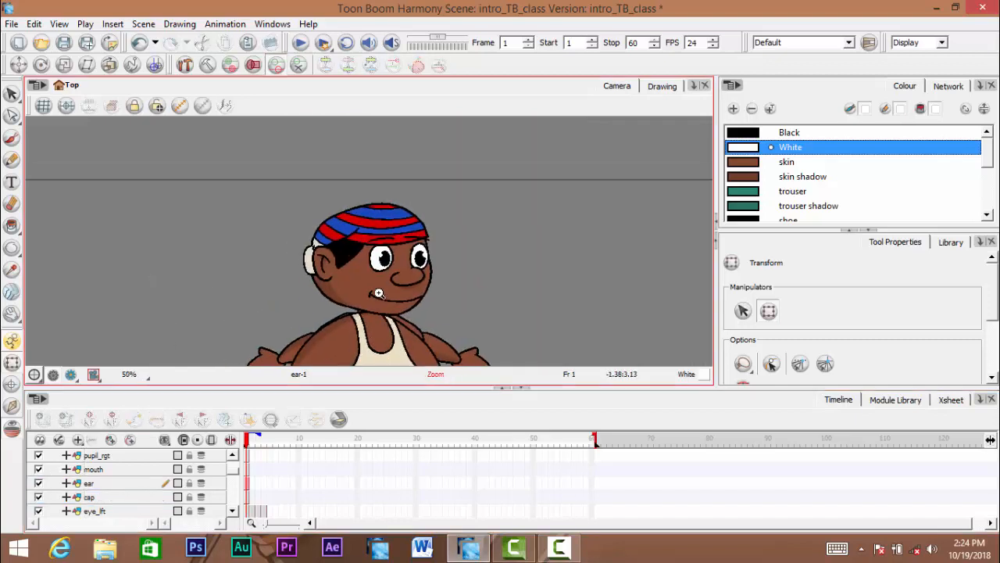
scroll(382, 288, "up", 1)
left_click_drag(382, 303, 433, 273)
scroll(451, 278, "up", 1)
scroll(433, 288, "down", 4)
scroll(433, 273, "up", 4)
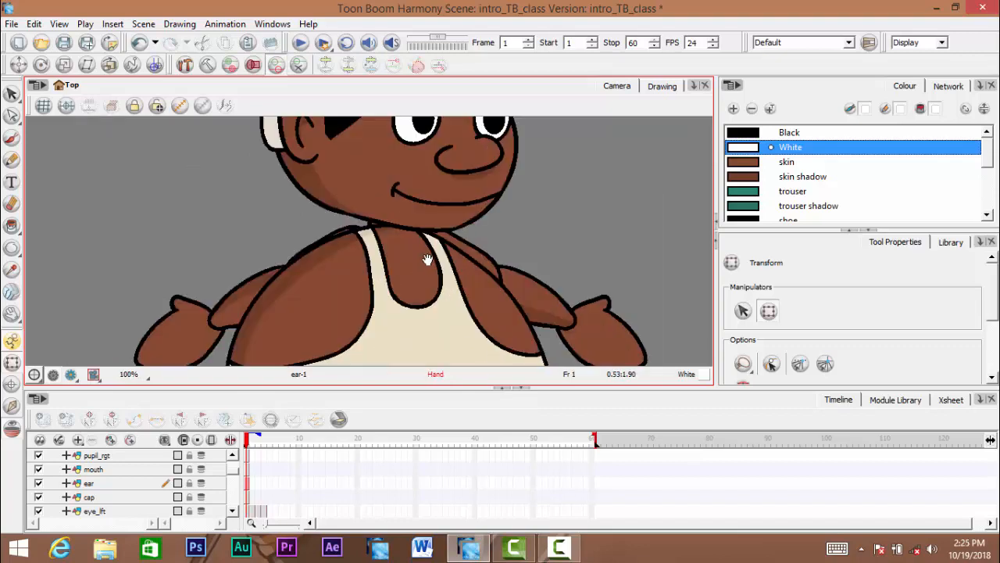
mouse_move(449, 161)
left_mouse_down()
mouse_move(424, 272)
mouse_move(411, 263)
mouse_move(432, 168)
left_mouse_up()
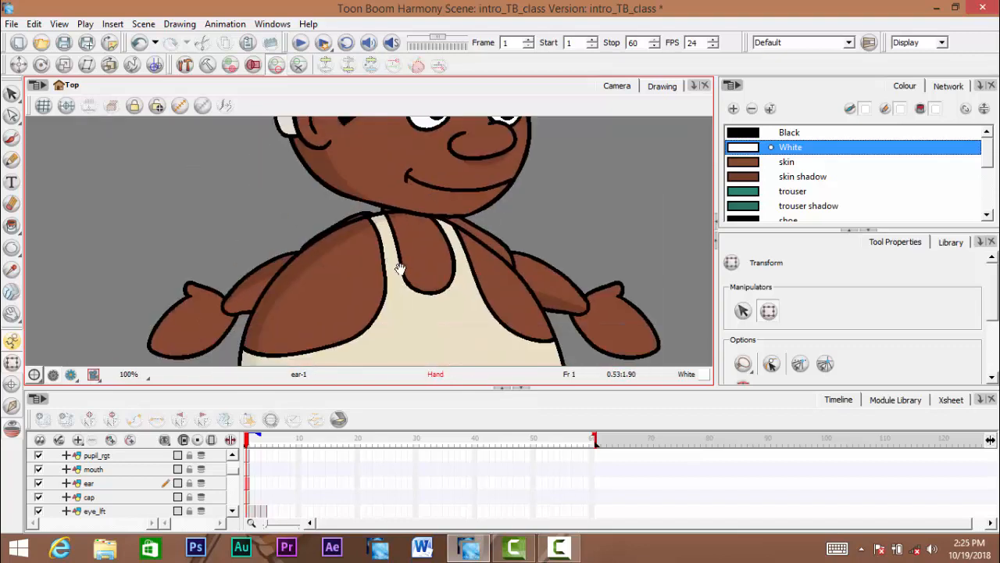
left_click_drag(399, 268, 418, 248)
Move the neck layer directly above the torso layer
scroll(232, 512, "down", 5)
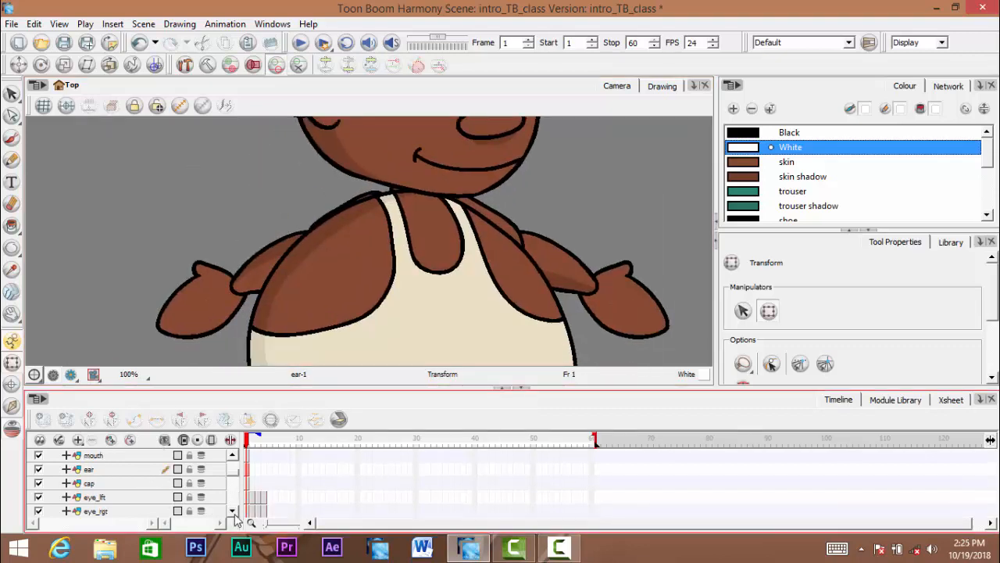
left_click(233, 512)
left_click(233, 512)
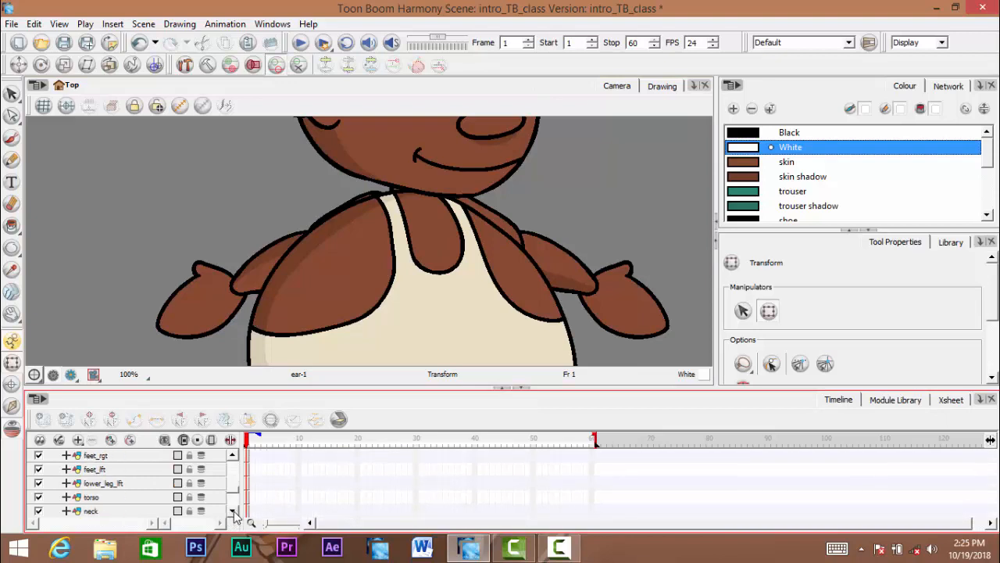
left_click(233, 512)
left_click(233, 511)
left_click(233, 512)
left_click(97, 470)
left_click(232, 454)
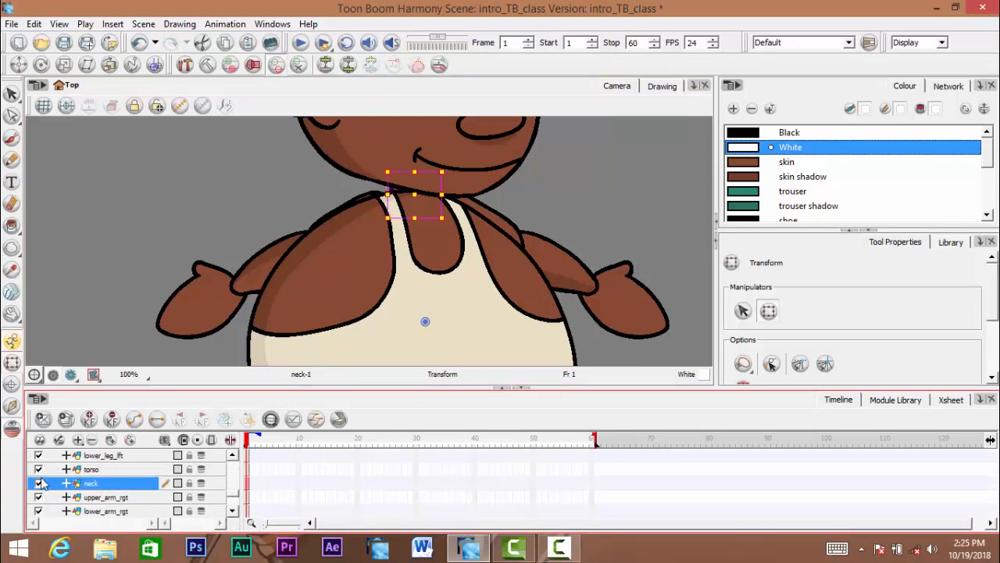
left_click_drag(53, 473, 99, 465)
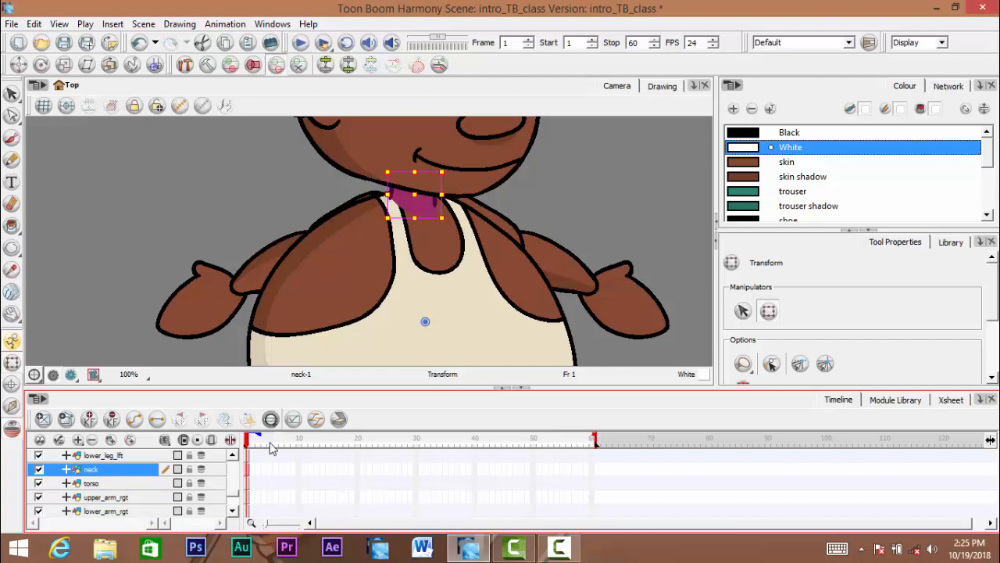
Move the neck layer up to directly below the face layer, above the waist, and clear the selection
left_click(232, 456)
left_click(232, 456)
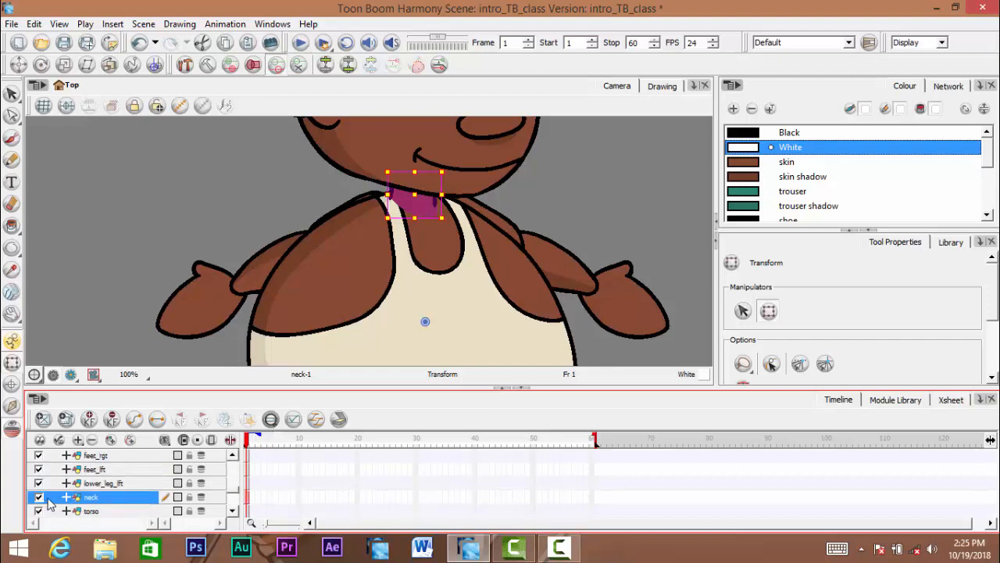
scroll(59, 473, "up", 3)
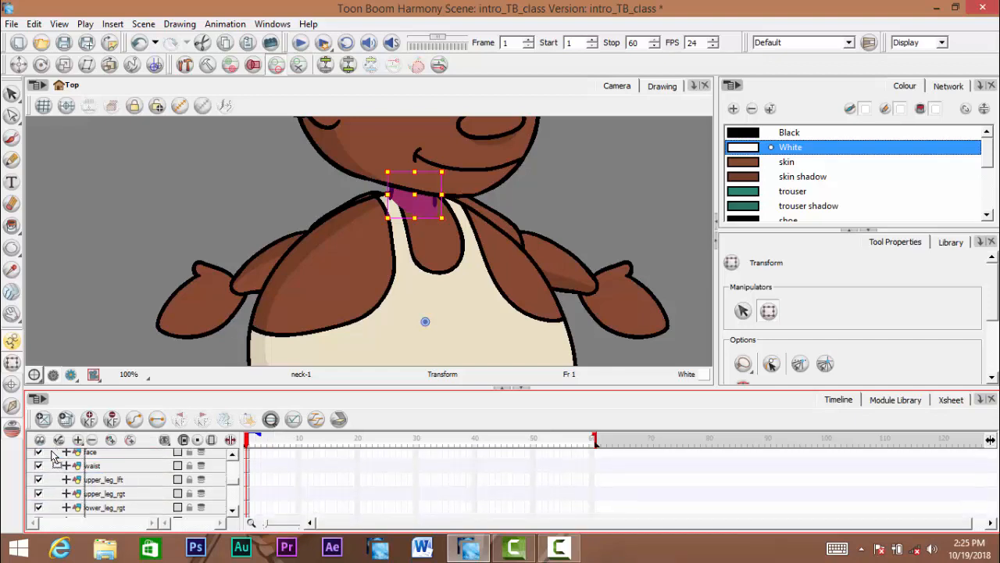
scroll(55, 469, "up", 1)
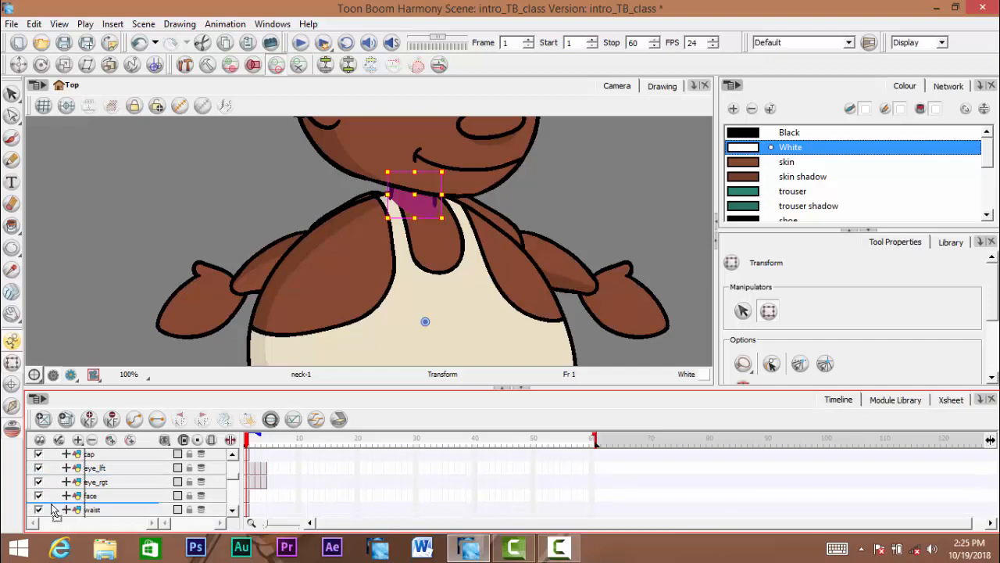
left_click_drag(51, 506, 133, 508)
left_click(121, 259)
key("space")
left_click_drag(416, 233, 343, 308)
key("space")
key("2")
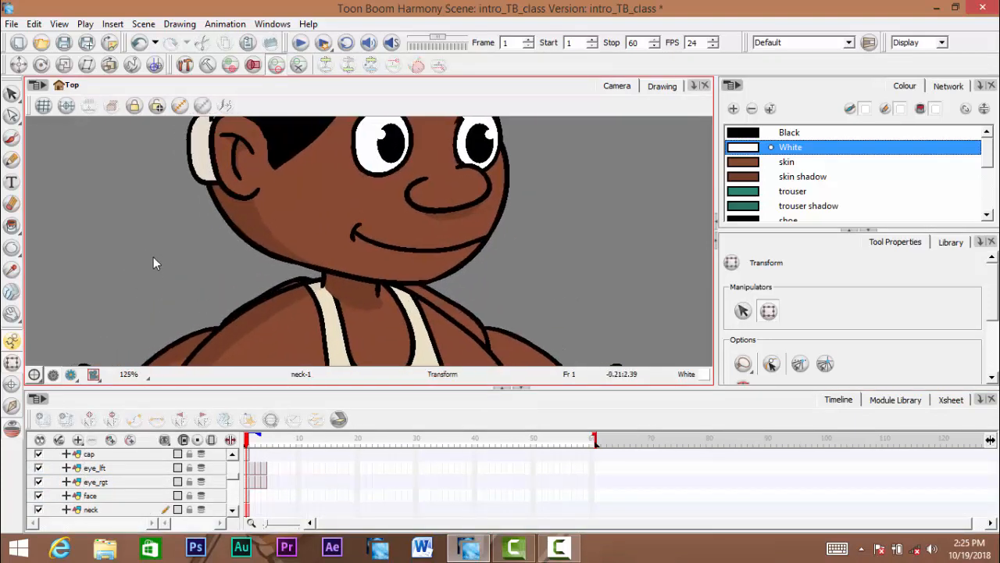
Shift the neck slightly to the right so it sits between the vest straps, and clear the selection
key("space")
left_click_drag(161, 300, 181, 263)
key("space")
left_click_drag(114, 250, 107, 218)
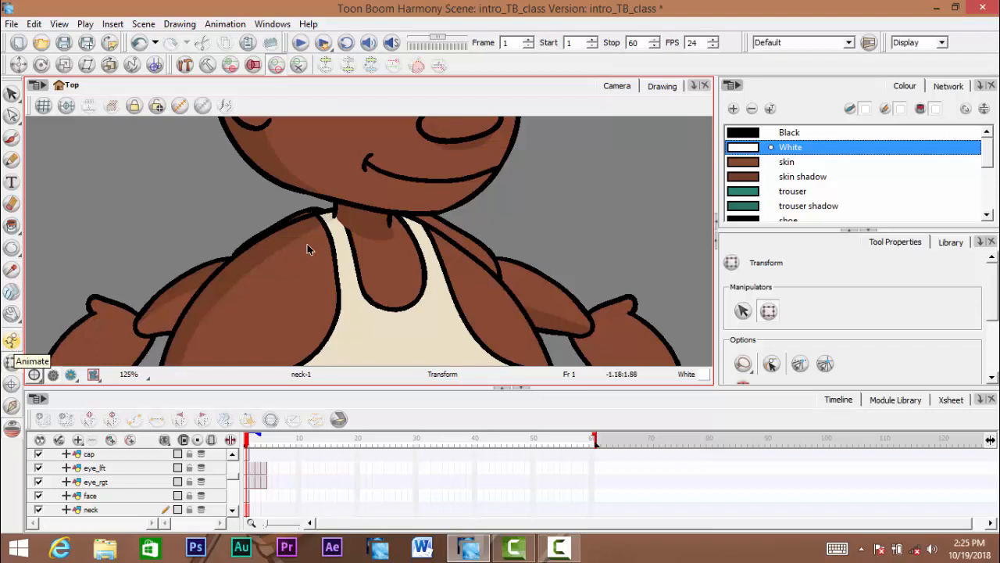
left_click(390, 230)
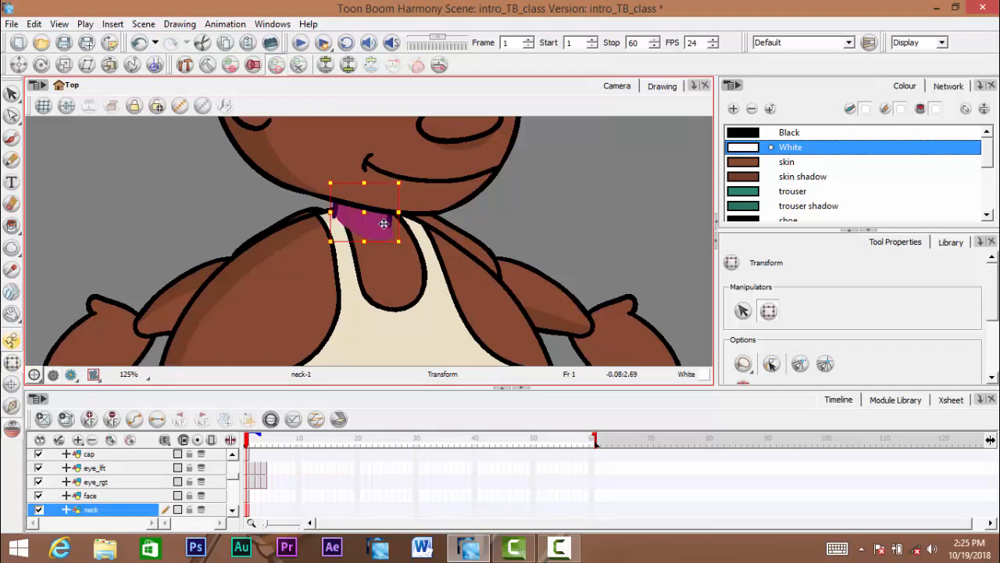
left_click_drag(386, 228, 387, 227)
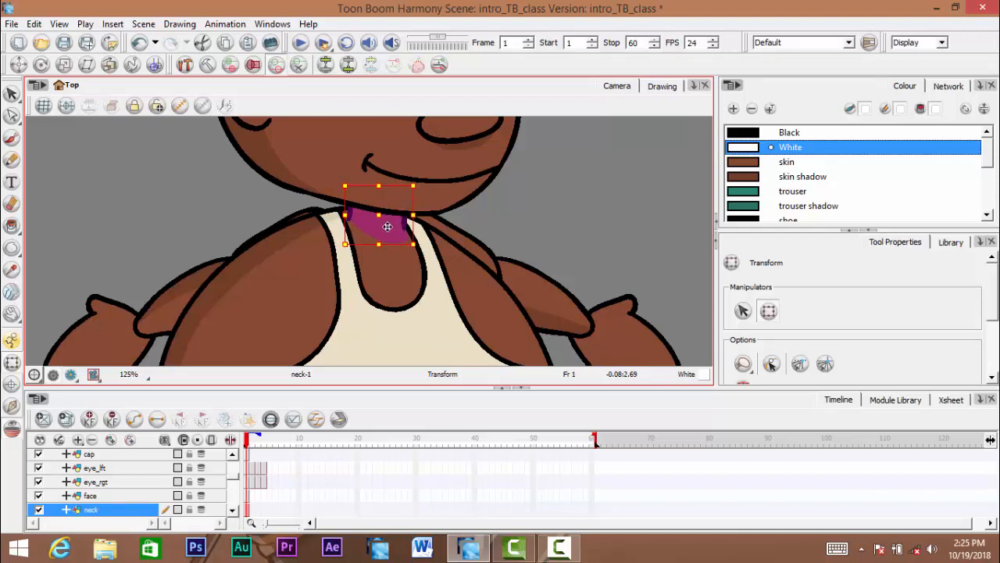
left_click(546, 216)
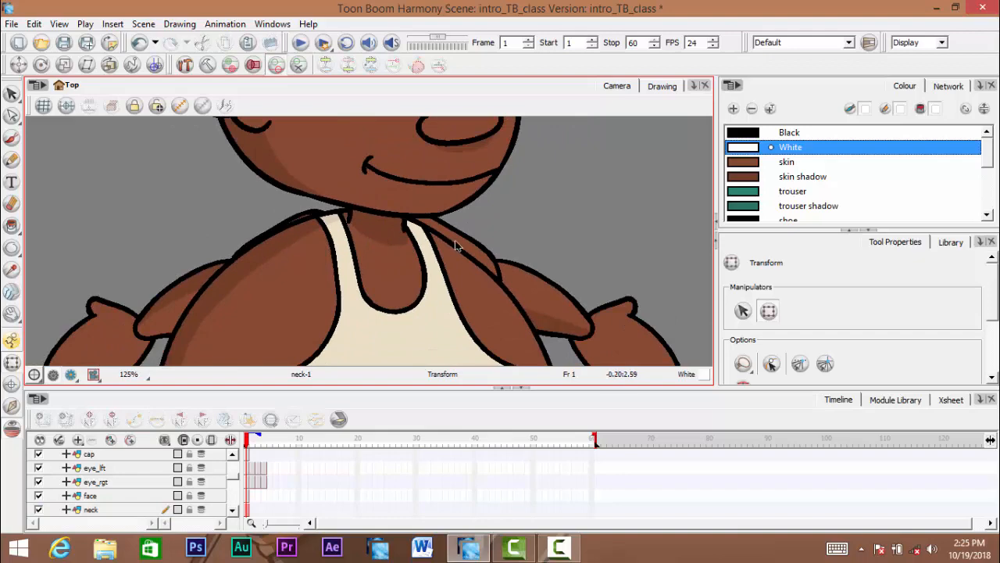
Examine the character's head and upper body, highlighting the cap layer to check its extent and overlaps
scroll(400, 252, "down", 5)
scroll(366, 247, "up", 6)
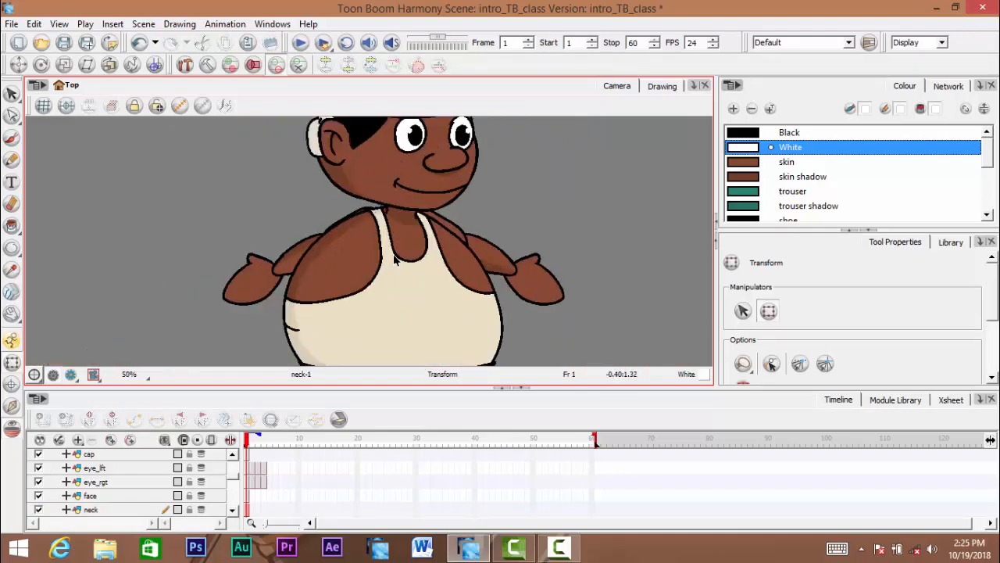
key("space")
scroll(350, 232, "down", 4)
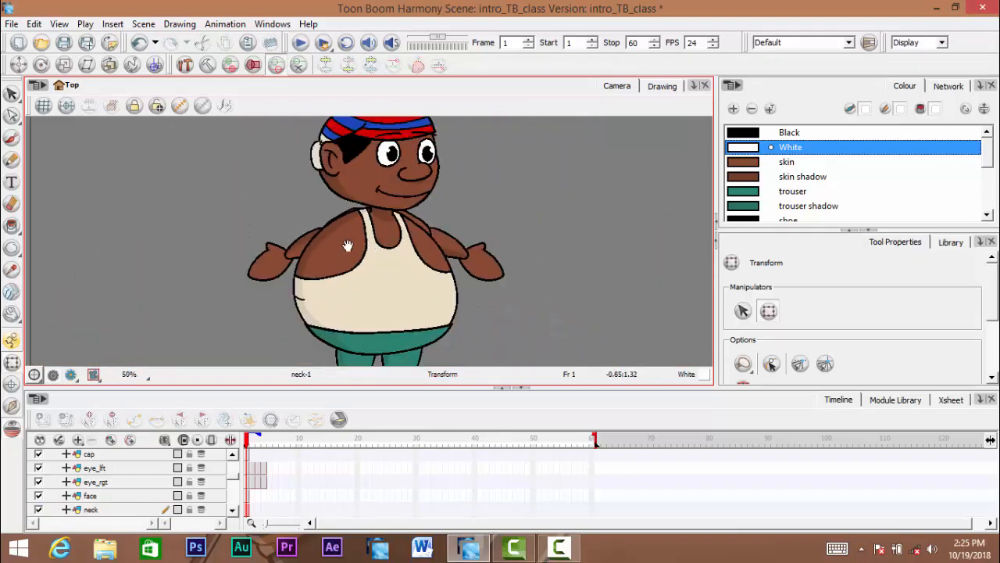
scroll(366, 270, "up", 1)
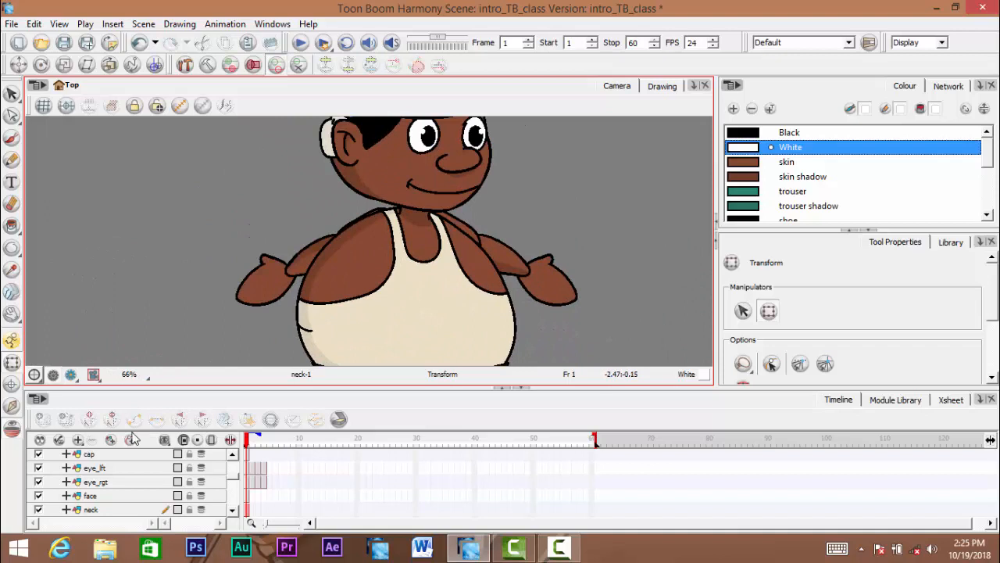
left_click(89, 455)
key("space")
left_click_drag(235, 228, 221, 253)
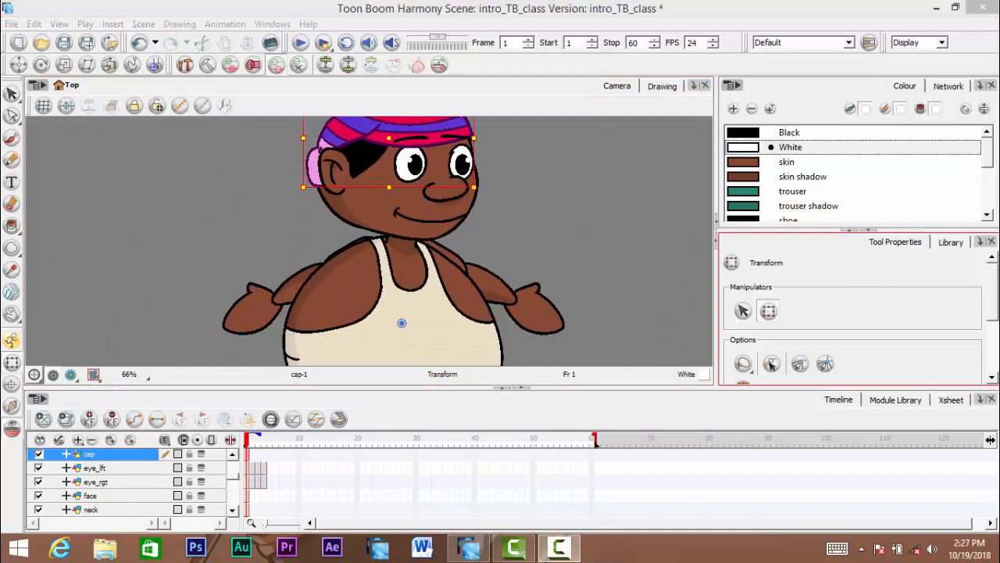
left_click(543, 167)
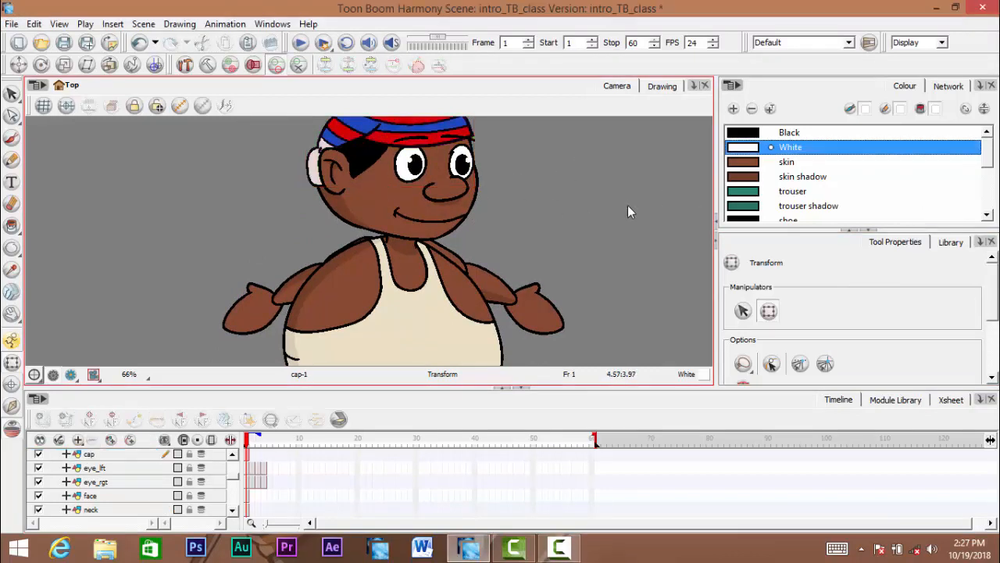
left_click_drag(440, 194, 449, 250)
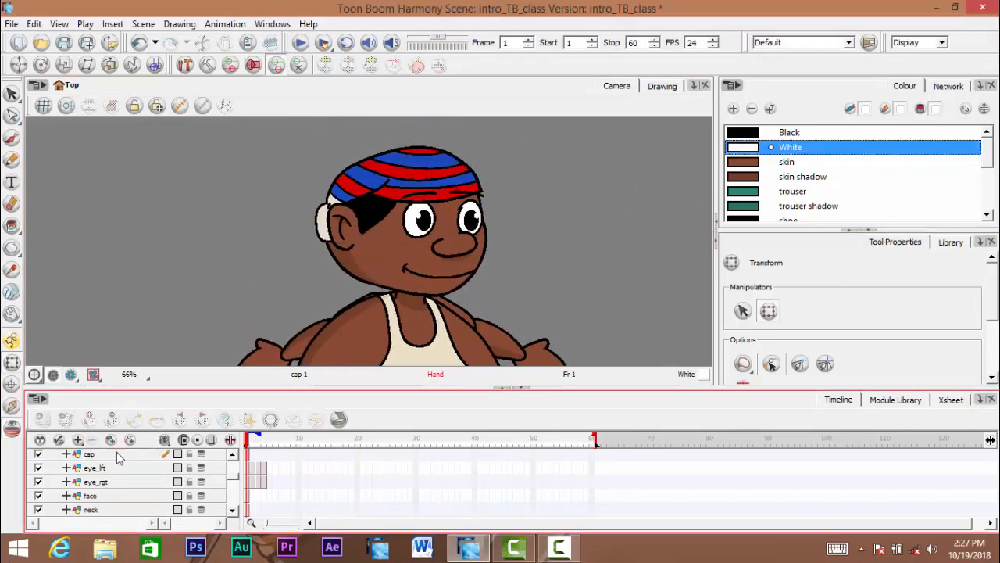
Move the eye_lft and eye_rgt layers up the stack to directly below the pupil layers, and clear the selection
left_click(95, 468)
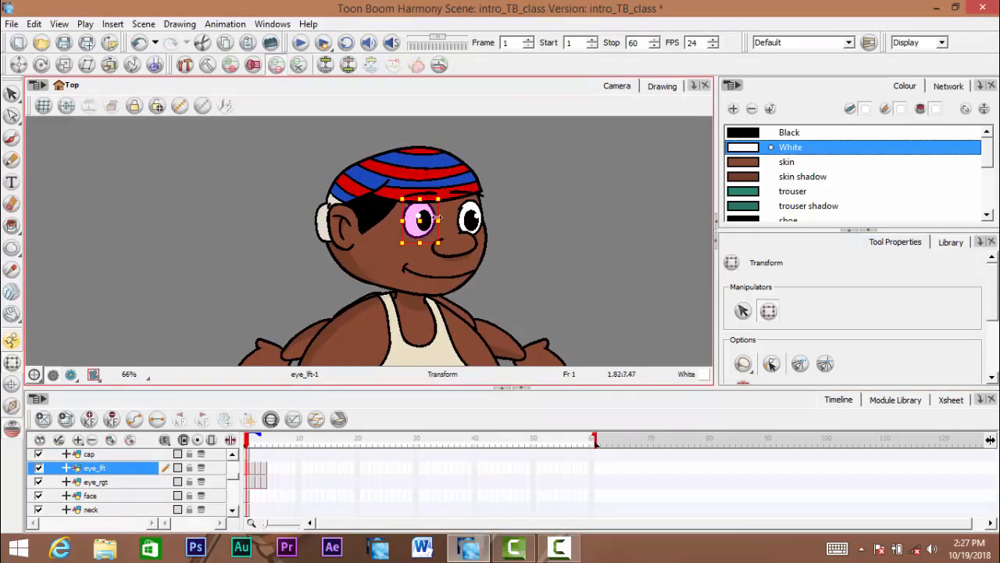
key("space")
scroll(420, 226, "up", 2)
scroll(420, 231, "up", 2)
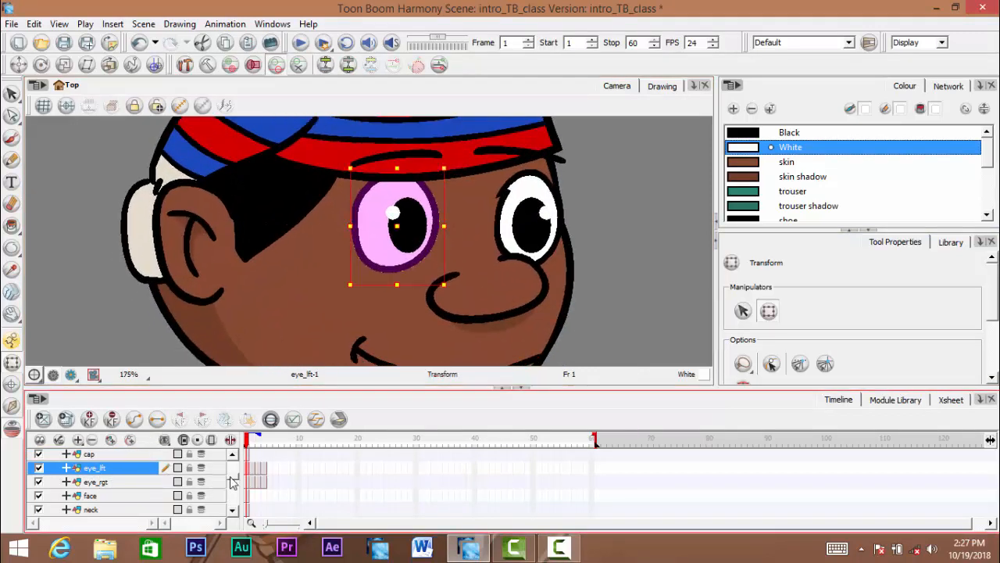
scroll(232, 479, "up", 2)
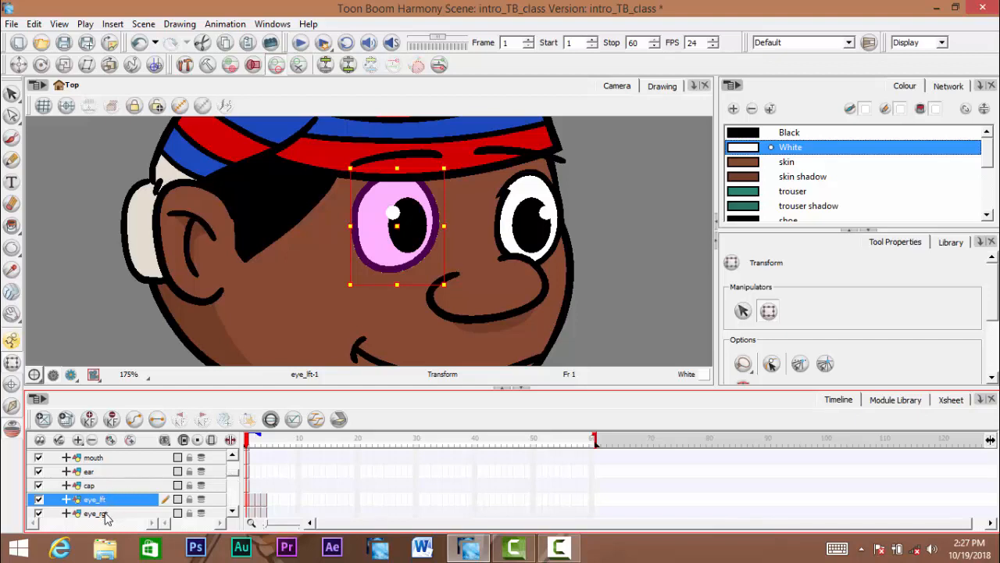
left_click(107, 513, "ctrl")
left_click_drag(111, 493, 60, 486)
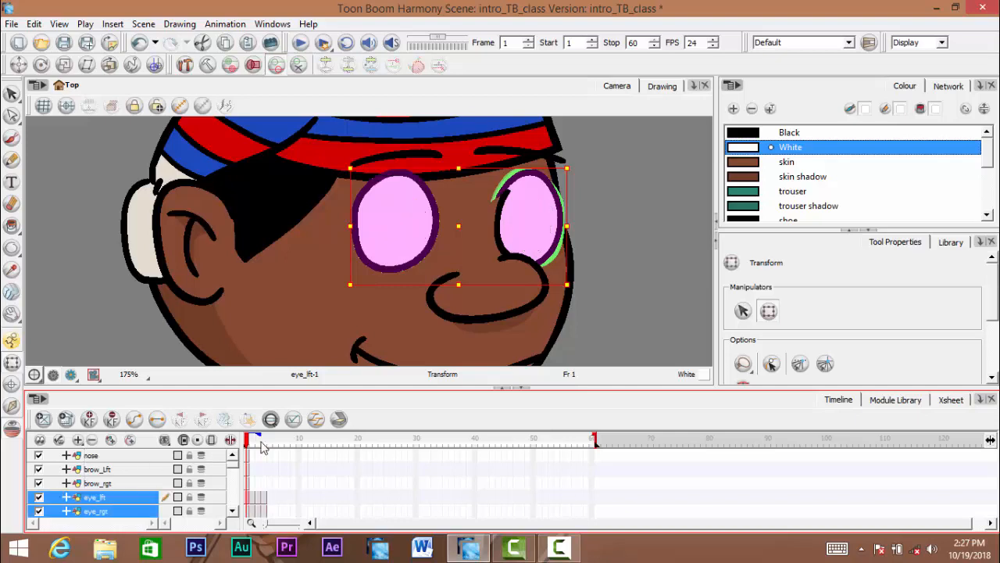
scroll(279, 486, "down", 1)
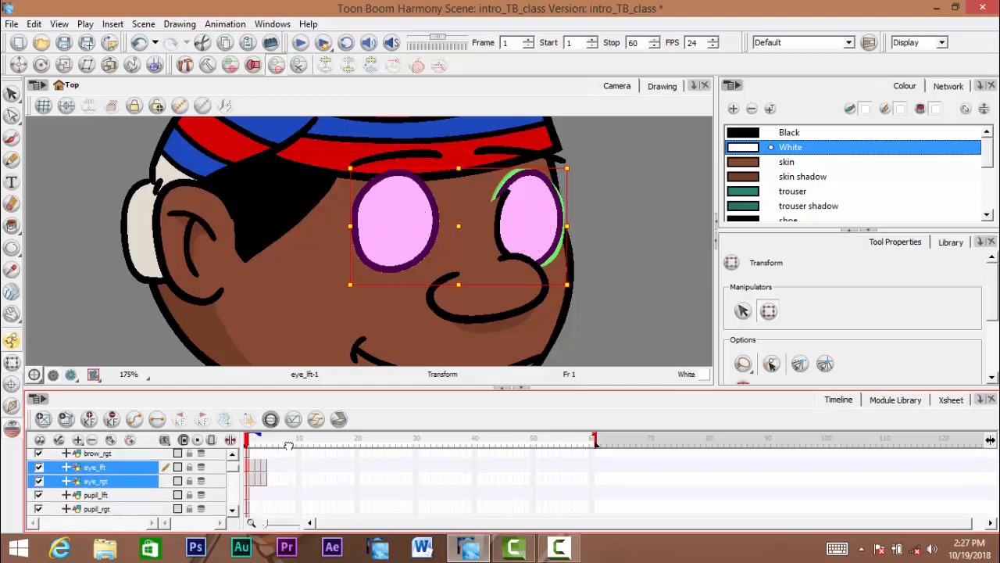
left_click(96, 484)
left_click_drag(91, 492, 63, 473)
left_click(107, 320)
Shift the nose slightly to the left on the face so its fill clears the far eye, and clear the selection
key("space")
mouse_move(424, 272)
left_mouse_down()
mouse_move(417, 290)
mouse_move(442, 265)
mouse_move(497, 285)
left_mouse_up()
scroll(416, 283, "down", 1)
scroll(464, 249, "up", 1)
left_click(485, 286)
left_click(586, 263)
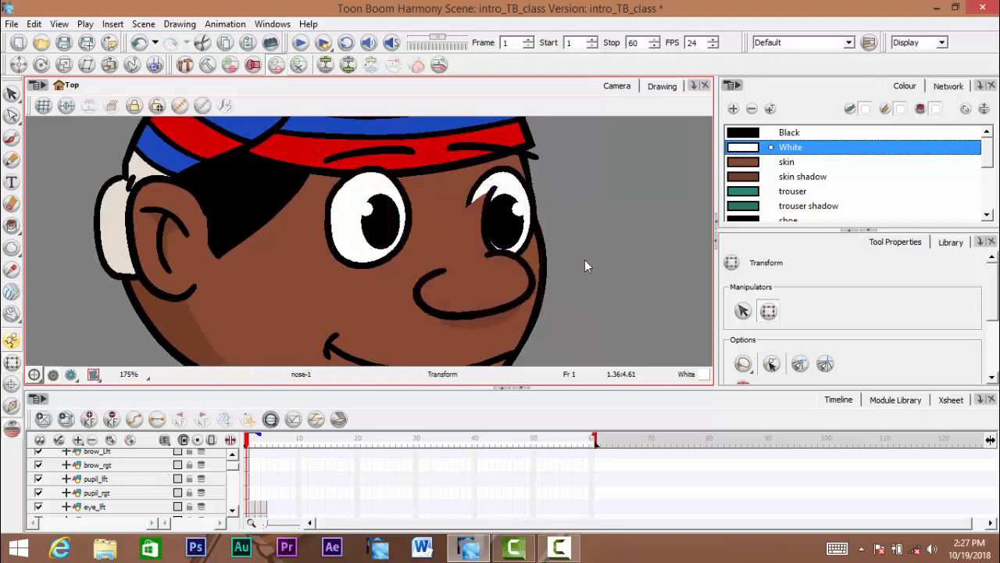
left_click(497, 284)
key("Escape")
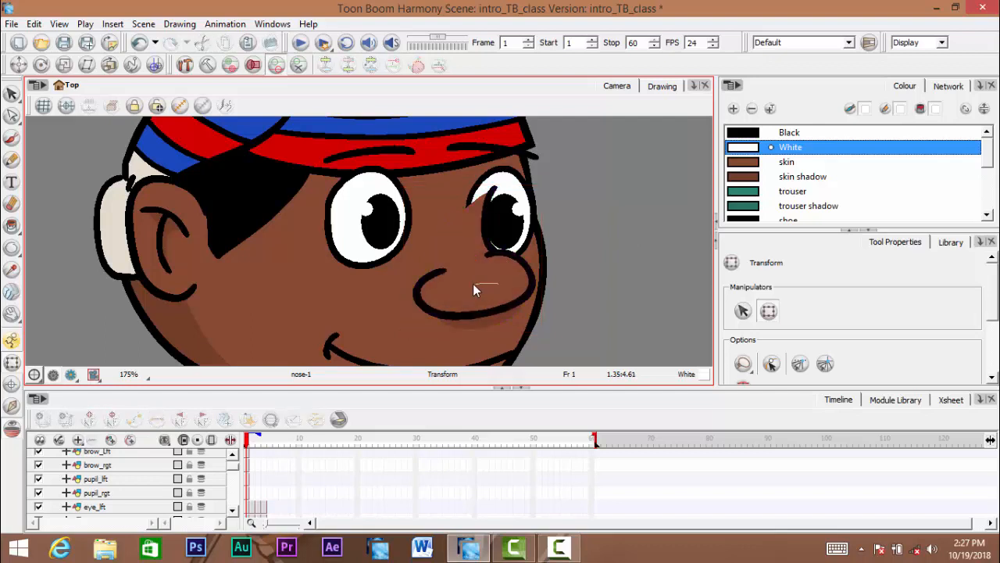
left_click(495, 283)
left_click_drag(487, 284, 474, 288)
left_click(704, 203)
left_click_drag(416, 316, 424, 199)
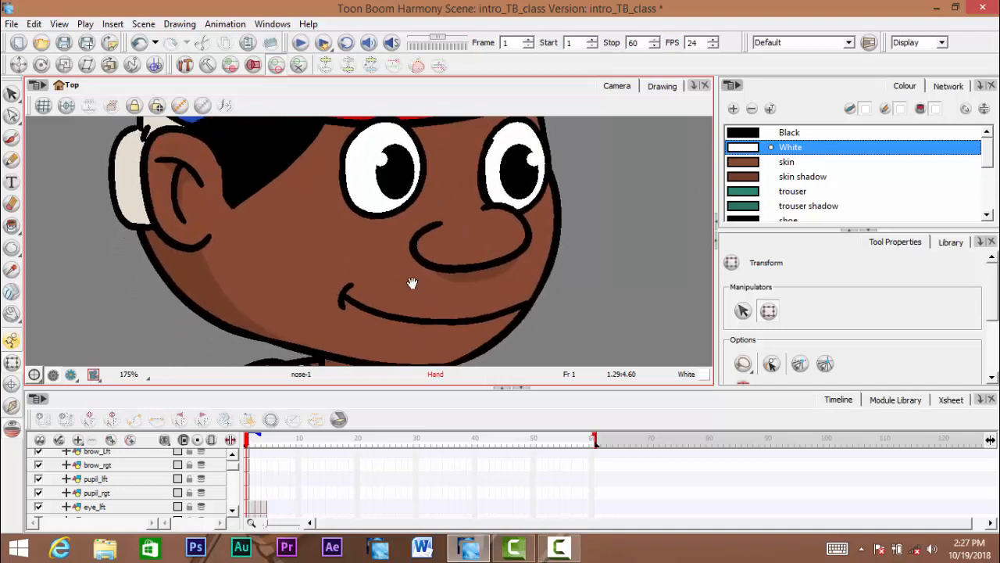
Check the nose, brow, pupil and left eye layers one by one to see which part each holds
key("1")
left_click_drag(453, 360, 449, 303)
key("1")
key("1")
key("1")
key("1")
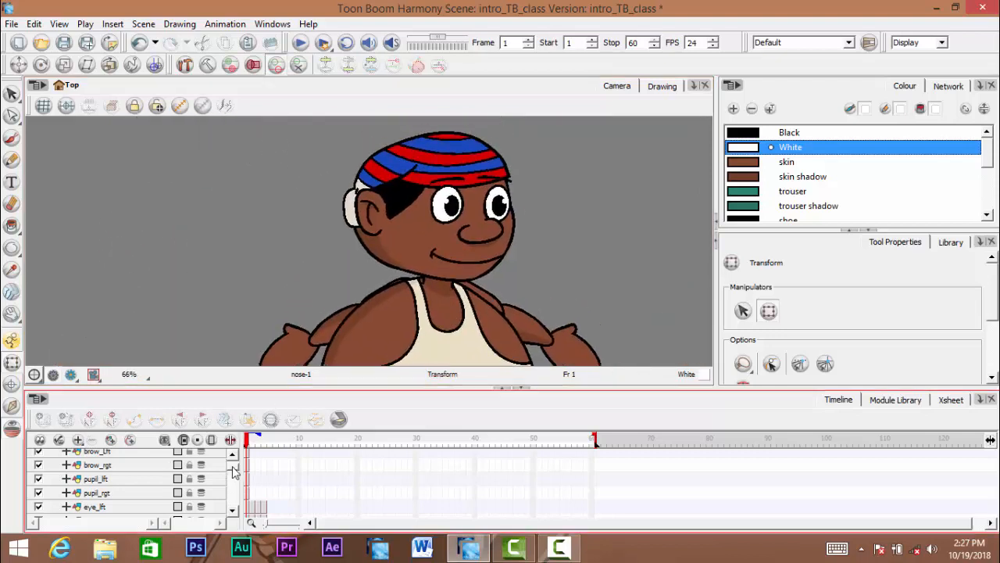
scroll(233, 469, "up", 2)
left_click(92, 457)
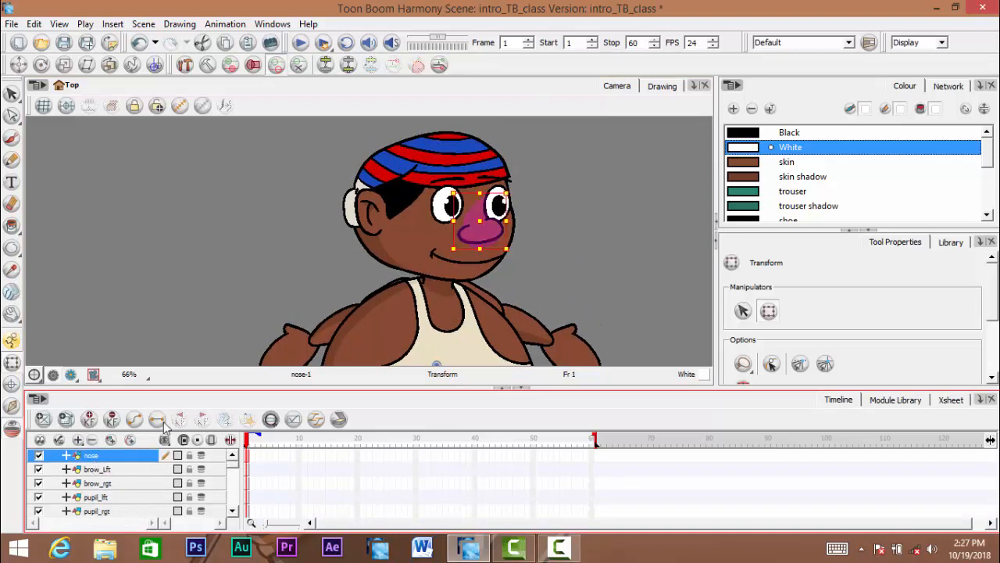
left_click(105, 471)
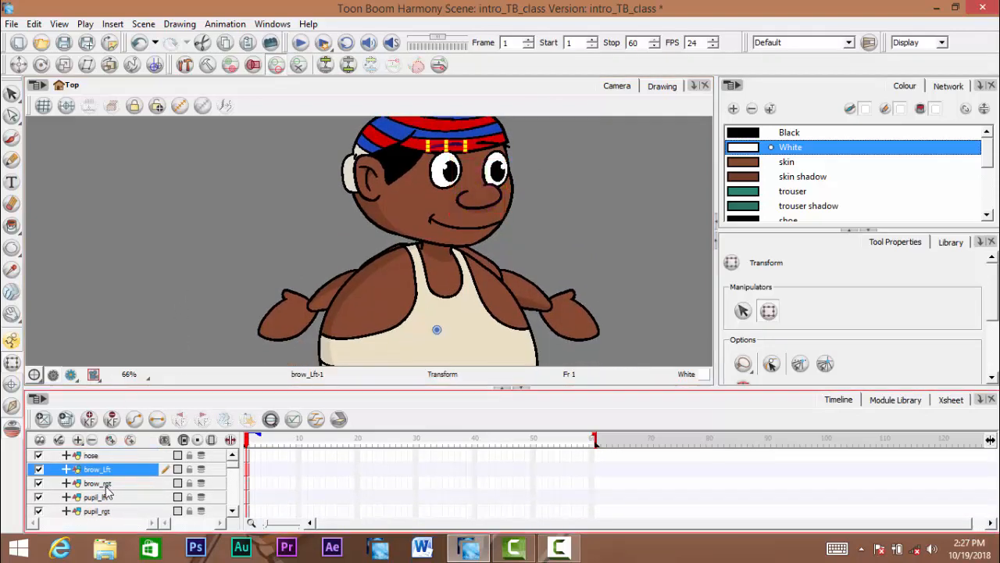
left_click(106, 484)
left_click(104, 498)
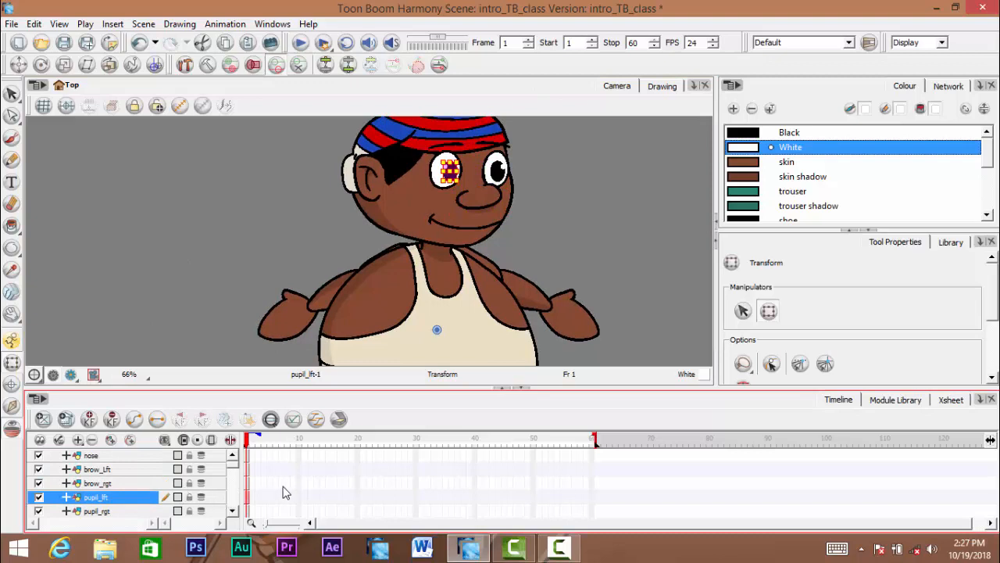
scroll(284, 492, "down", 2)
left_click(97, 473)
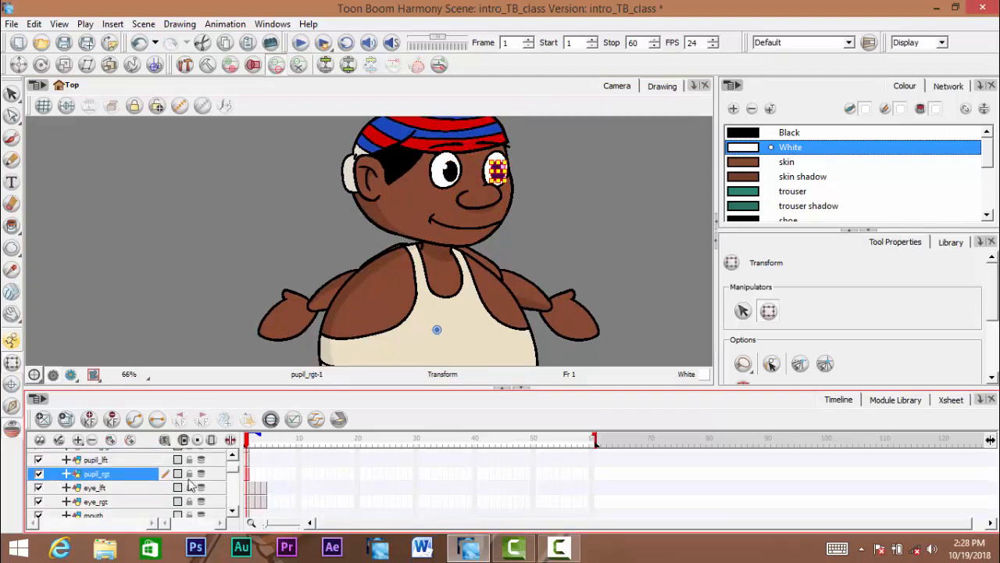
left_click(159, 486)
scroll(310, 480, "down", 1)
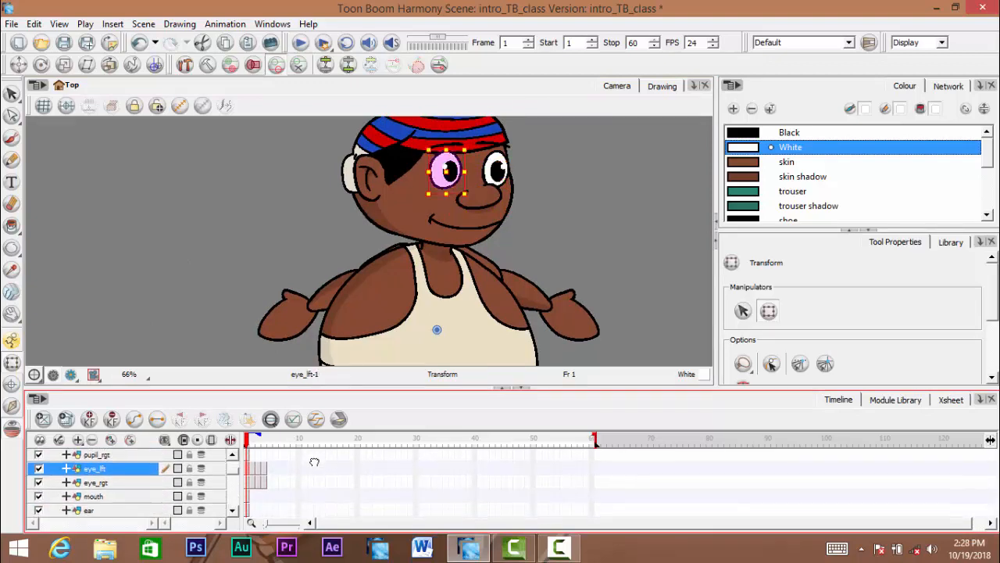
Check the mouth, ear, cap, face and waist layers one by one against the character
scroll(295, 482, "down", 1)
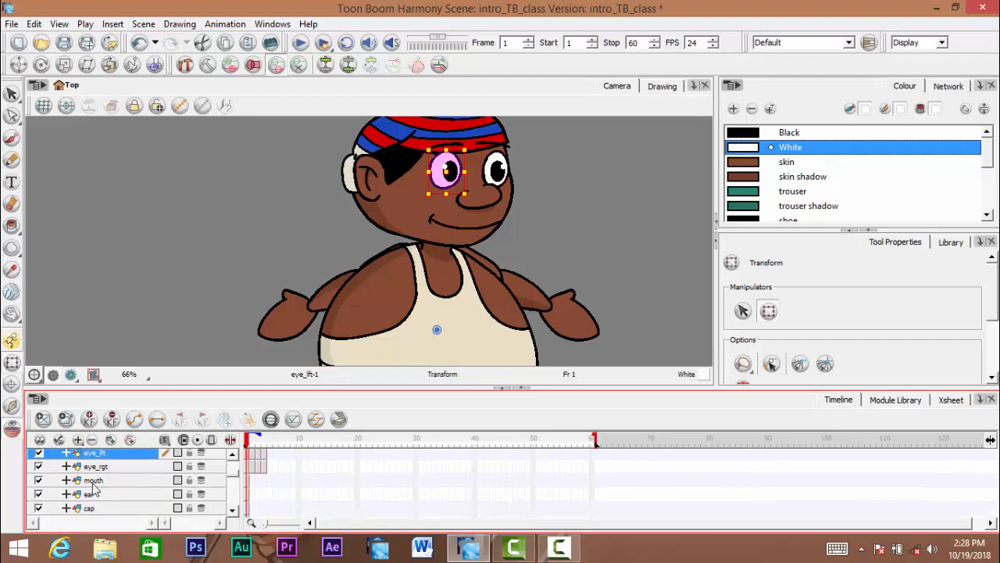
left_click(295, 483)
scroll(291, 489, "down", 2)
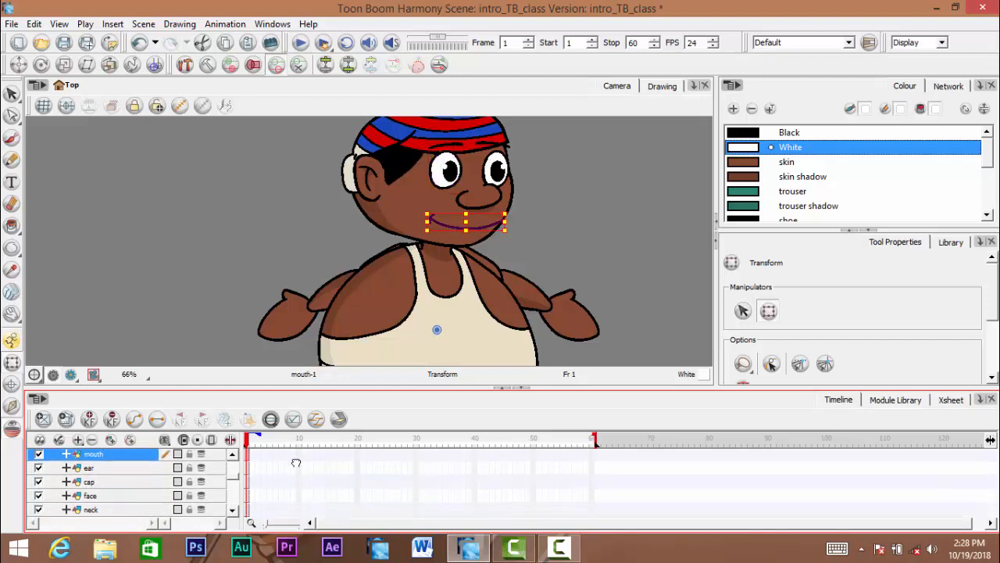
left_click(107, 467)
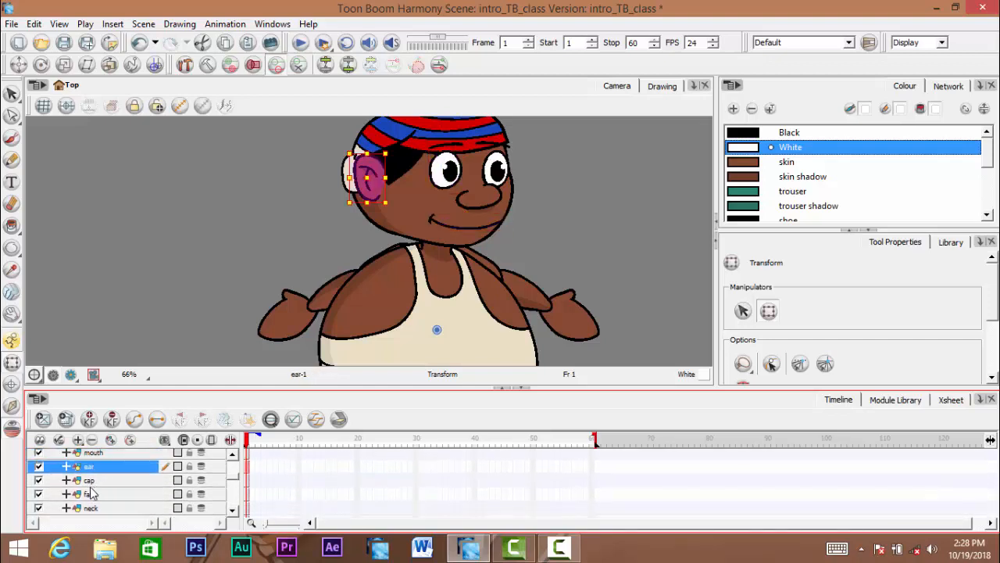
left_click(102, 480)
scroll(289, 476, "down", 1)
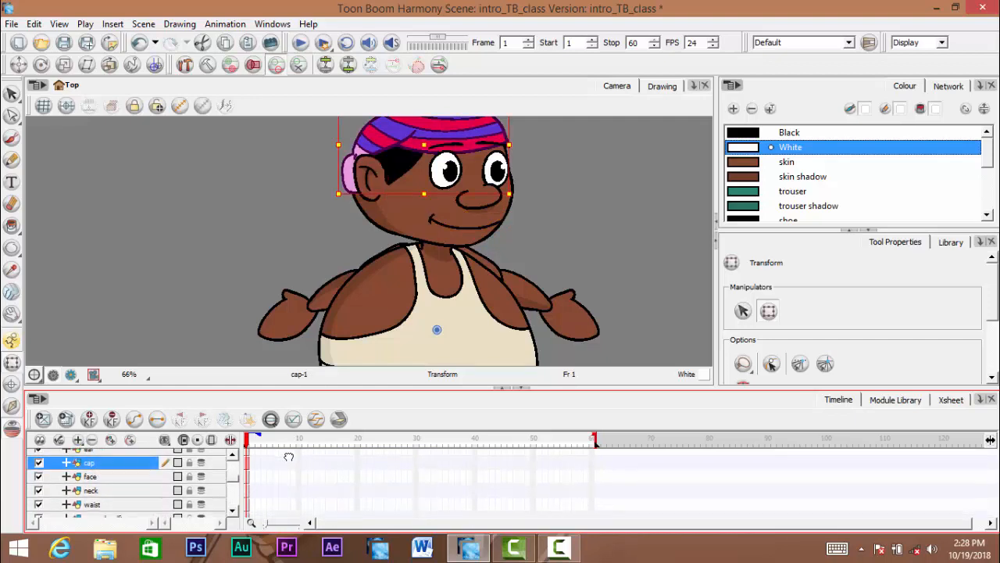
left_click(90, 476)
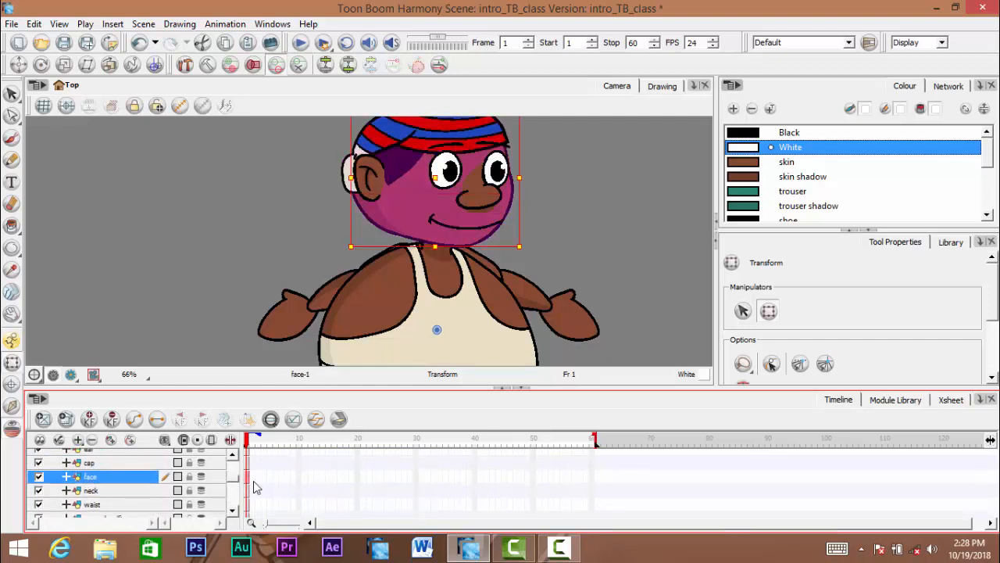
scroll(118, 481, "down", 3)
left_click(89, 470)
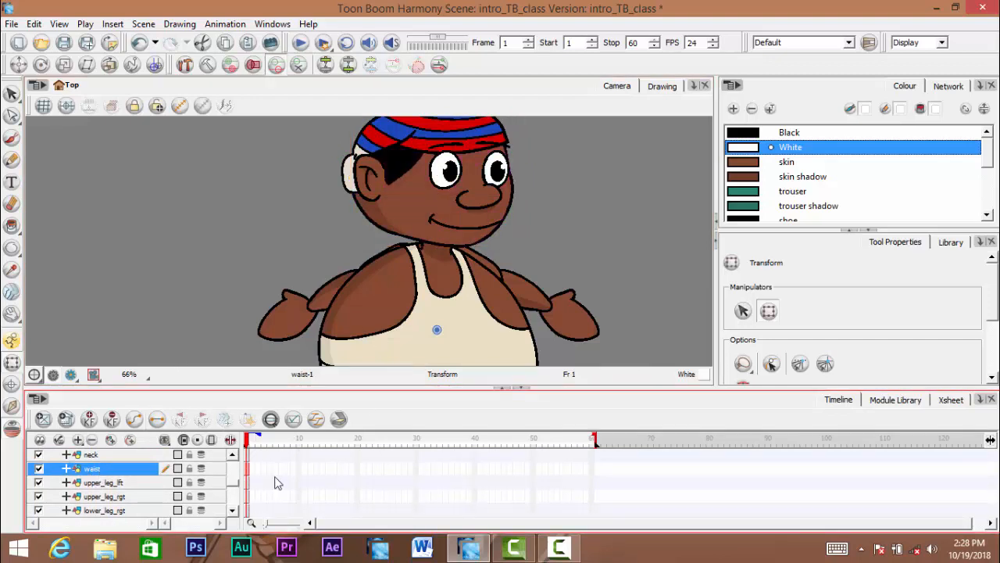
Move the upper_leg_lft, upper_leg_rgt, lower_leg_rgt, feet_rgt and feet_lft layers down the stack to between hand_lft and character_design
scroll(279, 464, "down", 2)
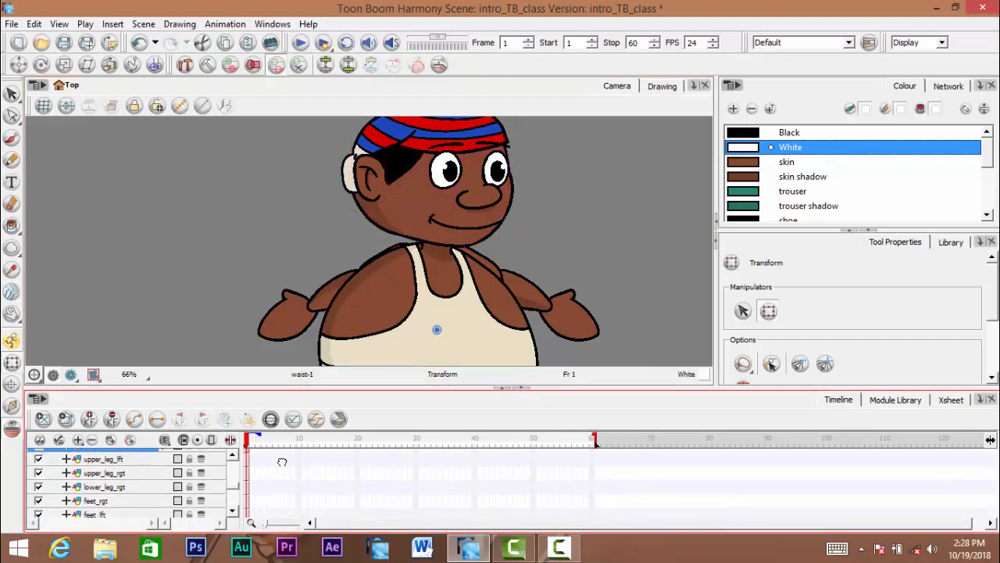
mouse_move(282, 462)
left_mouse_down()
mouse_move(291, 419)
mouse_move(283, 470)
mouse_move(290, 461)
mouse_move(277, 470)
left_mouse_up()
left_click(114, 470)
left_click(115, 507, "shift")
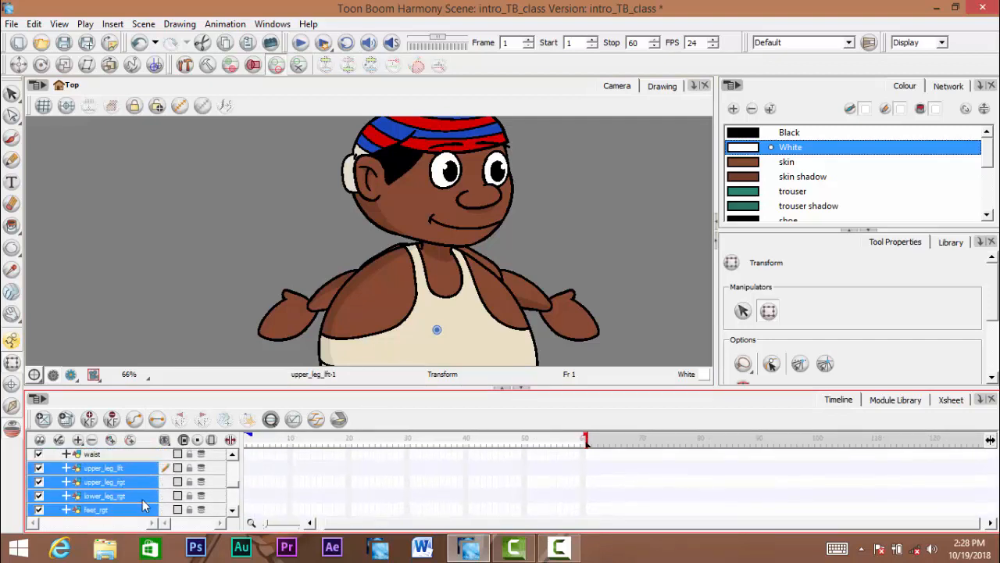
scroll(117, 484, "down", 2)
left_click(114, 477, "shift")
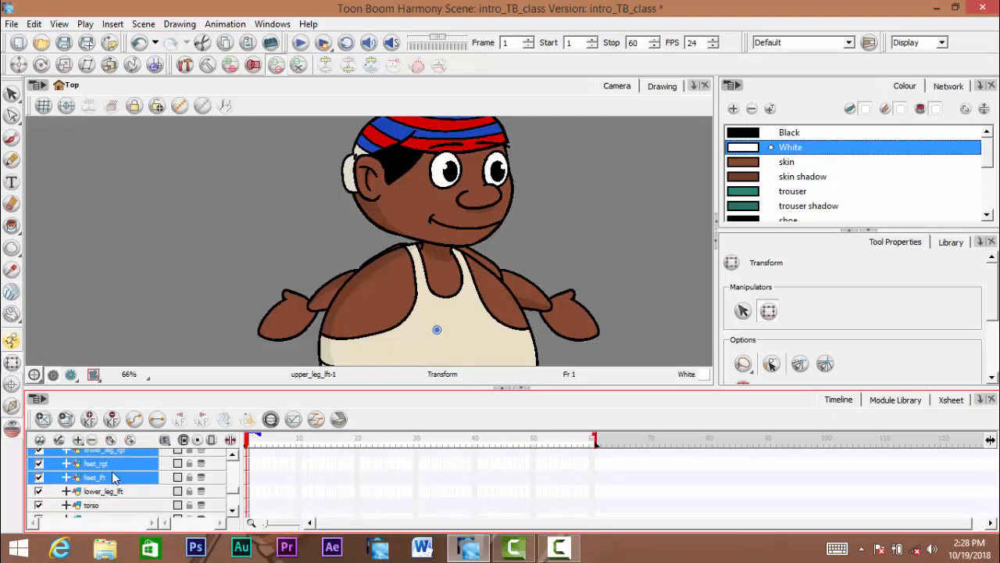
scroll(125, 479, "down", 1)
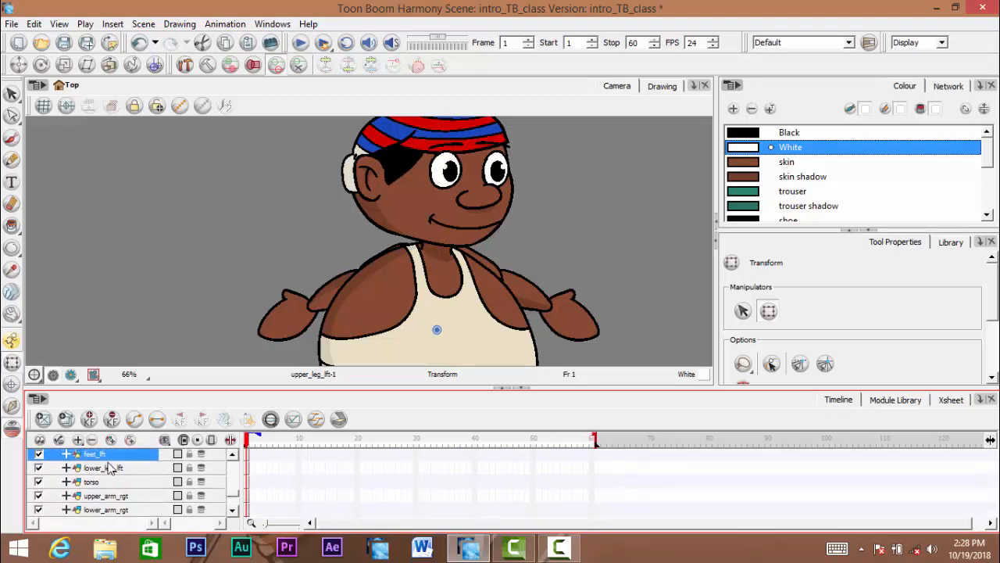
scroll(90, 523, "down", 3)
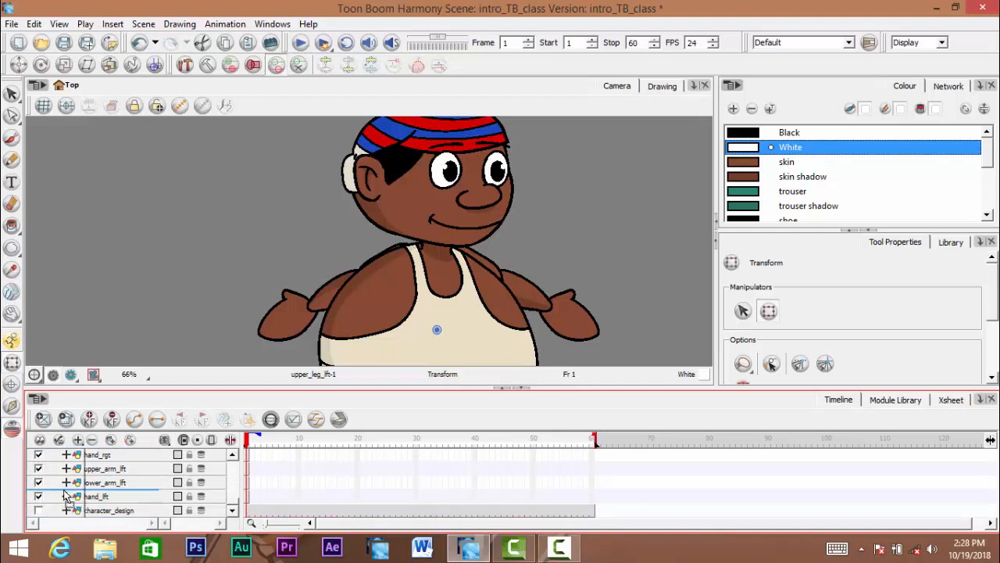
scroll(86, 493, "up", 4)
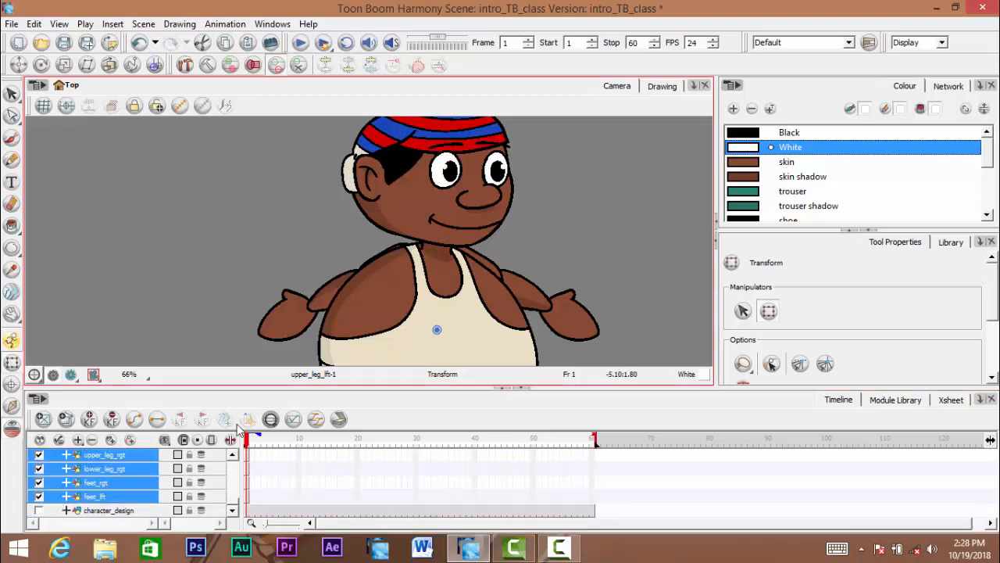
scroll(283, 469, "down", 4)
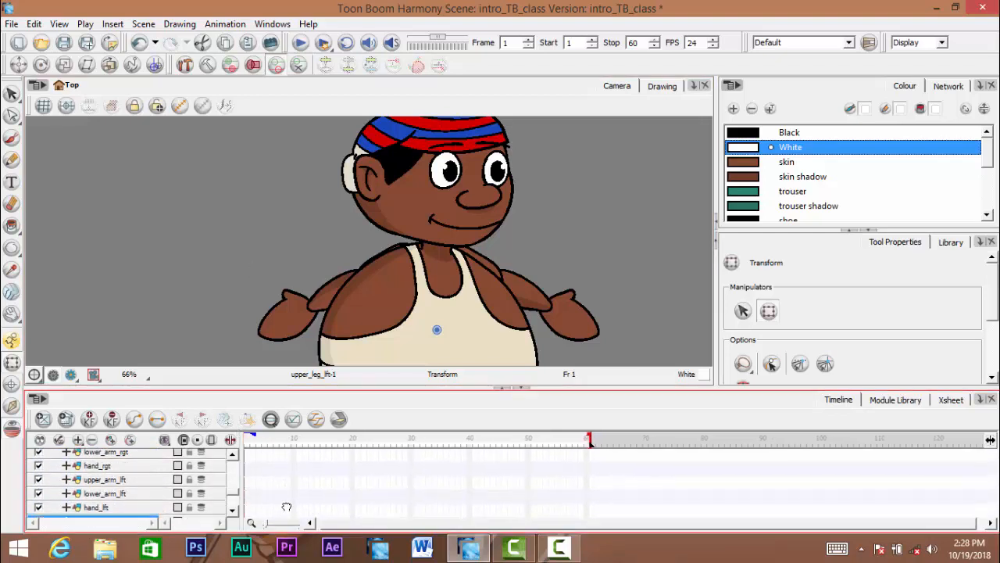
Move the lower_leg_lft layer from below waist down the stack to the other leg layers, below hand_lft
scroll(156, 480, "up", 2)
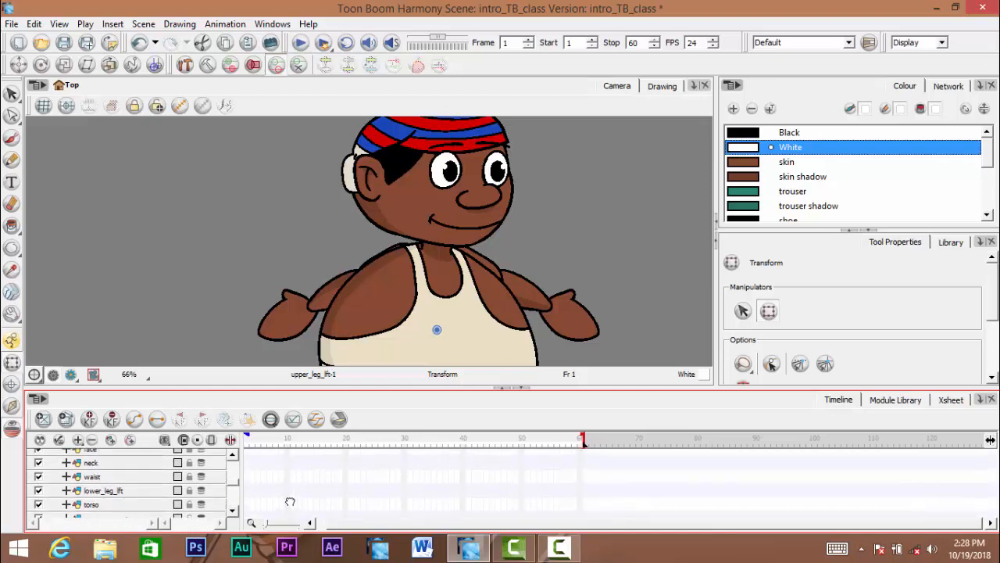
left_click_drag(101, 471, 76, 503)
scroll(279, 489, "up", 3)
scroll(275, 492, "up", 4)
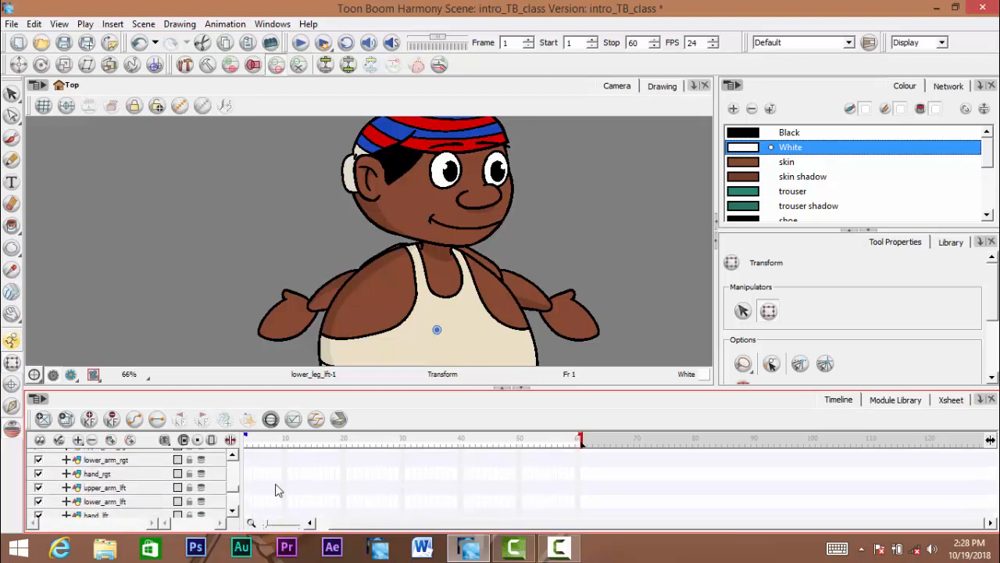
Move the lower_arm_rgt layer directly above upper_arm_rgt in the stack, and clear the selection
left_click(110, 474)
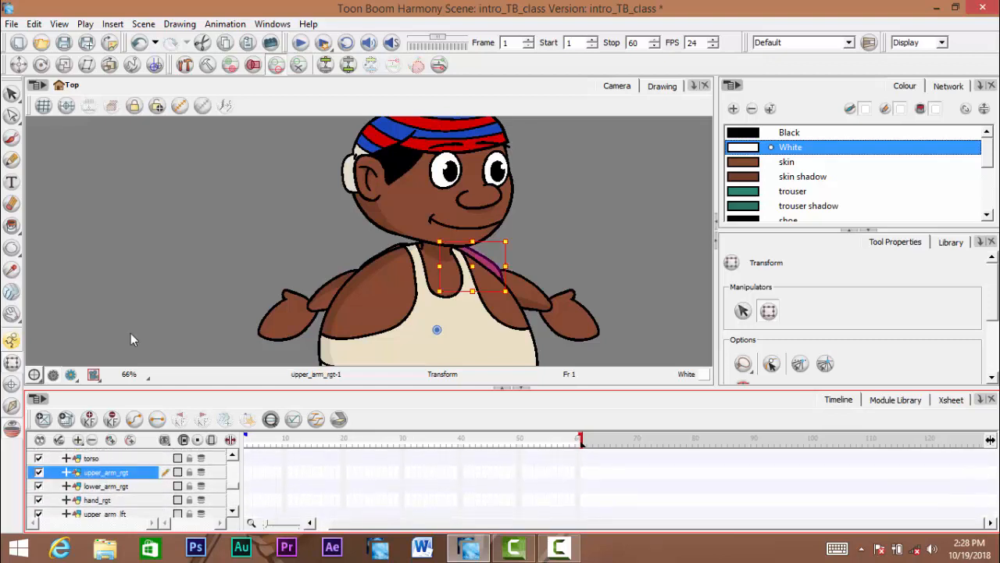
key("space")
left_click_drag(530, 295, 527, 273)
scroll(516, 248, "up", 1)
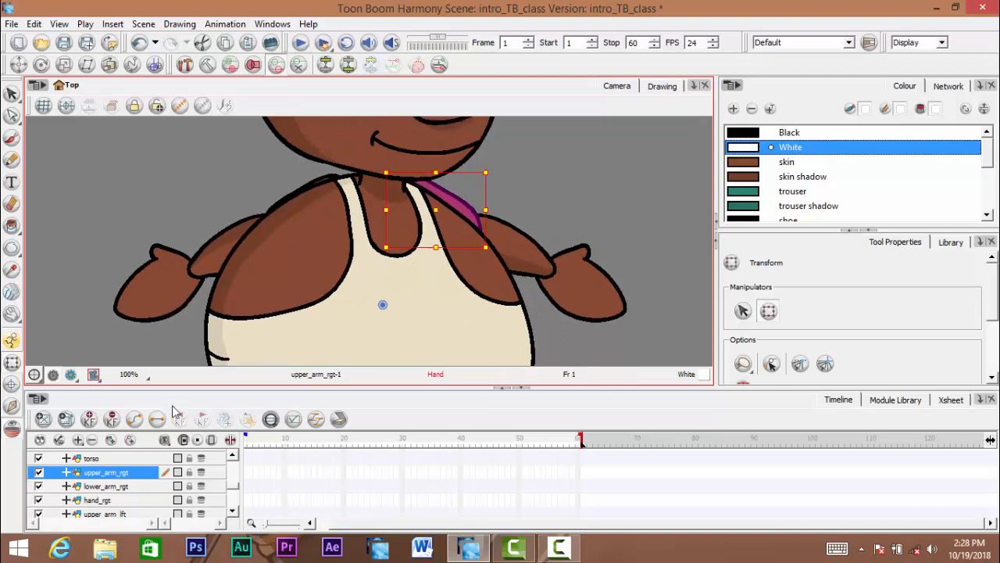
left_click(97, 486)
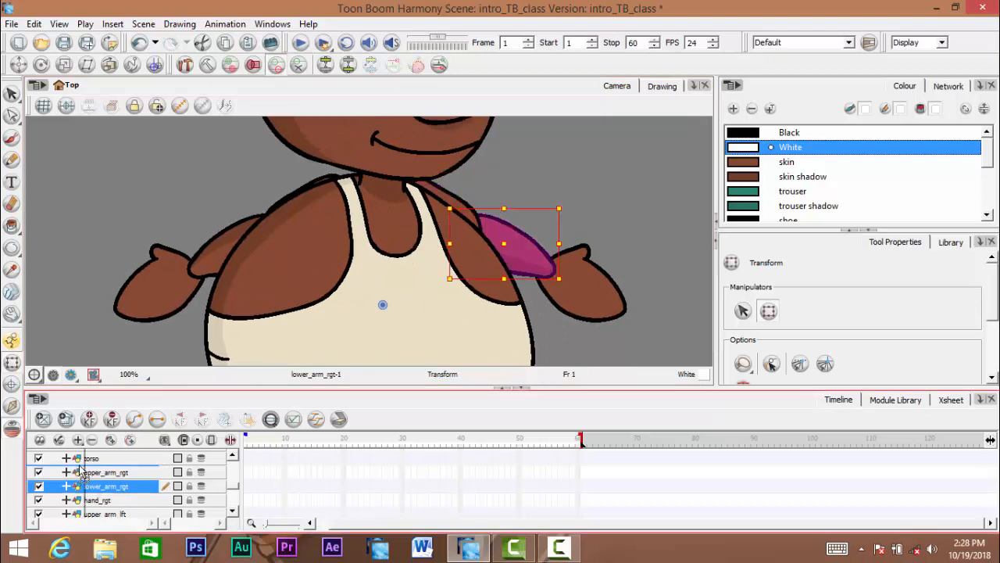
left_click_drag(88, 473, 89, 467)
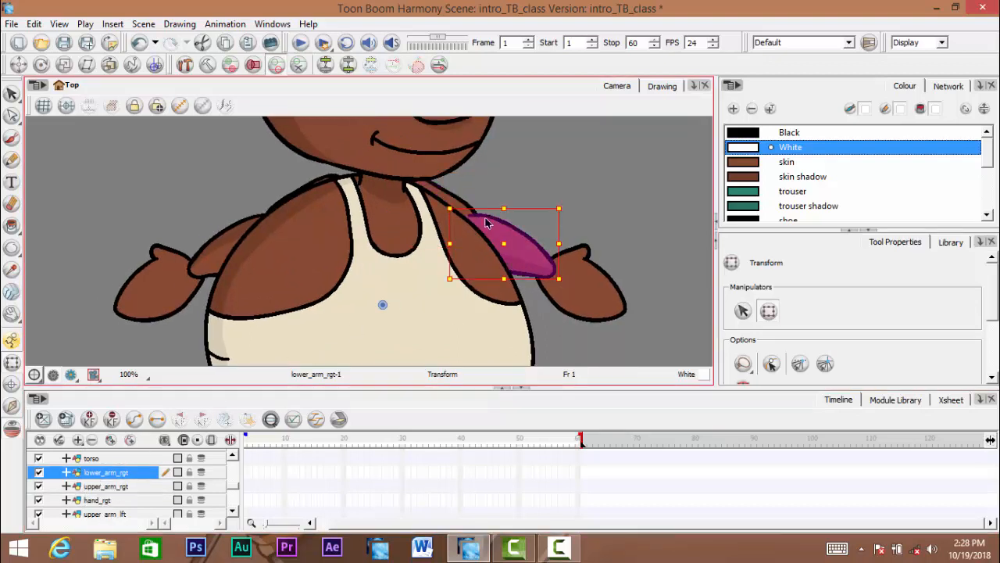
left_click(552, 189)
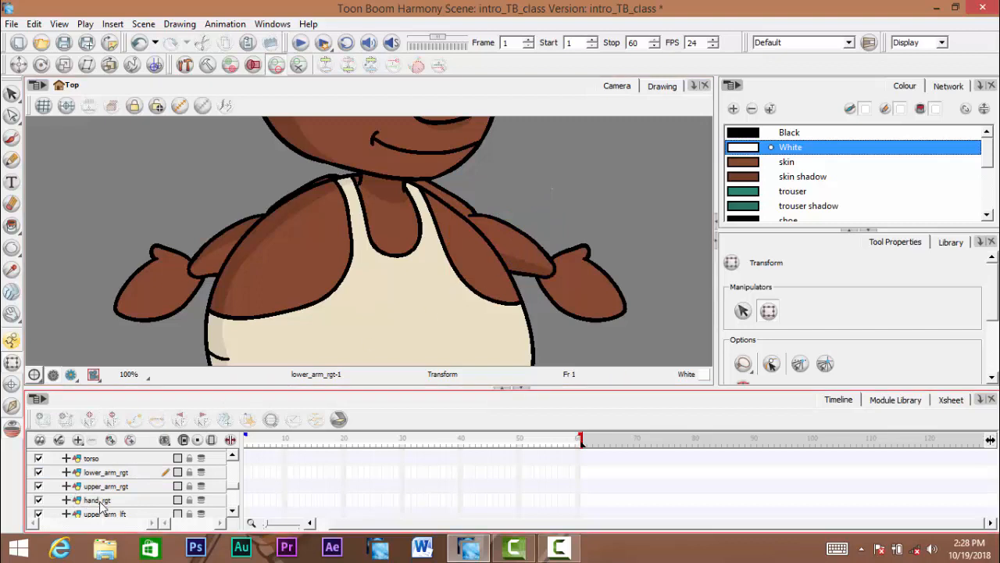
Move the hand_rgt layer up the stack to directly above lower_arm_rgt, below torso, and clear the selection
left_click_drag(99, 501, 94, 471)
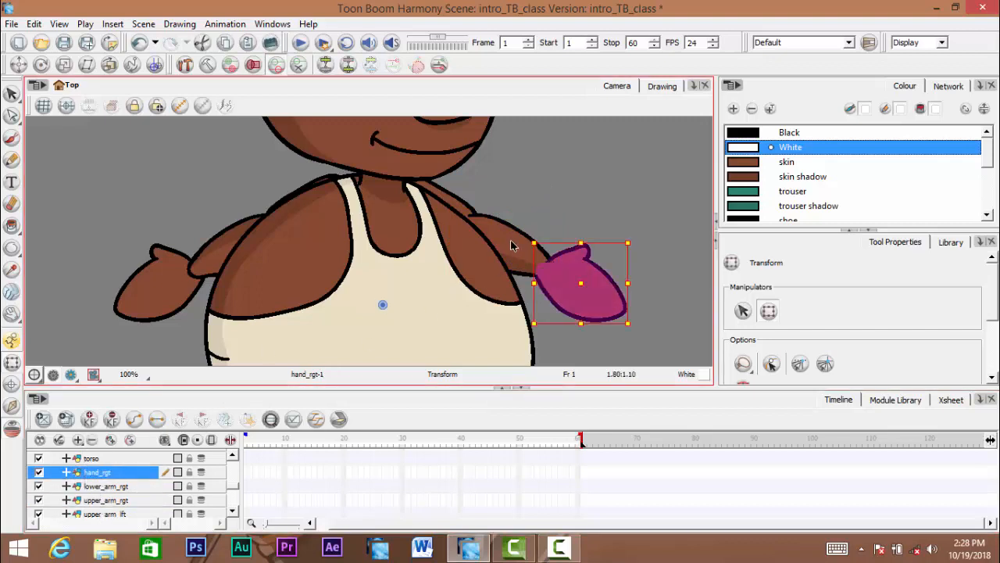
left_click(550, 213)
key("space")
left_click_drag(545, 273, 561, 238)
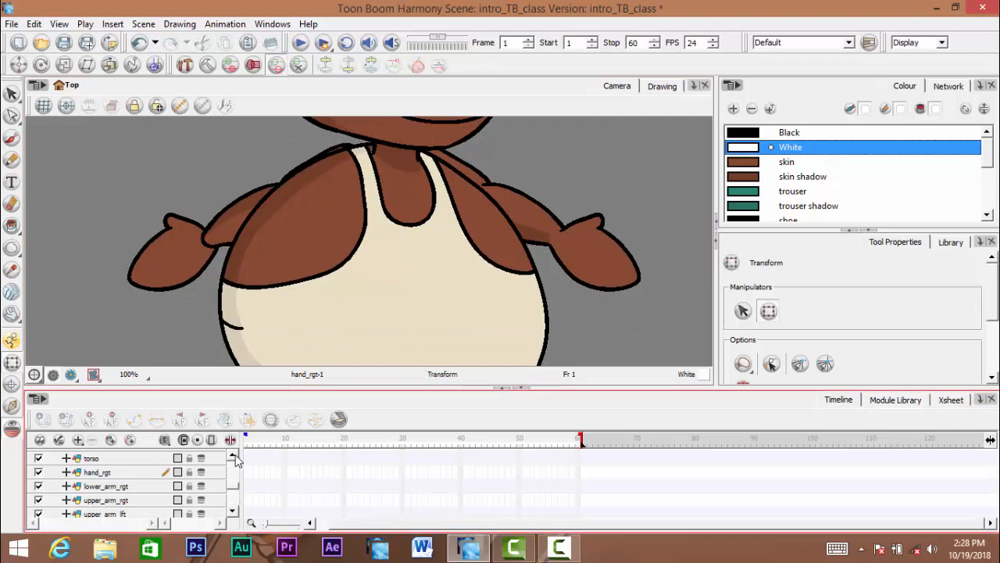
Move the upper_arm_lft, lower_arm_lft and hand_lft layers together up the stack to between waist and torso, and clear the selection
scroll(233, 460, "up", 1)
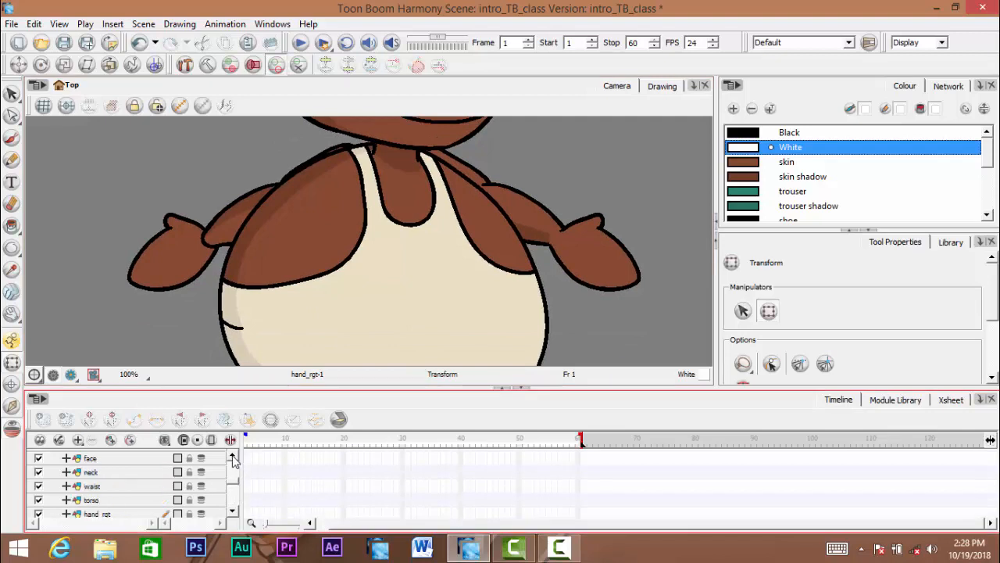
scroll(233, 512, "down", 3)
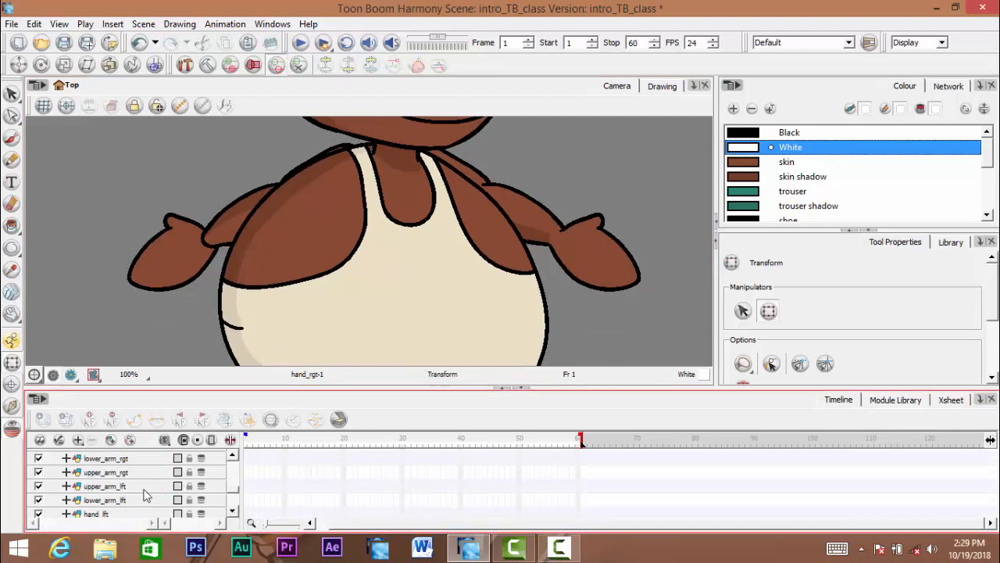
left_click(121, 461)
left_click(120, 473)
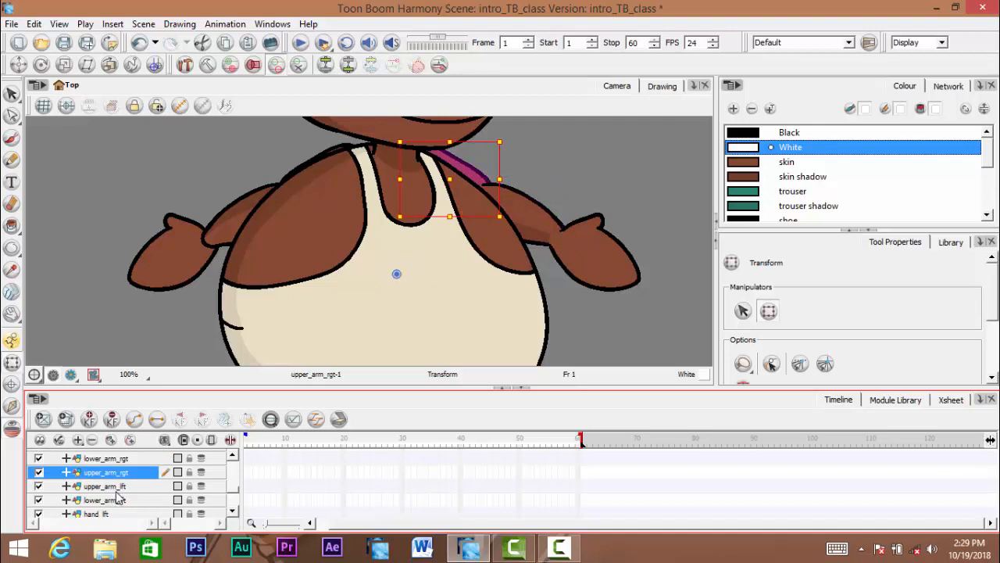
left_click(117, 490)
key("space")
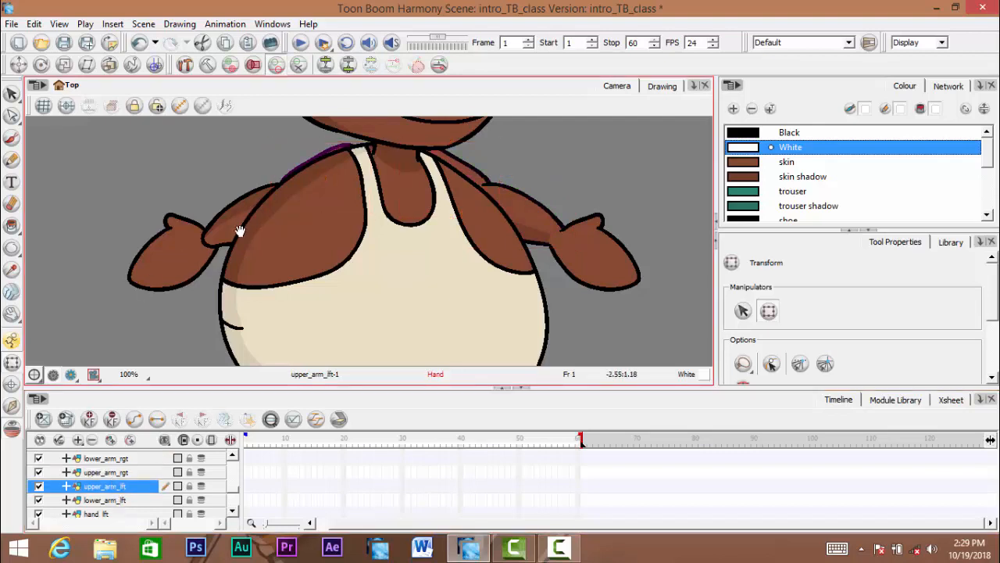
left_click(121, 500)
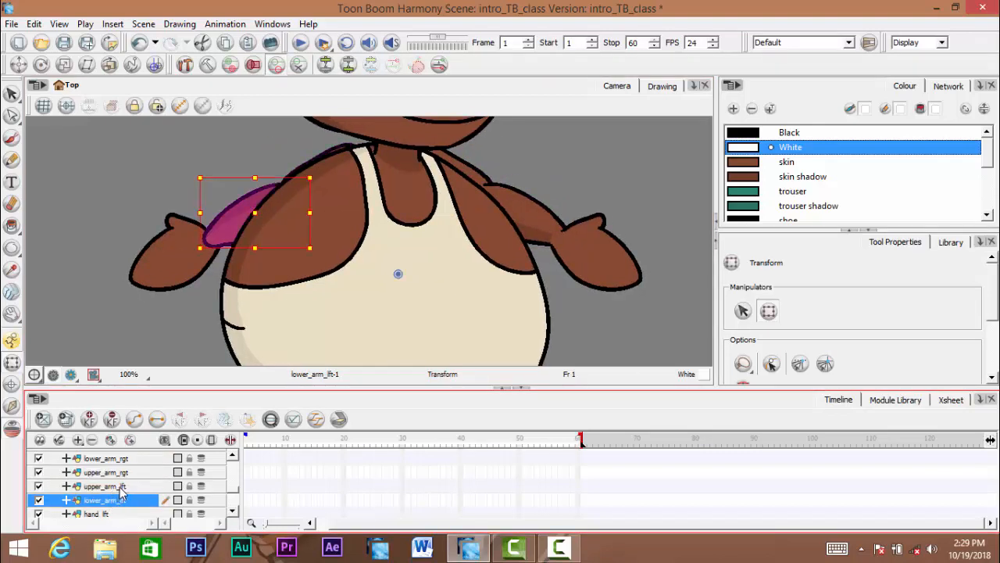
left_click(121, 488)
left_click(114, 514, "shift")
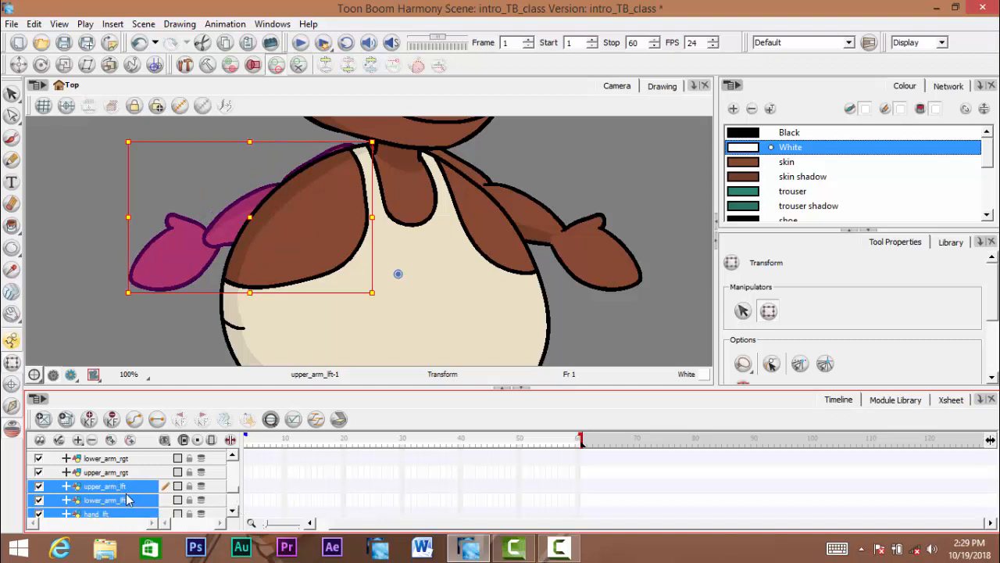
mouse_move(123, 486)
left_mouse_down()
mouse_move(126, 447)
mouse_move(88, 483)
mouse_move(80, 523)
mouse_move(73, 467)
mouse_move(68, 519)
mouse_move(61, 452)
mouse_move(61, 471)
left_mouse_up()
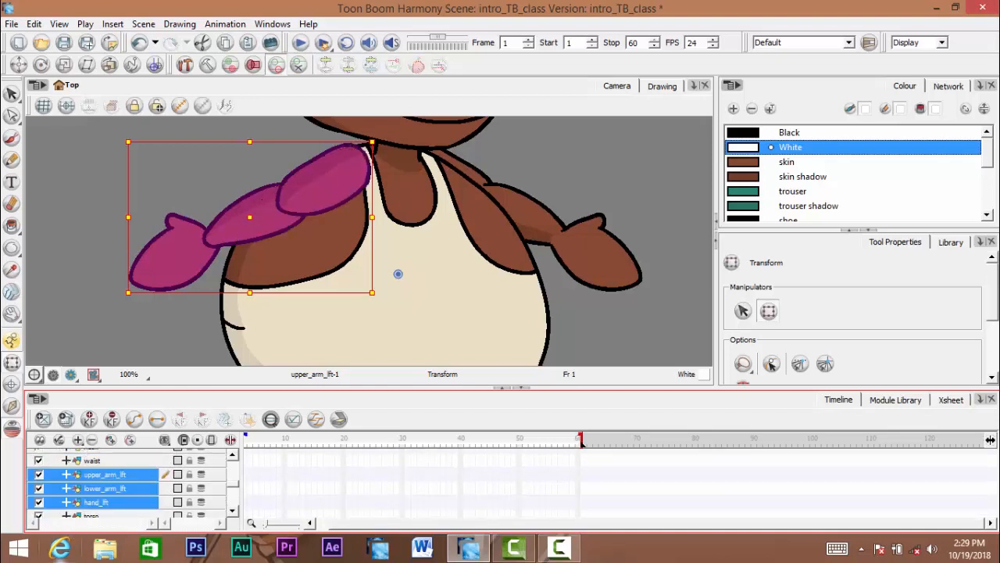
left_click(92, 259)
Examine how the upper arm, lower arm and hand of the left arm overlap each other and the torso
key("space")
left_click_drag(272, 285, 311, 277)
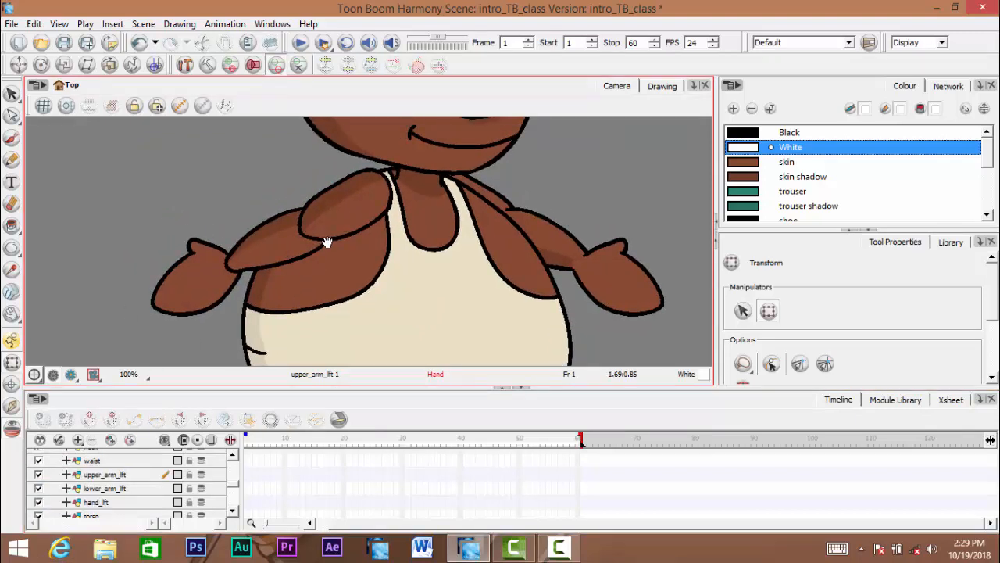
key("2")
mouse_move(326, 243)
left_mouse_down()
mouse_move(346, 250)
mouse_move(321, 256)
left_mouse_up()
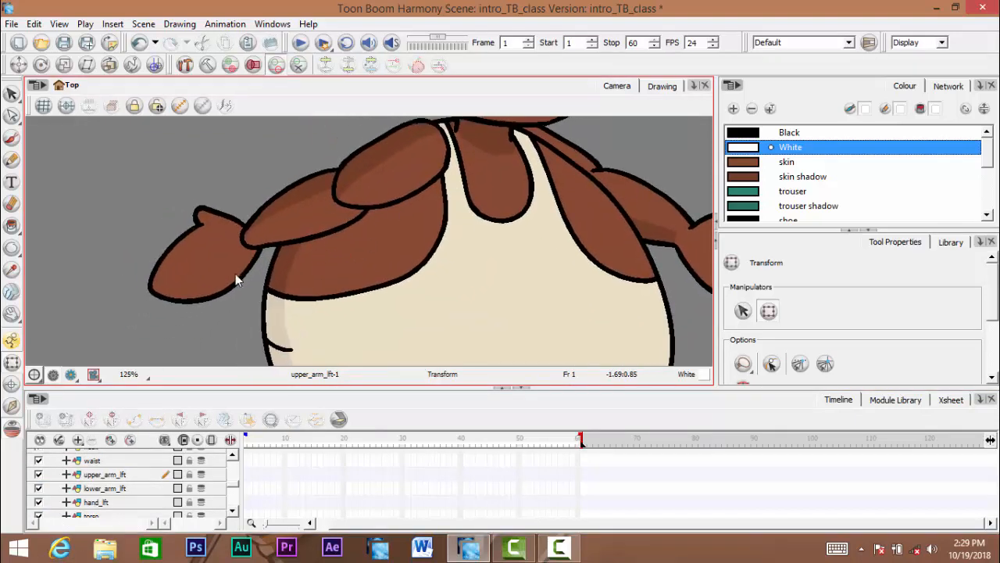
left_click(103, 474)
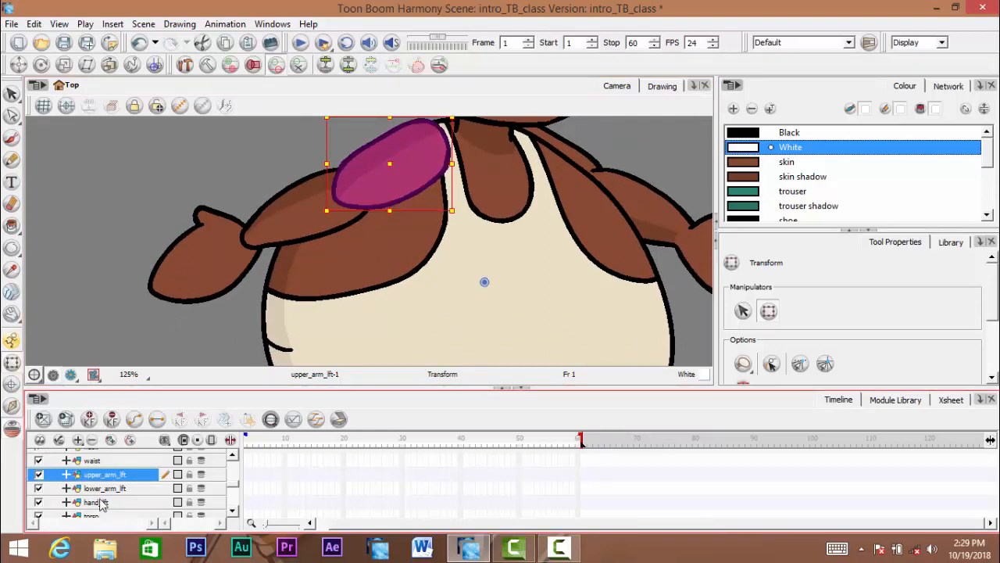
left_click(108, 504, "shift")
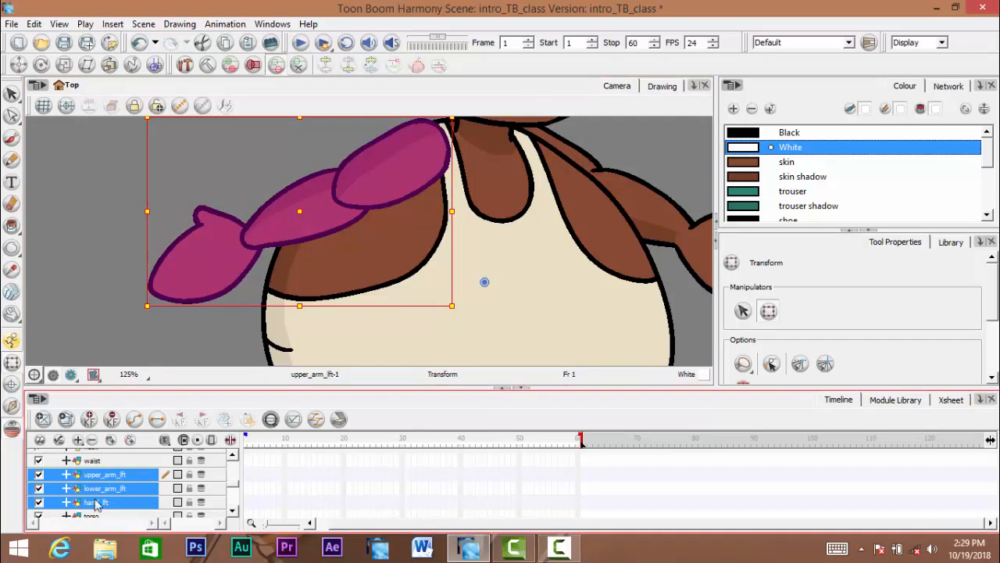
left_click(92, 304)
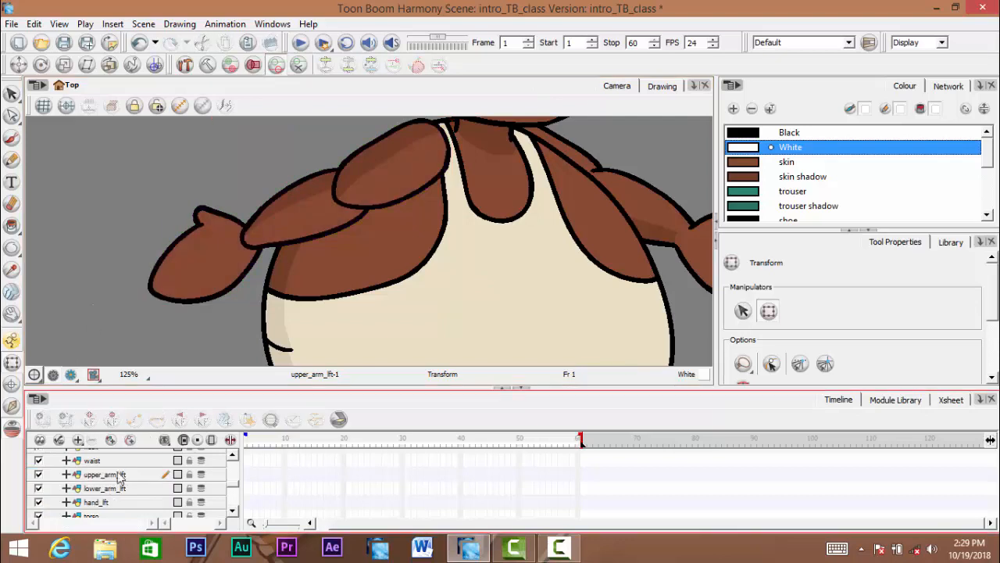
Move the lower_arm_lft layer directly above upper_arm_lft in the stack
key("space")
left_click_drag(403, 261, 420, 224)
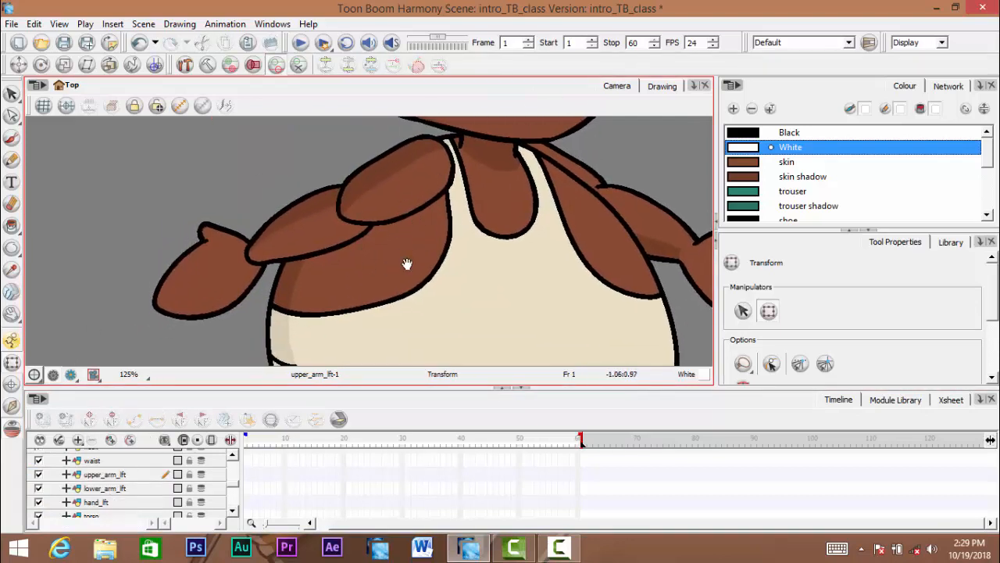
left_click_drag(407, 265, 445, 239)
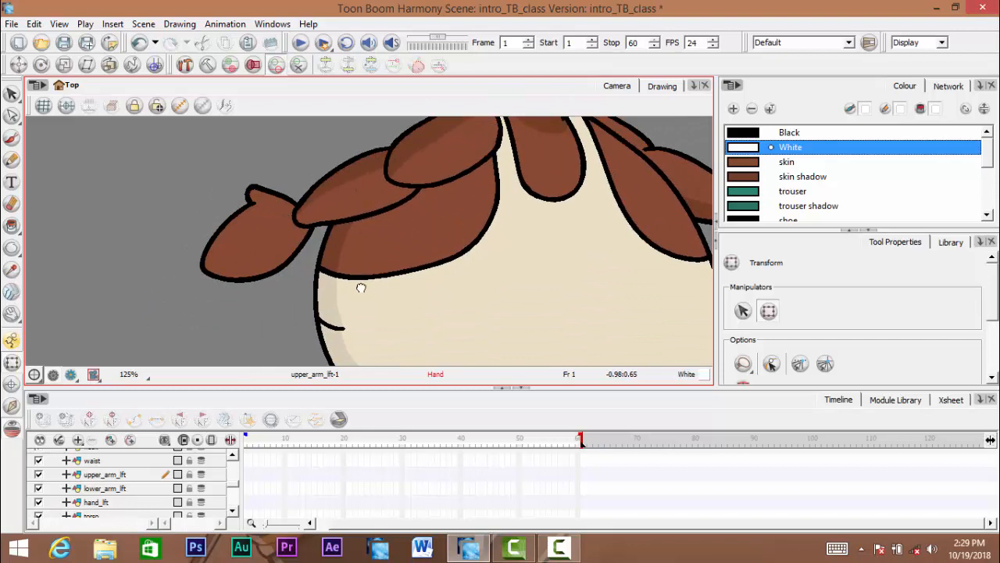
left_click(96, 489)
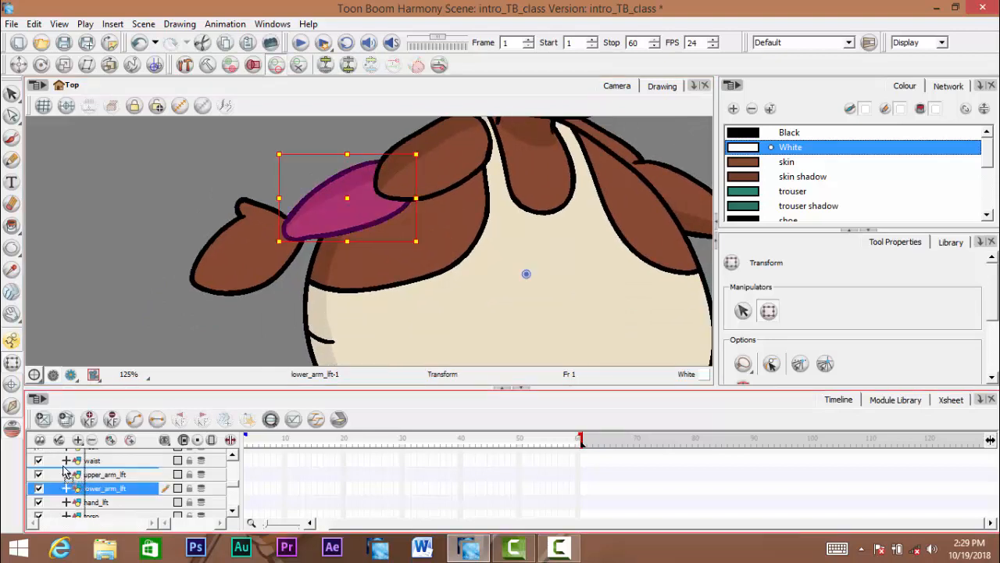
Move the hand_lft layer directly above lower_arm_lft in the stack, clear the selection and check both arms on the character
left_click(90, 506)
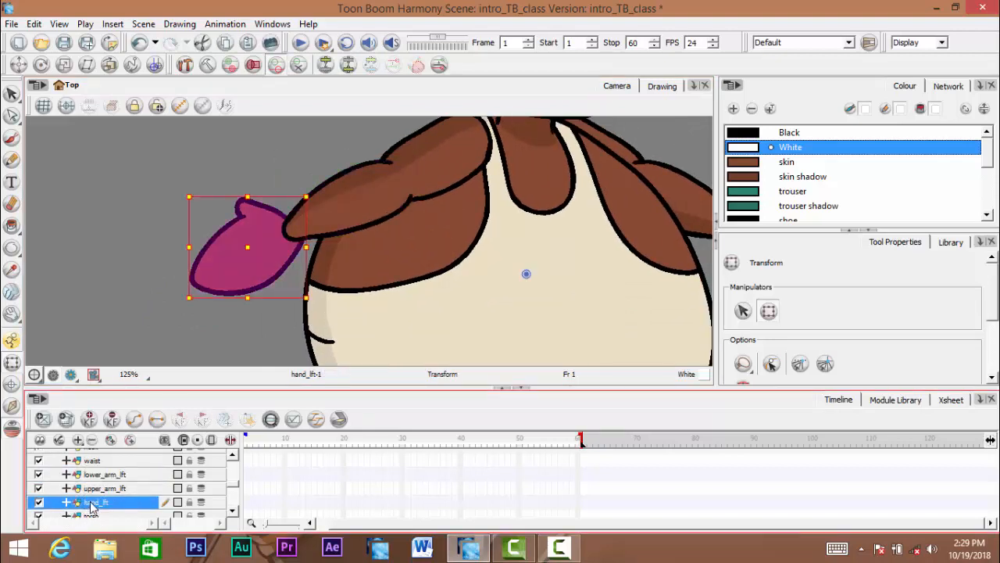
left_click_drag(91, 506, 61, 474)
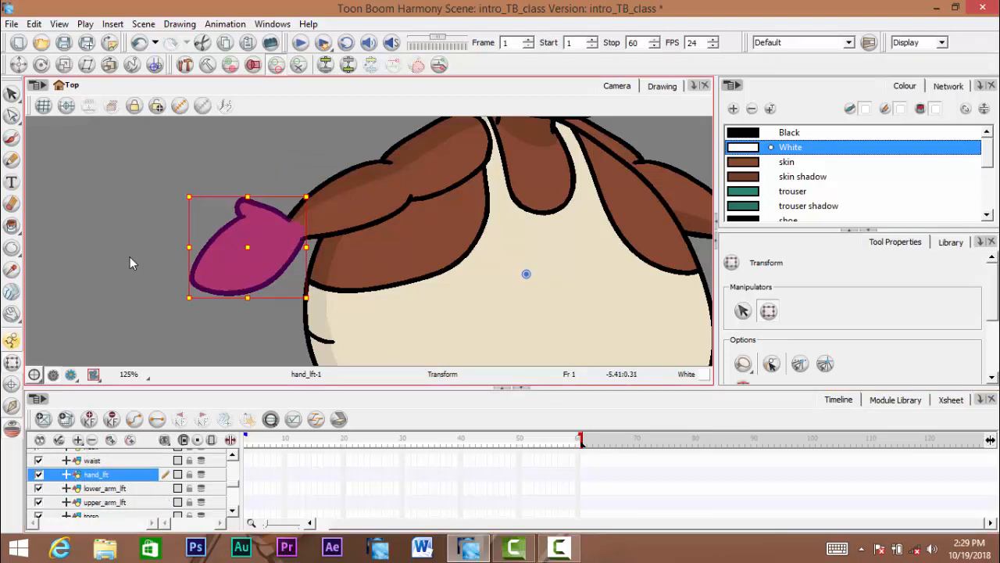
scroll(365, 304, "down", 4)
scroll(365, 304, "up", 2)
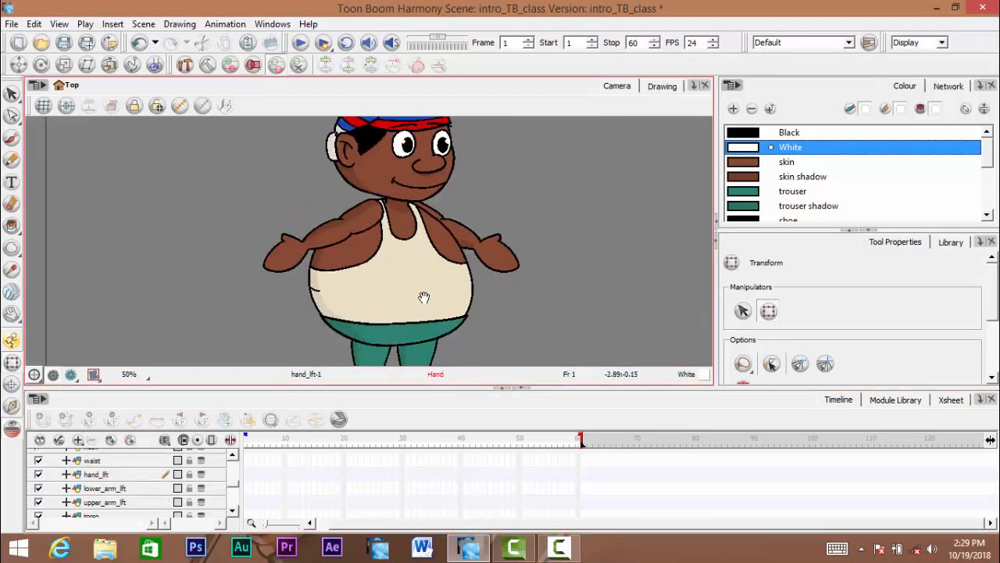
scroll(420, 260, "up", 2)
scroll(420, 260, "up", 3)
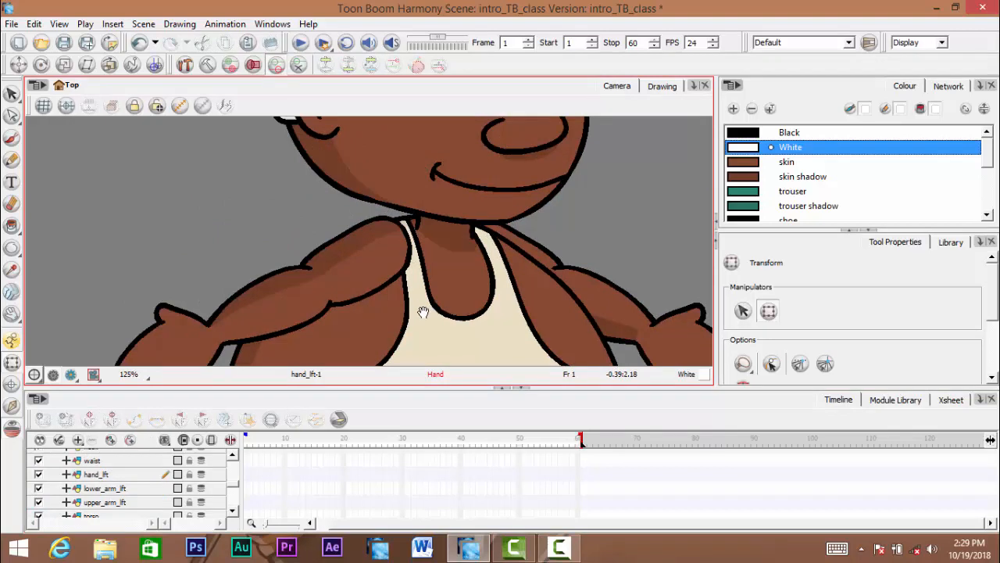
Examine how the torso, waist, legs and feet of the character overlap each other
left_click_drag(455, 308, 421, 288)
scroll(424, 290, "down", 3)
left_click_drag(438, 326, 438, 273)
left_click_drag(446, 359, 427, 254)
scroll(435, 250, "up", 3)
scroll(429, 246, "down", 3)
scroll(422, 247, "up", 1)
scroll(426, 247, "up", 1)
left_click_drag(455, 175, 455, 190)
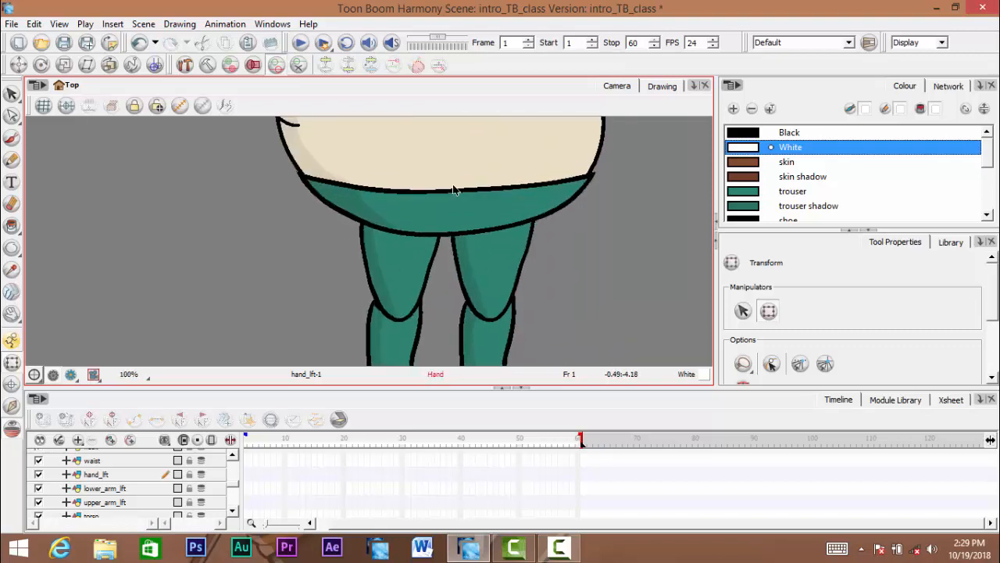
left_click_drag(371, 143, 364, 191)
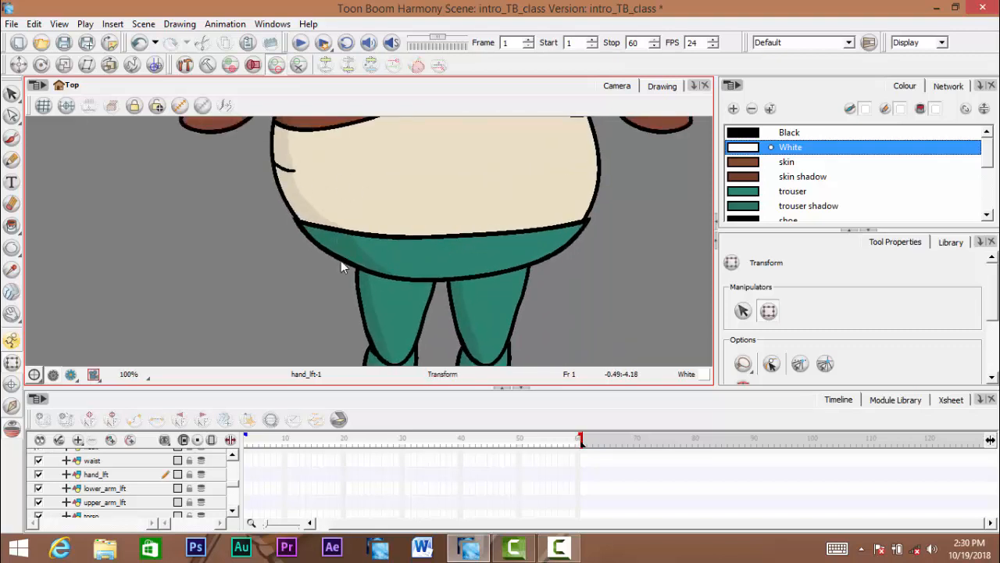
left_click_drag(540, 199, 514, 281)
left_click_drag(313, 323, 352, 268)
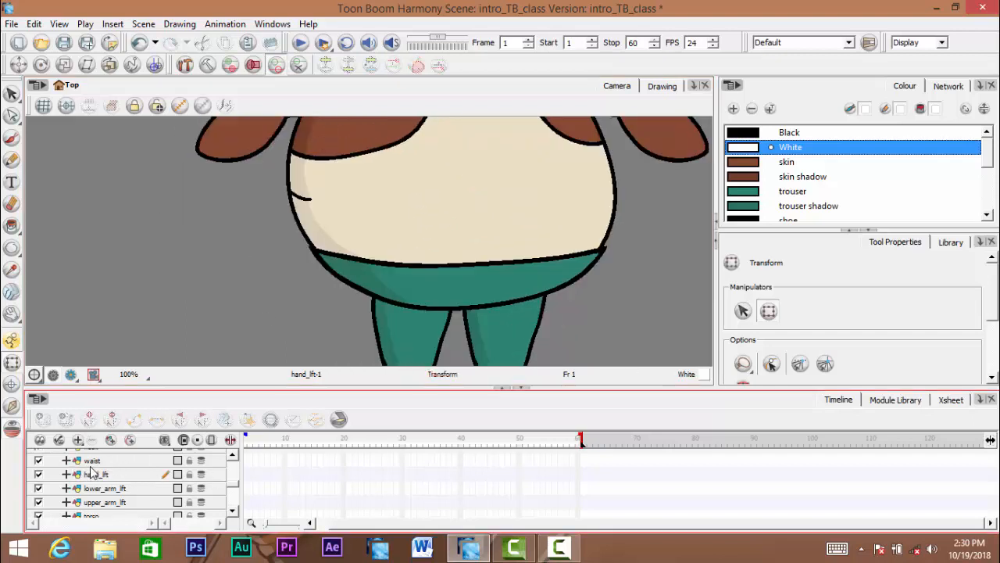
left_click_drag(212, 310, 221, 270)
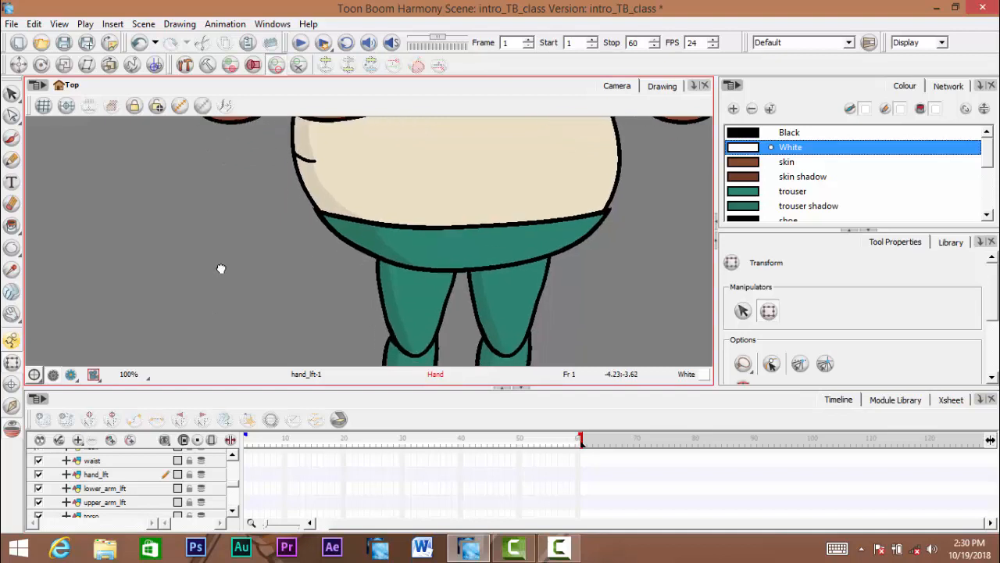
Move the upper_leg_lft layer up the stack to between neck and waist, and clear the selection
left_click(113, 487)
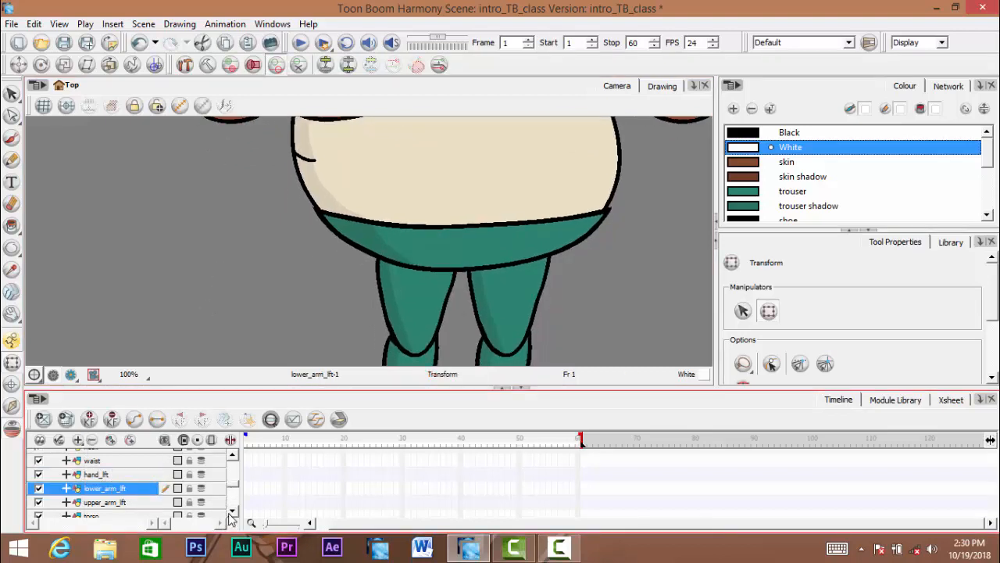
scroll(231, 517, "down", 2)
scroll(230, 518, "down", 1)
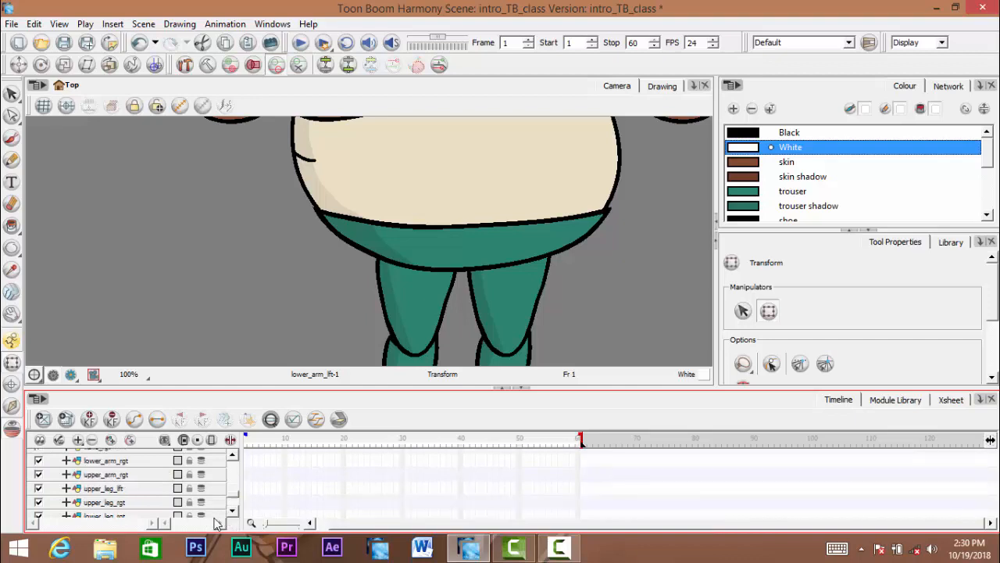
scroll(233, 519, "down", 2)
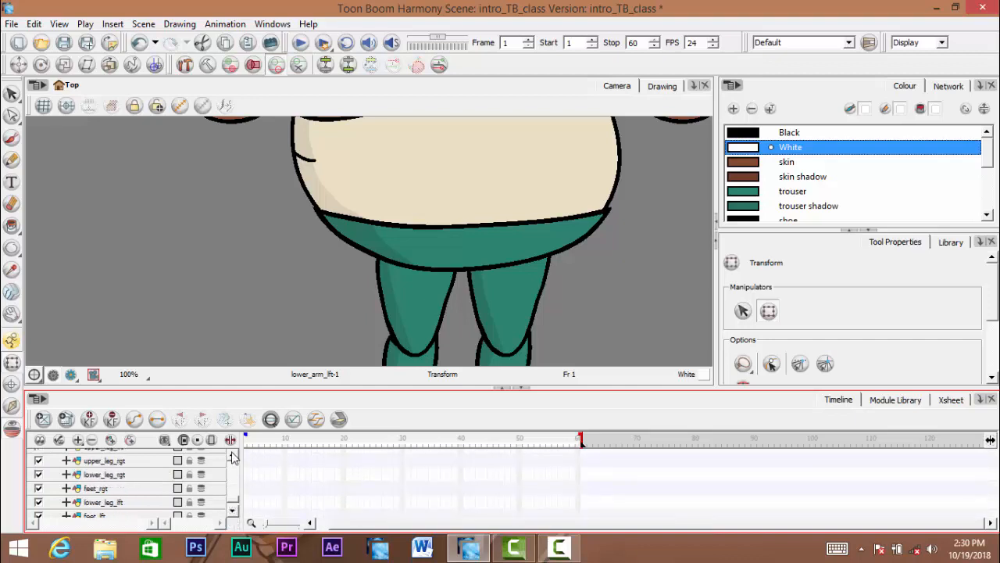
scroll(232, 457, "up", 1)
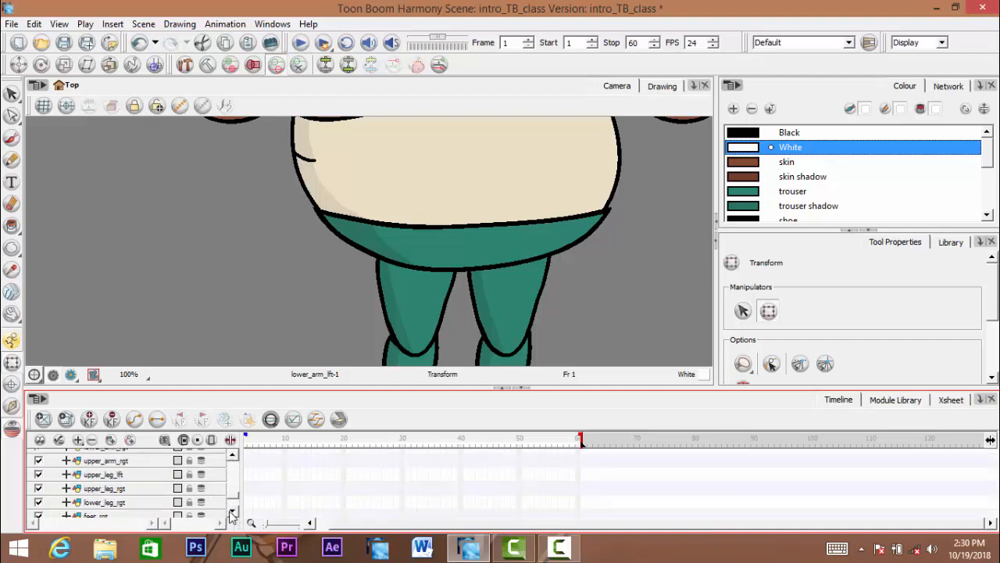
left_click(104, 474)
scroll(208, 284, "down", 2)
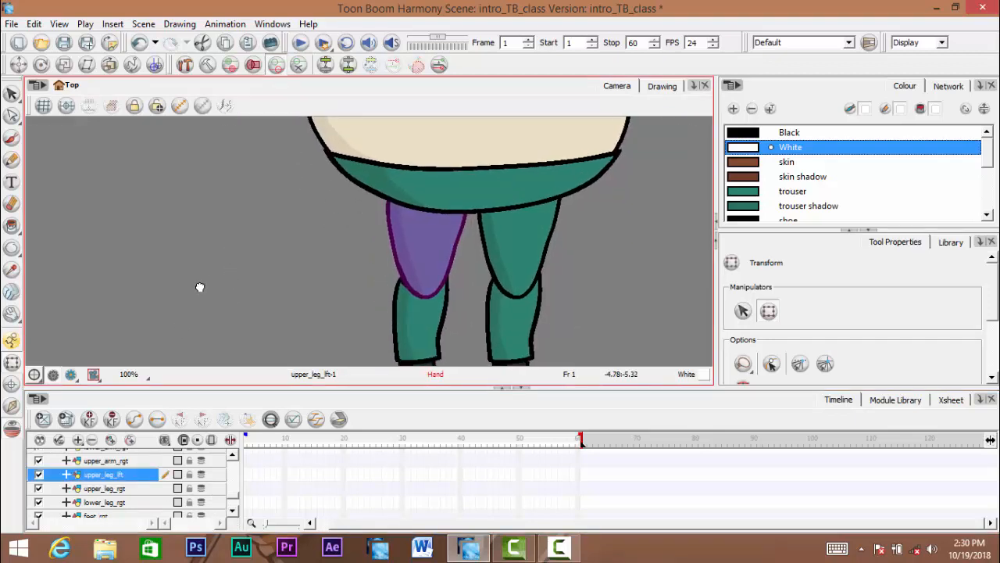
left_click_drag(200, 287, 208, 307)
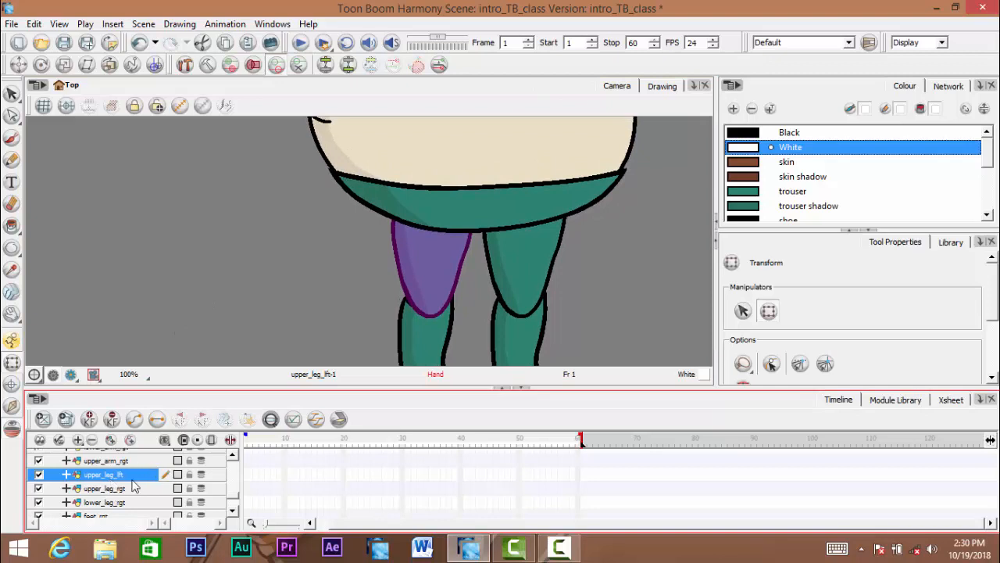
left_click(232, 512)
left_click(232, 512)
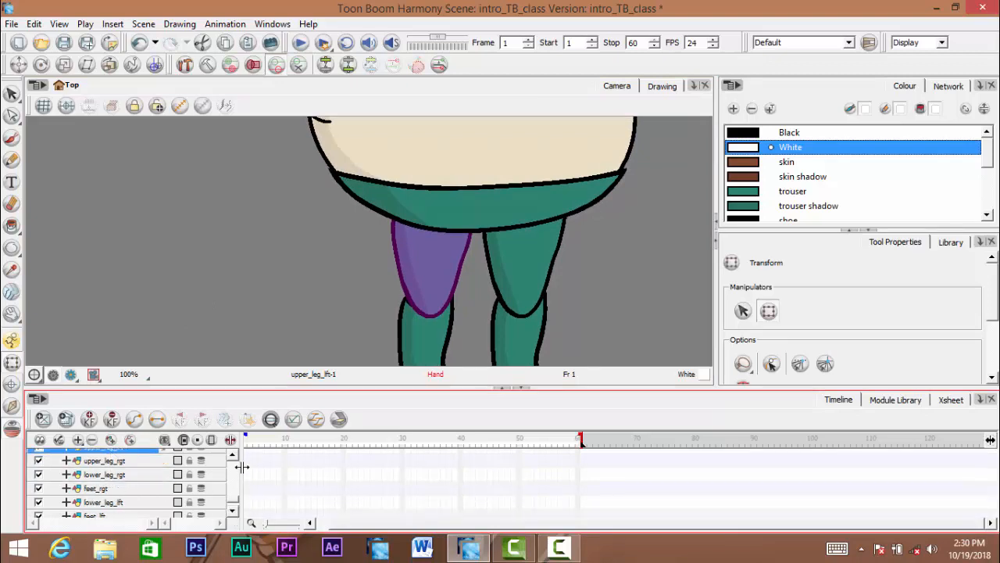
scroll(242, 466, "up", 3)
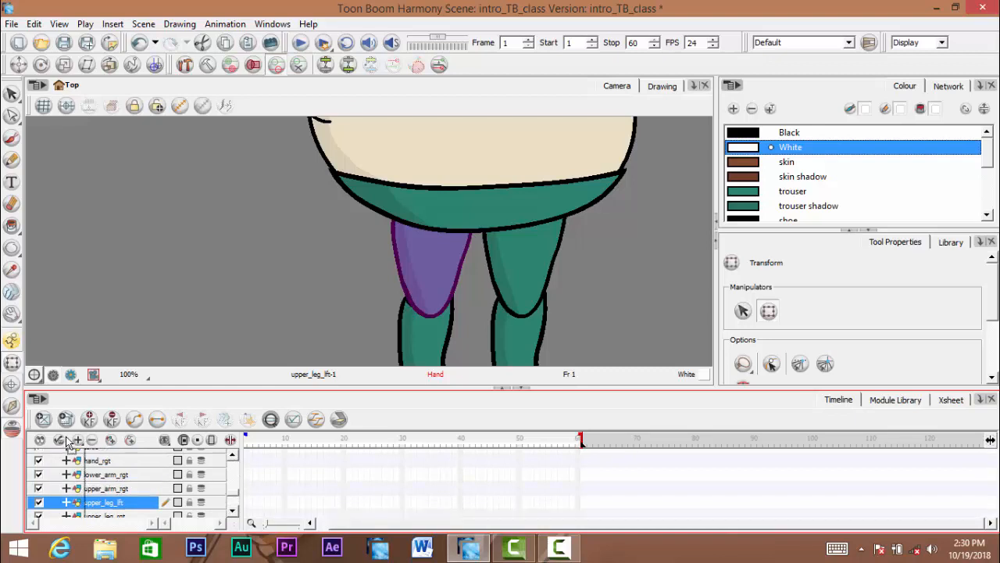
scroll(55, 469, "up", 6)
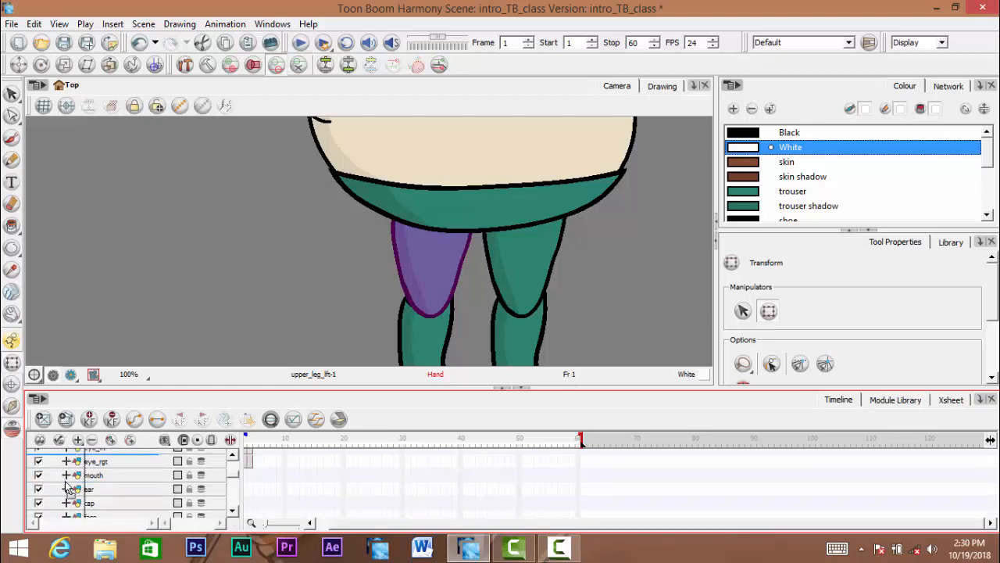
scroll(67, 487, "down", 5)
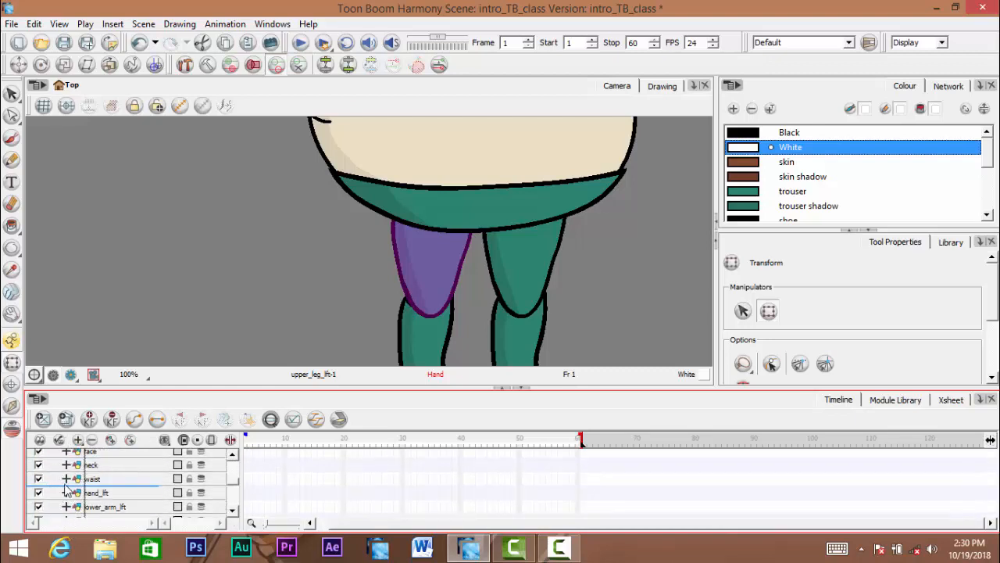
left_click_drag(68, 490, 58, 473)
left_click(299, 300)
left_click_drag(289, 296, 288, 230)
Move the lower_leg_lft layer directly above upper_leg_lft in the stack, clear the selection and check the left knee
scroll(232, 515, "down", 4)
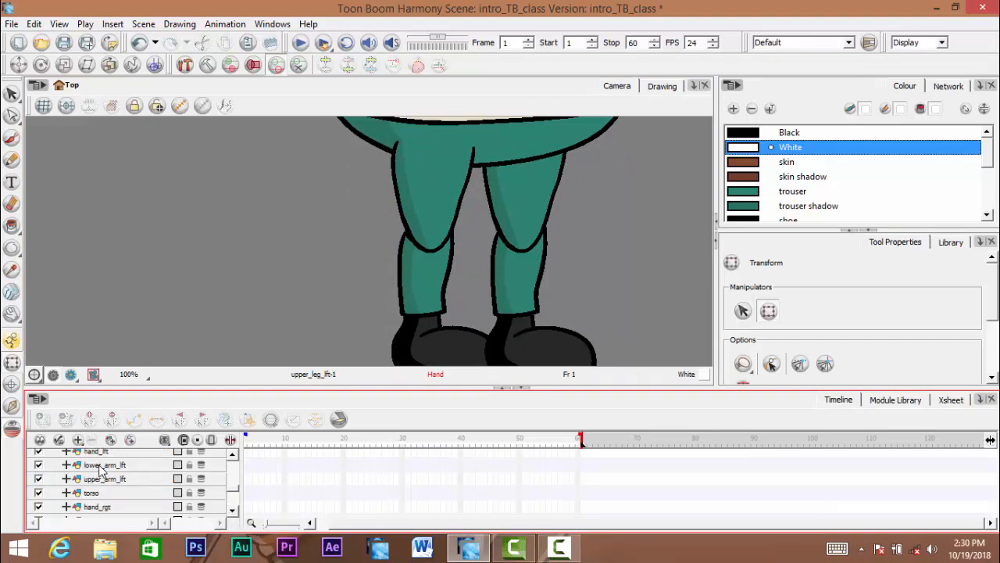
scroll(231, 512, "down", 5)
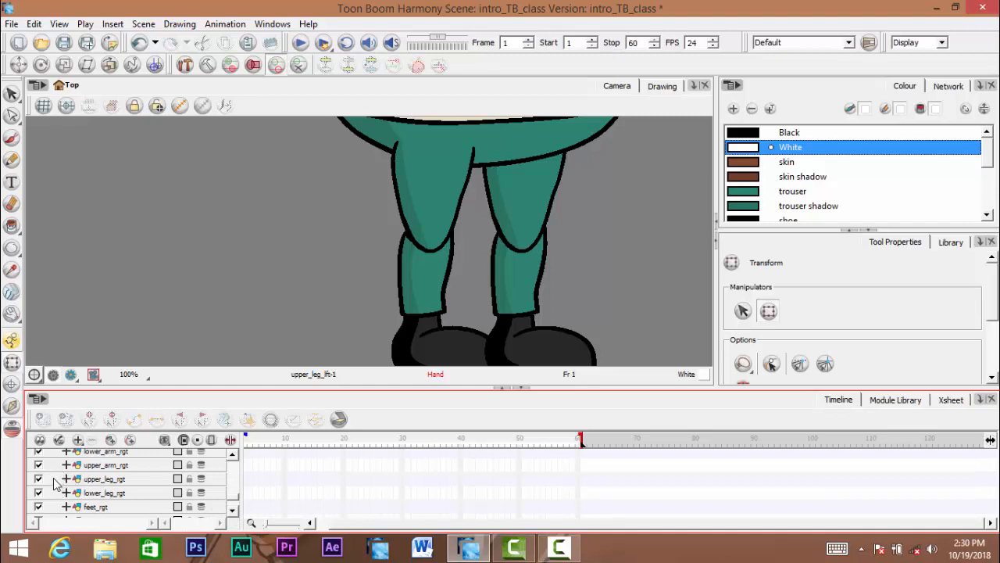
left_click(55, 480)
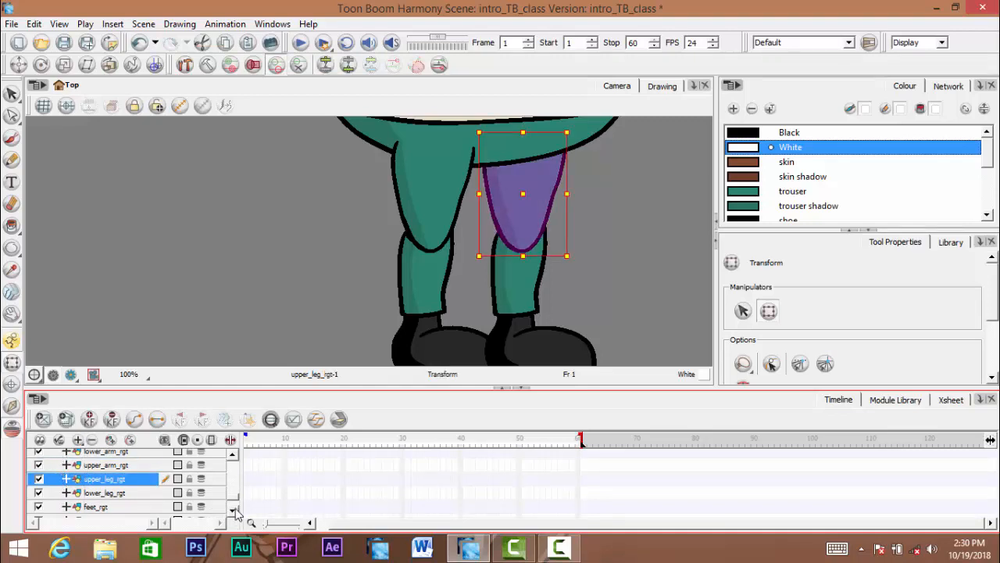
left_click(232, 510)
left_click(62, 493)
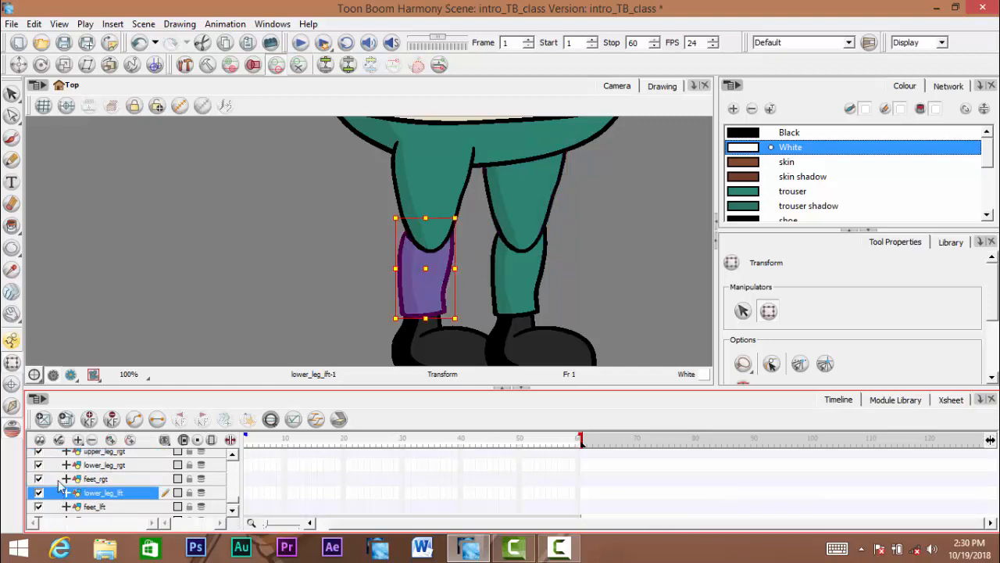
scroll(63, 481, "up", 3)
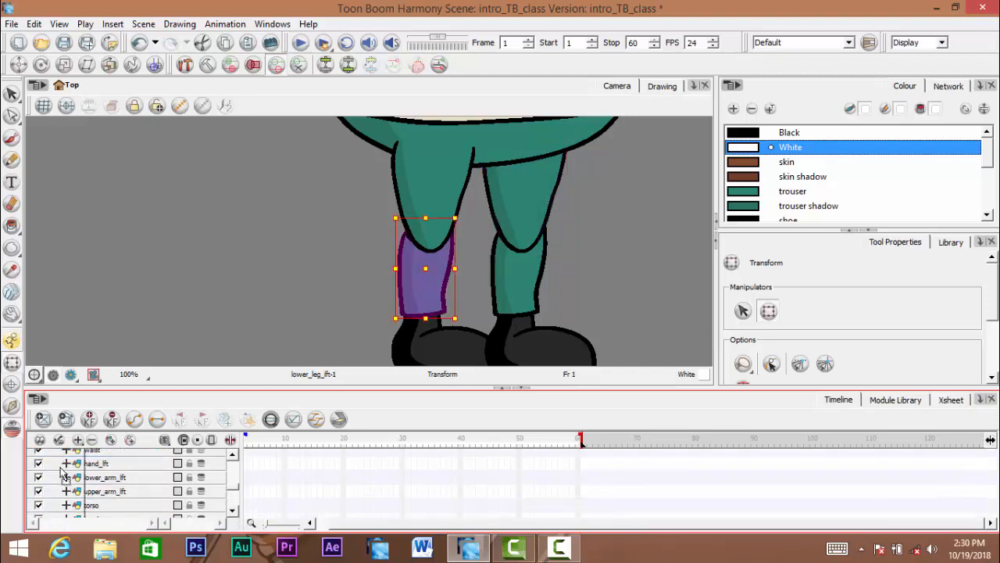
scroll(63, 473, "up", 2)
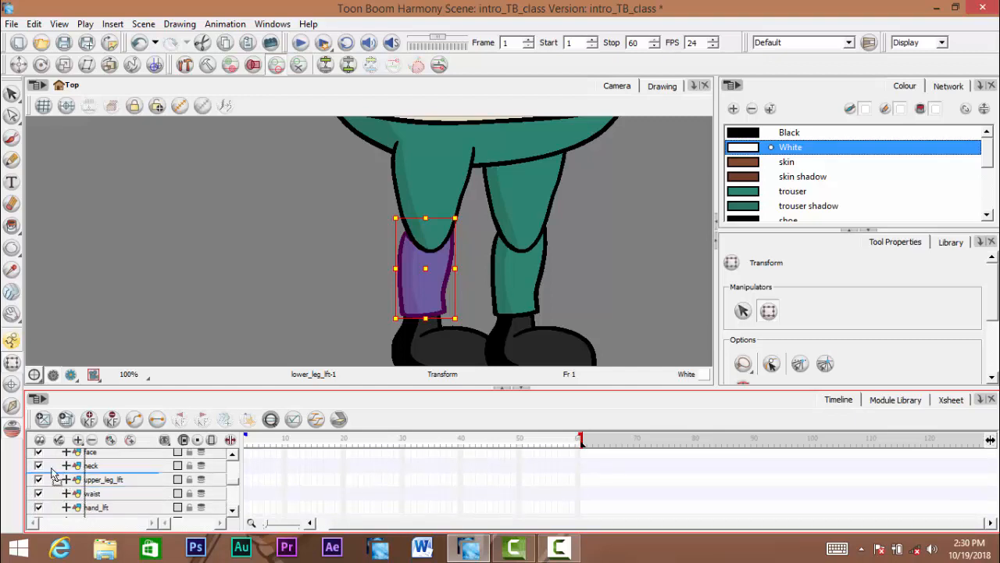
left_click_drag(52, 473, 52, 472)
left_click(217, 268)
key("space")
left_click_drag(298, 291, 285, 261)
left_click_drag(284, 326, 275, 266)
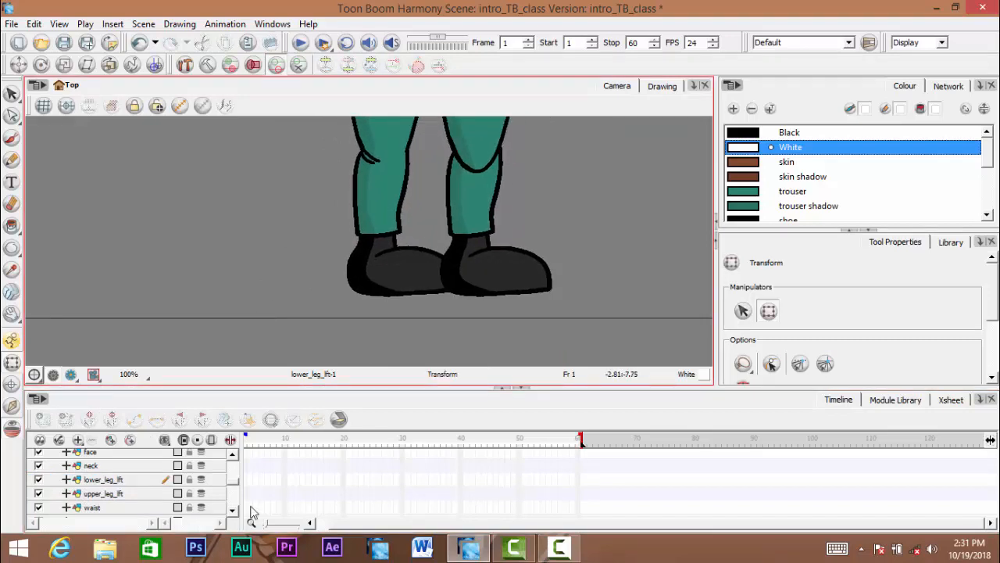
Move the feet_lft layer up the stack to between upper_leg_lft and waist, and clear the selection
left_click(233, 510)
left_click(233, 509)
left_click(233, 510)
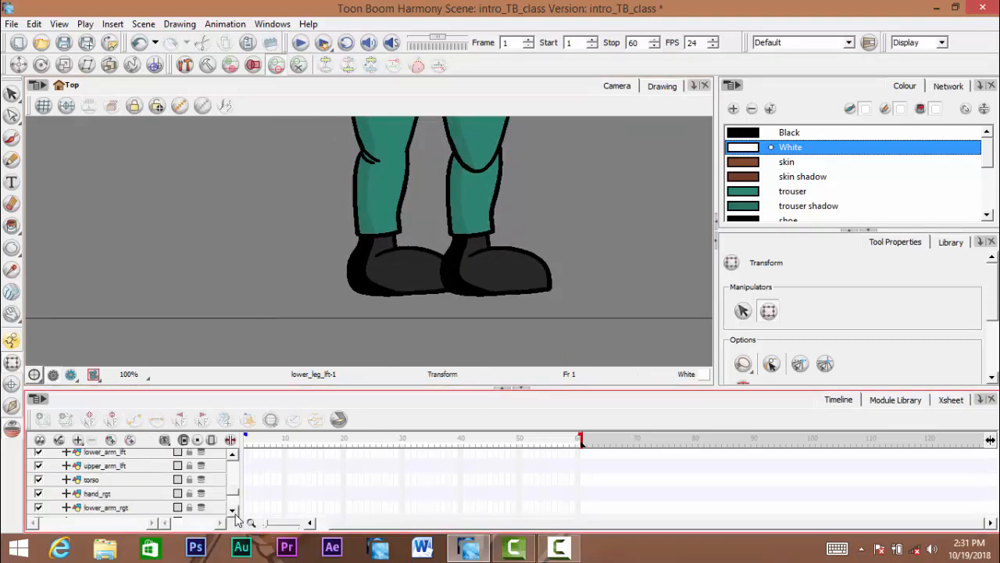
left_click(233, 509)
left_click(233, 509)
left_click(233, 510)
left_click(232, 509)
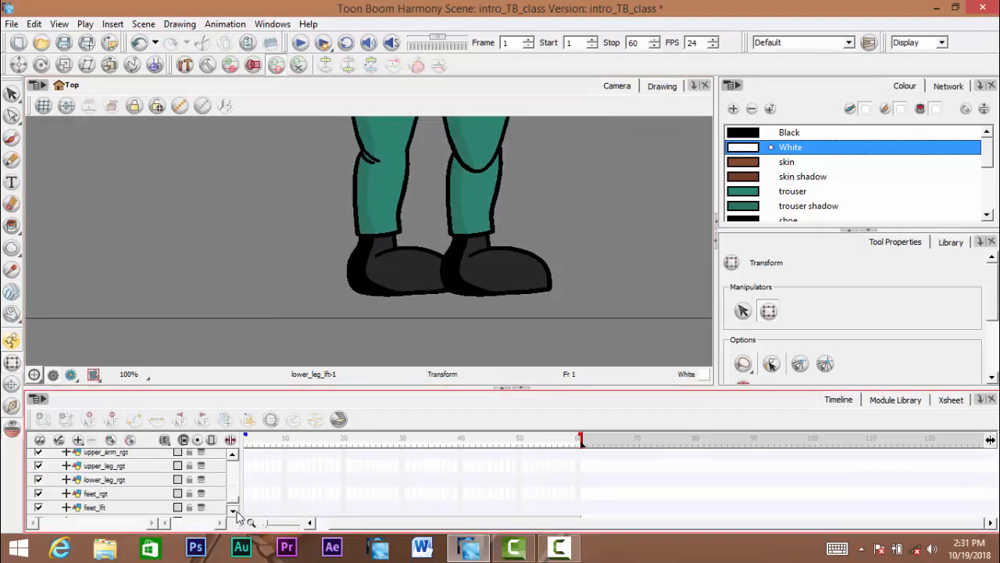
left_click(59, 508)
scroll(71, 476, "up", 5)
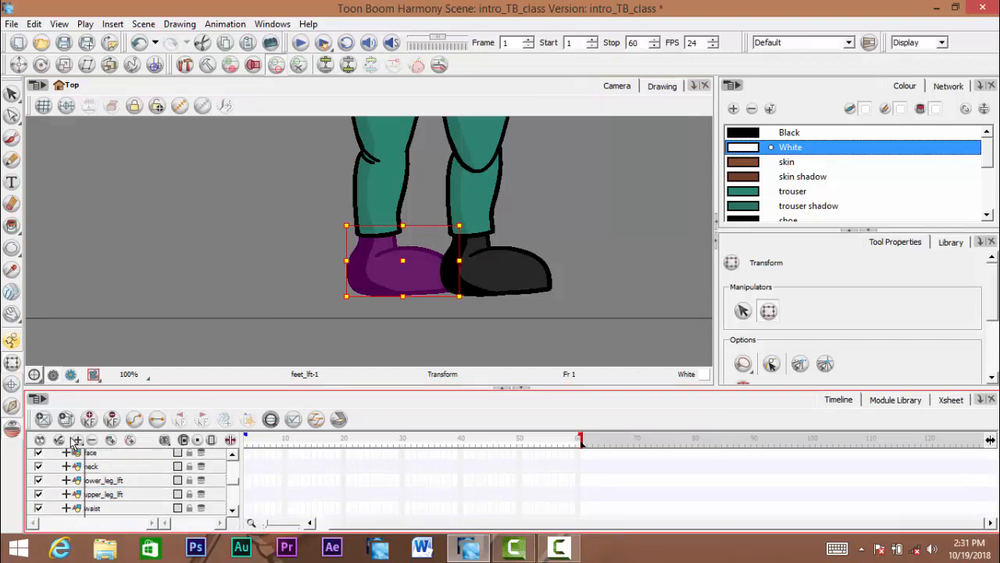
scroll(59, 478, "down", 3)
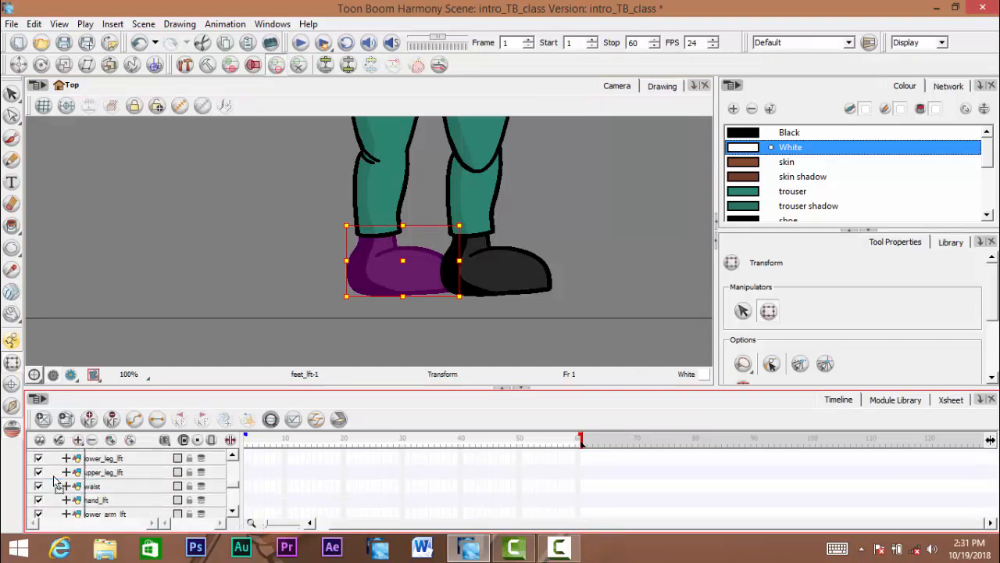
left_click_drag(53, 477, 49, 484)
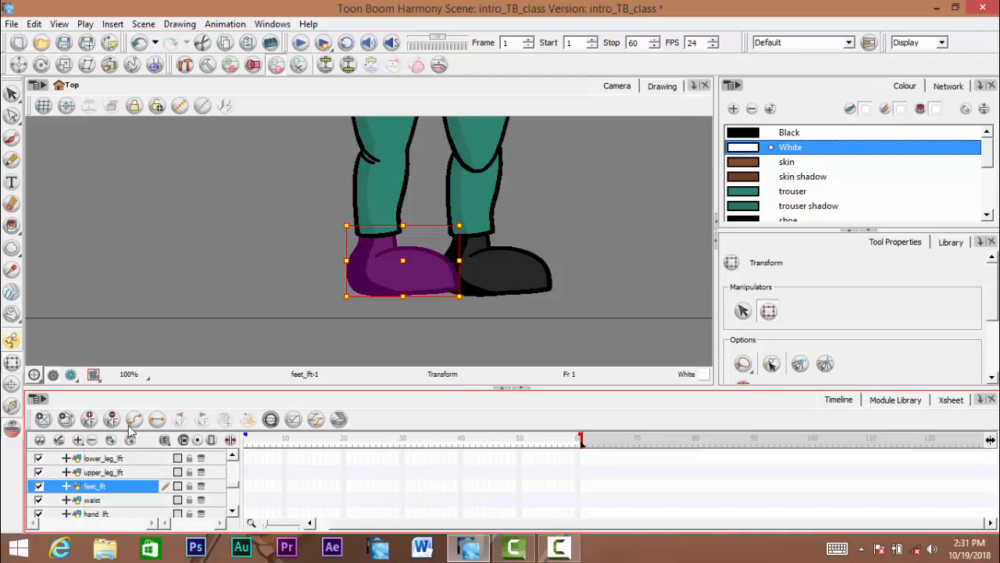
left_click(184, 275)
Move the upper_leg_rgt, lower_leg_rgt and feet_rgt layers together up the stack to directly below waist, and clear the selection
scroll(232, 516, "down", 5)
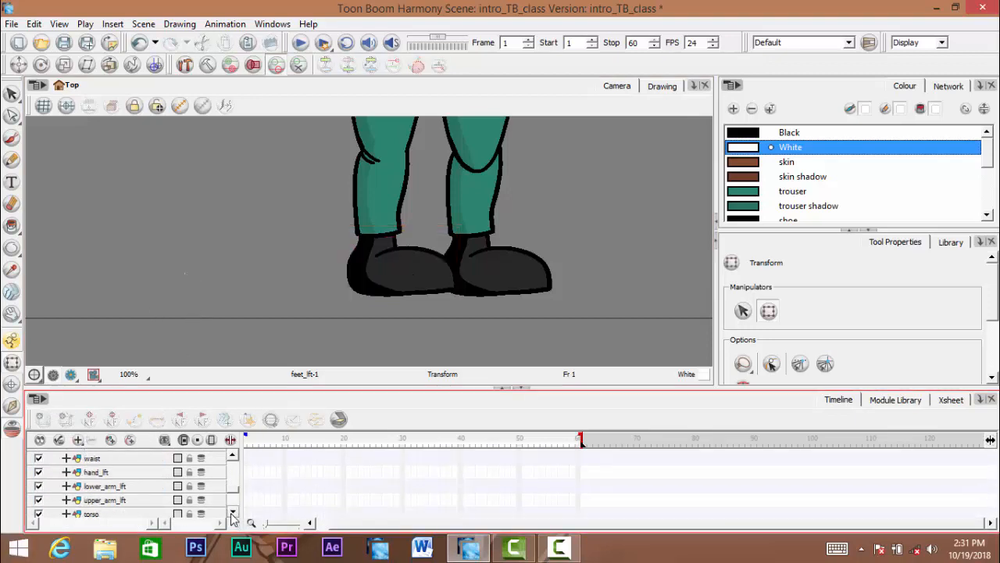
scroll(232, 513, "down", 2)
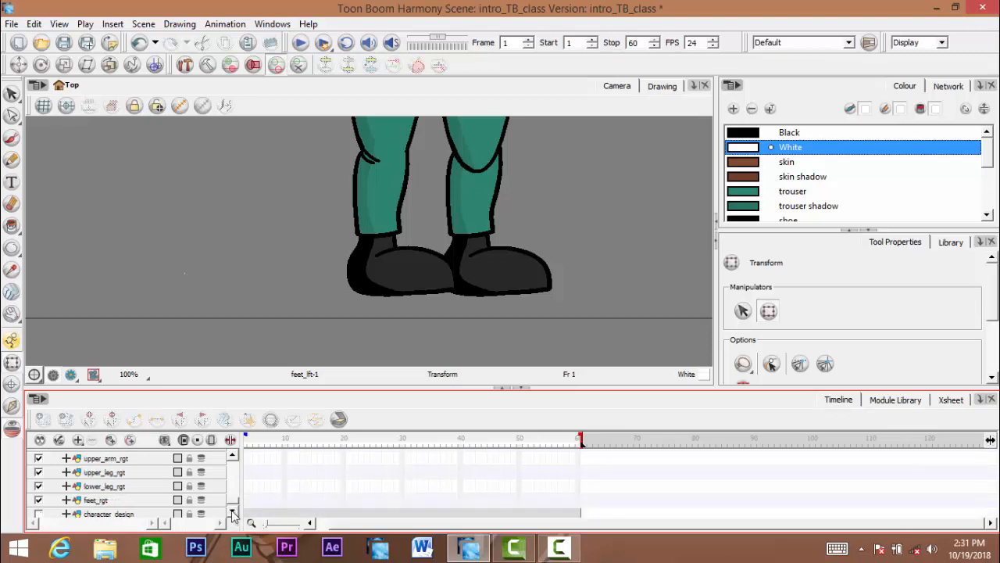
left_click(115, 471)
left_click(97, 496, "shift")
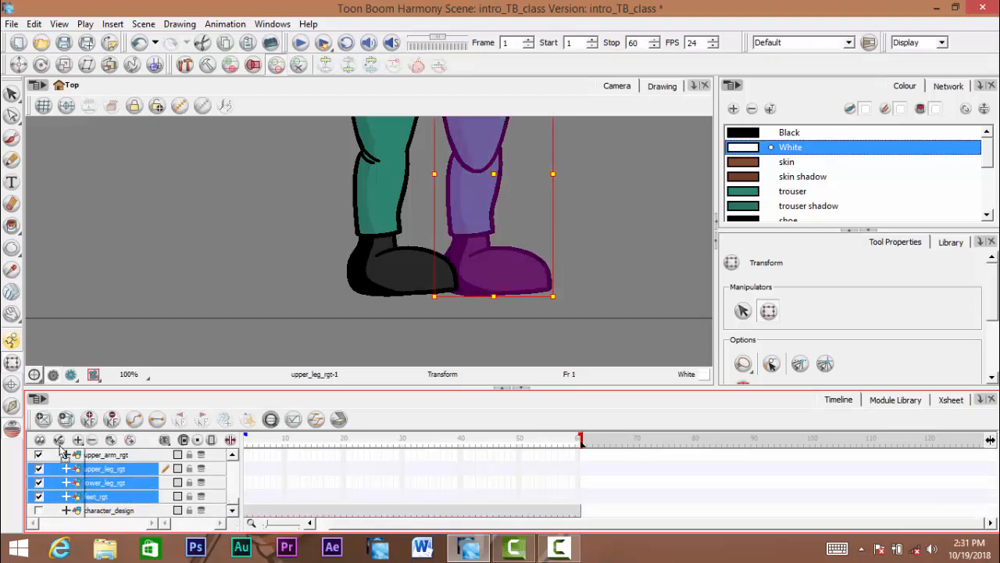
scroll(59, 500, "up", 8)
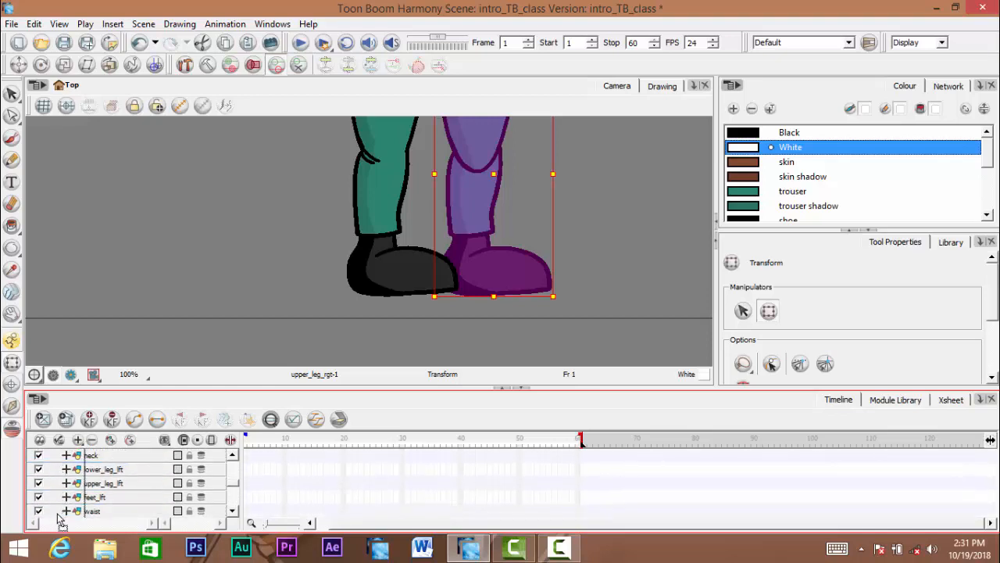
scroll(60, 504, "down", 3)
left_click_drag(55, 476, 57, 473)
left_click_drag(248, 319, 234, 337)
left_click_drag(528, 153, 477, 270)
left_click(511, 248)
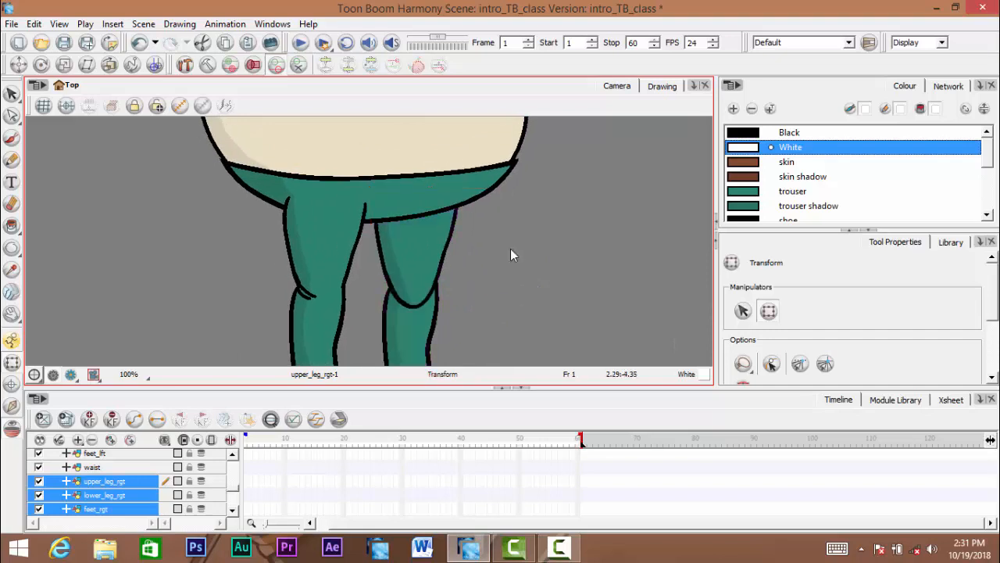
Move the lower_leg_rgt layer directly above upper_leg_rgt, clear the selection and check the whole character
left_click_drag(525, 219, 558, 150)
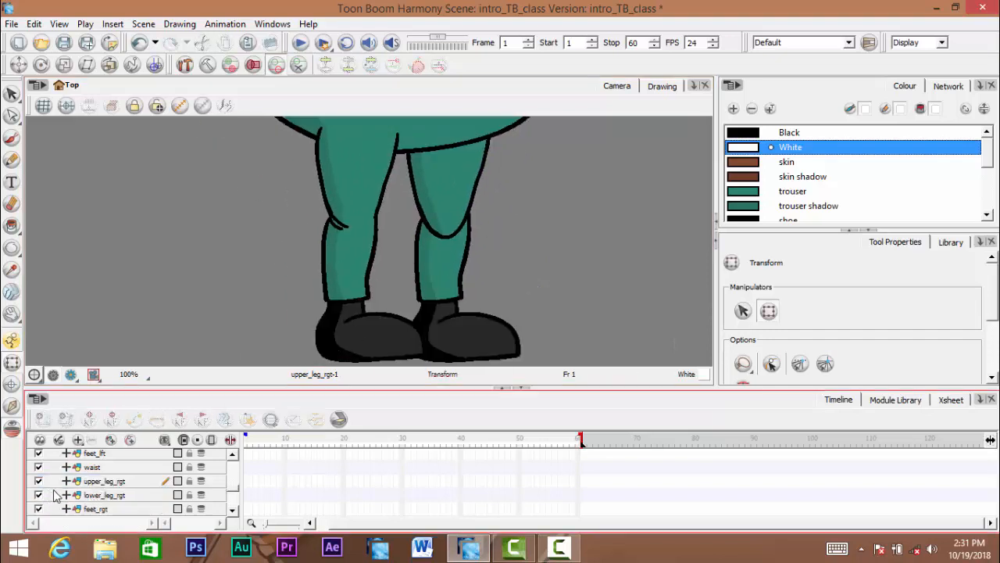
left_click_drag(54, 495, 59, 480)
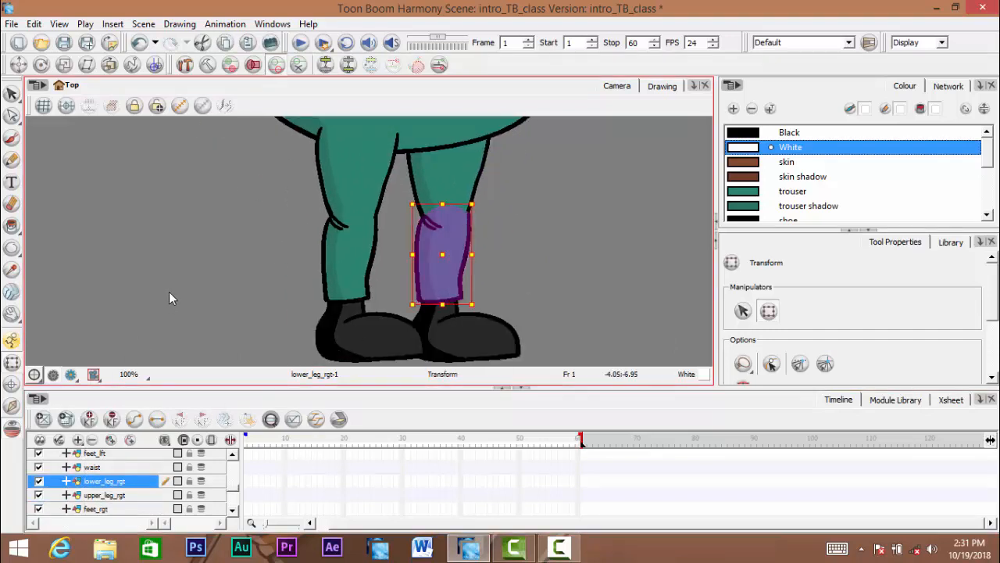
left_click(168, 291)
mouse_move(154, 308)
left_mouse_down()
mouse_move(160, 278)
mouse_move(163, 292)
left_mouse_up()
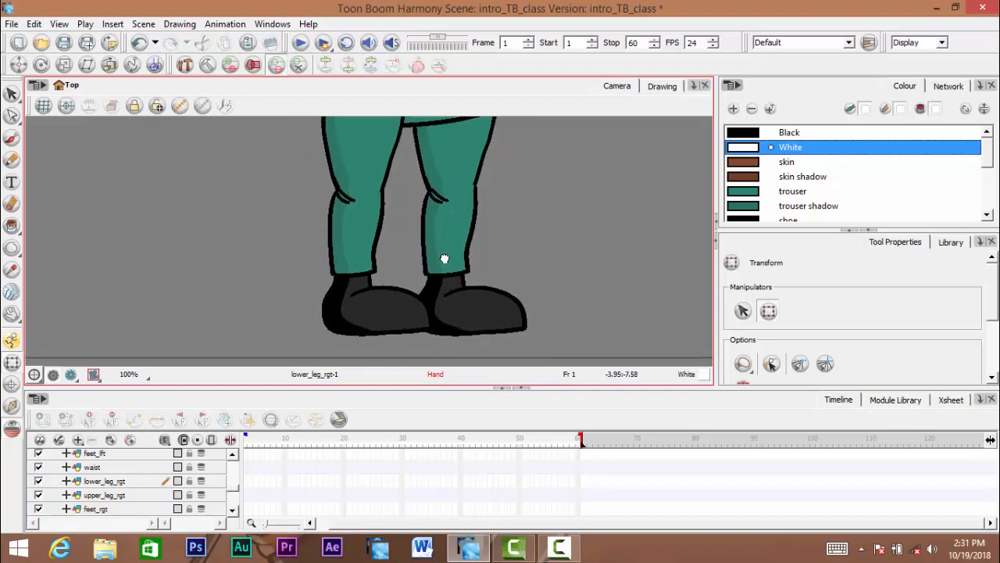
scroll(462, 257, "down", 3)
left_click_drag(488, 233, 465, 273)
scroll(456, 274, "up", 3)
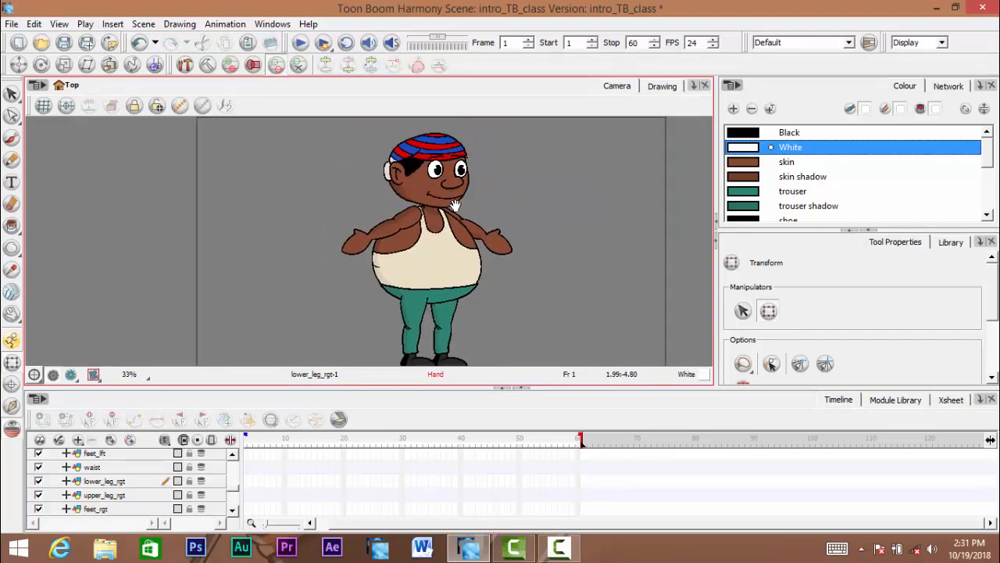
Check the whole character up close, move the left eye away from the face and undo the move
scroll(452, 275, "down", 3)
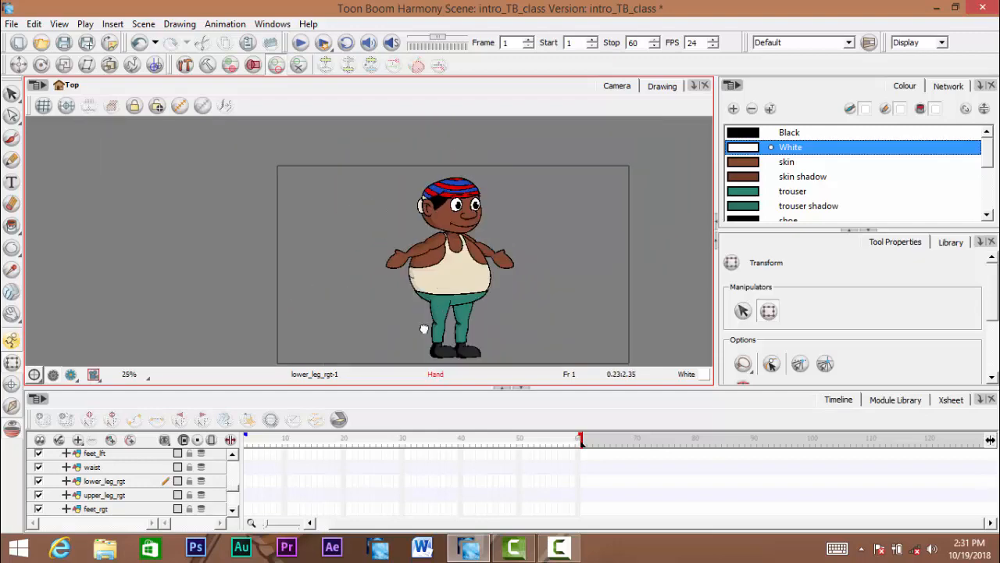
scroll(461, 265, "up", 3)
scroll(467, 257, "up", 3)
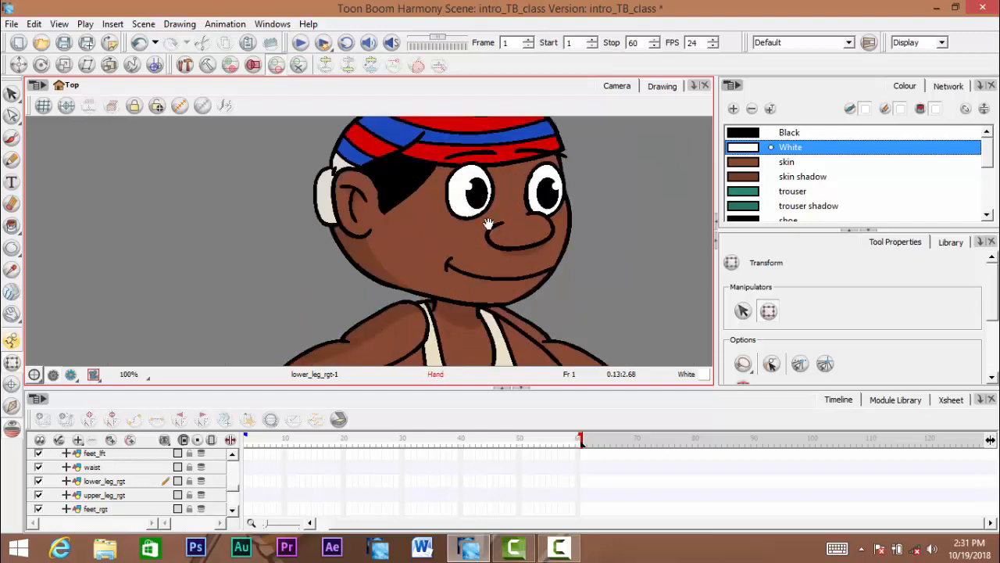
scroll(454, 242, "down", 6)
scroll(449, 235, "up", 4)
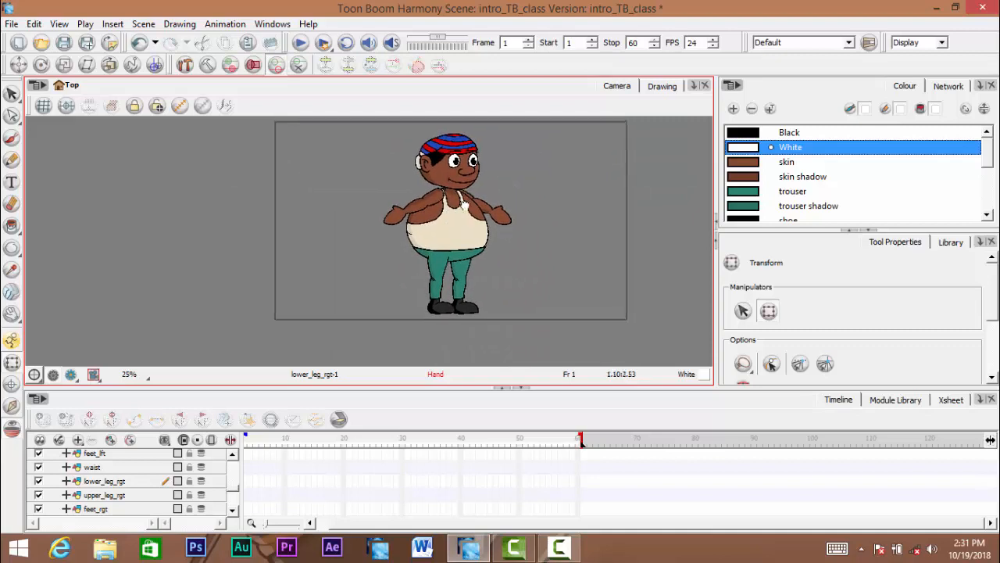
scroll(396, 238, "up", 2)
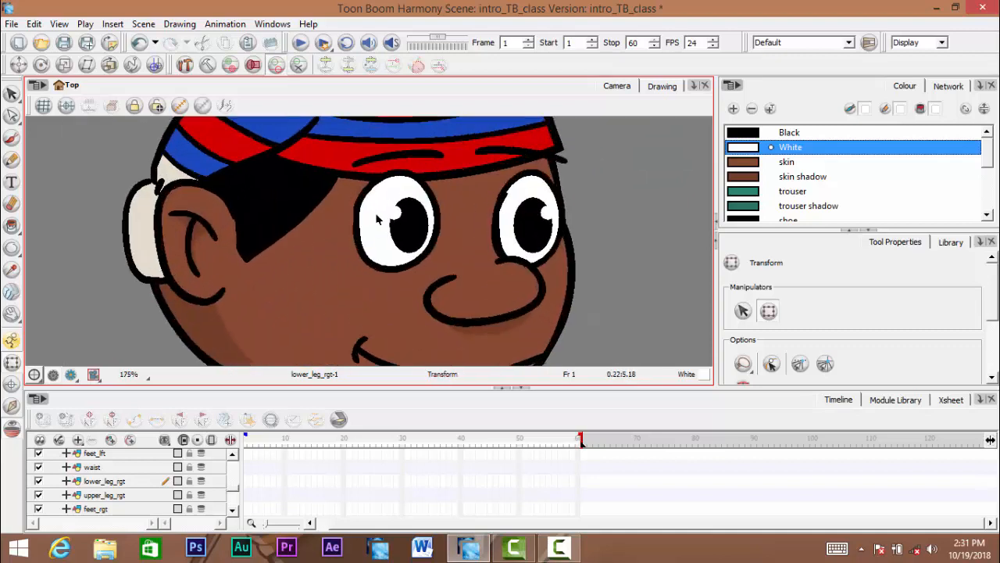
left_click(378, 215)
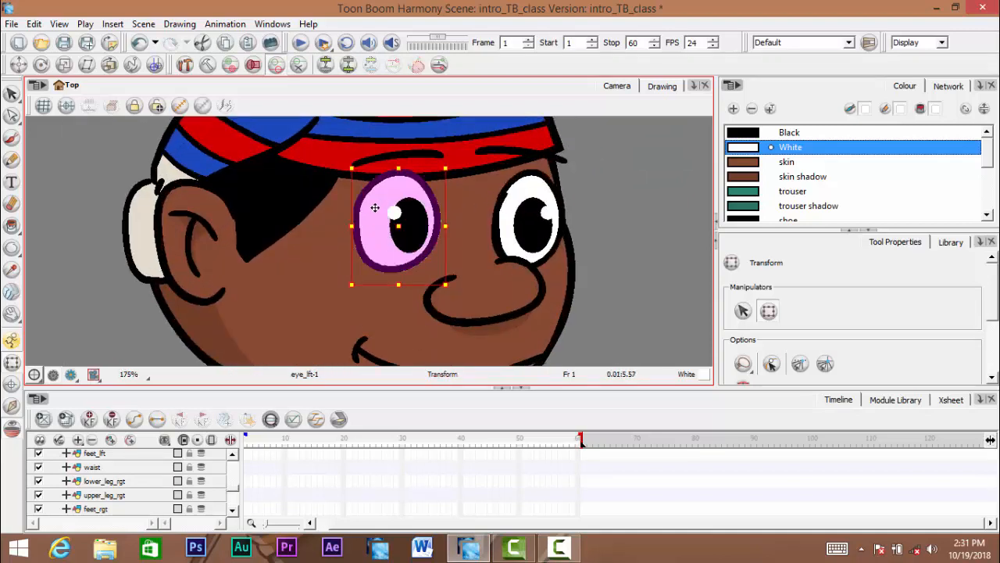
left_click_drag(352, 208, 211, 251)
key("ctrl+z")
Move the face away from the other head parts, dismiss the save reminder and undo the move
key("space")
left_click_drag(308, 258, 126, 332)
key("ctrl+z")
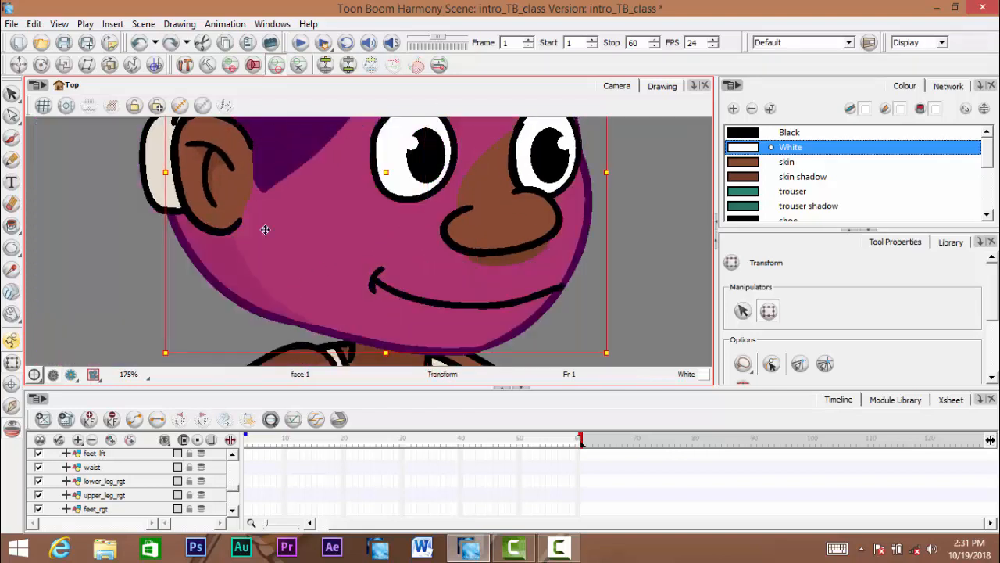
key("alt+z")
left_click(392, 210, "alt")
left_click_drag(397, 227, 379, 281)
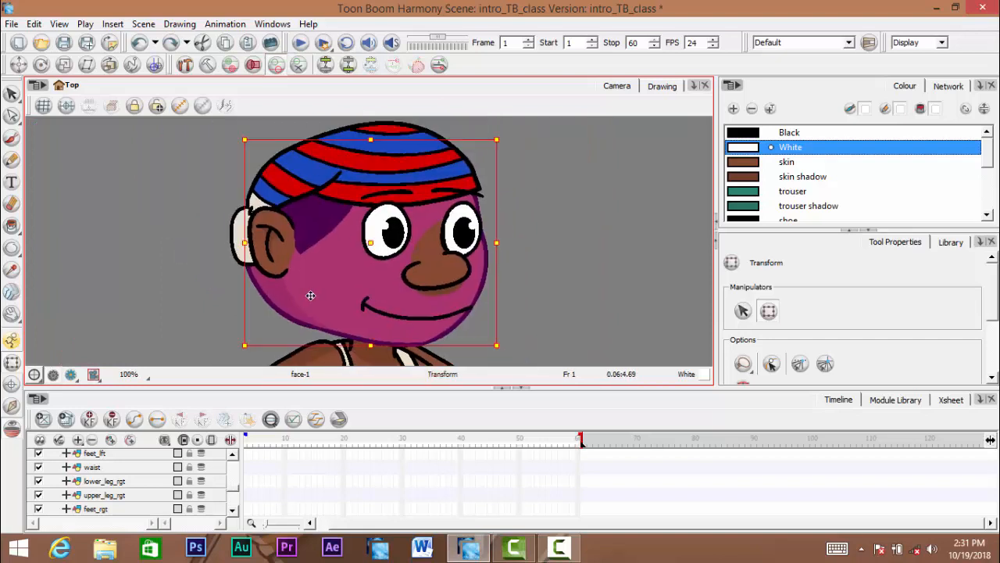
left_click_drag(310, 295, 143, 250)
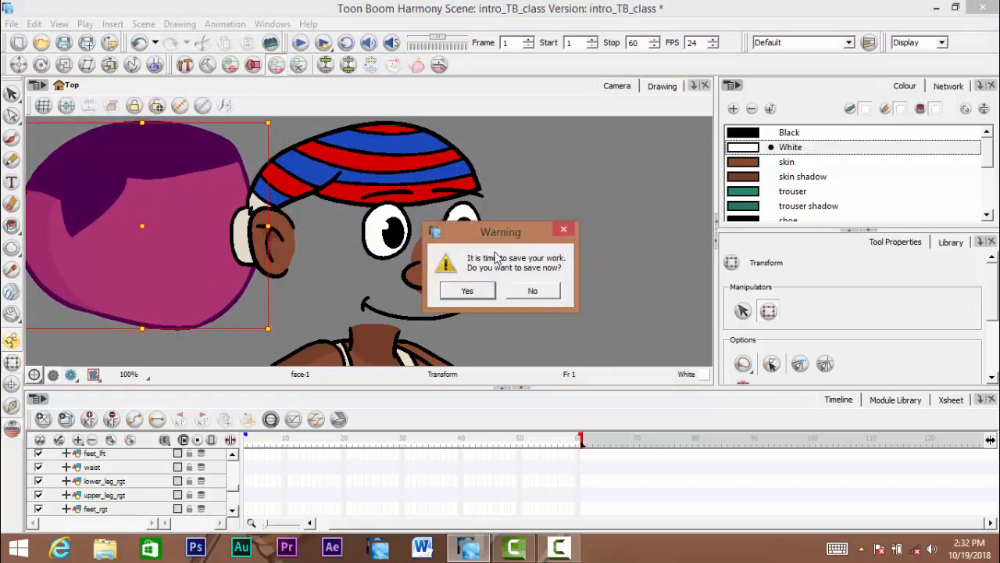
key("Escape")
key("ctrl+z")
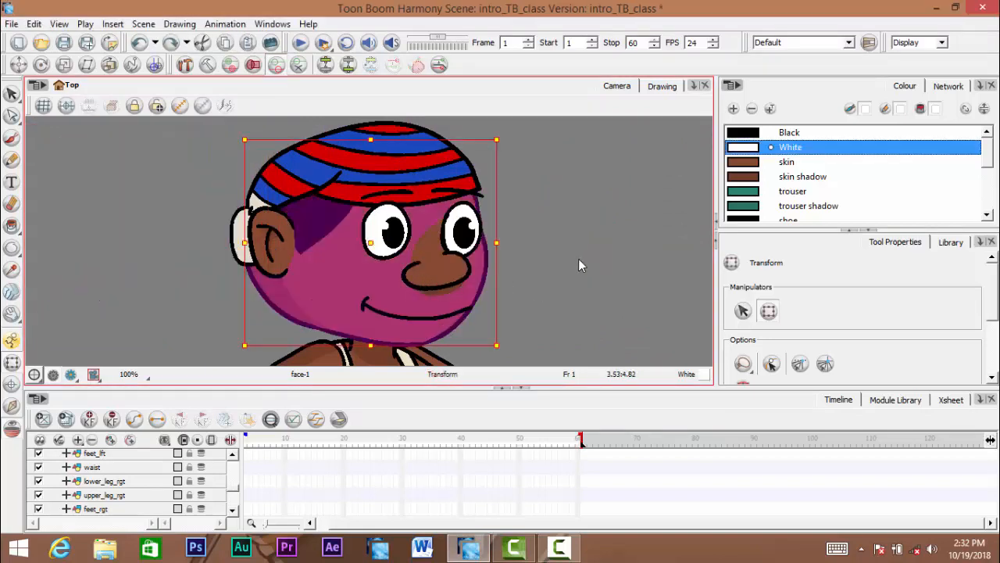
Move the torso away from the arms and waist, clear the selection and undo the move
left_click(579, 261)
left_click_drag(383, 274, 396, 202)
scroll(403, 219, "down", 5)
scroll(408, 285, "up", 4)
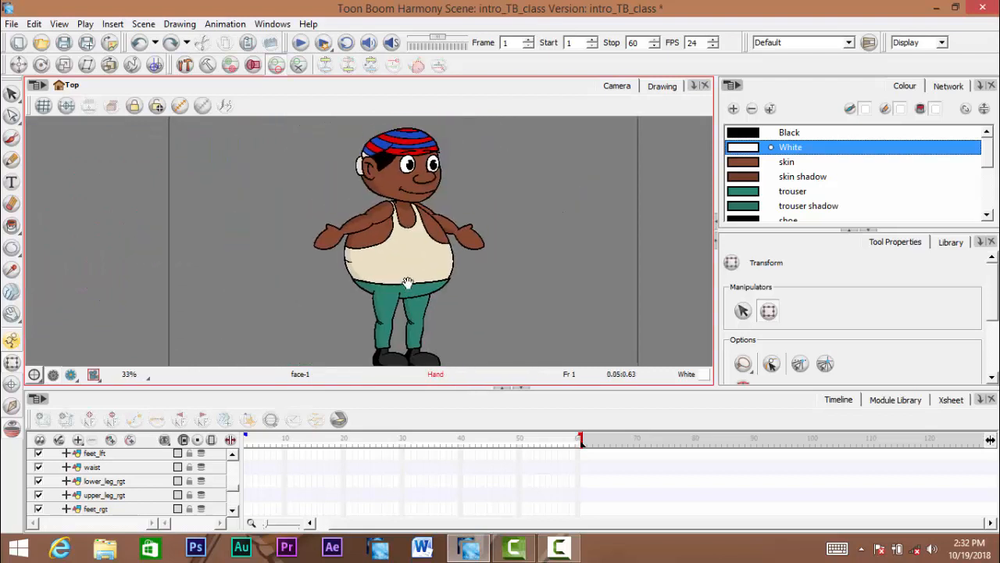
scroll(407, 294, "down", 2)
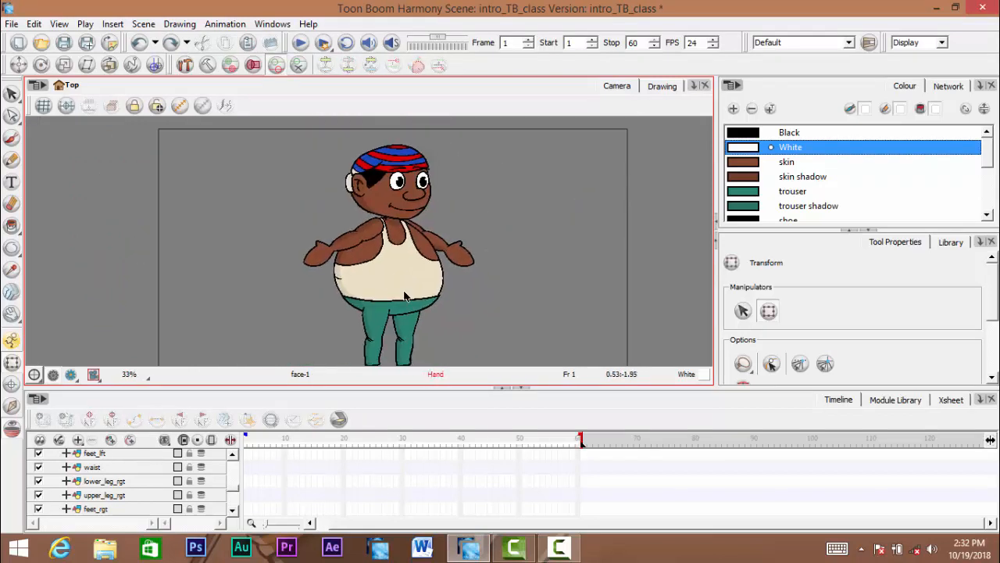
left_click(420, 286)
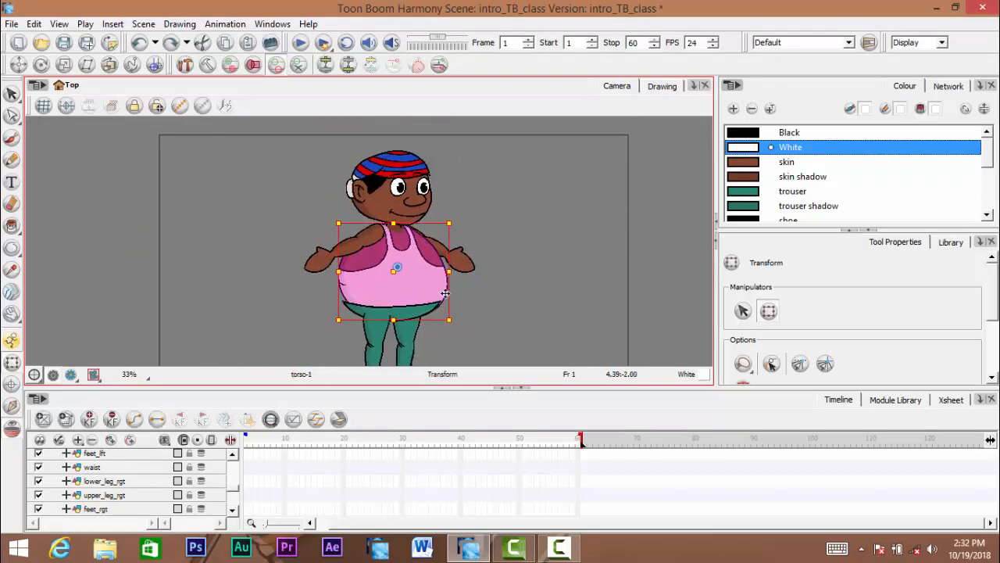
mouse_move(419, 286)
left_mouse_down()
mouse_move(614, 242)
mouse_move(637, 204)
left_mouse_up()
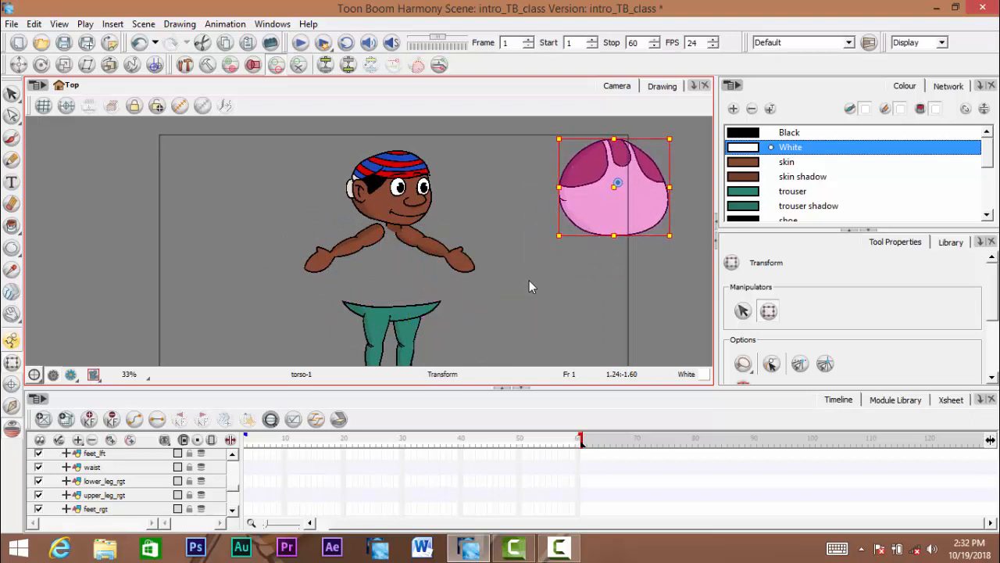
left_click(529, 280)
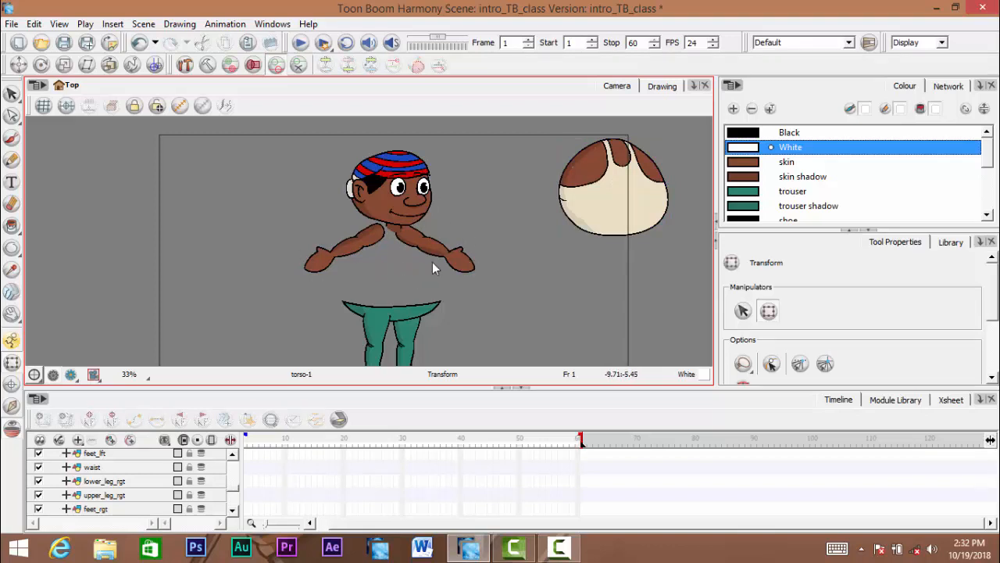
key("ctrl+z")
key("space")
left_click_drag(346, 283, 350, 295)
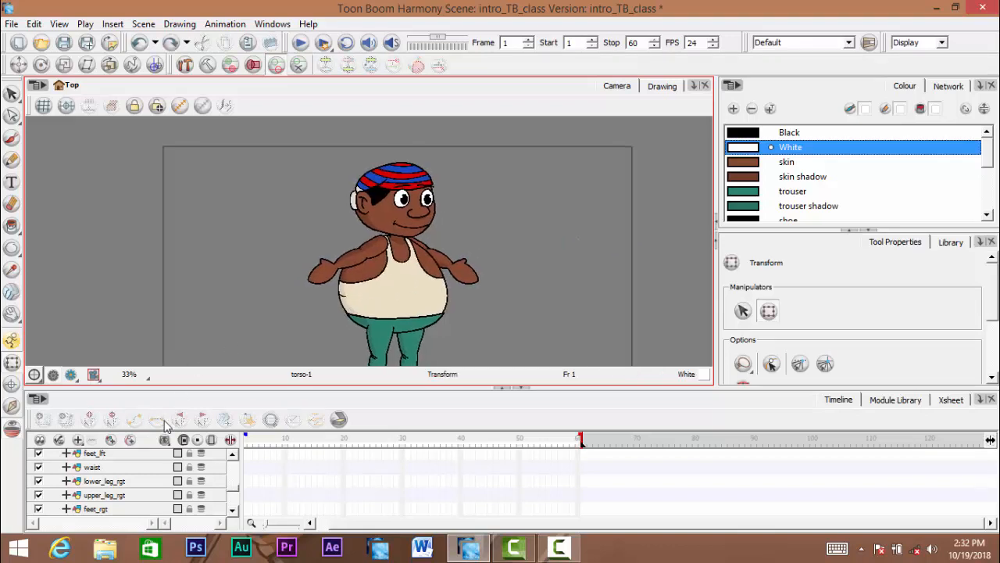
Select the nose layer at the head of the stack and examine it on the face
scroll(245, 469, "up", 5)
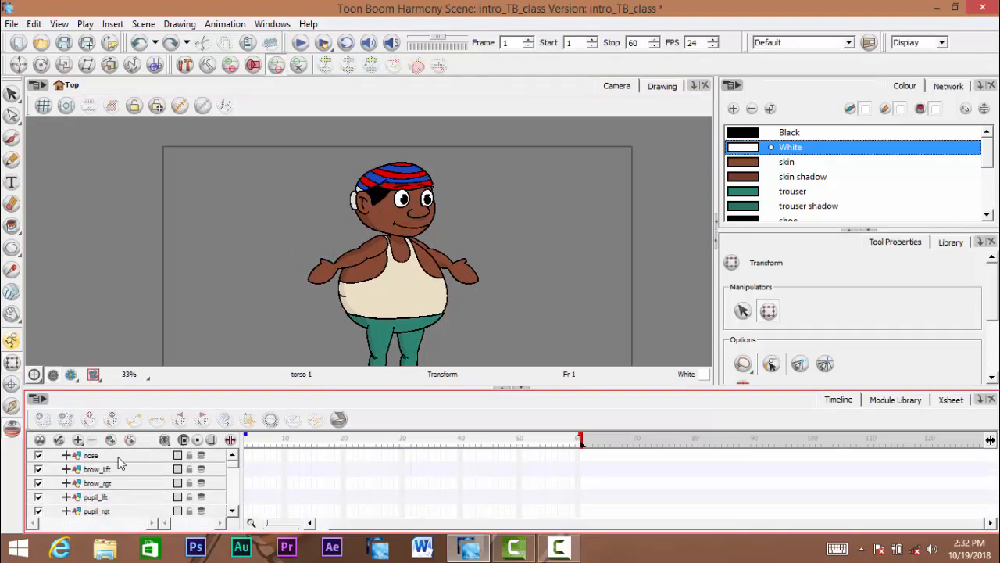
left_click(92, 456)
scroll(356, 268, "up", 3)
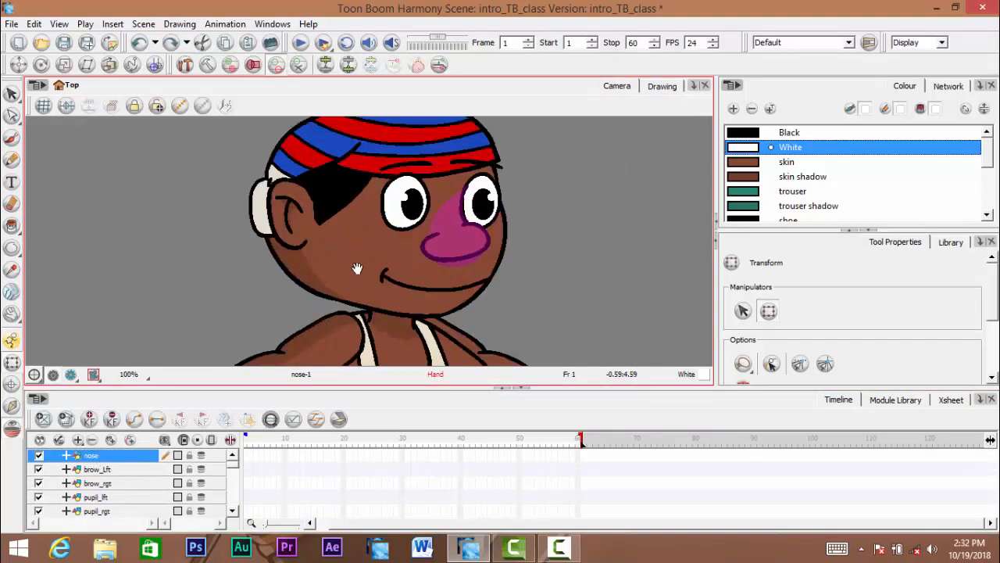
mouse_move(289, 306)
left_mouse_down()
mouse_move(301, 255)
mouse_move(305, 273)
mouse_move(287, 307)
left_mouse_up()
scroll(325, 261, "up", 1)
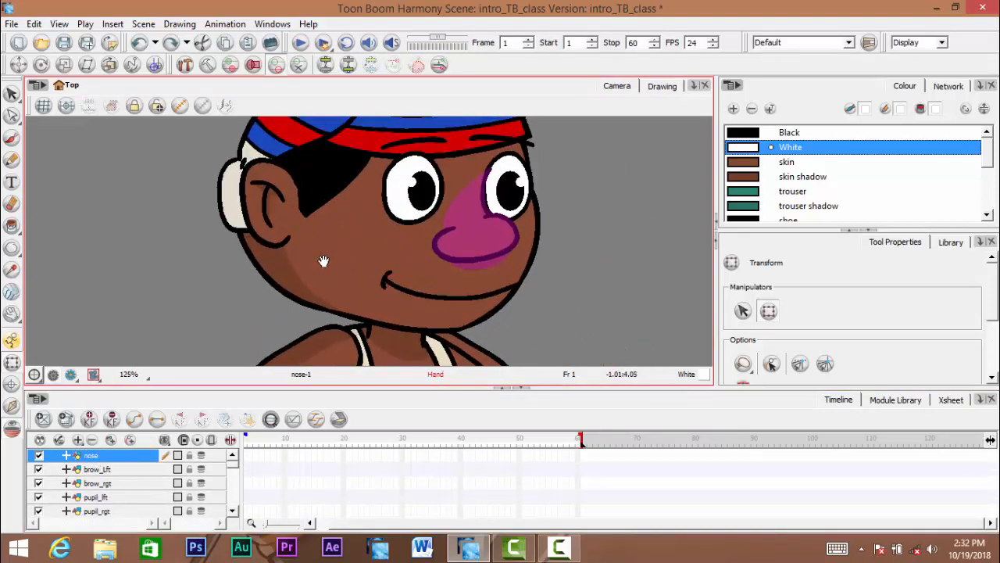
left_click_drag(324, 260, 320, 243)
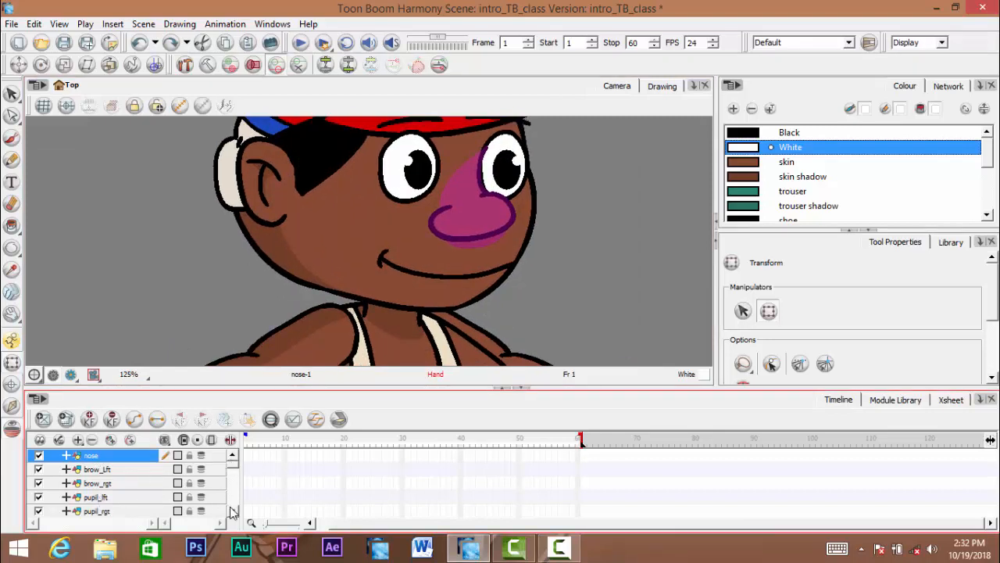
Parent the pupil_lft layer to the eye_lft layer
scroll(237, 515, "down", 2)
left_click(108, 475)
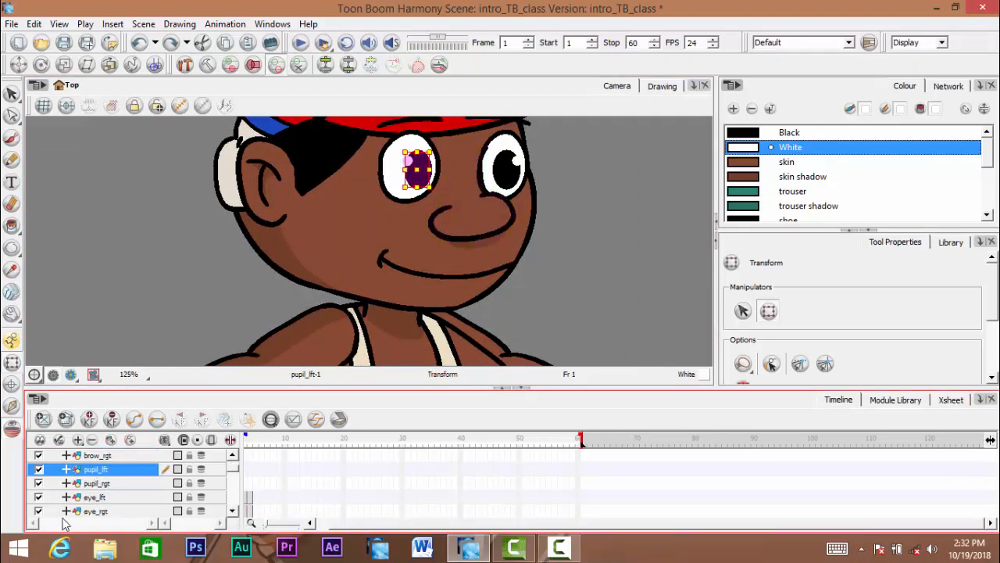
scroll(234, 512, "down", 1)
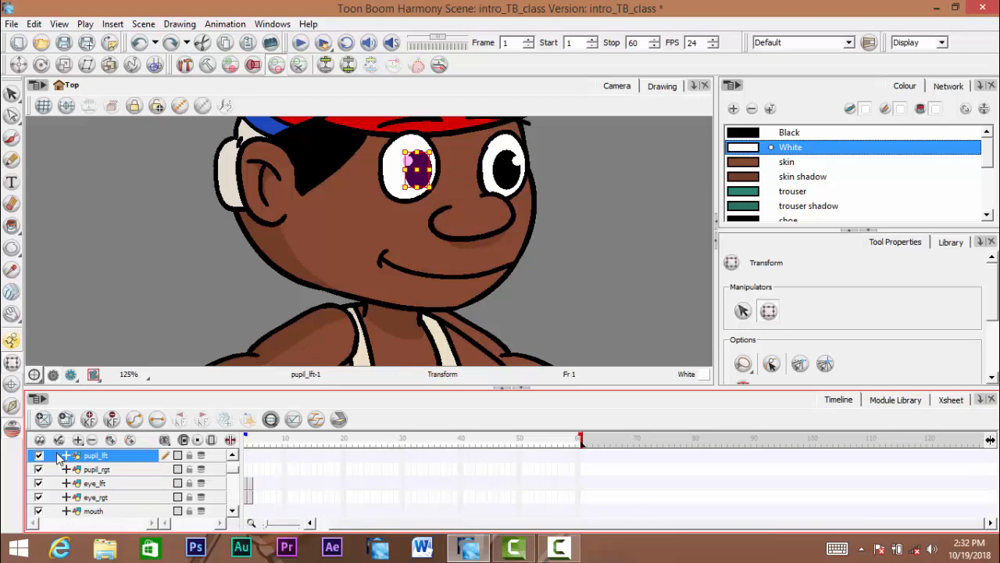
left_click_drag(59, 454, 96, 487)
left_click(115, 470)
left_click(112, 456)
left_click_drag(121, 465, 113, 488)
left_click_drag(111, 488, 100, 486)
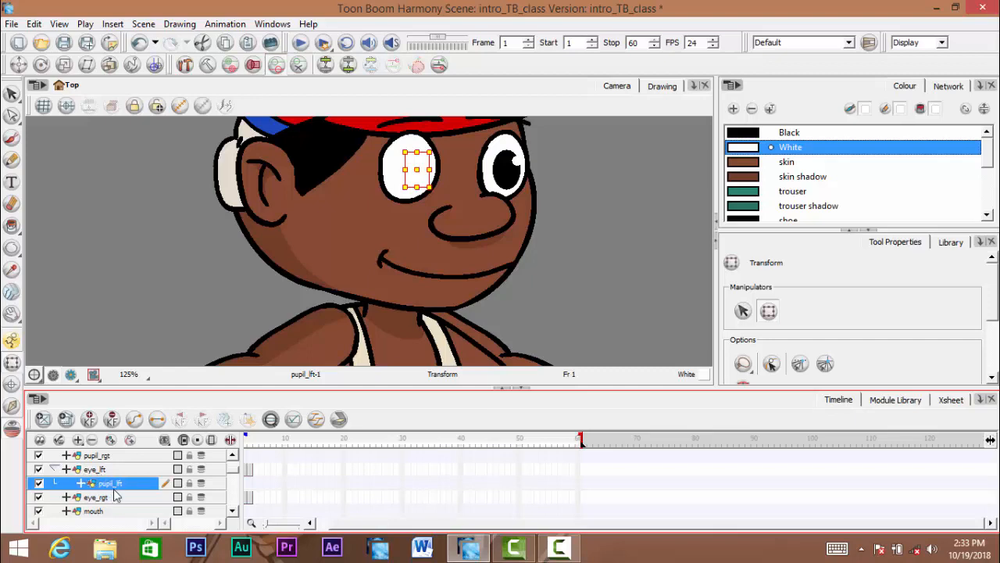
Bring the pupil_lft layer in front of its parent eye_lft in the camera view, and clear the selection
left_click(97, 470)
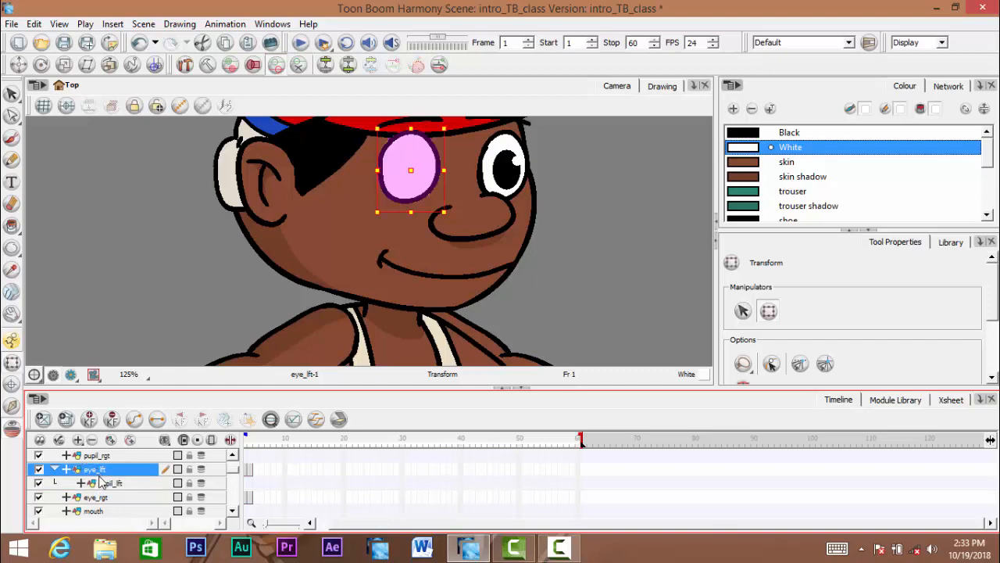
left_click(111, 484)
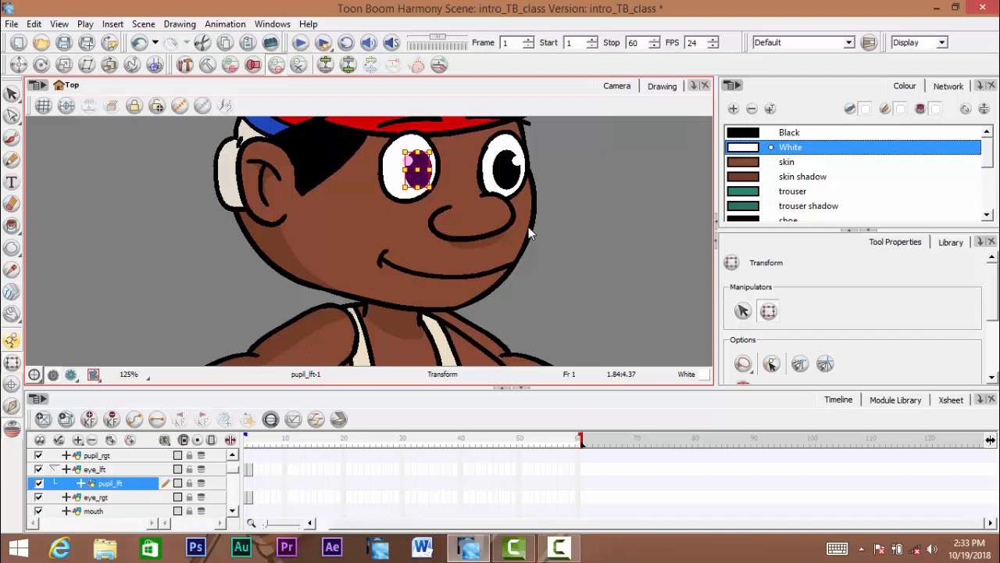
key("Delete")
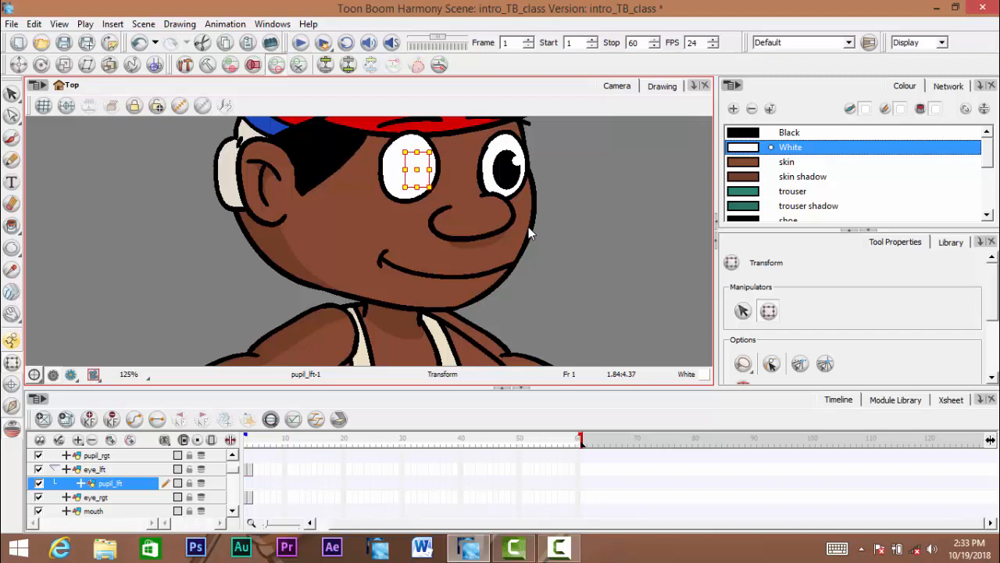
key("ctrl+z")
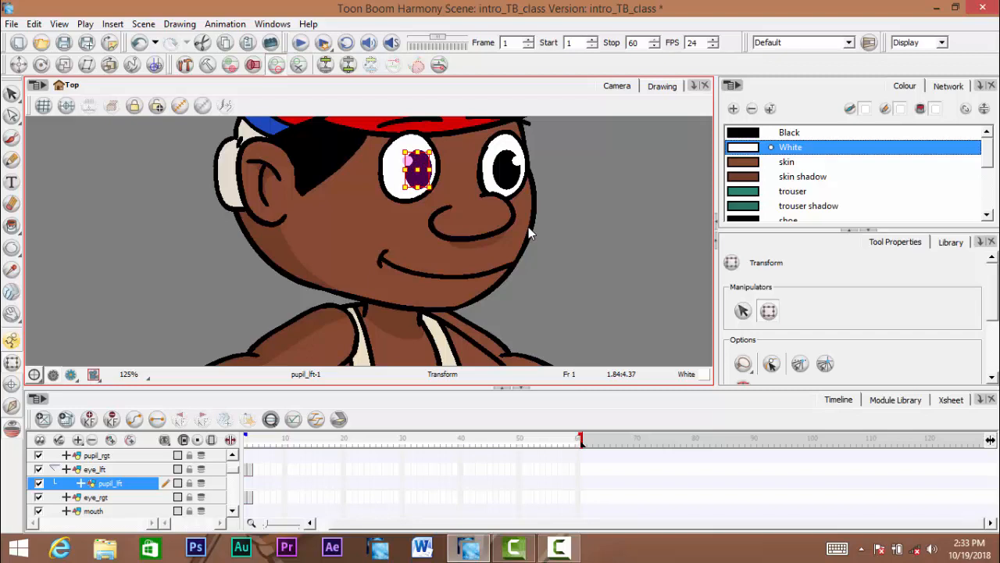
left_click(625, 270)
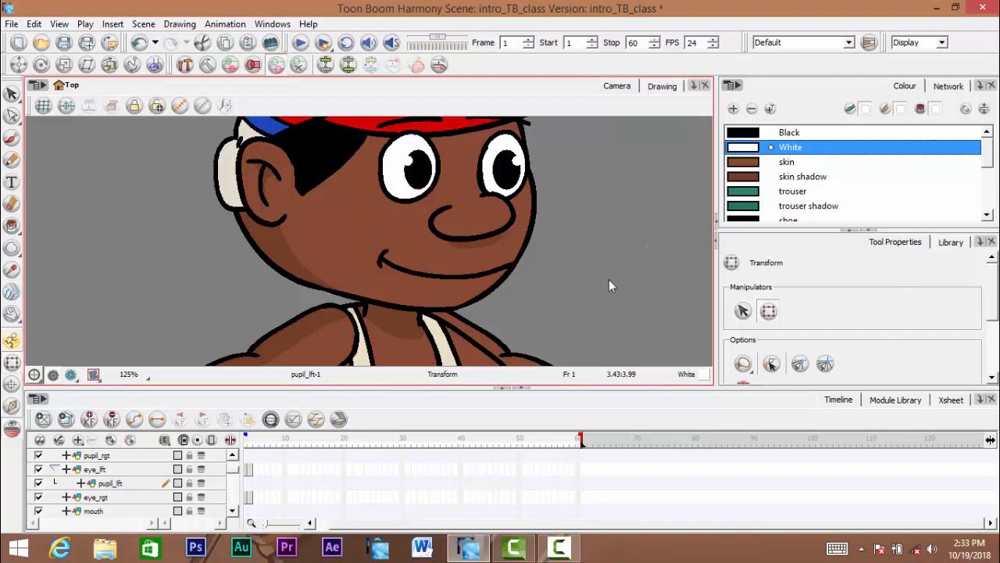
Collapse the eye_lft hierarchy, parent the pupil_rgt layer to eye_rgt and clear the selection
left_click(53, 469)
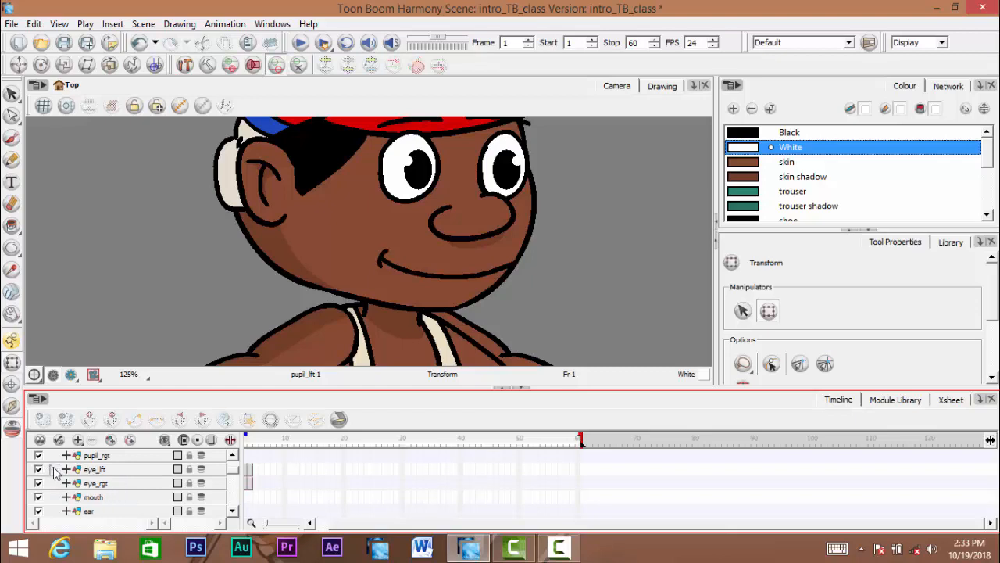
left_click(96, 457)
left_click_drag(91, 461, 99, 486)
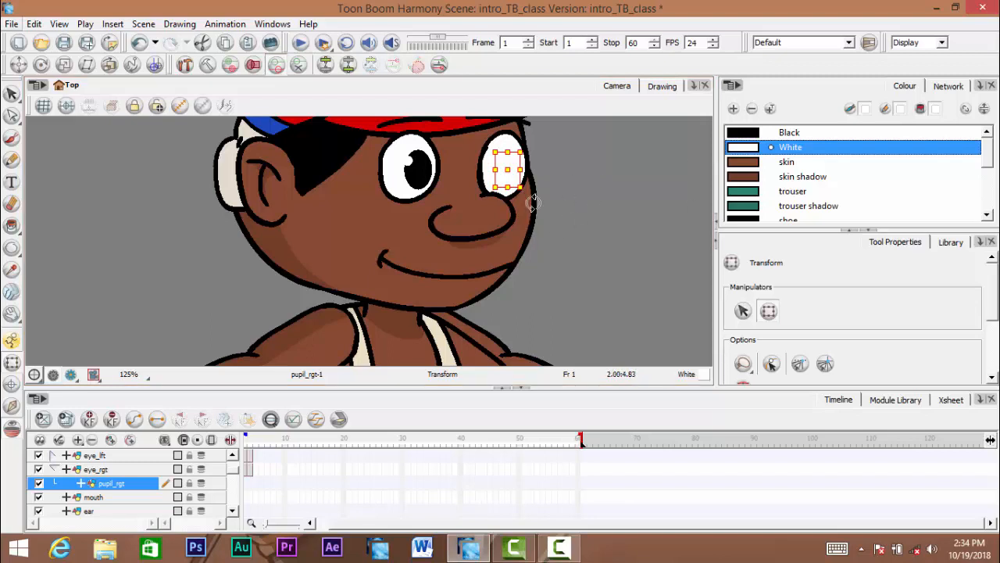
left_click(573, 183)
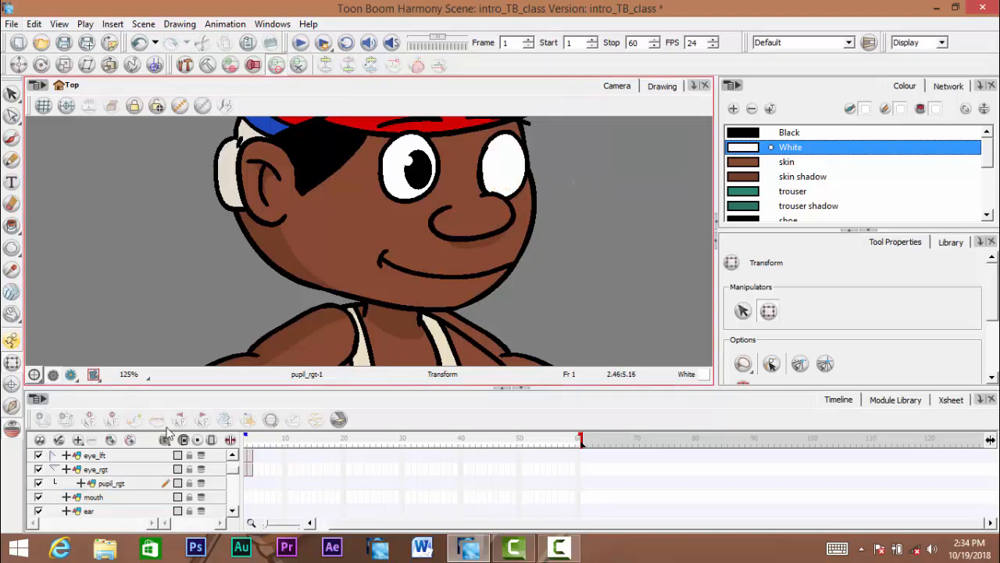
Nudge the pupil_rgt layer in front of its parent eye_rgt in the camera view, and clear the selection
left_click(117, 486)
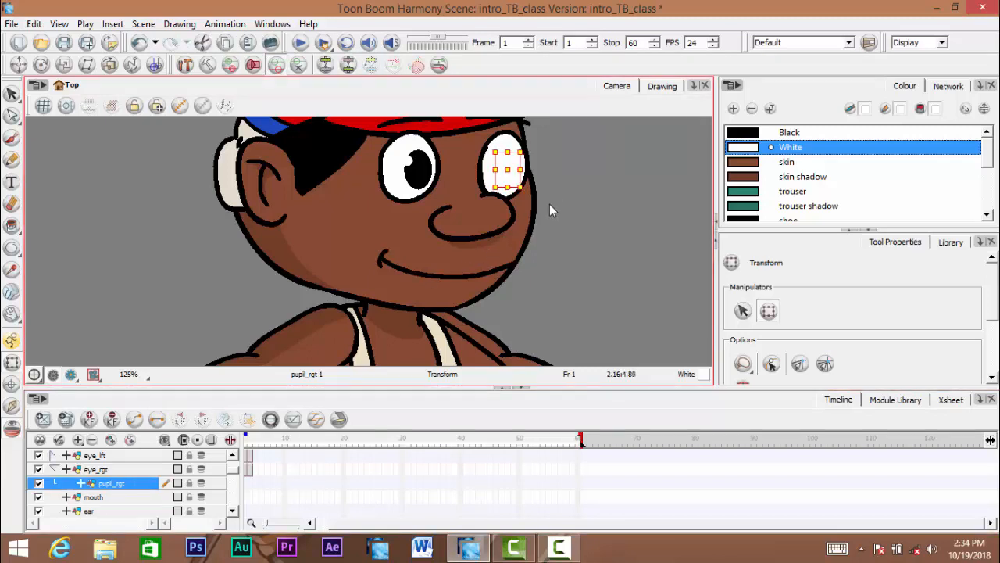
key("alt+Down")
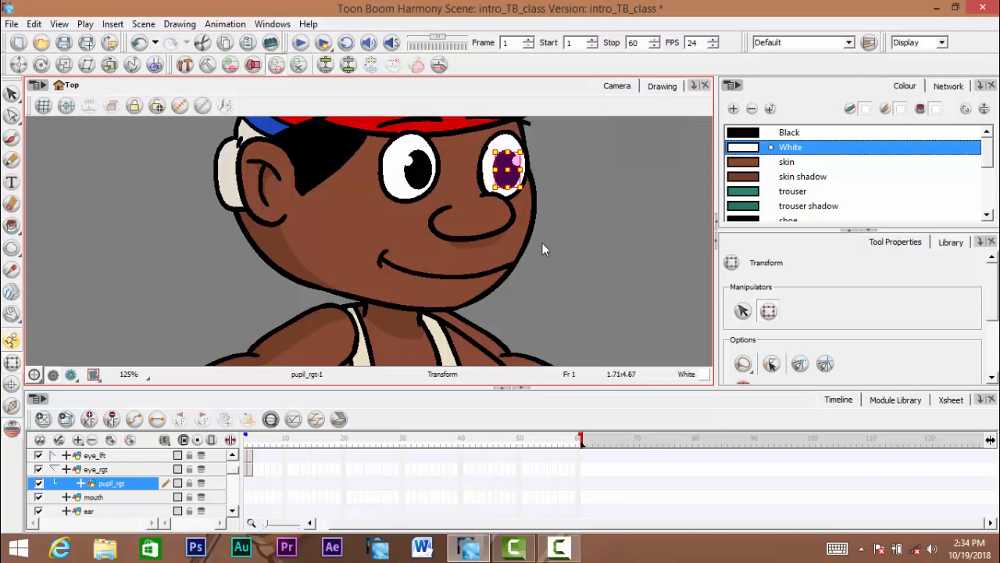
left_click(581, 197)
Select the eye_rgt layer, collapse its hierarchy and bring the whole cap into view
mouse_move(480, 250)
left_mouse_down()
mouse_move(469, 328)
mouse_move(472, 237)
left_mouse_up()
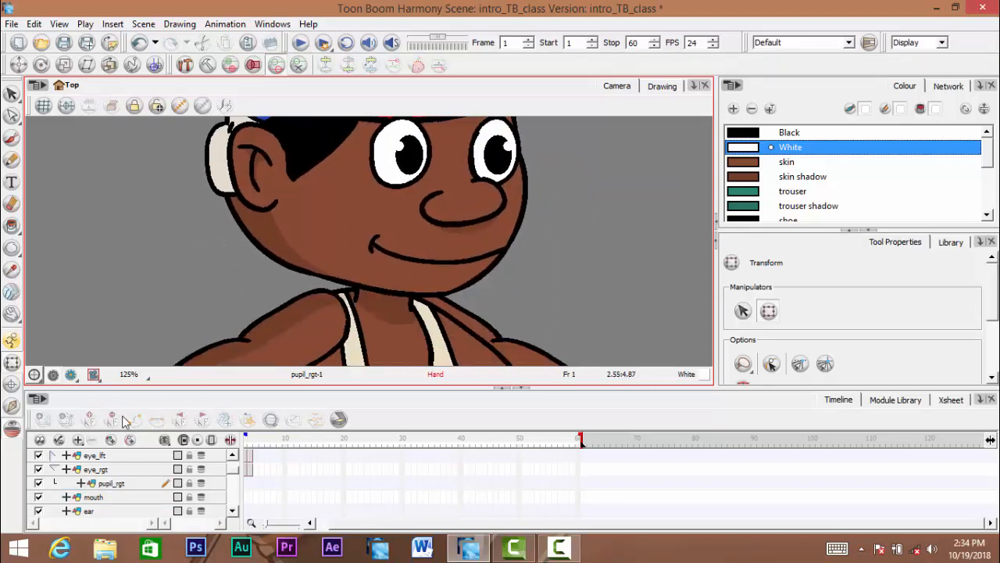
left_click(63, 469)
left_click(55, 469)
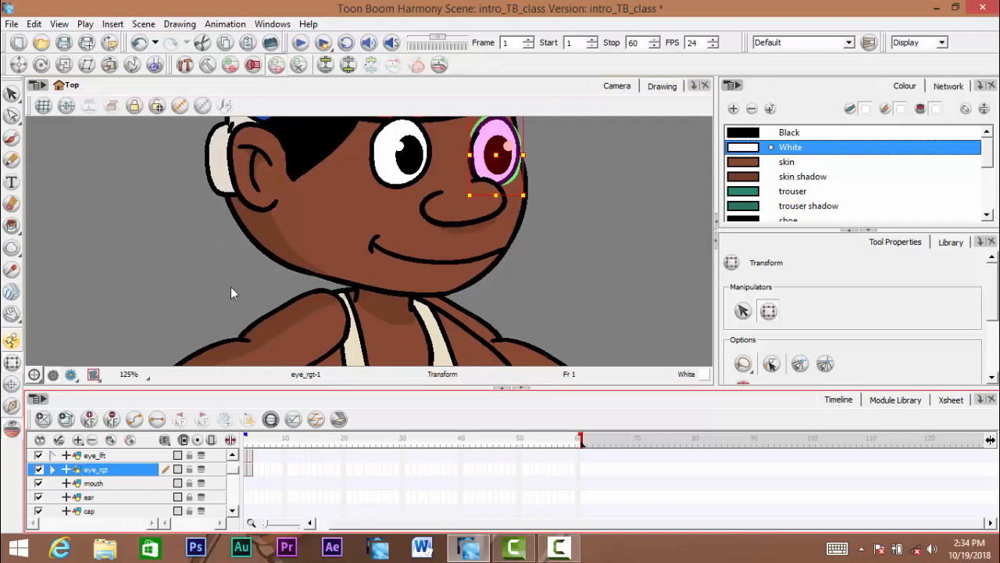
left_click_drag(293, 118, 289, 213)
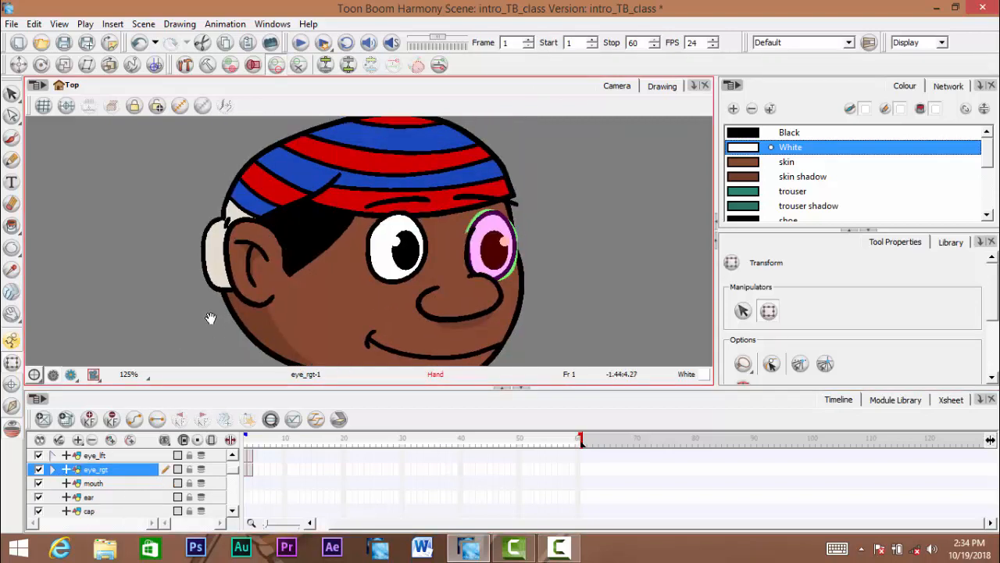
Parent the brow_Lft layer to eye_lft and expand the eye_lft hierarchy
left_click_drag(306, 304, 315, 258)
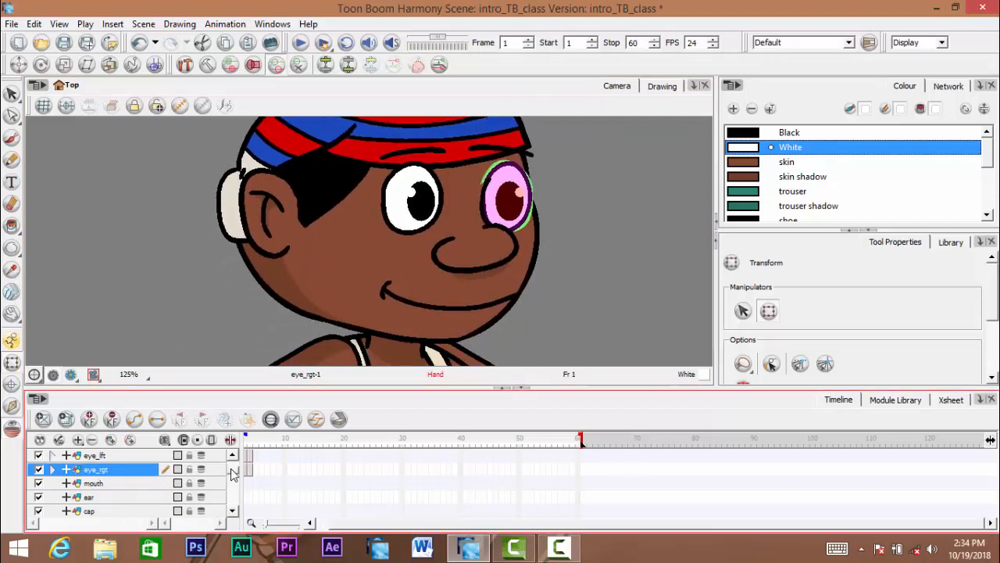
scroll(232, 469, "up", 3)
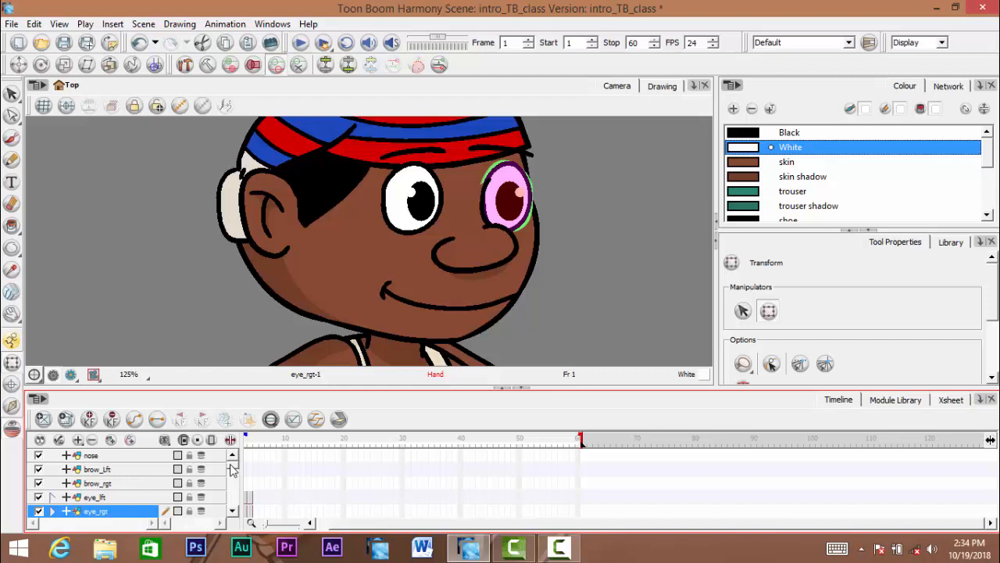
scroll(231, 469, "down", 2)
scroll(229, 469, "up", 2)
left_click(100, 471)
left_click_drag(101, 469, 96, 502)
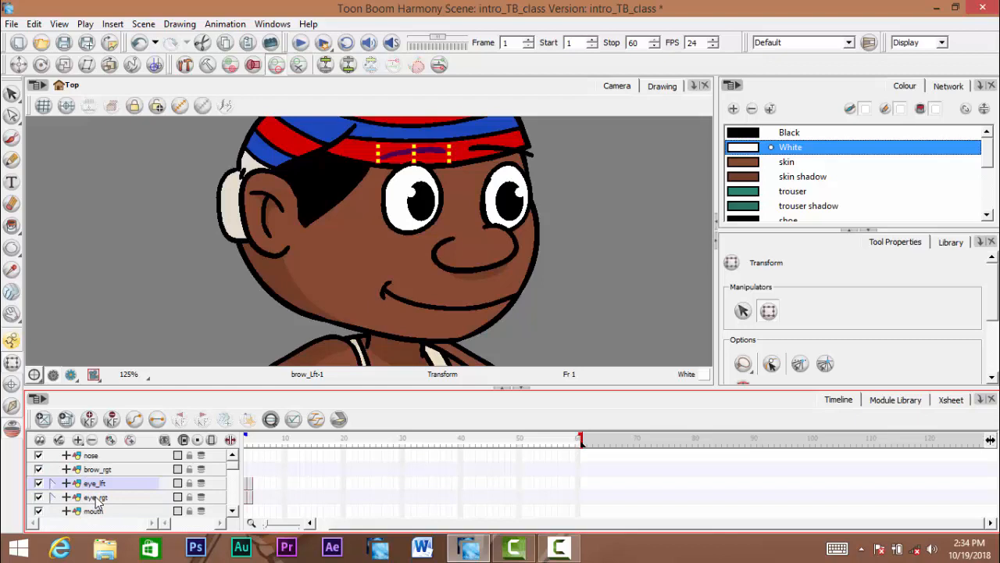
left_click(52, 483)
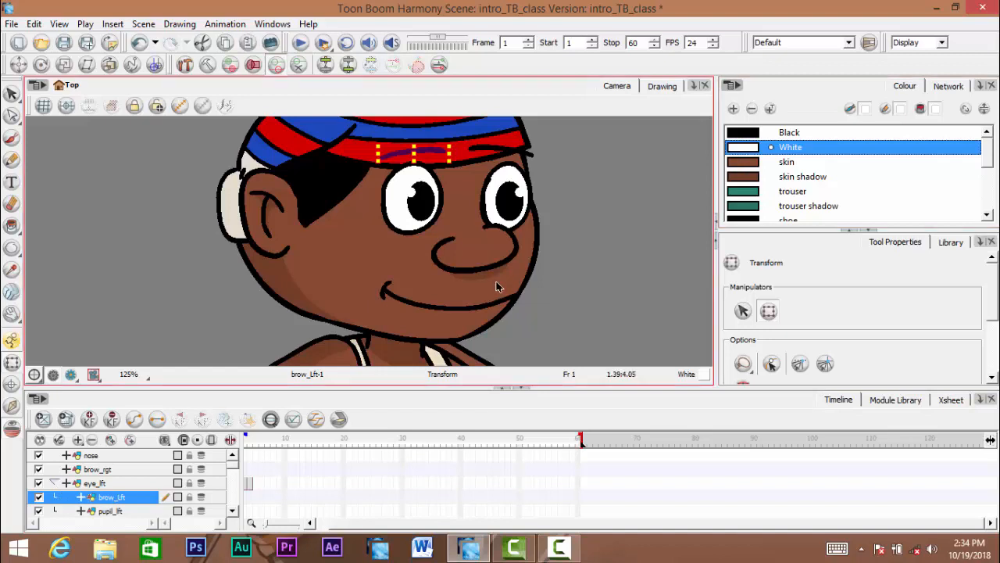
key("Left")
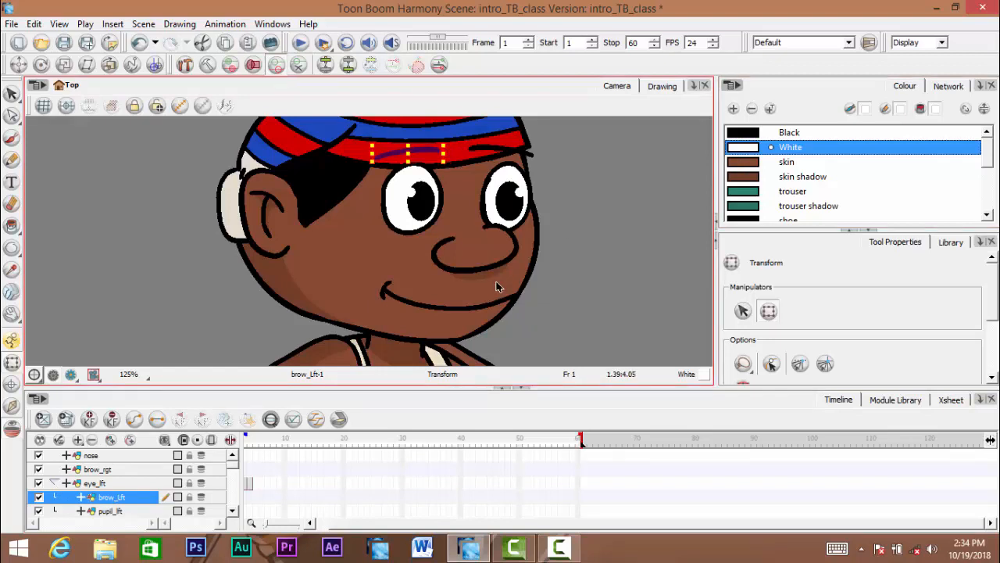
key("alt+Down")
key("alt+Up")
key("ctrl+z")
key("ctrl+z")
key("ctrl+z")
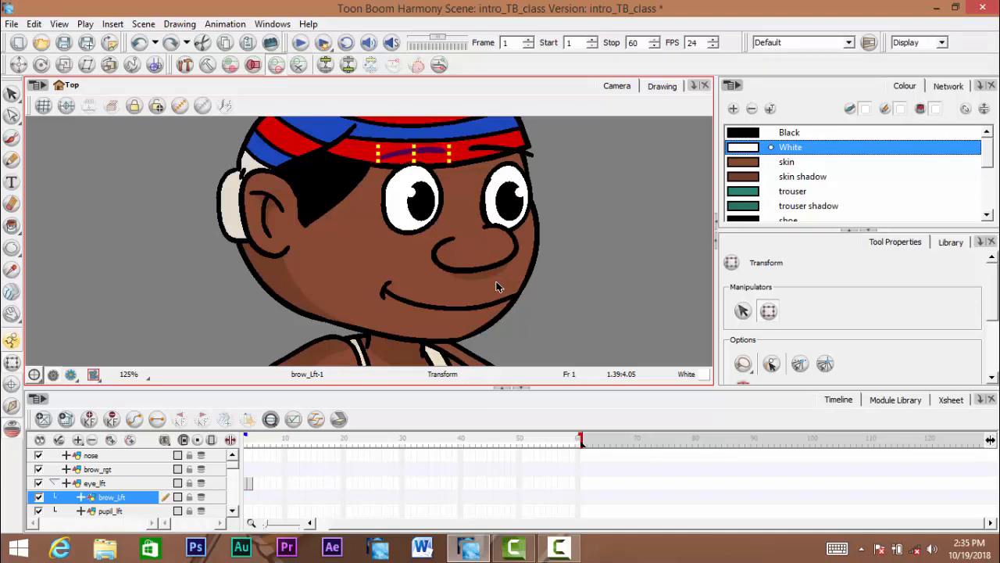
Nudge the brow_Lft layer forward in front of its parent eye_lft, and collapse the eye_lft hierarchy
key("alt+Up")
left_click(55, 482)
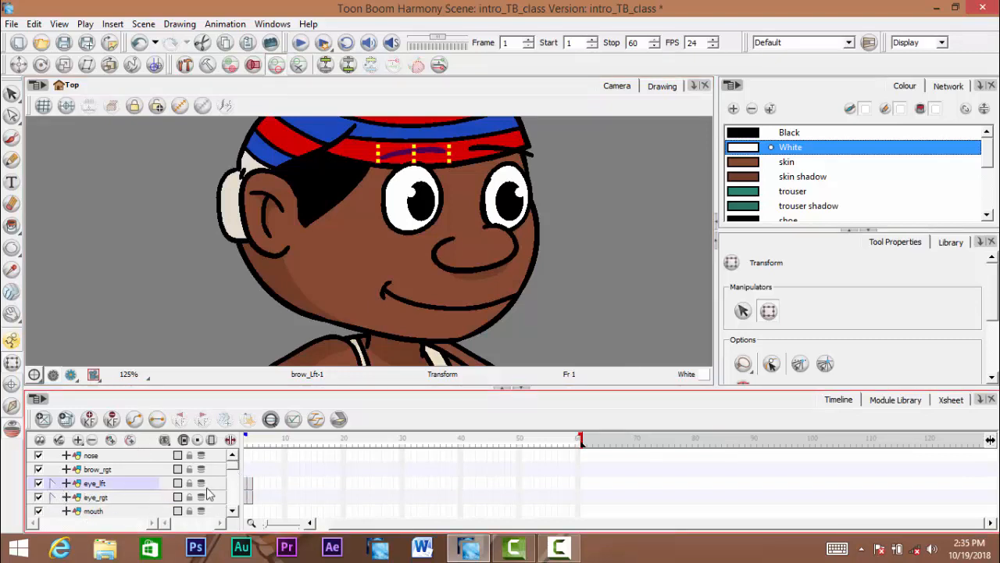
Parent the brow_rgt layer to eye_rgt, then collapse the eye_rgt hierarchy and select eye_rgt
left_click(108, 470)
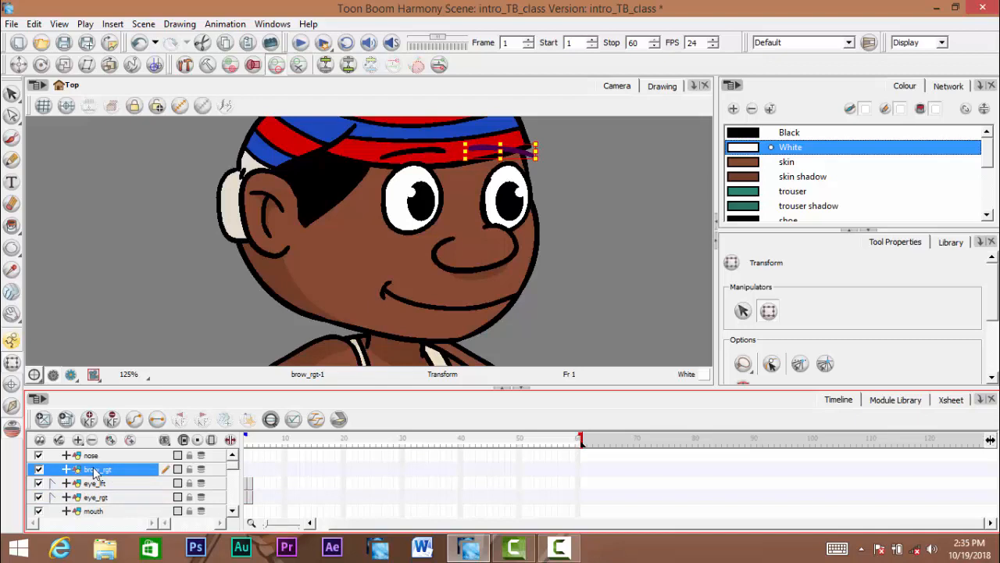
left_click_drag(94, 472, 55, 504)
left_click(57, 488)
left_click(53, 484)
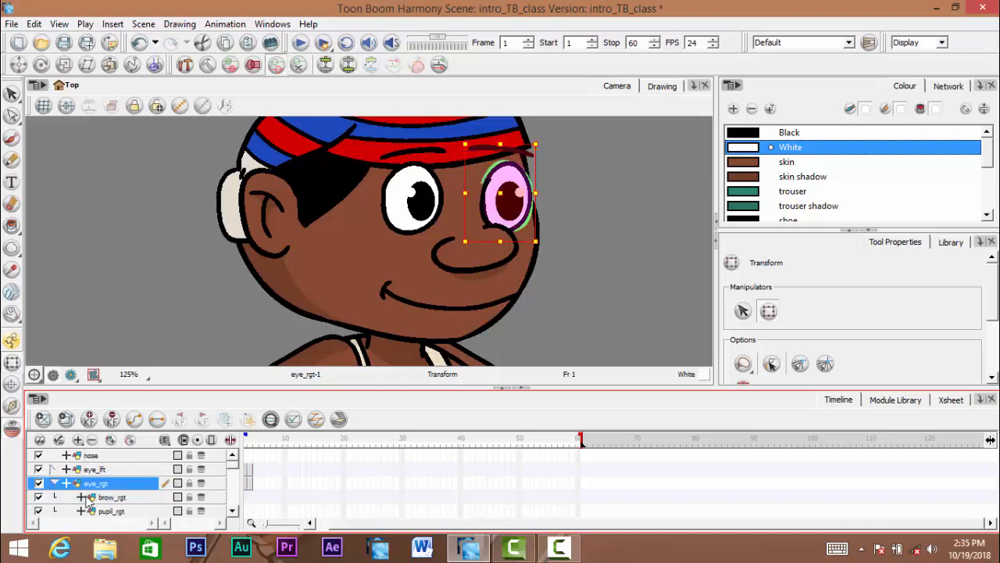
left_click(97, 497)
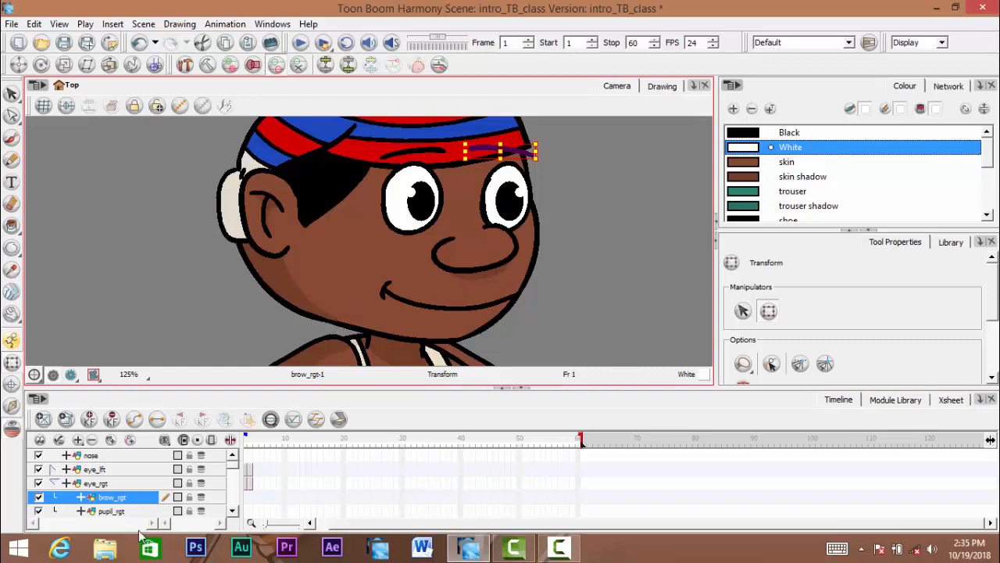
left_click(53, 484)
left_click(100, 484)
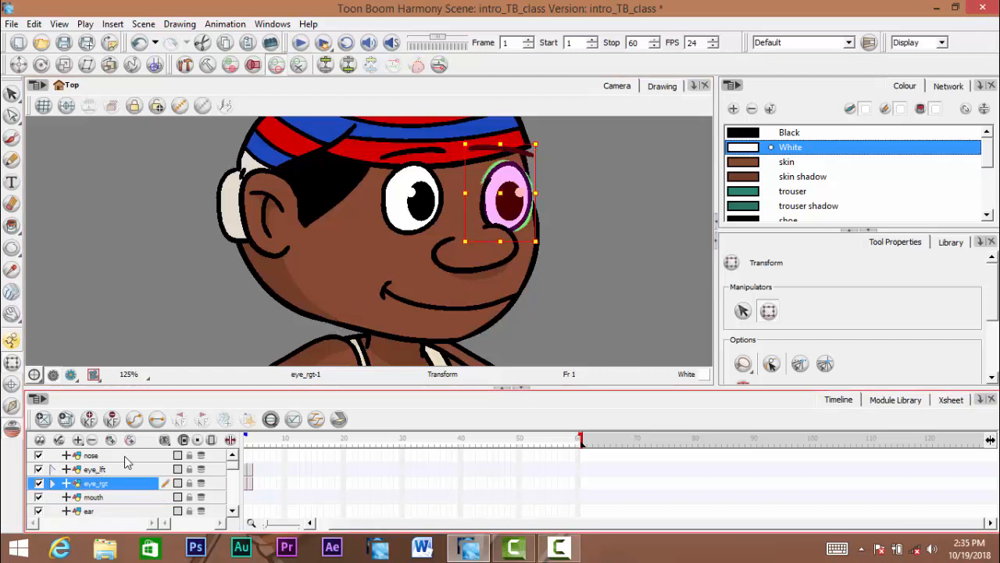
Test-move the eye_rgt and eye_lft hierarchies in the camera view, undo the moves and clear the selection
left_click(515, 216)
mouse_move(524, 222)
left_mouse_down()
mouse_move(642, 261)
mouse_move(606, 219)
mouse_move(568, 199)
mouse_move(578, 187)
mouse_move(594, 192)
mouse_move(582, 196)
mouse_move(593, 209)
mouse_move(504, 215)
left_mouse_up()
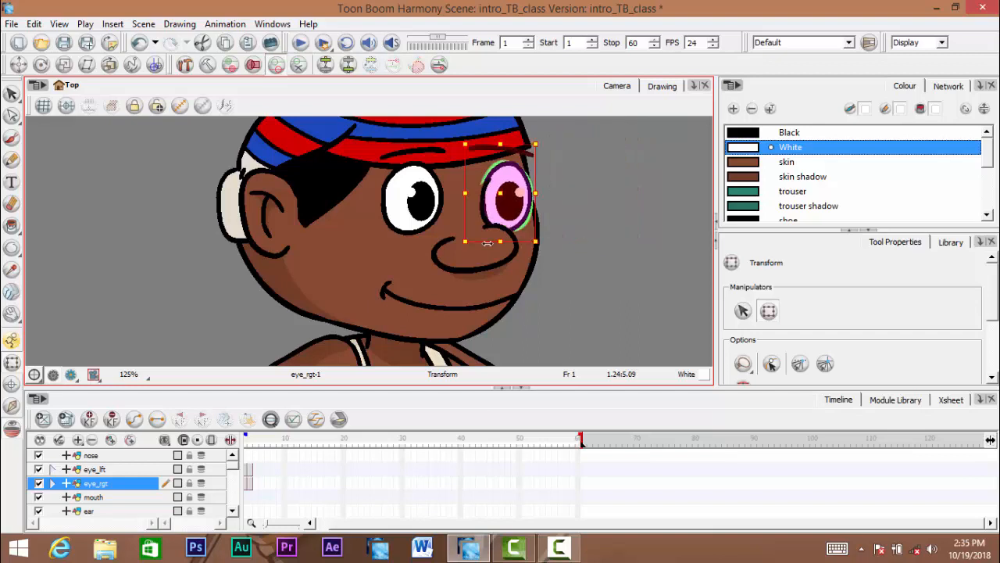
left_click(399, 215)
mouse_move(398, 215)
left_mouse_down()
mouse_move(247, 290)
mouse_move(123, 236)
mouse_move(140, 247)
mouse_move(175, 242)
mouse_move(165, 232)
left_mouse_up()
key("ctrl+z")
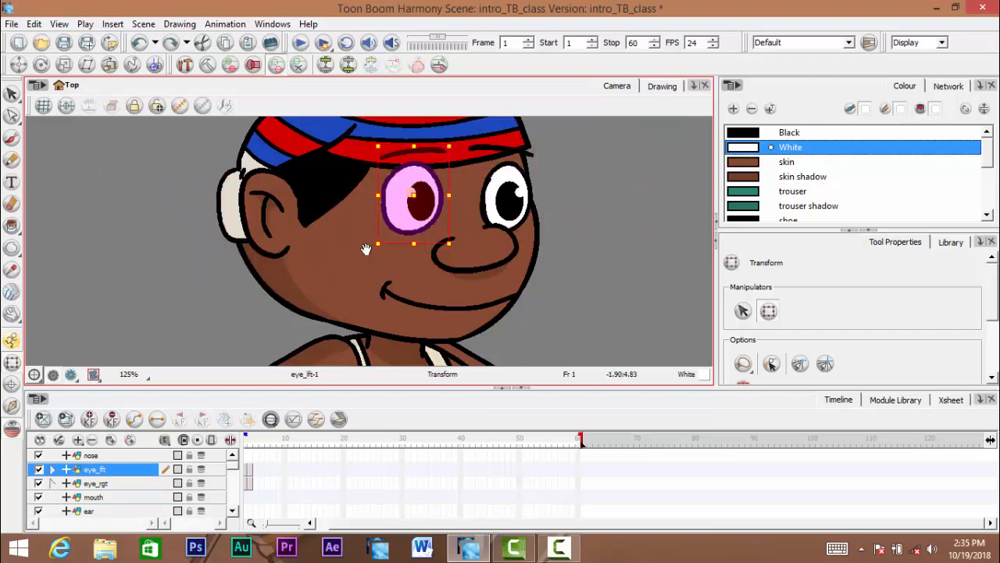
key("space")
left_click_drag(372, 252, 352, 263)
key("space")
left_click_drag(598, 233, 603, 223)
left_click(240, 294)
key("space")
left_click_drag(240, 294, 239, 300)
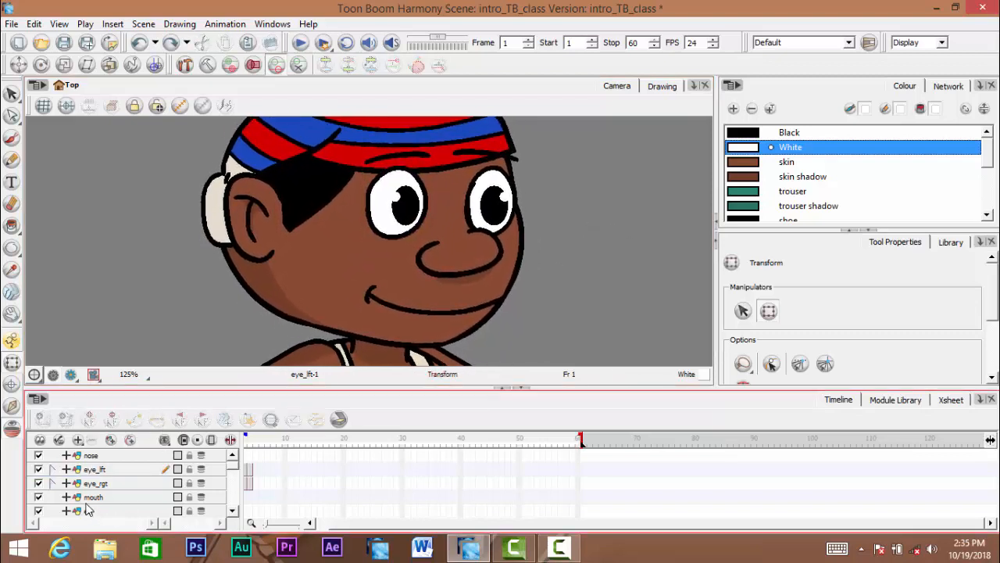
Select the layers from nose through cap, including both eyes, mouth and ear, and parent them to the face layer
scroll(94, 488, "down", 2)
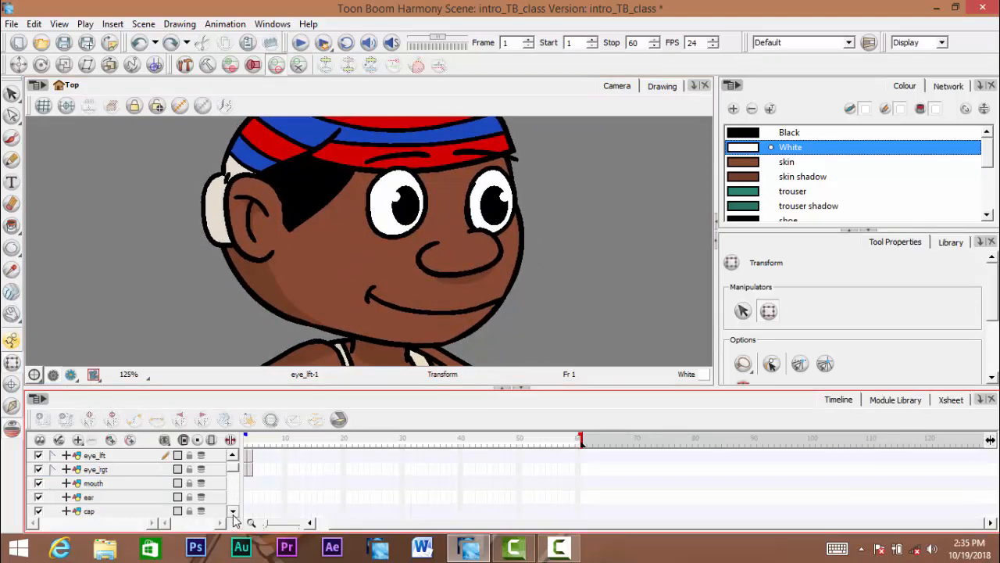
left_click(91, 482)
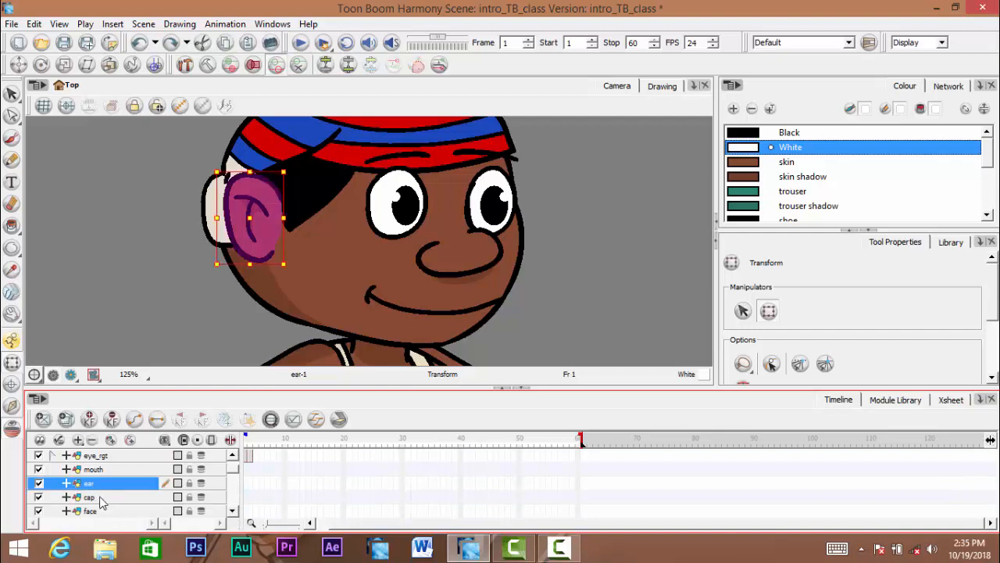
left_click(95, 498)
double_click(233, 456)
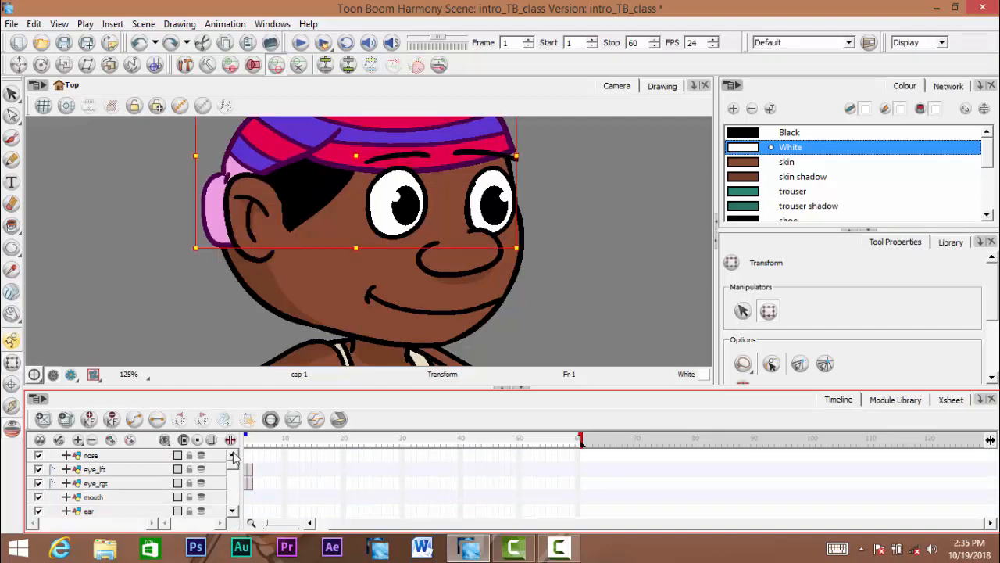
left_click(100, 456, "shift")
triple_click(232, 512)
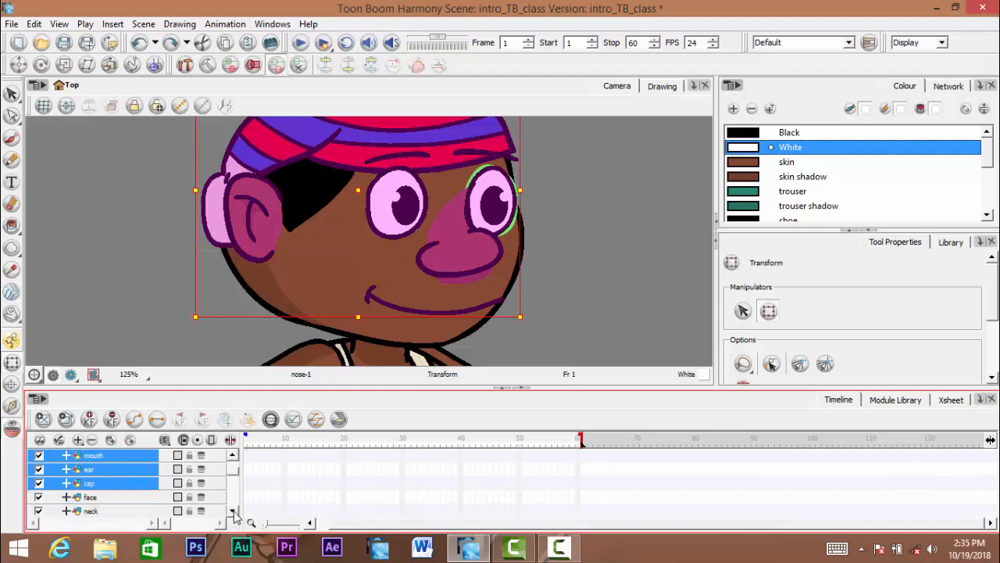
left_click(233, 512)
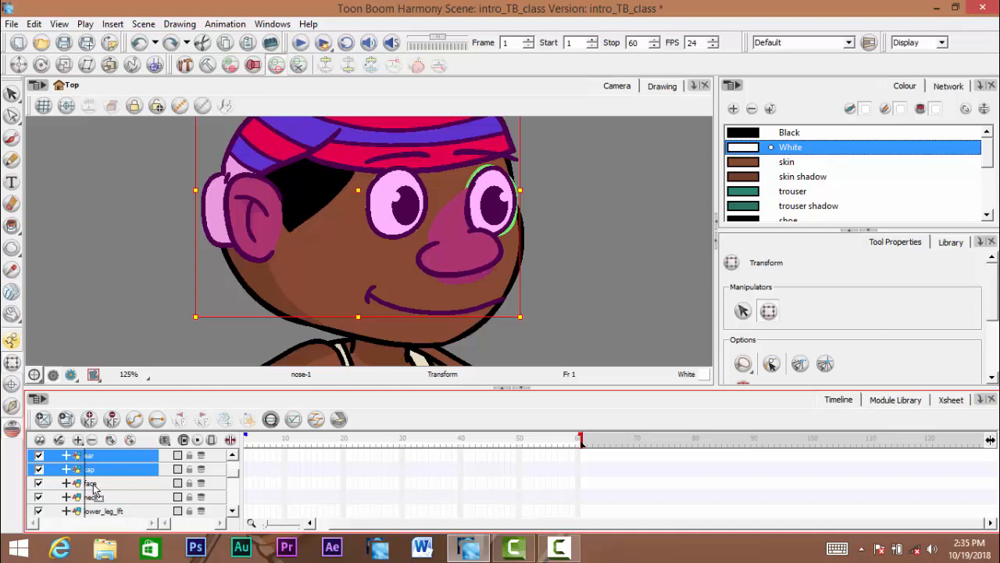
left_click_drag(94, 484, 96, 490)
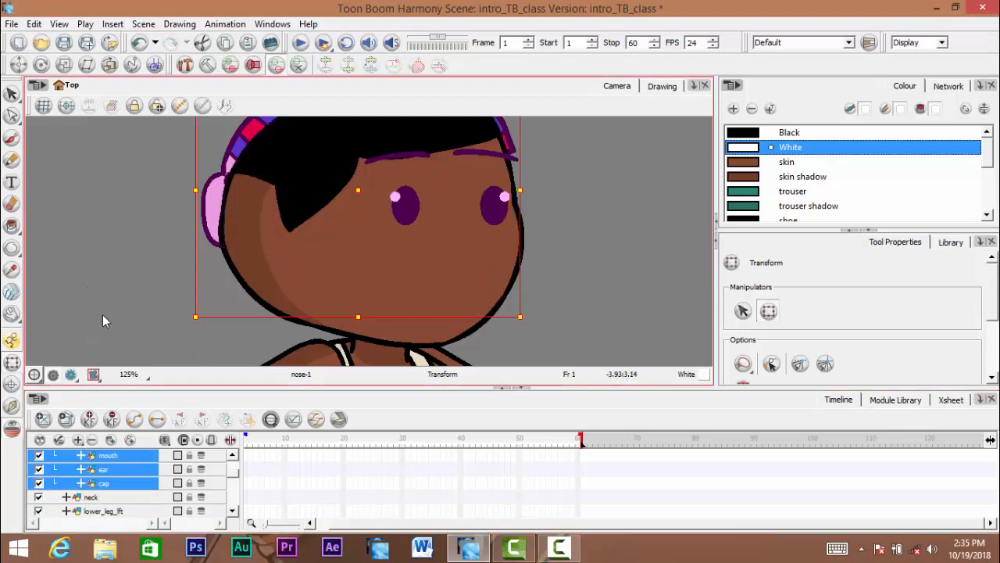
left_click(231, 456)
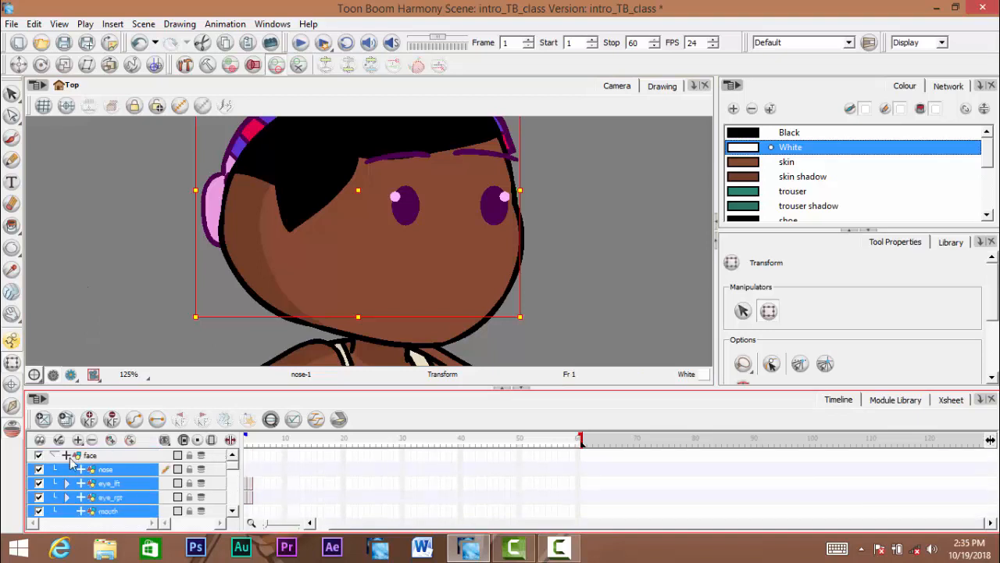
key("space")
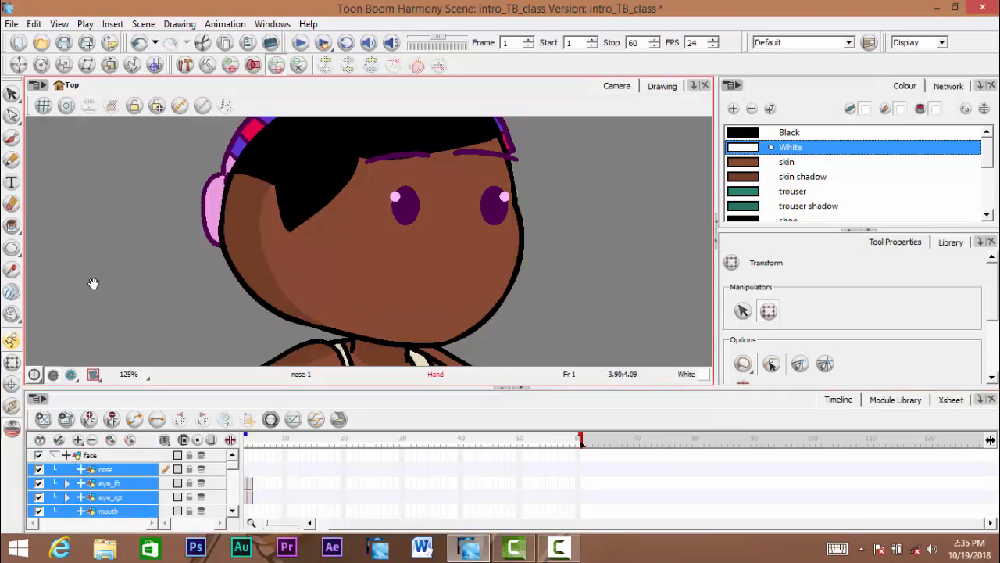
left_click_drag(94, 286, 108, 265)
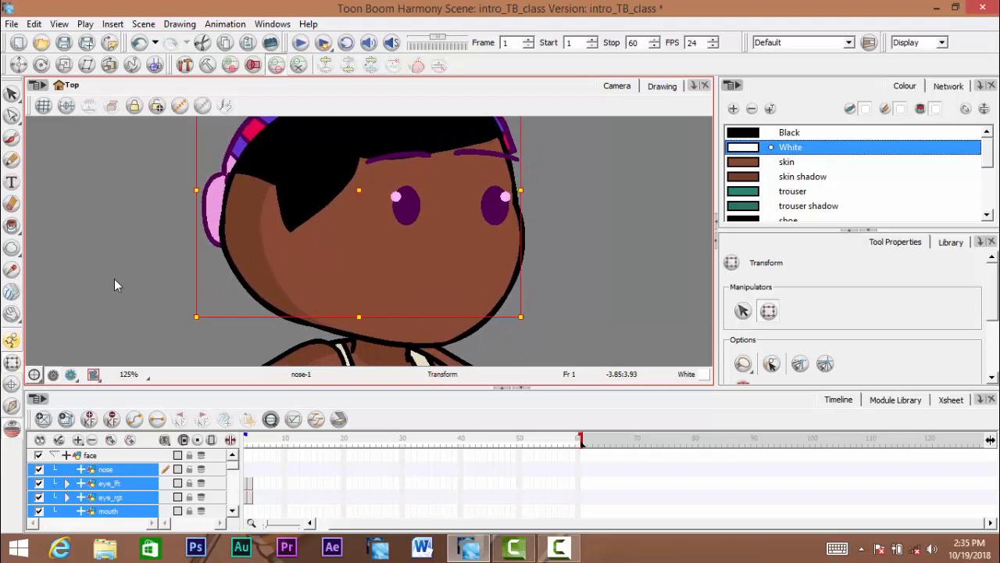
Select only the nose layer and nudge it forward in depth so it sits in front of the face
left_click(114, 278)
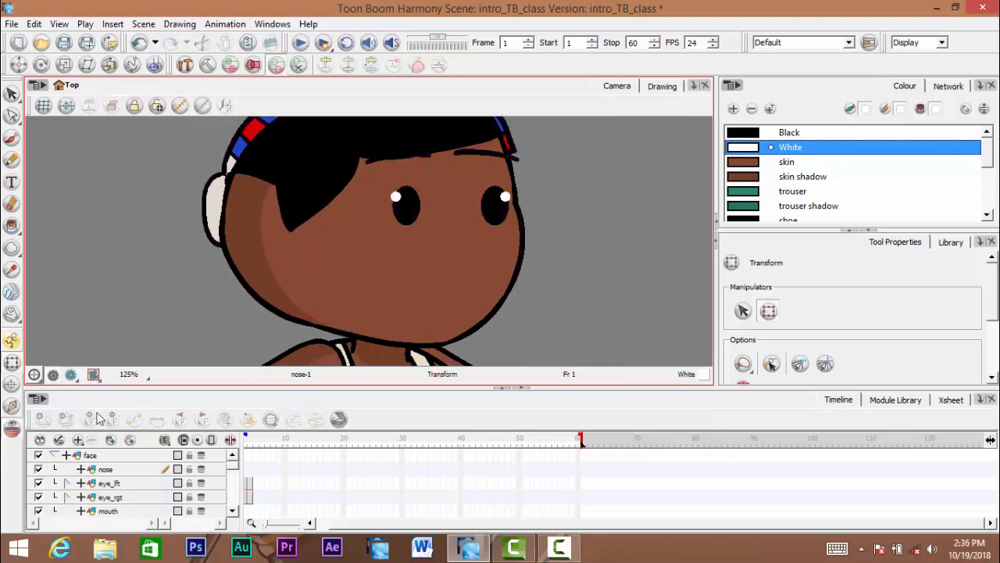
left_click(103, 472)
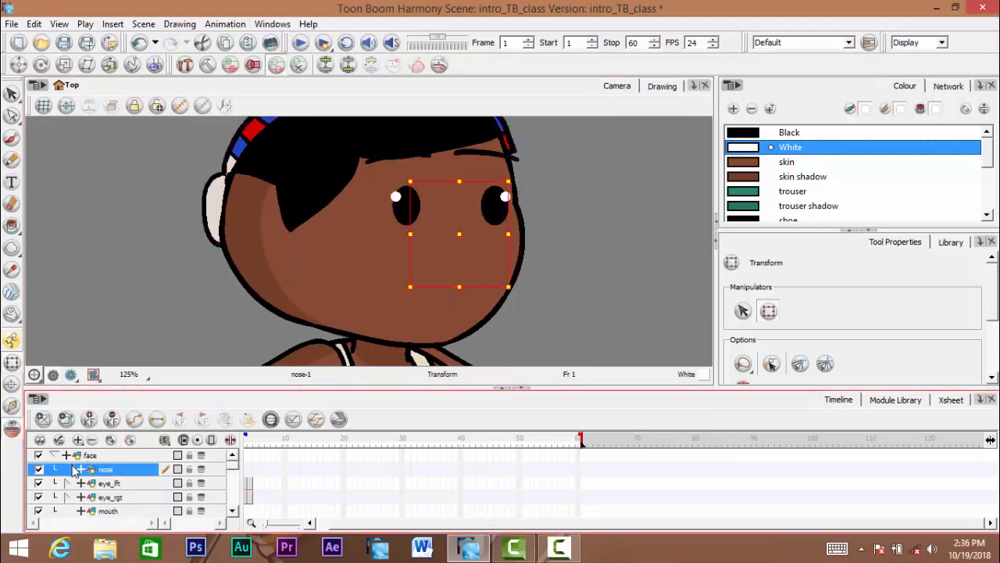
key("space")
left_click_drag(475, 271, 472, 274)
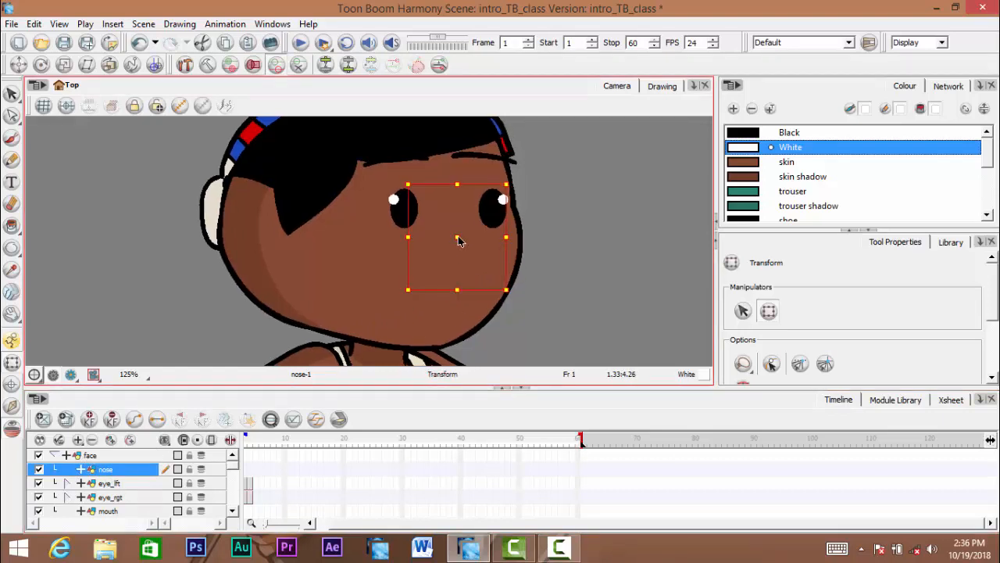
key("alt+Down")
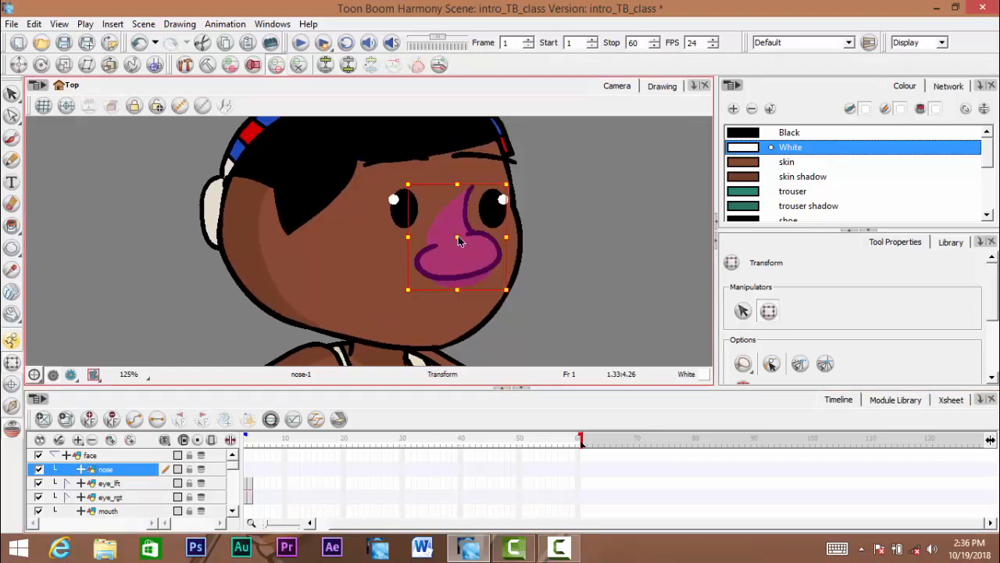
Nudge the eye_lft and eye_rgt layers forward in depth, in front of the face
left_click(110, 483)
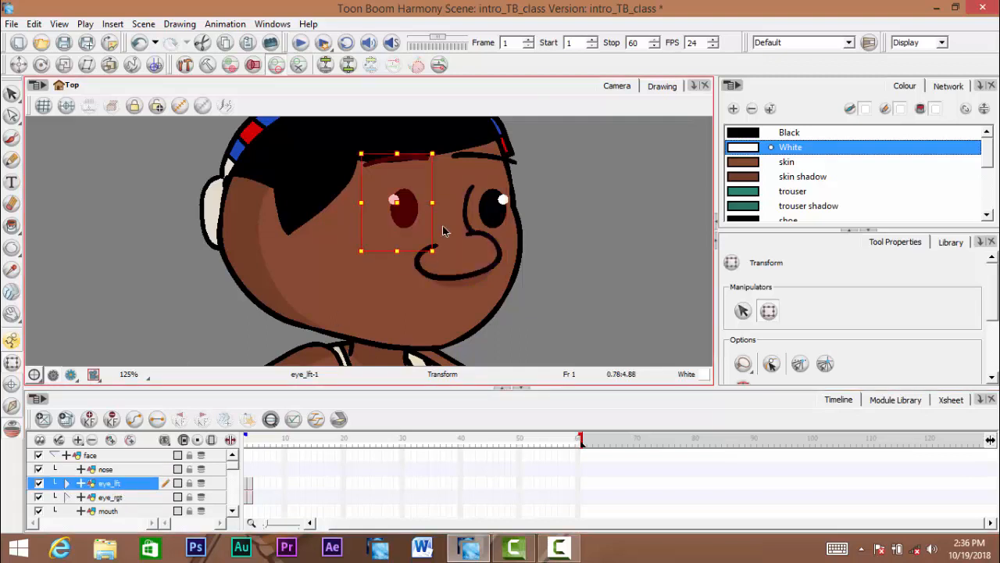
key("alt+Down")
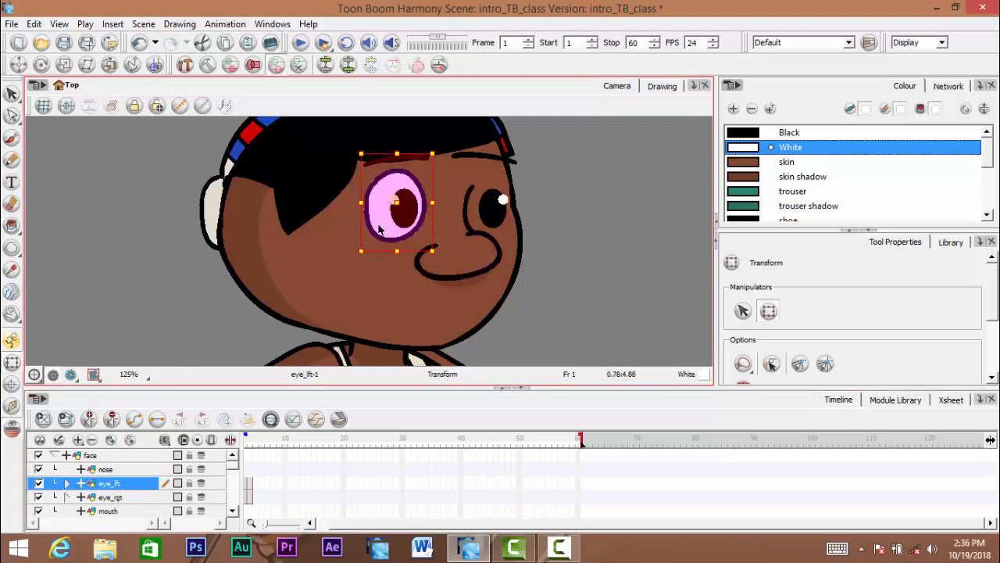
left_click(107, 500)
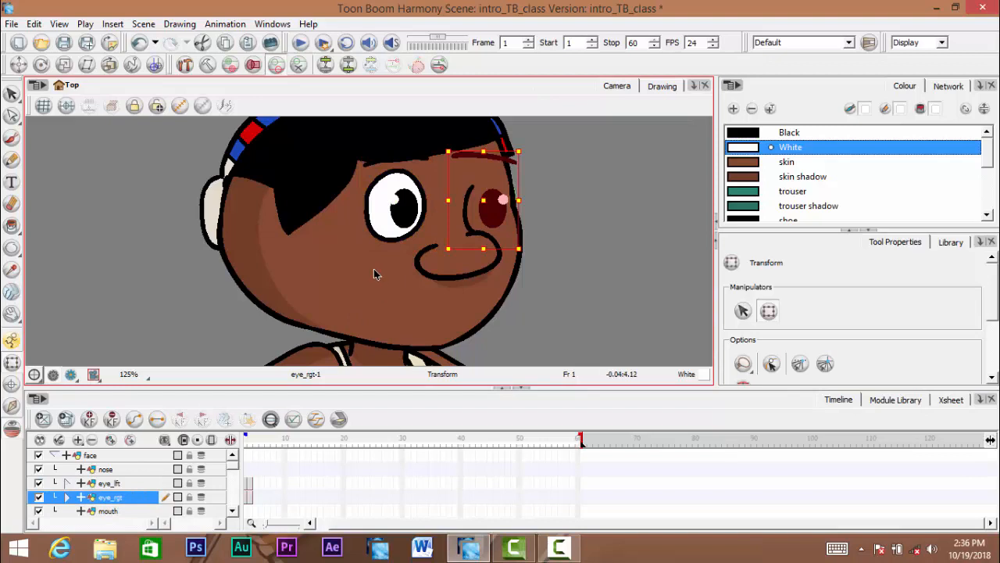
key("alt+Down")
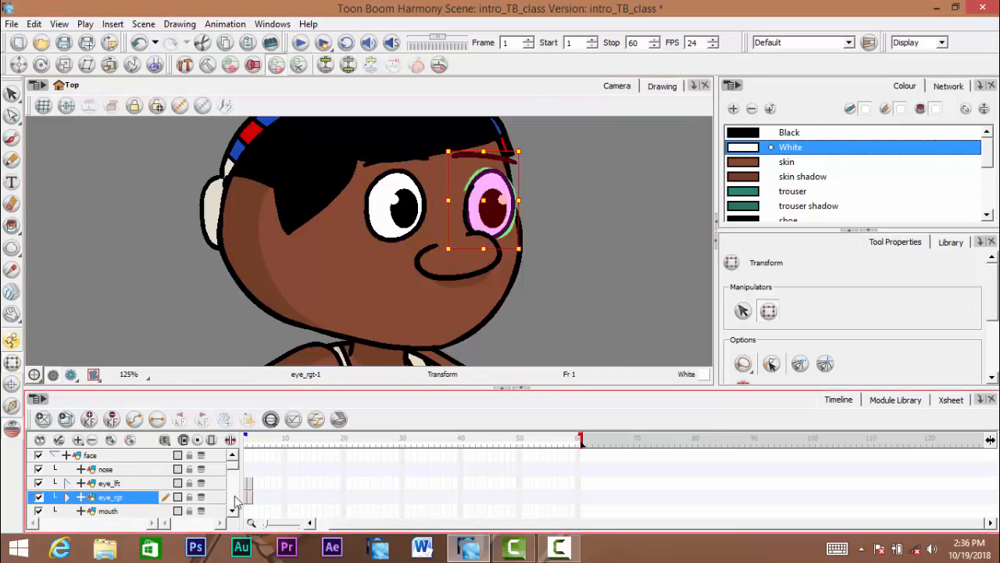
Nudge the mouth and ear layers forward in depth, in front of the face
scroll(234, 516, "down", 2)
left_click(107, 485)
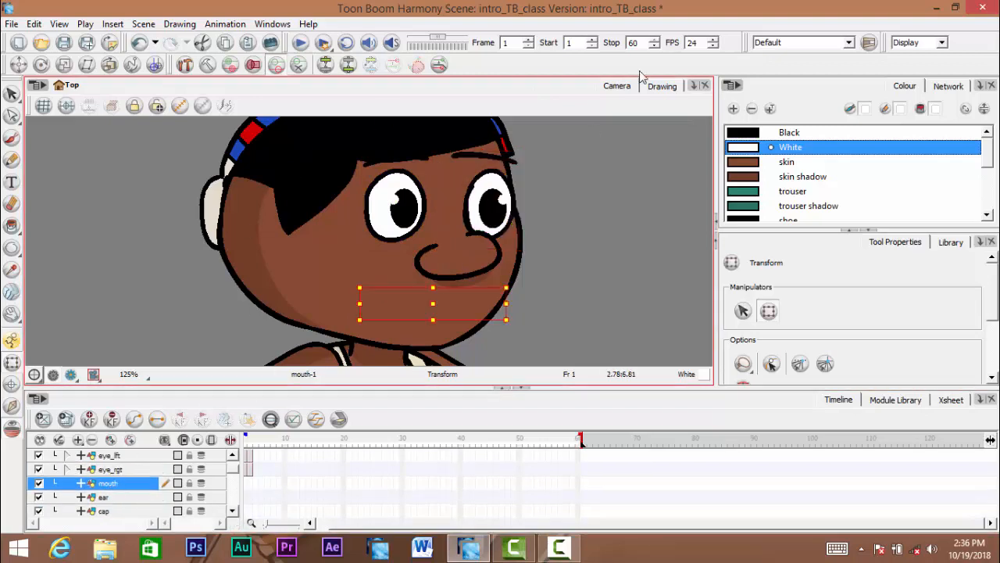
key("alt+Down")
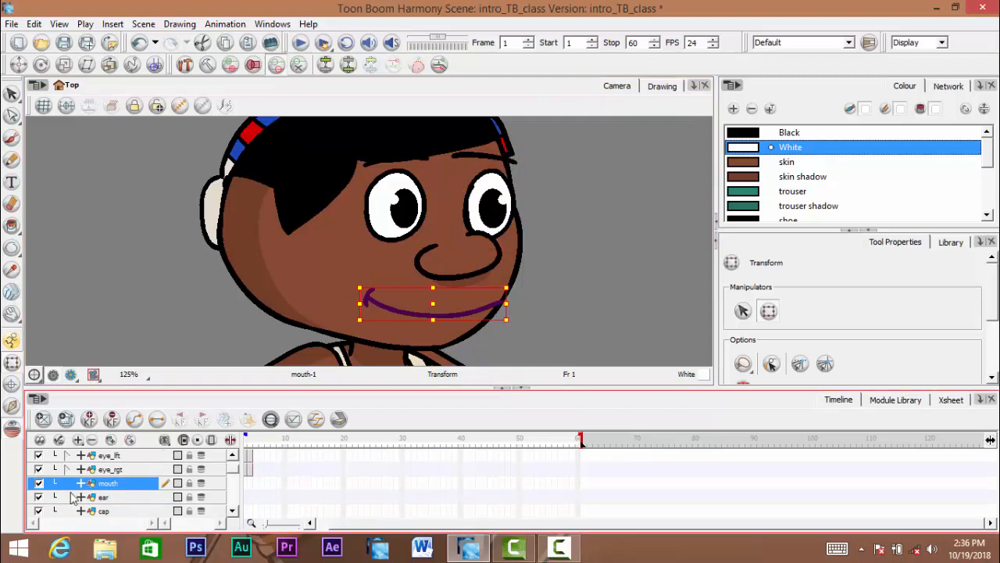
left_click(103, 497)
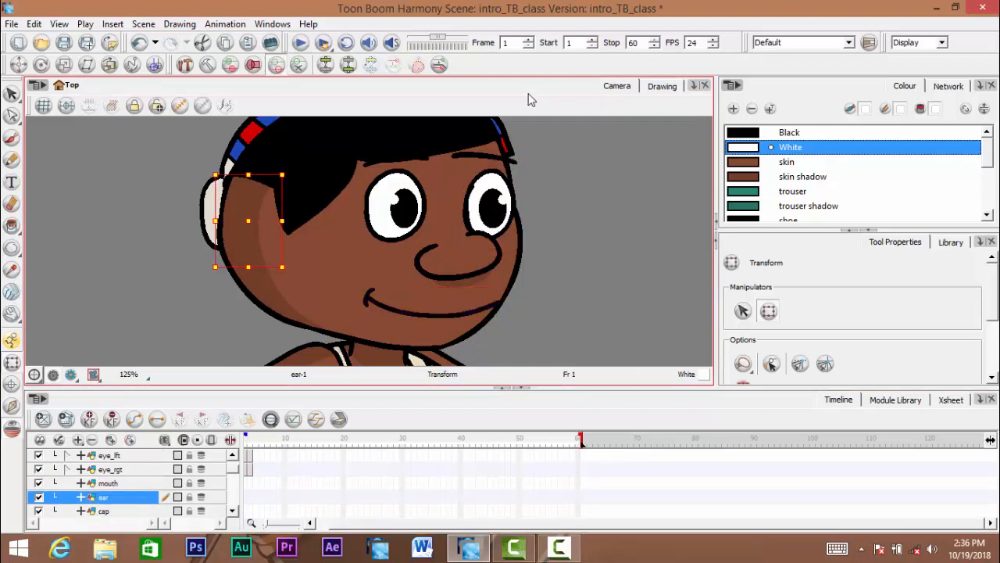
key("alt+Down")
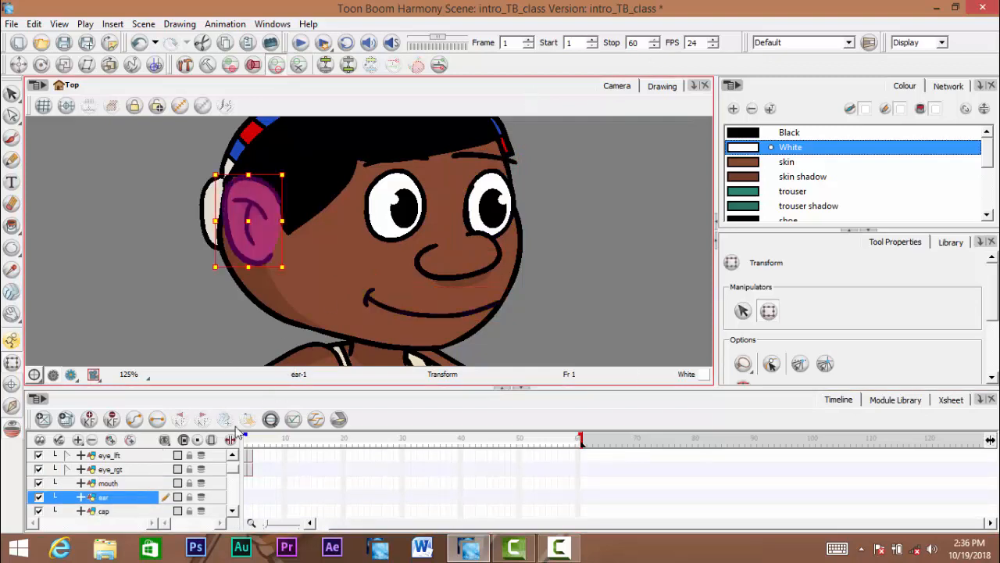
Nudge the cap layer forward in depth so it sits in front of the hair
left_click(117, 511)
key("alt+Down")
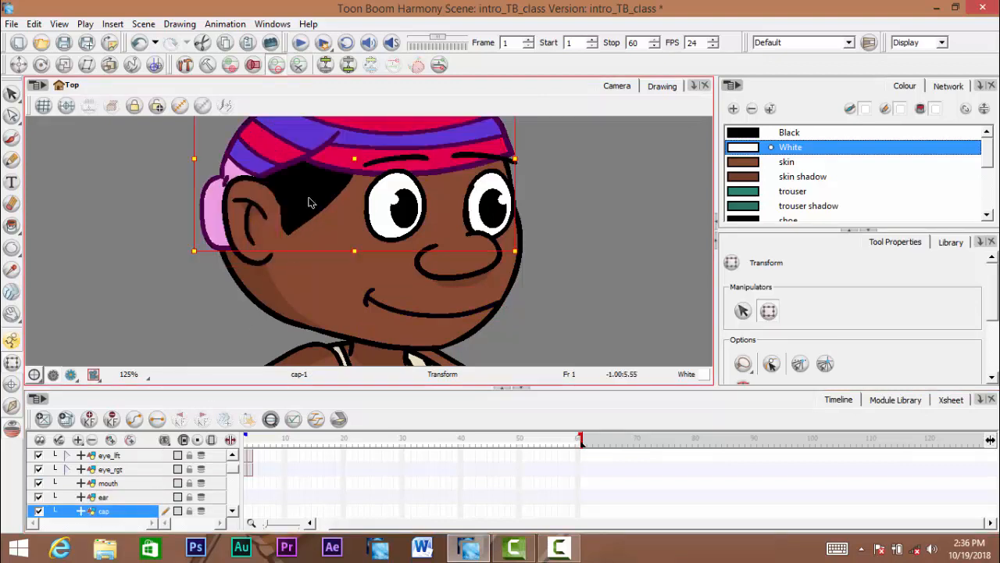
scroll(358, 284, "down", 5)
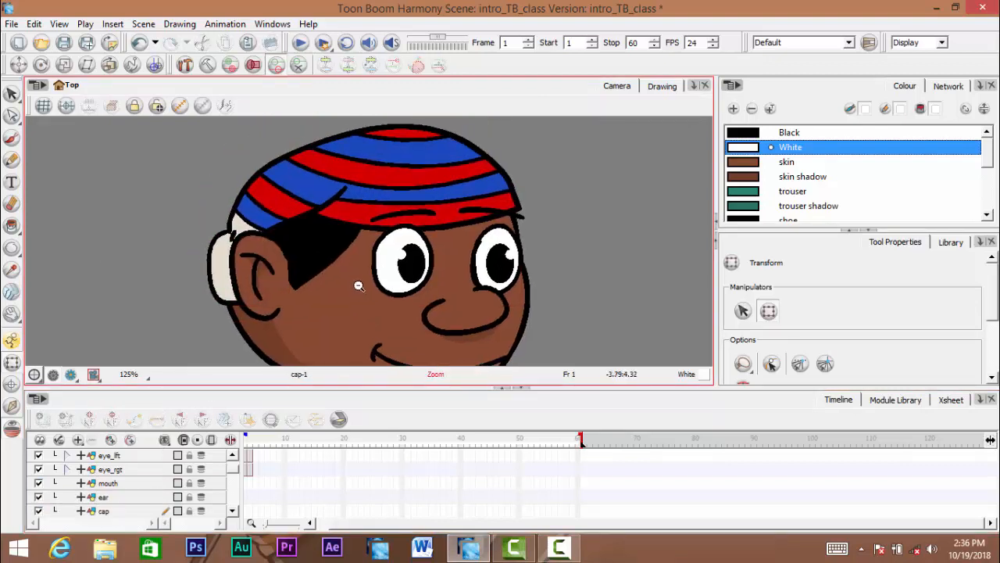
scroll(411, 285, "up", 5)
Collapse the face layer's children and select the neck layer to examine where it meets the head and torso
left_click_drag(409, 270, 409, 169)
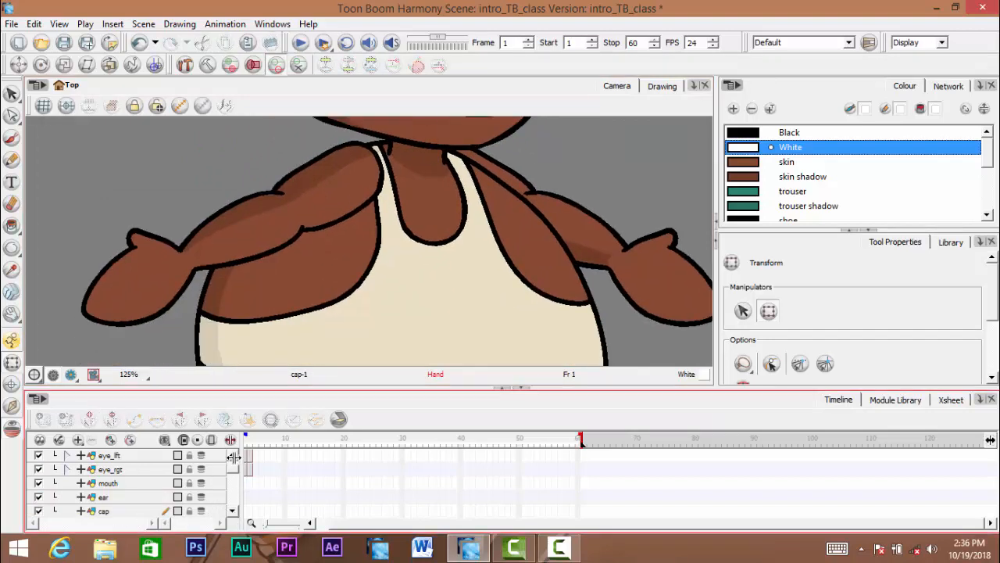
double_click(230, 457)
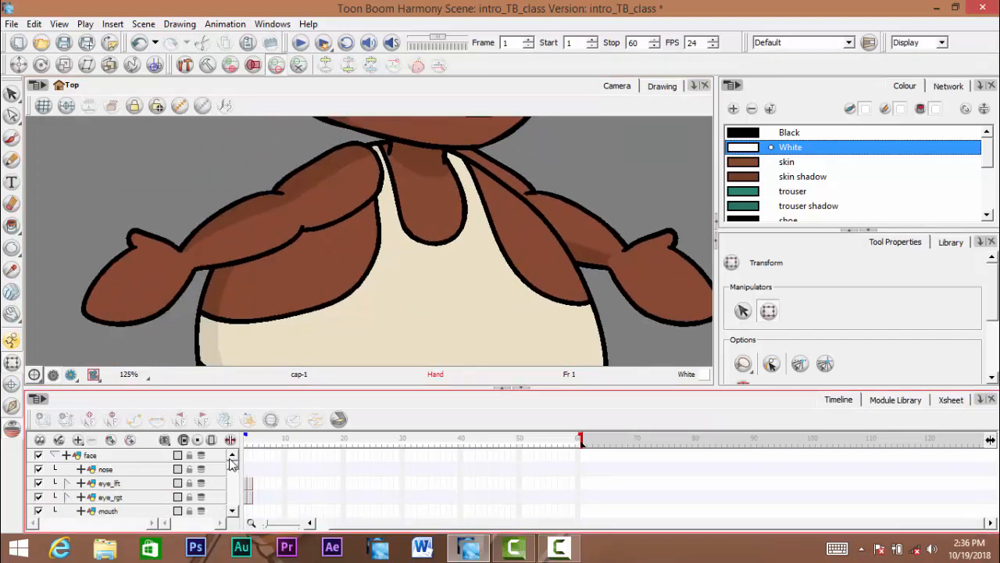
left_click(53, 456)
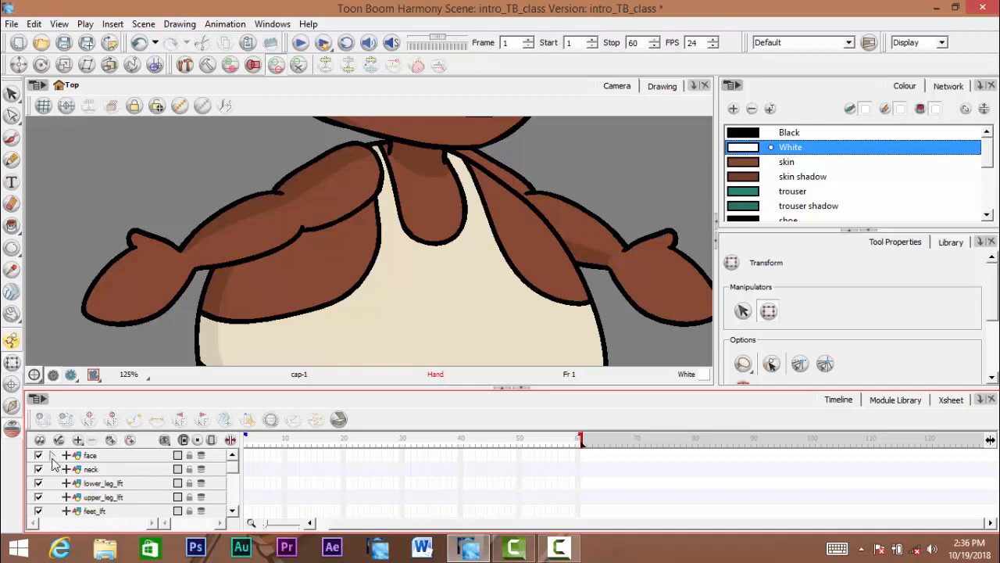
left_click(96, 470)
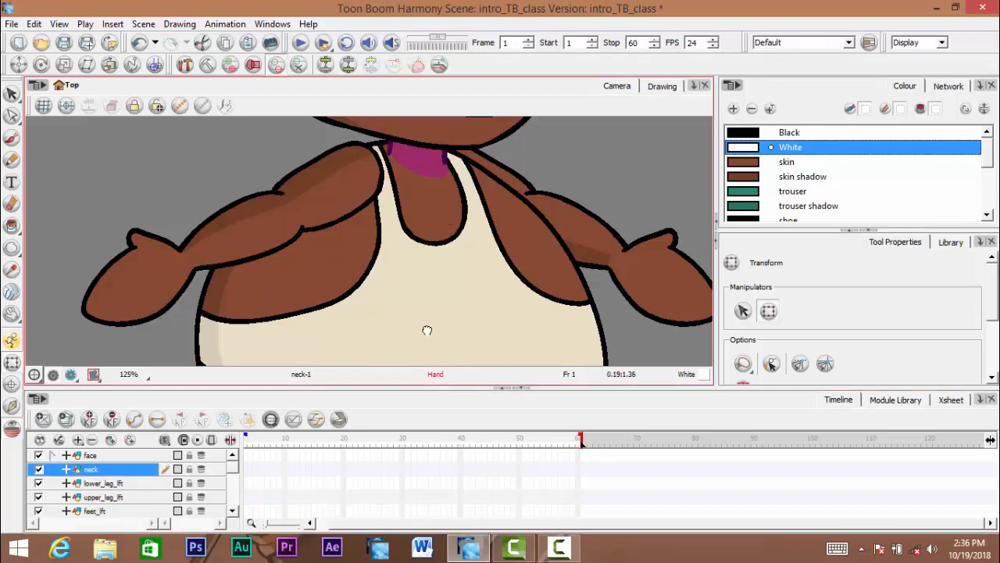
scroll(428, 321, "up", 5)
mouse_move(430, 317)
left_mouse_down()
mouse_move(422, 315)
mouse_move(427, 324)
mouse_move(434, 309)
left_mouse_up()
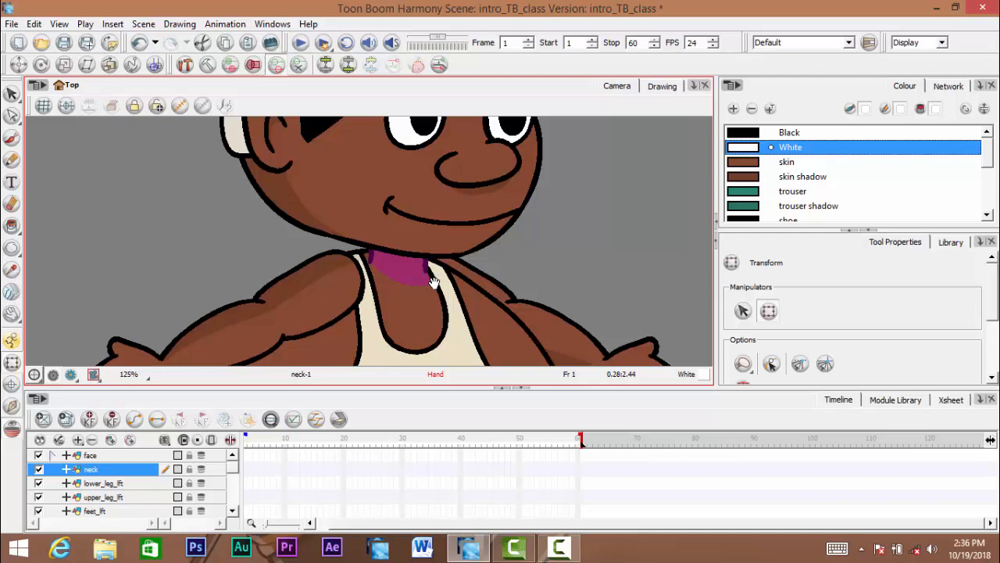
left_click_drag(414, 312, 412, 297)
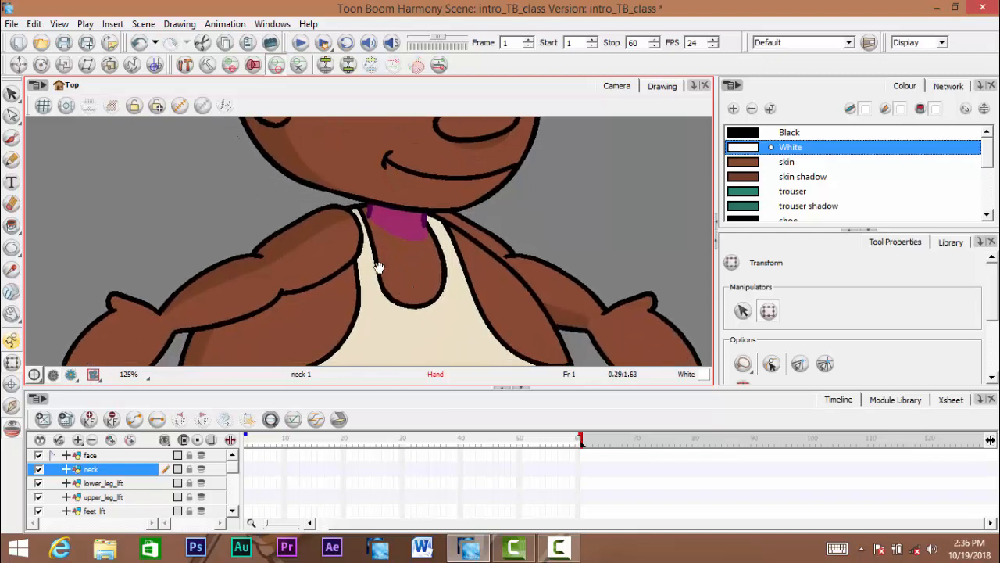
left_click_drag(380, 266, 400, 213)
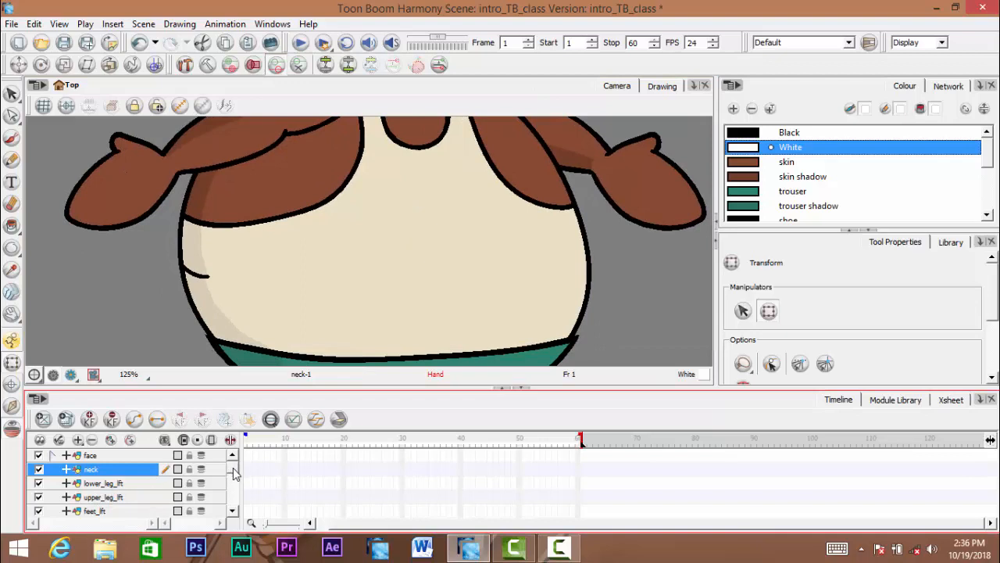
Parent the lower_leg_lft, upper_leg_lft and feet_lft layers to the waist layer
scroll(234, 473, "down", 3)
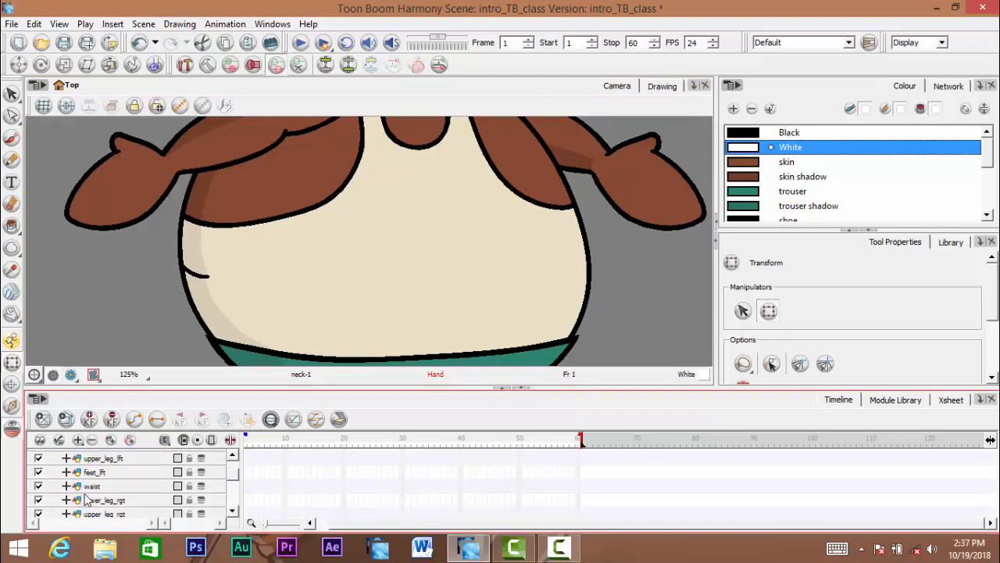
scroll(232, 474, "up", 2)
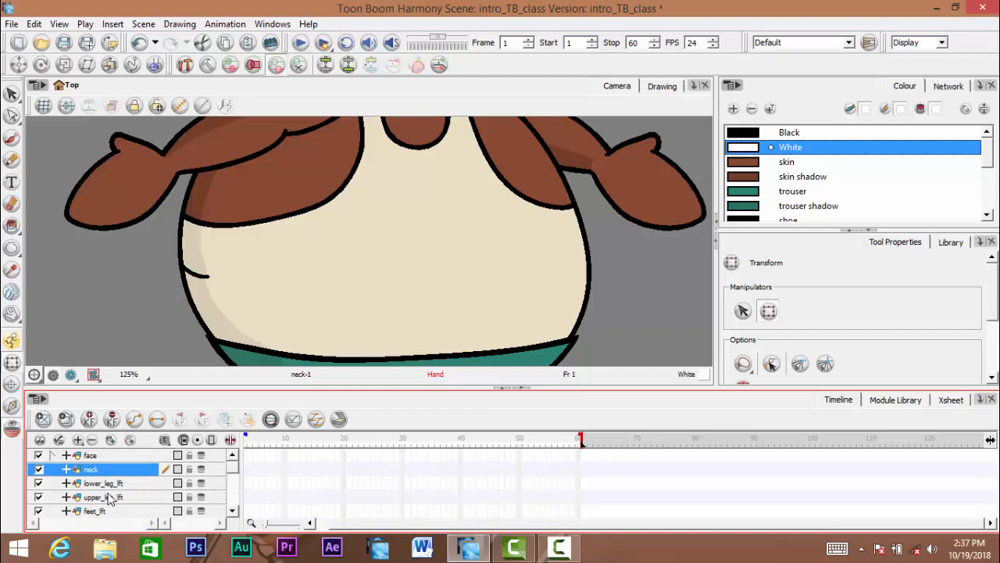
left_click(110, 485)
scroll(233, 473, "down", 2)
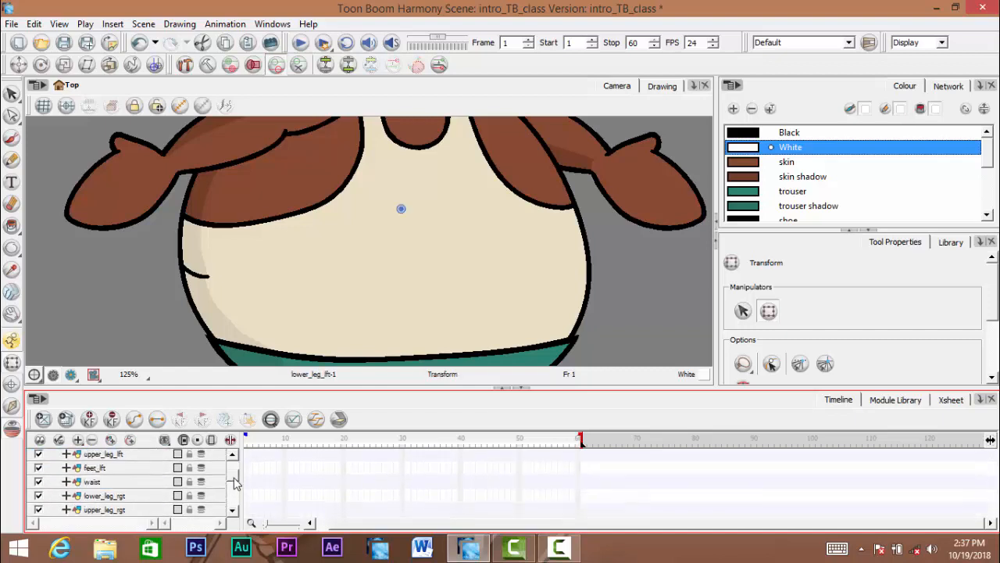
left_click(116, 456)
left_click(102, 468)
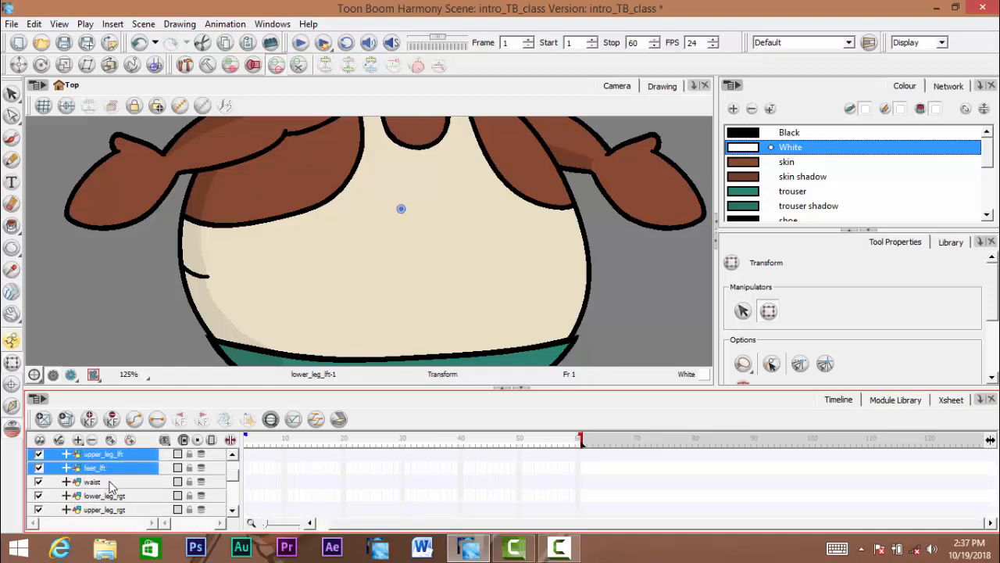
scroll(232, 479, "down", 1)
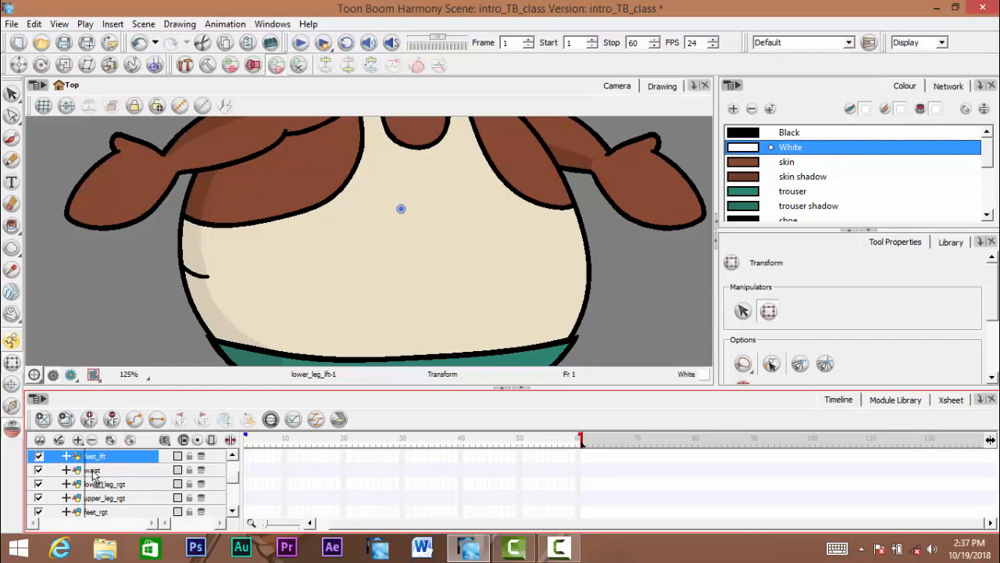
left_click_drag(92, 471, 92, 472)
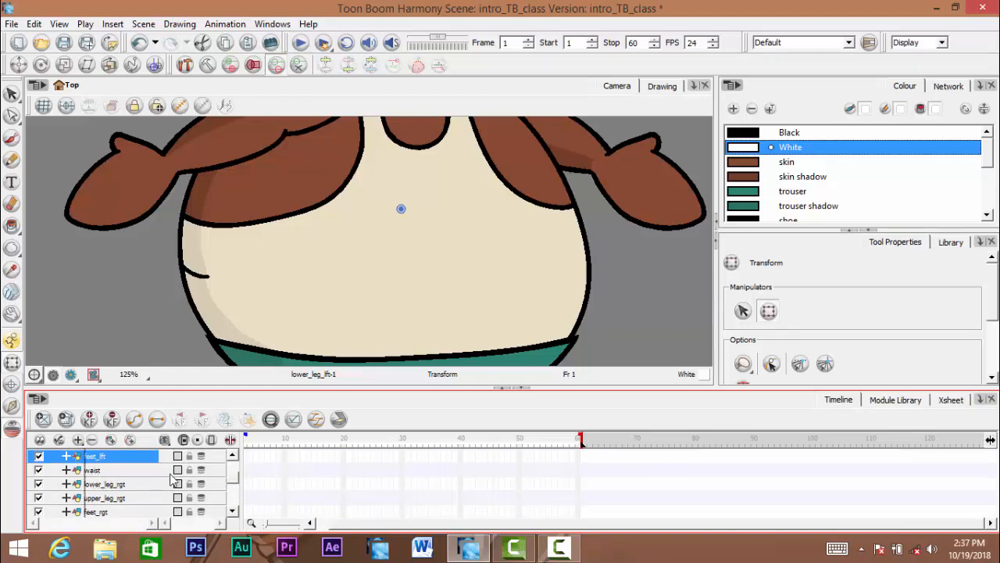
Parent the lower_leg_rgt, upper_leg_rgt and feet_rgt layers to the waist layer
left_click(232, 512)
left_click(110, 470)
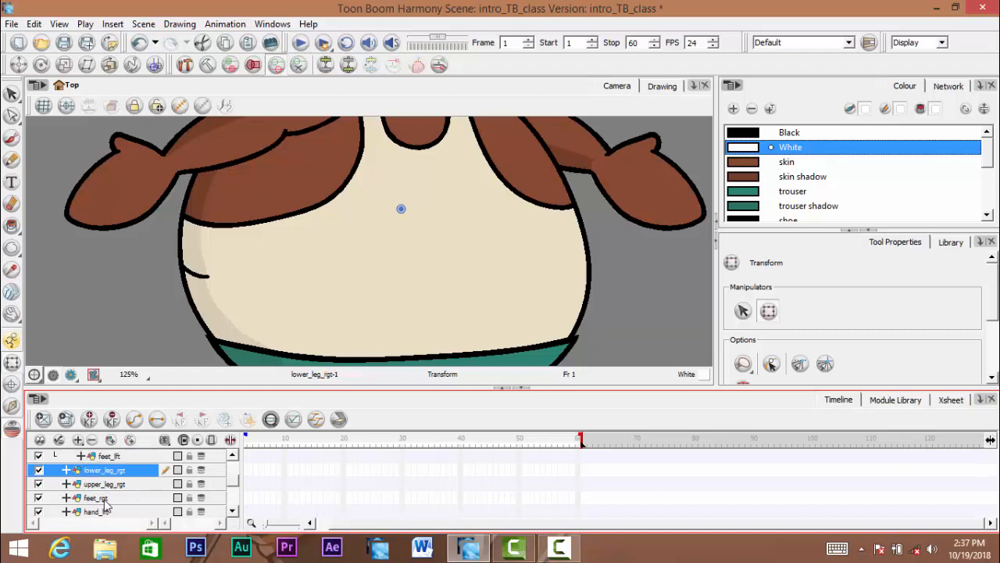
left_click(105, 500, "shift")
left_click(232, 458)
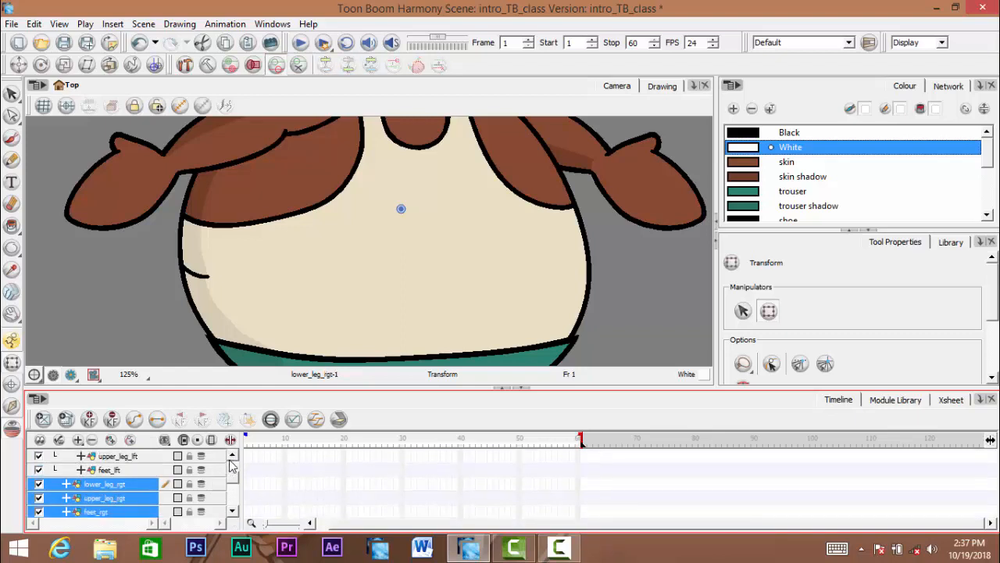
left_click(232, 455)
left_click(147, 498)
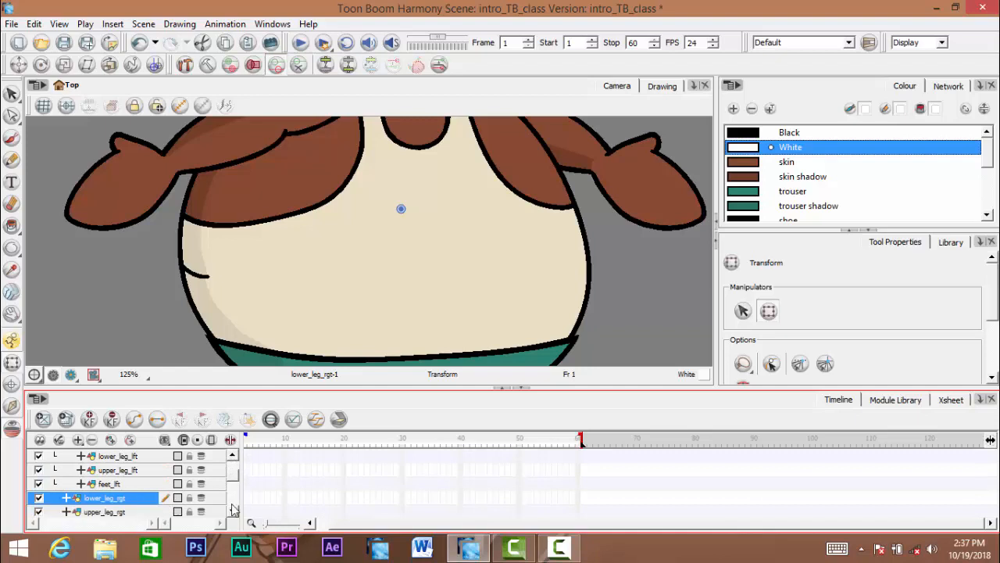
left_click(232, 509)
left_click(104, 511, "shift")
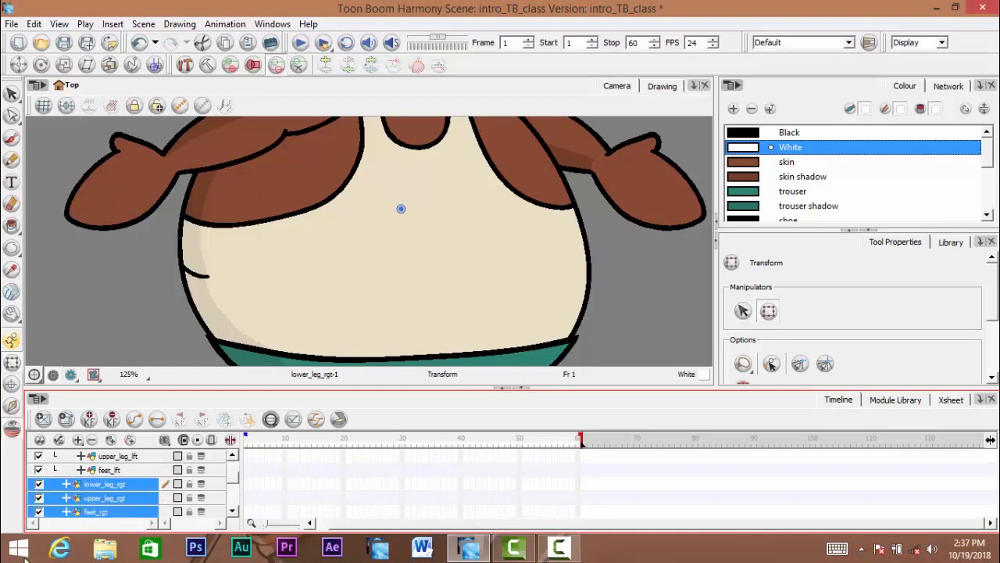
left_click(232, 455)
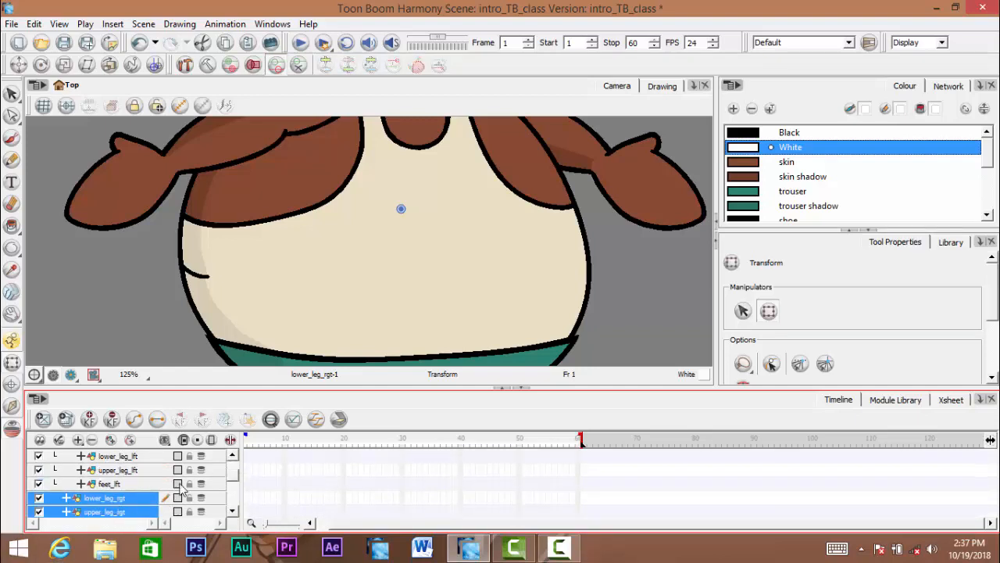
left_click(232, 456)
left_click_drag(105, 518, 92, 460)
left_click_drag(93, 461, 102, 457)
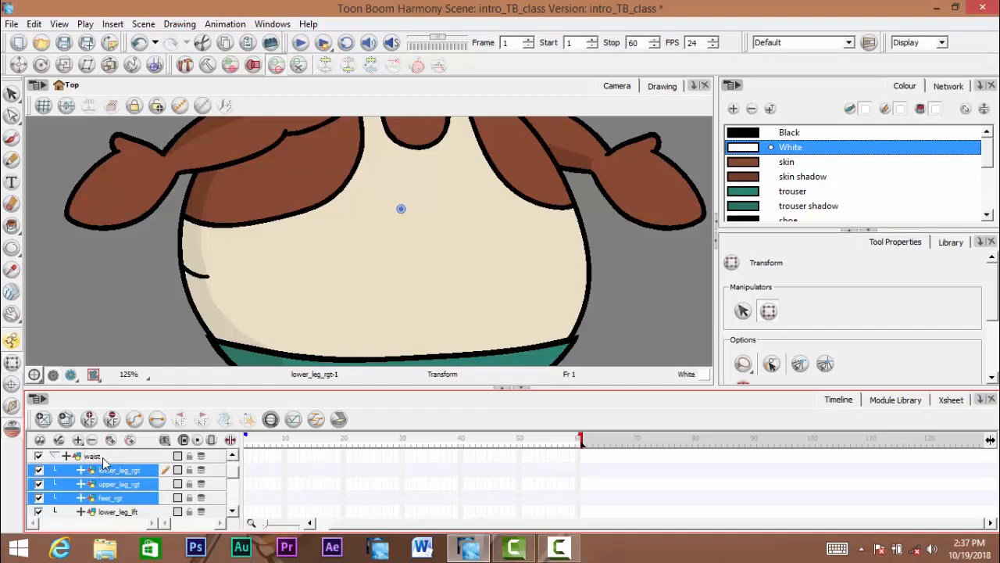
Examine the right leg's parts in the drawing and select the feet_rgt layer on its own
key("space")
left_click_drag(391, 316, 434, 239)
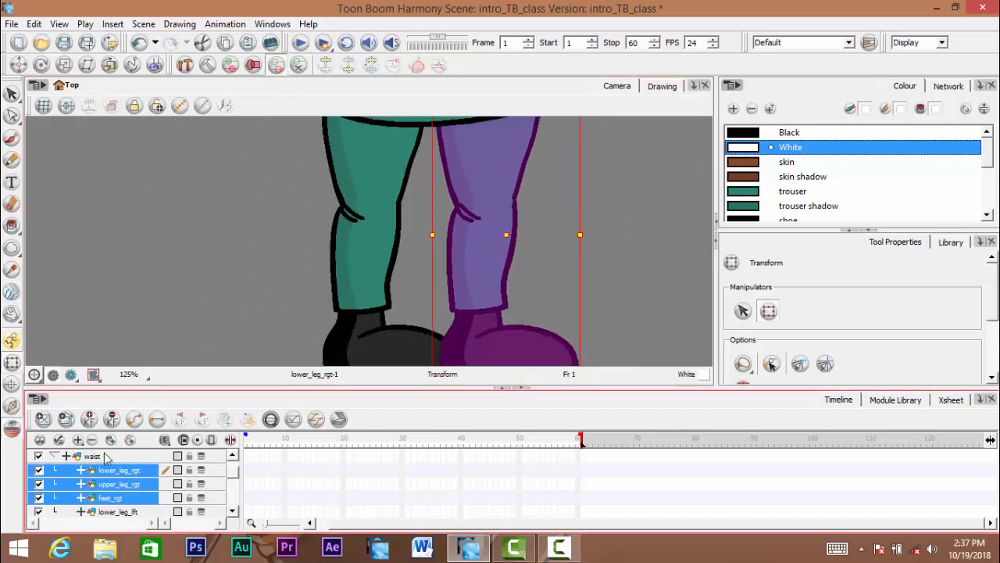
left_click(146, 500)
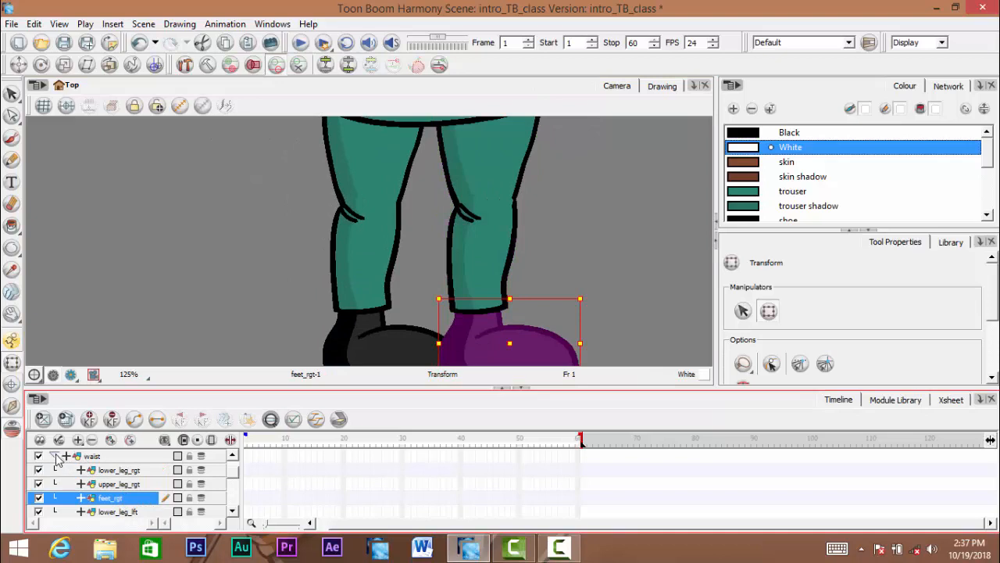
Examine where the right foot meets the lower leg by selecting lower_leg_rgt and feet_rgt in turn
left_click(55, 457)
left_click(55, 456)
left_click(125, 469)
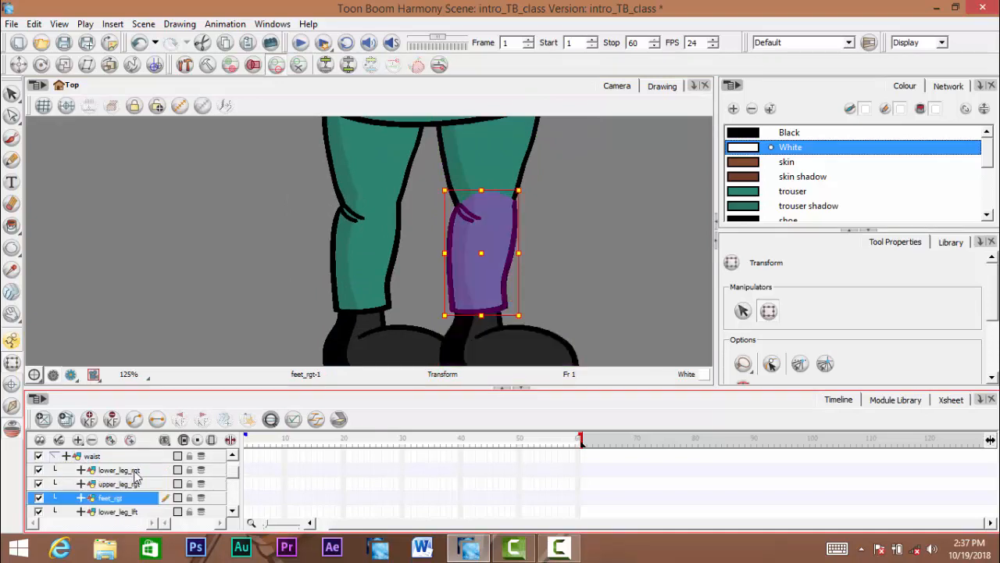
left_click_drag(247, 311, 204, 212)
mouse_move(583, 273)
left_mouse_down()
mouse_move(579, 288)
mouse_move(582, 264)
left_mouse_up()
left_click_drag(352, 278, 366, 261)
mouse_move(262, 279)
left_mouse_down()
mouse_move(257, 293)
mouse_move(286, 301)
mouse_move(269, 293)
mouse_move(269, 276)
left_mouse_up()
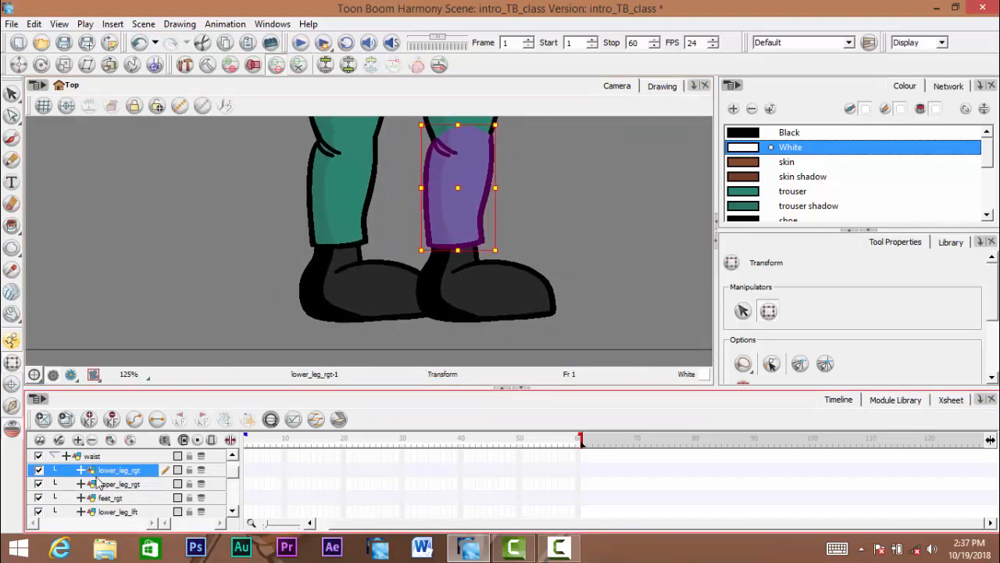
left_click(458, 295)
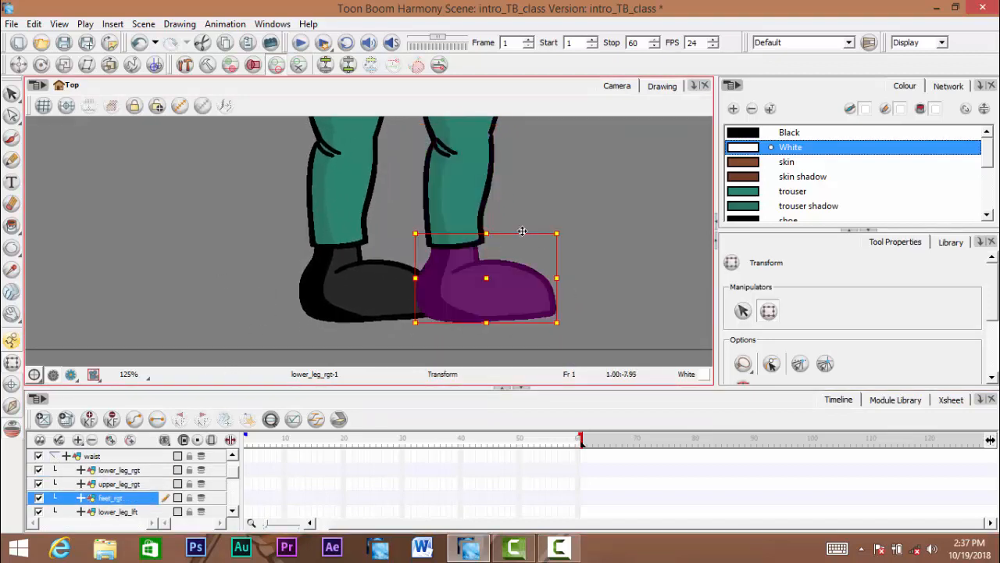
Examine how lower_leg_rgt and upper_leg_rgt meet at the right knee by selecting each part in turn
left_click_drag(461, 192, 451, 258)
left_click(452, 258)
left_click_drag(483, 197, 472, 237)
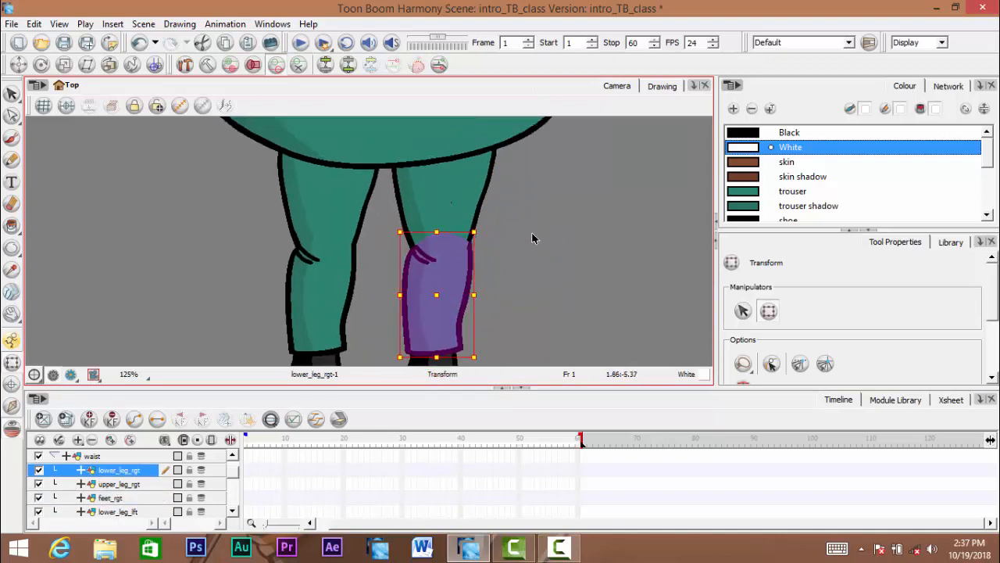
left_click(461, 205)
left_click_drag(564, 247, 596, 205)
left_click_drag(541, 141, 534, 168)
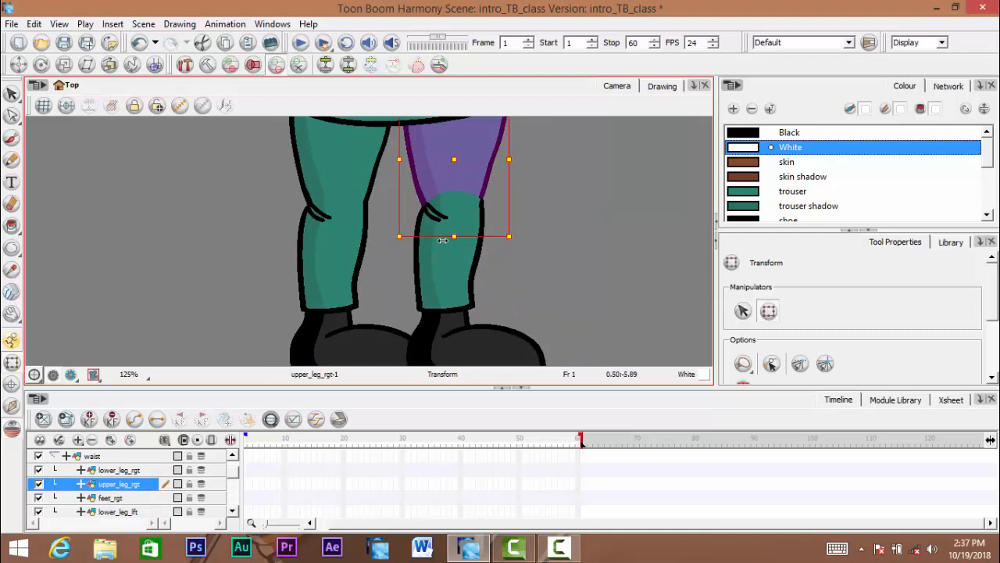
left_click_drag(507, 266, 518, 223)
left_click(564, 219)
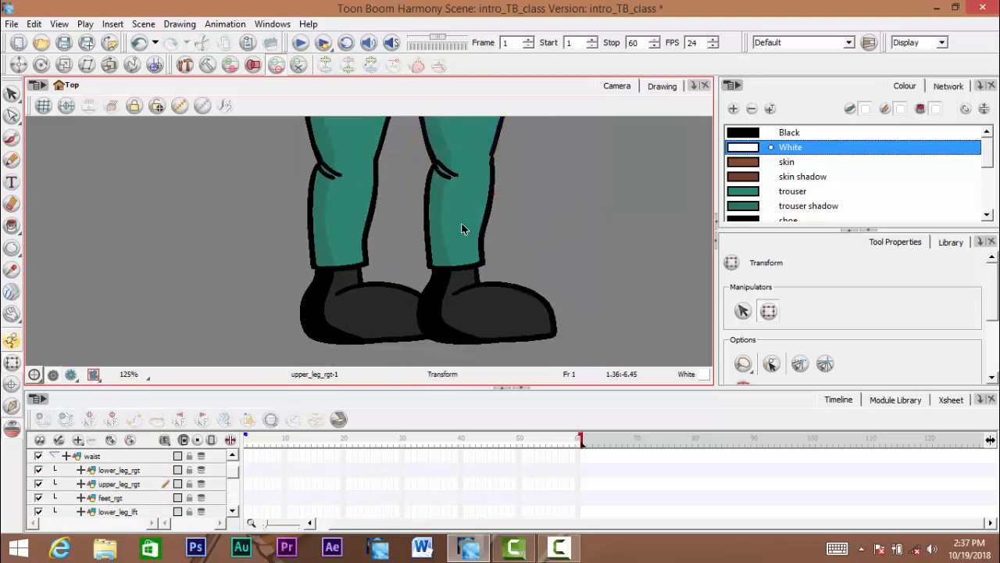
left_click(462, 226)
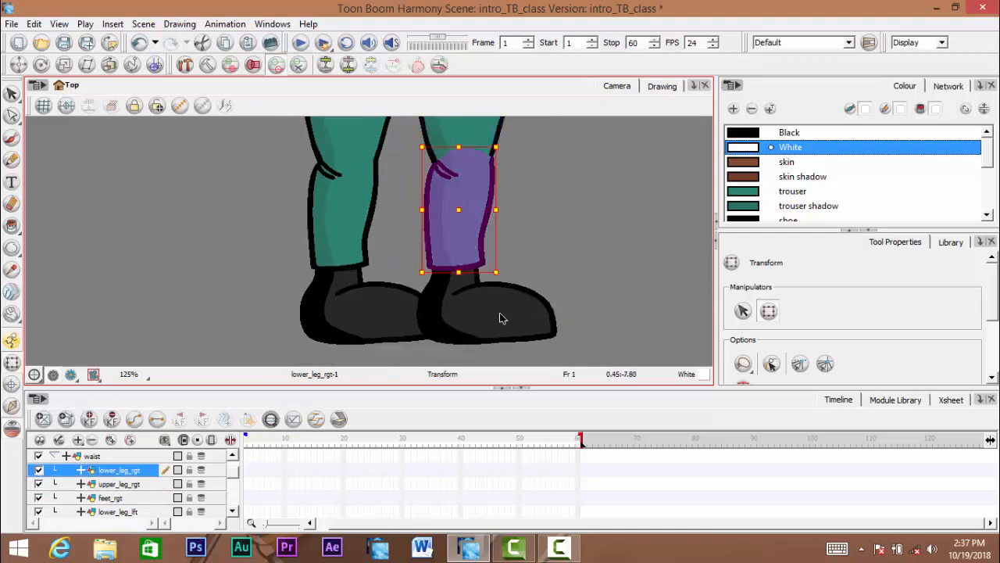
Try moving the right leg's parts separately, undo each move, and clear the selection
left_click_drag(542, 293, 572, 343)
left_click(545, 291)
key("ctrl+z")
left_click(473, 205)
left_click_drag(477, 191, 536, 276)
key("ctrl+z")
left_click(445, 228)
left_click_drag(422, 352, 474, 273)
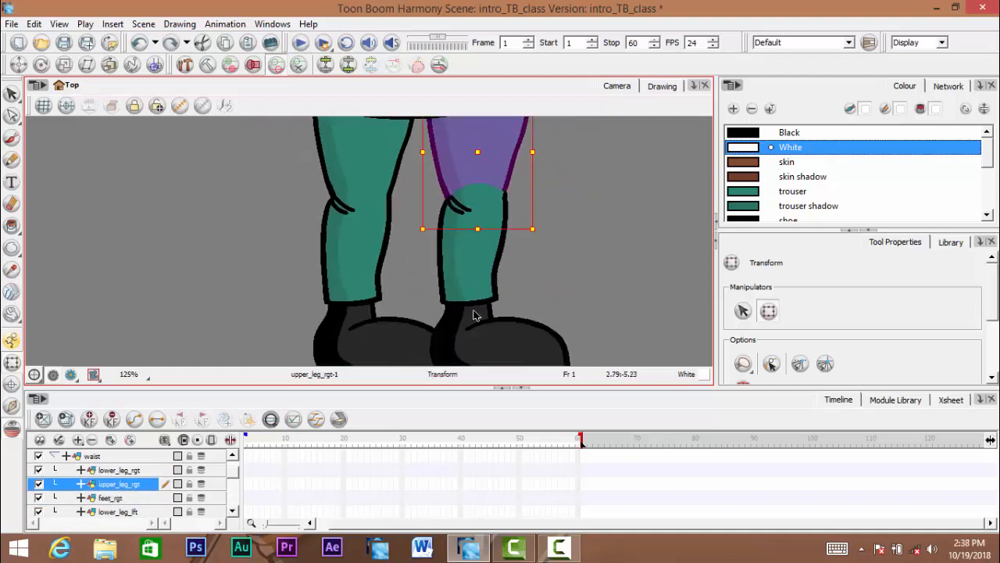
left_click(577, 268)
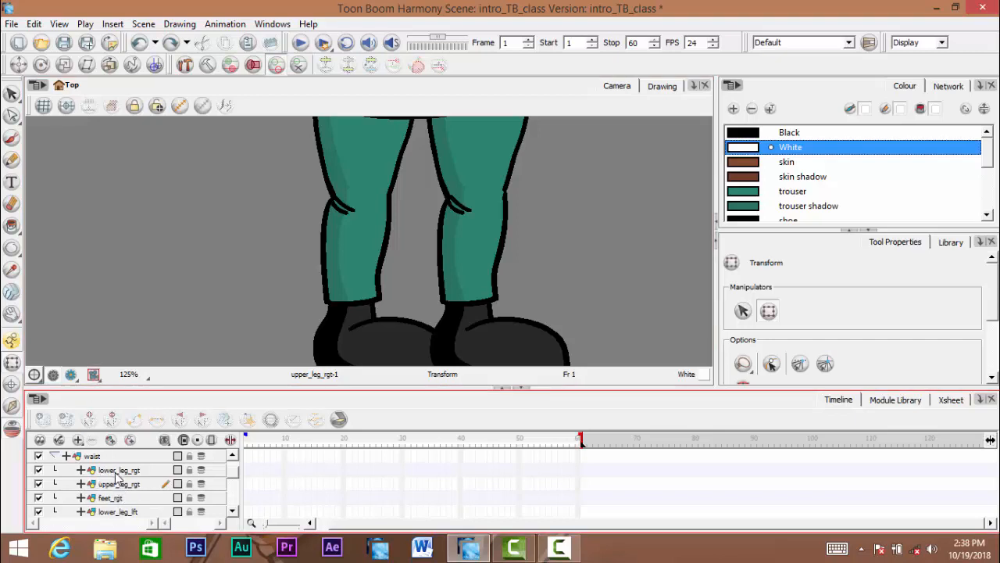
Parent the feet_rgt layer to lower_leg_rgt, and lower_leg_rgt with its foot to upper_leg_rgt
left_click(107, 500)
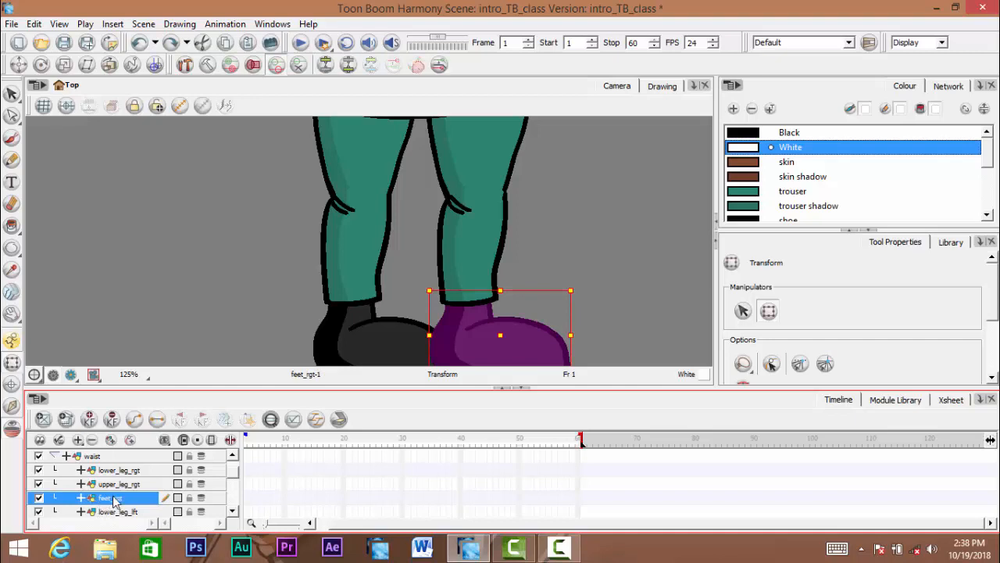
left_click_drag(114, 500, 121, 471)
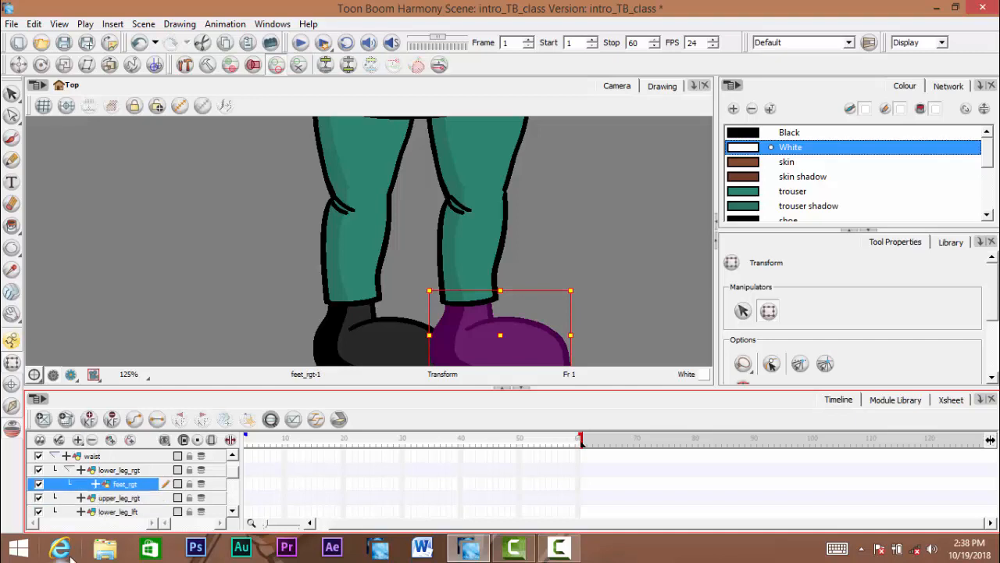
left_click(115, 498)
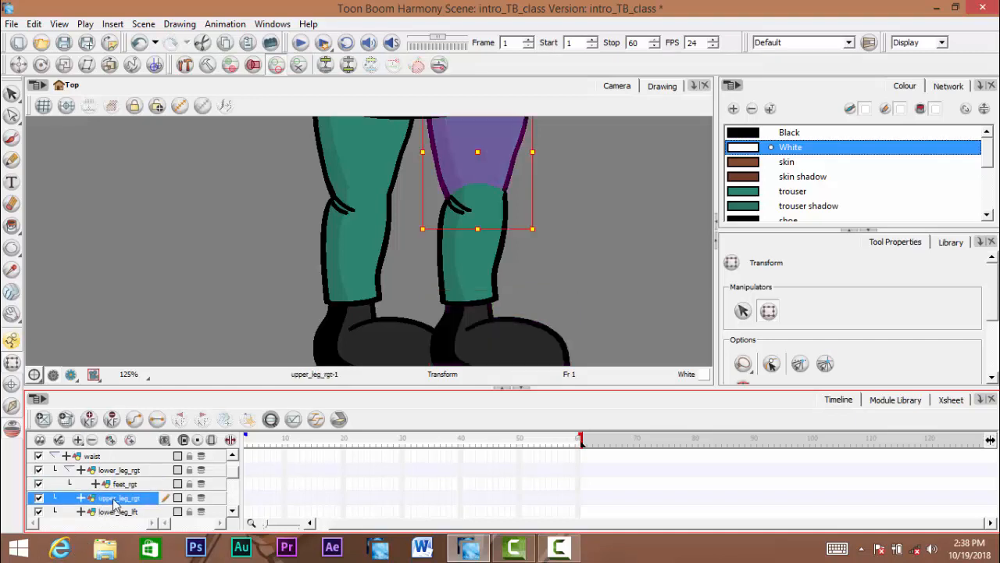
left_click(110, 470)
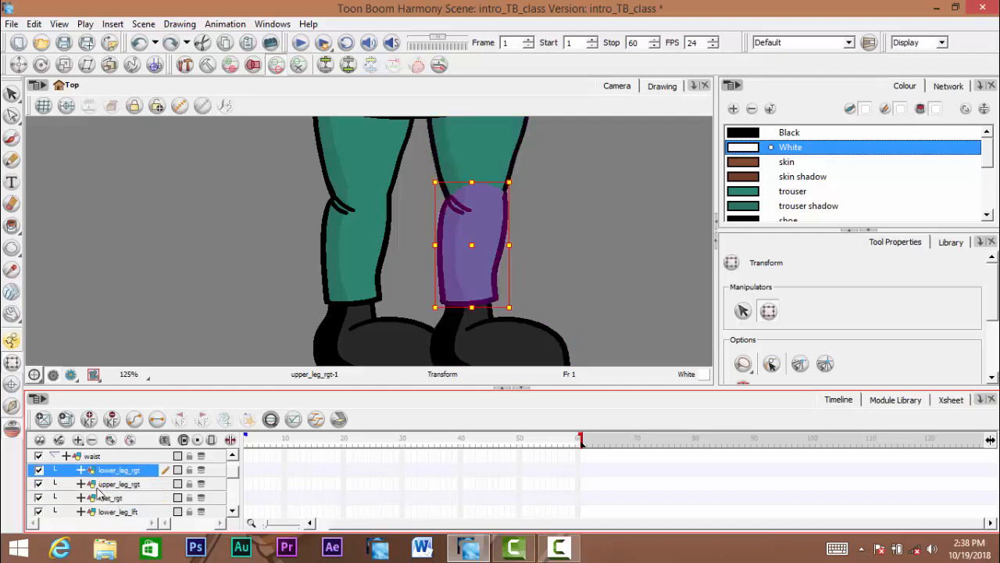
mouse_move(114, 498)
left_mouse_down()
mouse_move(127, 472)
mouse_move(121, 504)
left_mouse_up()
left_click(113, 472)
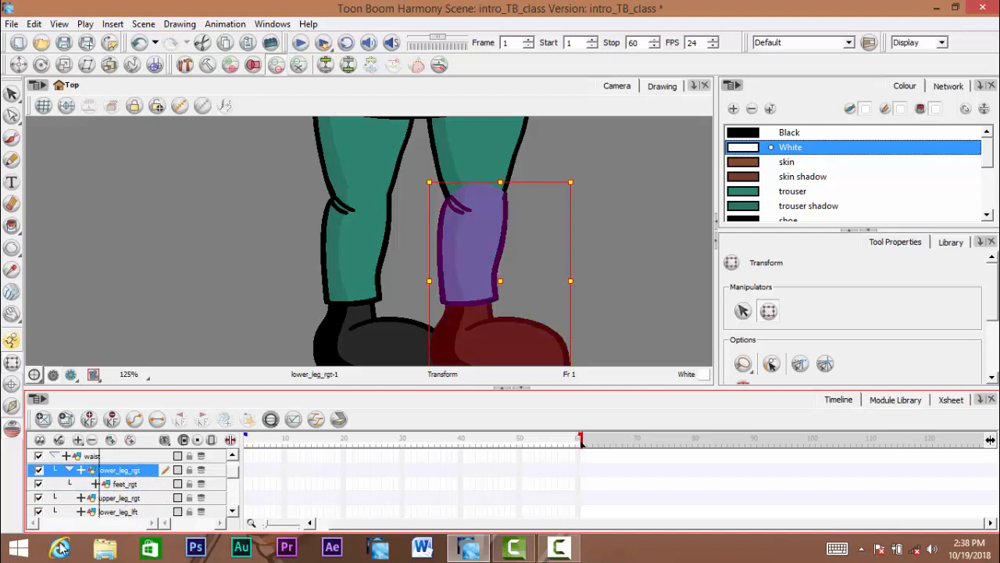
left_click_drag(61, 547, 86, 517)
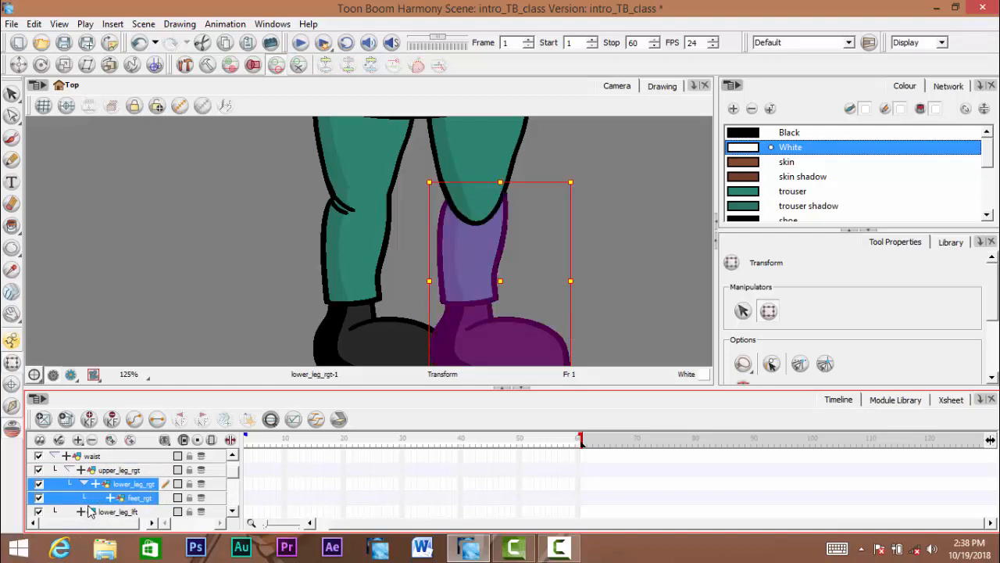
Bring lower_leg_rgt forward in depth so it sits in front of the upper leg at the right knee
key("space")
mouse_move(241, 255)
left_mouse_down()
mouse_move(214, 270)
mouse_move(238, 261)
left_mouse_up()
key("Escape")
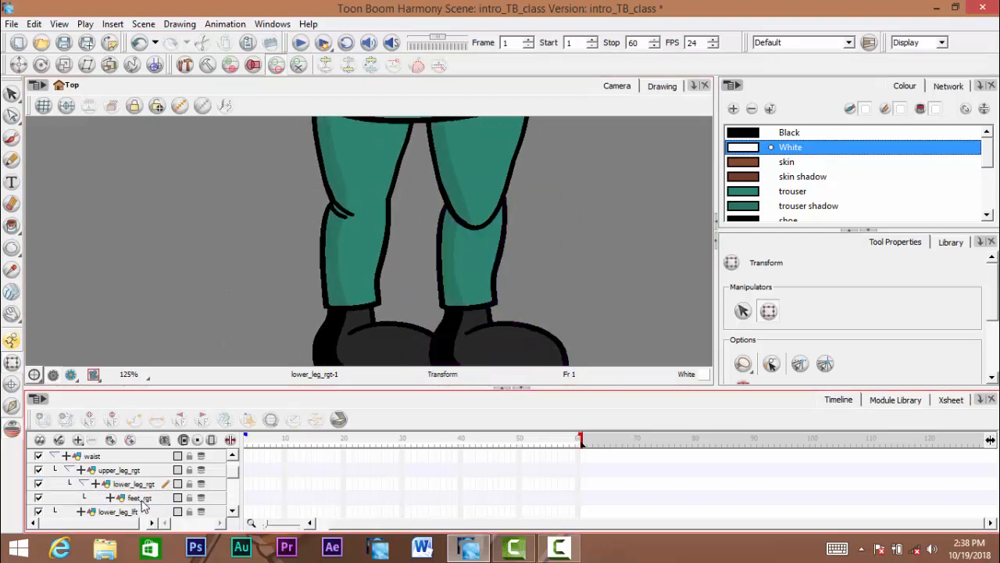
left_click(136, 484)
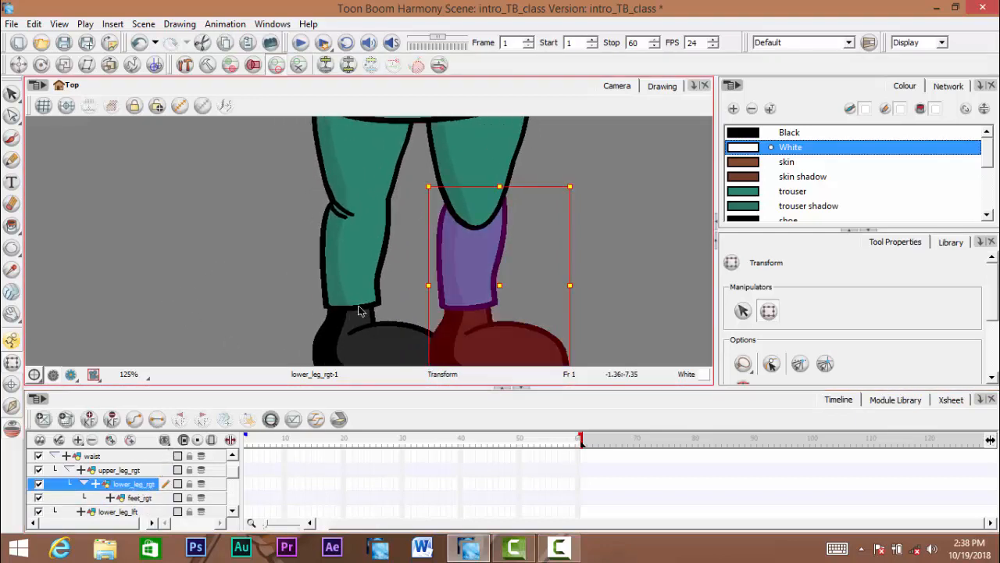
key("space")
left_click_drag(293, 297, 275, 287)
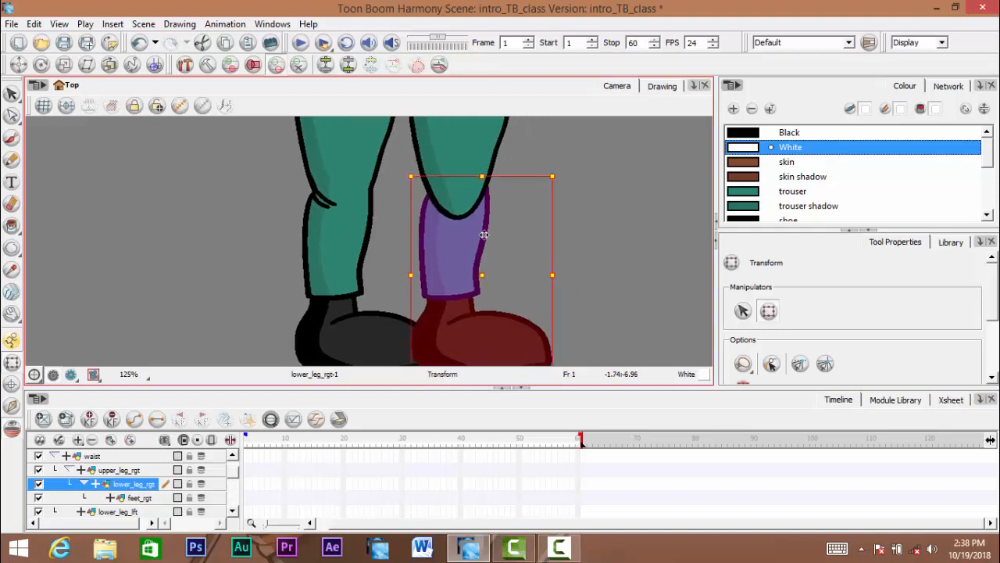
key("alt+Down")
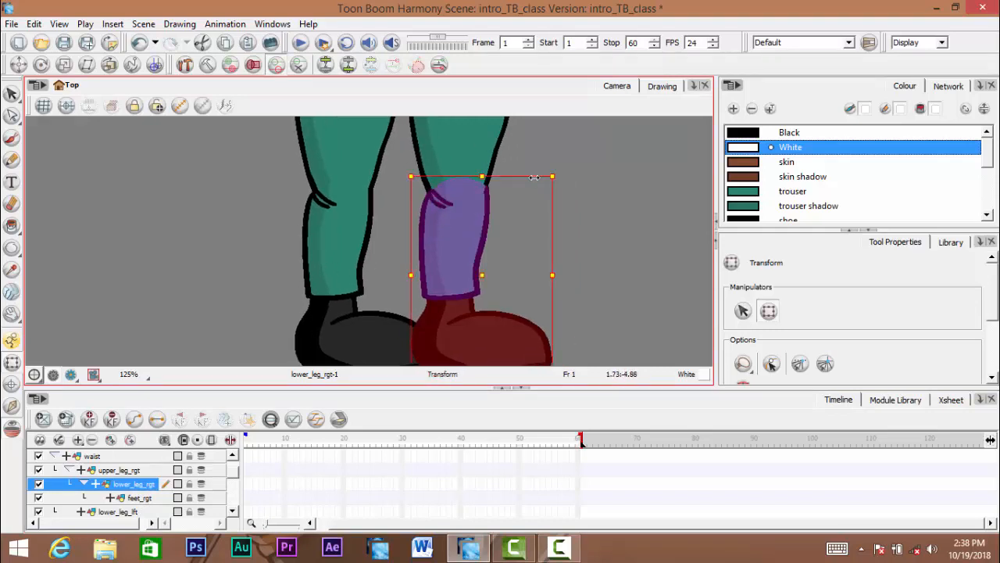
Test the right leg's parenting by moving the lower leg and the foot, undoing each move
left_click_drag(466, 243, 482, 223)
key("ctrl+z")
key("space")
left_click(507, 319)
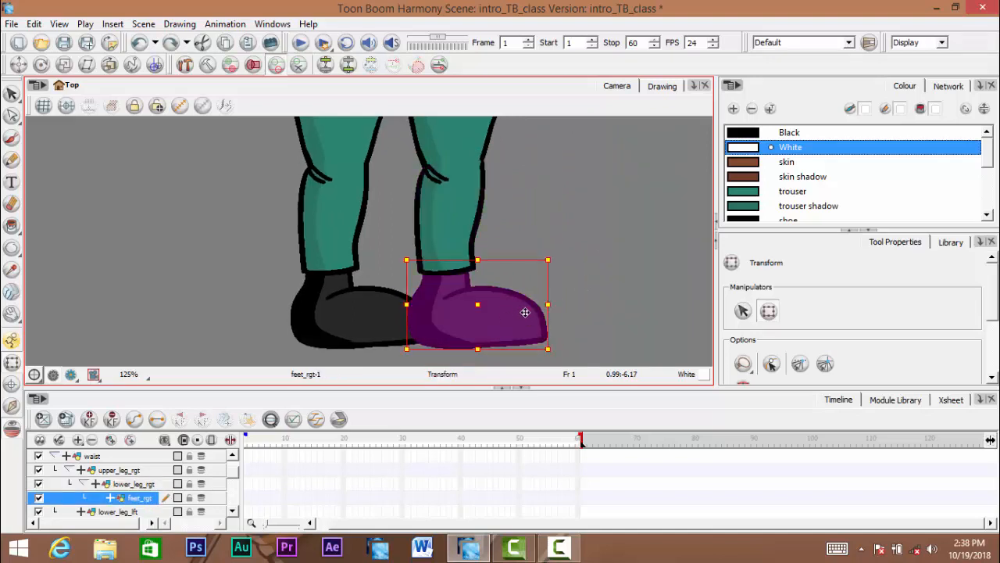
left_click_drag(525, 312, 685, 270)
key("ctrl+z")
key("space")
left_click_drag(540, 255, 684, 199)
left_click(440, 262)
key("ctrl+z")
Test moving the whole right leg away from the body by its upper_leg_rgt parent, and undo the move
key("space")
left_click_drag(558, 183, 534, 225)
scroll(433, 216, "down", 1)
key("space")
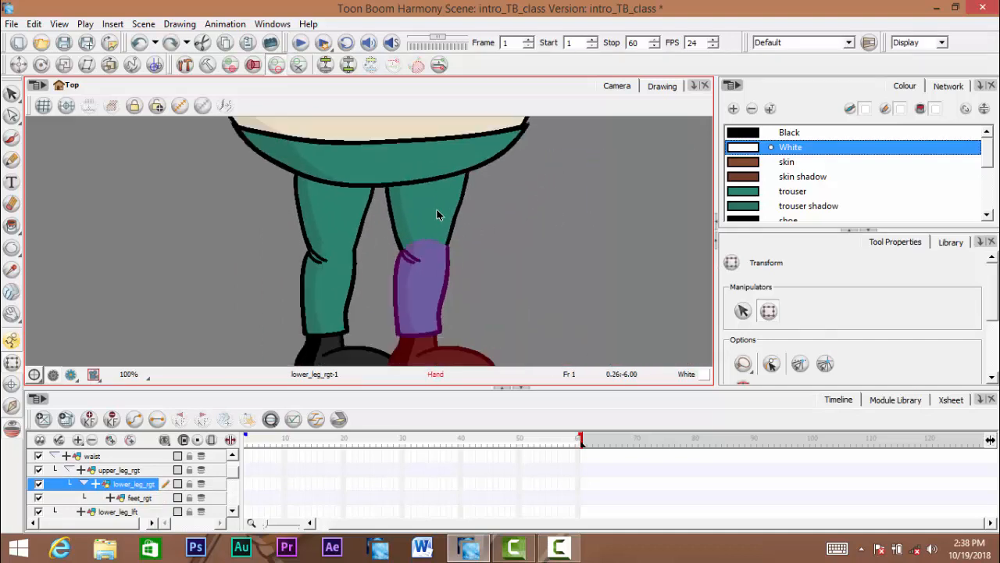
left_click(440, 209)
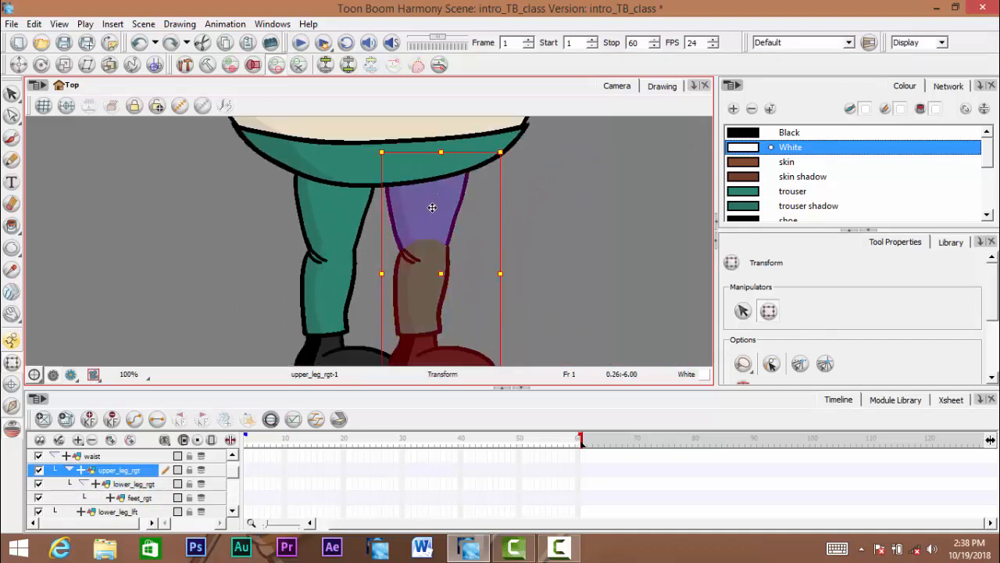
left_click_drag(433, 208, 671, 158)
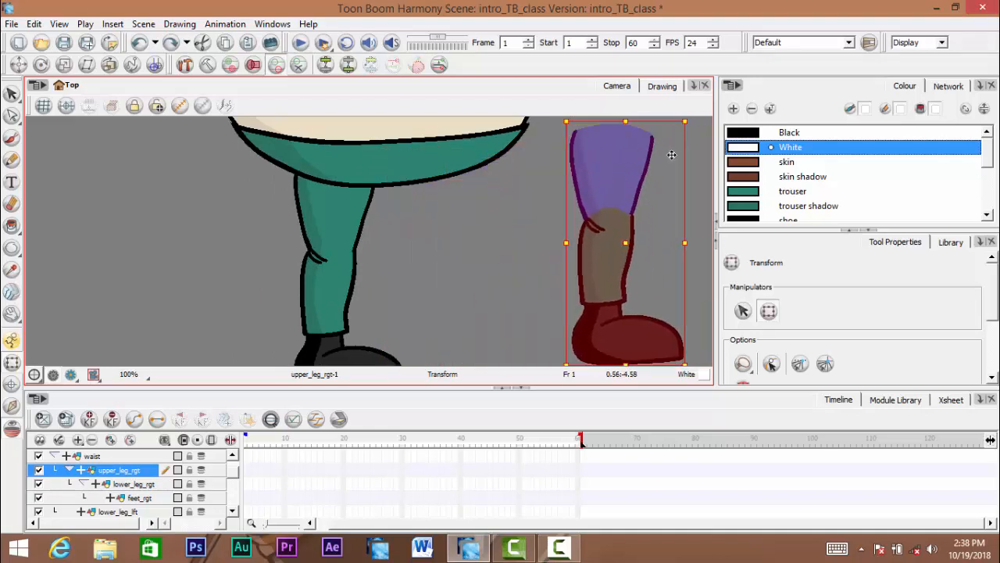
key("ctrl+z")
key("ctrl+z")
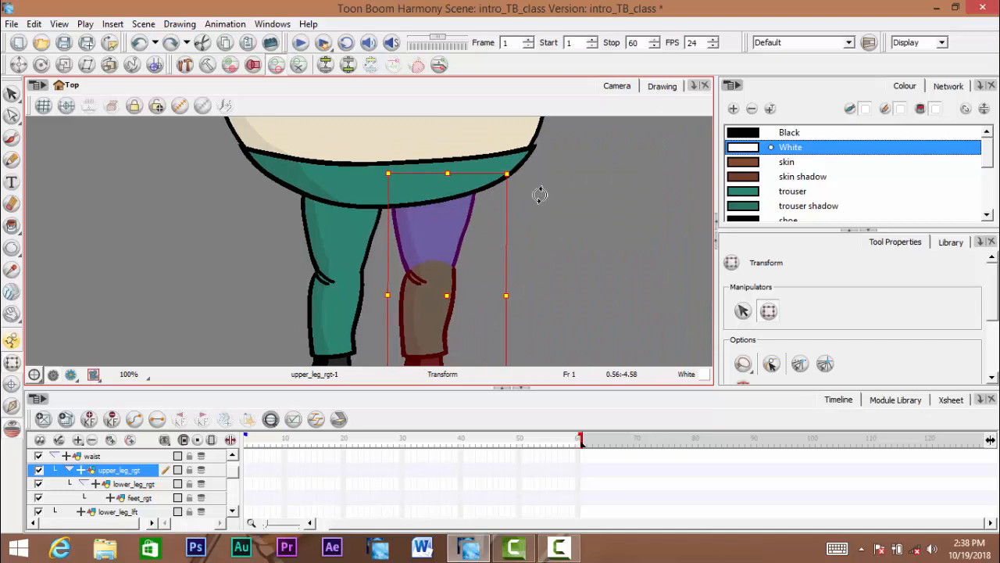
Test rotating the whole right leg outward from upper_leg_rgt, and undo the rotation
mouse_move(538, 194)
left_mouse_down()
mouse_move(516, 262)
mouse_move(534, 98)
left_mouse_up()
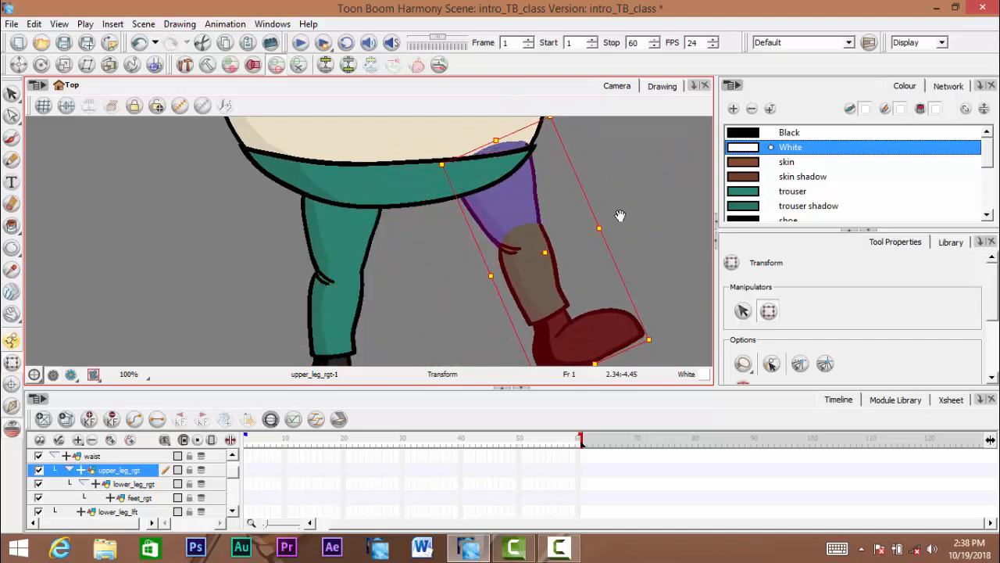
key("1")
left_click_drag(621, 216, 562, 257)
key("1")
key("1")
key("2")
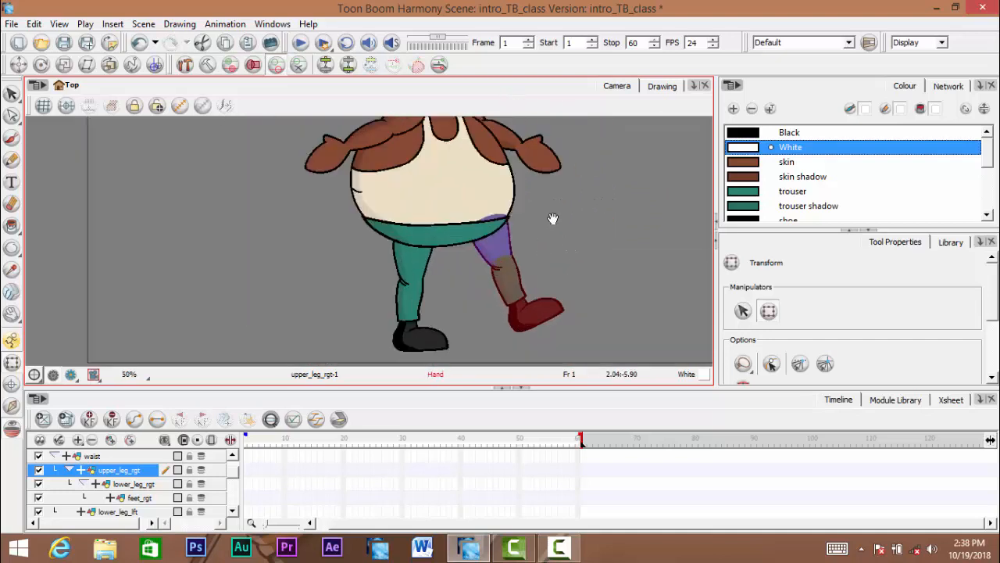
key("2")
key("ctrl+z")
Test bending the right leg at the knee by rotating lower_leg_rgt with its foot, and undo the rotation
left_click_drag(467, 295, 425, 218)
left_click(474, 243)
key("2")
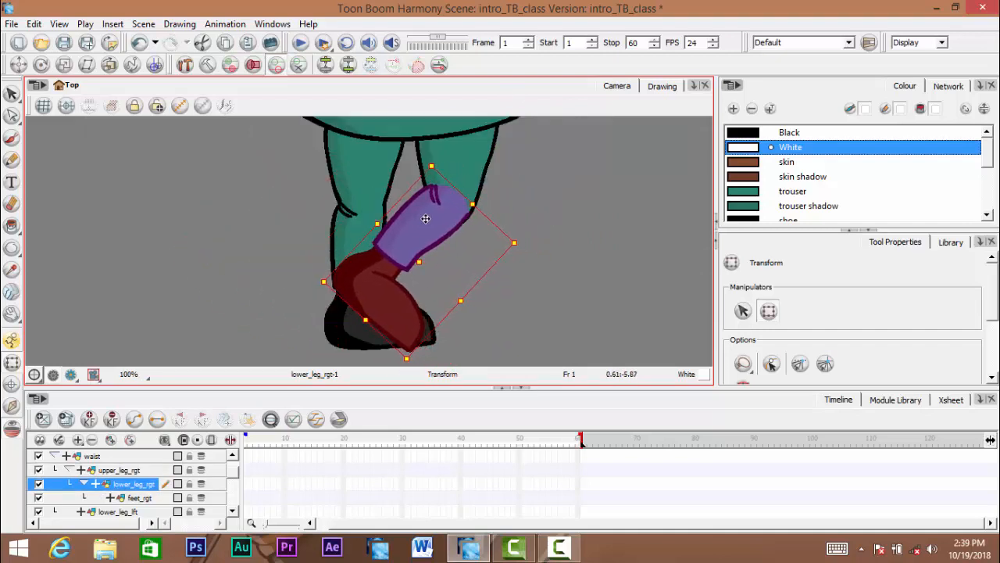
left_click(591, 170)
scroll(500, 255, "down", 3)
left_click_drag(498, 258, 487, 285)
scroll(482, 279, "up", 2)
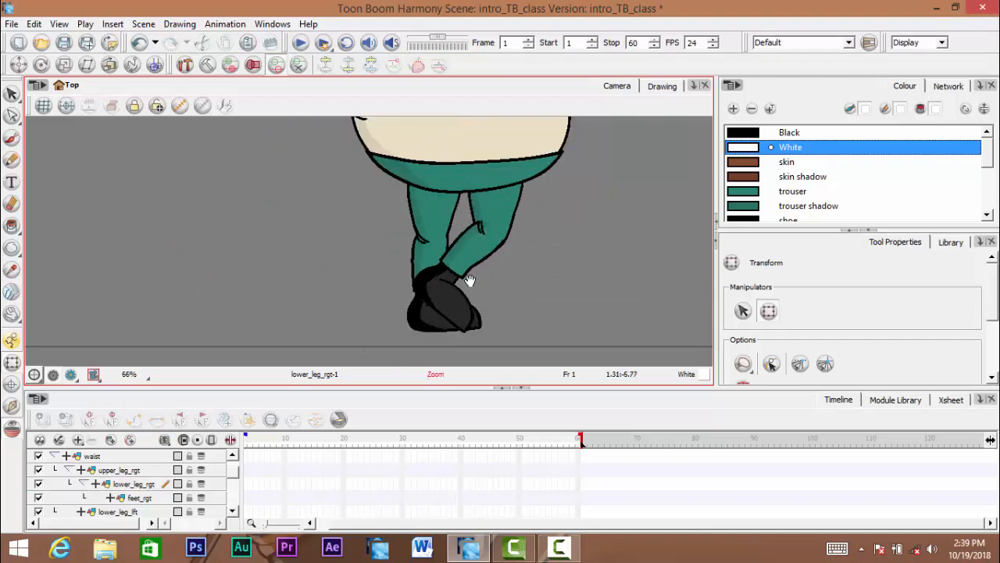
key("ctrl+z")
key("ctrl+z")
scroll(492, 286, "up", 2)
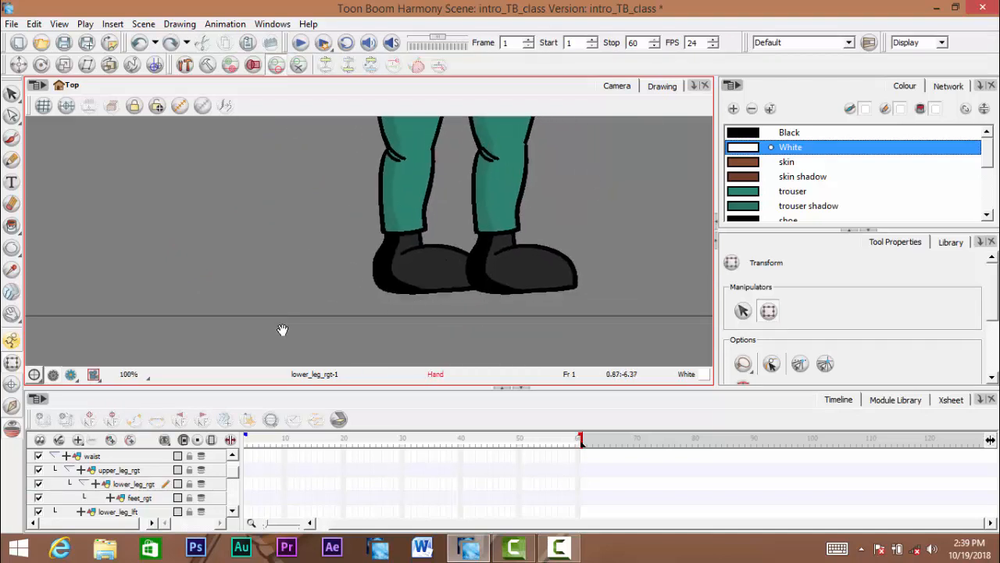
Parent the feet_lft layer to lower_leg_lft, and lower_leg_lft with its foot to upper_leg_lft
key("space")
left_click_drag(328, 212, 263, 313)
left_click_drag(326, 272, 347, 222)
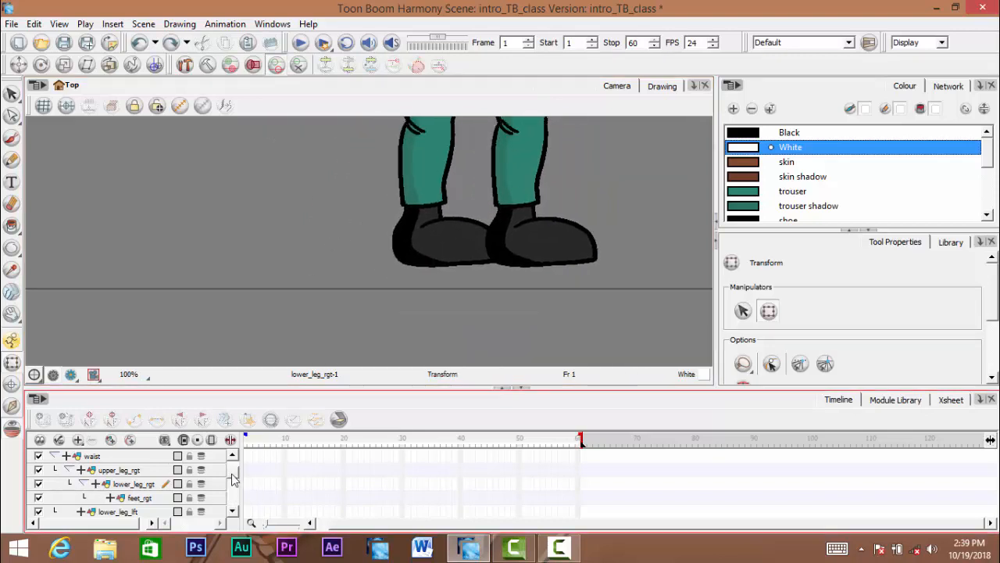
left_click_drag(232, 478, 235, 482)
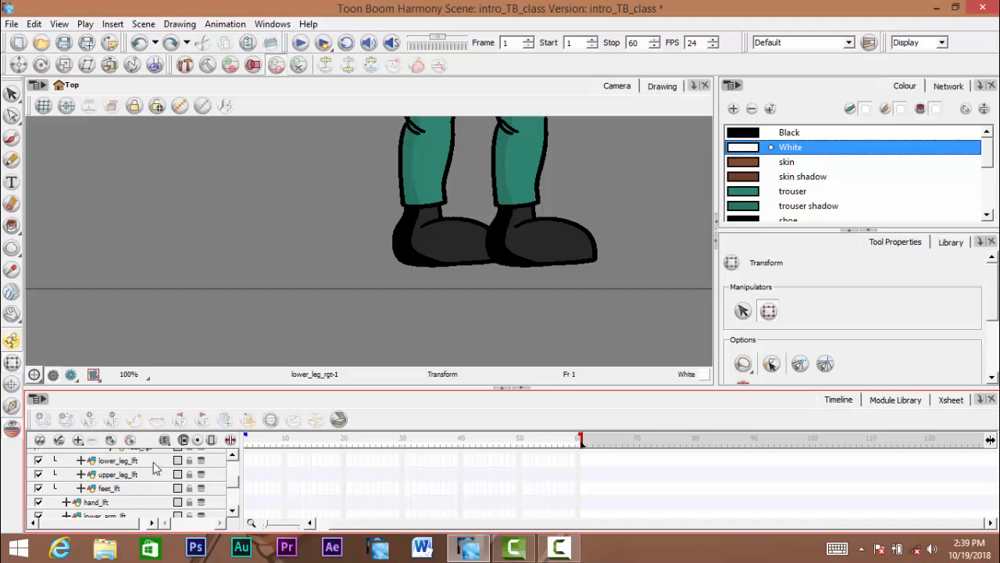
left_click(107, 488)
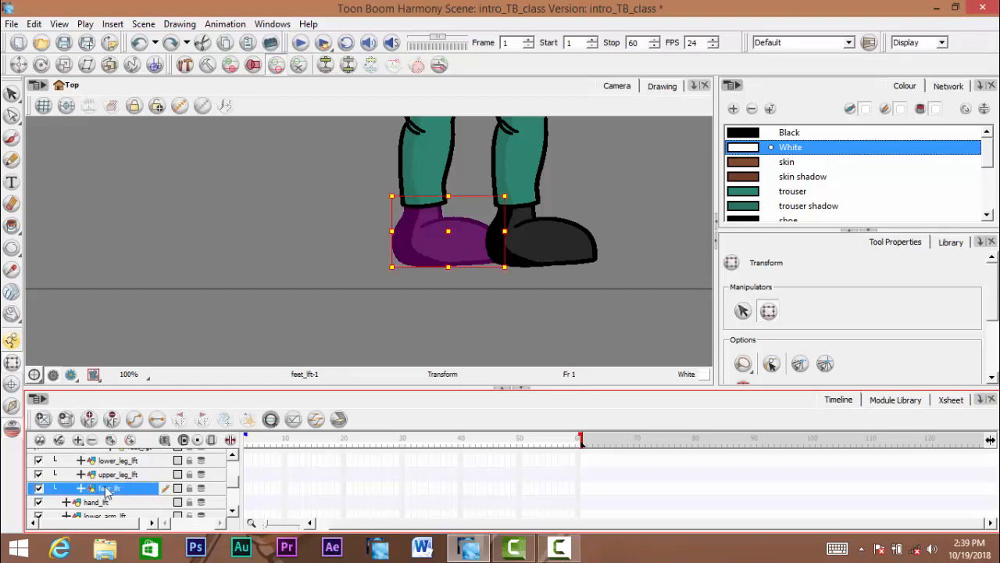
left_click_drag(133, 488, 121, 461)
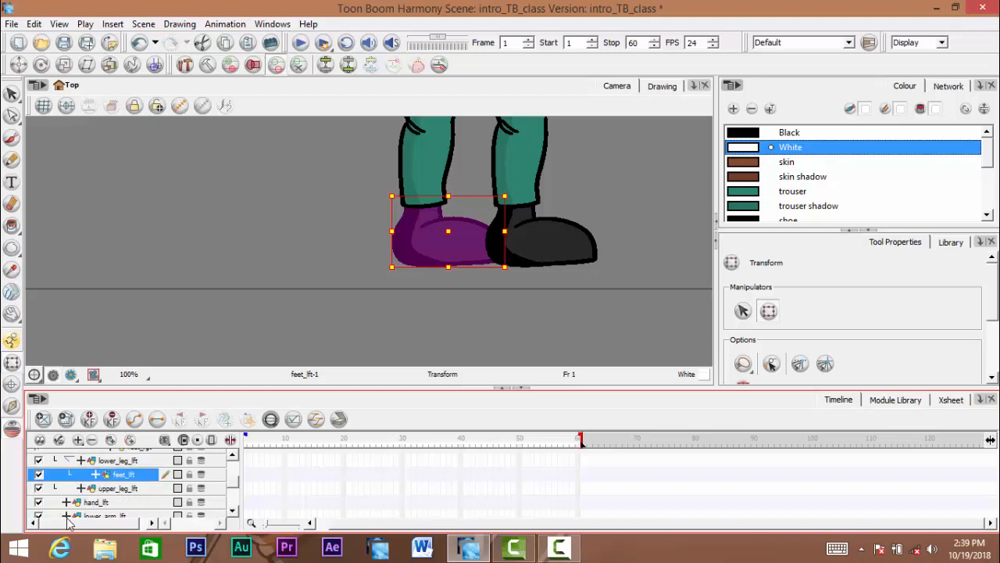
left_click(140, 461)
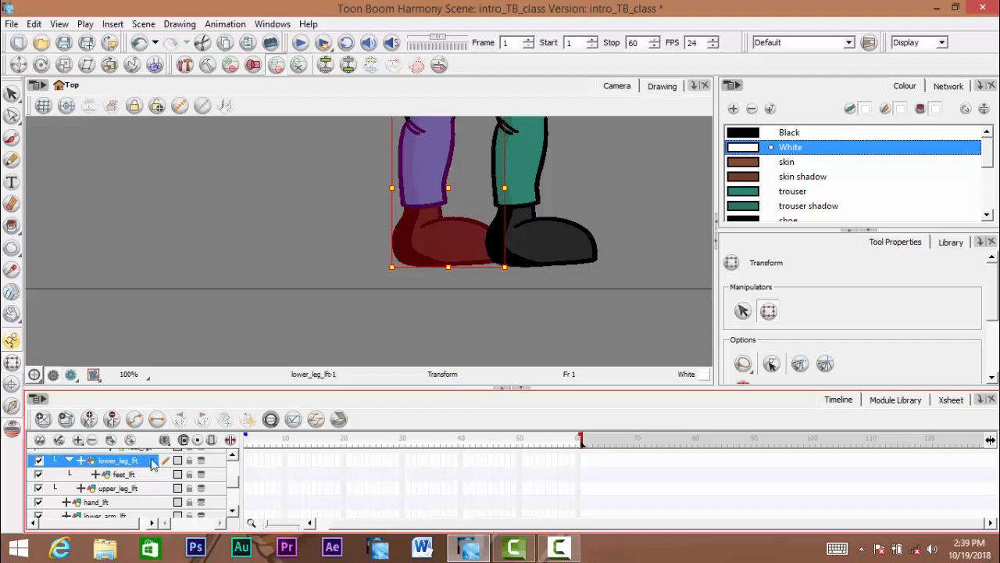
left_click_drag(154, 462, 110, 500)
key("space")
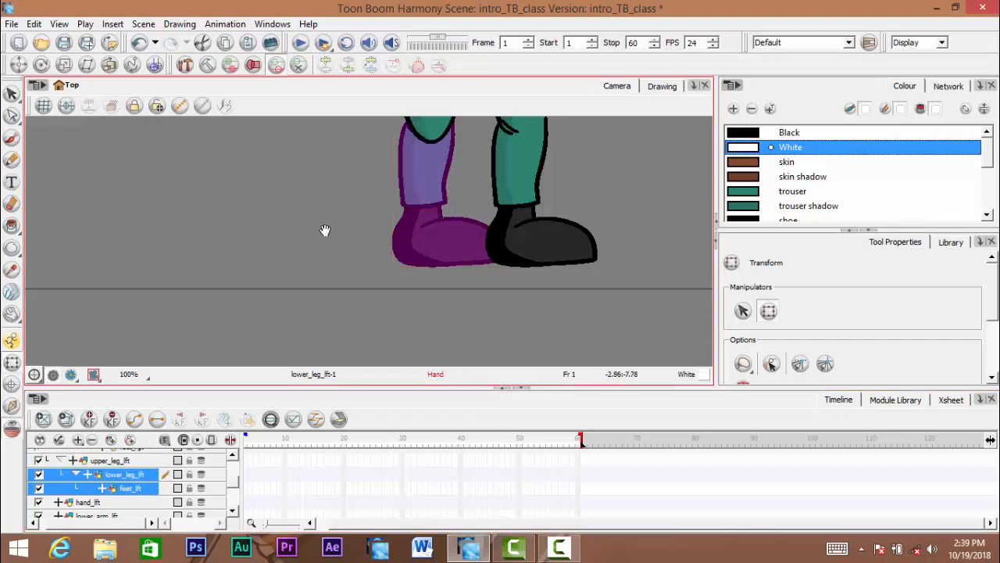
Nudge the lower_leg_lft layer with its foot forward in depth so it overlaps the upper leg at the knee, and deselect it
left_click_drag(323, 230, 323, 267)
left_click(252, 282)
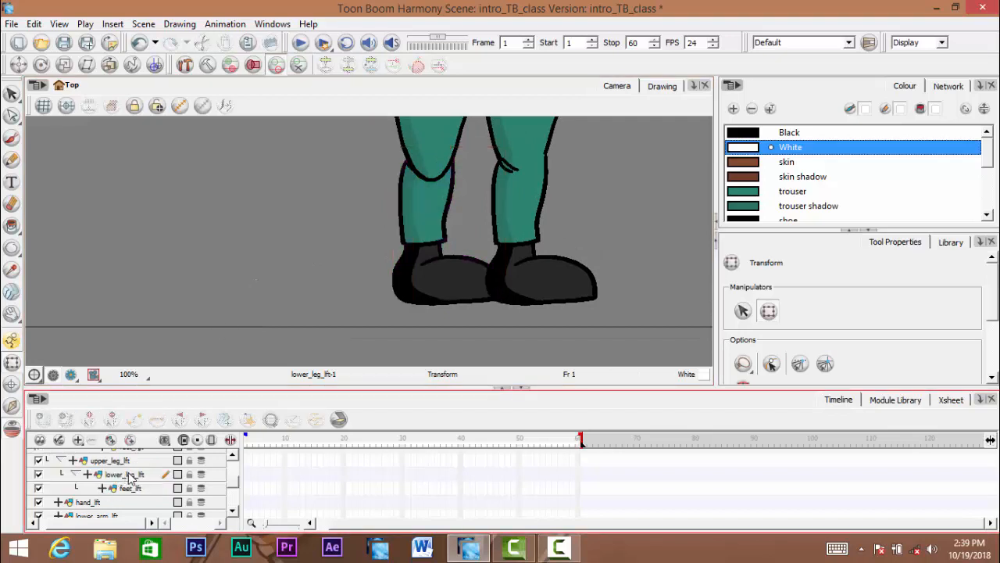
left_click(131, 476)
key("space")
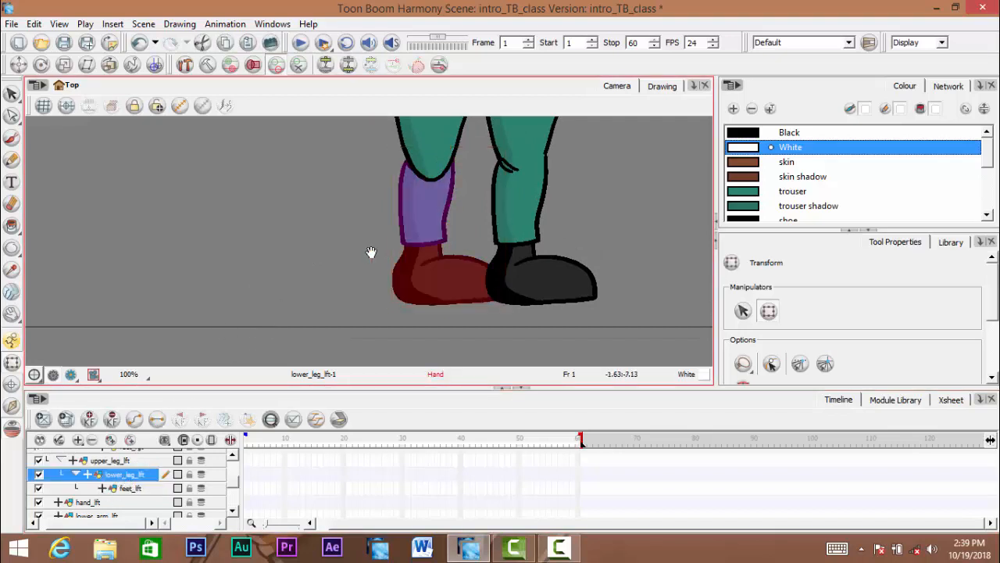
left_click_drag(372, 252, 364, 268)
key("alt+Down")
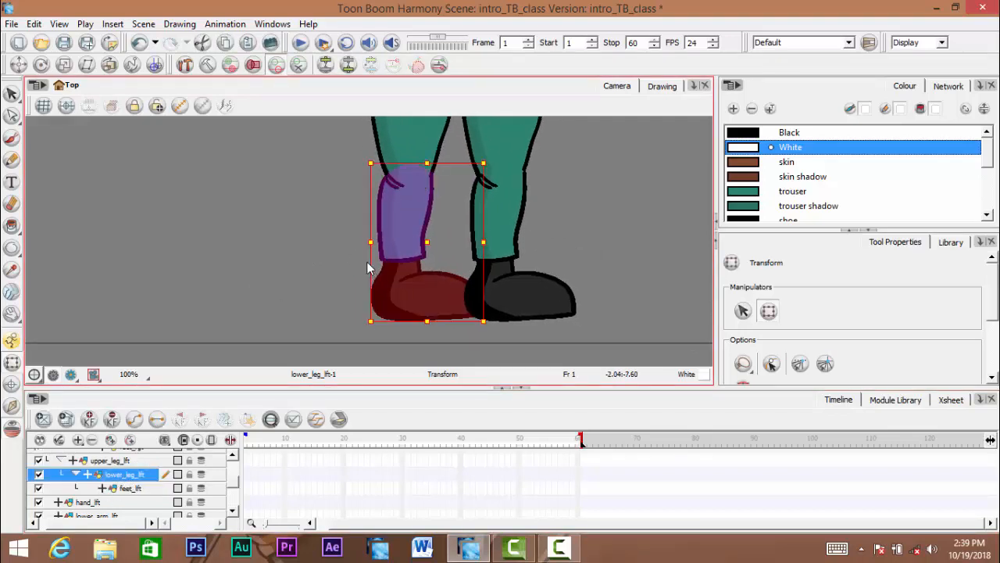
key("space")
left_click_drag(233, 274, 255, 308)
left_click(264, 313)
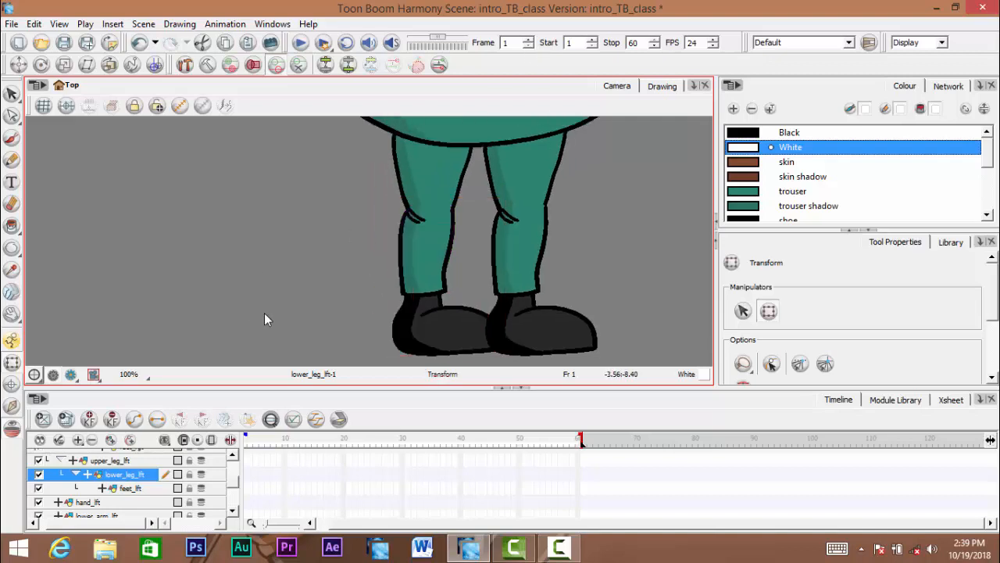
Collapse the upper_leg_lft layer and select it to examine which parts of the left leg it controls
key("space")
mouse_move(348, 273)
left_mouse_down()
mouse_move(314, 319)
mouse_move(348, 252)
mouse_move(348, 262)
left_mouse_up()
key("space")
left_click_drag(350, 332, 354, 351)
left_click(61, 460)
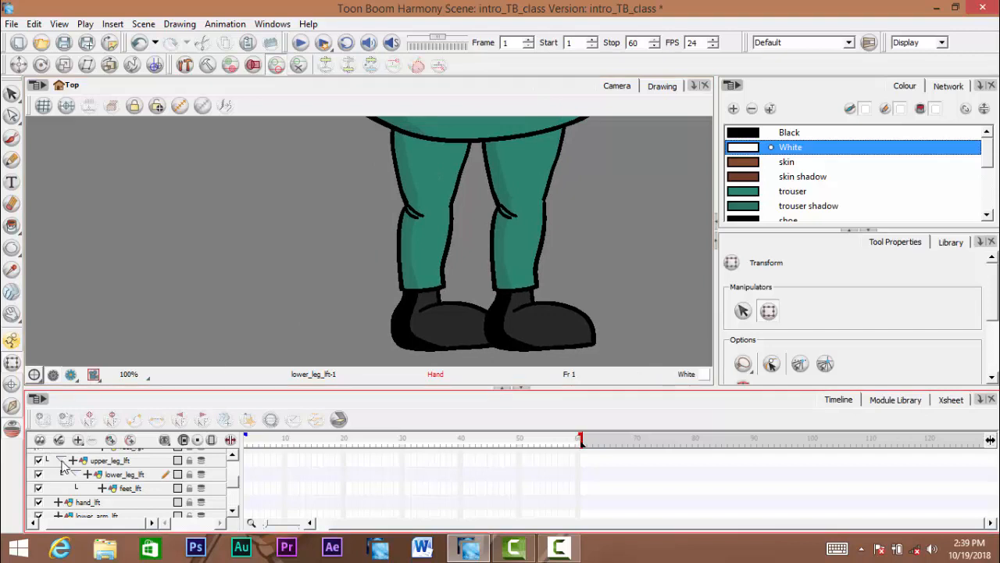
left_click(104, 460)
key("space")
left_click_drag(485, 239, 459, 215)
key("space")
scroll(503, 261, "down", 3)
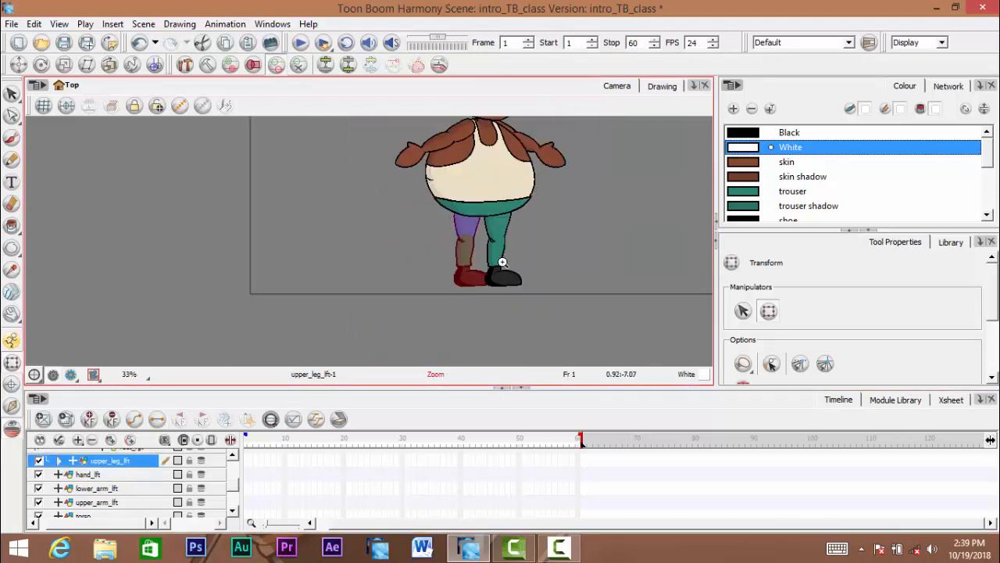
left_click_drag(502, 261, 500, 275)
scroll(500, 275, "up", 3)
mouse_move(459, 308)
left_mouse_down()
mouse_move(468, 296)
mouse_move(455, 310)
left_mouse_up()
key("space")
left_click_drag(435, 265, 419, 258)
left_click(179, 341)
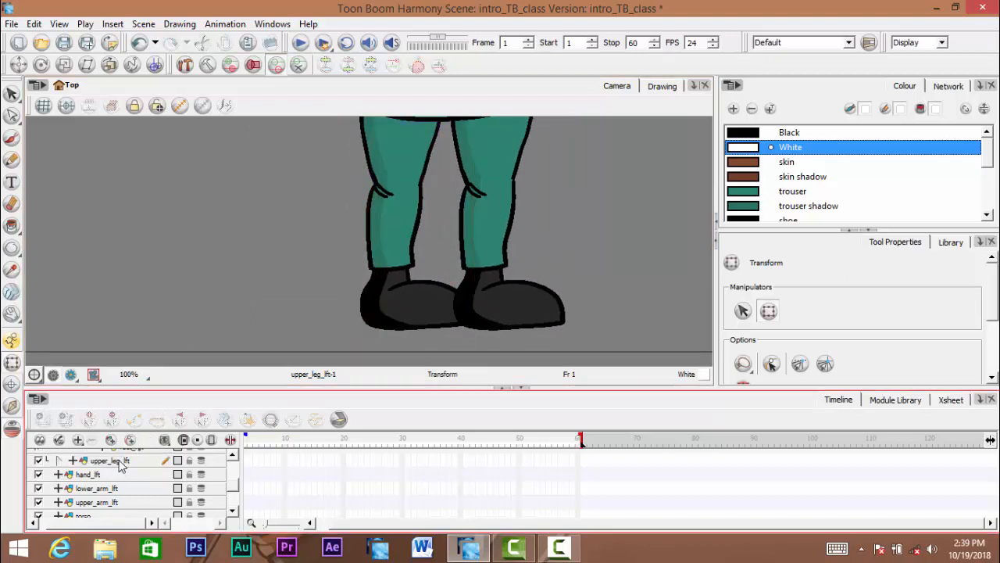
Select upper_leg_lft, and expand and collapse it to check the lower leg and foot layers nested inside
left_click(118, 462)
key("space")
left_click_drag(286, 321, 291, 326)
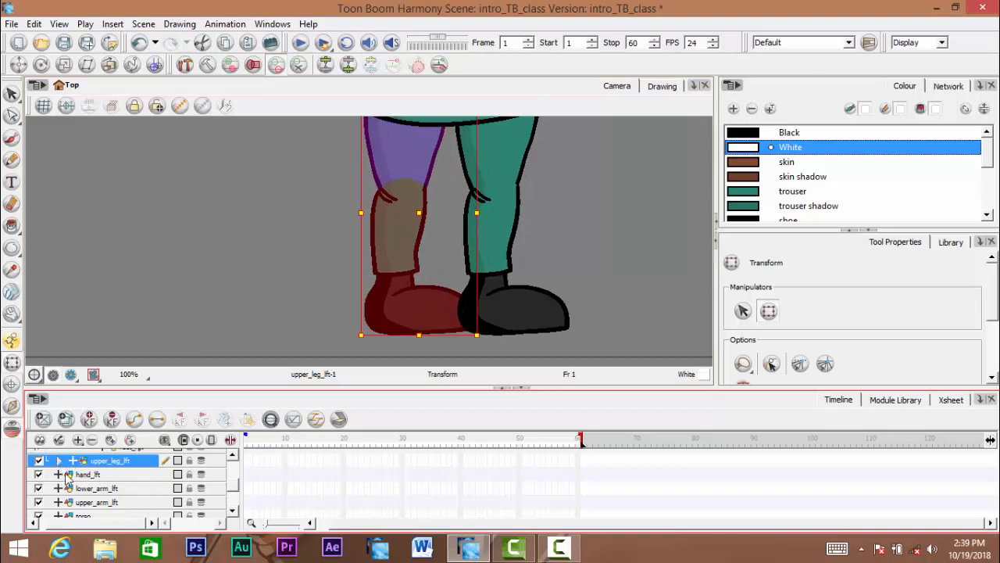
left_click(58, 461)
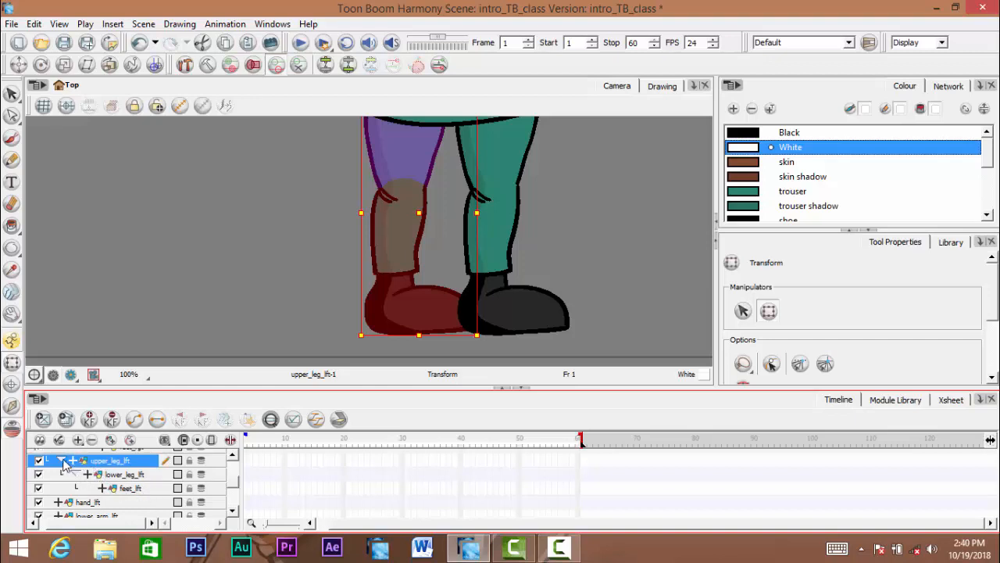
left_click(61, 461)
left_click(348, 249)
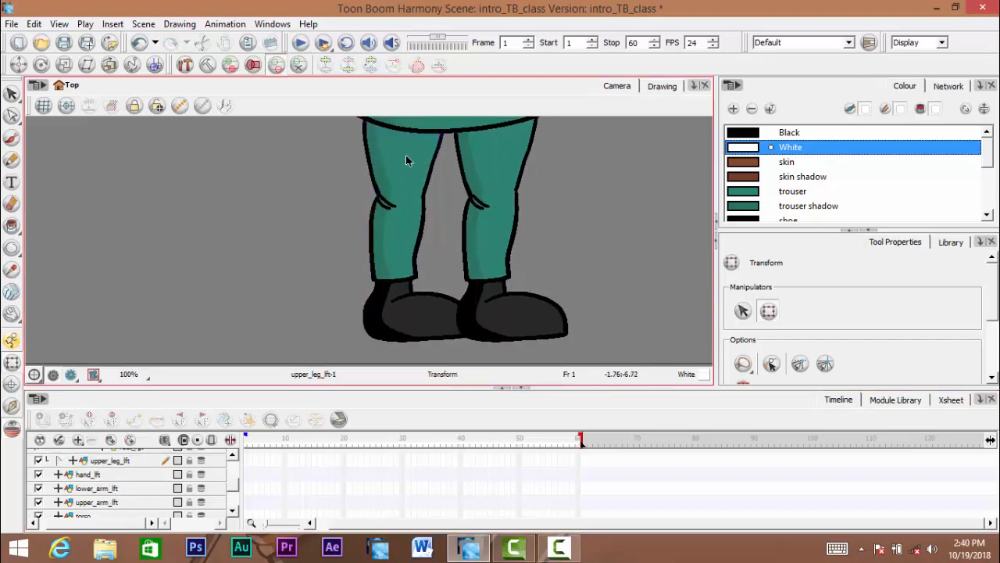
Test moving the whole left leg away from the body by its upper_leg_lft parent, and undo the move
left_click(405, 160)
key("Escape")
left_click(373, 227)
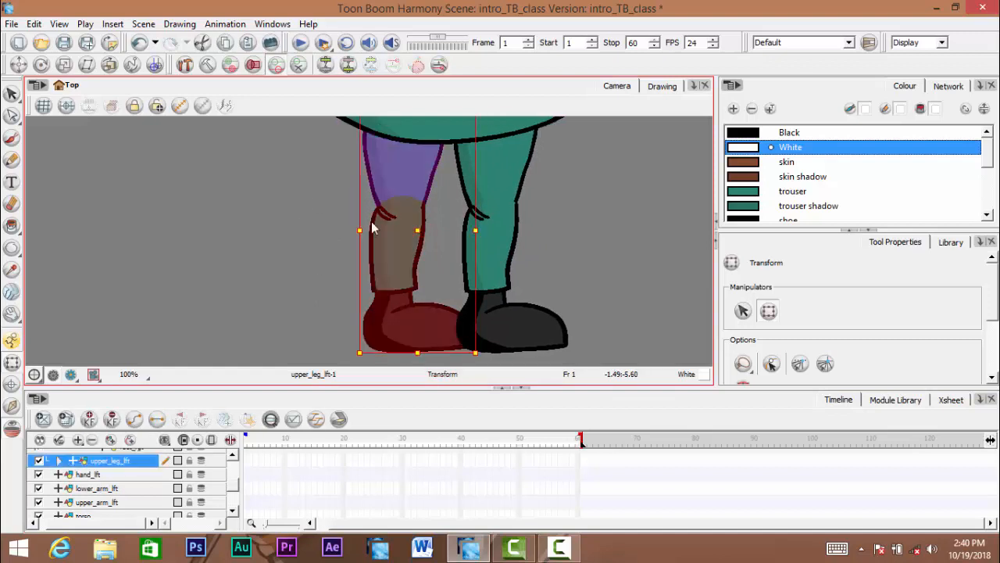
key("space")
left_click_drag(347, 218, 335, 230)
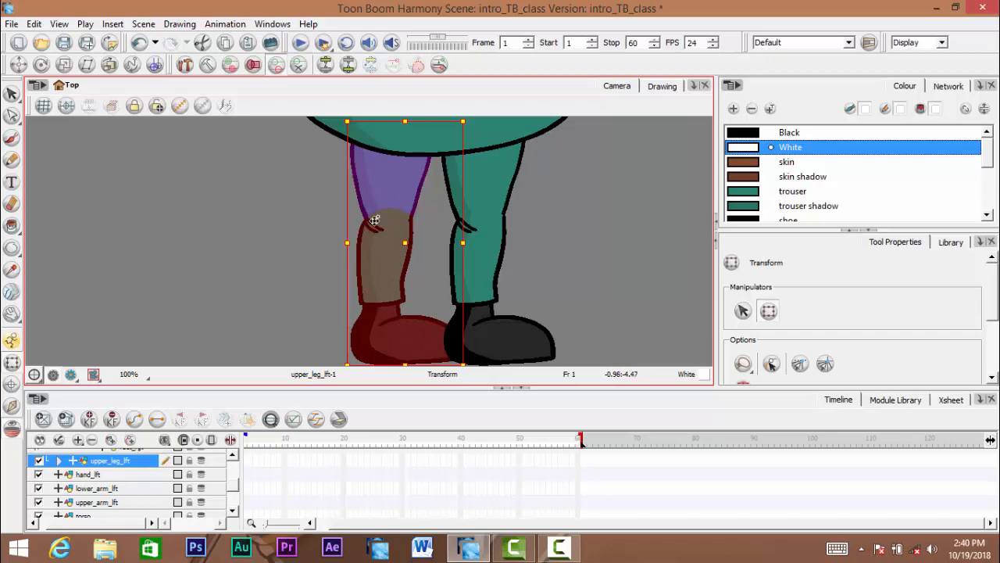
left_click_drag(398, 185, 258, 221)
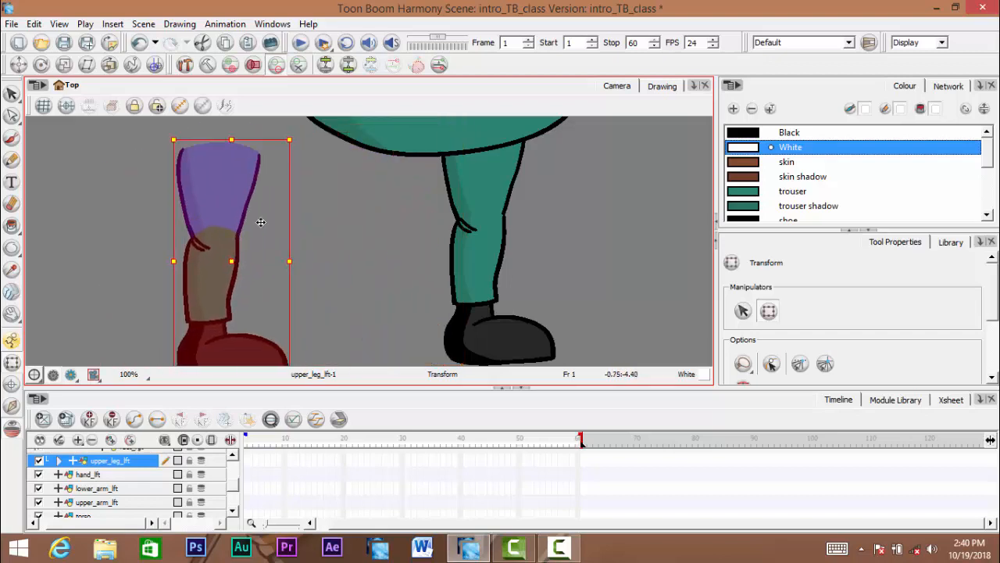
key("ctrl+z")
Nudge the upper_leg_lft hierarchy forward in depth so the left leg sits in front of the waist, and deselect it
left_click_drag(227, 333, 207, 320)
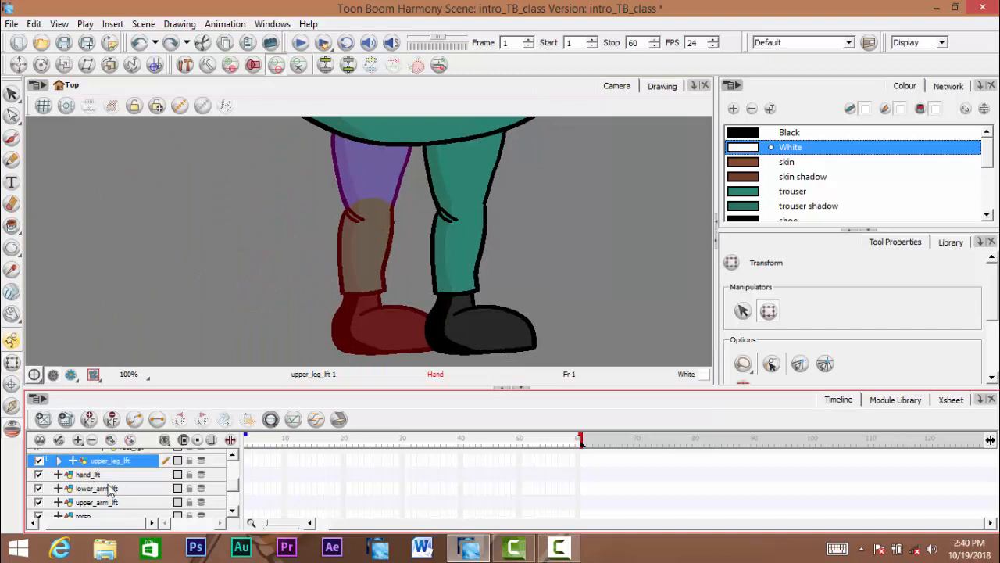
left_click_drag(333, 239, 347, 255)
left_click_drag(394, 218, 409, 194)
key("ctrl+space")
scroll(408, 197, "down", 1)
left_click(425, 197)
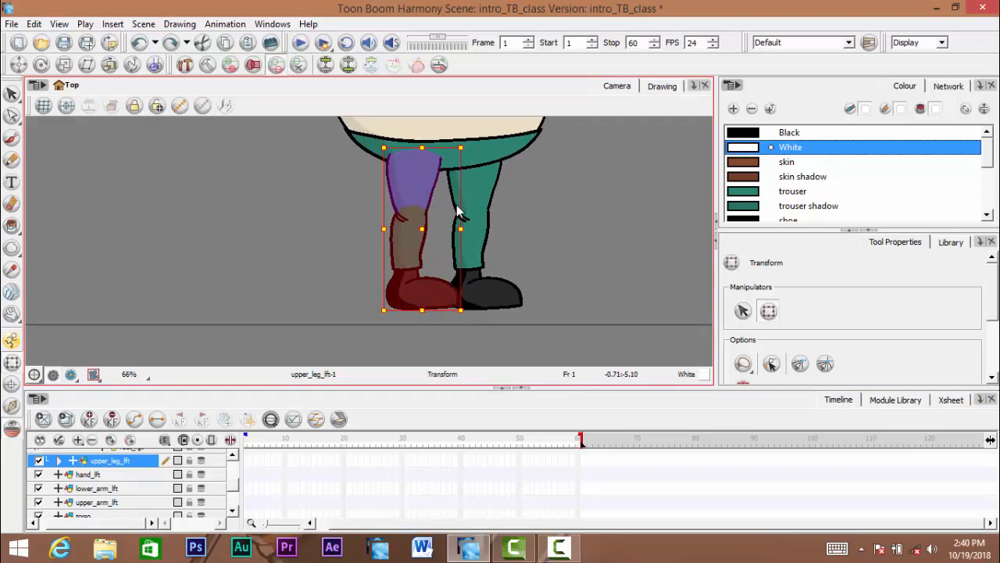
left_click(518, 239)
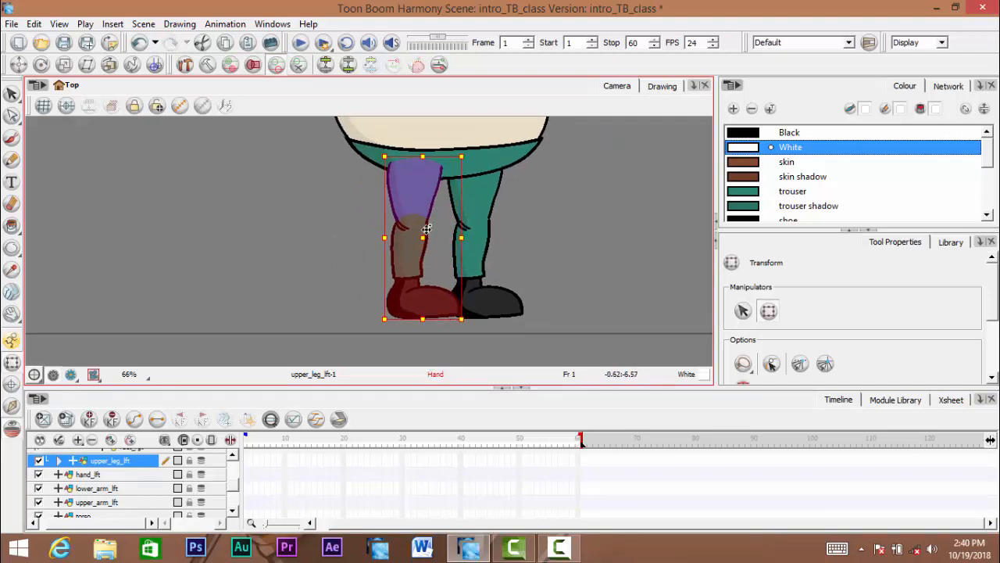
mouse_move(422, 193)
left_mouse_down()
mouse_move(456, 204)
mouse_move(431, 196)
mouse_move(534, 194)
mouse_move(417, 200)
left_mouse_up()
key("ctrl+z")
key("1")
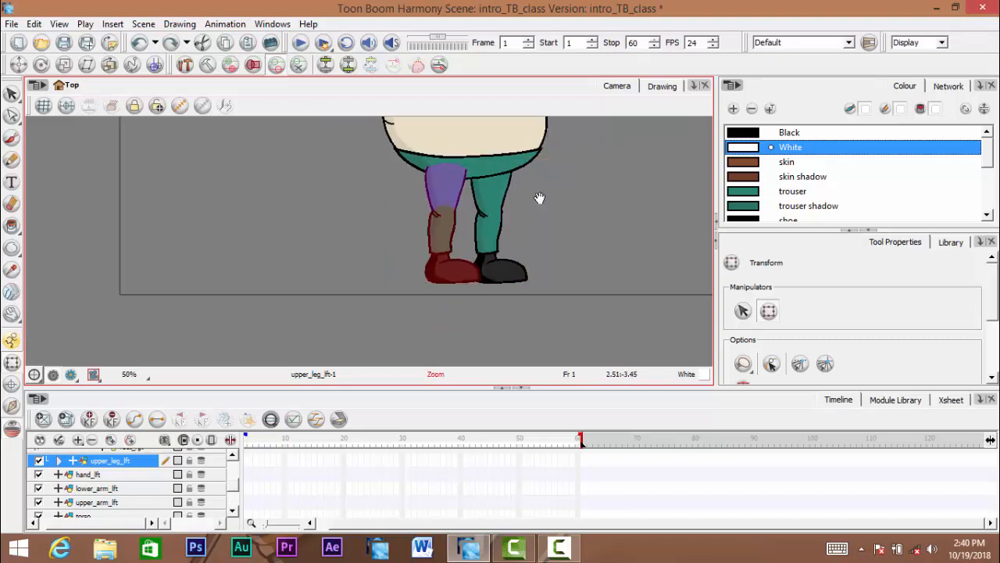
left_click_drag(533, 199, 502, 226)
left_click_drag(460, 295, 493, 268)
scroll(489, 275, "up", 4)
left_click(174, 294)
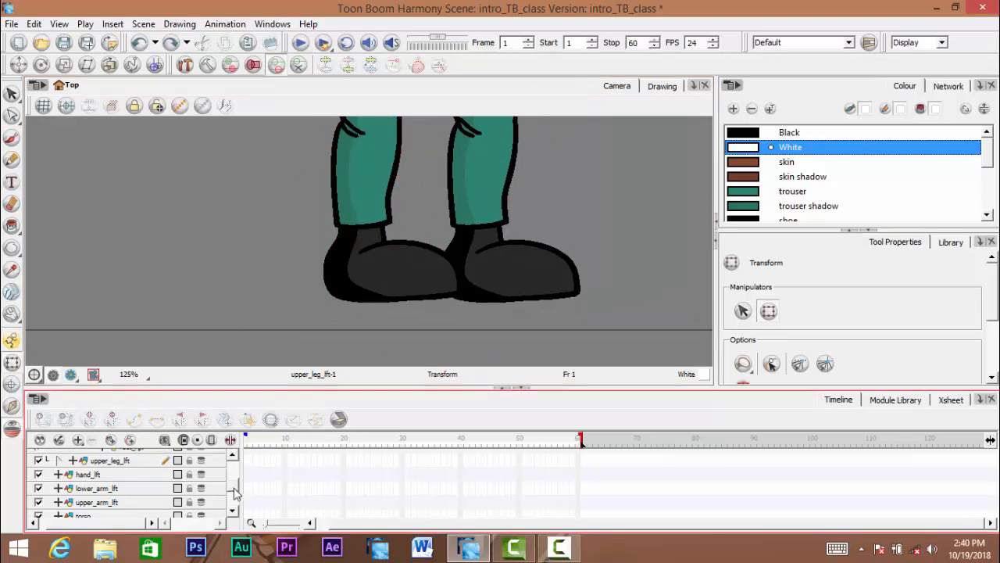
Collapse the waist layer so both leg hierarchies are hidden in the layer list
scroll(232, 471, "up", 3)
left_click_drag(232, 471, 232, 468)
scroll(302, 205, "down", 4)
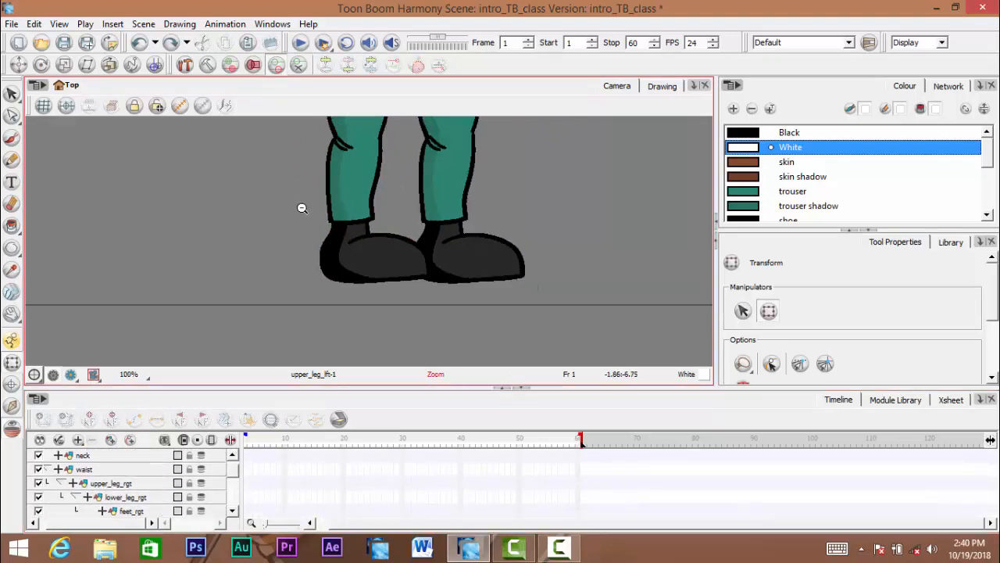
left_click_drag(346, 254, 426, 264)
scroll(364, 243, "up", 3)
scroll(364, 243, "down", 4)
scroll(426, 263, "up", 2)
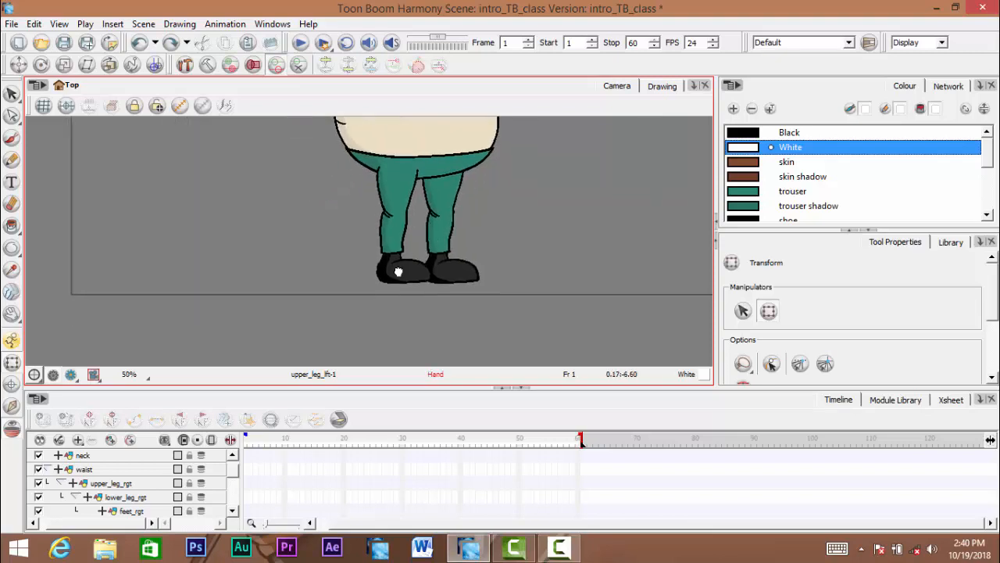
left_click(60, 483)
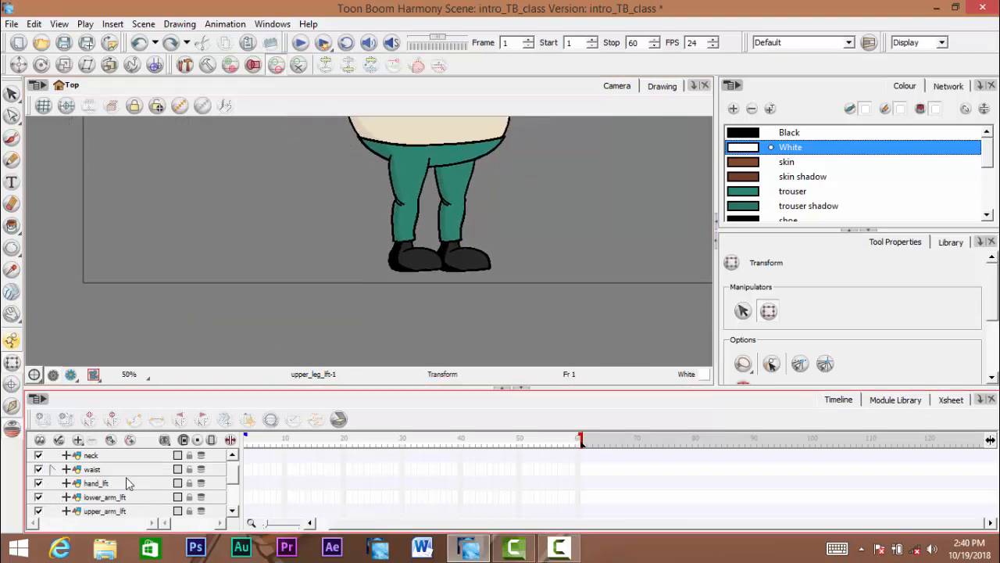
left_click_drag(415, 124, 391, 242)
left_click(391, 242)
left_click_drag(283, 342, 300, 287)
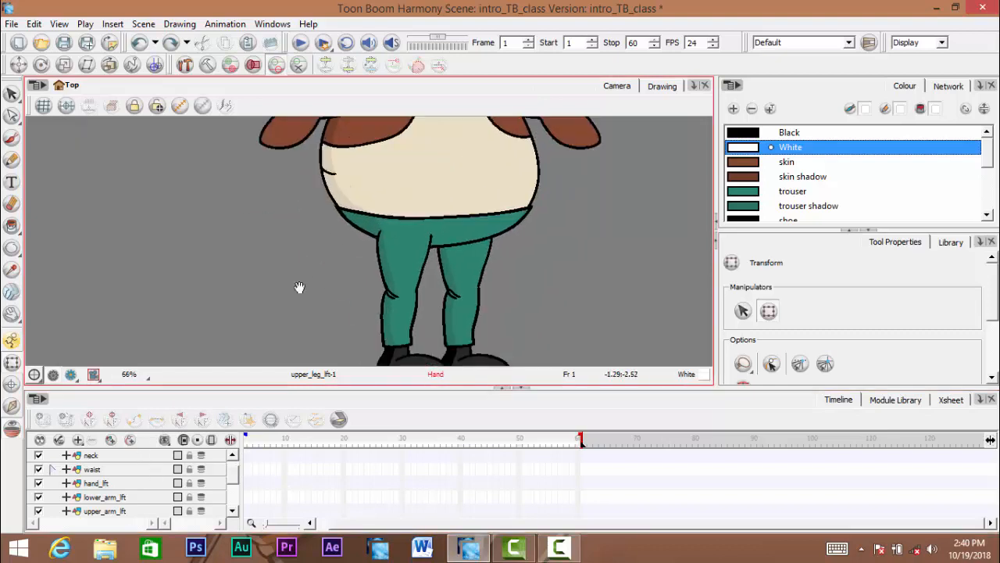
Parent the hand_lft layer to lower_arm_lft
left_click(233, 512)
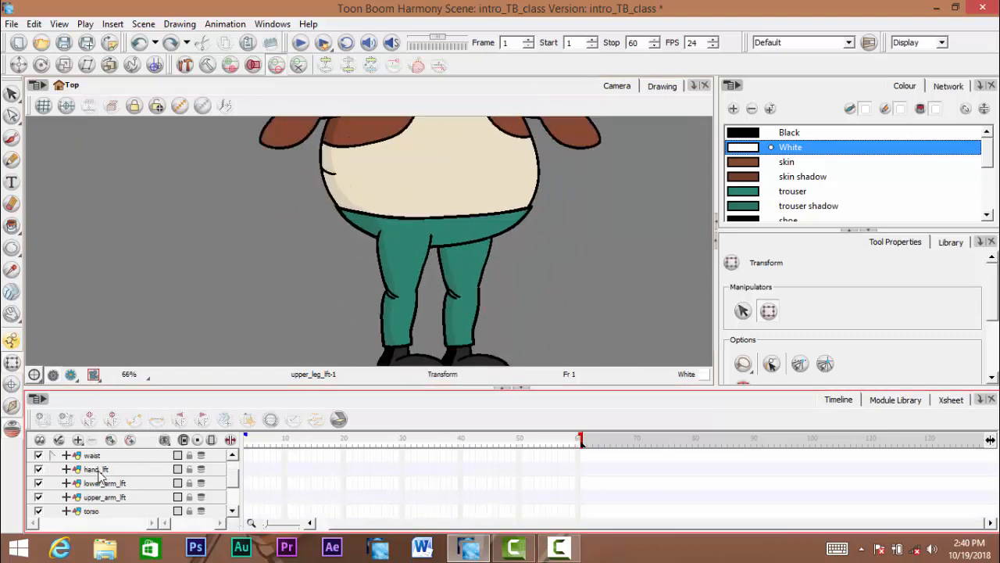
left_click(96, 469)
scroll(314, 263, "up", 3)
left_click_drag(334, 271, 307, 380)
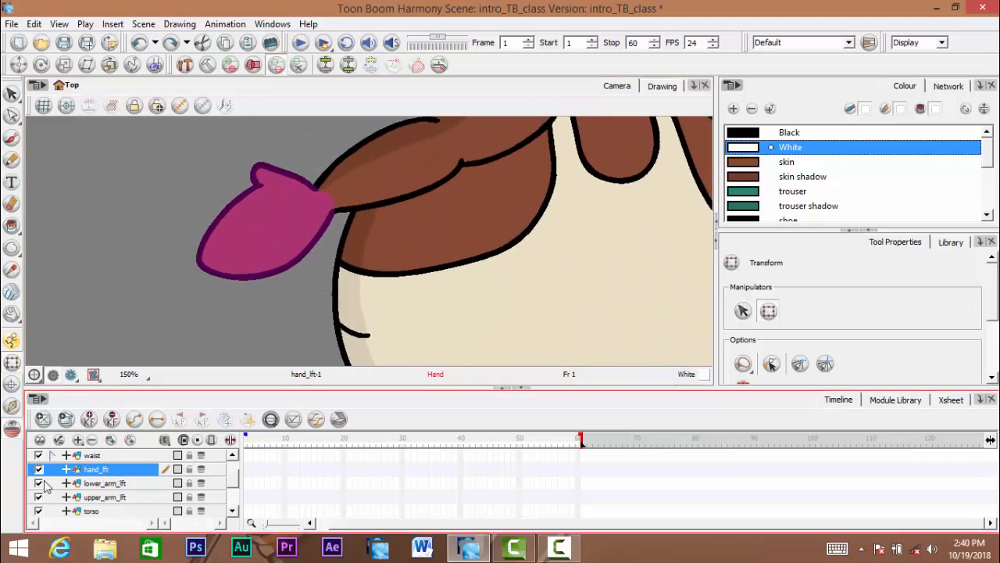
left_click_drag(92, 472, 121, 482)
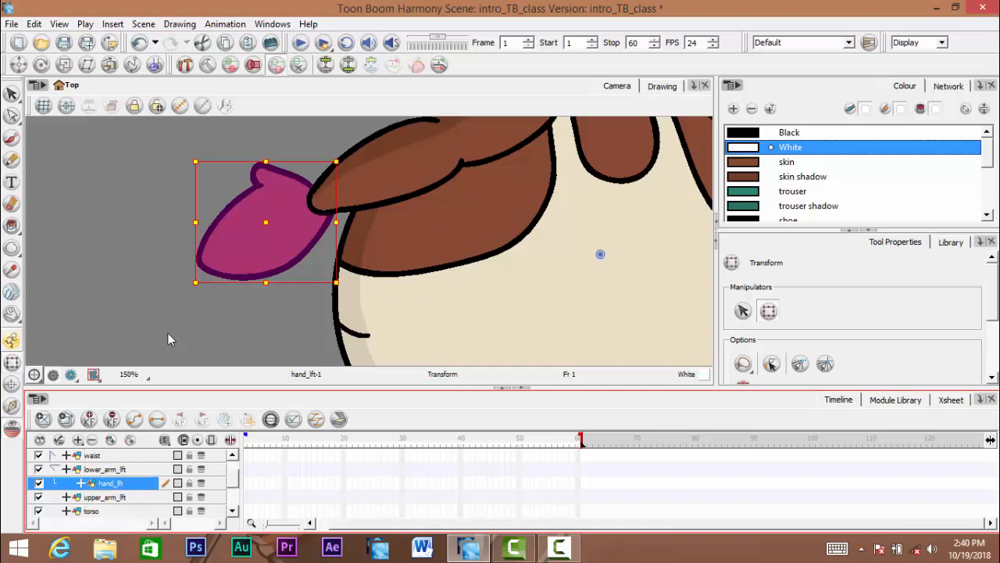
Collapse lower_arm_lft and parent it, with its hand, to upper_arm_lft
left_click(59, 471)
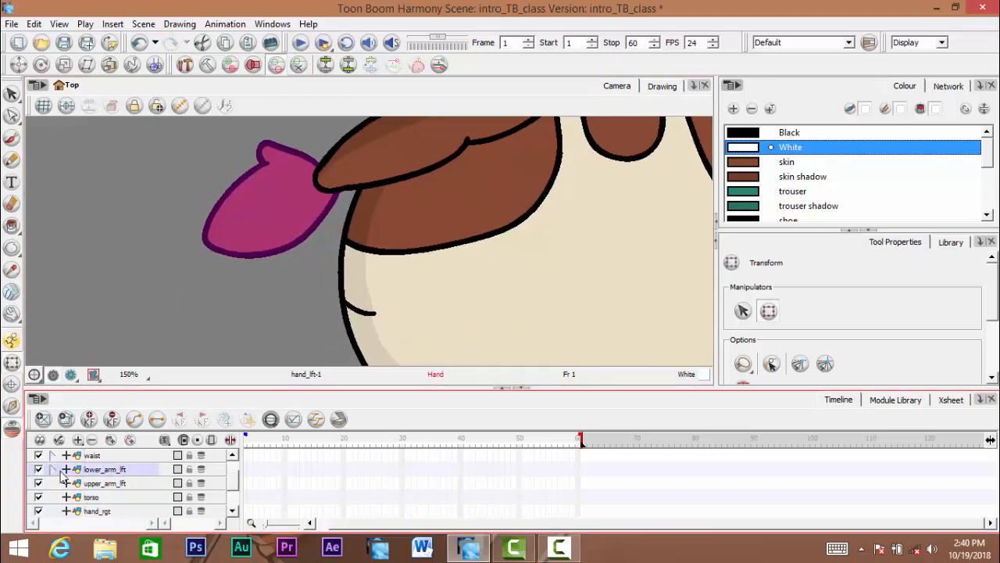
left_click(139, 476)
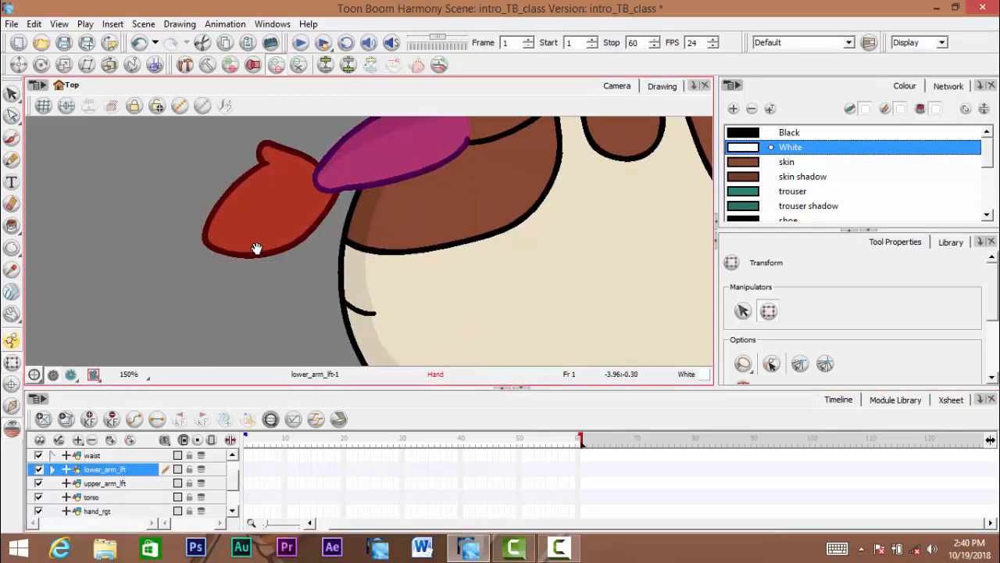
left_click(116, 461)
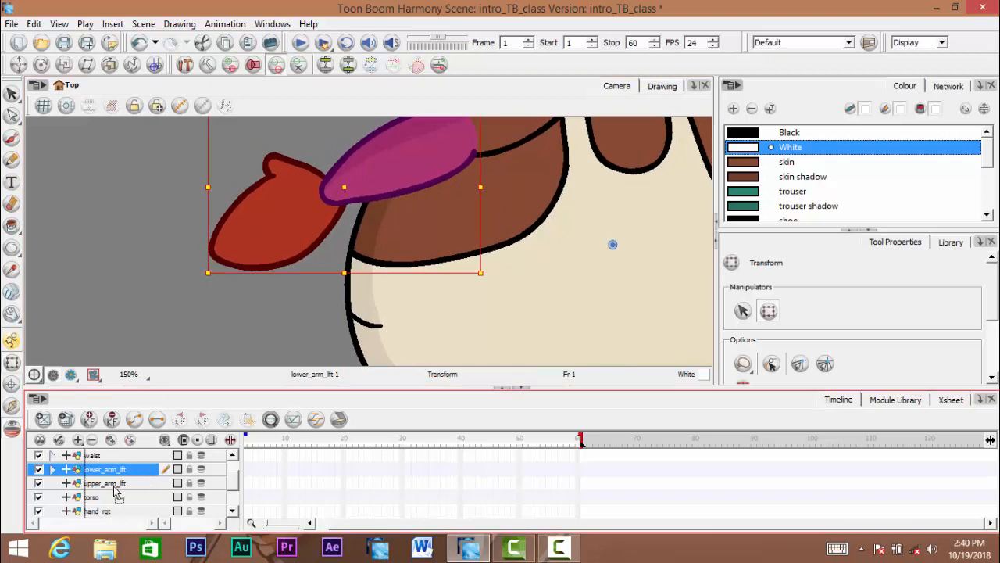
left_click_drag(121, 490, 116, 485)
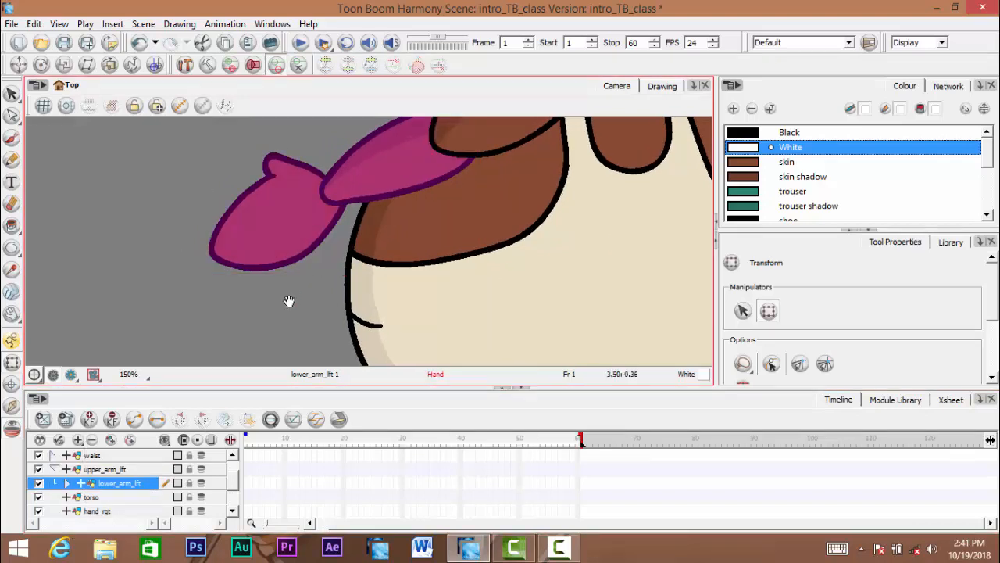
Select upper_arm_lft to check which parts of the left arm it controls, and expand lower_arm_lft to view its nested hand
left_click(103, 471)
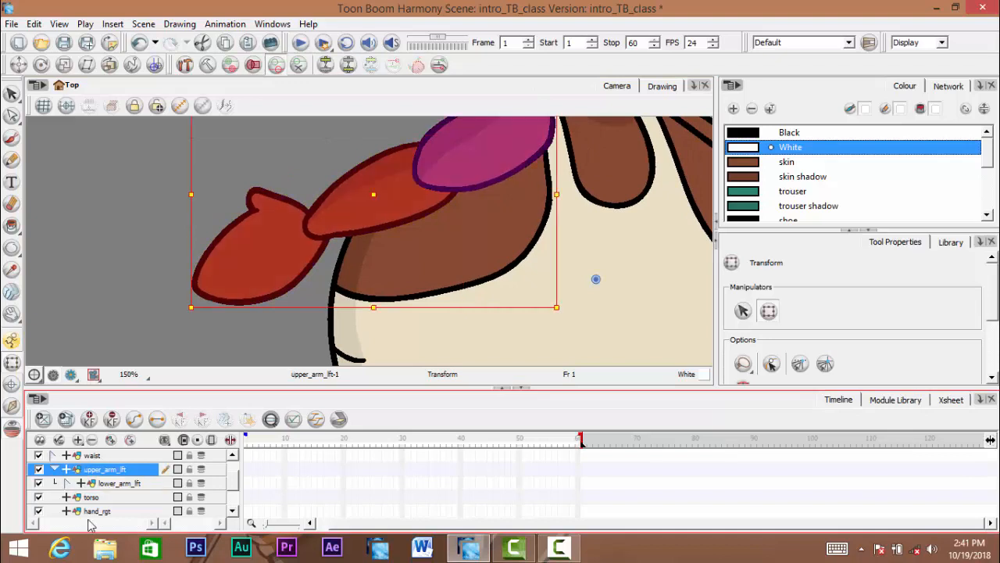
scroll(406, 211, "down", 5)
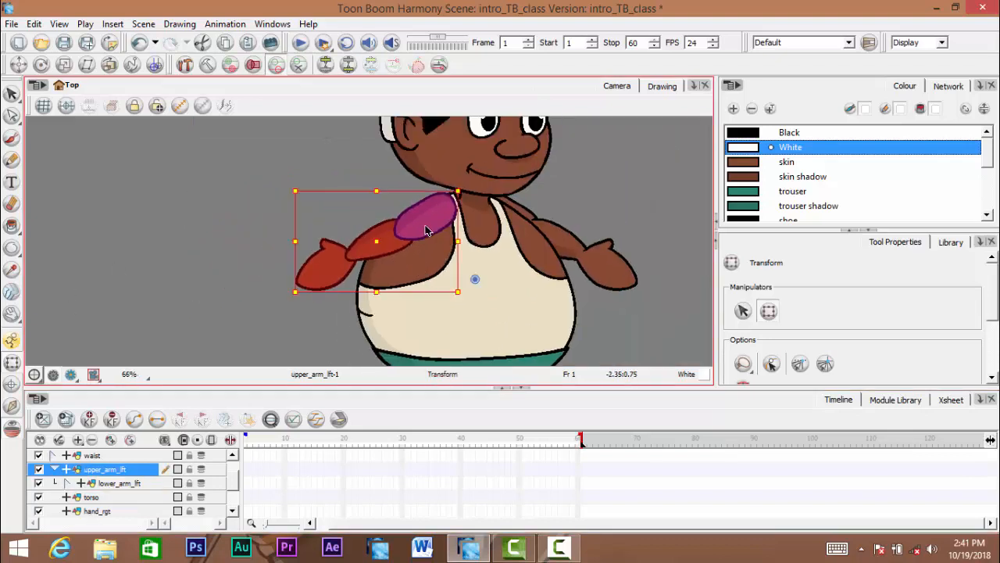
scroll(237, 279, "up", 6)
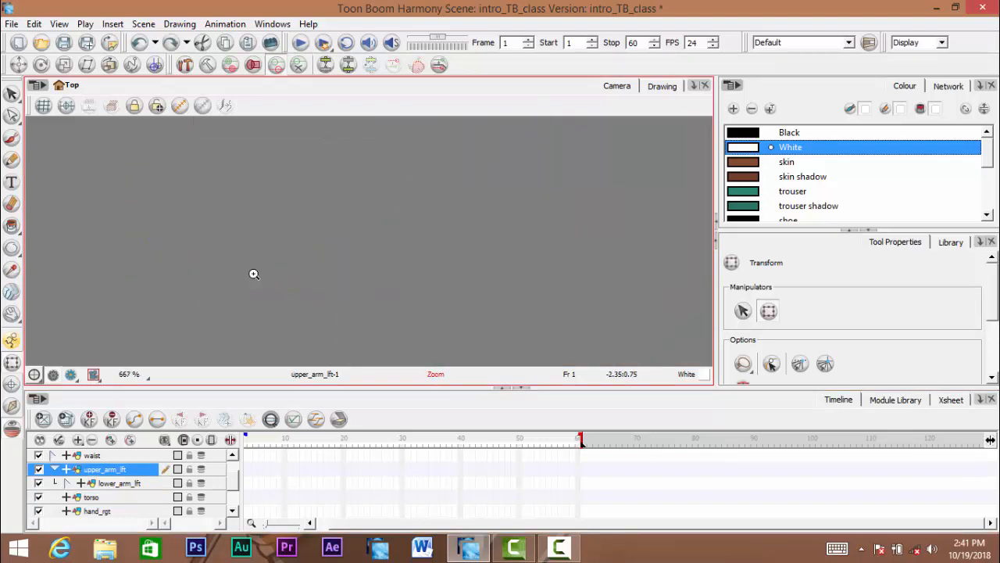
scroll(312, 270, "down", 7)
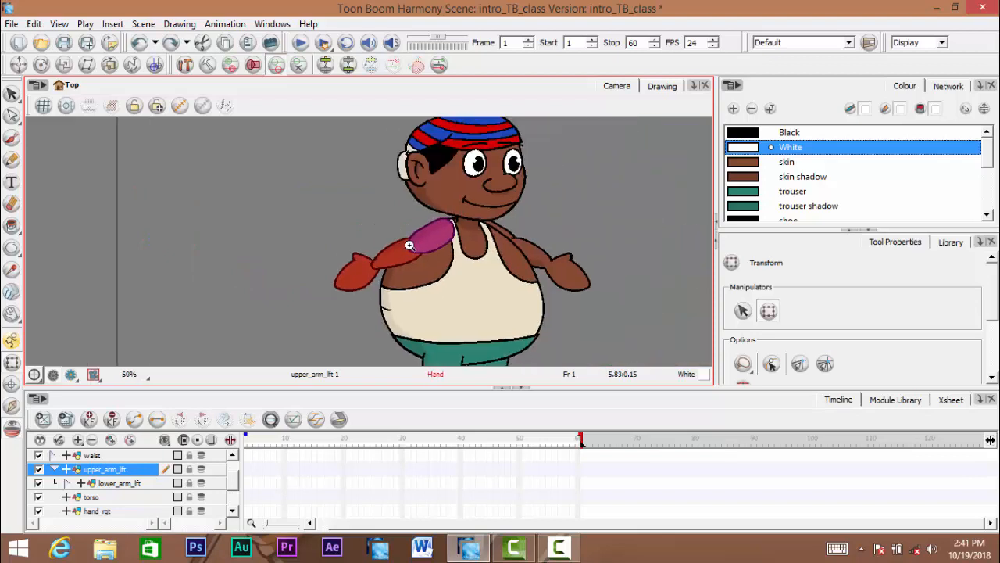
scroll(433, 223, "up", 2)
left_click_drag(433, 223, 486, 162)
left_click(152, 280)
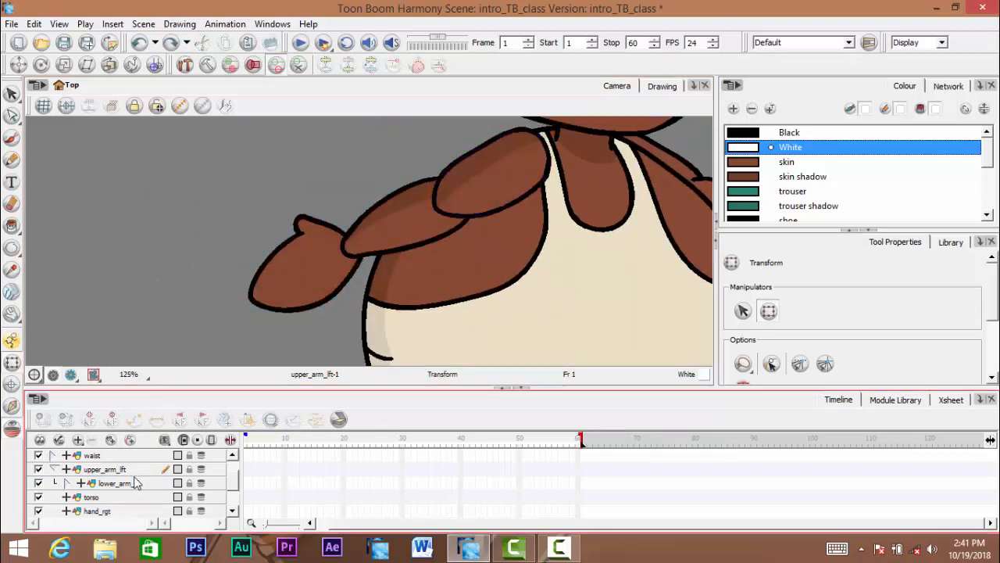
left_click(68, 486)
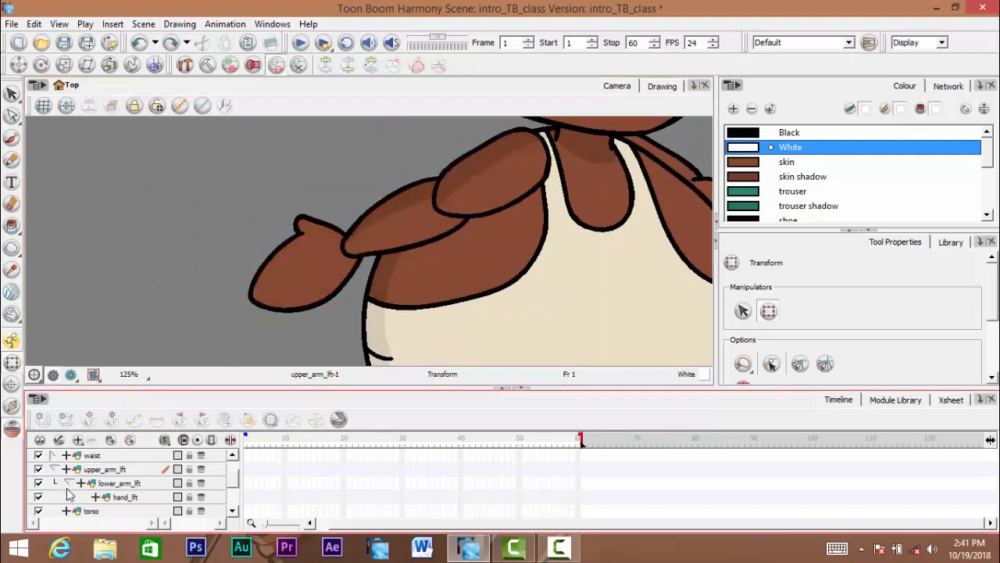
Nudge the hand_lft layer forward in depth so the left hand sits in front of the lower arm
left_click(147, 500)
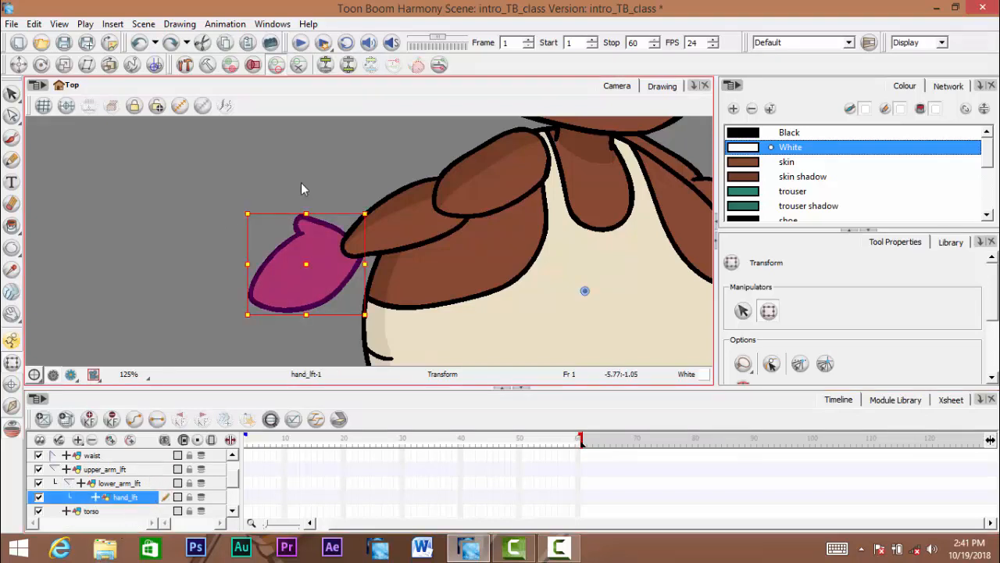
key("space")
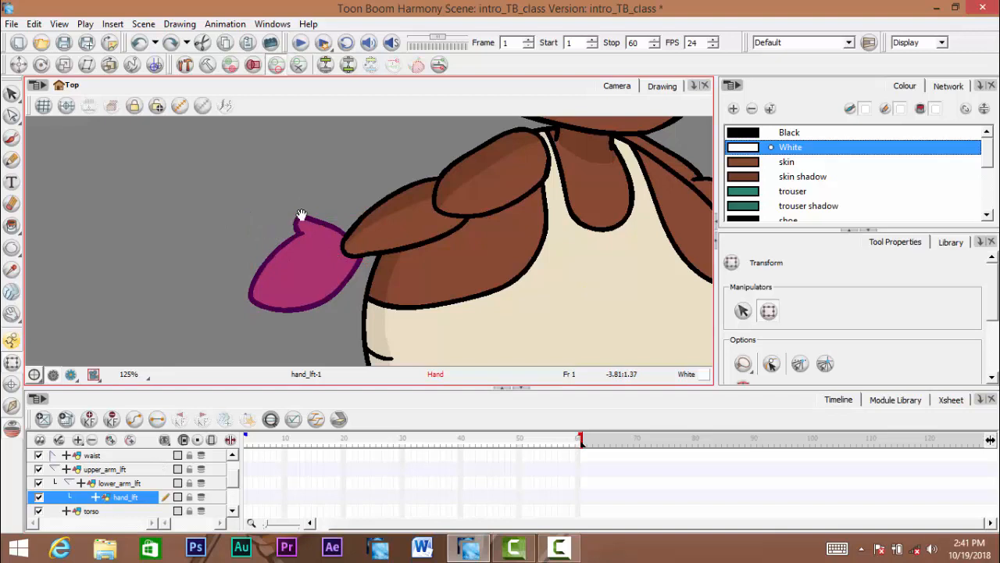
left_click(124, 484)
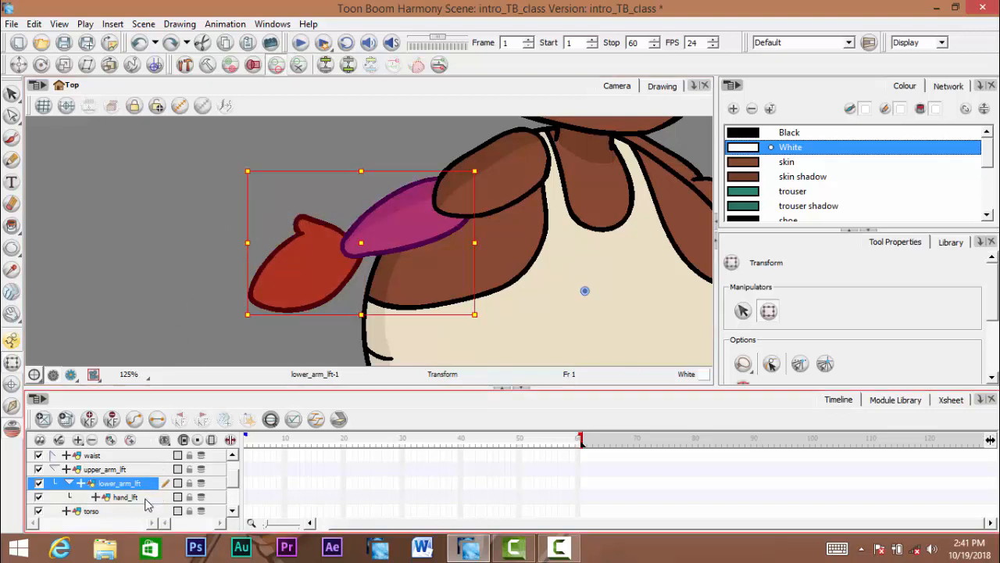
left_click(142, 495)
key("alt+Down")
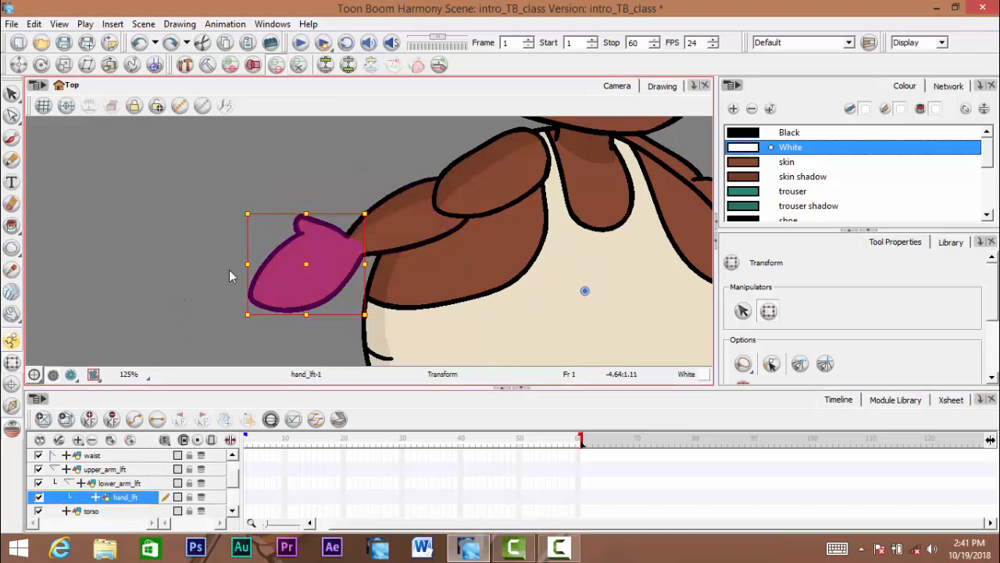
key("space")
left_click(131, 304)
left_click_drag(149, 266, 149, 290)
key("space")
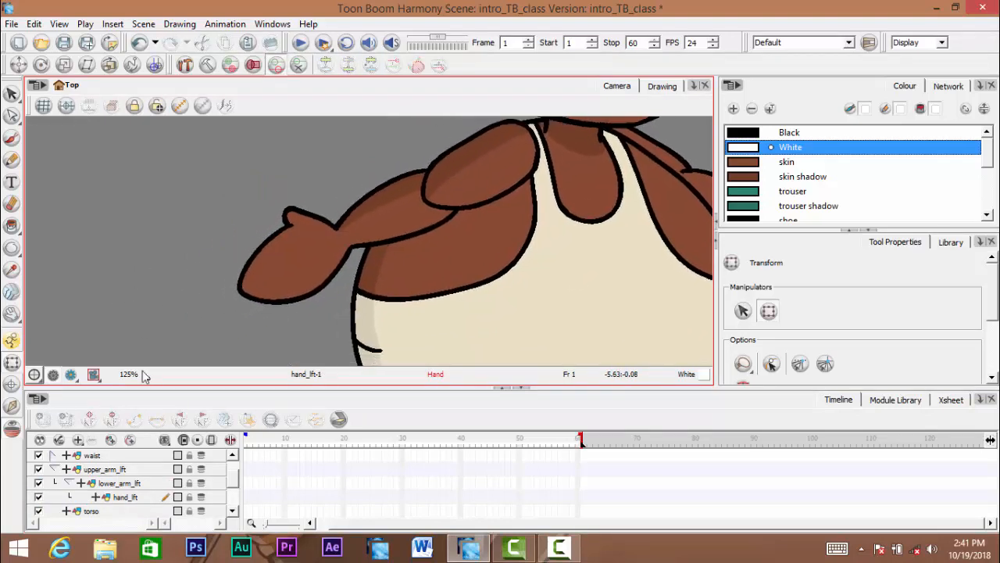
Nudge lower_arm_lft forward in depth so it sits in front of the left upper arm, and collapse the upper_arm_lft hierarchy
left_click(125, 484)
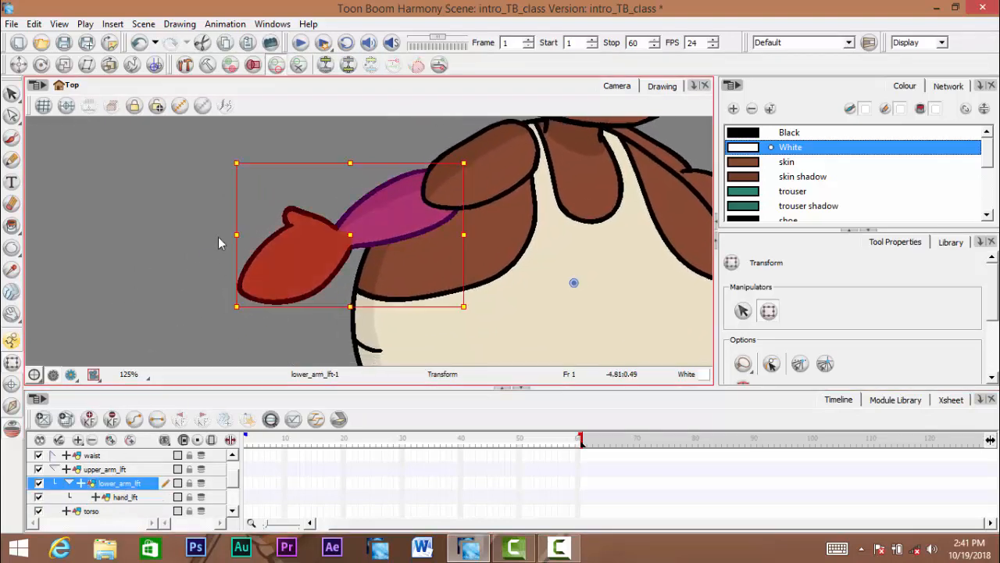
mouse_move(463, 203)
left_mouse_down()
mouse_move(308, 250)
mouse_move(356, 214)
mouse_move(471, 197)
left_mouse_up()
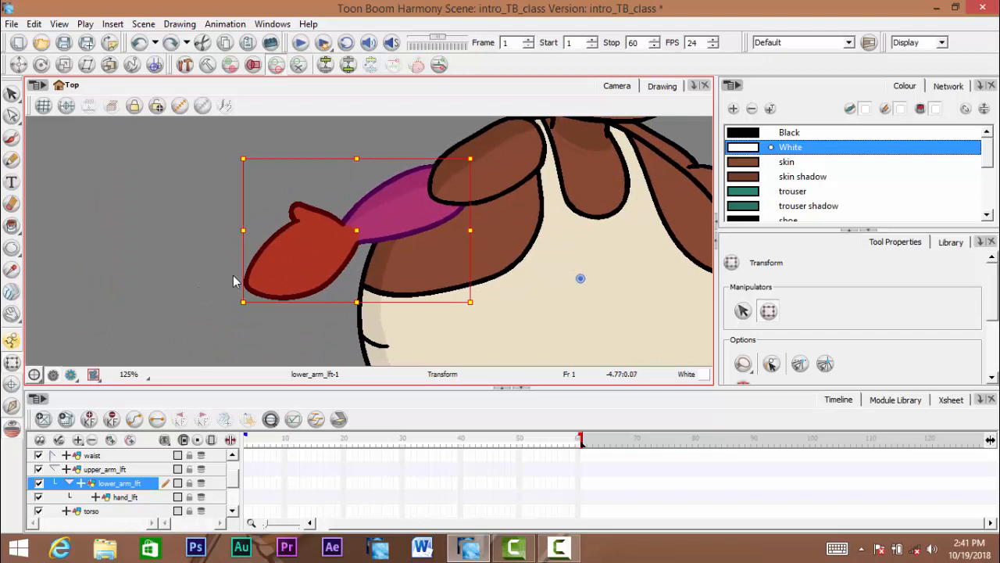
left_click(177, 277)
key("space")
left_click_drag(216, 278, 261, 339)
key("1")
key("1")
key("1")
key("1")
key("space")
key("2")
key("2")
key("2")
key("2")
key("space")
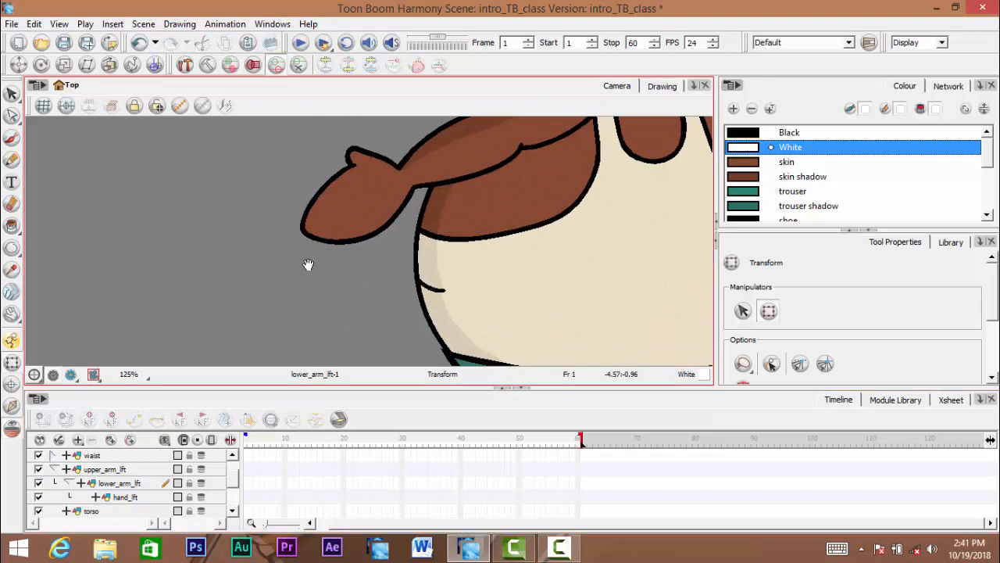
key("space")
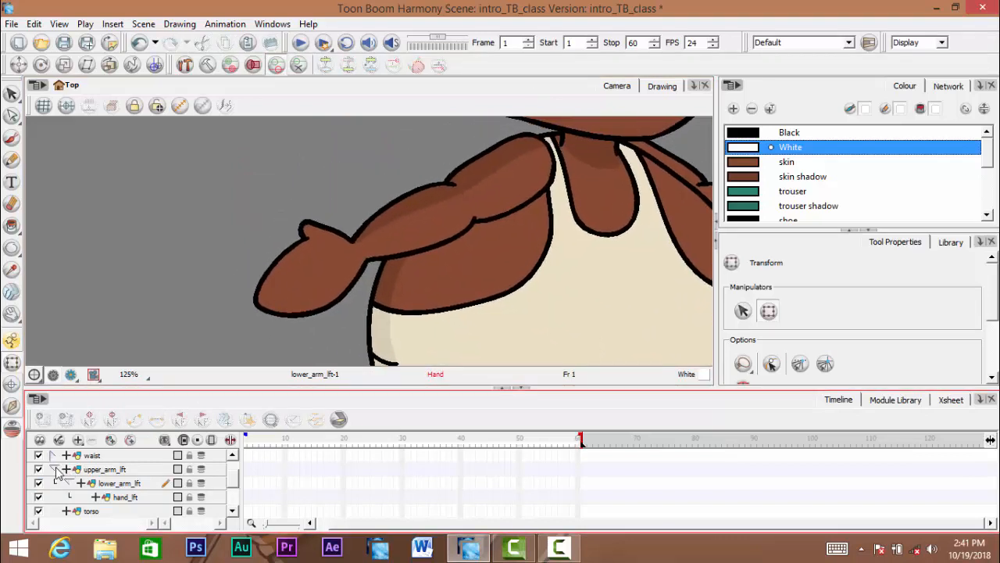
left_click(55, 469)
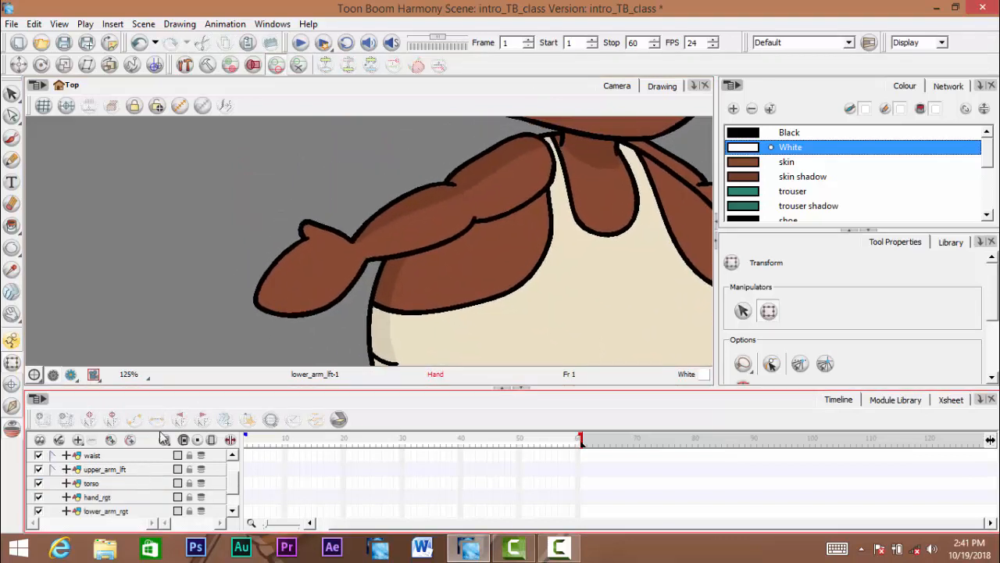
Try moving and rotating the whole left arm through upper_arm_lft, and undo both test transformations
left_click(117, 469)
key("space")
left_click_drag(434, 232, 372, 267)
mouse_move(462, 210)
left_mouse_down()
mouse_move(448, 211)
mouse_move(464, 210)
mouse_move(469, 225)
left_mouse_up()
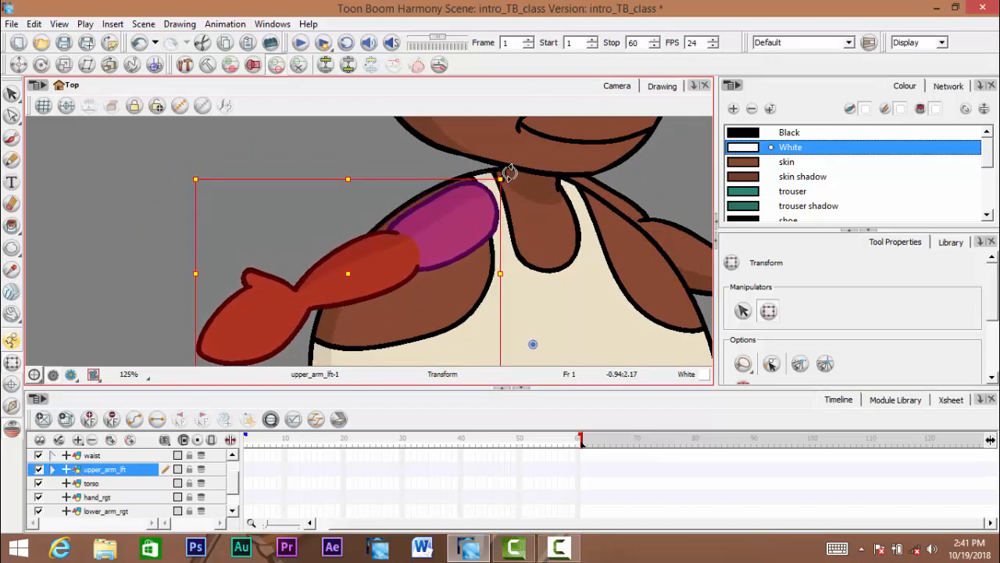
left_click_drag(510, 174, 351, 152)
key("ctrl+z")
key("ctrl+z")
key("space")
left_click_drag(135, 226, 146, 196)
left_click(205, 325)
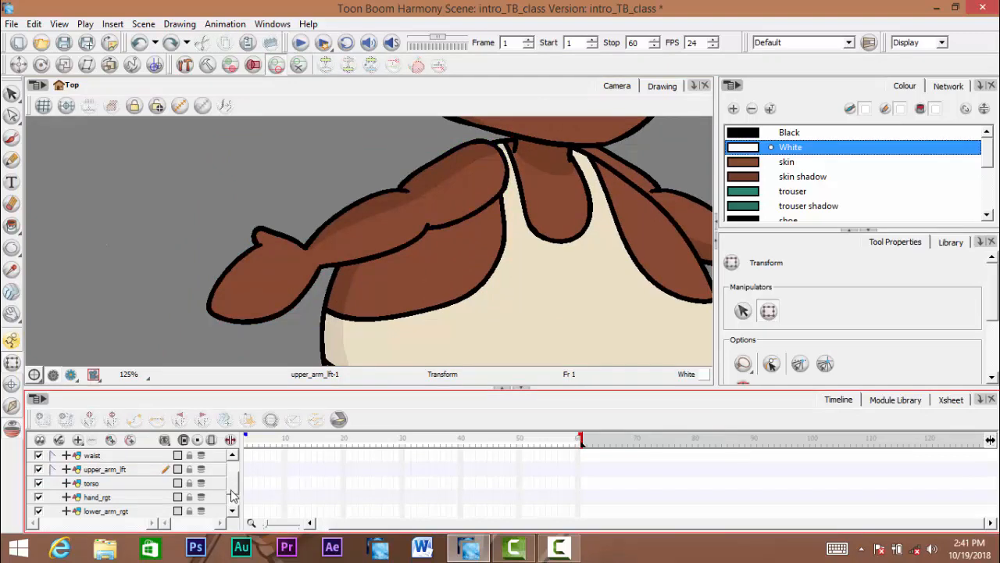
Parent the hand_rgt layer to lower_arm_rgt, and parent lower_arm_rgt with its hand to upper_arm_rgt
scroll(232, 493, "down", 2)
key("space")
left_click_drag(654, 223, 348, 271)
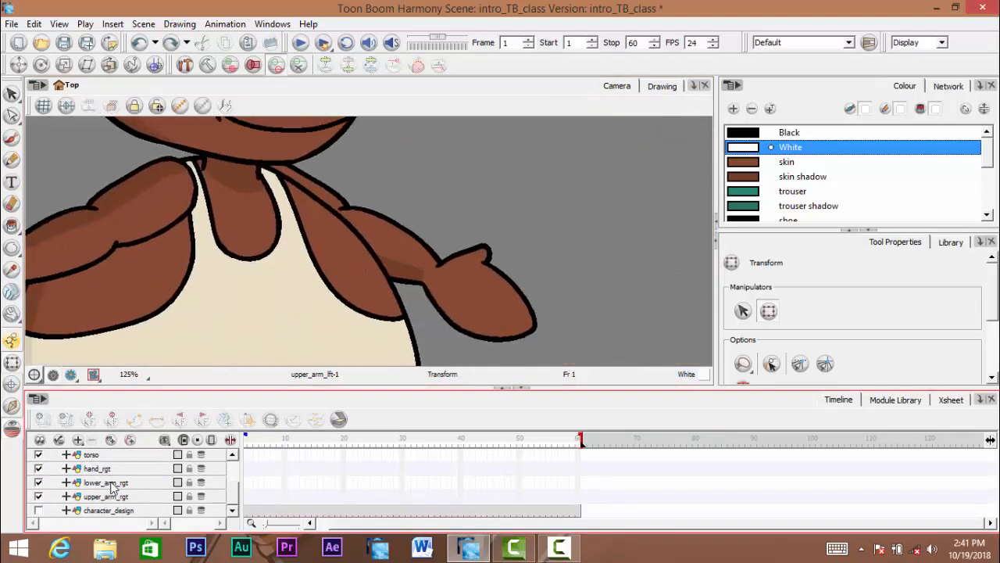
left_click(111, 482)
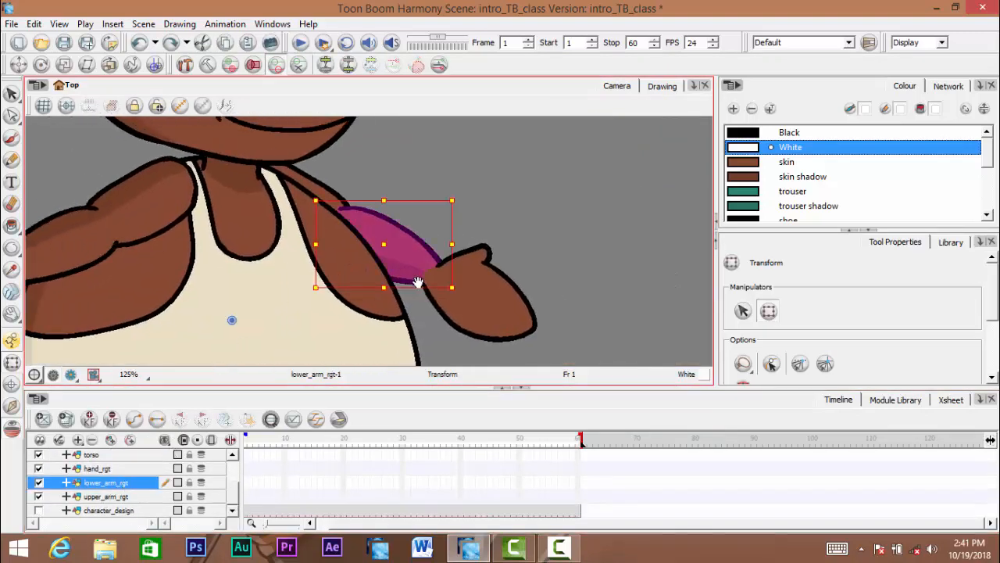
left_click(97, 468)
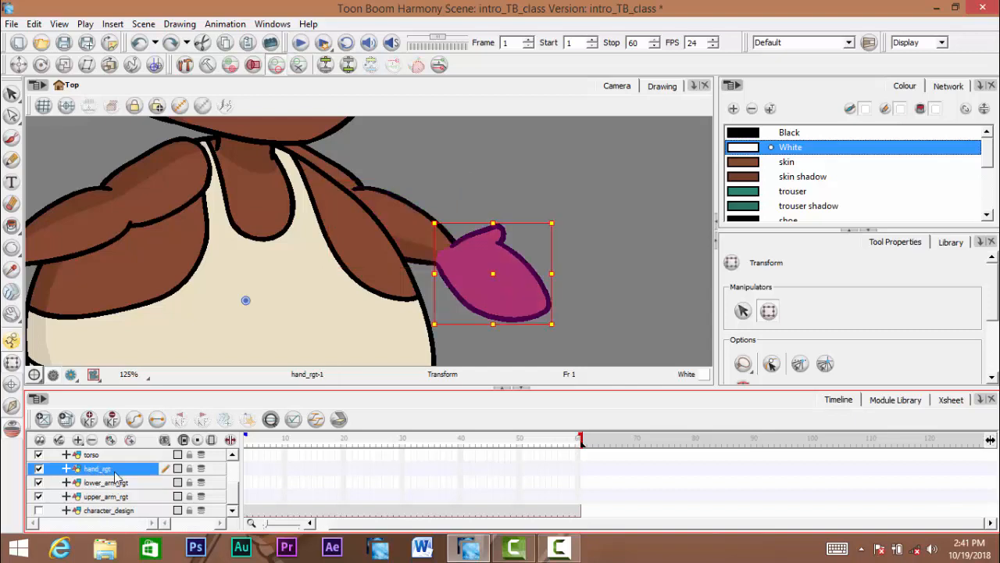
left_click_drag(125, 469, 86, 494)
left_click(141, 472)
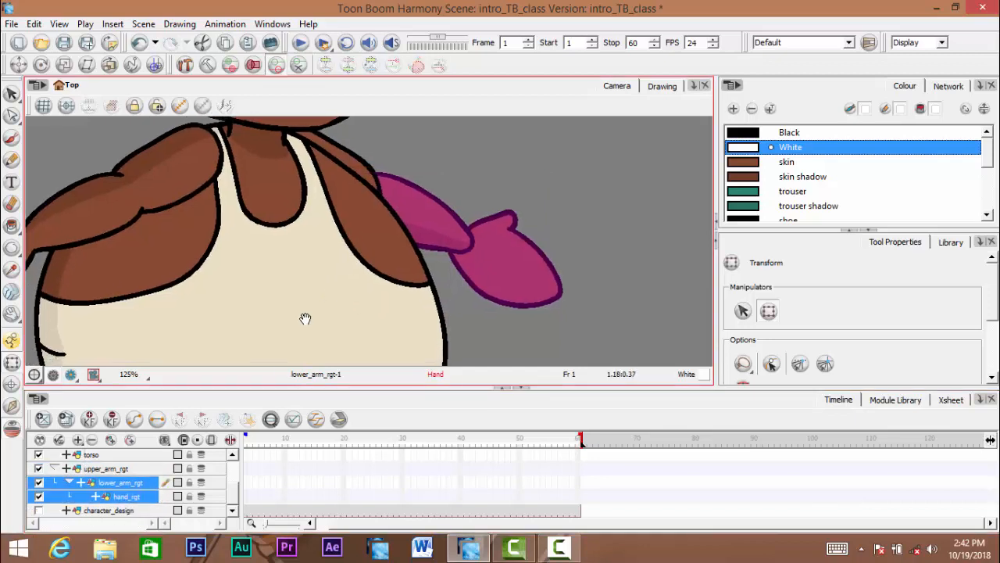
left_click(477, 294)
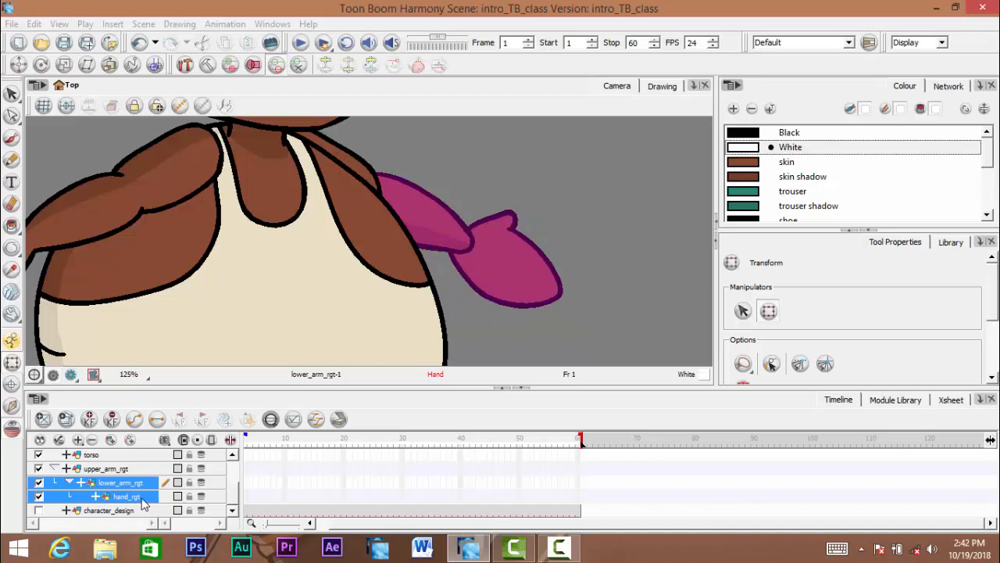
Nudge hand_rgt forward in depth in front of the right lower arm, and nudge lower_arm_rgt forward in front of the torso
left_click(150, 497)
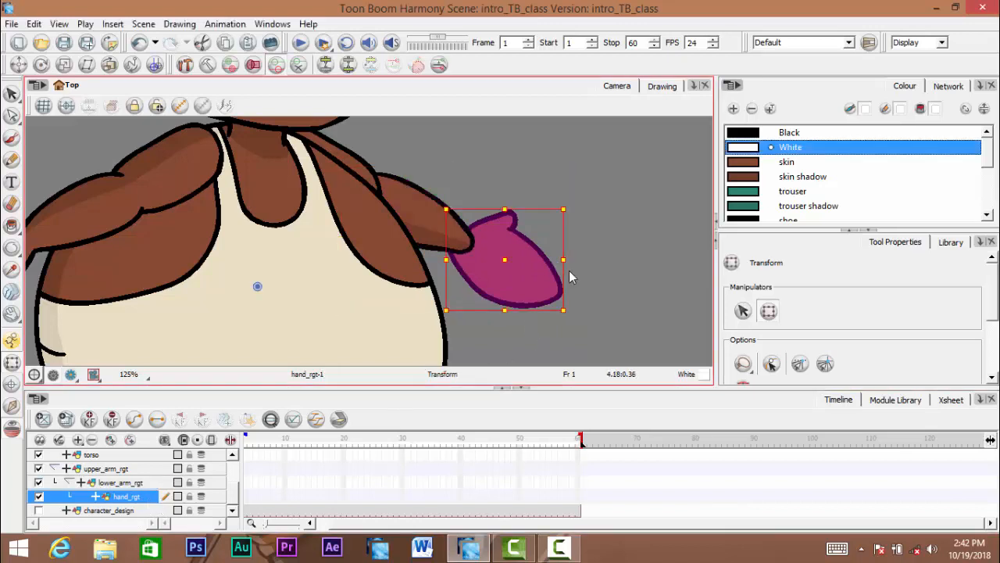
key("alt+Down")
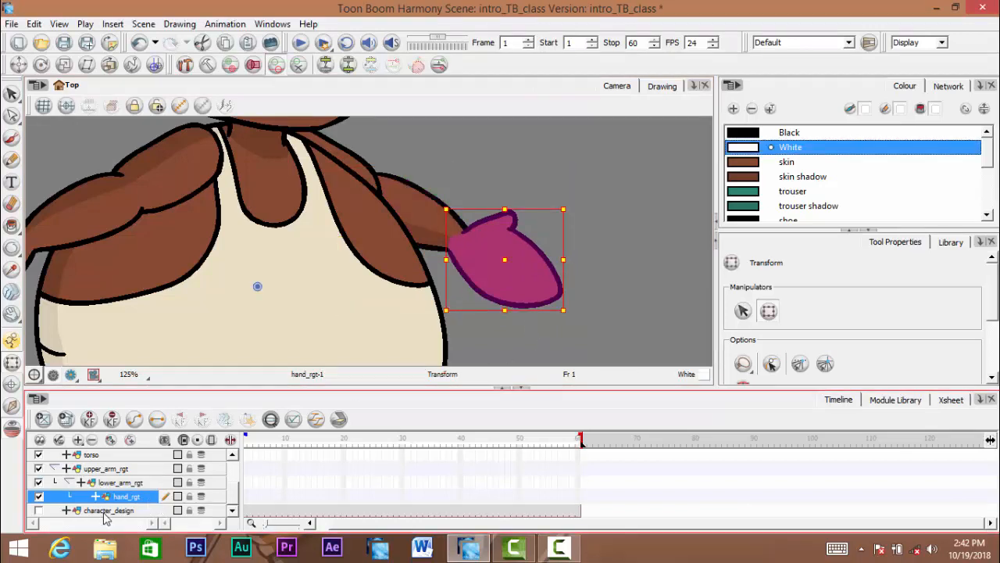
left_click(144, 484)
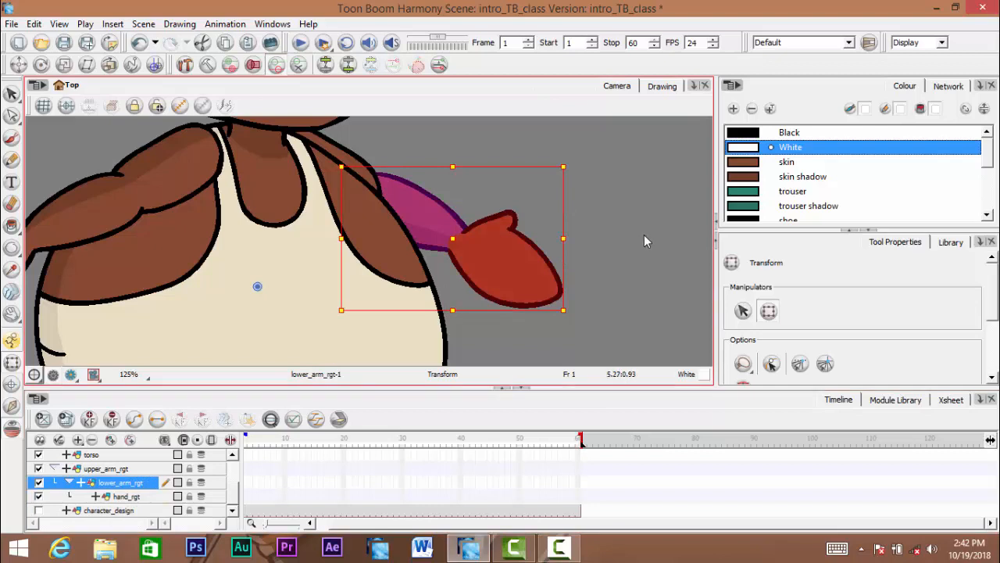
key("alt+Down")
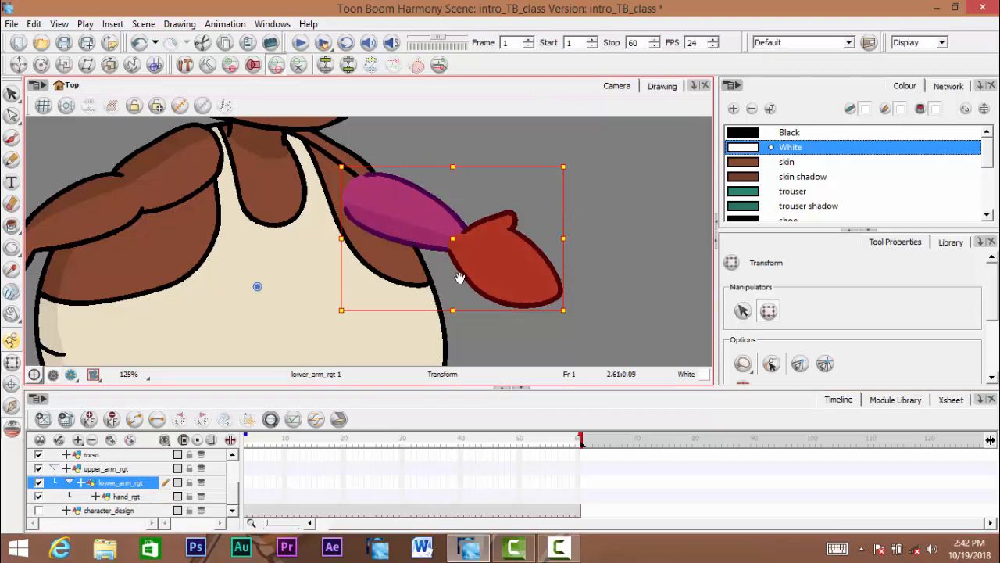
left_click_drag(523, 265, 554, 253)
left_click(654, 240)
scroll(452, 301, "down", 1)
left_click_drag(428, 315, 474, 318)
scroll(518, 294, "down", 1)
scroll(513, 292, "up", 1)
scroll(492, 293, "up", 1)
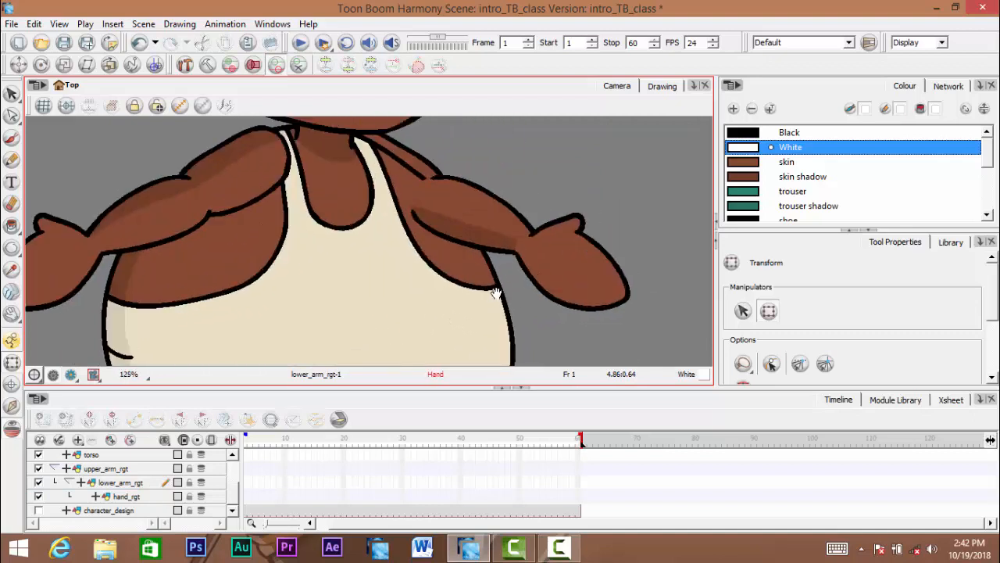
scroll(494, 294, "down", 3)
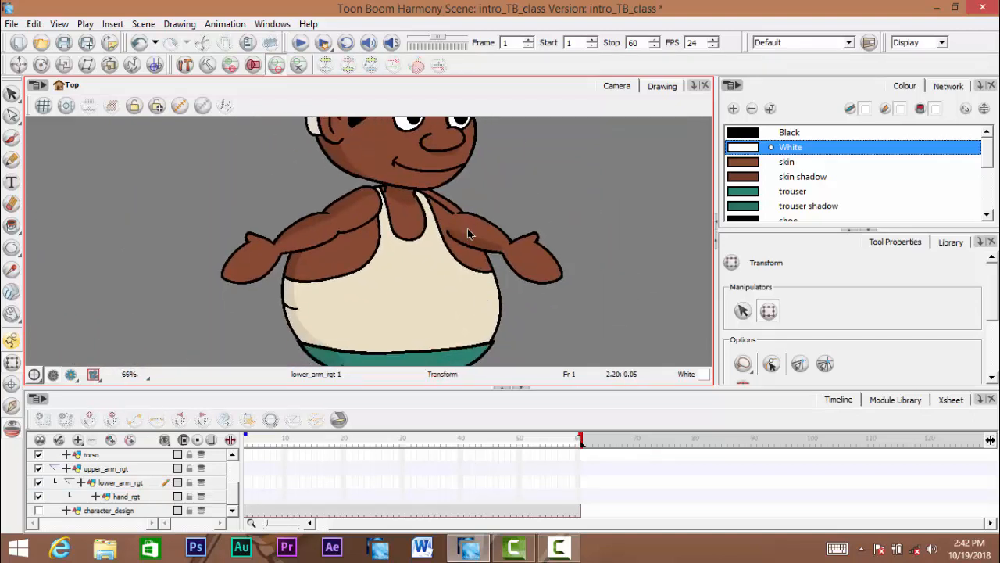
mouse_move(454, 321)
left_mouse_down()
mouse_move(435, 318)
mouse_move(460, 308)
mouse_move(452, 315)
left_mouse_up()
scroll(427, 315, "up", 2)
Collapse the upper_arm_rgt hierarchy in the layer list and select the torso layer
left_click(117, 482)
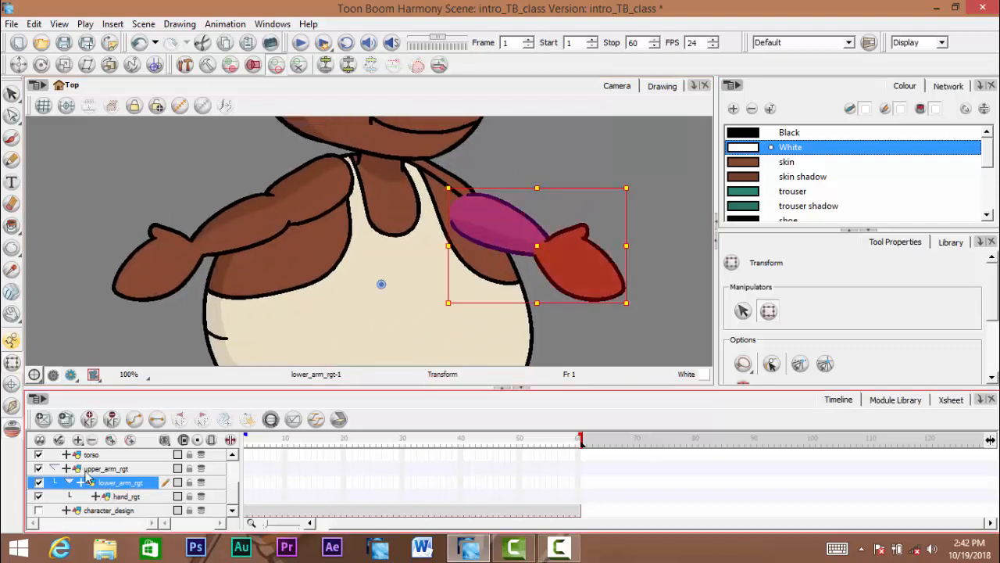
left_click(90, 469)
left_click(54, 468)
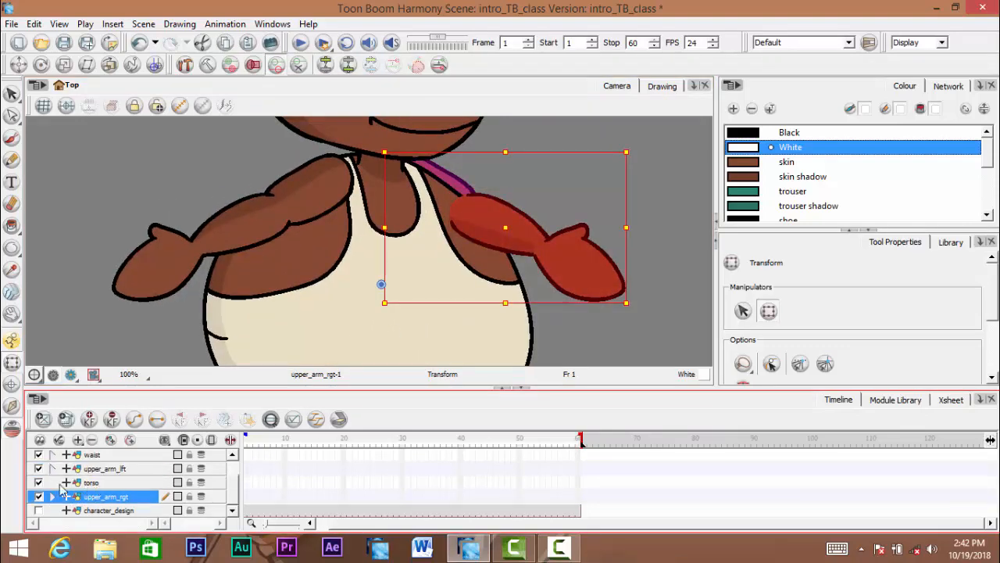
left_click_drag(104, 273, 108, 284)
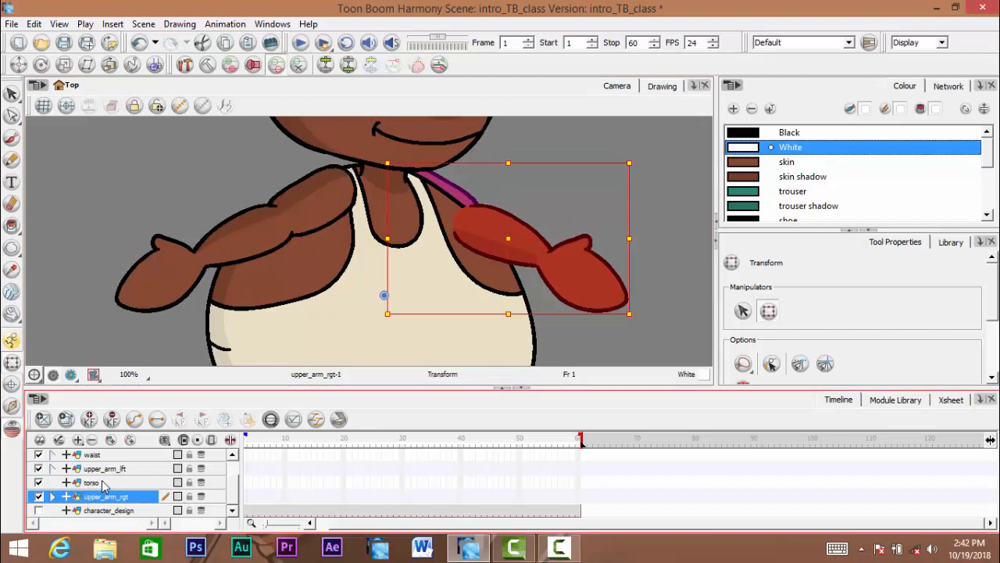
left_click(105, 484)
mouse_move(112, 484)
left_mouse_down()
mouse_move(110, 462)
mouse_move(114, 479)
left_mouse_up()
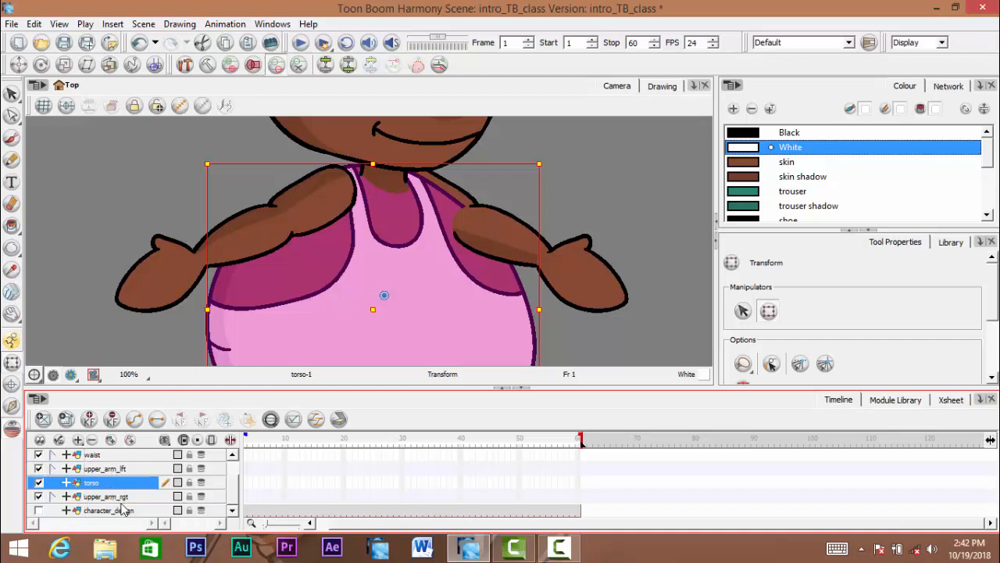
Push the right arm hierarchy back in depth through upper_arm_rgt so the lower arm sits behind the torso
left_click(136, 498)
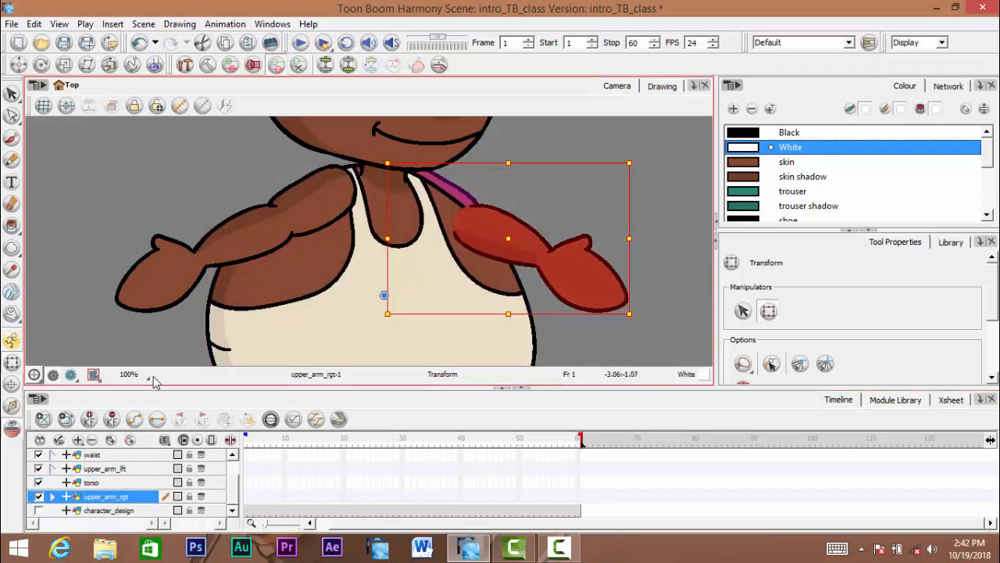
key("space")
mouse_move(513, 272)
left_mouse_down()
mouse_move(516, 261)
mouse_move(503, 288)
left_mouse_up()
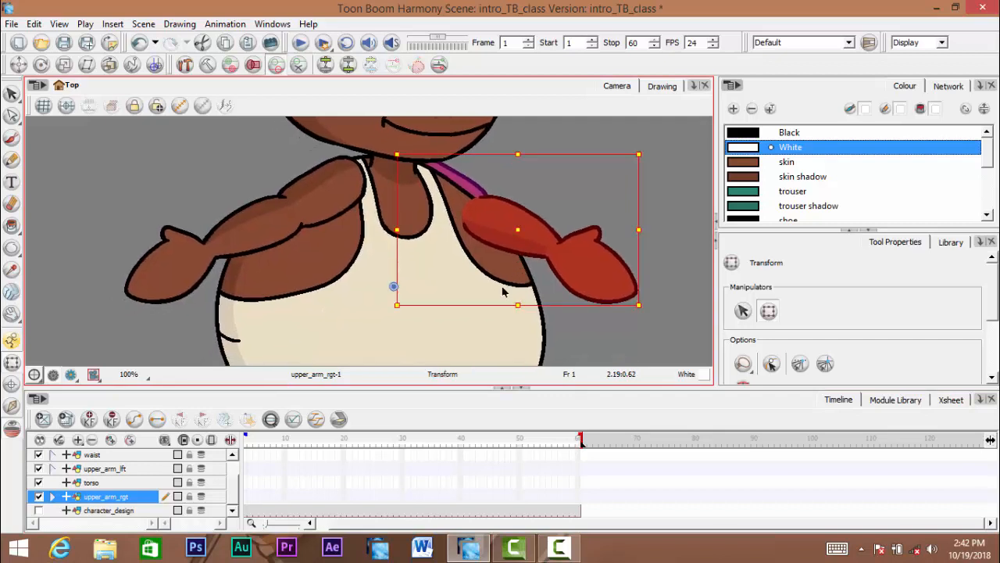
left_click(53, 498)
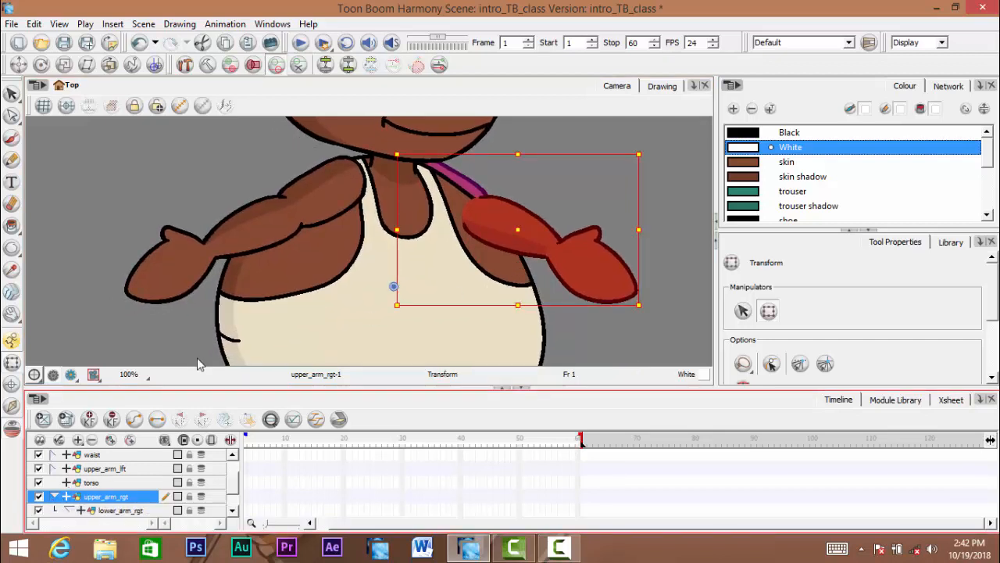
left_click(52, 497)
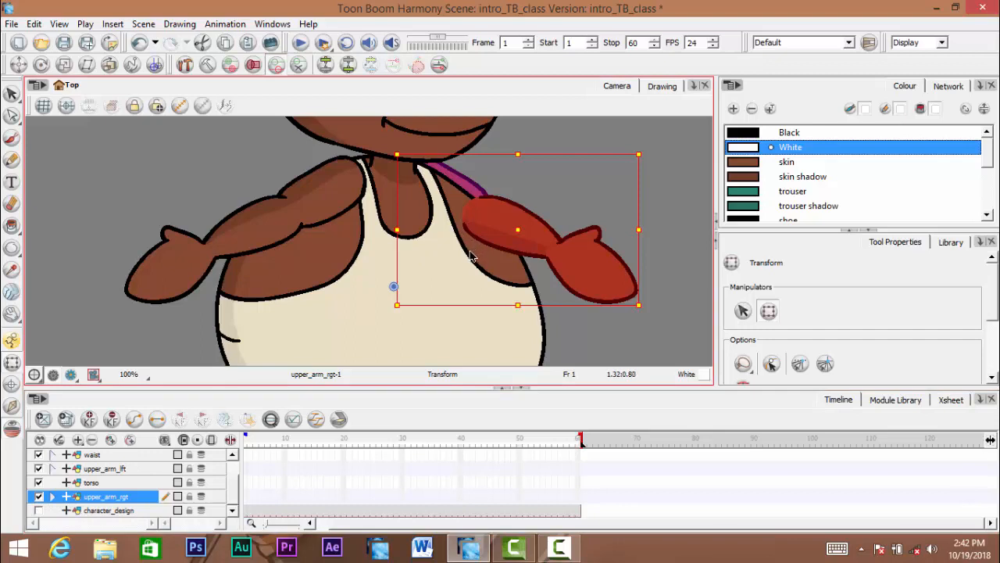
left_click_drag(471, 257, 468, 261)
left_click(677, 218)
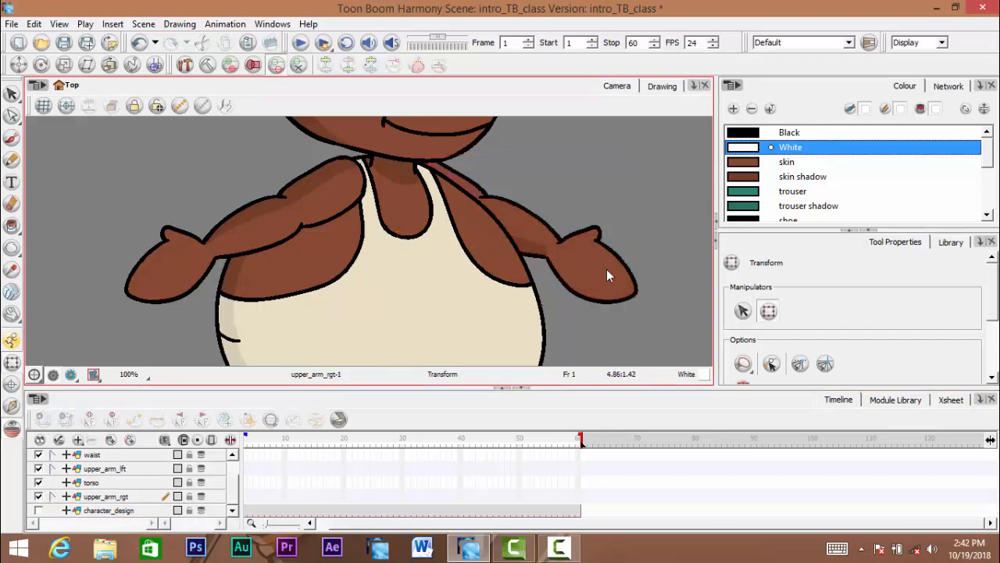
left_click_drag(366, 282, 367, 292)
scroll(370, 296, "down", 3)
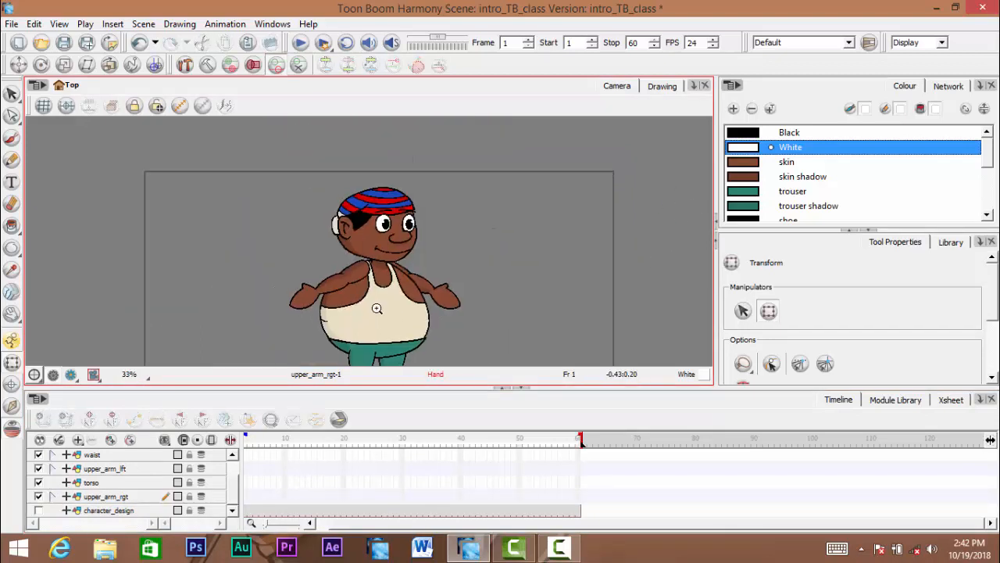
scroll(376, 306, "up", 3)
Rotate the upper_arm_rgt hierarchy slightly upward and nudge it outward from the torso
left_click(103, 498)
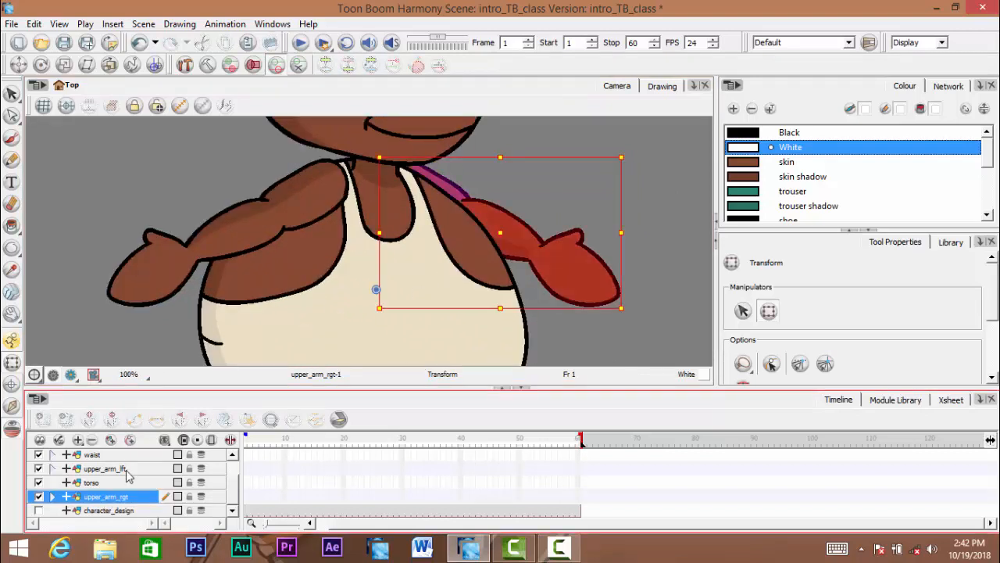
left_click_drag(483, 216, 504, 260)
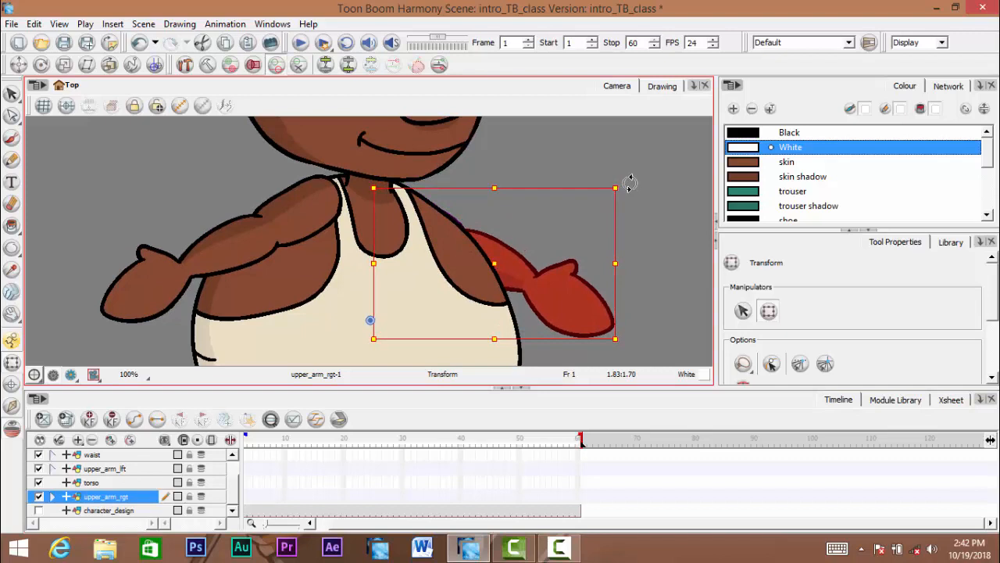
left_click_drag(630, 183, 621, 161)
left_click_drag(511, 257, 521, 257)
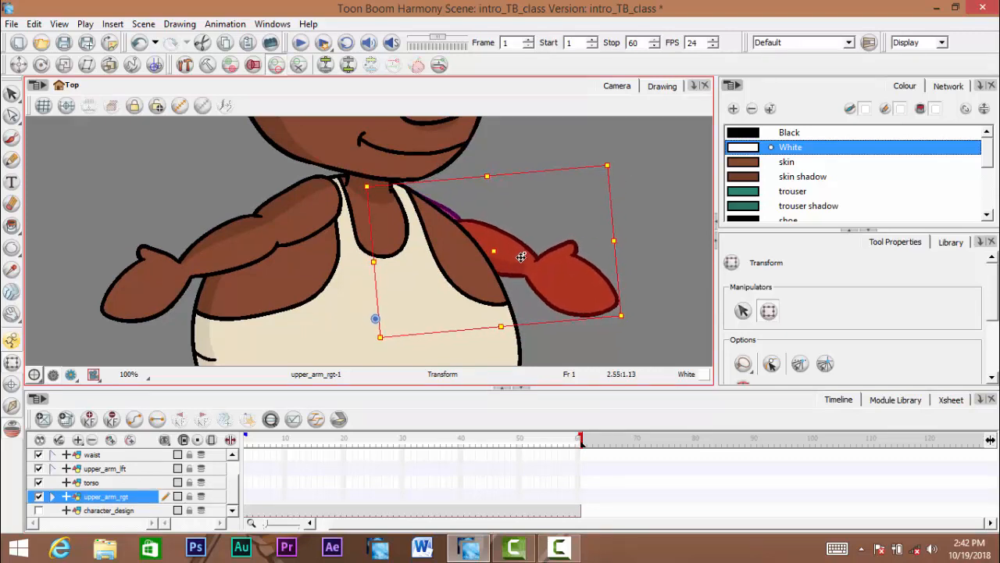
left_click(642, 209)
Test the right arm hierarchy by pulling the lower arm and the whole arm away from the body, undoing each move
scroll(531, 269, "down", 3)
scroll(490, 291, "up", 1)
left_click_drag(490, 291, 482, 274)
scroll(487, 239, "up", 3)
left_click_drag(522, 205, 636, 209)
scroll(496, 248, "up", 1)
key("ctrl+z")
left_click(435, 186)
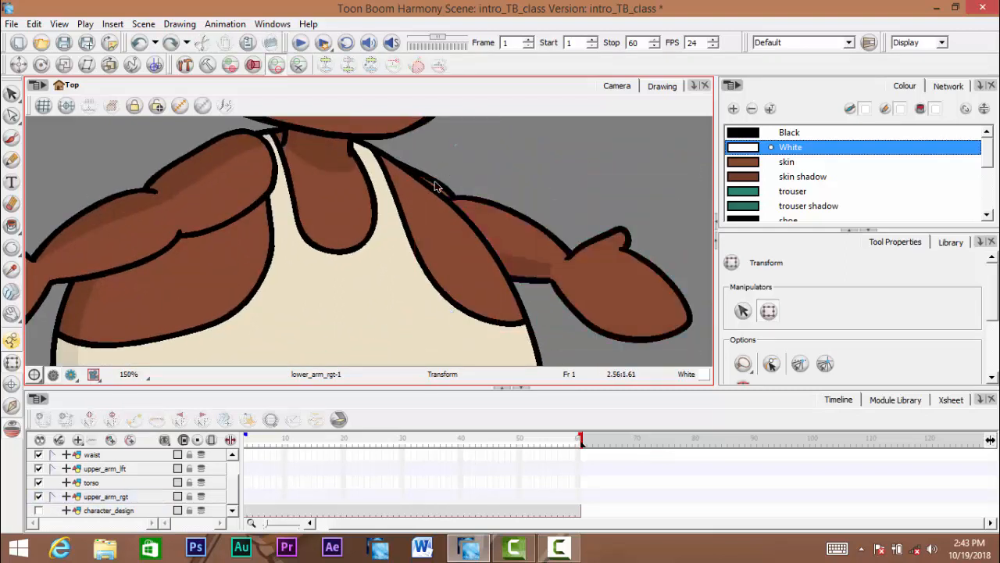
left_click_drag(509, 228, 618, 196)
key("ctrl+z")
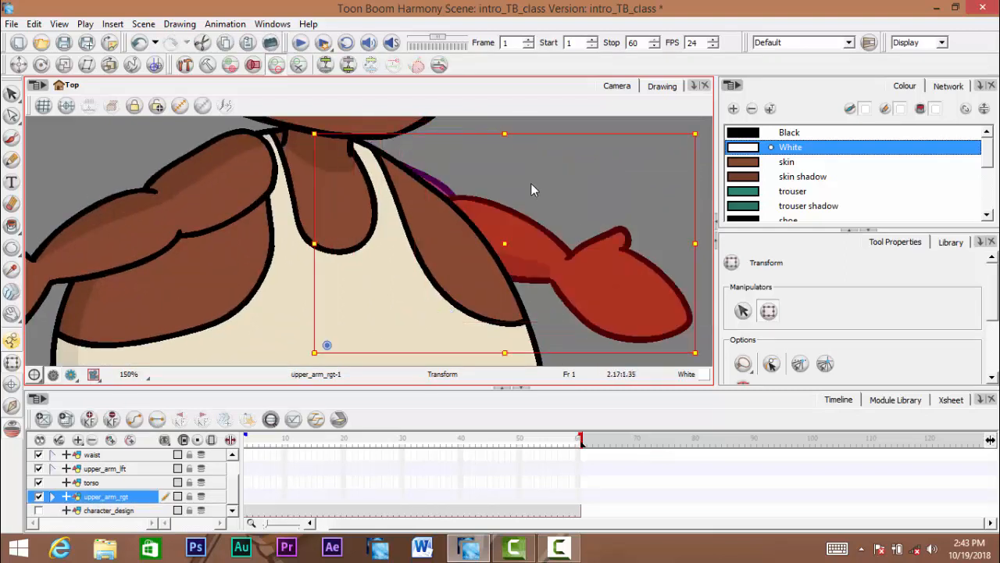
Parent the upper_arm_lft and upper_arm_rgt hierarchies to the torso layer
left_click(628, 134)
scroll(565, 197, "down", 2)
left_click_drag(505, 246, 419, 319)
scroll(479, 247, "up", 1)
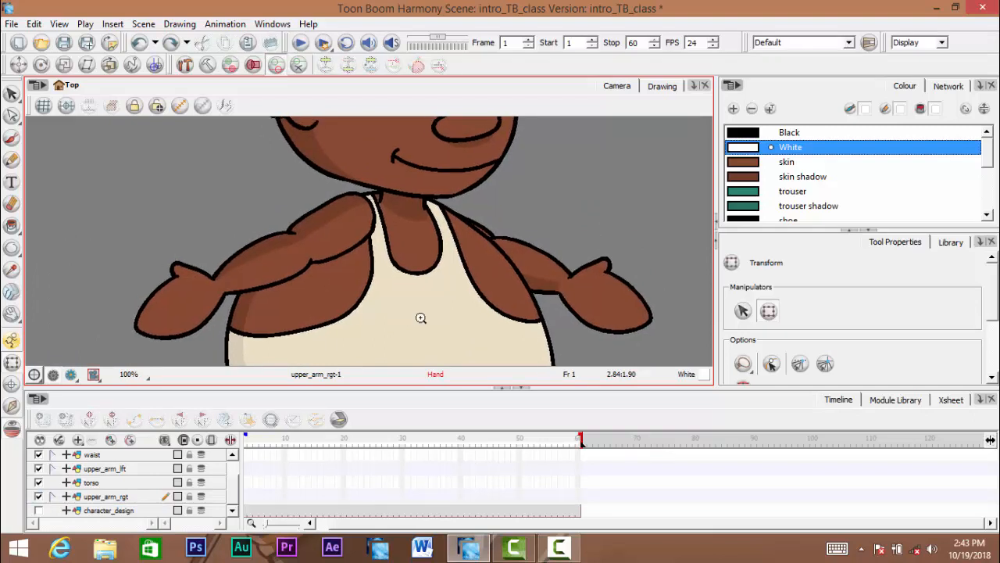
scroll(419, 319, "down", 1)
left_click_drag(422, 266, 438, 226)
left_click(91, 483)
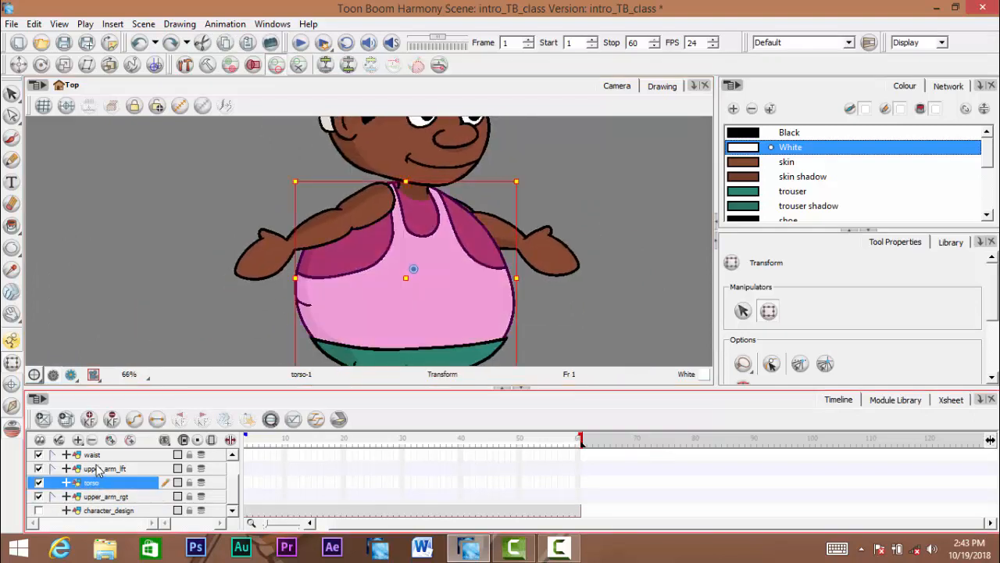
left_click(100, 469)
left_click(106, 497, "shift")
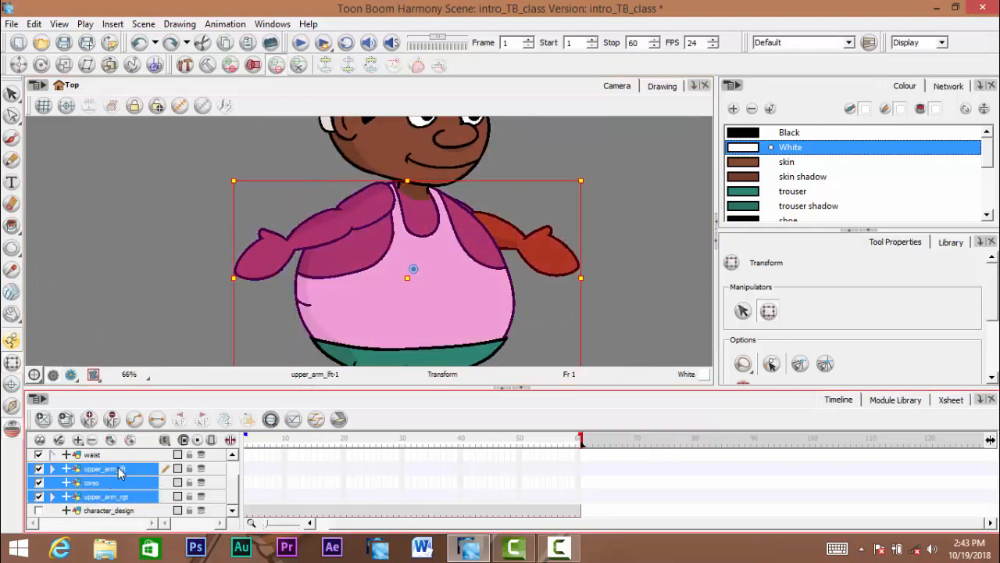
left_click(144, 471)
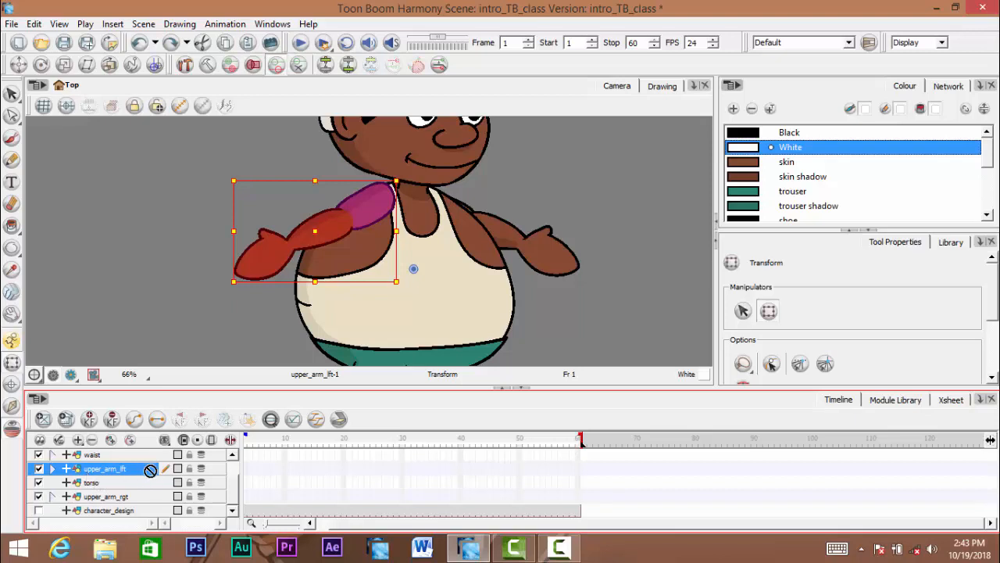
left_click_drag(150, 471, 91, 487)
left_click_drag(90, 499, 194, 479)
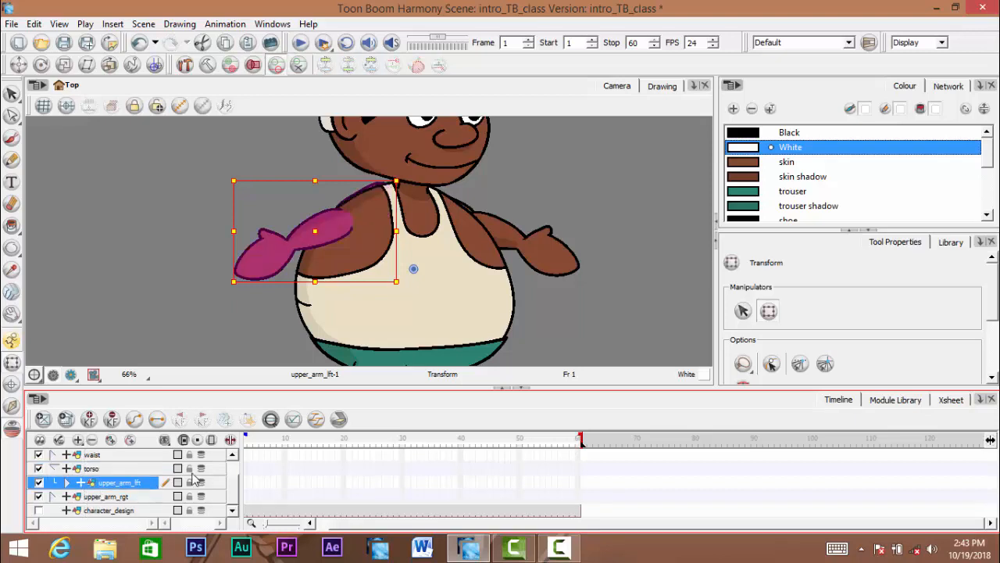
left_click(139, 497)
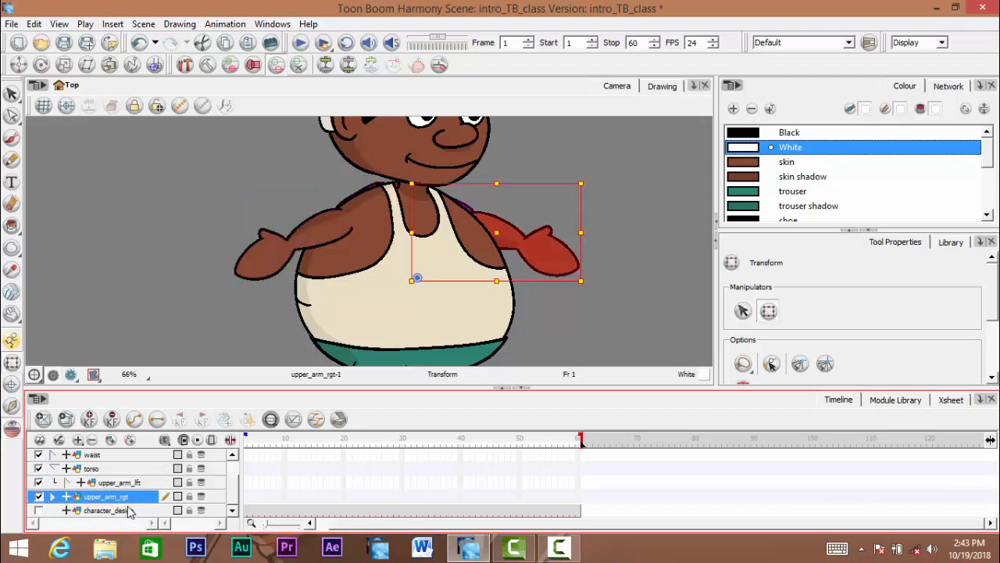
left_click_drag(124, 491, 95, 469)
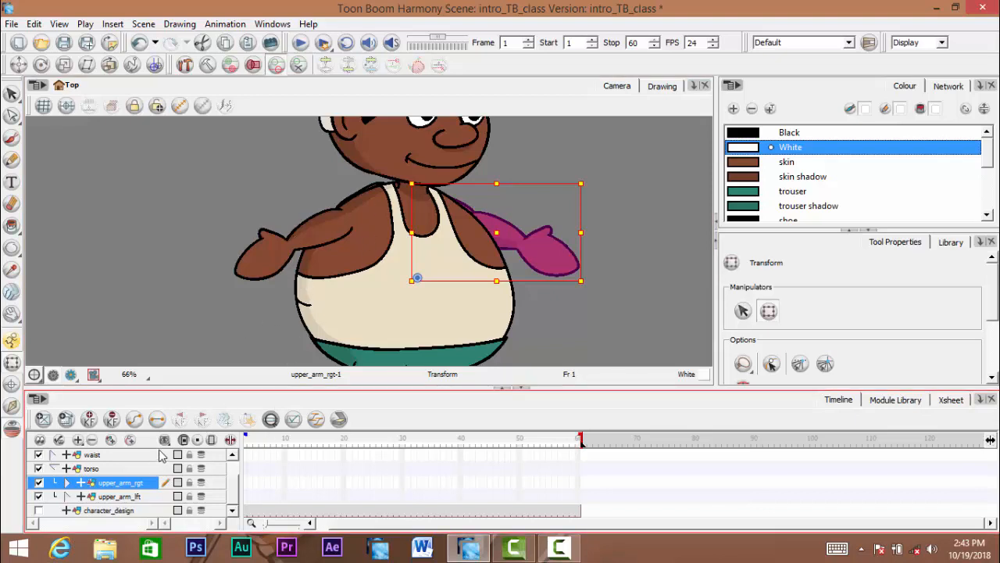
Nudge upper_arm_lft forward in depth so the left upper arm sits in front of the torso
left_click(125, 498)
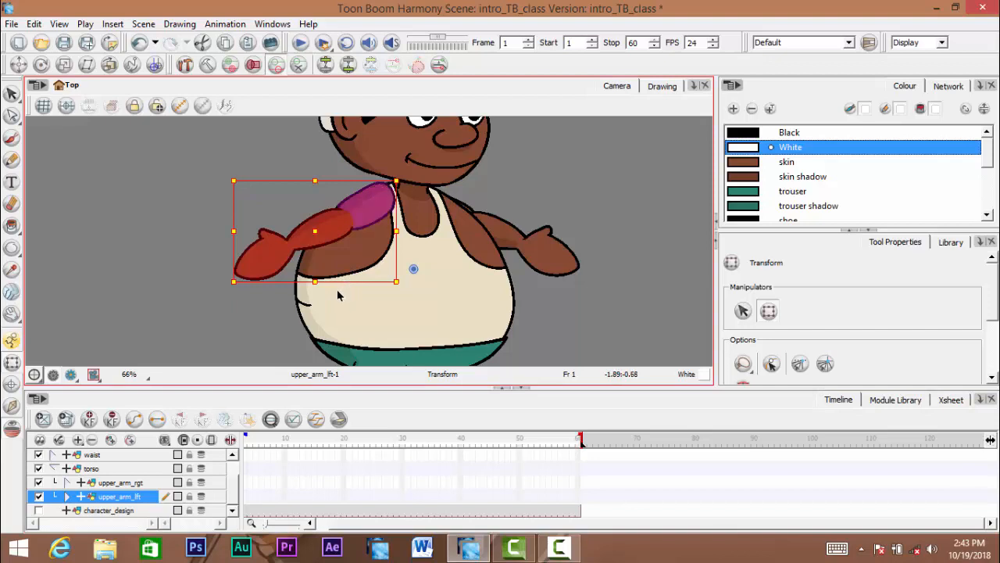
left_click(142, 270)
key("space")
left_click_drag(303, 311, 294, 337)
scroll(489, 265, "up", 1)
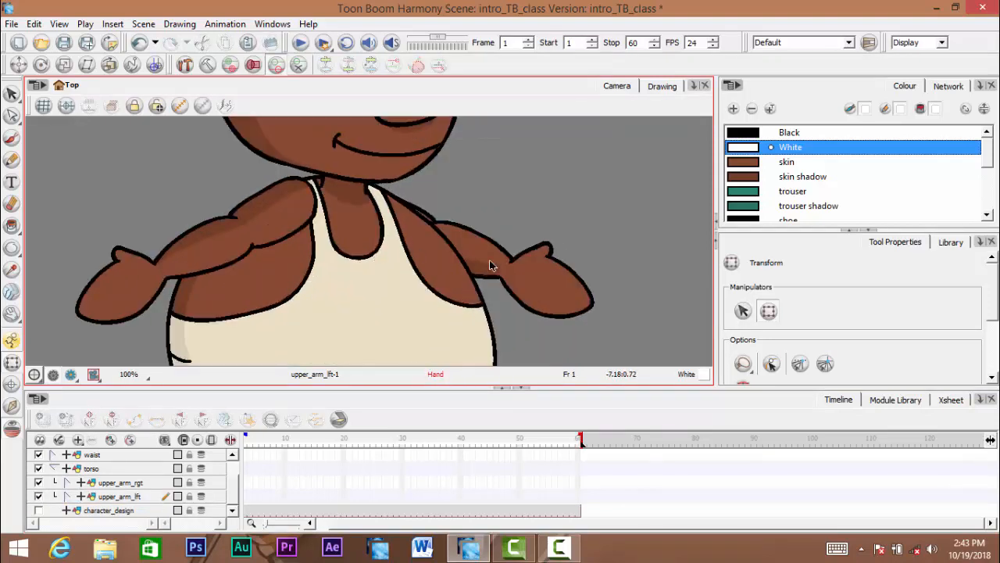
Try pulling the whole right arm away from the torso through upper_arm_rgt, and undo the move
left_click(422, 209)
left_click_drag(487, 250, 589, 227)
key("ctrl+z")
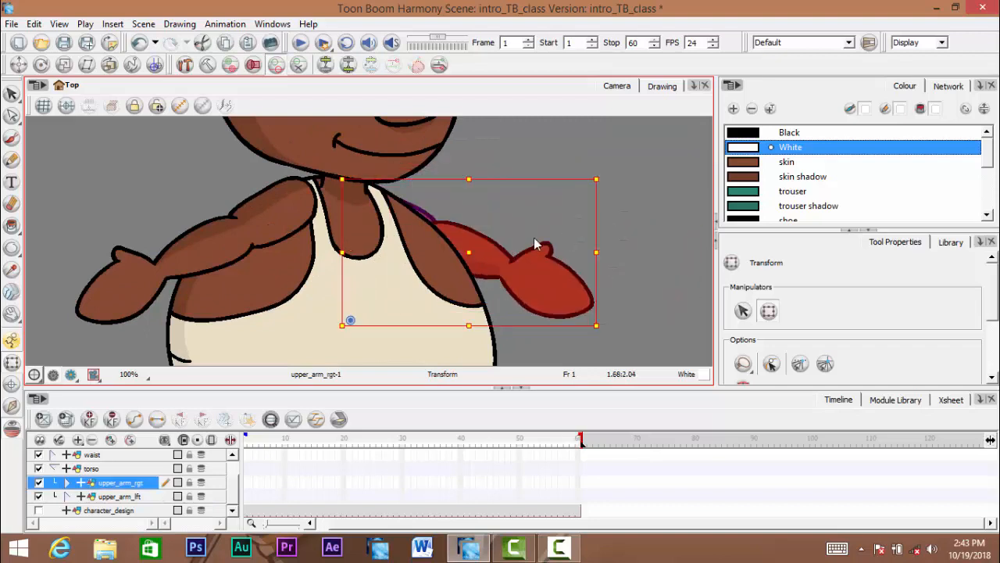
left_click(617, 187)
Collapse the torso hierarchy in the layer list and parent the neck layer to torso
key("space")
scroll(461, 235, "down", 4)
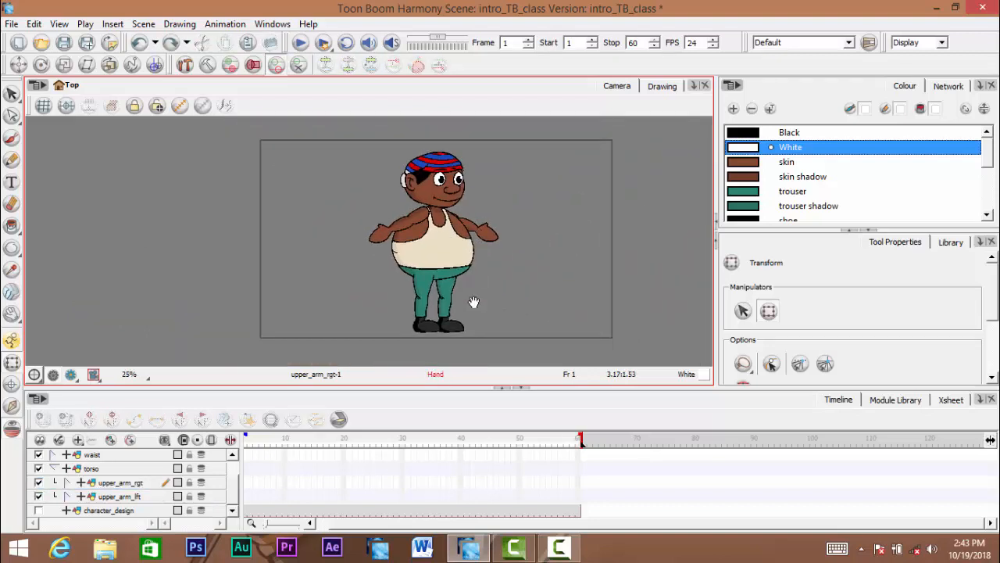
left_click_drag(474, 303, 425, 302)
scroll(458, 296, "up", 1)
scroll(436, 298, "down", 1)
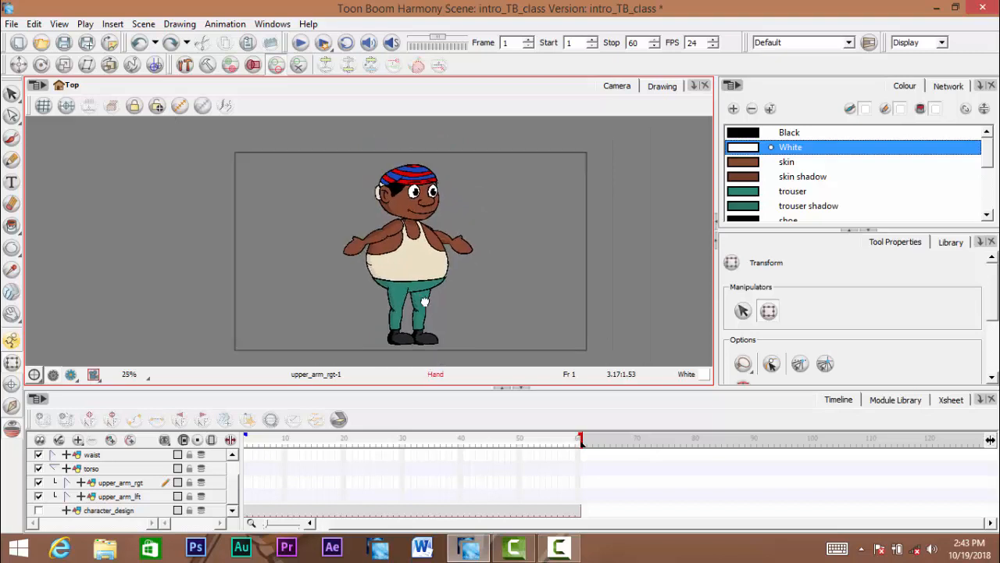
scroll(425, 302, "up", 1)
left_click(54, 468)
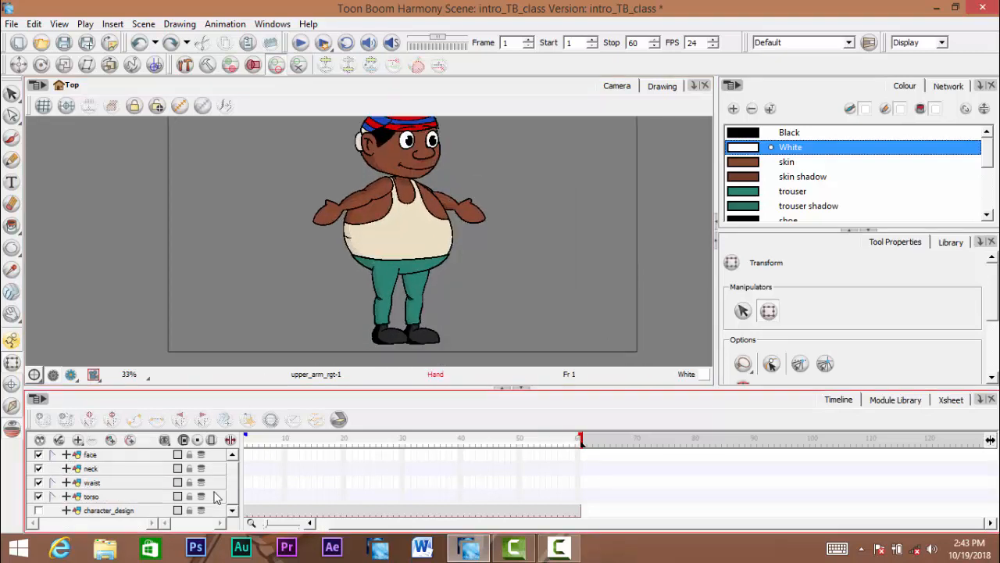
left_click(92, 471)
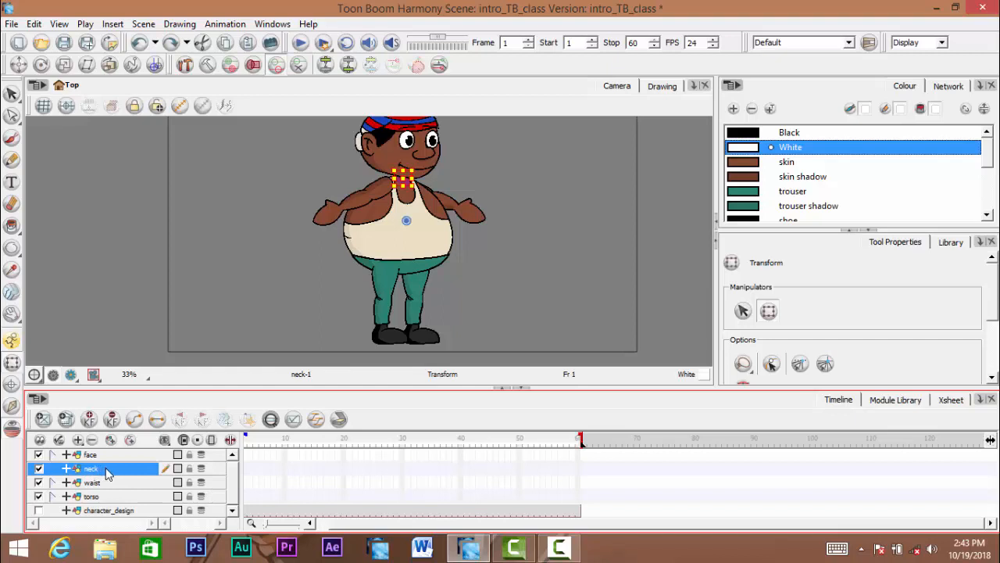
left_click_drag(90, 501, 90, 497)
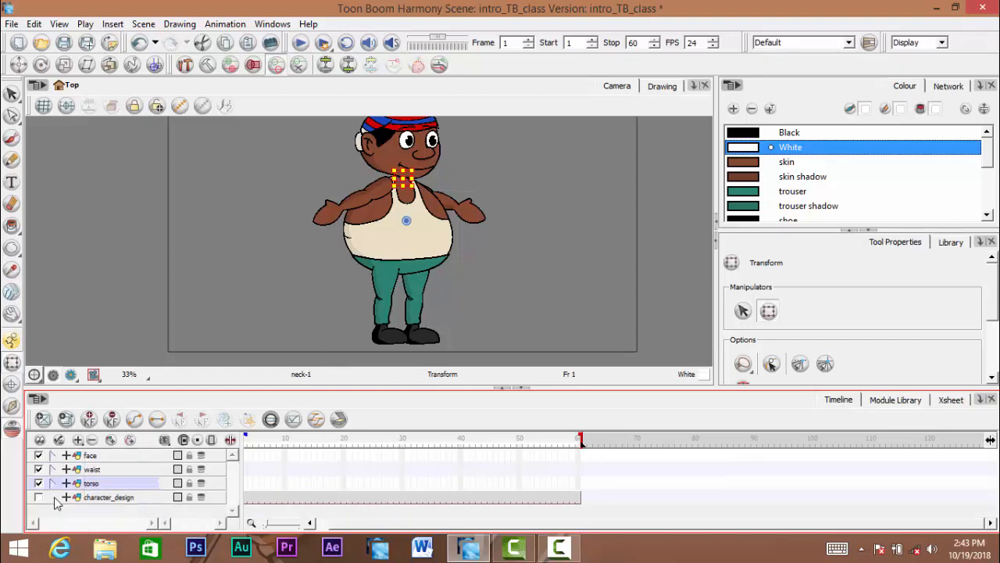
Expand the torso hierarchy, nudge the neck forward in depth in front of the torso, and collapse the hierarchy again
scroll(386, 250, "up", 3)
left_click_drag(344, 284, 355, 237)
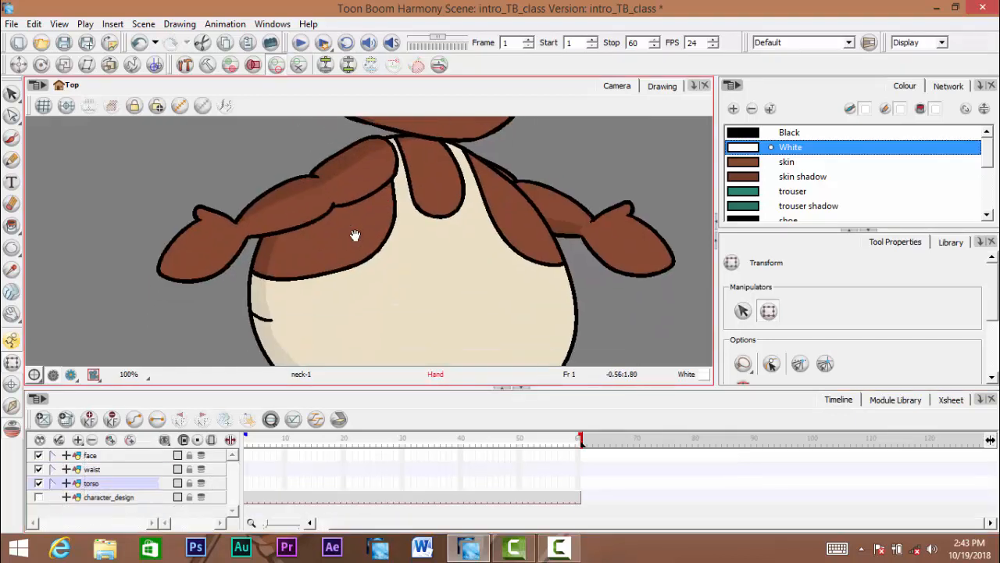
left_click(53, 483)
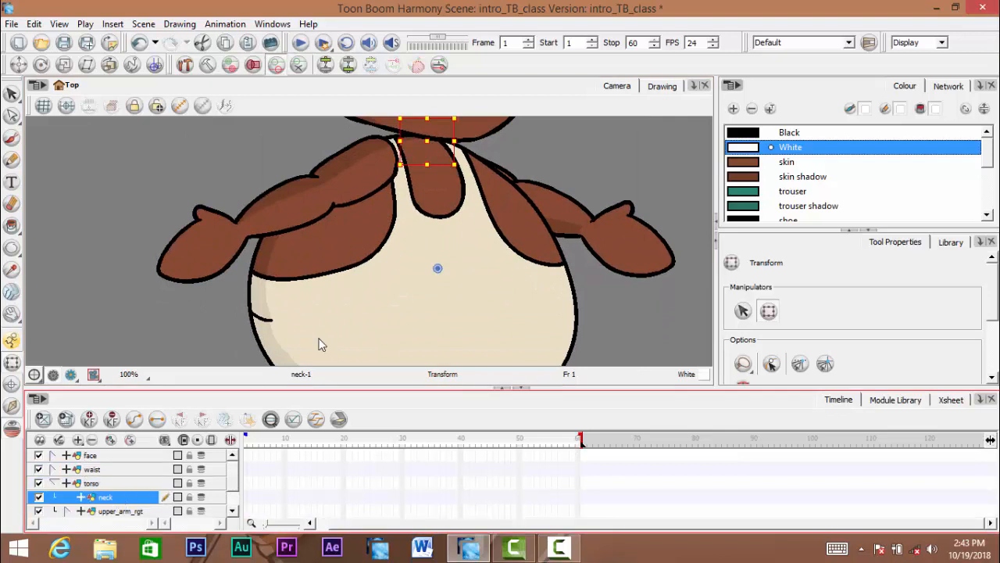
left_click_drag(508, 186, 456, 278)
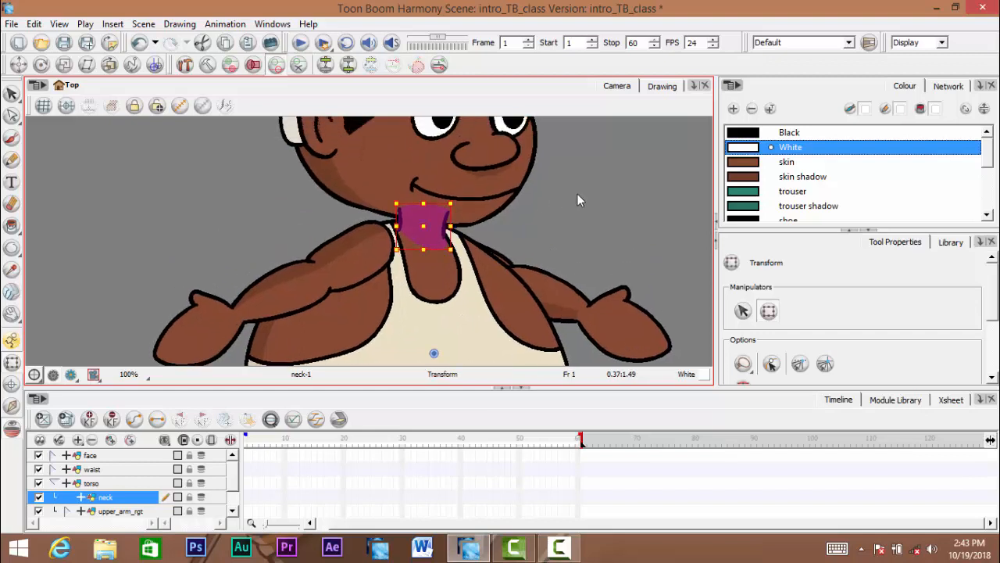
left_click(578, 193)
left_click_drag(348, 313, 355, 329)
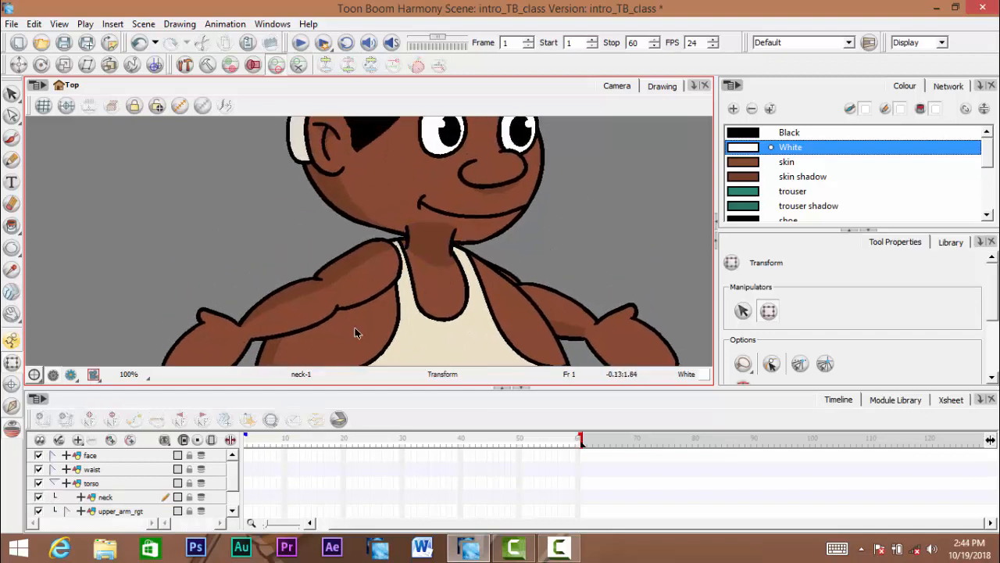
left_click(54, 483)
Nudge the face hierarchy forward in depth so the chin covers the top of the neck
left_click(97, 455)
left_click_drag(499, 198, 464, 243)
scroll(492, 225, "down", 1)
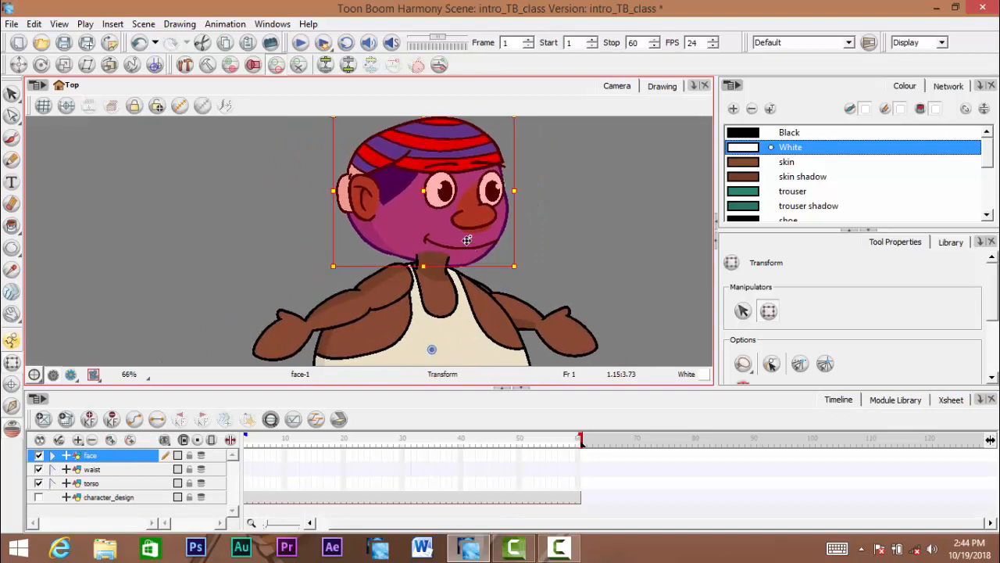
left_click(563, 211)
Examine the assembled character from head to feet, checking how the head, neck, arms and torso overlap
left_click_drag(449, 298, 446, 281)
key("ctrl+space")
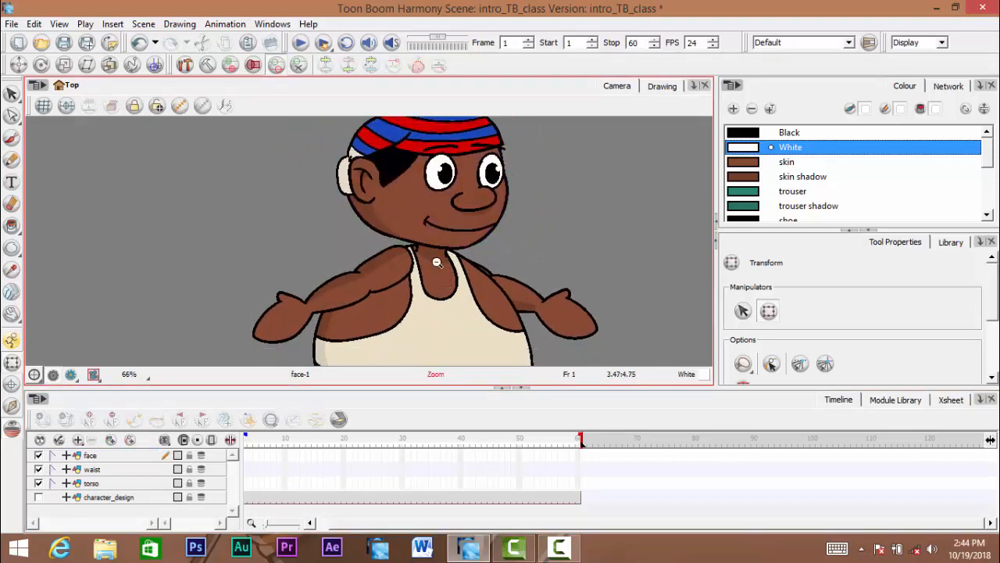
scroll(437, 262, "down", 1)
scroll(434, 257, "up", 5)
scroll(420, 262, "down", 6)
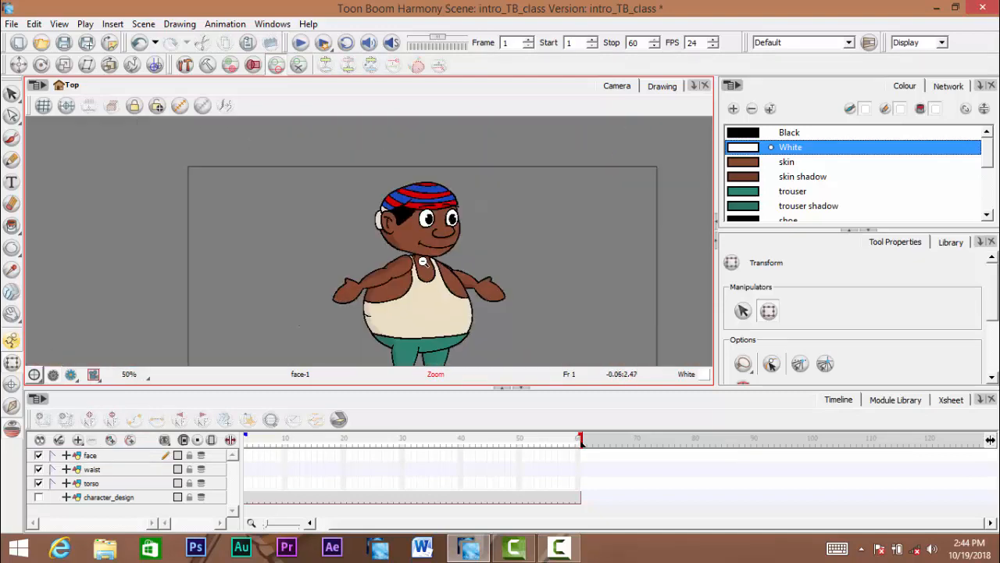
scroll(424, 262, "down", 1)
mouse_move(437, 271)
left_mouse_down()
mouse_move(443, 246)
mouse_move(440, 281)
mouse_move(425, 276)
left_mouse_up()
scroll(443, 266, "up", 2)
scroll(440, 263, "down", 1)
left_click_drag(435, 319, 436, 274)
key("ctrl+space")
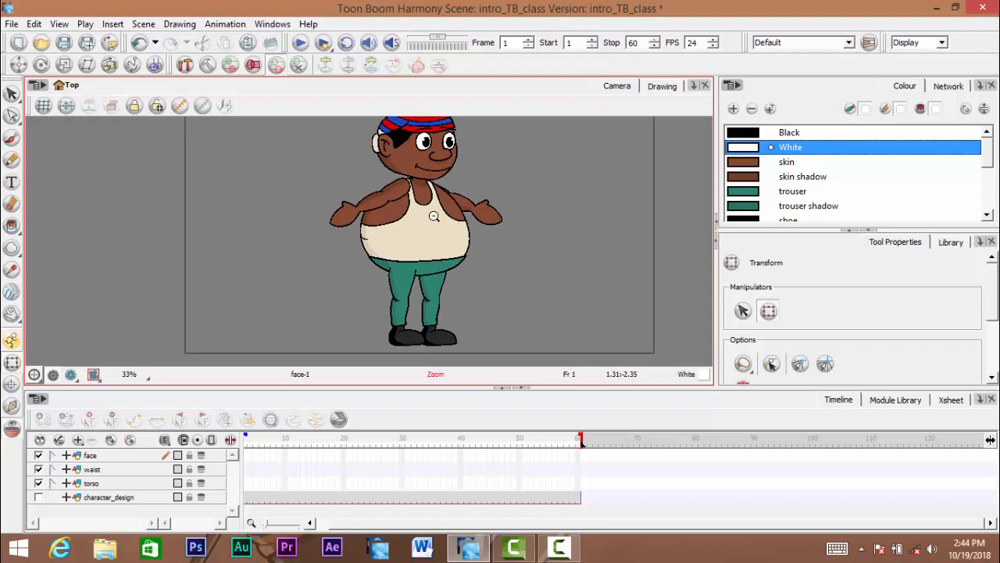
scroll(433, 216, "down", 1)
left_click_drag(435, 227, 460, 248)
scroll(435, 239, "up", 2)
scroll(449, 236, "down", 1)
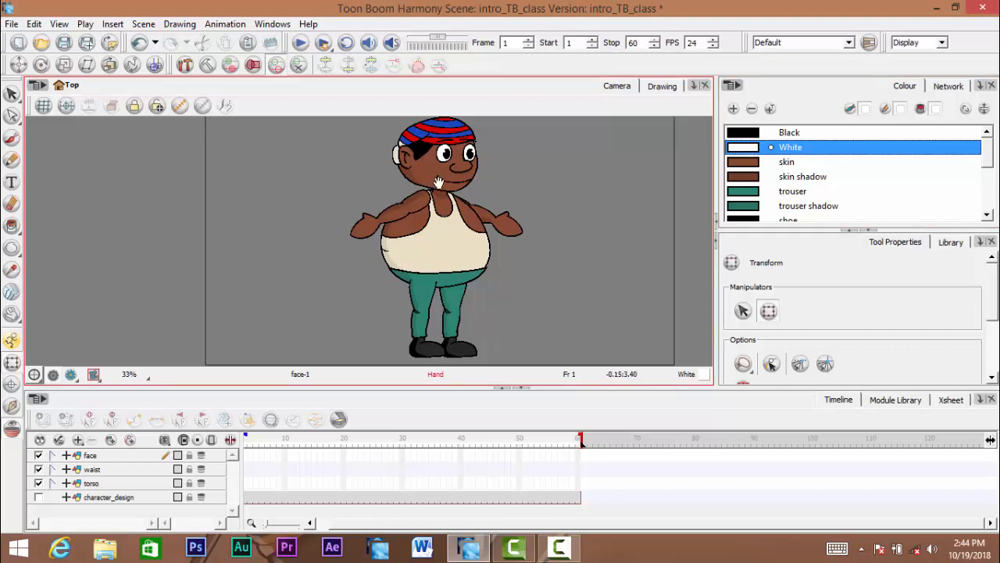
scroll(452, 200, "up", 3)
left_click_drag(438, 176, 443, 212)
scroll(438, 215, "down", 2)
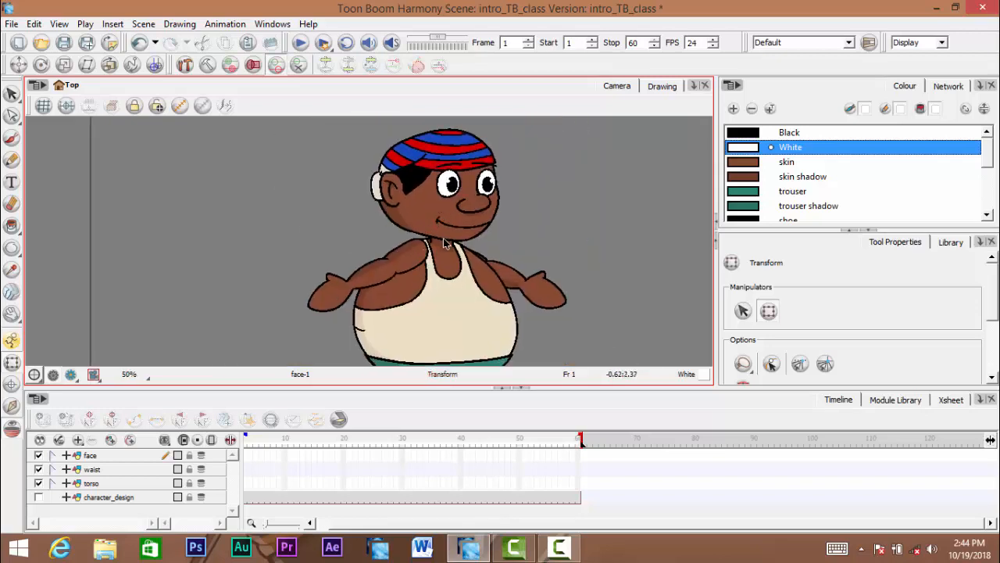
key("space")
left_click_drag(389, 249, 397, 236)
key("space")
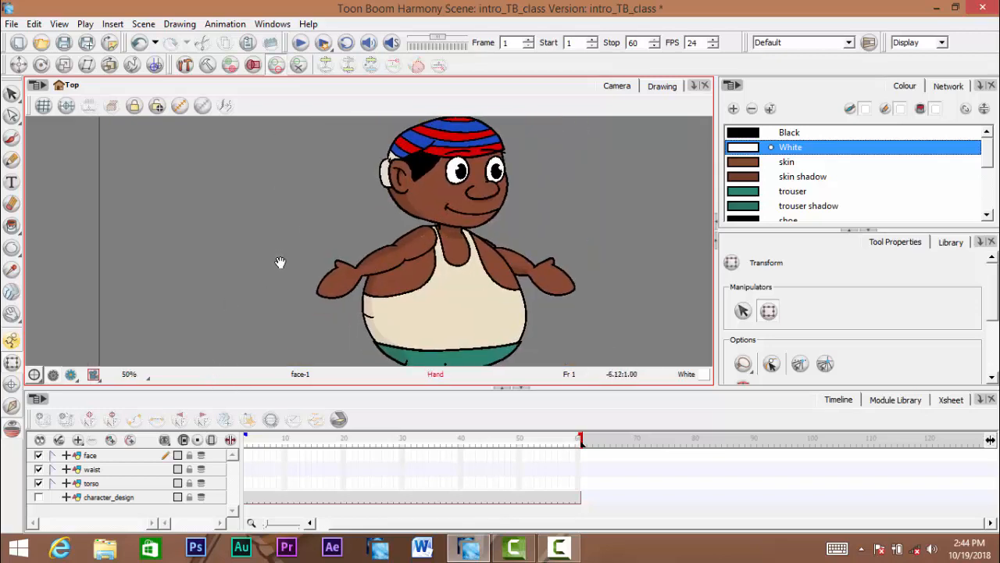
left_click_drag(310, 275, 289, 273)
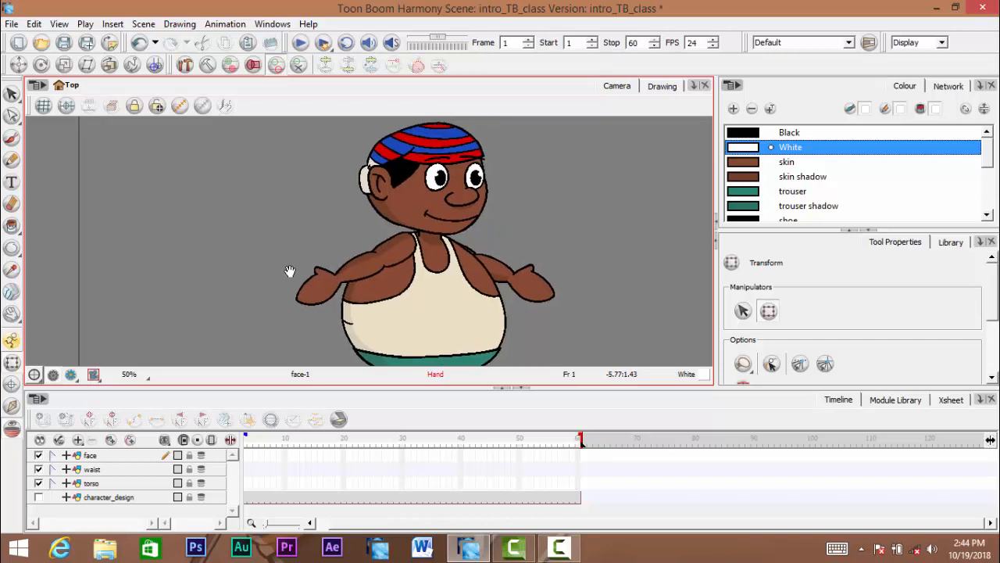
Select the face hierarchy and examine closely where the chin meets the neck
left_click(118, 456)
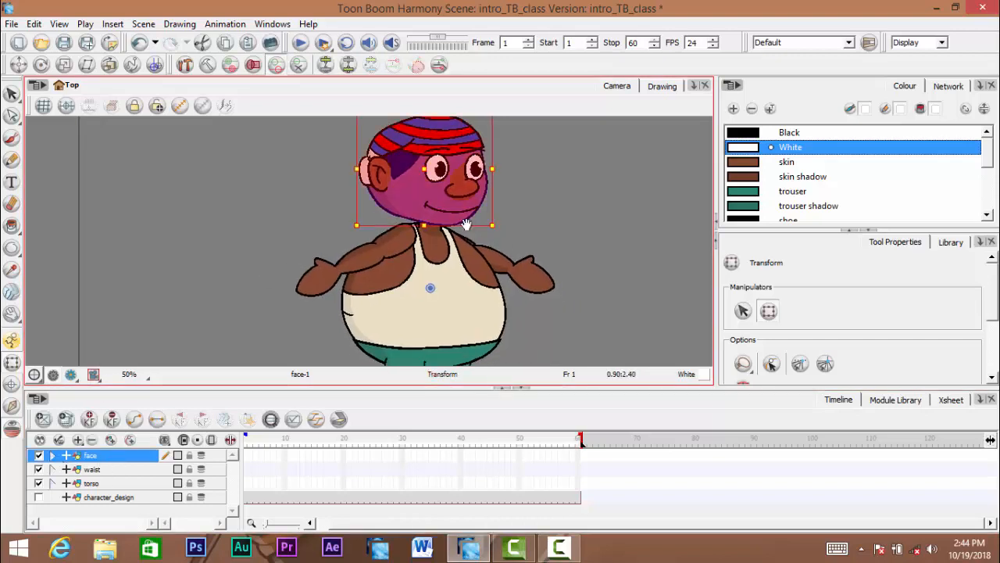
key("space")
key("ctrl+space")
left_click_drag(461, 208, 432, 277)
left_click(438, 257)
key("ctrl+space")
left_click(404, 260)
key("ctrl+space")
left_click(415, 254, "alt")
left_click(407, 257, "alt")
left_click(407, 257, "alt")
key("ctrl+space")
left_click(429, 235)
left_click(424, 262)
left_click(422, 274)
key("ctrl+space")
left_click(427, 276, "alt")
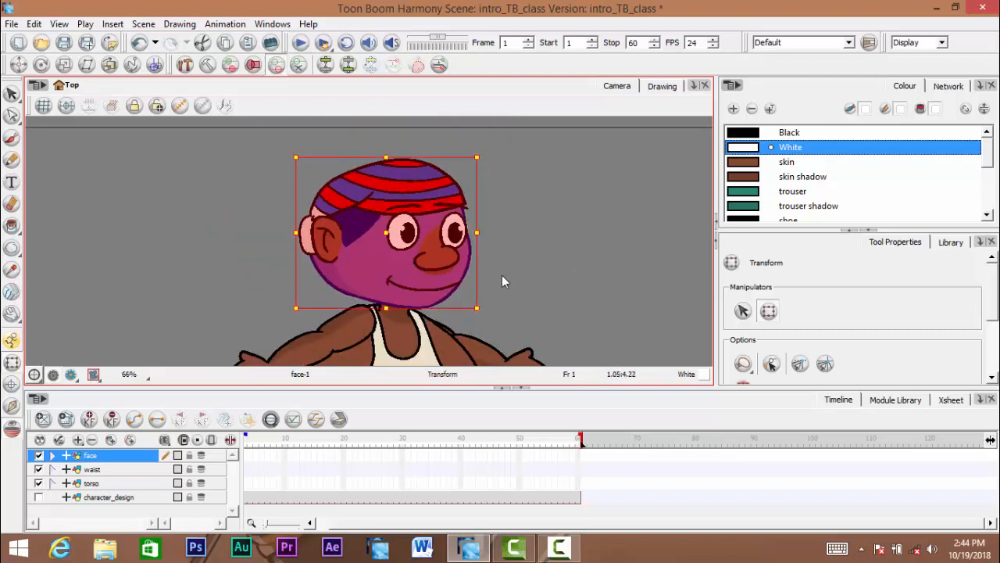
left_click(165, 315)
left_click(406, 234)
left_click_drag(487, 149, 521, 222)
scroll(440, 285, "up", 2)
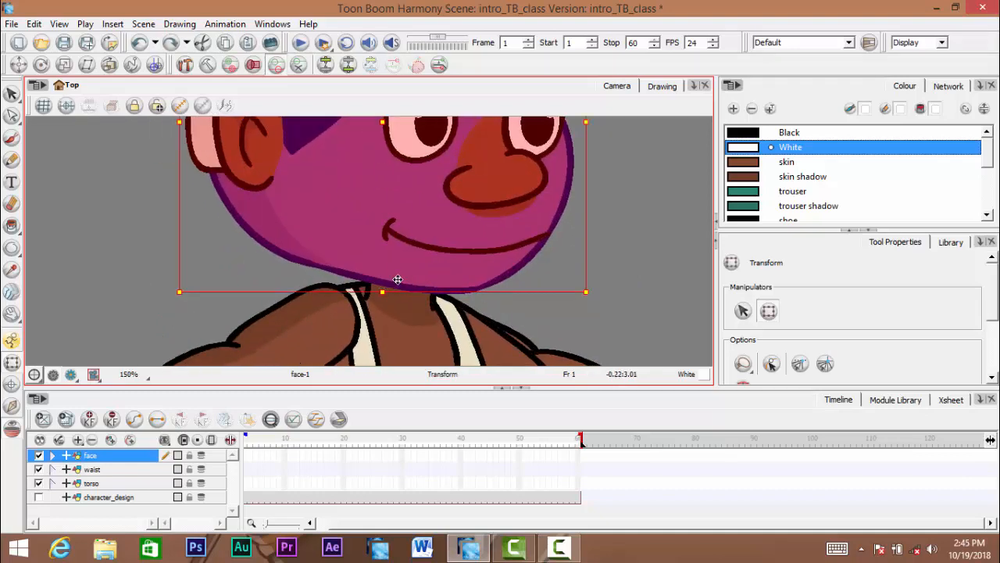
Rotate the face hierarchy to test the head's movement, and undo the rotation
scroll(422, 262, "down", 1)
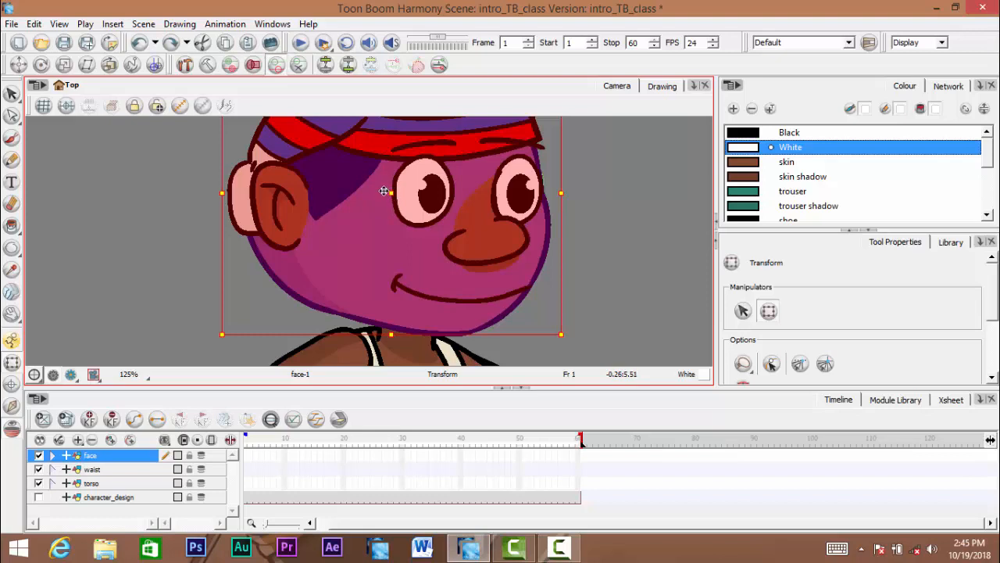
scroll(407, 190, "down", 3)
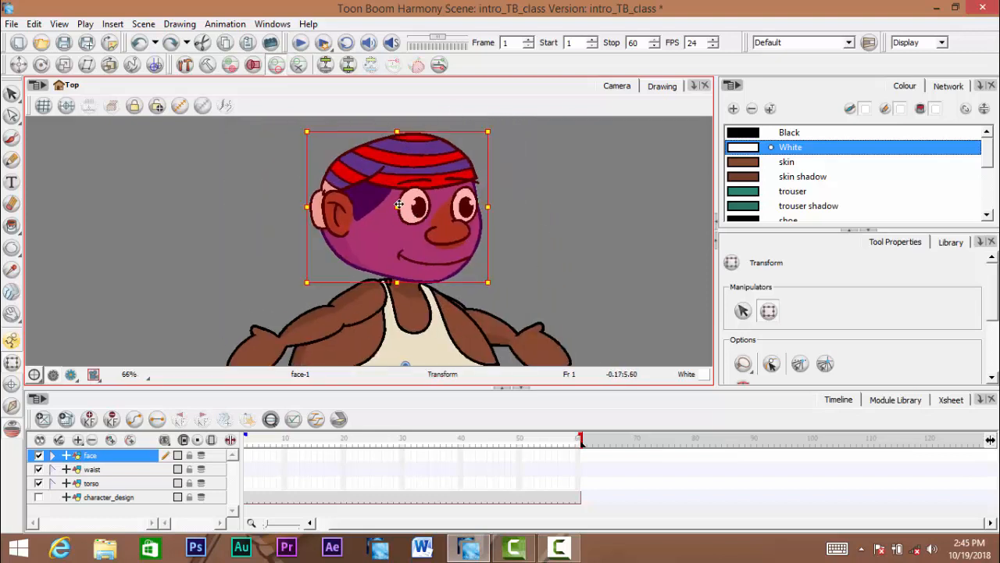
mouse_move(505, 127)
left_mouse_down()
mouse_move(573, 157)
mouse_move(435, 156)
left_mouse_up()
key("ctrl+z")
Select the left upper arm, torso and face in turn to examine which parts belong to each hierarchy
key("space")
left_click_drag(473, 245, 516, 202)
left_click(407, 264)
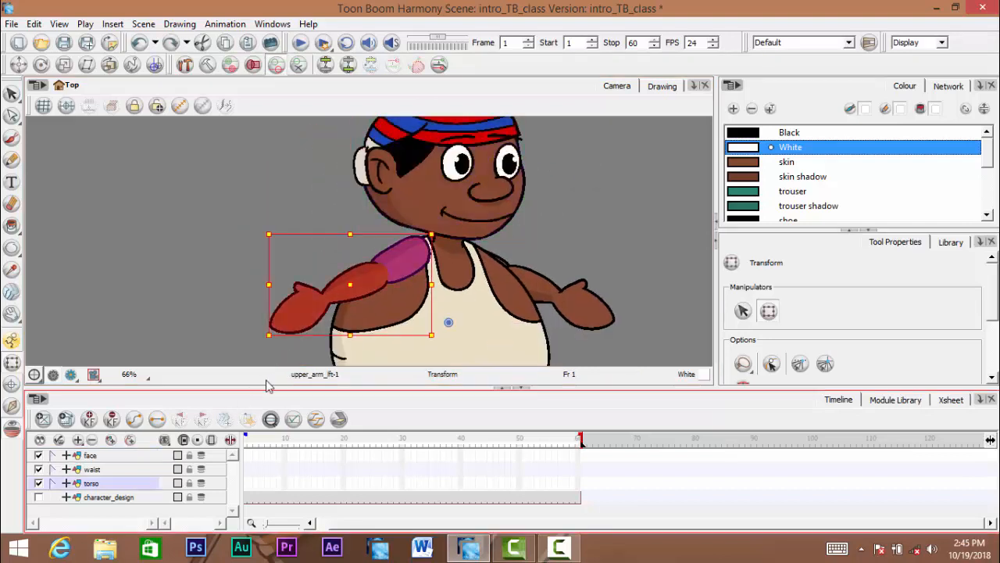
key("space")
left_click_drag(480, 323, 476, 295)
key("space")
left_click_drag(453, 166, 447, 210)
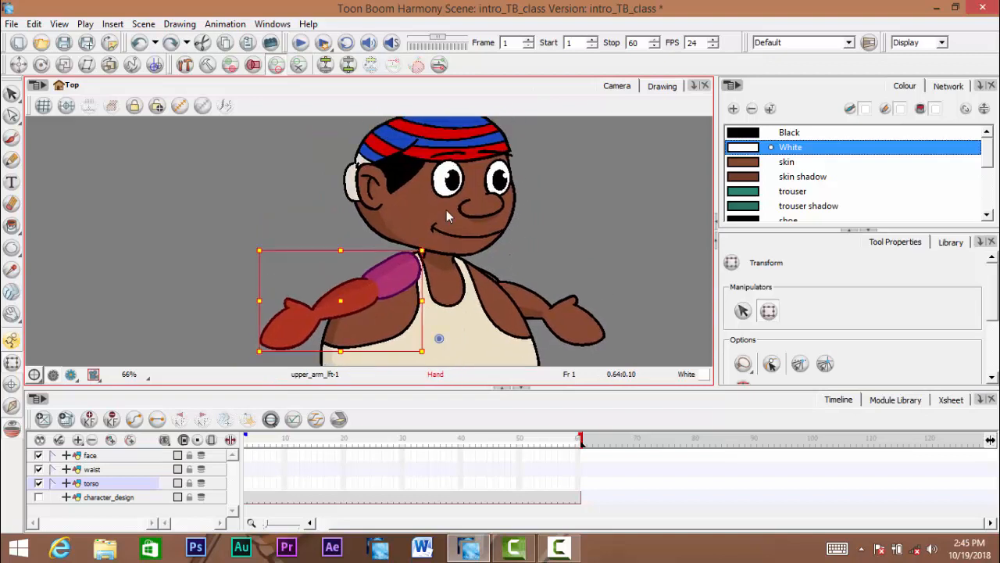
left_click(446, 212)
key("space")
left_click_drag(497, 281, 463, 275)
key("space")
left_click(360, 282)
left_click(402, 306)
key("space")
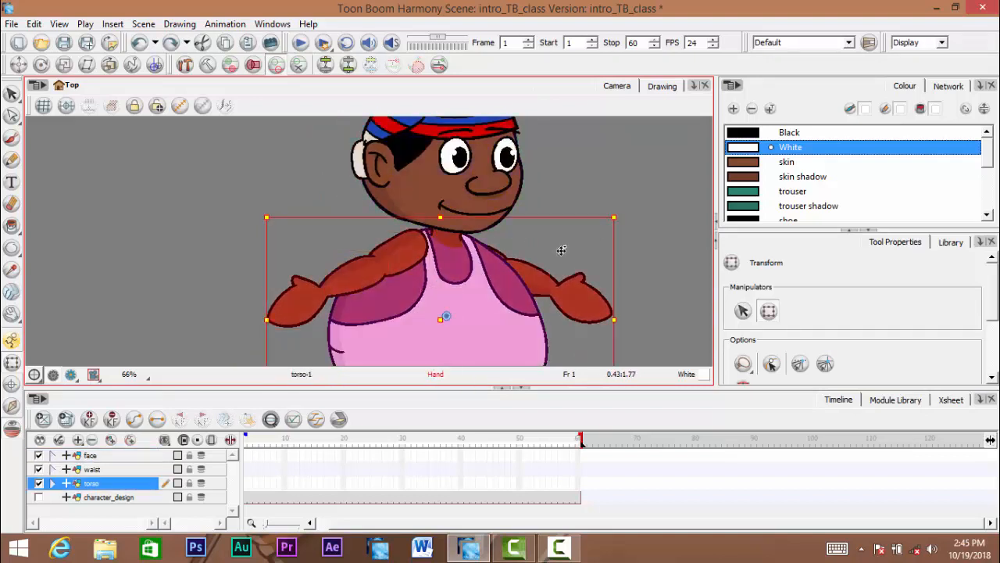
left_click(636, 194)
key("space")
left_click_drag(450, 234, 450, 257)
left_click(434, 250)
key("space")
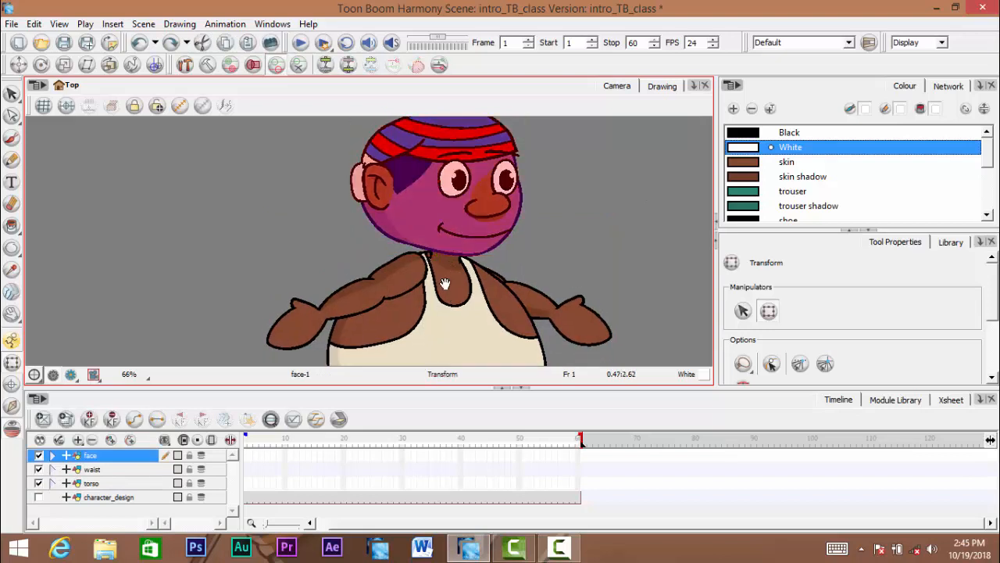
left_click_drag(451, 344, 450, 312)
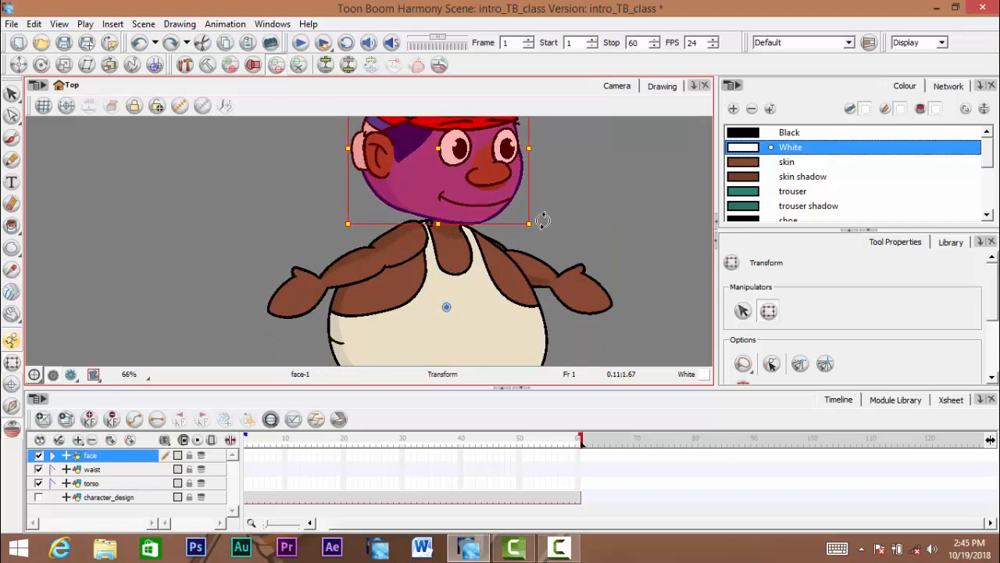
Test the rotation of the head and the left arm about their current pivots, undoing each rotation
left_click_drag(535, 225, 569, 286)
key("ctrl+z")
left_click(394, 259)
left_click_drag(438, 214, 469, 191)
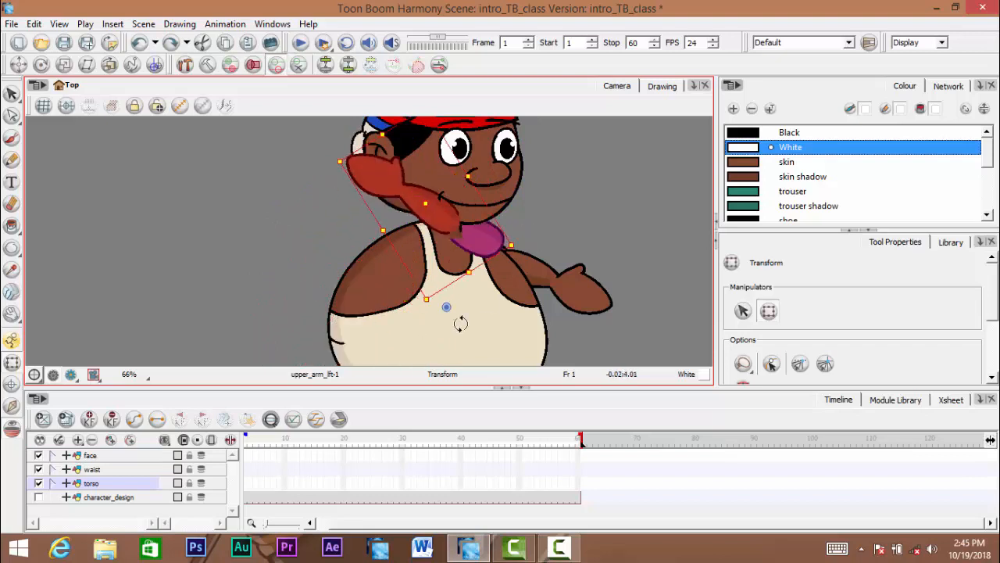
key("ctrl+z")
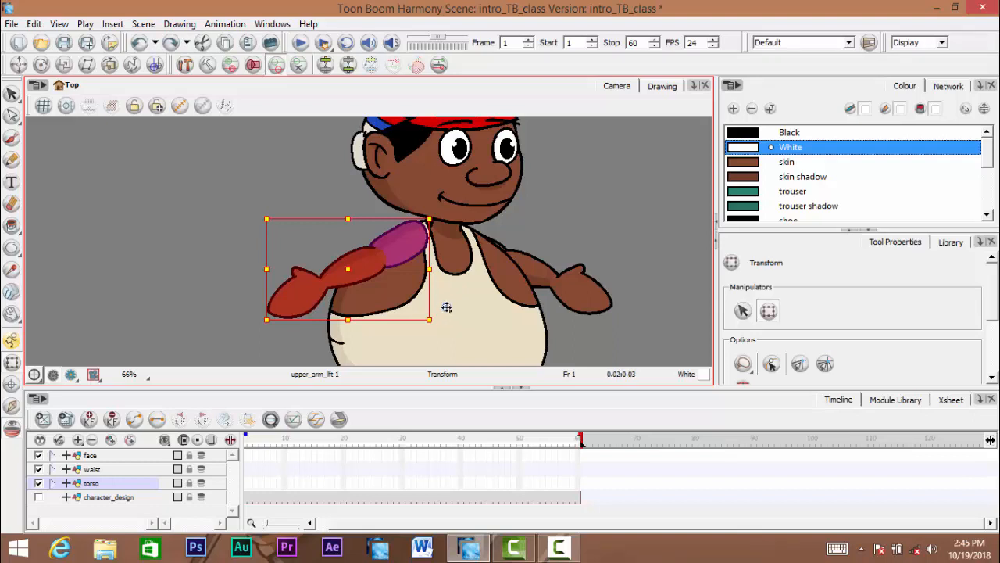
Examine the left shoulder joint closely and the body down to the legs, checking where the parts should pivot
scroll(419, 235, "up", 3)
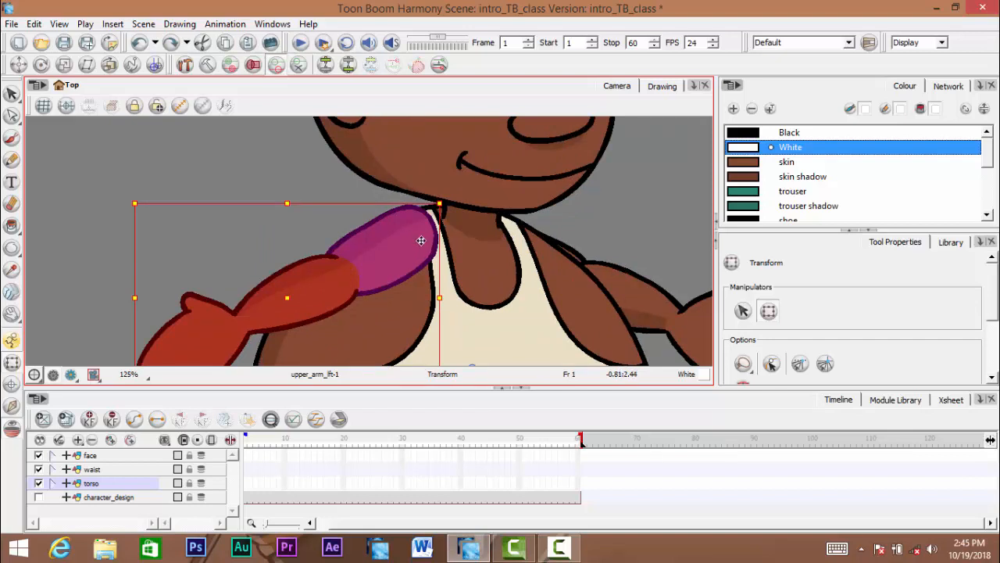
left_click_drag(417, 239, 482, 193)
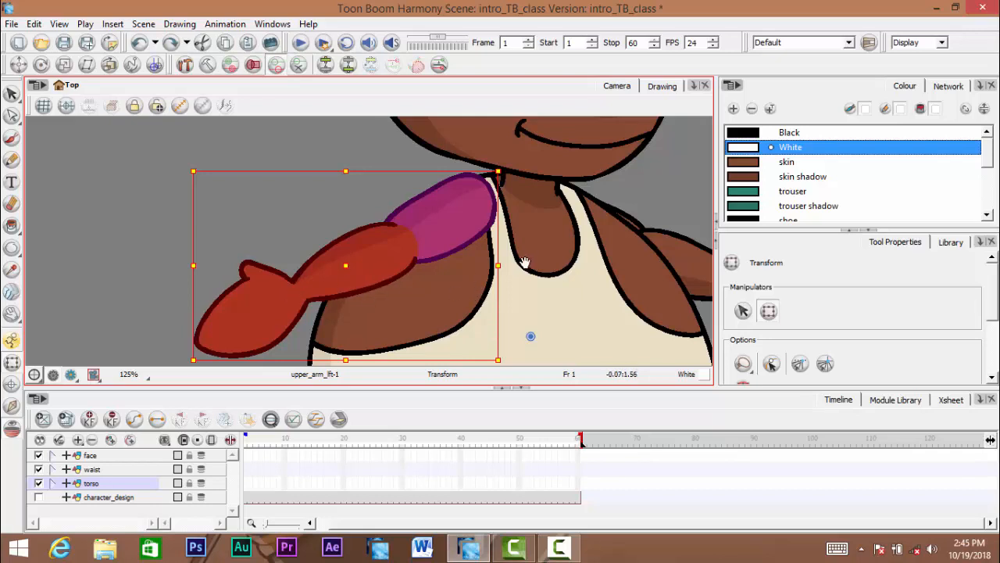
scroll(469, 253, "down", 4)
left_click_drag(443, 228, 408, 134)
scroll(445, 252, "up", 1)
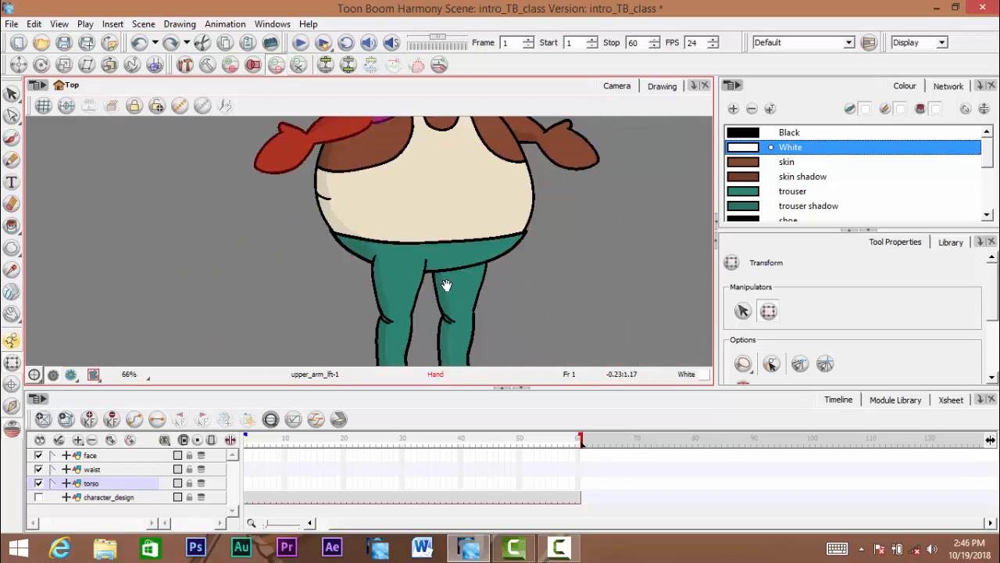
left_click_drag(446, 286, 442, 226)
left_click_drag(397, 273, 422, 262)
left_click_drag(453, 180, 448, 303)
scroll(426, 231, "up", 4)
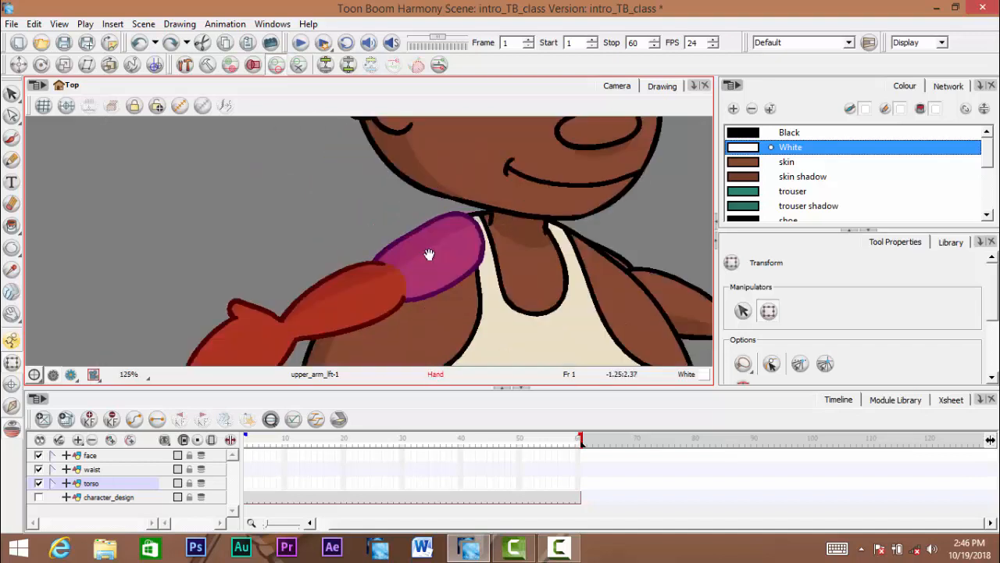
left_click_drag(427, 260, 410, 241)
scroll(446, 239, "down", 4)
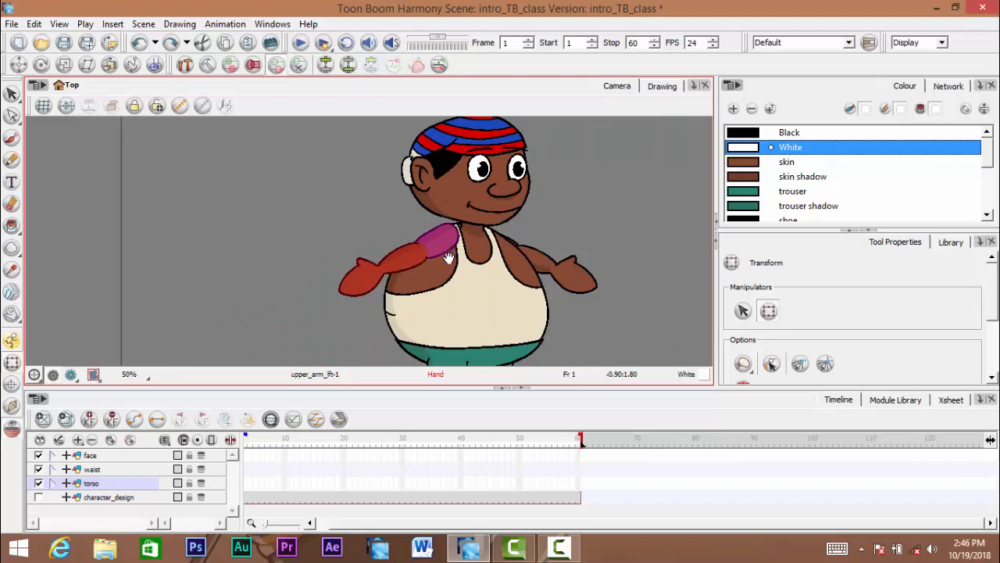
left_click(451, 259)
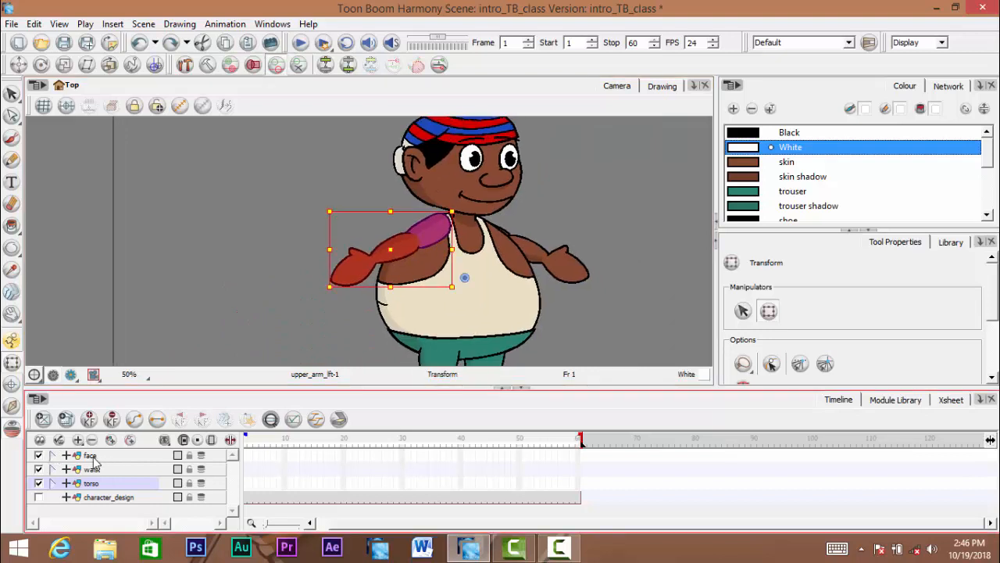
Expand the face hierarchy, select the nose layer and set its pivot on the bridge of the nose with the Pivot tool
left_click(90, 455)
left_click(54, 455)
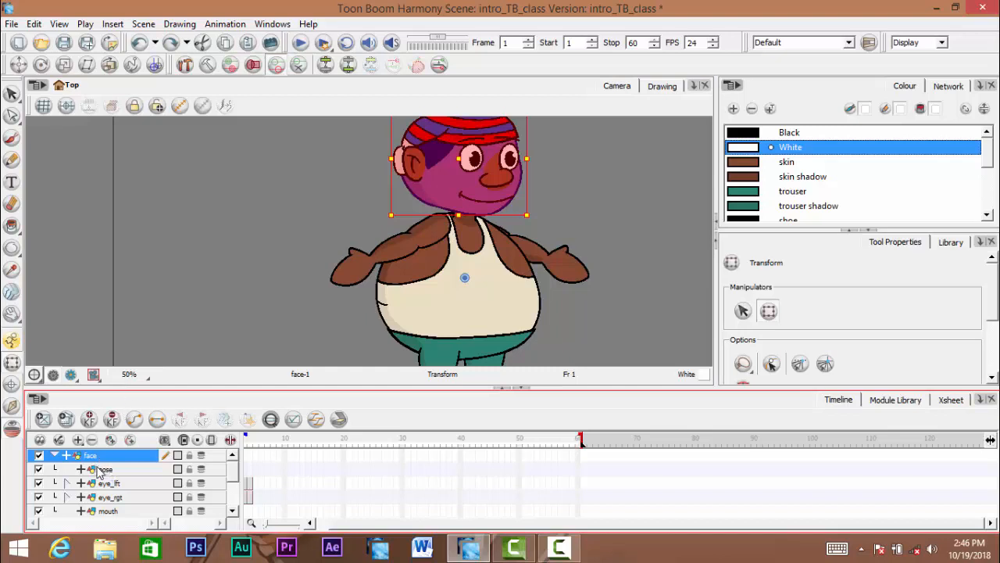
key("space")
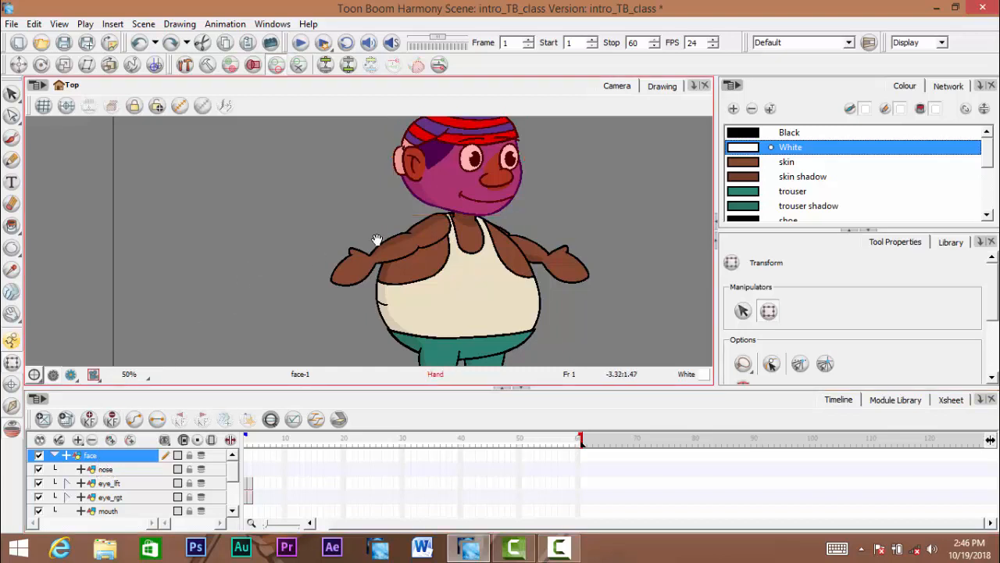
scroll(282, 293, "up", 3)
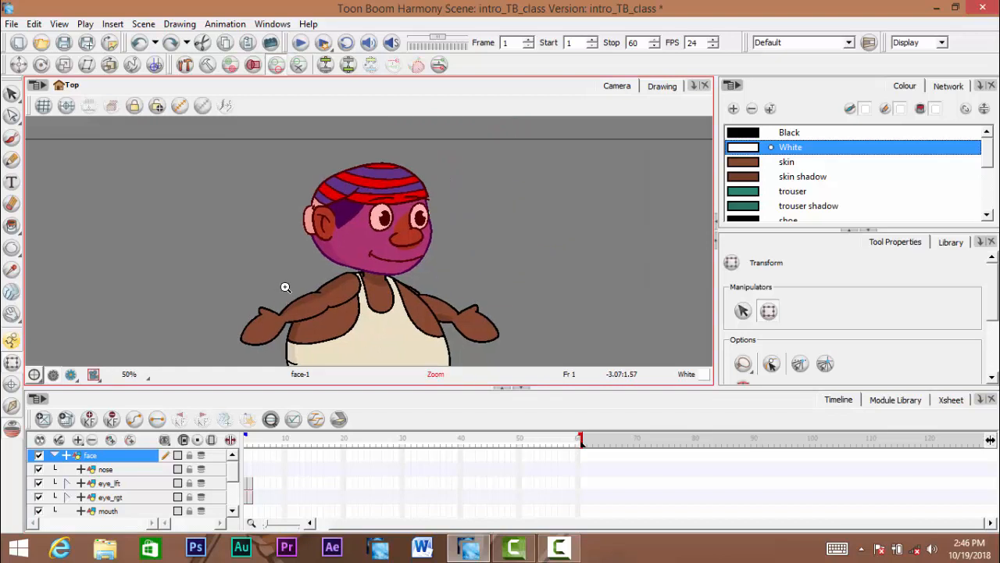
left_click(106, 470)
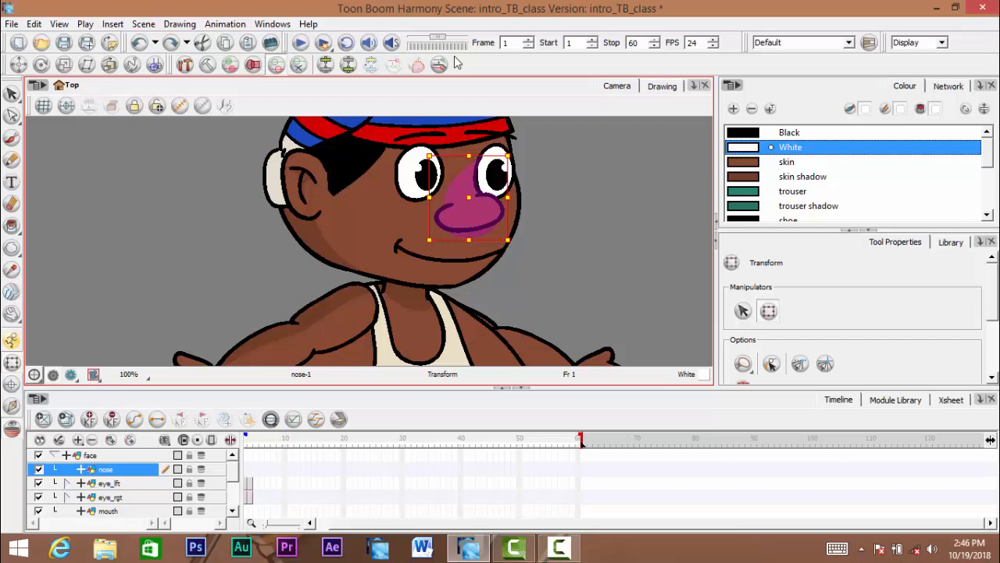
left_click(11, 384)
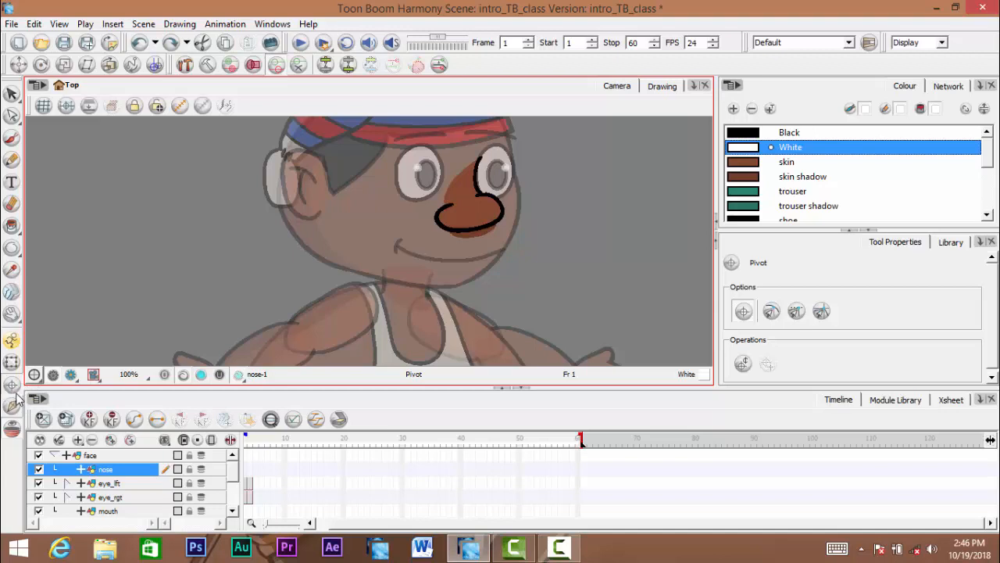
left_click(309, 521)
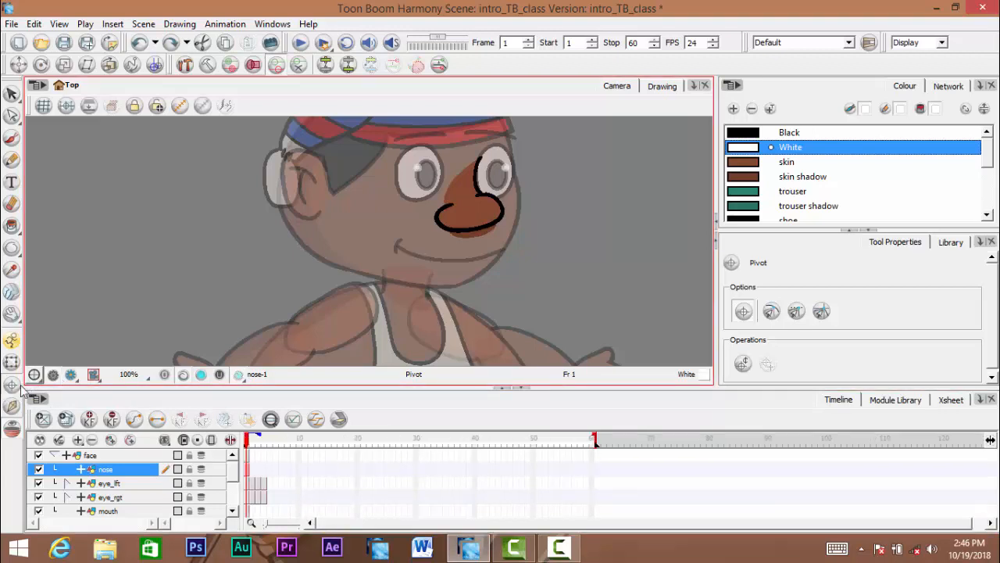
scroll(466, 205, "up", 3)
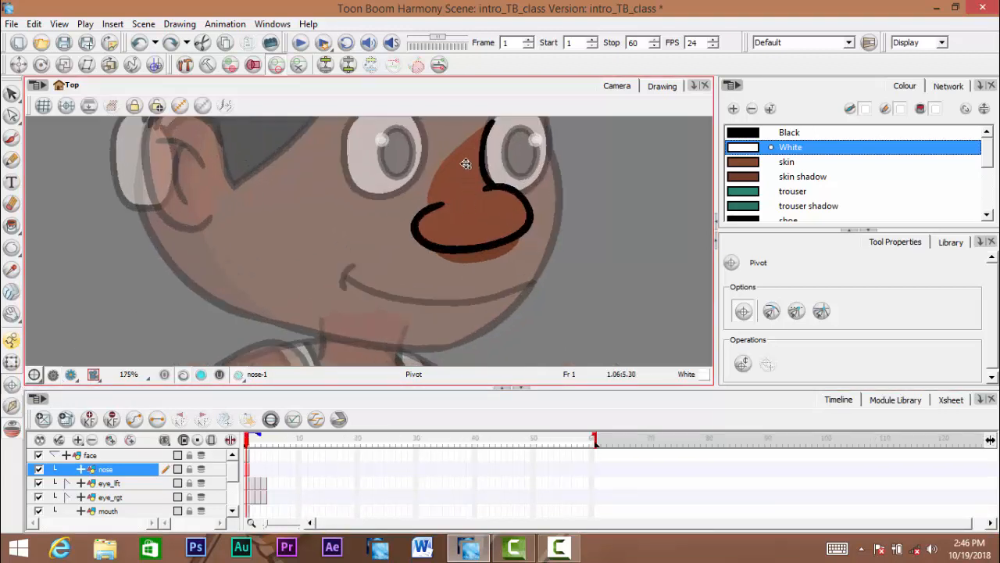
left_click(464, 164)
Try several other pivot positions for the nose layer on and around the face
mouse_move(463, 224)
left_mouse_down()
mouse_move(476, 235)
mouse_move(479, 225)
left_mouse_up()
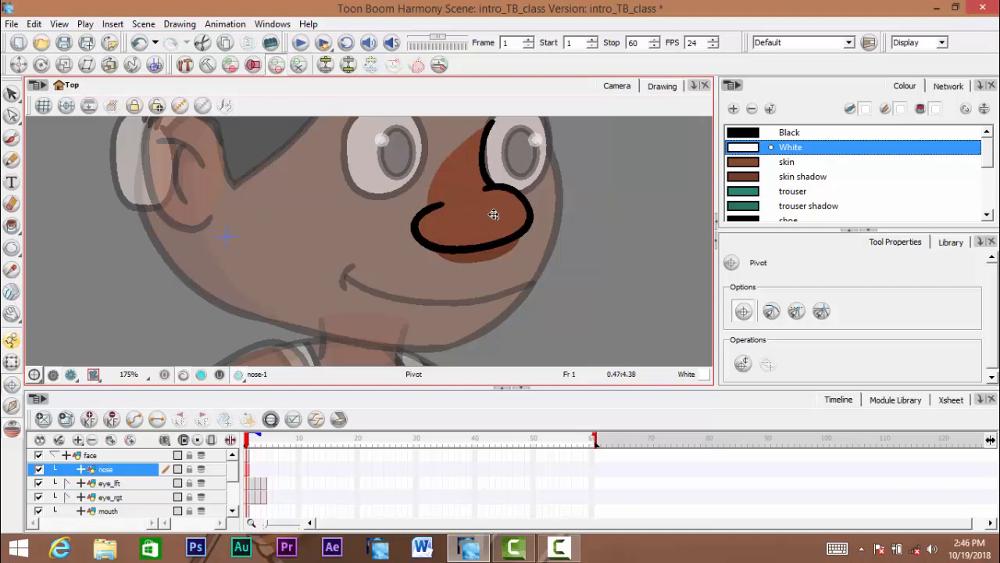
left_click(573, 205)
left_click(223, 275)
left_click(214, 189)
left_click(271, 173)
left_click(129, 220)
mouse_move(337, 229)
left_mouse_down()
mouse_move(212, 224)
mouse_move(329, 247)
left_mouse_up()
Expand the eye_lft hierarchy and set the pivot of brow_Lft at the middle of the brow
left_click(109, 484)
key("space")
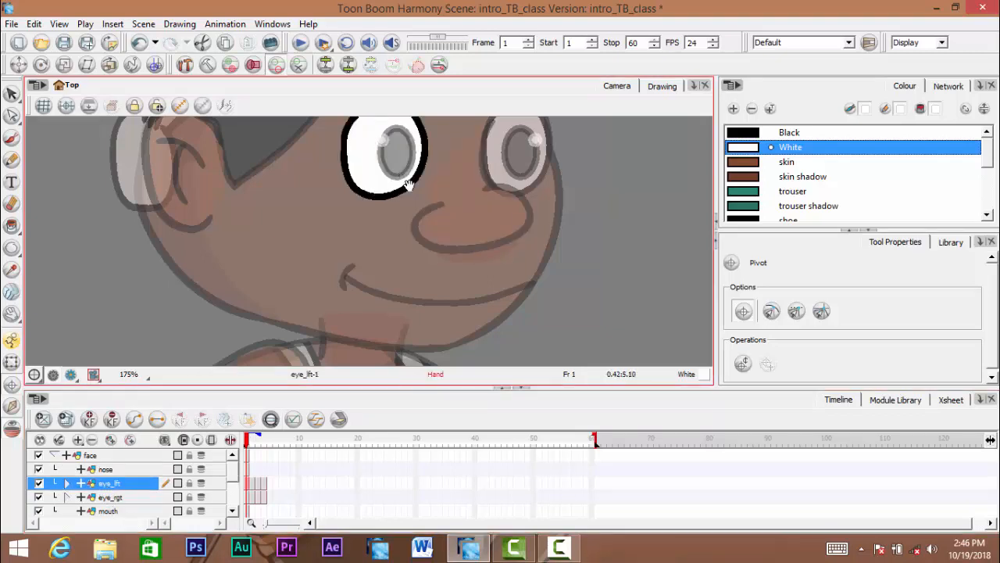
left_click_drag(407, 185, 444, 240)
left_click(68, 483)
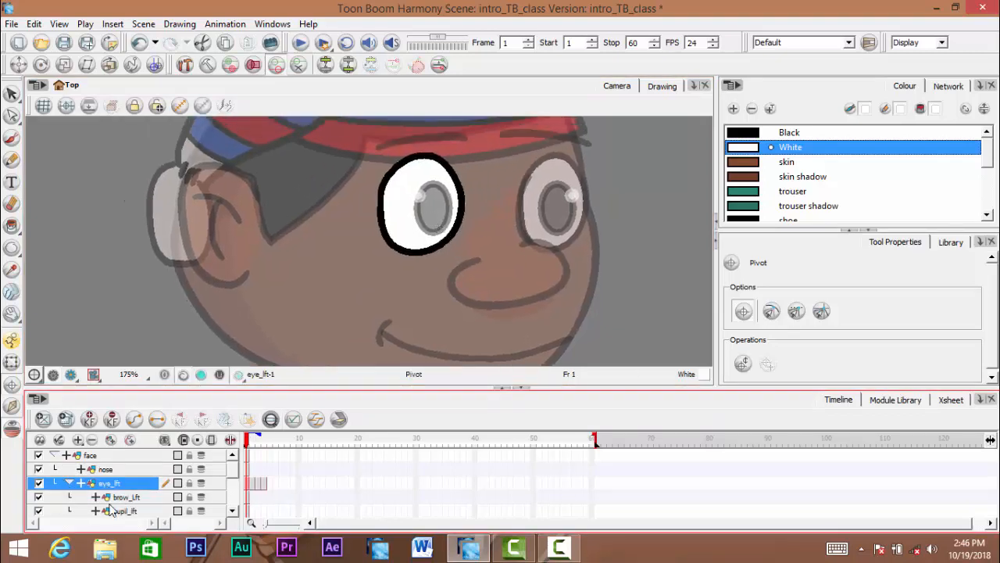
left_click(232, 511)
left_click(231, 511)
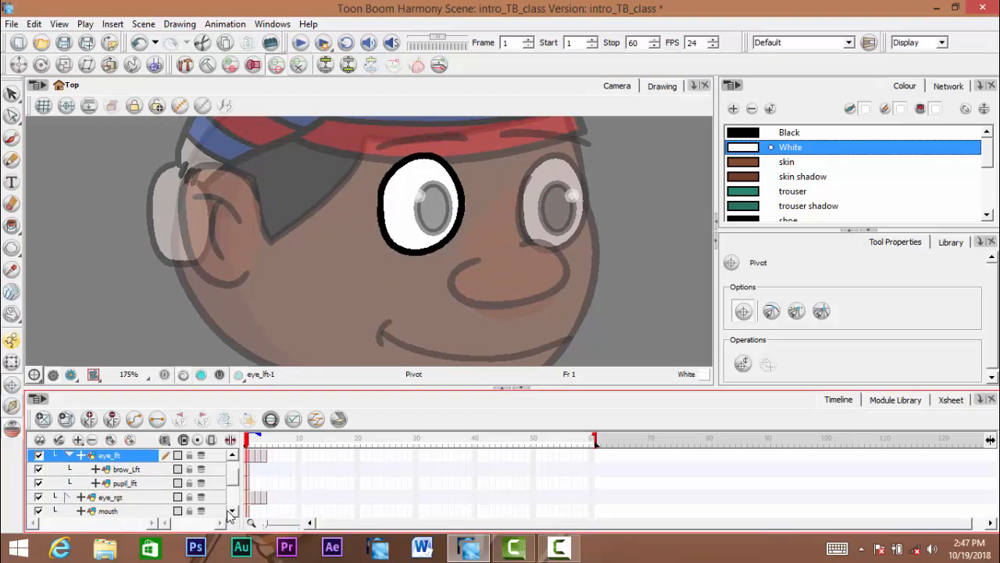
left_click(123, 469)
key("space")
left_click_drag(465, 183, 468, 247)
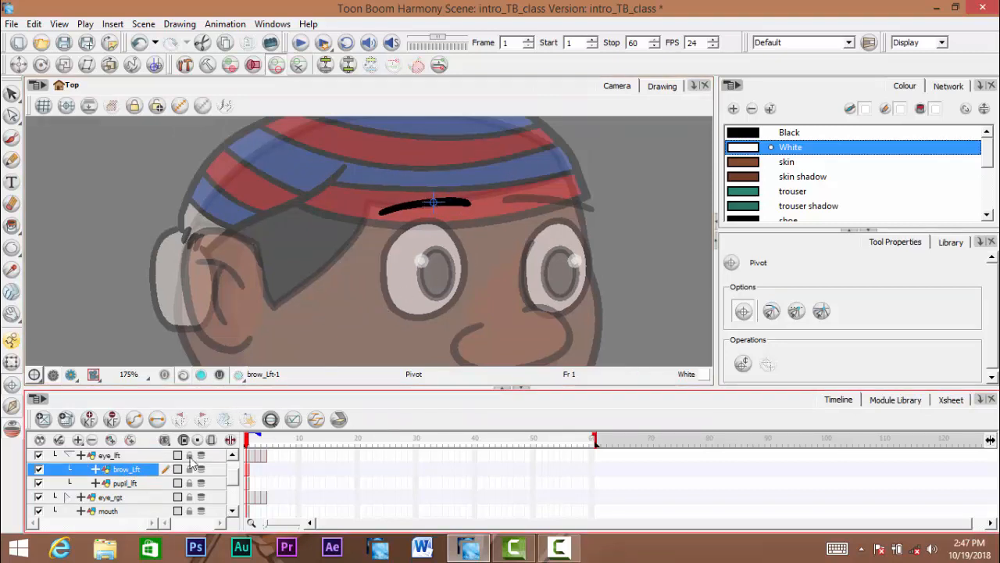
Set the pivots of pupil_lft and eye_lft at the centre of the left pupil, and collapse the eye_lft hierarchy
key("slash")
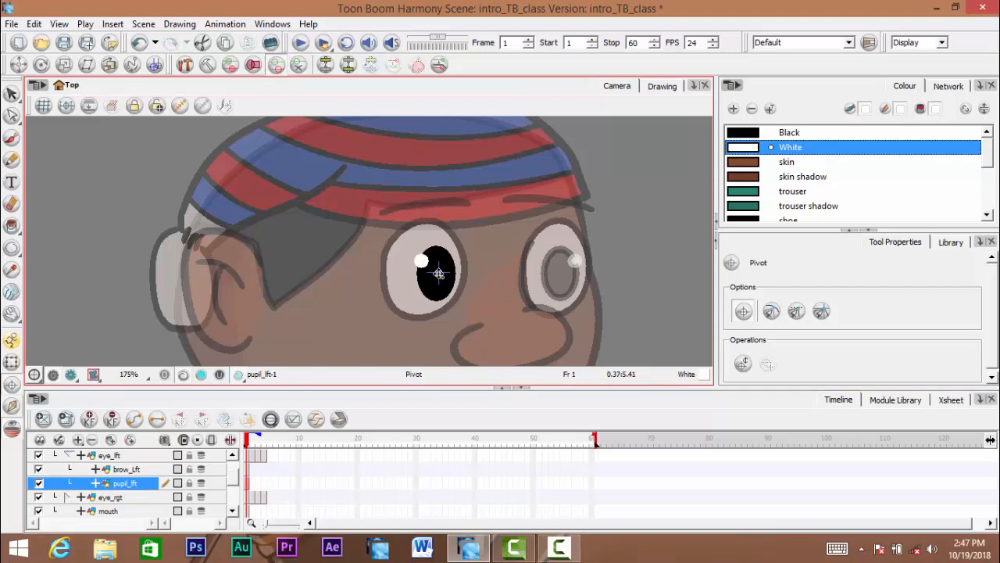
left_click(106, 458)
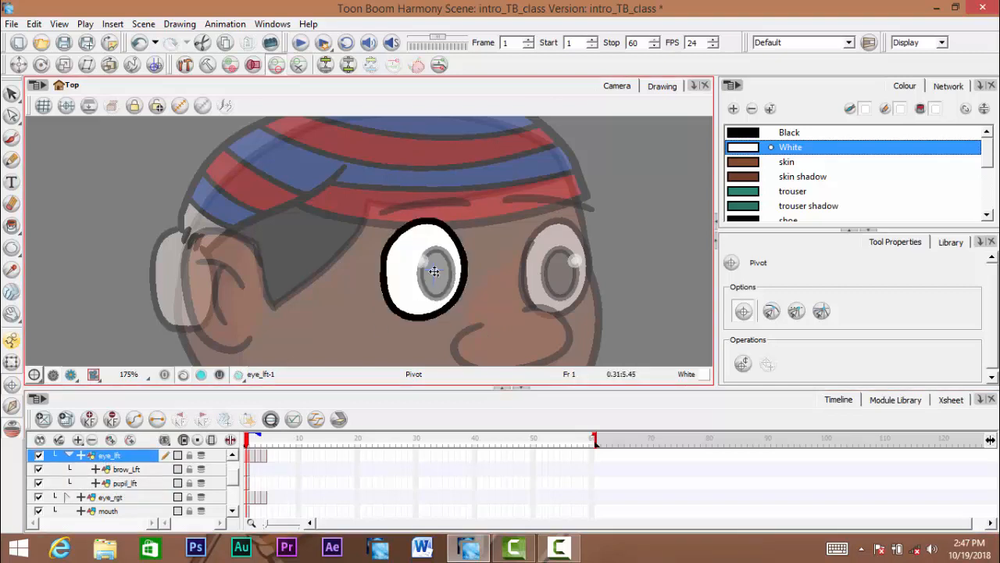
left_click(69, 456)
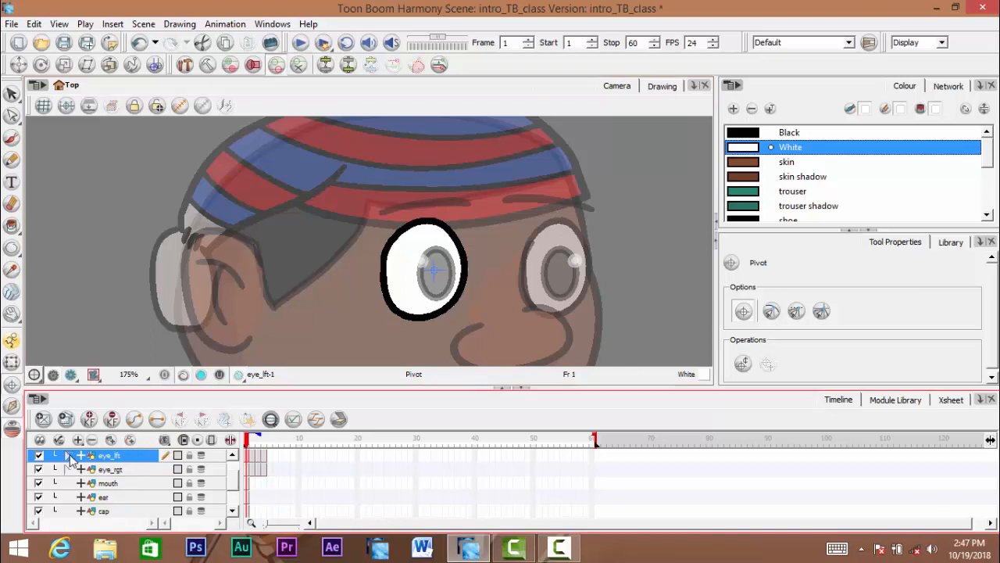
Expand the eye_rgt hierarchy and set the pivots of brow_rgt and pupil_rgt at their own centres
left_click(69, 469)
left_click(125, 484)
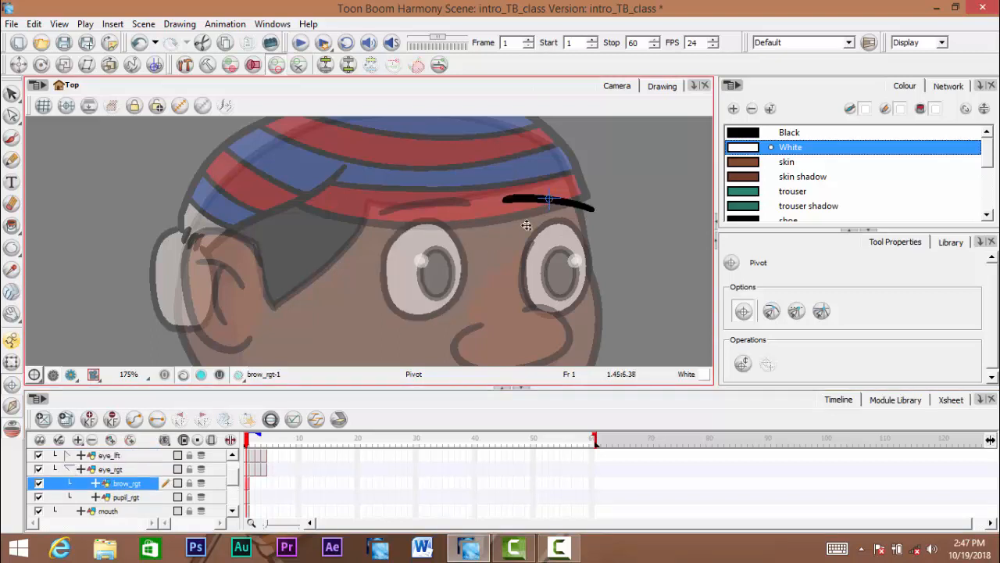
left_click(578, 267)
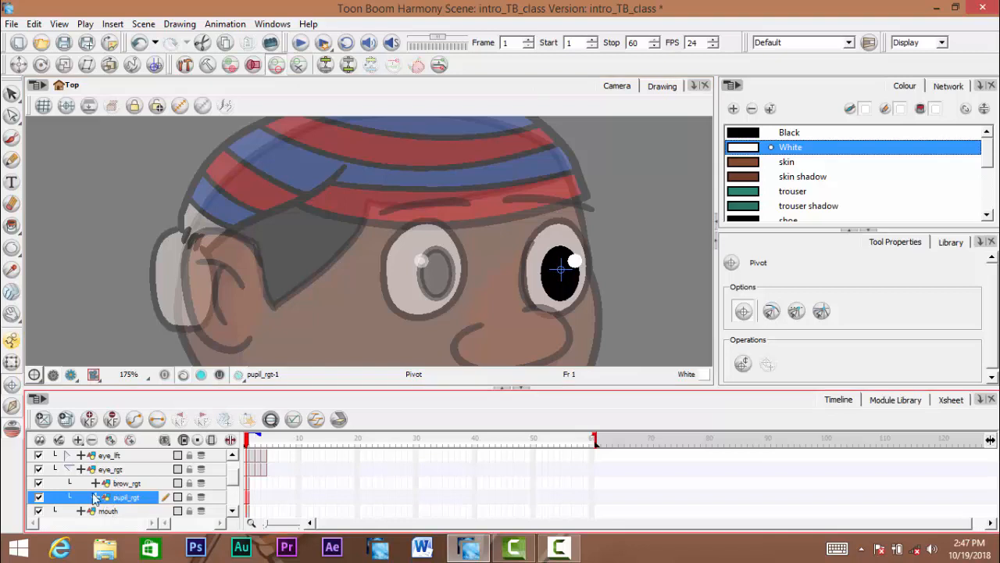
Set the pivot of eye_rgt at the centre of the right pupil and collapse the eye_rgt hierarchy
left_click(109, 469)
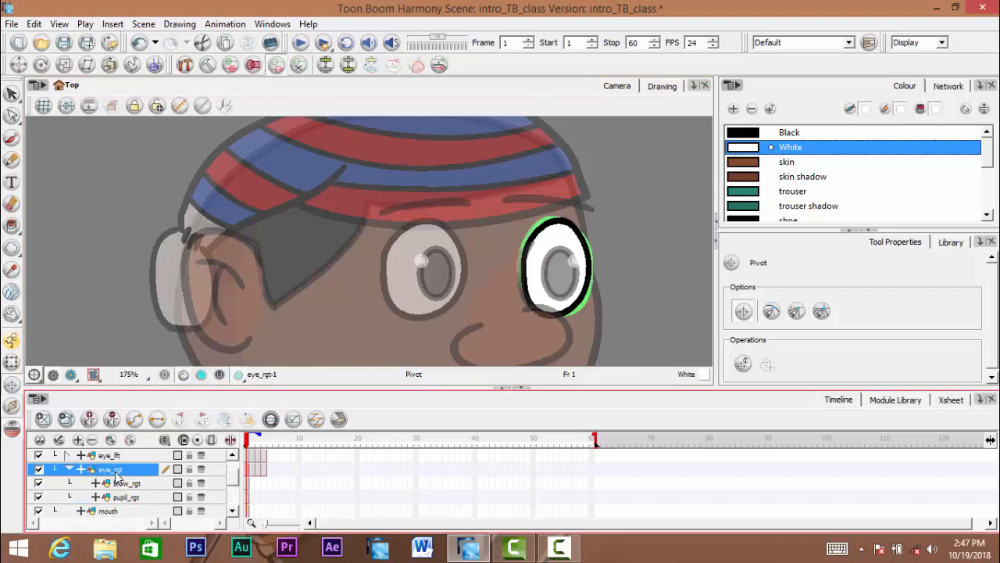
left_click(563, 269)
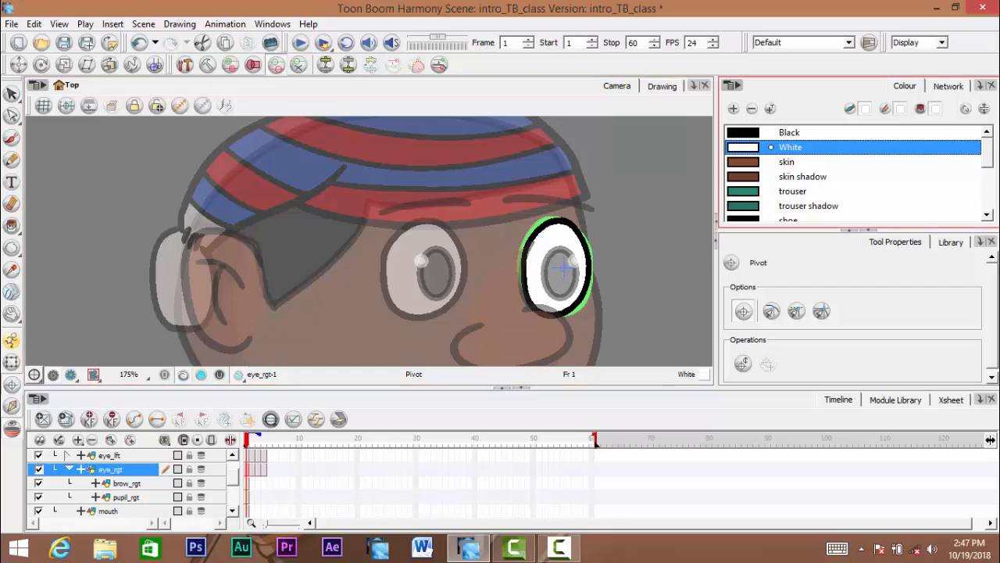
left_click(69, 469)
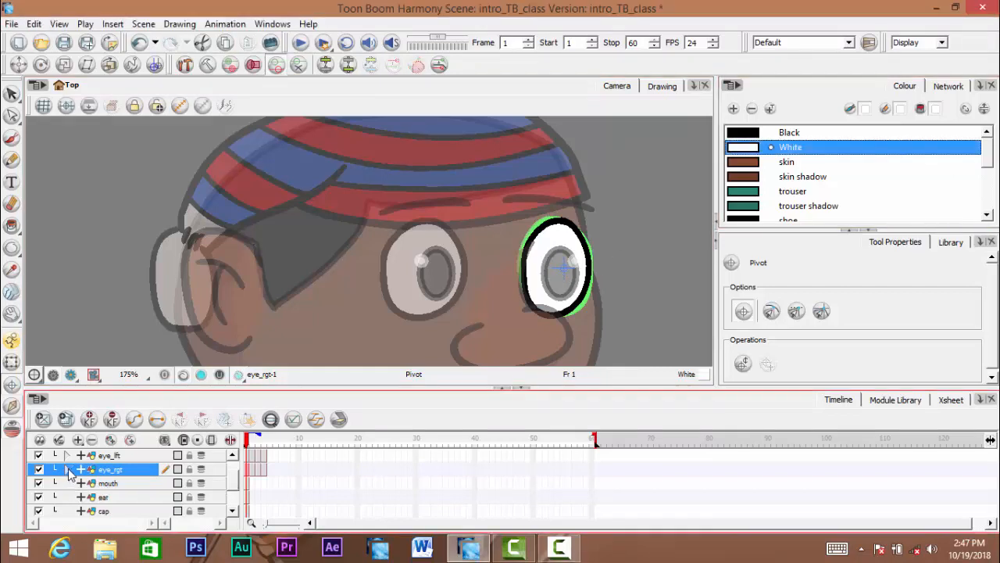
Set the pivot of mouth on the smile line below the nose, and the pivot of ear at its front edge against the face
mouse_move(233, 484)
left_mouse_down()
mouse_move(235, 475)
mouse_move(236, 489)
left_mouse_up()
left_click(106, 468)
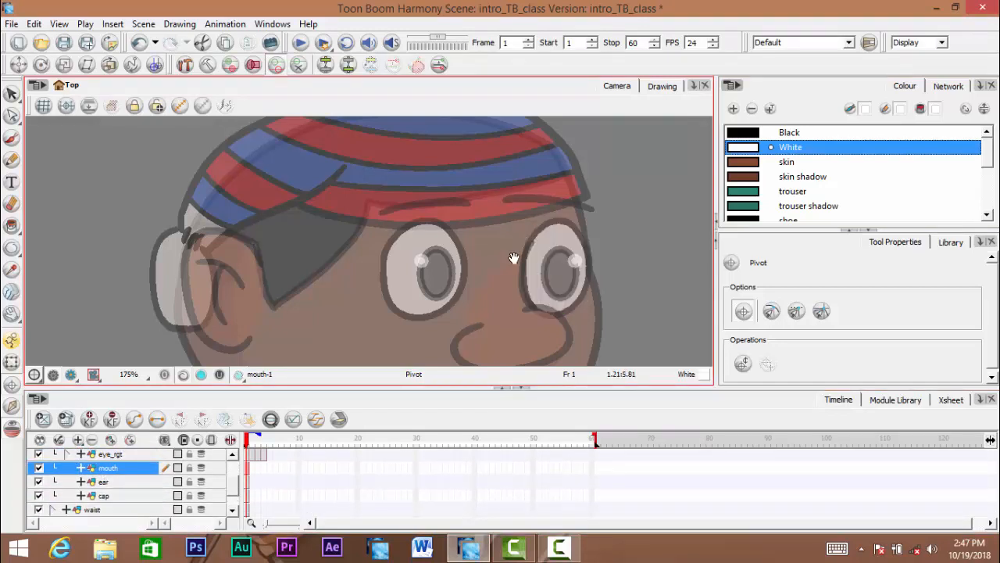
scroll(483, 347, "down", 3)
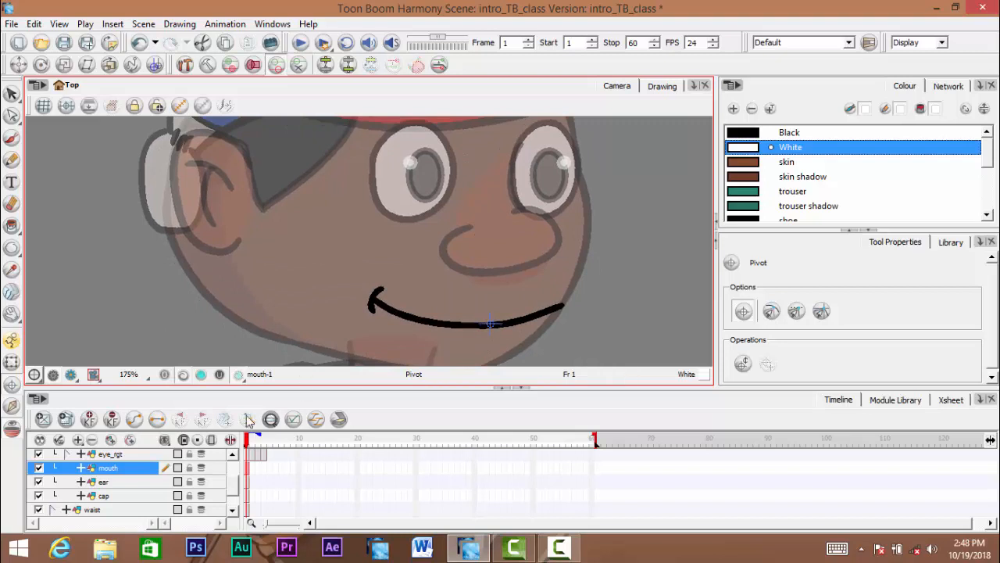
left_click(113, 482)
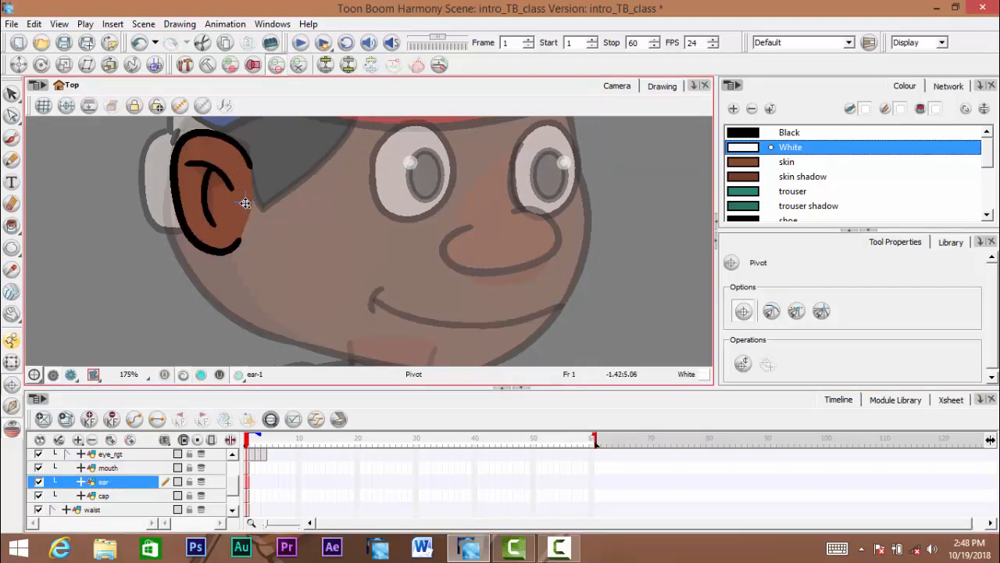
Set the pivot of cap on its lowest blue stripe above the eyes, test it by rotating the cap, and undo the rotation
left_click(104, 495)
left_click_drag(444, 249, 451, 347)
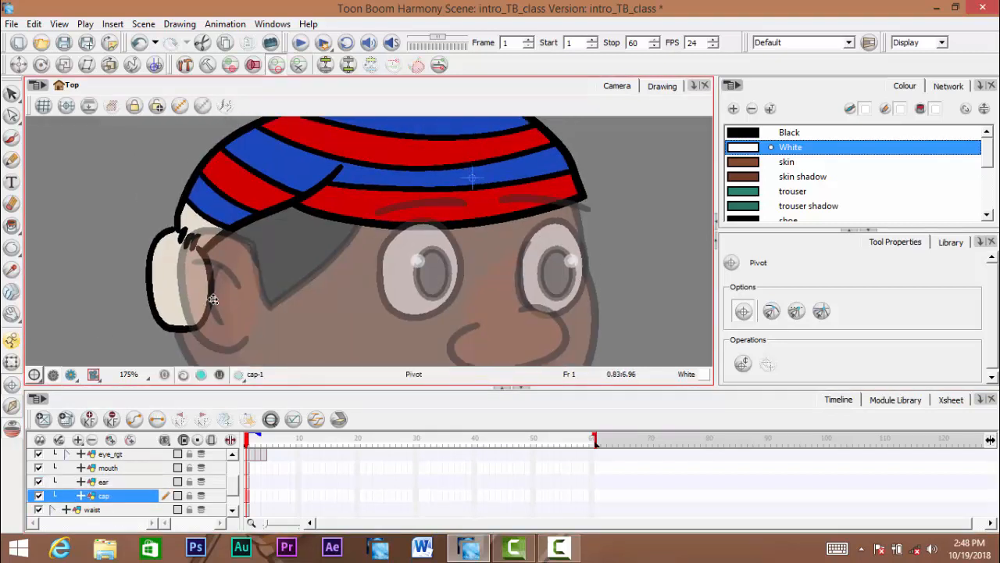
left_click(12, 362)
scroll(411, 283, "down", 1)
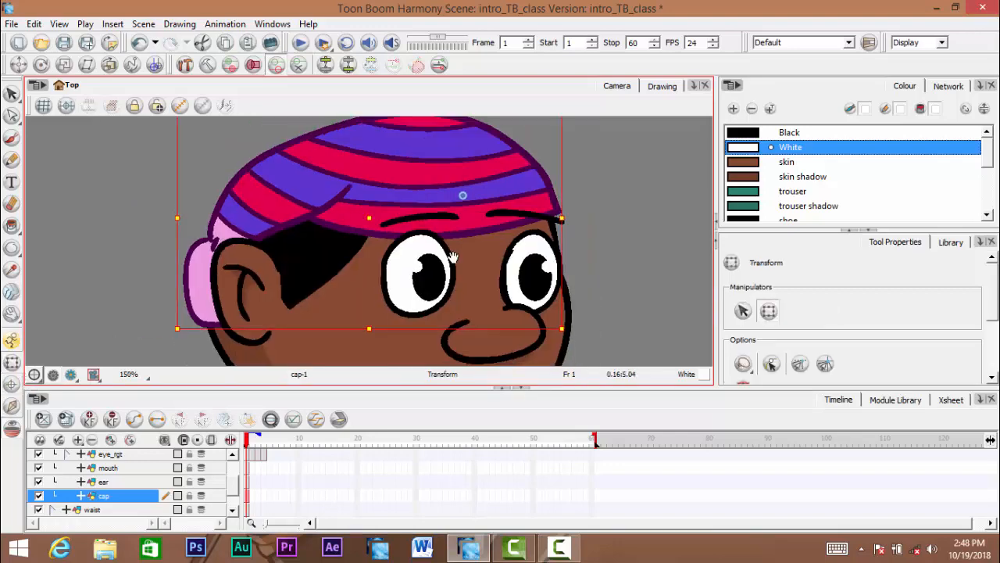
left_click_drag(461, 238, 435, 289)
scroll(436, 288, "down", 2)
mouse_move(514, 196)
left_mouse_down()
mouse_move(508, 219)
mouse_move(527, 214)
mouse_move(503, 192)
mouse_move(522, 225)
mouse_move(508, 232)
left_mouse_up()
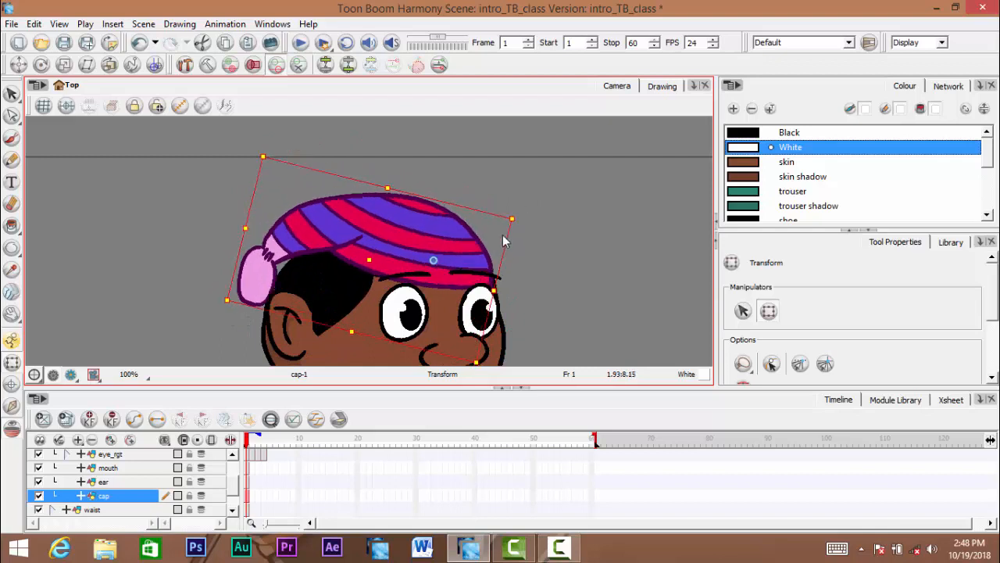
key("ctrl+z")
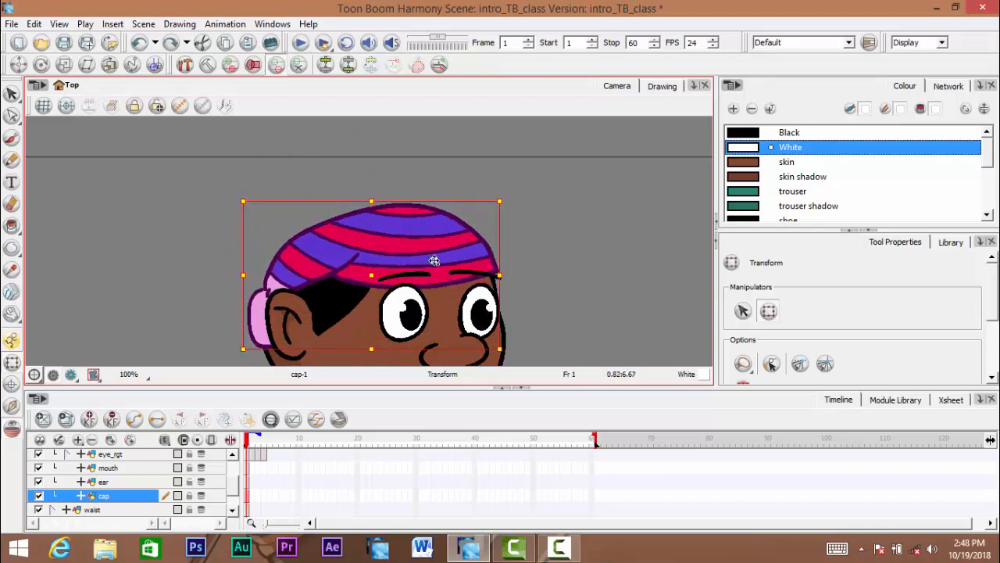
Try the cap's pivot further back near the middle of the cap with a test rotation, and undo both changes
left_click(12, 384)
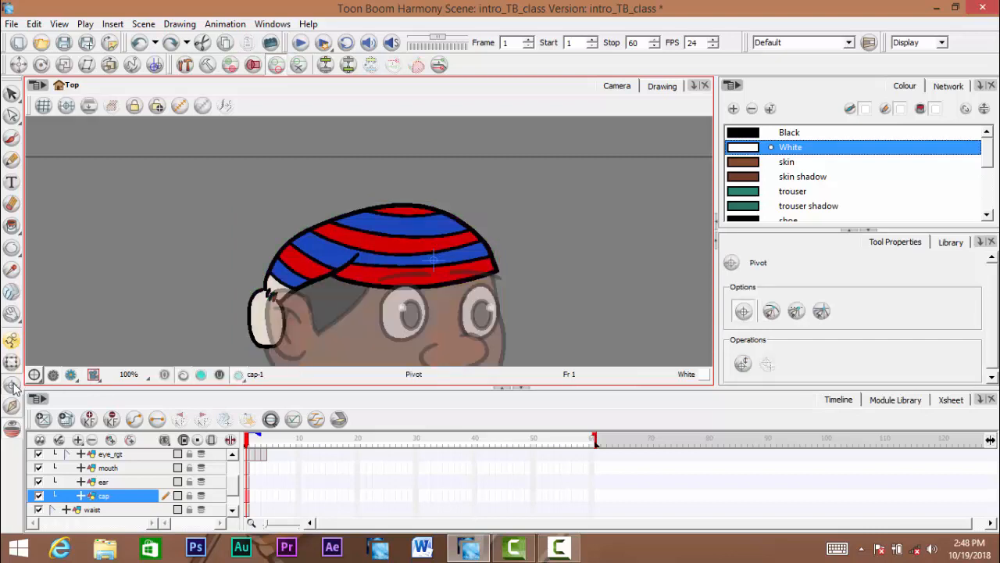
left_click_drag(371, 260, 377, 265)
left_click(11, 361)
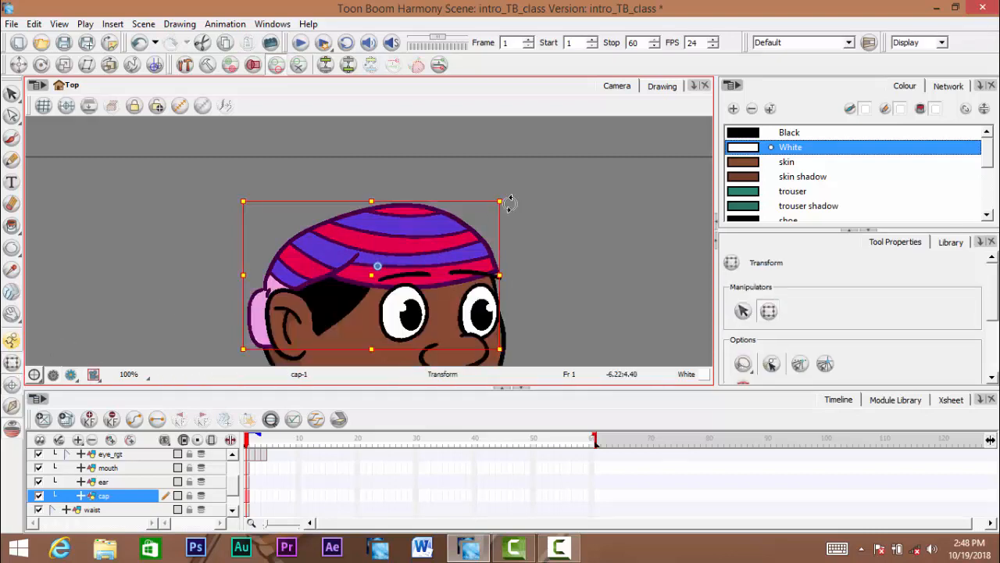
left_click_drag(509, 200, 514, 179)
key("ctrl+z")
key("ctrl+z")
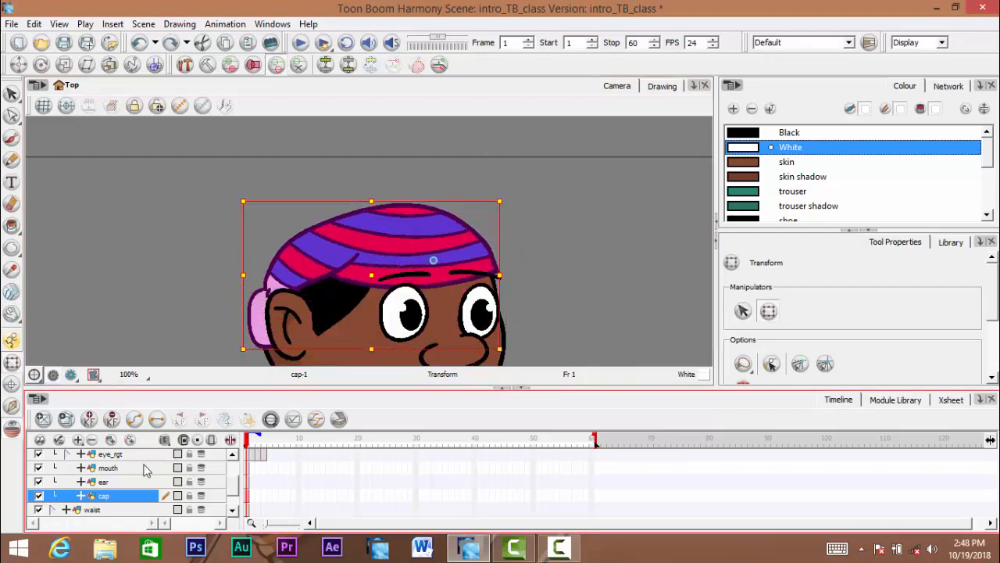
Expand the waist hierarchy and the upper_leg_rgt hierarchy inside it
scroll(266, 477, "down", 2)
scroll(249, 316, "down", 3)
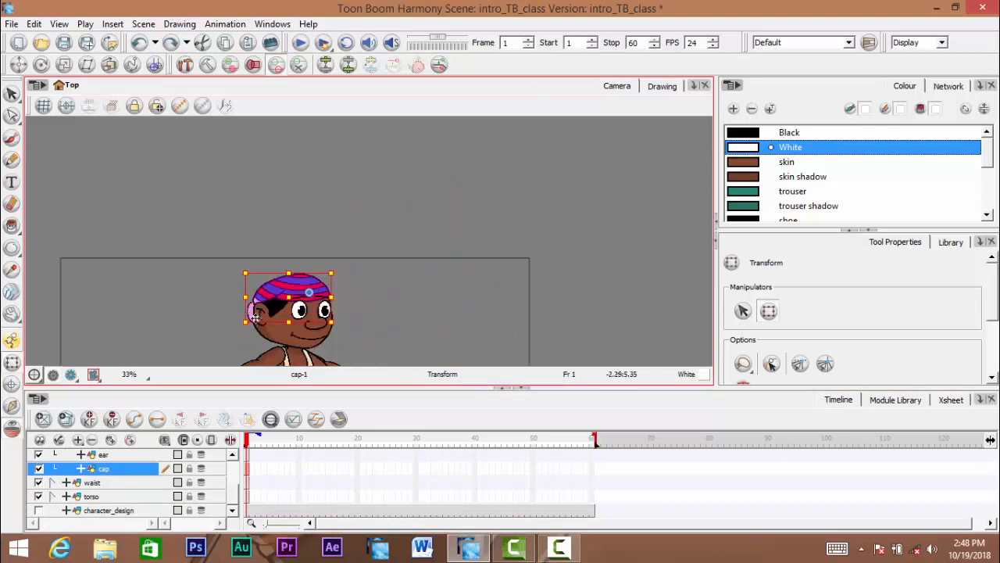
key("space")
left_click_drag(284, 307, 315, 208)
scroll(344, 261, "up", 3)
key("space")
left_click_drag(344, 261, 407, 136)
key("space")
left_click_drag(362, 258, 385, 172)
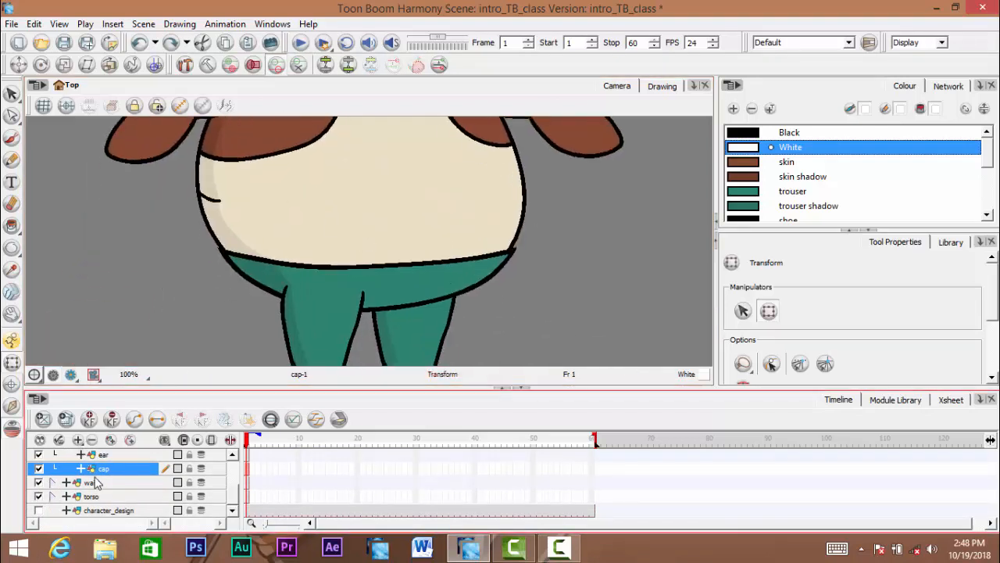
left_click(96, 485)
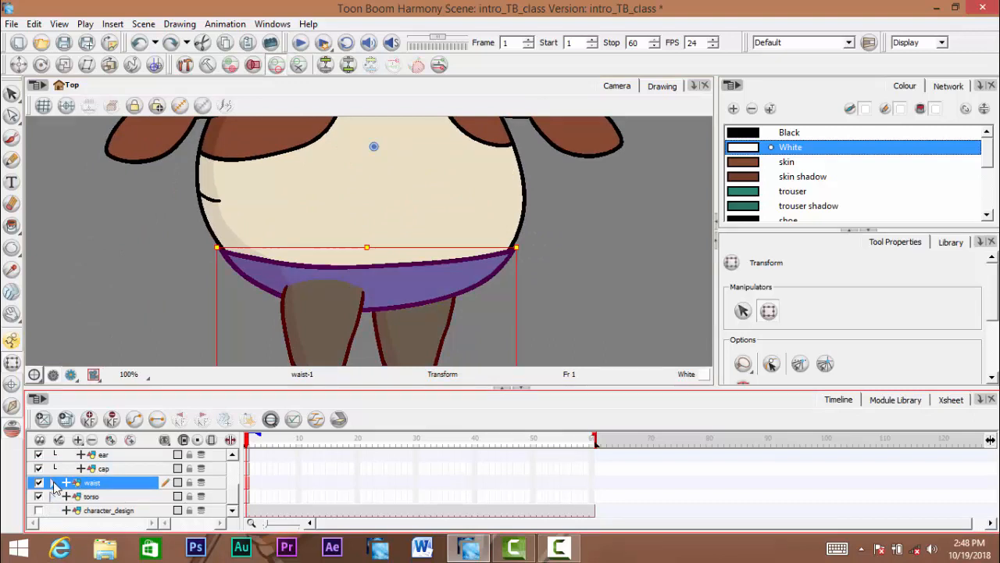
left_click(54, 483)
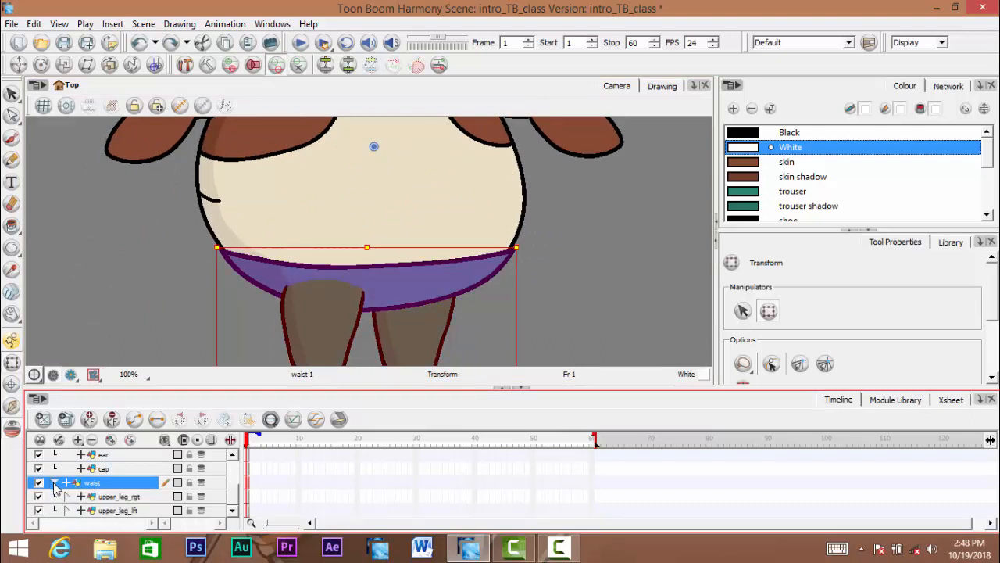
left_click(119, 497)
key("space")
left_click_drag(310, 257, 386, 156)
left_click_drag(397, 328, 388, 227)
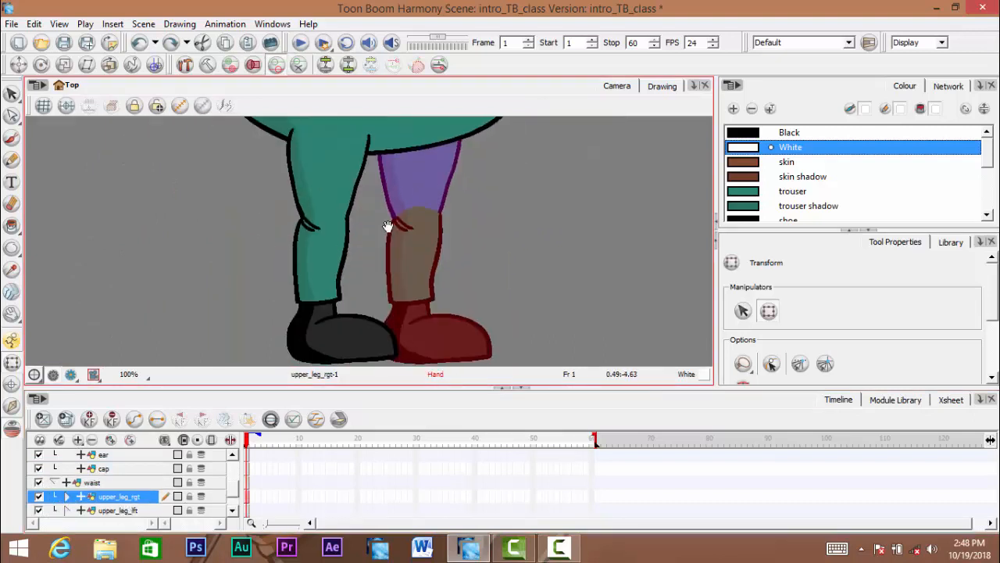
left_click(67, 498)
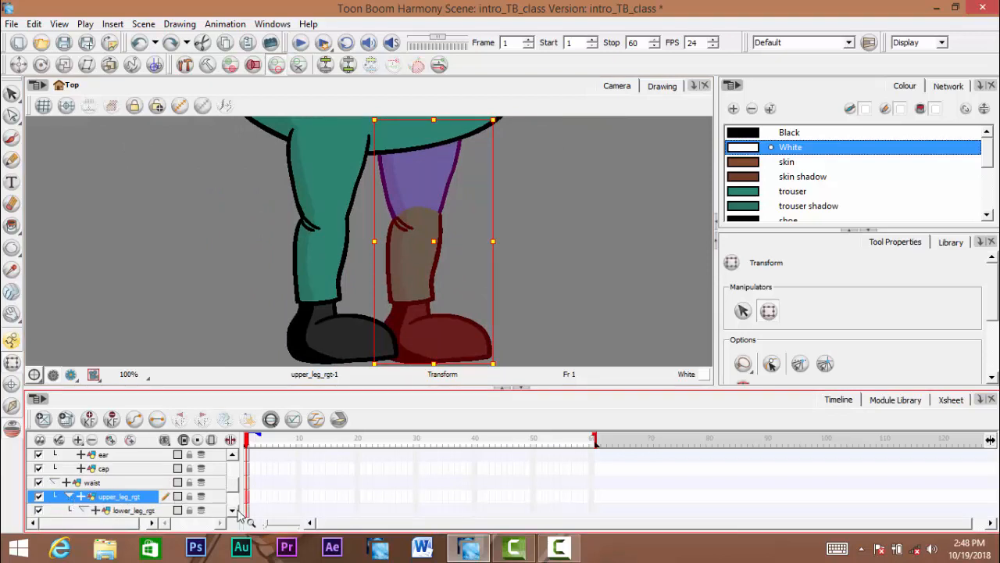
scroll(238, 512, "down", 3)
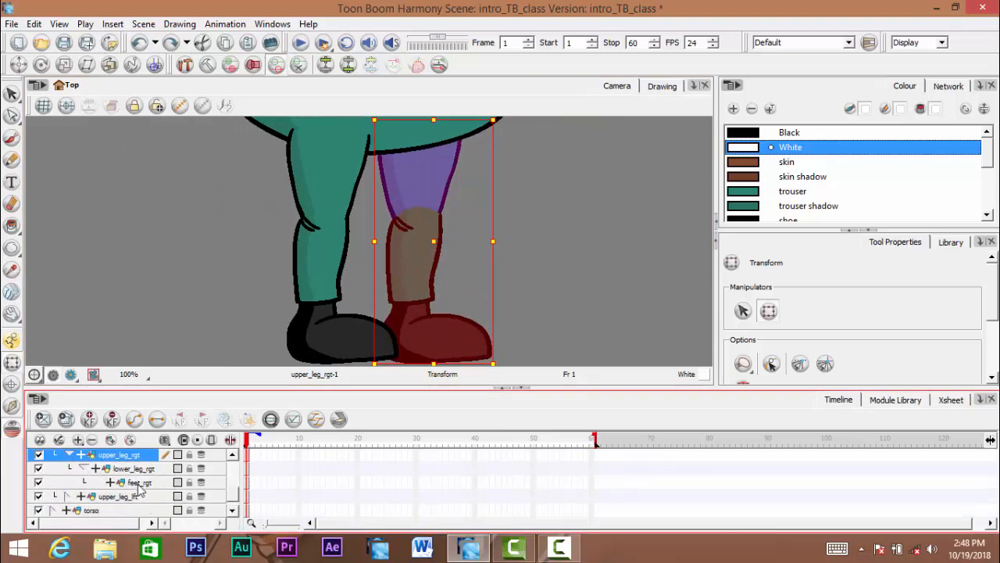
Set the pivot of feet_rgt at the ankle just below the trouser hem, and test the foot's rotation
left_click(138, 483)
key("space")
left_click_drag(471, 307, 445, 267)
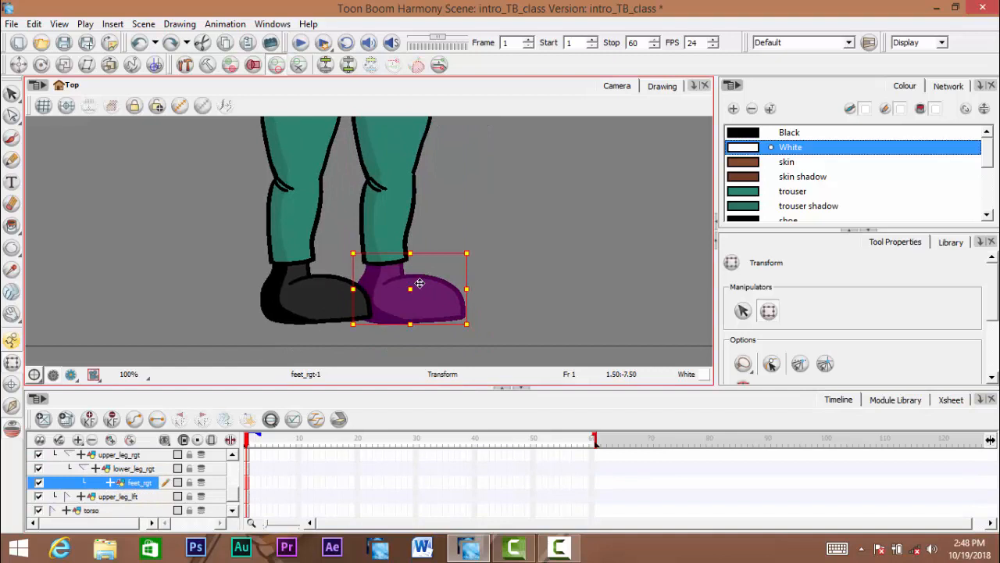
left_click(11, 382)
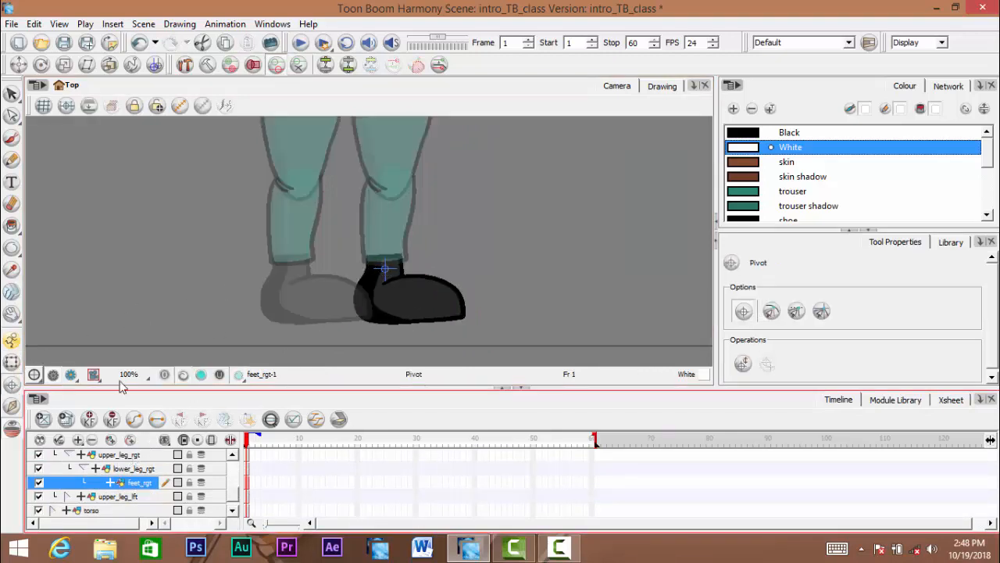
left_click(12, 362)
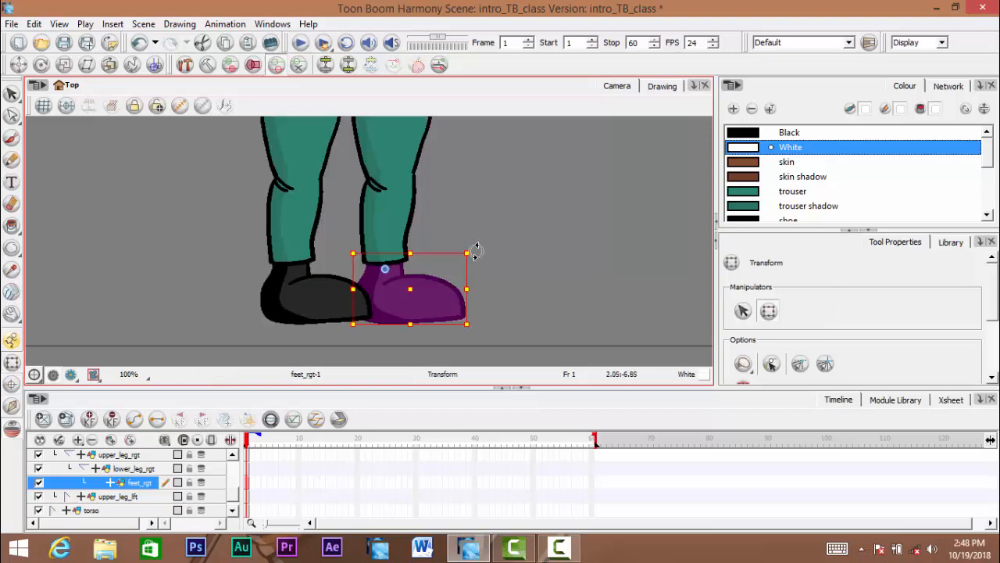
mouse_move(476, 251)
left_mouse_down()
mouse_move(460, 207)
mouse_move(482, 286)
mouse_move(486, 188)
mouse_move(500, 278)
mouse_move(500, 206)
mouse_move(506, 267)
left_mouse_up()
Set the pivot of lower_leg_rgt at the centre of the knee
left_click(135, 470)
key("space")
left_click_drag(373, 200, 361, 241)
left_click(12, 384)
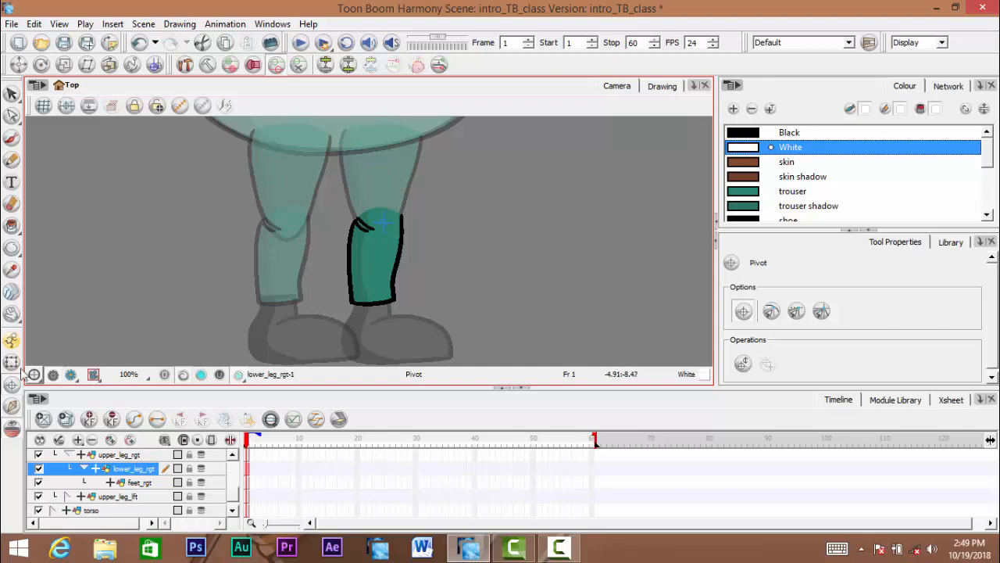
Test the knee by rotating lower_leg_rgt backwards and shifting it slightly, inspect the bend, and undo both changes
key("shift+t")
mouse_move(464, 204)
left_mouse_down()
mouse_move(469, 252)
mouse_move(447, 138)
mouse_move(482, 236)
mouse_move(467, 273)
left_mouse_up()
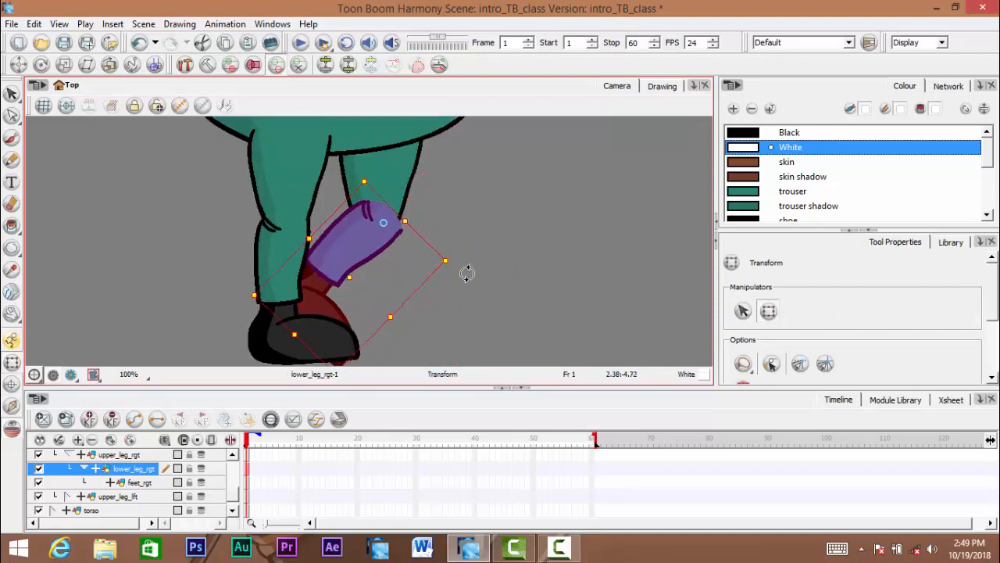
left_click_drag(361, 245, 353, 244)
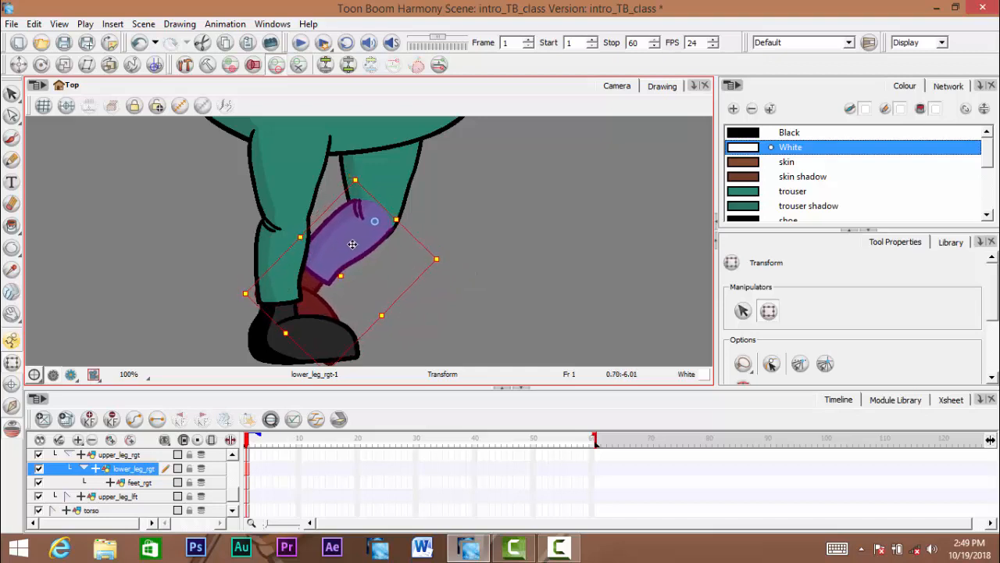
left_click(545, 183)
scroll(386, 242, "up", 3)
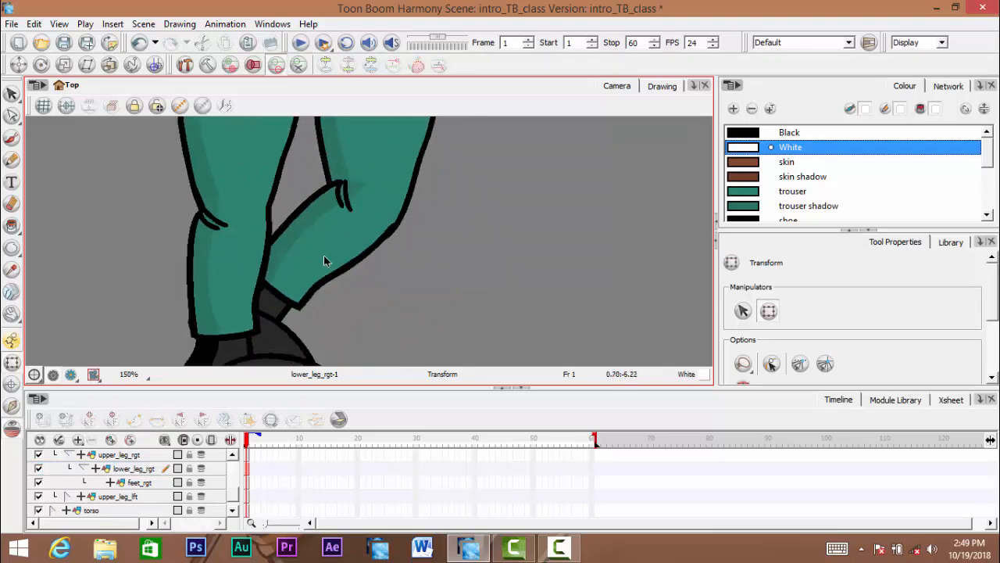
scroll(435, 243, "down", 4)
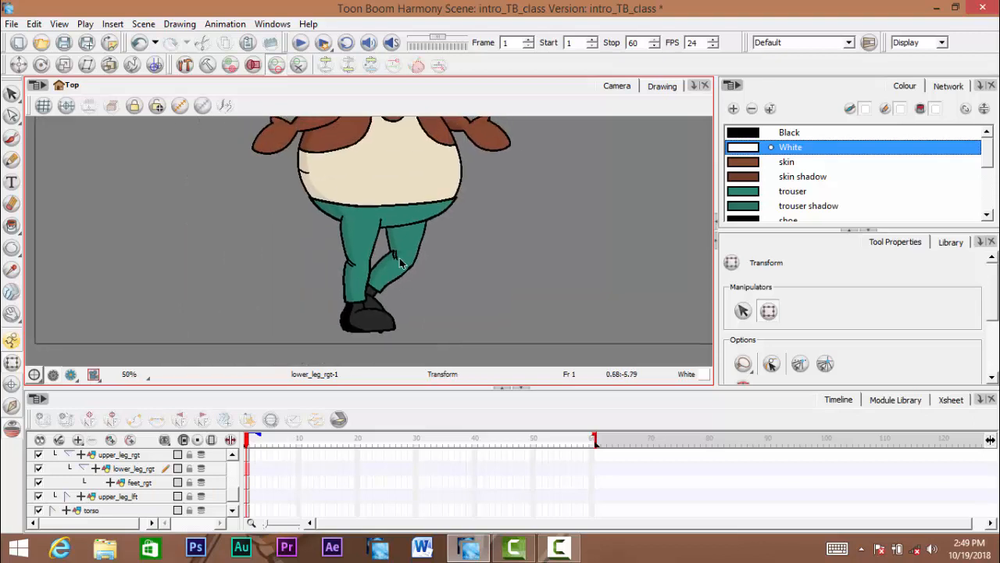
scroll(401, 259, "up", 1)
key("ctrl+z")
key("ctrl+z")
Set the pivot of upper_leg_rgt at the hip, near the top of the thigh
key("space")
left_click_drag(435, 272, 424, 262)
left_click(390, 217)
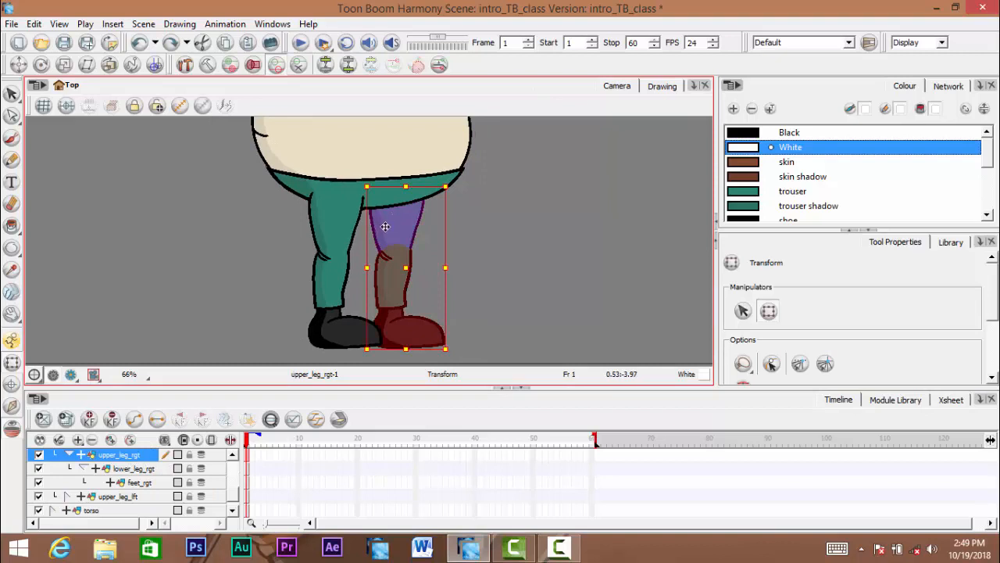
key("space")
left_click_drag(390, 230, 382, 239)
left_click(11, 384)
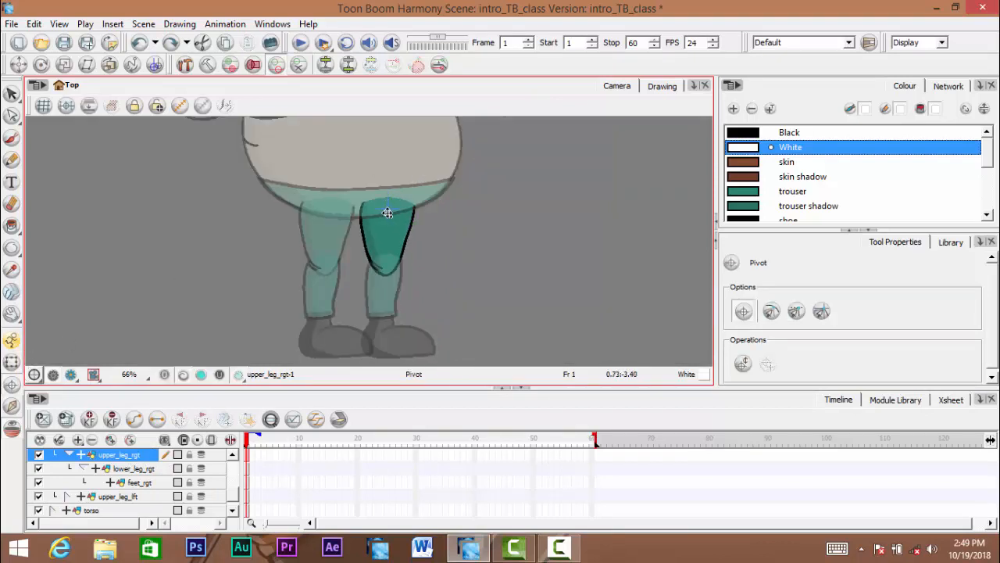
scroll(387, 213, "up", 2)
left_click(11, 363)
scroll(436, 217, "down", 2)
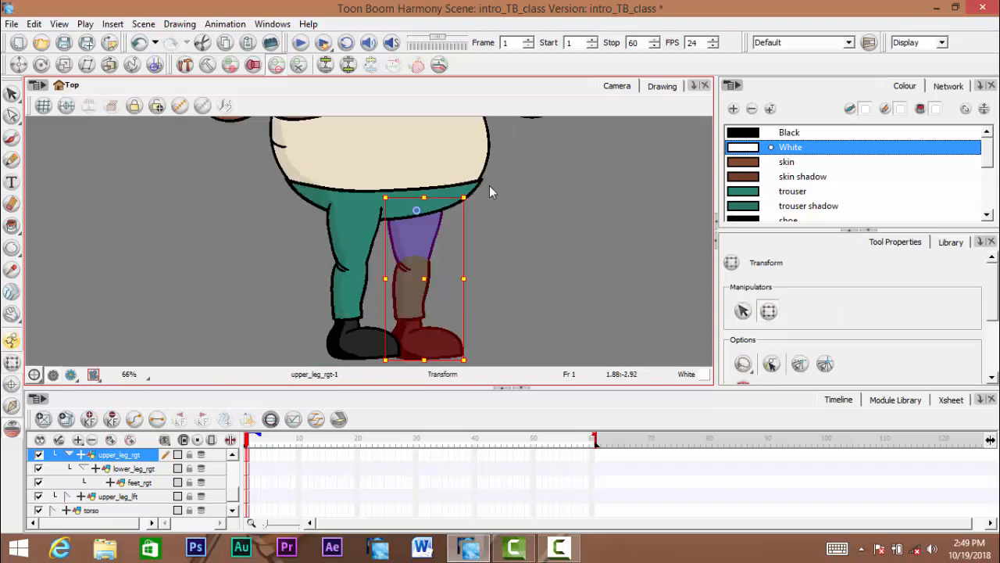
Test the hip pivot by rotating upper_leg_rgt backwards with its child parts, and undo the changes
left_click_drag(474, 194, 411, 227)
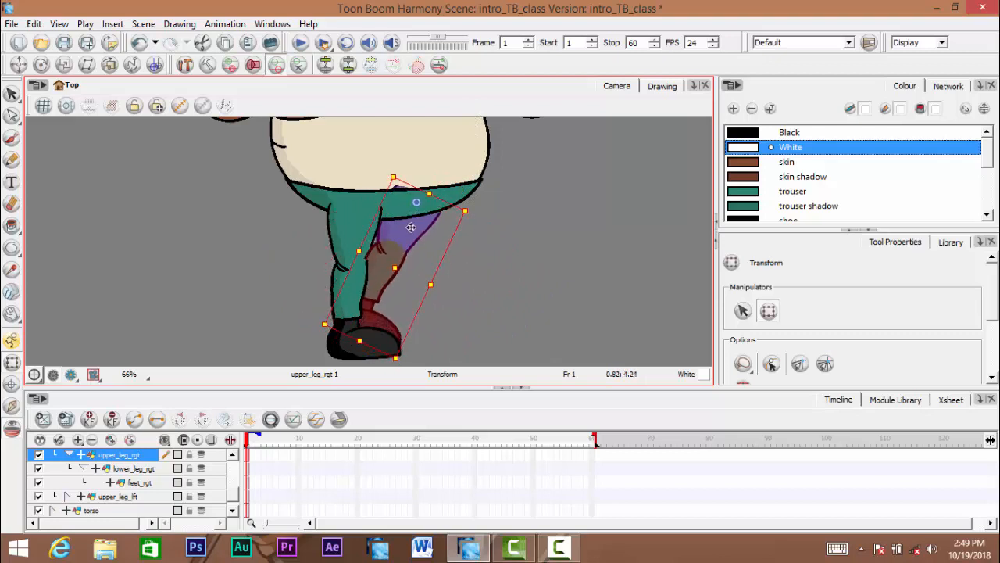
key("ctrl+z")
scroll(508, 246, "down", 3)
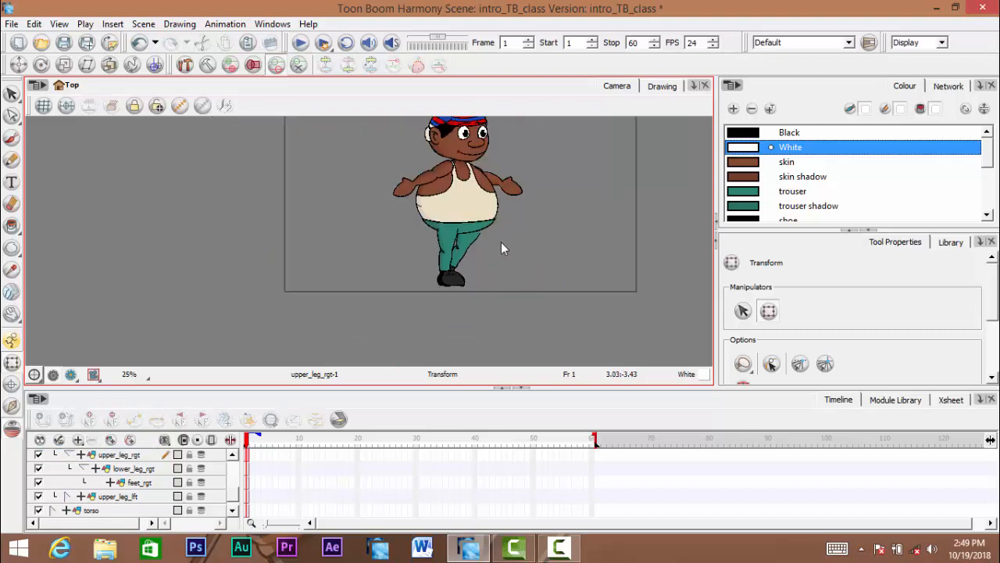
scroll(498, 247, "up", 3)
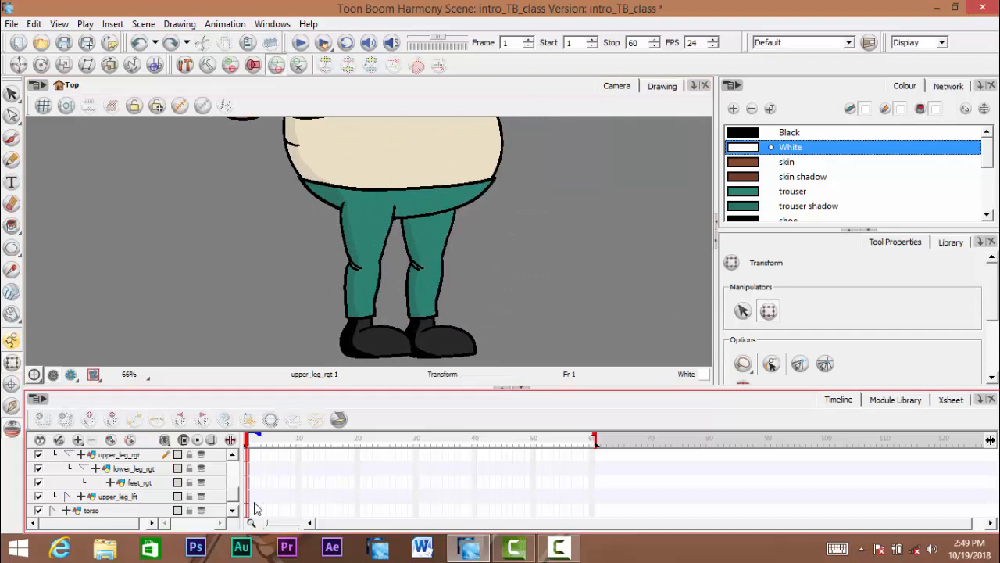
Collapse upper_leg_rgt, expand upper_leg_lft, and set the pivot of feet_lft at the ankle, just below the trouser hem
scroll(117, 492, "up", 3)
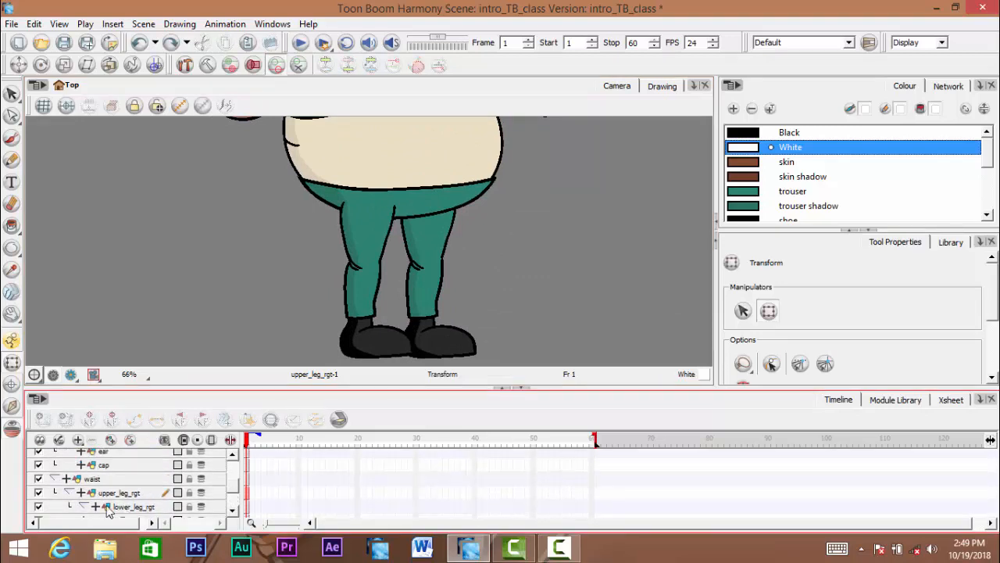
left_click(69, 493)
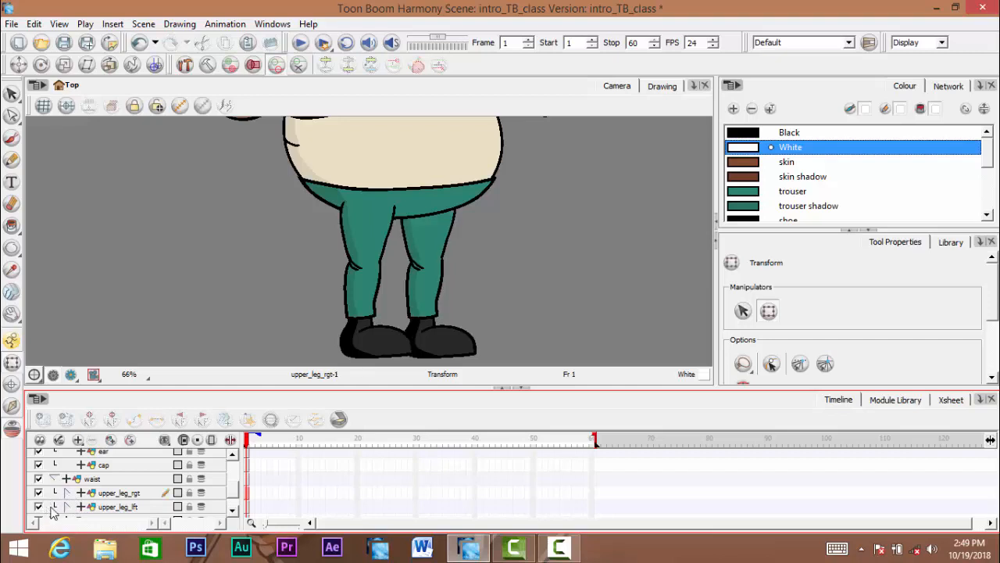
left_click(117, 507)
scroll(231, 506, "down", 2)
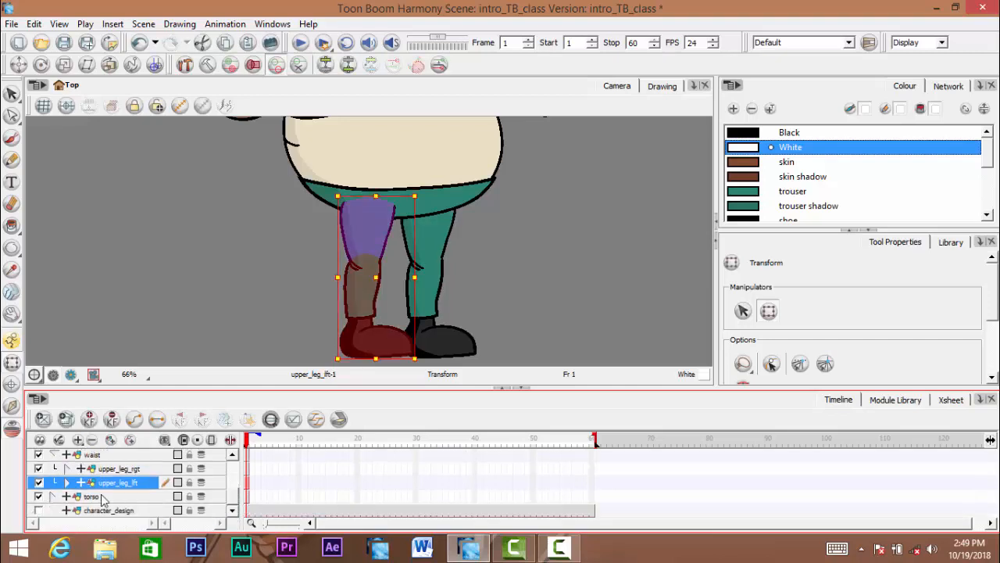
left_click(69, 483)
left_click(139, 510)
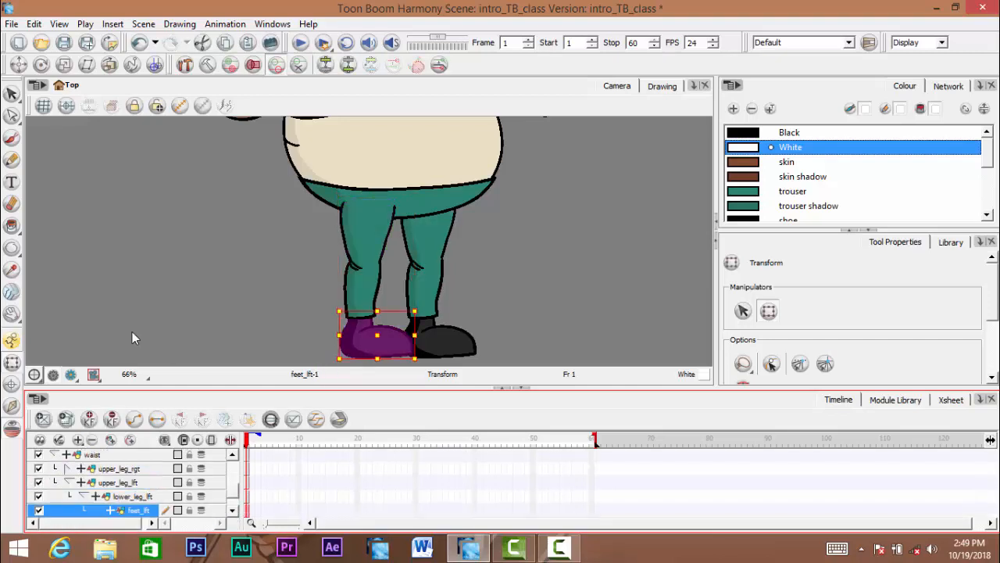
left_click(12, 384)
scroll(356, 327, "up", 1)
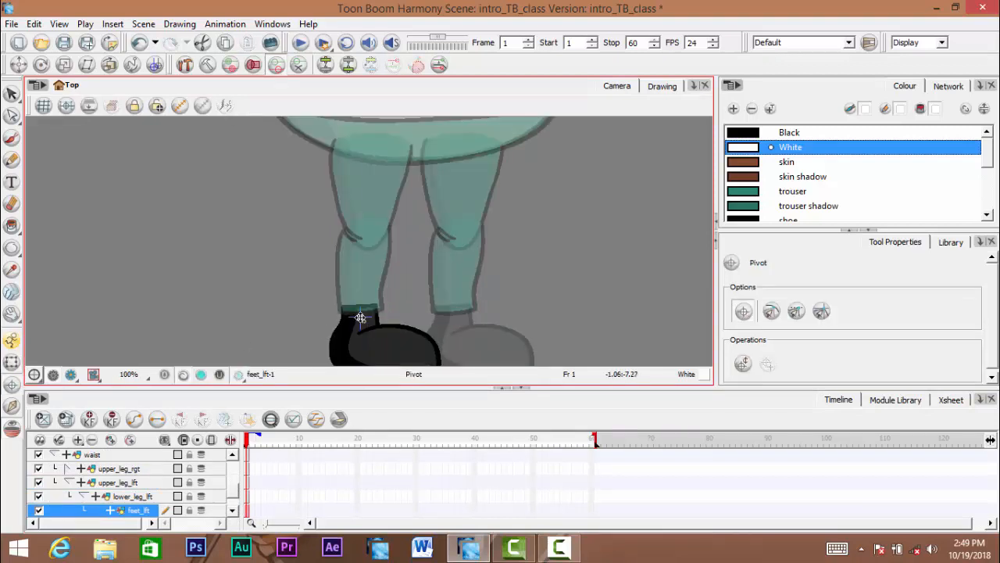
scroll(359, 316, "up", 3)
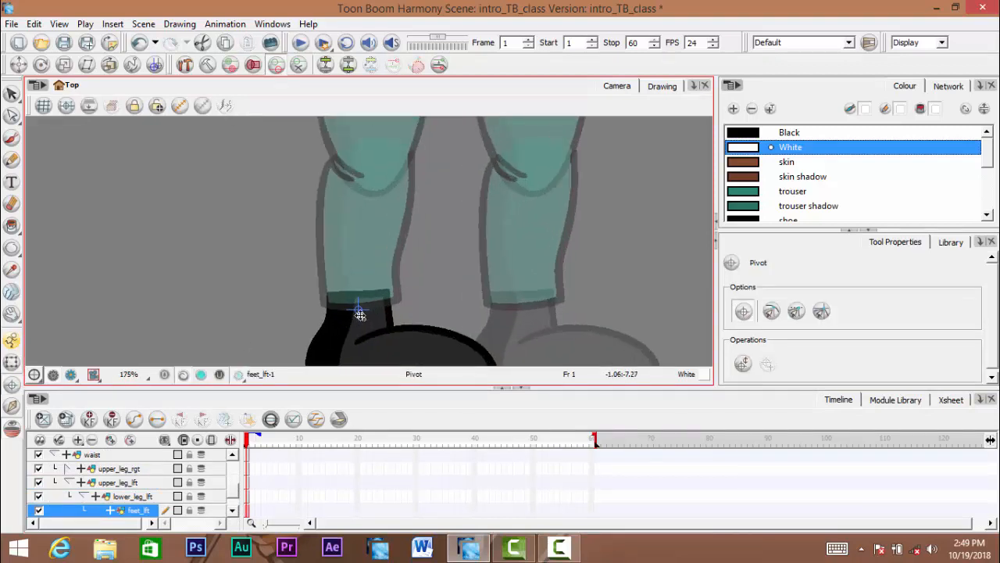
Set the pivot of lower_leg_lft at the centre of the knee
left_click(130, 497)
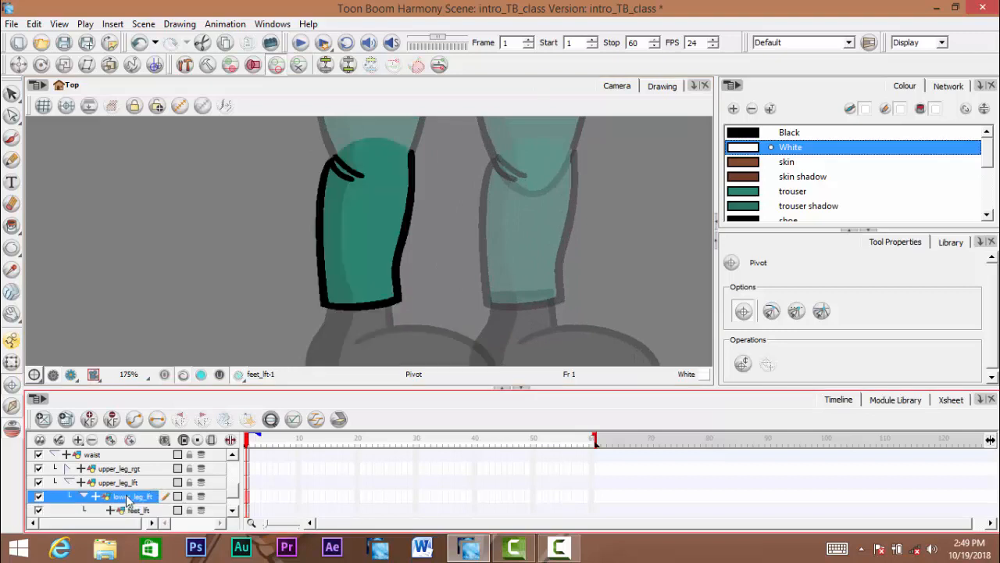
key("space")
left_click_drag(387, 159, 360, 236)
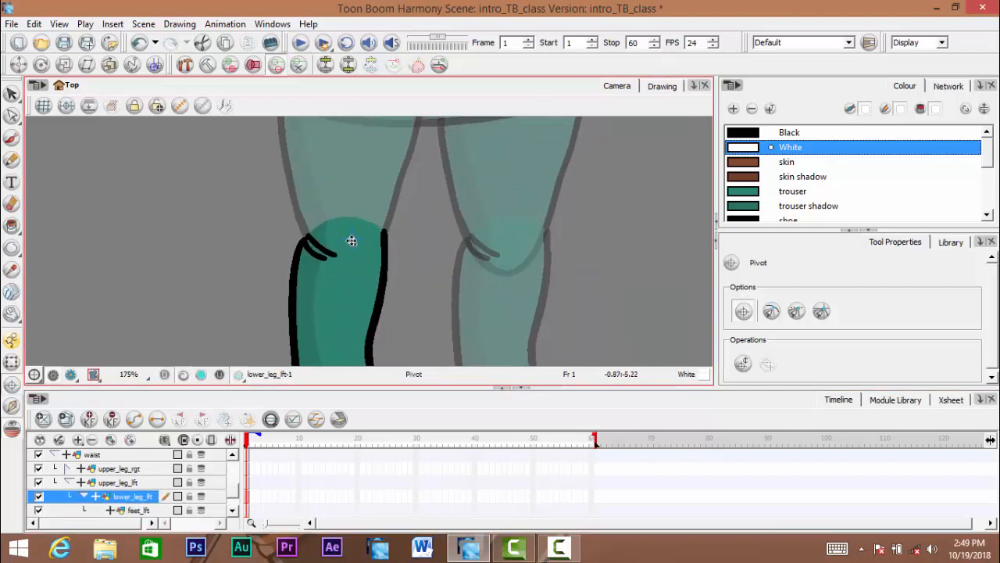
scroll(355, 247, "down", 1)
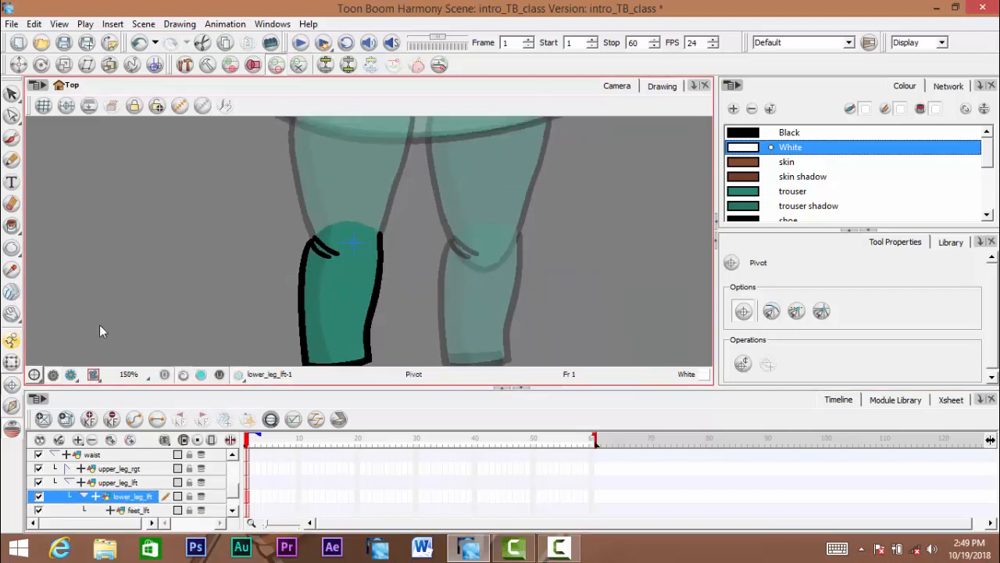
Test the knee pivot by rotating lower_leg_lft with its foot, and undo the rotation
scroll(353, 253, "down", 2)
left_click_drag(433, 231, 442, 272)
key("ctrl+z")
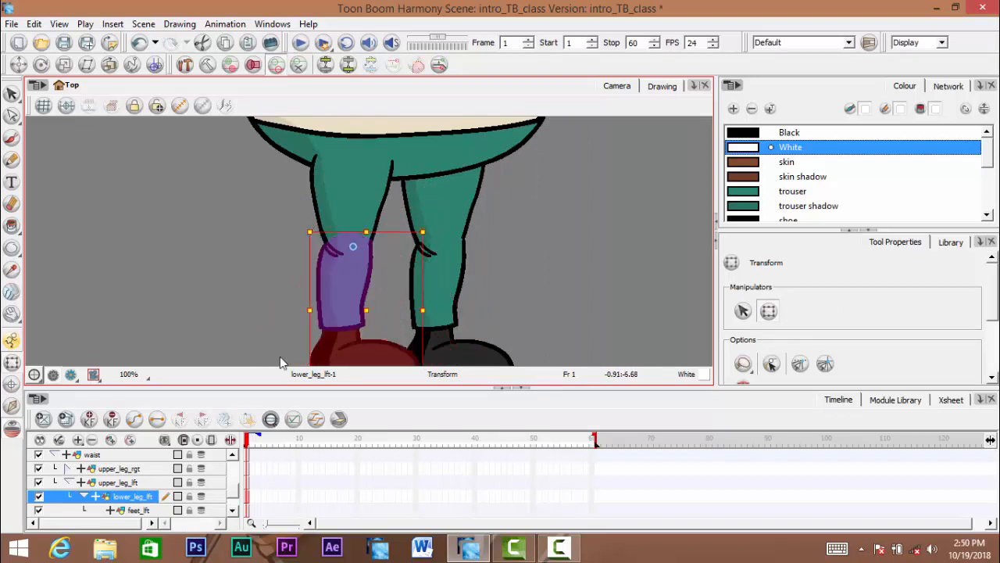
Set the pivot of upper_leg_lft at the hip, near the top of the thigh, then test its rotation and undo the test
left_click(125, 486)
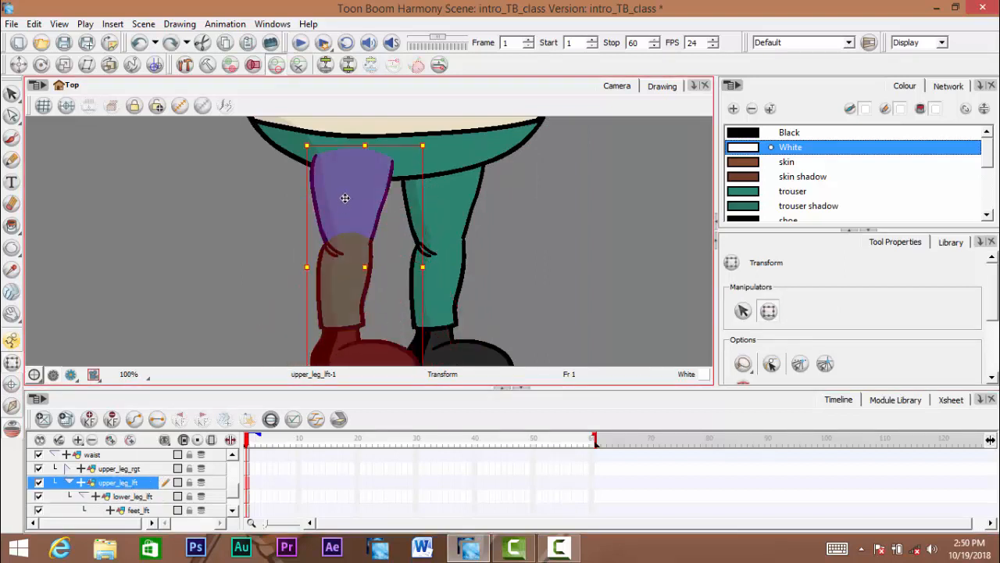
left_click(11, 384)
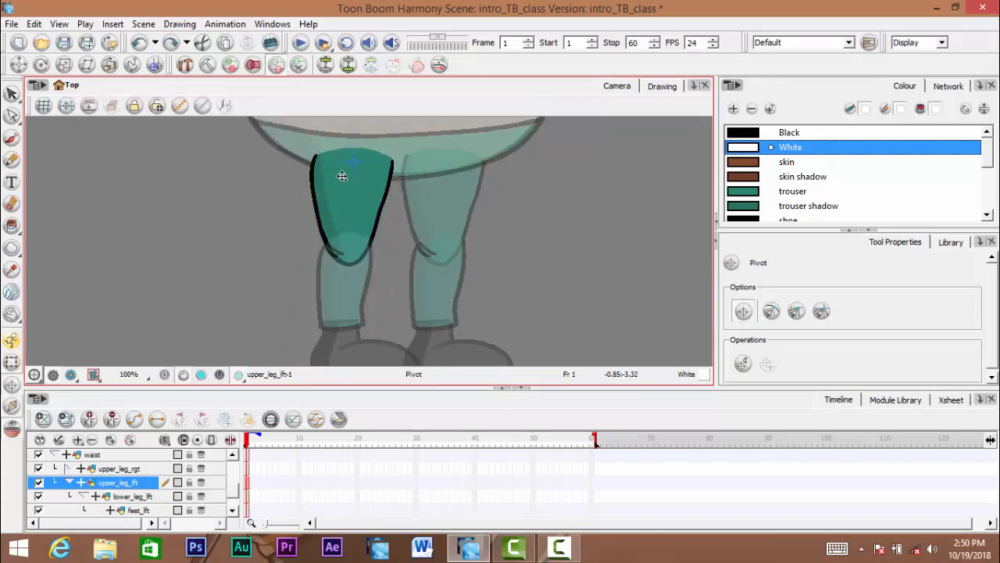
left_click(12, 364)
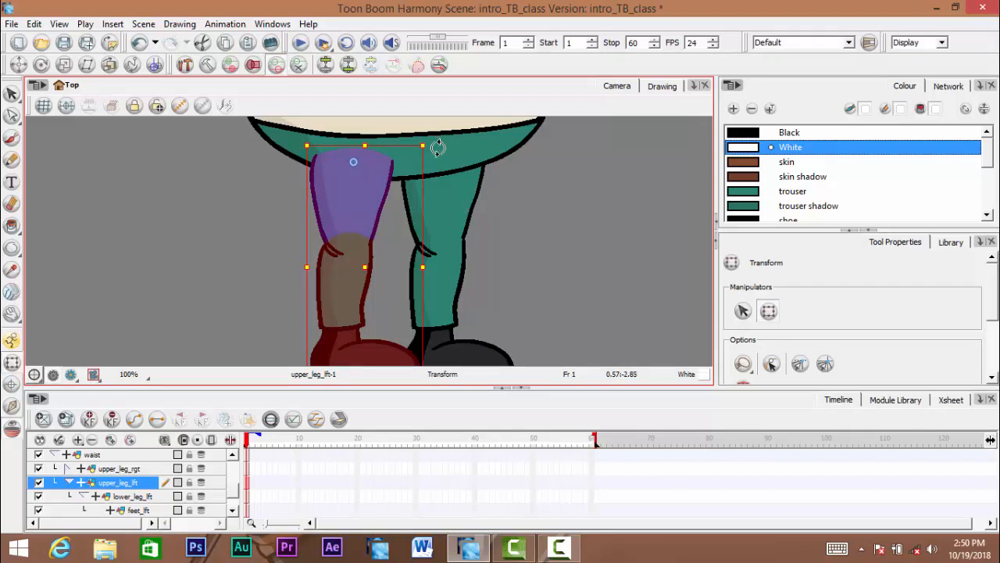
left_click_drag(437, 152, 449, 233)
key("ctrl+z")
scroll(464, 212, "down", 5)
scroll(447, 233, "up", 5)
scroll(442, 227, "down", 3)
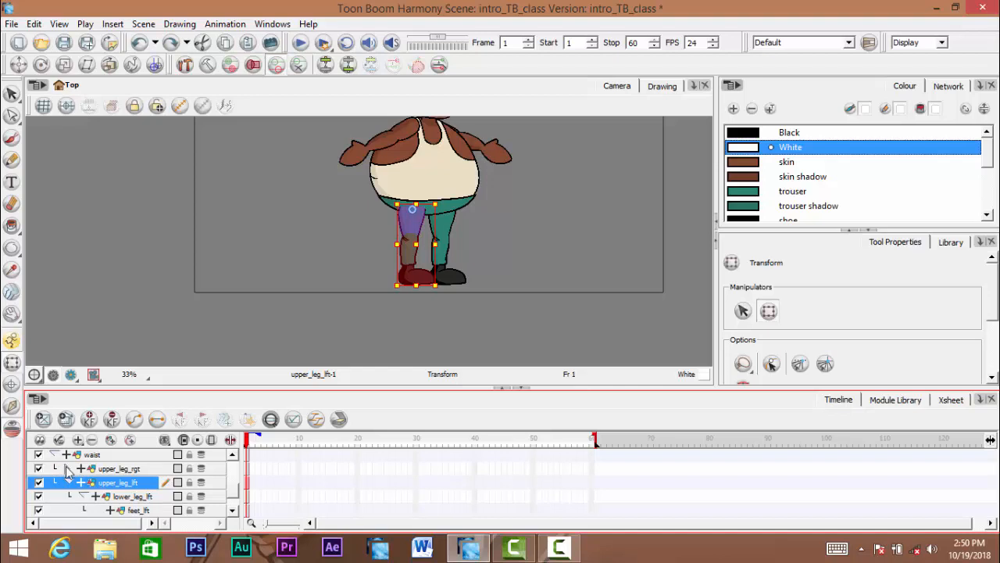
Set the pivot of waist at the middle of the trouser waist piece, slightly above the gap between the legs
left_click(98, 454)
scroll(45, 292, "up", 3)
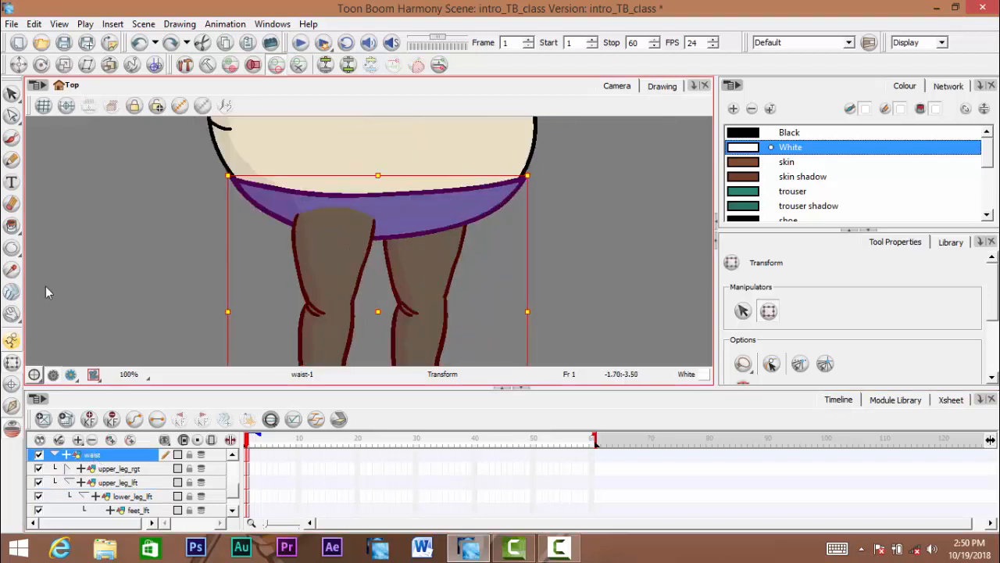
left_click(11, 382)
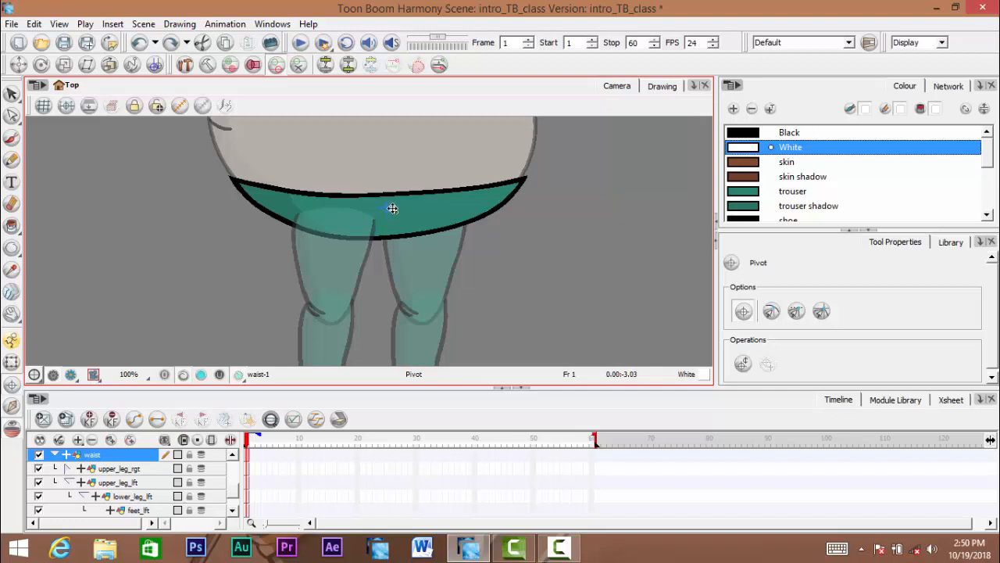
left_click(404, 210)
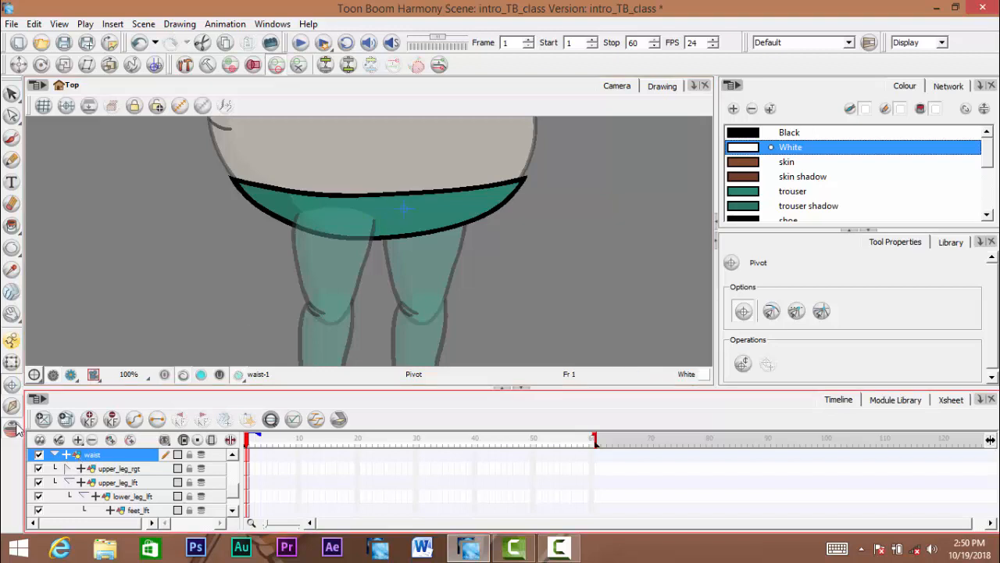
Test the waist pivot by rotating waist together with both legs, and undo the changes
left_click(11, 361)
scroll(332, 224, "down", 2)
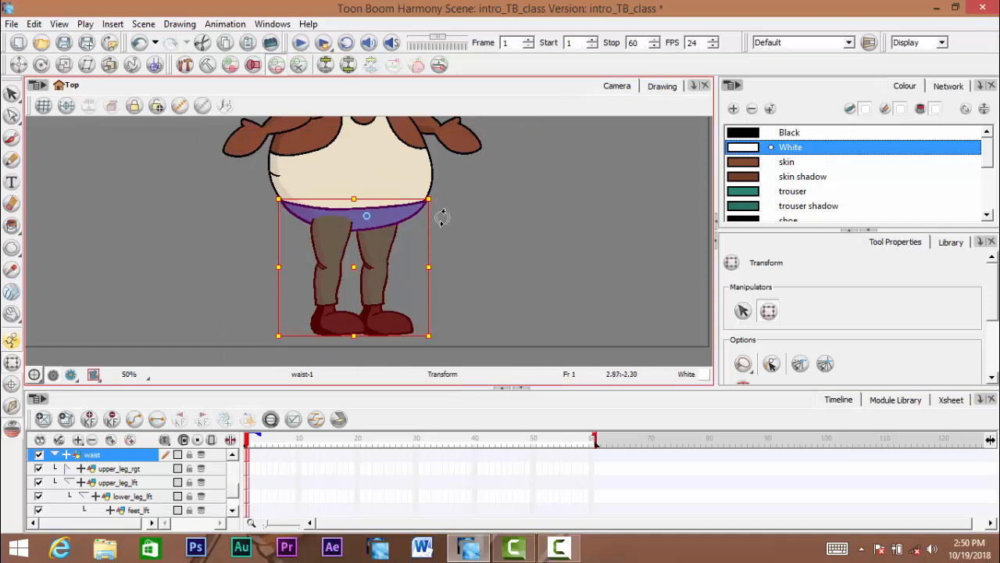
left_click_drag(441, 218, 476, 187)
mouse_move(384, 200)
left_mouse_down()
mouse_move(395, 200)
mouse_move(361, 199)
mouse_move(400, 199)
left_mouse_up()
key("ctrl+z")
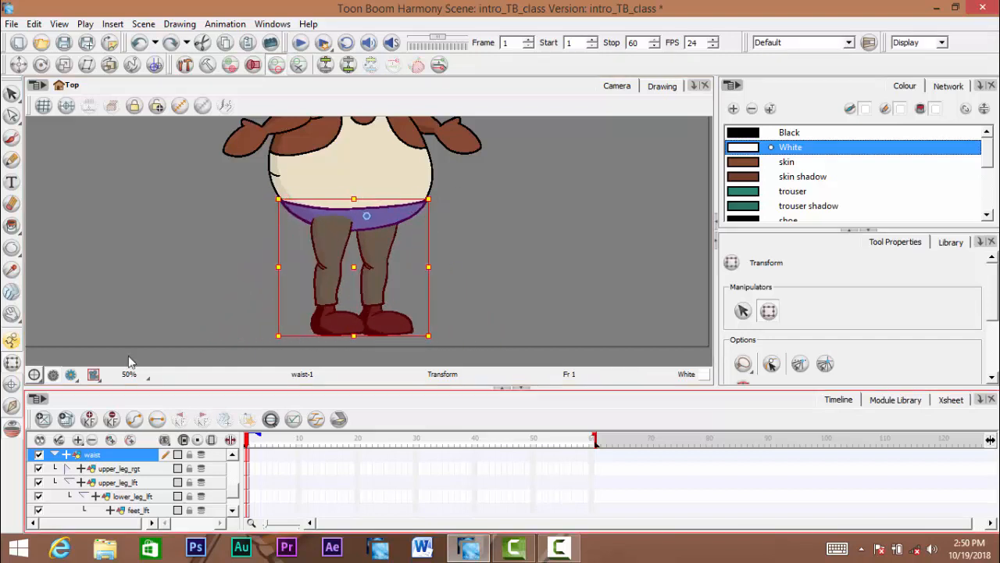
Collapse waist, expand torso, and set the pivot of neck at the base of the neck
left_click(54, 454)
left_click(87, 498)
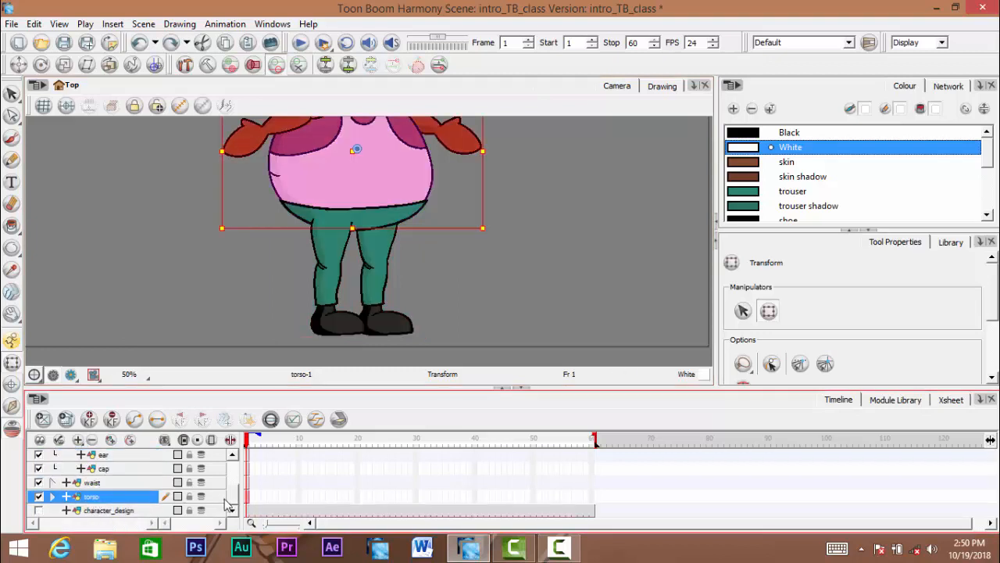
left_click(52, 498)
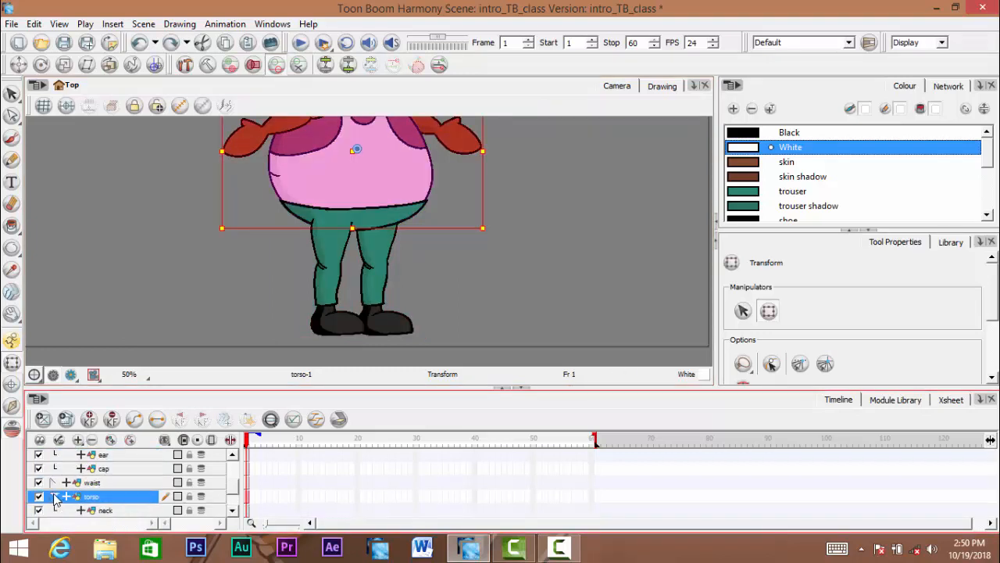
left_click(232, 509)
left_click(231, 510)
left_click(100, 482)
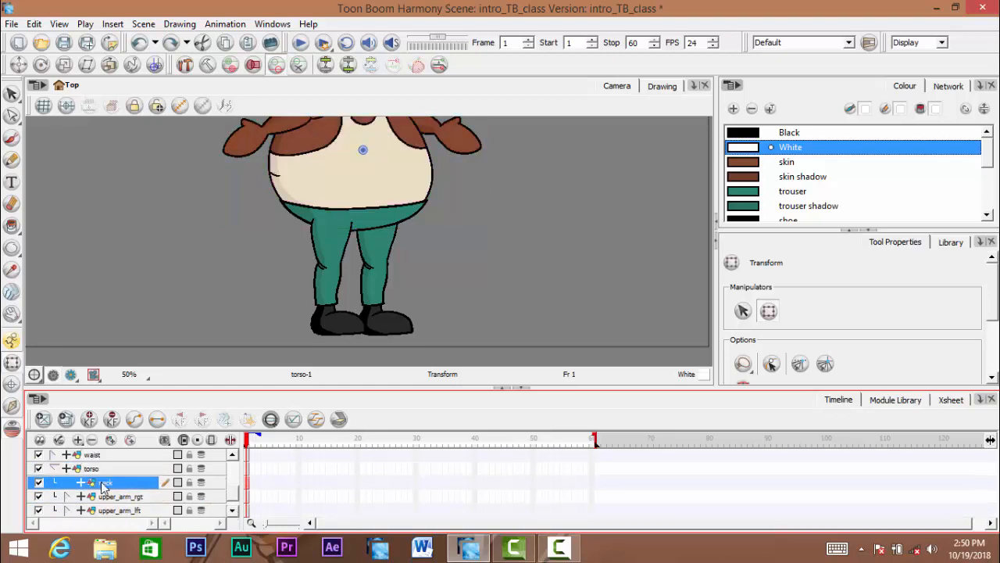
left_click(12, 386)
left_click_drag(368, 130, 362, 239)
scroll(357, 181, "up", 3)
left_click_drag(357, 180, 364, 194)
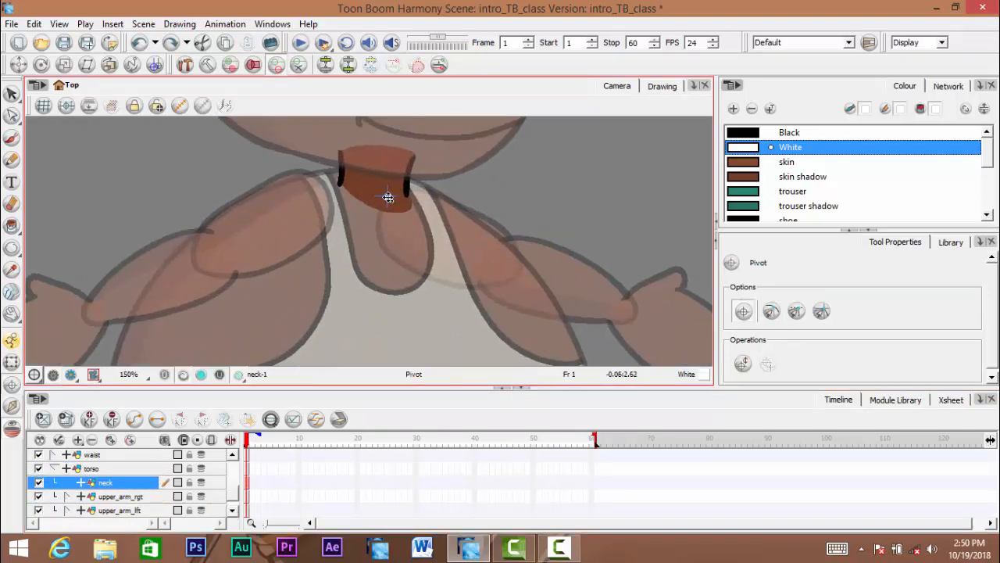
Test the neck pivot by rotating neck slightly, and undo the rotation
left_click(12, 362)
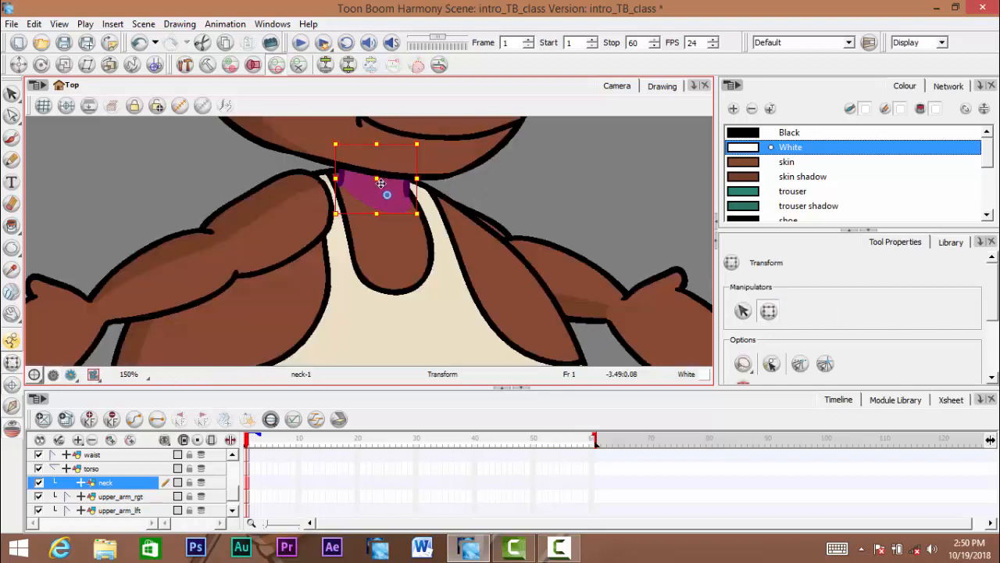
left_click_drag(429, 159, 437, 190)
scroll(438, 190, "down", 2)
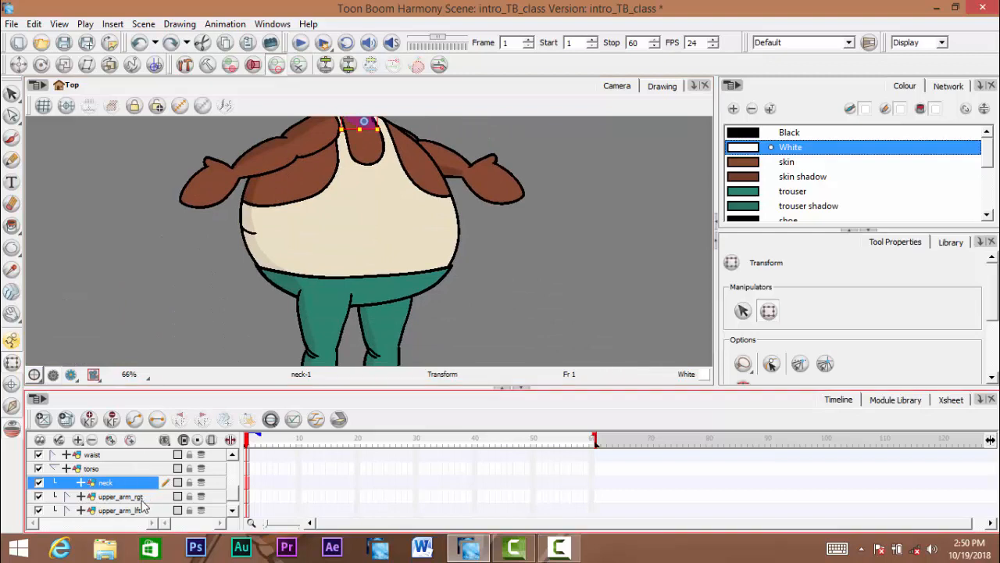
Expand upper_arm_rgt and set the pivot of hand_rgt at the wrist, where the hand meets the forearm
left_click(204, 498)
left_click(232, 511)
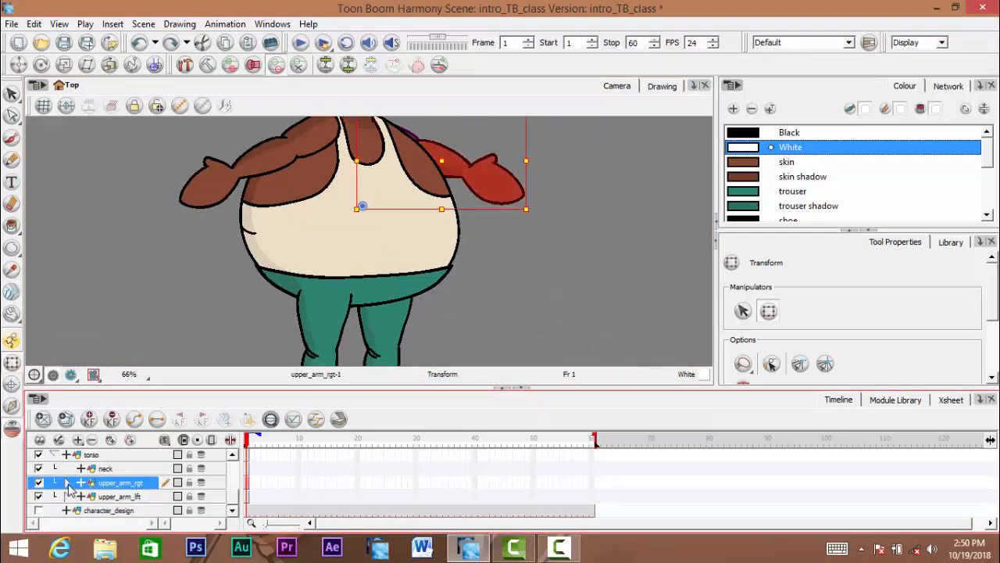
left_click(69, 486)
left_click(232, 510)
left_click(232, 510)
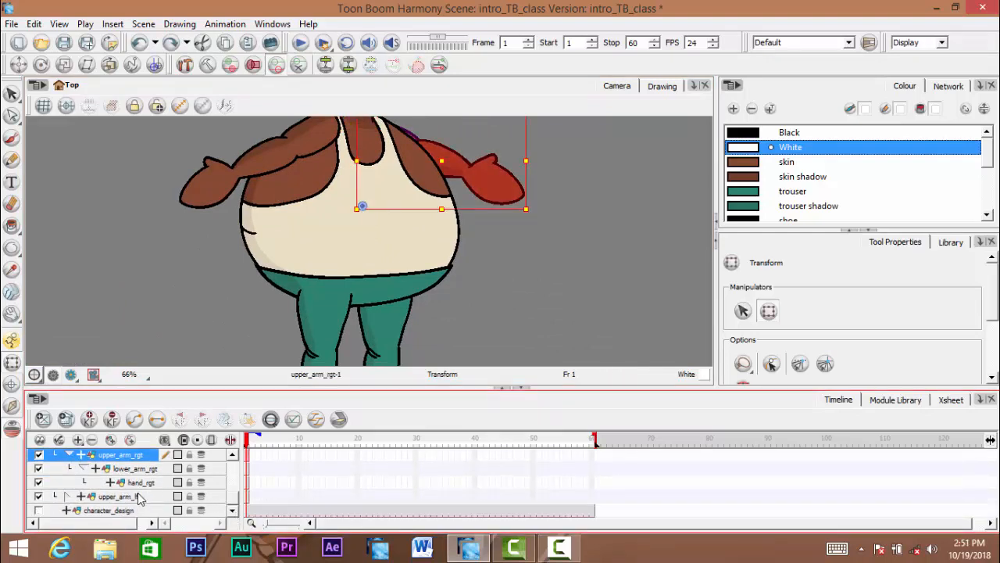
left_click(137, 482)
scroll(486, 181, "up", 2)
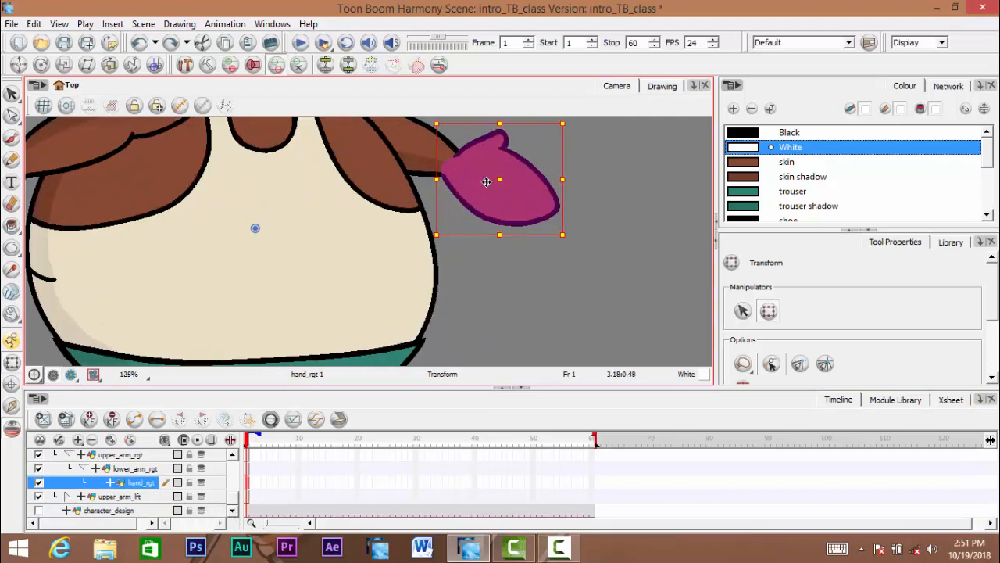
scroll(486, 182, "up", 1)
left_click(11, 383)
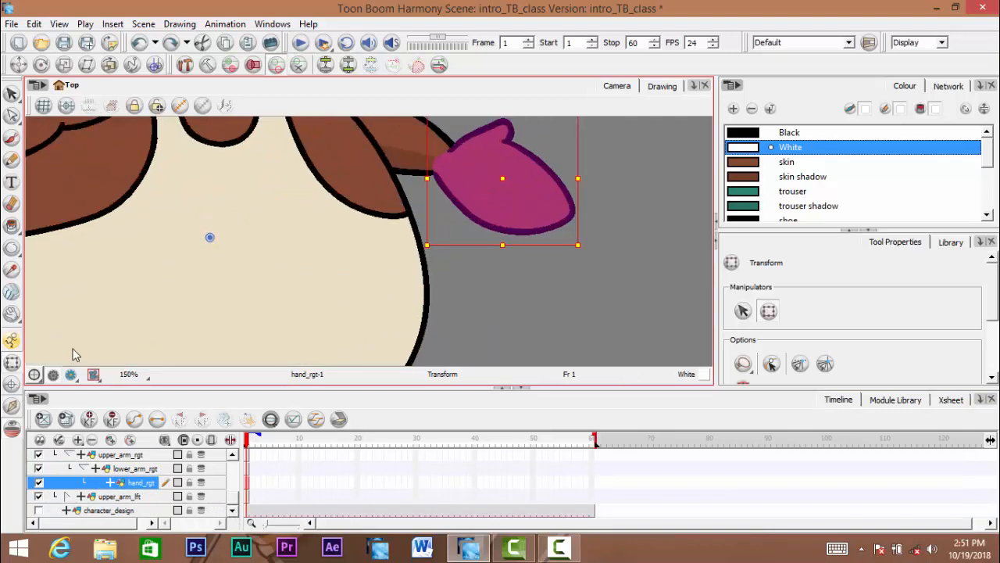
left_click(446, 164)
left_click_drag(401, 231, 371, 284)
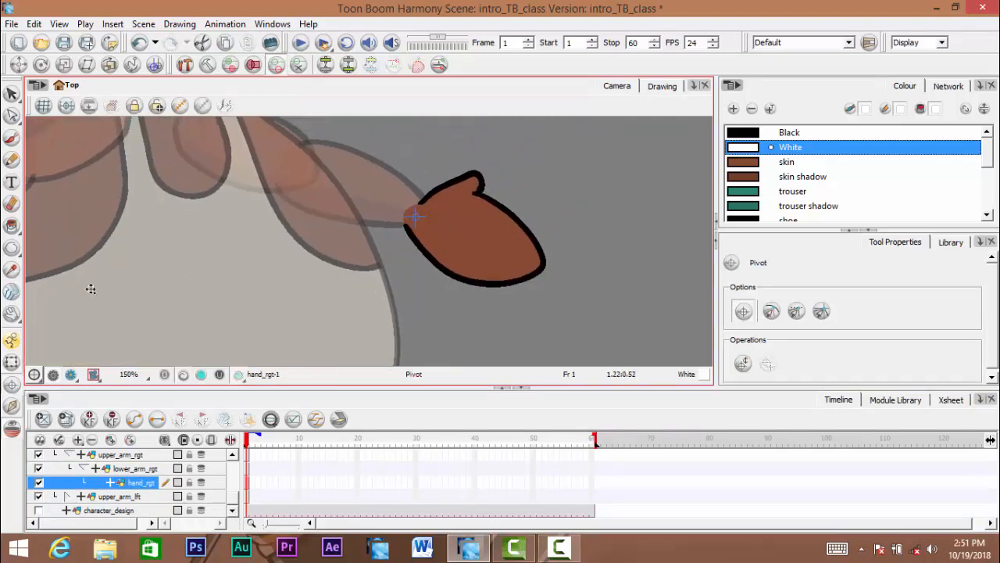
Test the wrist pivot by rotating hand_rgt downwards, inspect the bend, and undo the rotation
left_click(11, 361)
mouse_move(565, 164)
left_mouse_down()
mouse_move(583, 237)
mouse_move(576, 260)
left_mouse_up()
scroll(576, 260, "down", 3)
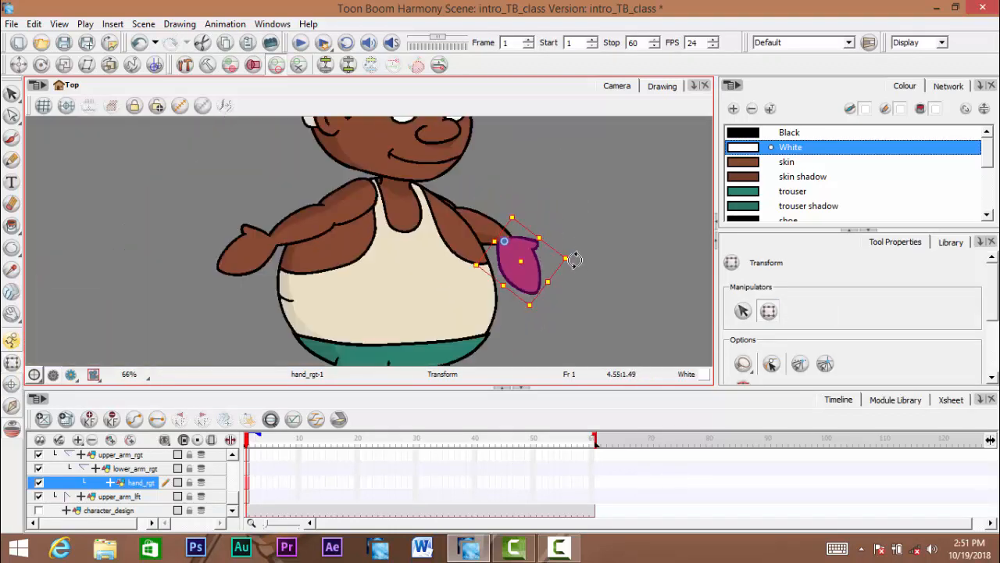
scroll(576, 260, "up", 2)
key("ctrl+z")
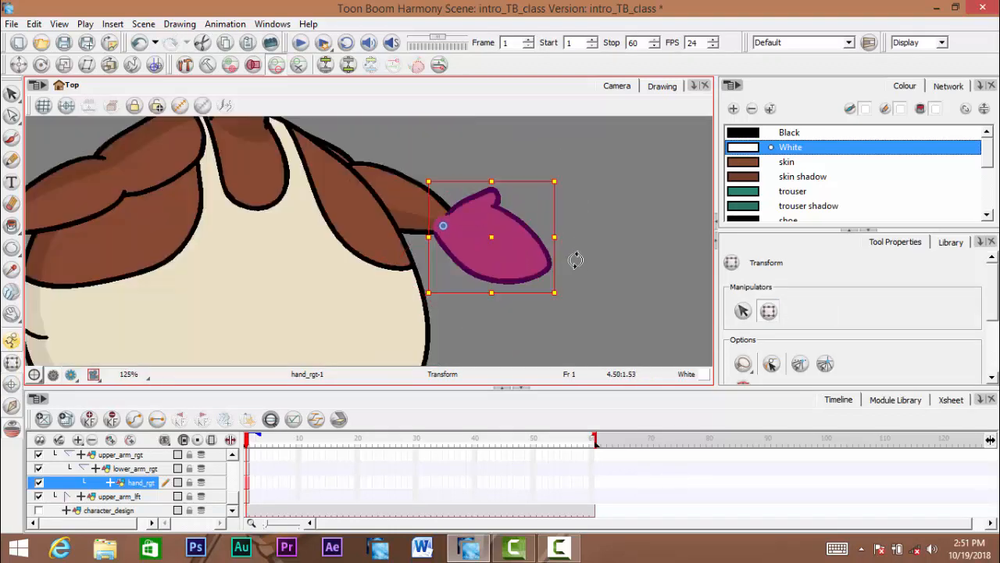
Set the pivot of lower_arm_rgt at the elbow, inside the rounded upper end of the forearm
left_click(135, 468)
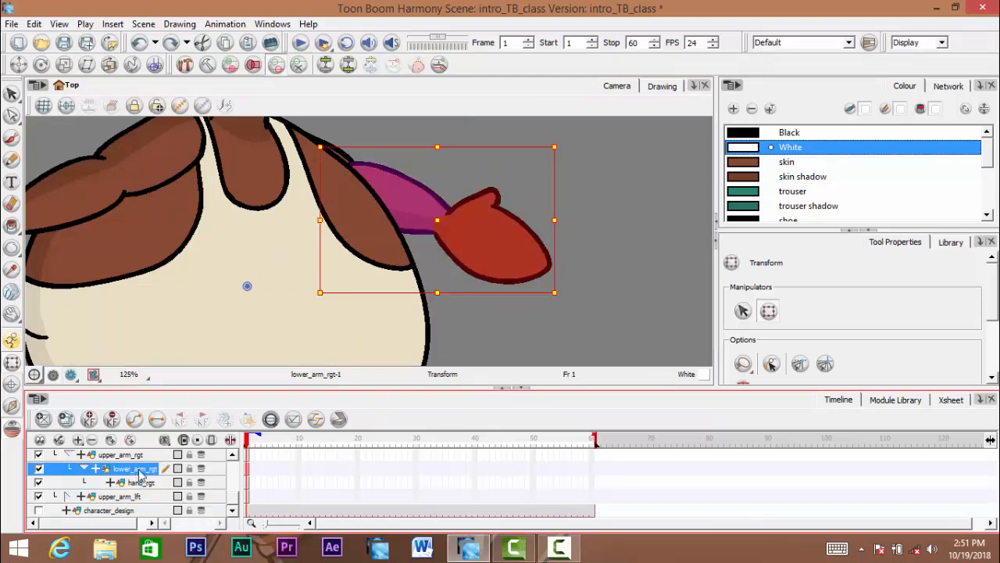
left_click(12, 383)
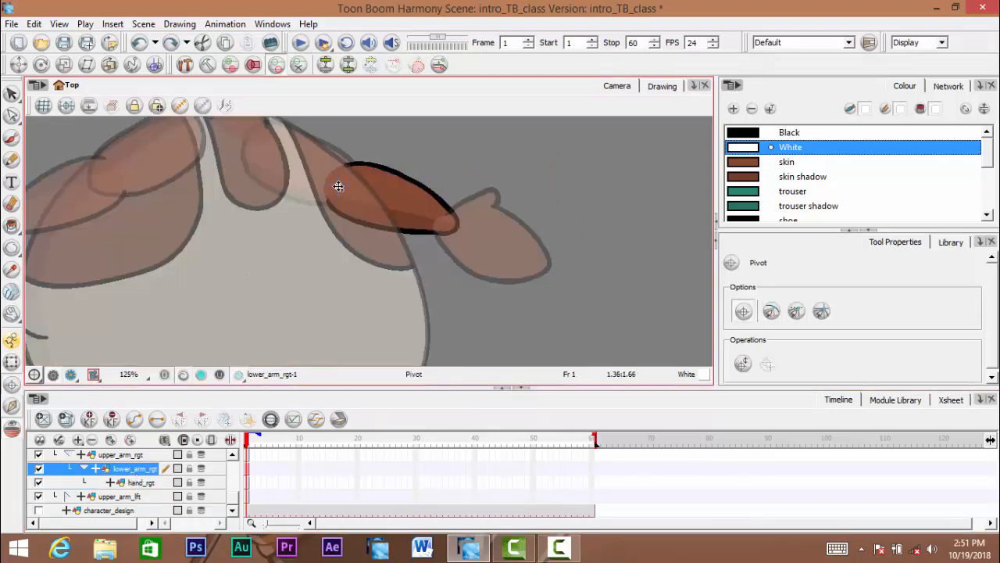
key("shift+t")
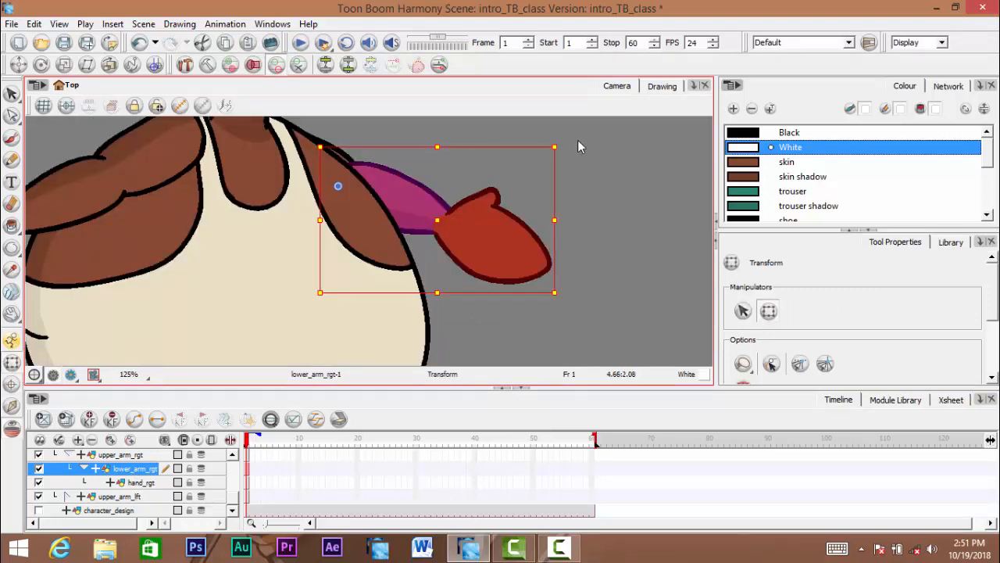
Test the elbow pivot by rotating lower_arm_rgt slightly, and undo the rotation
left_click_drag(566, 143, 571, 162)
key("ctrl+z")
Set the pivot of upper_arm_rgt at the shoulder, inside the rounded upper end of the arm beneath the vest strap
left_click(117, 457)
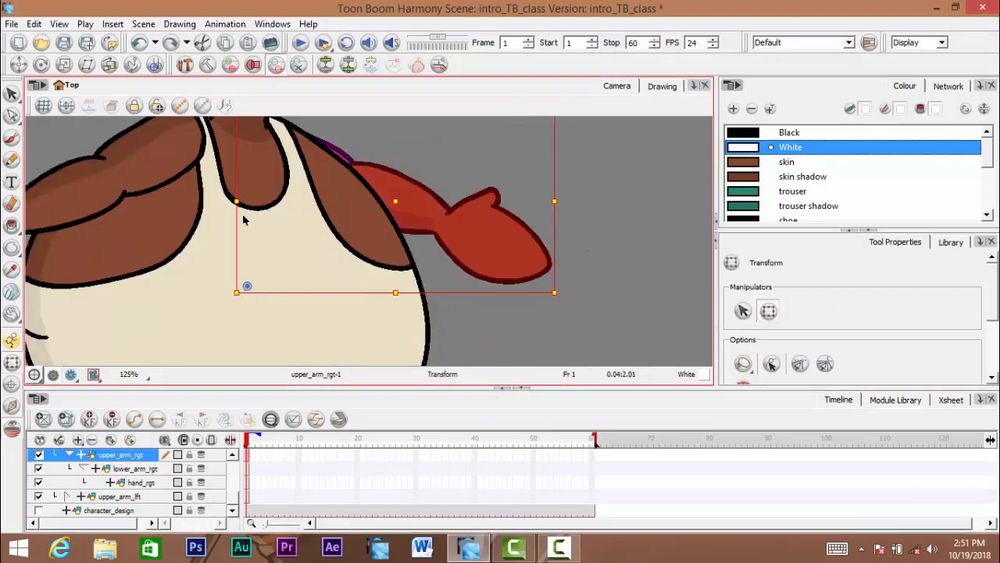
left_click(11, 385)
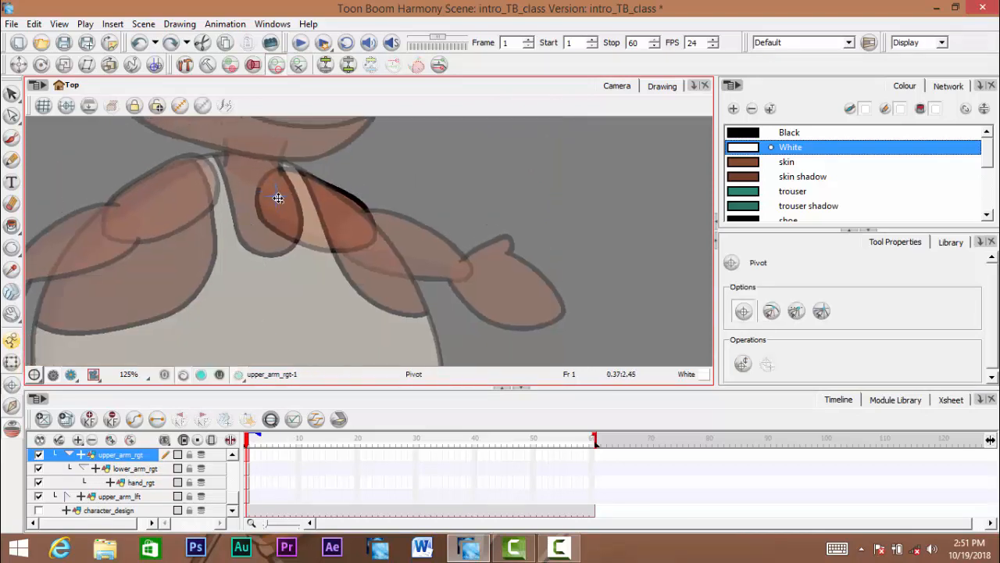
key("ctrl+shift+z")
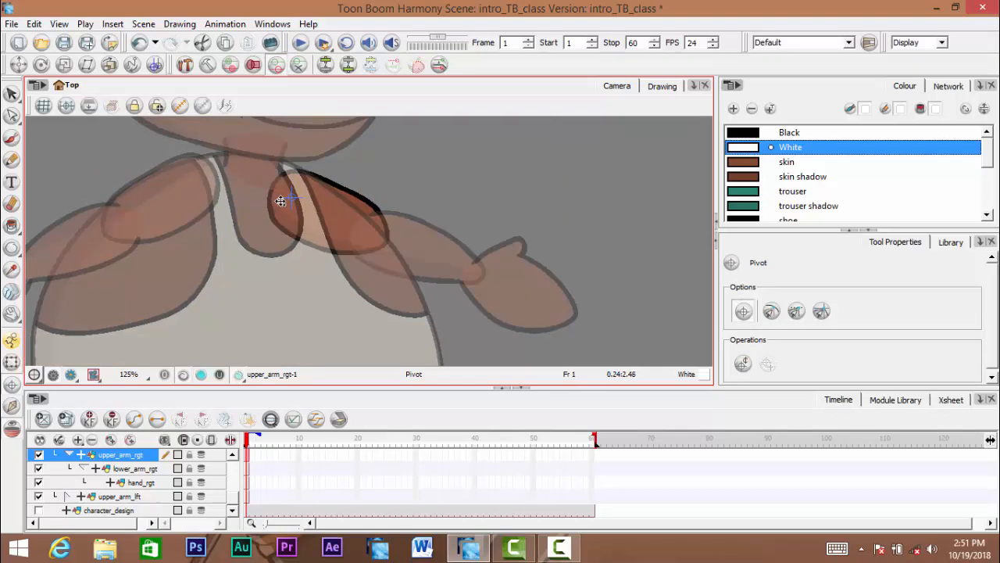
key("ctrl+z")
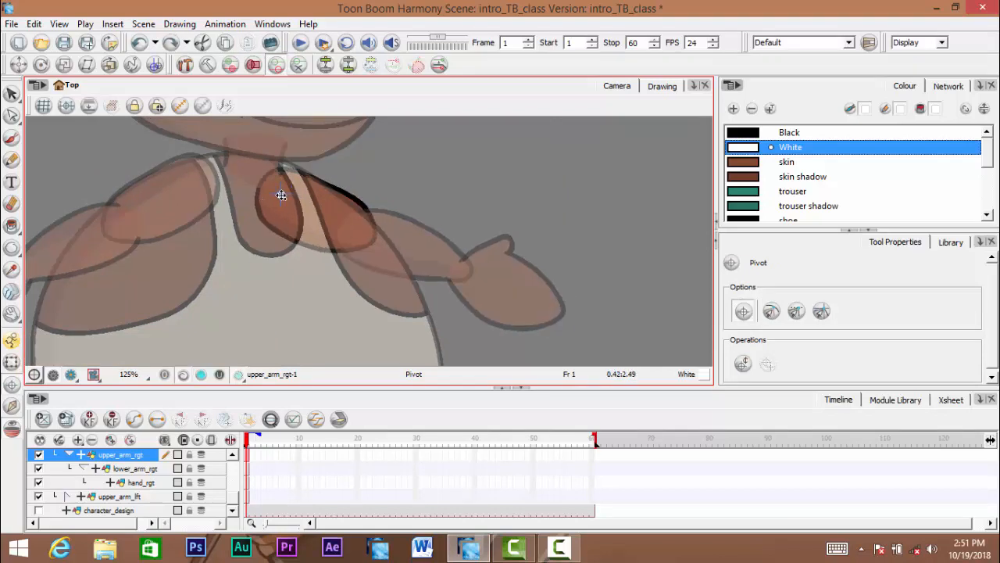
key("ctrl+shift+z")
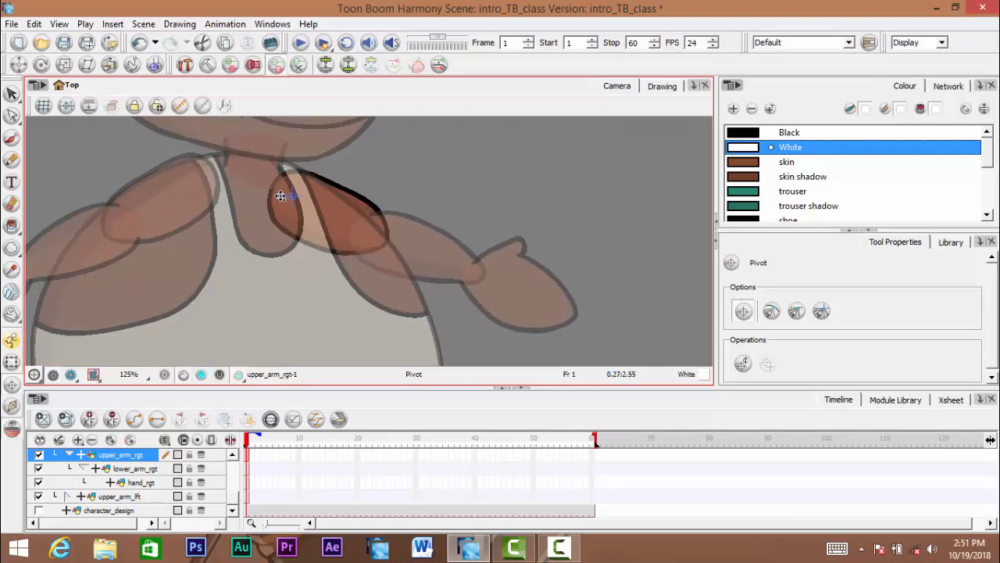
Test the shoulder pivot by moving and rotating upper_arm_rgt, undoing each change
left_click(12, 363)
mouse_move(452, 254)
left_mouse_down()
mouse_move(605, 266)
mouse_move(607, 199)
mouse_move(549, 242)
mouse_move(563, 240)
mouse_move(471, 254)
mouse_move(458, 243)
mouse_move(470, 257)
left_mouse_up()
key("ctrl+z")
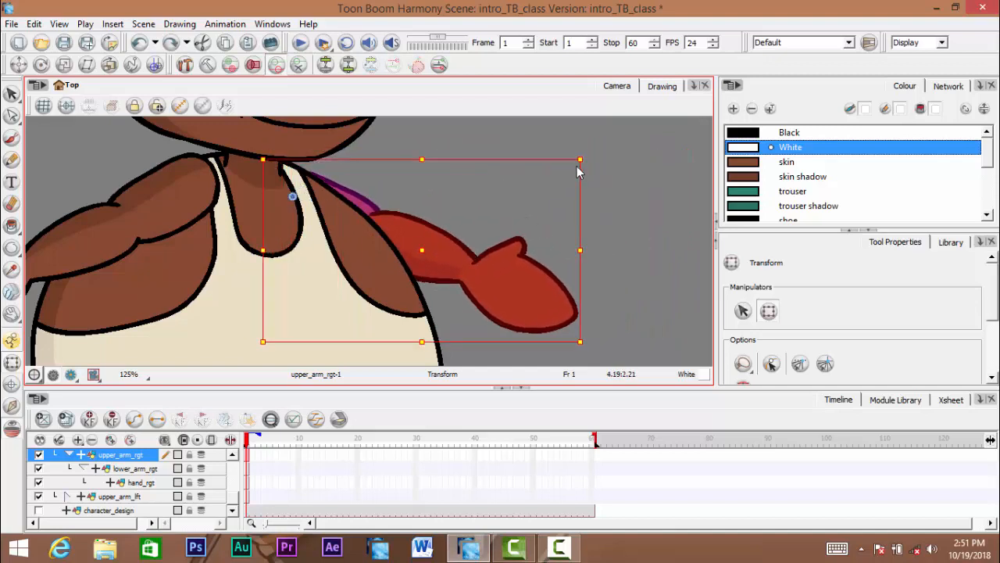
left_click_drag(592, 156, 609, 250)
key("ctrl+z")
Deselect the arm and examine how both arms join the torso at the shoulders
scroll(609, 249, "down", 8)
left_click(630, 252)
scroll(293, 257, "up", 2)
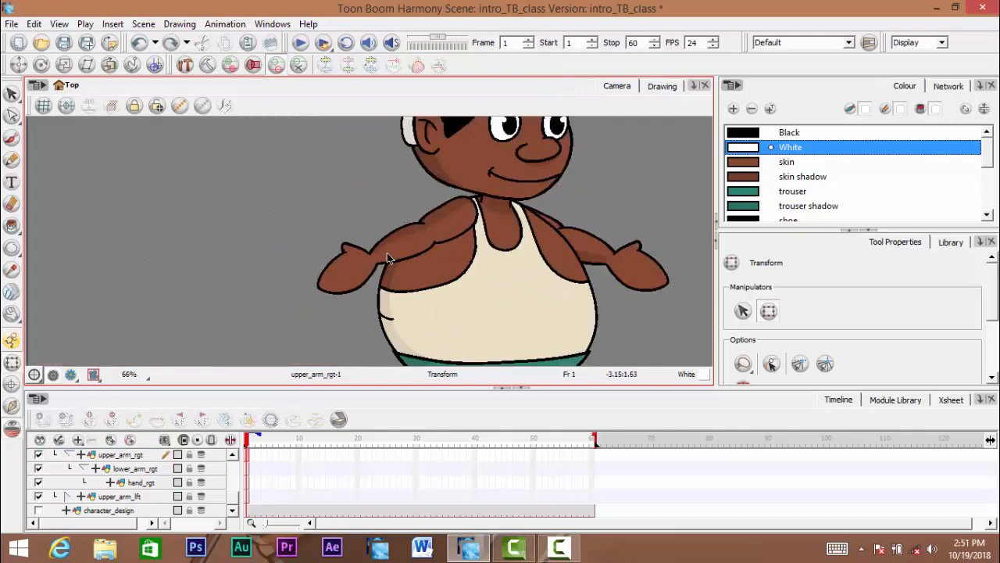
left_click_drag(497, 246, 361, 269)
scroll(426, 215, "up", 2)
scroll(376, 232, "down", 4)
scroll(352, 254, "up", 5)
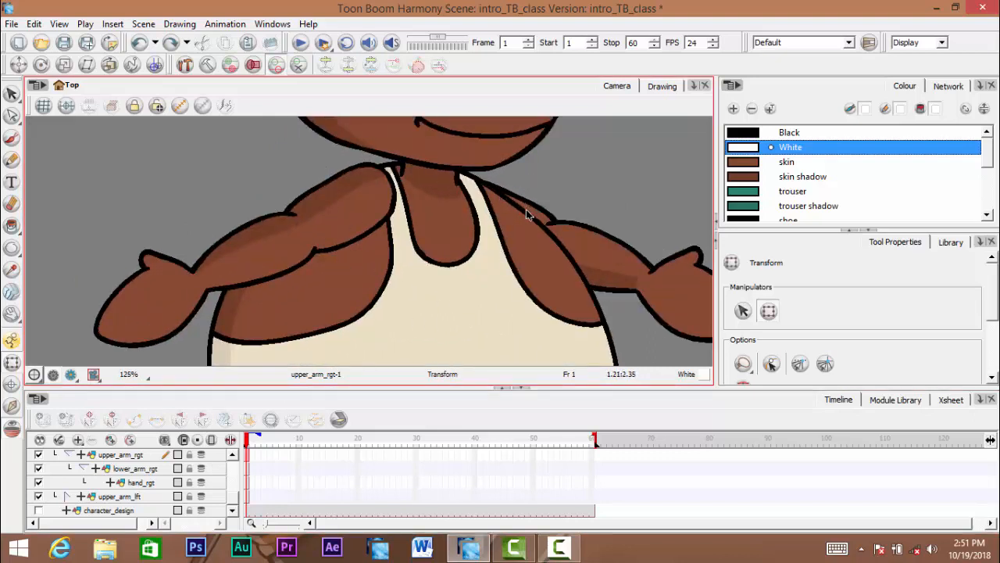
left_click_drag(351, 268, 349, 239)
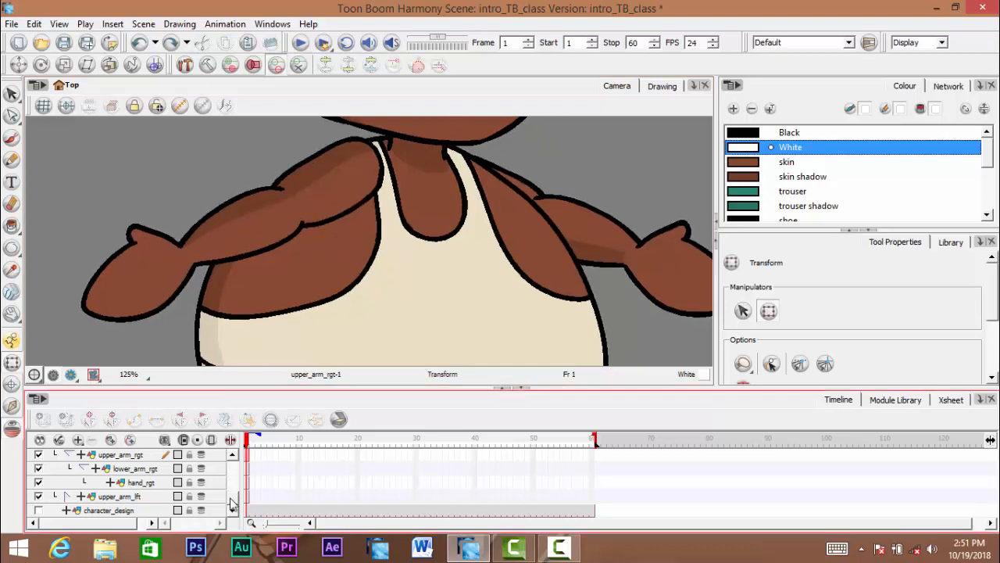
Collapse the upper_arm_rgt hierarchy and expand upper_arm_lft to show its child layers
left_click(136, 469)
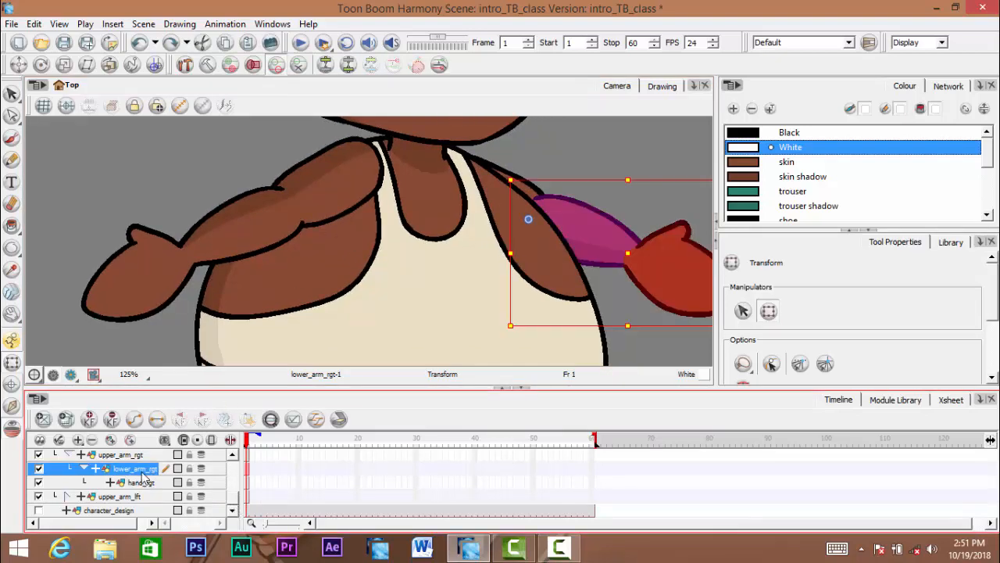
left_click(80, 456)
left_click(72, 455)
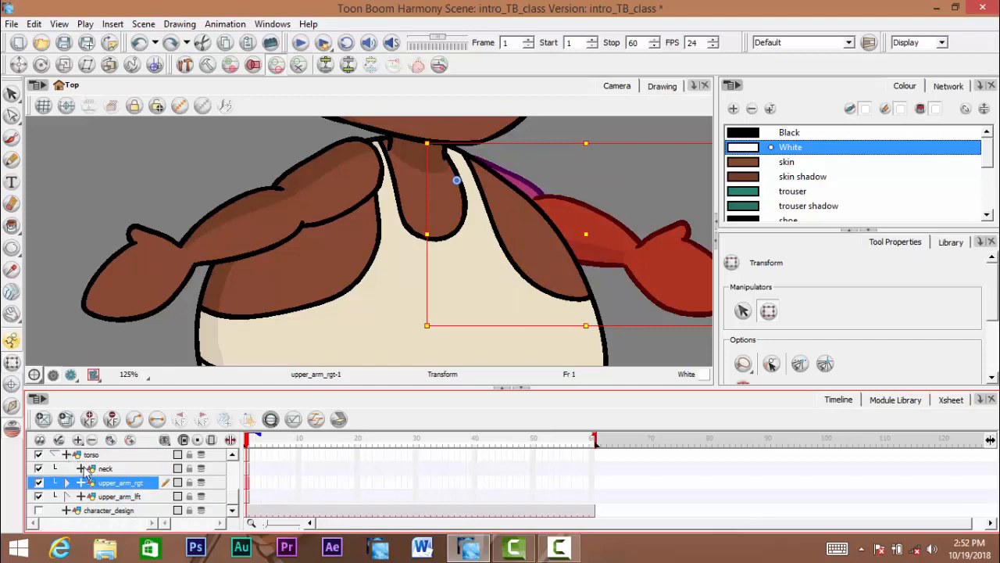
left_click(115, 497)
left_click(69, 496)
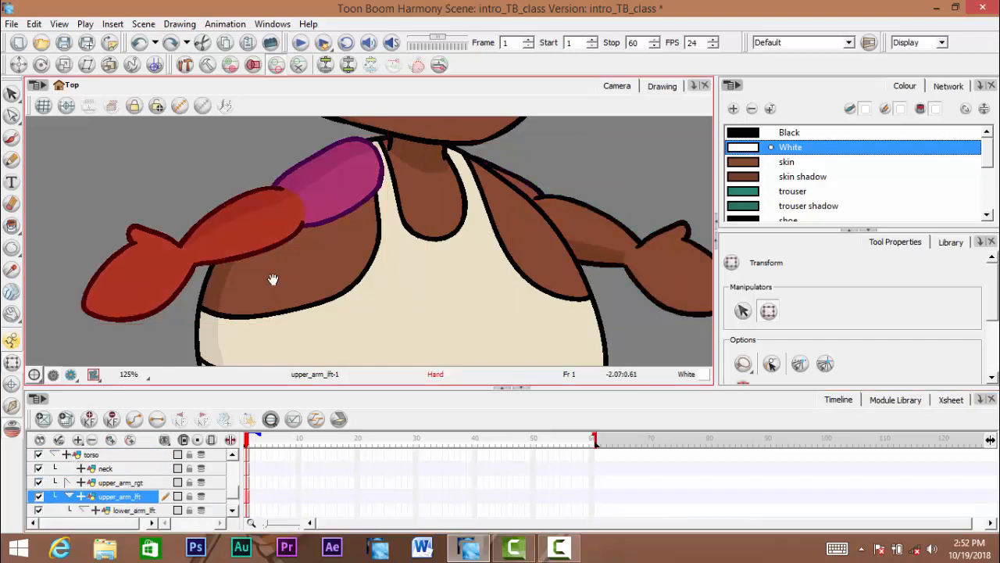
Set the pivot of hand_lft at the wrist, where the hand meets the forearm
left_click_drag(270, 276, 309, 236)
scroll(232, 512, "down", 1)
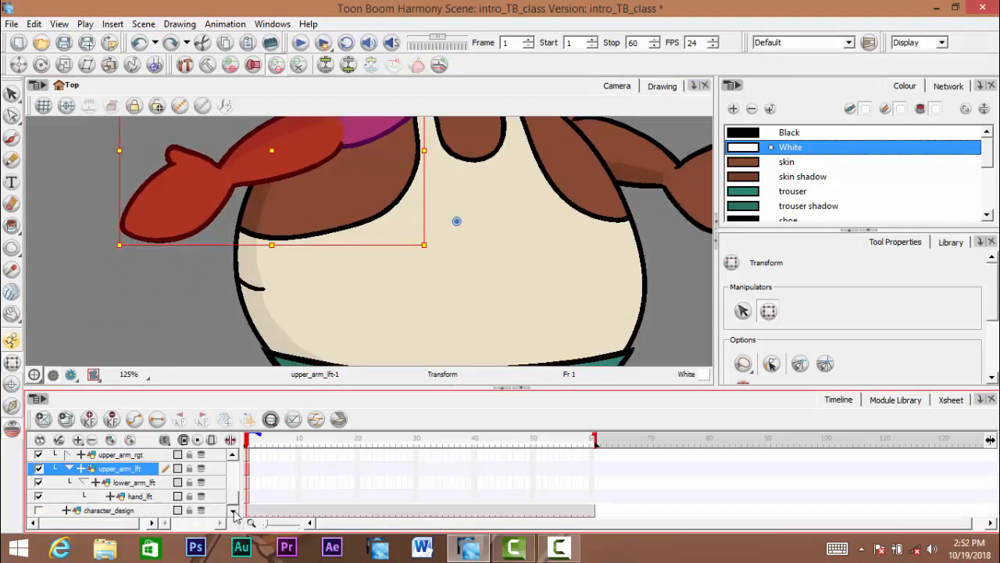
left_click(139, 497)
left_click(12, 383)
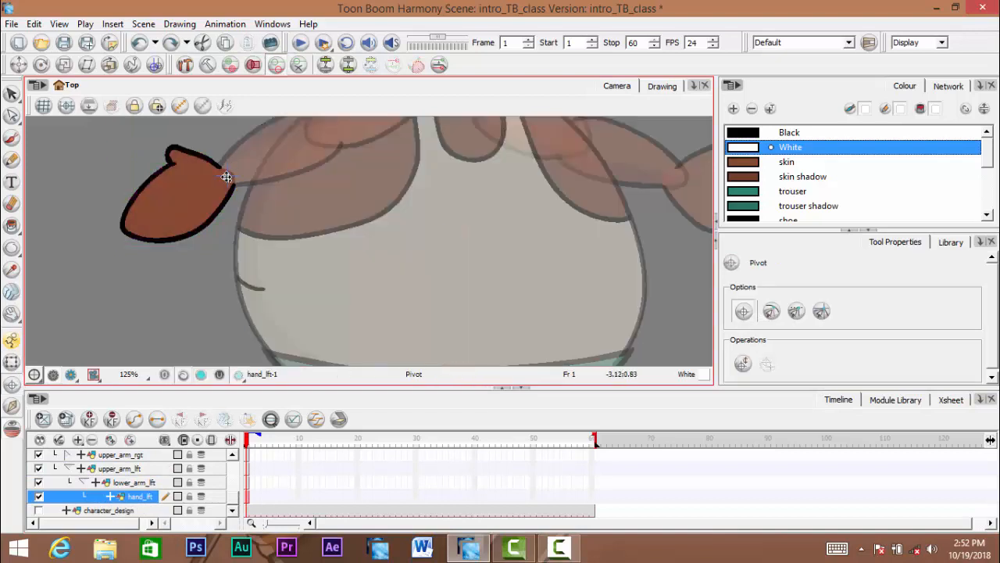
left_click(222, 178)
Test the wrist pivot by rotating hand_lft, and undo the rotation
left_click(13, 340)
left_click_drag(244, 145, 243, 120)
key("ctrl+z")
Save the scene and set the pivot of lower_arm_lft at the elbow, inside the rounded upper end of the forearm
left_click(137, 481)
left_click_drag(249, 239, 222, 312)
left_click(475, 291)
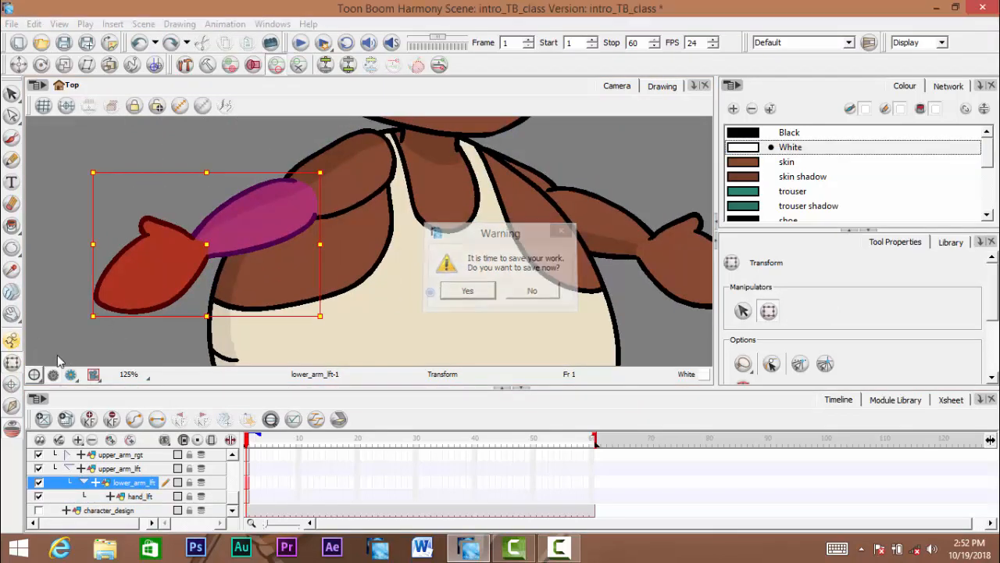
left_click(12, 383)
left_click(304, 199)
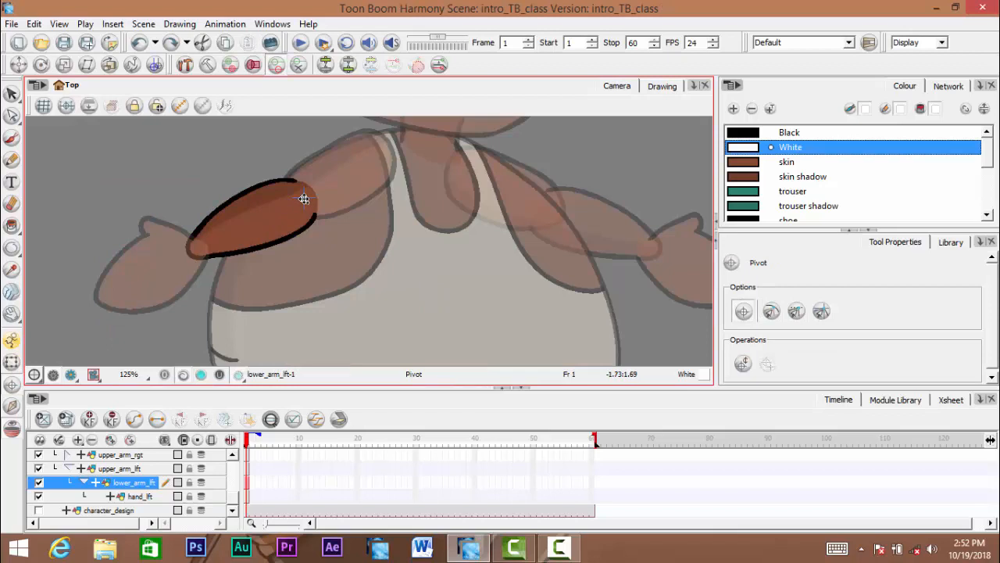
left_click(304, 198)
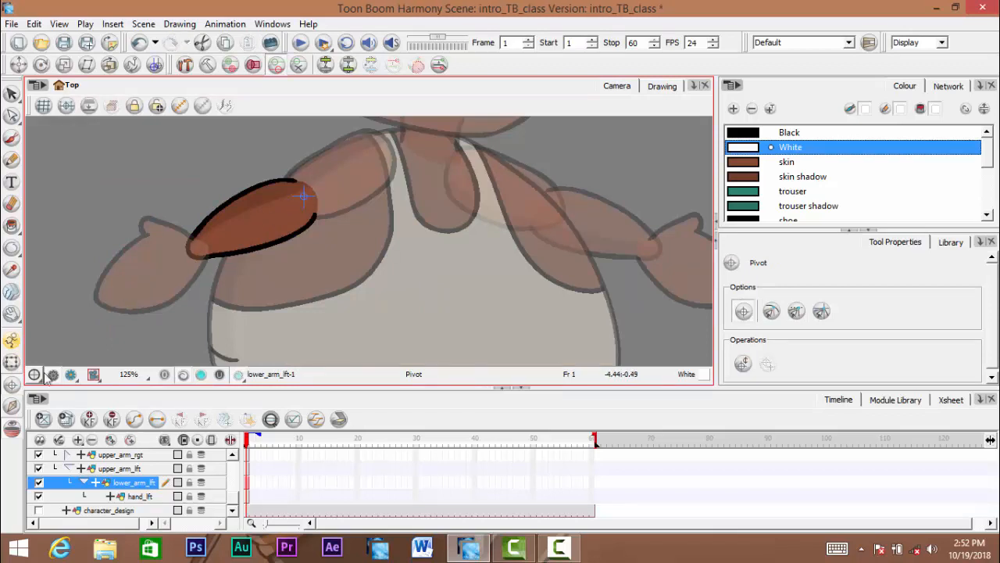
Test the elbow pivot by rotating lower_arm_lft slightly, and restore its original pose
left_click(12, 340)
mouse_move(326, 169)
left_mouse_down()
mouse_move(333, 143)
mouse_move(321, 171)
mouse_move(334, 182)
left_mouse_up()
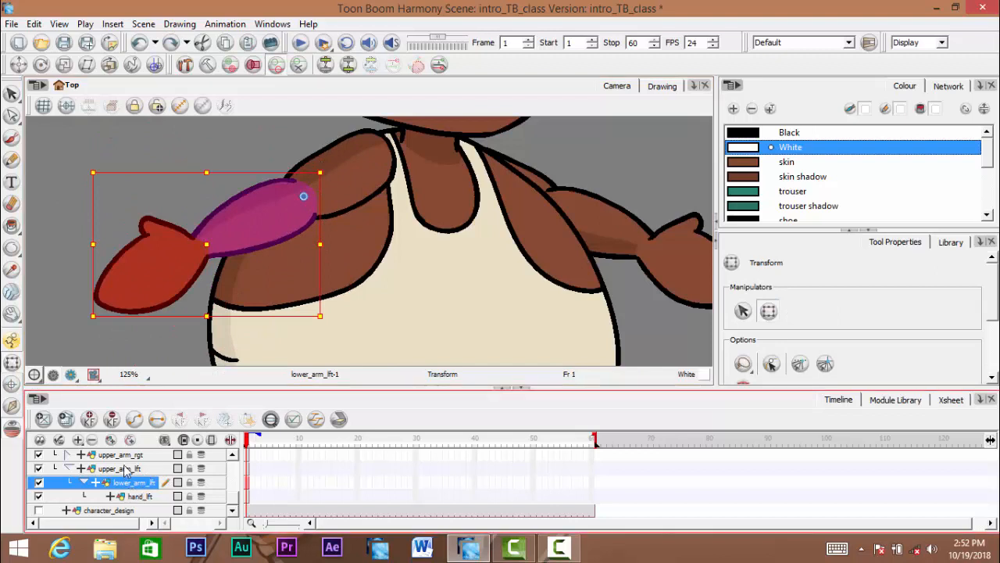
Set the pivot of upper_arm_lft at the shoulder, inside the rounded upper end of the arm
left_click(120, 468)
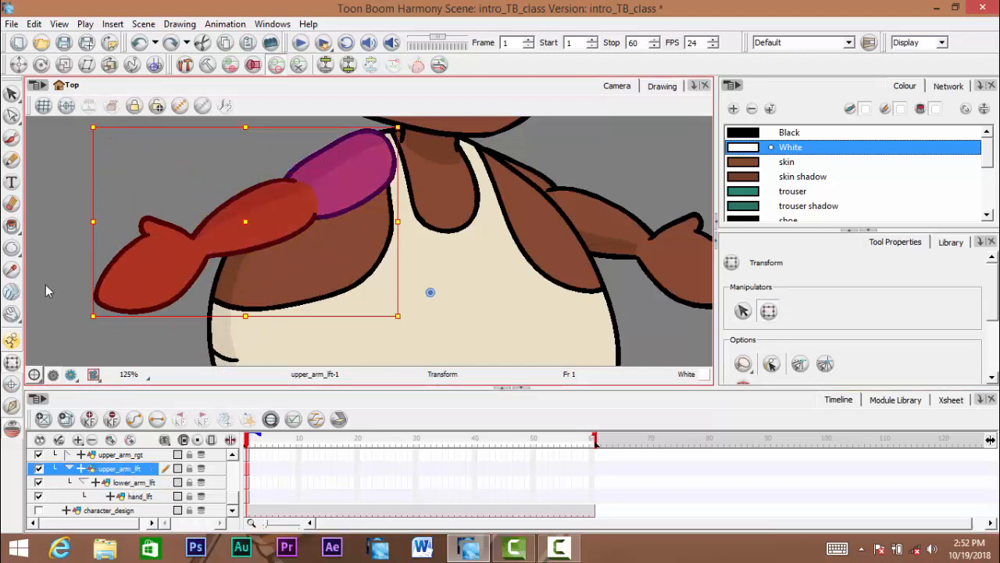
left_click(12, 384)
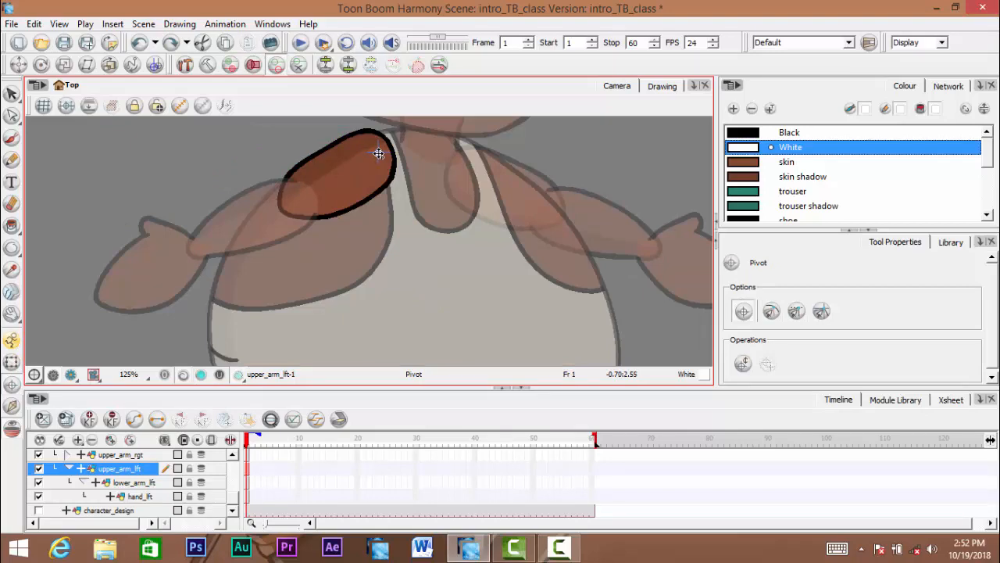
left_click(378, 154)
Test the shoulder pivot by rotating upper_arm_lft down alongside the torso, inspect the pose, and undo the changes
left_click(12, 362)
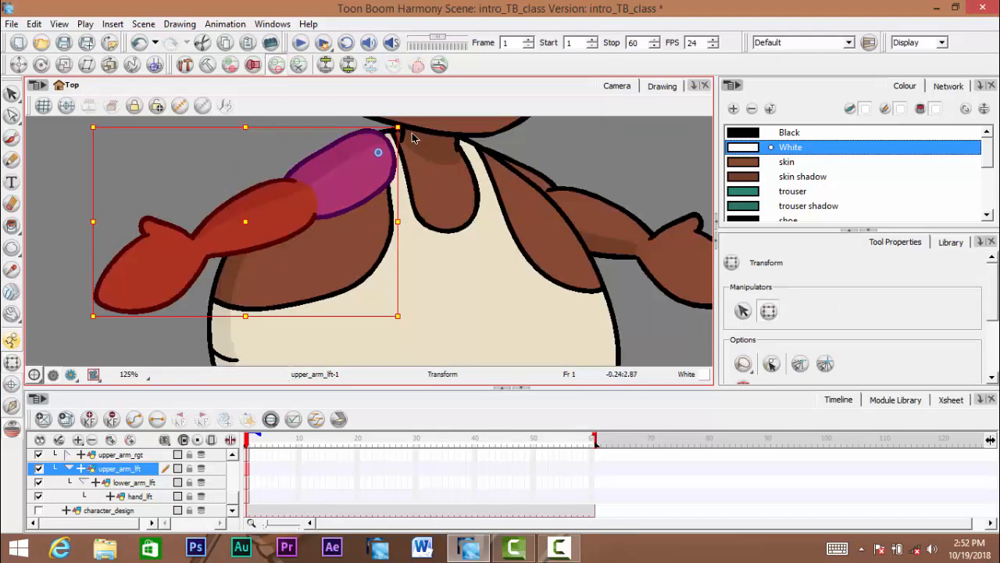
left_click_drag(414, 138, 407, 96)
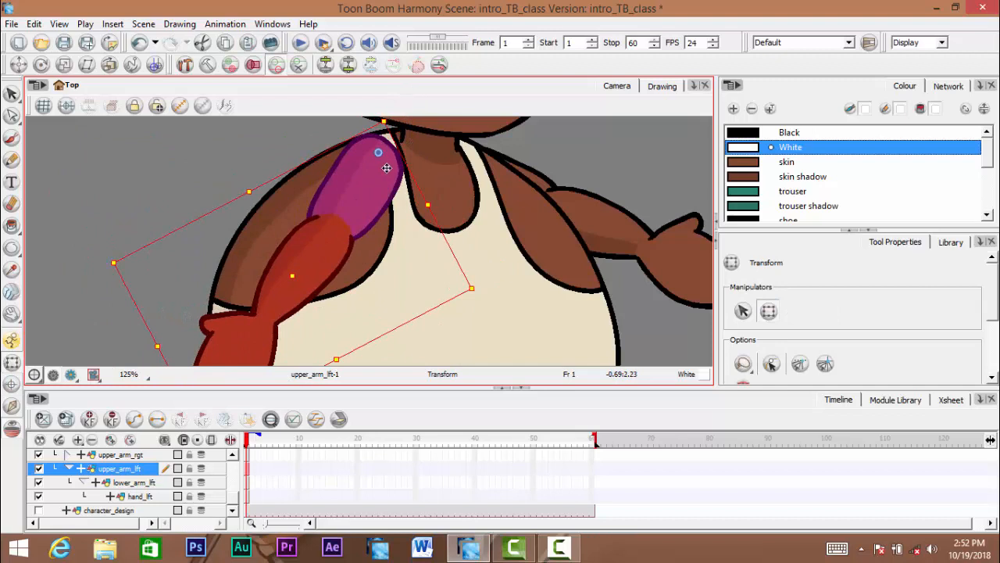
left_click_drag(387, 168, 352, 189)
left_click(237, 154)
scroll(237, 186, "down", 3)
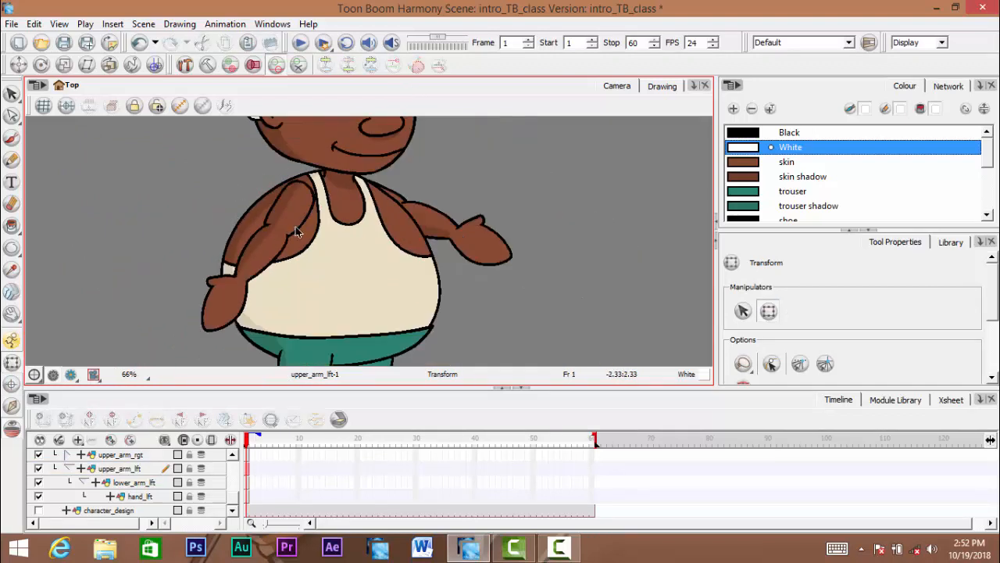
left_click_drag(300, 226, 365, 263)
key("ctrl+z")
key("ctrl+z")
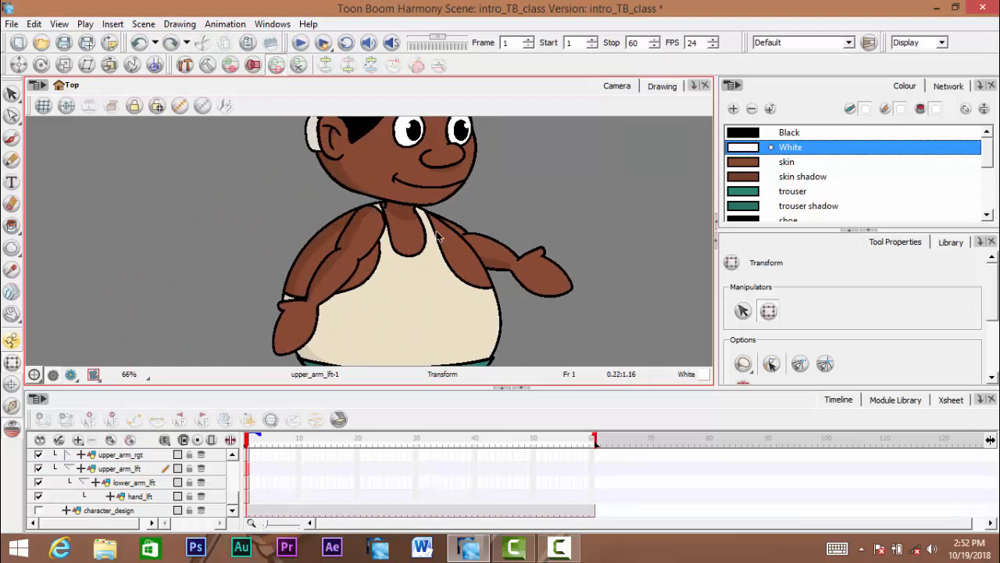
key("ctrl+z")
Collapse the torso, waist and face hierarchies so that only the top-level layers are listed
scroll(408, 252, "down", 1)
mouse_move(414, 202)
left_mouse_down()
mouse_move(423, 239)
mouse_move(375, 128)
left_mouse_up()
scroll(393, 234, "up", 2)
scroll(393, 234, "down", 1)
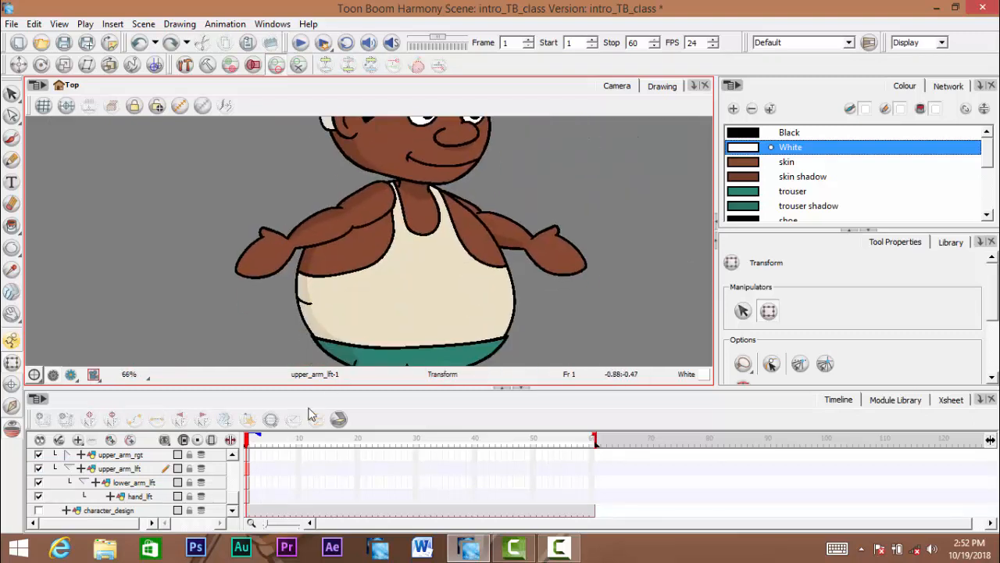
left_click_drag(233, 498, 233, 470)
left_click(53, 473)
left_click(54, 455)
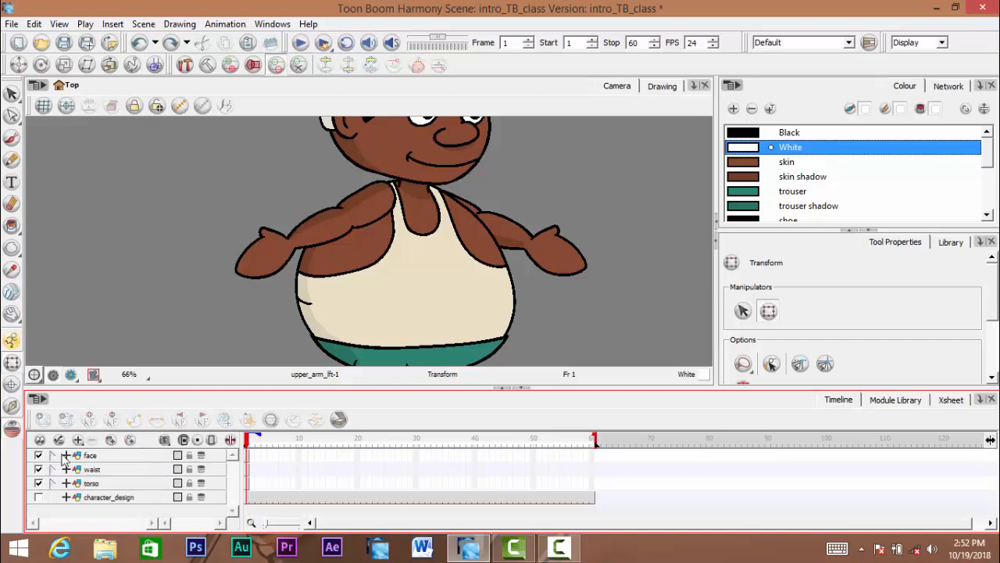
Show the character_design reference behind the full character to compare them, and hide it again
scroll(198, 299, "down", 3)
left_click_drag(226, 285, 259, 255)
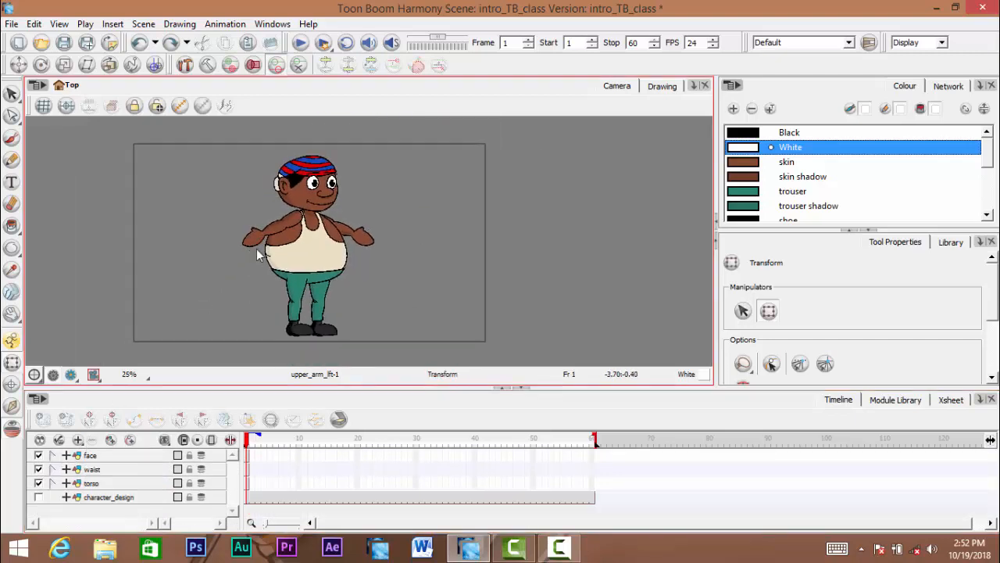
scroll(258, 255, "up", 1)
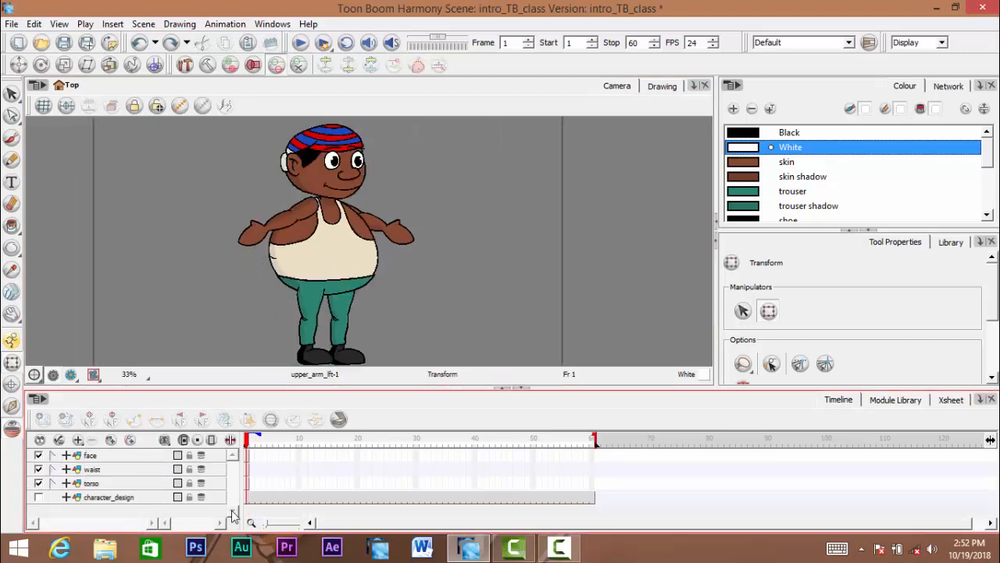
left_click(37, 497)
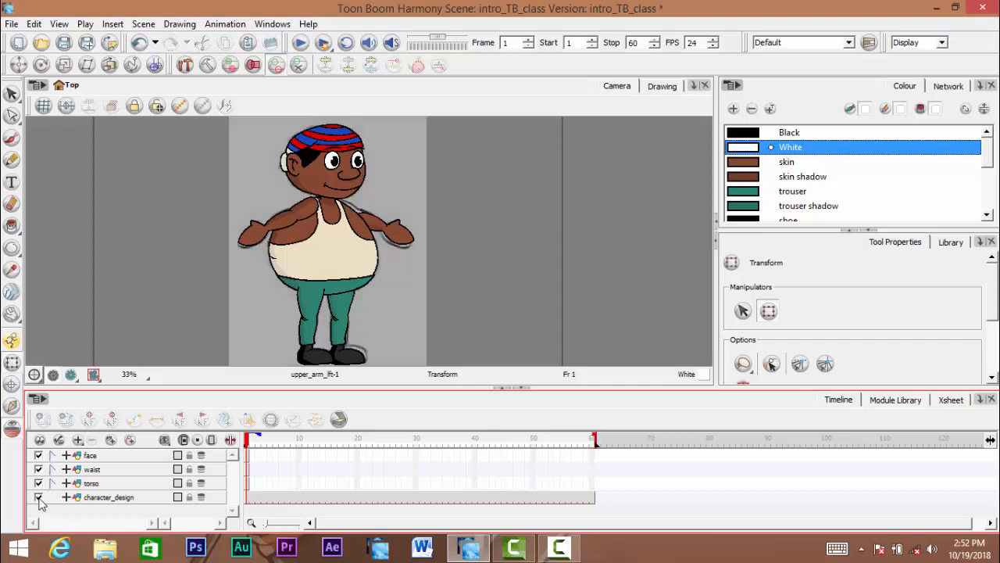
left_click(38, 497)
Delete the character_design reference layer
left_click(109, 495)
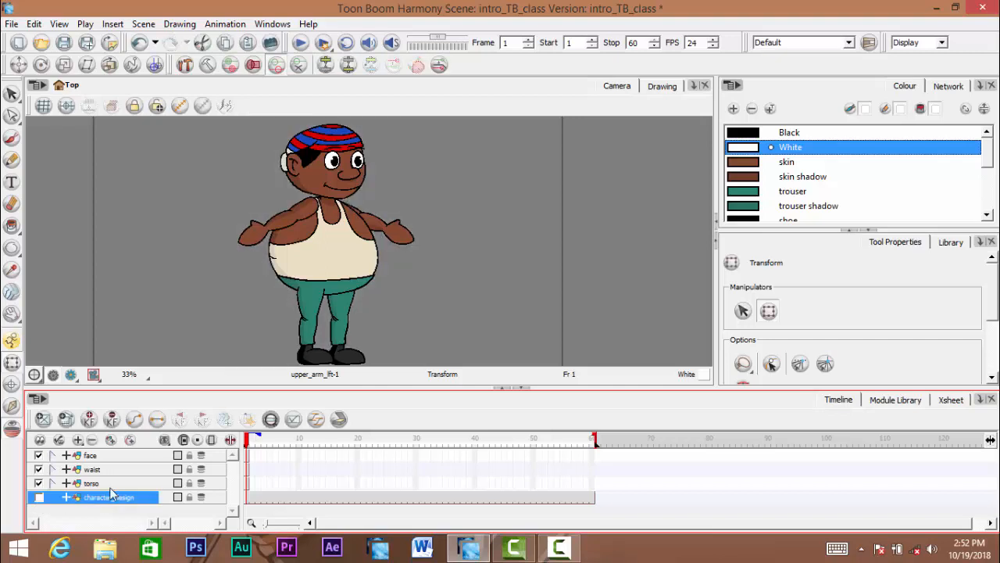
left_click(92, 440)
left_click(514, 299)
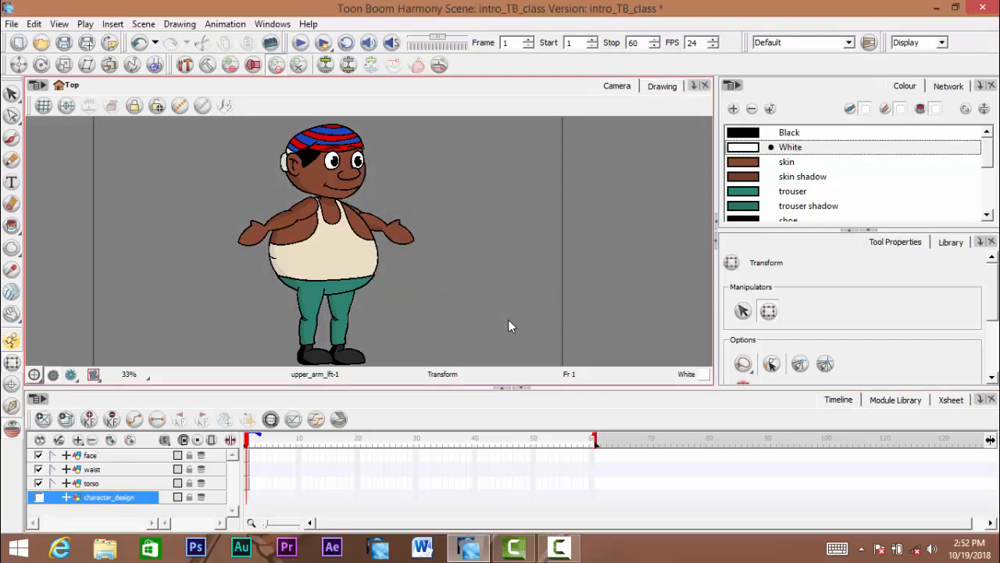
Expand the face hierarchy and select its eye_lft layer with the character's eyes in close view
scroll(408, 190, "up", 3)
scroll(410, 184, "down", 1)
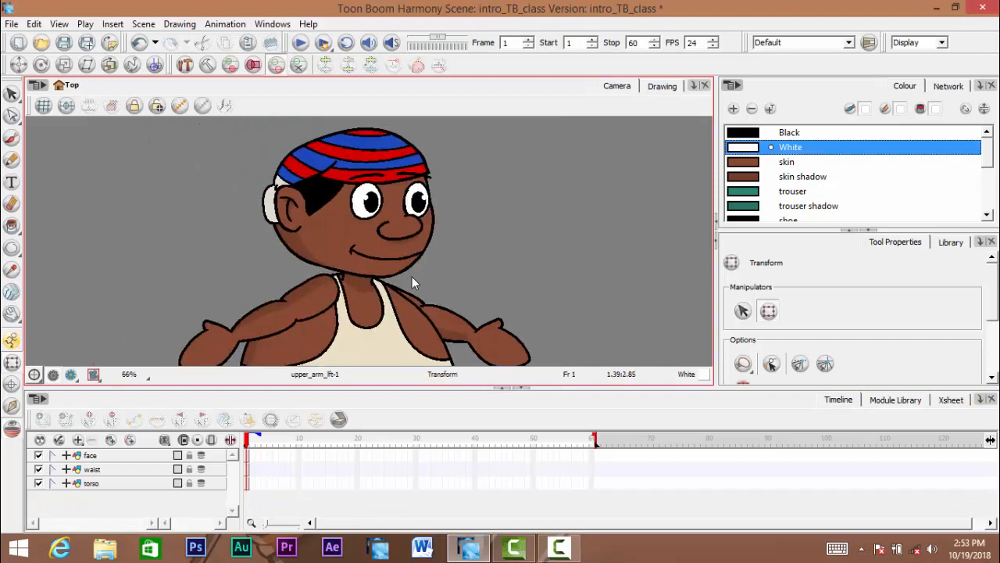
scroll(412, 276, "up", 2)
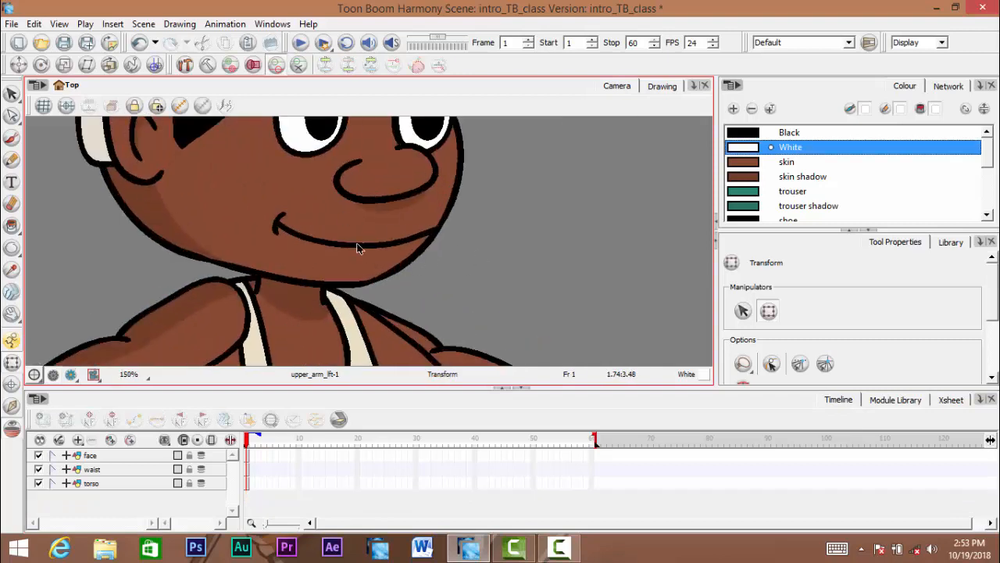
left_click(53, 455)
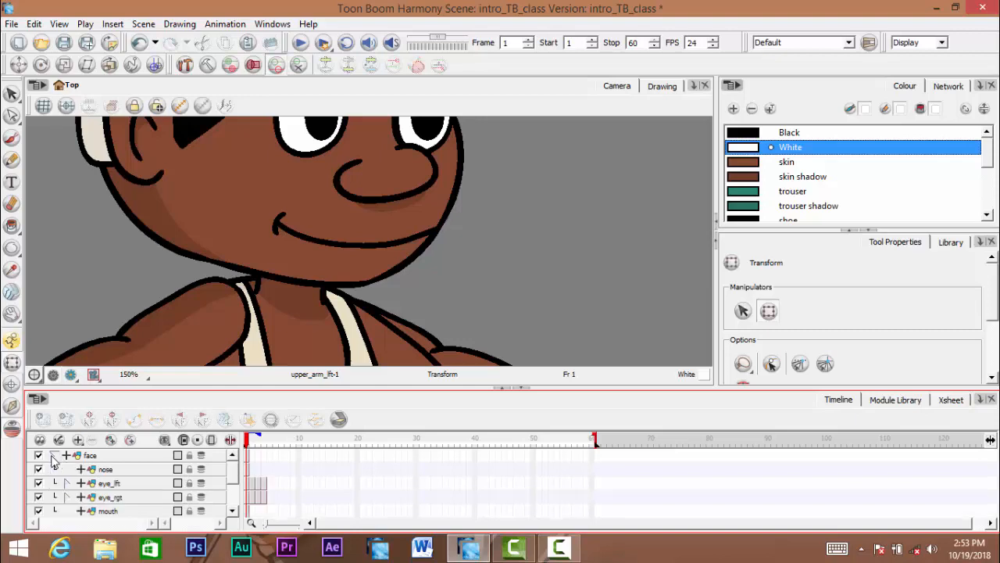
scroll(234, 473, "down", 1)
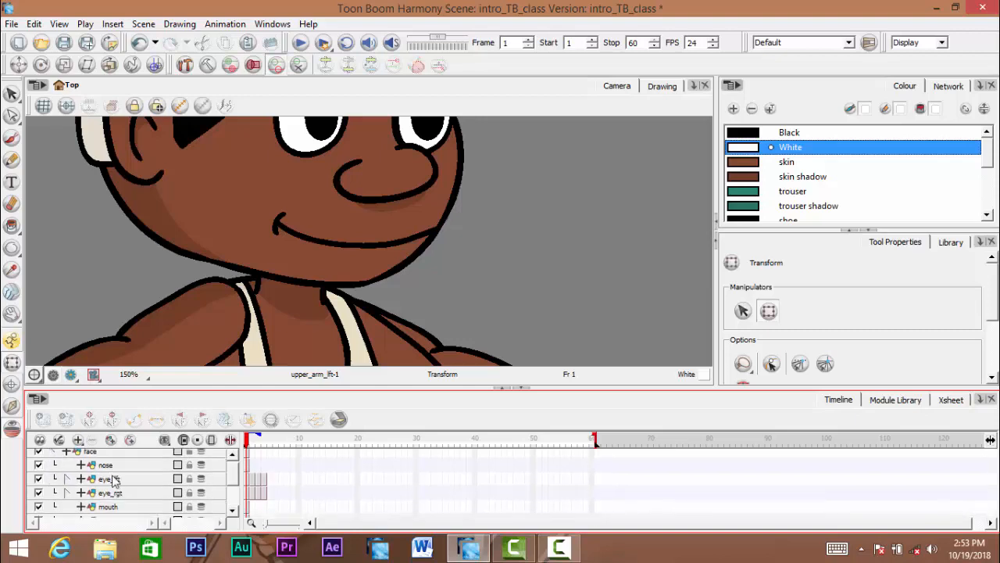
left_click(110, 479)
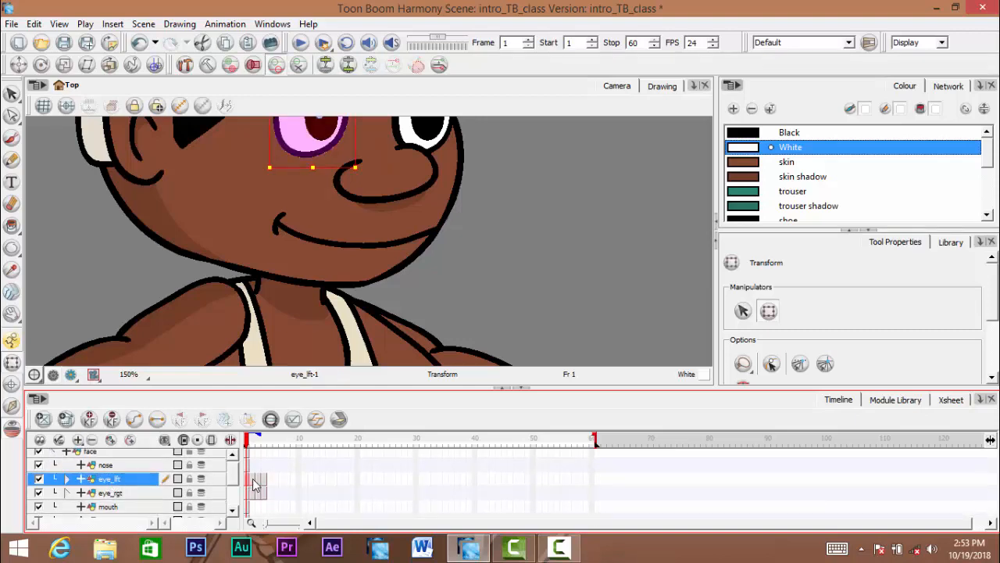
key("space")
left_click_drag(320, 173, 337, 274)
scroll(331, 211, "up", 2)
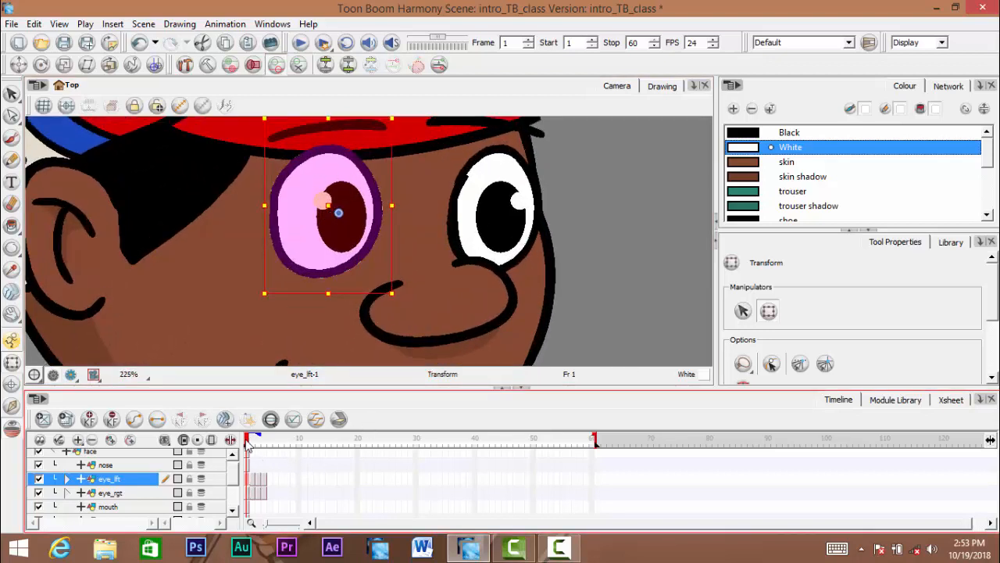
Compare the pivot position of the eye_lft drawings at frames 1 and 2
left_click(255, 442)
mouse_move(254, 442)
left_mouse_down()
mouse_move(264, 452)
mouse_move(249, 453)
mouse_move(265, 456)
mouse_move(253, 460)
left_mouse_up()
scroll(383, 219, "down", 5)
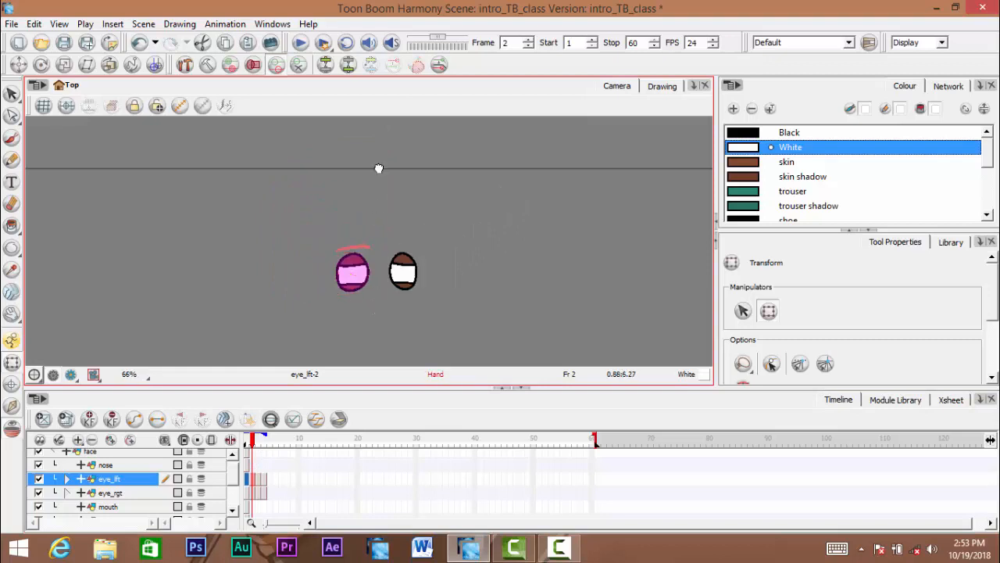
scroll(379, 286, "up", 2)
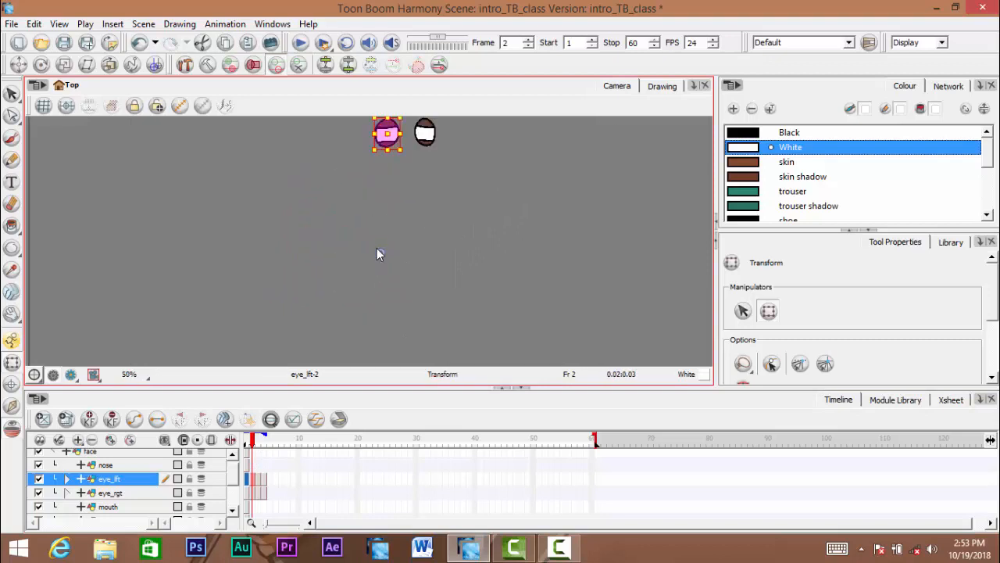
left_click(246, 442)
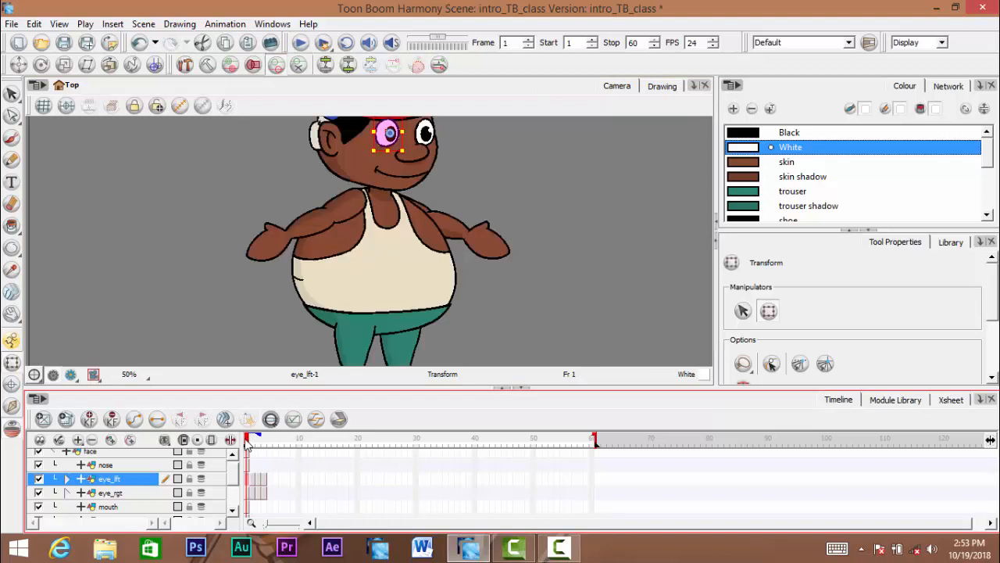
scroll(397, 262, "up", 4)
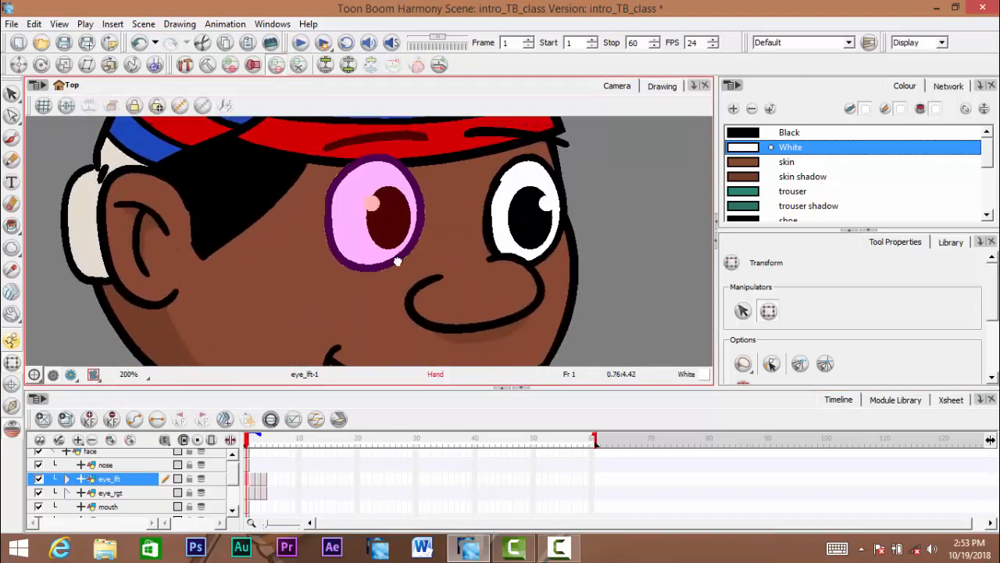
left_click_drag(397, 262, 398, 274)
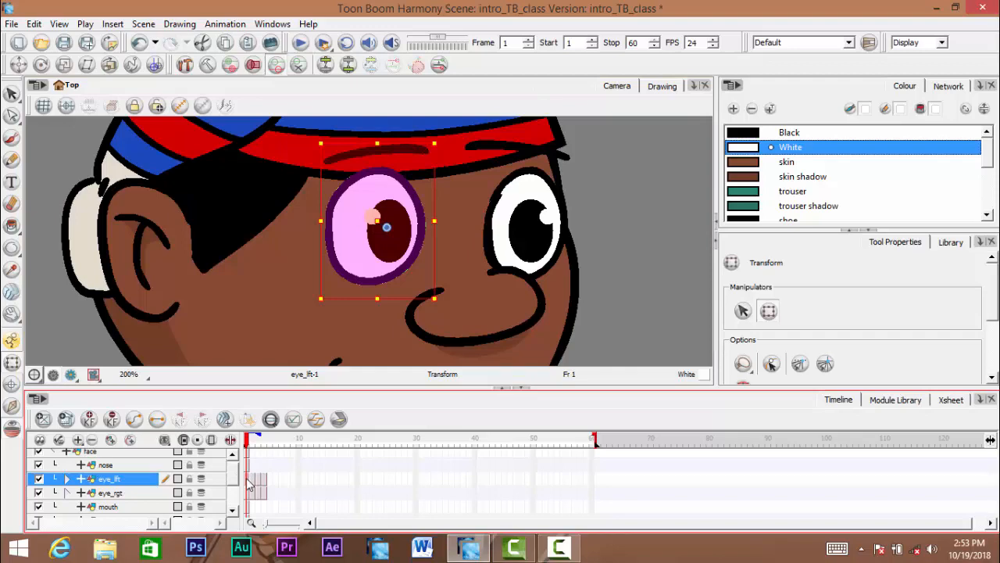
Copy the eye_lft cell at frame 1 and Paste Special it onto frame 2 using Update Drawing Pivot
right_click(250, 485)
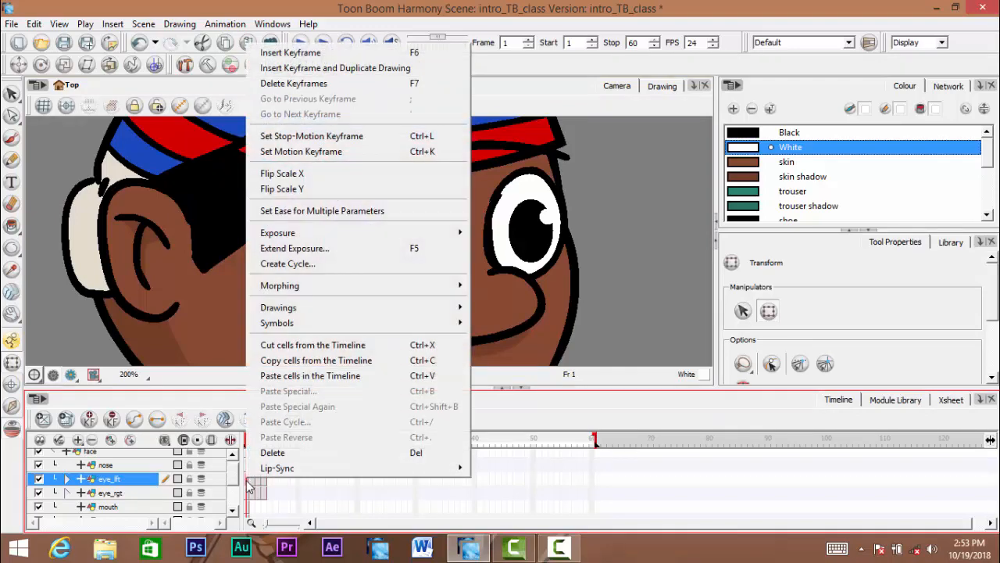
left_click(302, 364)
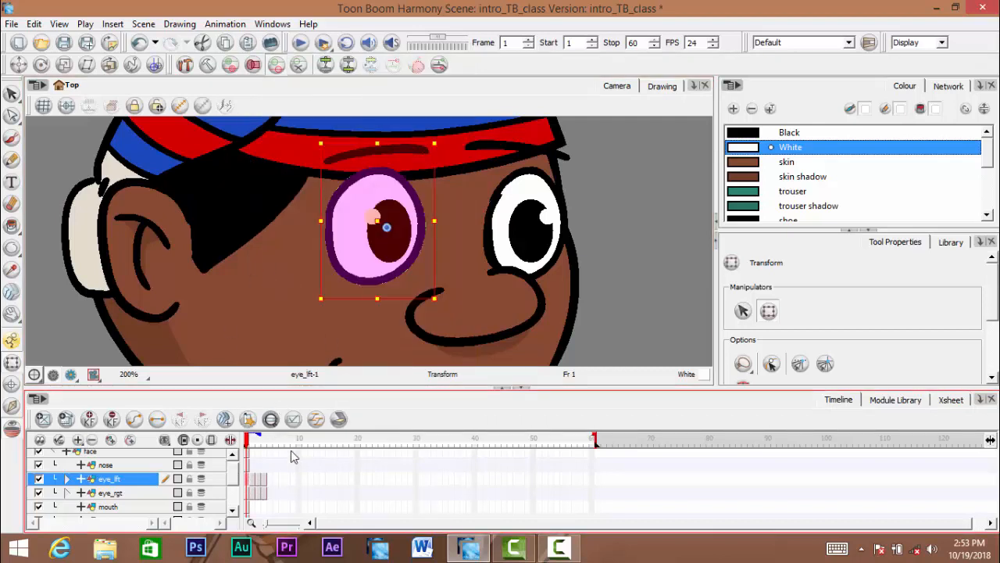
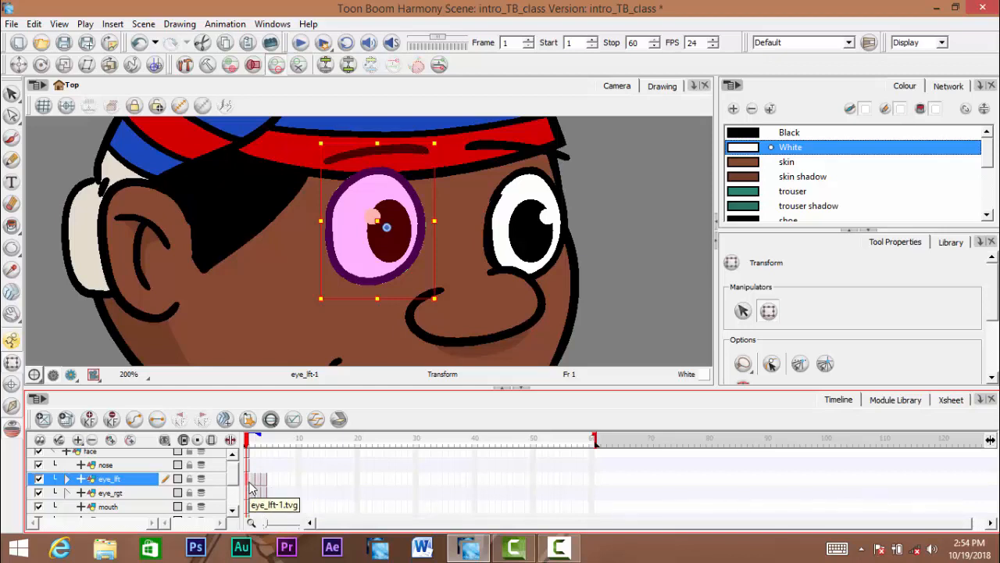
left_click(255, 486)
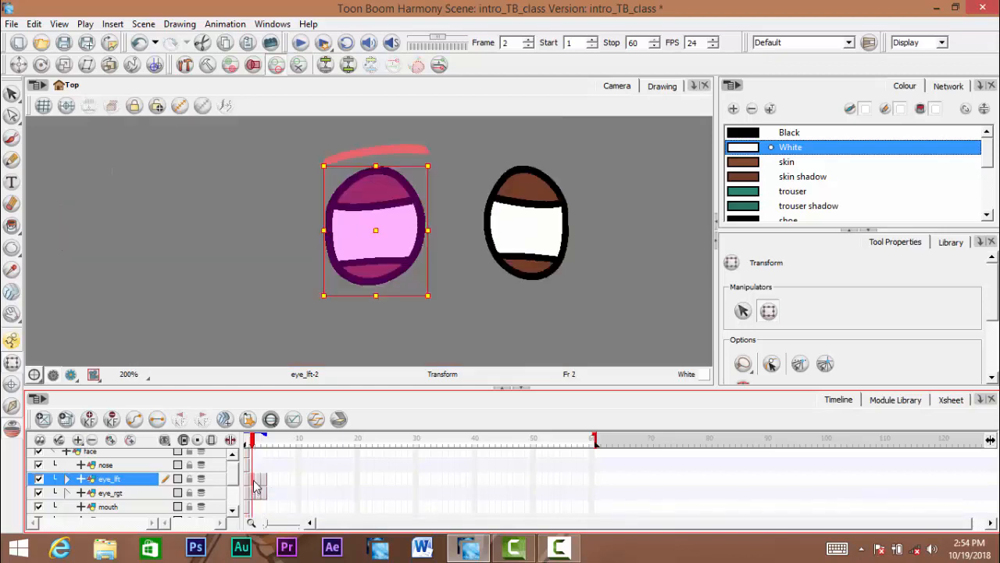
right_click(256, 486)
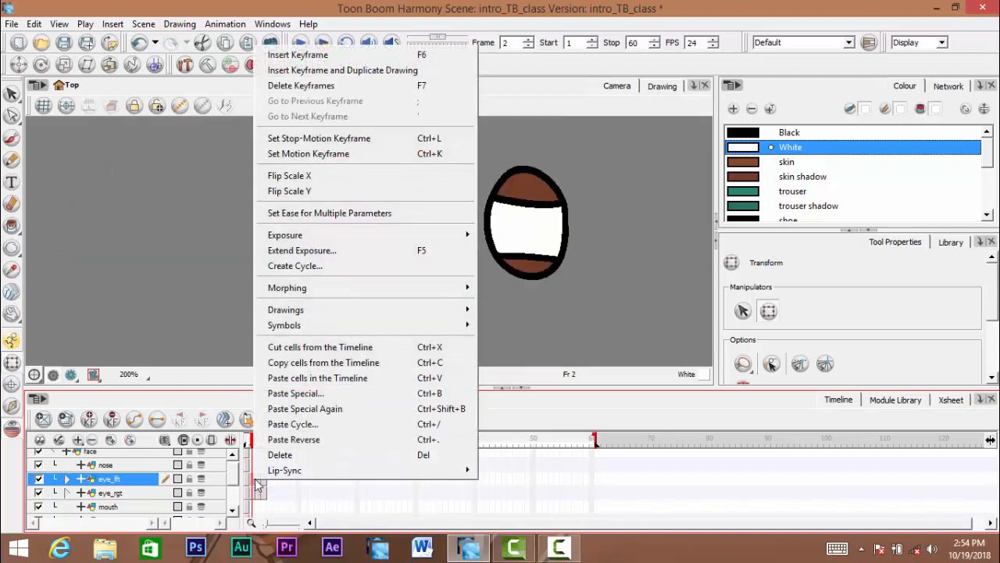
left_click(297, 395)
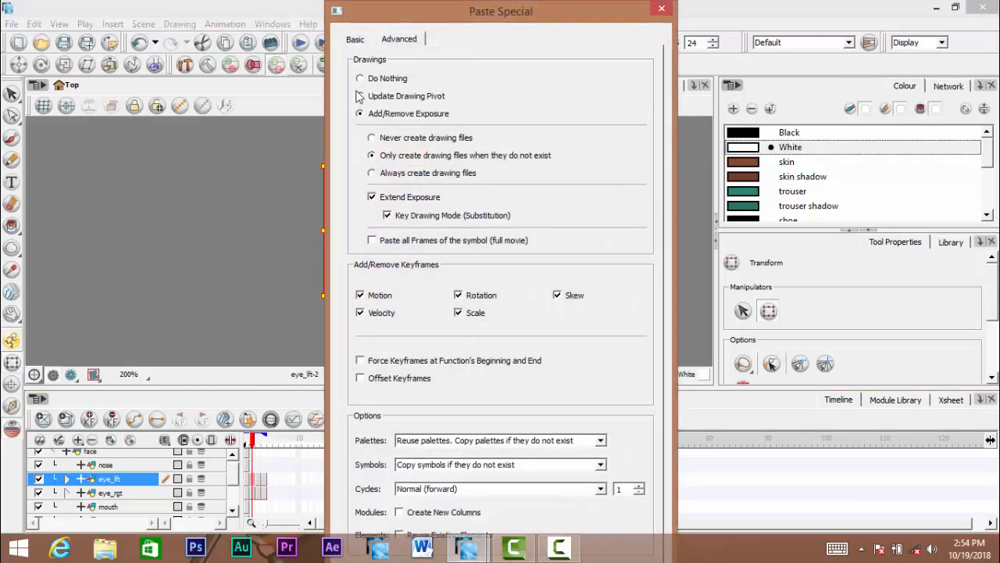
left_click(360, 96)
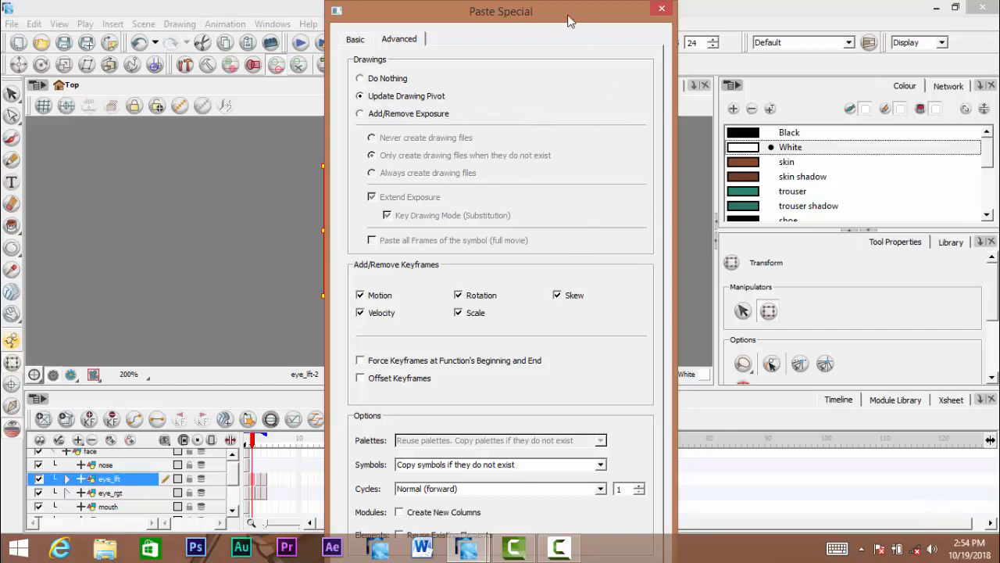
left_click_drag(569, 21, 999, 56)
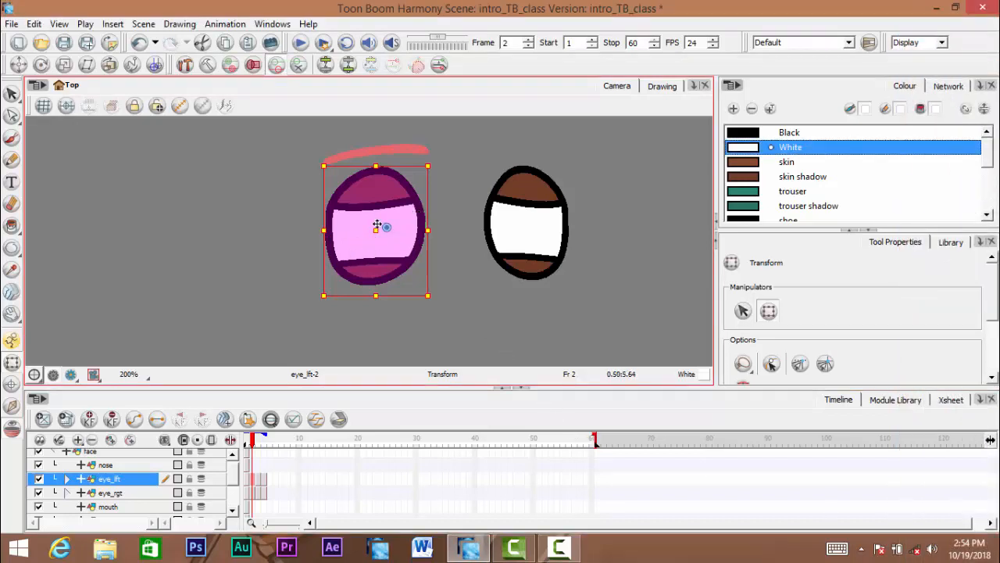
Check the pivot positions of the eye_lft and eye_rgt drawings across frames 1 to 3
left_click(247, 442)
left_click_drag(245, 444, 253, 444)
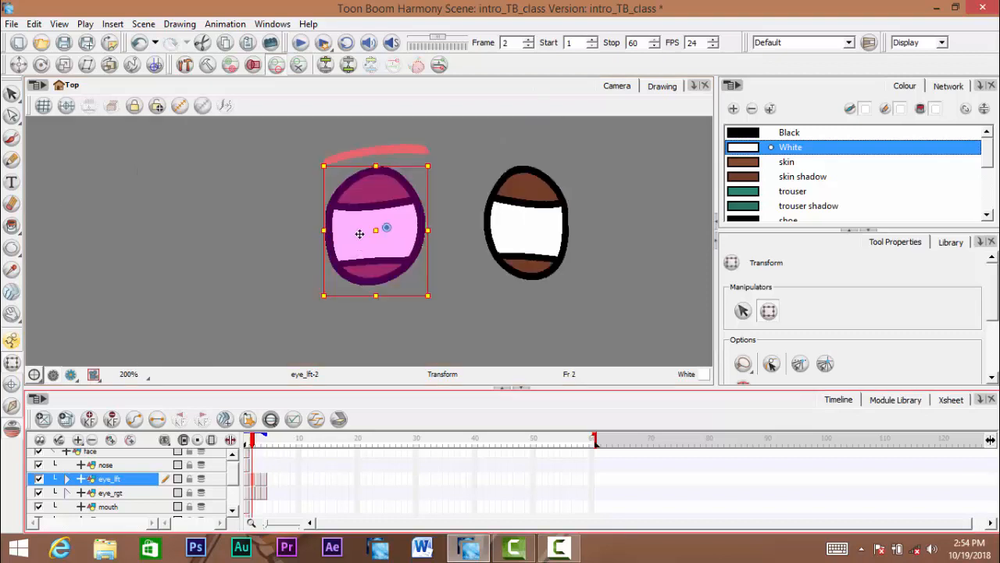
left_click(260, 444)
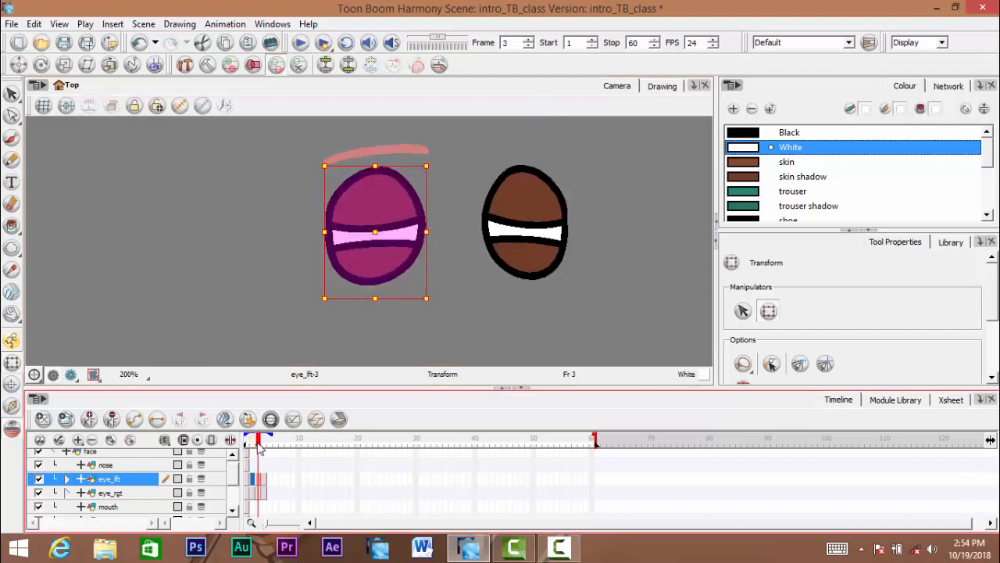
left_click(262, 493)
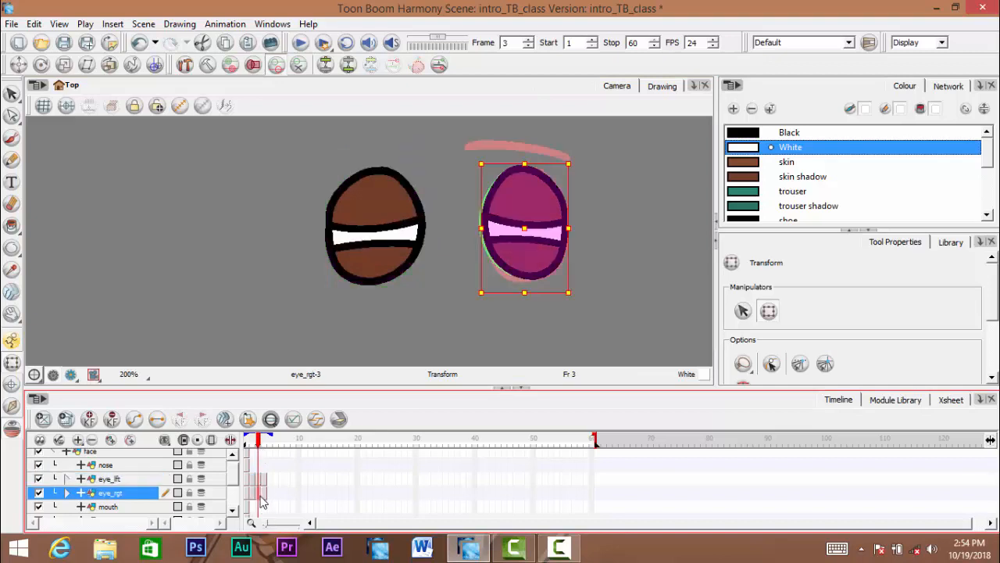
left_click(254, 478)
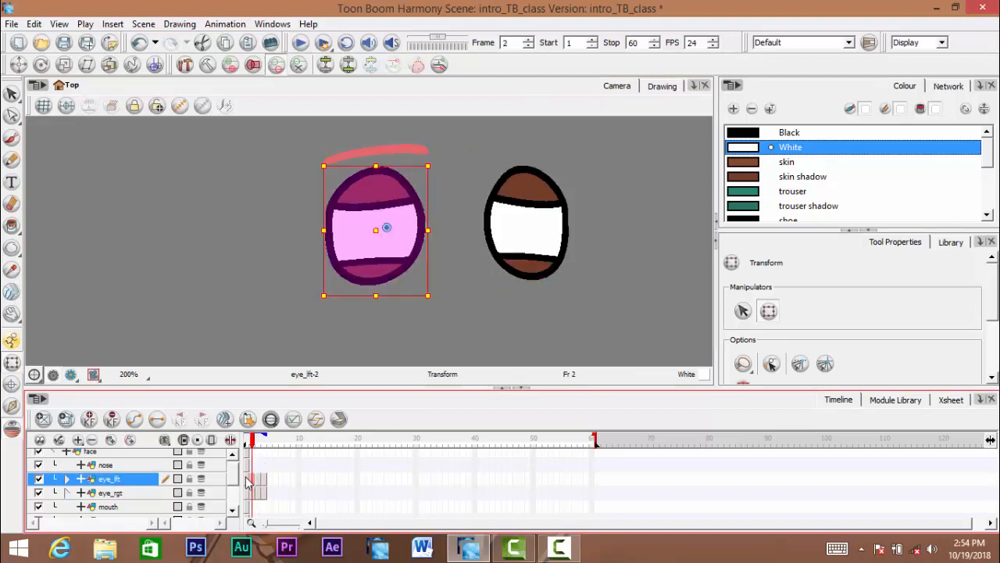
left_click(247, 477)
Repeat the pivot paste on the eye_lft drawings at frames 3 and 4 with Paste Special Again
left_click(259, 480)
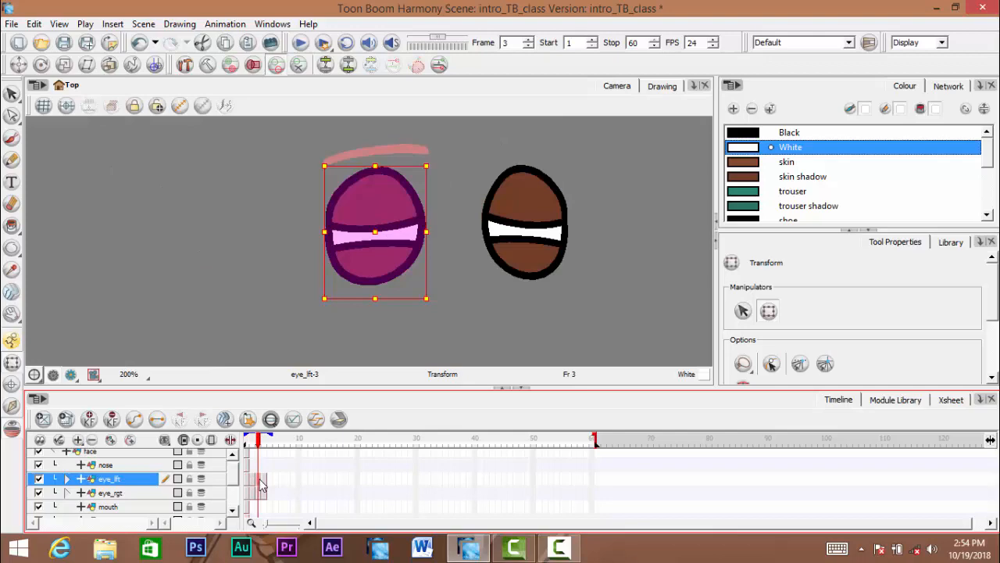
right_click(260, 485)
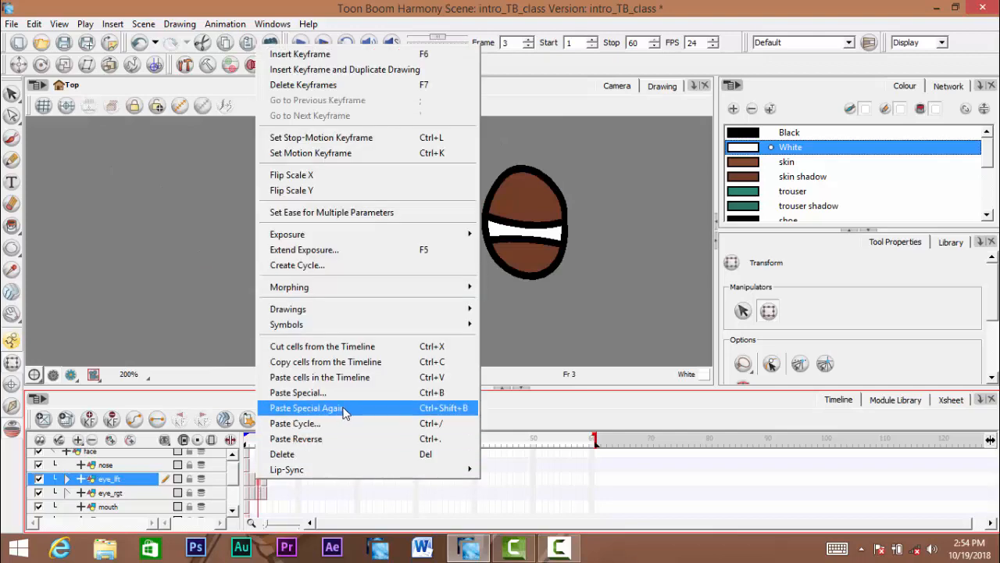
left_click(345, 408)
left_click(266, 483)
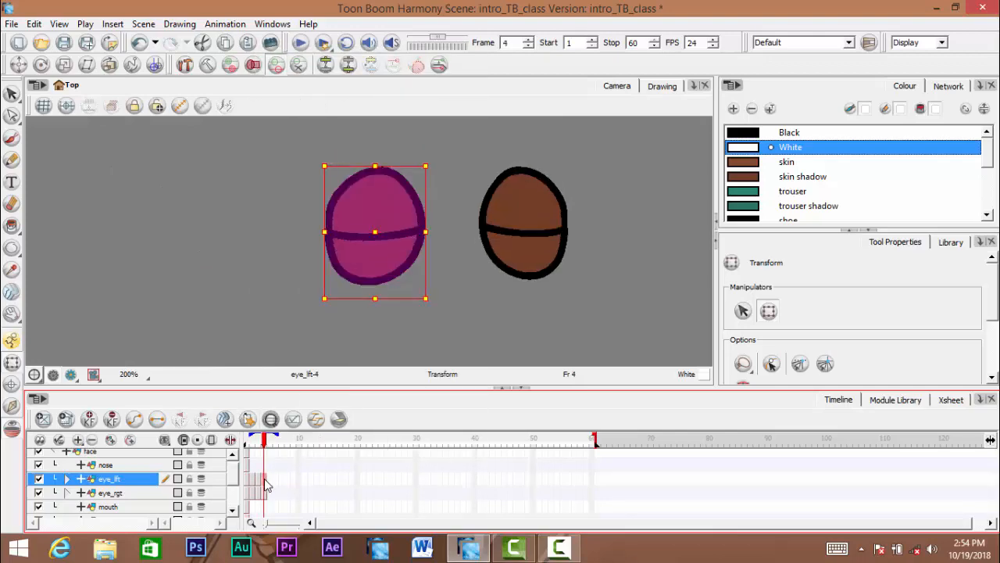
right_click(265, 483)
left_click(344, 406)
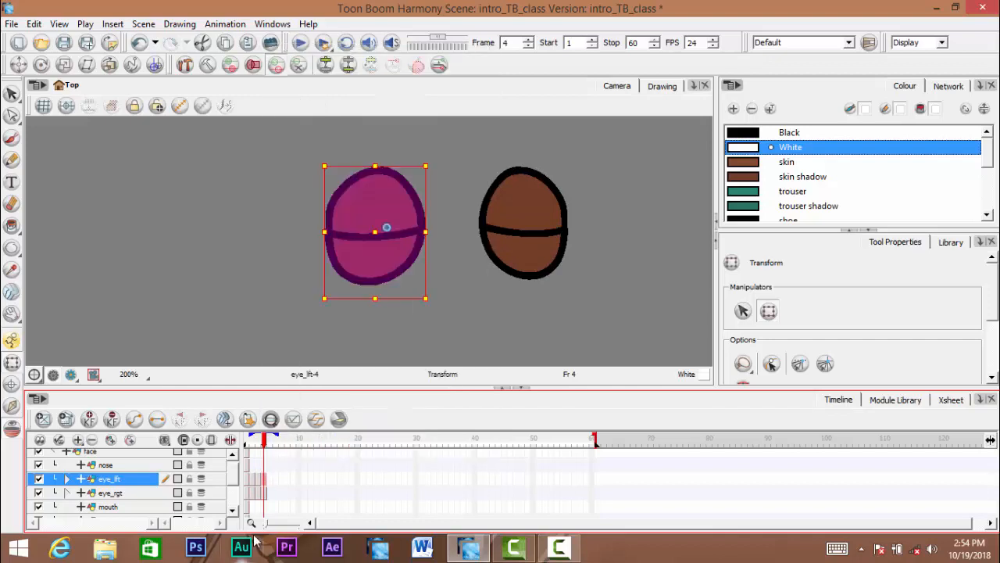
Copy the eye_rgt cell at frame 1 and Paste Special it onto frame 2 using Update Drawing Pivot
left_click(250, 493)
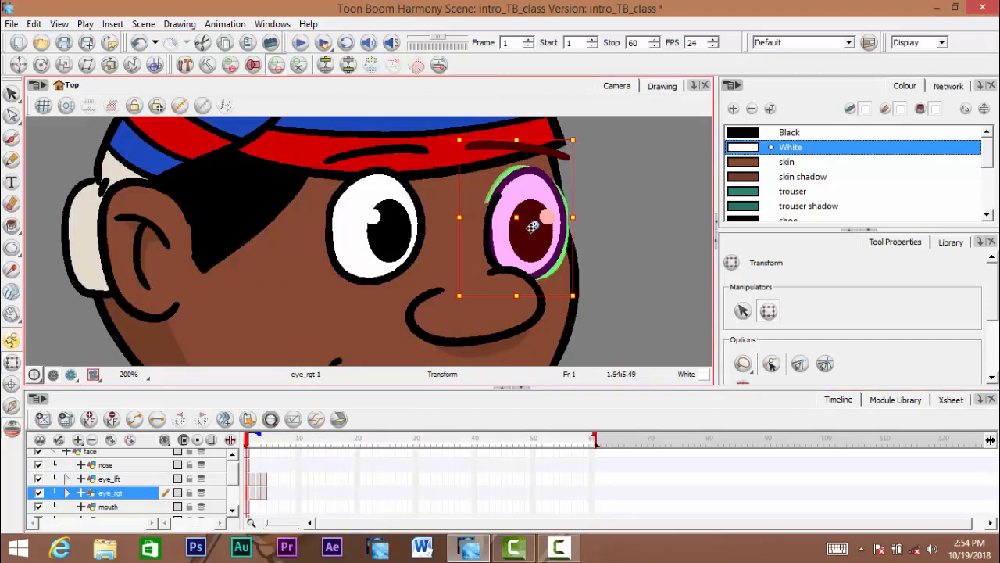
right_click(248, 500)
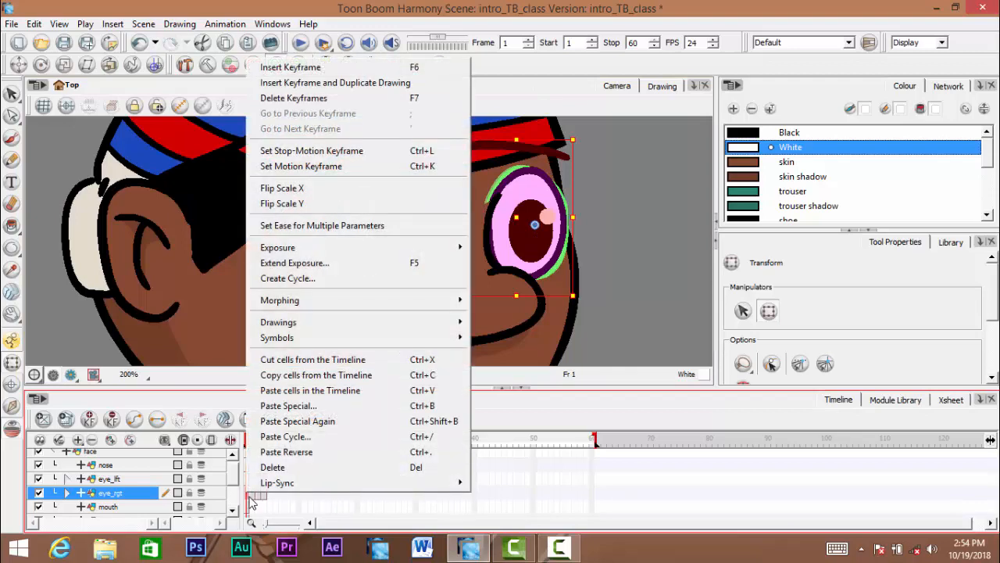
left_click(310, 390)
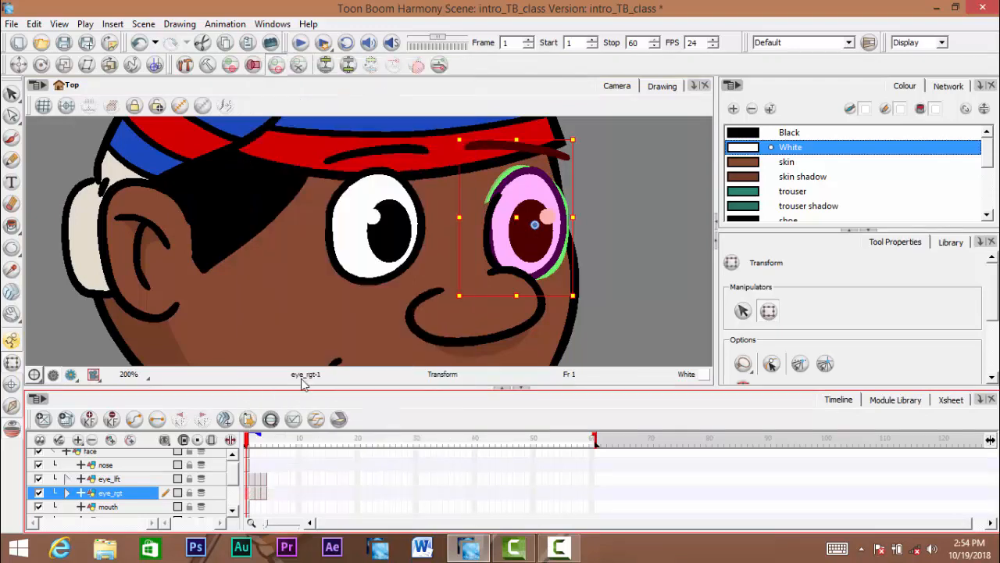
left_click(255, 497)
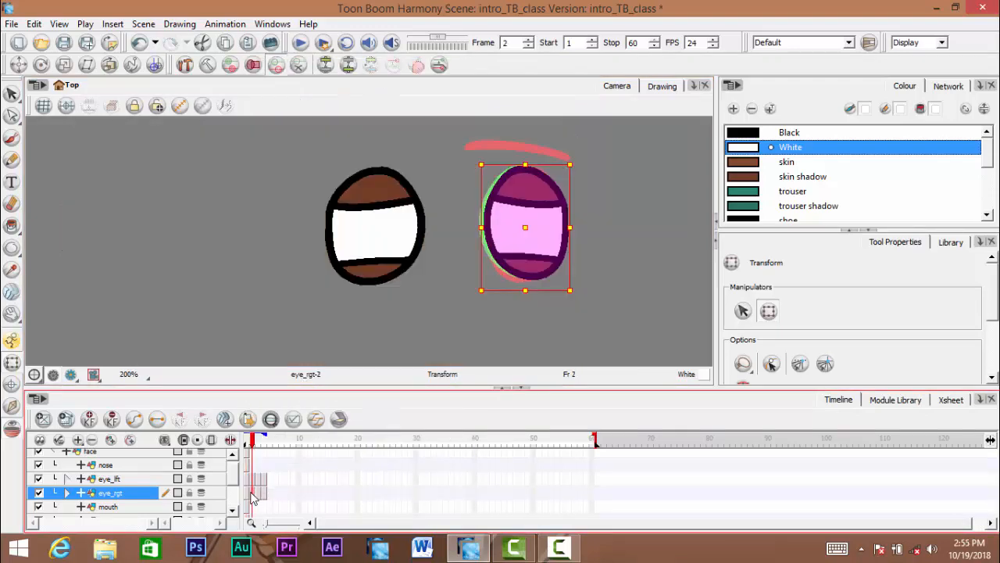
right_click(252, 498)
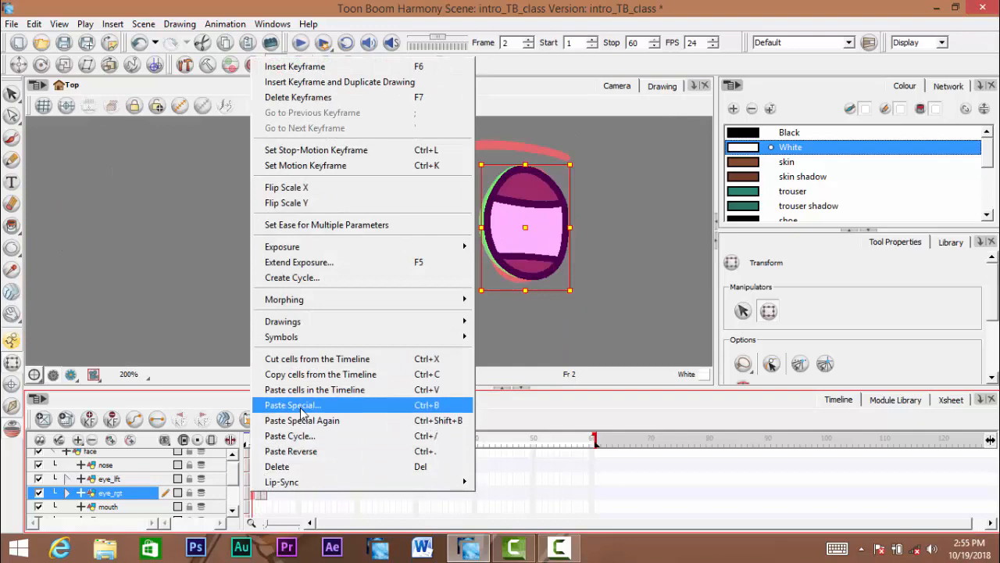
left_click(293, 405)
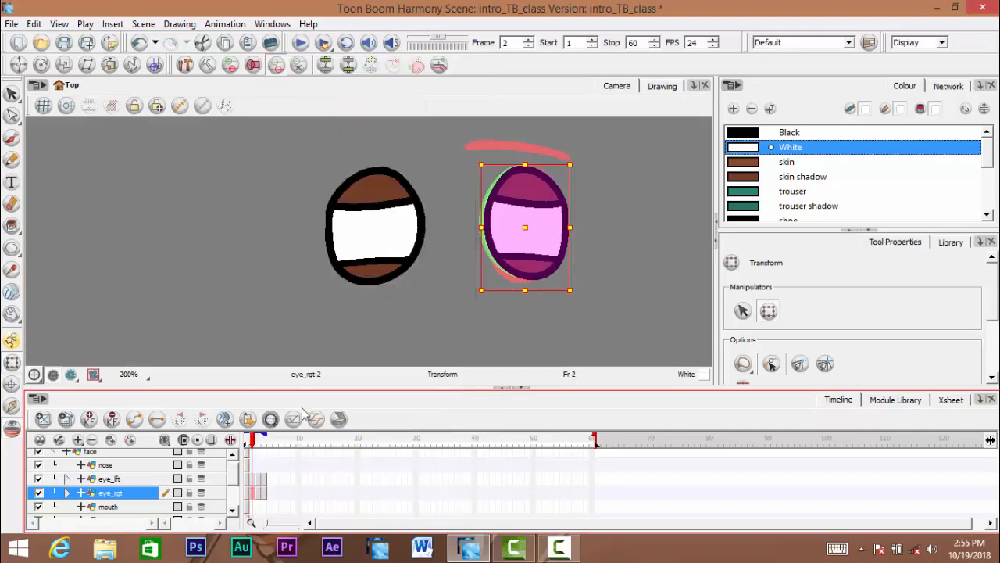
left_click_drag(504, 23, 769, 30)
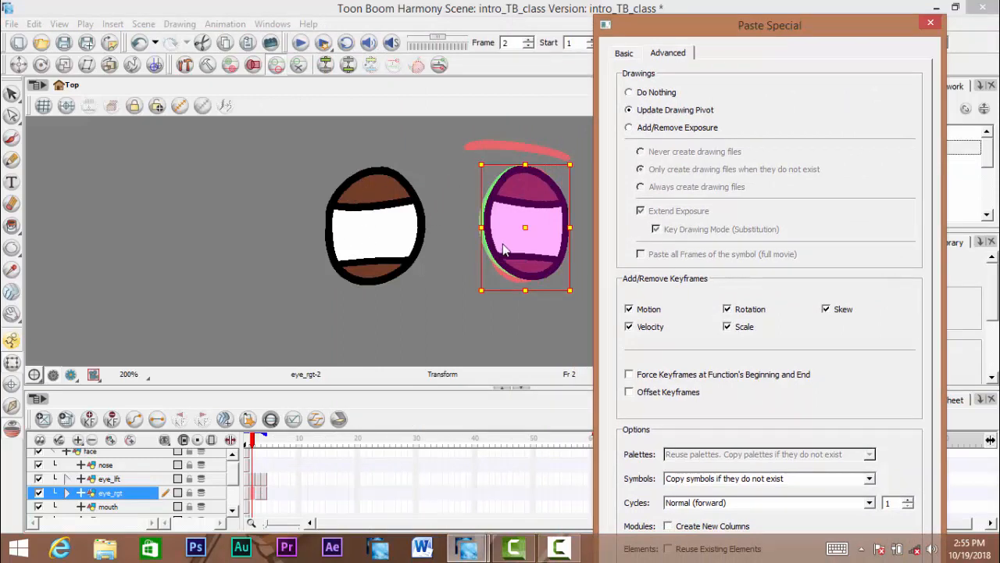
left_click_drag(742, 35, 677, 30)
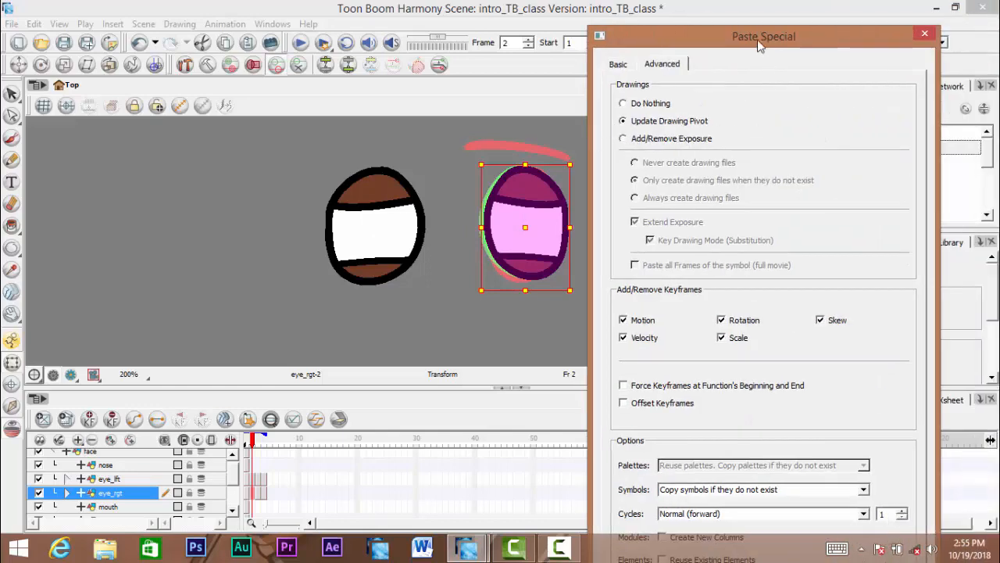
left_click_drag(757, 36, 995, 43)
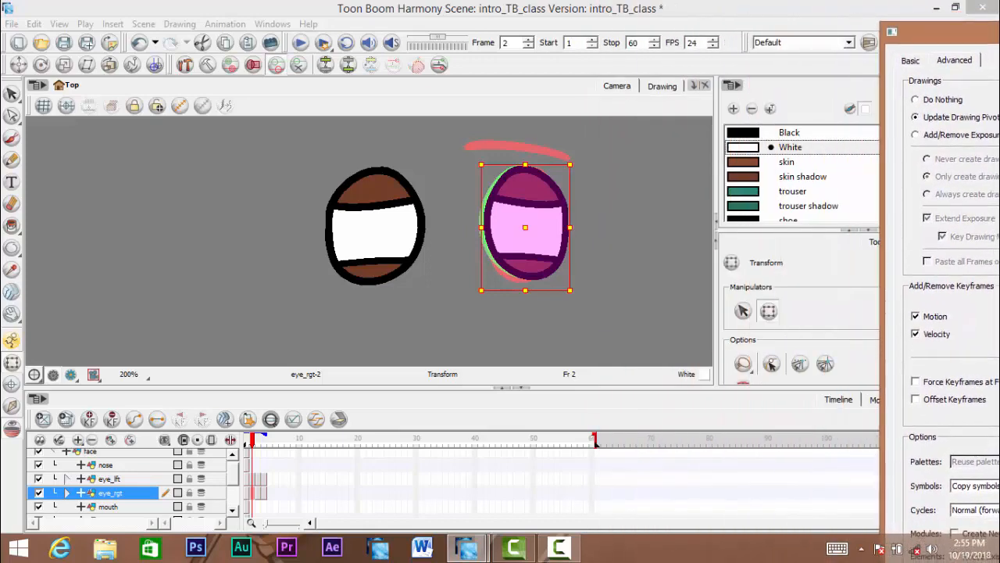
key("Escape")
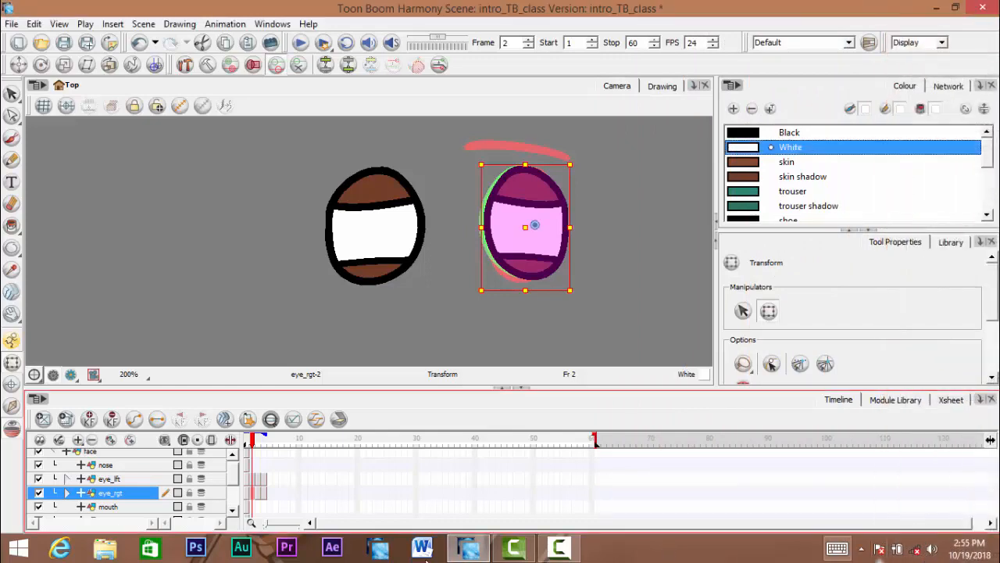
Repeat the pivot paste on the eye_rgt drawings at frames 3 and 4 with Paste Special Again
left_click(260, 493)
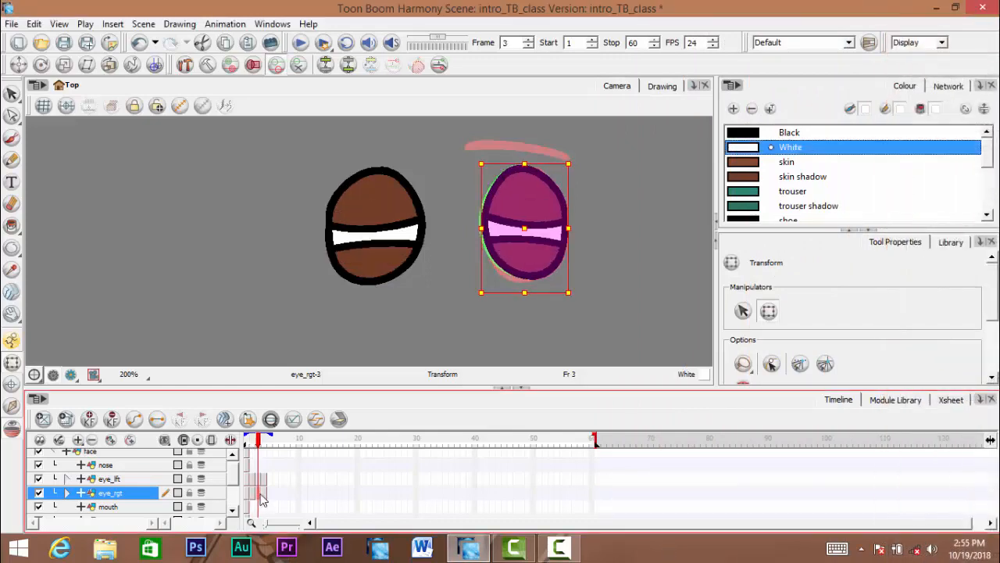
right_click(262, 500)
left_click(270, 417)
left_click(265, 498)
right_click(266, 500)
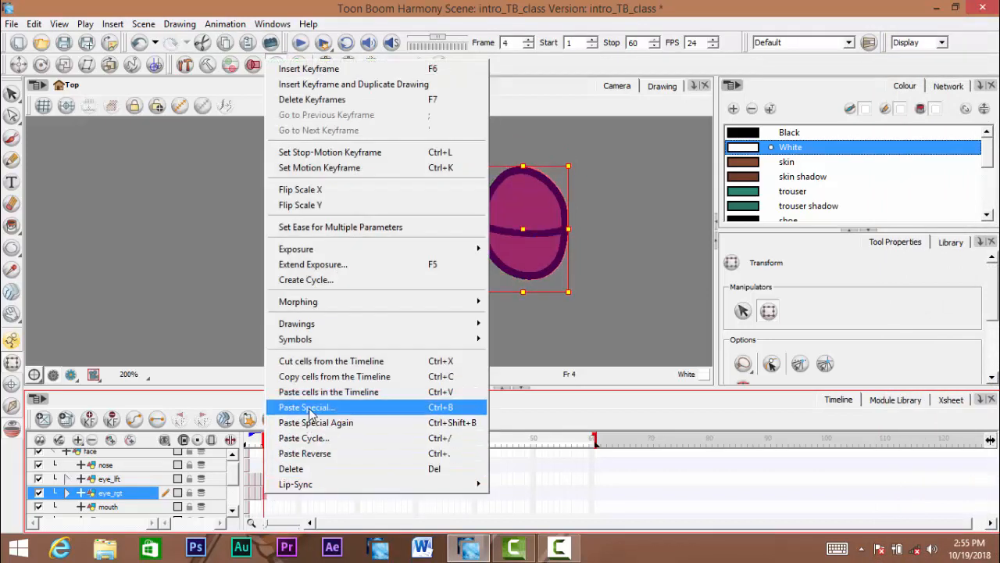
left_click(312, 422)
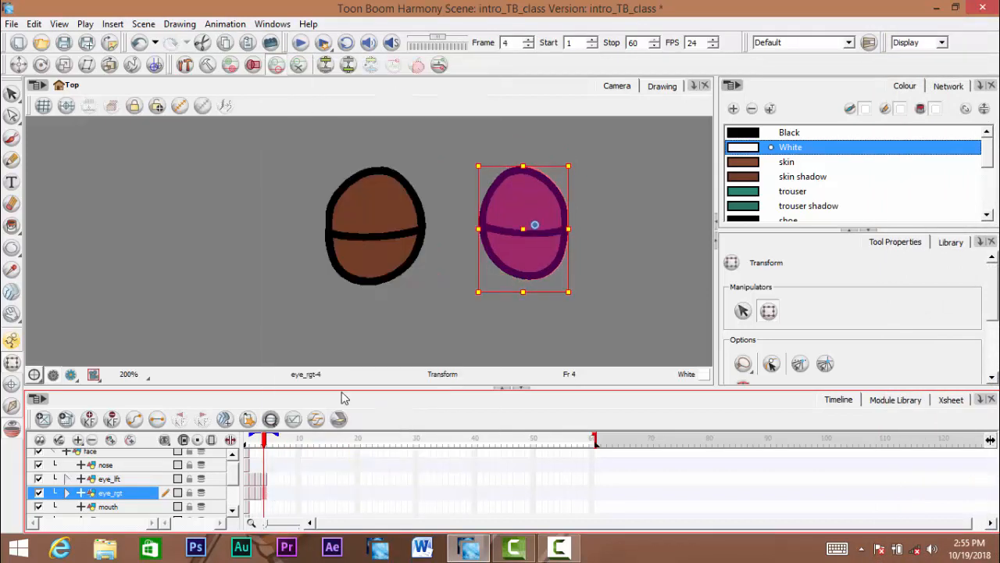
left_click(261, 314)
Collapse the face layer and extend its exposure, together with its child layers, to frame 60
left_click_drag(231, 480, 237, 468)
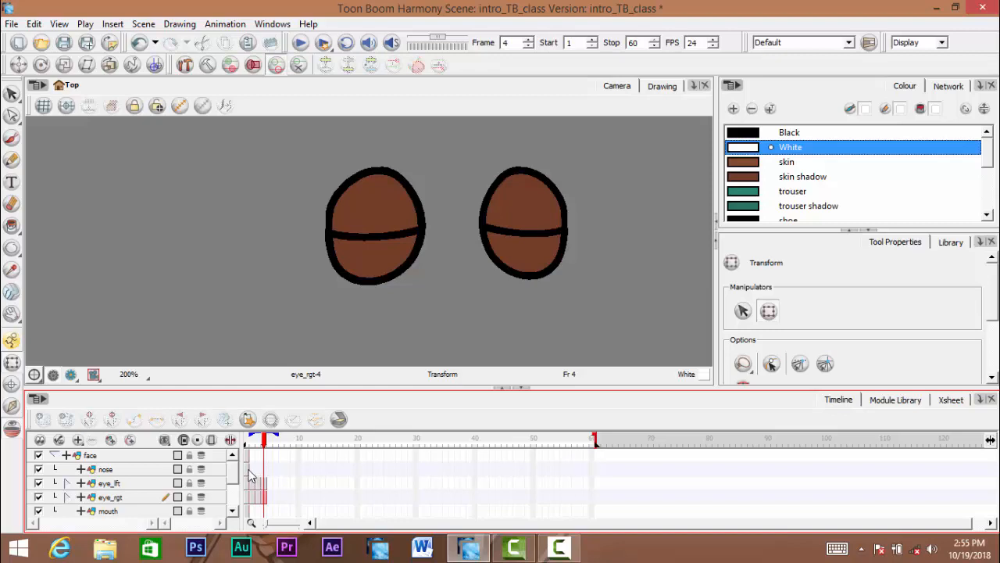
left_click(591, 459)
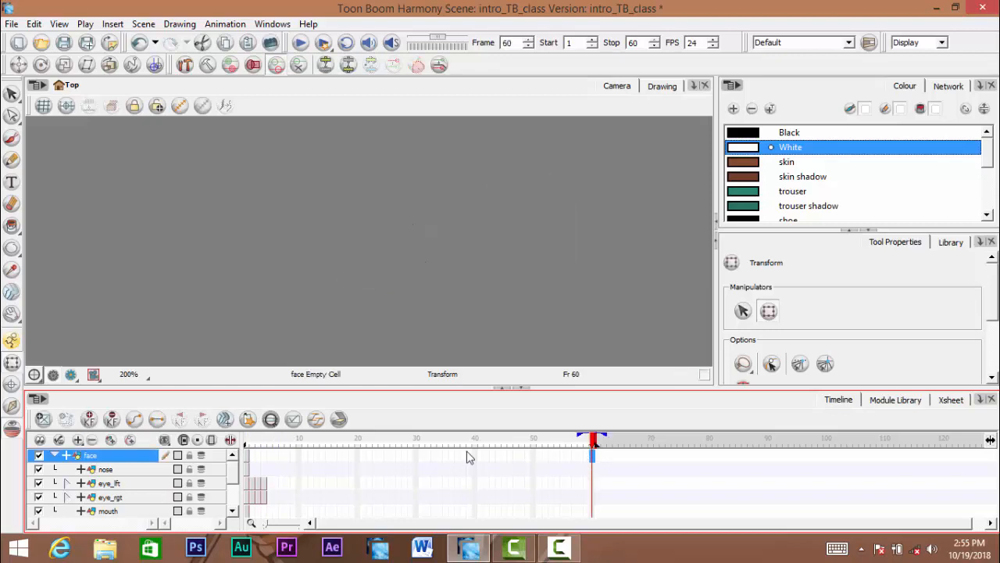
left_click(54, 455)
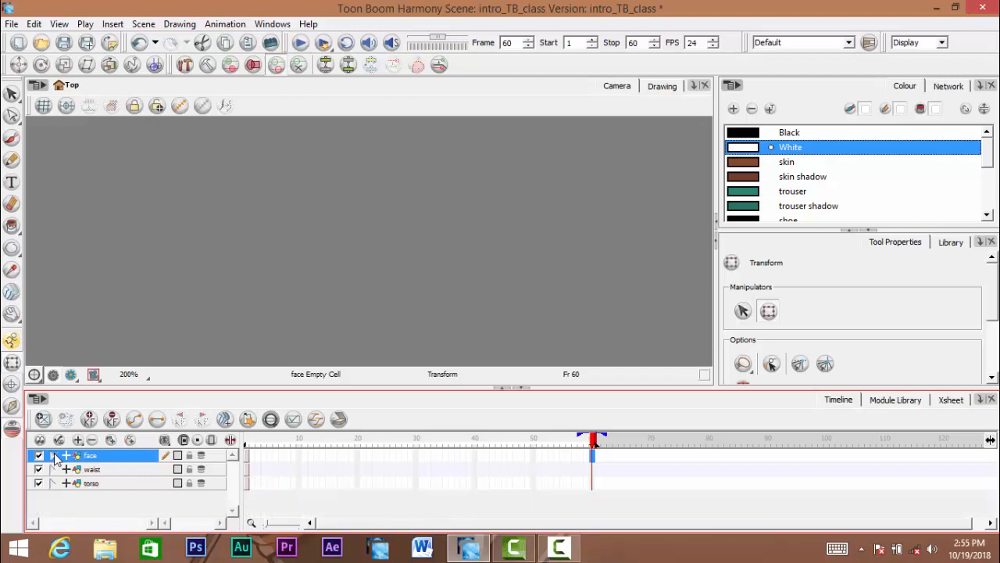
left_click(258, 296)
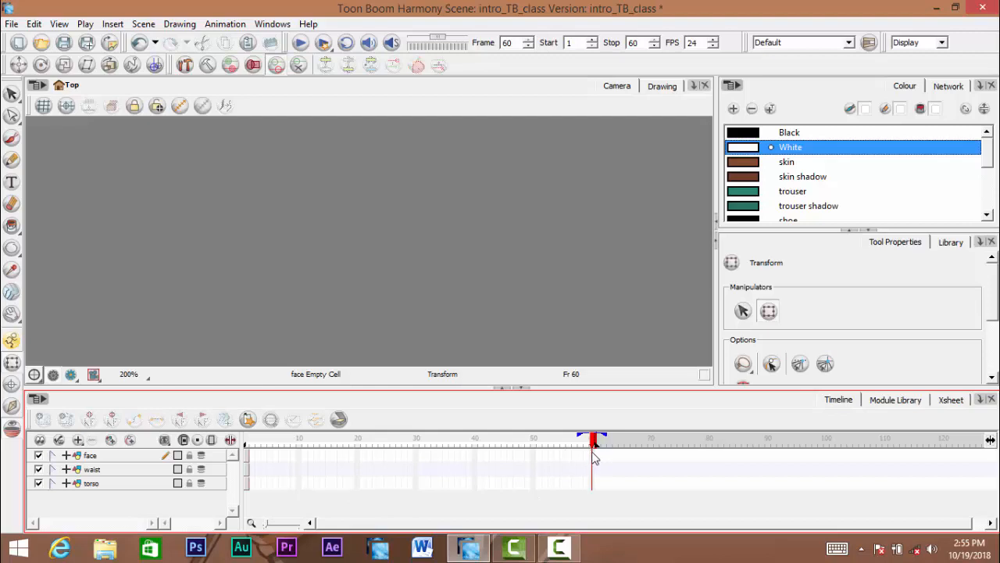
left_click(52, 456)
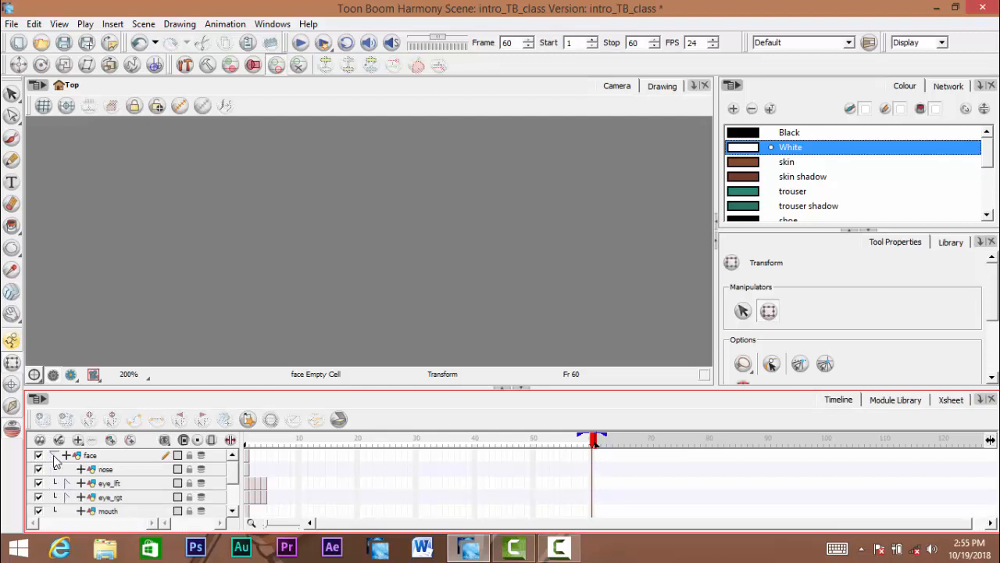
left_click(52, 456)
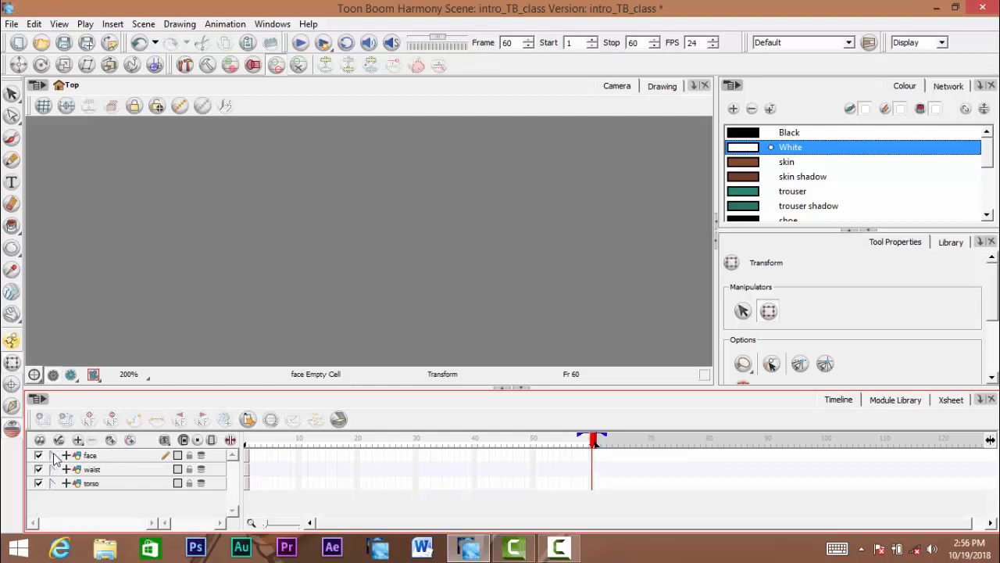
left_click(594, 457)
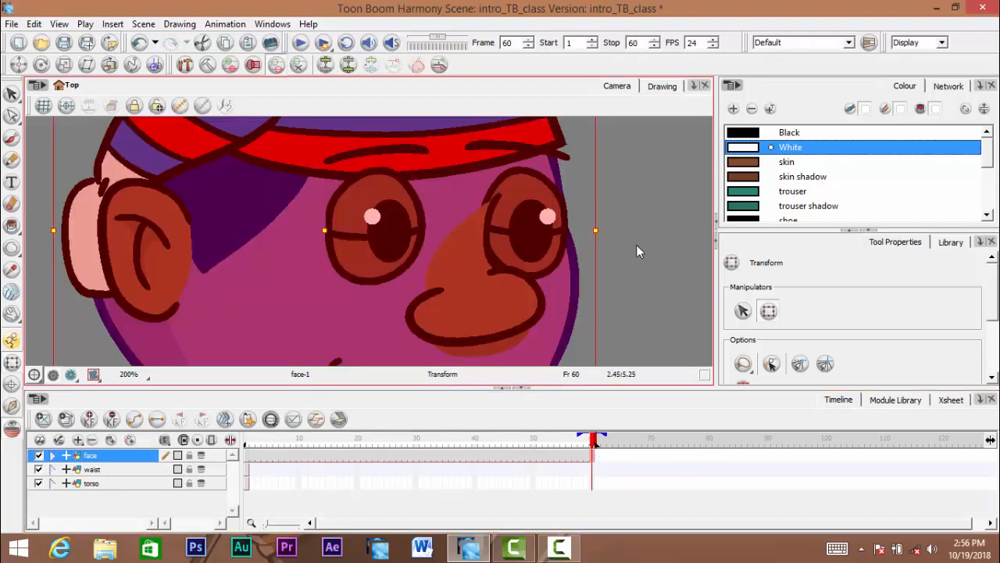
left_click(636, 248)
scroll(636, 265, "down", 3)
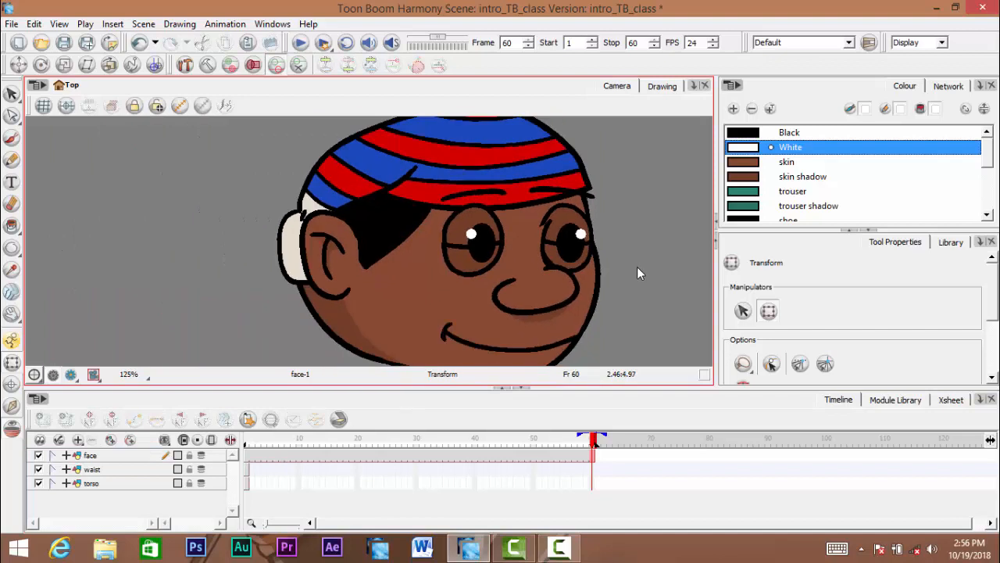
scroll(635, 265, "up", 2)
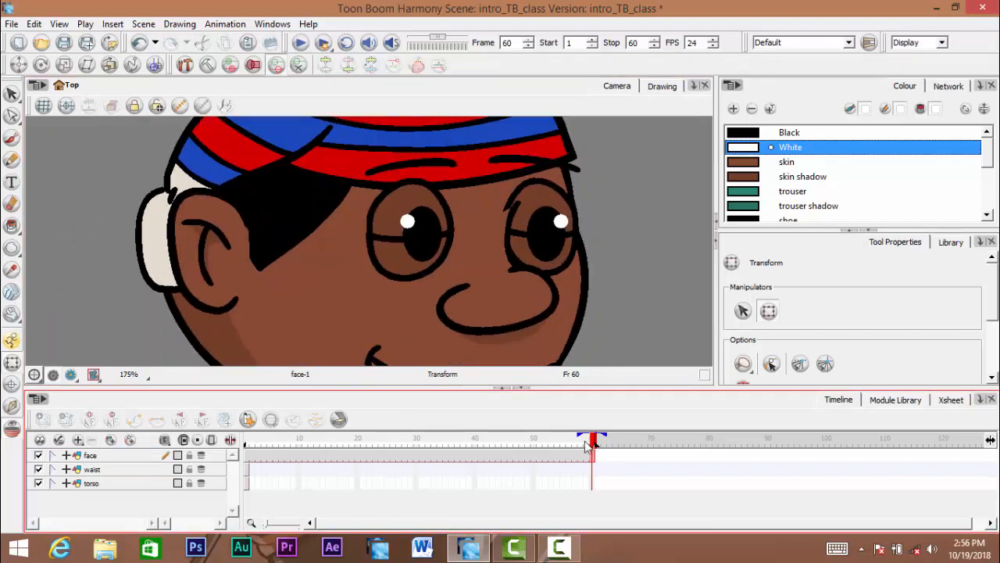
Extend the exposure of the collapsed waist and torso layers to frame 60
left_click_drag(593, 446, 620, 471)
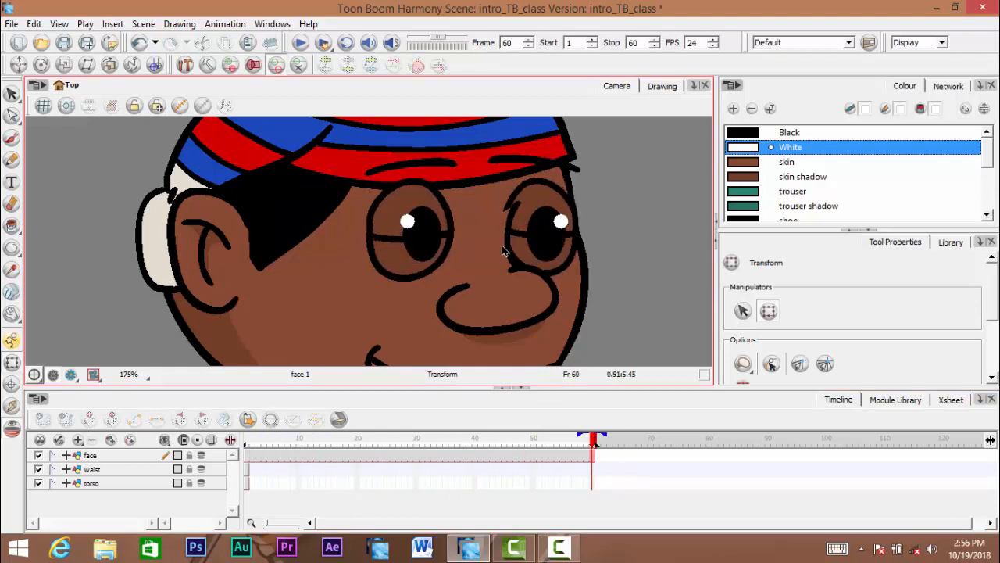
scroll(479, 290, "down", 3)
scroll(487, 279, "up", 1)
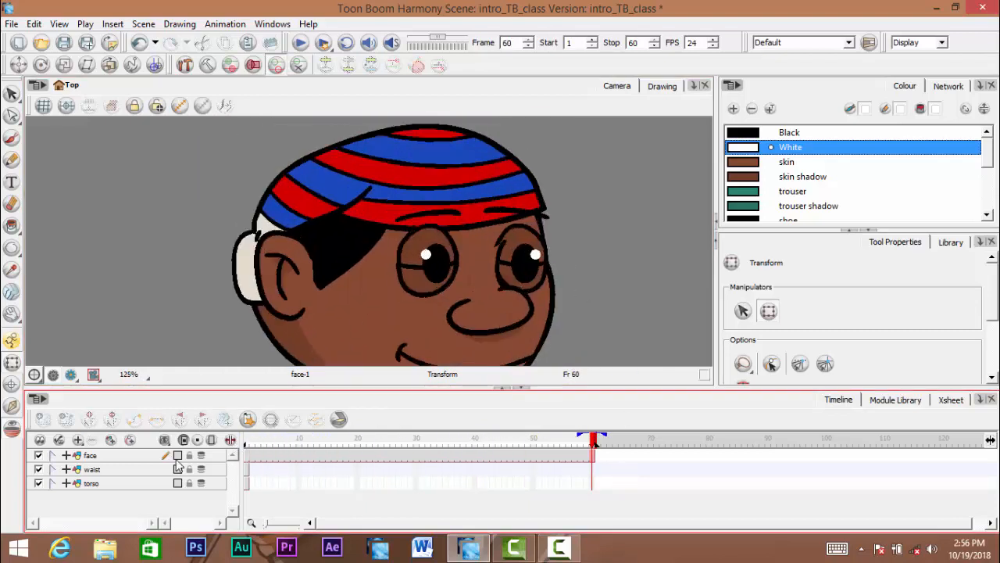
left_click(593, 471)
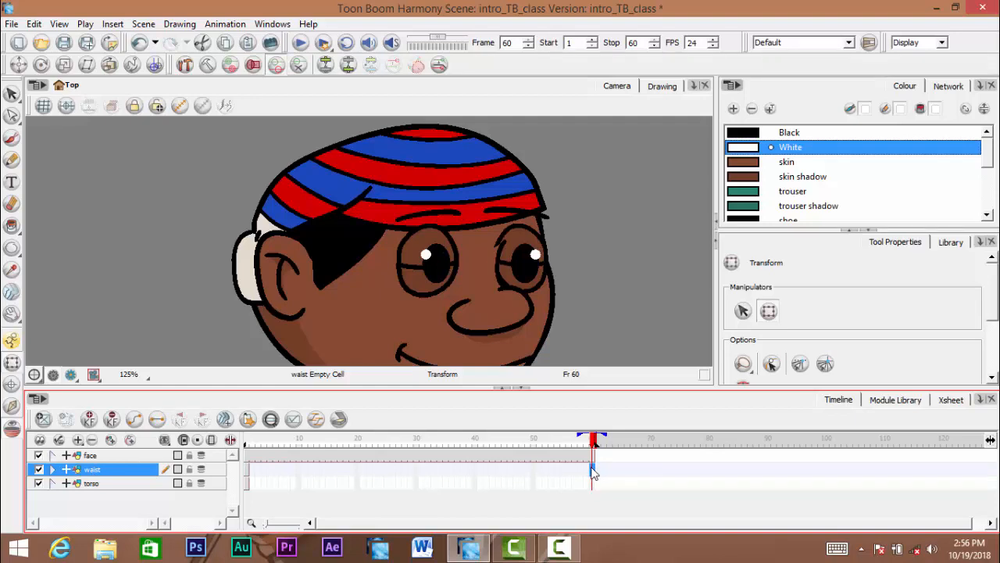
key("F5")
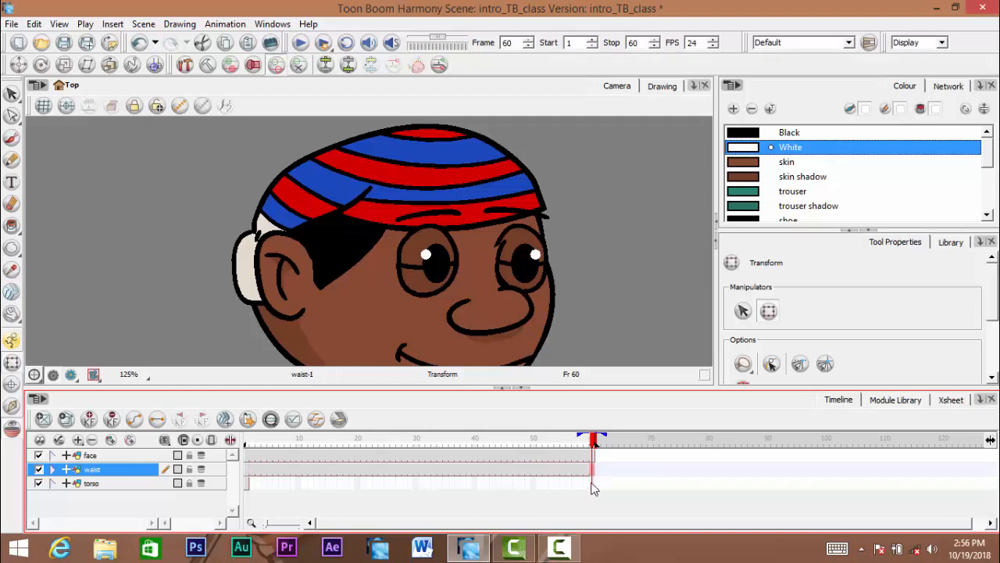
left_click(594, 485)
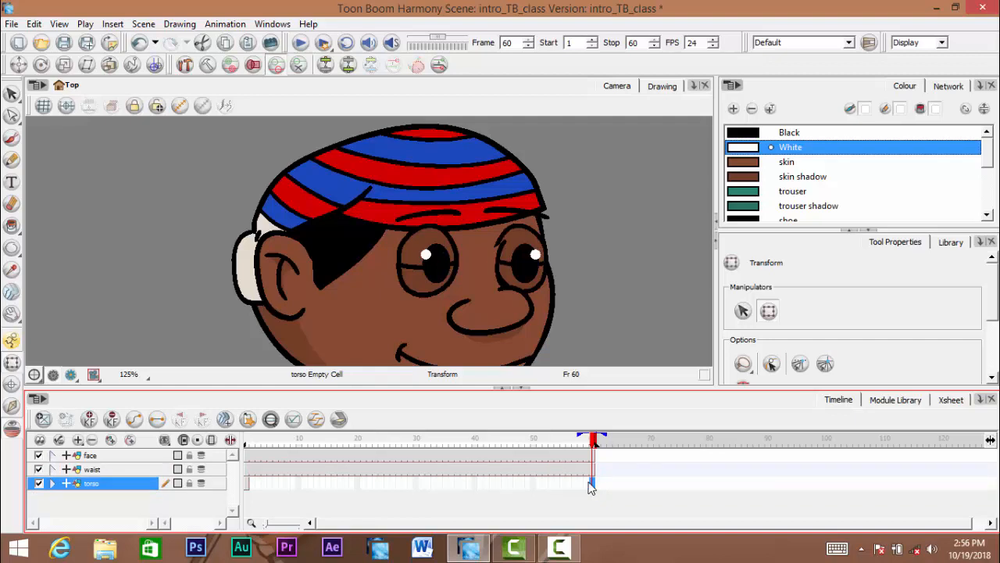
key("F5")
Scrub from frame 60 back to frame 1 to check the character's drawings across the whole scene
left_click(620, 257)
scroll(621, 257, "down", 3)
key("space")
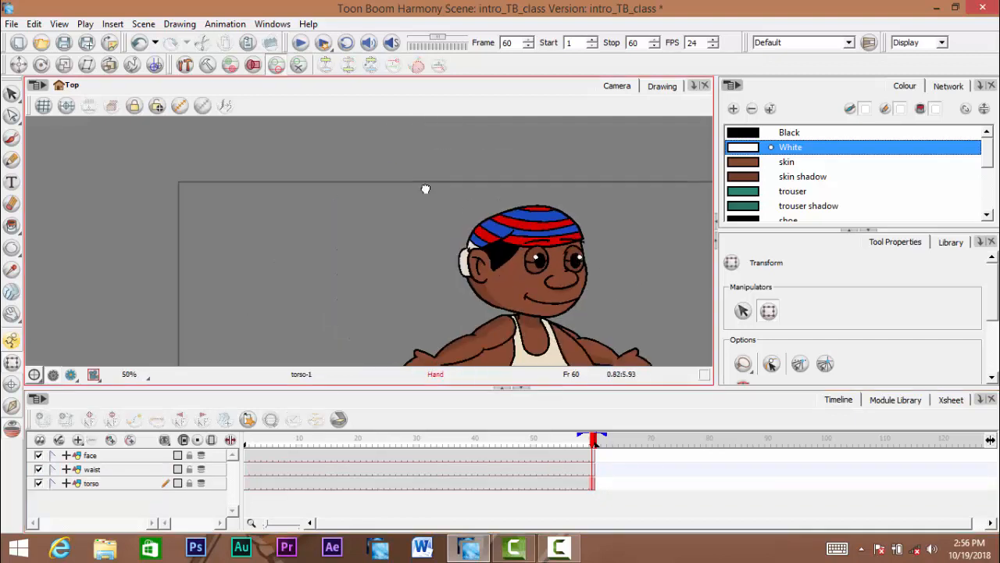
left_click_drag(425, 188, 247, 133)
left_click(586, 438)
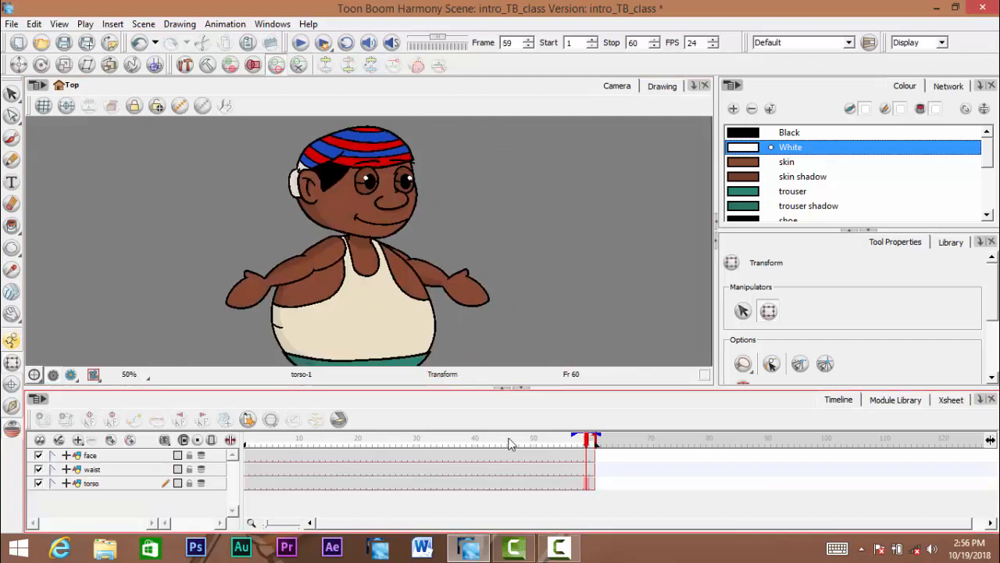
left_click_drag(509, 444, 118, 442)
scroll(378, 167, "up", 3)
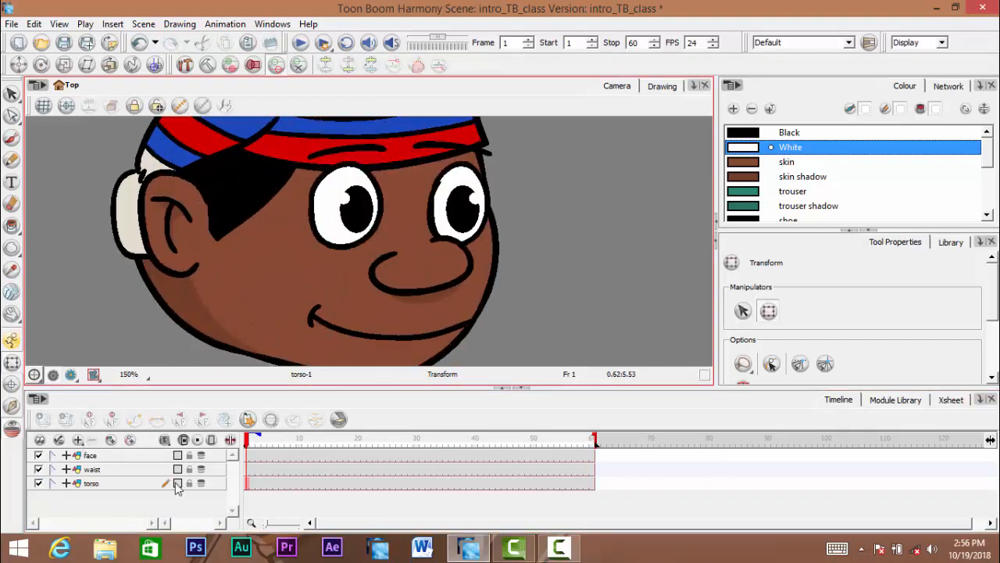
Expand the face layer and delete the mouth layer's exposure from frame 2 through frame 60
left_click(54, 455)
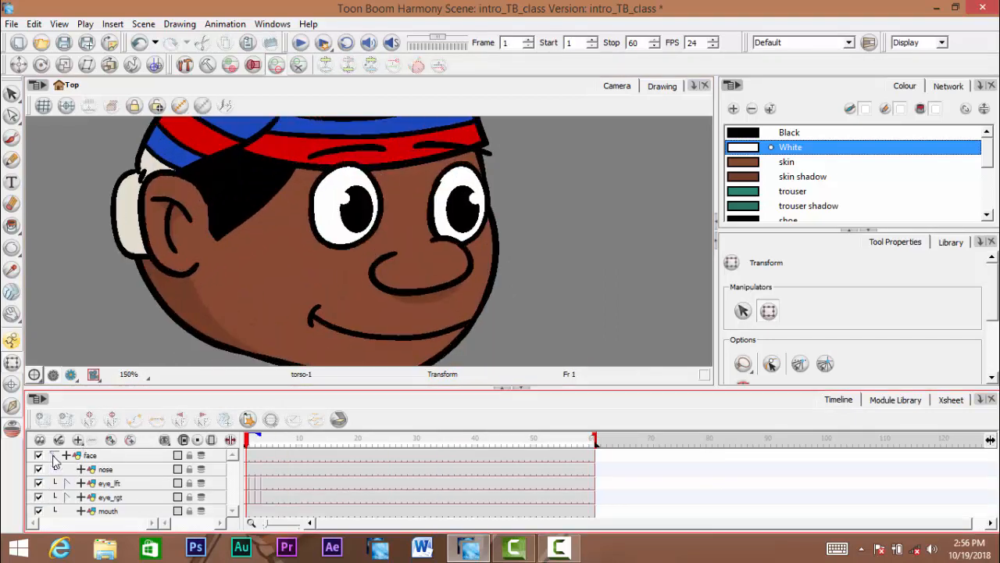
scroll(238, 476, "down", 3)
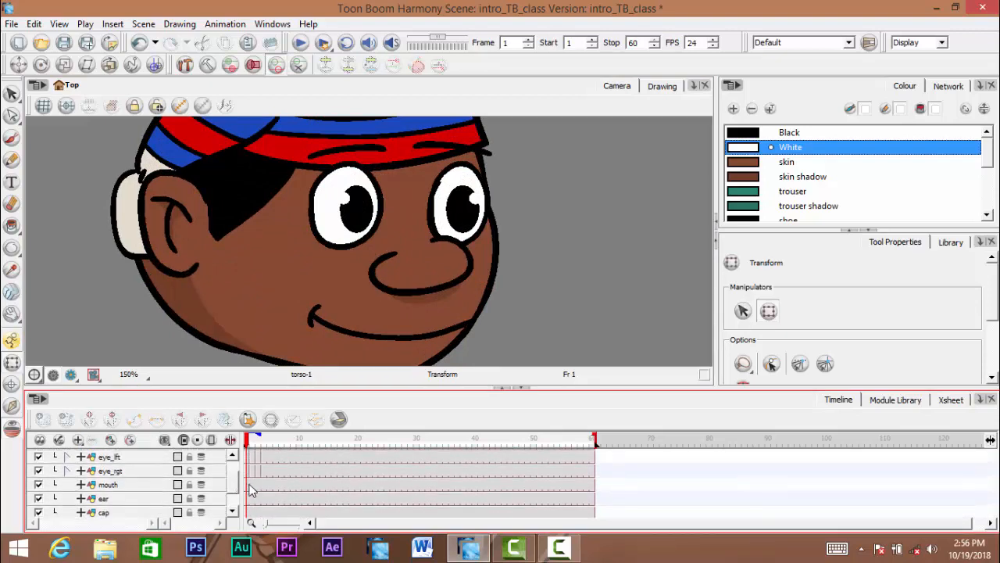
left_click(297, 486)
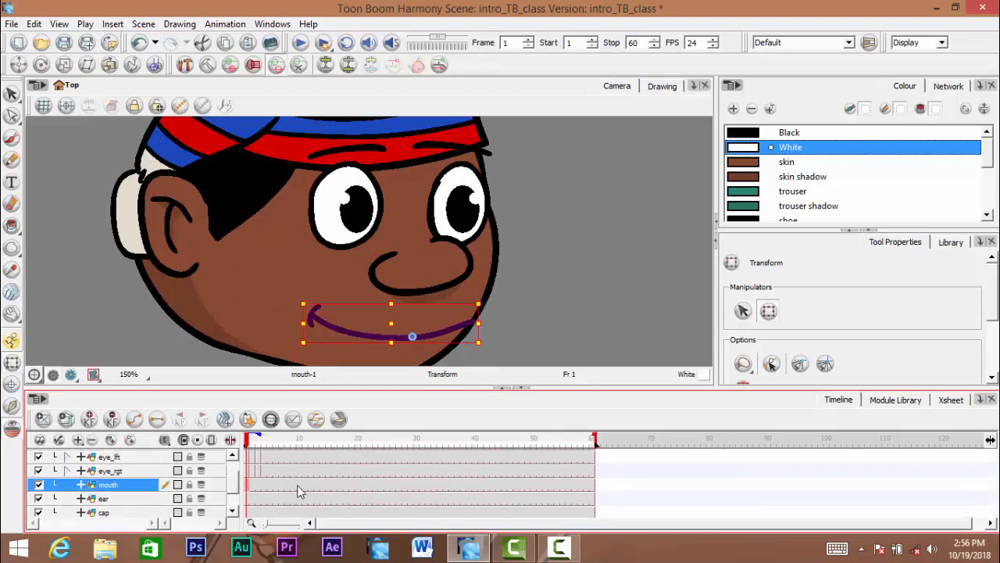
left_click(594, 486)
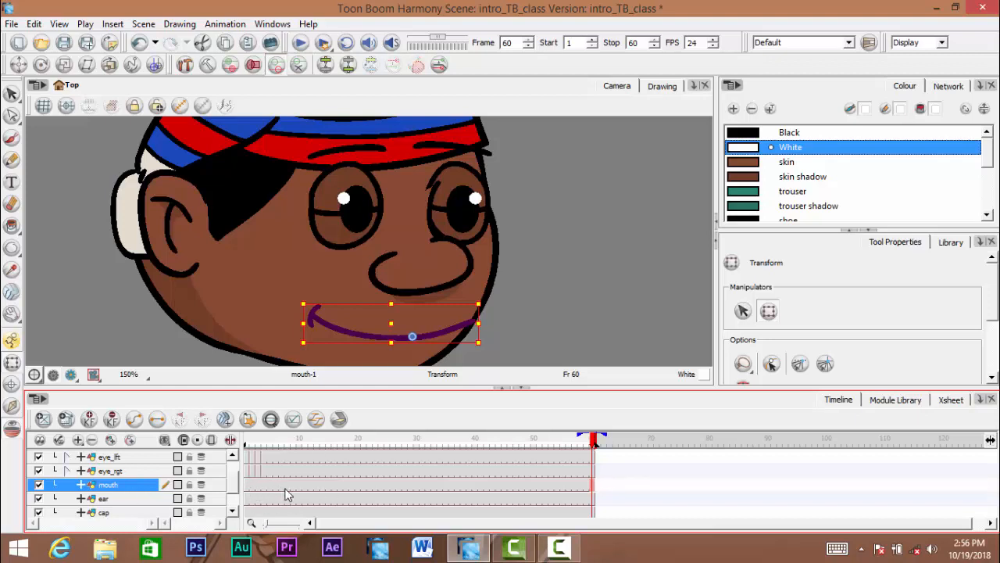
key("space")
left_click_drag(397, 286, 388, 257)
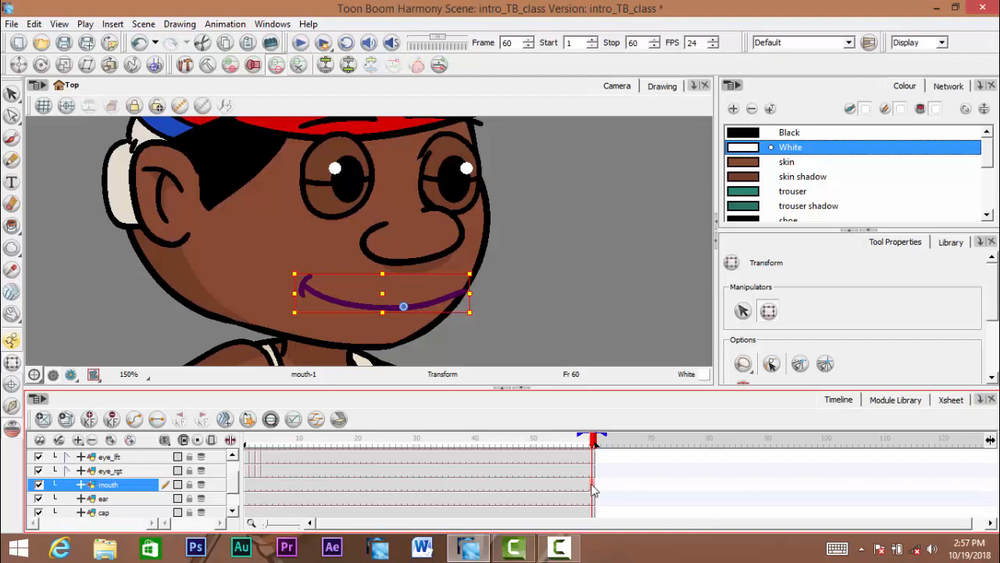
double_click(250, 489)
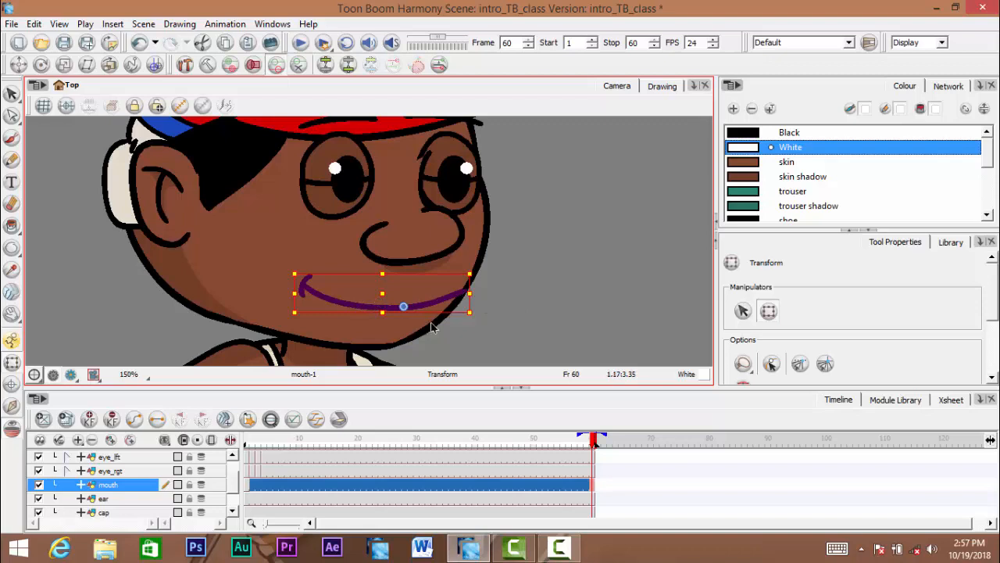
left_click(593, 486)
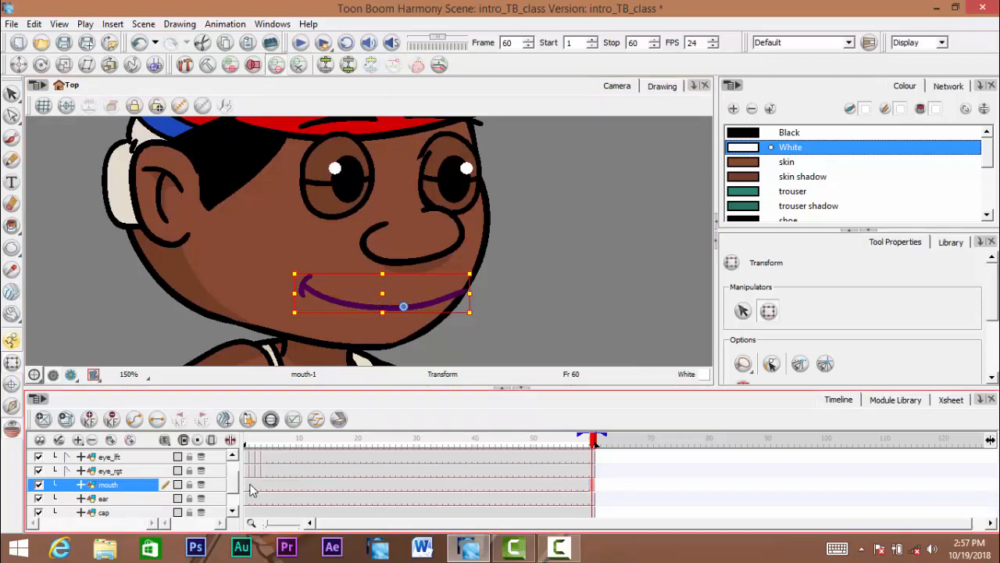
left_click(250, 489, "shift")
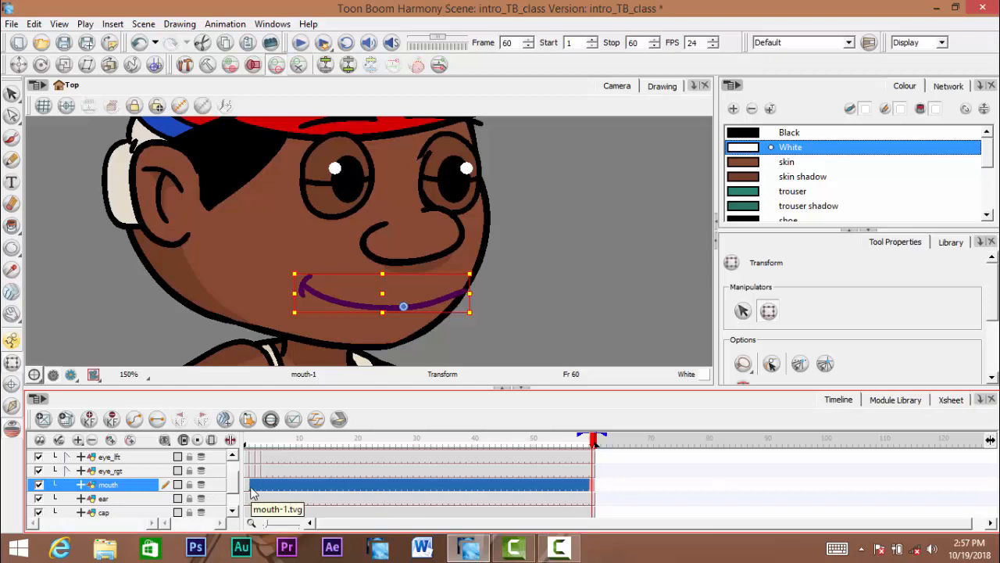
key("Delete")
Inspect the mouth layer's cells at frames 7, 2 and 1, and leave the mouth deselected at frame 1
left_click(281, 486)
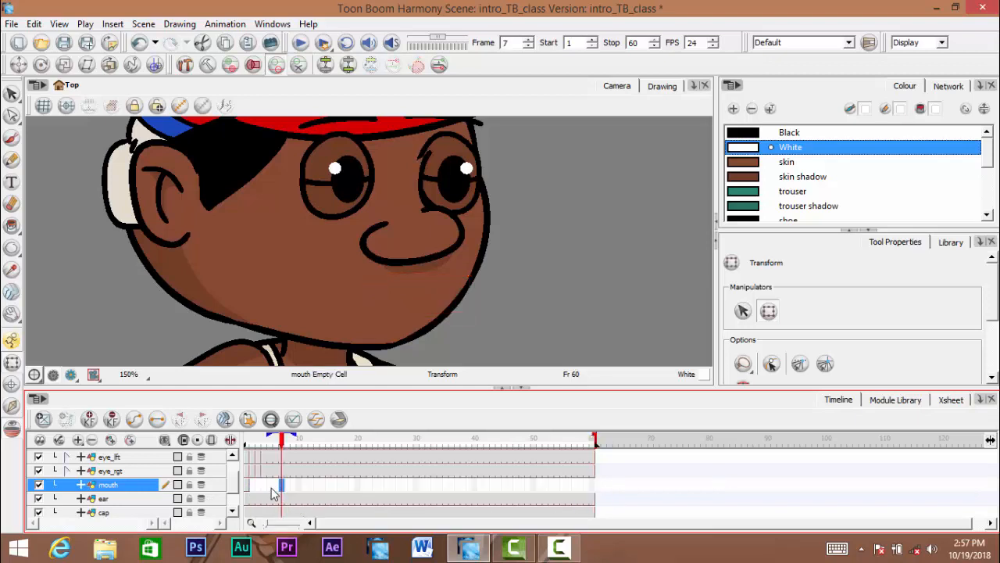
left_click(251, 486)
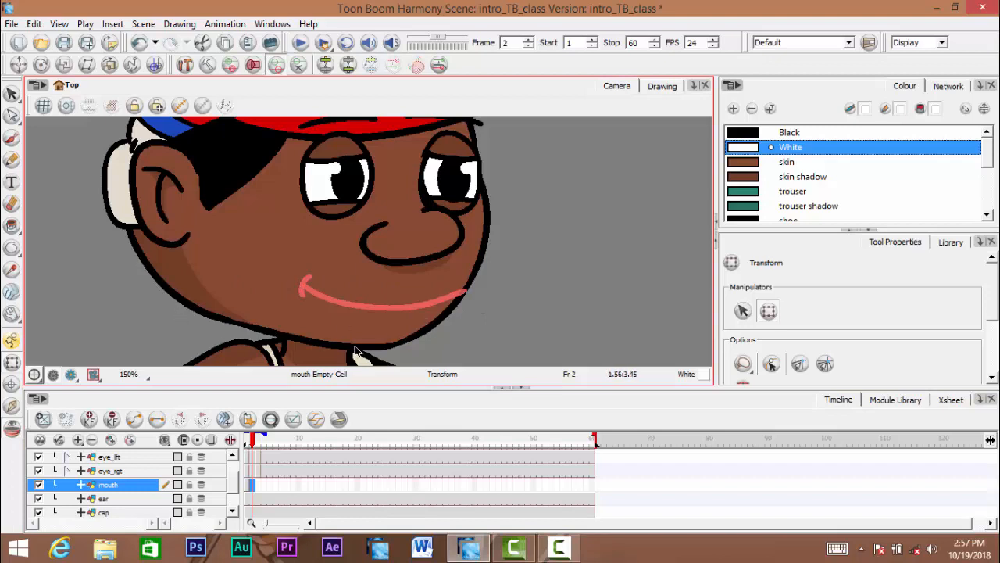
left_click(245, 484)
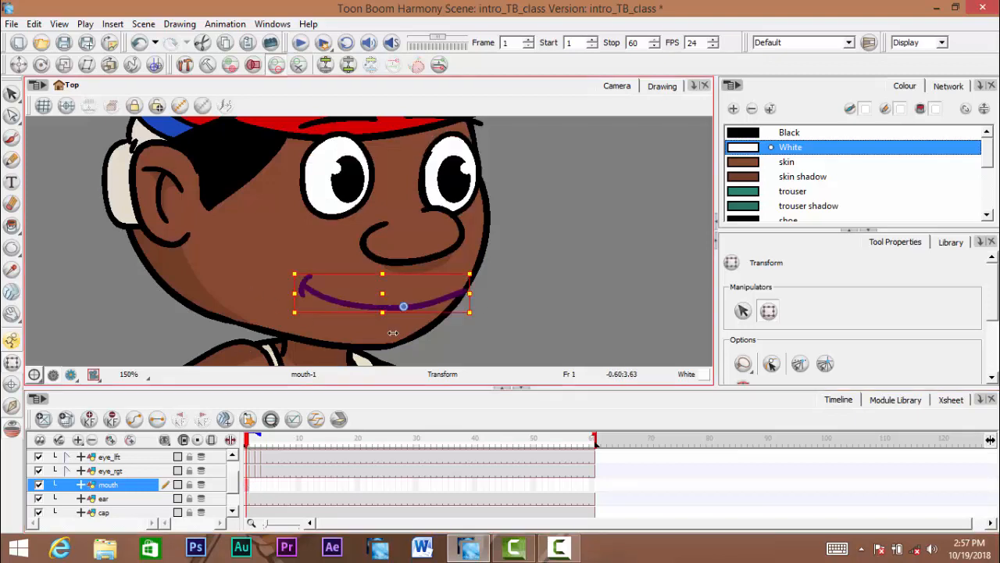
left_click(252, 486)
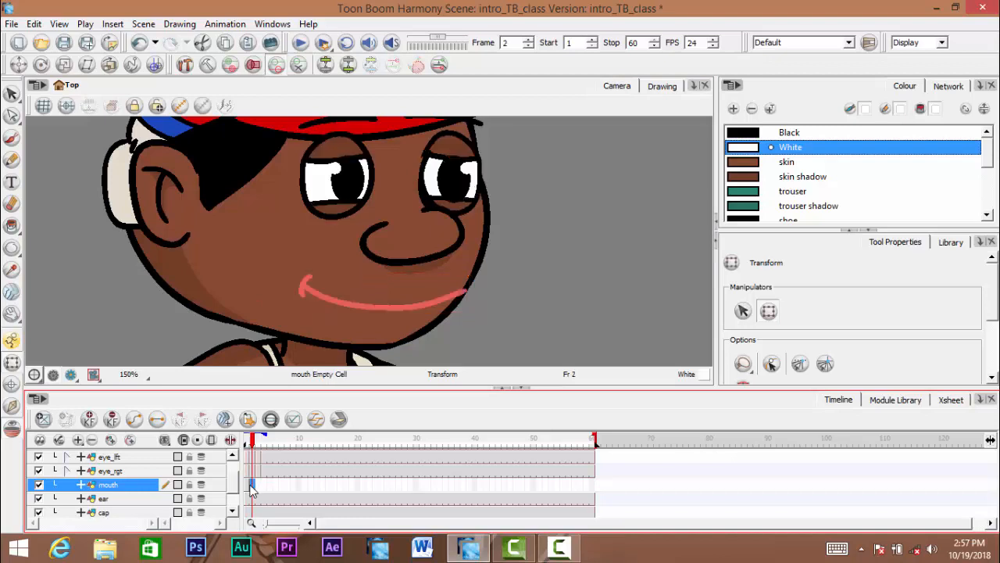
left_click(11, 428)
left_click(568, 231)
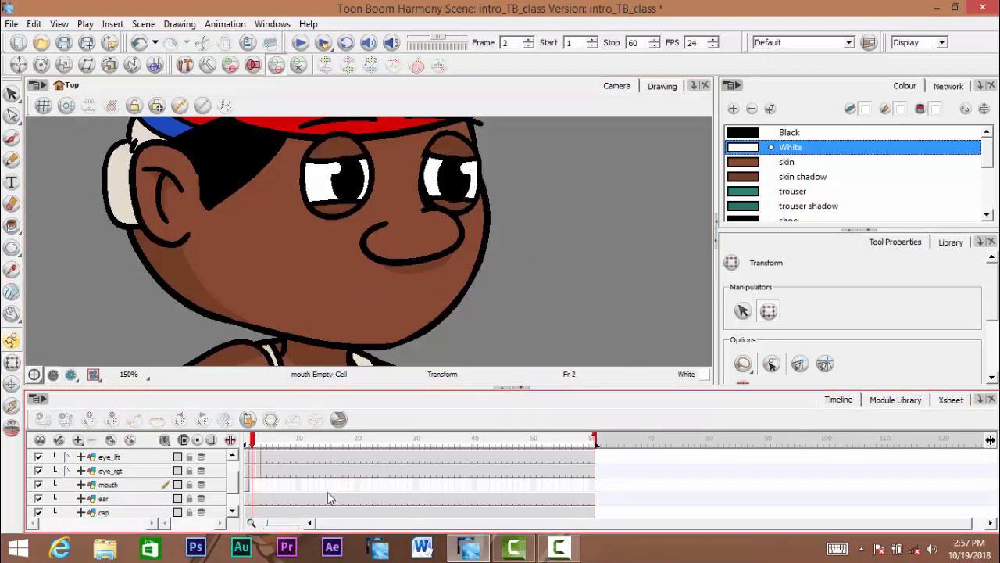
left_click(247, 484)
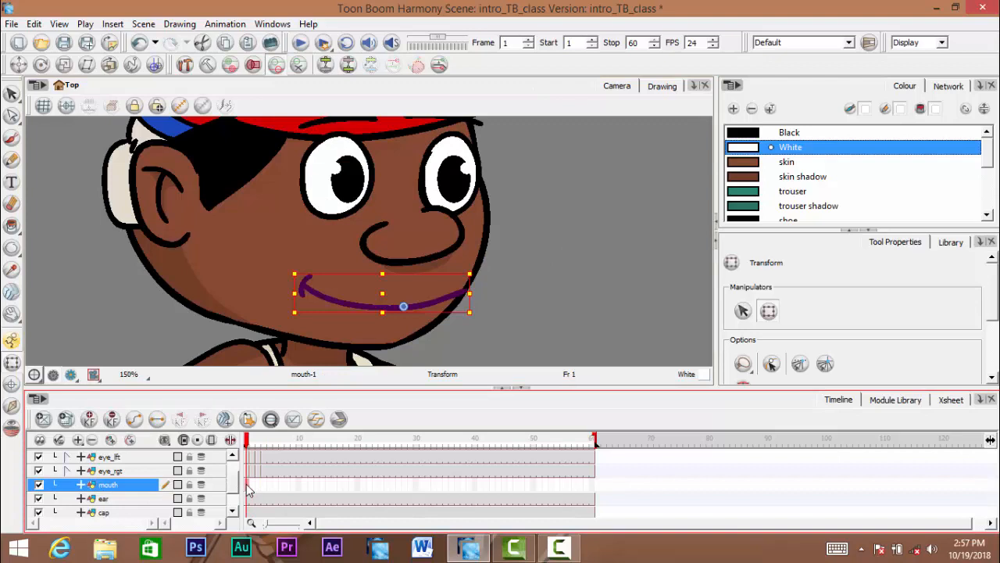
key("Return")
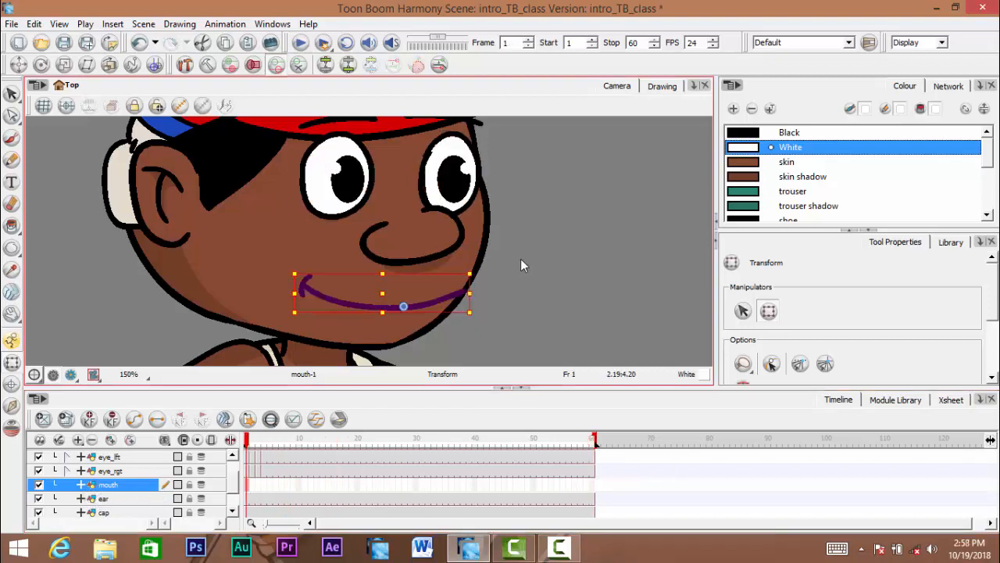
left_click(540, 255)
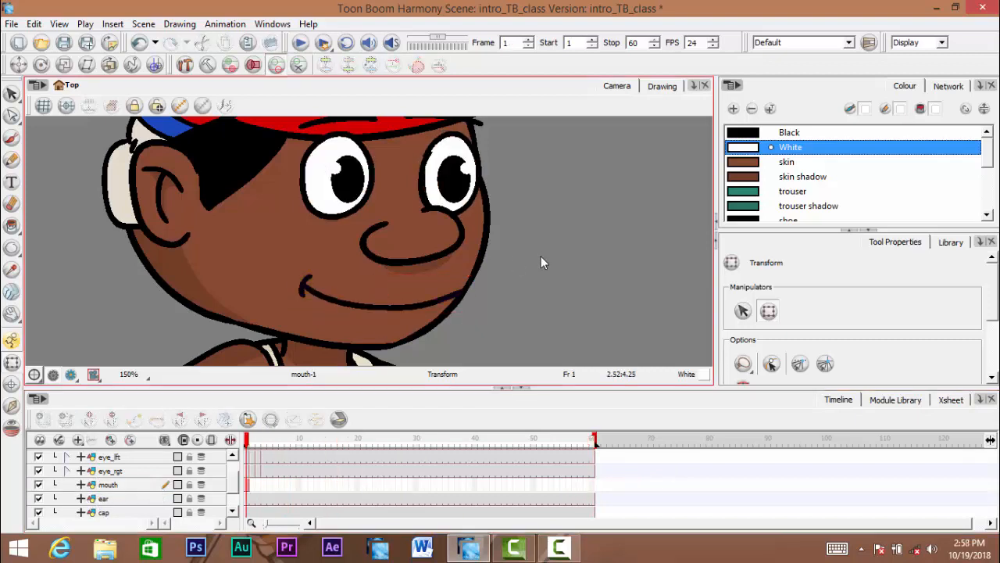
Save the scene with the playhead at frame 1
scroll(539, 260, "down", 3)
left_click_drag(488, 254, 394, 202)
scroll(361, 191, "up", 4)
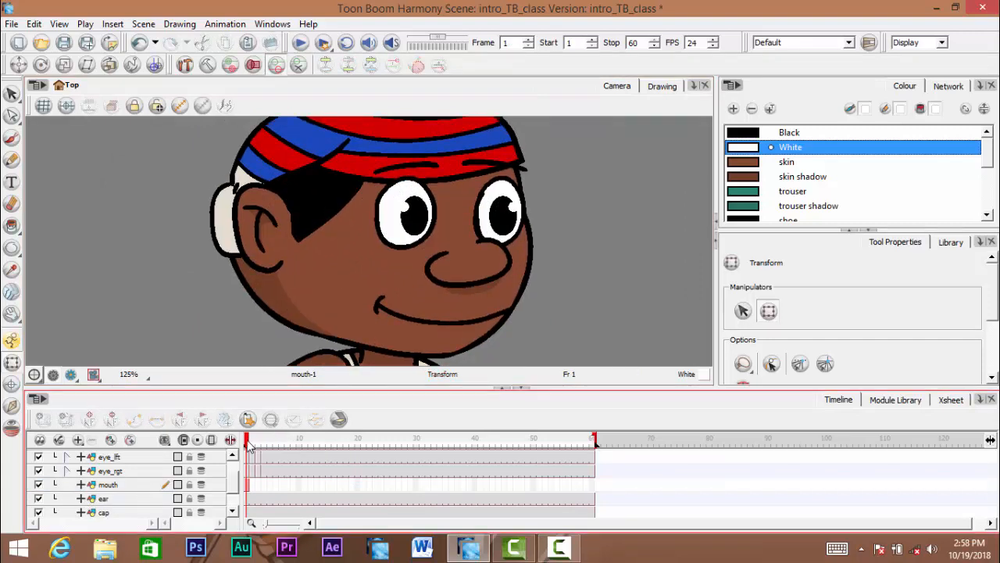
left_click_drag(248, 444, 169, 454)
scroll(587, 251, "down", 4)
left_click_drag(581, 252, 488, 205)
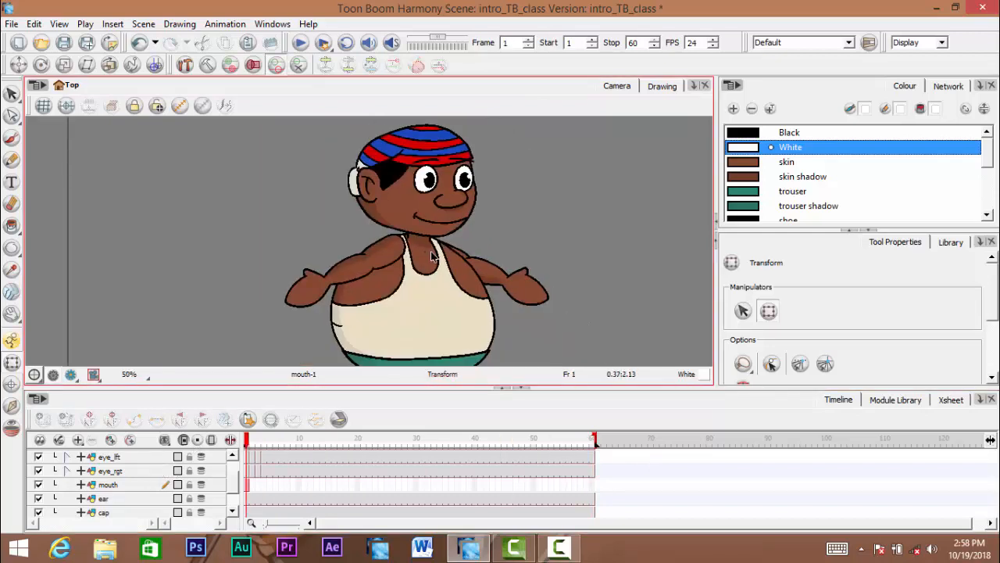
key("ctrl+s")
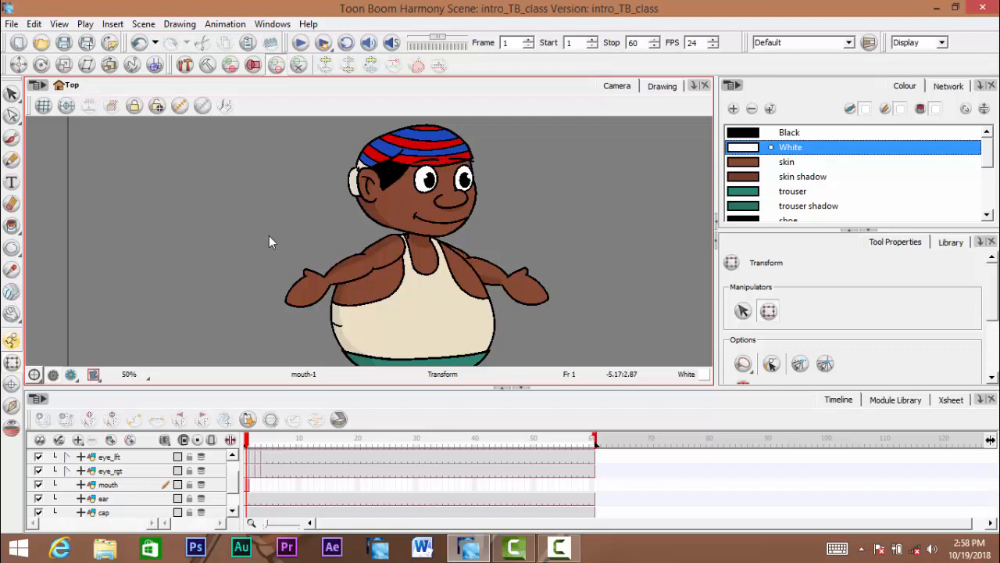
Examine the whole character inside the camera frame and the face and torso up close
key("space")
left_click_drag(496, 245, 463, 276)
scroll(483, 187, "down", 1)
key("space")
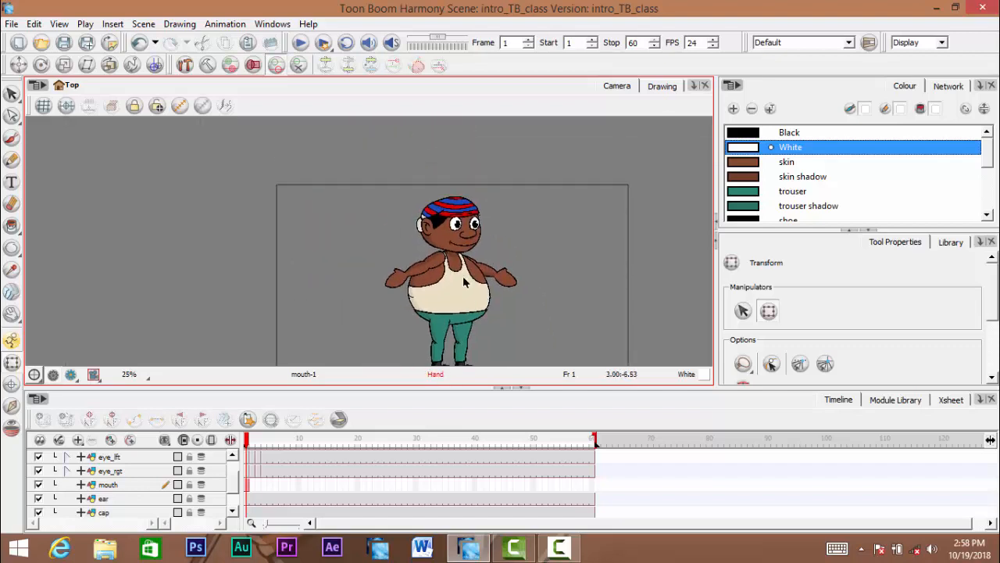
scroll(450, 267, "up", 4)
scroll(449, 270, "down", 3)
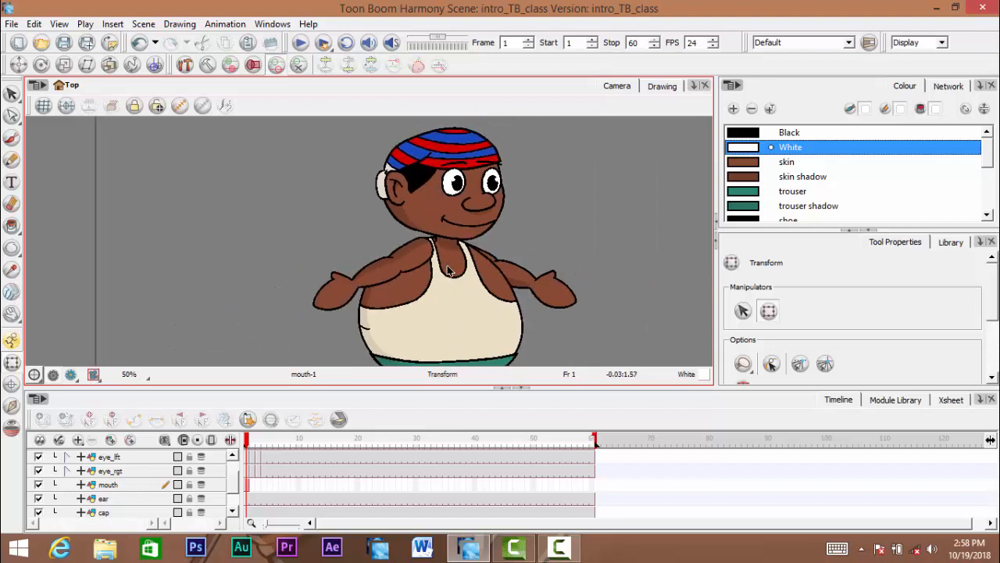
scroll(403, 242, "down", 3)
key("space")
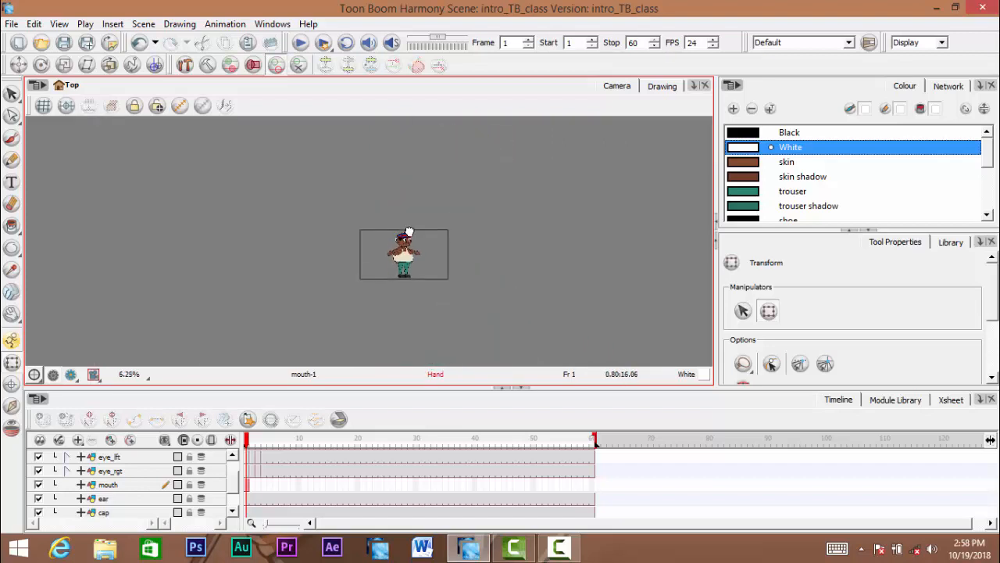
scroll(408, 233, "up", 2)
key("space")
left_click_drag(398, 257, 400, 212)
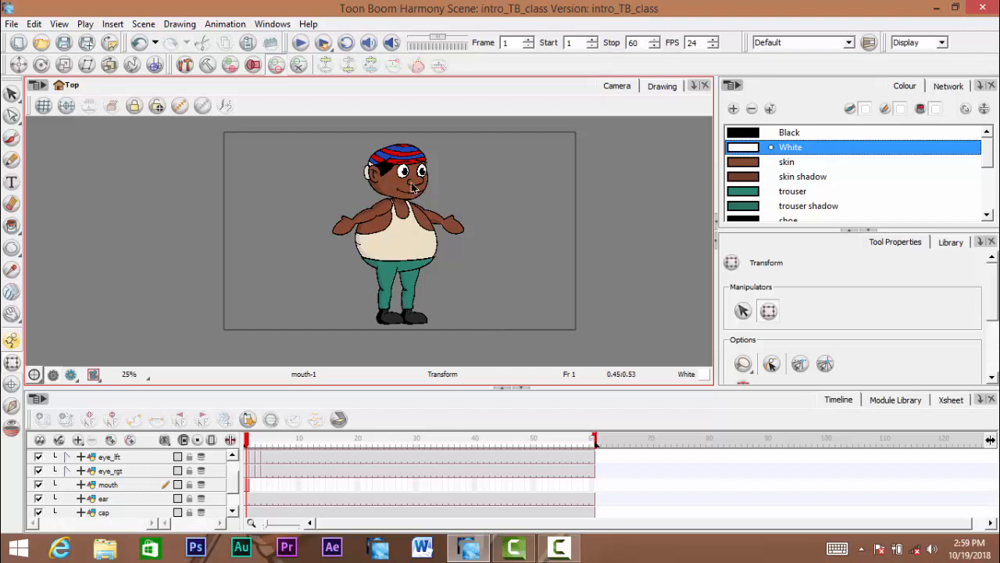
scroll(411, 181, "up", 3)
scroll(362, 196, "up", 2)
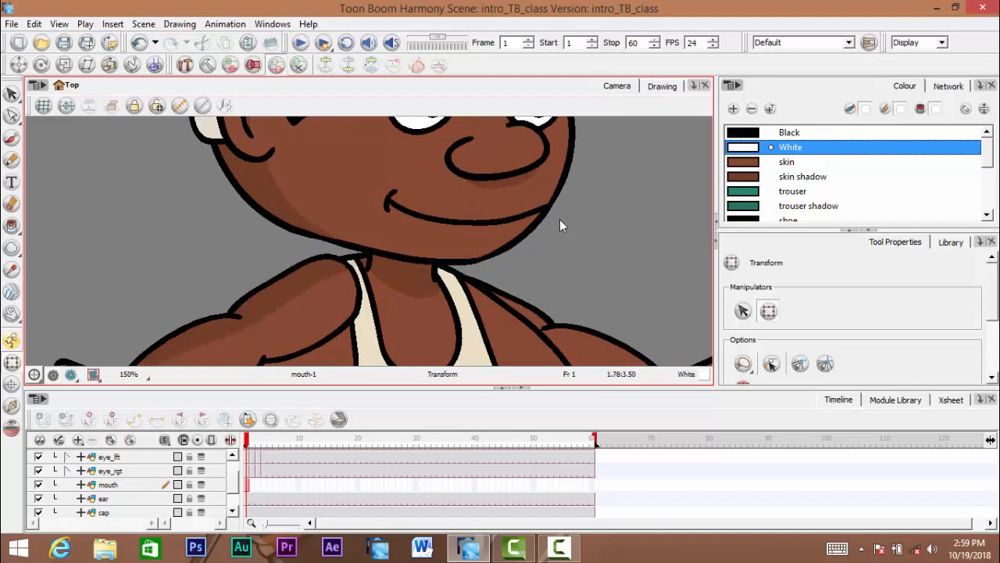
scroll(559, 225, "down", 4)
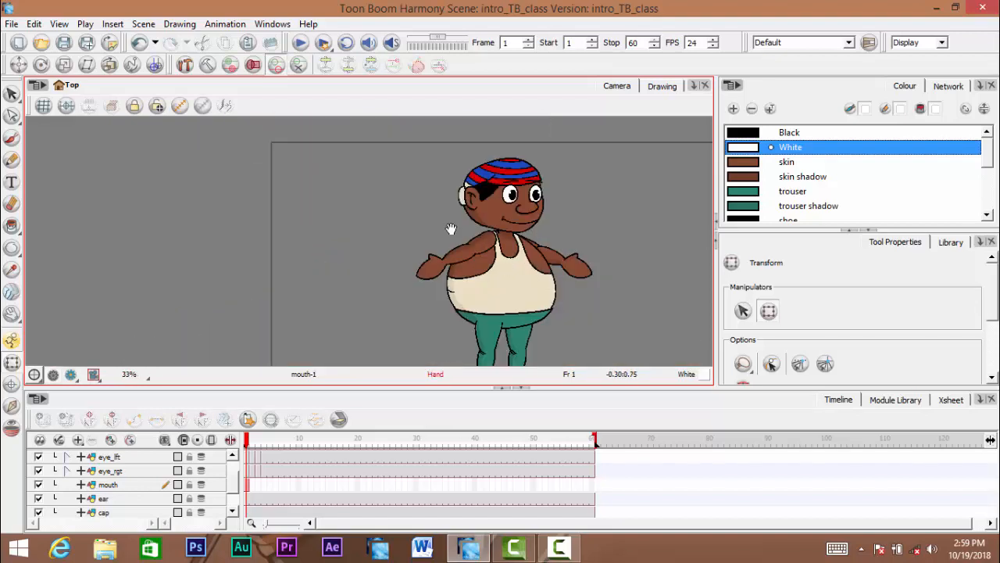
left_click_drag(487, 293, 421, 259)
scroll(400, 223, "up", 1)
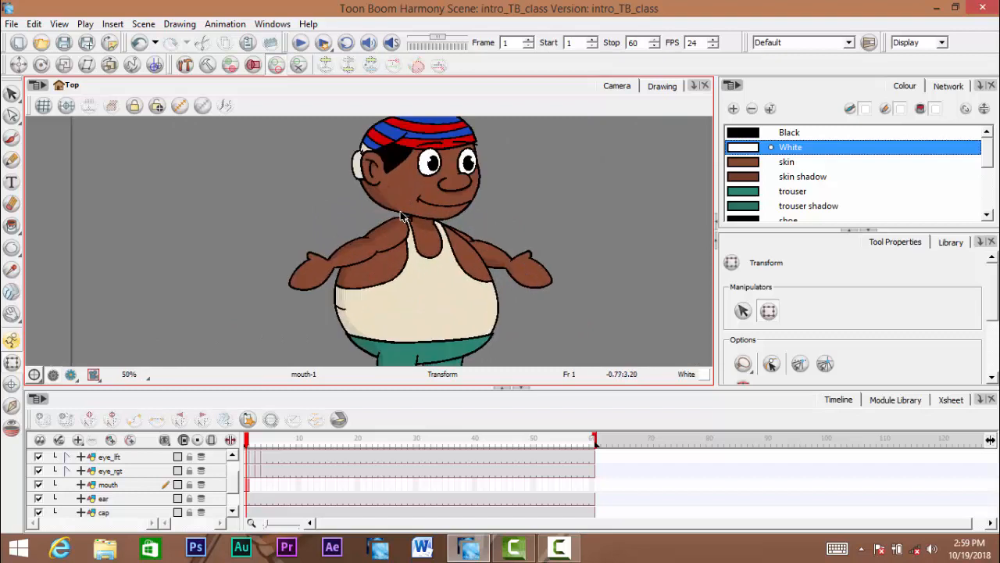
scroll(400, 222, "down", 1)
left_click_drag(446, 221, 420, 211)
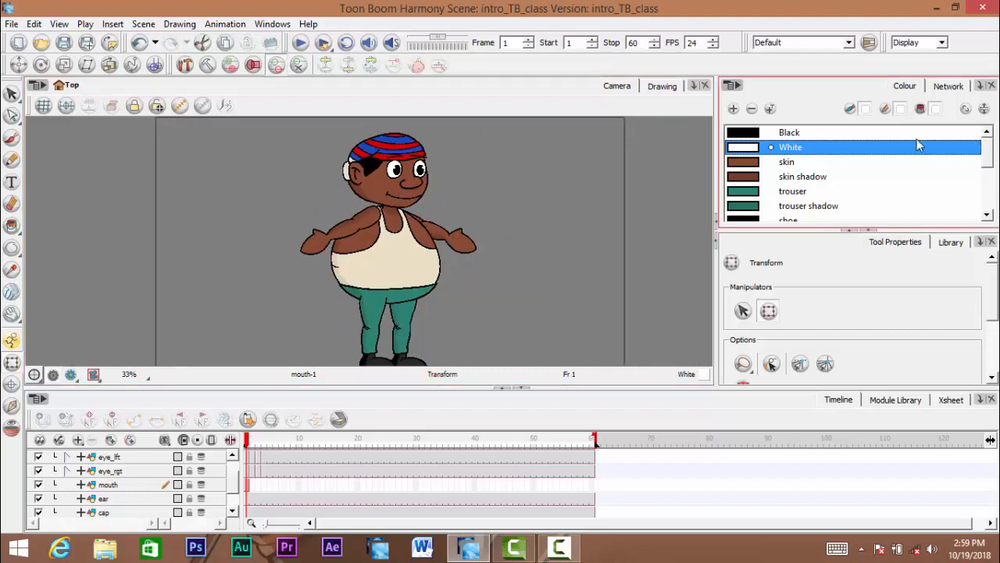
Show the scene's node network and examine how the character's drawing nodes are connected
left_click(947, 87)
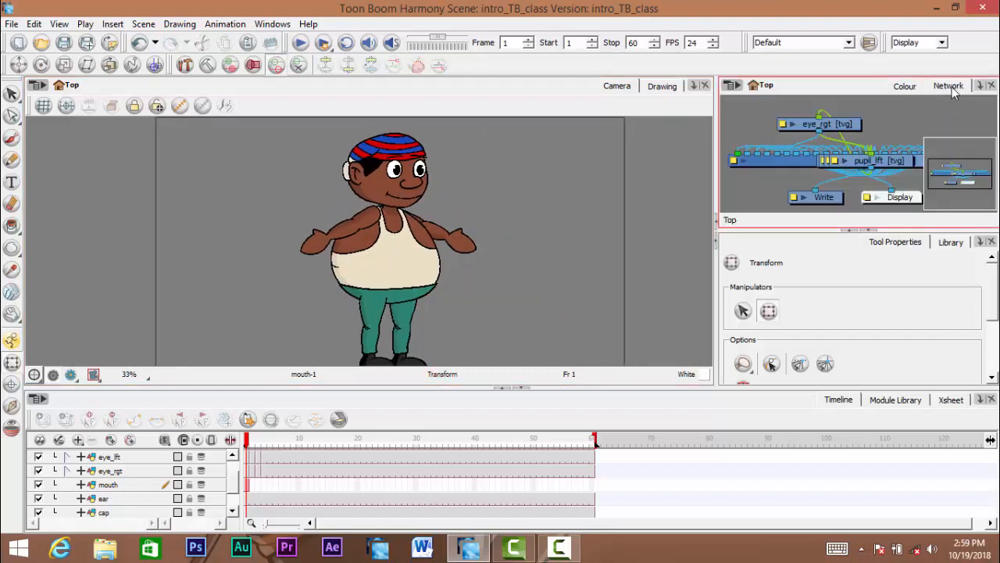
scroll(881, 125, "down", 6)
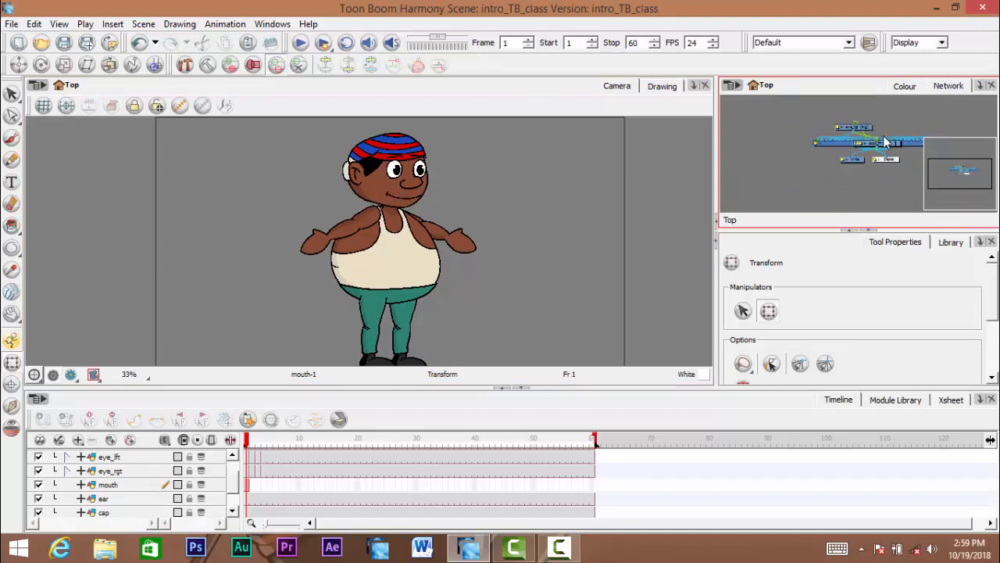
scroll(813, 168, "up", 1)
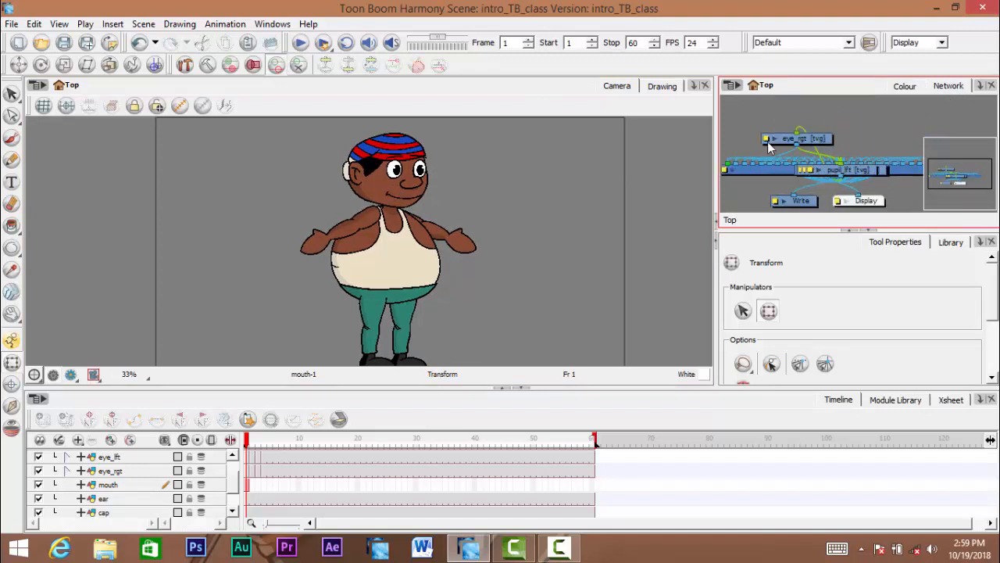
scroll(770, 147, "up", 1)
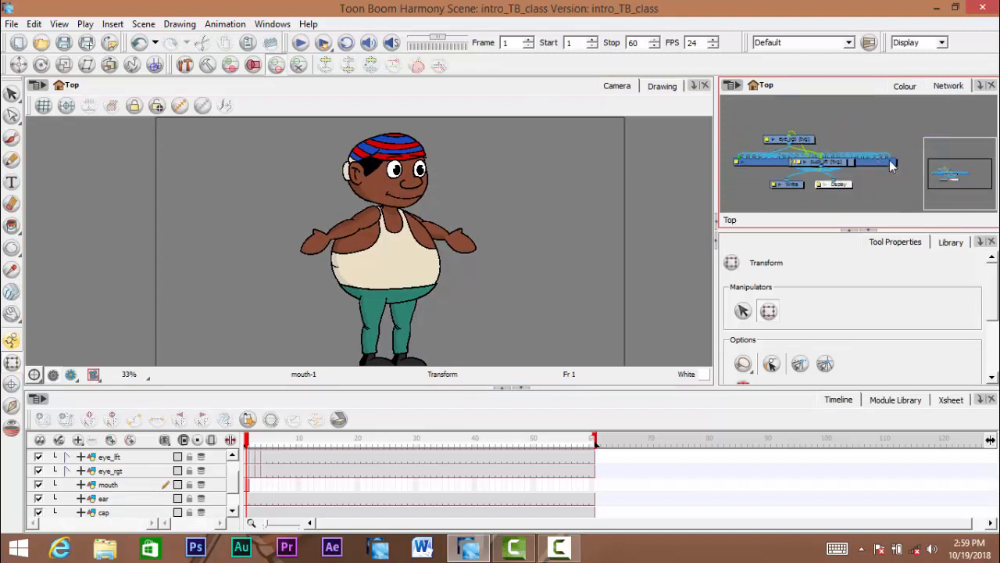
left_click_drag(753, 99, 786, 108)
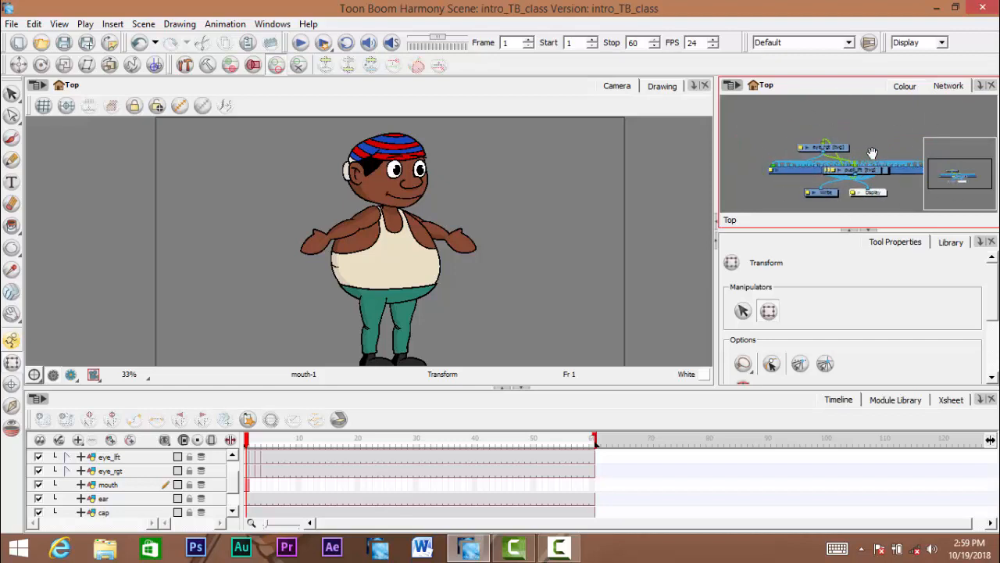
left_click_drag(872, 153, 855, 126)
left_click_drag(838, 167, 855, 180)
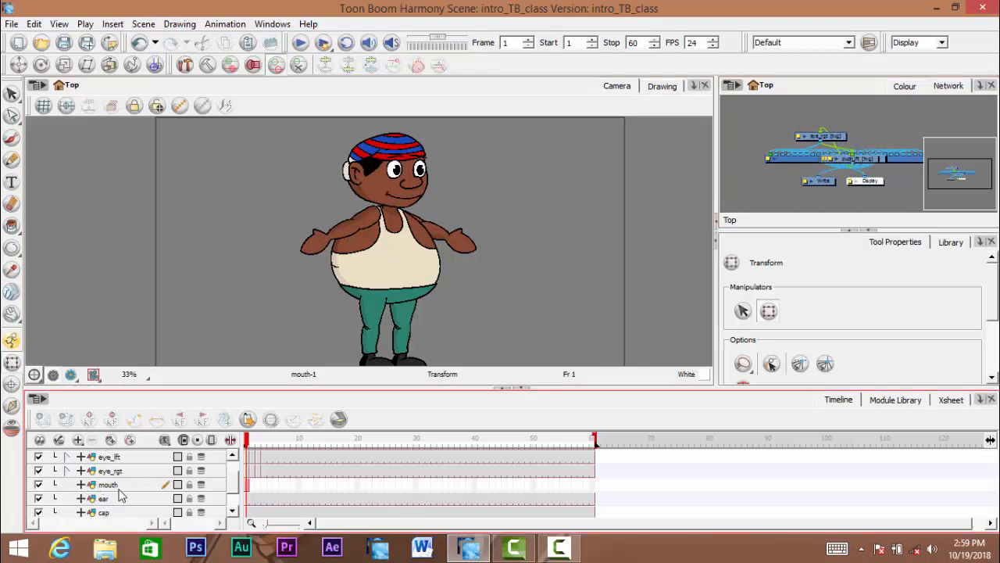
Collapse the face layer's children in the timeline
scroll(101, 480, "up", 1)
left_click(59, 457)
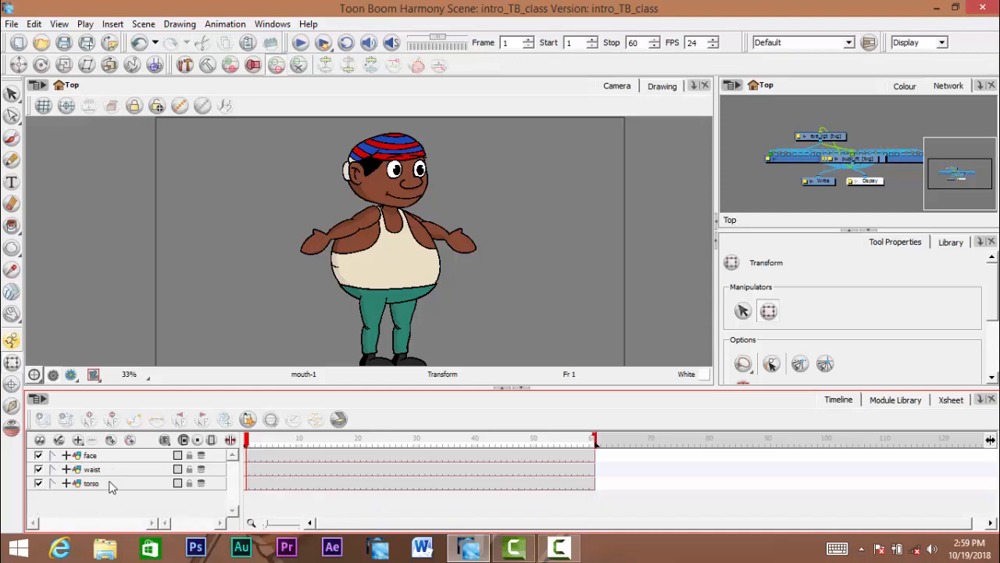